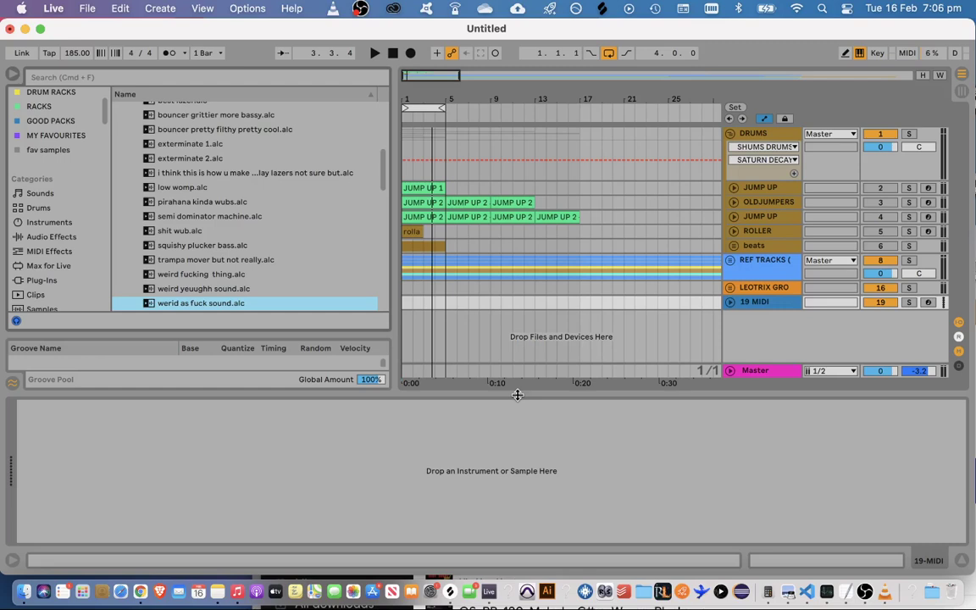
Show the Drums category in the browser and look through its kits
{"action": "left_click", "coordinate": [19, 208]}
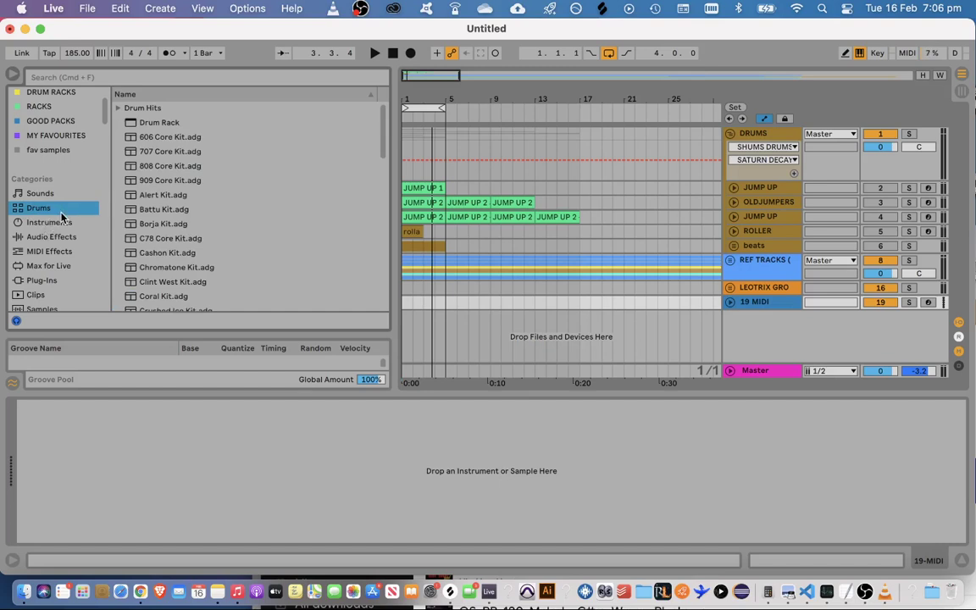
{"action": "scroll", "coordinate": [148, 187], "scroll_direction": "down", "scroll_amount": 15}
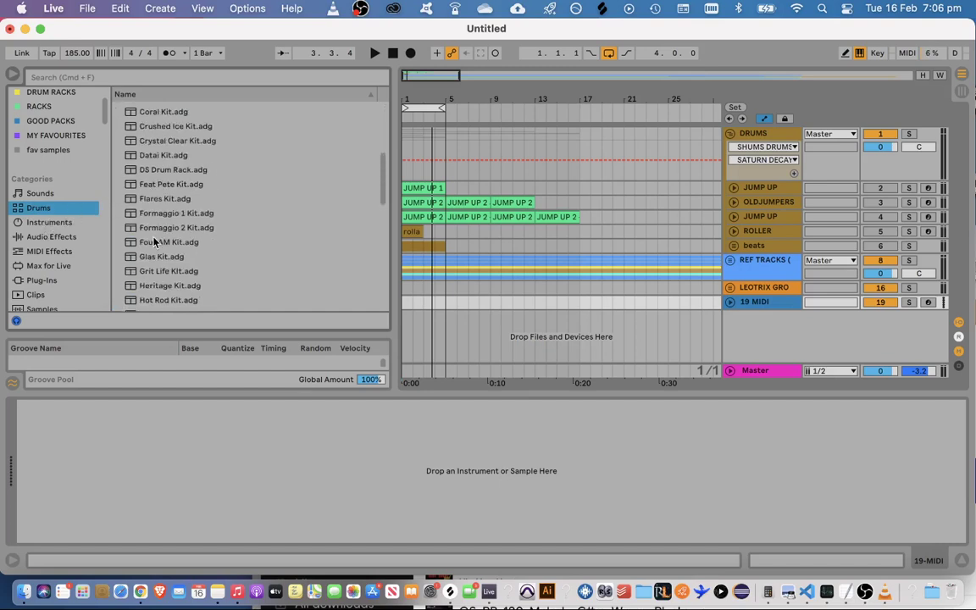
{"action": "scroll", "coordinate": [155, 244], "scroll_direction": "up", "scroll_amount": 15}
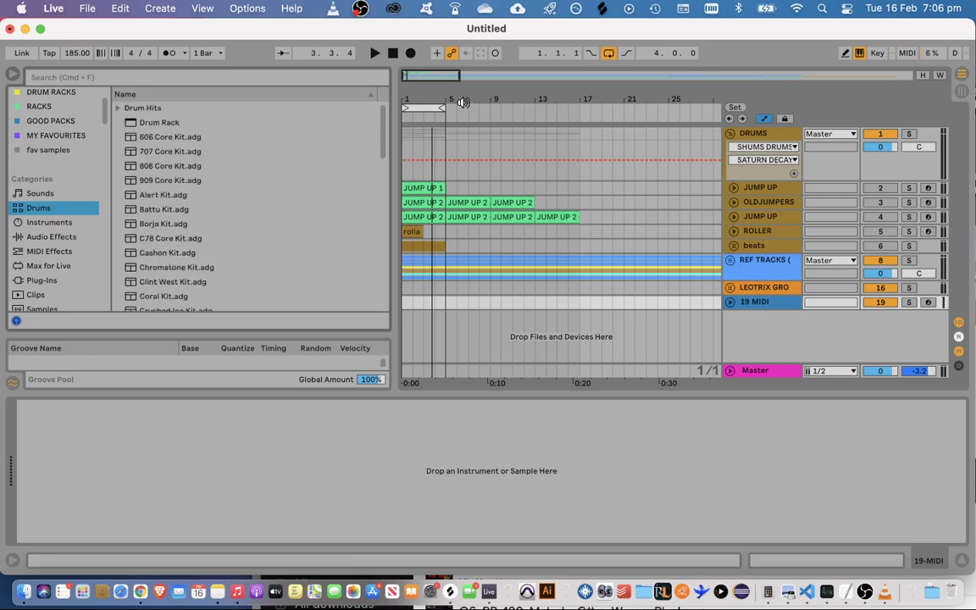
Delete the DRUMS, REF TRACKS and LEOTRIX GRO group tracks from the arrangement
{"action": "left_click_drag", "start_coordinate": [432, 77], "coordinate": [432, 90]}
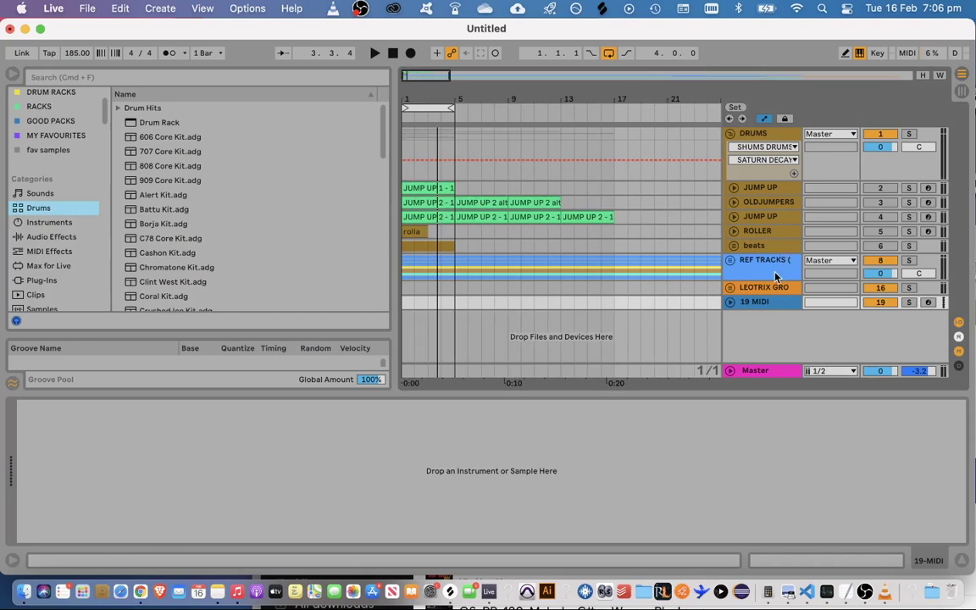
{"action": "left_click", "coordinate": [762, 132]}
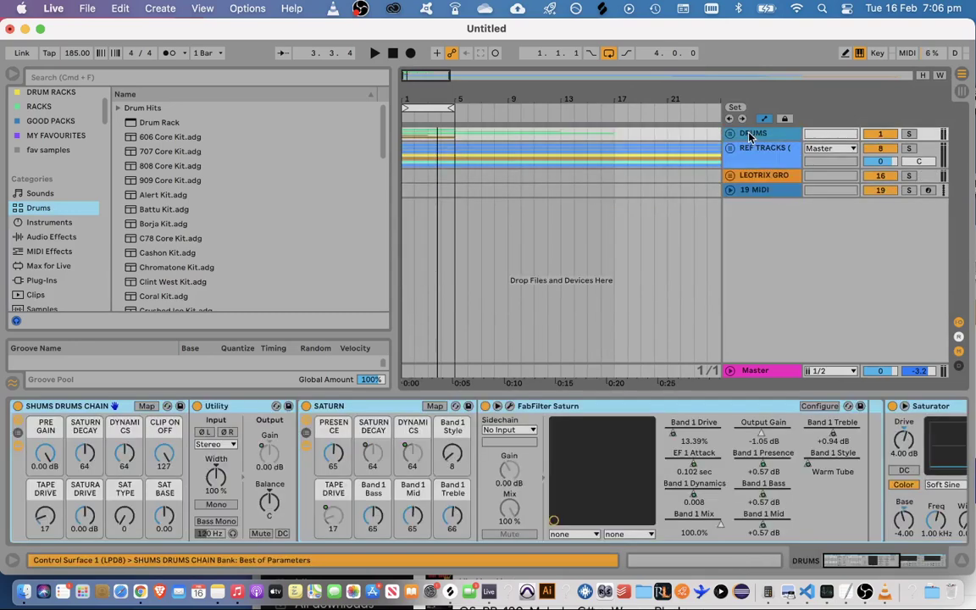
{"action": "left_click", "coordinate": [763, 179]}
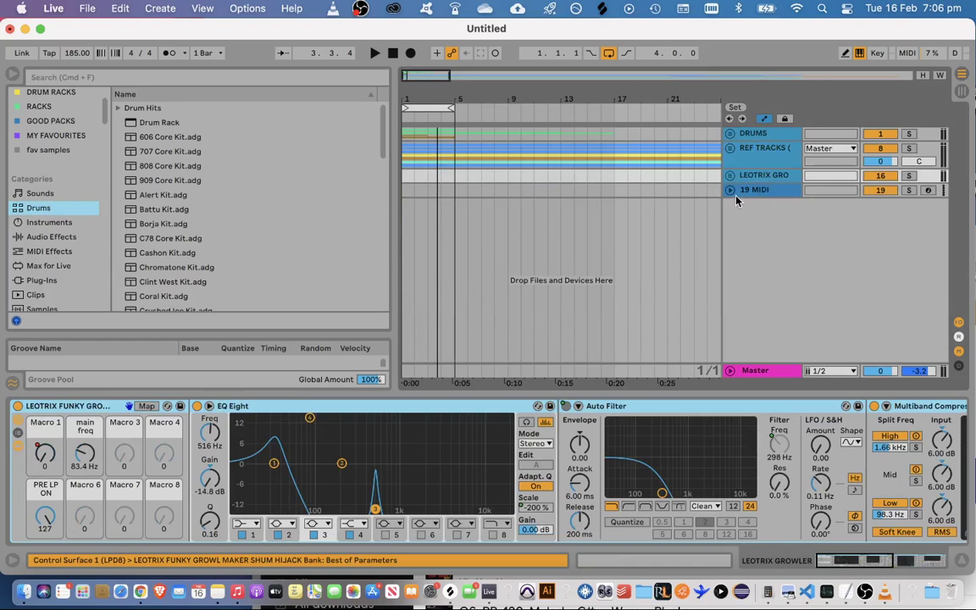
{"action": "left_click", "coordinate": [751, 137], "text": "shift"}
{"action": "key", "text": "Delete"}
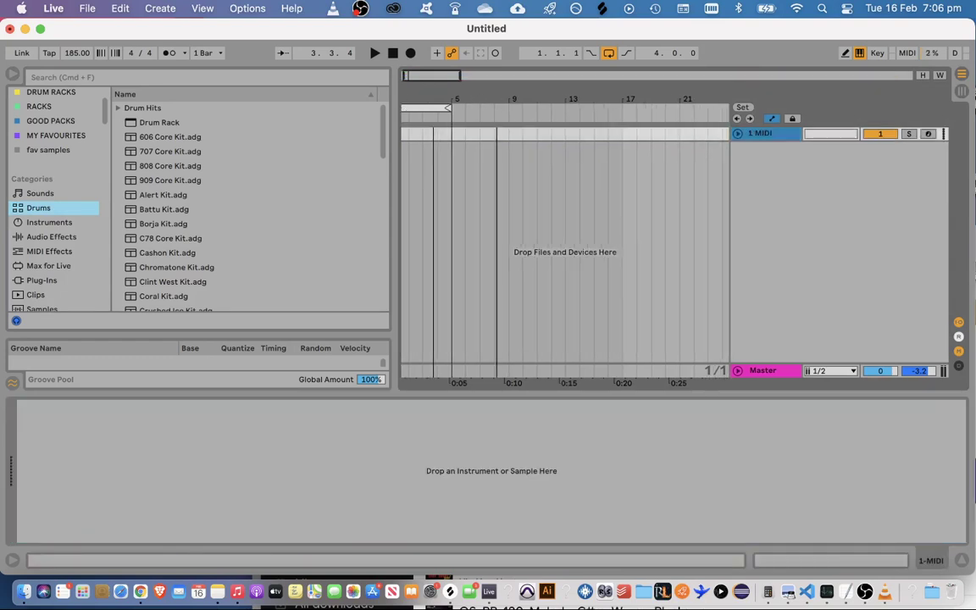
{"action": "left_click_drag", "start_coordinate": [497, 99], "coordinate": [516, 105]}
Browse the Drums, Samples, Instruments and Audio Effects library categories, and return to the list of drum kits
{"action": "scroll", "coordinate": [73, 291], "scroll_direction": "down", "scroll_amount": 3}
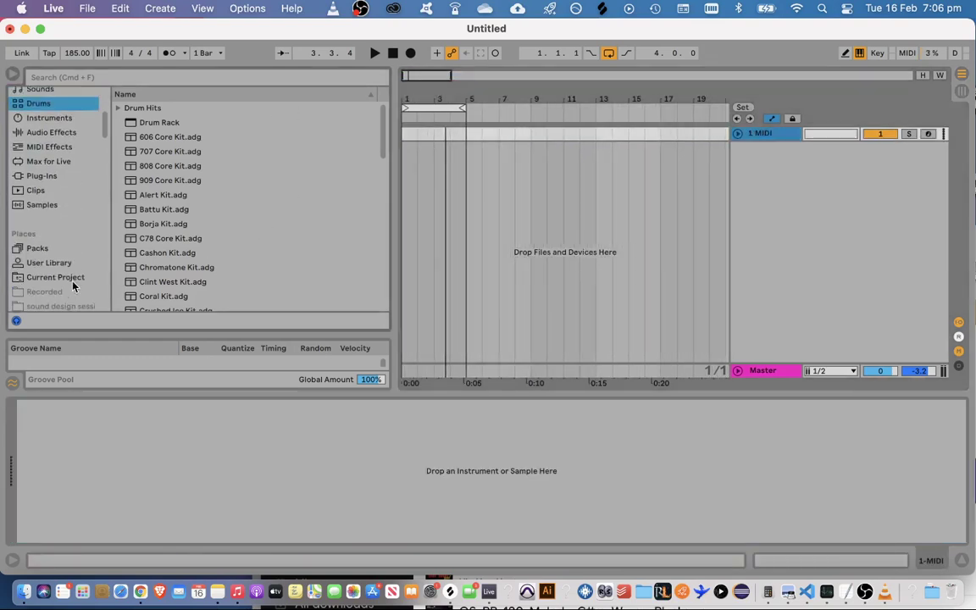
{"action": "scroll", "coordinate": [72, 271], "scroll_direction": "up", "scroll_amount": 2}
{"action": "scroll", "coordinate": [227, 236], "scroll_direction": "down", "scroll_amount": 5}
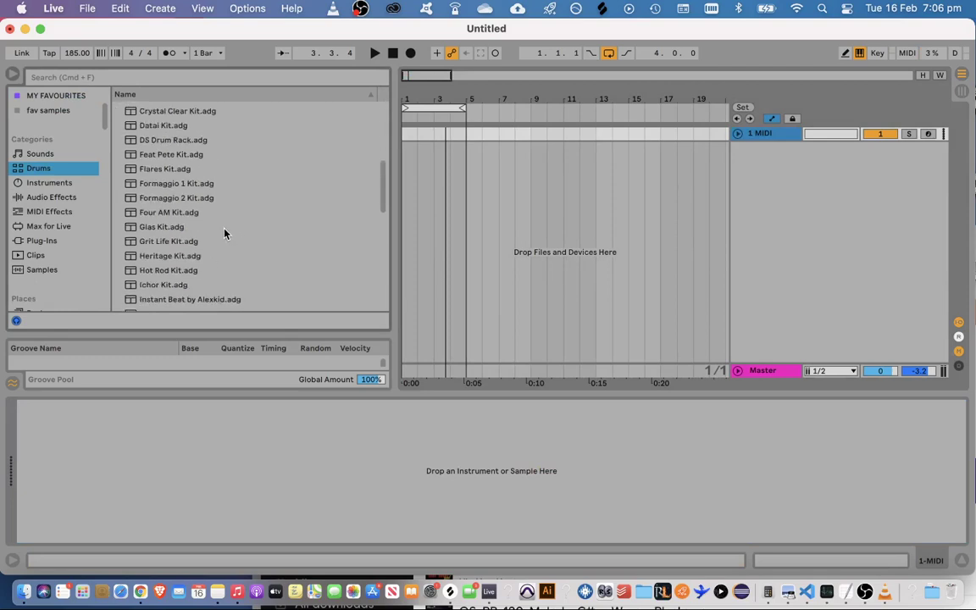
{"action": "scroll", "coordinate": [224, 234], "scroll_direction": "up", "scroll_amount": 5}
{"action": "scroll", "coordinate": [206, 249], "scroll_direction": "down", "scroll_amount": 2}
{"action": "scroll", "coordinate": [206, 250], "scroll_direction": "down", "scroll_amount": 10}
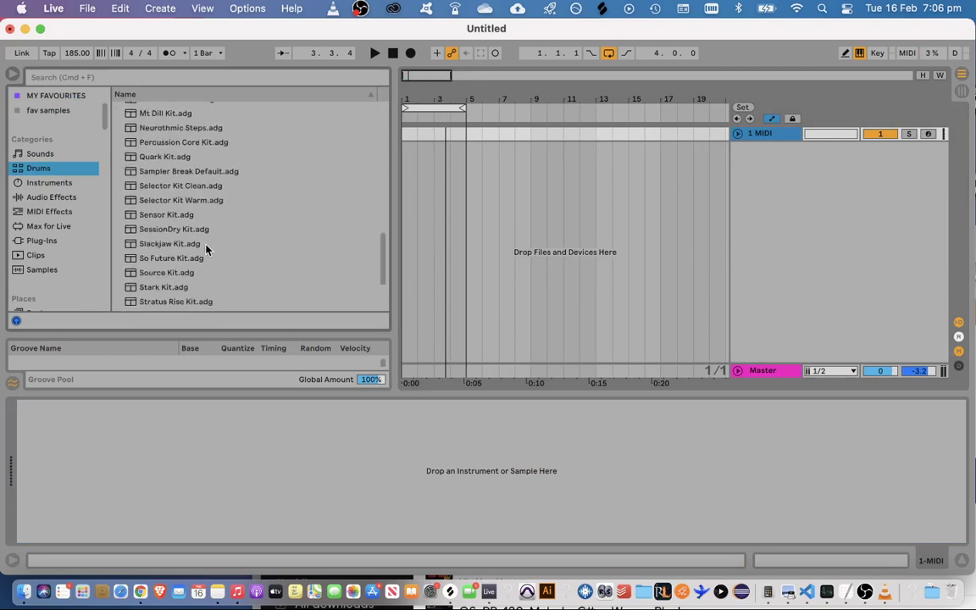
{"action": "left_click", "coordinate": [41, 269]}
{"action": "scroll", "coordinate": [220, 207], "scroll_direction": "down", "scroll_amount": 8}
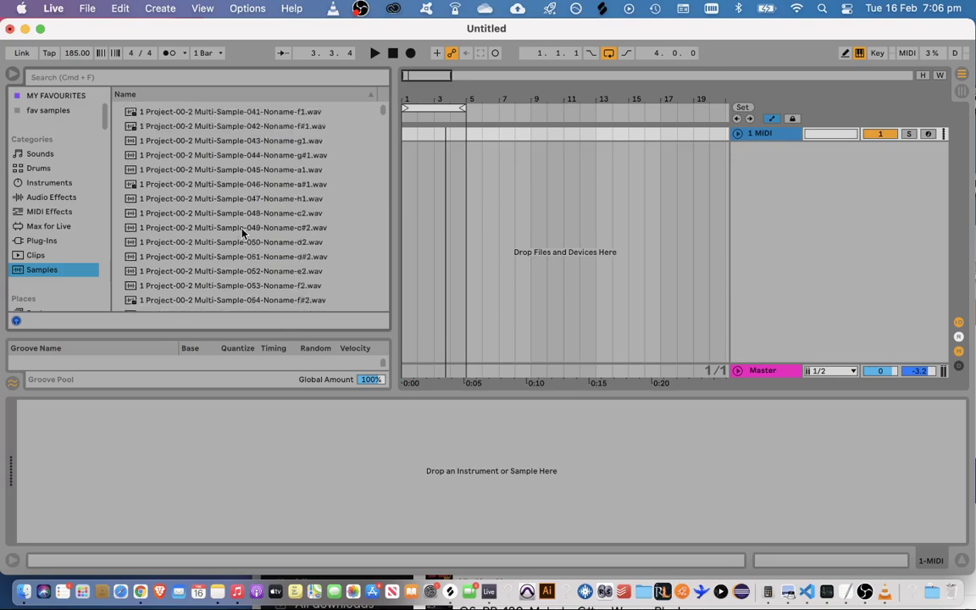
{"action": "mouse_move", "coordinate": [383, 122]}
{"action": "left_mouse_down"}
{"action": "mouse_move", "coordinate": [381, 229]}
{"action": "mouse_move", "coordinate": [383, 108]}
{"action": "left_mouse_up"}
{"action": "left_click", "coordinate": [49, 183]}
{"action": "left_click", "coordinate": [51, 197]}
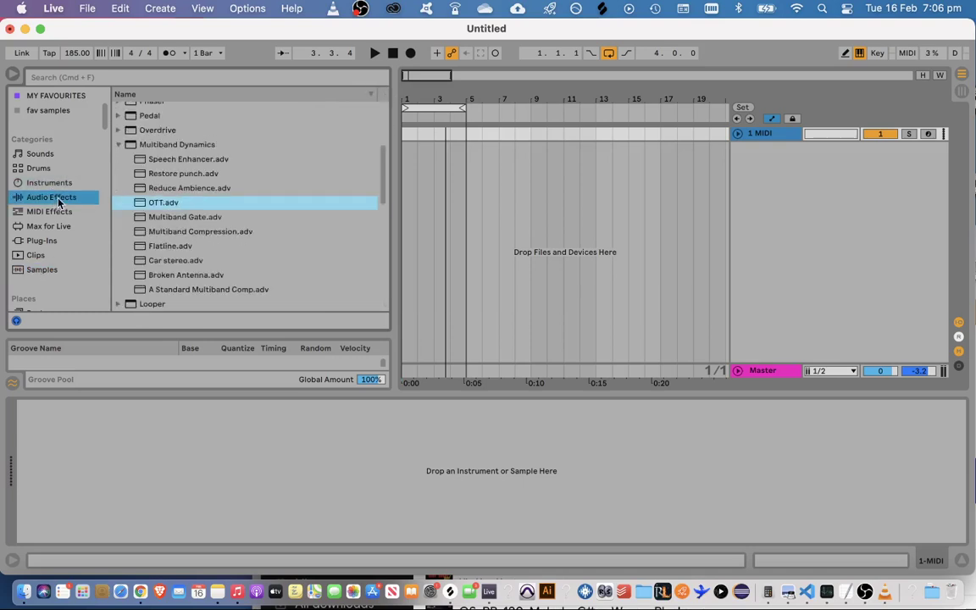
{"action": "left_click", "coordinate": [38, 167]}
{"action": "scroll", "coordinate": [165, 183], "scroll_direction": "up", "scroll_amount": 15}
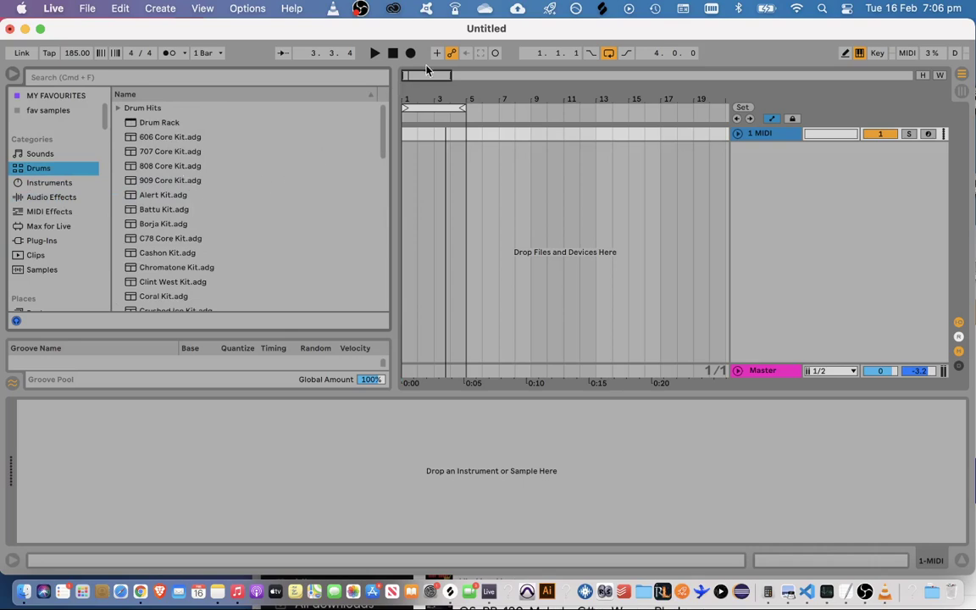
Set the project tempo to 140 BPM
{"action": "left_click_drag", "start_coordinate": [410, 77], "coordinate": [410, 80]}
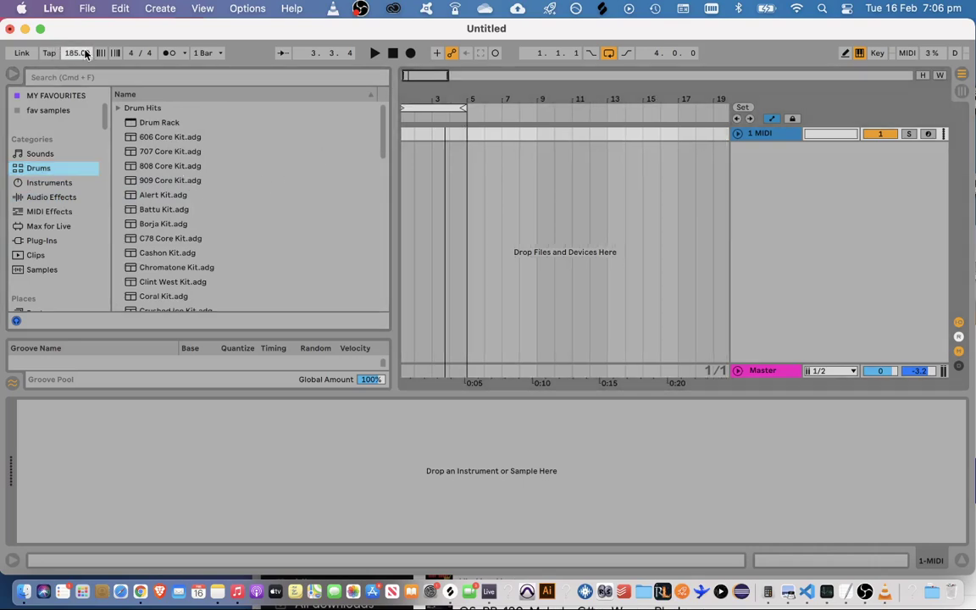
{"action": "left_click", "coordinate": [86, 53]}
{"action": "type", "text": "140"}
{"action": "key", "text": "Return"}
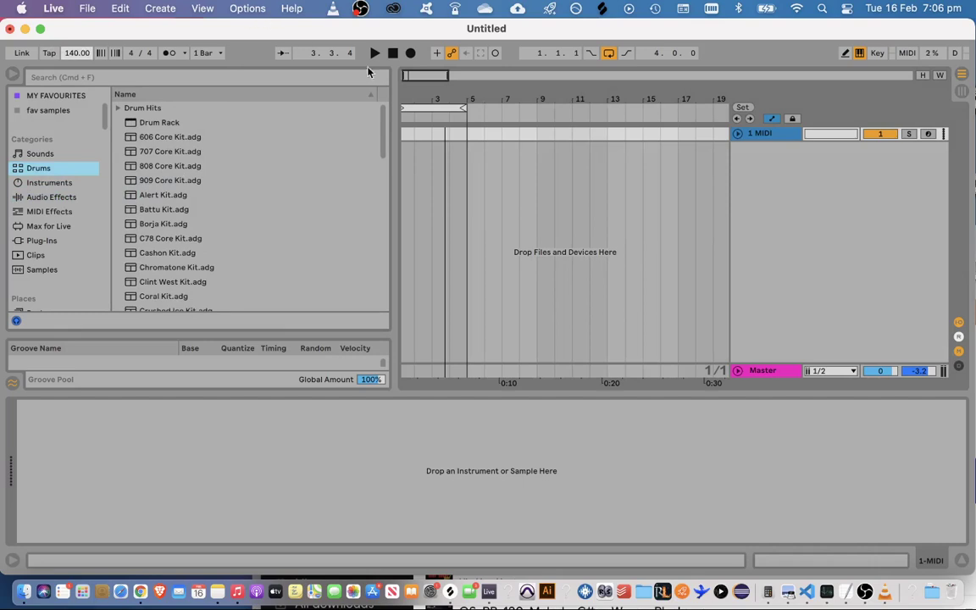
Preview the 808 Core Kit and load it onto a new track below the empty MIDI track
{"action": "left_click_drag", "start_coordinate": [409, 75], "coordinate": [410, 82]}
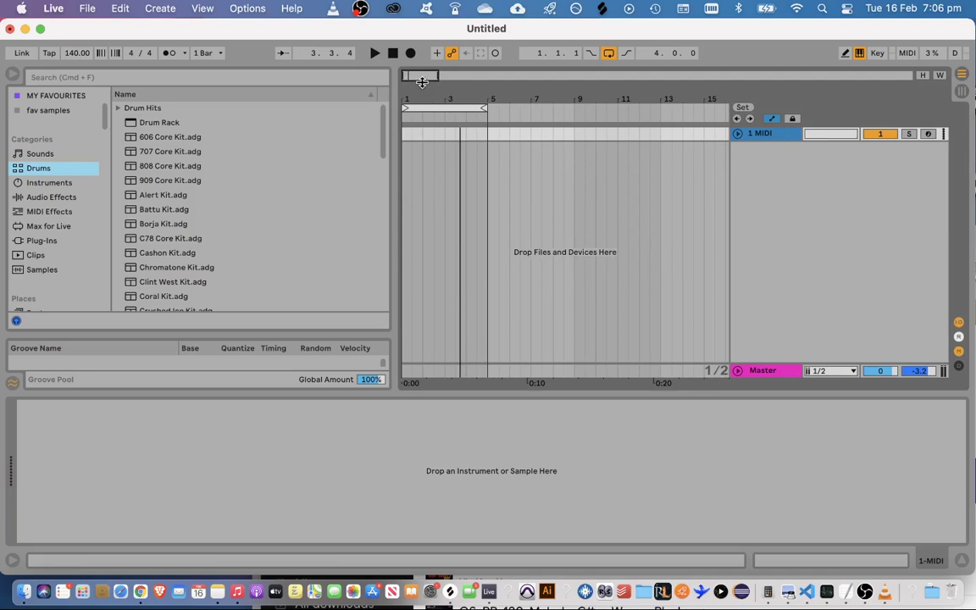
{"action": "left_click_drag", "start_coordinate": [418, 78], "coordinate": [418, 84]}
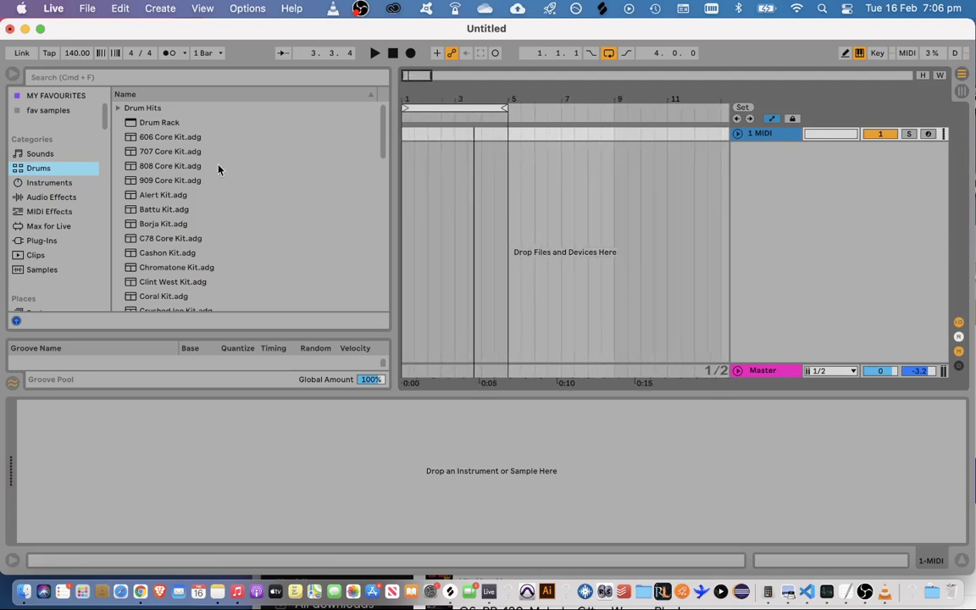
{"action": "left_click", "coordinate": [159, 186]}
{"action": "left_click", "coordinate": [255, 168]}
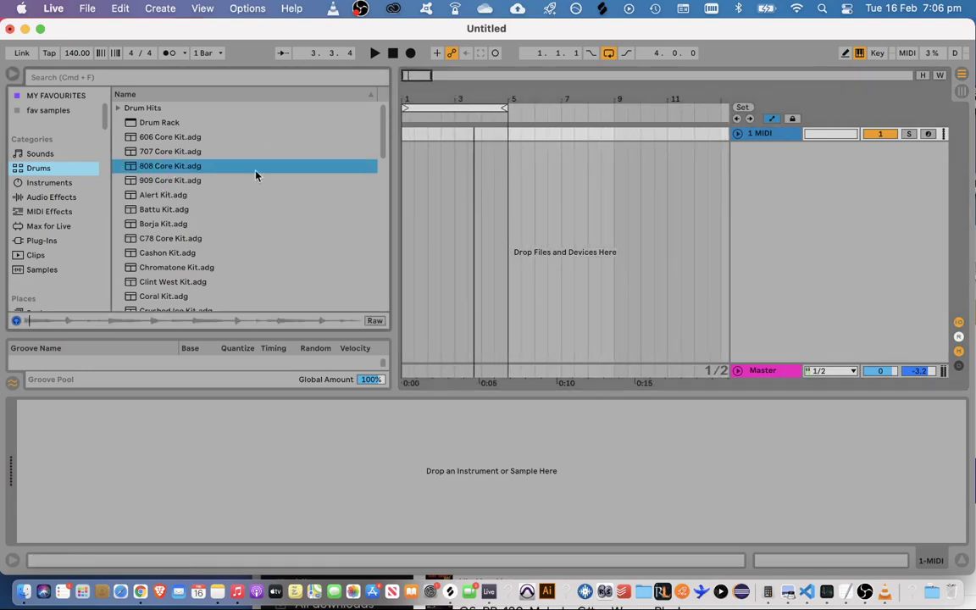
{"action": "left_click", "coordinate": [427, 190]}
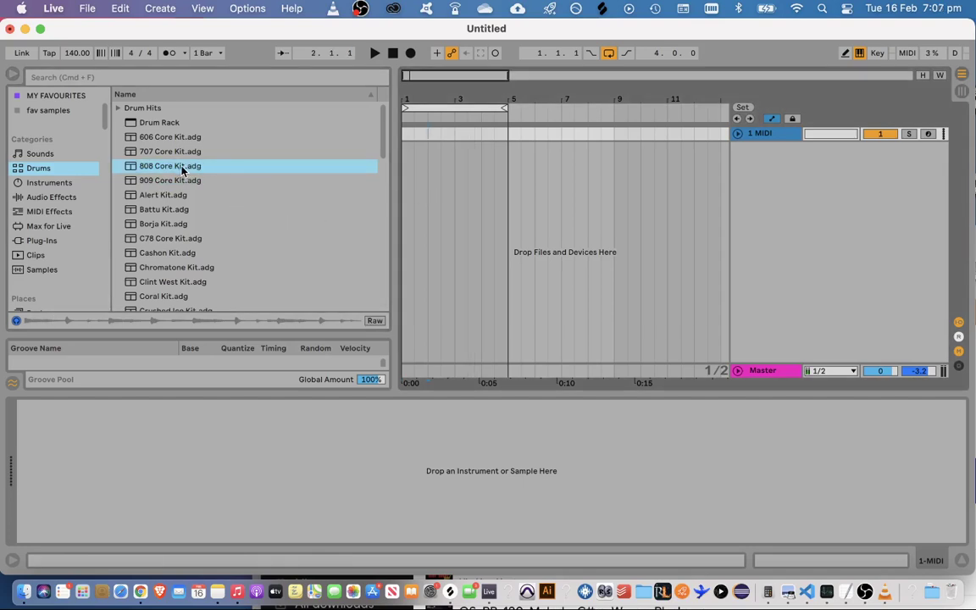
{"action": "left_click_drag", "start_coordinate": [168, 170], "coordinate": [764, 183]}
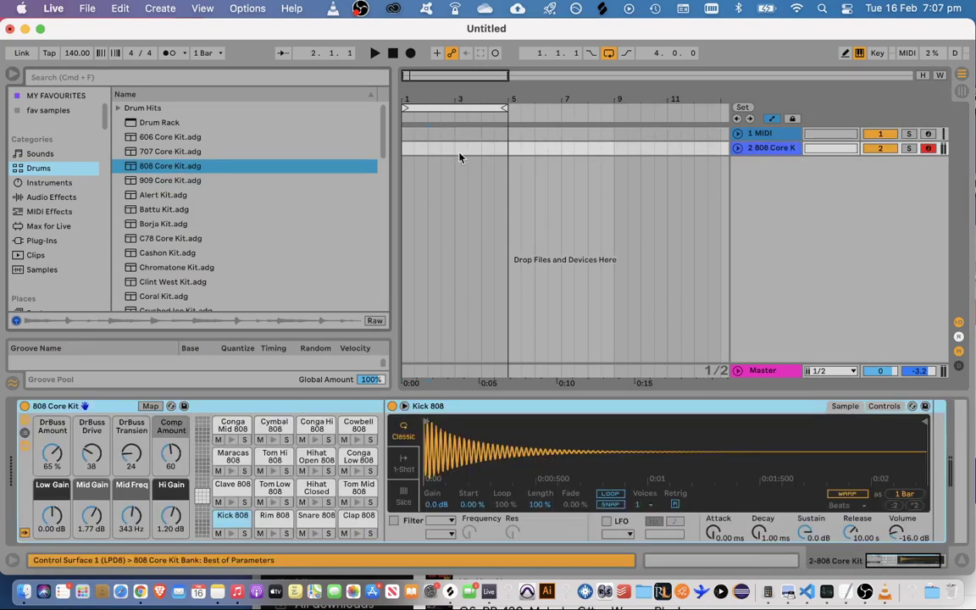
Insert an empty four-bar MIDI clip on the 808 Core Kit track, from bar 1 to bar 5
{"action": "left_click_drag", "start_coordinate": [516, 152], "coordinate": [406, 153]}
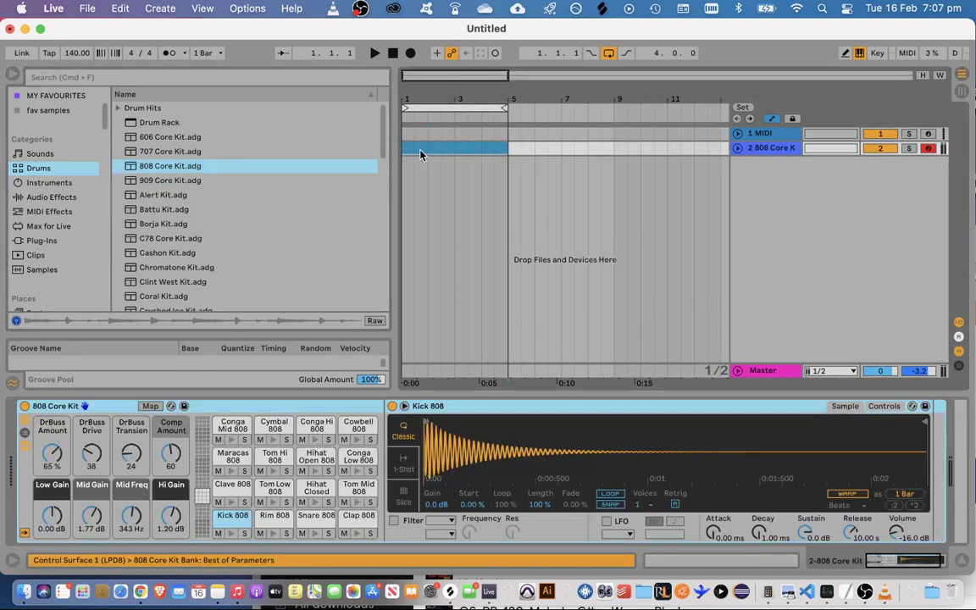
{"action": "key", "text": "super+shift+m"}
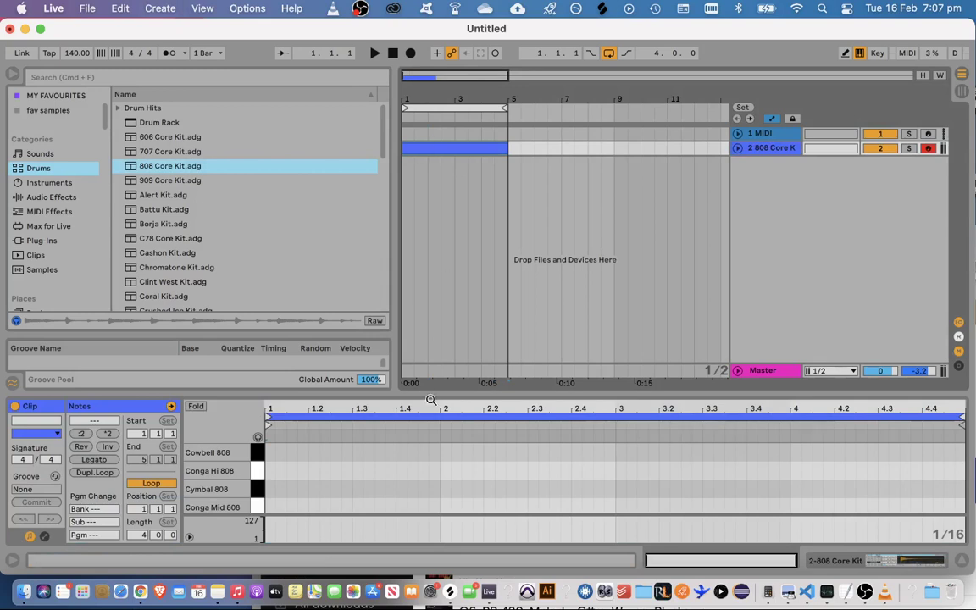
{"action": "left_click_drag", "start_coordinate": [432, 394], "coordinate": [346, 449]}
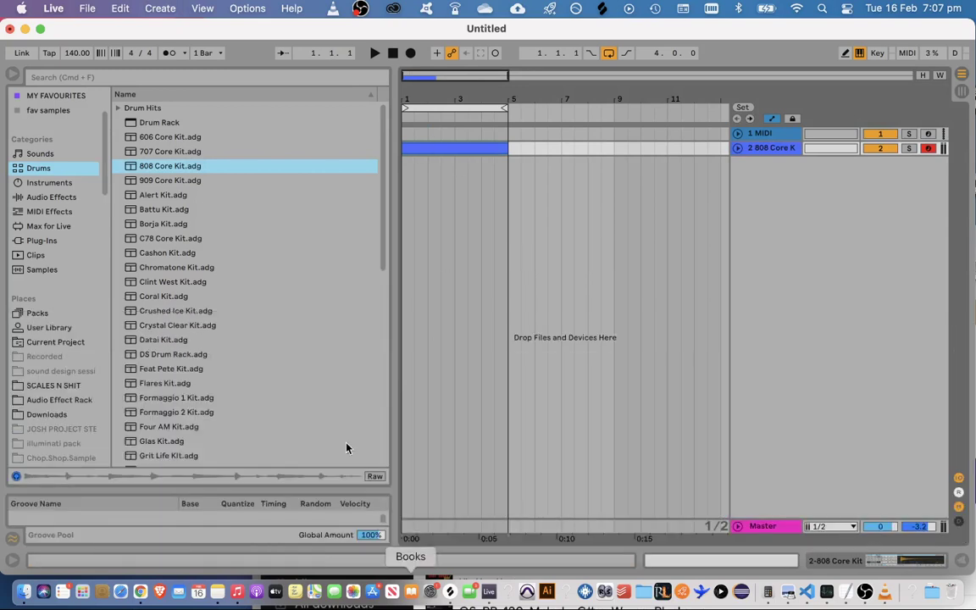
Preview the 909, 808, 707 and 606 Core Kits in the browser to compare their sounds
{"action": "left_click", "coordinate": [183, 181]}
{"action": "left_click", "coordinate": [186, 166]}
{"action": "left_click", "coordinate": [188, 150]}
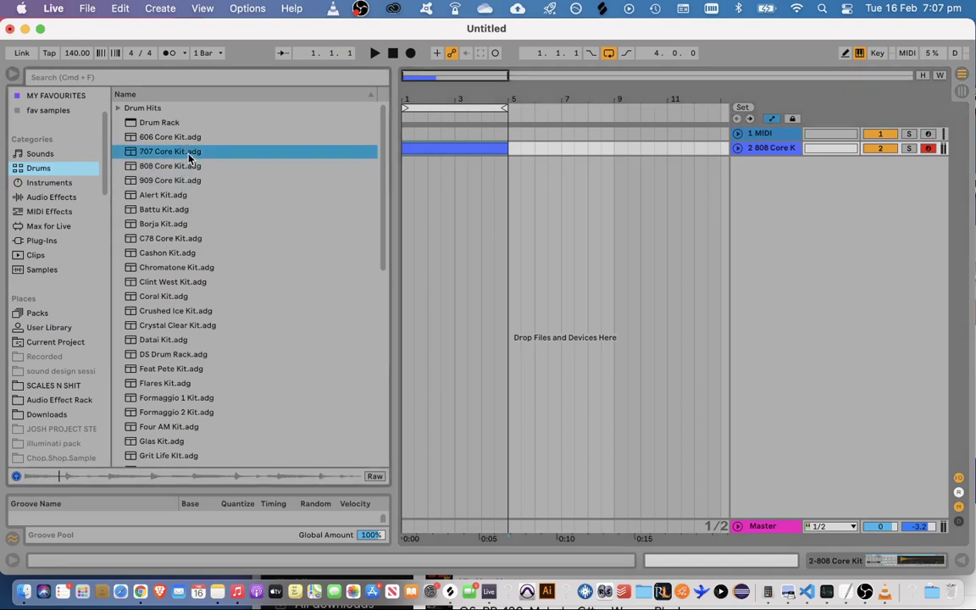
{"action": "left_click", "coordinate": [190, 138]}
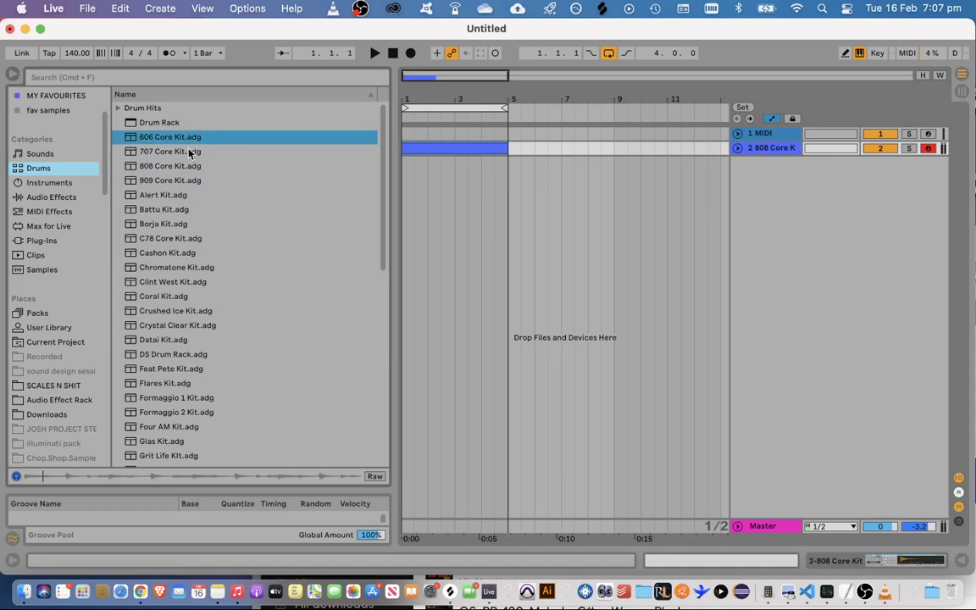
{"action": "left_click", "coordinate": [194, 166]}
{"action": "left_click", "coordinate": [455, 190]}
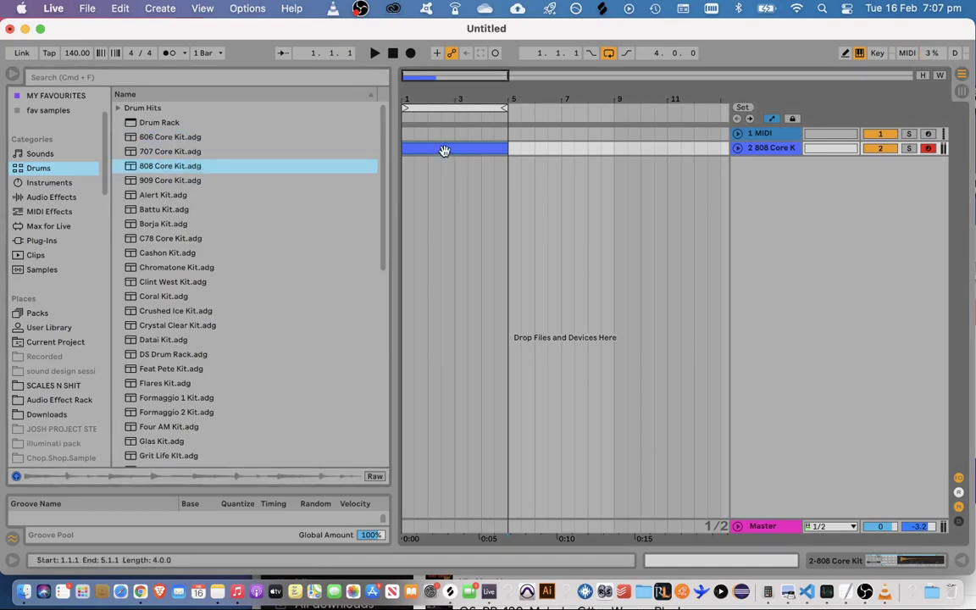
Unfold the 808 Core Kit track and open its clip in an enlarged note editor showing the drum lanes
{"action": "left_click_drag", "start_coordinate": [429, 74], "coordinate": [434, 123]}
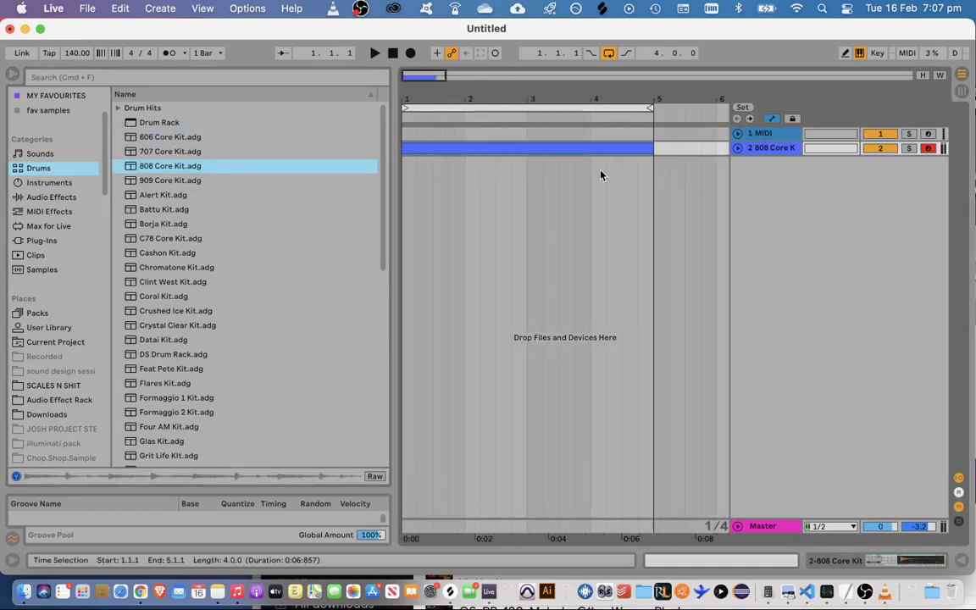
{"action": "left_click", "coordinate": [738, 149]}
{"action": "double_click", "coordinate": [545, 150]}
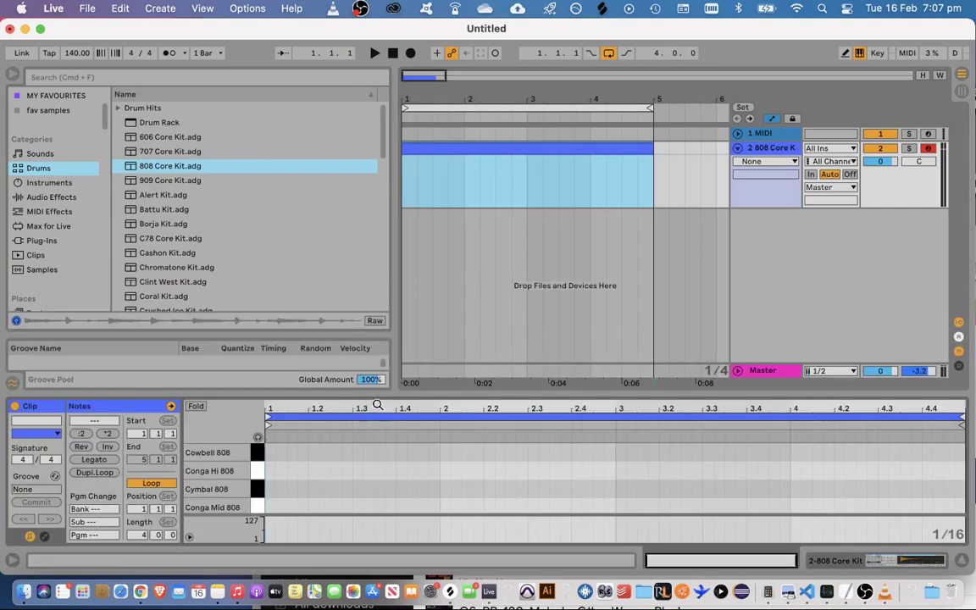
{"action": "left_click_drag", "start_coordinate": [378, 394], "coordinate": [378, 187]}
{"action": "scroll", "coordinate": [342, 374], "scroll_direction": "down", "scroll_amount": 1}
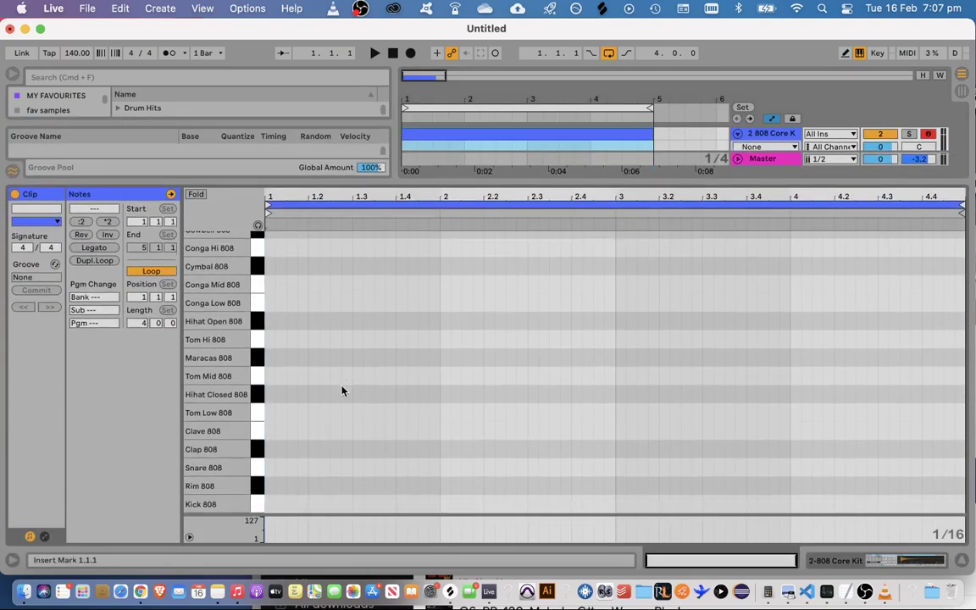
{"action": "scroll", "coordinate": [342, 381], "scroll_direction": "up", "scroll_amount": 1}
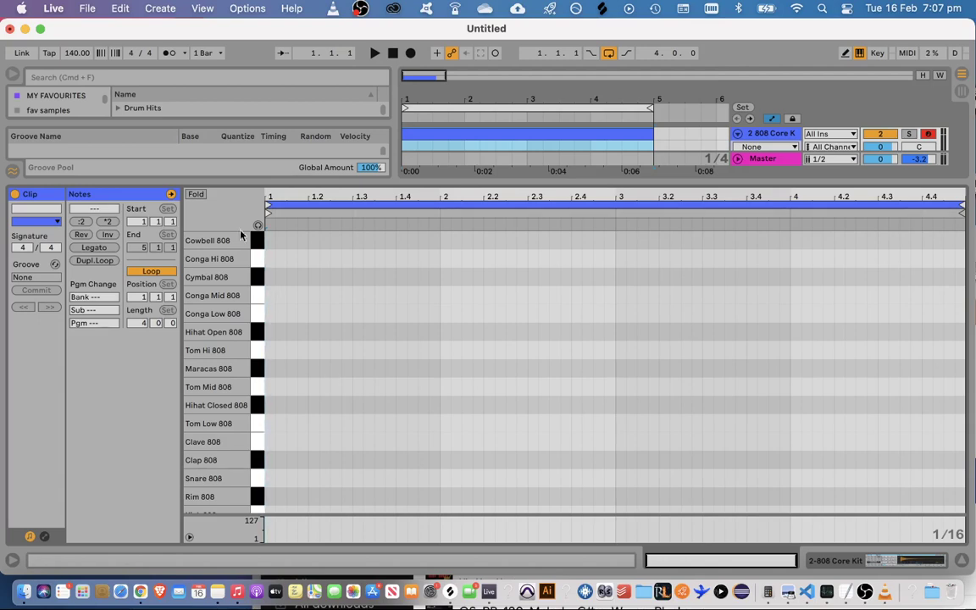
Turn on the metronome and start playback of the empty four-bar loop
{"action": "left_click", "coordinate": [169, 54]}
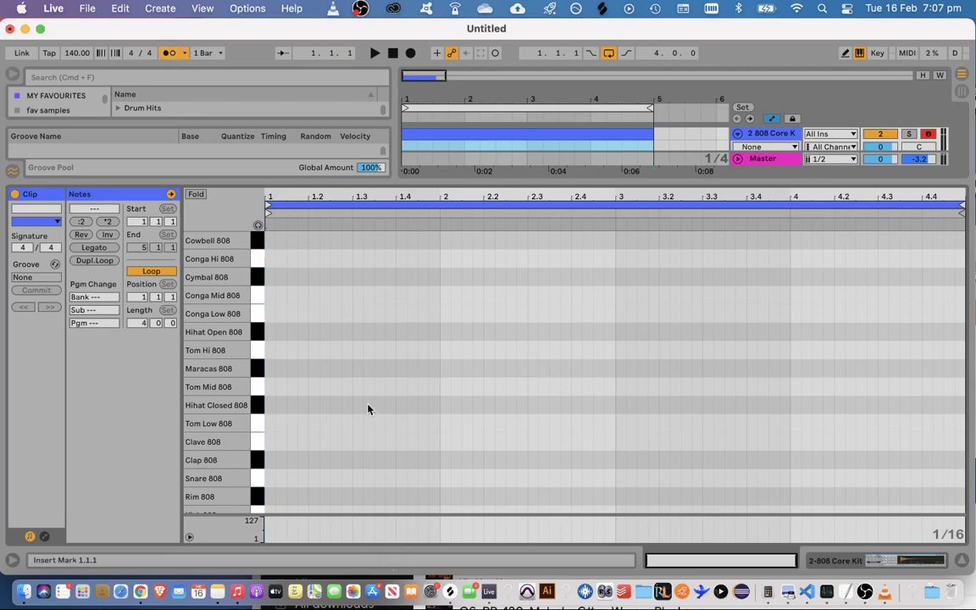
{"action": "scroll", "coordinate": [357, 414], "scroll_direction": "down", "scroll_amount": 1}
{"action": "scroll", "coordinate": [348, 414], "scroll_direction": "up", "scroll_amount": 1}
{"action": "scroll", "coordinate": [342, 398], "scroll_direction": "down", "scroll_amount": 1}
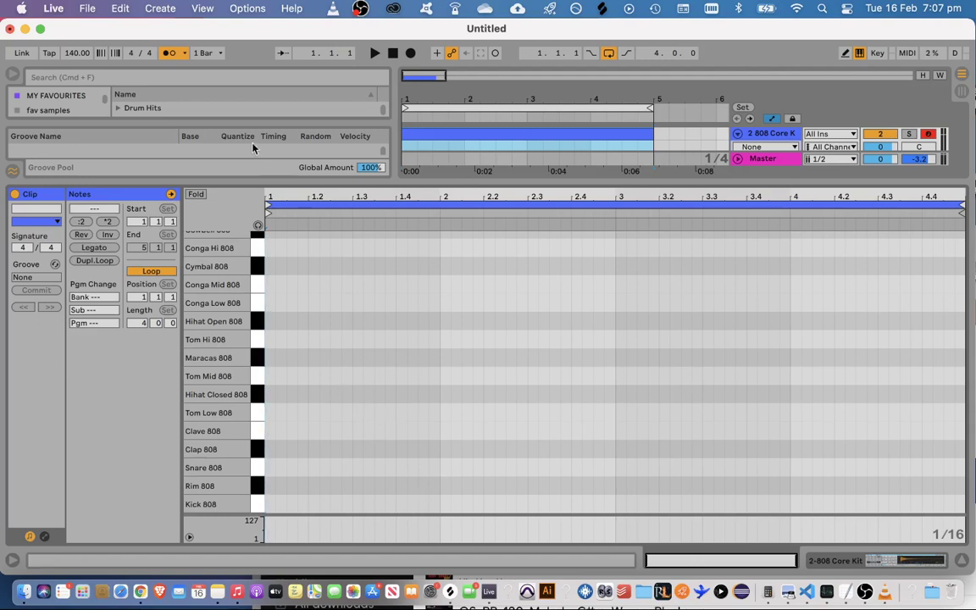
{"action": "left_click", "coordinate": [170, 53]}
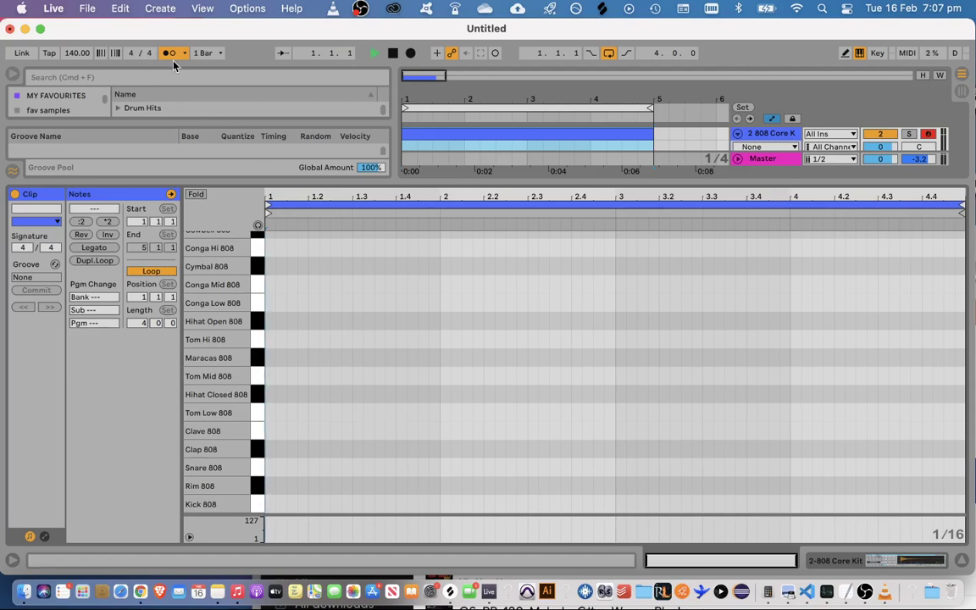
{"action": "key", "text": "space"}
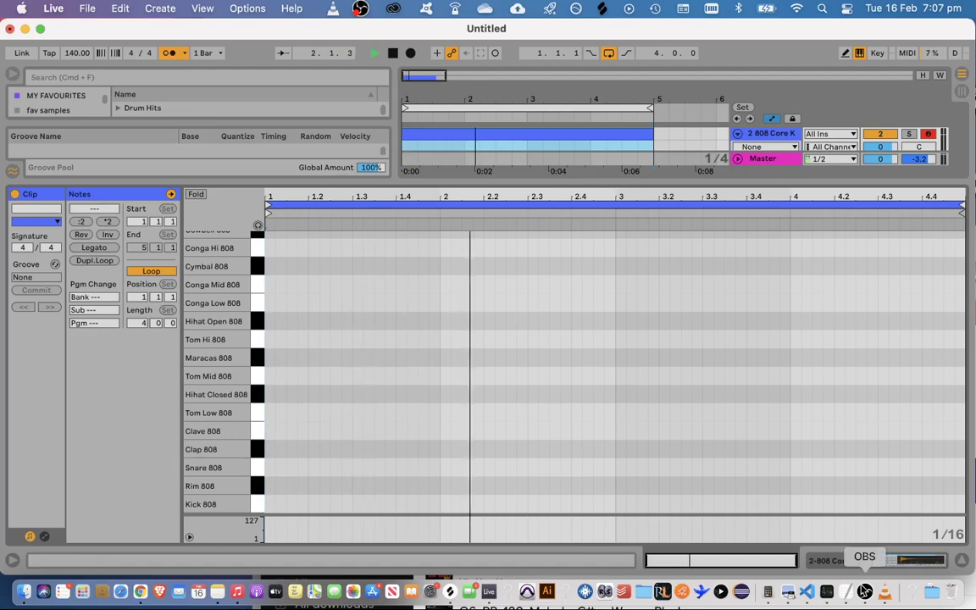
{"action": "left_click", "coordinate": [866, 592]}
{"action": "left_click", "coordinate": [915, 426]}
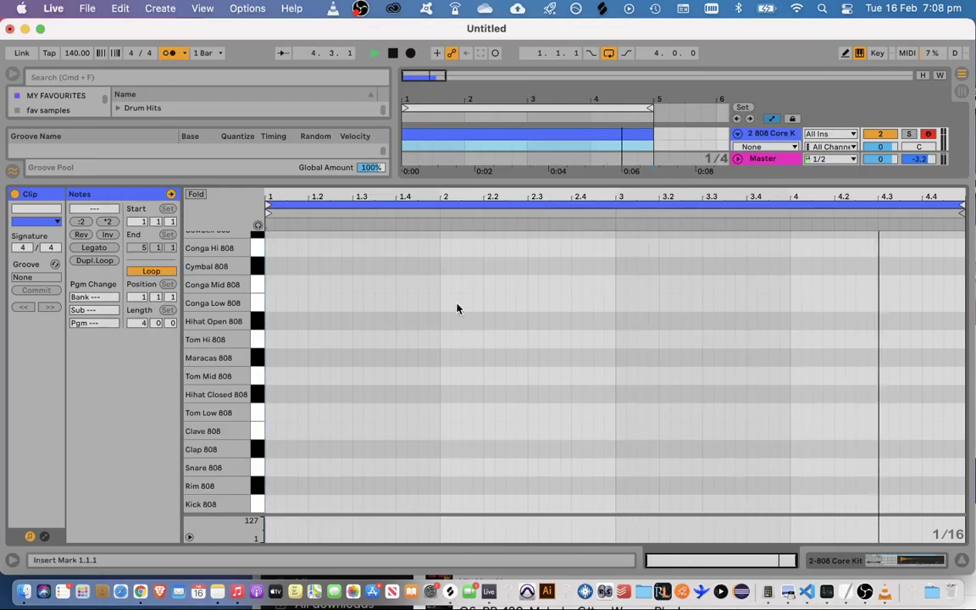
Stop playback of the empty four-bar loop
{"action": "key", "text": "space"}
{"action": "scroll", "coordinate": [327, 305], "scroll_direction": "up", "scroll_amount": 1}
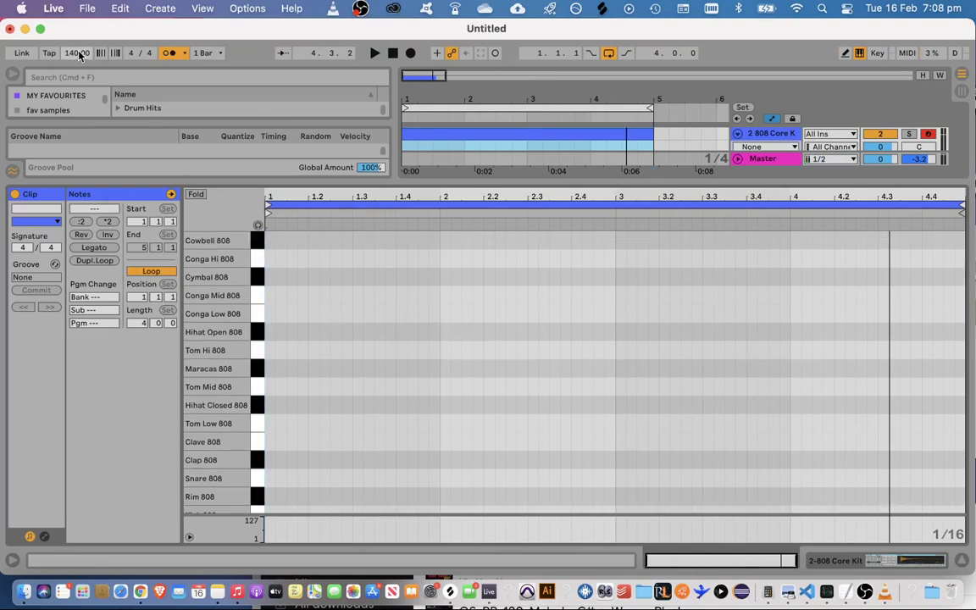
{"action": "left_click_drag", "start_coordinate": [434, 76], "coordinate": [434, 66]}
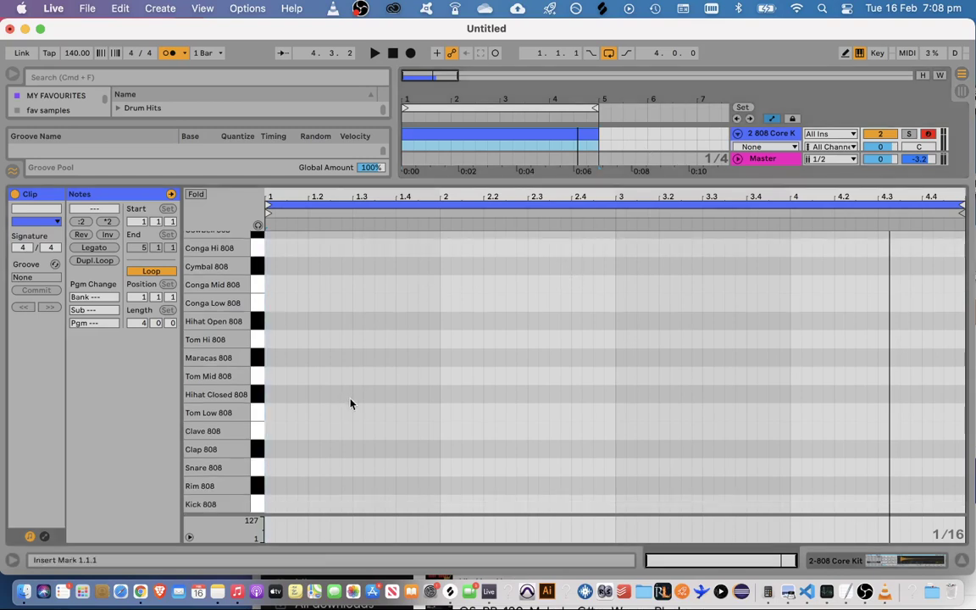
{"action": "scroll", "coordinate": [348, 373], "scroll_direction": "down", "scroll_amount": 1}
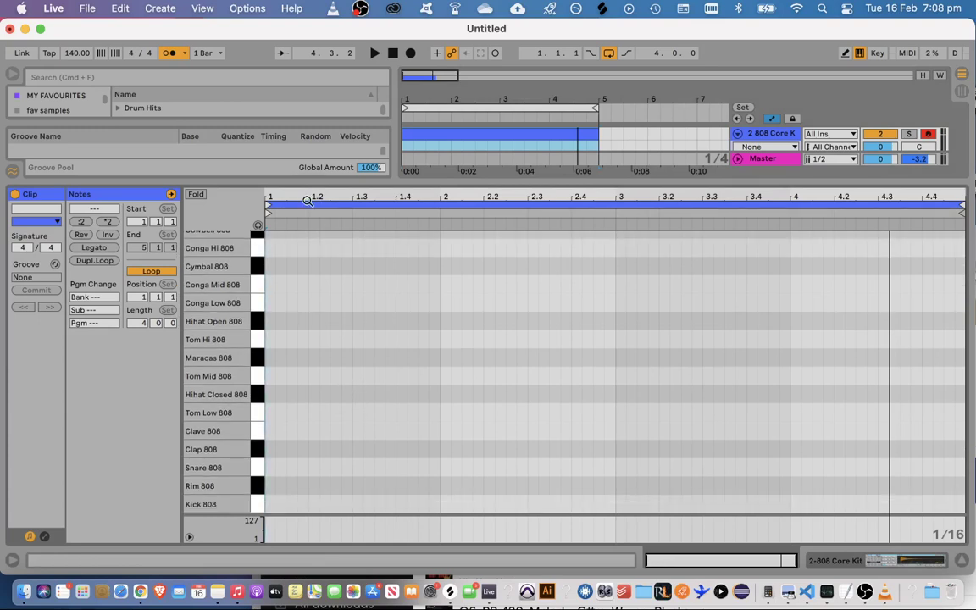
{"action": "scroll", "coordinate": [303, 439], "scroll_direction": "up", "scroll_amount": 1}
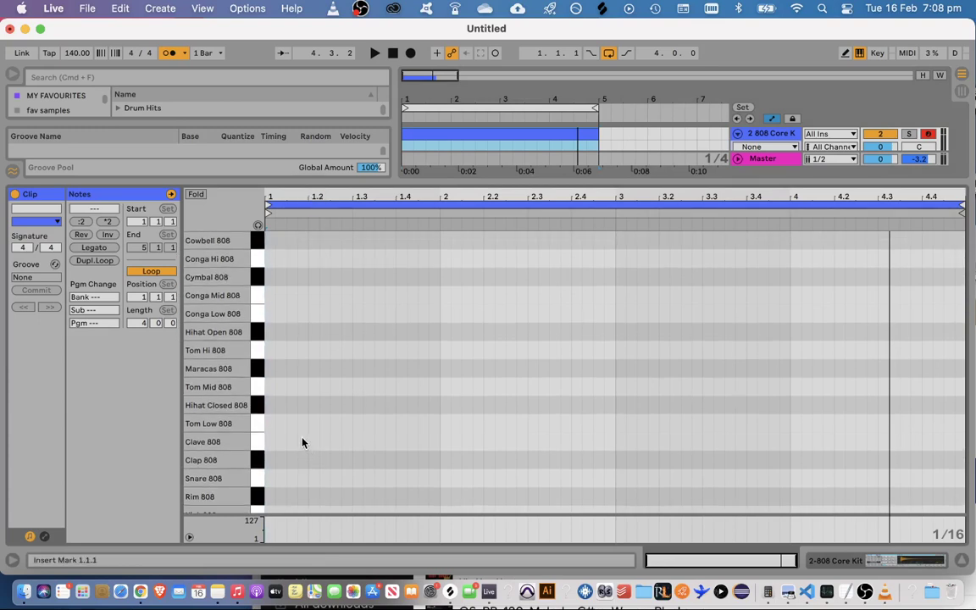
Add a kick hit at 1.1.1 and snare hits on beats 1.3 and 2.3, playing the loop
{"action": "scroll", "coordinate": [307, 457], "scroll_direction": "down", "scroll_amount": 1}
{"action": "double_click", "coordinate": [313, 467]}
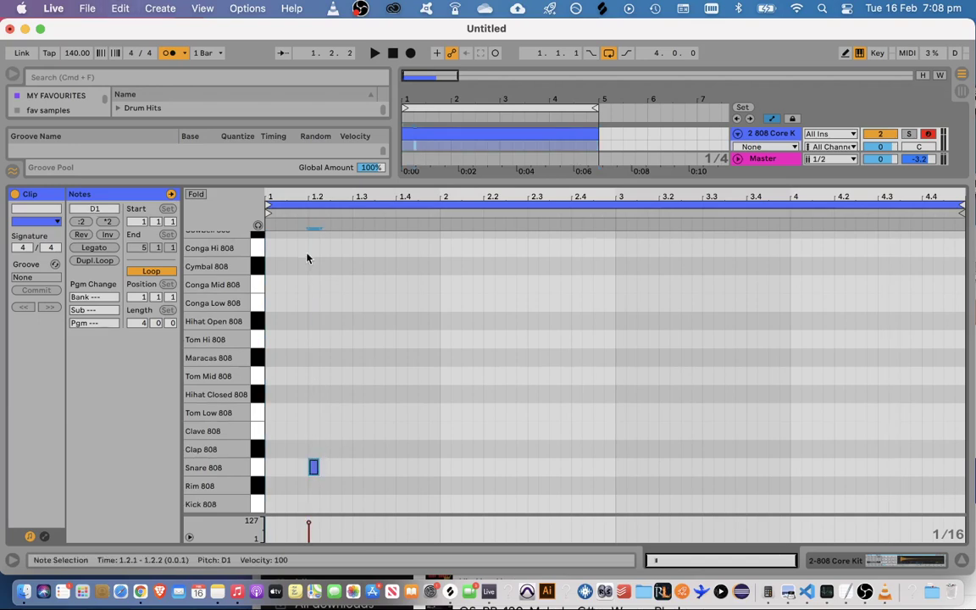
{"action": "left_click_drag", "start_coordinate": [313, 468], "coordinate": [358, 468]}
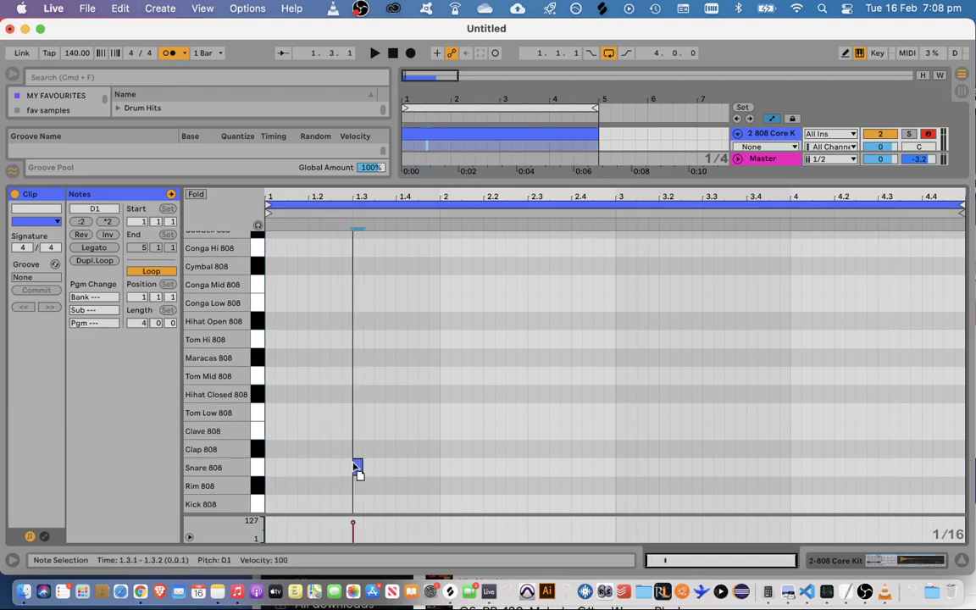
{"action": "double_click", "coordinate": [271, 504]}
{"action": "key", "text": "space"}
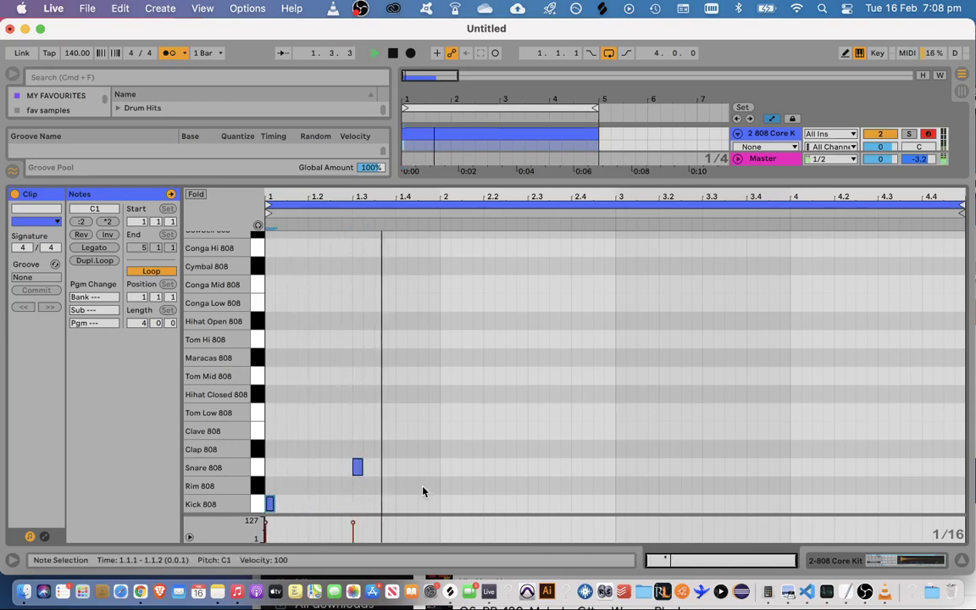
{"action": "double_click", "coordinate": [532, 468]}
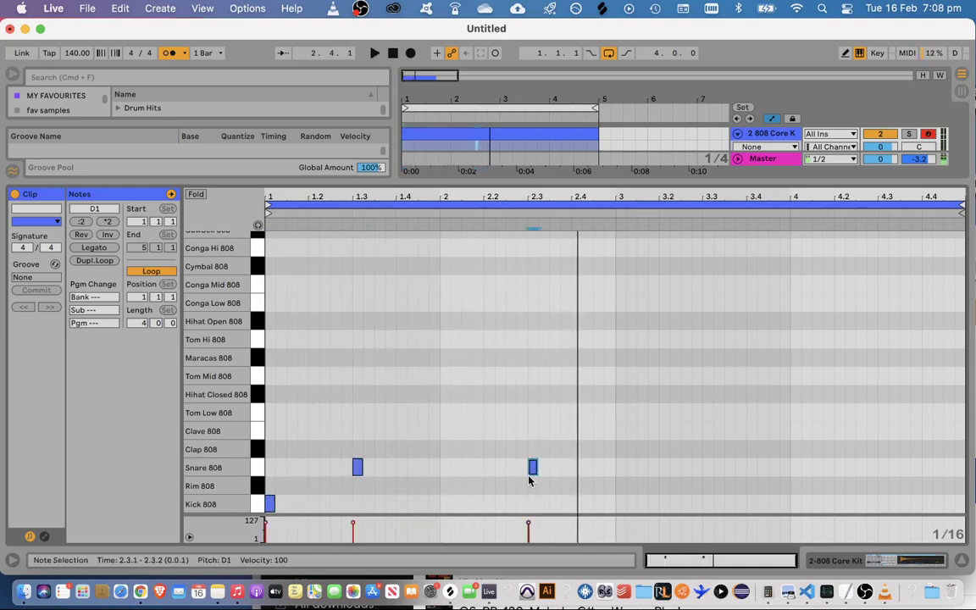
Try the first-bar snare on beat 1.2 with an extra snare hit on 1.4, moved to 1.3.3, and play the loop
{"action": "left_click_drag", "start_coordinate": [359, 469], "coordinate": [315, 471]}
{"action": "key", "text": "space"}
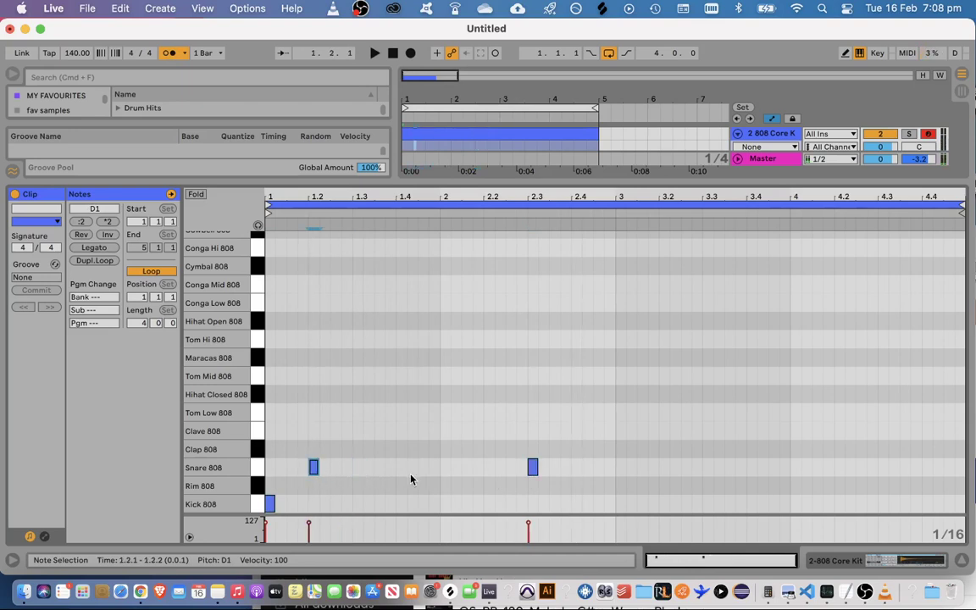
{"action": "double_click", "coordinate": [402, 468]}
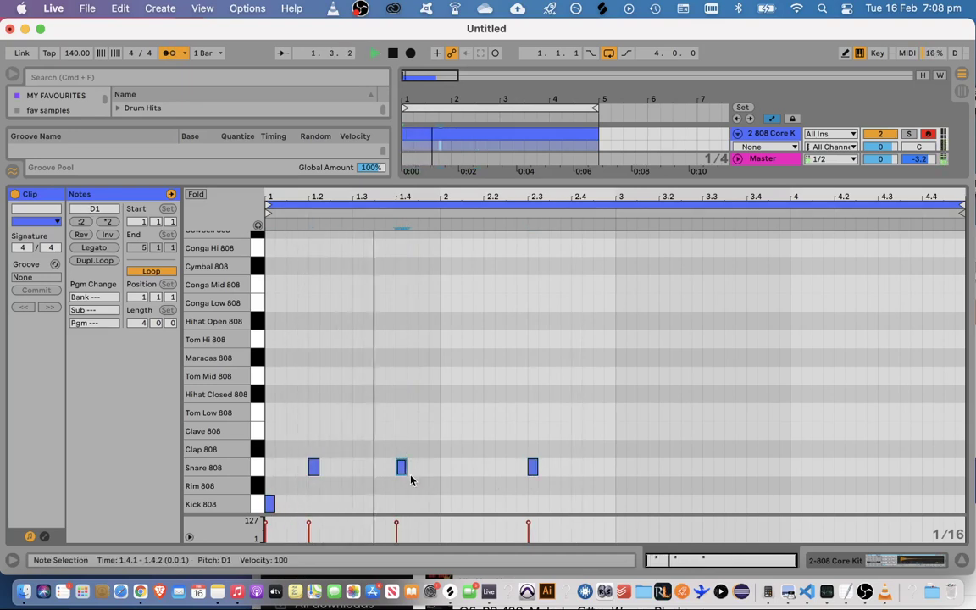
{"action": "key", "text": "space"}
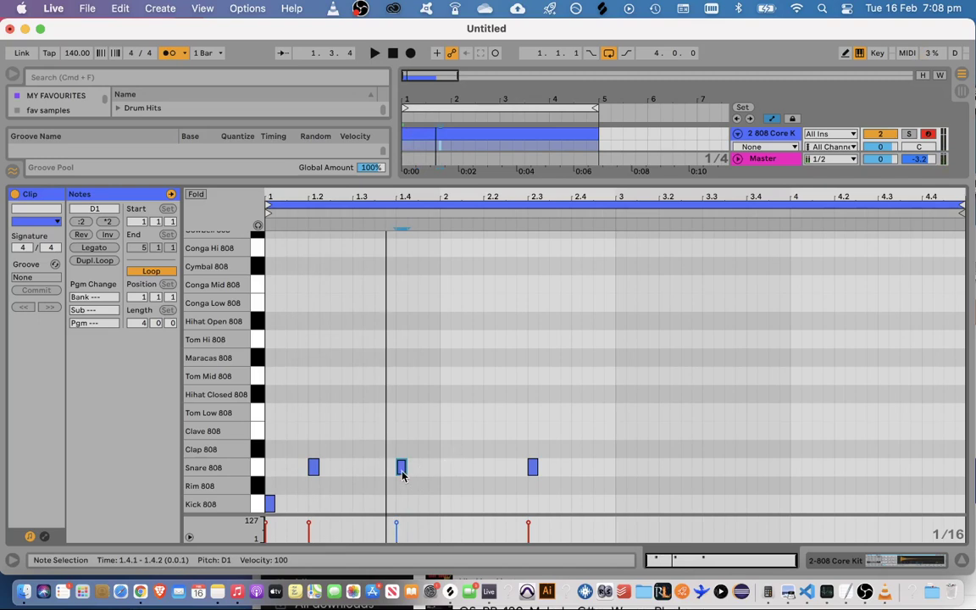
{"action": "mouse_move", "coordinate": [401, 470]}
{"action": "left_mouse_down"}
{"action": "mouse_move", "coordinate": [423, 479]}
{"action": "mouse_move", "coordinate": [405, 472]}
{"action": "mouse_move", "coordinate": [388, 480]}
{"action": "left_mouse_up"}
{"action": "key", "text": "space"}
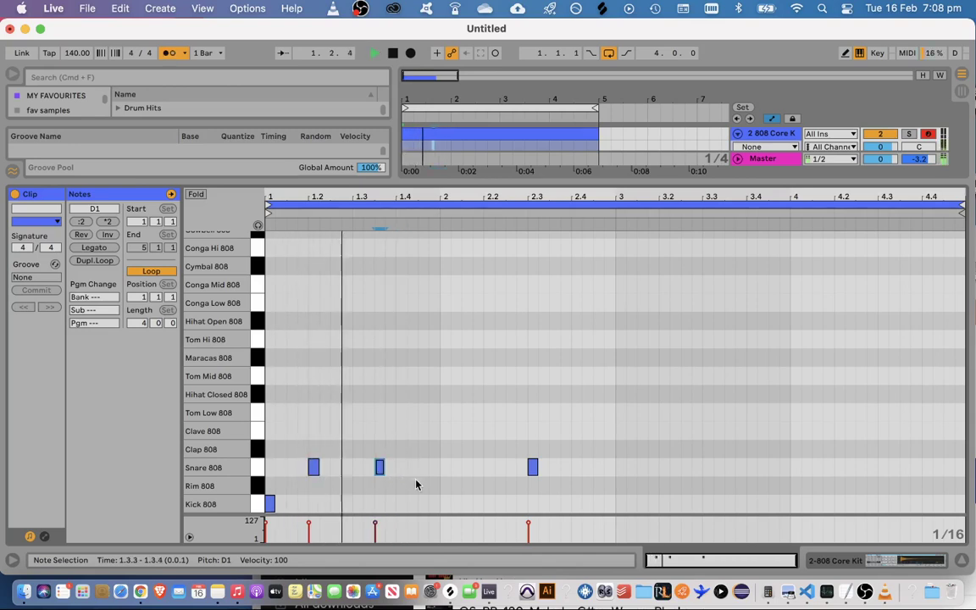
Move the first-bar snare back to beat 1.3 and delete the extra snare hit in bar 1
{"action": "key", "text": "space"}
{"action": "left_click_drag", "start_coordinate": [379, 467], "coordinate": [403, 476]}
{"action": "left_click_drag", "start_coordinate": [314, 469], "coordinate": [359, 474]}
{"action": "left_click_drag", "start_coordinate": [405, 448], "coordinate": [421, 484]}
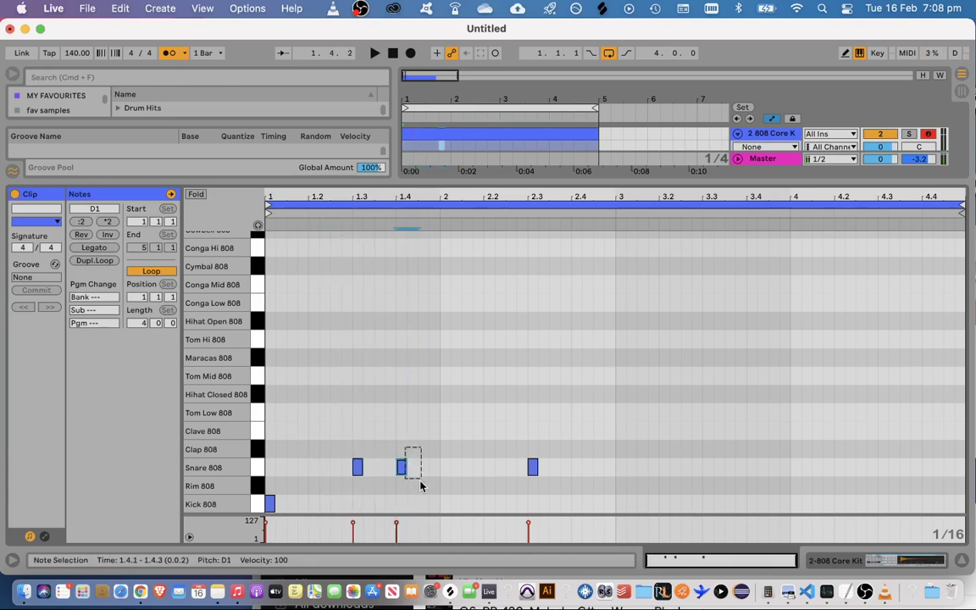
{"action": "key", "text": "Delete"}
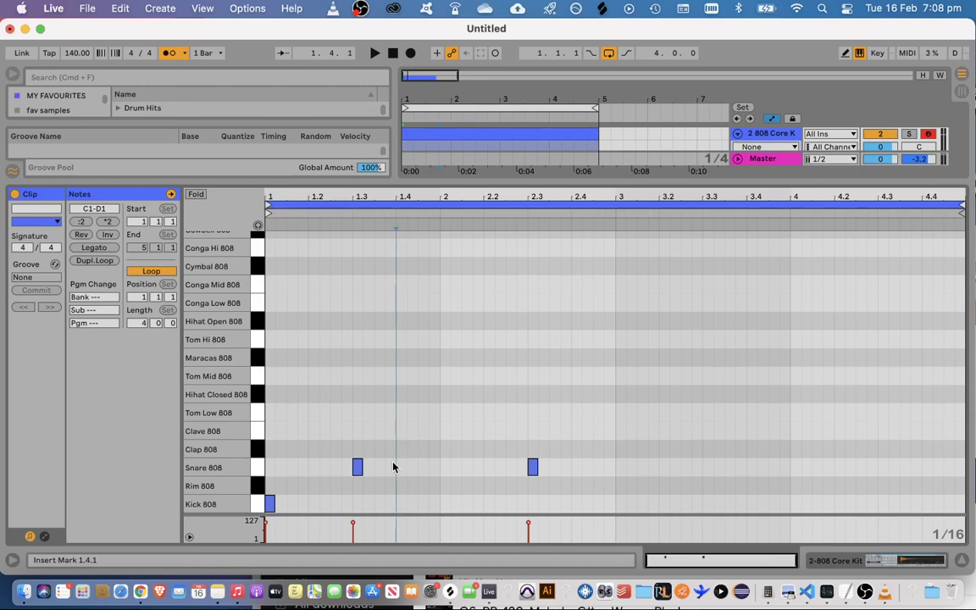
Play the kick and snare pattern and turn off the metronome
{"action": "key", "text": "space"}
{"action": "key", "text": "space"}
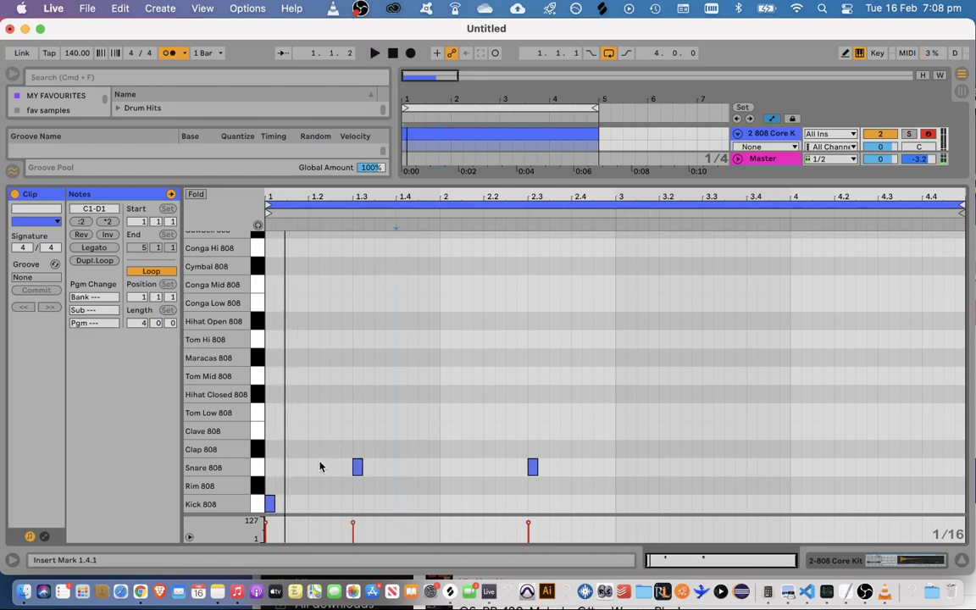
{"action": "key", "text": "space"}
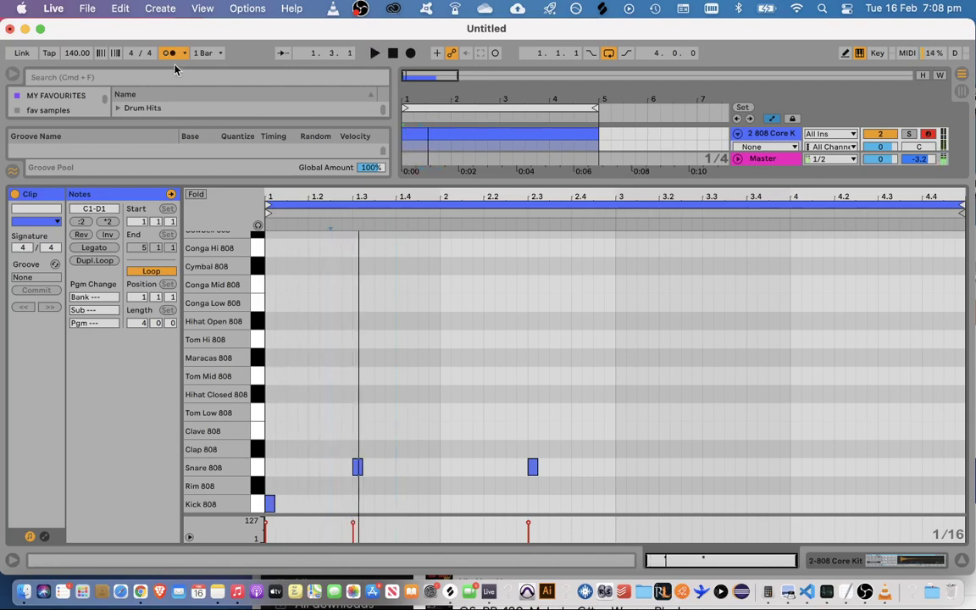
{"action": "left_click", "coordinate": [169, 55]}
{"action": "key", "text": "space"}
{"action": "left_click", "coordinate": [355, 453]}
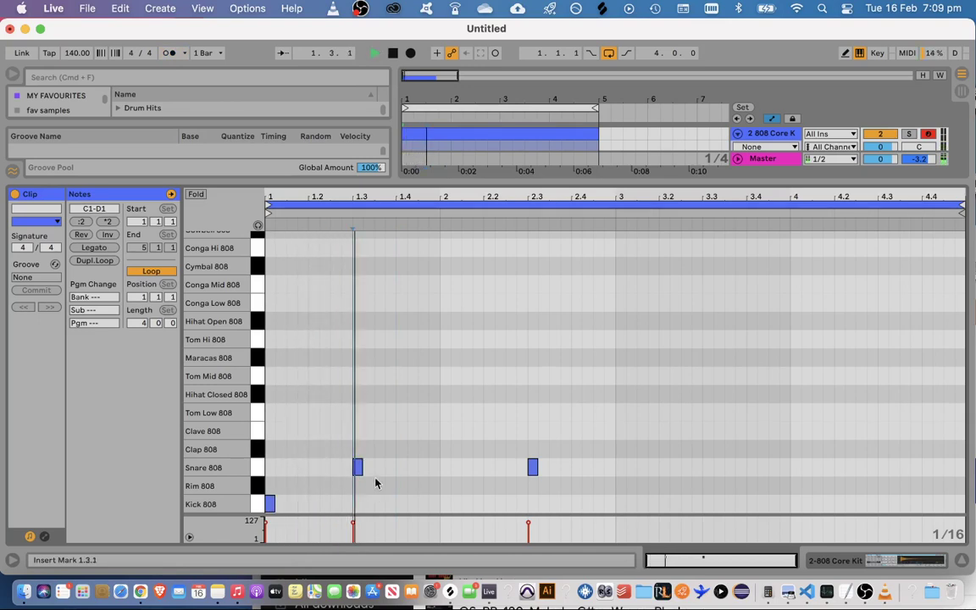
Add a snare hit at 2.1.3 and duplicate the three snare hits from bars 1–2 into bars 3–4
{"action": "double_click", "coordinate": [467, 468]}
{"action": "key", "text": "space"}
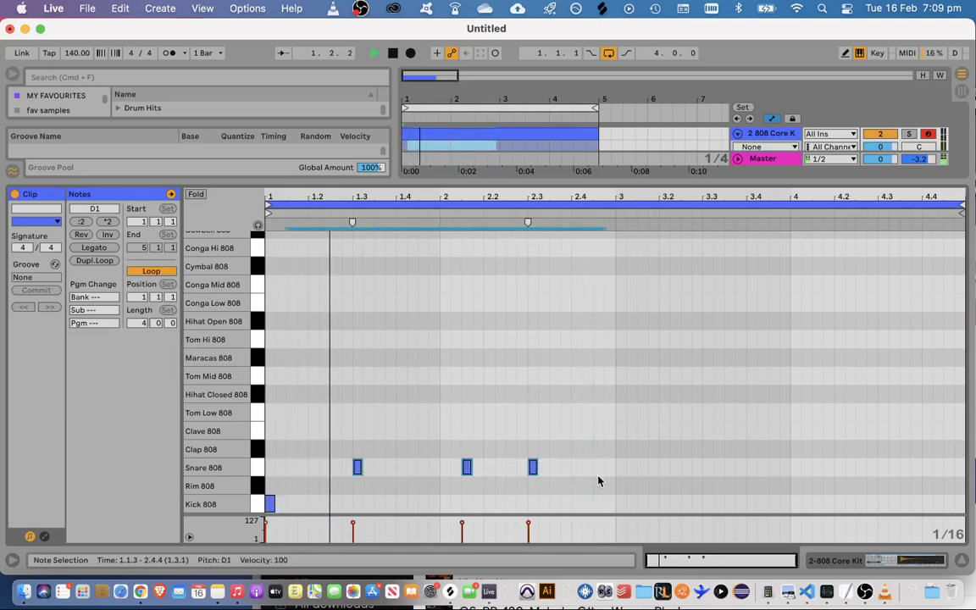
{"action": "key", "text": "super+a"}
{"action": "key", "text": "super+d"}
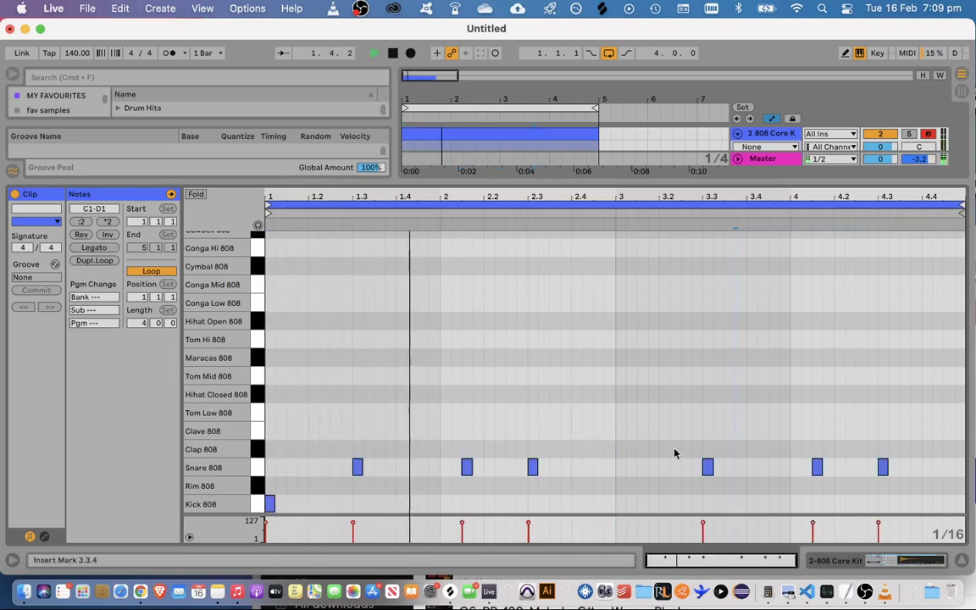
{"action": "left_click_drag", "start_coordinate": [343, 508], "coordinate": [268, 501]}
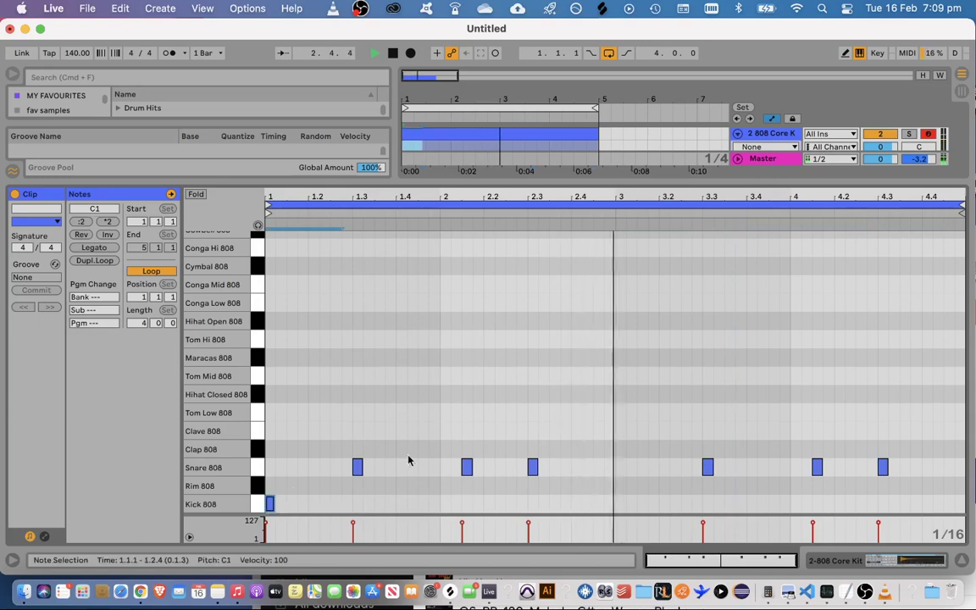
{"action": "key", "text": "space"}
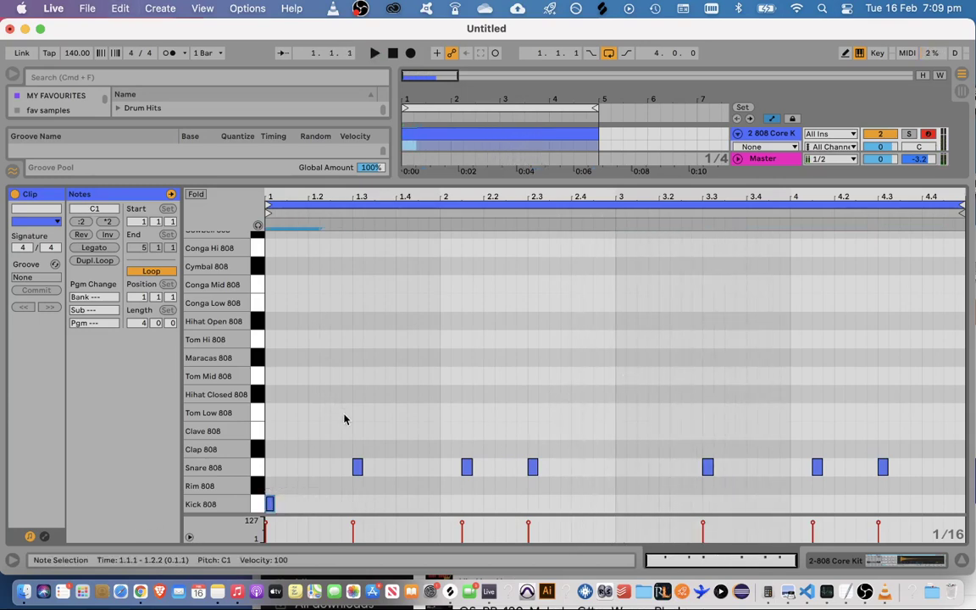
Place a test note at 1.1.1 and move it between drum lanes to audition sounds, leaving it on Hihat Closed 808
{"action": "left_click_drag", "start_coordinate": [317, 464], "coordinate": [179, 565]}
{"action": "double_click", "coordinate": [271, 327]}
{"action": "left_click_drag", "start_coordinate": [271, 327], "coordinate": [277, 261]}
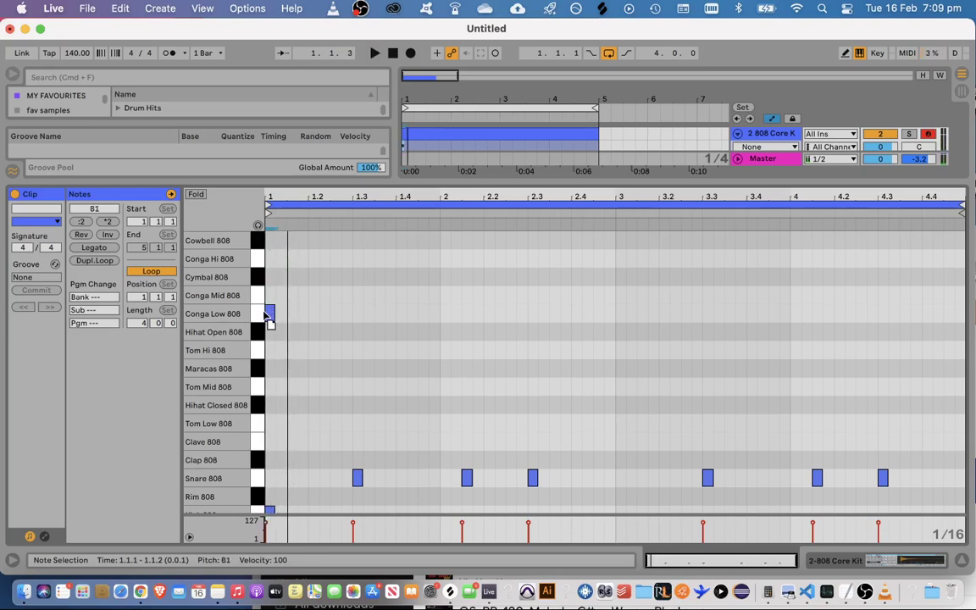
{"action": "key", "text": "space"}
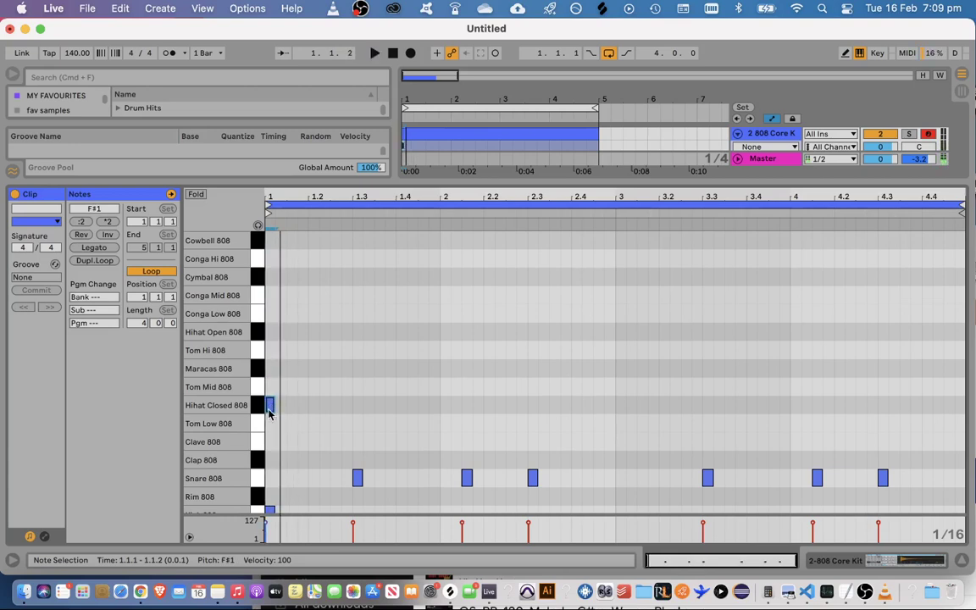
Fill the Hihat Closed 808 lane with straight eighth-note hits by duplicating the first hit from bar 1 into bar 4
{"action": "key", "text": "super+d"}
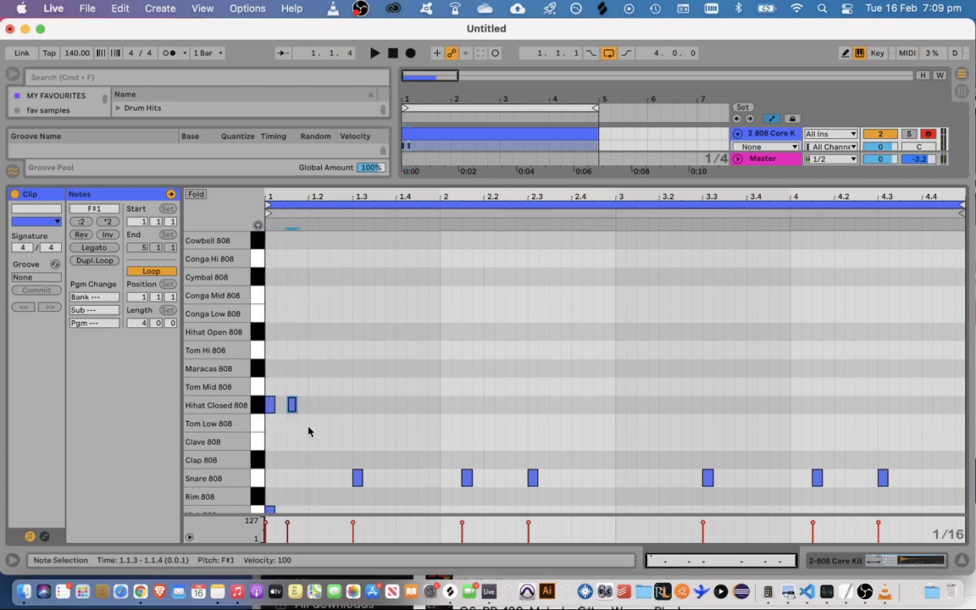
{"action": "left_click_drag", "start_coordinate": [307, 428], "coordinate": [216, 368]}
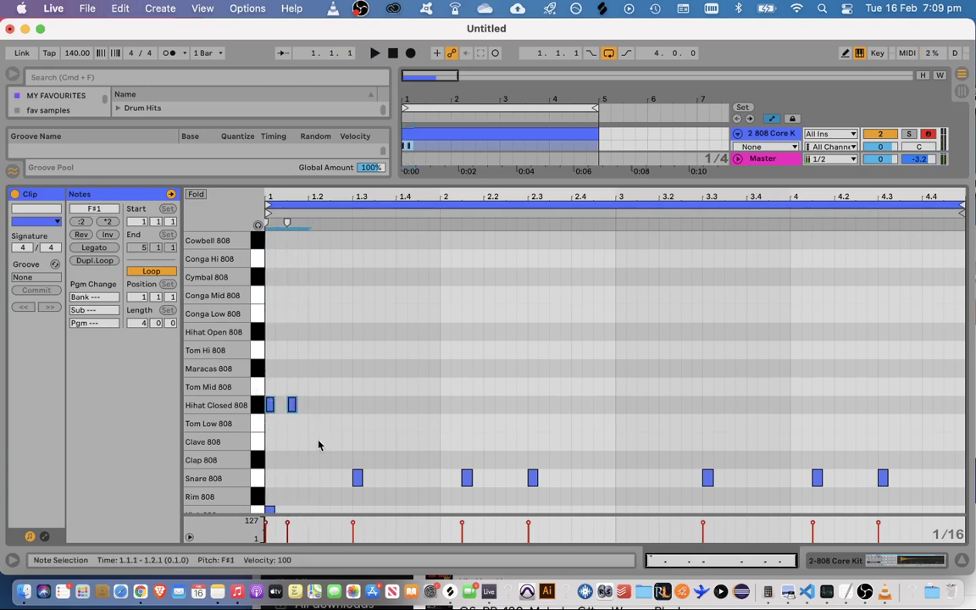
{"action": "left_click_drag", "start_coordinate": [308, 434], "coordinate": [204, 362]}
{"action": "key", "text": "super+d"}
{"action": "key", "text": "super+d"}
{"action": "key", "text": "super+d"}
{"action": "key", "text": "super+d"}
{"action": "key", "text": "super+d"}
{"action": "key", "text": "super+d"}
{"action": "key", "text": "super+d"}
{"action": "key", "text": "super+d"}
{"action": "key", "text": "super+d"}
{"action": "key", "text": "super+d"}
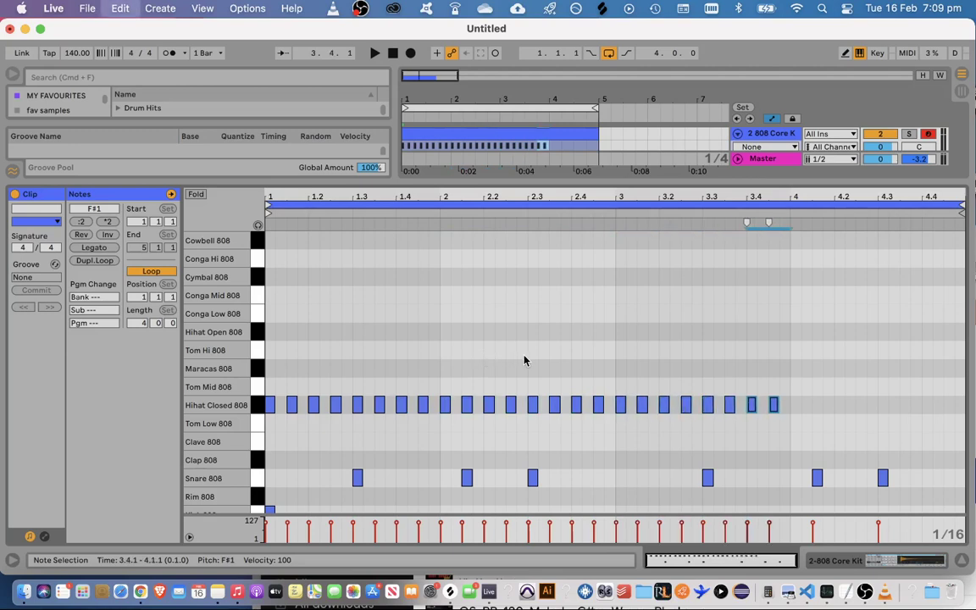
{"action": "key", "text": "space"}
Replace the straight hi-hat run with closed hi-hat hits at 1.1.1, 1.1.4 and 1.2.3
{"action": "left_click_drag", "start_coordinate": [826, 415], "coordinate": [258, 225]}
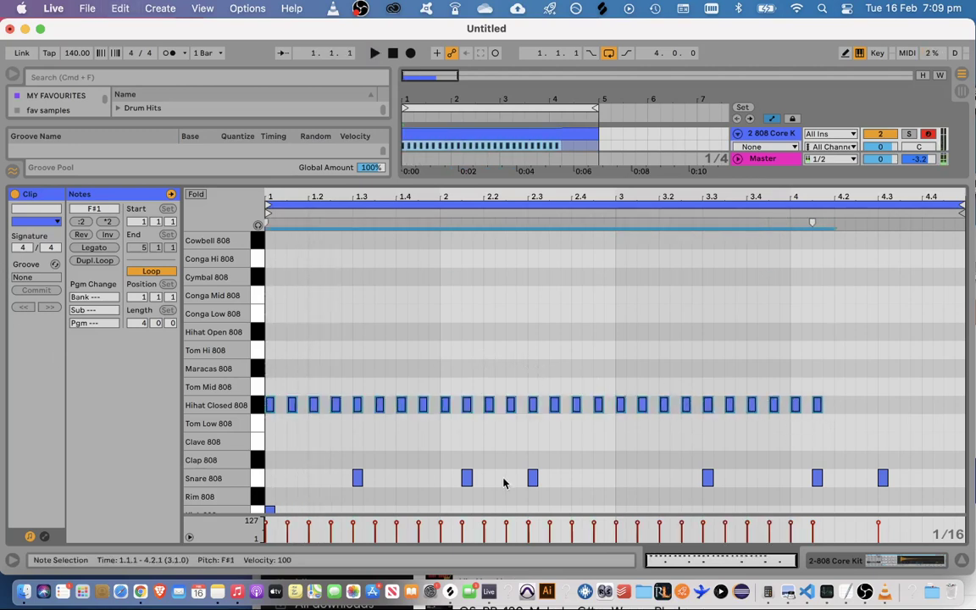
{"action": "key", "text": "Delete"}
{"action": "double_click", "coordinate": [268, 413]}
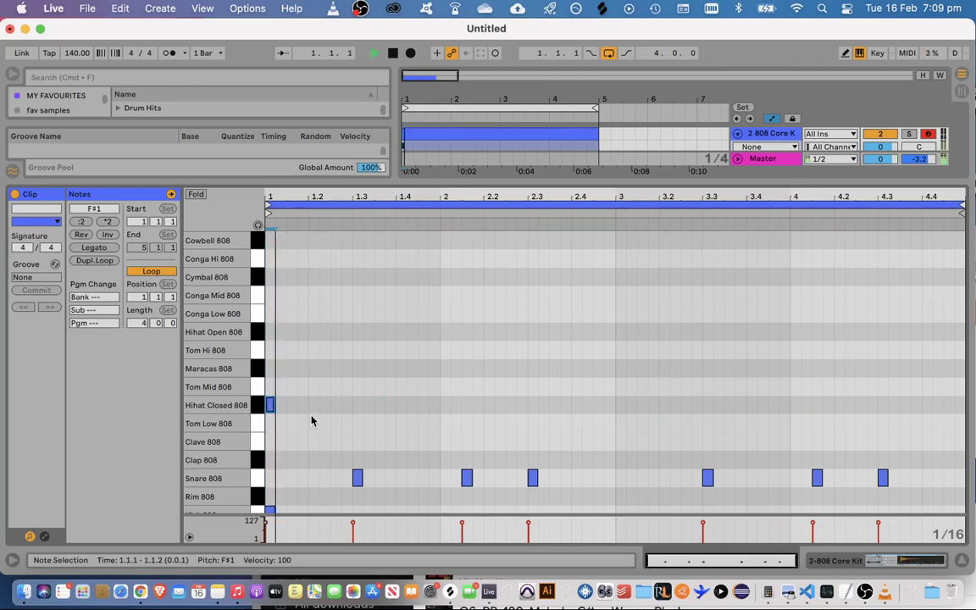
{"action": "double_click", "coordinate": [303, 406]}
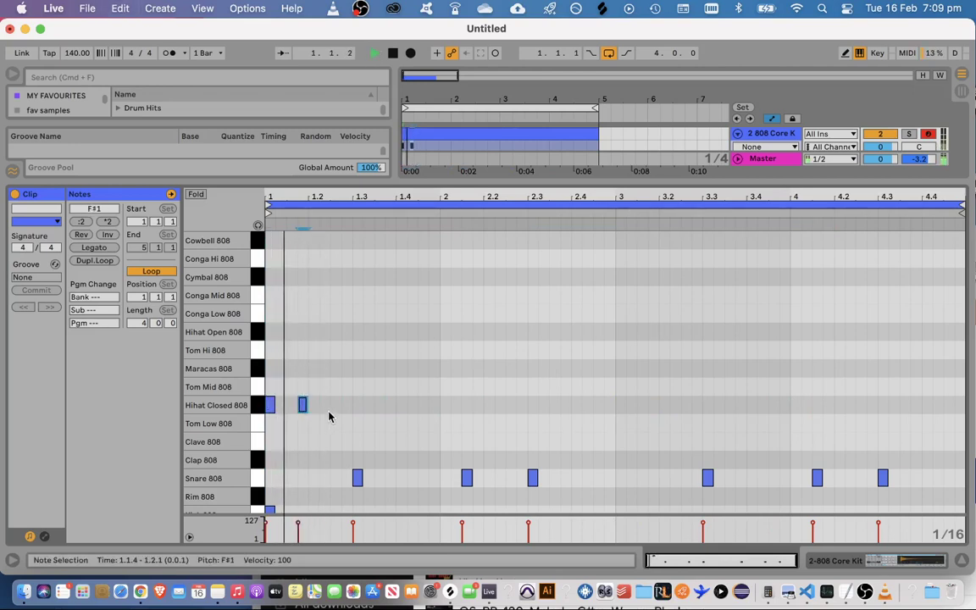
{"action": "double_click", "coordinate": [336, 405]}
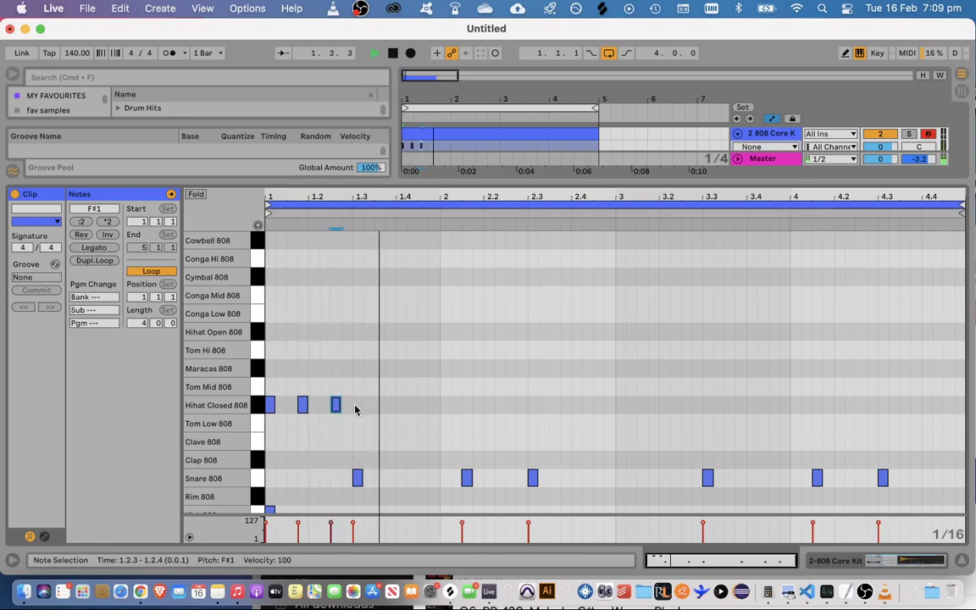
{"action": "key", "text": "space"}
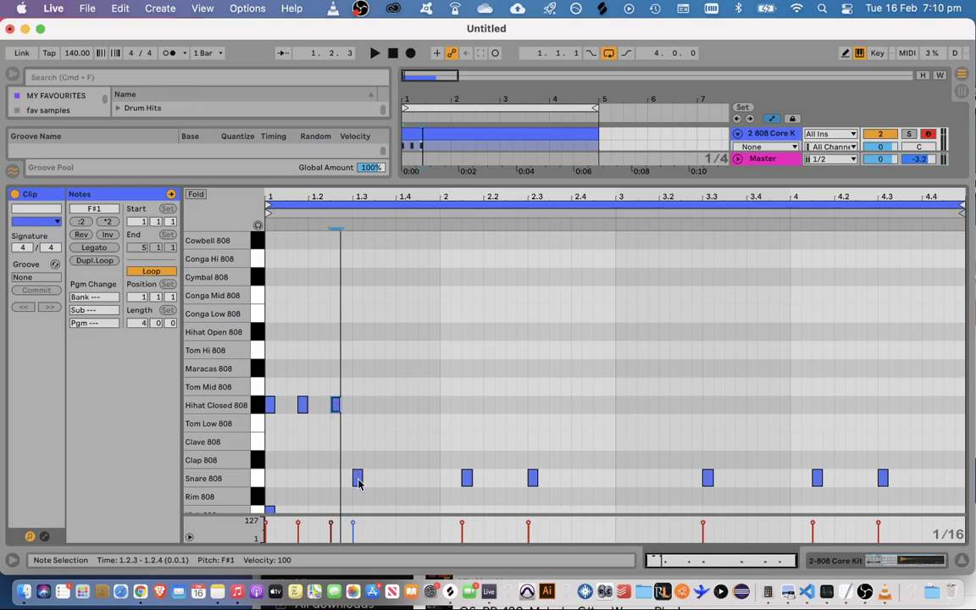
Move the first-bar snare to 1.2.3 and add a closed hi-hat hit at 1.3.3
{"action": "left_click_drag", "start_coordinate": [358, 481], "coordinate": [346, 490]}
{"action": "key", "text": "space"}
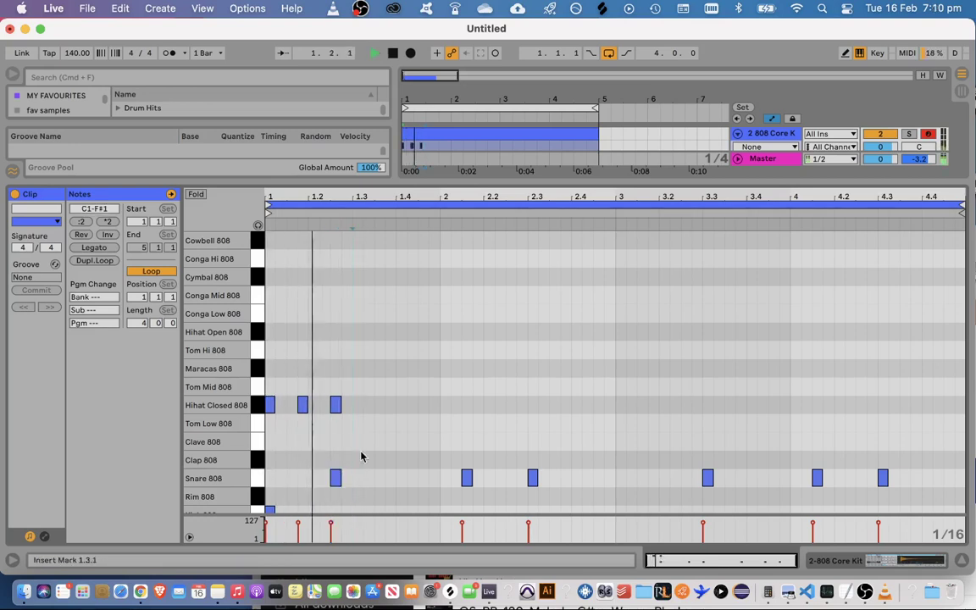
{"action": "double_click", "coordinate": [380, 405]}
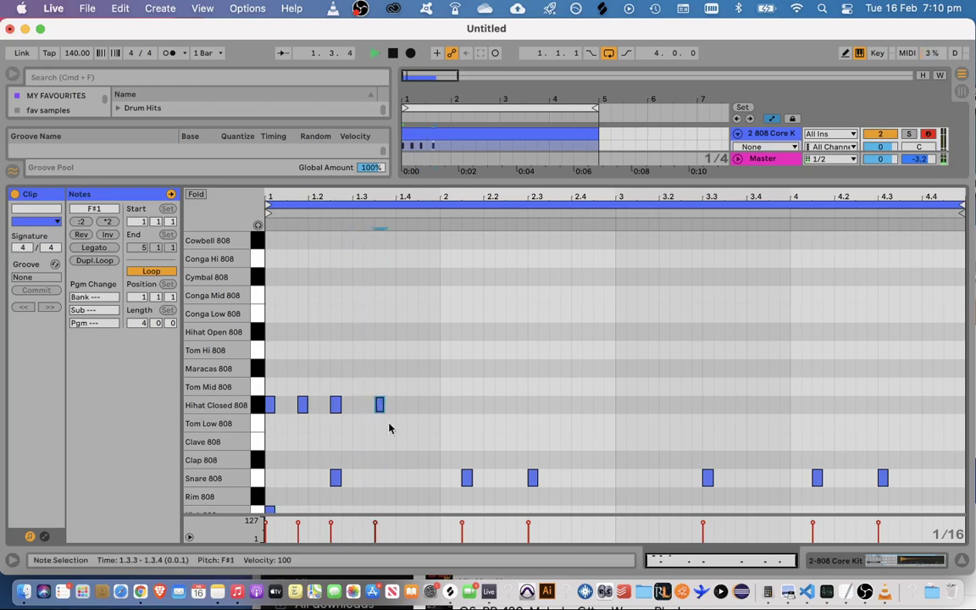
Add a snare hit at 1.4.2 and a matching closed hi-hat hit at the same position
{"action": "double_click", "coordinate": [401, 477]}
{"action": "mouse_move", "coordinate": [401, 479]}
{"action": "left_mouse_down"}
{"action": "mouse_move", "coordinate": [438, 484]}
{"action": "mouse_move", "coordinate": [416, 489]}
{"action": "left_mouse_up"}
{"action": "key", "text": "space"}
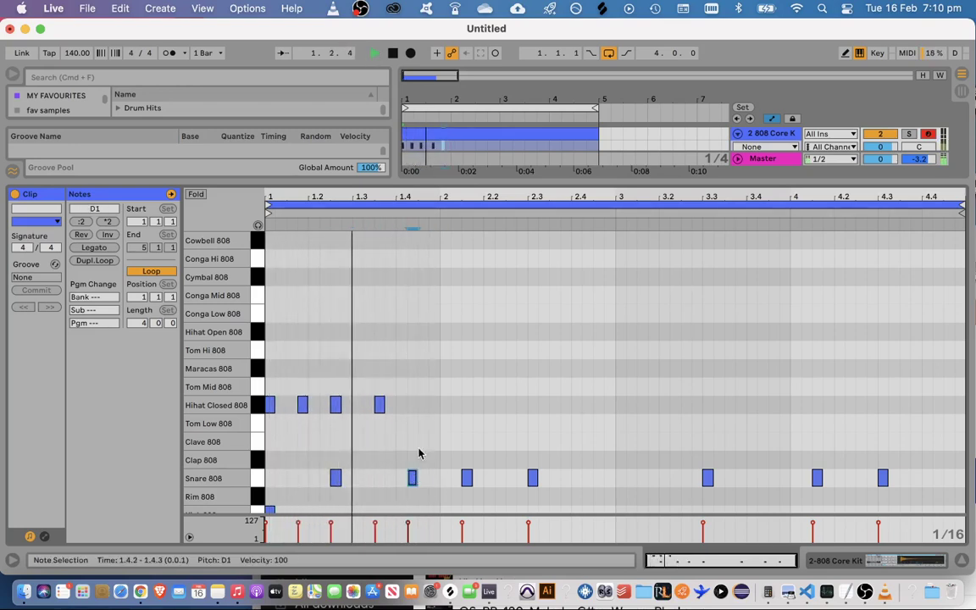
{"action": "left_click", "coordinate": [421, 462]}
{"action": "double_click", "coordinate": [414, 406]}
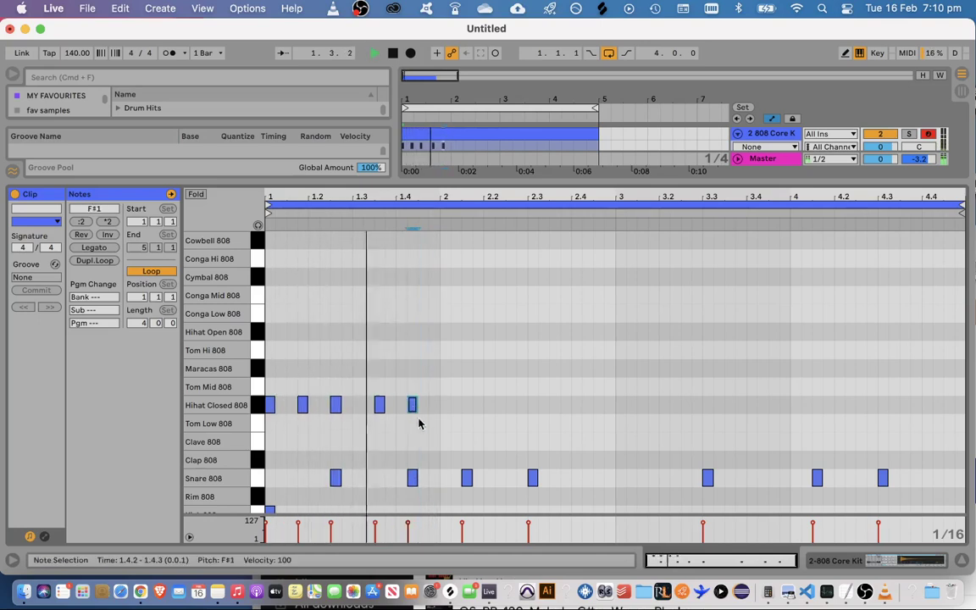
Try an extra closed hi-hat hit at 1.4.3, shift it to 1.4.4, and remove it after listening
{"action": "double_click", "coordinate": [425, 405]}
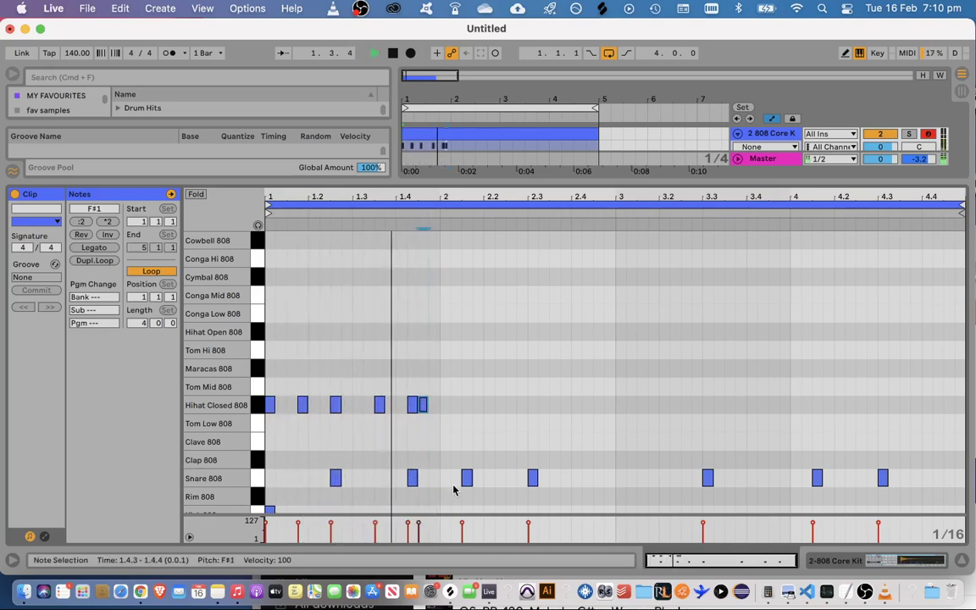
{"action": "left_click_drag", "start_coordinate": [425, 407], "coordinate": [440, 407]}
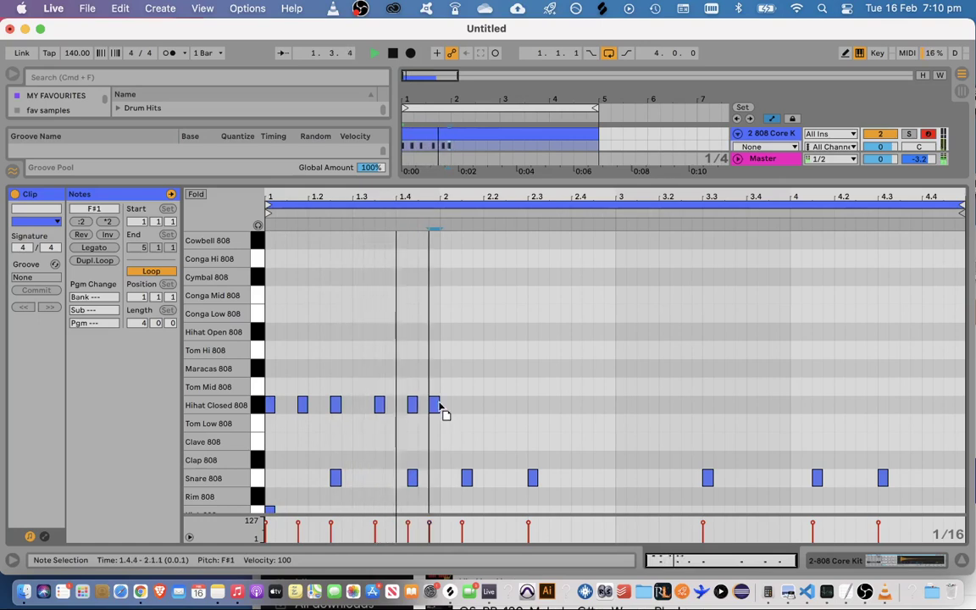
{"action": "key", "text": "space"}
{"action": "key", "text": "space"}
{"action": "key", "text": "space"}
{"action": "double_click", "coordinate": [436, 405]}
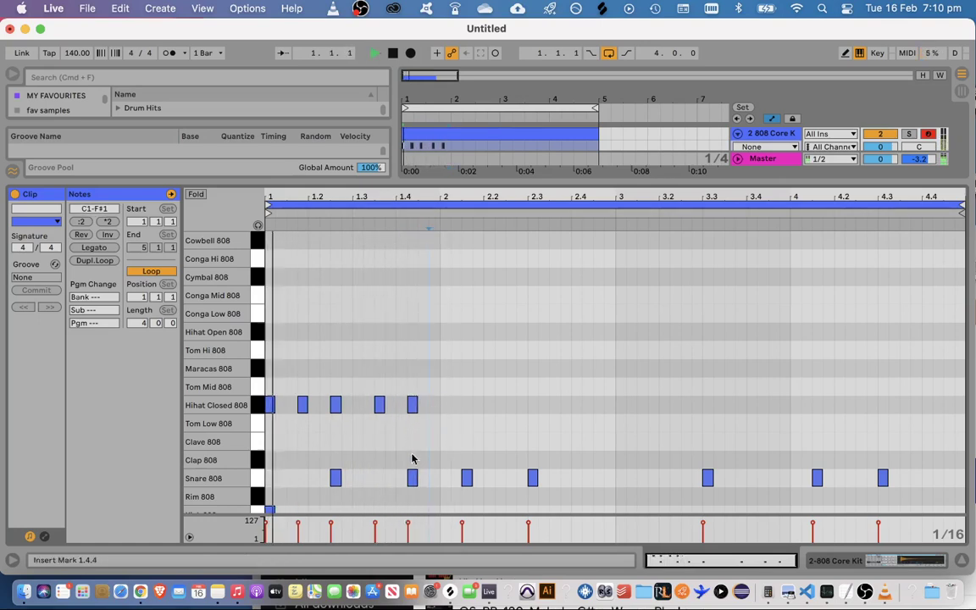
Duplicate the whole bar 1 pattern into bar 2 and delete the duplicated notes
{"action": "scroll", "coordinate": [412, 458], "scroll_direction": "down", "scroll_amount": 1}
{"action": "key", "text": "space"}
{"action": "left_click_drag", "start_coordinate": [436, 513], "coordinate": [267, 294]}
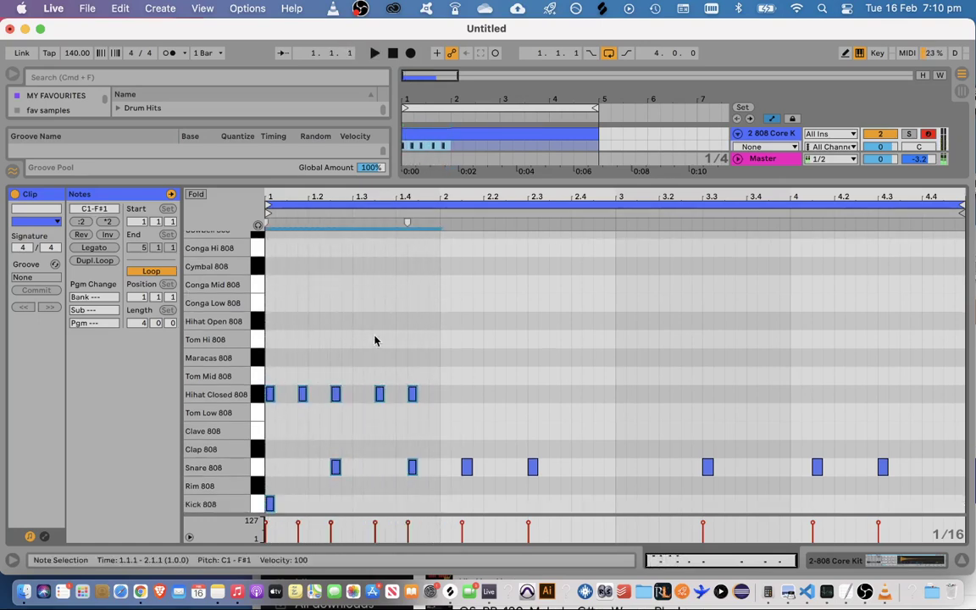
{"action": "key", "text": "space"}
{"action": "key", "text": "super+d"}
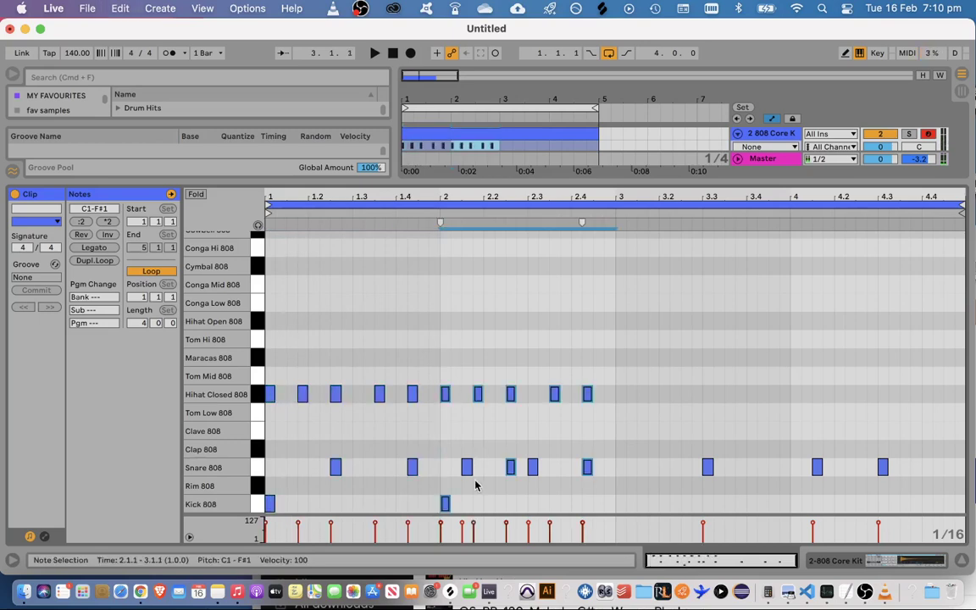
{"action": "key", "text": "Delete"}
Clear all remaining notes from bars 2 to 4, keeping only the bar 1 pattern
{"action": "left_click_drag", "start_coordinate": [454, 501], "coordinate": [877, 376]}
{"action": "key", "text": "Delete"}
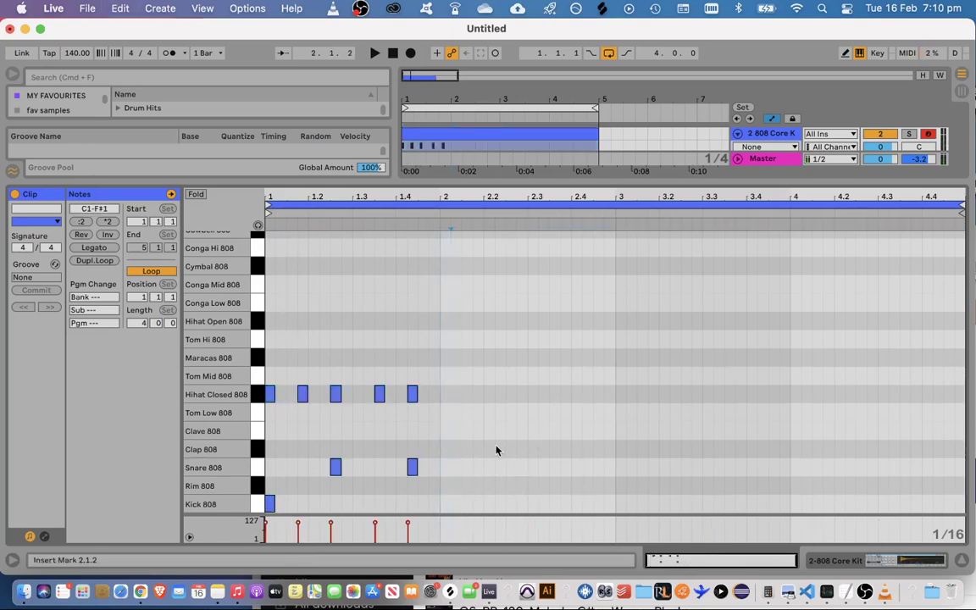
{"action": "key", "text": "space"}
Copy the kick, snare and closed hi-hat pattern of bar 1 into bars 2, 3 and 4
{"action": "left_click_drag", "start_coordinate": [436, 365], "coordinate": [187, 546]}
{"action": "key", "text": "super+c"}
{"action": "left_click", "coordinate": [436, 417]}
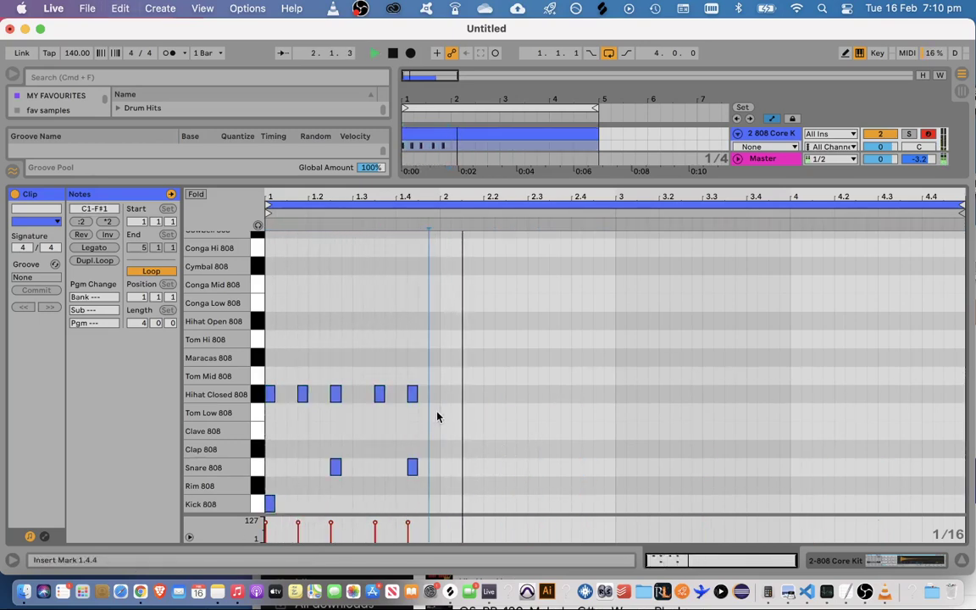
{"action": "key", "text": "super+v"}
{"action": "key", "text": "super+v"}
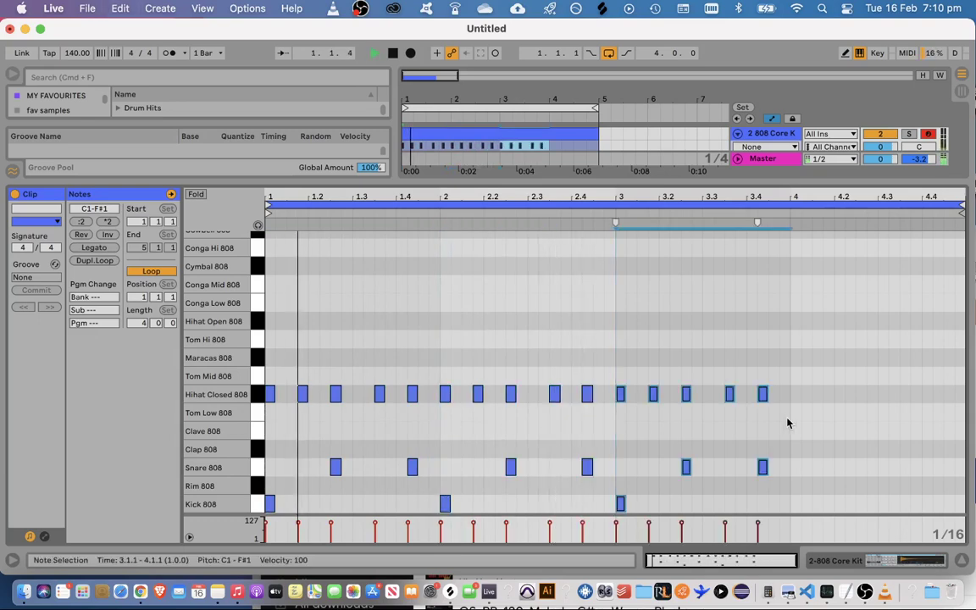
{"action": "key", "text": "super+v"}
{"action": "left_click", "coordinate": [659, 456]}
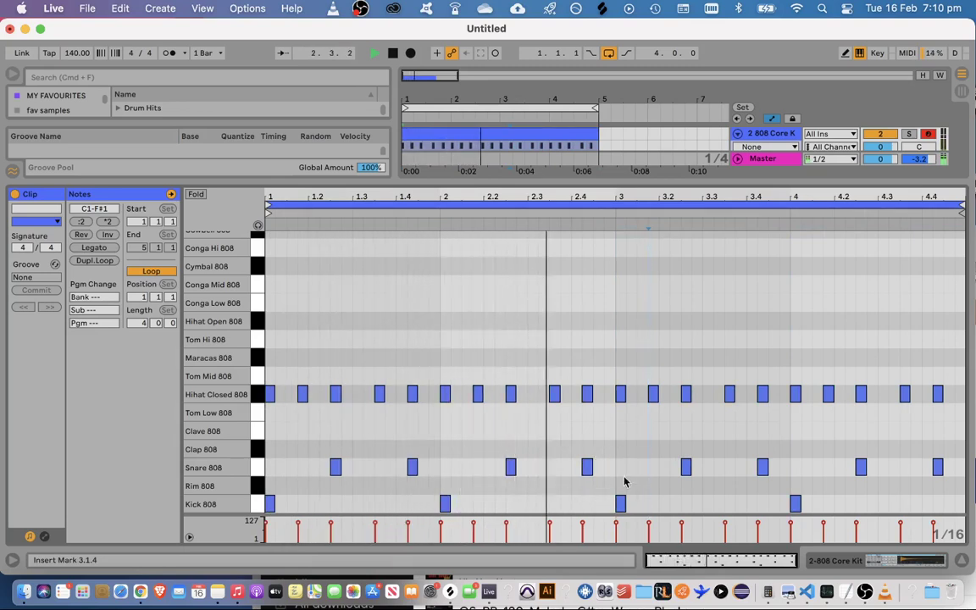
Add an extra kick hit at 2.4.3 and play the loop from 2.3.3
{"action": "left_click", "coordinate": [166, 53]}
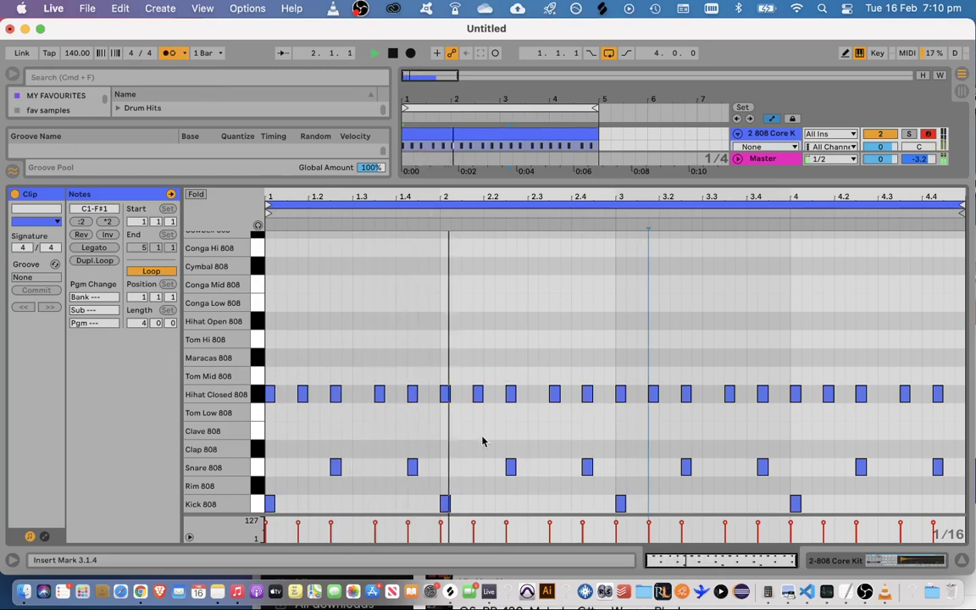
{"action": "double_click", "coordinate": [597, 467]}
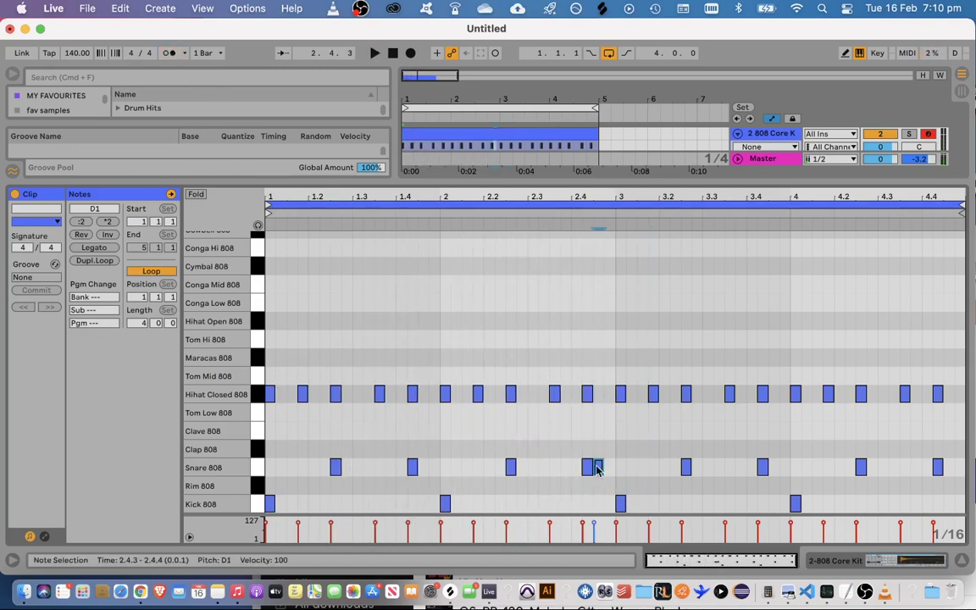
{"action": "left_click", "coordinate": [548, 223]}
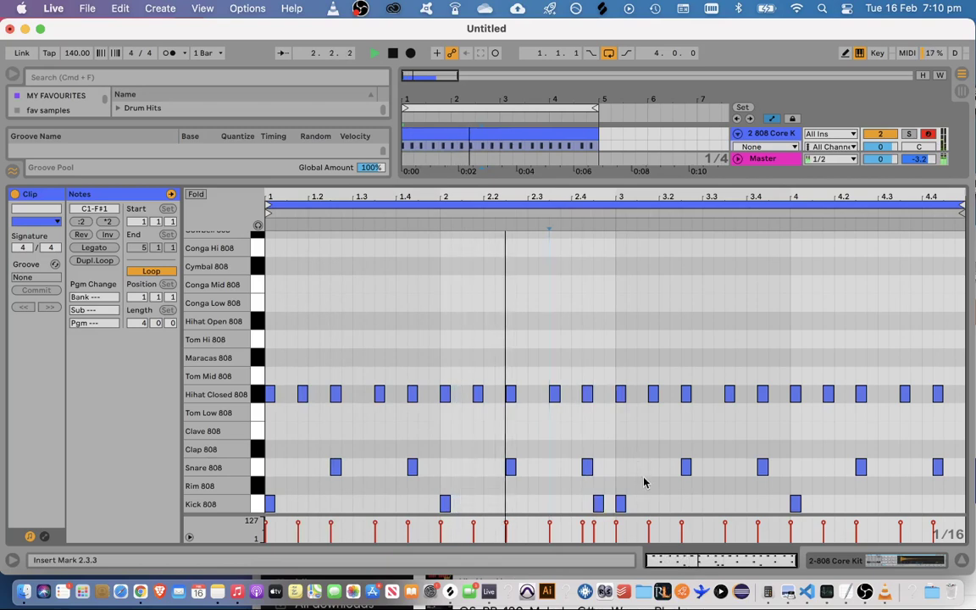
{"action": "left_click", "coordinate": [597, 504]}
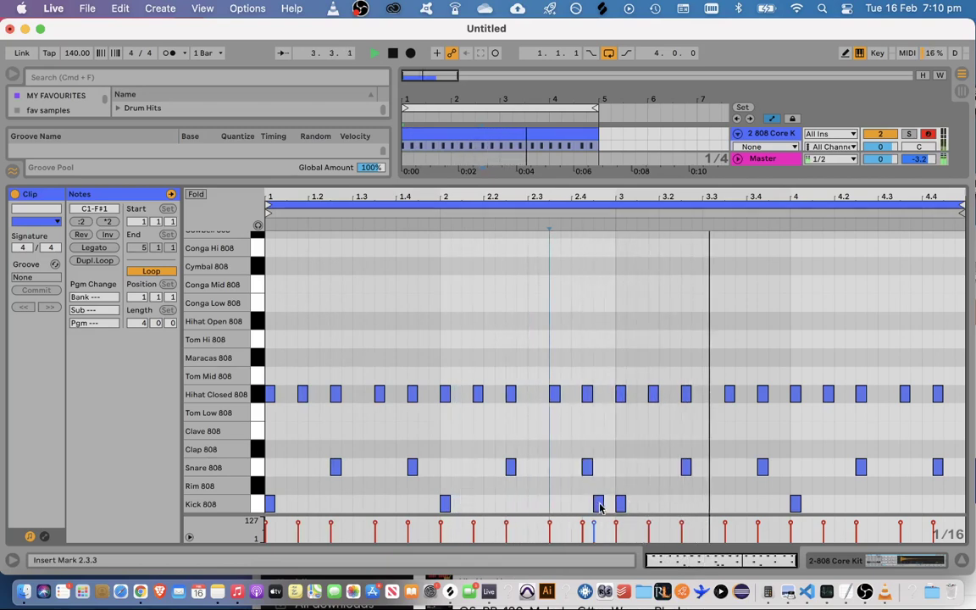
Copy the kick at 4.1.1 to 4.1.4 and play the beat from 3.3.4
{"action": "left_click", "coordinate": [731, 225]}
{"action": "key", "text": "space"}
{"action": "key", "text": "space"}
{"action": "left_click", "coordinate": [794, 505]}
{"action": "key", "text": "super+c"}
{"action": "left_click", "coordinate": [824, 451]}
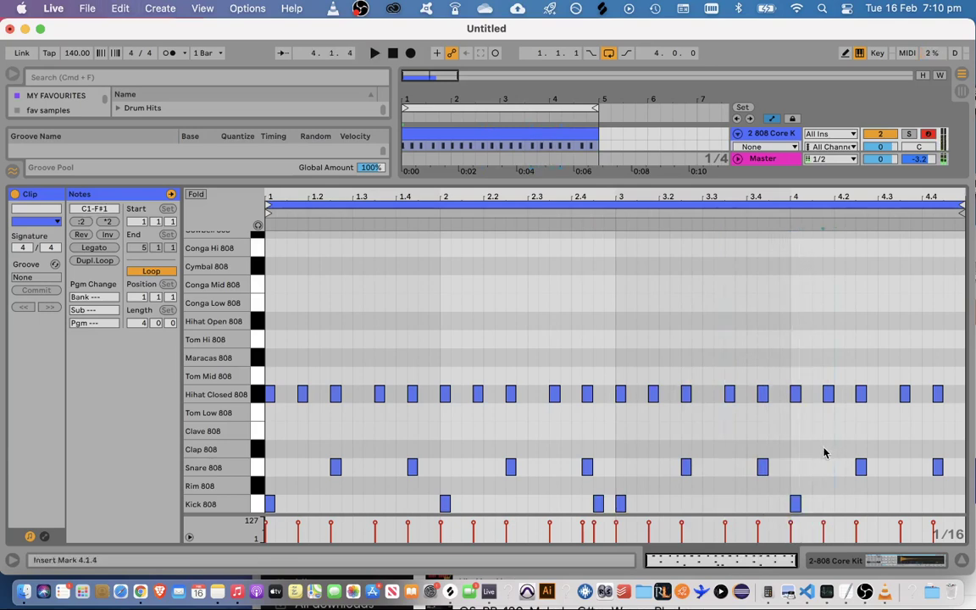
{"action": "key", "text": "super+v"}
{"action": "key", "text": "space"}
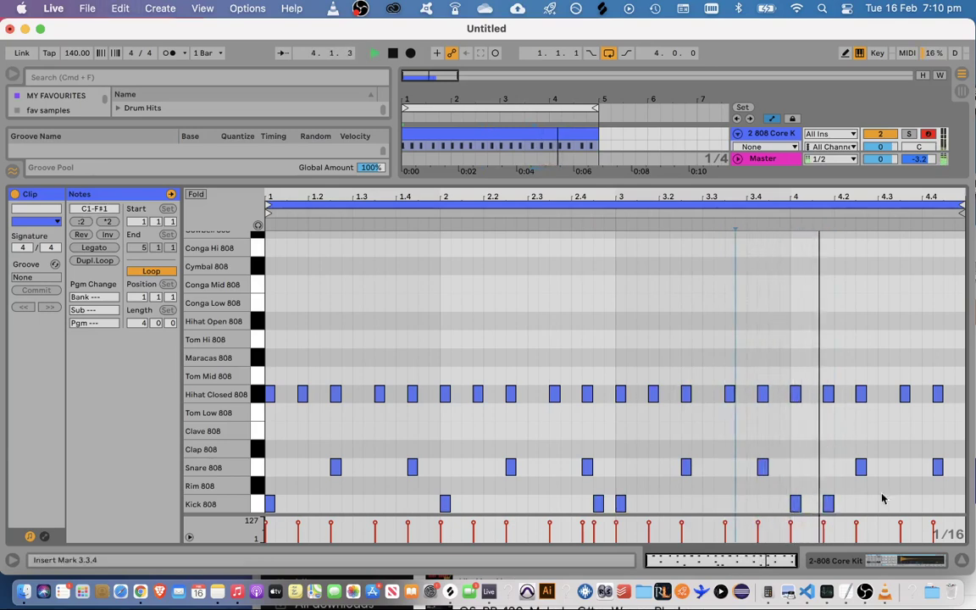
Add kick hits at 4.3.3 and 4.4.3 and play back the pattern
{"action": "key", "text": "space"}
{"action": "double_click", "coordinate": [905, 504]}
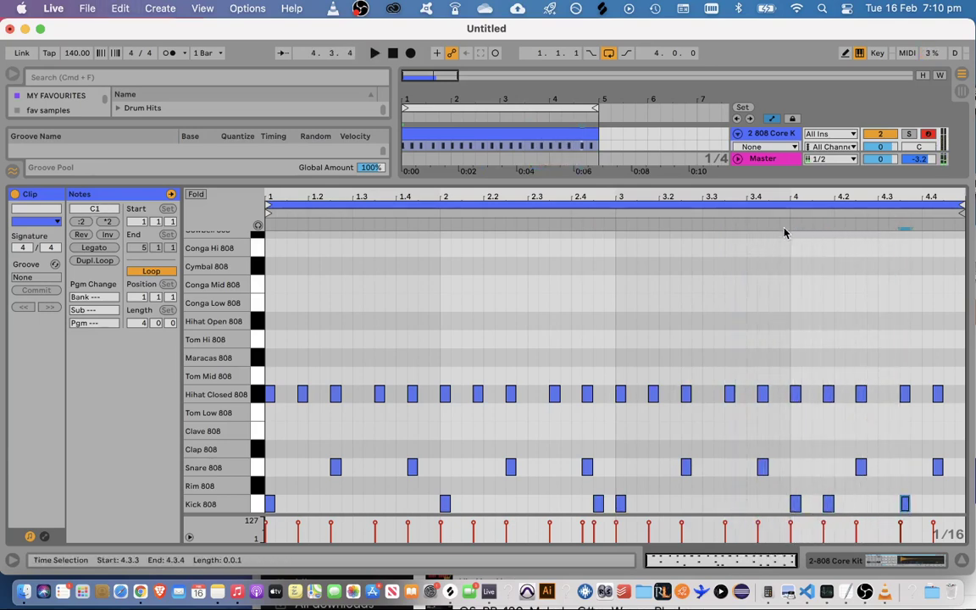
{"action": "key", "text": "space"}
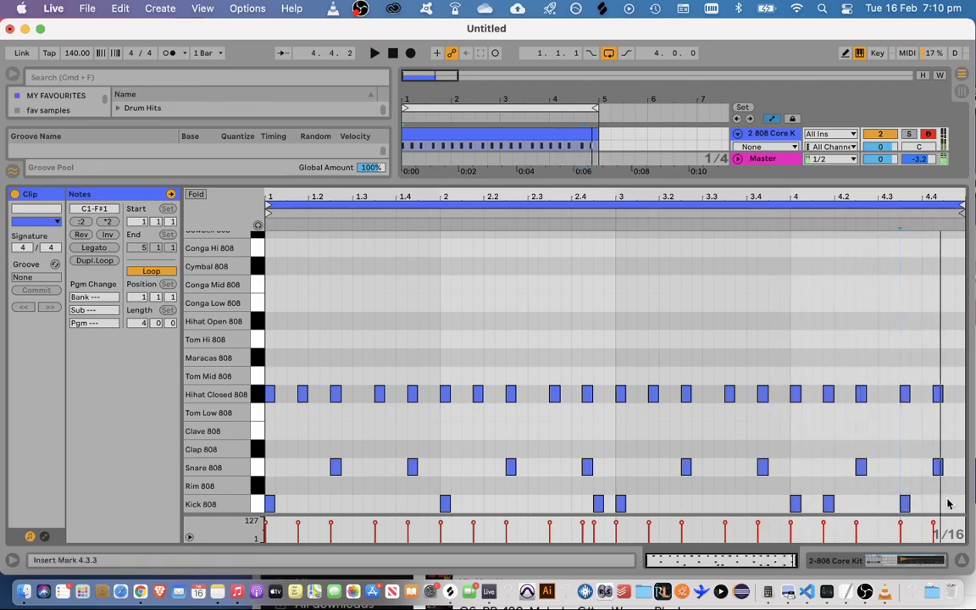
{"action": "key", "text": "space"}
{"action": "double_click", "coordinate": [948, 504]}
{"action": "key", "text": "space"}
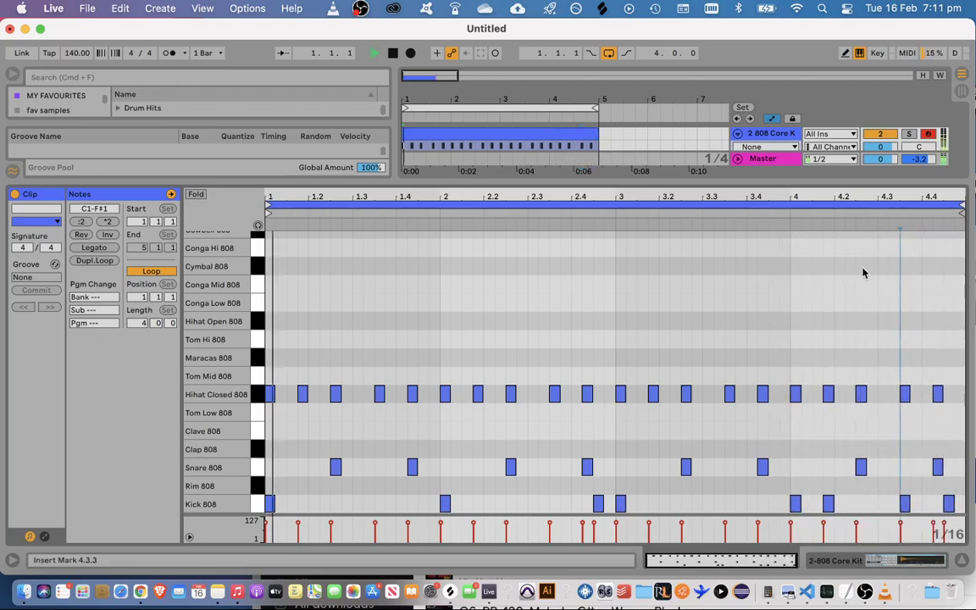
Return to the arrangement, select the drum clip, and briefly view the 808 Core Kit's devices
{"action": "key", "text": "super+alt+l"}
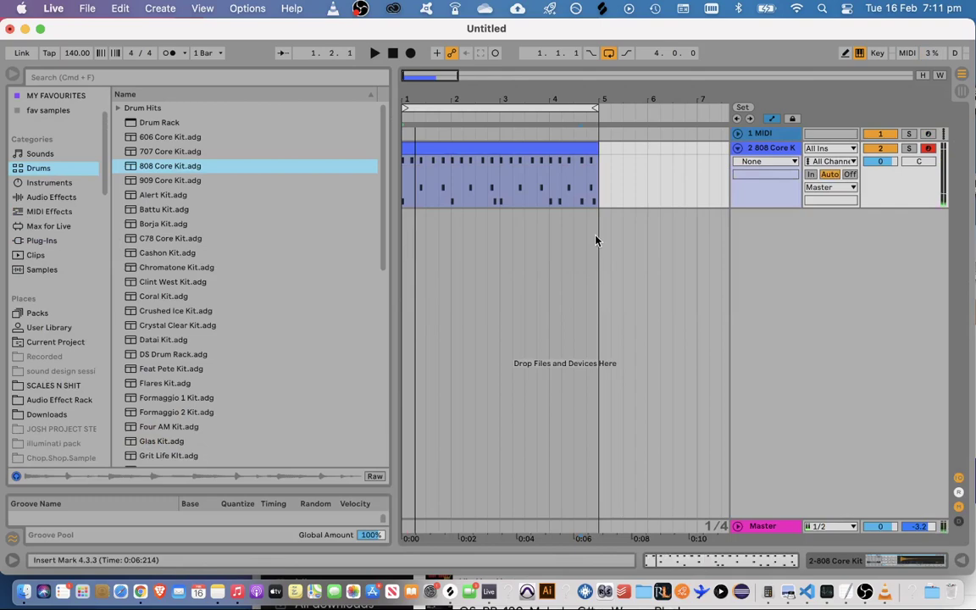
{"action": "left_click", "coordinate": [537, 153]}
{"action": "left_click", "coordinate": [526, 146]}
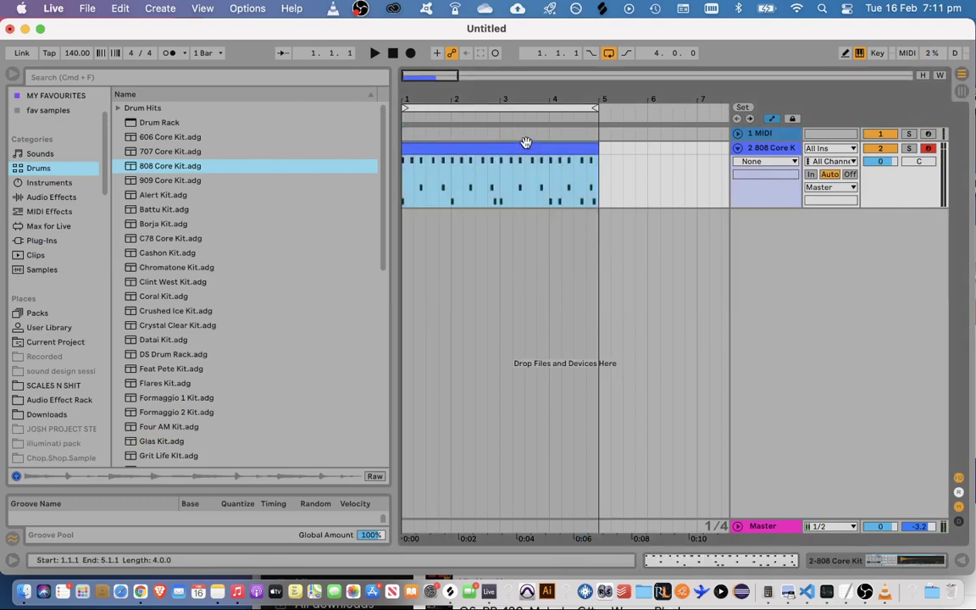
{"action": "double_click", "coordinate": [781, 156]}
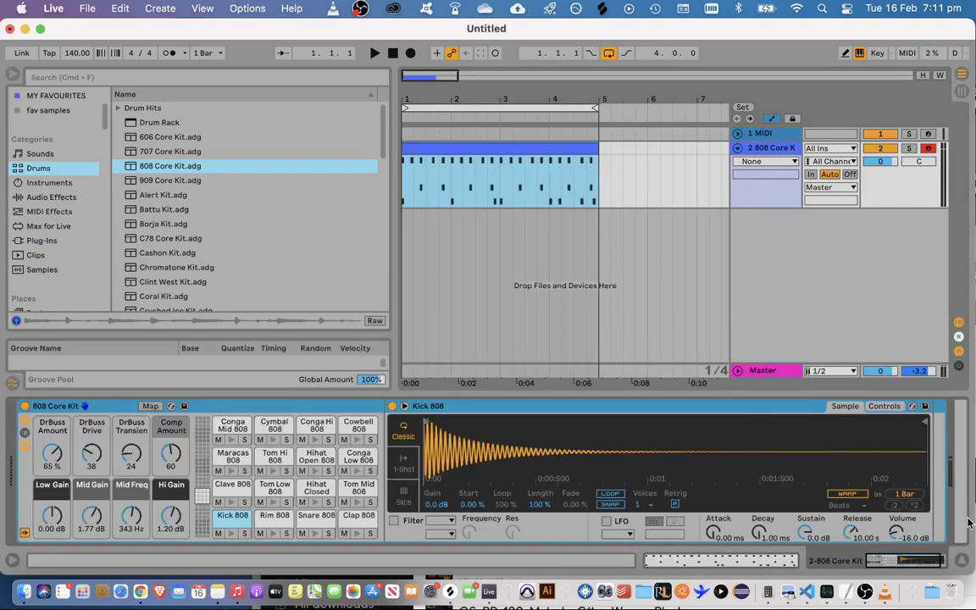
{"action": "left_click", "coordinate": [962, 561]}
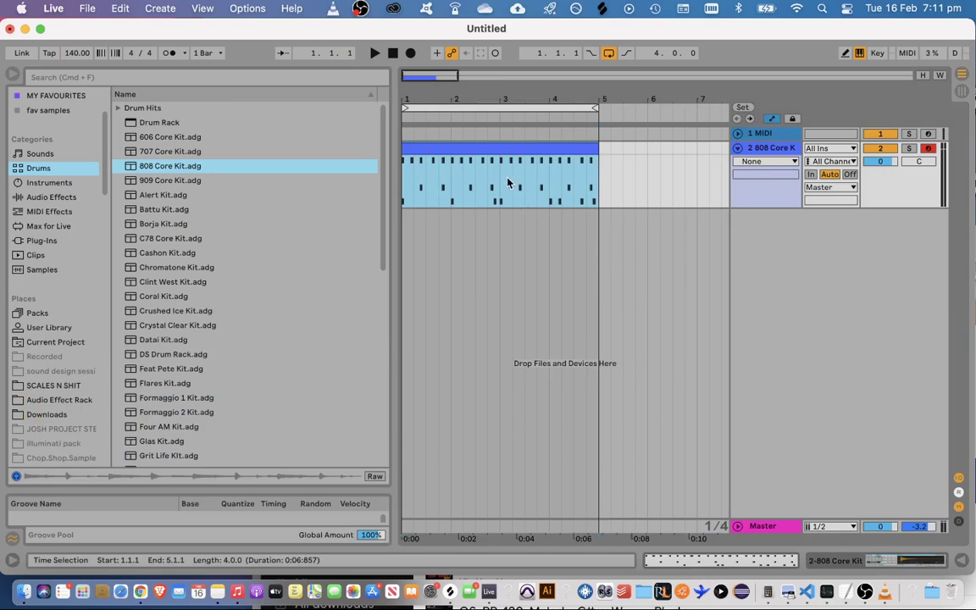
Reopen the drum clip's notes and enlarge the note editor
{"action": "double_click", "coordinate": [429, 149]}
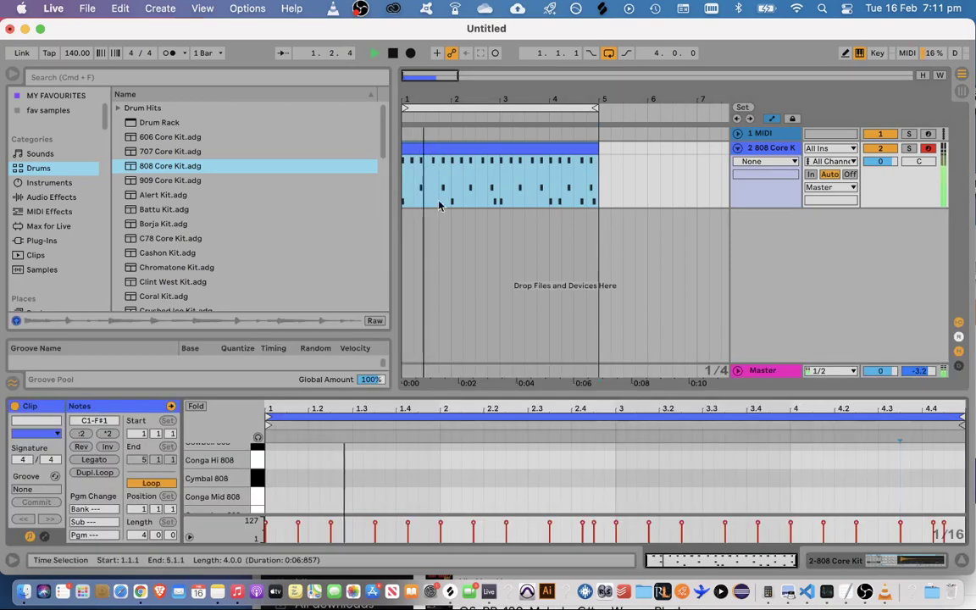
{"action": "left_click_drag", "start_coordinate": [421, 394], "coordinate": [421, 210]}
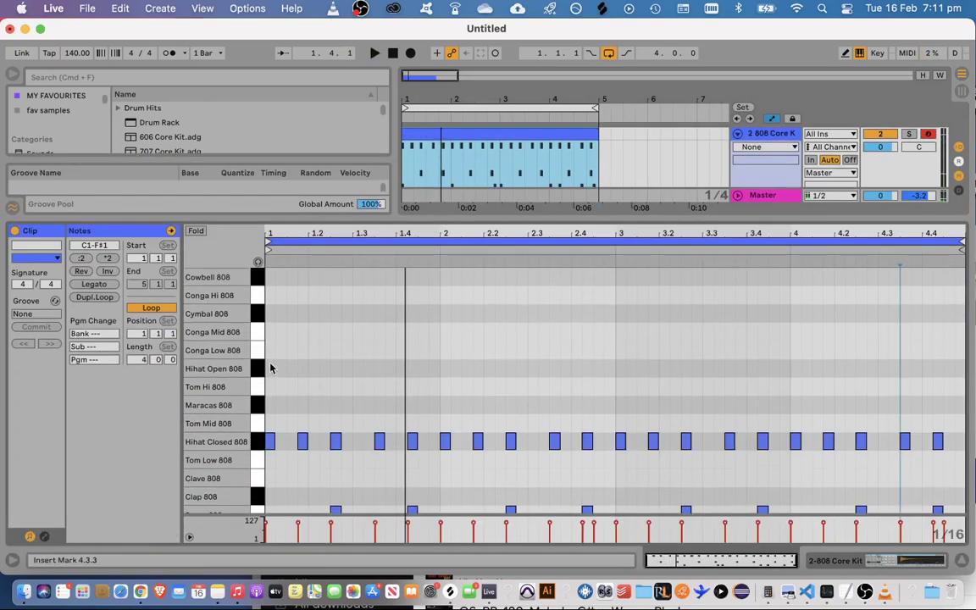
{"action": "scroll", "coordinate": [273, 404], "scroll_direction": "down", "scroll_amount": 1}
Enable note preview and audition one test note on the Maracas, Tom Hi, Conga Mid and Clave lanes, leaving it on Clave at 1.3.3
{"action": "double_click", "coordinate": [270, 397]}
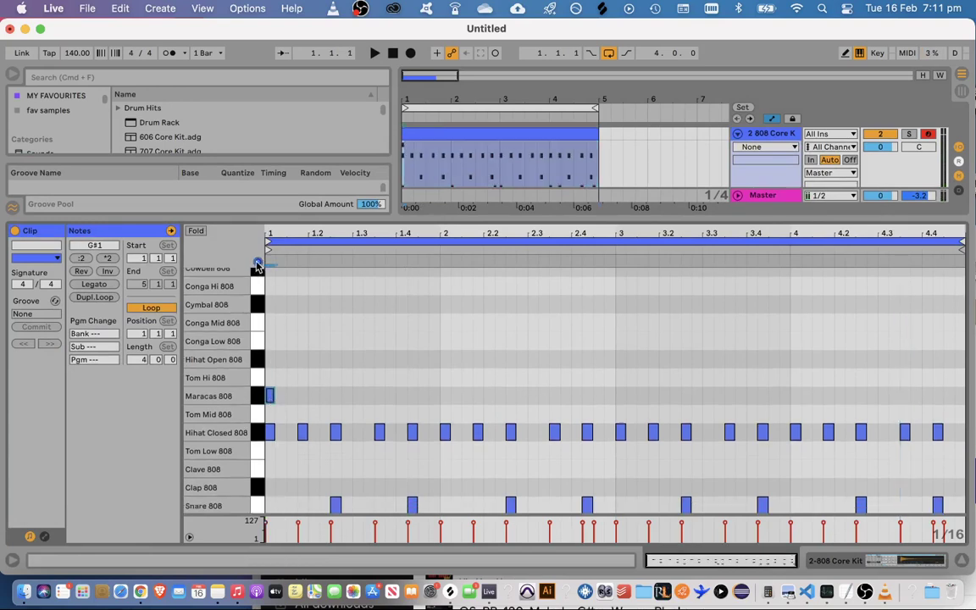
{"action": "left_click_drag", "start_coordinate": [269, 401], "coordinate": [283, 381]}
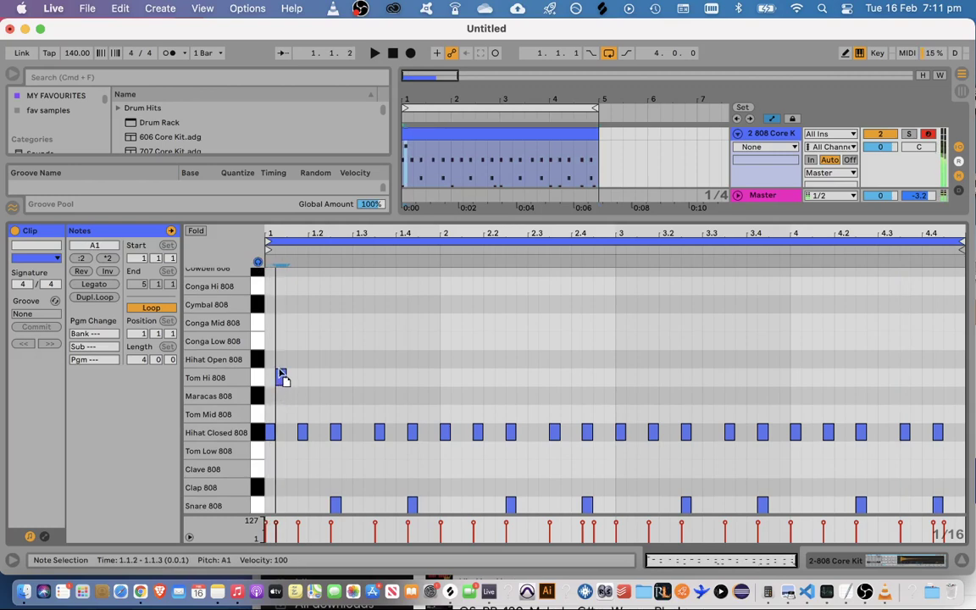
{"action": "left_click_drag", "start_coordinate": [286, 331], "coordinate": [371, 320]}
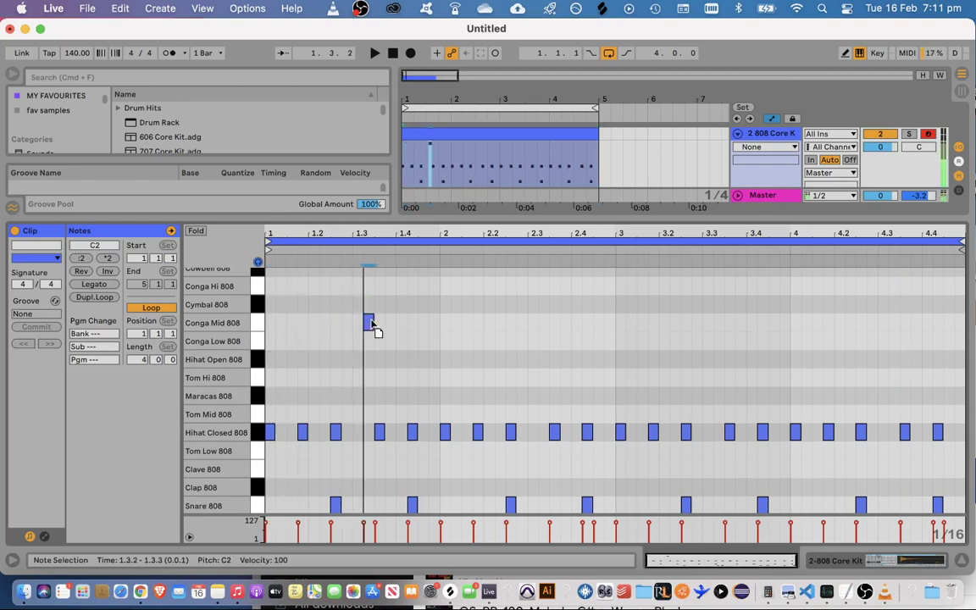
{"action": "left_click_drag", "start_coordinate": [370, 382], "coordinate": [374, 433]}
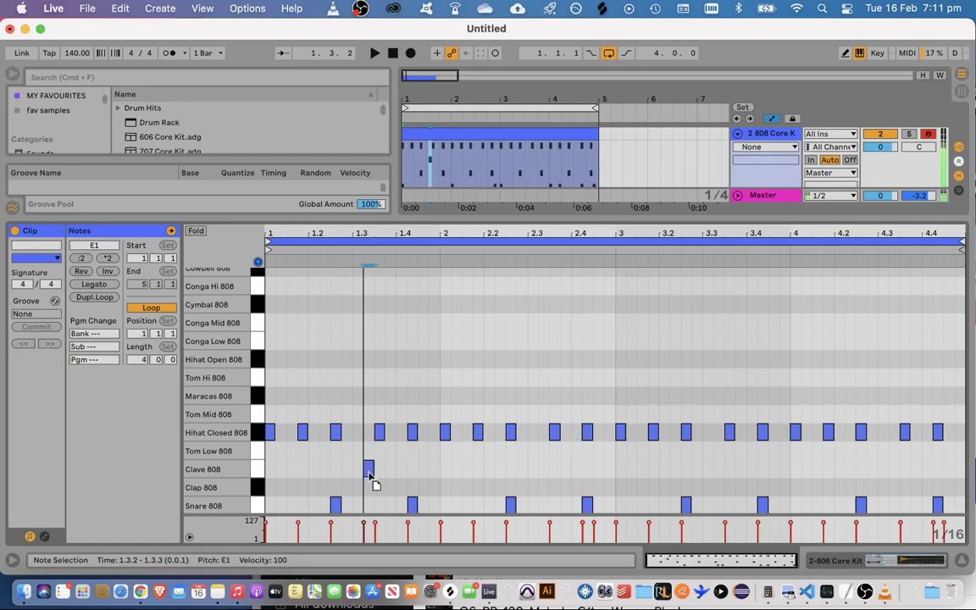
{"action": "left_click_drag", "start_coordinate": [373, 476], "coordinate": [380, 480]}
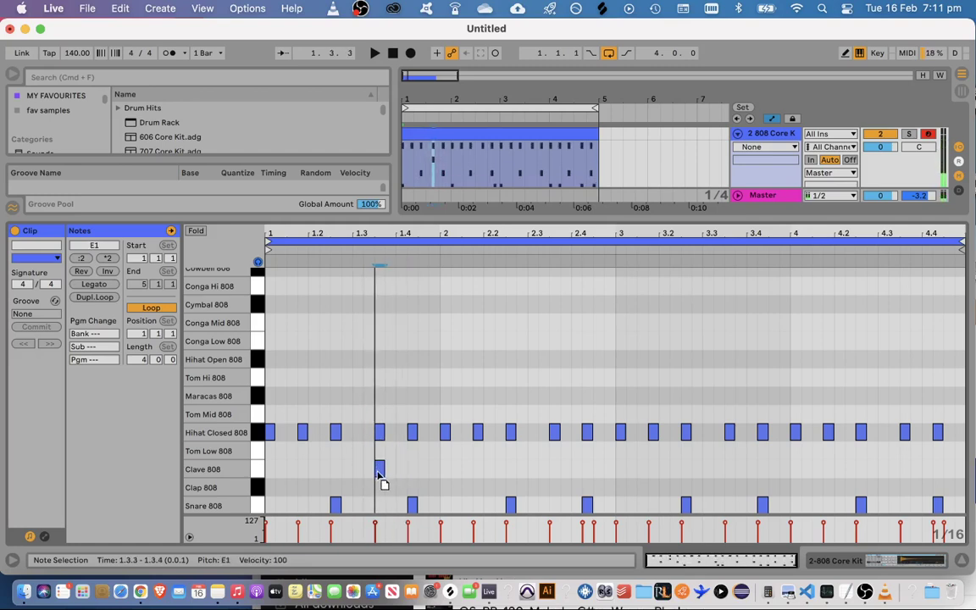
Layer clap hits over the snares at 1.2.3, 1.4.2, 2.2.3 and 2.4.2, reusing the Clave note, and add another clap at 2.4.3
{"action": "scroll", "coordinate": [345, 464], "scroll_direction": "down", "scroll_amount": 2}
{"action": "key", "text": "space"}
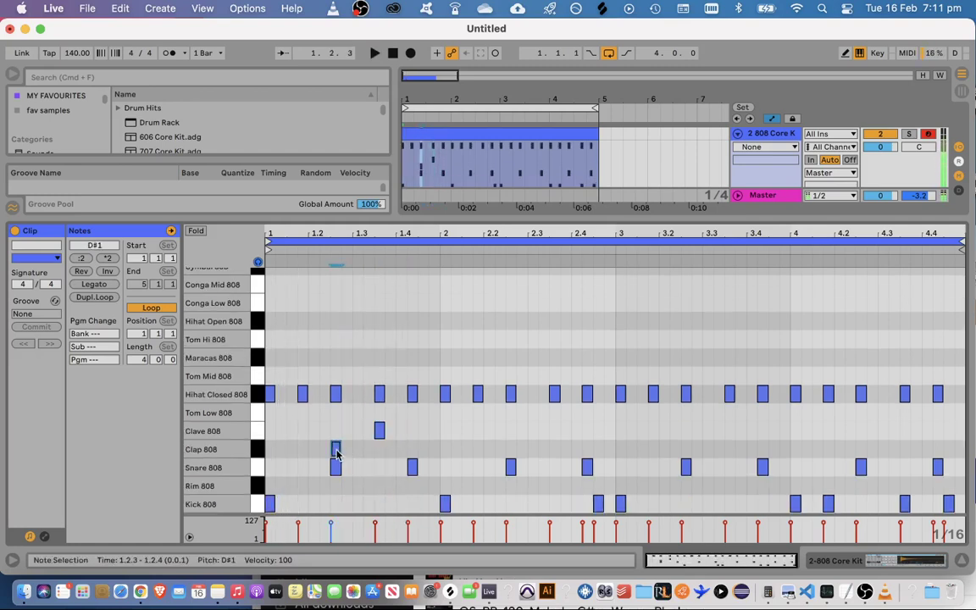
{"action": "left_click_drag", "start_coordinate": [381, 432], "coordinate": [417, 438]}
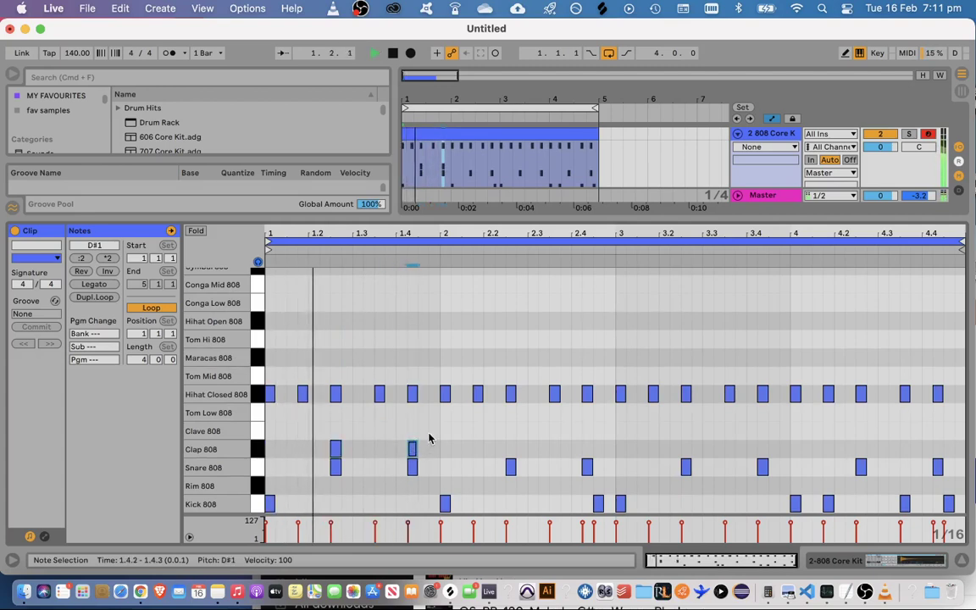
{"action": "double_click", "coordinate": [511, 449]}
{"action": "double_click", "coordinate": [587, 449]}
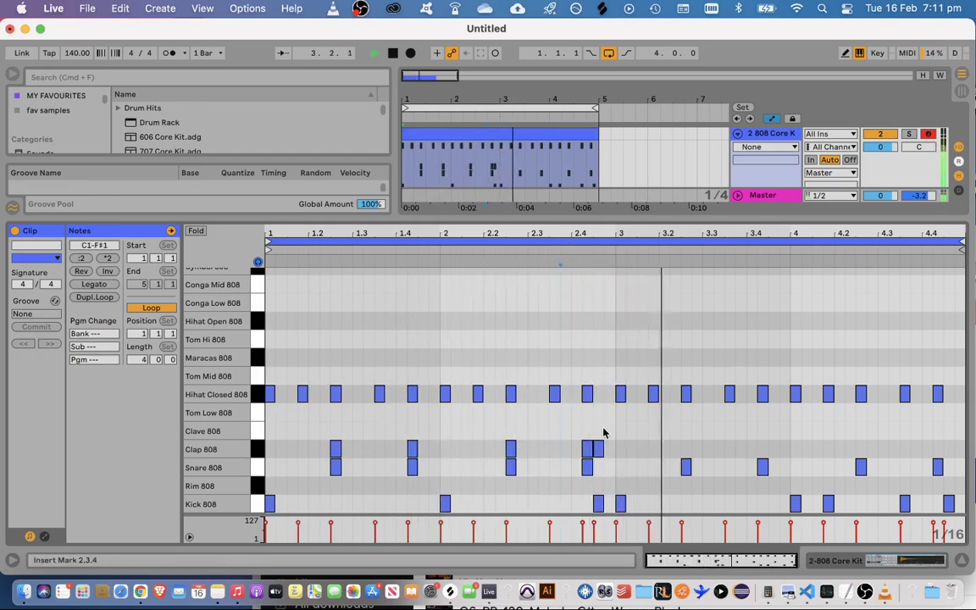
Copy the clap hits of bars 1 and 2 into bars 3 and 4 and play from bar 3
{"action": "double_click", "coordinate": [686, 449]}
{"action": "left_click_drag", "start_coordinate": [663, 442], "coordinate": [266, 456]}
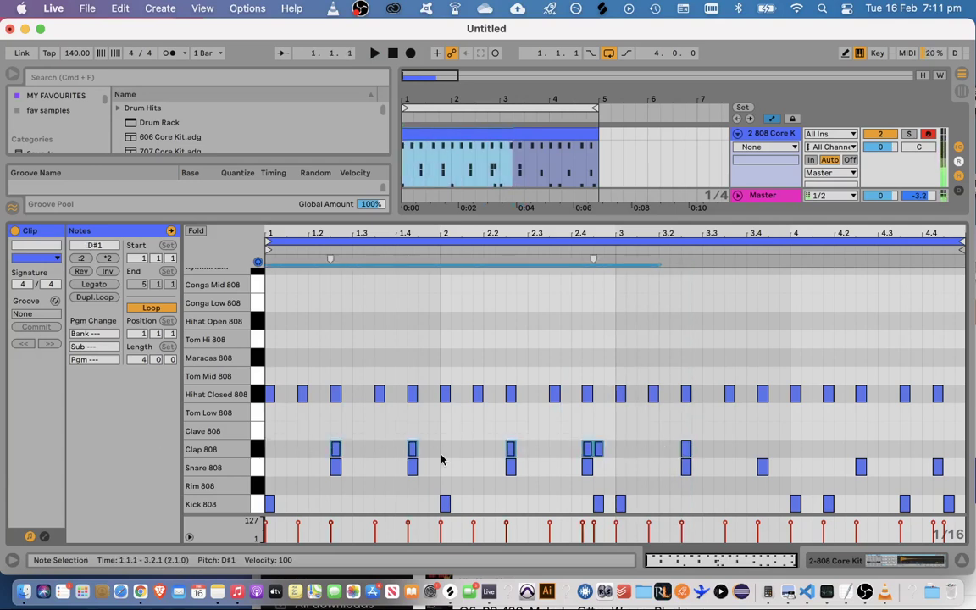
{"action": "left_click", "coordinate": [619, 429]}
{"action": "key", "text": "super+v"}
{"action": "left_click", "coordinate": [623, 249]}
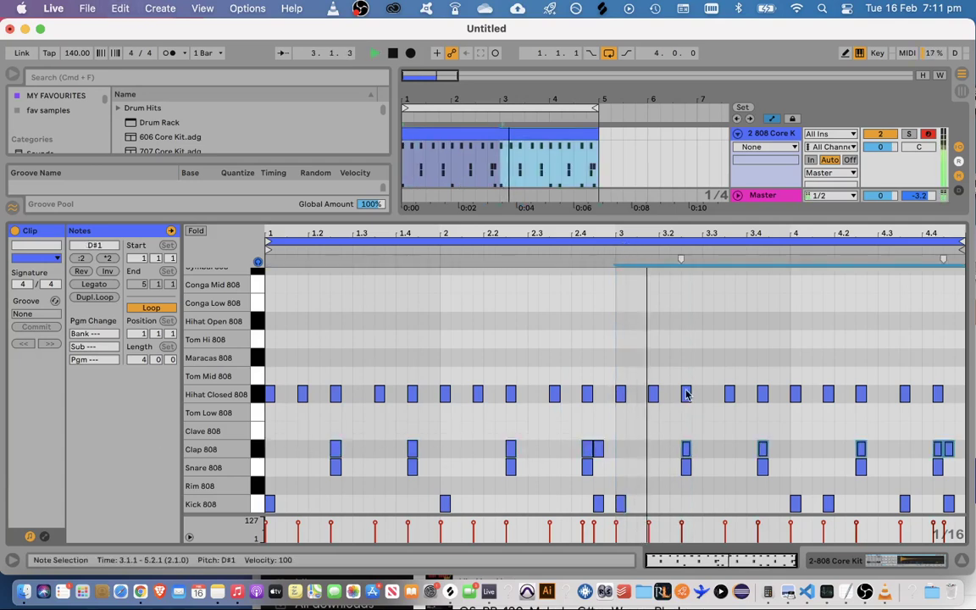
{"action": "left_click", "coordinate": [749, 479]}
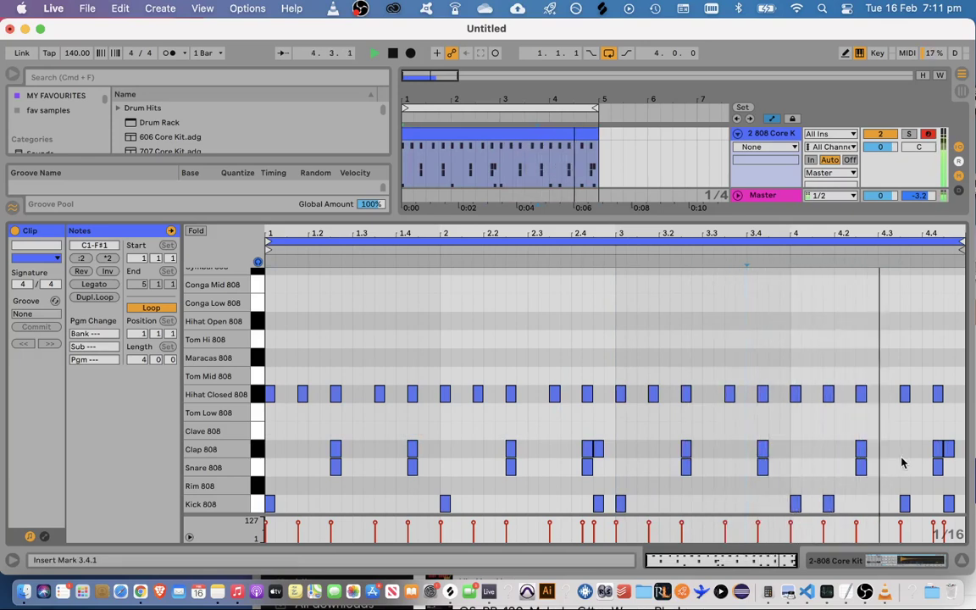
Delete the extra clap hits at 4.4.3 and 2.4.3 and play the beat
{"action": "key", "text": "space"}
{"action": "double_click", "coordinate": [948, 449]}
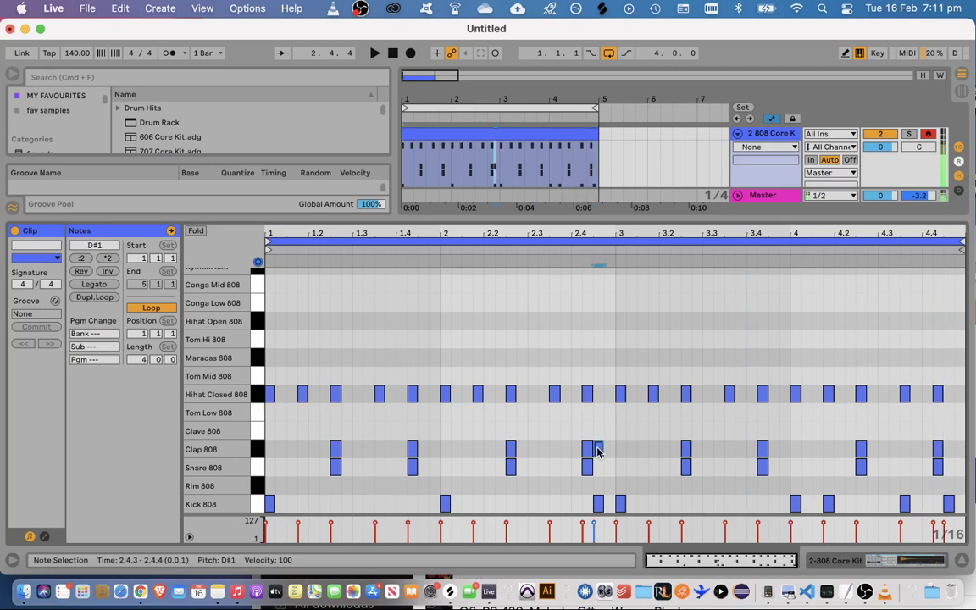
{"action": "double_click", "coordinate": [598, 450]}
{"action": "key", "text": "space"}
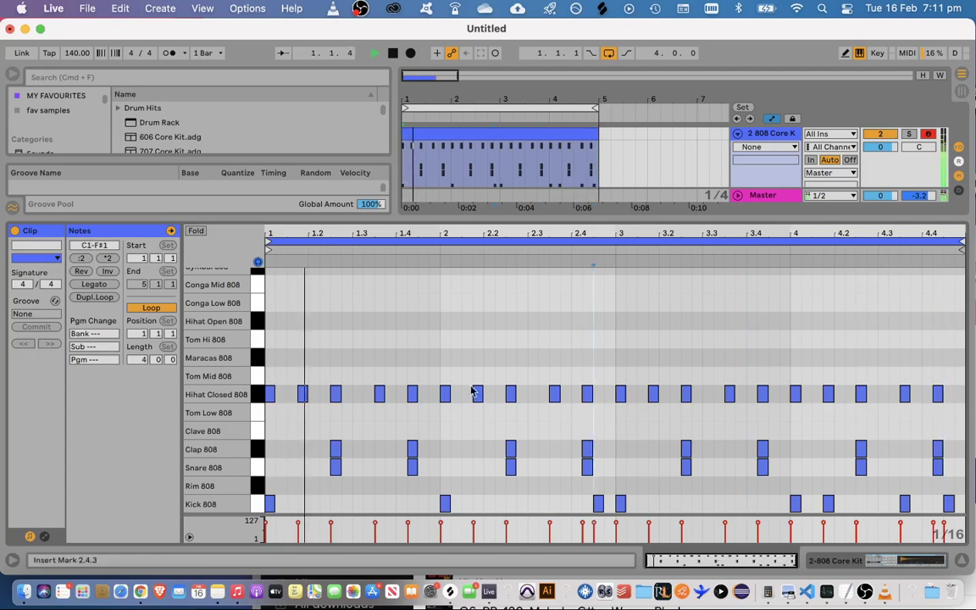
{"action": "double_click", "coordinate": [380, 450]}
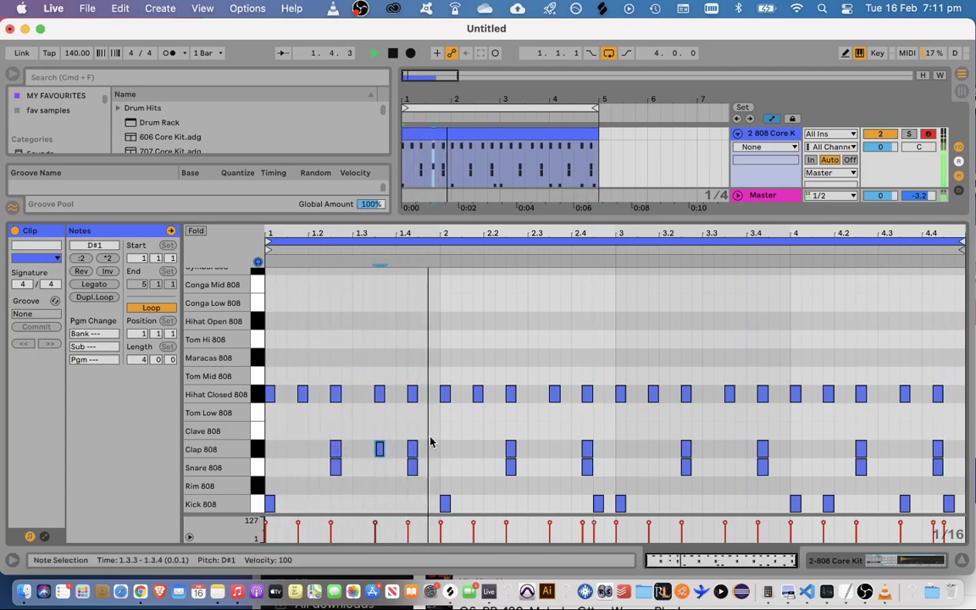
{"action": "key", "text": "Delete"}
{"action": "key", "text": "space"}
Add a note at 1.2.3 on Tom Low, audition it on Clave at 1.3.3, and move it to Clave at 2.4.3
{"action": "double_click", "coordinate": [336, 416]}
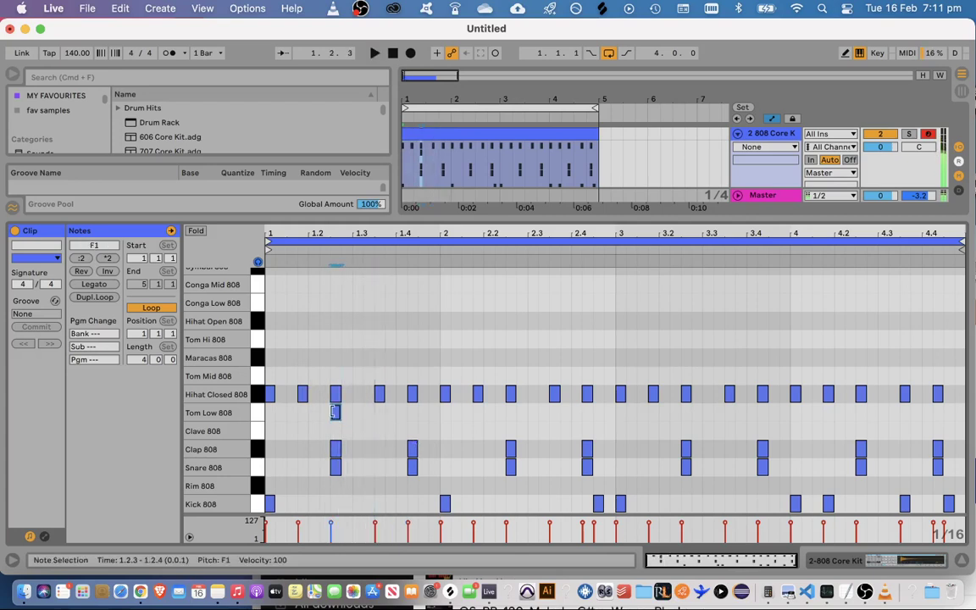
{"action": "left_click_drag", "start_coordinate": [336, 414], "coordinate": [380, 442]}
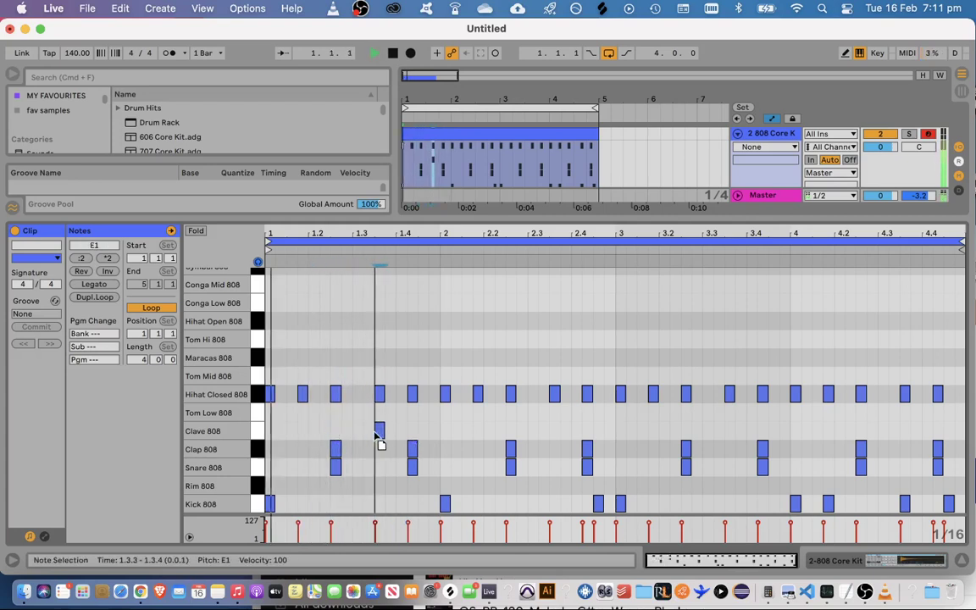
{"action": "key", "text": "space"}
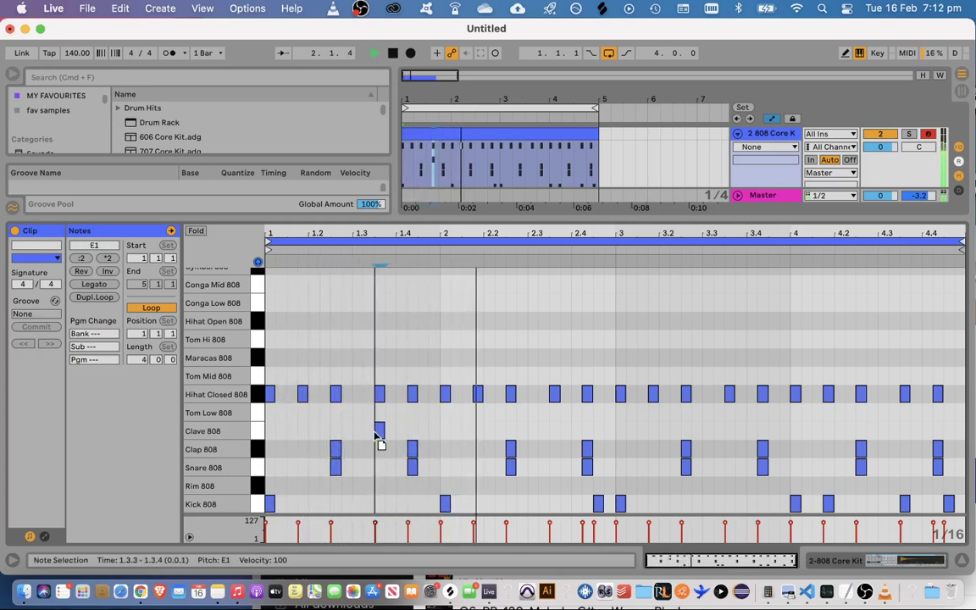
{"action": "left_click", "coordinate": [381, 434]}
{"action": "left_click_drag", "start_coordinate": [380, 434], "coordinate": [599, 432]}
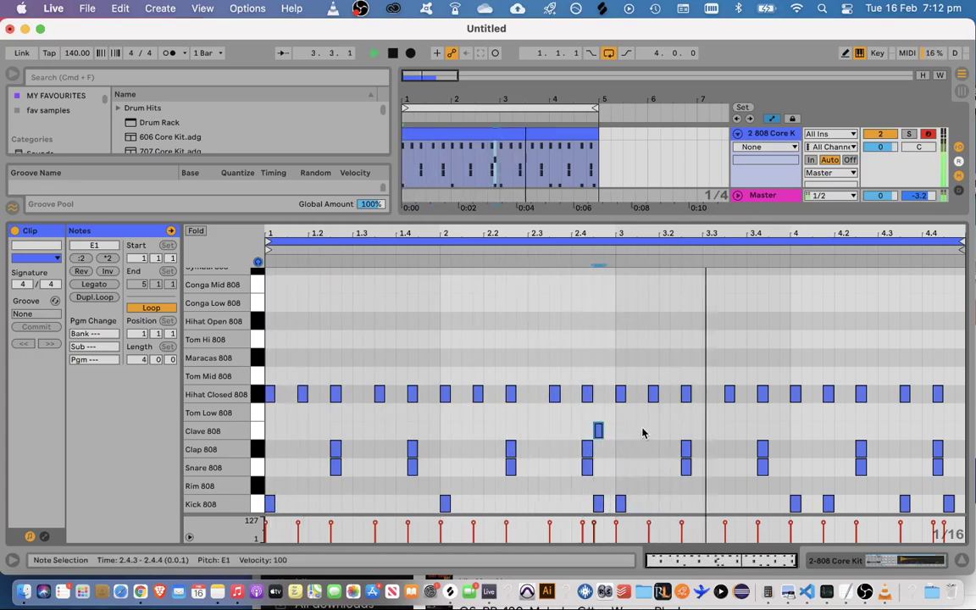
Try an extra snare hit at 4.3.2 and play bar 4 with it
{"action": "double_click", "coordinate": [894, 467]}
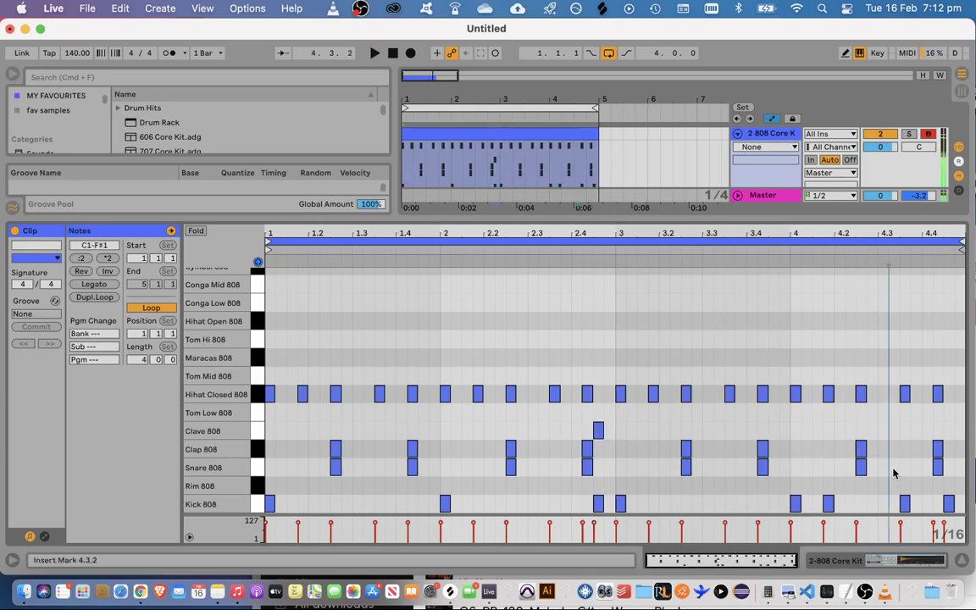
{"action": "key", "text": "space"}
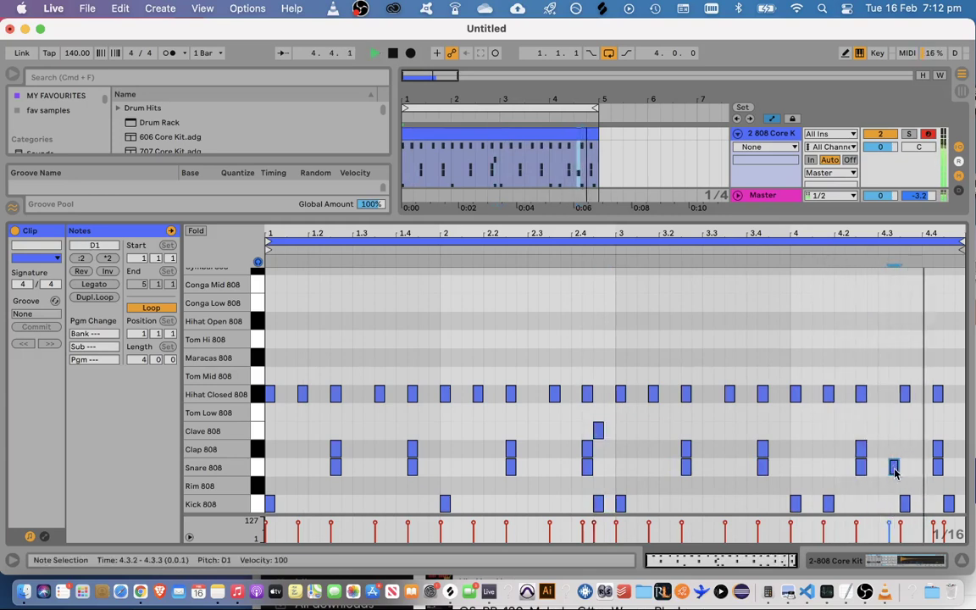
{"action": "mouse_move", "coordinate": [894, 466]}
{"action": "left_mouse_down"}
{"action": "mouse_move", "coordinate": [894, 453]}
{"action": "mouse_move", "coordinate": [895, 467]}
{"action": "left_mouse_up"}
{"action": "left_click", "coordinate": [891, 471]}
{"action": "left_click", "coordinate": [829, 250]}
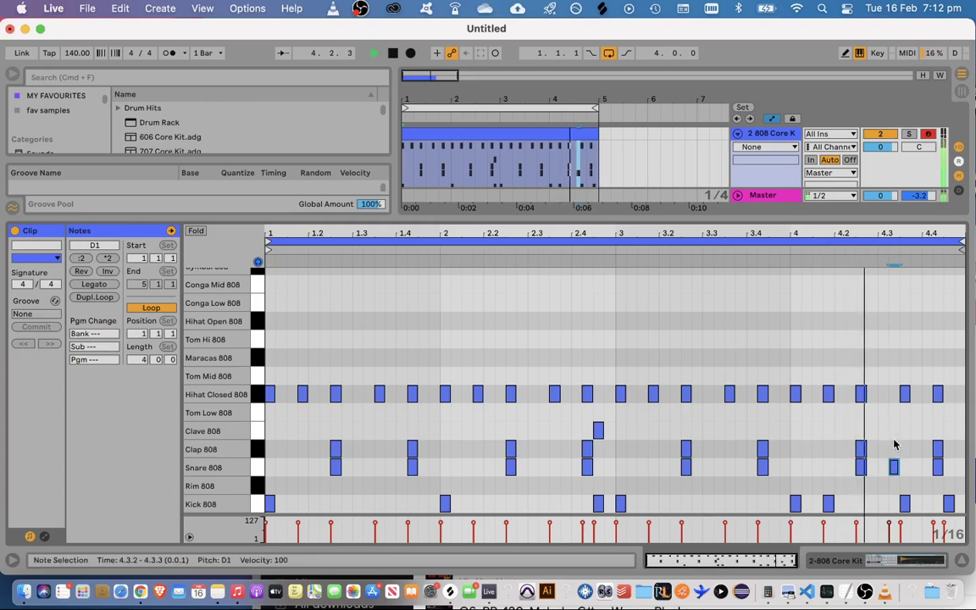
{"action": "key", "text": "space"}
{"action": "left_click", "coordinate": [841, 250]}
{"action": "key", "text": "space"}
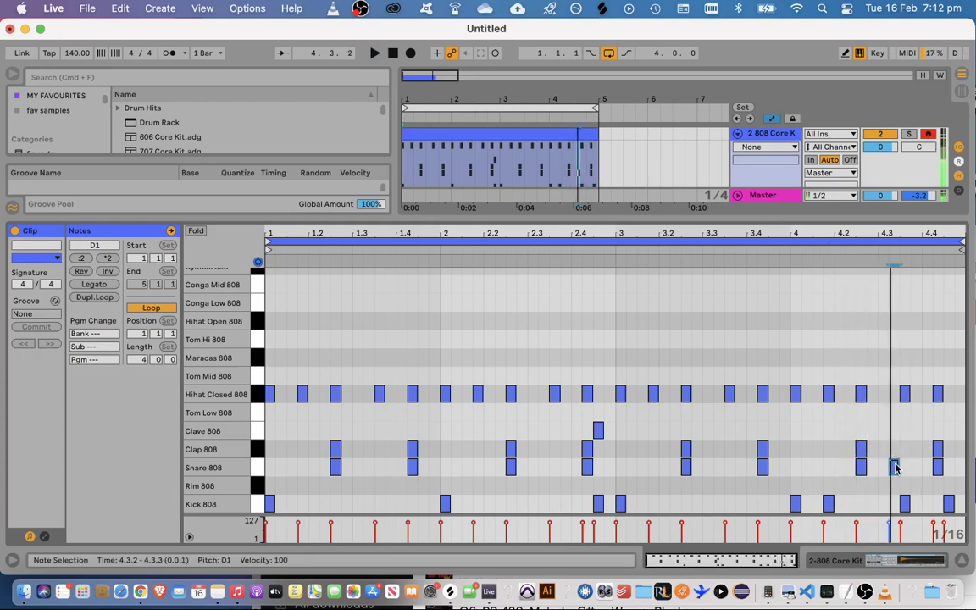
Try the extra 4.3.2 hit on the Clap lane, and remove the test kick at 4.4.1
{"action": "left_click", "coordinate": [848, 250]}
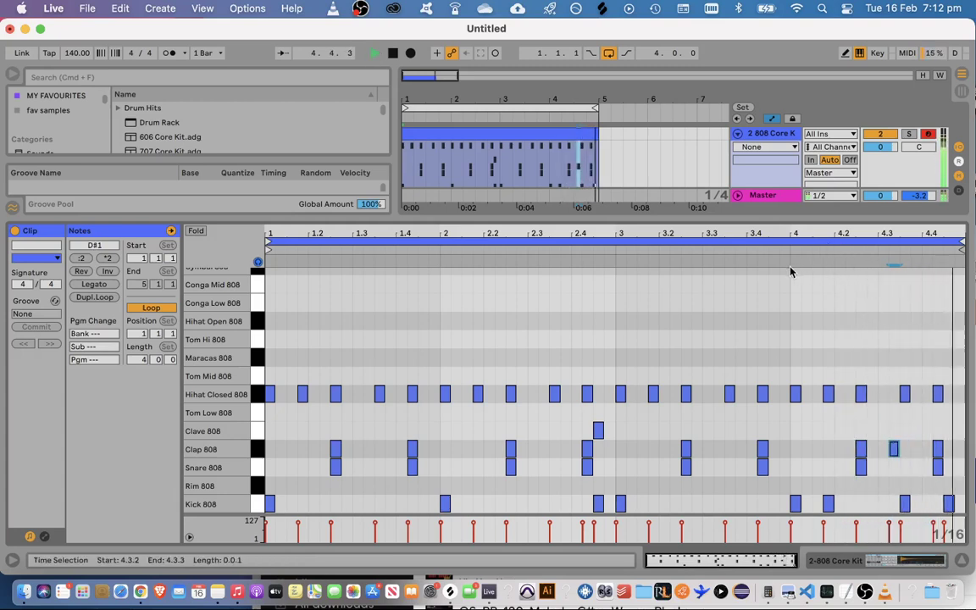
{"action": "left_click", "coordinate": [751, 246]}
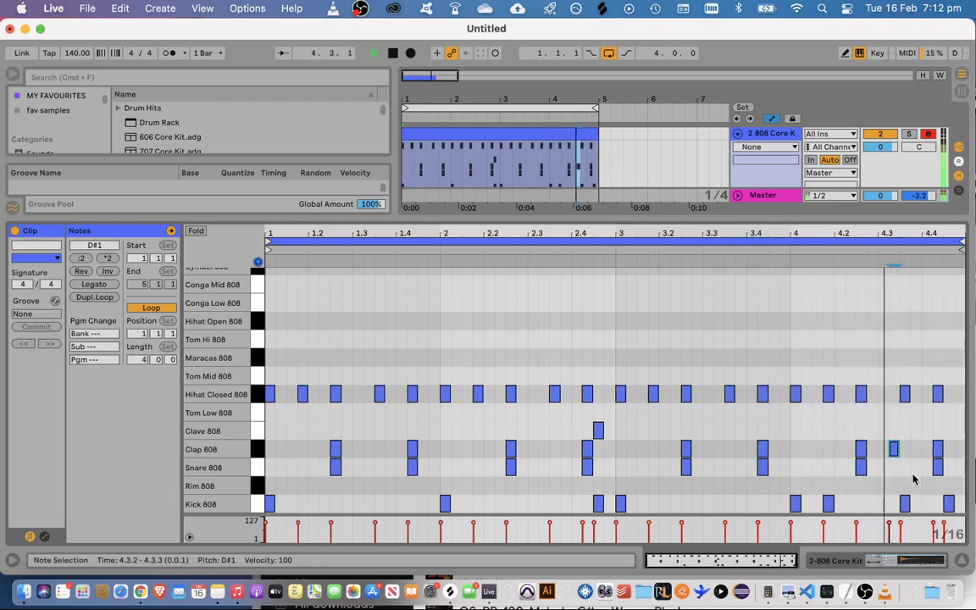
{"action": "key", "text": "space"}
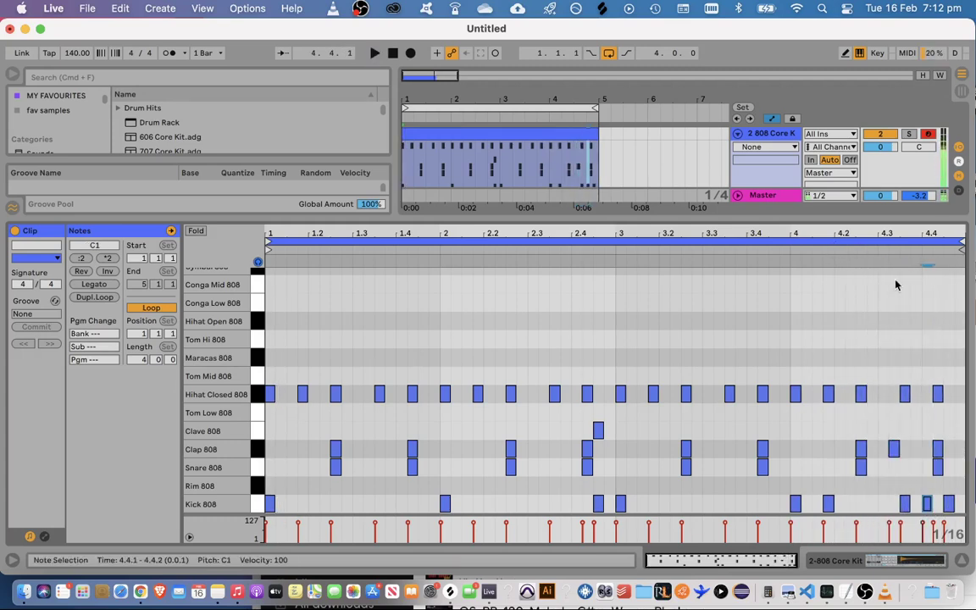
{"action": "double_click", "coordinate": [927, 504]}
{"action": "key", "text": "Delete"}
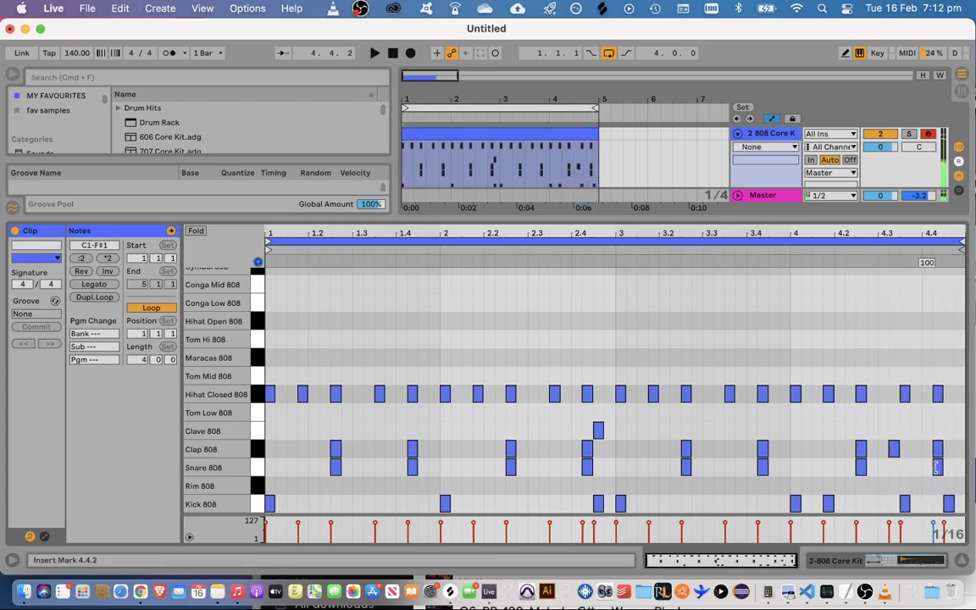
{"action": "key", "text": "space"}
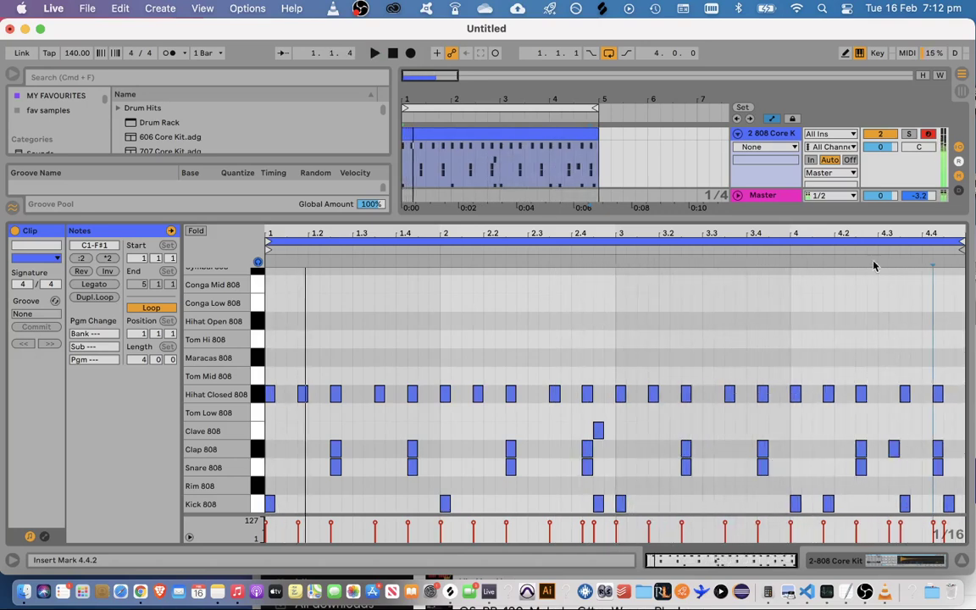
{"action": "key", "text": "space"}
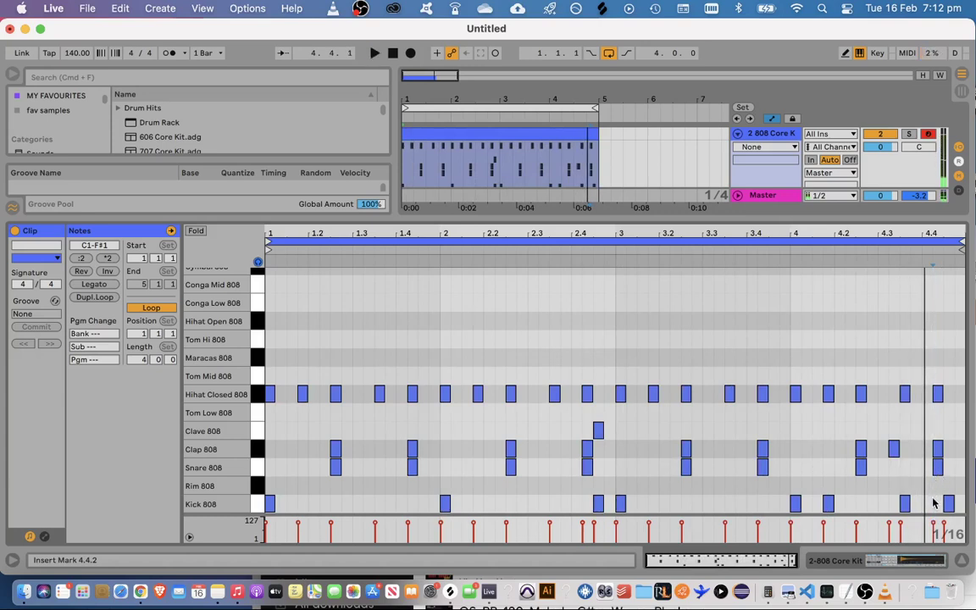
Try shifting the final hi-hat, clap and snare hits to 4.4.3 with a kick at 4.4.2, and delete that kick
{"action": "double_click", "coordinate": [937, 504]}
{"action": "left_click_drag", "start_coordinate": [941, 481], "coordinate": [947, 376]}
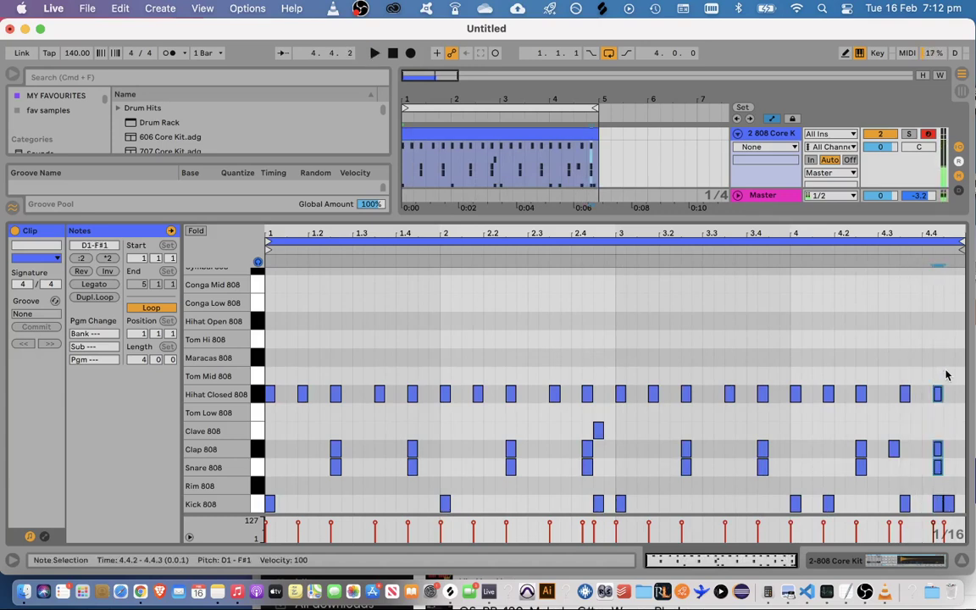
{"action": "left_click", "coordinate": [794, 261]}
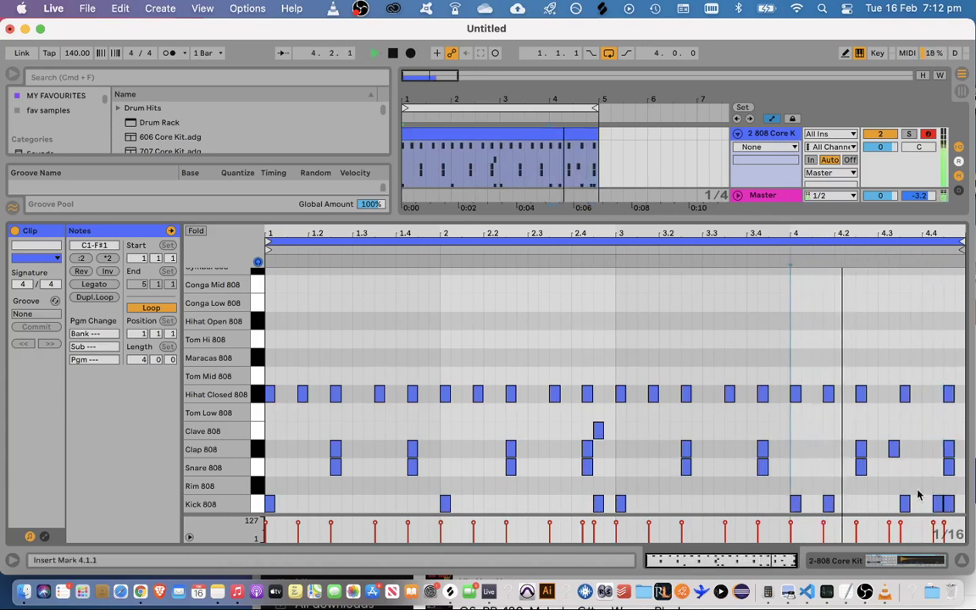
{"action": "left_click", "coordinate": [939, 504]}
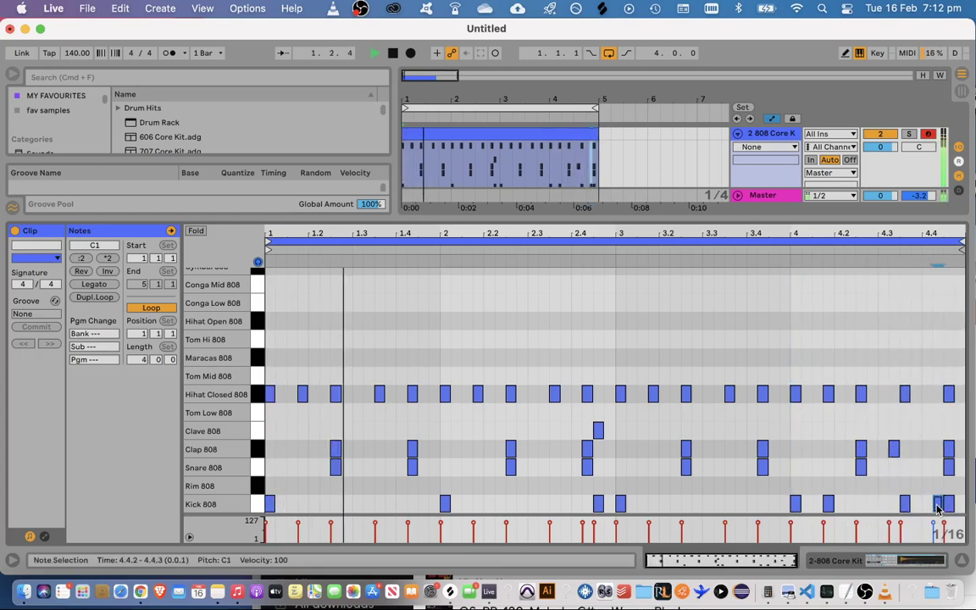
{"action": "key", "text": "Delete"}
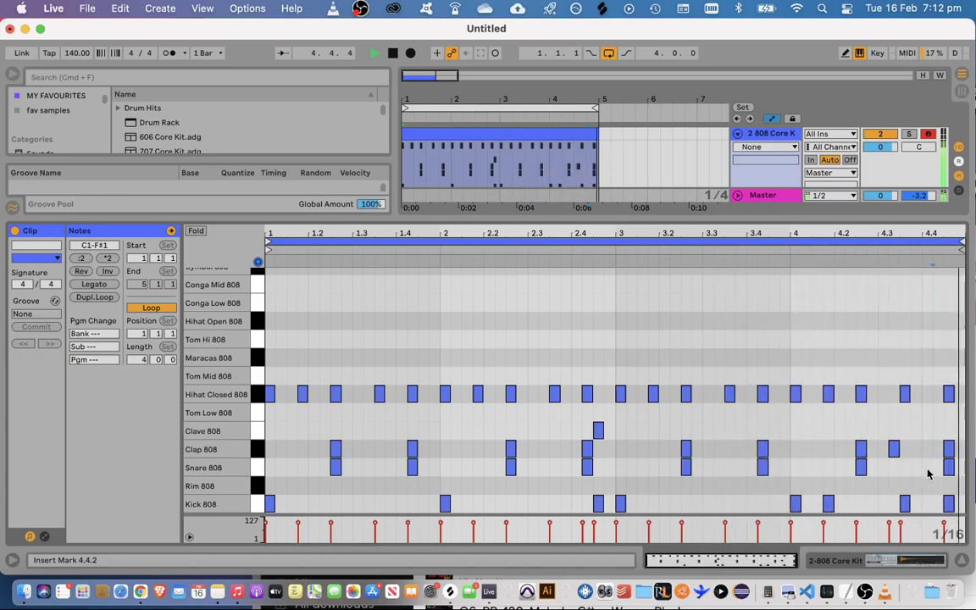
Undo the bar 4 edits back to before the extra hit at 4.3.2 was added
{"action": "key", "text": "super+z"}
{"action": "key", "text": "super+z"}
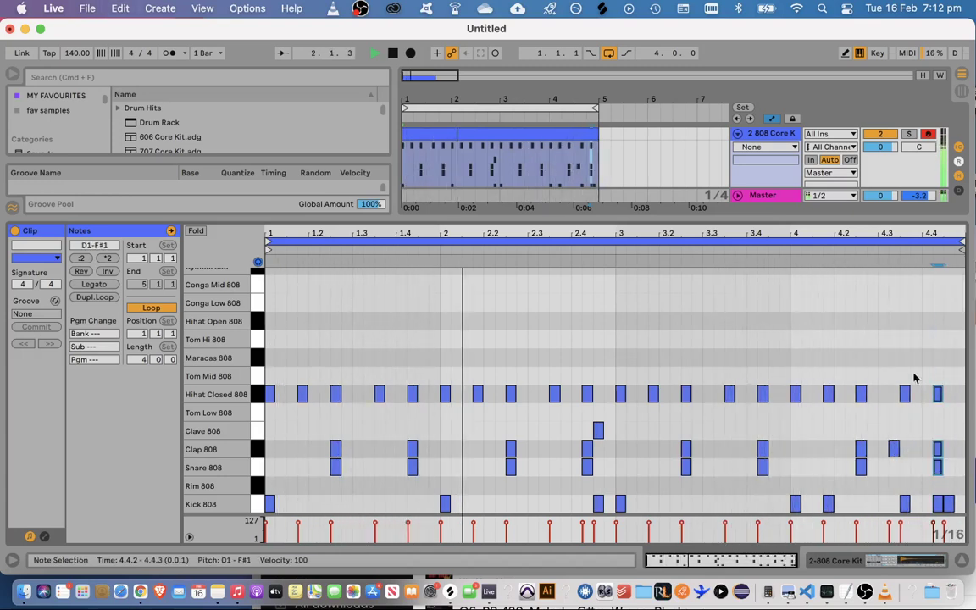
{"action": "key", "text": "space"}
{"action": "key", "text": "super+z"}
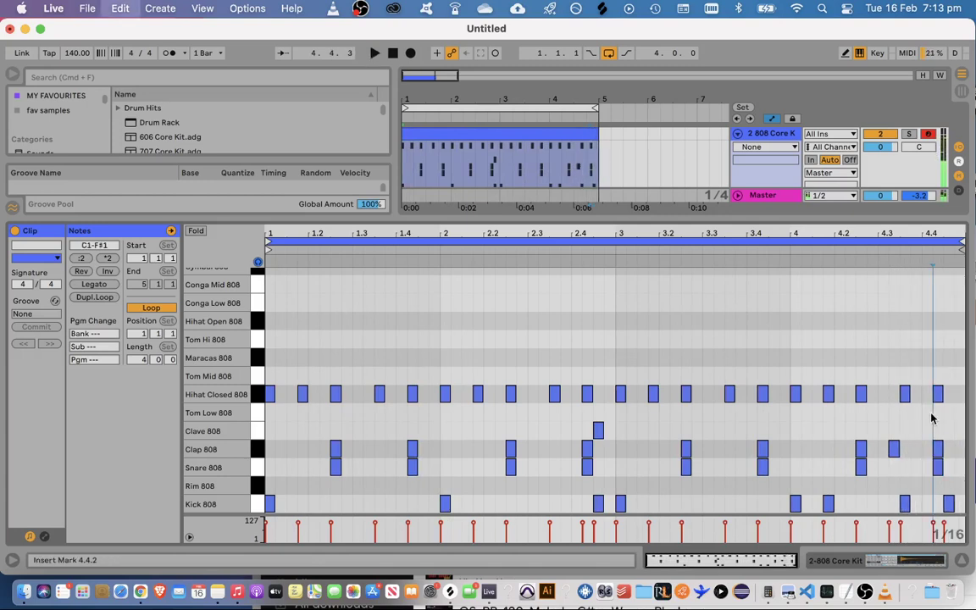
{"action": "key", "text": "super+z"}
{"action": "key", "text": "super+z"}
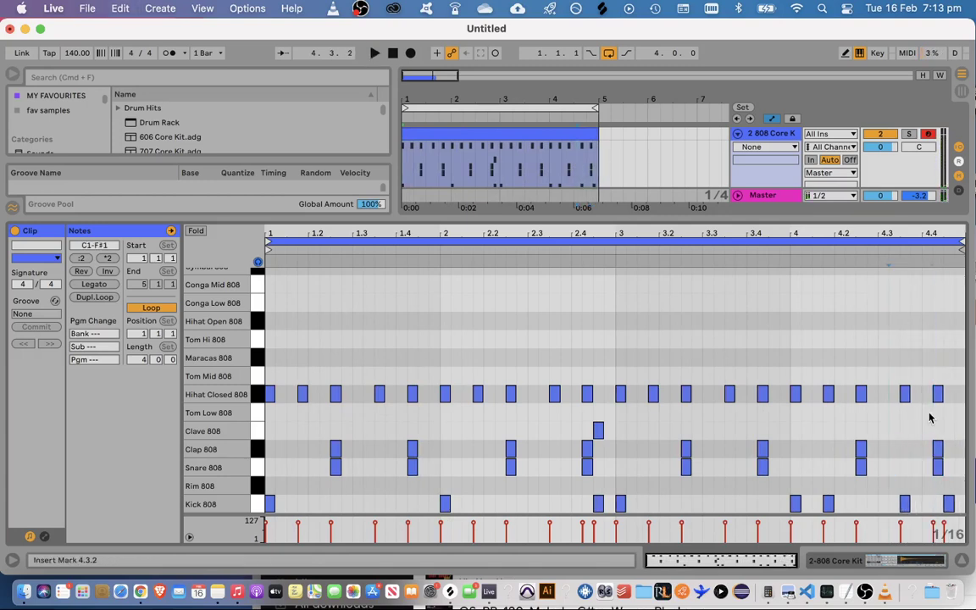
Add maracas hits at 1.1.1 and 1.1.2 and play them with the beat
{"action": "key", "text": "space"}
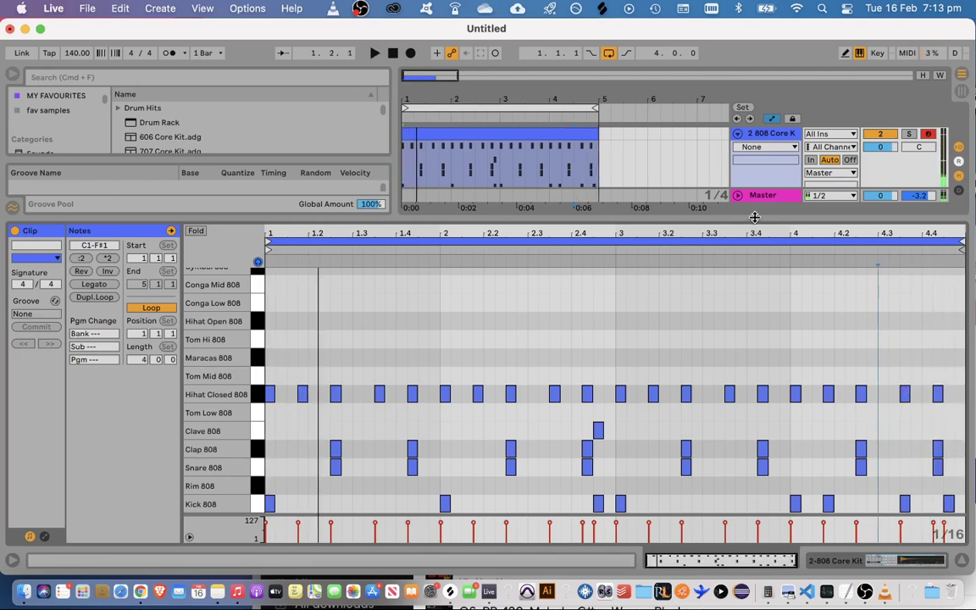
{"action": "scroll", "coordinate": [496, 388], "scroll_direction": "up", "scroll_amount": 3}
{"action": "double_click", "coordinate": [271, 406]}
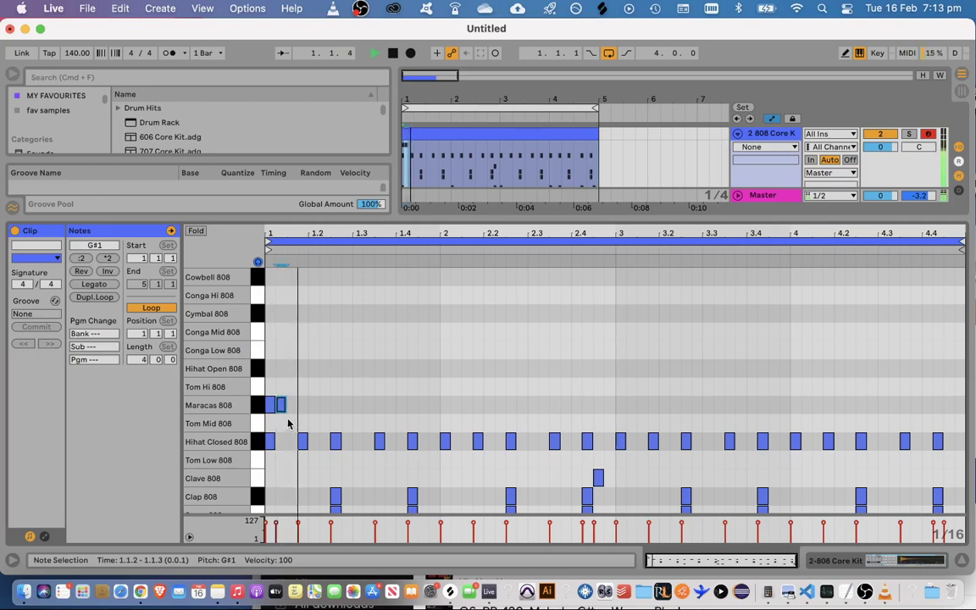
{"action": "key", "text": "space"}
{"action": "double_click", "coordinate": [281, 405]}
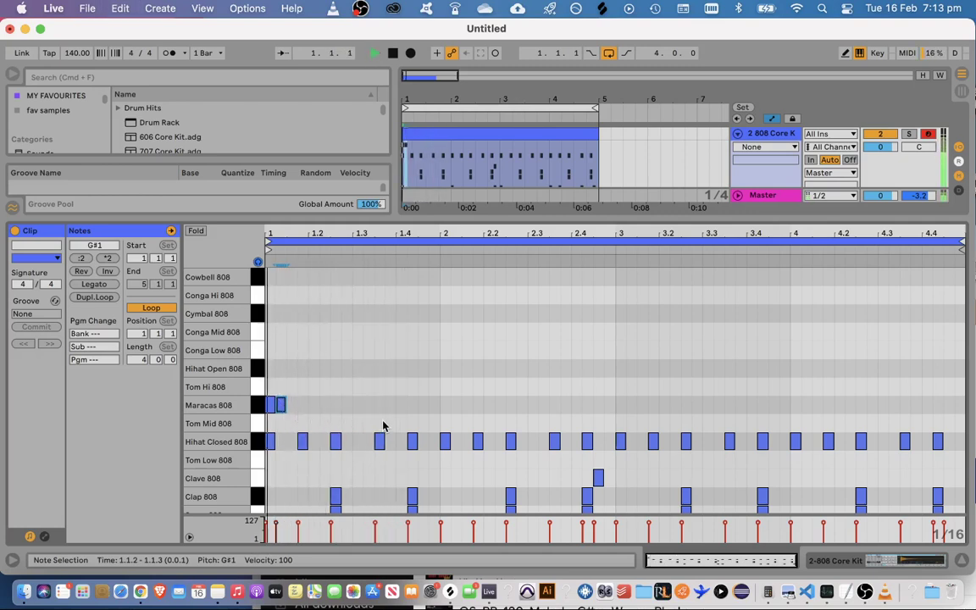
{"action": "left_click", "coordinate": [395, 417]}
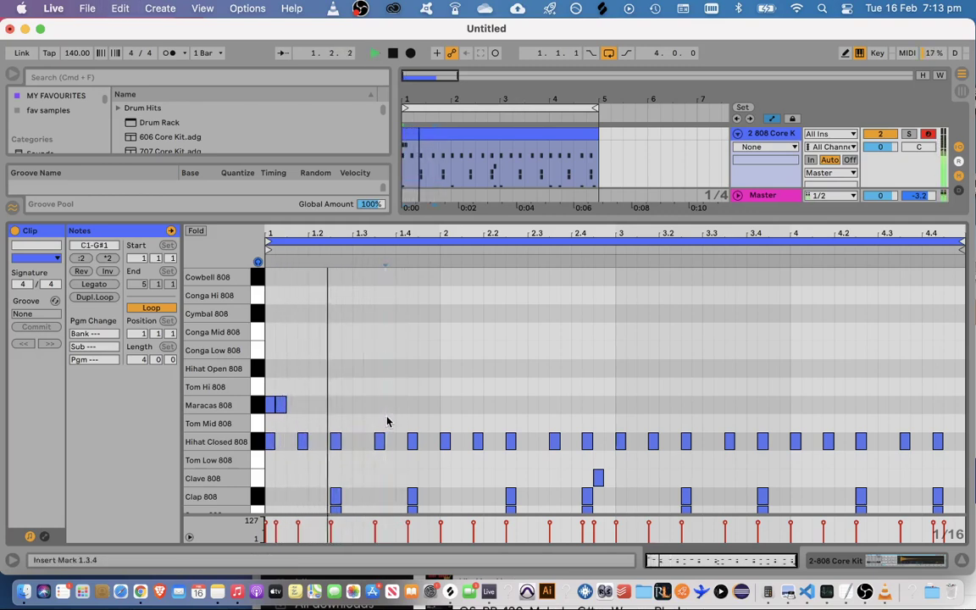
Add a maracas hit at 1.4.1 and duplicate it to 1.4.2, 1.4.3 and 1.4.4
{"action": "double_click", "coordinate": [390, 405]}
{"action": "left_click_drag", "start_coordinate": [391, 407], "coordinate": [409, 408]}
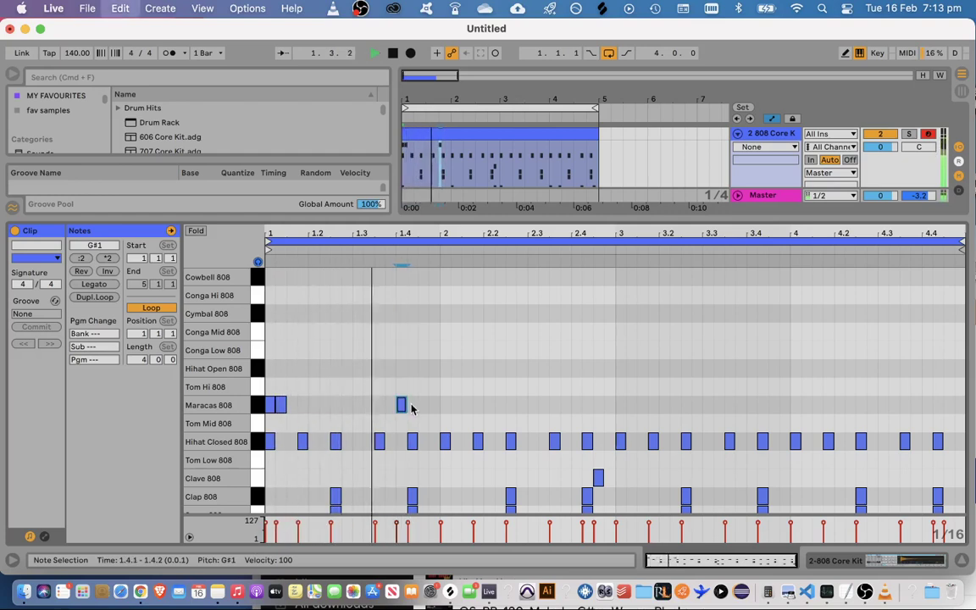
{"action": "key", "text": "space"}
{"action": "key", "text": "super+d"}
{"action": "key", "text": "space"}
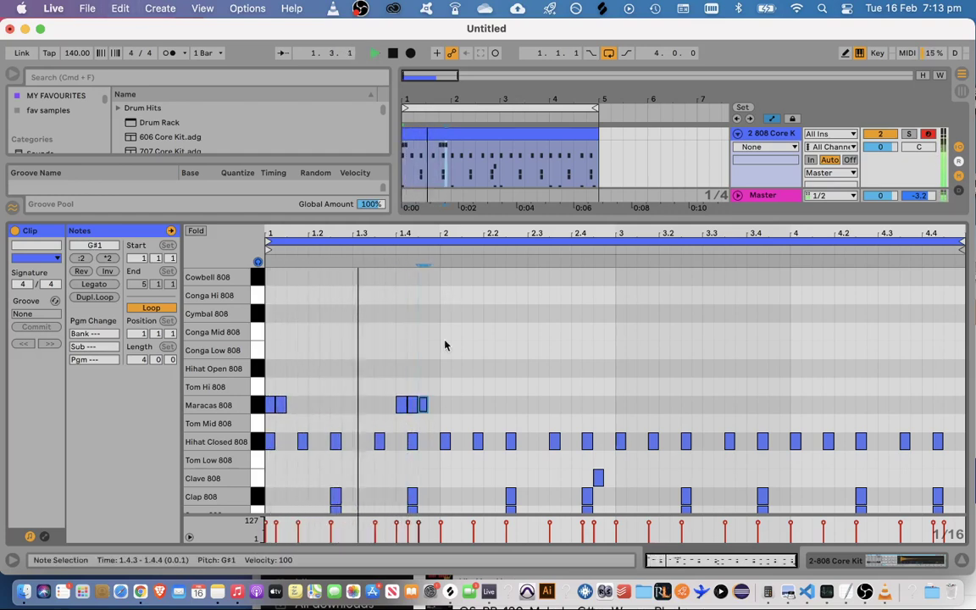
{"action": "key", "text": "super+d"}
{"action": "key", "text": "super+d"}
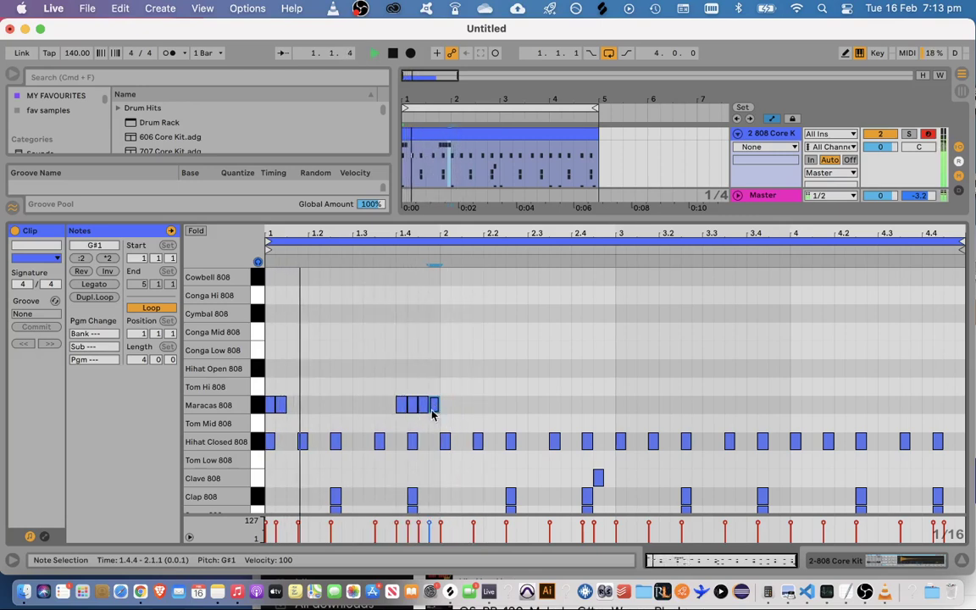
Duplicate all the maracas hits of bar 1 into bar 2 and play the result
{"action": "left_click_drag", "start_coordinate": [434, 413], "coordinate": [256, 365]}
{"action": "key", "text": "super+d"}
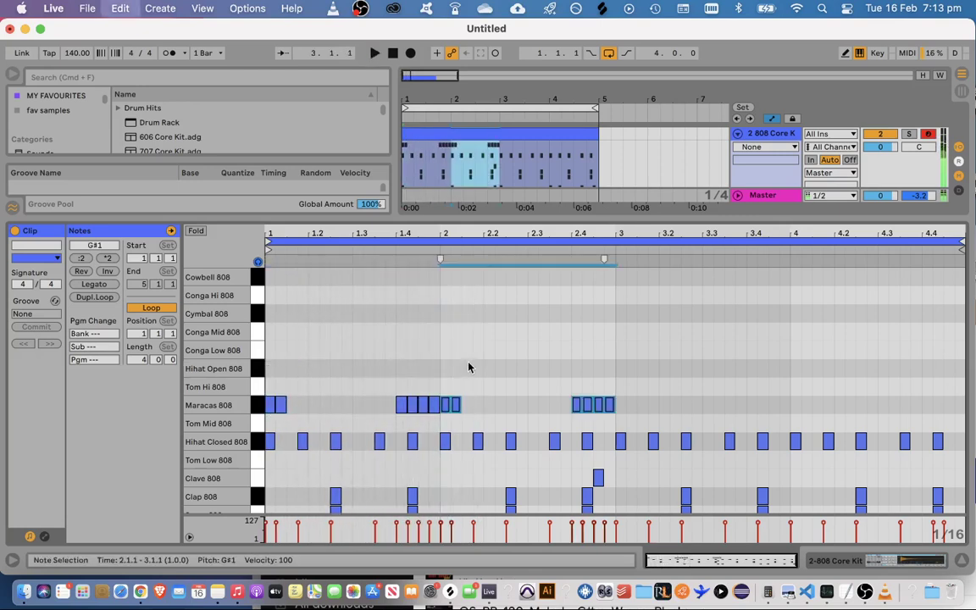
{"action": "left_click", "coordinate": [480, 388]}
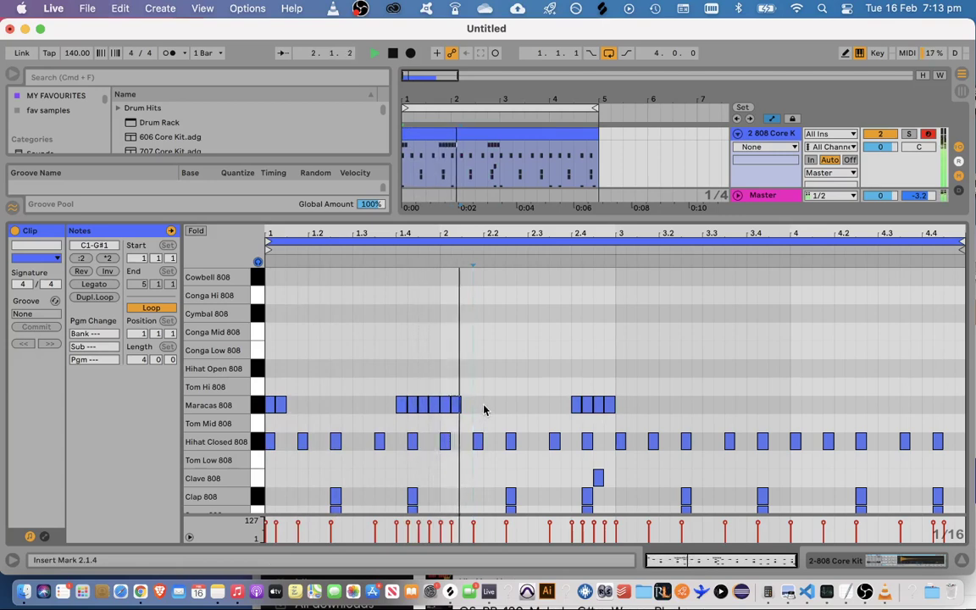
Add a maracas hit at 2.3.2 and delete the maracas hits at 2.4.2 and 2.4.3
{"action": "double_click", "coordinate": [543, 405]}
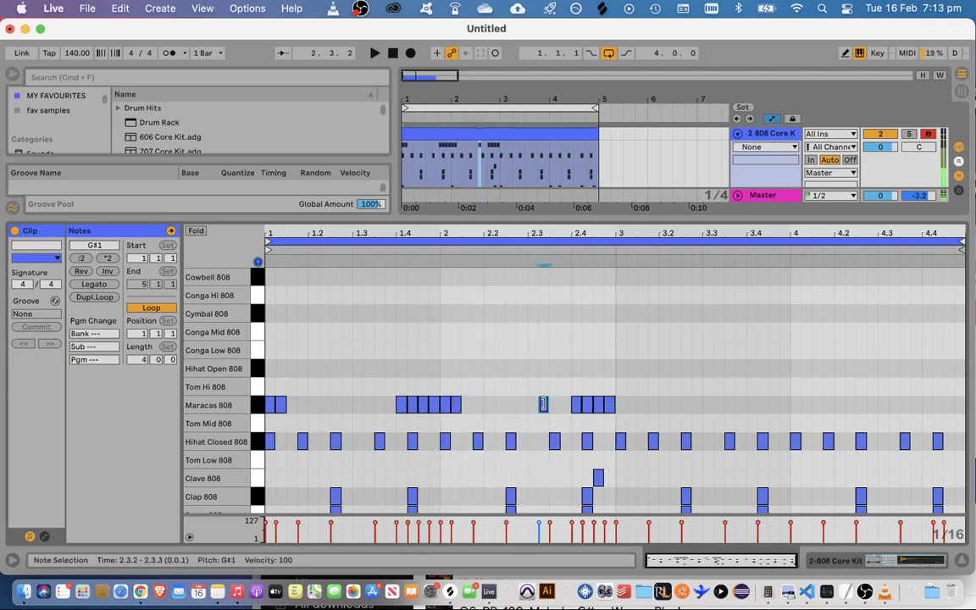
{"action": "left_click", "coordinate": [519, 249]}
{"action": "left_click", "coordinate": [588, 403]}
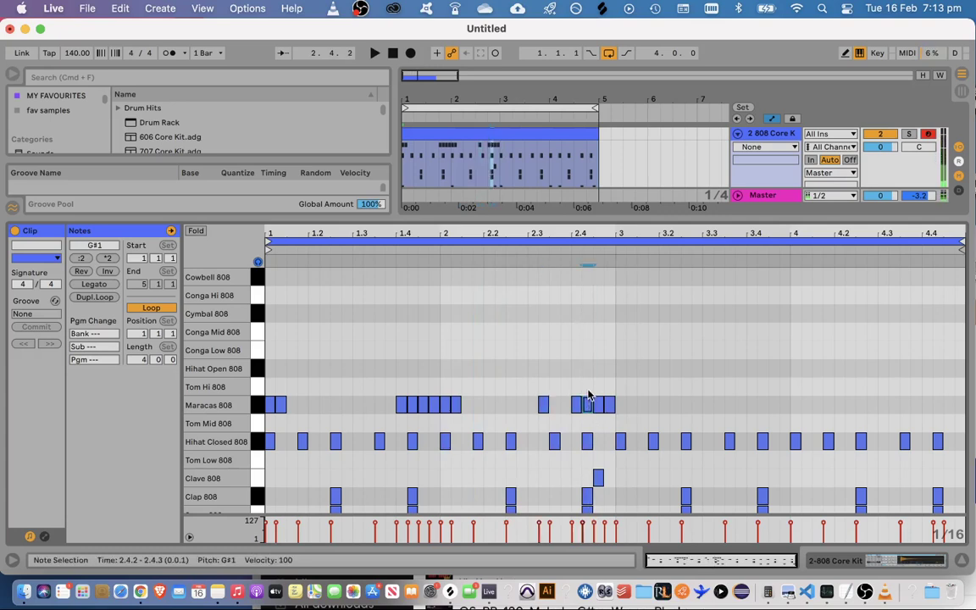
{"action": "key", "text": "Delete"}
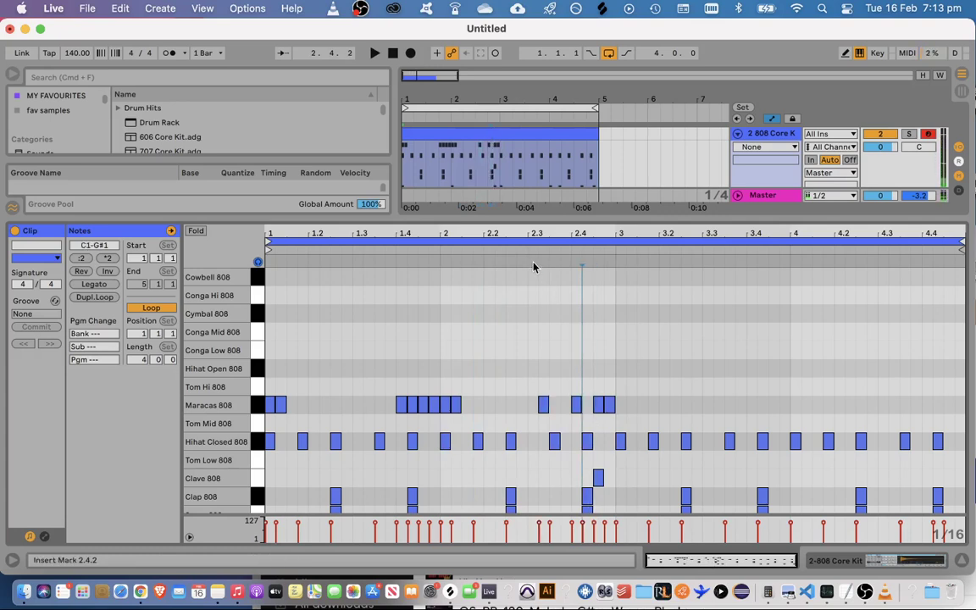
{"action": "left_click", "coordinate": [598, 406]}
{"action": "key", "text": "Delete"}
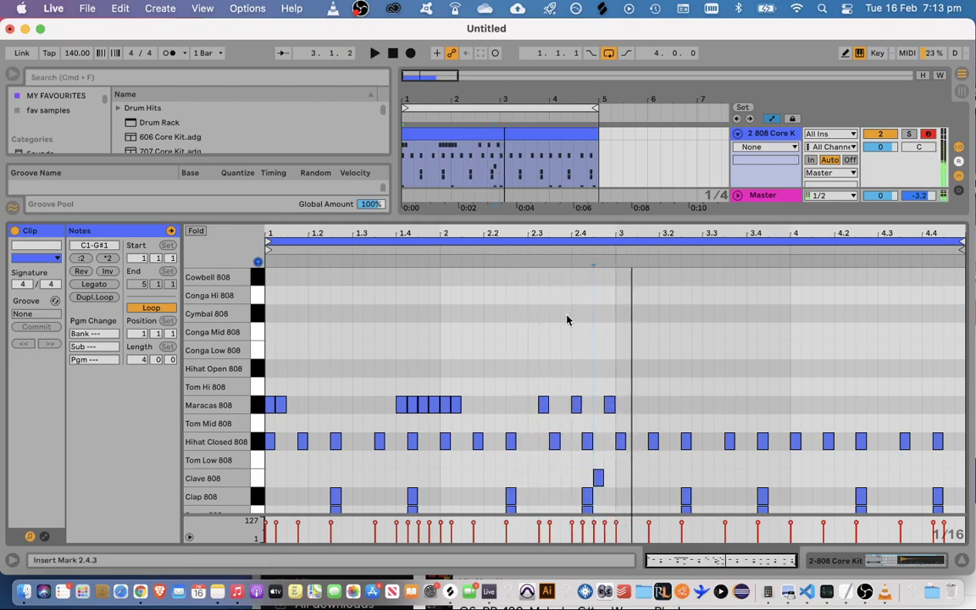
Play the second half of bar 2 to check the maracas rhythm ending on 2.4.4
{"action": "mouse_move", "coordinate": [607, 410]}
{"action": "left_mouse_down"}
{"action": "mouse_move", "coordinate": [598, 409]}
{"action": "mouse_move", "coordinate": [609, 406]}
{"action": "left_mouse_up"}
{"action": "left_click", "coordinate": [519, 245]}
{"action": "left_click", "coordinate": [544, 264]}
{"action": "left_click", "coordinate": [599, 381]}
{"action": "key", "text": "space"}
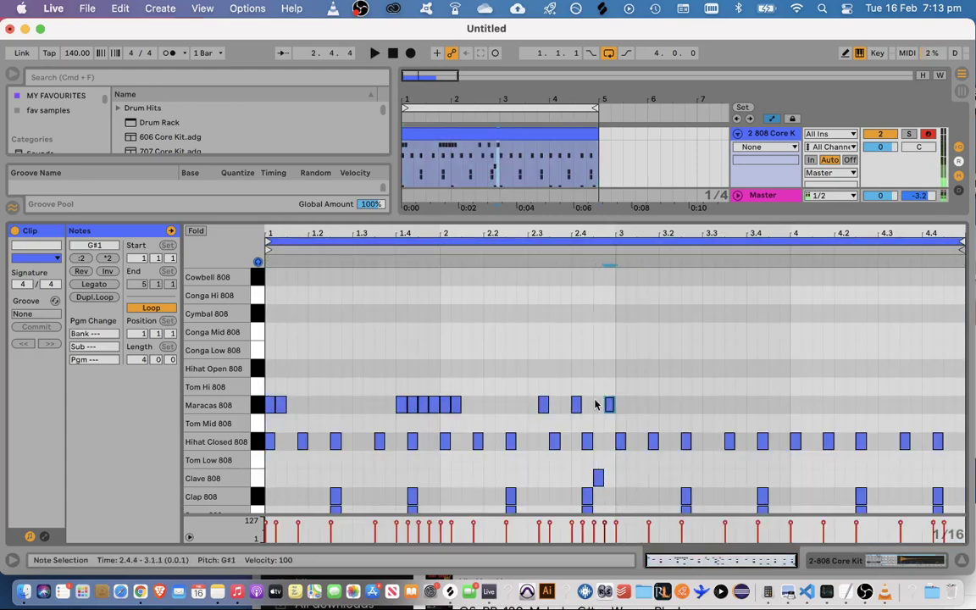
{"action": "scroll", "coordinate": [594, 405], "scroll_direction": "down", "scroll_amount": 3}
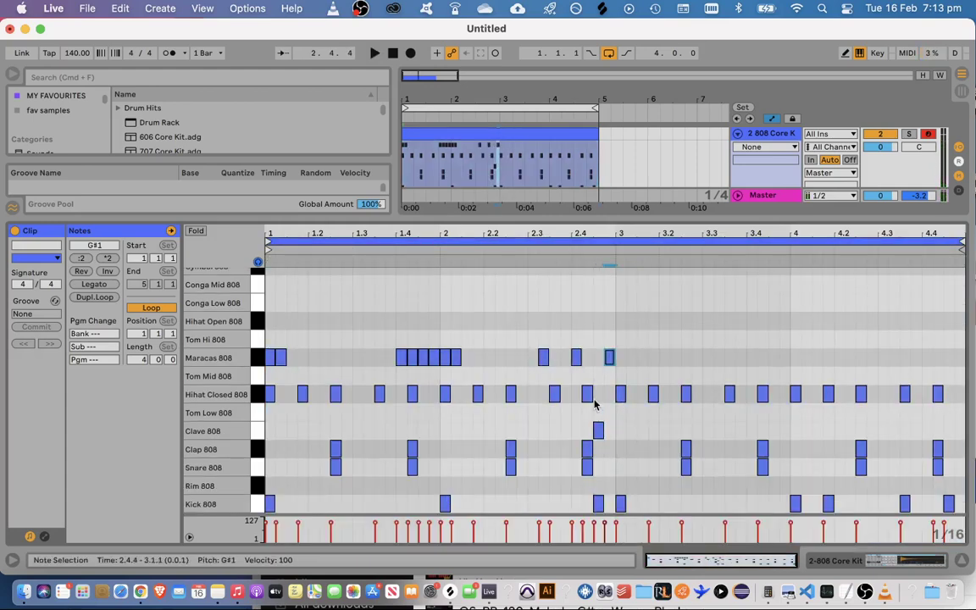
{"action": "scroll", "coordinate": [601, 388], "scroll_direction": "up", "scroll_amount": 3}
{"action": "scroll", "coordinate": [600, 387], "scroll_direction": "down", "scroll_amount": 3}
{"action": "left_click_drag", "start_coordinate": [640, 381], "coordinate": [251, 273]}
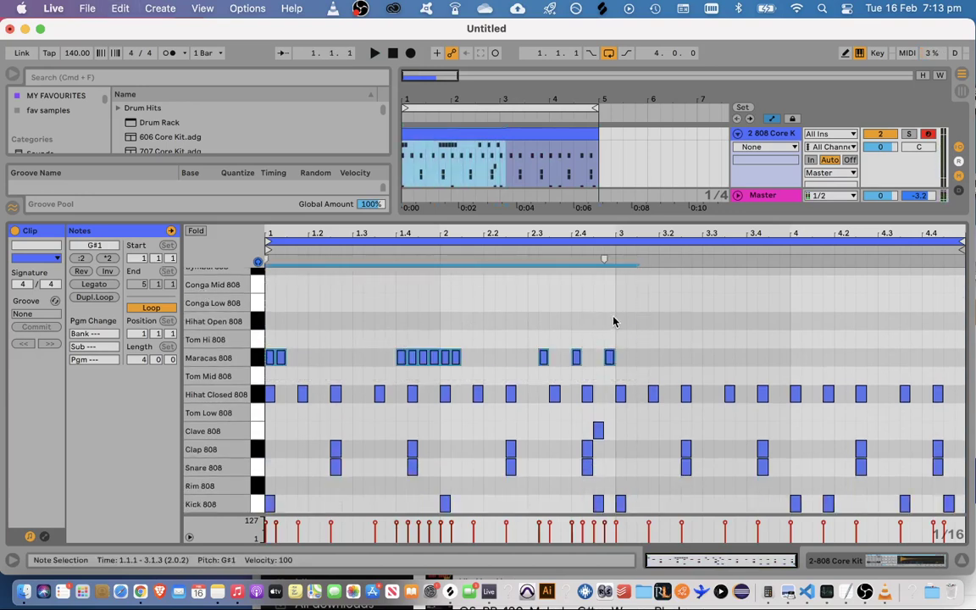
{"action": "left_click", "coordinate": [614, 321]}
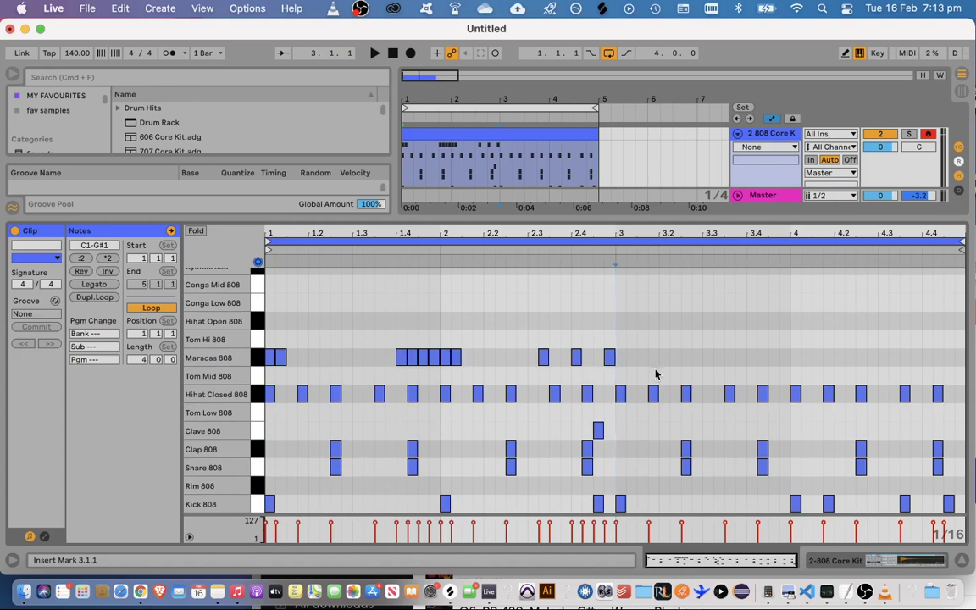
{"action": "left_click_drag", "start_coordinate": [655, 374], "coordinate": [262, 316]}
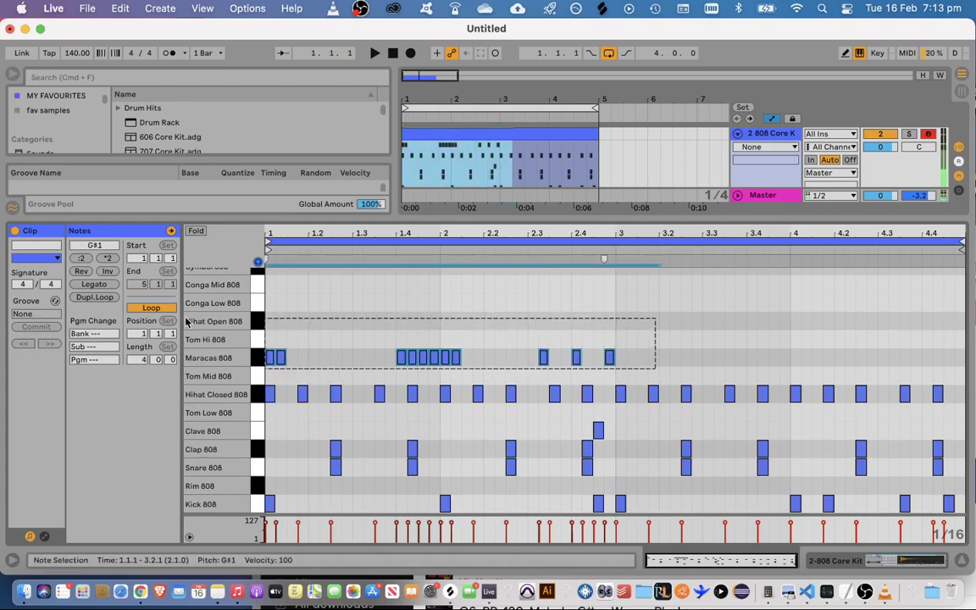
Play the beat from the start of bar 1 to check the two-bar maracas pattern
{"action": "left_click", "coordinate": [280, 381]}
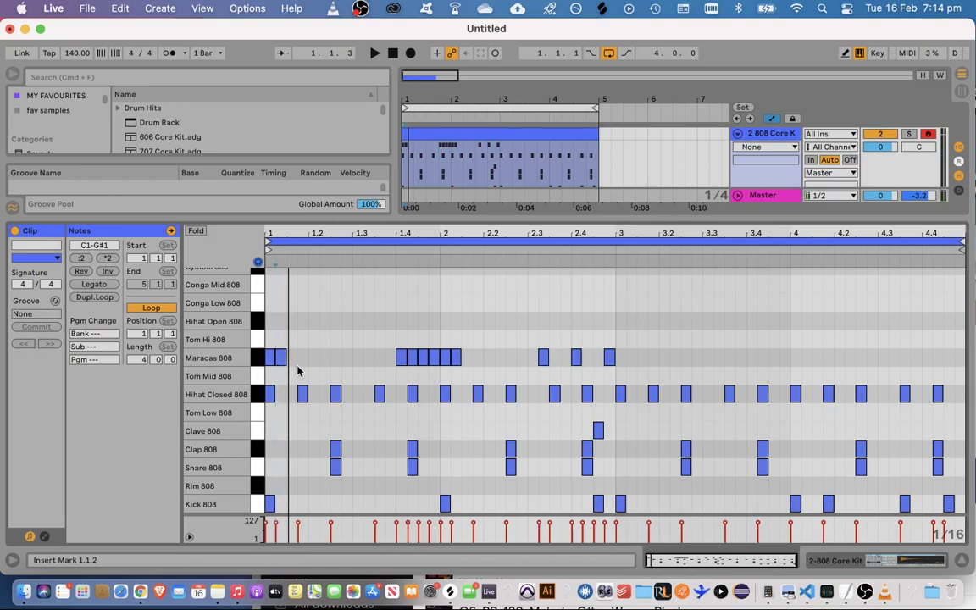
{"action": "key", "text": "space"}
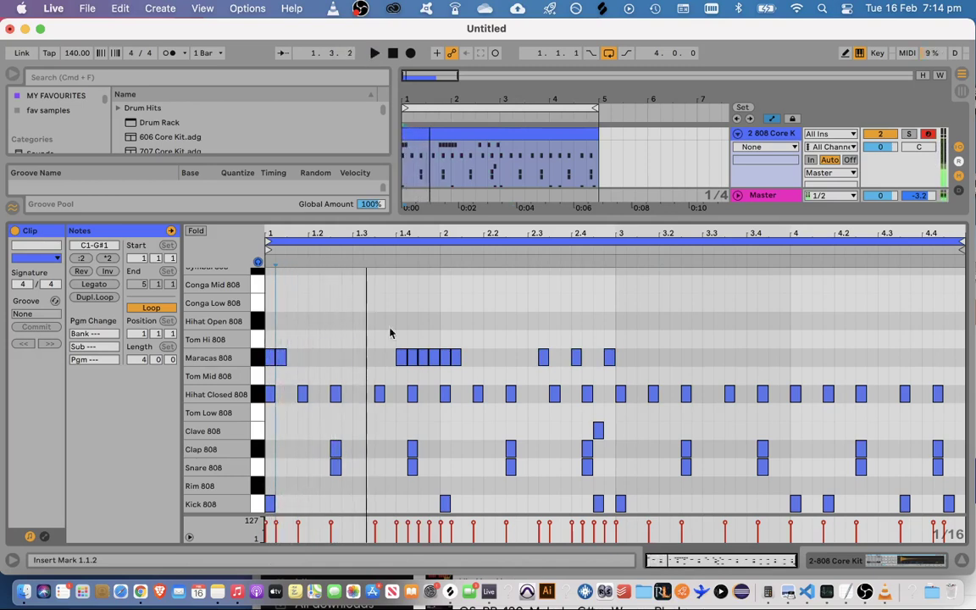
{"action": "key", "text": "shift+space"}
{"action": "key", "text": "space"}
{"action": "key", "text": "space"}
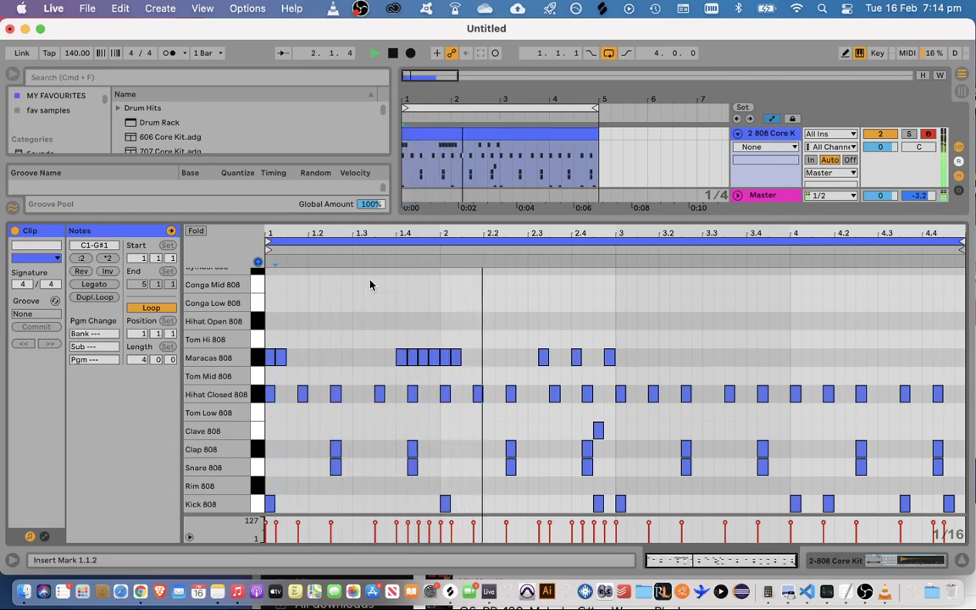
Duplicate the maracas hits of bars 1 and 2 into bars 3 and 4 and play the result
{"action": "scroll", "coordinate": [597, 389], "scroll_direction": "up", "scroll_amount": 2}
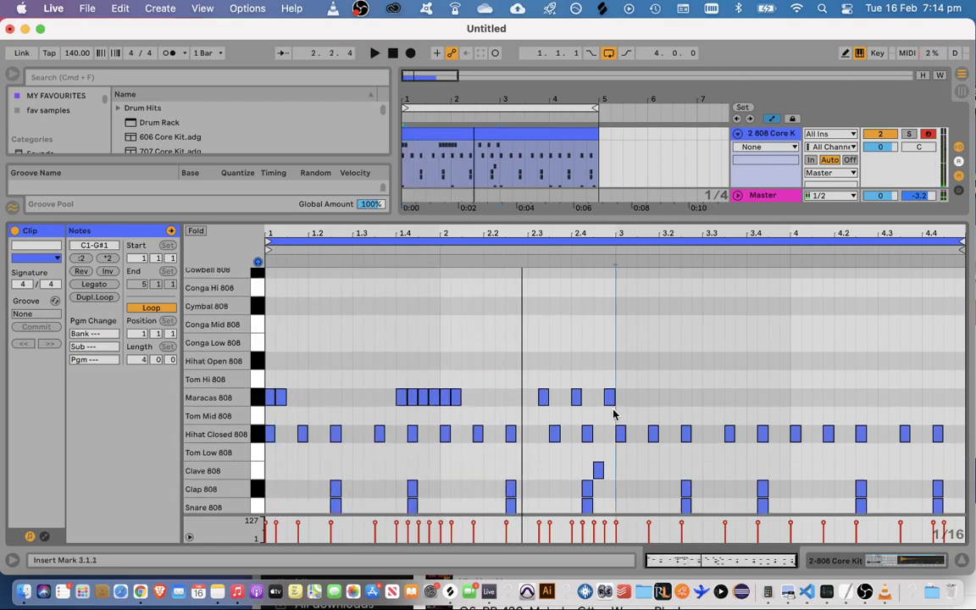
{"action": "left_click_drag", "start_coordinate": [614, 412], "coordinate": [268, 314]}
{"action": "key", "text": "ctrl+d"}
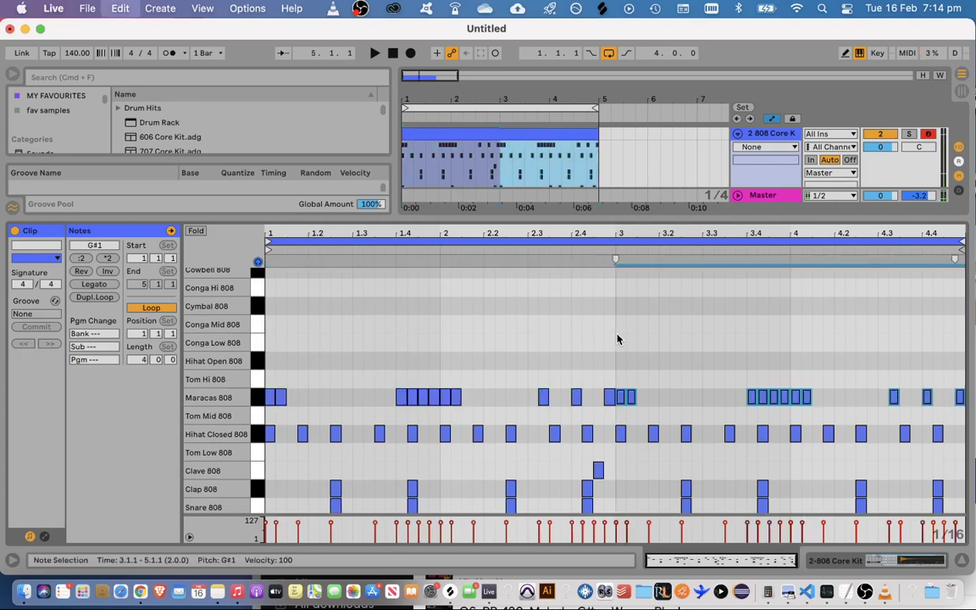
{"action": "scroll", "coordinate": [591, 348], "scroll_direction": "down", "scroll_amount": 2}
{"action": "scroll", "coordinate": [577, 333], "scroll_direction": "up", "scroll_amount": 3}
{"action": "key", "text": "space"}
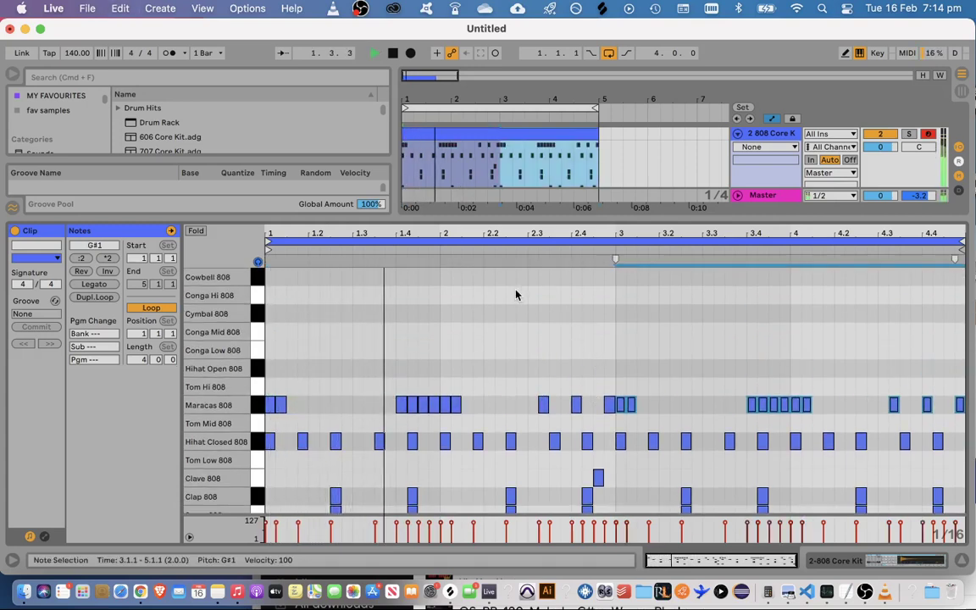
{"action": "scroll", "coordinate": [536, 314], "scroll_direction": "down", "scroll_amount": 3}
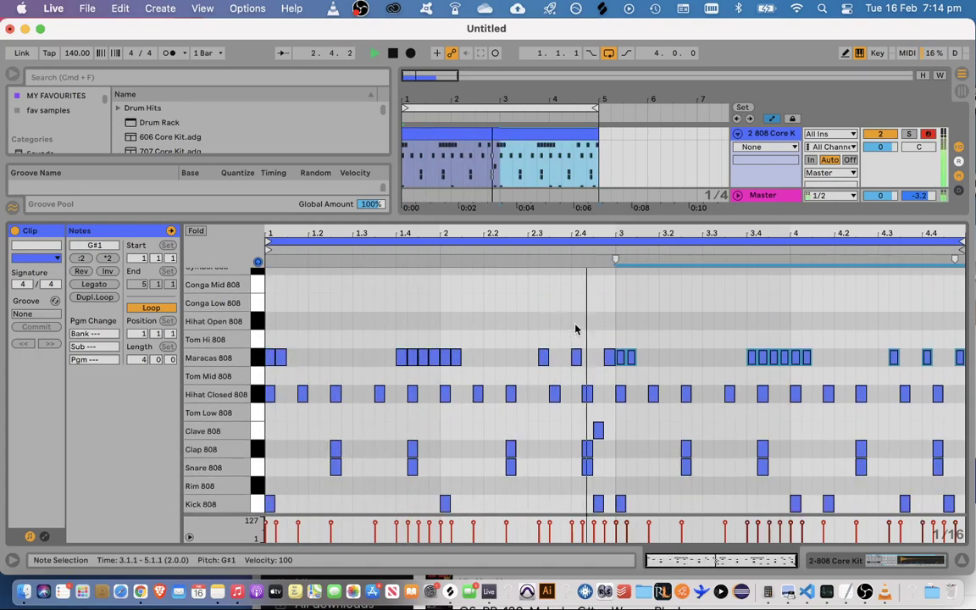
{"action": "left_click", "coordinate": [718, 342]}
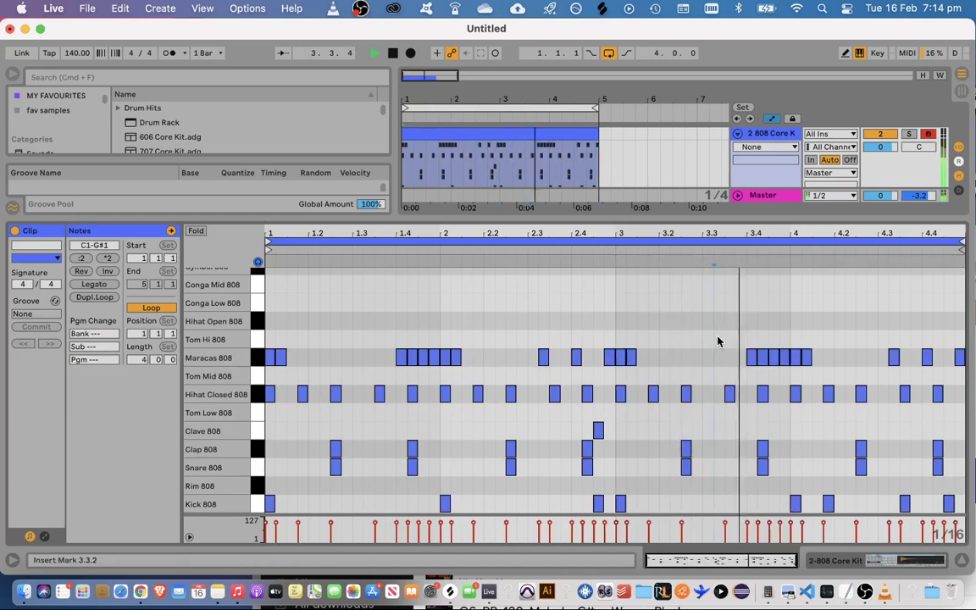
{"action": "key", "text": "space"}
Add a maracas hit at 4.2.3 and play it with the beat
{"action": "double_click", "coordinate": [861, 358]}
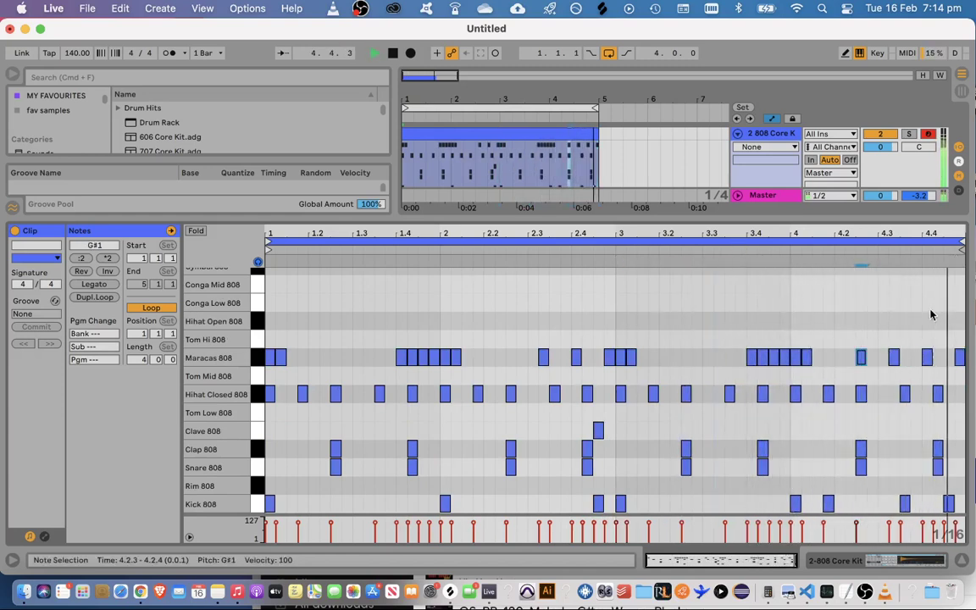
{"action": "key", "text": "space"}
{"action": "key", "text": "space"}
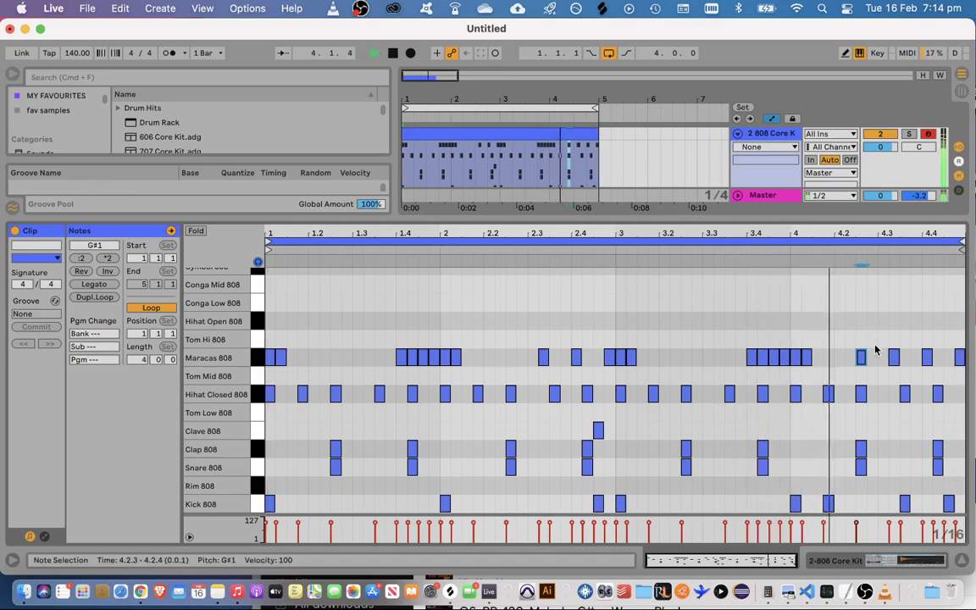
{"action": "key", "text": "space"}
{"action": "key", "text": "space"}
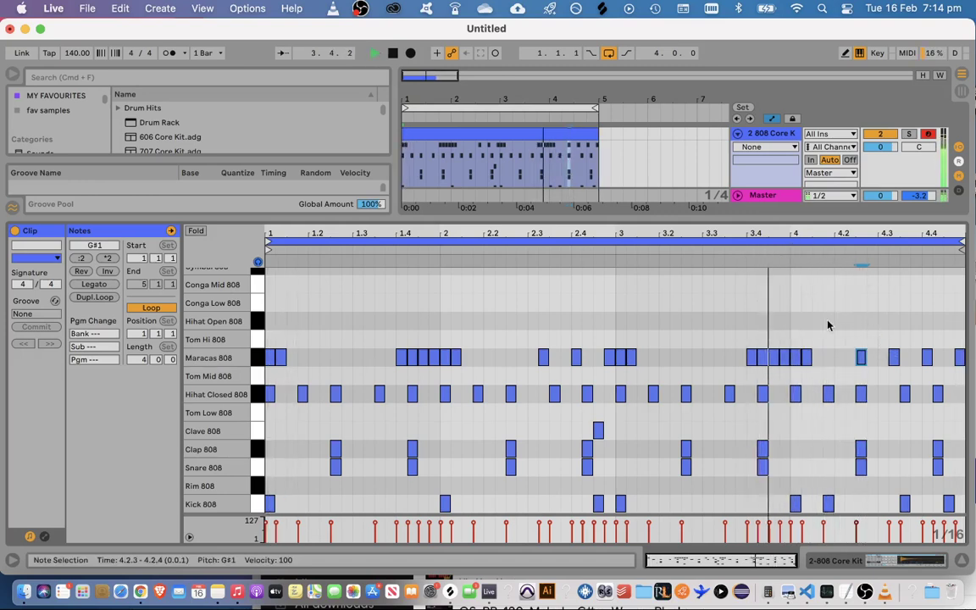
Move the bar 4 maracas hits at 4.3.2 and 4.4.1 to 4.3.3 and 4.4.2, and play them
{"action": "left_click_drag", "start_coordinate": [894, 357], "coordinate": [906, 359]}
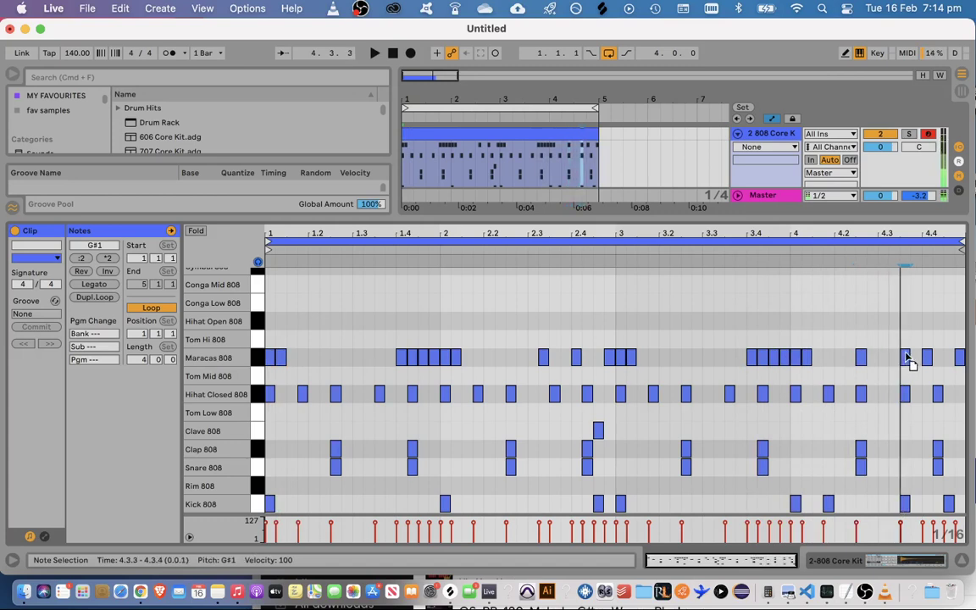
{"action": "left_click", "coordinate": [928, 355]}
{"action": "key", "text": "space"}
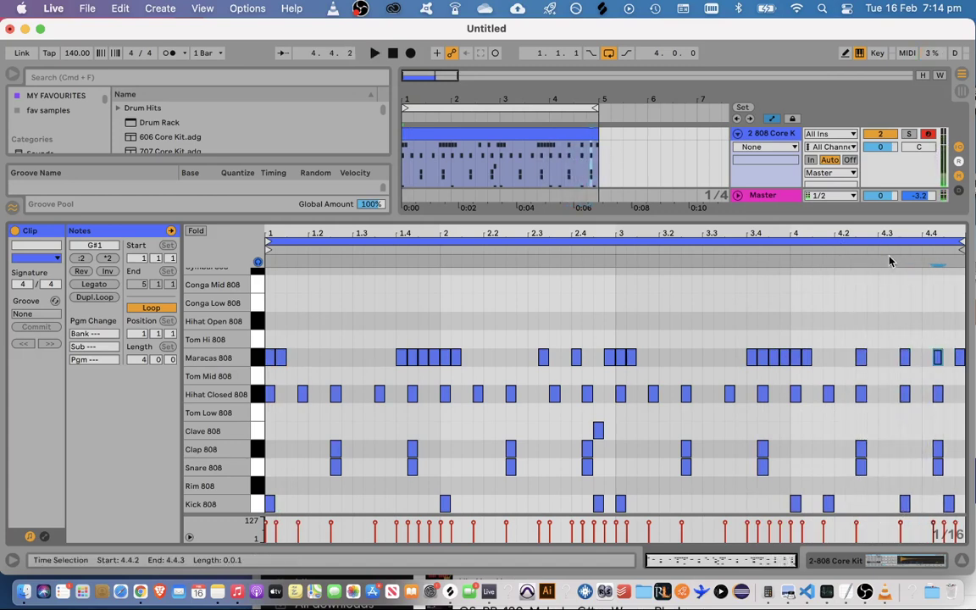
{"action": "key", "text": "space"}
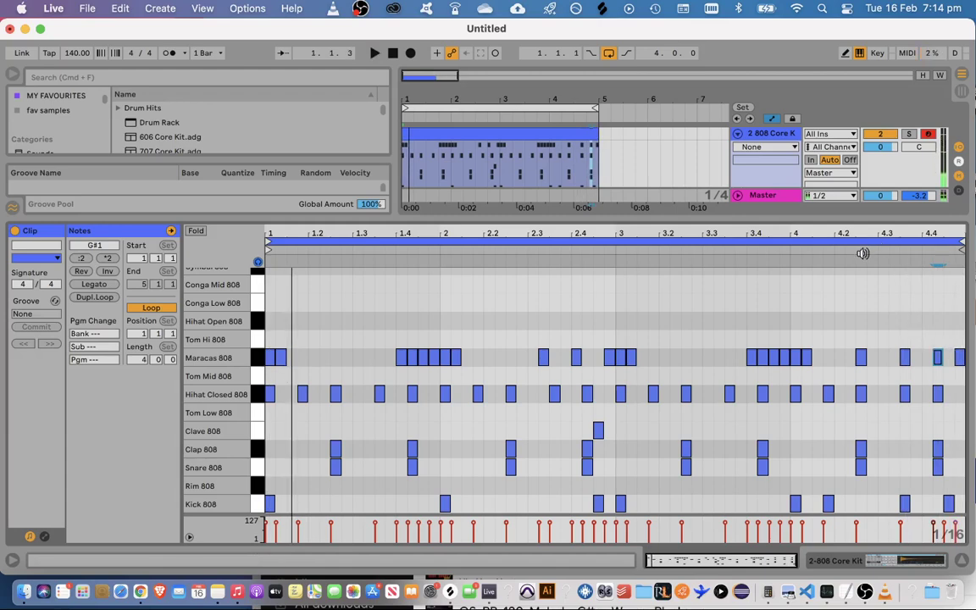
Add a maracas hit at 4.4.3 and play the end of the loop with it
{"action": "left_click", "coordinate": [858, 269]}
{"action": "key", "text": "super+a"}
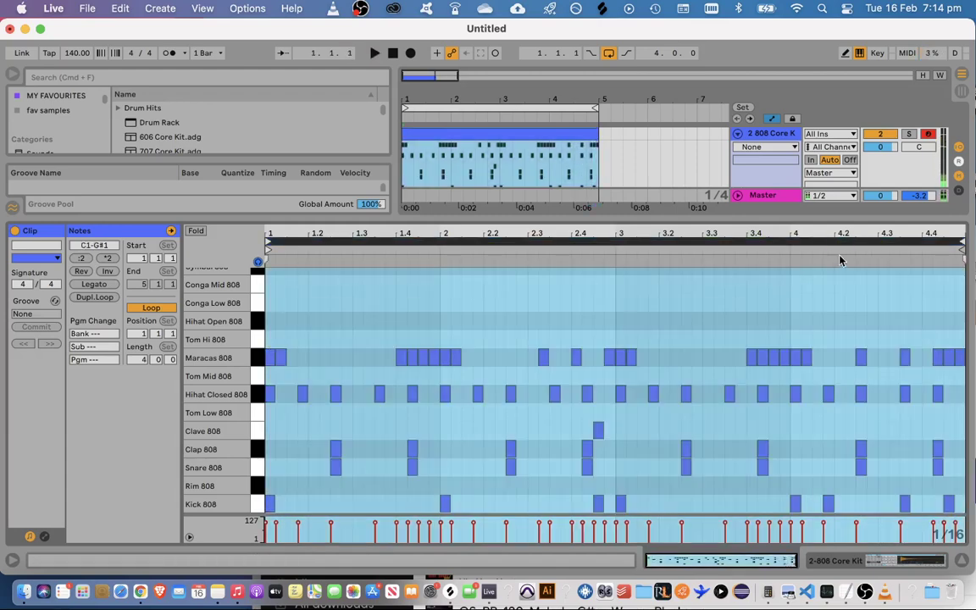
{"action": "left_click", "coordinate": [839, 244]}
{"action": "left_click", "coordinate": [850, 260]}
{"action": "left_click", "coordinate": [899, 317]}
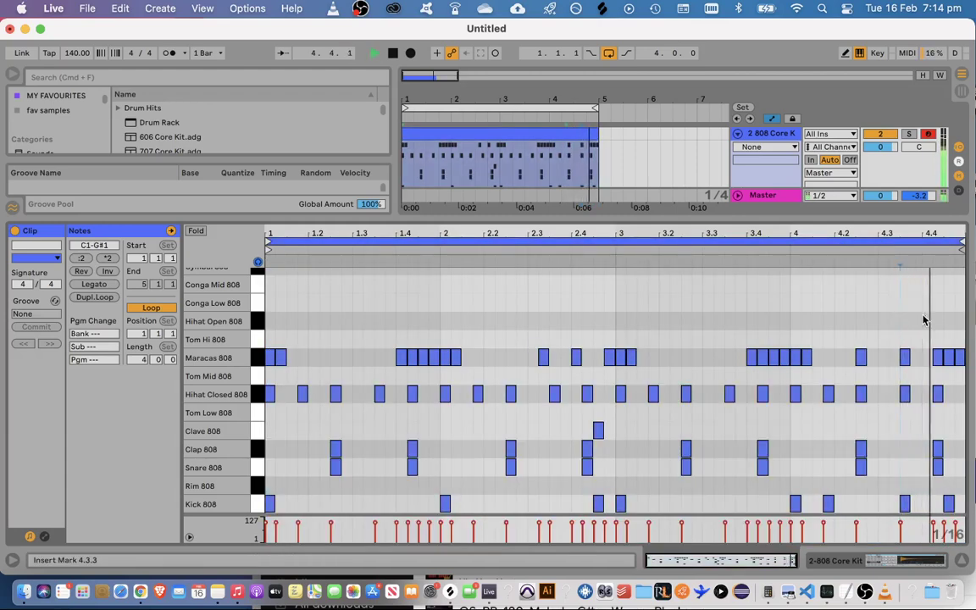
{"action": "left_click", "coordinate": [753, 252]}
{"action": "key", "text": "space"}
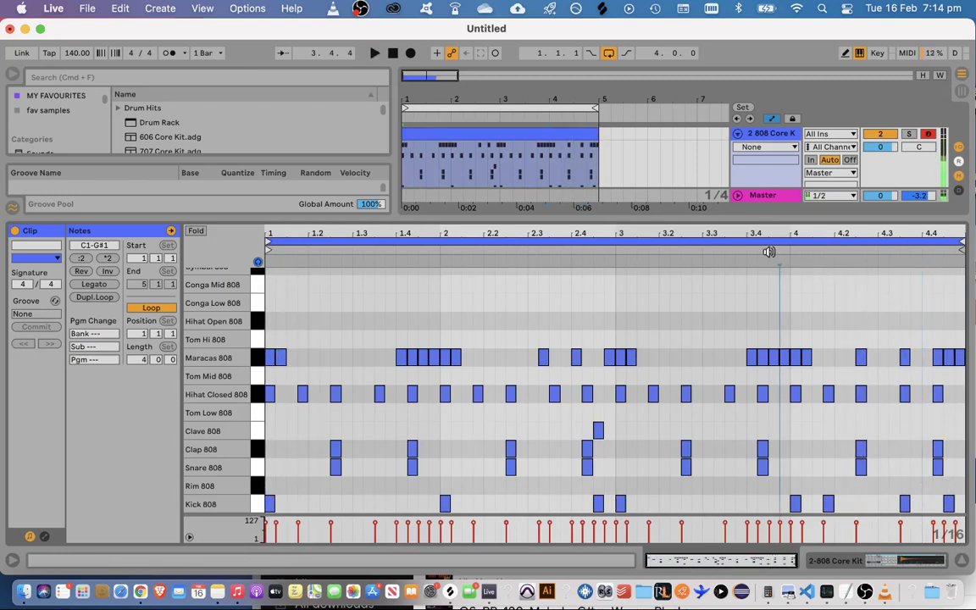
{"action": "key", "text": "space"}
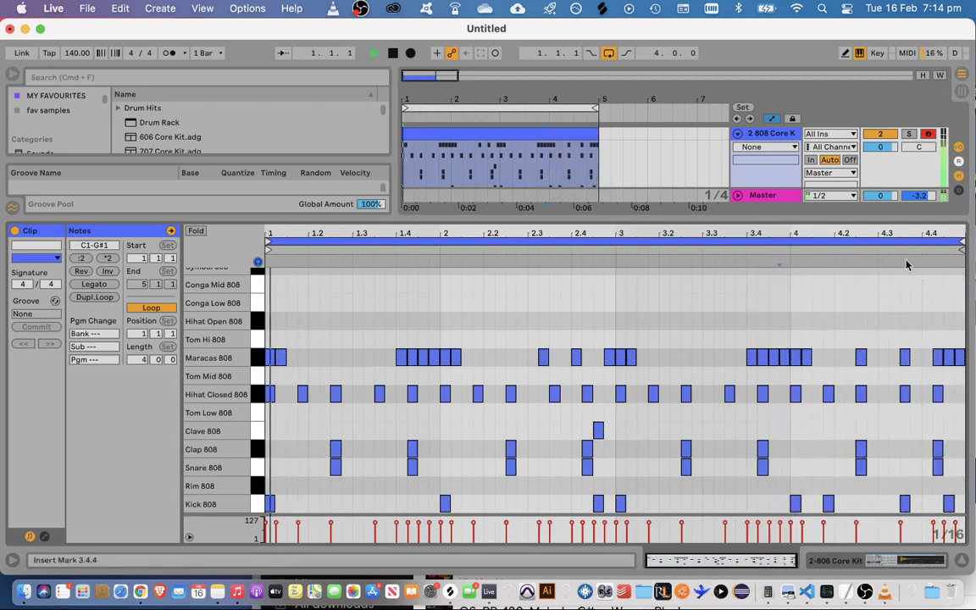
{"action": "key", "text": "space"}
Play bar 4 and add a maracas hit at 4.4.1
{"action": "left_click", "coordinate": [857, 249]}
{"action": "left_click", "coordinate": [928, 367]}
{"action": "key", "text": "space"}
{"action": "double_click", "coordinate": [926, 361]}
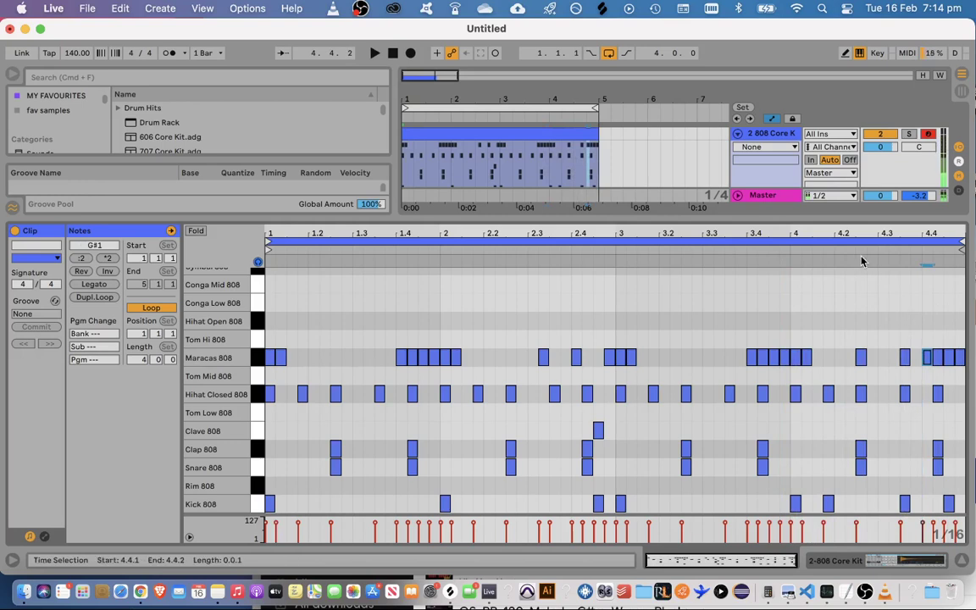
Deactivate the maracas hit at 4.4.3 and delete it
{"action": "left_click", "coordinate": [949, 359]}
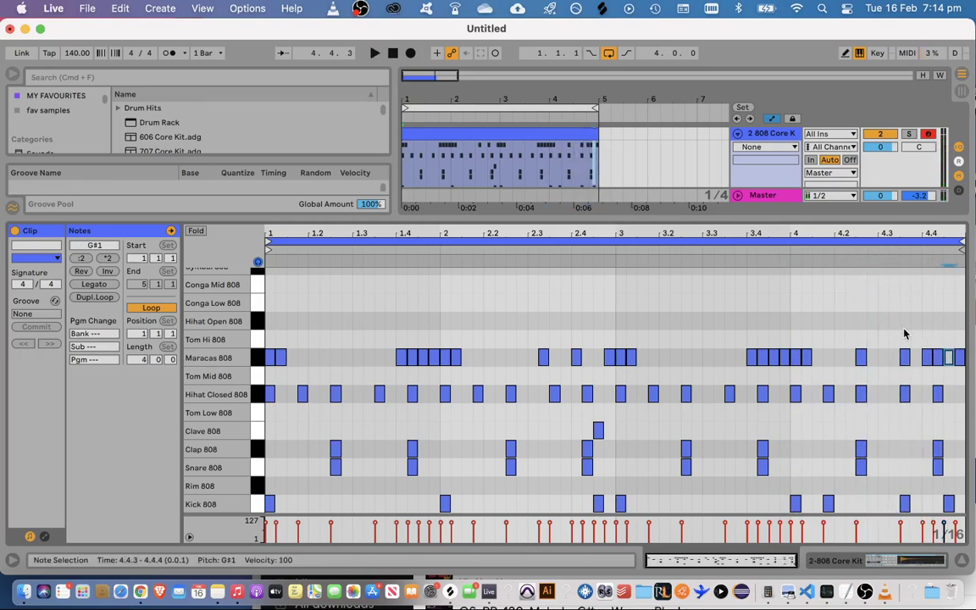
{"action": "left_click", "coordinate": [950, 342]}
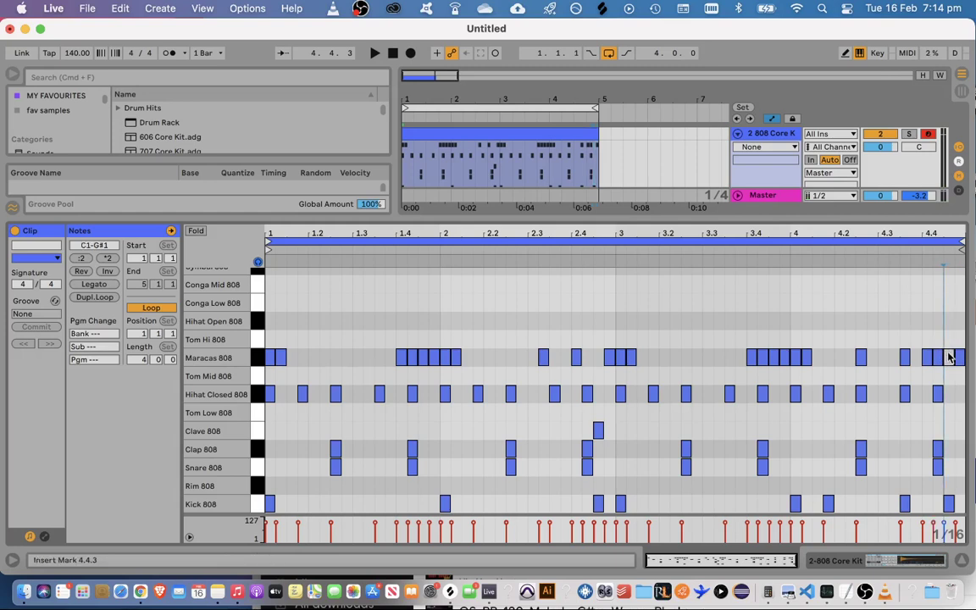
{"action": "left_click", "coordinate": [947, 359]}
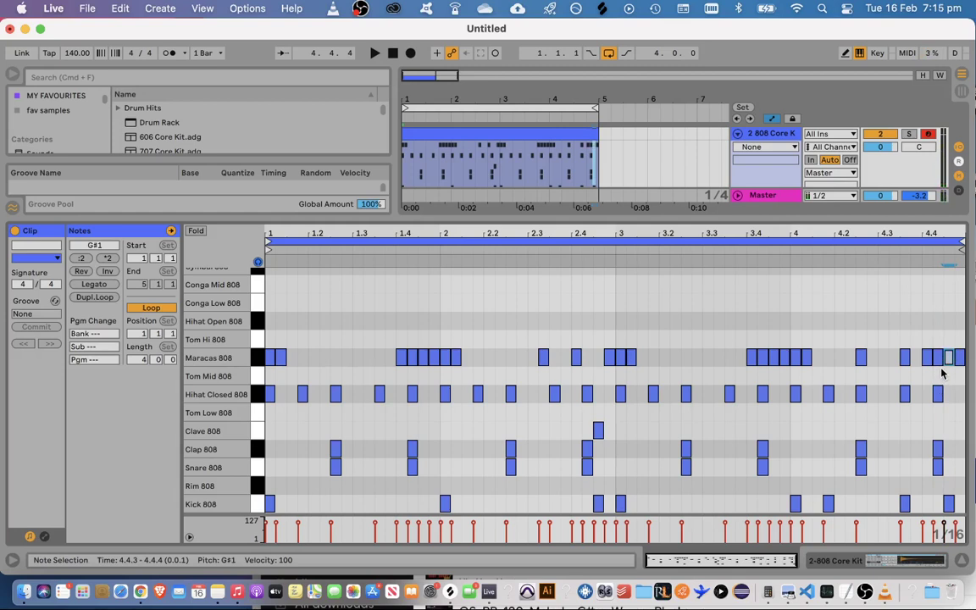
{"action": "key", "text": "Delete"}
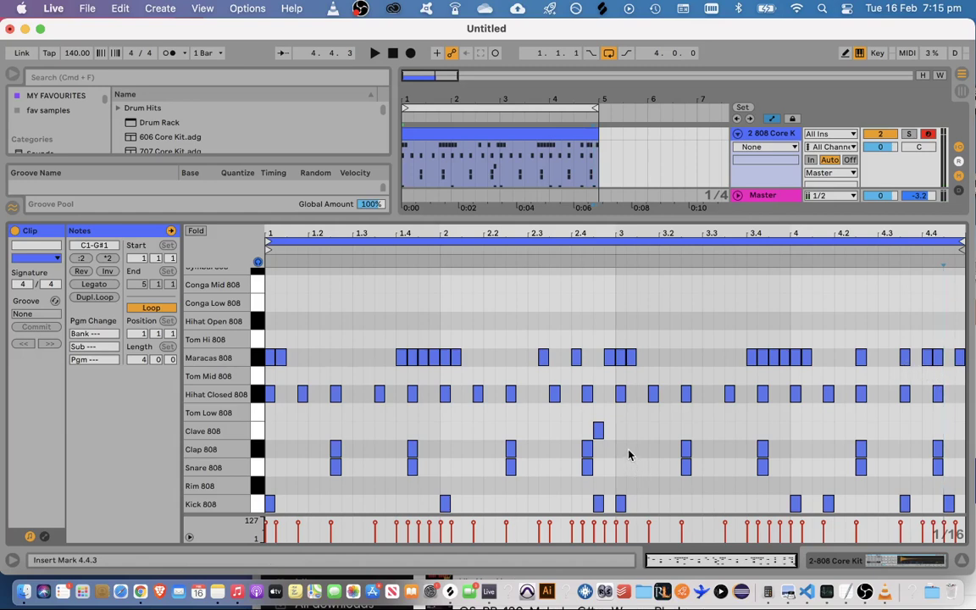
Deactivate the maracas and closed hi-hat hits from 1.3.3 to the end of bar 4, and reactivate them
{"action": "left_click_drag", "start_coordinate": [355, 334], "coordinate": [957, 401]}
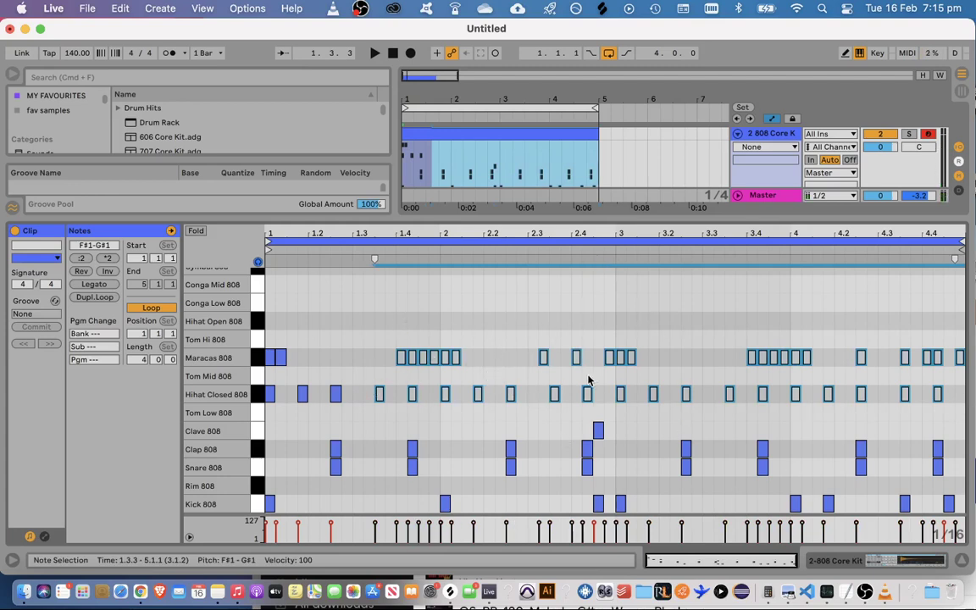
{"action": "key", "text": "0"}
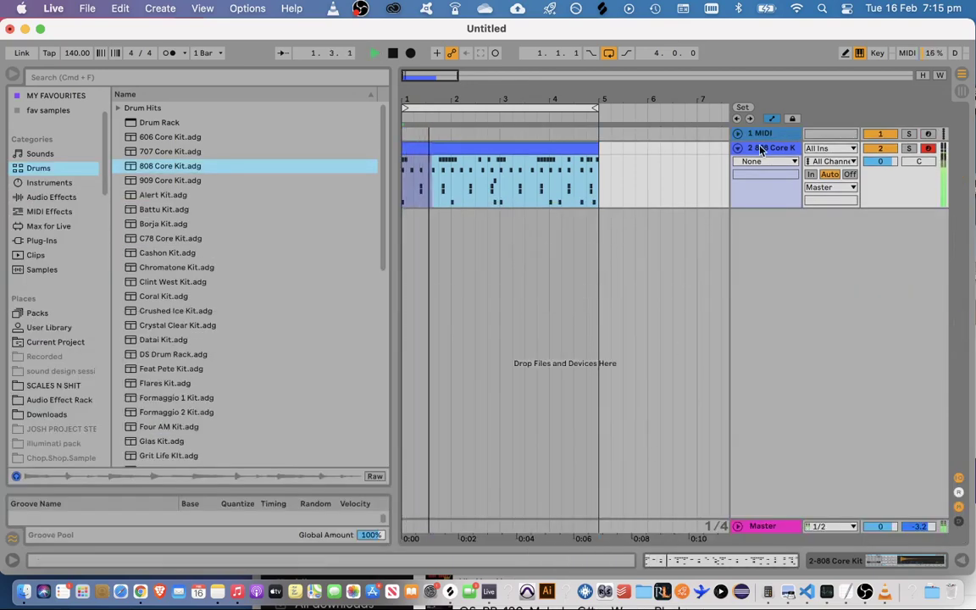
Show the devices of the 808 Core Kit track
{"action": "double_click", "coordinate": [764, 150]}
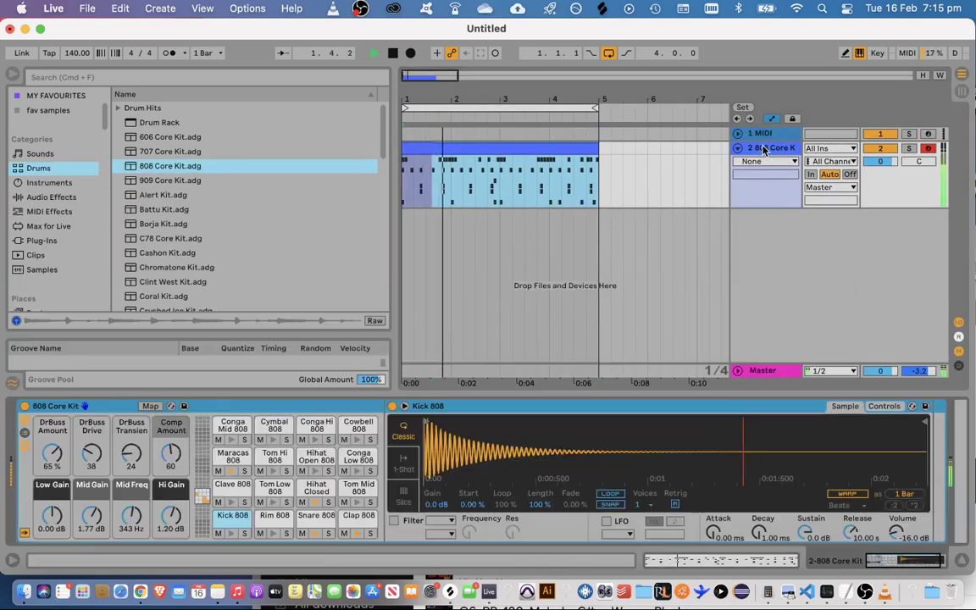
Select the kit's Kick 808 pad, stop playback and search the sample library for "kick"
{"action": "left_click", "coordinate": [224, 520]}
{"action": "key", "text": "space"}
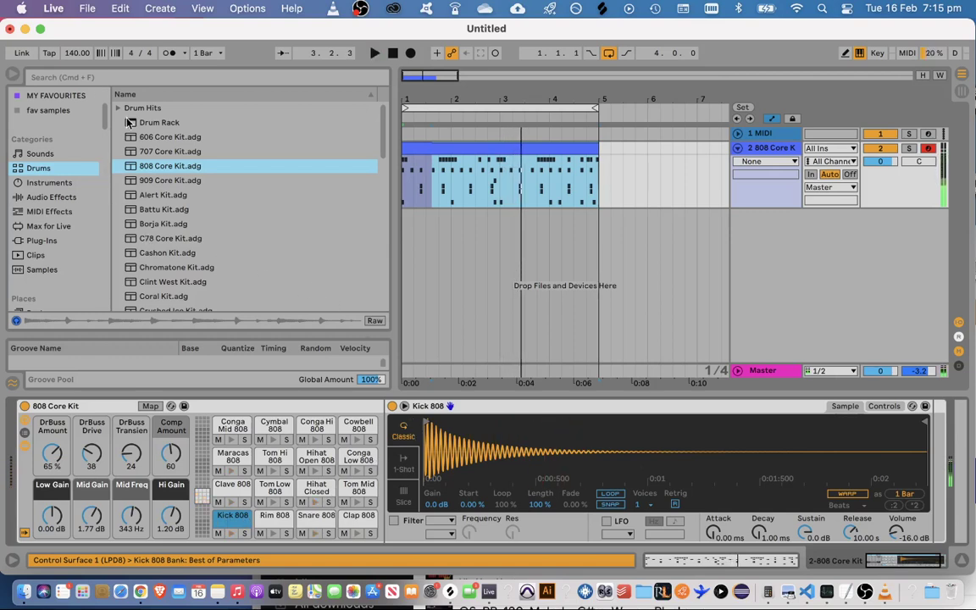
{"action": "left_click", "coordinate": [132, 78]}
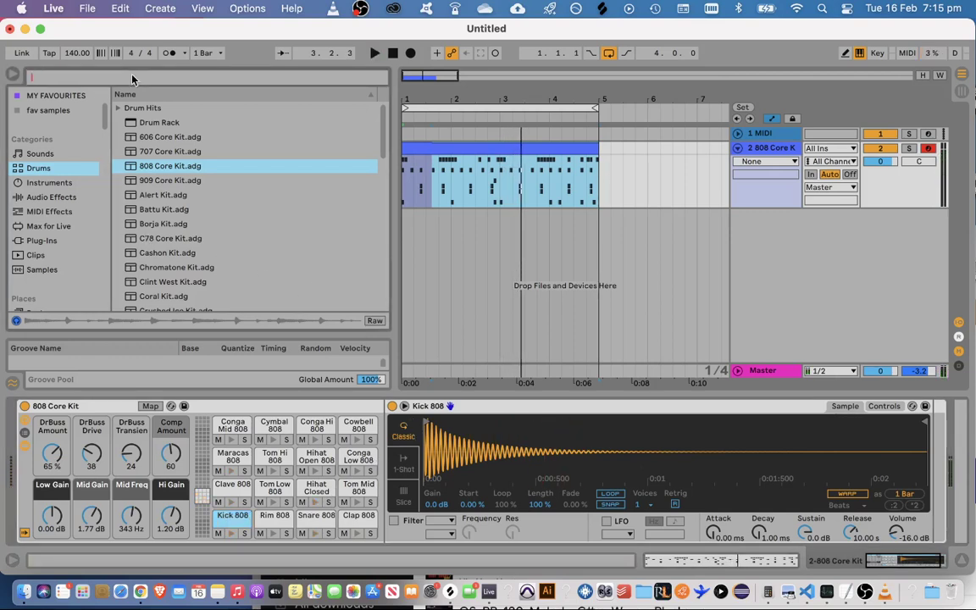
{"action": "scroll", "coordinate": [46, 245], "scroll_direction": "down", "scroll_amount": 1}
{"action": "left_click", "coordinate": [46, 251]}
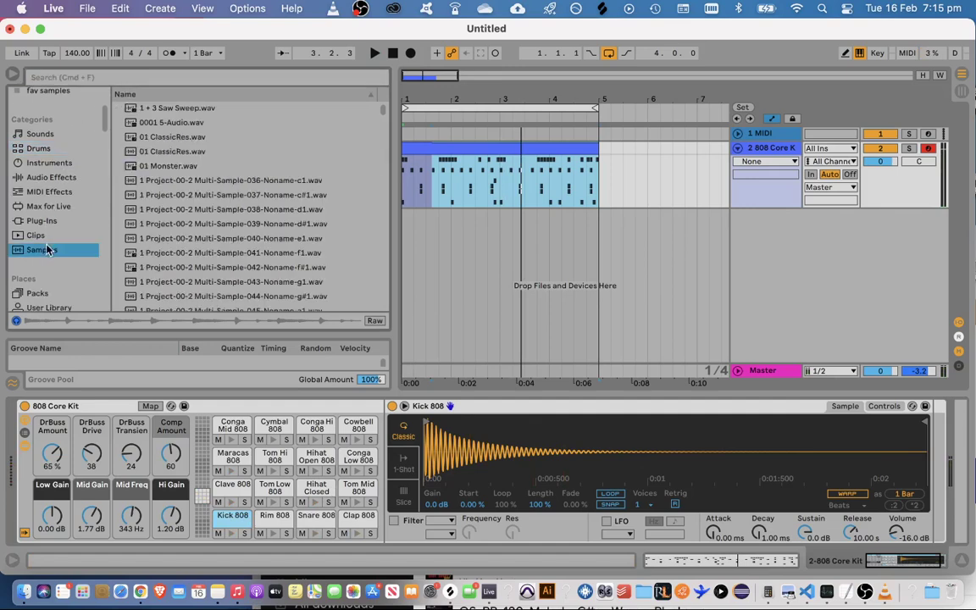
{"action": "scroll", "coordinate": [161, 194], "scroll_direction": "down", "scroll_amount": 3}
{"action": "left_click", "coordinate": [198, 79]}
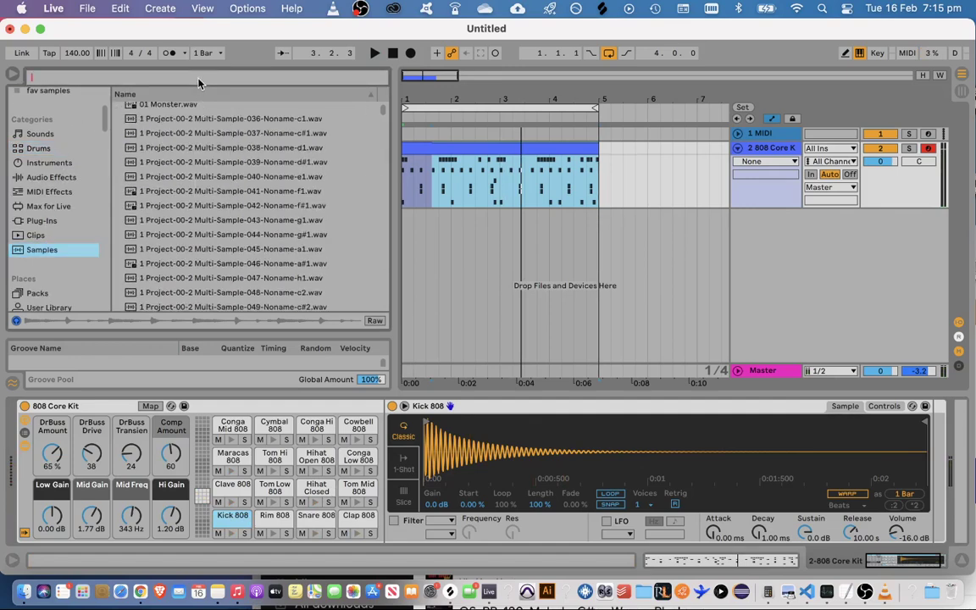
{"action": "type", "text": "kick"}
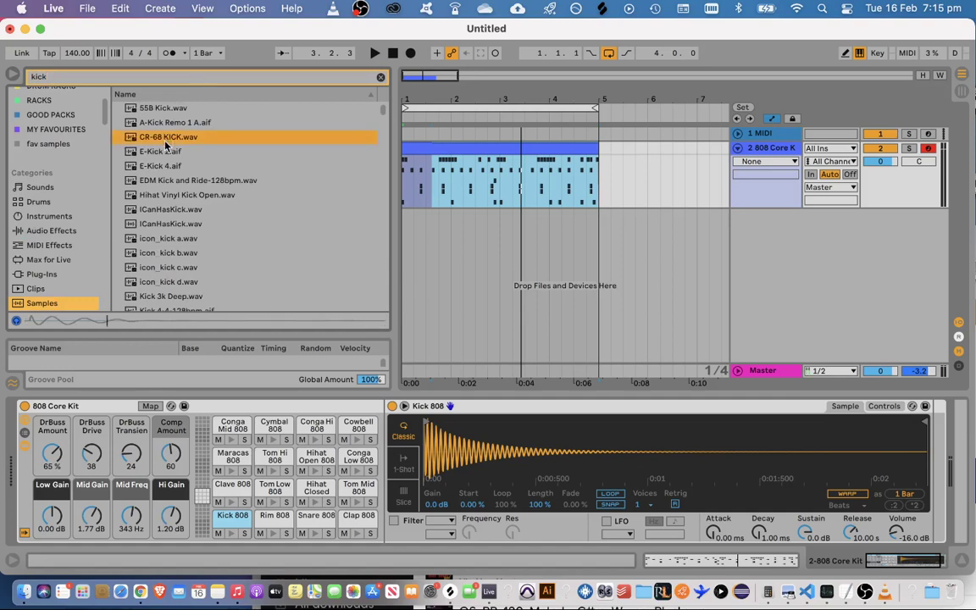
Audition kick samples in the results from ICanHasKick.wav to Kick 90s 2.wav
{"action": "left_click", "coordinate": [172, 223]}
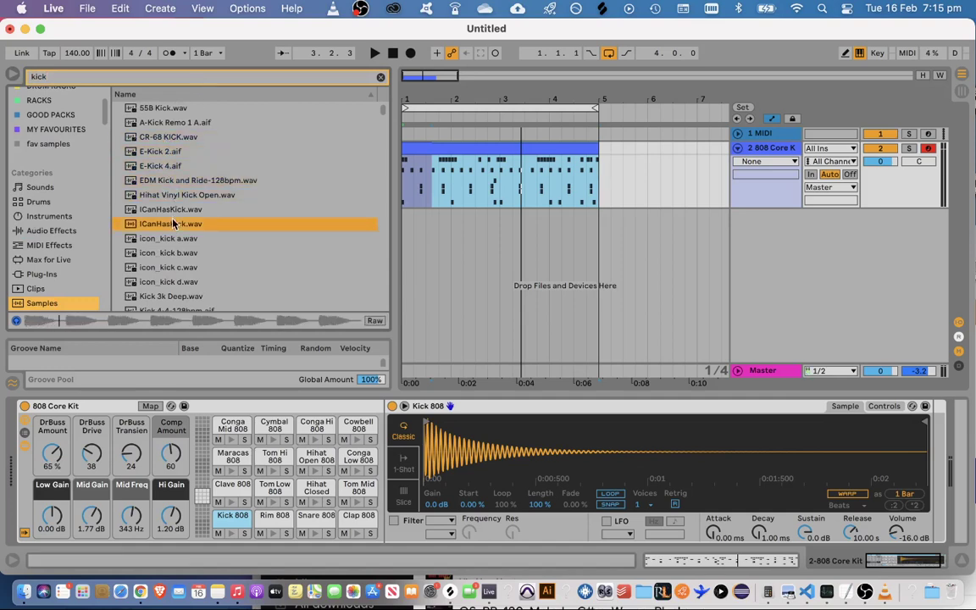
{"action": "left_click", "coordinate": [171, 240]}
{"action": "scroll", "coordinate": [169, 259], "scroll_direction": "down", "scroll_amount": 5}
{"action": "left_click", "coordinate": [168, 258]}
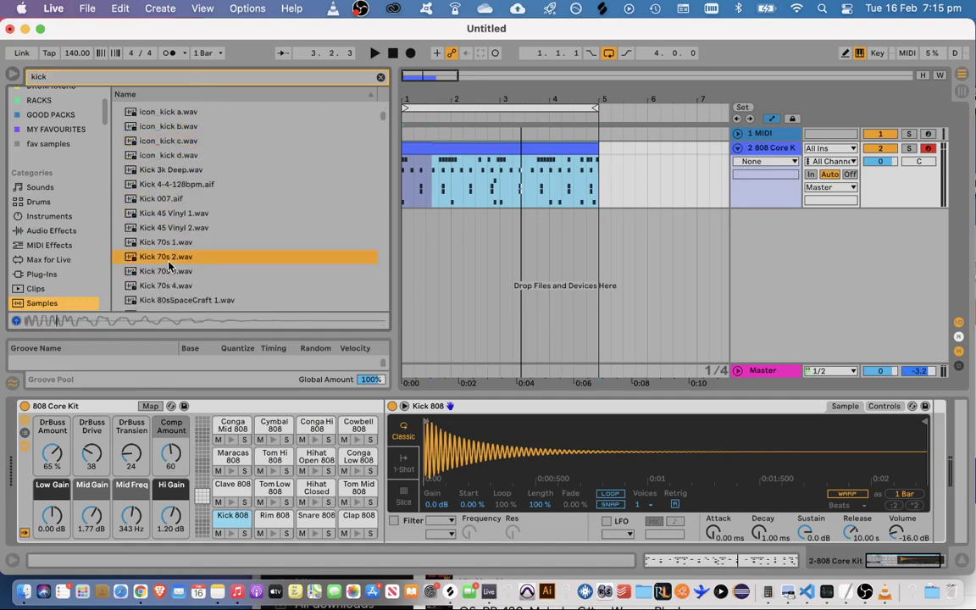
{"action": "left_click", "coordinate": [174, 288]}
{"action": "scroll", "coordinate": [180, 276], "scroll_direction": "down", "scroll_amount": 3}
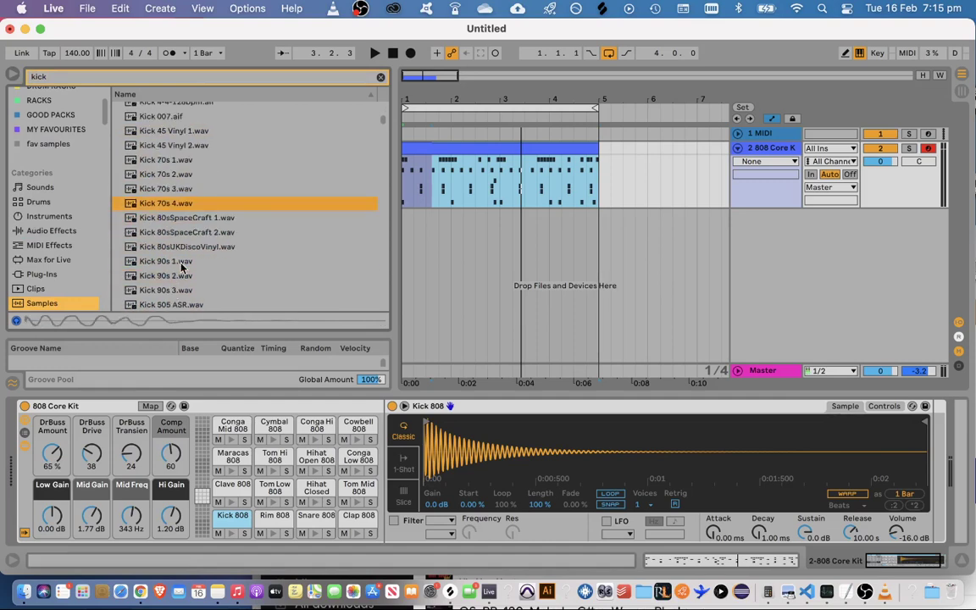
{"action": "scroll", "coordinate": [183, 274], "scroll_direction": "down", "scroll_amount": 3}
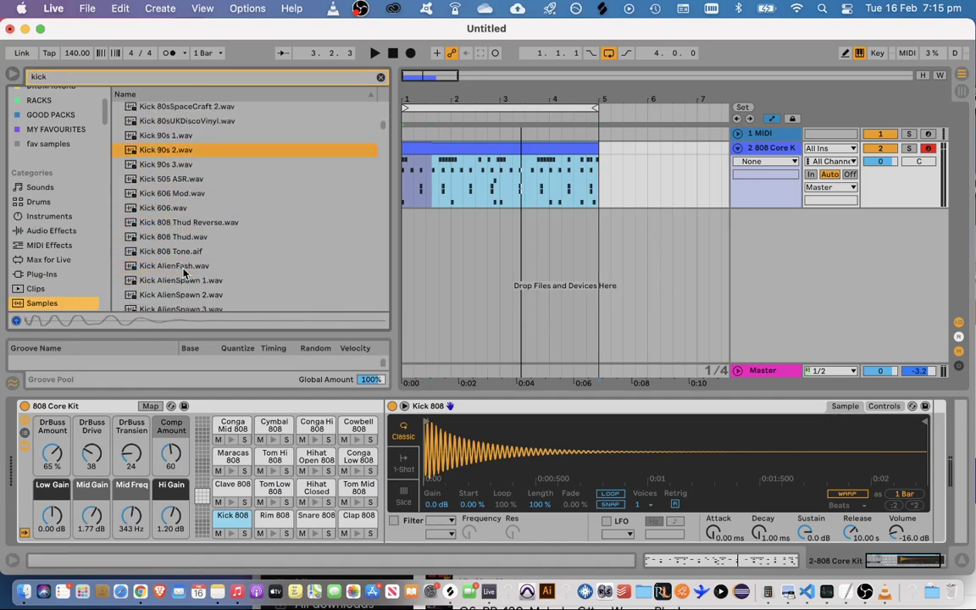
Audition kick samples from Kick 90s 3.wav to Kick Analog 1.aif
{"action": "left_click", "coordinate": [182, 193]}
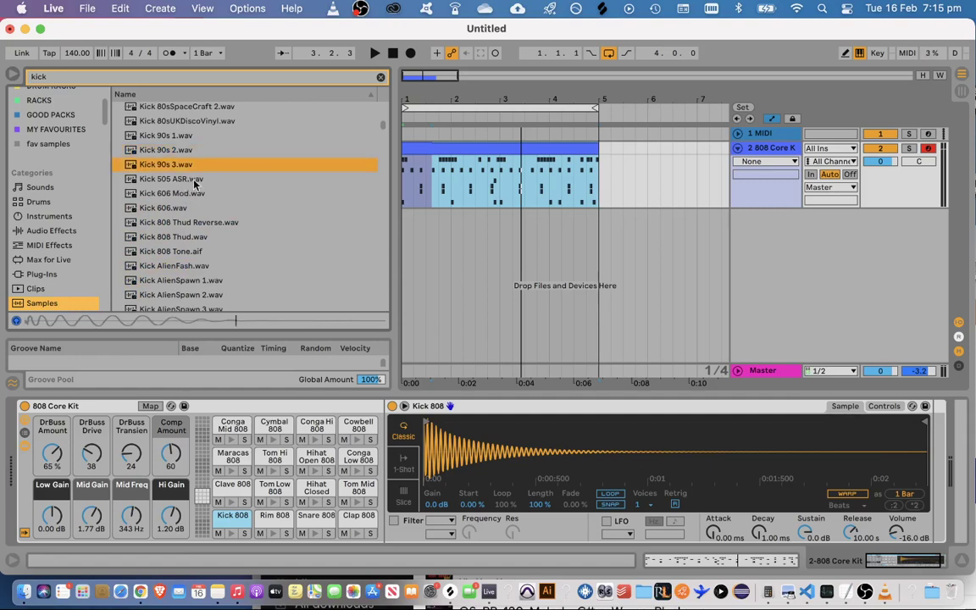
{"action": "left_click", "coordinate": [191, 224]}
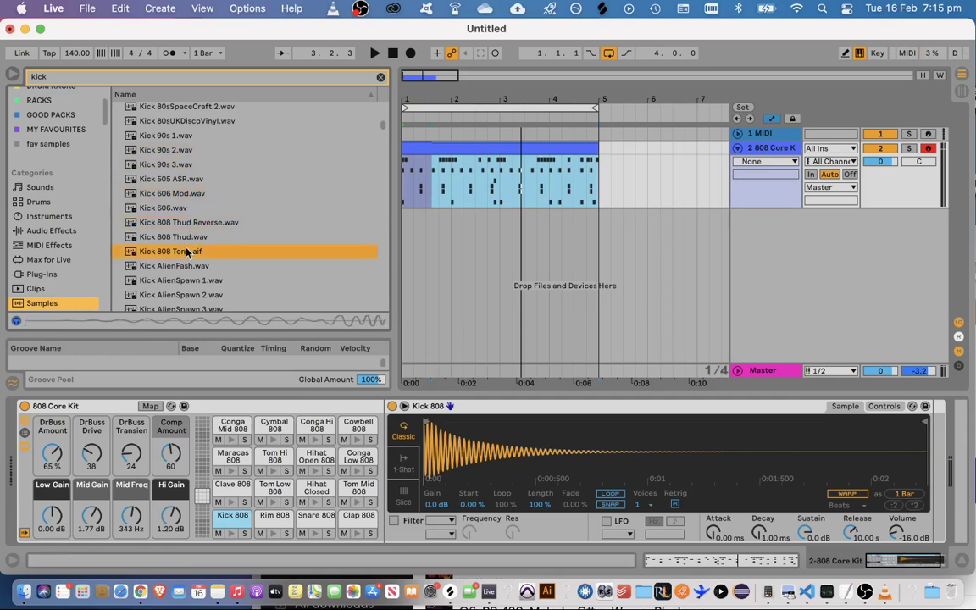
{"action": "left_click", "coordinate": [186, 265]}
{"action": "left_click", "coordinate": [187, 279]}
{"action": "scroll", "coordinate": [187, 271], "scroll_direction": "down", "scroll_amount": 4}
{"action": "left_click", "coordinate": [186, 267]}
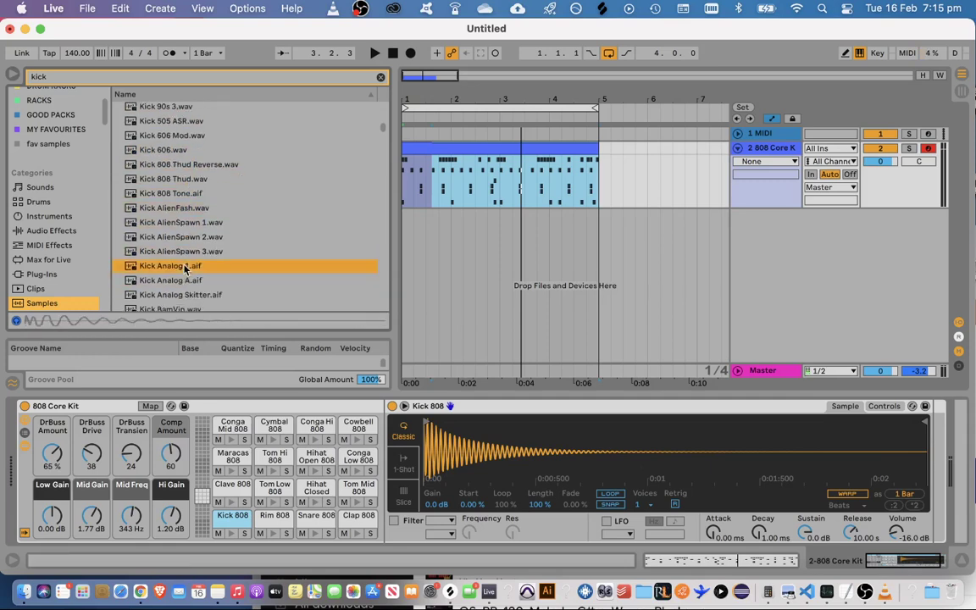
{"action": "scroll", "coordinate": [178, 291], "scroll_direction": "down", "scroll_amount": 1}
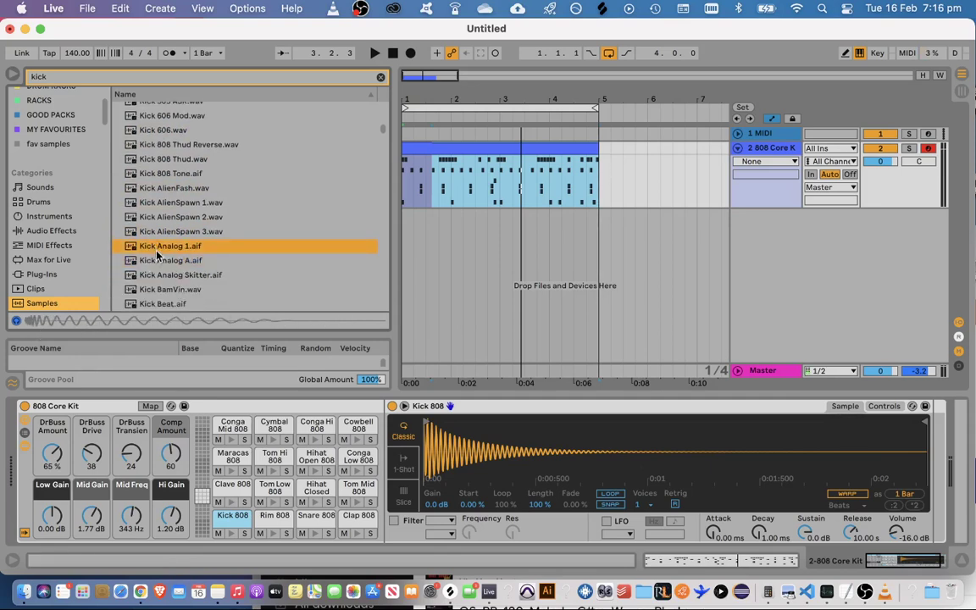
Compare the kick samples between Kick 808 Tone.aif and Kick Beat.aif, including the AlienSpawn and Analog variants
{"action": "left_click", "coordinate": [155, 263]}
{"action": "left_click", "coordinate": [158, 246]}
{"action": "left_click", "coordinate": [153, 217]}
{"action": "left_click", "coordinate": [156, 173]}
{"action": "left_click", "coordinate": [169, 189]}
{"action": "left_click", "coordinate": [168, 203]}
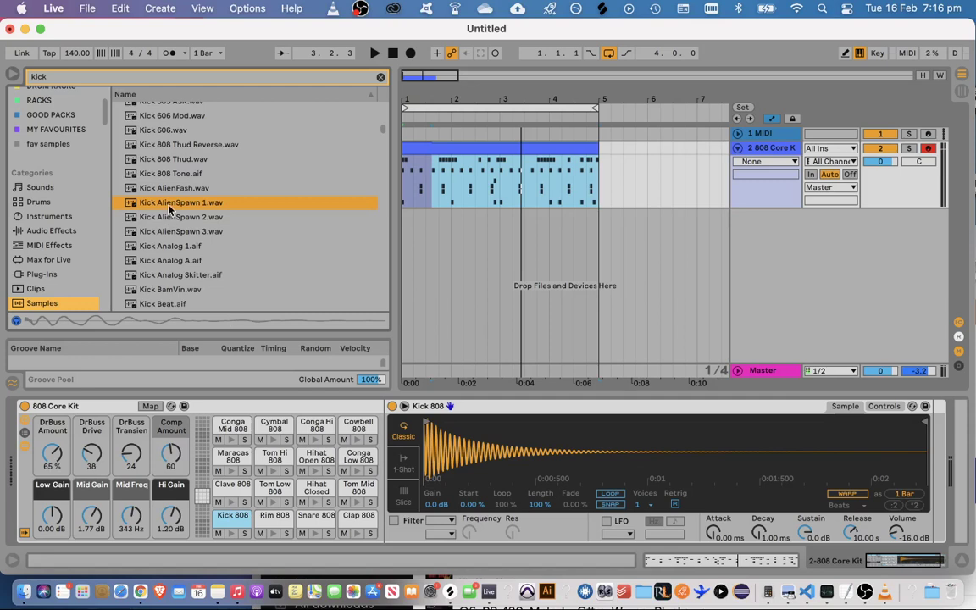
{"action": "scroll", "coordinate": [204, 218], "scroll_direction": "down", "scroll_amount": 3}
{"action": "left_click", "coordinate": [185, 235]}
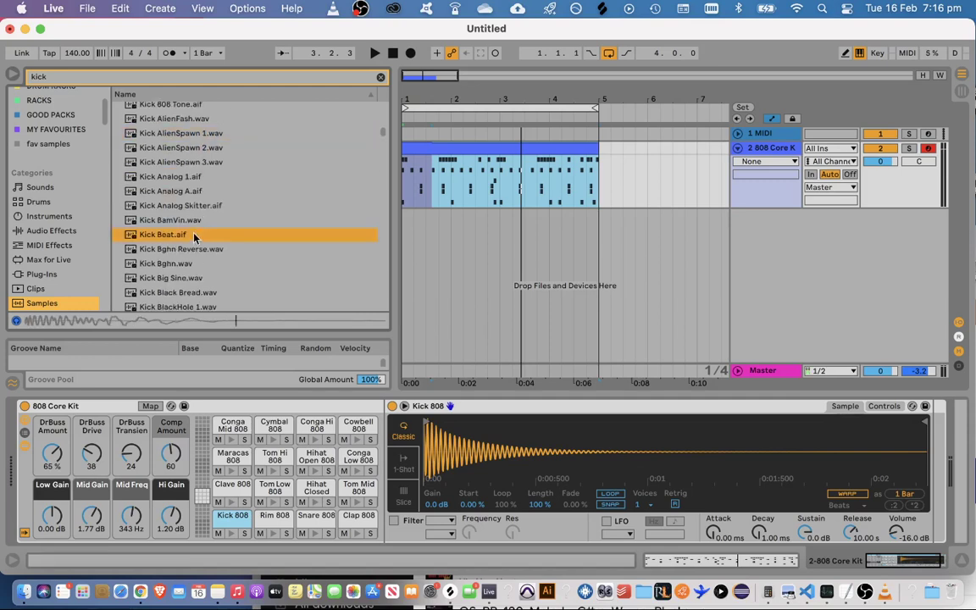
{"action": "left_click", "coordinate": [192, 220]}
{"action": "left_click", "coordinate": [197, 206]}
{"action": "left_click", "coordinate": [196, 192]}
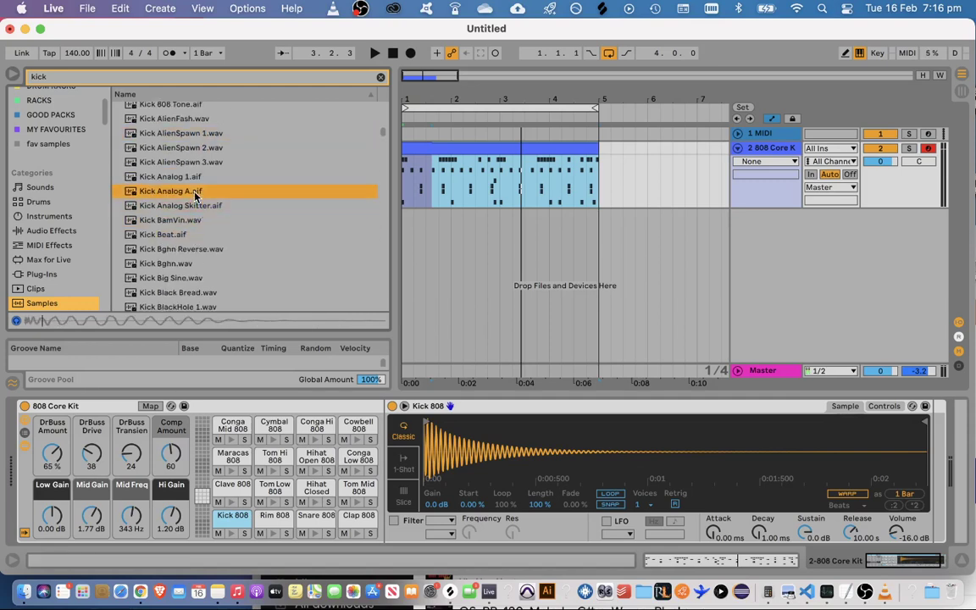
Audition kick samples from Kick Bghn.wav to Kick BlueRoom.wav and replay Kick BlackHole 2.wav
{"action": "left_click", "coordinate": [168, 263]}
{"action": "left_click", "coordinate": [166, 278]}
{"action": "left_click", "coordinate": [164, 292]}
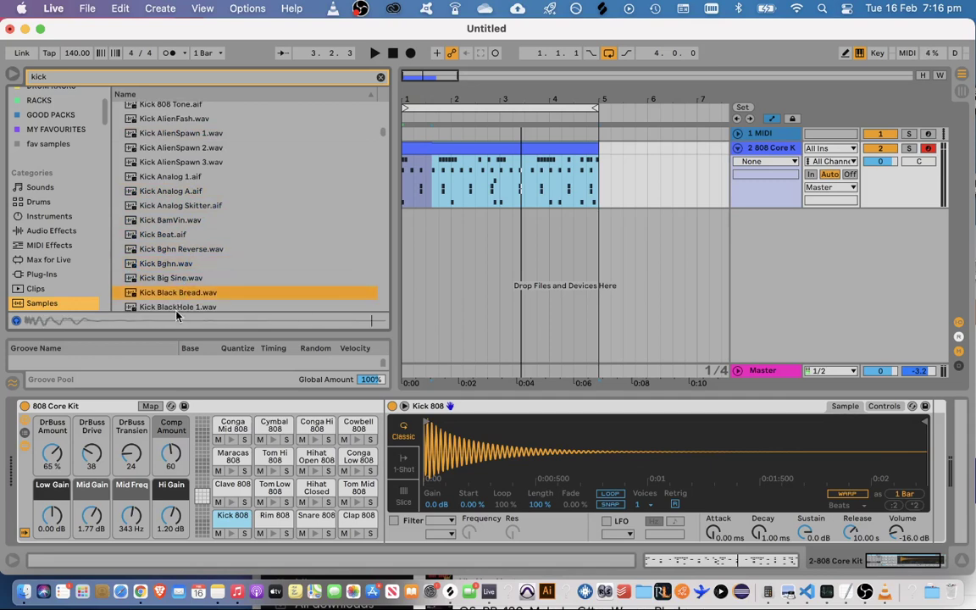
{"action": "left_click", "coordinate": [177, 307]}
{"action": "scroll", "coordinate": [176, 254], "scroll_direction": "down", "scroll_amount": 3}
{"action": "left_click", "coordinate": [176, 235]}
{"action": "left_click", "coordinate": [177, 250]}
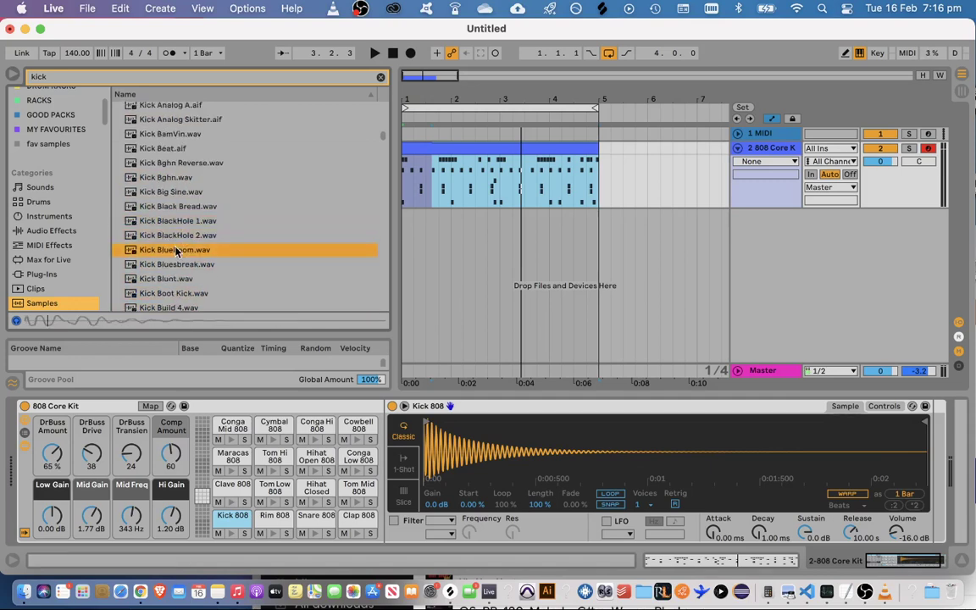
{"action": "left_click", "coordinate": [176, 235]}
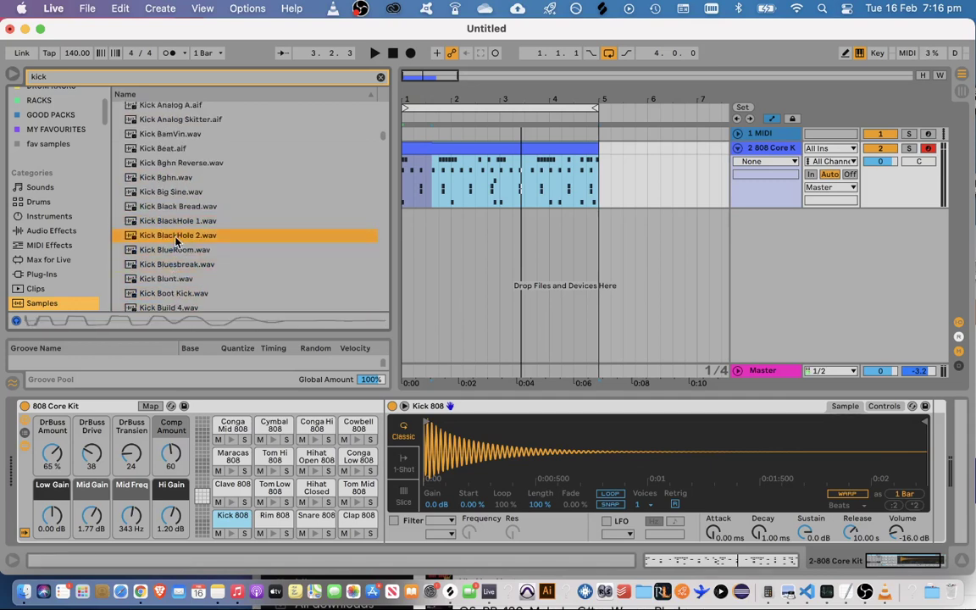
Audition kick samples from Kick Build 4.wav onward and compare Kick BussRide.wav with Kick Buzzy Bang.wav
{"action": "scroll", "coordinate": [169, 248], "scroll_direction": "down", "scroll_amount": 2}
{"action": "left_click", "coordinate": [173, 248]}
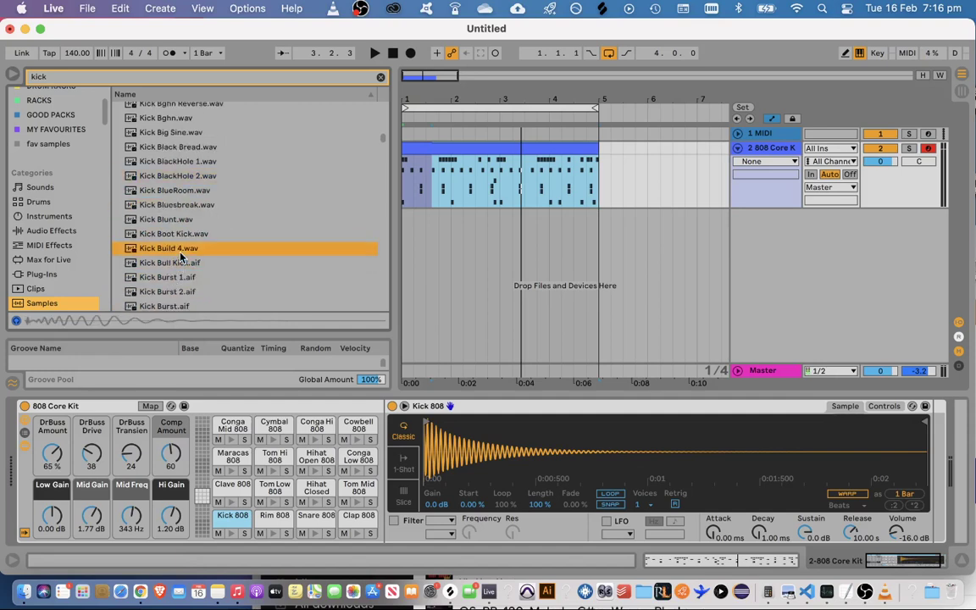
{"action": "left_click", "coordinate": [177, 266]}
{"action": "scroll", "coordinate": [179, 280], "scroll_direction": "down", "scroll_amount": 3}
{"action": "left_click", "coordinate": [178, 269]}
{"action": "scroll", "coordinate": [179, 276], "scroll_direction": "down", "scroll_amount": 3}
{"action": "left_click", "coordinate": [178, 254]}
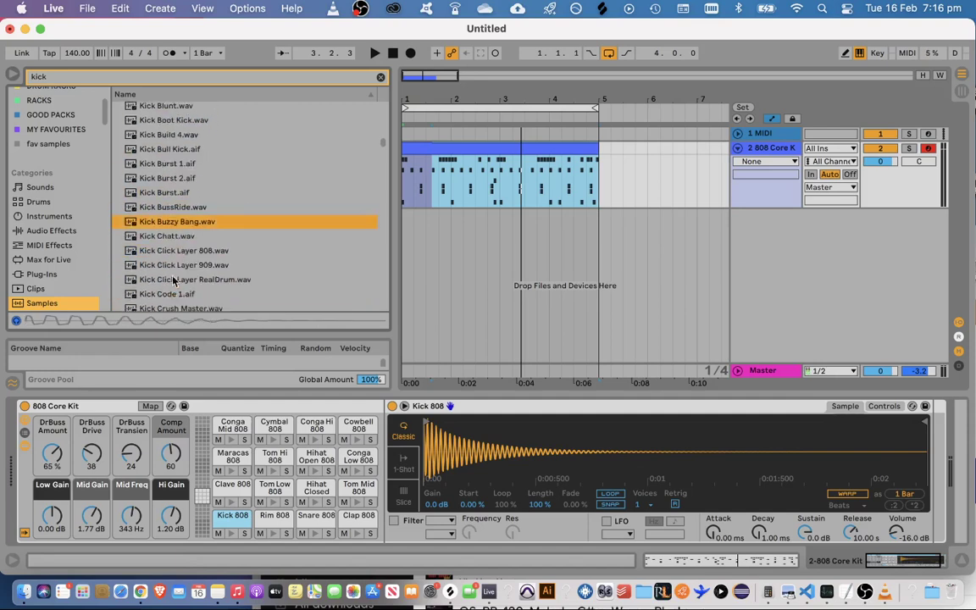
{"action": "left_click", "coordinate": [179, 224]}
{"action": "left_click", "coordinate": [178, 208]}
{"action": "left_click", "coordinate": [182, 221]}
{"action": "left_click", "coordinate": [182, 209]}
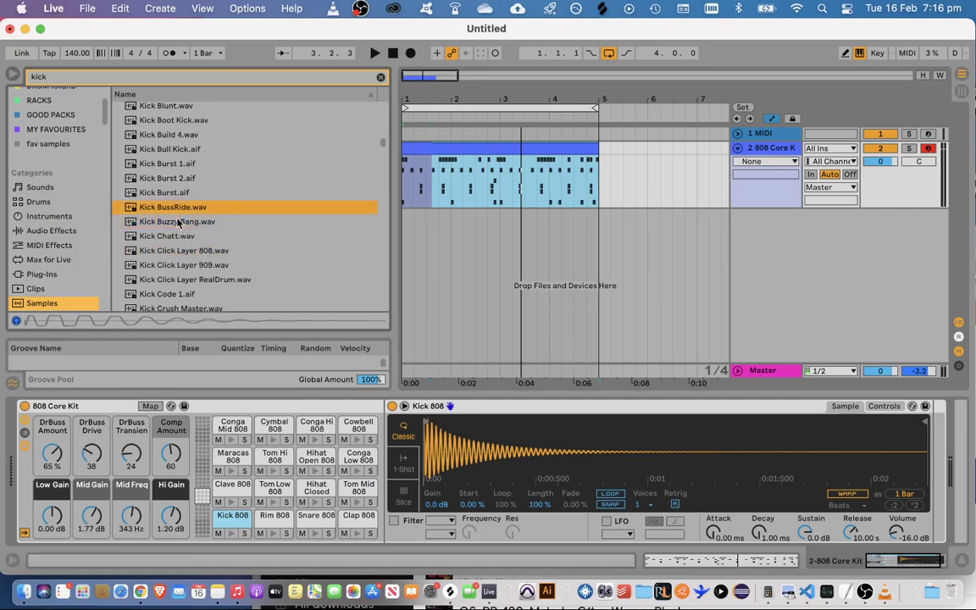
Audition kick samples from Kick Crush Master.wav to Kick Foot Late Nite.aif
{"action": "scroll", "coordinate": [178, 222], "scroll_direction": "down", "scroll_amount": 2}
{"action": "left_click", "coordinate": [173, 225]}
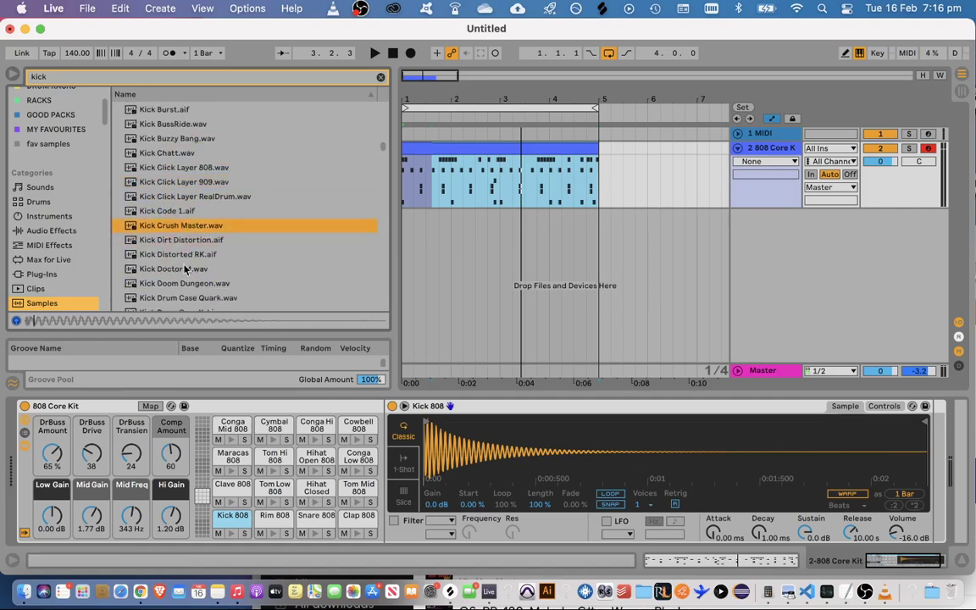
{"action": "left_click", "coordinate": [185, 284]}
{"action": "scroll", "coordinate": [186, 285], "scroll_direction": "down", "scroll_amount": 2}
{"action": "left_click", "coordinate": [183, 278]}
{"action": "scroll", "coordinate": [183, 280], "scroll_direction": "down", "scroll_amount": 2}
{"action": "left_click", "coordinate": [183, 282]}
{"action": "left_click", "coordinate": [187, 255]}
{"action": "scroll", "coordinate": [187, 256], "scroll_direction": "down", "scroll_amount": 2}
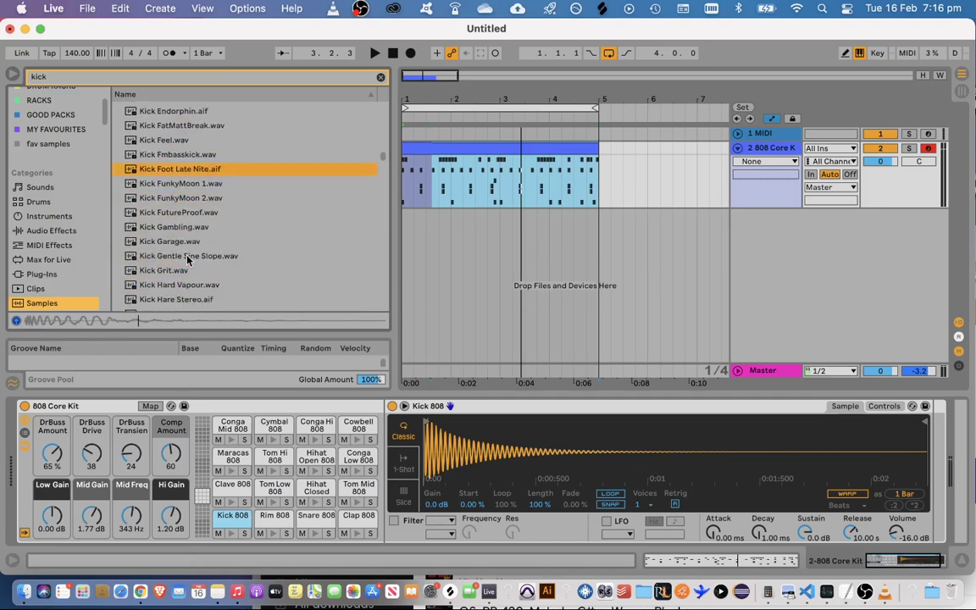
Audition kick samples from Kick Gentle Sine Slope.wav to Kick Jungle SP 1.wav
{"action": "left_click", "coordinate": [187, 256]}
{"action": "left_click", "coordinate": [183, 286]}
{"action": "scroll", "coordinate": [181, 287], "scroll_direction": "down", "scroll_amount": 1}
{"action": "left_click", "coordinate": [183, 251]}
{"action": "scroll", "coordinate": [184, 285], "scroll_direction": "down", "scroll_amount": 3}
{"action": "left_click", "coordinate": [186, 283]}
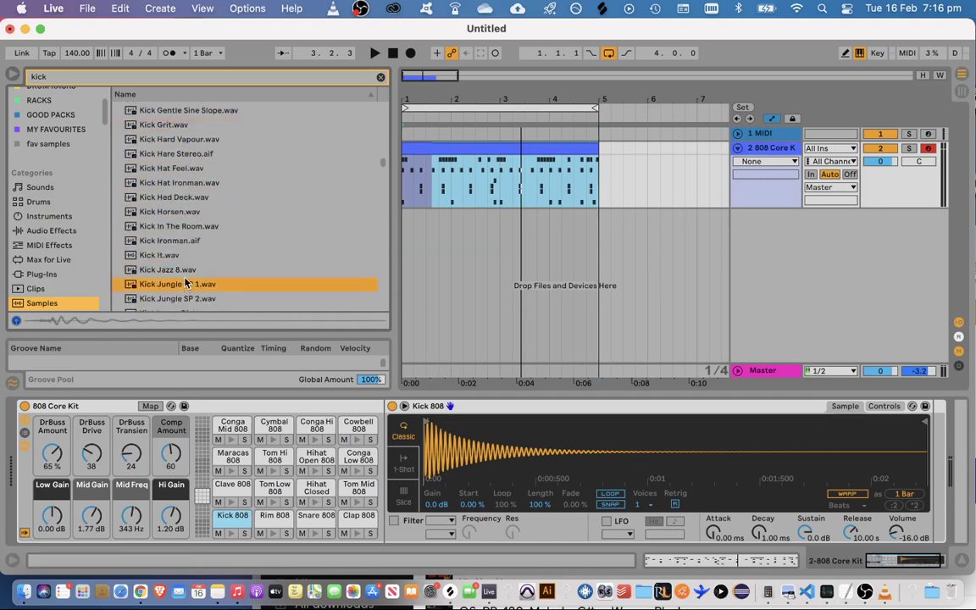
Compare the sounds of Kick Layered.wav, Kick Lazers.aif and Kick Leaner.wav
{"action": "left_click", "coordinate": [189, 256]}
{"action": "scroll", "coordinate": [190, 258], "scroll_direction": "down", "scroll_amount": 3}
{"action": "left_click", "coordinate": [191, 261]}
{"action": "left_click", "coordinate": [192, 246]}
{"action": "left_click", "coordinate": [189, 233]}
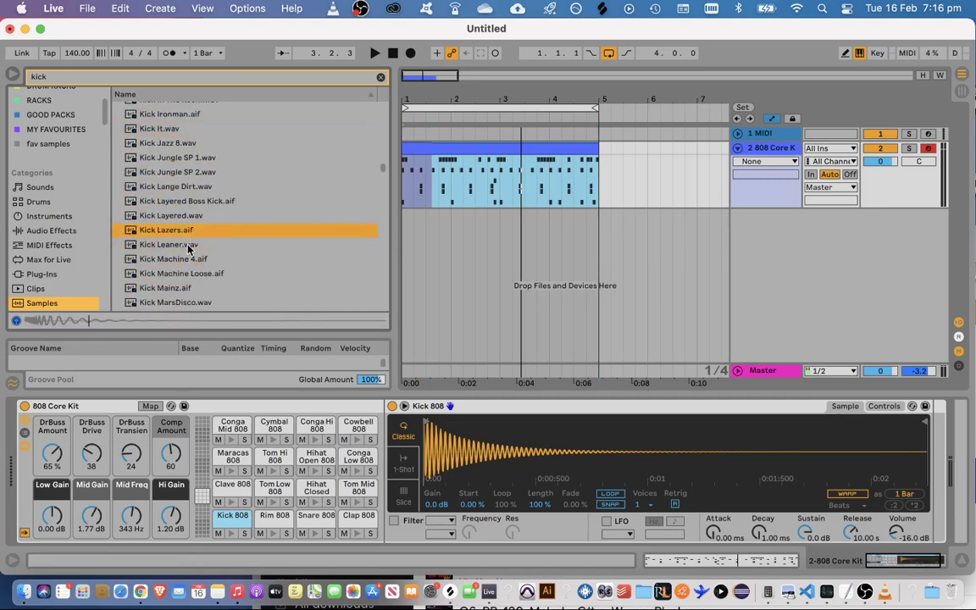
{"action": "left_click", "coordinate": [167, 217]}
{"action": "left_click", "coordinate": [167, 230]}
{"action": "left_click", "coordinate": [173, 245]}
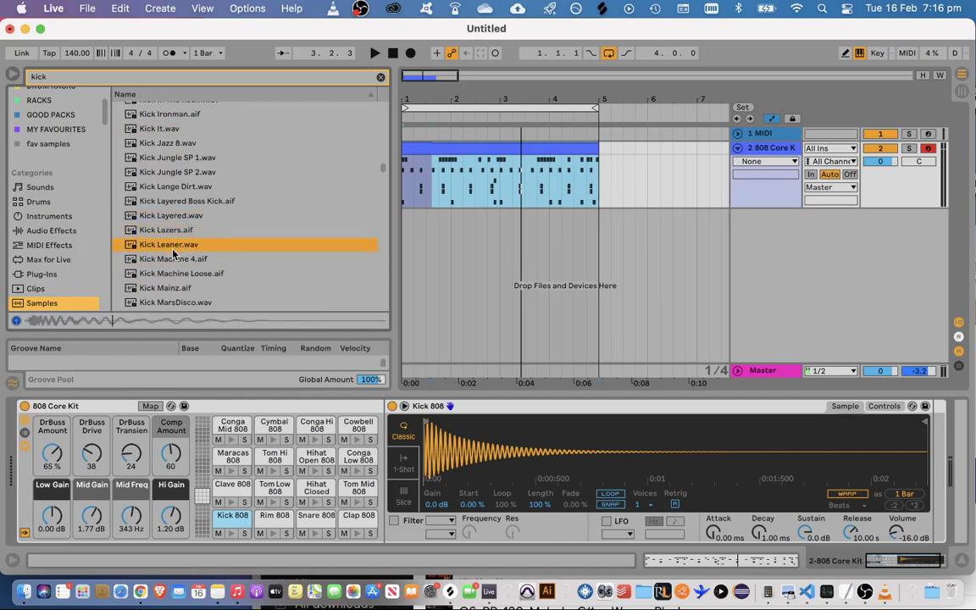
{"action": "left_click", "coordinate": [173, 229]}
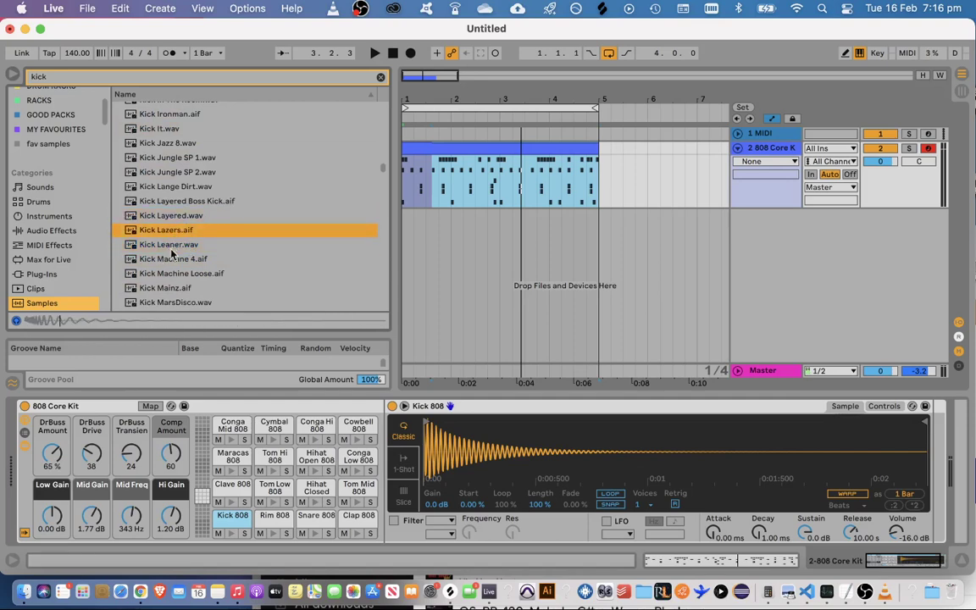
Replace the Kick 808 pad's sample with Kick Machine 4.aif and play the beat
{"action": "left_click", "coordinate": [171, 262]}
{"action": "scroll", "coordinate": [174, 284], "scroll_direction": "down", "scroll_amount": 2}
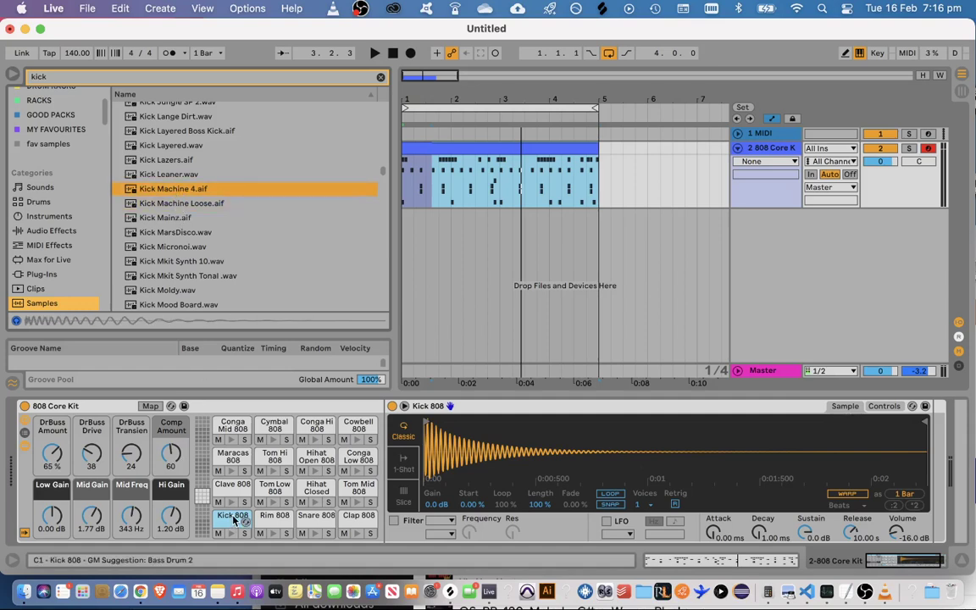
{"action": "left_click_drag", "start_coordinate": [149, 193], "coordinate": [230, 519]}
{"action": "key", "text": "space"}
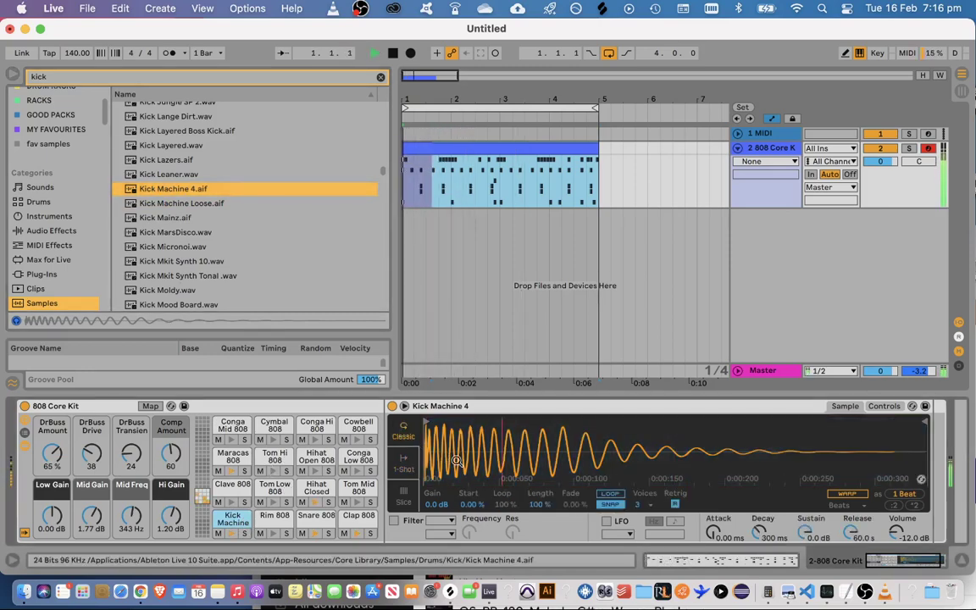
Enable the filter in Kick Machine 4's controls and set it to about 67.3 Hz with 40% resonance
{"action": "left_click", "coordinate": [883, 406]}
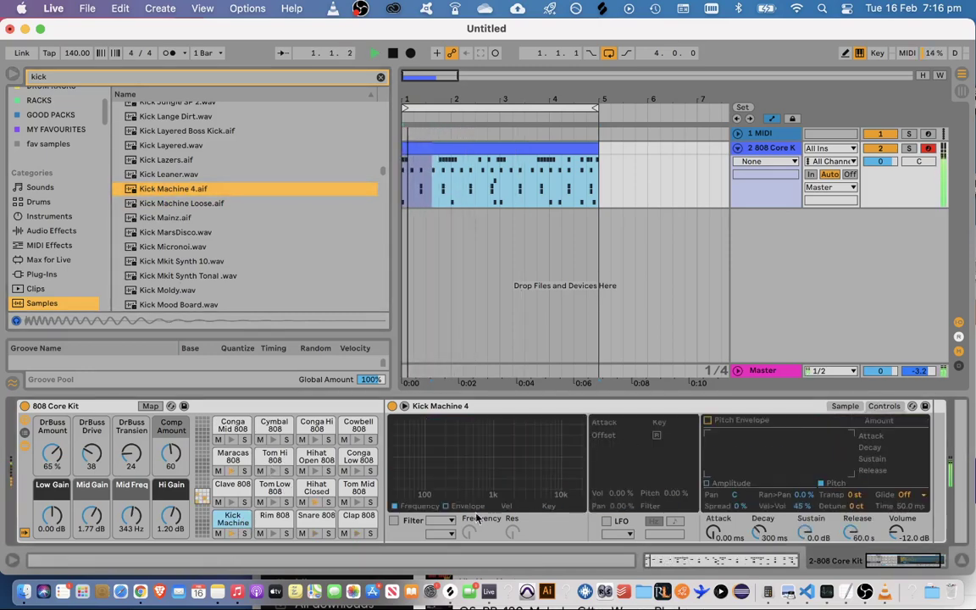
{"action": "key", "text": "space"}
{"action": "left_click", "coordinate": [394, 520]}
{"action": "left_click_drag", "start_coordinate": [505, 490], "coordinate": [529, 494]}
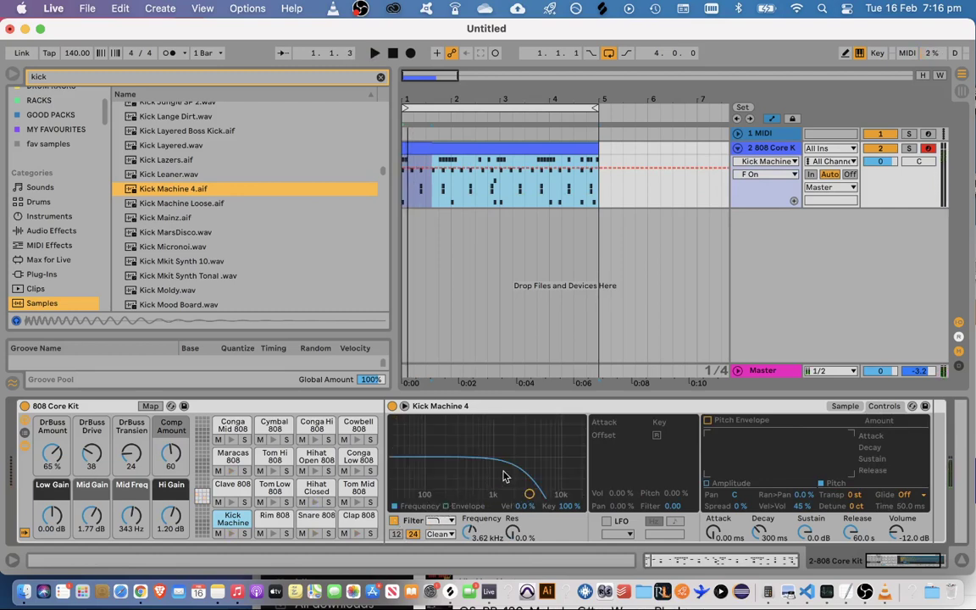
{"action": "left_click_drag", "start_coordinate": [529, 494], "coordinate": [416, 471]}
Set the kick's filter type to high-pass, playing the beat repeatedly to hear its effect
{"action": "left_click", "coordinate": [441, 520]}
{"action": "left_click", "coordinate": [442, 529]}
{"action": "key", "text": "space"}
{"action": "key", "text": "space"}
{"action": "key", "text": "space"}
{"action": "key", "text": "space"}
{"action": "key", "text": "space"}
{"action": "key", "text": "space"}
{"action": "key", "text": "space"}
{"action": "key", "text": "space"}
{"action": "left_click", "coordinate": [440, 521]}
{"action": "left_click", "coordinate": [439, 537]}
{"action": "left_click", "coordinate": [436, 523]}
{"action": "left_click", "coordinate": [527, 478]}
{"action": "key", "text": "space"}
{"action": "key", "text": "space"}
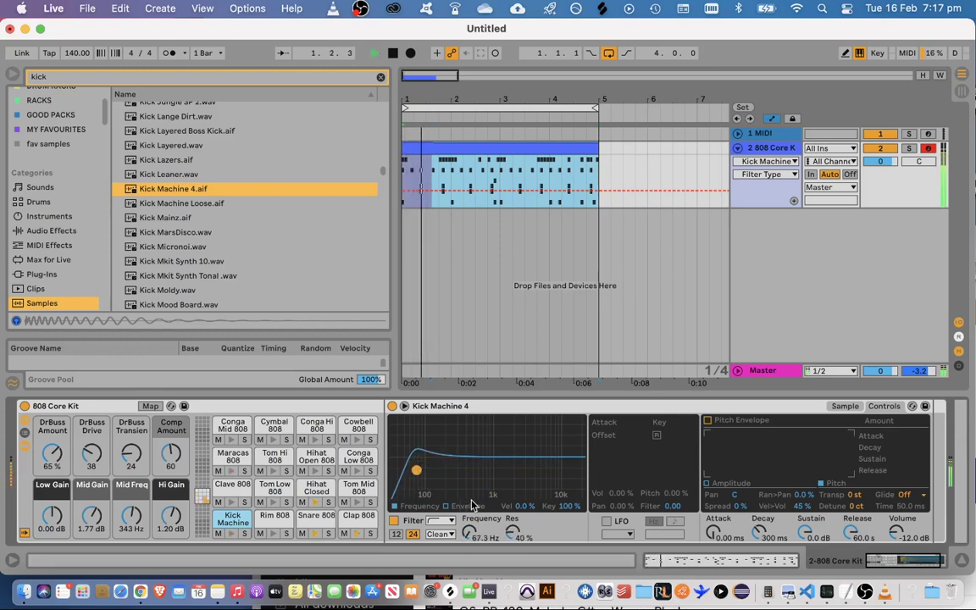
Set the kick's high-pass filter to about 81.3 Hz with 36% resonance, compare it in playback, and switch the filter off
{"action": "left_click_drag", "start_coordinate": [416, 470], "coordinate": [422, 472]}
{"action": "key", "text": "space"}
{"action": "key", "text": "space"}
{"action": "key", "text": "space"}
{"action": "key", "text": "space"}
{"action": "key", "text": "space"}
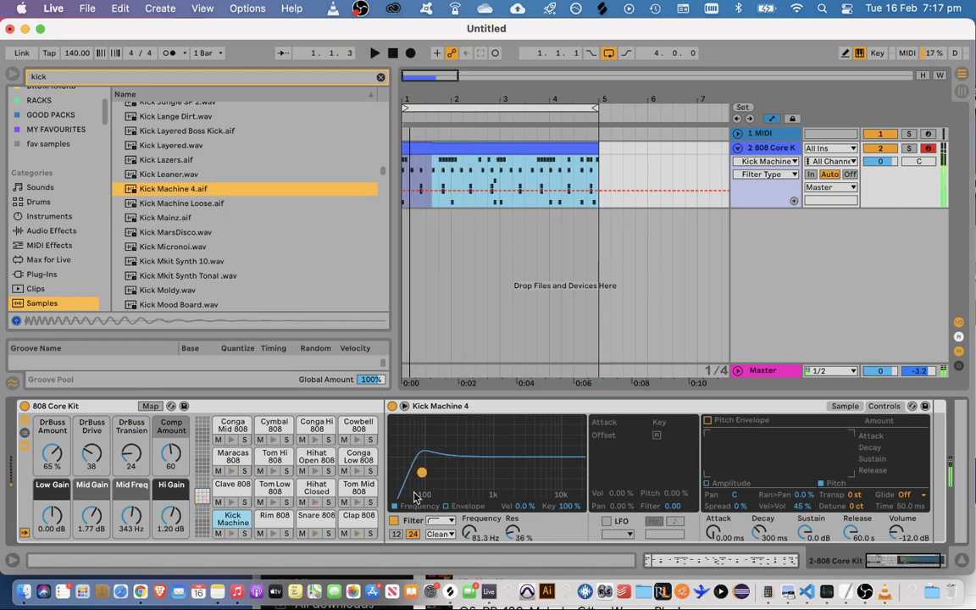
{"action": "left_click", "coordinate": [394, 522]}
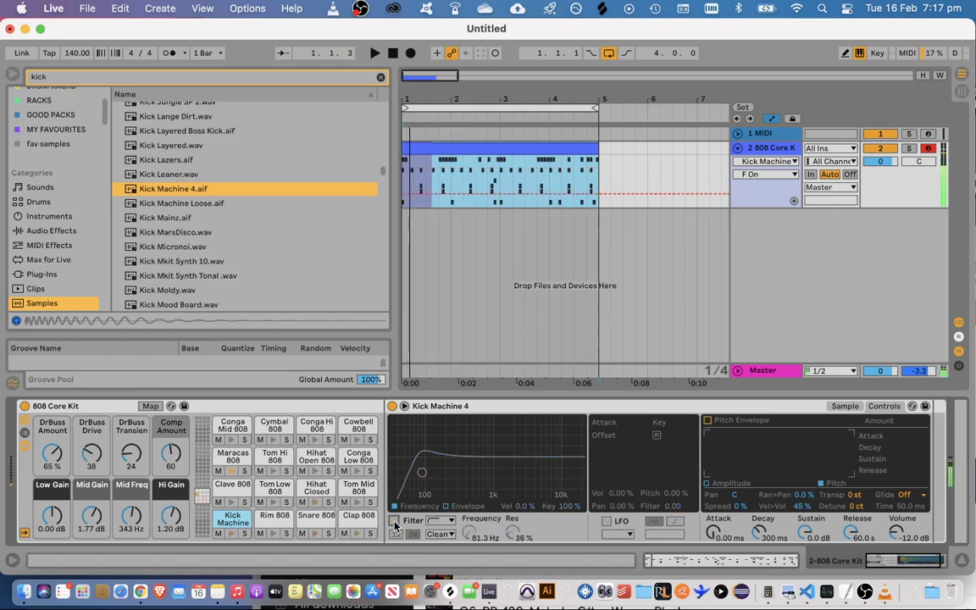
Re-enable the kick's high-pass filter and set it to about 63.8 Hz with 39% resonance, playing the beat repeatedly to hear it
{"action": "left_click", "coordinate": [394, 521]}
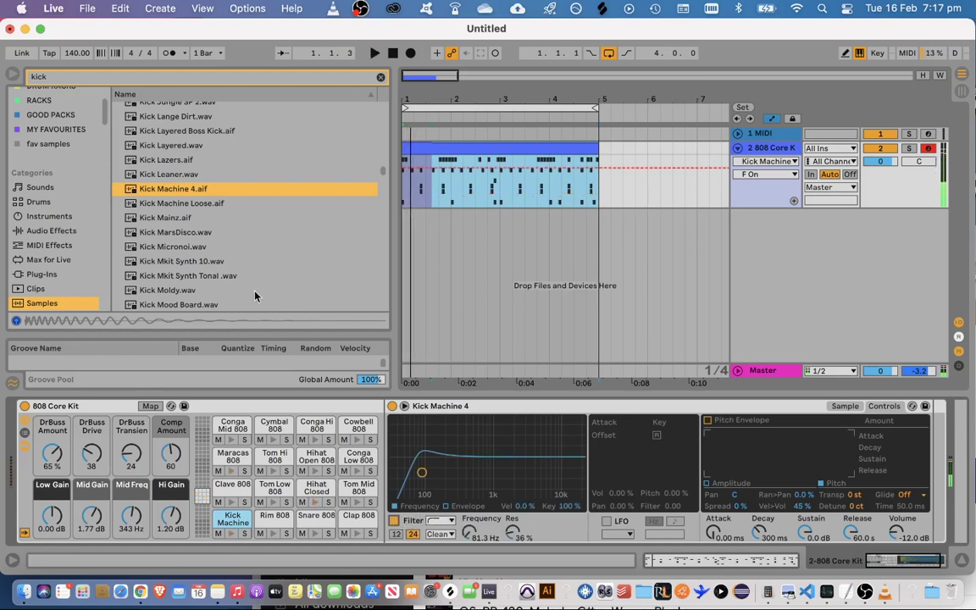
{"action": "key", "text": "space"}
{"action": "mouse_move", "coordinate": [422, 472]}
{"action": "left_mouse_down"}
{"action": "mouse_move", "coordinate": [441, 469]}
{"action": "mouse_move", "coordinate": [414, 471]}
{"action": "left_mouse_up"}
{"action": "key", "text": "space"}
{"action": "key", "text": "space"}
{"action": "key", "text": "space"}
{"action": "key", "text": "space"}
{"action": "key", "text": "space"}
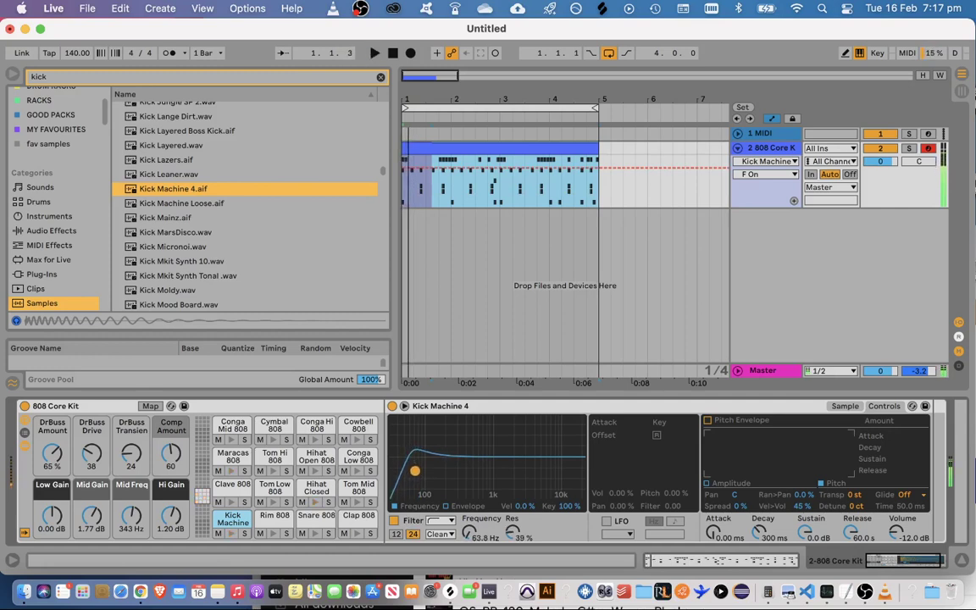
Add EQ Eight after Kick Machine 4 and set band 1 to a low cut at about 42.6 Hz during playback
{"action": "left_click", "coordinate": [65, 230]}
{"action": "key", "text": "space"}
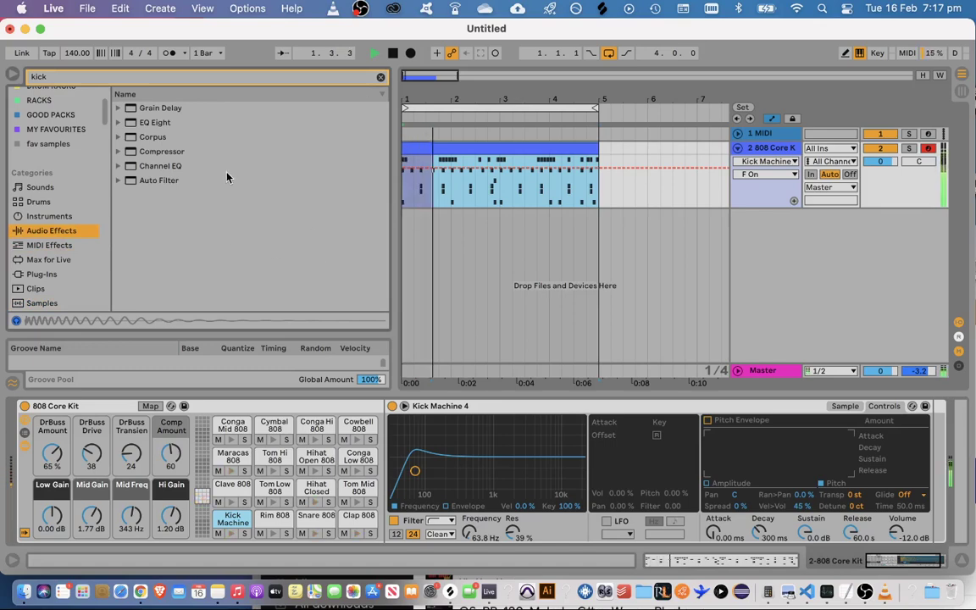
{"action": "left_click_drag", "start_coordinate": [155, 122], "coordinate": [863, 460]}
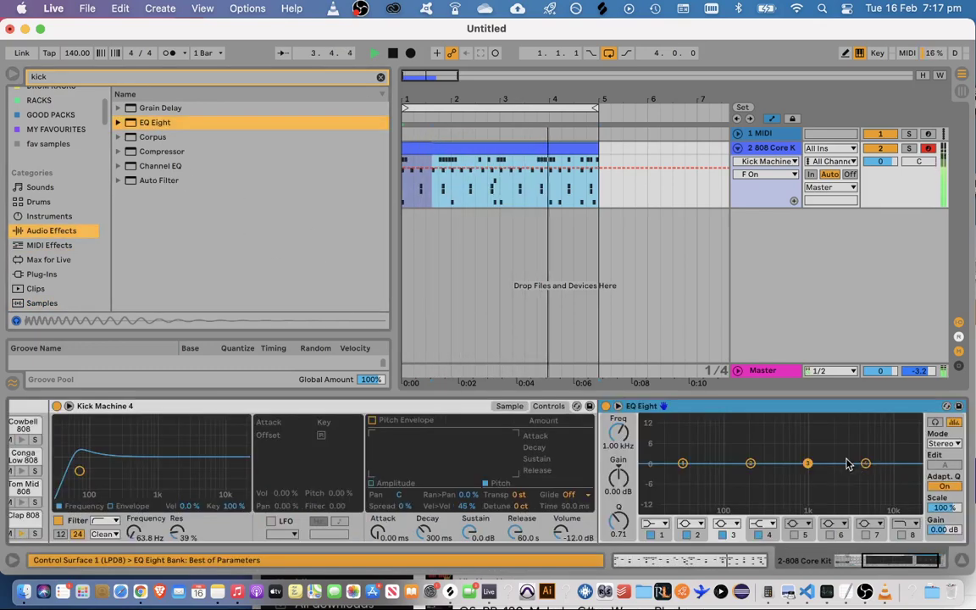
{"action": "left_click", "coordinate": [654, 524]}
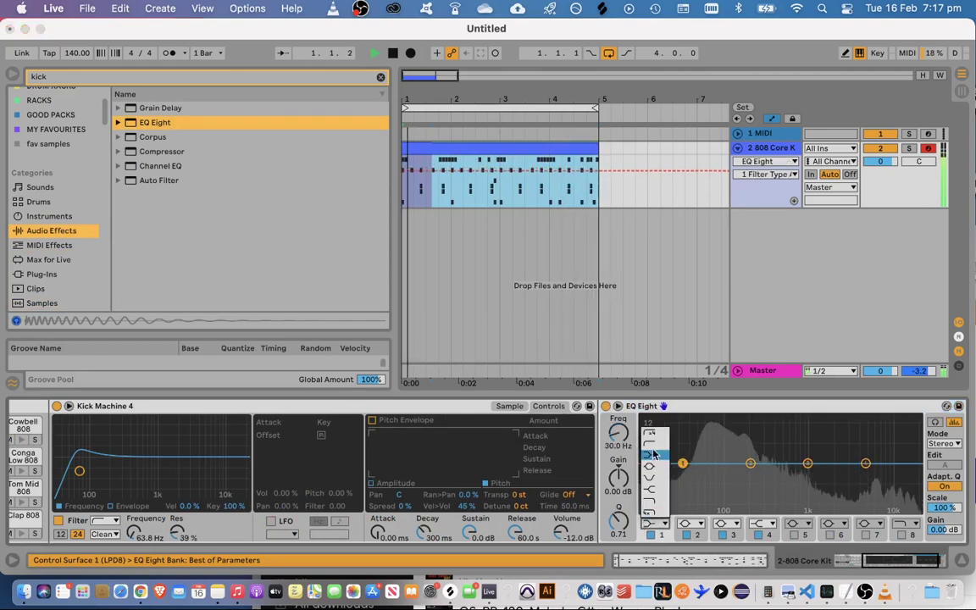
{"action": "left_click", "coordinate": [655, 455]}
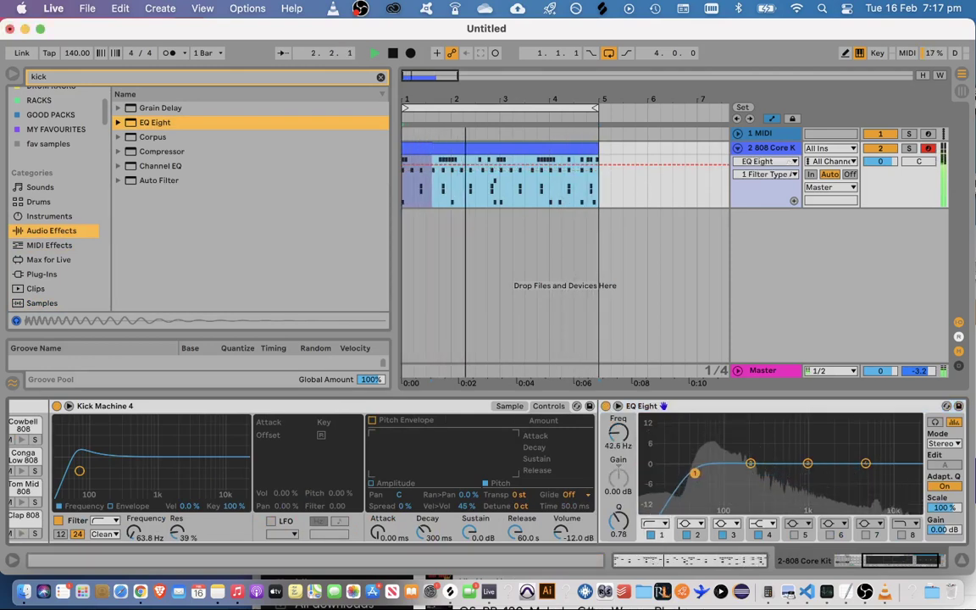
{"action": "left_click_drag", "start_coordinate": [695, 474], "coordinate": [695, 472]}
{"action": "key", "text": "space"}
Move EQ Eight's band 3 to about 84 Hz with a slight boost and play the beat repeatedly to judge it
{"action": "left_click_drag", "start_coordinate": [807, 465], "coordinate": [718, 452]}
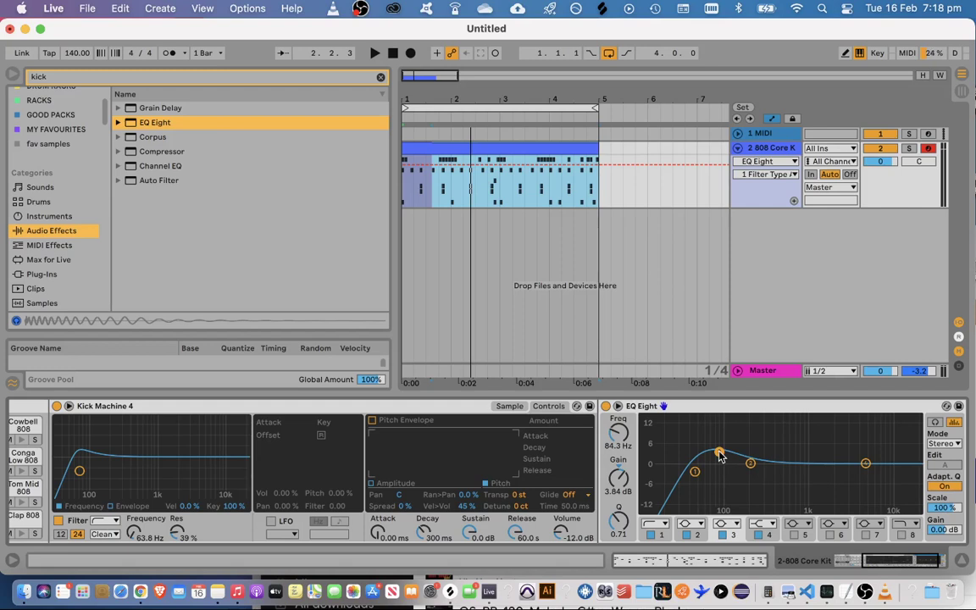
{"action": "mouse_move", "coordinate": [720, 455]}
{"action": "left_mouse_down"}
{"action": "mouse_move", "coordinate": [696, 449]}
{"action": "mouse_move", "coordinate": [714, 447]}
{"action": "mouse_move", "coordinate": [718, 460]}
{"action": "left_mouse_up"}
{"action": "key", "text": "space"}
{"action": "key", "text": "space"}
{"action": "key", "text": "space"}
{"action": "key", "text": "space"}
{"action": "key", "text": "space"}
{"action": "key", "text": "space"}
{"action": "key", "text": "space"}
Cut the highs with EQ Eight's band 4 shelf, and enable band 8 as a high cut at about 2.78 kHz, checking by playback
{"action": "left_click_drag", "start_coordinate": [865, 463], "coordinate": [778, 486]}
{"action": "left_click", "coordinate": [902, 535]}
{"action": "left_click_drag", "start_coordinate": [904, 479], "coordinate": [845, 479]}
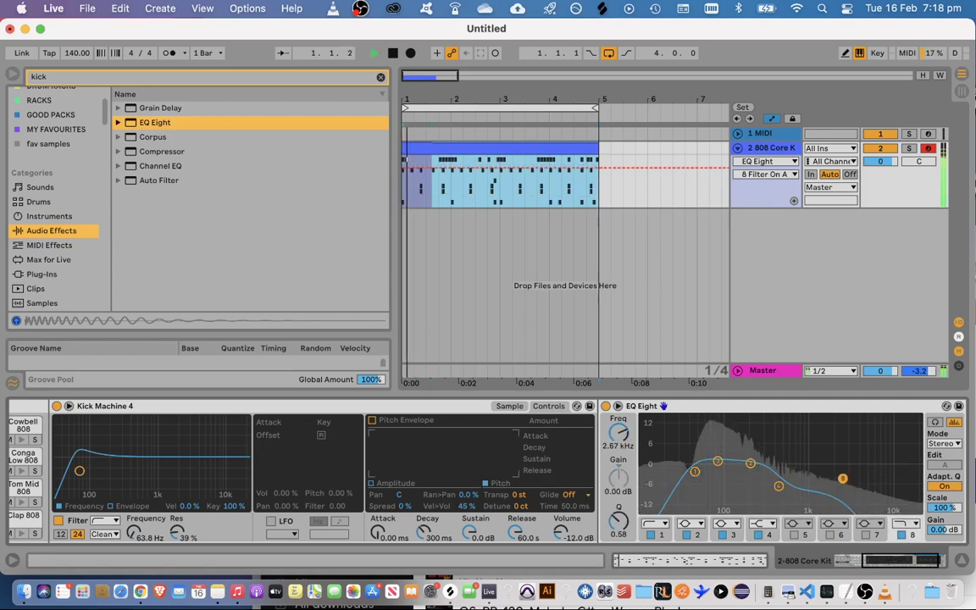
{"action": "left_click_drag", "start_coordinate": [860, 561], "coordinate": [904, 560]}
{"action": "key", "text": "space"}
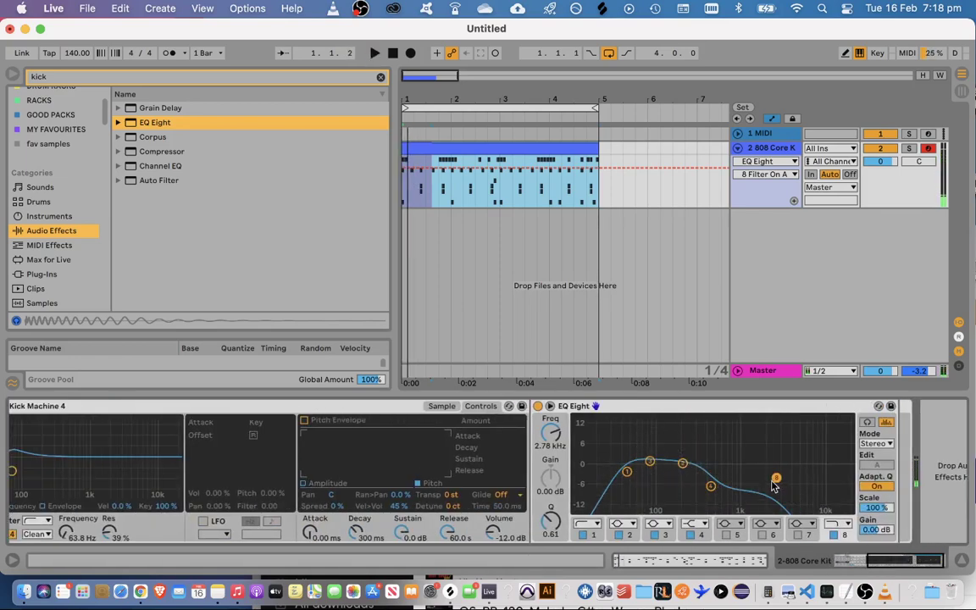
{"action": "key", "text": "space"}
Switch off EQ Eight's band 8, try boosting the band 4 shelf, and settle it at about -6.83 dB around 426 Hz
{"action": "left_click", "coordinate": [835, 535]}
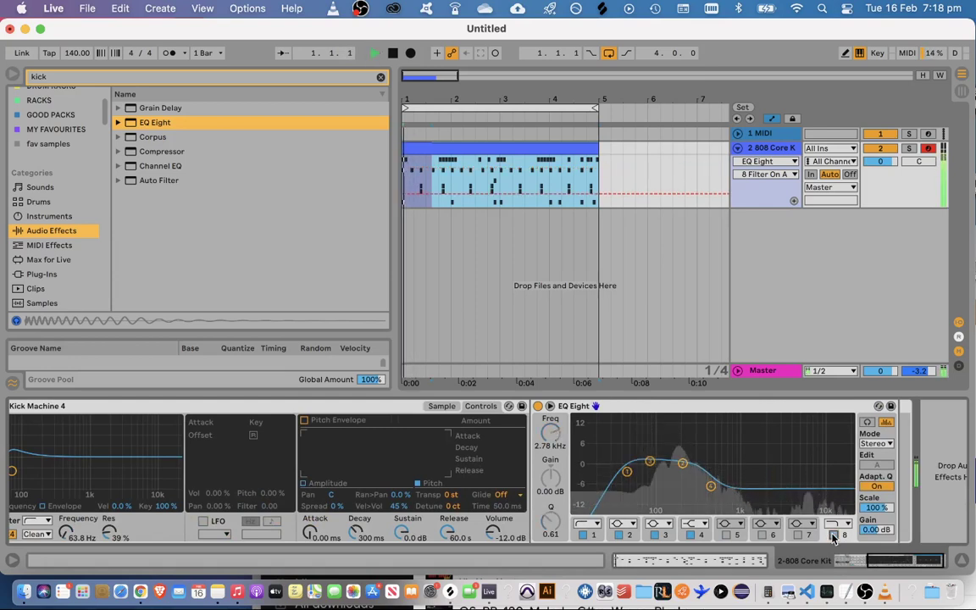
{"action": "key", "text": "space"}
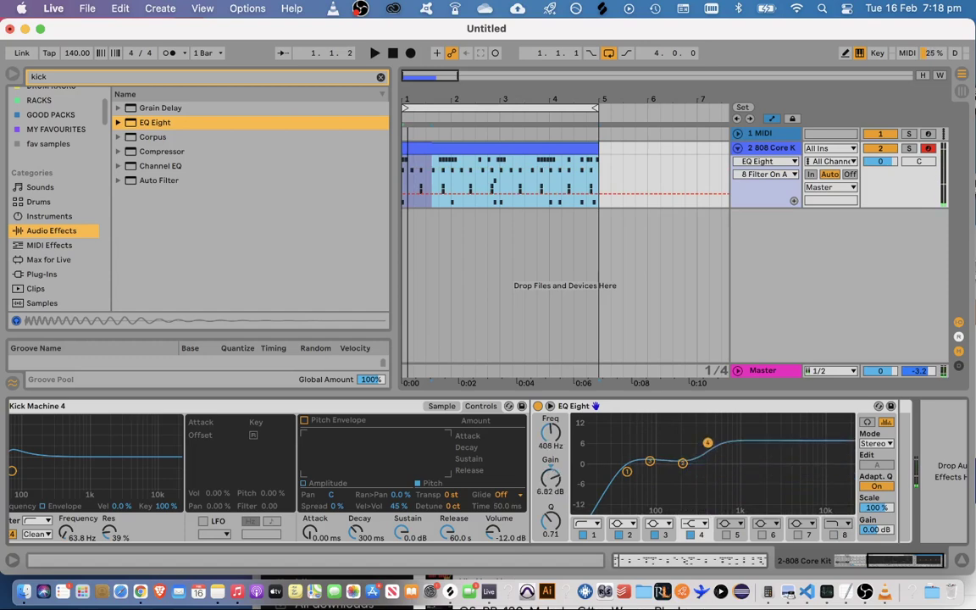
{"action": "key", "text": "space"}
{"action": "left_click_drag", "start_coordinate": [708, 443], "coordinate": [706, 427]}
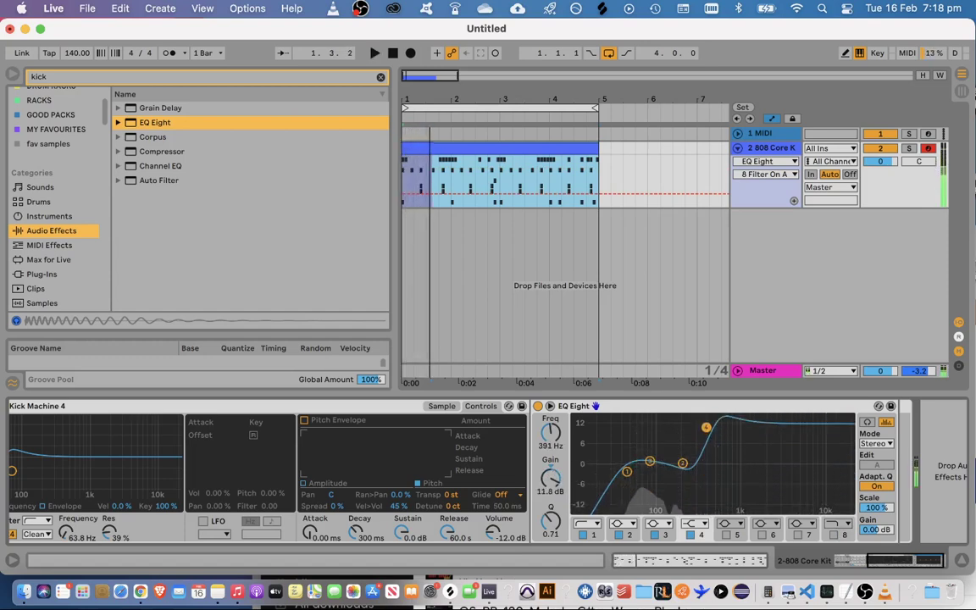
{"action": "left_click_drag", "start_coordinate": [706, 427], "coordinate": [710, 490]}
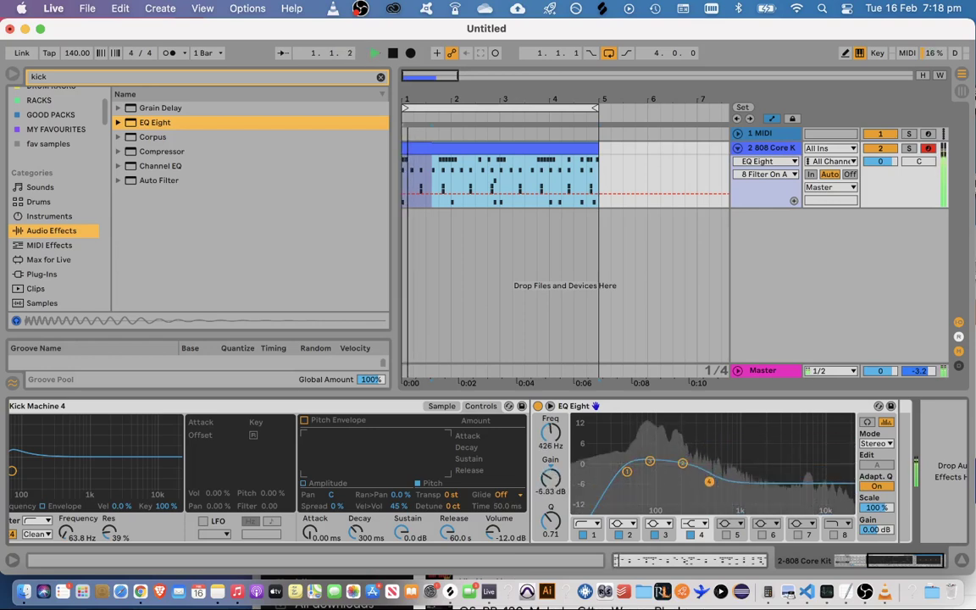
Set EQ Eight's band 2 to about 182 Hz, 2.36 dB and Q 1.94, and lower the kick's volume to about -13.5 dB
{"action": "left_click_drag", "start_coordinate": [691, 465], "coordinate": [707, 447]}
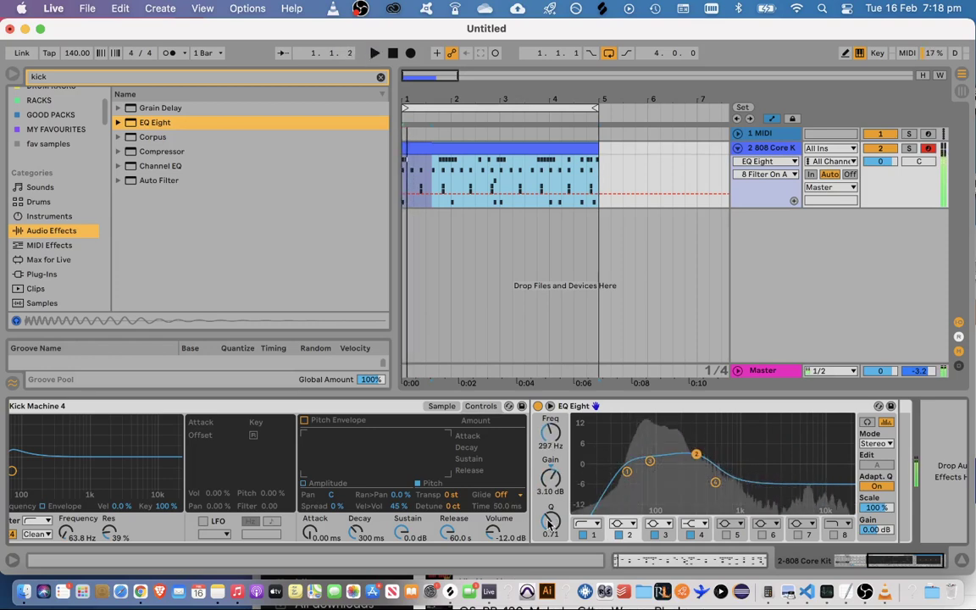
{"action": "left_click_drag", "start_coordinate": [549, 524], "coordinate": [549, 495]}
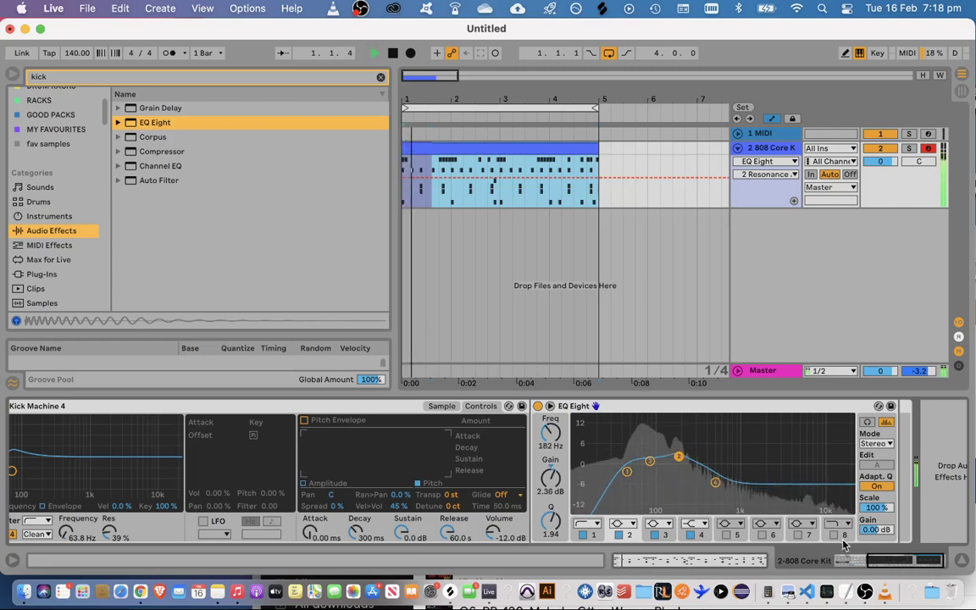
{"action": "key", "text": "space"}
{"action": "left_click_drag", "start_coordinate": [500, 538], "coordinate": [501, 563]}
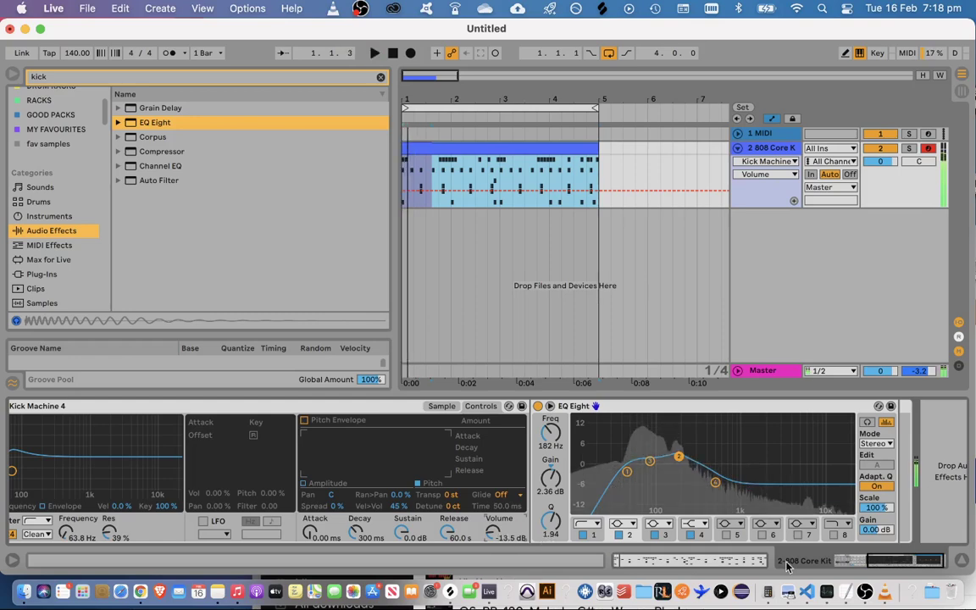
Show the kick's sample in 1-Shot mode, trim its end to about 140 ms, and set the fade-out to about 39.3 ms
{"action": "scroll", "coordinate": [593, 474], "scroll_direction": "left", "scroll_amount": 5}
{"action": "left_click", "coordinate": [788, 407]}
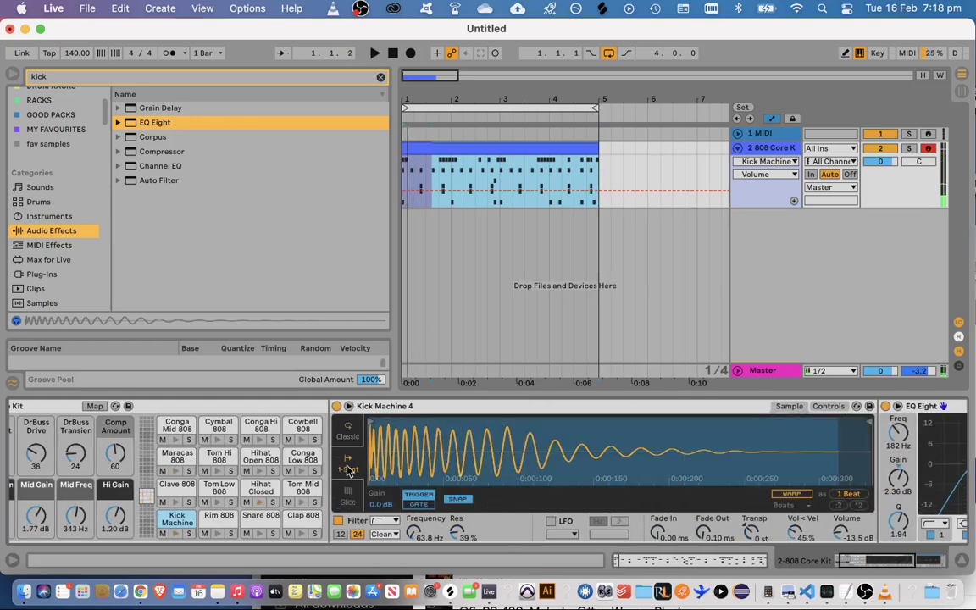
{"action": "left_click", "coordinate": [347, 468]}
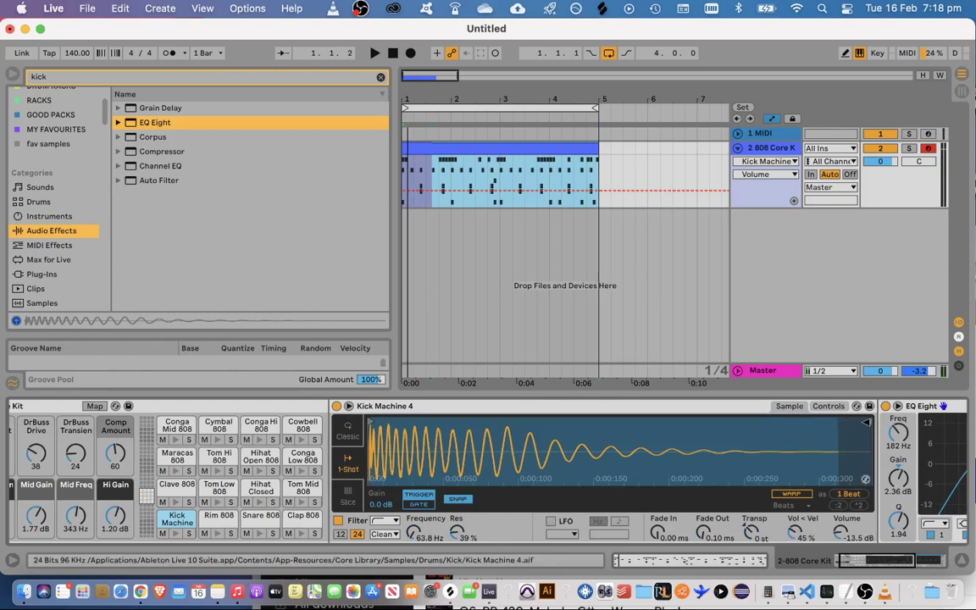
{"action": "mouse_move", "coordinate": [868, 440]}
{"action": "left_mouse_down"}
{"action": "mouse_move", "coordinate": [502, 444]}
{"action": "mouse_move", "coordinate": [574, 446]}
{"action": "left_mouse_up"}
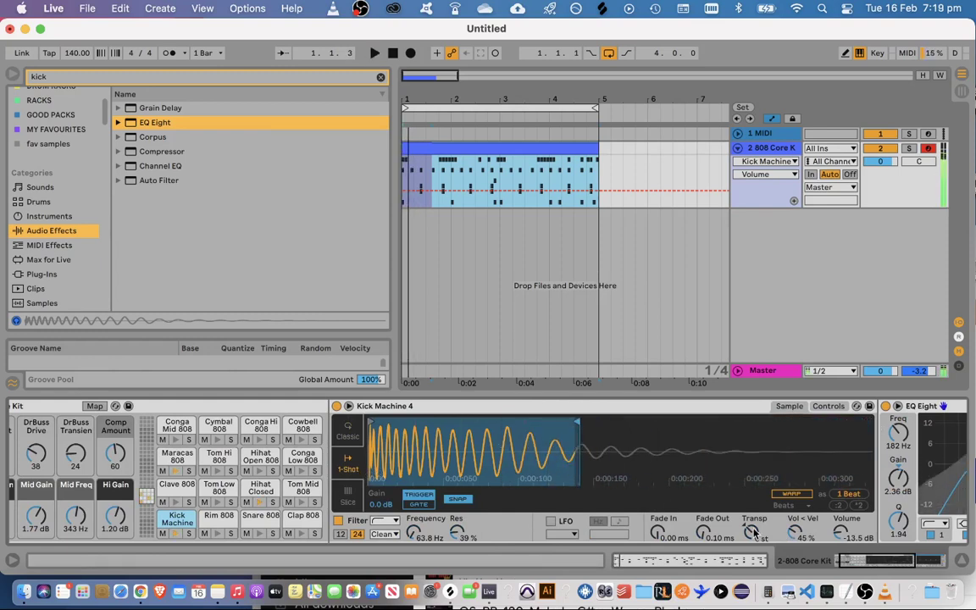
{"action": "left_click_drag", "start_coordinate": [702, 532], "coordinate": [693, 526]}
{"action": "left_click_drag", "start_coordinate": [700, 533], "coordinate": [700, 550]}
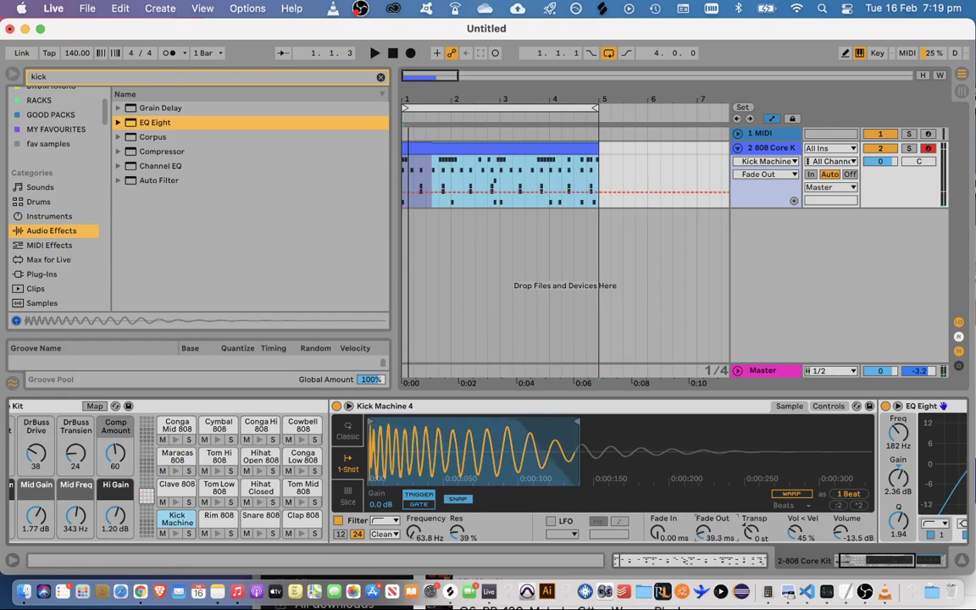
Switch the kick to Classic mode, extend its sample end to about 215 ms, set decay to about 990 ms, and compare with 1-Shot
{"action": "left_click", "coordinate": [348, 431]}
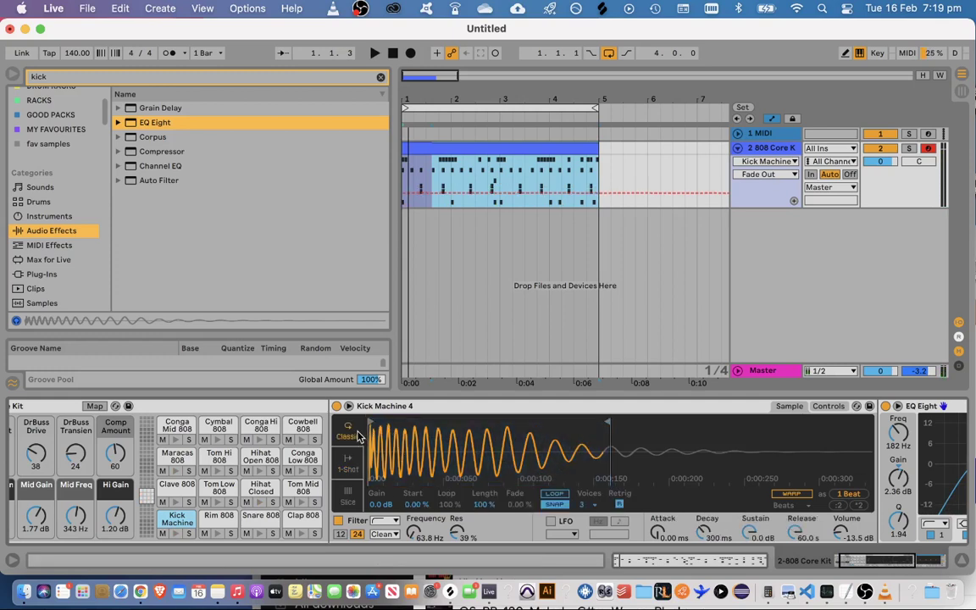
{"action": "left_click", "coordinate": [828, 407]}
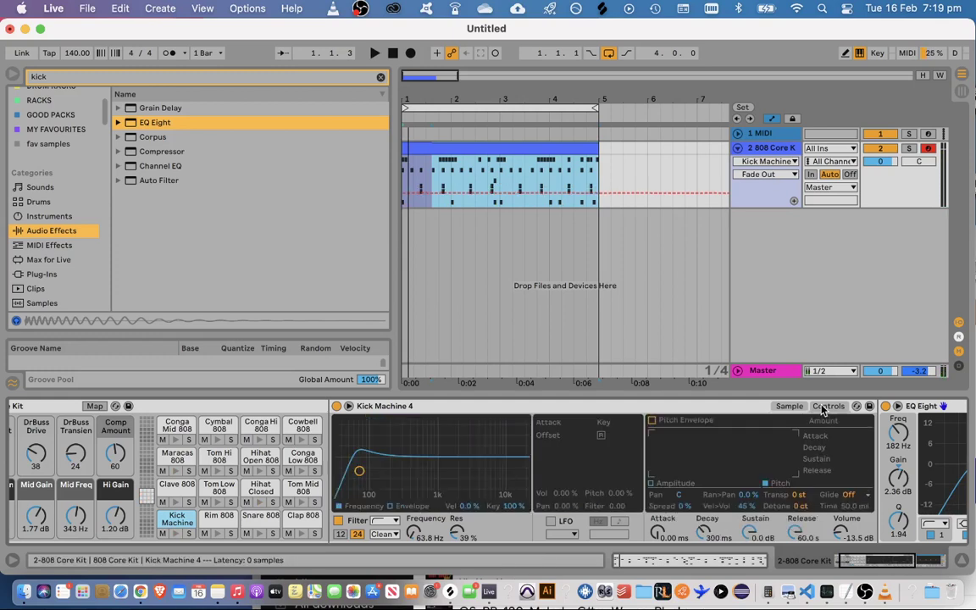
{"action": "left_click", "coordinate": [787, 406]}
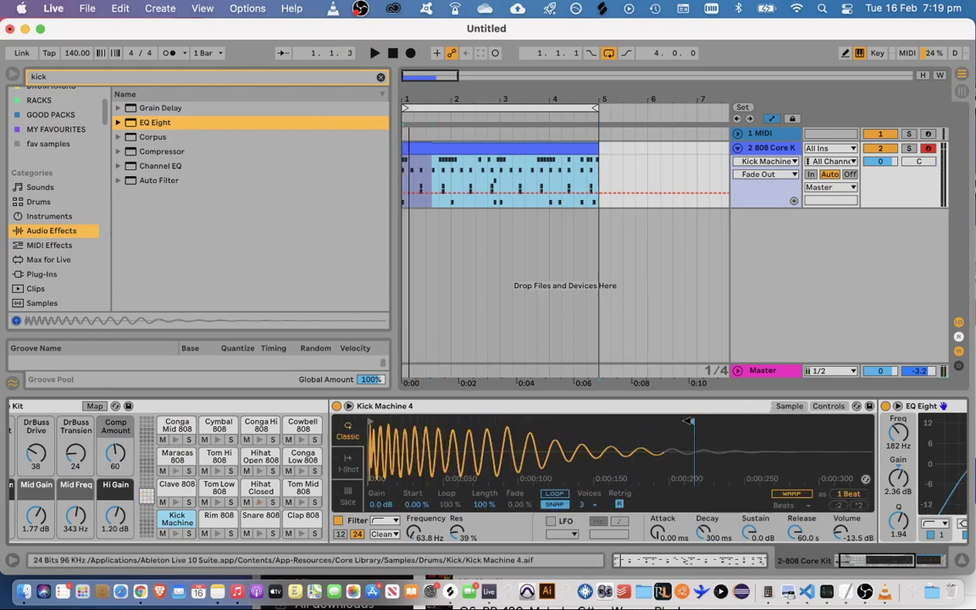
{"action": "mouse_move", "coordinate": [704, 536]}
{"action": "left_mouse_down"}
{"action": "mouse_move", "coordinate": [705, 508]}
{"action": "mouse_move", "coordinate": [704, 530]}
{"action": "left_mouse_up"}
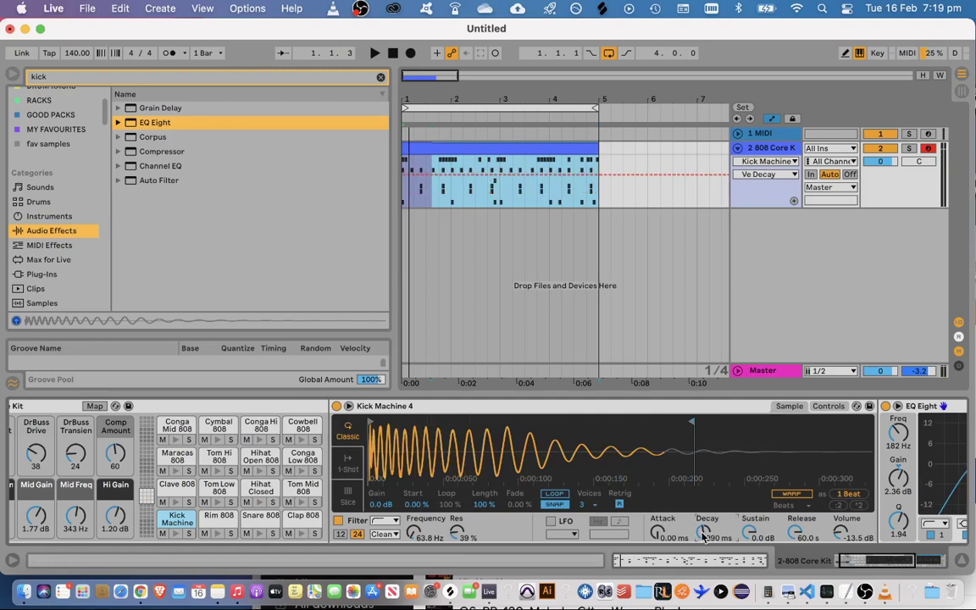
{"action": "left_click", "coordinate": [347, 461]}
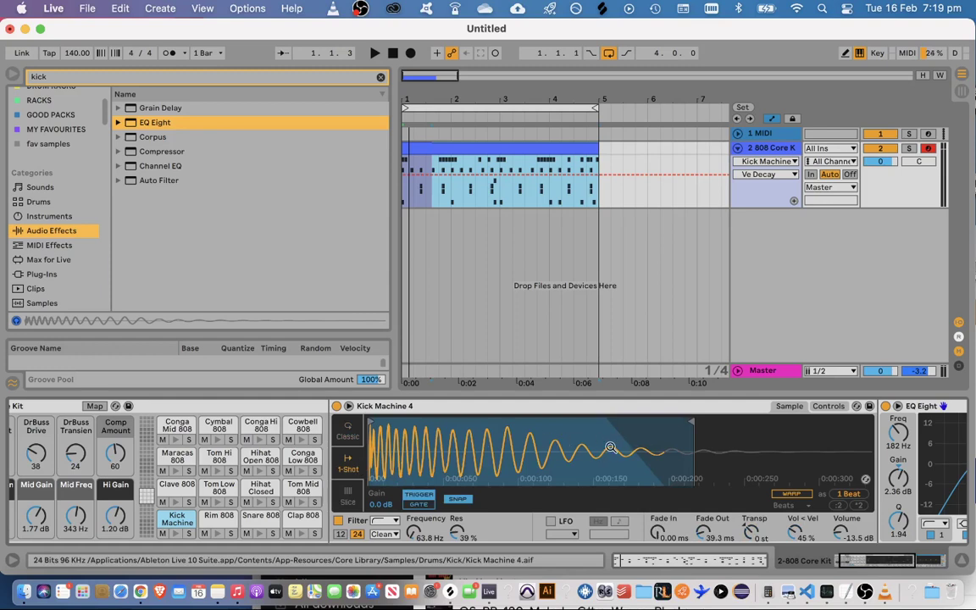
{"action": "left_click", "coordinate": [347, 436]}
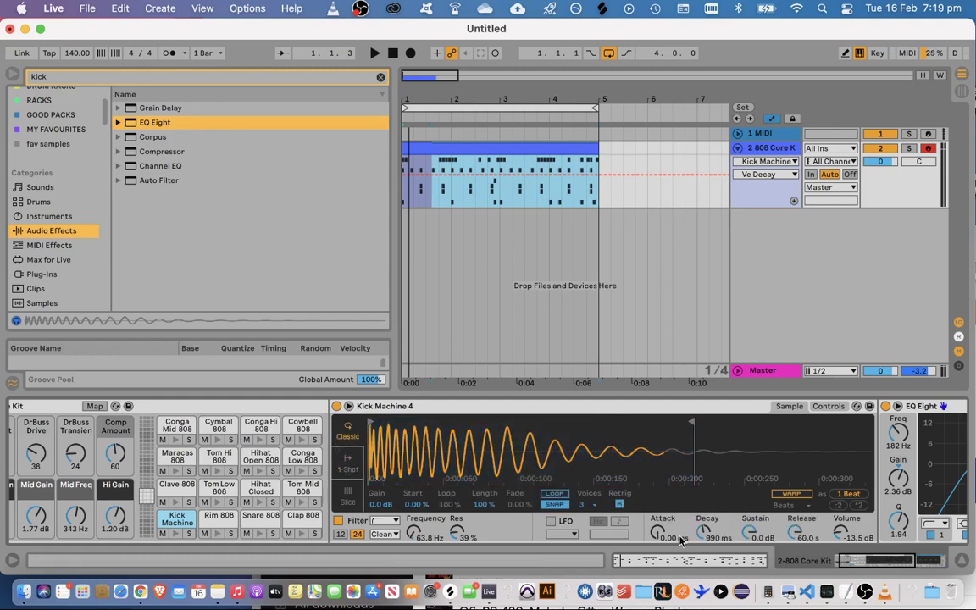
Lower the kick's sustain to -inf dB and shorten its decay to about 158 ms, listening to the envelope in playback
{"action": "key", "text": "space"}
{"action": "left_click_drag", "start_coordinate": [661, 540], "coordinate": [748, 515]}
{"action": "key", "text": "space"}
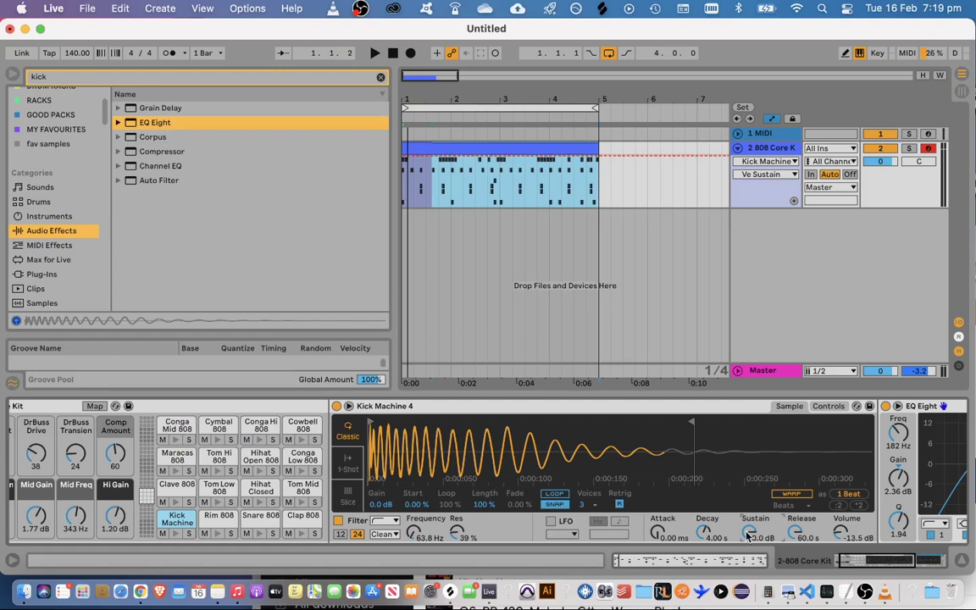
{"action": "left_click_drag", "start_coordinate": [748, 535], "coordinate": [748, 559]}
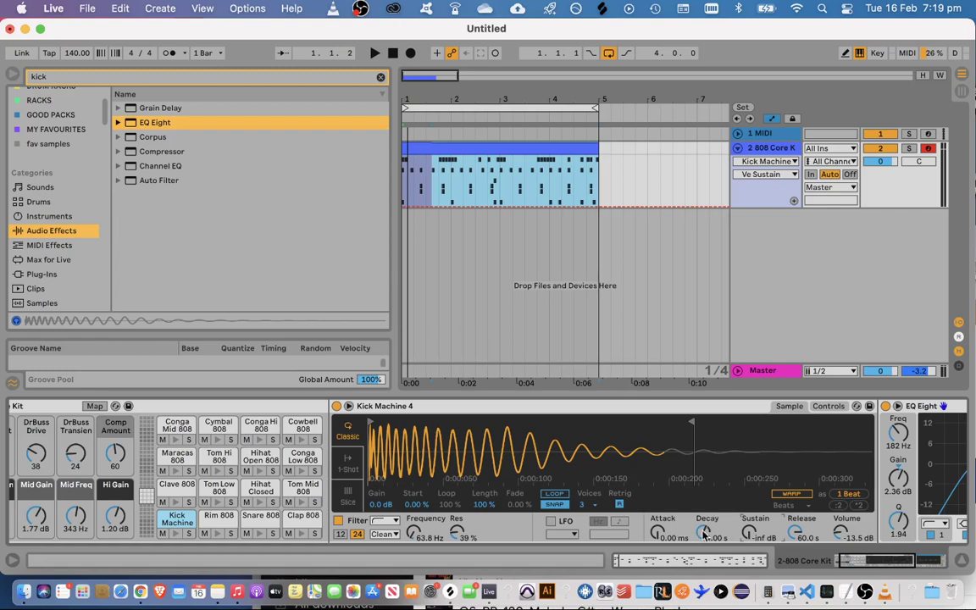
{"action": "left_click_drag", "start_coordinate": [703, 534], "coordinate": [704, 513]}
{"action": "key", "text": "space"}
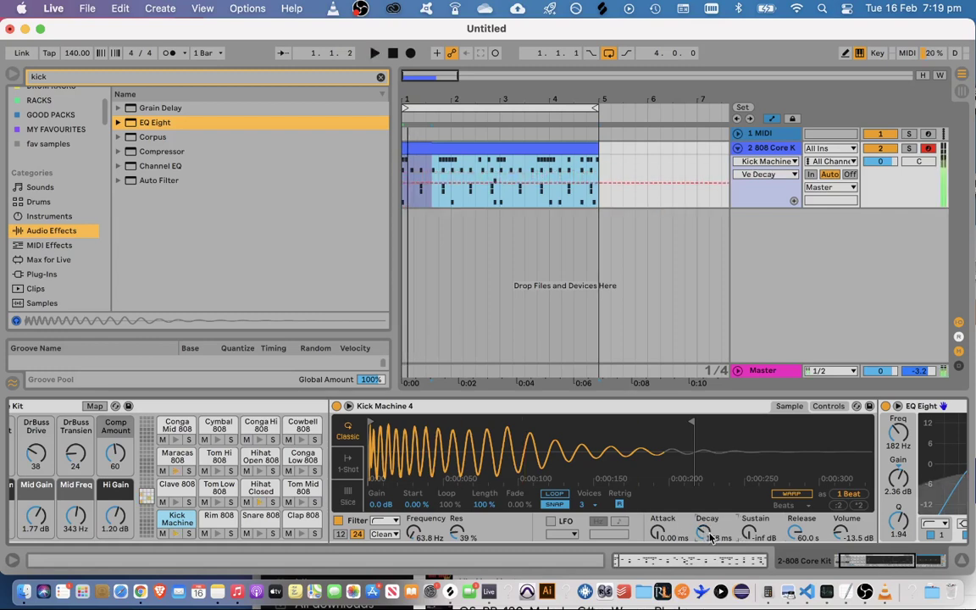
{"action": "key", "text": "space"}
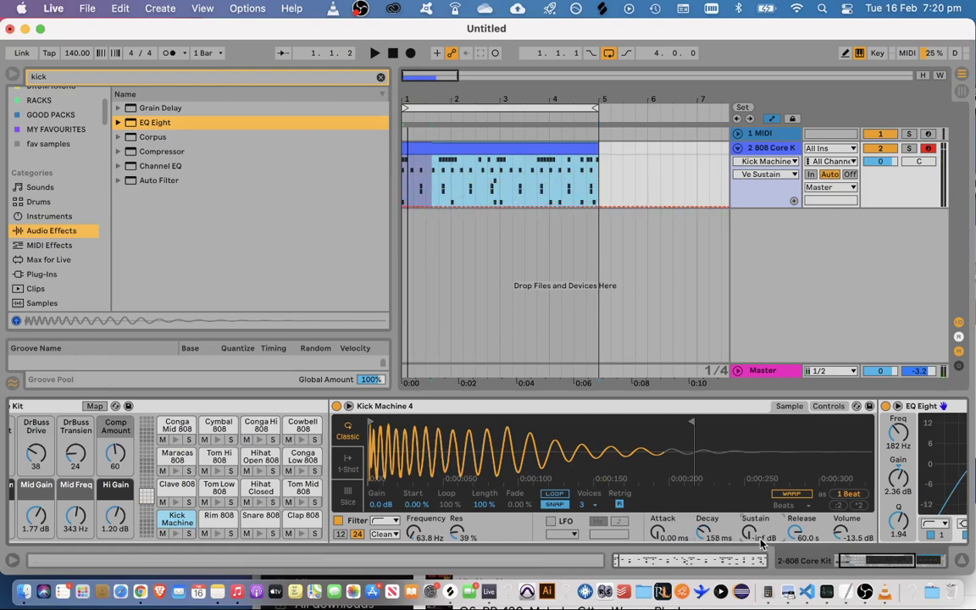
Lengthen the kick's decay to about 493 ms, audition it repeatedly, and raise it to about 1.08 s
{"action": "left_click", "coordinate": [703, 533]}
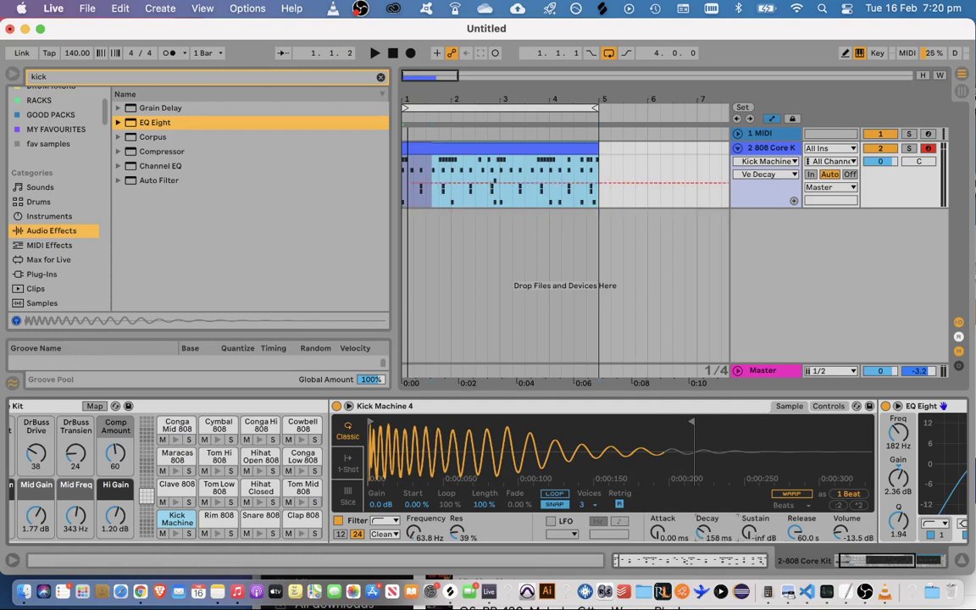
{"action": "left_click_drag", "start_coordinate": [702, 534], "coordinate": [694, 500]}
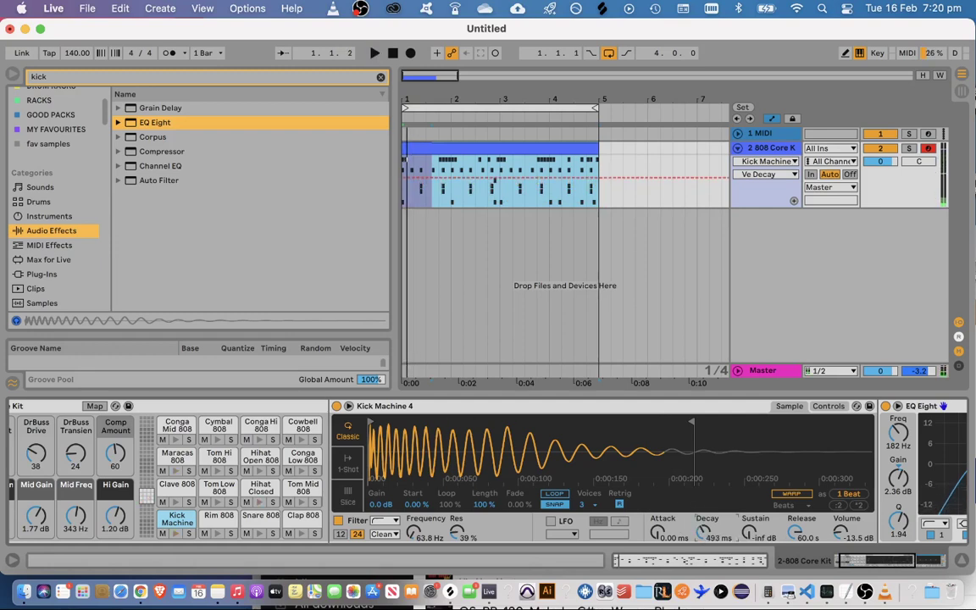
{"action": "mouse_move", "coordinate": [703, 537]}
{"action": "left_mouse_down"}
{"action": "mouse_move", "coordinate": [702, 546]}
{"action": "mouse_move", "coordinate": [703, 537]}
{"action": "left_mouse_up"}
{"action": "key", "text": "space"}
{"action": "key", "text": "space"}
{"action": "key", "text": "space"}
{"action": "key", "text": "space"}
{"action": "key", "text": "space"}
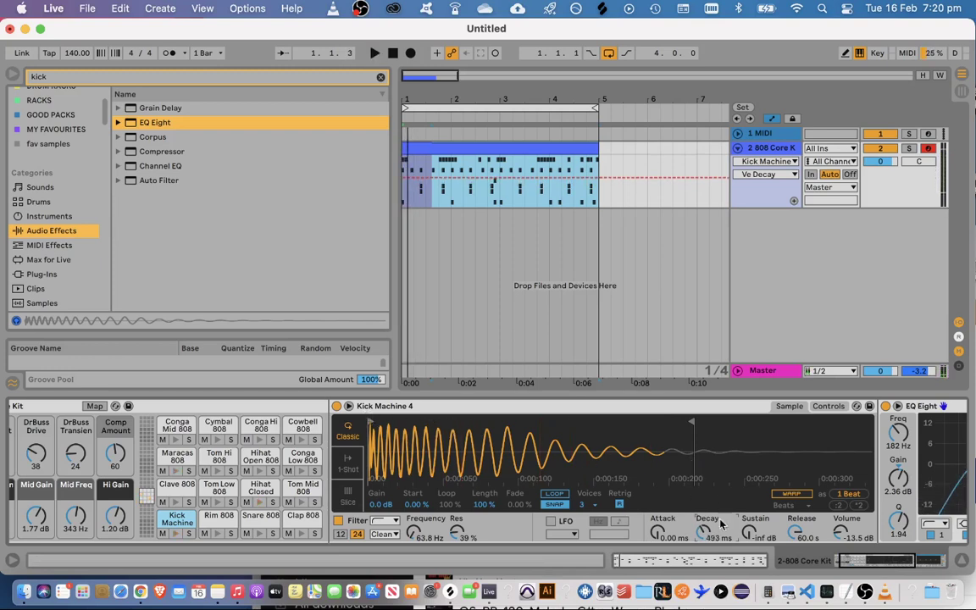
{"action": "left_click_drag", "start_coordinate": [702, 539], "coordinate": [702, 529]}
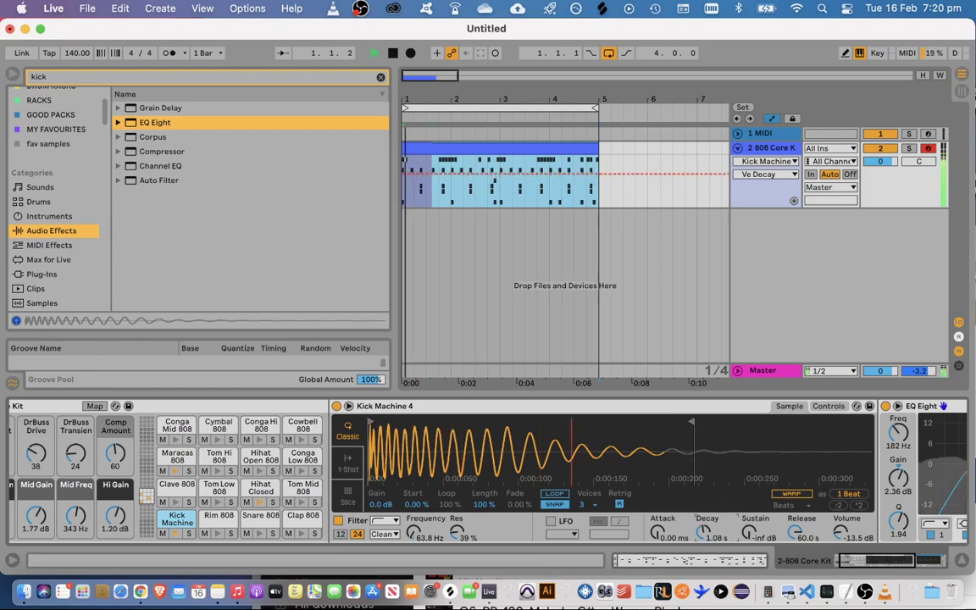
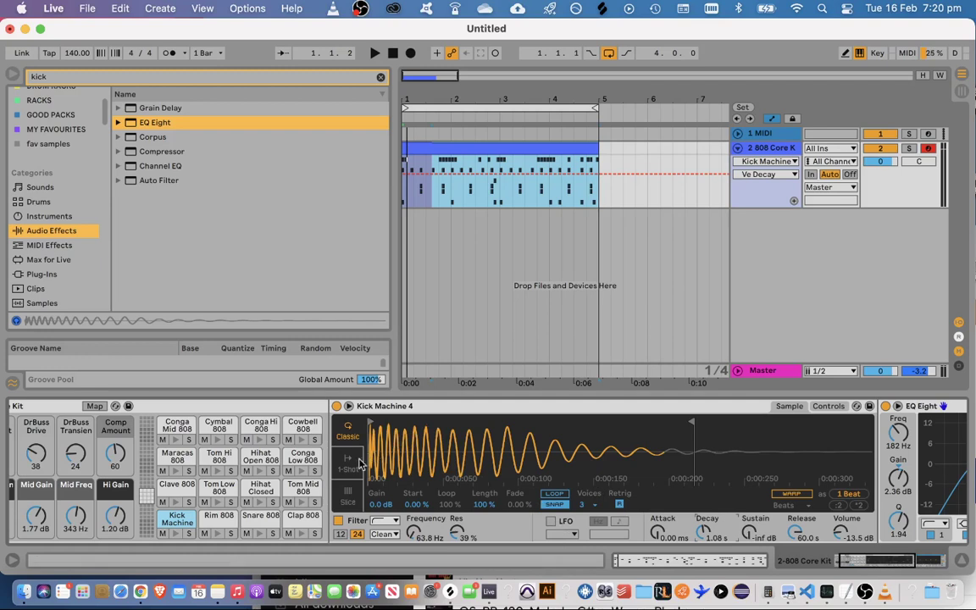
Return the kick to 1-Shot mode, set its sample end to about 210 ms, and set the fade-out to about 59.3 ms
{"action": "left_click", "coordinate": [354, 463]}
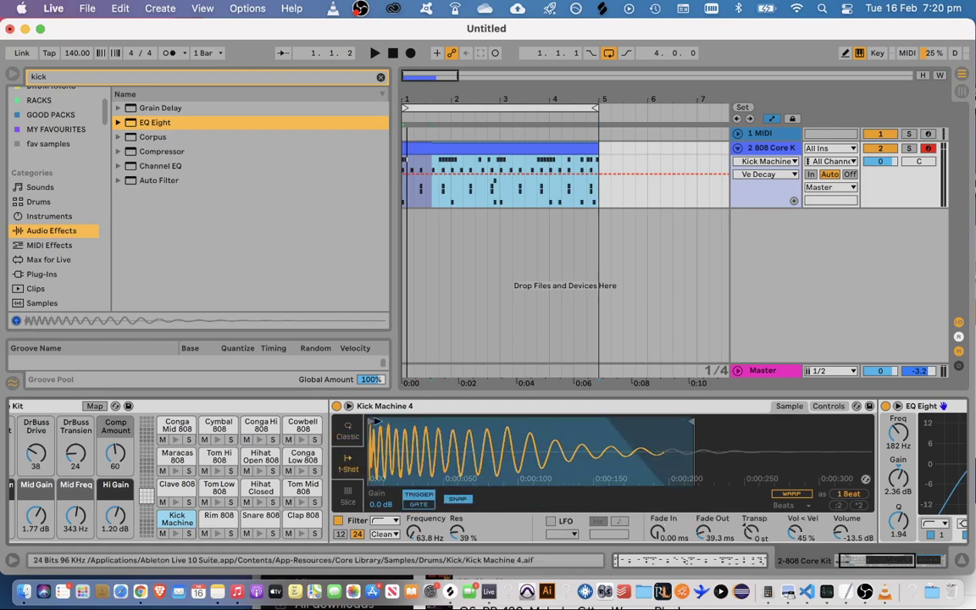
{"action": "left_click_drag", "start_coordinate": [709, 542], "coordinate": [678, 418]}
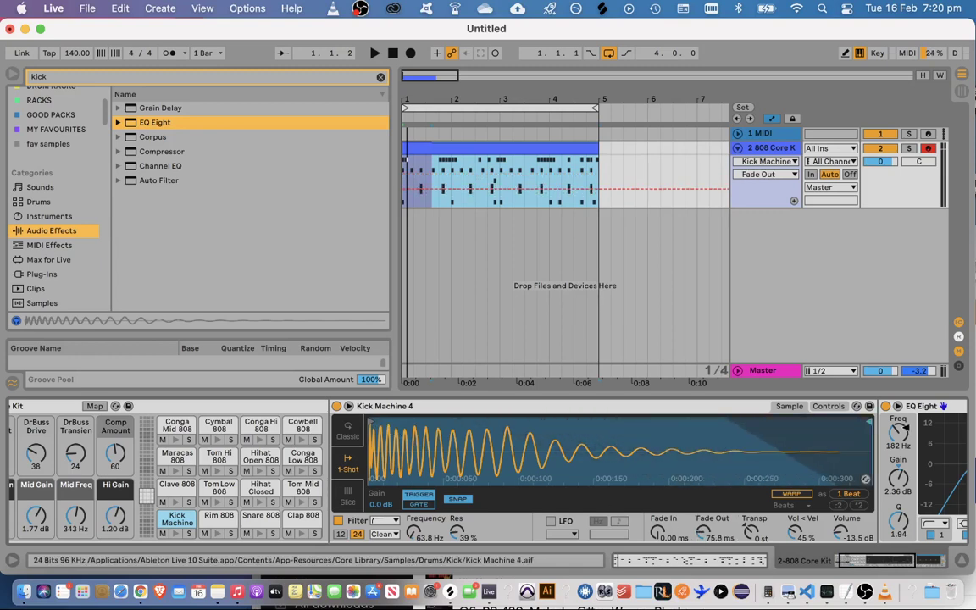
{"action": "mouse_move", "coordinate": [688, 420]}
{"action": "left_mouse_down"}
{"action": "mouse_move", "coordinate": [519, 409]}
{"action": "mouse_move", "coordinate": [752, 432]}
{"action": "mouse_move", "coordinate": [541, 437]}
{"action": "mouse_move", "coordinate": [683, 453]}
{"action": "mouse_move", "coordinate": [529, 421]}
{"action": "mouse_move", "coordinate": [593, 425]}
{"action": "mouse_move", "coordinate": [573, 445]}
{"action": "left_mouse_up"}
{"action": "left_click_drag", "start_coordinate": [703, 532], "coordinate": [703, 512]}
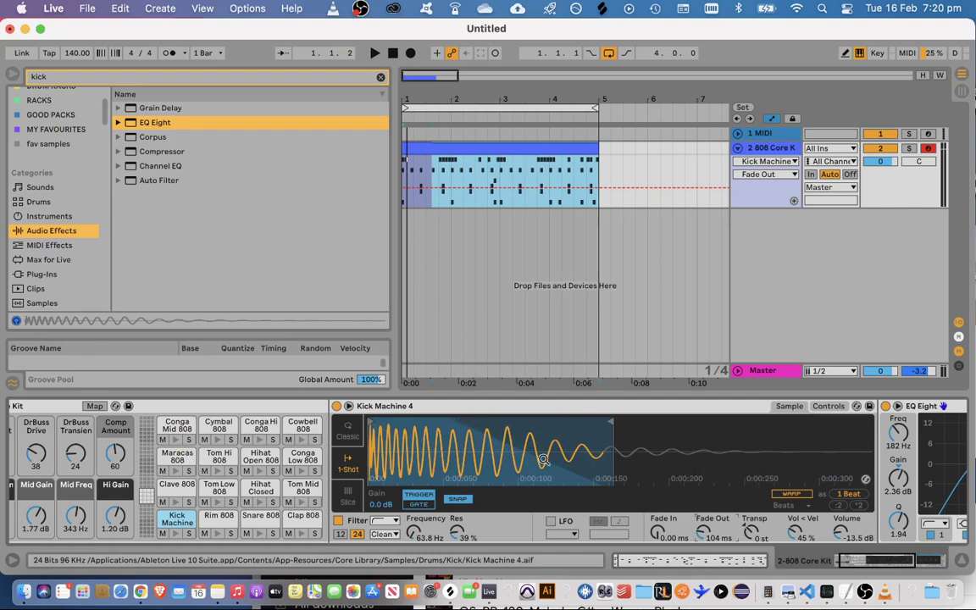
{"action": "left_click_drag", "start_coordinate": [606, 419], "coordinate": [683, 422]}
{"action": "left_click_drag", "start_coordinate": [702, 534], "coordinate": [702, 563]}
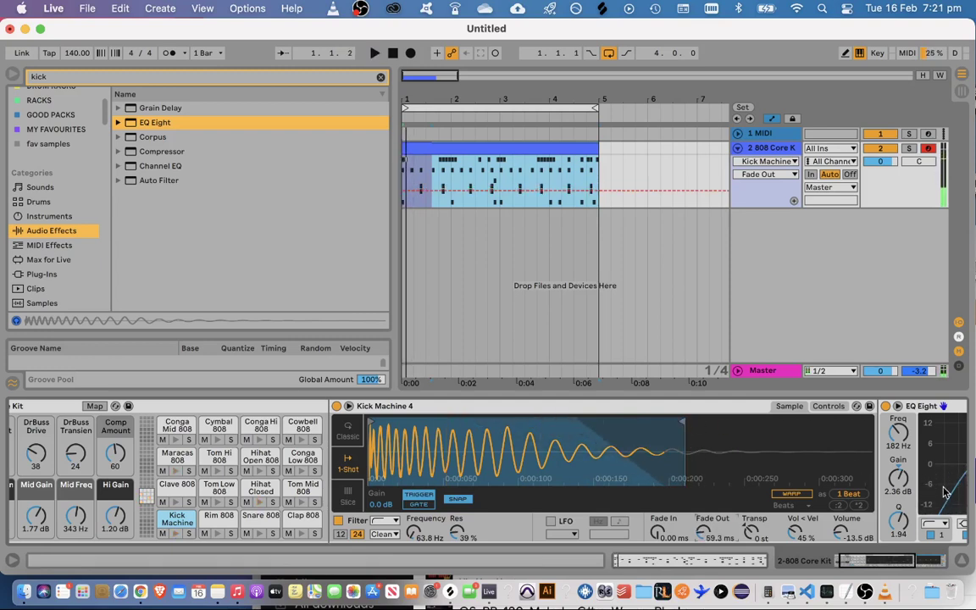
Trim the kick's sample end to about 170 ms, set the fade-out to about 75.8 ms, and audition it repeatedly
{"action": "left_click_drag", "start_coordinate": [683, 422], "coordinate": [620, 434]}
{"action": "key", "text": "space"}
{"action": "key", "text": "space"}
{"action": "key", "text": "space"}
{"action": "key", "text": "space"}
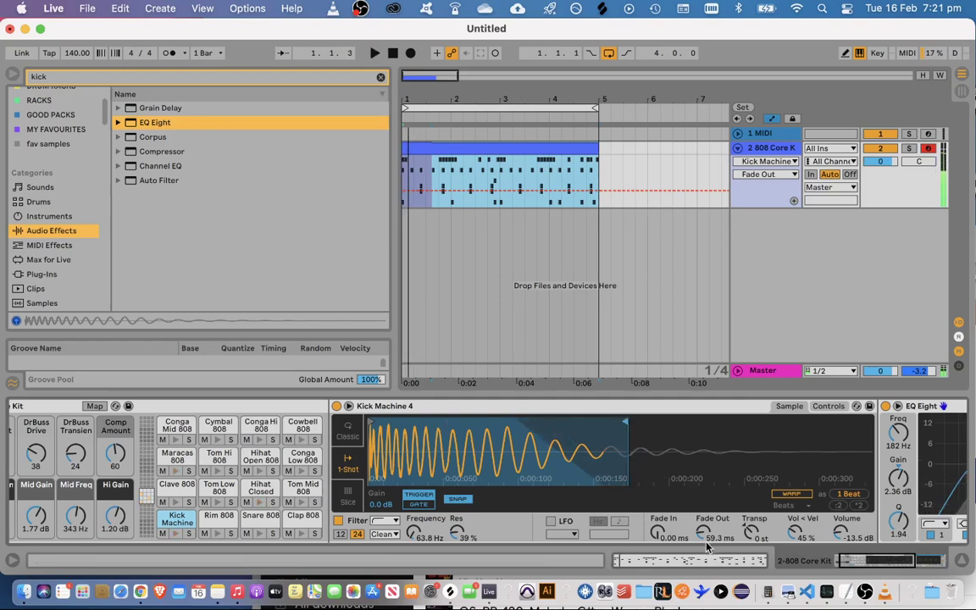
{"action": "key", "text": "space"}
{"action": "mouse_move", "coordinate": [703, 534]}
{"action": "left_mouse_down"}
{"action": "mouse_move", "coordinate": [703, 512]}
{"action": "mouse_move", "coordinate": [703, 524]}
{"action": "left_mouse_up"}
{"action": "key", "text": "space"}
{"action": "key", "text": "space"}
{"action": "key", "text": "space"}
{"action": "key", "text": "space"}
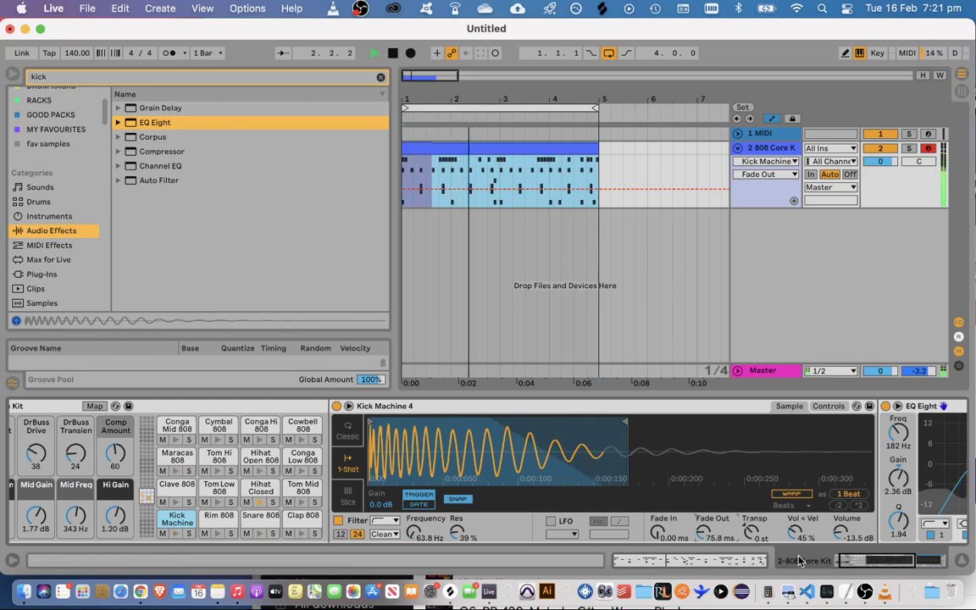
{"action": "key", "text": "space"}
{"action": "key", "text": "space"}
Transpose the kick to -3 st and compare it repeatedly in short playbacks
{"action": "mouse_move", "coordinate": [752, 534]}
{"action": "left_mouse_down"}
{"action": "mouse_move", "coordinate": [752, 572]}
{"action": "mouse_move", "coordinate": [752, 510]}
{"action": "mouse_move", "coordinate": [753, 539]}
{"action": "left_mouse_up"}
{"action": "key", "text": "space"}
{"action": "key", "text": "space"}
{"action": "key", "text": "space"}
{"action": "key", "text": "space"}
{"action": "key", "text": "space"}
{"action": "key", "text": "space"}
{"action": "key", "text": "space"}
{"action": "key", "text": "space"}
{"action": "key", "text": "space"}
{"action": "key", "text": "space"}
{"action": "key", "text": "space"}
{"action": "key", "text": "space"}
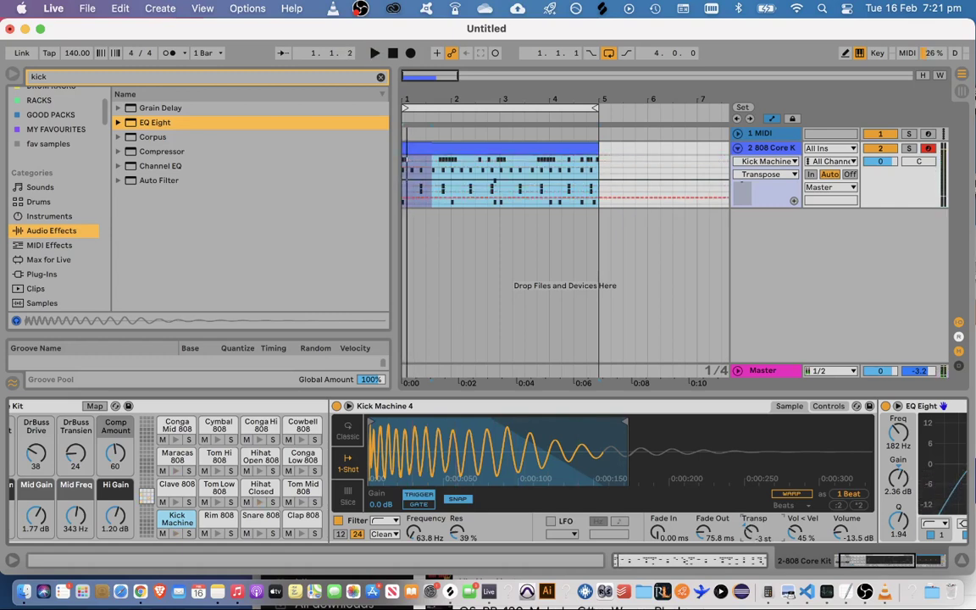
Try the kick at -1 st, settle on a transposition of -2 st, and audition it
{"action": "key", "text": "space"}
{"action": "key", "text": "space"}
{"action": "key", "text": "space"}
{"action": "key", "text": "space"}
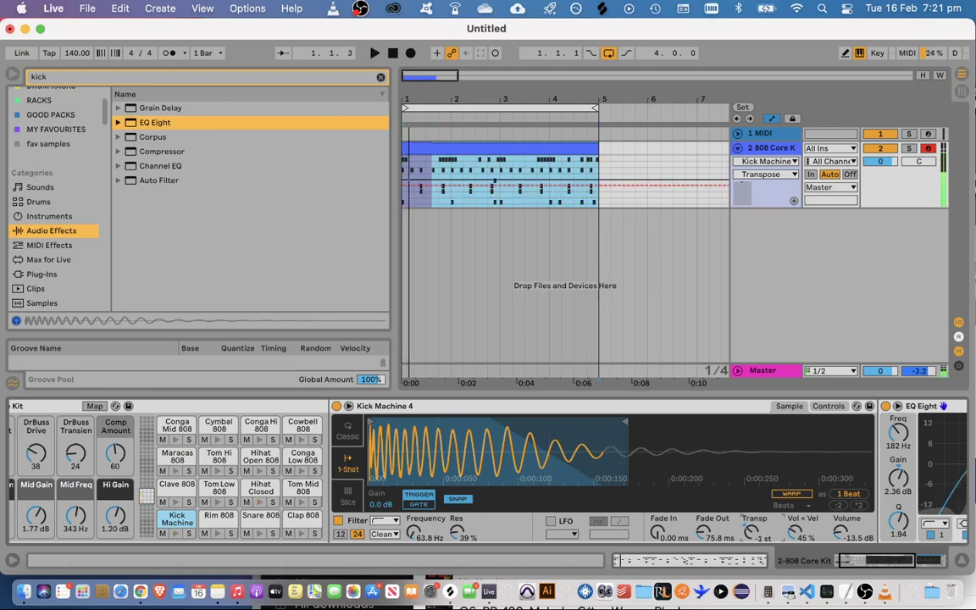
{"action": "left_click_drag", "start_coordinate": [753, 533], "coordinate": [753, 537]}
{"action": "key", "text": "space"}
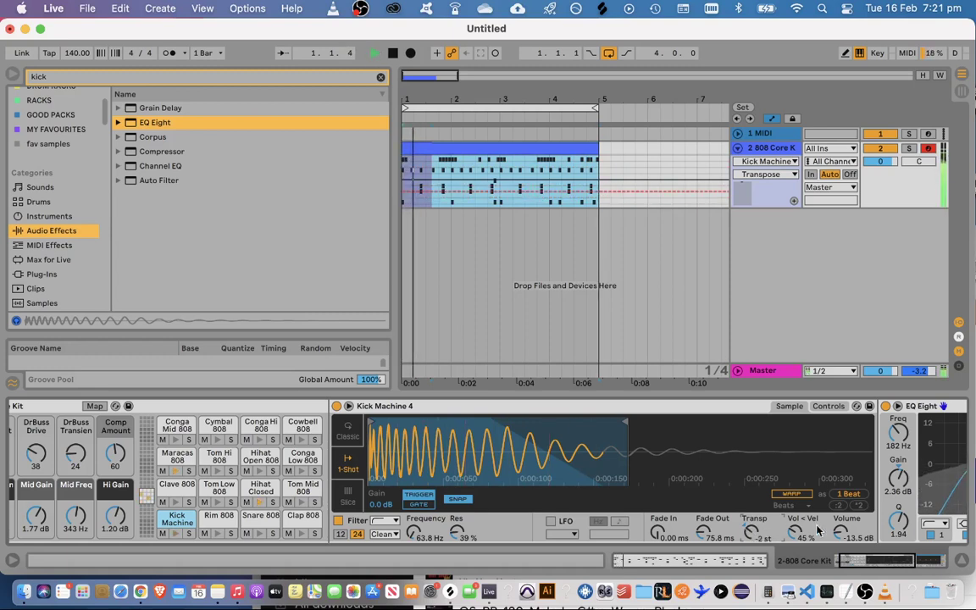
{"action": "key", "text": "space"}
Raise the kick's volume to about -10.7 dB while auditioning the start of the beat
{"action": "left_click_drag", "start_coordinate": [841, 532], "coordinate": [841, 526]}
{"action": "key", "text": "space"}
{"action": "key", "text": "space"}
{"action": "key", "text": "space"}
{"action": "key", "text": "space"}
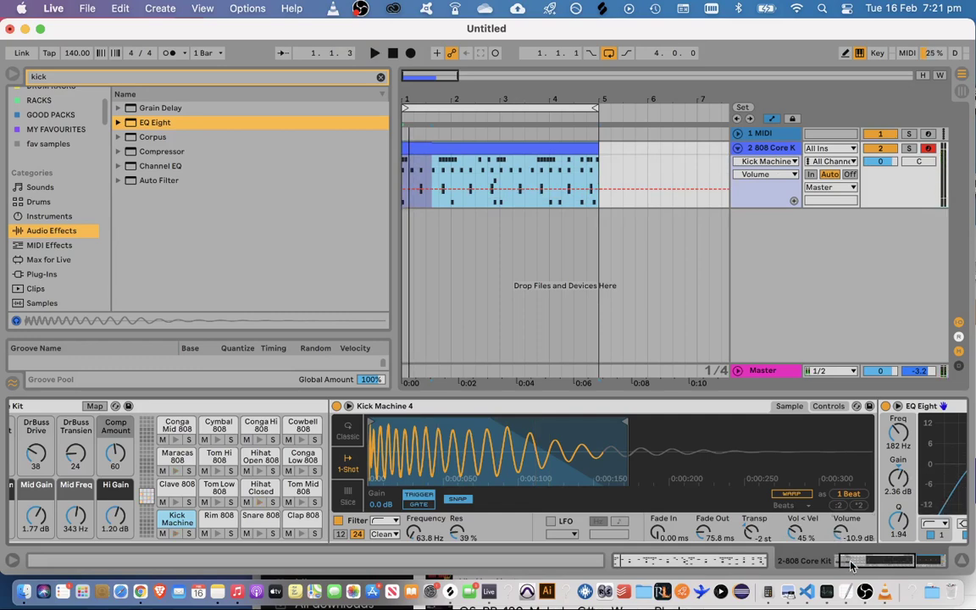
{"action": "left_click_drag", "start_coordinate": [852, 566], "coordinate": [818, 527]}
{"action": "key", "text": "space"}
{"action": "key", "text": "space"}
{"action": "key", "text": "space"}
{"action": "key", "text": "space"}
{"action": "key", "text": "space"}
{"action": "key", "text": "space"}
{"action": "left_click_drag", "start_coordinate": [848, 561], "coordinate": [765, 565]}
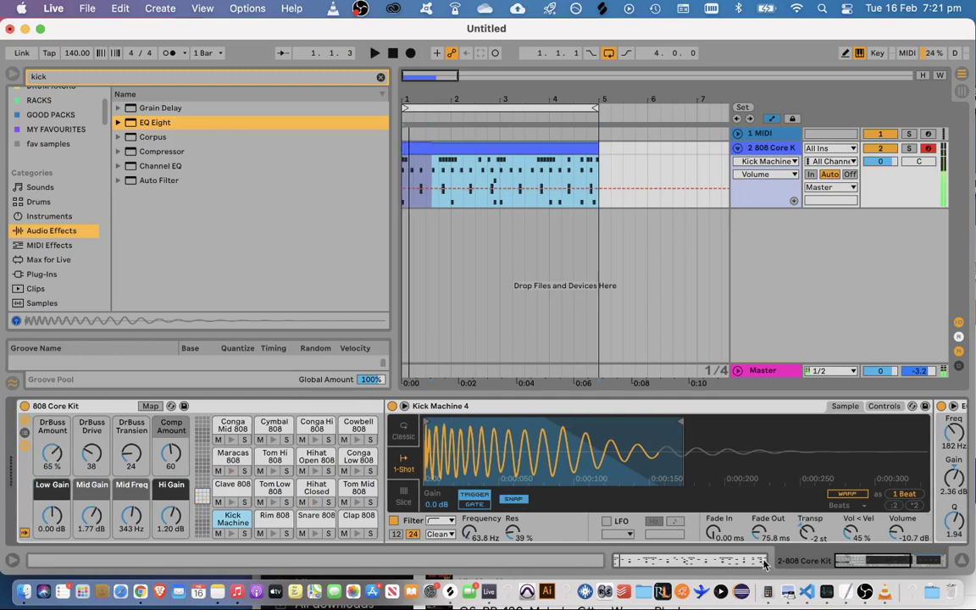
Listen to the beat and set the kick's transposition to -3 st
{"action": "key", "text": "space"}
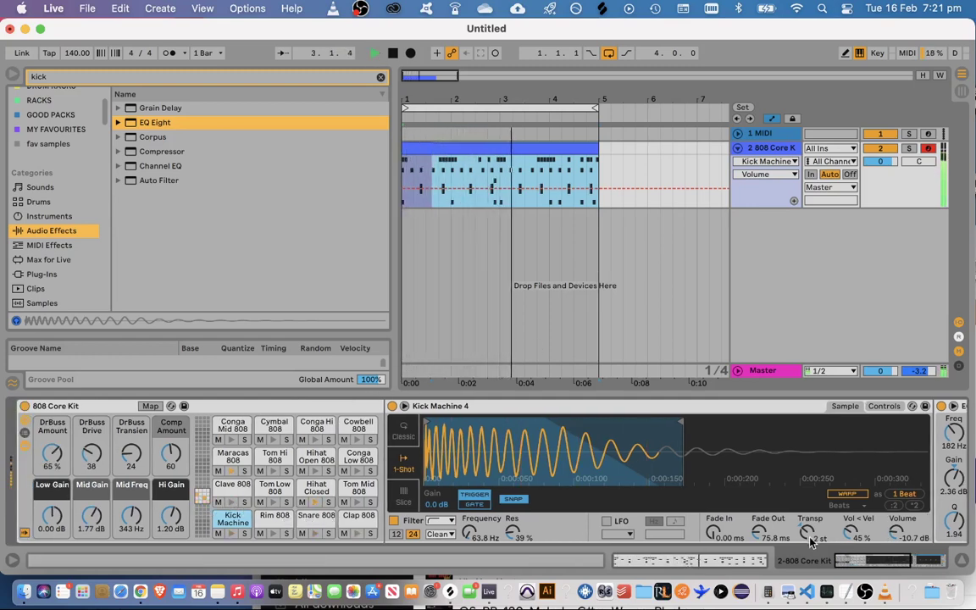
{"action": "key", "text": "space"}
{"action": "left_click_drag", "start_coordinate": [811, 542], "coordinate": [901, 562]}
{"action": "key", "text": "space"}
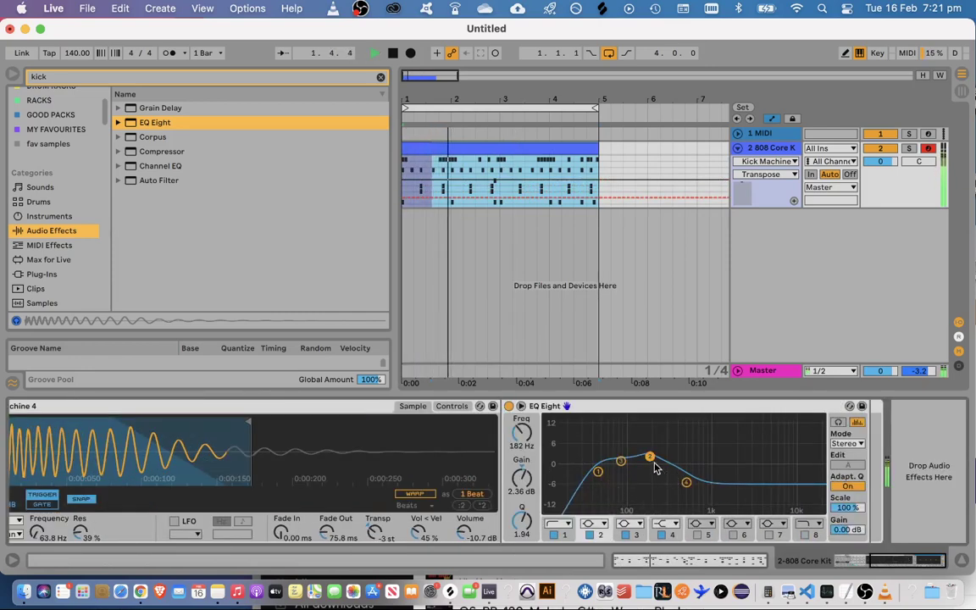
Move the kick's EQ Eight band 2 to about 89.9 Hz at 1.61 dB and band 4 to about 899 Hz at -4.34 dB
{"action": "left_click_drag", "start_coordinate": [653, 464], "coordinate": [624, 459]}
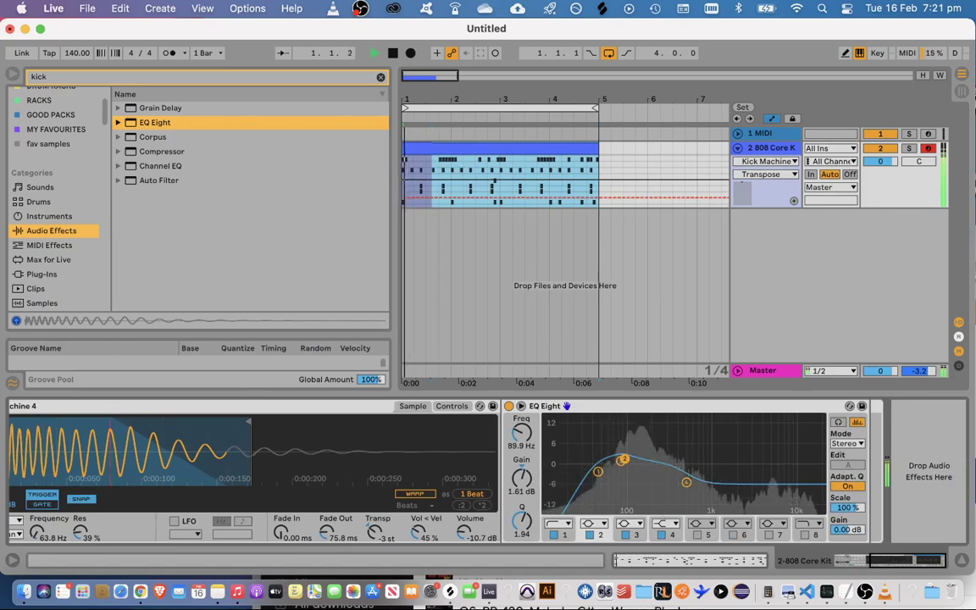
{"action": "left_click_drag", "start_coordinate": [687, 482], "coordinate": [708, 474]}
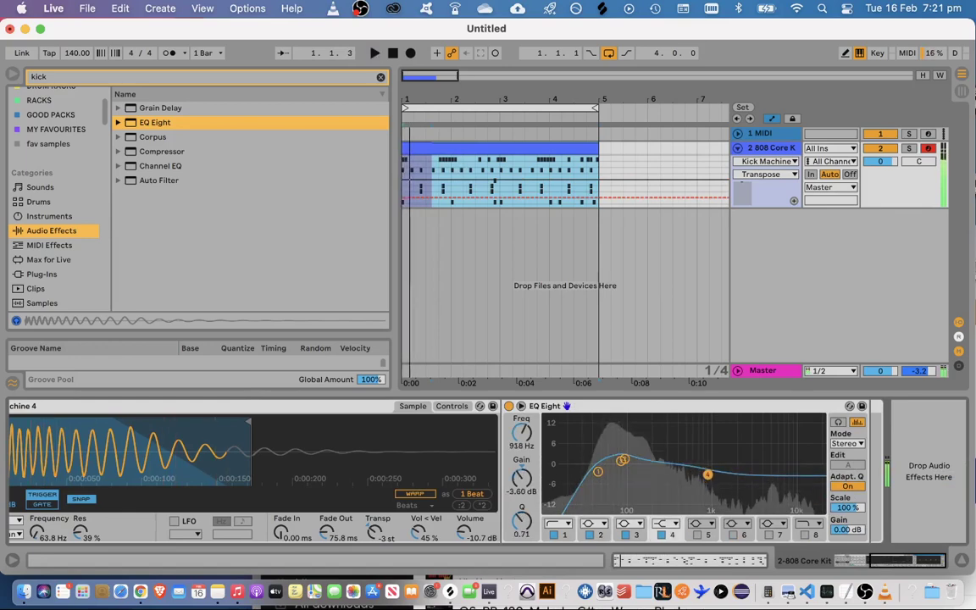
{"action": "scroll", "coordinate": [595, 520], "scroll_direction": "left", "scroll_amount": 5}
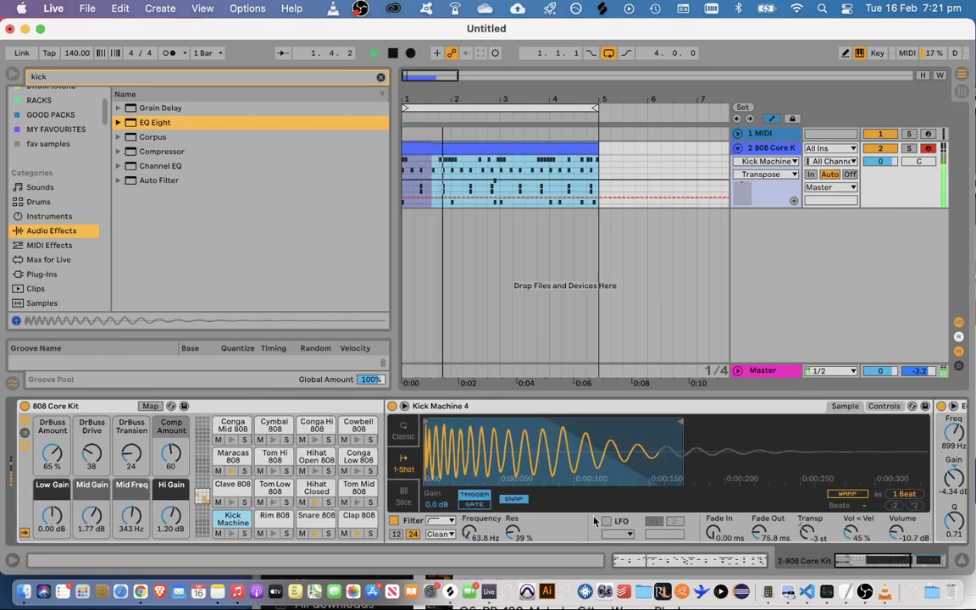
Open the Snare 808 pad's sample and listen to it within the beat
{"action": "left_click", "coordinate": [330, 530]}
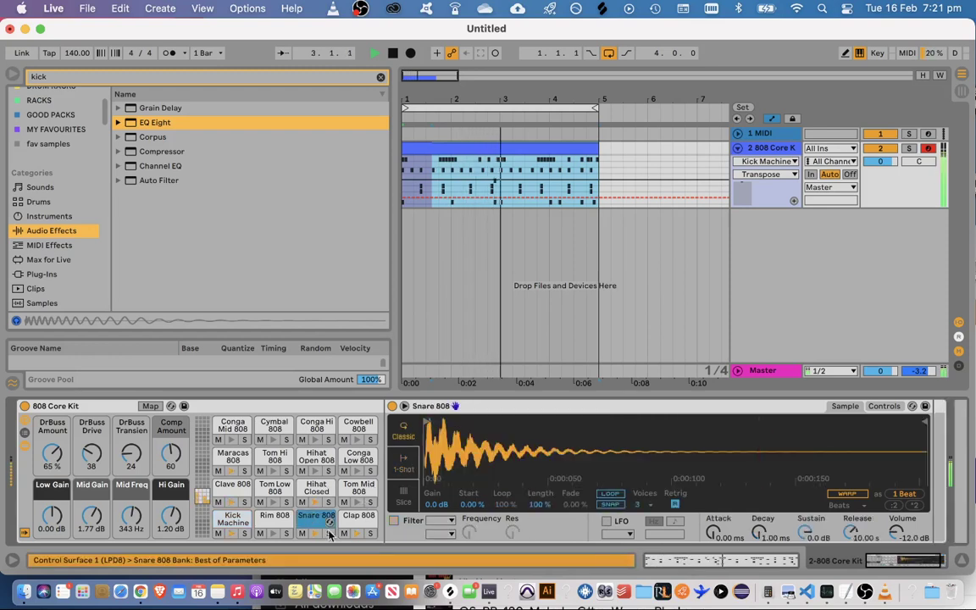
{"action": "key", "text": "space"}
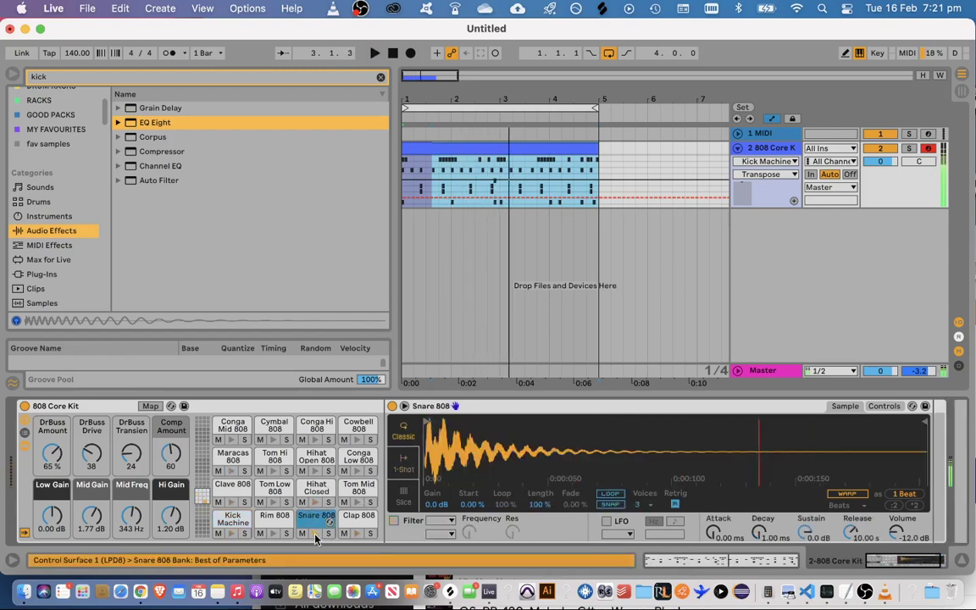
{"action": "key", "text": "space"}
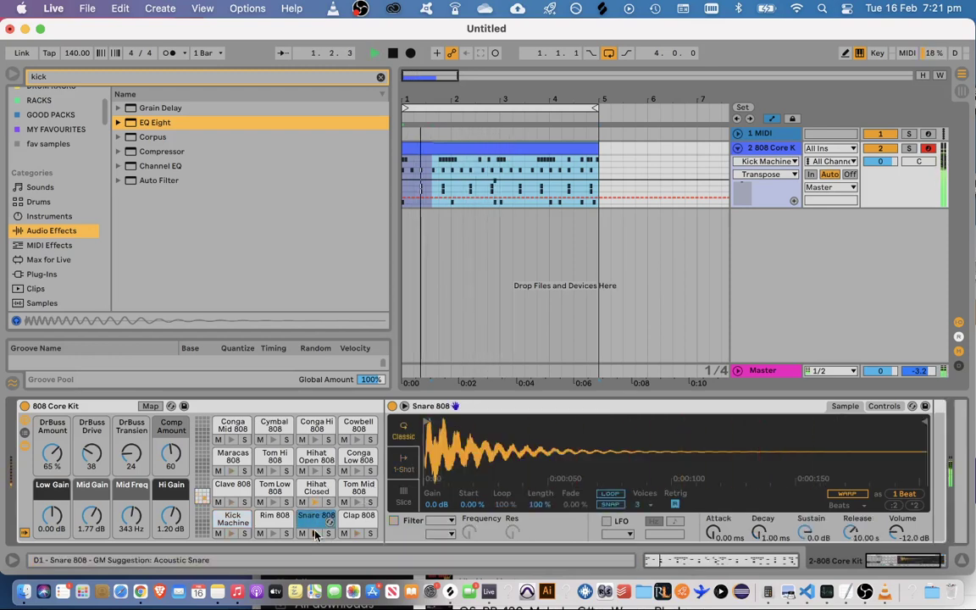
Open the Clap 808 and set its sustain to -inf dB, decay to about 8.13 ms, and release to about 698 ms
{"action": "left_click", "coordinate": [359, 518]}
{"action": "key", "text": "space"}
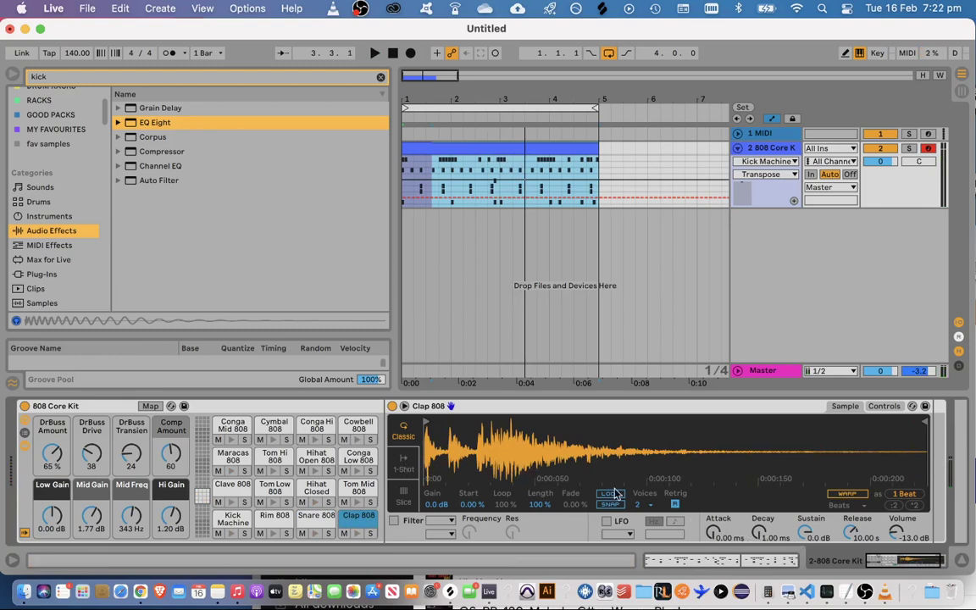
{"action": "left_click_drag", "start_coordinate": [804, 534], "coordinate": [811, 559]}
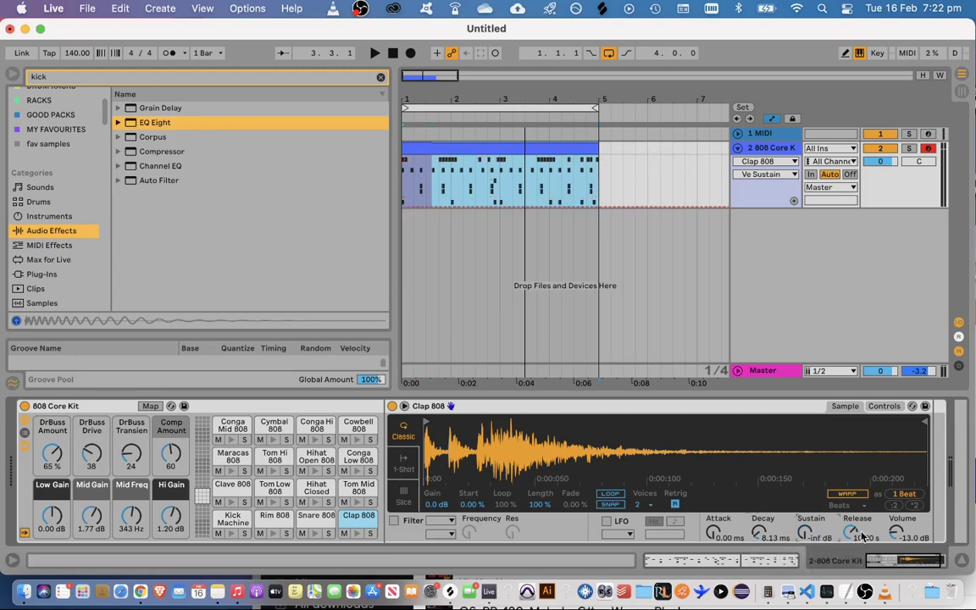
{"action": "key", "text": "space"}
{"action": "left_click_drag", "start_coordinate": [858, 535], "coordinate": [858, 563]}
{"action": "key", "text": "space"}
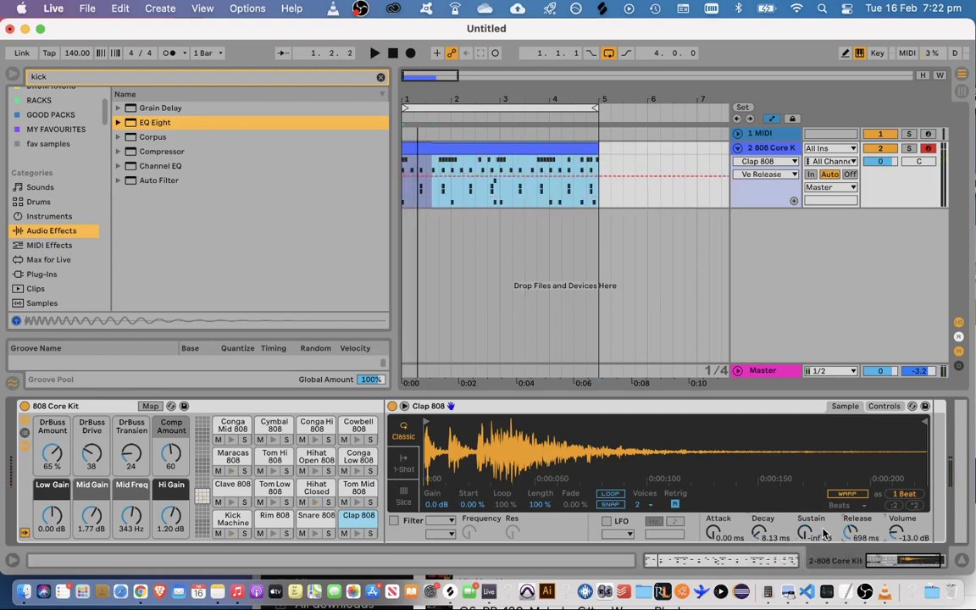
Try shaping the Snare 808 with sustain at -inf dB, release about 30.1 ms, and decay about 1.53 s
{"action": "key", "text": "z"}
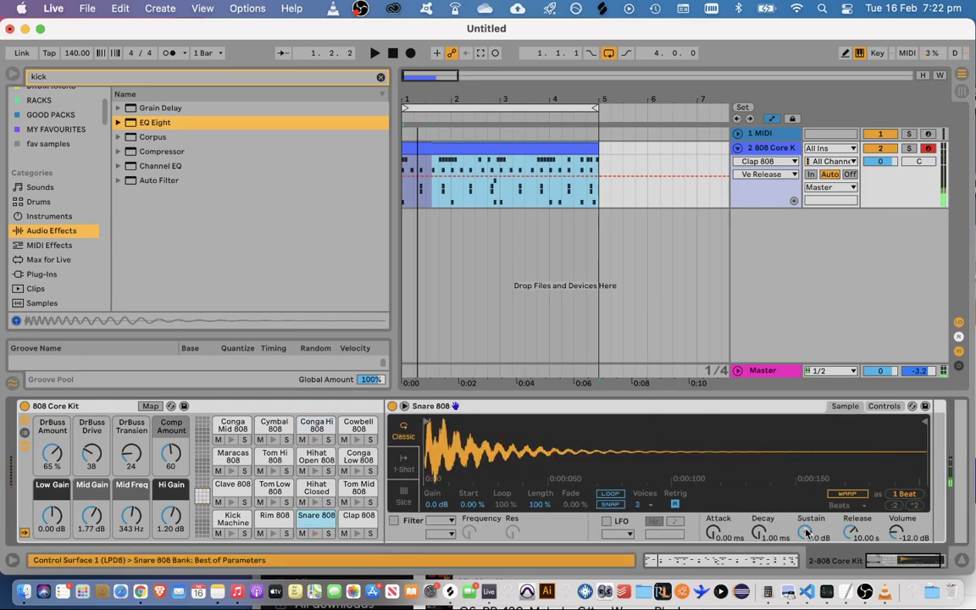
{"action": "left_click_drag", "start_coordinate": [851, 533], "coordinate": [851, 603]}
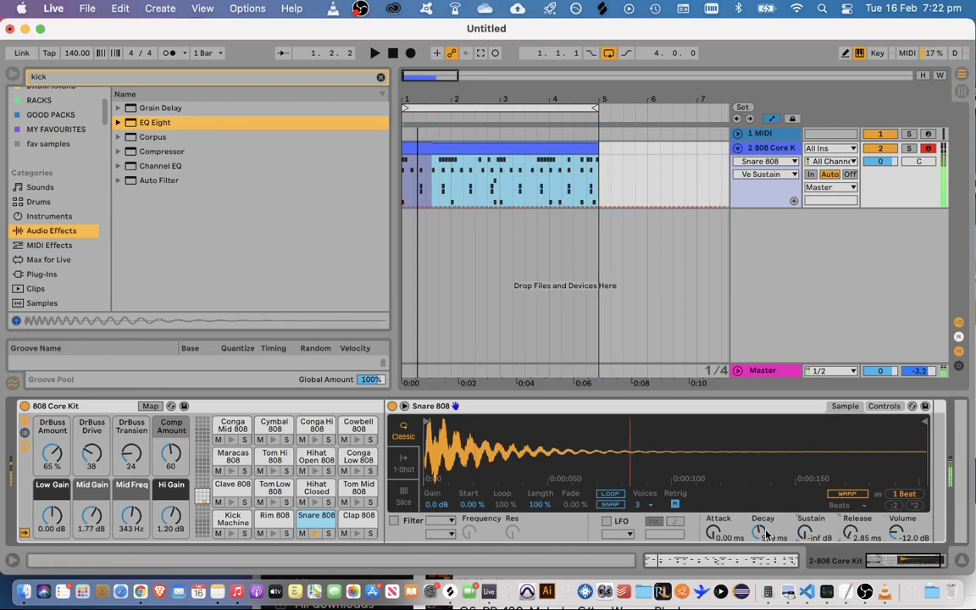
{"action": "left_click_drag", "start_coordinate": [765, 534], "coordinate": [765, 496]}
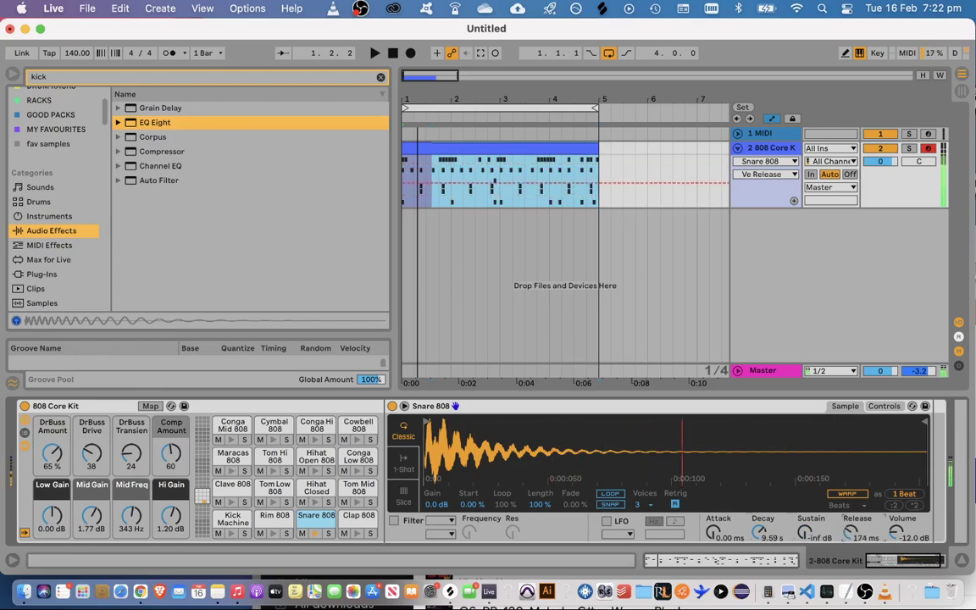
{"action": "left_click_drag", "start_coordinate": [852, 531], "coordinate": [853, 540]}
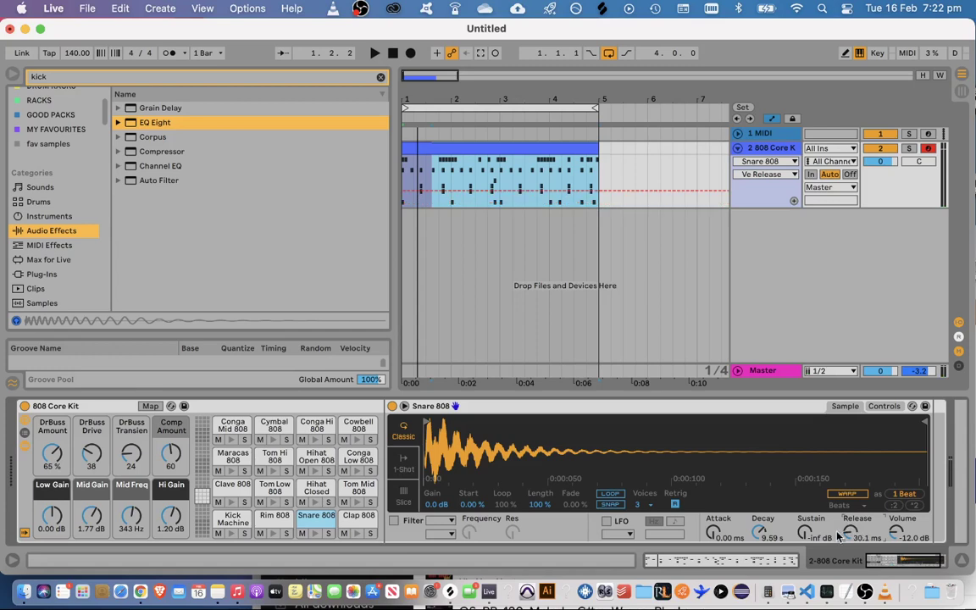
{"action": "left_click_drag", "start_coordinate": [759, 533], "coordinate": [759, 550]}
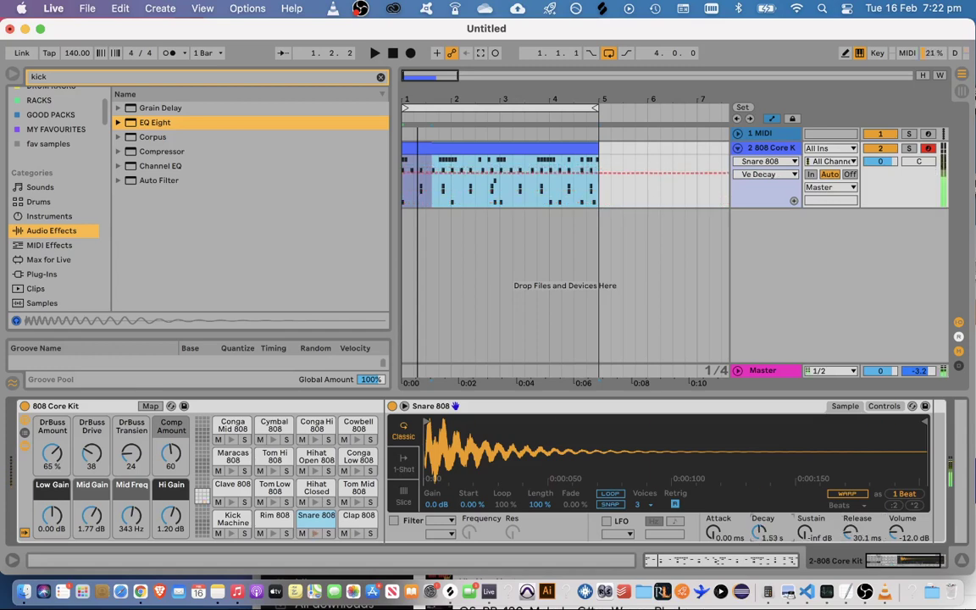
Undo all of the Snare 808's envelope changes
{"action": "key", "text": "super+z"}
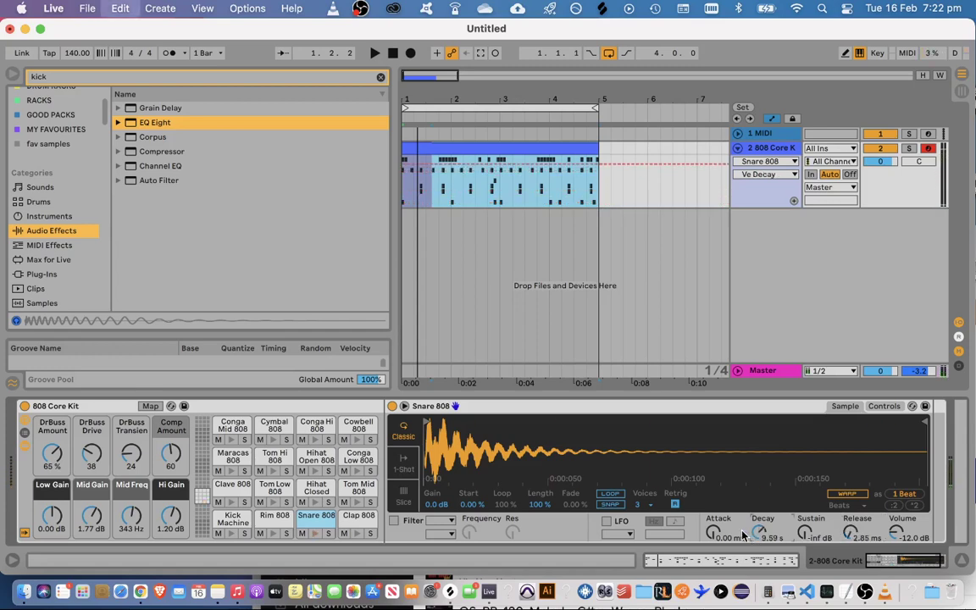
{"action": "key", "text": "super+z"}
{"action": "key", "text": "super+z"}
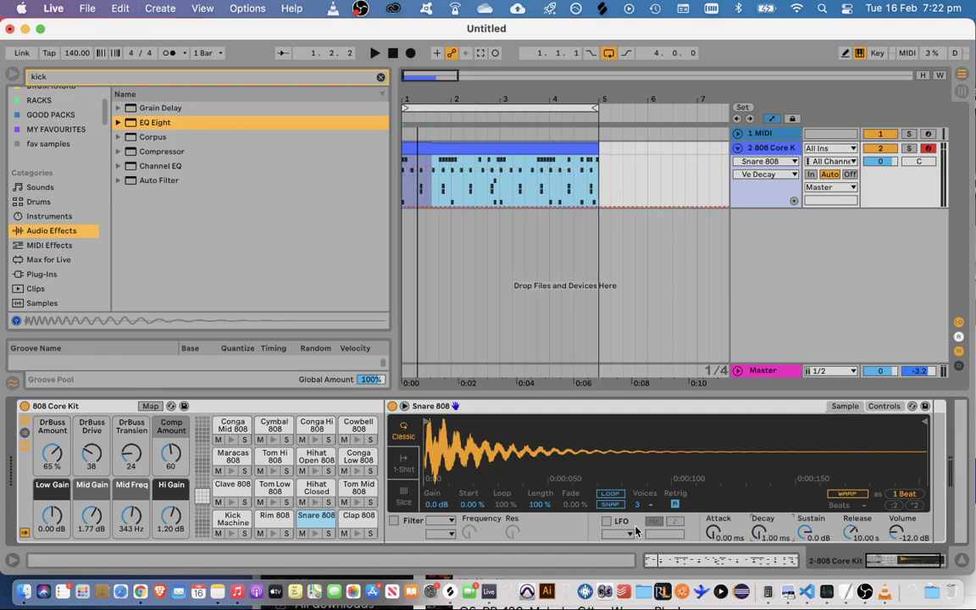
Reopen the Clap 808 and set its decay to about 1.06 s while listening to the beat
{"action": "left_click", "coordinate": [355, 519]}
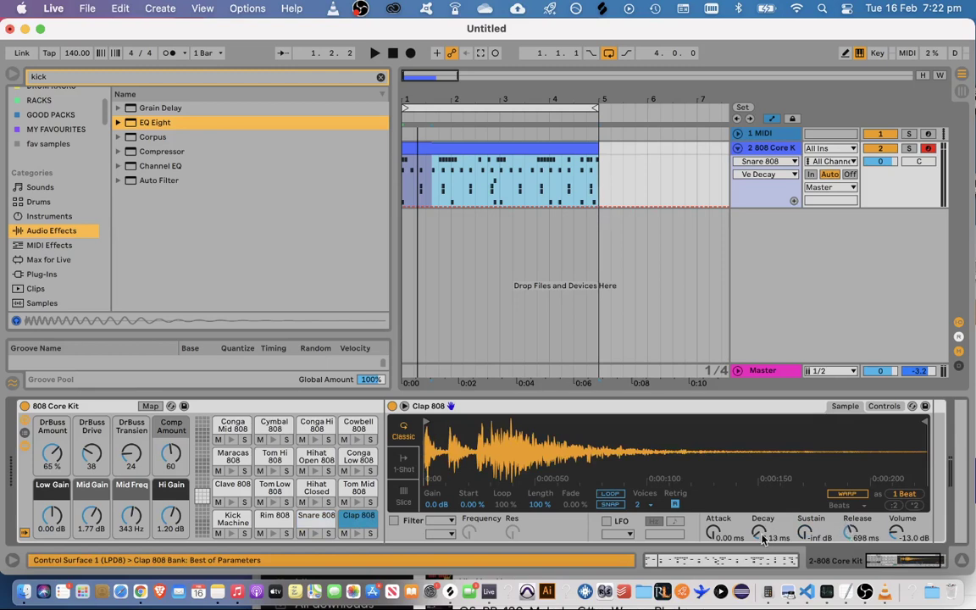
{"action": "key", "text": "space"}
{"action": "mouse_move", "coordinate": [761, 534]}
{"action": "left_mouse_down"}
{"action": "mouse_move", "coordinate": [761, 508]}
{"action": "mouse_move", "coordinate": [763, 526]}
{"action": "left_mouse_up"}
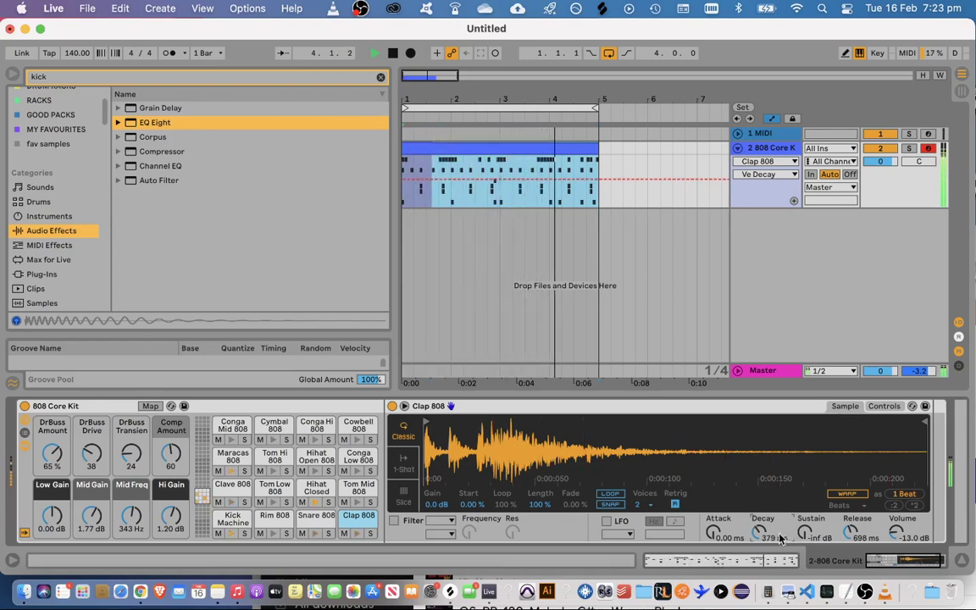
{"action": "key", "text": "space"}
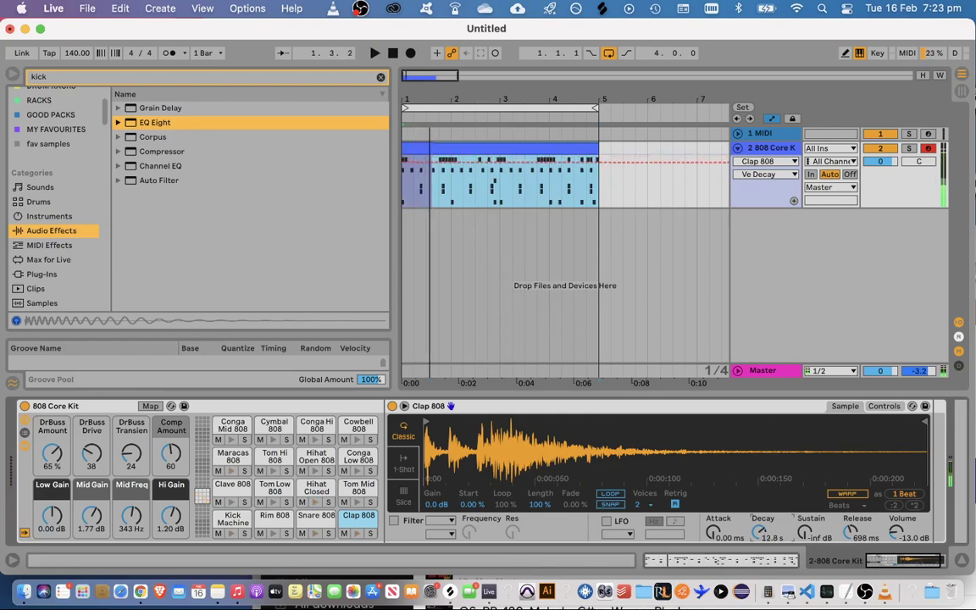
{"action": "key", "text": "space"}
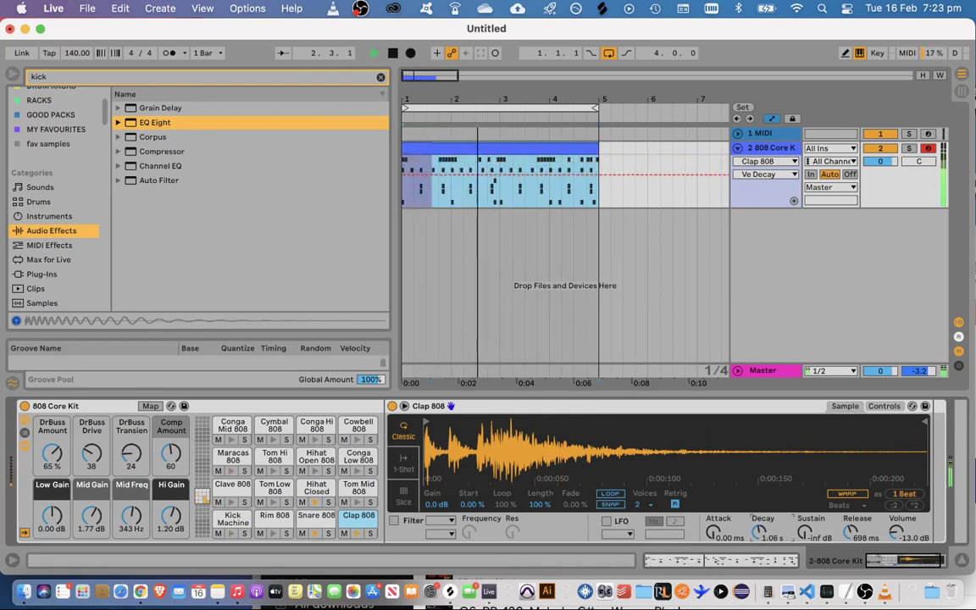
Raise the Clap 808's sustain to about -32 dB and its volume to about -12.6 dB
{"action": "left_click_drag", "start_coordinate": [804, 536], "coordinate": [804, 504]}
{"action": "key", "text": "space"}
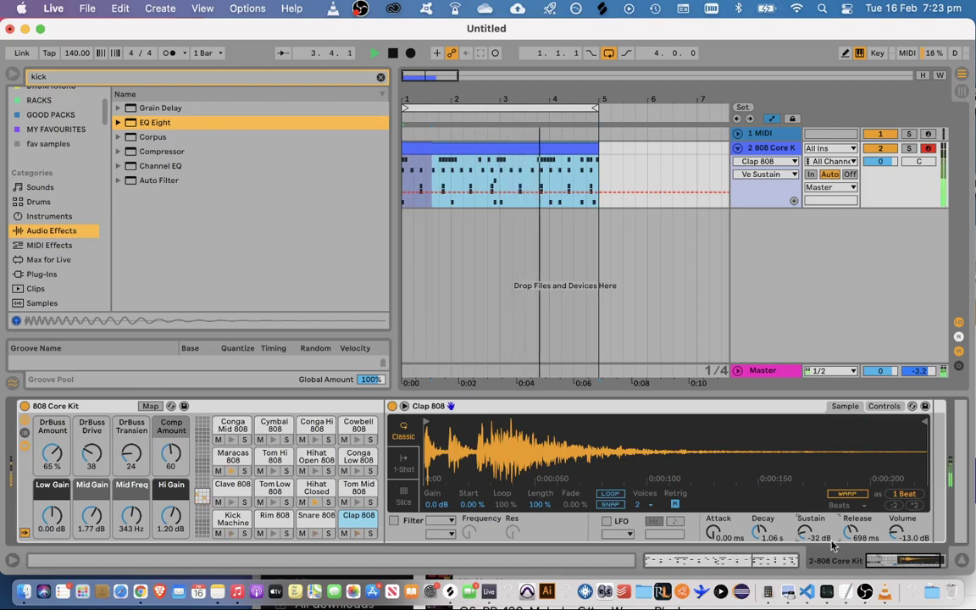
{"action": "left_click_drag", "start_coordinate": [897, 533], "coordinate": [897, 529]}
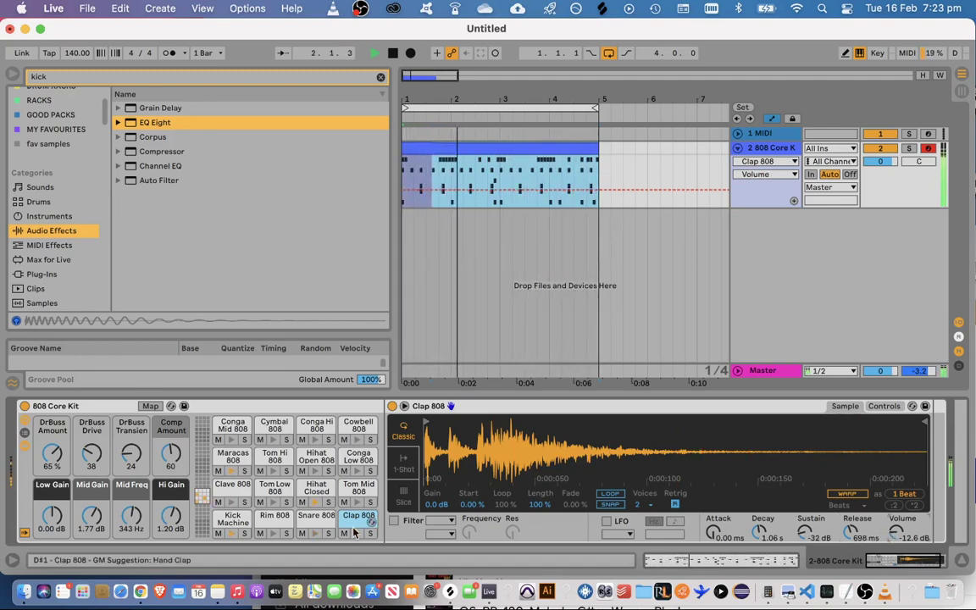
Set the Snare 808's volume to about -10.3 dB and transpose the closed hi-hat to -4 st
{"action": "left_click", "coordinate": [317, 517]}
{"action": "left_click_drag", "start_coordinate": [896, 533], "coordinate": [896, 523]}
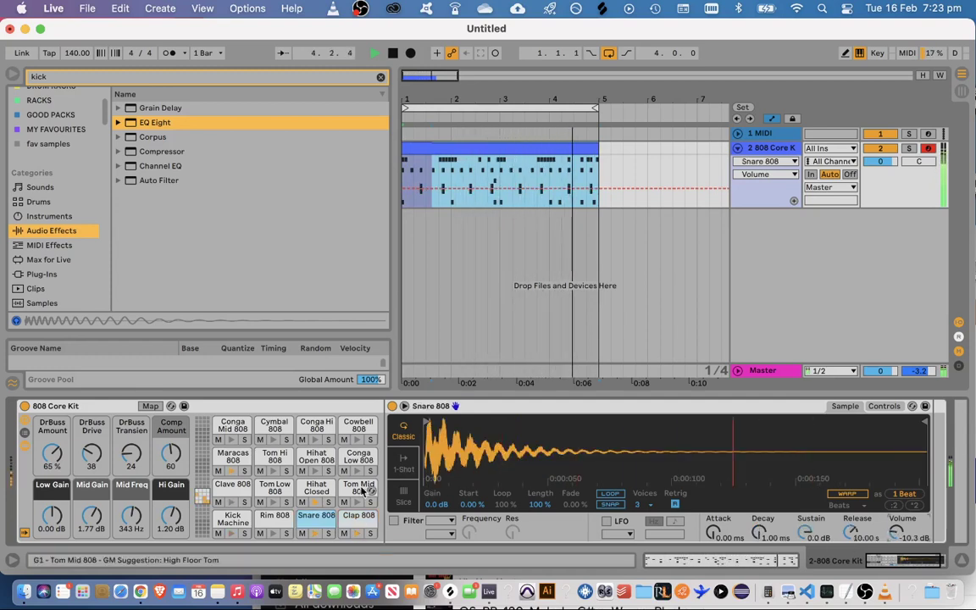
{"action": "left_click", "coordinate": [324, 491]}
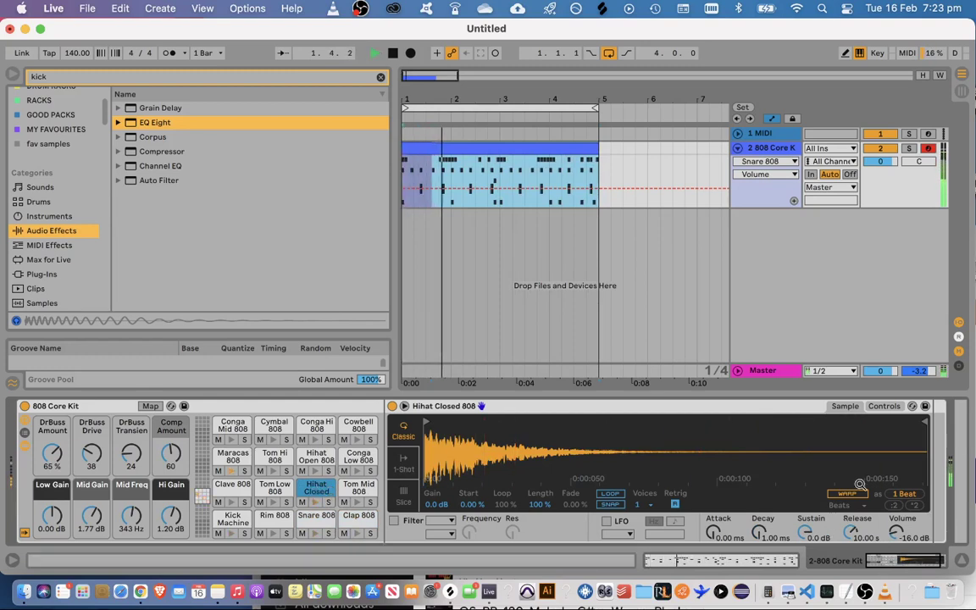
{"action": "left_click", "coordinate": [883, 407]}
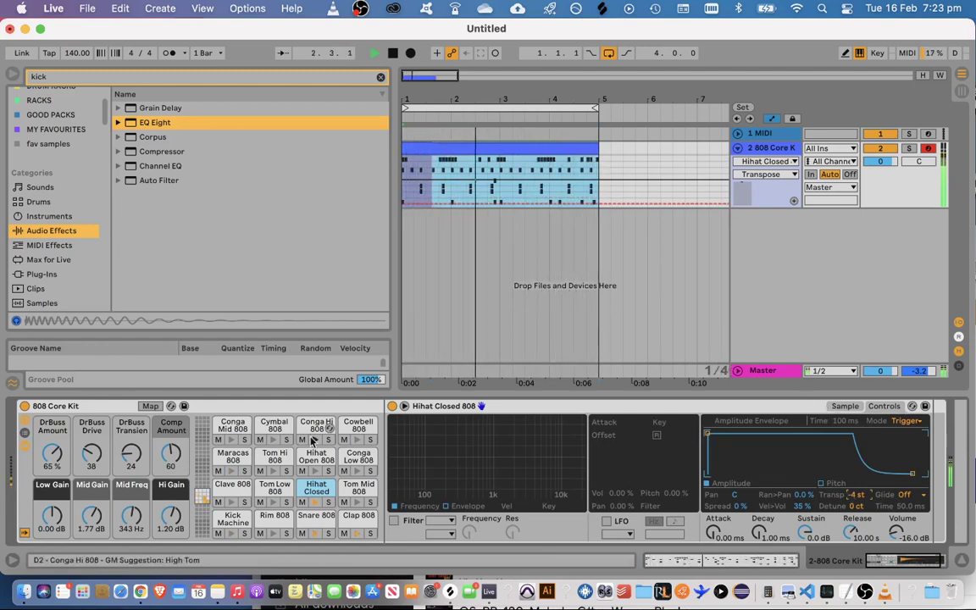
Raise the Maracas 808's volume to about -10.9 dB and enable its filter as a high-pass at about 1.14 kHz
{"action": "left_click", "coordinate": [236, 458]}
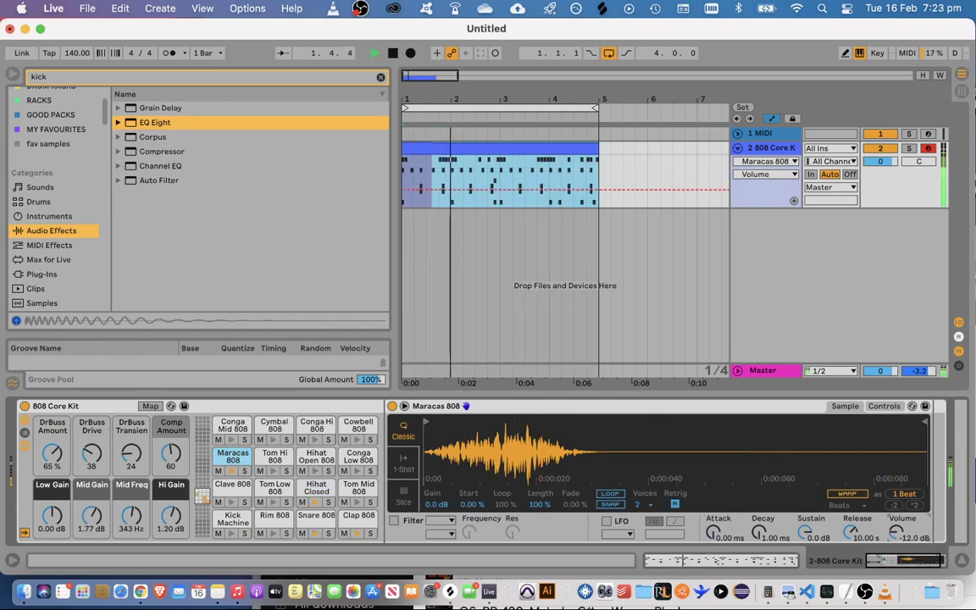
{"action": "left_click", "coordinate": [884, 407]}
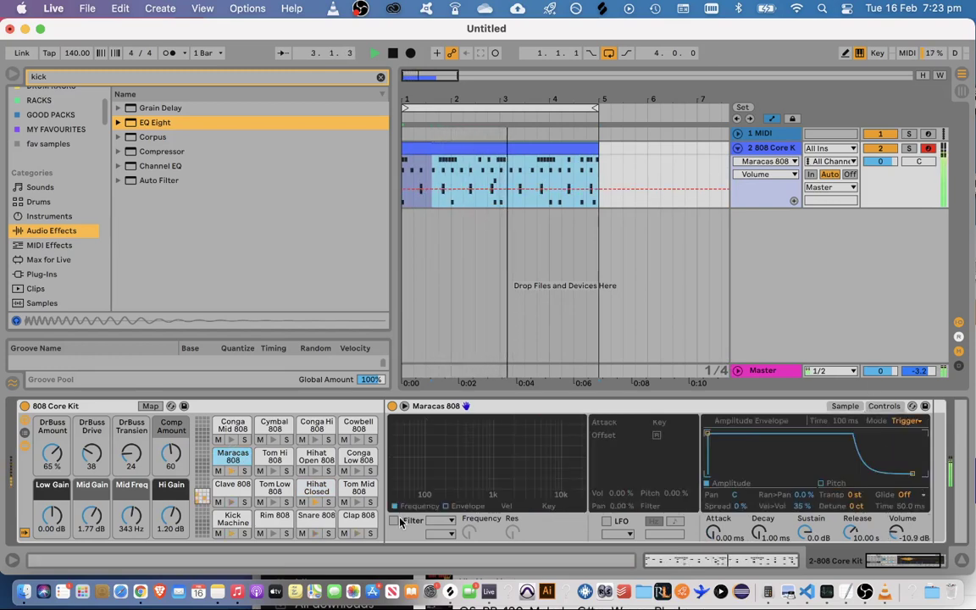
{"action": "left_click", "coordinate": [395, 522]}
{"action": "left_click", "coordinate": [439, 523]}
{"action": "left_click", "coordinate": [437, 524]}
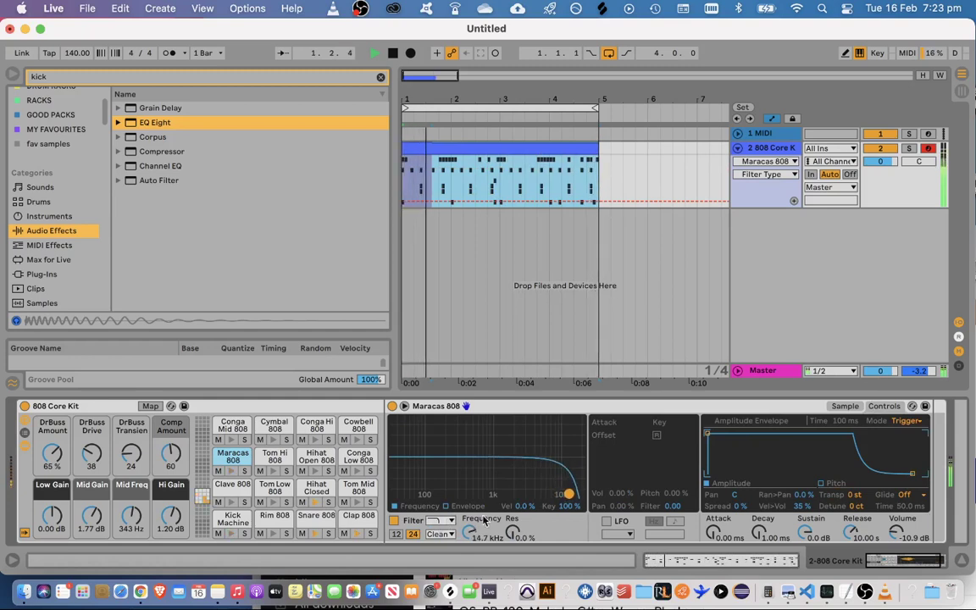
{"action": "left_click", "coordinate": [439, 521]}
{"action": "left_click", "coordinate": [443, 547]}
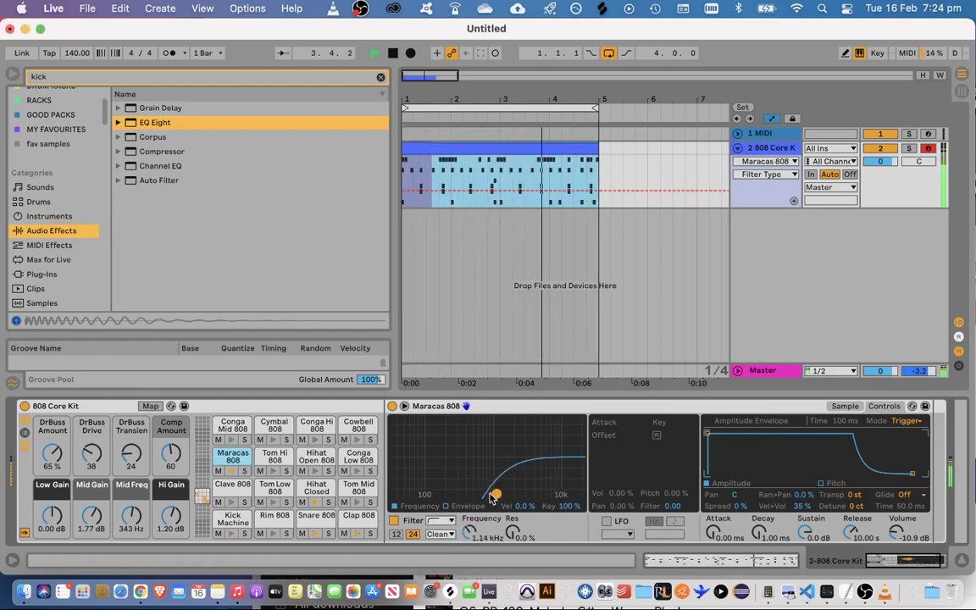
Change the Maracas 808's filter to band-pass with a 12 dB slope and a frequency of about 7.70 kHz
{"action": "left_click", "coordinate": [440, 522]}
{"action": "left_click", "coordinate": [442, 558]}
{"action": "left_click", "coordinate": [528, 491]}
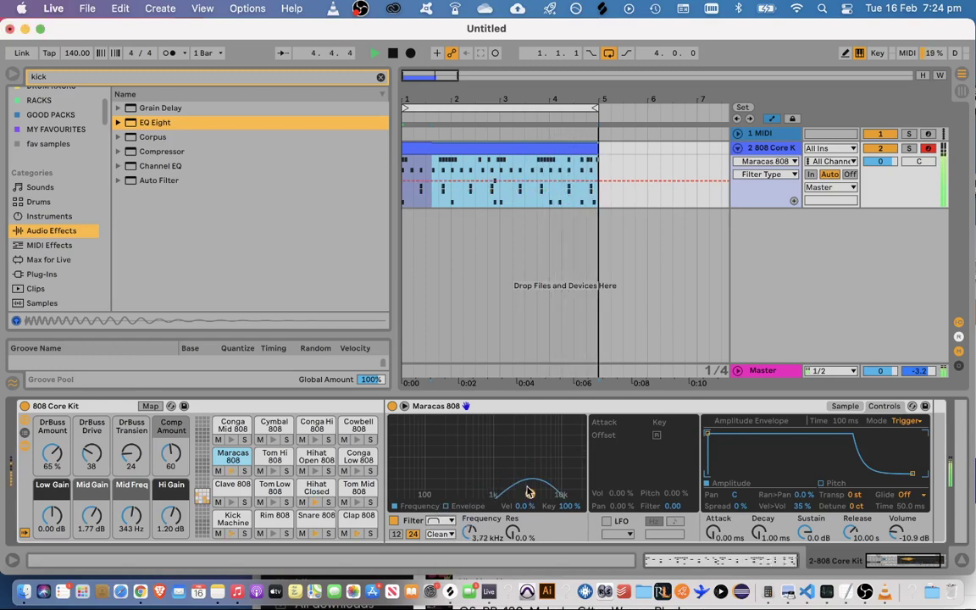
{"action": "left_click", "coordinate": [396, 534]}
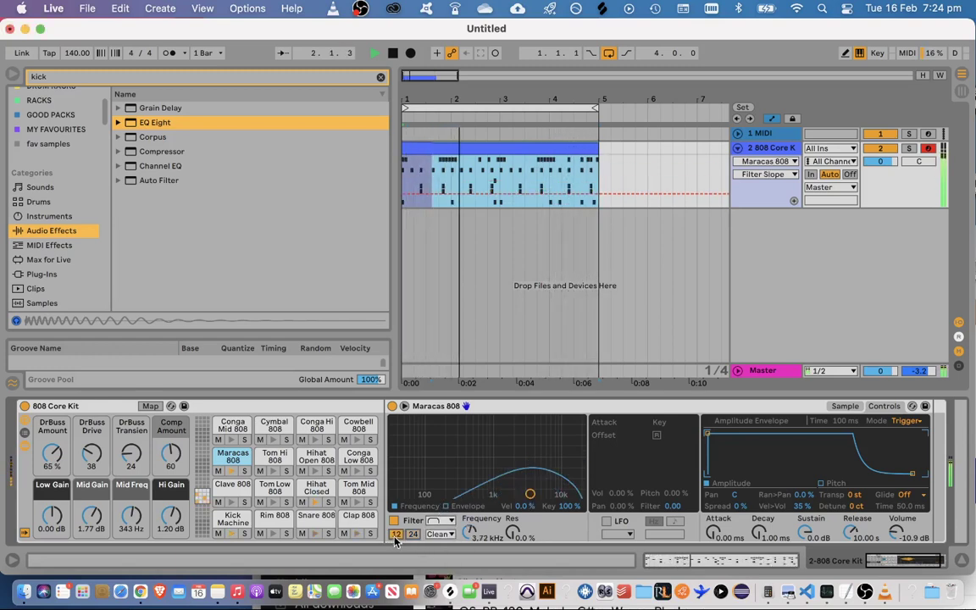
{"action": "left_click", "coordinate": [549, 494]}
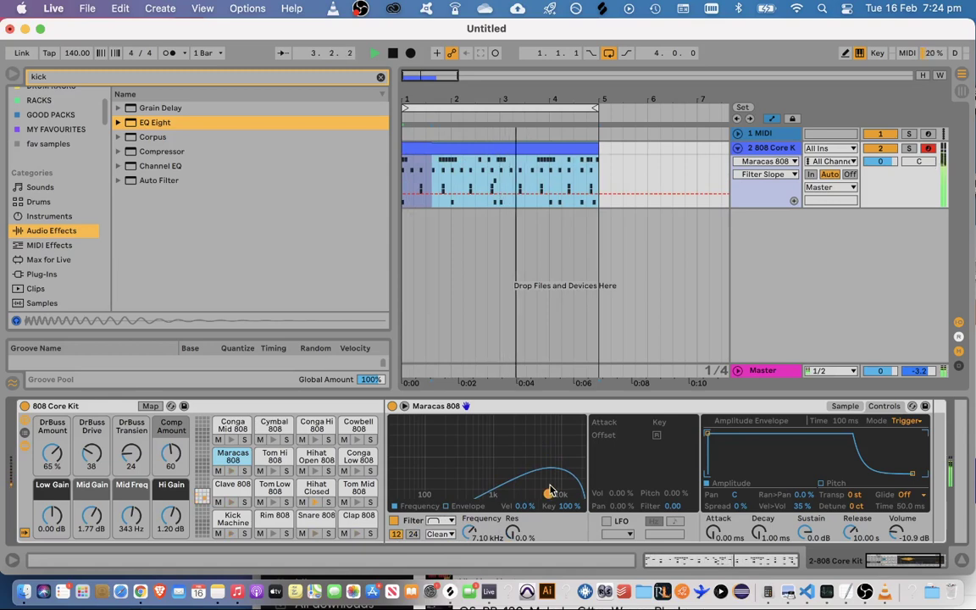
{"action": "left_click_drag", "start_coordinate": [548, 494], "coordinate": [550, 493]}
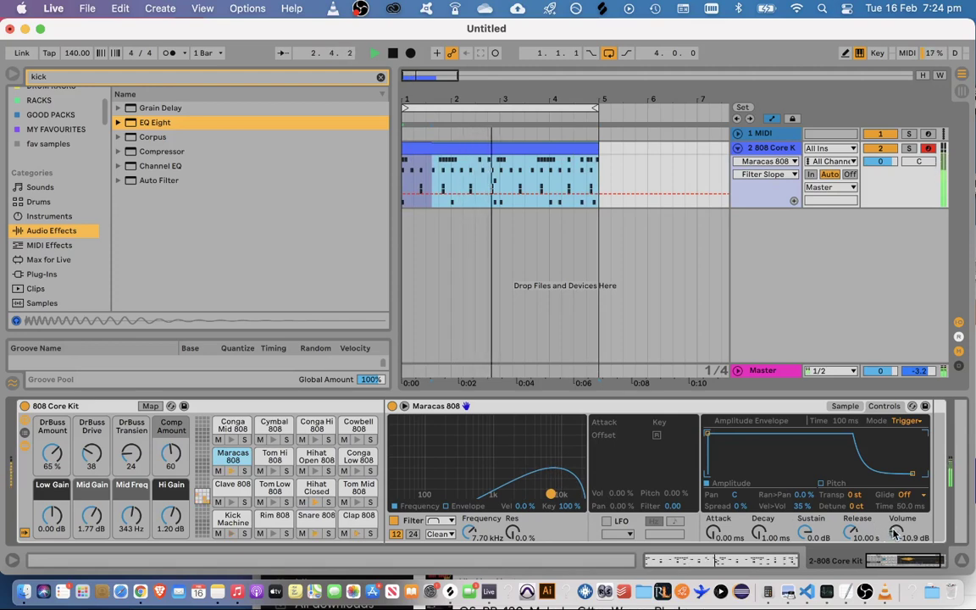
Audition the Maracas 808's level and filter slope, settling on 12 dB slope, about -8.44 dB volume and about 6.73 kHz frequency
{"action": "left_click_drag", "start_coordinate": [895, 534], "coordinate": [895, 516]}
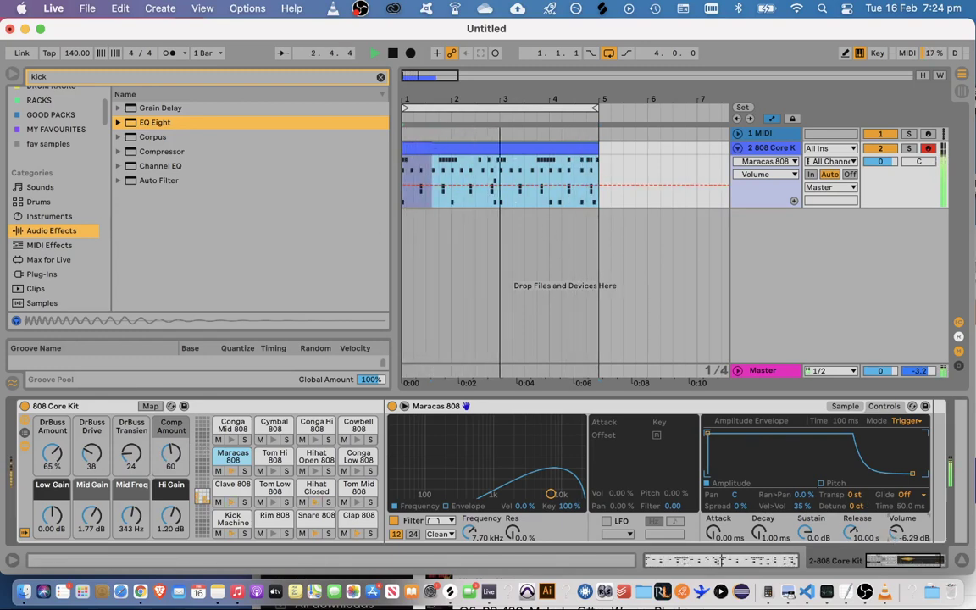
{"action": "left_click_drag", "start_coordinate": [897, 532], "coordinate": [896, 524]}
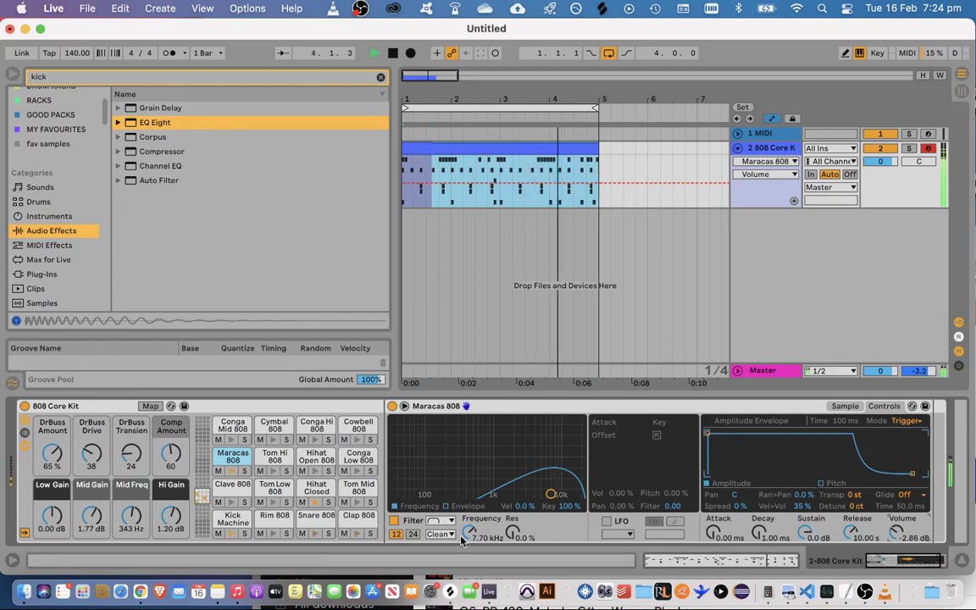
{"action": "left_click", "coordinate": [413, 536]}
{"action": "left_click", "coordinate": [396, 533]}
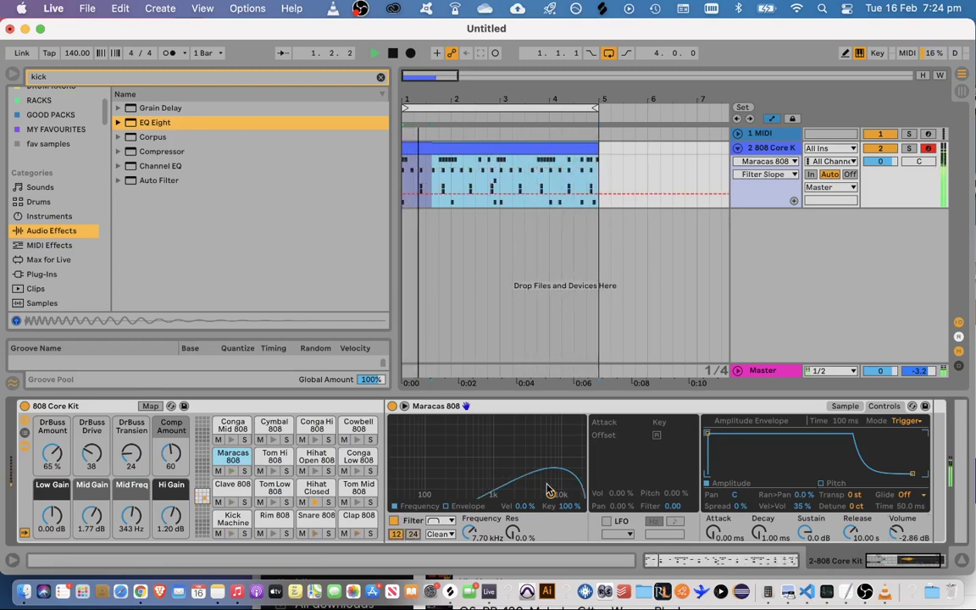
{"action": "left_click_drag", "start_coordinate": [897, 533], "coordinate": [896, 546]}
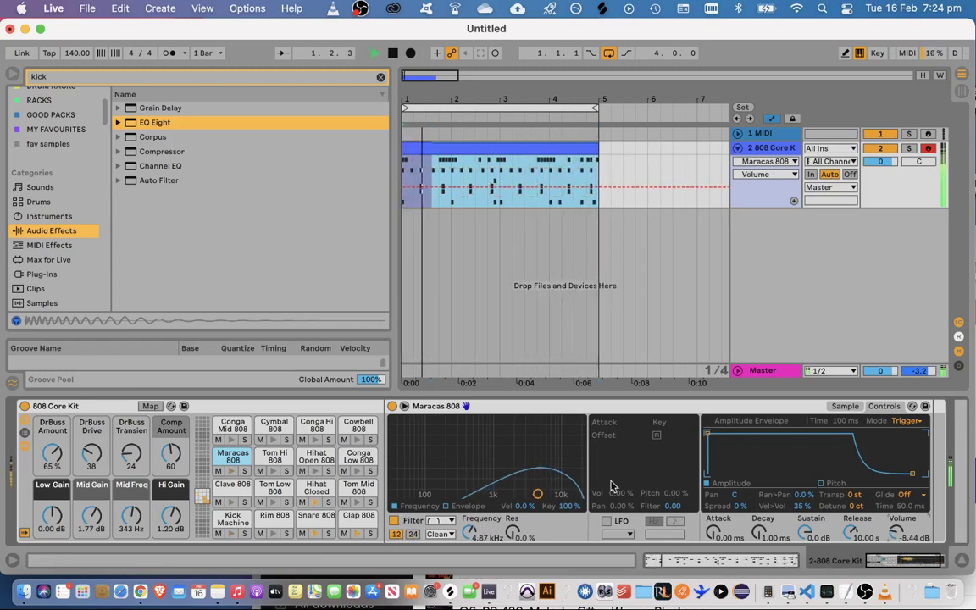
{"action": "mouse_move", "coordinate": [538, 494]}
{"action": "left_mouse_down"}
{"action": "mouse_move", "coordinate": [562, 494]}
{"action": "mouse_move", "coordinate": [547, 494]}
{"action": "left_mouse_up"}
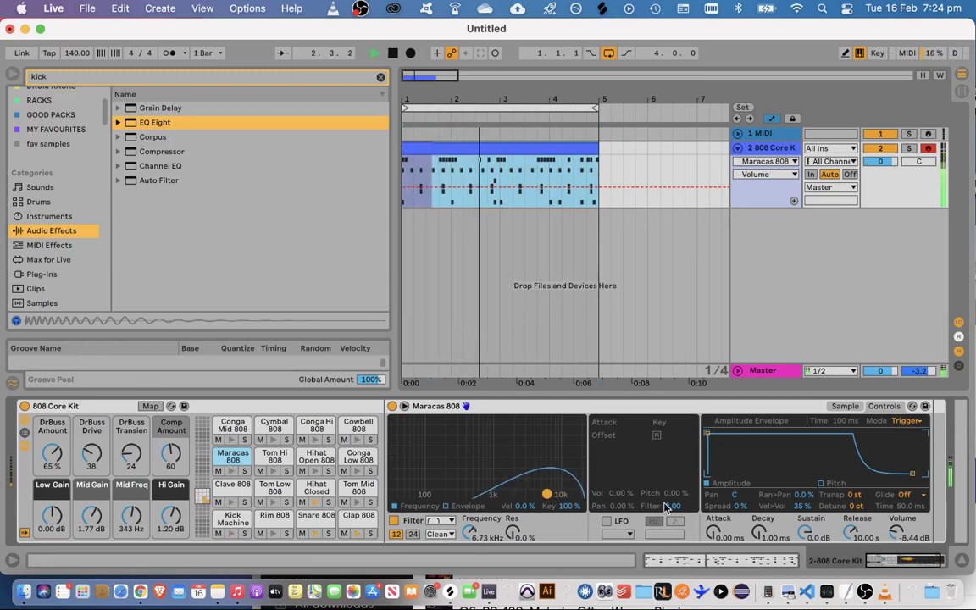
Try a Maracas 808 decay of about 85.9 ms, and set its volume to about -4.50 dB while listening to the beat
{"action": "left_click_drag", "start_coordinate": [764, 530], "coordinate": [764, 488]}
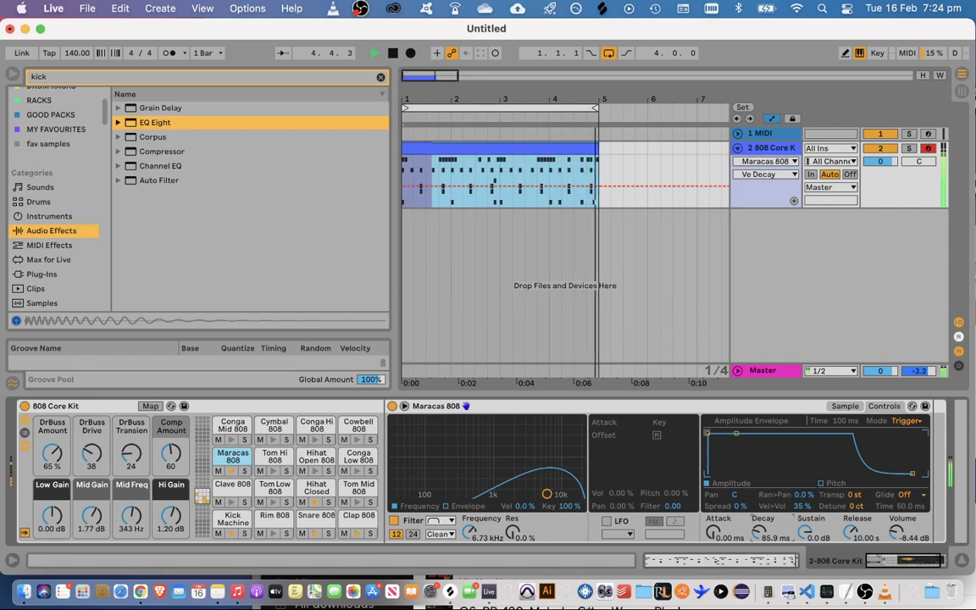
{"action": "key", "text": "space"}
{"action": "left_click", "coordinate": [844, 407]}
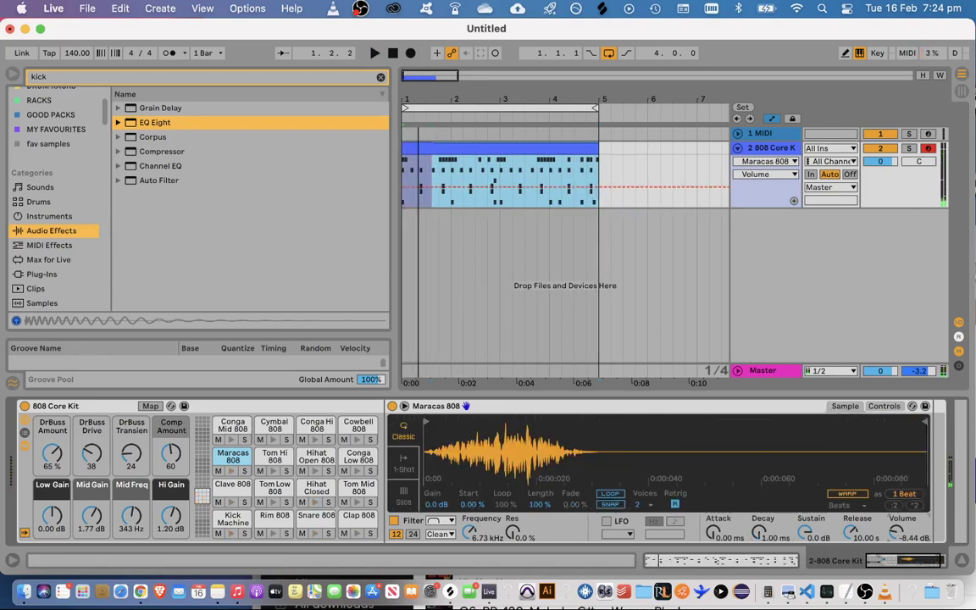
{"action": "key", "text": "space"}
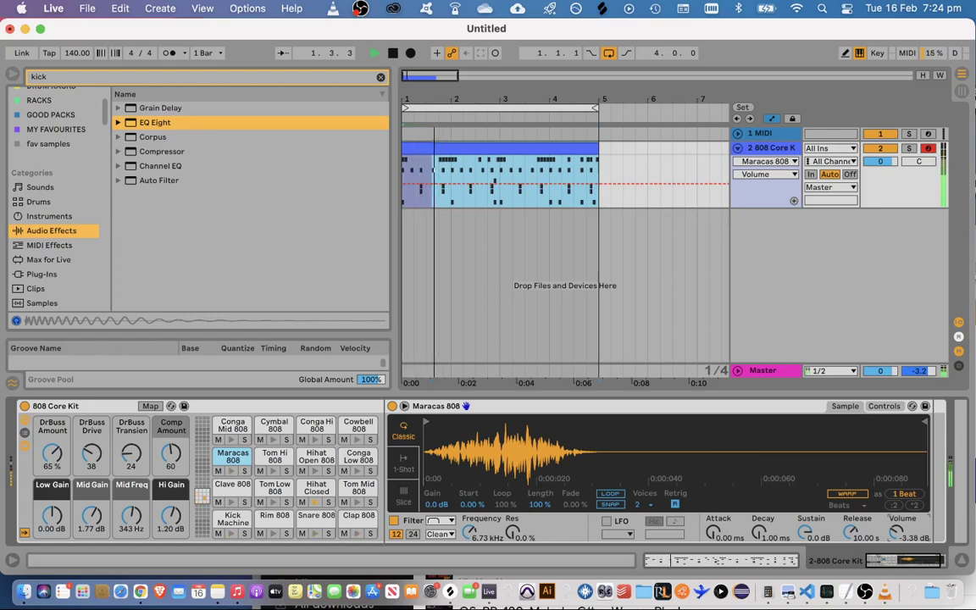
{"action": "left_click_drag", "start_coordinate": [899, 537], "coordinate": [898, 543]}
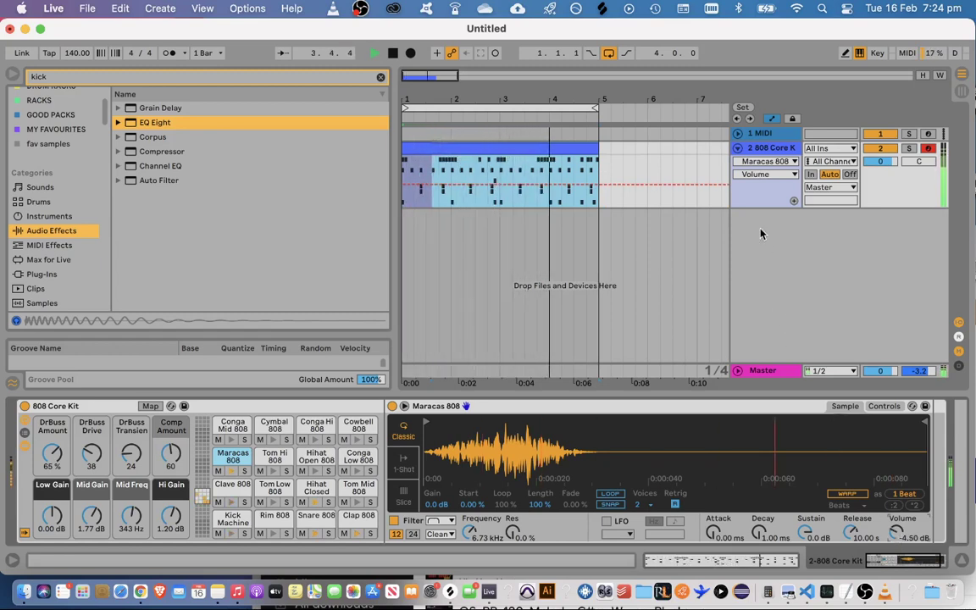
Stop playback and examine the 808 Core Kit's chain list and the Core Drum Master rack on its return chain
{"action": "left_click", "coordinate": [26, 433]}
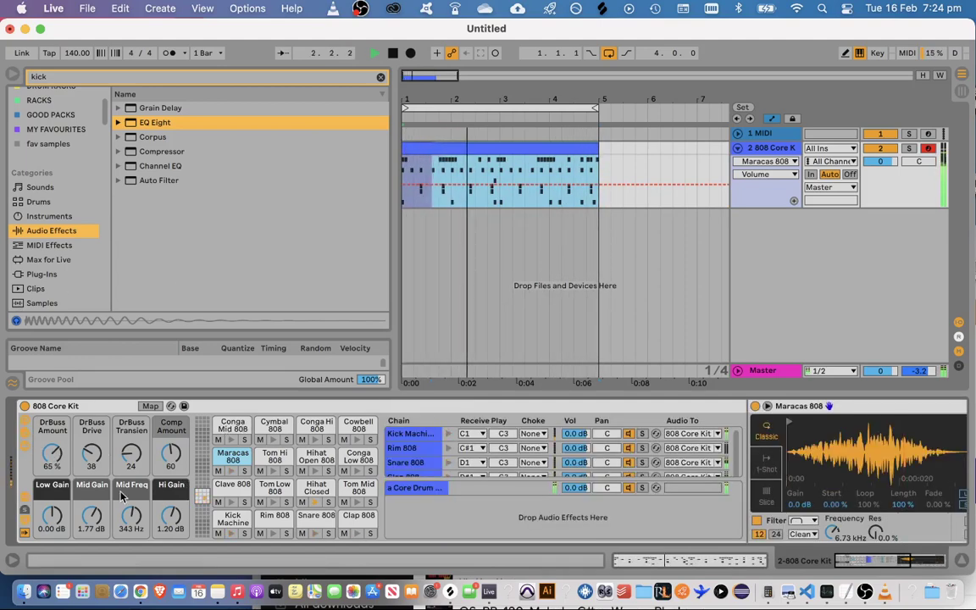
{"action": "key", "text": "space"}
{"action": "mouse_move", "coordinate": [898, 561]}
{"action": "left_mouse_down"}
{"action": "mouse_move", "coordinate": [941, 561]}
{"action": "mouse_move", "coordinate": [890, 561]}
{"action": "left_mouse_up"}
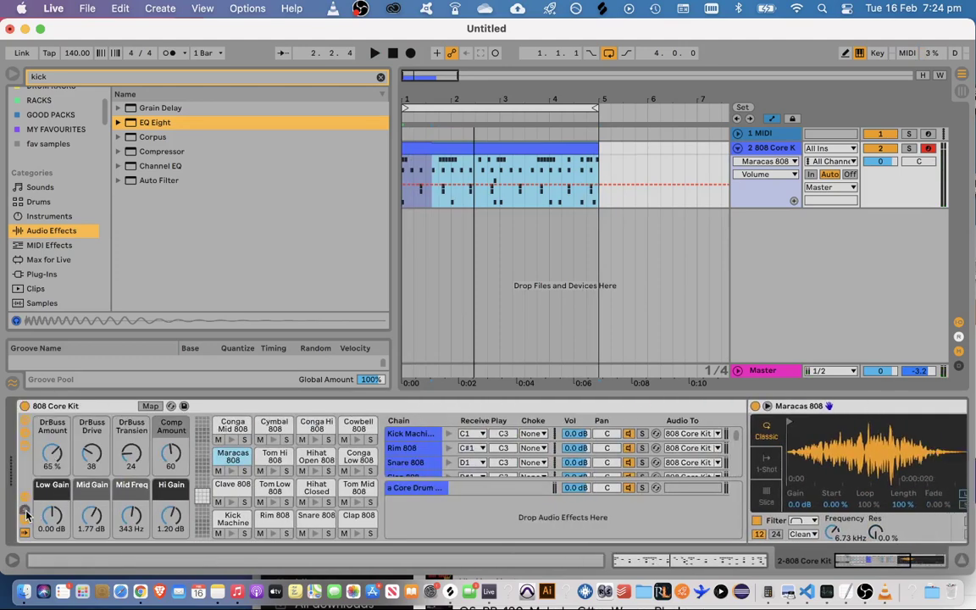
{"action": "left_click", "coordinate": [419, 490]}
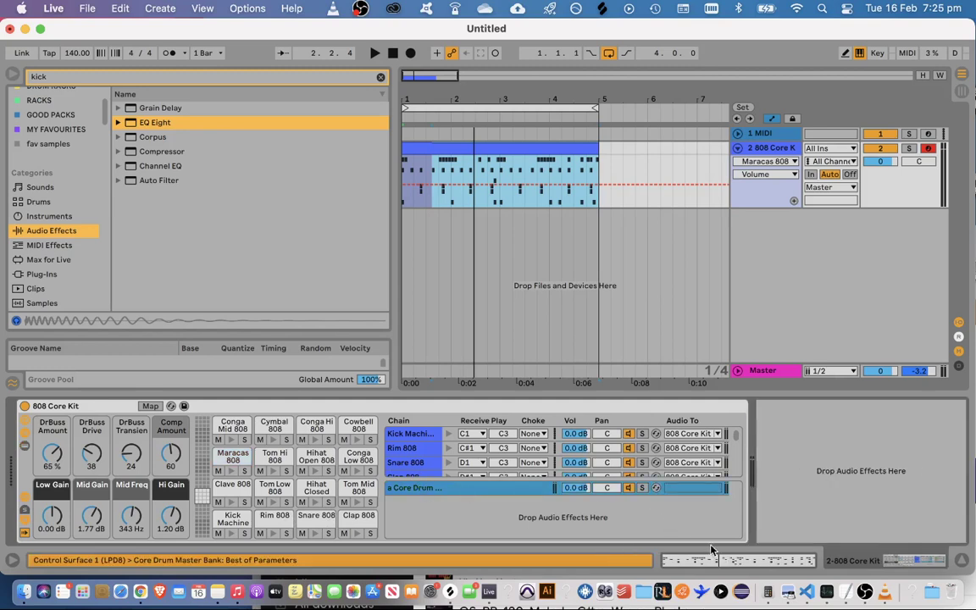
{"action": "double_click", "coordinate": [473, 494]}
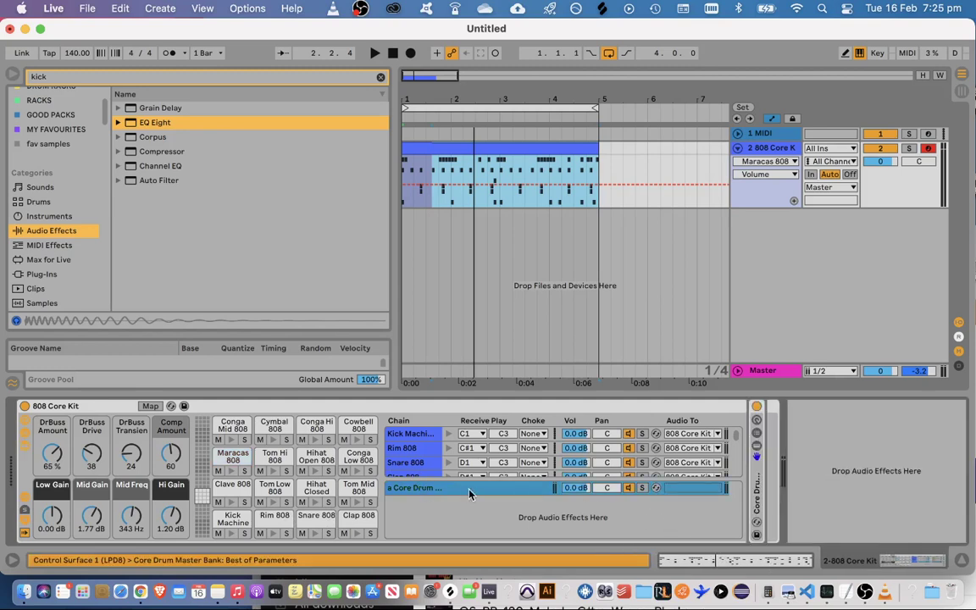
{"action": "double_click", "coordinate": [761, 500]}
{"action": "left_click_drag", "start_coordinate": [896, 561], "coordinate": [918, 564]}
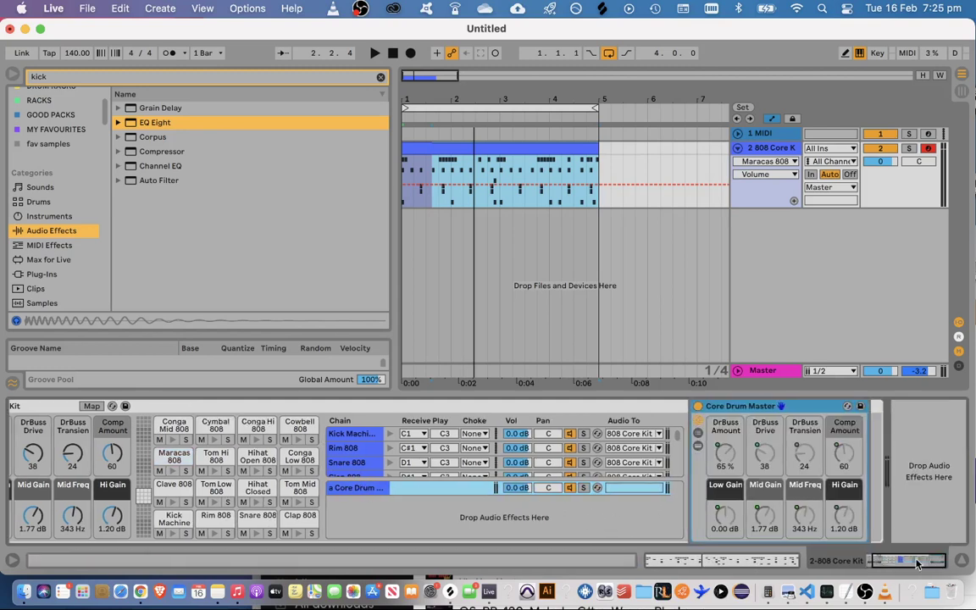
{"action": "left_click", "coordinate": [696, 435]}
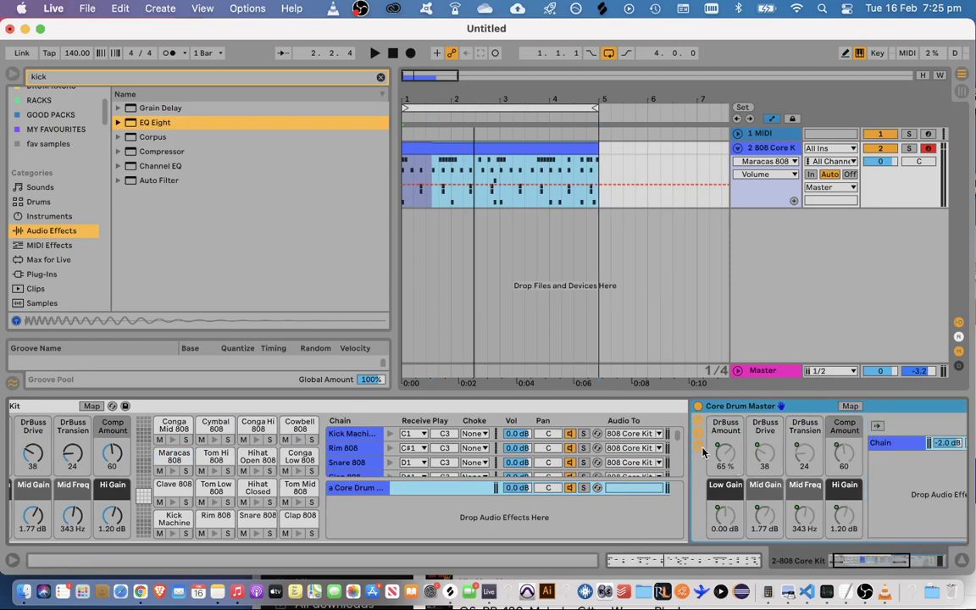
{"action": "left_click_drag", "start_coordinate": [877, 561], "coordinate": [831, 559]}
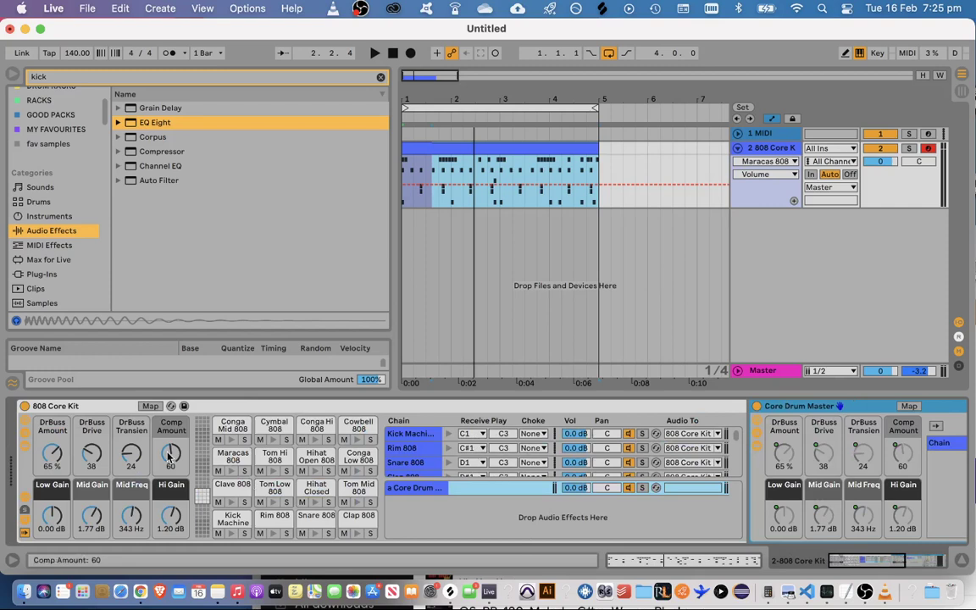
Fold the 808 Core Kit device, resume playback and clear the browser's search text
{"action": "double_click", "coordinate": [60, 407]}
{"action": "key", "text": "space"}
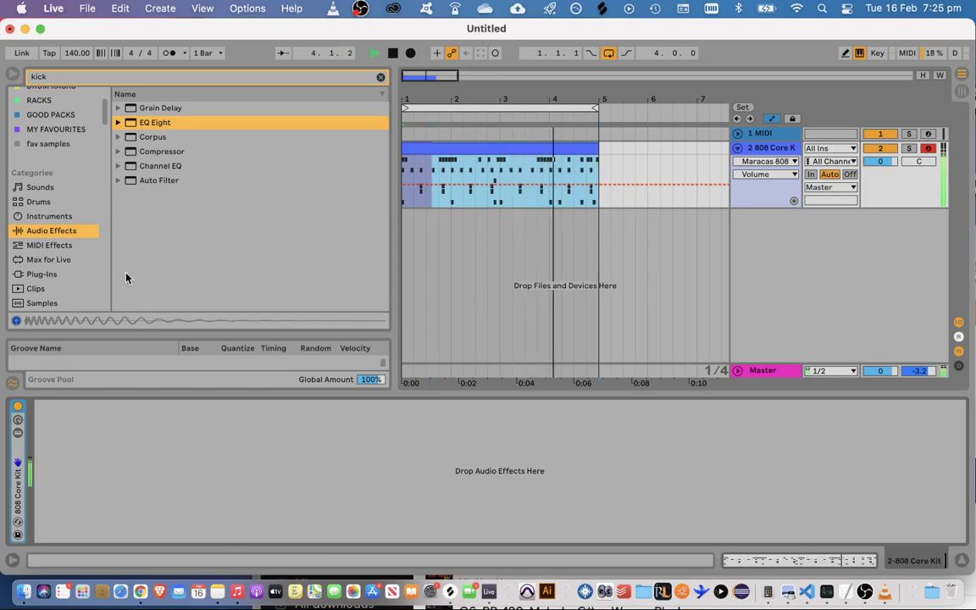
{"action": "left_click", "coordinate": [77, 230]}
{"action": "left_click", "coordinate": [75, 220]}
{"action": "left_click", "coordinate": [77, 231]}
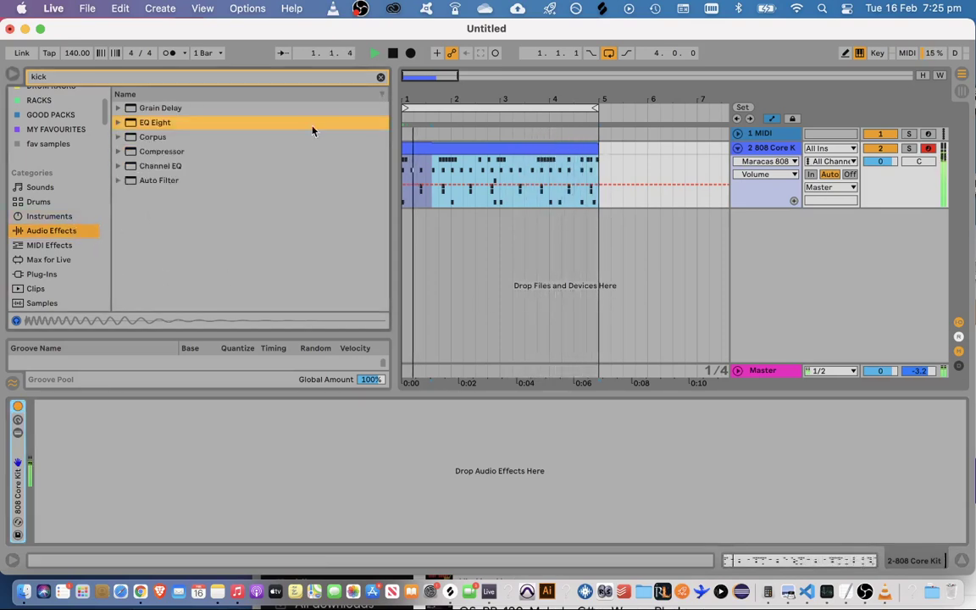
{"action": "left_click", "coordinate": [381, 77]}
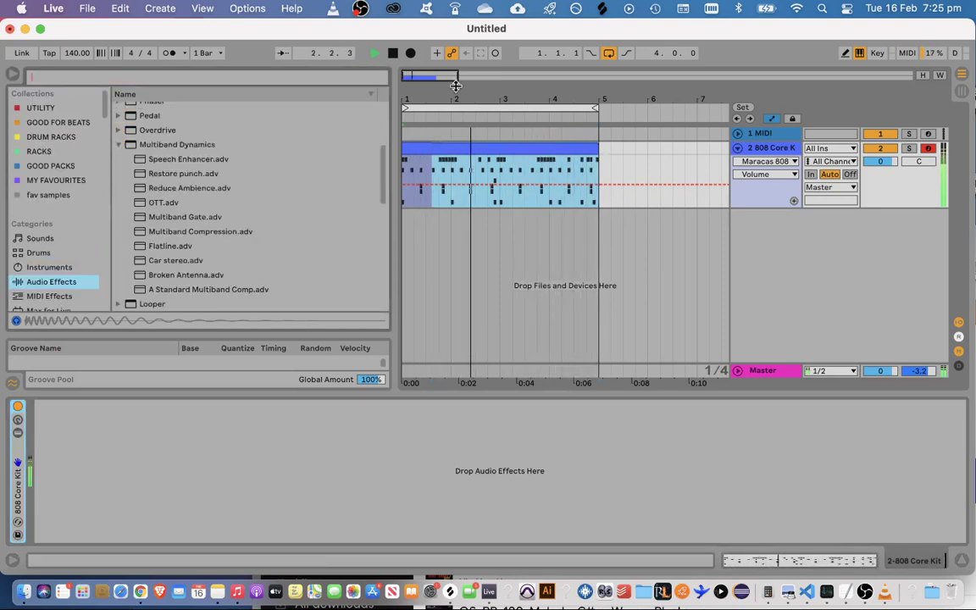
Duplicate the four-bar drum clip three times along the timeline and stop playback
{"action": "left_click_drag", "start_coordinate": [442, 77], "coordinate": [437, 75]}
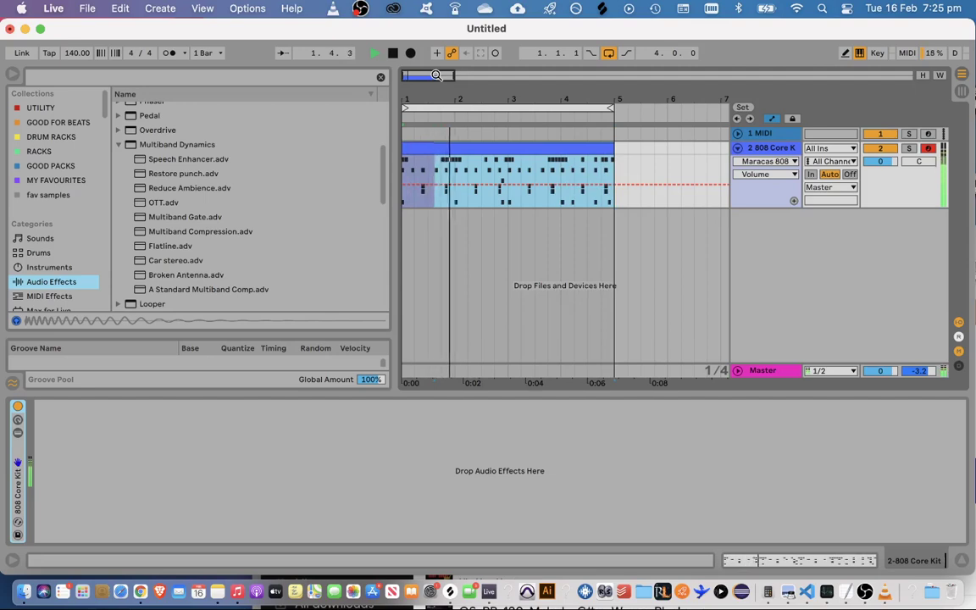
{"action": "left_click_drag", "start_coordinate": [436, 76], "coordinate": [434, 76]}
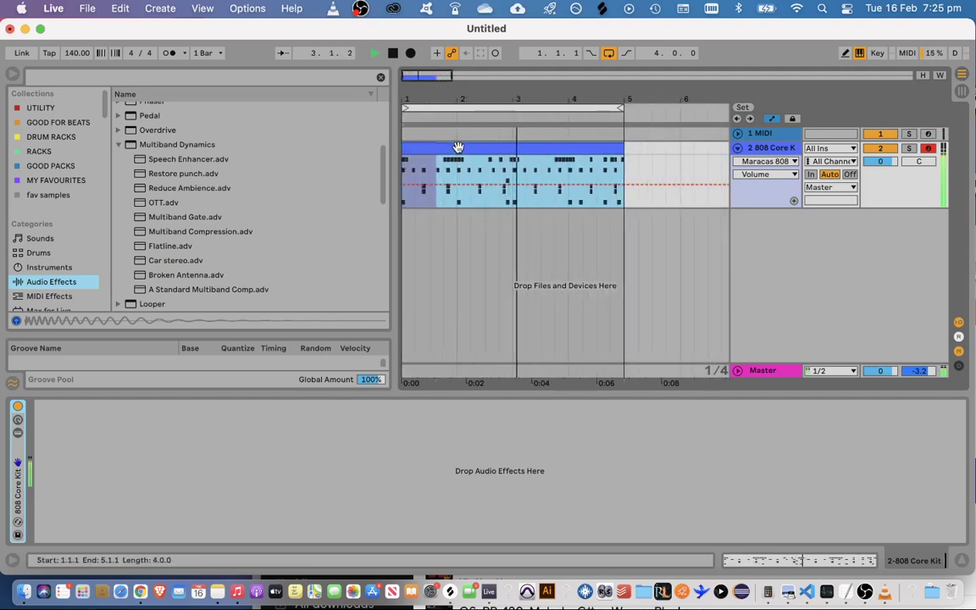
{"action": "key", "text": "super+d"}
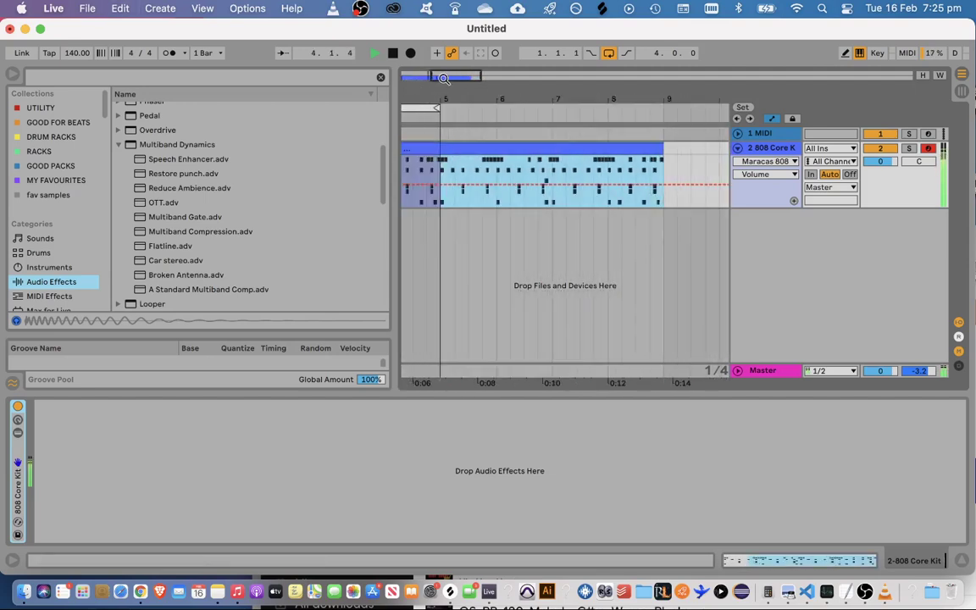
{"action": "left_click_drag", "start_coordinate": [444, 78], "coordinate": [476, 105]}
{"action": "key", "text": "super+d"}
{"action": "key", "text": "super+d"}
{"action": "key", "text": "space"}
Browse the Instrument Rack mallet presets, auditioning African Bars, Bright Marimba and Bright Soulful
{"action": "left_click", "coordinate": [38, 269]}
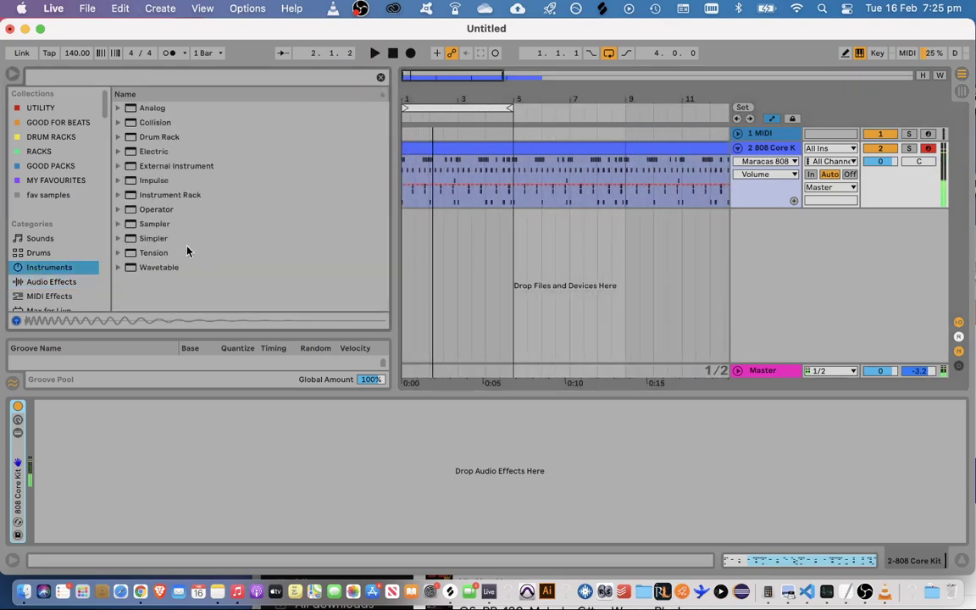
{"action": "left_click", "coordinate": [119, 209]}
{"action": "left_click", "coordinate": [118, 209]}
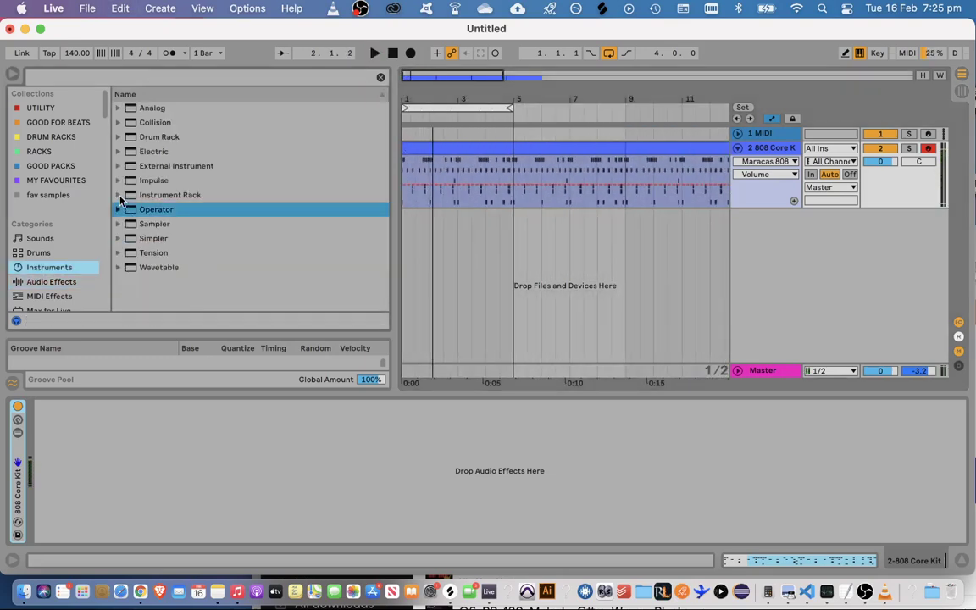
{"action": "left_click", "coordinate": [118, 195]}
{"action": "scroll", "coordinate": [136, 220], "scroll_direction": "down", "scroll_amount": 3}
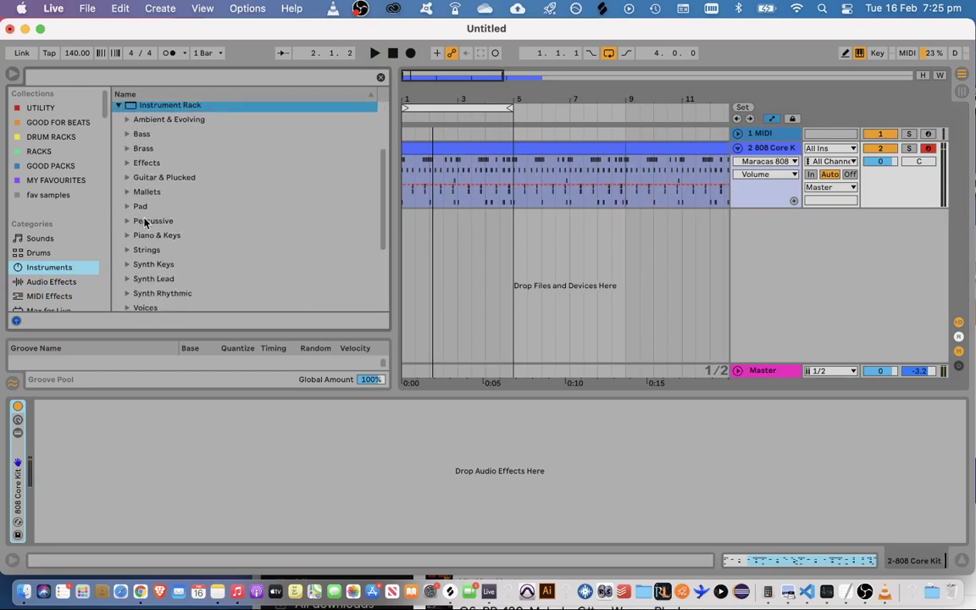
{"action": "scroll", "coordinate": [126, 237], "scroll_direction": "down", "scroll_amount": 1}
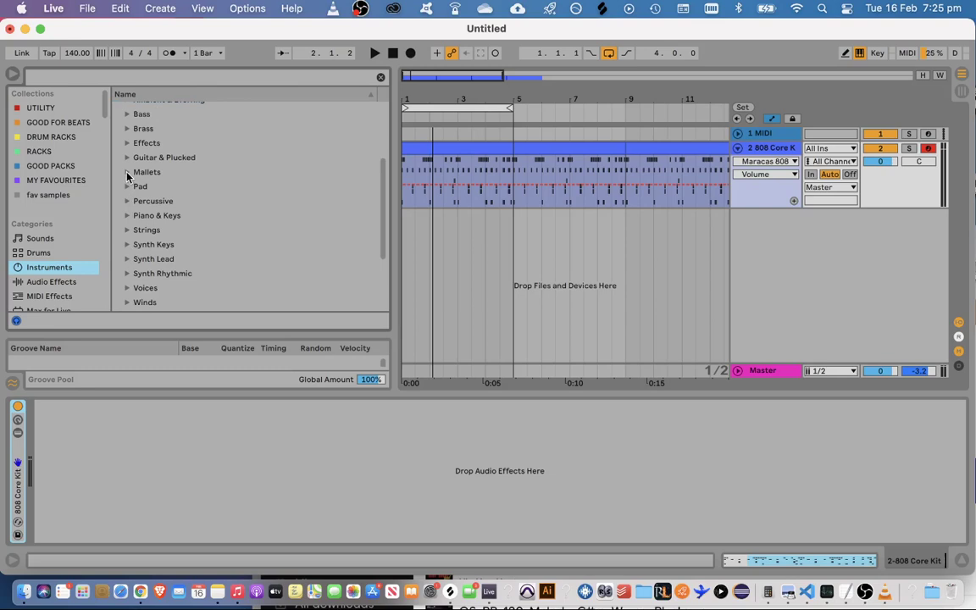
{"action": "left_click", "coordinate": [127, 172]}
{"action": "left_click", "coordinate": [142, 188]}
{"action": "left_click", "coordinate": [150, 202]}
{"action": "left_click", "coordinate": [158, 215]}
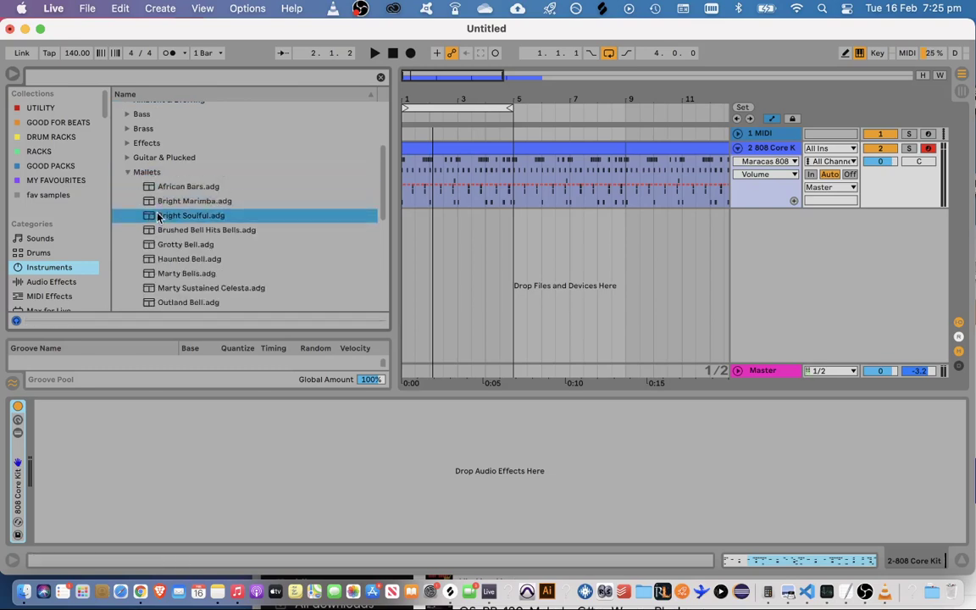
{"action": "left_click", "coordinate": [127, 173]}
{"action": "left_click", "coordinate": [471, 244]}
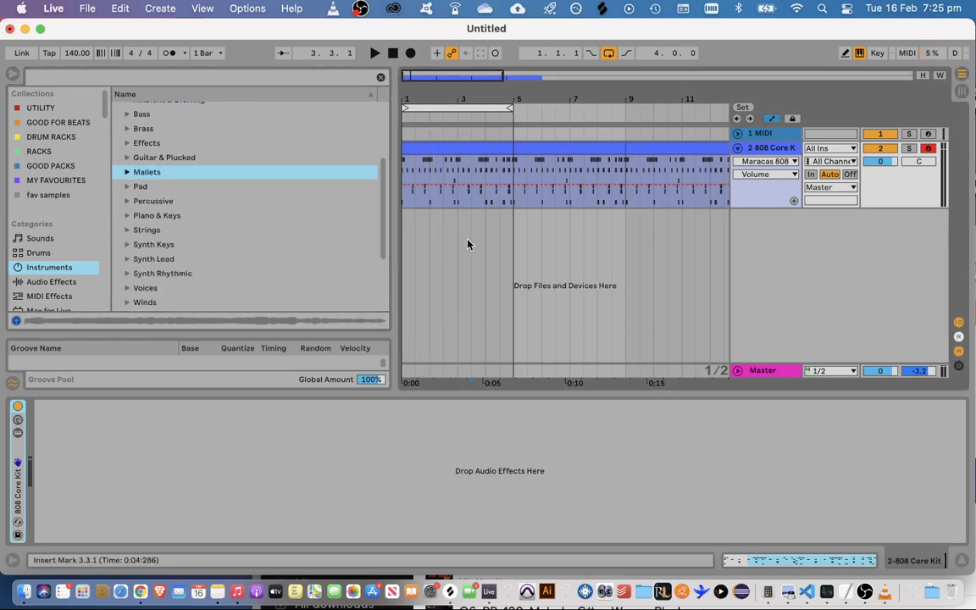
Try a conga note at beat 1.2 of the first drum clip, on Conga Mid 808 and Conga Low 808
{"action": "double_click", "coordinate": [447, 152]}
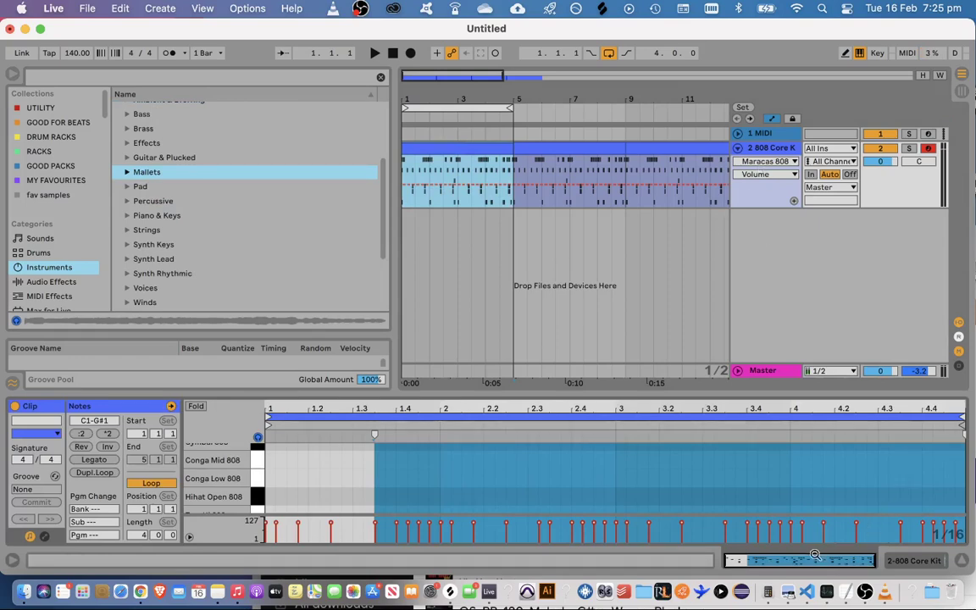
{"action": "left_click_drag", "start_coordinate": [392, 395], "coordinate": [391, 161]}
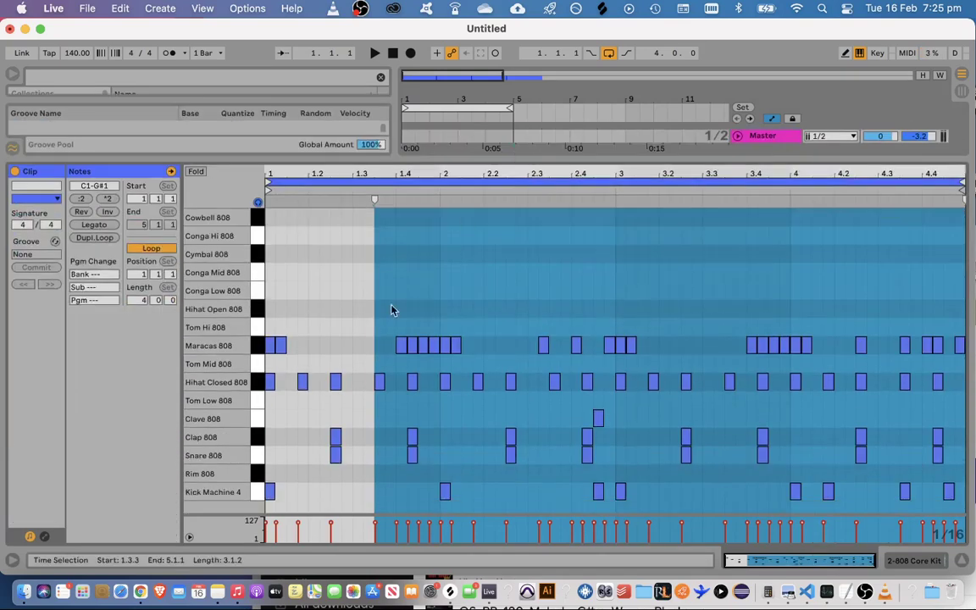
{"action": "double_click", "coordinate": [315, 270]}
{"action": "left_click_drag", "start_coordinate": [316, 269], "coordinate": [322, 298]}
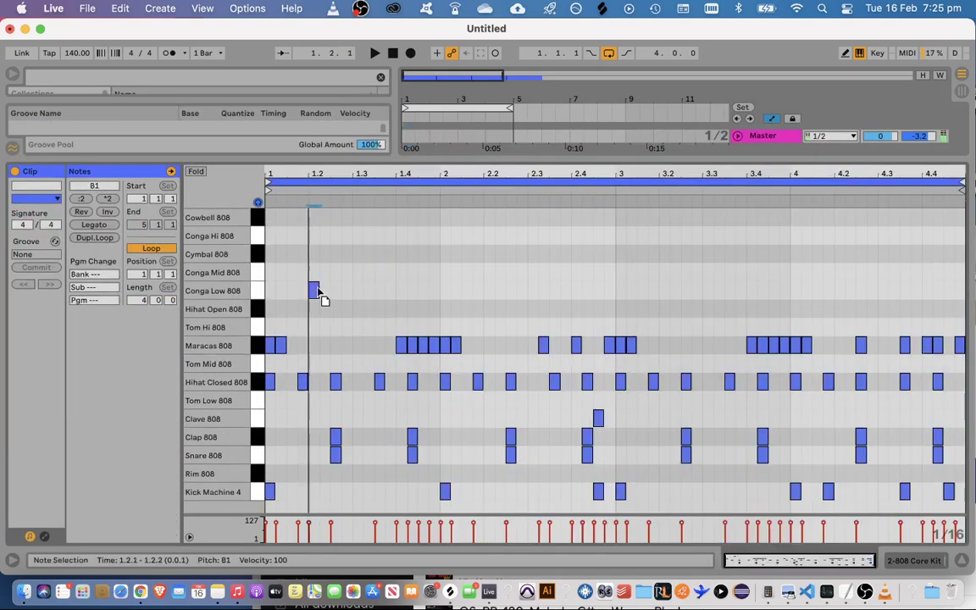
{"action": "left_click", "coordinate": [429, 188]}
{"action": "left_click_drag", "start_coordinate": [449, 160], "coordinate": [449, 324]}
{"action": "left_click_drag", "start_coordinate": [415, 390], "coordinate": [307, 415]}
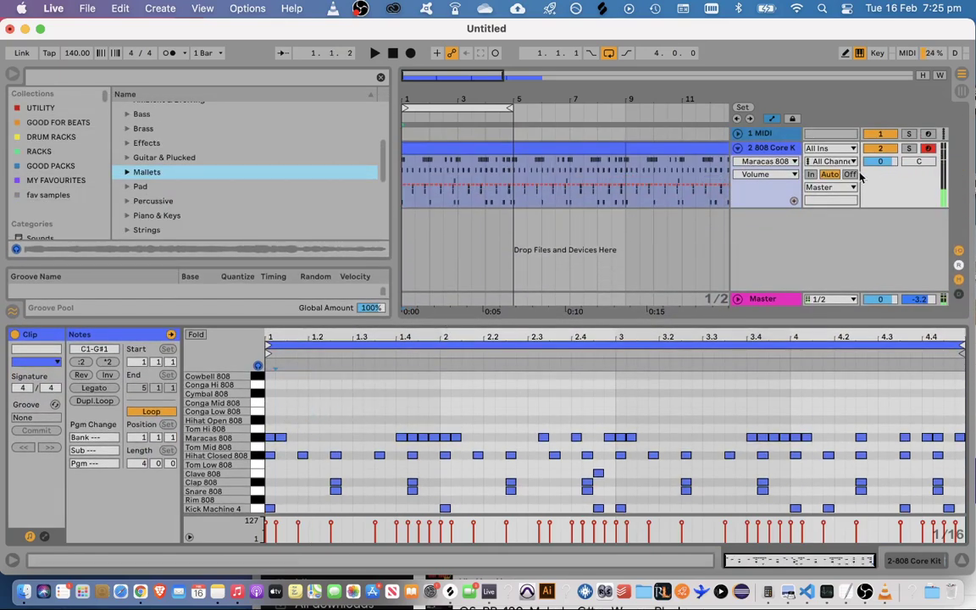
{"action": "left_click", "coordinate": [643, 246]}
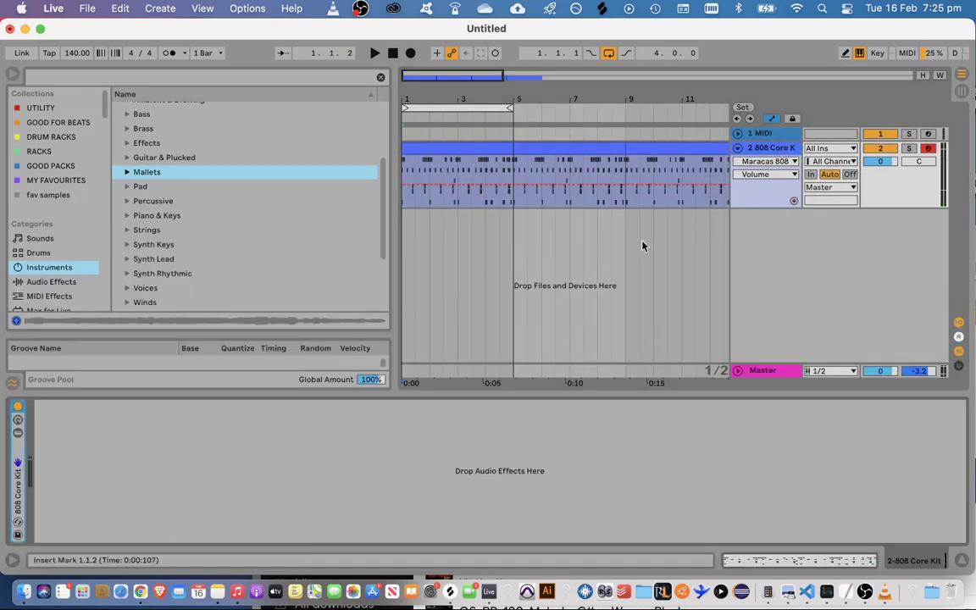
Unfold the 808 Core Kit and audition its Conga Low, Cowbell, Tom Hi and Conga Hi pads
{"action": "double_click", "coordinate": [20, 466]}
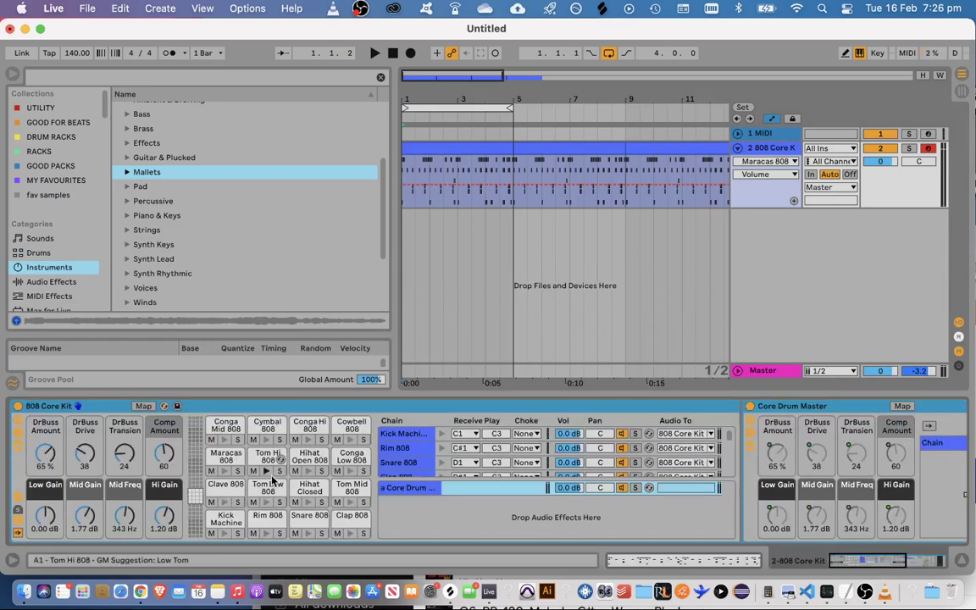
{"action": "left_click", "coordinate": [351, 457]}
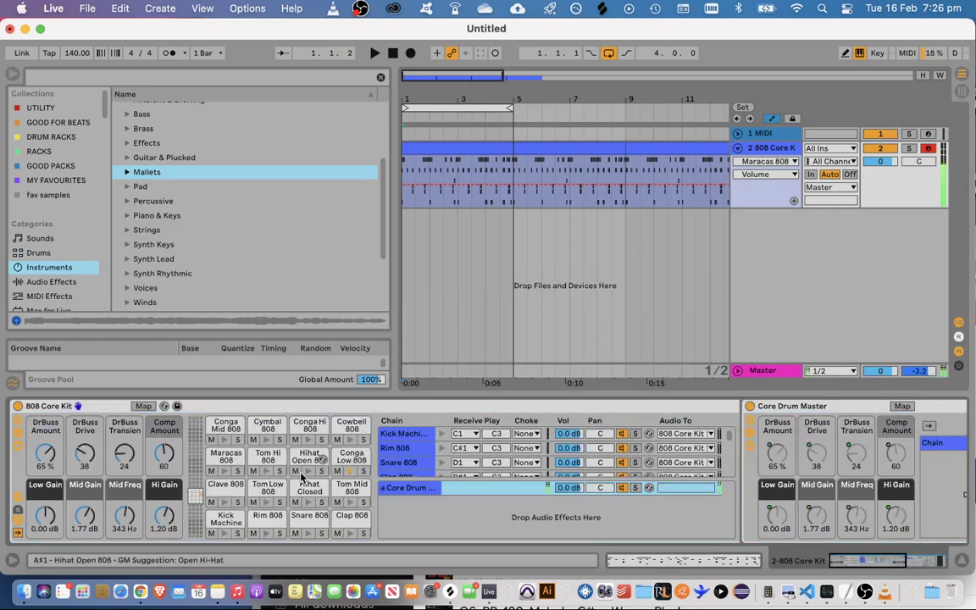
{"action": "left_click", "coordinate": [347, 460]}
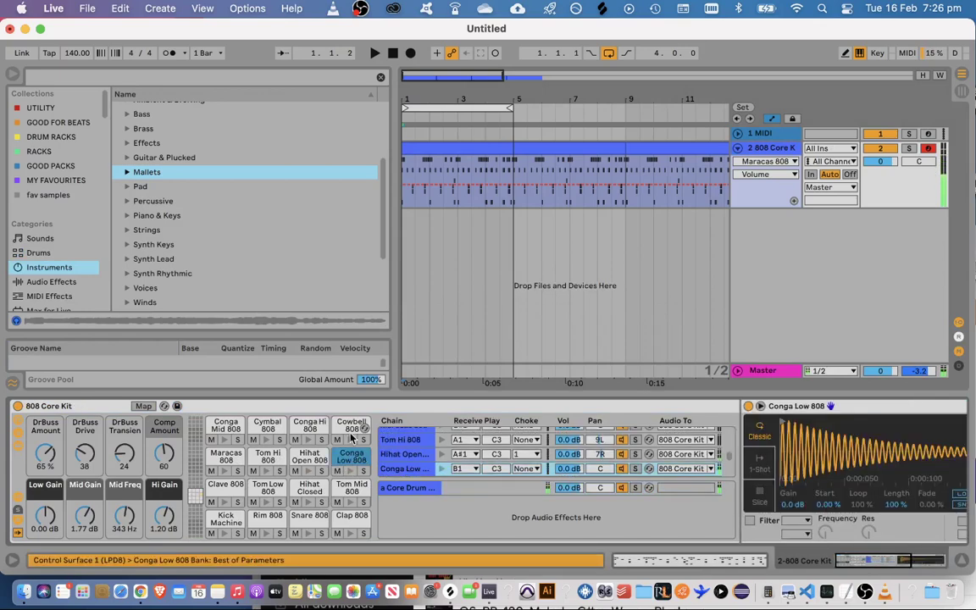
{"action": "left_click", "coordinate": [351, 424]}
{"action": "left_click", "coordinate": [266, 472]}
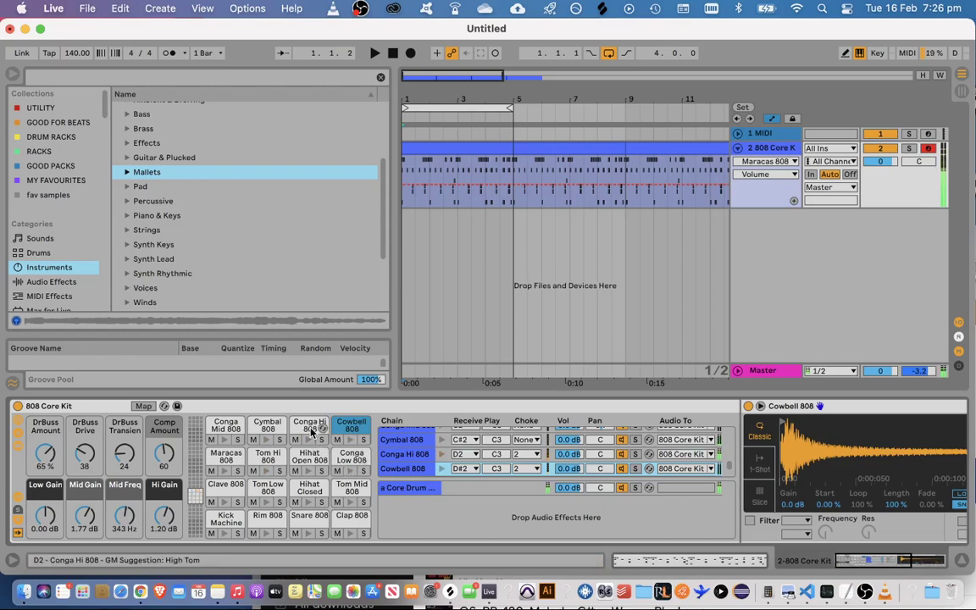
{"action": "left_click", "coordinate": [310, 428]}
Insert a new MIDI track below the 808 Core Kit track and arm it for recording
{"action": "right_click", "coordinate": [788, 297]}
{"action": "left_click", "coordinate": [798, 308]}
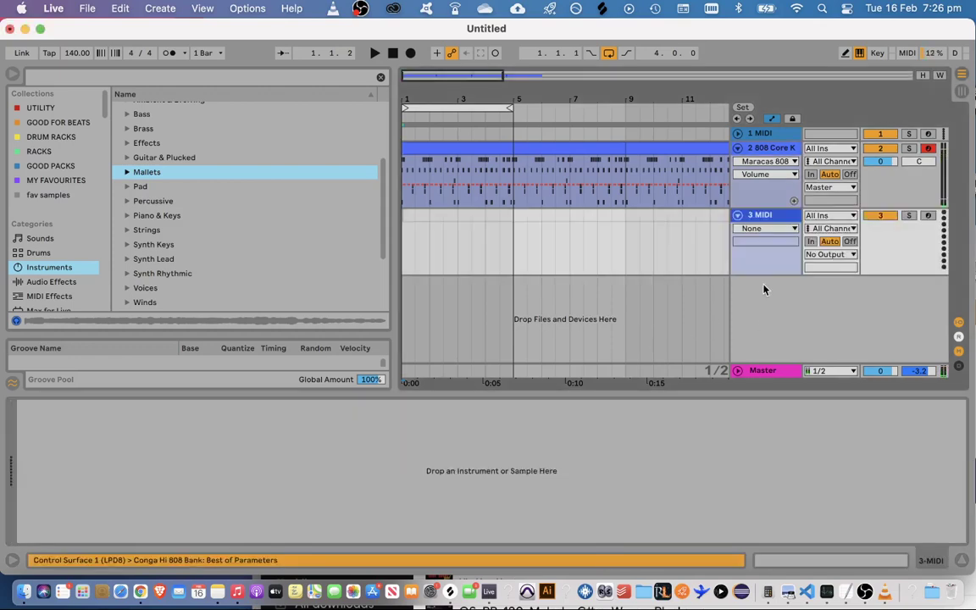
{"action": "left_click", "coordinate": [929, 216]}
{"action": "left_click", "coordinate": [929, 148]}
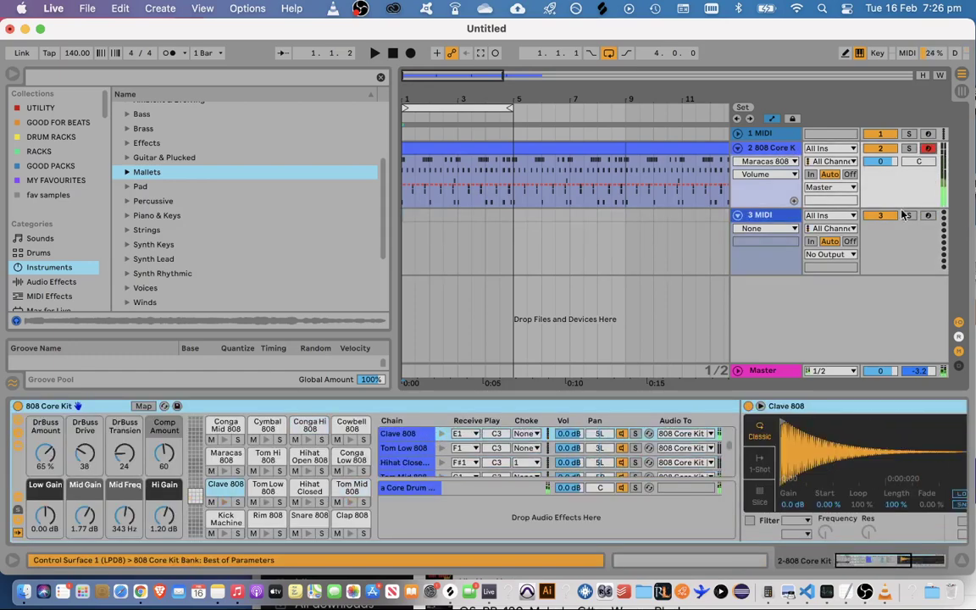
{"action": "left_click", "coordinate": [929, 215]}
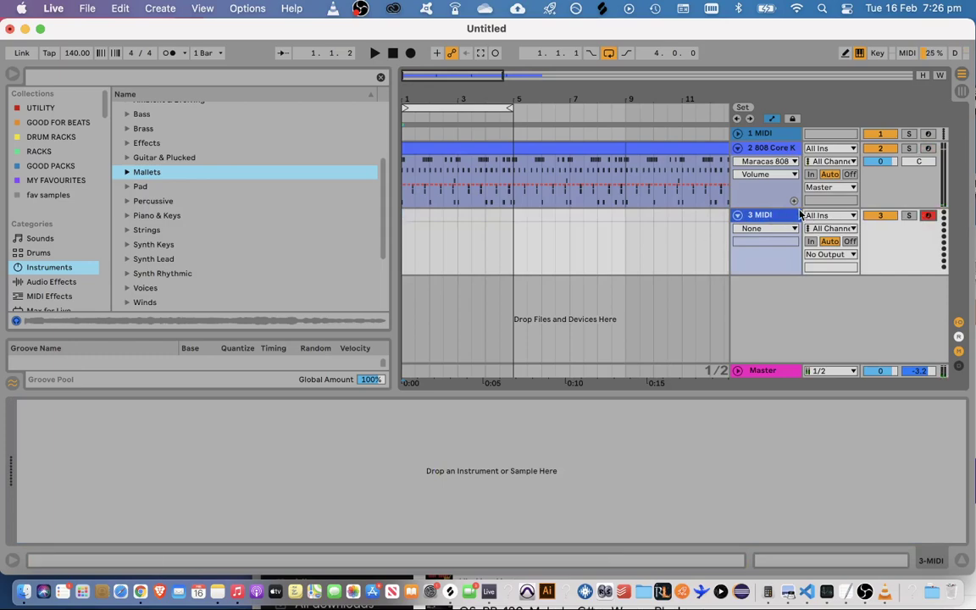
Copy the Conga Hi 808 instrument from the 808 Core Kit onto the new MIDI track
{"action": "left_click", "coordinate": [785, 151]}
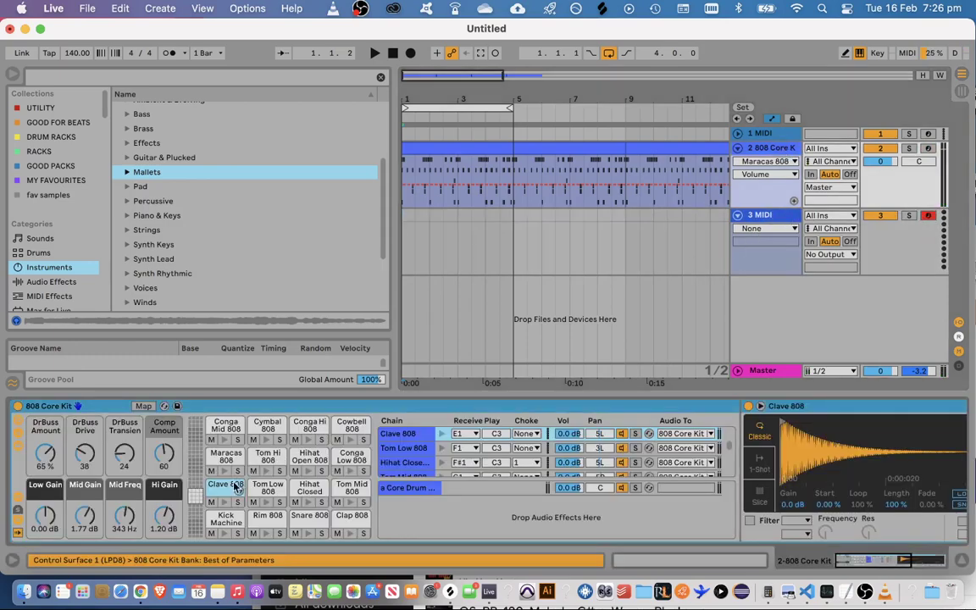
{"action": "left_click", "coordinate": [307, 424]}
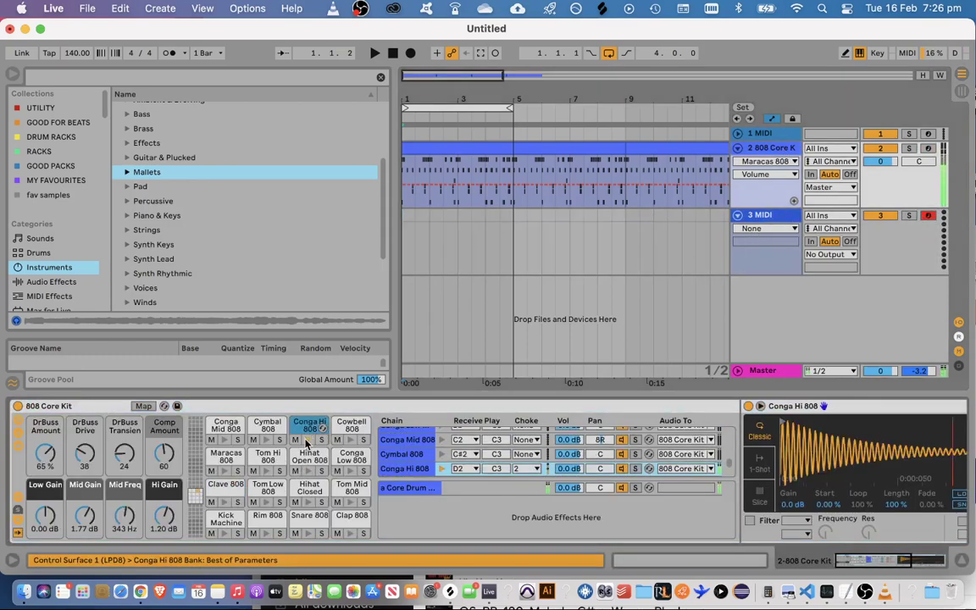
{"action": "right_click", "coordinate": [782, 415]}
{"action": "key", "text": "Escape"}
{"action": "left_click", "coordinate": [762, 216]}
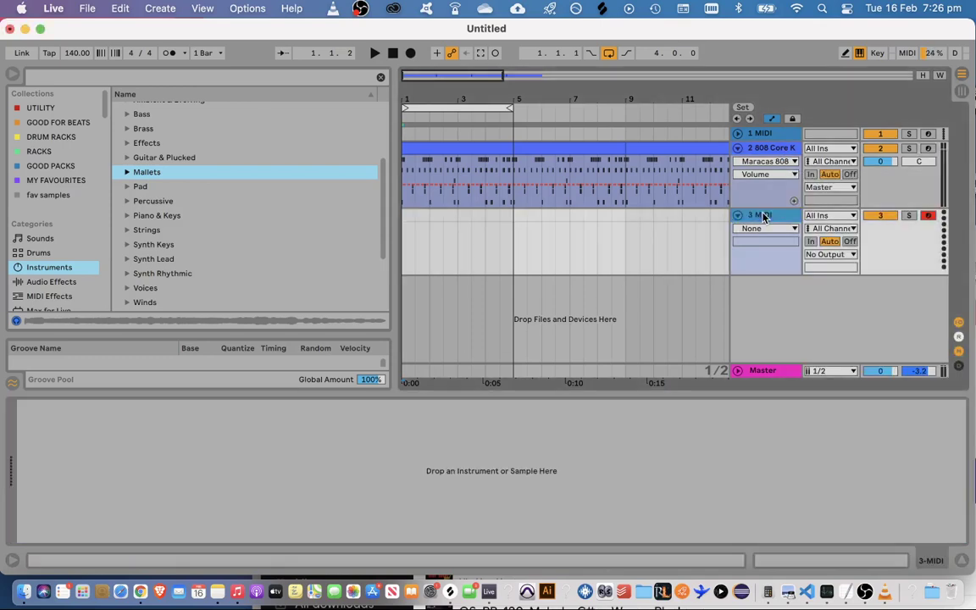
{"action": "right_click", "coordinate": [414, 434]}
{"action": "left_click", "coordinate": [434, 441]}
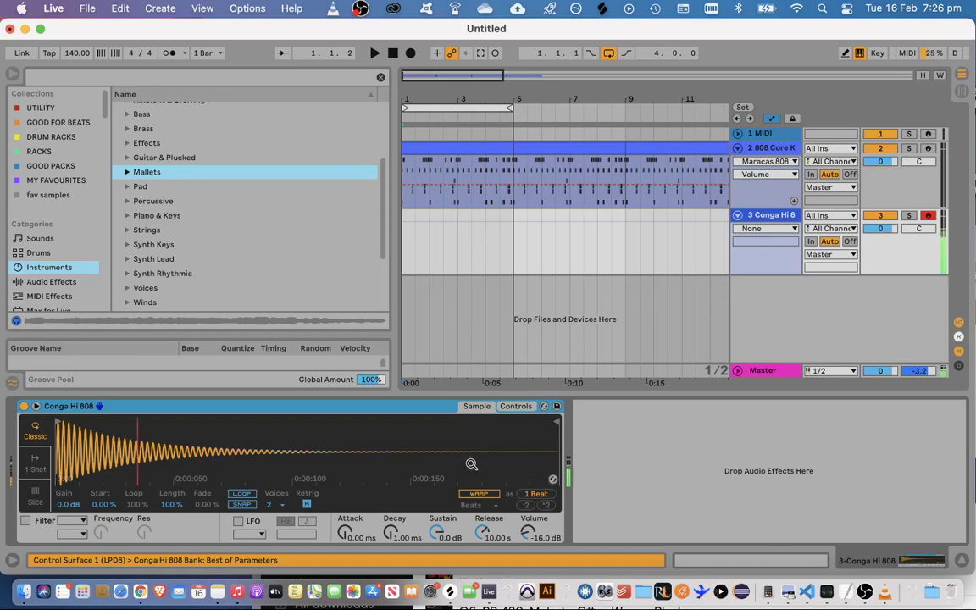
Shift the computer keyboard's octave to C4 to D5 and set the Conga Hi 808 volume to about -9.71 dB
{"action": "key", "text": "x"}
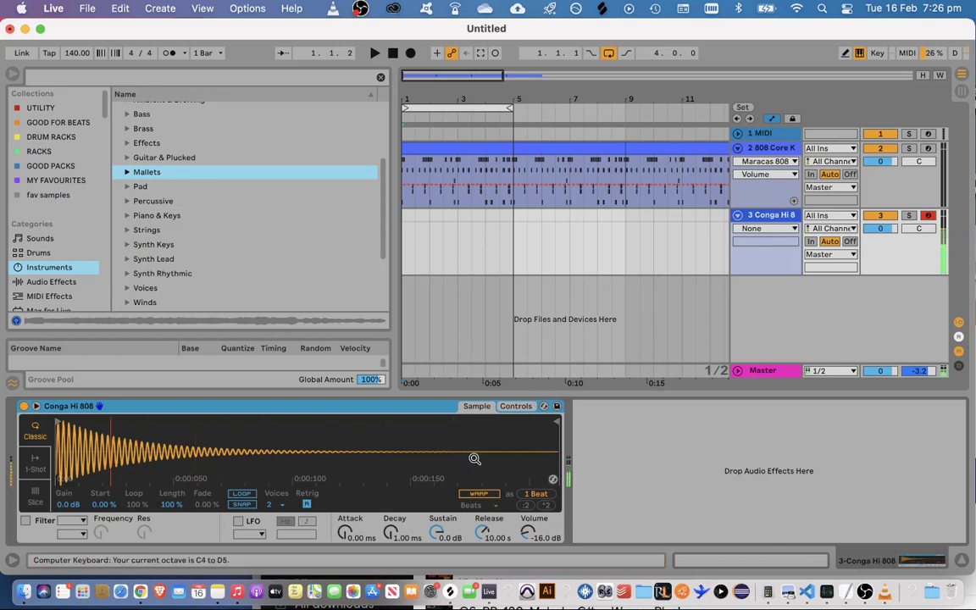
{"action": "left_click_drag", "start_coordinate": [528, 532], "coordinate": [528, 519]}
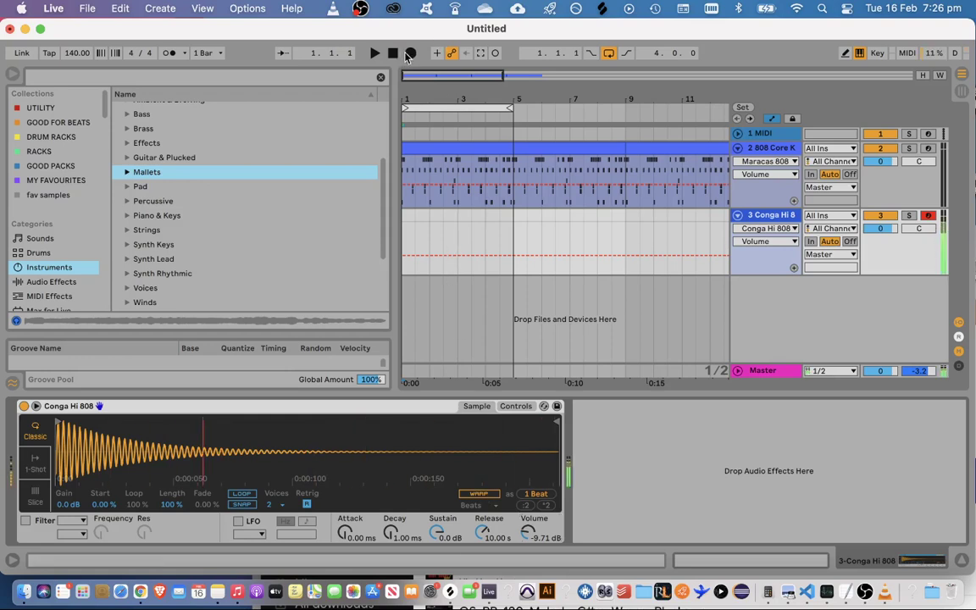
{"action": "left_click", "coordinate": [506, 407]}
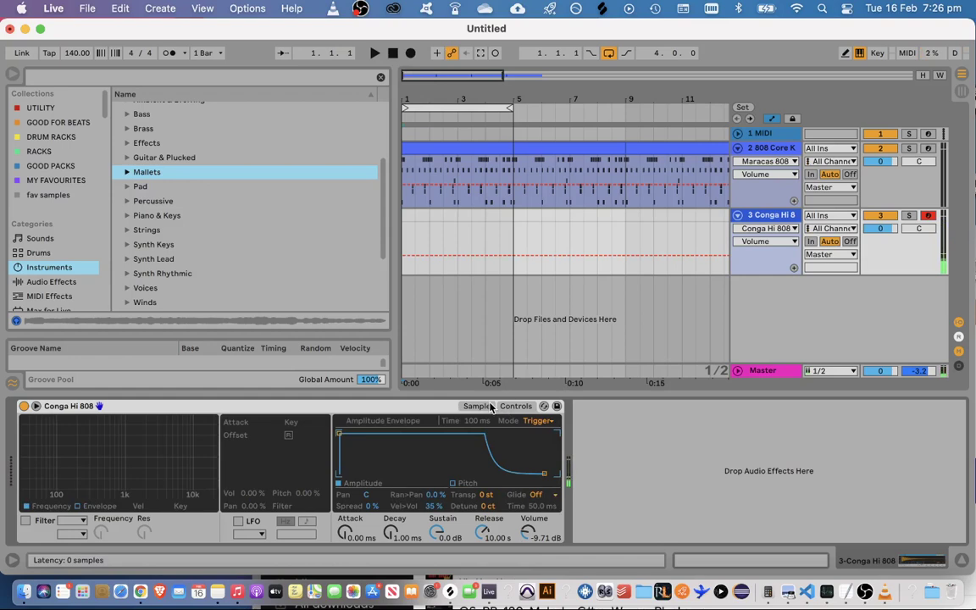
{"action": "left_click", "coordinate": [489, 407]}
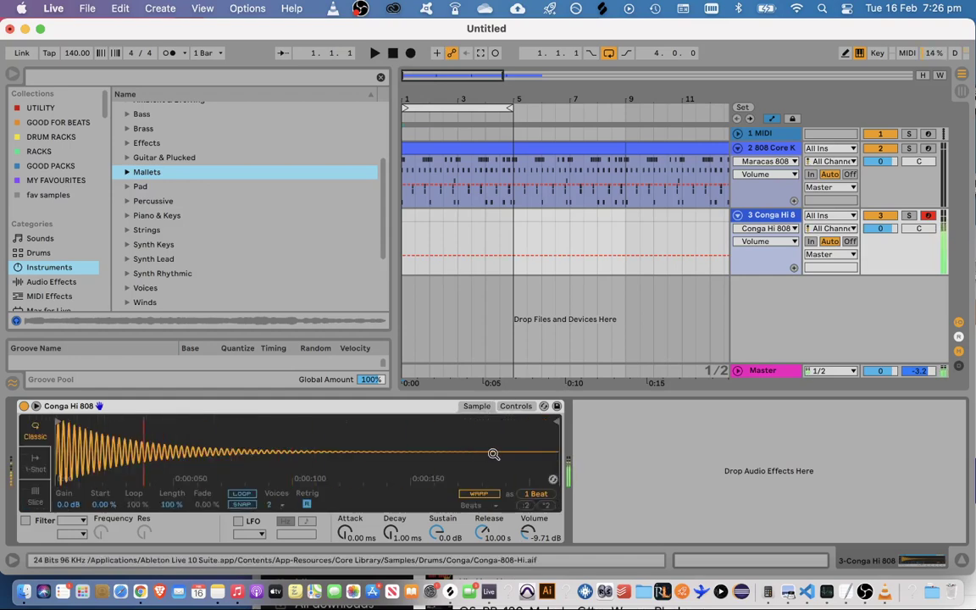
Record a conga part over the beat on the Conga Hi 808 track, ending its clip at bar 5
{"action": "left_click", "coordinate": [410, 53]}
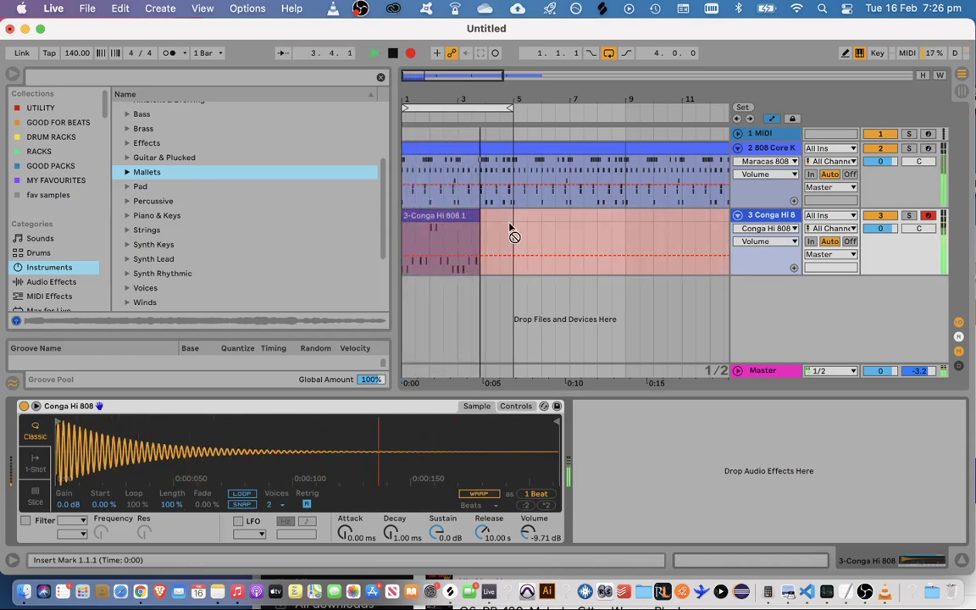
{"action": "key", "text": "F9"}
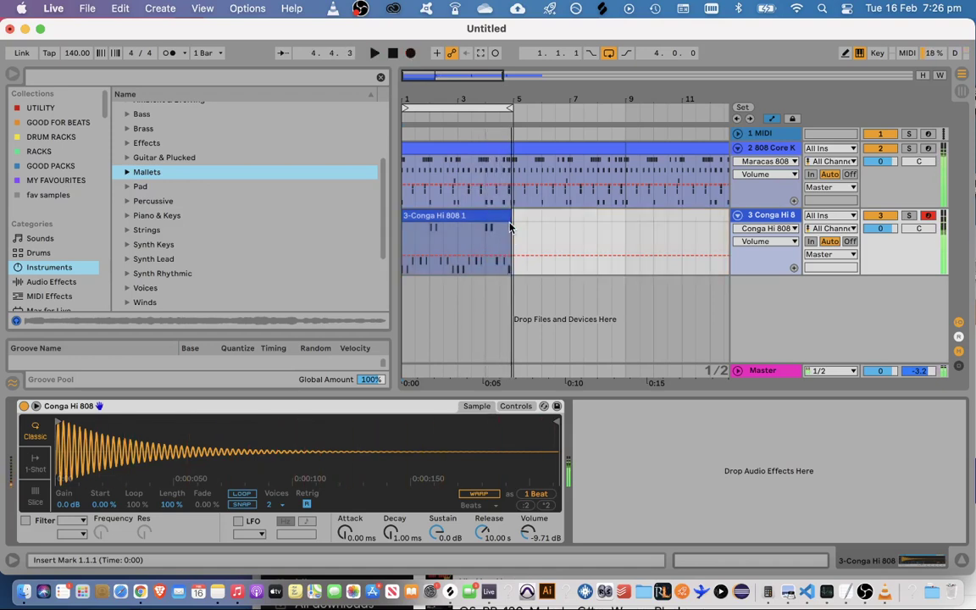
{"action": "key", "text": "space"}
{"action": "left_click", "coordinate": [509, 227]}
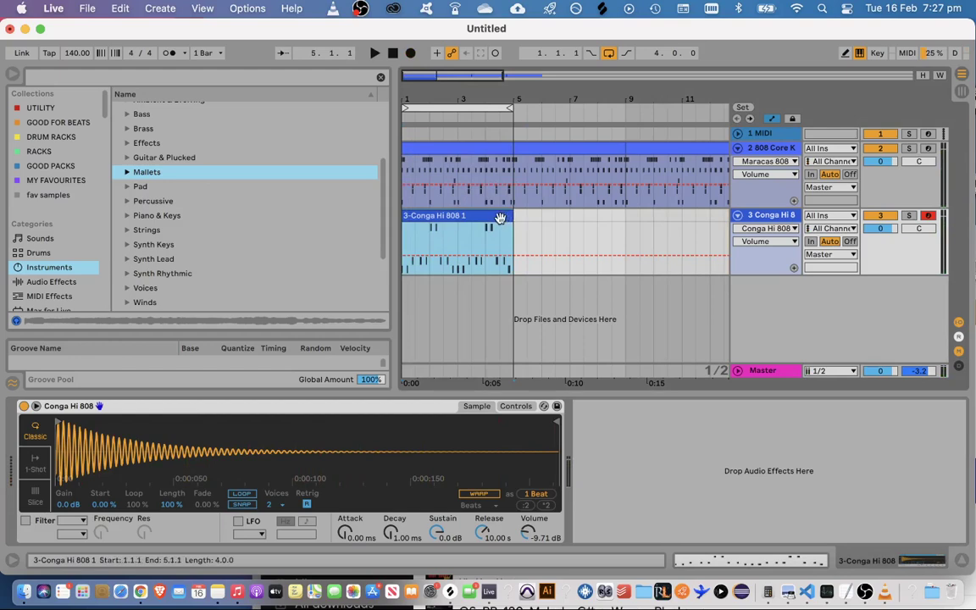
Open the recorded conga clip's notes and quantize them once with the current quantize settings
{"action": "double_click", "coordinate": [500, 217]}
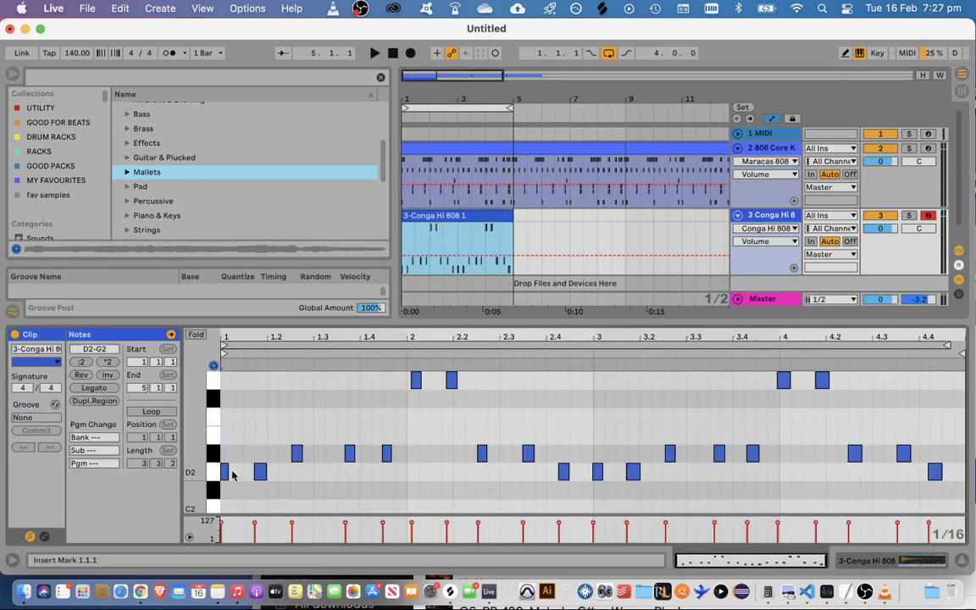
{"action": "left_click", "coordinate": [279, 441]}
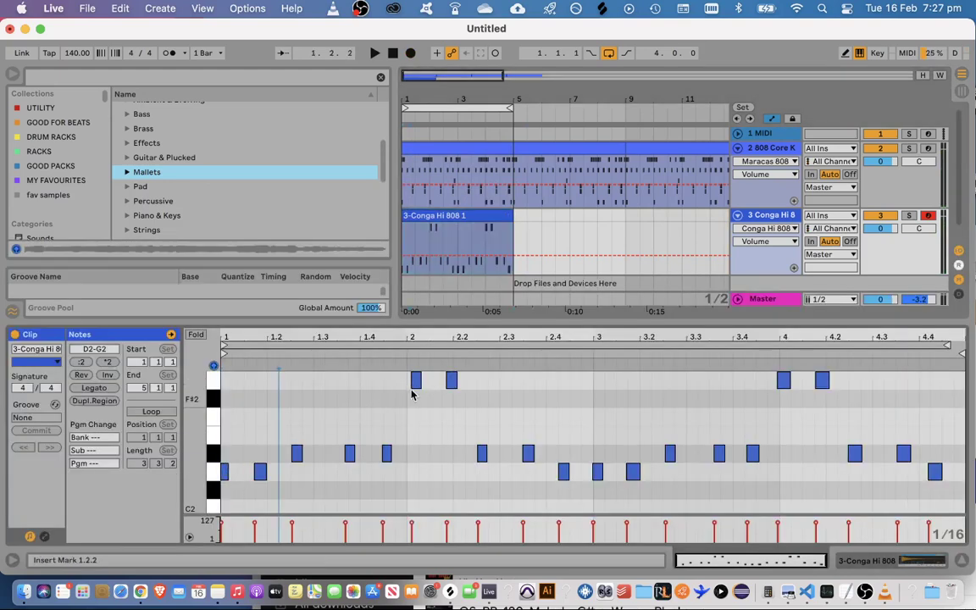
{"action": "left_click_drag", "start_coordinate": [706, 561], "coordinate": [706, 574]}
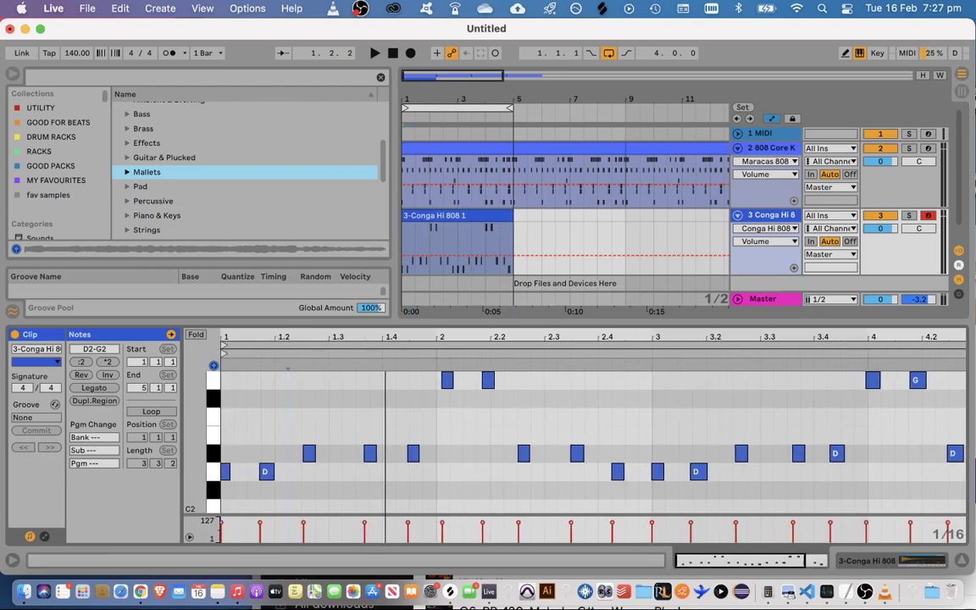
{"action": "left_click", "coordinate": [441, 452]}
{"action": "right_click", "coordinate": [297, 398]}
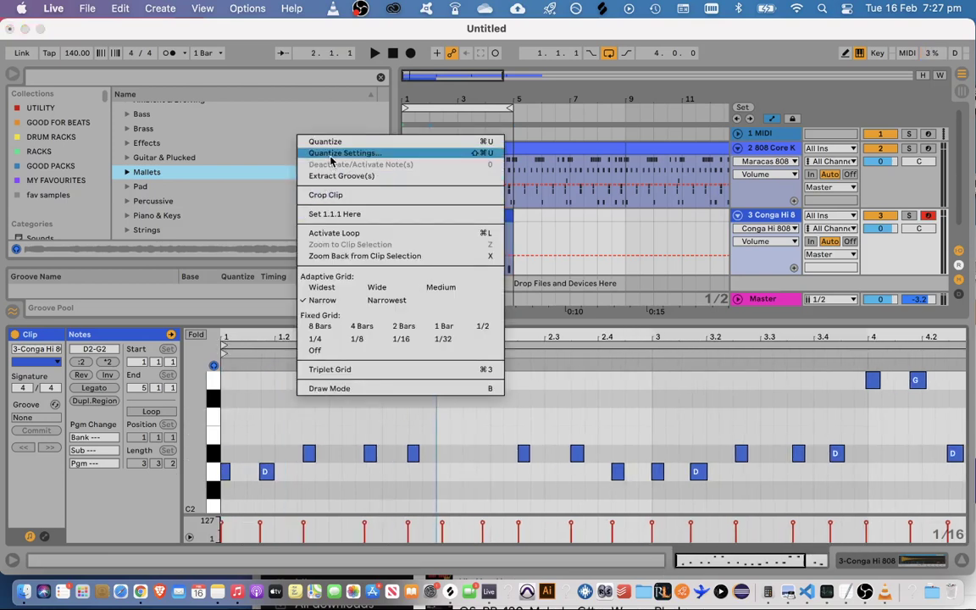
{"action": "left_click", "coordinate": [298, 407]}
{"action": "left_click", "coordinate": [468, 215]}
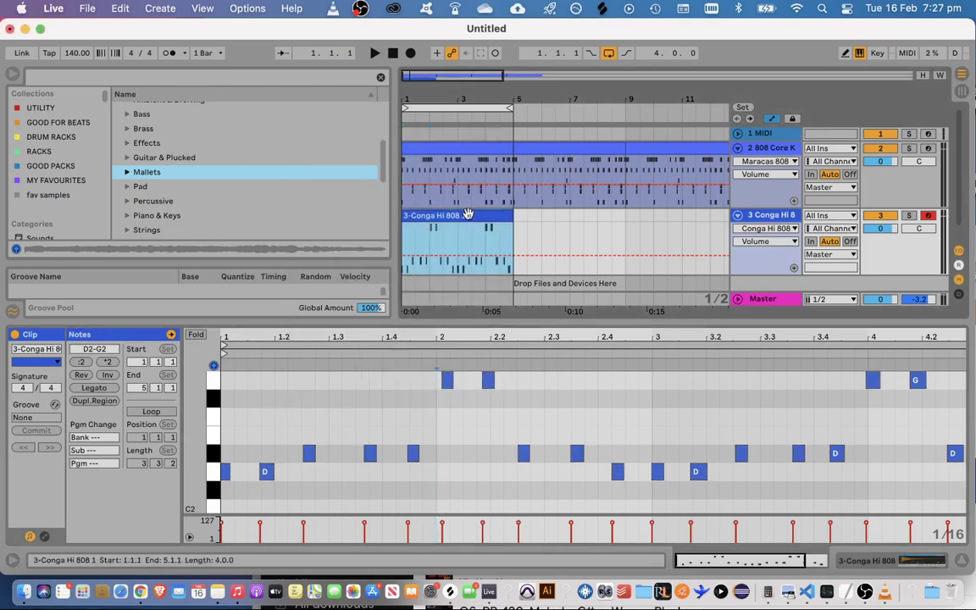
{"action": "right_click", "coordinate": [270, 410]}
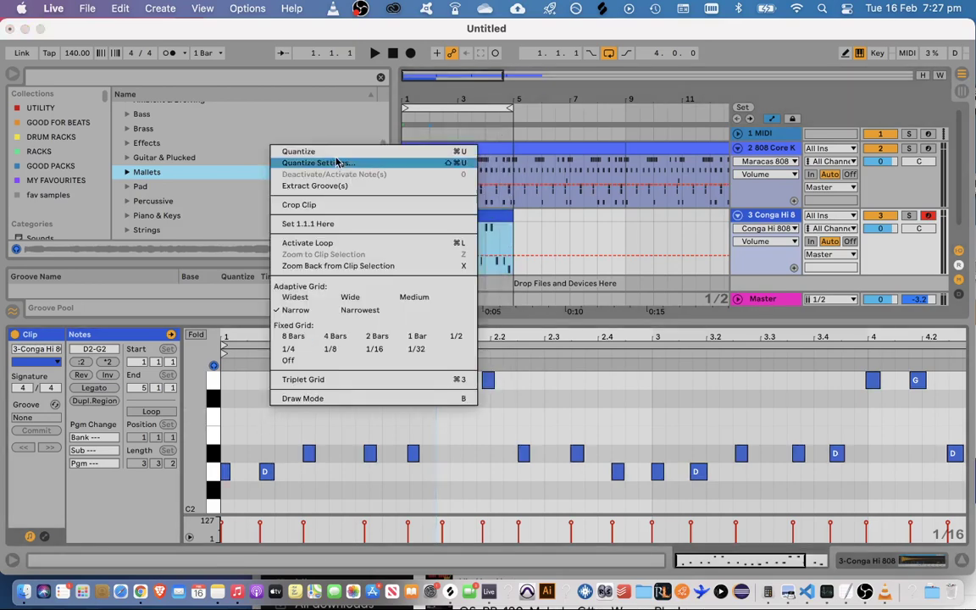
{"action": "left_click", "coordinate": [383, 153]}
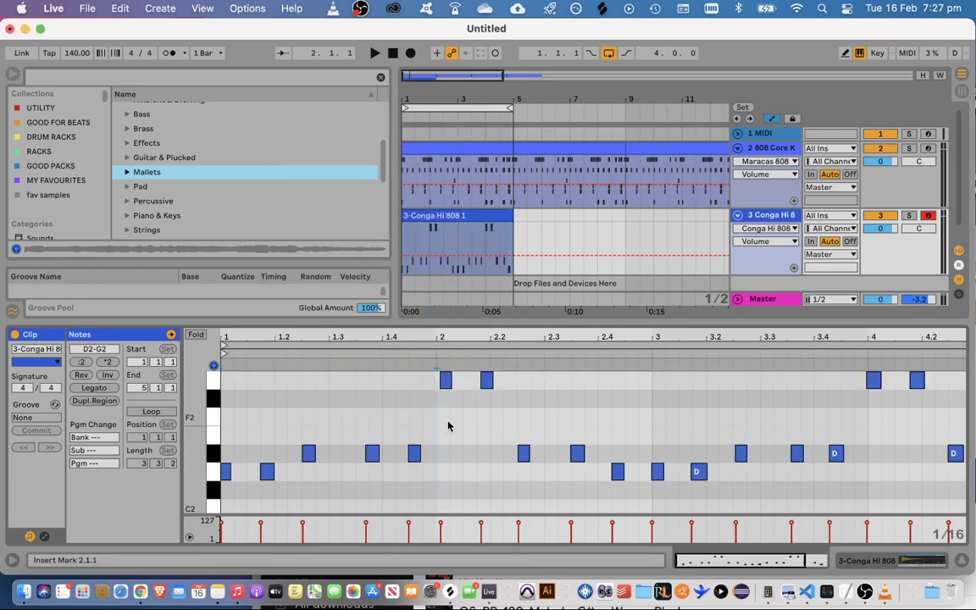
Quantize the conga notes again to the current grid at 28%, adjusting both note starts and ends
{"action": "right_click", "coordinate": [389, 417]}
{"action": "left_click", "coordinate": [428, 171]}
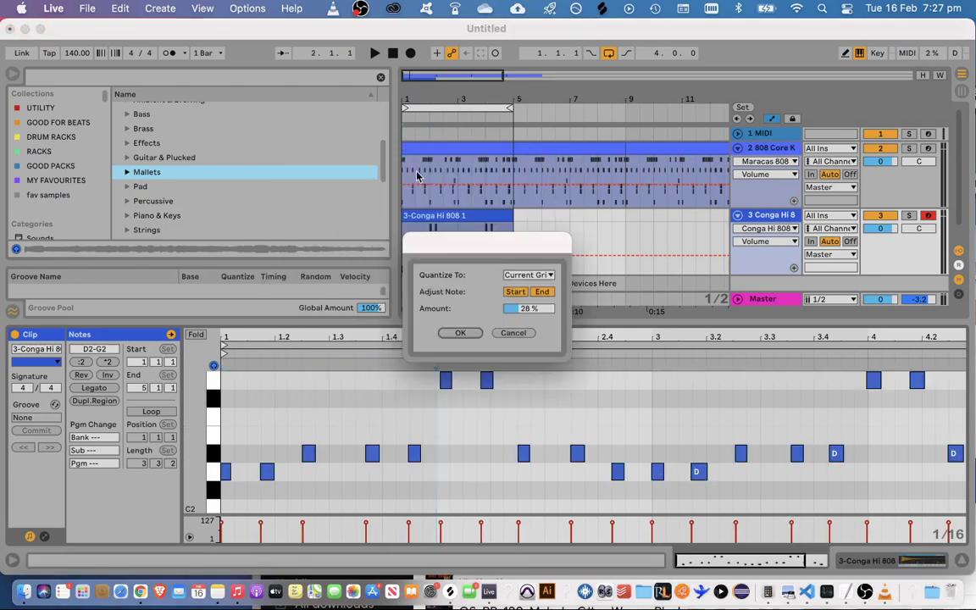
{"action": "left_click", "coordinate": [460, 333]}
{"action": "left_click", "coordinate": [503, 443]}
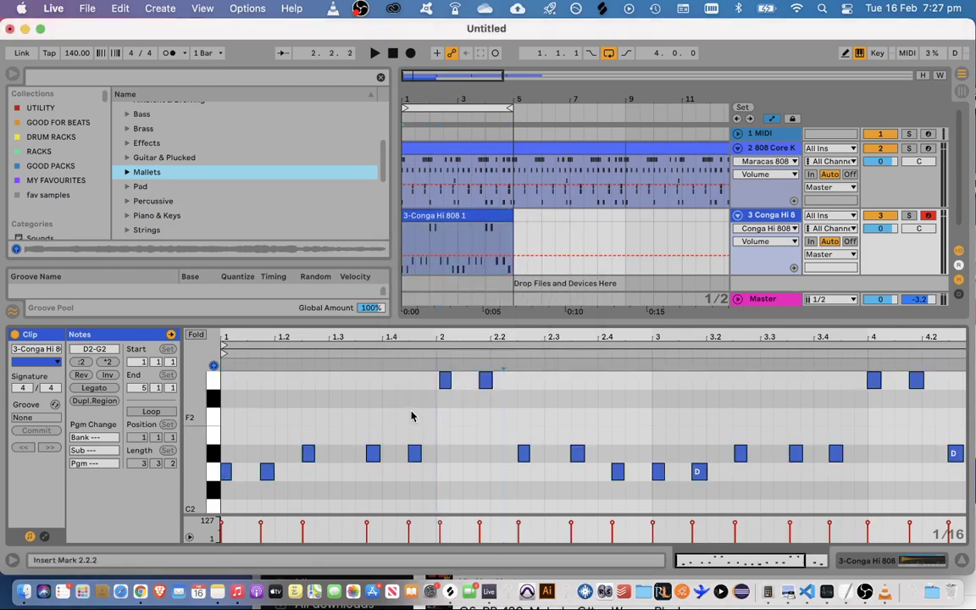
Move the last two D#2 conga notes of bar 1 slightly earlier, to about 1.3.3 and 1.4.2
{"action": "key", "text": "space"}
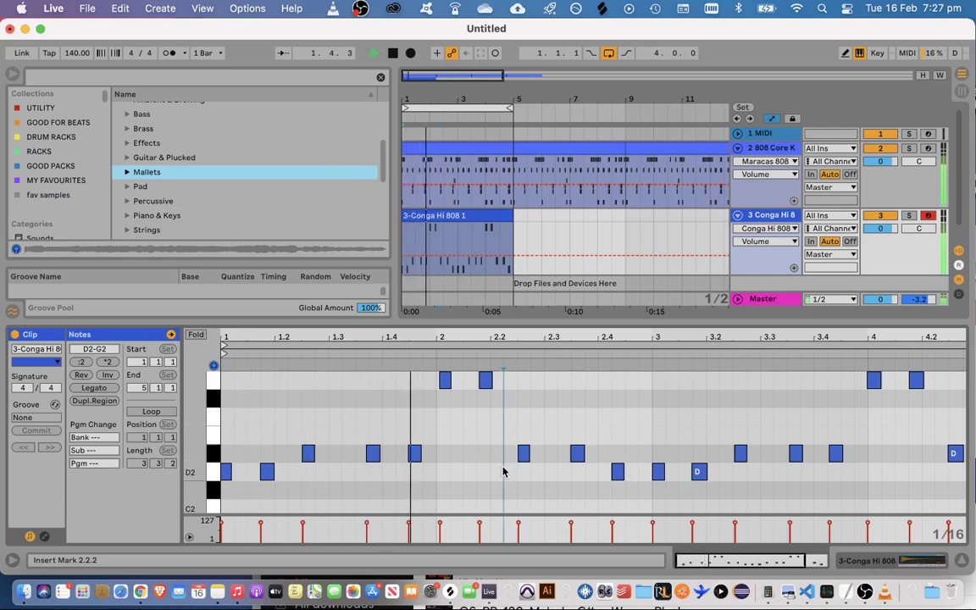
{"action": "key", "text": "space"}
{"action": "double_click", "coordinate": [362, 454]}
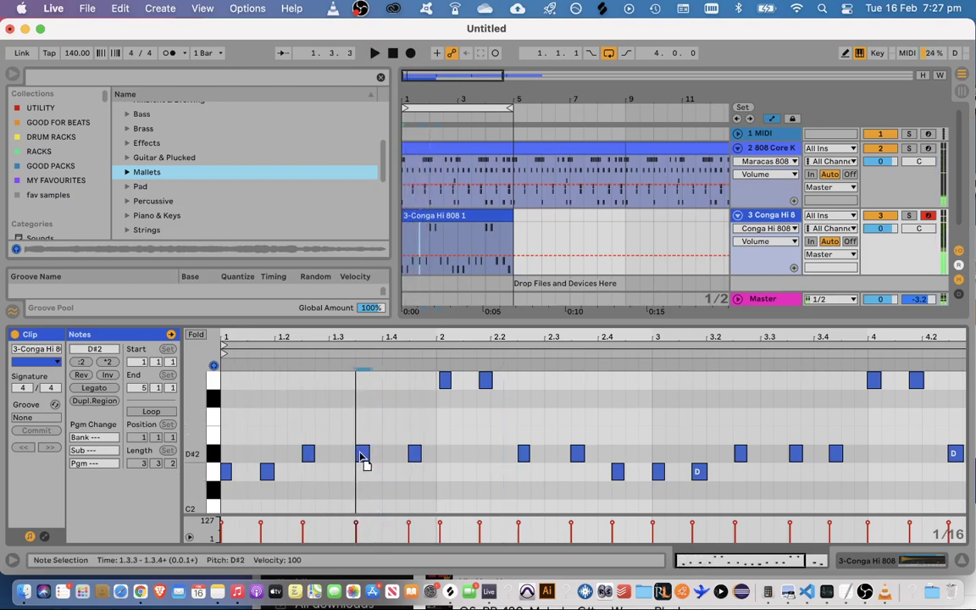
{"action": "left_click_drag", "start_coordinate": [360, 457], "coordinate": [408, 462]}
{"action": "key", "text": "space"}
{"action": "left_click", "coordinate": [378, 422]}
{"action": "left_click", "coordinate": [413, 431]}
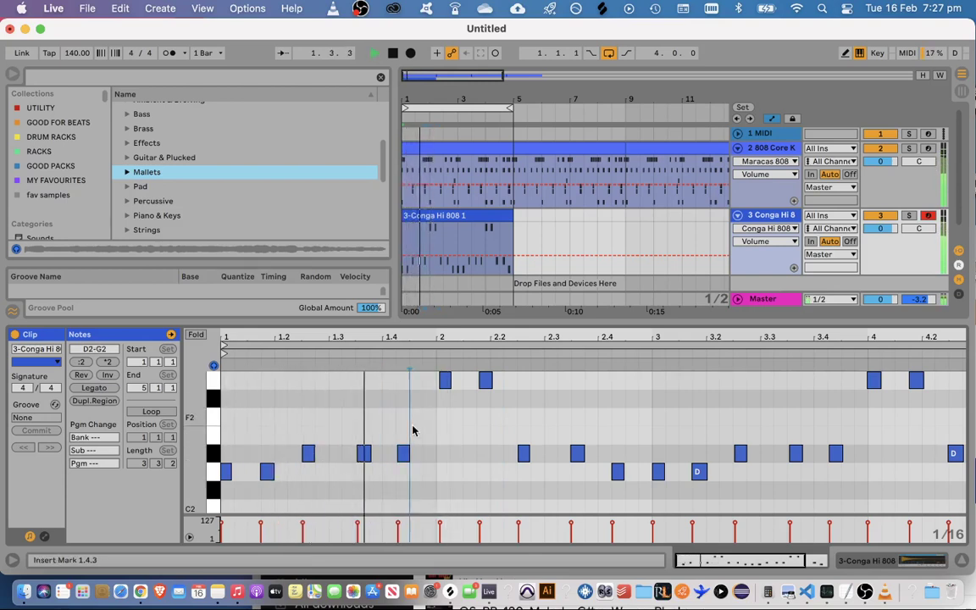
Play the clip through, add a 1/16 conga note at 4.4.3 and raise its pitch to C3
{"action": "left_click", "coordinate": [560, 413]}
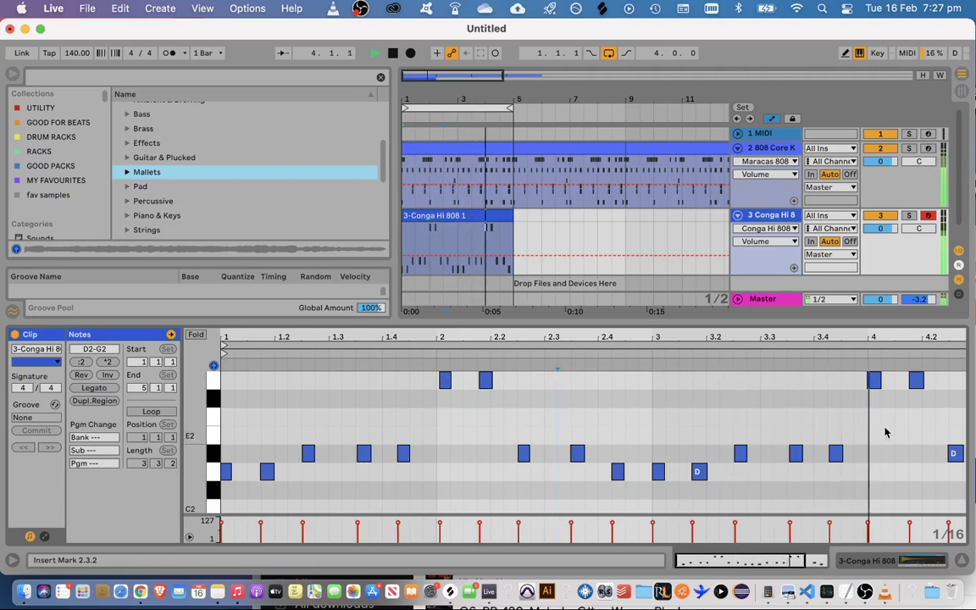
{"action": "left_click_drag", "start_coordinate": [773, 559], "coordinate": [796, 552]}
{"action": "key", "text": "space"}
{"action": "left_click", "coordinate": [775, 366]}
{"action": "scroll", "coordinate": [930, 471], "scroll_direction": "up", "scroll_amount": 3}
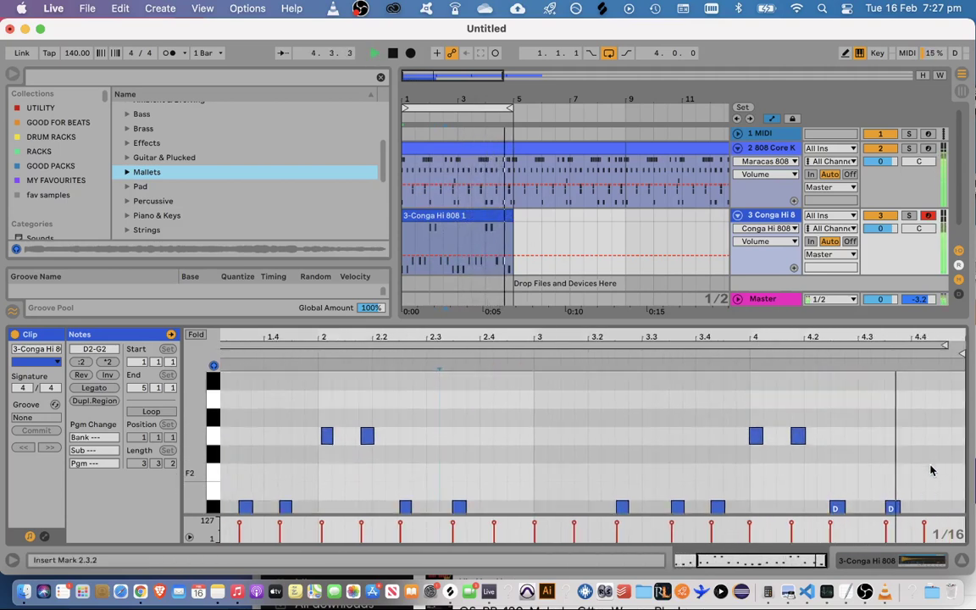
{"action": "scroll", "coordinate": [930, 471], "scroll_direction": "down", "scroll_amount": 3}
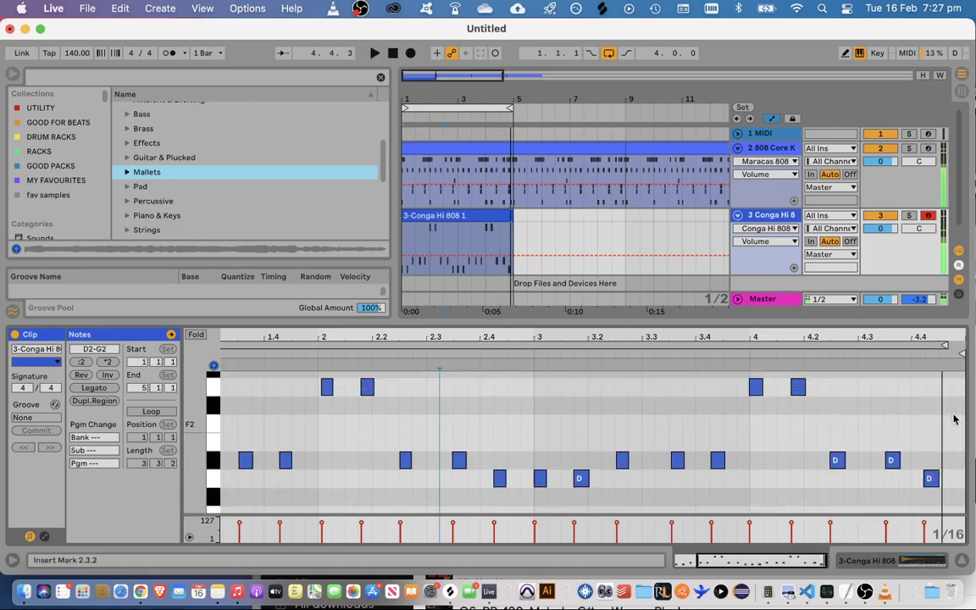
{"action": "double_click", "coordinate": [945, 373]}
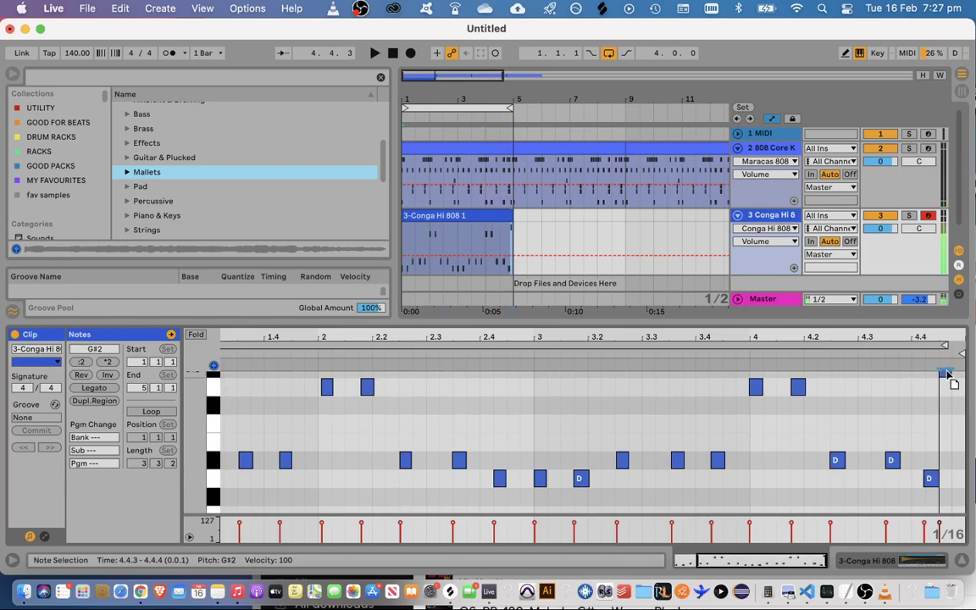
{"action": "key", "text": "Up"}
{"action": "key", "text": "Up"}
{"action": "key", "text": "Up"}
{"action": "key", "text": "Up"}
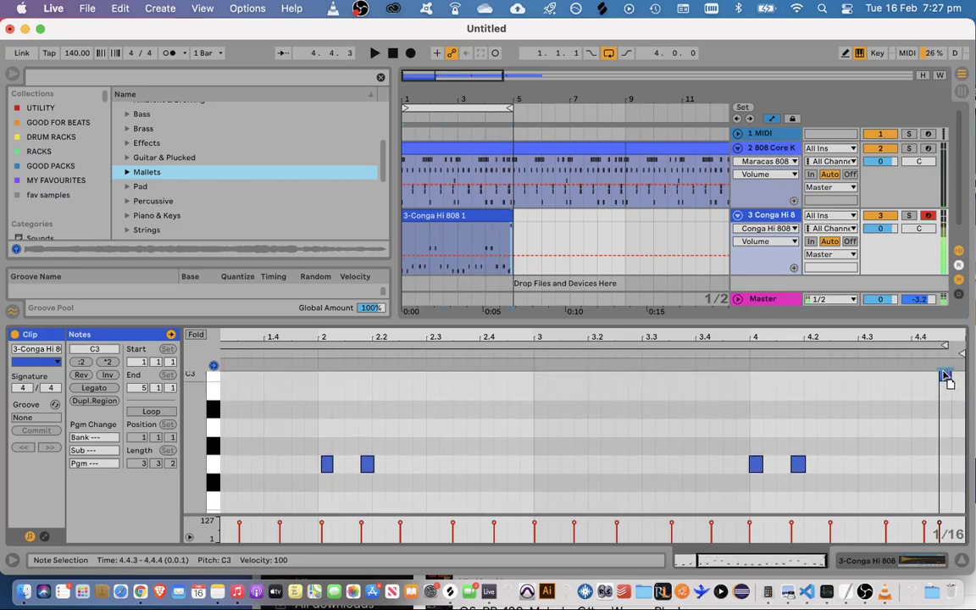
Add a Reverb audio effect after the Conga Hi 808 instrument while the beat plays
{"action": "key", "text": "super+alt+l"}
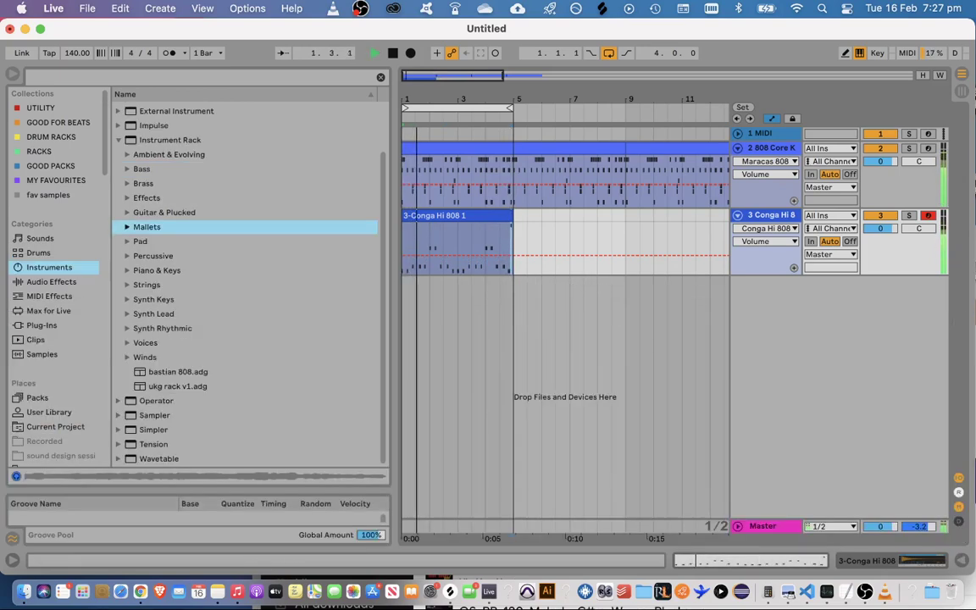
{"action": "key", "text": "shift+Tab"}
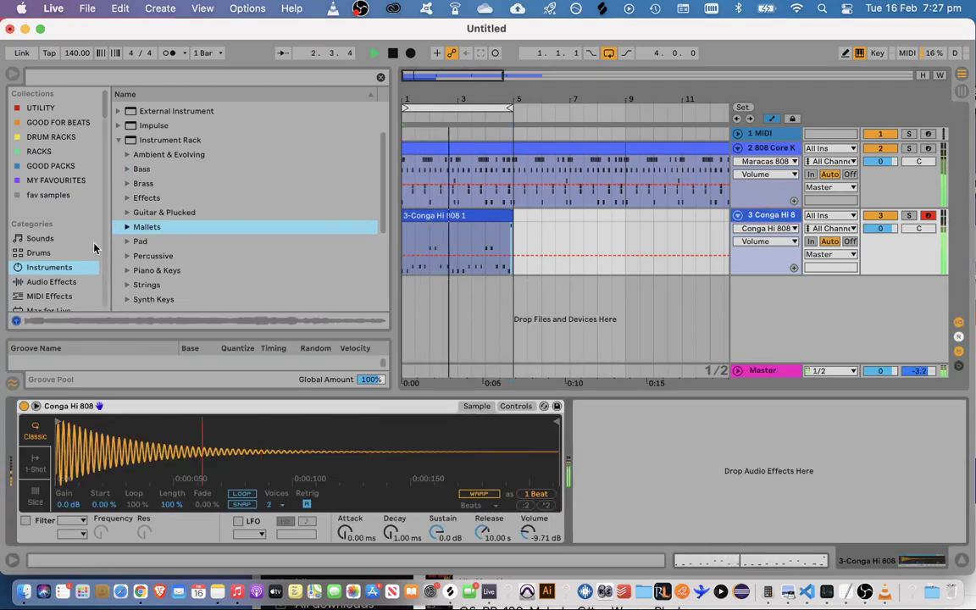
{"action": "left_click", "coordinate": [51, 282]}
{"action": "scroll", "coordinate": [151, 213], "scroll_direction": "down", "scroll_amount": 5}
{"action": "scroll", "coordinate": [169, 243], "scroll_direction": "up", "scroll_amount": 2}
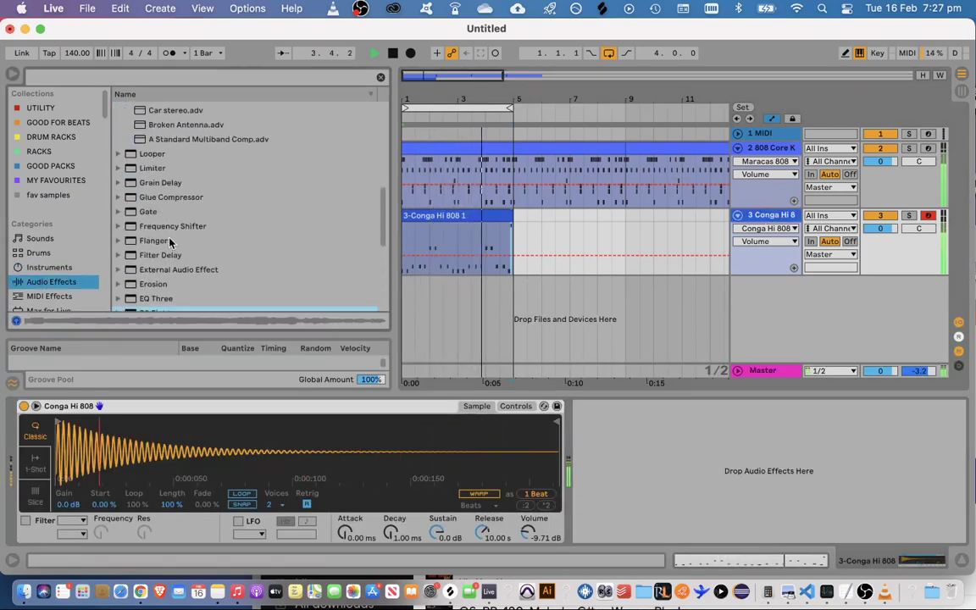
{"action": "scroll", "coordinate": [170, 243], "scroll_direction": "up", "scroll_amount": 5}
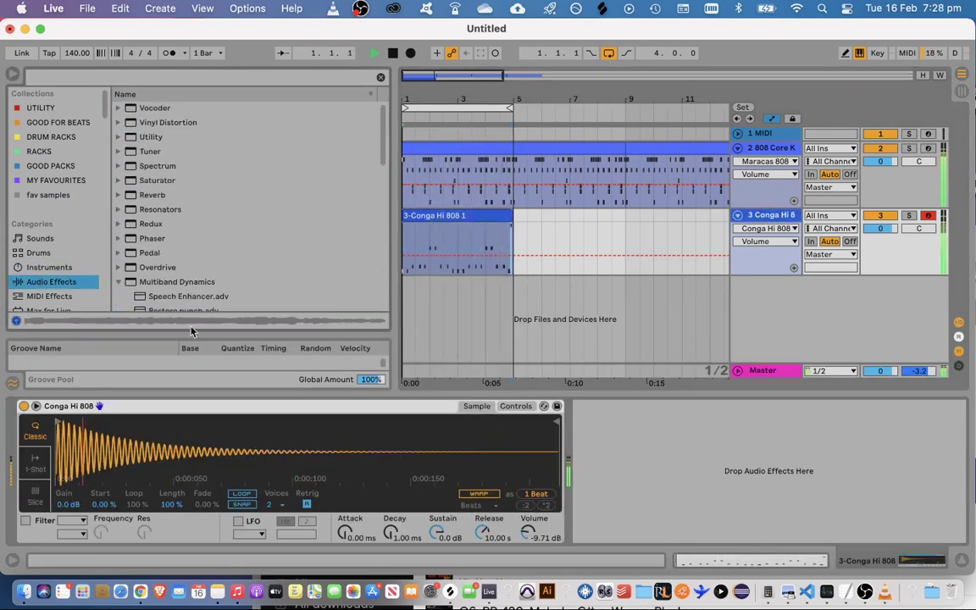
{"action": "left_click_drag", "start_coordinate": [152, 195], "coordinate": [606, 465]}
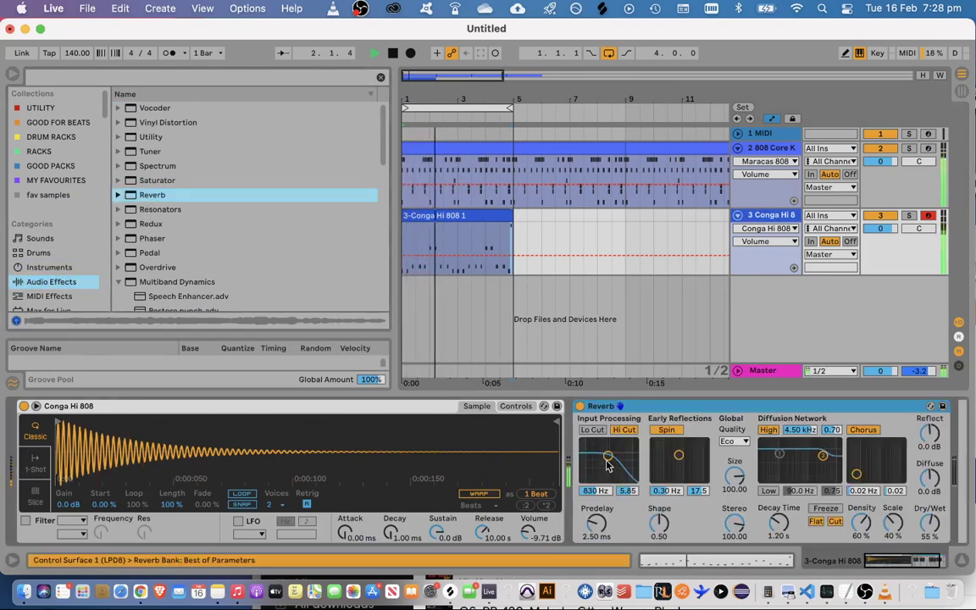
{"action": "key", "text": "space"}
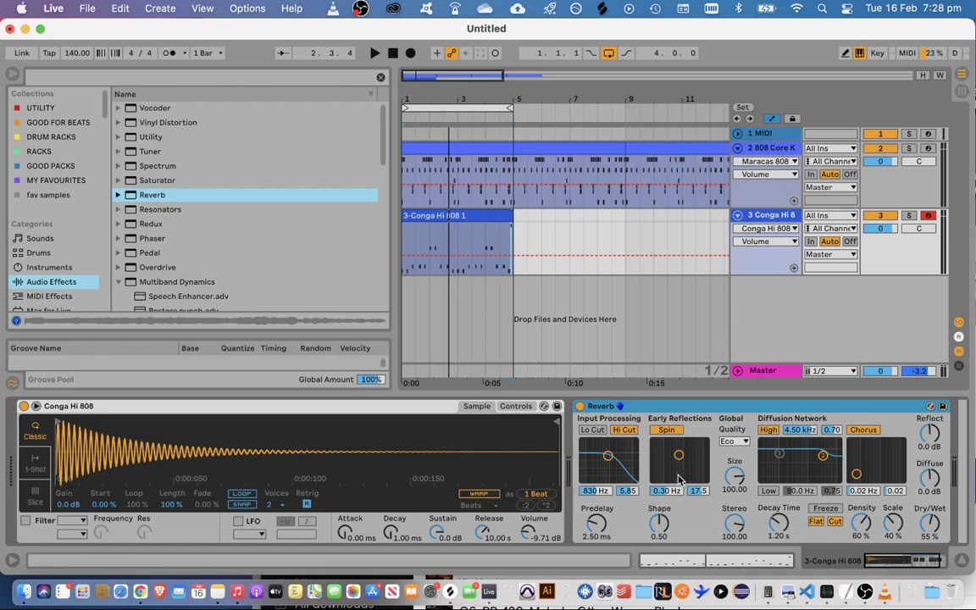
Compare the beat in mono and stereo by toggling Mono on the Master track's Utility during playback
{"action": "left_click", "coordinate": [766, 369]}
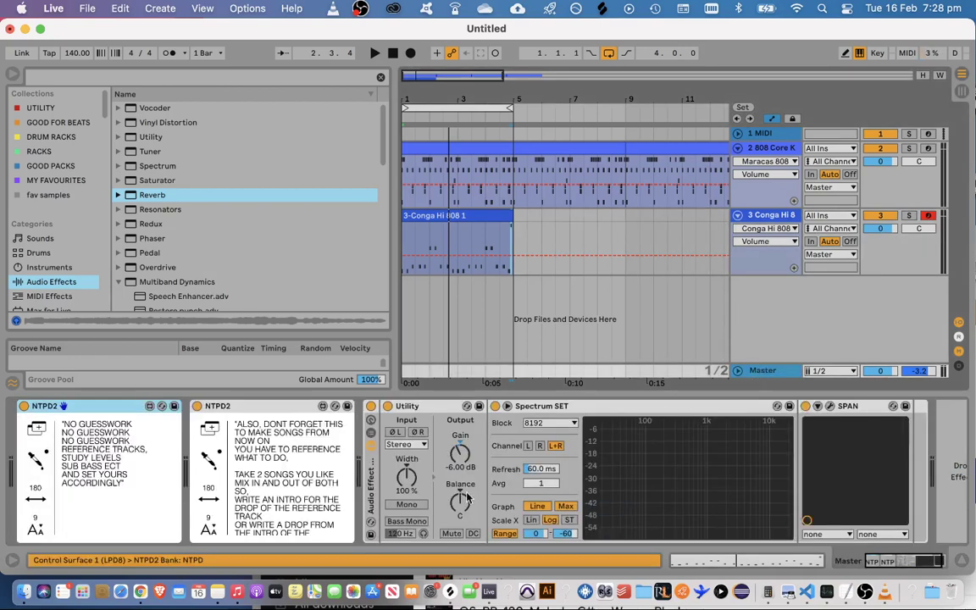
{"action": "key", "text": "space"}
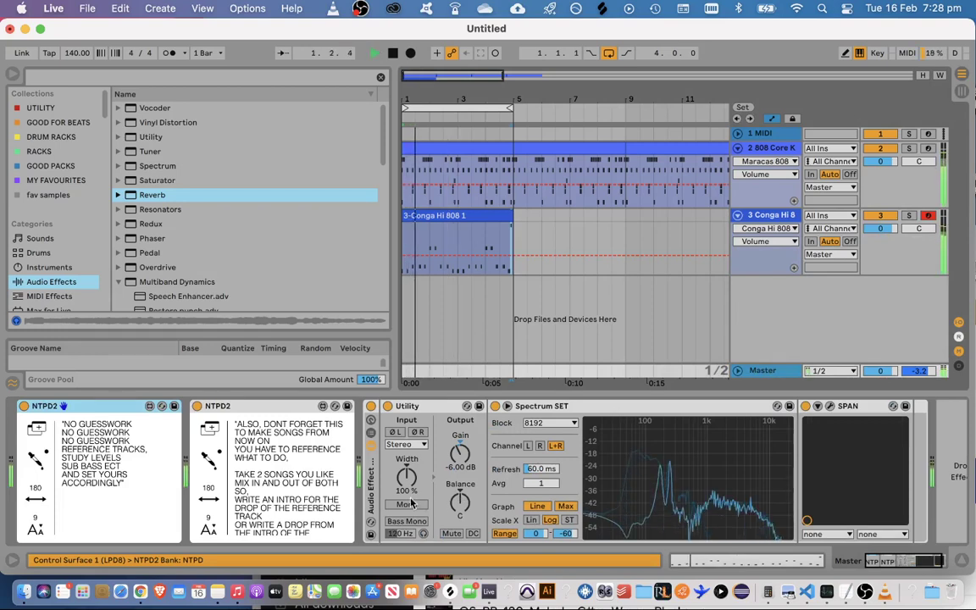
{"action": "left_click", "coordinate": [408, 505]}
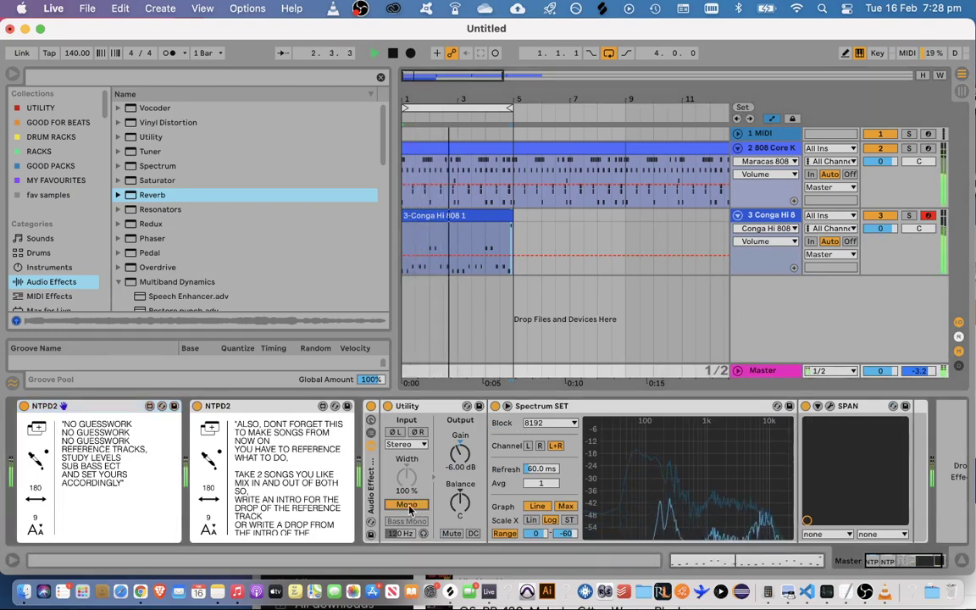
{"action": "left_click", "coordinate": [408, 506]}
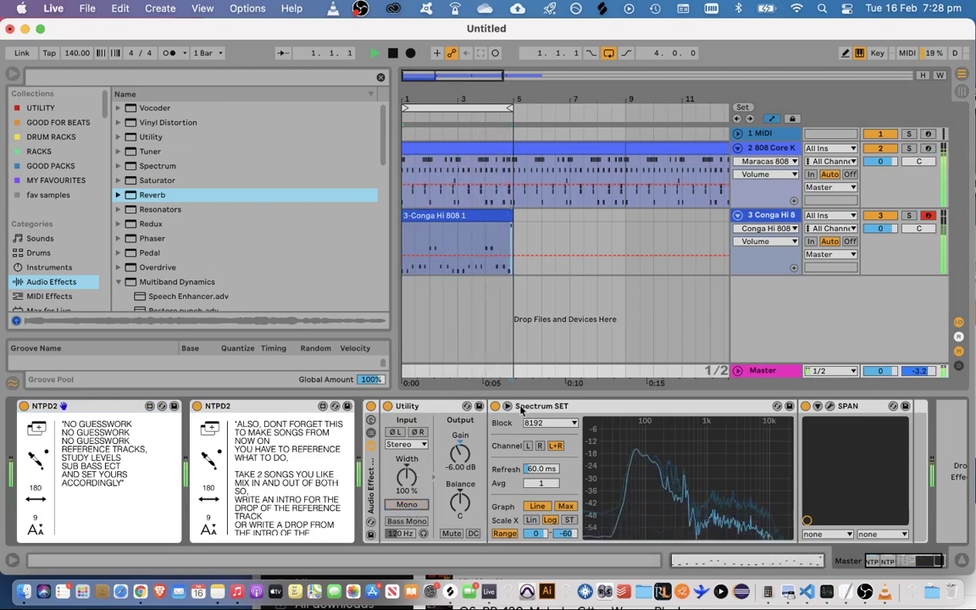
{"action": "key", "text": "space"}
Set the conga Reverb's Decay Time to 1.40 s, Stereo to 43.81 and Dry/Wet to 100%
{"action": "left_click", "coordinate": [783, 214]}
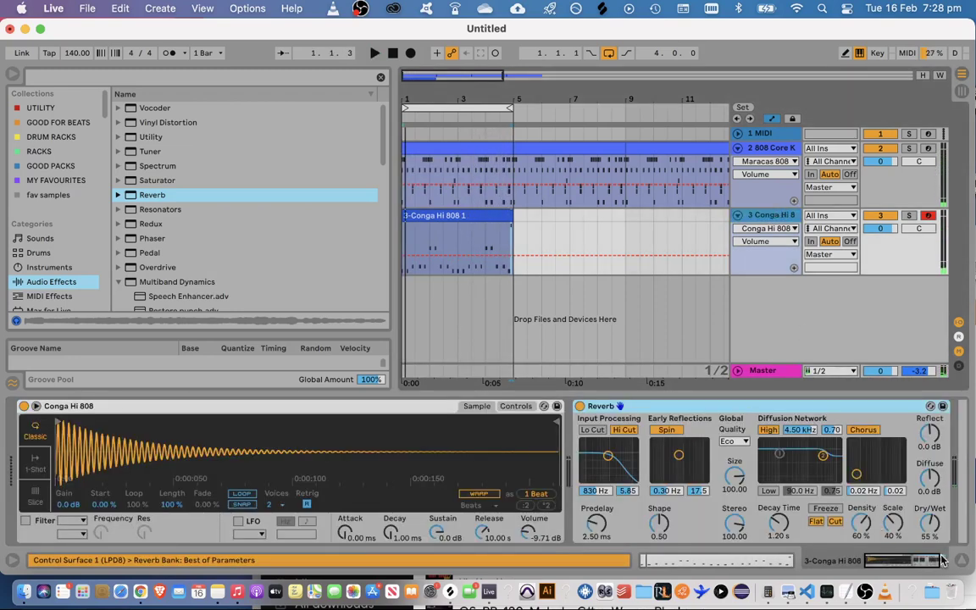
{"action": "left_click", "coordinate": [708, 409]}
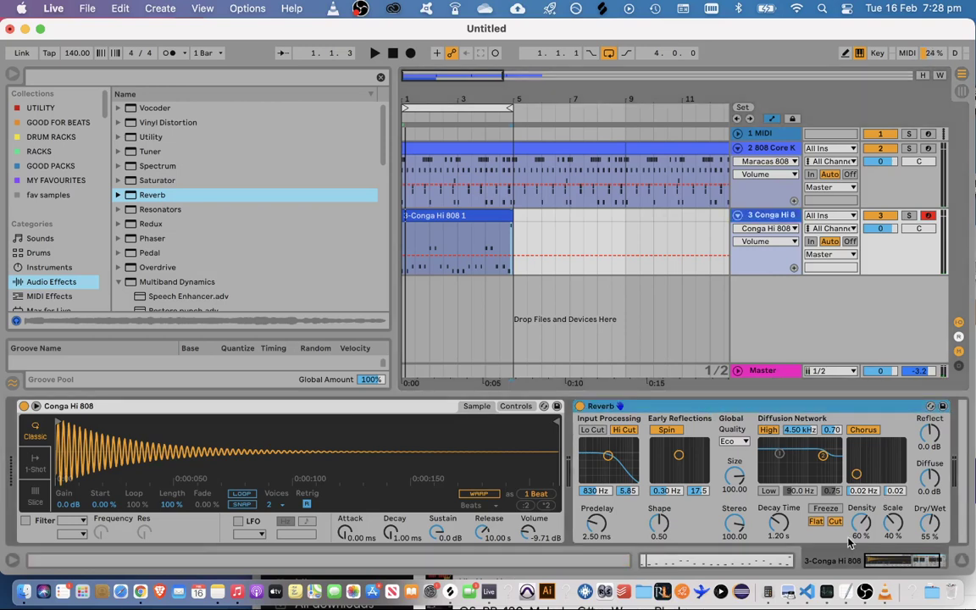
{"action": "left_click_drag", "start_coordinate": [868, 557], "coordinate": [820, 564]}
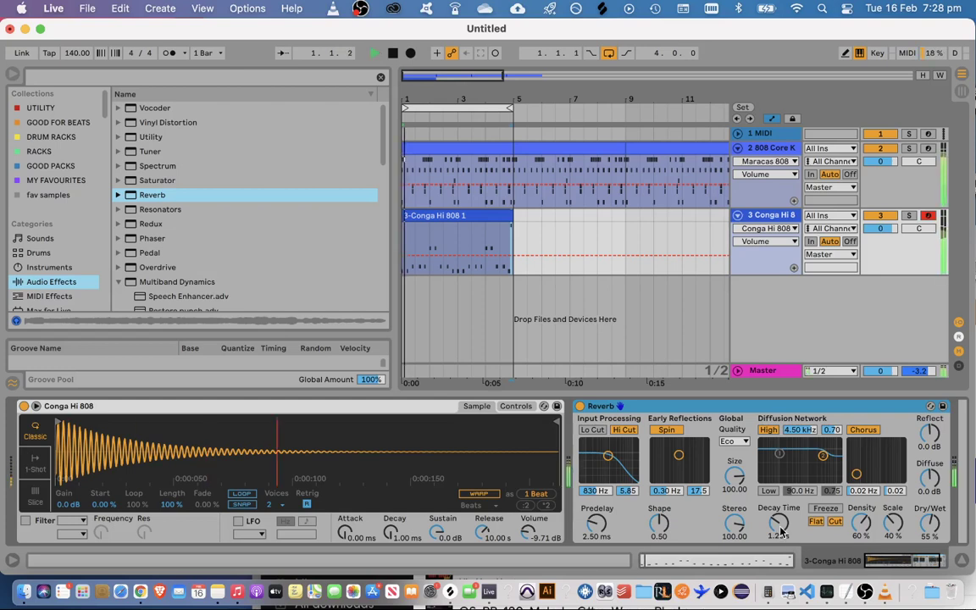
{"action": "left_click_drag", "start_coordinate": [734, 524], "coordinate": [734, 576]}
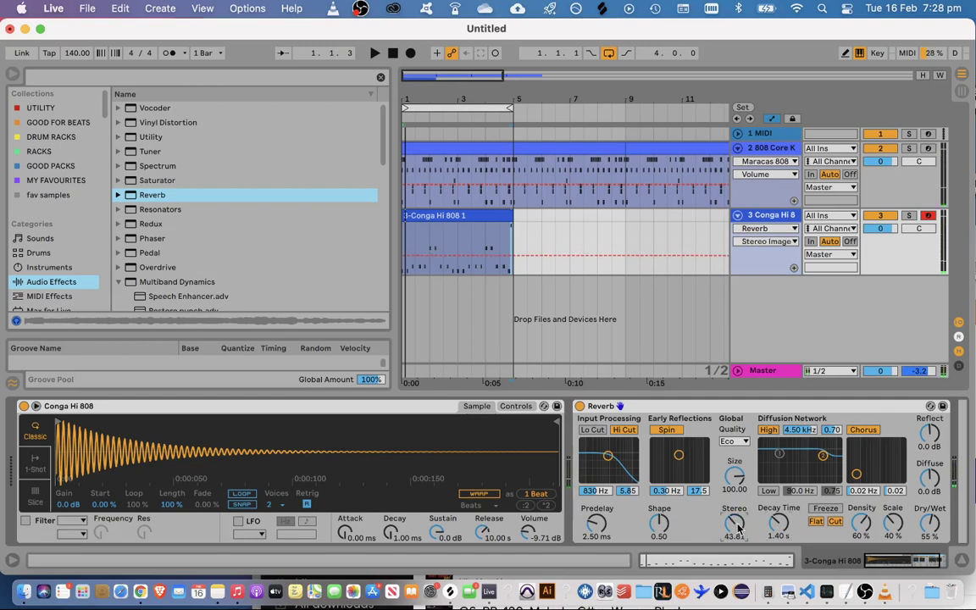
{"action": "left_click", "coordinate": [927, 535]}
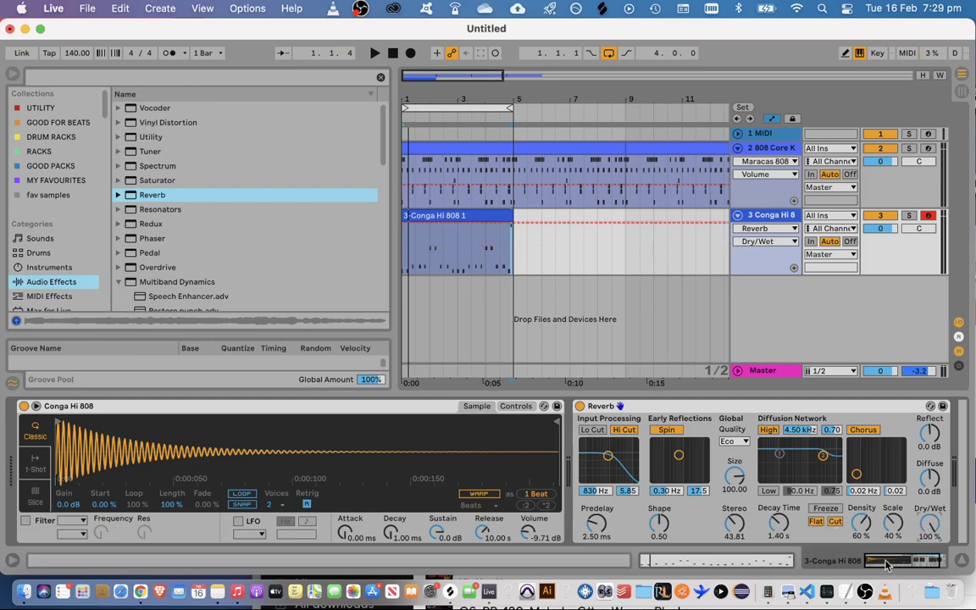
{"action": "left_click_drag", "start_coordinate": [885, 565], "coordinate": [883, 566]}
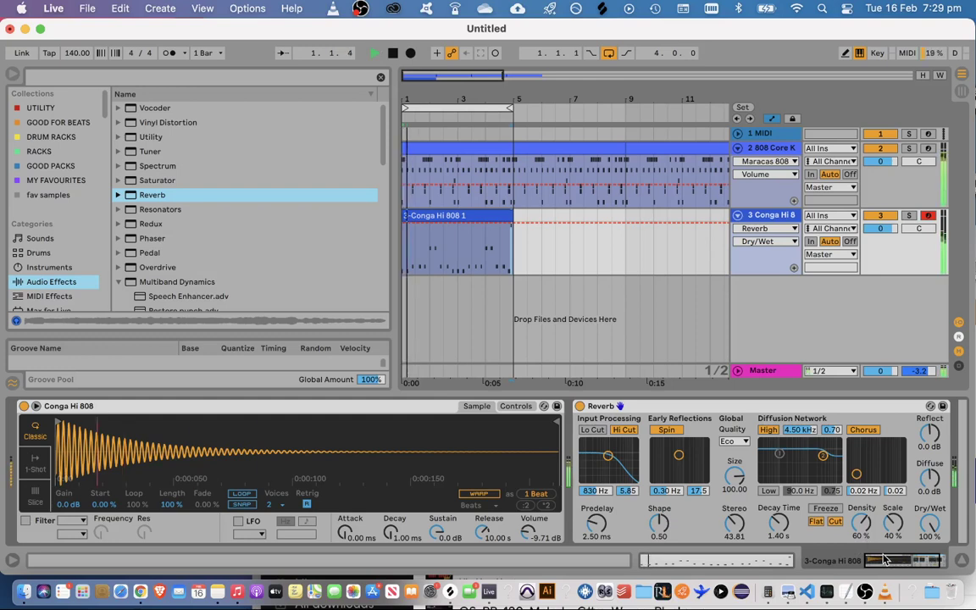
Audition the Conga Hi 808 loop with the Reverb's Dry/Wet at 0 % and at 100 %
{"action": "key", "text": "space"}
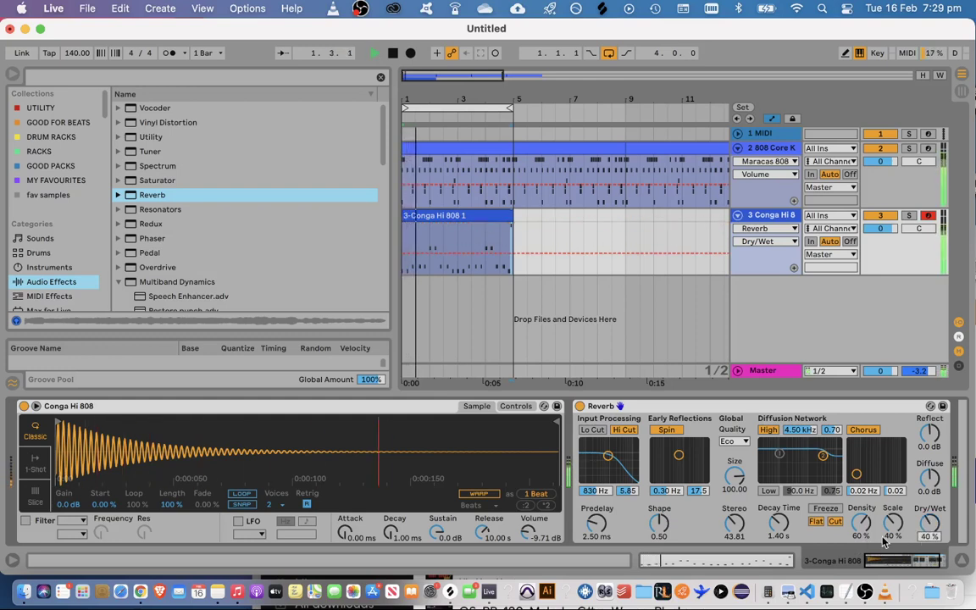
{"action": "left_click_drag", "start_coordinate": [929, 523], "coordinate": [929, 565]}
{"action": "key", "text": "space"}
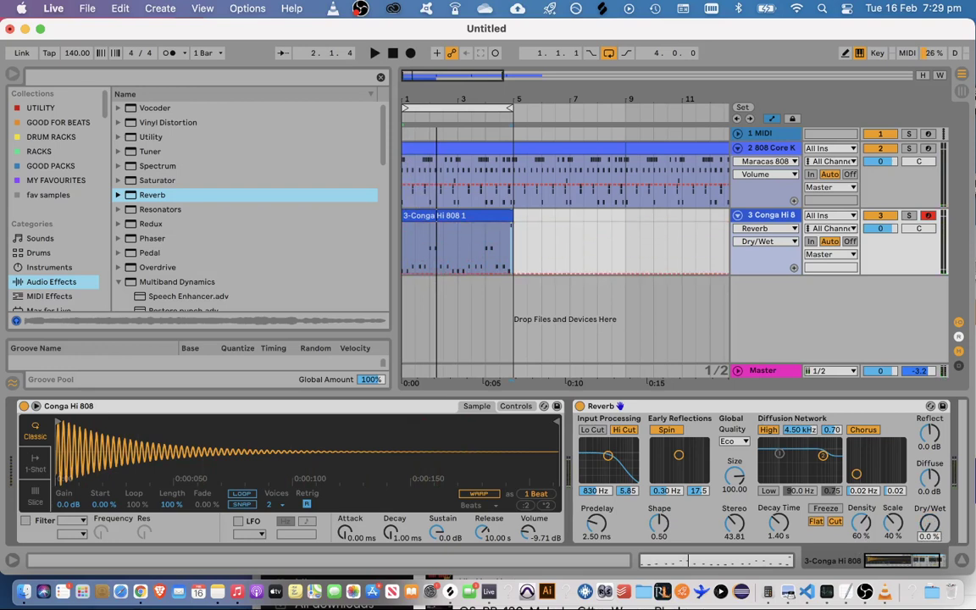
{"action": "key", "text": "space"}
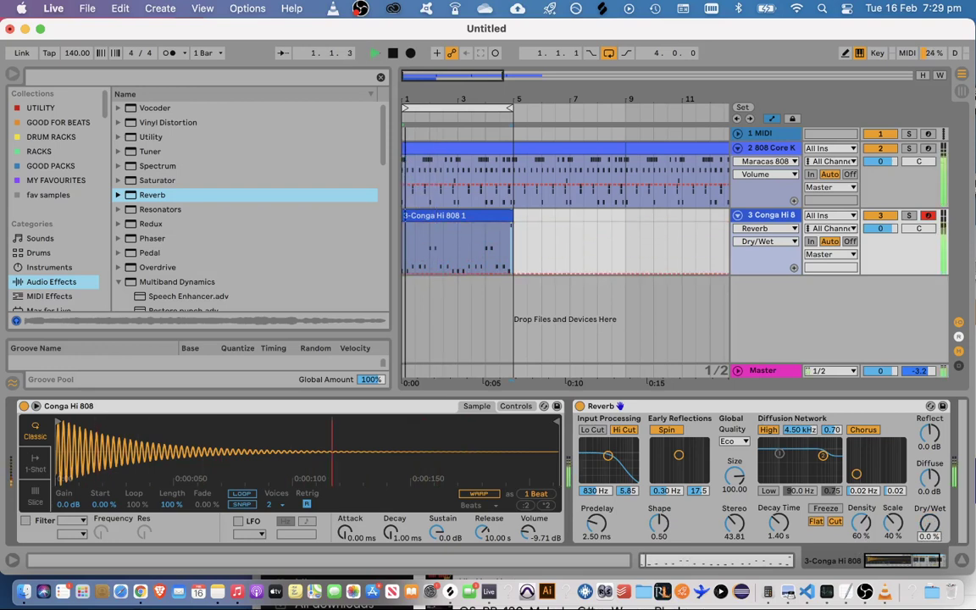
{"action": "left_click_drag", "start_coordinate": [936, 529], "coordinate": [936, 449]}
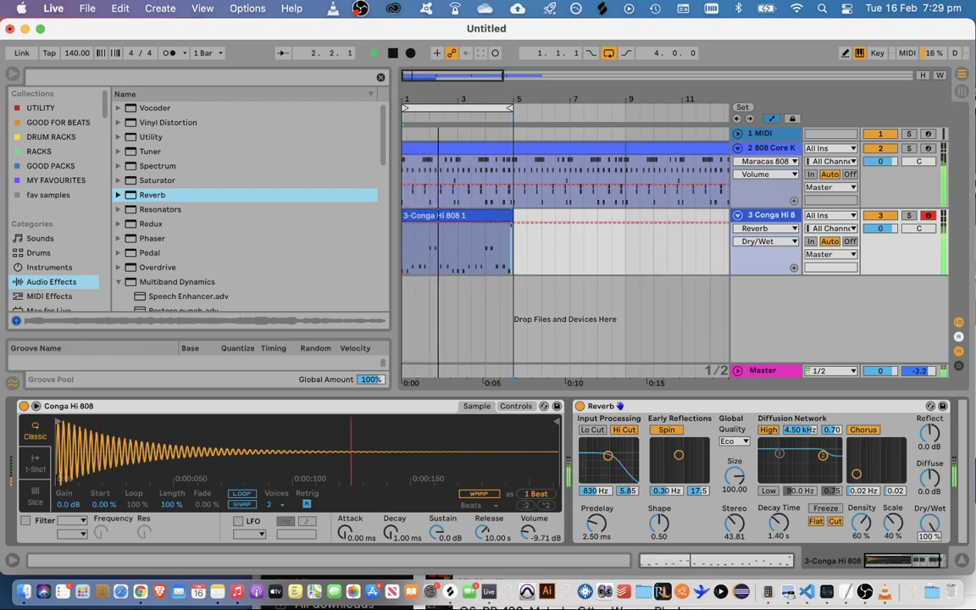
{"action": "key", "text": "space"}
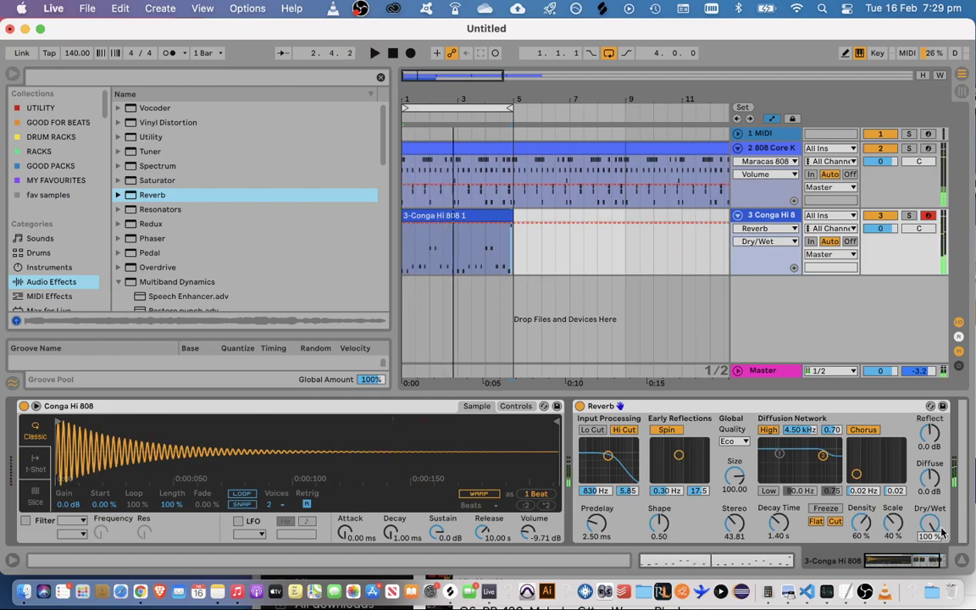
Set the Reverb's Dry/Wet to 52 %, switch off the input Hi Cut and play the loop
{"action": "left_click_drag", "start_coordinate": [936, 535], "coordinate": [935, 574]}
{"action": "key", "text": "space"}
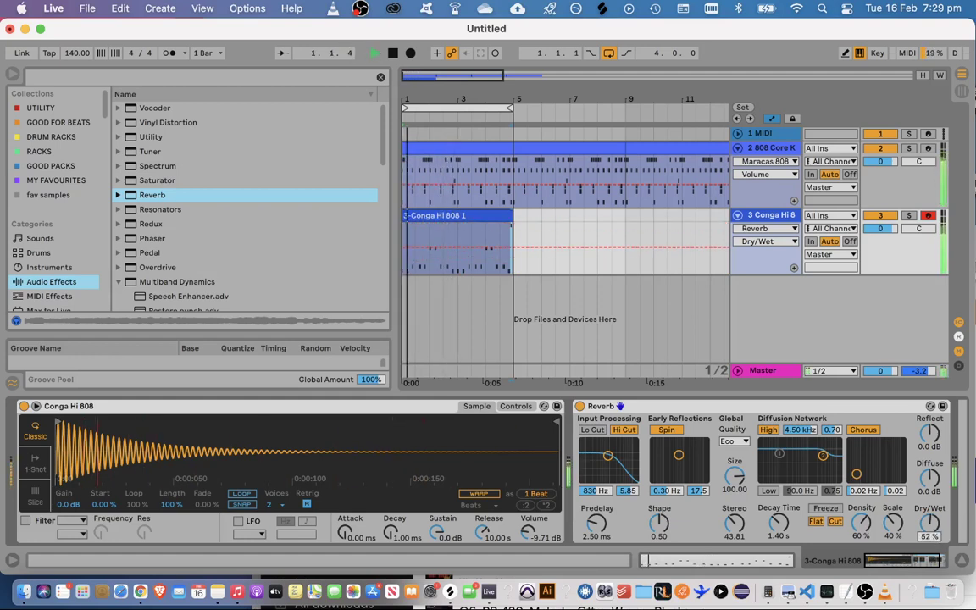
{"action": "left_click", "coordinate": [623, 432]}
{"action": "key", "text": "space"}
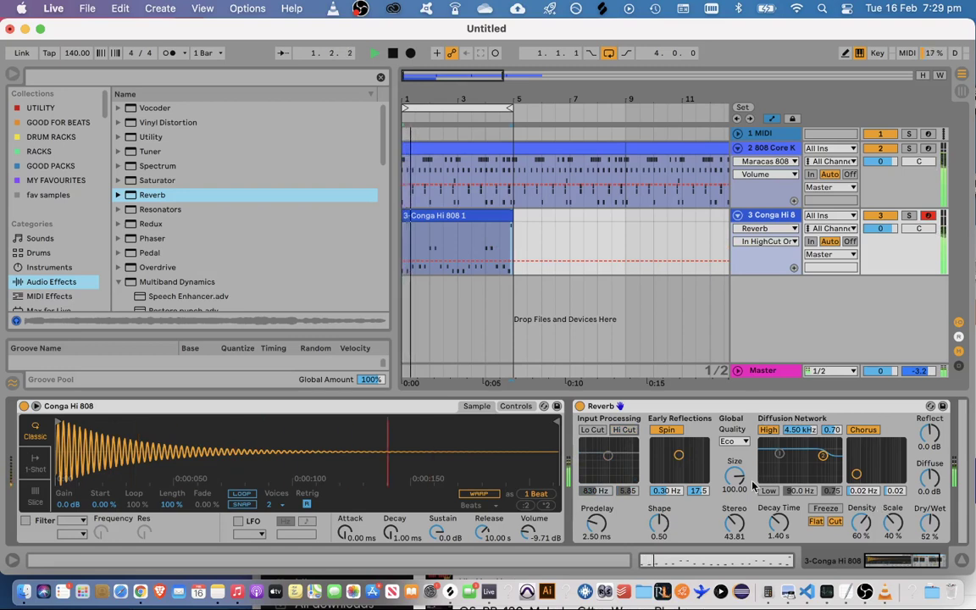
Audition the loop with the Reverb's Size at its minimum and at 500
{"action": "mouse_move", "coordinate": [736, 479]}
{"action": "left_mouse_down"}
{"action": "mouse_move", "coordinate": [736, 542]}
{"action": "mouse_move", "coordinate": [735, 469]}
{"action": "left_mouse_up"}
{"action": "key", "text": "space"}
{"action": "key", "text": "space"}
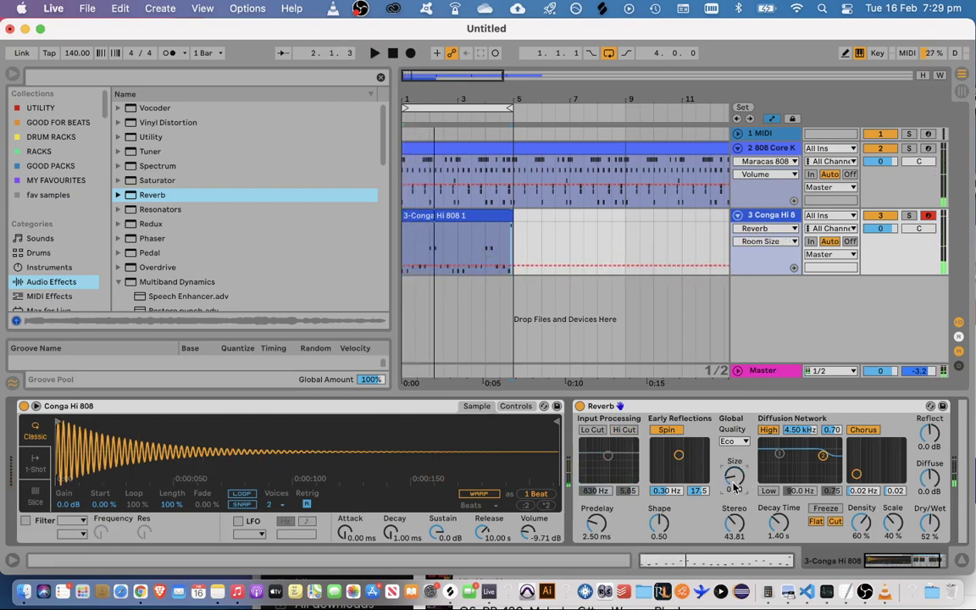
{"action": "left_click_drag", "start_coordinate": [737, 481], "coordinate": [736, 406]}
{"action": "key", "text": "space"}
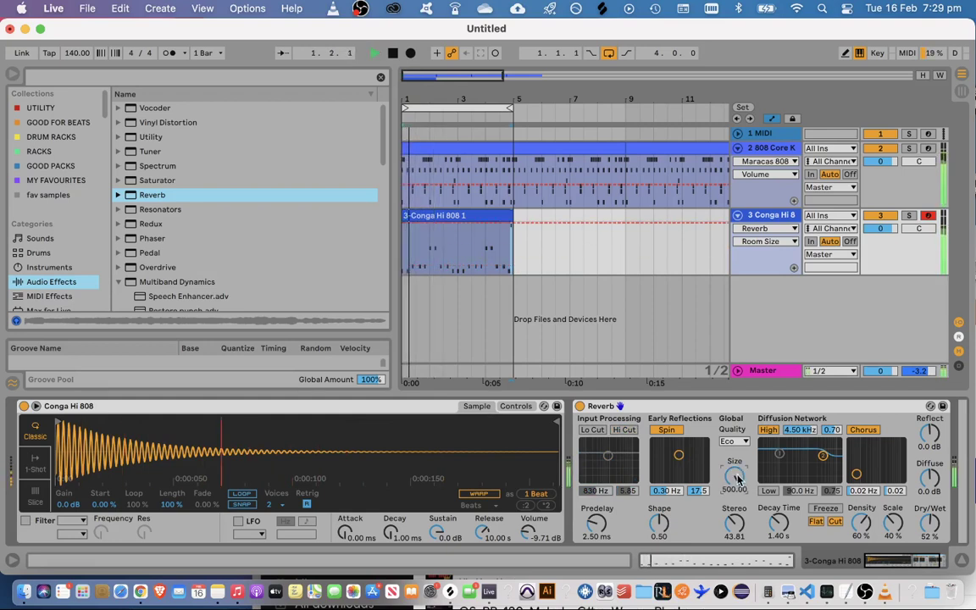
{"action": "key", "text": "space"}
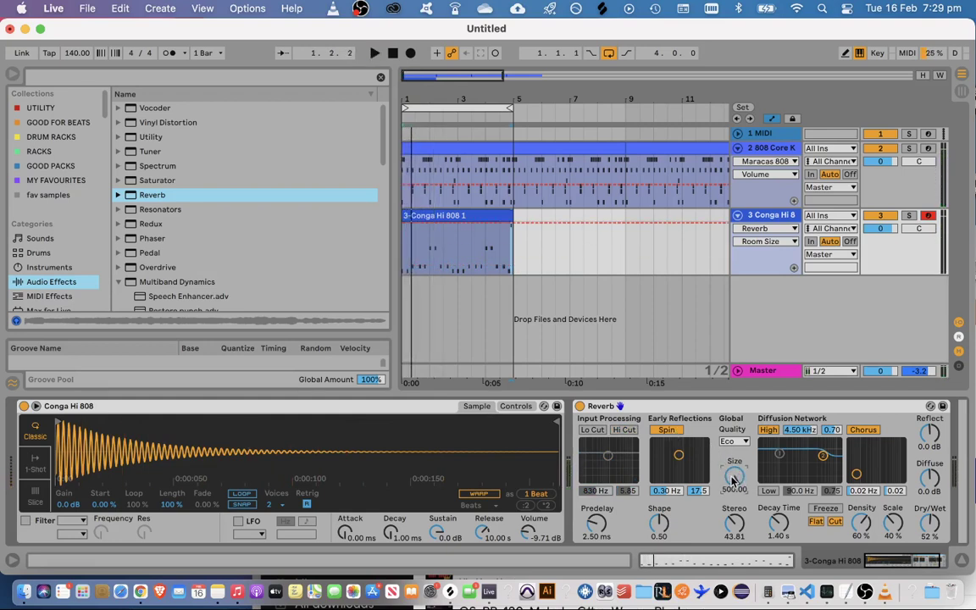
{"action": "key", "text": "space"}
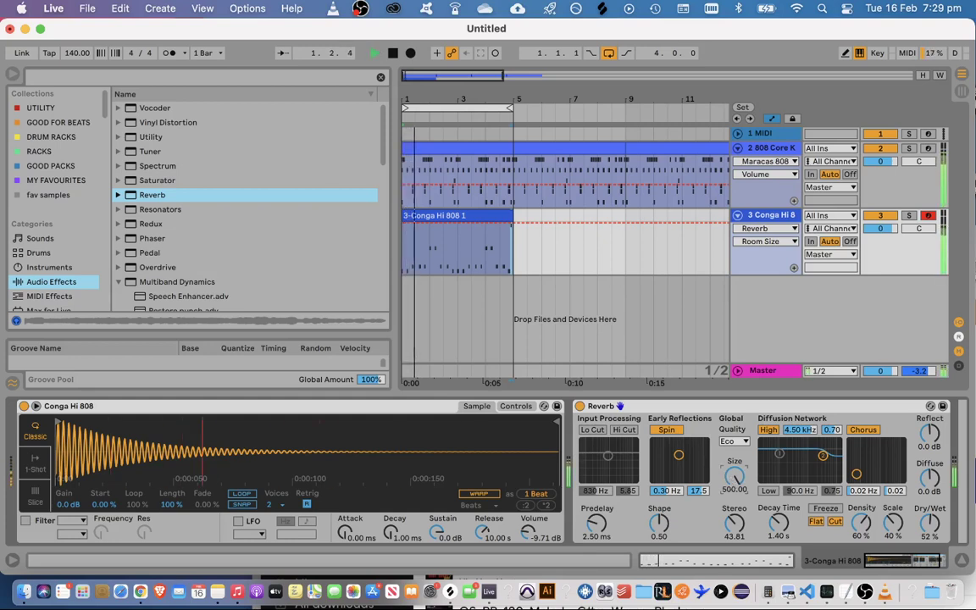
Lower the Reverb's Size to 0.22 and replay the loop
{"action": "left_click_drag", "start_coordinate": [735, 479], "coordinate": [734, 543]}
{"action": "key", "text": "space"}
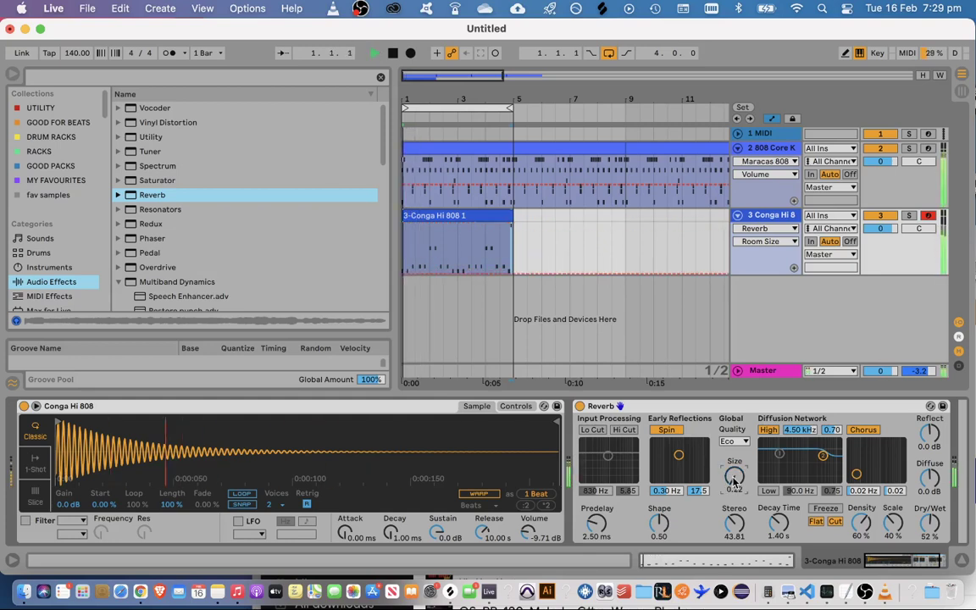
{"action": "key", "text": "space"}
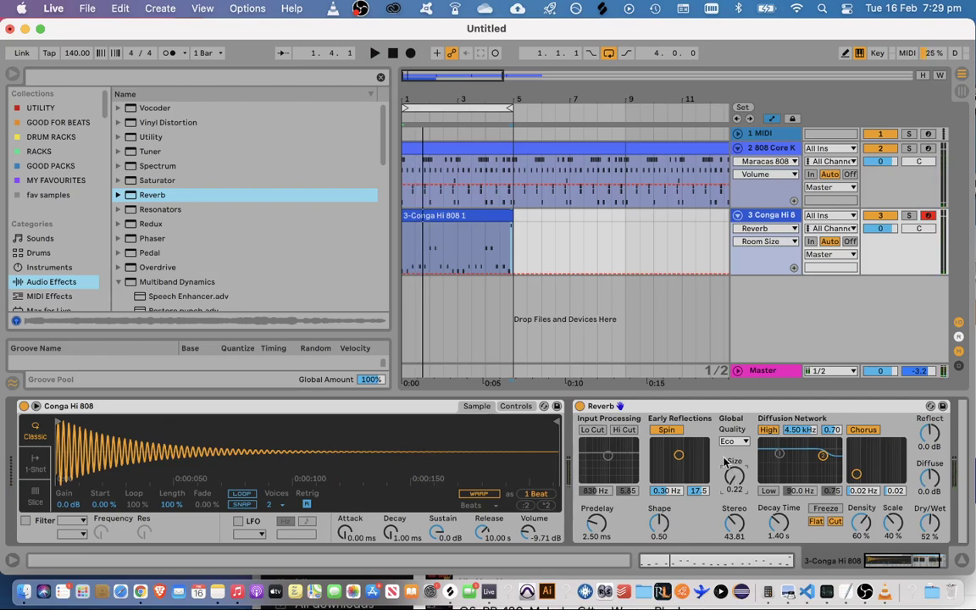
{"action": "key", "text": "space"}
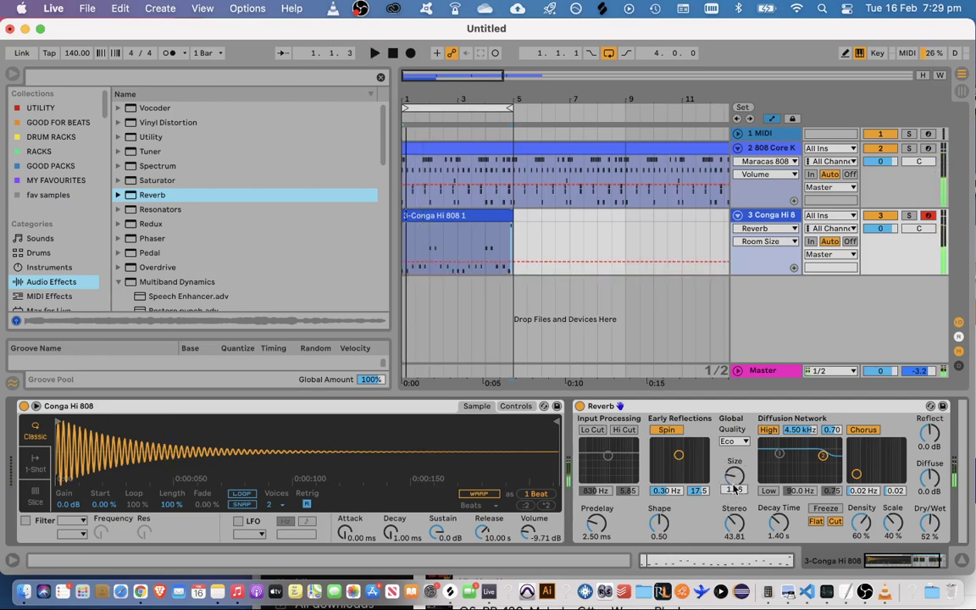
Raise the Early Reflections Spin to 1.30 Hz and 51.3, and set the Size to 0.91
{"action": "left_click", "coordinate": [667, 429]}
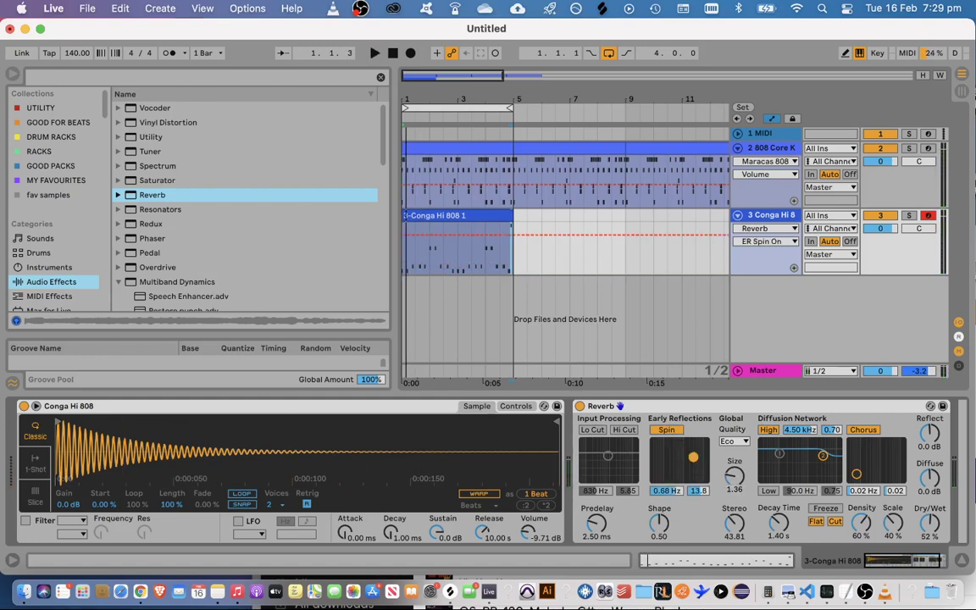
{"action": "left_click_drag", "start_coordinate": [694, 457], "coordinate": [705, 443]}
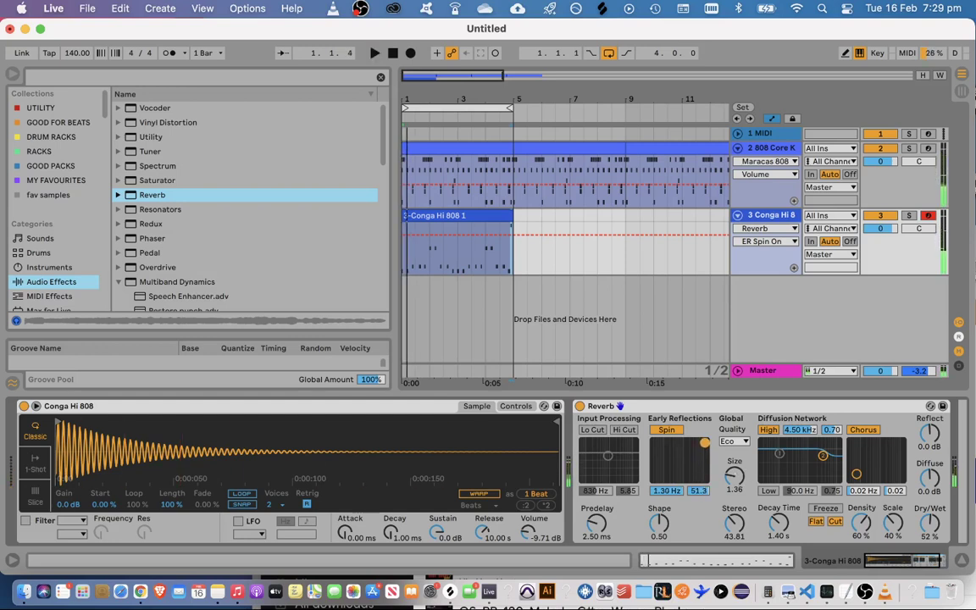
{"action": "mouse_move", "coordinate": [735, 477]}
{"action": "left_mouse_down"}
{"action": "mouse_move", "coordinate": [734, 502]}
{"action": "mouse_move", "coordinate": [735, 484]}
{"action": "left_mouse_up"}
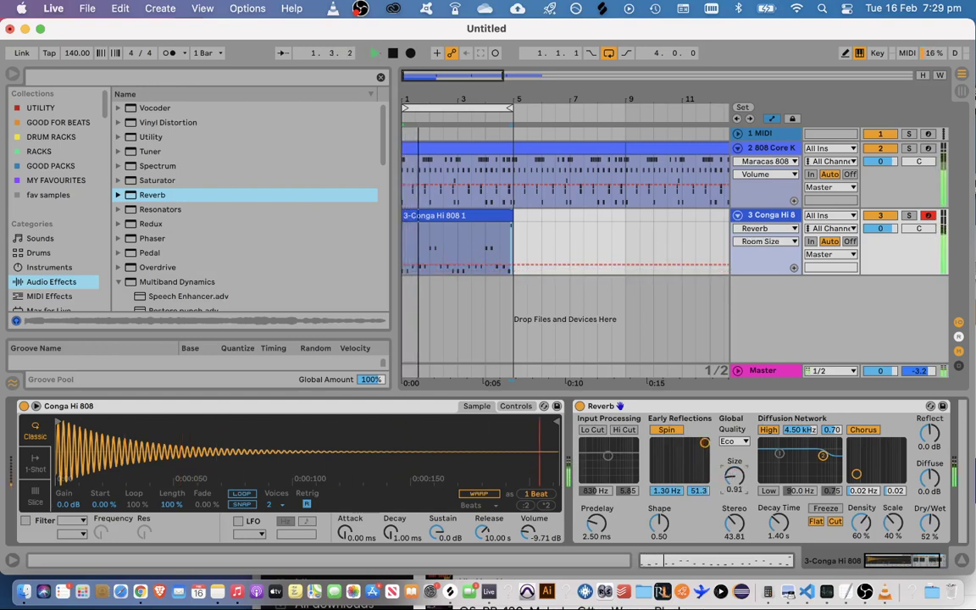
Compare the loop with the Early Reflections Spin off and on, reducing its amount to 4.27
{"action": "left_click", "coordinate": [677, 431]}
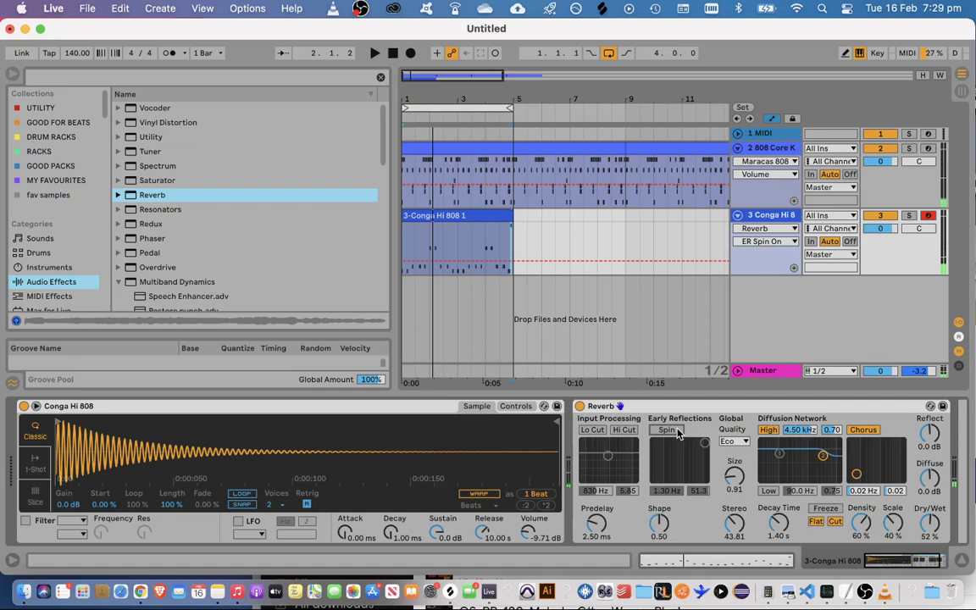
{"action": "left_click", "coordinate": [677, 432]}
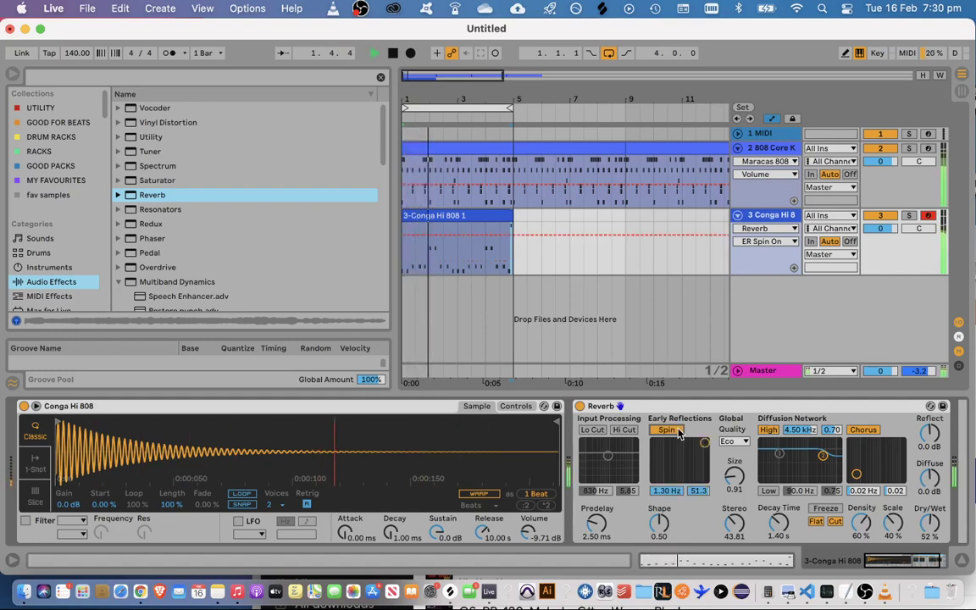
{"action": "left_click", "coordinate": [677, 432]}
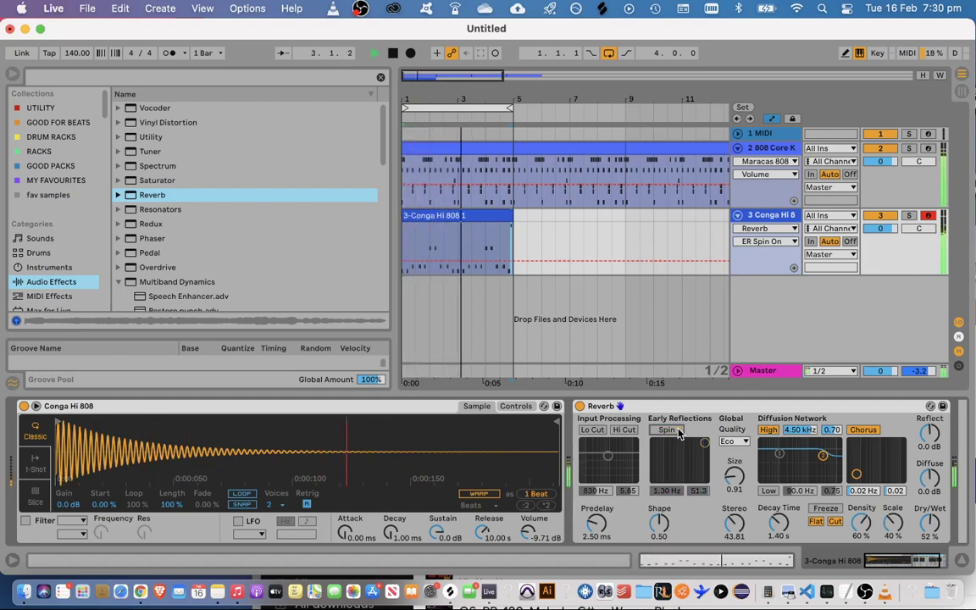
{"action": "left_click", "coordinate": [670, 431]}
{"action": "left_click", "coordinate": [668, 433]}
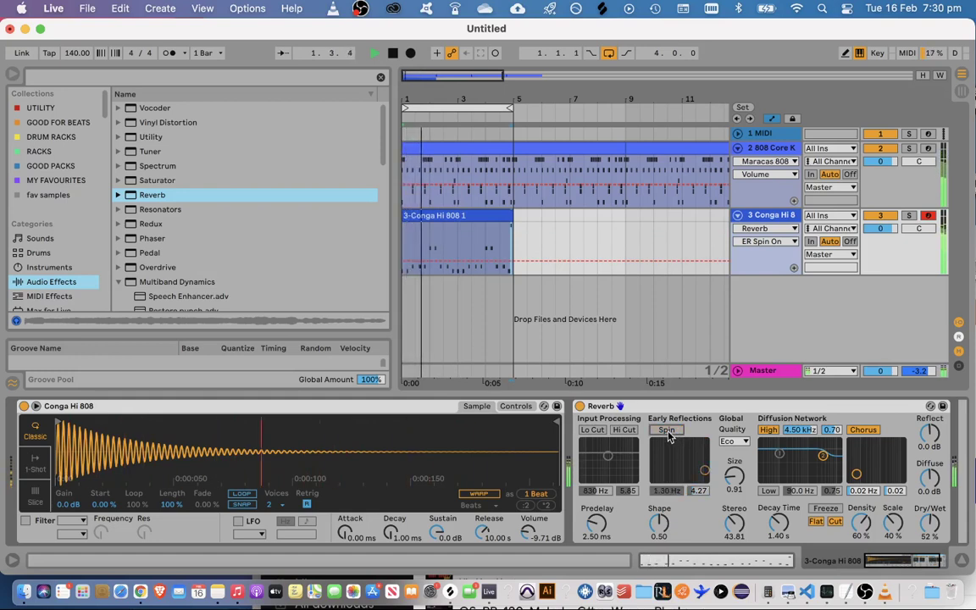
{"action": "left_click", "coordinate": [669, 432]}
Raise the Reverb's Size to 4.47 and set its Global Quality to High
{"action": "left_click", "coordinate": [732, 442]}
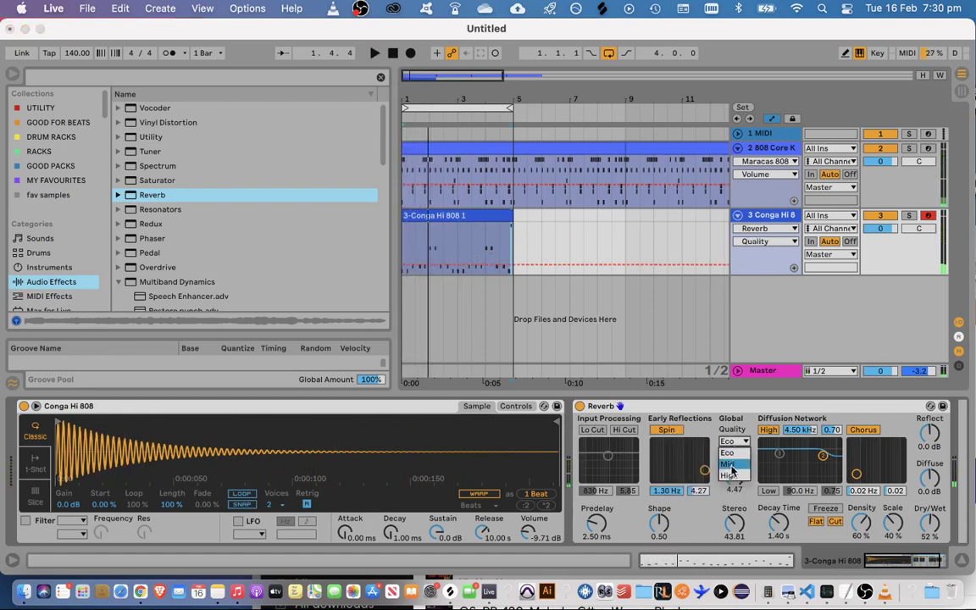
{"action": "left_click", "coordinate": [731, 466]}
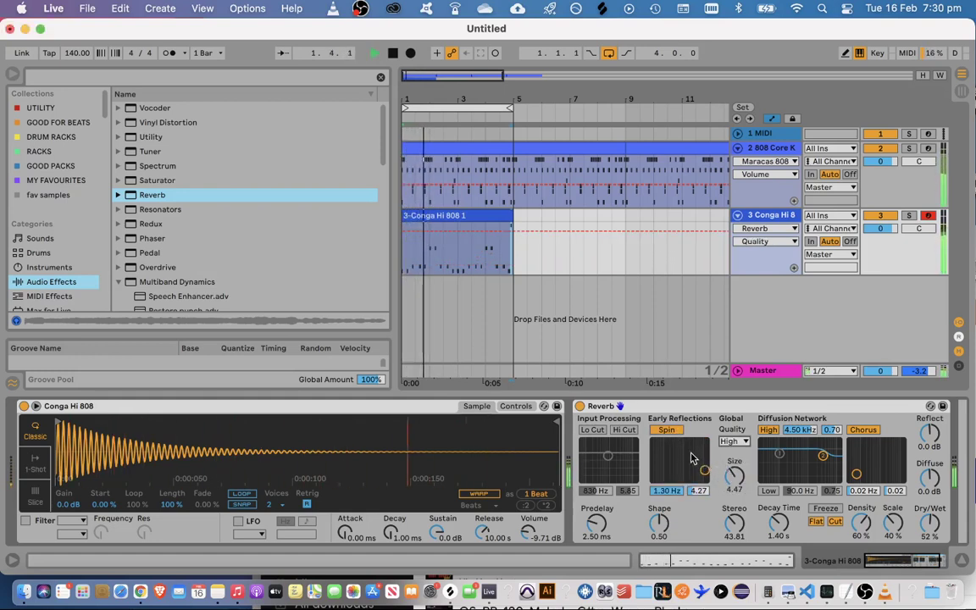
Set the Early Reflections Spin to 1.30 Hz and 41.7, and compare the loop with Spin off and on
{"action": "left_click_drag", "start_coordinate": [705, 470], "coordinate": [705, 443]}
{"action": "key", "text": "space"}
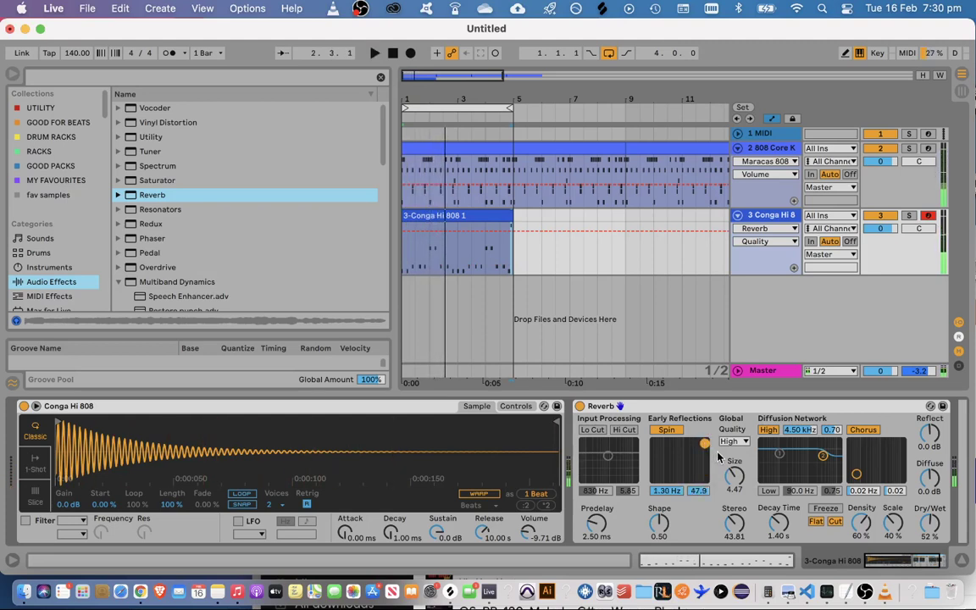
{"action": "key", "text": "space"}
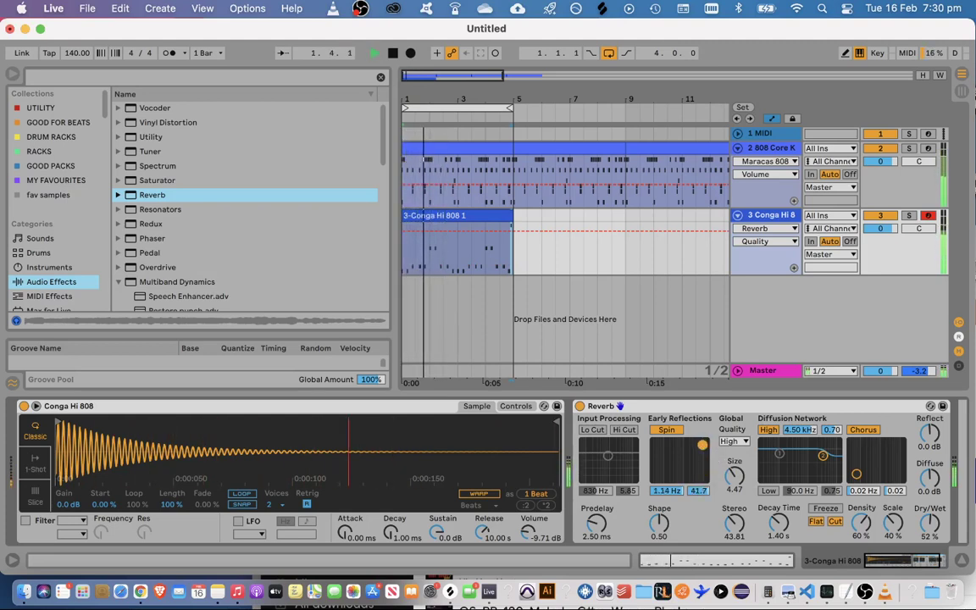
{"action": "left_click_drag", "start_coordinate": [705, 443], "coordinate": [705, 445]}
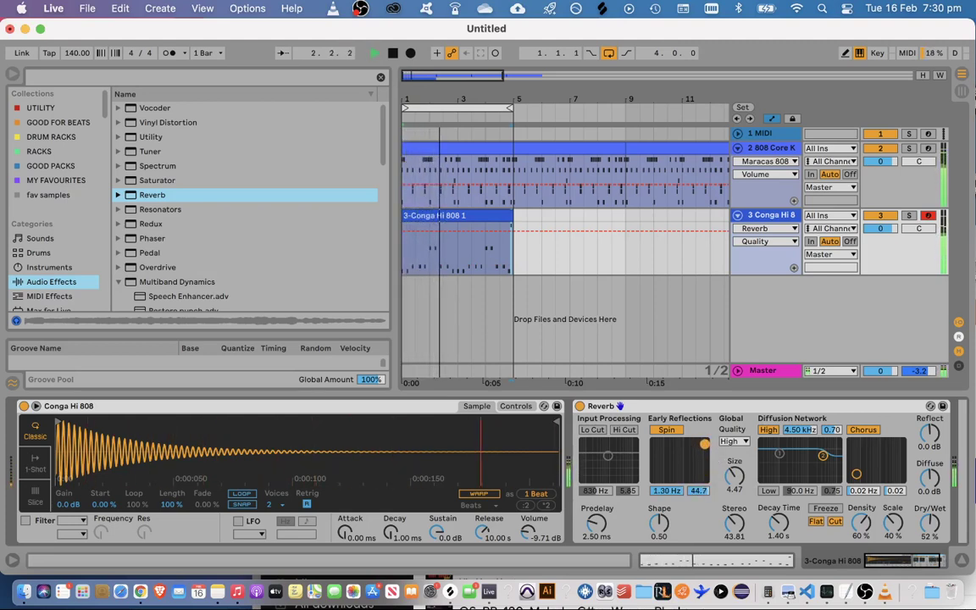
{"action": "left_click", "coordinate": [679, 432]}
{"action": "left_click", "coordinate": [679, 432]}
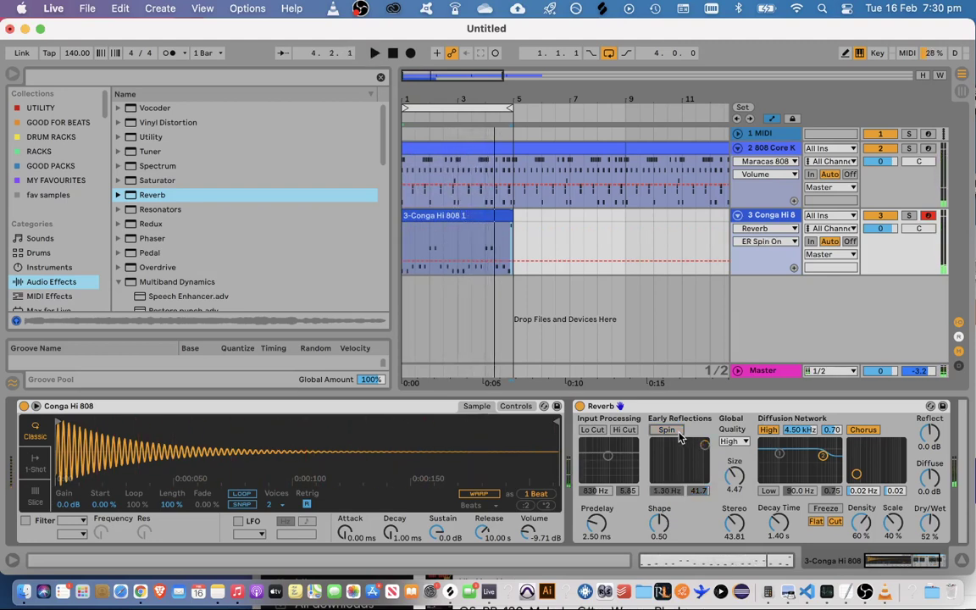
{"action": "left_click", "coordinate": [678, 433]}
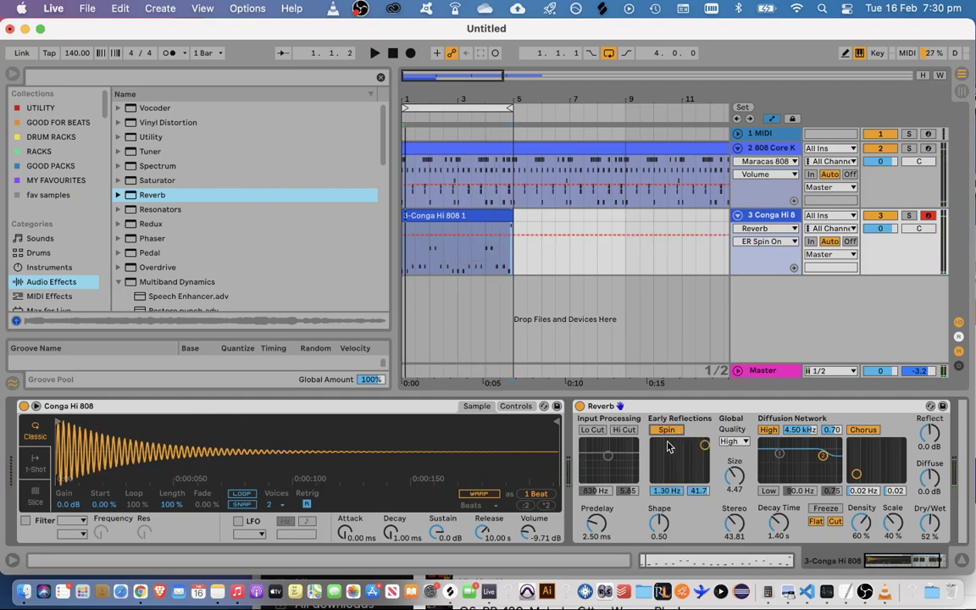
Set the Reverb's Predelay to 0.50 ms and replay the loop
{"action": "left_click", "coordinate": [596, 526]}
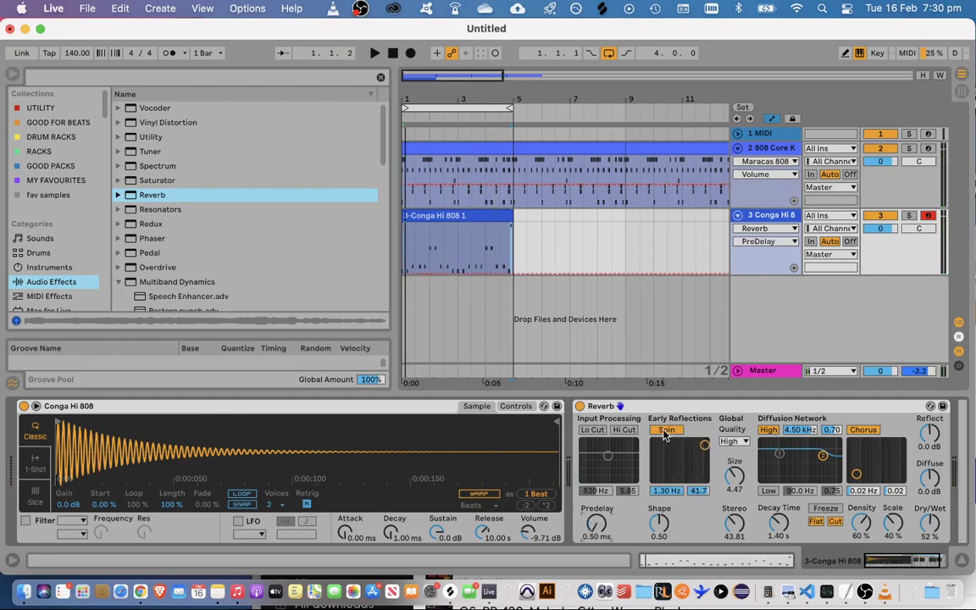
{"action": "key", "text": "space"}
{"action": "key", "text": "space"}
{"action": "key", "text": "space"}
Set the Early Reflections Spin to 0.96 Hz with an amount of 7.96 and listen to the loop
{"action": "left_click_drag", "start_coordinate": [682, 463], "coordinate": [700, 464]}
{"action": "key", "text": "space"}
{"action": "key", "text": "space"}
{"action": "key", "text": "space"}
{"action": "key", "text": "space"}
{"action": "key", "text": "space"}
{"action": "key", "text": "space"}
Set the Reverb's Decay Time to 1.60 s and its Dry/Wet to 27 %
{"action": "left_click_drag", "start_coordinate": [779, 522], "coordinate": [779, 532]}
{"action": "mouse_move", "coordinate": [930, 523]}
{"action": "left_mouse_down"}
{"action": "mouse_move", "coordinate": [929, 534]}
{"action": "mouse_move", "coordinate": [929, 511]}
{"action": "left_mouse_up"}
{"action": "left_click_drag", "start_coordinate": [777, 532], "coordinate": [777, 520]}
{"action": "left_click_drag", "start_coordinate": [929, 522], "coordinate": [930, 556]}
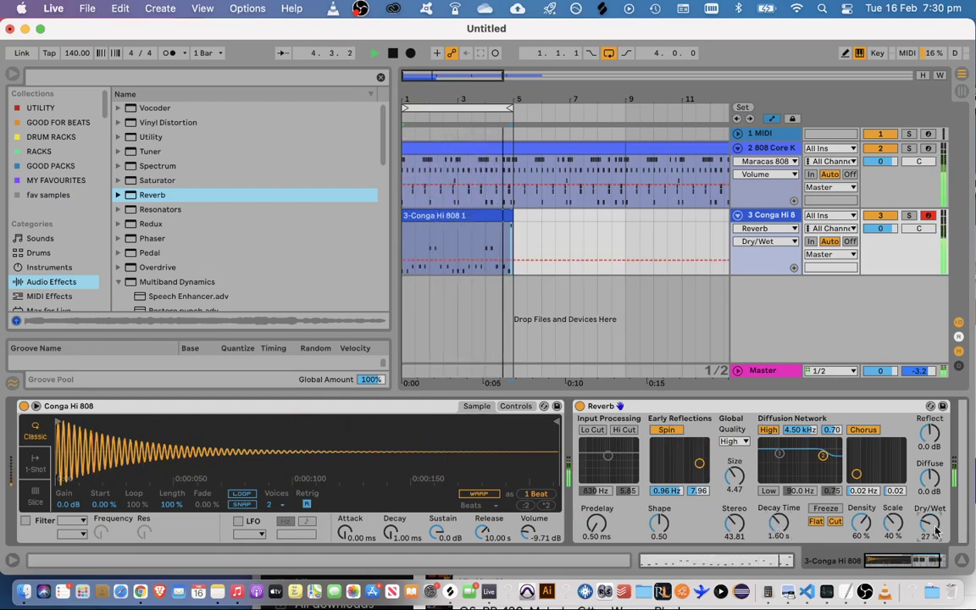
Turn on the input Hi Cut and set the input filter to 208 Hz with a width of 2.45
{"action": "left_click", "coordinate": [624, 430]}
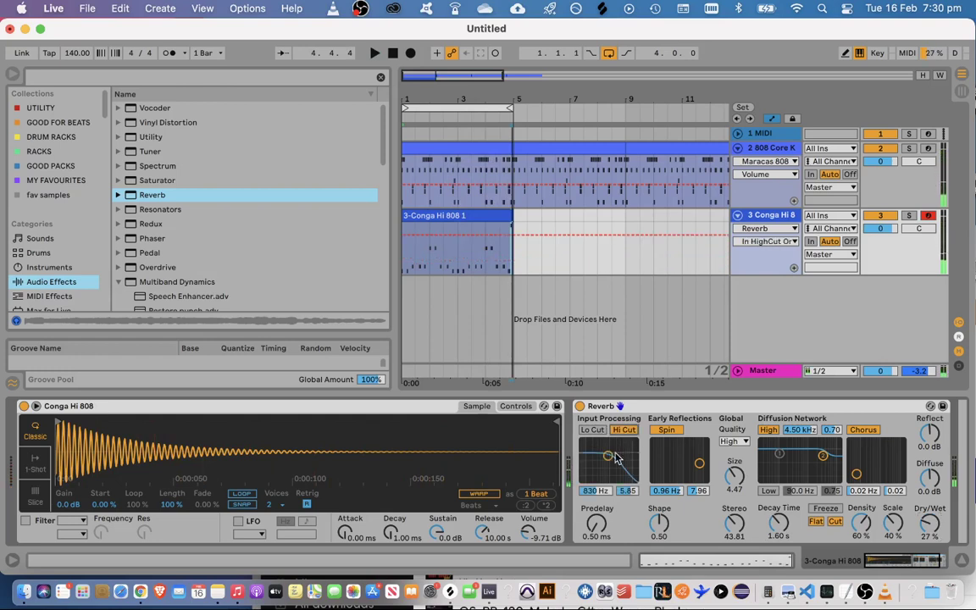
{"action": "key", "text": "space"}
{"action": "left_click_drag", "start_coordinate": [607, 456], "coordinate": [596, 472]}
{"action": "key", "text": "space"}
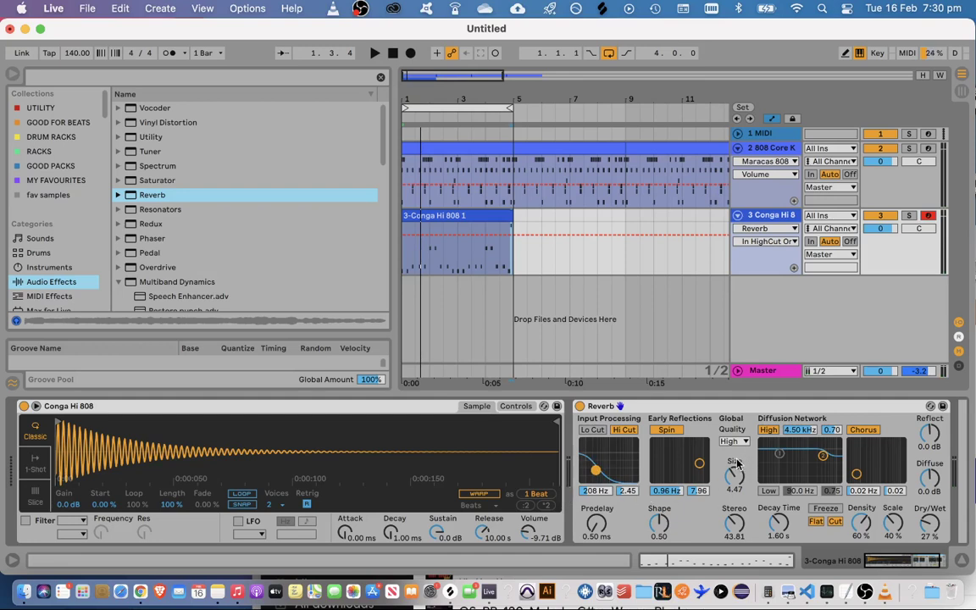
Set the input filter to 508 Hz with a width of 1.92, leaving Hi Cut on and Lo Cut off
{"action": "left_click", "coordinate": [593, 429]}
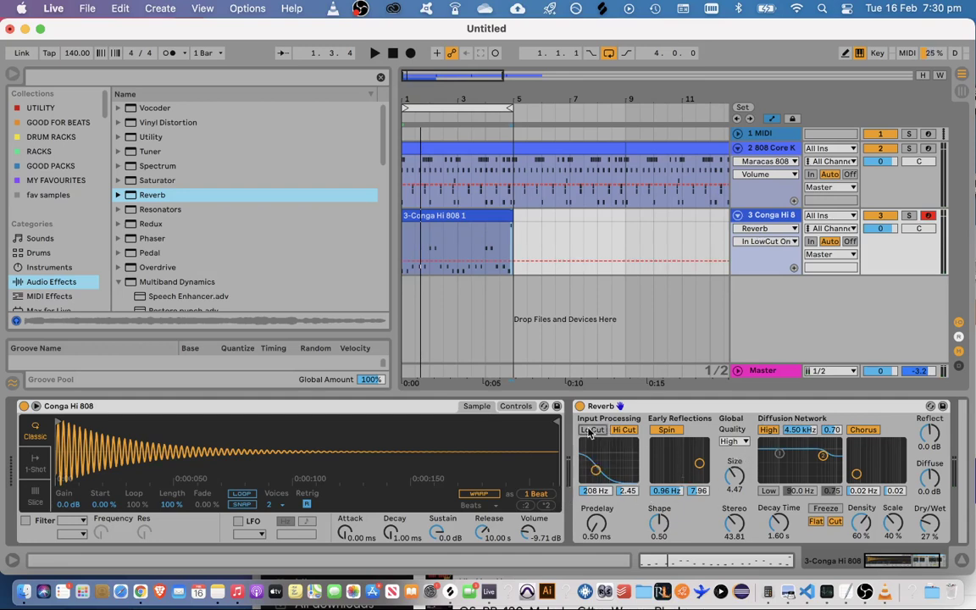
{"action": "left_click", "coordinate": [622, 430]}
{"action": "key", "text": "space"}
{"action": "mouse_move", "coordinate": [595, 470]}
{"action": "left_mouse_down"}
{"action": "mouse_move", "coordinate": [619, 467]}
{"action": "mouse_move", "coordinate": [603, 472]}
{"action": "left_mouse_up"}
{"action": "key", "text": "space"}
{"action": "left_click", "coordinate": [622, 430]}
{"action": "left_click", "coordinate": [599, 431]}
Play the loop and lower the Reverb's Dry/Wet to 21 %
{"action": "key", "text": "space"}
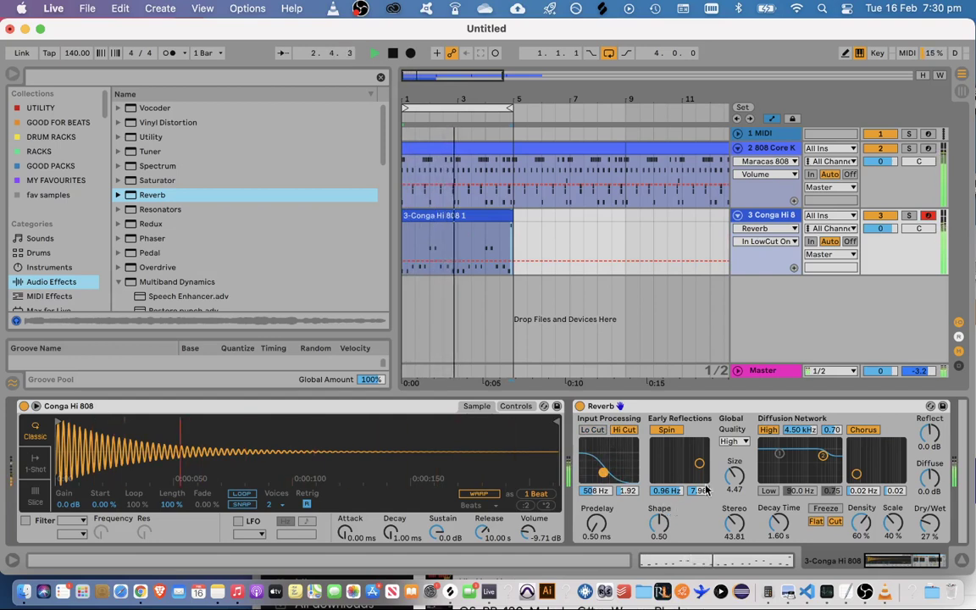
{"action": "left_click_drag", "start_coordinate": [929, 524], "coordinate": [930, 531]}
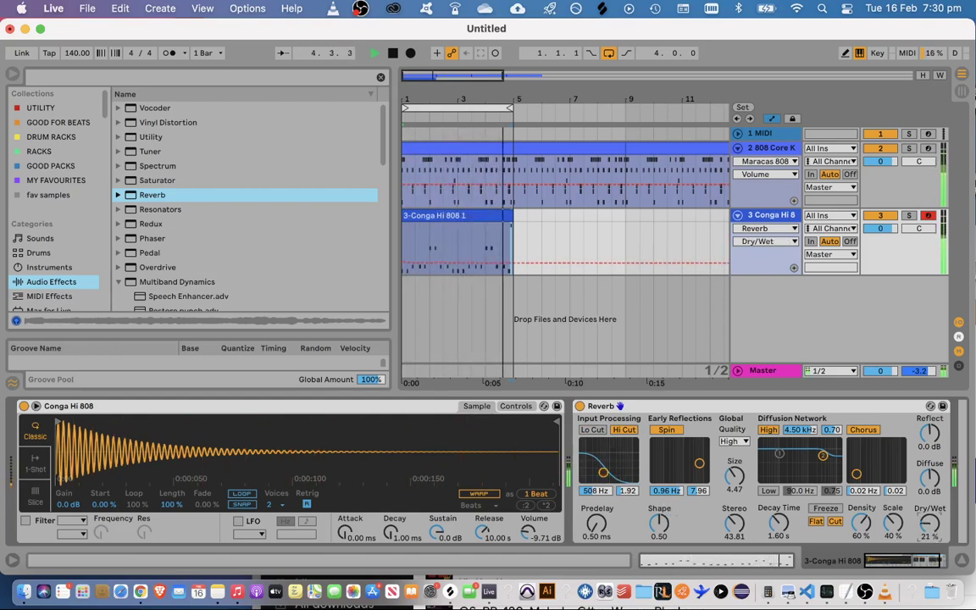
Show the Conga Hi 808 sampler's envelope and pitch controls, set Transpose to +12 st and audition the loop
{"action": "left_click", "coordinate": [515, 406]}
{"action": "left_click", "coordinate": [491, 494]}
{"action": "mouse_move", "coordinate": [491, 493]}
{"action": "left_mouse_down"}
{"action": "mouse_move", "coordinate": [492, 507]}
{"action": "mouse_move", "coordinate": [484, 498]}
{"action": "left_mouse_up"}
{"action": "key", "text": "space"}
{"action": "key", "text": "space"}
{"action": "key", "text": "space"}
{"action": "key", "text": "space"}
{"action": "key", "text": "space"}
{"action": "key", "text": "space"}
{"action": "key", "text": "space"}
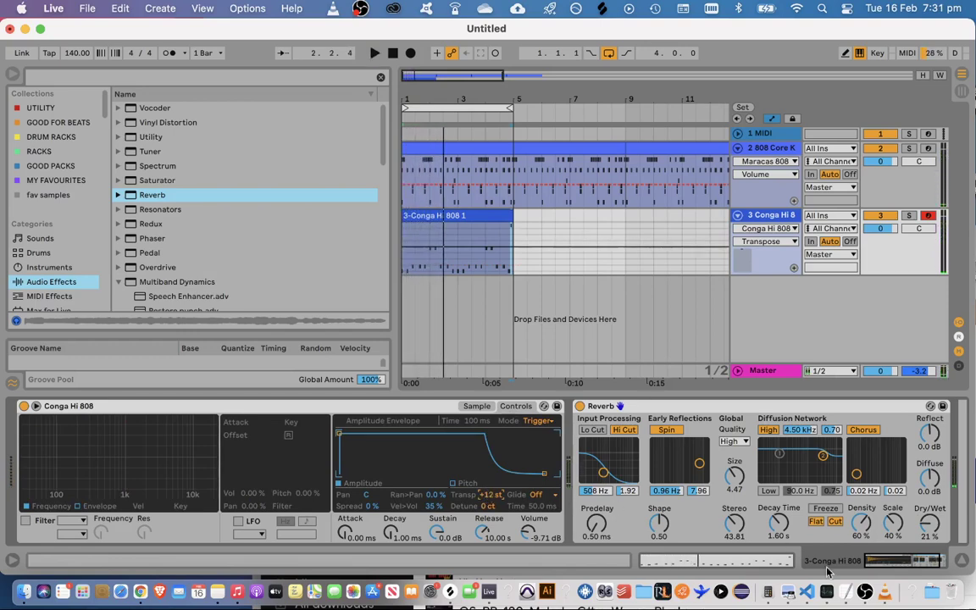
{"action": "left_click", "coordinate": [864, 591]}
{"action": "left_click", "coordinate": [826, 412]}
{"action": "left_click", "coordinate": [826, 411]}
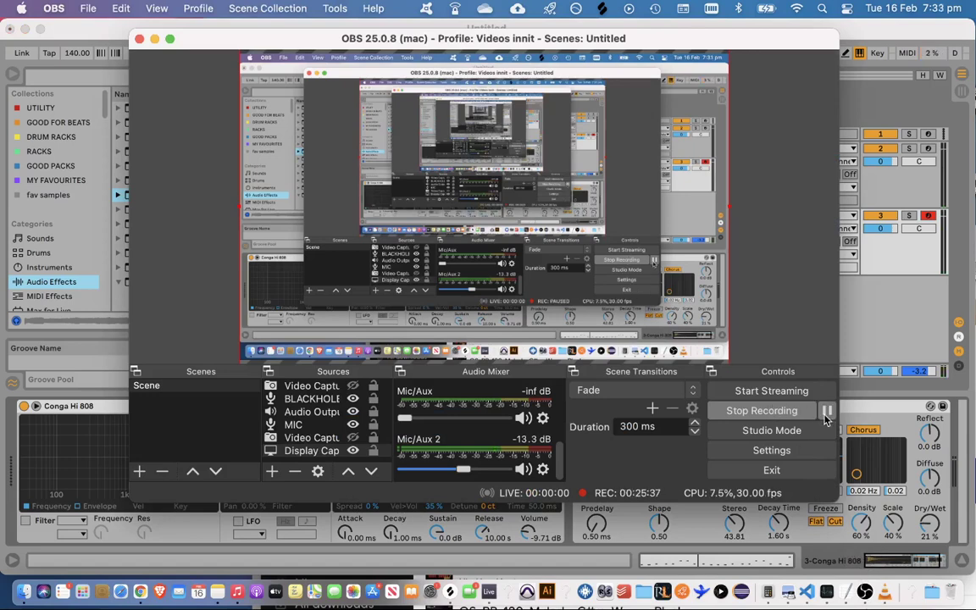
{"action": "left_click", "coordinate": [864, 368]}
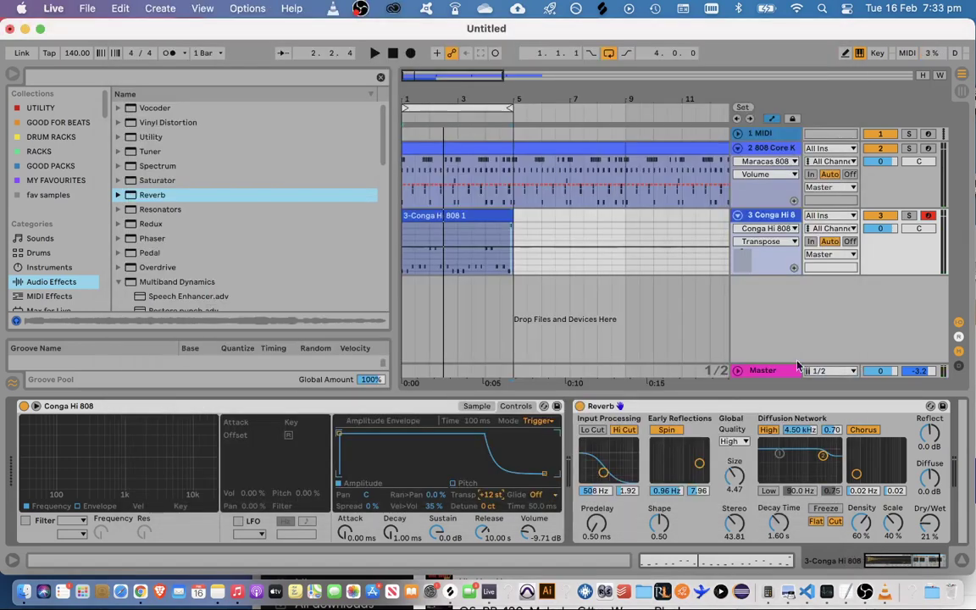
Play the Conga Hi 808 clip and change the sampler's Transpose to -12 st
{"action": "left_click", "coordinate": [461, 215]}
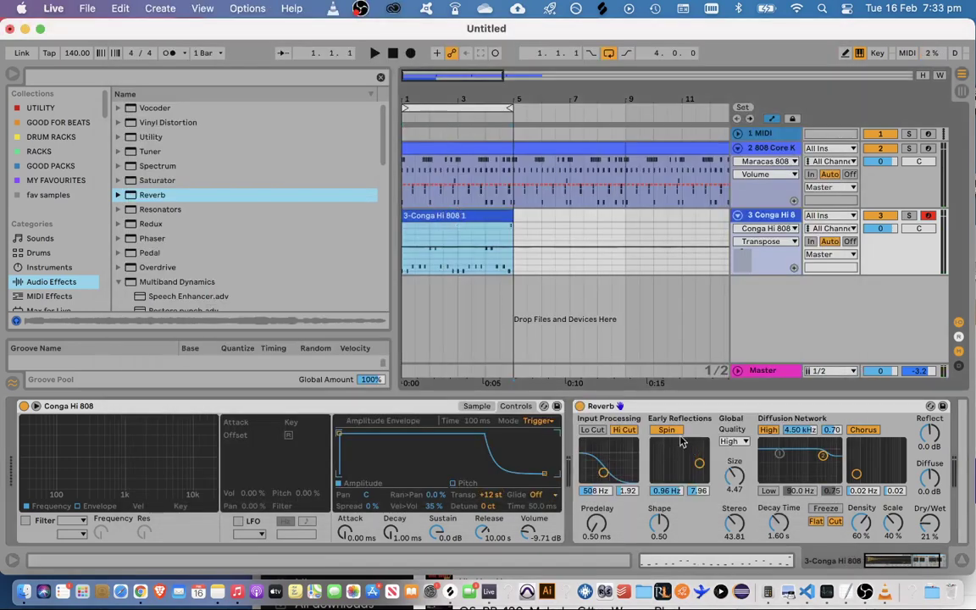
{"action": "key", "text": "space"}
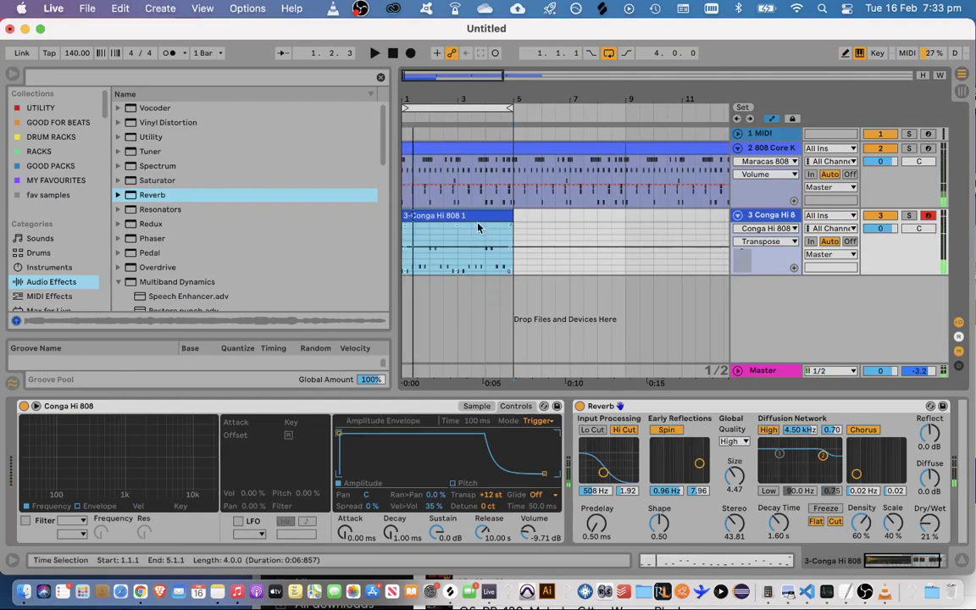
{"action": "left_click_drag", "start_coordinate": [440, 79], "coordinate": [440, 76]}
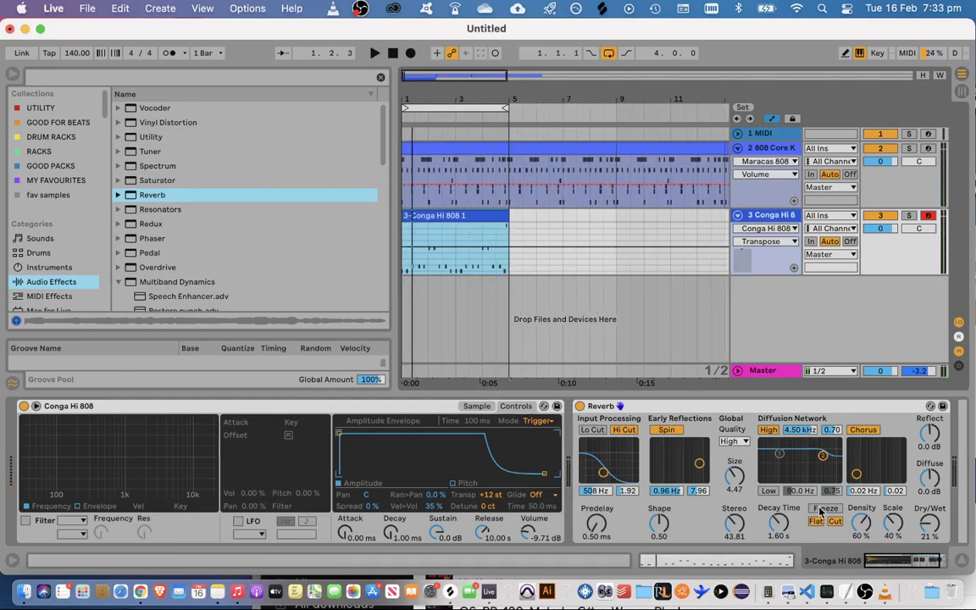
{"action": "key", "text": "space"}
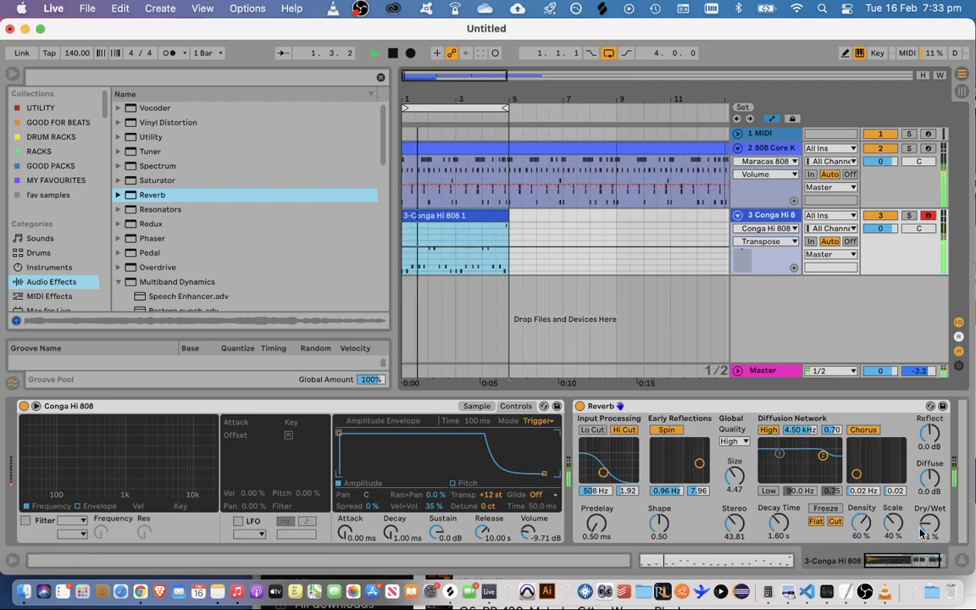
{"action": "key", "text": "space"}
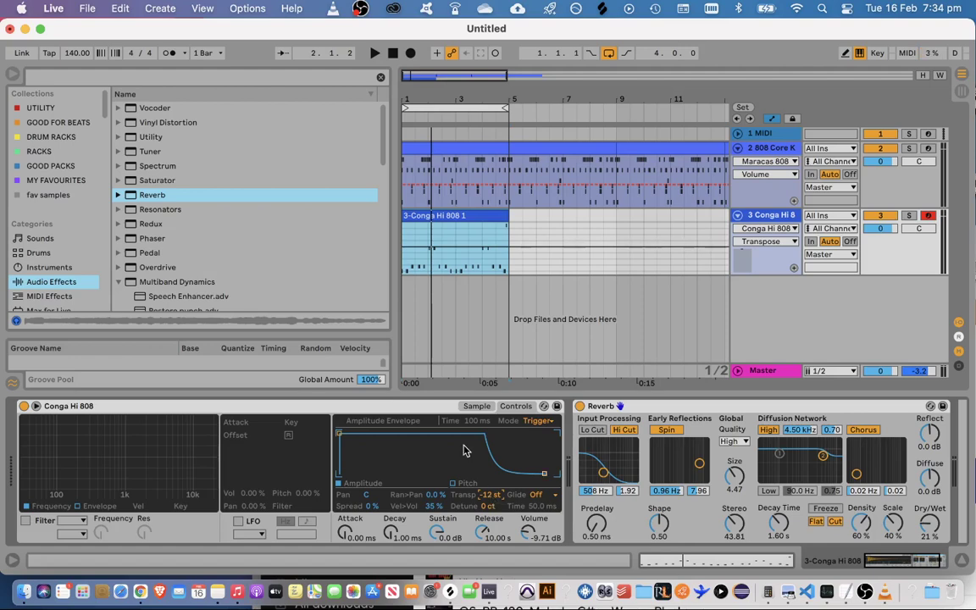
Open the Conga Hi 808 clip in an enlarged note editor and examine the pitches of its notes
{"action": "left_click", "coordinate": [446, 217]}
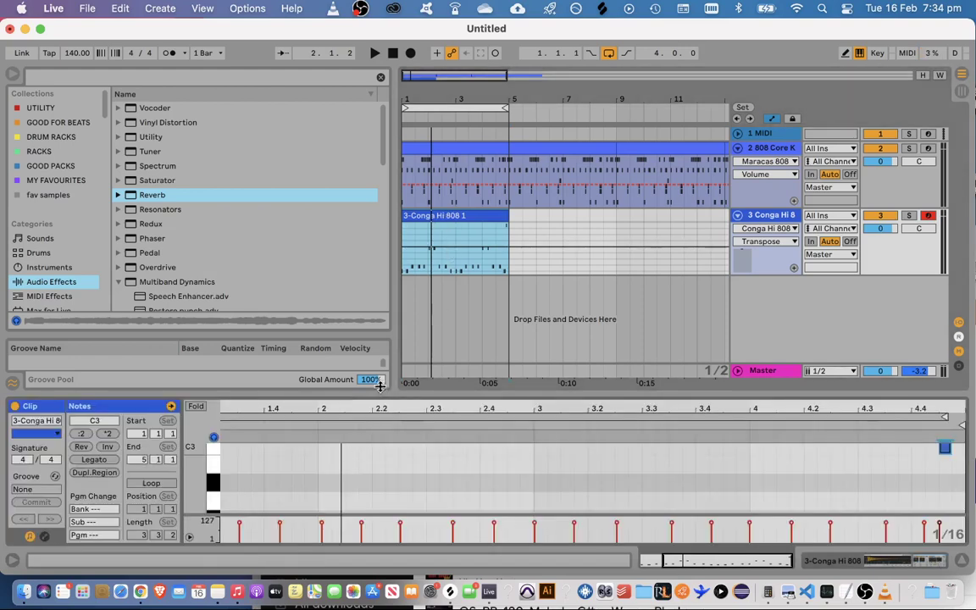
{"action": "left_click_drag", "start_coordinate": [379, 385], "coordinate": [321, 78]}
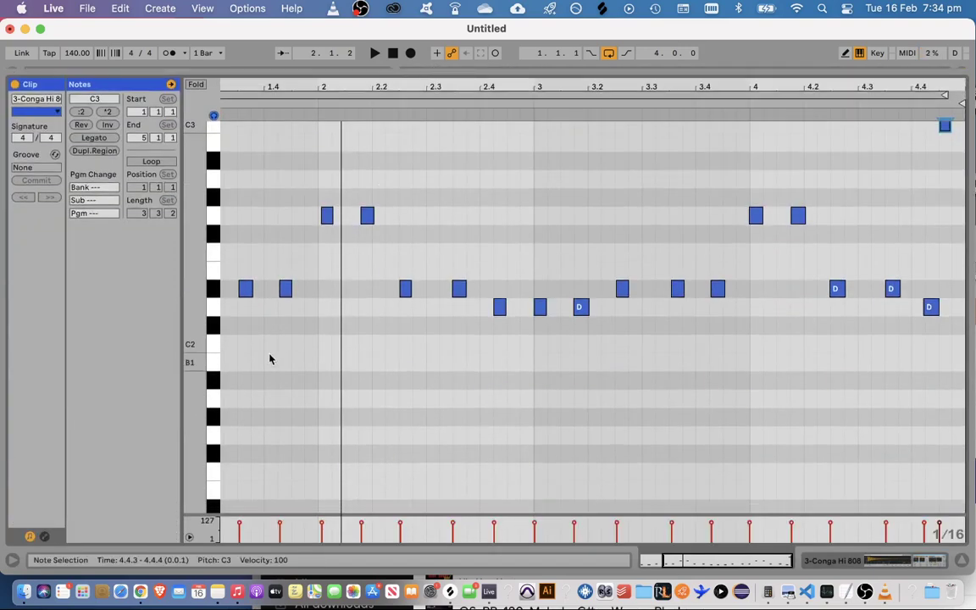
{"action": "left_click", "coordinate": [244, 290]}
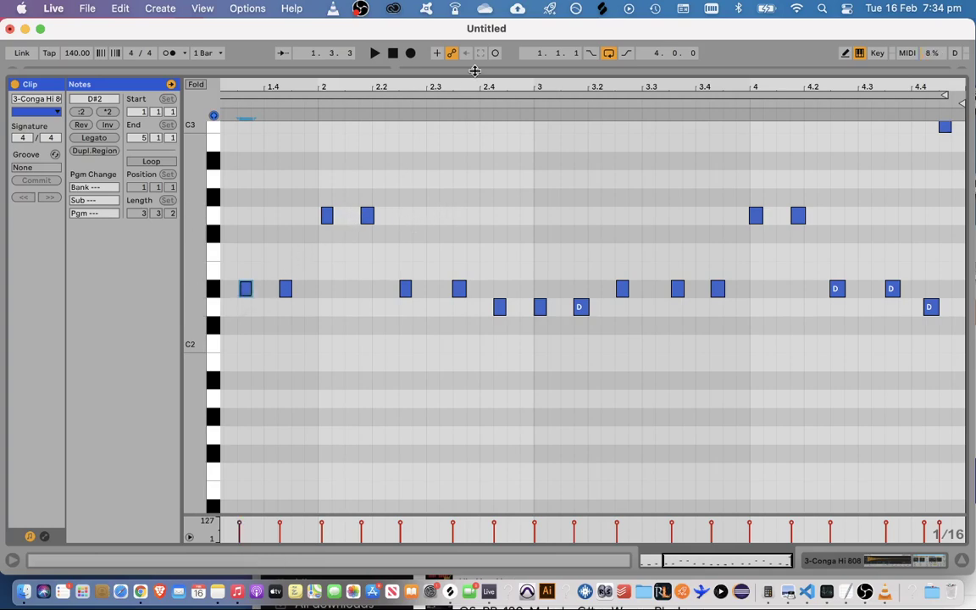
{"action": "left_click_drag", "start_coordinate": [449, 78], "coordinate": [466, 506]}
Insert a Tuner between the Conga Hi 808 sampler and the Reverb and play the loop through it
{"action": "double_click", "coordinate": [768, 215]}
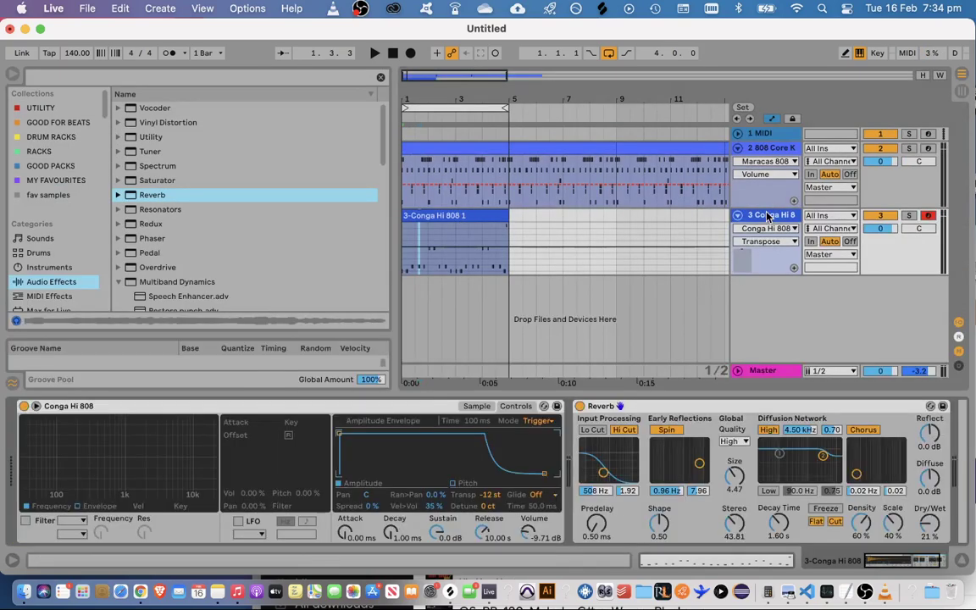
{"action": "left_click", "coordinate": [210, 197]}
{"action": "scroll", "coordinate": [177, 206], "scroll_direction": "down", "scroll_amount": 1}
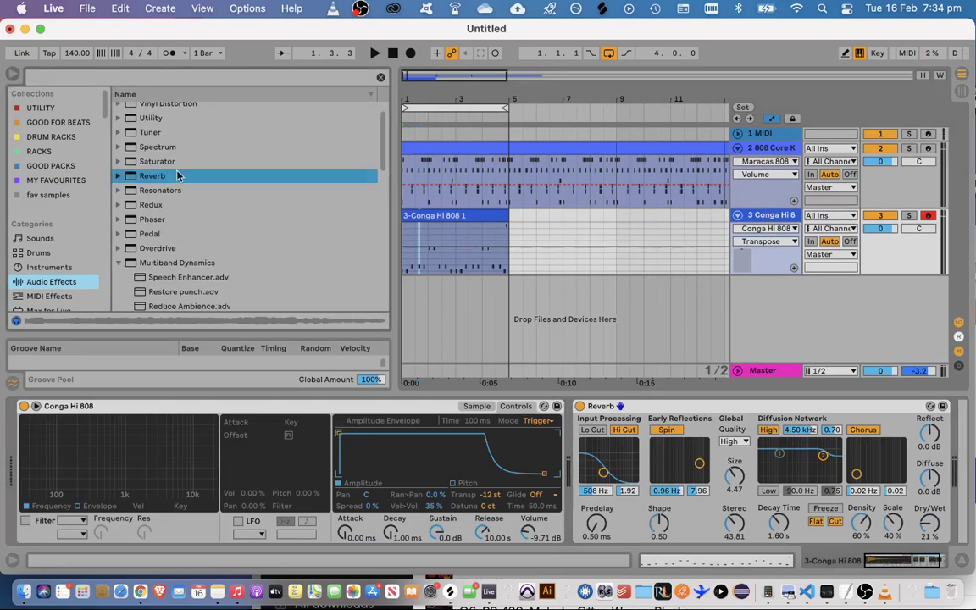
{"action": "left_click_drag", "start_coordinate": [155, 134], "coordinate": [566, 450]}
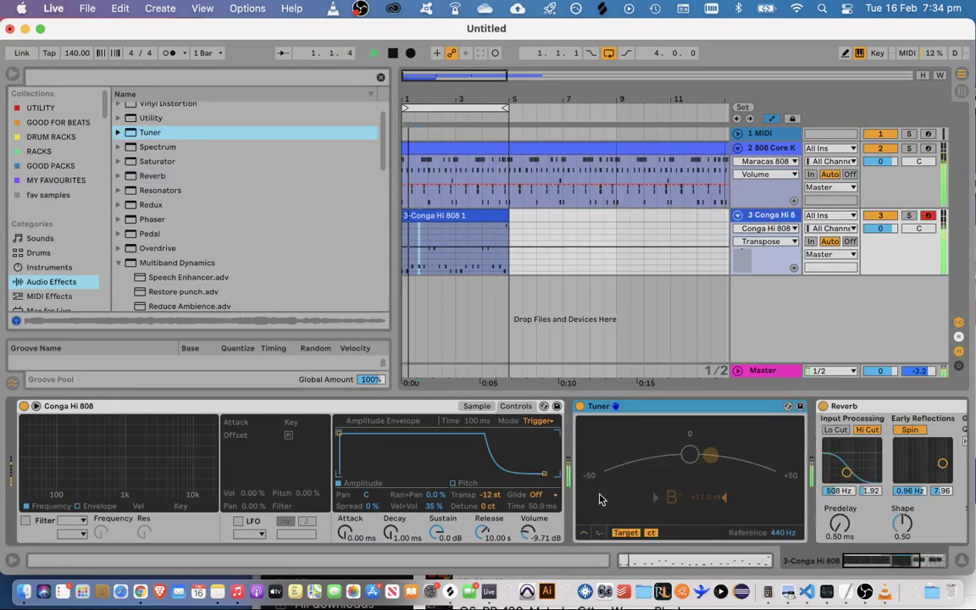
{"action": "key", "text": "space"}
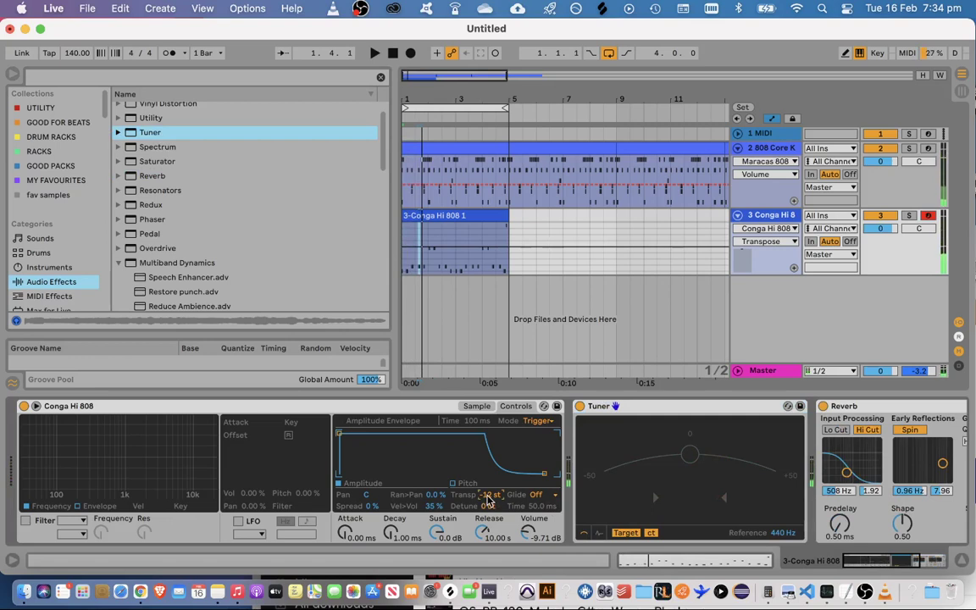
Reset the sampler's Transpose to 0 st and play the loop to check its pitch on the Tuner
{"action": "key", "text": "space"}
{"action": "key", "text": "Delete"}
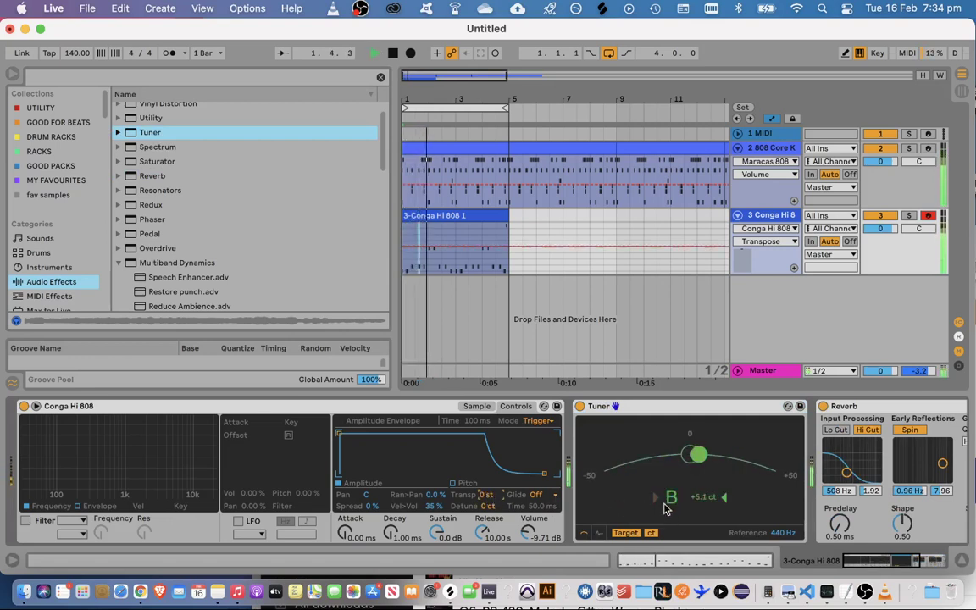
{"action": "key", "text": "space"}
{"action": "key", "text": "space"}
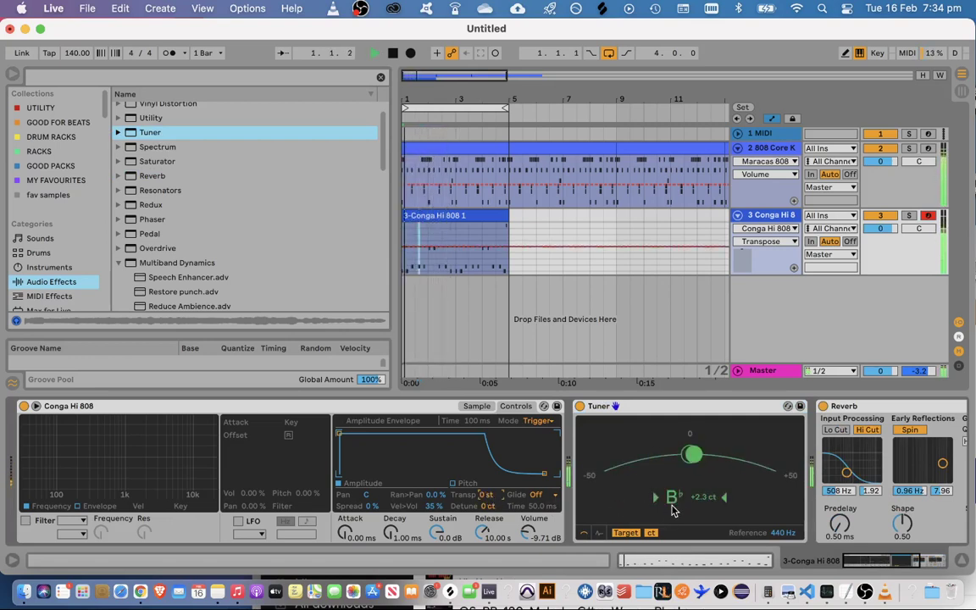
Try a Transpose of +3 st against the Tuner and settle on +12 st for the Conga Hi 808 sampler
{"action": "key", "text": "space"}
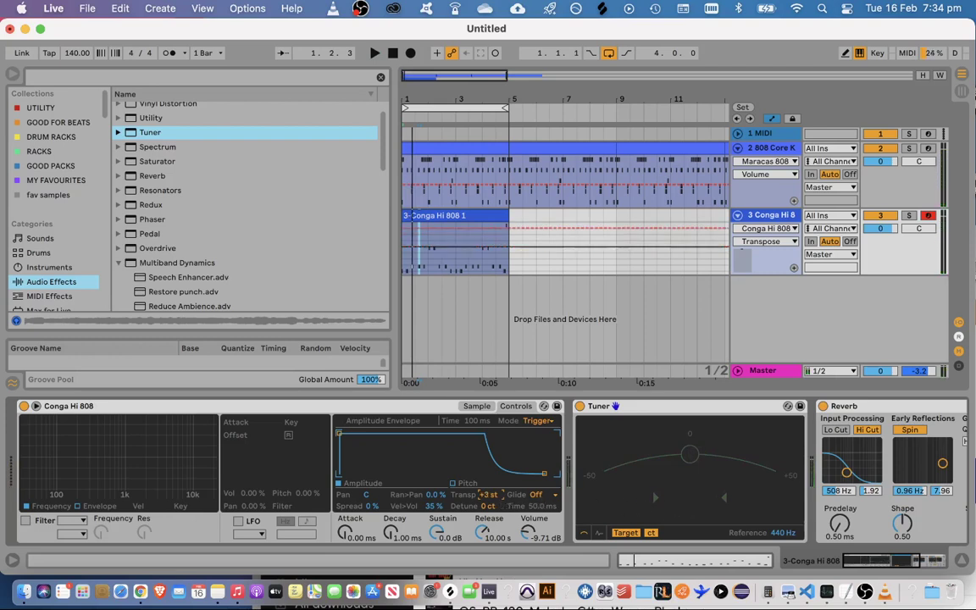
{"action": "key", "text": "space"}
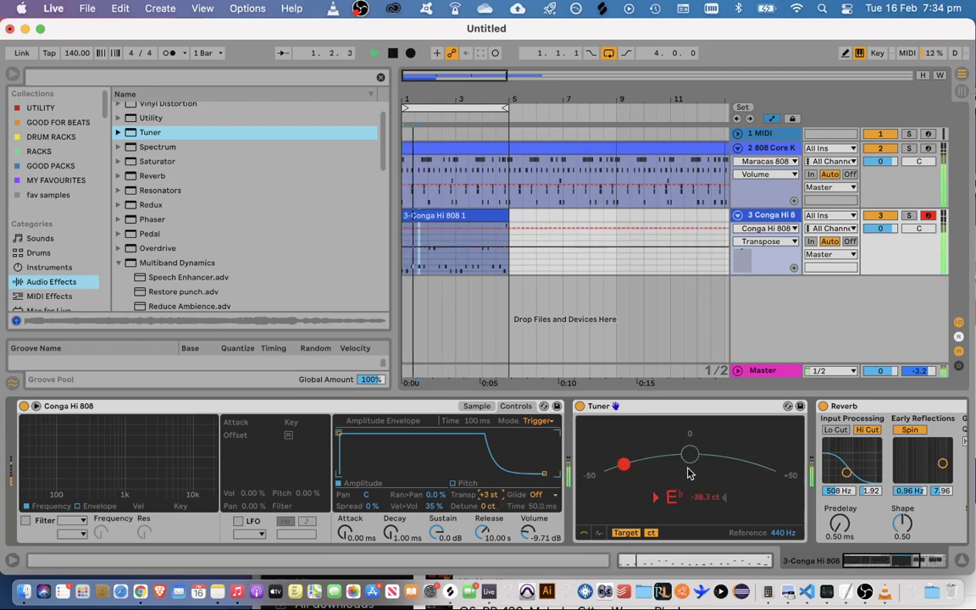
{"action": "key", "text": "space"}
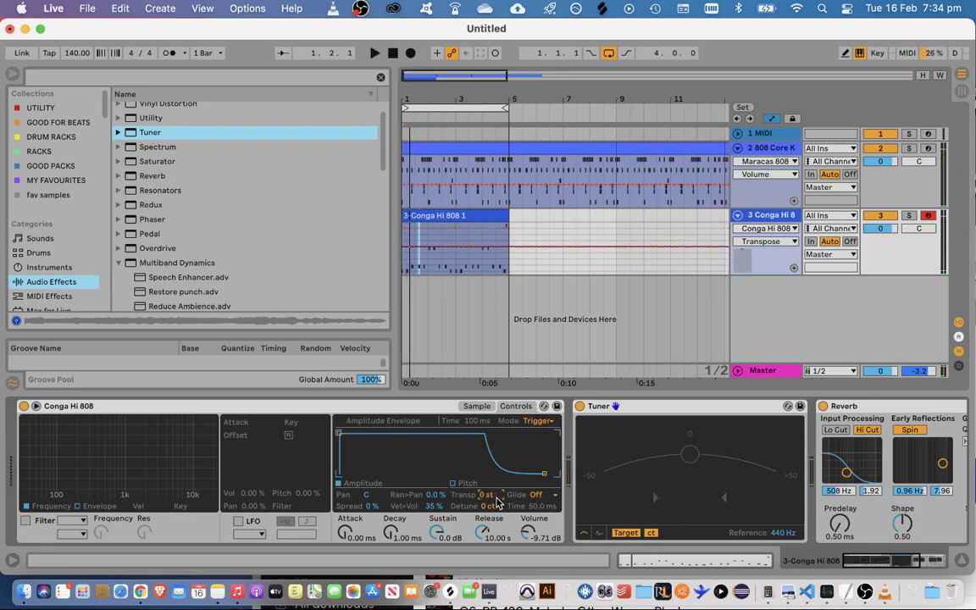
{"action": "key", "text": "space"}
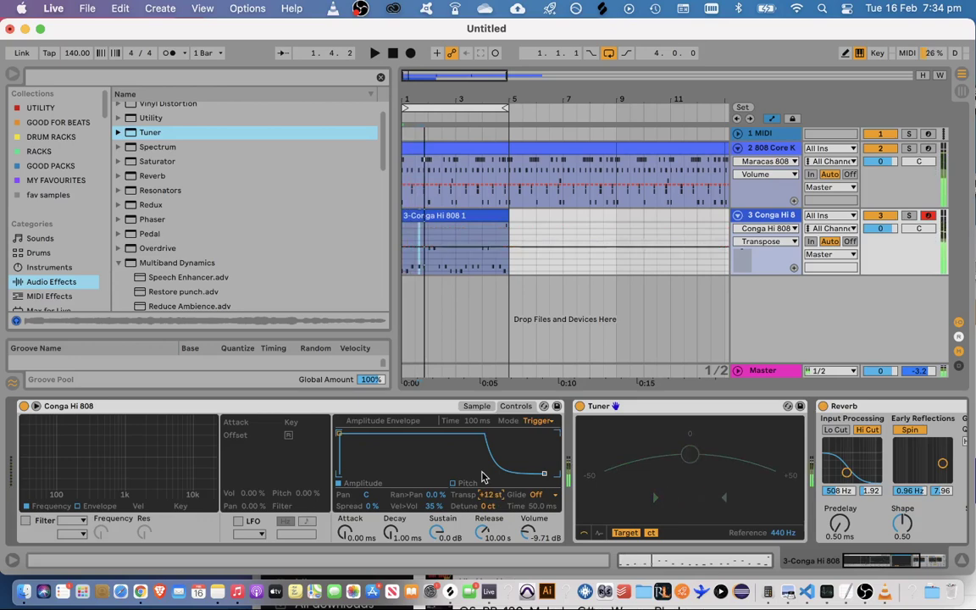
Raise the Reverb's Dry/Wet to 49 % while the loop plays
{"action": "scroll", "coordinate": [644, 500], "scroll_direction": "right", "scroll_amount": 5}
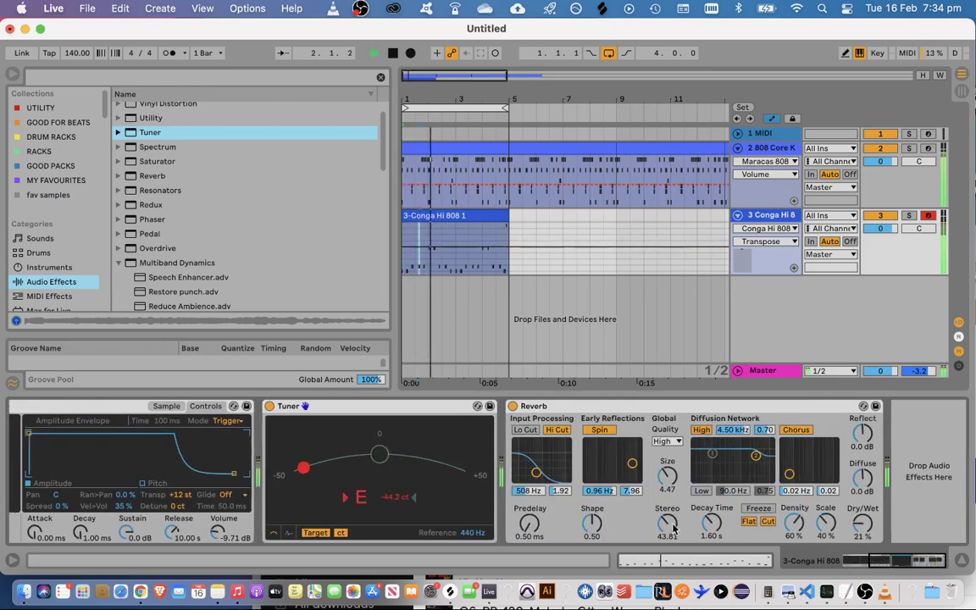
{"action": "left_click_drag", "start_coordinate": [861, 526], "coordinate": [862, 497]}
{"action": "left_click_drag", "start_coordinate": [712, 525], "coordinate": [711, 524]}
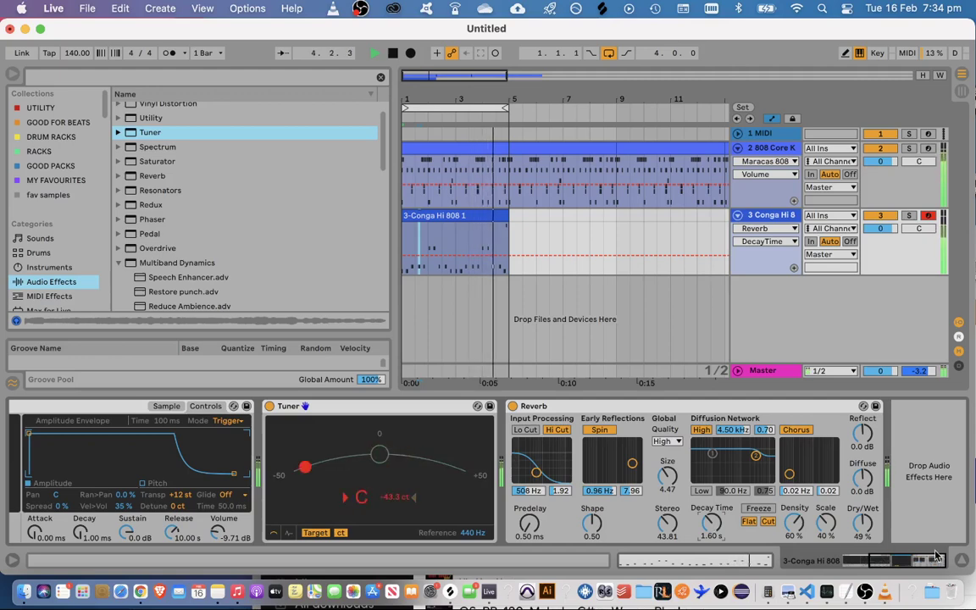
Bring the Conga track's devices back into view, restart the loop and raise the Reverb's Dry/Wet to 81 %
{"action": "left_click", "coordinate": [962, 560]}
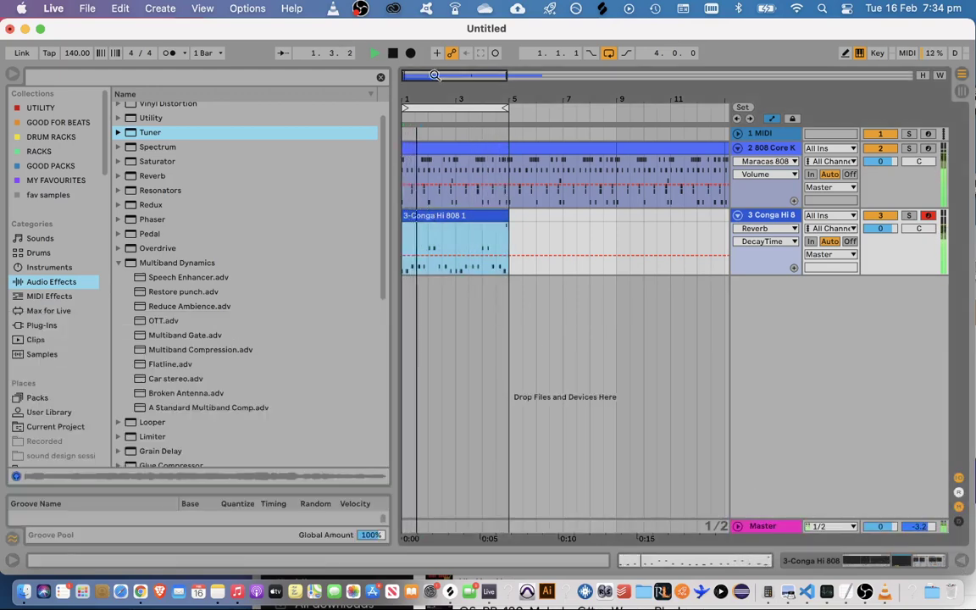
{"action": "double_click", "coordinate": [767, 216]}
{"action": "key", "text": "space"}
{"action": "key", "text": "space"}
{"action": "key", "text": "space"}
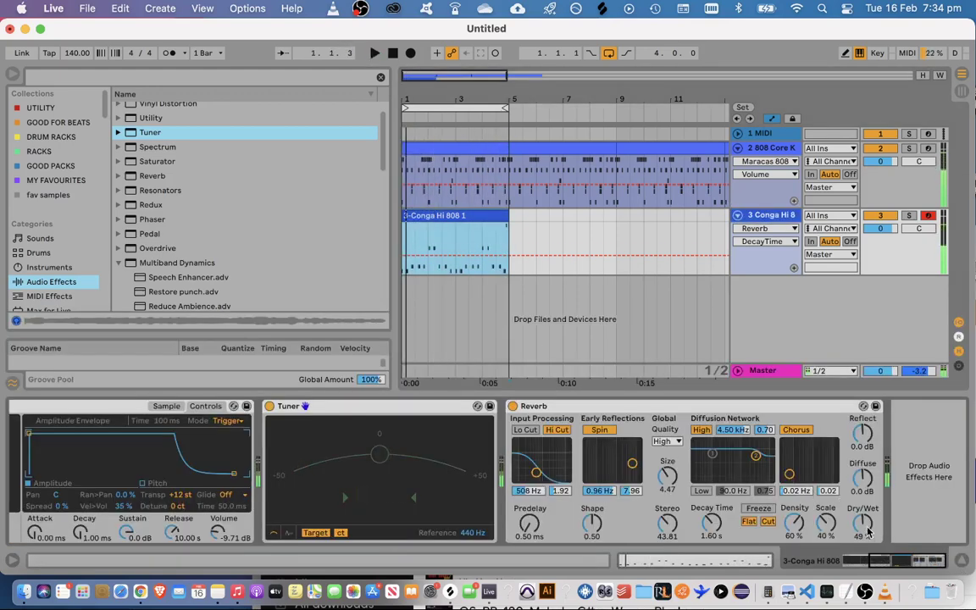
{"action": "left_click_drag", "start_coordinate": [868, 532], "coordinate": [868, 506]}
{"action": "key", "text": "space"}
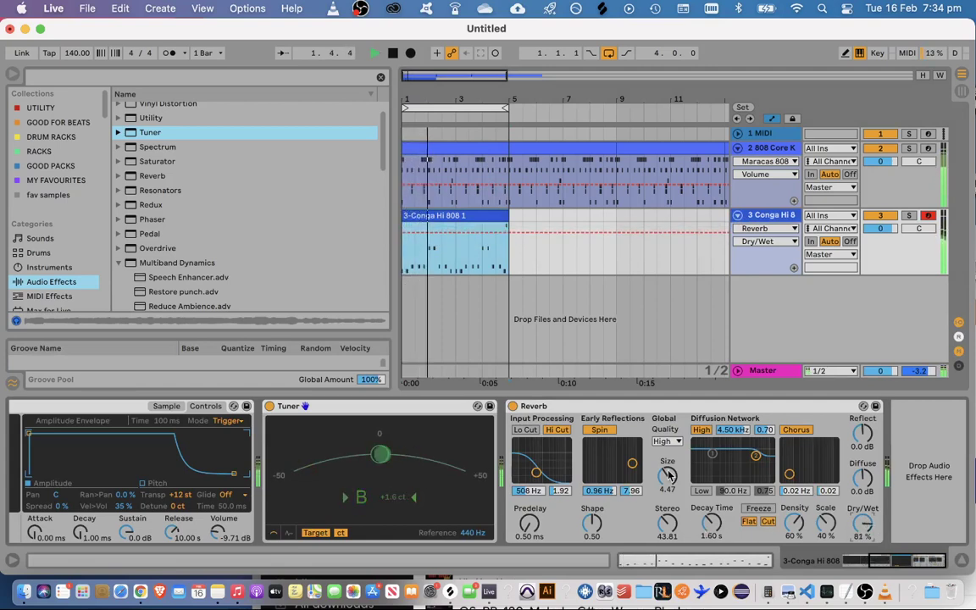
Set the Reverb's Size to 129.90 and its input filter to 508 Hz with a width of 1.21
{"action": "left_click_drag", "start_coordinate": [669, 475], "coordinate": [669, 441]}
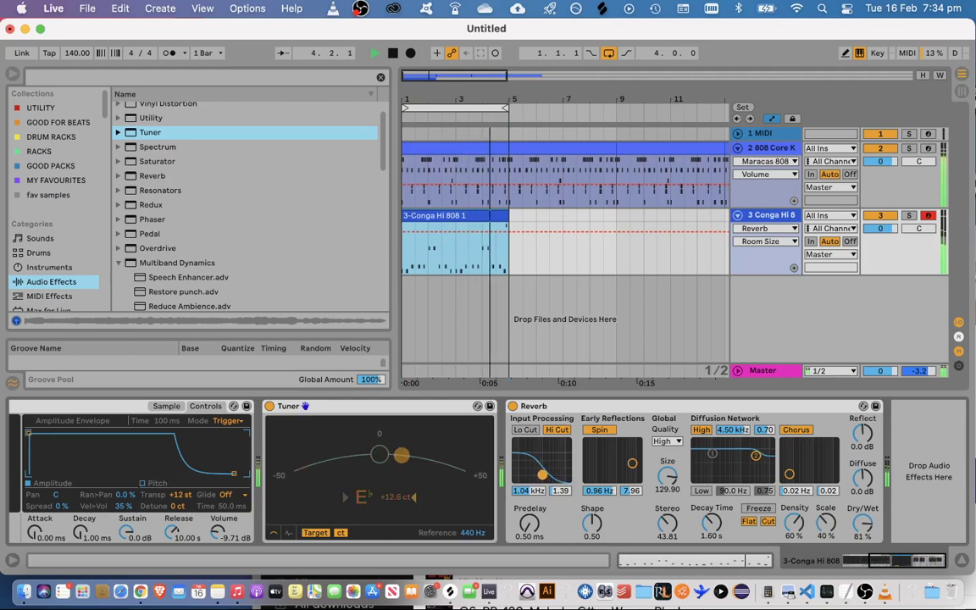
{"action": "left_click_drag", "start_coordinate": [543, 474], "coordinate": [537, 479]}
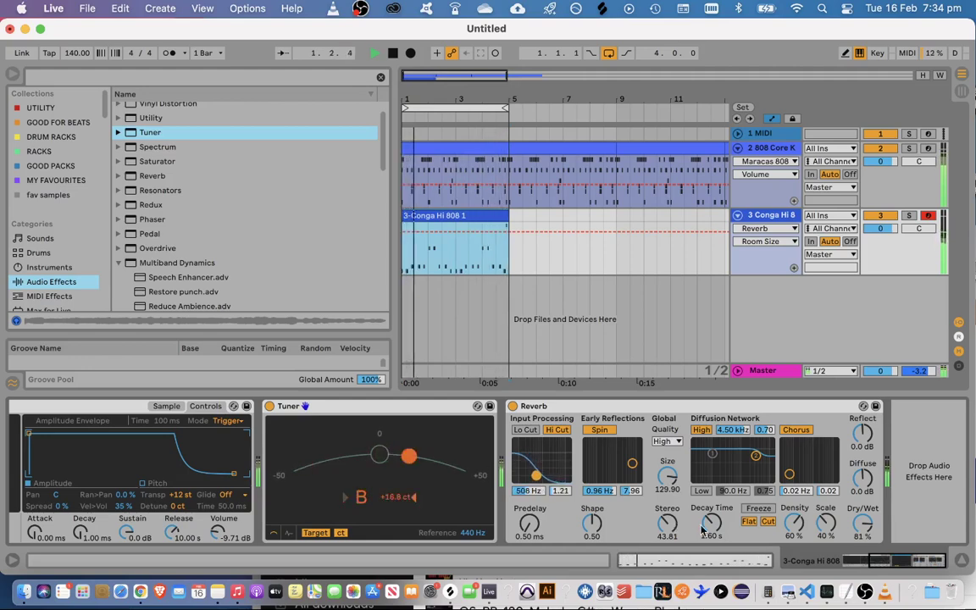
Shorten the Reverb's Decay Time to 1.07 s, hide the device view and stop playback
{"action": "left_click_drag", "start_coordinate": [712, 524], "coordinate": [711, 536]}
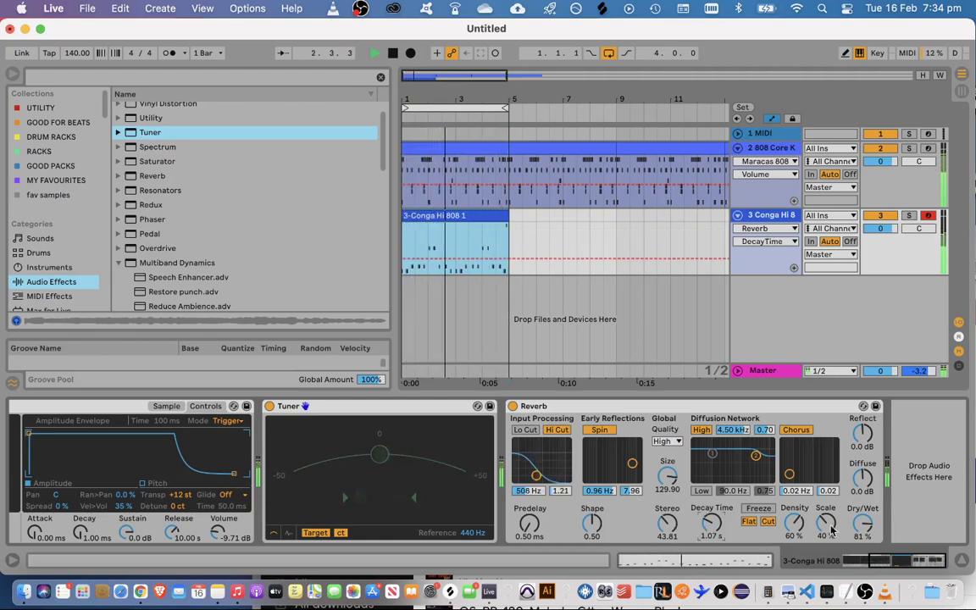
{"action": "key", "text": "super+alt+l"}
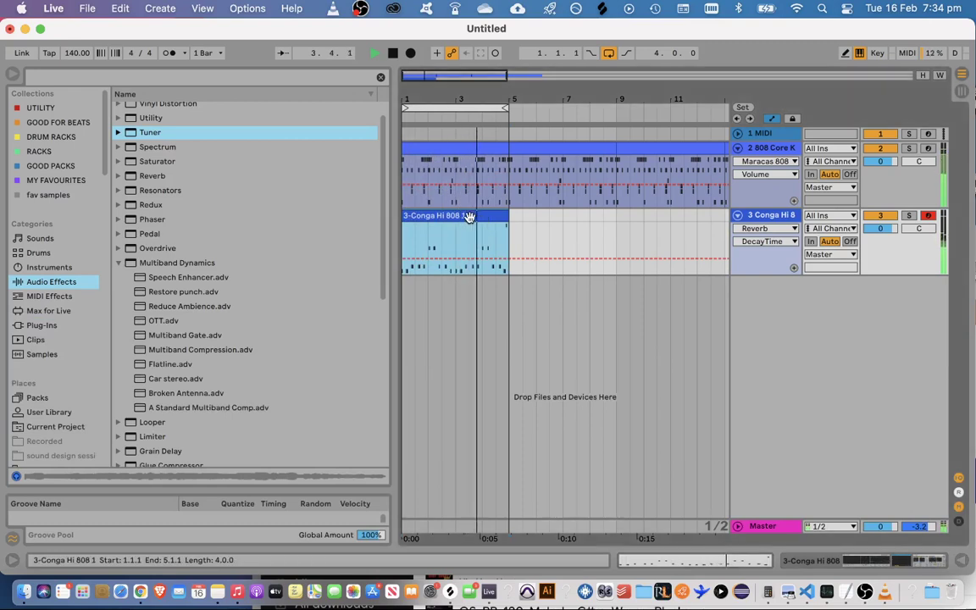
{"action": "key", "text": "space"}
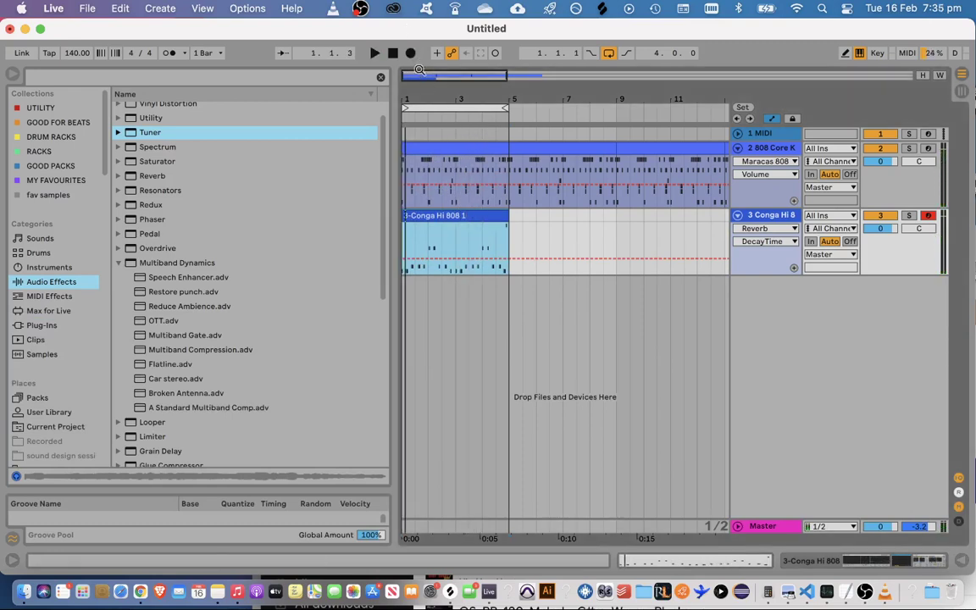
Loop the arrangement over the four-bar Conga Hi 808 clip and play it
{"action": "left_click_drag", "start_coordinate": [419, 70], "coordinate": [422, 72]}
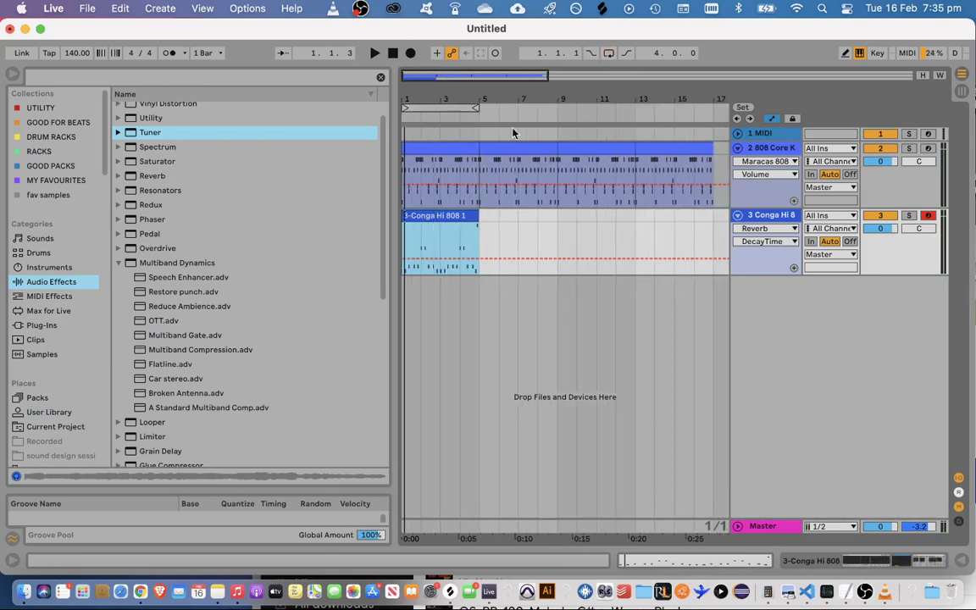
{"action": "left_click", "coordinate": [440, 241]}
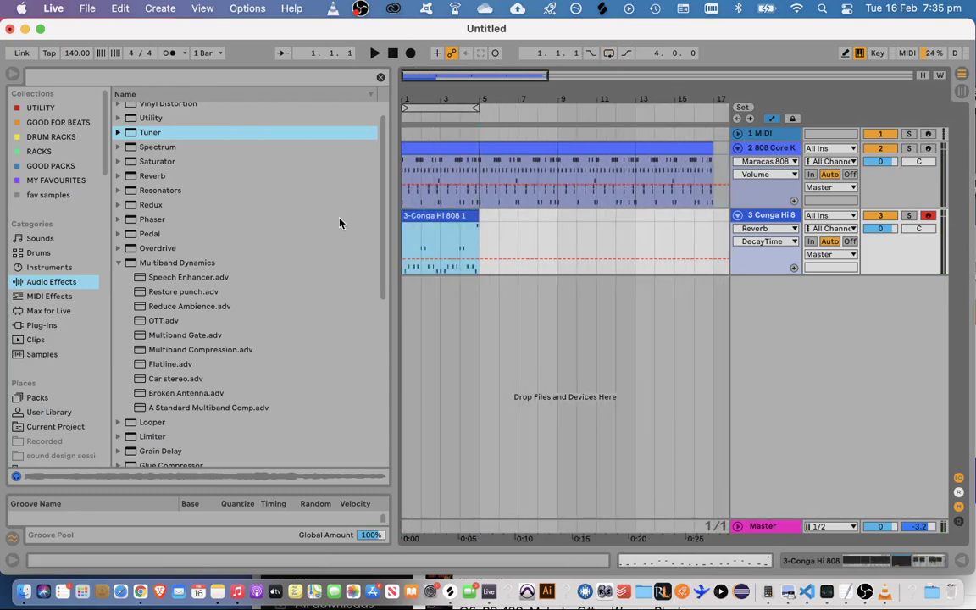
{"action": "key", "text": "super+l"}
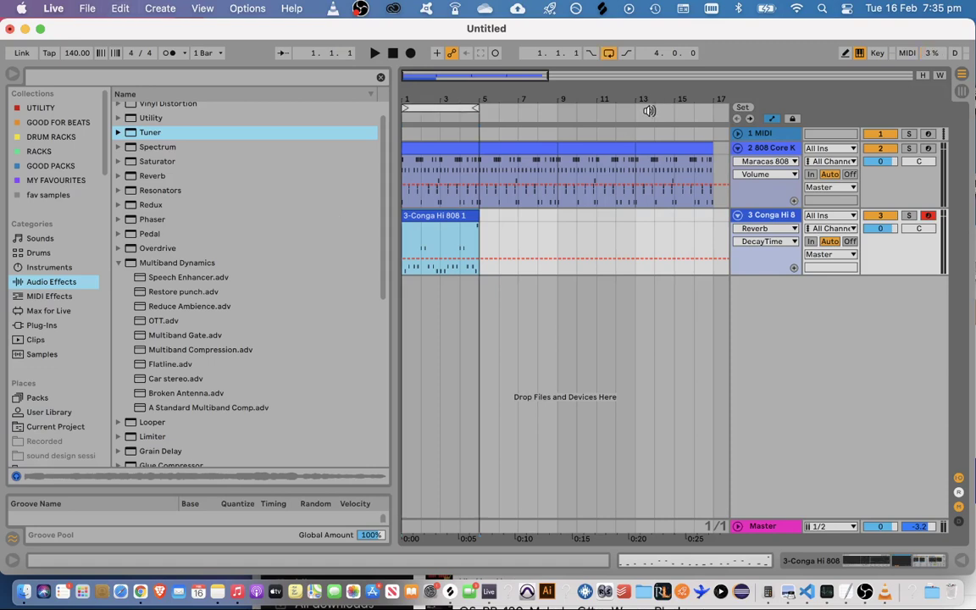
{"action": "key", "text": "space"}
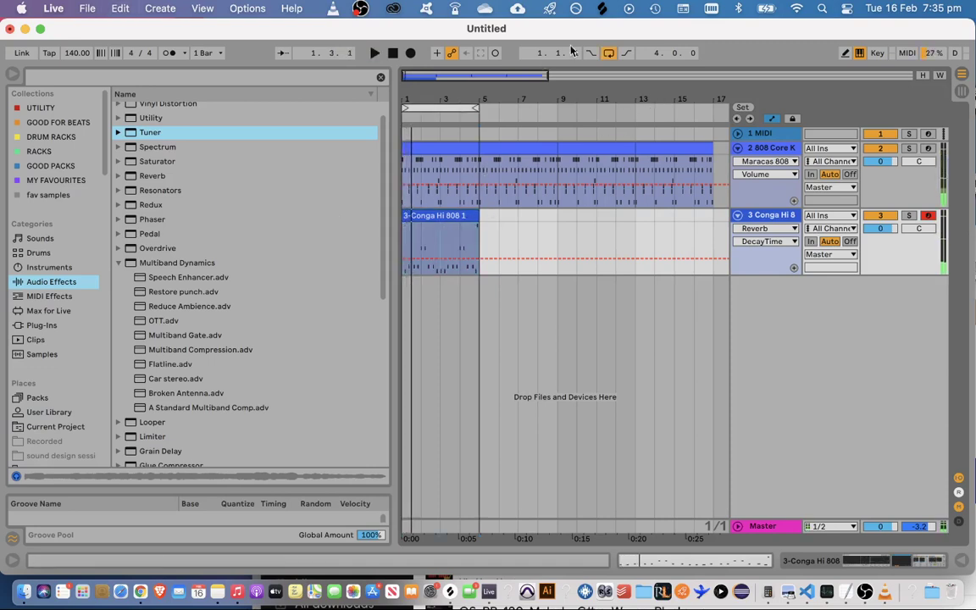
Turn off the arrangement loop, play the song and duplicate the Conga Hi 808 clip into bars 5 to 9
{"action": "left_click", "coordinate": [440, 144]}
{"action": "left_click_drag", "start_coordinate": [422, 78], "coordinate": [436, 147]}
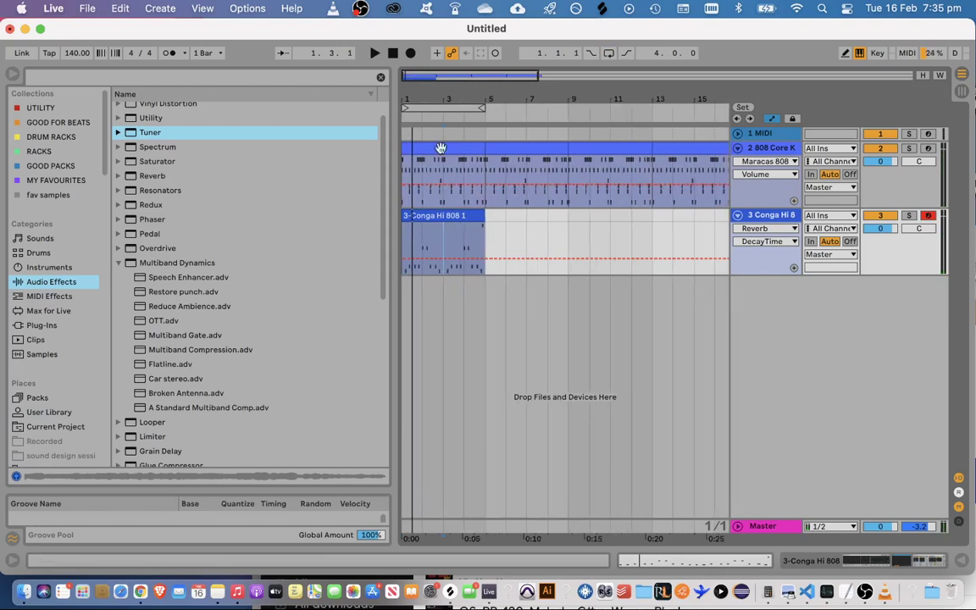
{"action": "left_click", "coordinate": [446, 216]}
{"action": "key", "text": "space"}
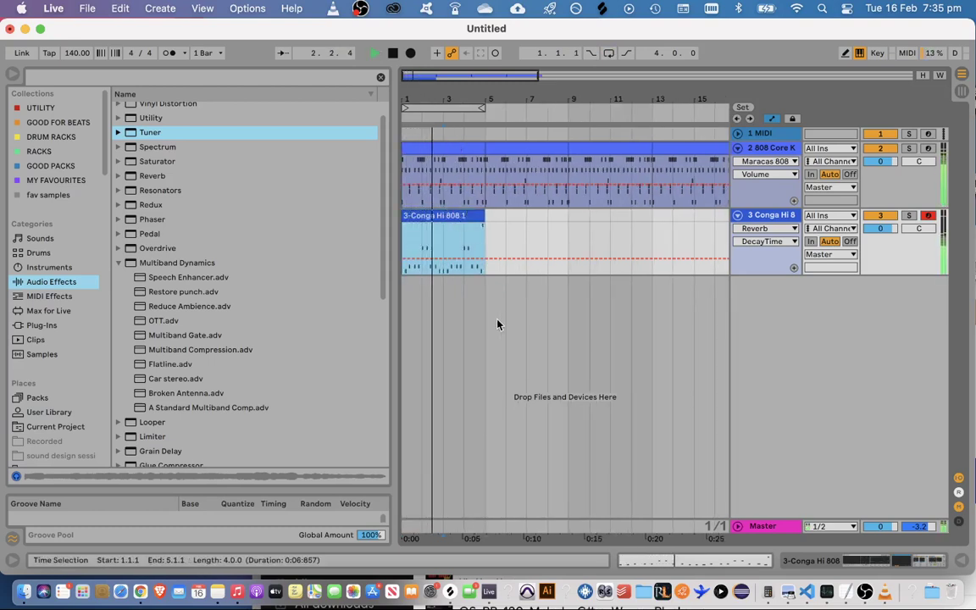
{"action": "key", "text": "super+d"}
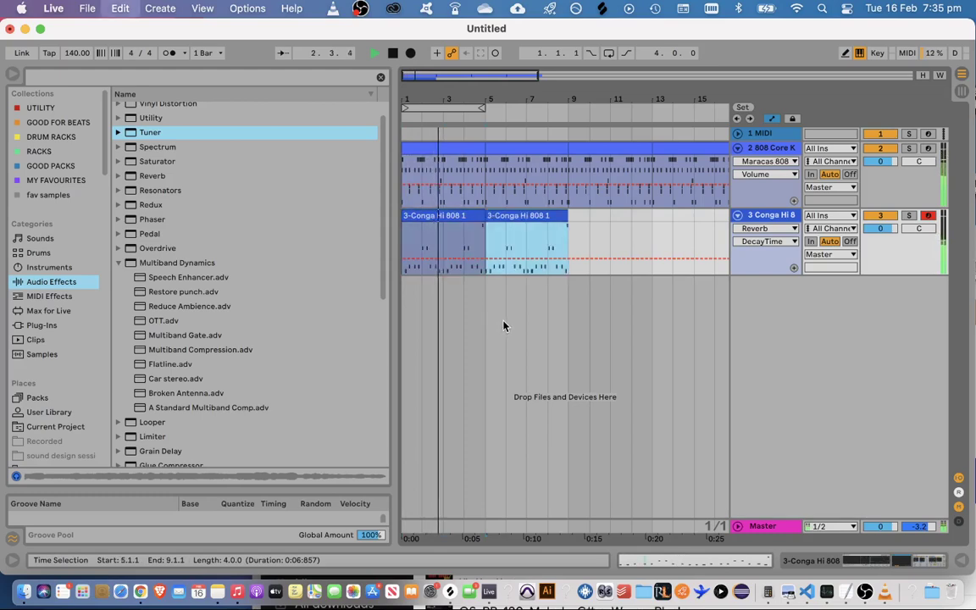
Open the 808 Core Kit clip starting at bar 5, add Hihat Open notes at 1.1.1, 2.4.1 and 3.1.1, and replay
{"action": "double_click", "coordinate": [500, 154]}
{"action": "scroll", "coordinate": [325, 485], "scroll_direction": "down", "scroll_amount": 2}
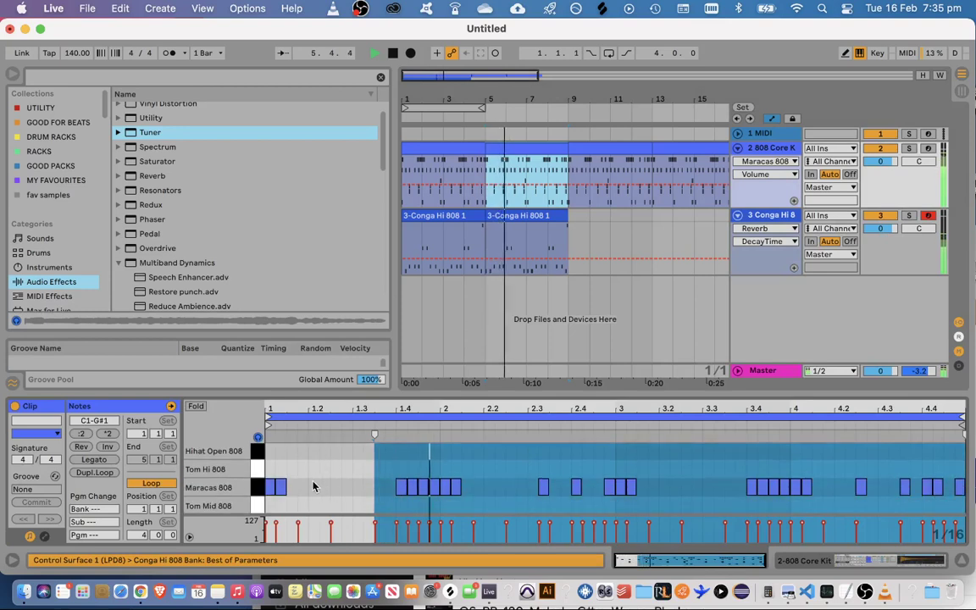
{"action": "scroll", "coordinate": [305, 485], "scroll_direction": "up", "scroll_amount": 1}
{"action": "double_click", "coordinate": [271, 469]}
{"action": "key", "text": "space"}
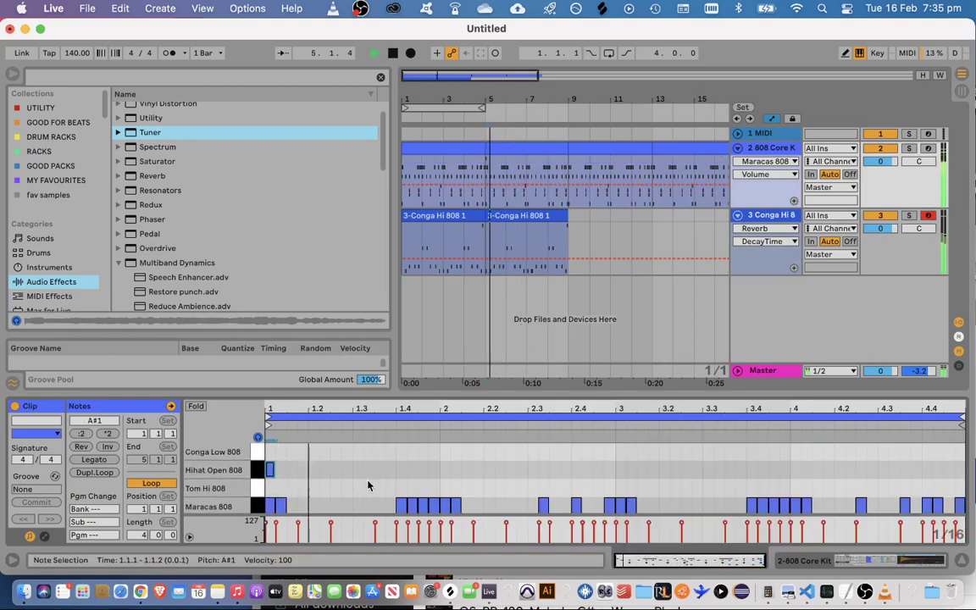
{"action": "double_click", "coordinate": [576, 469]}
{"action": "double_click", "coordinate": [621, 470]}
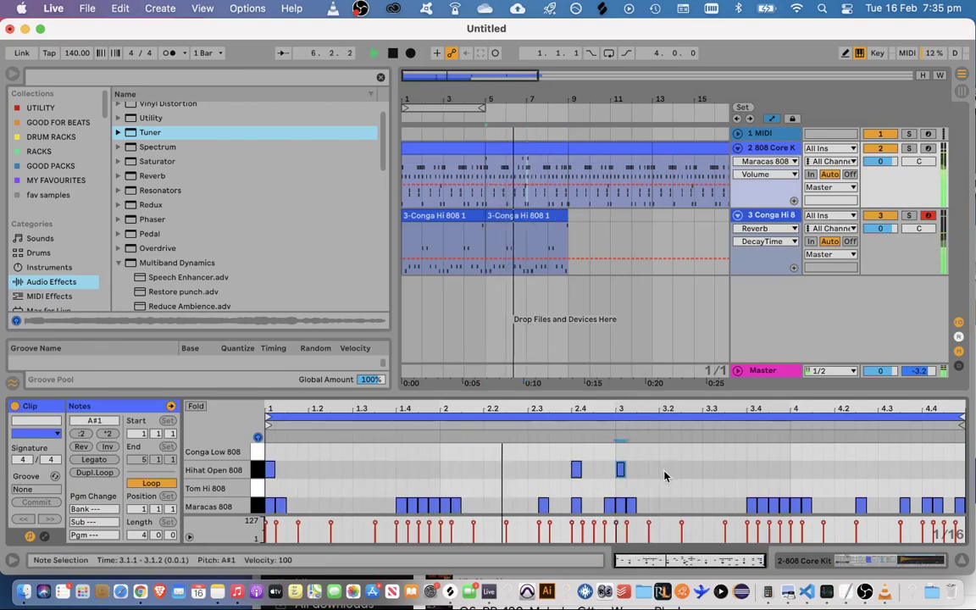
{"action": "key", "text": "space"}
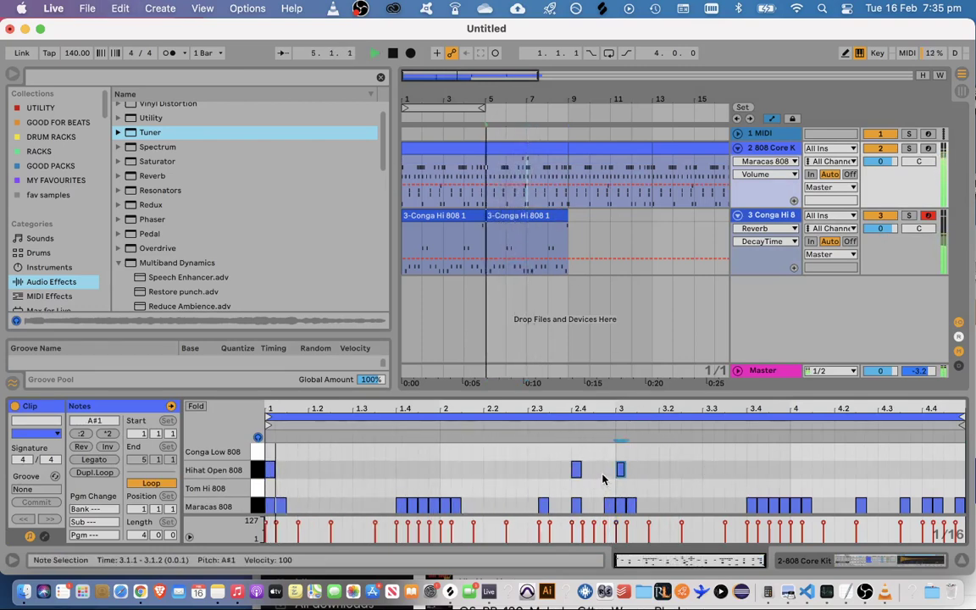
Try an extra copy of the Hihat Open note at 3.1.3
{"action": "left_click_drag", "start_coordinate": [604, 480], "coordinate": [551, 468]}
{"action": "left_click", "coordinate": [623, 460]}
{"action": "key", "text": "super+v"}
{"action": "left_click", "coordinate": [571, 425]}
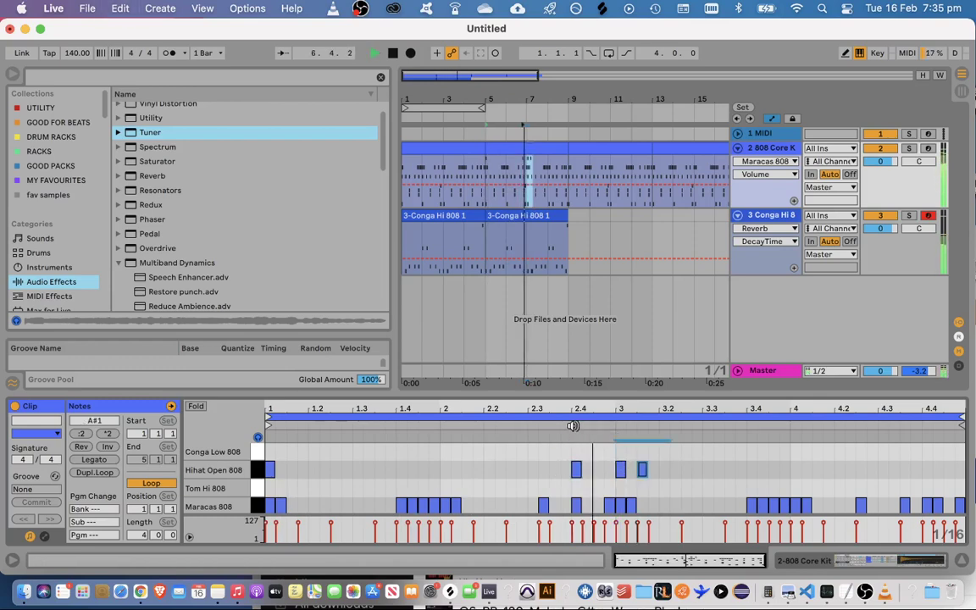
{"action": "key", "text": "space"}
{"action": "left_click", "coordinate": [664, 464]}
{"action": "double_click", "coordinate": [643, 469]}
{"action": "left_click", "coordinate": [622, 471]}
Enlarge the note editor to show all drum lanes and listen to the hits around 3.1.1
{"action": "scroll", "coordinate": [622, 471], "scroll_direction": "up", "scroll_amount": 3}
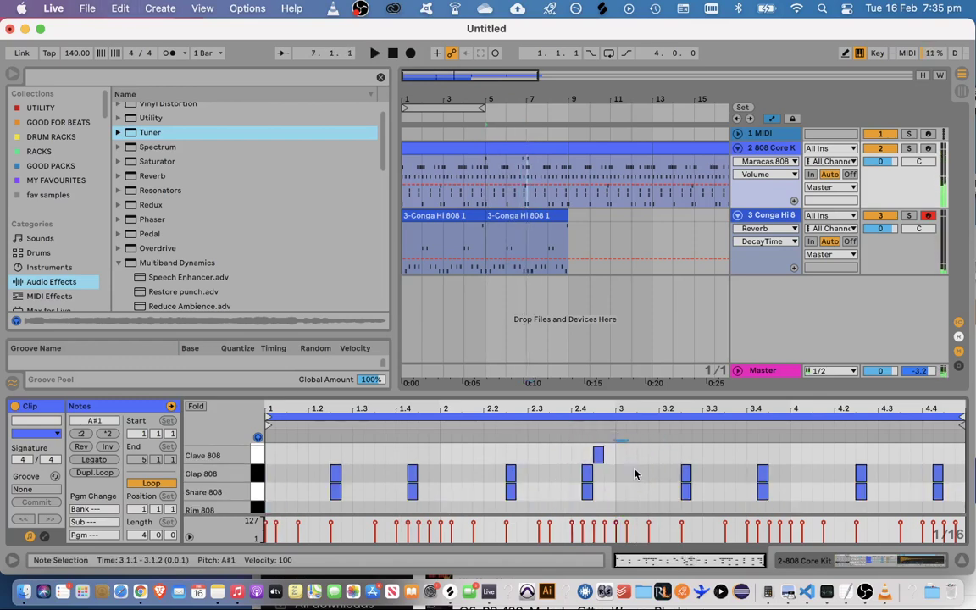
{"action": "left_click_drag", "start_coordinate": [640, 392], "coordinate": [621, 203]}
{"action": "left_click", "coordinate": [565, 222]}
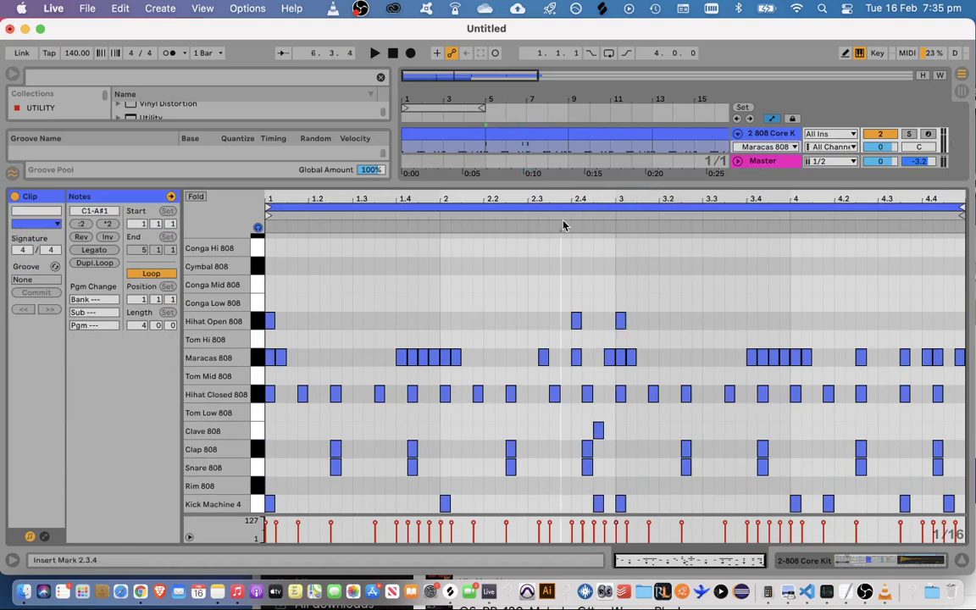
{"action": "key", "text": "space"}
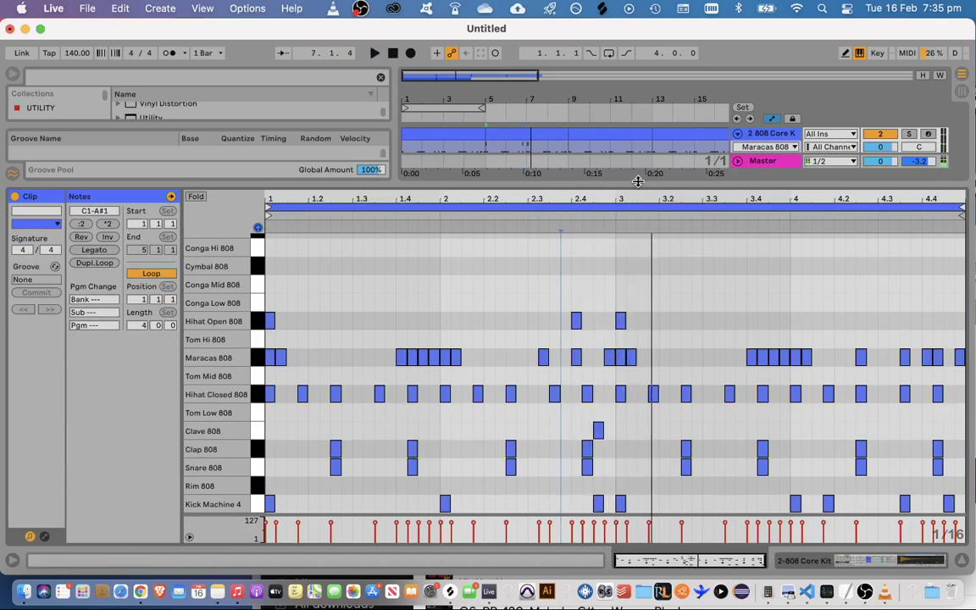
{"action": "left_click_drag", "start_coordinate": [638, 182], "coordinate": [638, 188]}
{"action": "left_click", "coordinate": [623, 366]}
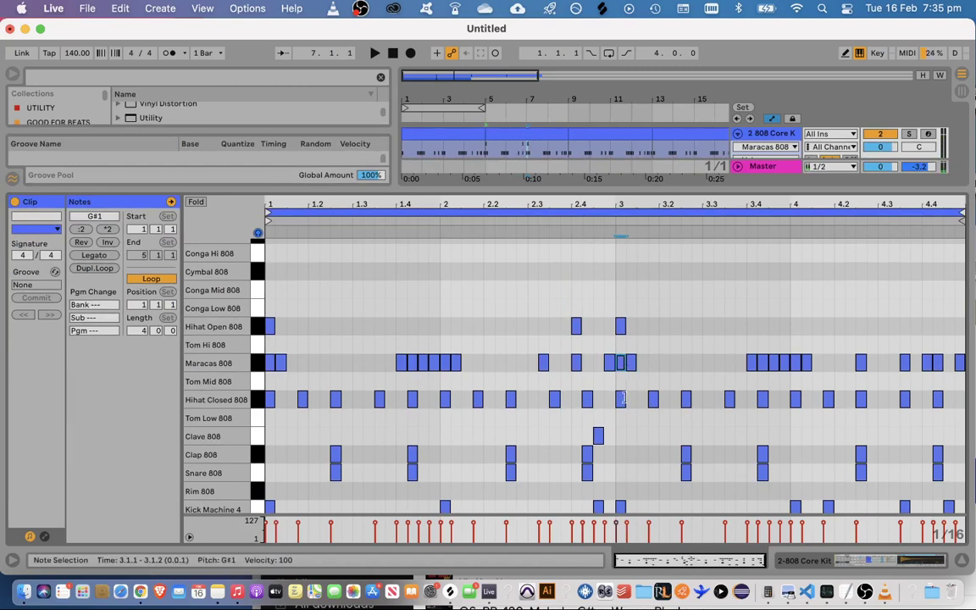
{"action": "scroll", "coordinate": [621, 405], "scroll_direction": "down", "scroll_amount": 1}
{"action": "left_click", "coordinate": [576, 220]}
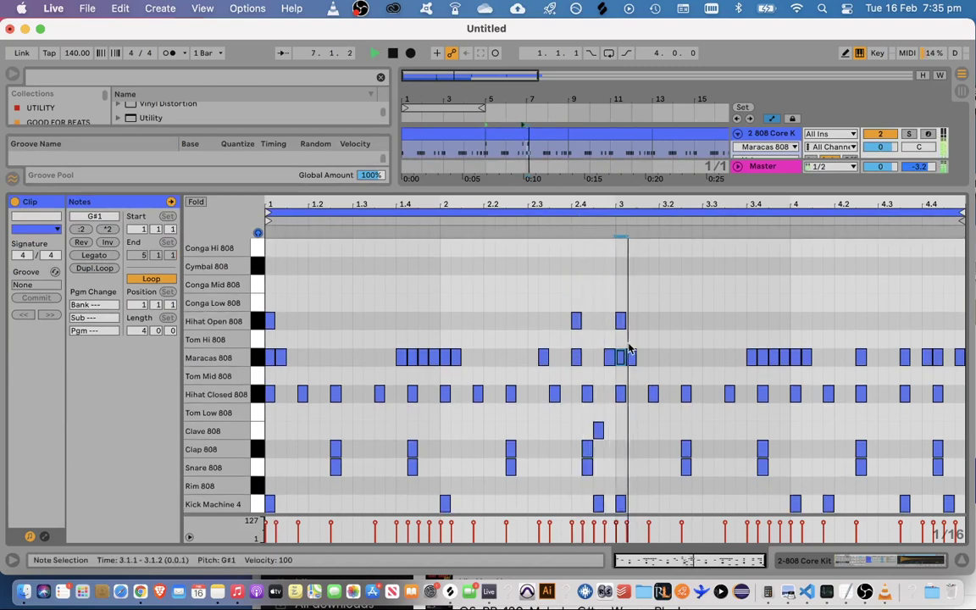
{"action": "key", "text": "space"}
Copy the kick, closed hi-hat, maracas and open hi-hat notes at 1.1.1 onto 3.1.1 and play the result
{"action": "left_click_drag", "start_coordinate": [266, 305], "coordinate": [266, 568]}
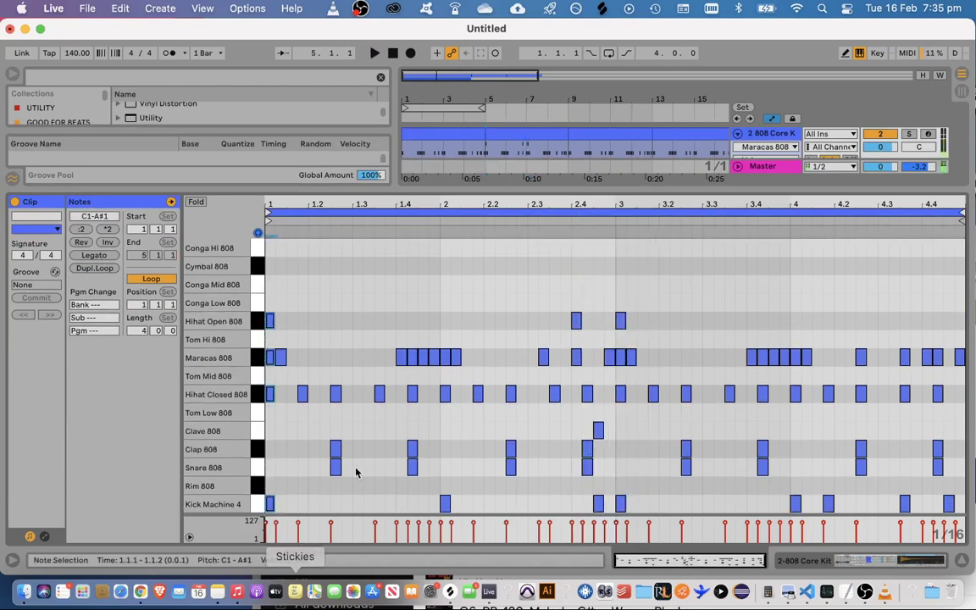
{"action": "left_click", "coordinate": [618, 289]}
{"action": "key", "text": "super+v"}
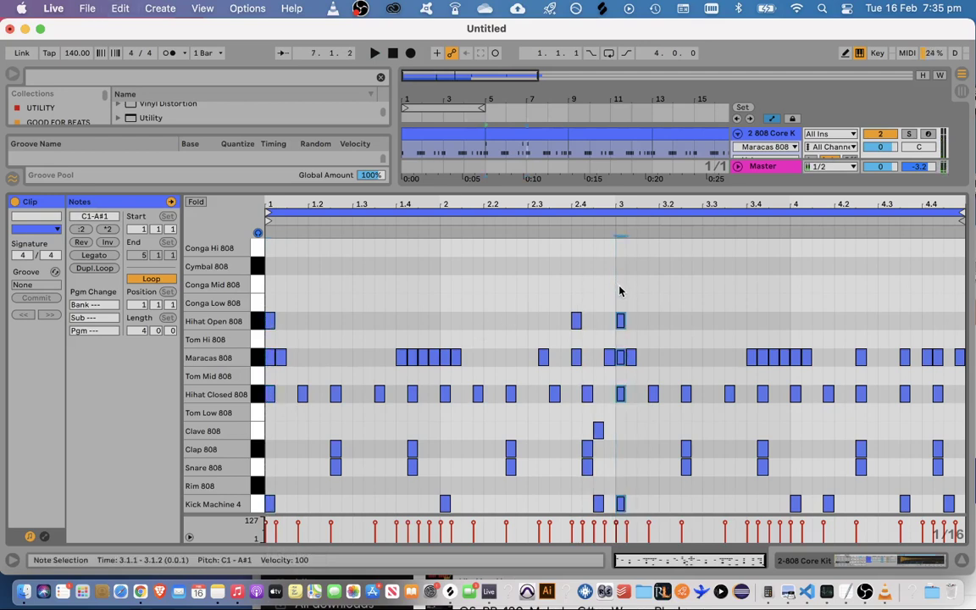
{"action": "key", "text": "space"}
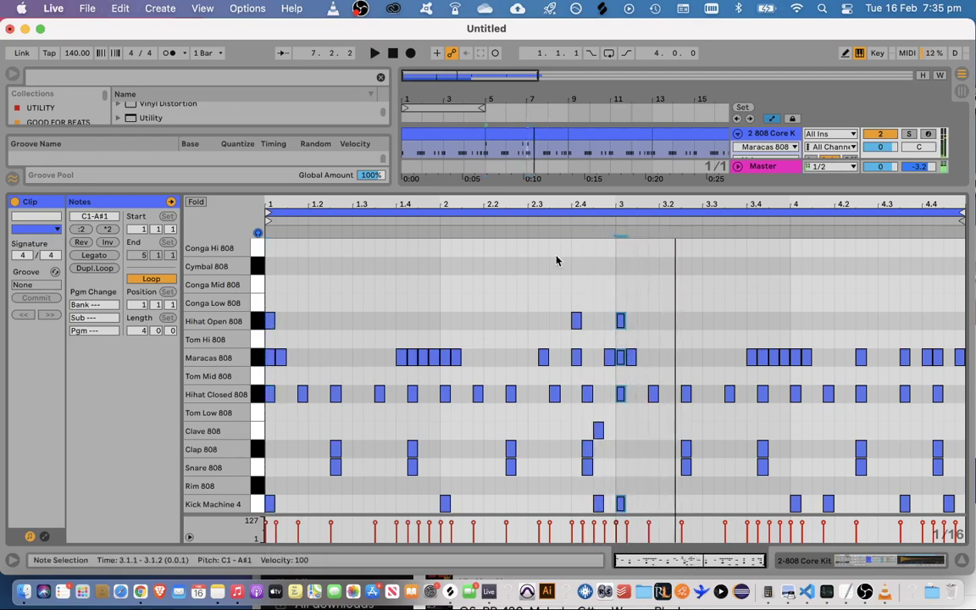
{"action": "left_click", "coordinate": [625, 295]}
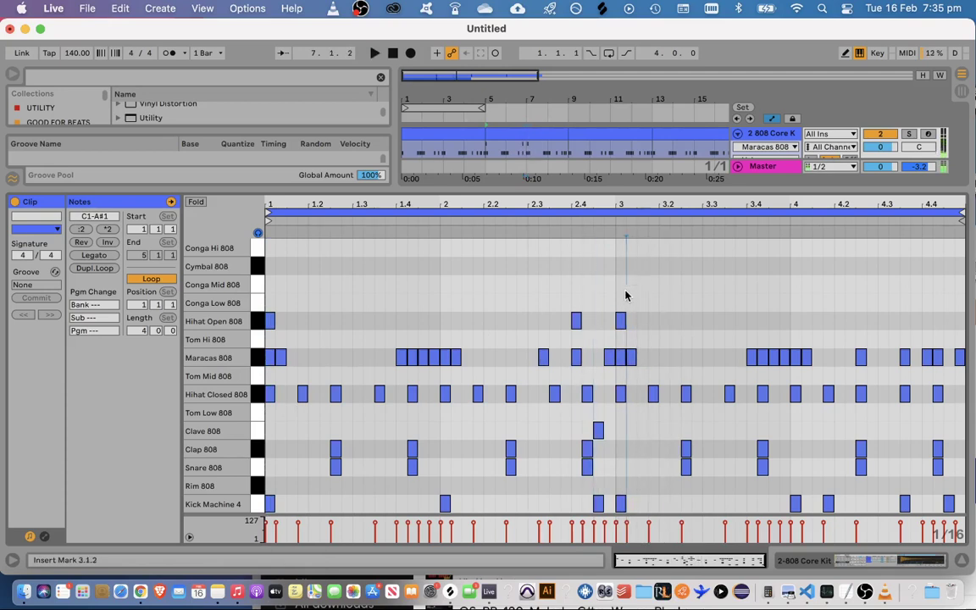
{"action": "key", "text": "space"}
Nudge the Hihat Open note at 3.1.1 slightly off the grid to the right and listen to it
{"action": "left_click_drag", "start_coordinate": [619, 322], "coordinate": [619, 323]}
{"action": "left_click", "coordinate": [563, 220]}
{"action": "left_click", "coordinate": [614, 309]}
{"action": "key", "text": "space"}
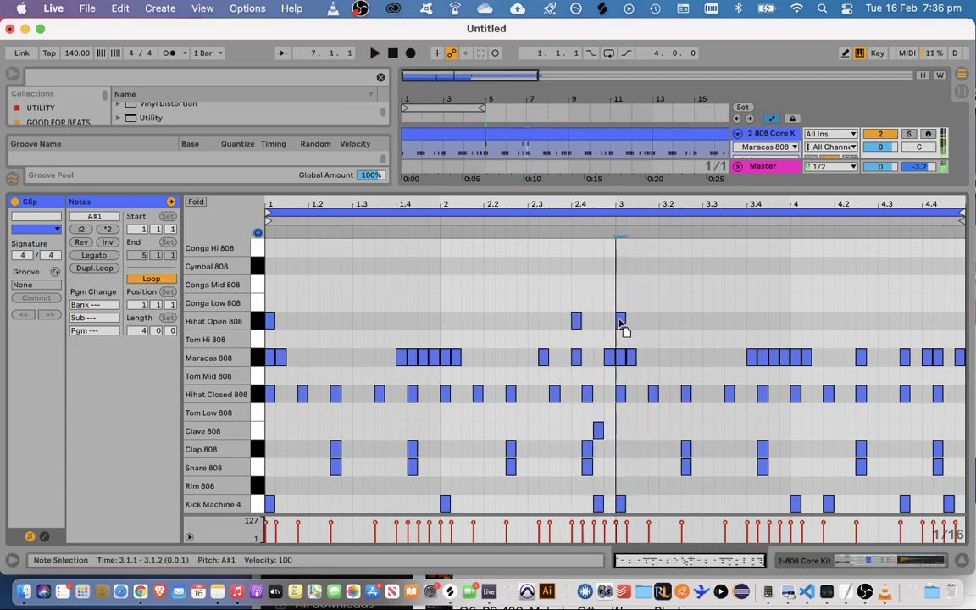
{"action": "left_click", "coordinate": [630, 308]}
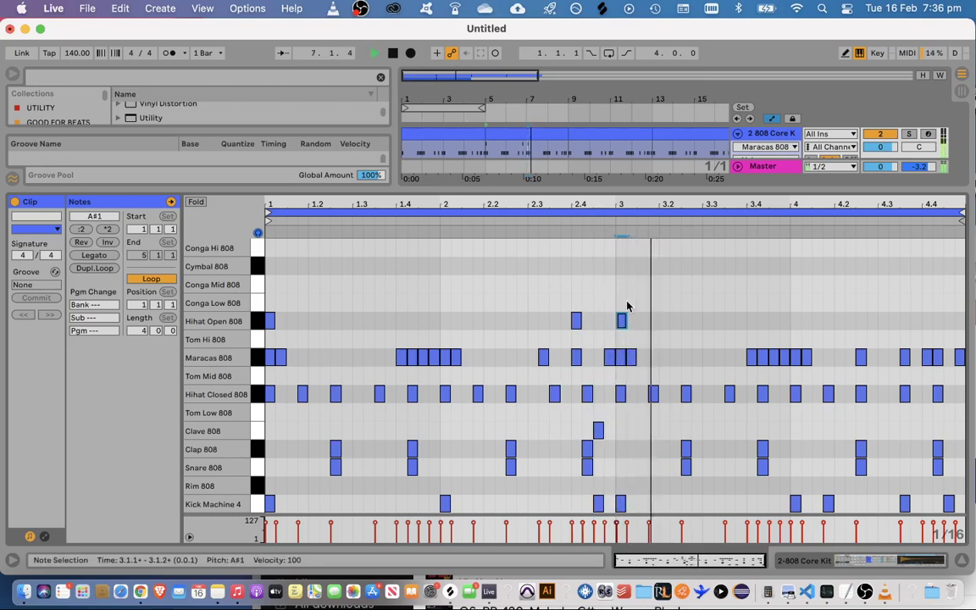
{"action": "key", "text": "space"}
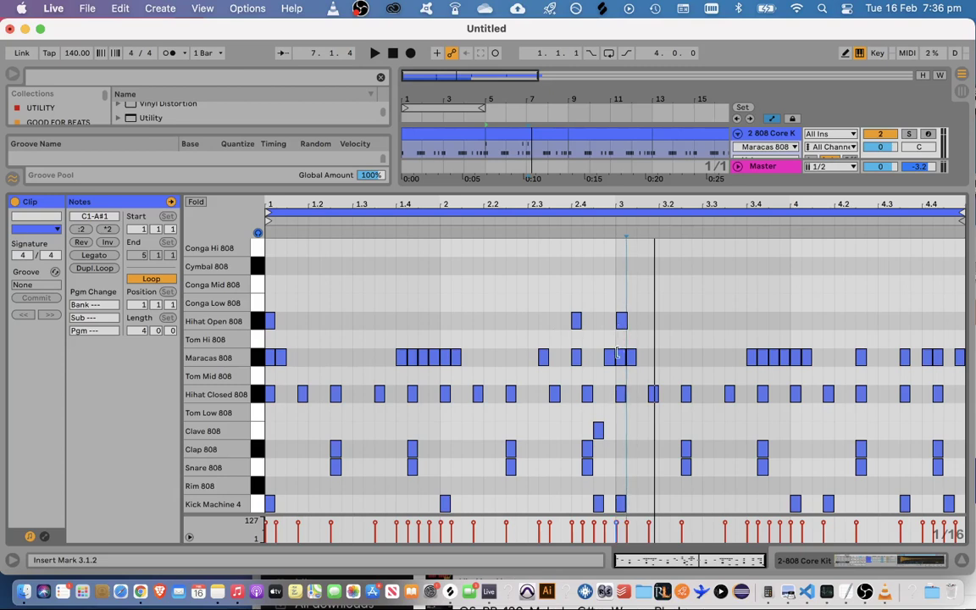
Try a Hihat Closed note at 1.3.1 and a Hihat Open note at 1.2.4
{"action": "left_click", "coordinate": [620, 400]}
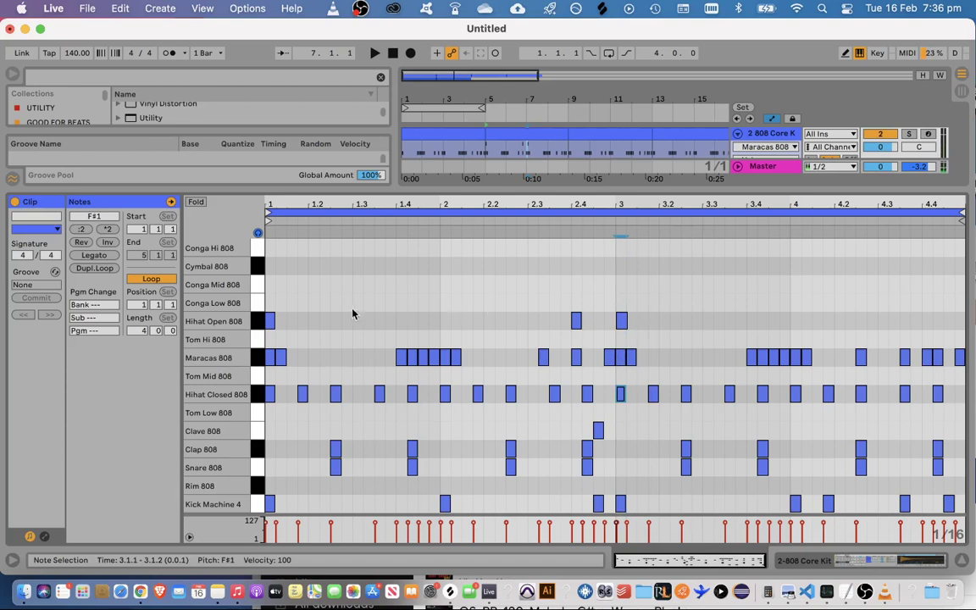
{"action": "double_click", "coordinate": [359, 392]}
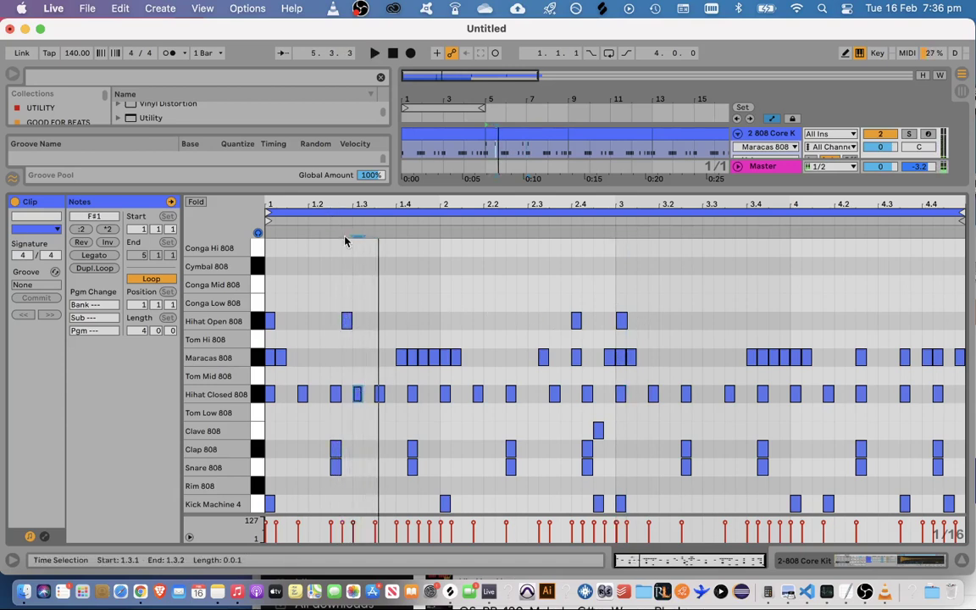
{"action": "left_click_drag", "start_coordinate": [359, 405], "coordinate": [346, 316]}
{"action": "key", "text": "Delete"}
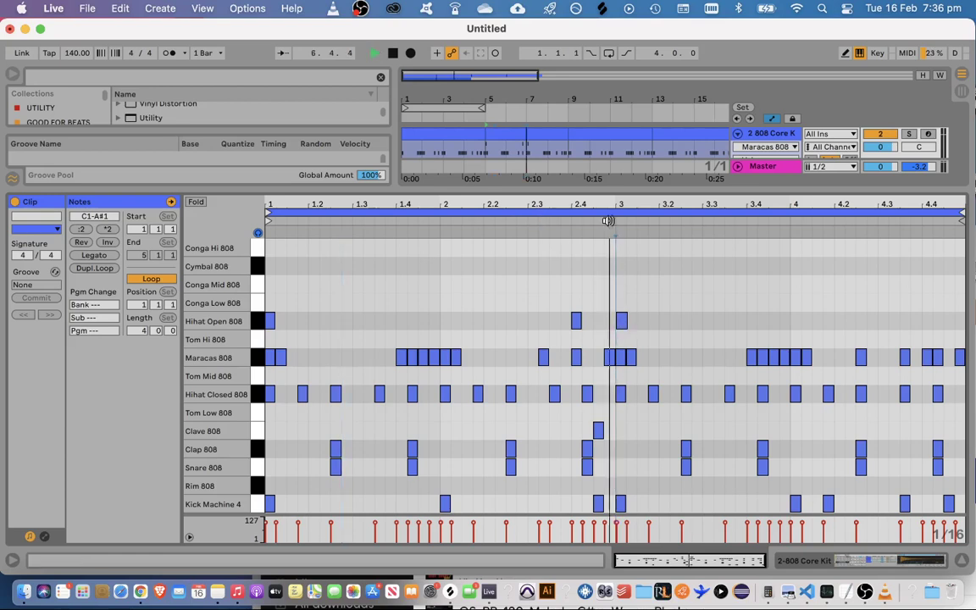
Listen to the pattern around 3.1.1, hide the note editor and replay the arrangement
{"action": "key", "text": "space"}
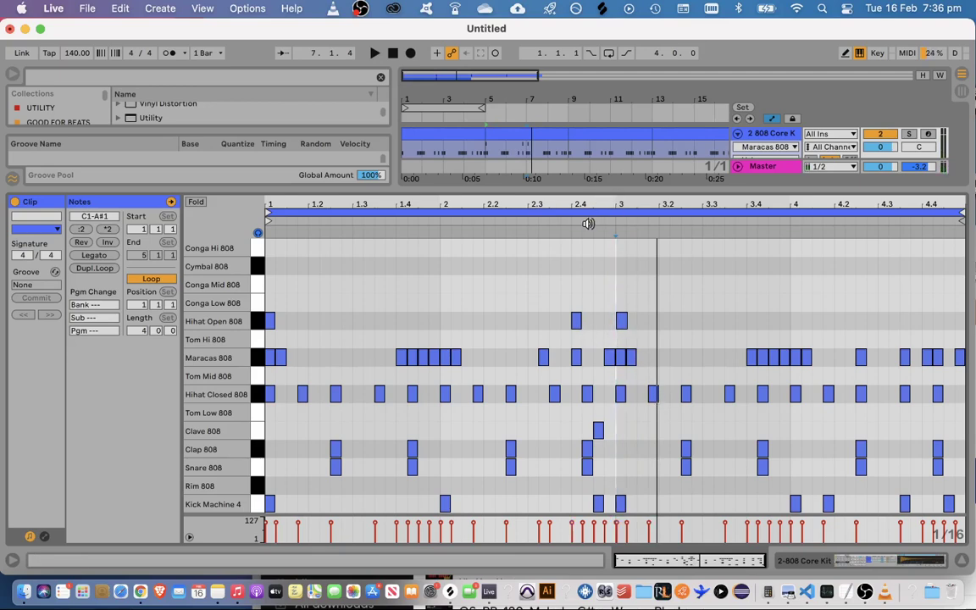
{"action": "key", "text": "space"}
{"action": "key", "text": "super+alt+l"}
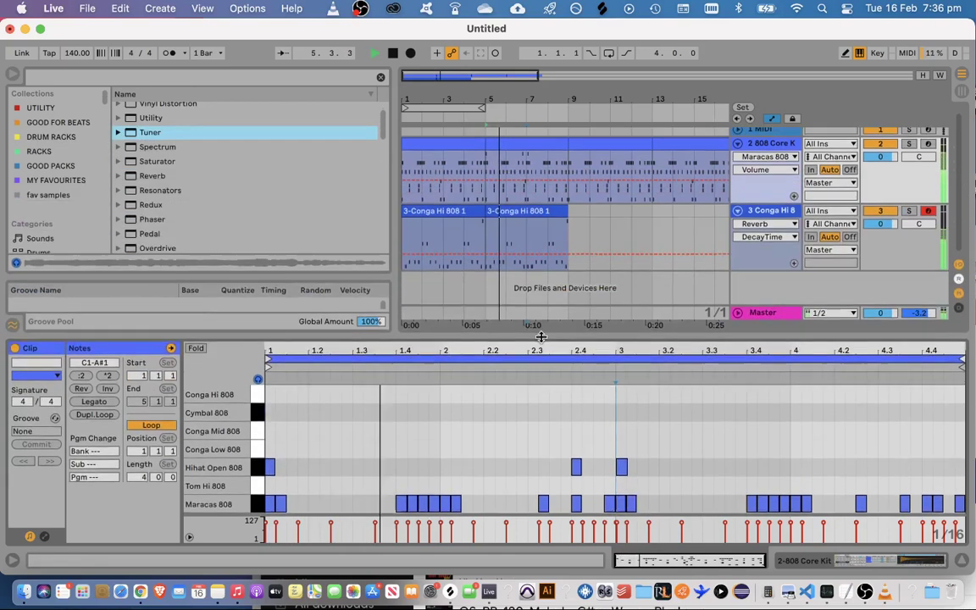
{"action": "left_click_drag", "start_coordinate": [466, 76], "coordinate": [467, 74]}
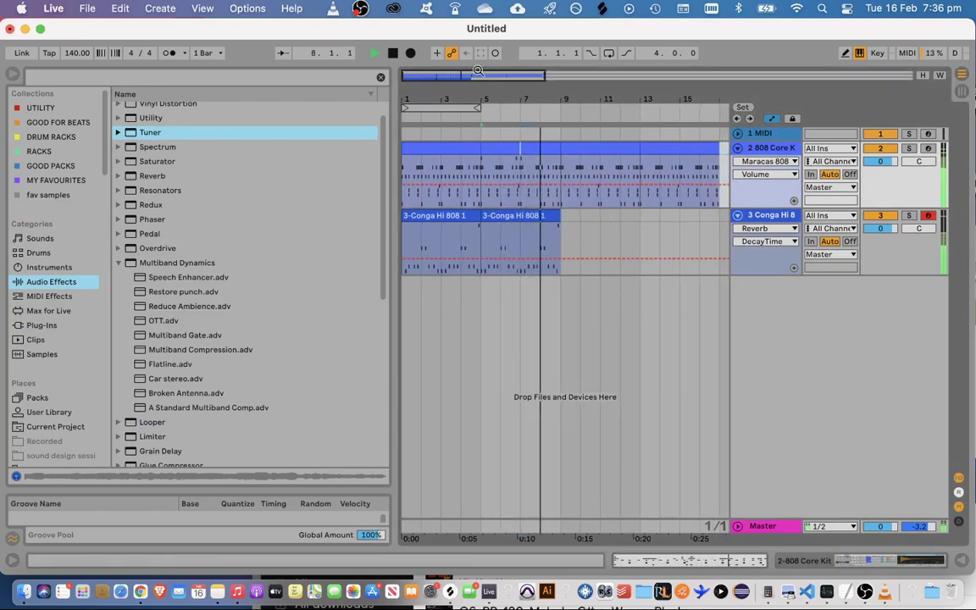
{"action": "left_click", "coordinate": [392, 53]}
{"action": "key", "text": "space"}
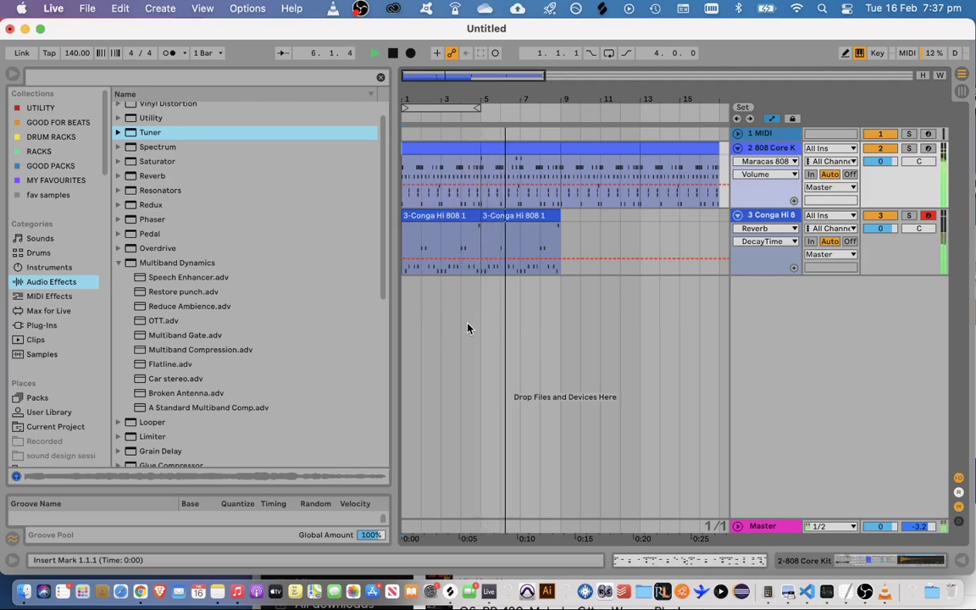
Reopen the second 808 Core Kit clip in an enlarged note editor and add a Hihat Open note at 4.1.1
{"action": "double_click", "coordinate": [544, 148]}
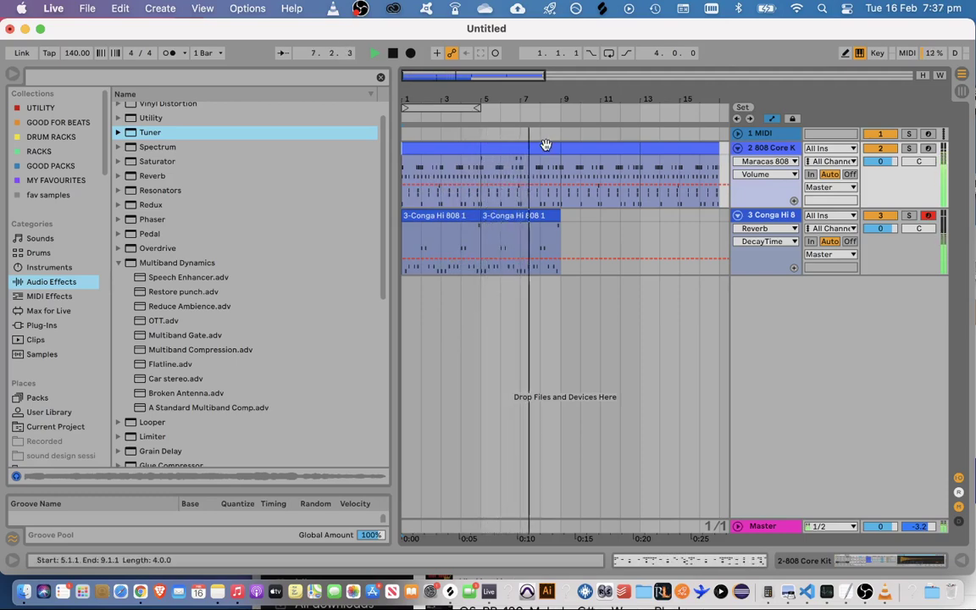
{"action": "key", "text": "space"}
{"action": "left_click_drag", "start_coordinate": [795, 396], "coordinate": [795, 205]}
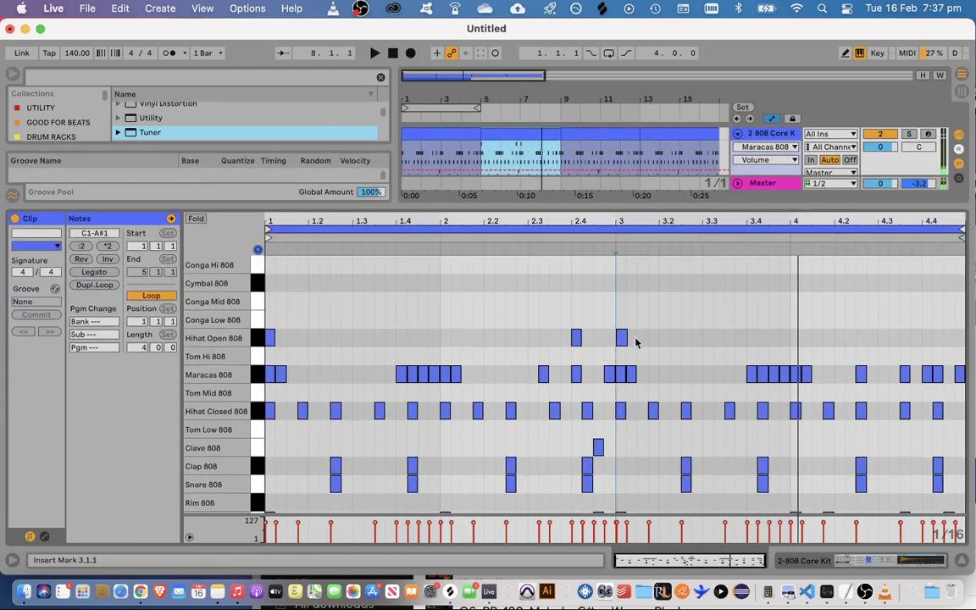
{"action": "left_click", "coordinate": [622, 338]}
{"action": "double_click", "coordinate": [795, 339]}
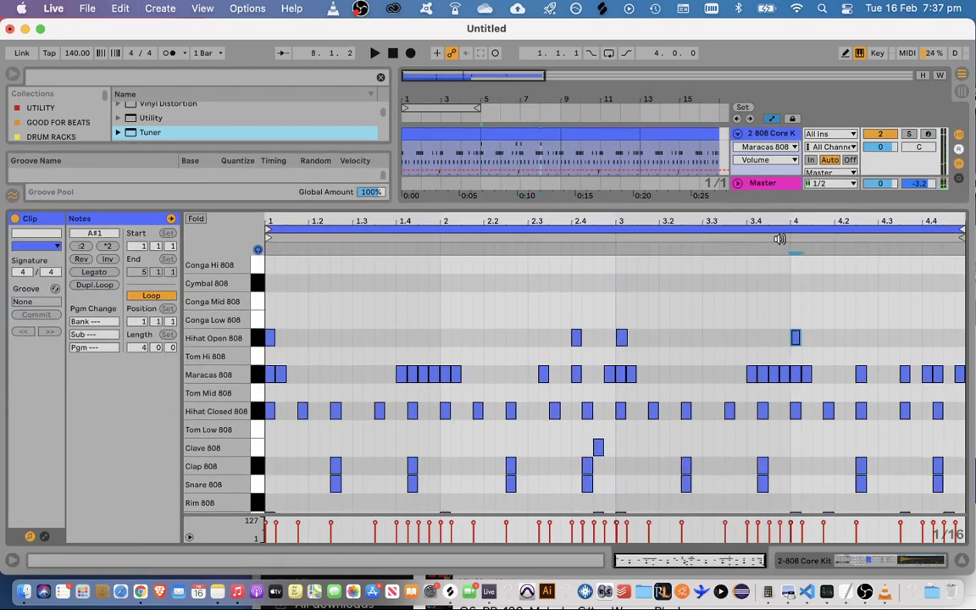
Audition the Hihat Open note at 4.1.1 and nudge it slightly later than the grid
{"action": "key", "text": "space"}
{"action": "scroll", "coordinate": [821, 348], "scroll_direction": "down", "scroll_amount": 1}
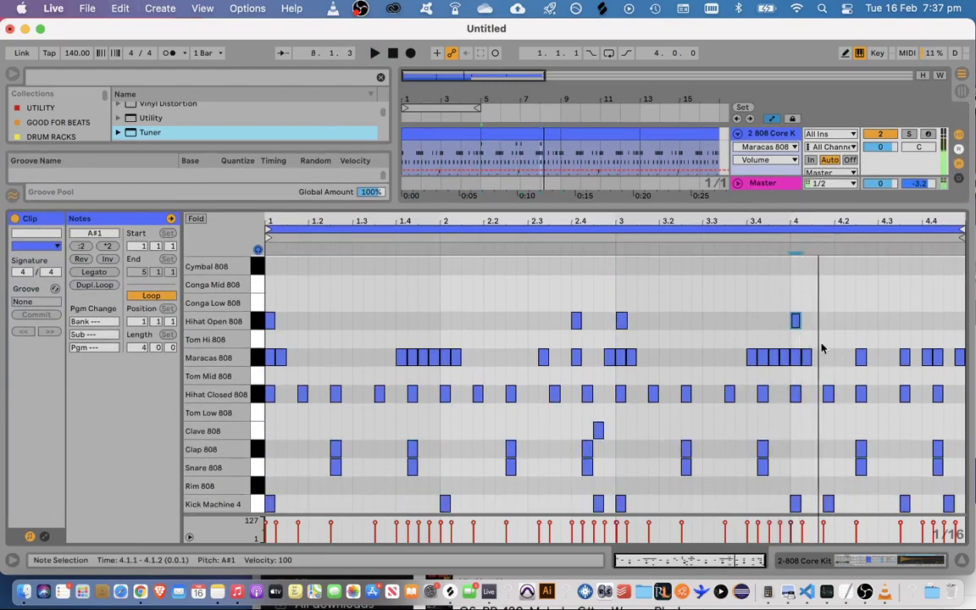
{"action": "key", "text": "space"}
{"action": "key", "text": "super+Right"}
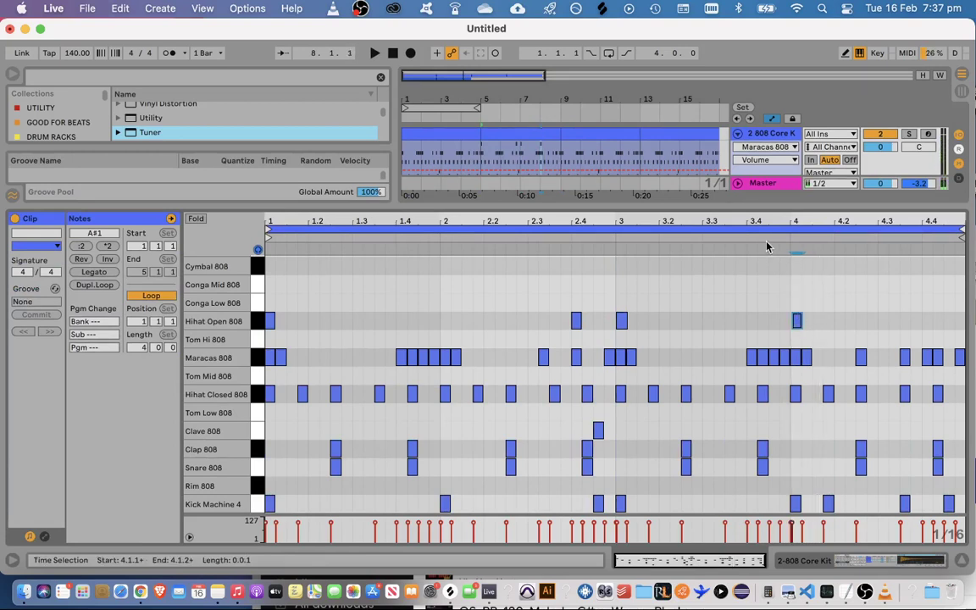
Delete the Hihat Closed and Kick Machine 4 notes at 4.1.4 and deactivate the maracas, closed hi-hat, clap and snare notes at 4.2.3
{"action": "left_click_drag", "start_coordinate": [826, 384], "coordinate": [829, 505]}
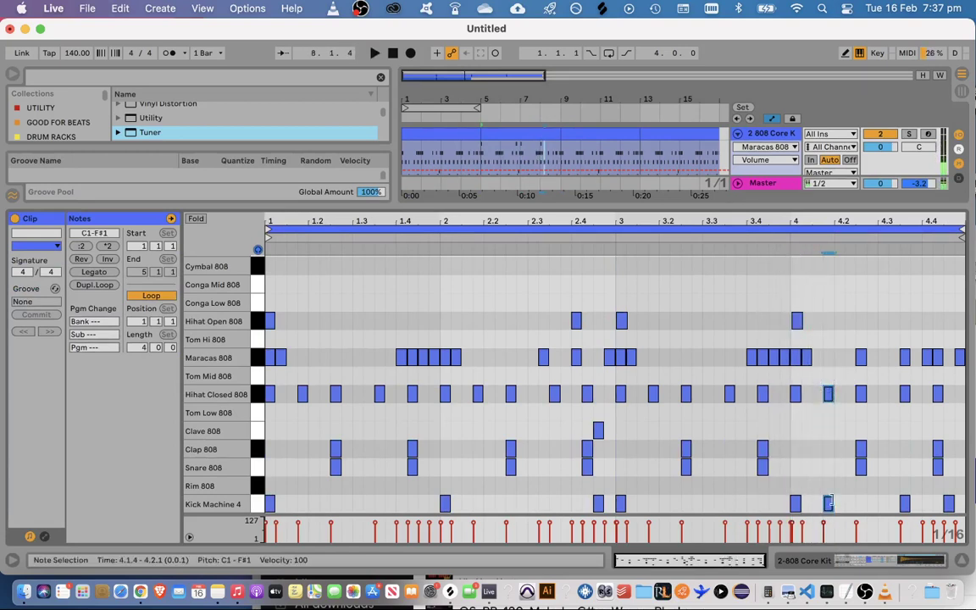
{"action": "key", "text": "Delete"}
{"action": "key", "text": "space"}
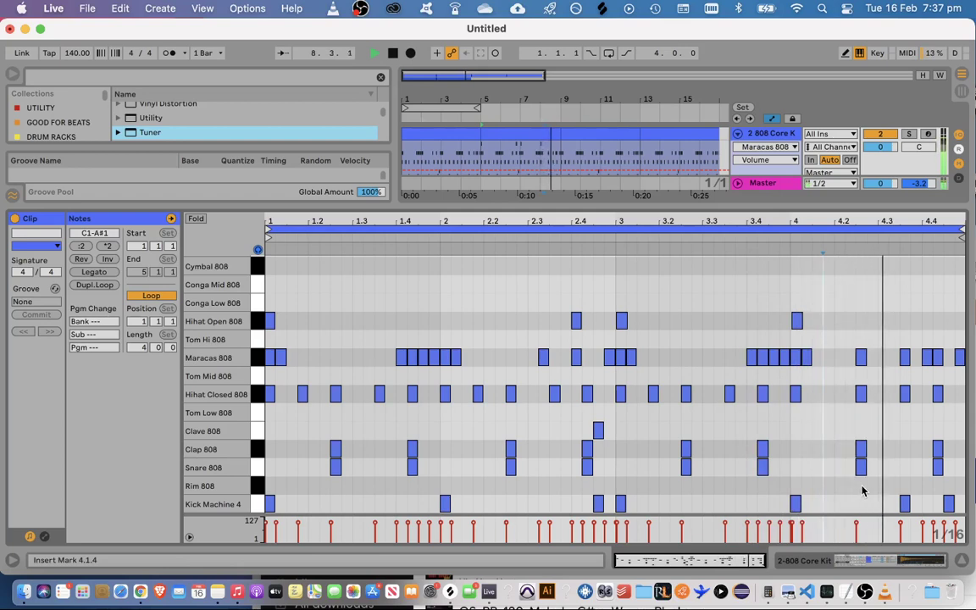
{"action": "key", "text": "space"}
{"action": "left_click_drag", "start_coordinate": [862, 491], "coordinate": [864, 360]}
{"action": "key", "text": "0"}
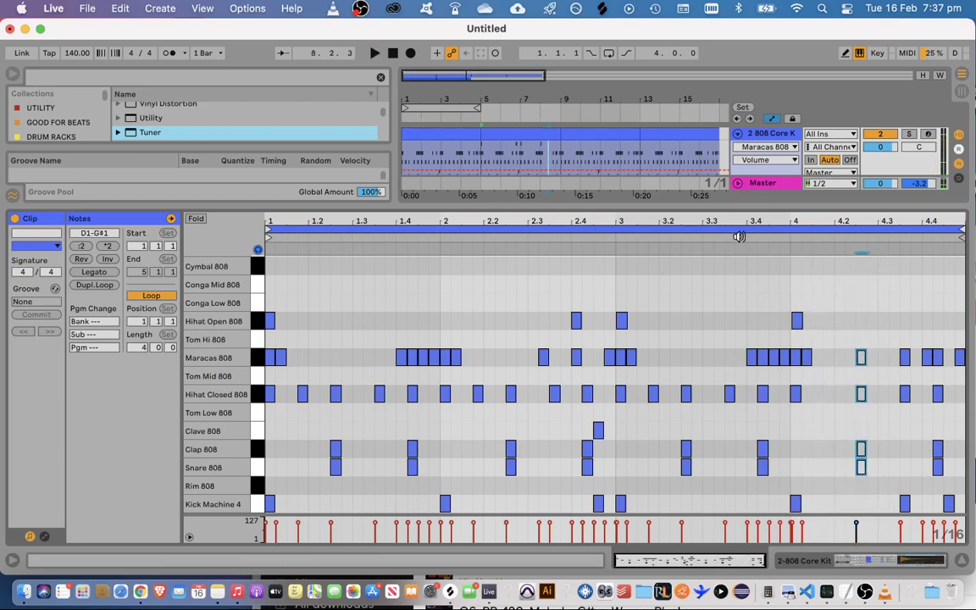
Play the pattern and add a Hihat Open note at 4.2.4, shifting it one step later to 4.3.1
{"action": "key", "text": "space"}
{"action": "left_click", "coordinate": [865, 441]}
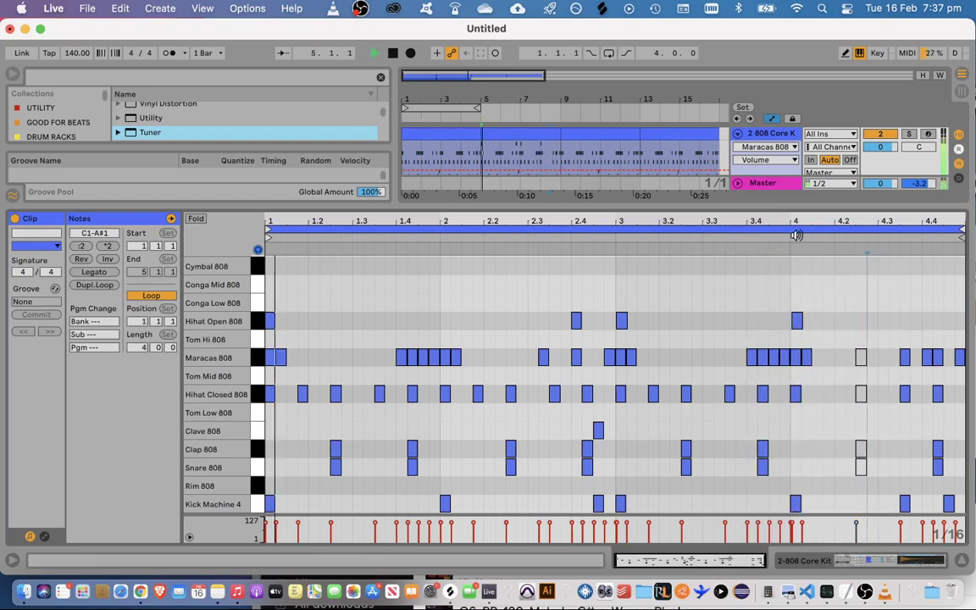
{"action": "double_click", "coordinate": [872, 321]}
{"action": "key", "text": "space"}
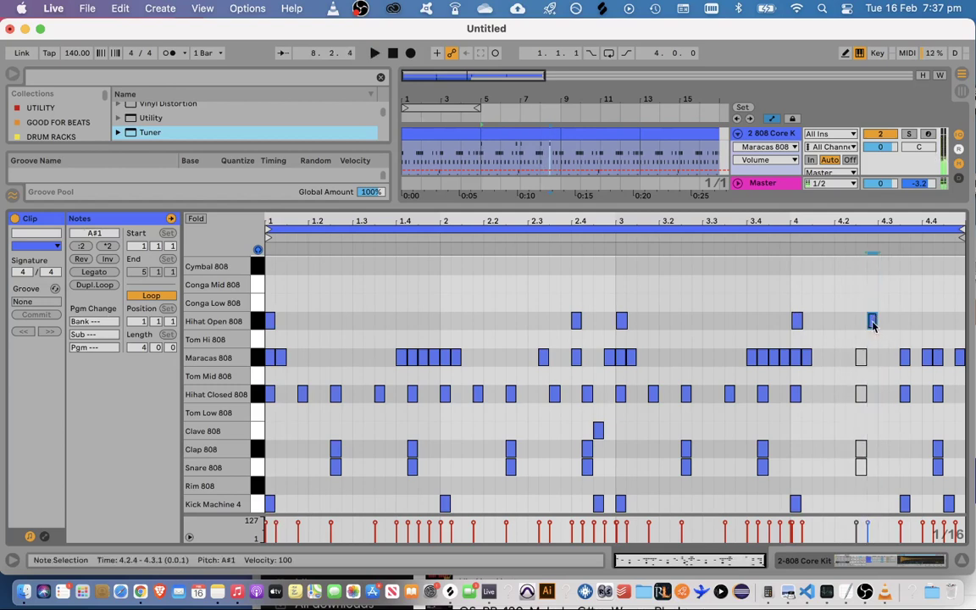
{"action": "key", "text": "Right"}
Deactivate the maracas, closed hi-hat and kick notes at 4.3.3, and replace the maracas hit at 4.4.1 with a Hihat Open note
{"action": "left_click_drag", "start_coordinate": [900, 341], "coordinate": [905, 511]}
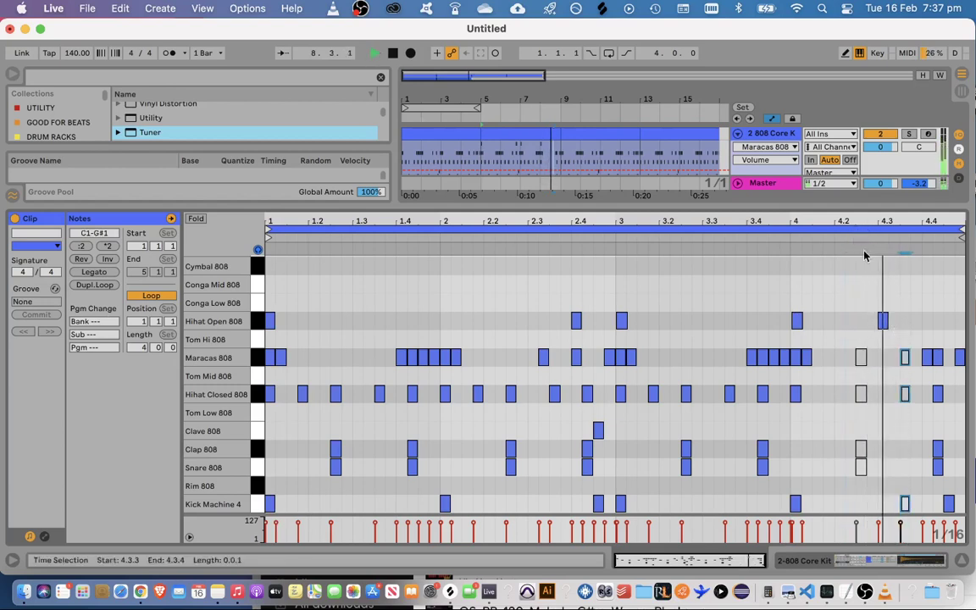
{"action": "double_click", "coordinate": [927, 320]}
{"action": "left_click", "coordinate": [923, 359]}
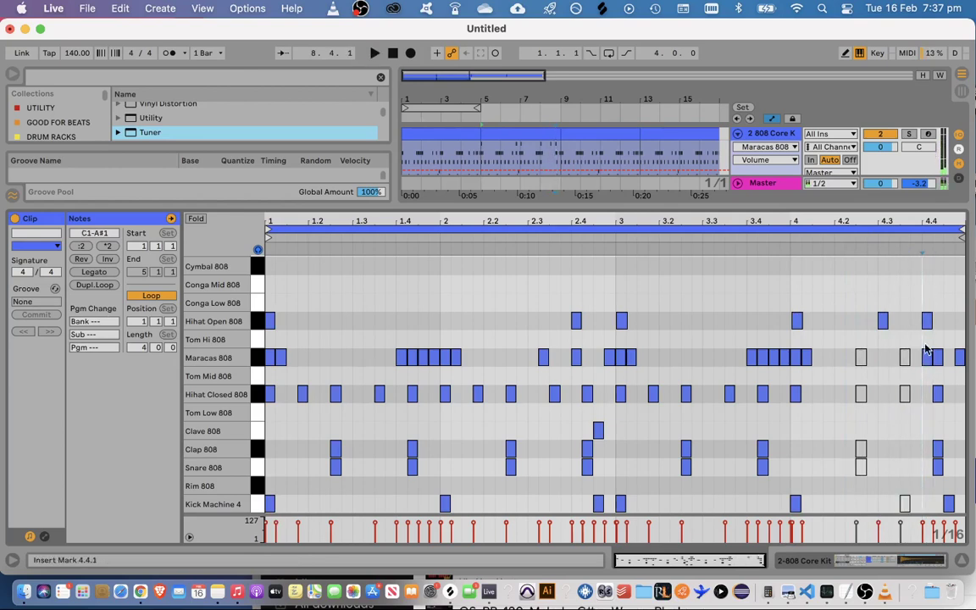
{"action": "left_click", "coordinate": [927, 351]}
Audition the end of the second 808 Core Kit clip repeatedly to check the bar 4 variation
{"action": "left_click", "coordinate": [889, 241]}
{"action": "key", "text": "space"}
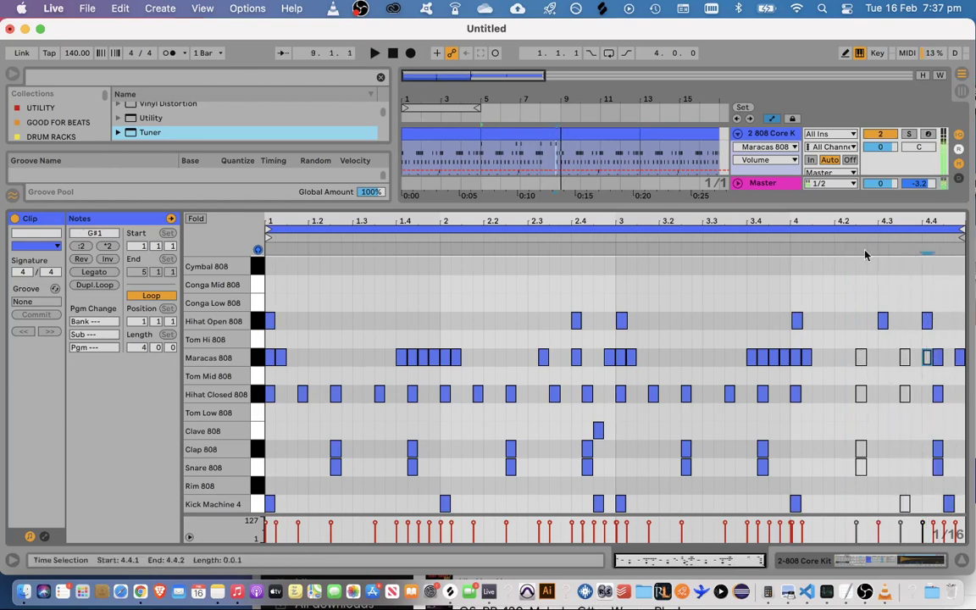
{"action": "left_click", "coordinate": [872, 241]}
{"action": "key", "text": "space"}
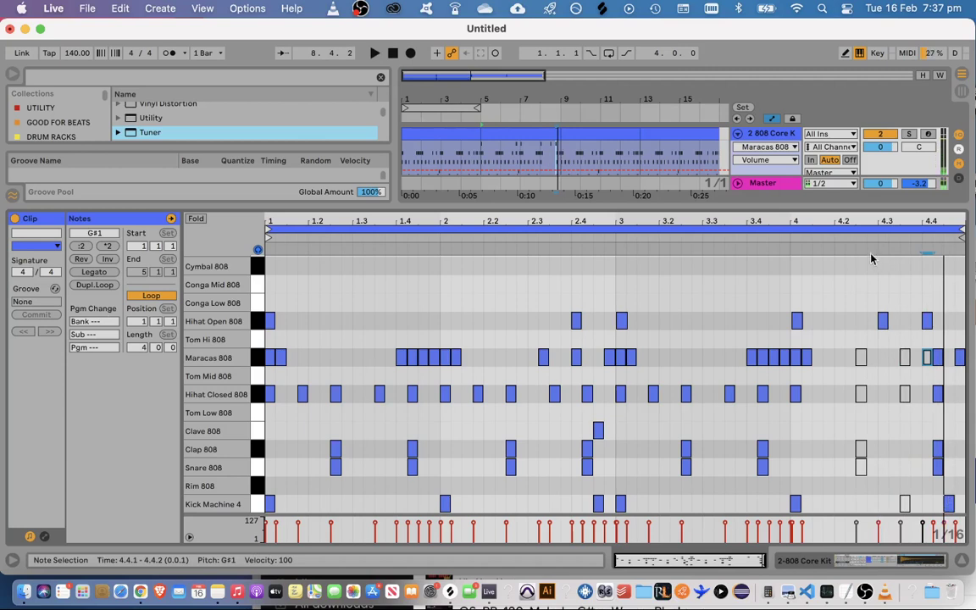
{"action": "left_click", "coordinate": [760, 234]}
{"action": "key", "text": "space"}
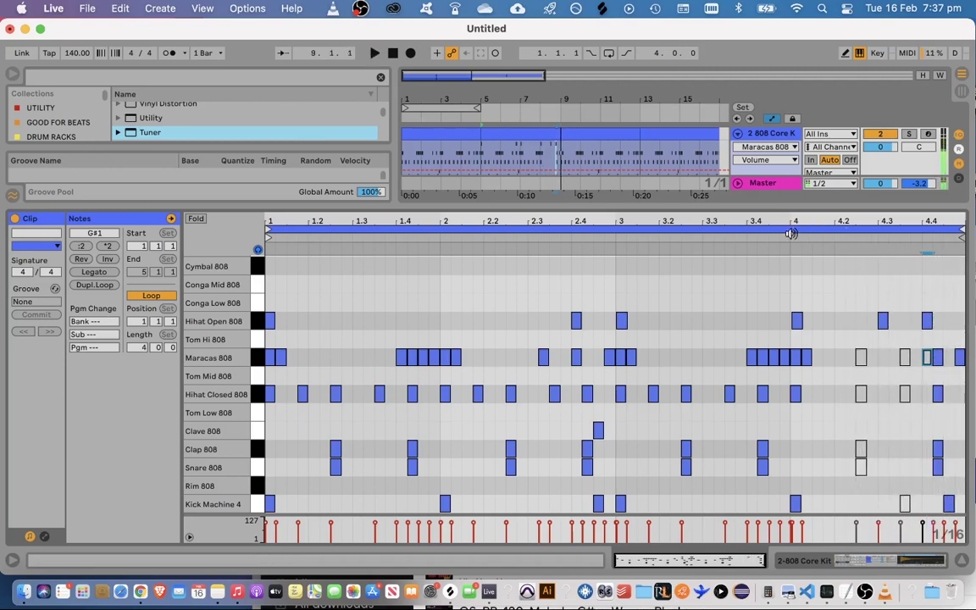
{"action": "key", "text": "space"}
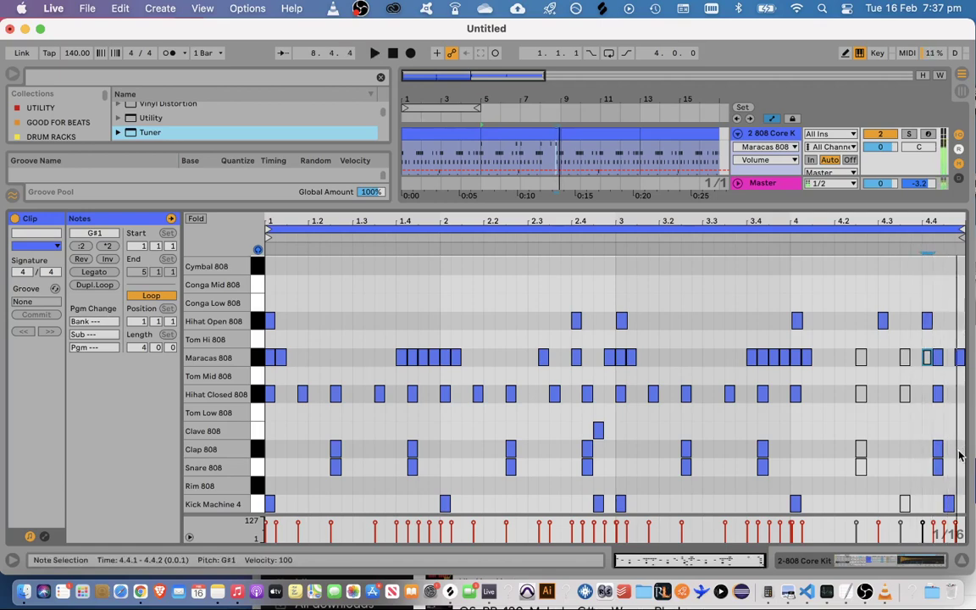
Add a Clap 808 note at 4.4.4 in the clip and play the ending
{"action": "left_click", "coordinate": [959, 457]}
{"action": "double_click", "coordinate": [959, 449]}
{"action": "key", "text": "space"}
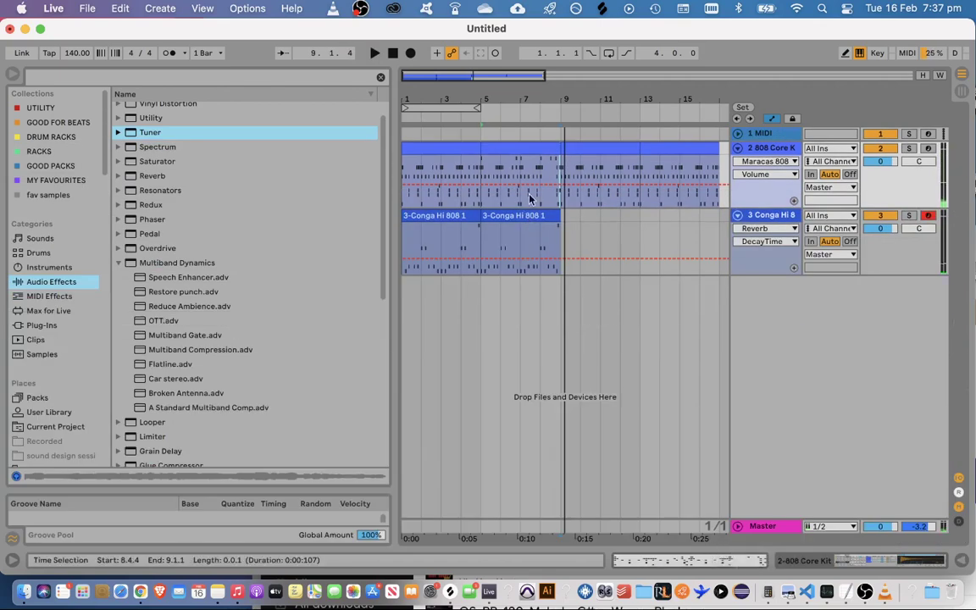
Play the arrangement from bar 1 through the varied section into bar 9
{"action": "left_click", "coordinate": [487, 168]}
{"action": "left_click", "coordinate": [458, 148]}
{"action": "key", "text": "space"}
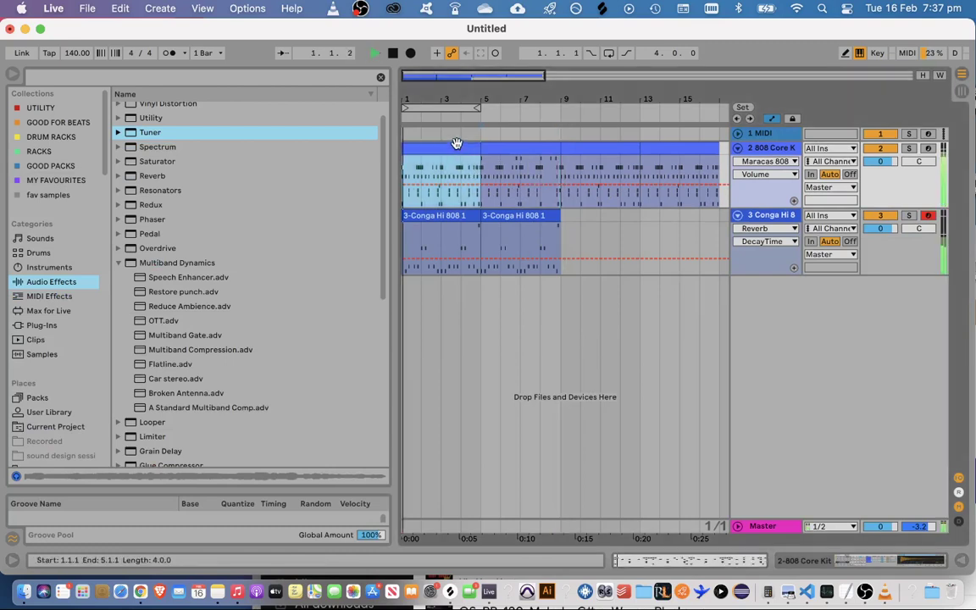
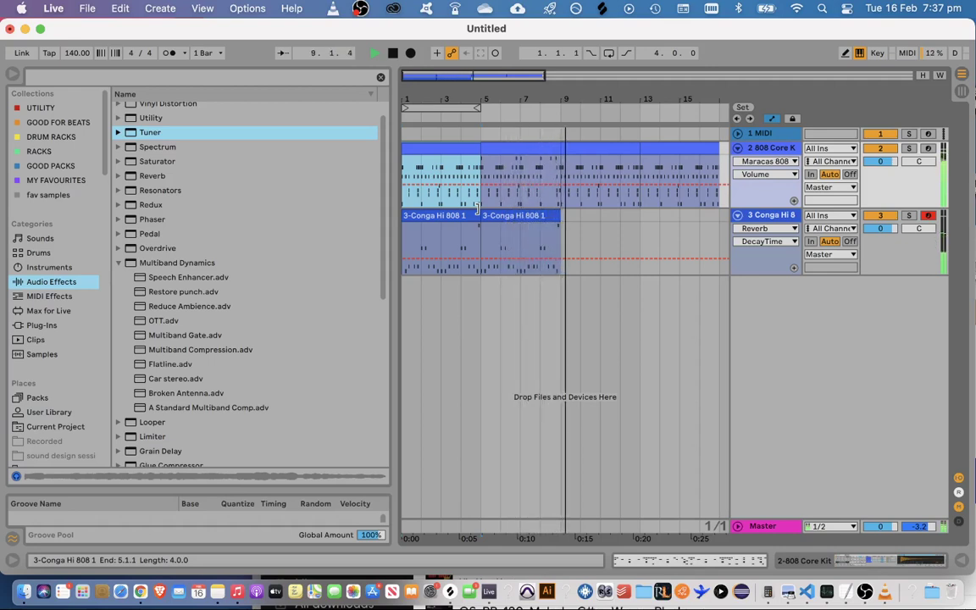
{"action": "key", "text": "space"}
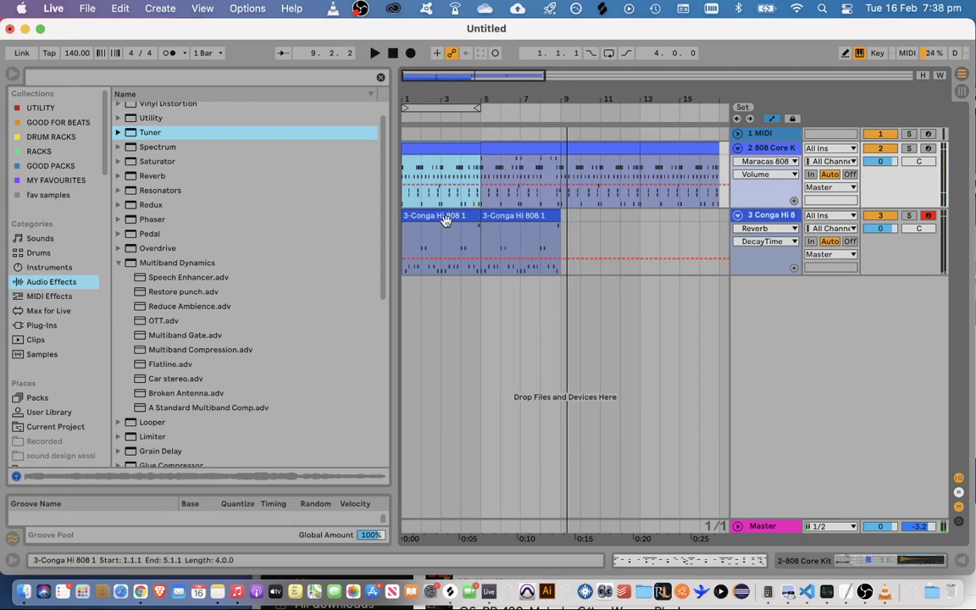
Duplicate the two Conga Hi 808 clips so they fill bars 9 to 17
{"action": "left_click", "coordinate": [445, 219]}
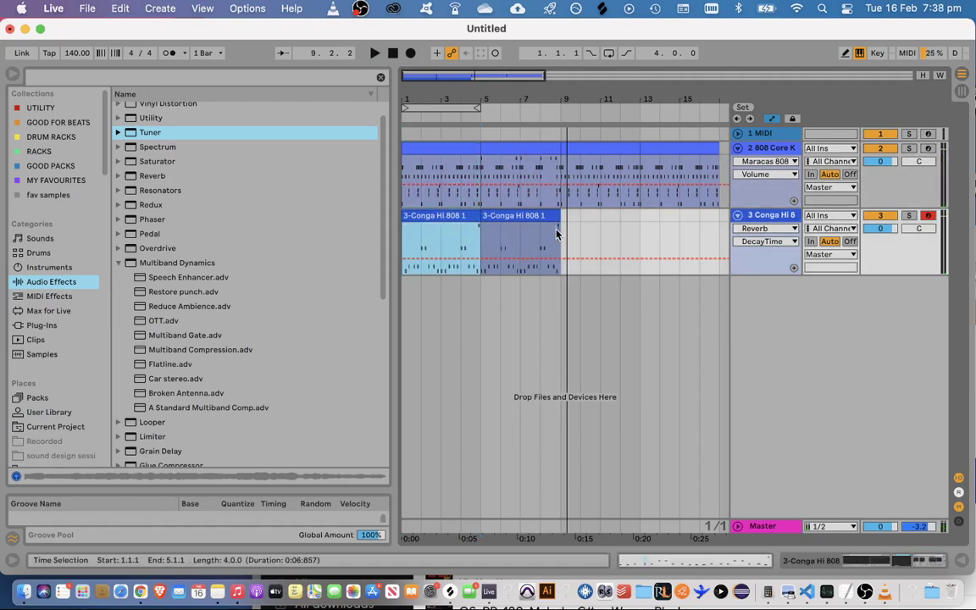
{"action": "left_click", "coordinate": [553, 230], "text": "shift"}
{"action": "key", "text": "cmd+d"}
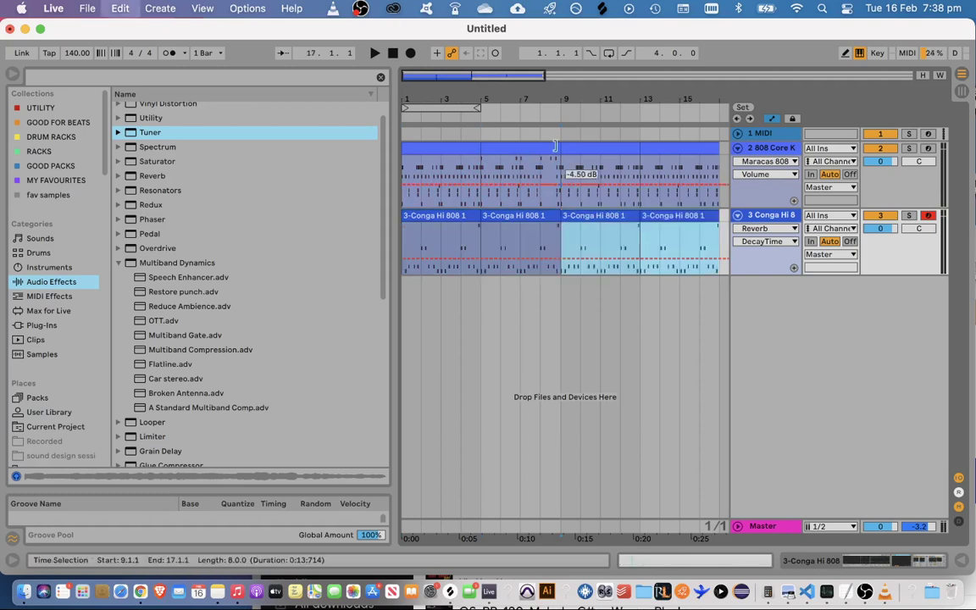
Add a locator named drop at bar 9
{"action": "right_click", "coordinate": [570, 115]}
{"action": "left_click", "coordinate": [575, 158]}
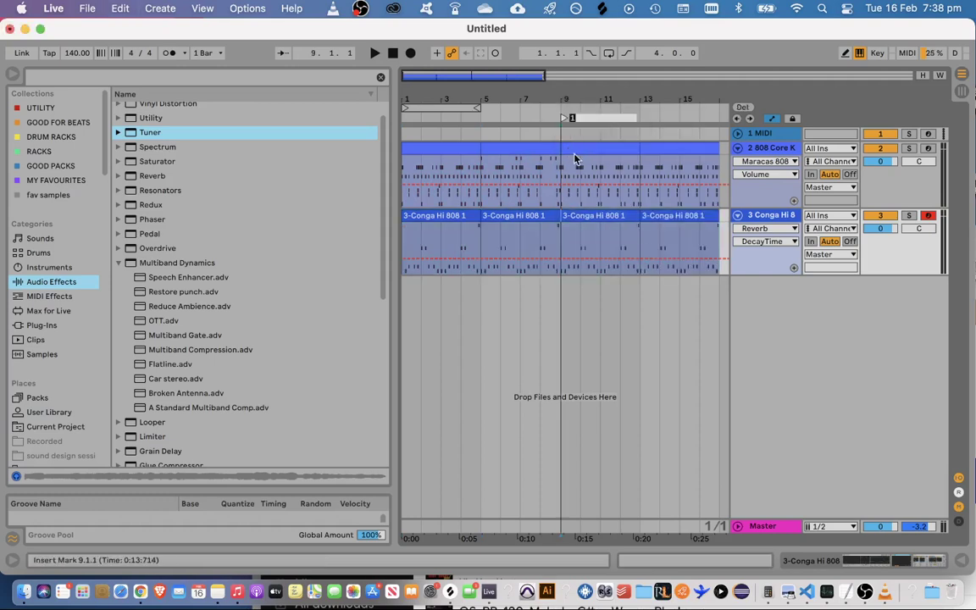
{"action": "type", "text": "drop"}
{"action": "key", "text": "Return"}
Add a locator named hats at bar 5
{"action": "right_click", "coordinate": [539, 119]}
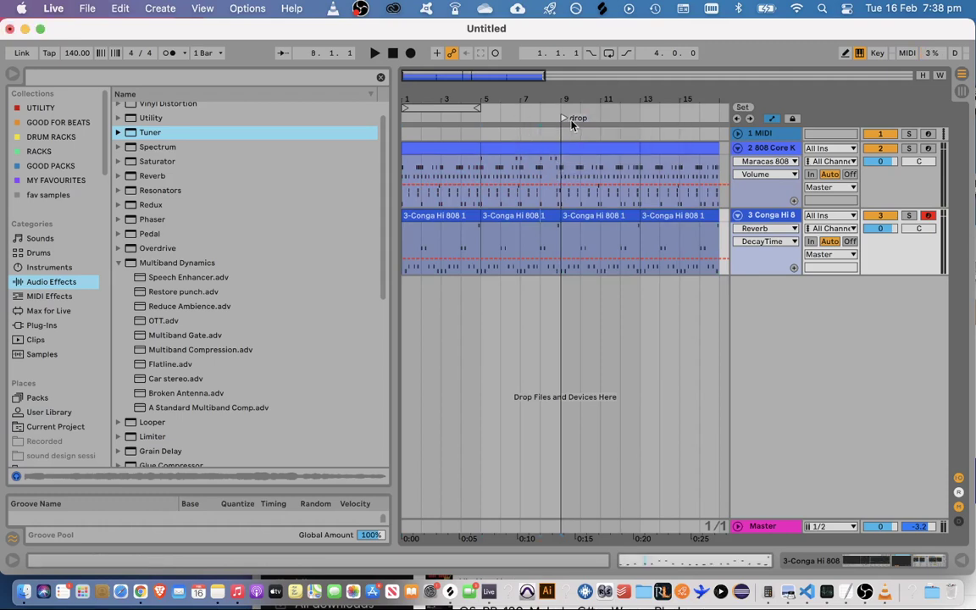
{"action": "right_click", "coordinate": [477, 120]}
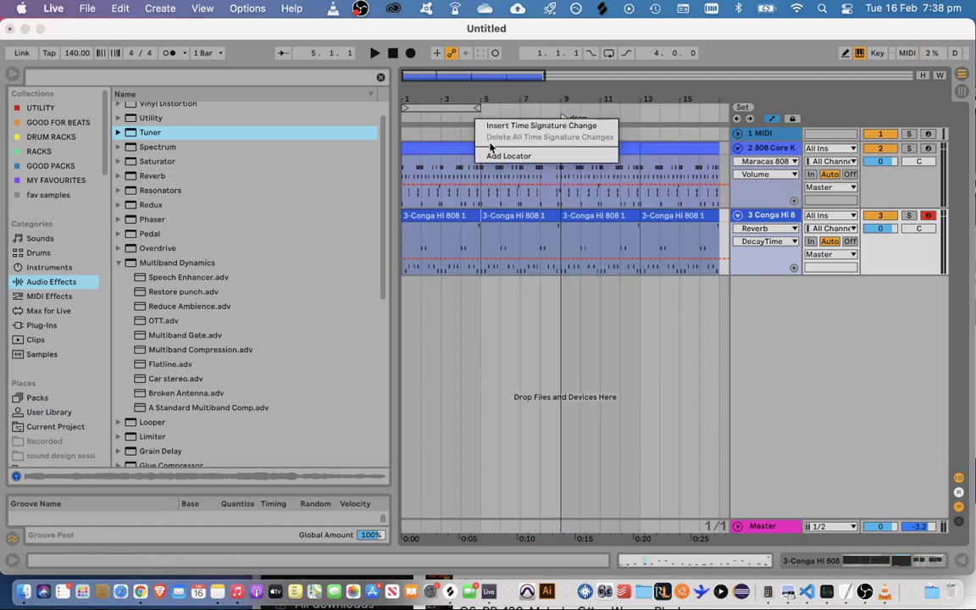
{"action": "left_click", "coordinate": [508, 156]}
{"action": "type", "text": "hats"}
{"action": "key", "text": "Return"}
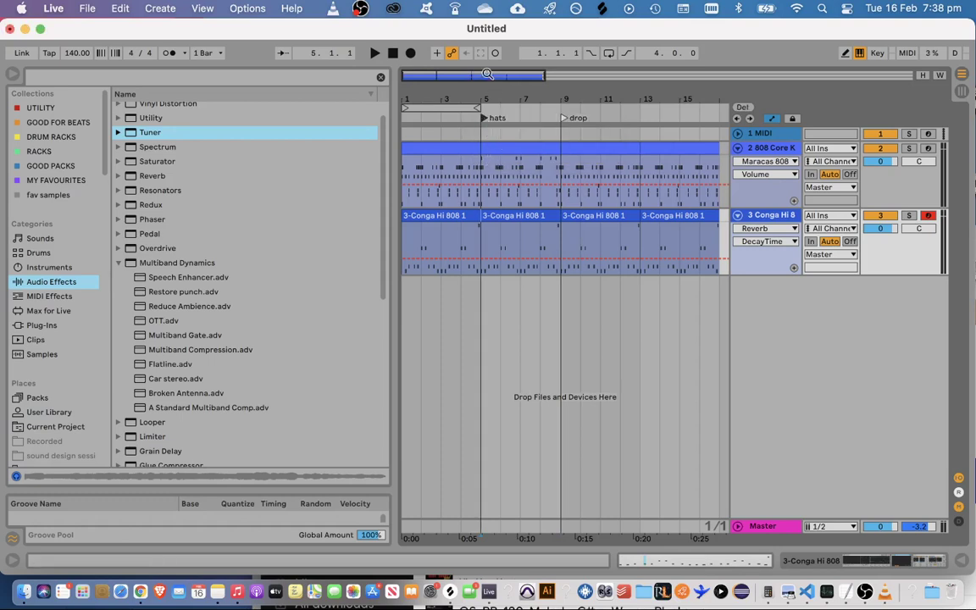
Duplicate bars 9 to 17 of both the 808 Core Kit and Conga Hi 808 tracks, extending them to bar 25
{"action": "left_click_drag", "start_coordinate": [487, 74], "coordinate": [527, 85]}
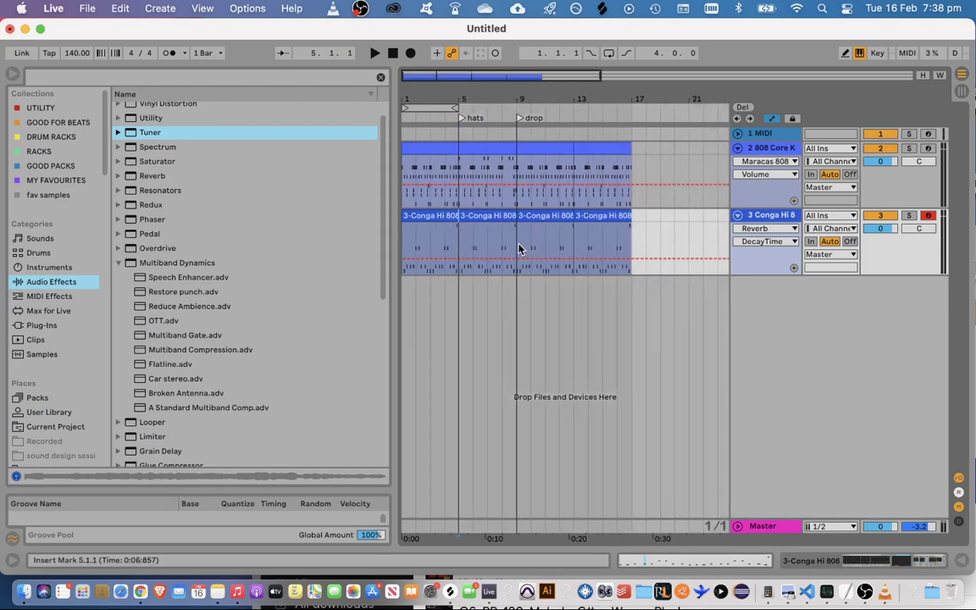
{"action": "left_click_drag", "start_coordinate": [519, 247], "coordinate": [634, 148]}
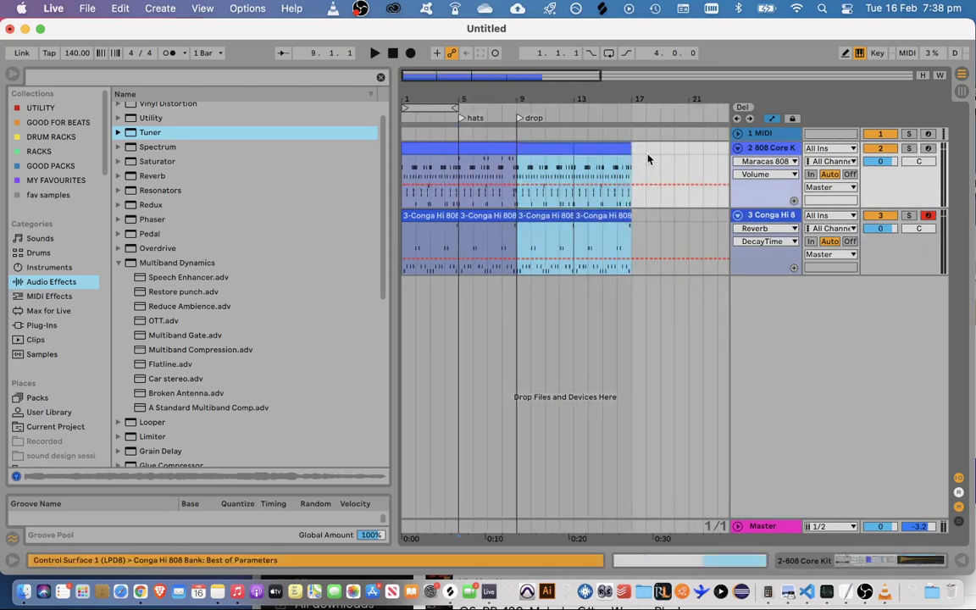
{"action": "key", "text": "super+d"}
Add a locator named section 2 at bar 25, where the clips end
{"action": "right_click", "coordinate": [665, 119]}
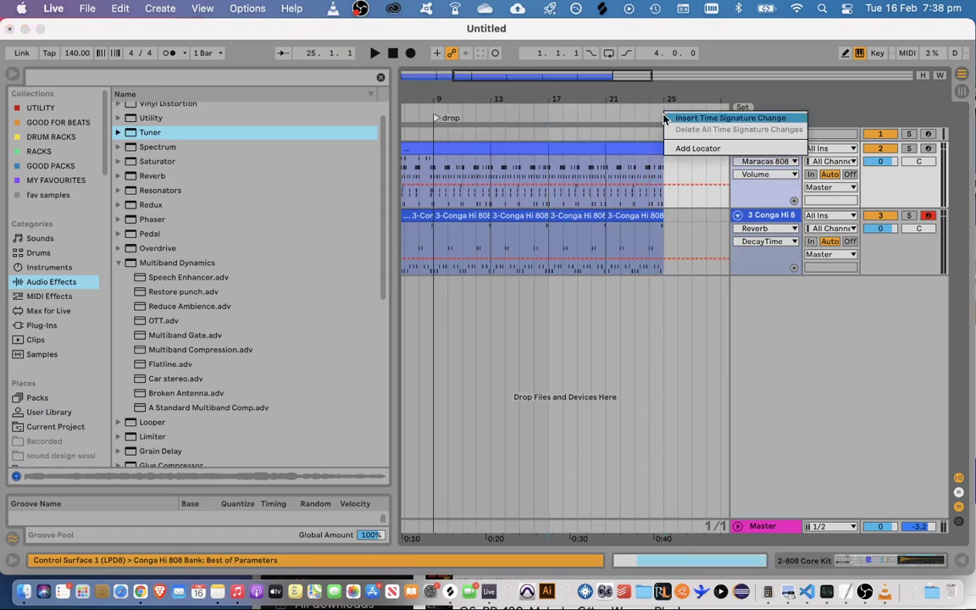
{"action": "left_click", "coordinate": [451, 167]}
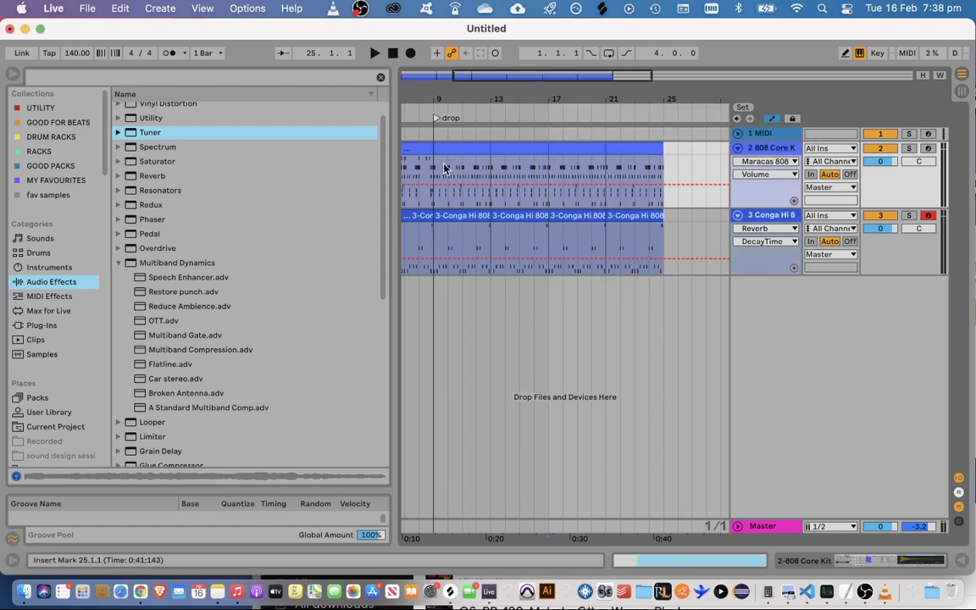
{"action": "left_click_drag", "start_coordinate": [437, 167], "coordinate": [661, 169]}
{"action": "right_click", "coordinate": [664, 114]}
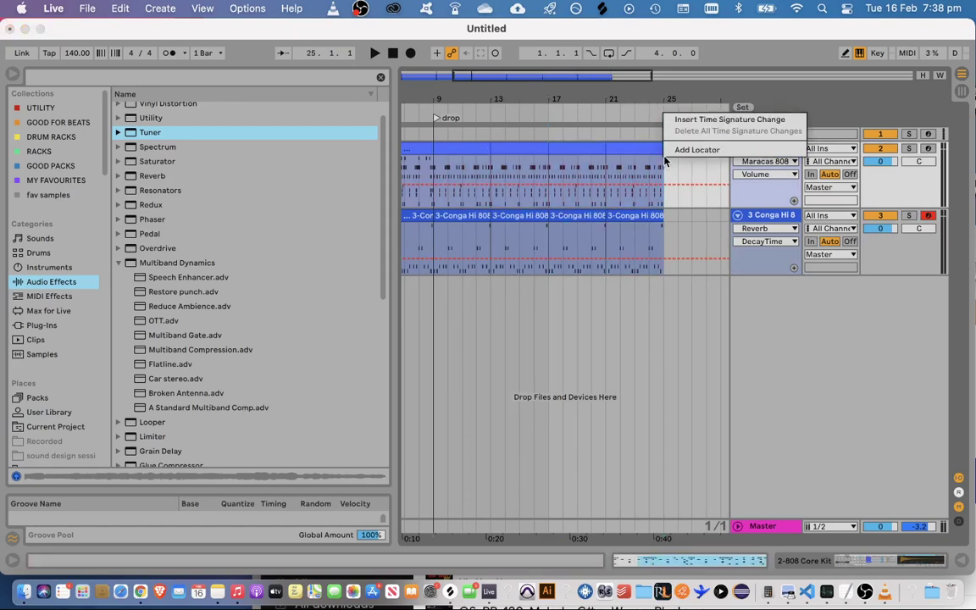
{"action": "left_click", "coordinate": [671, 151]}
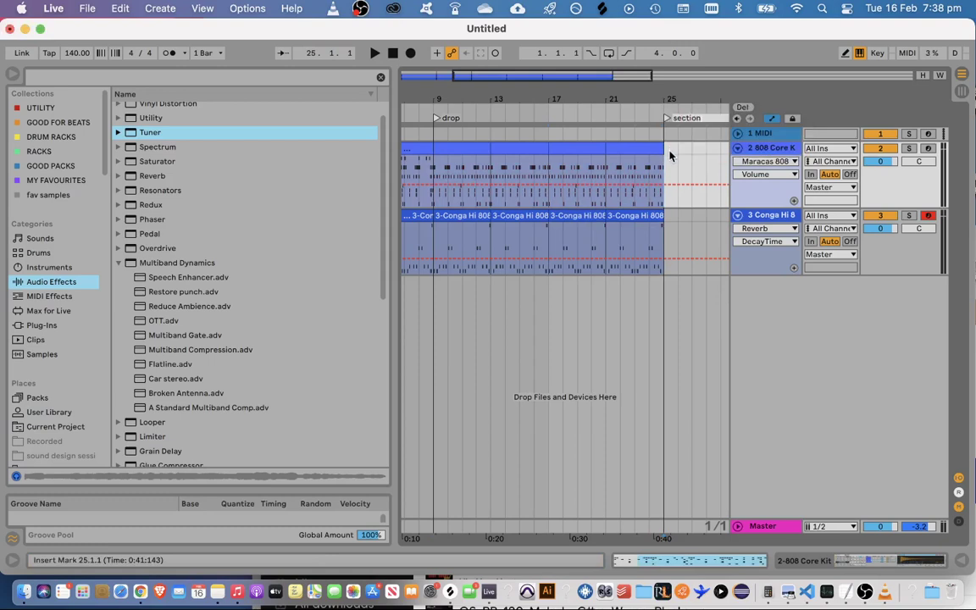
{"action": "type", "text": "2"}
{"action": "key", "text": "Return"}
Listen to the arrangement from bar 8 leading up to the drop locator
{"action": "left_click", "coordinate": [489, 76]}
{"action": "left_click_drag", "start_coordinate": [488, 76], "coordinate": [488, 68]}
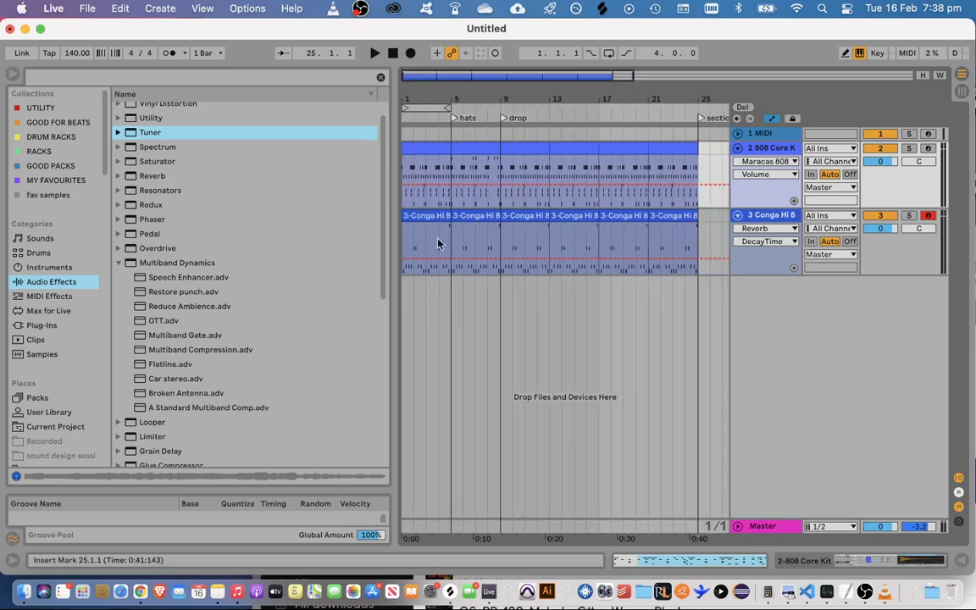
{"action": "left_click", "coordinate": [487, 249]}
{"action": "key", "text": "space"}
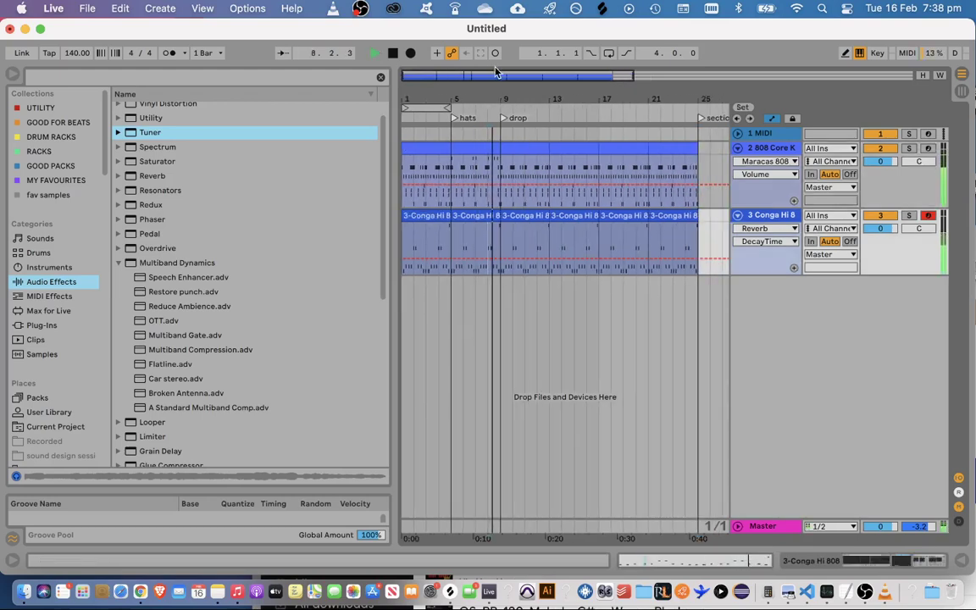
{"action": "scroll", "coordinate": [504, 318], "scroll_direction": "up", "scroll_amount": 5}
{"action": "key", "text": "space"}
Loop bars 9 to 13 from the drop locator and place the insert mark at 8.1.1
{"action": "left_click_drag", "start_coordinate": [514, 331], "coordinate": [614, 327]}
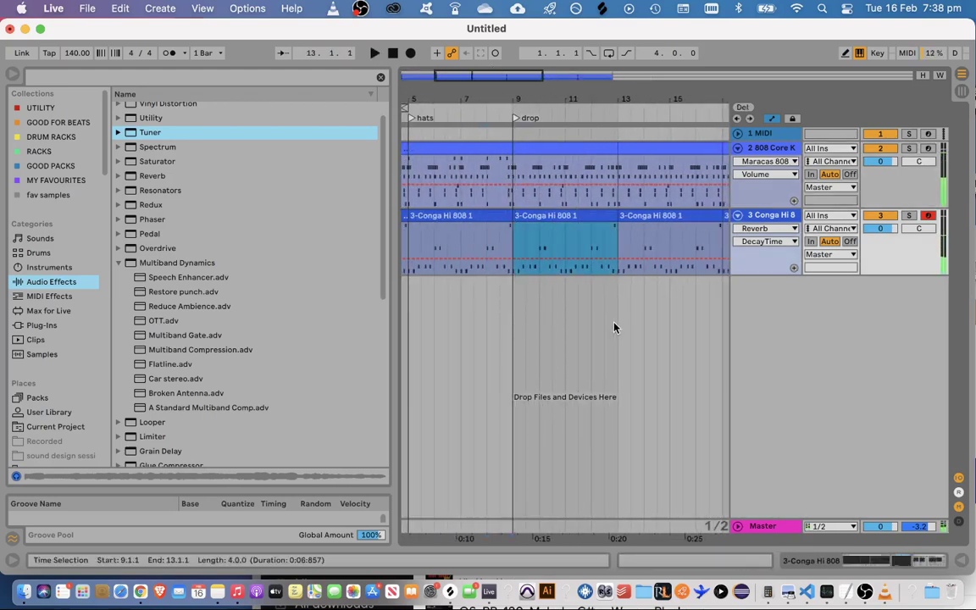
{"action": "key", "text": "super+l"}
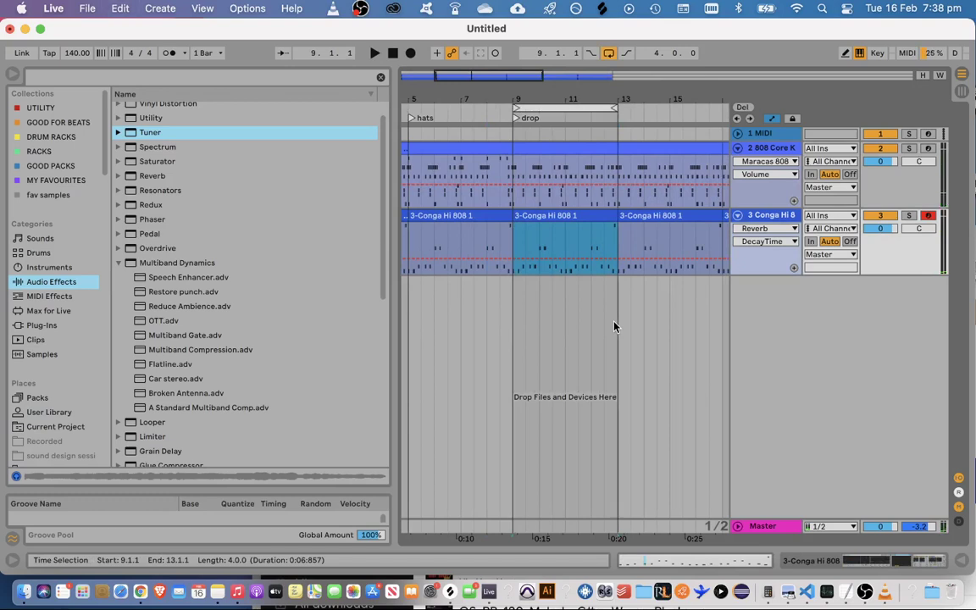
{"action": "left_click", "coordinate": [506, 320]}
Insert a new MIDI track below Conga Hi 808 and load the Operator instrument onto it
{"action": "right_click", "coordinate": [758, 326]}
{"action": "left_click", "coordinate": [777, 343]}
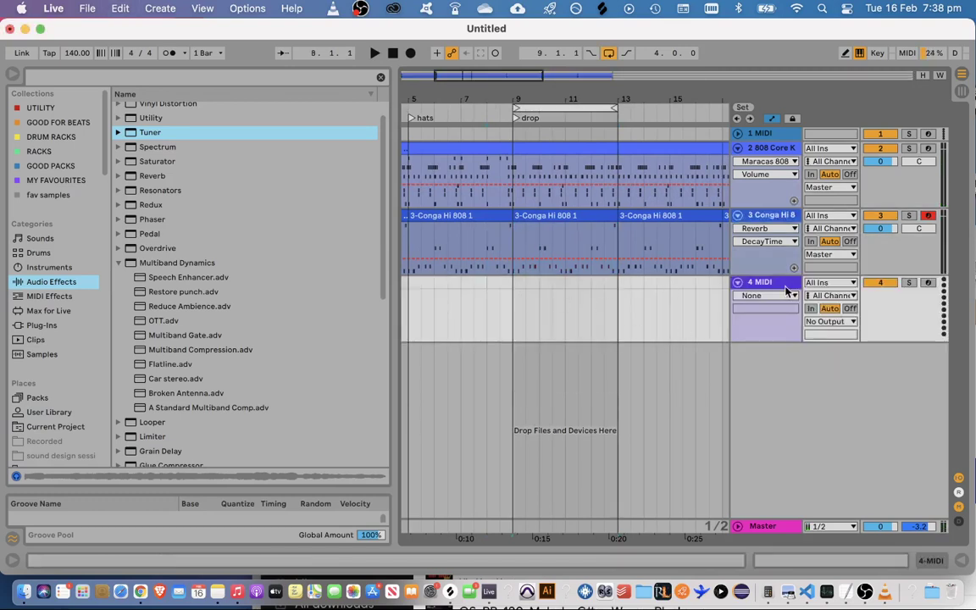
{"action": "left_click", "coordinate": [20, 269]}
{"action": "scroll", "coordinate": [144, 187], "scroll_direction": "up", "scroll_amount": 3}
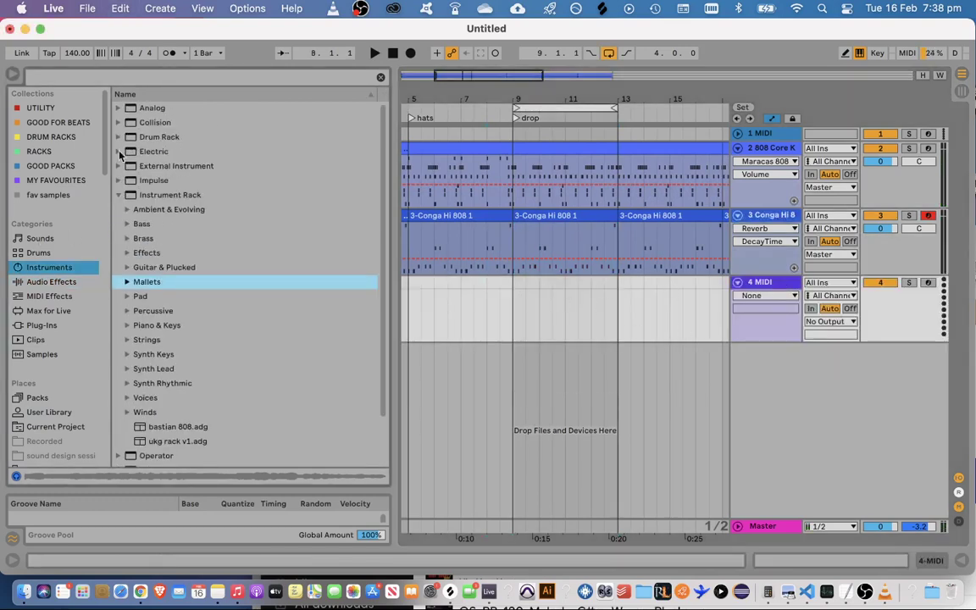
{"action": "left_click", "coordinate": [117, 195]}
{"action": "key", "text": "Down"}
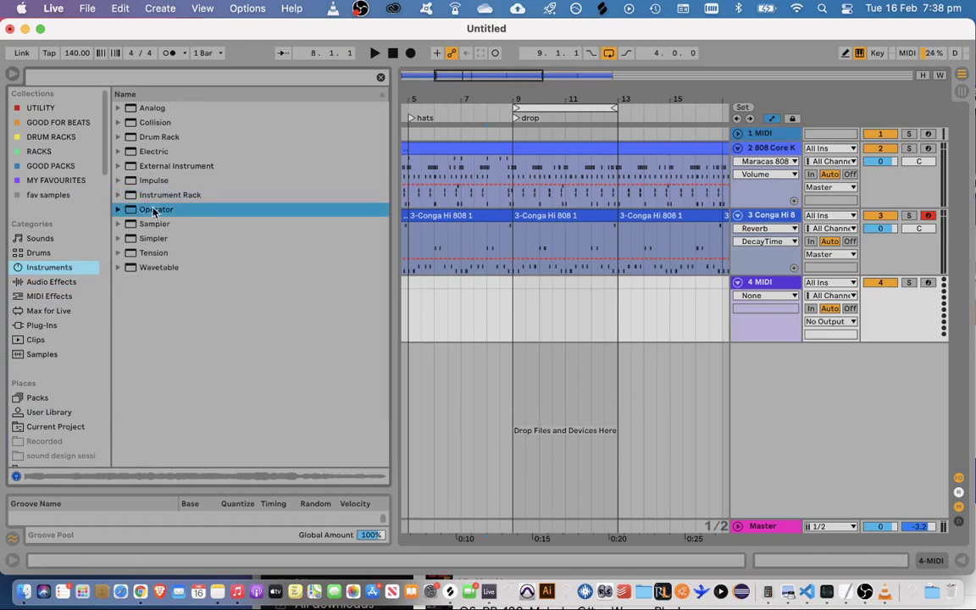
{"action": "left_click_drag", "start_coordinate": [741, 306], "coordinate": [739, 306]}
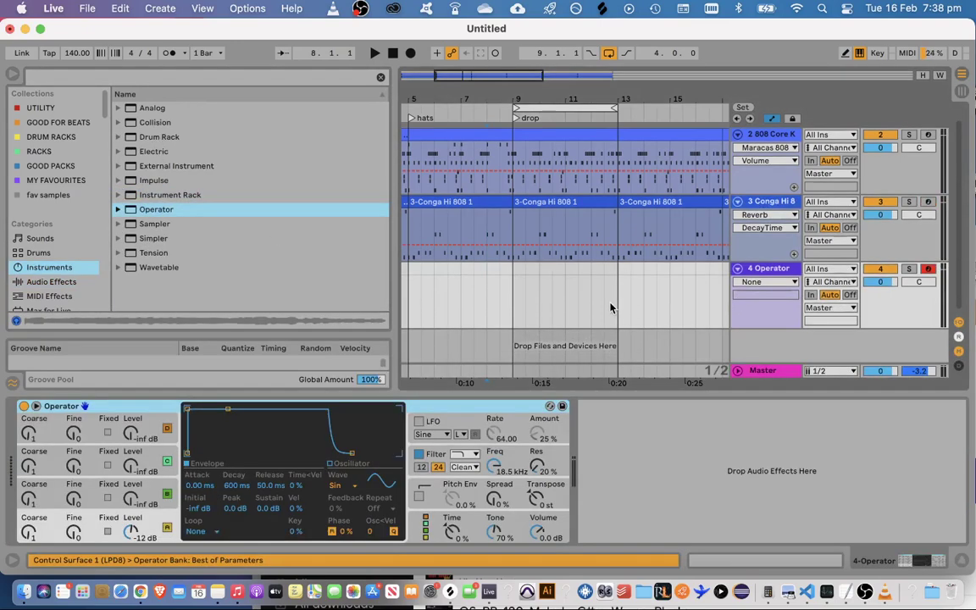
Raise Operator's oscillator A level to 0.0 dB, audition notes in different keyboard octaves and place the insert mark at 9.1.1
{"action": "left_click", "coordinate": [509, 311]}
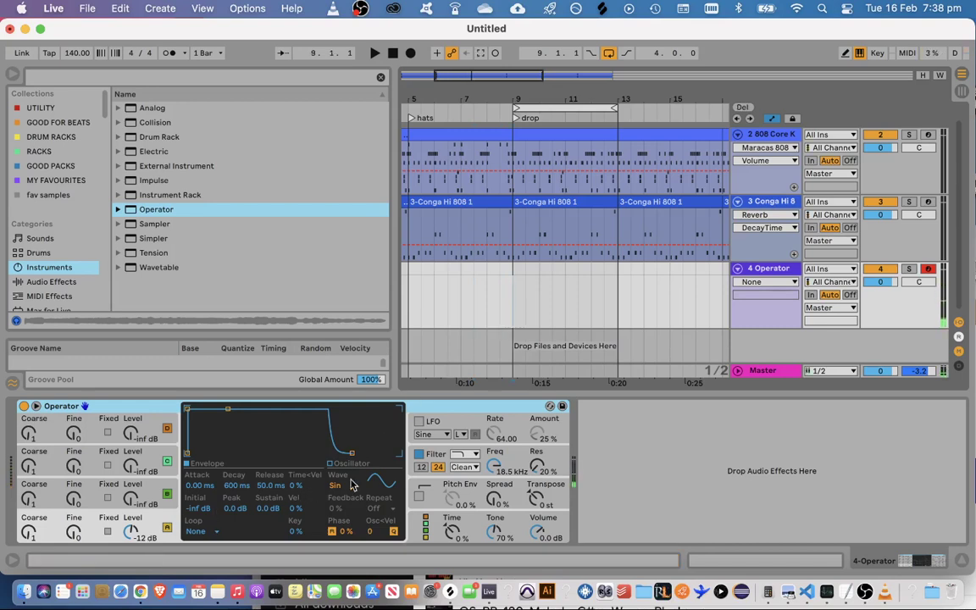
{"action": "left_click_drag", "start_coordinate": [133, 533], "coordinate": [151, 478]}
{"action": "key", "text": "z"}
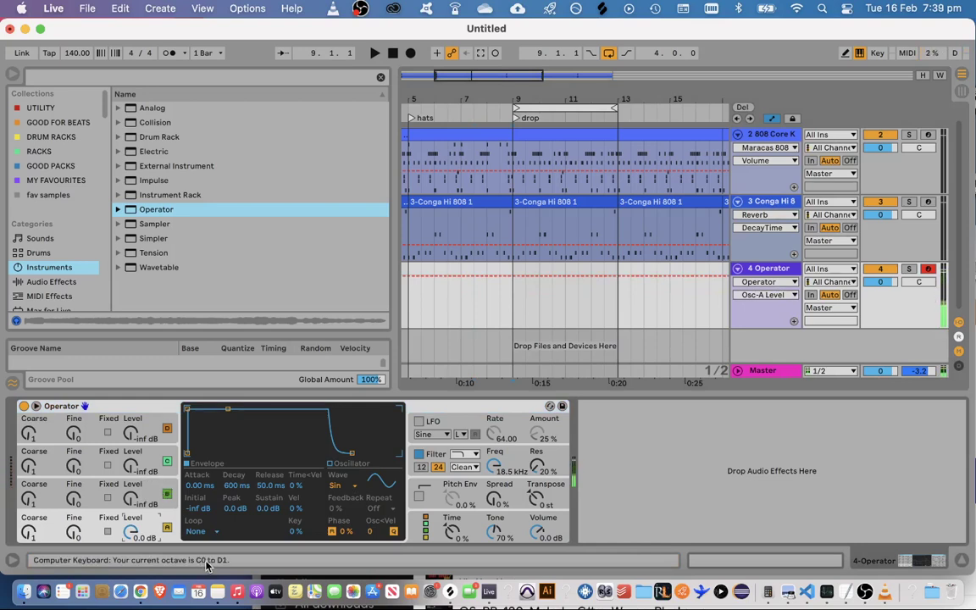
{"action": "key", "text": "x"}
{"action": "key", "text": "x"}
{"action": "key", "text": "a"}
{"action": "left_click", "coordinate": [512, 316]}
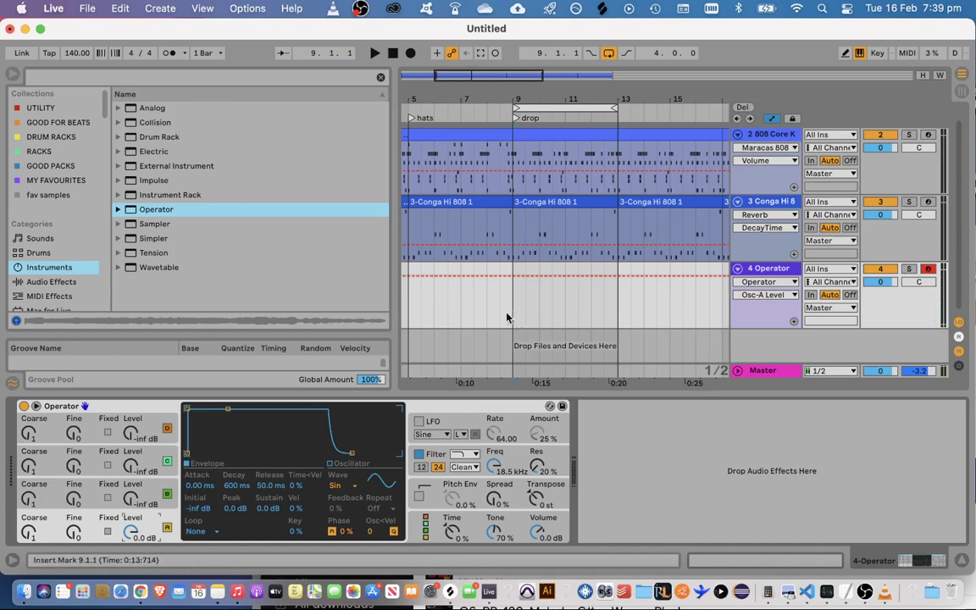
Audition Operator notes and play the arrangement from 8.3.1 into the looped drop section
{"action": "key", "text": "a"}
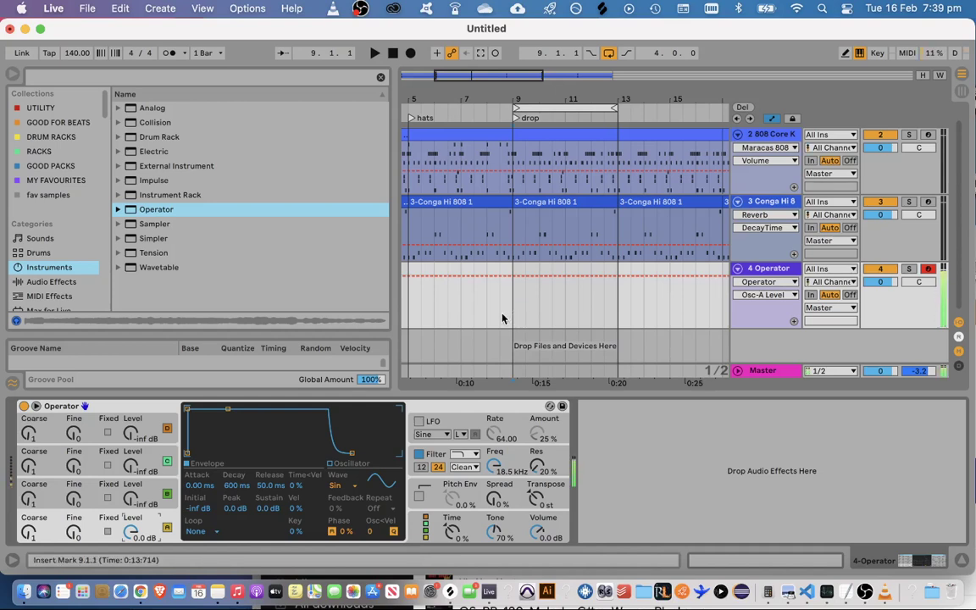
{"action": "key", "text": "a"}
{"action": "left_click", "coordinate": [501, 317]}
{"action": "key", "text": "space"}
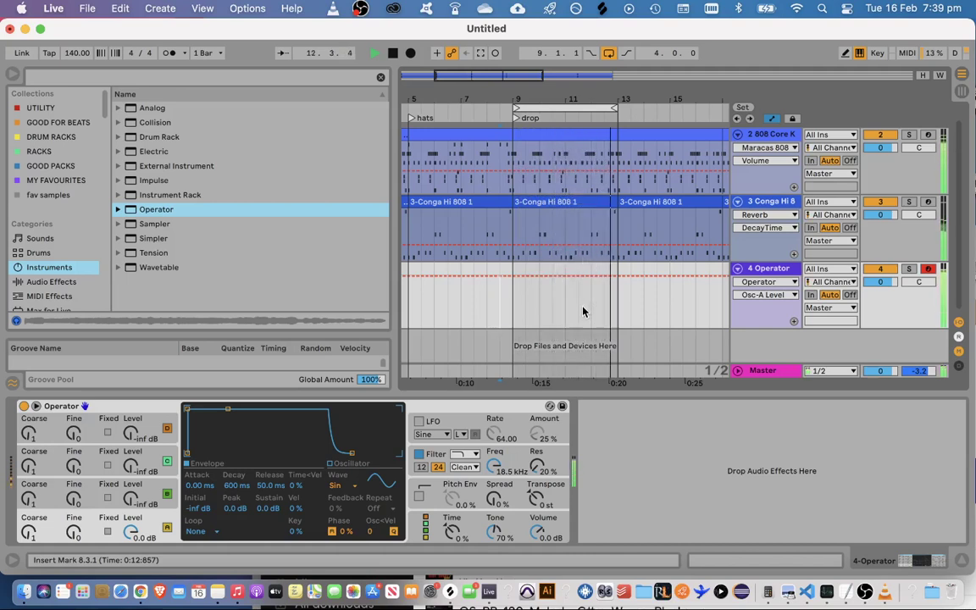
{"action": "key", "text": "space"}
{"action": "key", "text": "space"}
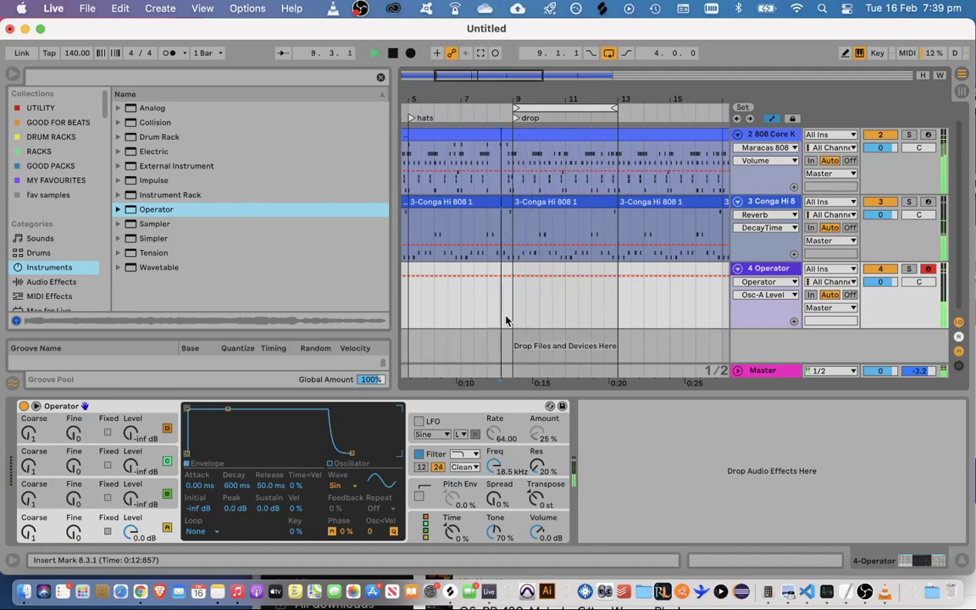
{"action": "key", "text": "space"}
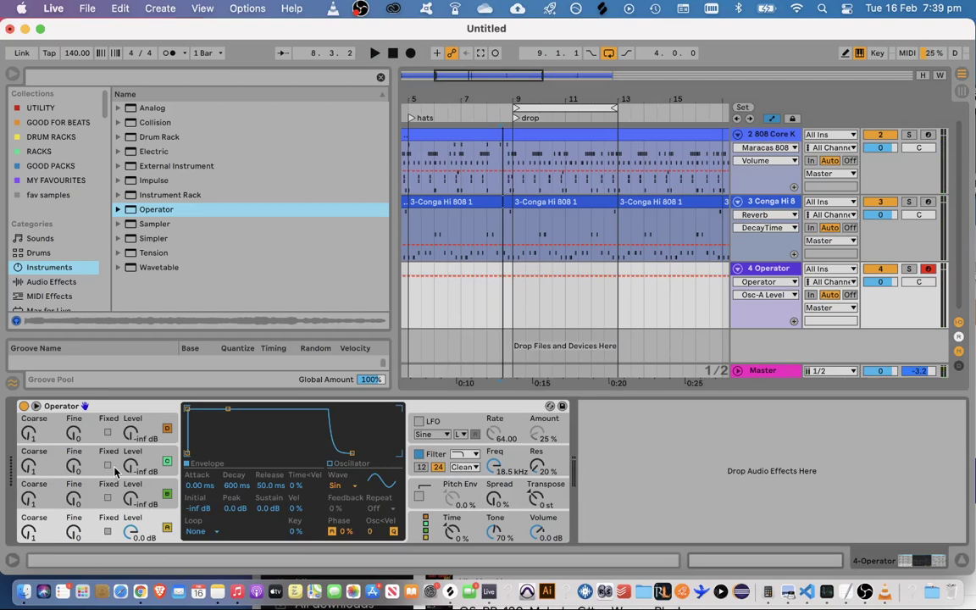
Try Operator's pitch envelope at 100% while auditioning a note, and switch it back off
{"action": "key", "text": "a"}
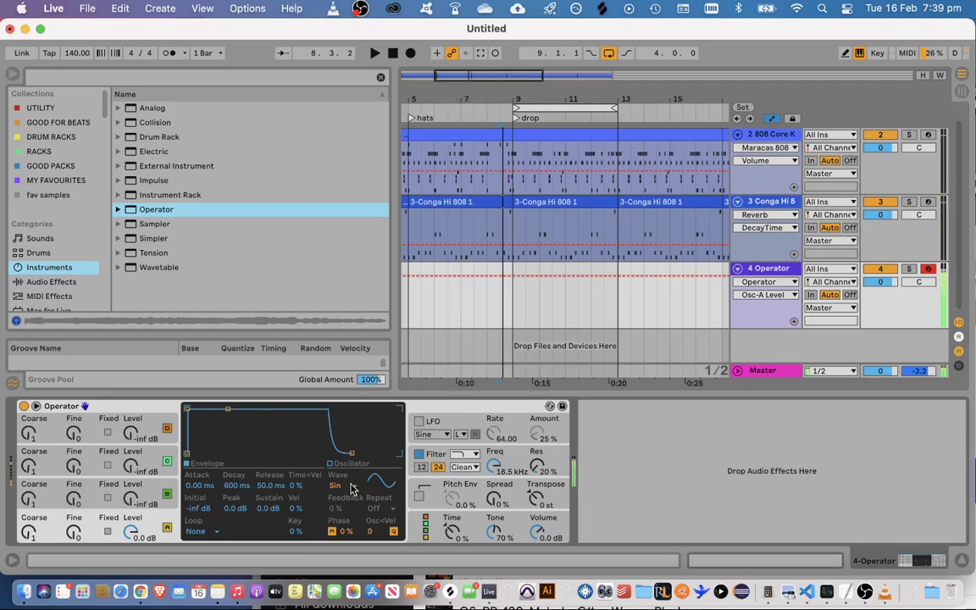
{"action": "left_click", "coordinate": [451, 496]}
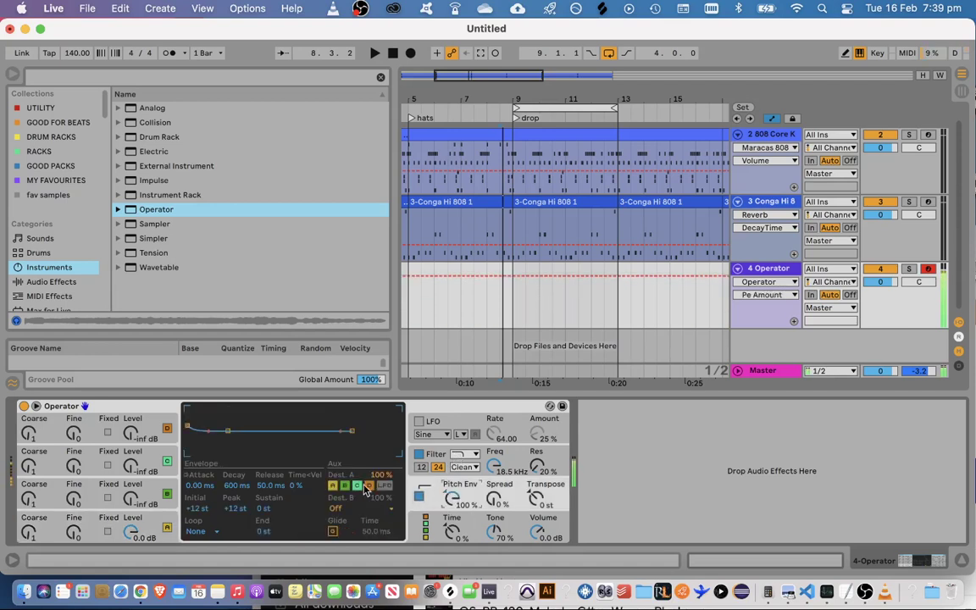
{"action": "left_click", "coordinate": [420, 497]}
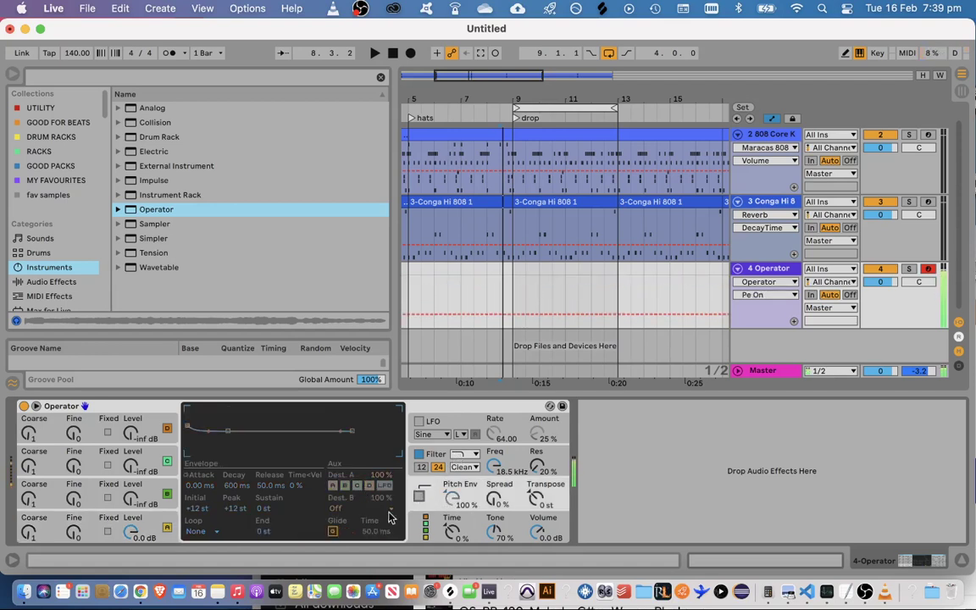
Set the waveform of Operator's oscillator A to Square 64
{"action": "left_click", "coordinate": [151, 517]}
{"action": "left_click", "coordinate": [343, 485]}
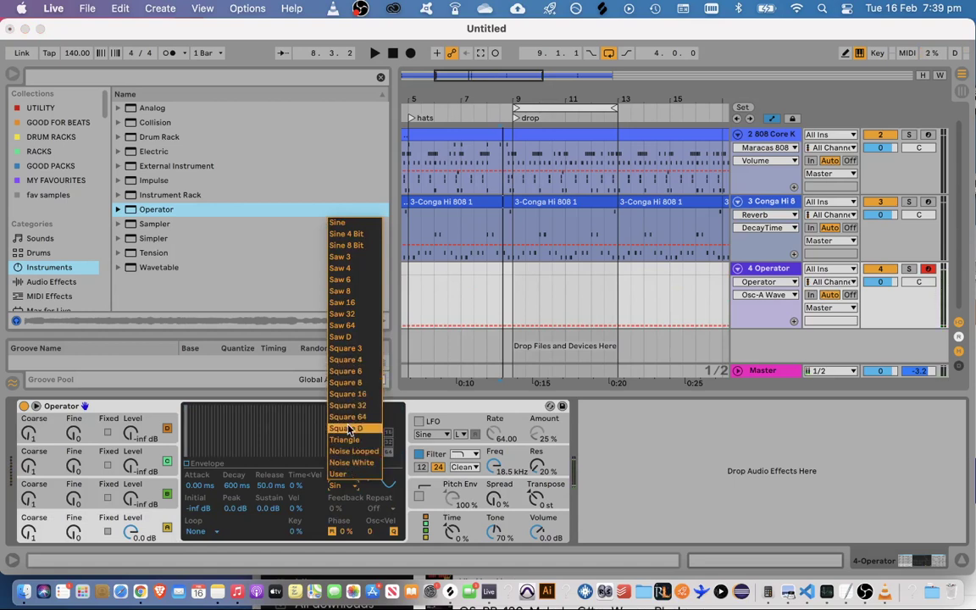
{"action": "left_click", "coordinate": [349, 418]}
Display Operator's filter settings and set the filter's Freq<Key tracking to 100%
{"action": "left_click", "coordinate": [331, 464]}
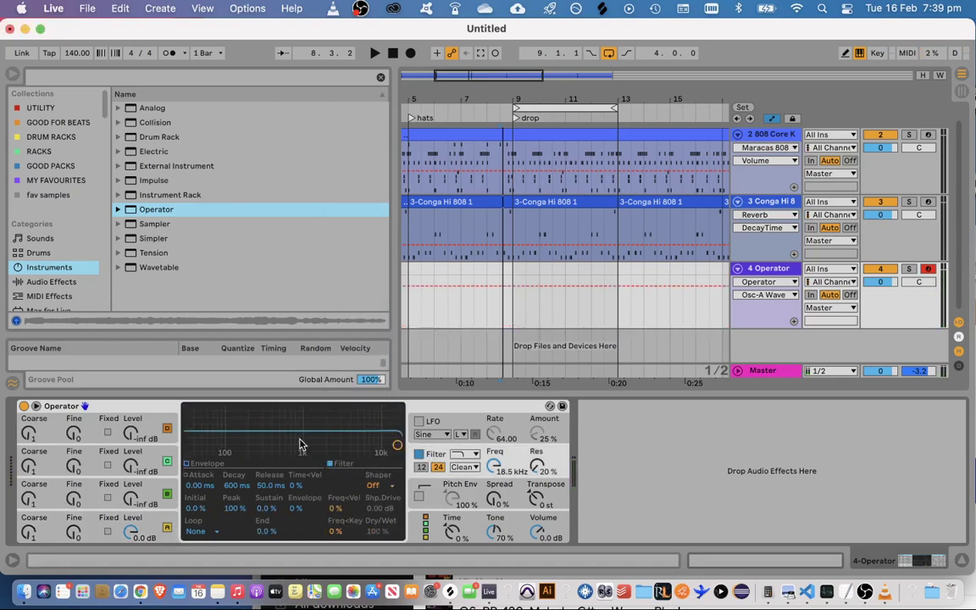
{"action": "left_click", "coordinate": [336, 532]}
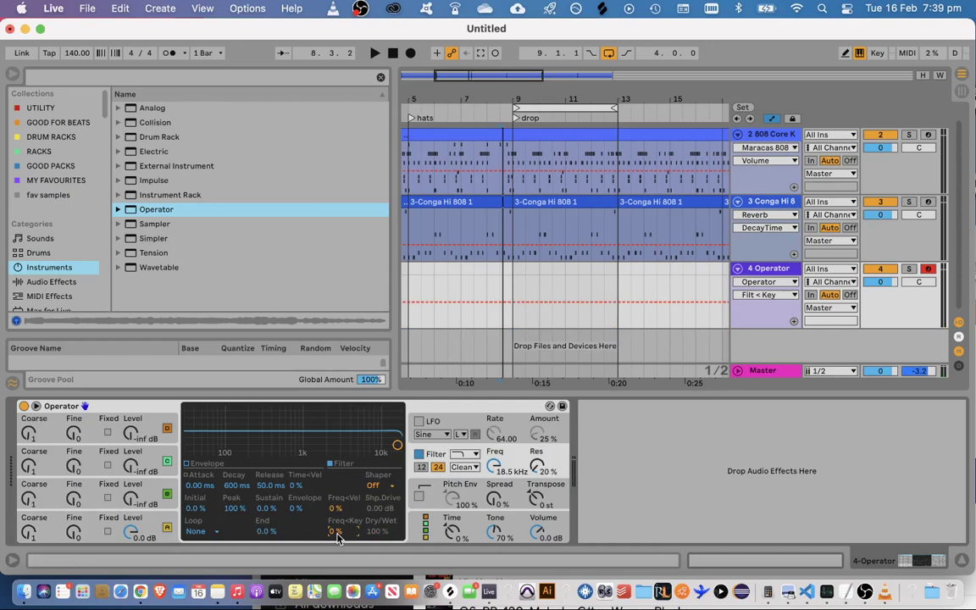
{"action": "type", "text": "100"}
{"action": "key", "text": "Return"}
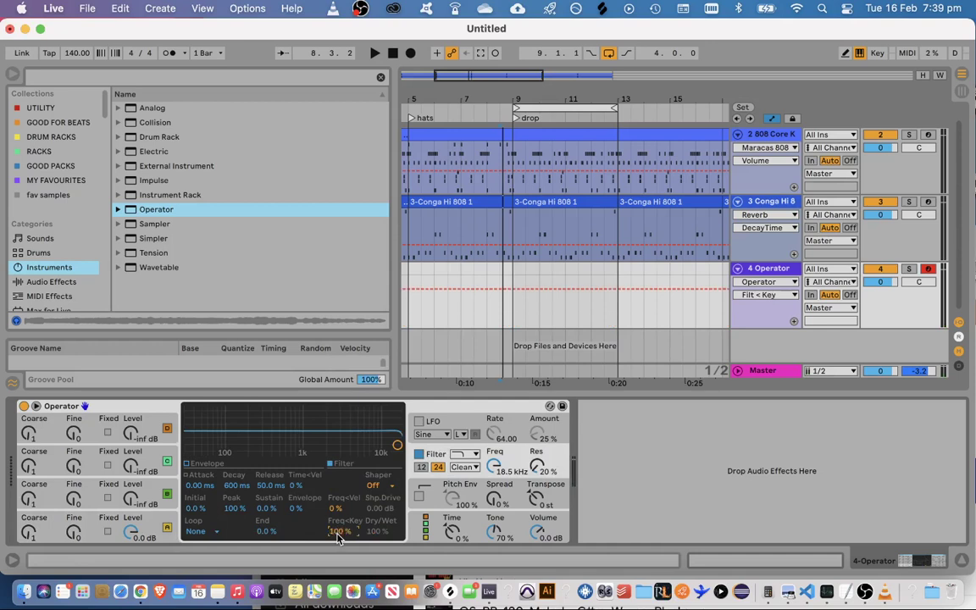
Set Operator's filter cutoff to about 336 Hz with 0% resonance, lower the keyboard octave and audition notes
{"action": "left_click_drag", "start_coordinate": [312, 444], "coordinate": [242, 455]}
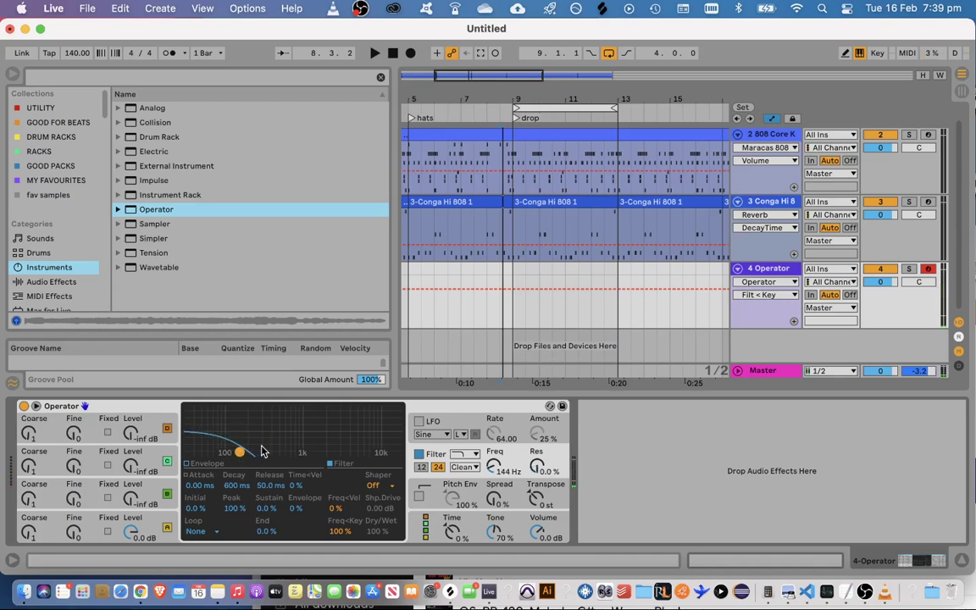
{"action": "key", "text": "z"}
{"action": "key", "text": "z"}
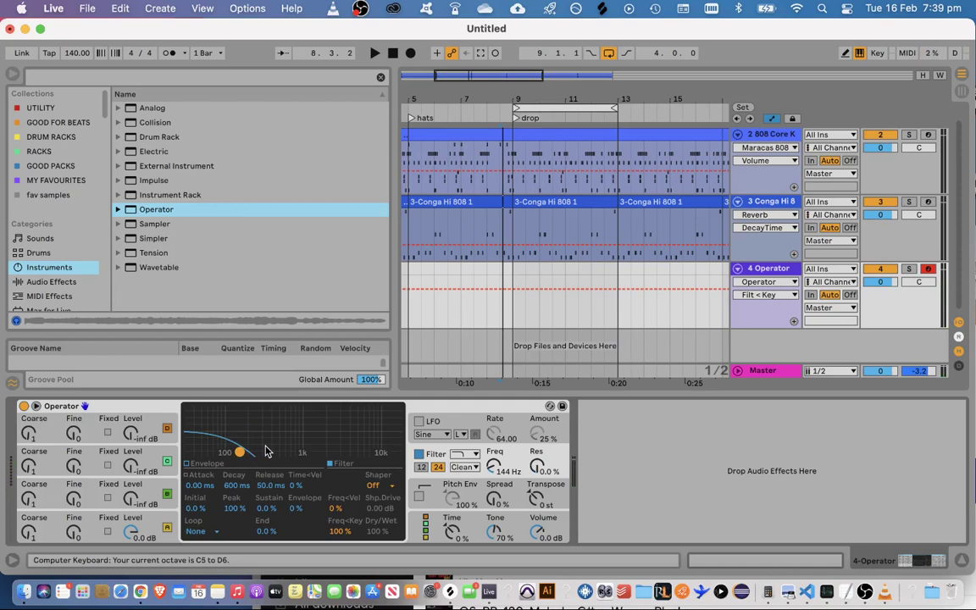
{"action": "left_click", "coordinate": [266, 451]}
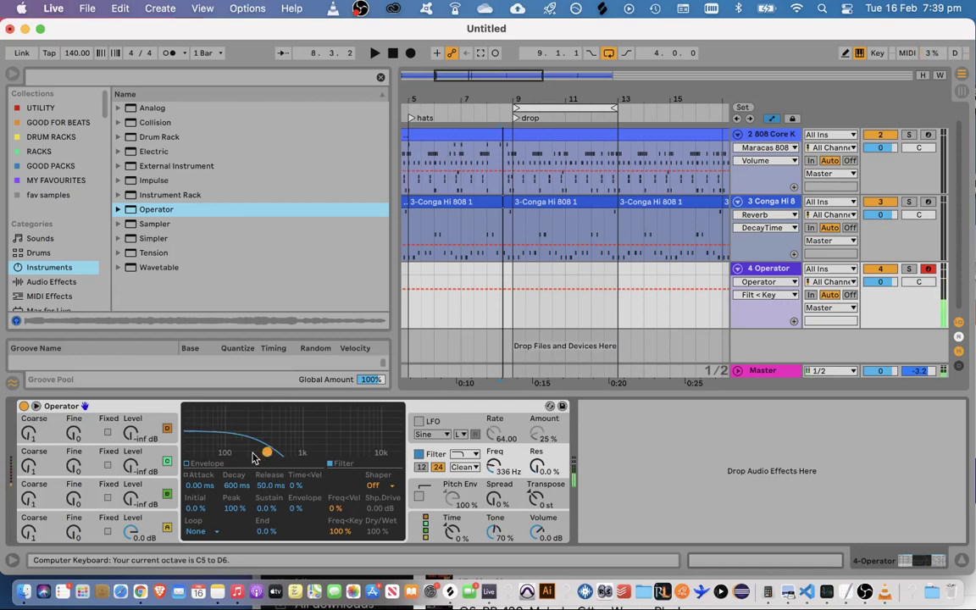
{"action": "key", "text": "a"}
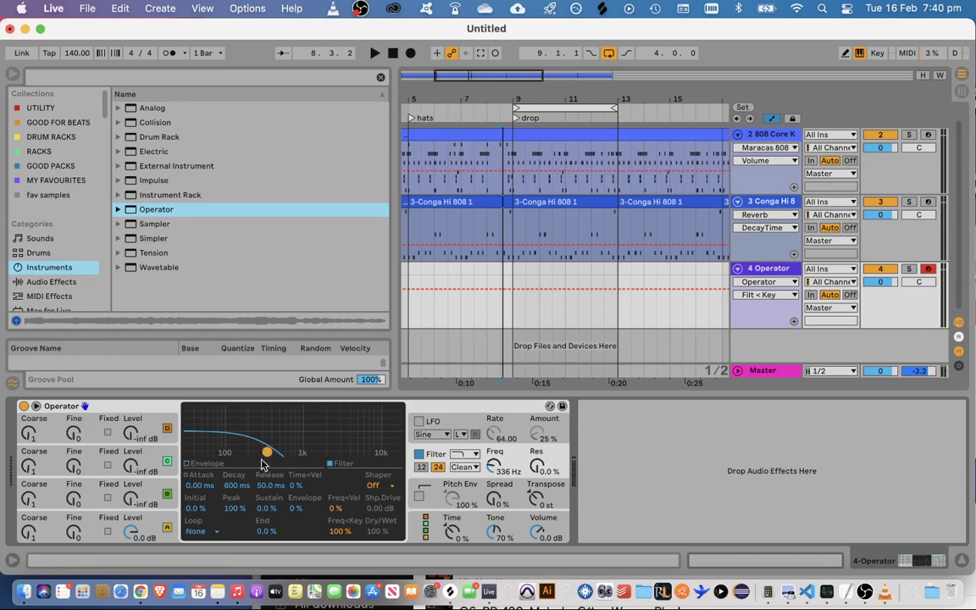
Compare notes with Freq<Key at 0% and back at 100%, with the filter cutoff at about 88.2 Hz
{"action": "key", "text": "z"}
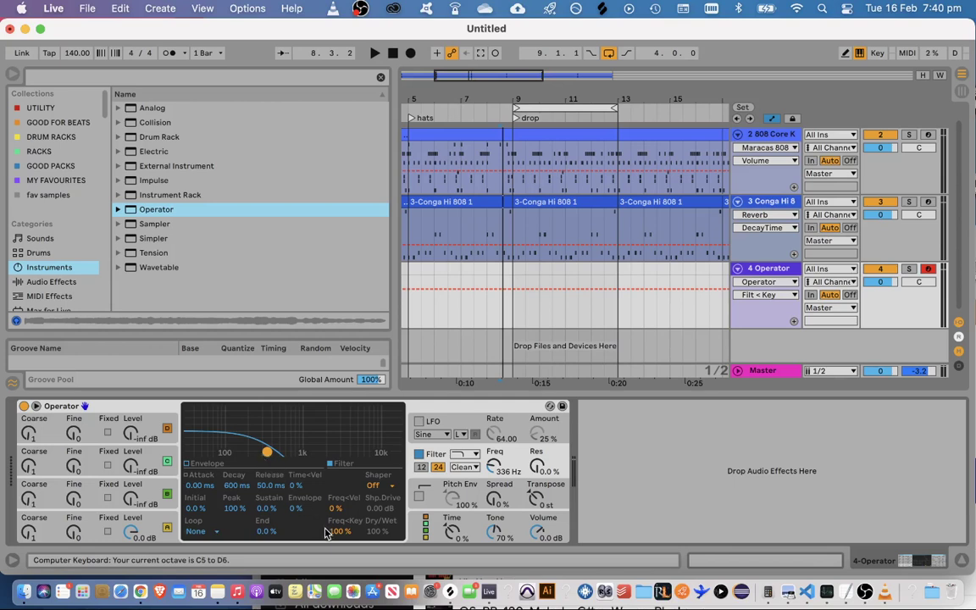
{"action": "left_click_drag", "start_coordinate": [333, 533], "coordinate": [333, 593]}
{"action": "key", "text": "a"}
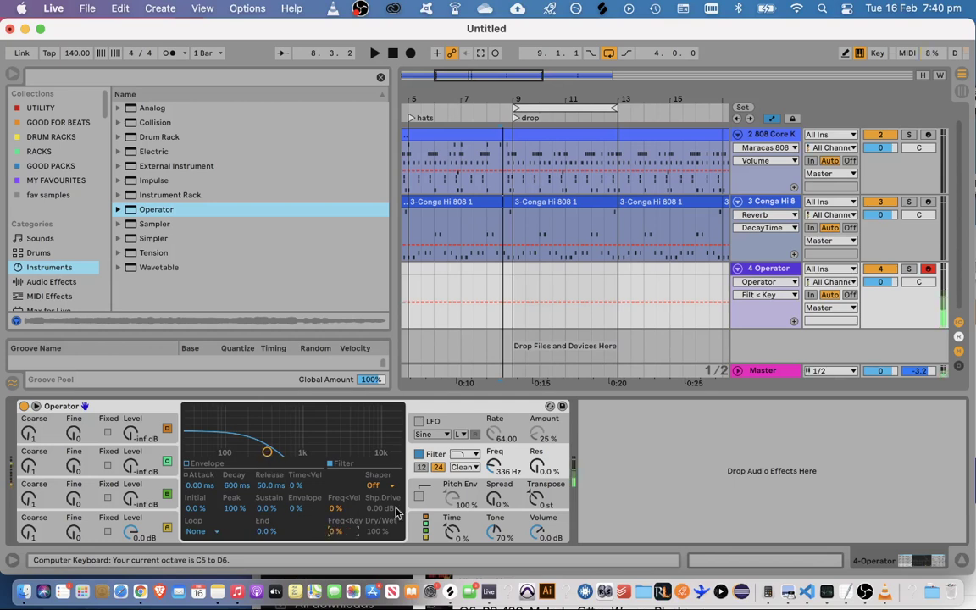
{"action": "left_click_drag", "start_coordinate": [268, 452], "coordinate": [223, 452]}
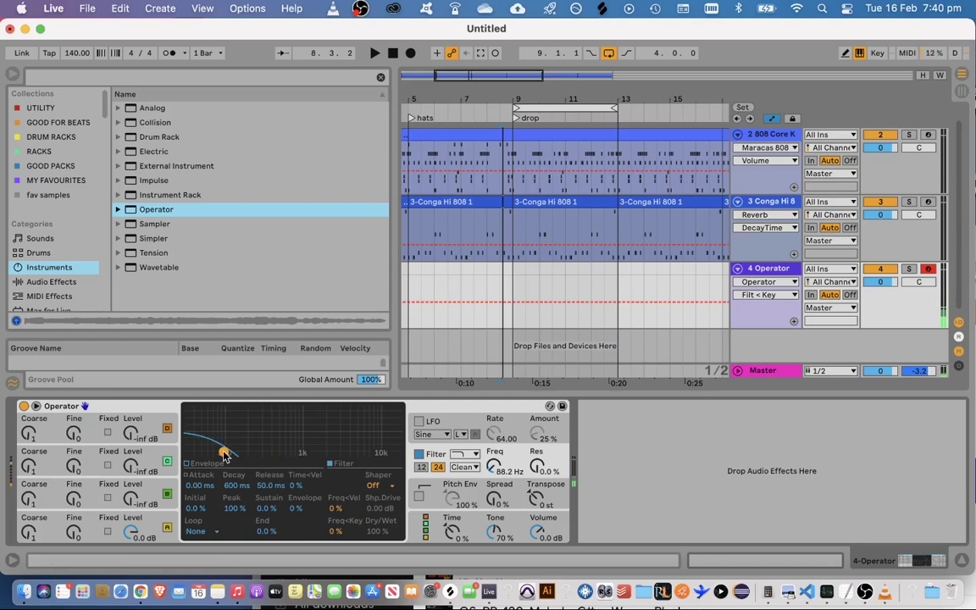
{"action": "key", "text": "x"}
{"action": "key", "text": "Return"}
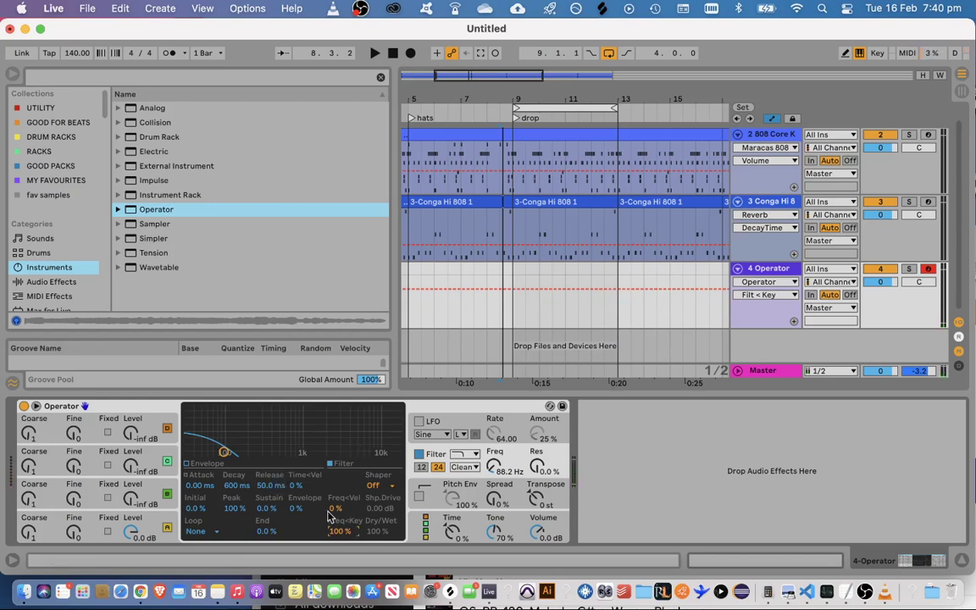
Set the filter to about 80.3 Hz with 4.5% resonance and lower the keyboard octave to C0–D1
{"action": "mouse_move", "coordinate": [224, 452]}
{"action": "left_mouse_down"}
{"action": "mouse_move", "coordinate": [338, 457]}
{"action": "mouse_move", "coordinate": [258, 445]}
{"action": "mouse_move", "coordinate": [220, 451]}
{"action": "left_mouse_up"}
{"action": "key", "text": "z"}
{"action": "key", "text": "z"}
{"action": "key", "text": "z"}
{"action": "key", "text": "z"}
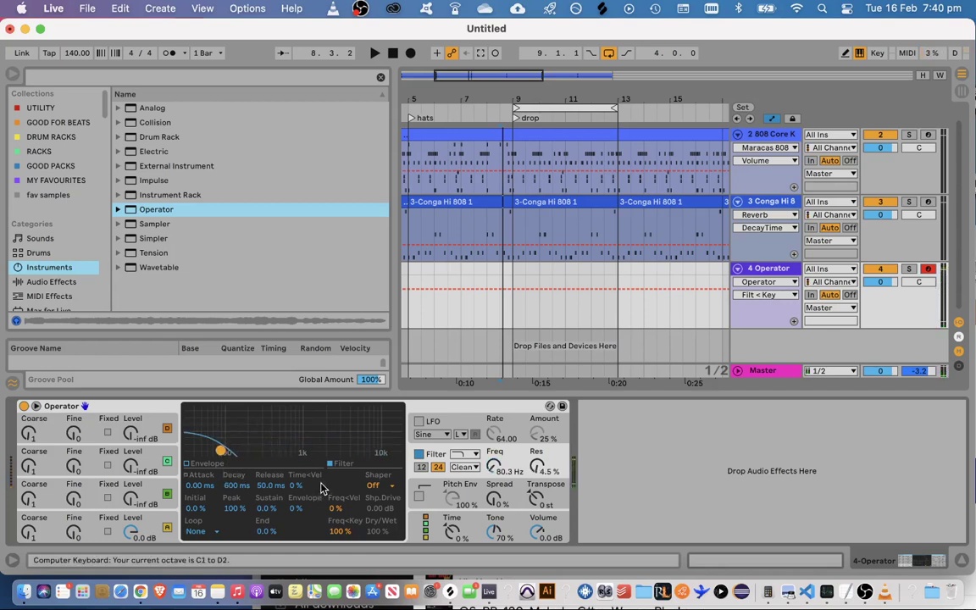
{"action": "left_click", "coordinate": [330, 529]}
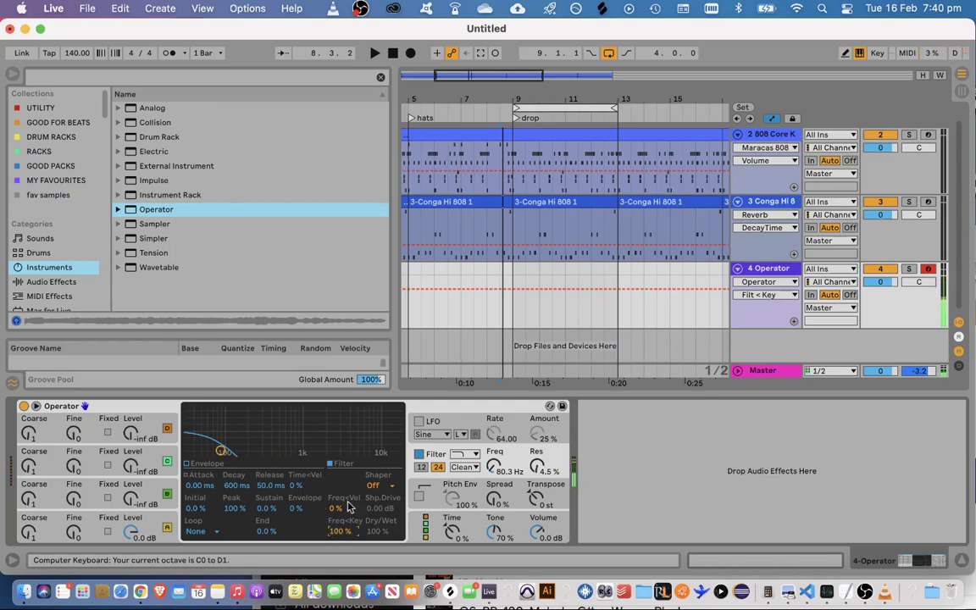
Set the filter's envelope amount to 100% and audition notes in neighbouring keyboard octaves
{"action": "left_click", "coordinate": [309, 512]}
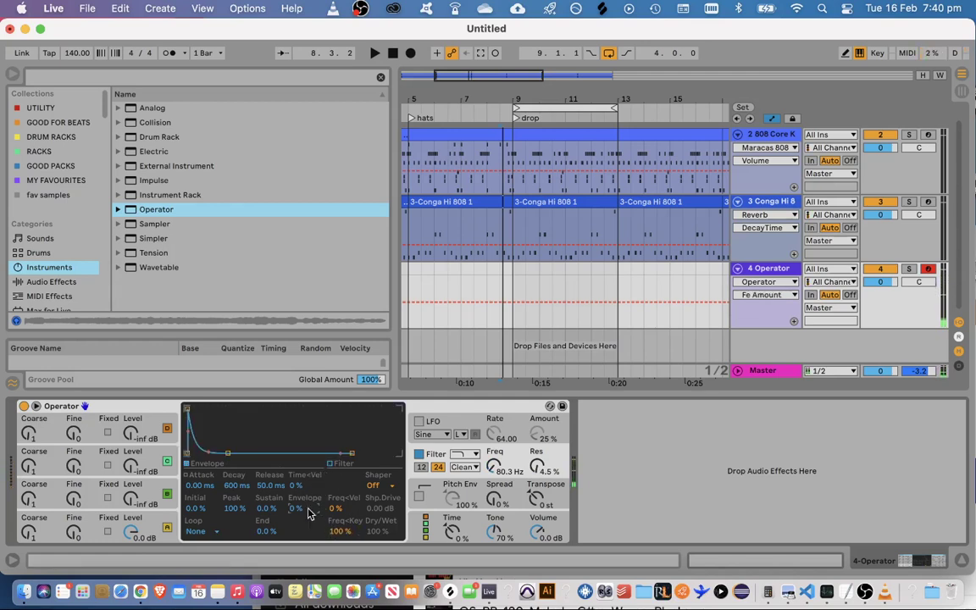
{"action": "key", "text": "Return"}
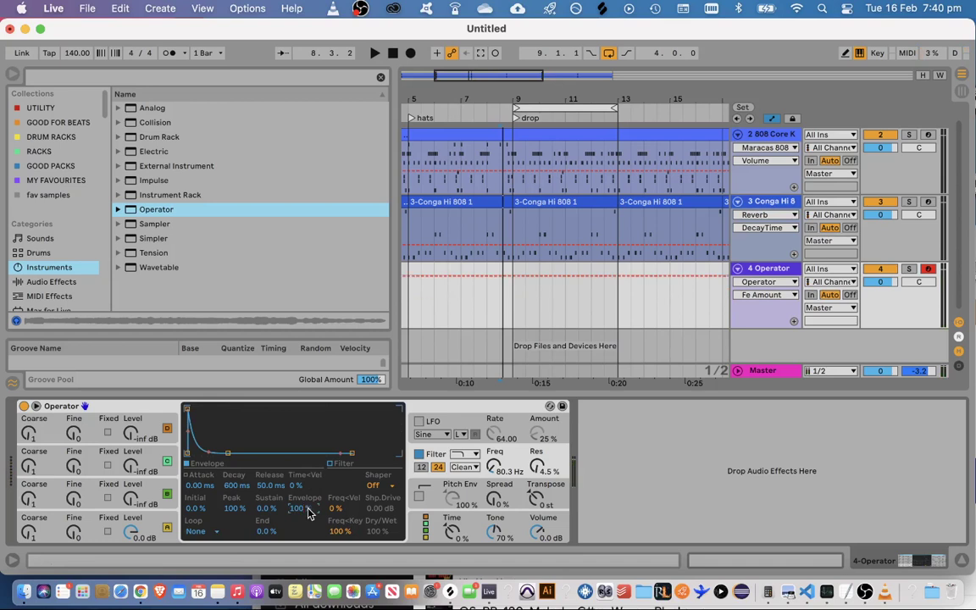
{"action": "key", "text": "a"}
{"action": "key", "text": "z"}
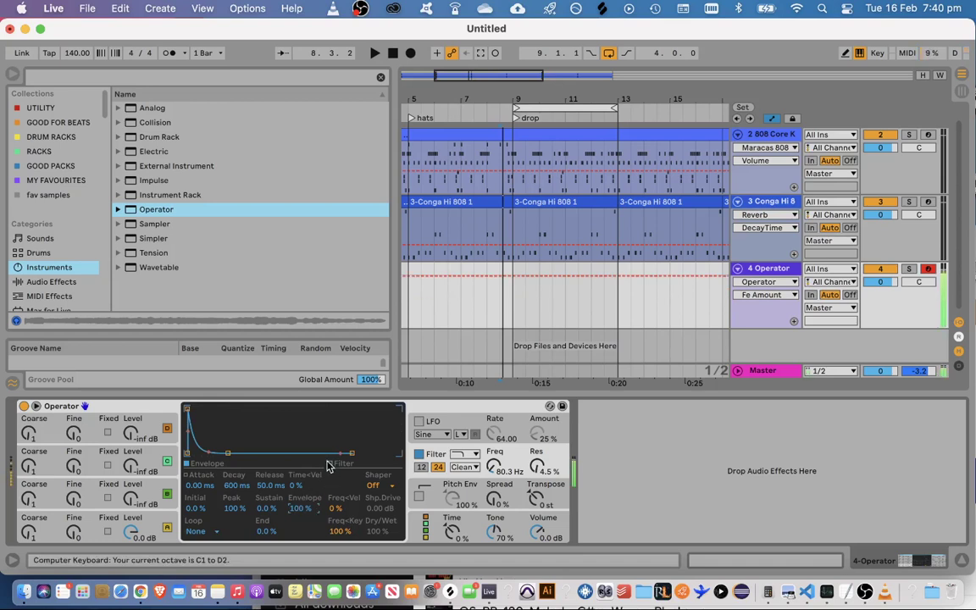
Set the filter envelope's attack to about 301 ms and the filter to about 62.1 Hz with 0% resonance
{"action": "left_click", "coordinate": [335, 463]}
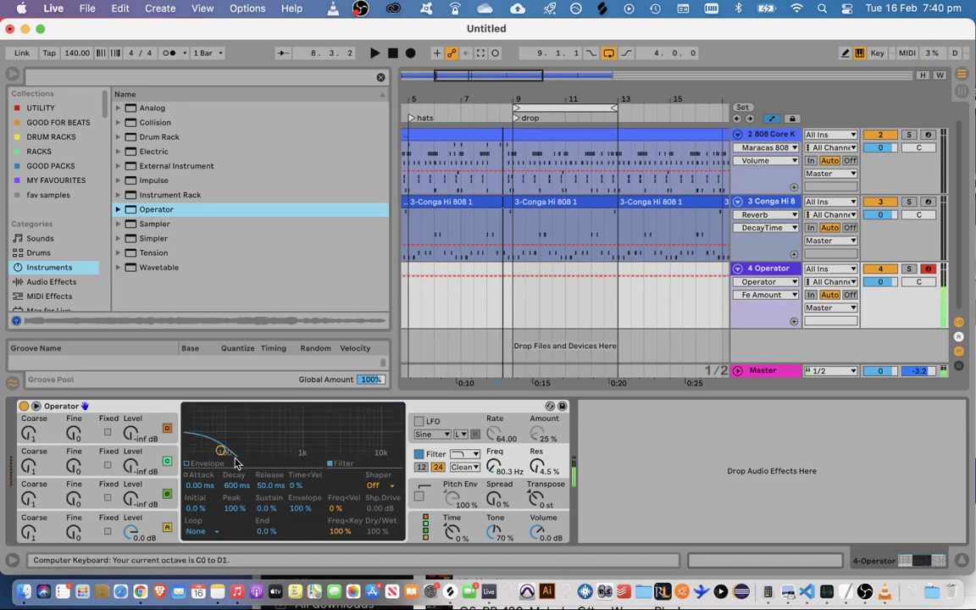
{"action": "left_click", "coordinate": [201, 488]}
{"action": "left_click_drag", "start_coordinate": [201, 487], "coordinate": [212, 452]}
{"action": "left_click", "coordinate": [341, 465]}
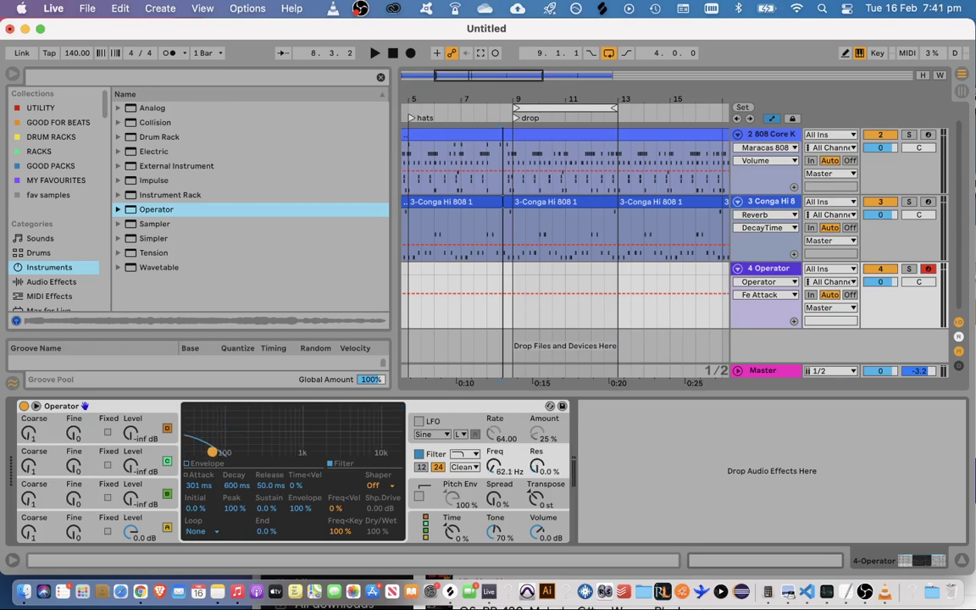
Try the filter cutoff at 18.5 kHz and undo that change
{"action": "left_click", "coordinate": [203, 488]}
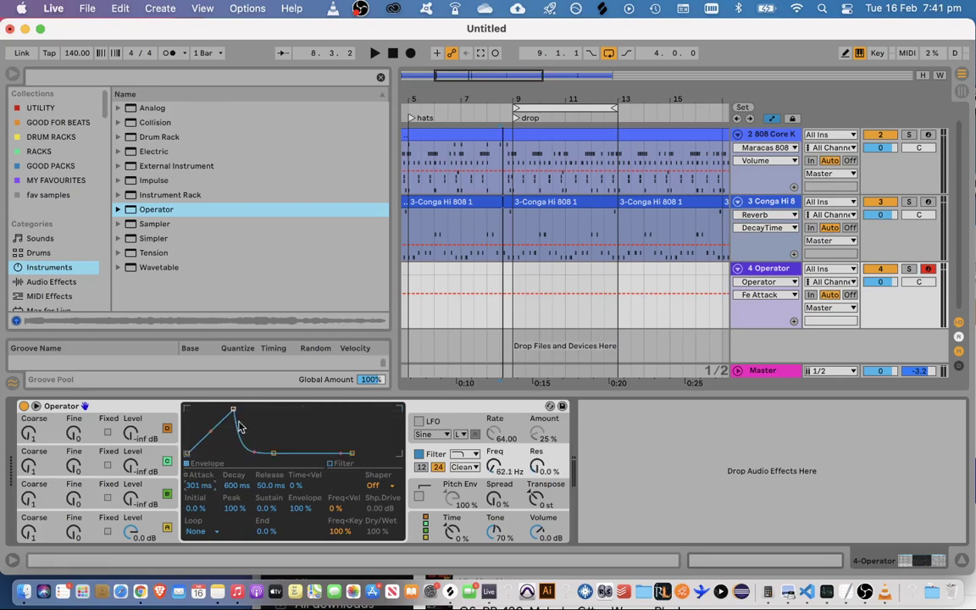
{"action": "left_click", "coordinate": [234, 509]}
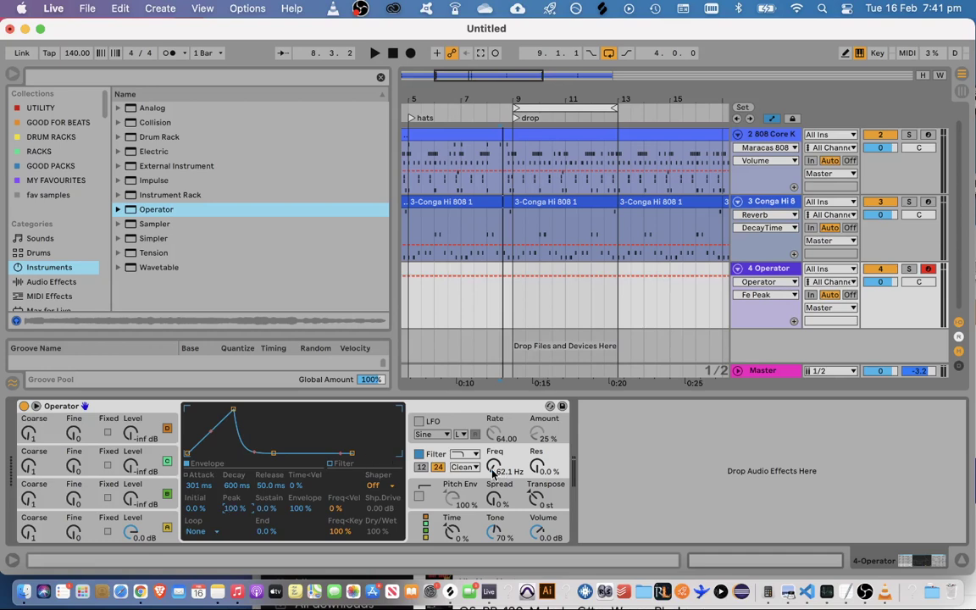
{"action": "left_click_drag", "start_coordinate": [494, 466], "coordinate": [511, 449]}
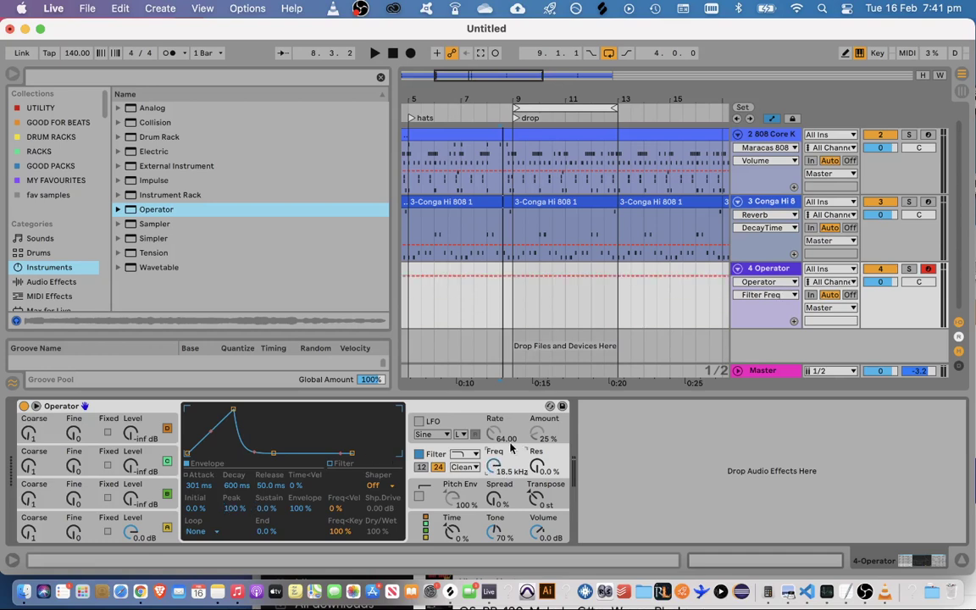
{"action": "left_click", "coordinate": [340, 463]}
{"action": "key", "text": "super+z"}
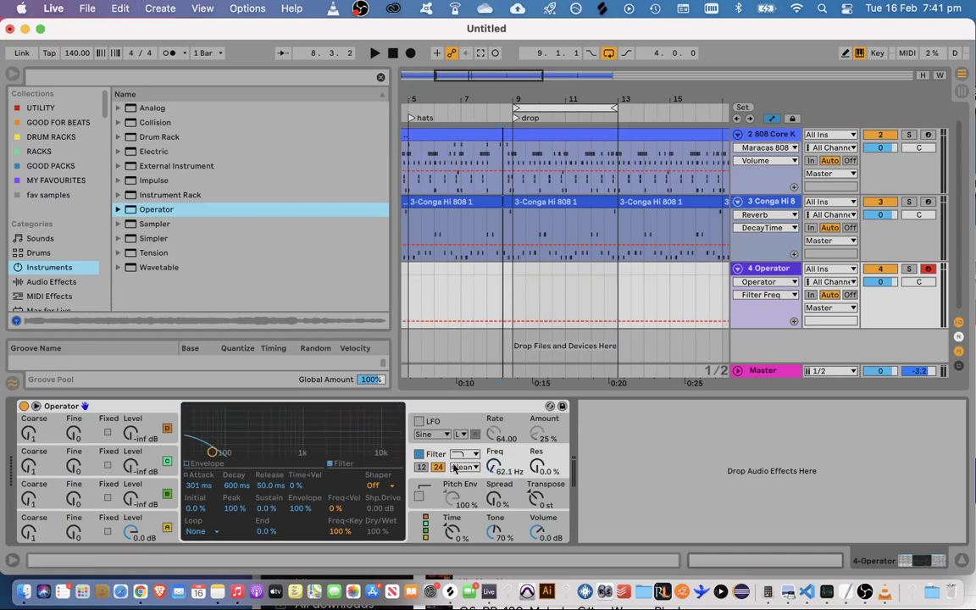
Shape the filter envelope with about 860 ms attack, 3.52 s decay and 49% peak, and set the cutoff to about 92.4 Hz
{"action": "left_click", "coordinate": [247, 487]}
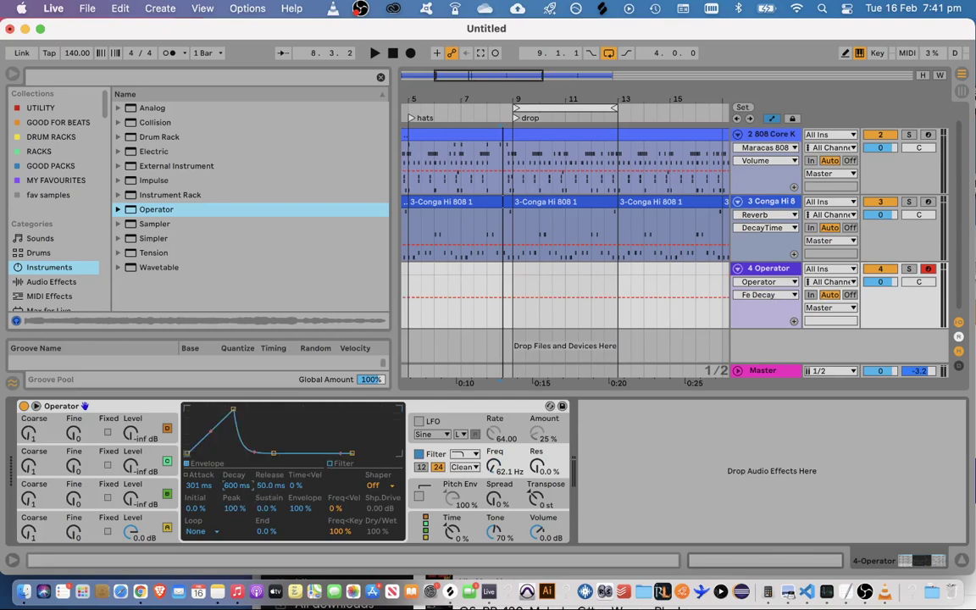
{"action": "left_click", "coordinate": [343, 465]}
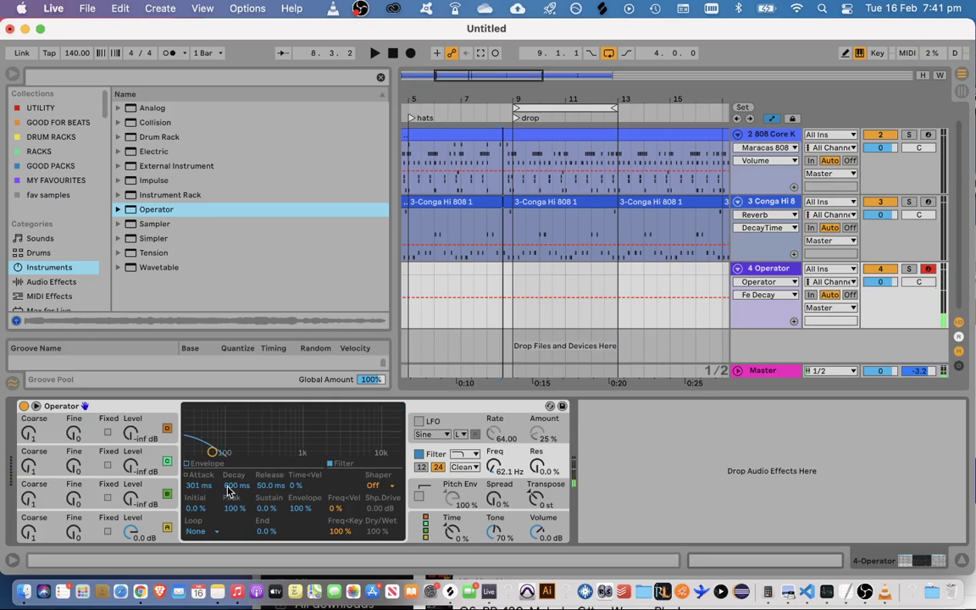
{"action": "left_click_drag", "start_coordinate": [200, 485], "coordinate": [224, 452]}
{"action": "left_click", "coordinate": [343, 464]}
{"action": "left_click", "coordinate": [285, 452]}
{"action": "left_click_drag", "start_coordinate": [239, 509], "coordinate": [239, 542]}
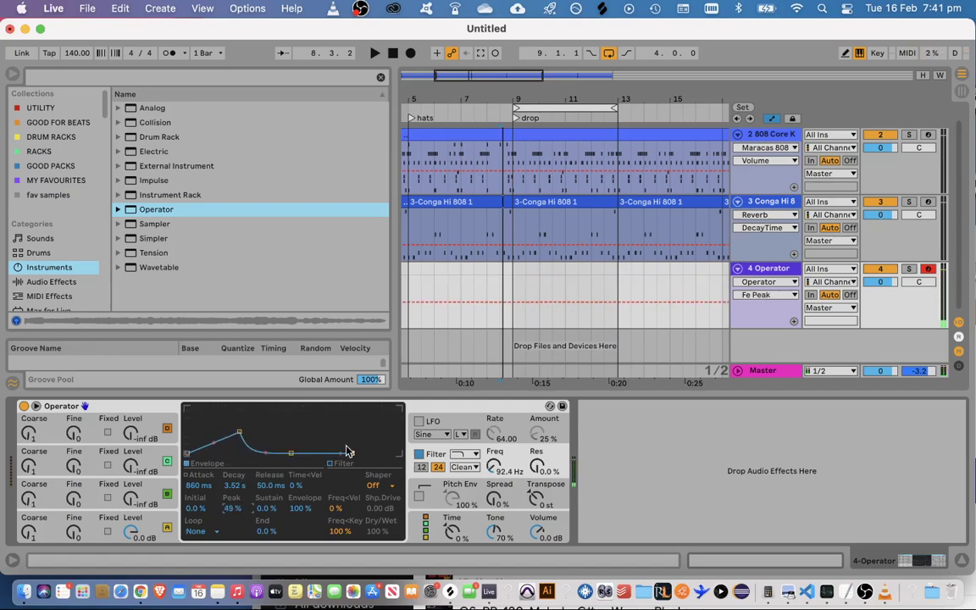
Raise the filter cutoff to about 466 Hz and lengthen the filter envelope's decay to about 16.5 s
{"action": "left_click", "coordinate": [333, 464]}
{"action": "left_click_drag", "start_coordinate": [224, 452], "coordinate": [278, 452]}
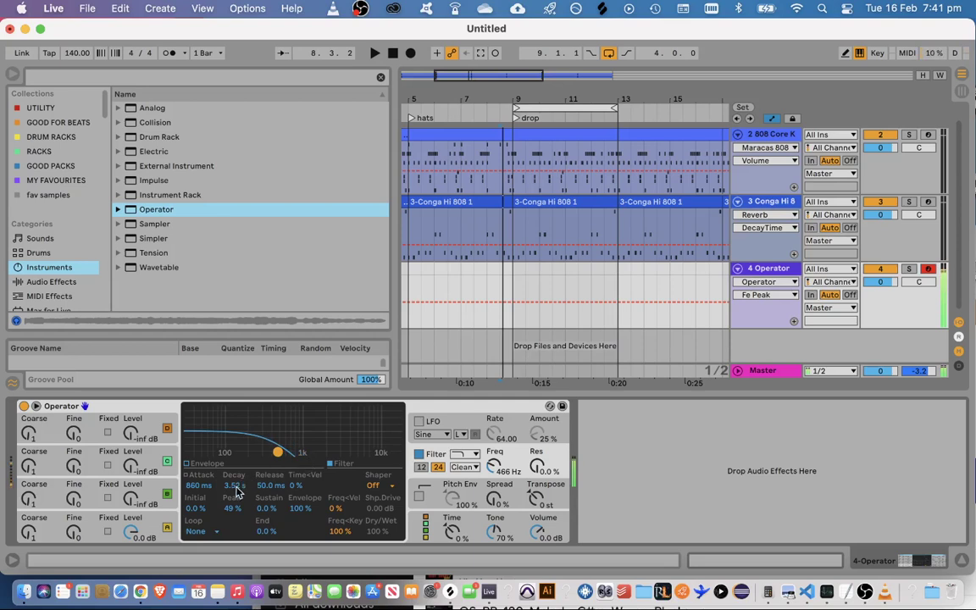
{"action": "left_click_drag", "start_coordinate": [233, 489], "coordinate": [238, 493]}
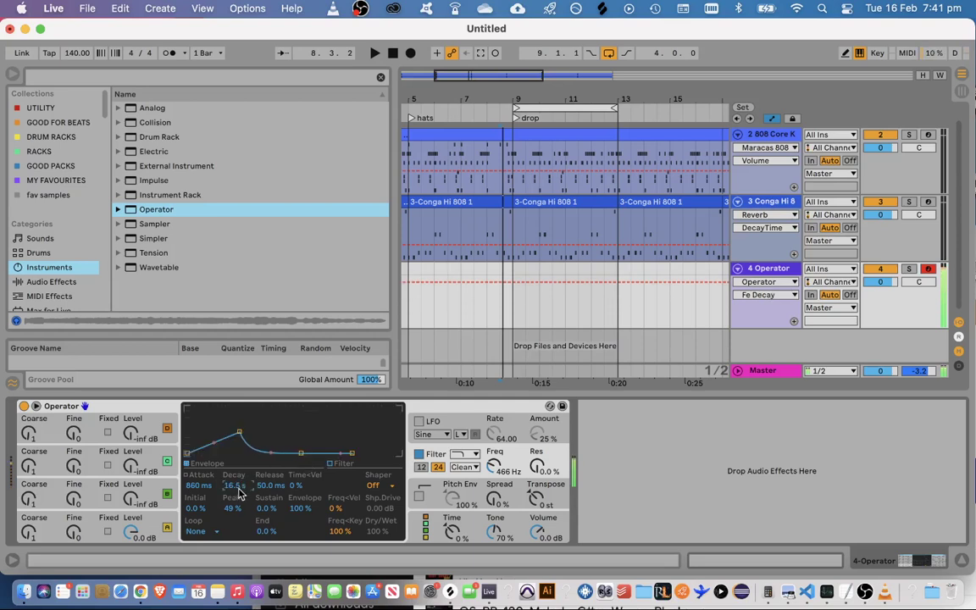
Lower the filter envelope's peak to about 40% and bend its decay slope to about -39%
{"action": "left_click", "coordinate": [233, 508]}
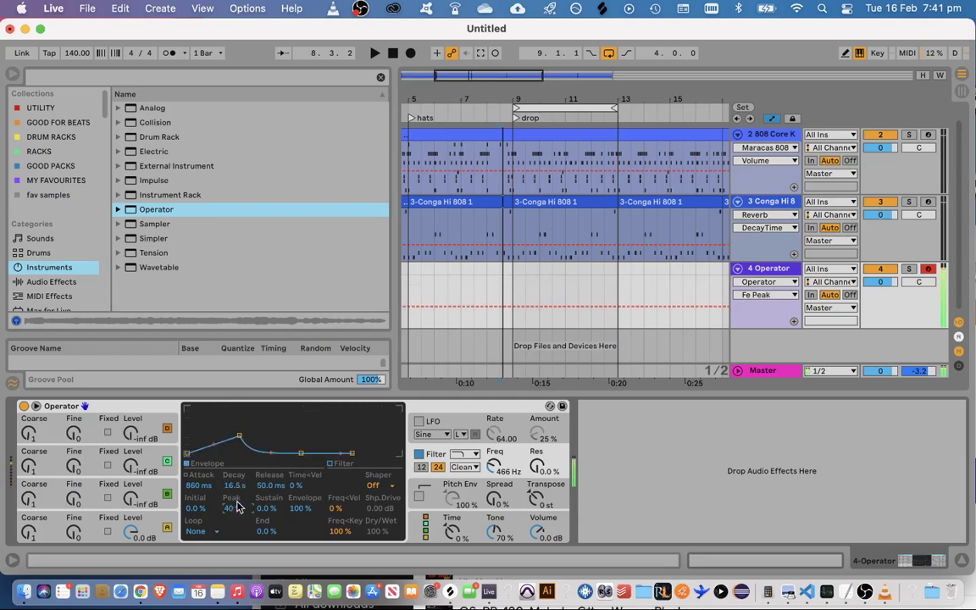
{"action": "left_click_drag", "start_coordinate": [263, 455], "coordinate": [270, 442]}
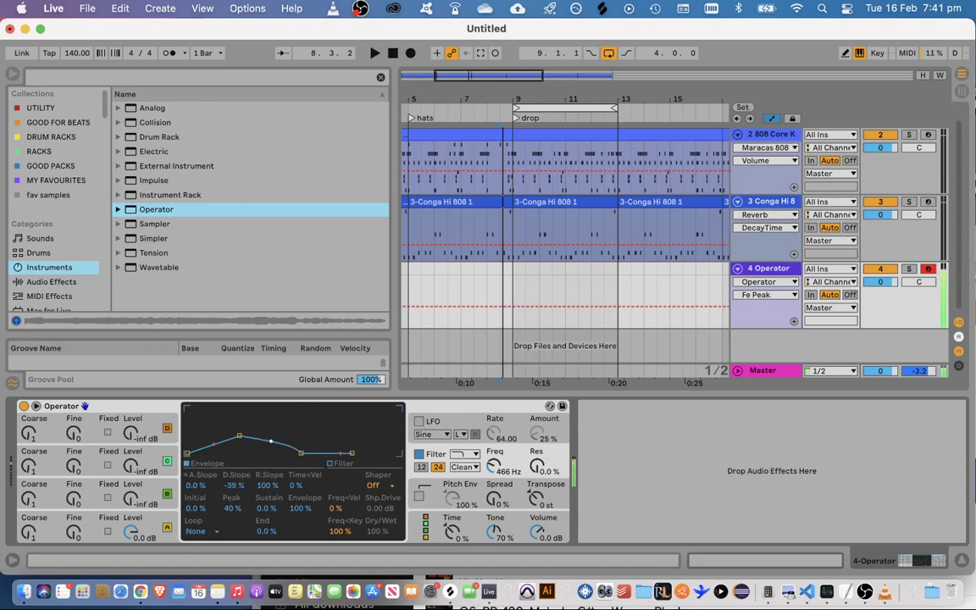
Record a bass line on the Operator track starting from bar 8 and running through the drop
{"action": "left_click", "coordinate": [494, 285]}
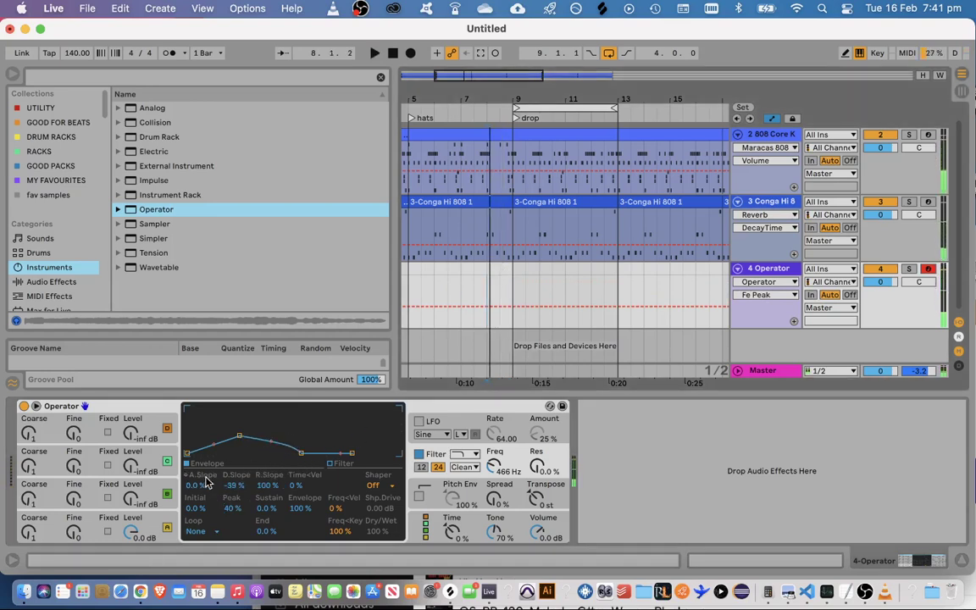
{"action": "left_click", "coordinate": [487, 289]}
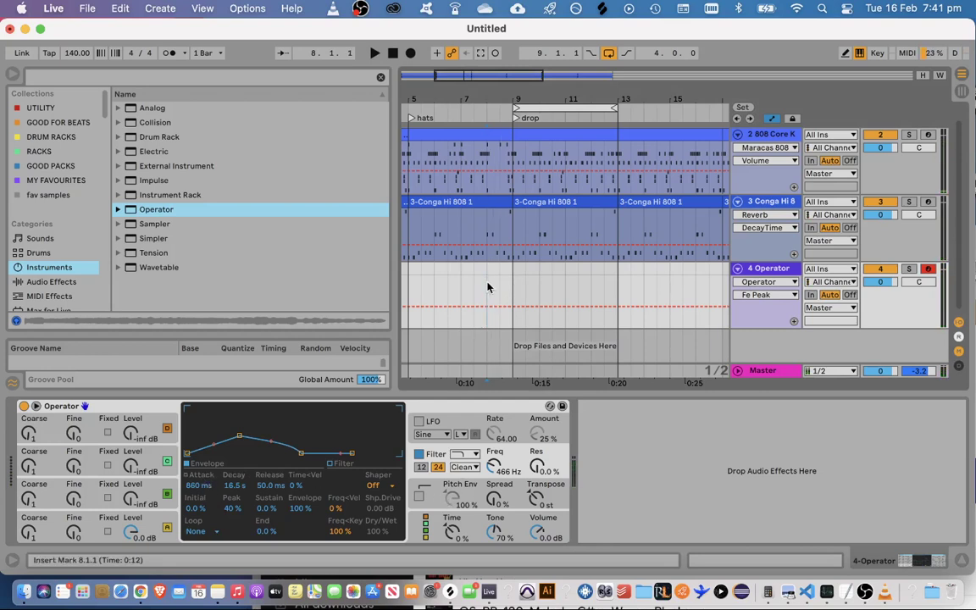
{"action": "key", "text": "space"}
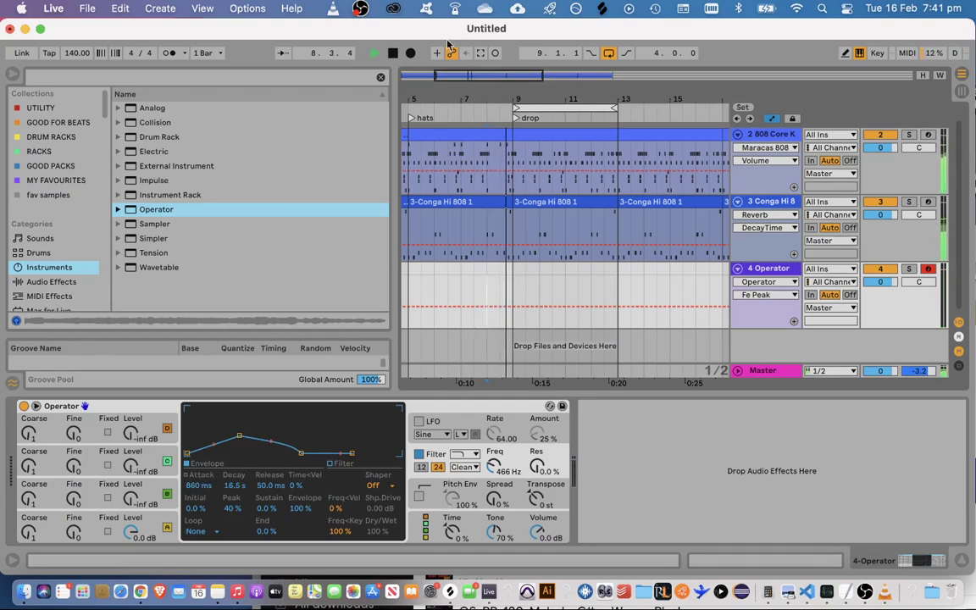
{"action": "left_click", "coordinate": [411, 54]}
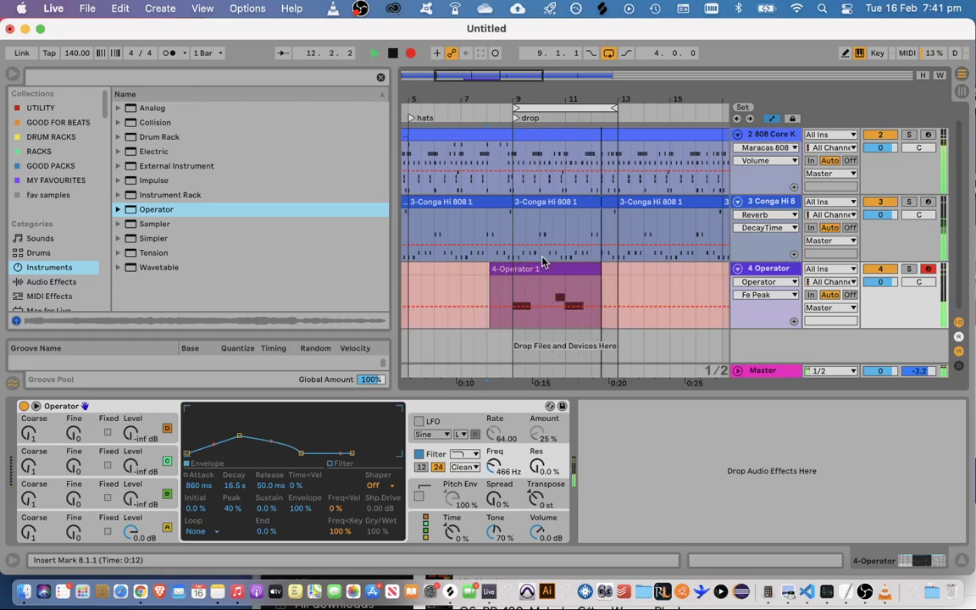
{"action": "key", "text": "space"}
Trim the recorded Operator clip's start to bar 9 and open its notes for editing
{"action": "key", "text": "space"}
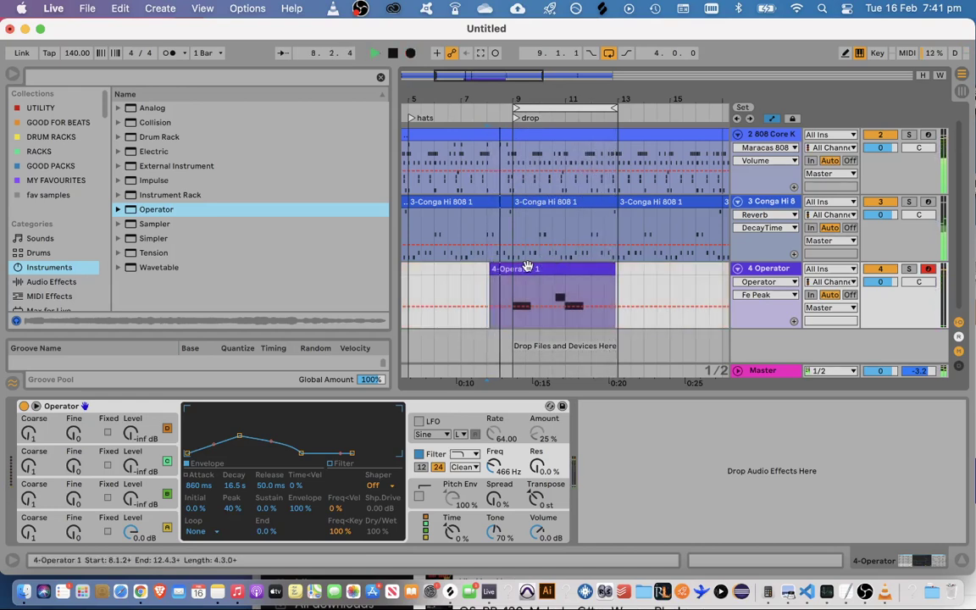
{"action": "left_click_drag", "start_coordinate": [489, 271], "coordinate": [517, 269]}
{"action": "double_click", "coordinate": [518, 270]}
{"action": "key", "text": "space"}
{"action": "key", "text": "space"}
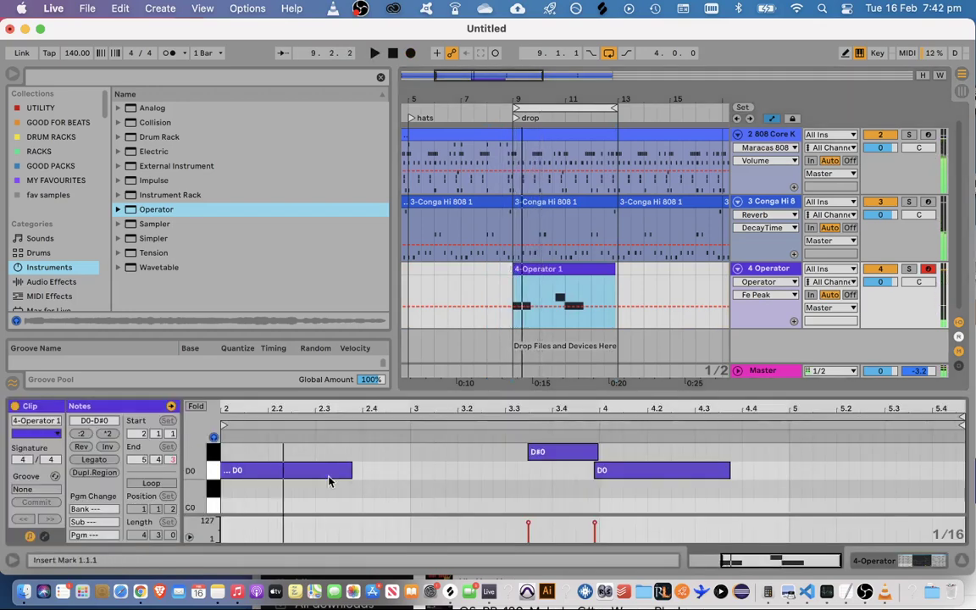
Move the clip's first D0 note to start exactly at bar 9 and audition it
{"action": "left_click", "coordinate": [317, 475]}
{"action": "key", "text": "space"}
{"action": "mouse_move", "coordinate": [364, 471]}
{"action": "left_mouse_down"}
{"action": "mouse_move", "coordinate": [316, 470]}
{"action": "mouse_move", "coordinate": [359, 470]}
{"action": "left_mouse_up"}
{"action": "key", "text": "space"}
{"action": "left_click", "coordinate": [363, 492]}
{"action": "key", "text": "space"}
{"action": "key", "text": "space"}
{"action": "key", "text": "space"}
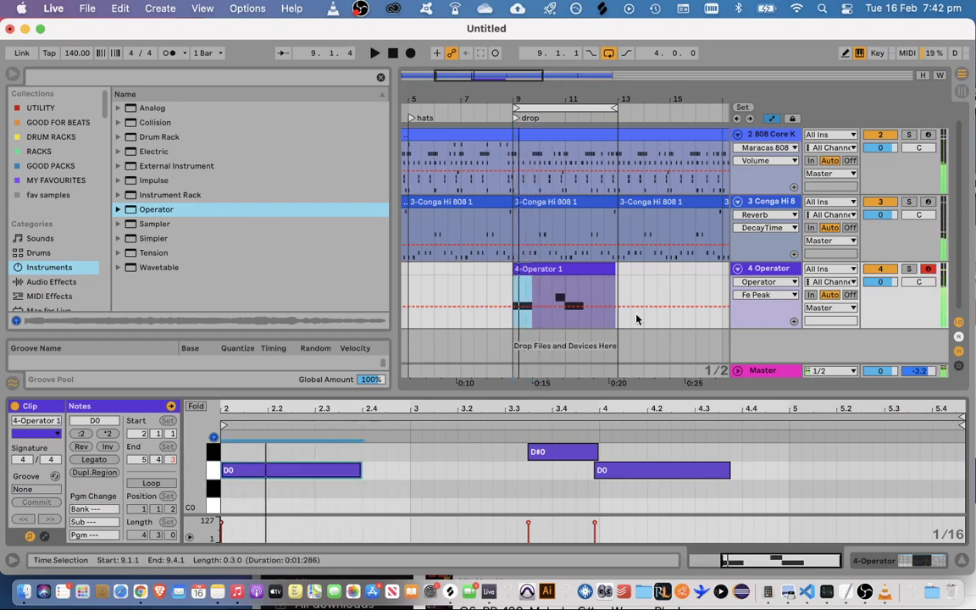
Lengthen the filter envelope's attack to about 1.26 s and release to about 159 ms while auditioning the bass
{"action": "left_click", "coordinate": [763, 270]}
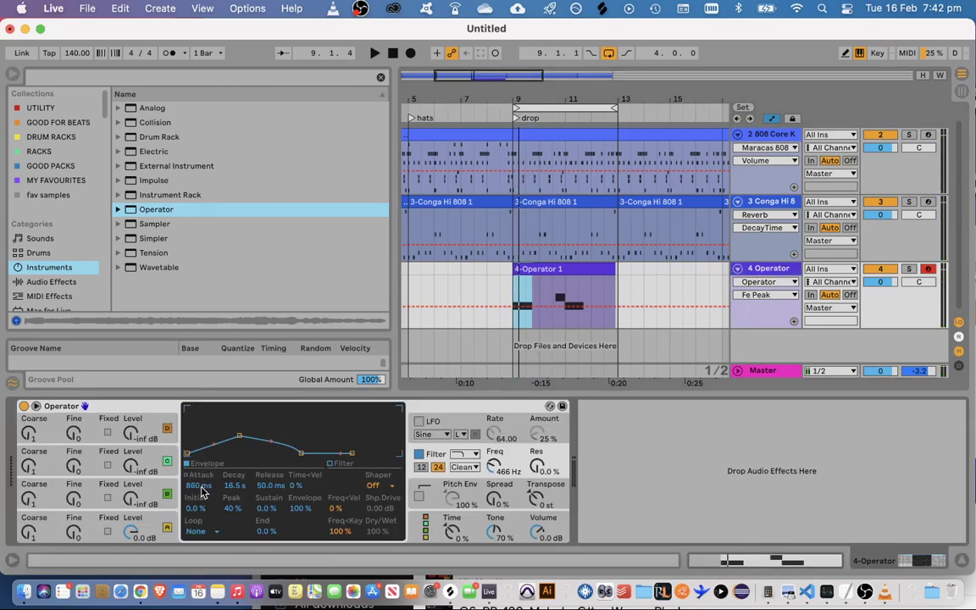
{"action": "key", "text": "space"}
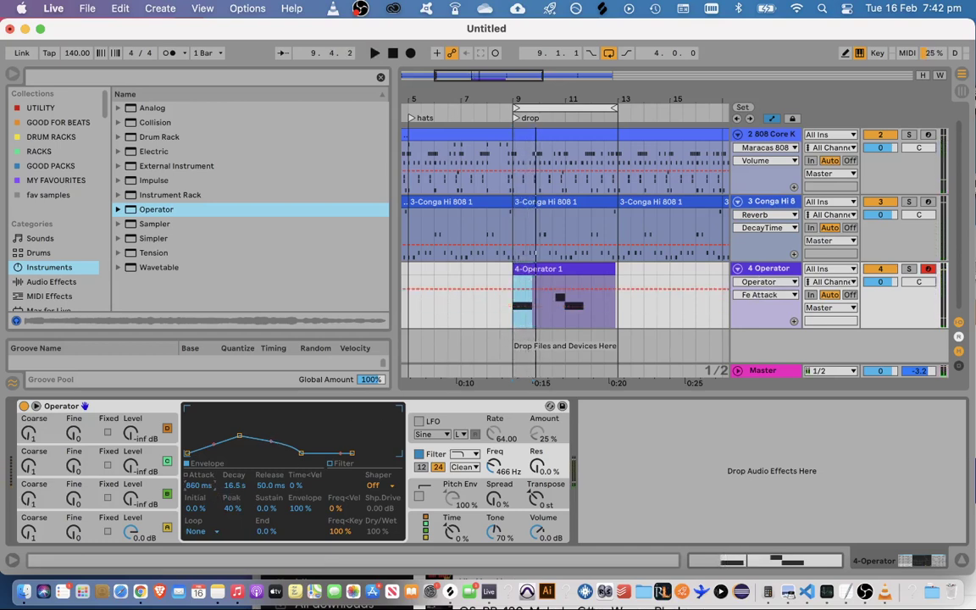
{"action": "left_click_drag", "start_coordinate": [199, 486], "coordinate": [200, 481]}
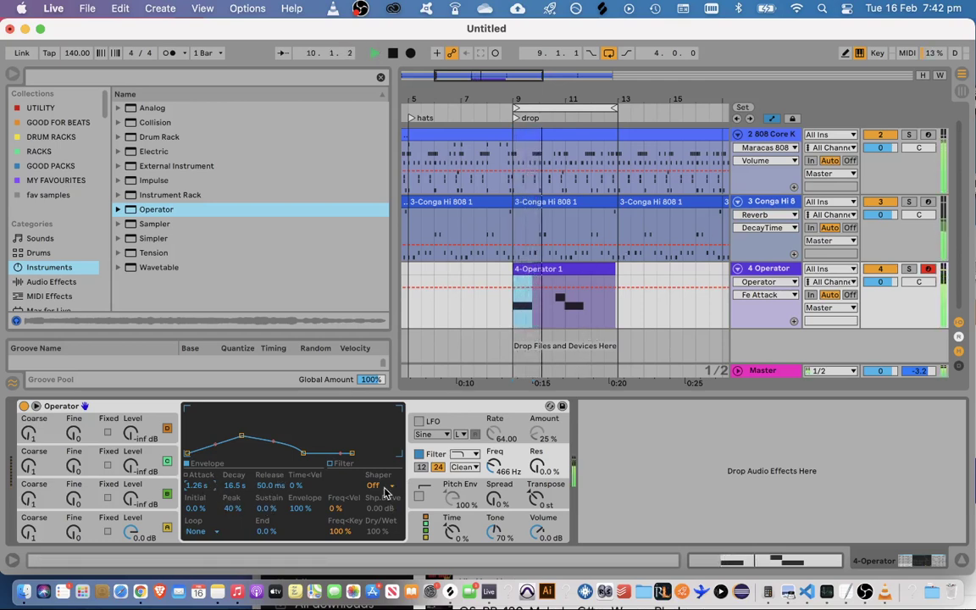
{"action": "left_click_drag", "start_coordinate": [270, 486], "coordinate": [269, 462]}
{"action": "key", "text": "space"}
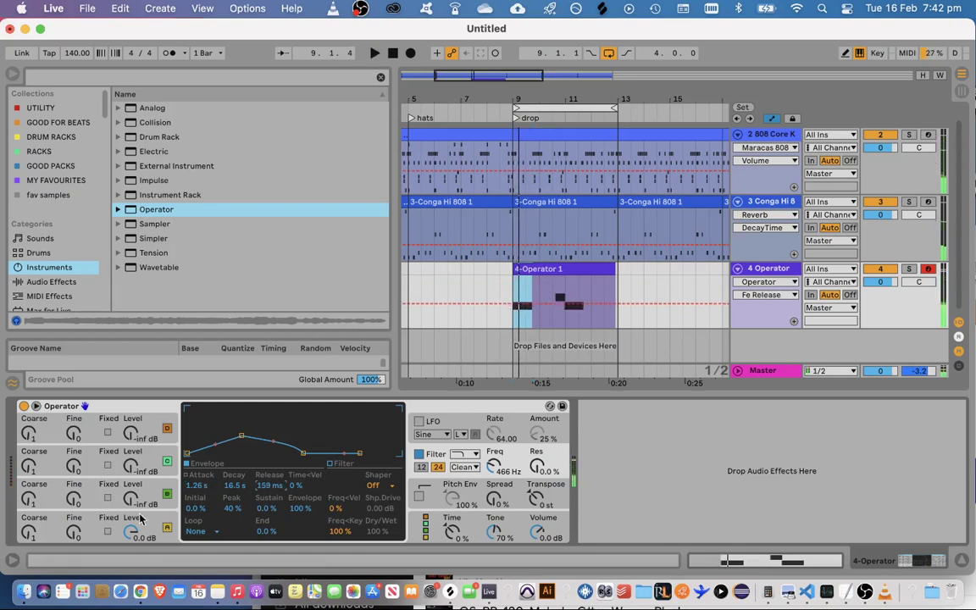
{"action": "key", "text": "space"}
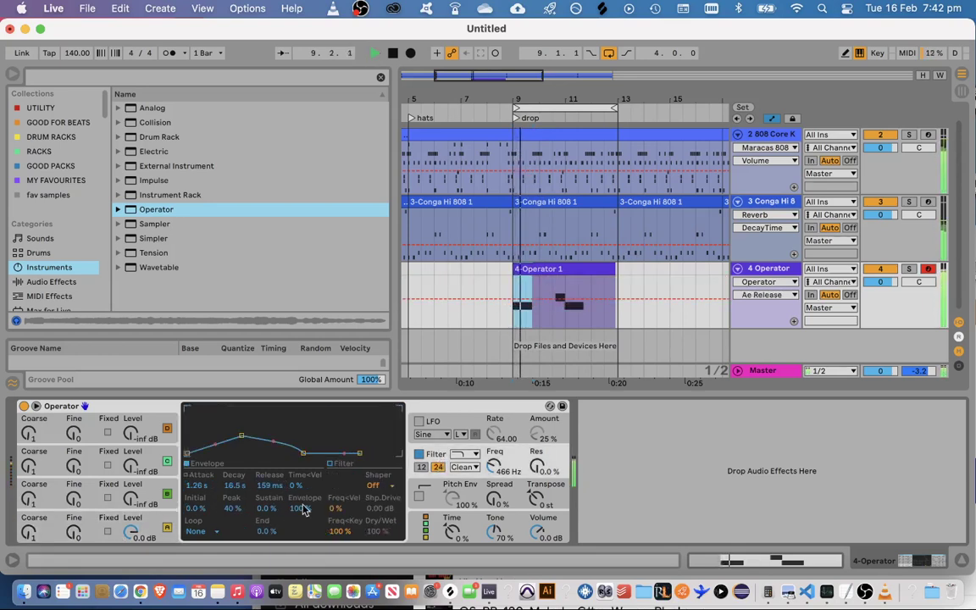
{"action": "key", "text": "space"}
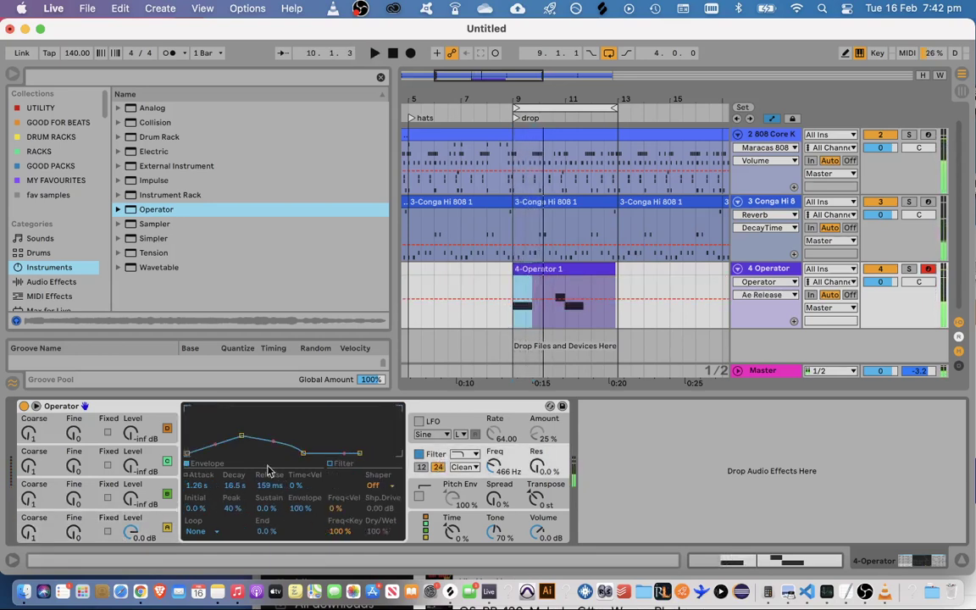
Set the filter to about 1.11 kHz with 9.1% resonance and lower the filter envelope's peak to about 27%
{"action": "left_click", "coordinate": [335, 464]}
{"action": "left_click_drag", "start_coordinate": [278, 452], "coordinate": [305, 449]}
{"action": "key", "text": "space"}
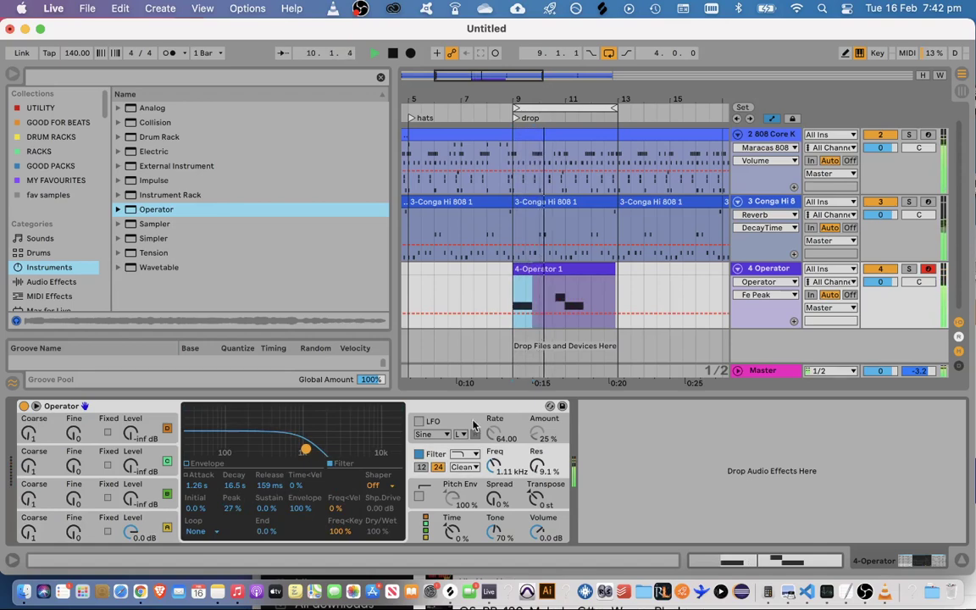
Reopen the Operator clip, quantize its notes and play it back
{"action": "double_click", "coordinate": [569, 288]}
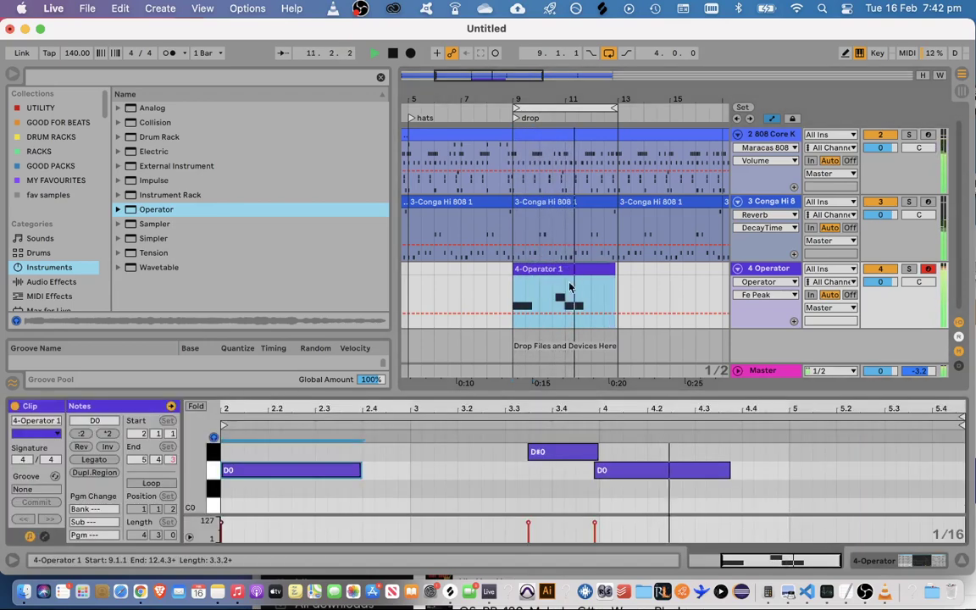
{"action": "key", "text": "space"}
{"action": "left_click", "coordinate": [496, 503]}
{"action": "right_click", "coordinate": [498, 502]}
{"action": "left_click", "coordinate": [527, 247]}
{"action": "right_click", "coordinate": [486, 486]}
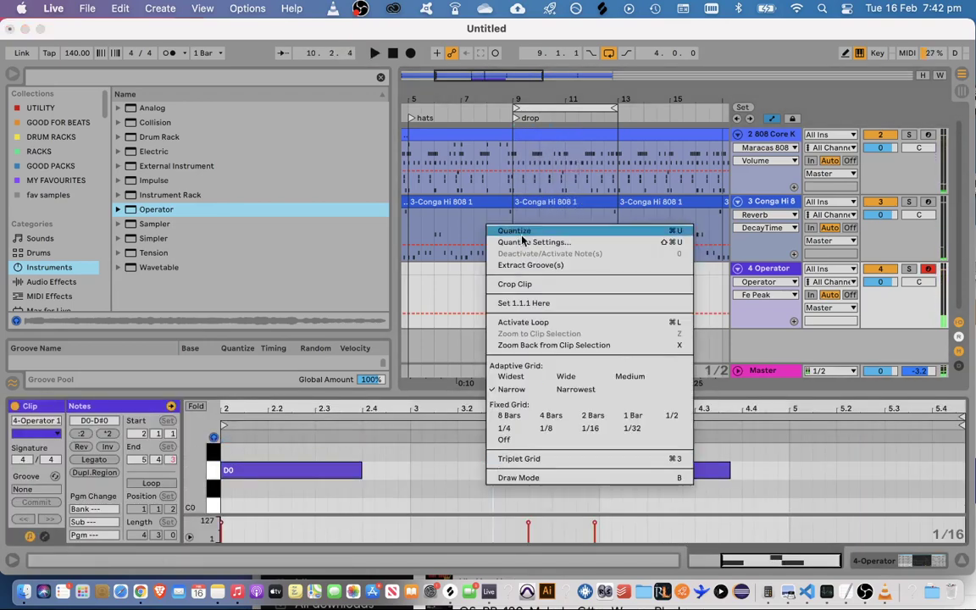
{"action": "left_click", "coordinate": [518, 485]}
{"action": "key", "text": "space"}
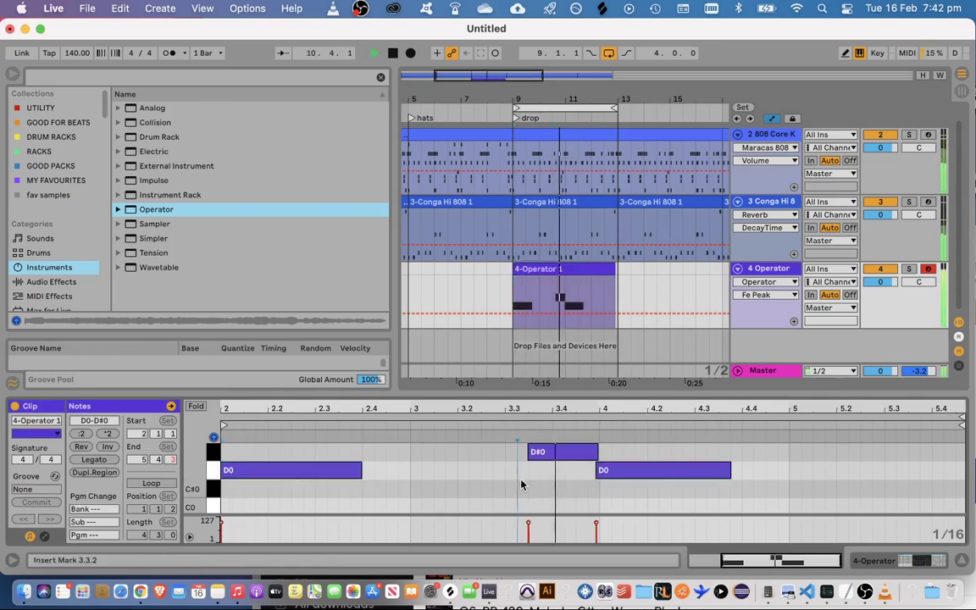
Shift the clip's last D0 note to start at 4.1.1 and check the D#0 note before it
{"action": "left_click_drag", "start_coordinate": [599, 471], "coordinate": [603, 470]}
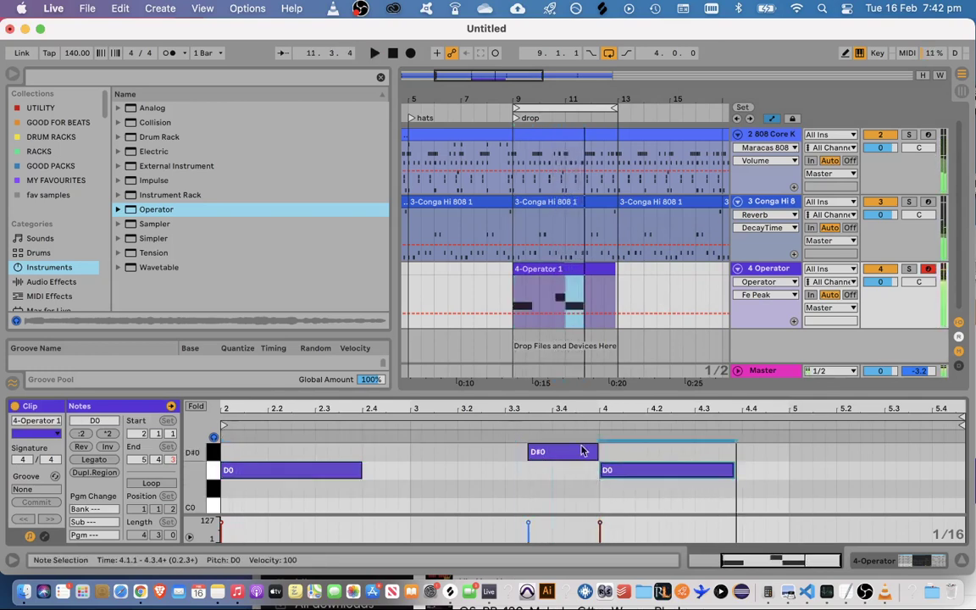
{"action": "left_click", "coordinate": [616, 492]}
{"action": "left_click", "coordinate": [577, 452]}
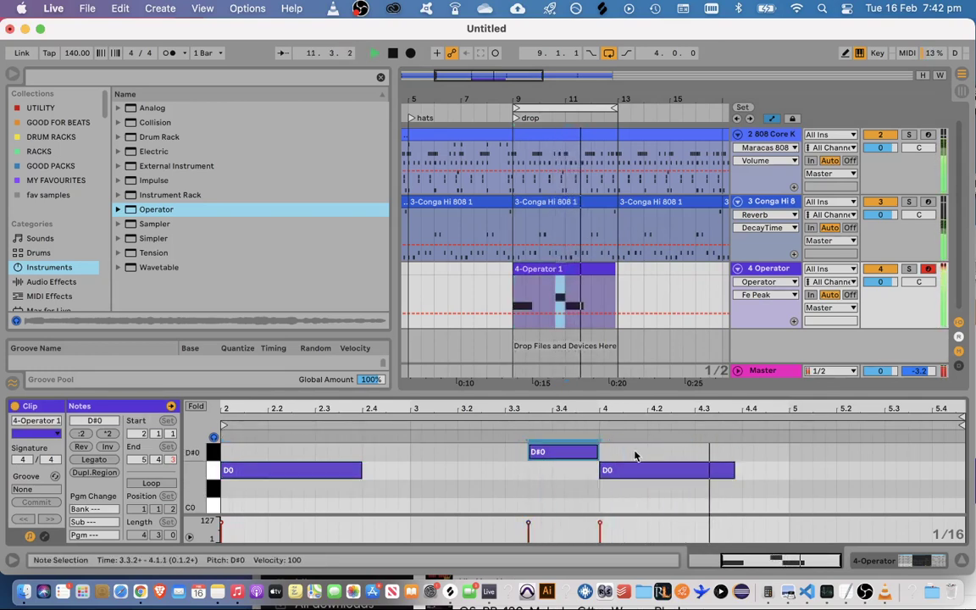
{"action": "left_click", "coordinate": [791, 469]}
{"action": "key", "text": "space"}
Close the clip's note editor and add a second Operator instrument on a new MIDI track below the bass
{"action": "left_click_drag", "start_coordinate": [658, 393], "coordinate": [644, 492]}
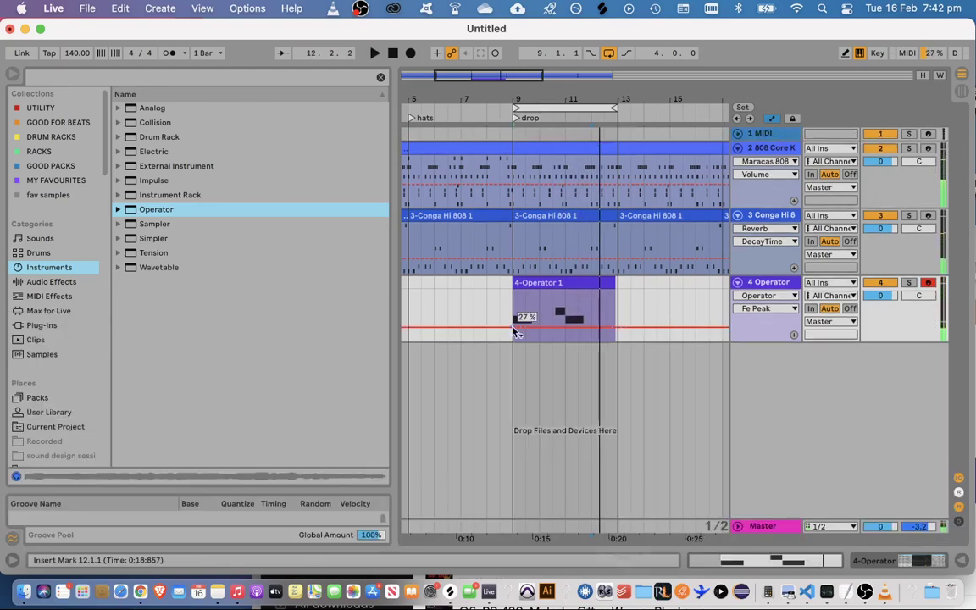
{"action": "left_click", "coordinate": [506, 311]}
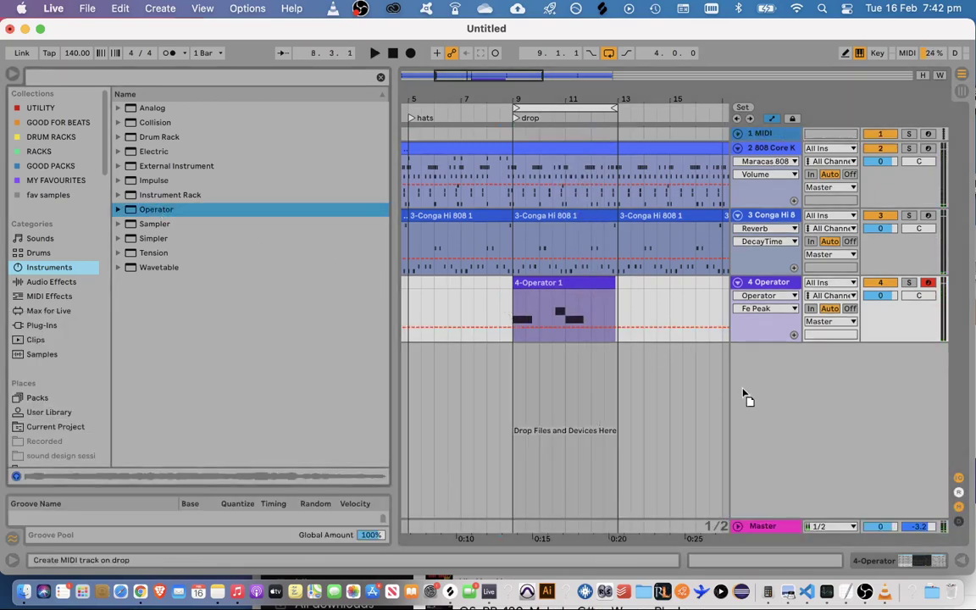
{"action": "mouse_move", "coordinate": [746, 396]}
{"action": "left_mouse_down"}
{"action": "mouse_move", "coordinate": [693, 394]}
{"action": "mouse_move", "coordinate": [754, 394]}
{"action": "left_mouse_up"}
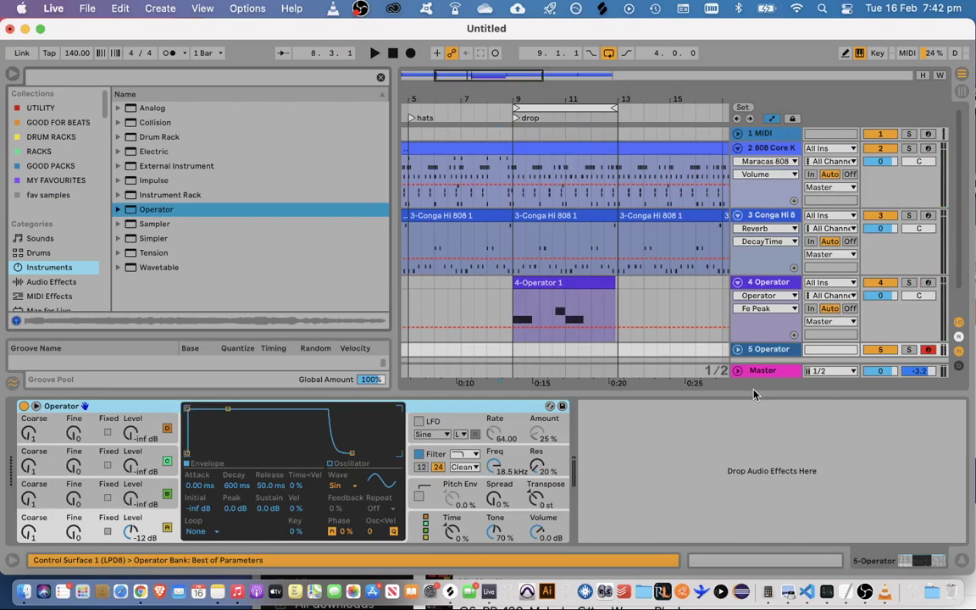
{"action": "scroll", "coordinate": [760, 318], "scroll_direction": "down", "scroll_amount": 1}
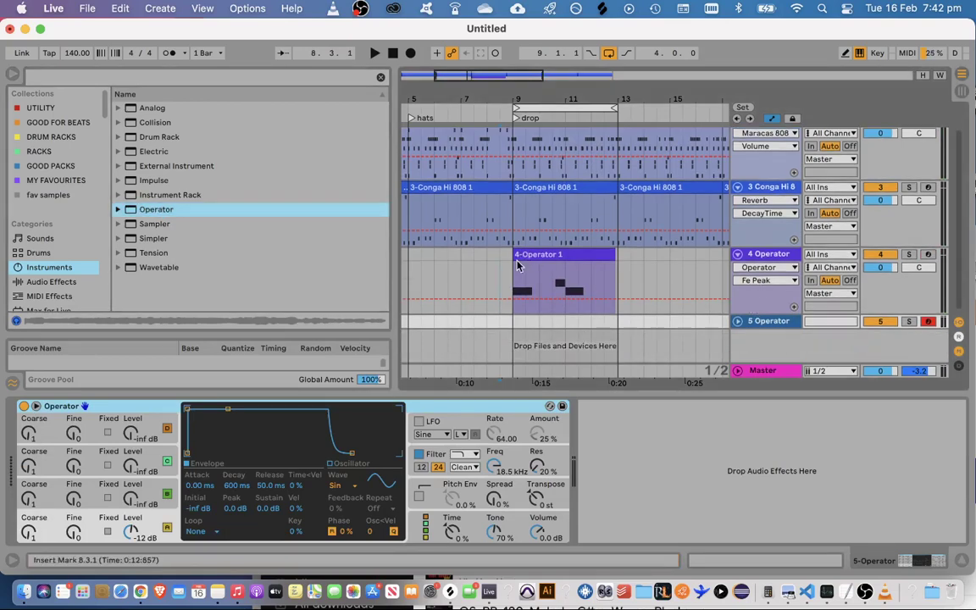
Play the drop from bar 9 to listen to the bass clip on the first Operator track
{"action": "left_click", "coordinate": [501, 272]}
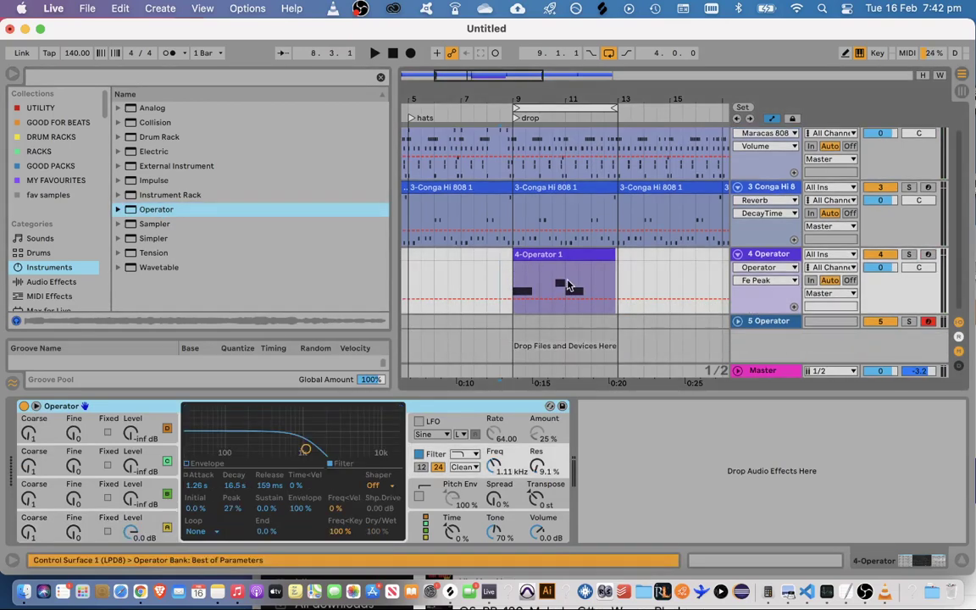
{"action": "left_click", "coordinate": [514, 277]}
{"action": "key", "text": "space"}
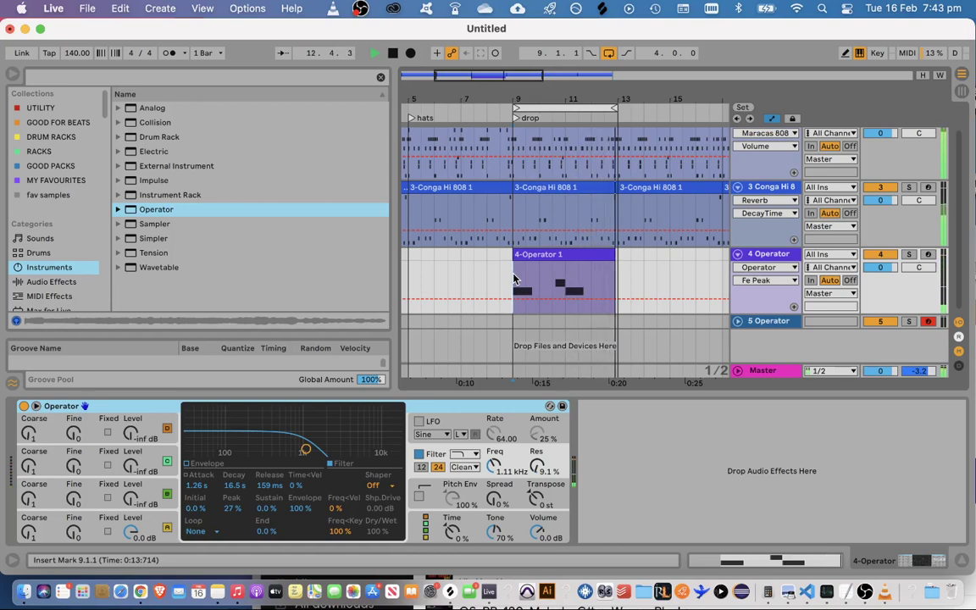
{"action": "key", "text": "space"}
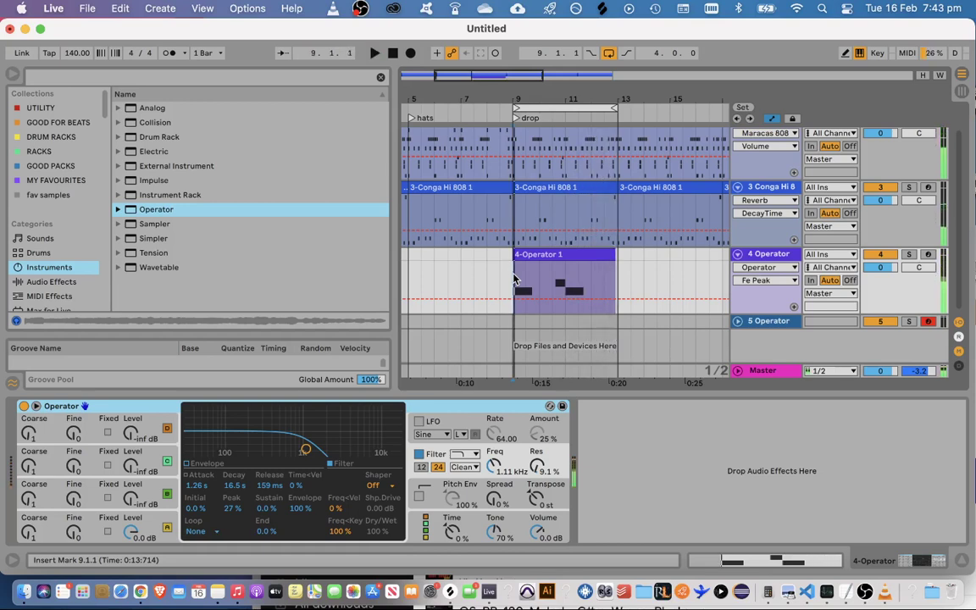
Set oscillator A of the second Operator track to the Square D waveform
{"action": "left_click", "coordinate": [764, 324]}
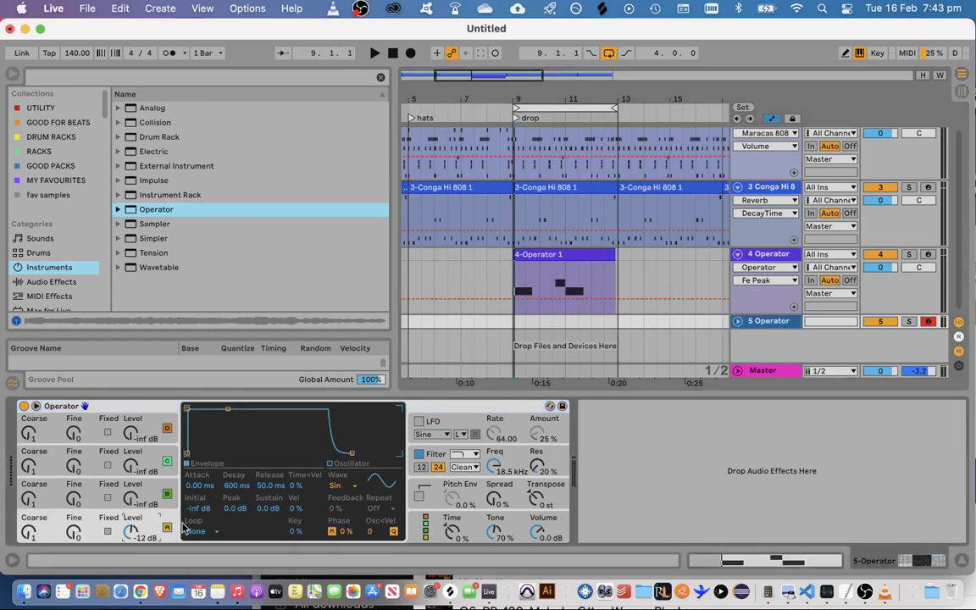
{"action": "left_click", "coordinate": [337, 490]}
{"action": "left_click", "coordinate": [347, 428]}
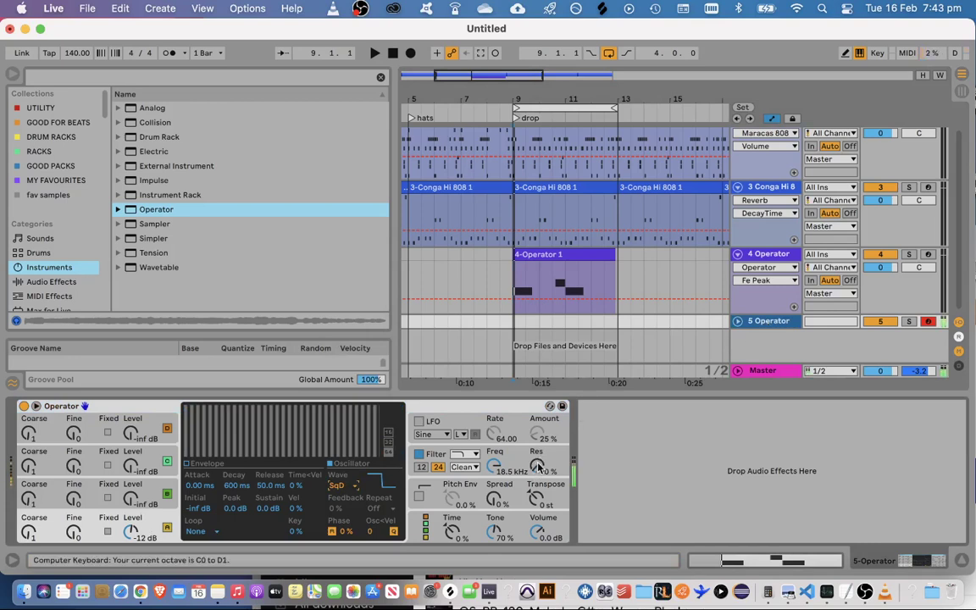
Lower the second Operator's filter to about 131 Hz with 0% resonance and set its filter envelope amount to 100%
{"action": "left_click", "coordinate": [439, 455]}
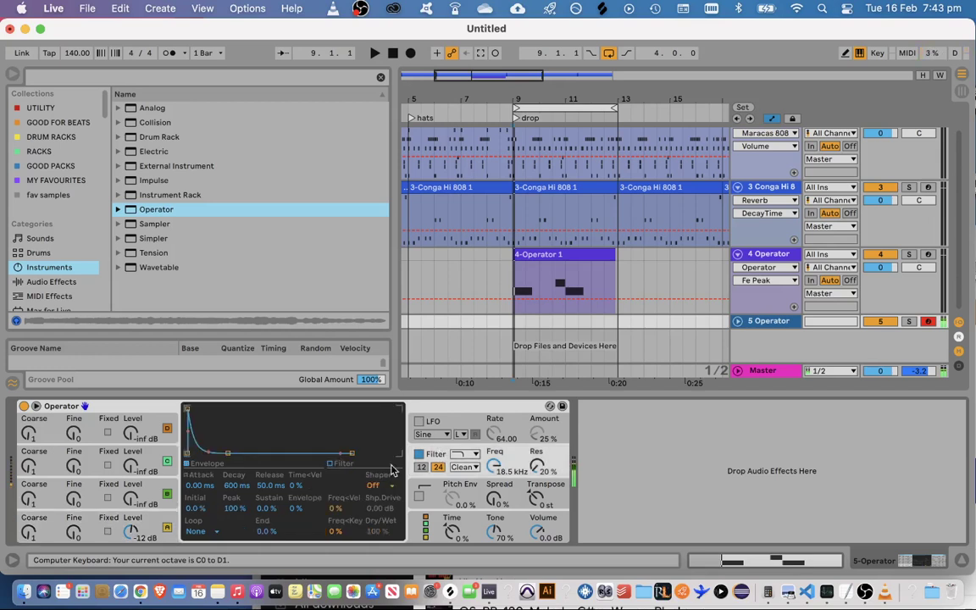
{"action": "left_click", "coordinate": [333, 462]}
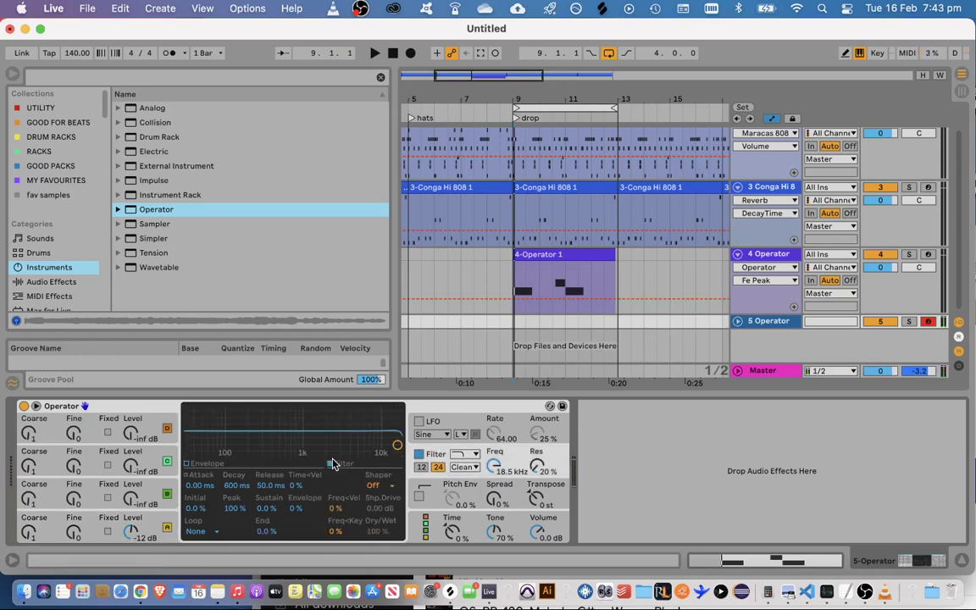
{"action": "left_click_drag", "start_coordinate": [333, 457], "coordinate": [236, 451]}
{"action": "left_click", "coordinate": [298, 510]}
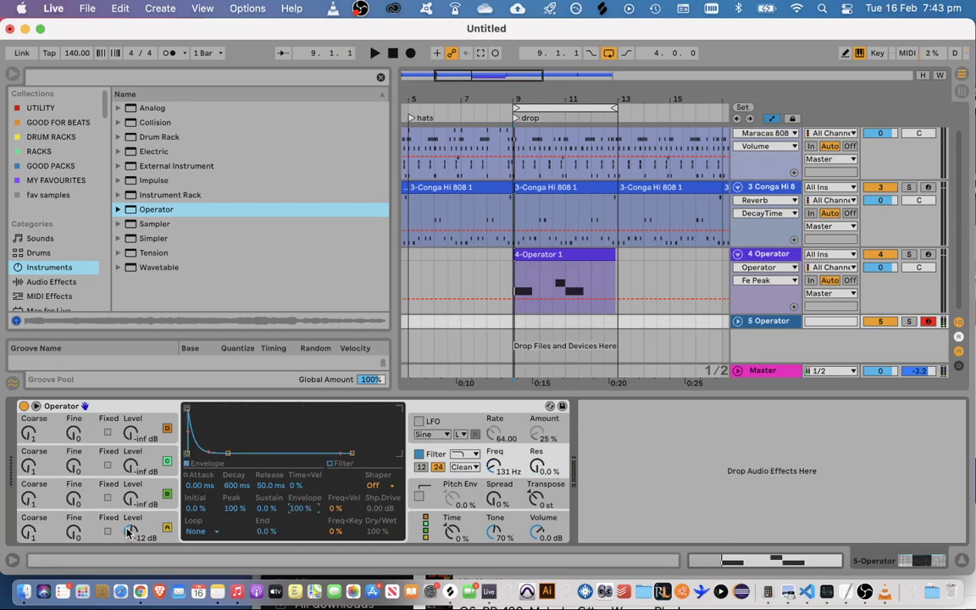
Audition oscillator A of the second Operator with the Sine waveform and return it to Square D
{"action": "left_click", "coordinate": [162, 522]}
{"action": "left_click", "coordinate": [341, 485]}
{"action": "left_click", "coordinate": [342, 224]}
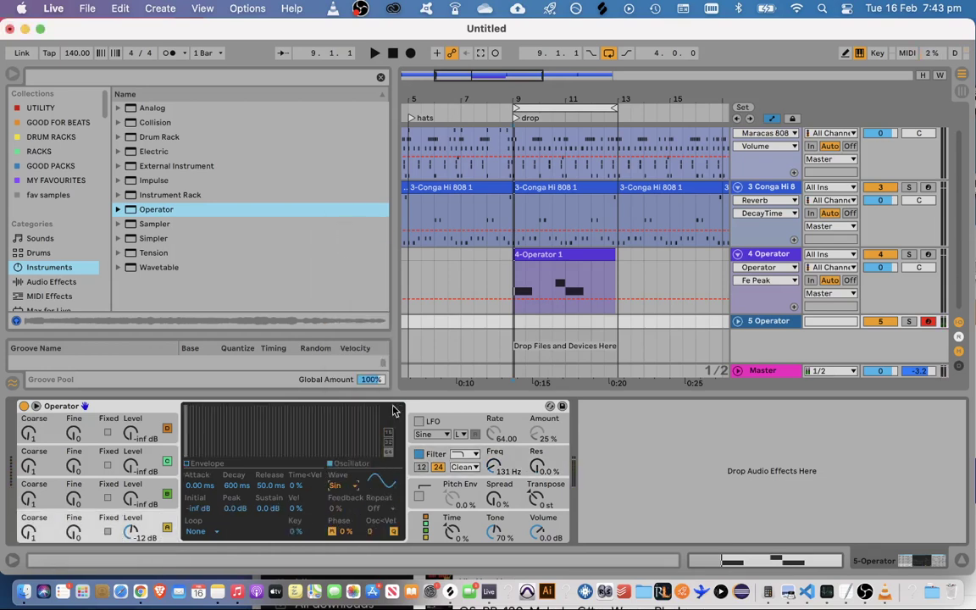
{"action": "key", "text": "a"}
{"action": "left_click", "coordinate": [339, 488]}
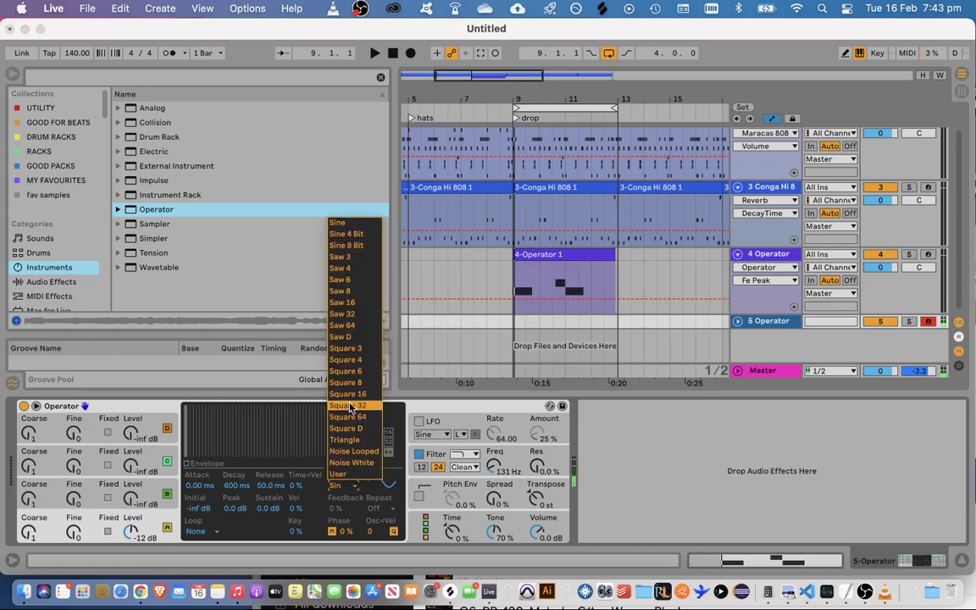
{"action": "left_click", "coordinate": [348, 403]}
Shape the second Operator's filter envelope with attack 154 ms, decay 1.25 s and peak 61%
{"action": "left_click", "coordinate": [436, 455]}
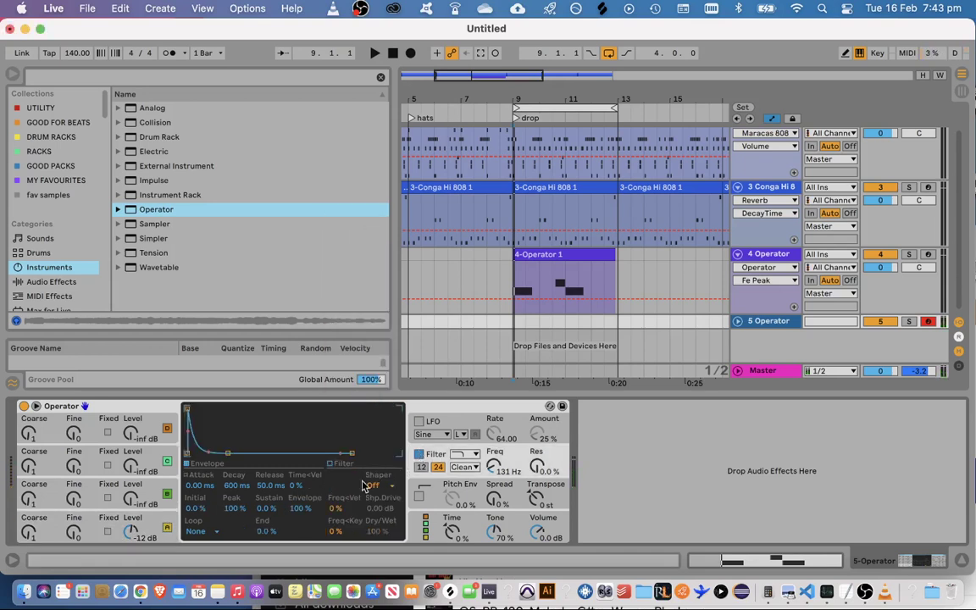
{"action": "left_click_drag", "start_coordinate": [217, 489], "coordinate": [235, 535]}
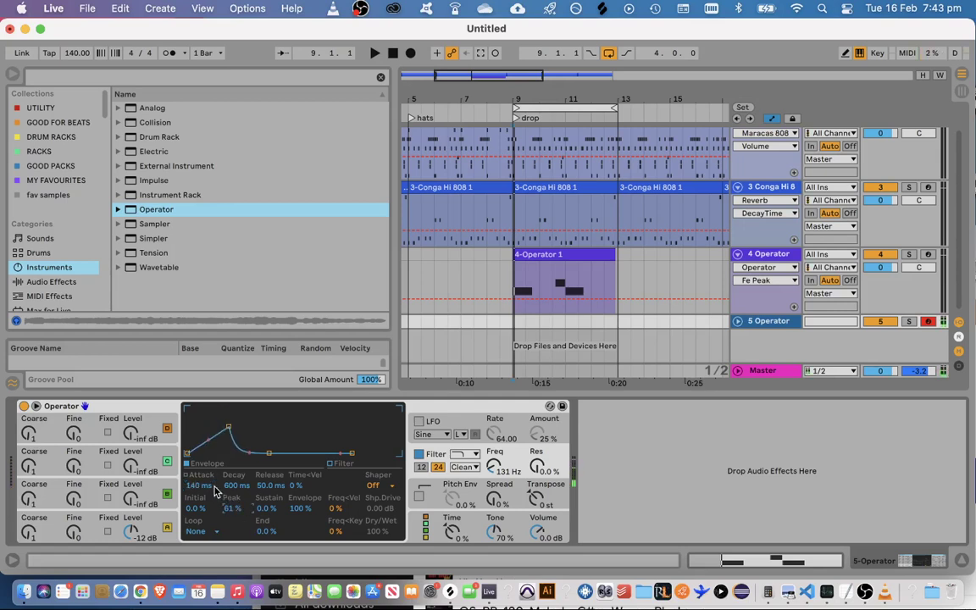
{"action": "mouse_move", "coordinate": [215, 490]}
{"action": "left_mouse_down"}
{"action": "mouse_move", "coordinate": [214, 500]}
{"action": "mouse_move", "coordinate": [238, 475]}
{"action": "mouse_move", "coordinate": [215, 477]}
{"action": "left_mouse_up"}
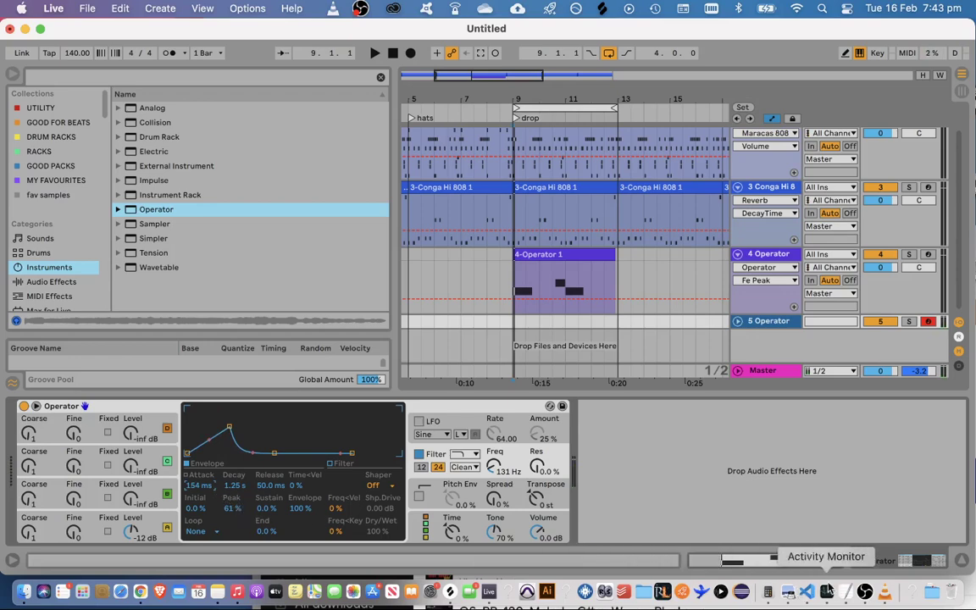
{"action": "left_click", "coordinate": [865, 592]}
{"action": "left_click", "coordinate": [826, 410]}
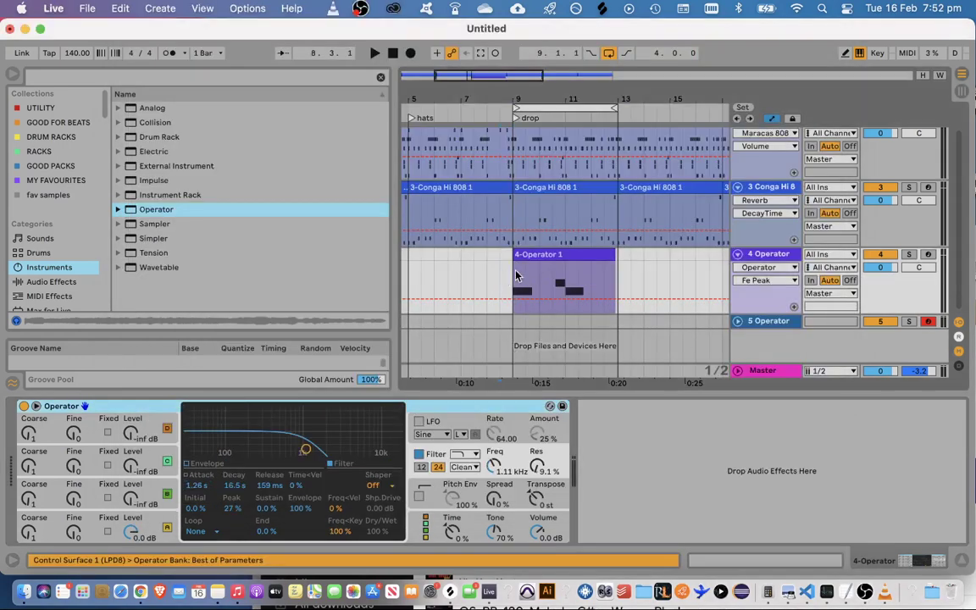
Play the drop to listen to the bass, and bring up the second Operator track's device
{"action": "key", "text": "space"}
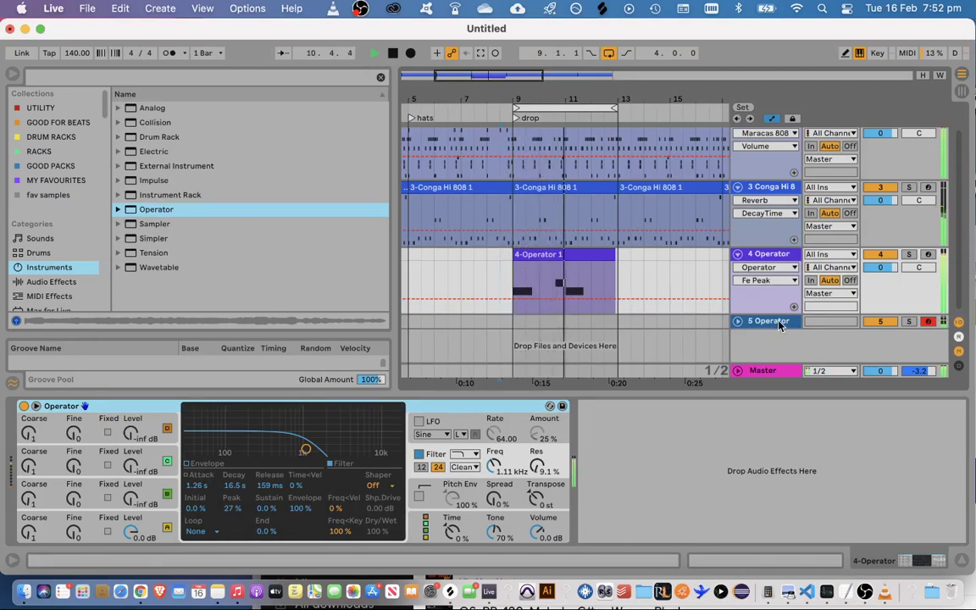
{"action": "left_click", "coordinate": [720, 320]}
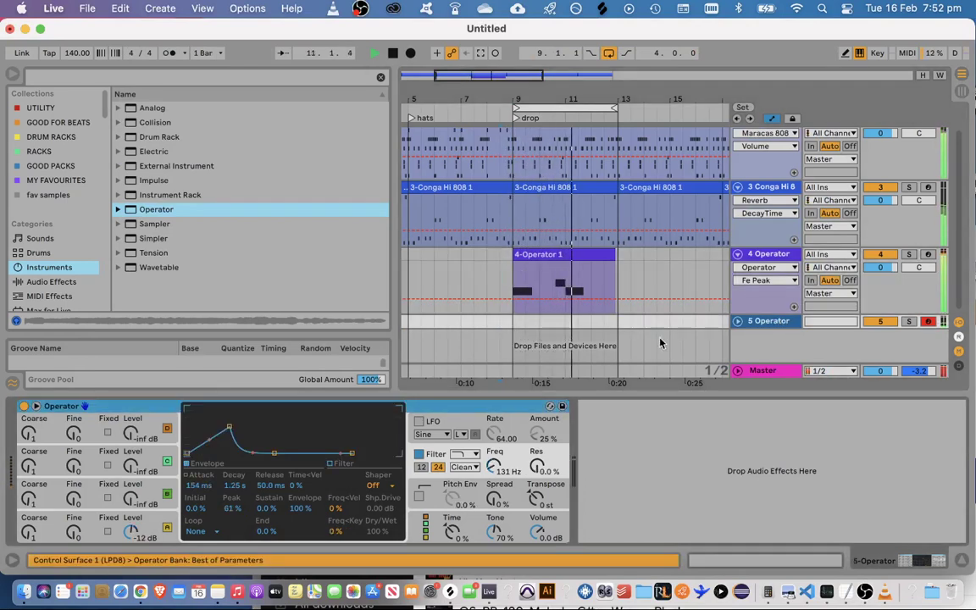
{"action": "key", "text": "space"}
Set the second Operator's filter key tracking to 100% and its filter envelope attack to 79.3 ms
{"action": "left_click", "coordinate": [334, 531]}
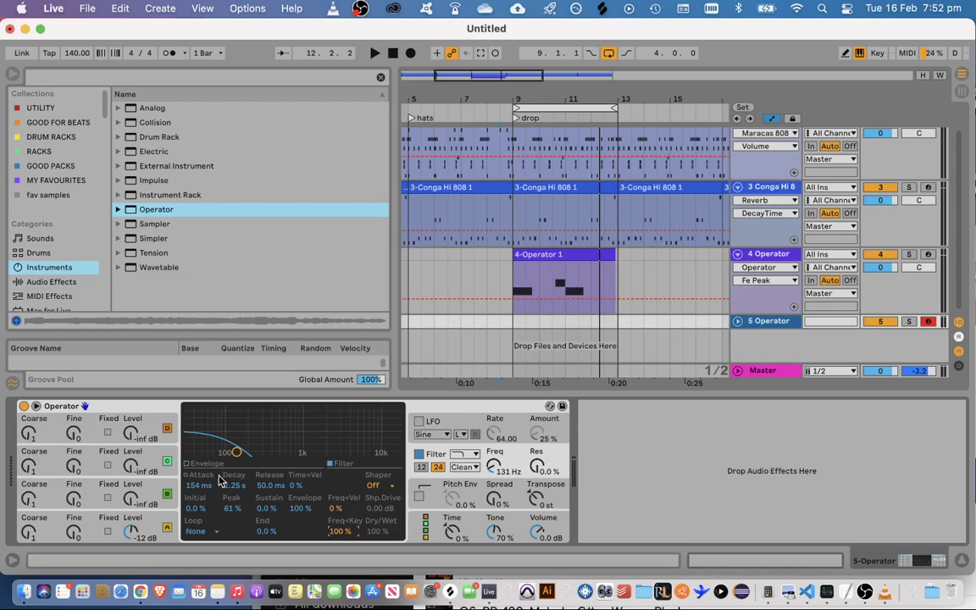
{"action": "left_click_drag", "start_coordinate": [200, 485], "coordinate": [200, 500]}
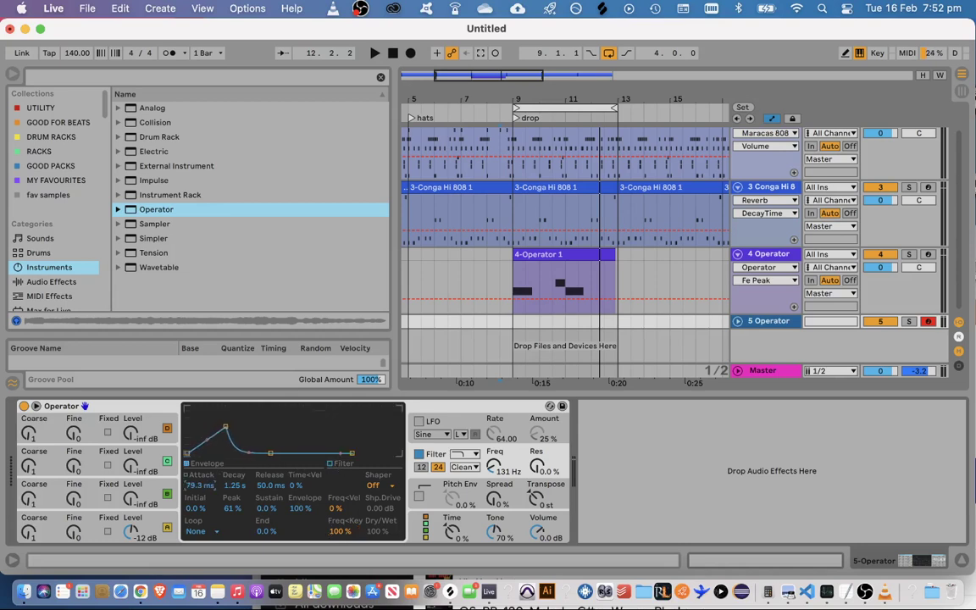
{"action": "key", "text": "a"}
Soften the filter envelope's decay curve with a 1.49 s decay, and set the filter to about 76.6 Hz with 23% resonance
{"action": "left_click_drag", "start_coordinate": [246, 445], "coordinate": [247, 438]}
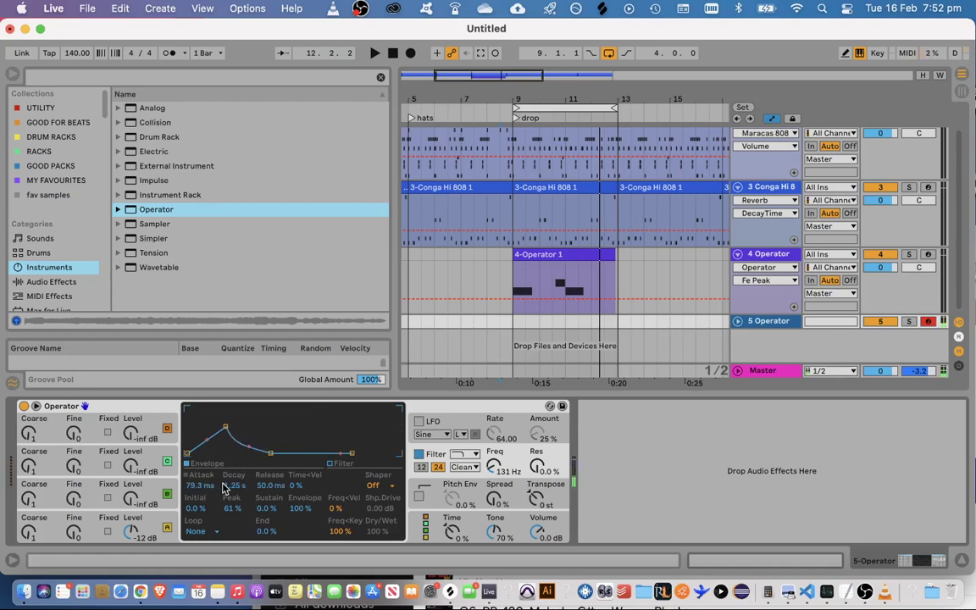
{"action": "left_click_drag", "start_coordinate": [224, 489], "coordinate": [224, 508]}
{"action": "left_click", "coordinate": [338, 462]}
{"action": "left_click_drag", "start_coordinate": [257, 445], "coordinate": [219, 444]}
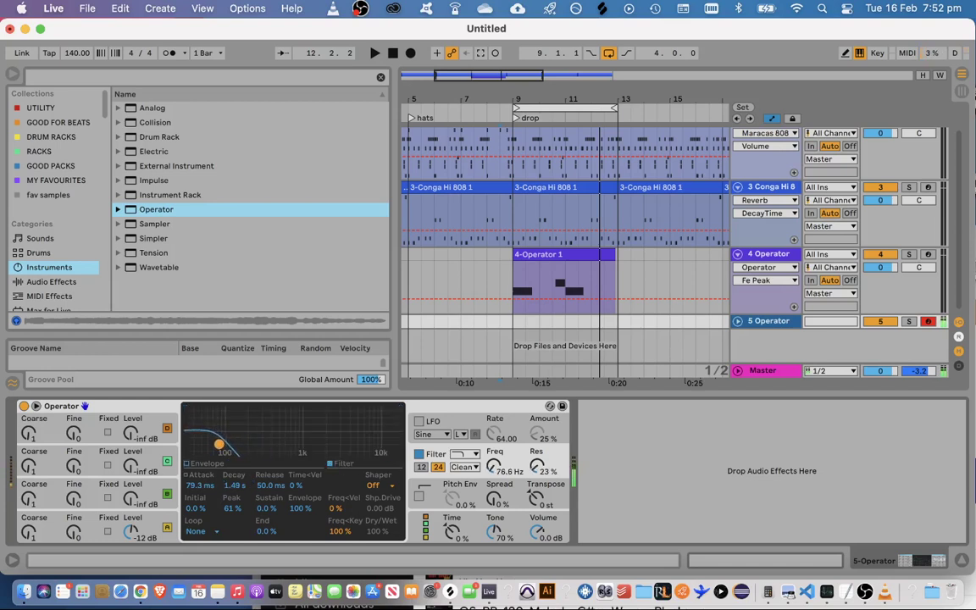
Lengthen the release of oscillator A's envelope to 531 ms and of the filter envelope to 579 ms
{"action": "left_click", "coordinate": [160, 518]}
{"action": "left_click_drag", "start_coordinate": [279, 490], "coordinate": [280, 462]}
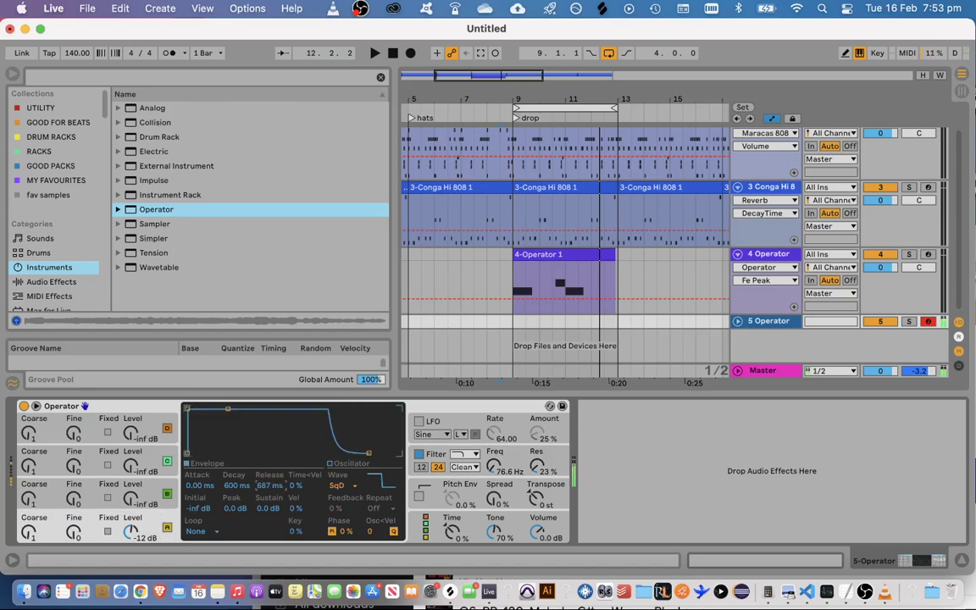
{"action": "left_click", "coordinate": [464, 458]}
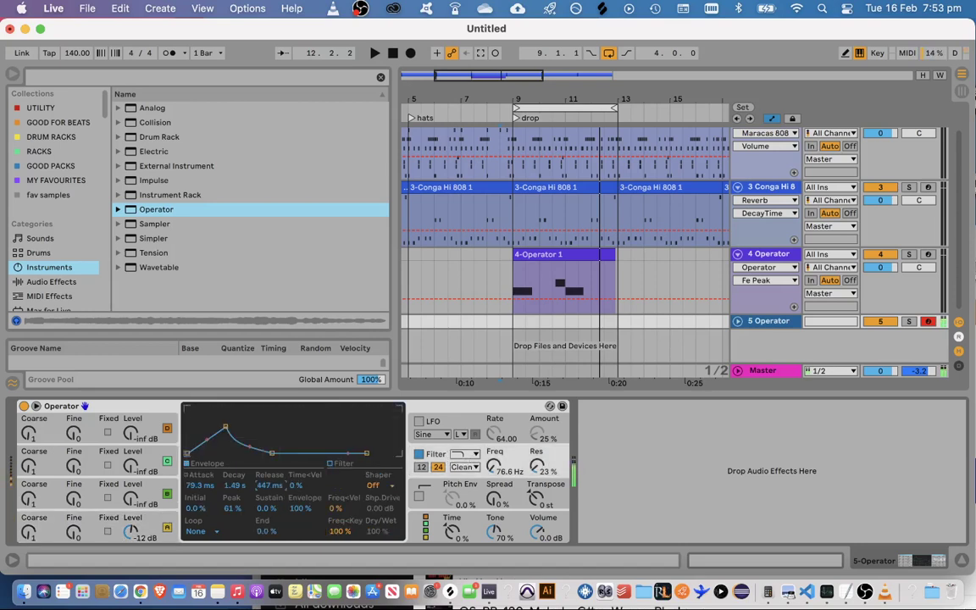
{"action": "left_click", "coordinate": [148, 529]}
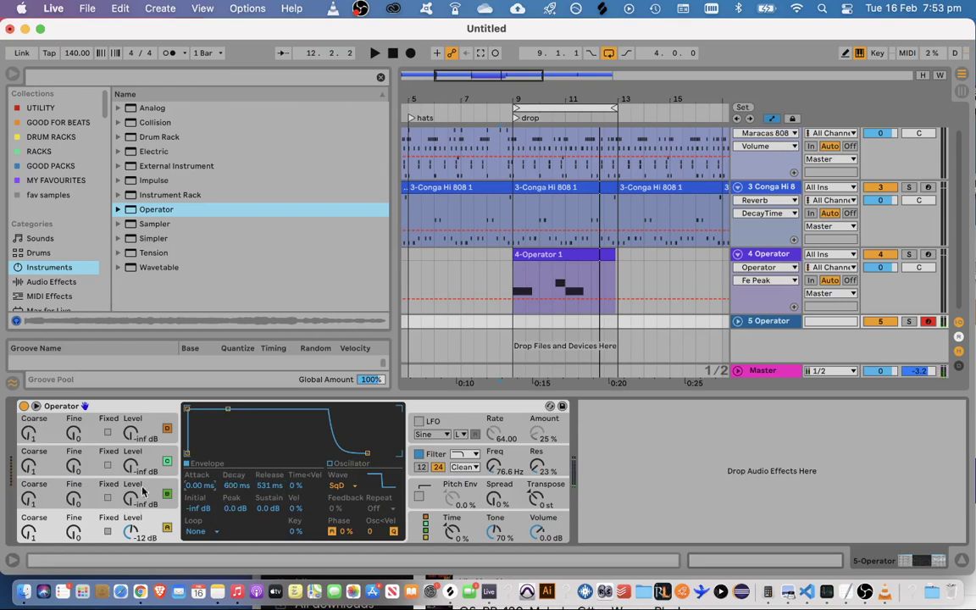
{"action": "left_click", "coordinate": [432, 456]}
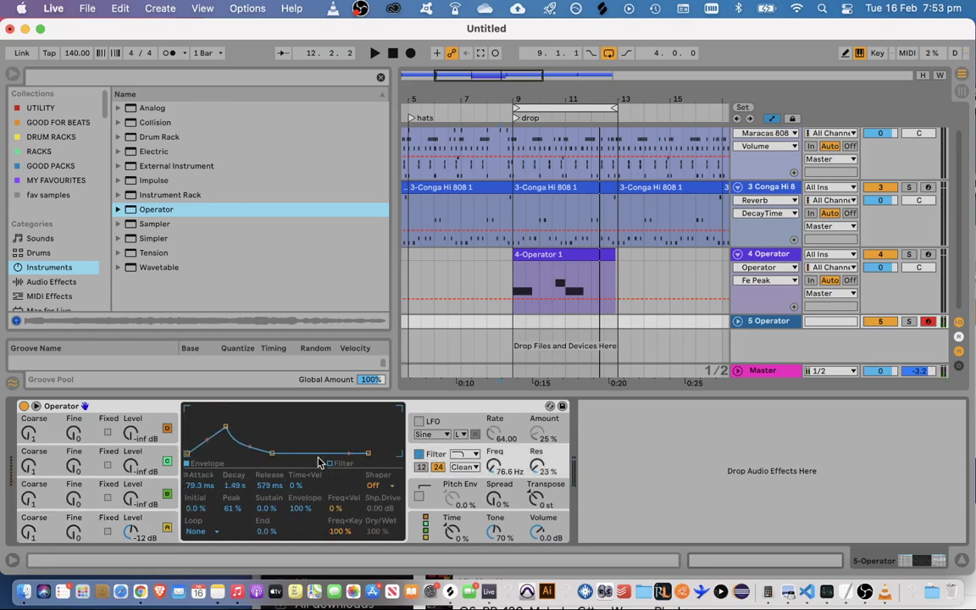
{"action": "left_click", "coordinate": [146, 526]}
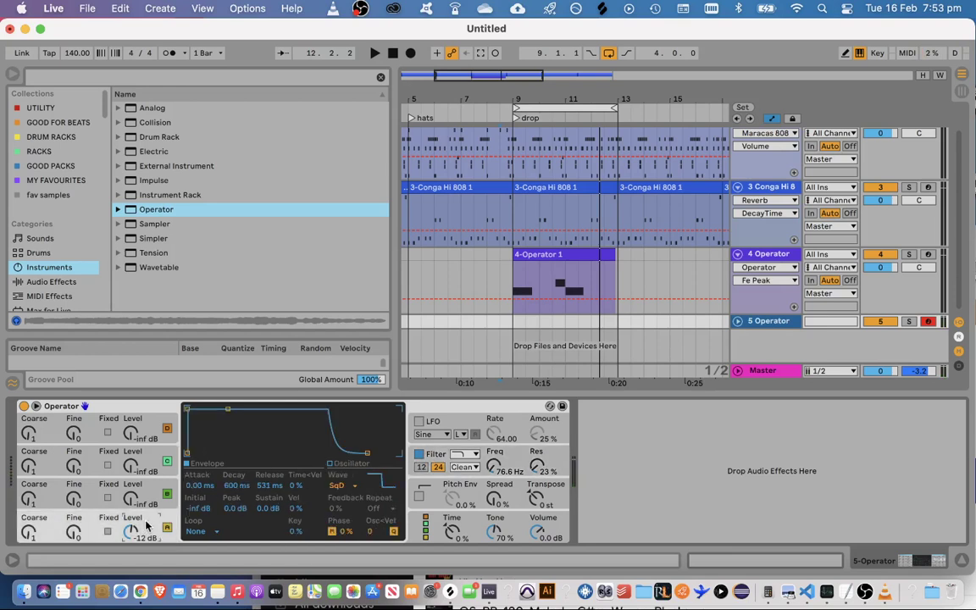
{"action": "left_click", "coordinate": [438, 455]}
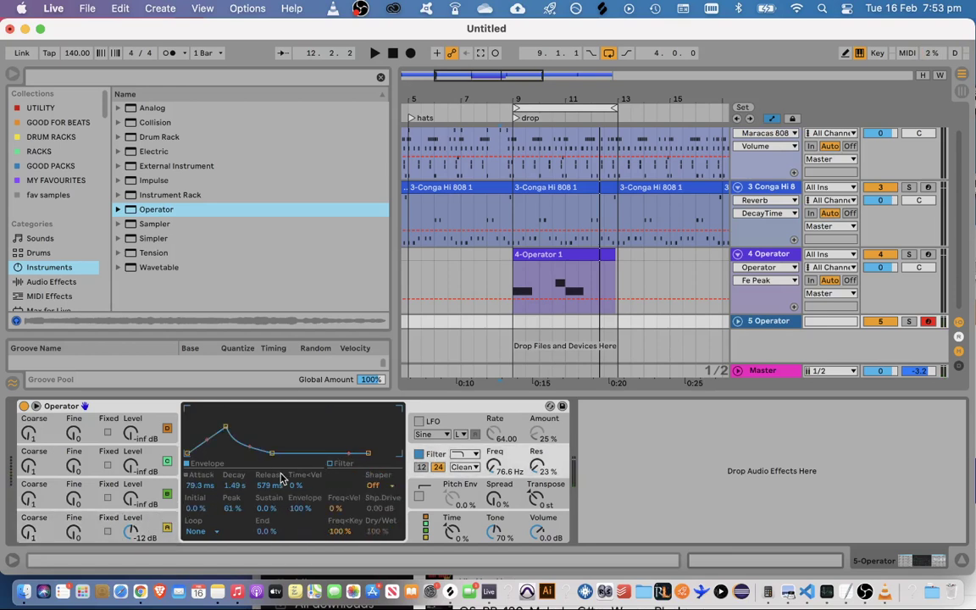
Set the filter envelope to attack 59.5 ms and release 2.72 s, and oscillator A's release to 1.77 s
{"action": "left_click", "coordinate": [179, 514]}
{"action": "left_click_drag", "start_coordinate": [201, 490], "coordinate": [201, 457]}
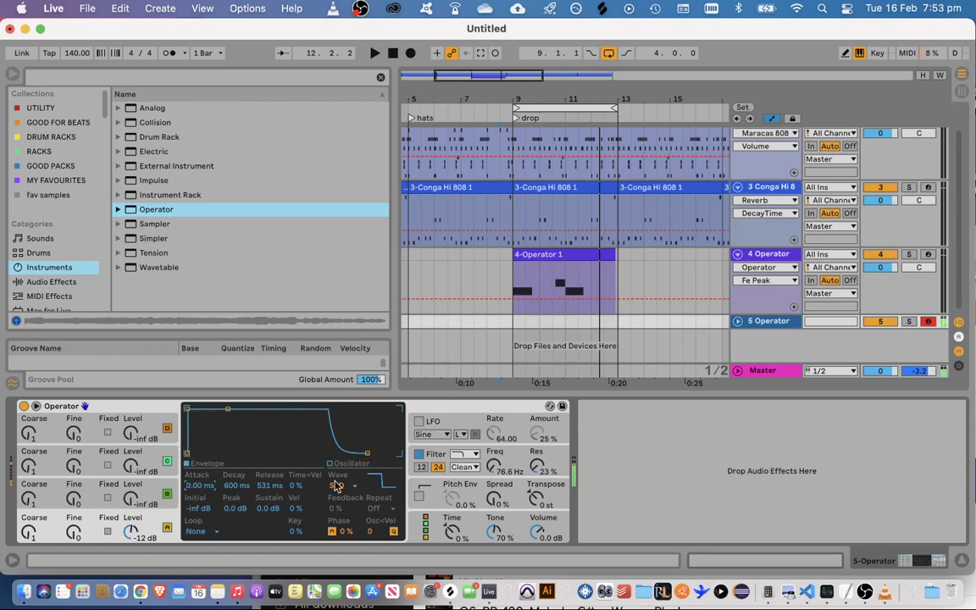
{"action": "left_click", "coordinate": [432, 455]}
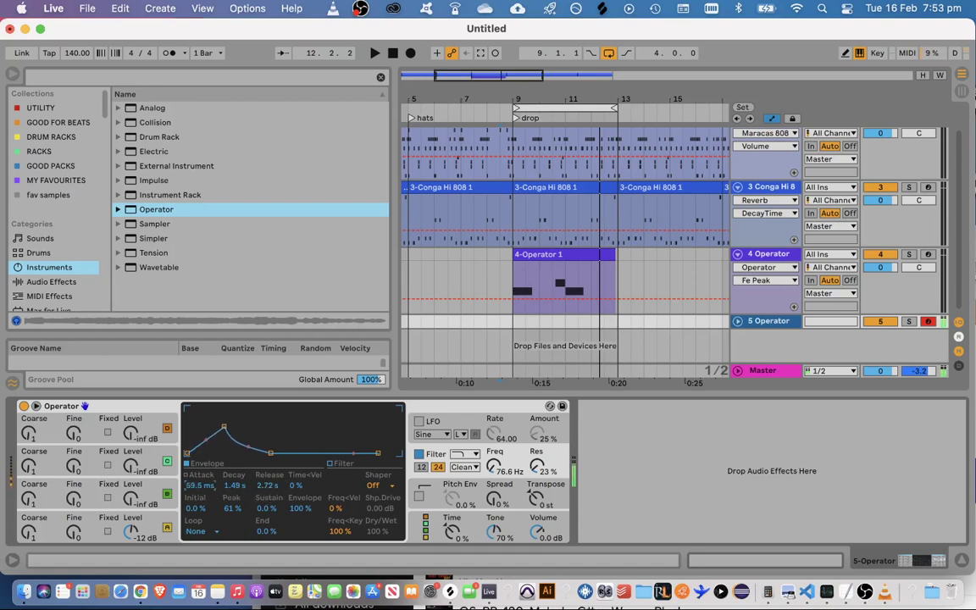
{"action": "left_click", "coordinate": [153, 522]}
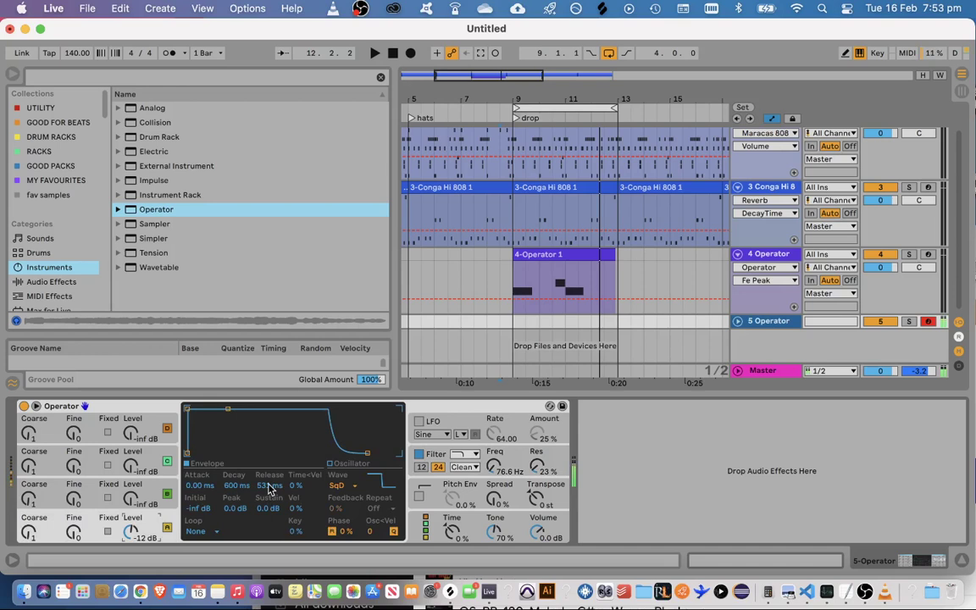
{"action": "left_click", "coordinate": [418, 454]}
Try the second Operator with only 1 voice
{"action": "left_click", "coordinate": [413, 532]}
{"action": "left_click", "coordinate": [195, 531]}
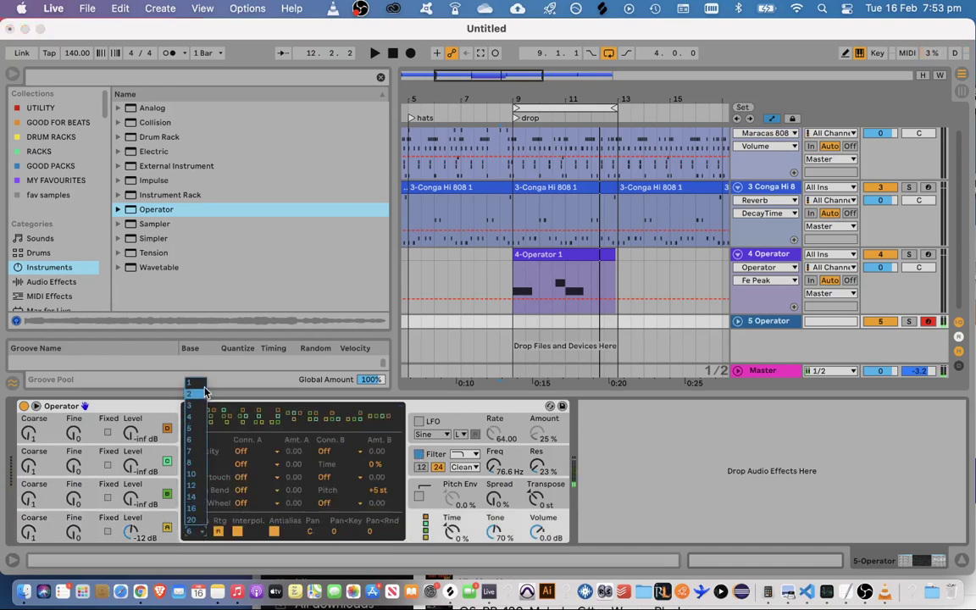
{"action": "left_click", "coordinate": [203, 391]}
{"action": "left_click", "coordinate": [198, 532]}
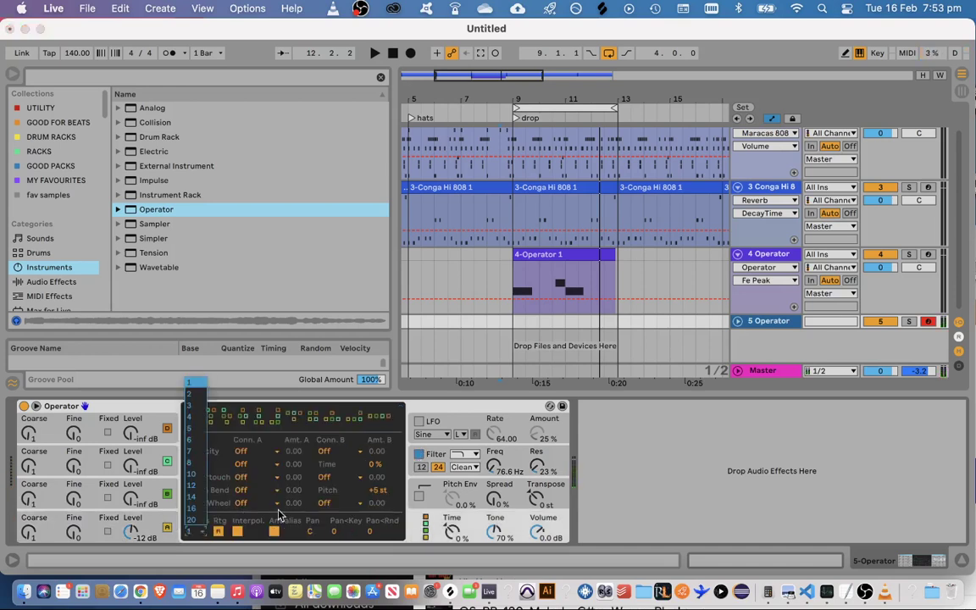
{"action": "left_click", "coordinate": [188, 536]}
{"action": "left_click", "coordinate": [167, 540]}
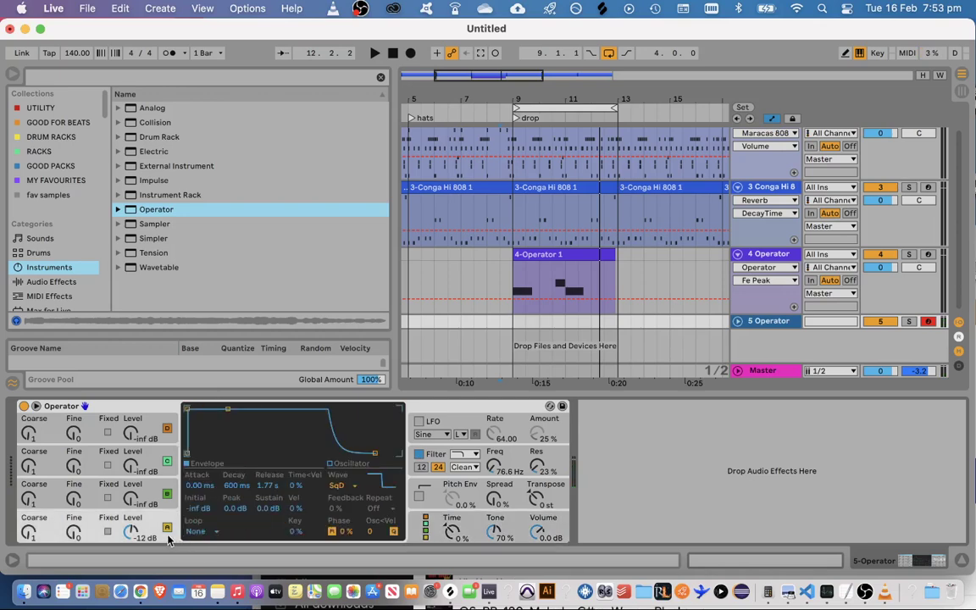
Set the second Operator's number of voices to 7 for overlapping notes
{"action": "left_click", "coordinate": [424, 531]}
{"action": "left_click", "coordinate": [194, 531]}
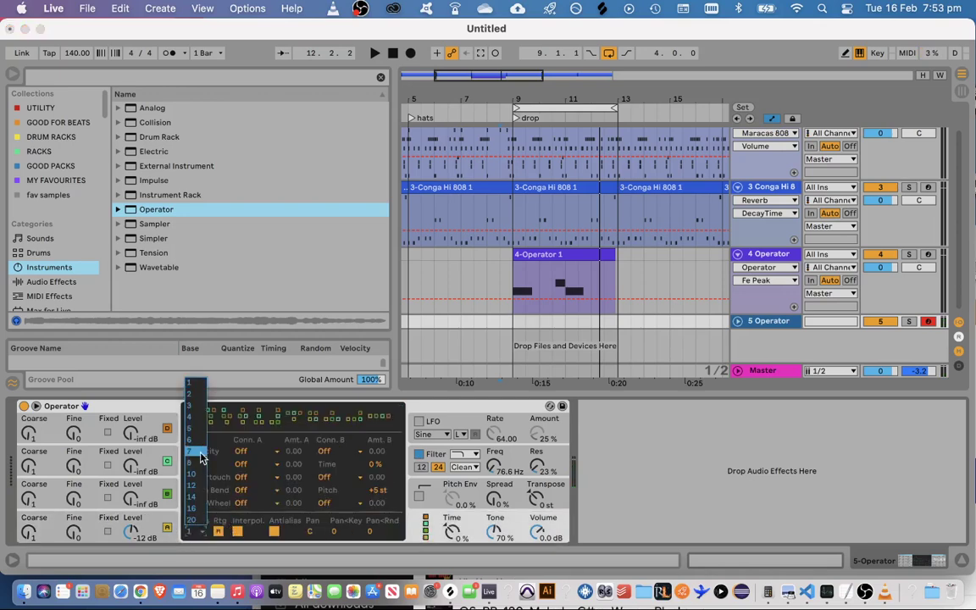
{"action": "left_click", "coordinate": [191, 531]}
{"action": "left_click", "coordinate": [155, 521]}
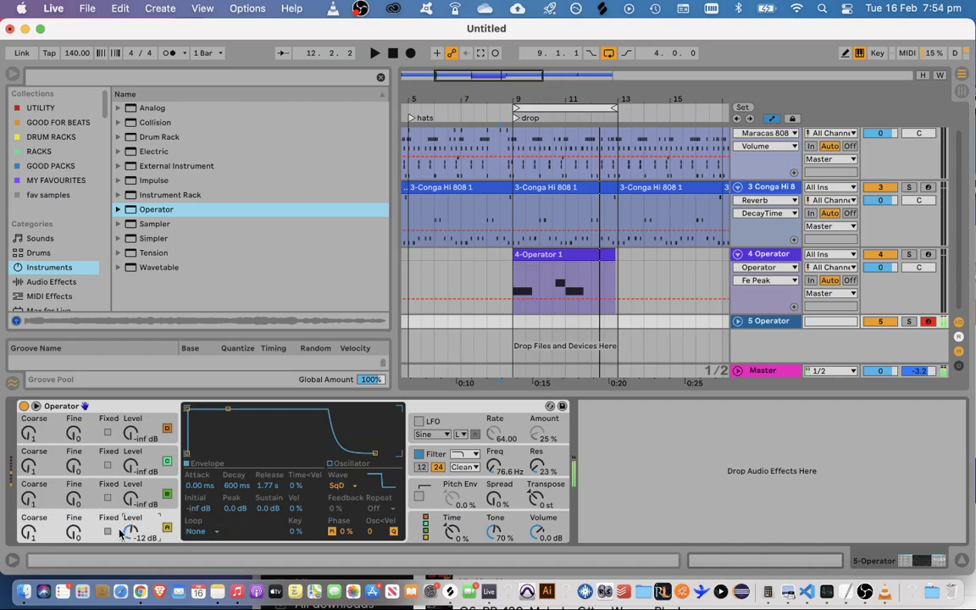
{"action": "left_click", "coordinate": [411, 532]}
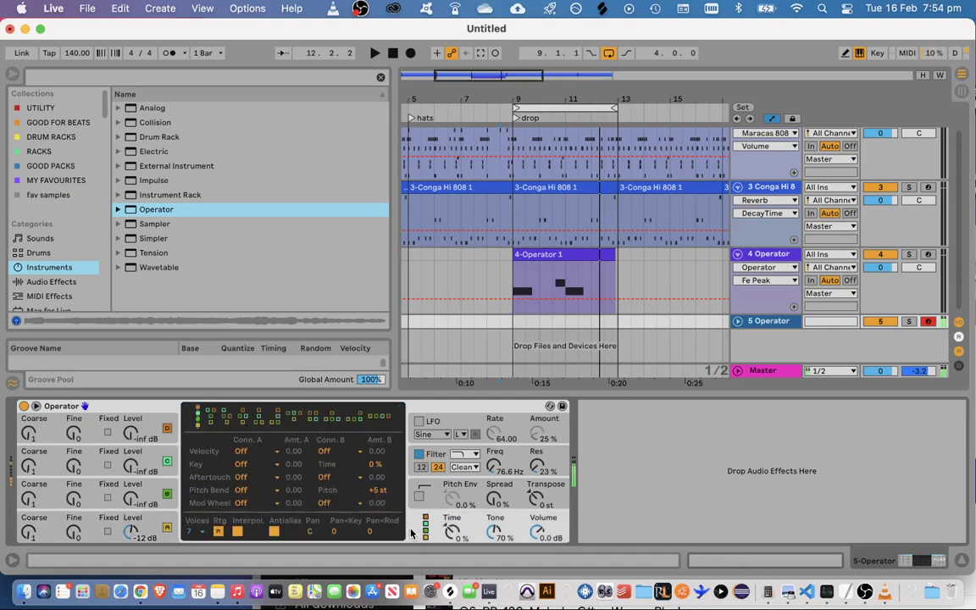
{"action": "left_click", "coordinate": [210, 538]}
{"action": "left_click", "coordinate": [174, 352]}
Raise oscillator A's level to -7.3 dB and set the filter envelope to attack 140 ms, decay 1.93 s and release 5.41 s
{"action": "left_click", "coordinate": [154, 519]}
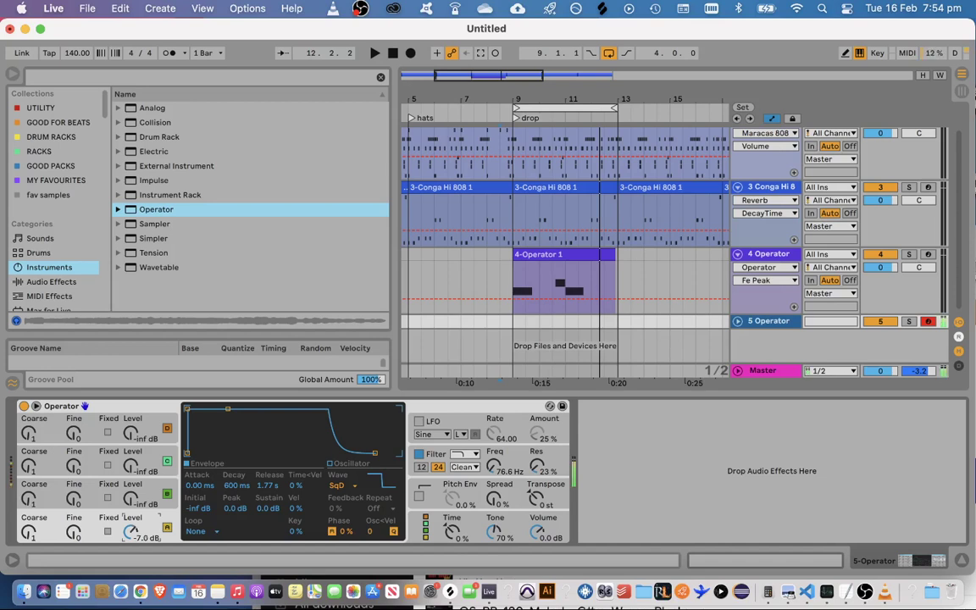
{"action": "left_click", "coordinate": [331, 465]}
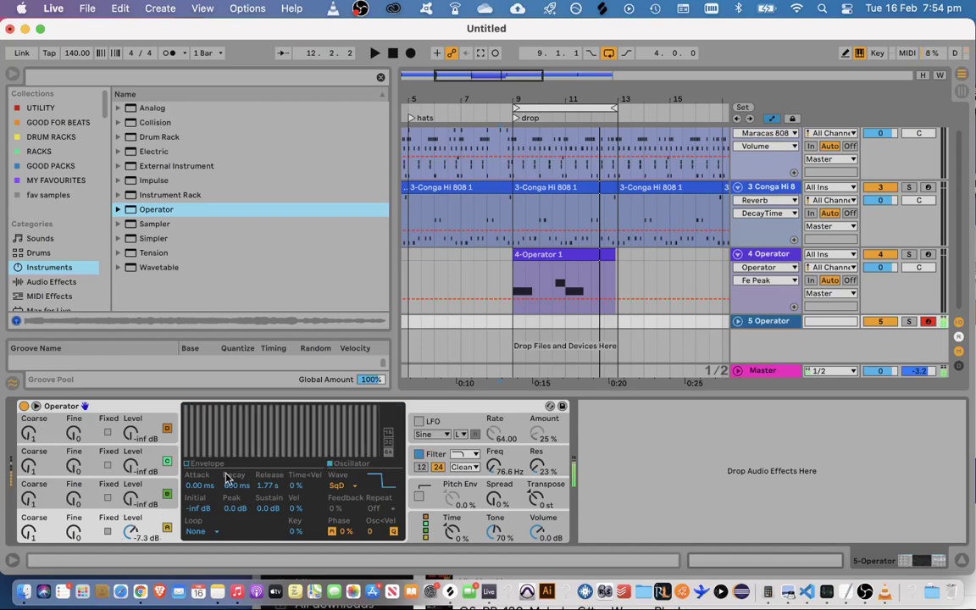
{"action": "left_click", "coordinate": [438, 458]}
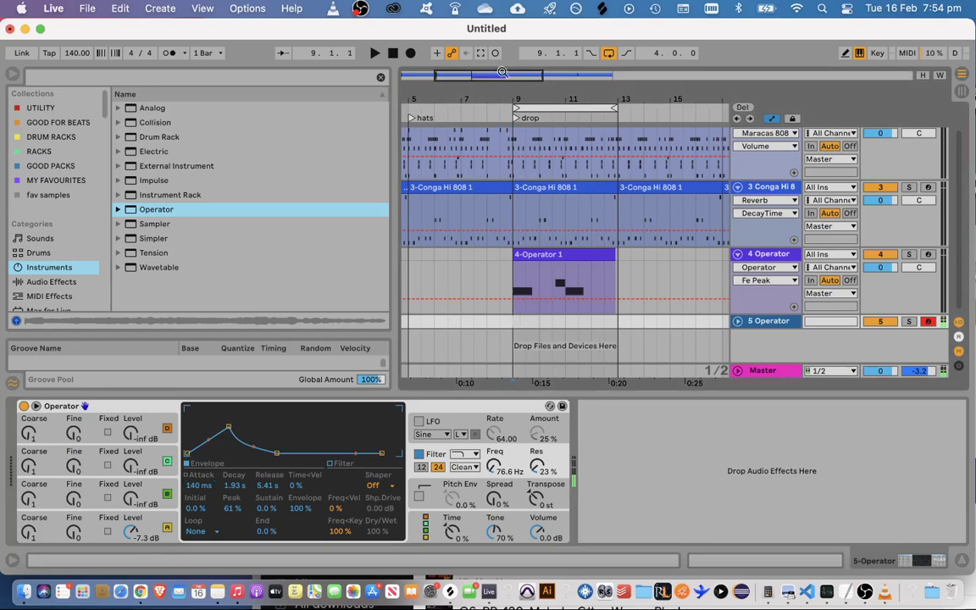
Play the drop from bar 9 and record a MIDI clip onto the second Operator track up to bar 13
{"action": "key", "text": "space"}
{"action": "left_click", "coordinate": [410, 54]}
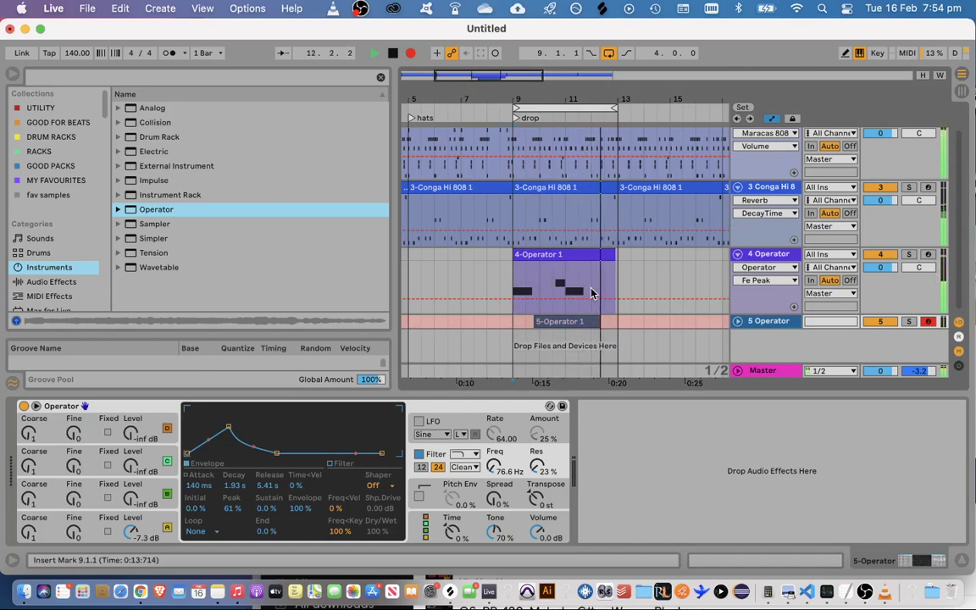
{"action": "key", "text": "space"}
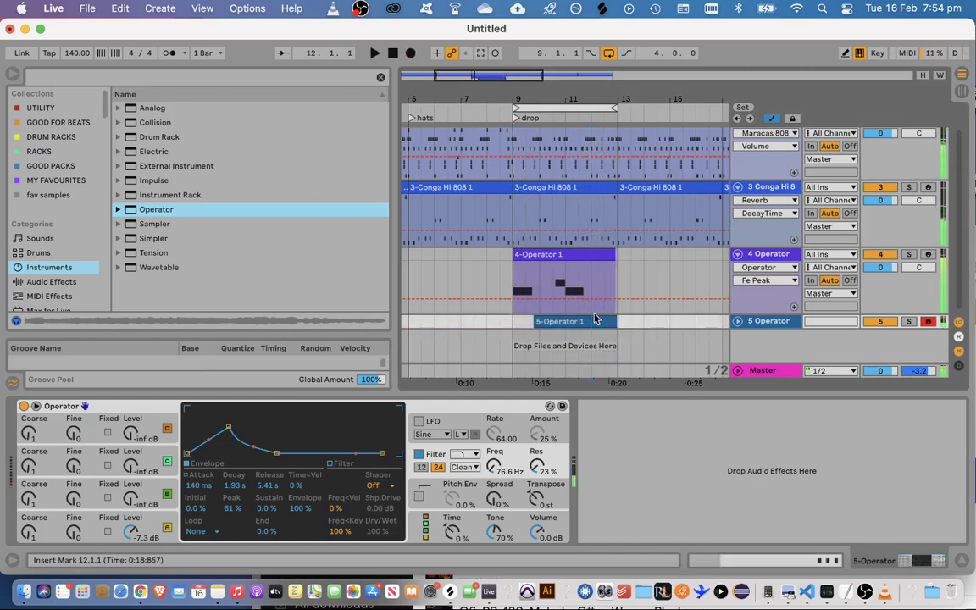
Open the notes of the newly recorded 5-Operator 1 clip and play it from about 4.2.1
{"action": "double_click", "coordinate": [594, 321]}
{"action": "left_click", "coordinate": [719, 419]}
{"action": "key", "text": "space"}
{"action": "left_click", "coordinate": [798, 459]}
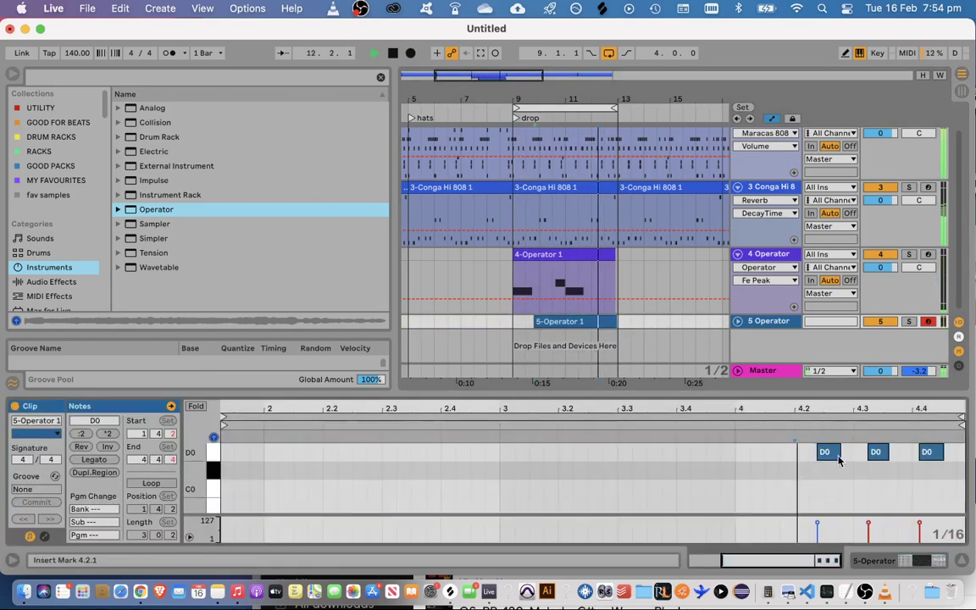
Place the first D0 note at 4.2.3 and the third at 4.4.1, and make all three notes an eighth long
{"action": "left_click_drag", "start_coordinate": [839, 460], "coordinate": [853, 453]}
{"action": "key", "text": "space"}
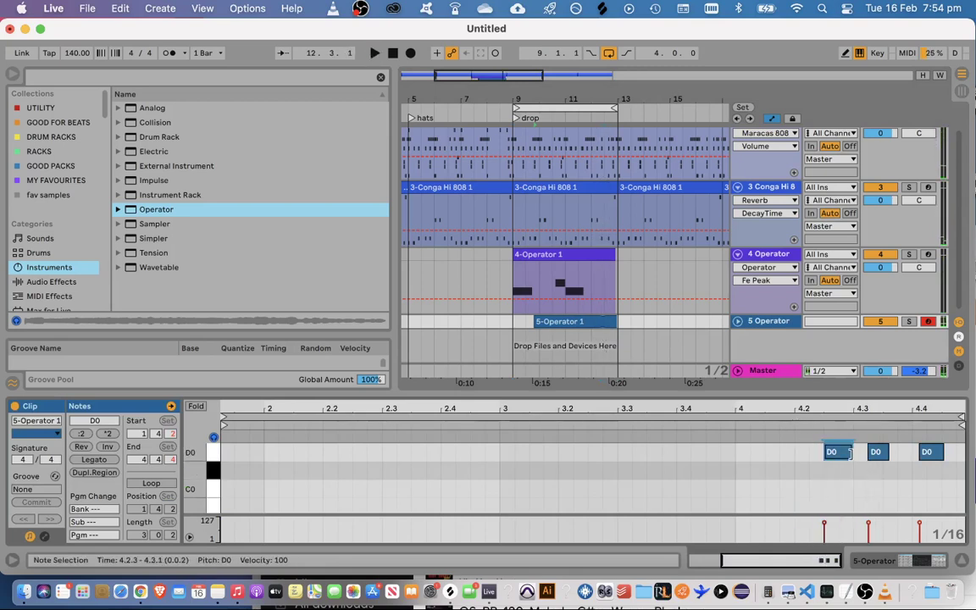
{"action": "left_click", "coordinate": [867, 470]}
{"action": "key", "text": "super+v"}
{"action": "left_click", "coordinate": [914, 467]}
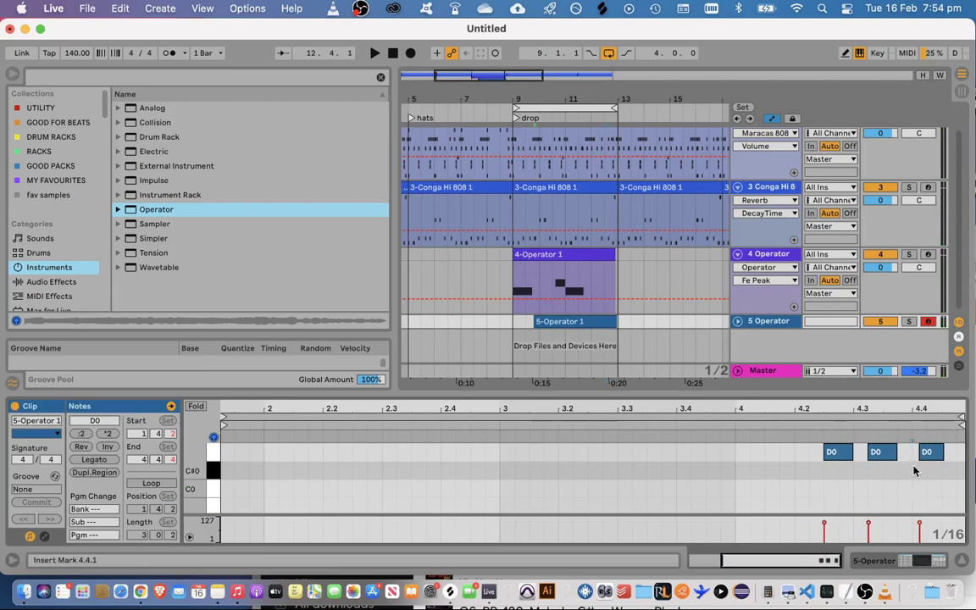
{"action": "key", "text": "super+v"}
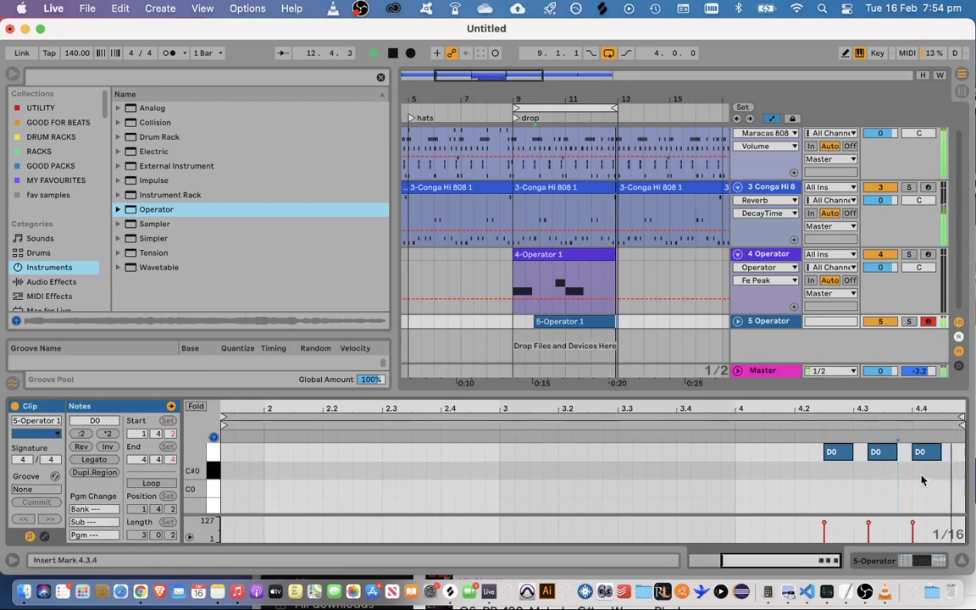
Try the three D0 notes together at one sixteenth long and at just over an eighth long, and play them
{"action": "mouse_move", "coordinate": [926, 474]}
{"action": "left_mouse_down"}
{"action": "mouse_move", "coordinate": [839, 460]}
{"action": "mouse_move", "coordinate": [922, 456]}
{"action": "left_mouse_up"}
{"action": "left_click", "coordinate": [856, 460]}
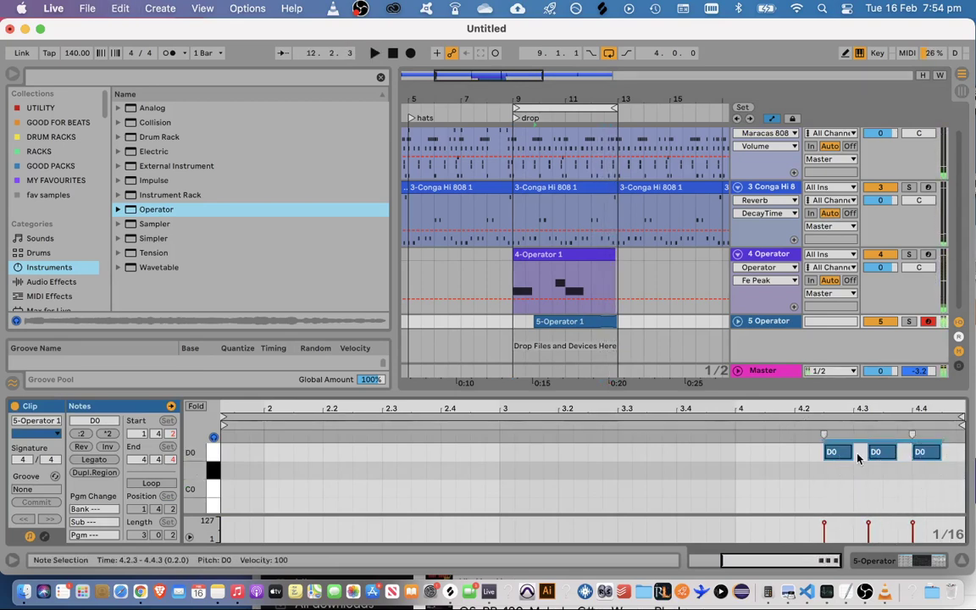
{"action": "left_click_drag", "start_coordinate": [850, 457], "coordinate": [843, 457]}
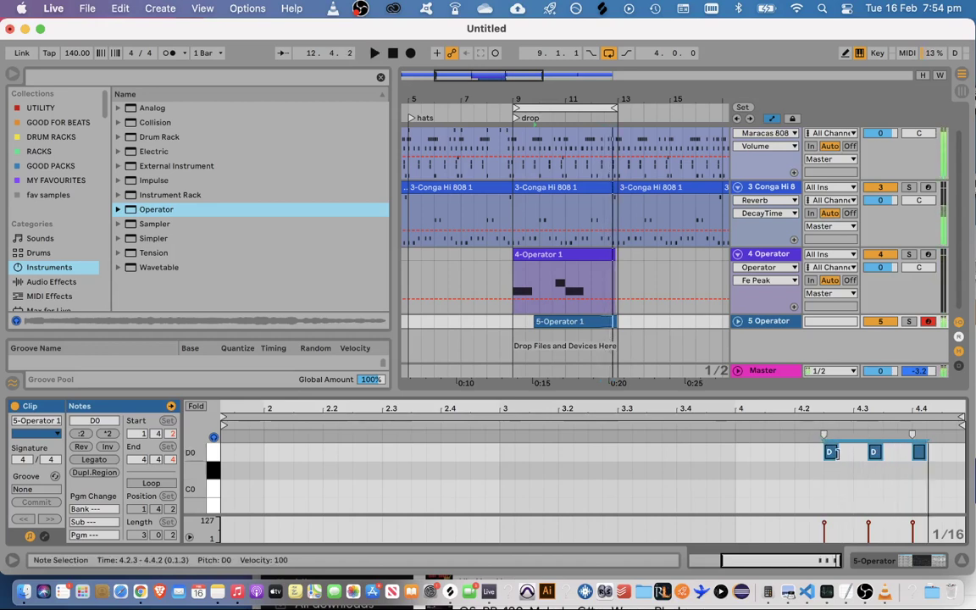
{"action": "left_click", "coordinate": [801, 434]}
{"action": "left_click_drag", "start_coordinate": [843, 452], "coordinate": [858, 452]}
{"action": "key", "text": "space"}
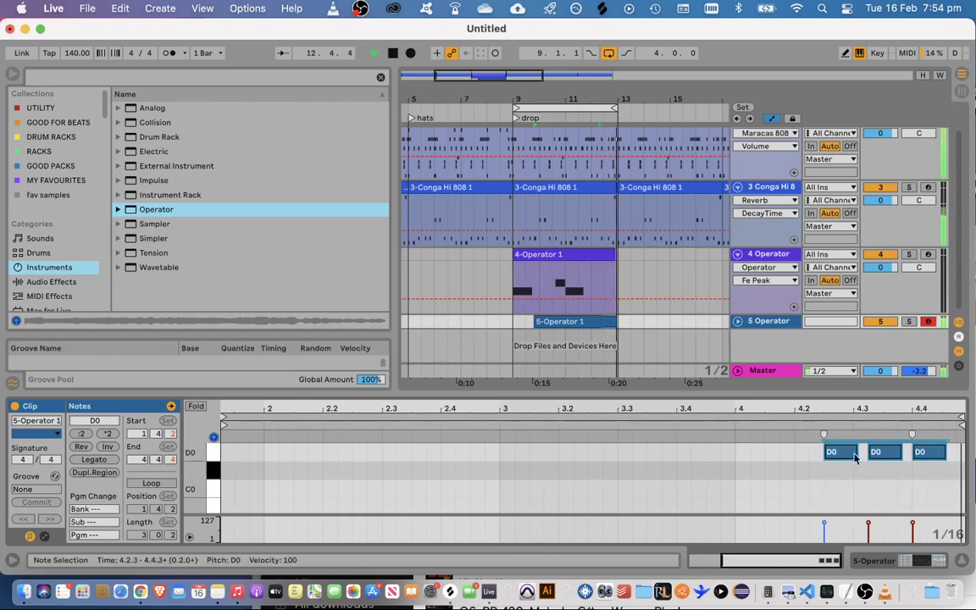
Shorten all three D0 notes together to just over a sixteenth and play them from about 4.2.2
{"action": "key", "text": "space"}
{"action": "left_click_drag", "start_coordinate": [854, 453], "coordinate": [832, 452]}
{"action": "key", "text": "space"}
{"action": "key", "text": "space"}
{"action": "left_click", "coordinate": [808, 431]}
{"action": "key", "text": "space"}
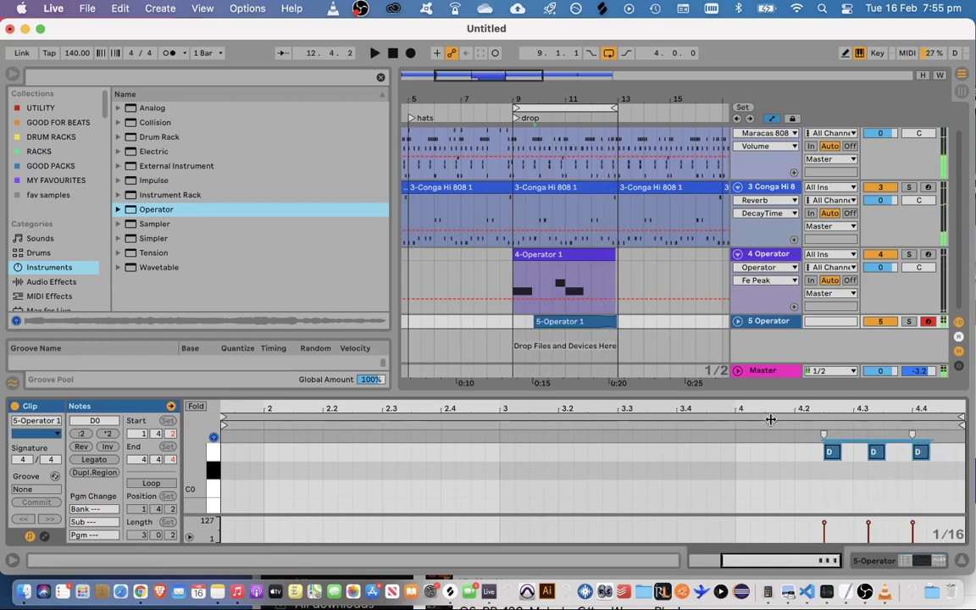
Try shifting the three D0 notes one sixteenth later, starting at 4.2.4, and listen to the drop
{"action": "left_click", "coordinate": [845, 485]}
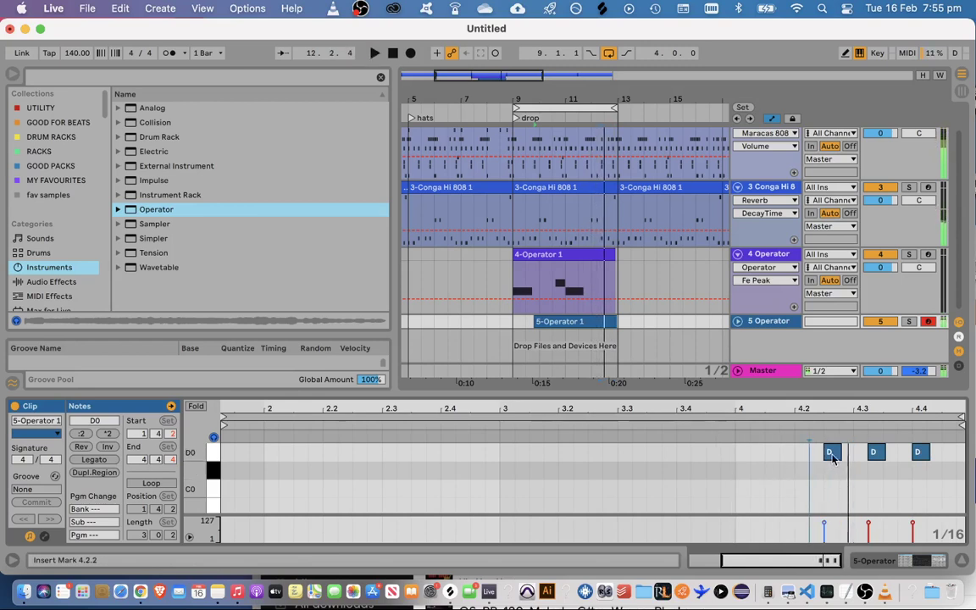
{"action": "key", "text": "super+a"}
{"action": "key", "text": "Right"}
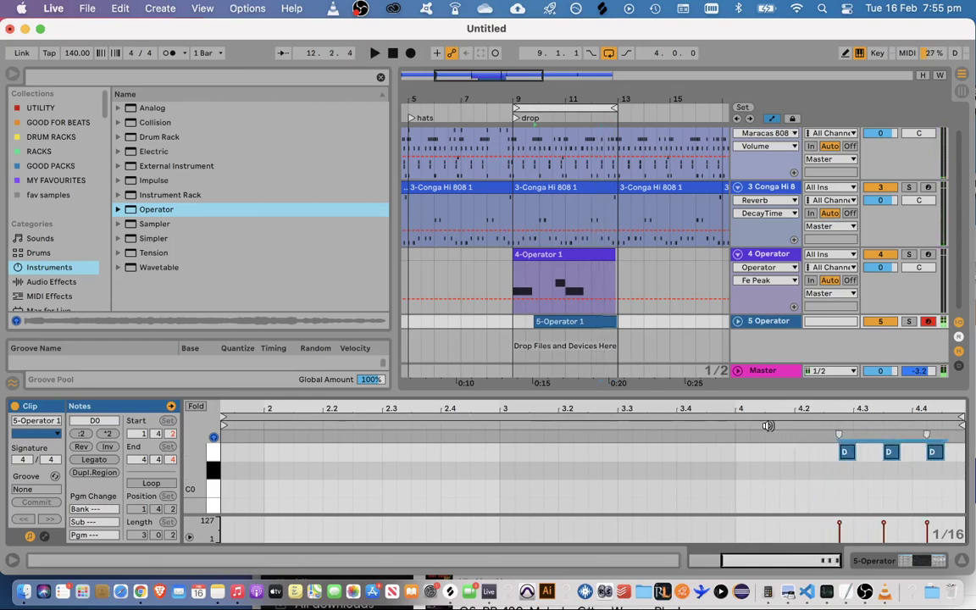
{"action": "key", "text": "space"}
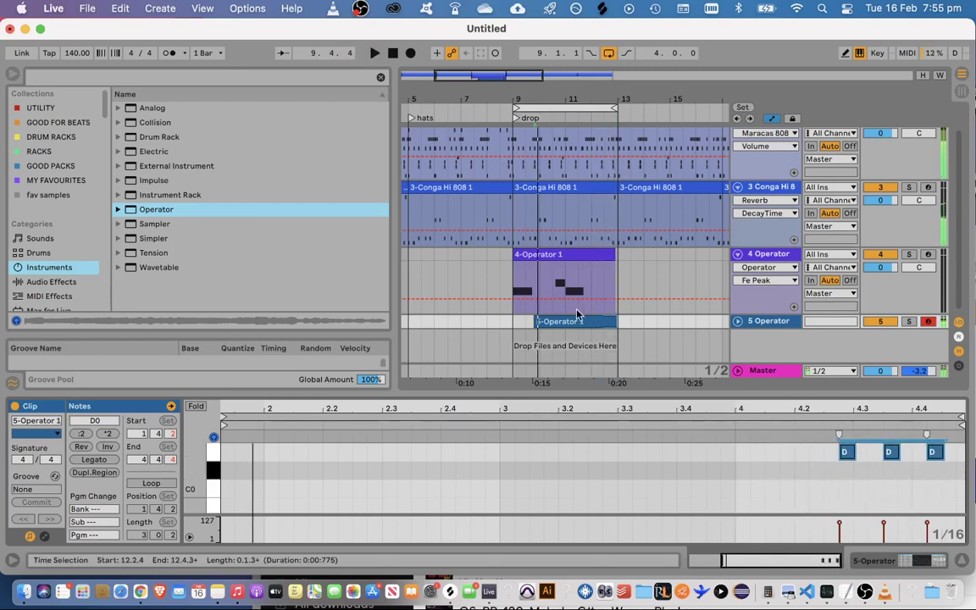
{"action": "left_click", "coordinate": [561, 280]}
{"action": "left_click", "coordinate": [597, 321]}
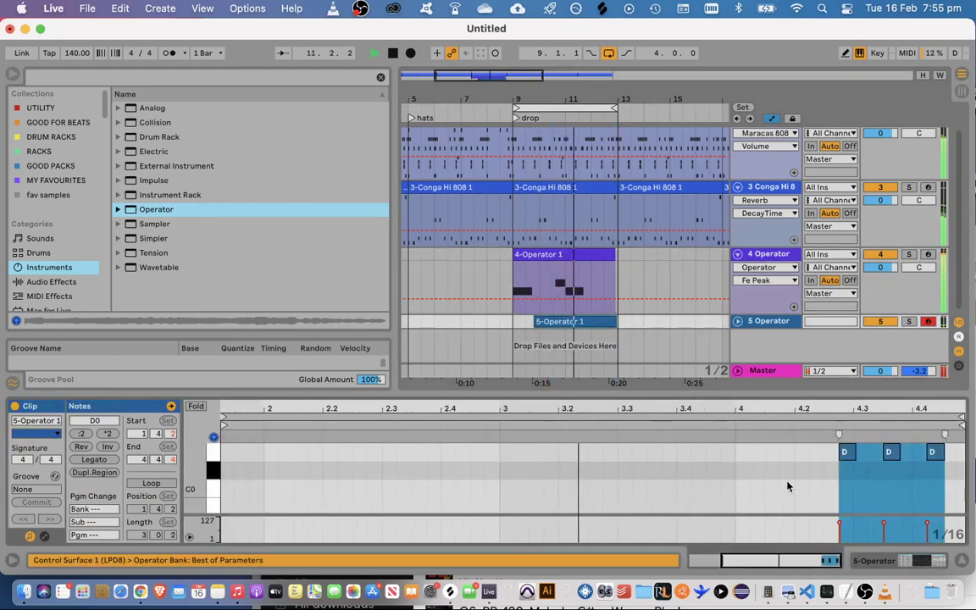
Move the three D0 notes individually to start at 4.2.2, 4.3.1 and 4.3.4, checking the timing during playback
{"action": "key", "text": "space"}
{"action": "left_click_drag", "start_coordinate": [847, 455], "coordinate": [817, 457]}
{"action": "left_click", "coordinate": [740, 419]}
{"action": "left_click", "coordinate": [804, 481]}
{"action": "key", "text": "space"}
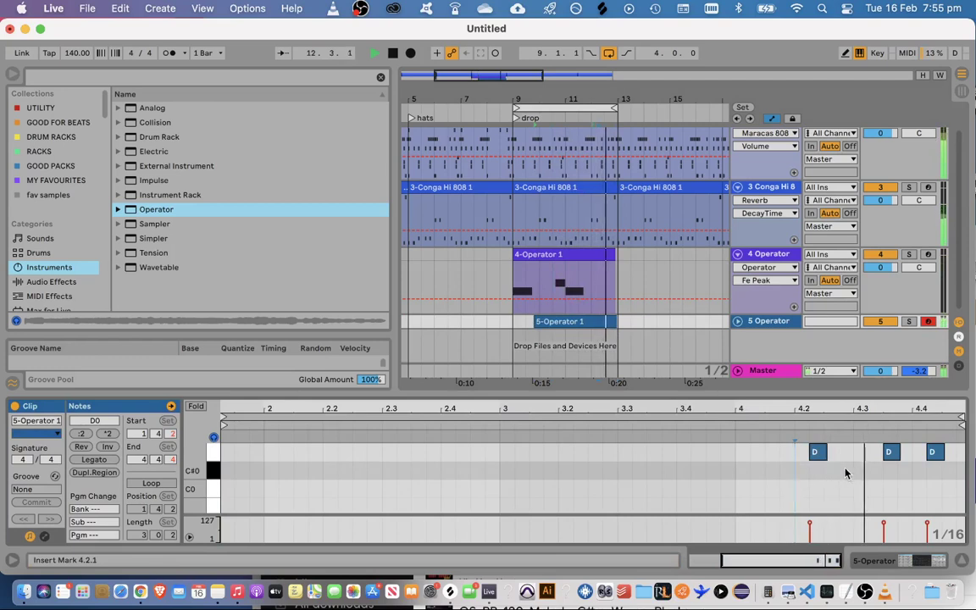
{"action": "left_click_drag", "start_coordinate": [885, 455], "coordinate": [858, 452]}
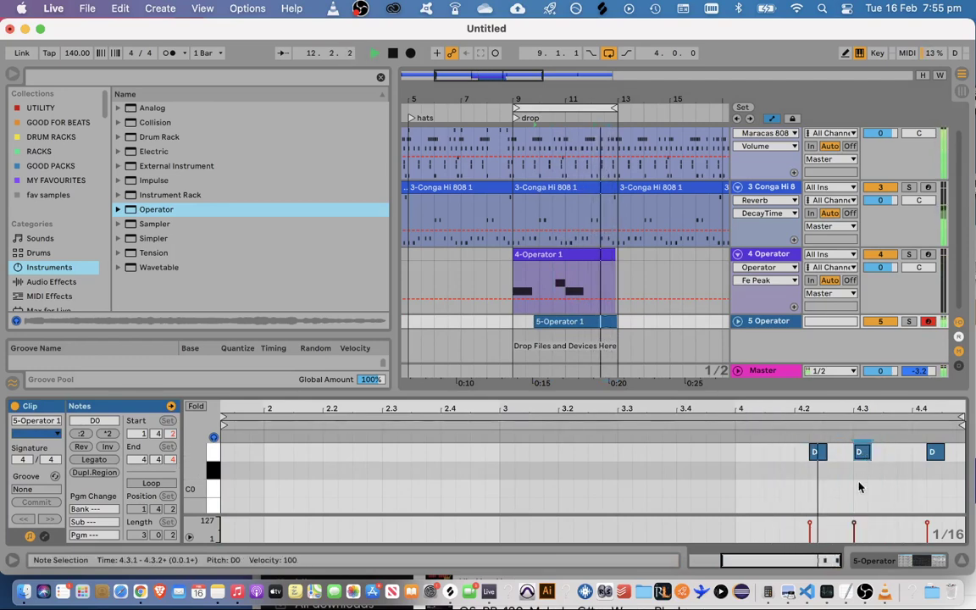
{"action": "left_click_drag", "start_coordinate": [932, 453], "coordinate": [905, 454]}
{"action": "key", "text": "space"}
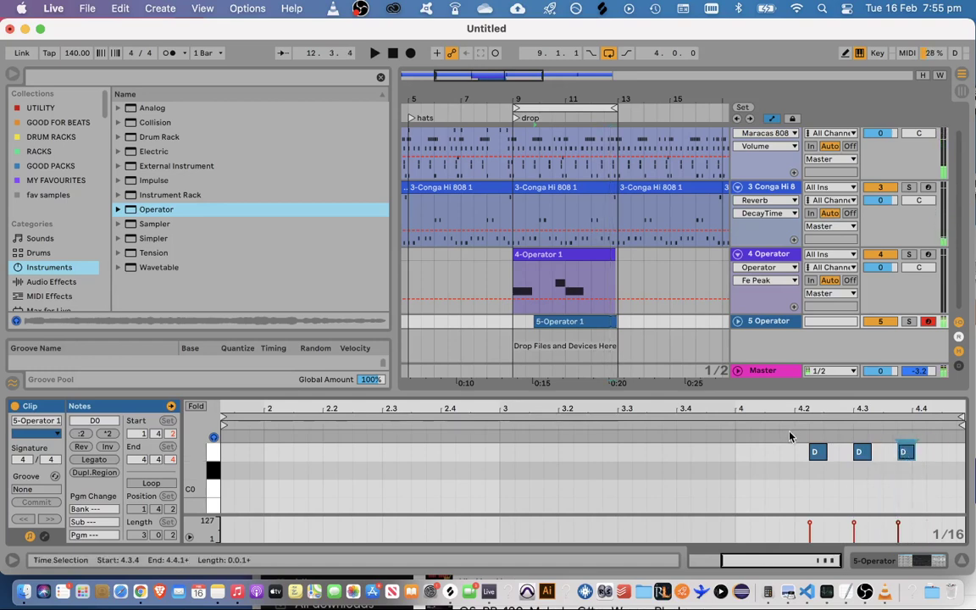
Try adding a fourth D0 note, one sixteenth long, at 4.4.3 and listen to the end of the clip
{"action": "left_click", "coordinate": [932, 476]}
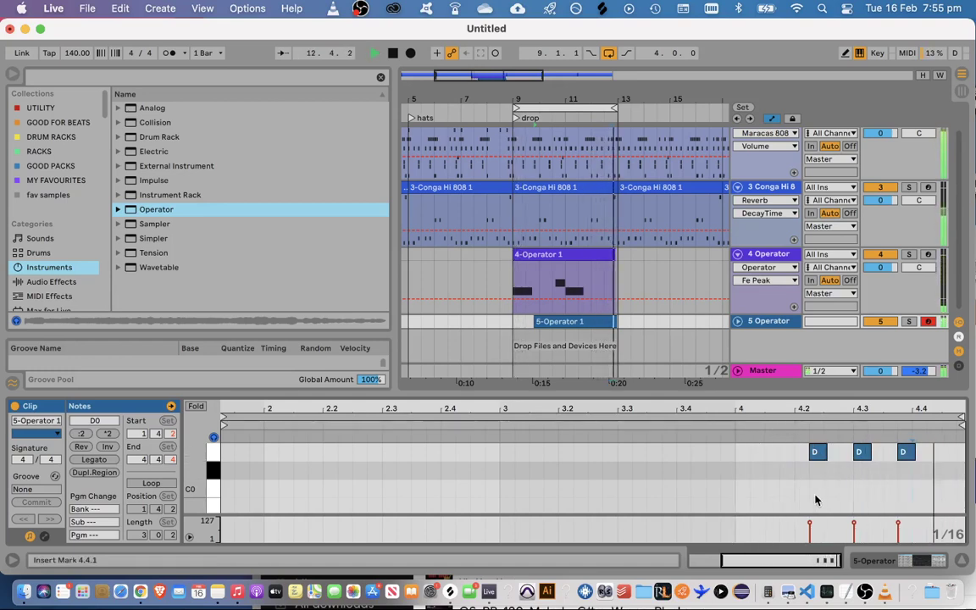
{"action": "key", "text": "space"}
{"action": "left_click", "coordinate": [717, 423]}
{"action": "left_click", "coordinate": [869, 490]}
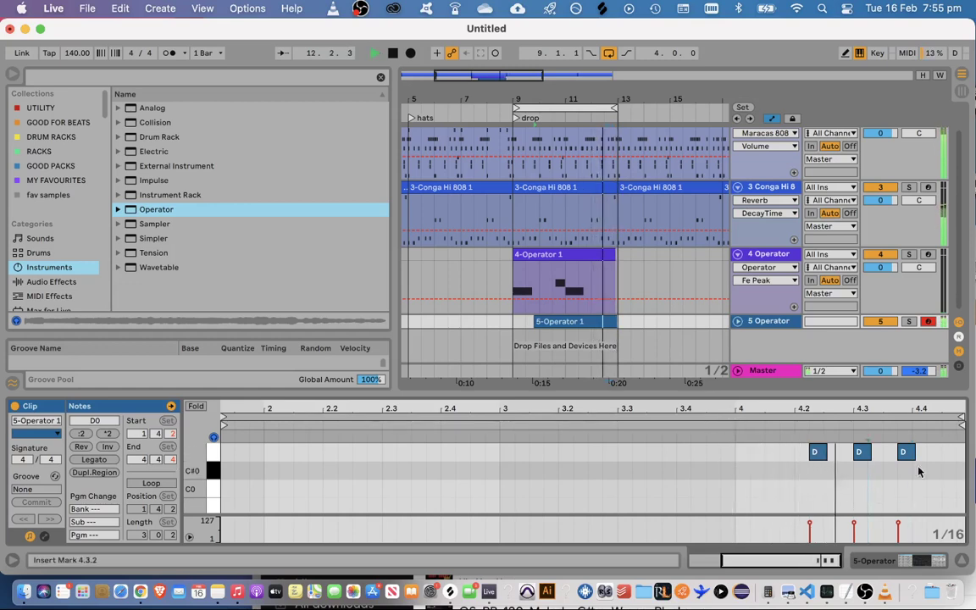
{"action": "key", "text": "space"}
{"action": "double_click", "coordinate": [947, 453]}
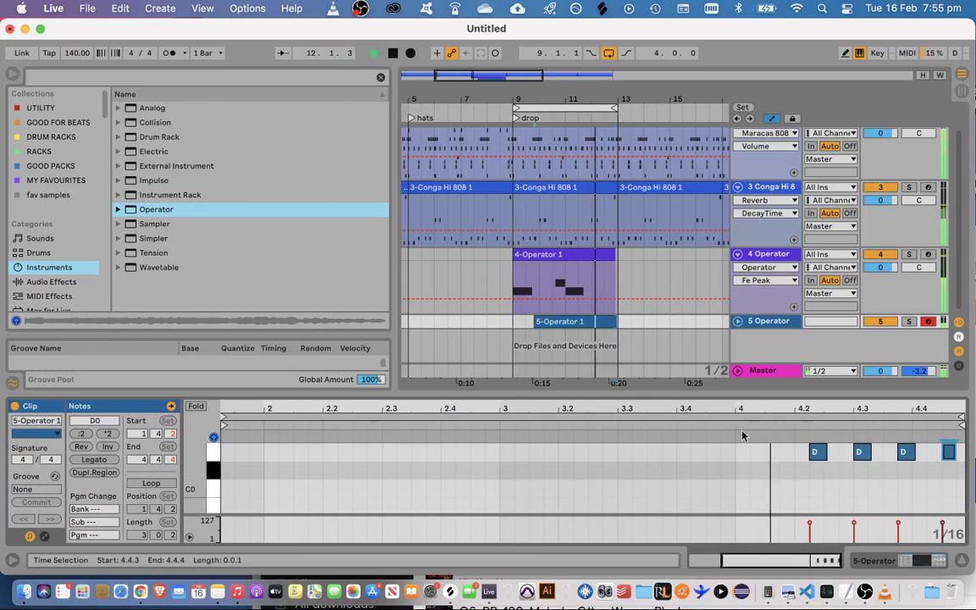
{"action": "key", "text": "space"}
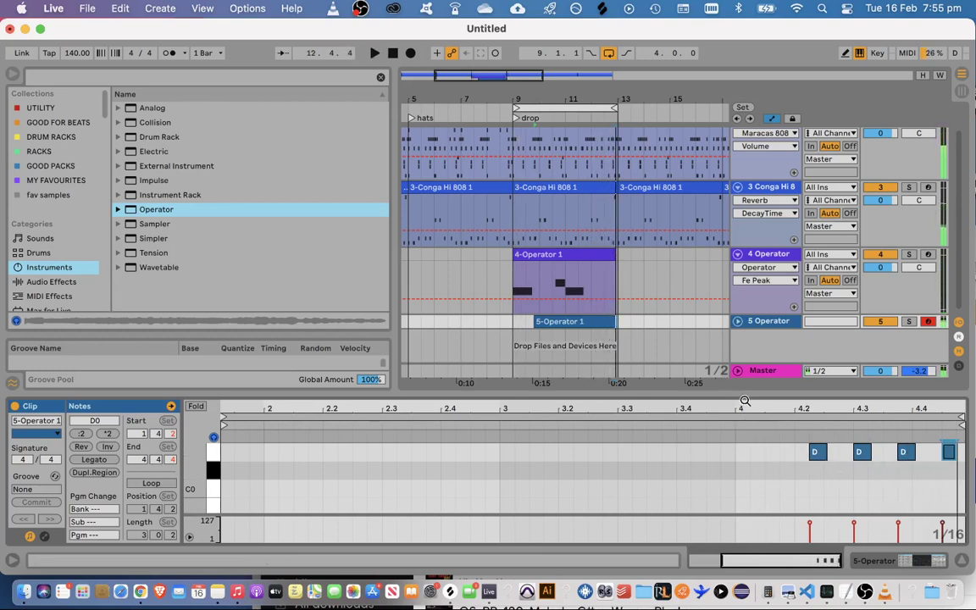
{"action": "key", "text": "space"}
Trim the 5-Operator 1 clip to start at bar 11 and slightly lengthen its first three D0 notes
{"action": "mouse_move", "coordinate": [534, 321]}
{"action": "left_mouse_down"}
{"action": "mouse_move", "coordinate": [577, 320]}
{"action": "mouse_move", "coordinate": [566, 321]}
{"action": "left_mouse_up"}
{"action": "left_click", "coordinate": [691, 479]}
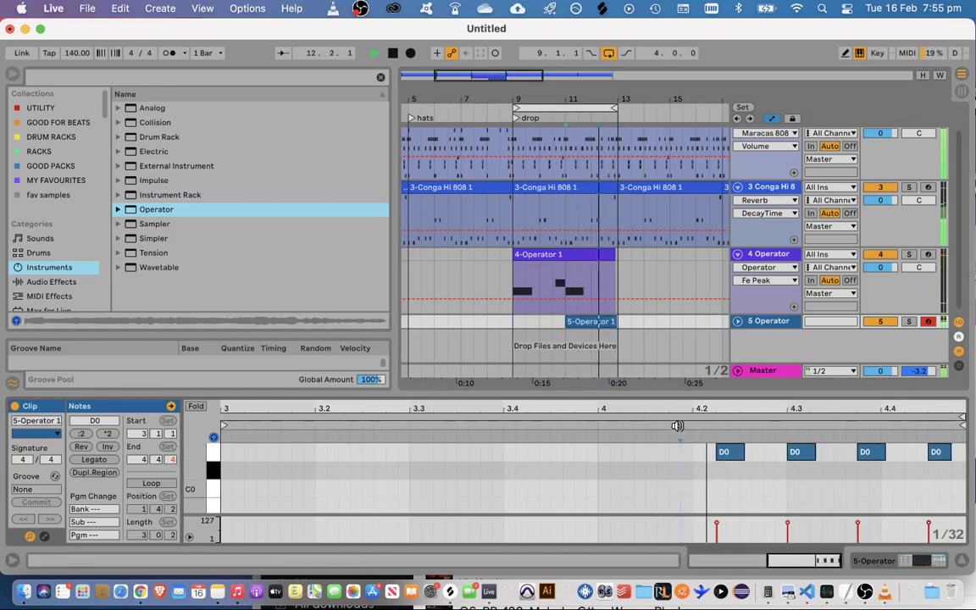
{"action": "left_click", "coordinate": [732, 453]}
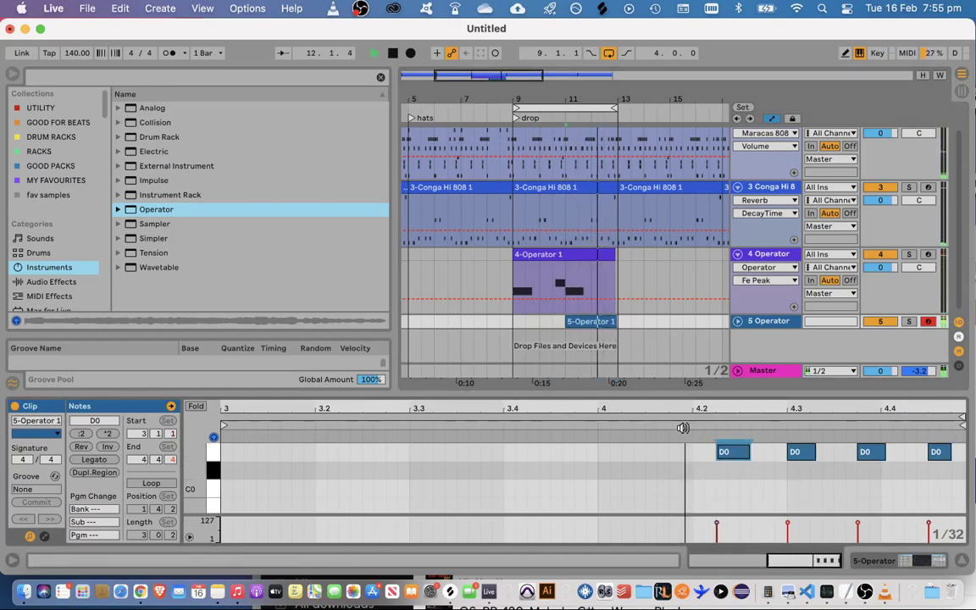
{"action": "left_click", "coordinate": [801, 452]}
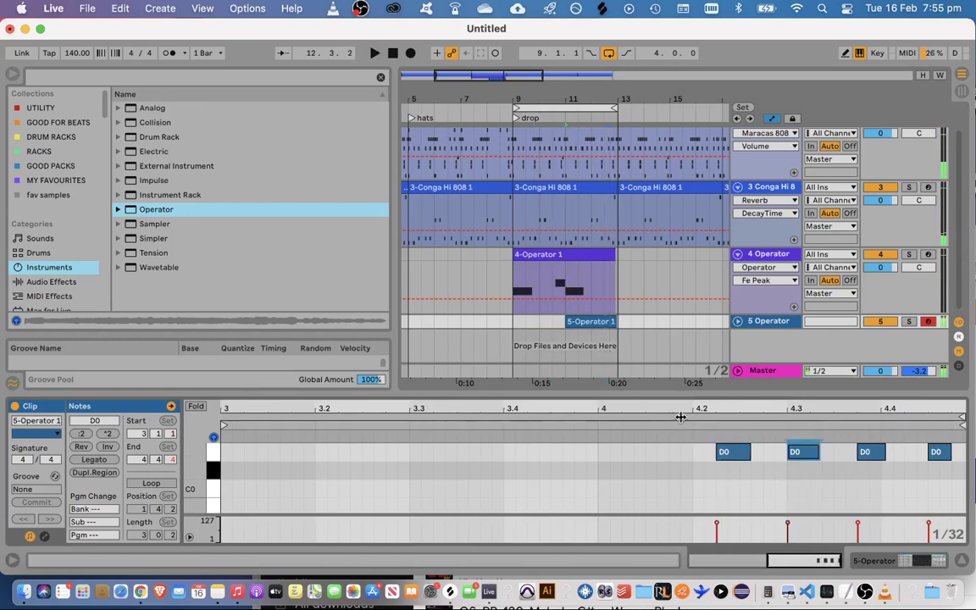
{"action": "left_click", "coordinate": [823, 488]}
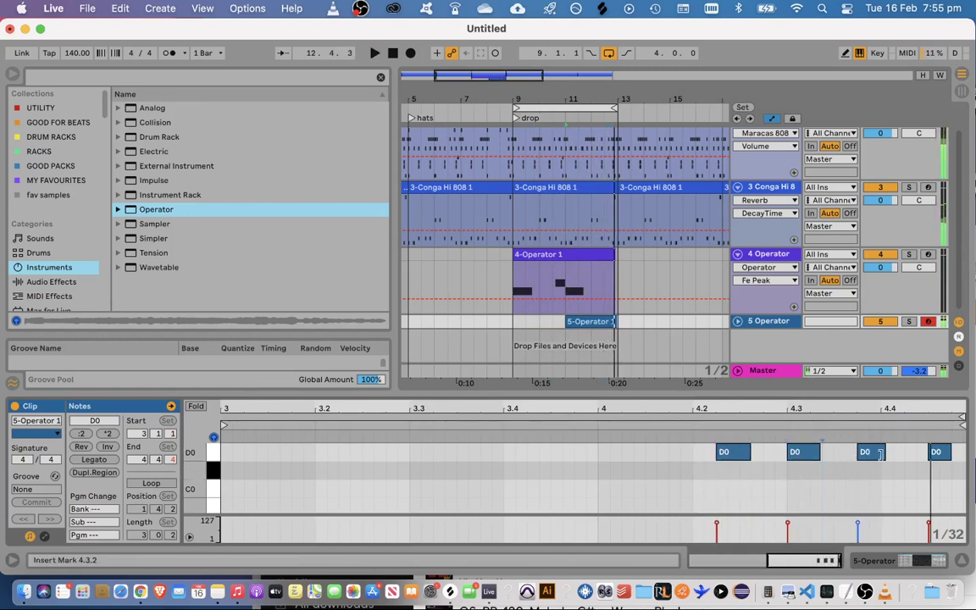
{"action": "left_click_drag", "start_coordinate": [879, 452], "coordinate": [890, 452]}
Delete the fourth D0 note, shift the remaining three one sixteenth later to start at 4.2.3, and play them
{"action": "left_click", "coordinate": [939, 453]}
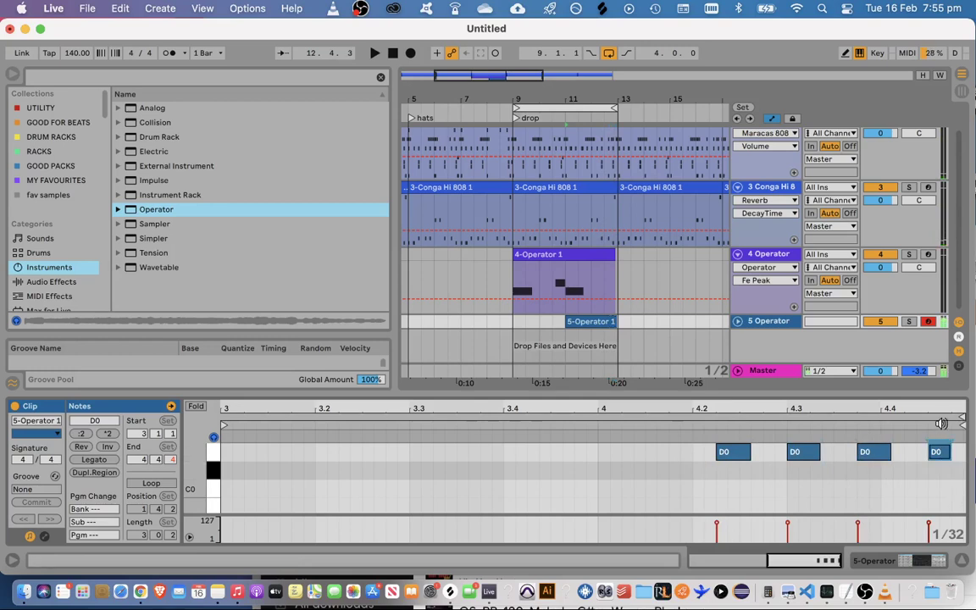
{"action": "key", "text": "Delete"}
{"action": "key", "text": "super+a"}
{"action": "left_click_drag", "start_coordinate": [733, 450], "coordinate": [766, 455]}
{"action": "left_click", "coordinate": [688, 422]}
{"action": "key", "text": "space"}
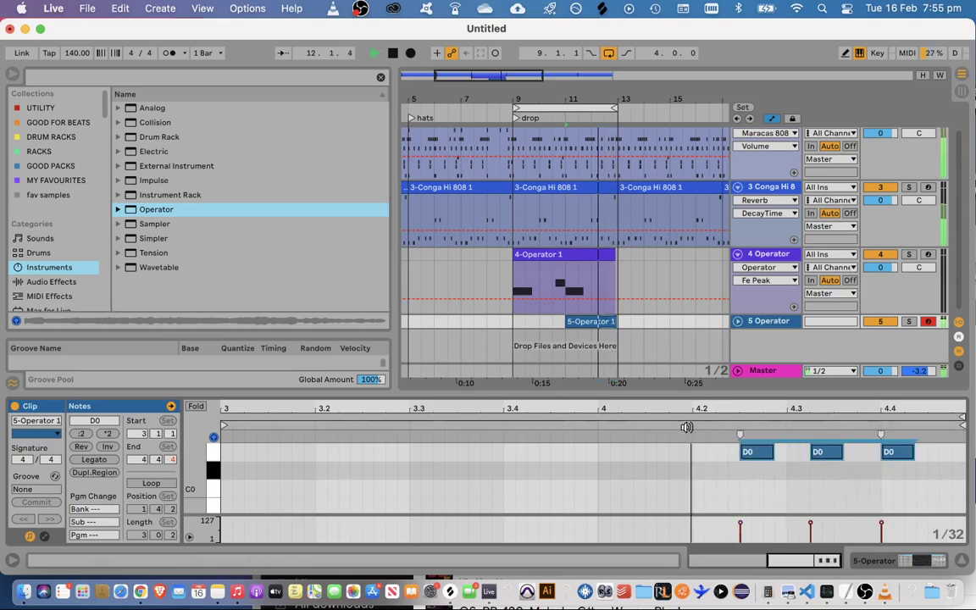
{"action": "key", "text": "space"}
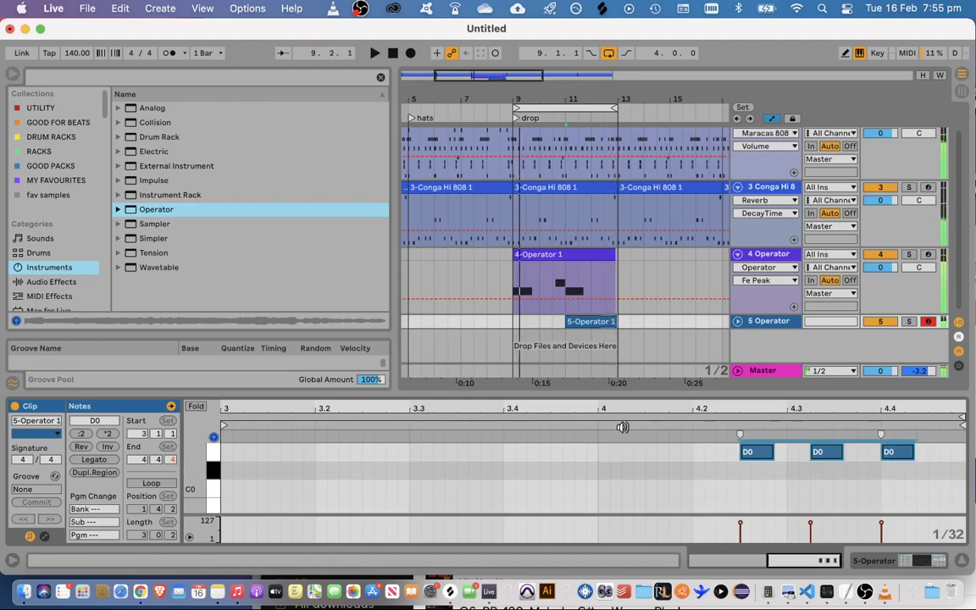
{"action": "left_click", "coordinate": [623, 427]}
{"action": "key", "text": "space"}
Set the second Operator's filter envelope attack to 206 ms and its peak to 74%
{"action": "left_click", "coordinate": [763, 323]}
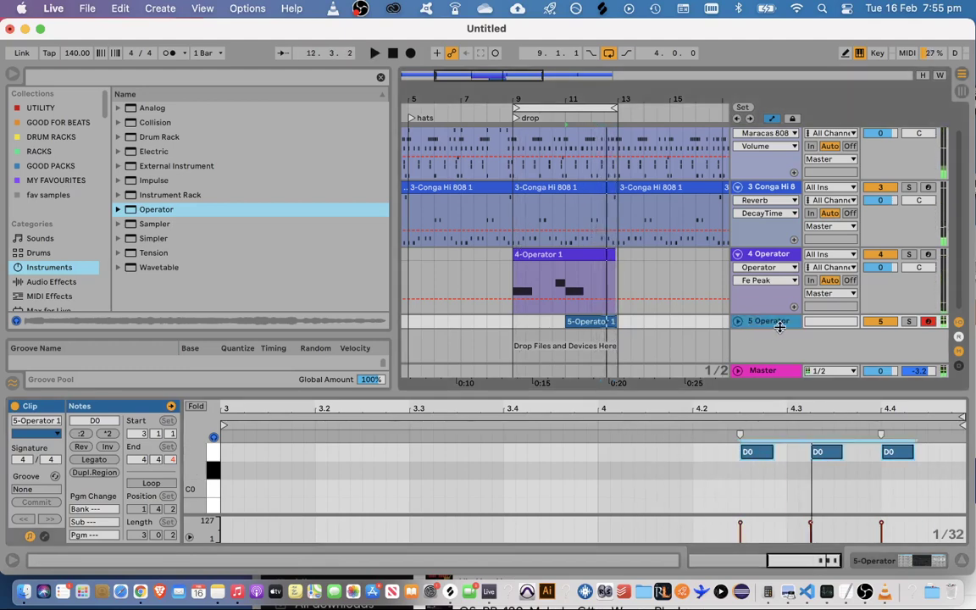
{"action": "double_click", "coordinate": [779, 323]}
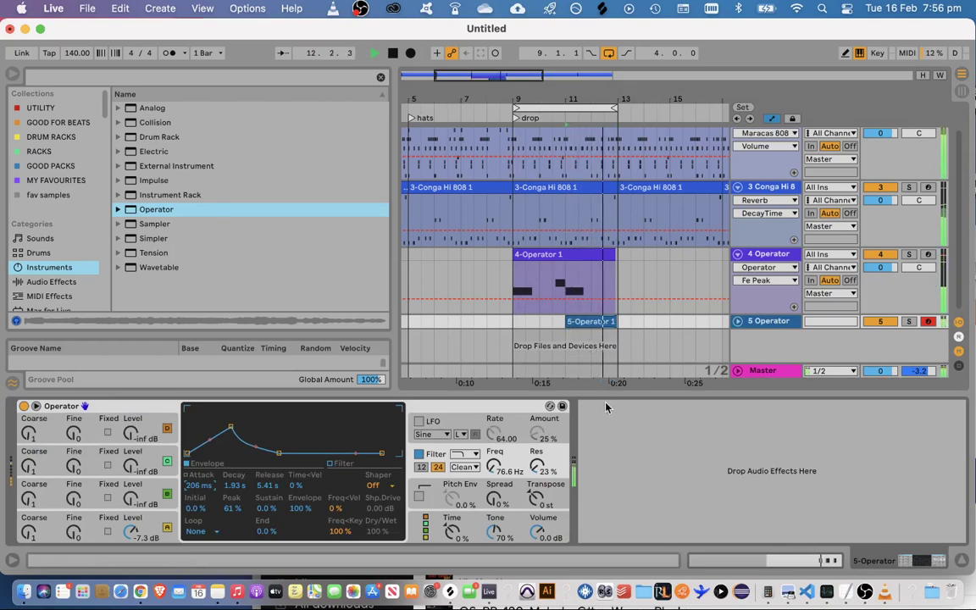
{"action": "key", "text": "space"}
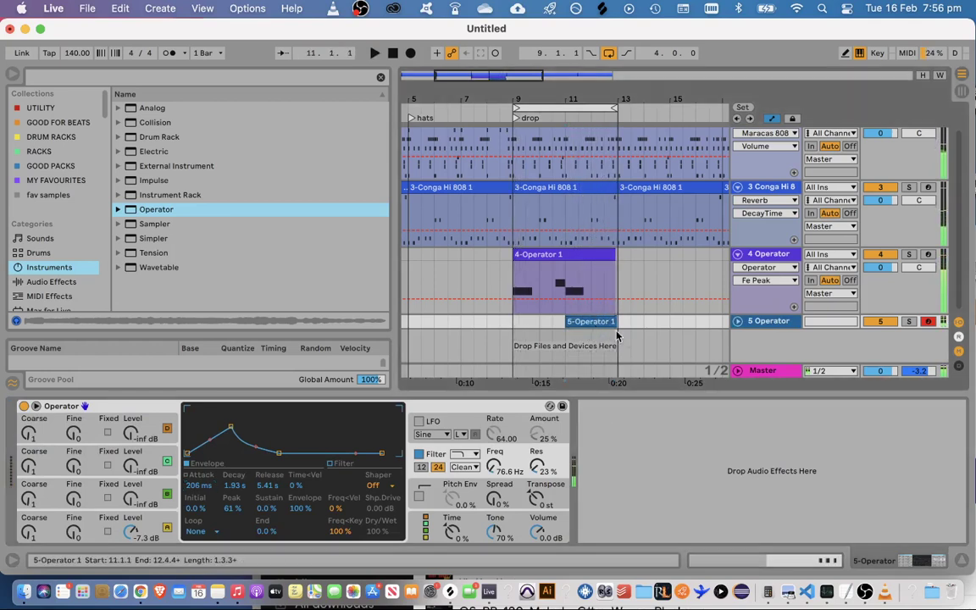
{"action": "left_click_drag", "start_coordinate": [229, 511], "coordinate": [232, 502]}
{"action": "key", "text": "space"}
{"action": "key", "text": "space"}
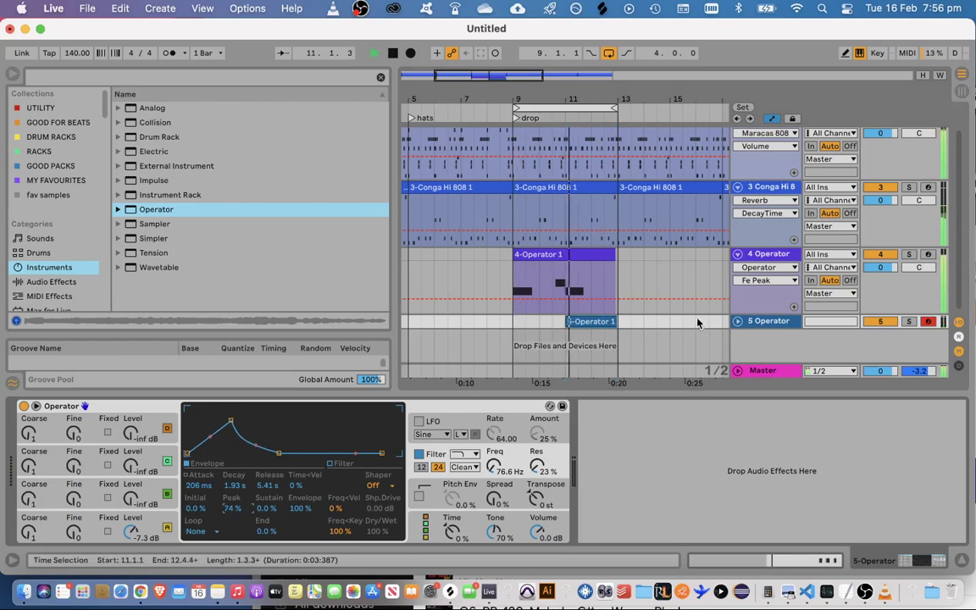
Trim the 5-Operator 1 clip to start at bar 12 and set the filter envelope attack to 206 ms during playback
{"action": "left_click_drag", "start_coordinate": [567, 322], "coordinate": [594, 323]}
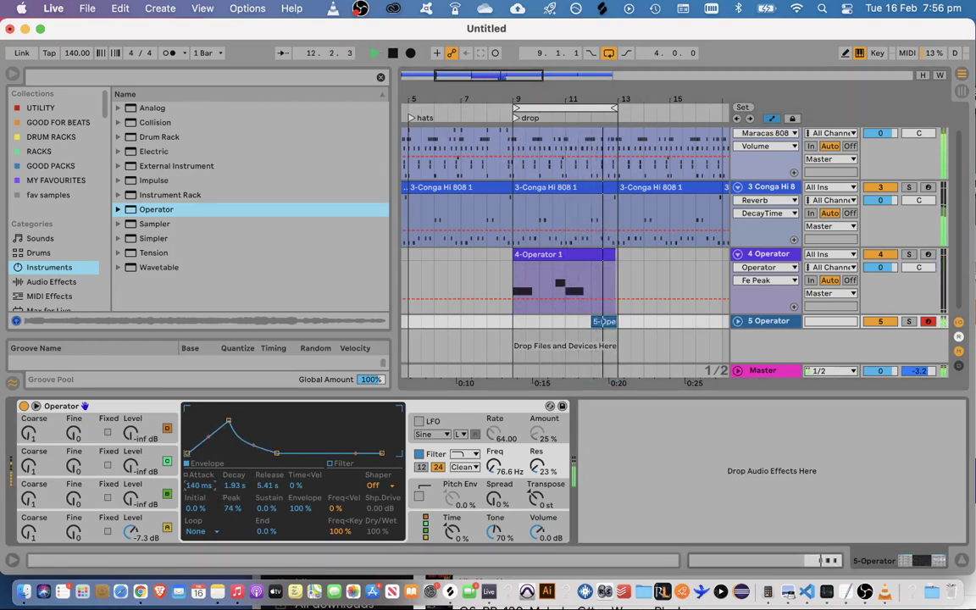
{"action": "mouse_move", "coordinate": [213, 488]}
{"action": "left_mouse_down"}
{"action": "mouse_move", "coordinate": [202, 494]}
{"action": "mouse_move", "coordinate": [211, 481]}
{"action": "left_mouse_up"}
{"action": "key", "text": "space"}
{"action": "key", "text": "space"}
{"action": "key", "text": "space"}
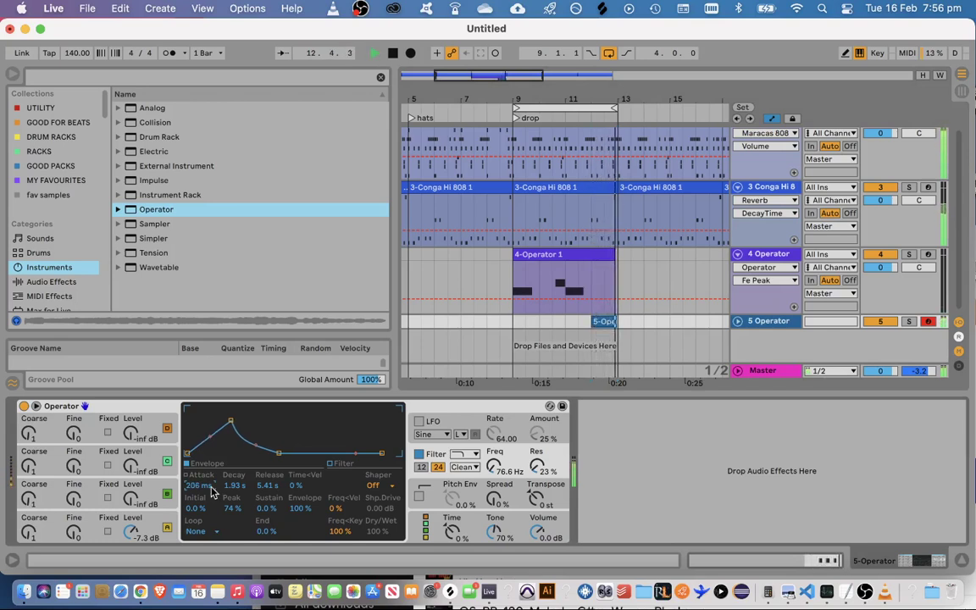
Check the 5-Operator 1 clip's notes, hide the detail view and play the arrangement from 8.1.1
{"action": "double_click", "coordinate": [559, 275]}
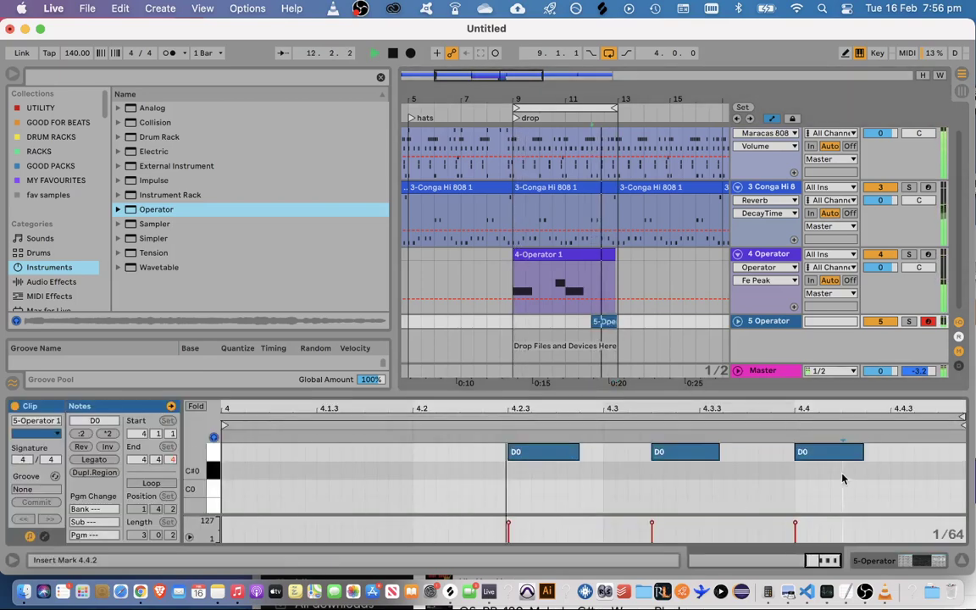
{"action": "key", "text": "space"}
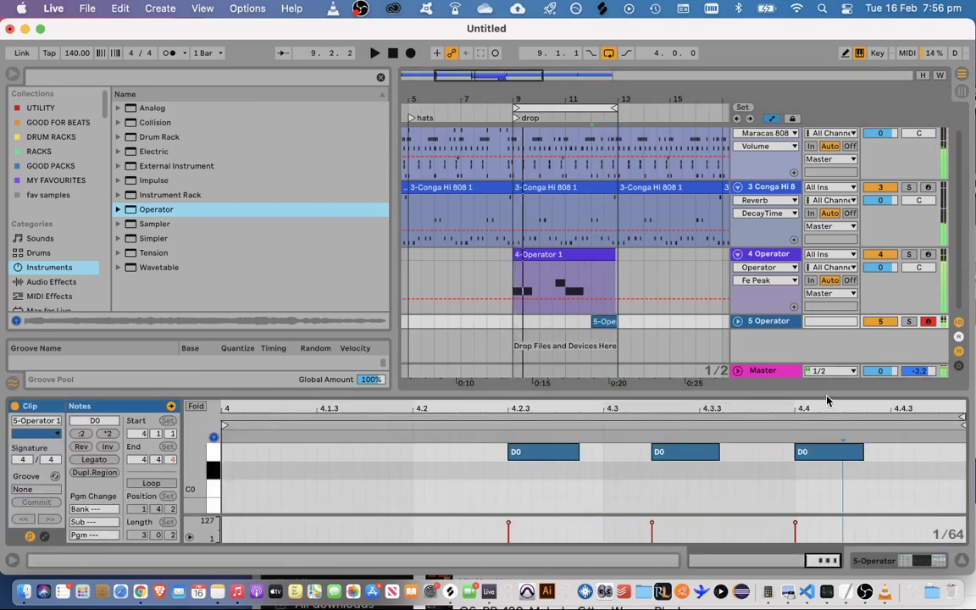
{"action": "left_click_drag", "start_coordinate": [827, 396], "coordinate": [810, 585]}
{"action": "left_click", "coordinate": [491, 354]}
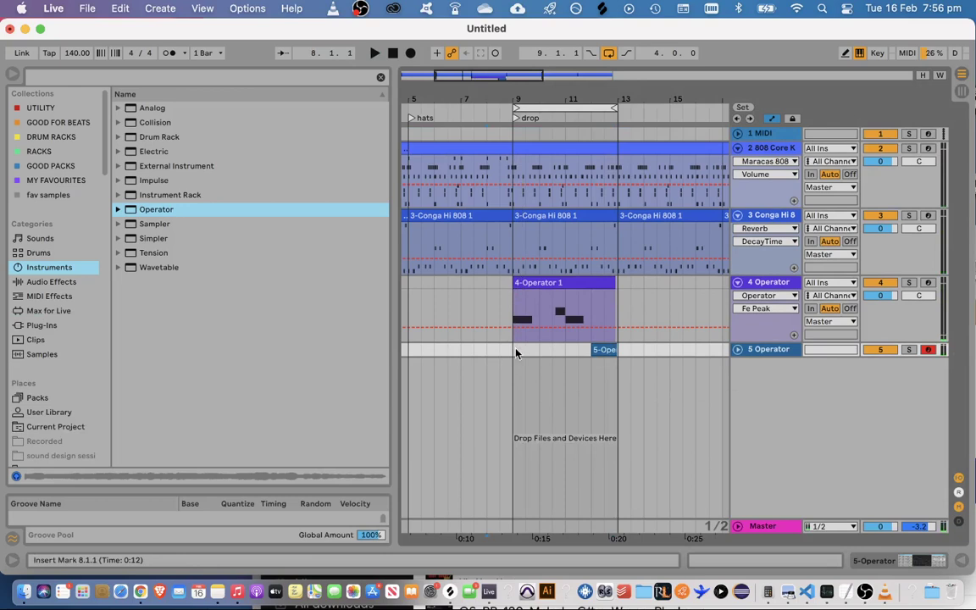
{"action": "key", "text": "space"}
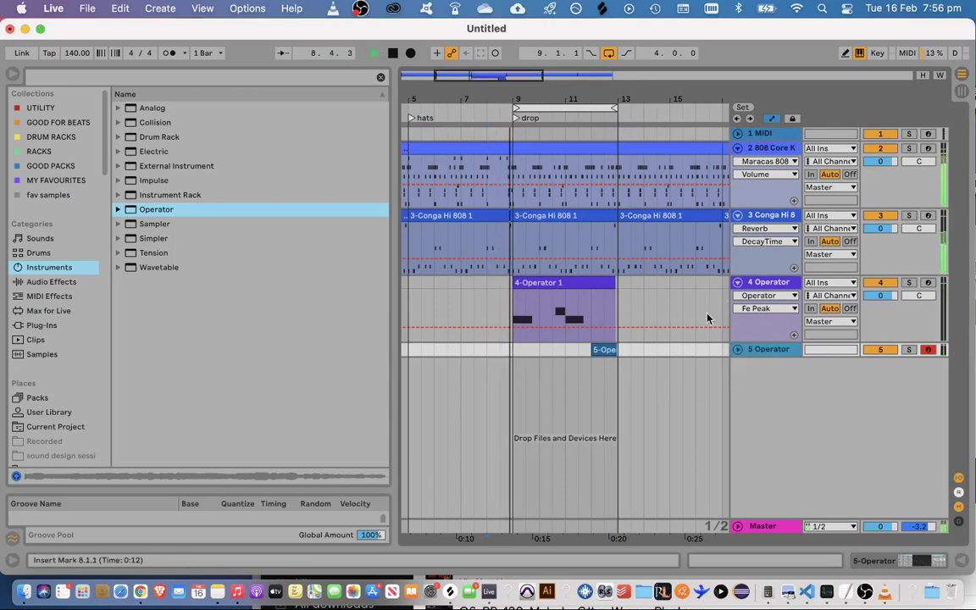
Open the 5-Operator 1 clip, shorten its three D0 notes to about half their length, and play the fill
{"action": "left_click", "coordinate": [693, 314]}
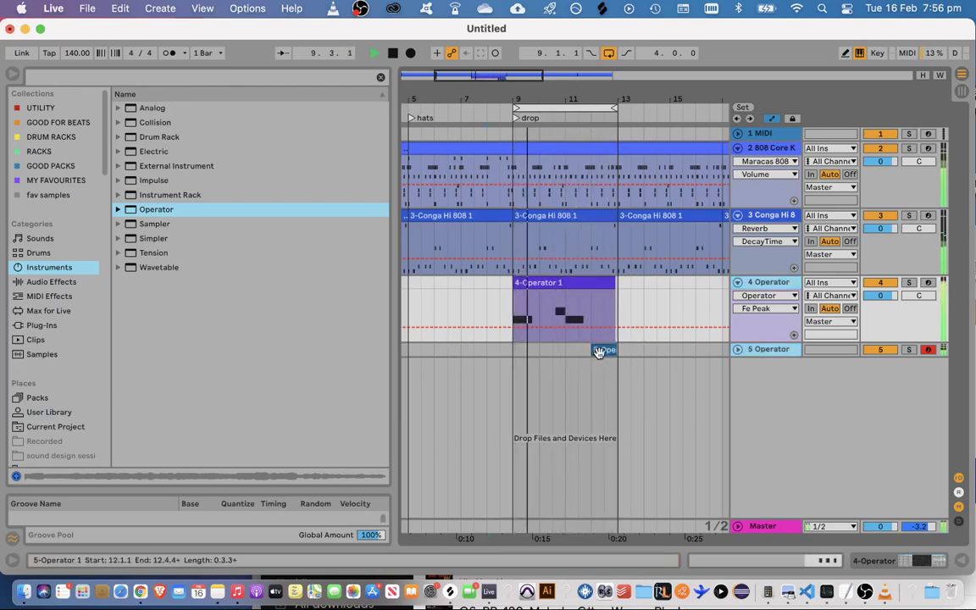
{"action": "double_click", "coordinate": [599, 352]}
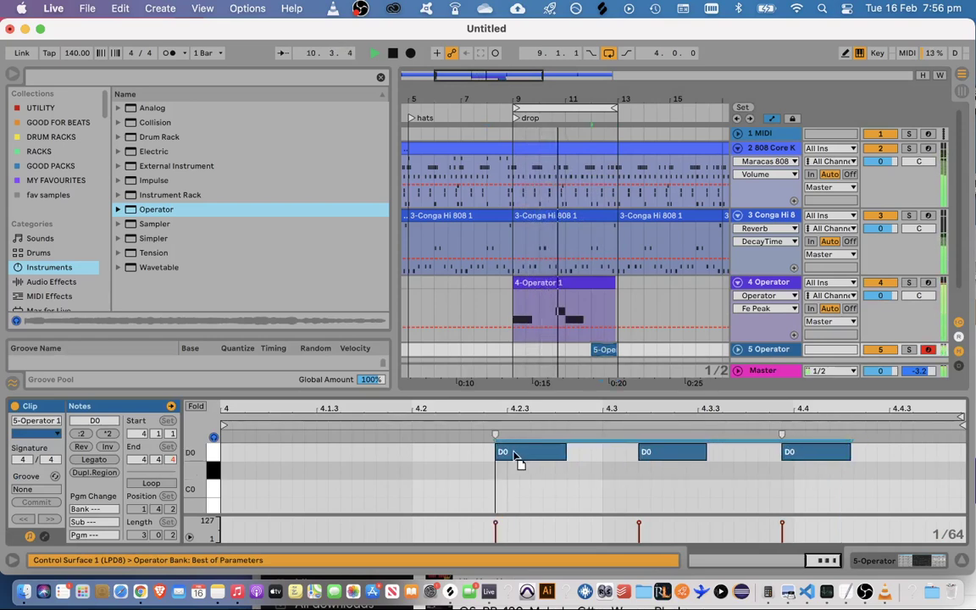
{"action": "left_click", "coordinate": [542, 474]}
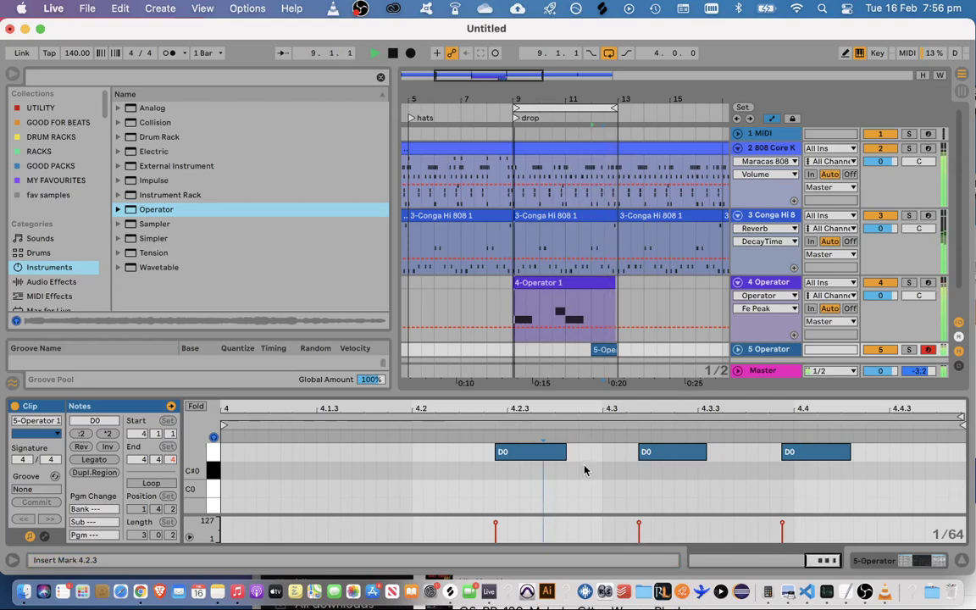
{"action": "key", "text": "space"}
{"action": "left_click_drag", "start_coordinate": [541, 483], "coordinate": [861, 437]}
{"action": "left_click_drag", "start_coordinate": [567, 454], "coordinate": [530, 453]}
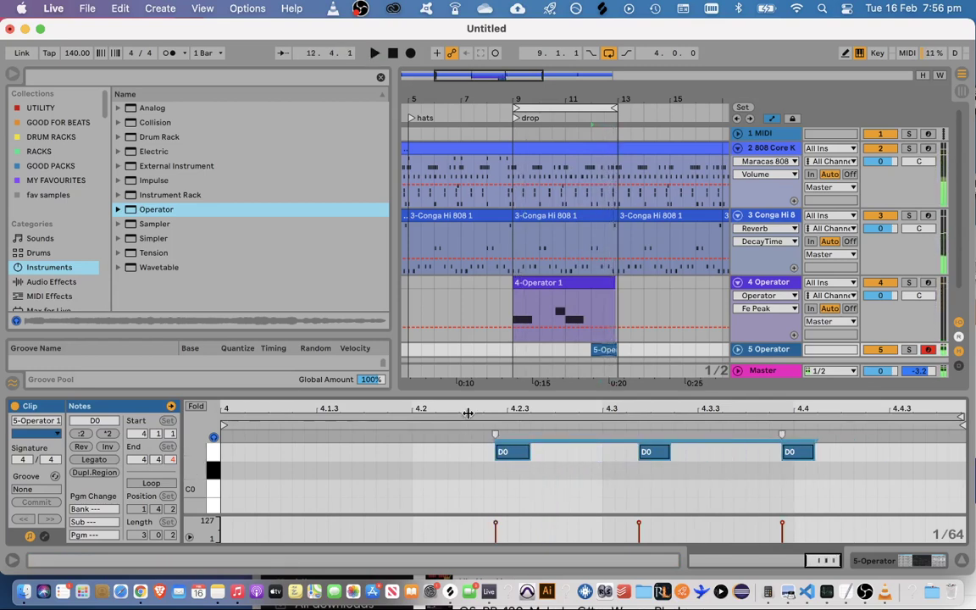
{"action": "left_click", "coordinate": [462, 417]}
{"action": "key", "text": "space"}
{"action": "key", "text": "space"}
Lengthen the three D0 notes back to their previous length and play the fill
{"action": "left_click", "coordinate": [644, 441]}
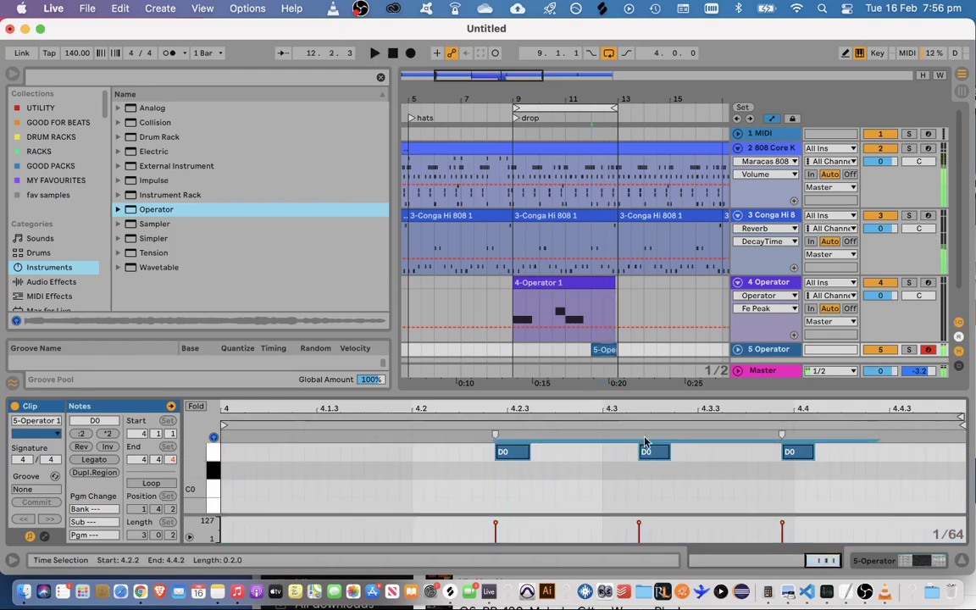
{"action": "left_click_drag", "start_coordinate": [527, 451], "coordinate": [563, 452]}
{"action": "left_click", "coordinate": [460, 432]}
{"action": "key", "text": "space"}
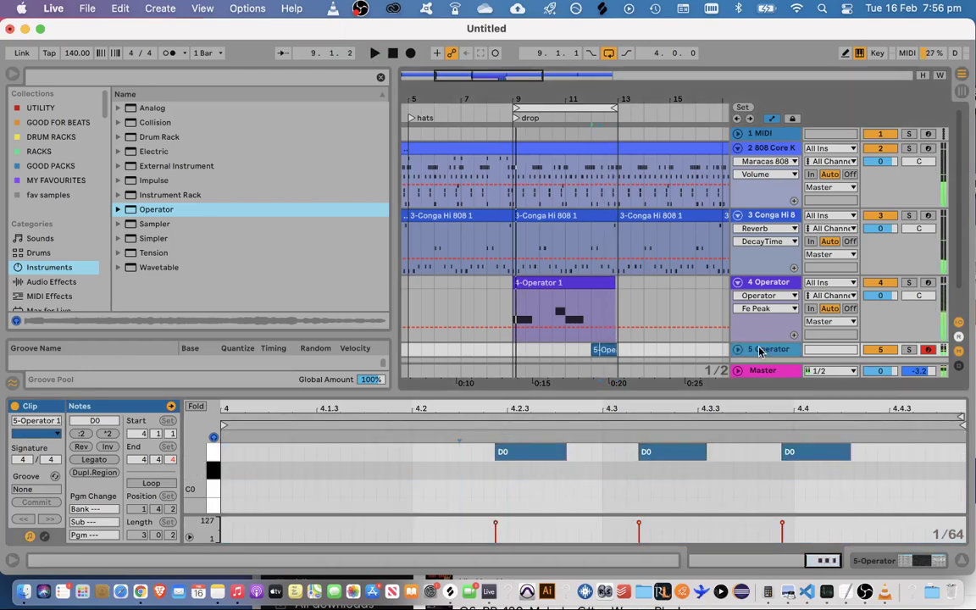
Set the second Operator's oscillator A release to 969 ms during playback and check its filter envelope
{"action": "key", "text": "shift+Tab"}
{"action": "left_click", "coordinate": [133, 532]}
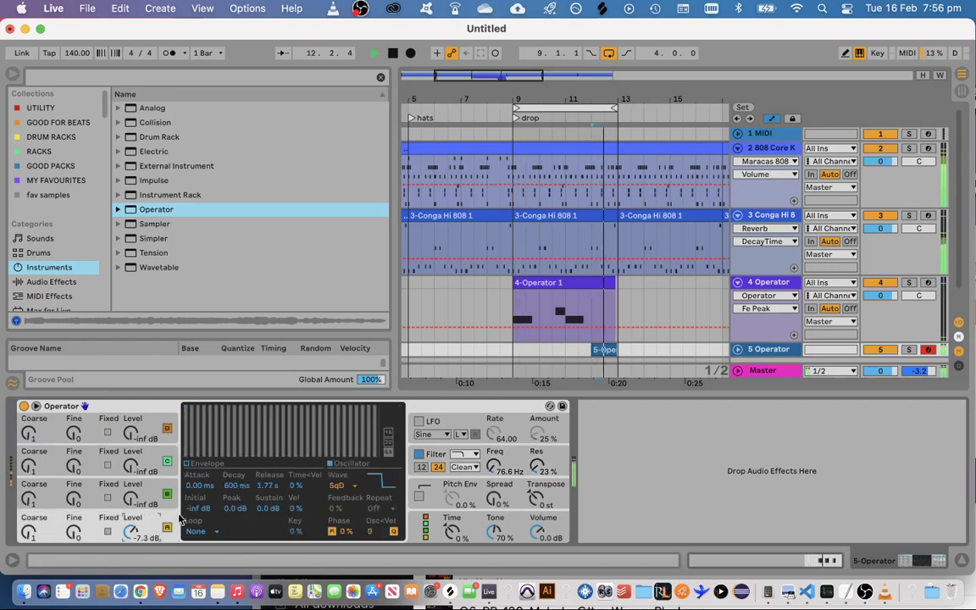
{"action": "left_click_drag", "start_coordinate": [268, 491], "coordinate": [272, 492]}
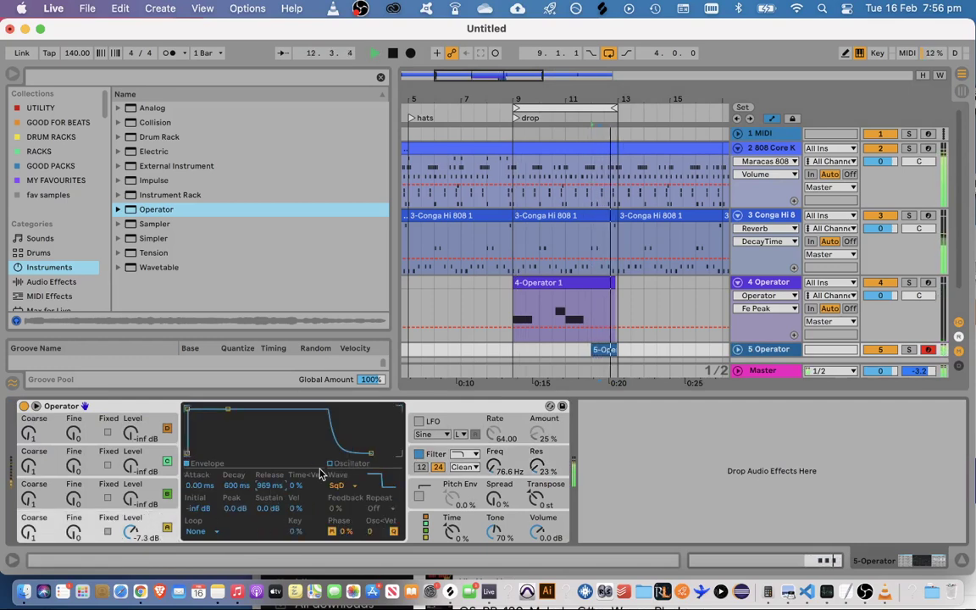
{"action": "left_click", "coordinate": [448, 458]}
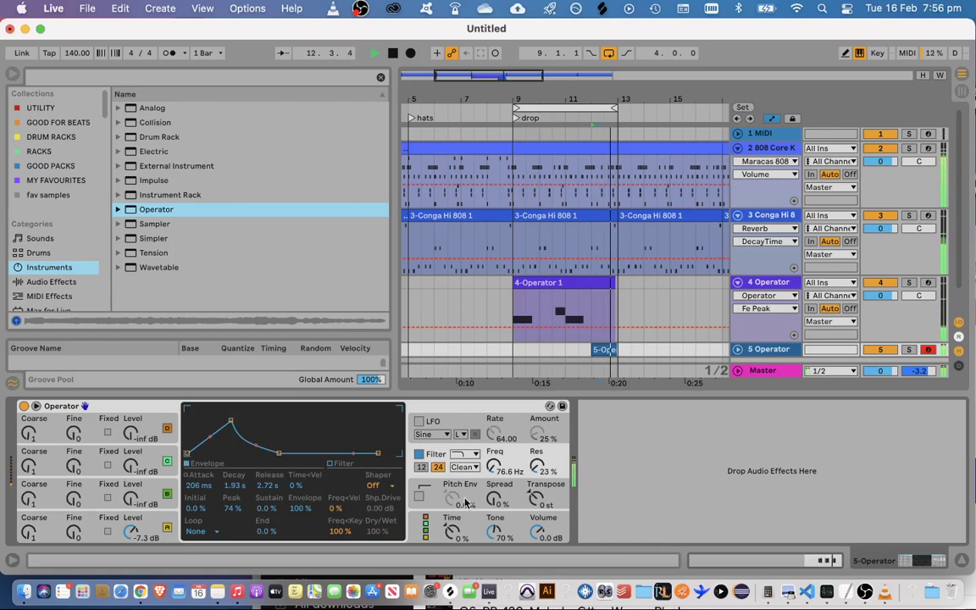
{"action": "key", "text": "space"}
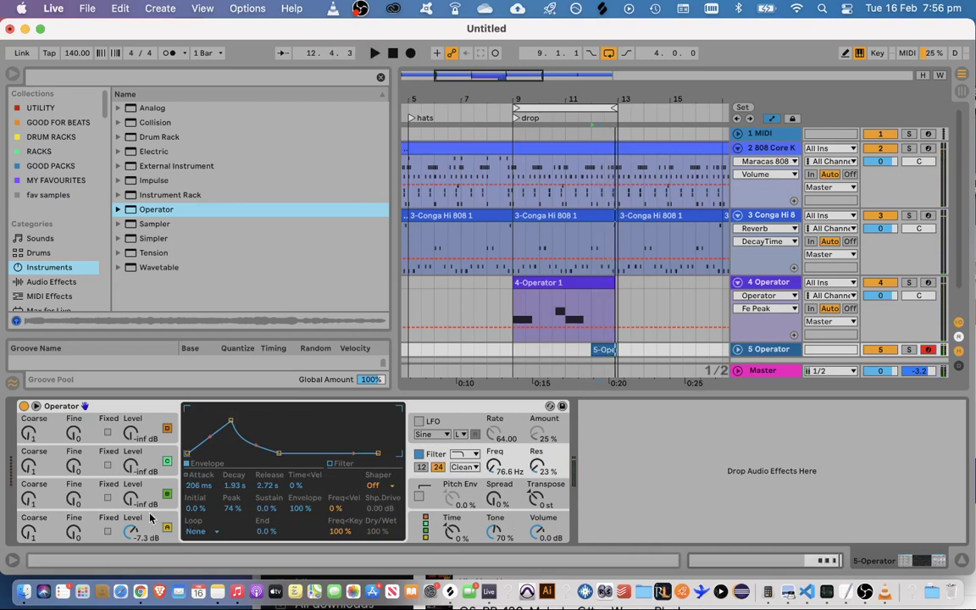
{"action": "left_click", "coordinate": [132, 534]}
{"action": "key", "text": "space"}
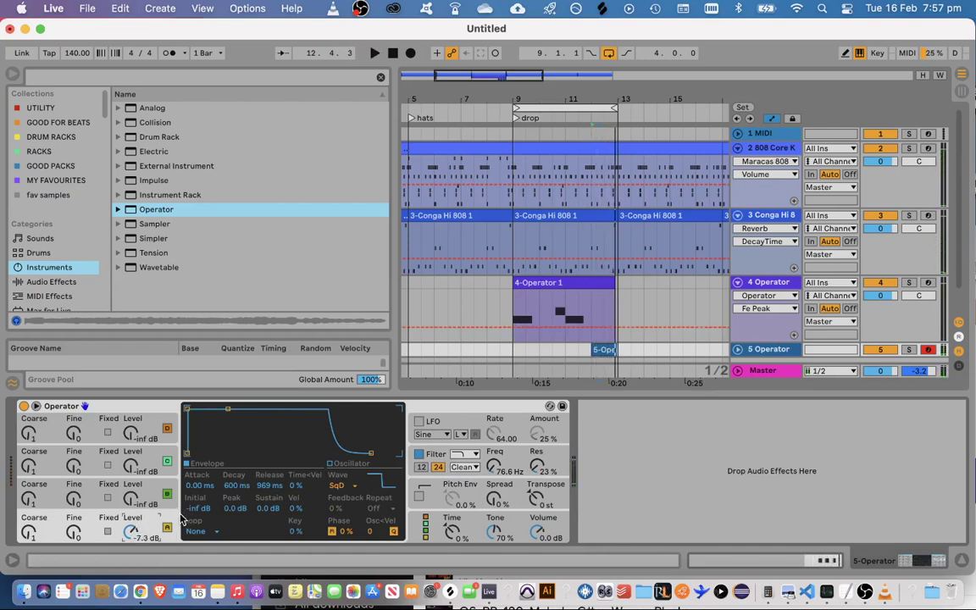
Add a Saturator after the second Operator, with drive at 3.38 dB and the curve type set to Soft Sine
{"action": "left_click", "coordinate": [51, 281]}
{"action": "scroll", "coordinate": [175, 203], "scroll_direction": "down", "scroll_amount": 3}
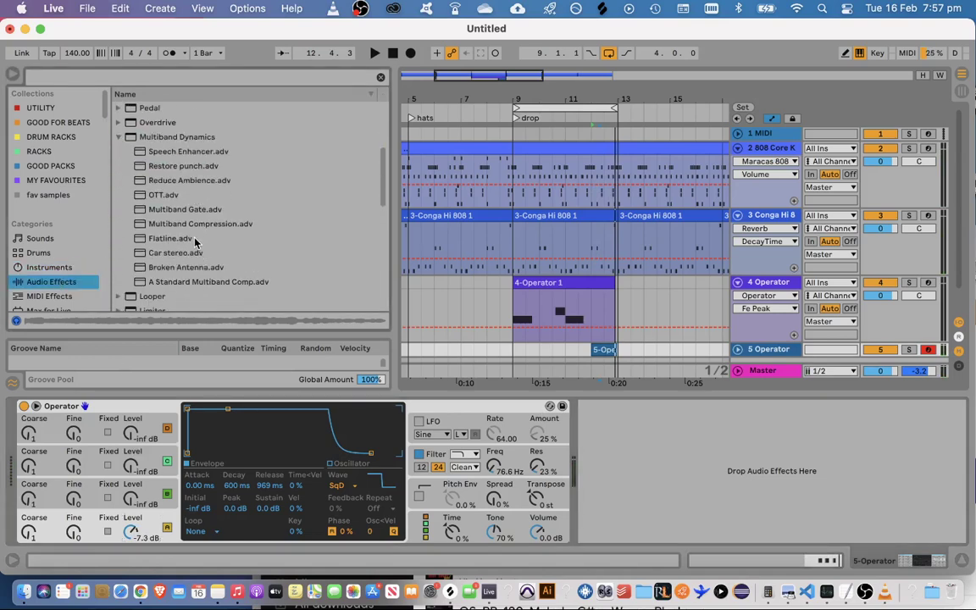
{"action": "scroll", "coordinate": [176, 195], "scroll_direction": "up", "scroll_amount": 3}
{"action": "left_click", "coordinate": [167, 181]}
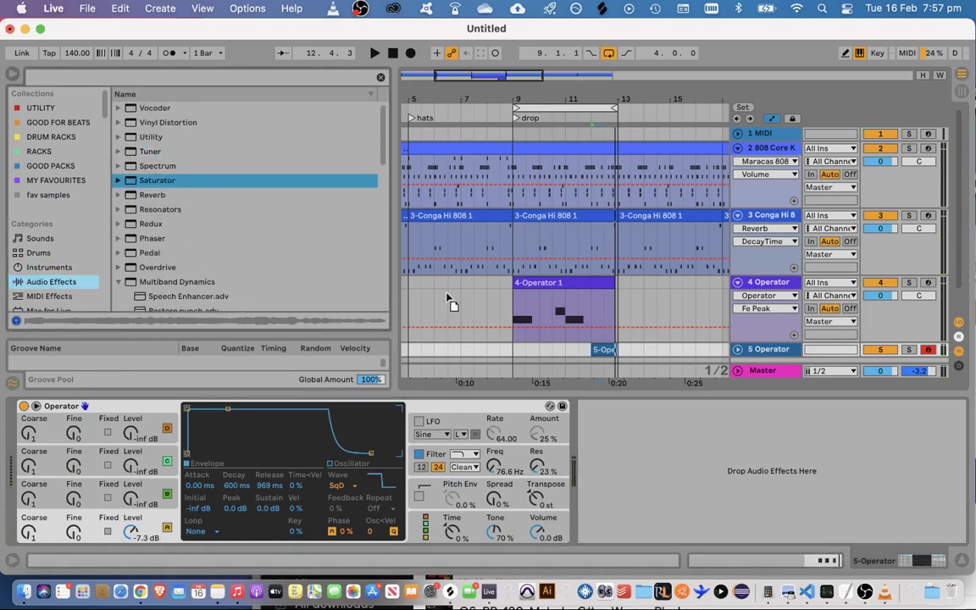
{"action": "left_click_drag", "start_coordinate": [449, 301], "coordinate": [619, 469]}
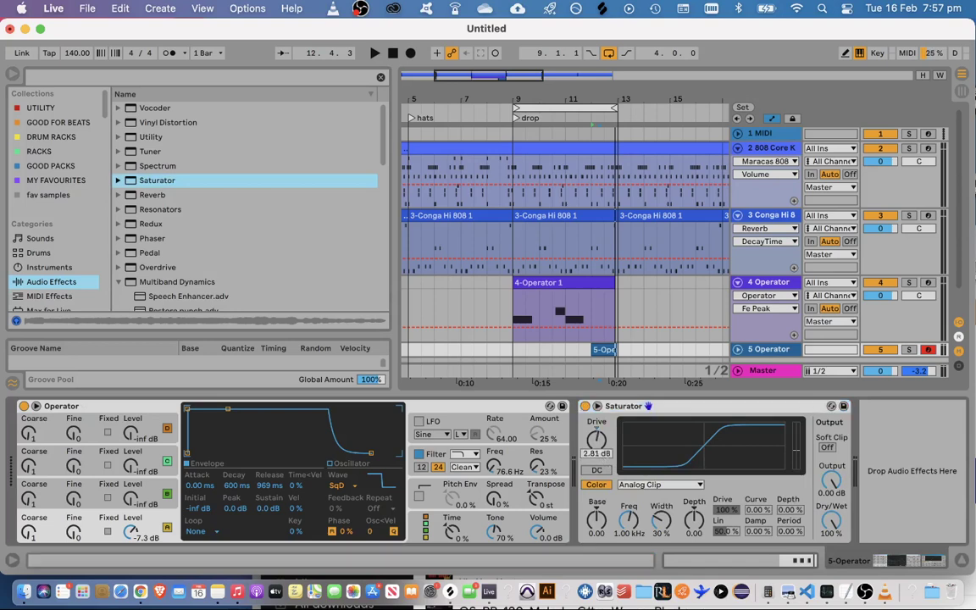
{"action": "left_click", "coordinate": [641, 486]}
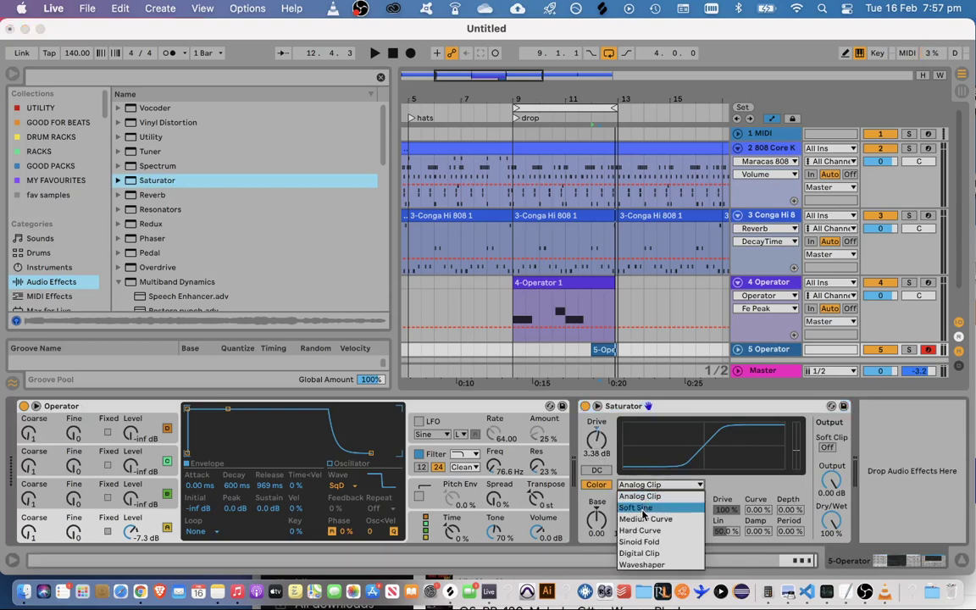
{"action": "left_click", "coordinate": [642, 508]}
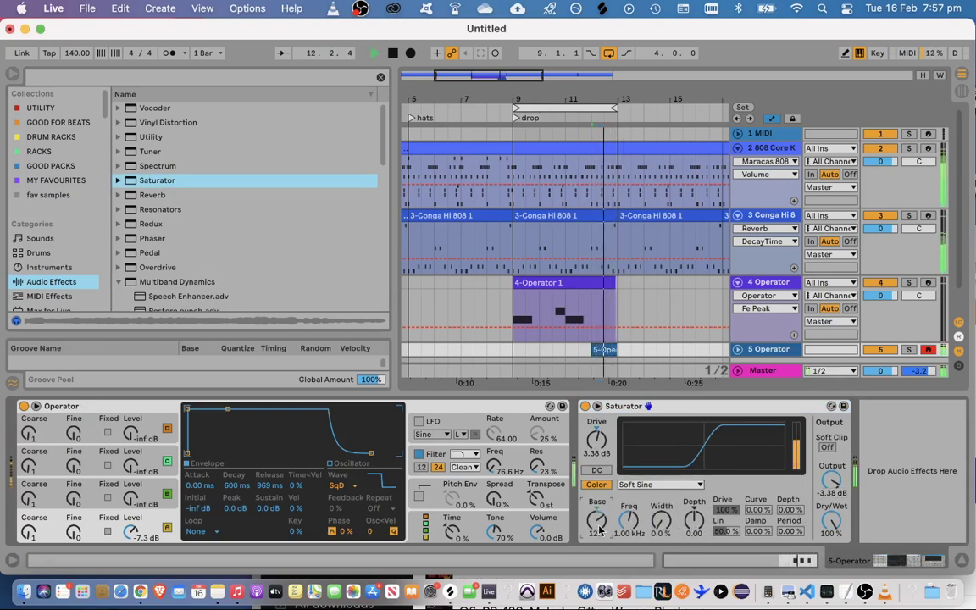
Set the Saturator's Base to 5.71, output to -2.25 dB and dry/wet to 56.3% while playing the fill
{"action": "left_click_drag", "start_coordinate": [597, 520], "coordinate": [596, 527]}
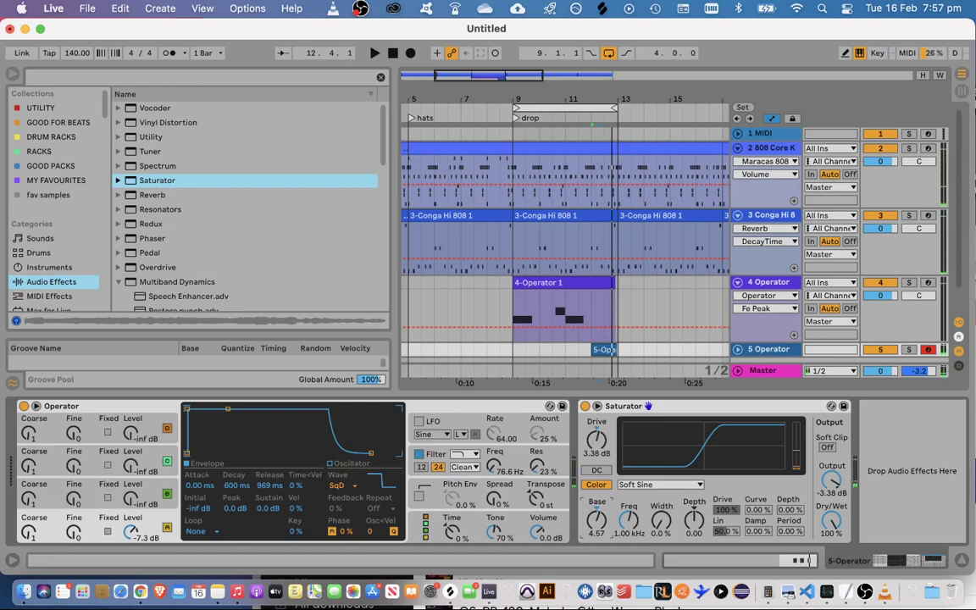
{"action": "key", "text": "space"}
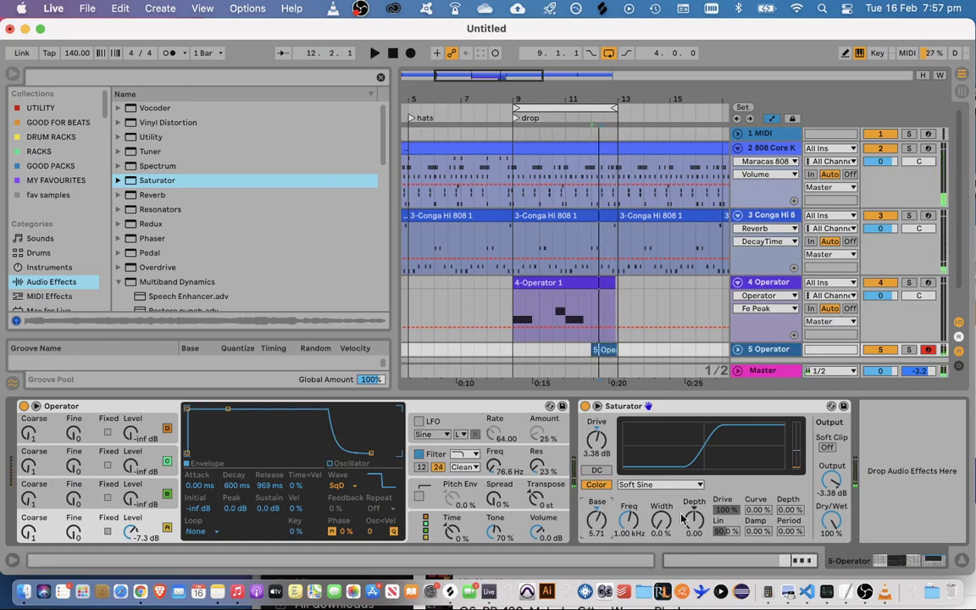
{"action": "key", "text": "space"}
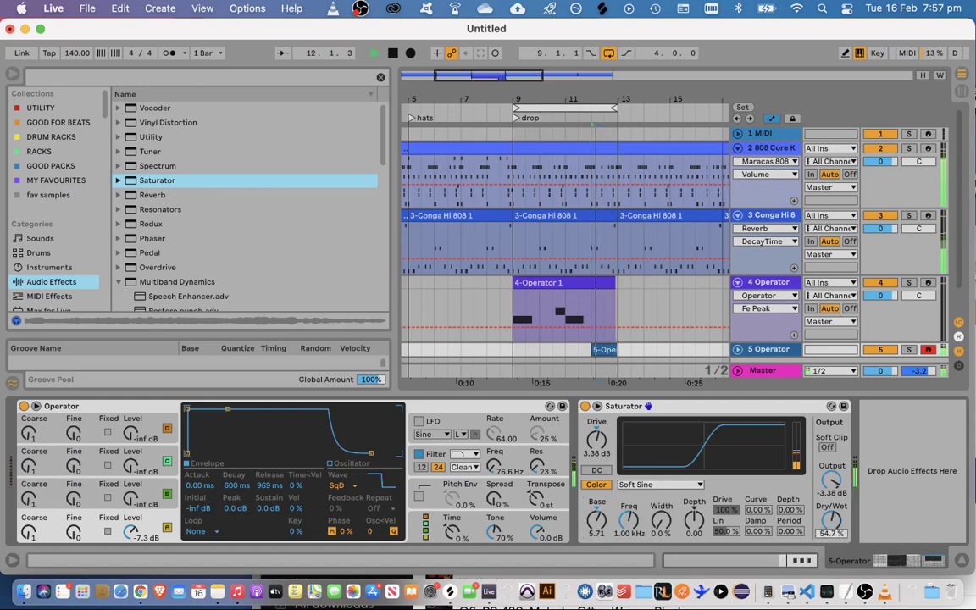
{"action": "key", "text": "space"}
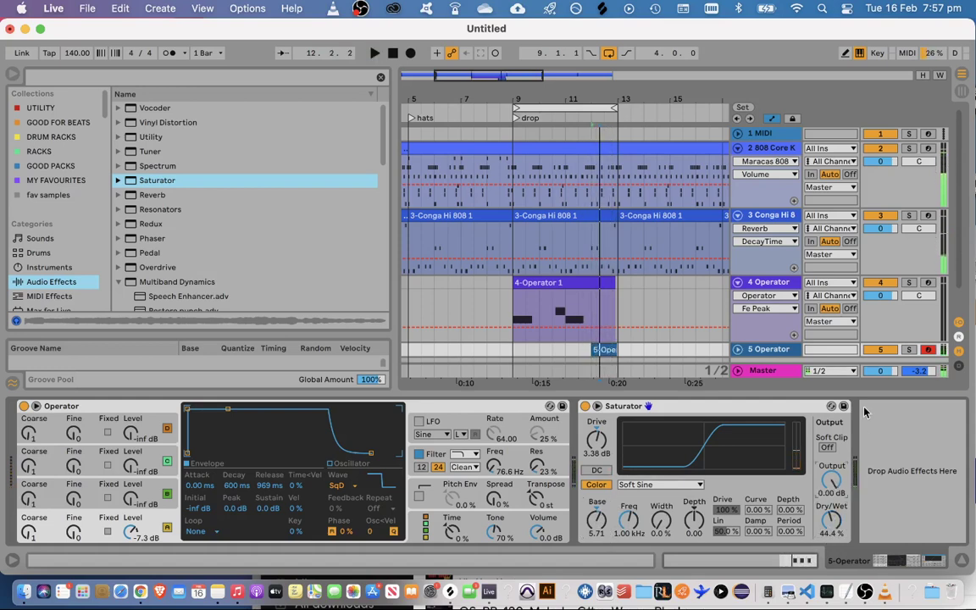
{"action": "key", "text": "space"}
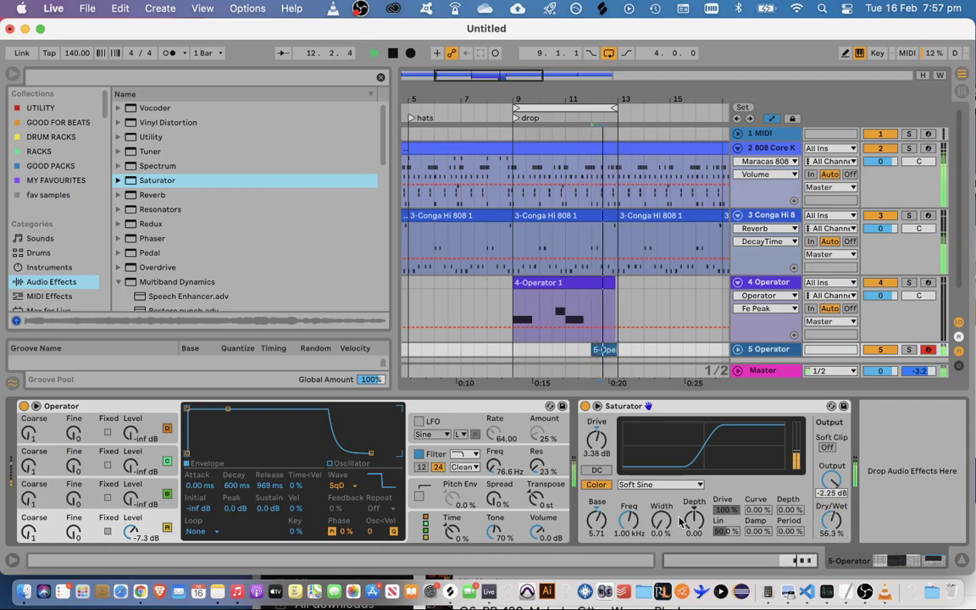
Audition the Saturator's Medium Curve and Hard Curve types on the fill and return to Soft Sine
{"action": "left_click", "coordinate": [635, 486]}
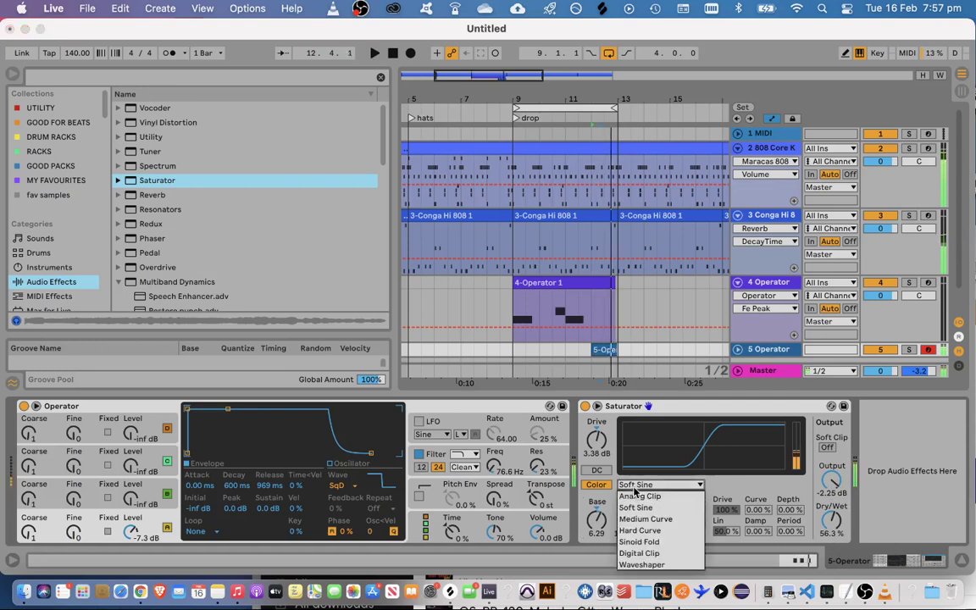
{"action": "left_click", "coordinate": [644, 519]}
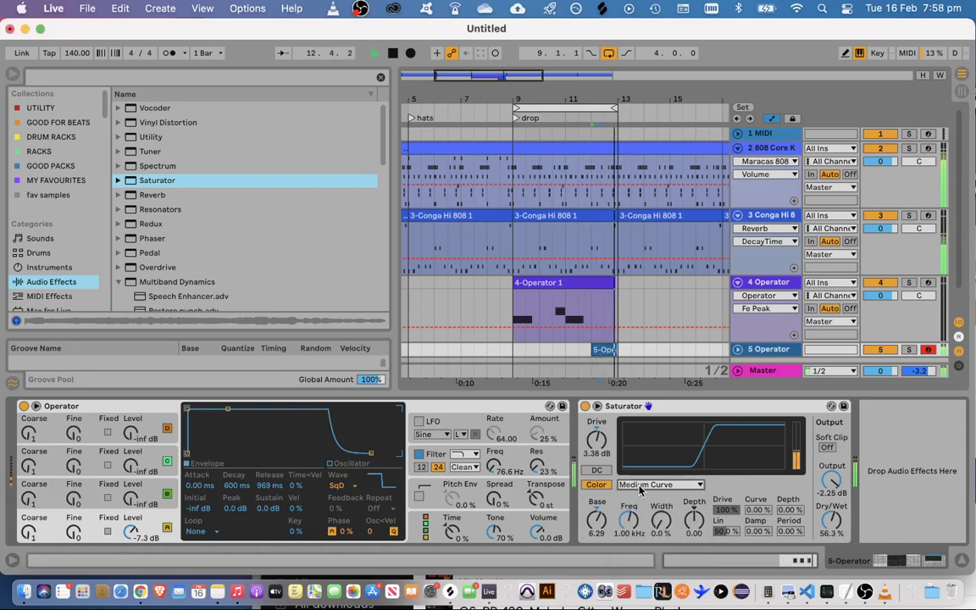
{"action": "left_click", "coordinate": [644, 485]}
{"action": "left_click", "coordinate": [644, 485]}
{"action": "left_click", "coordinate": [644, 484]}
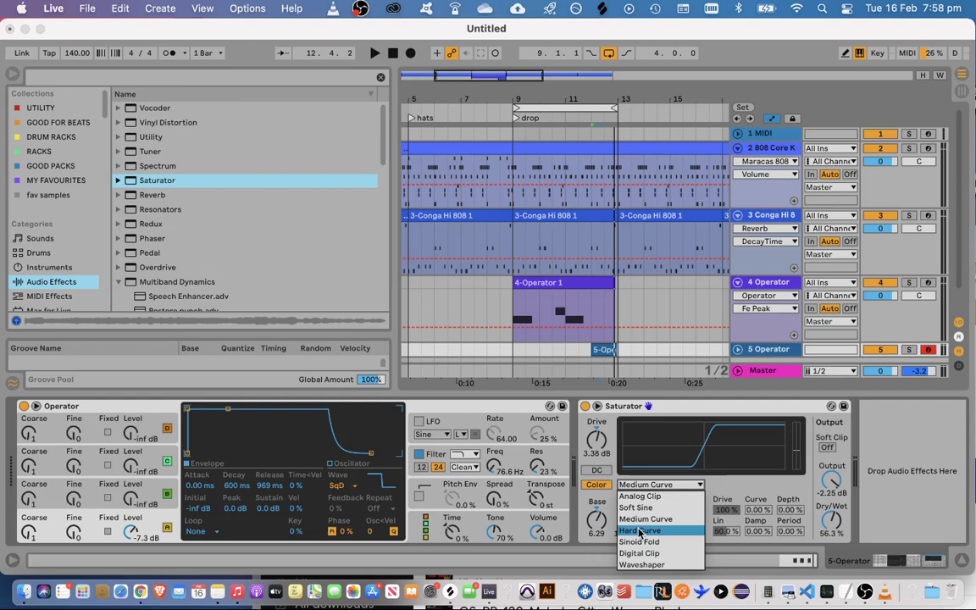
{"action": "left_click", "coordinate": [641, 531]}
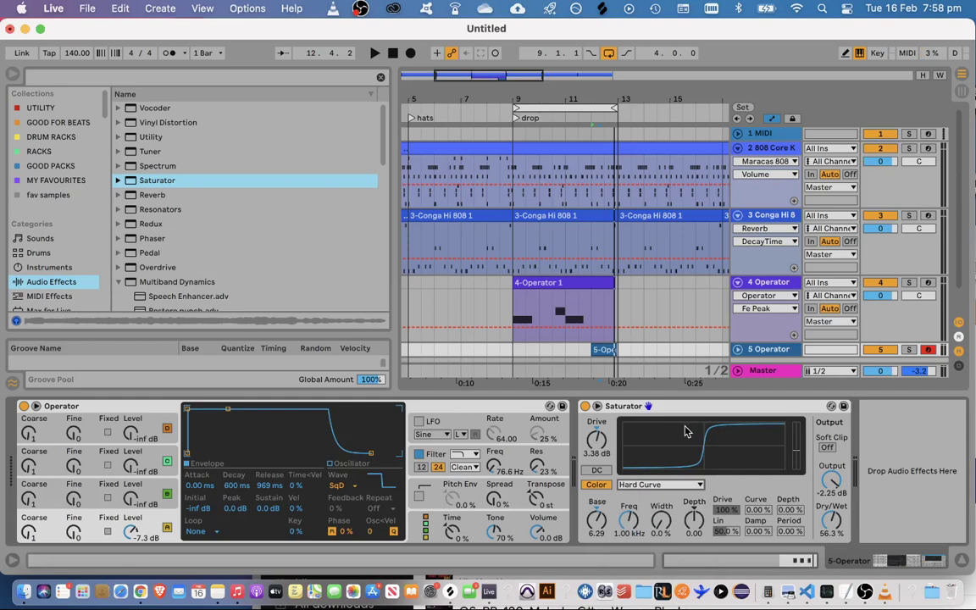
{"action": "key", "text": "space"}
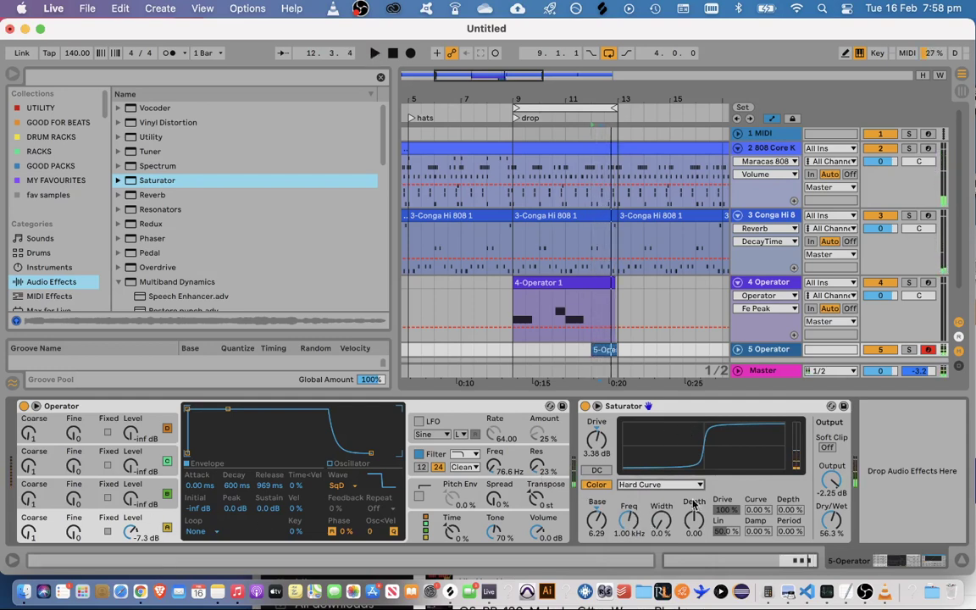
{"action": "left_click", "coordinate": [657, 484]}
{"action": "left_click", "coordinate": [657, 508]}
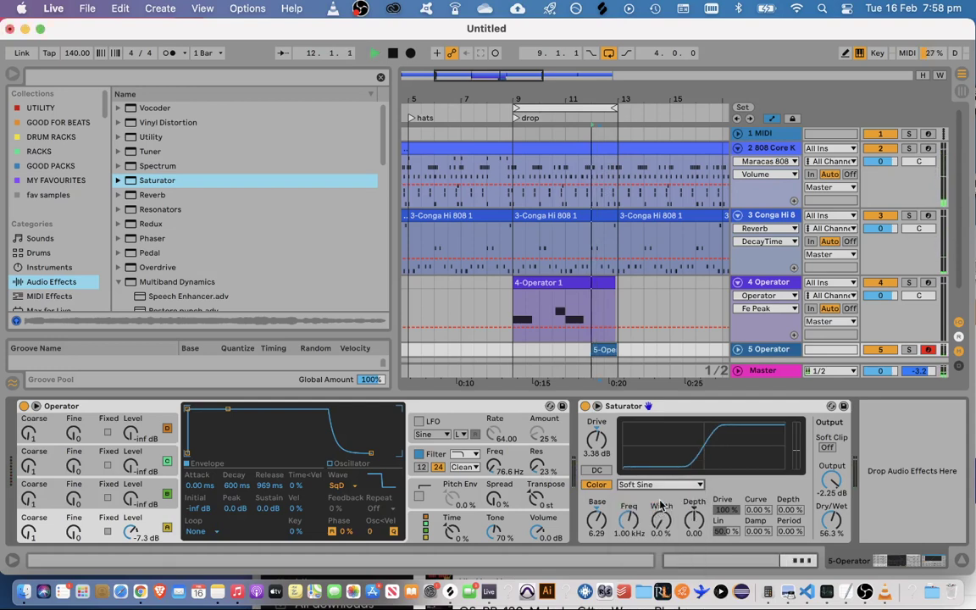
Switch the Saturator's curve type to Sinoid Fold and set its Base to 6.29 during playback
{"action": "left_click", "coordinate": [661, 485]}
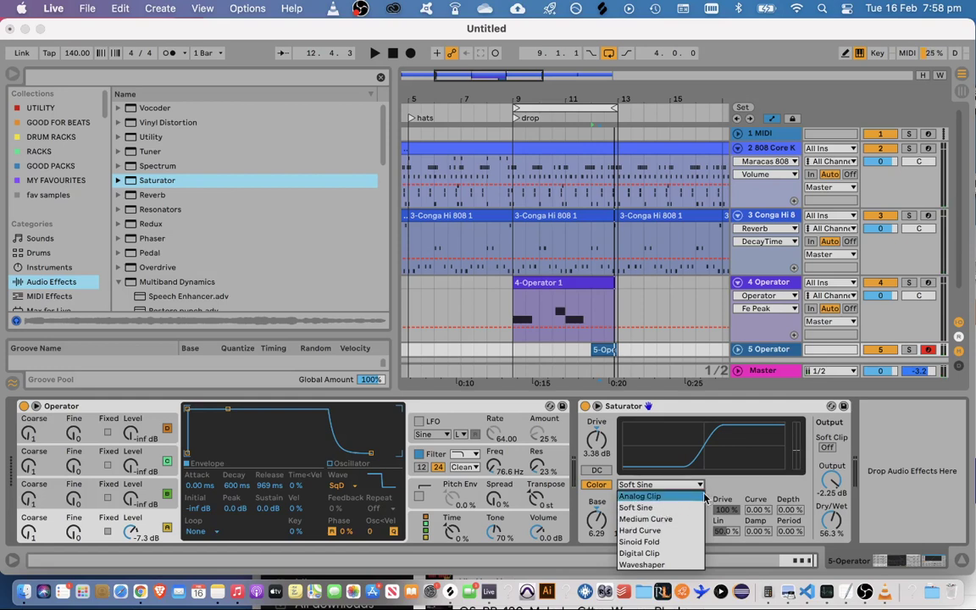
{"action": "left_click", "coordinate": [674, 542]}
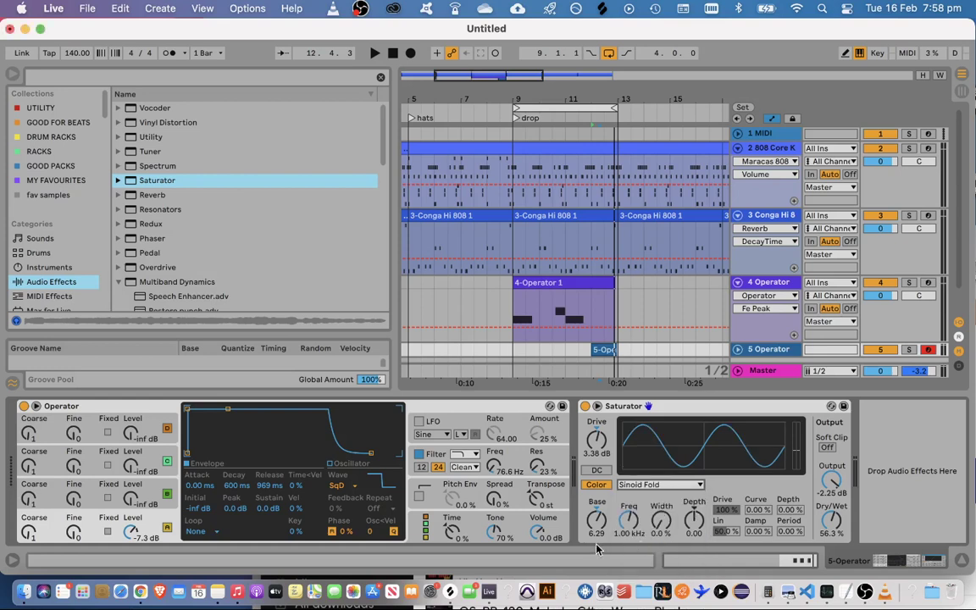
{"action": "key", "text": "space"}
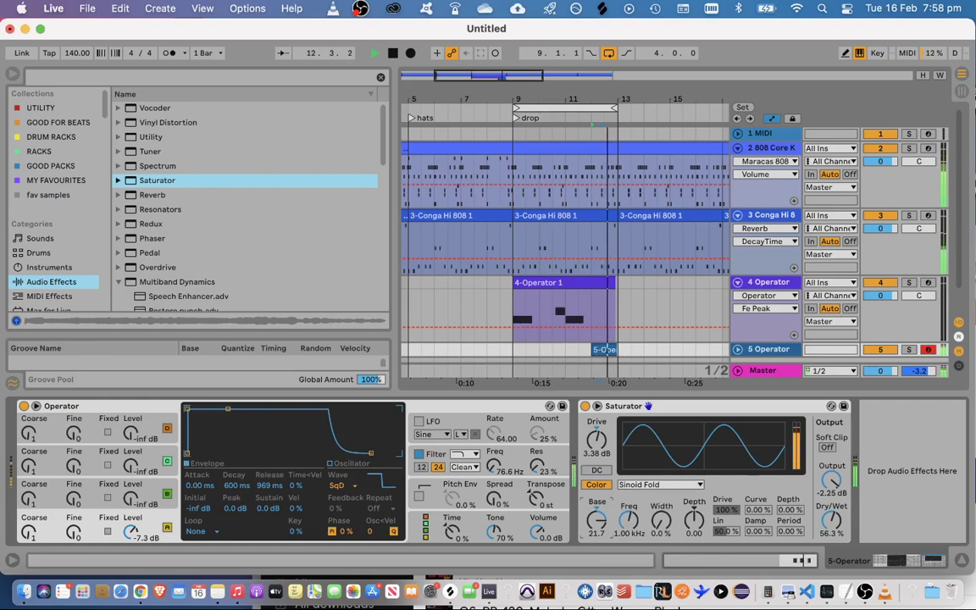
{"action": "key", "text": "space"}
{"action": "key", "text": "space"}
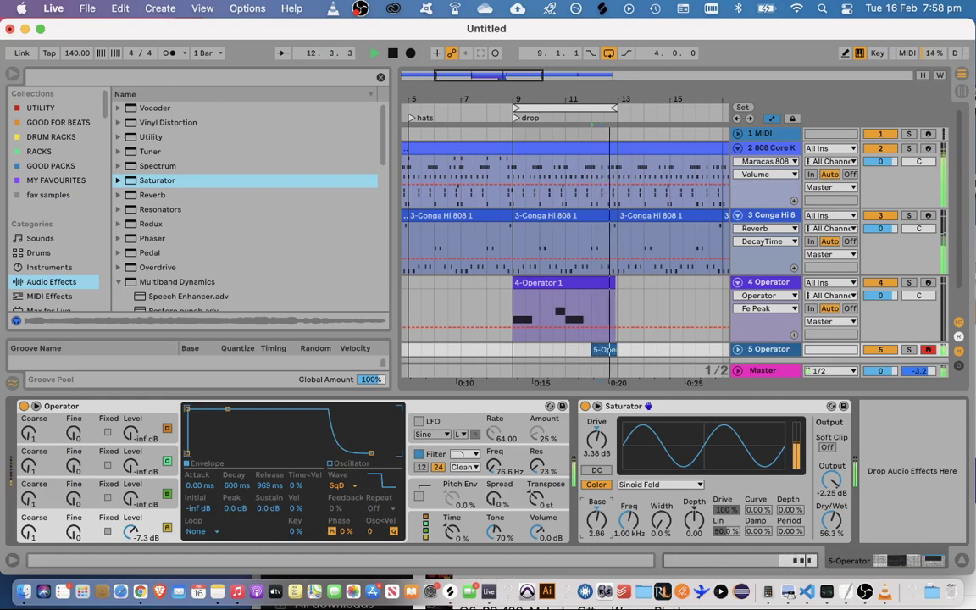
{"action": "left_click_drag", "start_coordinate": [597, 527], "coordinate": [596, 521]}
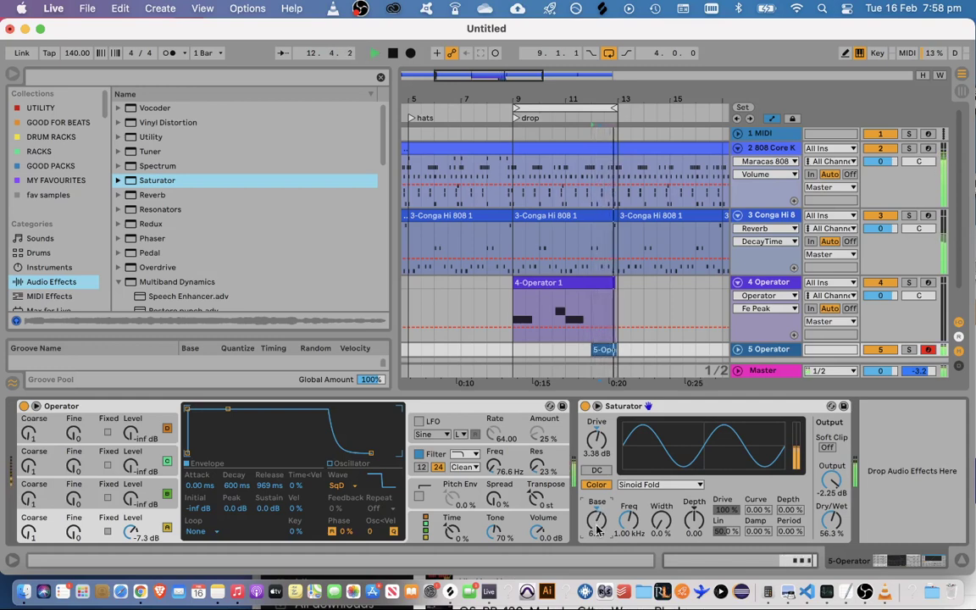
{"action": "key", "text": "space"}
{"action": "key", "text": "space"}
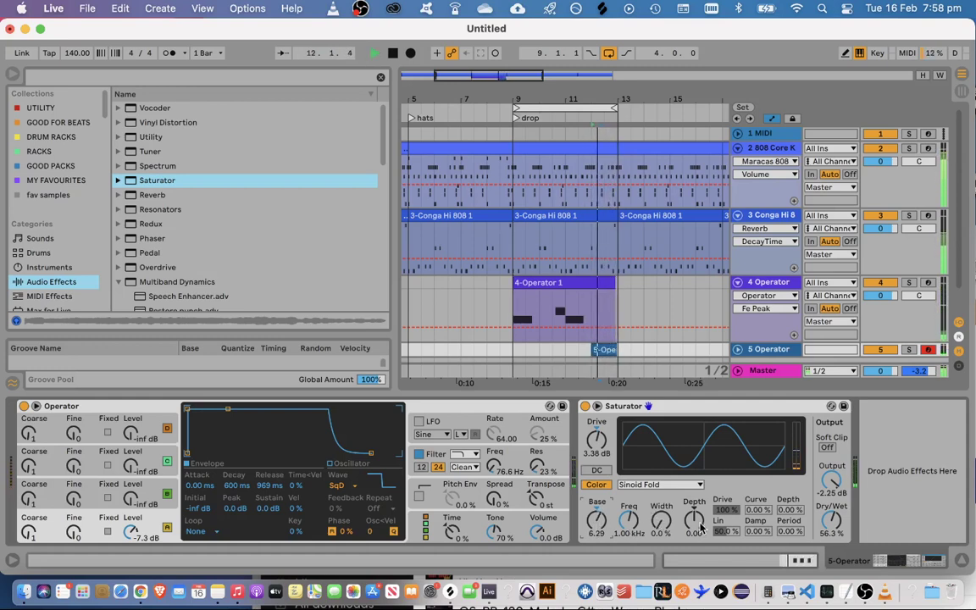
Set the Saturator's dry/wet to 67.5% and display the second Operator's filter envelope
{"action": "left_click_drag", "start_coordinate": [820, 523], "coordinate": [741, 470]}
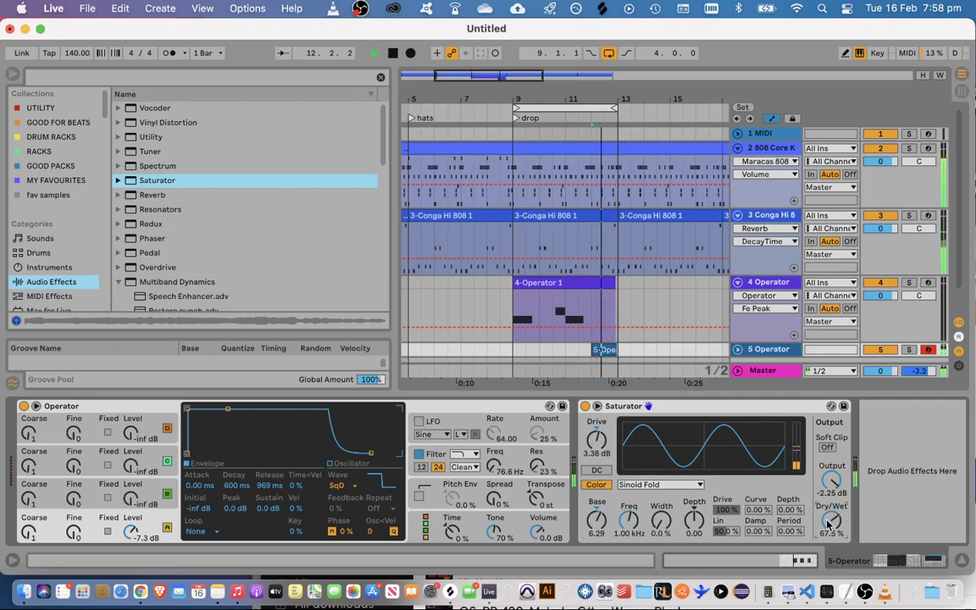
{"action": "left_click", "coordinate": [435, 458]}
{"action": "key", "text": "space"}
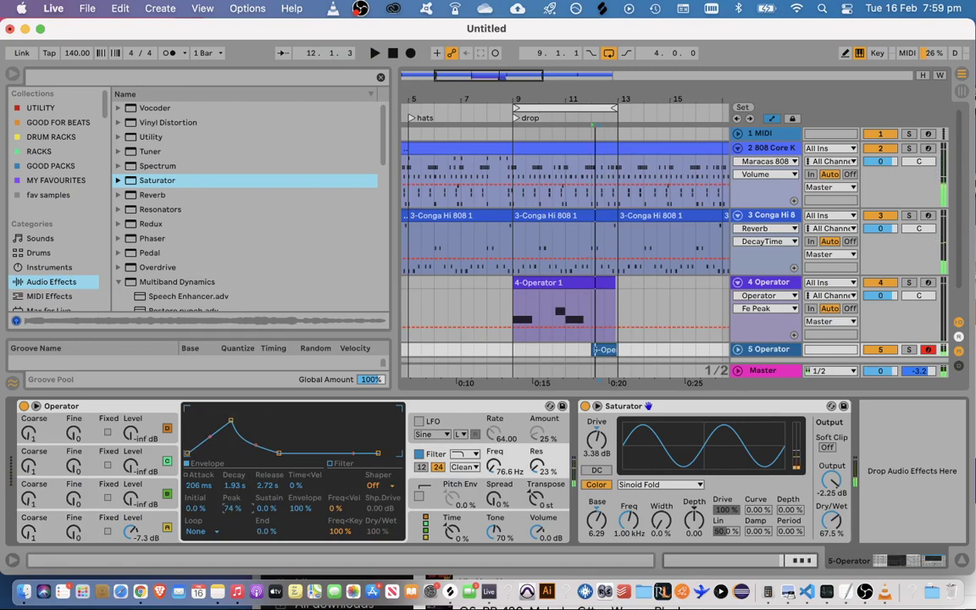
Set the second Operator's filter envelope peak to 77% and play the drop from just before bar 9
{"action": "key", "text": "space"}
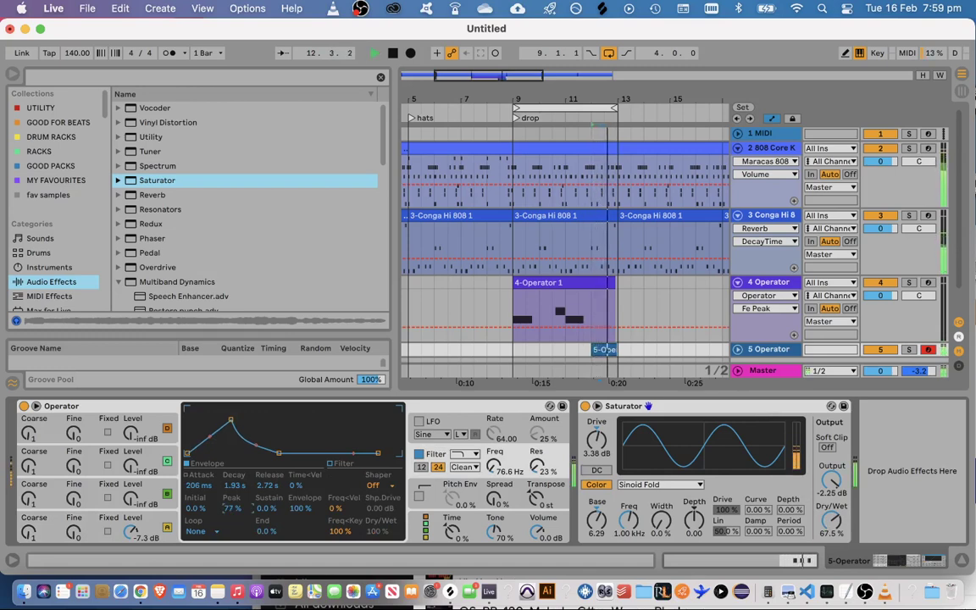
{"action": "key", "text": "space"}
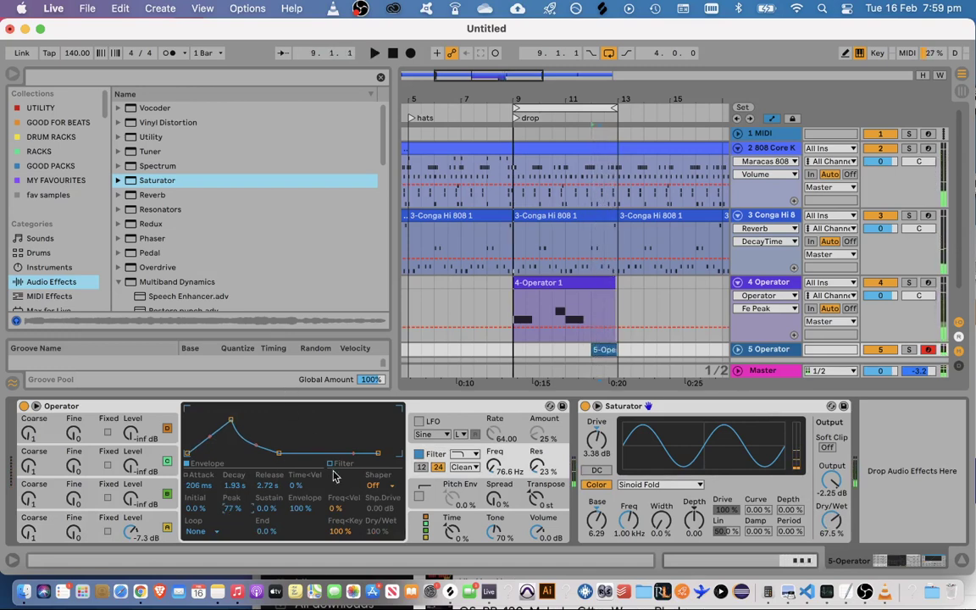
{"action": "left_click", "coordinate": [501, 339]}
{"action": "key", "text": "space"}
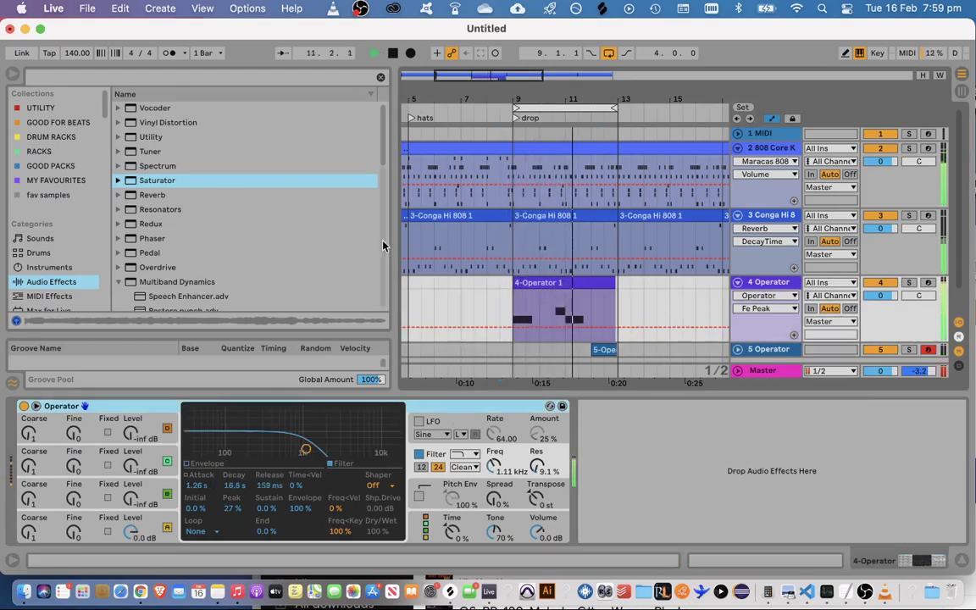
Add another Operator instrument on a new track below the fill track
{"action": "left_click", "coordinate": [49, 267]}
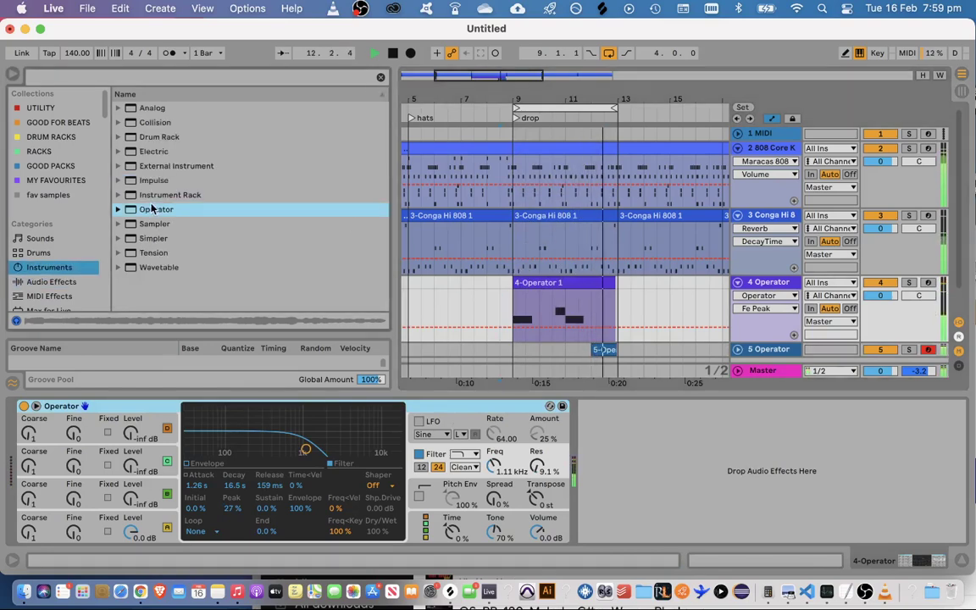
{"action": "scroll", "coordinate": [787, 290], "scroll_direction": "down", "scroll_amount": 2}
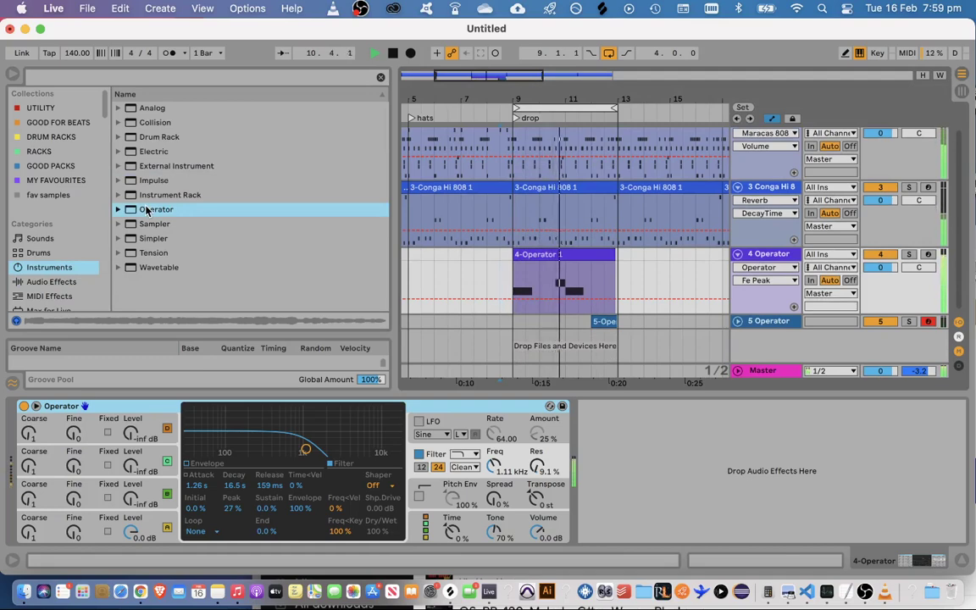
{"action": "left_click_drag", "start_coordinate": [146, 211], "coordinate": [687, 343]}
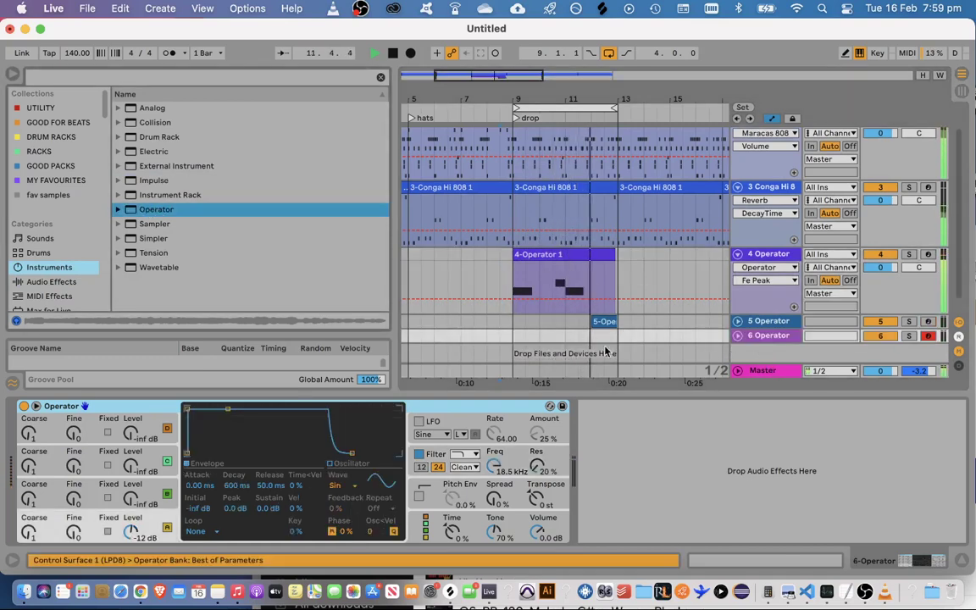
Duplicate the bar 12 fill's Operator track and move the duplicate's clip to start at bar 10
{"action": "left_click", "coordinate": [780, 321]}
{"action": "key", "text": "super+d"}
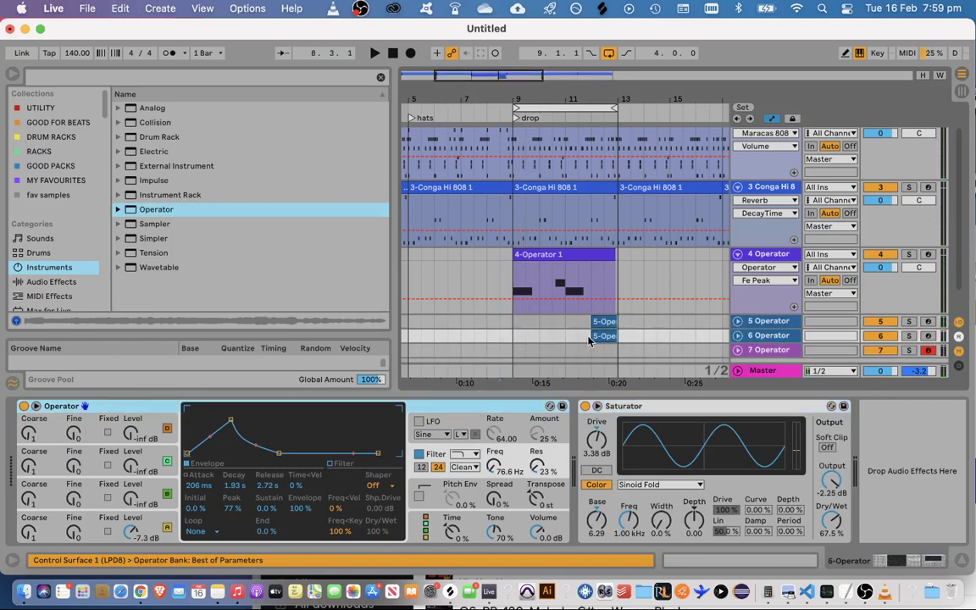
{"action": "left_click_drag", "start_coordinate": [600, 335], "coordinate": [552, 336]}
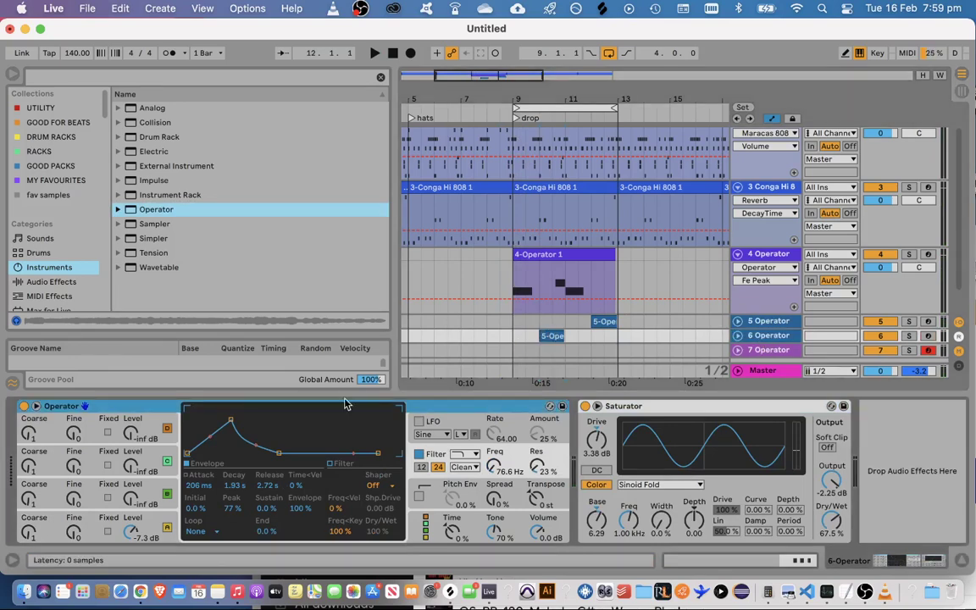
Rename the original fill track to "end wubs" and the drop bass track to "warp"
{"action": "left_click", "coordinate": [764, 322]}
{"action": "double_click", "coordinate": [763, 323]}
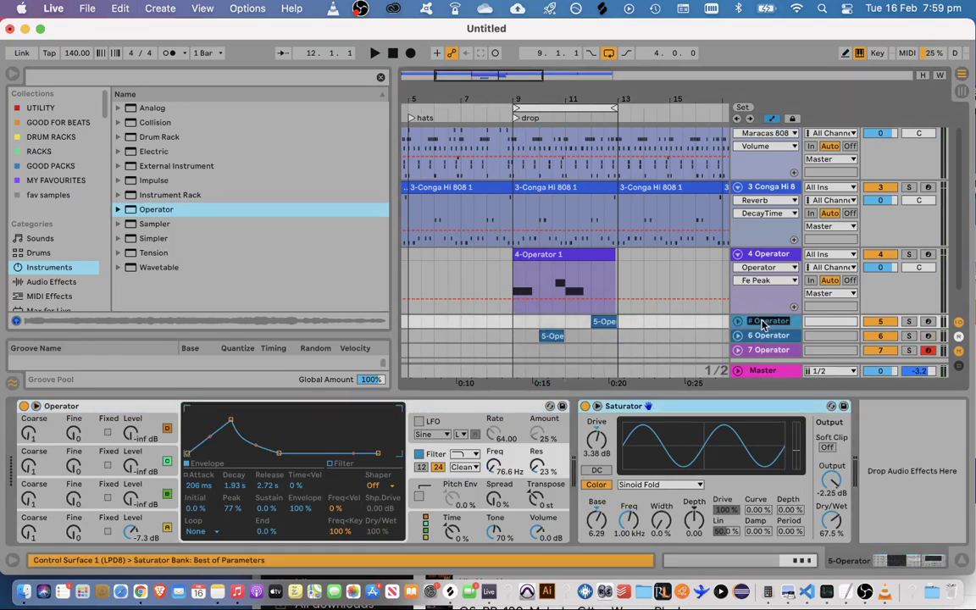
{"action": "type", "text": "en"}
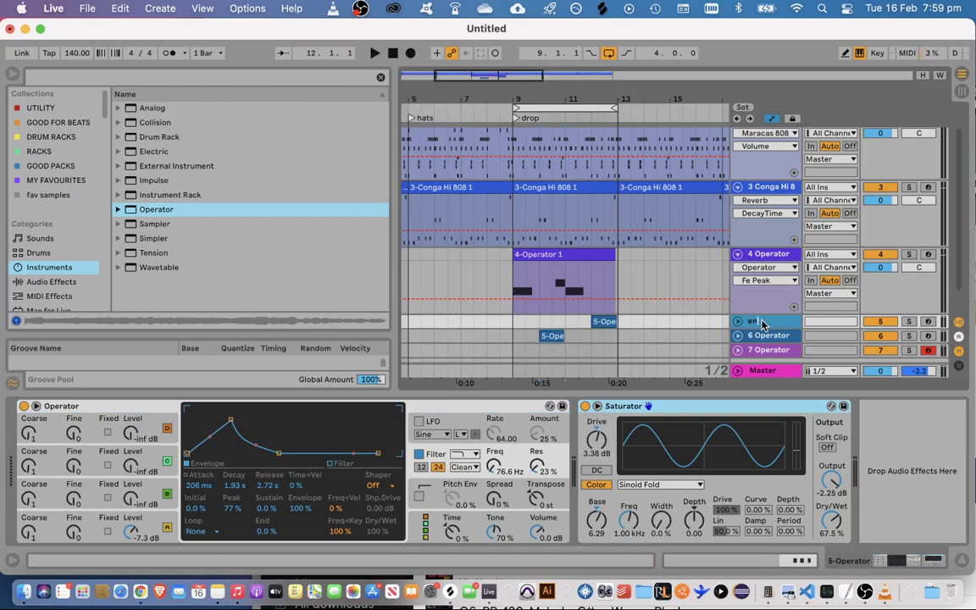
{"action": "type", "text": "d wubs"}
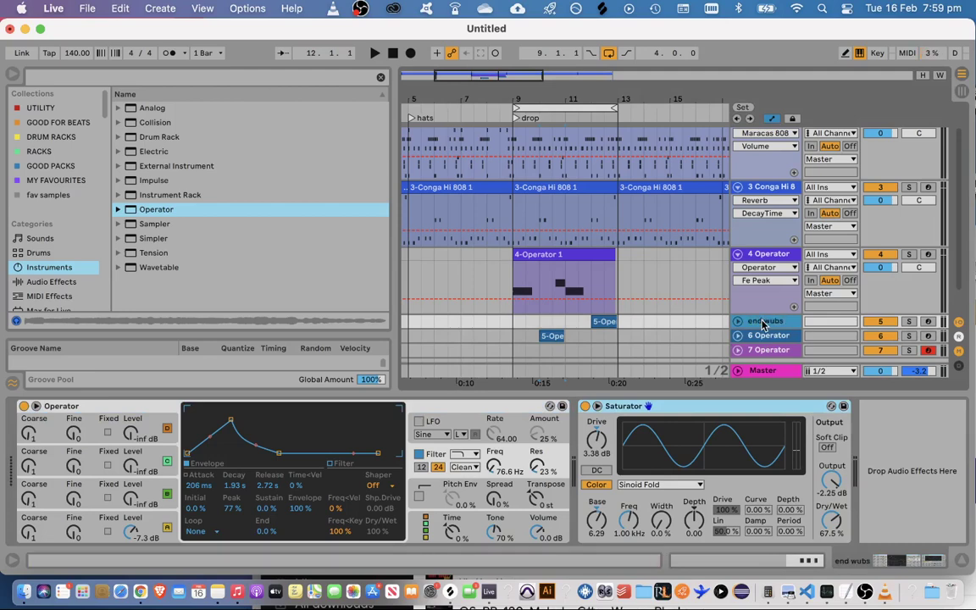
{"action": "left_click", "coordinate": [783, 256]}
{"action": "key", "text": "super+r"}
{"action": "type", "text": "warp"}
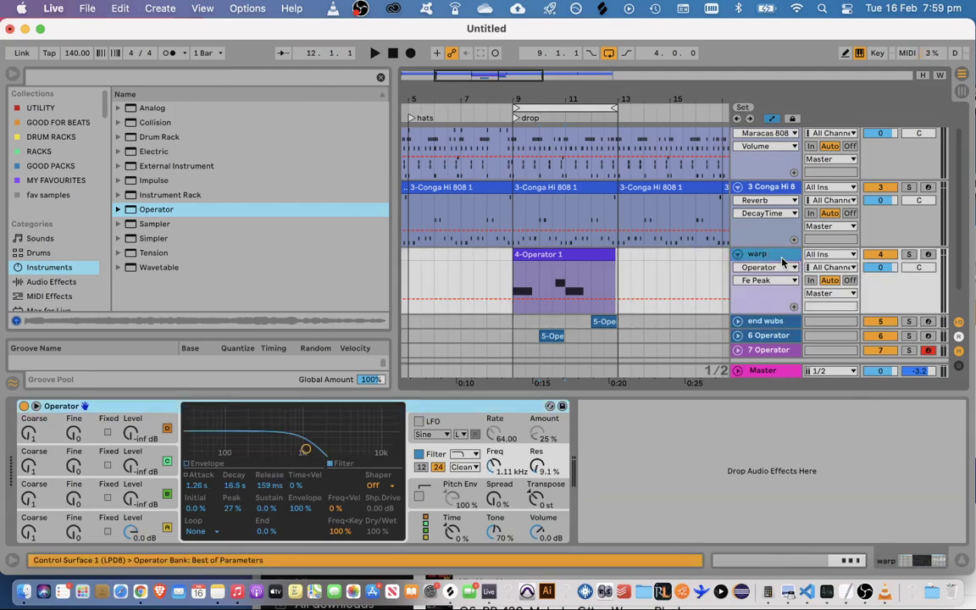
Rename the duplicated Operator track to "quicker 1s"
{"action": "left_click", "coordinate": [758, 337]}
{"action": "key", "text": "super+r"}
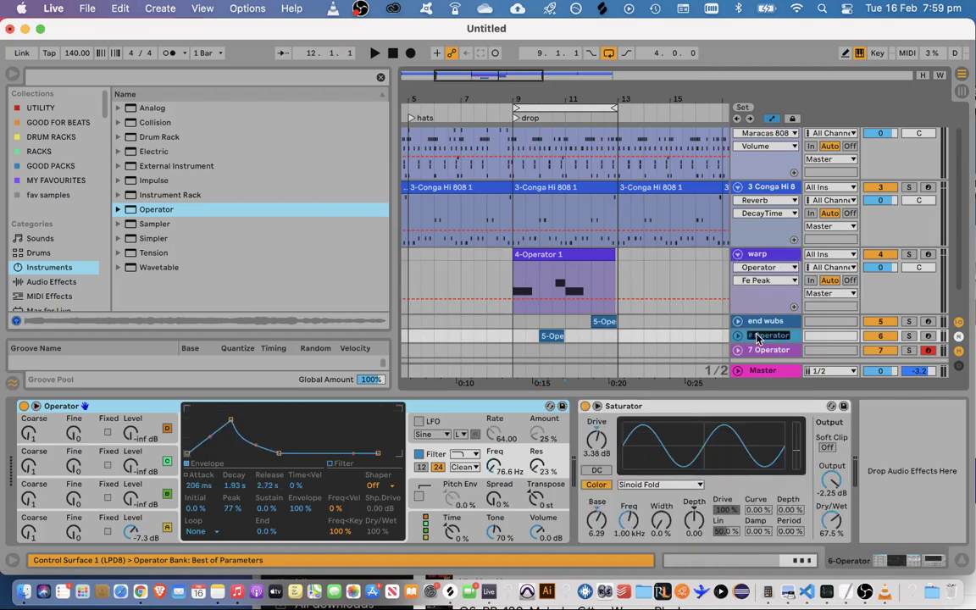
{"action": "type", "text": "d"}
{"action": "type", "text": "uicker 1s"}
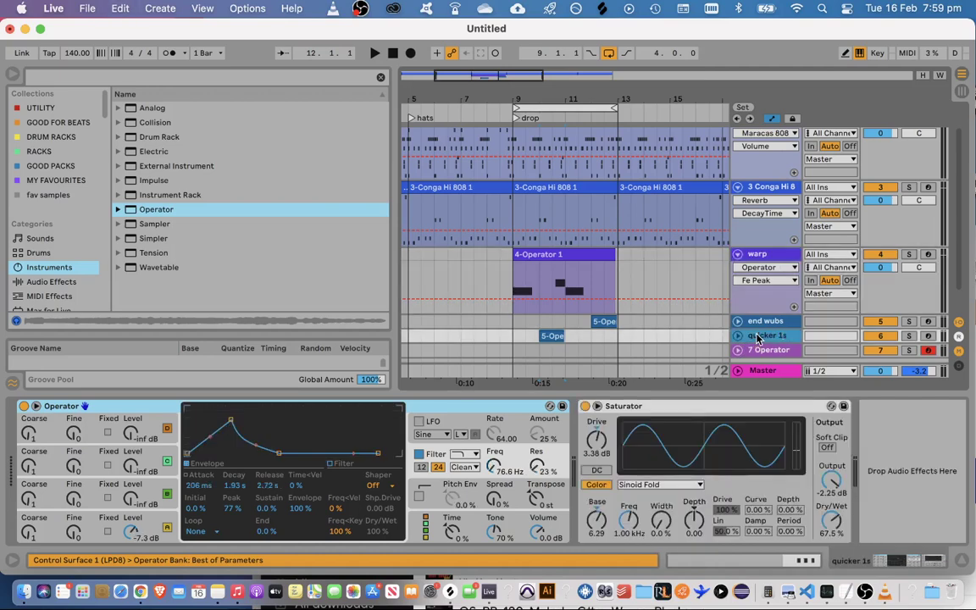
{"action": "key", "text": "Return"}
Set the quicker 1s Operator's filter envelope decay to 969 ms and peak to 70%, and play from bar 9
{"action": "left_click", "coordinate": [548, 332]}
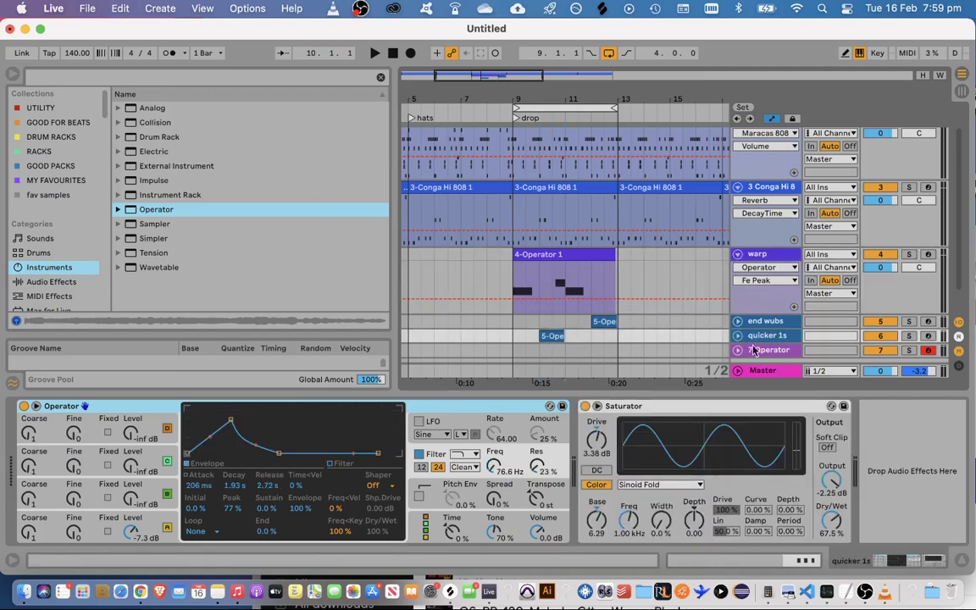
{"action": "mouse_move", "coordinate": [240, 500]}
{"action": "left_mouse_down"}
{"action": "mouse_move", "coordinate": [240, 509]}
{"action": "mouse_move", "coordinate": [238, 498]}
{"action": "left_mouse_up"}
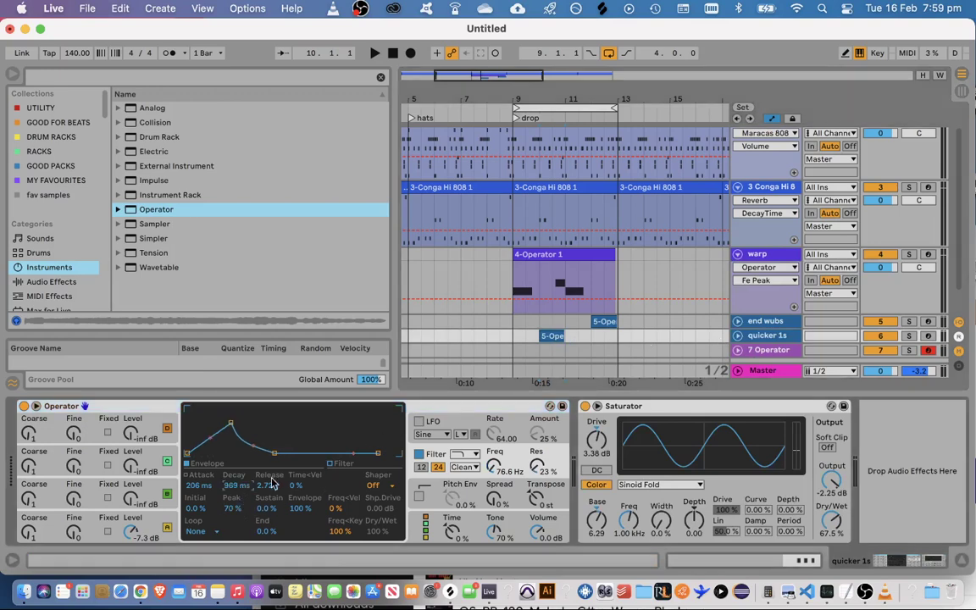
{"action": "left_click", "coordinate": [796, 337]}
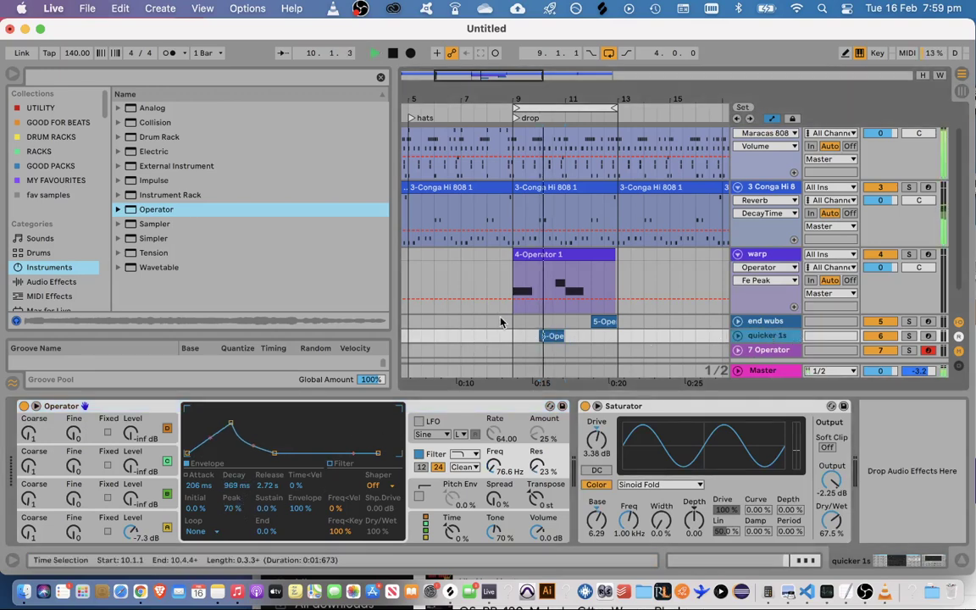
{"action": "left_click", "coordinate": [515, 335]}
{"action": "key", "text": "space"}
In the quicker 1s clip, move the first D0 note to 4.2.2 and delete the other two D0 notes
{"action": "double_click", "coordinate": [545, 336]}
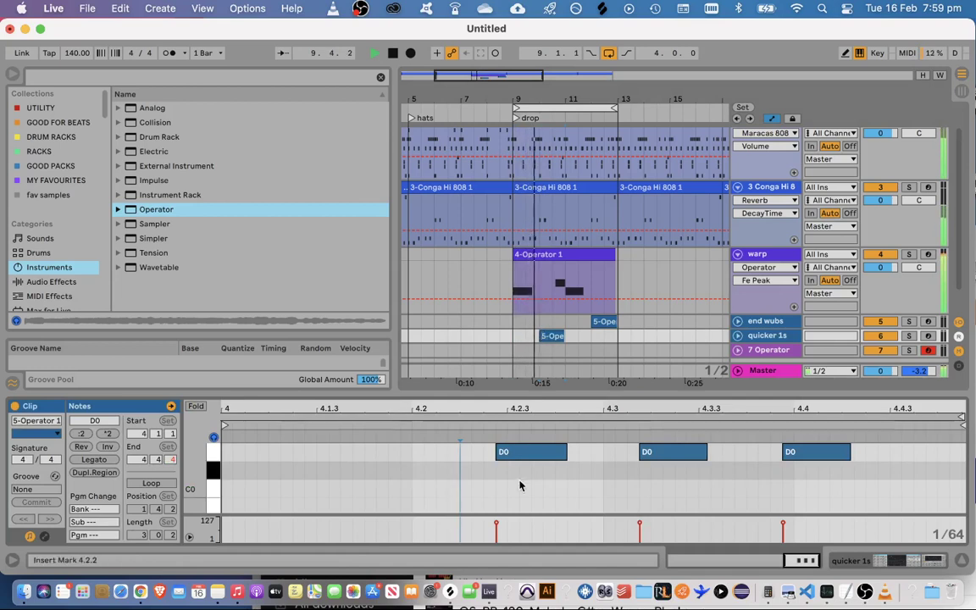
{"action": "left_click_drag", "start_coordinate": [528, 453], "coordinate": [508, 462]}
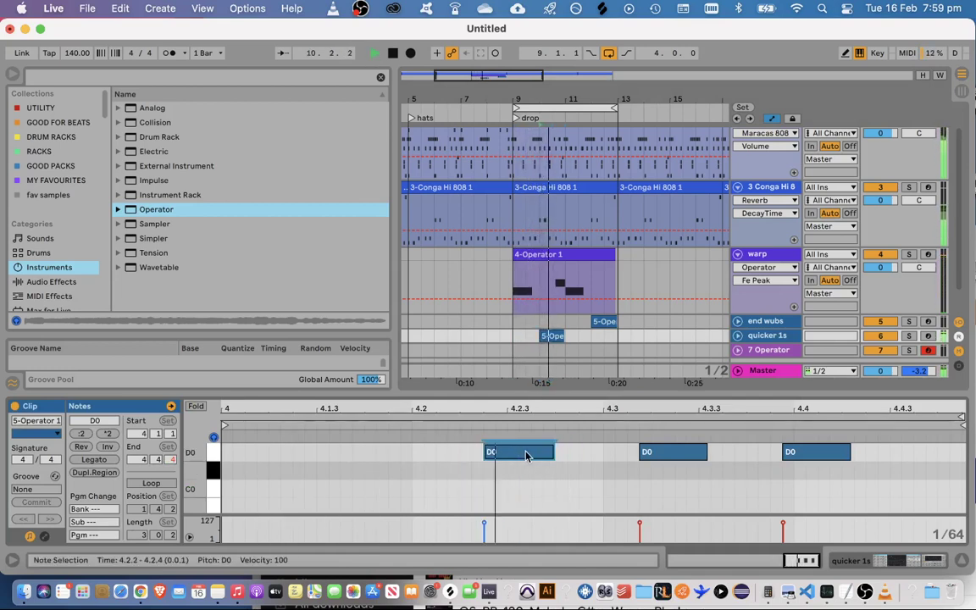
{"action": "left_click", "coordinate": [658, 456]}
{"action": "key", "text": "space"}
{"action": "left_click_drag", "start_coordinate": [664, 445], "coordinate": [668, 440]}
{"action": "key", "text": "Delete"}
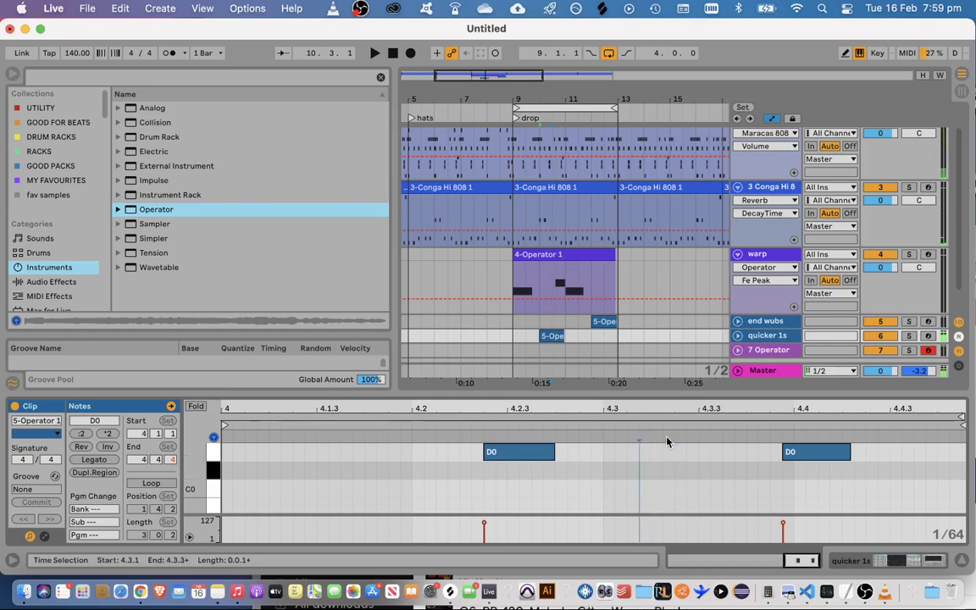
{"action": "key", "text": "space"}
{"action": "left_click", "coordinate": [790, 455]}
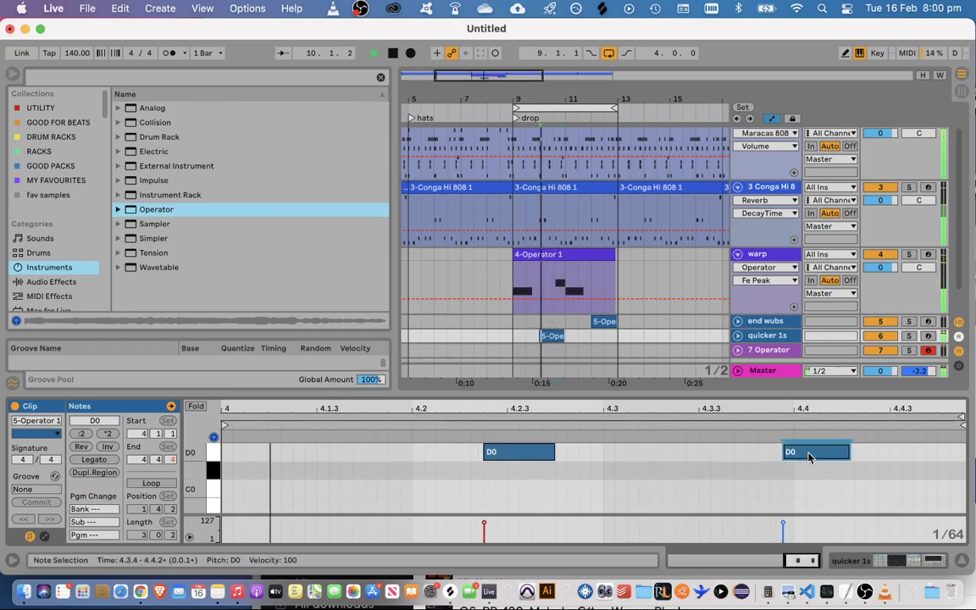
{"action": "key", "text": "Delete"}
Extend the quicker 1s clip's start back to 9.3.1 and add a short D0 note just after 4.1.3
{"action": "left_click", "coordinate": [514, 335]}
{"action": "key", "text": "space"}
{"action": "key", "text": "space"}
{"action": "left_click_drag", "start_coordinate": [540, 335], "coordinate": [525, 336]}
{"action": "double_click", "coordinate": [542, 452]}
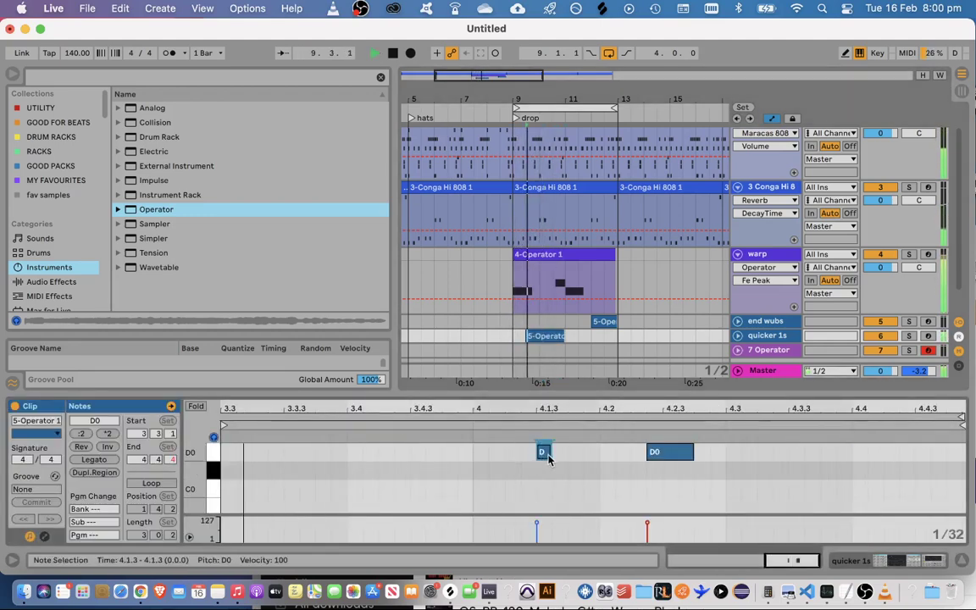
{"action": "left_click_drag", "start_coordinate": [547, 452], "coordinate": [567, 452]}
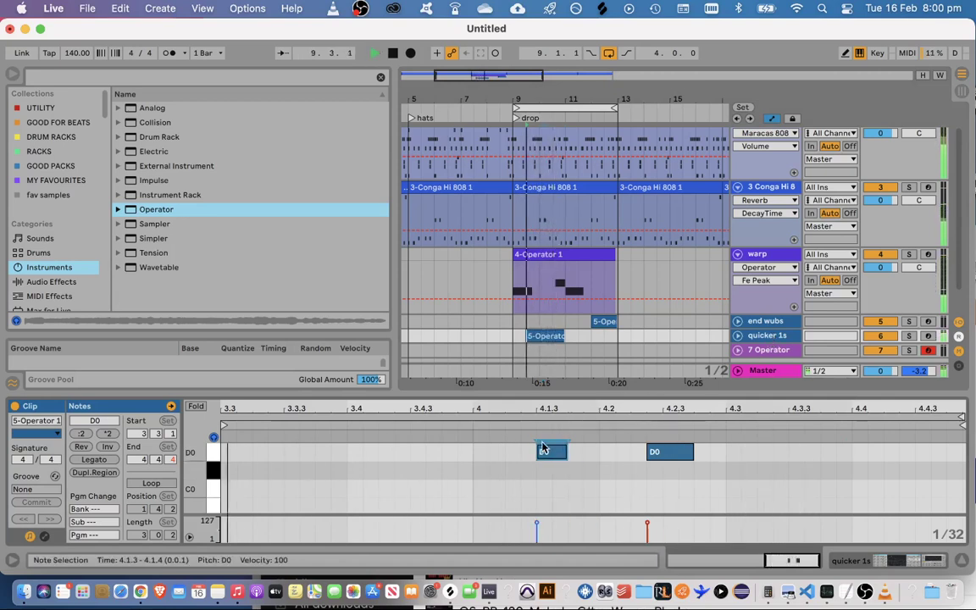
{"action": "left_click_drag", "start_coordinate": [564, 446], "coordinate": [579, 442]}
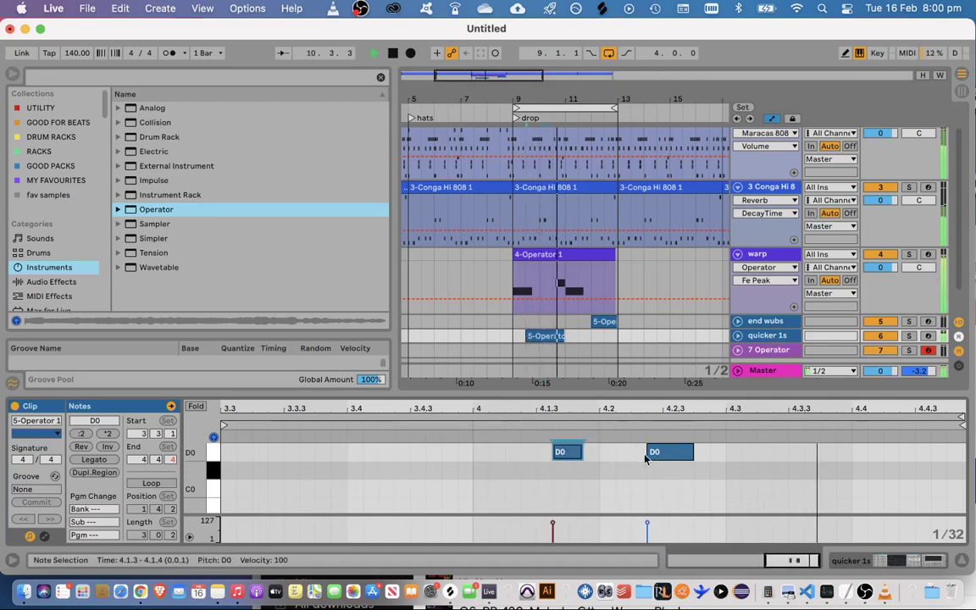
Set the quicker 1s filter envelope's attack to 170 ms, decay to 225 ms and peak to 58% during playback
{"action": "left_click", "coordinate": [770, 338]}
{"action": "double_click", "coordinate": [770, 337]}
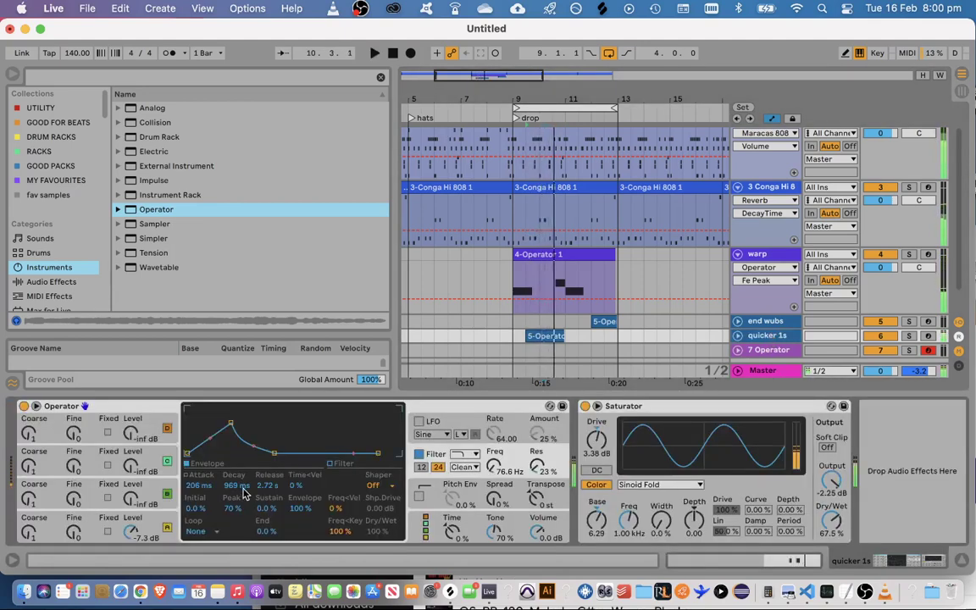
{"action": "key", "text": "space"}
{"action": "left_click_drag", "start_coordinate": [211, 487], "coordinate": [212, 492]}
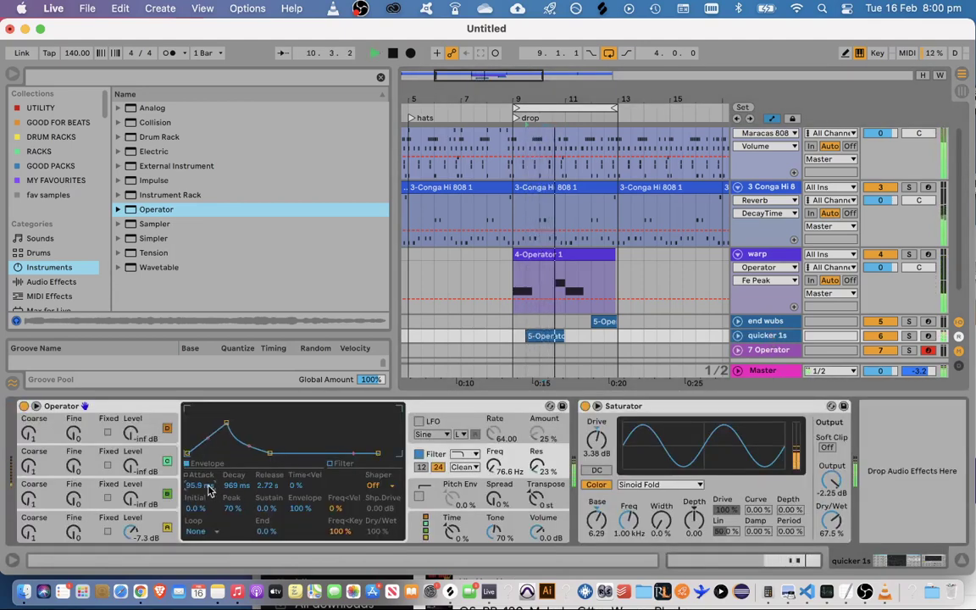
{"action": "key", "text": "space"}
{"action": "key", "text": "space"}
{"action": "left_click_drag", "start_coordinate": [233, 511], "coordinate": [237, 511]}
{"action": "key", "text": "space"}
{"action": "key", "text": "space"}
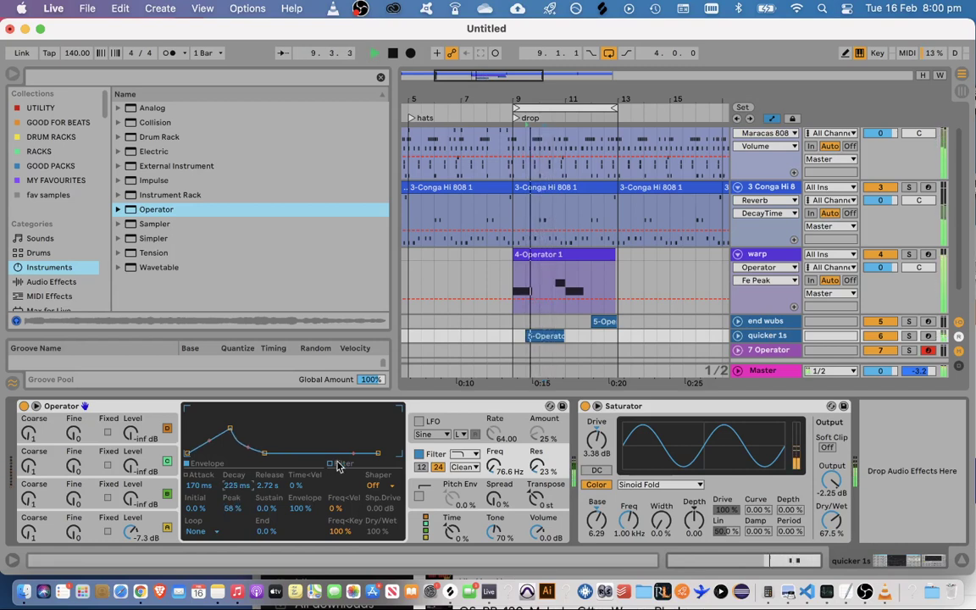
Set the quicker 1s Operator's filter frequency to 141 Hz, resonance to 27% and filter envelope peak to 46% while playing
{"action": "left_click", "coordinate": [337, 465]}
{"action": "mouse_move", "coordinate": [219, 444]}
{"action": "left_mouse_down"}
{"action": "mouse_move", "coordinate": [241, 444]}
{"action": "mouse_move", "coordinate": [219, 437]}
{"action": "left_mouse_up"}
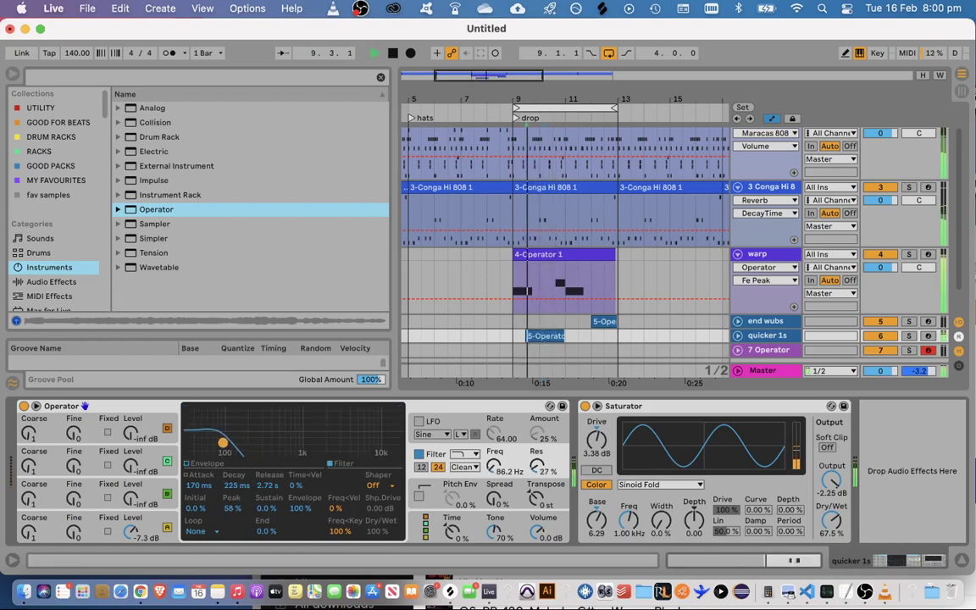
{"action": "left_click", "coordinate": [186, 464]}
{"action": "left_click_drag", "start_coordinate": [237, 508], "coordinate": [237, 521]}
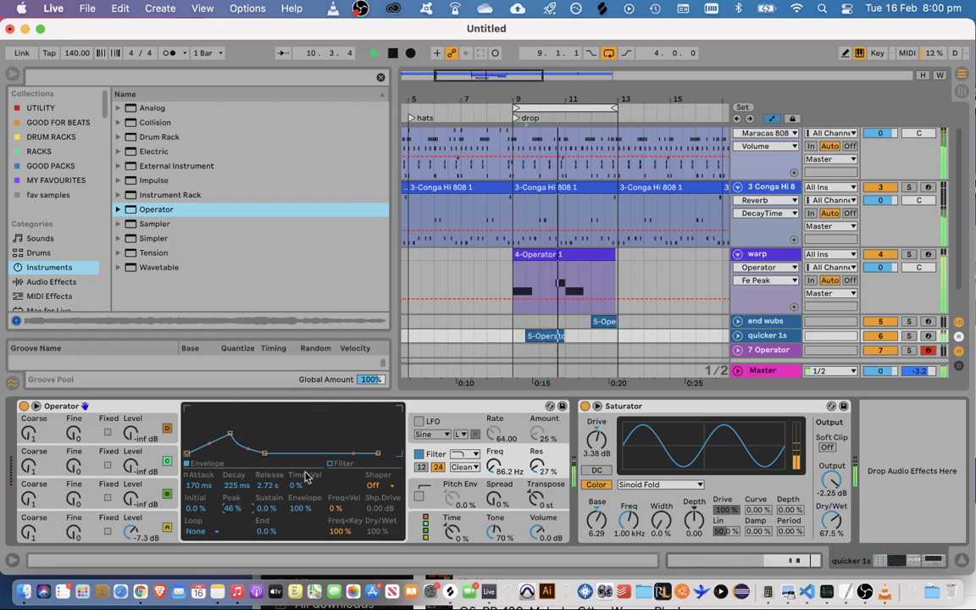
{"action": "left_click", "coordinate": [338, 465]}
{"action": "left_click_drag", "start_coordinate": [220, 438], "coordinate": [239, 446]}
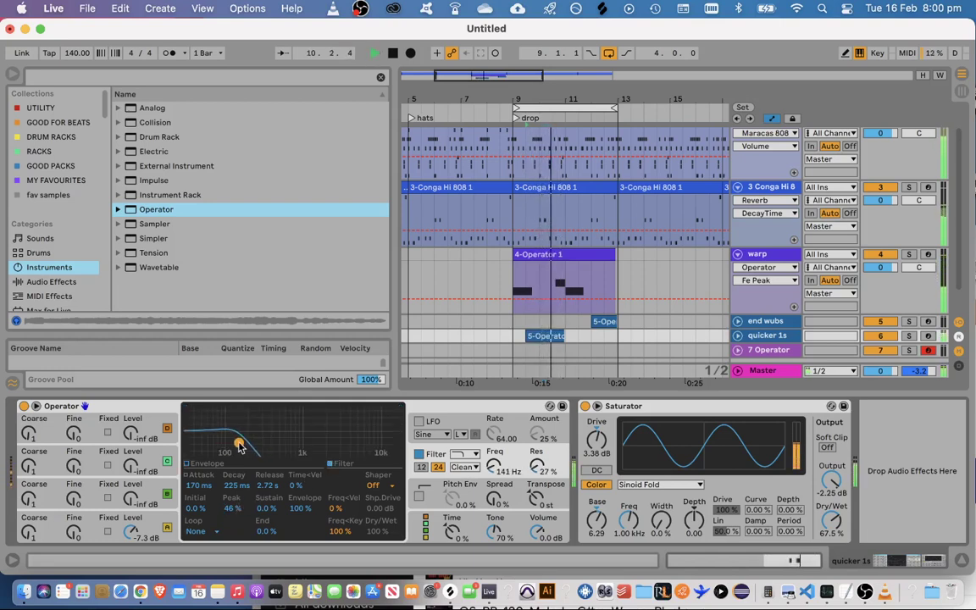
{"action": "key", "text": "space"}
{"action": "key", "text": "space"}
{"action": "key", "text": "space"}
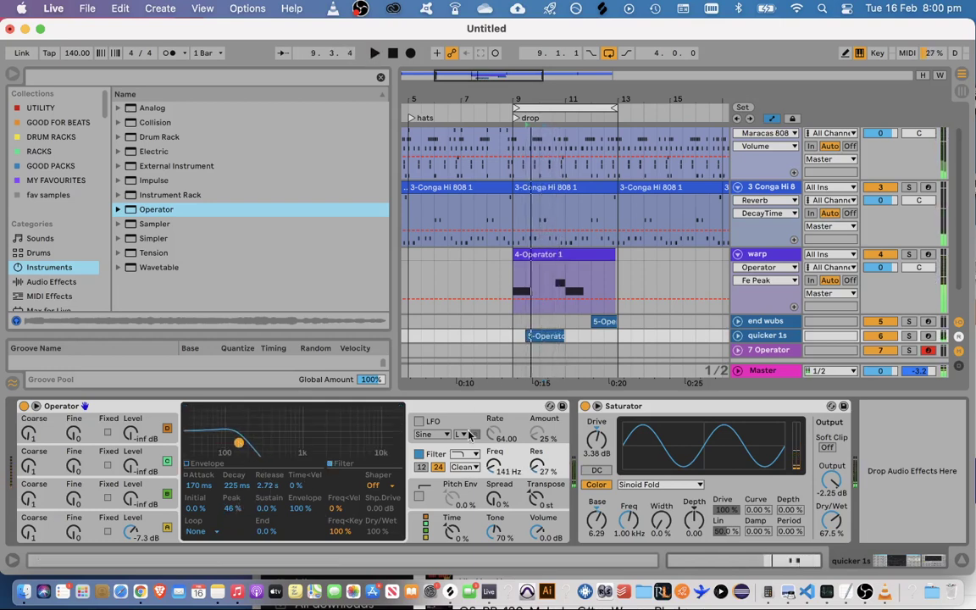
Lower the quicker 1s Operator's volume to -2.6 dB while playing from bar 9, and display its filter settings again
{"action": "left_click", "coordinate": [513, 337]}
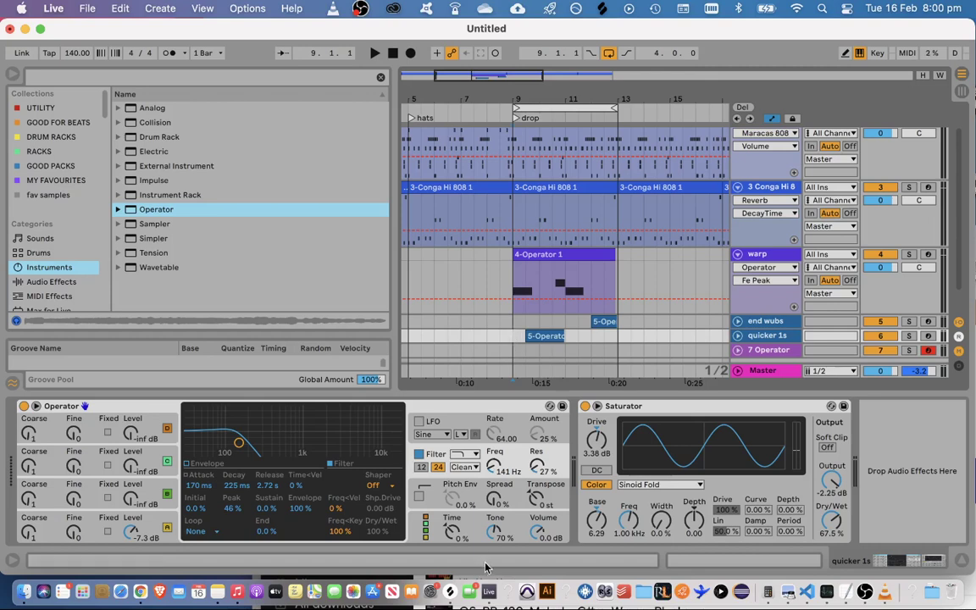
{"action": "left_click", "coordinate": [535, 540]}
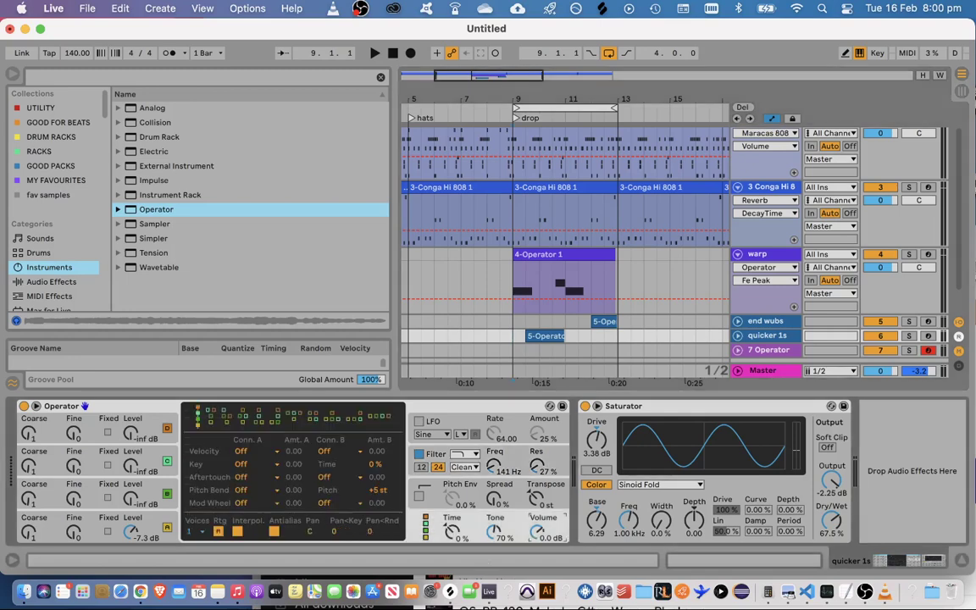
{"action": "key", "text": "space"}
{"action": "left_click_drag", "start_coordinate": [531, 548], "coordinate": [536, 534]}
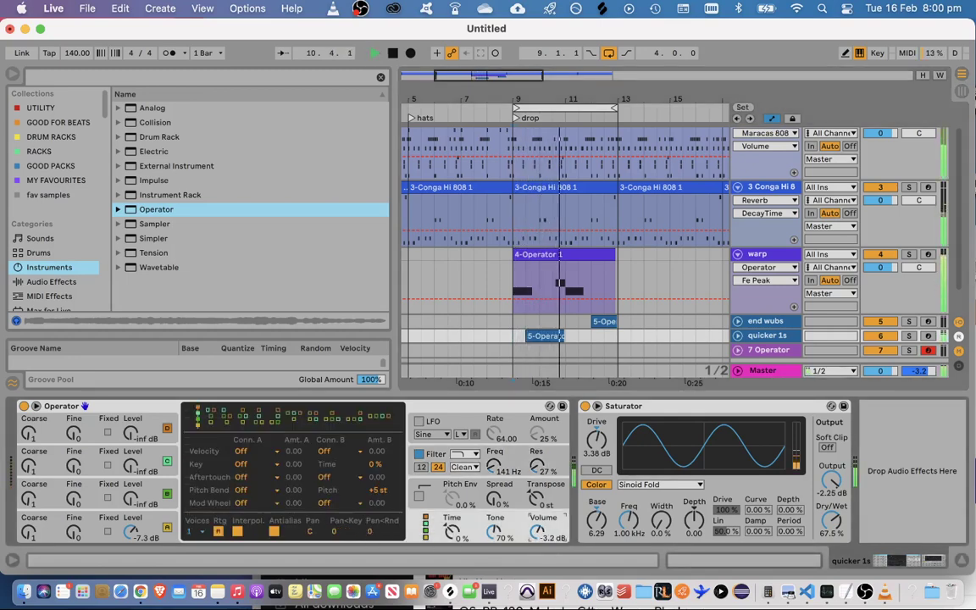
{"action": "key", "text": "space"}
{"action": "key", "text": "space"}
{"action": "left_click", "coordinate": [439, 456]}
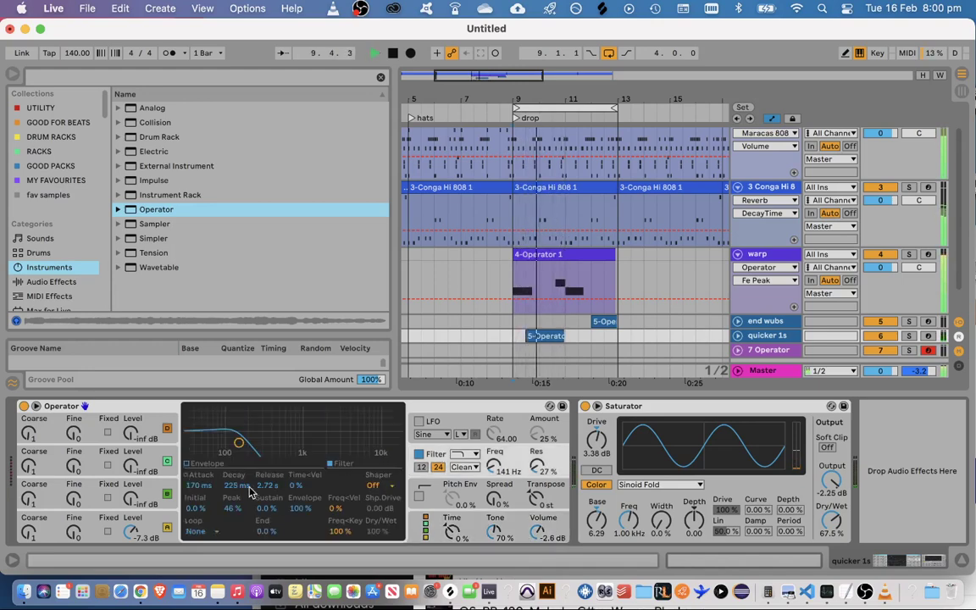
Try a 140 ms attack on the quicker 1s filter envelope while replaying the drop from bar 9
{"action": "key", "text": "space"}
{"action": "key", "text": "space"}
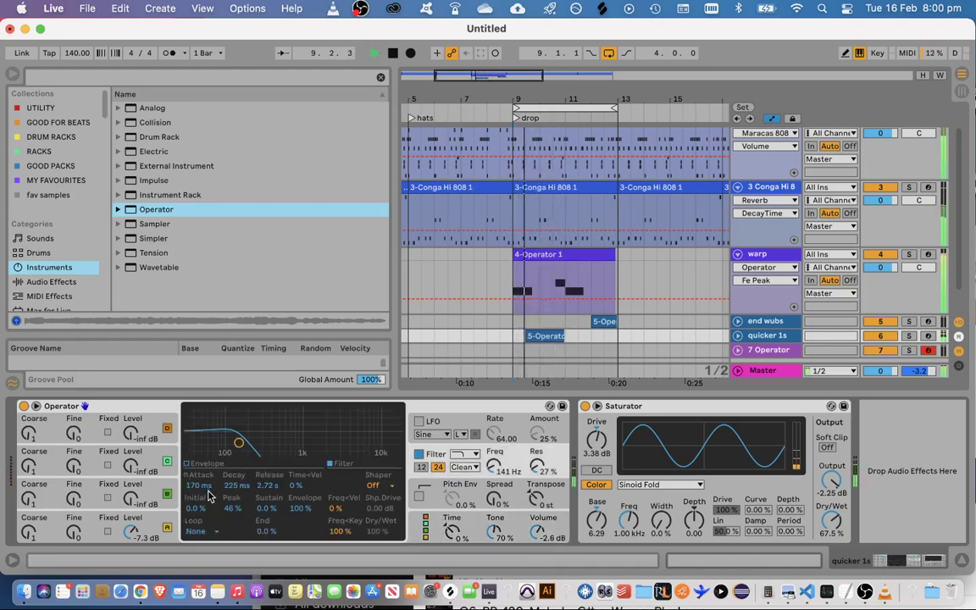
{"action": "mouse_move", "coordinate": [207, 492]}
{"action": "left_mouse_down"}
{"action": "mouse_move", "coordinate": [207, 483]}
{"action": "mouse_move", "coordinate": [208, 496]}
{"action": "left_mouse_up"}
{"action": "key", "text": "space"}
{"action": "key", "text": "space"}
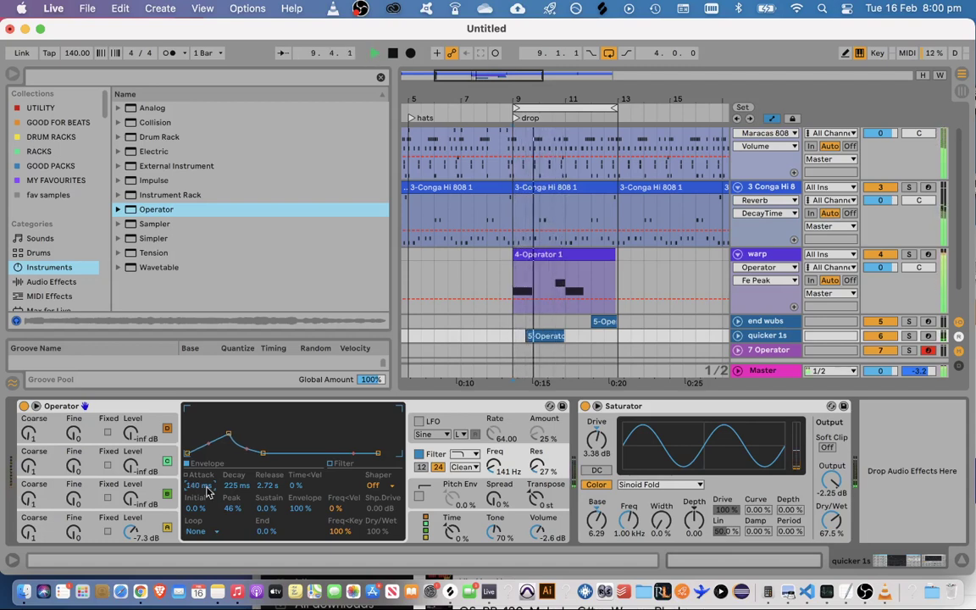
Set the quicker 1s filter envelope's attack to 170 ms and decay to 267 ms, replaying the drop from bar 9
{"action": "left_click_drag", "start_coordinate": [208, 491], "coordinate": [208, 486]}
{"action": "key", "text": "space"}
{"action": "key", "text": "space"}
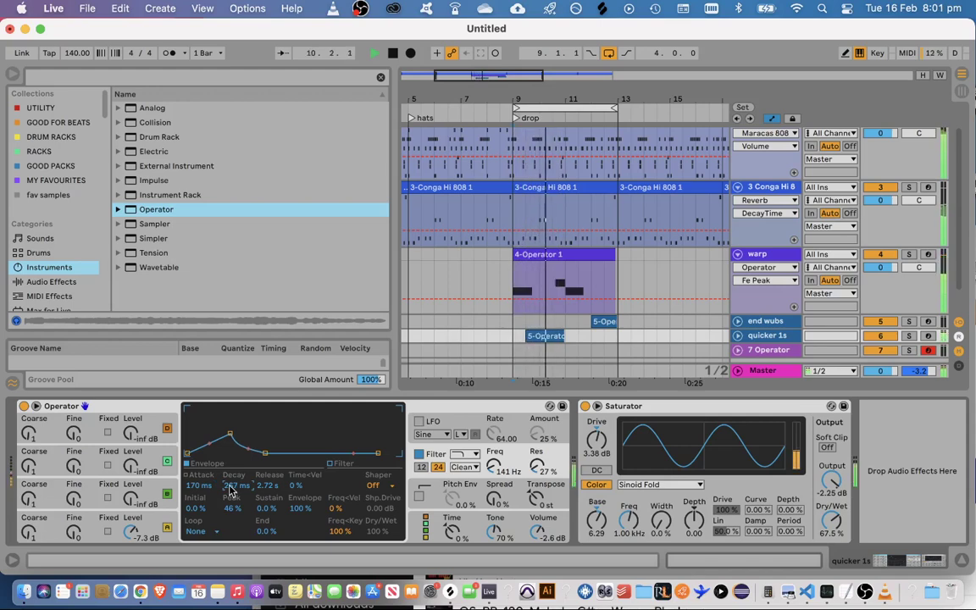
{"action": "key", "text": "space"}
{"action": "key", "text": "space"}
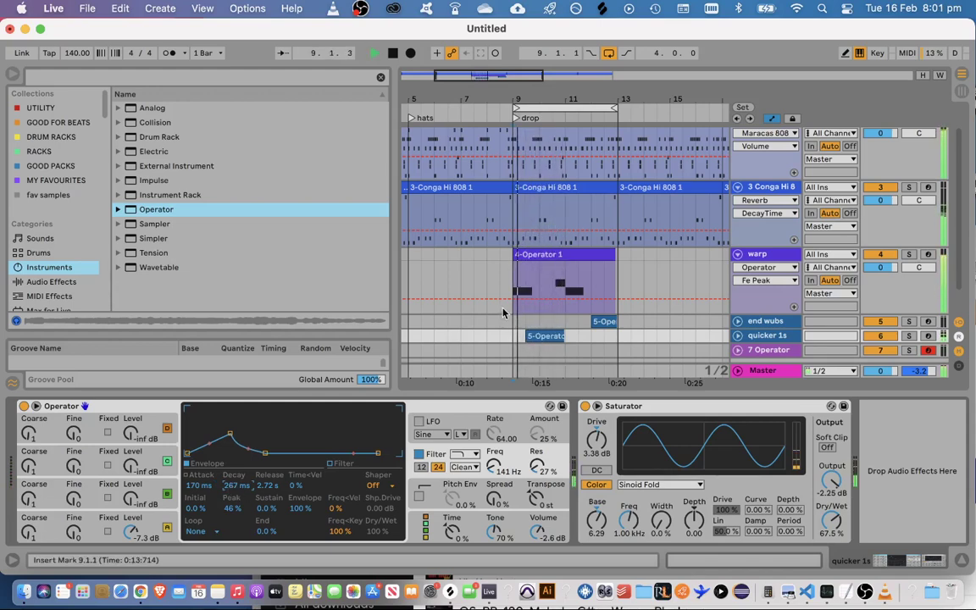
Play the drop with the quicker 1s clip open and examine the timing of its two D0 notes
{"action": "double_click", "coordinate": [543, 333]}
{"action": "left_click", "coordinate": [616, 472]}
{"action": "left_click_drag", "start_coordinate": [650, 453], "coordinate": [671, 462]}
{"action": "left_click", "coordinate": [540, 424]}
{"action": "left_click", "coordinate": [642, 489]}
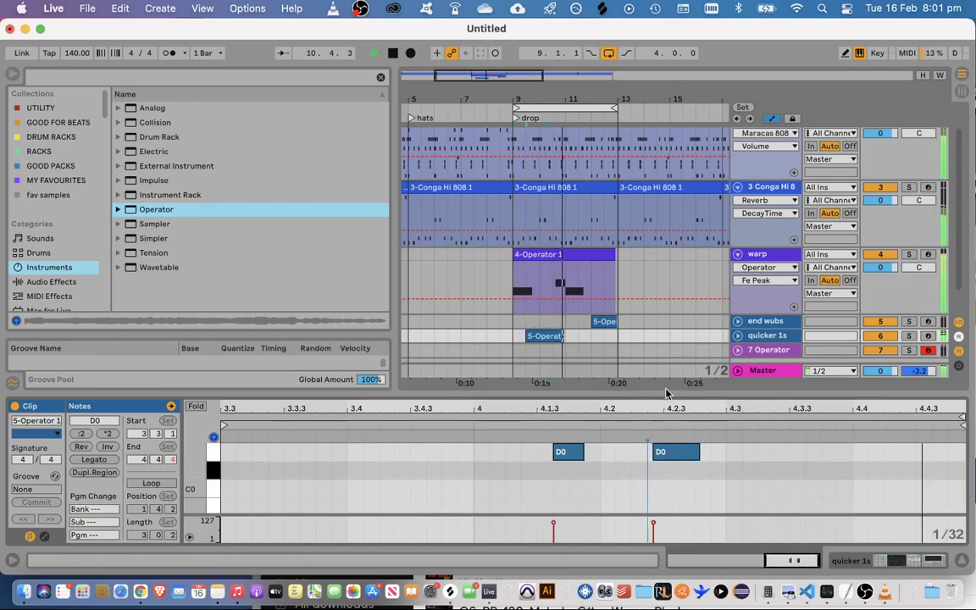
{"action": "key", "text": "space"}
{"action": "left_click_drag", "start_coordinate": [669, 395], "coordinate": [653, 583]}
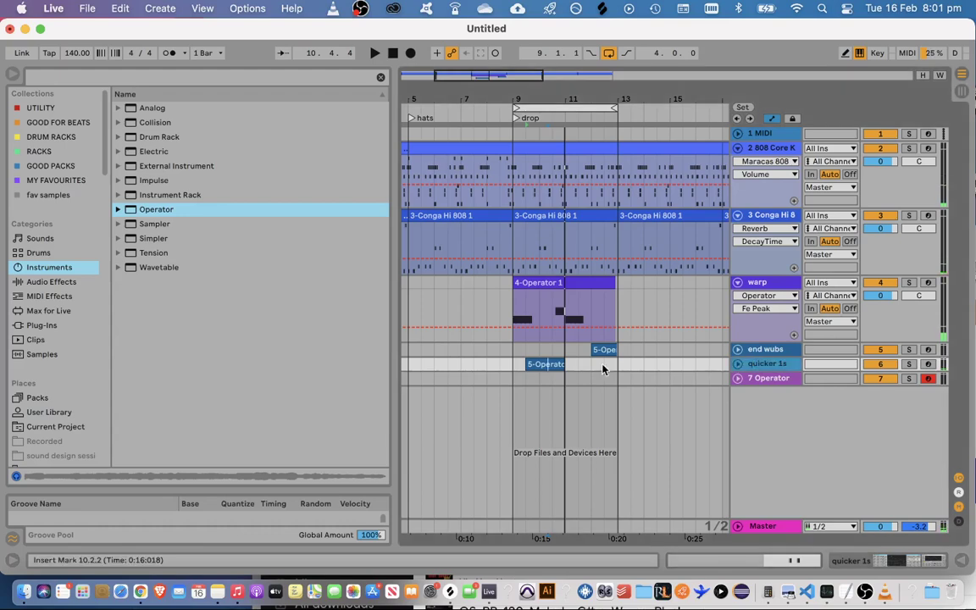
{"action": "double_click", "coordinate": [551, 364]}
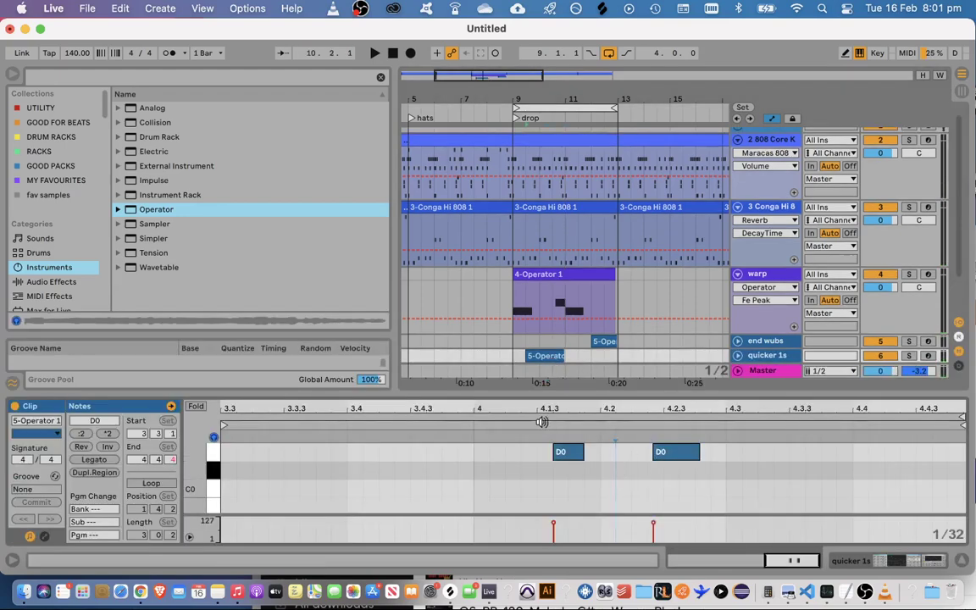
{"action": "left_click", "coordinate": [462, 425]}
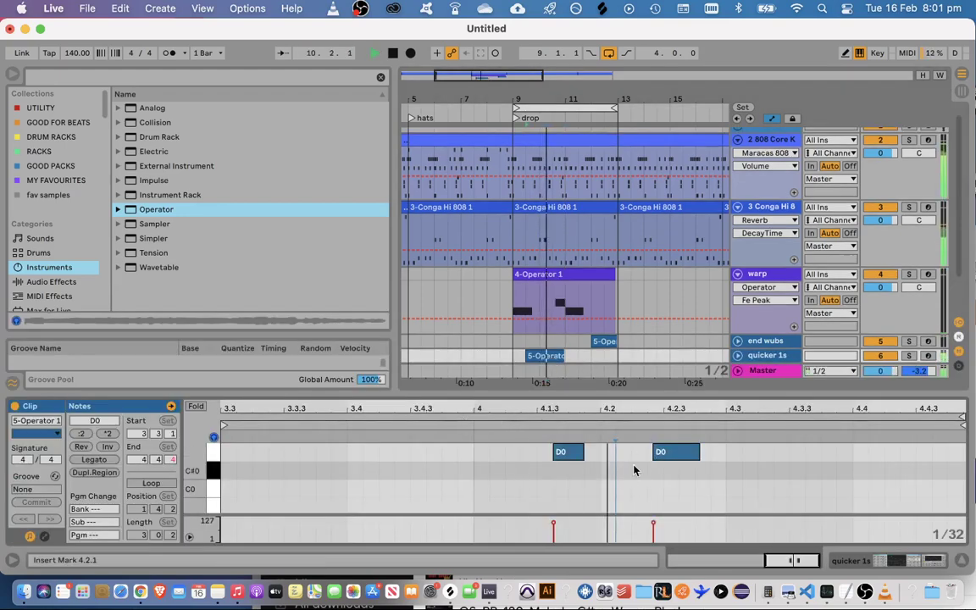
{"action": "left_click", "coordinate": [666, 458]}
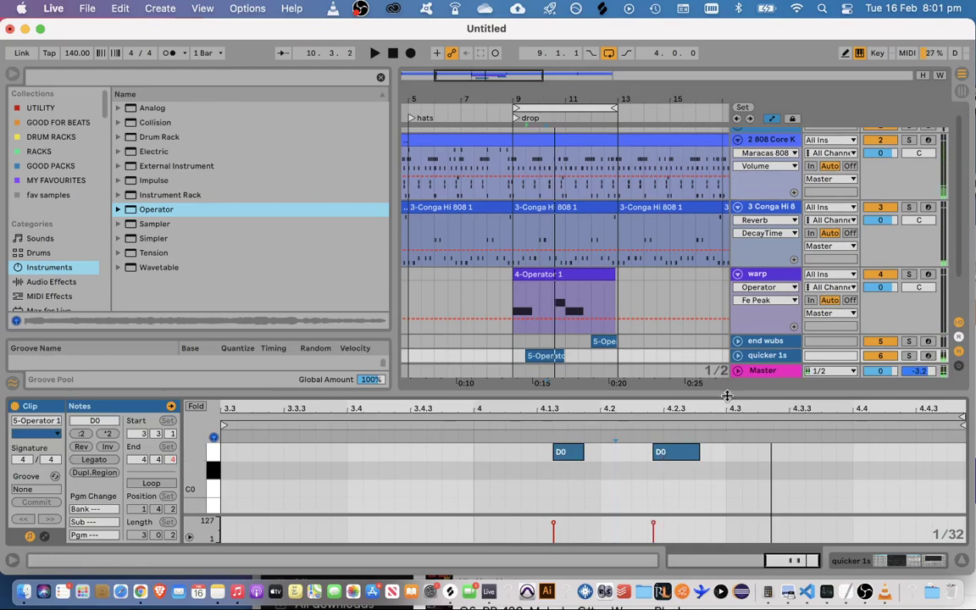
{"action": "left_click_drag", "start_coordinate": [727, 396], "coordinate": [761, 416]}
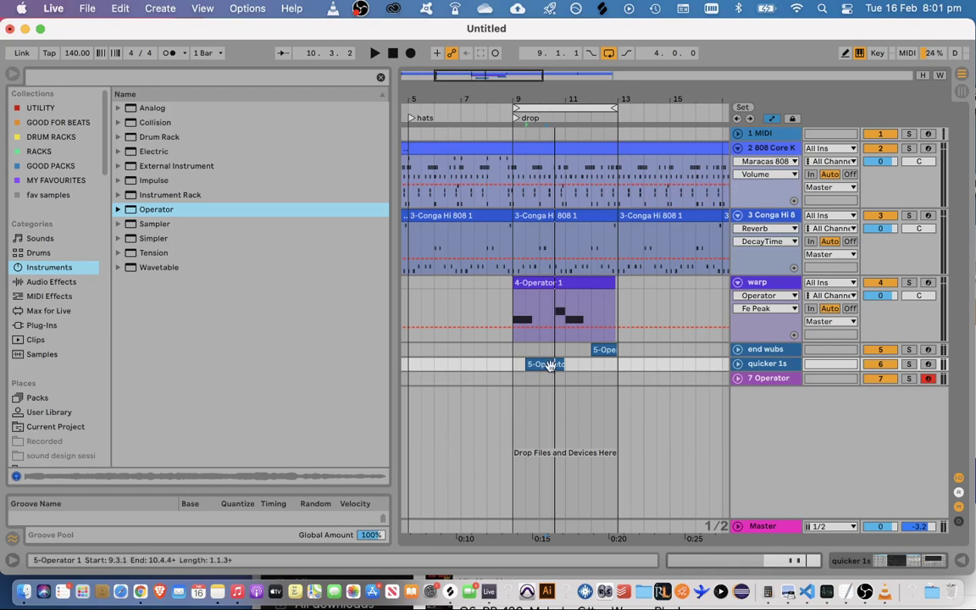
Play from 8.3.1 and duplicate bars 9 to 13 of the warp, end wubs and quicker 1s tracks to bar 13
{"action": "left_click", "coordinate": [464, 370]}
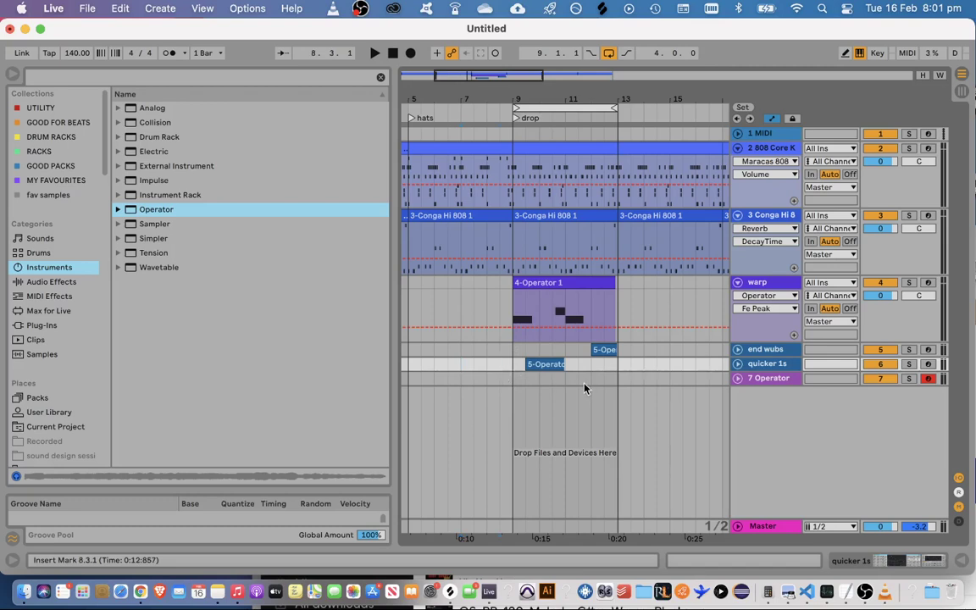
{"action": "key", "text": "space"}
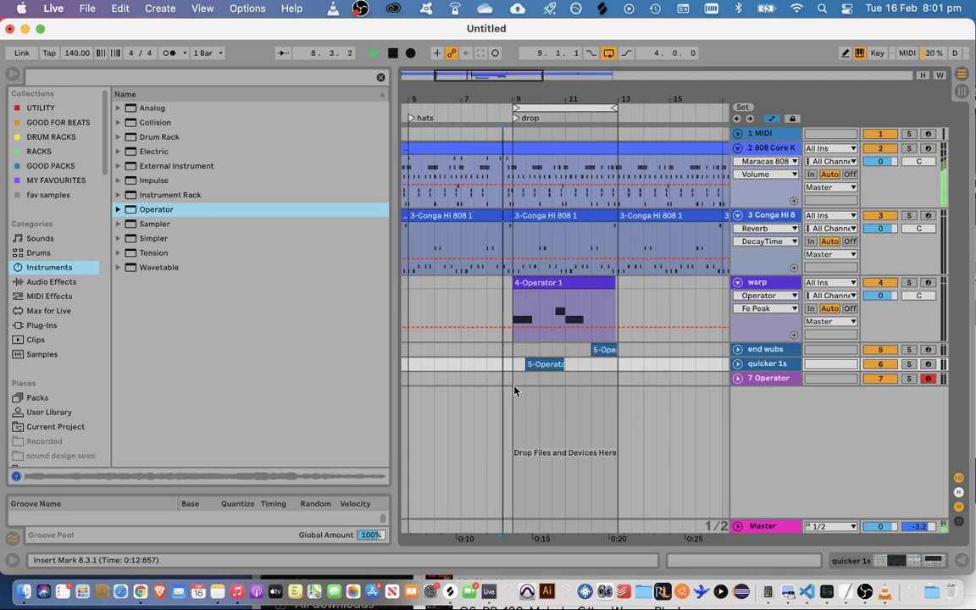
{"action": "left_click_drag", "start_coordinate": [520, 387], "coordinate": [615, 320]}
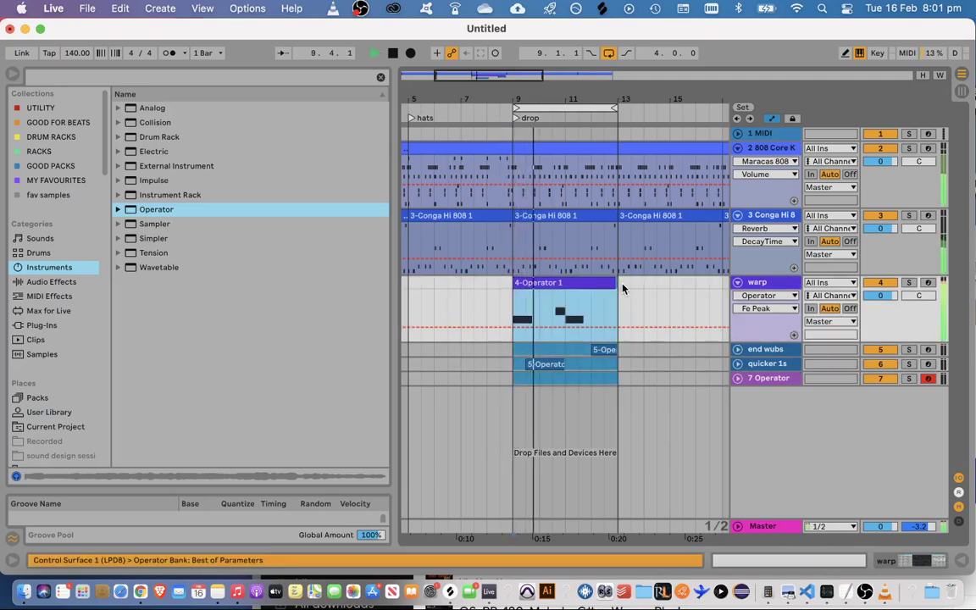
{"action": "key", "text": "minus"}
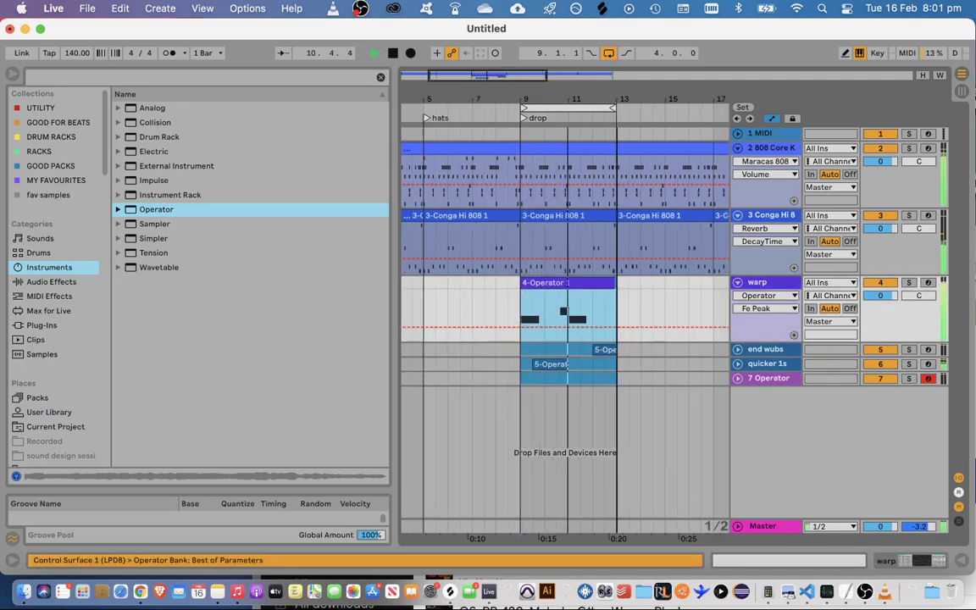
{"action": "key", "text": "super+d"}
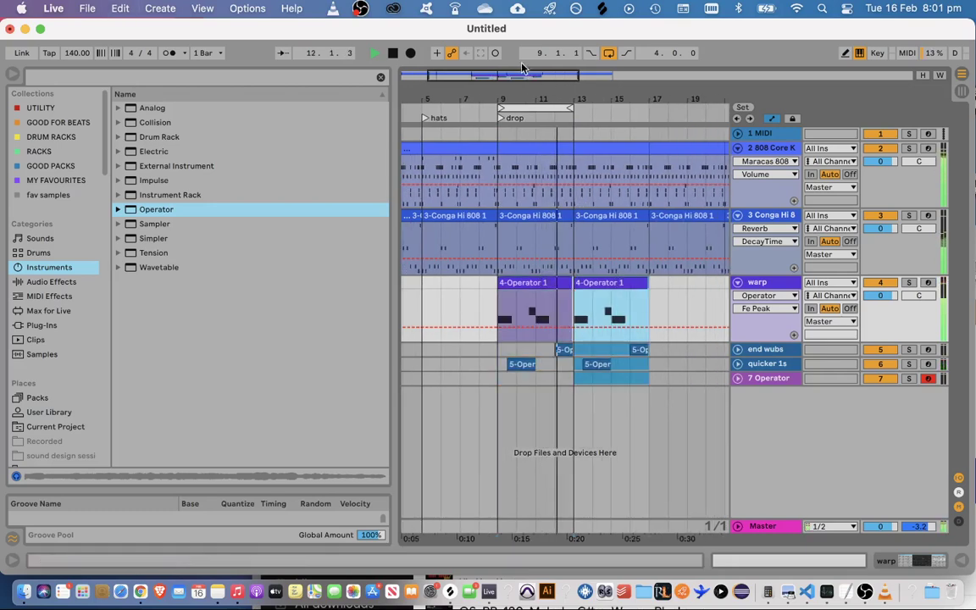
Turn off the arrangement loop, deactivate the duplicated quicker 1s clip at 13.3.1, and play the copied section from bar 13
{"action": "left_click", "coordinate": [610, 54]}
{"action": "left_click_drag", "start_coordinate": [585, 97], "coordinate": [468, 162]}
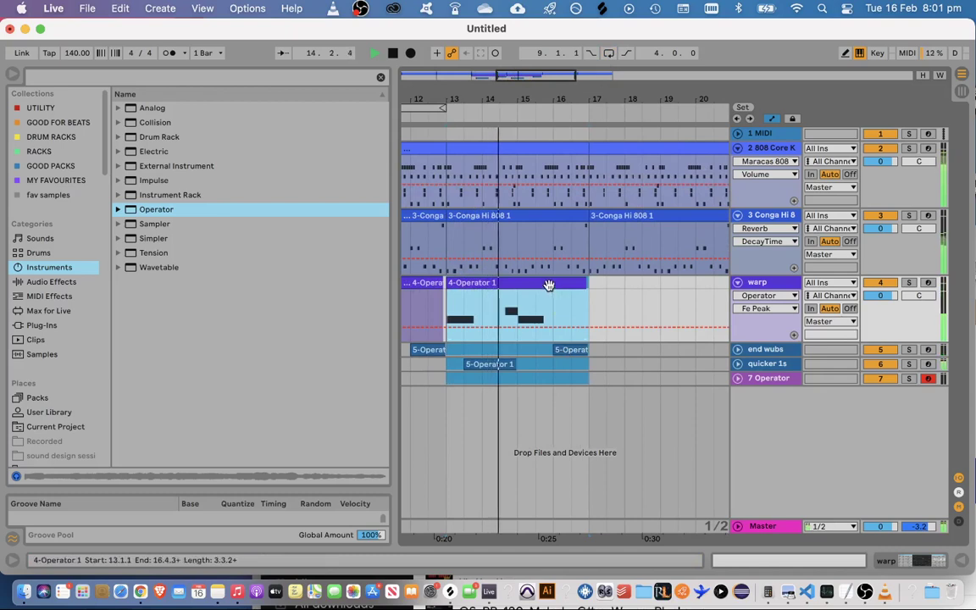
{"action": "key", "text": "space"}
{"action": "left_click", "coordinate": [500, 365]}
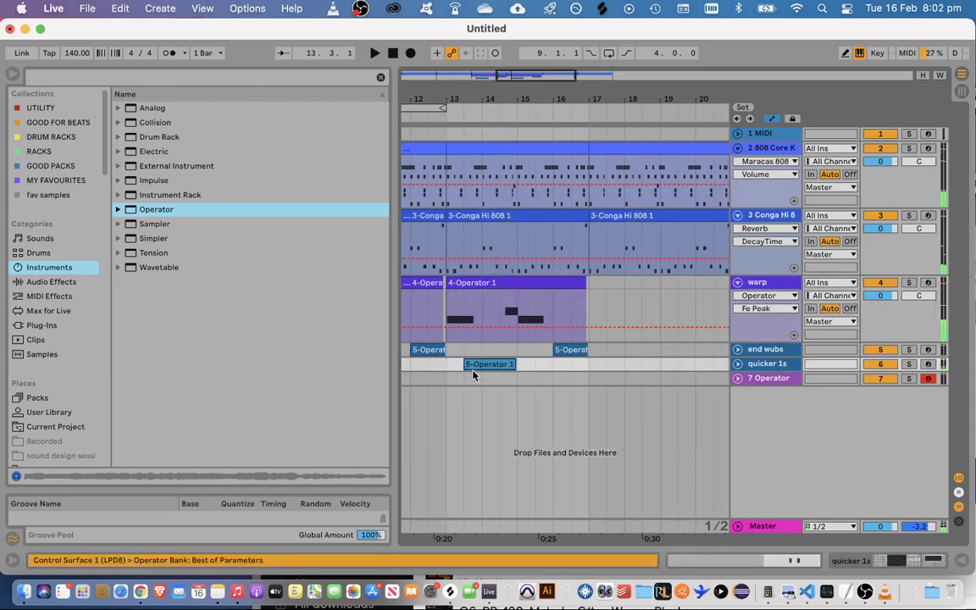
{"action": "key", "text": "0"}
{"action": "key", "text": "space"}
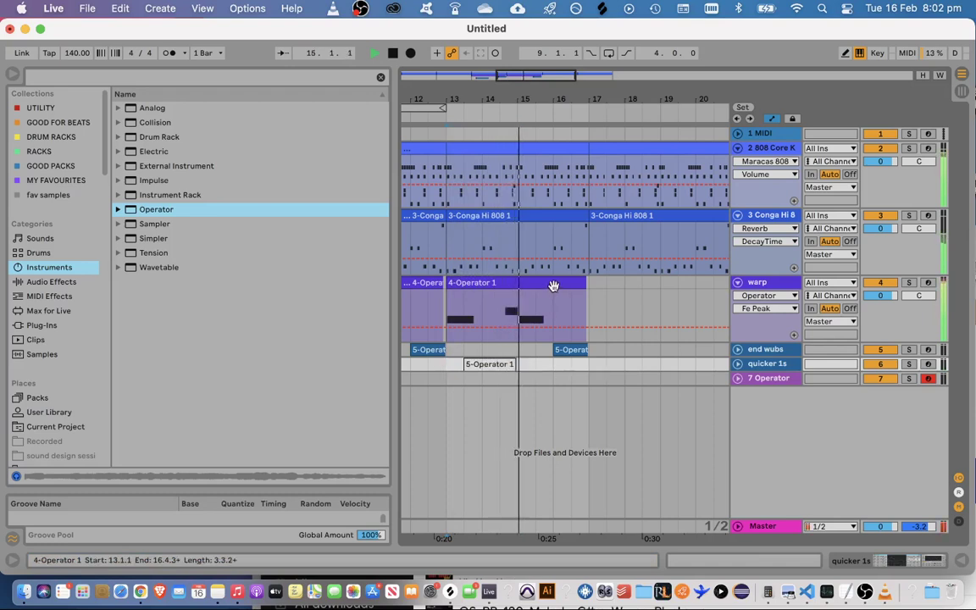
In the end wubs clip at bar 16, add a D0 note from 4.1.3 to 4.2.1 and audition it
{"action": "left_click", "coordinate": [580, 349]}
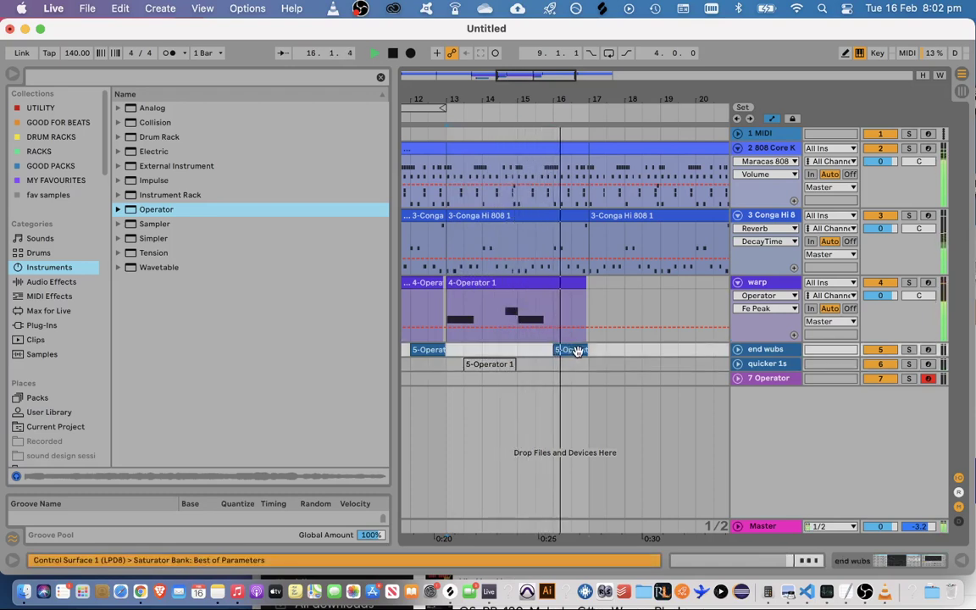
{"action": "key", "text": "space"}
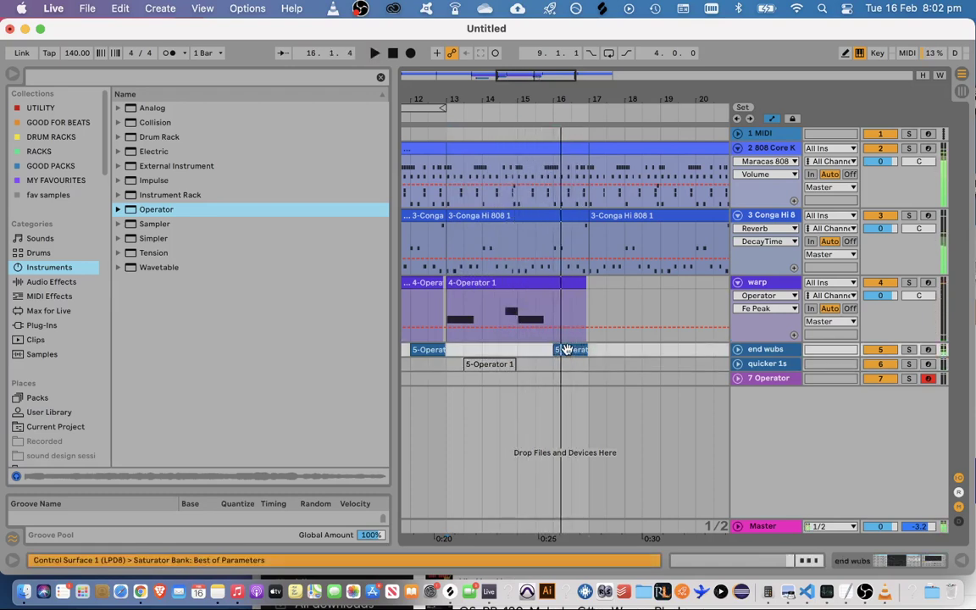
{"action": "double_click", "coordinate": [560, 350]}
{"action": "double_click", "coordinate": [328, 457]}
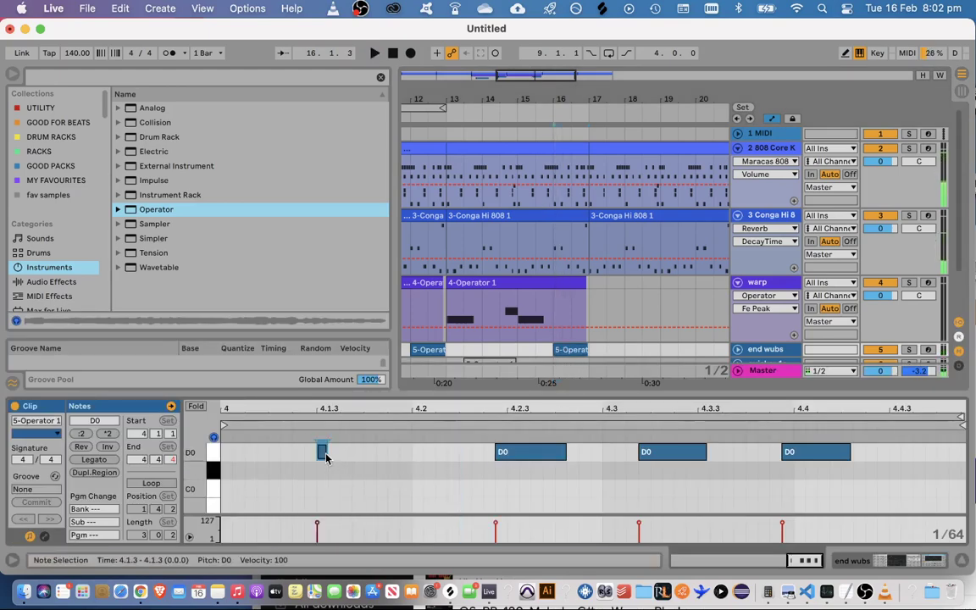
{"action": "left_click_drag", "start_coordinate": [324, 451], "coordinate": [410, 452]}
{"action": "key", "text": "space"}
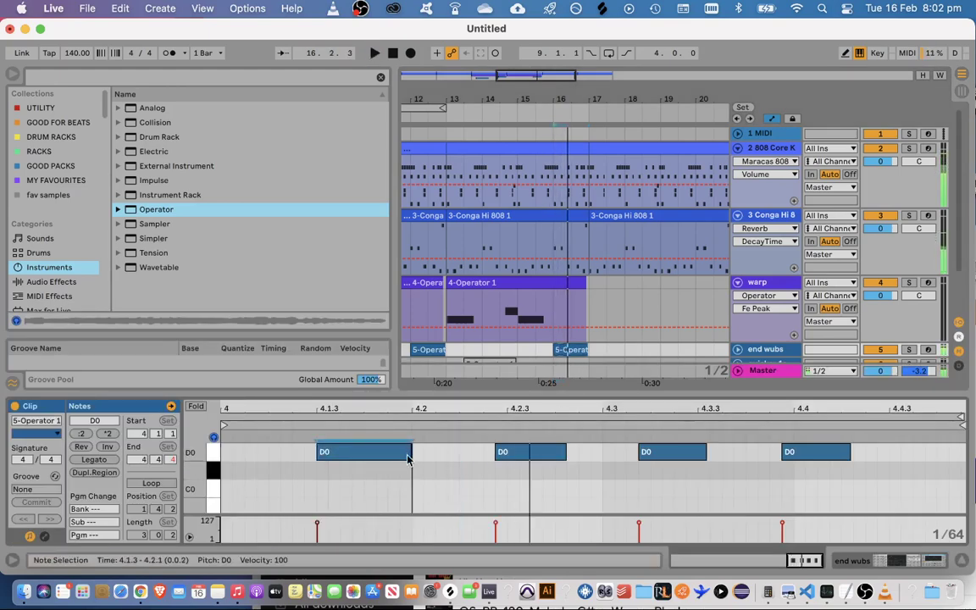
Enlarge the note editor, replay bar 16, and shorten its end wubs clip to end just before 16.3.1
{"action": "left_click_drag", "start_coordinate": [550, 401], "coordinate": [525, 276]}
{"action": "scroll", "coordinate": [593, 392], "scroll_direction": "up", "scroll_amount": 2}
{"action": "key", "text": "space"}
{"action": "key", "text": "space"}
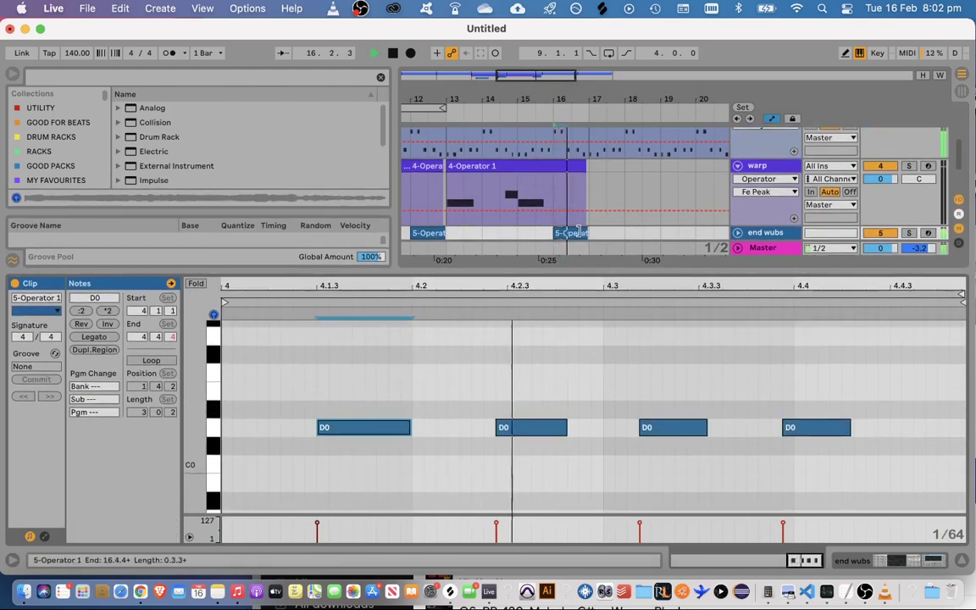
{"action": "key", "text": "space"}
{"action": "left_click_drag", "start_coordinate": [585, 233], "coordinate": [561, 233]}
Copy the warp section from 14.3.1 to 15.1.1 to 16.3.1 and add a short D#0 note just after 3.3.1 in the pasted clip
{"action": "left_click_drag", "start_coordinate": [506, 196], "coordinate": [519, 175]}
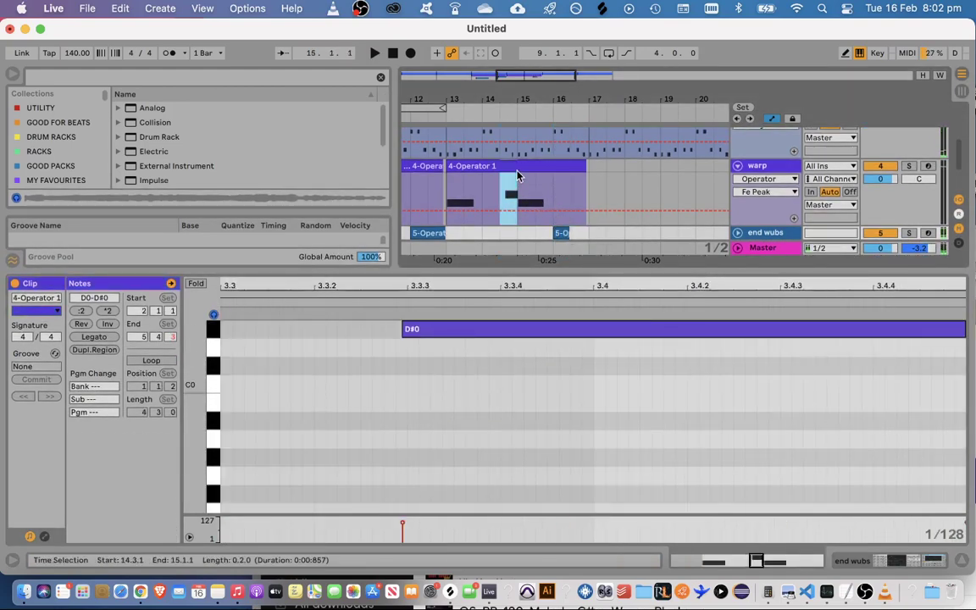
{"action": "key", "text": "super+c"}
{"action": "left_click", "coordinate": [573, 195]}
{"action": "key", "text": "super+v"}
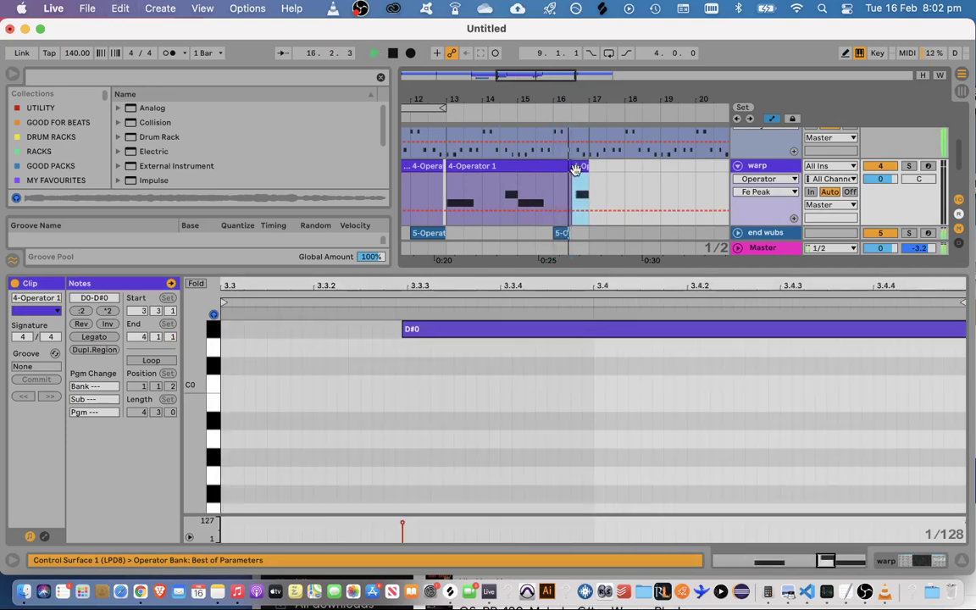
{"action": "scroll", "coordinate": [358, 349], "scroll_direction": "up", "scroll_amount": 1}
{"action": "double_click", "coordinate": [233, 349]}
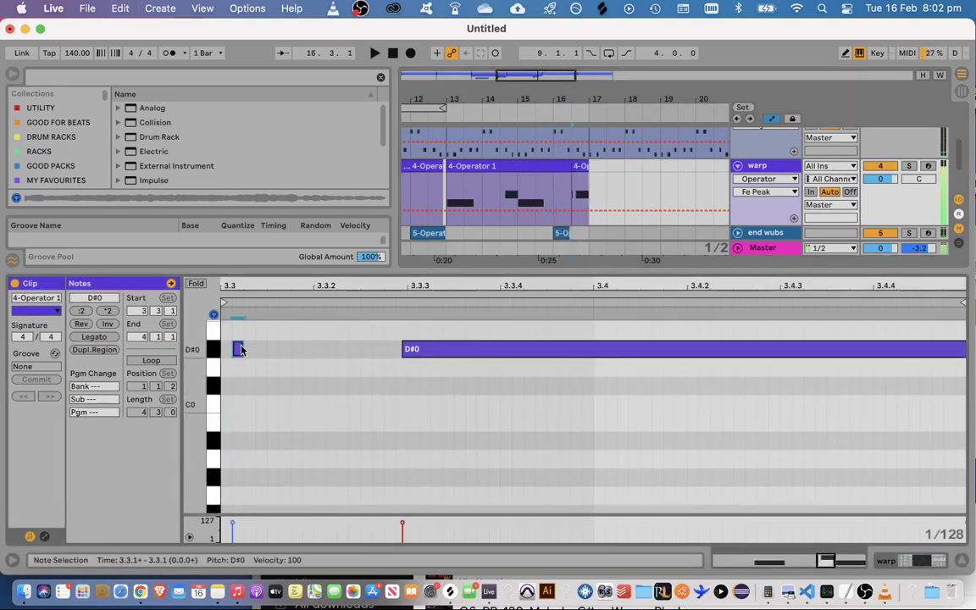
Lengthen the D#0 note at the clip start and place the second note on G#0 from 3.3.4 to 3.4.2
{"action": "left_click_drag", "start_coordinate": [244, 349], "coordinate": [392, 350]}
{"action": "left_click_drag", "start_coordinate": [337, 351], "coordinate": [326, 351]}
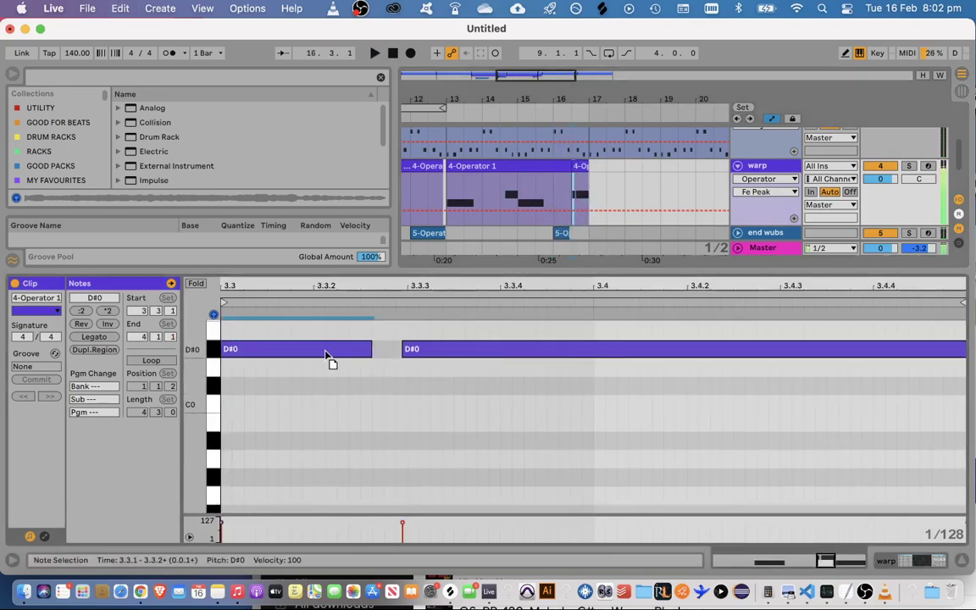
{"action": "scroll", "coordinate": [327, 354], "scroll_direction": "up", "scroll_amount": 3}
{"action": "left_click_drag", "start_coordinate": [371, 404], "coordinate": [560, 331]}
{"action": "double_click", "coordinate": [461, 399]}
{"action": "key", "text": "space"}
{"action": "key", "text": "space"}
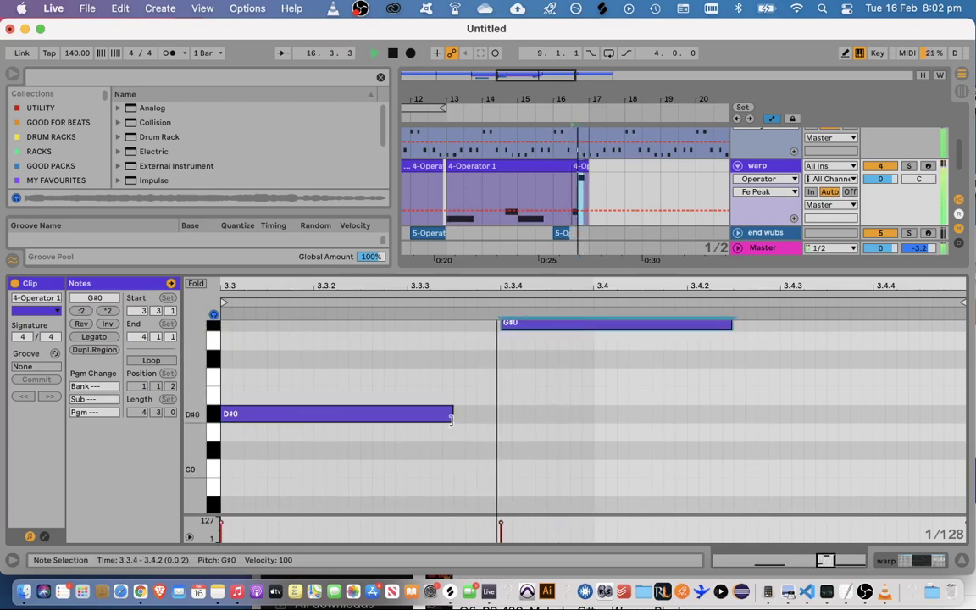
Extend the D#0 note so it ends at 3.3.4, where the G#0 note starts
{"action": "left_click", "coordinate": [458, 420]}
{"action": "left_click", "coordinate": [451, 416]}
{"action": "left_click_drag", "start_coordinate": [451, 416], "coordinate": [500, 415]}
{"action": "left_click", "coordinate": [534, 325]}
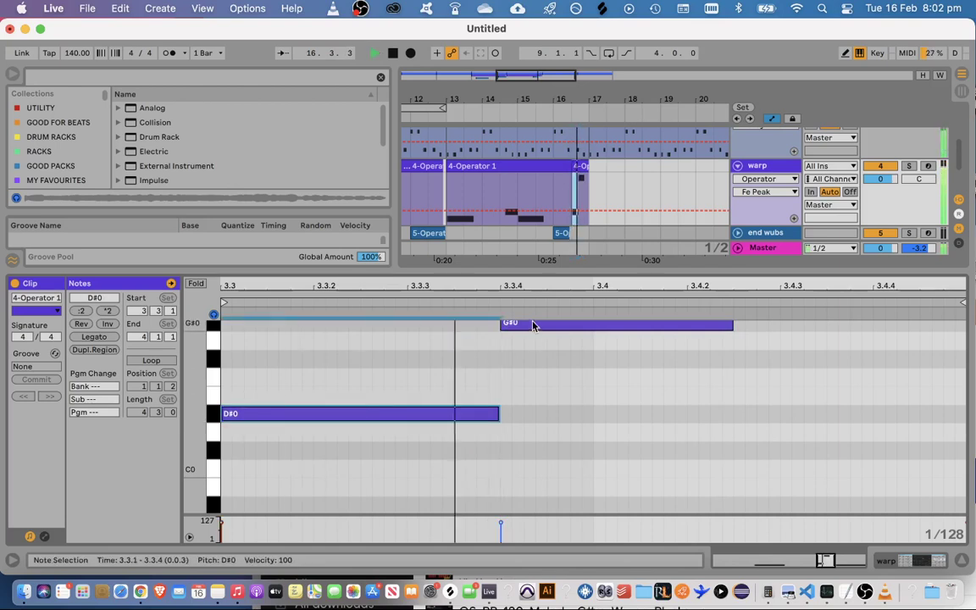
Paste a copy of the G#0 note at 3.4.2, lower it to G0, and play the phrase
{"action": "left_click", "coordinate": [733, 402]}
{"action": "key", "text": "super+v"}
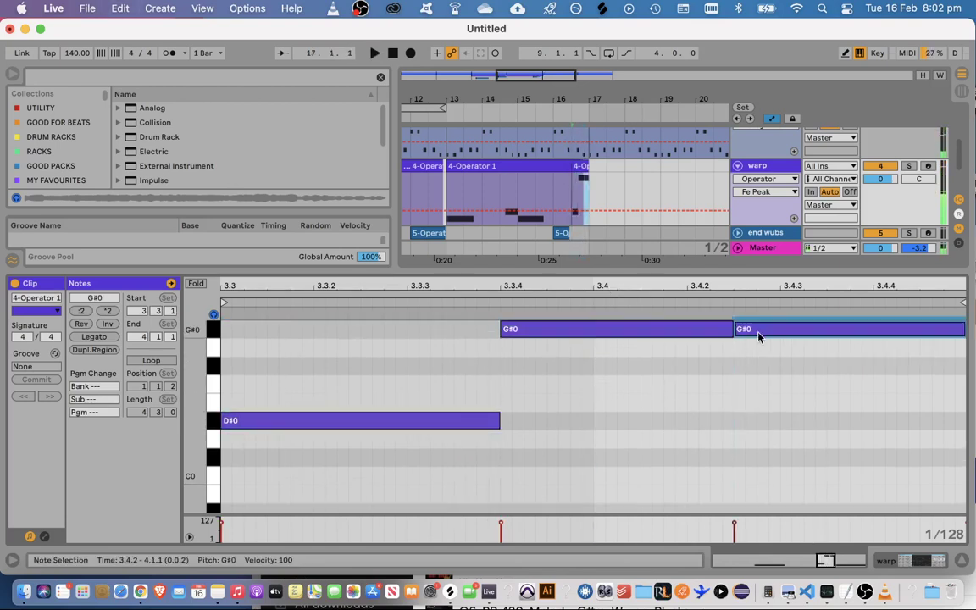
{"action": "left_click_drag", "start_coordinate": [759, 332], "coordinate": [757, 347]}
{"action": "key", "text": "space"}
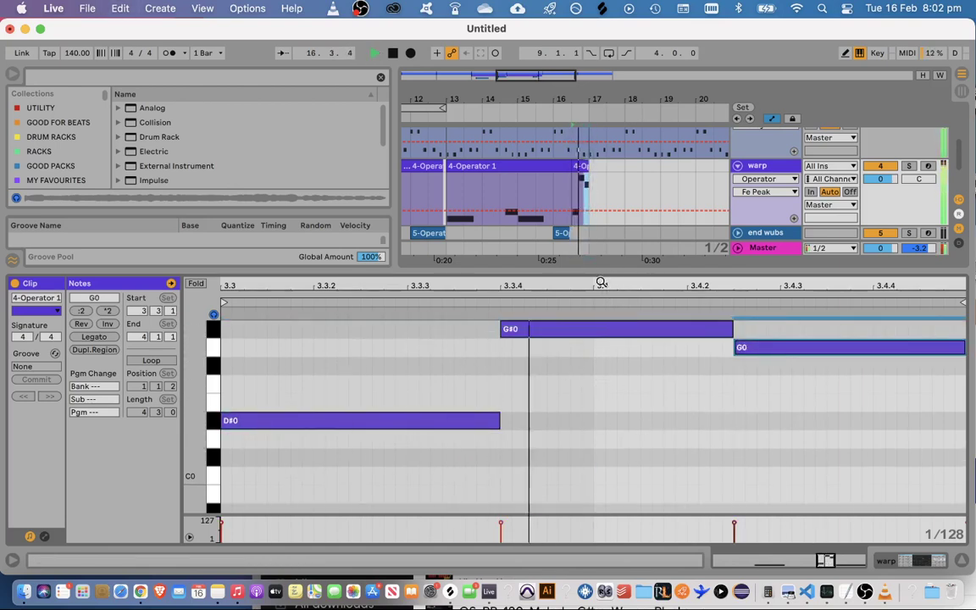
{"action": "key", "text": "space"}
Shorten the D#0 note to end at 3.3.3, fit G#0 between 3.3.3 and 3.4, and move G0 to 3.4.1
{"action": "left_click_drag", "start_coordinate": [495, 419], "coordinate": [408, 419]}
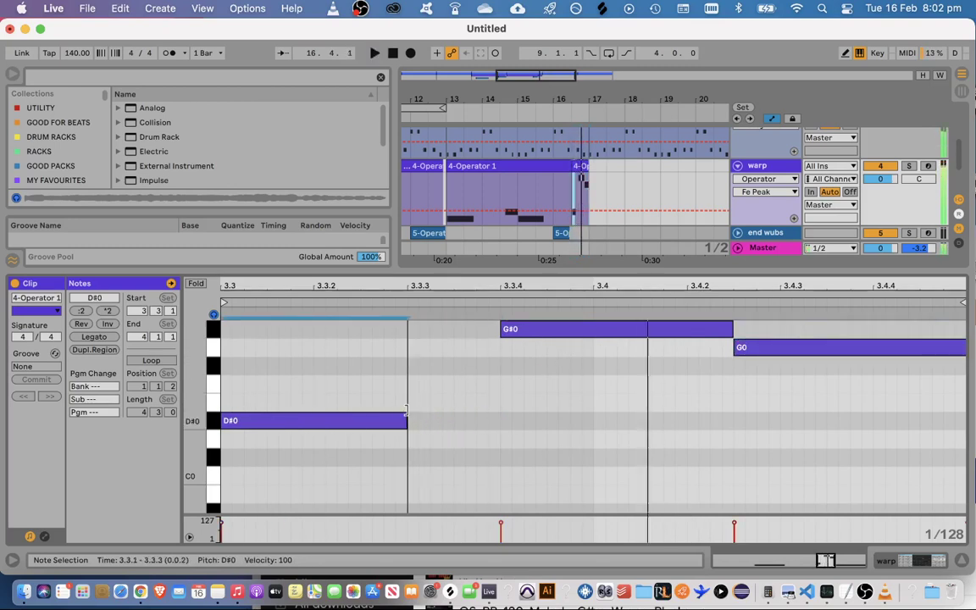
{"action": "left_click_drag", "start_coordinate": [519, 334], "coordinate": [432, 331]}
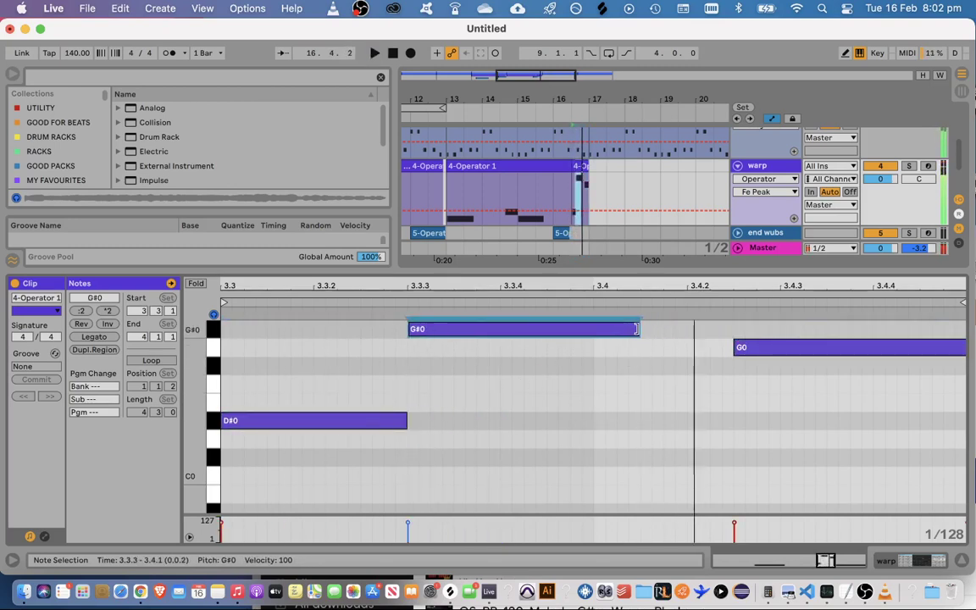
{"action": "left_click_drag", "start_coordinate": [640, 331], "coordinate": [593, 331]}
{"action": "left_click", "coordinate": [747, 349]}
{"action": "left_click_drag", "start_coordinate": [748, 349], "coordinate": [603, 348]}
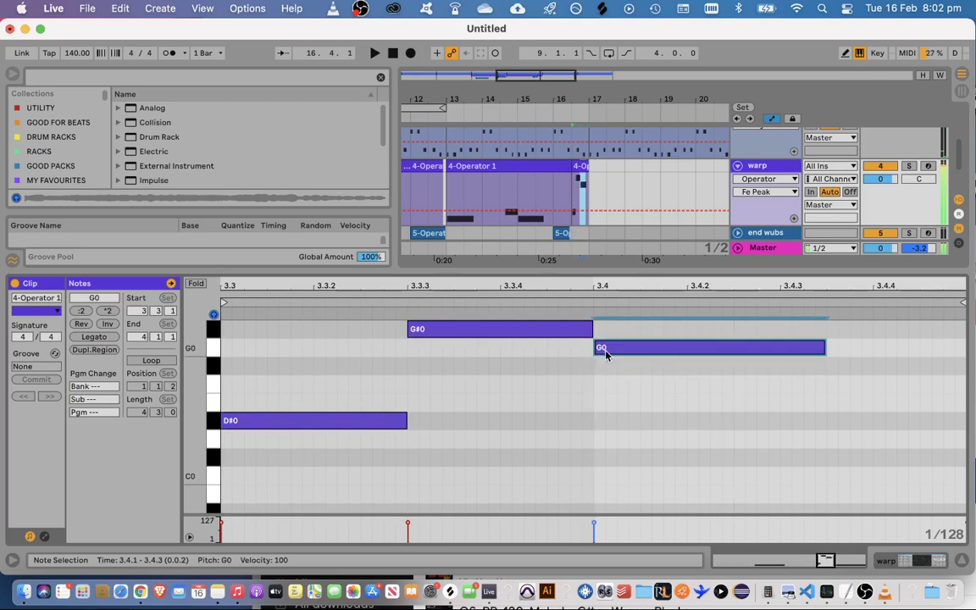
{"action": "key", "text": "space"}
Duplicate bars 9 to 17 of the warp, end wubs, quicker 1s and 7 Operator tracks to bar 17
{"action": "left_click_drag", "start_coordinate": [679, 327], "coordinate": [539, 433]}
{"action": "left_click_drag", "start_coordinate": [541, 268], "coordinate": [567, 590]}
{"action": "key", "text": "space"}
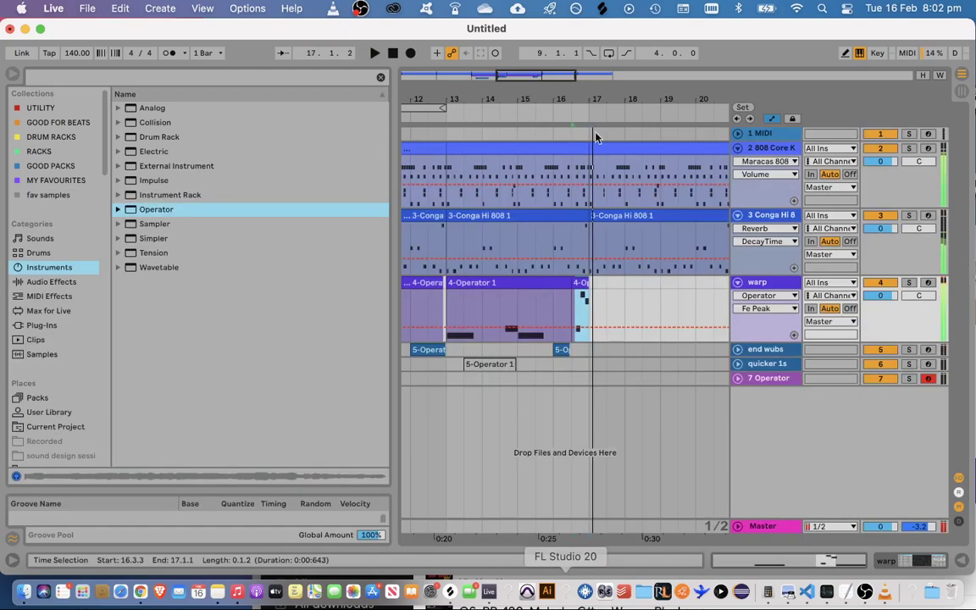
{"action": "left_click_drag", "start_coordinate": [527, 75], "coordinate": [422, 52]}
{"action": "left_click", "coordinate": [477, 119]}
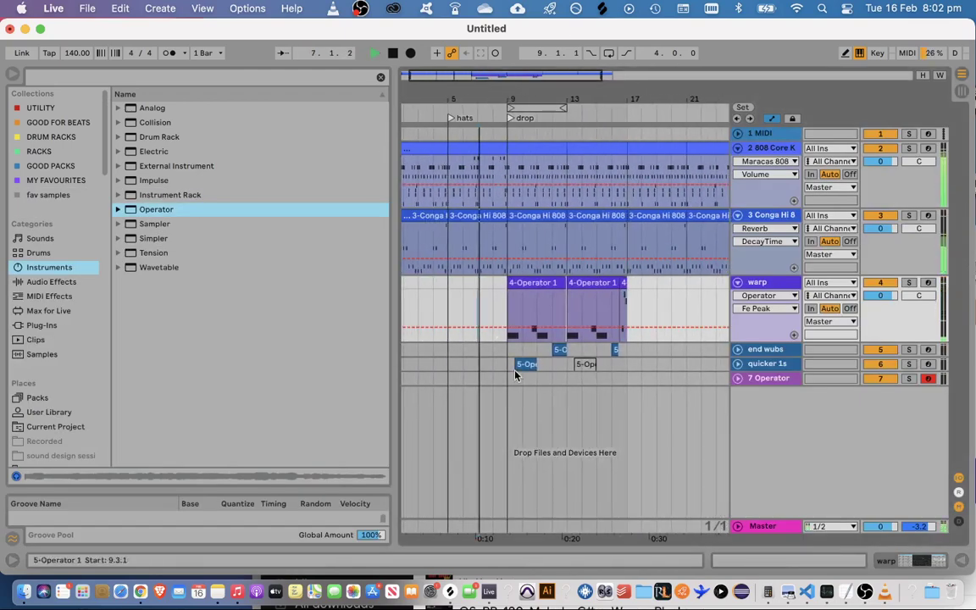
{"action": "left_click_drag", "start_coordinate": [511, 378], "coordinate": [625, 284]}
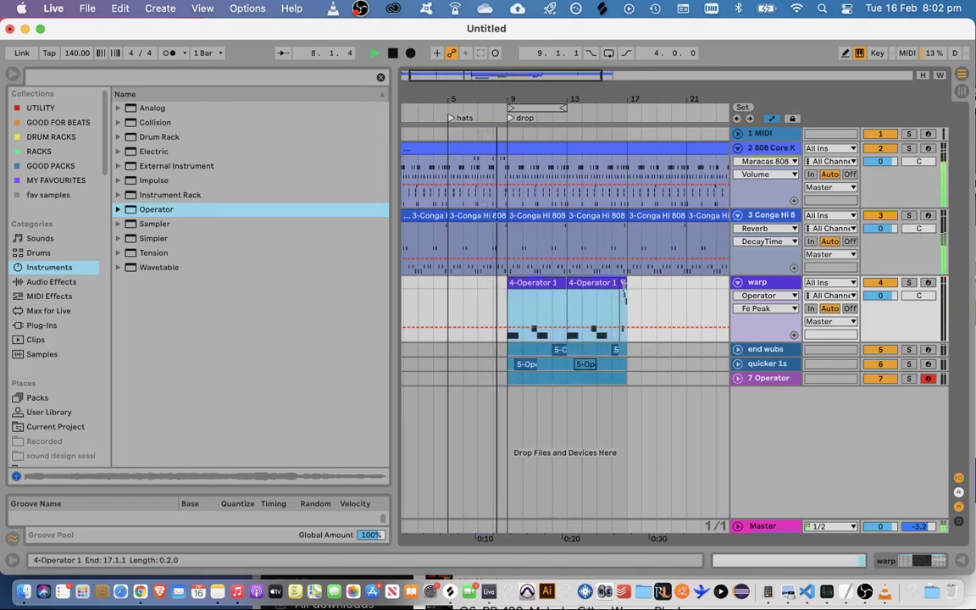
{"action": "key", "text": "ctrl+d"}
{"action": "left_click_drag", "start_coordinate": [570, 96], "coordinate": [620, 97]}
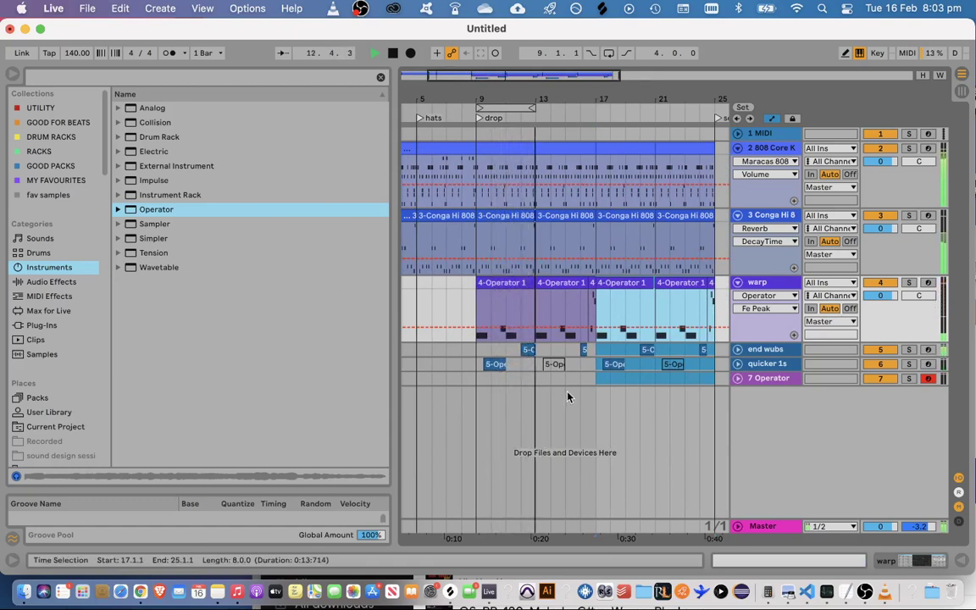
Open the end wubs track's devices and set Operator's oscillator A level to -6.7 dB
{"action": "left_click", "coordinate": [526, 349]}
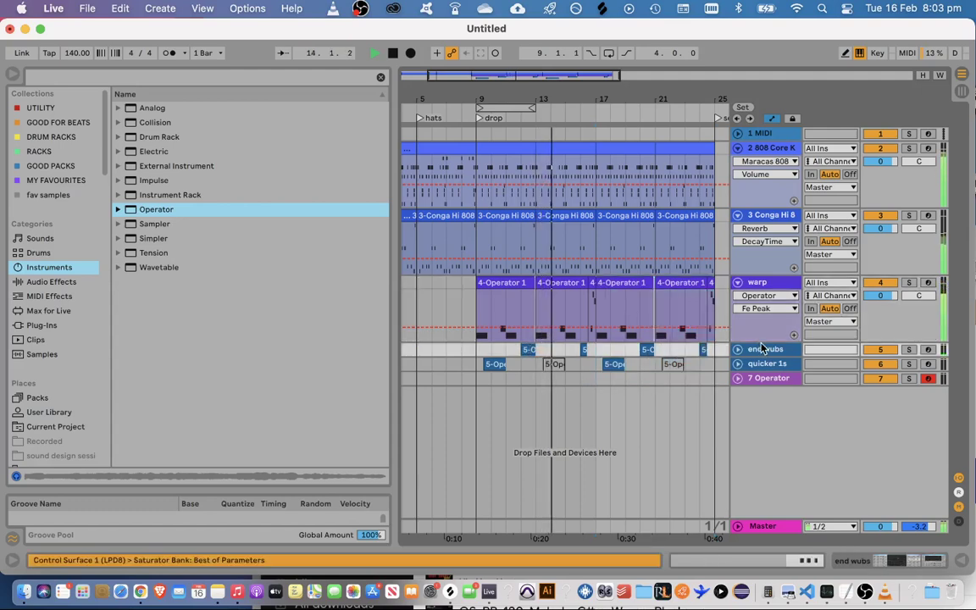
{"action": "double_click", "coordinate": [763, 349]}
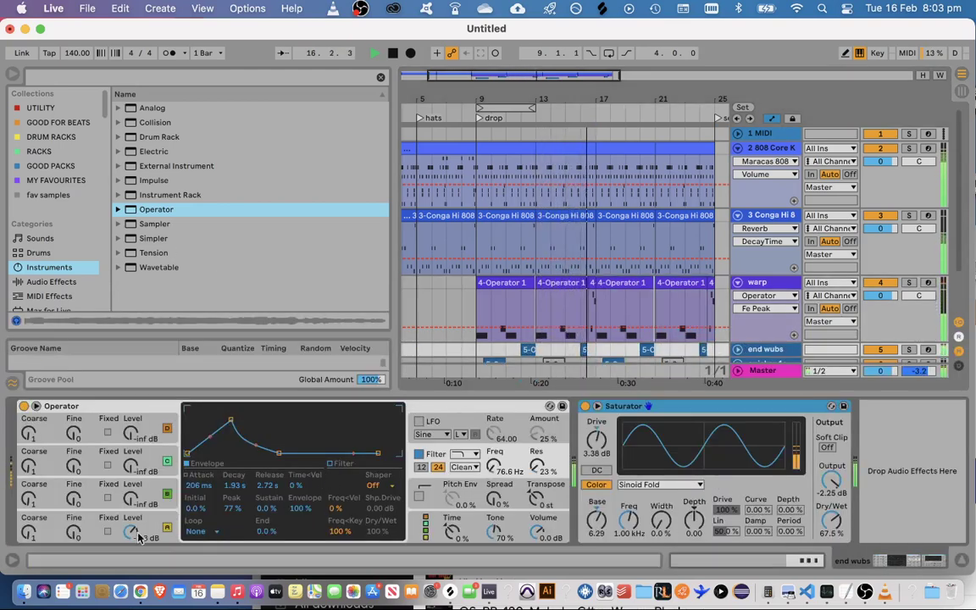
{"action": "left_click_drag", "start_coordinate": [138, 536], "coordinate": [138, 534]}
{"action": "scroll", "coordinate": [560, 343], "scroll_direction": "down", "scroll_amount": 1}
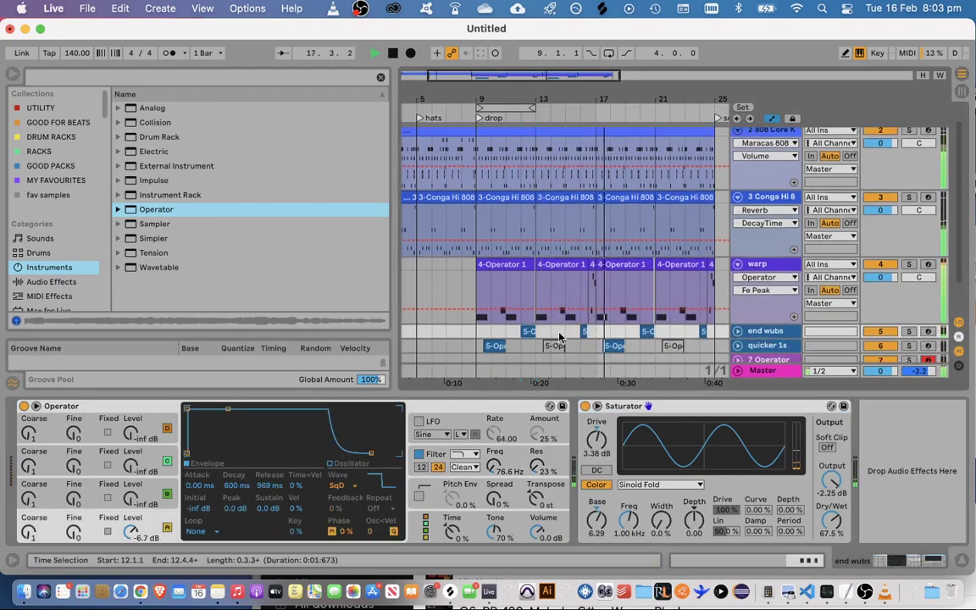
Set the end wubs Saturator's Base to -5.14 and add a duplicate Saturator with its Base at 5.71
{"action": "key", "text": "space"}
{"action": "left_click", "coordinate": [526, 333]}
{"action": "key", "text": "space"}
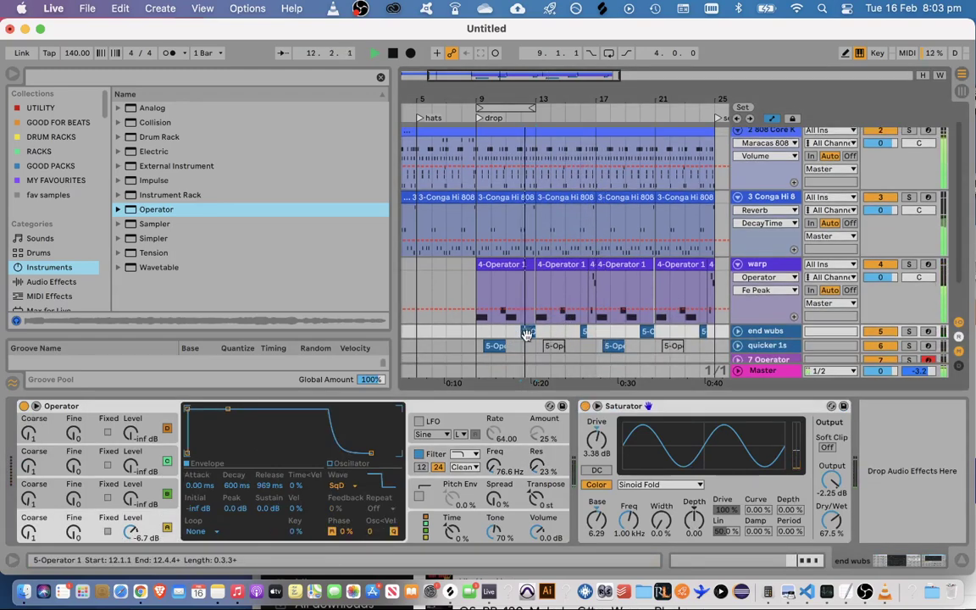
{"action": "left_click", "coordinate": [534, 469]}
{"action": "left_click_drag", "start_coordinate": [596, 519], "coordinate": [597, 541]}
{"action": "key", "text": "super+d"}
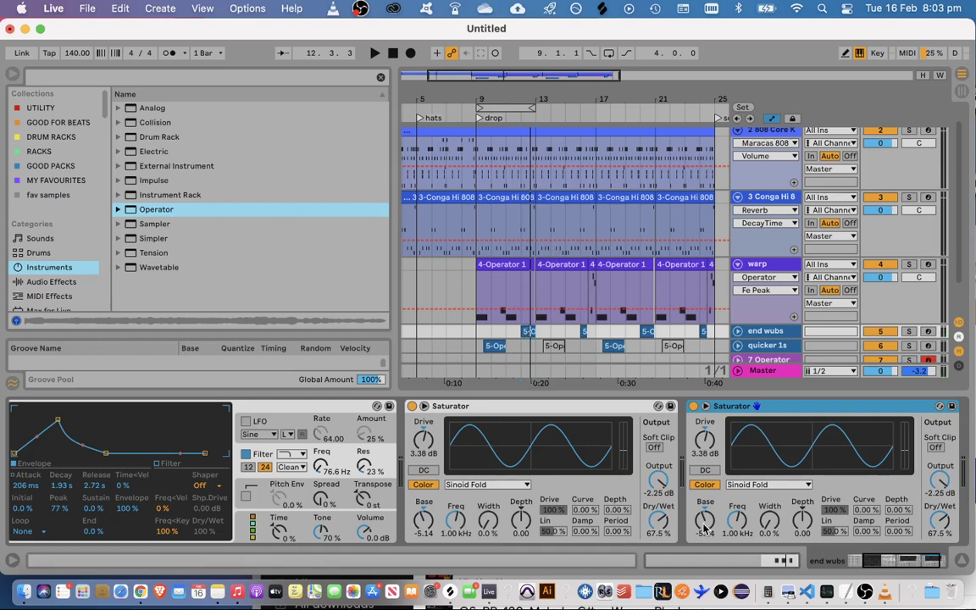
{"action": "left_click_drag", "start_coordinate": [704, 525], "coordinate": [703, 500]}
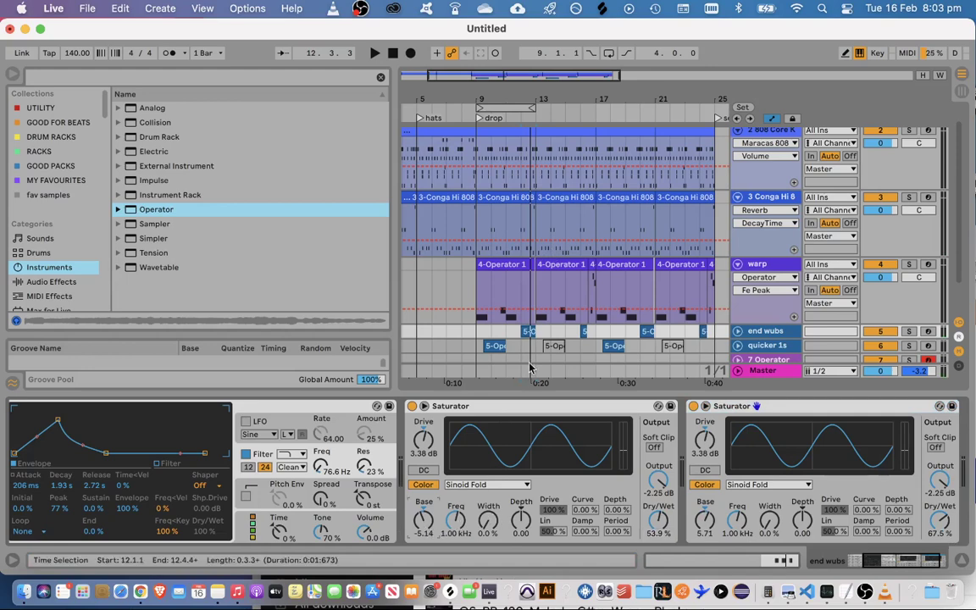
Try the Soft Sine curve on the first Saturator and return it to Sinoid Fold
{"action": "left_click", "coordinate": [487, 485]}
{"action": "left_click", "coordinate": [481, 508]}
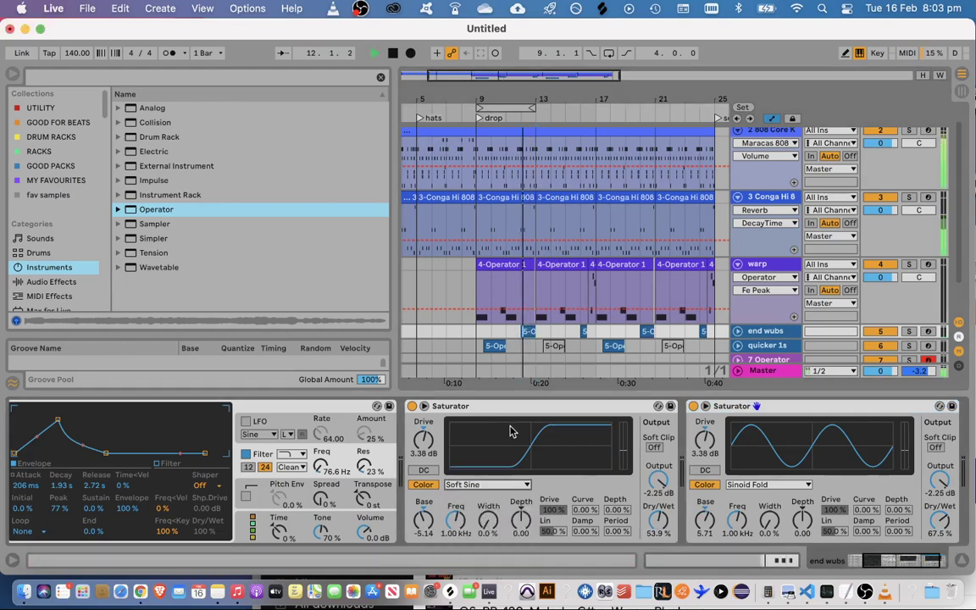
{"action": "left_click", "coordinate": [475, 486]}
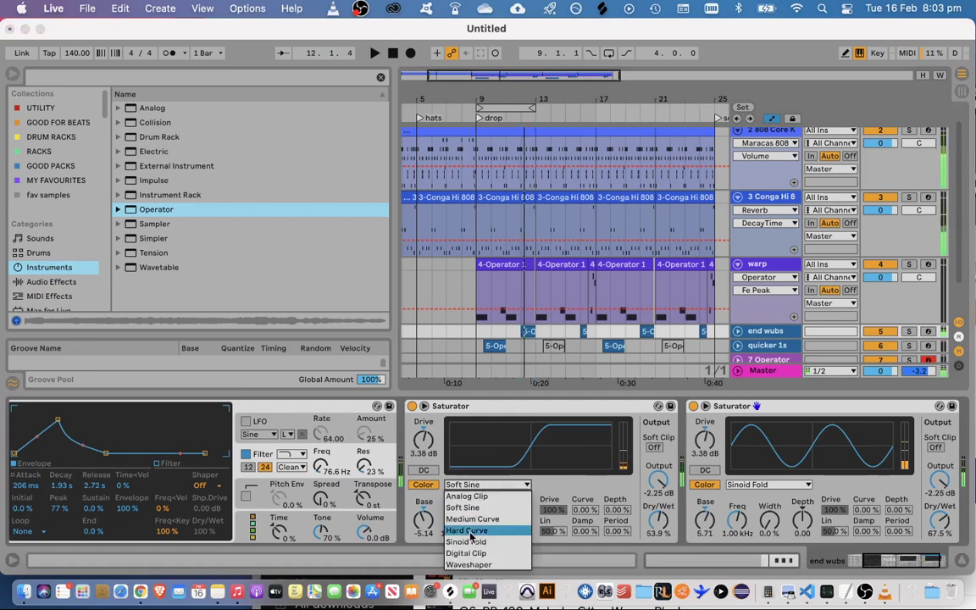
{"action": "left_click", "coordinate": [470, 544]}
{"action": "left_click", "coordinate": [475, 485]}
{"action": "left_click", "coordinate": [470, 560]}
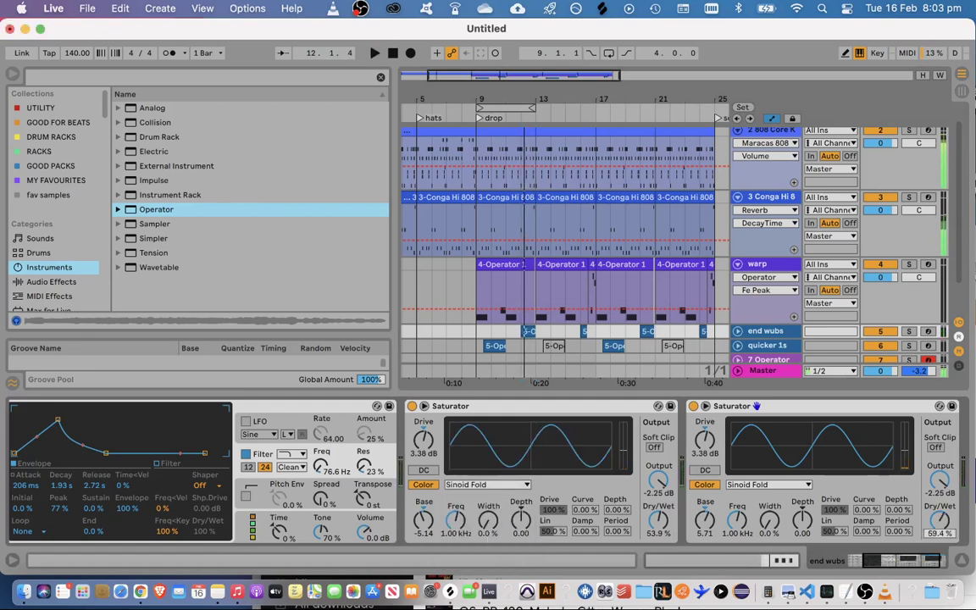
Set both Saturators to the Soft Sine curve, with Base -8.00 on the first and Dry/Wet 15.1% on the second
{"action": "left_click", "coordinate": [747, 484]}
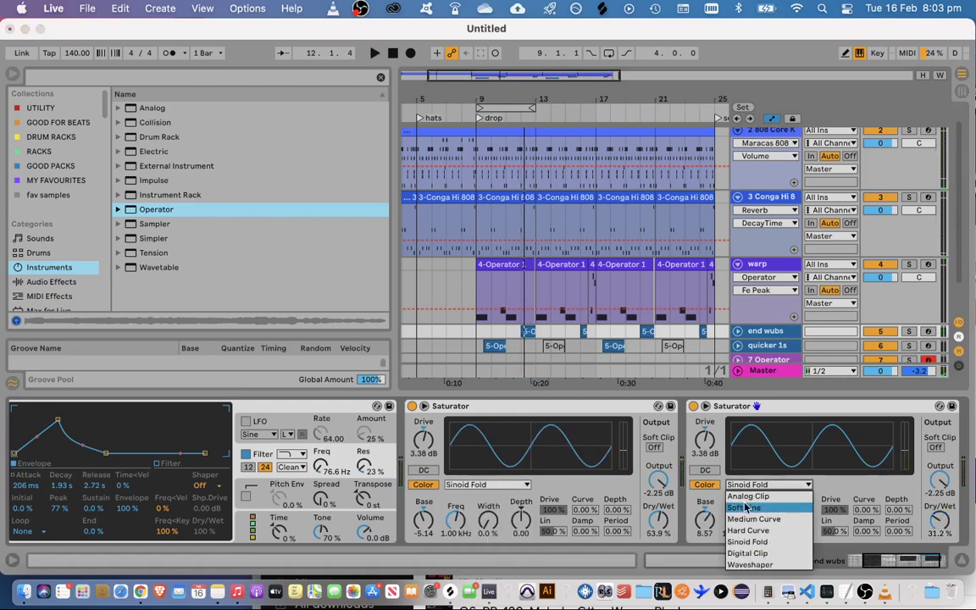
{"action": "left_click", "coordinate": [738, 513]}
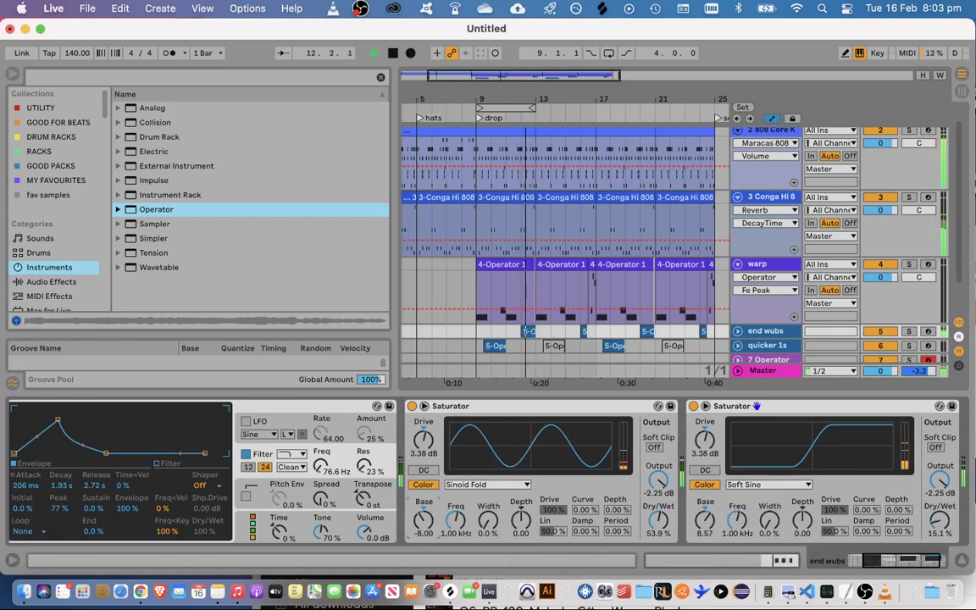
{"action": "left_click", "coordinate": [475, 485]}
{"action": "left_click", "coordinate": [472, 518]}
{"action": "left_click", "coordinate": [476, 485]}
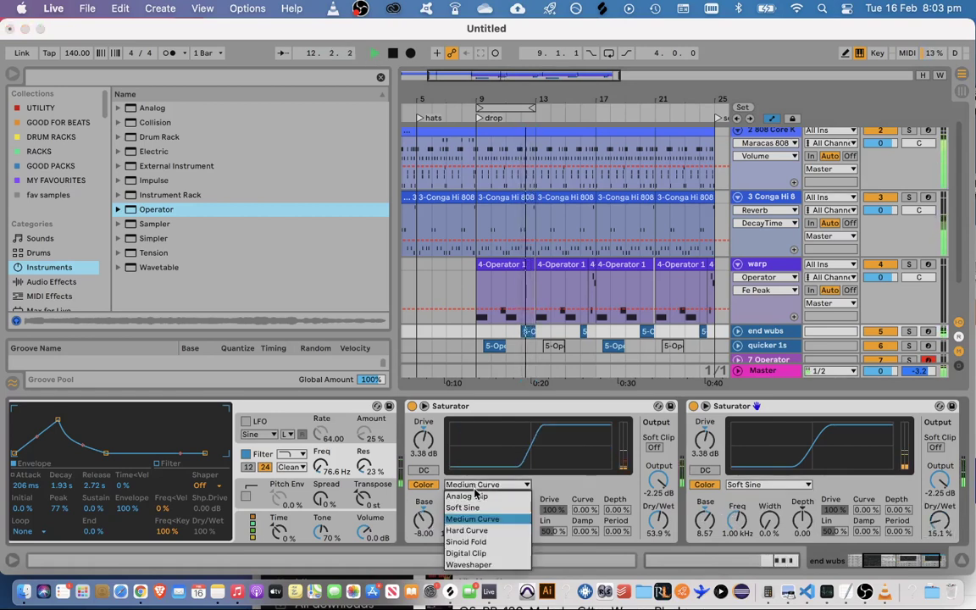
{"action": "left_click", "coordinate": [476, 509]}
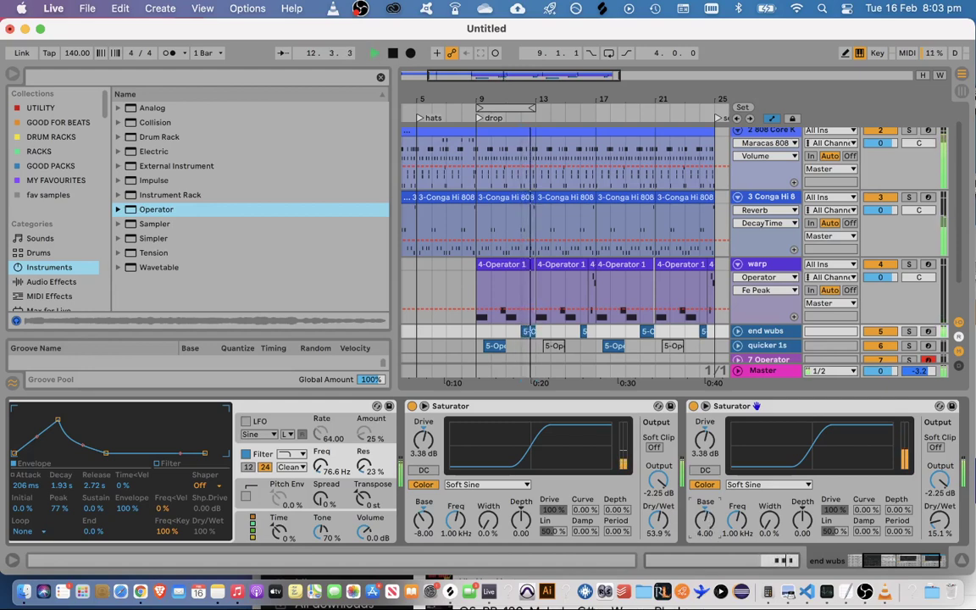
Set Operator's filter envelope decay slope to 32% and its peak to 84% on the end wubs track
{"action": "left_click_drag", "start_coordinate": [895, 564], "coordinate": [611, 527]}
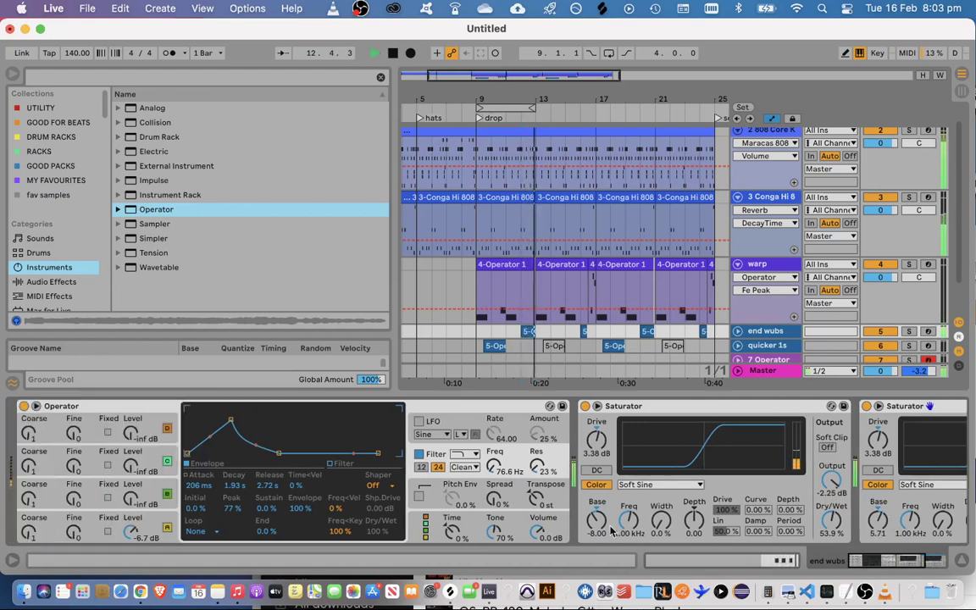
{"action": "left_click_drag", "start_coordinate": [255, 445], "coordinate": [256, 441]}
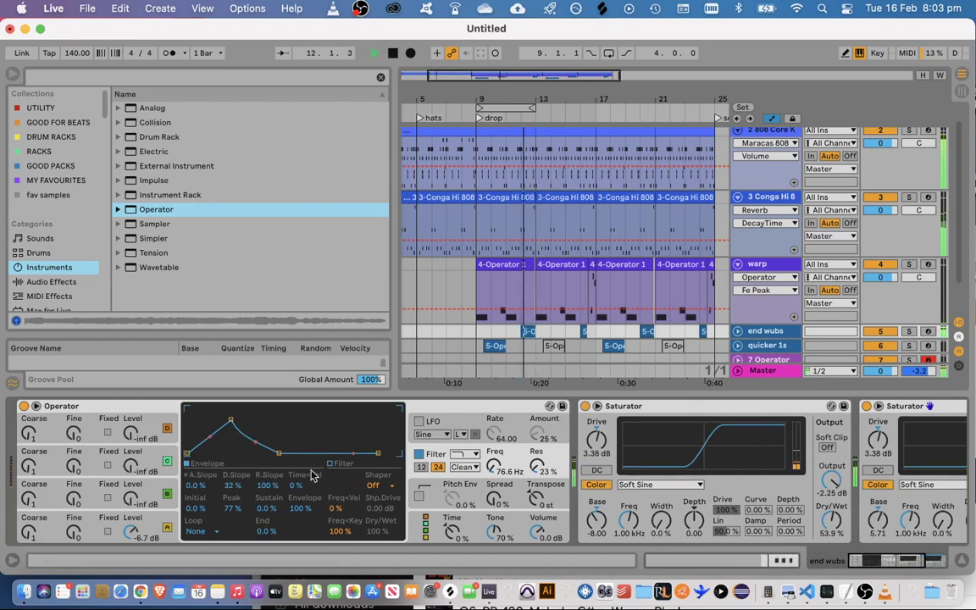
{"action": "key", "text": "space"}
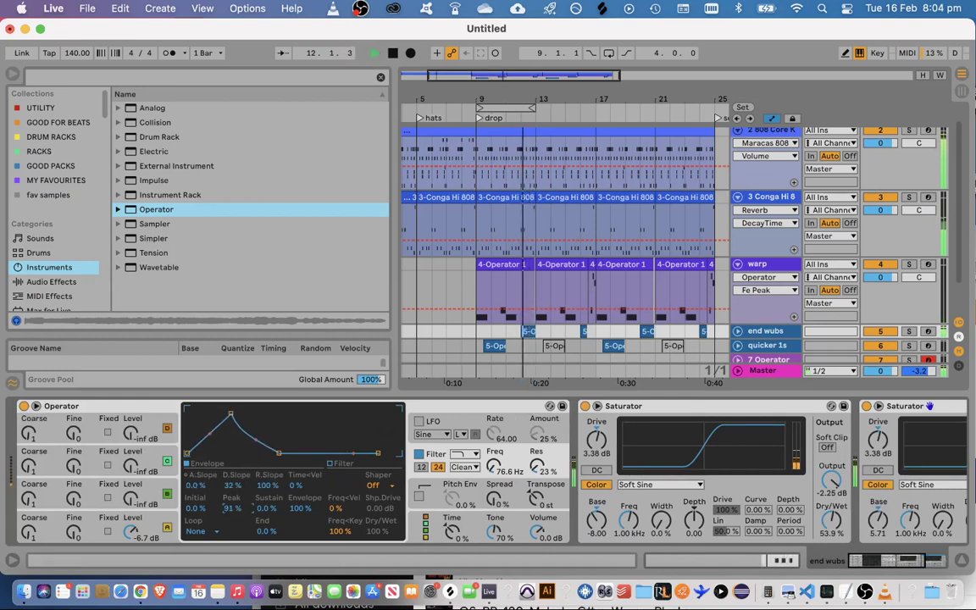
{"action": "left_click_drag", "start_coordinate": [229, 507], "coordinate": [230, 510]}
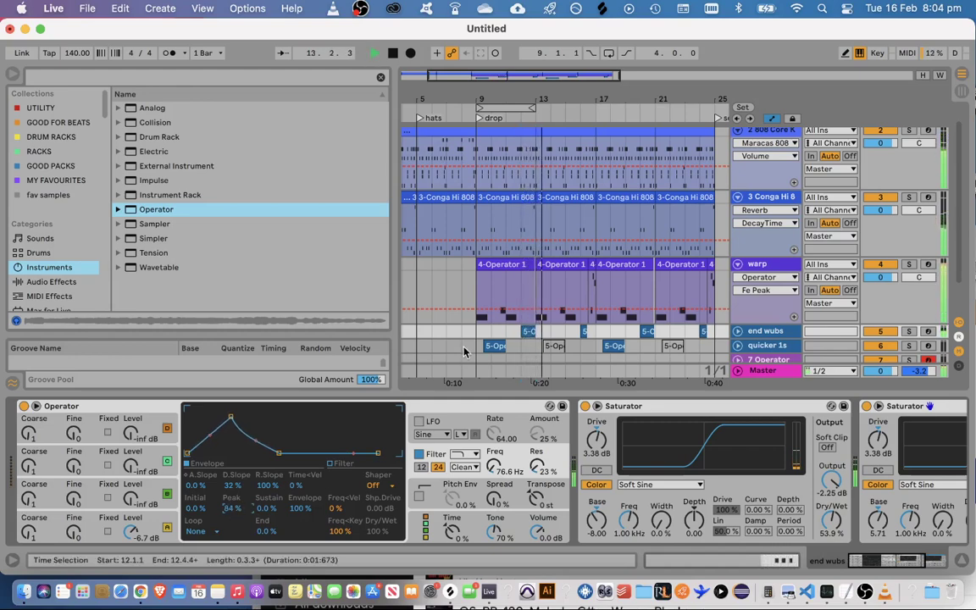
Play back the arrangement from before the drop and add a locator named "interesting" at bar 17
{"action": "left_click", "coordinate": [421, 312]}
{"action": "left_click", "coordinate": [940, 551]}
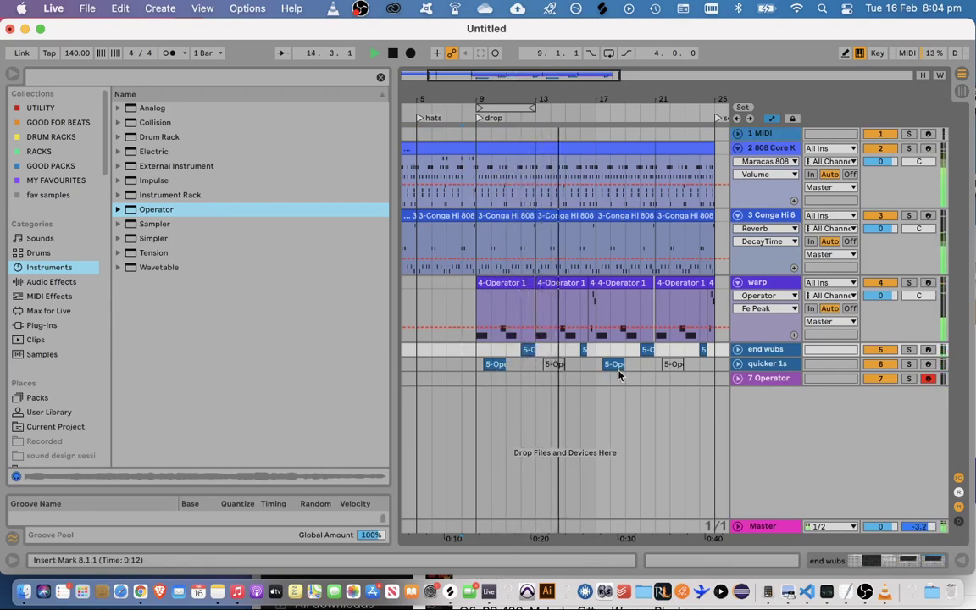
{"action": "right_click", "coordinate": [596, 109]}
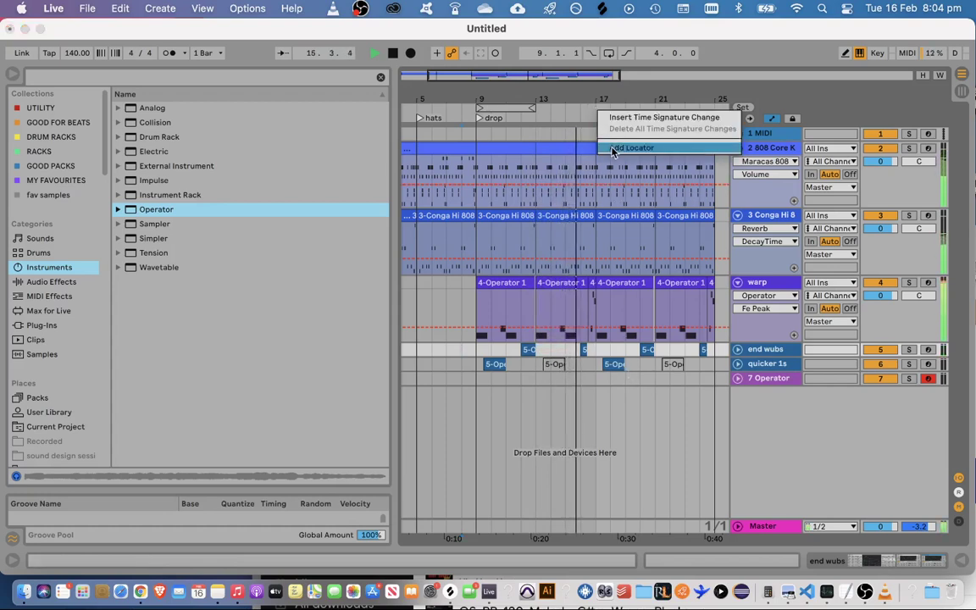
{"action": "left_click", "coordinate": [613, 149]}
{"action": "type", "text": "interesting"}
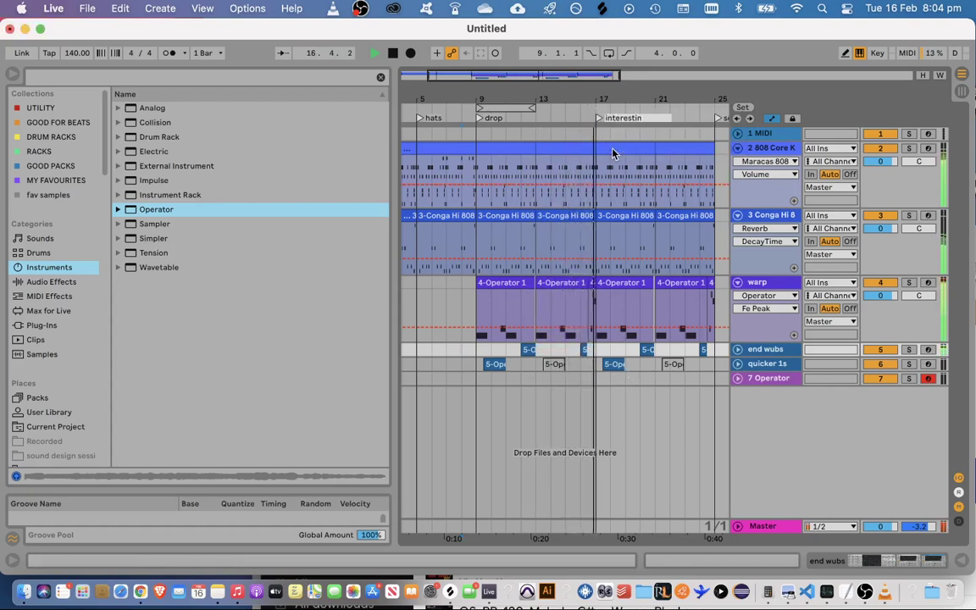
{"action": "key", "text": "Return"}
{"action": "key", "text": "space"}
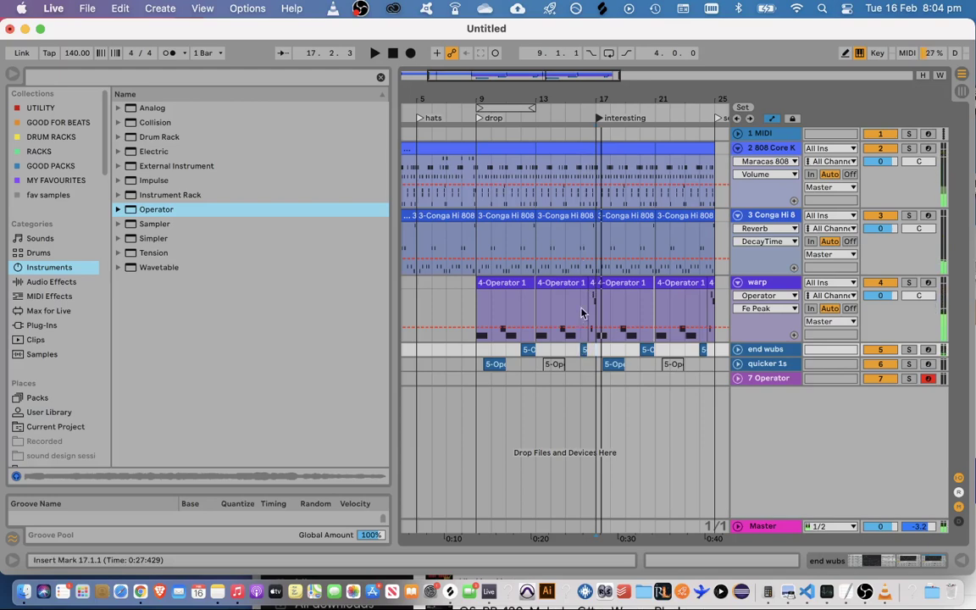
Open the end wubs clip at bar 16, shorten its D0 note at 4.1.3 to end around 4.1.4, and play it
{"action": "left_click", "coordinate": [581, 313]}
{"action": "double_click", "coordinate": [581, 314]}
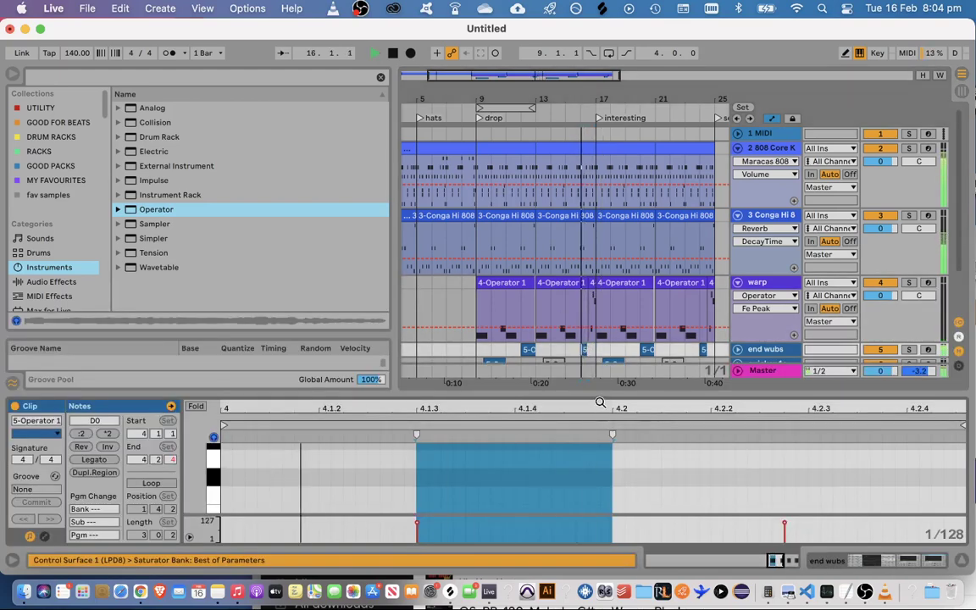
{"action": "left_click_drag", "start_coordinate": [601, 396], "coordinate": [606, 127]}
{"action": "left_click", "coordinate": [552, 339]}
{"action": "key", "text": "space"}
{"action": "left_click_drag", "start_coordinate": [608, 281], "coordinate": [562, 284]}
{"action": "key", "text": "space"}
{"action": "key", "text": "space"}
{"action": "key", "text": "space"}
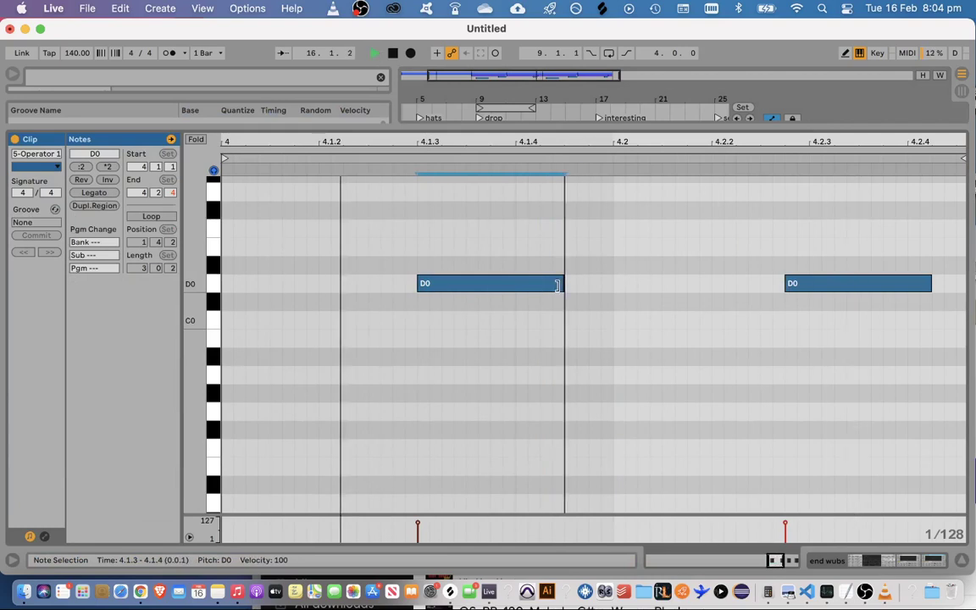
Move the second D0 note earlier to about 4.2.2, lengthen it to about 4.2.4, and play it
{"action": "scroll", "coordinate": [706, 360], "scroll_direction": "up", "scroll_amount": 3}
{"action": "left_click_drag", "start_coordinate": [816, 347], "coordinate": [794, 344]}
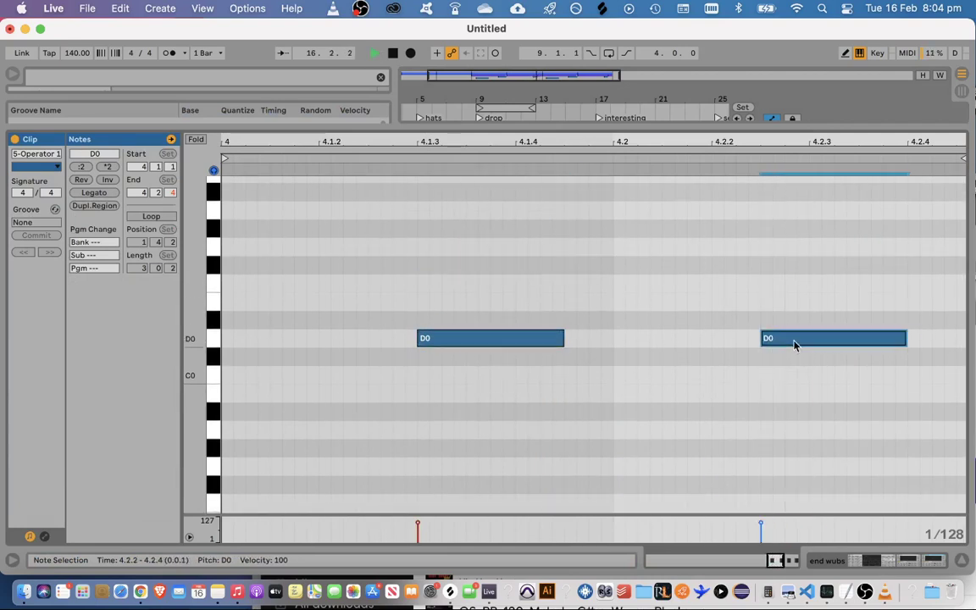
{"action": "left_click_drag", "start_coordinate": [904, 339], "coordinate": [941, 339]}
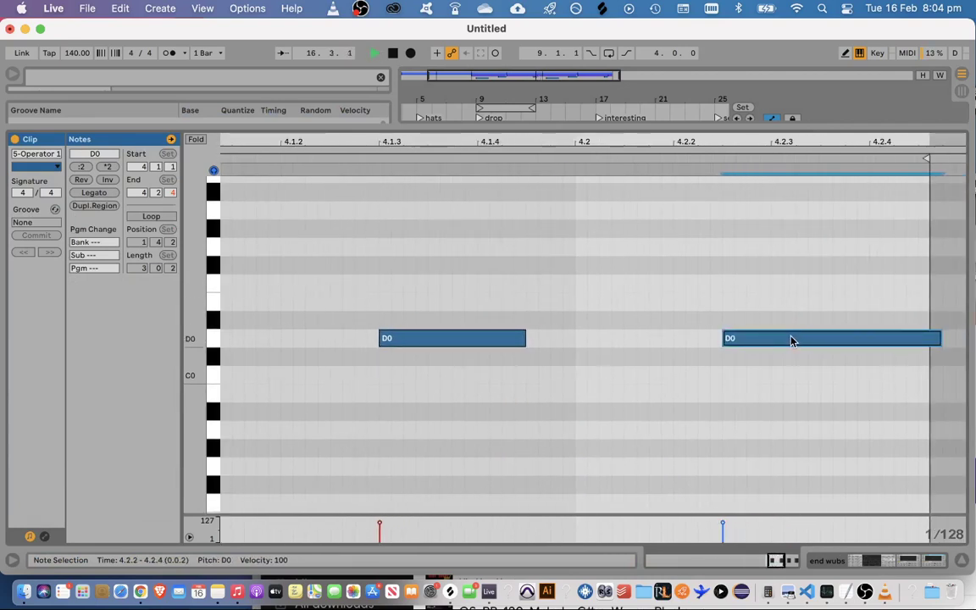
{"action": "left_click_drag", "start_coordinate": [792, 339], "coordinate": [764, 341]}
{"action": "key", "text": "space"}
{"action": "key", "text": "space"}
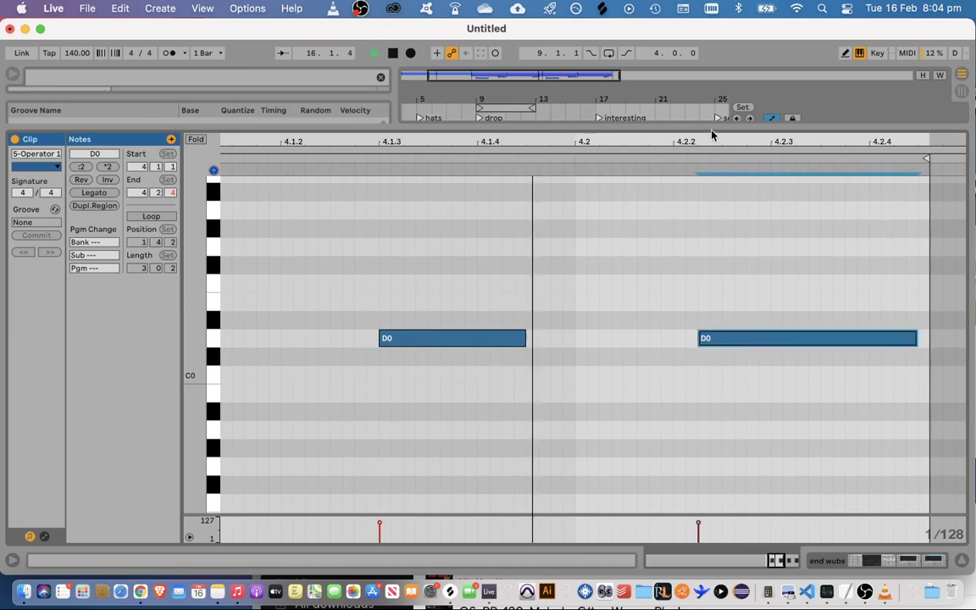
Return to the arrangement, reopen the end wubs clip at bar 16, and play it
{"action": "left_click_drag", "start_coordinate": [708, 127], "coordinate": [702, 581]}
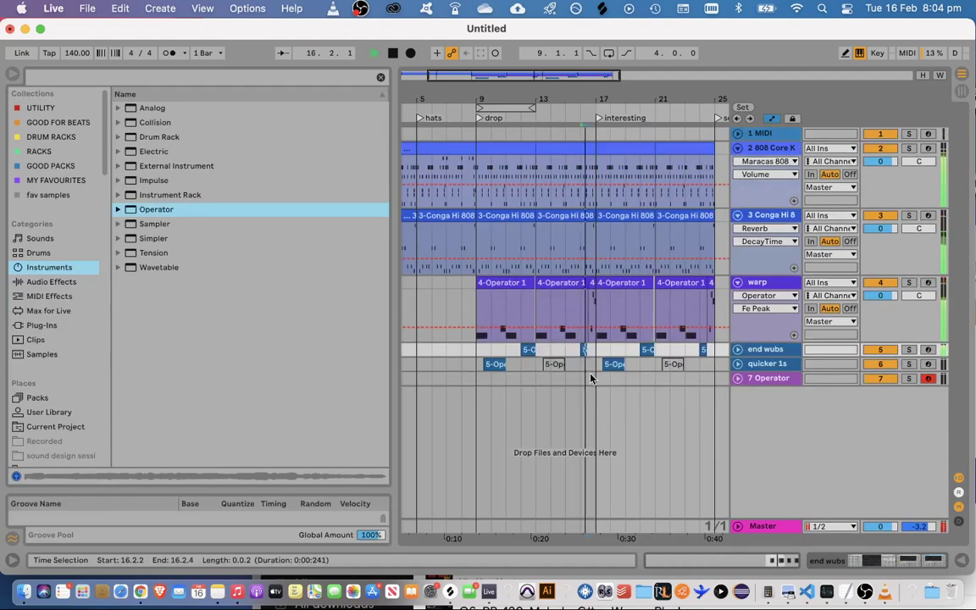
{"action": "left_click", "coordinate": [584, 350]}
{"action": "double_click", "coordinate": [584, 350]}
{"action": "key", "text": "space"}
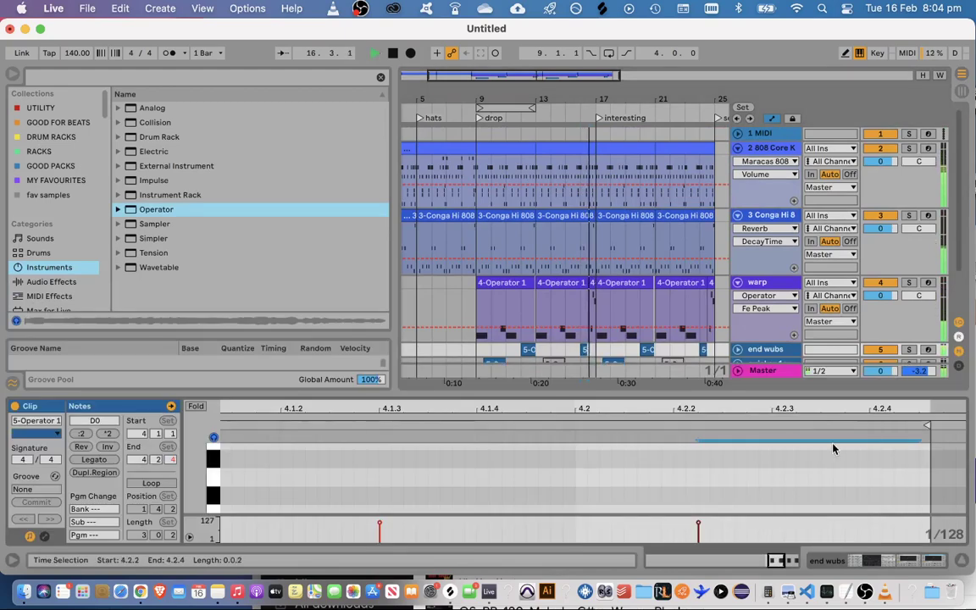
{"action": "key", "text": "space"}
Enlarge the note editor and shorten the second D0 note to end around 4.2.4, auditioning the result
{"action": "left_click_drag", "start_coordinate": [847, 397], "coordinate": [851, 184]}
{"action": "key", "text": "space"}
{"action": "key", "text": "space"}
{"action": "key", "text": "space"}
{"action": "left_click_drag", "start_coordinate": [916, 395], "coordinate": [855, 394]}
{"action": "key", "text": "space"}
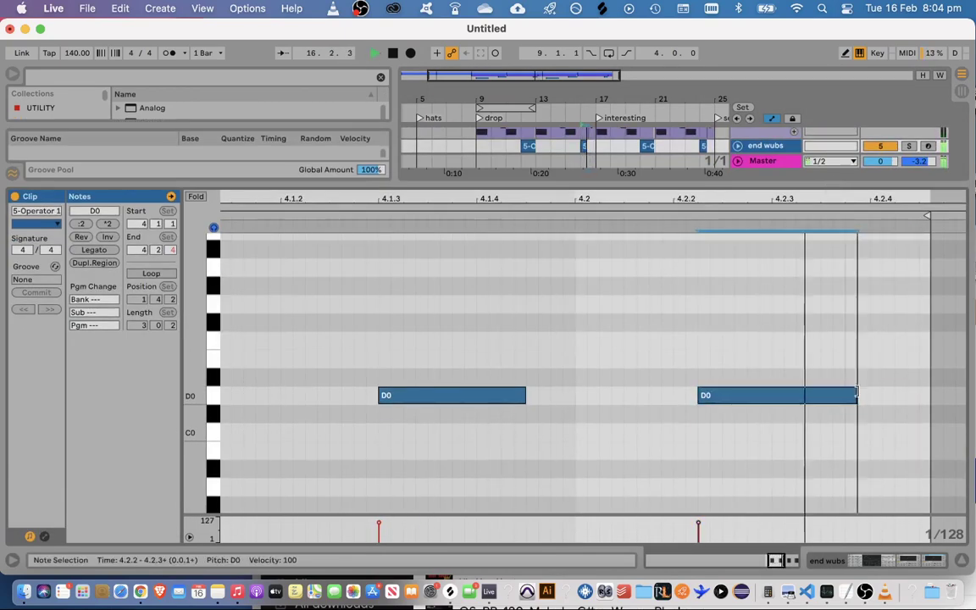
{"action": "left_click_drag", "start_coordinate": [855, 393], "coordinate": [866, 393]}
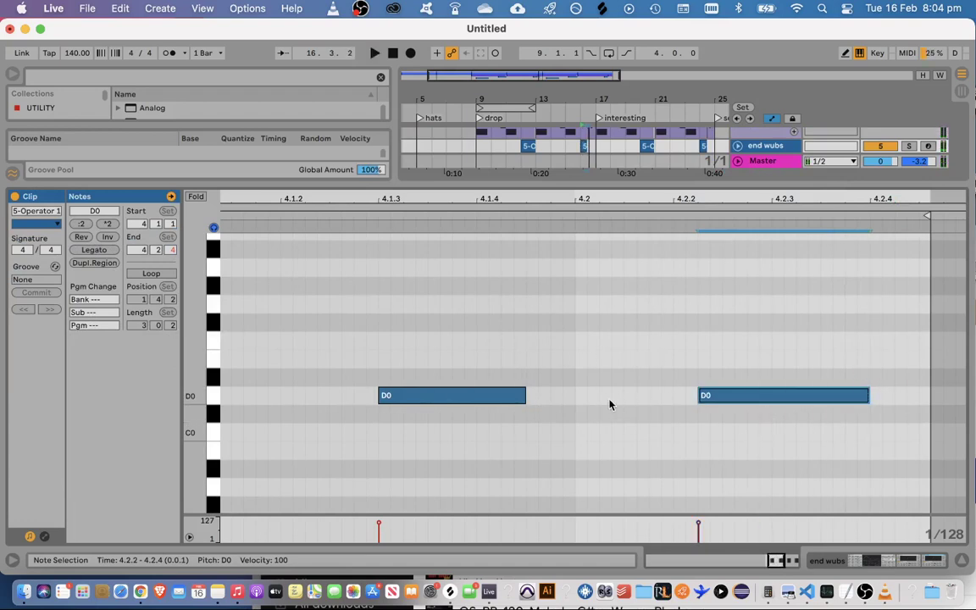
Try shortening the first D0 note to end around 4.1.4, and undo that change
{"action": "left_click_drag", "start_coordinate": [522, 396], "coordinate": [486, 395]}
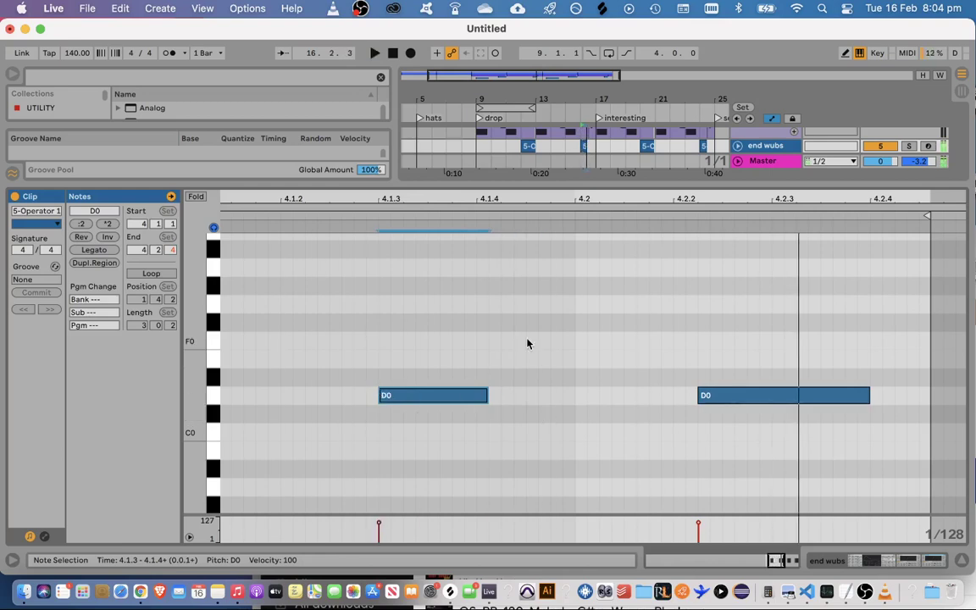
{"action": "key", "text": "super+z"}
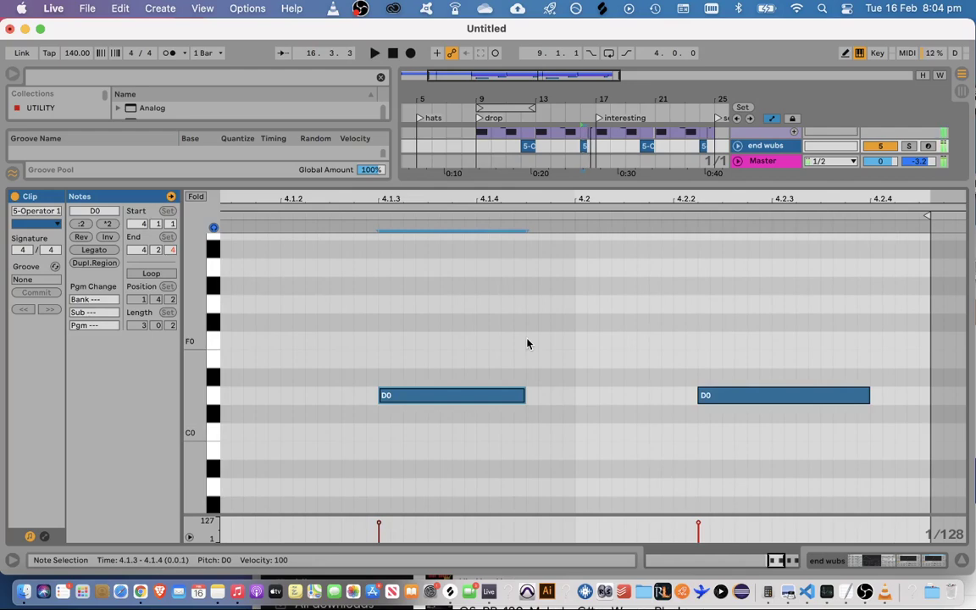
Return to the arrangement and play from around bar 16 into the "interesting" section
{"action": "left_click_drag", "start_coordinate": [535, 188], "coordinate": [512, 602]}
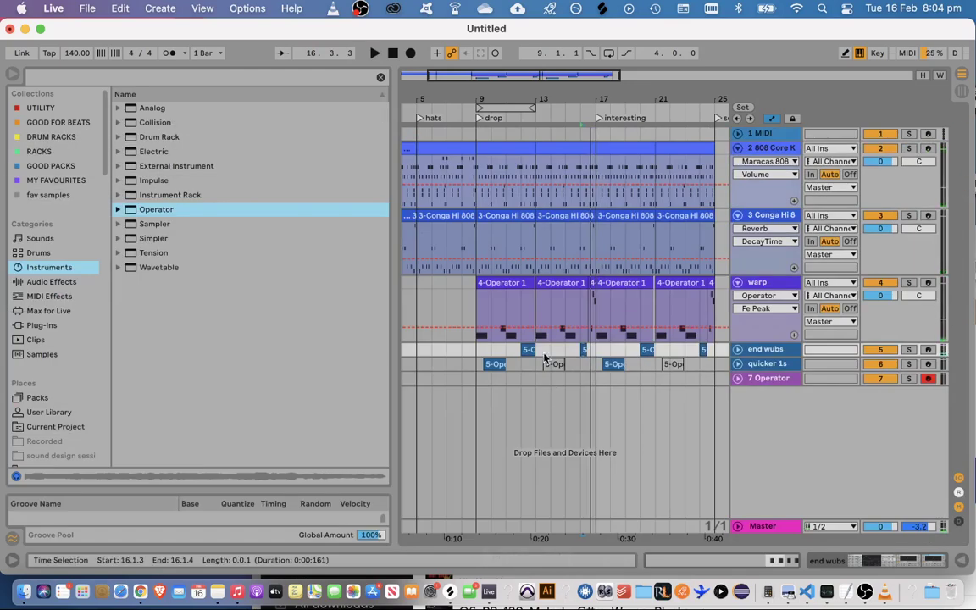
{"action": "left_click", "coordinate": [580, 367]}
{"action": "left_click", "coordinate": [580, 368]}
{"action": "key", "text": "space"}
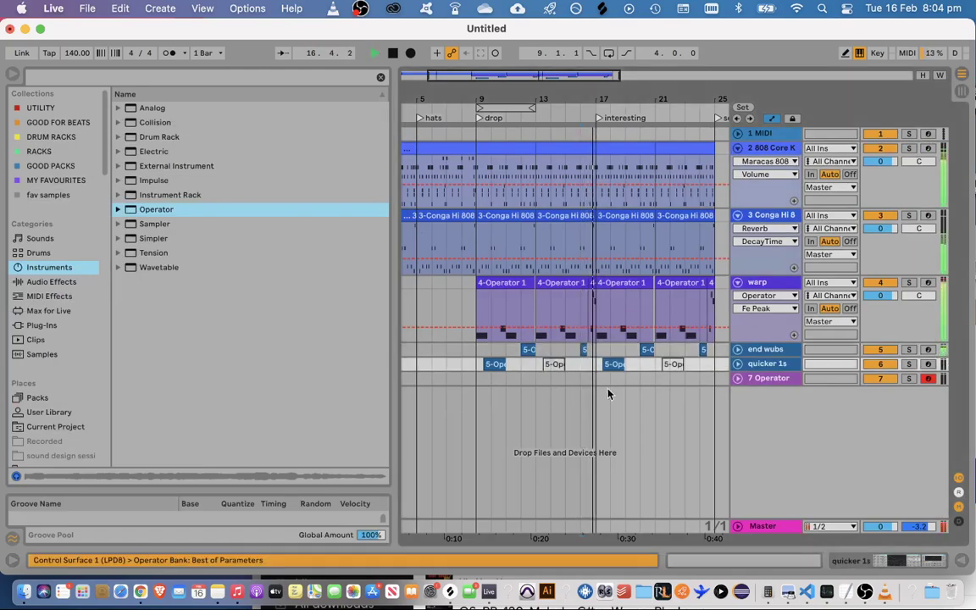
{"action": "key", "text": "space"}
{"action": "key", "text": "space"}
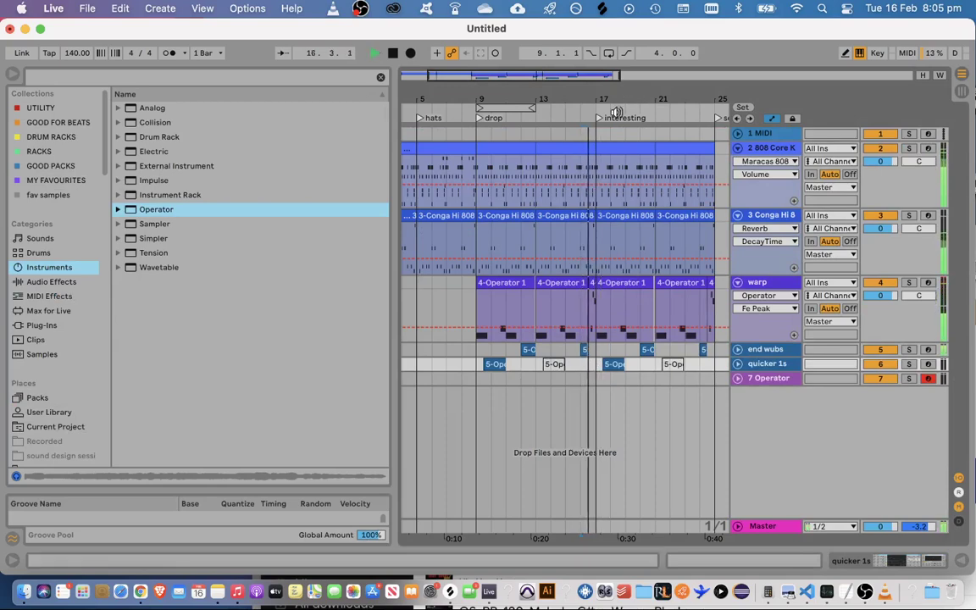
{"action": "left_click_drag", "start_coordinate": [585, 85], "coordinate": [606, 81]}
{"action": "key", "text": "space"}
{"action": "left_click", "coordinate": [519, 176]}
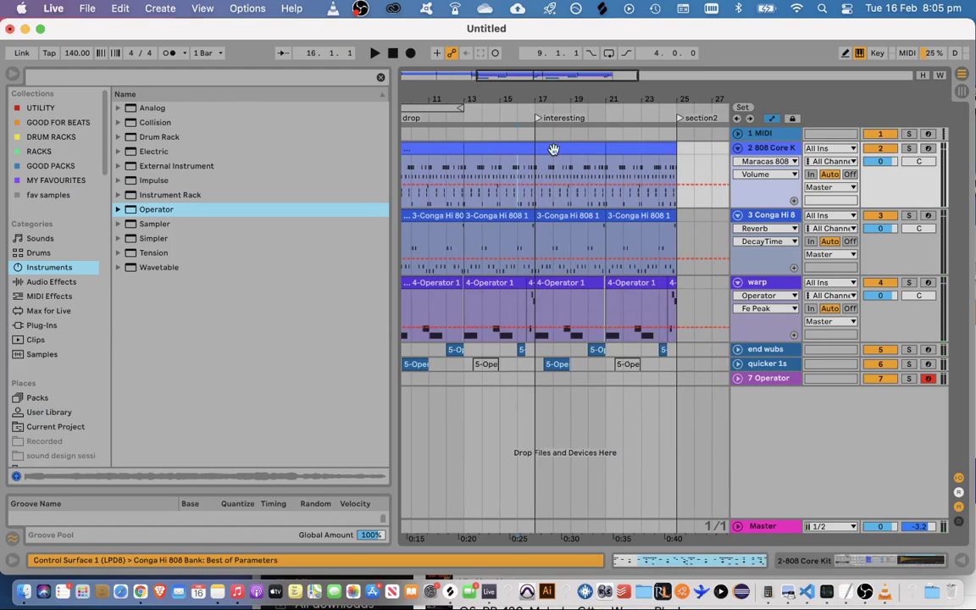
{"action": "key", "text": "space"}
Open the 808 Core Kit clip at bar 17 and add a Hihat Open 808 note slightly after 1.1.1
{"action": "double_click", "coordinate": [552, 149]}
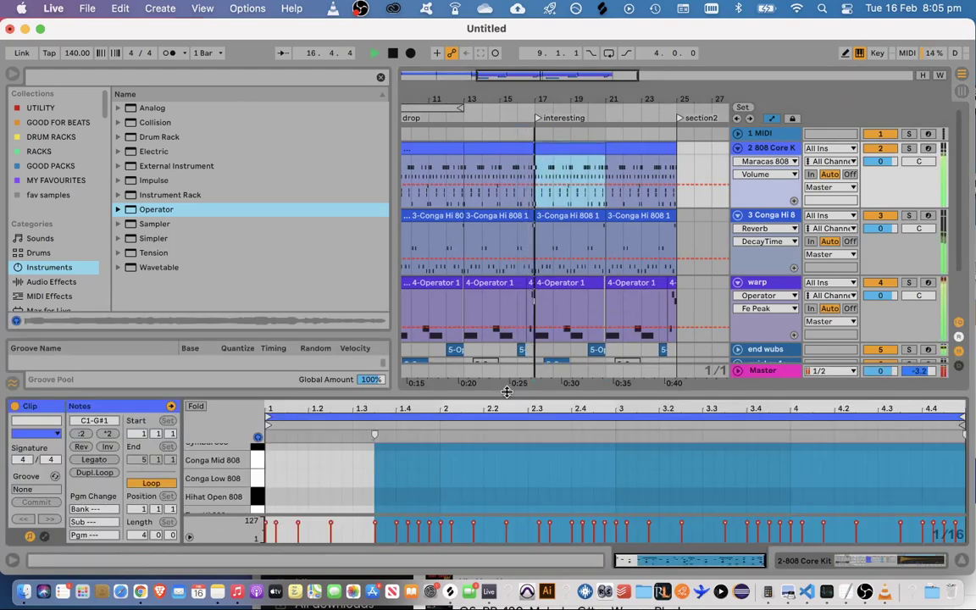
{"action": "left_click_drag", "start_coordinate": [507, 391], "coordinate": [507, 144]}
{"action": "left_click", "coordinate": [272, 292]}
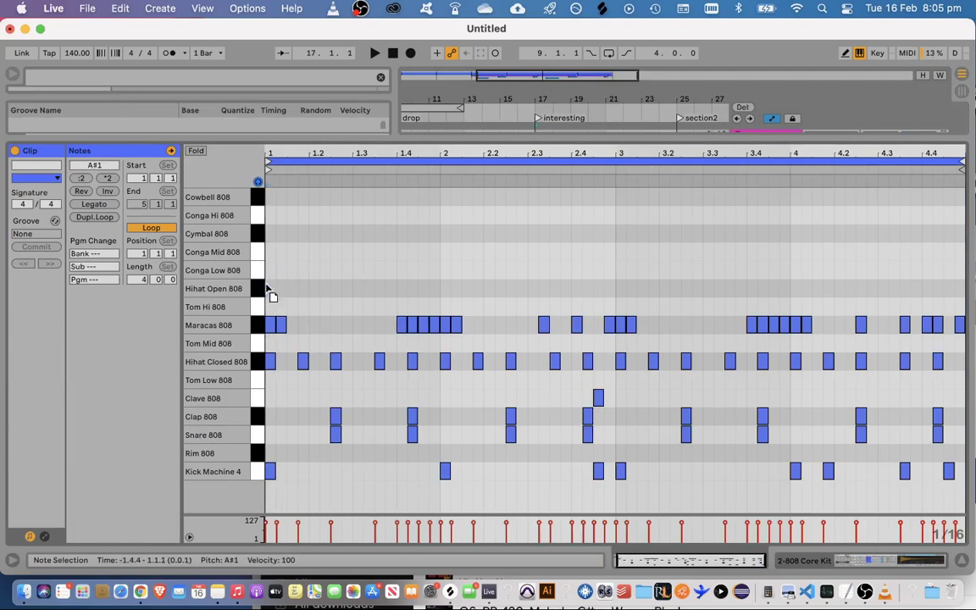
{"action": "double_click", "coordinate": [268, 289]}
{"action": "left_click_drag", "start_coordinate": [270, 289], "coordinate": [272, 289]}
{"action": "key", "text": "space"}
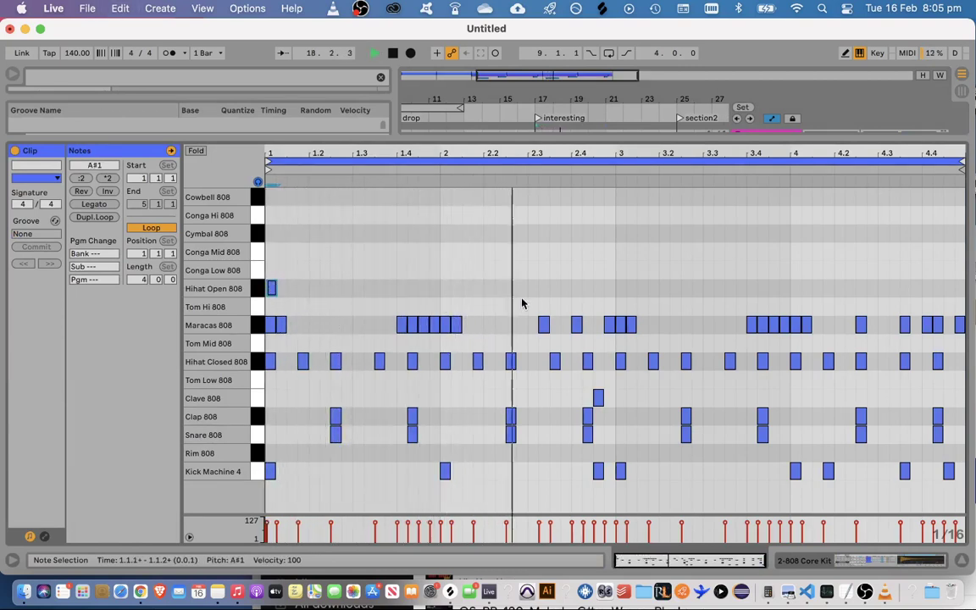
Add Hihat Open 808 notes slightly after 2.3.3 and 3.1.1, and play the pattern
{"action": "double_click", "coordinate": [556, 288]}
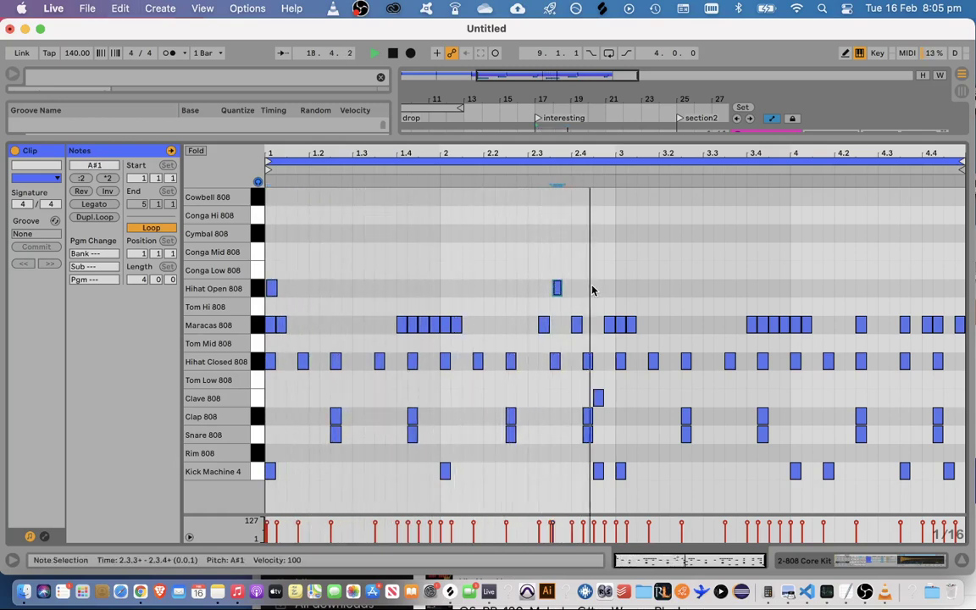
{"action": "key", "text": "space"}
{"action": "double_click", "coordinate": [620, 289]}
{"action": "left_click_drag", "start_coordinate": [620, 289], "coordinate": [622, 289]}
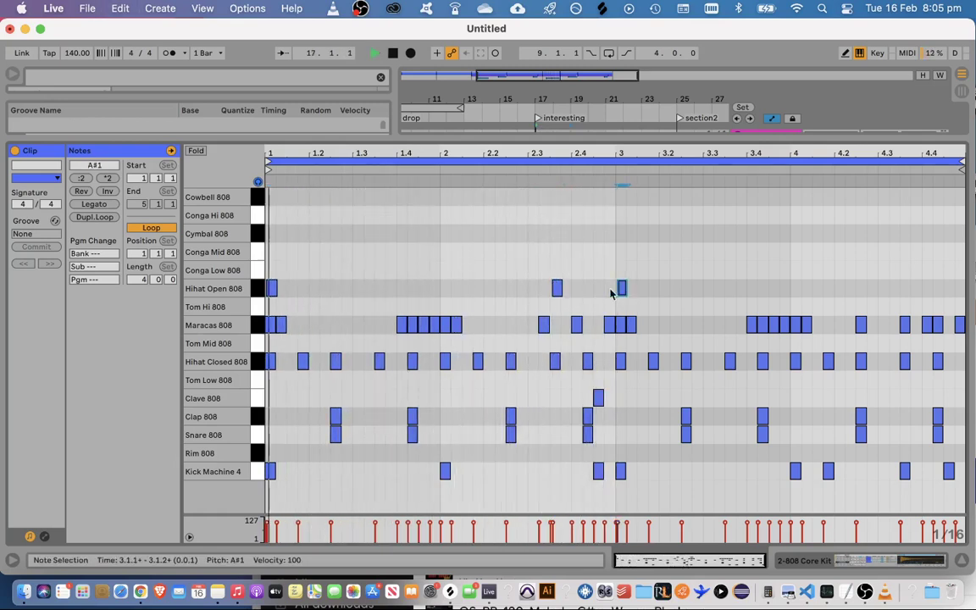
{"action": "key", "text": "space"}
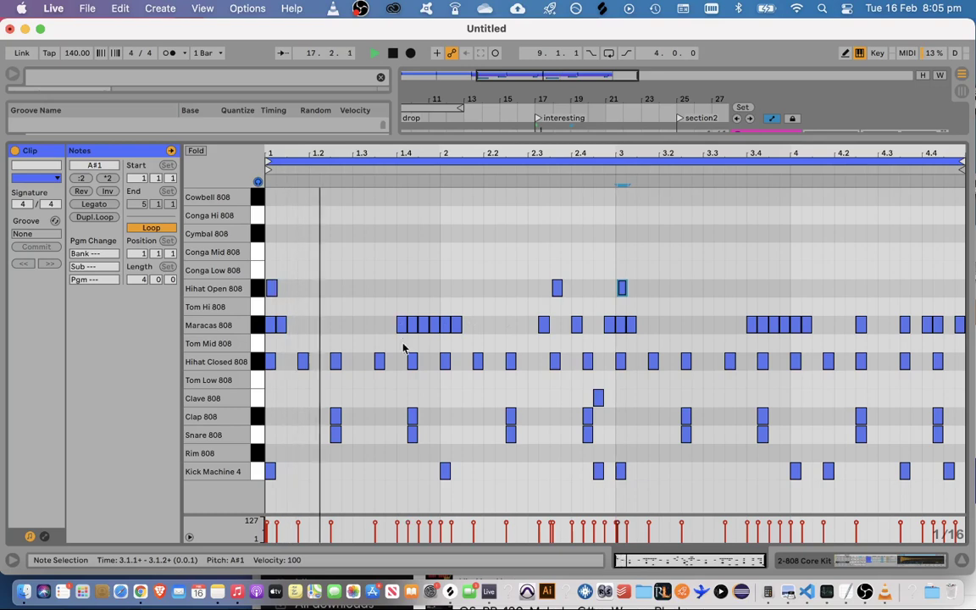
Add a Hihat Open 808 note at about 1.4.2 and a Hihat Closed 808 note at 1.4.3, auditioning both
{"action": "double_click", "coordinate": [412, 289]}
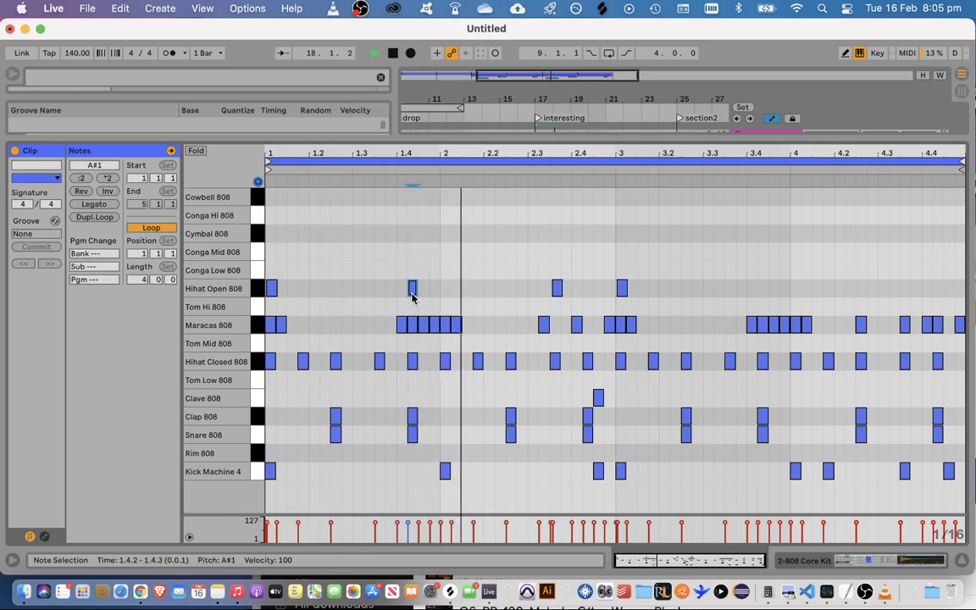
{"action": "key", "text": "space"}
{"action": "left_click_drag", "start_coordinate": [412, 289], "coordinate": [414, 289]}
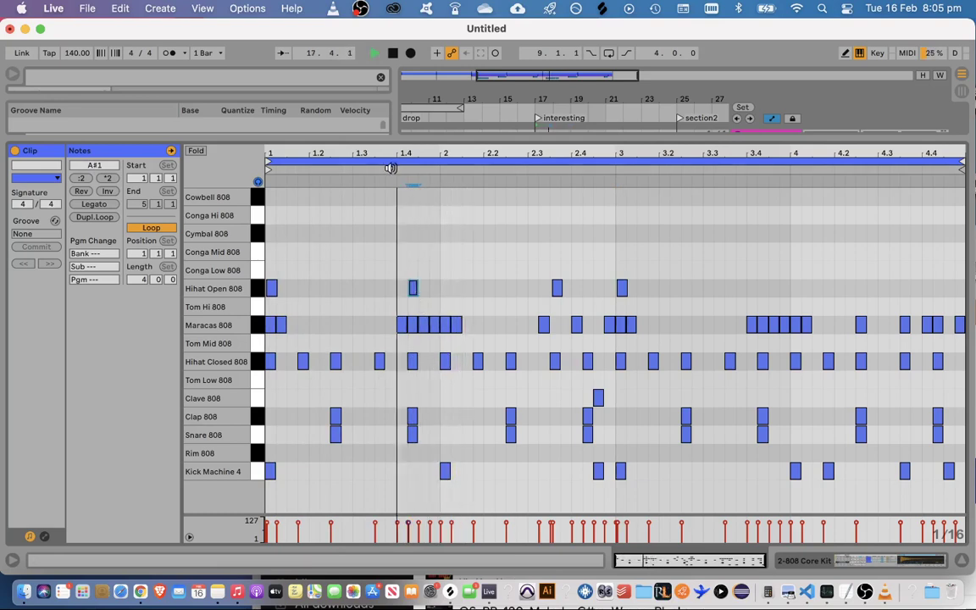
{"action": "double_click", "coordinate": [423, 361]}
{"action": "key", "text": "space"}
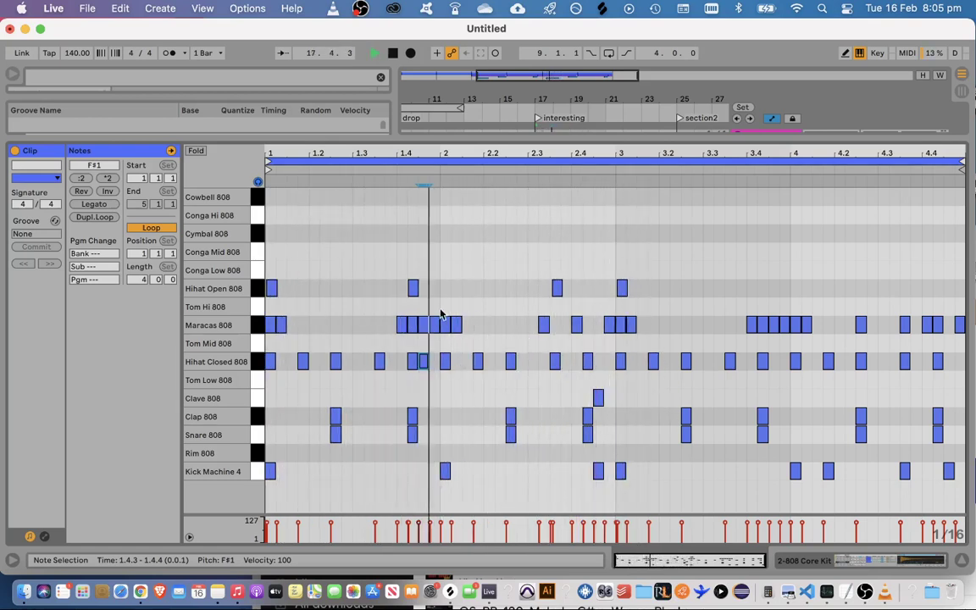
{"action": "key", "text": "space"}
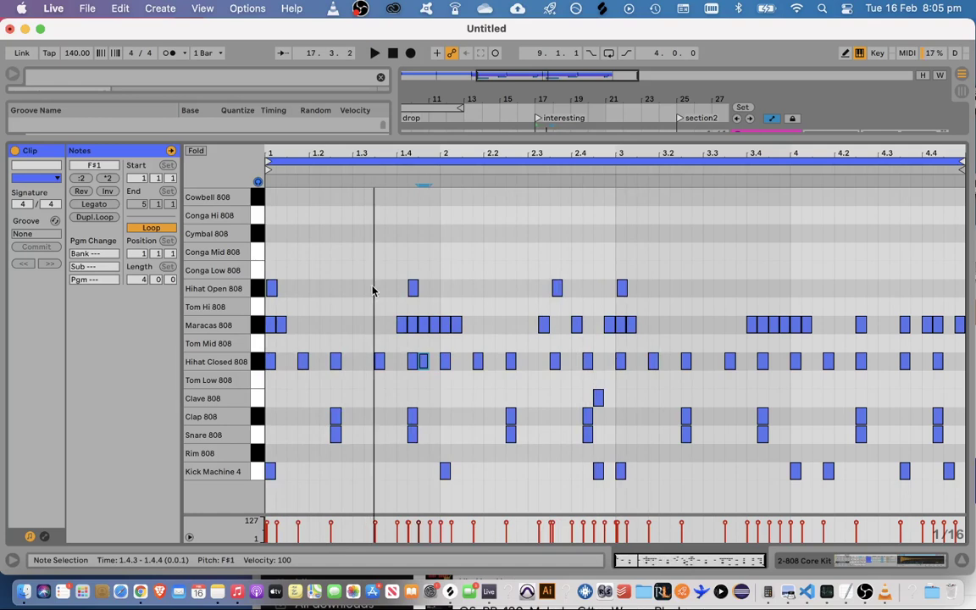
Add a Hihat Open 808 note at 1.3.3, nudge the Hihat Closed 808 note there slightly later, and play it
{"action": "double_click", "coordinate": [378, 289]}
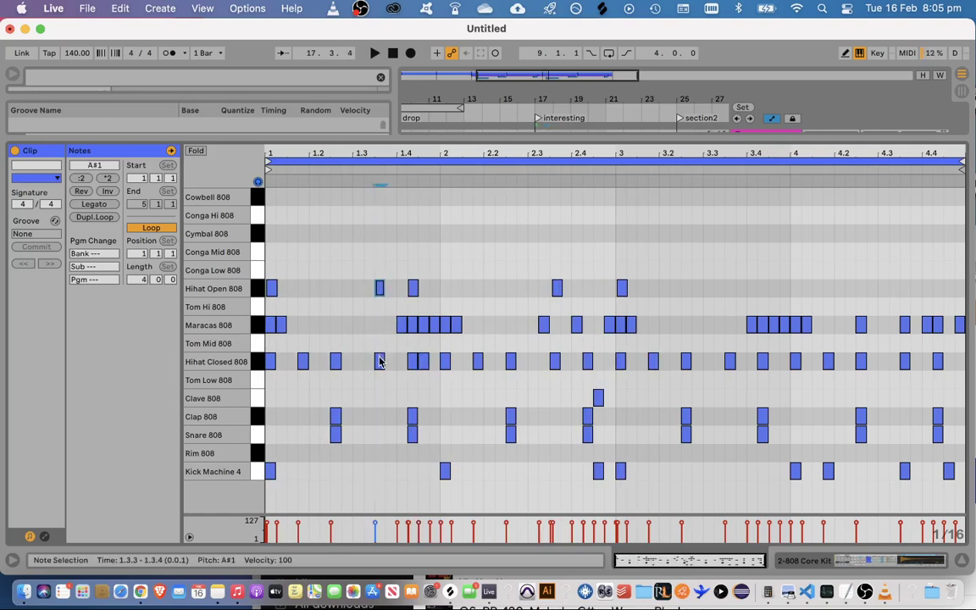
{"action": "left_click", "coordinate": [379, 362]}
{"action": "key", "text": "space"}
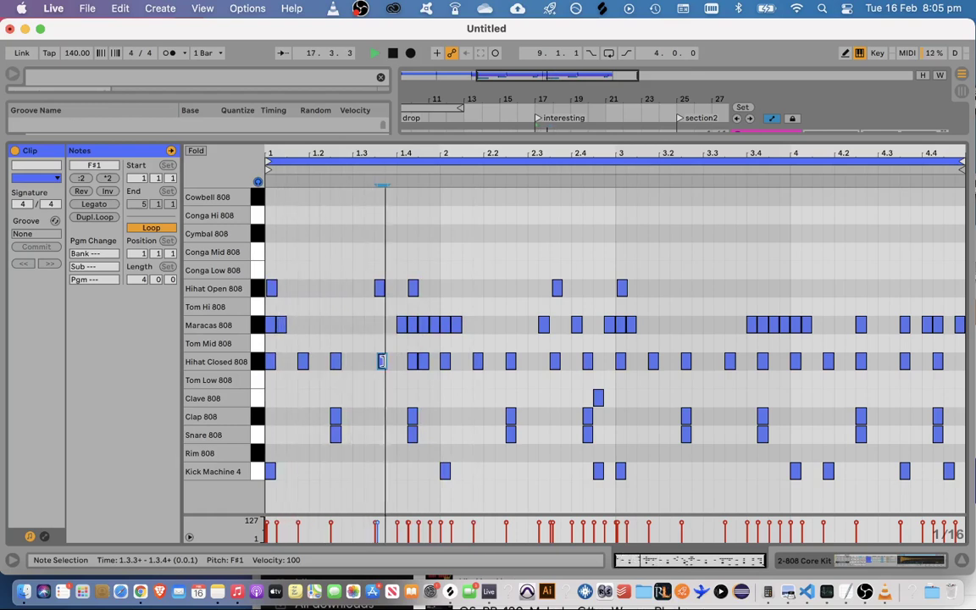
{"action": "key", "text": "space"}
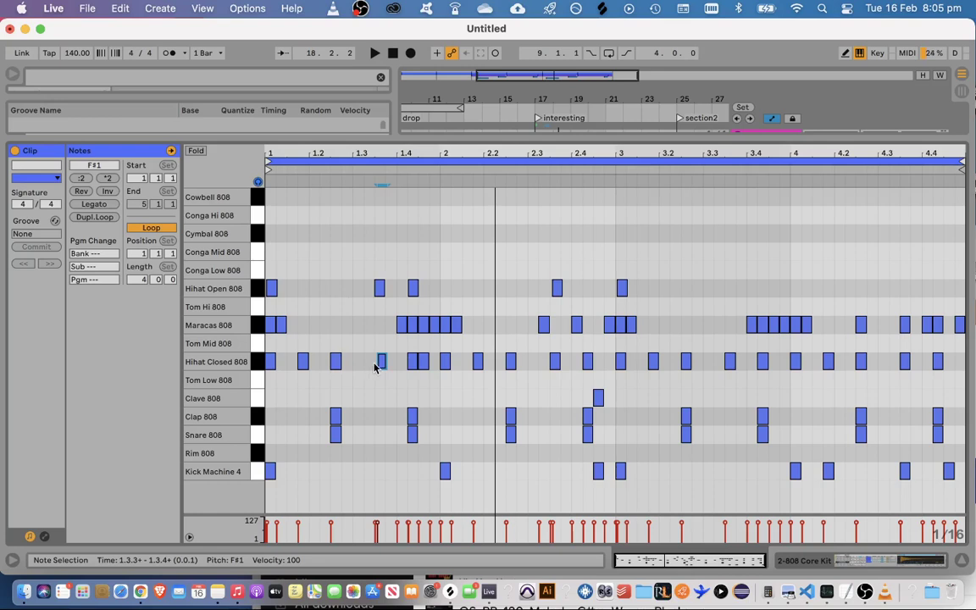
Nudge the Hihat Closed 808 note near 1.3.3 slightly later and the Hihat Open 808 note slightly before 1.3.3, auditioning the timing
{"action": "left_click", "coordinate": [272, 288]}
{"action": "key", "text": "space"}
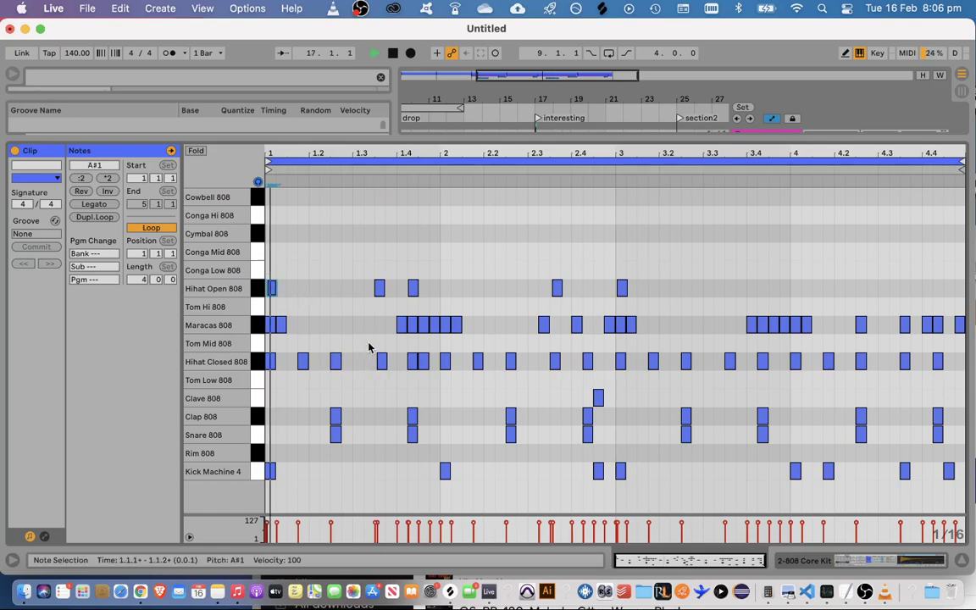
{"action": "left_click", "coordinate": [380, 293]}
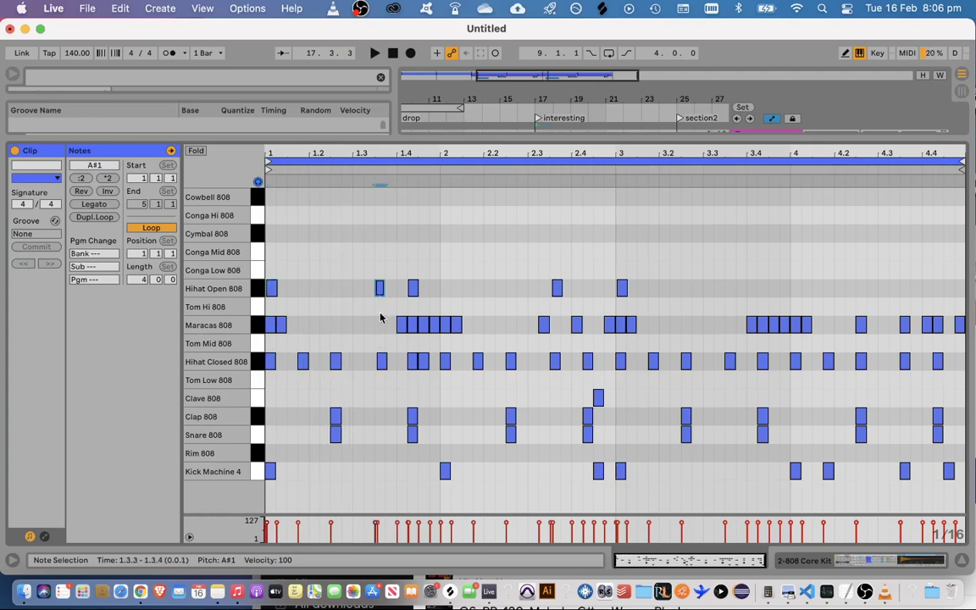
{"action": "left_click", "coordinate": [381, 363]}
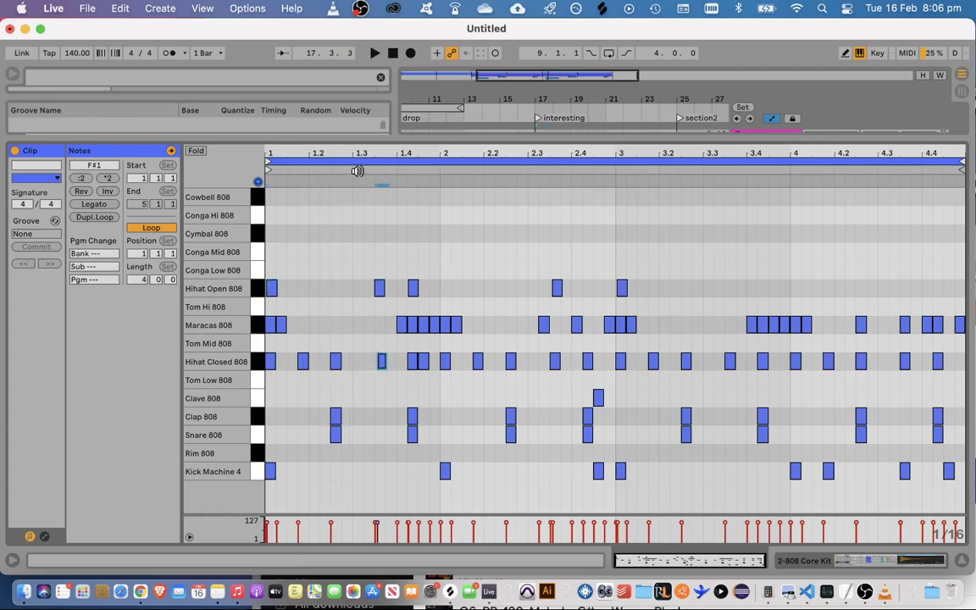
{"action": "left_click_drag", "start_coordinate": [381, 364], "coordinate": [384, 365]}
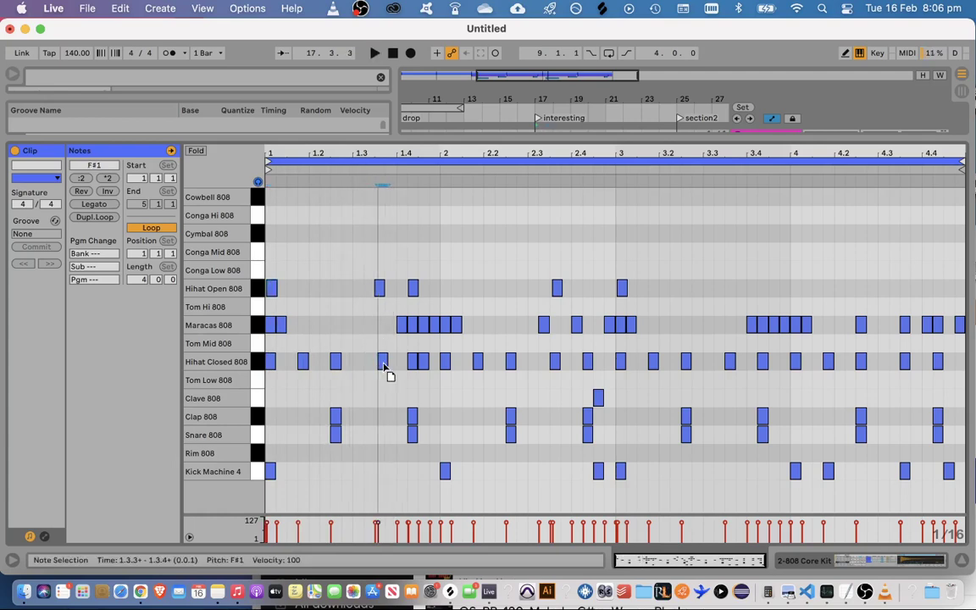
{"action": "left_click", "coordinate": [364, 169]}
{"action": "key", "text": "space"}
{"action": "left_click", "coordinate": [380, 288]}
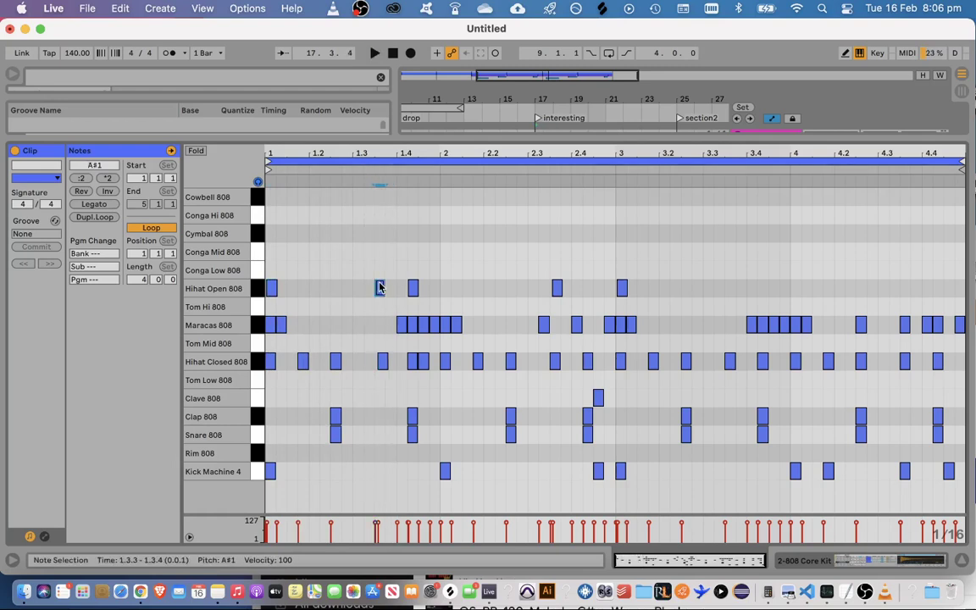
{"action": "left_click", "coordinate": [363, 169]}
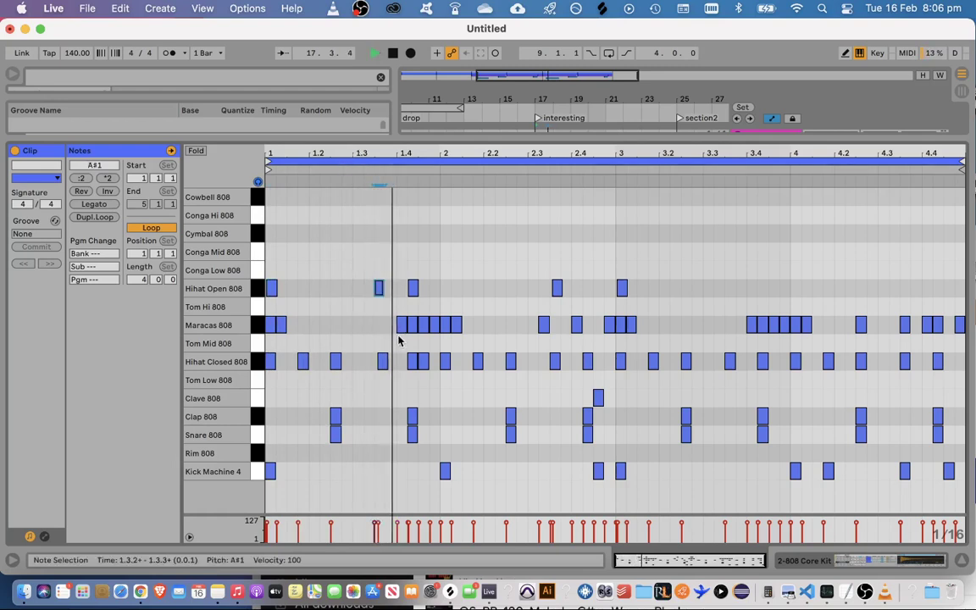
Fine-tune the Hihat Closed 808 note's small offset after 1.3.3 and replay the drum pattern
{"action": "left_click", "coordinate": [383, 361]}
{"action": "left_click", "coordinate": [357, 169]}
{"action": "left_click", "coordinate": [386, 363]}
{"action": "key", "text": "space"}
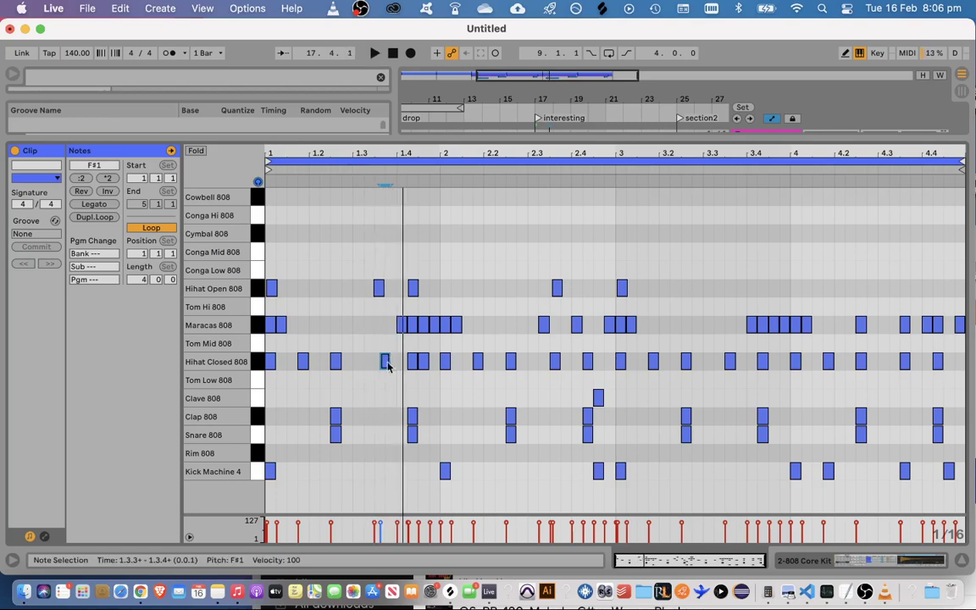
{"action": "left_click", "coordinate": [385, 364]}
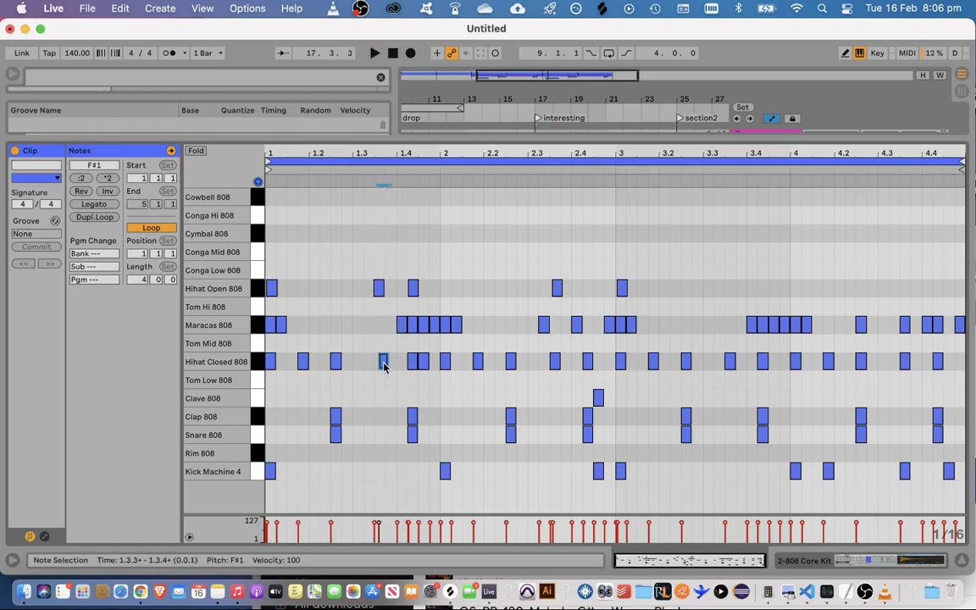
{"action": "left_click", "coordinate": [378, 292]}
{"action": "key", "text": "space"}
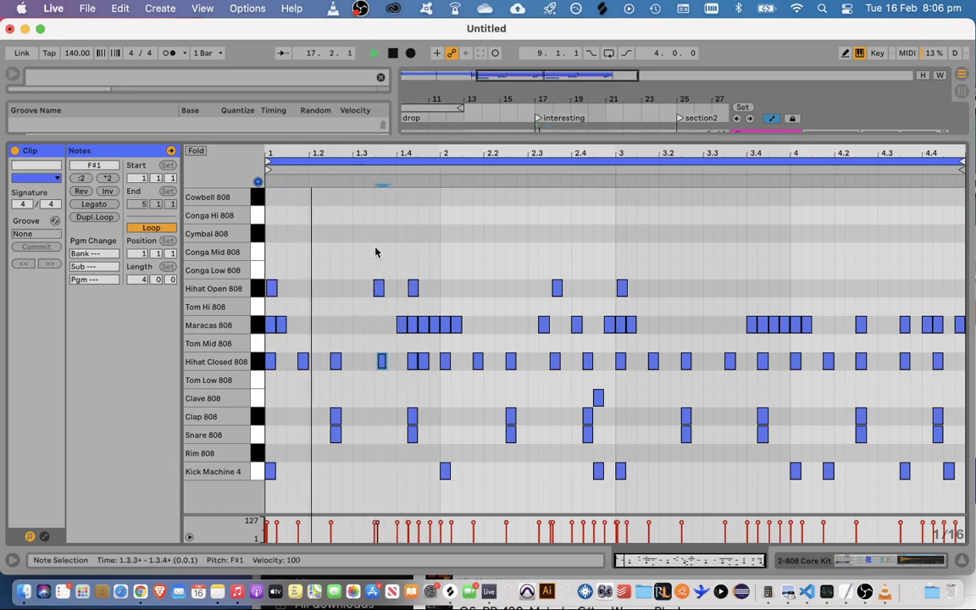
Replay the first bar of the drum pattern to check the Hihat Open 808 timing around 1.4.2
{"action": "key", "text": "space"}
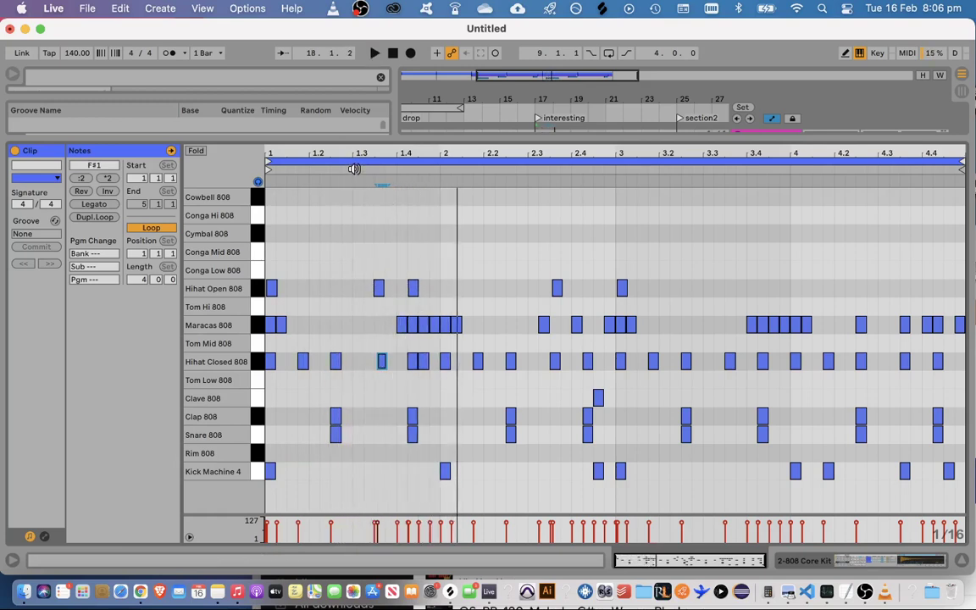
{"action": "left_click", "coordinate": [354, 169]}
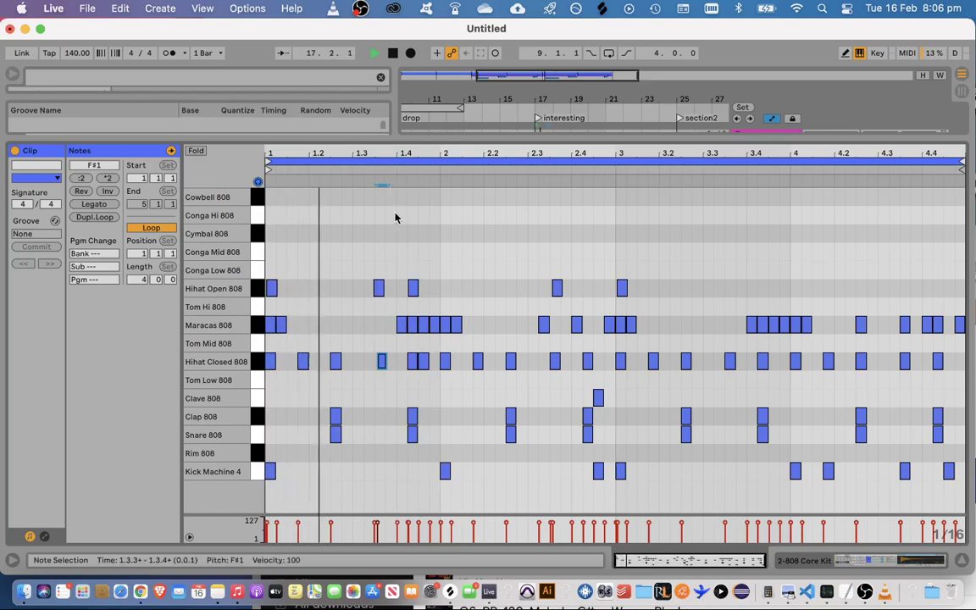
{"action": "key", "text": "space"}
{"action": "left_click", "coordinate": [412, 288]}
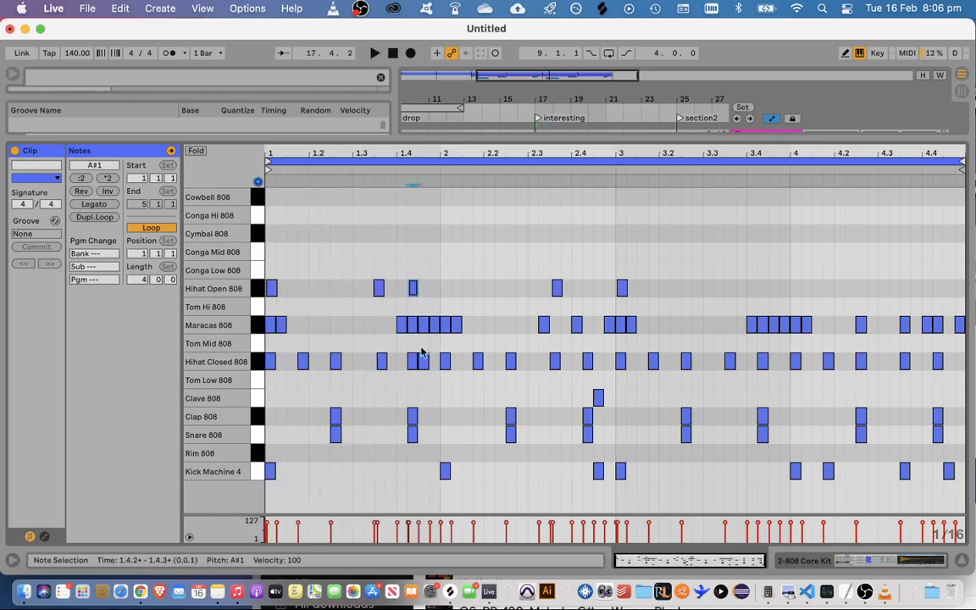
Lower the velocity of the Hihat Closed 808 note at 1.4.3 to 1 and replay the pattern
{"action": "left_click", "coordinate": [426, 364]}
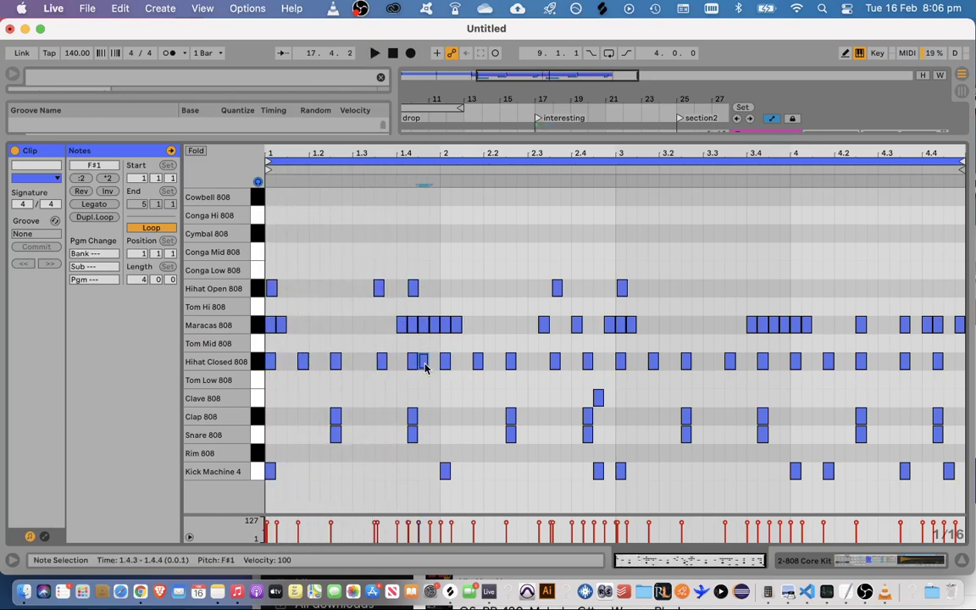
{"action": "left_click", "coordinate": [394, 171]}
{"action": "key", "text": "space"}
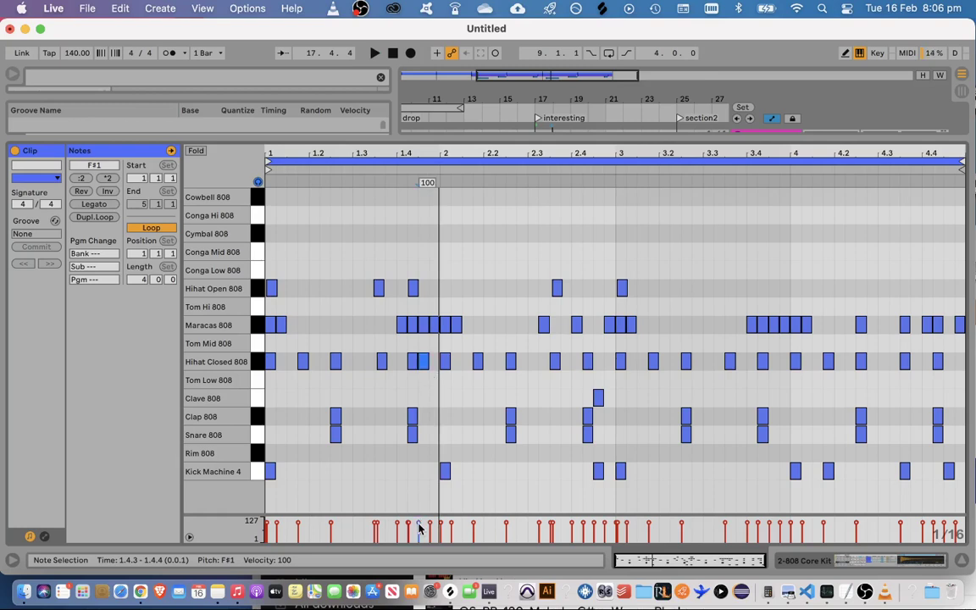
{"action": "left_click", "coordinate": [414, 363]}
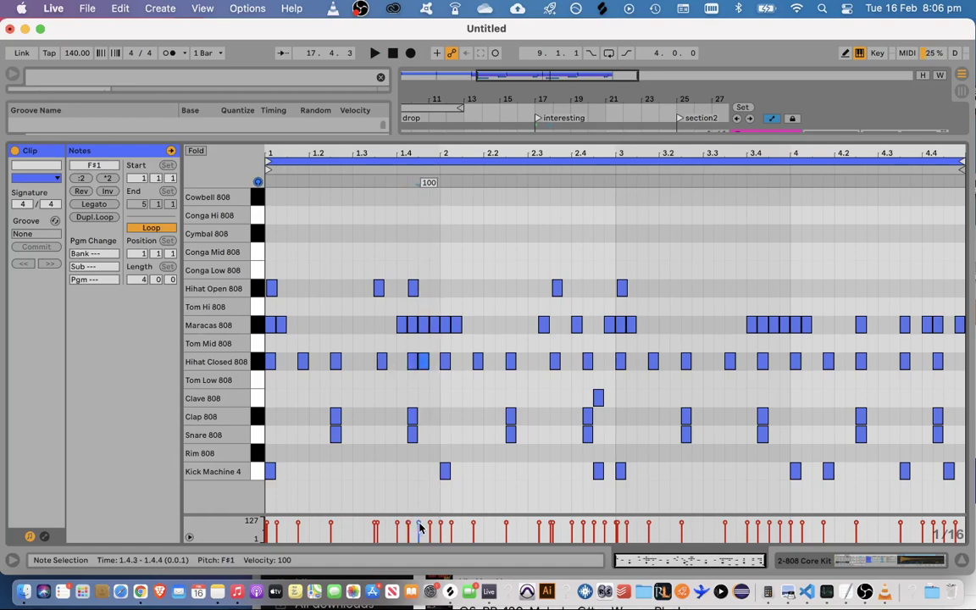
{"action": "left_click_drag", "start_coordinate": [419, 540], "coordinate": [421, 542]}
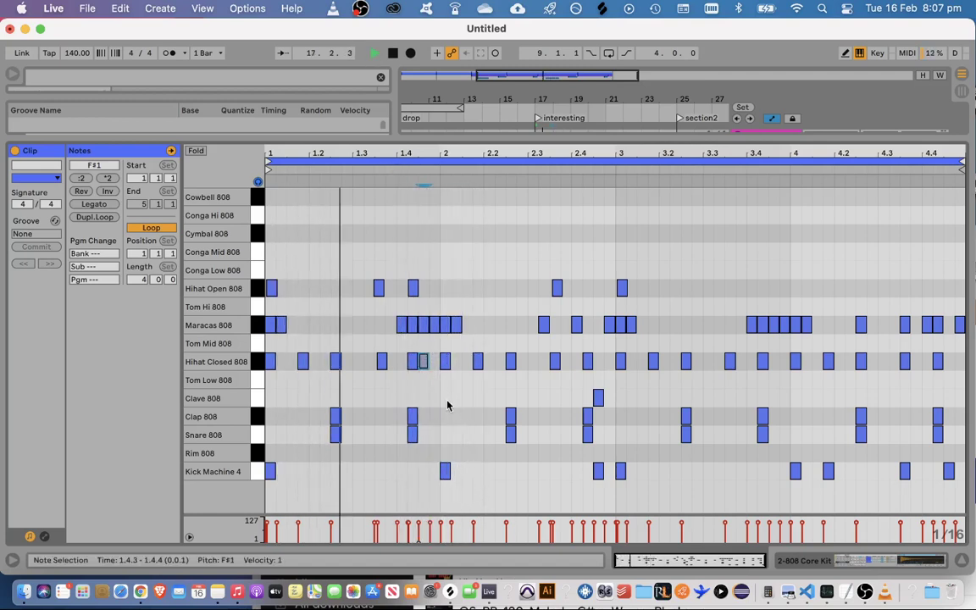
{"action": "left_click", "coordinate": [414, 289]}
{"action": "key", "text": "space"}
{"action": "key", "text": "space"}
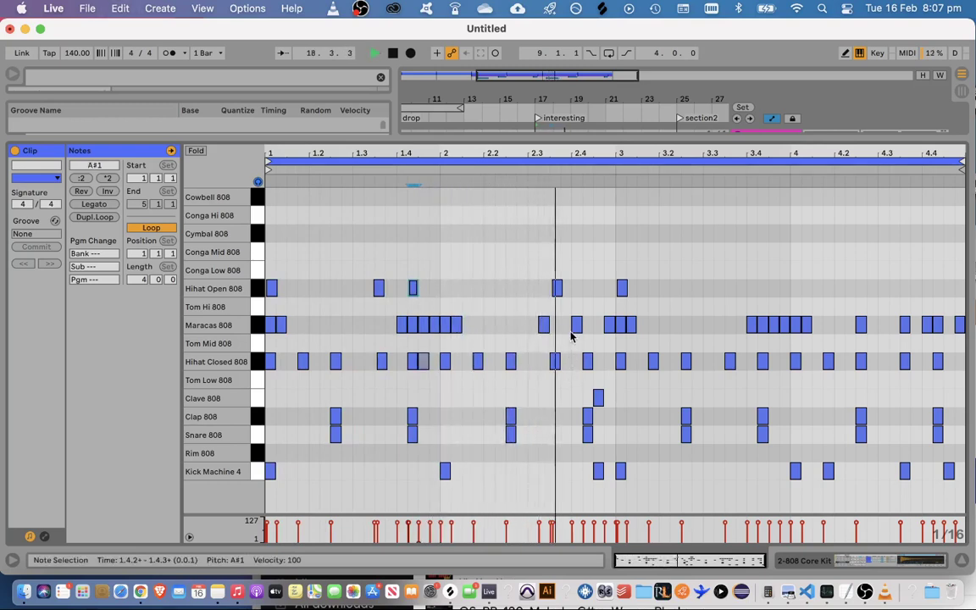
Add a Hihat Closed 808 note with velocity 1 at 2.3.4 and audition it
{"action": "left_click", "coordinate": [424, 362]}
{"action": "key", "text": "space"}
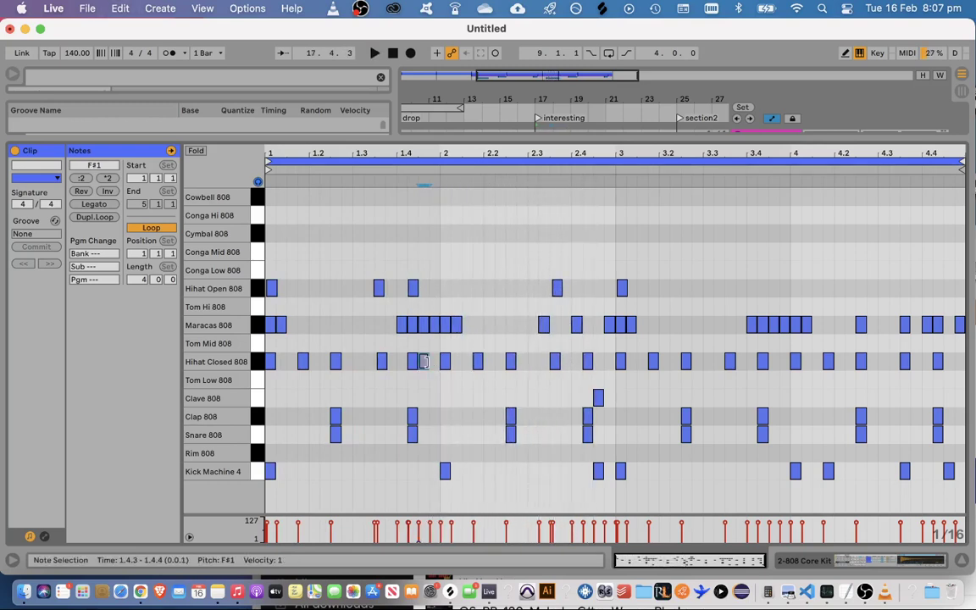
{"action": "double_click", "coordinate": [566, 362]}
{"action": "left_click", "coordinate": [525, 170]}
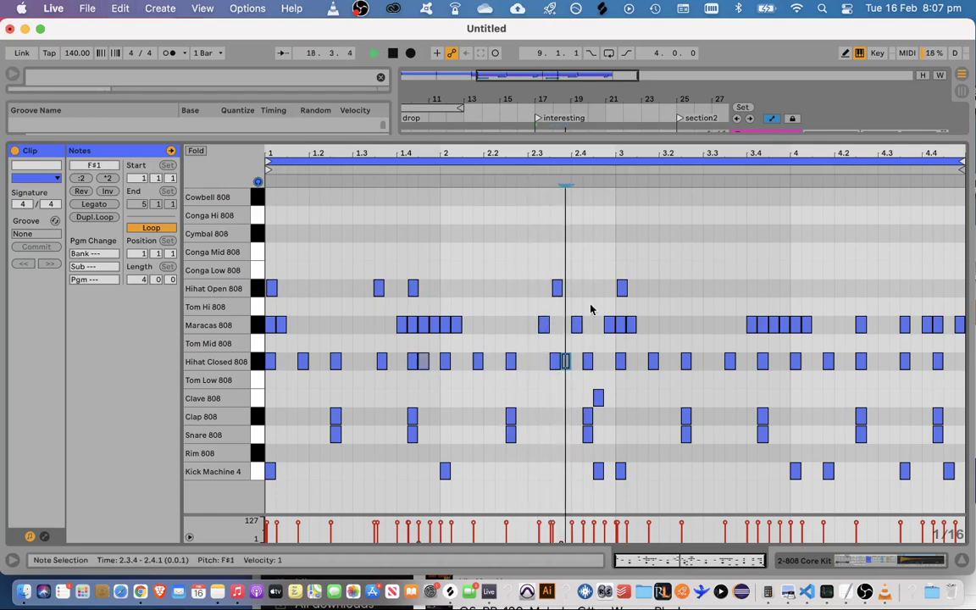
{"action": "left_click", "coordinate": [526, 170]}
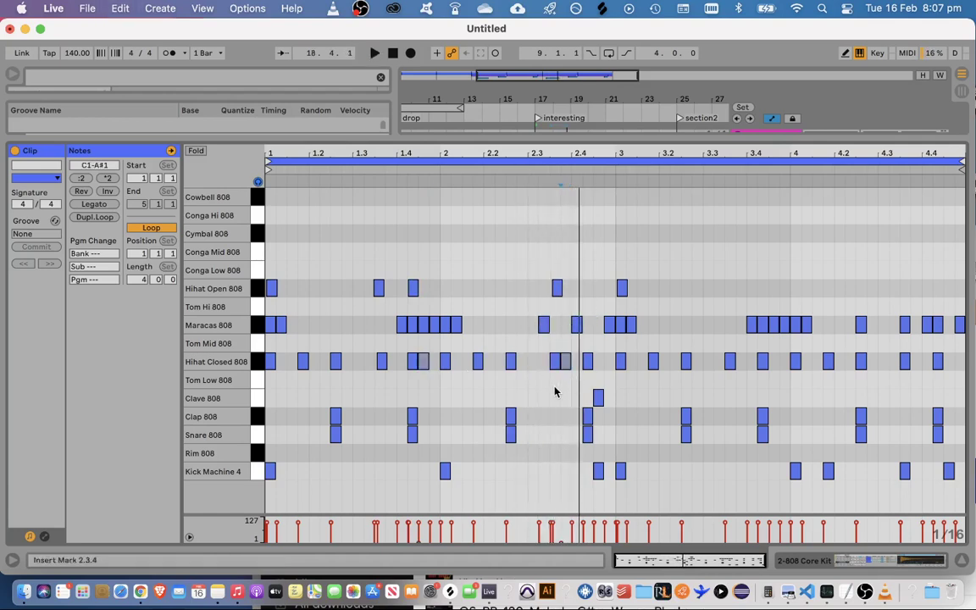
Copy the Hihat Open 808 and Hihat Closed 808 notes at 2.3.3 to 2.4.2 and audition them
{"action": "left_click_drag", "start_coordinate": [556, 392], "coordinate": [559, 294]}
{"action": "key", "text": "space"}
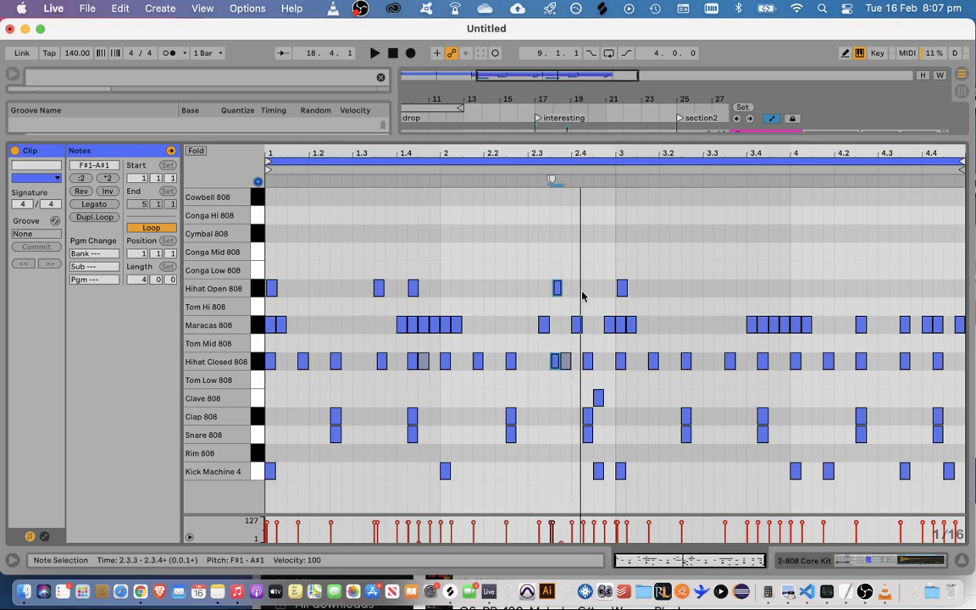
{"action": "left_click", "coordinate": [583, 294]}
{"action": "key", "text": "super+v"}
{"action": "left_click", "coordinate": [522, 169]}
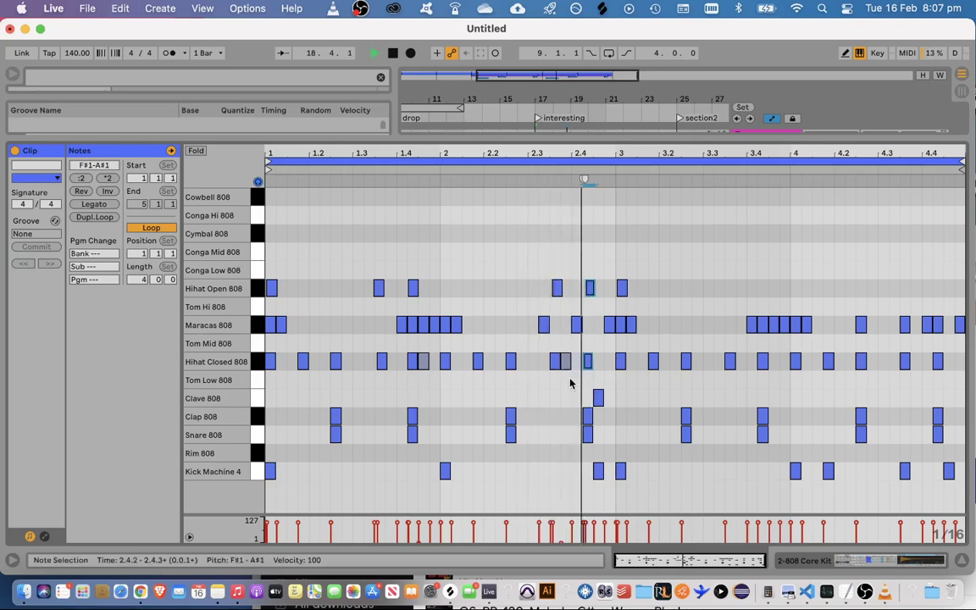
Copy the velocity-1 Hihat Closed 808 note at 2.3.4 to 2.4.3 and play the pattern
{"action": "left_click", "coordinate": [565, 362]}
{"action": "key", "text": "space"}
{"action": "key", "text": "super+c"}
{"action": "left_click", "coordinate": [598, 378]}
{"action": "key", "text": "super+v"}
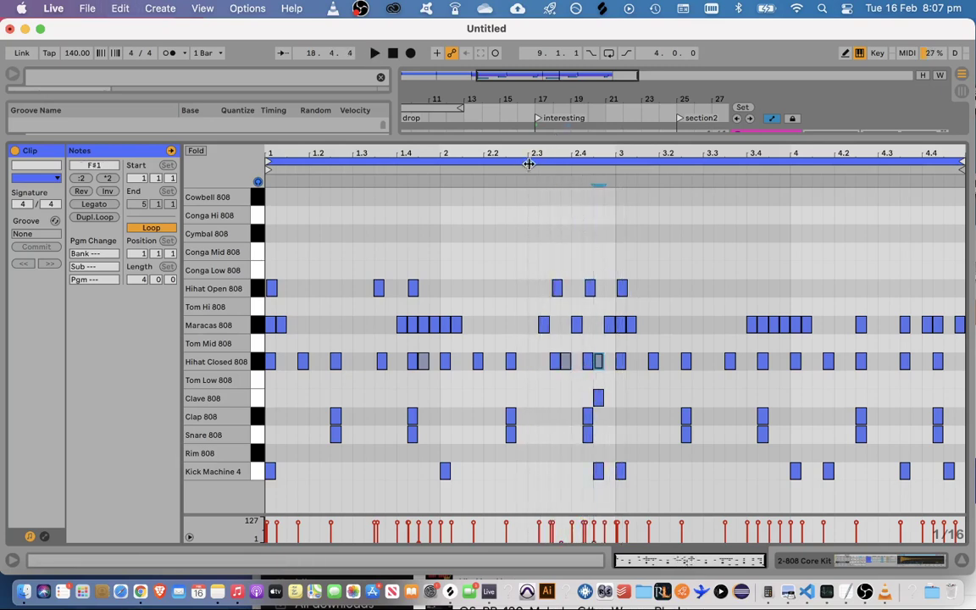
{"action": "left_click", "coordinate": [533, 169]}
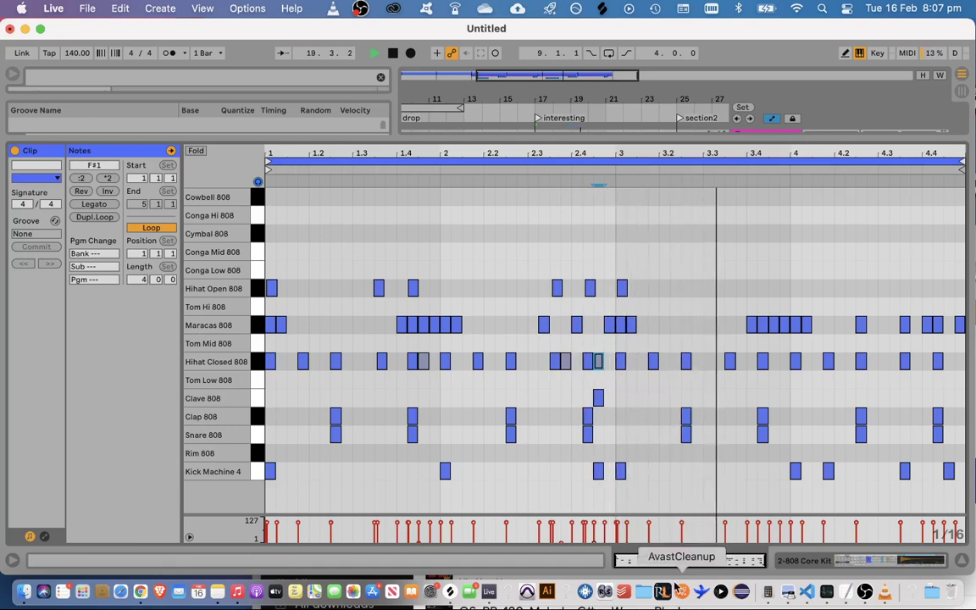
{"action": "key", "text": "space"}
Add Hihat Open 808 notes at about 4.2.3 and 4.4.1 and audition the last bar
{"action": "left_click", "coordinate": [861, 290]}
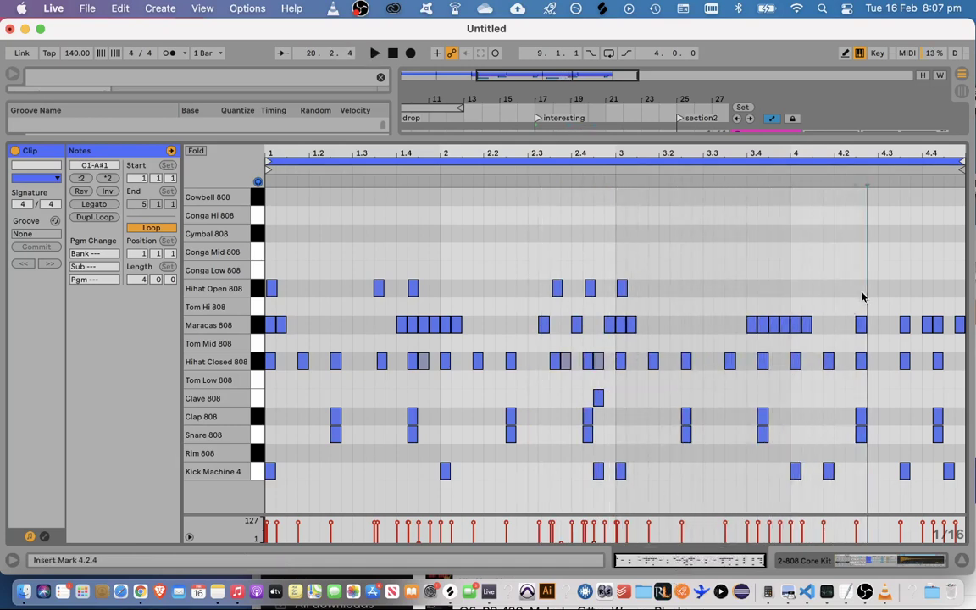
{"action": "double_click", "coordinate": [862, 289]}
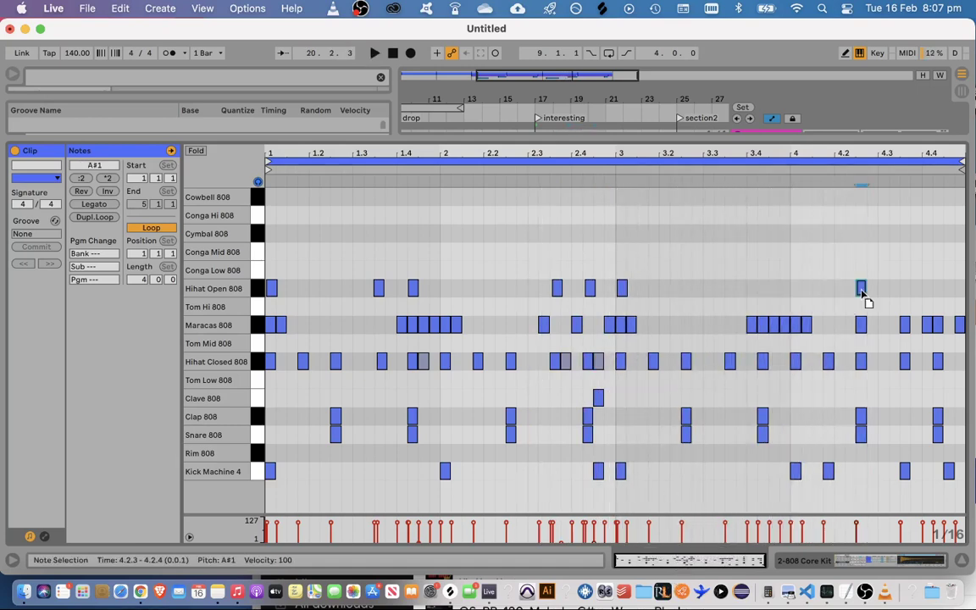
{"action": "left_click", "coordinate": [925, 294]}
{"action": "double_click", "coordinate": [929, 289]}
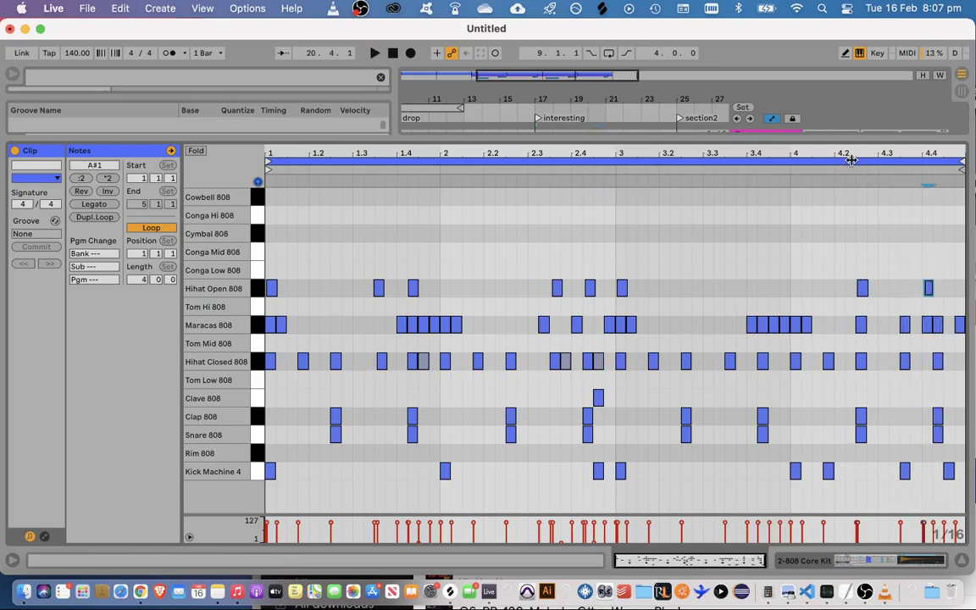
{"action": "left_click", "coordinate": [845, 160]}
{"action": "key", "text": "space"}
{"action": "key", "text": "Escape"}
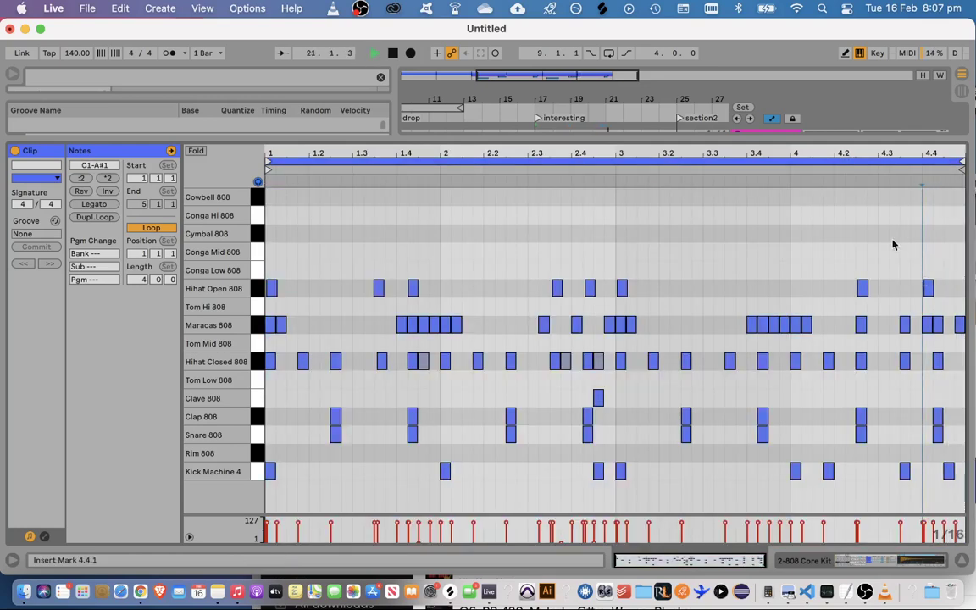
Place a velocity-1 Hihat Closed 808 note at 4.3.1, move it to 4.3.2, and audition it
{"action": "left_click", "coordinate": [560, 362]}
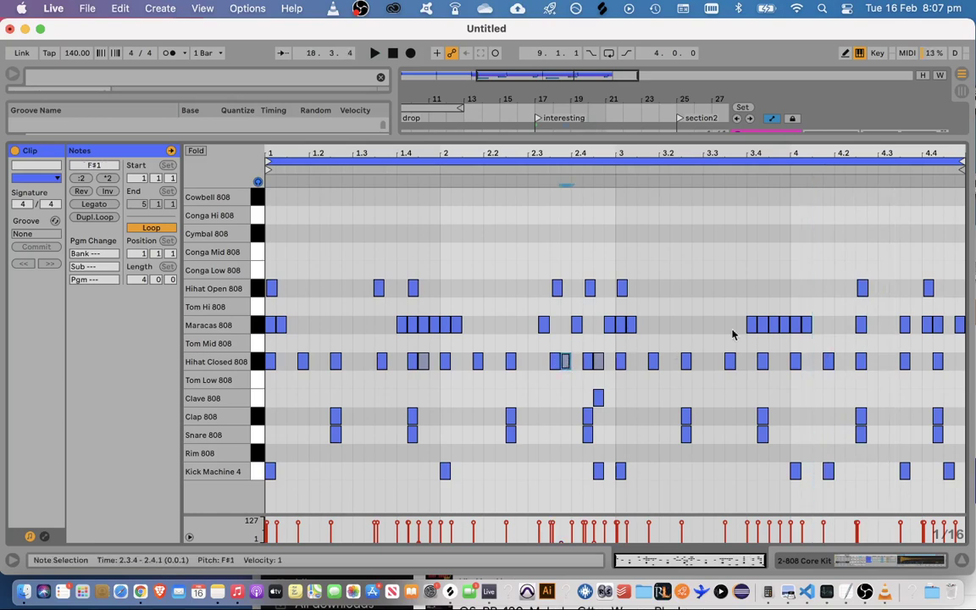
{"action": "double_click", "coordinate": [881, 363]}
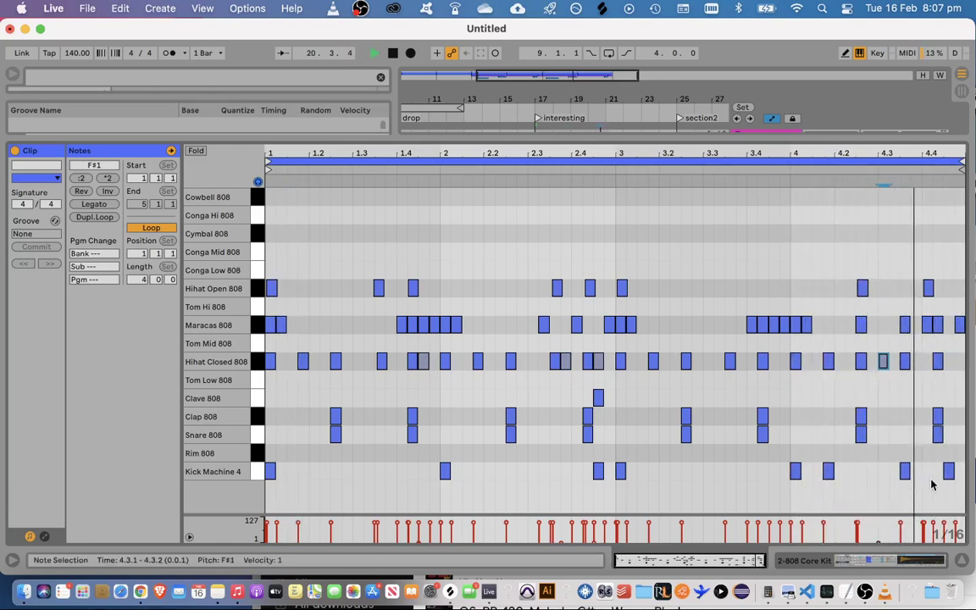
{"action": "left_click_drag", "start_coordinate": [882, 365], "coordinate": [895, 365]}
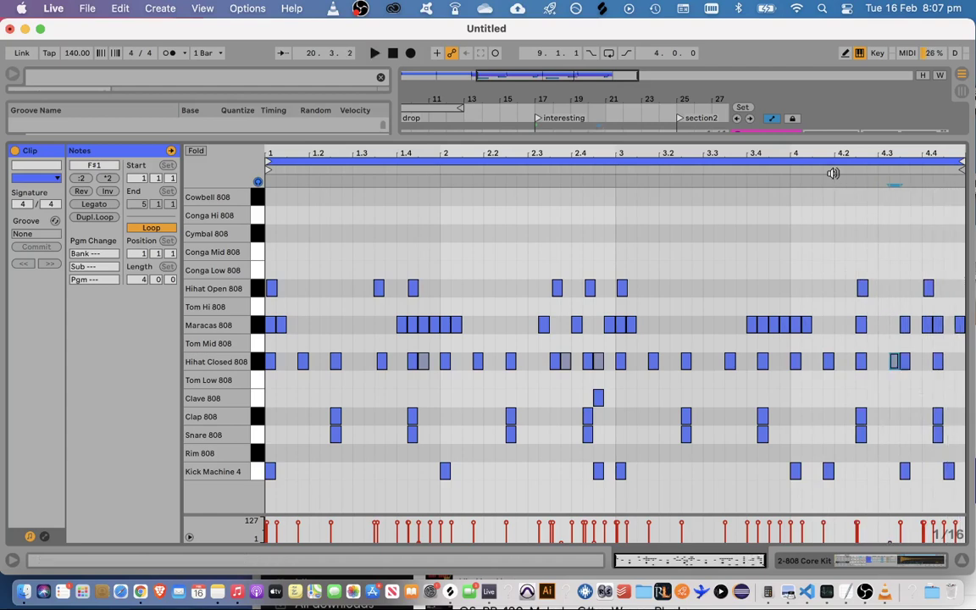
{"action": "key", "text": "space"}
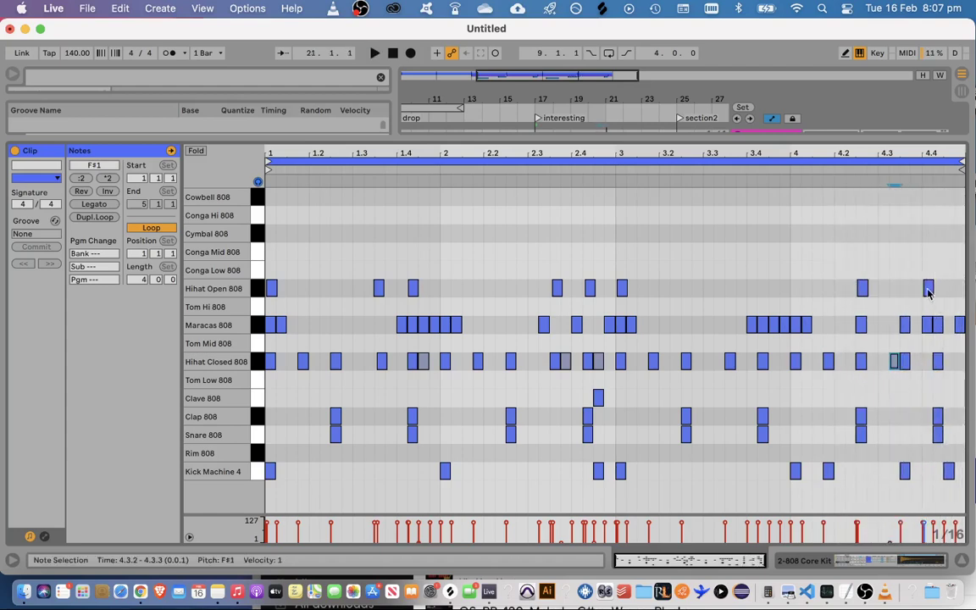
Move the last Hihat Open 808 note to about 4.4.2 and audition it
{"action": "left_click_drag", "start_coordinate": [927, 292], "coordinate": [935, 293]}
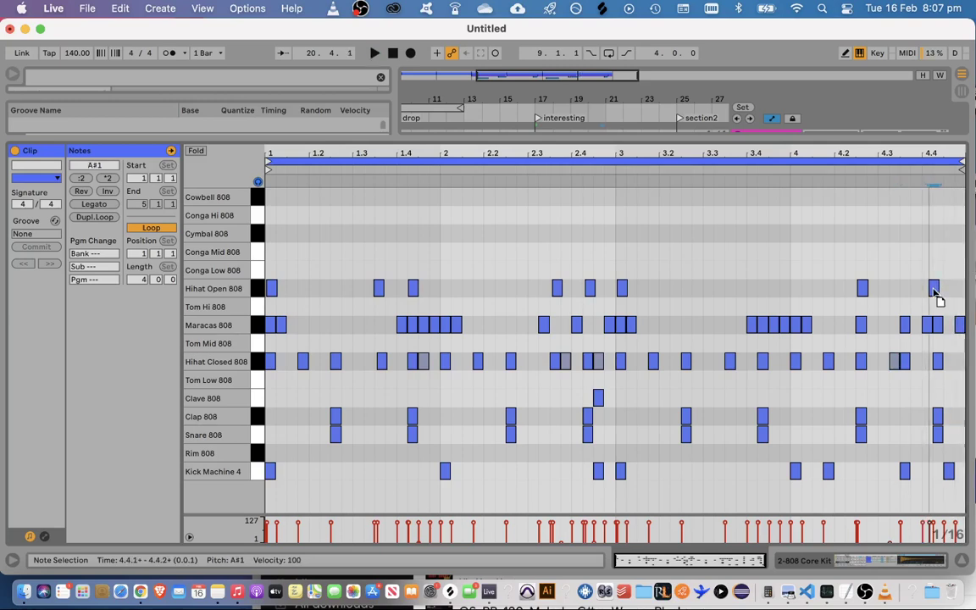
{"action": "key", "text": "Right"}
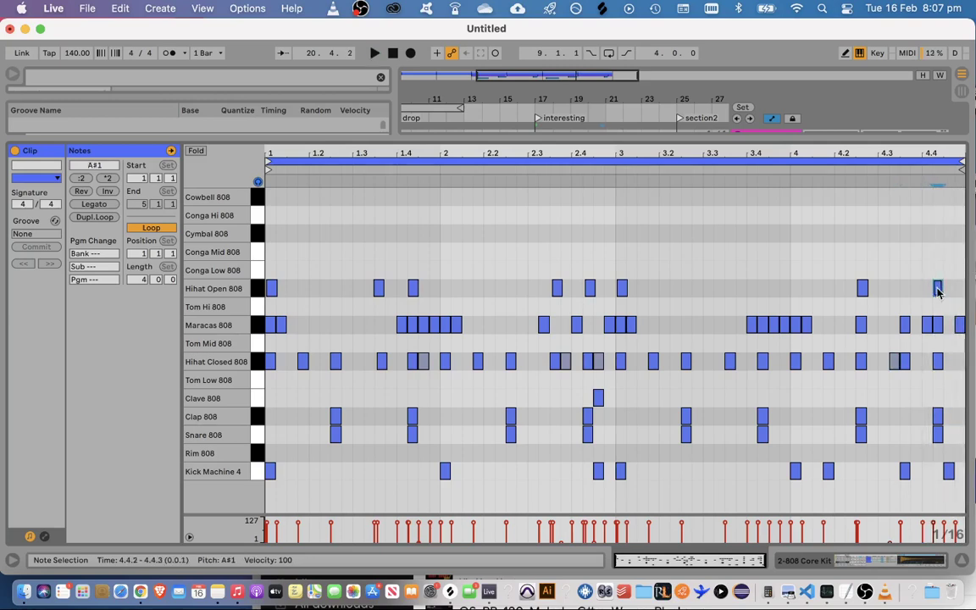
{"action": "left_click", "coordinate": [892, 171]}
{"action": "key", "text": "space"}
Add a Hihat Closed 808 note at 4.4.3 with velocity 1 and replay the last bar
{"action": "double_click", "coordinate": [952, 363]}
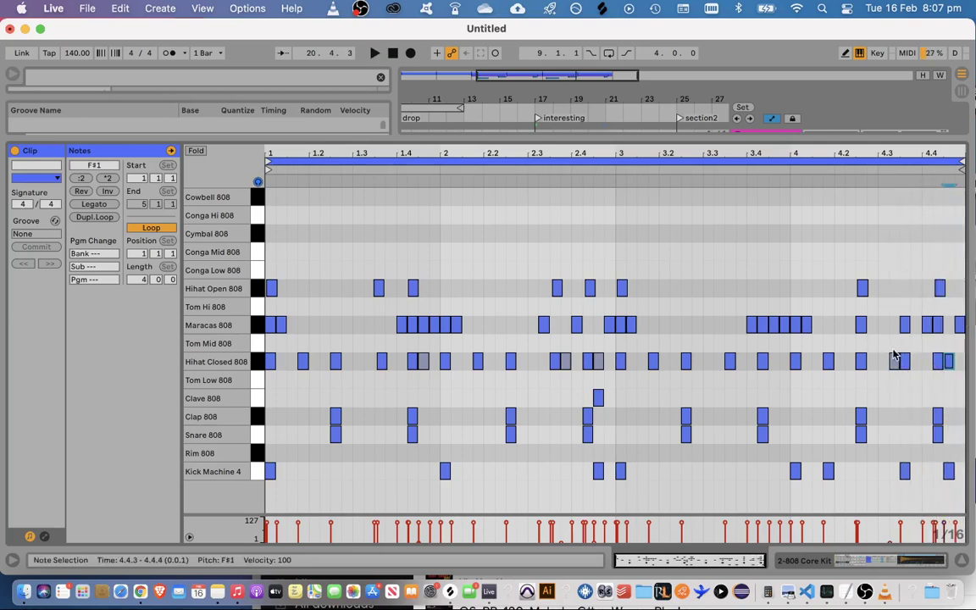
{"action": "left_click", "coordinate": [946, 362]}
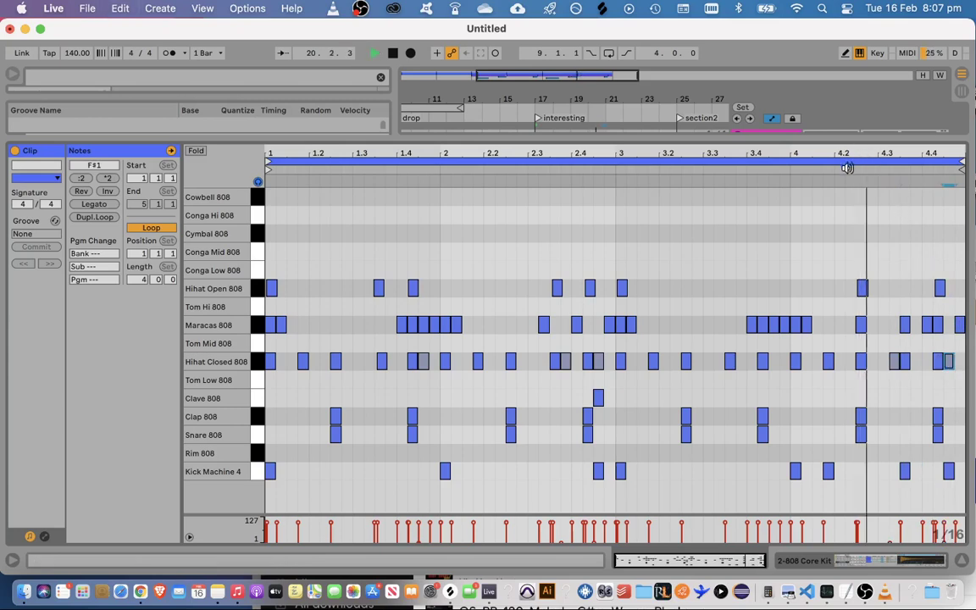
{"action": "left_click", "coordinate": [821, 171]}
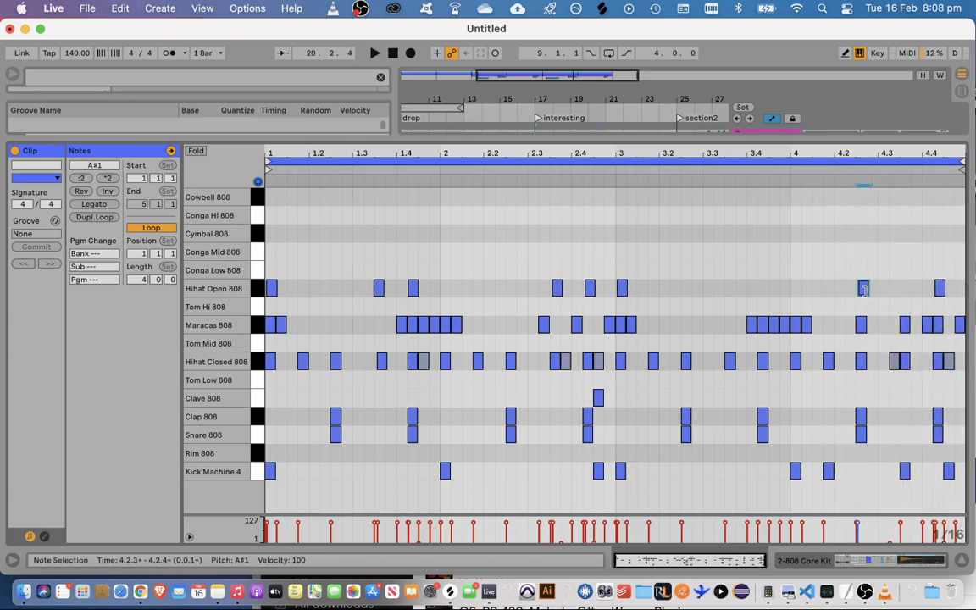
Move the Hihat Open 808 note near 4.2.3 to 4.2.4 and the velocity-1 Hihat Closed 808 note to 4.3.1, then play them
{"action": "left_click_drag", "start_coordinate": [861, 289], "coordinate": [873, 291]}
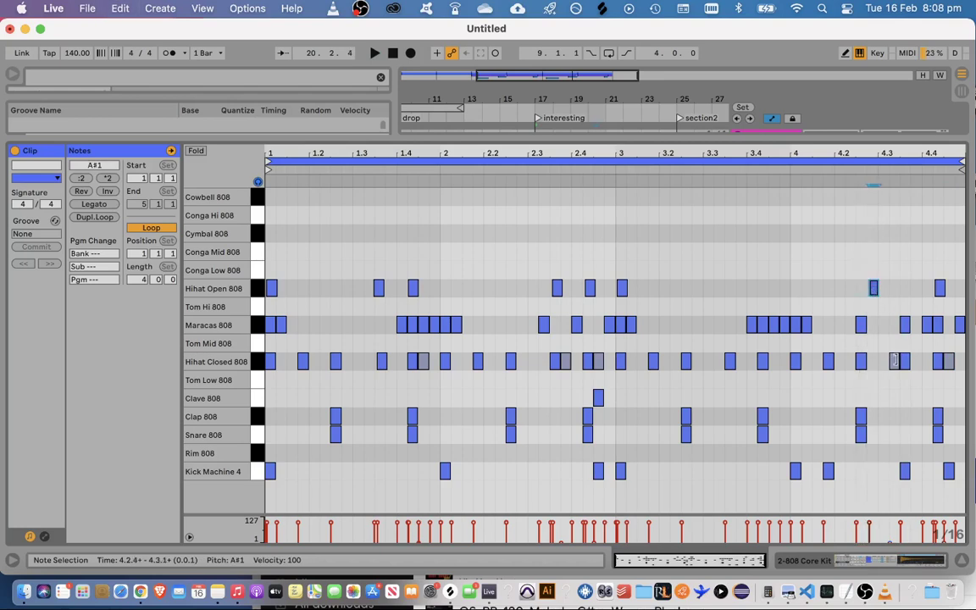
{"action": "left_click_drag", "start_coordinate": [896, 362], "coordinate": [884, 362]}
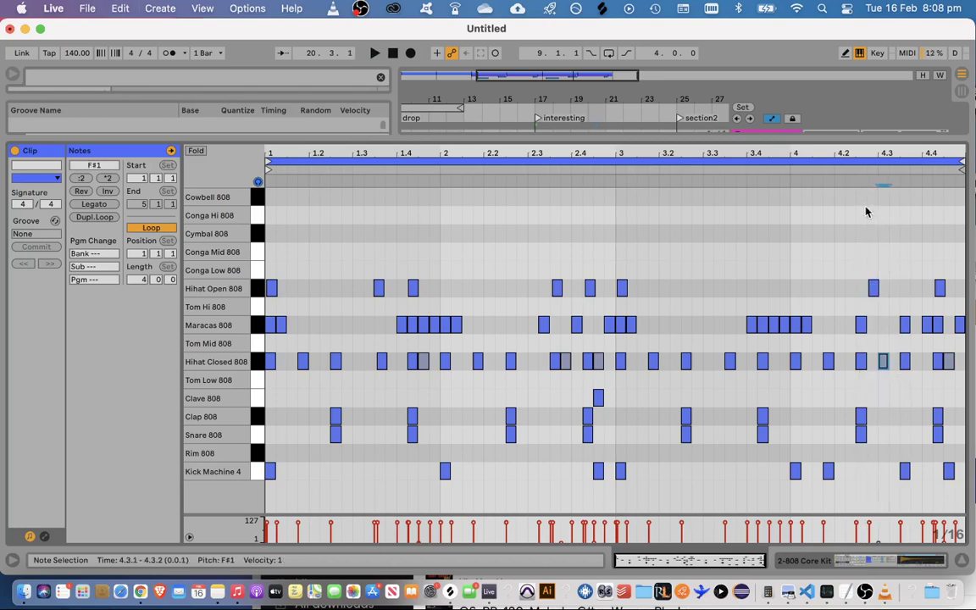
{"action": "left_click", "coordinate": [873, 287]}
{"action": "key", "text": "space"}
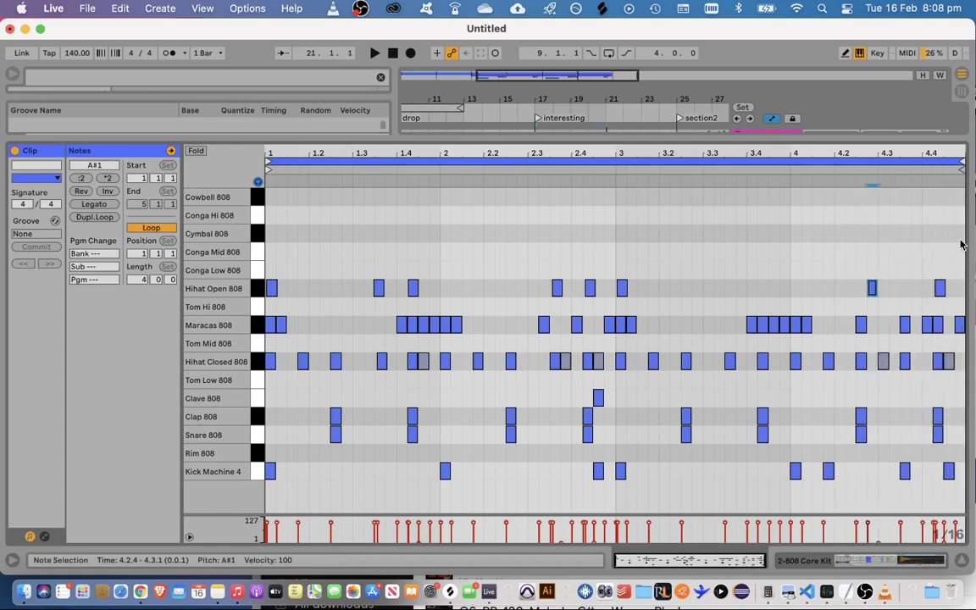
Examine the clap and snare placement across the clip and replay the drum pattern
{"action": "left_click_drag", "start_coordinate": [922, 438], "coordinate": [953, 417]}
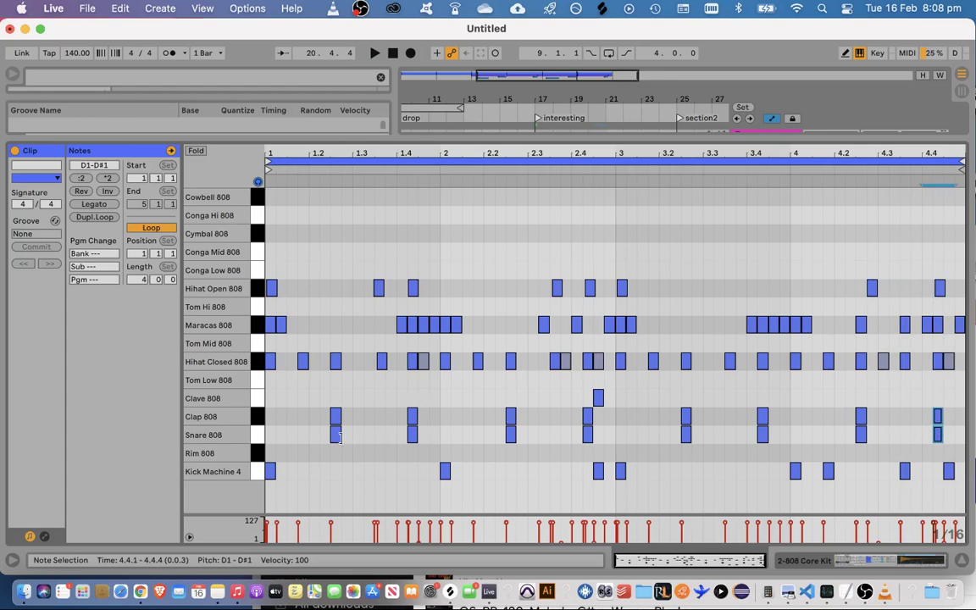
{"action": "left_click_drag", "start_coordinate": [348, 443], "coordinate": [313, 407]}
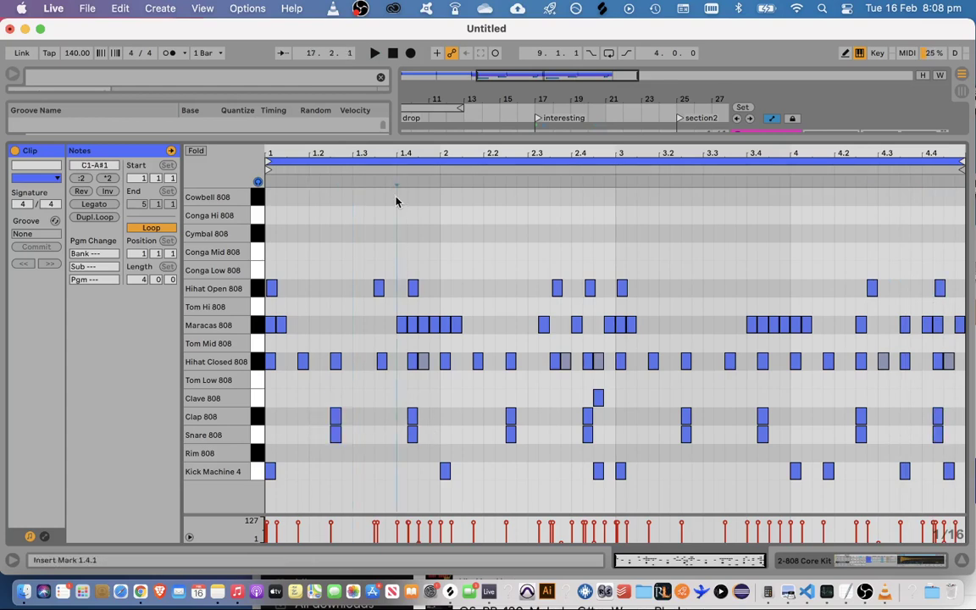
{"action": "left_click_drag", "start_coordinate": [397, 201], "coordinate": [404, 481]}
{"action": "left_click", "coordinate": [403, 481]}
{"action": "key", "text": "space"}
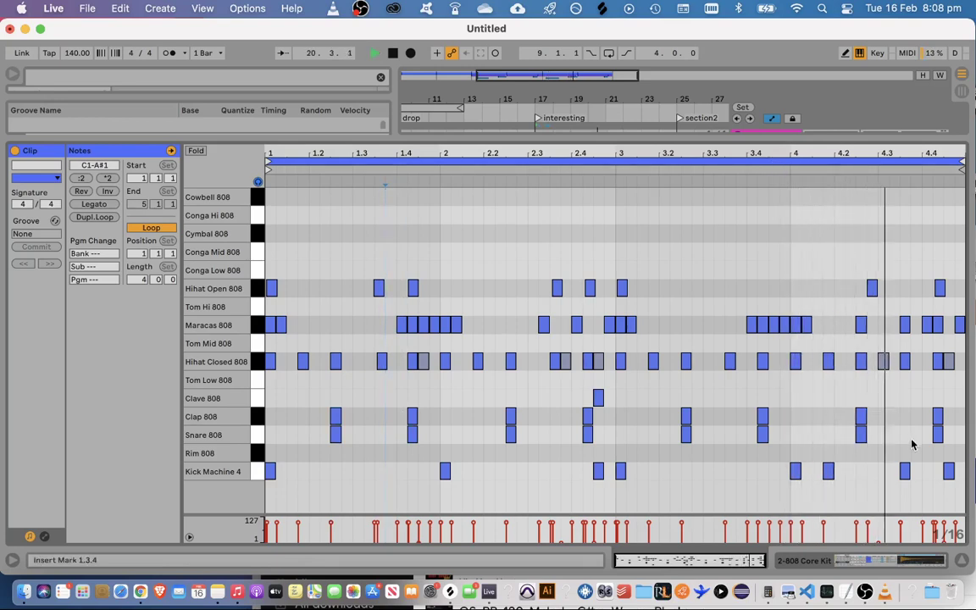
{"action": "key", "text": "space"}
{"action": "left_click", "coordinate": [787, 178]}
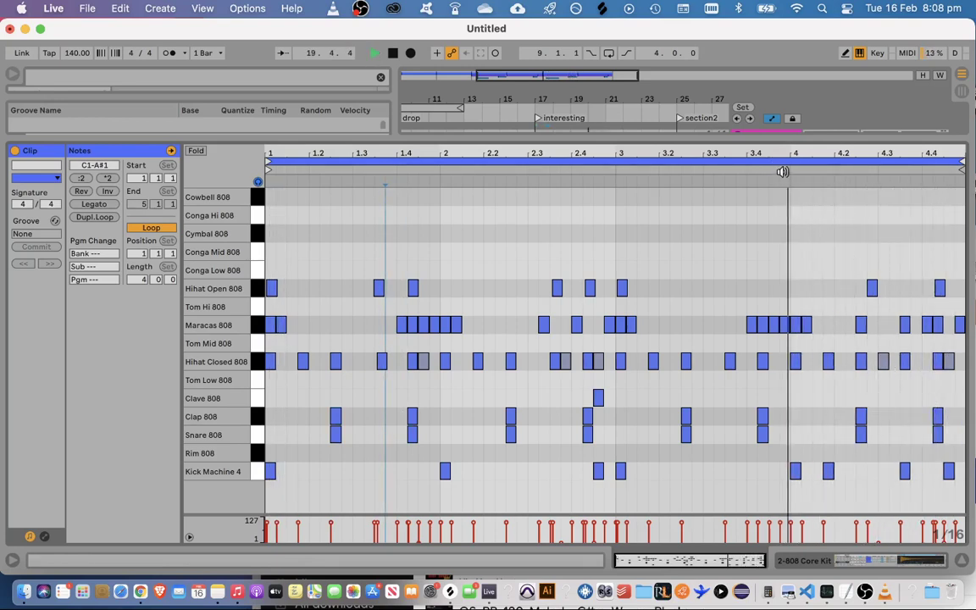
Stop playback and undo the recent hi-hat edits in bar 4 of the drum clip
{"action": "key", "text": "space"}
{"action": "key", "text": "super+z"}
{"action": "key", "text": "super+z"}
{"action": "key", "text": "super+z"}
{"action": "key", "text": "super+z"}
{"action": "key", "text": "super+z"}
{"action": "key", "text": "super+z"}
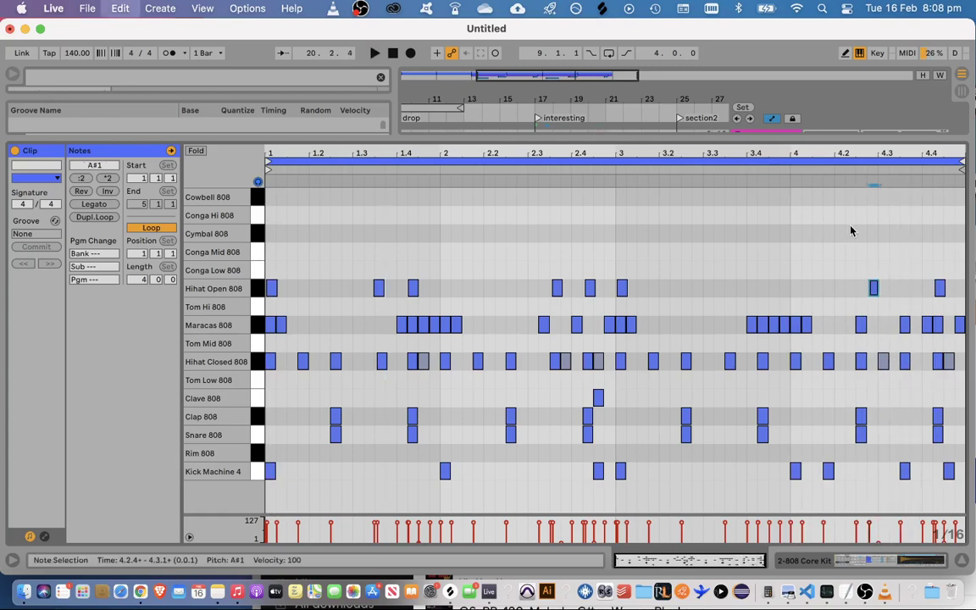
{"action": "key", "text": "super+z"}
{"action": "key", "text": "super+z"}
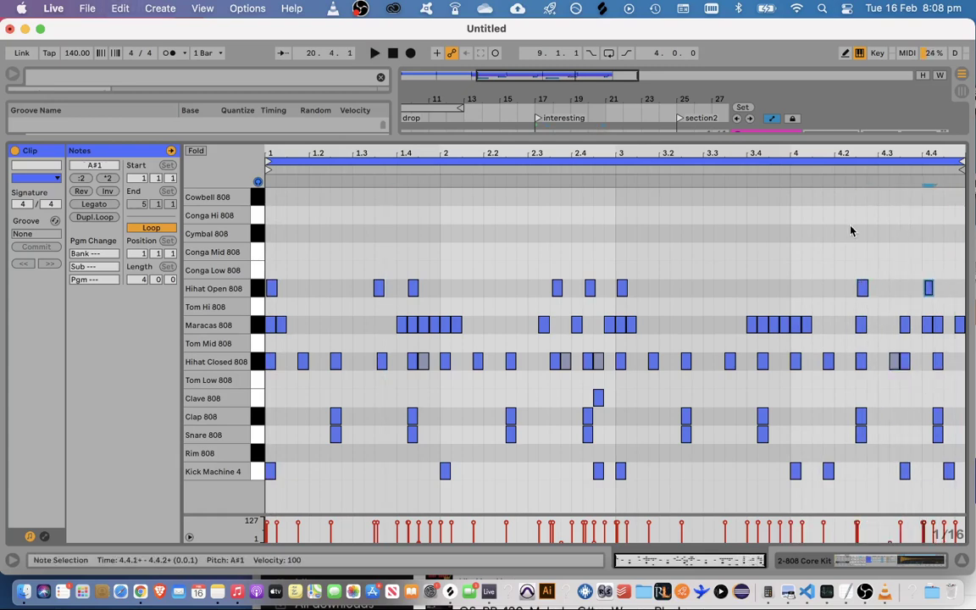
Move bar 4's velocity-1 Hihat Closed 808 note to 4.3.1 and replay the bar
{"action": "left_click", "coordinate": [822, 181]}
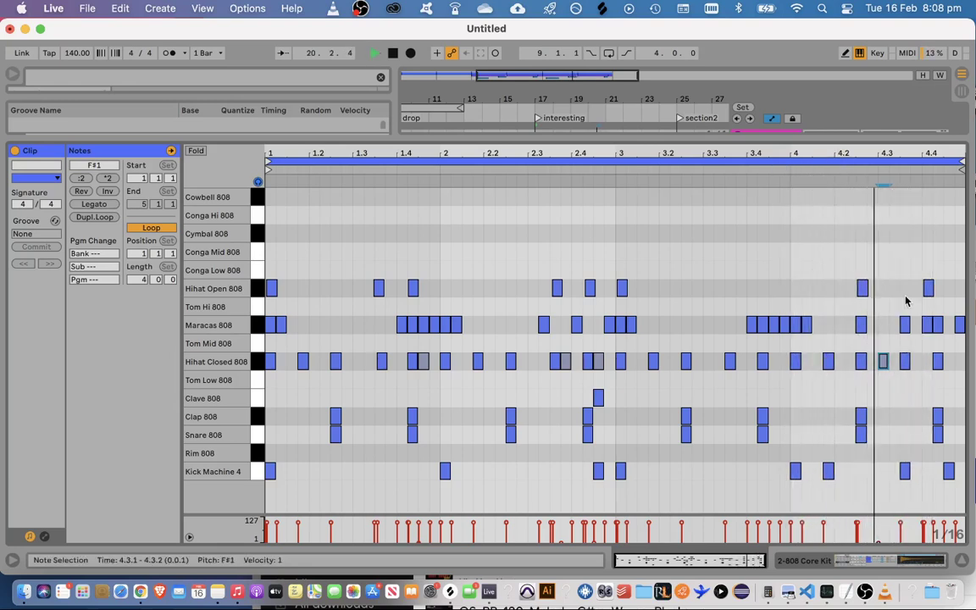
{"action": "left_click", "coordinate": [806, 185]}
{"action": "key", "text": "space"}
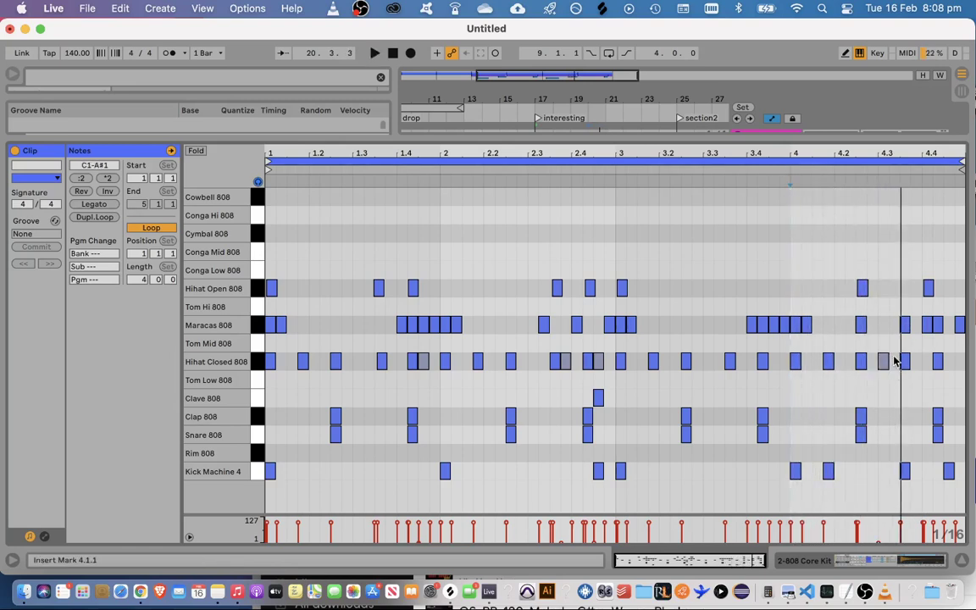
Add a Hihat Open 808 note slightly after 4.3.2, move the last one to about 4.4.2, and audition them
{"action": "double_click", "coordinate": [894, 288]}
{"action": "key", "text": "space"}
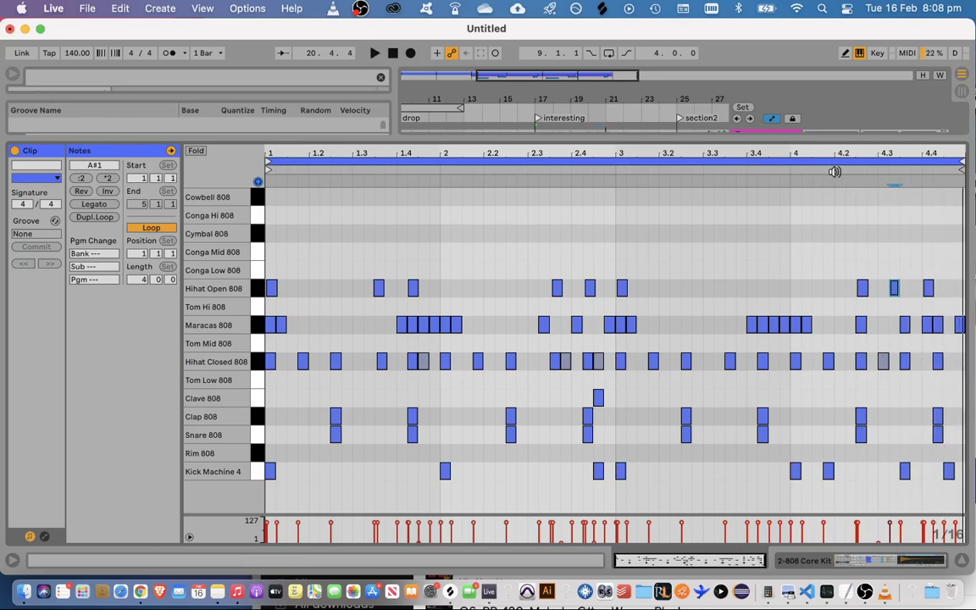
{"action": "key", "text": "space"}
{"action": "left_click_drag", "start_coordinate": [931, 289], "coordinate": [942, 290]}
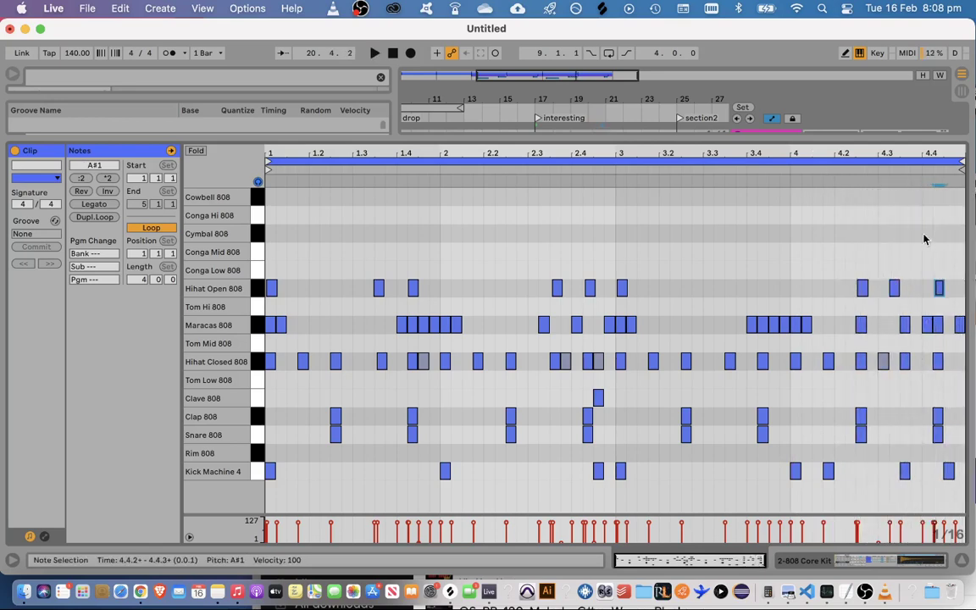
{"action": "key", "text": "space"}
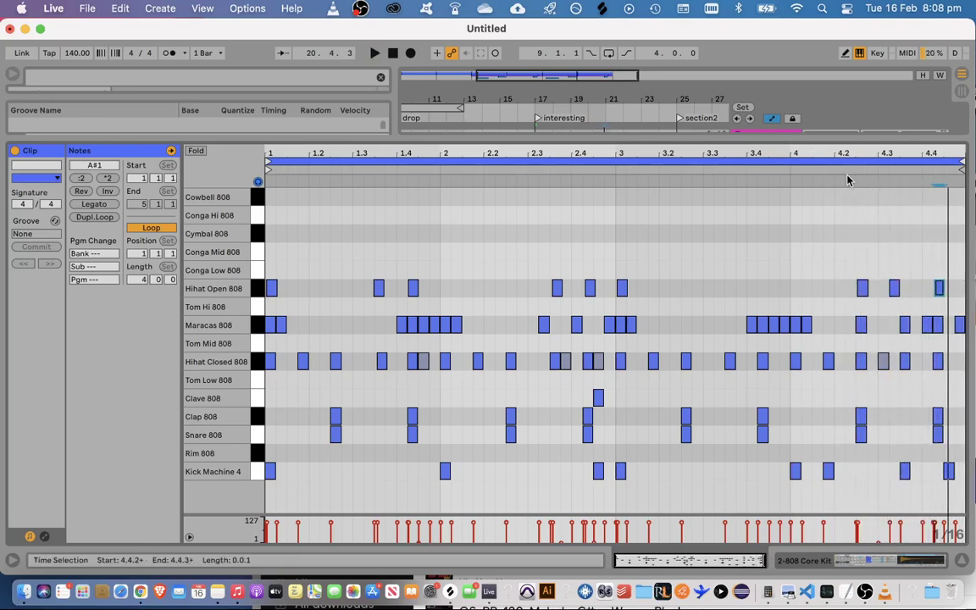
{"action": "key", "text": "space"}
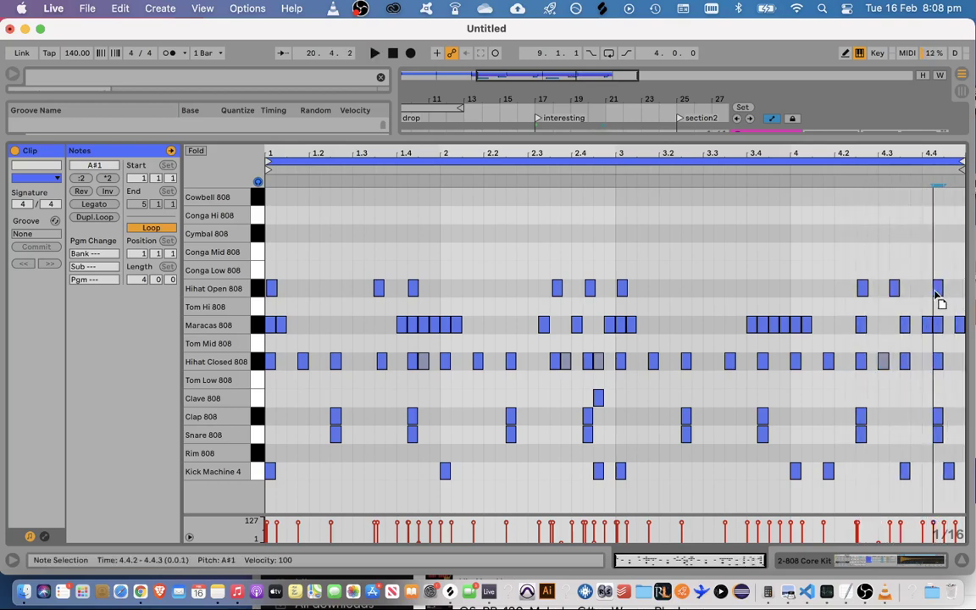
Copy the velocity-1 Hihat Closed 808 note from 4.3.1 to 4.4.3 and play from 4.2.3
{"action": "left_click", "coordinate": [885, 362]}
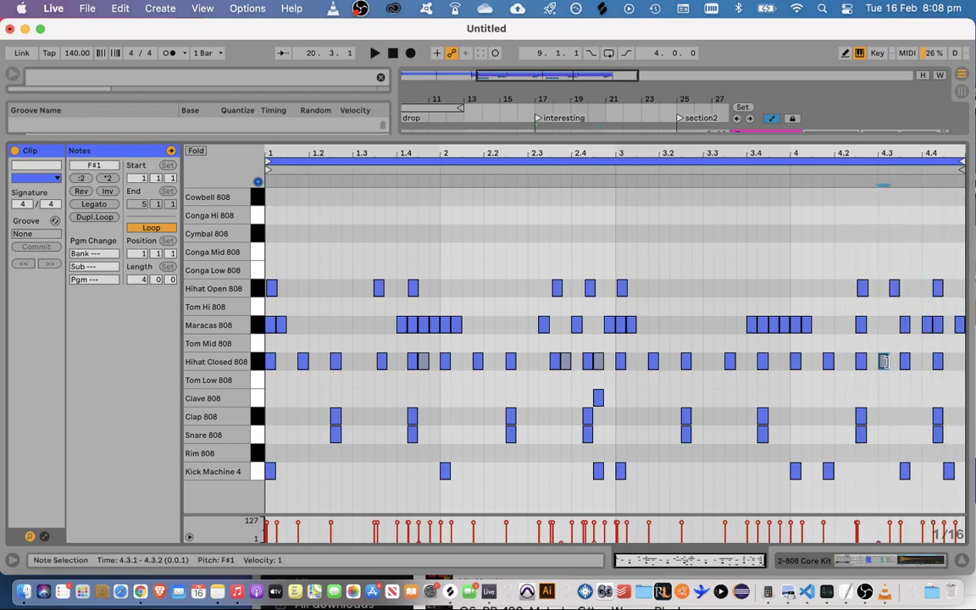
{"action": "double_click", "coordinate": [949, 361]}
{"action": "left_click", "coordinate": [938, 288]}
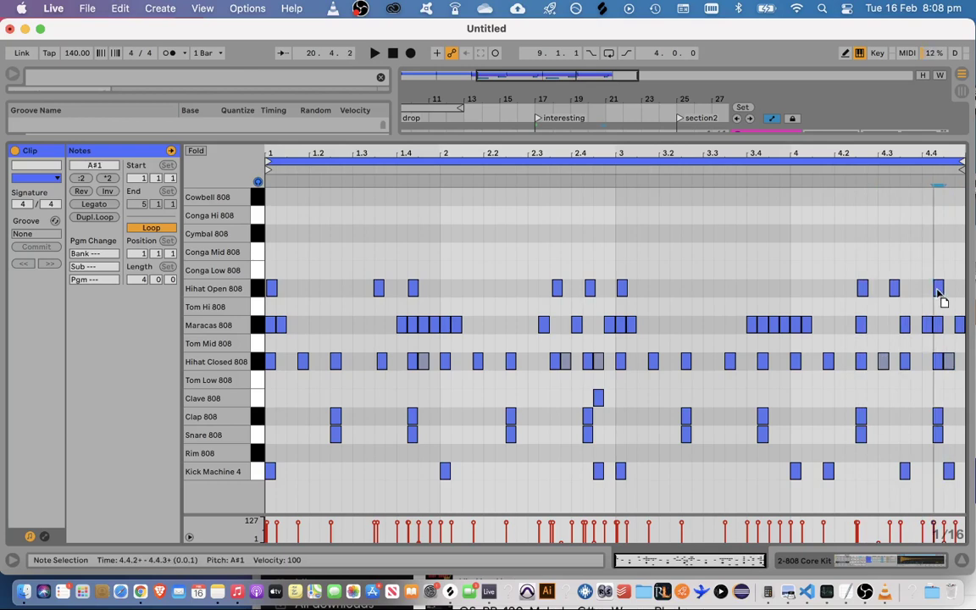
{"action": "left_click", "coordinate": [895, 172]}
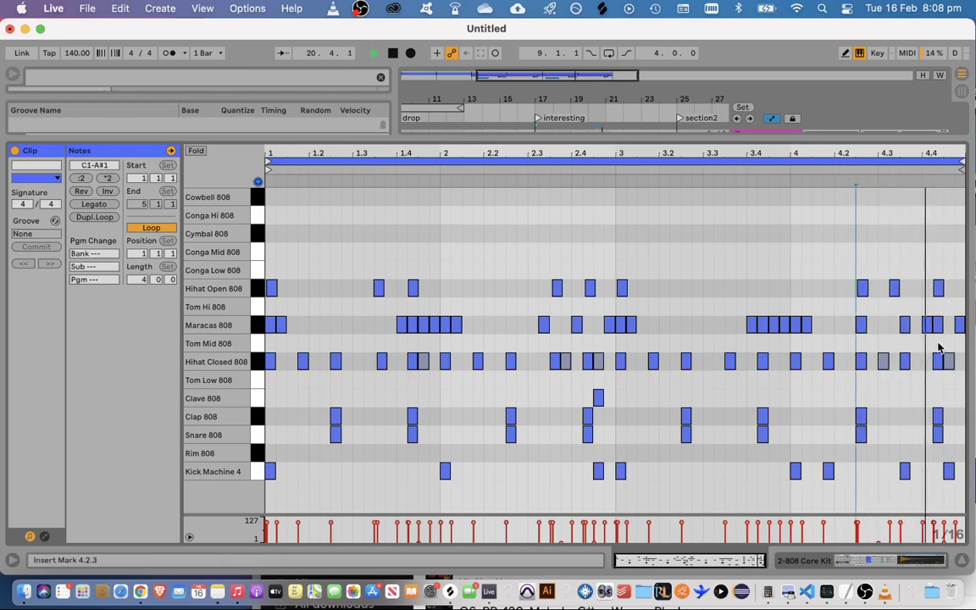
Move the middle Hihat Open 808 note of bar 4 to about 4.3.3 and audition it
{"action": "left_click_drag", "start_coordinate": [896, 295], "coordinate": [907, 291]}
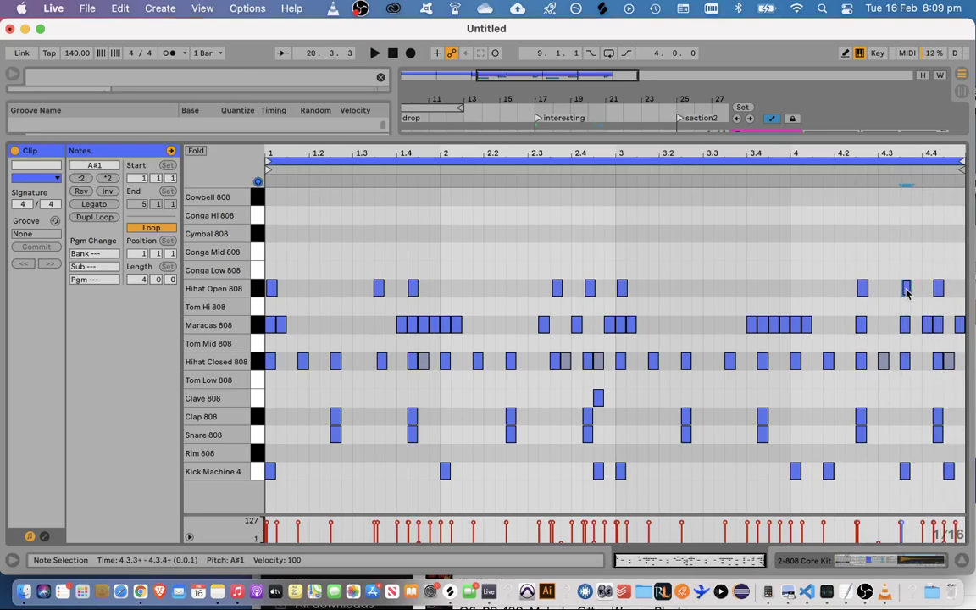
{"action": "left_click", "coordinate": [849, 172]}
{"action": "key", "text": "space"}
Copy the velocity-1 Hihat Closed 808 note from 4.3.1 to 4.3.4 and replay the end of the clip
{"action": "left_click", "coordinate": [883, 363]}
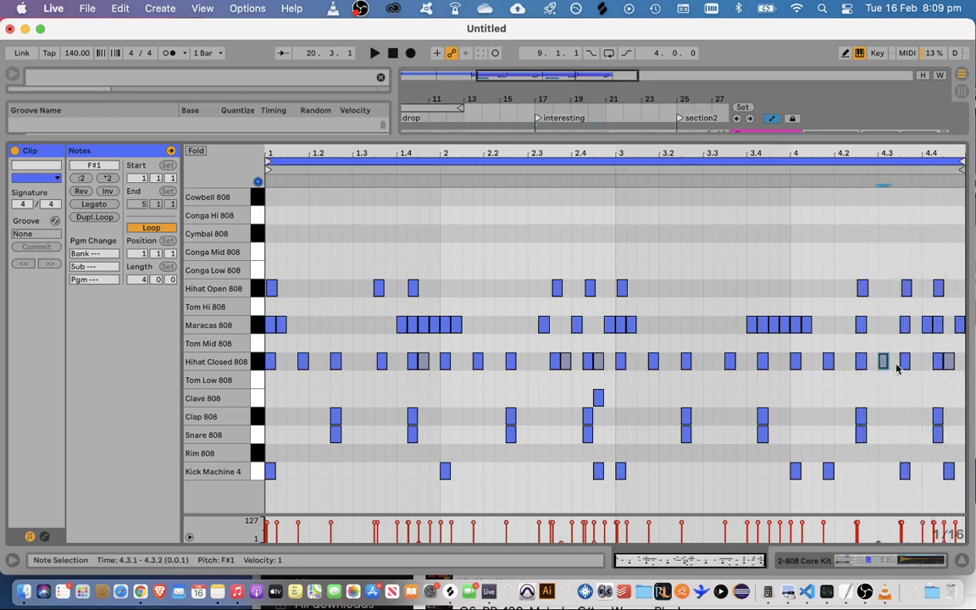
{"action": "key", "text": "super+c"}
{"action": "left_click", "coordinate": [907, 383]}
{"action": "key", "text": "super+v"}
{"action": "left_click", "coordinate": [906, 290]}
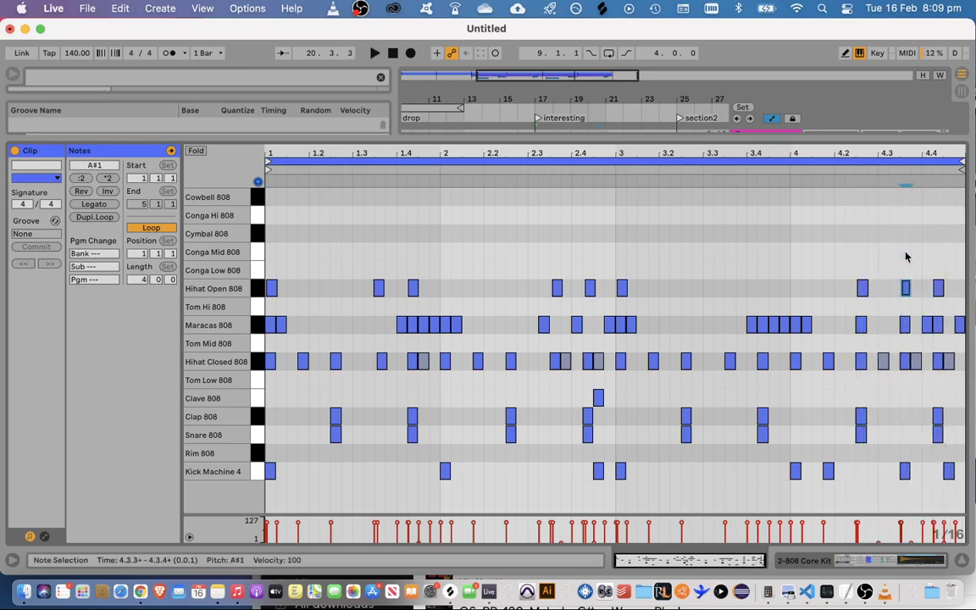
{"action": "left_click", "coordinate": [854, 178]}
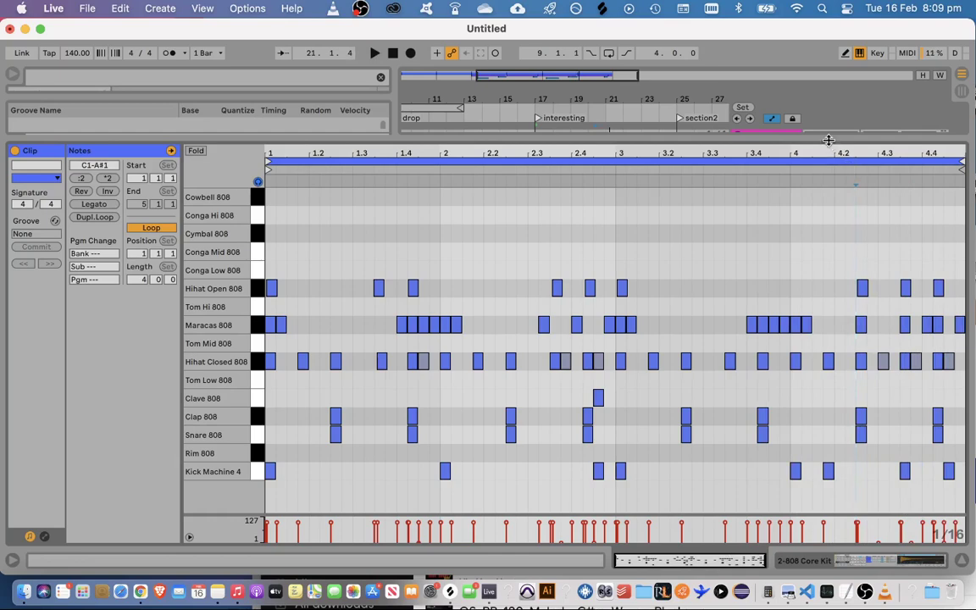
Return to the full arrangement, play from bar 16, and rename the 808 drum clip at bar 17 "w hats"
{"action": "left_click_drag", "start_coordinate": [830, 139], "coordinate": [742, 586]}
{"action": "left_click", "coordinate": [523, 206]}
{"action": "key", "text": "space"}
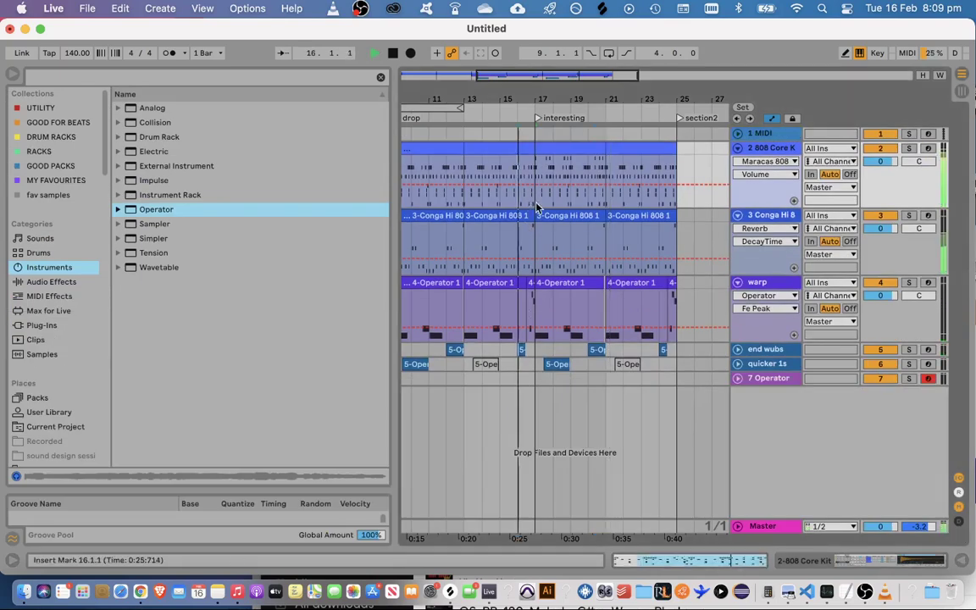
{"action": "left_click", "coordinate": [566, 150]}
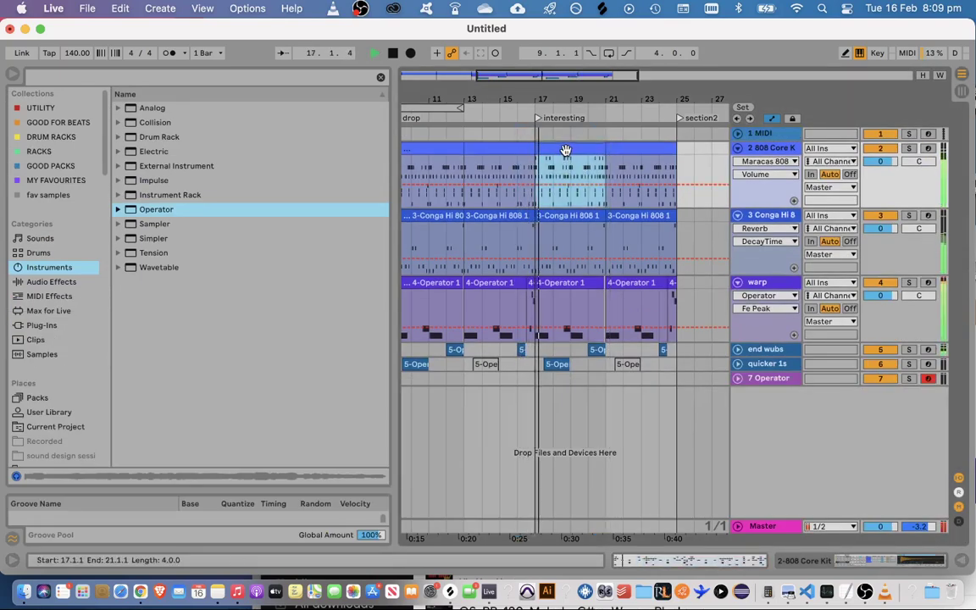
{"action": "key", "text": "super+r"}
{"action": "type", "text": "w hats"}
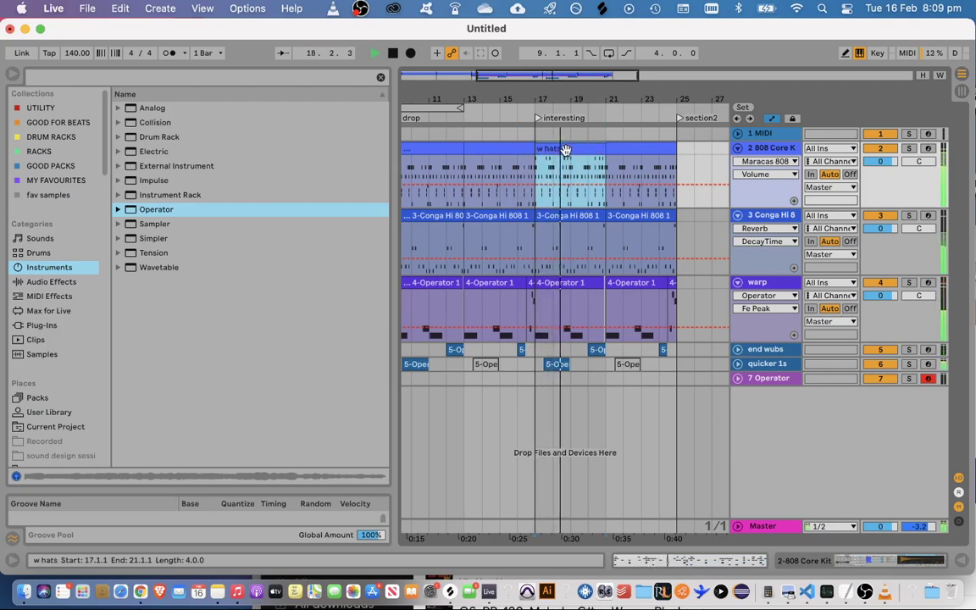
{"action": "key", "text": "Return"}
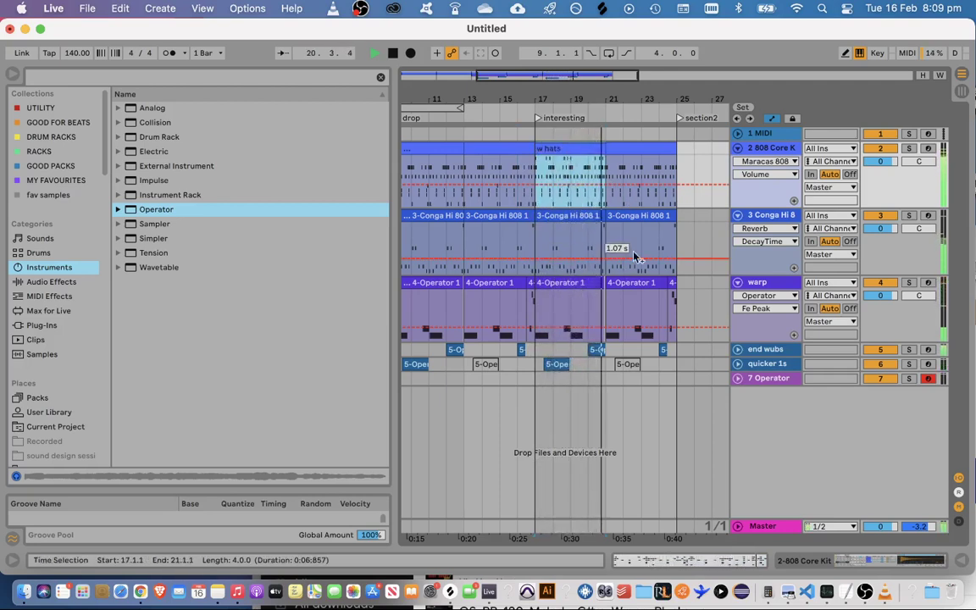
Duplicate the "w hats" clip to bars 21–25 and listen through the end of the section
{"action": "key", "text": "super+d"}
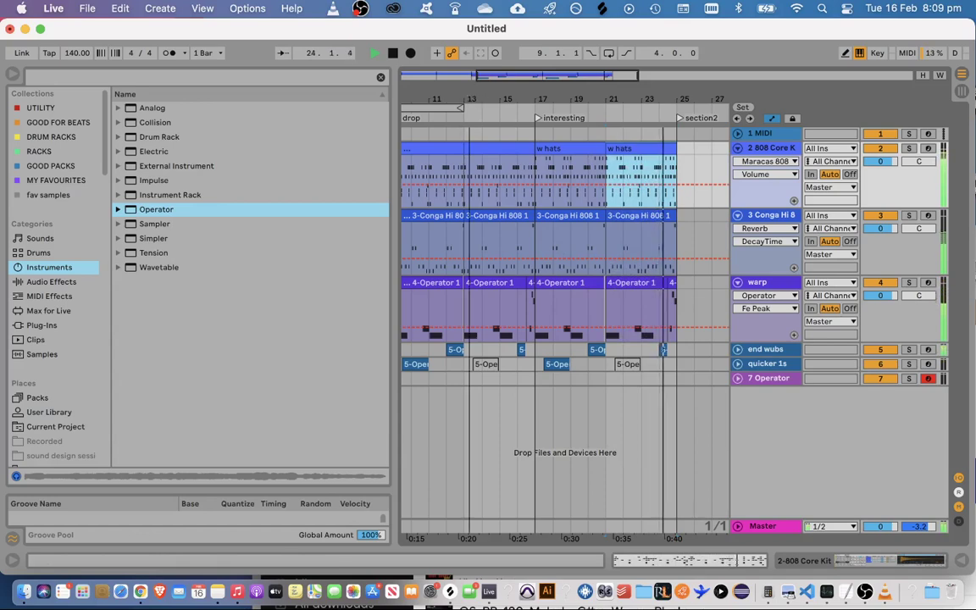
{"action": "mouse_move", "coordinate": [468, 100]}
{"action": "left_mouse_down"}
{"action": "mouse_move", "coordinate": [478, 78]}
{"action": "mouse_move", "coordinate": [505, 69]}
{"action": "mouse_move", "coordinate": [487, 71]}
{"action": "left_mouse_up"}
{"action": "key", "text": "space"}
{"action": "left_click", "coordinate": [443, 302]}
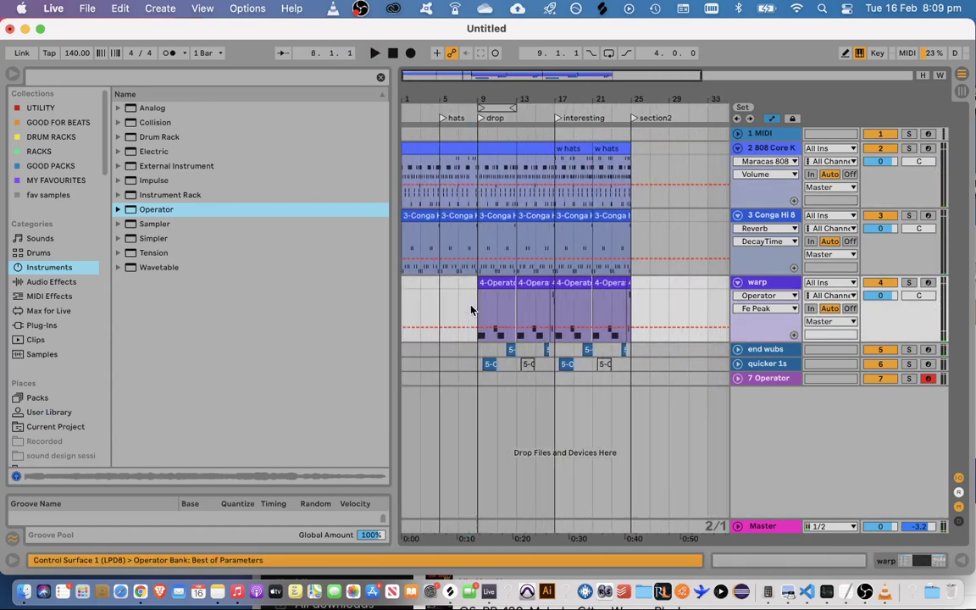
{"action": "left_click", "coordinate": [464, 309]}
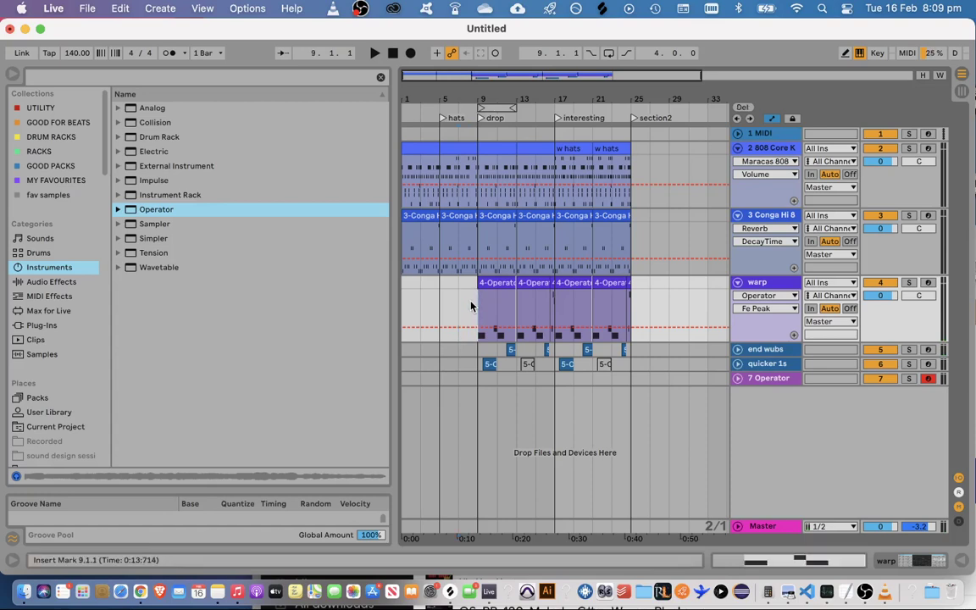
{"action": "left_click", "coordinate": [472, 307]}
{"action": "left_click", "coordinate": [462, 307]}
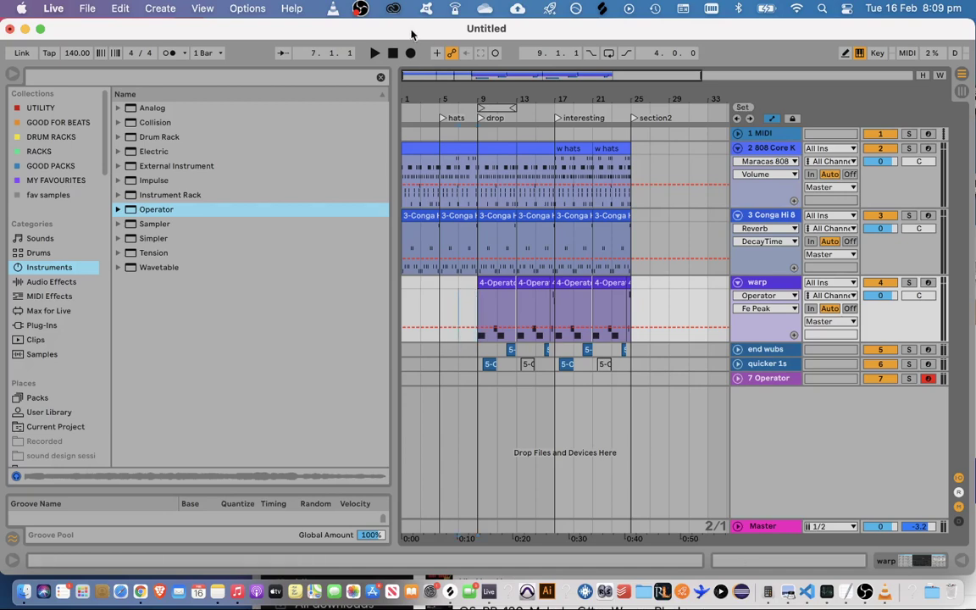
Return to the song start and list the Brass presets of the Instrument Rack in the Instruments category
{"action": "key", "text": "Home"}
{"action": "left_click", "coordinate": [56, 315]}
{"action": "left_click", "coordinate": [42, 282]}
{"action": "left_click", "coordinate": [60, 271]}
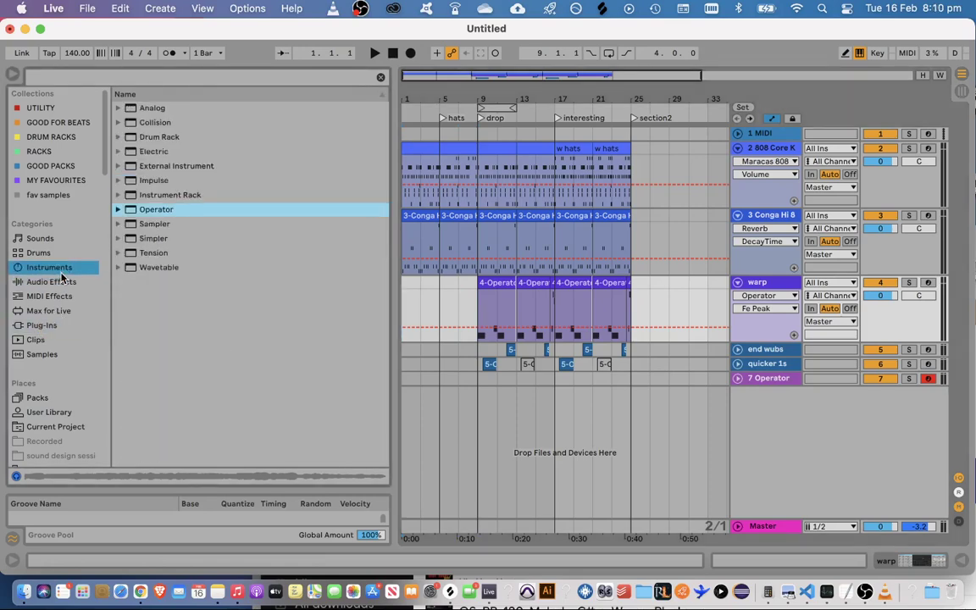
{"action": "left_click", "coordinate": [136, 196]}
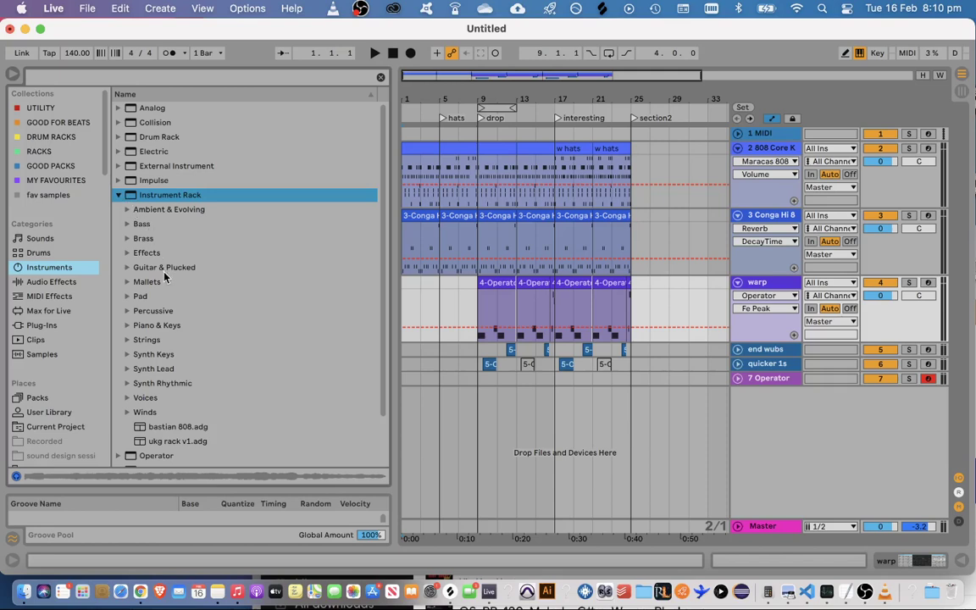
{"action": "scroll", "coordinate": [165, 277], "scroll_direction": "down", "scroll_amount": 1}
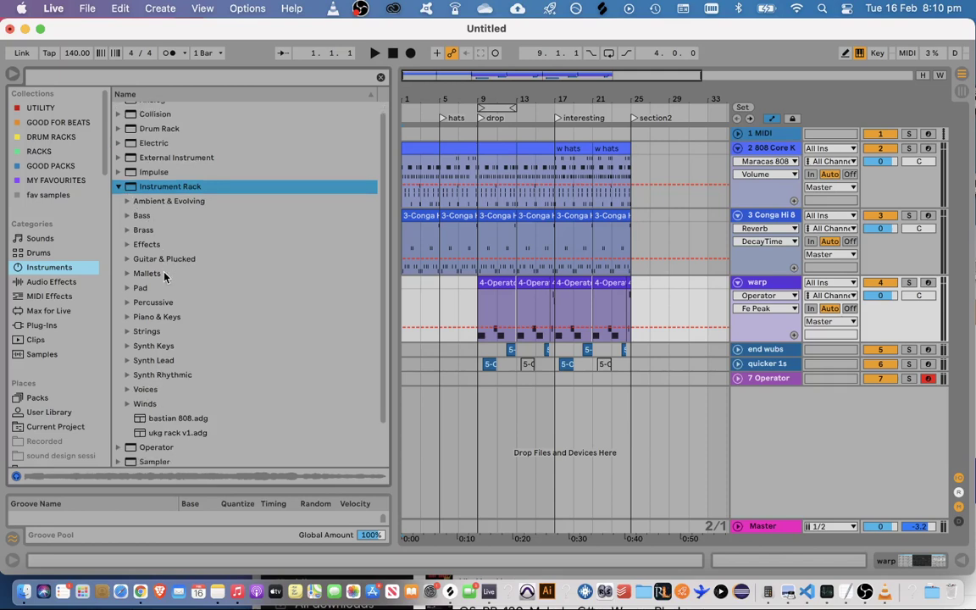
{"action": "left_click", "coordinate": [127, 230]}
{"action": "left_click", "coordinate": [128, 230]}
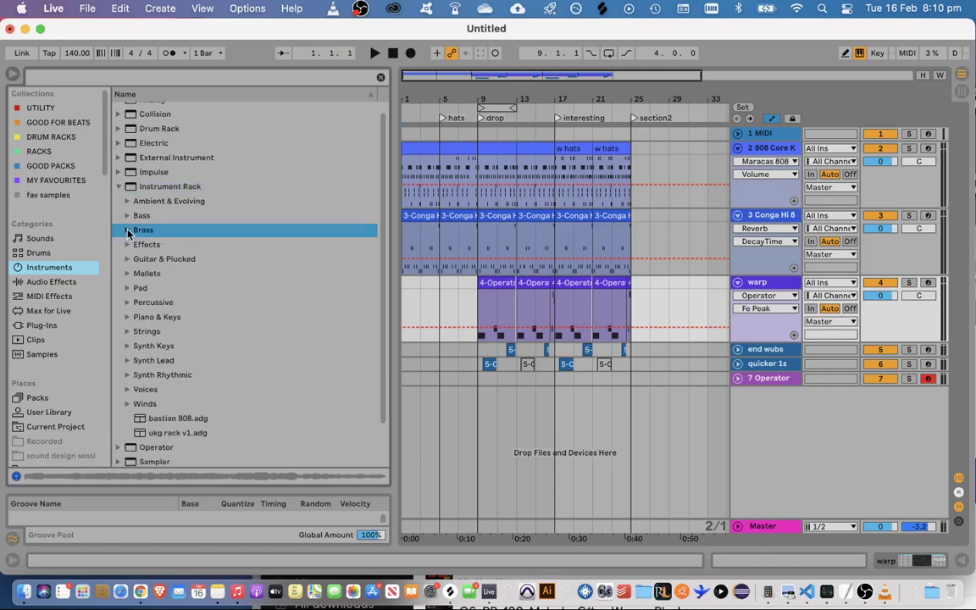
{"action": "left_click", "coordinate": [127, 230]}
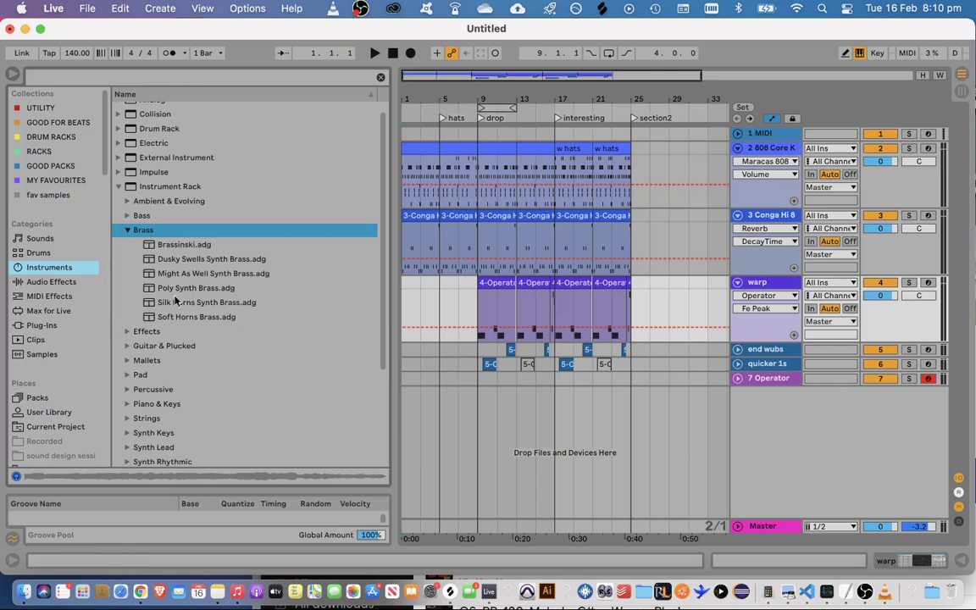
Preview the brass presets from Brassinski to Soft Horns Brass and return to Silk Horns Synth Brass
{"action": "left_click", "coordinate": [212, 246]}
{"action": "key", "text": "Down"}
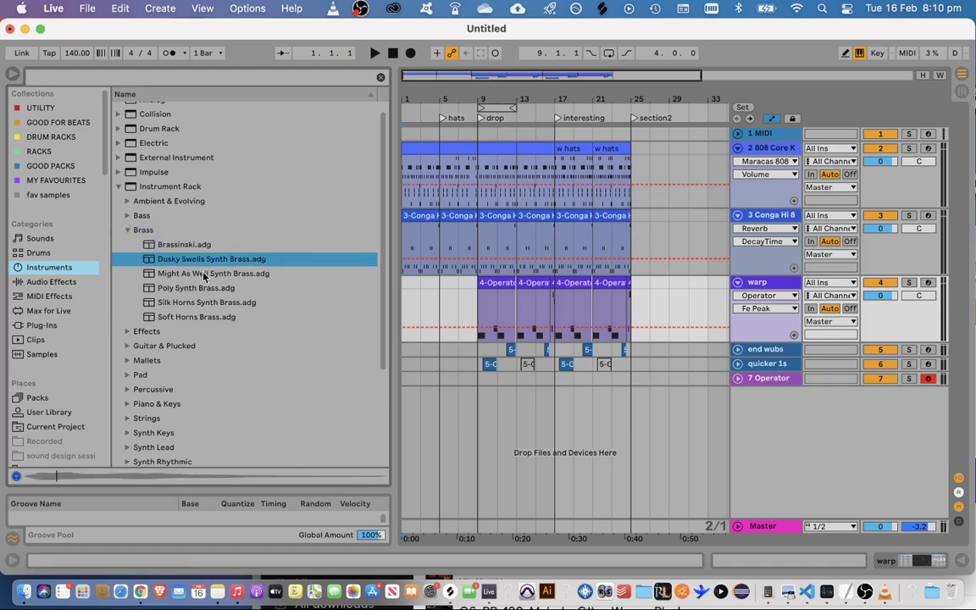
{"action": "key", "text": "Down"}
{"action": "key", "text": "Down"}
{"action": "key", "text": "Down"}
{"action": "key", "text": "Down"}
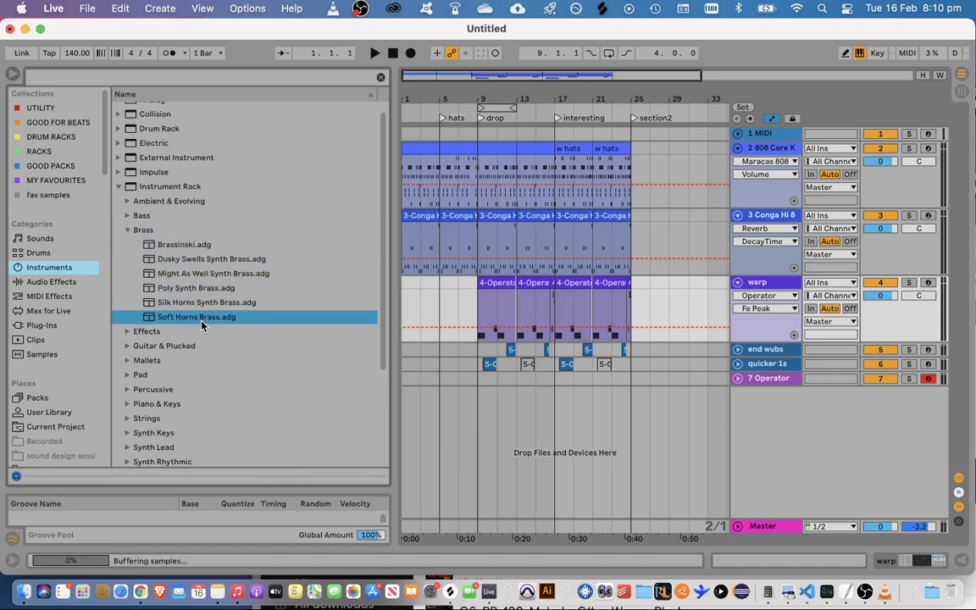
{"action": "key", "text": "Up"}
{"action": "key", "text": "Down"}
{"action": "key", "text": "Up"}
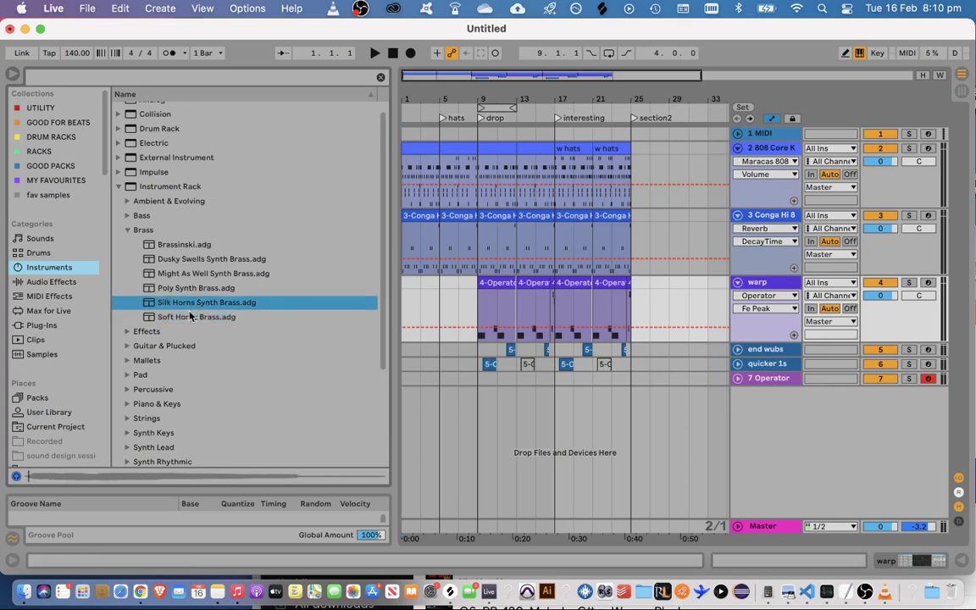
Load Silk Horns Synth Brass onto a new track, test its sound, and set the computer keyboard octave to C5
{"action": "key", "text": "Return"}
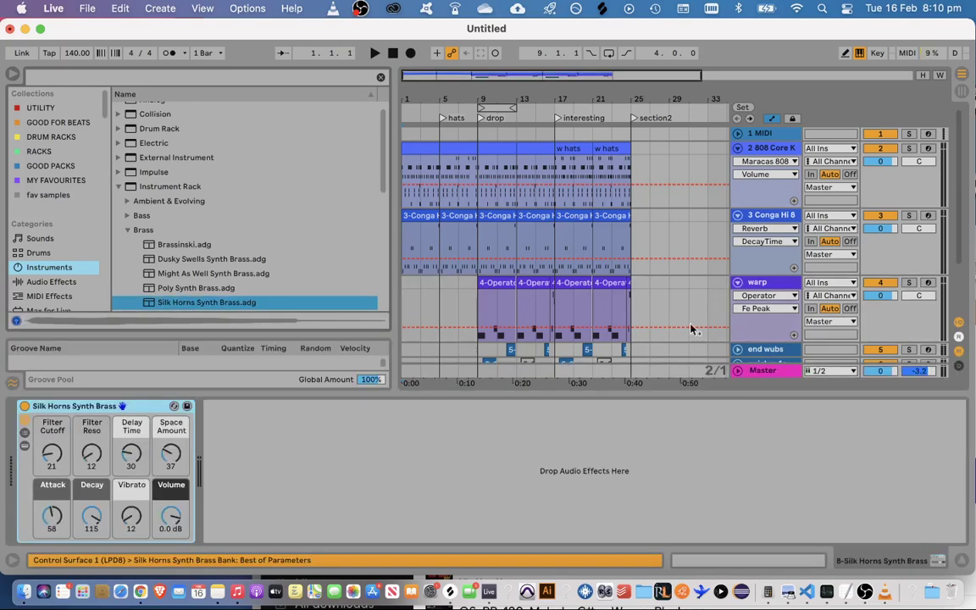
{"action": "key", "text": "z"}
{"action": "key", "text": "a"}
{"action": "key", "text": "z"}
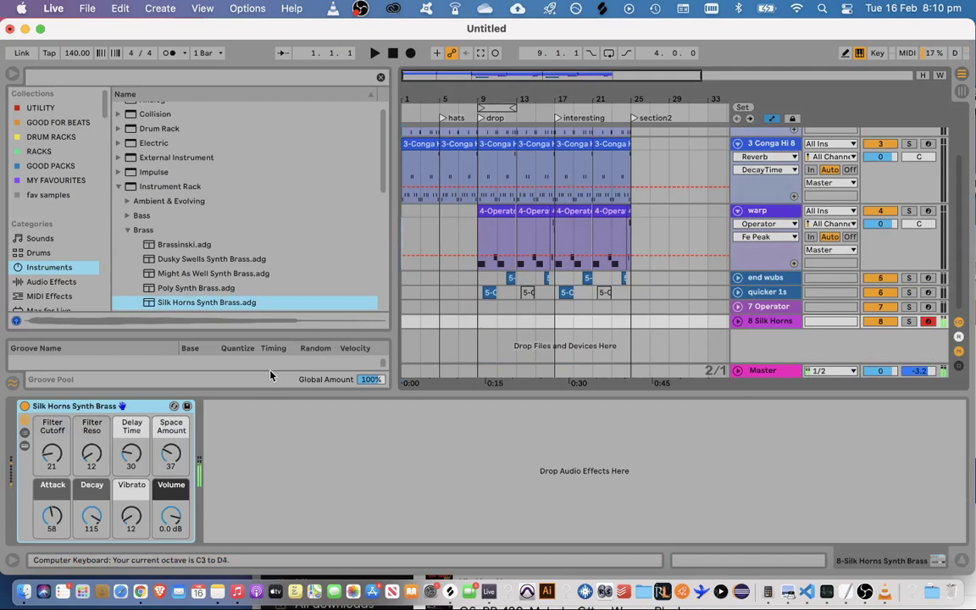
{"action": "key", "text": "x"}
{"action": "key", "text": "x"}
Loop the drop from bar 9 to bar 25 and play it to try horn notes at octave C4
{"action": "left_click", "coordinate": [483, 322]}
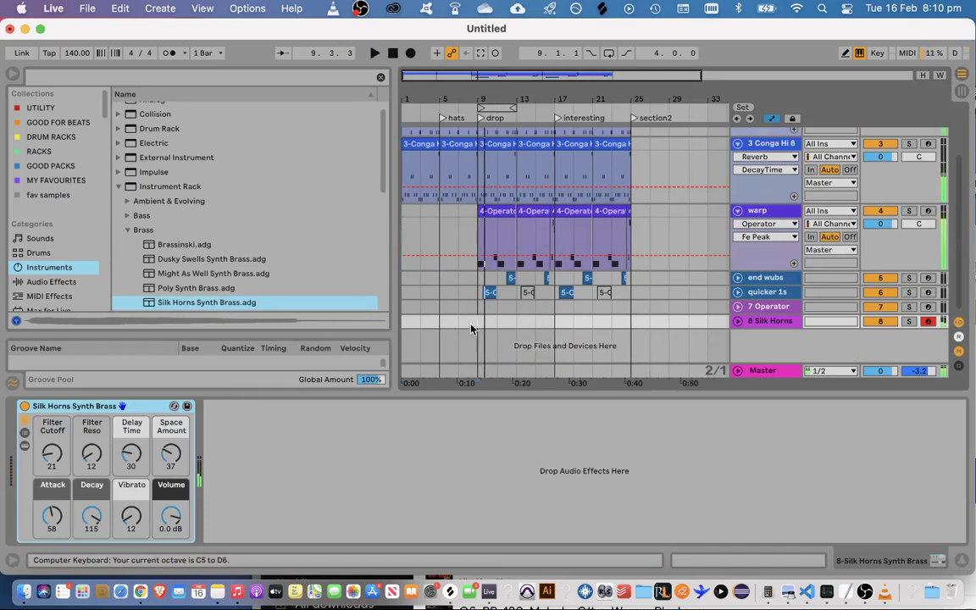
{"action": "left_click_drag", "start_coordinate": [480, 321], "coordinate": [628, 322]}
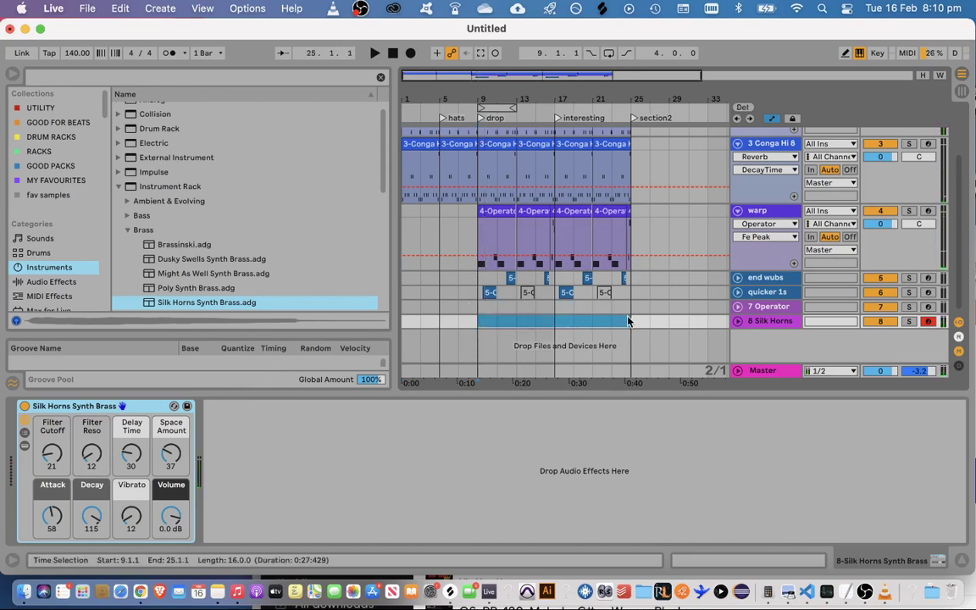
{"action": "key", "text": "super+l"}
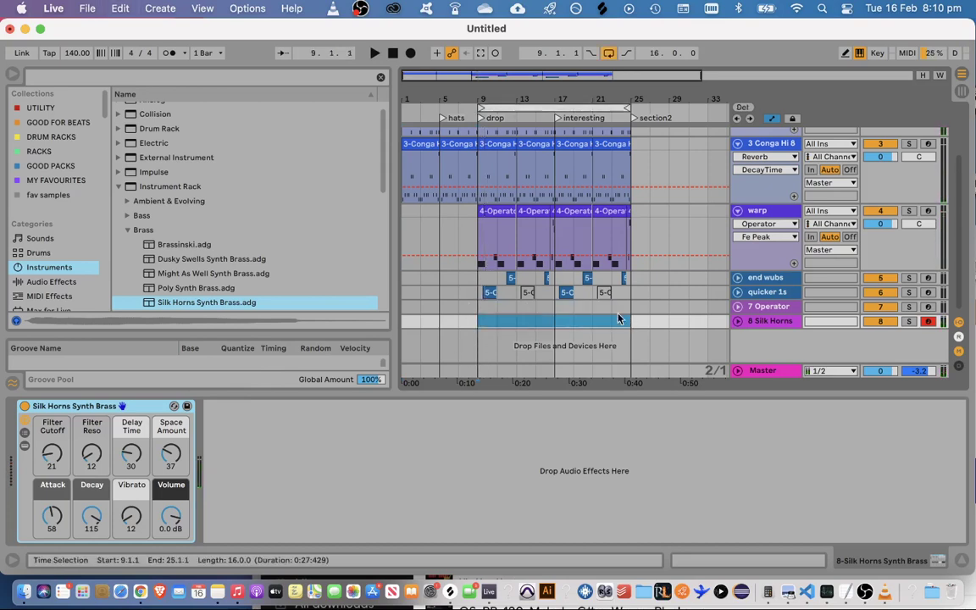
{"action": "key", "text": "space"}
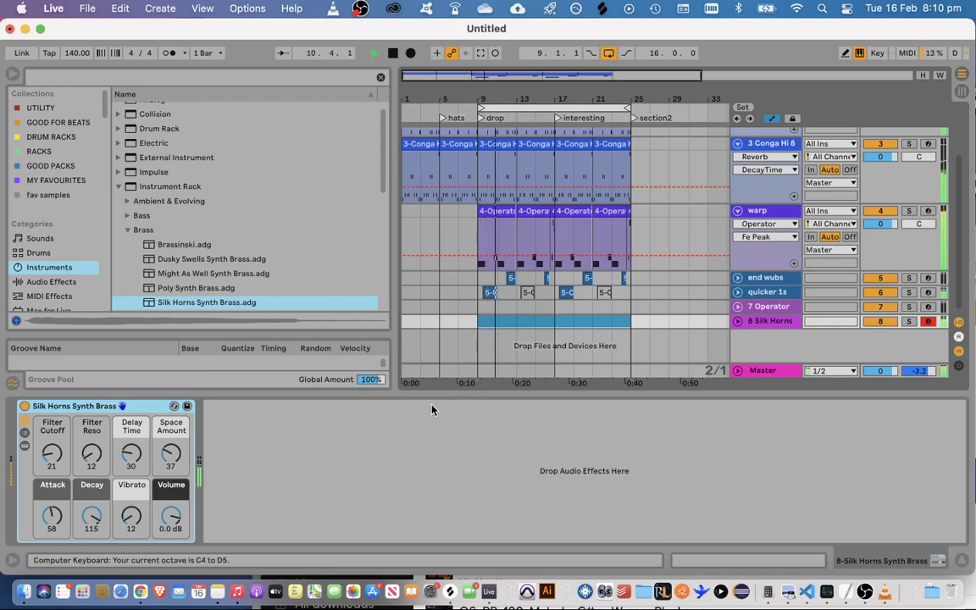
Replace the track's Silk Horns instrument with Soft Horns Brass and test it at octave C3 over the loop
{"action": "left_click", "coordinate": [241, 301]}
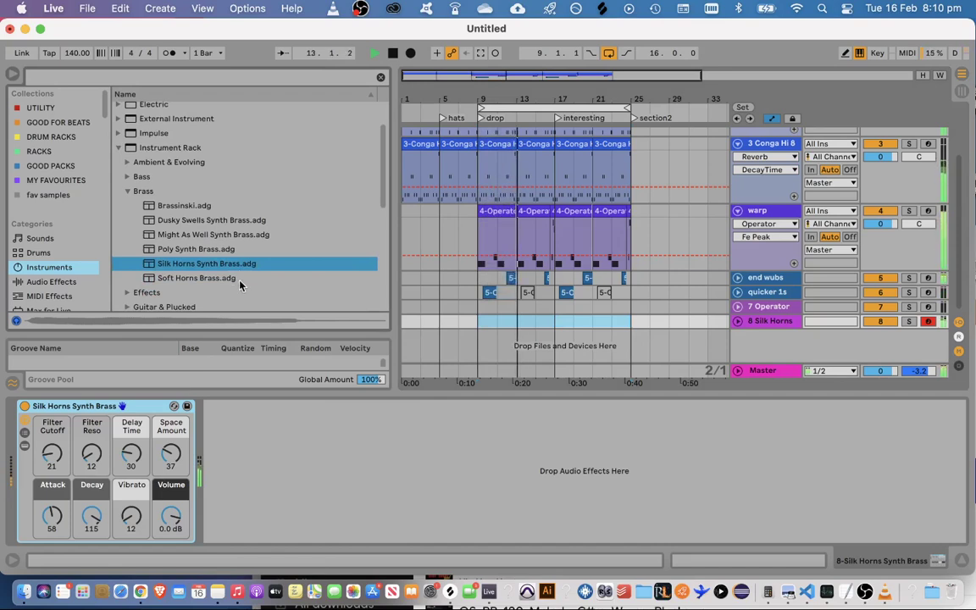
{"action": "left_click", "coordinate": [212, 283]}
{"action": "double_click", "coordinate": [212, 286]}
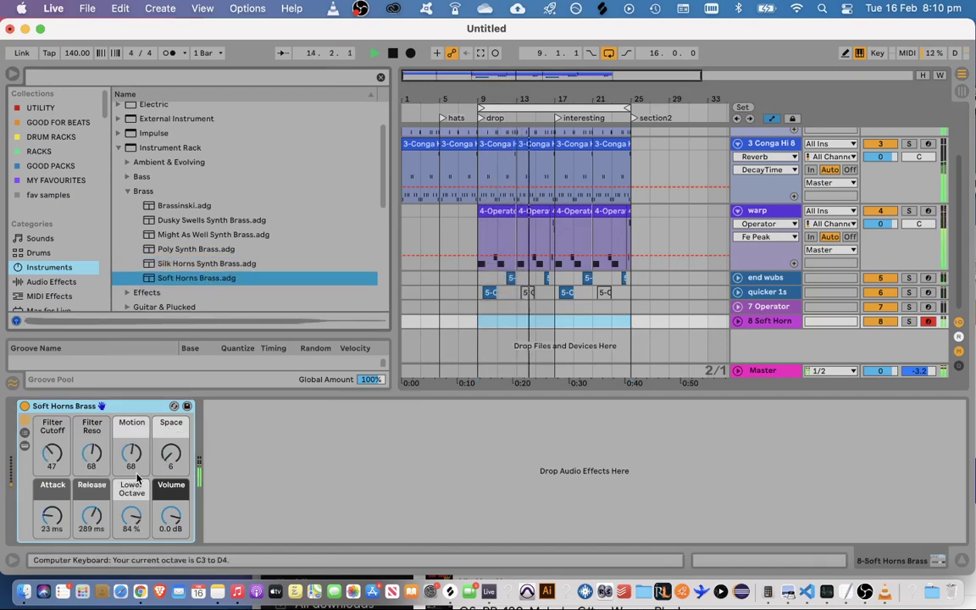
{"action": "key", "text": "z"}
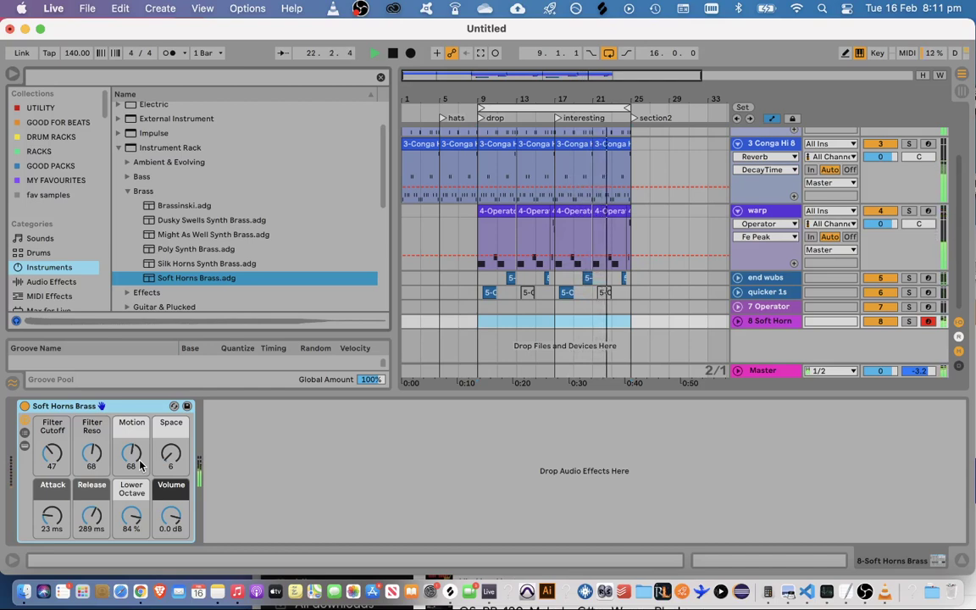
{"action": "key", "text": "space"}
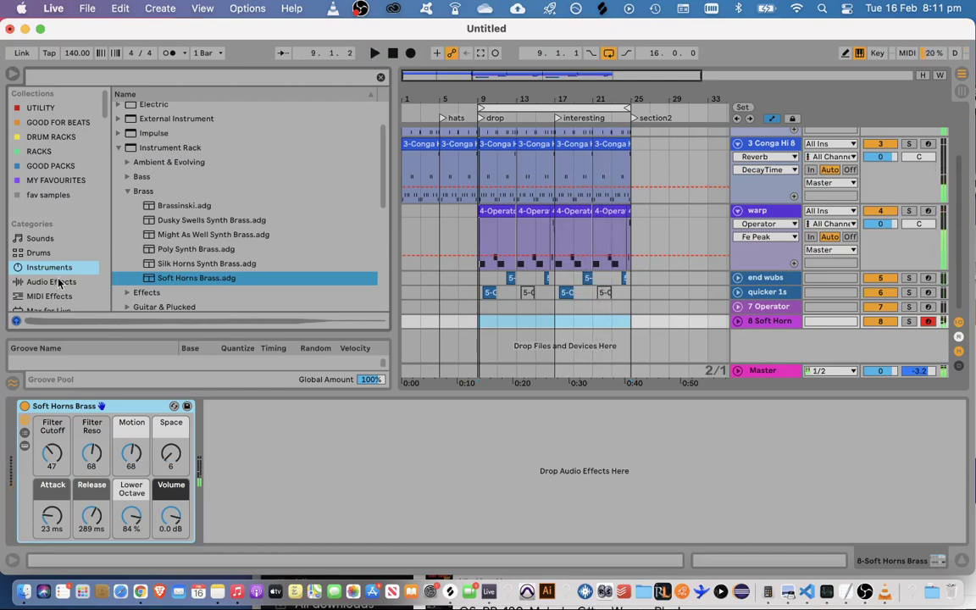
Play the drop from bar 9 and try Lower Octave amounts between 26 % and 100 % on Soft Horns Brass
{"action": "left_click", "coordinate": [56, 281]}
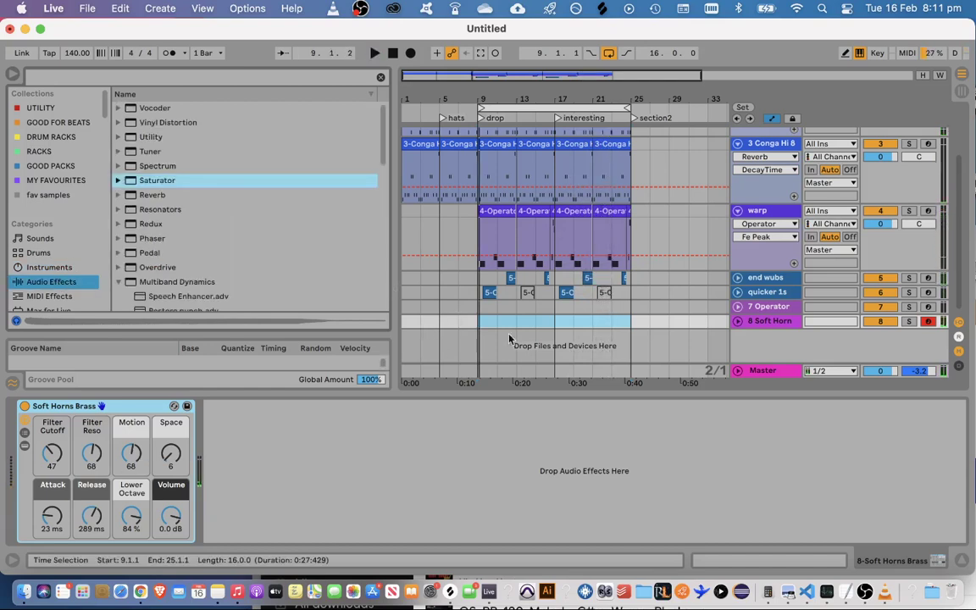
{"action": "left_click", "coordinate": [477, 329]}
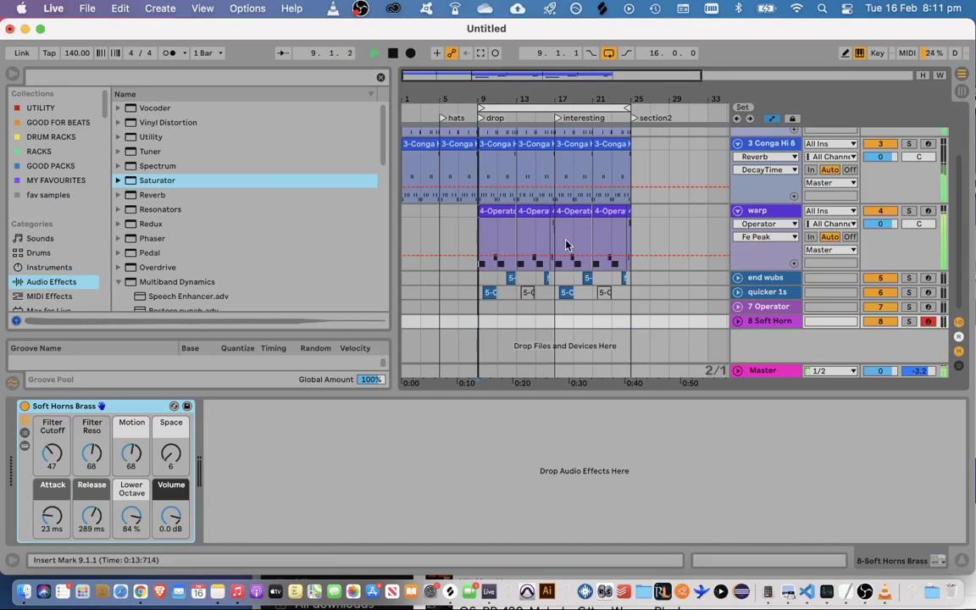
{"action": "left_click", "coordinate": [490, 293]}
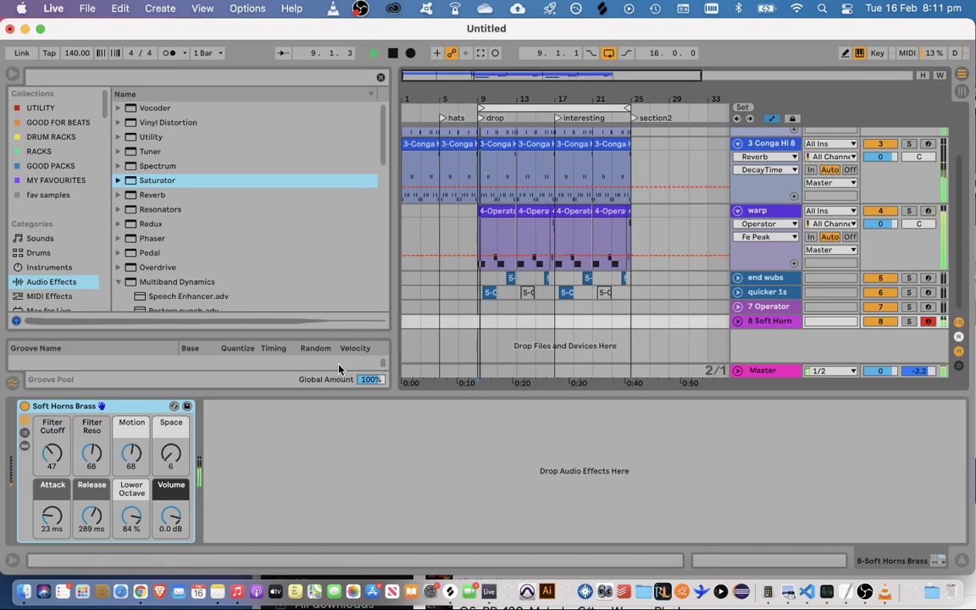
{"action": "left_click_drag", "start_coordinate": [129, 527], "coordinate": [123, 474]}
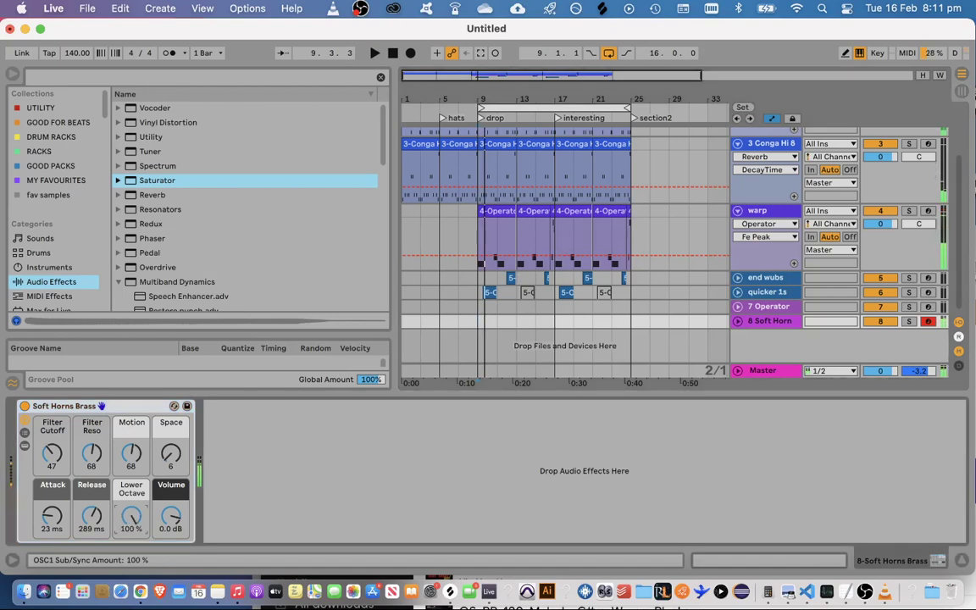
{"action": "left_click_drag", "start_coordinate": [133, 516], "coordinate": [133, 559]}
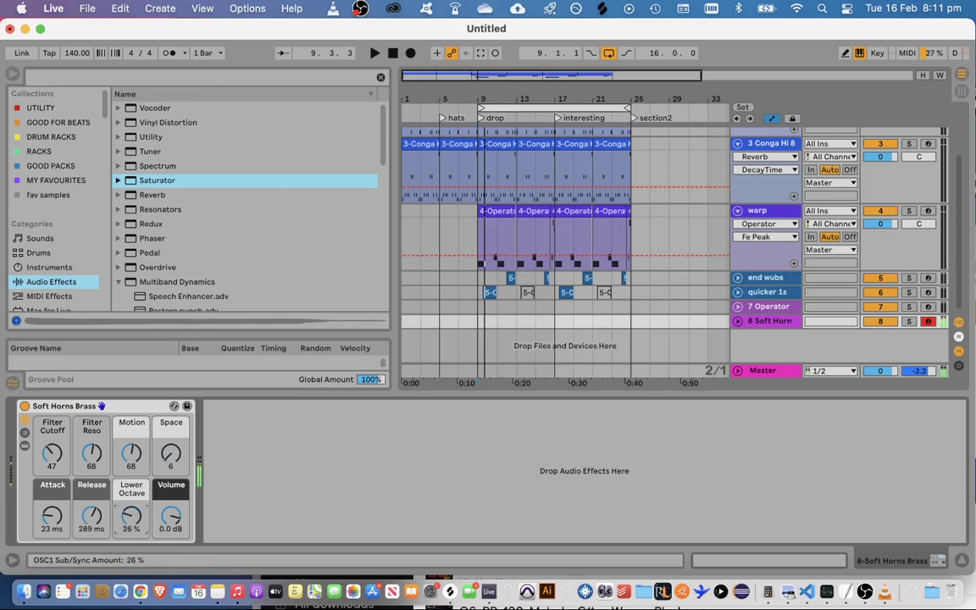
{"action": "left_click", "coordinate": [479, 322]}
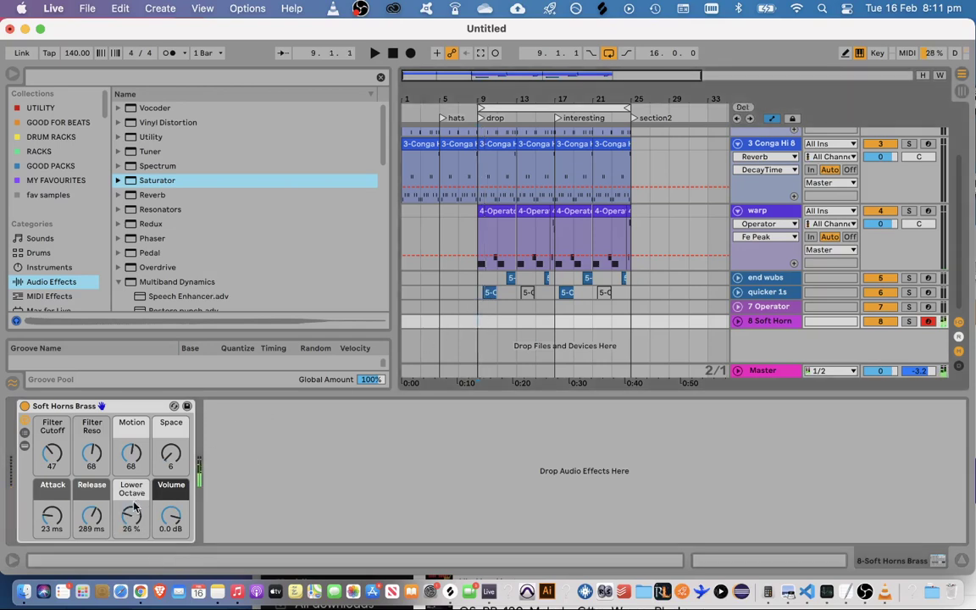
{"action": "left_click_drag", "start_coordinate": [133, 507], "coordinate": [133, 462]}
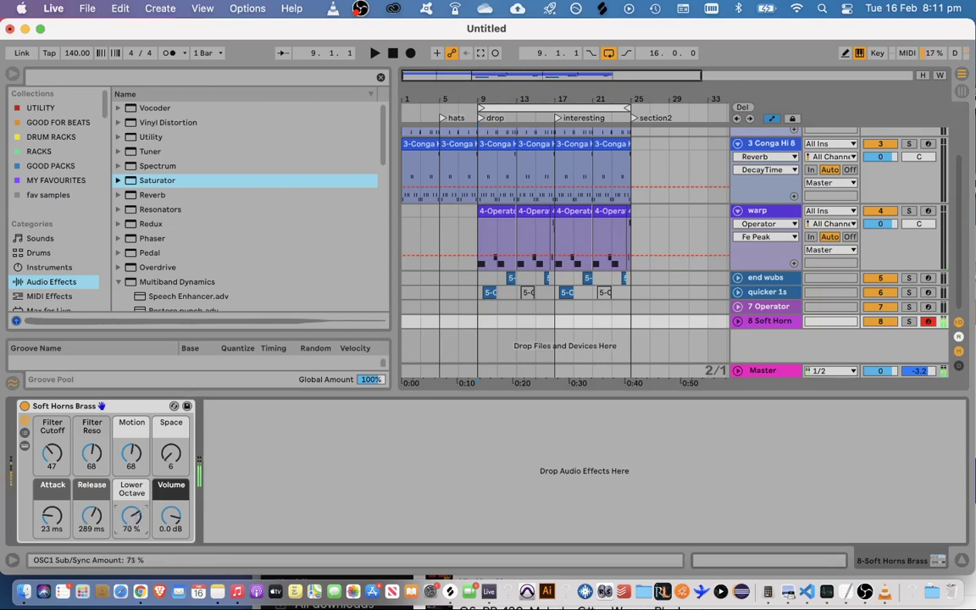
{"action": "left_click_drag", "start_coordinate": [146, 500], "coordinate": [146, 506]}
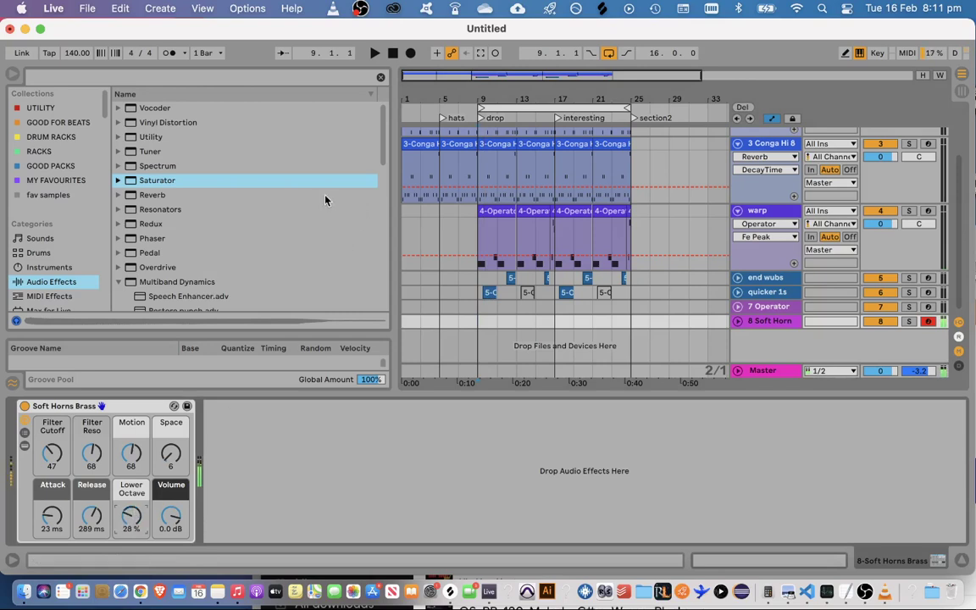
Add an Auto Filter after Soft Horns Brass and set it to high-pass with a cutoff of 219 Hz
{"action": "left_click", "coordinate": [51, 267]}
{"action": "left_click", "coordinate": [50, 282]}
{"action": "scroll", "coordinate": [170, 233], "scroll_direction": "down", "scroll_amount": 10}
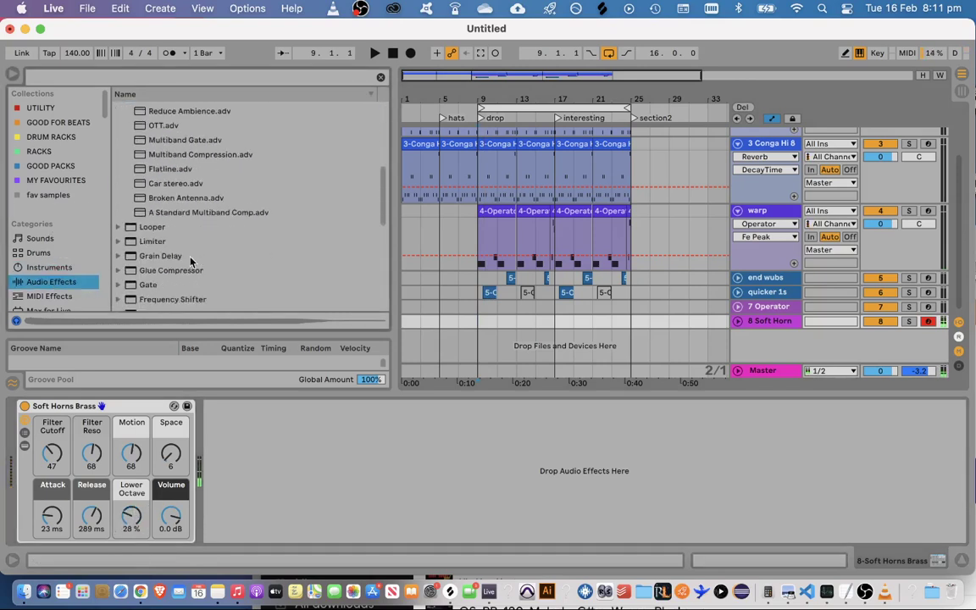
{"action": "scroll", "coordinate": [154, 282], "scroll_direction": "down", "scroll_amount": 3}
{"action": "left_click_drag", "start_coordinate": [141, 254], "coordinate": [304, 493]}
{"action": "left_click", "coordinate": [275, 506]}
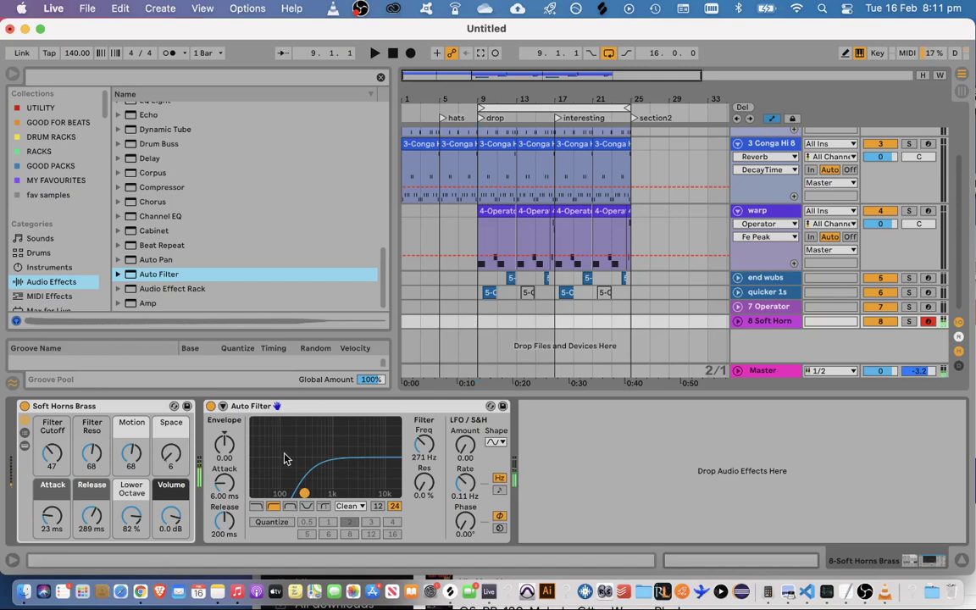
{"action": "mouse_move", "coordinate": [305, 494]}
{"action": "left_mouse_down"}
{"action": "mouse_move", "coordinate": [276, 494]}
{"action": "mouse_move", "coordinate": [299, 494]}
{"action": "left_mouse_up"}
Start playback at bar 7 and record a Soft Horns Brass part over the drop until about bar 19
{"action": "left_click", "coordinate": [462, 322]}
{"action": "key", "text": "space"}
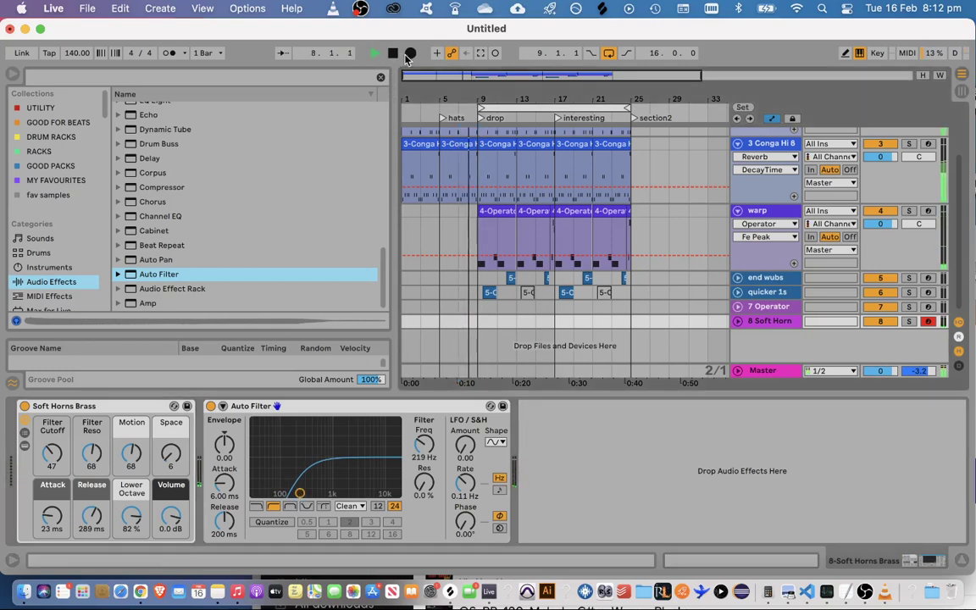
{"action": "left_click", "coordinate": [410, 52]}
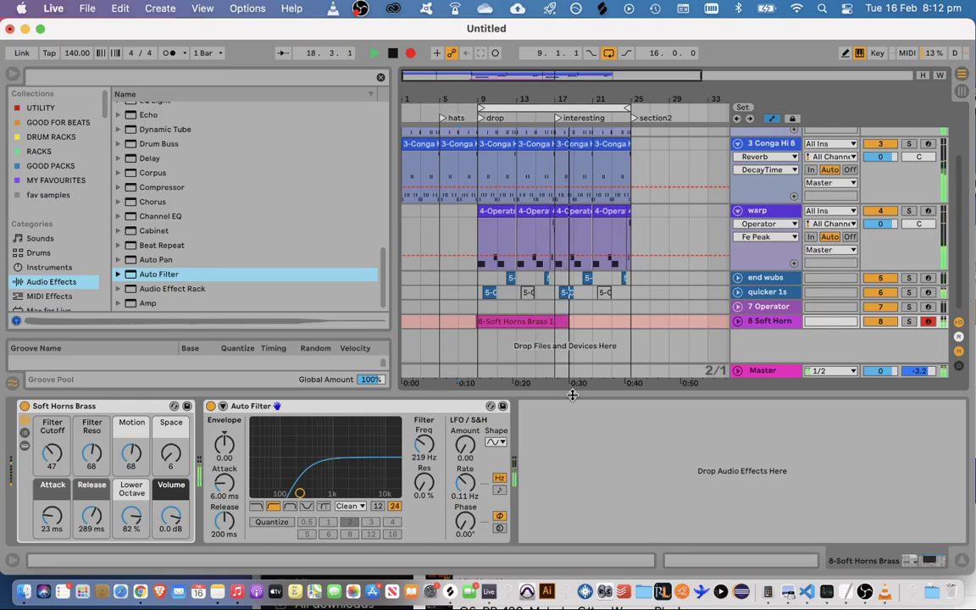
{"action": "key", "text": "space"}
Trim the recorded horn clip's start to bar 9 and show its notes in an enlarged editor
{"action": "left_click", "coordinate": [479, 321]}
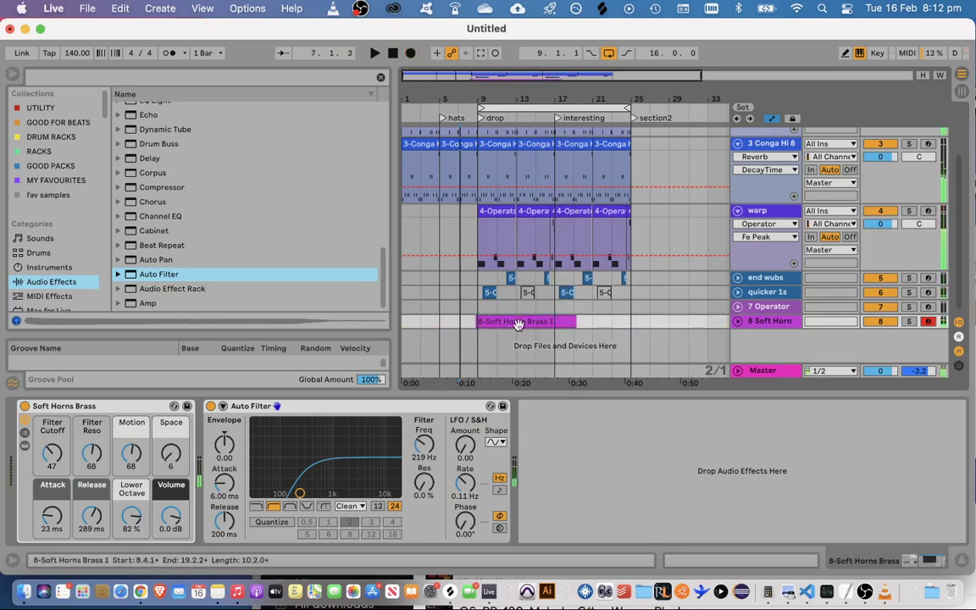
{"action": "double_click", "coordinate": [479, 321]}
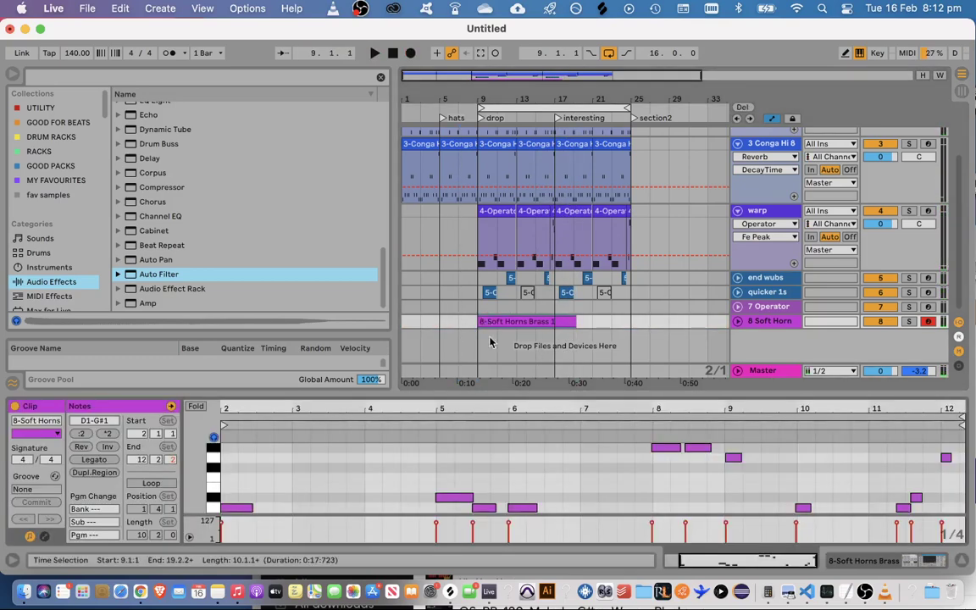
{"action": "left_click_drag", "start_coordinate": [475, 393], "coordinate": [508, 214]}
{"action": "scroll", "coordinate": [355, 385], "scroll_direction": "up", "scroll_amount": 3}
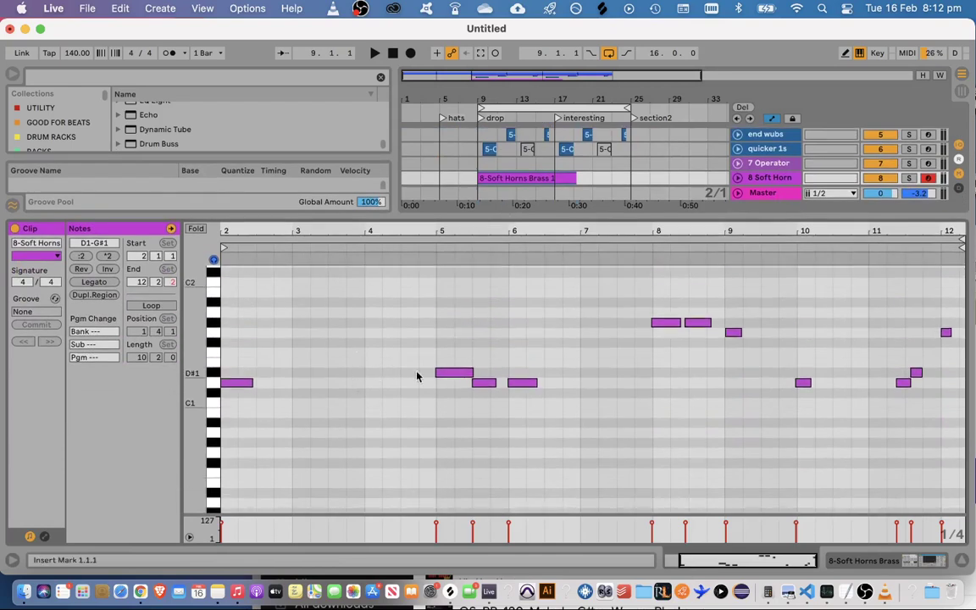
Deactivate all notes from bar 5 of the horn clip to its end, keeping the opening D1 active
{"action": "left_click", "coordinate": [442, 373]}
{"action": "left_click", "coordinate": [333, 427]}
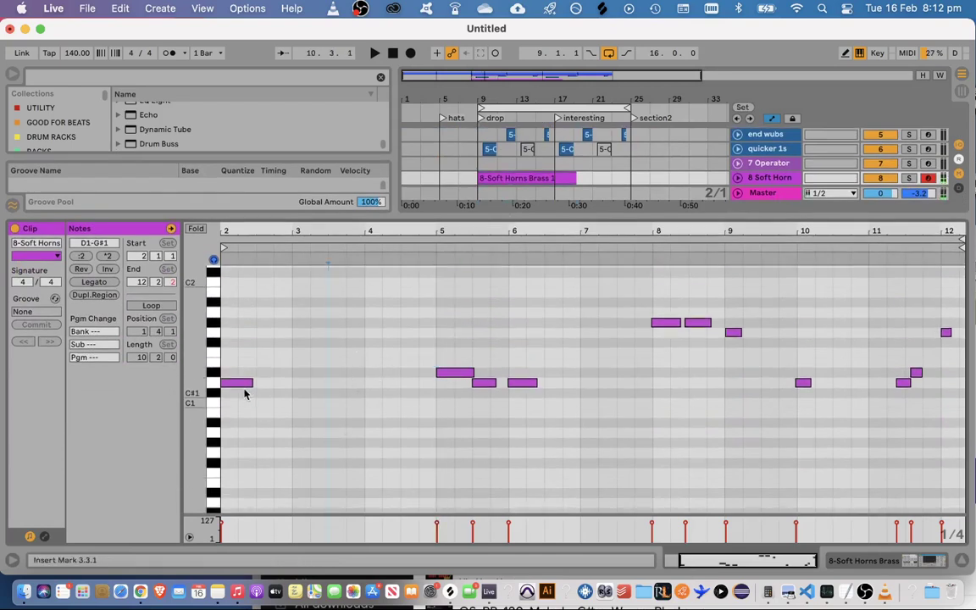
{"action": "left_click", "coordinate": [248, 384]}
{"action": "scroll", "coordinate": [293, 397], "scroll_direction": "up", "scroll_amount": 1}
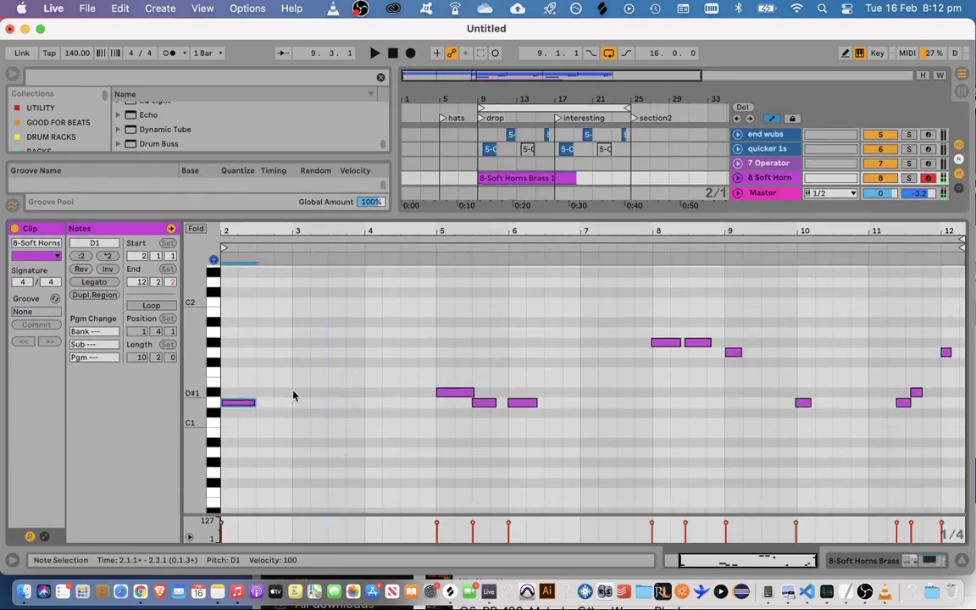
{"action": "scroll", "coordinate": [288, 406], "scroll_direction": "up", "scroll_amount": 3}
{"action": "left_click_drag", "start_coordinate": [386, 473], "coordinate": [972, 303]}
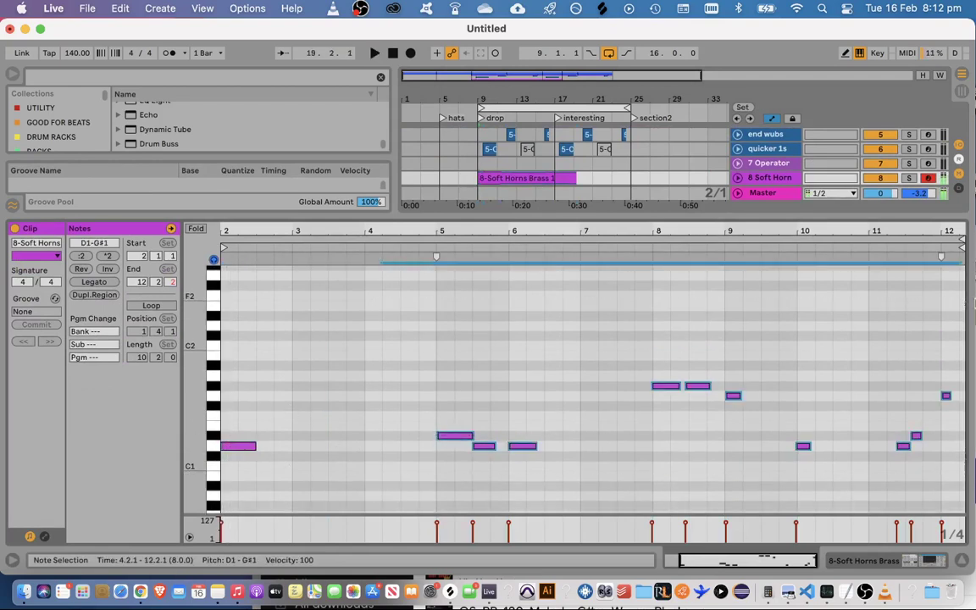
{"action": "key", "text": "0"}
{"action": "double_click", "coordinate": [691, 562]}
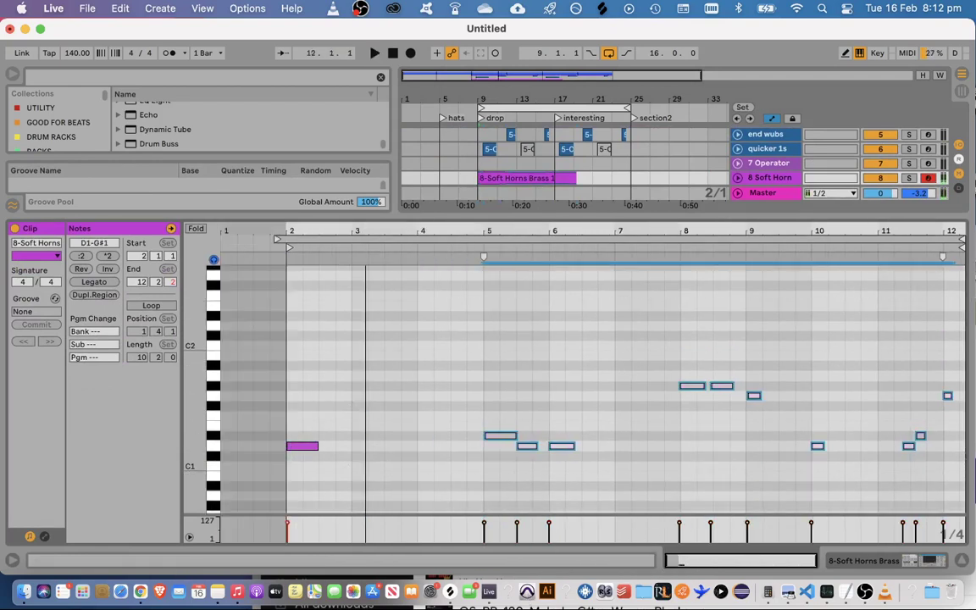
Try short notes in bars 3 and 4 of the horn clip, including a G#1 at 3.3.1, and remove them
{"action": "double_click", "coordinate": [439, 336]}
{"action": "left_click_drag", "start_coordinate": [439, 336], "coordinate": [442, 410]}
{"action": "key", "text": "Delete"}
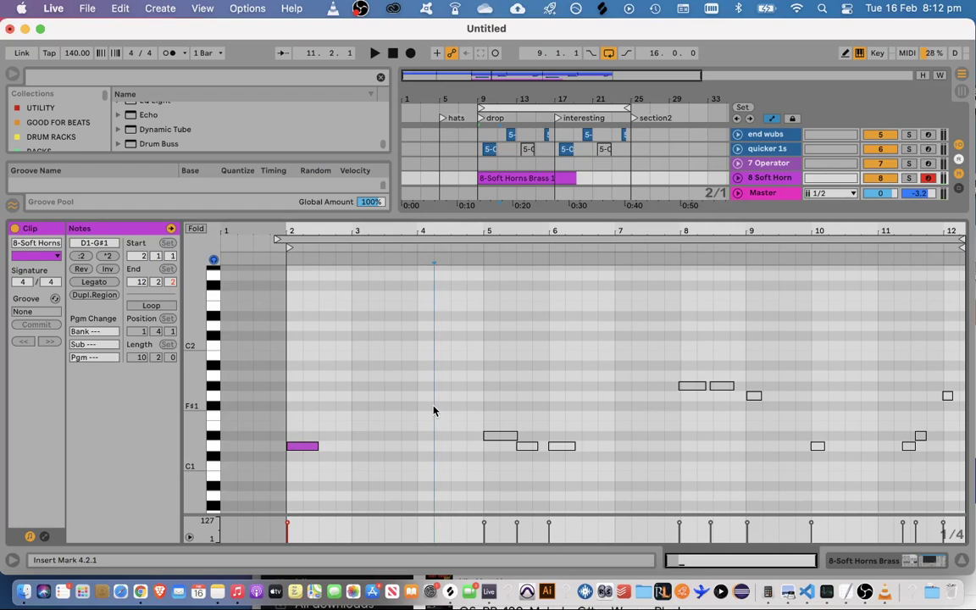
{"action": "double_click", "coordinate": [392, 366]}
{"action": "left_click_drag", "start_coordinate": [392, 366], "coordinate": [392, 387]}
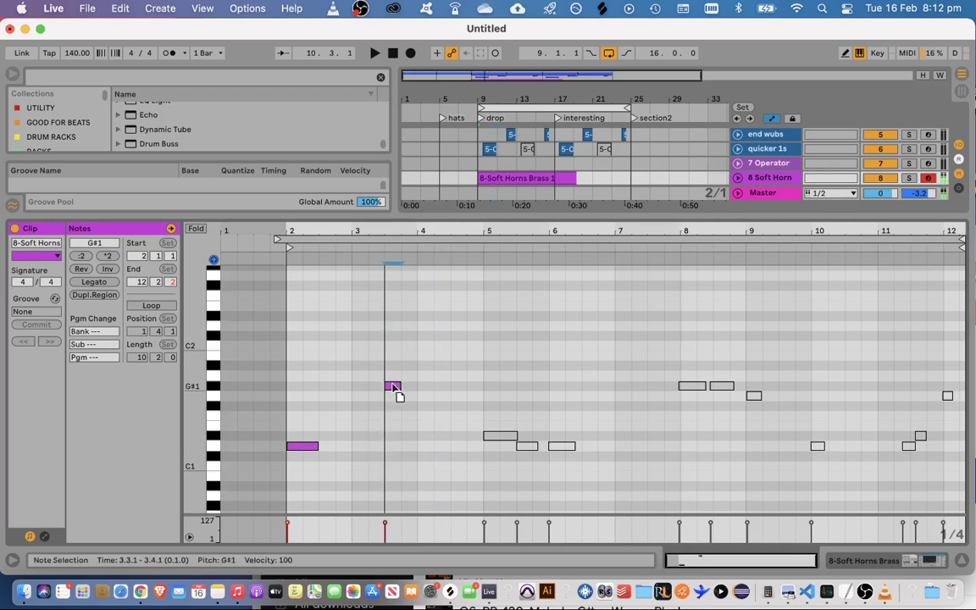
{"action": "double_click", "coordinate": [393, 387]}
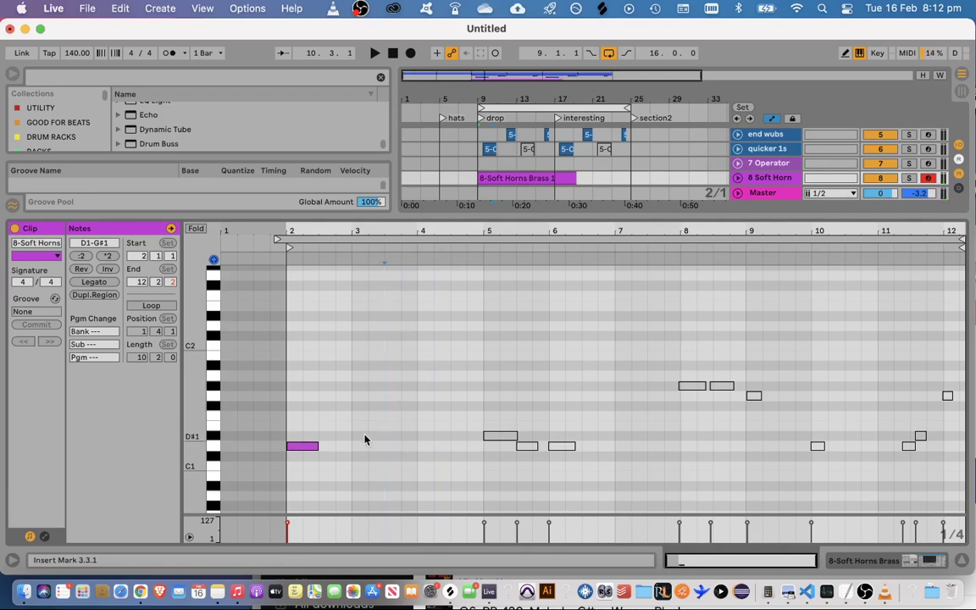
Replace the long D1 at bar 2 with a short D1 directly before bar 1, with the clip starting at 1.1.1
{"action": "double_click", "coordinate": [275, 446]}
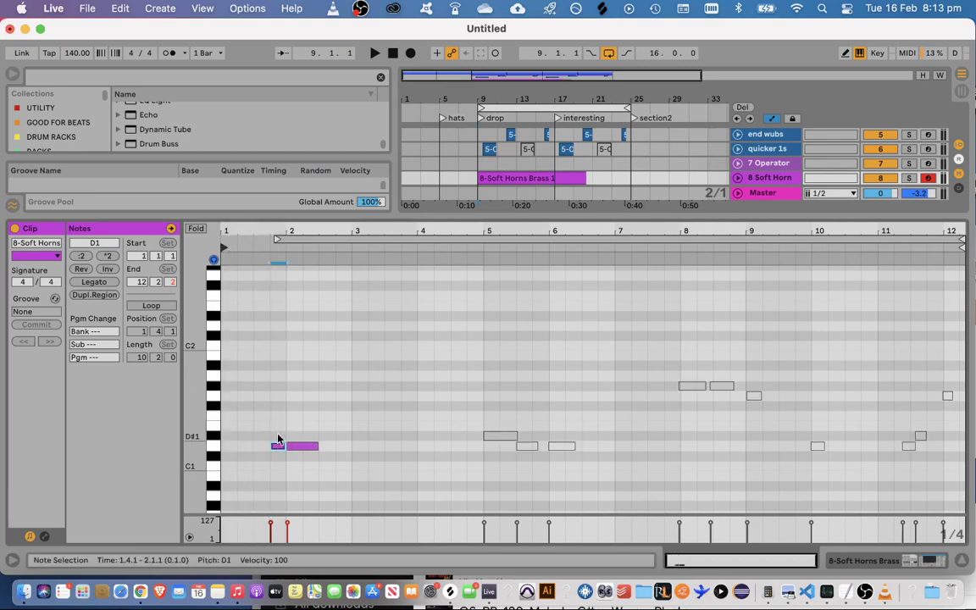
{"action": "left_click_drag", "start_coordinate": [279, 444], "coordinate": [420, 377]}
{"action": "key", "text": "Delete"}
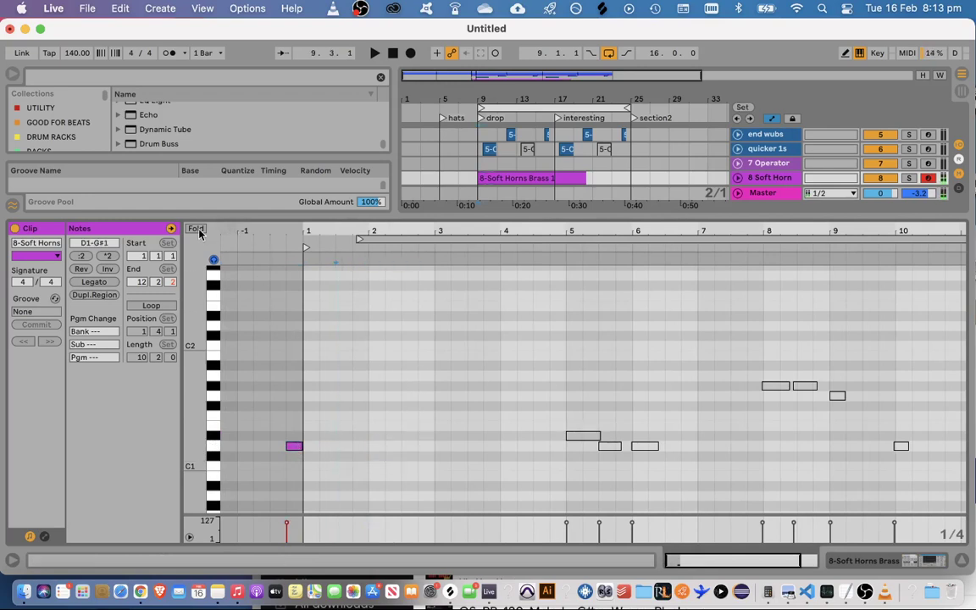
Try a short D#1 note at 1.3.1 in the horn clip and remove it
{"action": "key", "text": "f"}
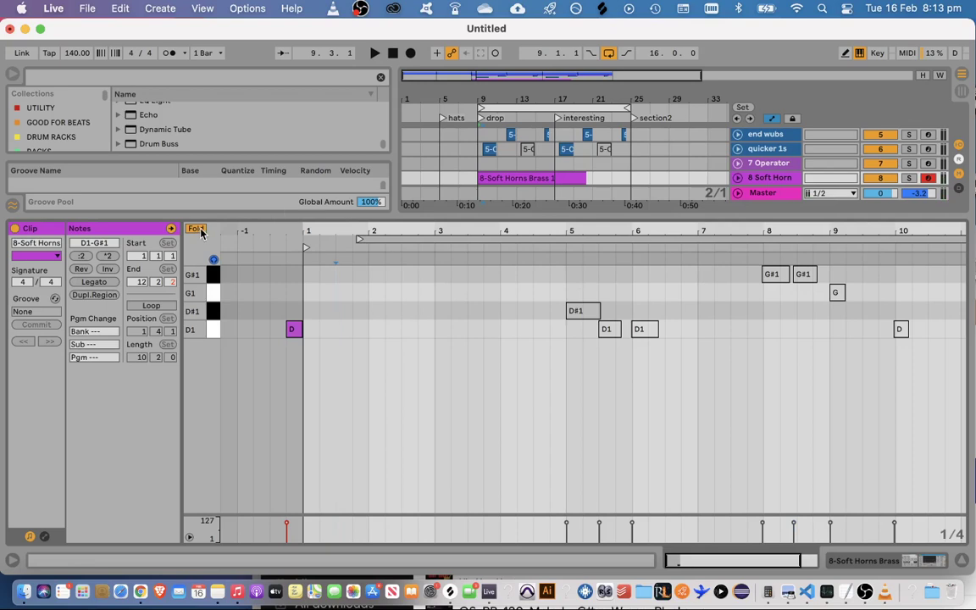
{"action": "key", "text": "f"}
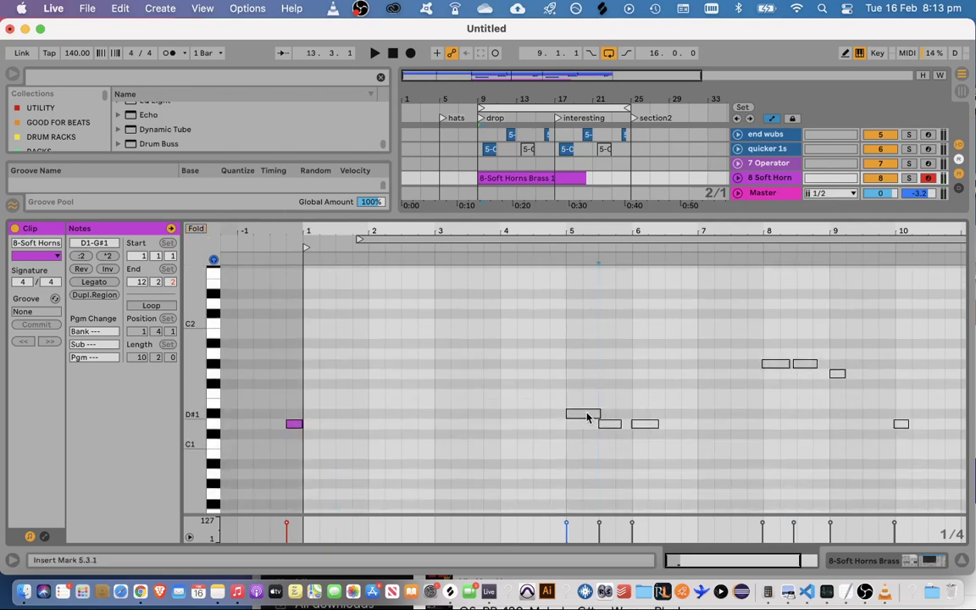
{"action": "left_click", "coordinate": [585, 414]}
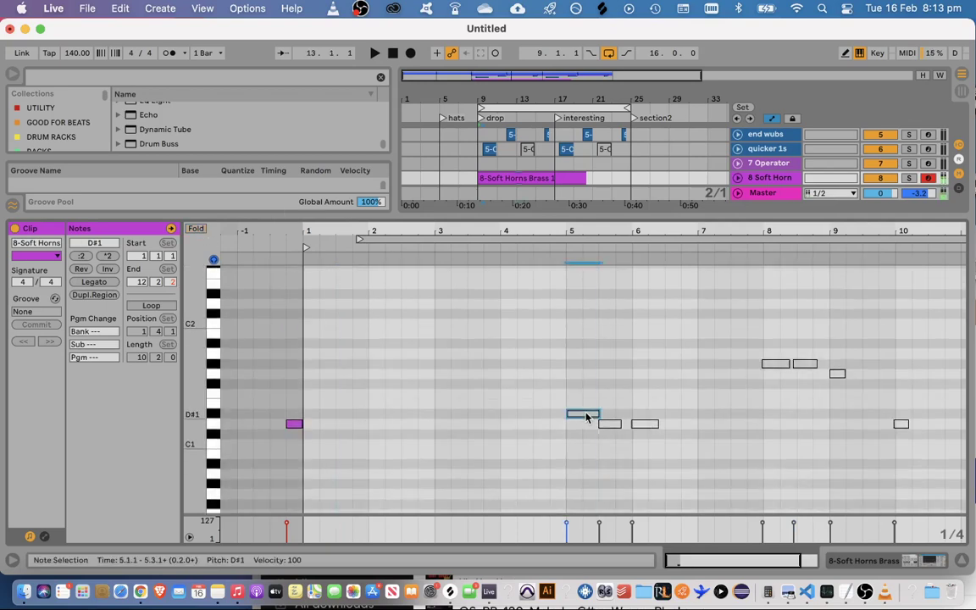
{"action": "left_click", "coordinate": [295, 419]}
{"action": "left_click_drag", "start_coordinate": [296, 419], "coordinate": [344, 421]}
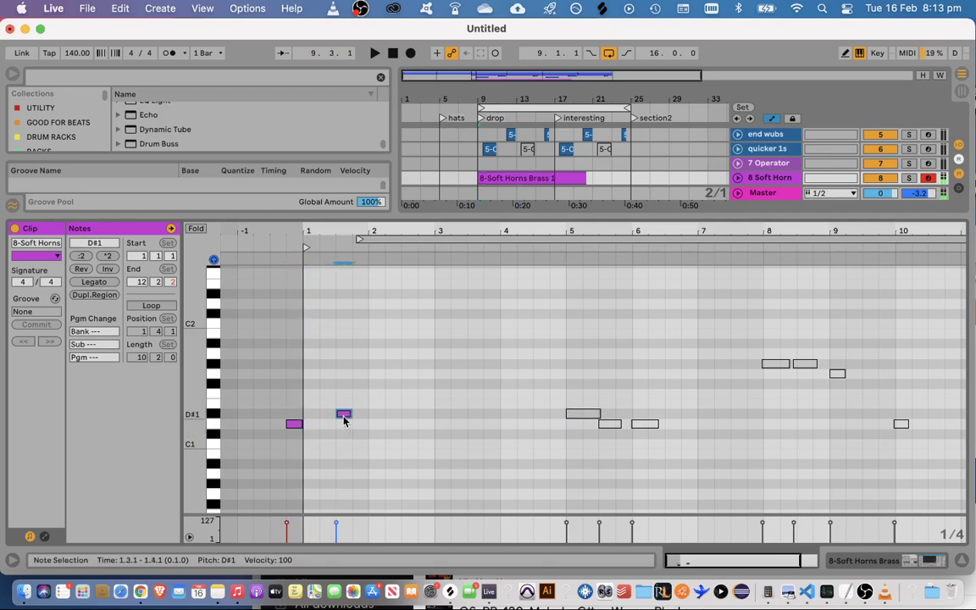
{"action": "double_click", "coordinate": [342, 416]}
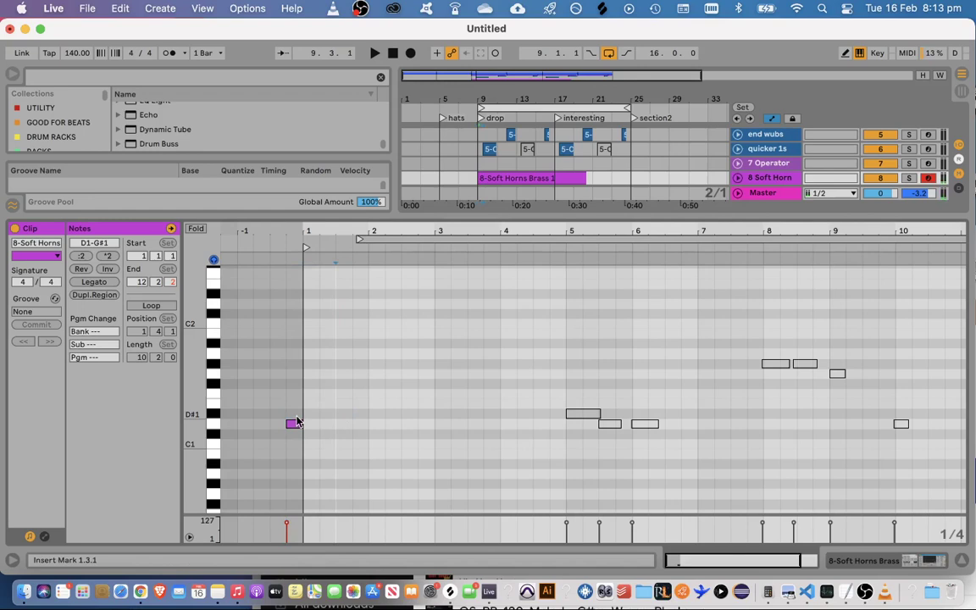
Stack short notes A#0, C1, D1, D#1, F1, G1, A1, A#1 and C2 at -1.3.1, before the horn clip's start
{"action": "double_click", "coordinate": [279, 464]}
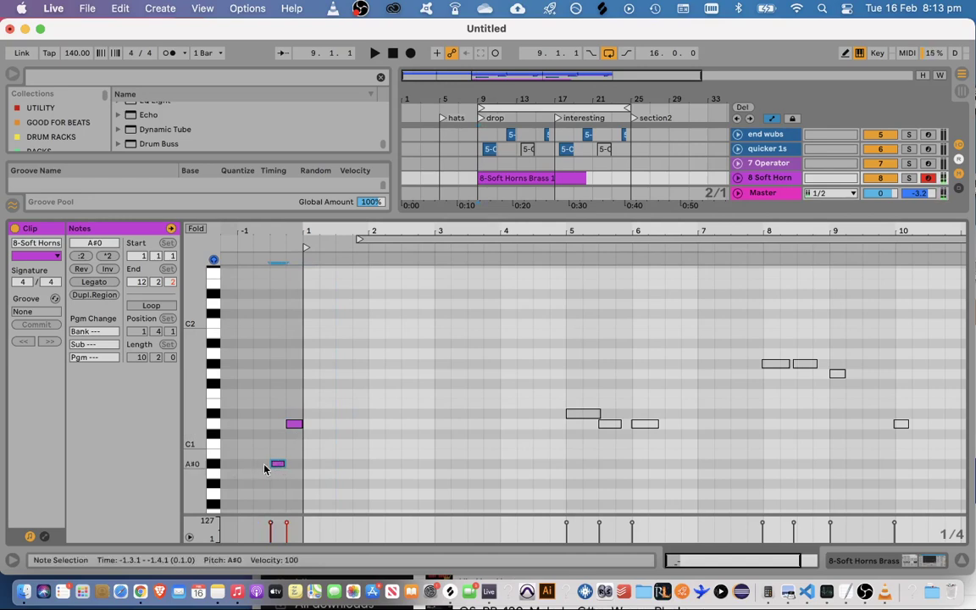
{"action": "double_click", "coordinate": [277, 423]}
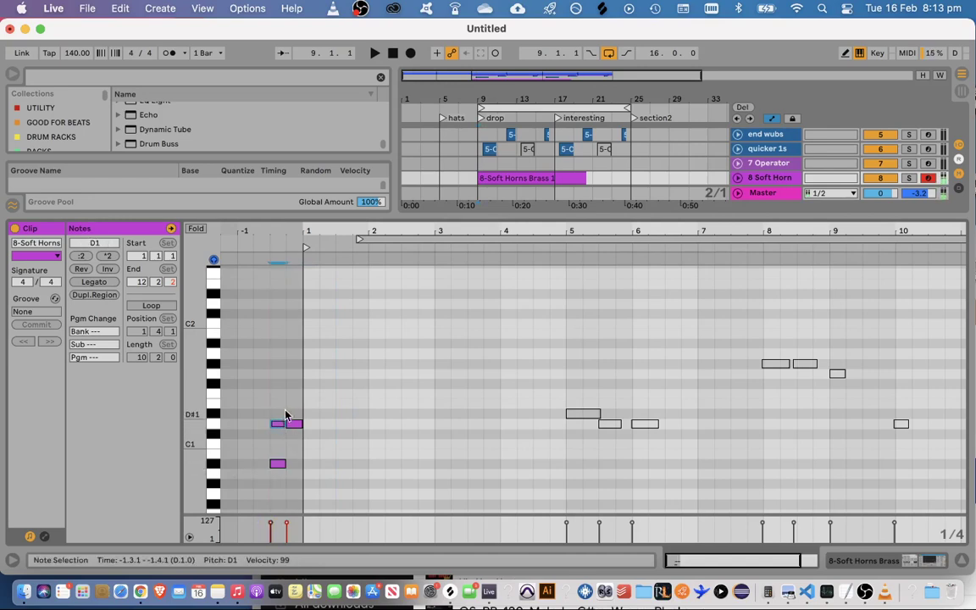
{"action": "double_click", "coordinate": [280, 413]}
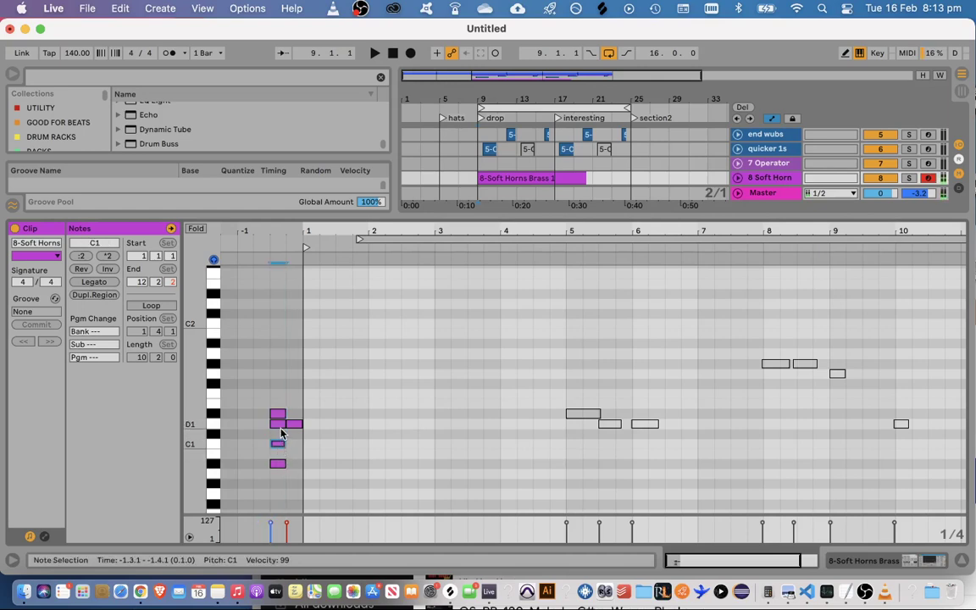
{"action": "double_click", "coordinate": [277, 393]}
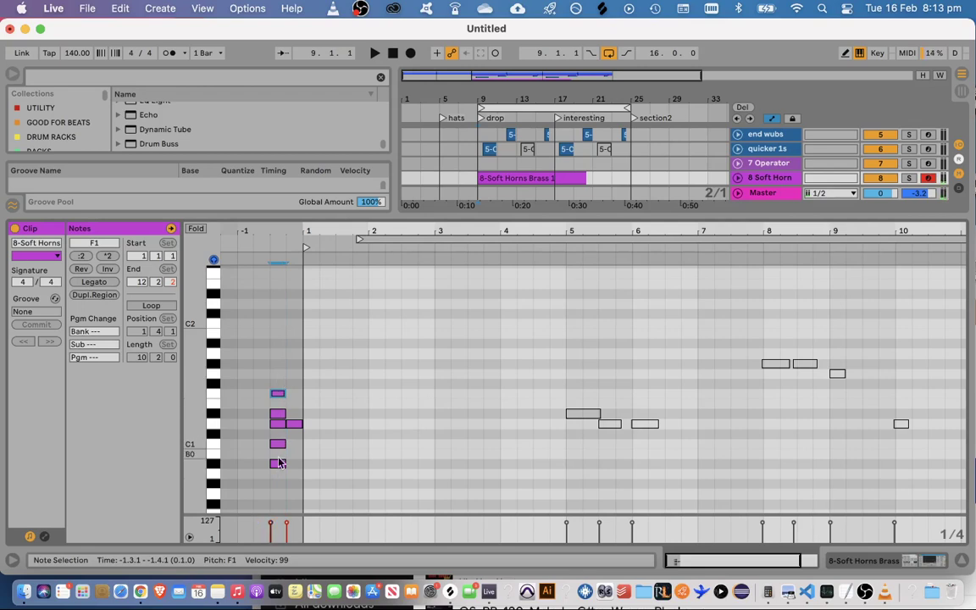
{"action": "double_click", "coordinate": [277, 374]}
{"action": "double_click", "coordinate": [277, 354]}
{"action": "double_click", "coordinate": [277, 323]}
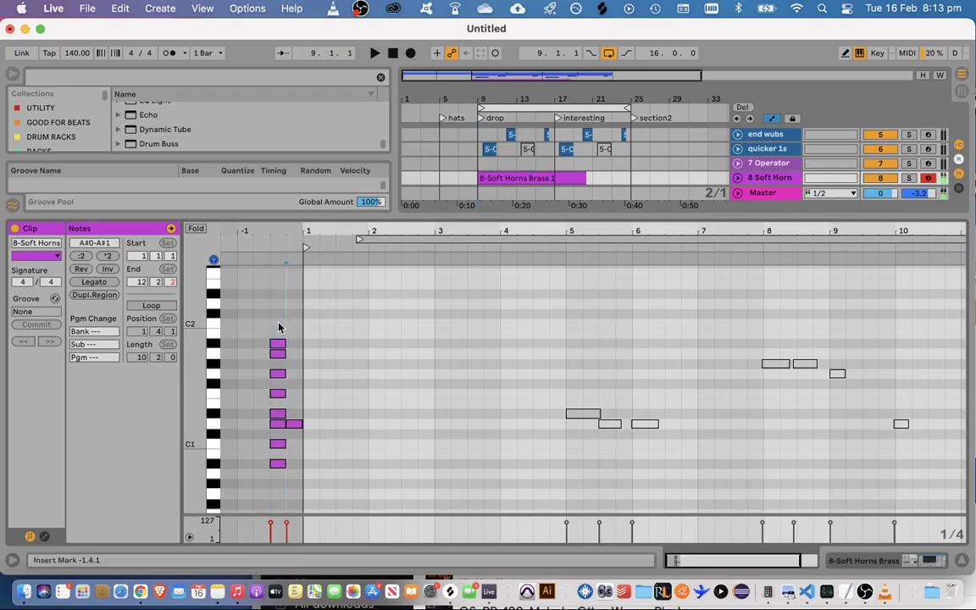
Deactivate the stacked scale notes with the editor folded, and delete them and return to the unfolded view
{"action": "left_click_drag", "start_coordinate": [281, 302], "coordinate": [271, 485]}
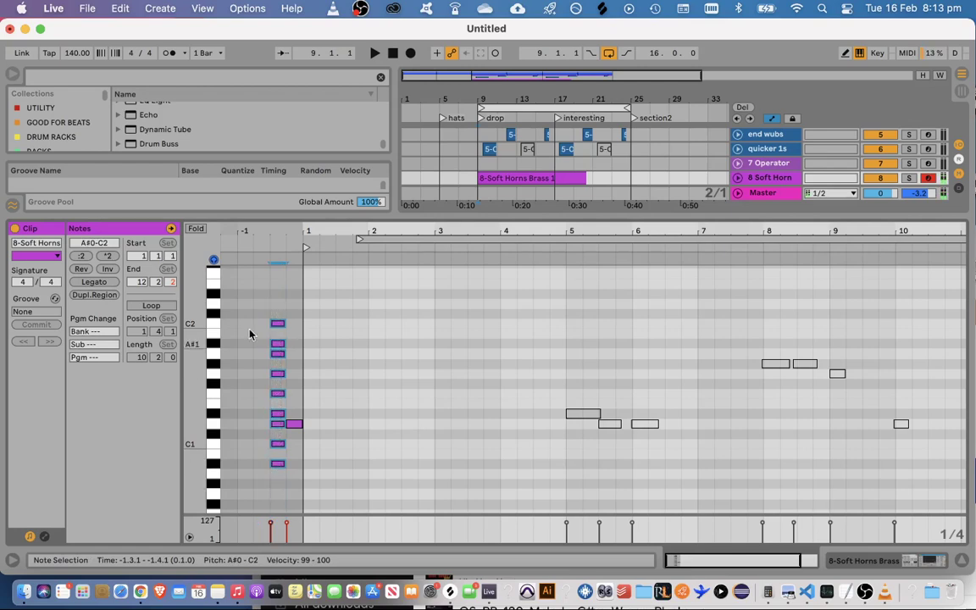
{"action": "left_click", "coordinate": [196, 228]}
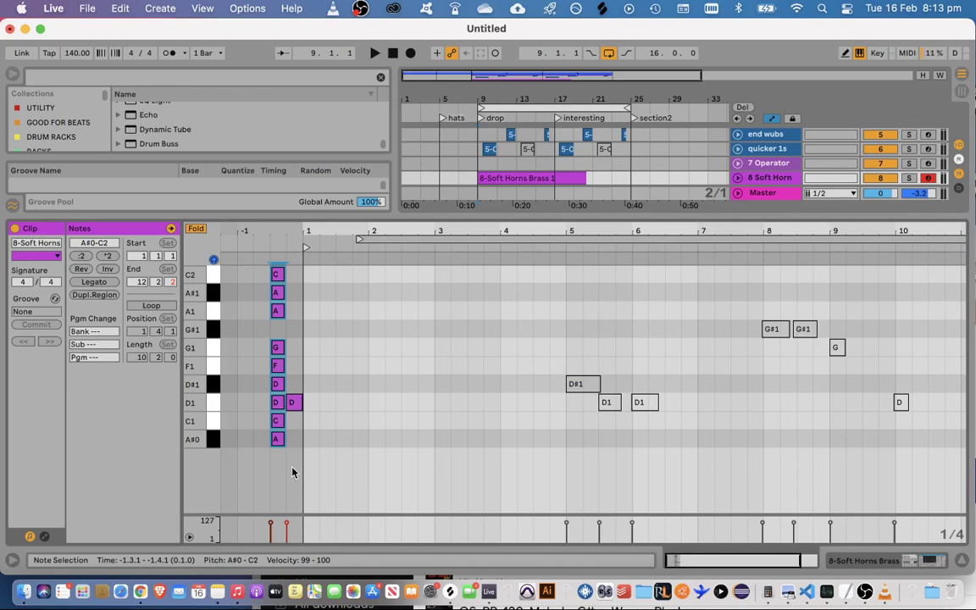
{"action": "key", "text": "0"}
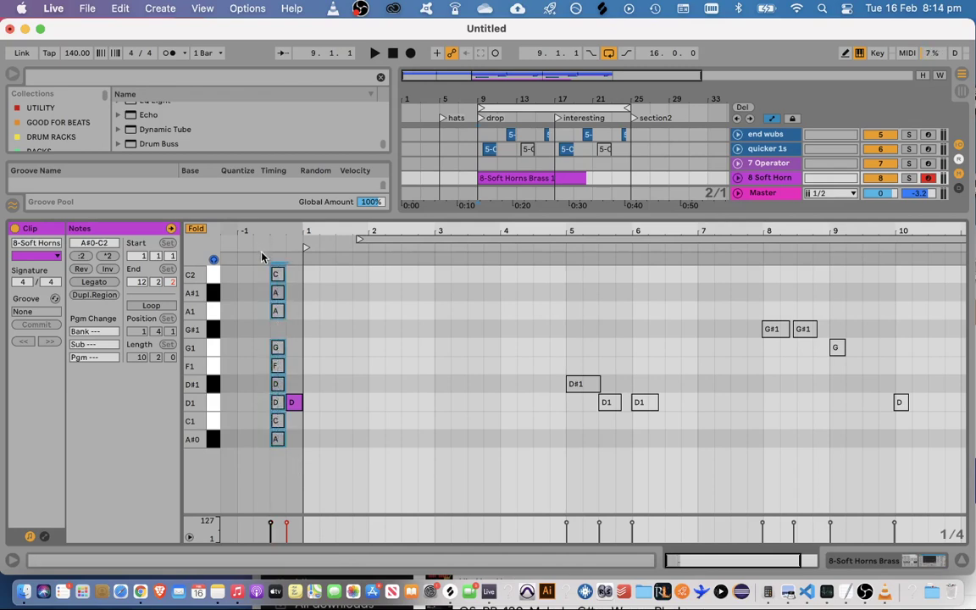
{"action": "key", "text": "Delete"}
{"action": "left_click", "coordinate": [199, 229]}
Add a D1 note from 1.1.1 to 1.3.1 in the horn clip and play it back
{"action": "scroll", "coordinate": [343, 391], "scroll_direction": "up", "scroll_amount": 1}
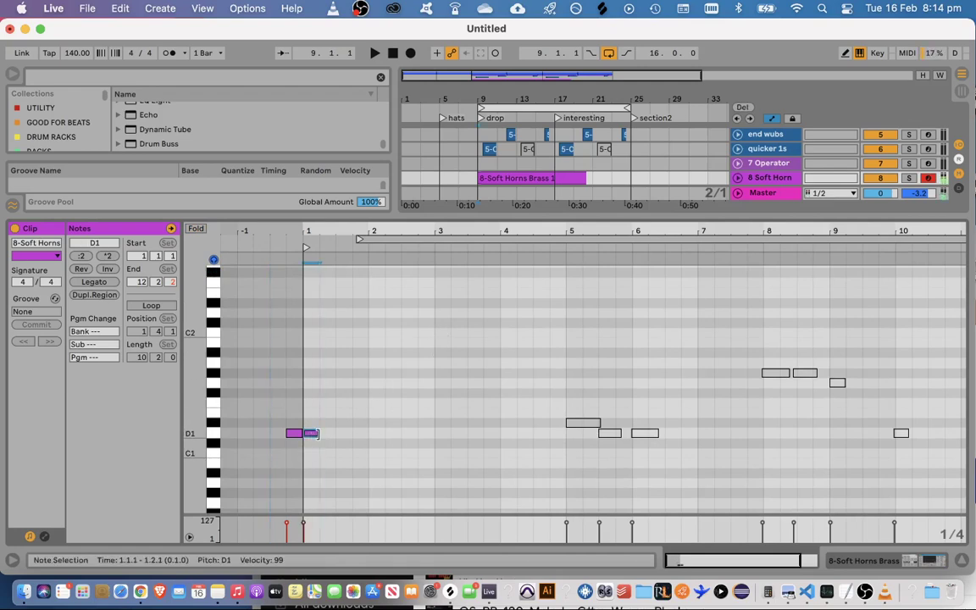
{"action": "left_click_drag", "start_coordinate": [302, 434], "coordinate": [335, 434]}
{"action": "key", "text": "space"}
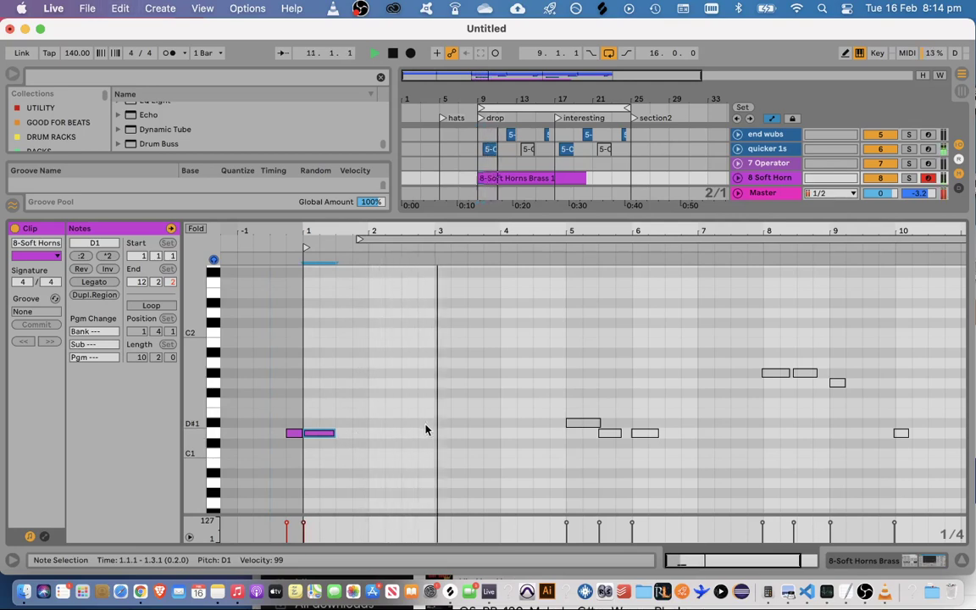
{"action": "left_click", "coordinate": [327, 449]}
{"action": "key", "text": "space"}
{"action": "left_click", "coordinate": [320, 433]}
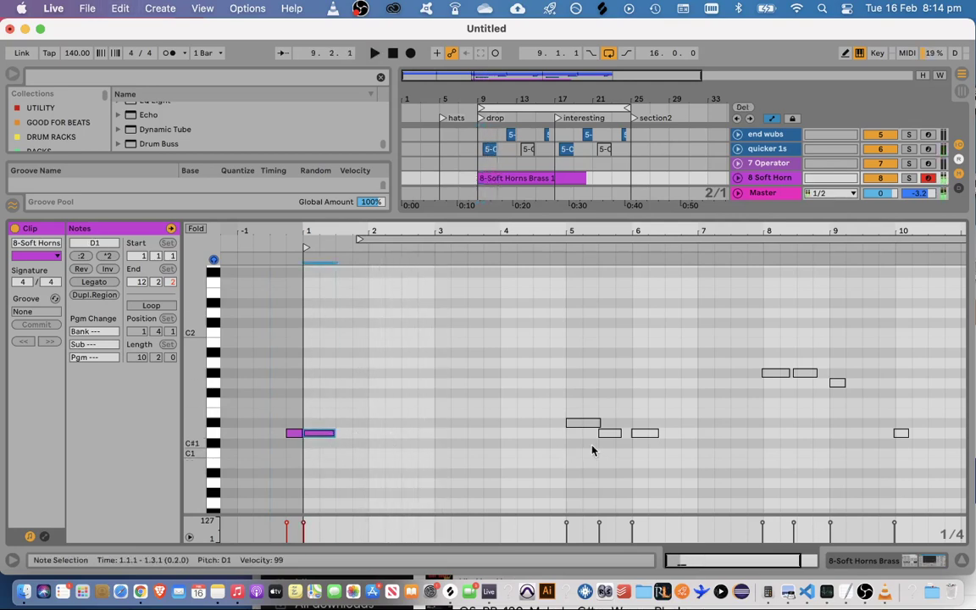
Play the horn clip and add a two-beat D#1 at 8.3.1 followed by a two-beat D1 at 9.1.1
{"action": "key", "text": "minus"}
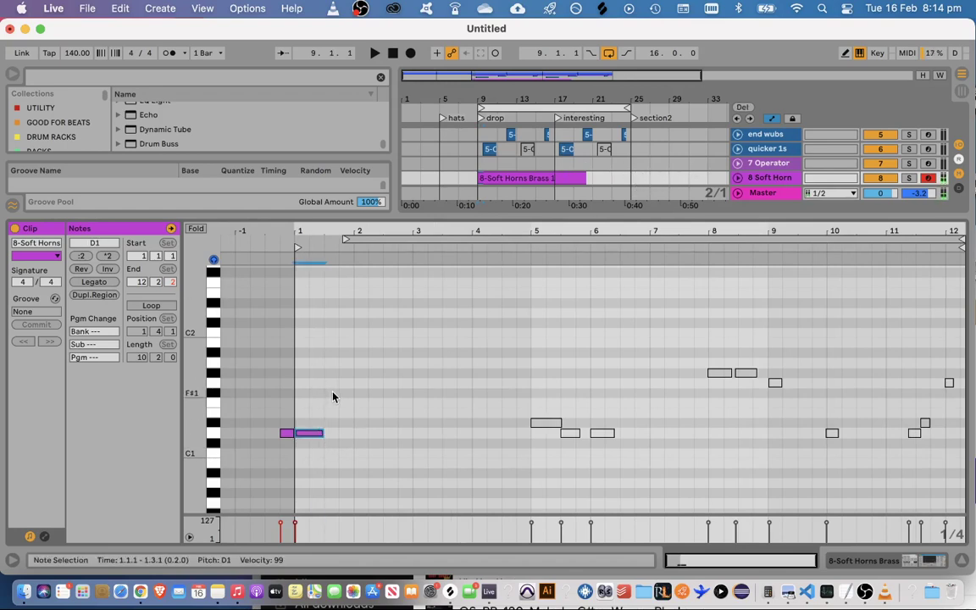
{"action": "key", "text": "space"}
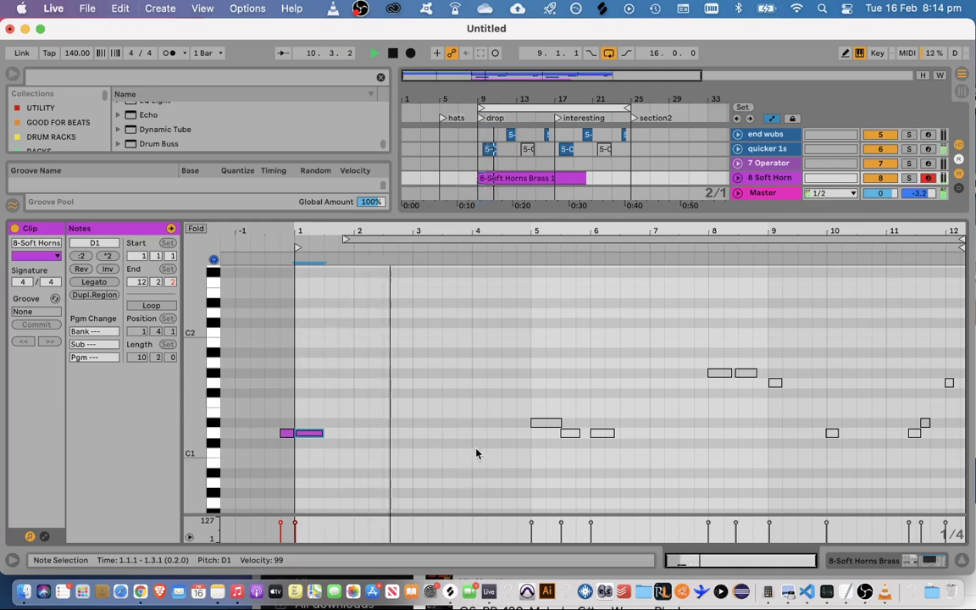
{"action": "left_click", "coordinate": [535, 455]}
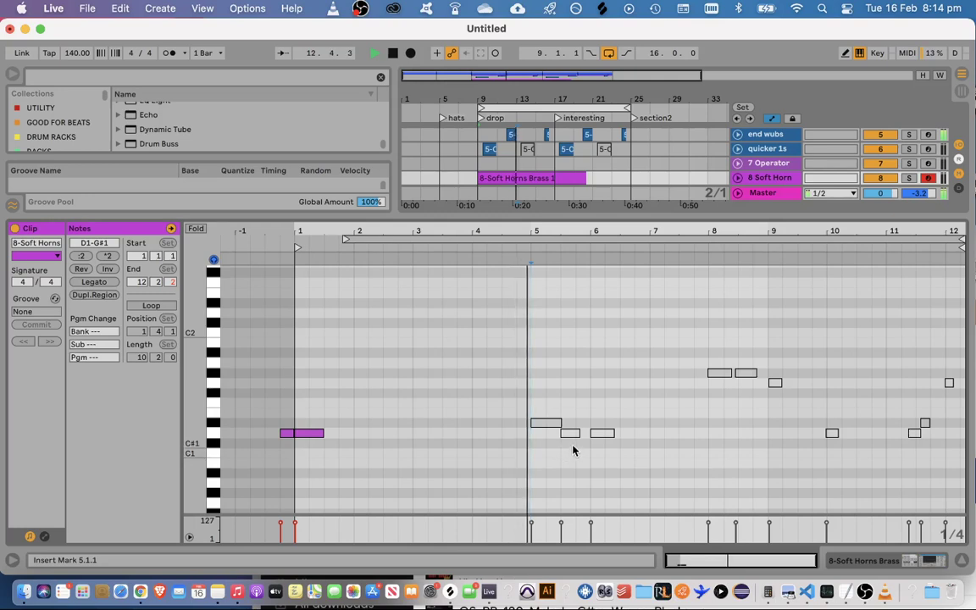
{"action": "double_click", "coordinate": [750, 434]}
{"action": "left_click_drag", "start_coordinate": [750, 434], "coordinate": [778, 439]}
{"action": "key", "text": "super+d"}
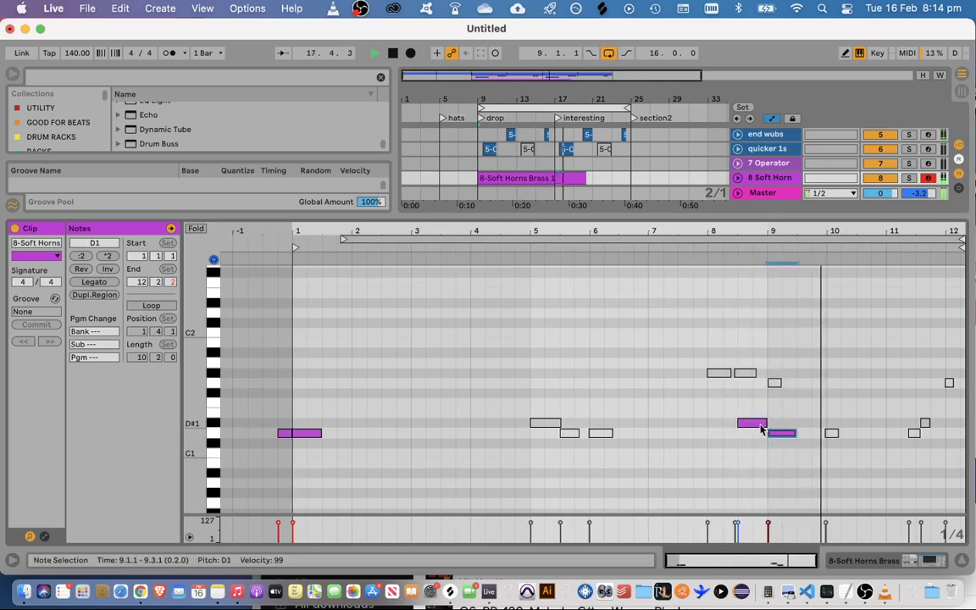
{"action": "key", "text": "space"}
Add a two-beat C1 note at 10.3.1 and play the phrase from 8.3.1
{"action": "double_click", "coordinate": [863, 454]}
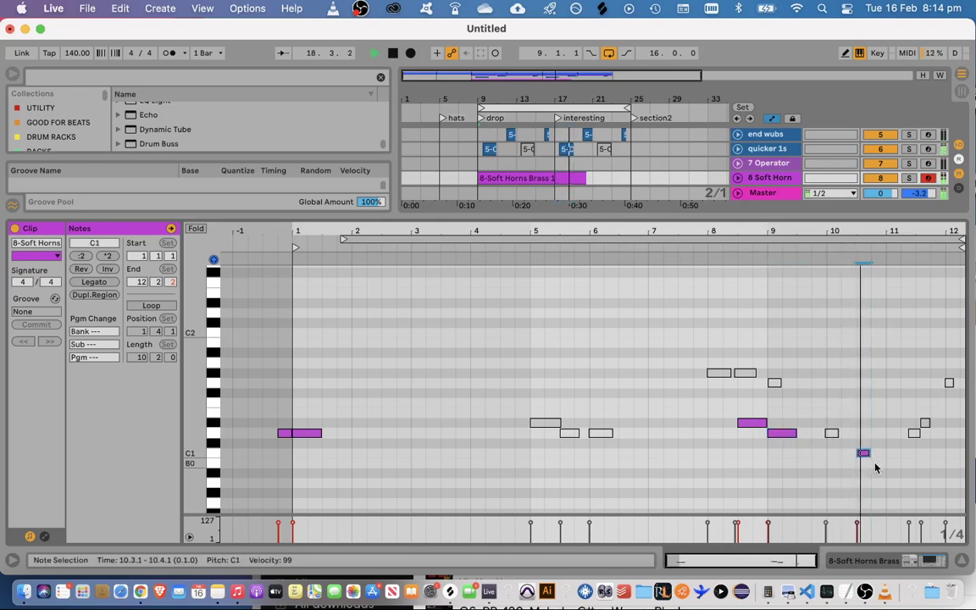
{"action": "left_click_drag", "start_coordinate": [869, 453], "coordinate": [885, 454]}
{"action": "left_click", "coordinate": [737, 248]}
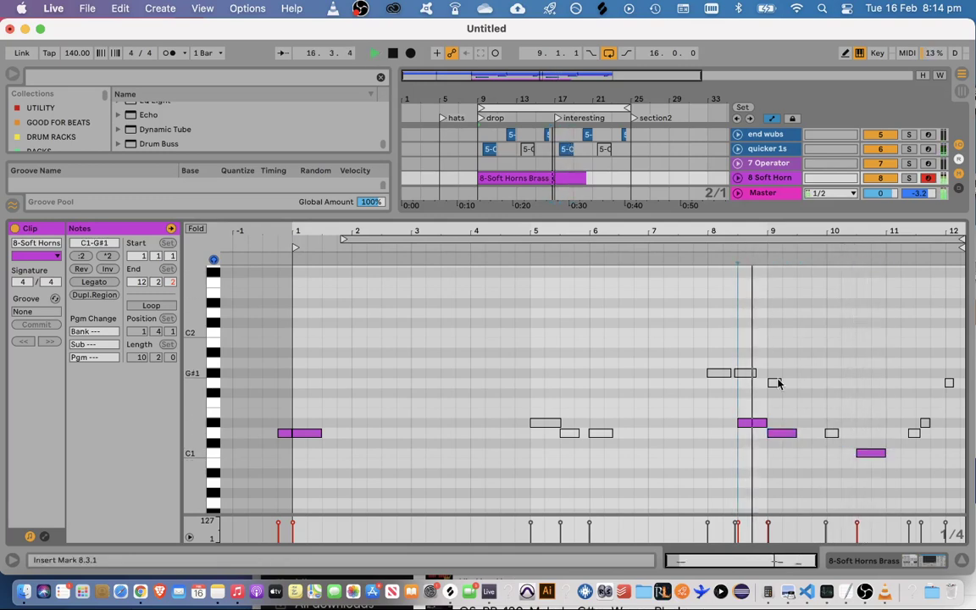
{"action": "left_click", "coordinate": [846, 475]}
{"action": "left_click", "coordinate": [869, 478]}
{"action": "key", "text": "space"}
Shift the C1 note in bar 10 slightly later and shorten it to end at 11.1.1
{"action": "left_click_drag", "start_coordinate": [871, 455], "coordinate": [881, 460]}
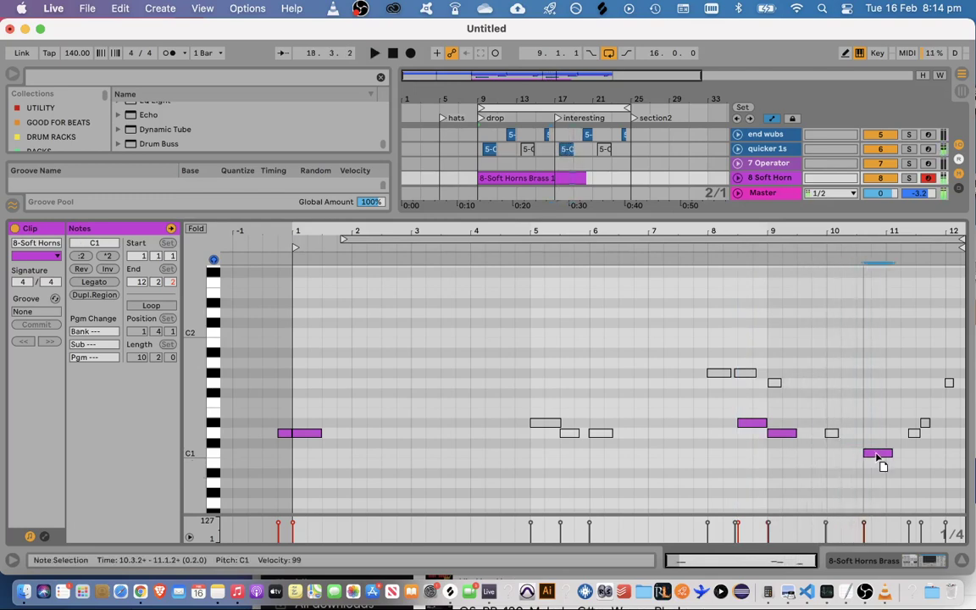
{"action": "left_click", "coordinate": [834, 249]}
{"action": "left_click_drag", "start_coordinate": [794, 558], "coordinate": [802, 576]}
{"action": "left_click_drag", "start_coordinate": [845, 453], "coordinate": [832, 454]}
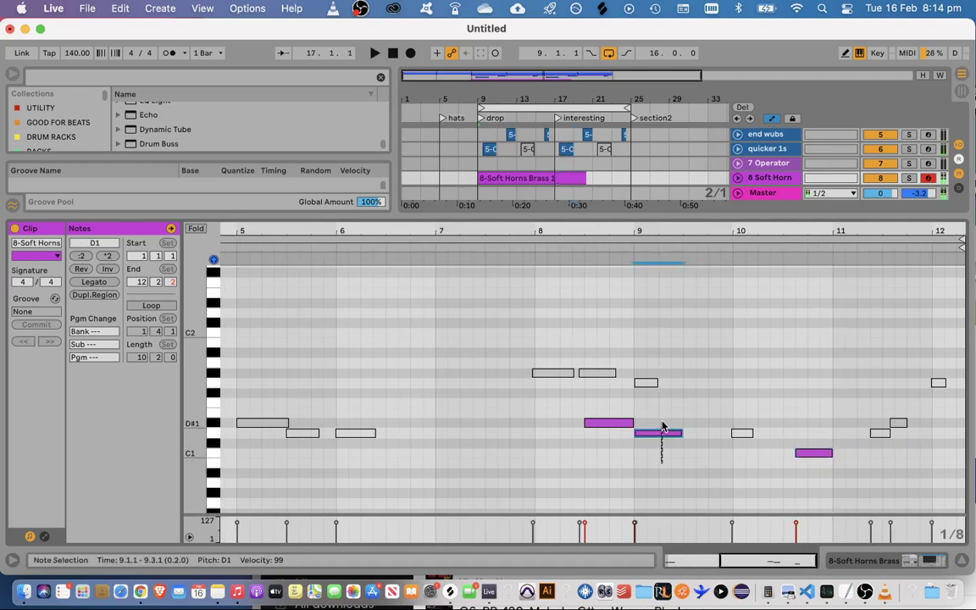
Copy the two-beat D1 from bar 9 to 11.1.1 and play back the end of the phrase
{"action": "left_click", "coordinate": [609, 422]}
{"action": "left_click", "coordinate": [662, 434]}
{"action": "key", "text": "super+c"}
{"action": "left_click", "coordinate": [834, 389]}
{"action": "key", "text": "super+v"}
{"action": "left_click", "coordinate": [861, 484]}
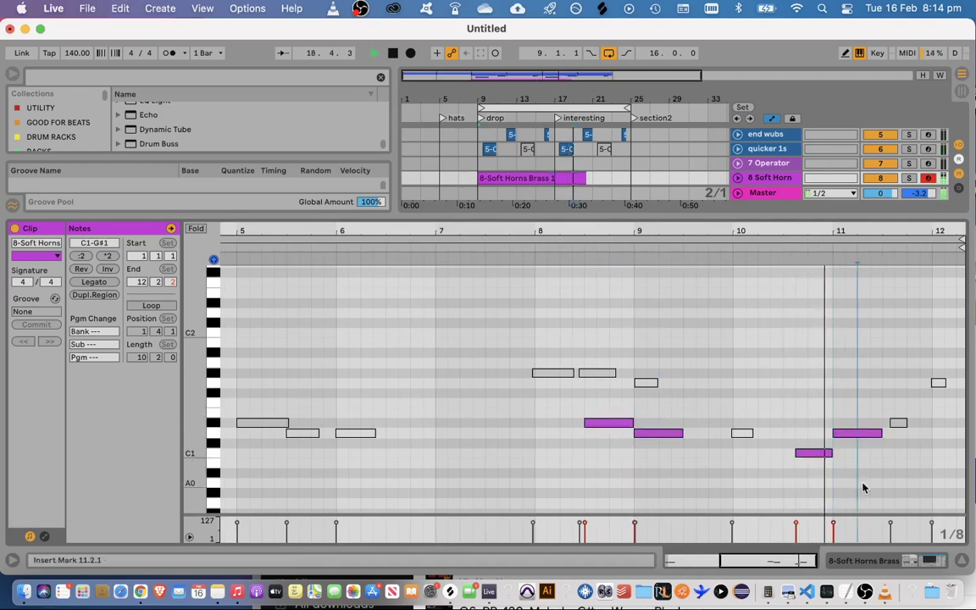
{"action": "left_click_drag", "start_coordinate": [767, 560], "coordinate": [767, 546]}
{"action": "key", "text": "space"}
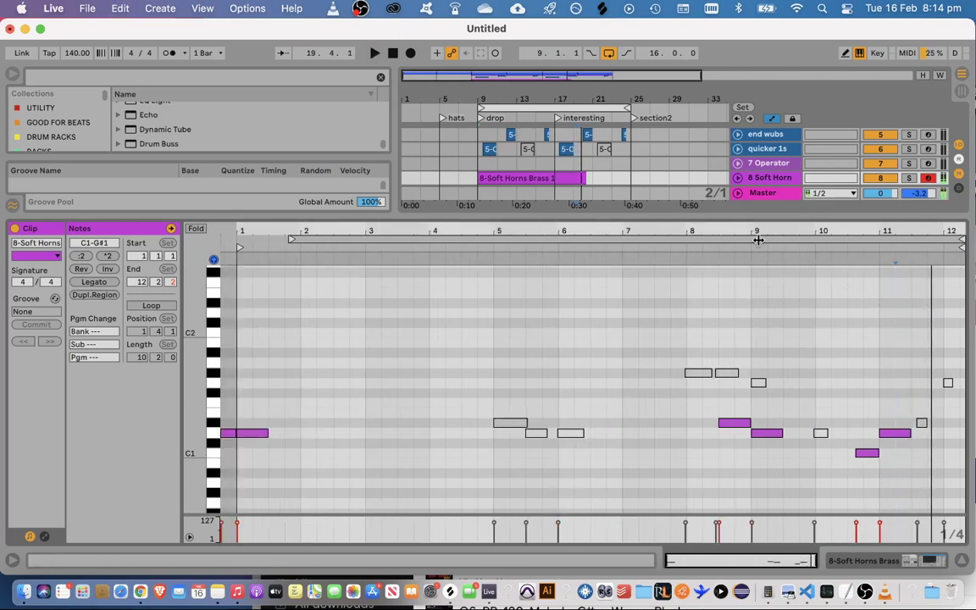
{"action": "left_click", "coordinate": [836, 246]}
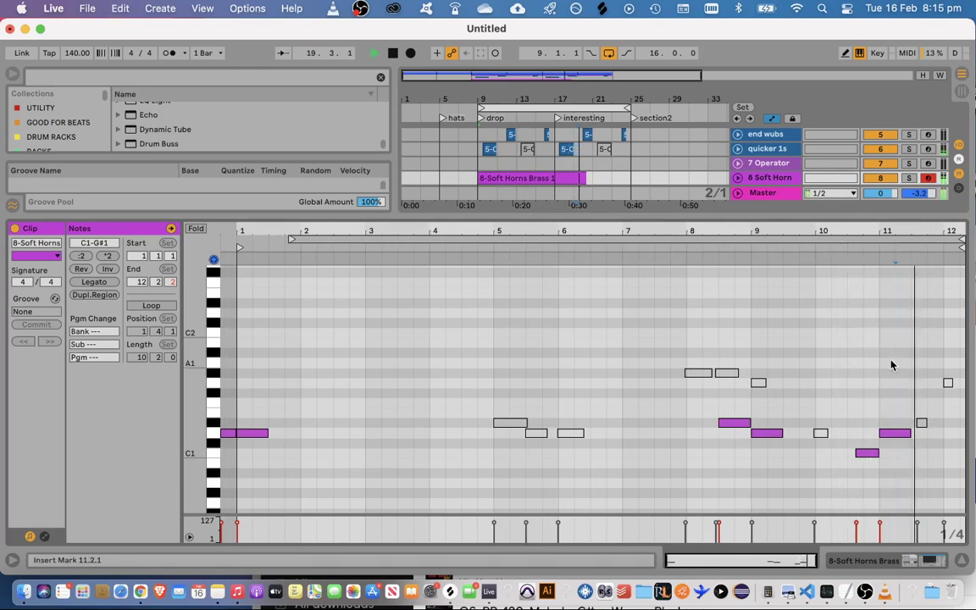
Extend the horn clip to 21.1.1 in the arrangement and duplicate its section from bar 17 to 21 directly after it
{"action": "left_click_drag", "start_coordinate": [813, 212], "coordinate": [774, 523]}
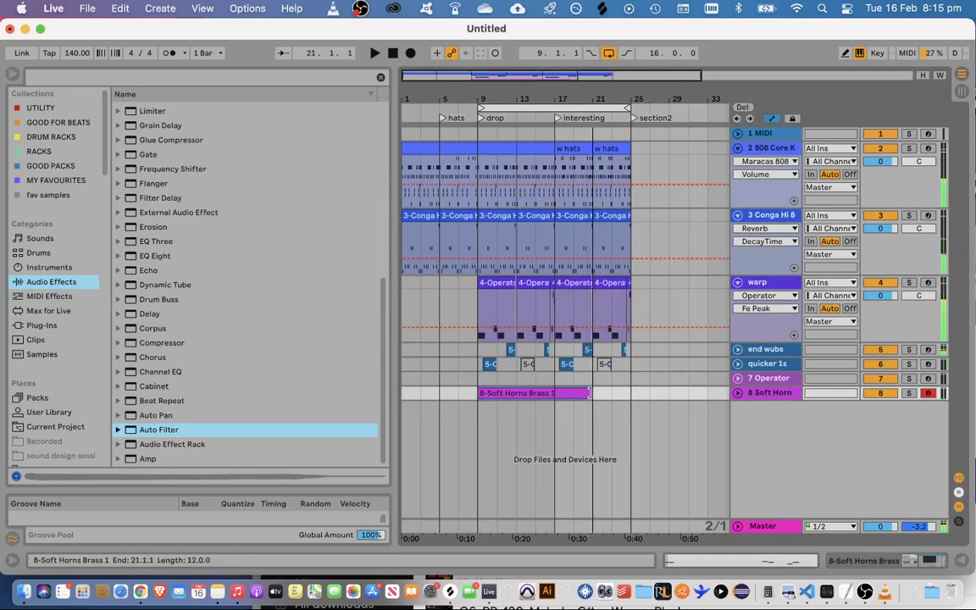
{"action": "left_click", "coordinate": [738, 393]}
{"action": "left_click", "coordinate": [559, 415]}
{"action": "key", "text": "space"}
{"action": "left_click_drag", "start_coordinate": [556, 414], "coordinate": [594, 416]}
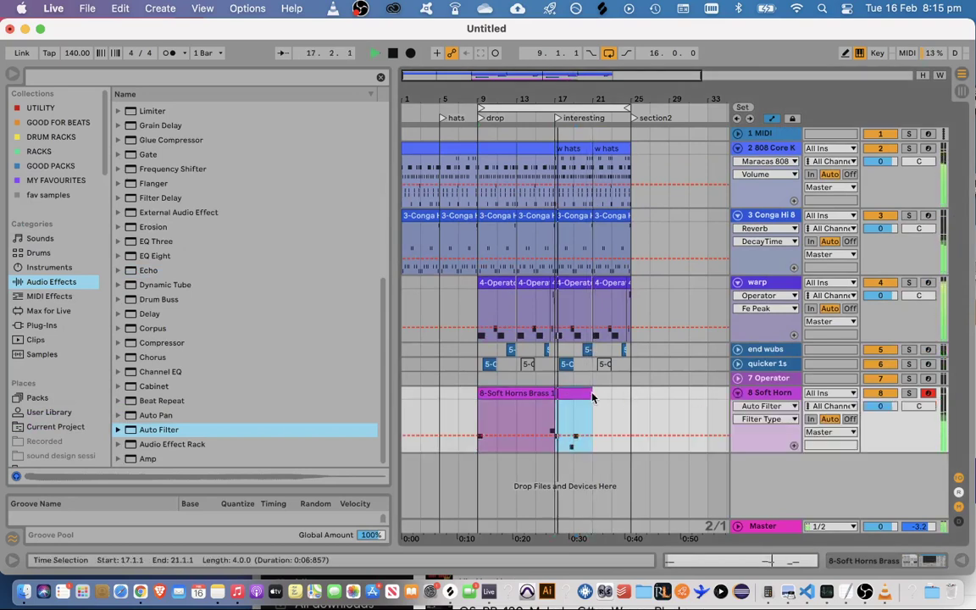
{"action": "key", "text": "super+d"}
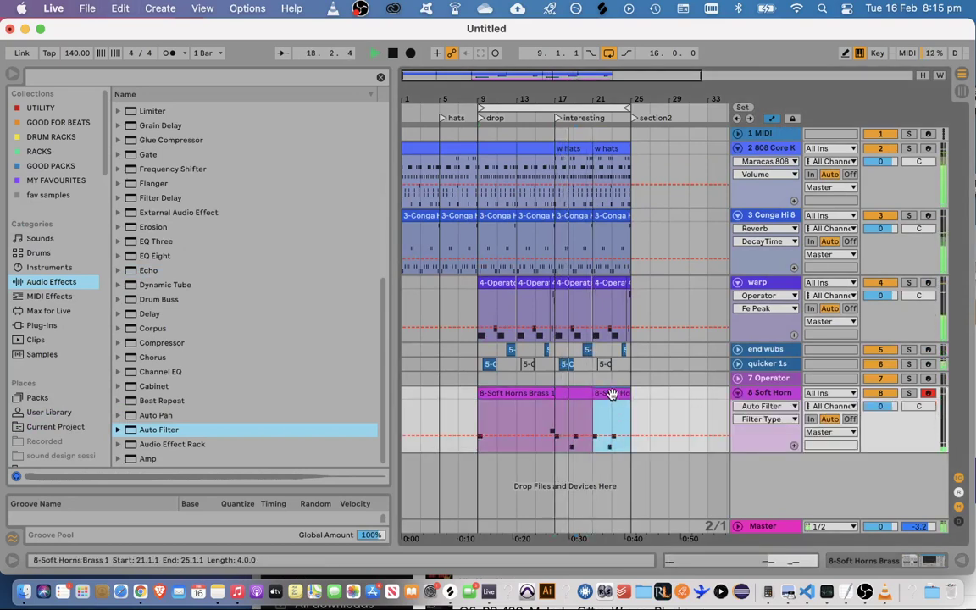
In the duplicated horn clip at bar 21, raise the C1 before 11.1.1 to G#1 and play it back with the whole arrangement shown
{"action": "double_click", "coordinate": [600, 394]}
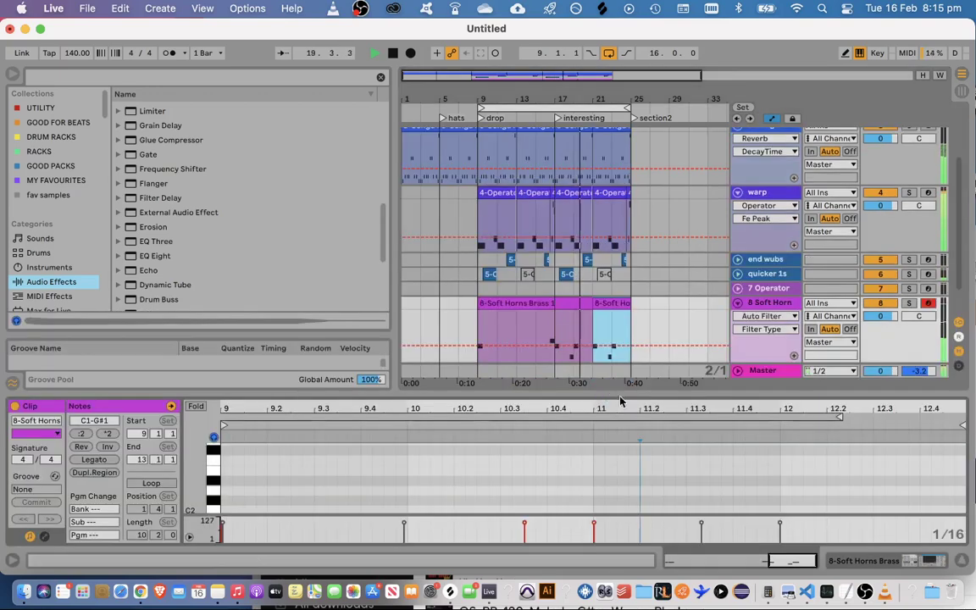
{"action": "left_click_drag", "start_coordinate": [608, 394], "coordinate": [657, 253]}
{"action": "scroll", "coordinate": [770, 322], "scroll_direction": "down", "scroll_amount": 4}
{"action": "left_click", "coordinate": [663, 370]}
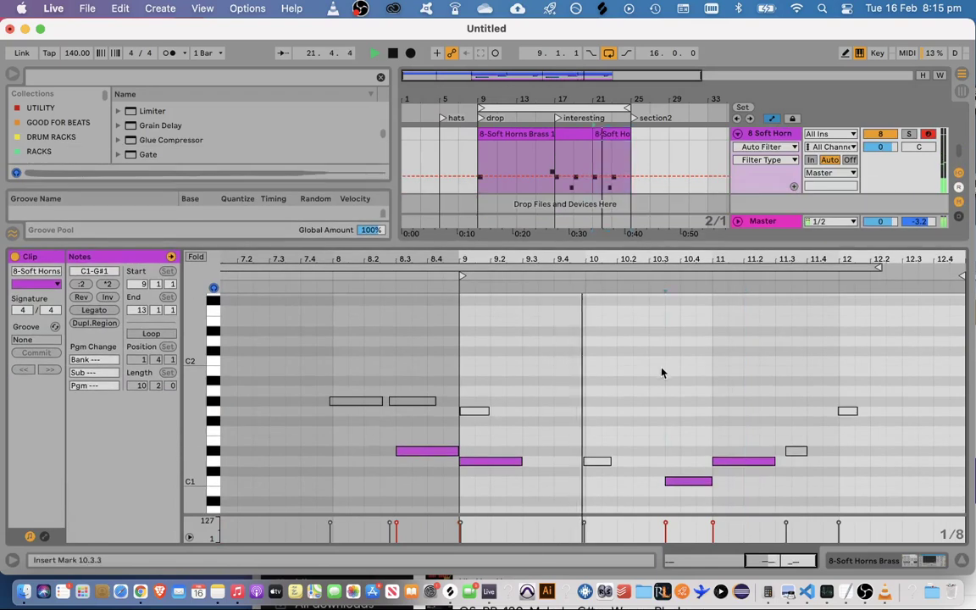
{"action": "key", "text": "space"}
{"action": "left_click_drag", "start_coordinate": [682, 486], "coordinate": [688, 407]}
{"action": "key", "text": "space"}
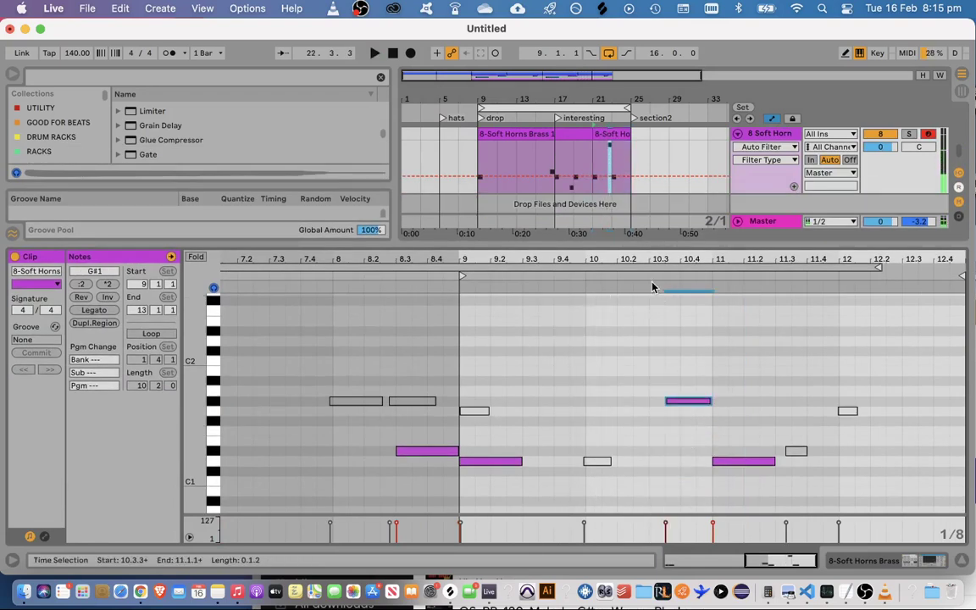
{"action": "left_click", "coordinate": [734, 432]}
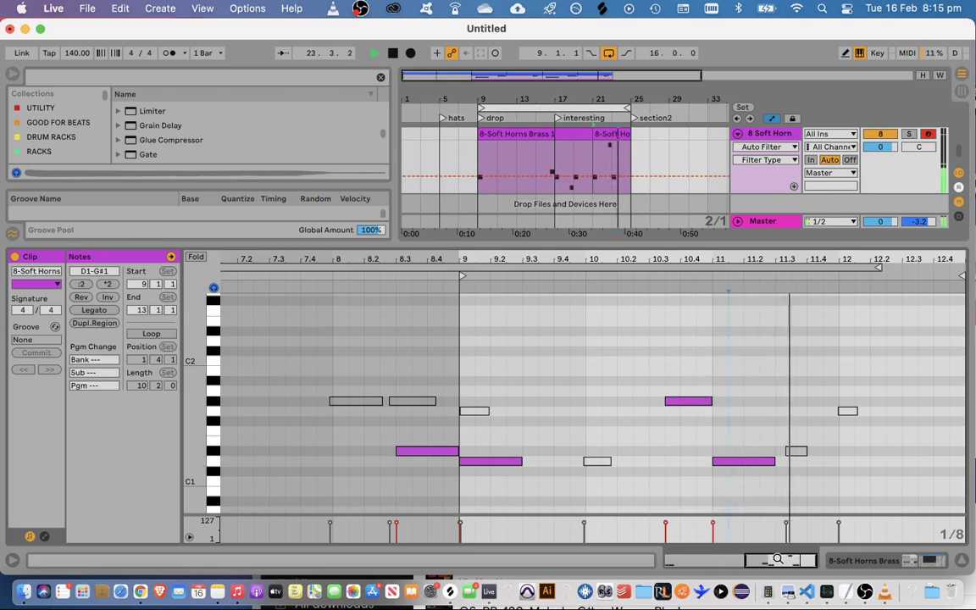
{"action": "left_click_drag", "start_coordinate": [779, 560], "coordinate": [780, 556]}
{"action": "left_click_drag", "start_coordinate": [794, 247], "coordinate": [795, 542]}
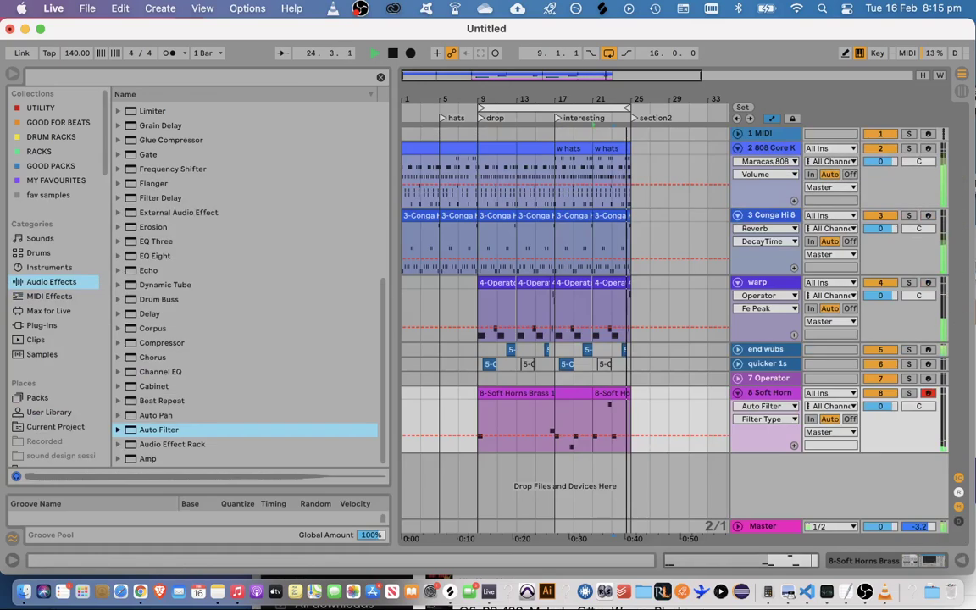
Stop playback and audition the Instrument Rack's Strings presets through to Rotaviolin
{"action": "left_click", "coordinate": [628, 413]}
{"action": "key", "text": "space"}
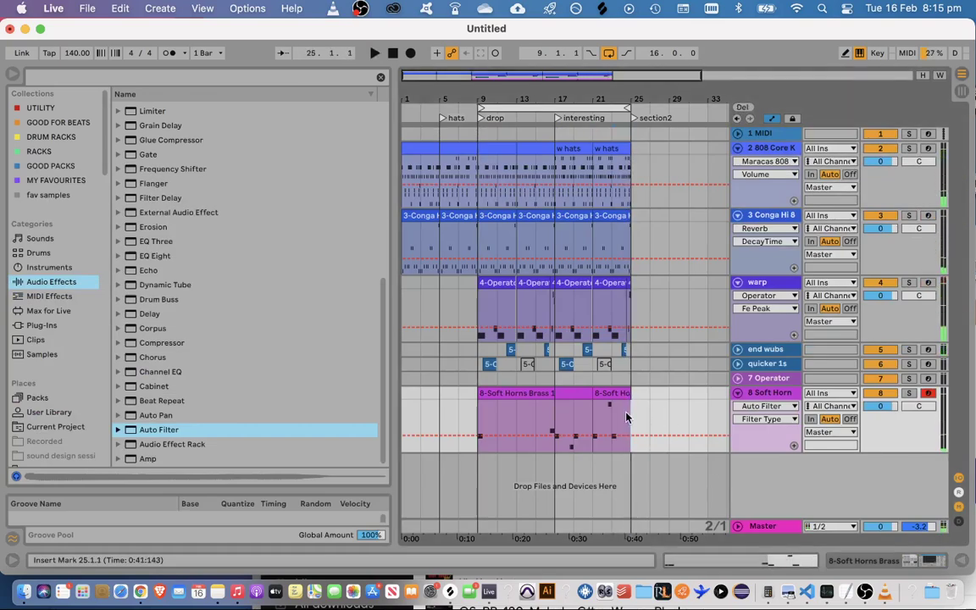
{"action": "left_click", "coordinate": [533, 419]}
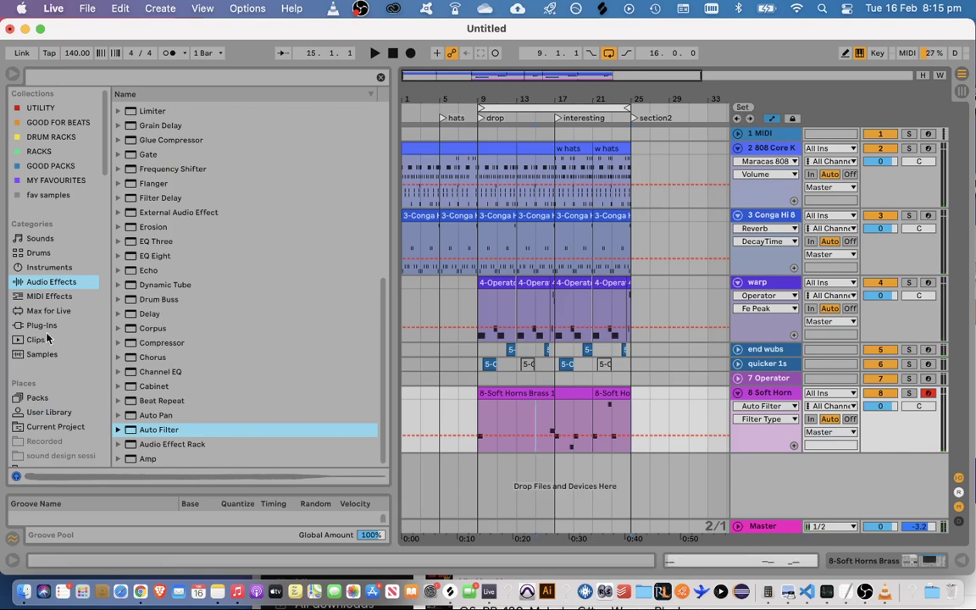
{"action": "left_click", "coordinate": [49, 266]}
{"action": "scroll", "coordinate": [146, 294], "scroll_direction": "down", "scroll_amount": 2}
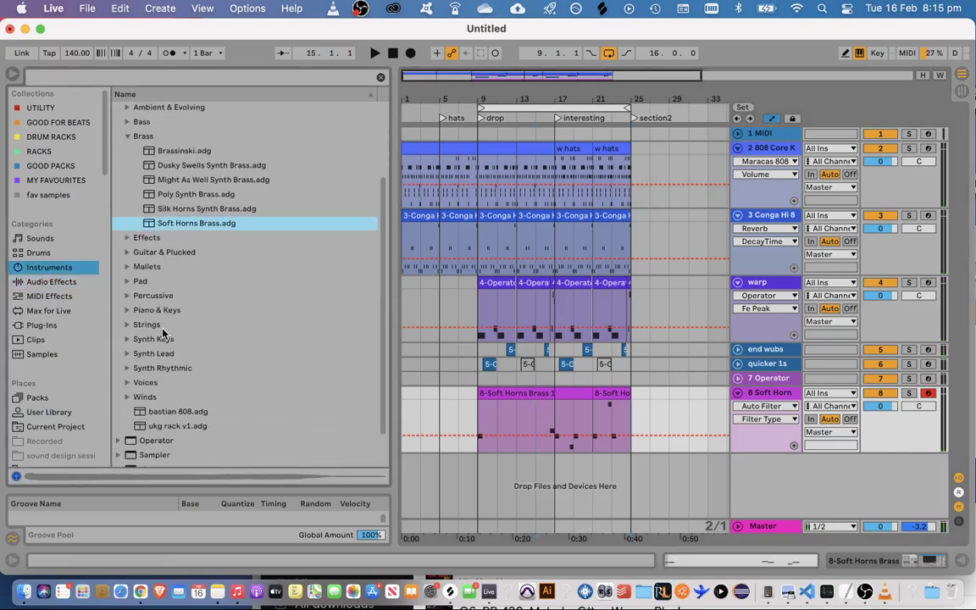
{"action": "left_click", "coordinate": [146, 294]}
{"action": "key", "text": "Down"}
{"action": "key", "text": "Down"}
{"action": "key", "text": "Down"}
{"action": "key", "text": "Down"}
{"action": "key", "text": "Down"}
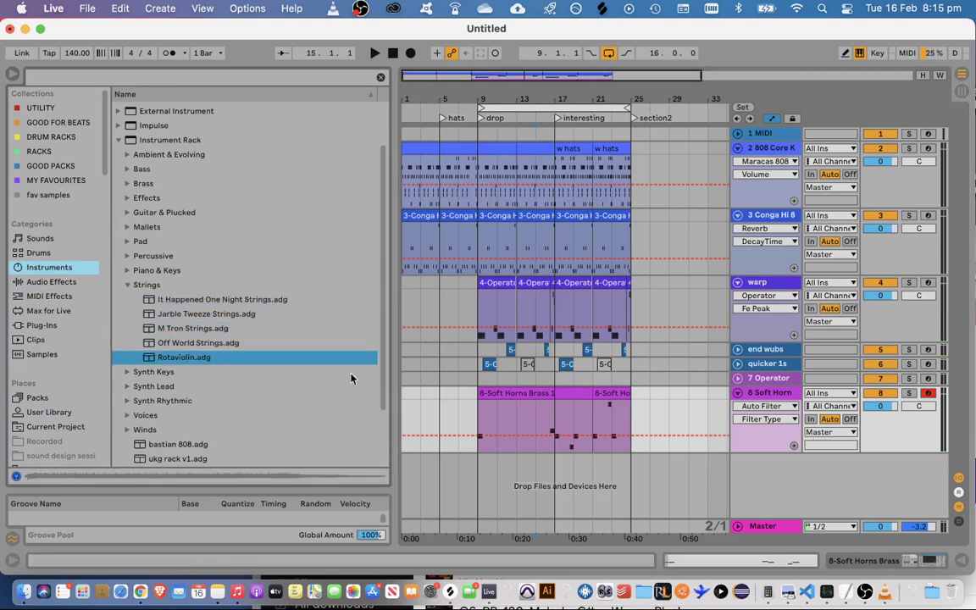
Search the instruments and plug-ins for "viol", and clear the search
{"action": "scroll", "coordinate": [157, 279], "scroll_direction": "up", "scroll_amount": 3}
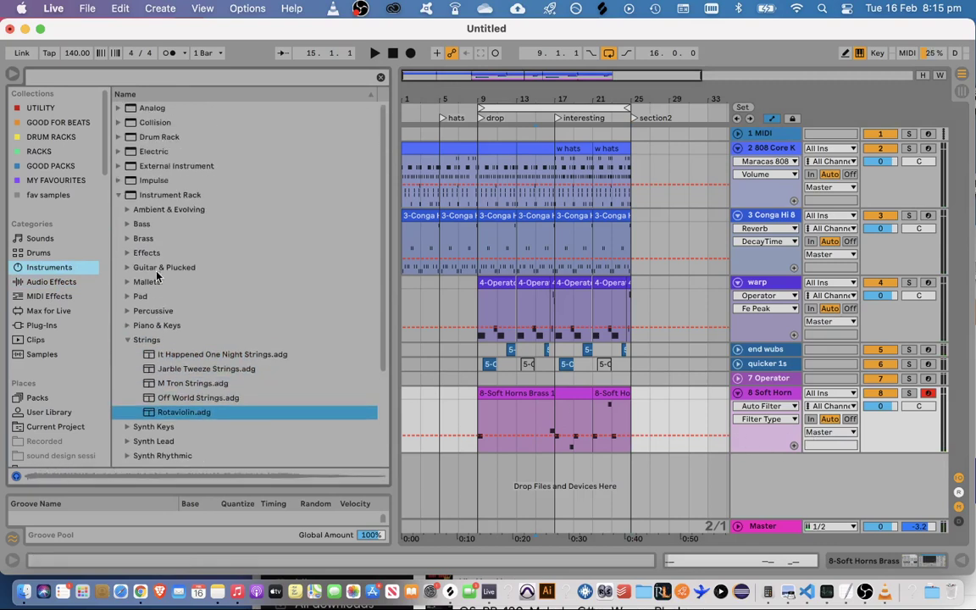
{"action": "left_click", "coordinate": [120, 197]}
{"action": "left_click", "coordinate": [119, 196]}
{"action": "scroll", "coordinate": [154, 291], "scroll_direction": "down", "scroll_amount": 6}
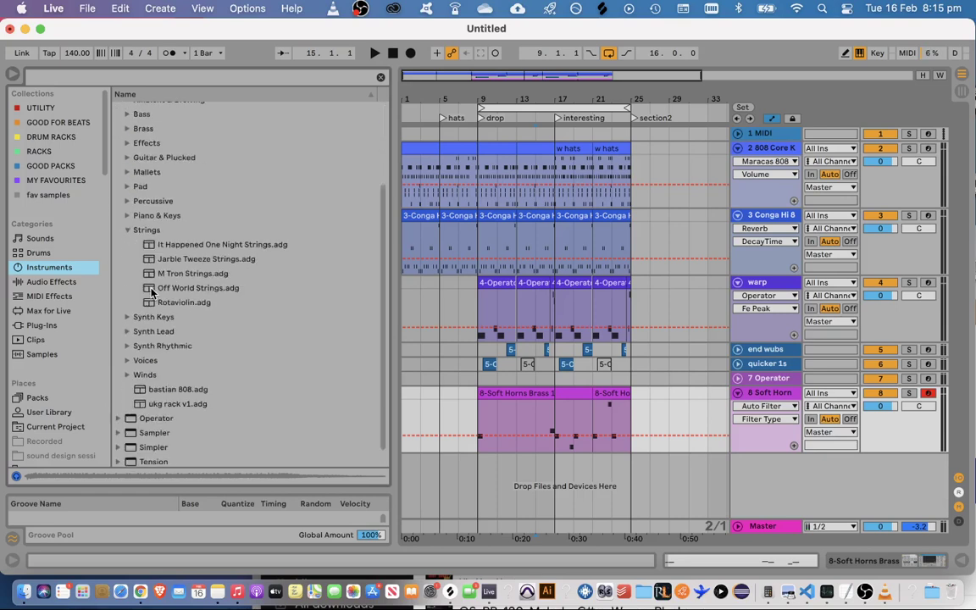
{"action": "left_click", "coordinate": [178, 79]}
{"action": "type", "text": "s"}
{"action": "key", "text": "BackSpace"}
{"action": "type", "text": "viol"}
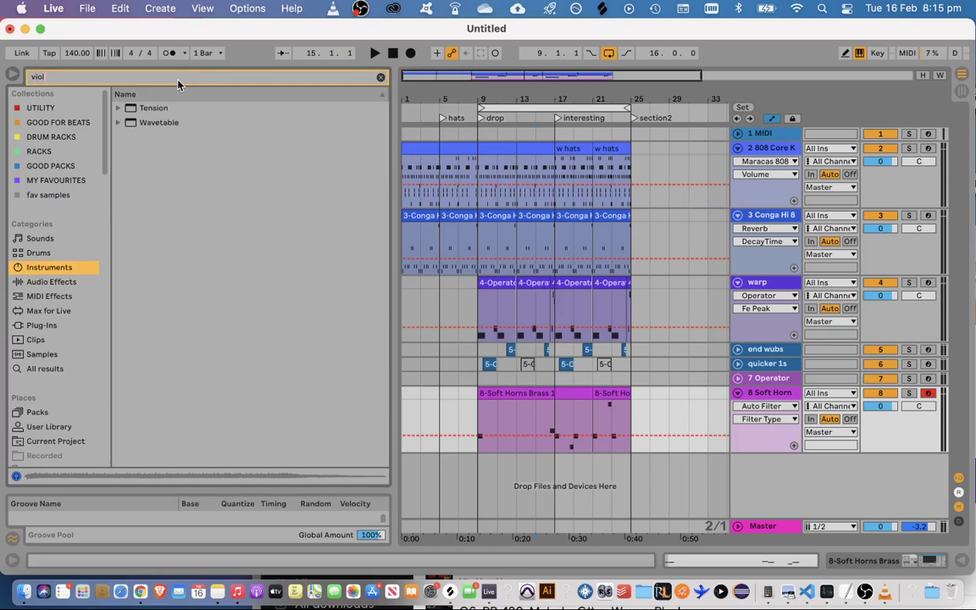
{"action": "key", "text": "BackSpace"}
{"action": "left_click", "coordinate": [40, 327]}
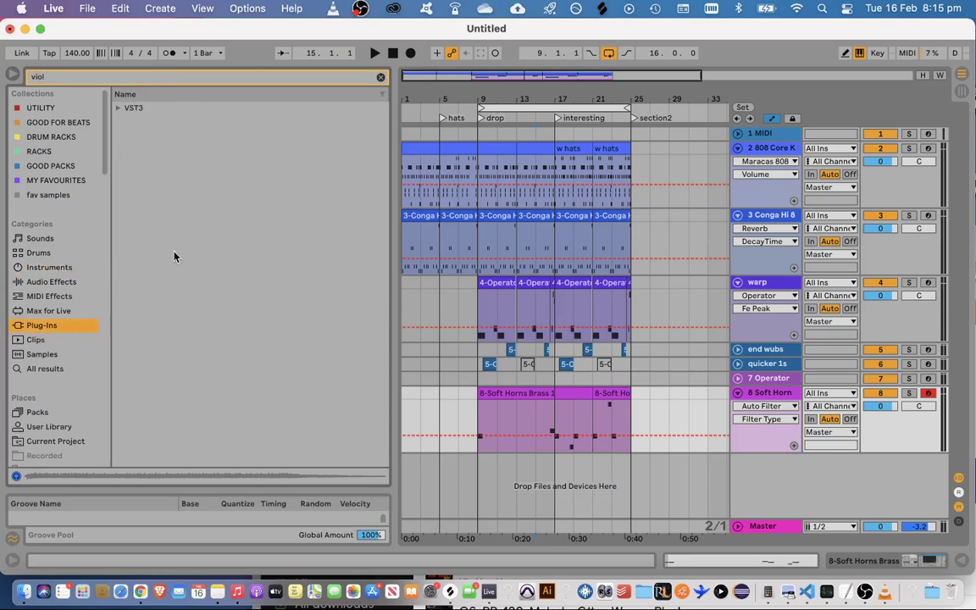
{"action": "left_click", "coordinate": [381, 78]}
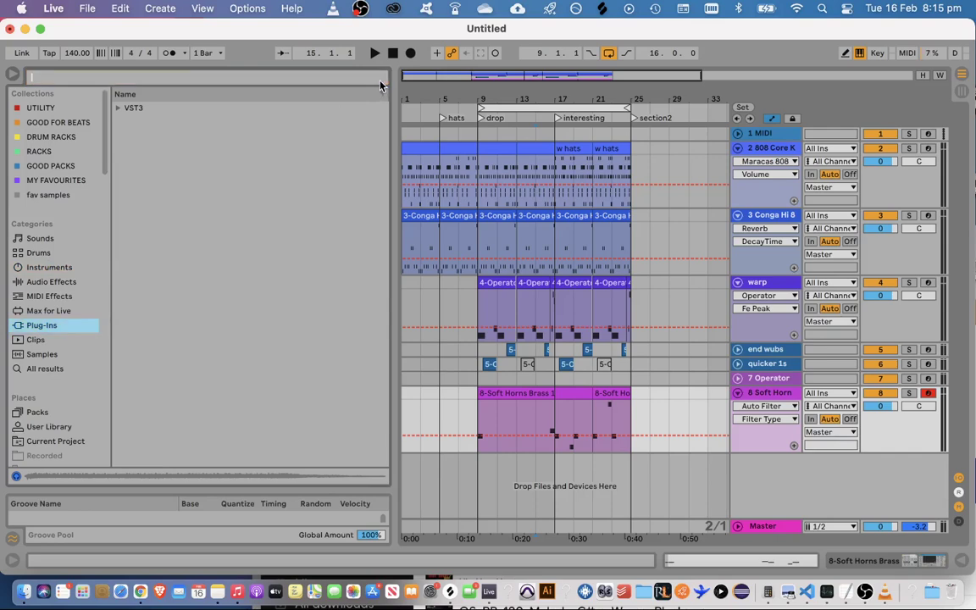
Collapse the Instrument Rack presets and open the Strings presets of the Tension instrument
{"action": "left_click", "coordinate": [57, 268]}
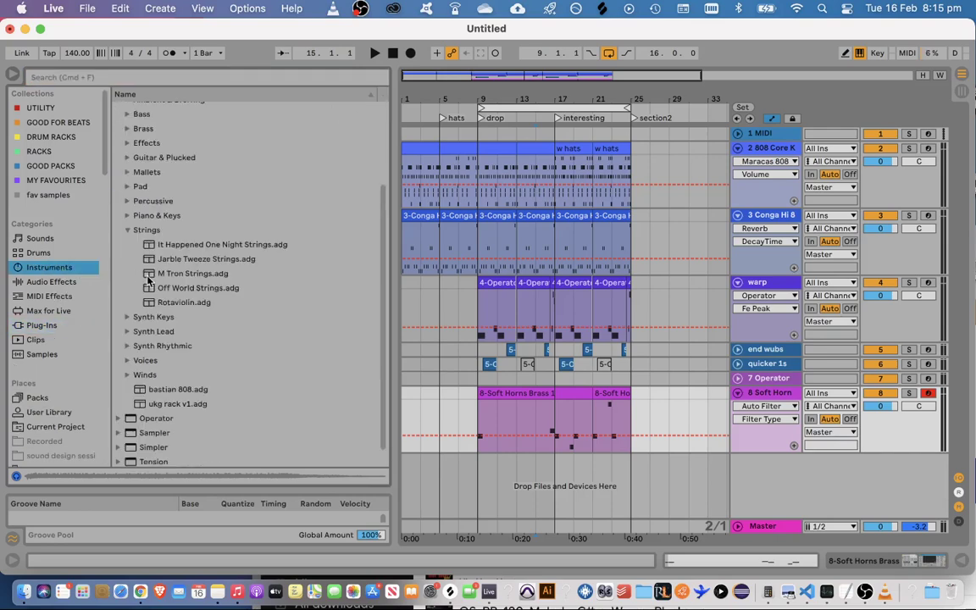
{"action": "scroll", "coordinate": [161, 296], "scroll_direction": "up", "scroll_amount": 4}
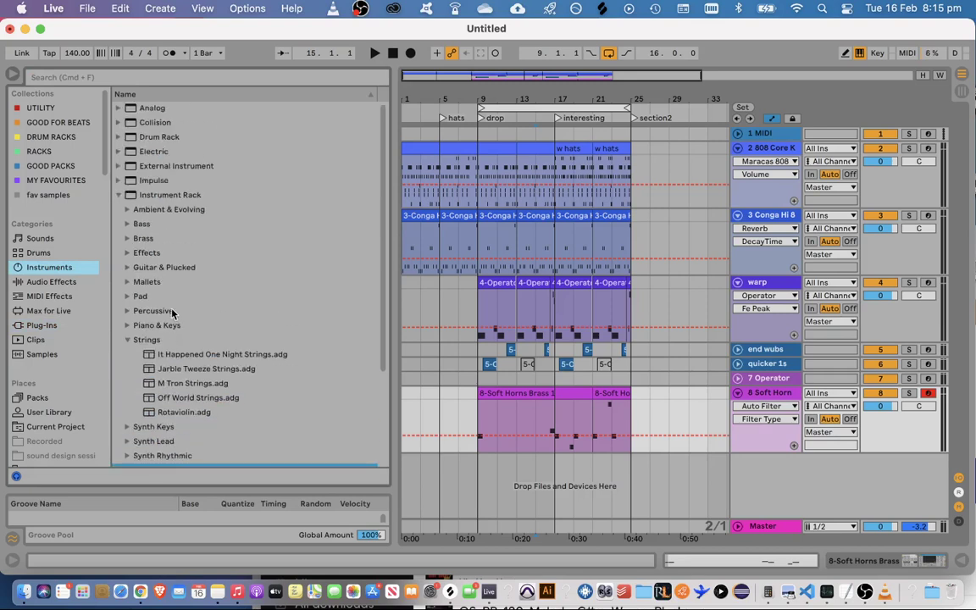
{"action": "left_click", "coordinate": [118, 195]}
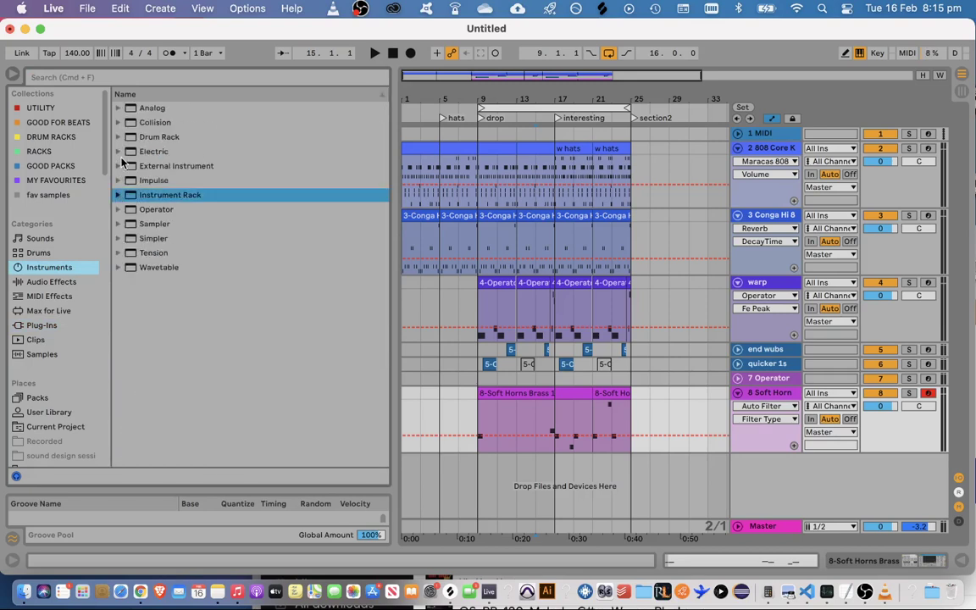
{"action": "left_click", "coordinate": [120, 267]}
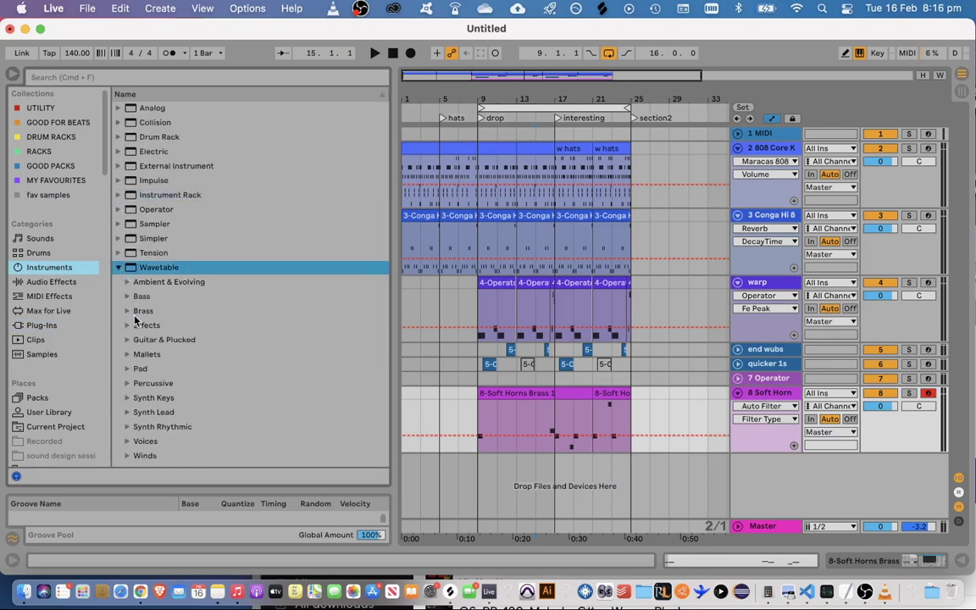
{"action": "left_click", "coordinate": [119, 254]}
{"action": "left_click", "coordinate": [127, 370]}
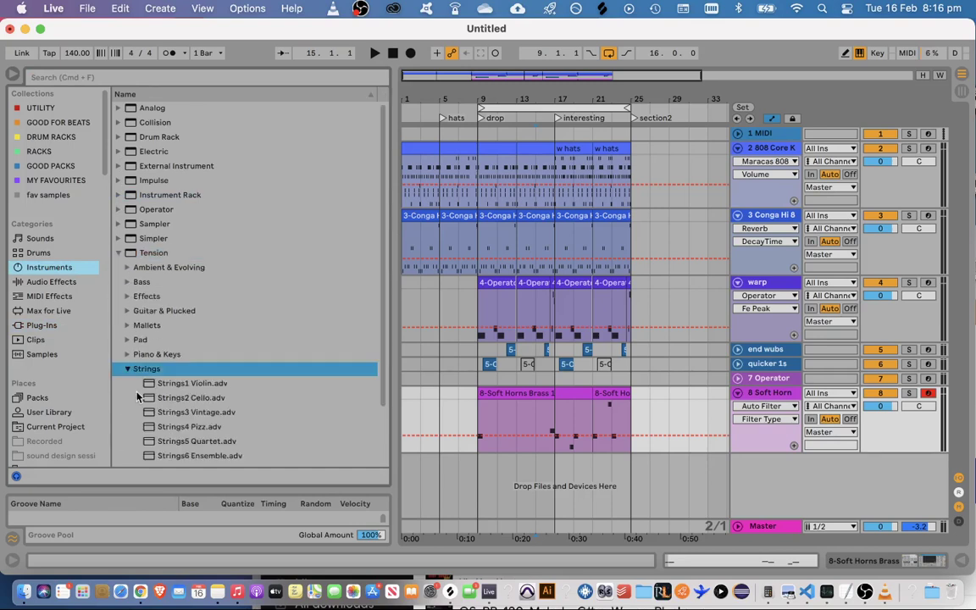
Audition the Tension string presets from Violin to Ensemble and load Strings6 Ensemble onto a new MIDI track
{"action": "left_click", "coordinate": [135, 383]}
{"action": "left_click", "coordinate": [136, 397]}
{"action": "left_click", "coordinate": [166, 428]}
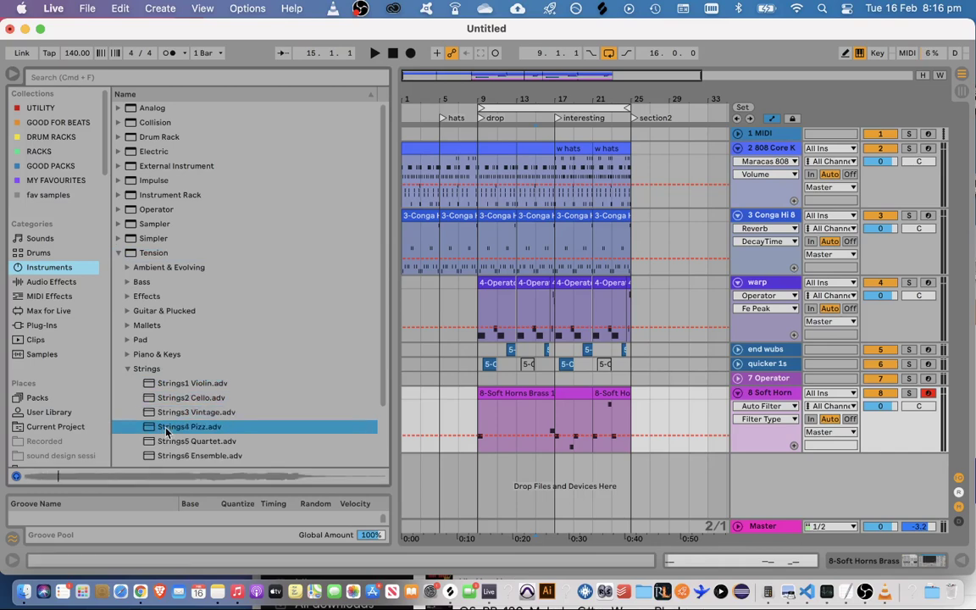
{"action": "left_click", "coordinate": [170, 444]}
{"action": "left_click", "coordinate": [172, 460]}
{"action": "scroll", "coordinate": [173, 459], "scroll_direction": "down", "scroll_amount": 3}
{"action": "left_click", "coordinate": [189, 393]}
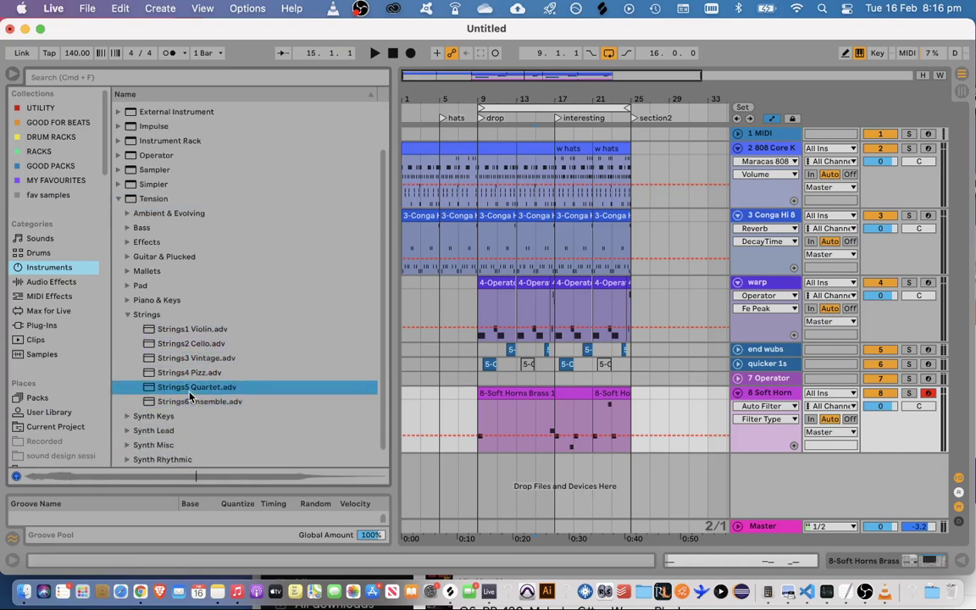
{"action": "left_click", "coordinate": [190, 402]}
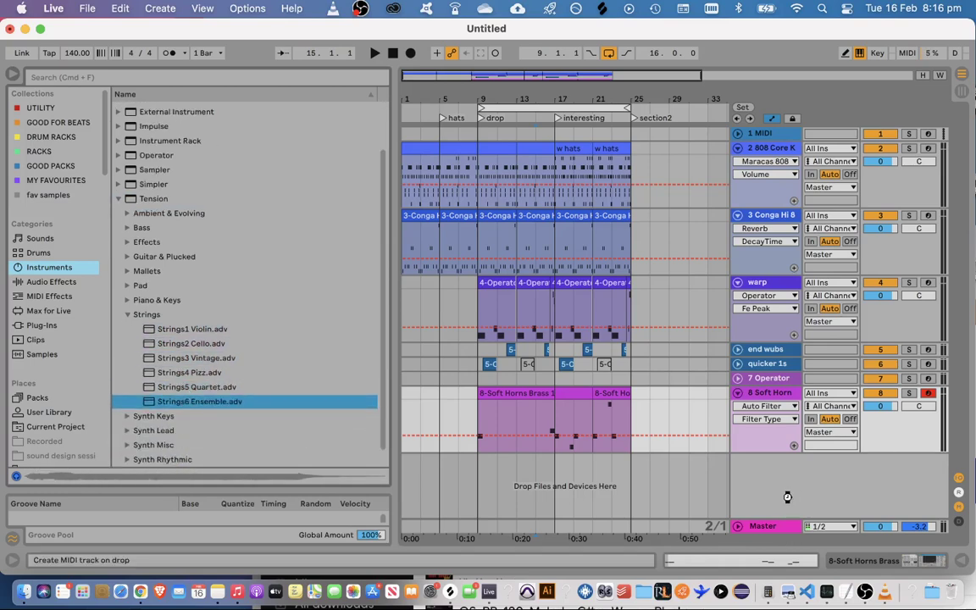
{"action": "left_click_drag", "start_coordinate": [787, 497], "coordinate": [758, 507]}
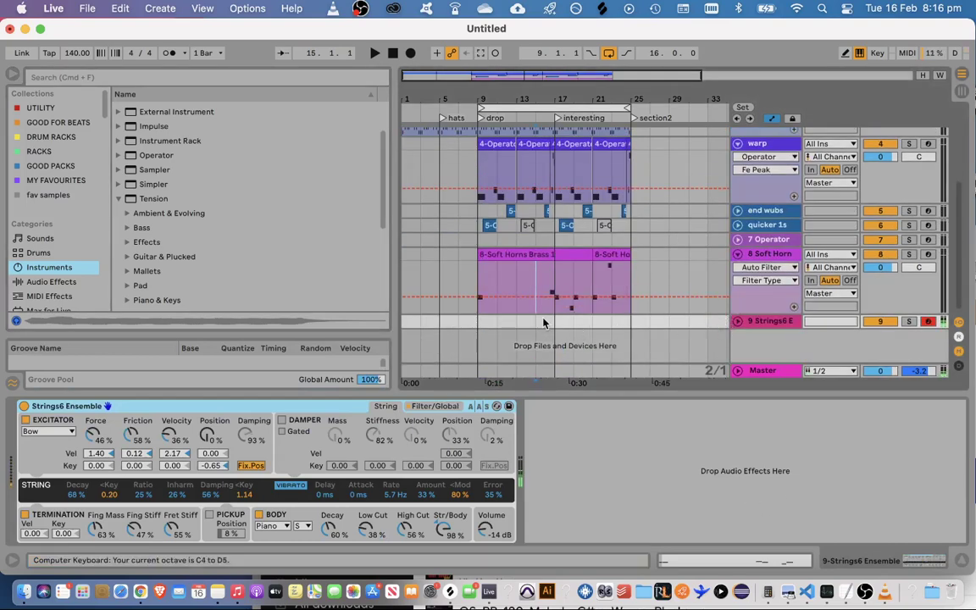
Play back the arrangement from bar 17 to try the new strings sound against it
{"action": "key", "text": "space"}
{"action": "left_click_drag", "start_coordinate": [577, 91], "coordinate": [584, 157]}
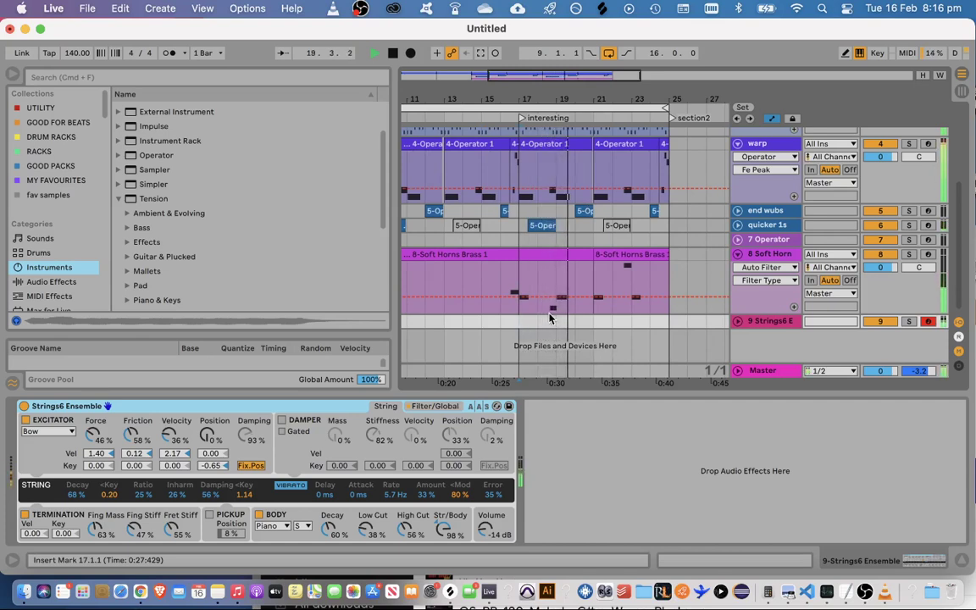
{"action": "key", "text": "space"}
{"action": "scroll", "coordinate": [524, 324], "scroll_direction": "up", "scroll_amount": 3}
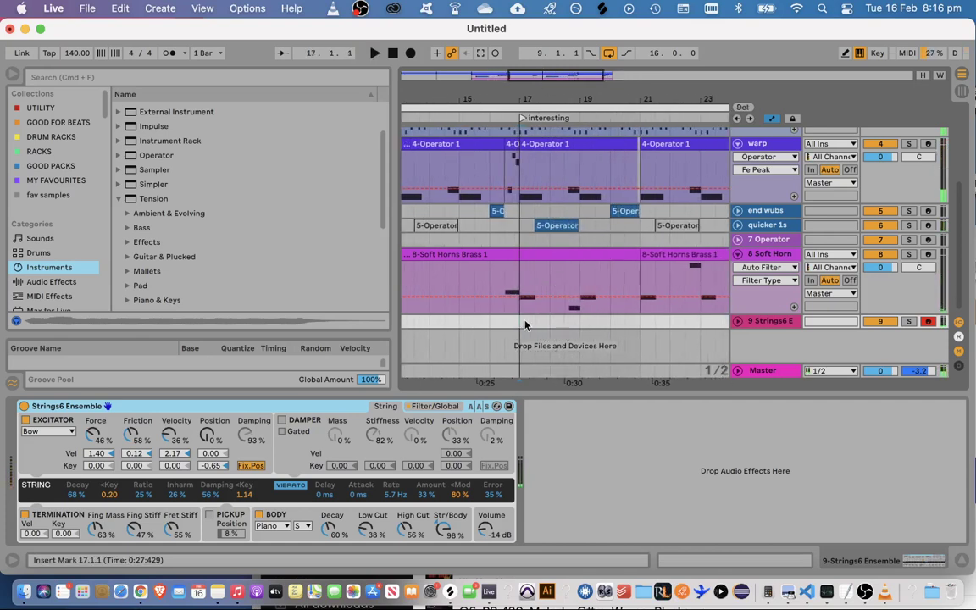
{"action": "key", "text": "space"}
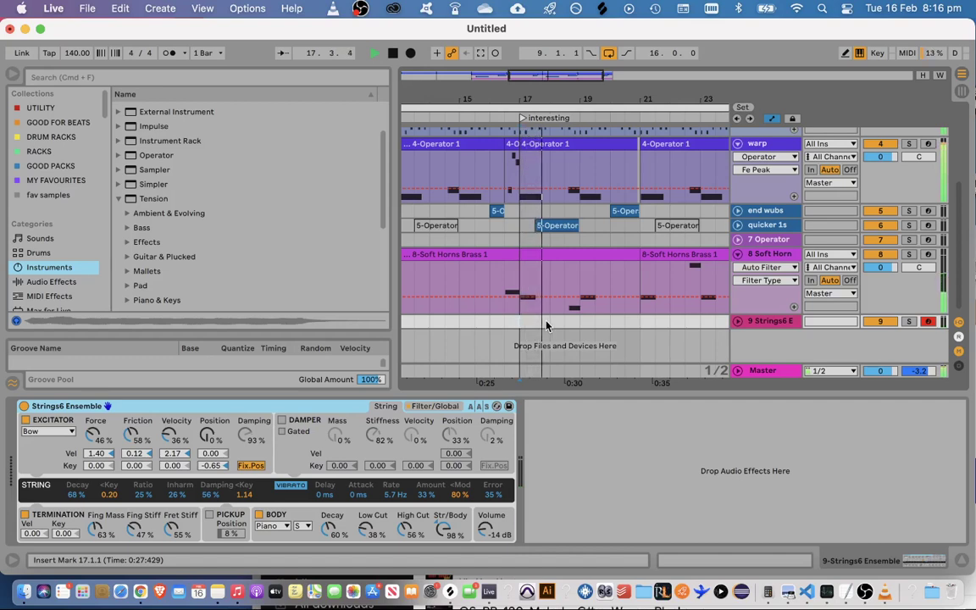
{"action": "scroll", "coordinate": [546, 239], "scroll_direction": "up", "scroll_amount": 2}
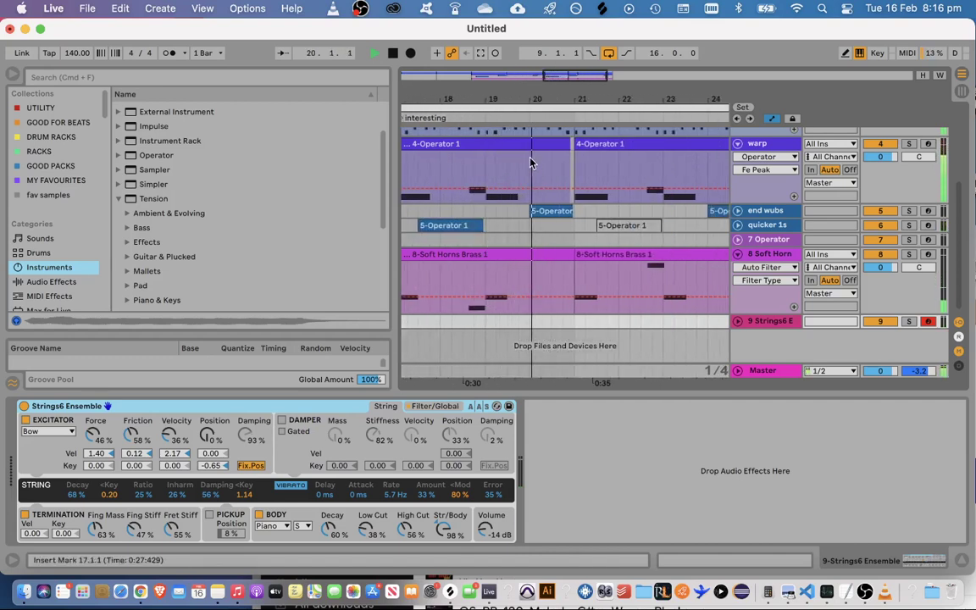
{"action": "key", "text": "space"}
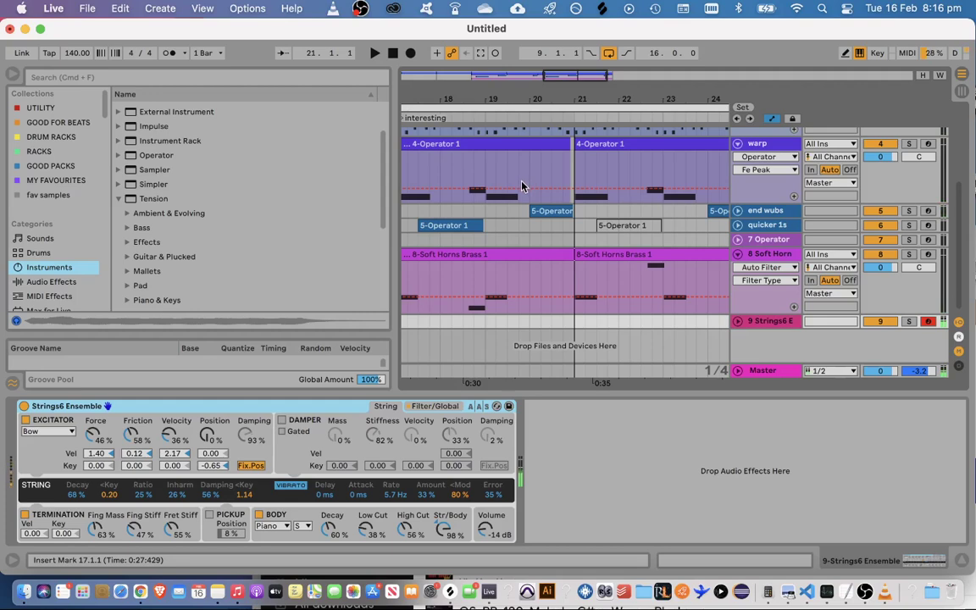
Play back the Soft Horns Brass section repeatedly from bar 19
{"action": "key", "text": "space"}
{"action": "left_click", "coordinate": [487, 283]}
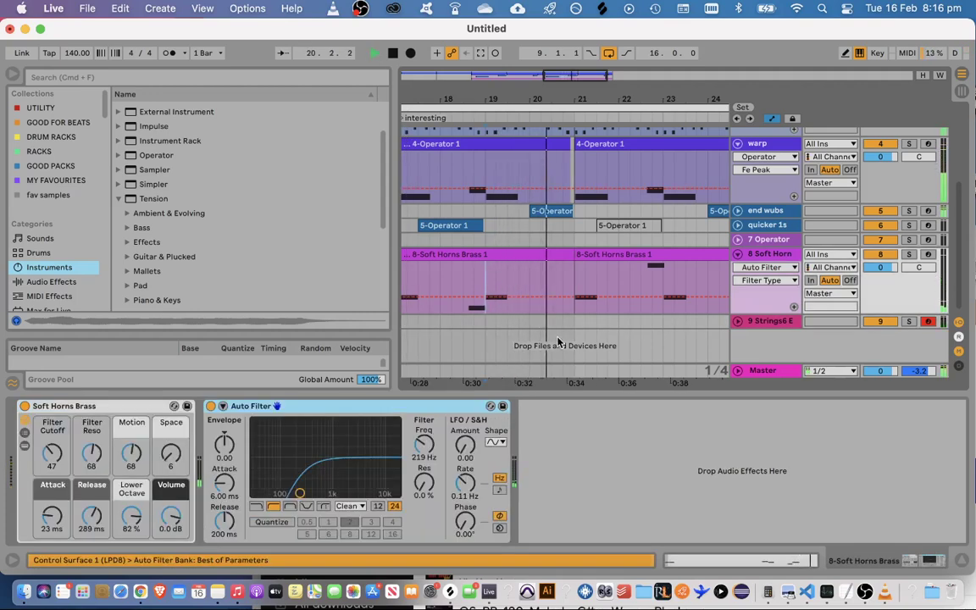
{"action": "key", "text": "space"}
{"action": "key", "text": "space"}
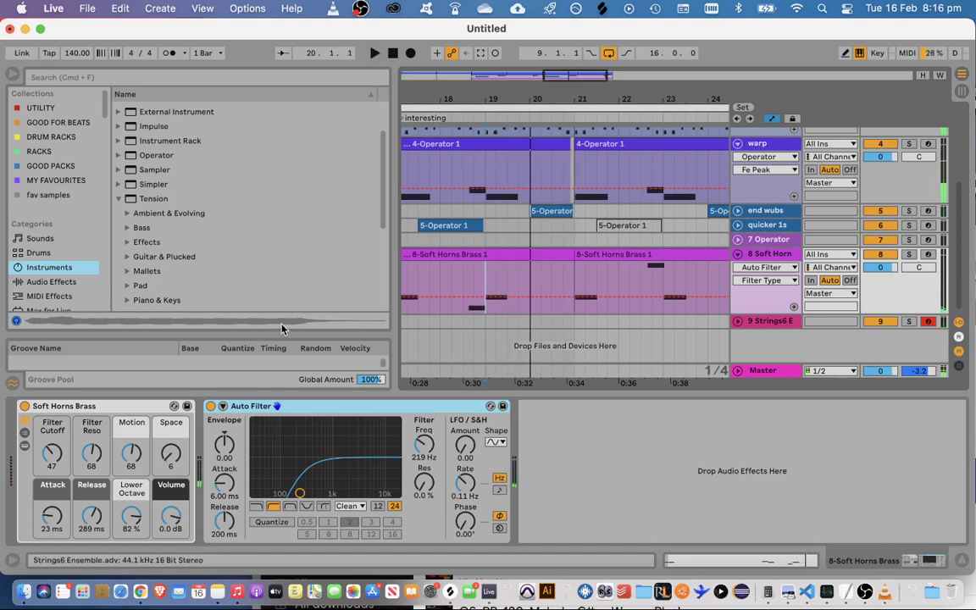
{"action": "key", "text": "space"}
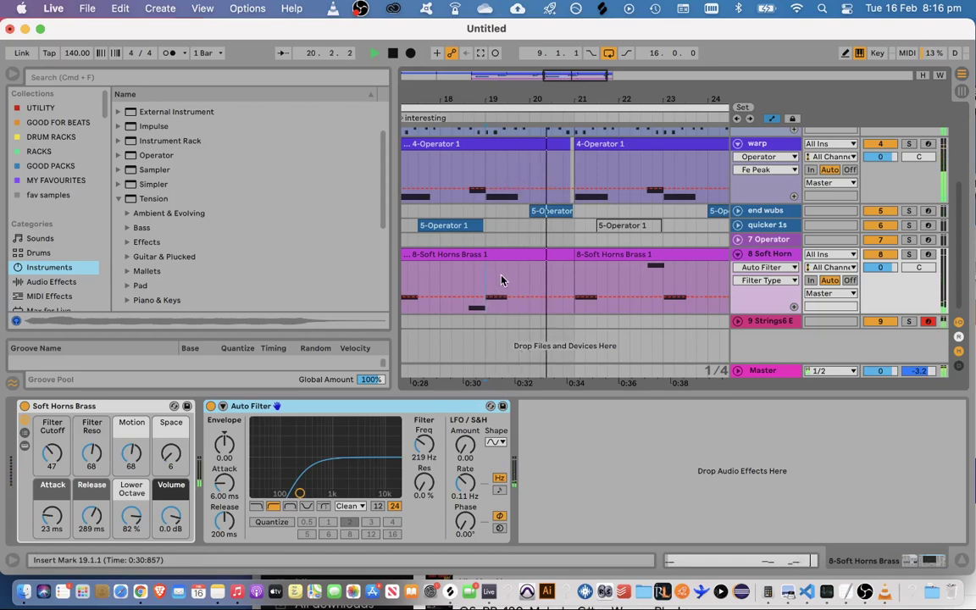
On Strings6 Ensemble, enable portamento, set the voices to Mono and the portamento time to 62%
{"action": "left_click", "coordinate": [767, 321]}
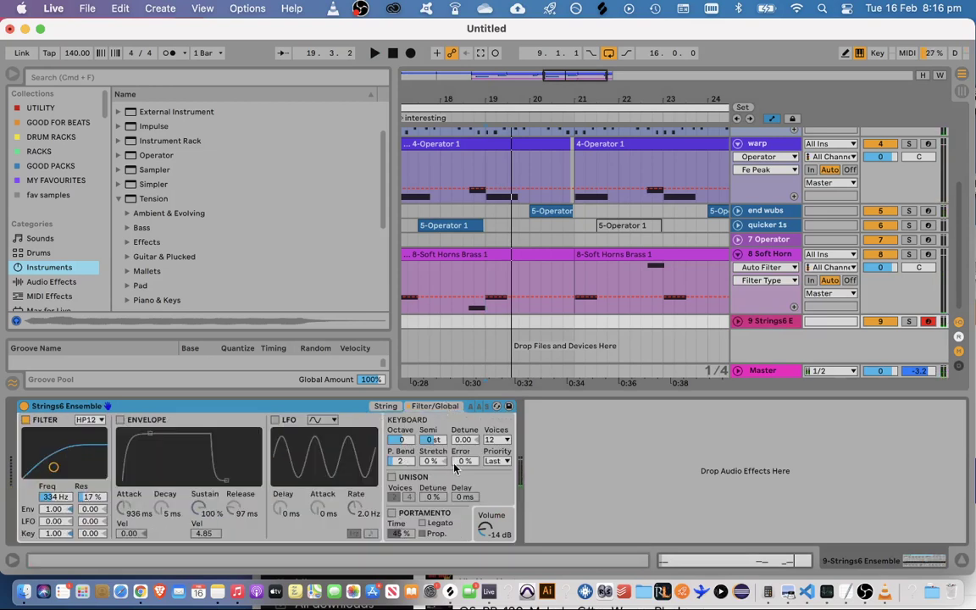
{"action": "left_click", "coordinate": [392, 513]}
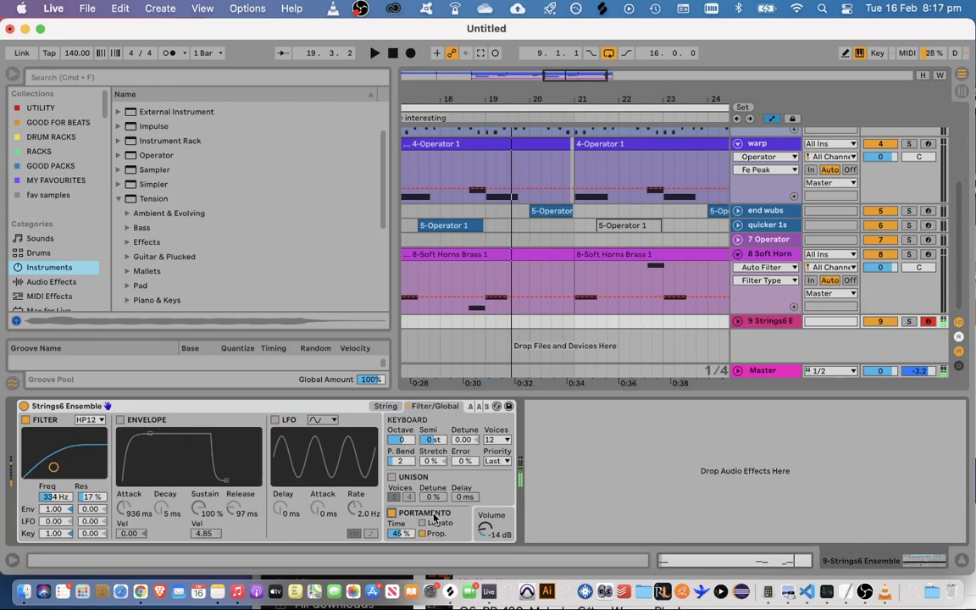
{"action": "left_click", "coordinate": [498, 440]}
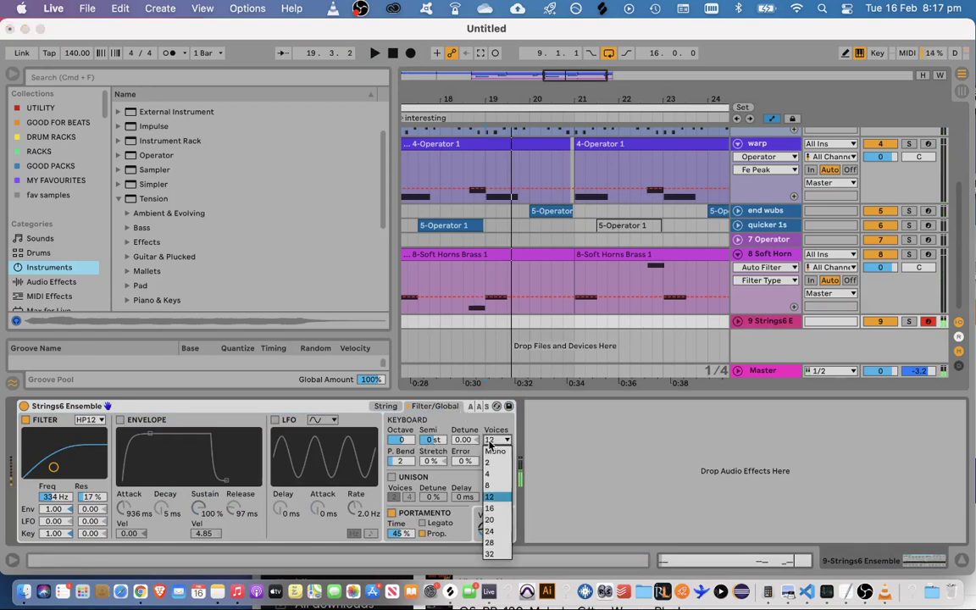
{"action": "left_click", "coordinate": [491, 452]}
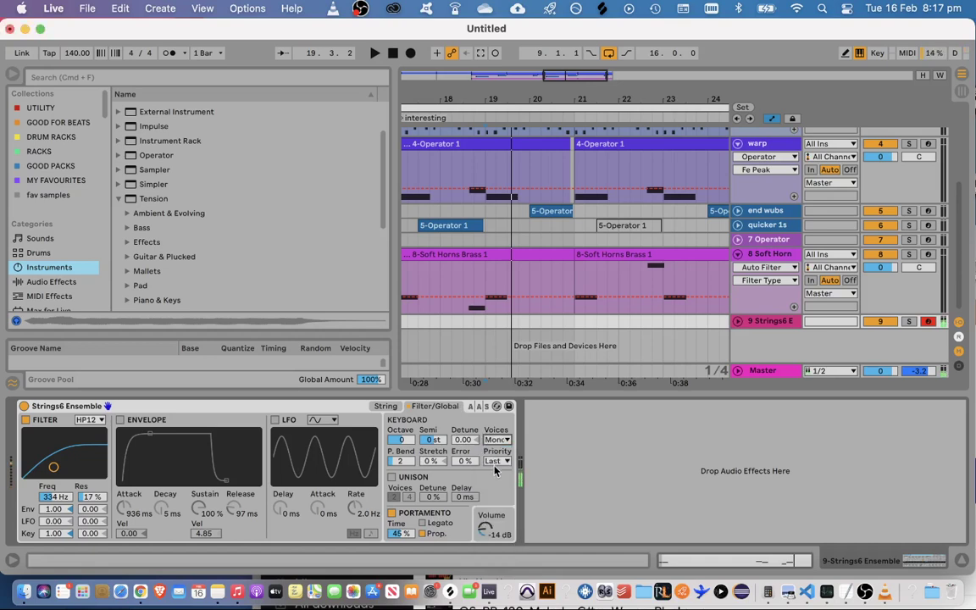
{"action": "left_click_drag", "start_coordinate": [399, 533], "coordinate": [399, 515]}
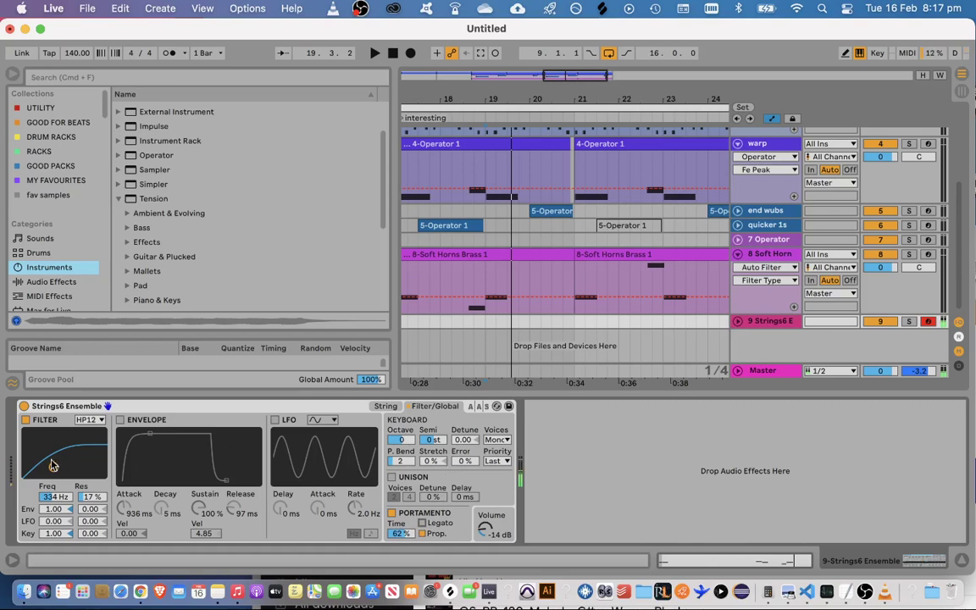
Set the Strings6 Ensemble filter to 524 Hz with 22% resonance and play back the arrangement from bar 19
{"action": "mouse_move", "coordinate": [54, 467]}
{"action": "left_mouse_down"}
{"action": "mouse_move", "coordinate": [68, 472]}
{"action": "mouse_move", "coordinate": [58, 464]}
{"action": "left_mouse_up"}
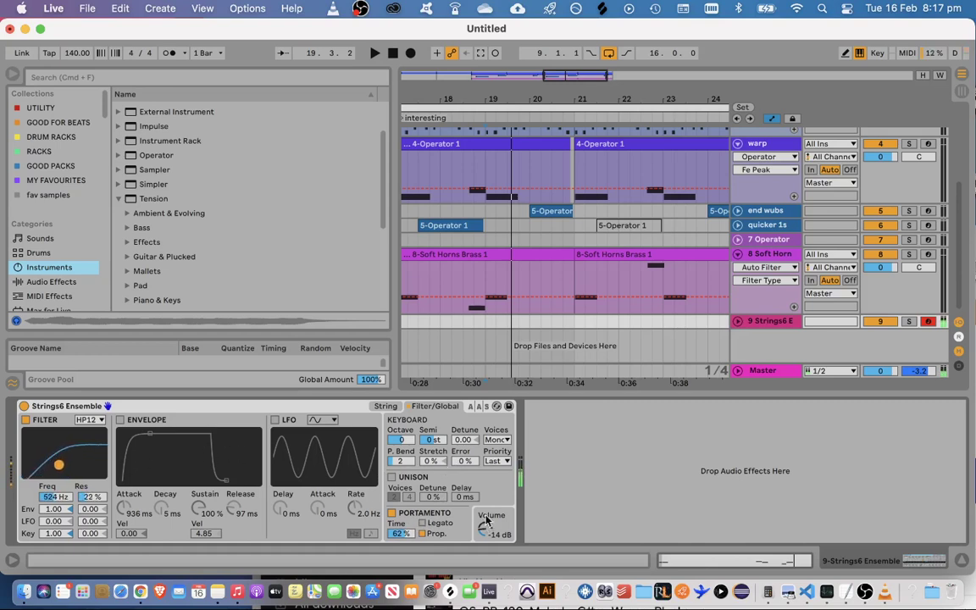
{"action": "left_click", "coordinate": [387, 407]}
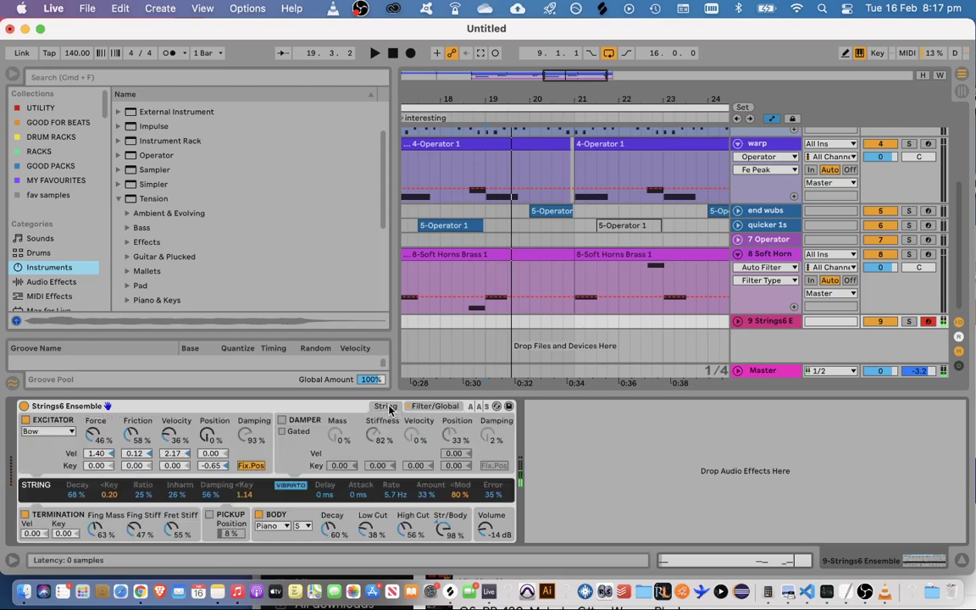
{"action": "left_click", "coordinate": [489, 322]}
{"action": "key", "text": "space"}
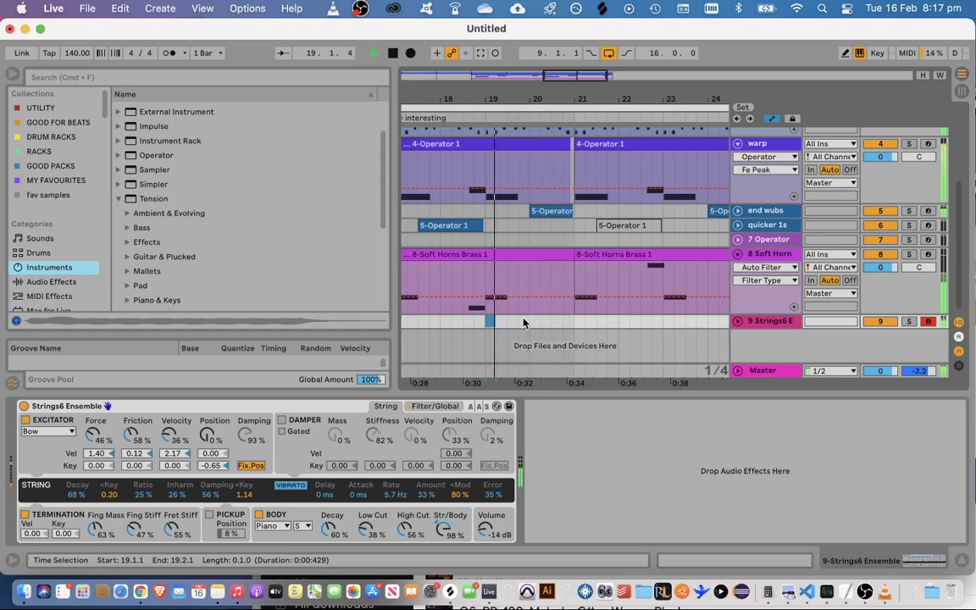
{"action": "key", "text": "space"}
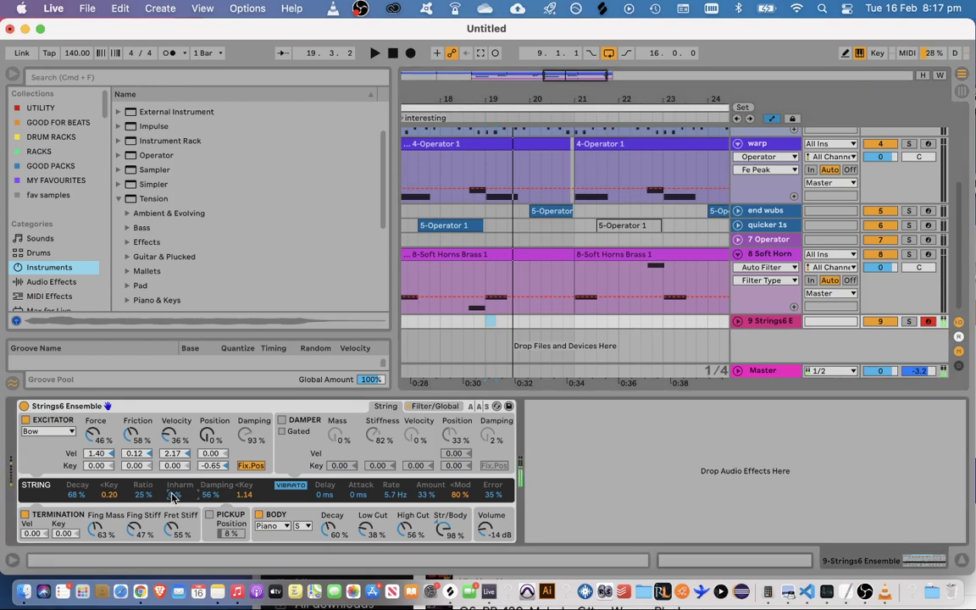
On Strings6 Ensemble, set the string inharmonicity to 13% and the decay key scaling to 0.22, and shift the computer keyboard's octave
{"action": "left_click_drag", "start_coordinate": [173, 496], "coordinate": [173, 489]}
{"action": "left_click_drag", "start_coordinate": [109, 495], "coordinate": [110, 474]}
{"action": "key", "text": "x"}
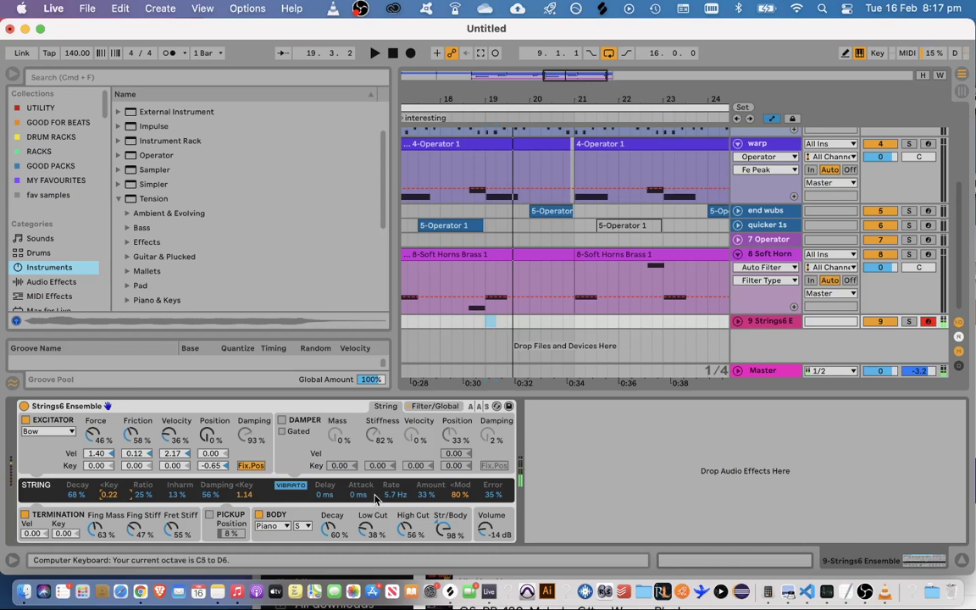
{"action": "key", "text": "z"}
{"action": "key", "text": "z"}
Toggle Legato for the Strings6 Ensemble portamento, raise the portamento time and return to the string settings
{"action": "left_click", "coordinate": [424, 406]}
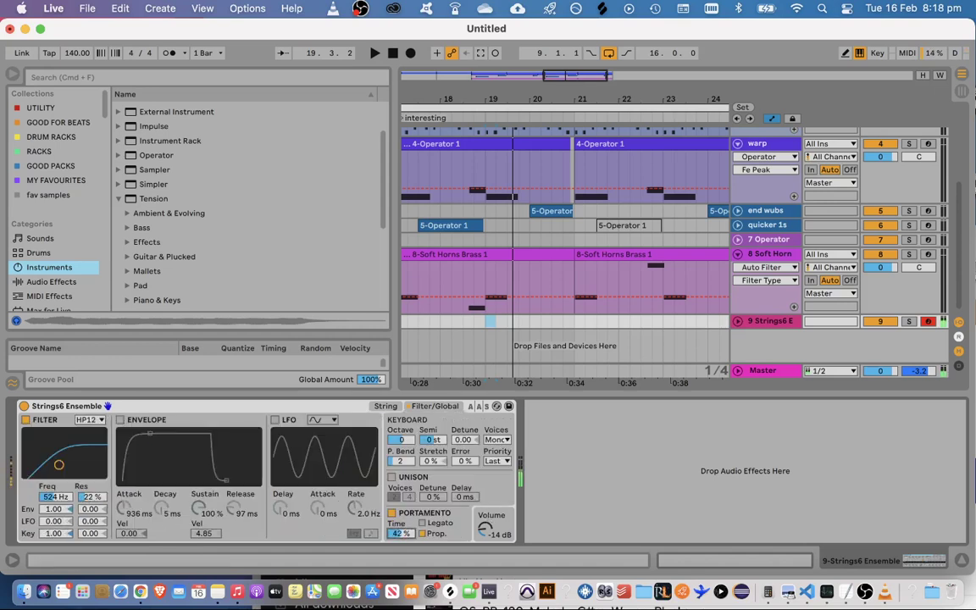
{"action": "left_click", "coordinate": [423, 524]}
{"action": "left_click_drag", "start_coordinate": [403, 534], "coordinate": [403, 524]}
{"action": "left_click", "coordinate": [386, 407]}
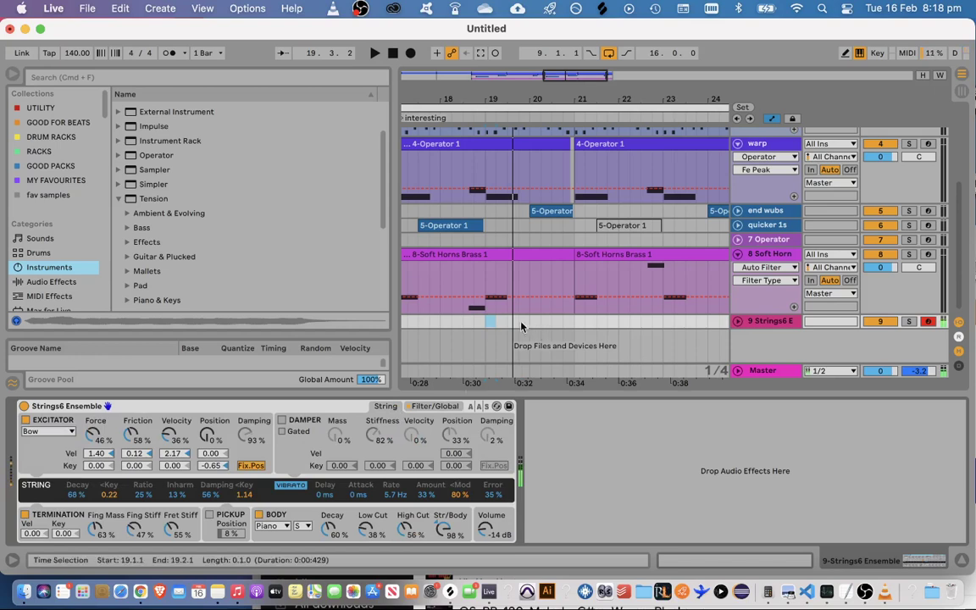
Record a Strings6 Ensemble take from around bar 19 to bar 21 and replay the arrangement
{"action": "left_click", "coordinate": [483, 324]}
{"action": "key", "text": "space"}
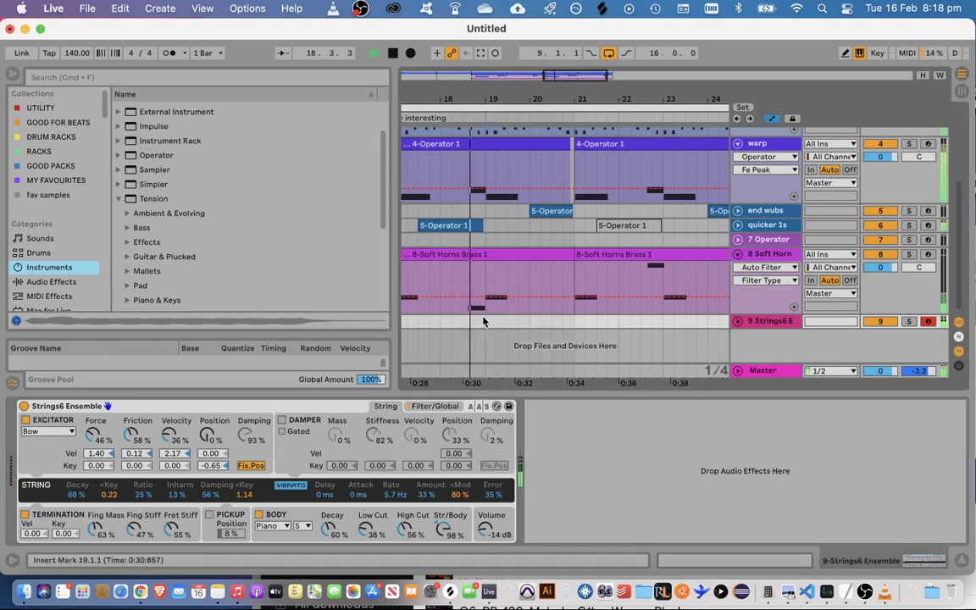
{"action": "left_click", "coordinate": [411, 54]}
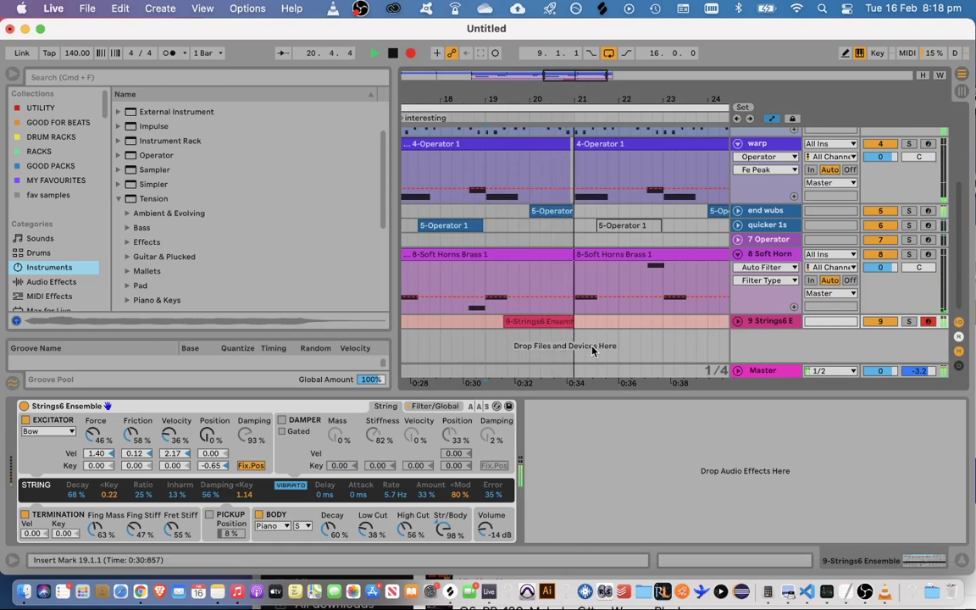
{"action": "key", "text": "space"}
{"action": "key", "text": "space"}
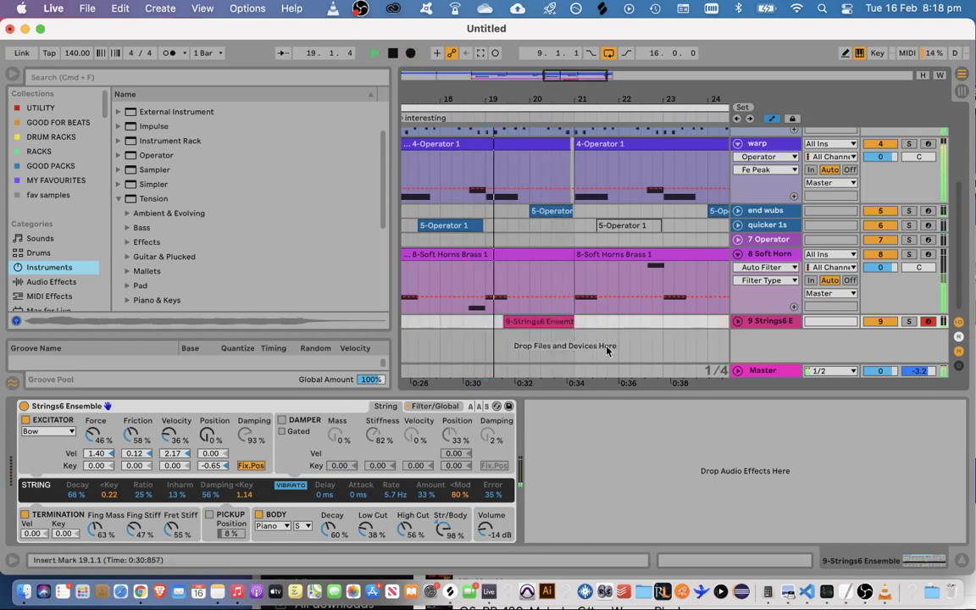
Stop playback and delete the recorded Strings6 Ensemble clip from its track
{"action": "left_click", "coordinate": [557, 320]}
{"action": "double_click", "coordinate": [543, 321]}
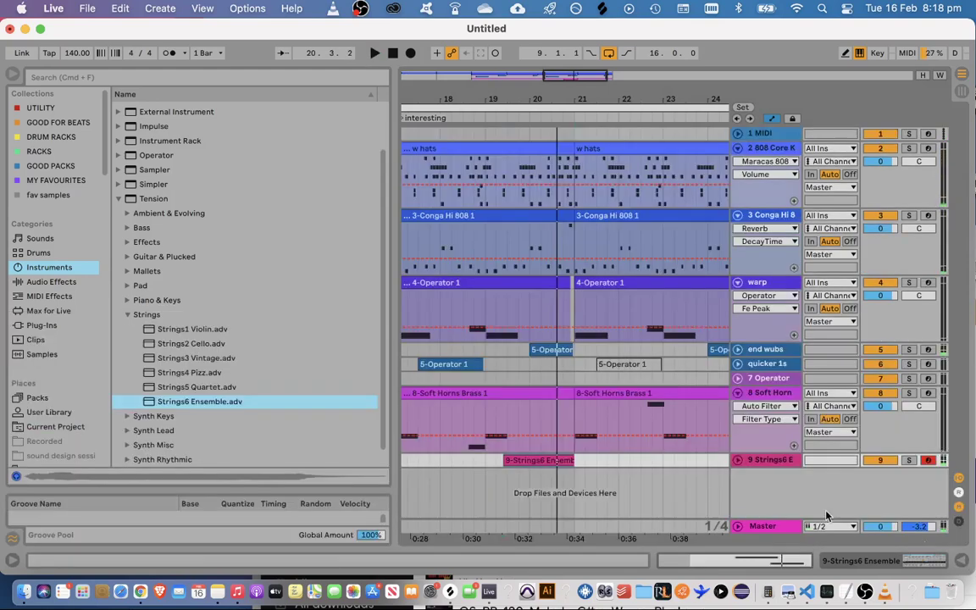
{"action": "key", "text": "super+alt+l"}
{"action": "key", "text": "space"}
{"action": "left_click", "coordinate": [523, 460]}
{"action": "key", "text": "Delete"}
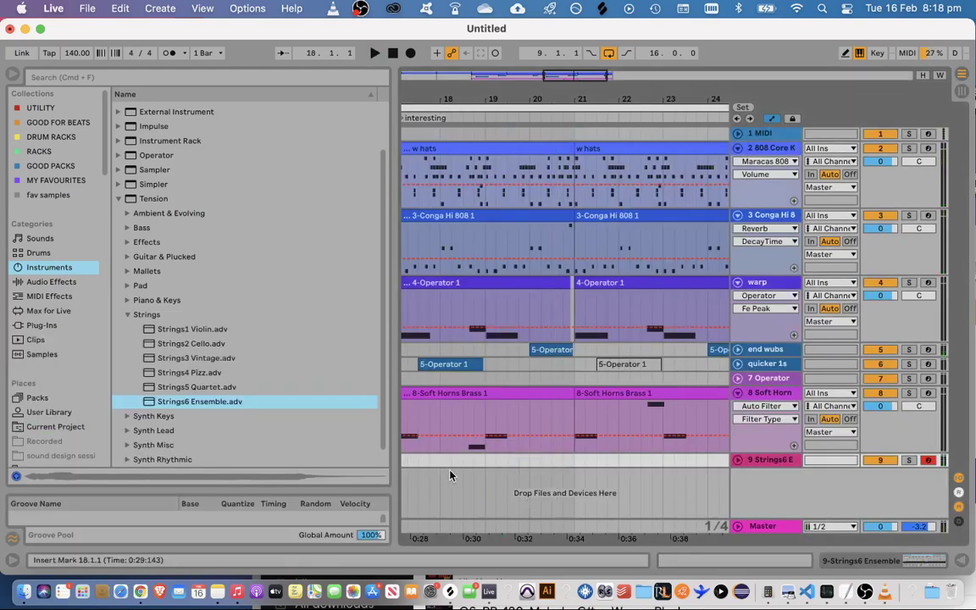
Preview the other Tension string presets, including Strings3 Vintage, Strings2 Cello and Strings1 Violin
{"action": "left_click", "coordinate": [221, 375]}
{"action": "left_click", "coordinate": [220, 381]}
{"action": "left_click", "coordinate": [224, 357]}
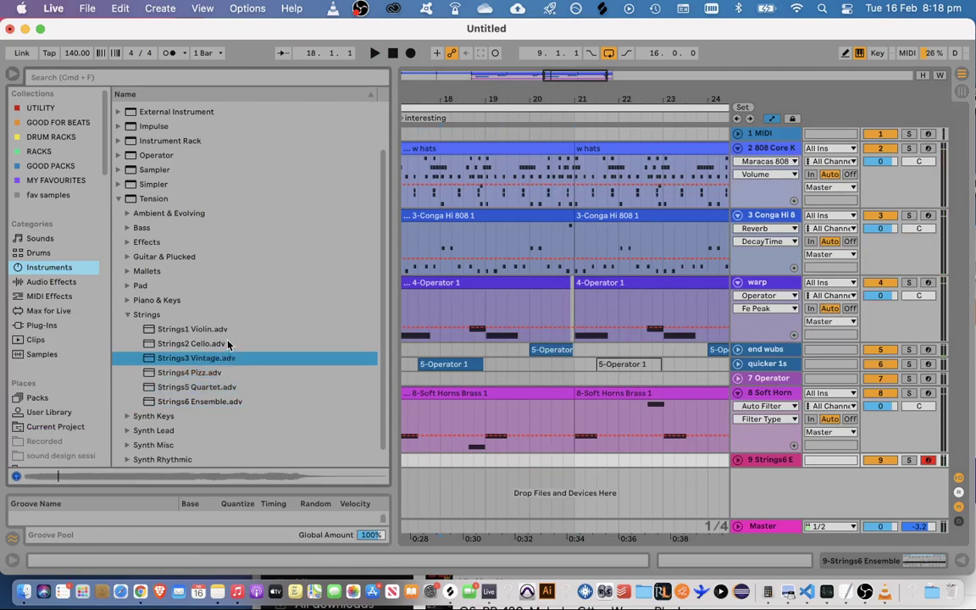
{"action": "left_click", "coordinate": [228, 341]}
{"action": "left_click", "coordinate": [229, 334]}
{"action": "scroll", "coordinate": [225, 339], "scroll_direction": "down", "scroll_amount": 2}
Search the plug-ins for "omni" and load the Audio Units version of Omnisphere on a new MIDI track
{"action": "left_click", "coordinate": [475, 424]}
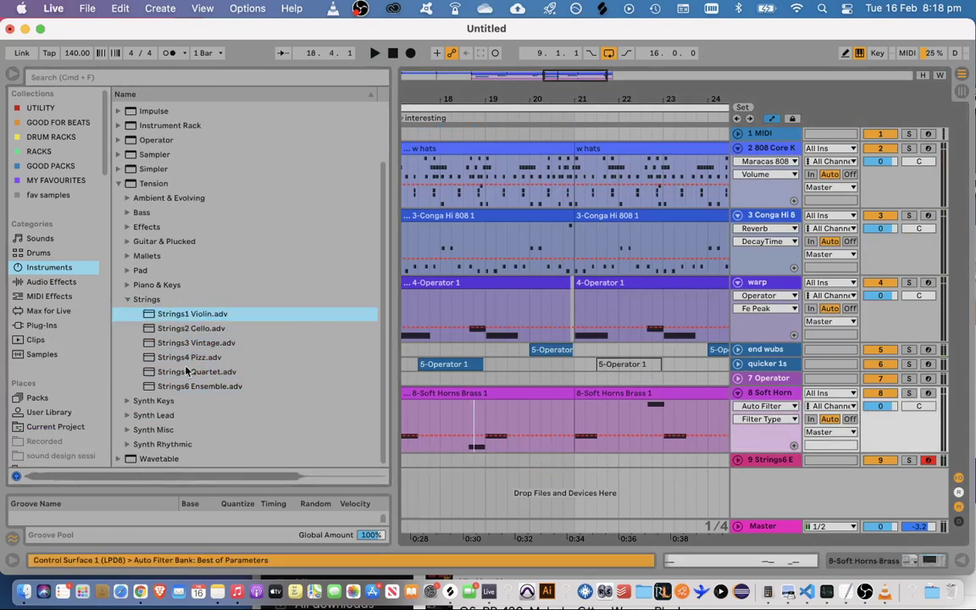
{"action": "left_click", "coordinate": [72, 324]}
{"action": "left_click", "coordinate": [140, 77]}
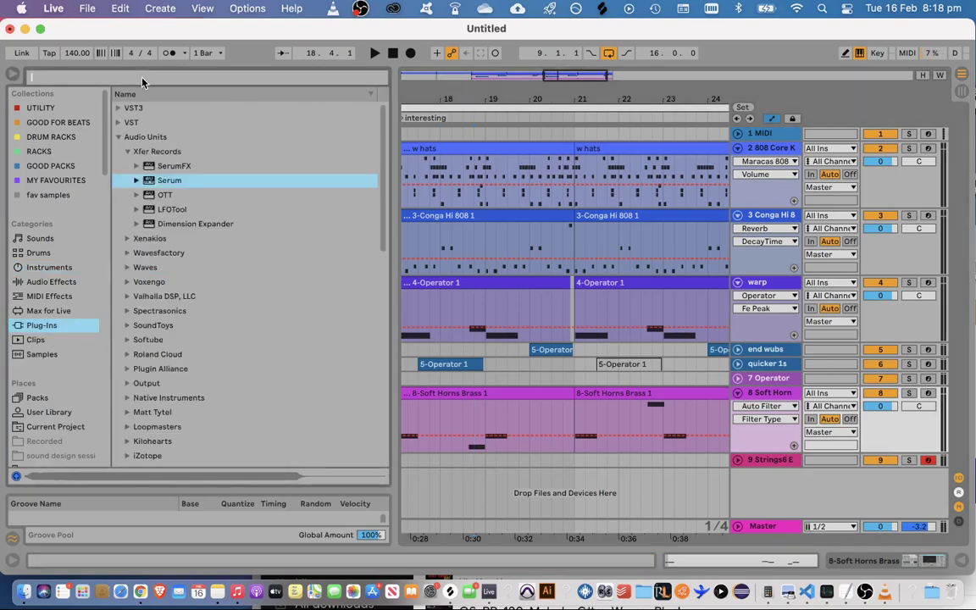
{"action": "type", "text": "omni"}
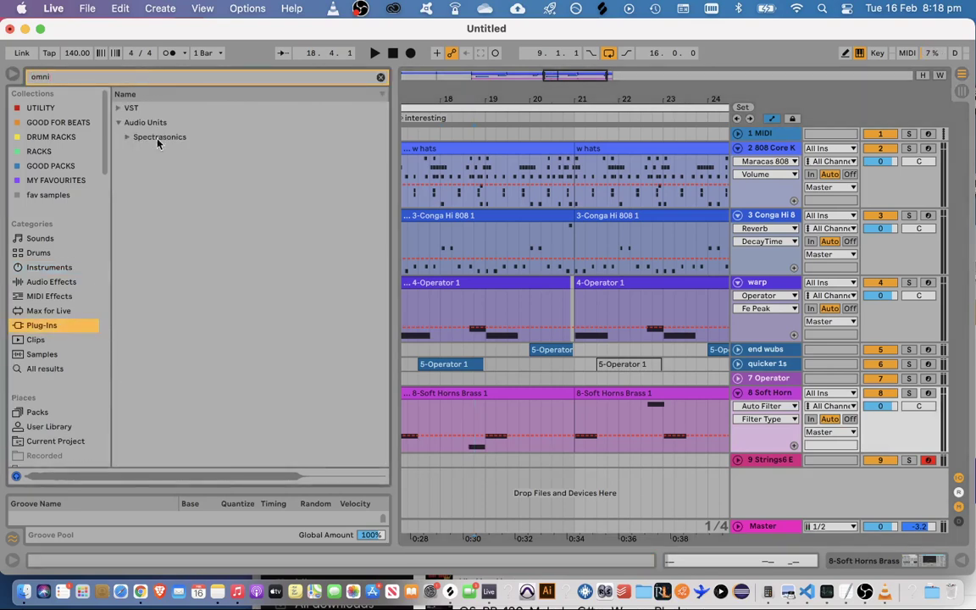
{"action": "left_click", "coordinate": [129, 137]}
{"action": "left_click_drag", "start_coordinate": [174, 151], "coordinate": [748, 496]}
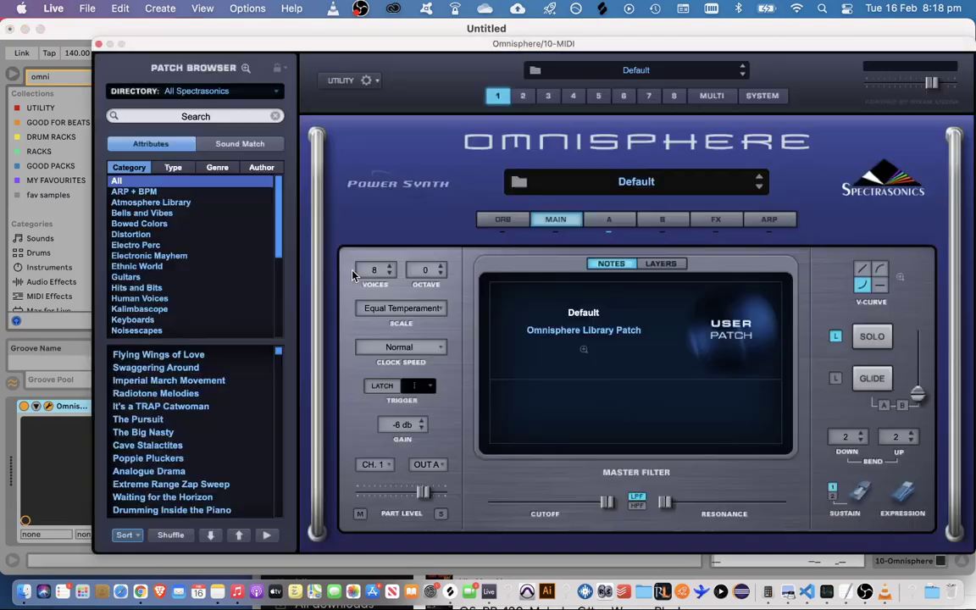
Search Omnisphere's patch browser for "violin"
{"action": "left_click_drag", "start_coordinate": [282, 230], "coordinate": [287, 204]}
{"action": "left_click", "coordinate": [216, 115]}
{"action": "type", "text": "violin"}
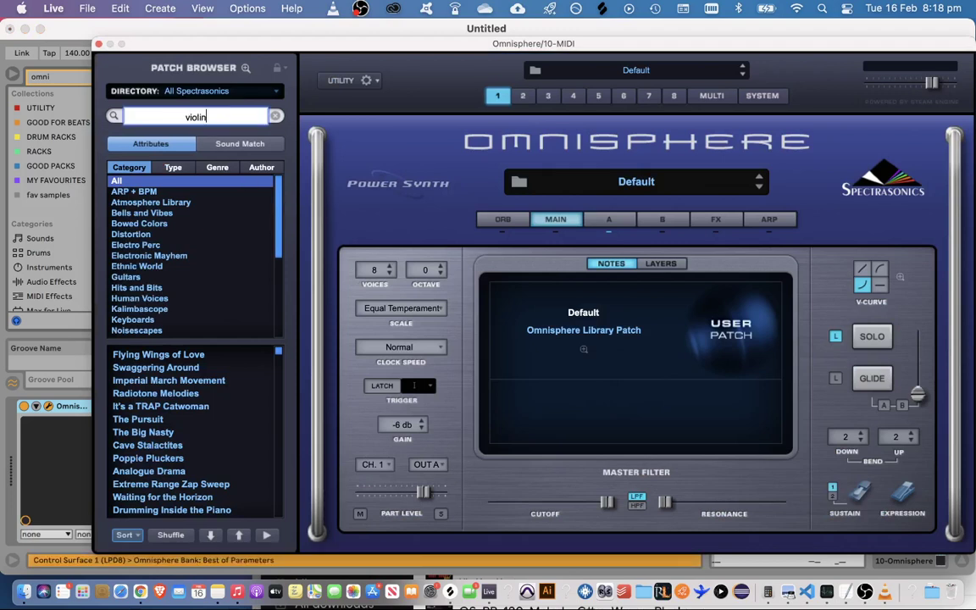
{"action": "key", "text": "Return"}
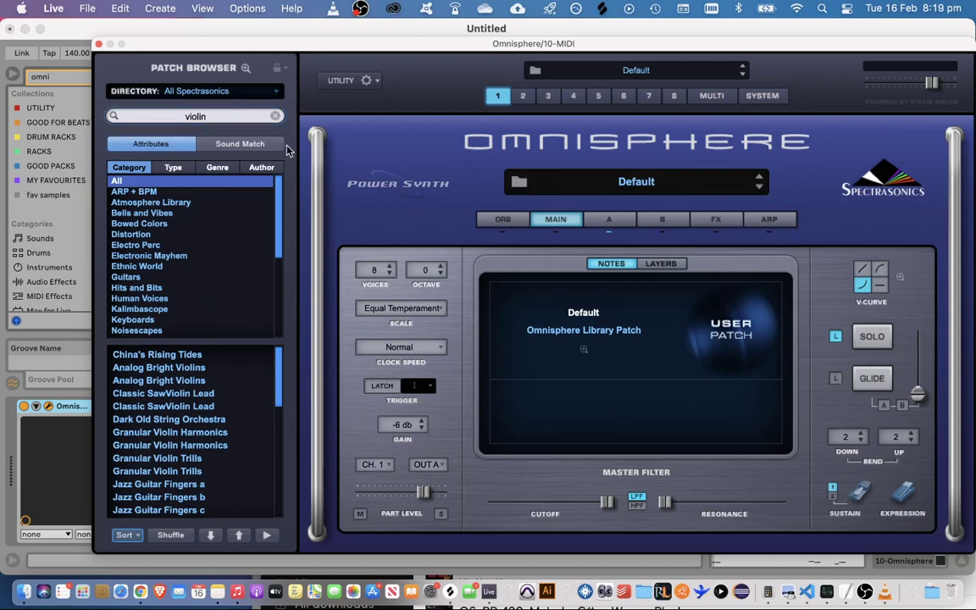
Browse the violin results and audition Analog Bright Violins, Classic SawViolin Lead, Granular Violin Harmonics and Jazz Guitar Fingers a
{"action": "scroll", "coordinate": [279, 261], "scroll_direction": "down", "scroll_amount": 5}
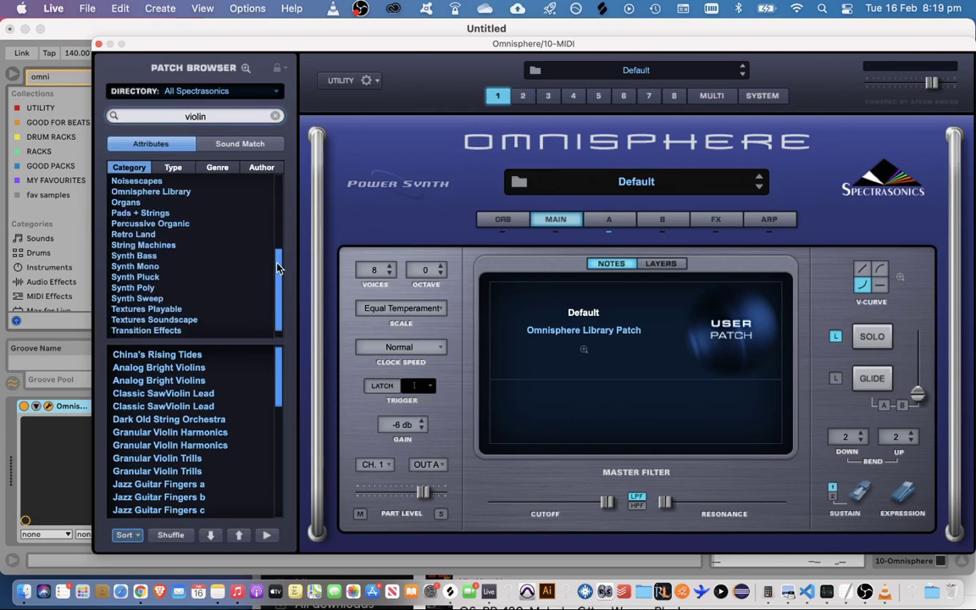
{"action": "scroll", "coordinate": [279, 255], "scroll_direction": "up", "scroll_amount": 5}
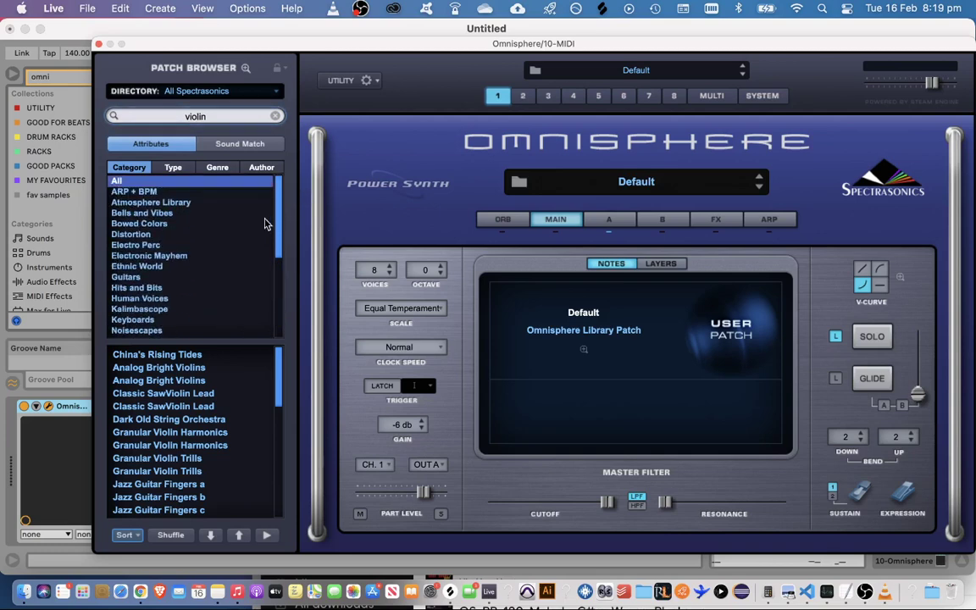
{"action": "left_click", "coordinate": [214, 117]}
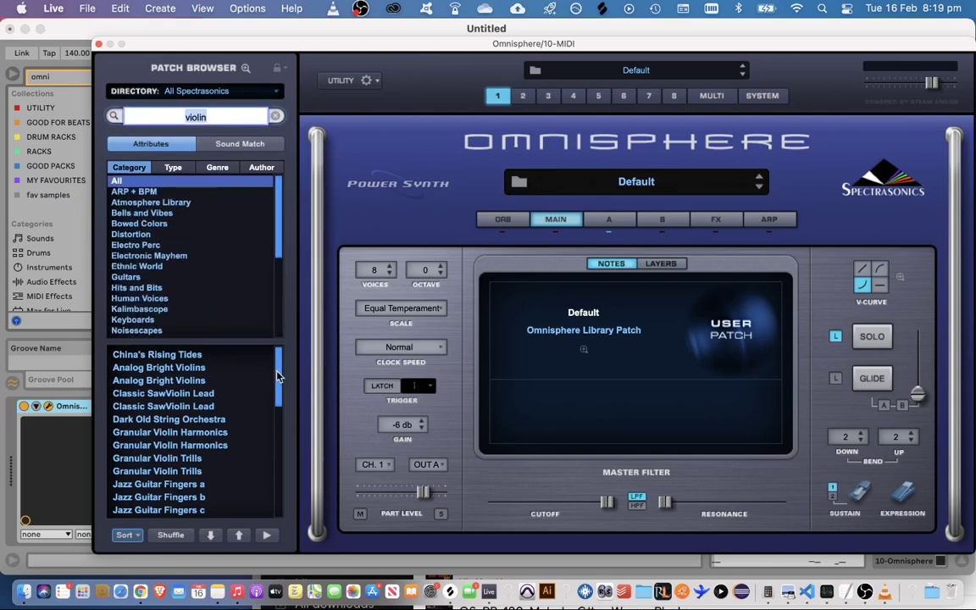
{"action": "mouse_move", "coordinate": [278, 374]}
{"action": "left_mouse_down"}
{"action": "mouse_move", "coordinate": [280, 386]}
{"action": "mouse_move", "coordinate": [282, 362]}
{"action": "left_mouse_up"}
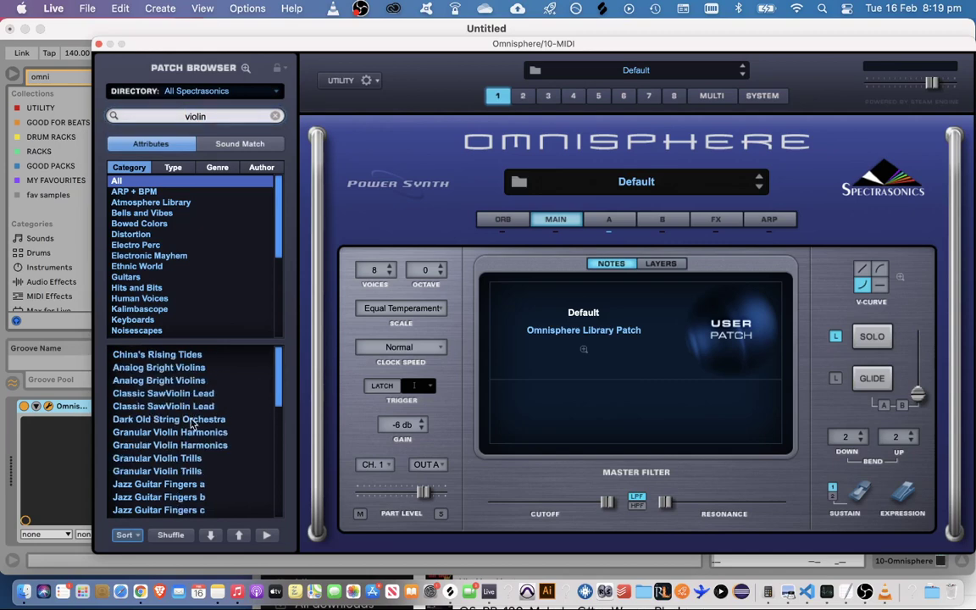
{"action": "scroll", "coordinate": [195, 423], "scroll_direction": "down", "scroll_amount": 2}
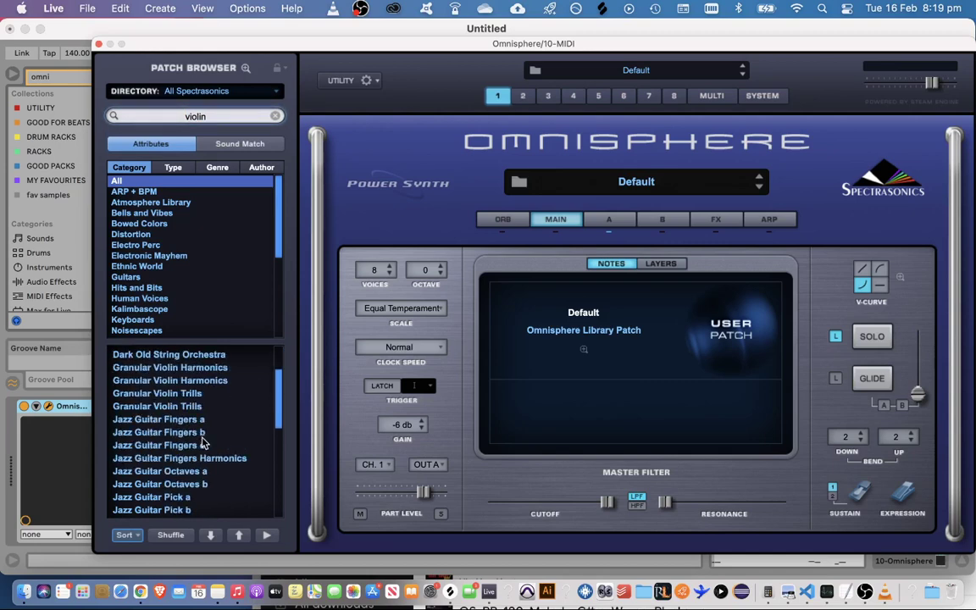
{"action": "scroll", "coordinate": [202, 442], "scroll_direction": "up", "scroll_amount": 2}
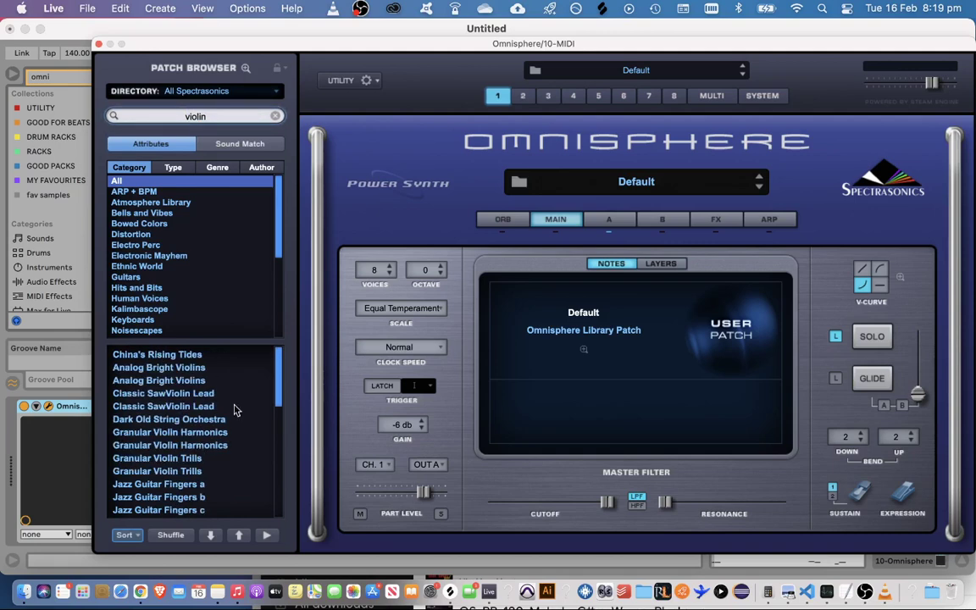
{"action": "left_click_drag", "start_coordinate": [274, 395], "coordinate": [268, 281]}
{"action": "left_click", "coordinate": [194, 367]}
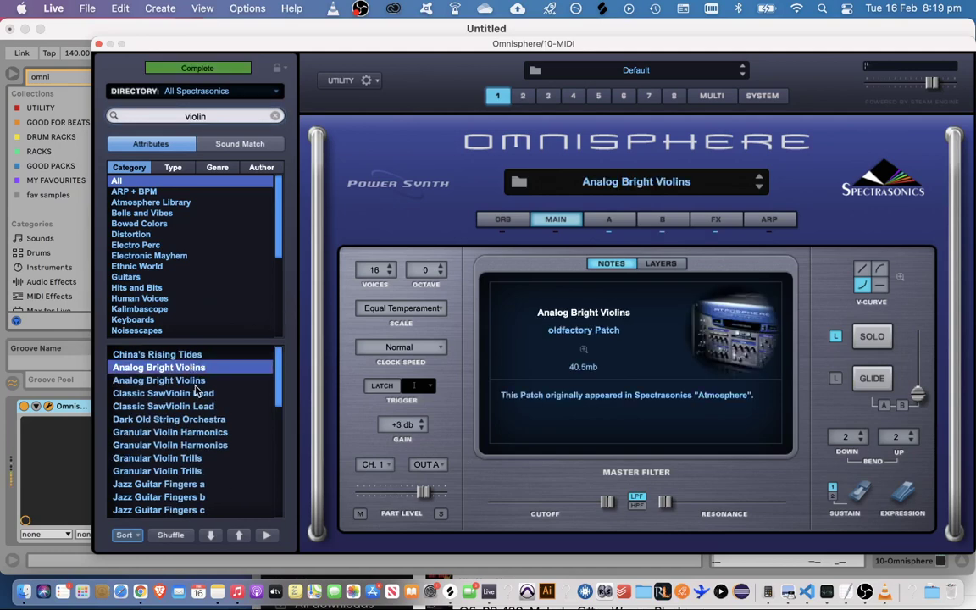
{"action": "left_click", "coordinate": [200, 393]}
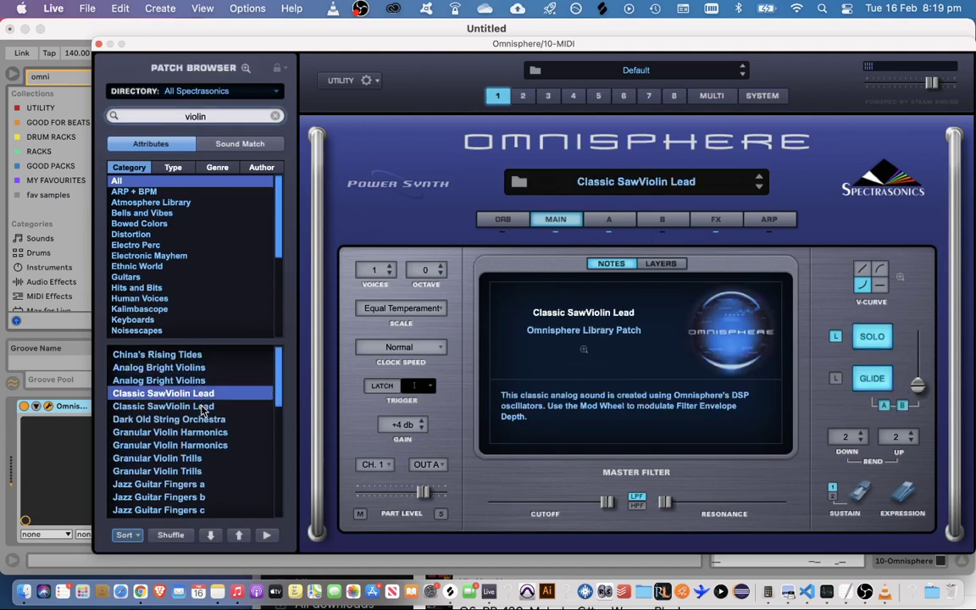
{"action": "left_click", "coordinate": [188, 433]}
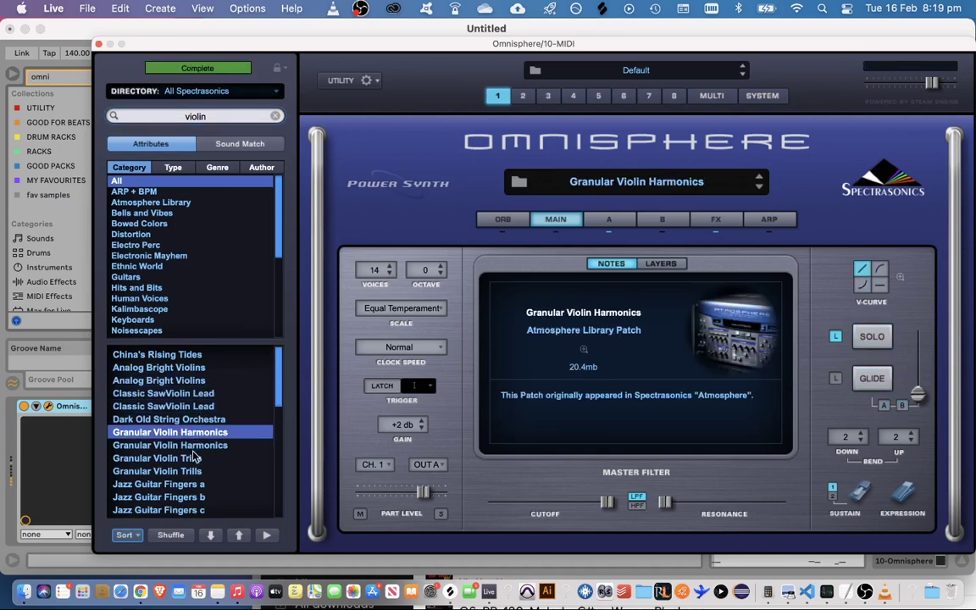
{"action": "left_click", "coordinate": [195, 484]}
Load the Mellotron Violins patch from the violin results
{"action": "scroll", "coordinate": [195, 483], "scroll_direction": "down", "scroll_amount": 1}
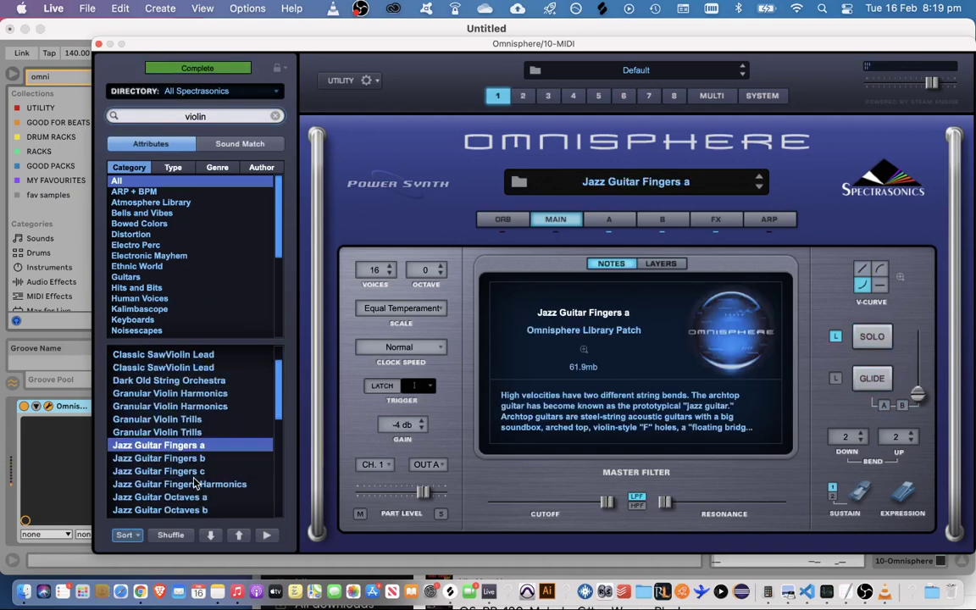
{"action": "scroll", "coordinate": [194, 481], "scroll_direction": "down", "scroll_amount": 1}
{"action": "left_click", "coordinate": [194, 482]}
{"action": "scroll", "coordinate": [194, 481], "scroll_direction": "down", "scroll_amount": 3}
{"action": "left_click", "coordinate": [194, 482]}
{"action": "left_click", "coordinate": [192, 473]}
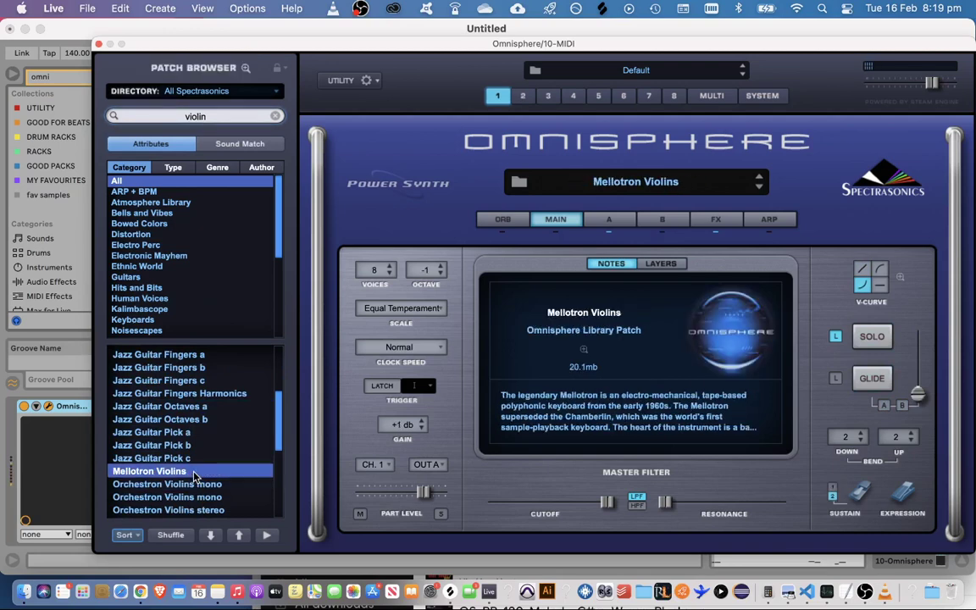
Examine the Mellotron Violins patch's effects, layer A oscillator and envelopes, main settings and Orb page
{"action": "left_click", "coordinate": [694, 220]}
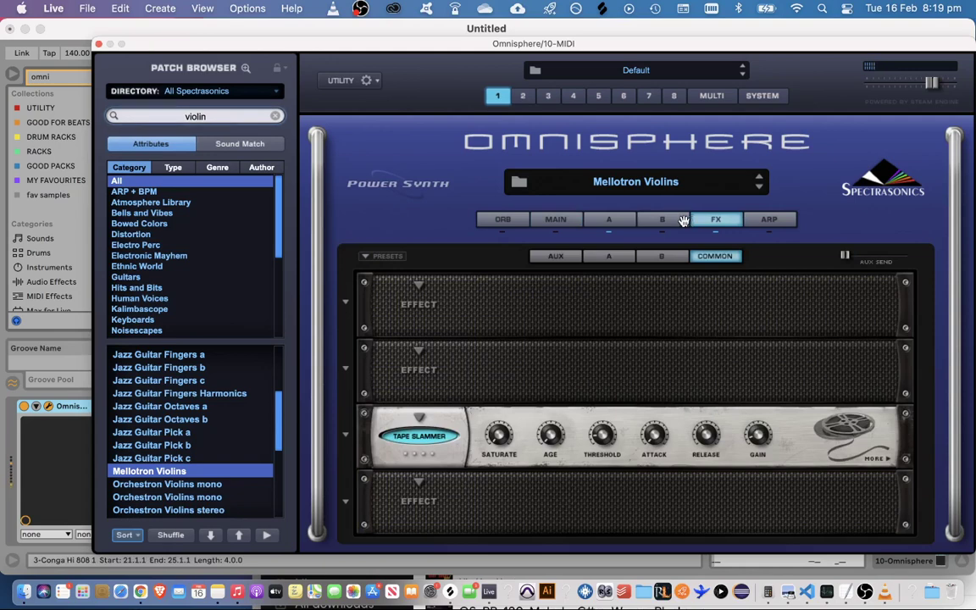
{"action": "left_click", "coordinate": [608, 220]}
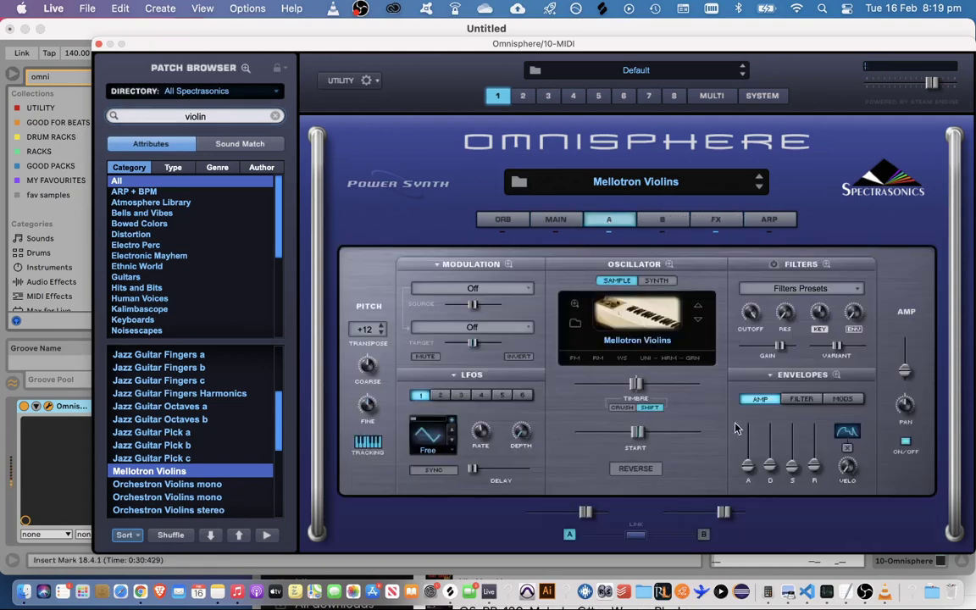
{"action": "left_click", "coordinate": [840, 399]}
{"action": "left_click", "coordinate": [760, 399]}
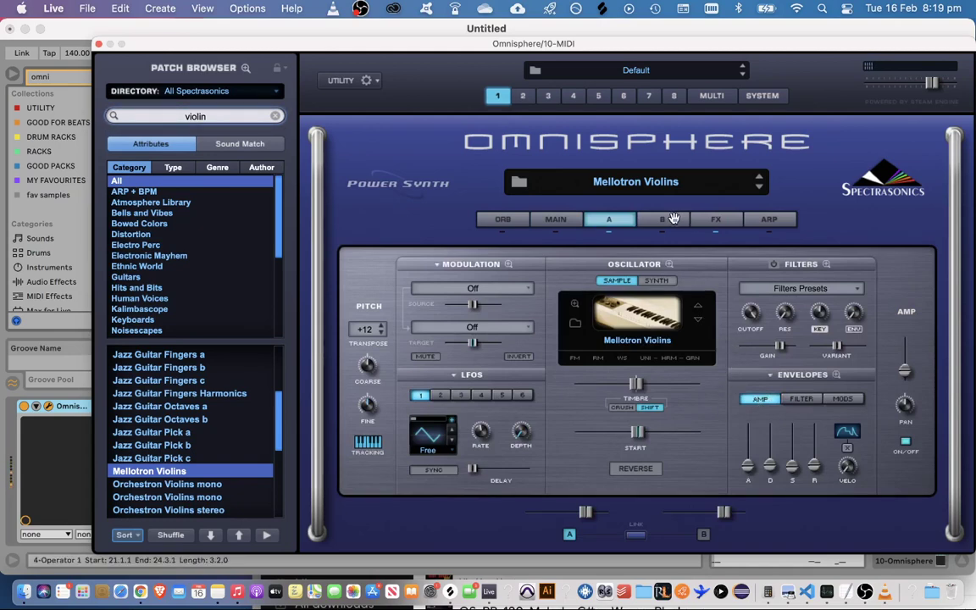
{"action": "left_click", "coordinate": [543, 219]}
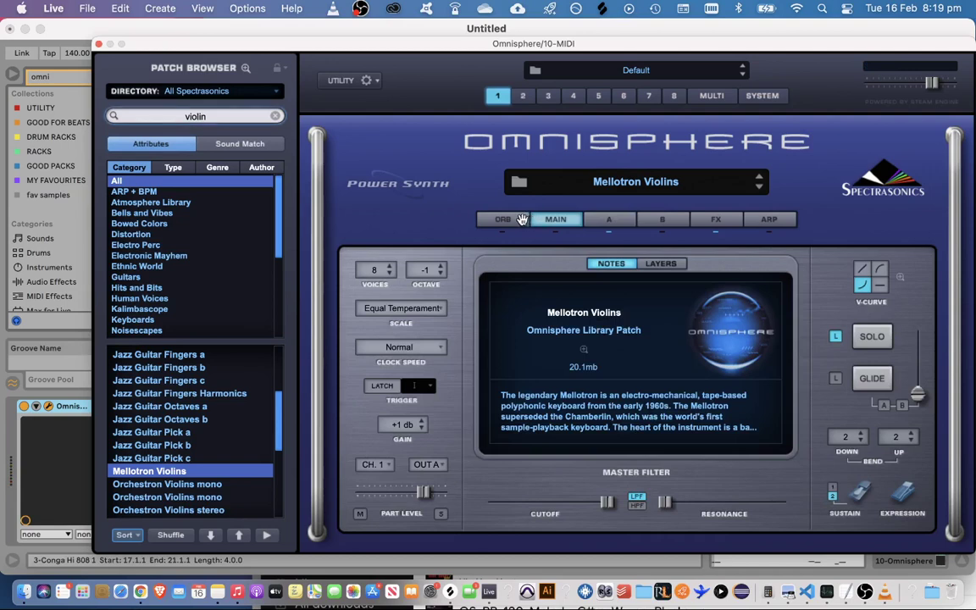
{"action": "left_click", "coordinate": [521, 220]}
Enable Glide on Mellotron Violins, raise the glide time and close the Omnisphere window
{"action": "left_click", "coordinate": [555, 219]}
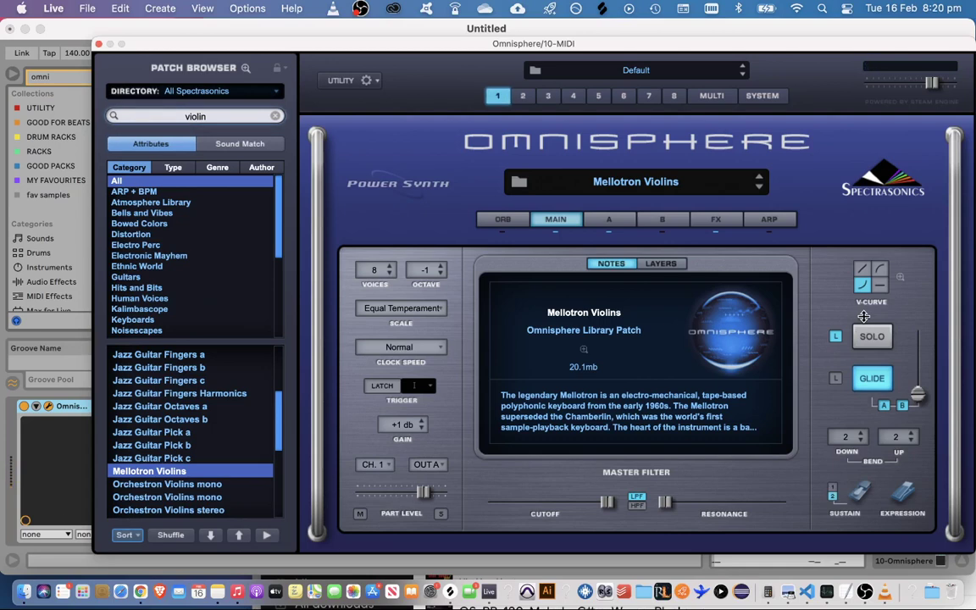
{"action": "mouse_move", "coordinate": [918, 394]}
{"action": "left_mouse_down"}
{"action": "mouse_move", "coordinate": [919, 363]}
{"action": "mouse_move", "coordinate": [924, 376]}
{"action": "left_mouse_up"}
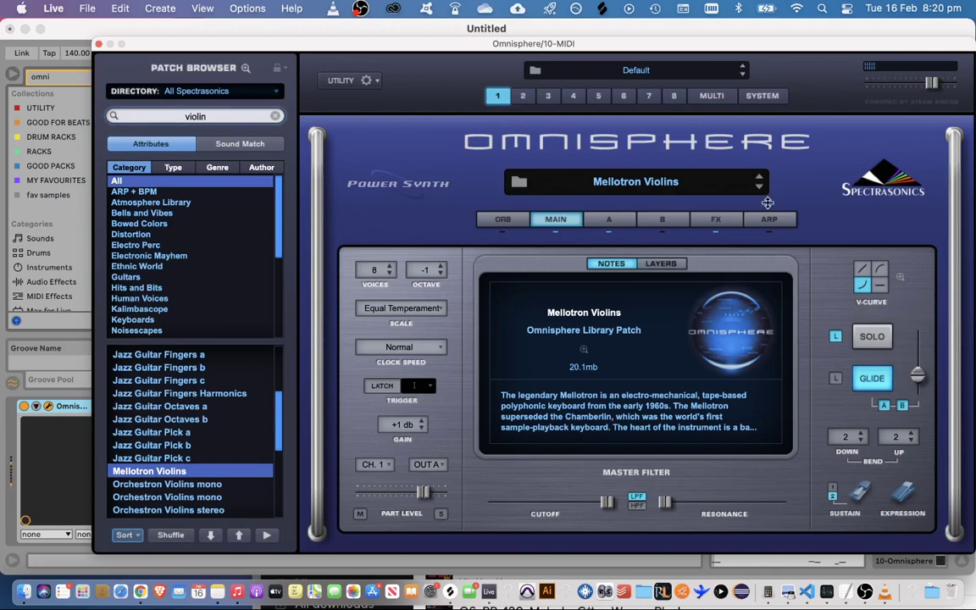
{"action": "left_click", "coordinate": [97, 43]}
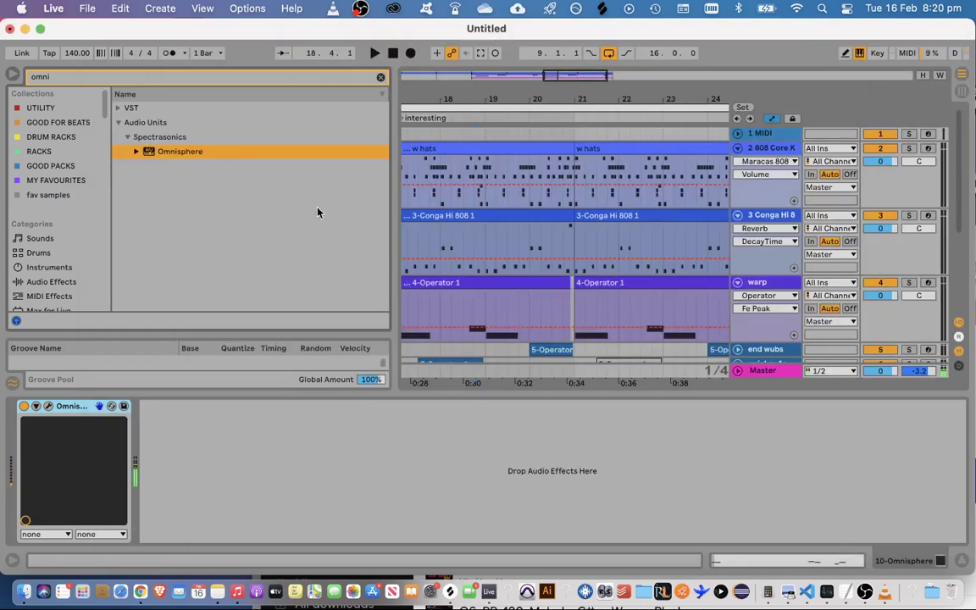
Record a two-note G4 and D#4 violin phrase on the Omnisphere track across bars 19 and 20, starting playback from 18.3.1
{"action": "left_click", "coordinate": [468, 306]}
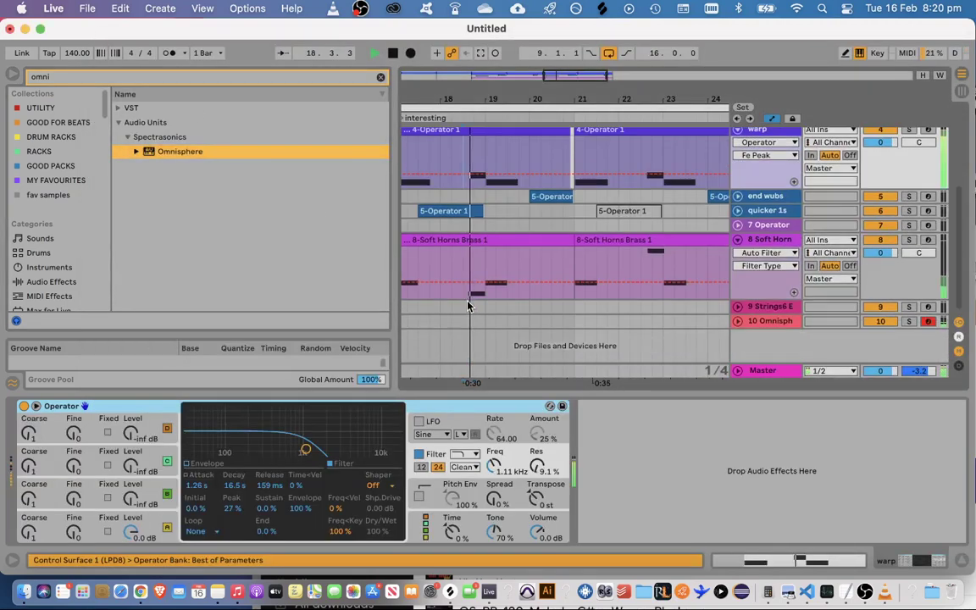
{"action": "left_click", "coordinate": [411, 54]}
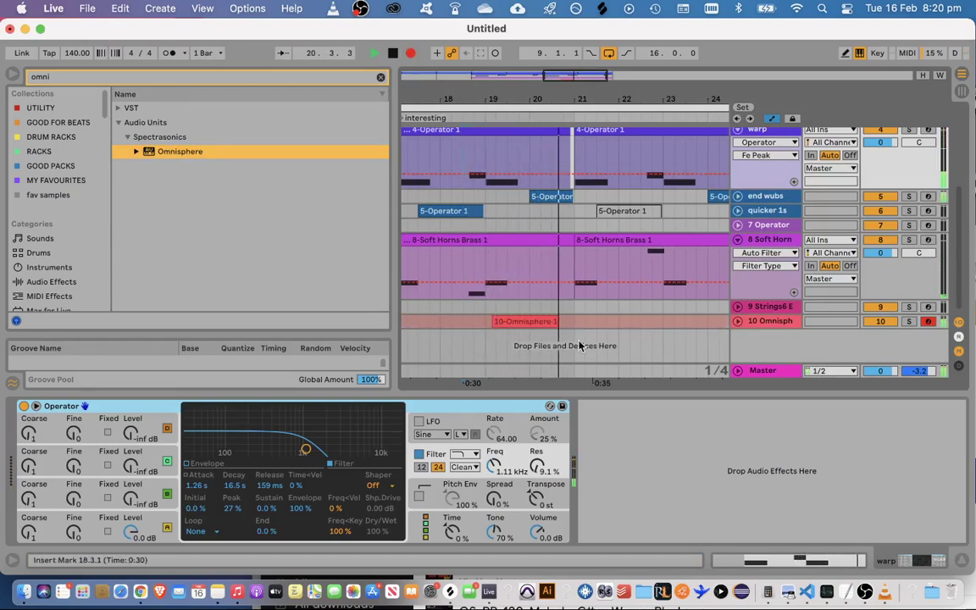
{"action": "key", "text": "space"}
{"action": "key", "text": "space"}
Raise the glide time slightly on the Omnisphere Mellotron Violins patch and close its window
{"action": "left_click", "coordinate": [758, 327]}
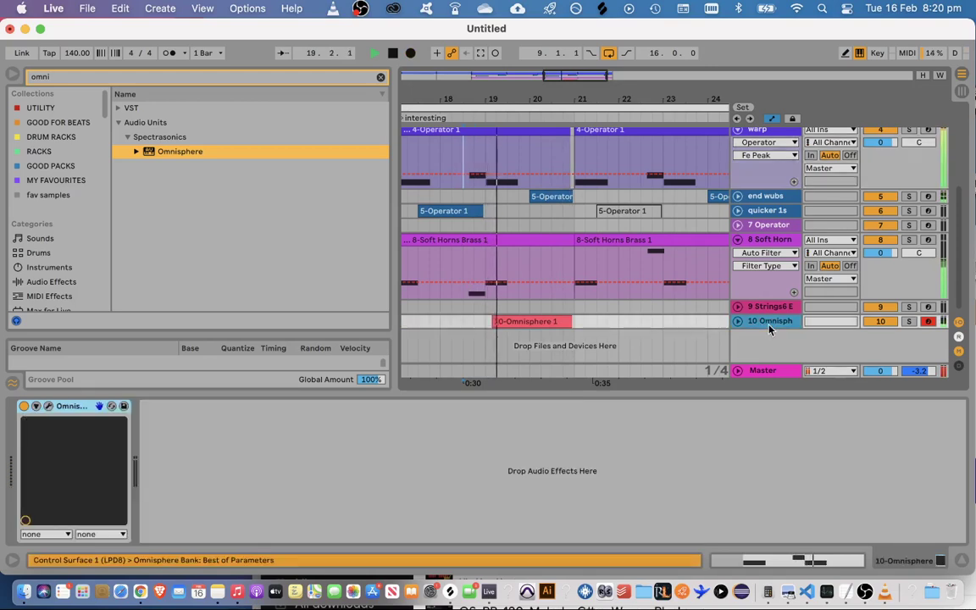
{"action": "left_click", "coordinate": [49, 406]}
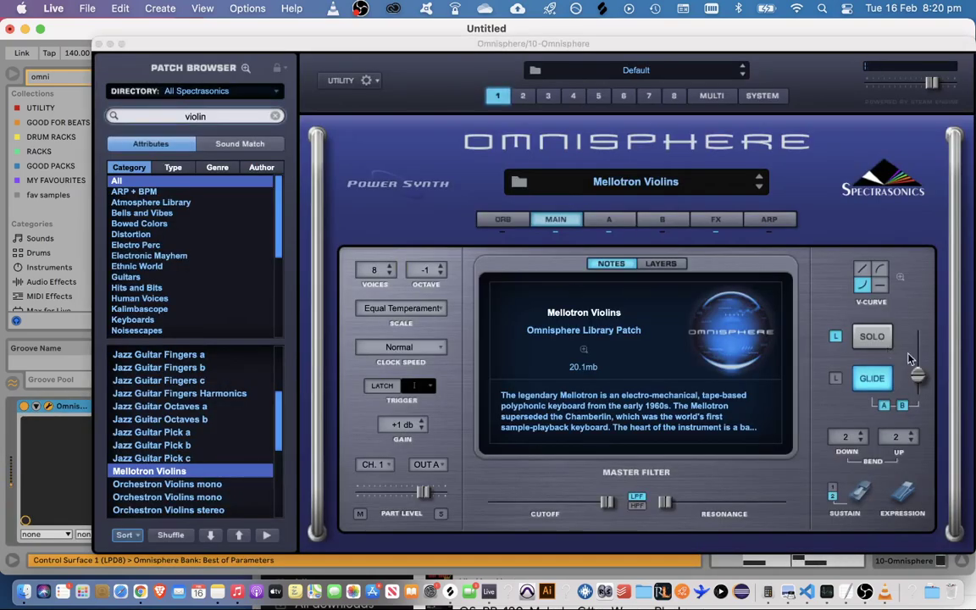
{"action": "left_click_drag", "start_coordinate": [918, 375], "coordinate": [923, 370]}
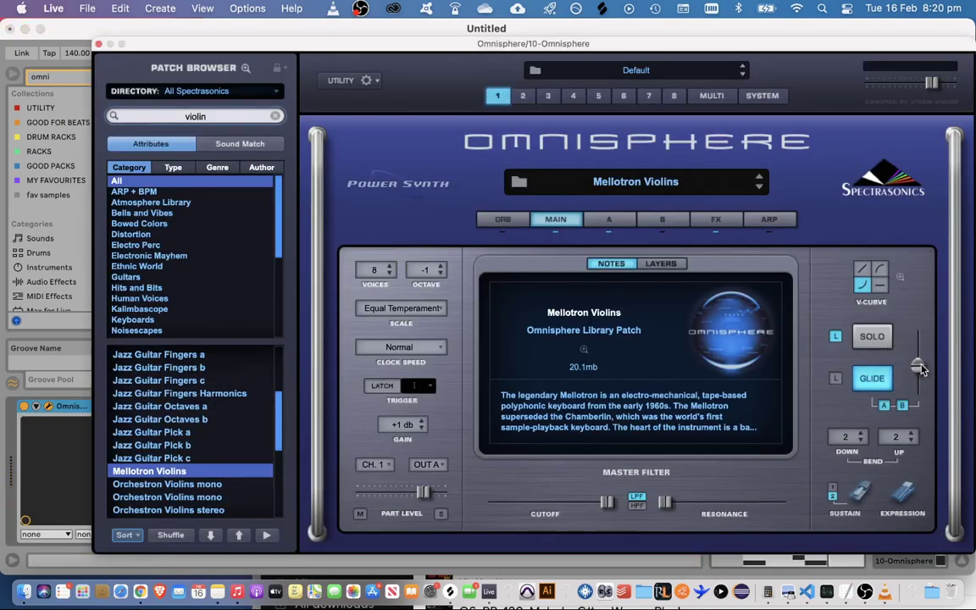
{"action": "left_click", "coordinate": [98, 44]}
Open the recorded Omnisphere clip and nudge G4 back towards beat 2 and D#4 back towards 2.3
{"action": "left_click", "coordinate": [555, 323]}
{"action": "double_click", "coordinate": [555, 323]}
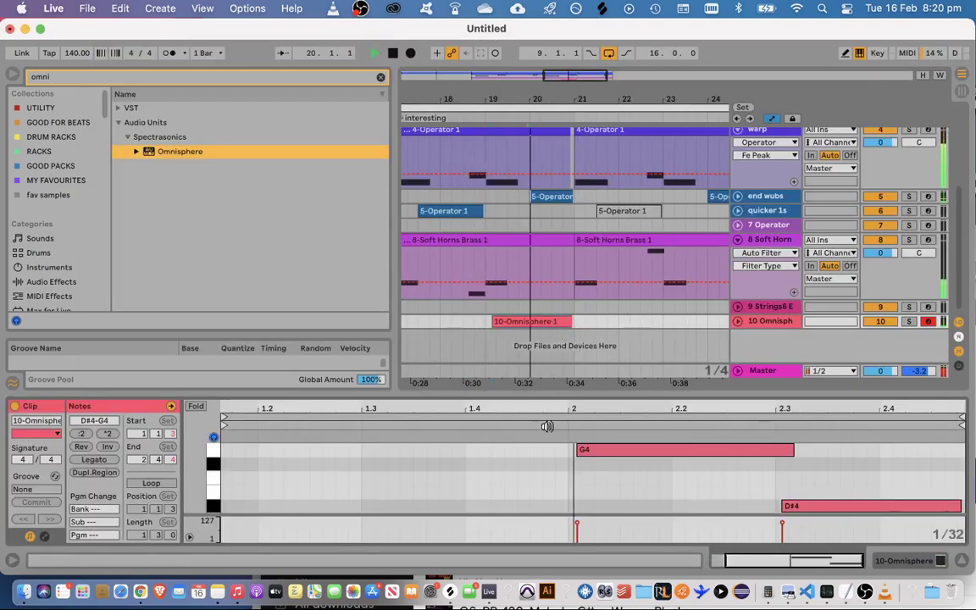
{"action": "left_click_drag", "start_coordinate": [599, 452], "coordinate": [595, 452]}
{"action": "left_click", "coordinate": [559, 426]}
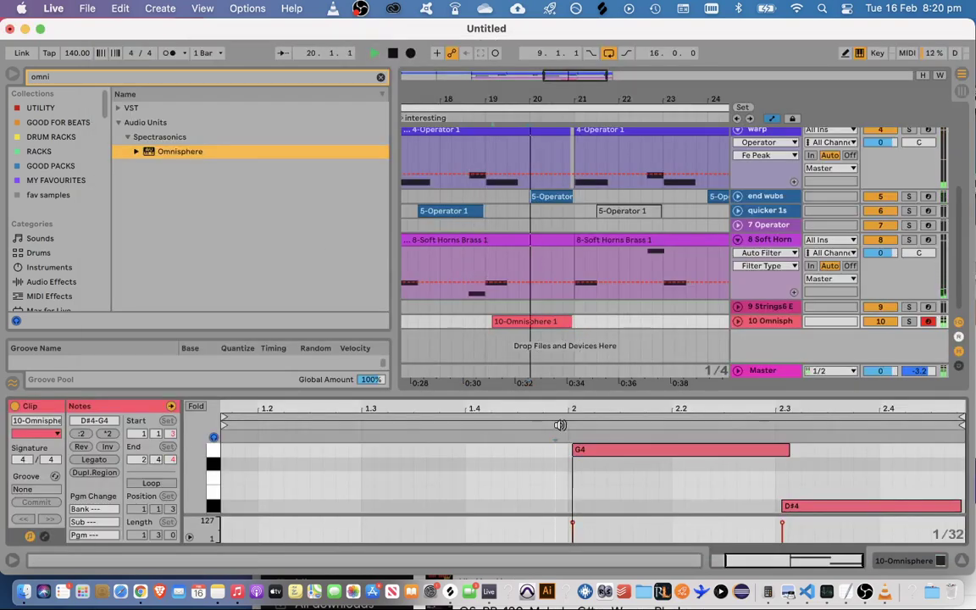
{"action": "key", "text": "space"}
{"action": "left_click", "coordinate": [783, 451]}
{"action": "left_click_drag", "start_coordinate": [792, 506], "coordinate": [789, 506]}
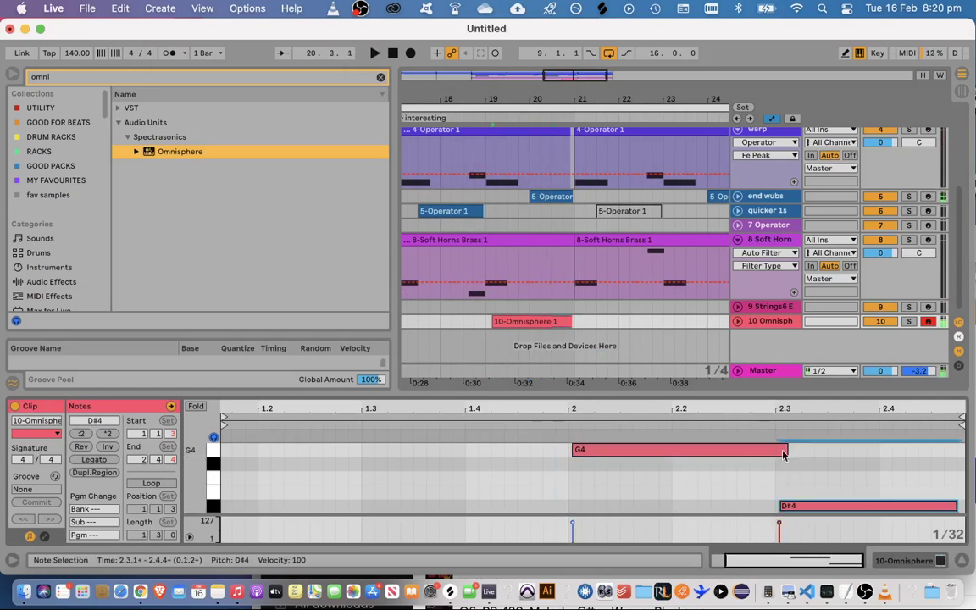
Shorten G4 to end just before D#4 starts and extend D#4 to the end of the Omnisphere clip
{"action": "key", "text": "space"}
{"action": "key", "text": "space"}
{"action": "left_click_drag", "start_coordinate": [785, 452], "coordinate": [772, 453]}
{"action": "key", "text": "space"}
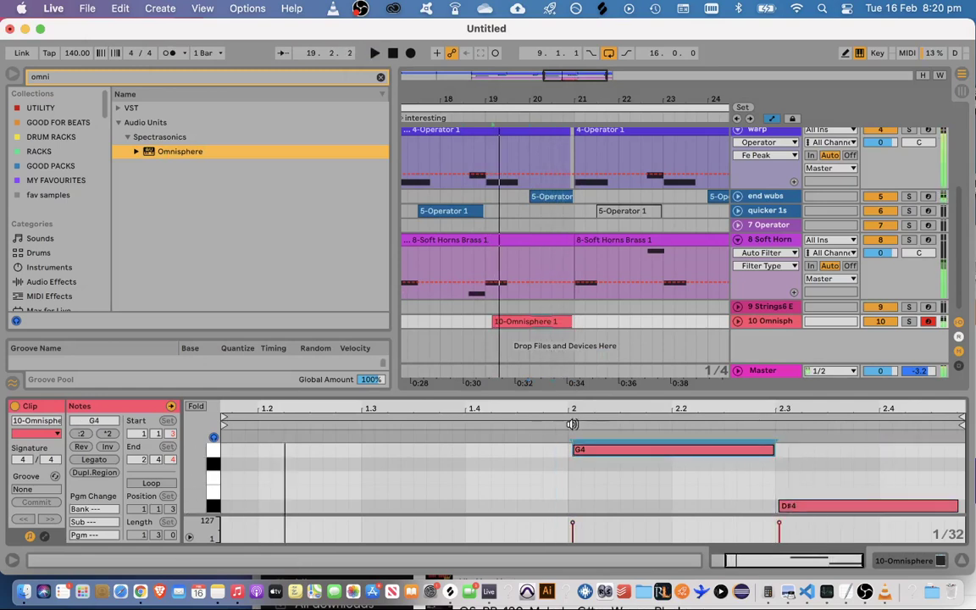
{"action": "left_click", "coordinate": [815, 492]}
{"action": "left_click", "coordinate": [956, 505]}
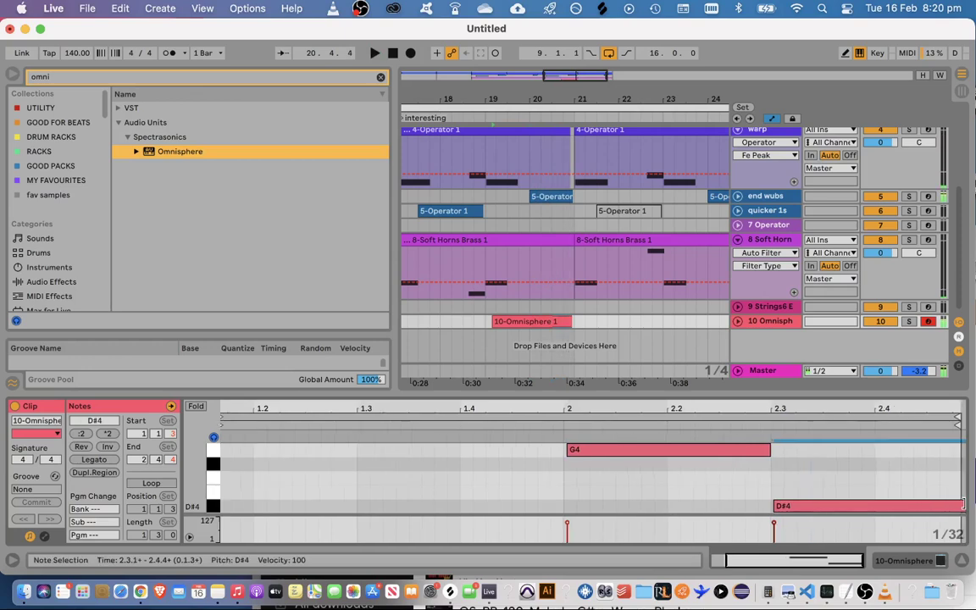
{"action": "left_click_drag", "start_coordinate": [803, 396], "coordinate": [804, 286]}
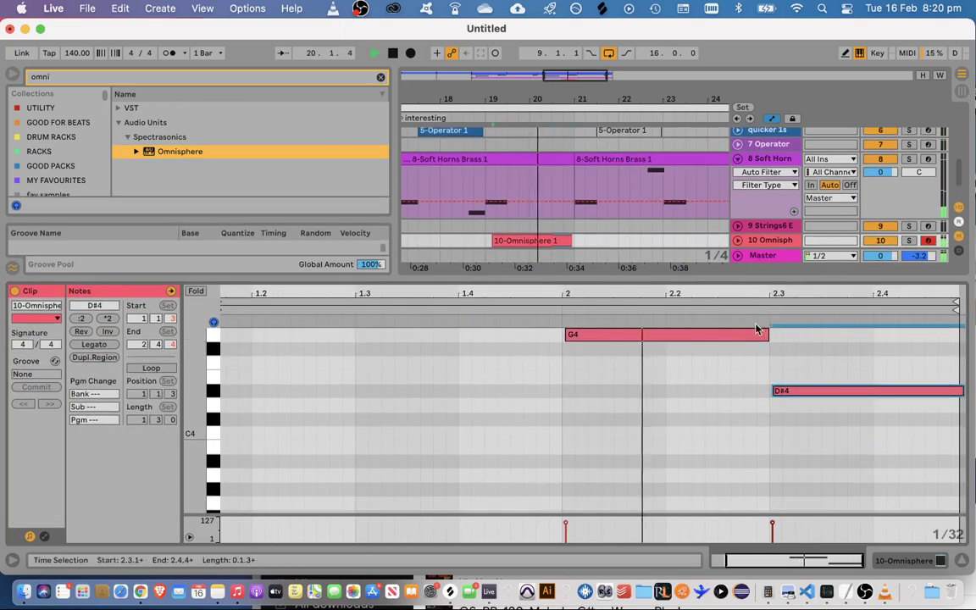
Reopen Omnisphere and lower the Mellotron Violins glide time slightly
{"action": "key", "text": "shift+Tab"}
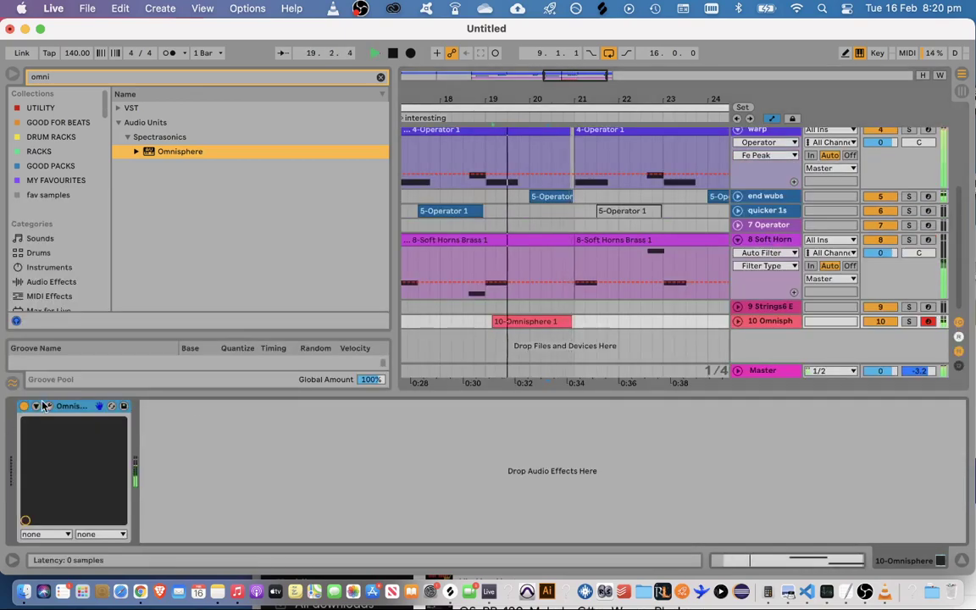
{"action": "left_click", "coordinate": [48, 407]}
{"action": "left_click_drag", "start_coordinate": [919, 368], "coordinate": [919, 376]}
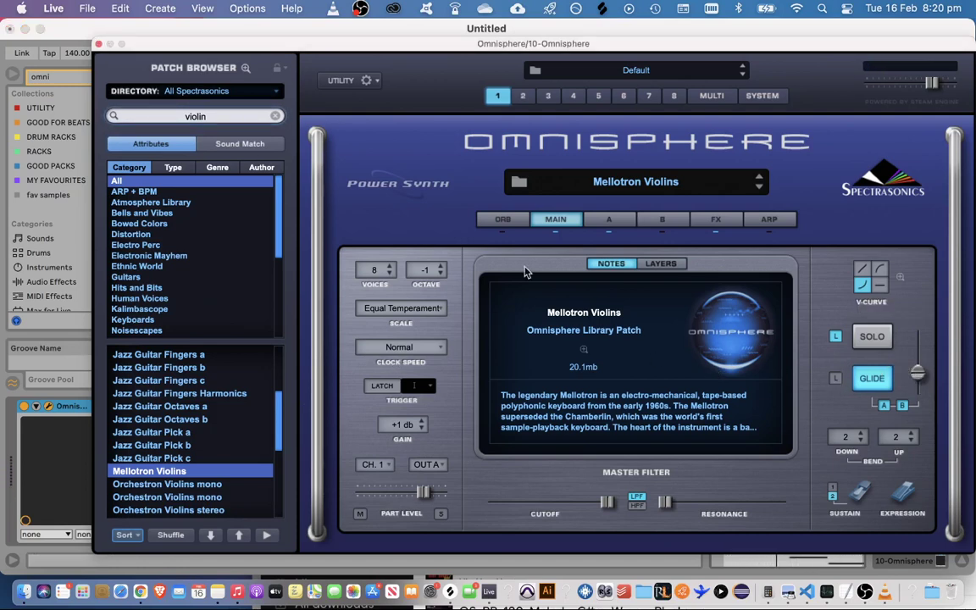
Examine the Mellotron Violins layer A oscillator, amp envelope and modulation envelope
{"action": "left_click", "coordinate": [611, 221]}
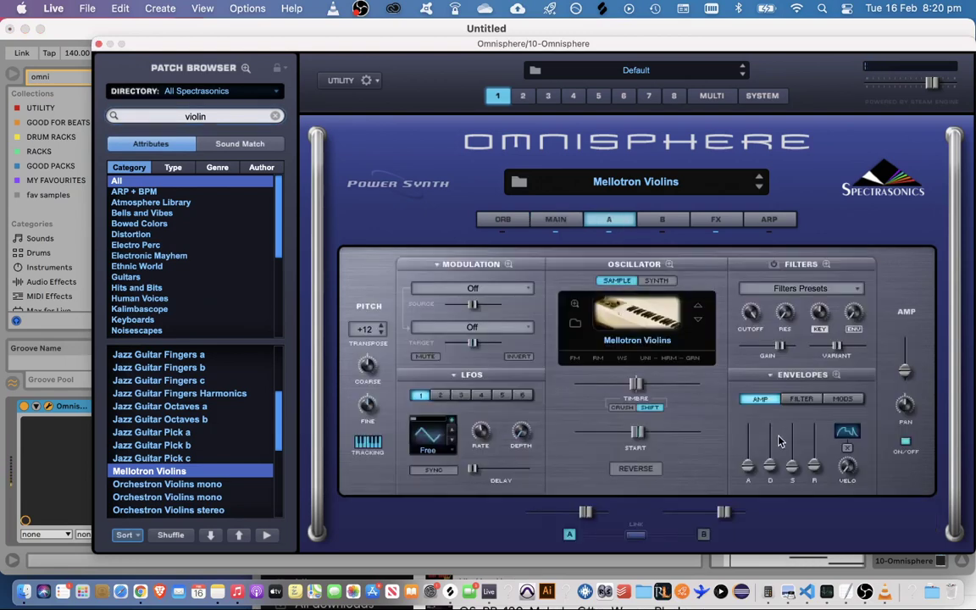
{"action": "left_click", "coordinate": [561, 219]}
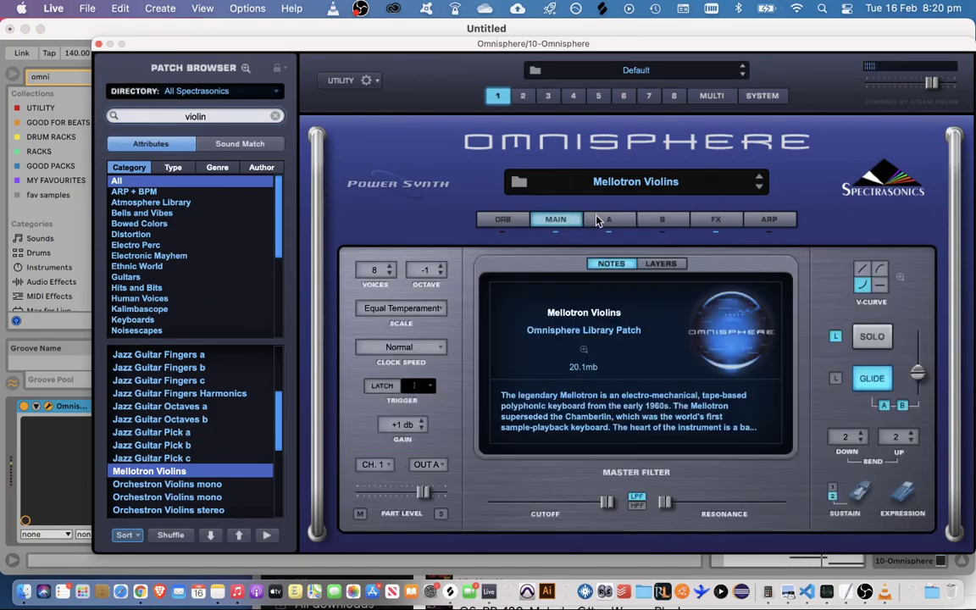
{"action": "left_click", "coordinate": [619, 220]}
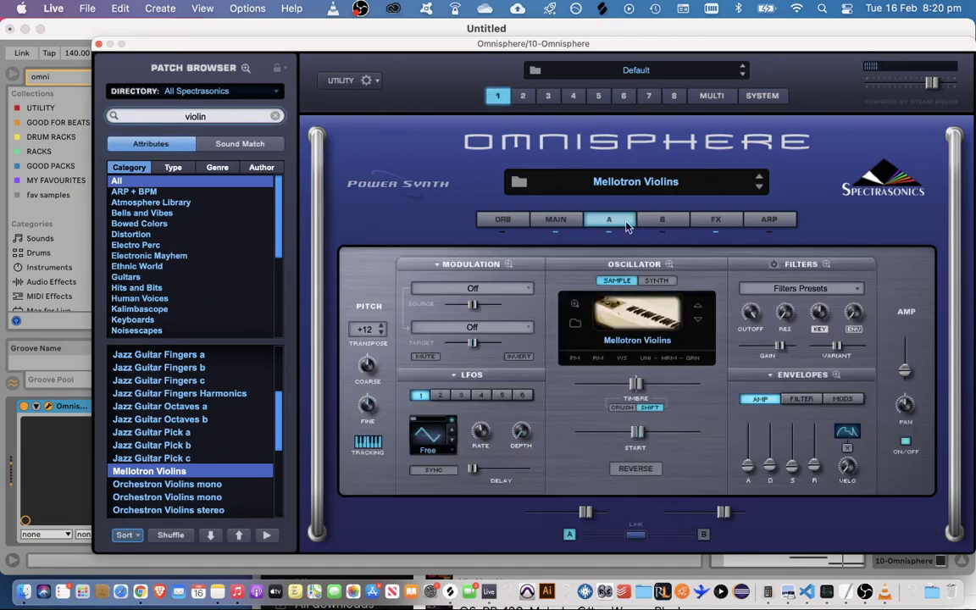
{"action": "left_click", "coordinate": [836, 400]}
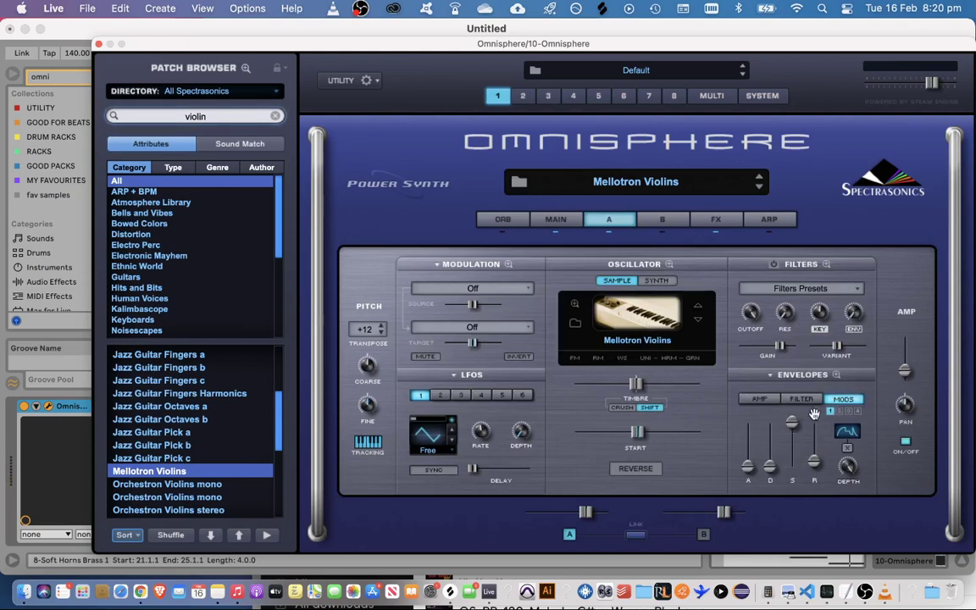
Close the Omnisphere window and list all audio effects in the browser with the search cleared
{"action": "left_click", "coordinate": [99, 44]}
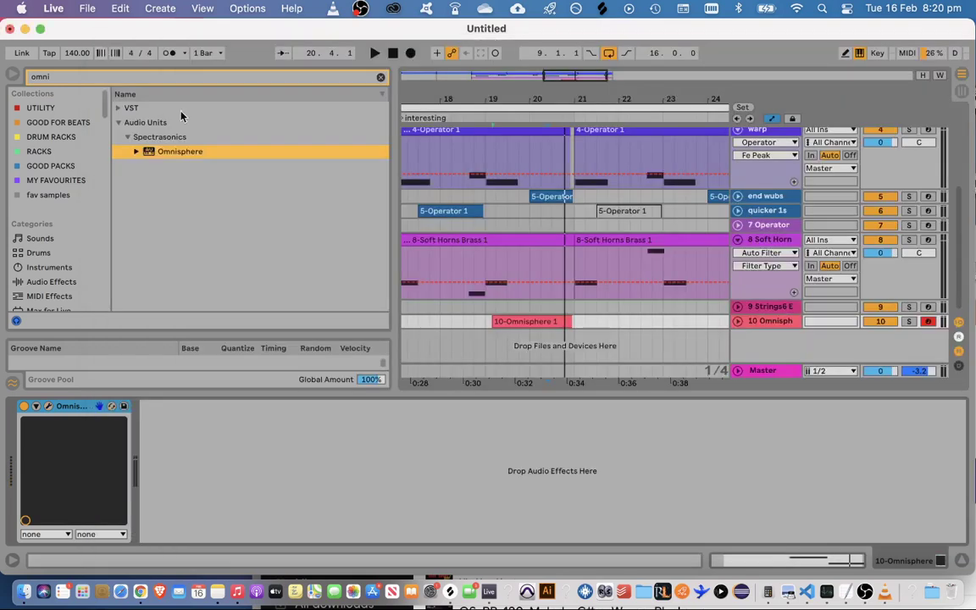
{"action": "left_click", "coordinate": [42, 268]}
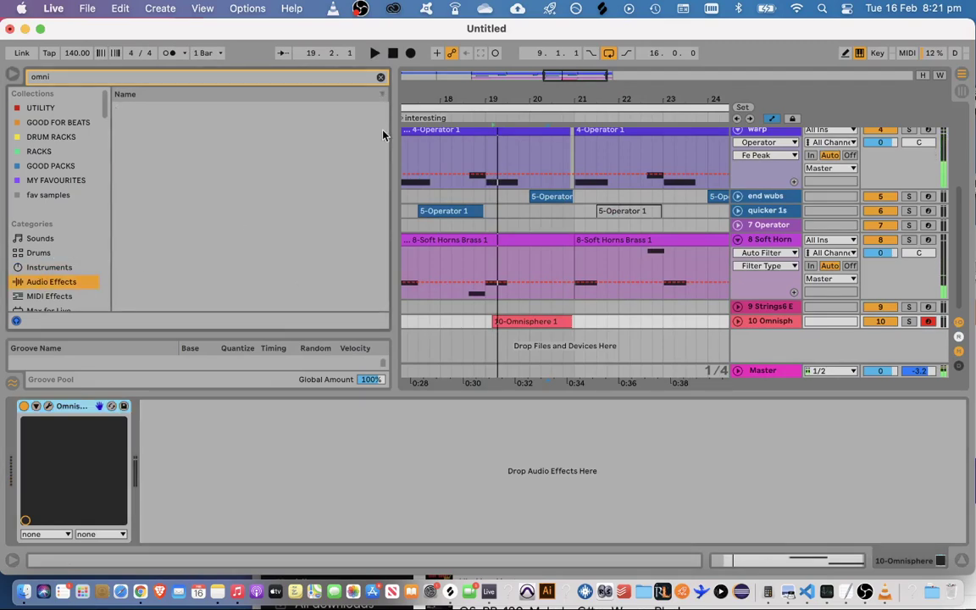
{"action": "left_click", "coordinate": [380, 78]}
Transpose the Omnisphere clip's two notes up an octave to G5 and D#5, aligning G5 from 2.1.1 up to D#5
{"action": "double_click", "coordinate": [532, 322]}
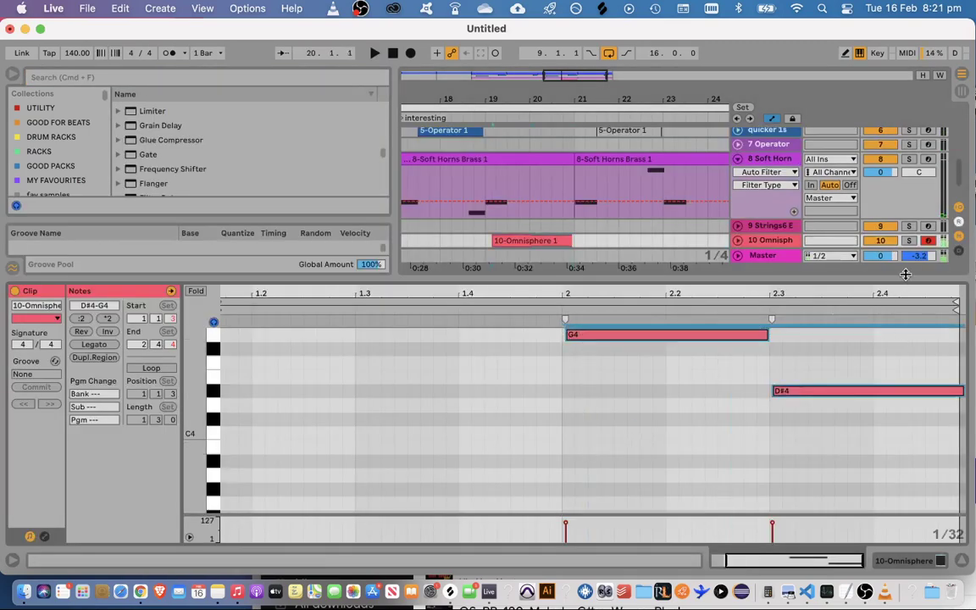
{"action": "key", "text": "space"}
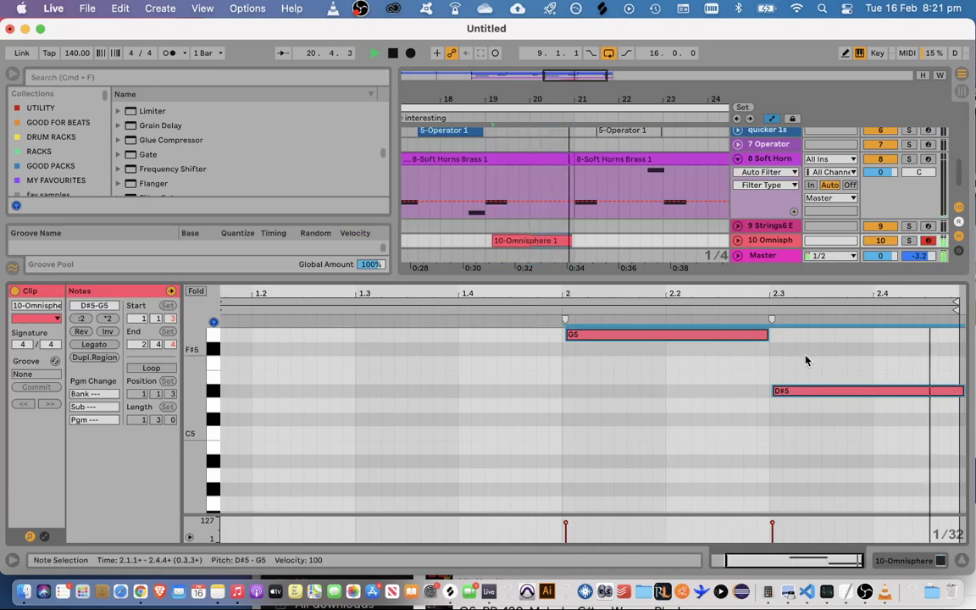
{"action": "key", "text": "space"}
{"action": "left_click", "coordinate": [727, 337]}
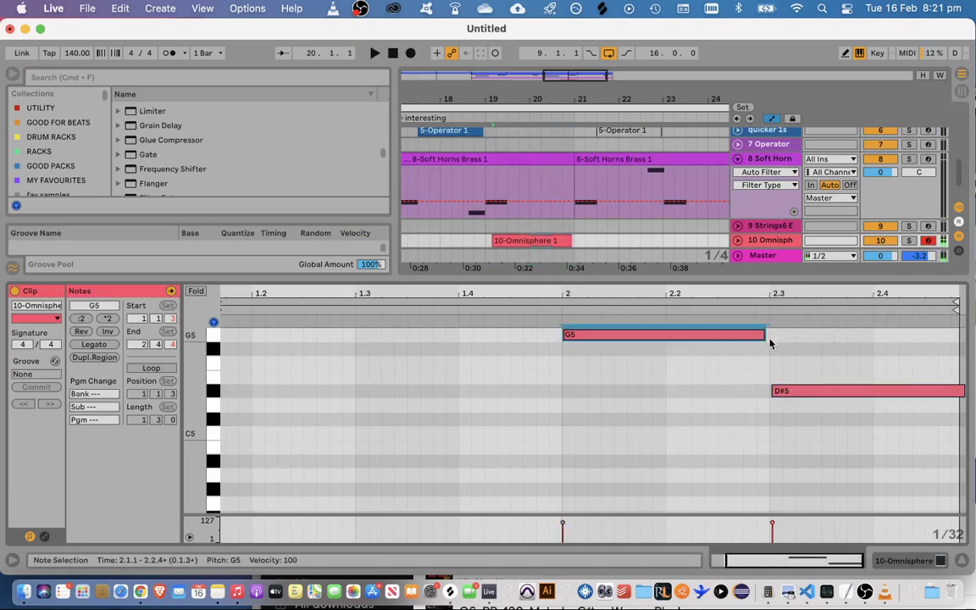
{"action": "left_click_drag", "start_coordinate": [770, 342], "coordinate": [774, 343]}
Try both Omnisphere notes an octave higher than G5 and D#5
{"action": "key", "text": "super+a"}
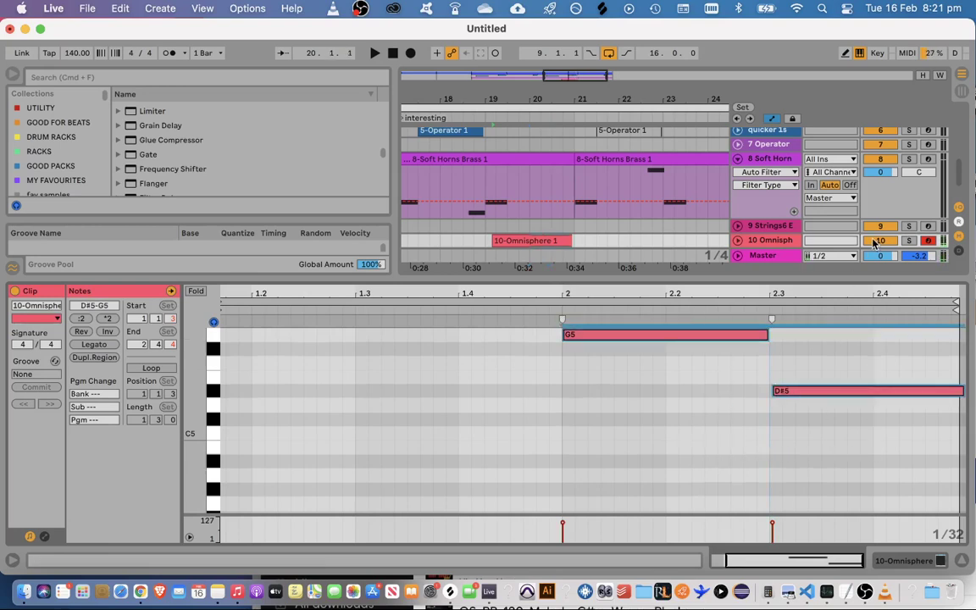
{"action": "key", "text": "shift+Up"}
{"action": "key", "text": "shift+Down"}
{"action": "key", "text": "shift+Up"}
{"action": "key", "text": "shift+Down"}
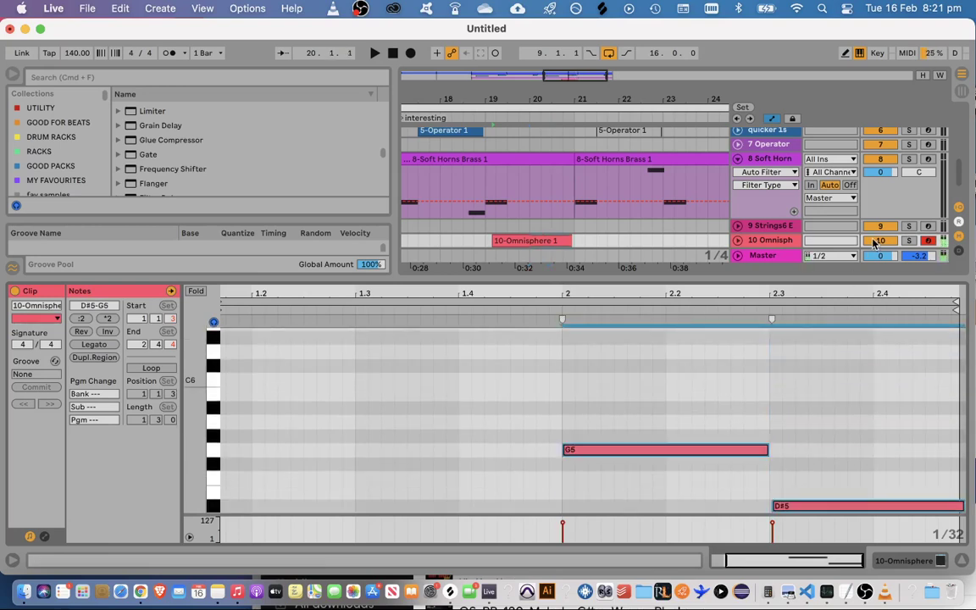
Nudge the D#5 note to start exactly at 2.3.1 and play the result
{"action": "left_click", "coordinate": [870, 370]}
{"action": "key", "text": "Down"}
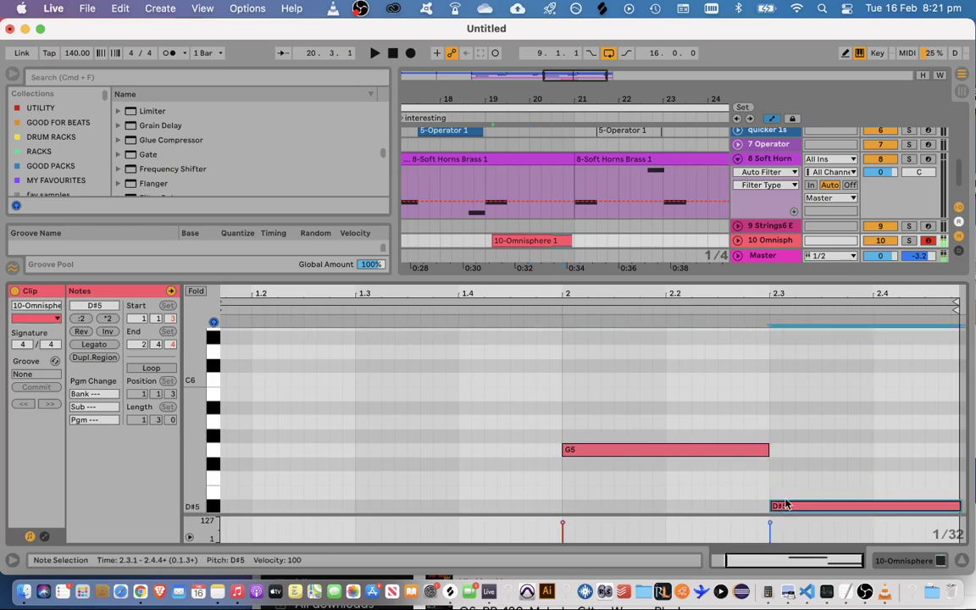
{"action": "key", "text": "space"}
Add an EQ Eight after Omnisphere on track 10
{"action": "left_click_drag", "start_coordinate": [754, 285], "coordinate": [801, 505]}
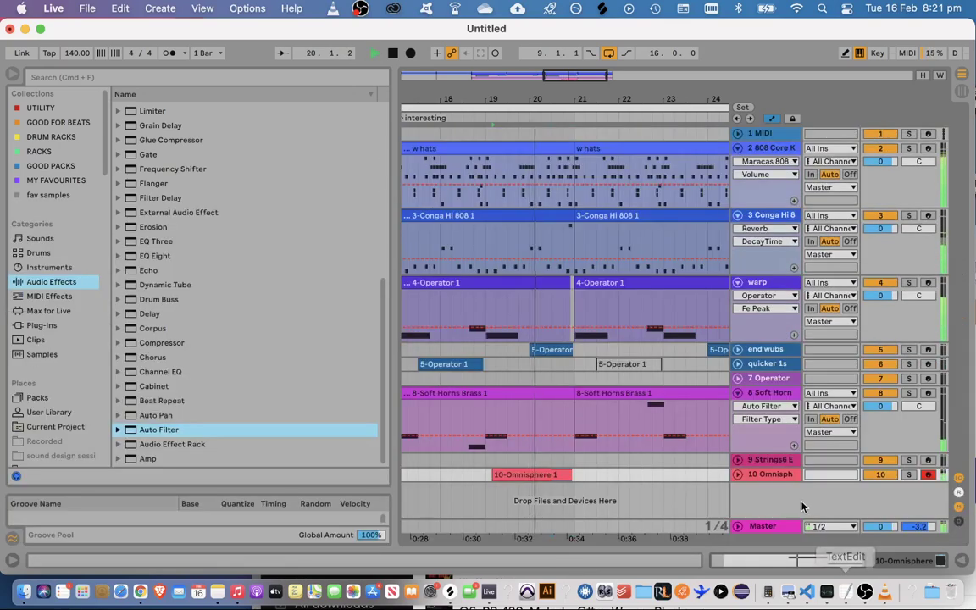
{"action": "left_click", "coordinate": [766, 475]}
{"action": "double_click", "coordinate": [767, 476]}
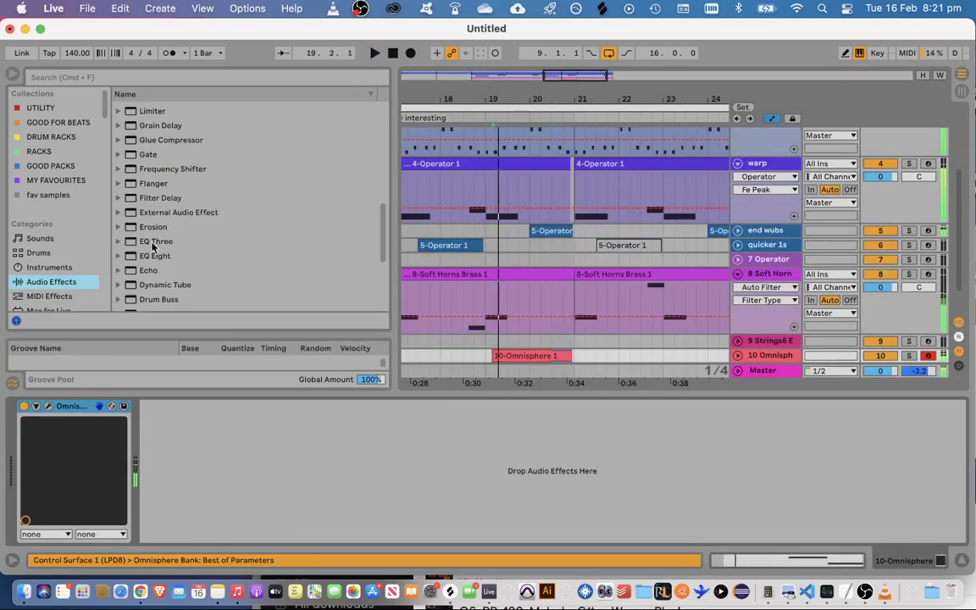
{"action": "scroll", "coordinate": [195, 211], "scroll_direction": "down", "scroll_amount": 3}
{"action": "left_click", "coordinate": [153, 167]}
Make EQ Eight band 1 a low cut and enable the band 8 high cut at 8.61 kHz with Q 0.66
{"action": "left_click_drag", "start_coordinate": [246, 413], "coordinate": [246, 423]}
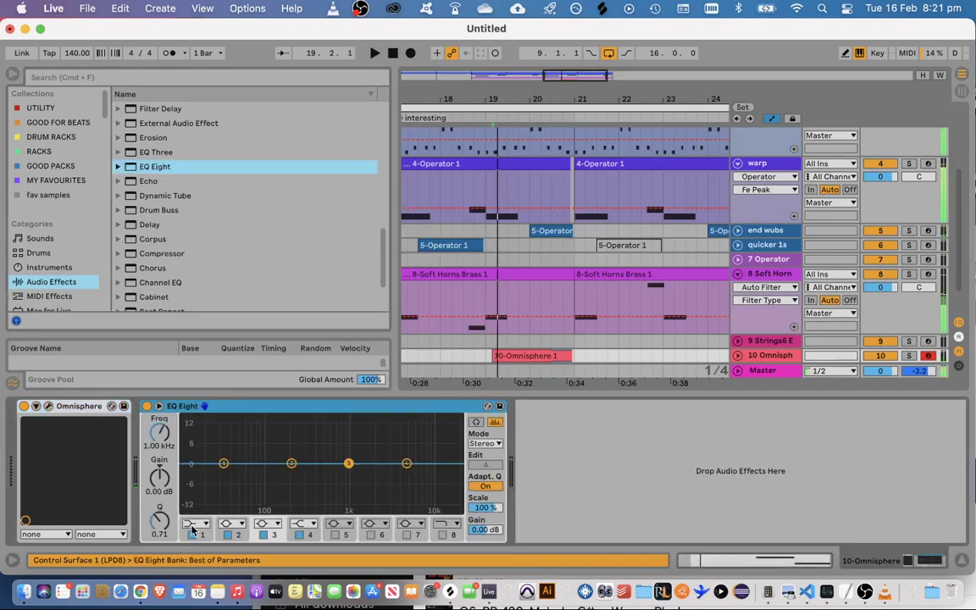
{"action": "left_click_drag", "start_coordinate": [223, 476], "coordinate": [312, 487]}
{"action": "left_click", "coordinate": [441, 535]}
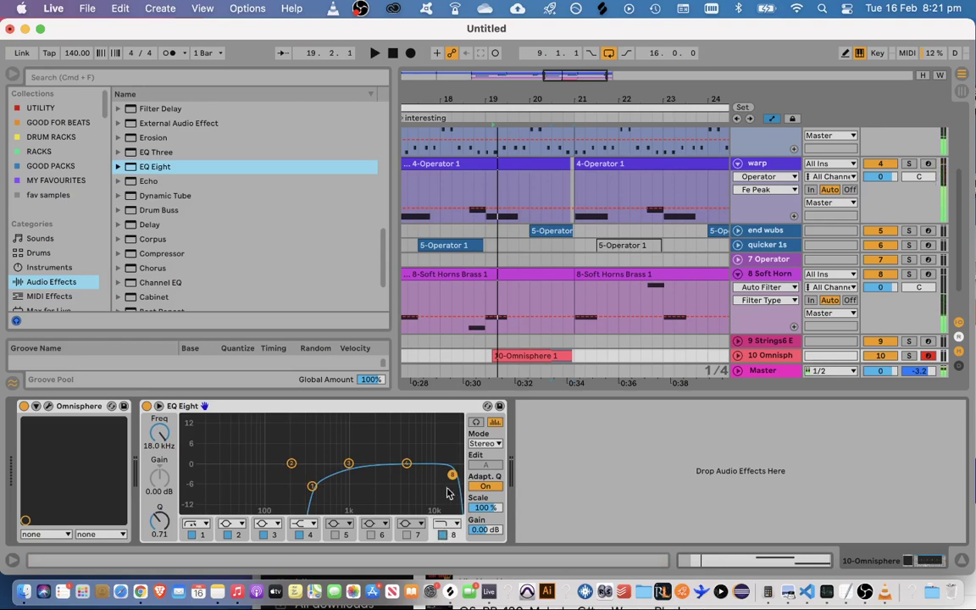
{"action": "scroll", "coordinate": [547, 362], "scroll_direction": "down", "scroll_amount": 2}
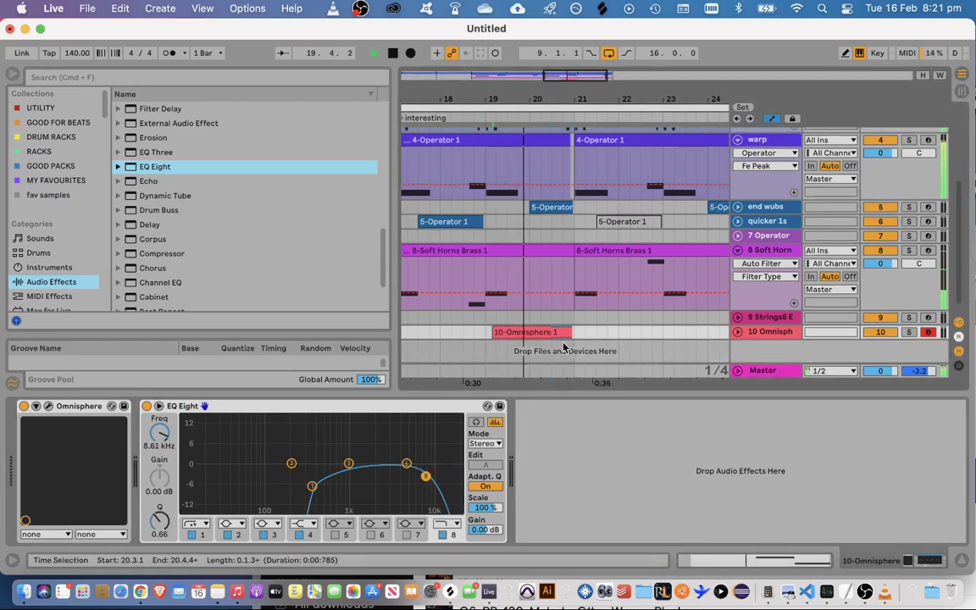
Narrow the violin's EQ by lowering the band 8 high cut and setting the band 1 low cut to 278 Hz with Q 0.33
{"action": "key", "text": "space"}
{"action": "key", "text": "space"}
{"action": "left_click_drag", "start_coordinate": [427, 477], "coordinate": [302, 489]}
Transpose both notes in the Omnisphere clip down an octave to G4 and D#4
{"action": "left_click", "coordinate": [528, 332]}
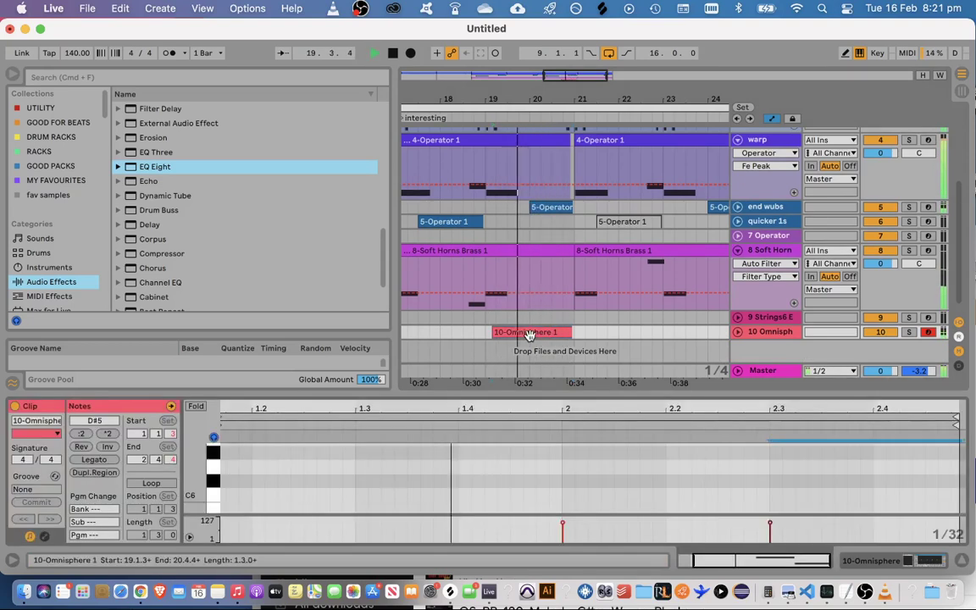
{"action": "left_click_drag", "start_coordinate": [717, 395], "coordinate": [710, 98]}
{"action": "left_click_drag", "start_coordinate": [628, 352], "coordinate": [886, 154]}
{"action": "key", "text": "shift+Down"}
{"action": "key", "text": "space"}
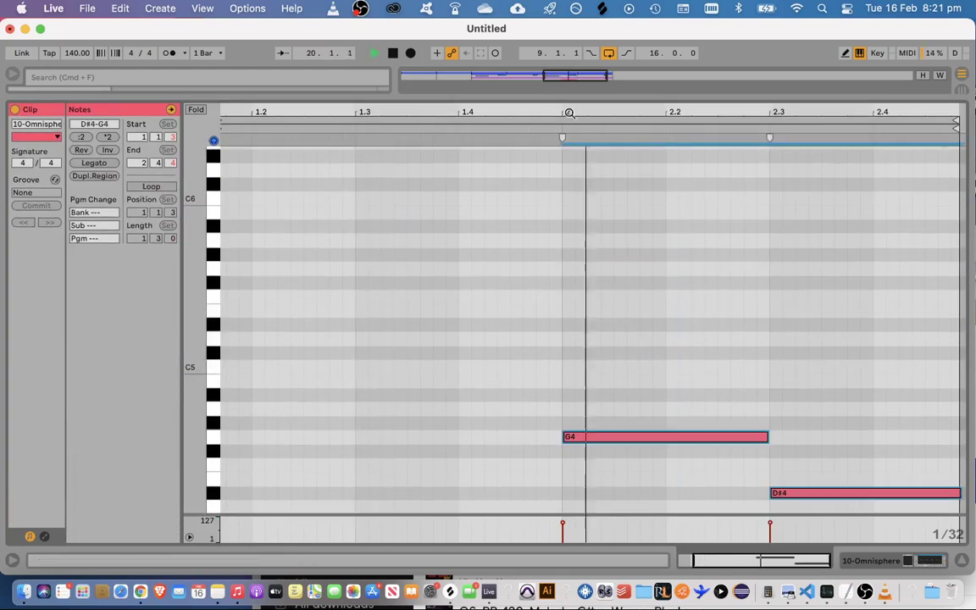
Audition the lowered violin phrase in the arrangement from just before bar 19
{"action": "left_click_drag", "start_coordinate": [577, 101], "coordinate": [648, 576]}
{"action": "left_click", "coordinate": [487, 481]}
{"action": "key", "text": "space"}
{"action": "key", "text": "space"}
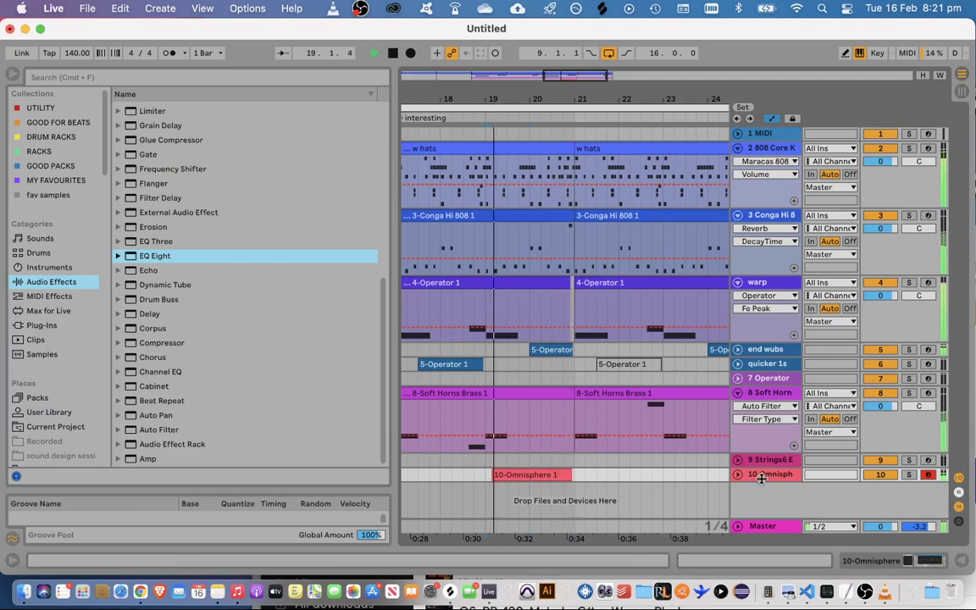
Add a Reverb after EQ Eight on the Omnisphere track
{"action": "double_click", "coordinate": [764, 475]}
{"action": "scroll", "coordinate": [201, 243], "scroll_direction": "down", "scroll_amount": 5}
{"action": "scroll", "coordinate": [200, 241], "scroll_direction": "up", "scroll_amount": 3}
{"action": "scroll", "coordinate": [155, 208], "scroll_direction": "up", "scroll_amount": 8}
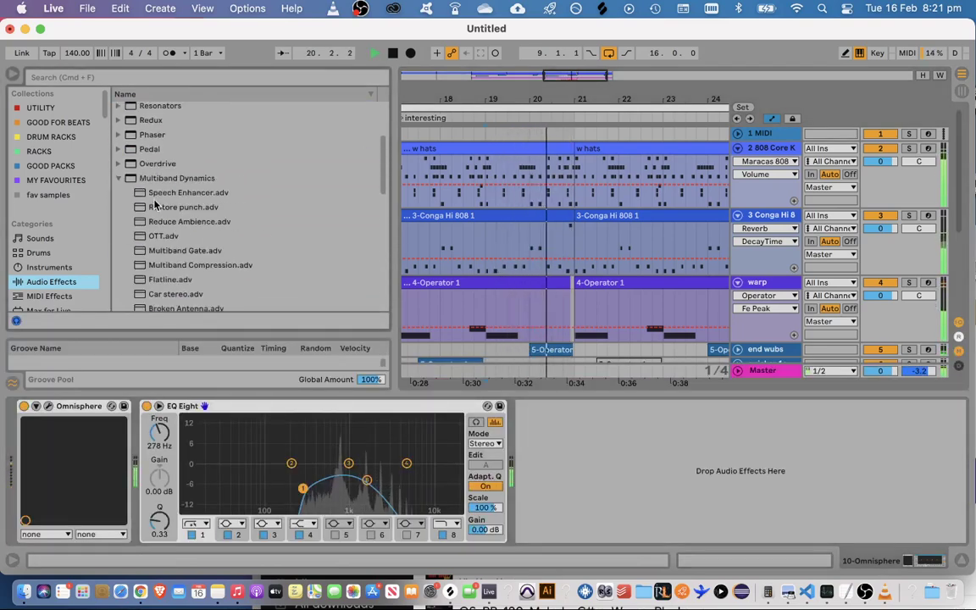
{"action": "left_click_drag", "start_coordinate": [212, 197], "coordinate": [570, 455]}
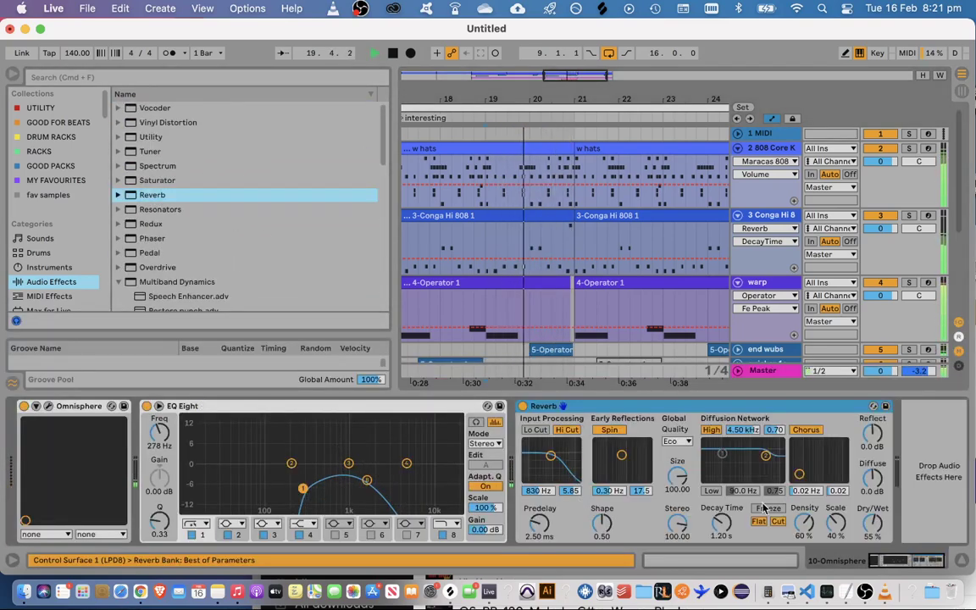
Set the Omnisphere track's Reverb decay time to 1.02 s and dry/wet to 73%, auditioning the phrase
{"action": "left_click_drag", "start_coordinate": [721, 522], "coordinate": [722, 531]}
{"action": "key", "text": "space"}
{"action": "key", "text": "space"}
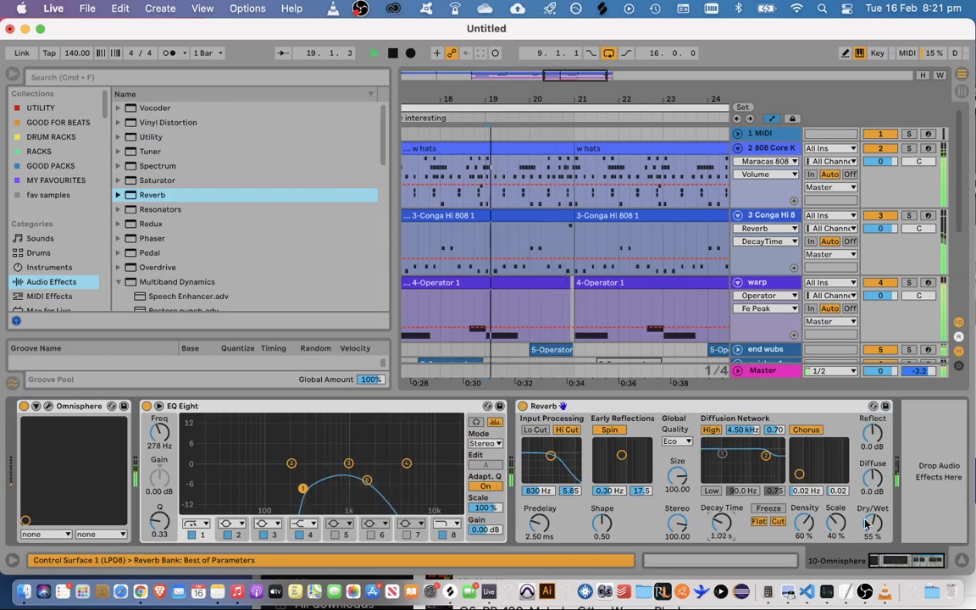
{"action": "mouse_move", "coordinate": [869, 529]}
{"action": "left_mouse_down"}
{"action": "mouse_move", "coordinate": [870, 500]}
{"action": "mouse_move", "coordinate": [873, 531]}
{"action": "left_mouse_up"}
{"action": "key", "text": "space"}
{"action": "key", "text": "space"}
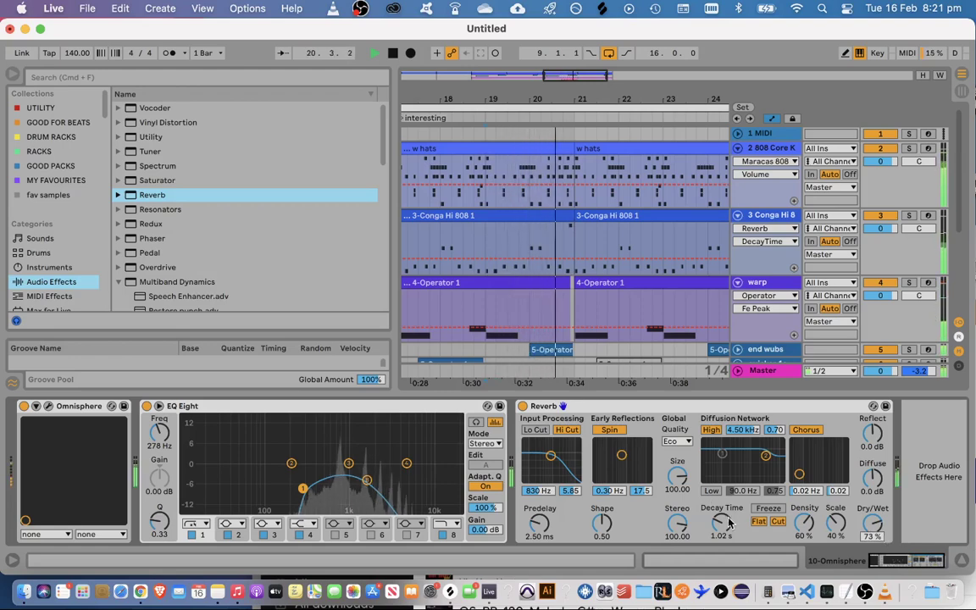
{"action": "key", "text": "space"}
{"action": "key", "text": "space"}
Unfold the Omnisphere track in the arrangement and show its Track Volume automation around bars 19 to 21
{"action": "left_click", "coordinate": [960, 560]}
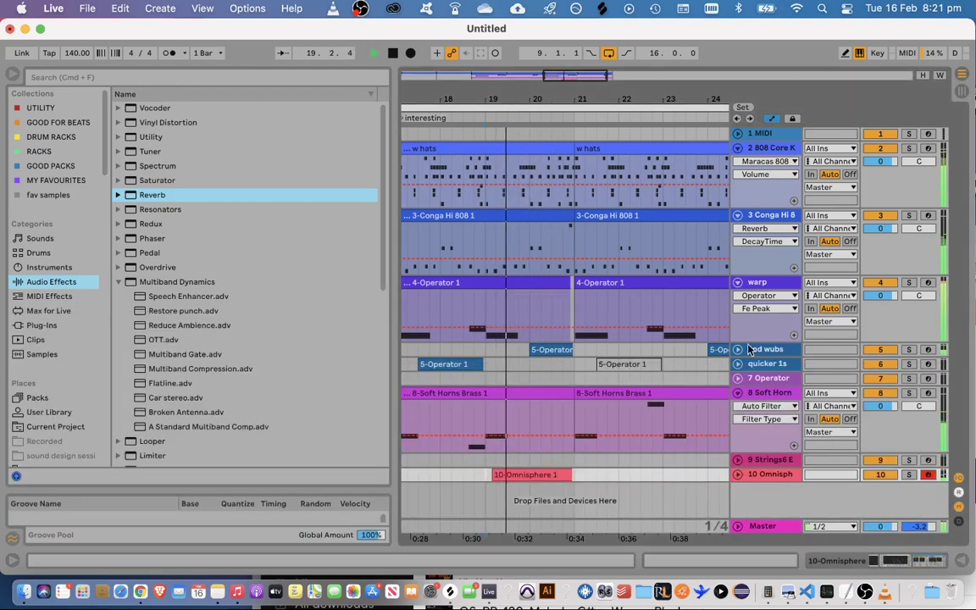
{"action": "left_click", "coordinate": [738, 474]}
{"action": "scroll", "coordinate": [742, 471], "scroll_direction": "down", "scroll_amount": 3}
{"action": "key", "text": "space"}
{"action": "key", "text": "space"}
{"action": "left_click_drag", "start_coordinate": [564, 77], "coordinate": [566, 110]}
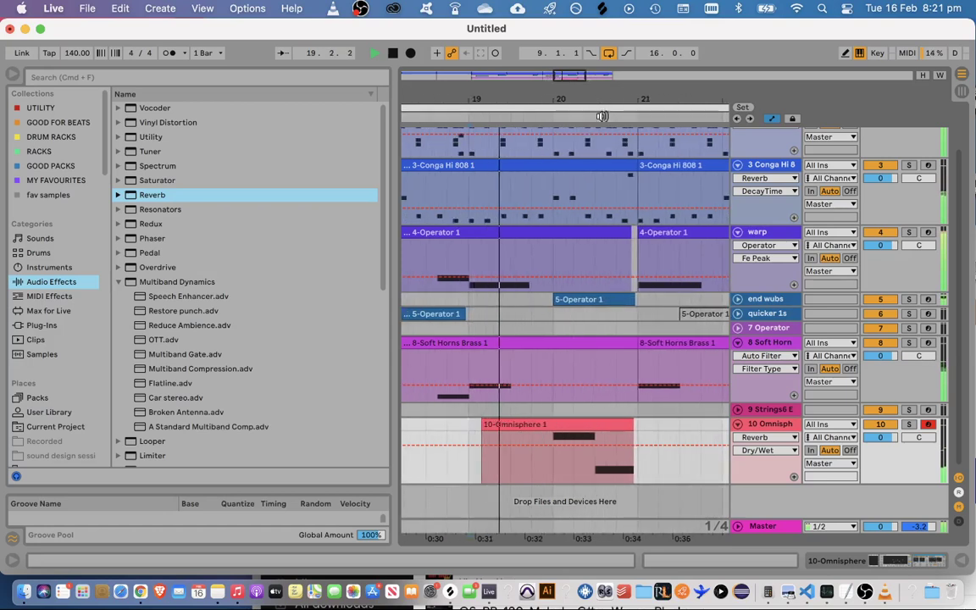
{"action": "left_click", "coordinate": [551, 467]}
{"action": "key", "text": "space"}
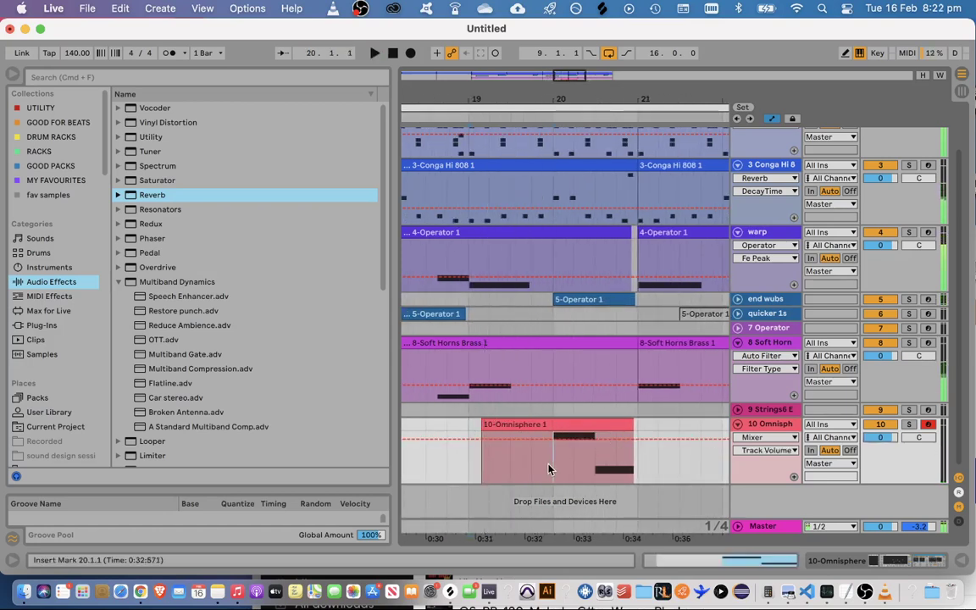
{"action": "left_click_drag", "start_coordinate": [566, 74], "coordinate": [568, 75]}
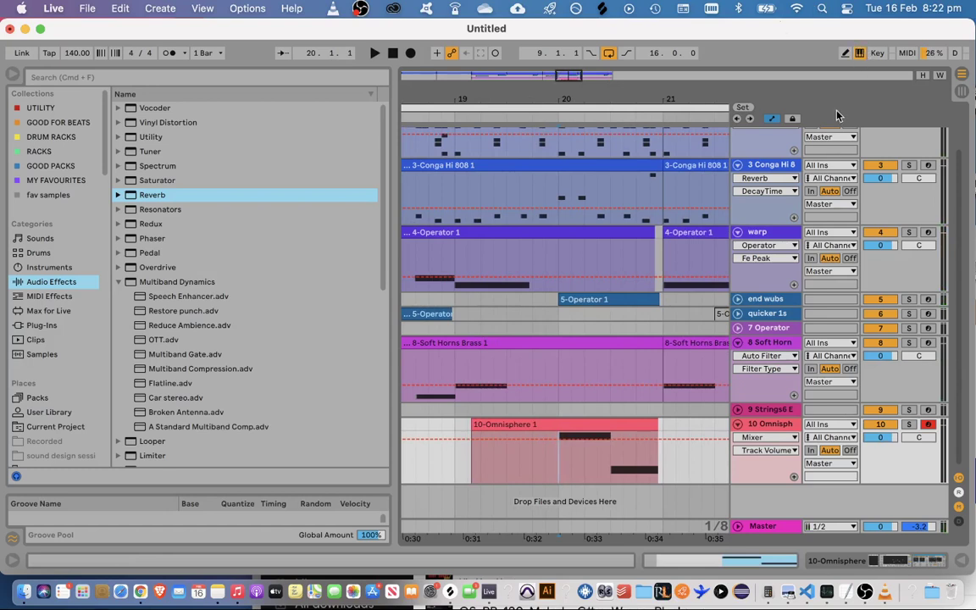
{"action": "key", "text": "a"}
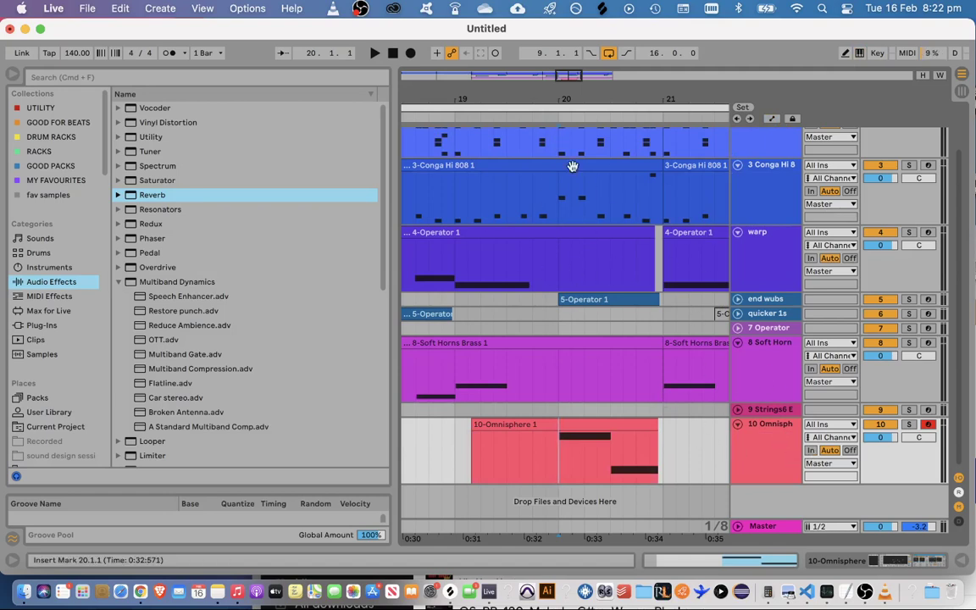
{"action": "key", "text": "a"}
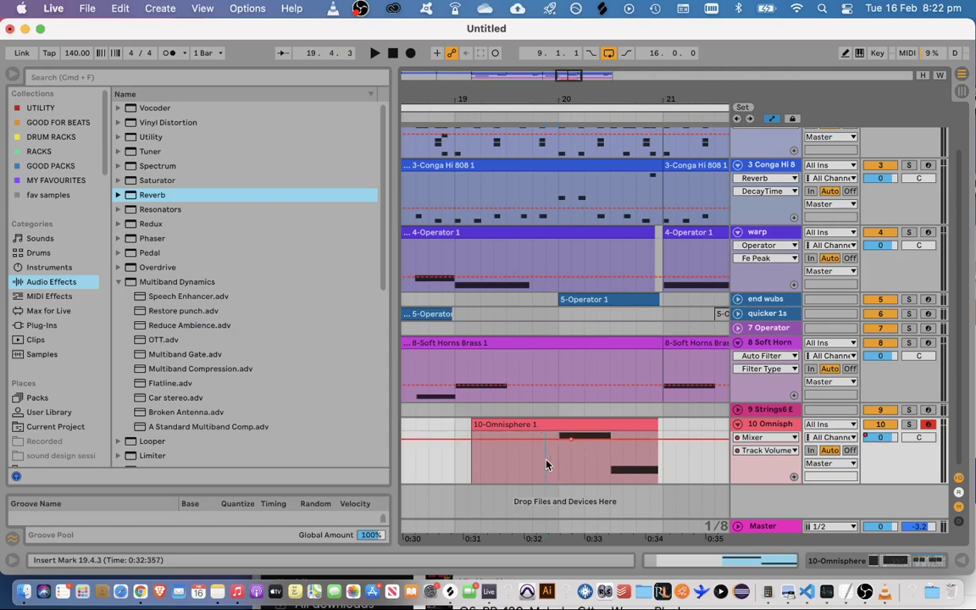
Draw a Track Volume dip at bar 20 on the Omnisphere track that ramps back up to 0 dB during the first note
{"action": "key", "text": "space"}
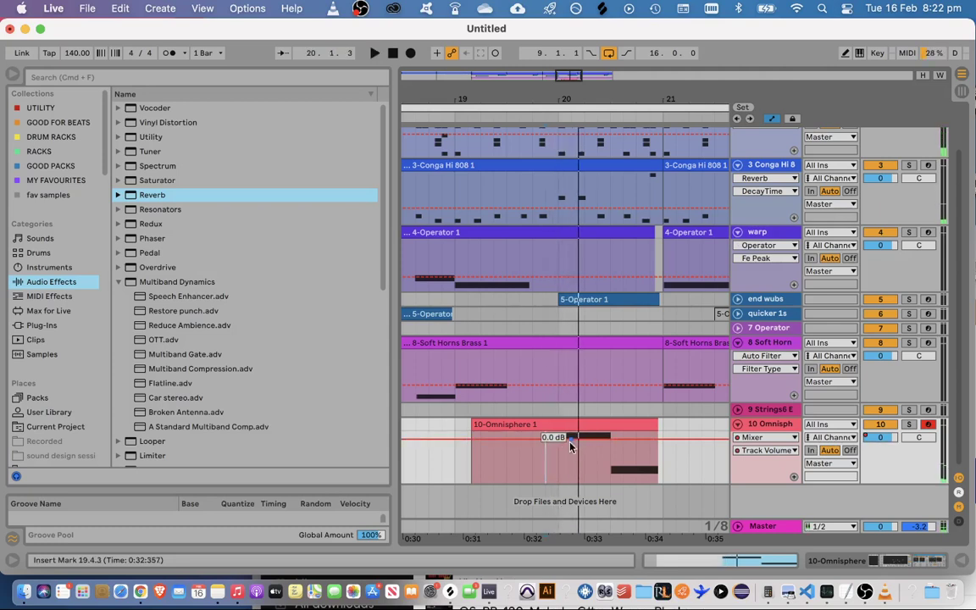
{"action": "left_click_drag", "start_coordinate": [563, 440], "coordinate": [556, 484]}
{"action": "left_click", "coordinate": [510, 467]}
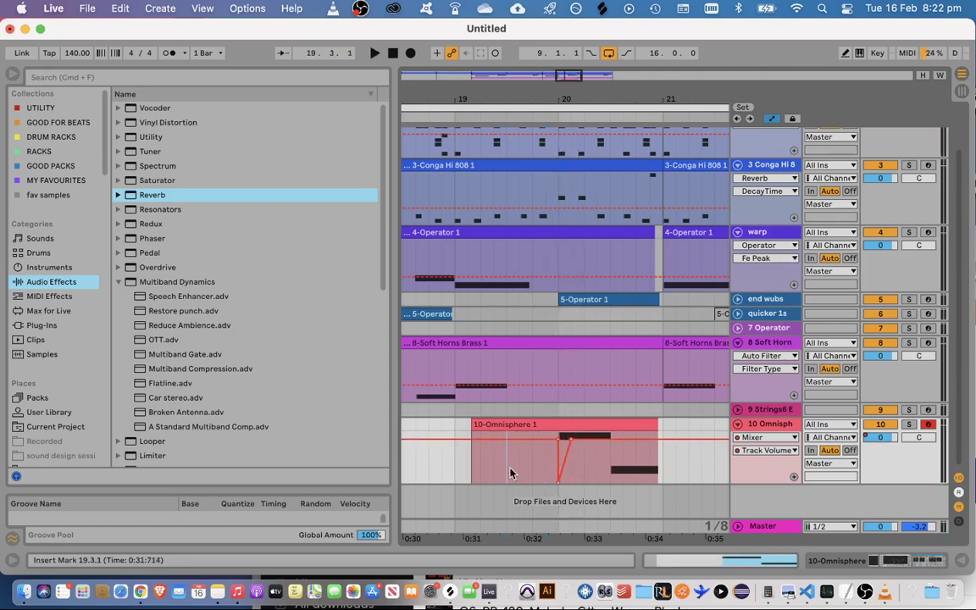
{"action": "key", "text": "space"}
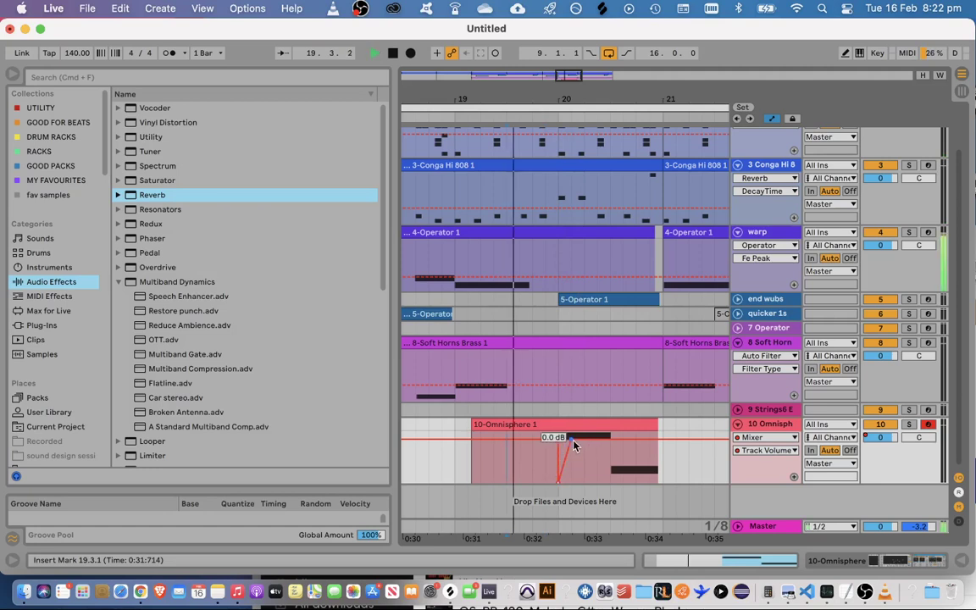
{"action": "key", "text": "space"}
{"action": "left_click_drag", "start_coordinate": [572, 437], "coordinate": [585, 438]}
{"action": "key", "text": "space"}
{"action": "key", "text": "space"}
{"action": "left_click_drag", "start_coordinate": [558, 482], "coordinate": [558, 476]}
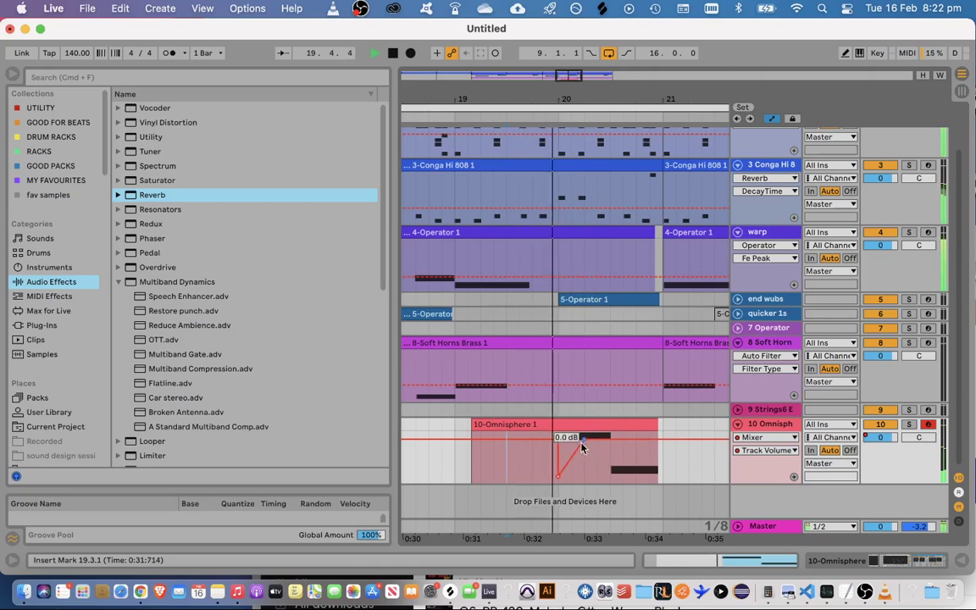
Reshape the first note's volume swell to peak near 0 dB and fall to about -8 dB before the second note, auditioning it
{"action": "left_click_drag", "start_coordinate": [584, 440], "coordinate": [563, 475]}
{"action": "key", "text": "space"}
{"action": "key", "text": "space"}
{"action": "key", "text": "space"}
{"action": "key", "text": "space"}
{"action": "key", "text": "space"}
{"action": "key", "text": "space"}
{"action": "key", "text": "space"}
{"action": "left_click", "coordinate": [584, 475]}
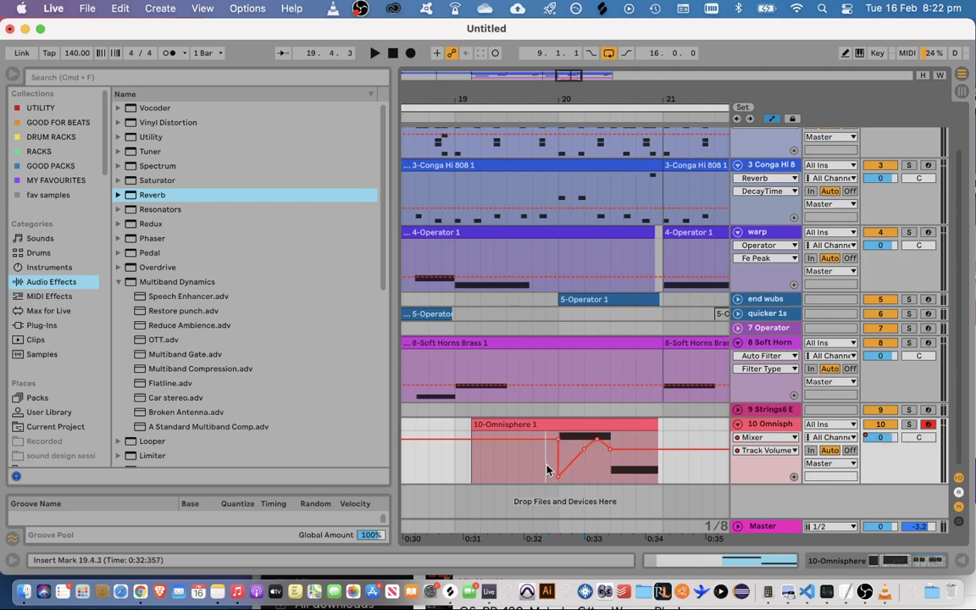
{"action": "key", "text": "space"}
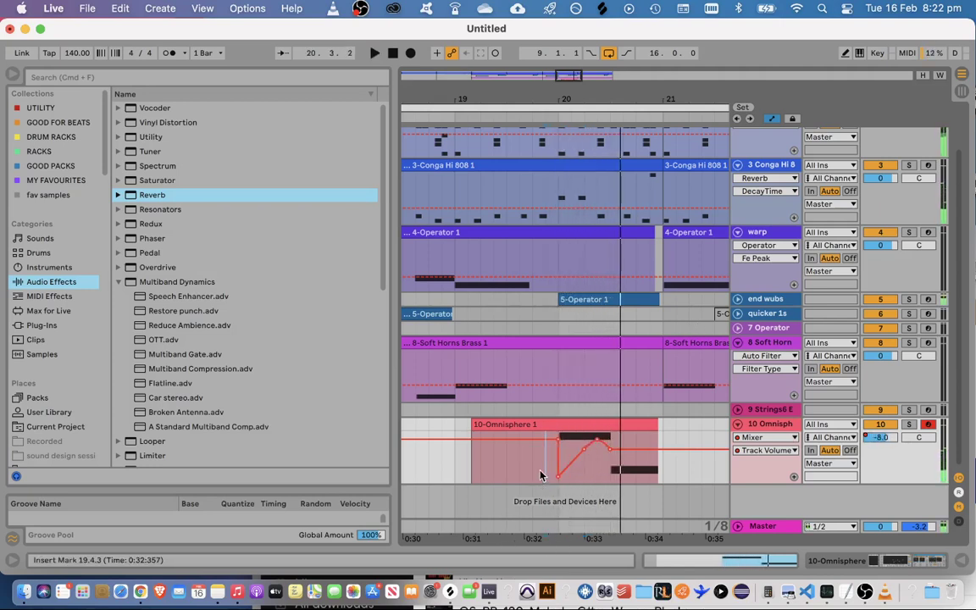
{"action": "key", "text": "space"}
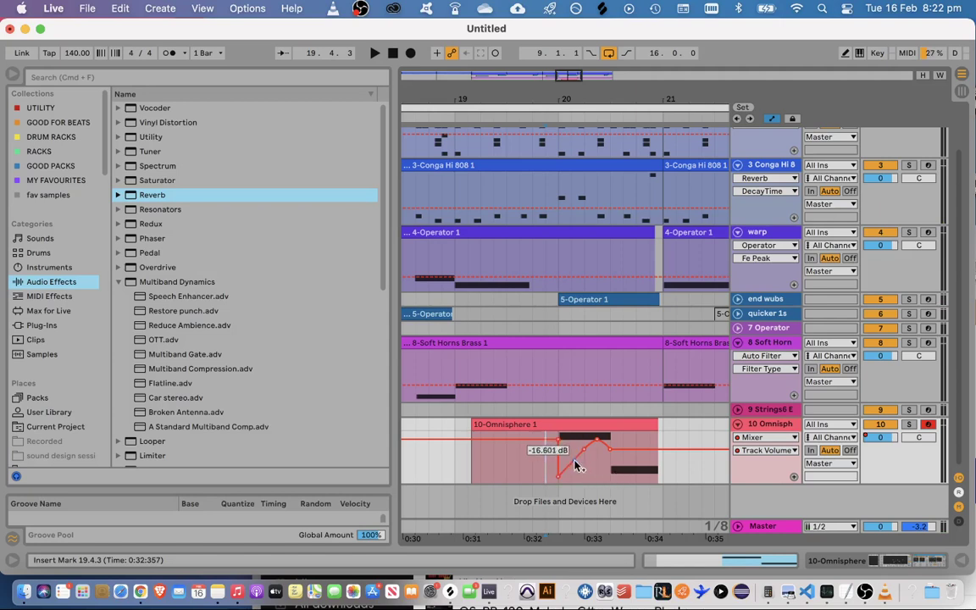
{"action": "double_click", "coordinate": [574, 466], "text": "alt"}
{"action": "left_click_drag", "start_coordinate": [561, 472], "coordinate": [571, 470]}
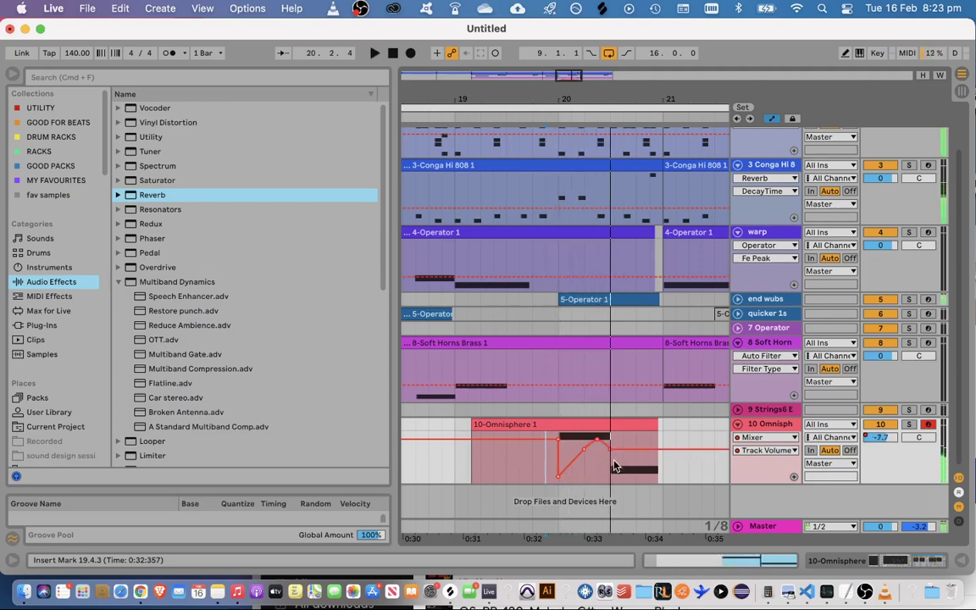
Duplicate the first note's volume swell onto the second Omnisphere note and audition both swells
{"action": "left_click_drag", "start_coordinate": [612, 465], "coordinate": [559, 473]}
{"action": "key", "text": "super+d"}
{"action": "left_click", "coordinate": [541, 434]}
{"action": "key", "text": "space"}
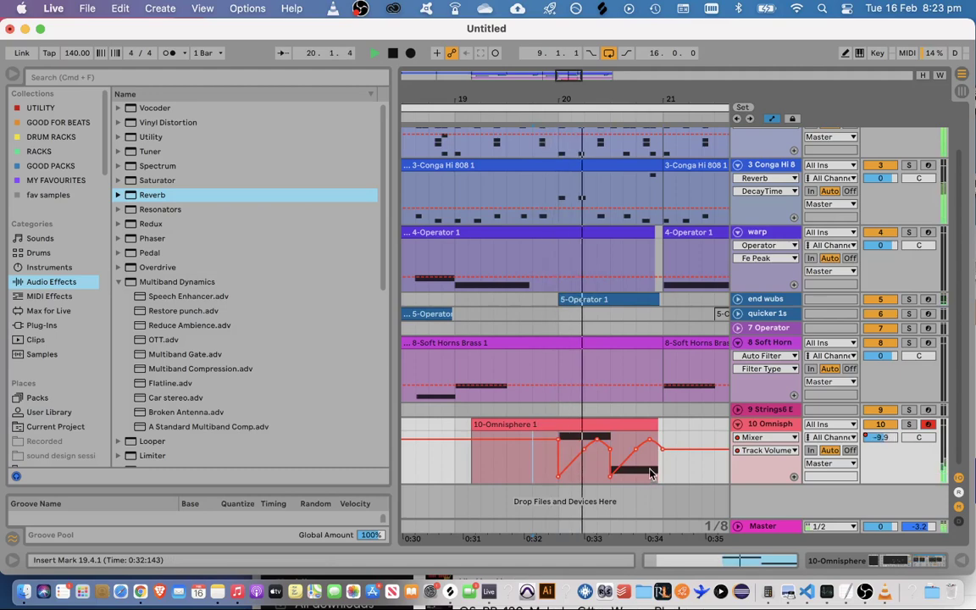
{"action": "double_click", "coordinate": [773, 426]}
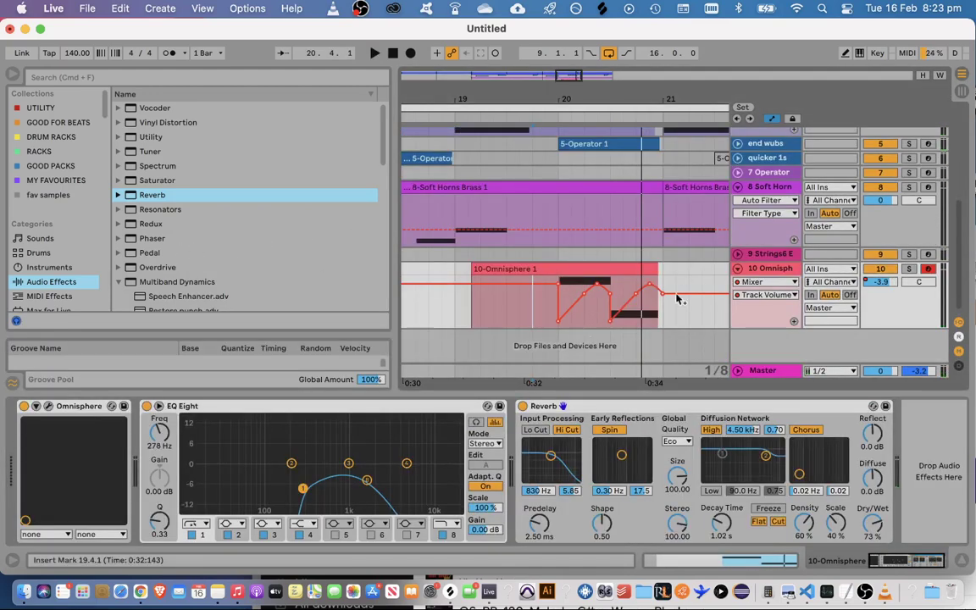
{"action": "key", "text": "space"}
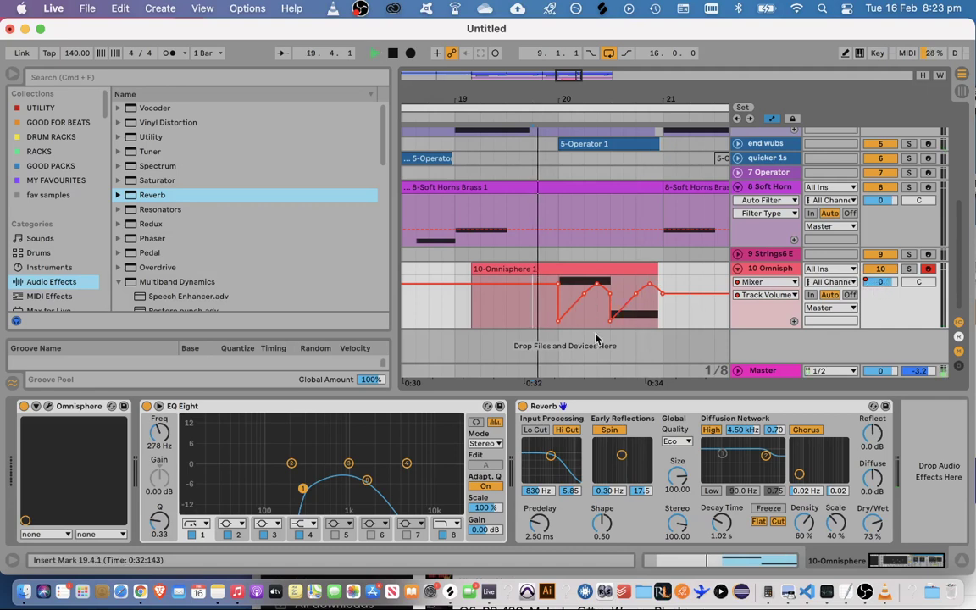
{"action": "key", "text": "space"}
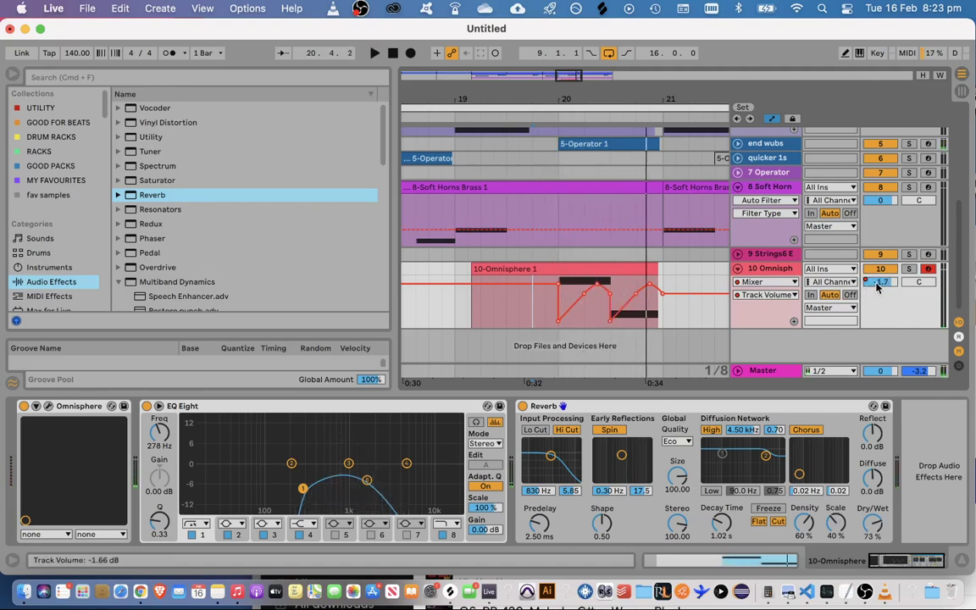
Insert a Utility device between EQ Eight and Reverb on the Omnisphere track
{"action": "scroll", "coordinate": [169, 220], "scroll_direction": "down", "scroll_amount": 10}
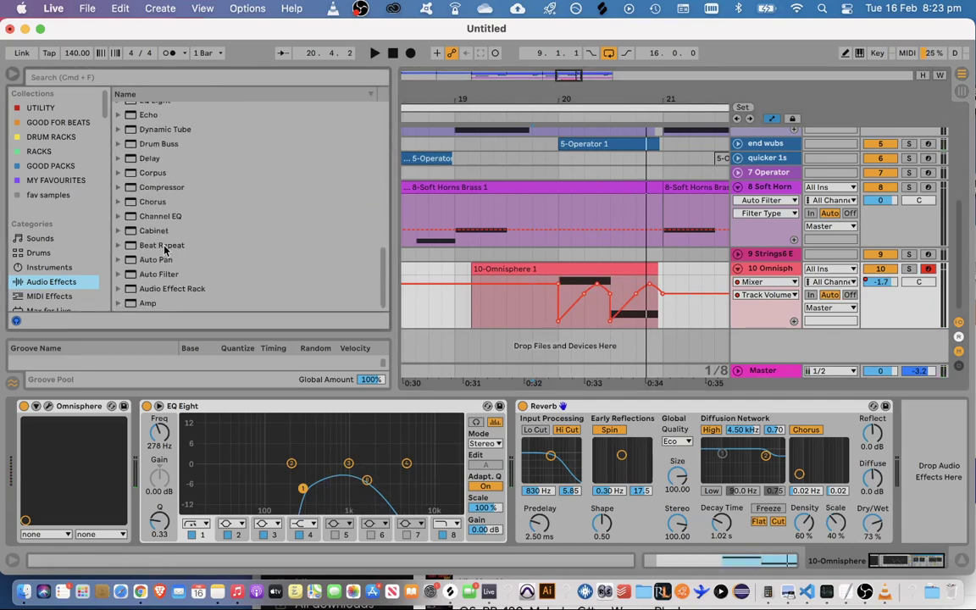
{"action": "scroll", "coordinate": [172, 194], "scroll_direction": "up", "scroll_amount": 4}
{"action": "scroll", "coordinate": [172, 194], "scroll_direction": "up", "scroll_amount": 3}
{"action": "scroll", "coordinate": [172, 209], "scroll_direction": "up", "scroll_amount": 3}
{"action": "left_click", "coordinate": [169, 196]}
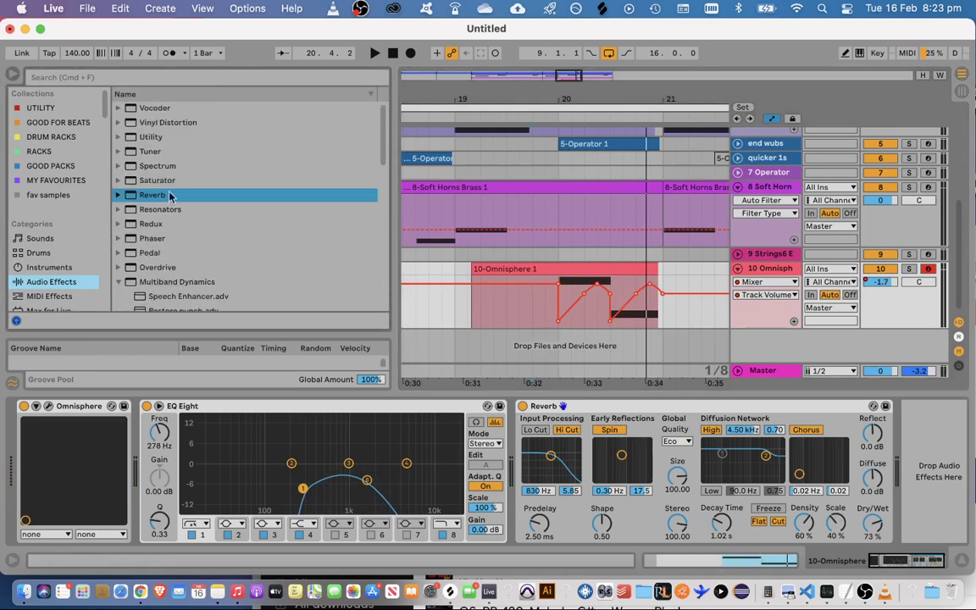
{"action": "left_click_drag", "start_coordinate": [156, 143], "coordinate": [585, 374]}
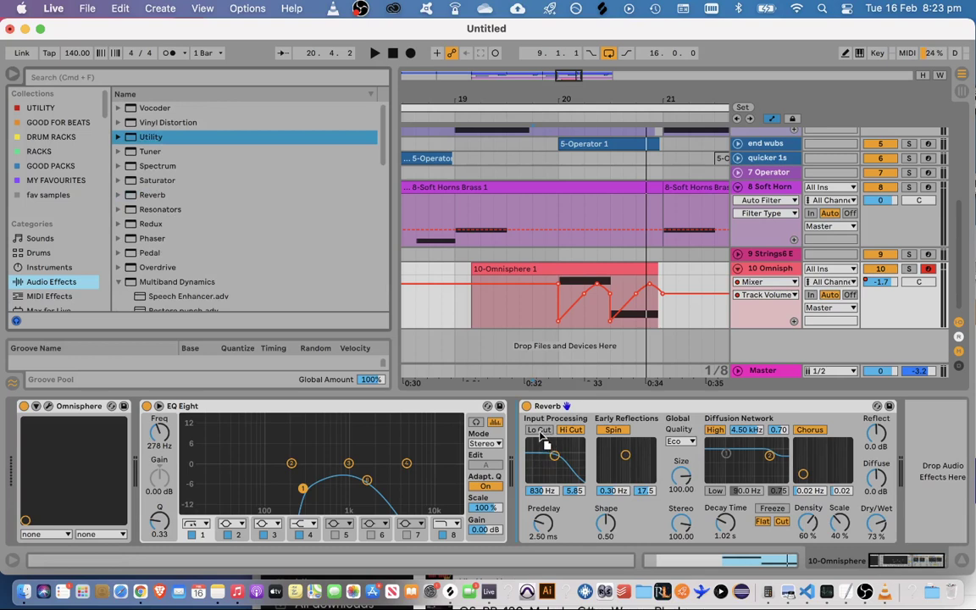
{"action": "left_click_drag", "start_coordinate": [539, 454], "coordinate": [541, 455]}
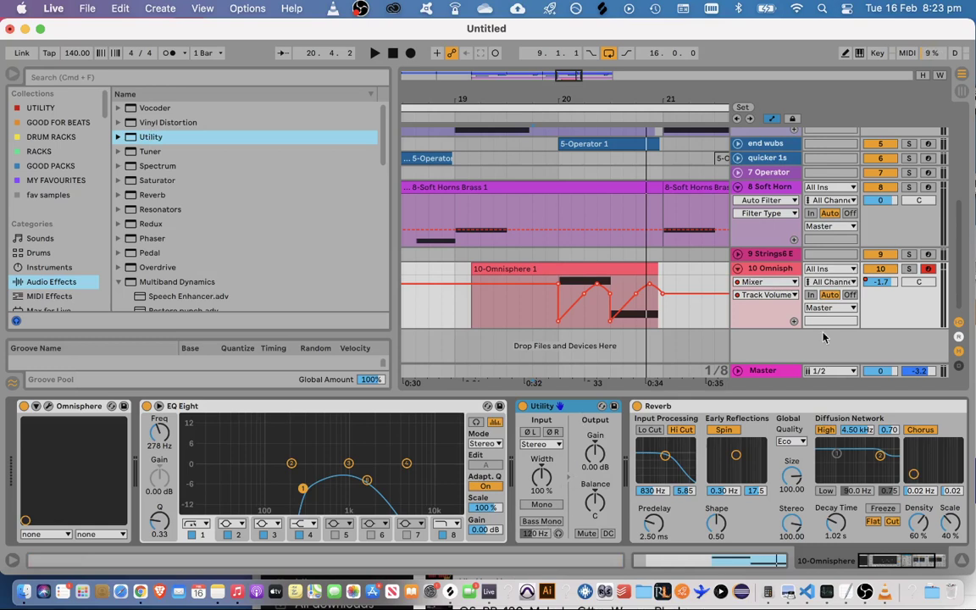
Copy the Track Volume envelope from bar 20 to bar 21 onto the Utility's Gain automation
{"action": "left_click_drag", "start_coordinate": [667, 323], "coordinate": [564, 321]}
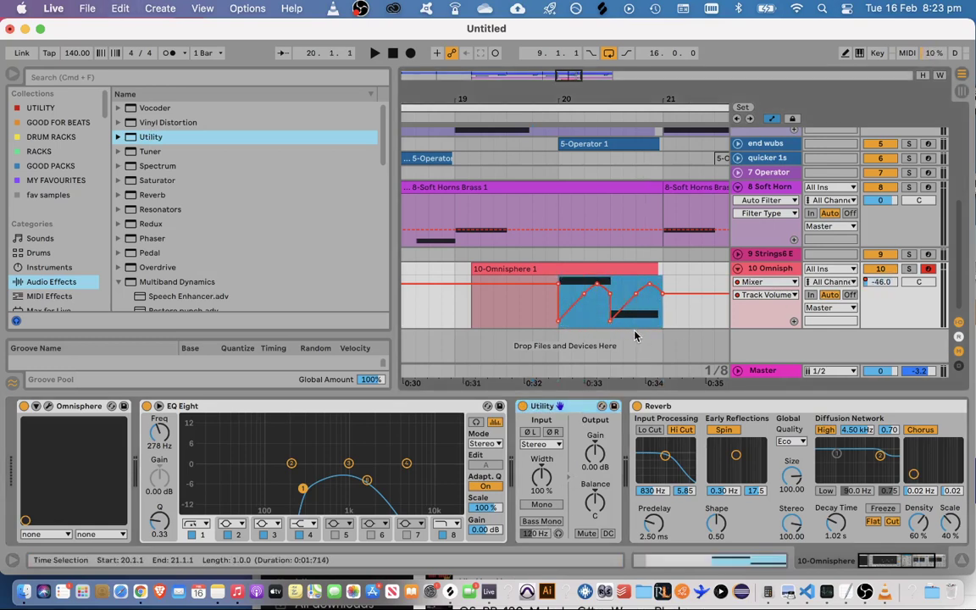
{"action": "left_click", "coordinate": [596, 455]}
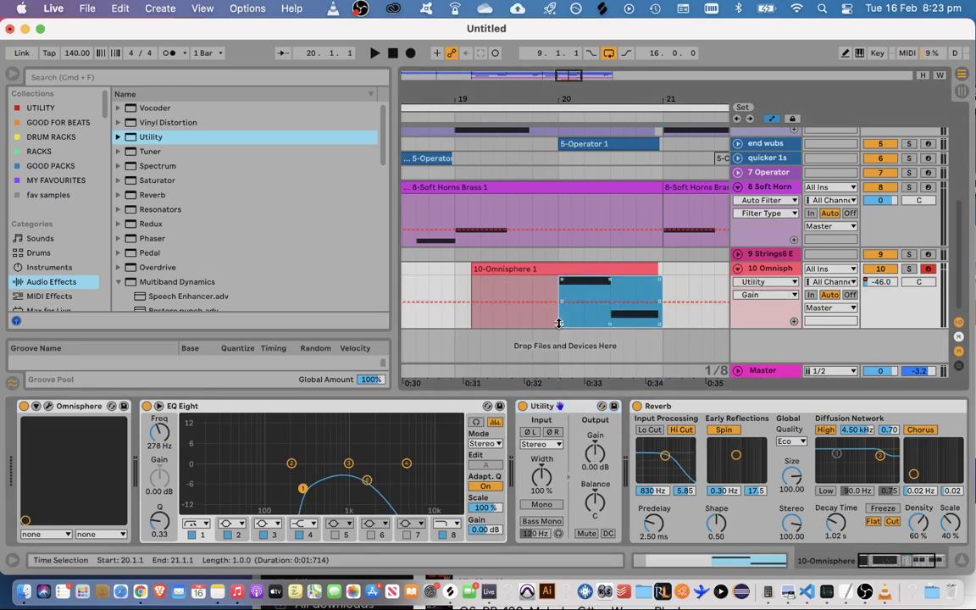
{"action": "left_click", "coordinate": [547, 326]}
{"action": "key", "text": "super+v"}
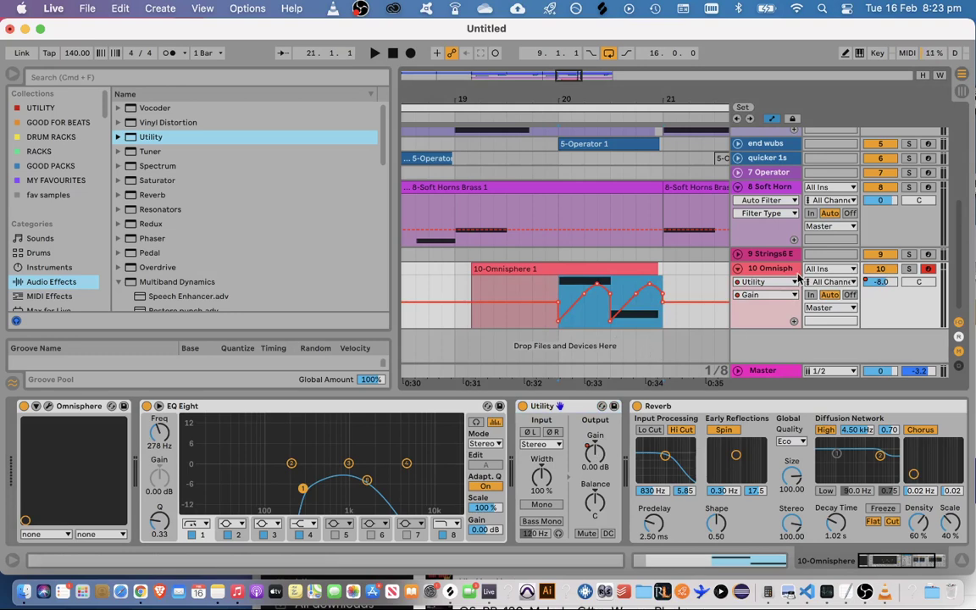
Delete the Omnisphere track's Track Volume automation and return to the Utility Gain envelope
{"action": "right_click", "coordinate": [877, 285]}
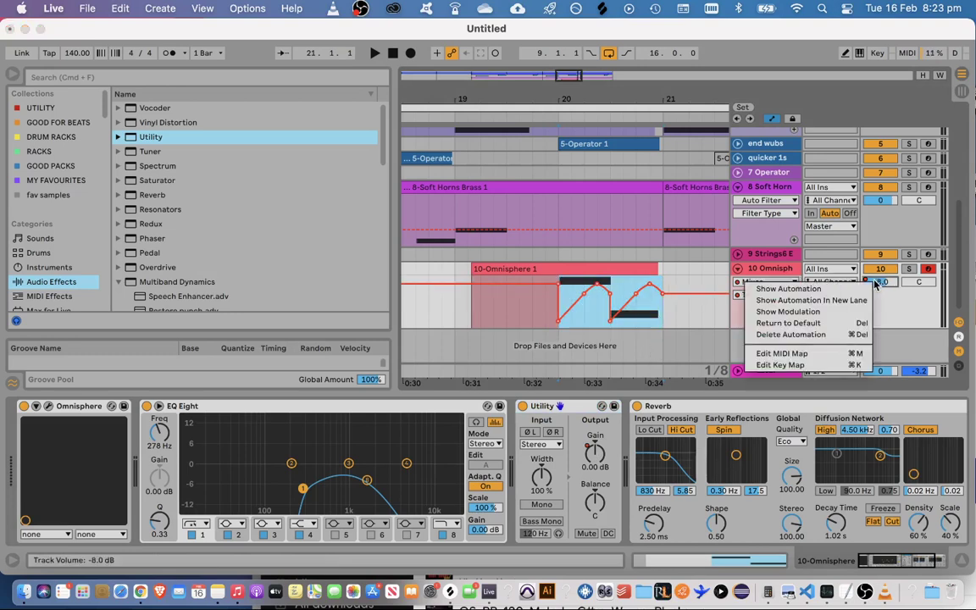
{"action": "left_click", "coordinate": [818, 335]}
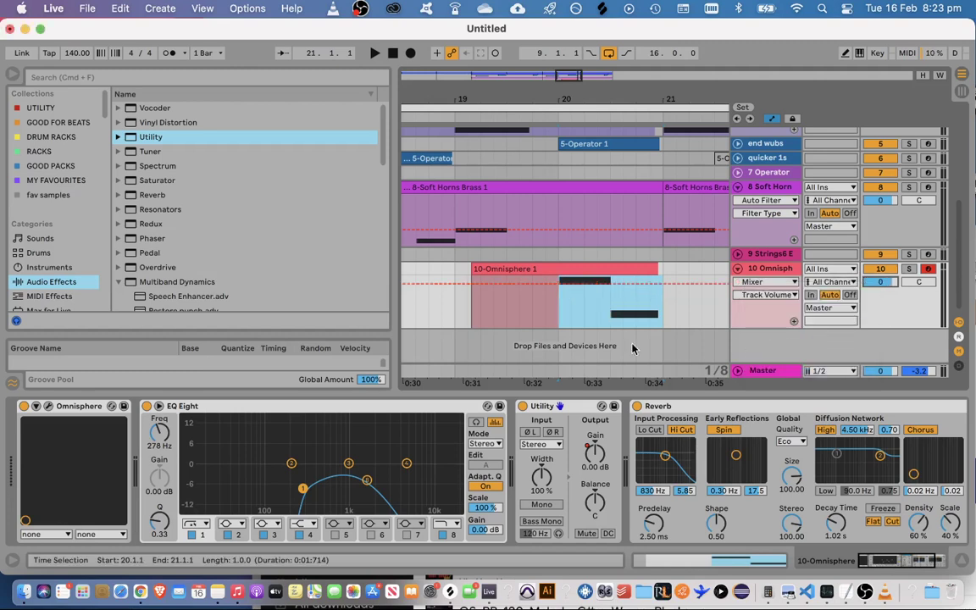
{"action": "left_click", "coordinate": [519, 315]}
{"action": "key", "text": "super+z"}
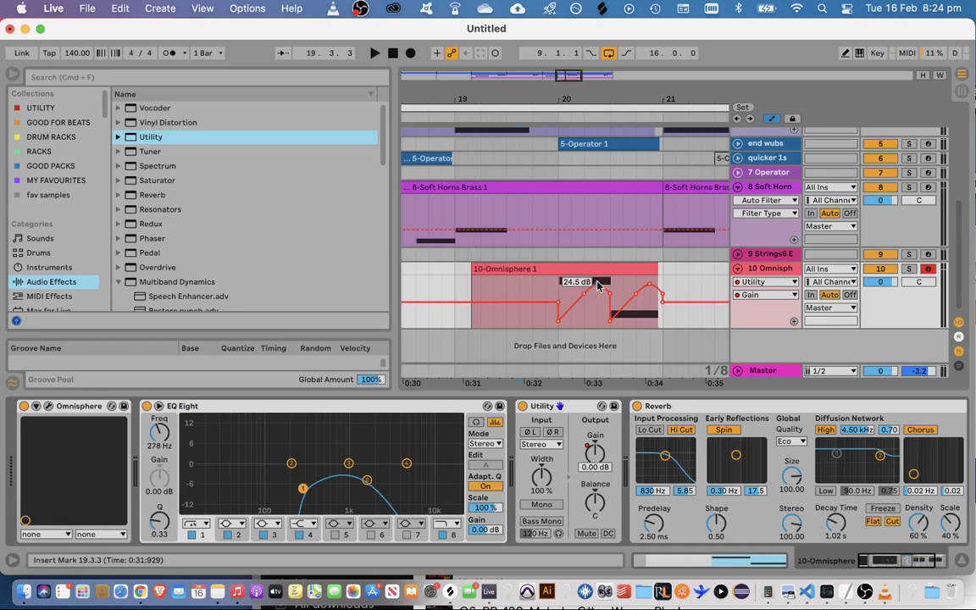
Scale the Utility Gain envelope between bars 20 and 21 down so both swells peak at about 0 dB
{"action": "left_click_drag", "start_coordinate": [559, 286], "coordinate": [663, 292]}
{"action": "mouse_move", "coordinate": [595, 289]}
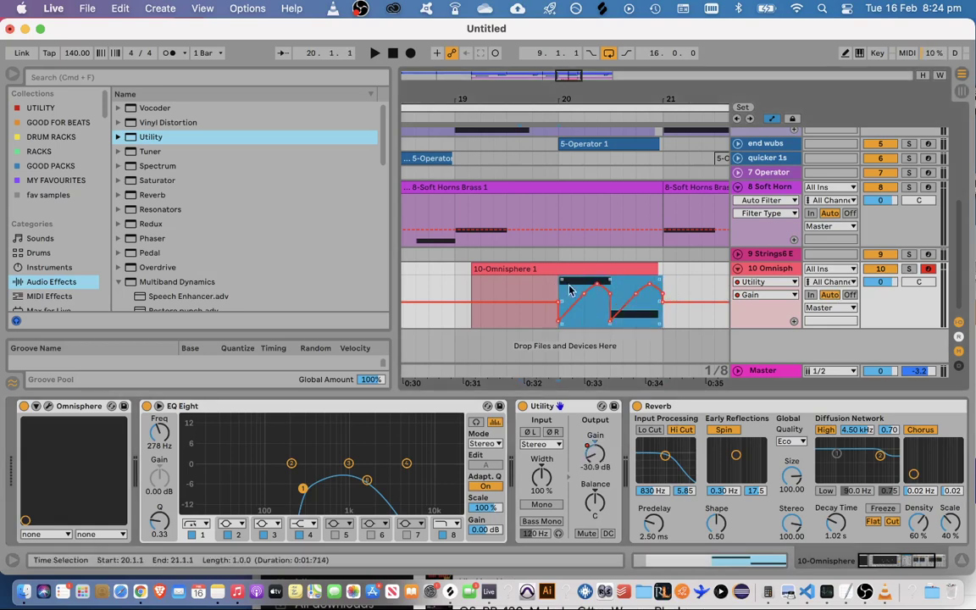
{"action": "left_click_drag", "start_coordinate": [598, 283], "coordinate": [607, 281]}
{"action": "left_click_drag", "start_coordinate": [602, 286], "coordinate": [601, 291]}
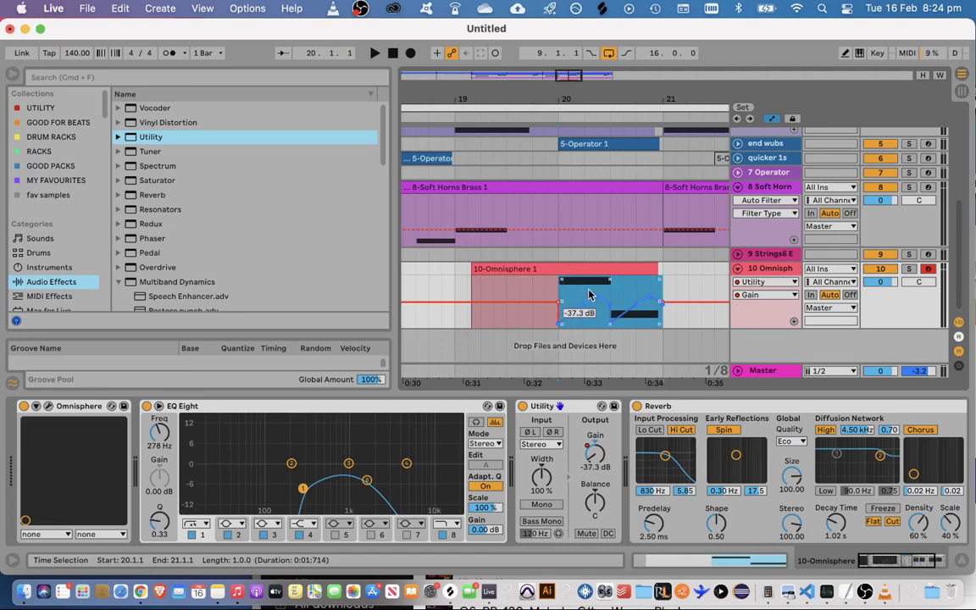
{"action": "left_click_drag", "start_coordinate": [612, 279], "coordinate": [599, 305]}
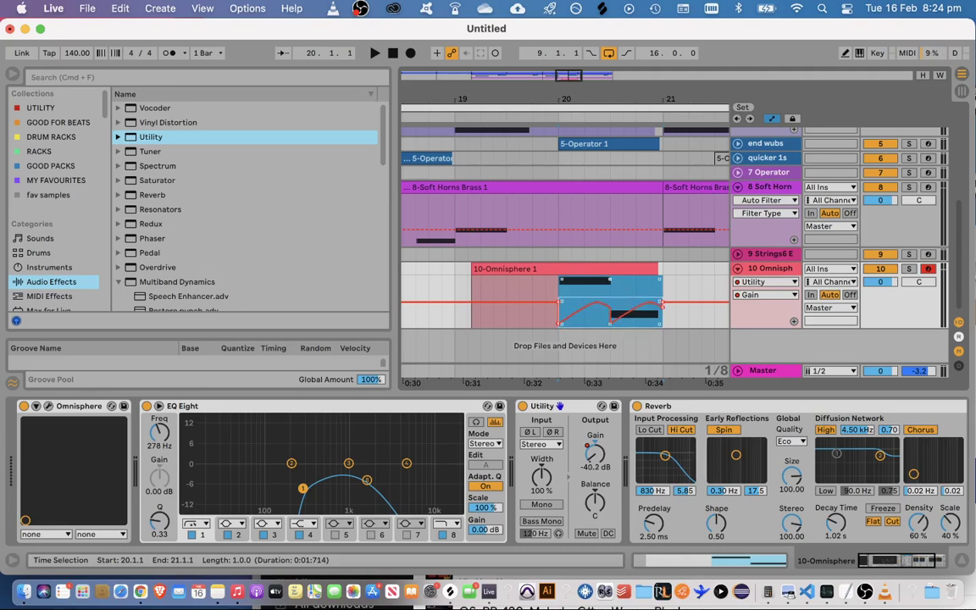
{"action": "left_click", "coordinate": [534, 290]}
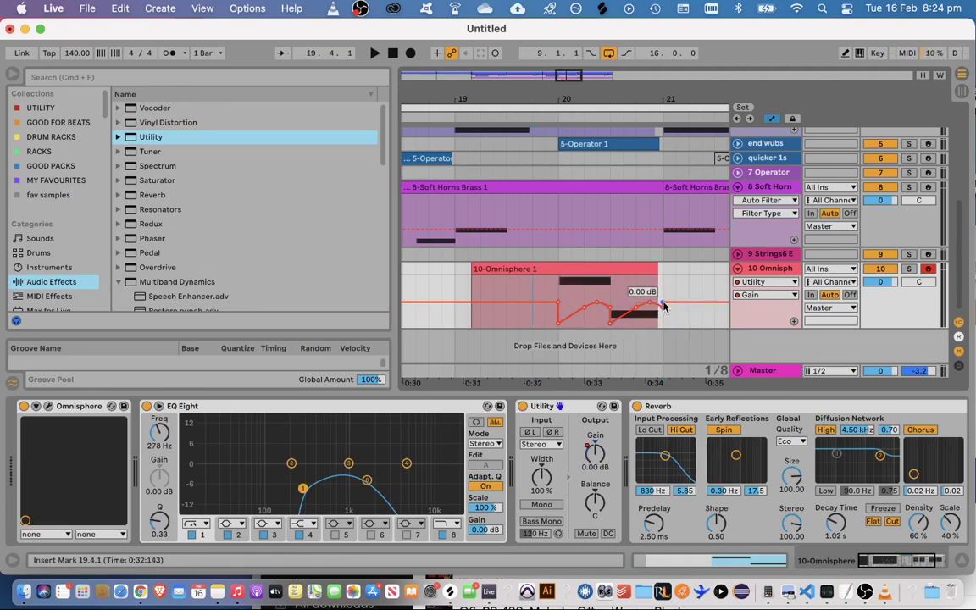
{"action": "left_click", "coordinate": [78, 408]}
{"action": "left_click", "coordinate": [239, 408]}
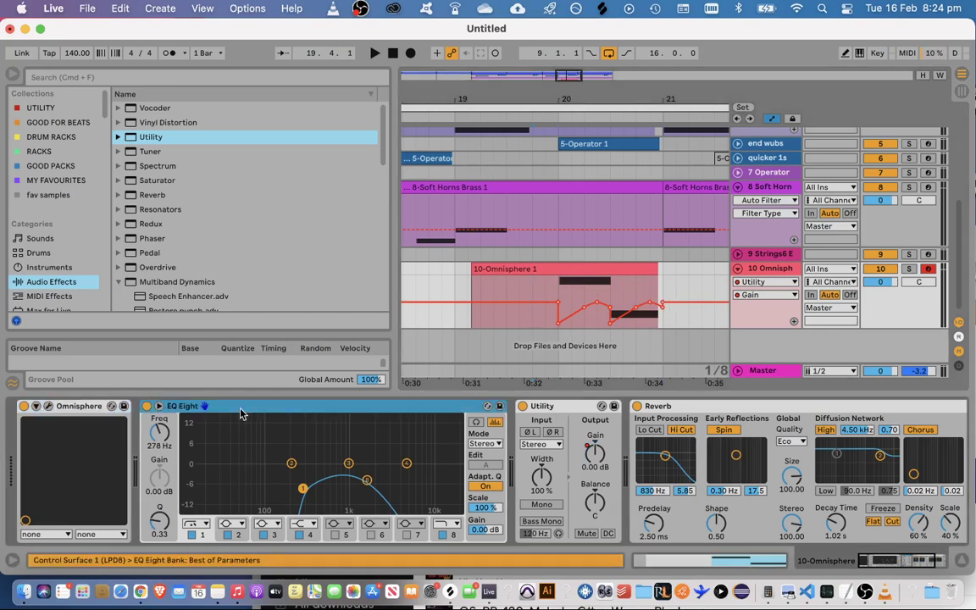
{"action": "left_click", "coordinate": [546, 408]}
{"action": "left_click", "coordinate": [700, 408]}
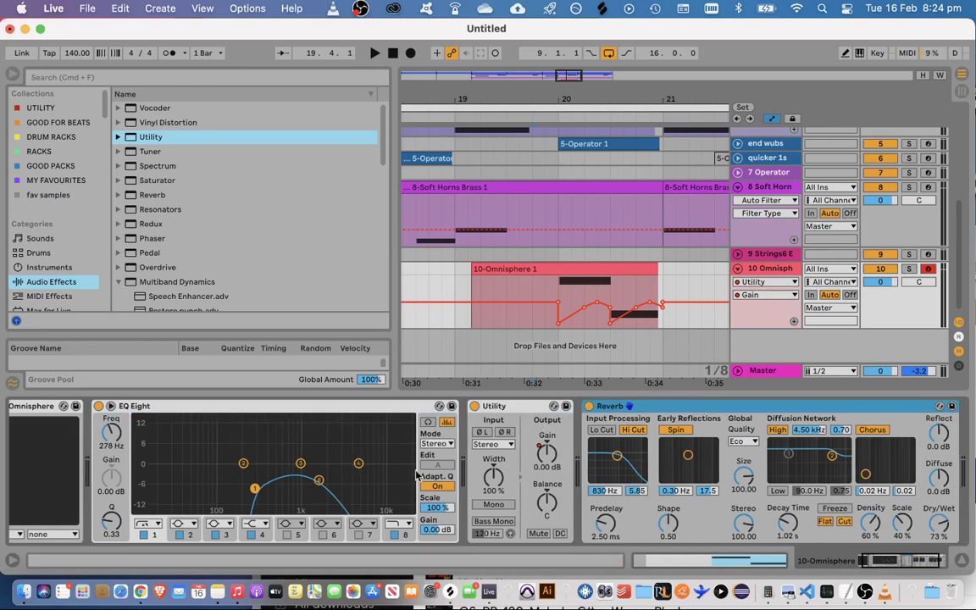
{"action": "left_click", "coordinate": [526, 450]}
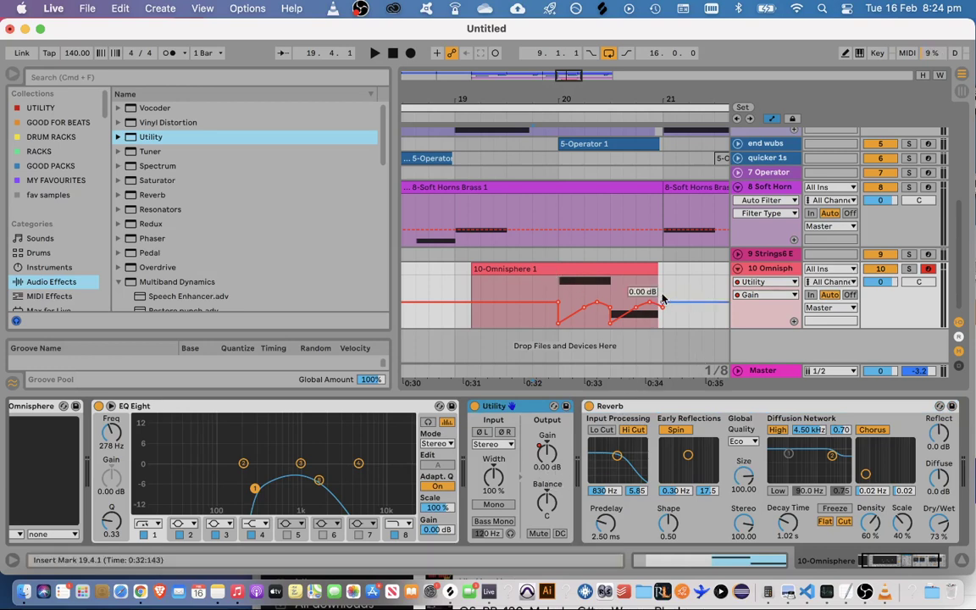
Set the Omnisphere Reverb's Decay Time to 1.92 s and Dry/Wet to 44% while auditioning the swells
{"action": "key", "text": "space"}
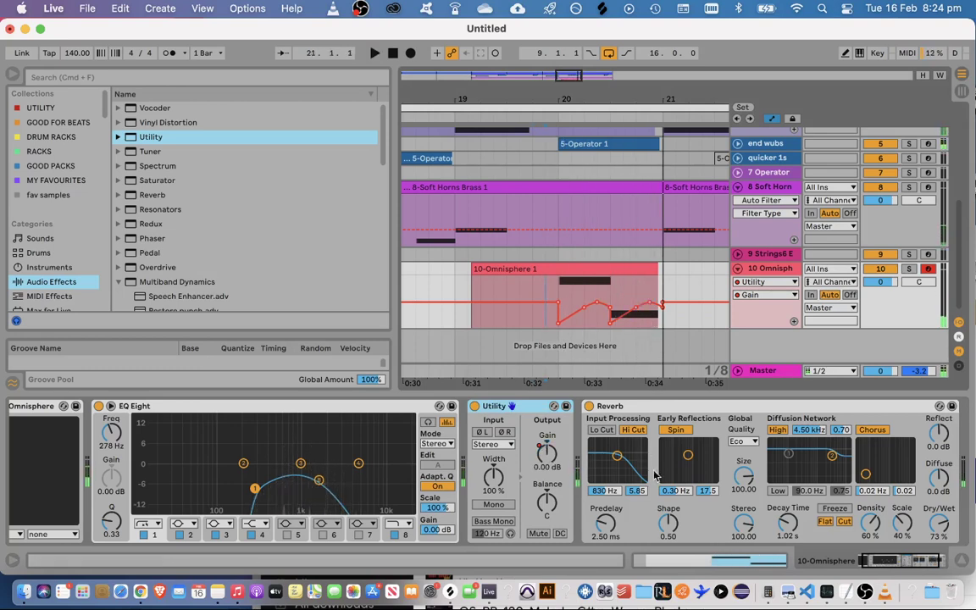
{"action": "key", "text": "space"}
{"action": "key", "text": "space"}
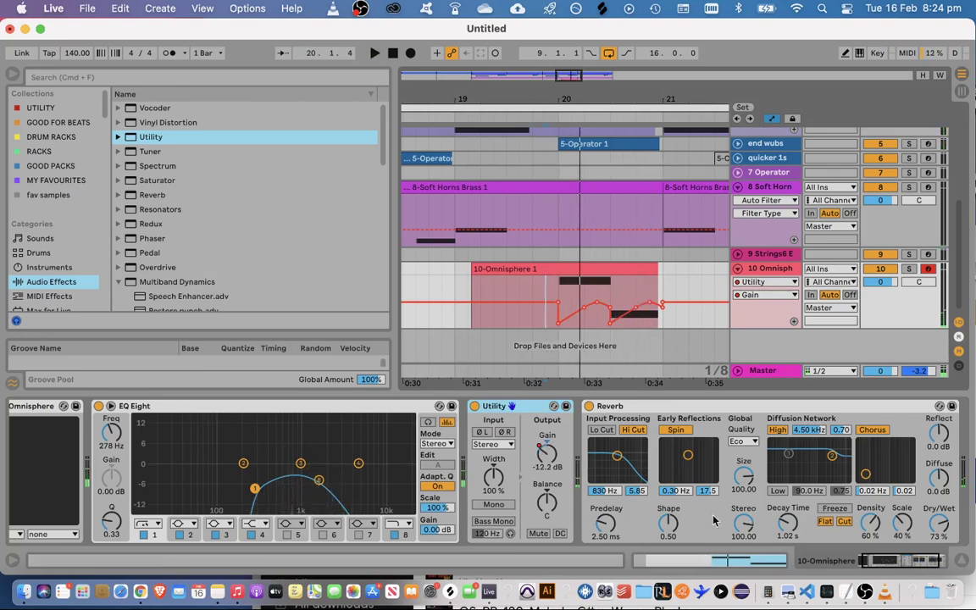
{"action": "left_click_drag", "start_coordinate": [797, 527], "coordinate": [797, 515]}
{"action": "key", "text": "space"}
{"action": "key", "text": "space"}
{"action": "key", "text": "space"}
{"action": "mouse_move", "coordinate": [934, 527]}
{"action": "left_mouse_down"}
{"action": "mouse_move", "coordinate": [934, 549]}
{"action": "mouse_move", "coordinate": [935, 527]}
{"action": "left_mouse_up"}
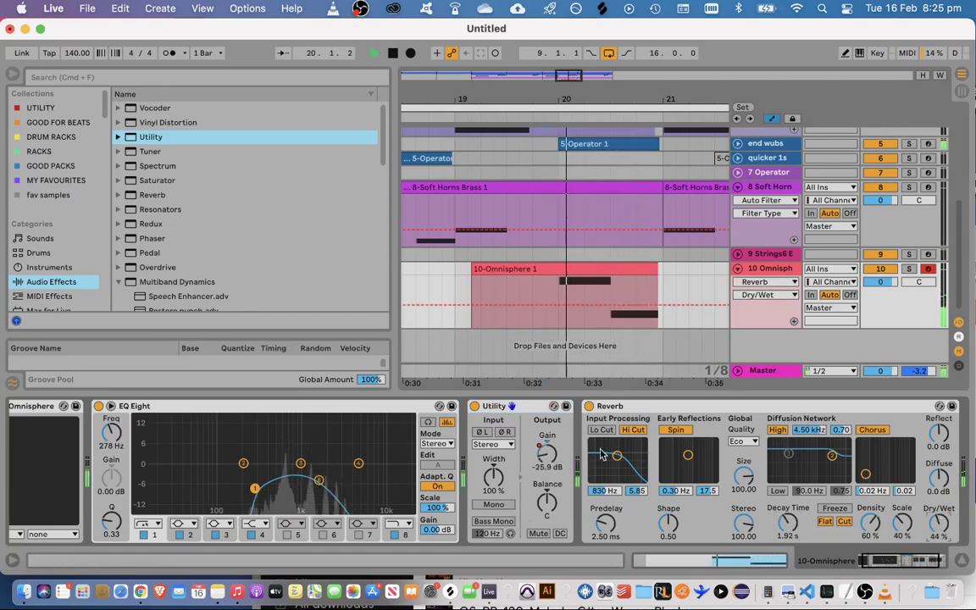
On the Utility Gain envelope, move the first swell's end point just before beat 20.3 and slightly raise the second swell's start
{"action": "left_click", "coordinate": [543, 464]}
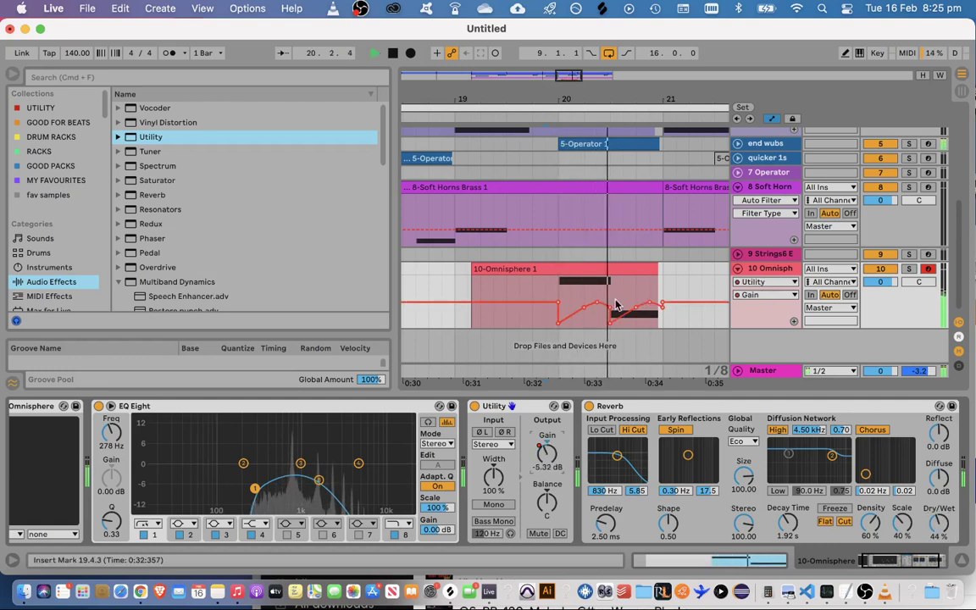
{"action": "left_click_drag", "start_coordinate": [608, 323], "coordinate": [610, 320]}
{"action": "key", "text": "space"}
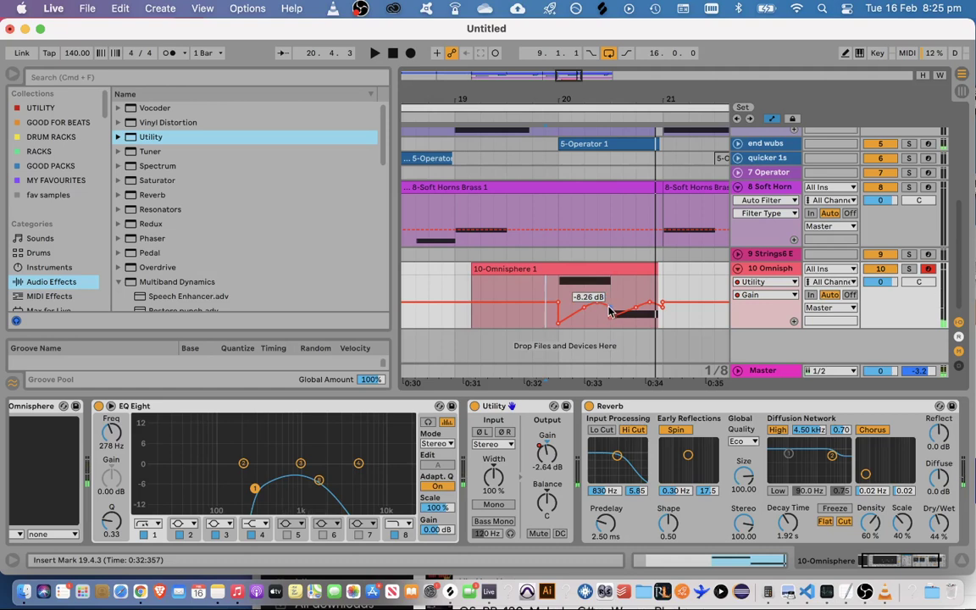
{"action": "left_click_drag", "start_coordinate": [561, 77], "coordinate": [570, 99]}
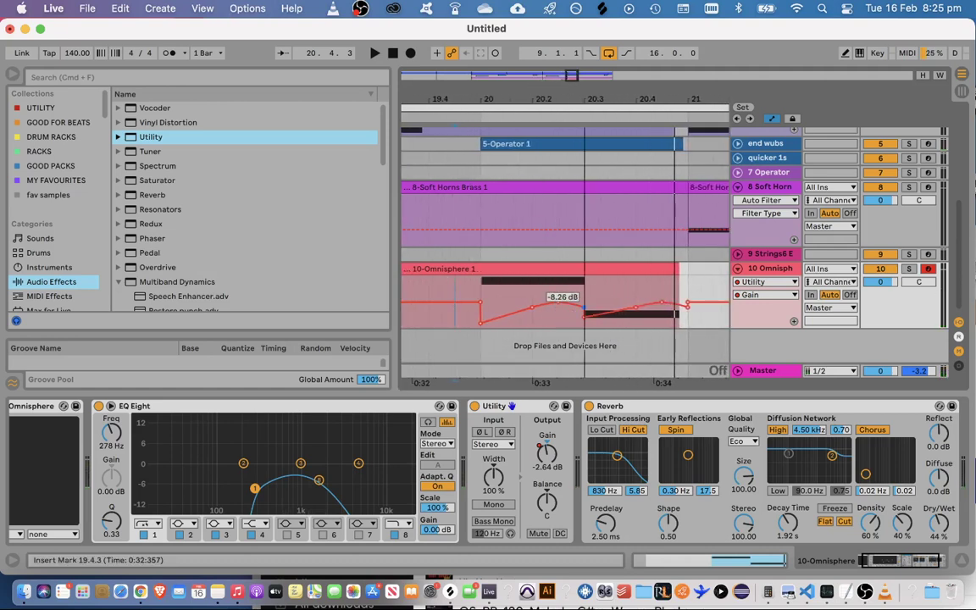
{"action": "left_click_drag", "start_coordinate": [583, 307], "coordinate": [589, 314]}
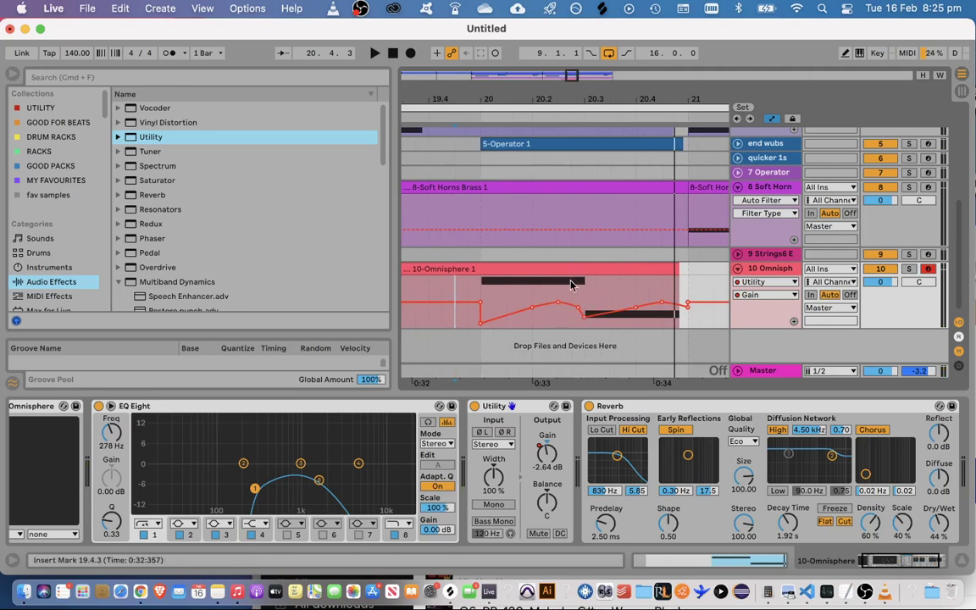
{"action": "left_click", "coordinate": [549, 305]}
{"action": "key", "text": "super+4"}
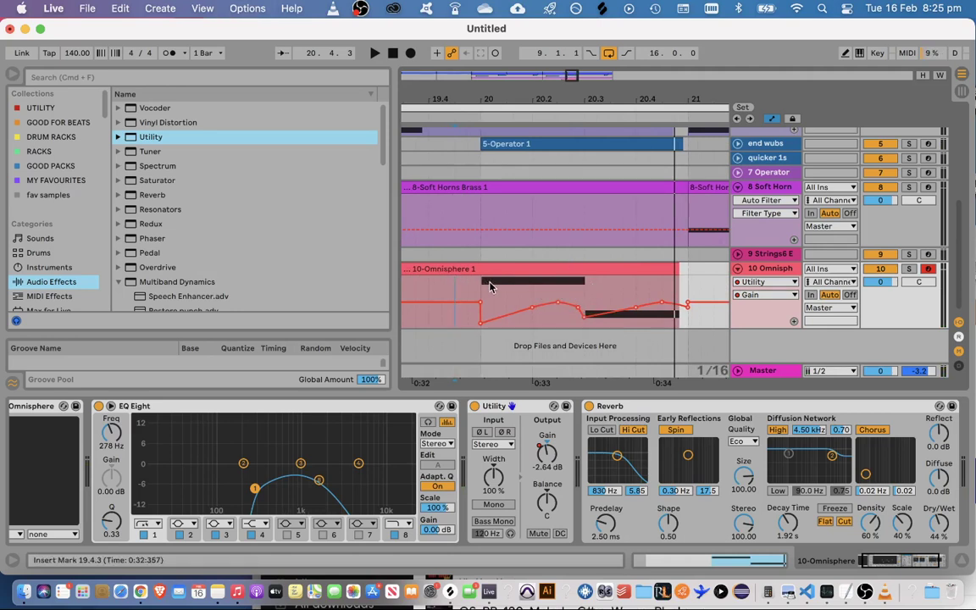
{"action": "left_click_drag", "start_coordinate": [559, 310], "coordinate": [578, 308]}
{"action": "key", "text": "super+4"}
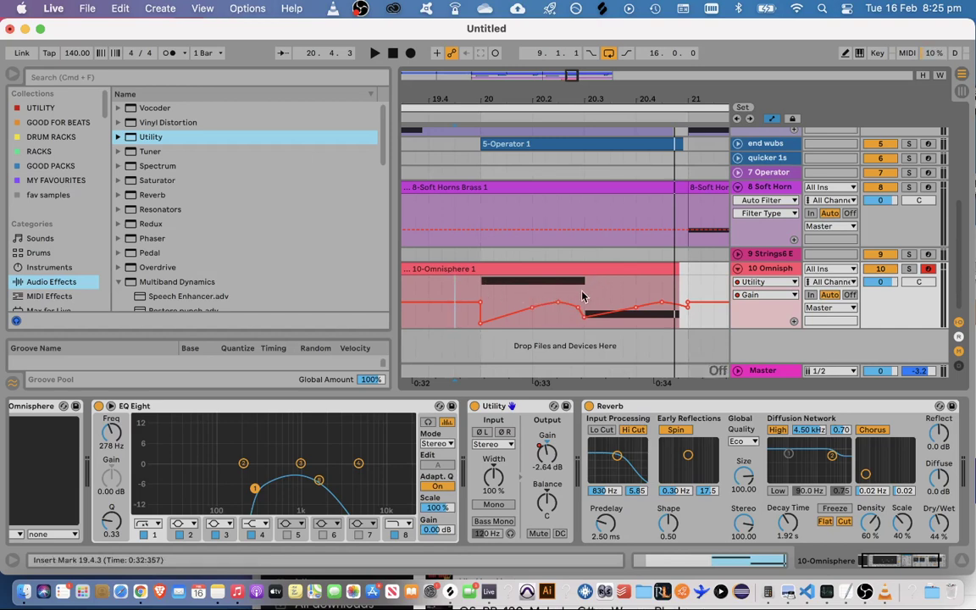
Lower the second swell's start at beat 20.3 to -inf dB and add a breakpoint of about -17 dB just after it
{"action": "left_click", "coordinate": [452, 294]}
{"action": "key", "text": "space"}
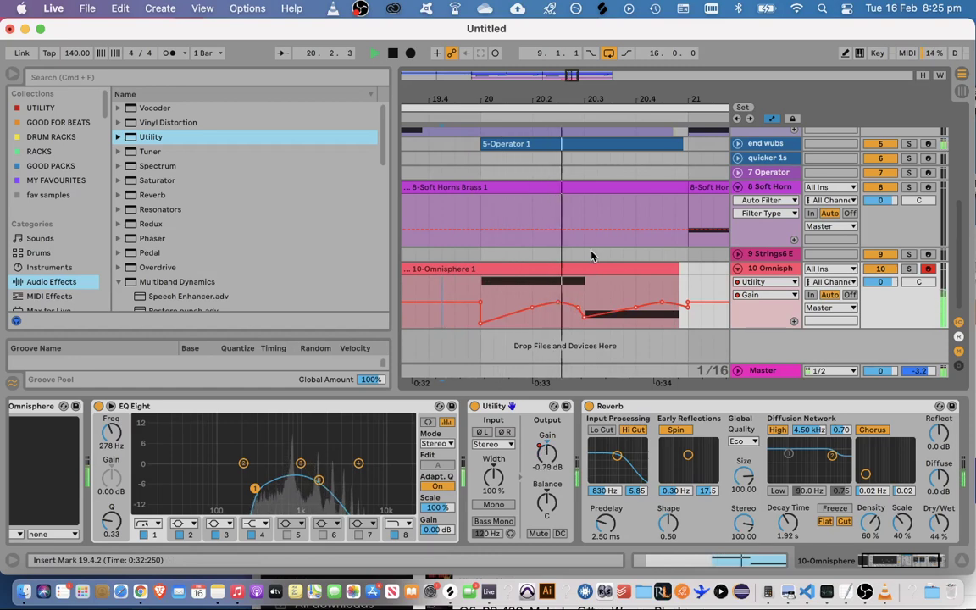
{"action": "key", "text": "space"}
{"action": "left_click_drag", "start_coordinate": [584, 317], "coordinate": [584, 327]}
{"action": "left_click", "coordinate": [585, 327]}
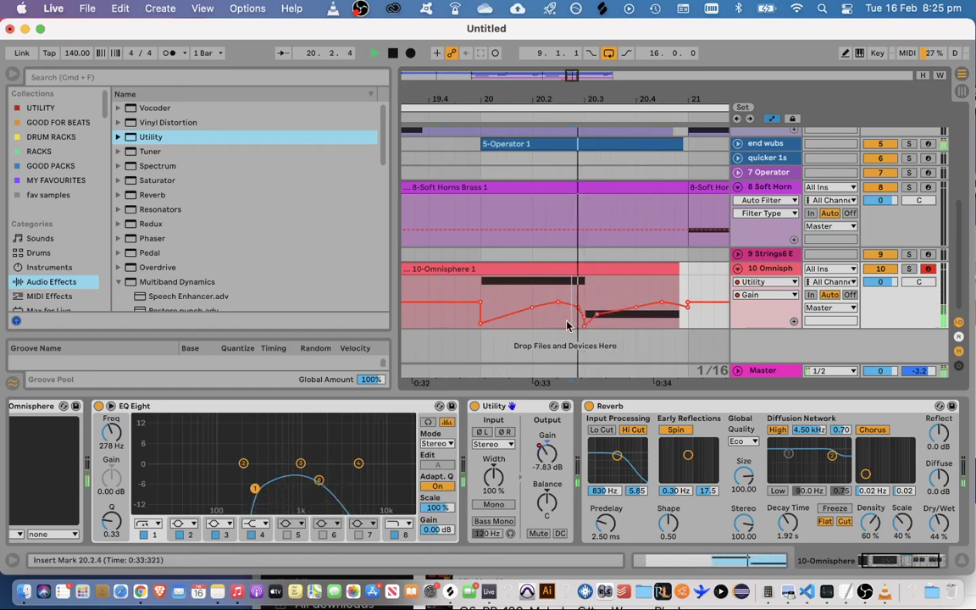
{"action": "key", "text": "space"}
{"action": "key", "text": "space"}
{"action": "key", "text": "space"}
{"action": "key", "text": "space"}
Audition bar 20 and shift the breakpoint after the second swell's start slightly later at the same gain
{"action": "left_click", "coordinate": [467, 317]}
{"action": "key", "text": "space"}
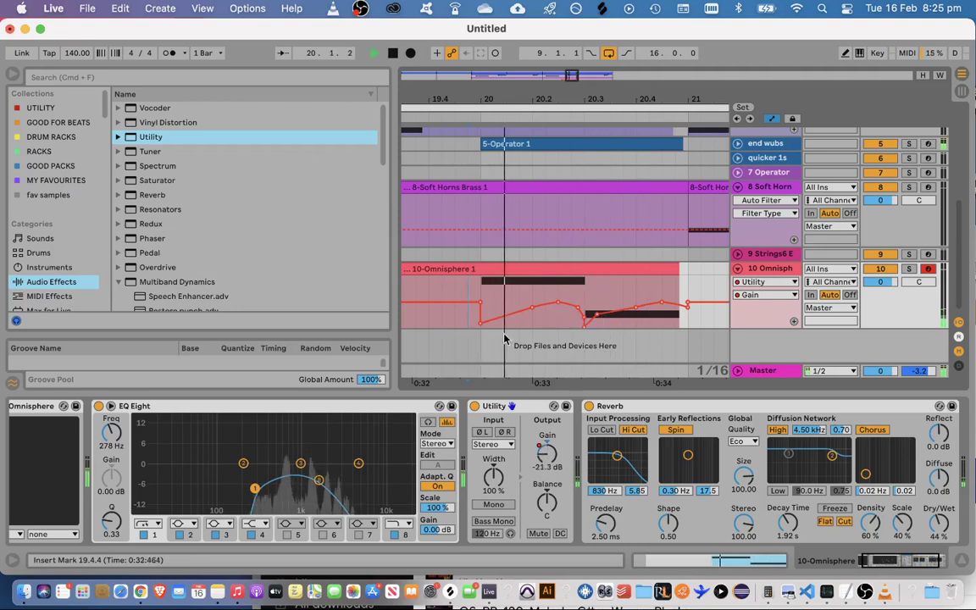
{"action": "key", "text": "space"}
{"action": "key", "text": "space"}
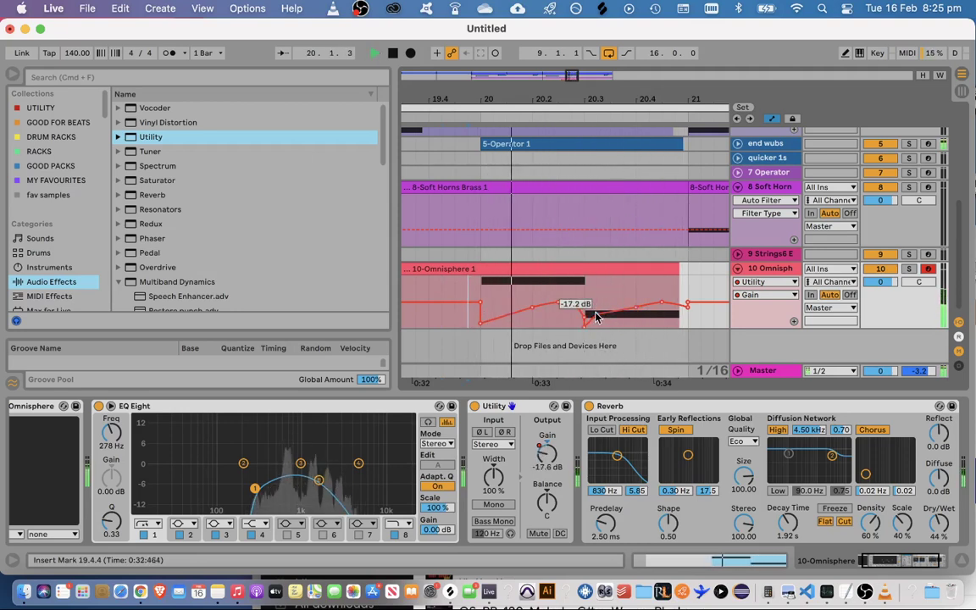
{"action": "key", "text": "super+4"}
{"action": "left_click_drag", "start_coordinate": [596, 314], "coordinate": [605, 314]}
{"action": "key", "text": "space"}
{"action": "key", "text": "space"}
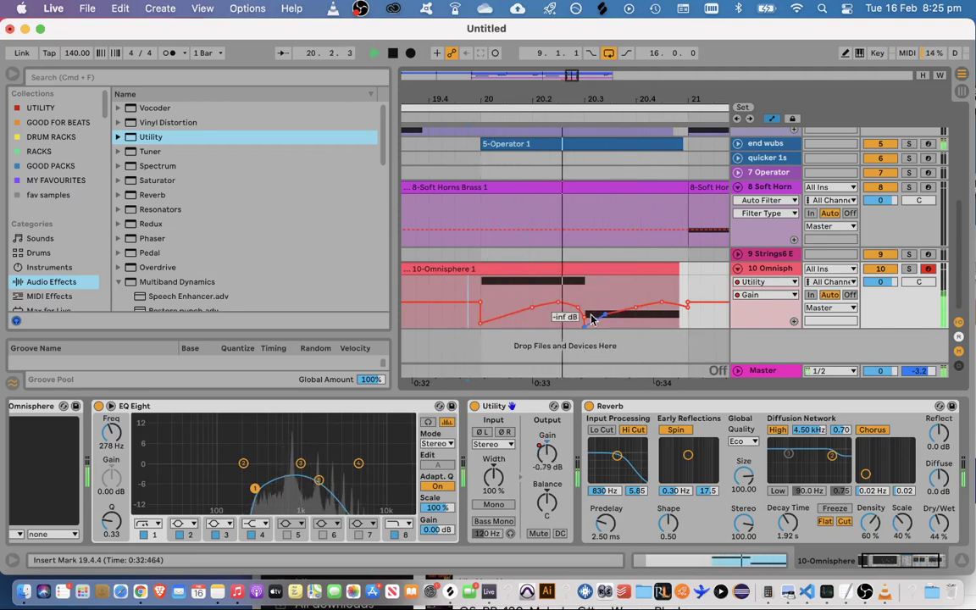
Raise the Omnisphere Reverb's Decay Time to 2.20 s while playing back bar 20
{"action": "key", "text": "space"}
{"action": "key", "text": "space"}
{"action": "left_click_drag", "start_coordinate": [788, 524], "coordinate": [788, 518]}
{"action": "key", "text": "space"}
{"action": "key", "text": "space"}
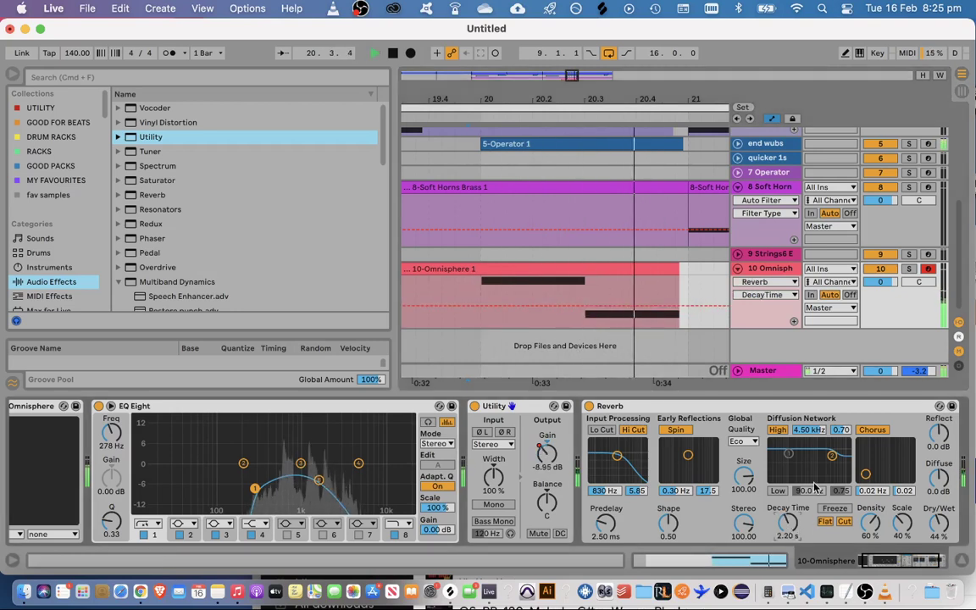
{"action": "key", "text": "space"}
{"action": "key", "text": "space"}
{"action": "key", "text": "space"}
Extend the Omnisphere clip to bar 21 and lengthen its final D#4 note to fill the gap
{"action": "left_click_drag", "start_coordinate": [676, 268], "coordinate": [681, 268]}
{"action": "double_click", "coordinate": [668, 268]}
{"action": "scroll", "coordinate": [882, 486], "scroll_direction": "down", "scroll_amount": 1}
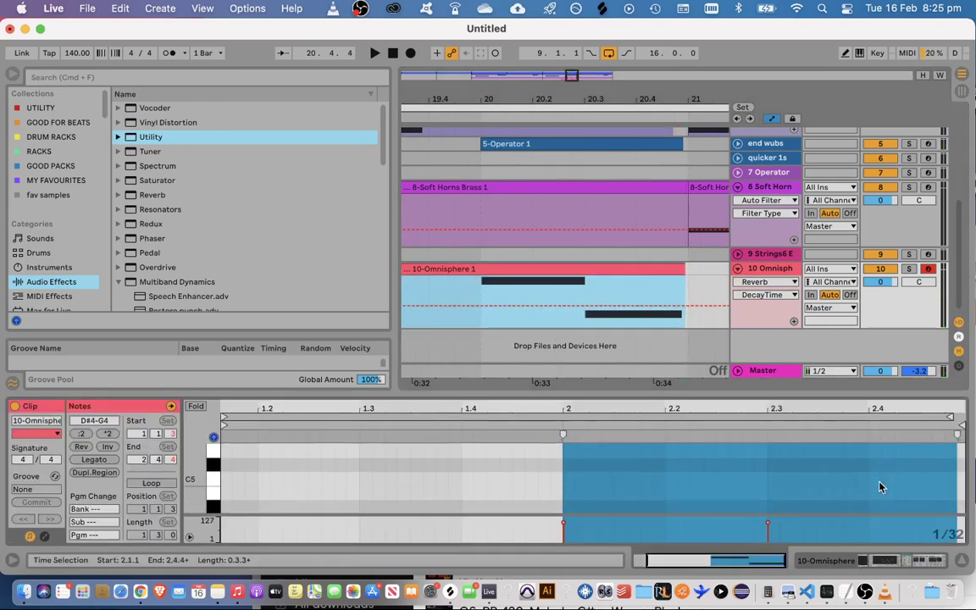
{"action": "left_click", "coordinate": [882, 485]}
{"action": "scroll", "coordinate": [883, 486], "scroll_direction": "down", "scroll_amount": 4}
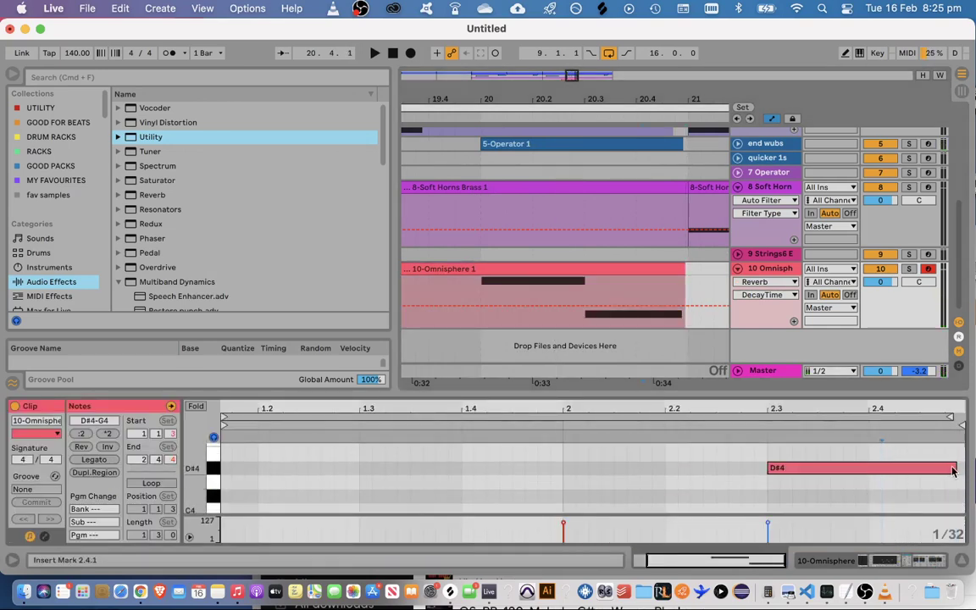
{"action": "left_click_drag", "start_coordinate": [953, 471], "coordinate": [963, 472]}
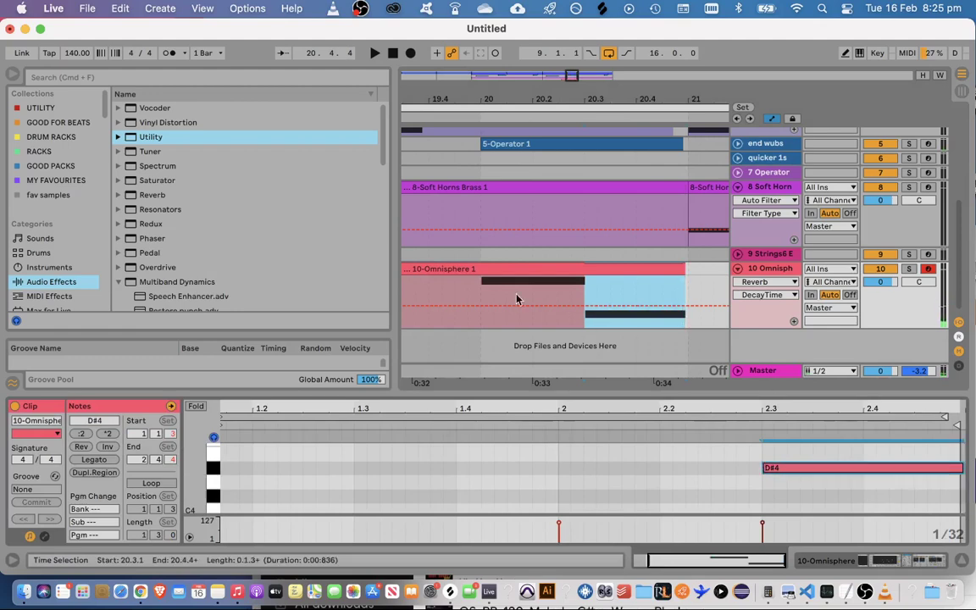
{"action": "left_click", "coordinate": [468, 290]}
{"action": "left_click_drag", "start_coordinate": [682, 267], "coordinate": [685, 267]}
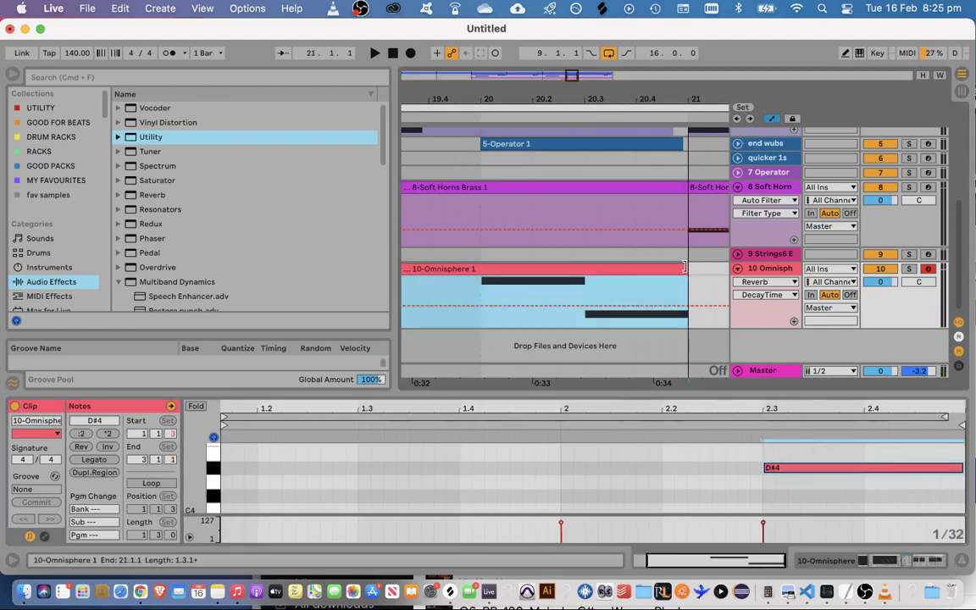
{"action": "key", "text": "shift+Tab"}
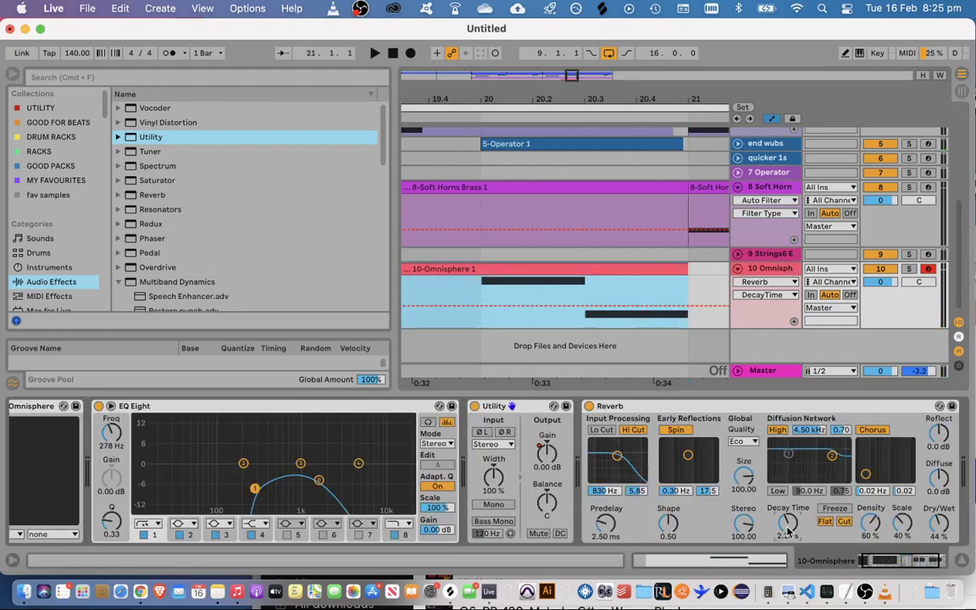
Try a Reverb Decay Time of 33.3 s during playback and undo the change
{"action": "left_click", "coordinate": [463, 292]}
{"action": "key", "text": "space"}
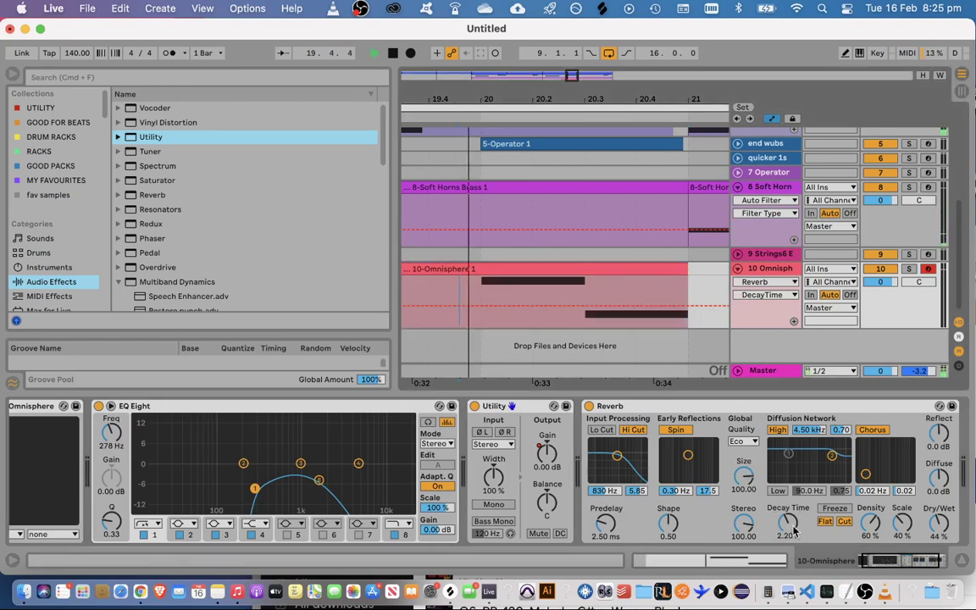
{"action": "left_click_drag", "start_coordinate": [791, 532], "coordinate": [792, 496]}
{"action": "key", "text": "space"}
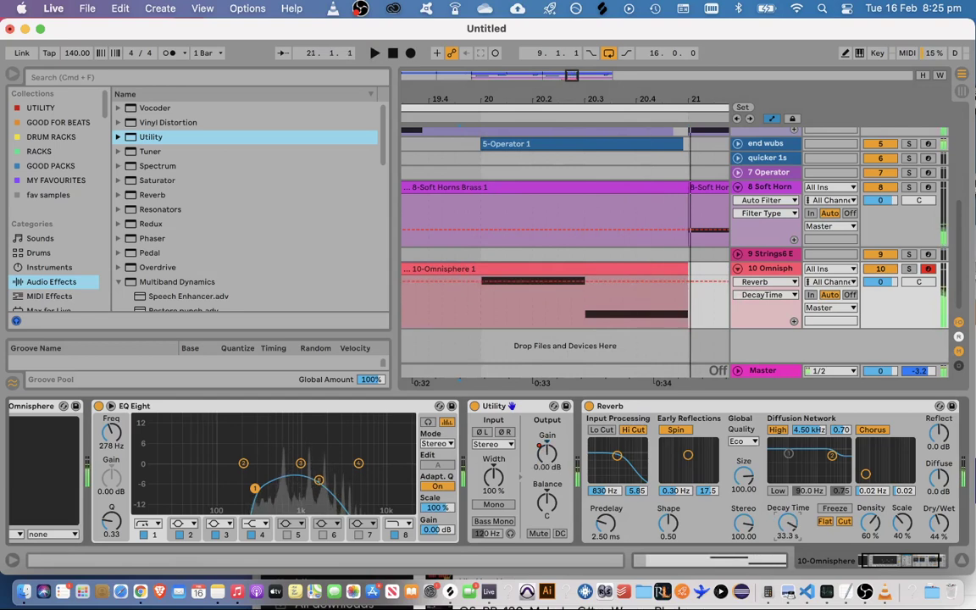
{"action": "key", "text": "space"}
{"action": "key", "text": "space"}
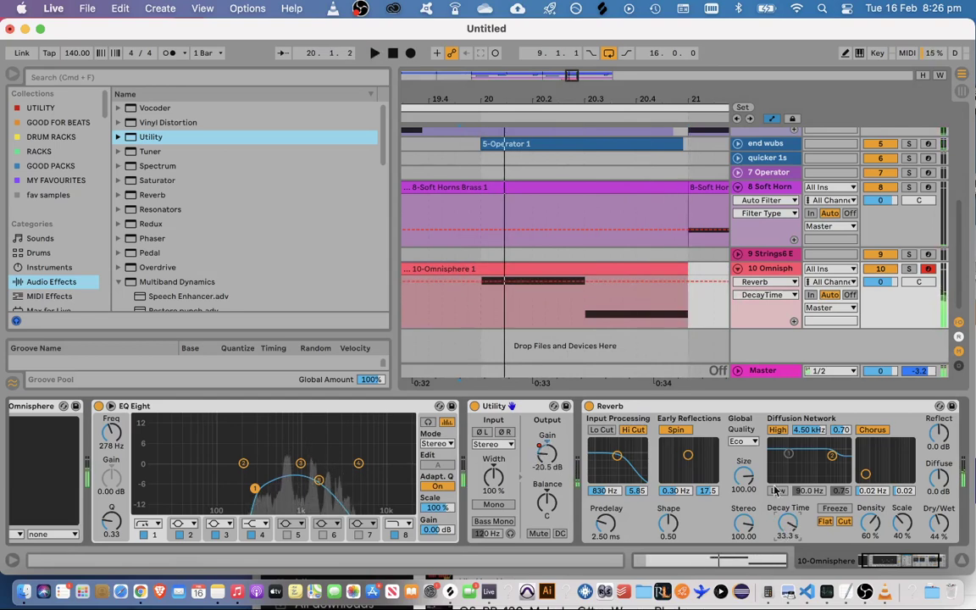
{"action": "key", "text": "super+z"}
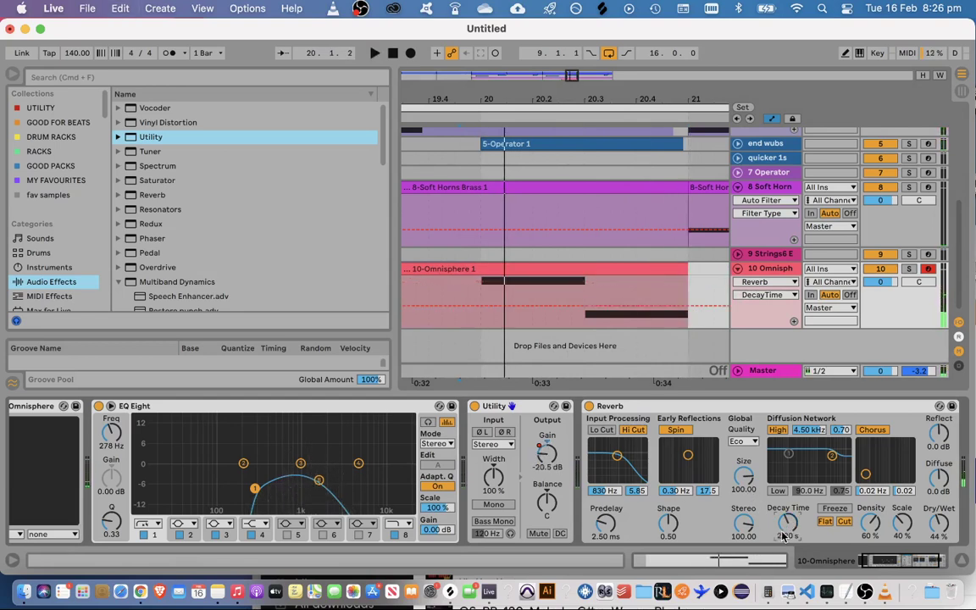
Automate the Reverb's Decay Time to rise from 710 ms just before bar 20 to about 18.2 s between beats 20.3 and 20.4
{"action": "scroll", "coordinate": [784, 537], "scroll_direction": "down", "scroll_amount": 5}
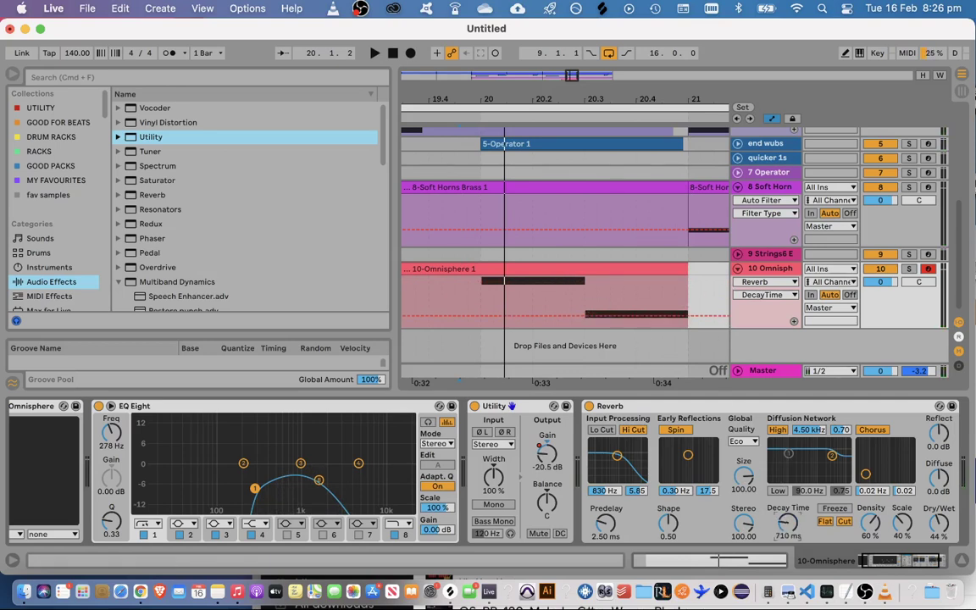
{"action": "left_click", "coordinate": [480, 315]}
{"action": "left_click_drag", "start_coordinate": [586, 314], "coordinate": [621, 287]}
{"action": "key", "text": "space"}
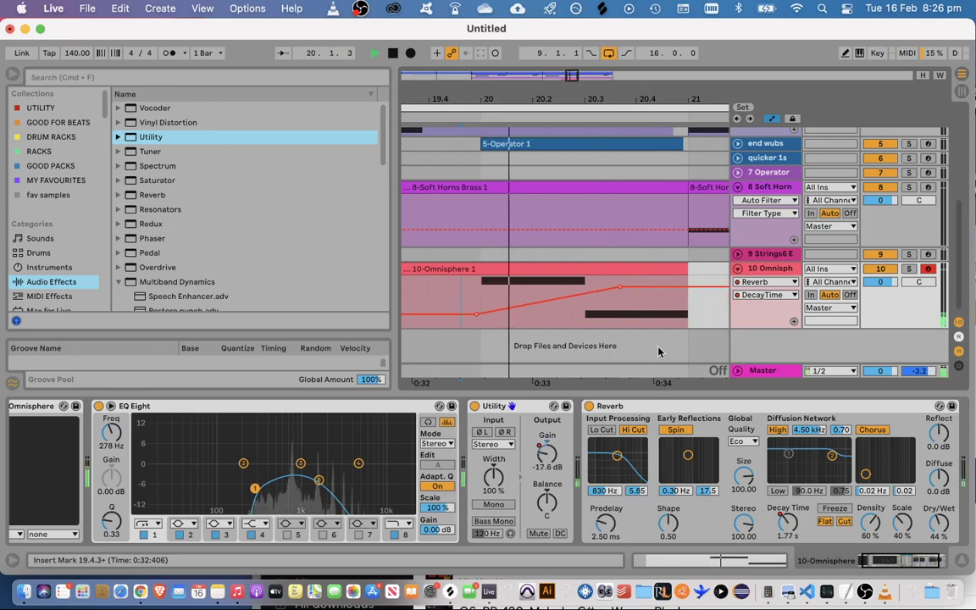
{"action": "key", "text": "space"}
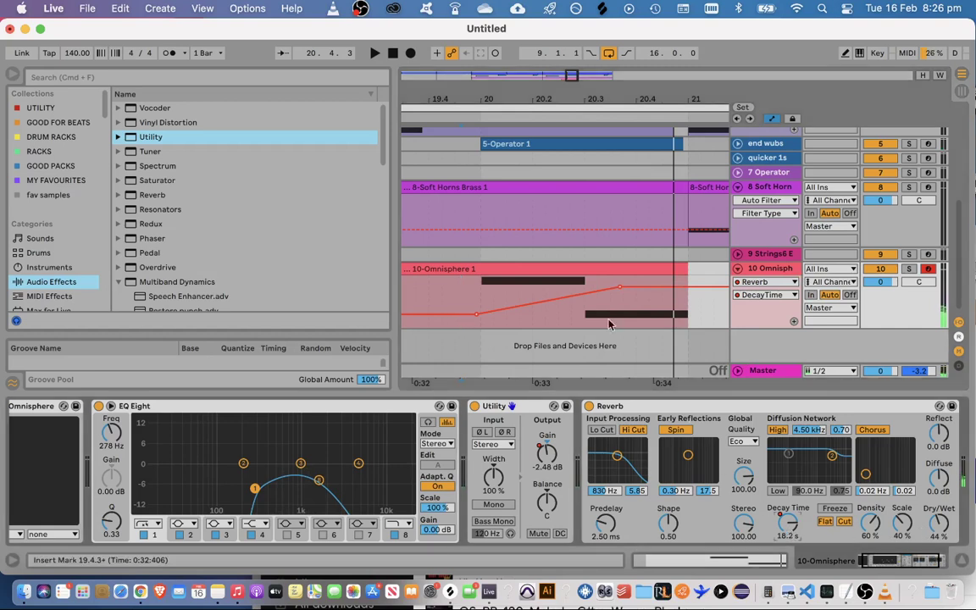
{"action": "left_click", "coordinate": [591, 407]}
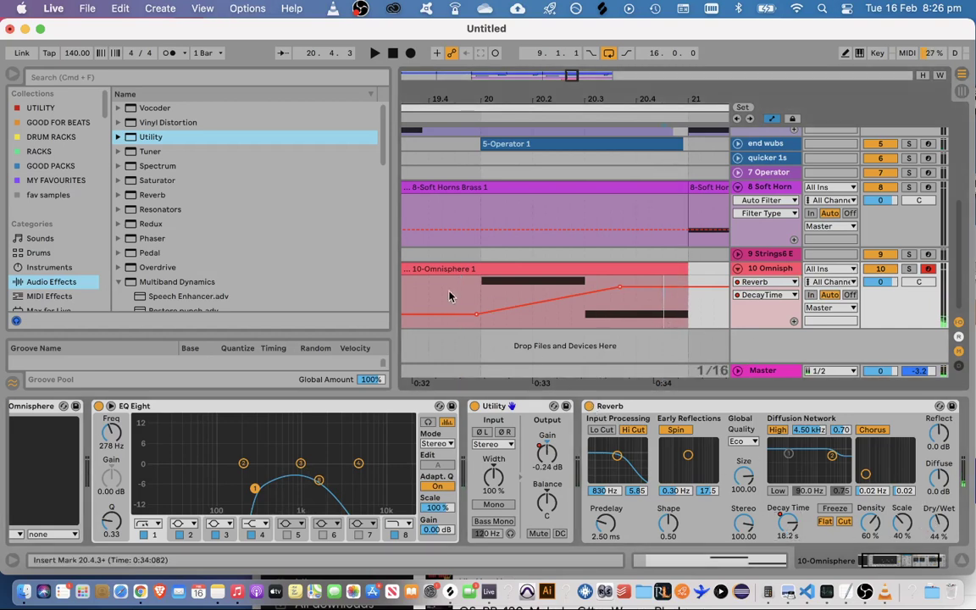
Compare the Omnisphere transition into bar 21 with the Reverb device switched on and off, leaving the Reverb on
{"action": "key", "text": "space"}
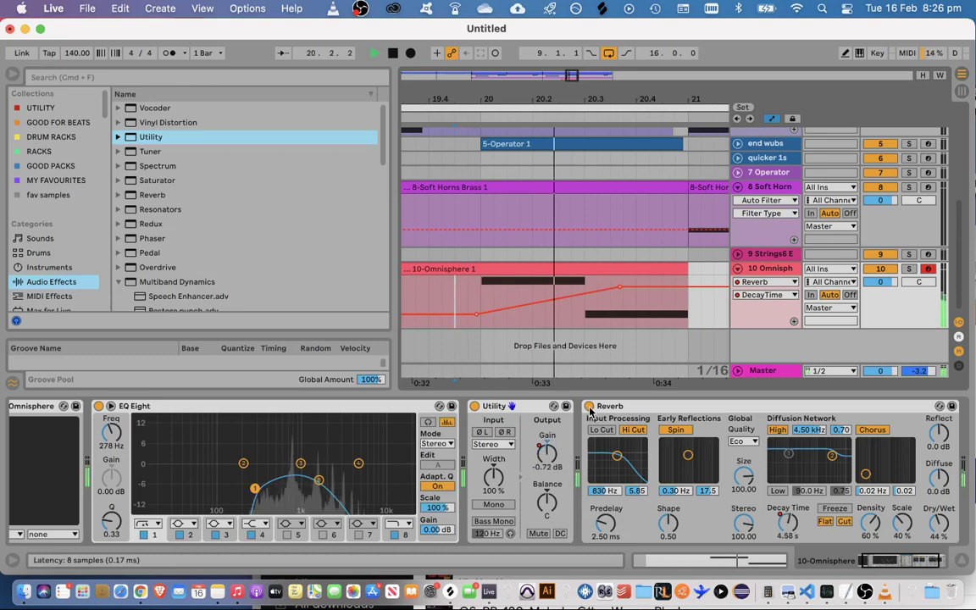
{"action": "left_click", "coordinate": [588, 407]}
{"action": "key", "text": "space"}
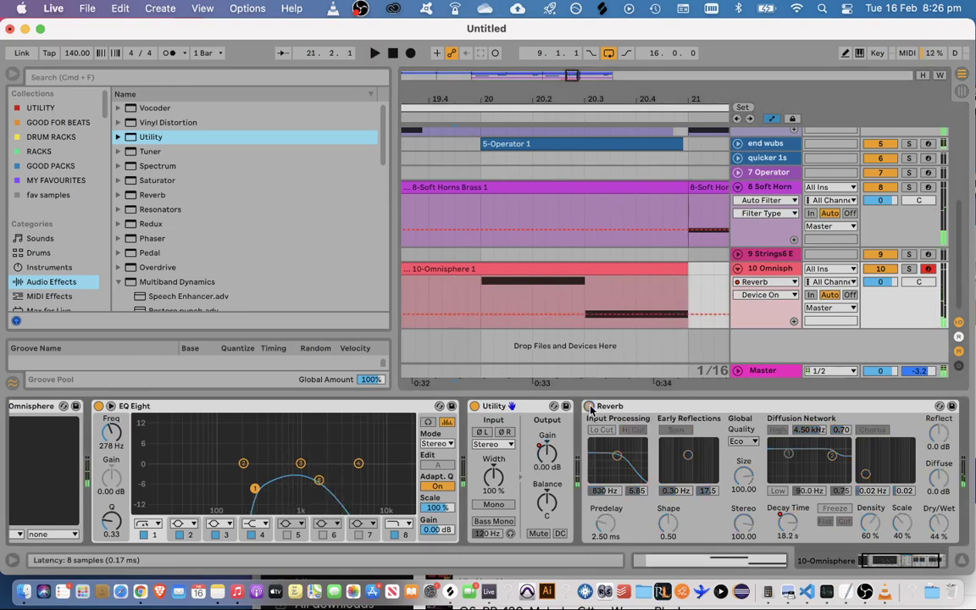
{"action": "left_click", "coordinate": [589, 407]}
{"action": "key", "text": "space"}
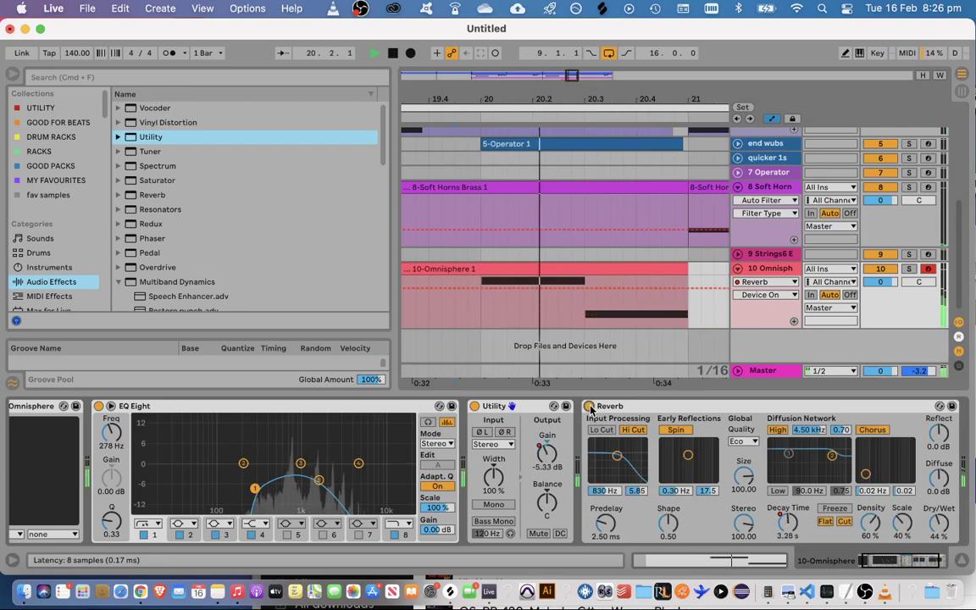
{"action": "left_click", "coordinate": [589, 406]}
{"action": "key", "text": "space"}
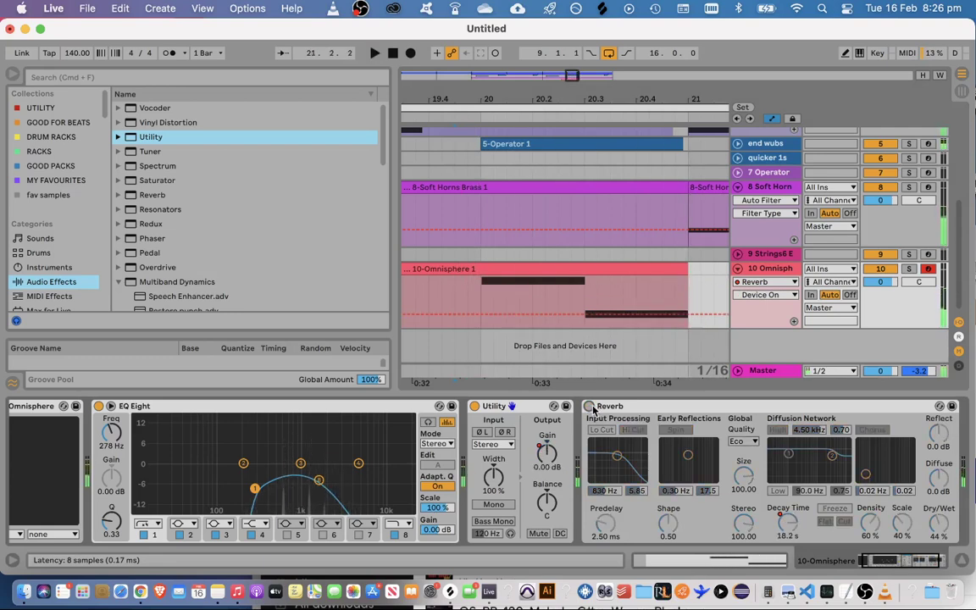
{"action": "left_click", "coordinate": [590, 406]}
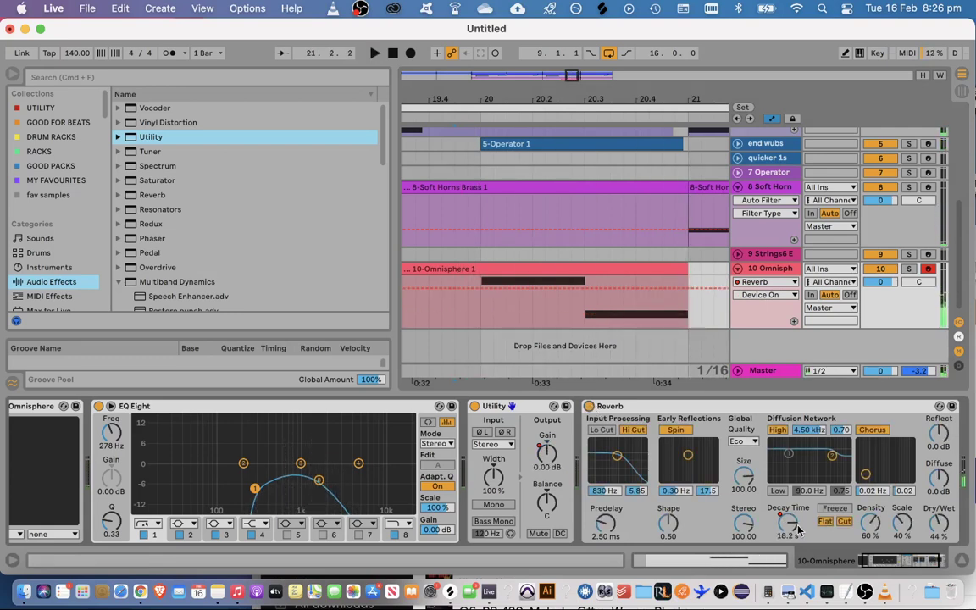
Copy the Reverb Decay Time automation between 19.4.3 and 20.1.1, paste it at bar 21 and play the passage
{"action": "left_click", "coordinate": [798, 529]}
{"action": "left_click_drag", "start_coordinate": [476, 299], "coordinate": [453, 297]}
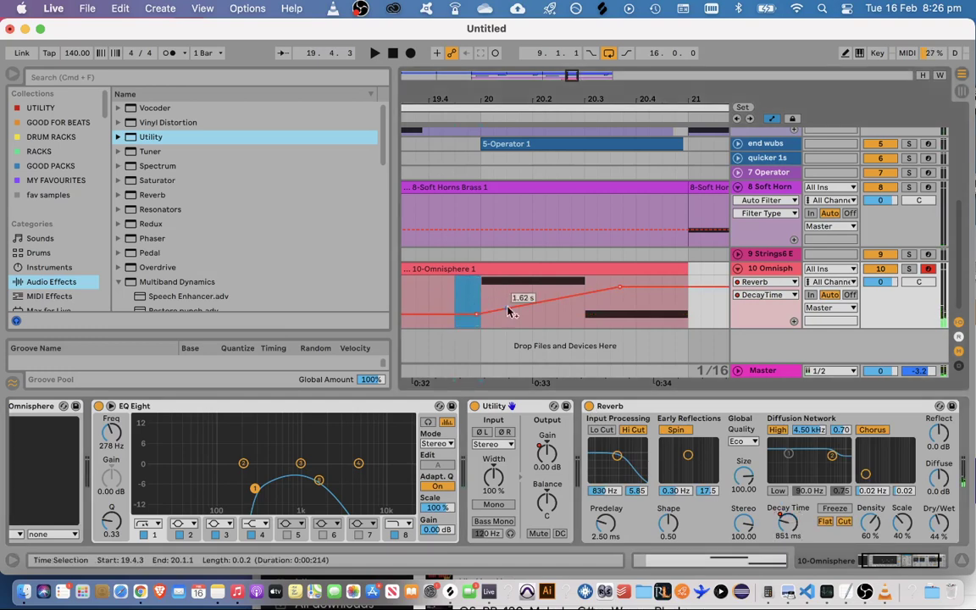
{"action": "key", "text": "super+c"}
{"action": "left_click", "coordinate": [690, 318]}
{"action": "key", "text": "super+v"}
{"action": "left_click", "coordinate": [455, 284]}
{"action": "key", "text": "space"}
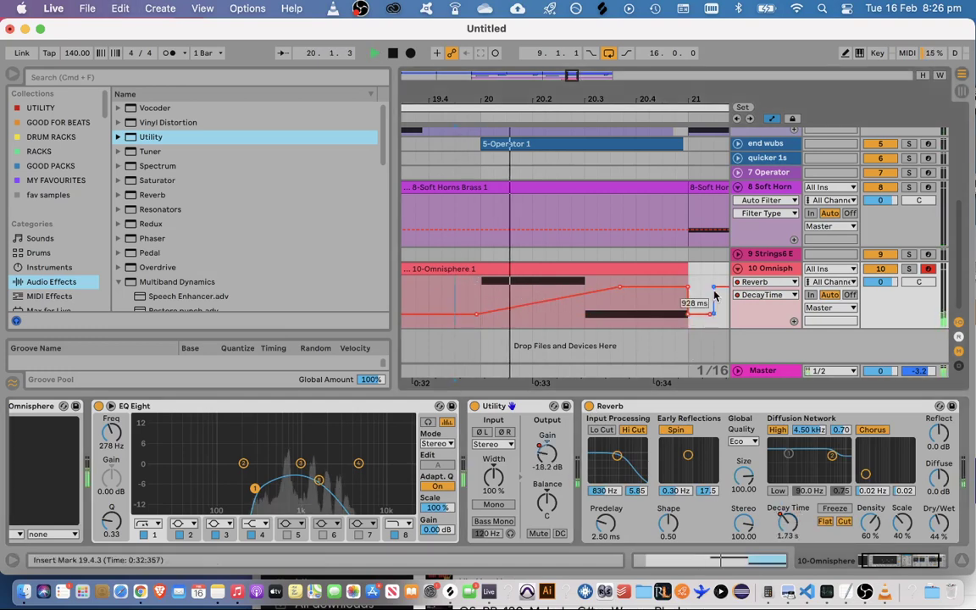
Reshape the Decay Time automation to ramp down over about half a beat from bar 21, and play the transition to check it
{"action": "left_click_drag", "start_coordinate": [714, 294], "coordinate": [745, 315]}
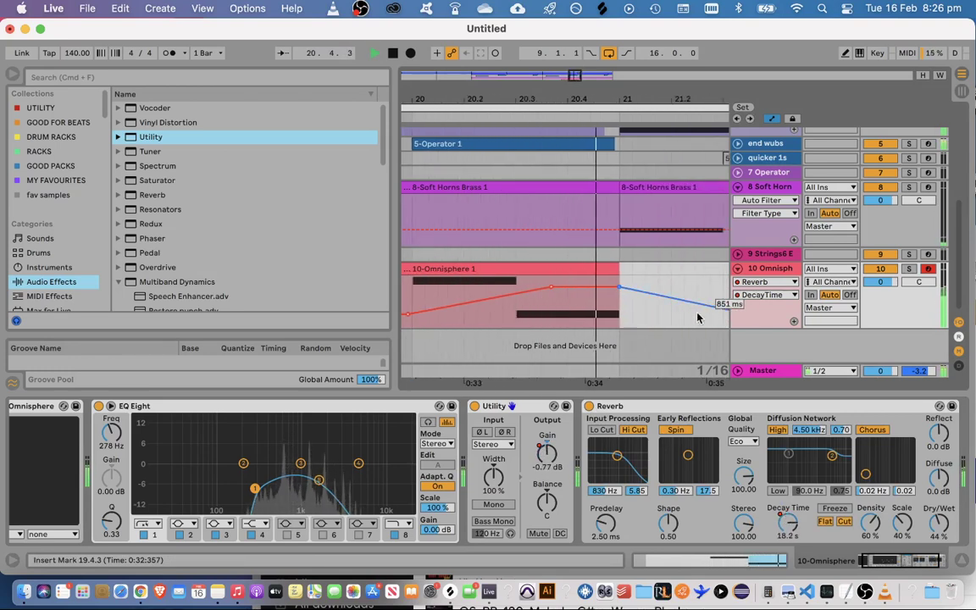
{"action": "key", "text": "space"}
{"action": "key", "text": "space"}
{"action": "left_click_drag", "start_coordinate": [675, 298], "coordinate": [645, 313]}
{"action": "key", "text": "space"}
{"action": "key", "text": "space"}
{"action": "key", "text": "space"}
{"action": "key", "text": "space"}
{"action": "key", "text": "space"}
{"action": "key", "text": "space"}
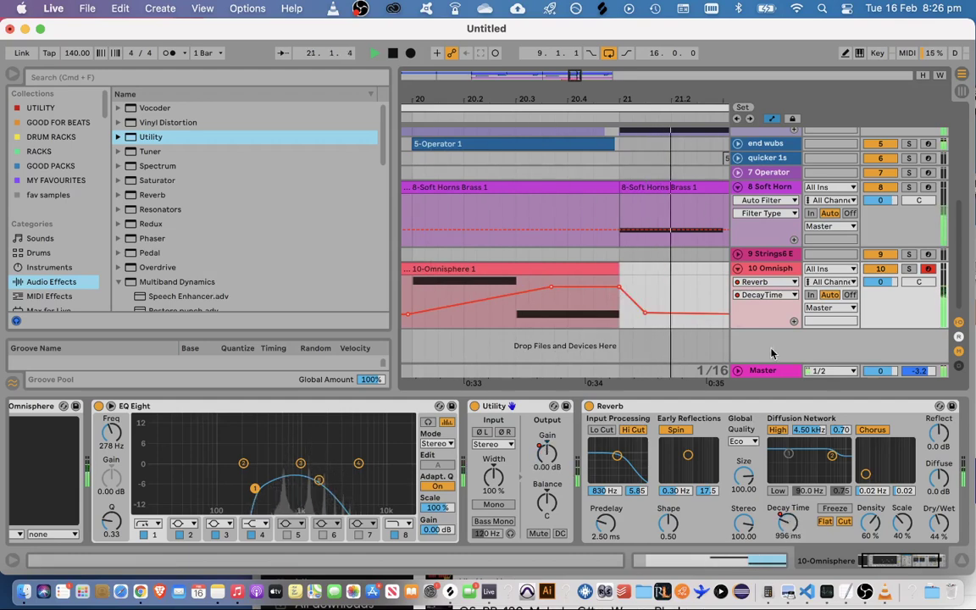
{"action": "key", "text": "space"}
Collapse the device view and insert a new audio track below the Omnisphere track
{"action": "left_click_drag", "start_coordinate": [782, 396], "coordinate": [782, 402]}
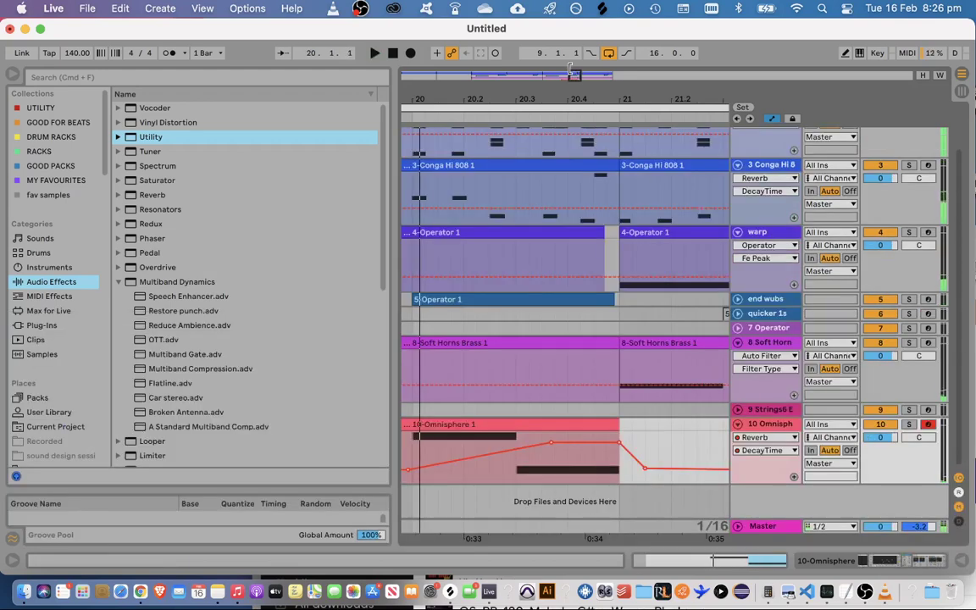
{"action": "left_click_drag", "start_coordinate": [573, 71], "coordinate": [652, 140]}
{"action": "right_click", "coordinate": [783, 492]}
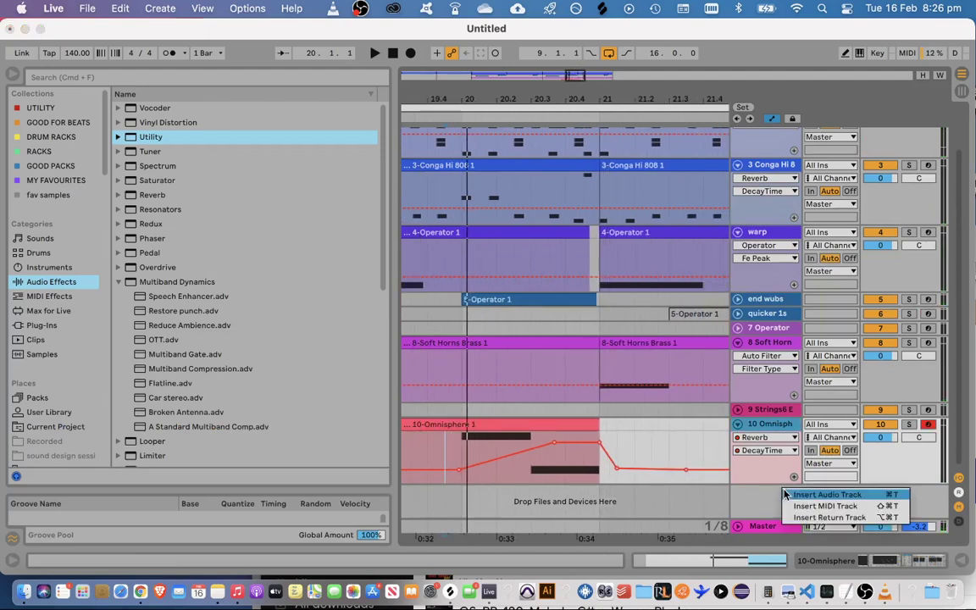
{"action": "left_click", "coordinate": [805, 499]}
{"action": "scroll", "coordinate": [593, 381], "scroll_direction": "down", "scroll_amount": 1}
Solo the Omnisphere track and play its reverb tail from the bar 20 region into bar 21
{"action": "left_click", "coordinate": [447, 442]}
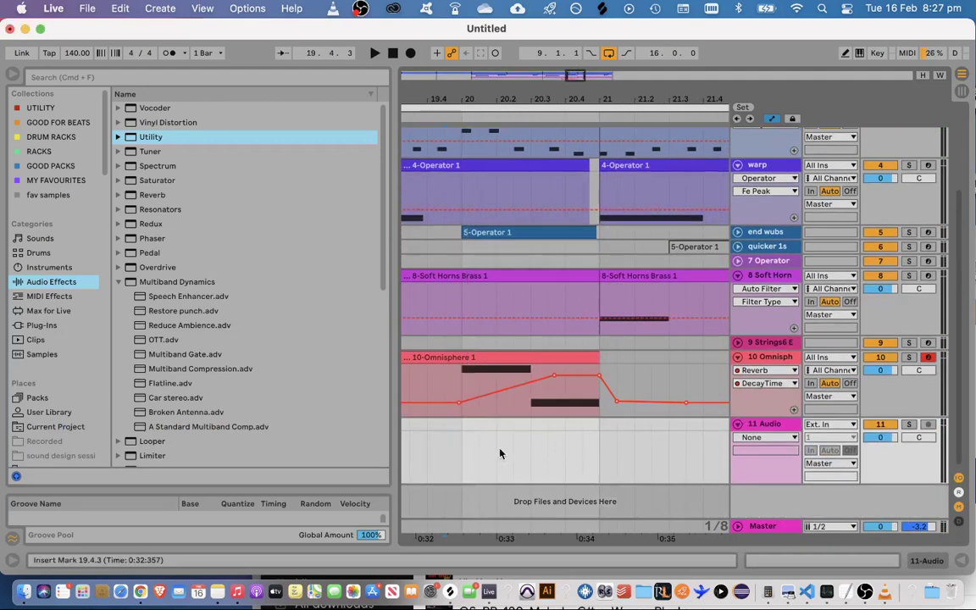
{"action": "left_click", "coordinate": [909, 357]}
{"action": "key", "text": "space"}
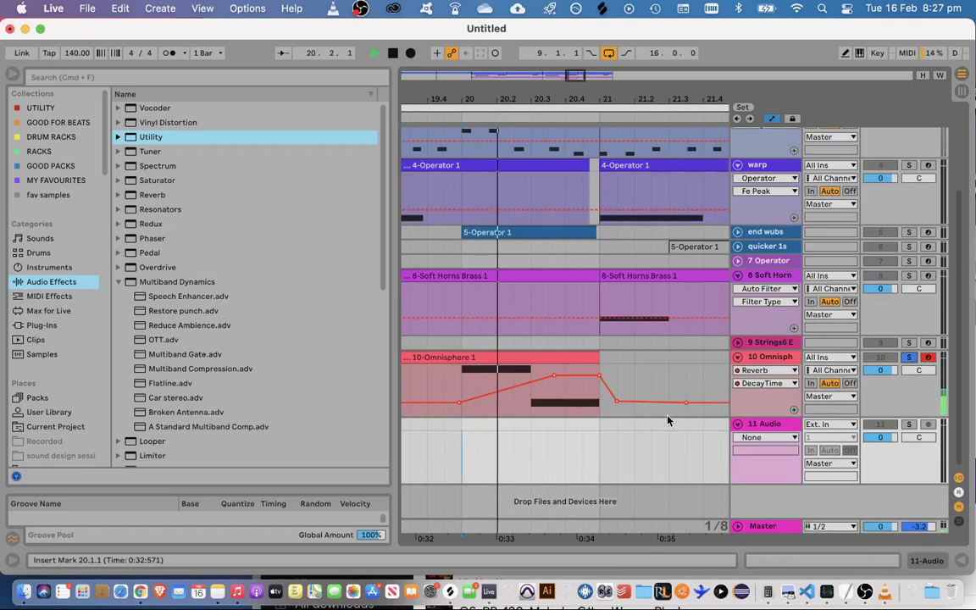
{"action": "left_click", "coordinate": [599, 404]}
{"action": "left_click", "coordinate": [573, 406]}
{"action": "key", "text": "space"}
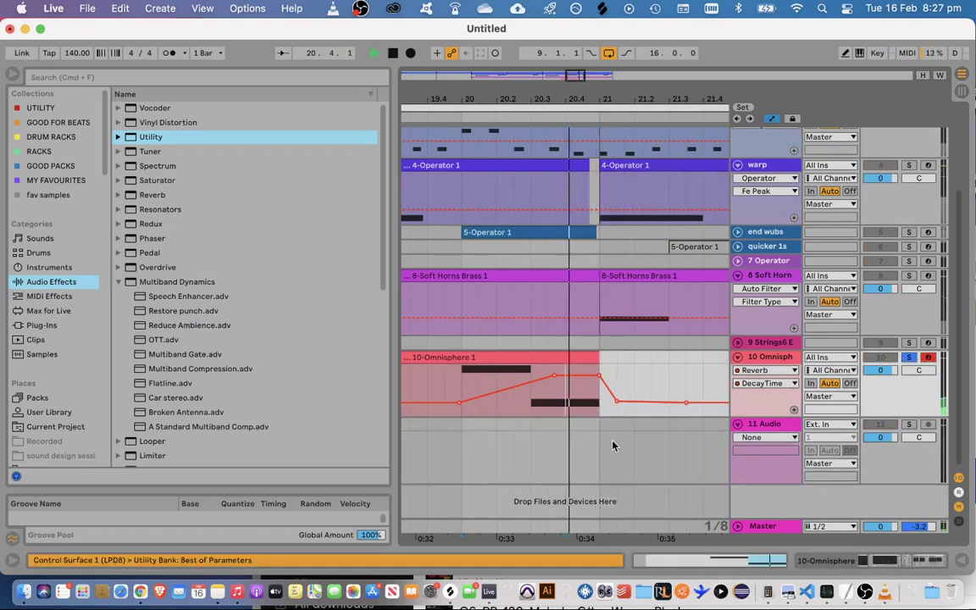
{"action": "key", "text": "space"}
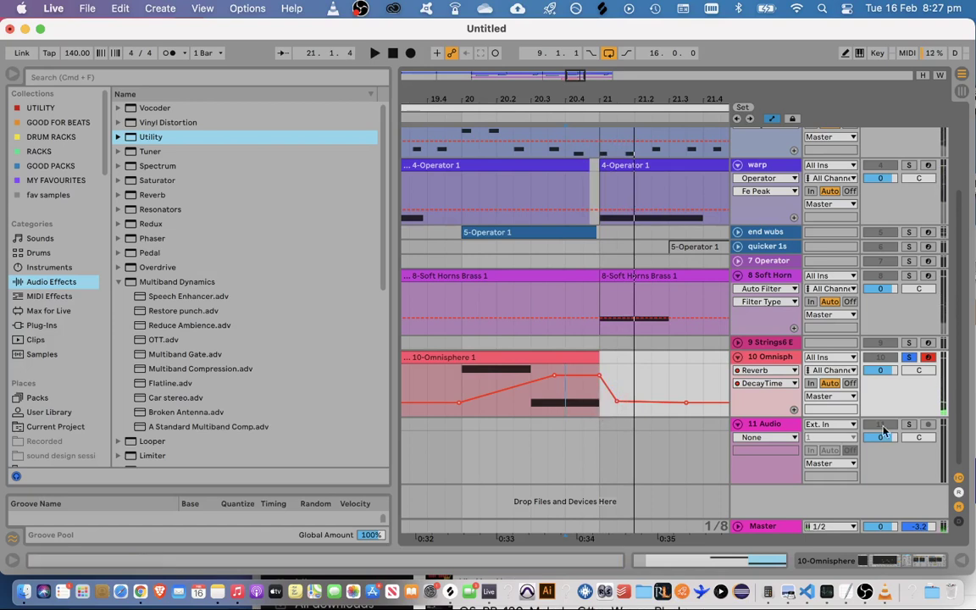
Set the new audio track's input to Resampling, arm it for recording and place the start position at 20.1.1
{"action": "left_click", "coordinate": [830, 425]}
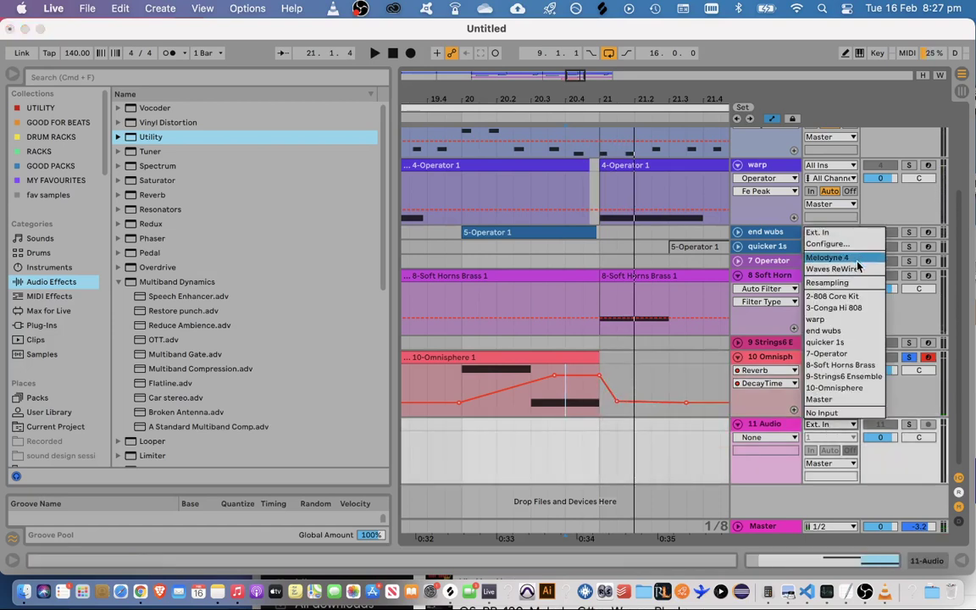
{"action": "left_click", "coordinate": [829, 282]}
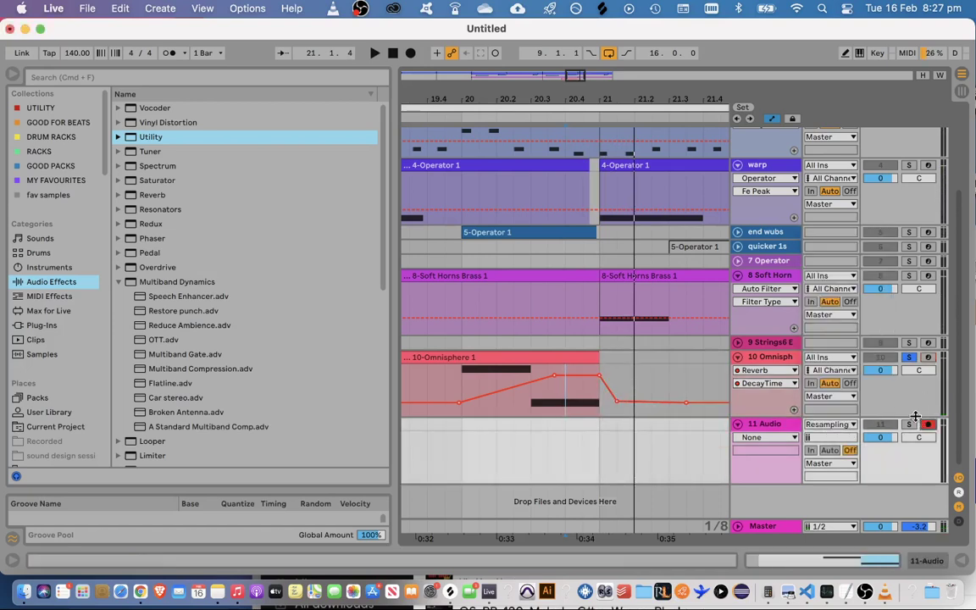
{"action": "left_click_drag", "start_coordinate": [572, 73], "coordinate": [571, 74]}
{"action": "left_click", "coordinate": [505, 434]}
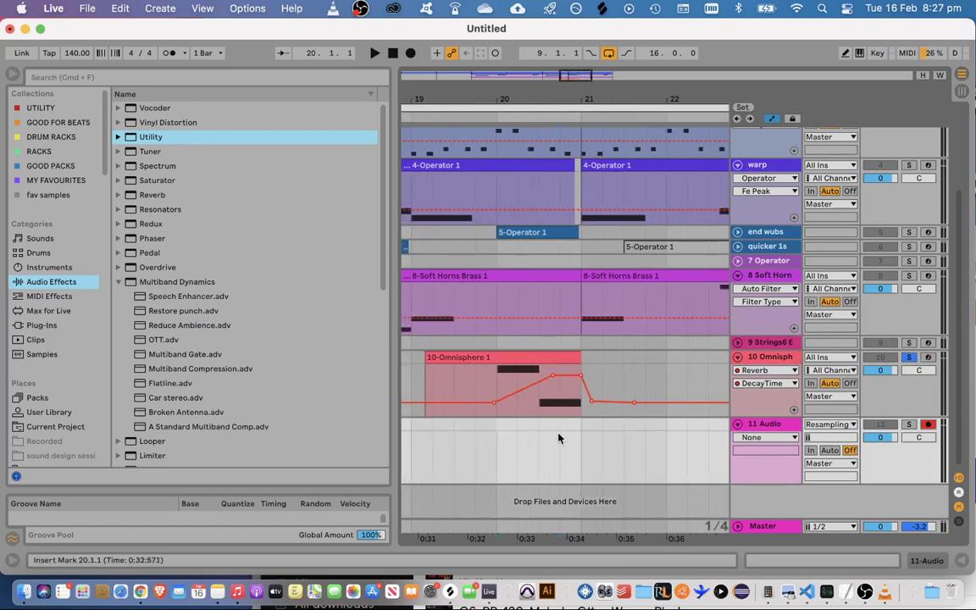
Review the audio track's input source options, including hiding and restoring the In/Out section
{"action": "left_click", "coordinate": [853, 425]}
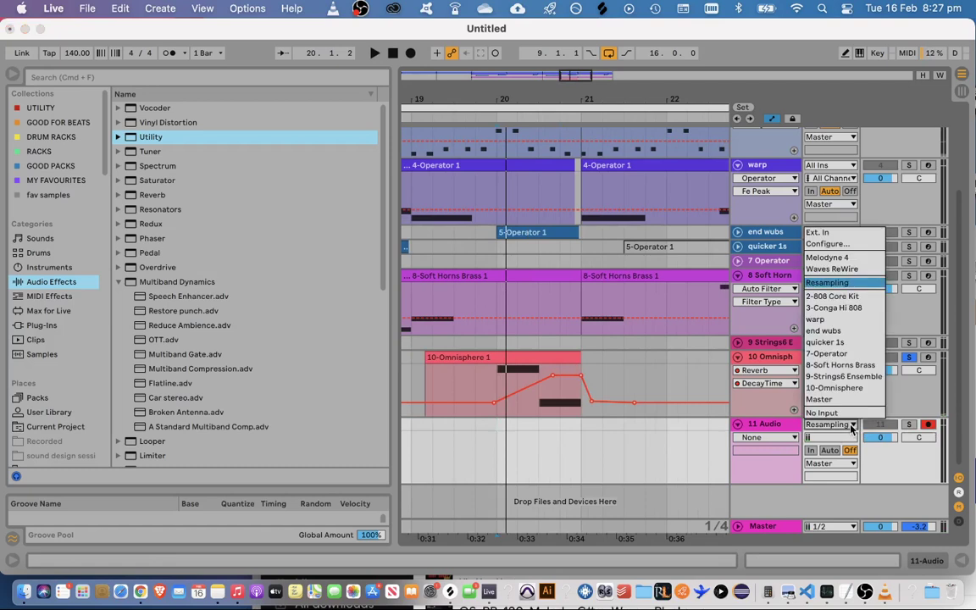
{"action": "left_click", "coordinate": [847, 428]}
{"action": "left_click", "coordinate": [824, 426]}
{"action": "left_click", "coordinate": [823, 430]}
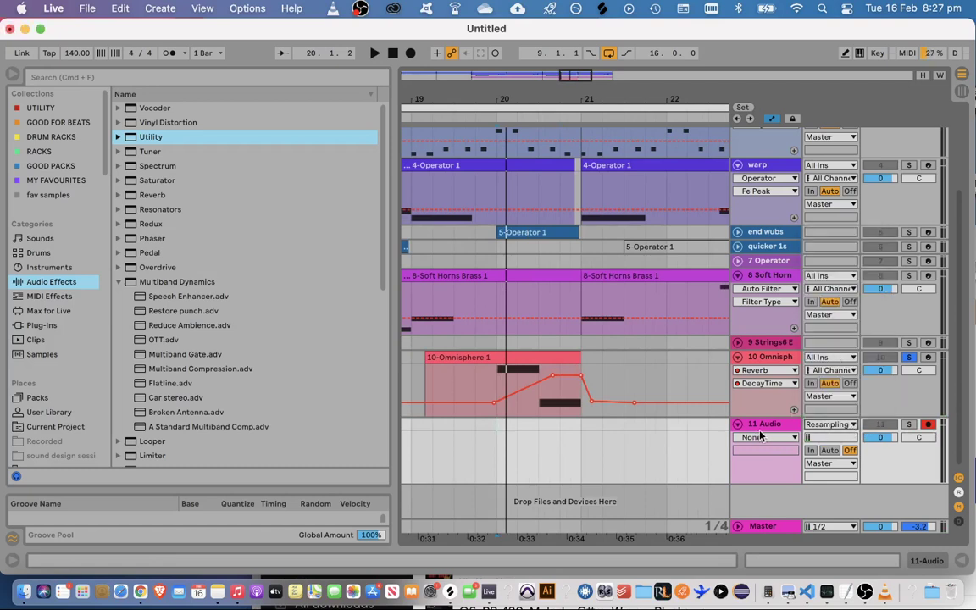
{"action": "left_click", "coordinate": [845, 357]}
{"action": "left_click", "coordinate": [848, 367]}
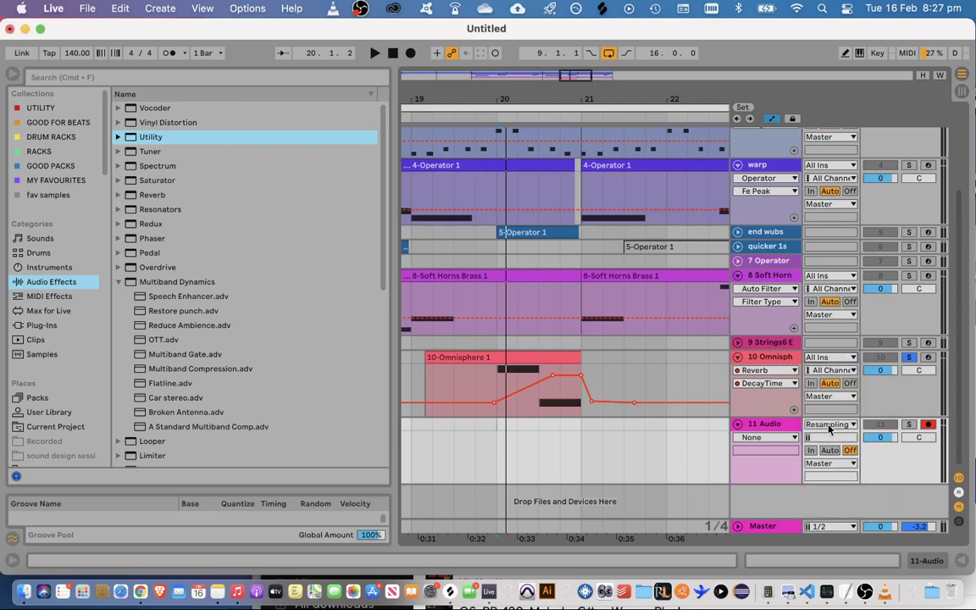
{"action": "left_click", "coordinate": [958, 479]}
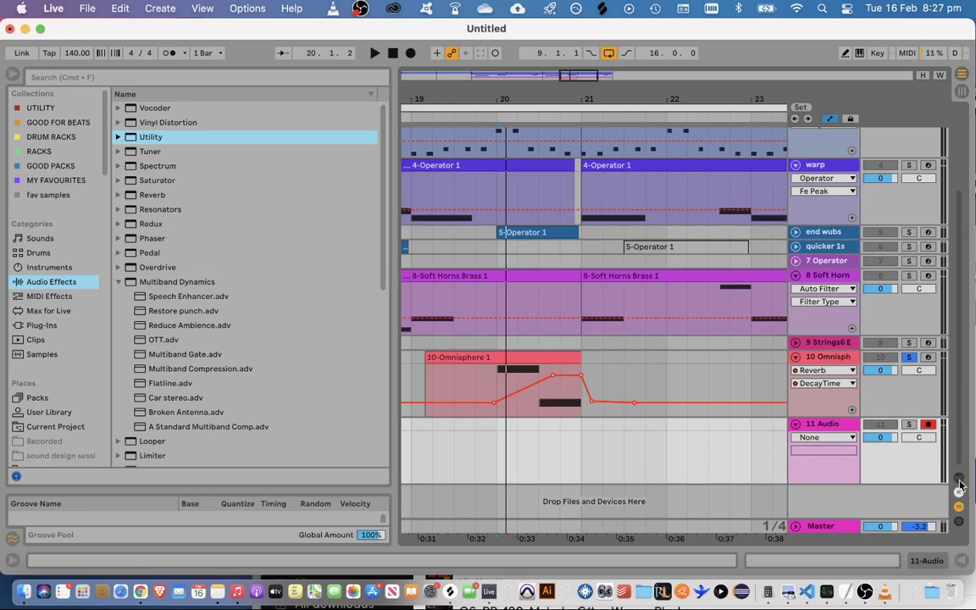
{"action": "left_click", "coordinate": [960, 480]}
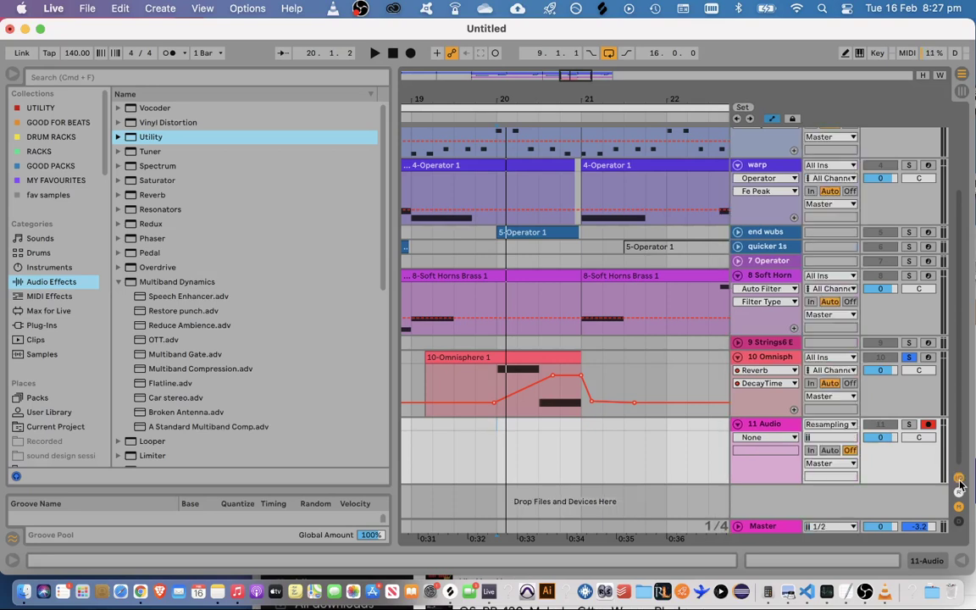
{"action": "left_click", "coordinate": [830, 426]}
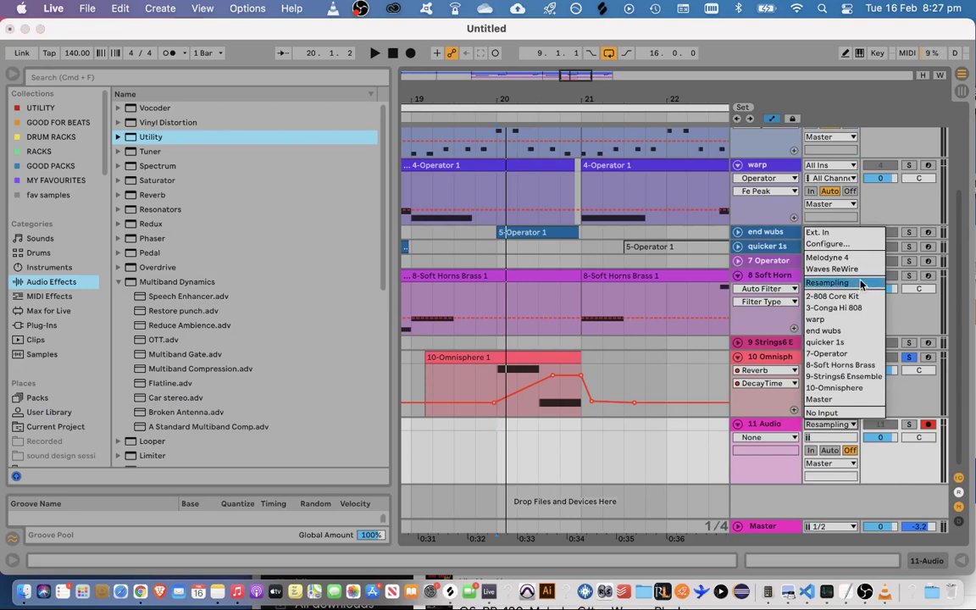
{"action": "left_click", "coordinate": [826, 425]}
{"action": "left_click", "coordinate": [829, 425]}
{"action": "left_click", "coordinate": [829, 424]}
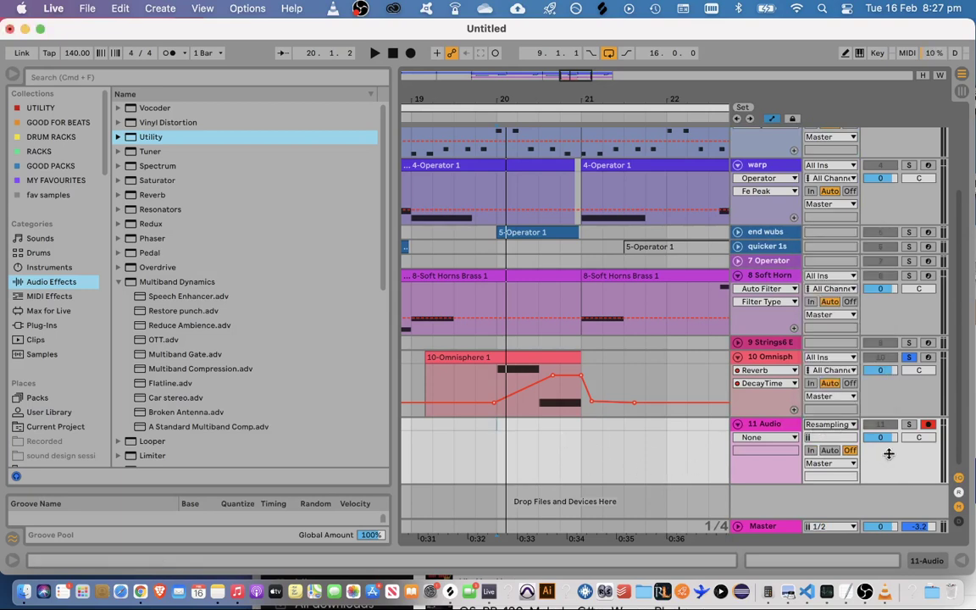
{"action": "left_click", "coordinate": [929, 425]}
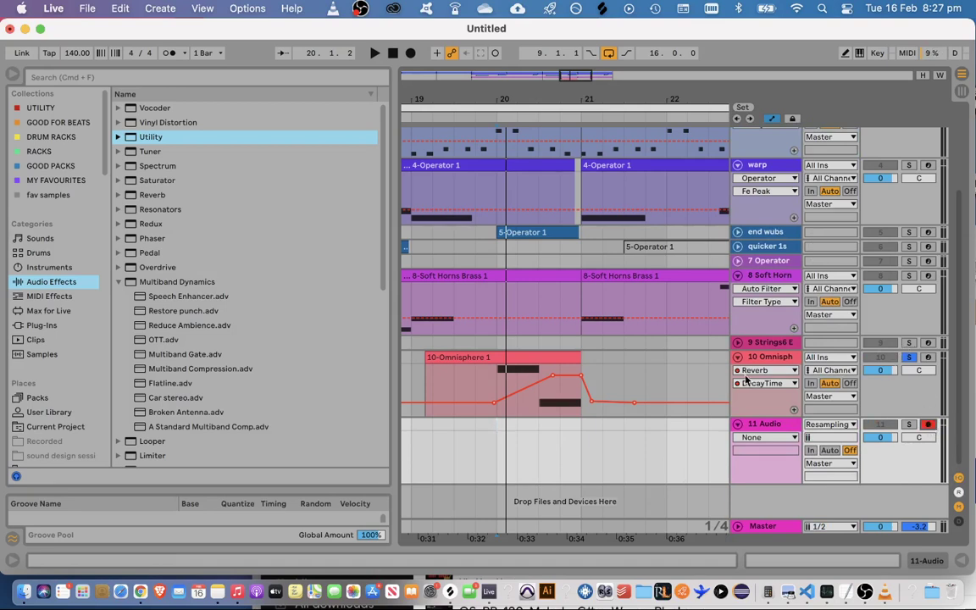
{"action": "left_click", "coordinate": [765, 357]}
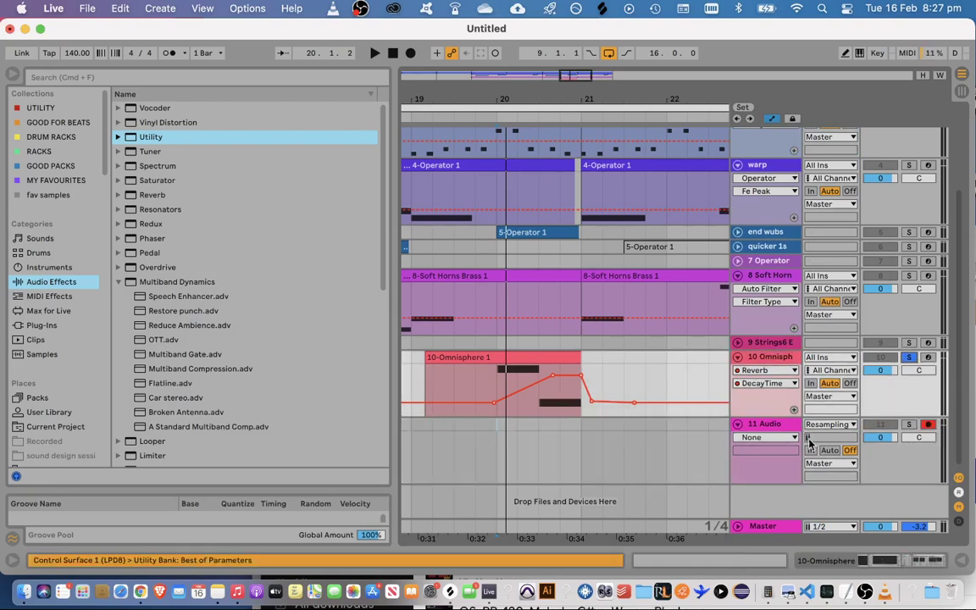
Record the soloed Omnisphere output onto the audio track from 20.1.1, and trim the recorded clip's start to 21.1.1
{"action": "left_click", "coordinate": [530, 456]}
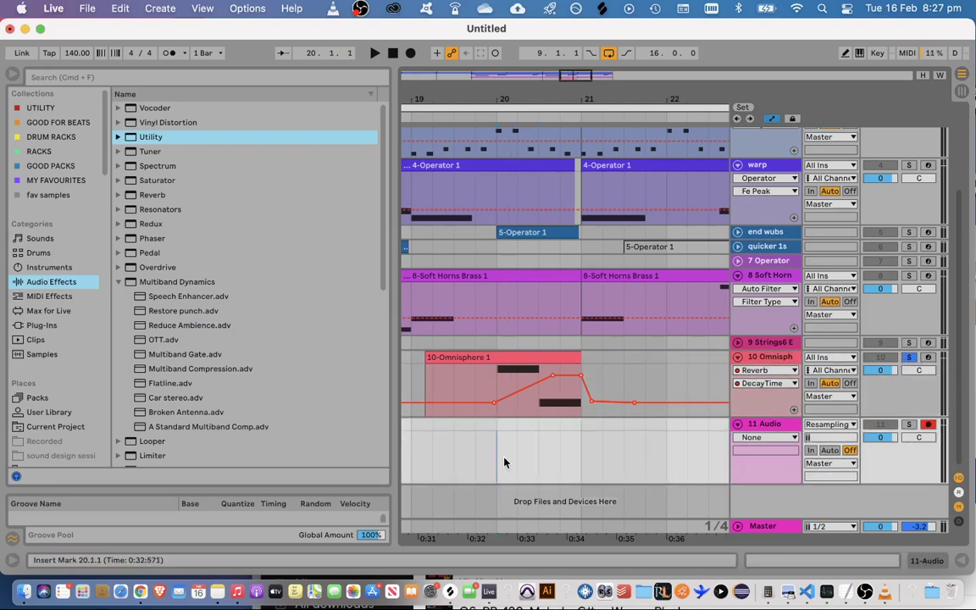
{"action": "left_click", "coordinate": [412, 54]}
{"action": "left_click", "coordinate": [412, 56]}
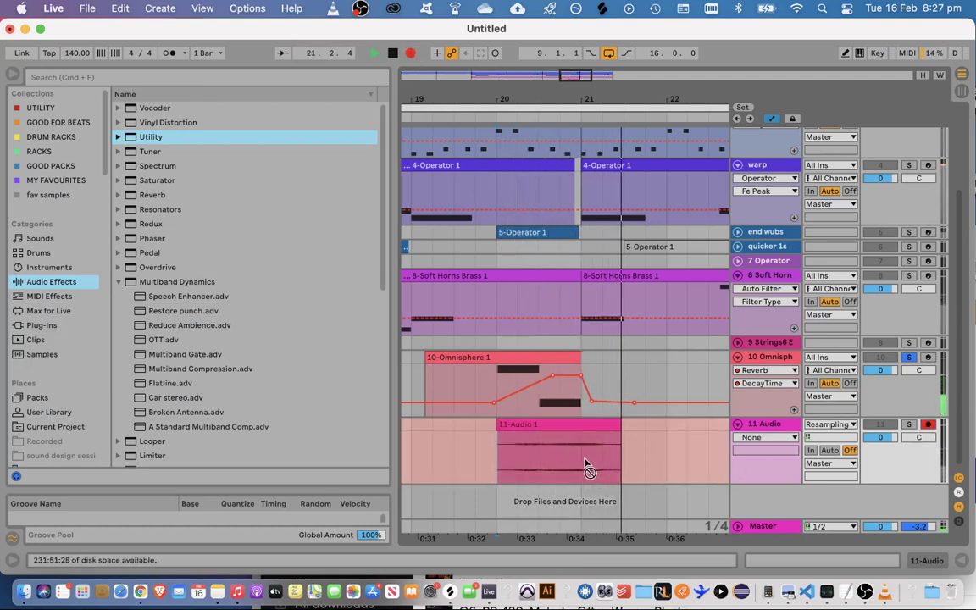
{"action": "key", "text": "space"}
{"action": "left_click_drag", "start_coordinate": [498, 425], "coordinate": [581, 425]}
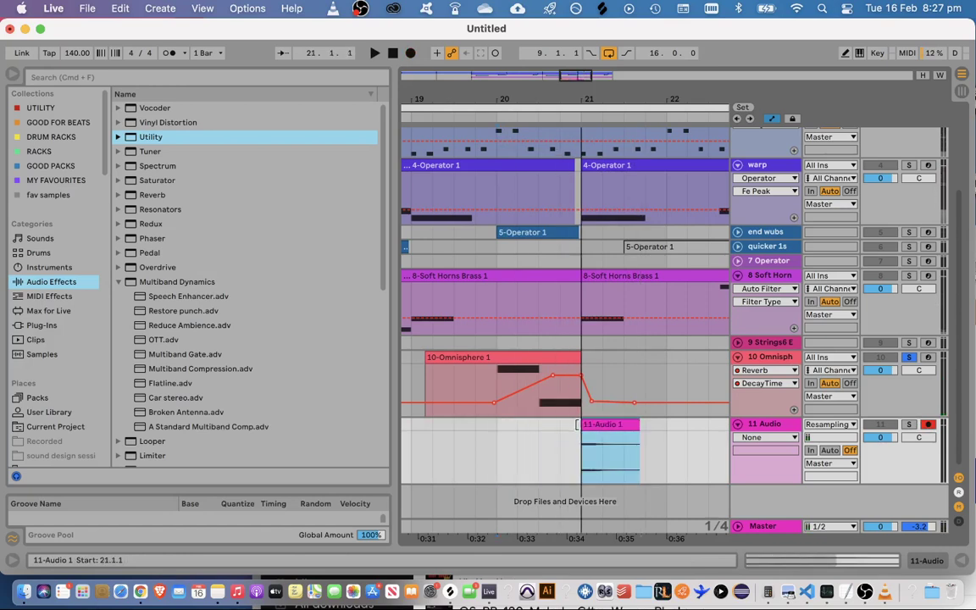
Audition the recorded reverb tail from bar 21 with the audio track soloed, and turn the solo off
{"action": "left_click", "coordinate": [908, 425]}
{"action": "key", "text": "space"}
{"action": "key", "text": "space"}
{"action": "key", "text": "space"}
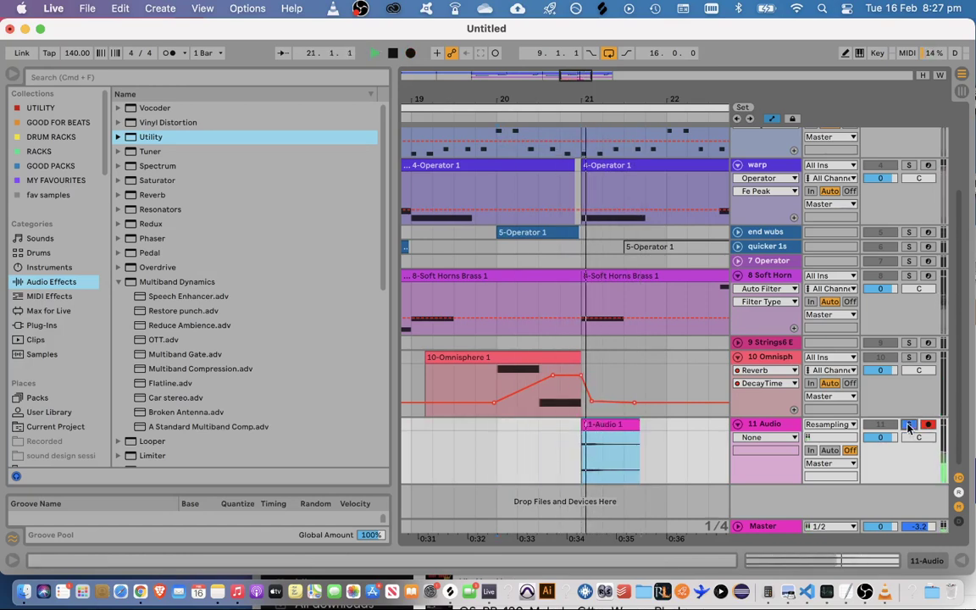
{"action": "key", "text": "space"}
{"action": "key", "text": "space"}
{"action": "left_click", "coordinate": [909, 425]}
{"action": "key", "text": "space"}
{"action": "key", "text": "space"}
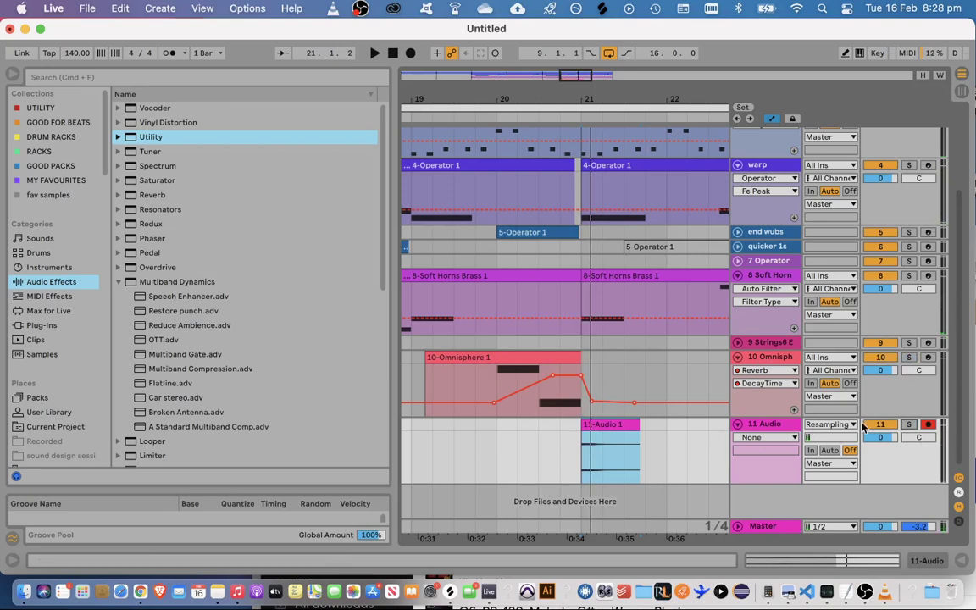
Disarm the audio track and, after playing the transition, move the recorded tail clip to start at 21.3
{"action": "left_click", "coordinate": [823, 426]}
{"action": "left_click", "coordinate": [825, 425]}
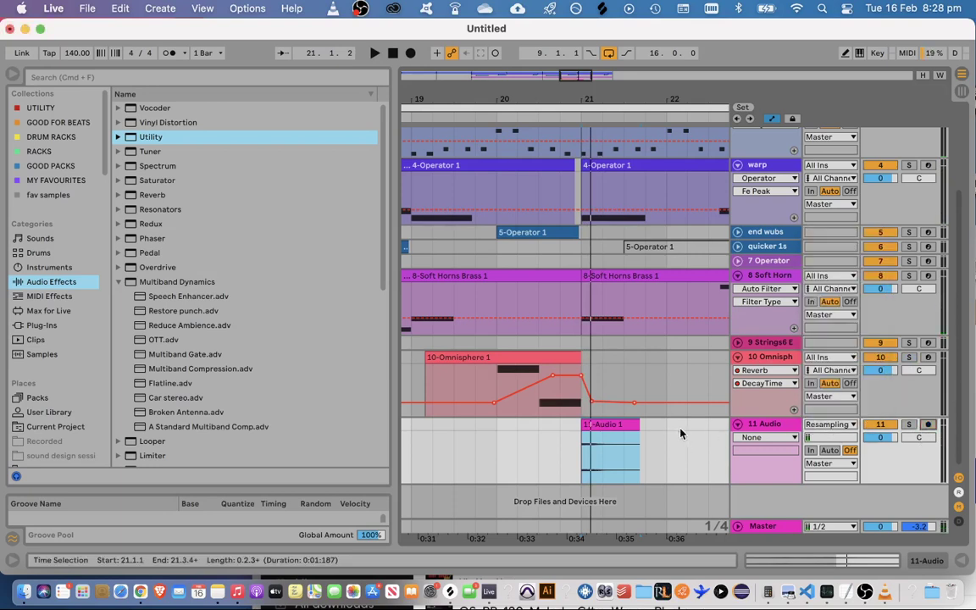
{"action": "left_click", "coordinate": [540, 442]}
{"action": "key", "text": "space"}
{"action": "key", "text": "space"}
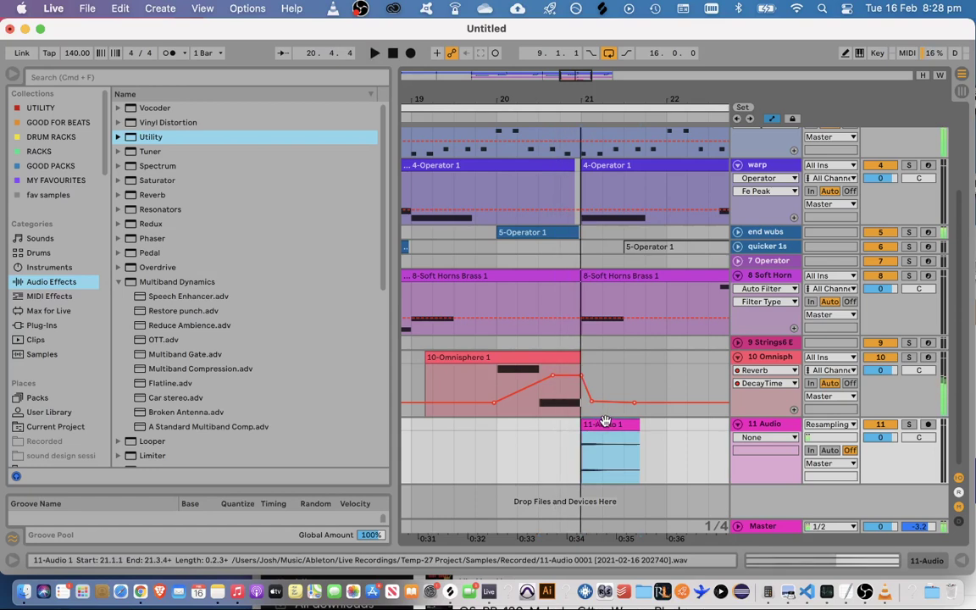
{"action": "left_click_drag", "start_coordinate": [600, 422], "coordinate": [643, 423]}
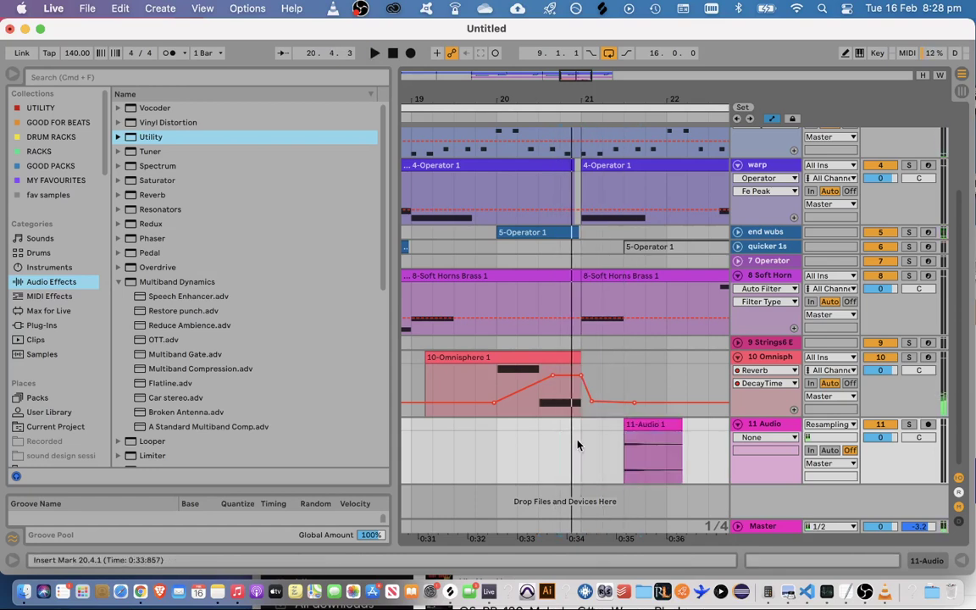
{"action": "left_click", "coordinate": [866, 591]}
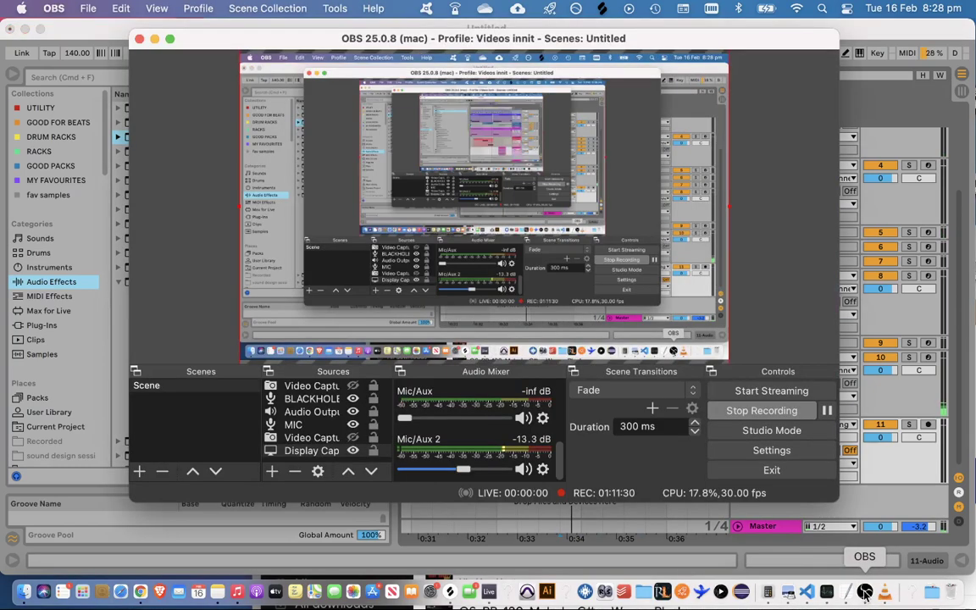
{"action": "left_click", "coordinate": [827, 414]}
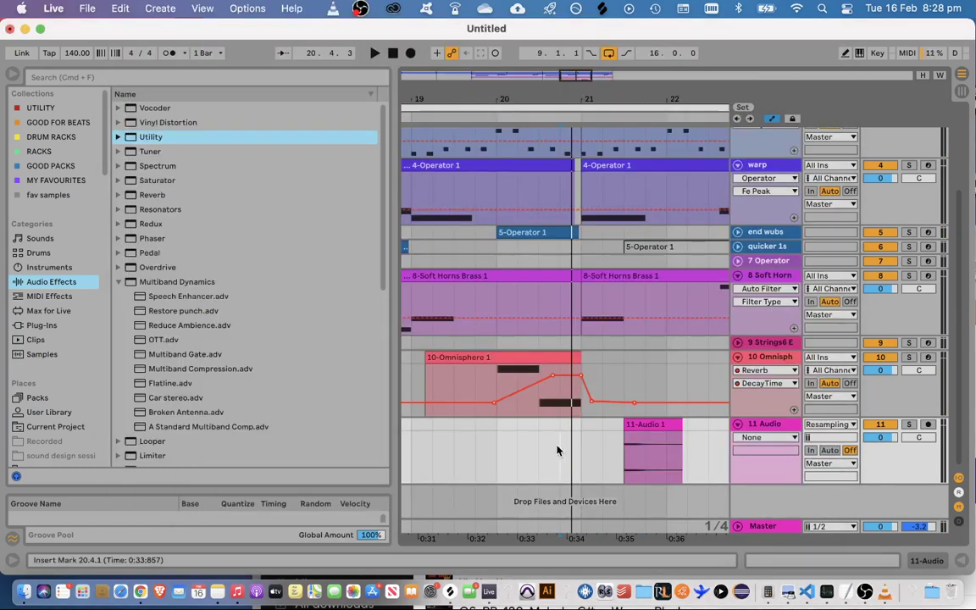
Audition the transition into bar 21 from around beat 20.4 and again from 19.1.1
{"action": "left_click", "coordinate": [558, 450]}
{"action": "key", "text": "space"}
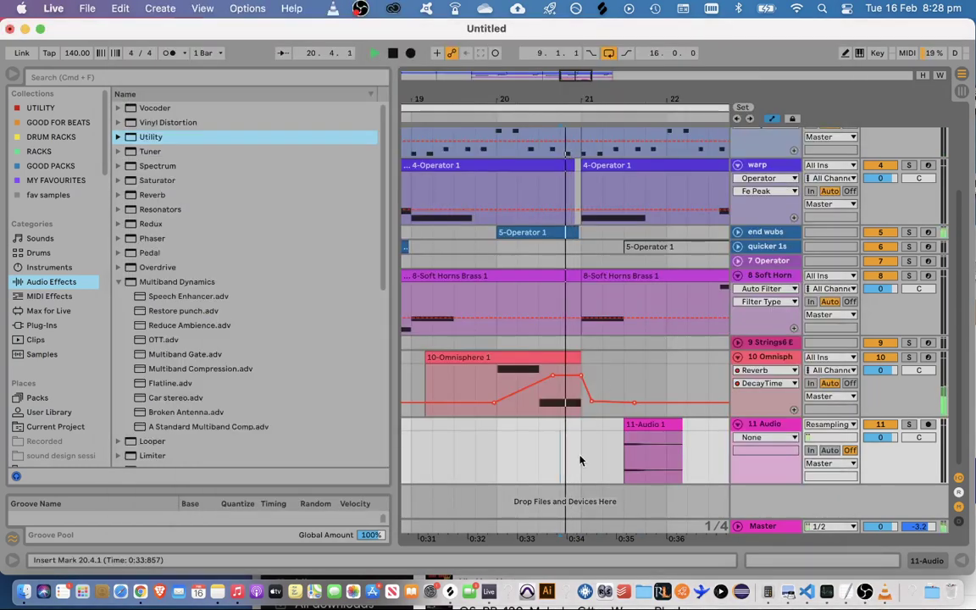
{"action": "key", "text": "space"}
{"action": "left_click", "coordinate": [559, 443]}
{"action": "left_click_drag", "start_coordinate": [588, 448], "coordinate": [550, 438]}
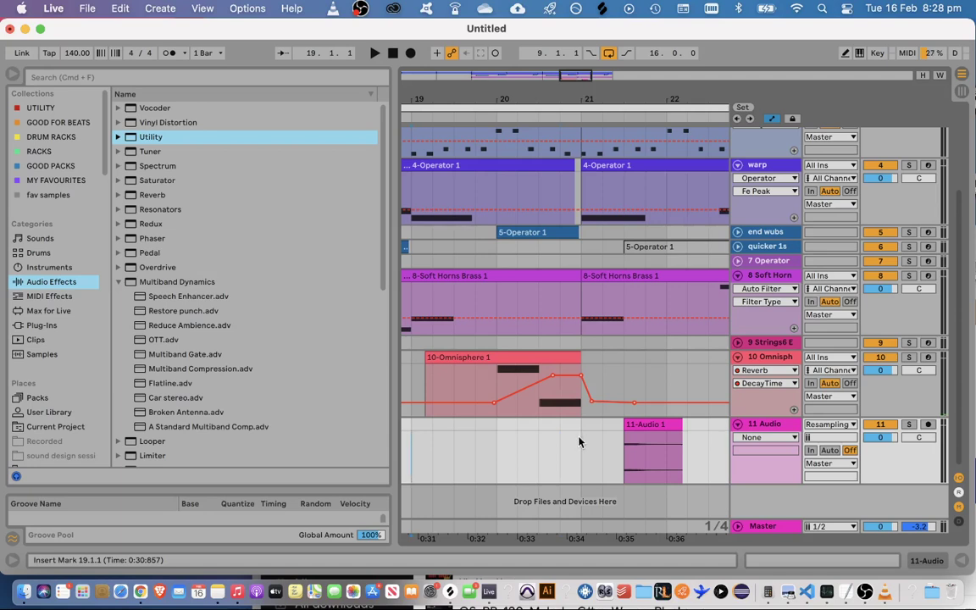
{"action": "key", "text": "space"}
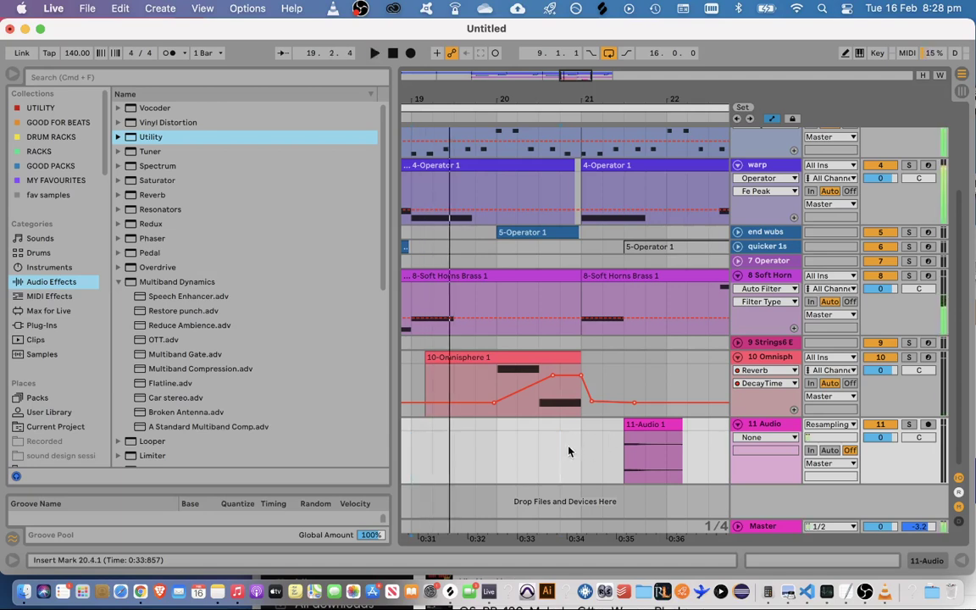
Select the recorded tail clip on the audio track, hide the arrangement automation, and replay the transition into bar 21
{"action": "left_click", "coordinate": [649, 426]}
{"action": "left_click", "coordinate": [630, 438]}
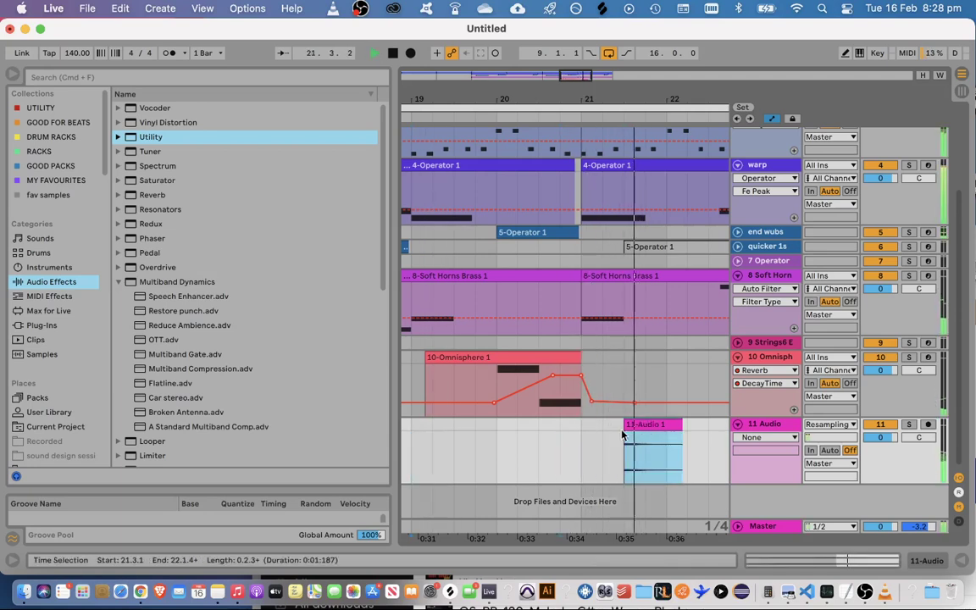
{"action": "key", "text": "space"}
{"action": "key", "text": "a"}
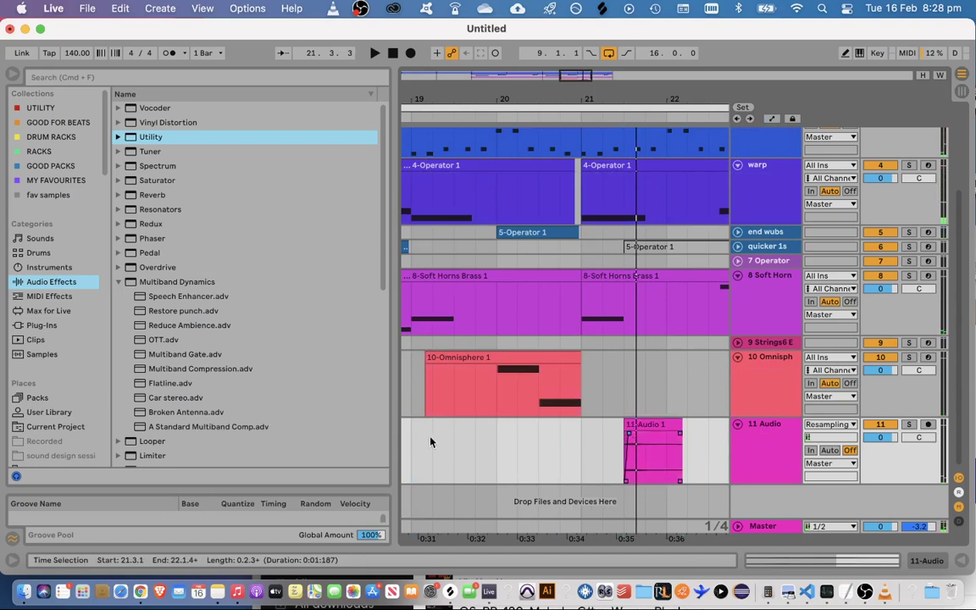
{"action": "left_click", "coordinate": [431, 442]}
{"action": "key", "text": "space"}
Copy the recorded tail clip, transpose the original to -12 st, and play the transition from 20.3.1
{"action": "left_click", "coordinate": [647, 425]}
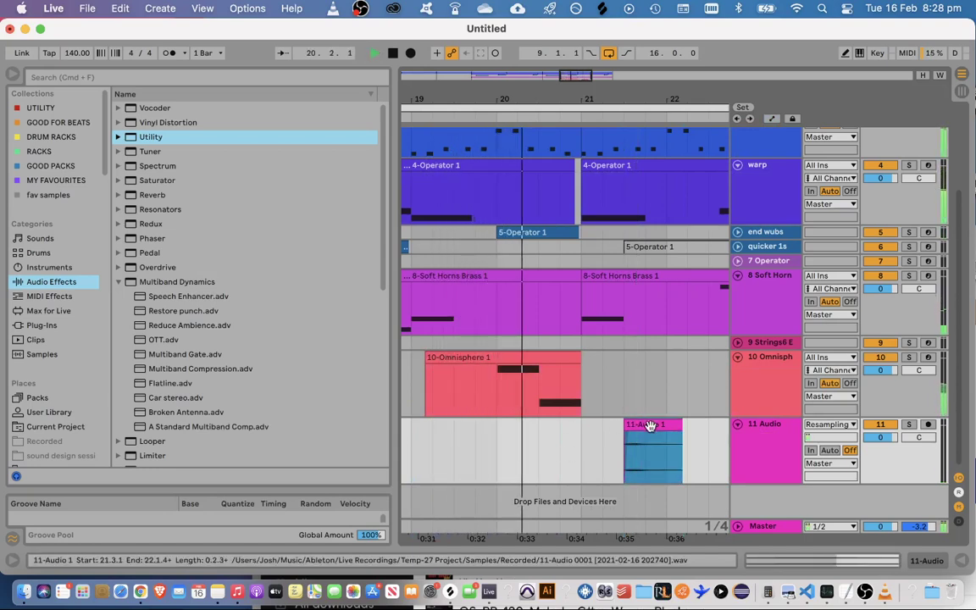
{"action": "left_click", "coordinate": [666, 456]}
{"action": "key", "text": "super+c"}
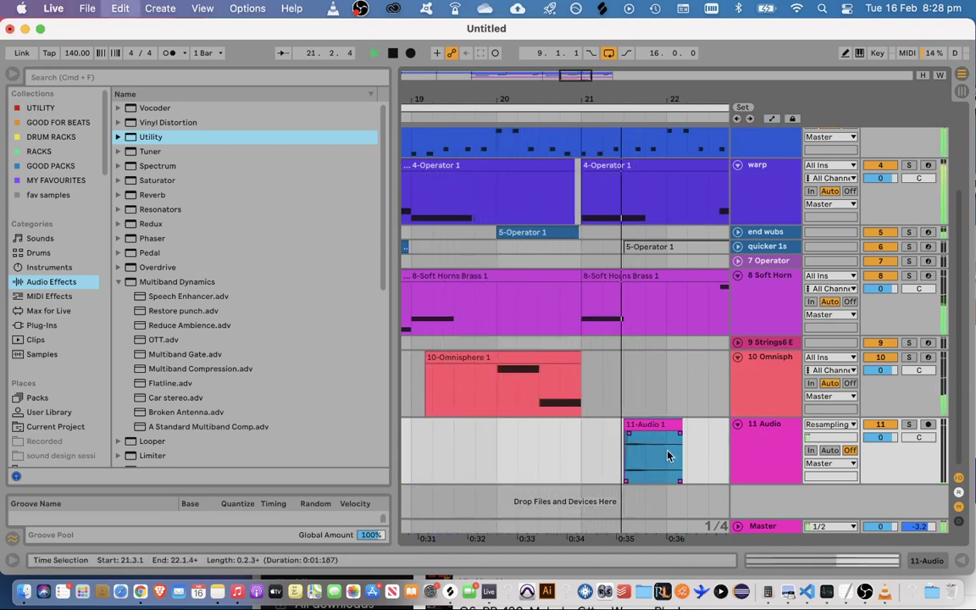
{"action": "double_click", "coordinate": [667, 456]}
{"action": "key", "text": "space"}
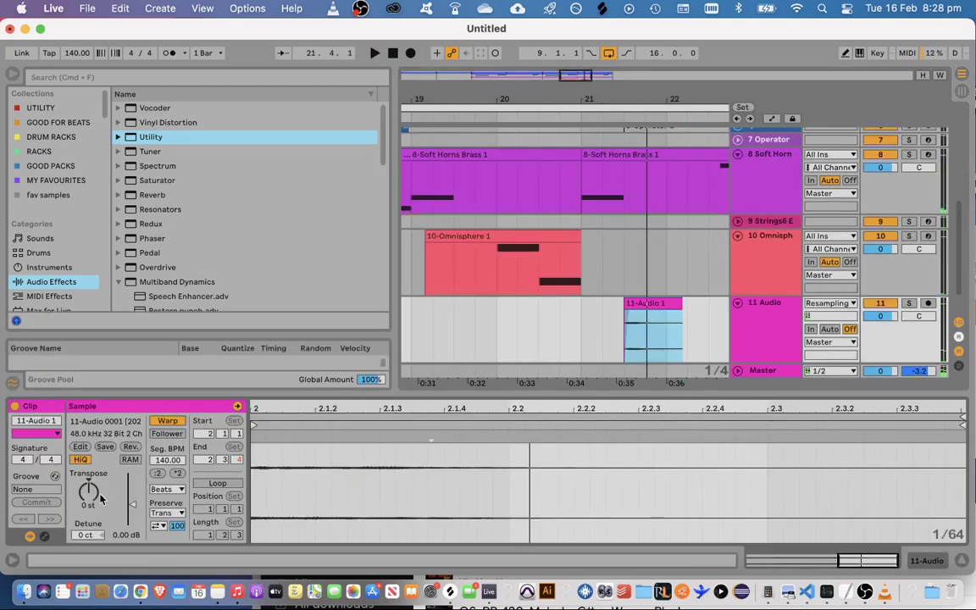
{"action": "left_click", "coordinate": [660, 305]}
{"action": "left_click", "coordinate": [93, 493]}
{"action": "left_click_drag", "start_coordinate": [94, 493], "coordinate": [93, 506]}
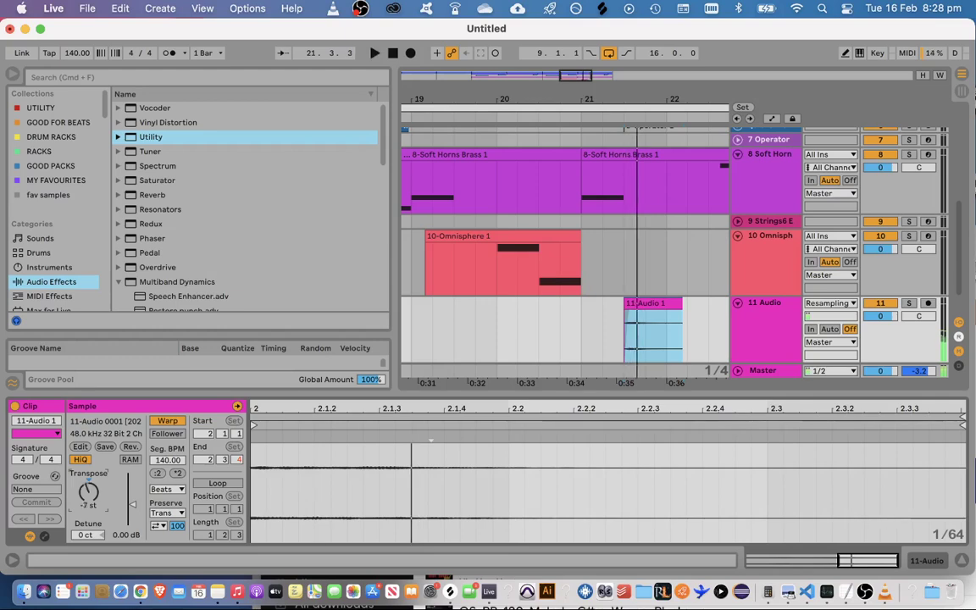
{"action": "left_click", "coordinate": [534, 341]}
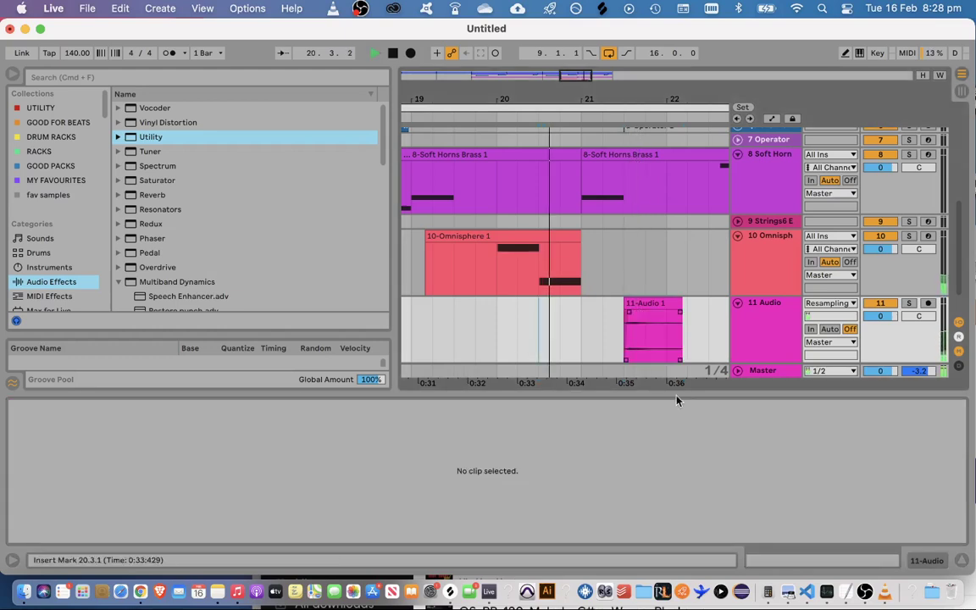
Paste a copy of the tail clip at 22.3 on the audio track and play from 21.1.1
{"action": "left_click", "coordinate": [962, 561]}
{"action": "left_click", "coordinate": [657, 449]}
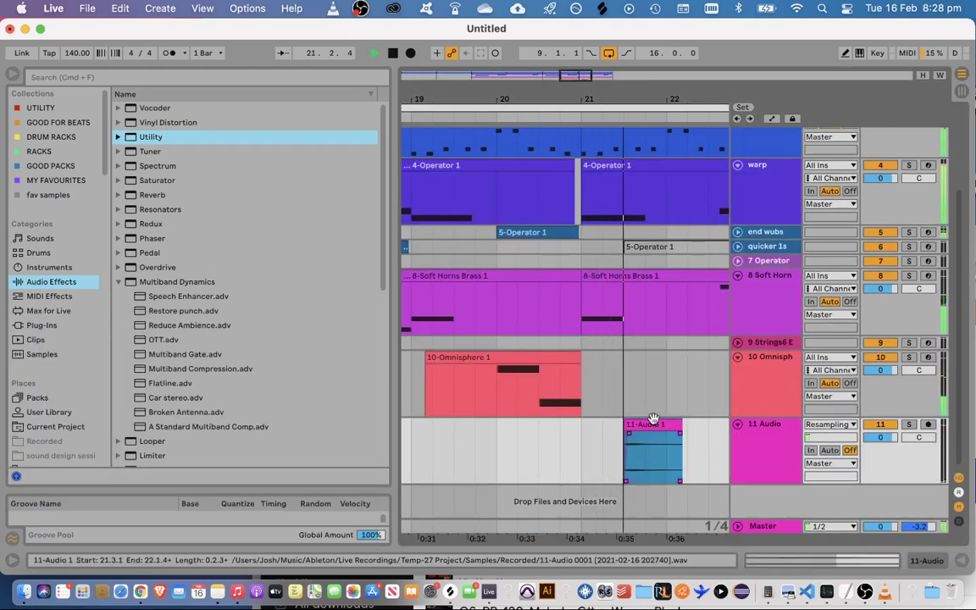
{"action": "left_click", "coordinate": [709, 453]}
{"action": "key", "text": "super+v"}
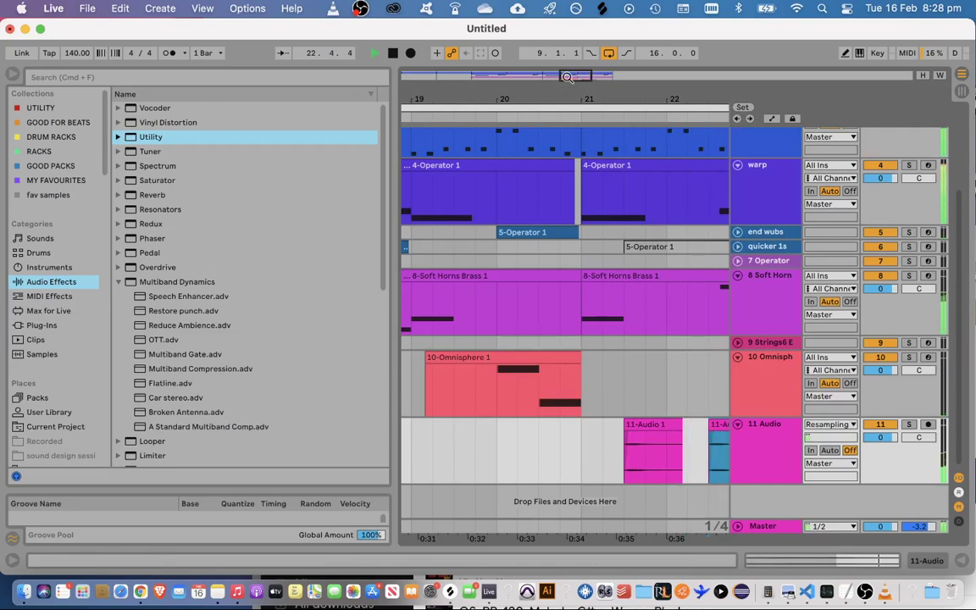
{"action": "left_click_drag", "start_coordinate": [568, 76], "coordinate": [569, 64]}
{"action": "left_click", "coordinate": [533, 458]}
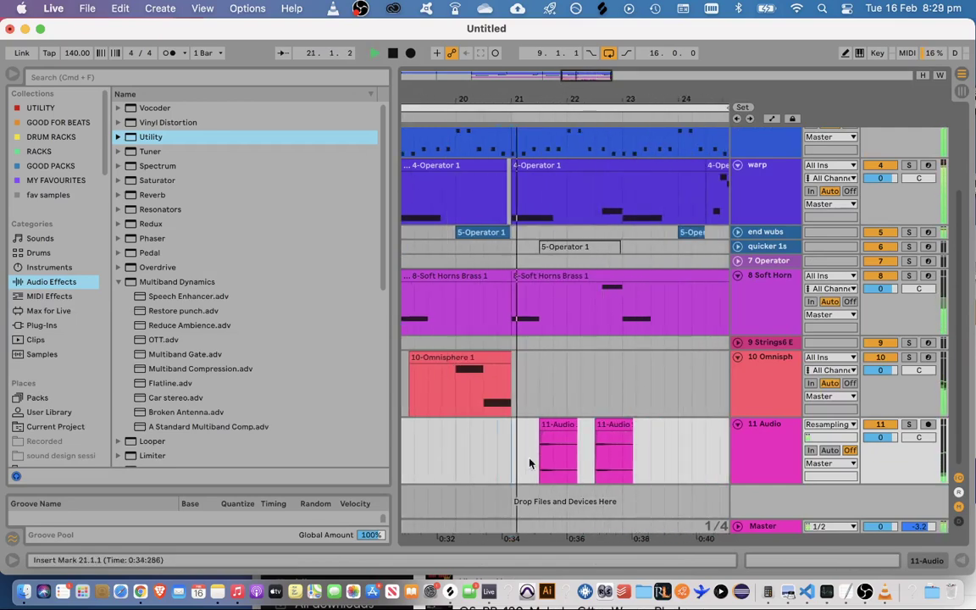
Set the first tail clip's transposition to -11 st and audition it from 21.3
{"action": "left_click", "coordinate": [616, 424]}
{"action": "key", "text": "space"}
{"action": "double_click", "coordinate": [545, 426]}
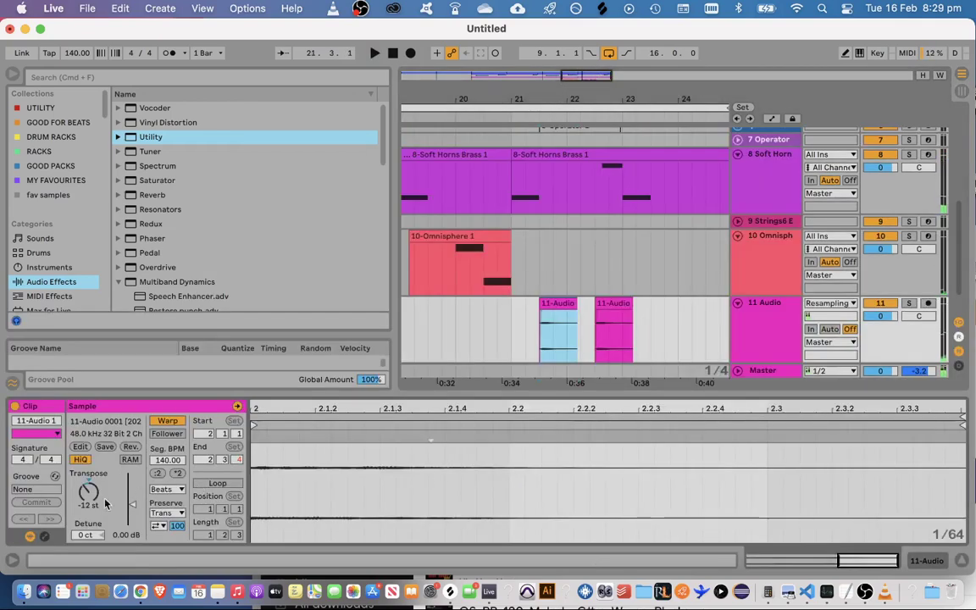
{"action": "key", "text": "space"}
{"action": "left_click_drag", "start_coordinate": [88, 492], "coordinate": [88, 509]}
{"action": "key", "text": "space"}
{"action": "key", "text": "space"}
{"action": "key", "text": "space"}
{"action": "key", "text": "space"}
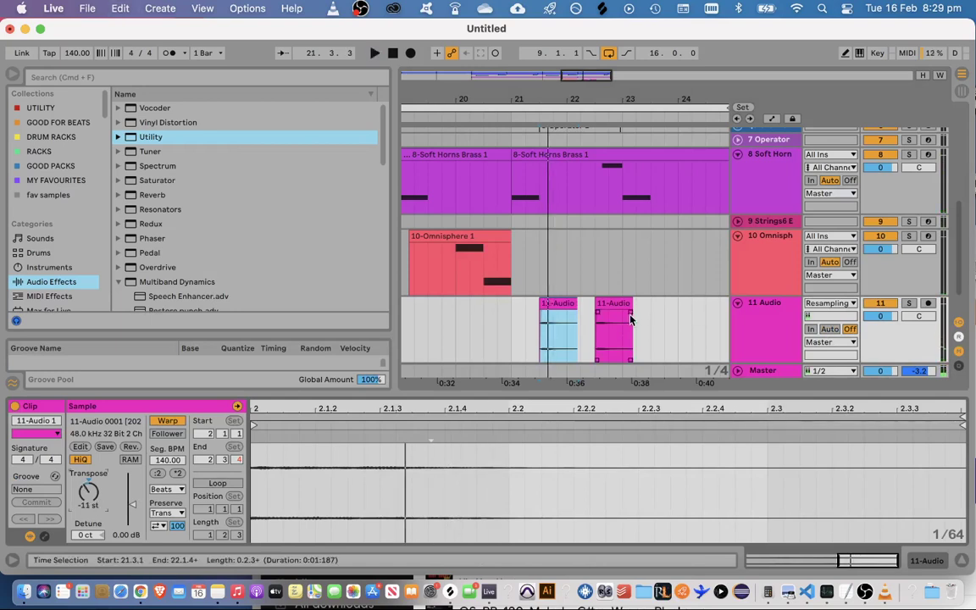
Check the Omnisphere clip's notes, set the first tail clip's transposition to -5 st, and audition it
{"action": "left_click_drag", "start_coordinate": [630, 319], "coordinate": [569, 319]}
{"action": "left_click", "coordinate": [521, 320]}
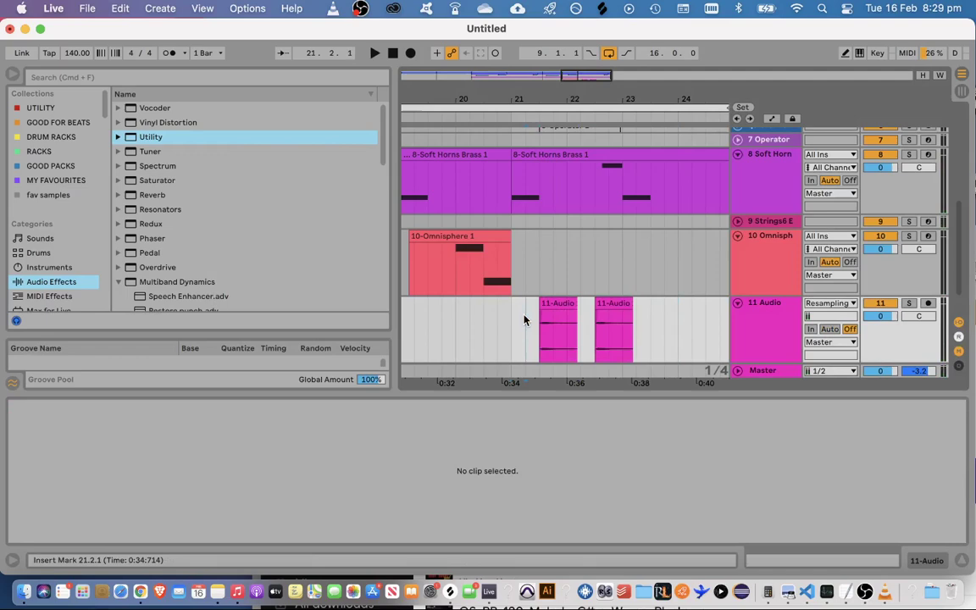
{"action": "left_click", "coordinate": [452, 263]}
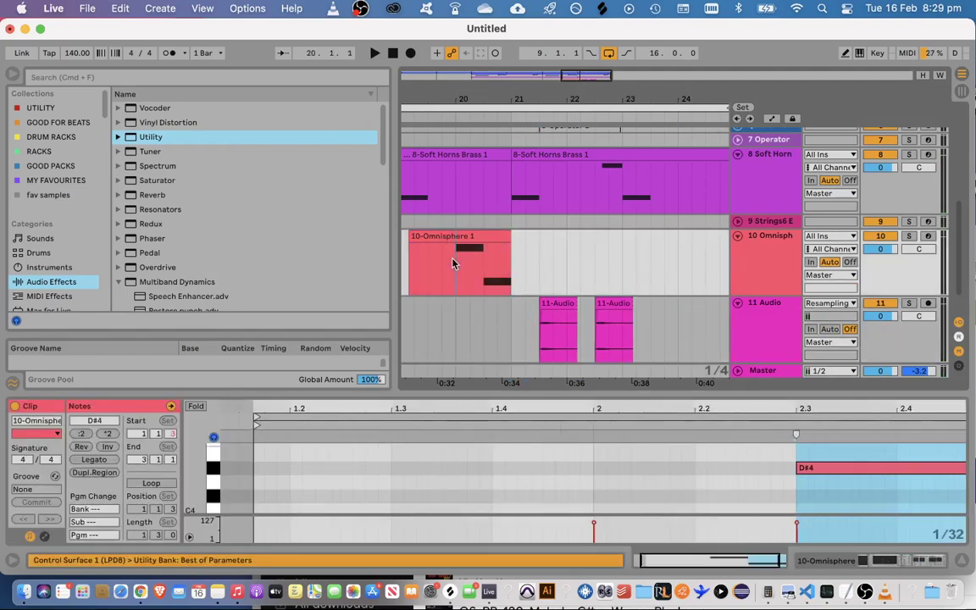
{"action": "left_click", "coordinate": [568, 317]}
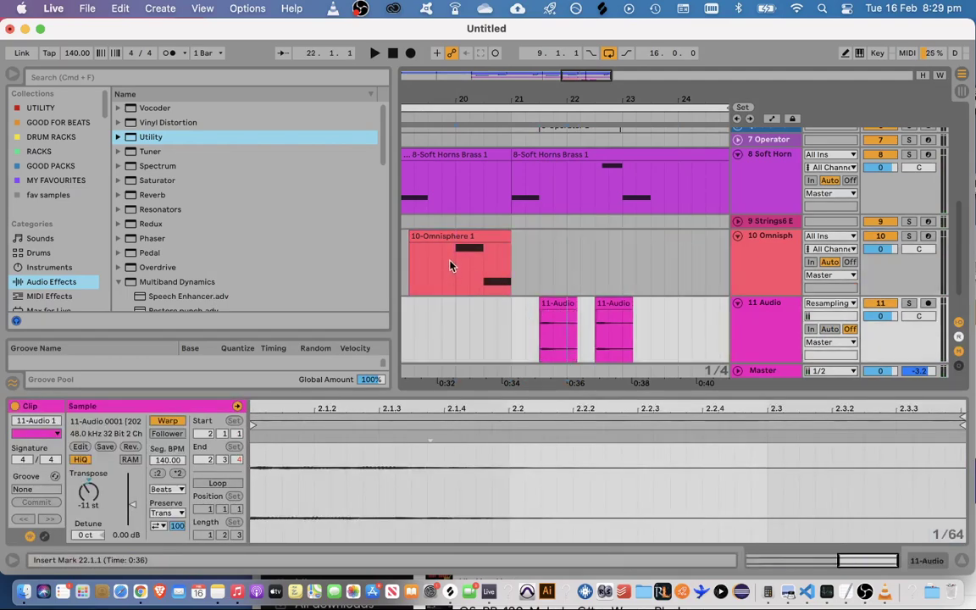
{"action": "left_click", "coordinate": [539, 322]}
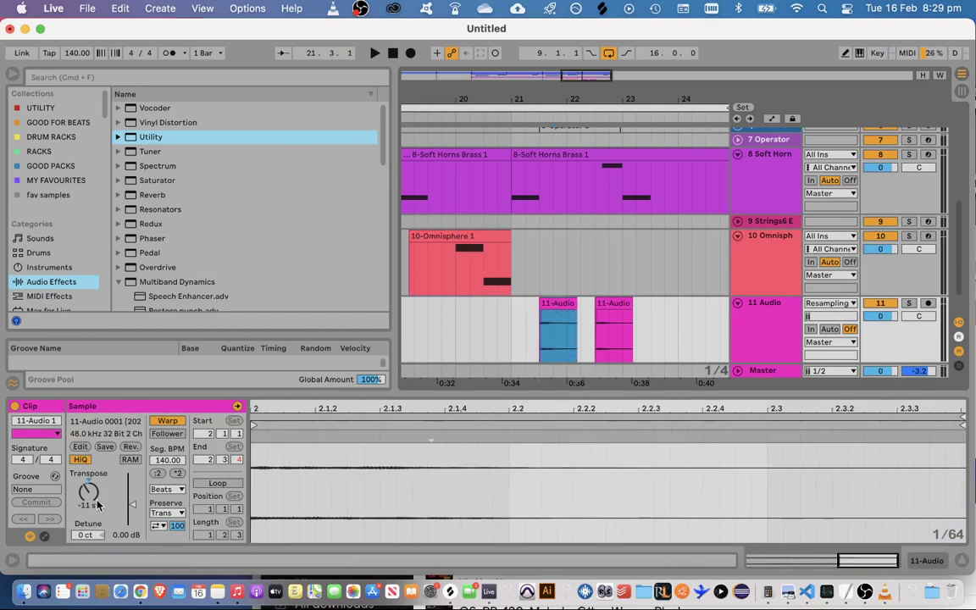
{"action": "left_click_drag", "start_coordinate": [97, 506], "coordinate": [98, 485]}
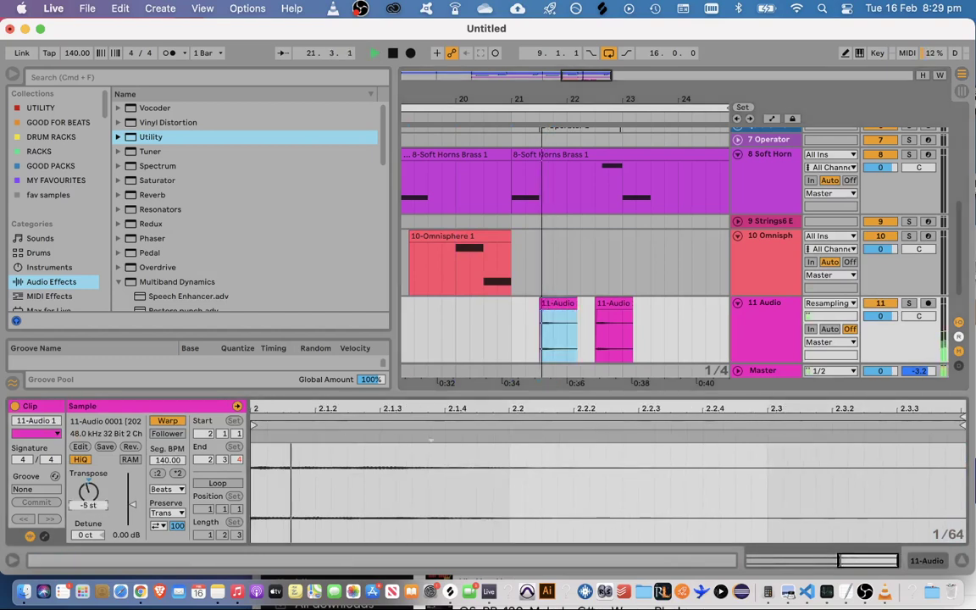
Delete both tail clips from the audio track
{"action": "left_click_drag", "start_coordinate": [525, 314], "coordinate": [685, 310]}
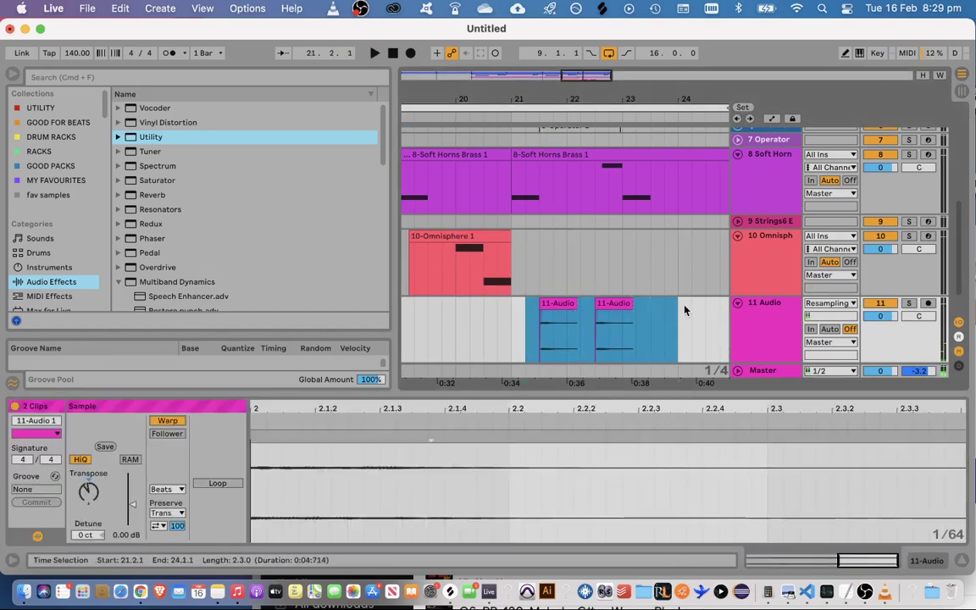
{"action": "key", "text": "Delete"}
{"action": "left_click_drag", "start_coordinate": [484, 265], "coordinate": [513, 273]}
{"action": "left_click", "coordinate": [548, 280]}
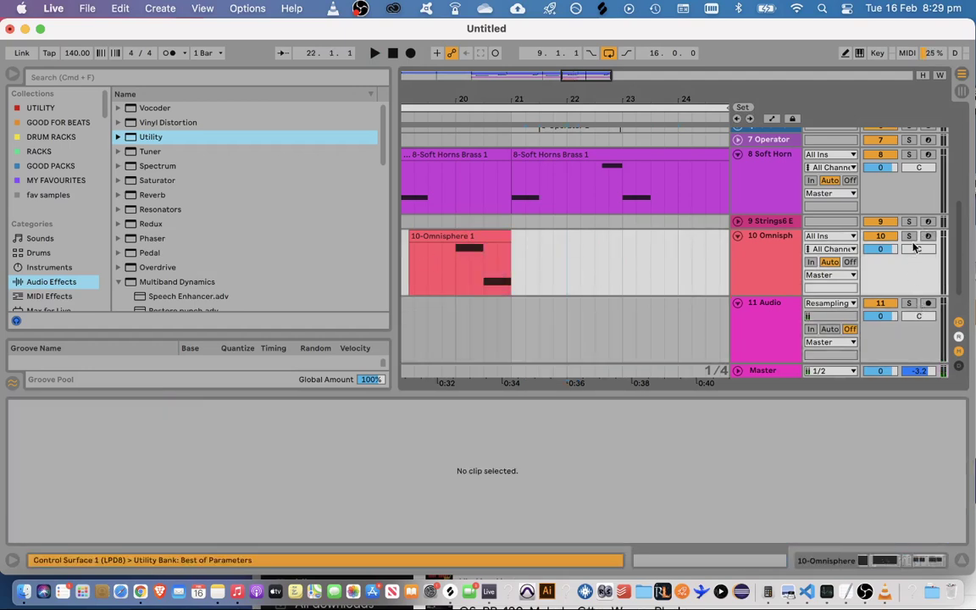
Solo the Omnisphere track, arm the audio track, and record the resampled output from 20.3.1 to about 21.4
{"action": "left_click", "coordinate": [928, 303]}
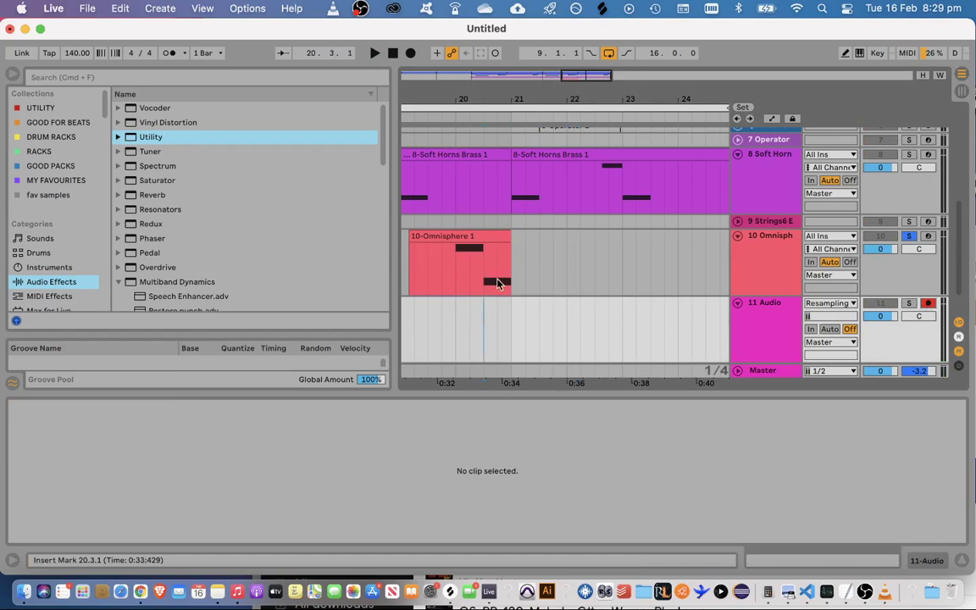
{"action": "left_click", "coordinate": [485, 283]}
{"action": "key", "text": "space"}
{"action": "left_click", "coordinate": [484, 309]}
{"action": "key", "text": "space"}
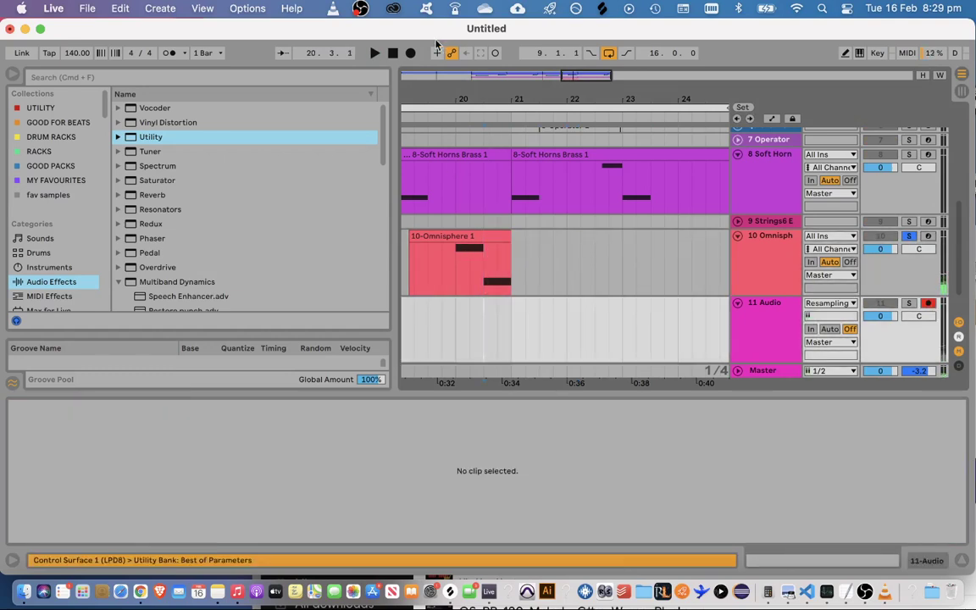
{"action": "left_click", "coordinate": [411, 53]}
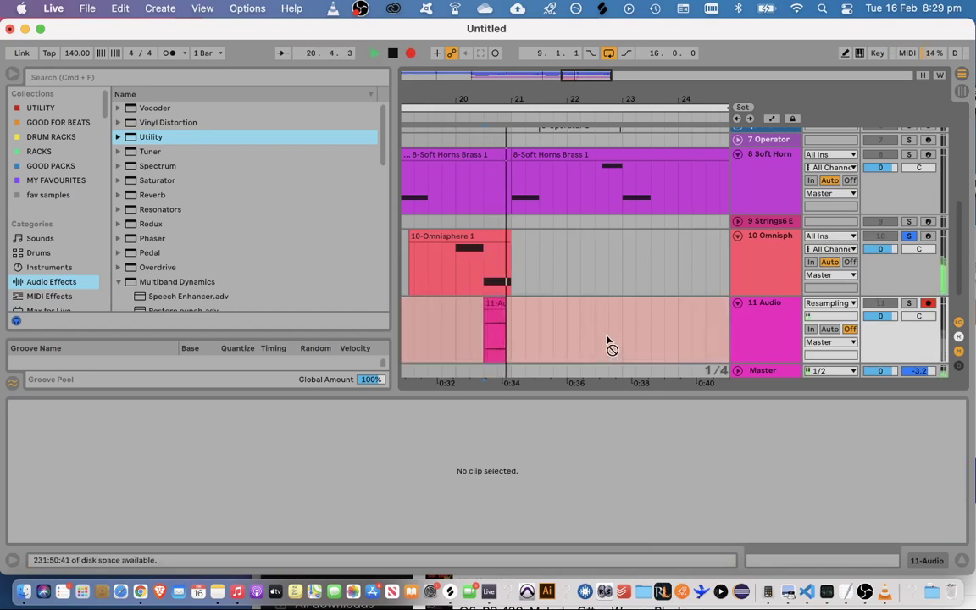
{"action": "key", "text": "space"}
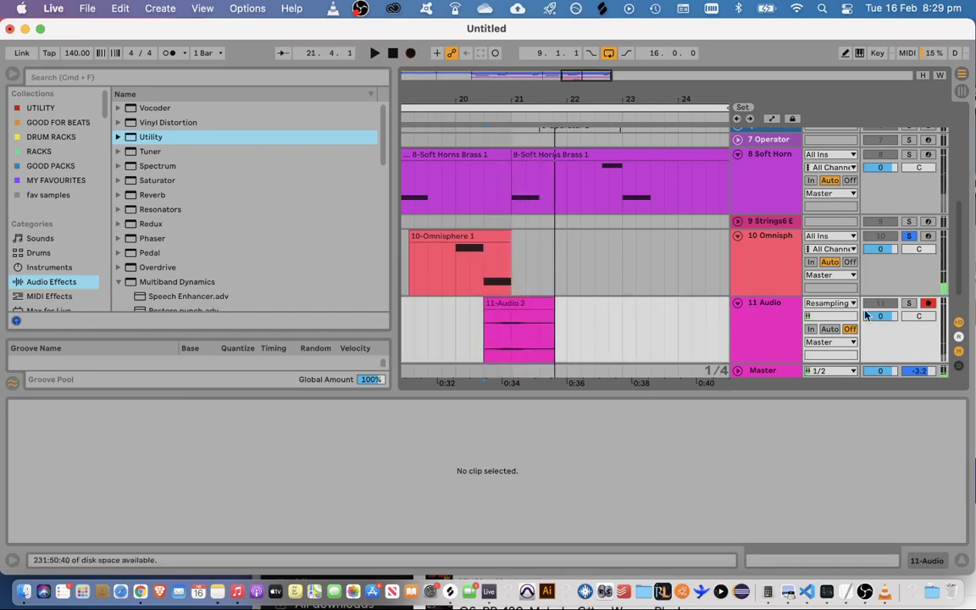
Turn off the Omnisphere solo, move the newly recorded clip to start at 21.1.1, and play it in the mix
{"action": "left_click", "coordinate": [909, 237]}
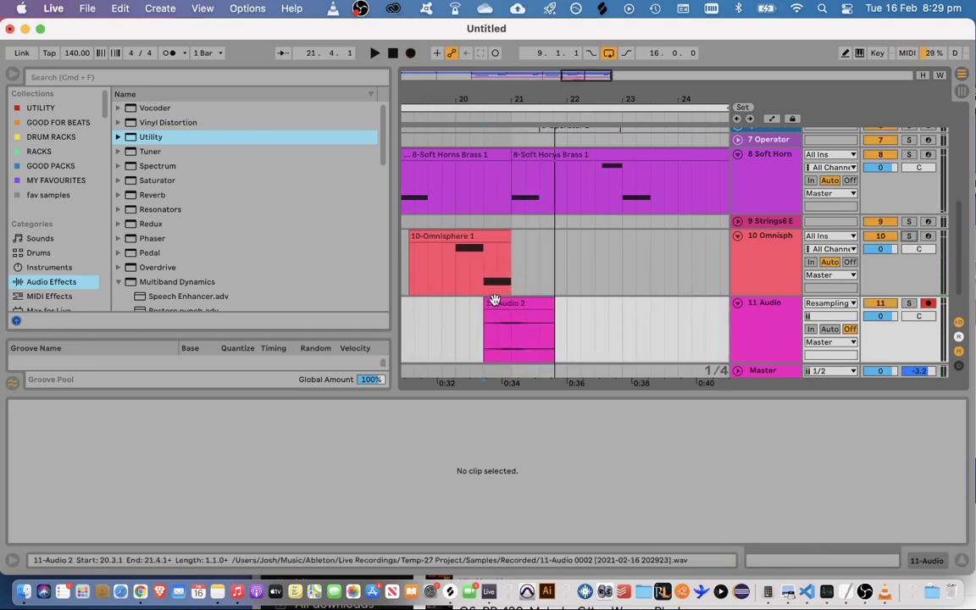
{"action": "mouse_move", "coordinate": [518, 308]}
{"action": "left_mouse_down"}
{"action": "mouse_move", "coordinate": [549, 318]}
{"action": "mouse_move", "coordinate": [535, 318]}
{"action": "left_mouse_up"}
{"action": "left_click", "coordinate": [503, 327]}
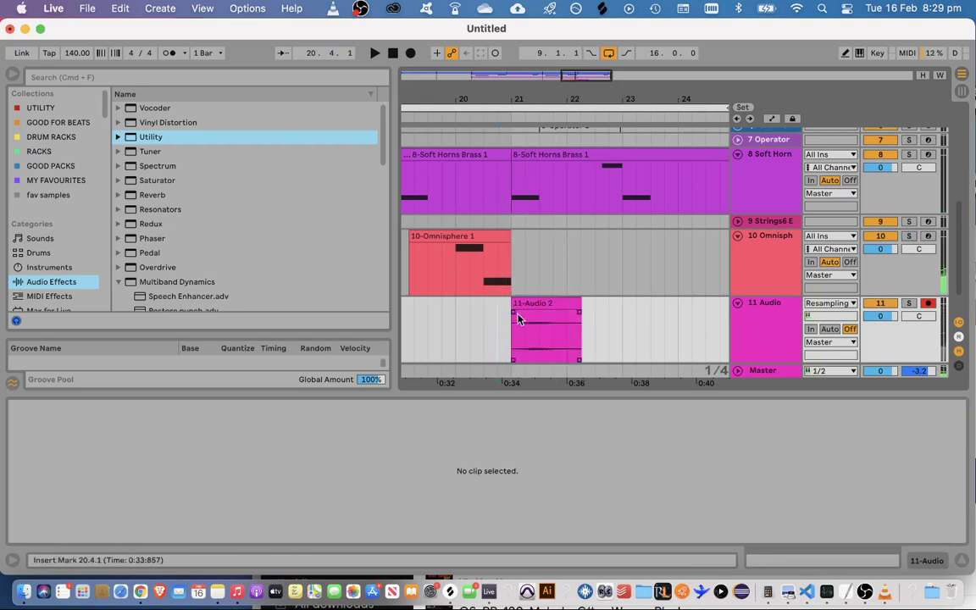
{"action": "left_click", "coordinate": [526, 309]}
{"action": "key", "text": "space"}
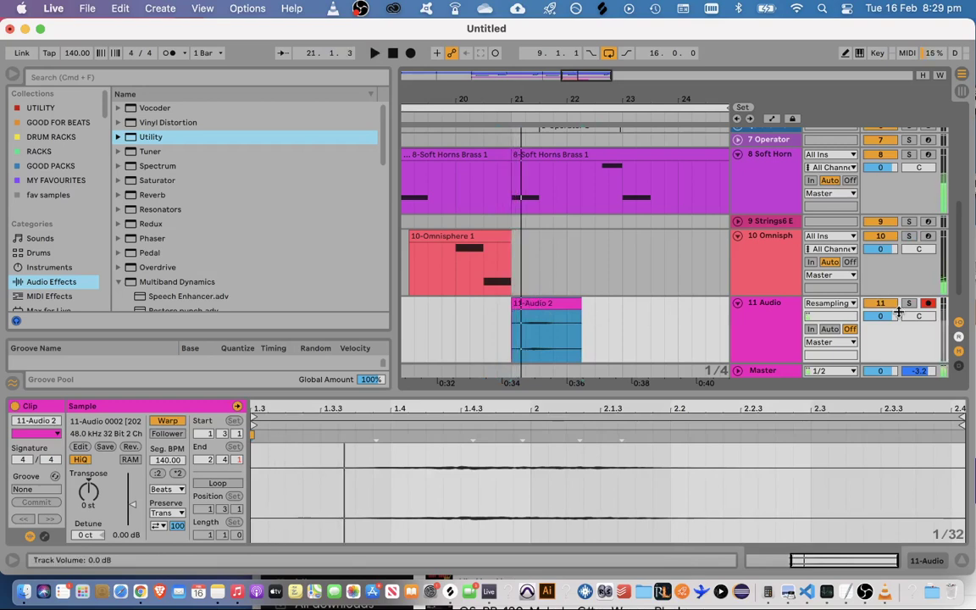
Trim the first half bar off the recorded clip, keep its start at 21.1.1, and audition it with and without the audio track soloed
{"action": "left_click", "coordinate": [908, 303]}
{"action": "left_click_drag", "start_coordinate": [512, 307], "coordinate": [536, 318]}
{"action": "key", "text": "space"}
{"action": "left_click", "coordinate": [496, 327]}
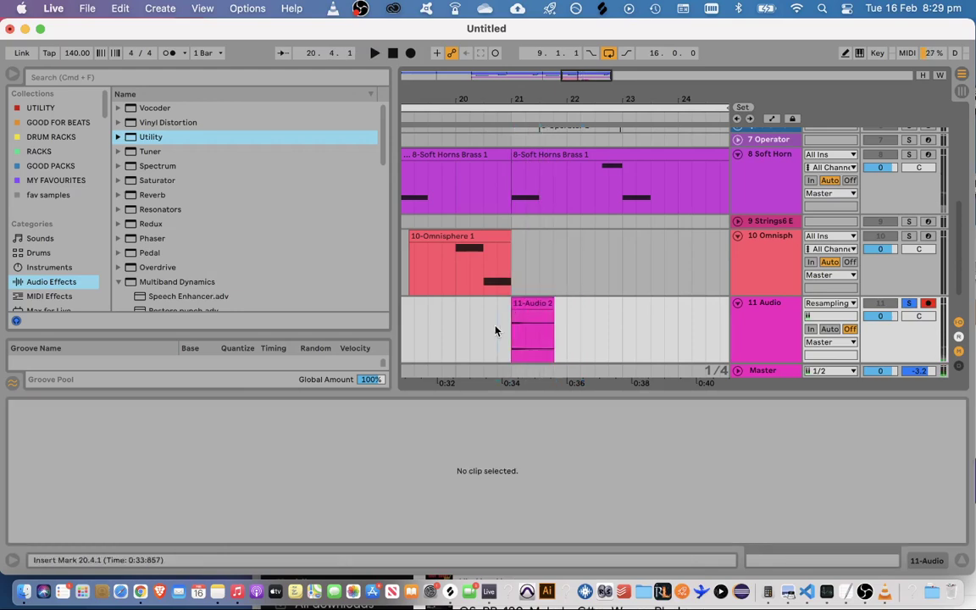
{"action": "key", "text": "space"}
{"action": "left_click", "coordinate": [908, 303]}
{"action": "key", "text": "space"}
{"action": "key", "text": "space"}
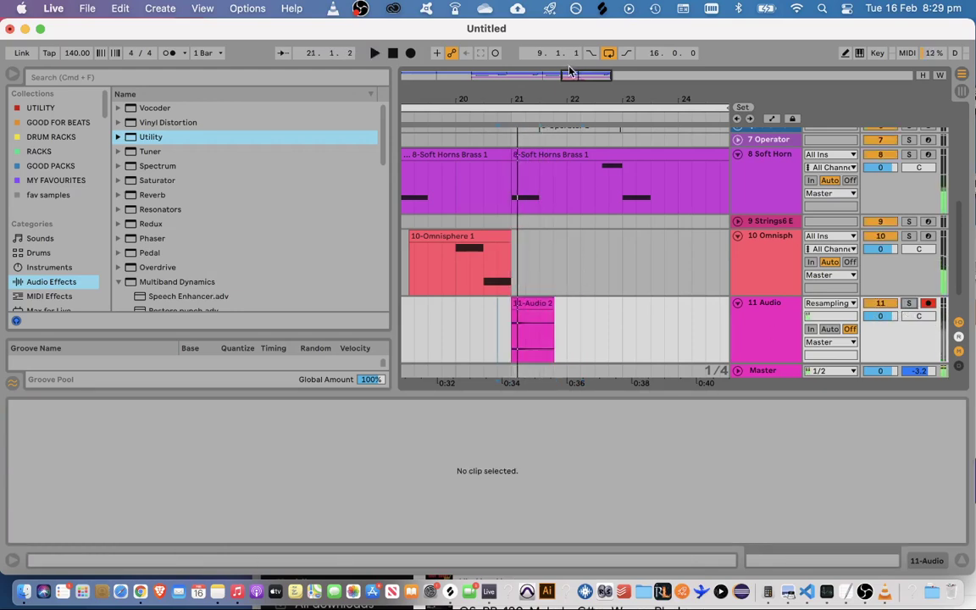
Move the trimmed tail clip to start at 21.3 with a short fade-in, audition it from 21.1.1, and open its clip settings
{"action": "left_click_drag", "start_coordinate": [573, 75], "coordinate": [574, 100]}
{"action": "left_click_drag", "start_coordinate": [556, 305], "coordinate": [575, 316]}
{"action": "left_click", "coordinate": [523, 327]}
{"action": "key", "text": "space"}
{"action": "key", "text": "space"}
{"action": "left_click", "coordinate": [530, 317]}
{"action": "key", "text": "space"}
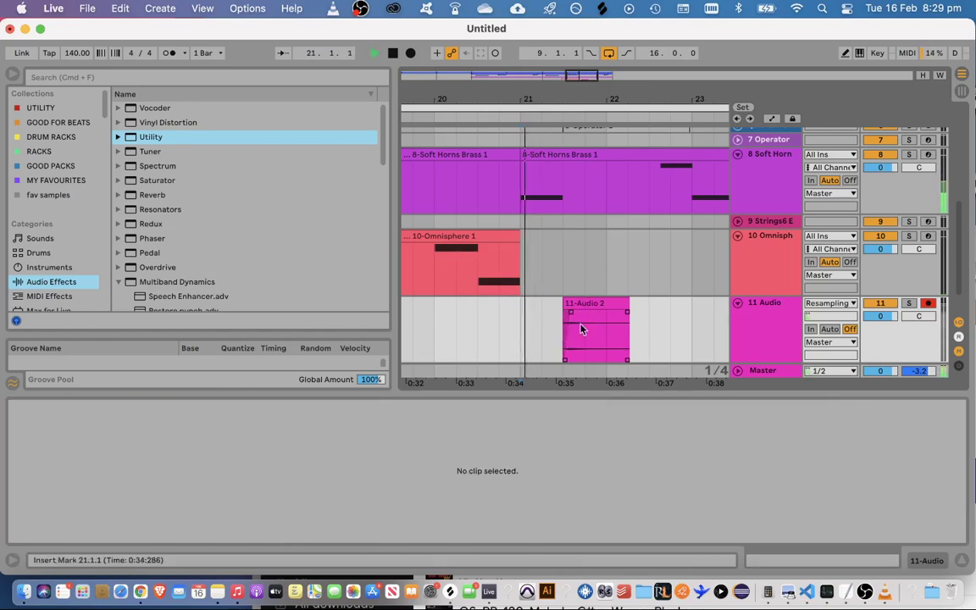
{"action": "left_click", "coordinate": [599, 306]}
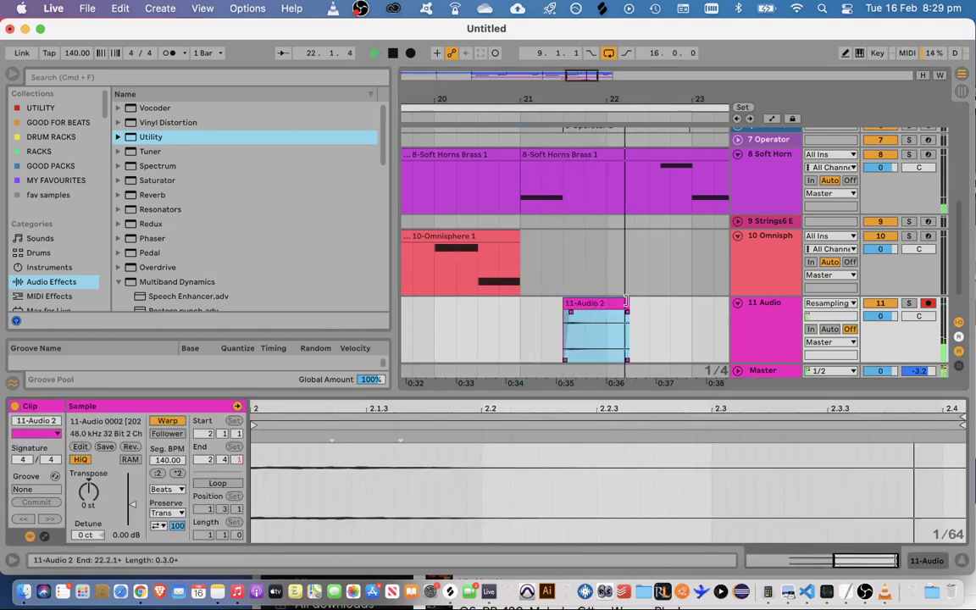
Paste a copy of the resampled tail clip at 22.3.1 on the audio track
{"action": "left_click", "coordinate": [613, 303]}
{"action": "key", "text": "space"}
{"action": "key", "text": "space"}
{"action": "key", "text": "space"}
{"action": "left_click", "coordinate": [645, 329]}
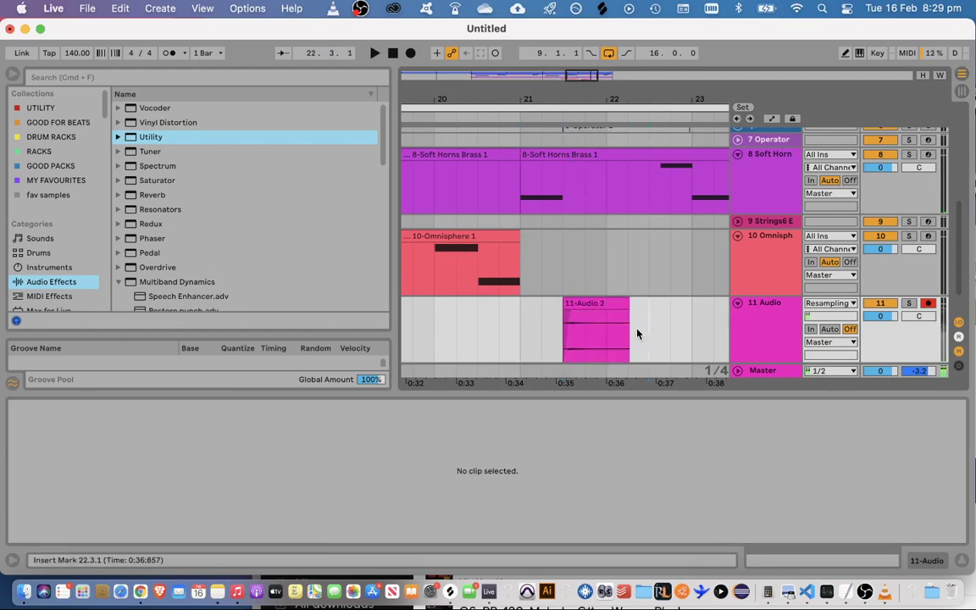
{"action": "key", "text": "super+v"}
{"action": "left_click_drag", "start_coordinate": [591, 74], "coordinate": [591, 52]}
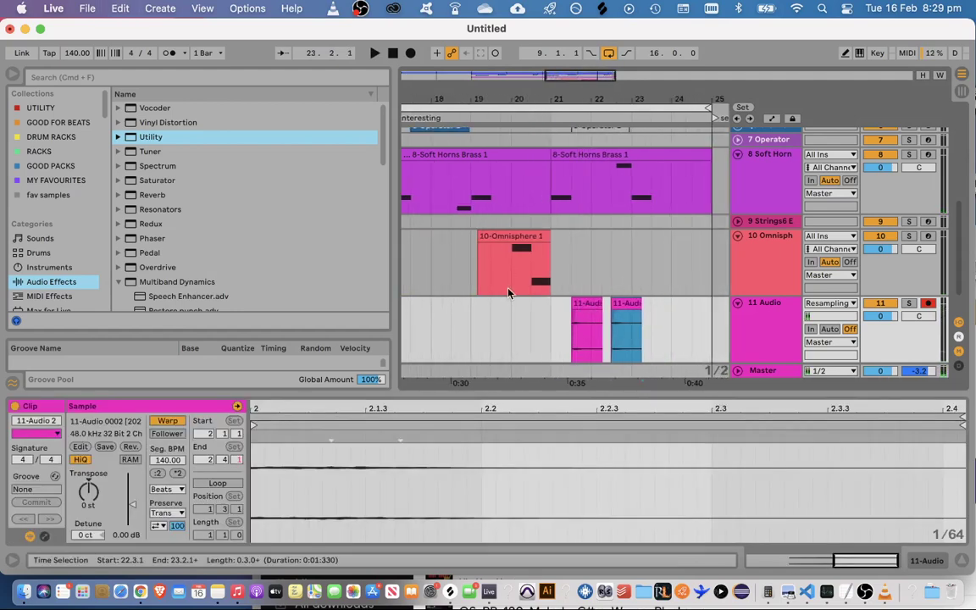
Play the transition from about 20.3.1 to hear the Omnisphere phrase lead into the tail clips
{"action": "left_click_drag", "start_coordinate": [511, 259], "coordinate": [551, 258]}
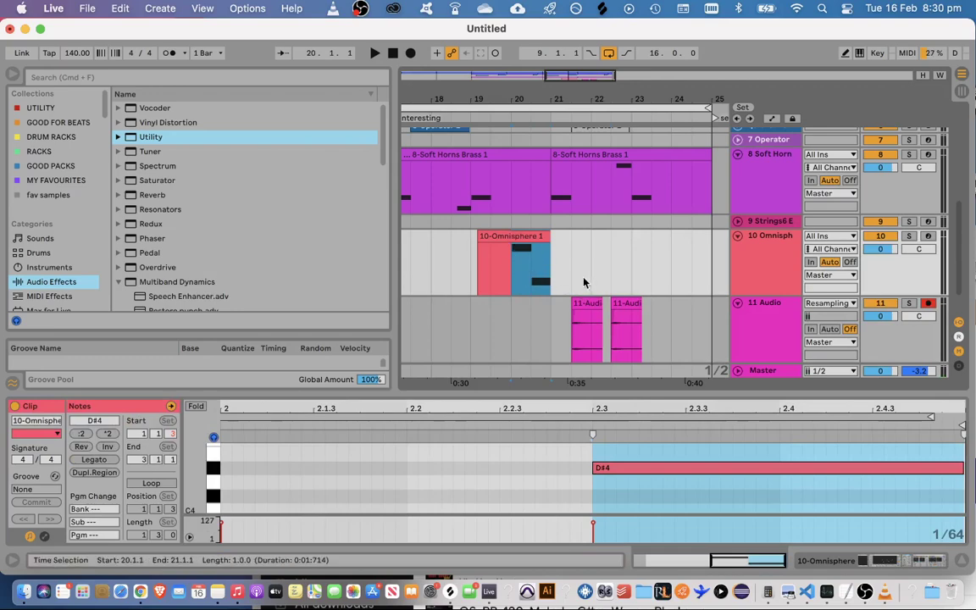
{"action": "left_click", "coordinate": [523, 283]}
{"action": "left_click", "coordinate": [531, 339]}
{"action": "key", "text": "space"}
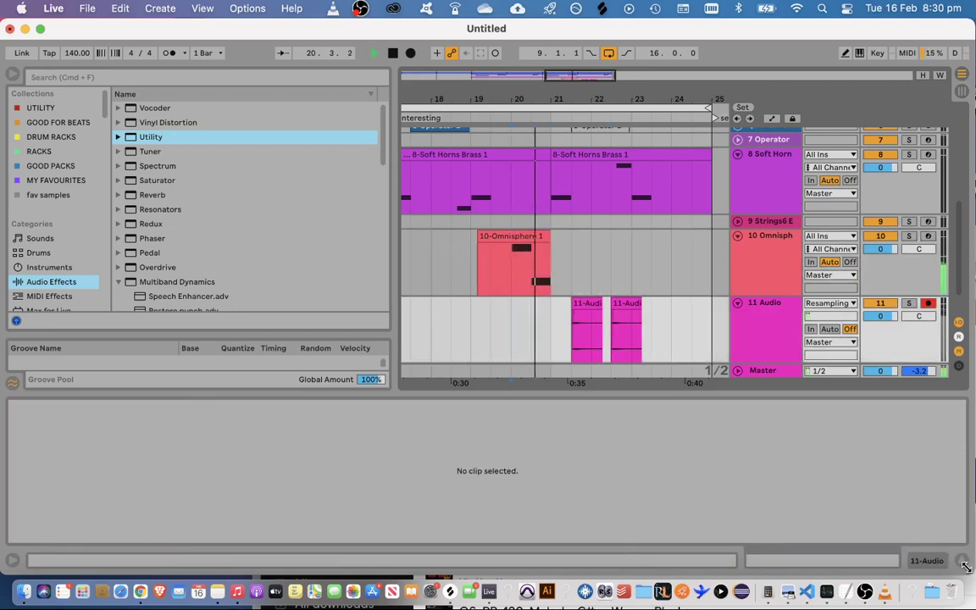
{"action": "left_click", "coordinate": [587, 305]}
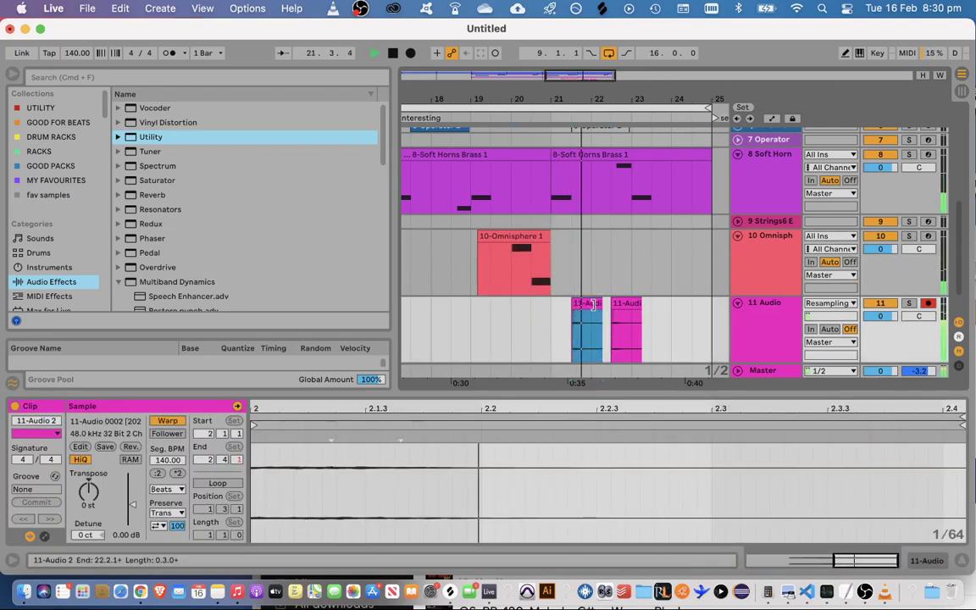
{"action": "key", "text": "space"}
Show automation and move the low point of the Omnisphere reverb decay time curve to about three quarters of a beat after 21.1.1
{"action": "double_click", "coordinate": [760, 250]}
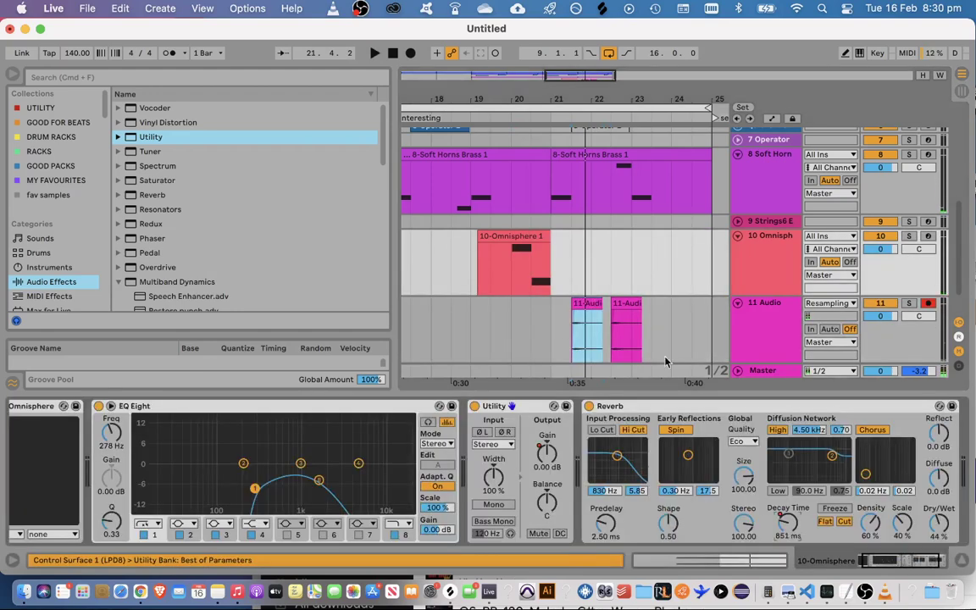
{"action": "key", "text": "a"}
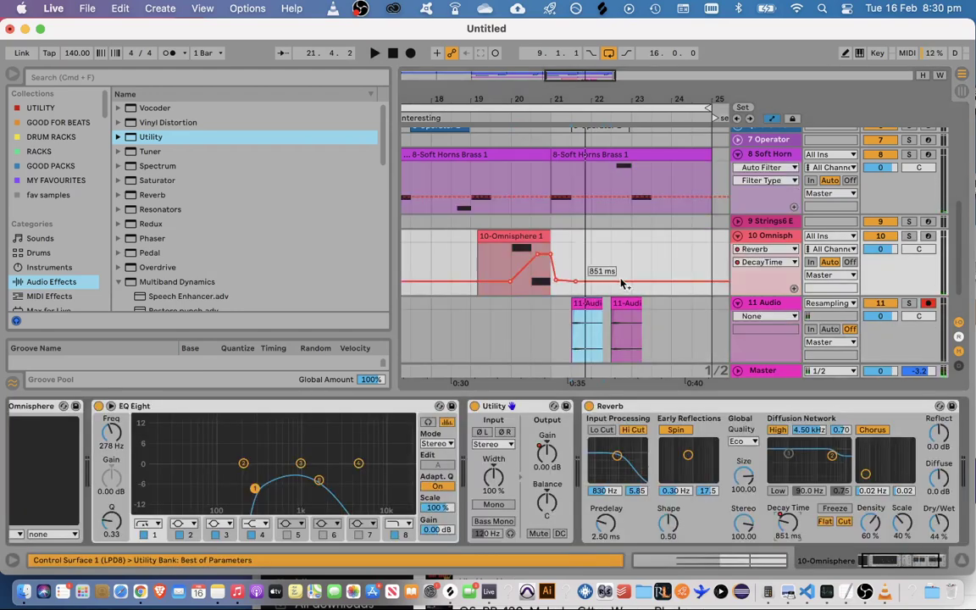
{"action": "left_click", "coordinate": [556, 281]}
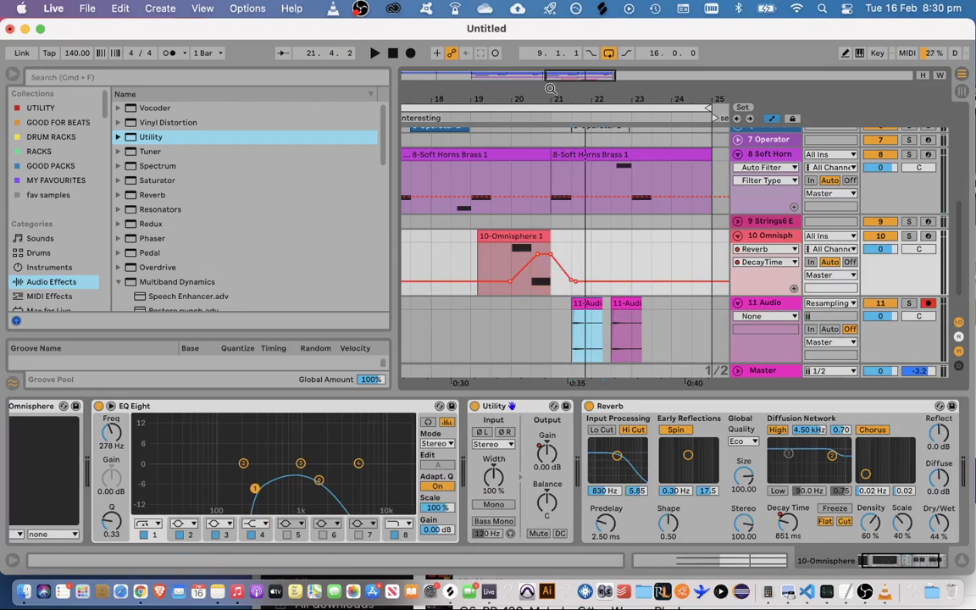
{"action": "left_click_drag", "start_coordinate": [537, 99], "coordinate": [535, 136]}
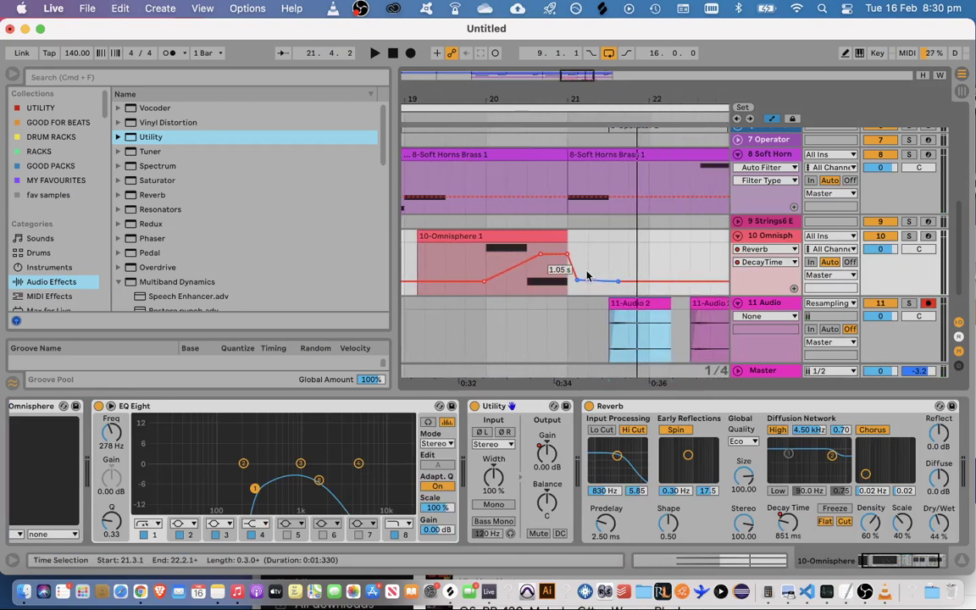
{"action": "left_click_drag", "start_coordinate": [577, 280], "coordinate": [583, 281]}
Audition the adjusted reverb decay with the tail clips, playing from about 20.2.3
{"action": "left_click", "coordinate": [517, 312]}
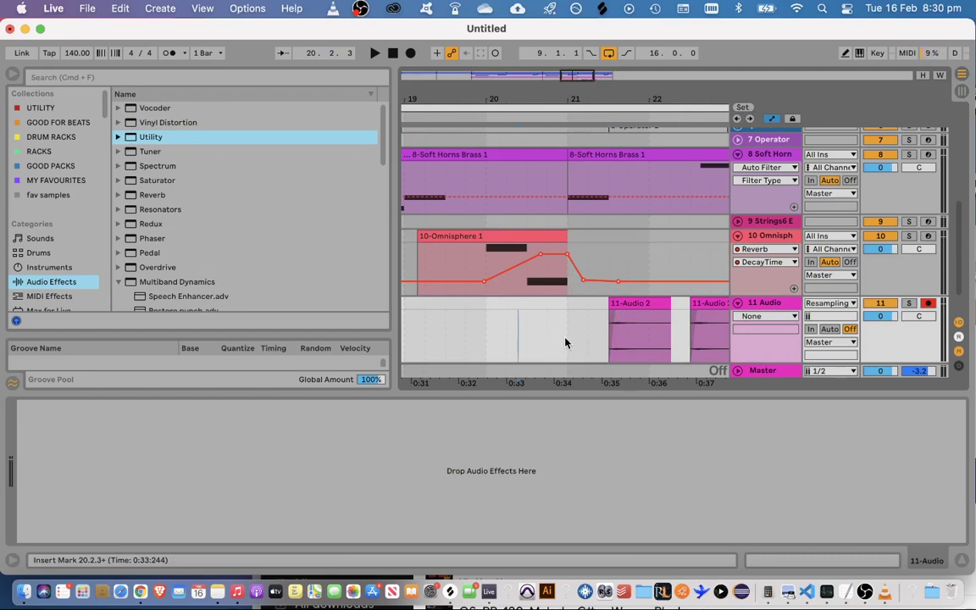
{"action": "key", "text": "space"}
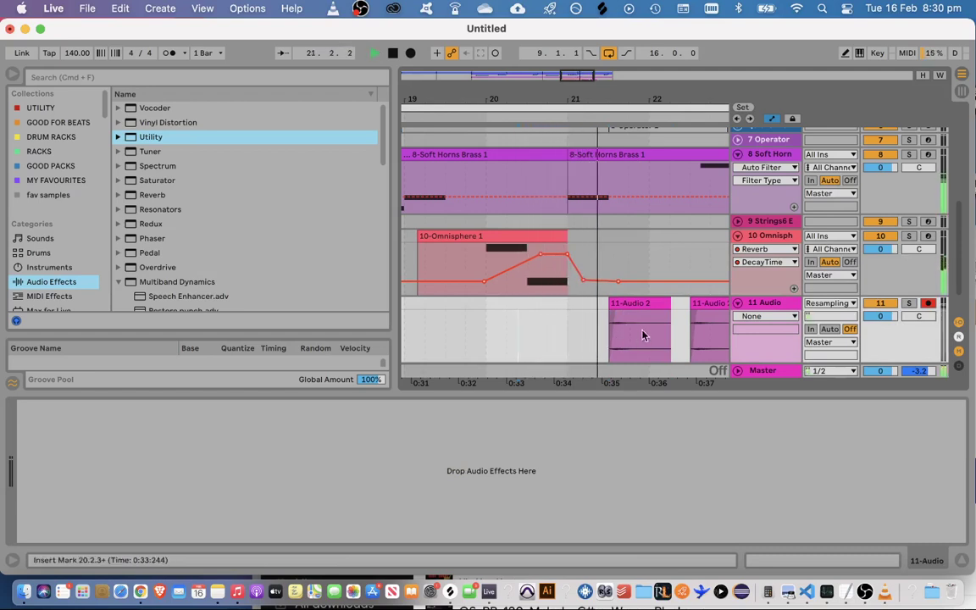
{"action": "key", "text": "space"}
{"action": "left_click_drag", "start_coordinate": [572, 98], "coordinate": [537, 95]}
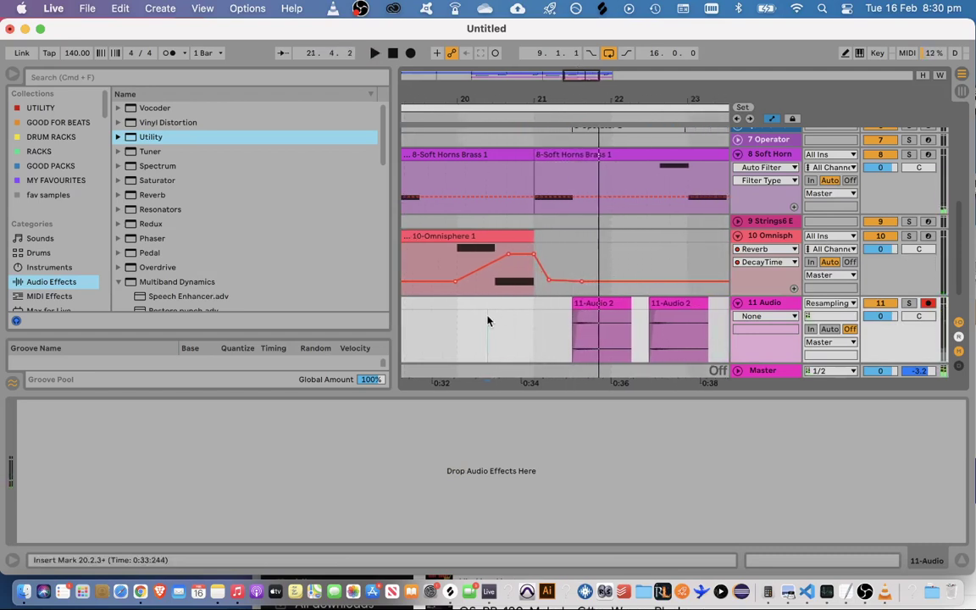
{"action": "left_click_drag", "start_coordinate": [507, 254], "coordinate": [493, 264]}
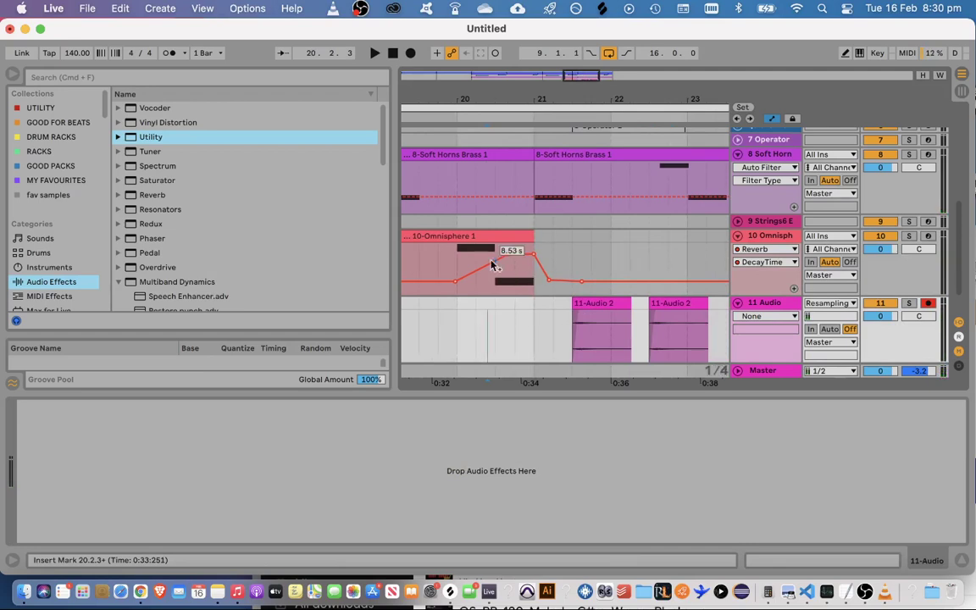
{"action": "left_click", "coordinate": [591, 317]}
Try another copy of the tail clip just before section2 on the audio track, and undo it
{"action": "left_click", "coordinate": [604, 302]}
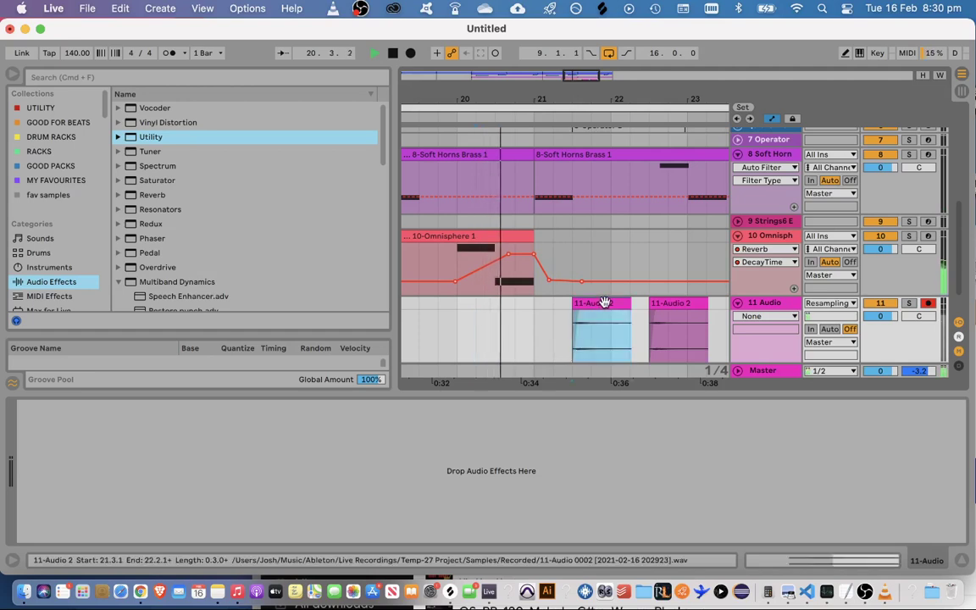
{"action": "mouse_move", "coordinate": [590, 76]}
{"action": "left_mouse_down"}
{"action": "mouse_move", "coordinate": [582, 81]}
{"action": "mouse_move", "coordinate": [592, 81]}
{"action": "left_mouse_up"}
{"action": "left_click", "coordinate": [619, 308]}
{"action": "left_click", "coordinate": [673, 331]}
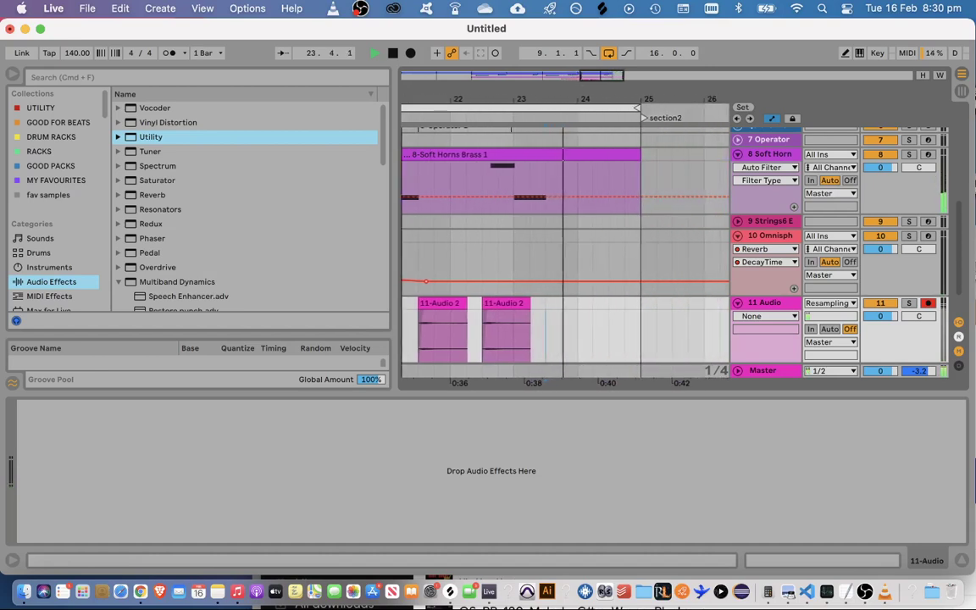
{"action": "left_click", "coordinate": [615, 338]}
{"action": "left_click", "coordinate": [629, 334]}
{"action": "key", "text": "super+v"}
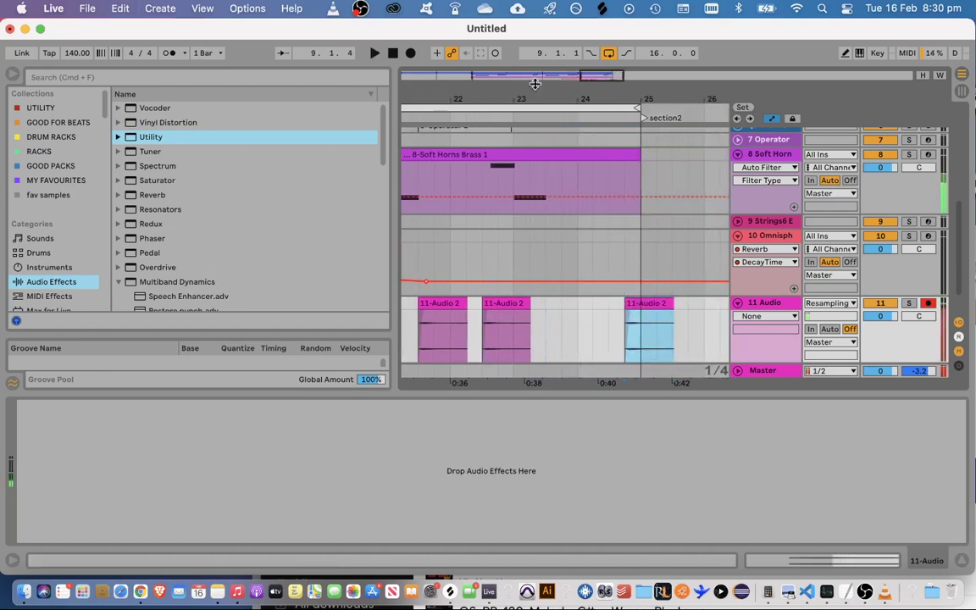
{"action": "key", "text": "super+z"}
Play the arrangement from 8.1.1 and lower the Omnisphere track volume to -6.4 dB
{"action": "left_click_drag", "start_coordinate": [591, 85], "coordinate": [581, 131]}
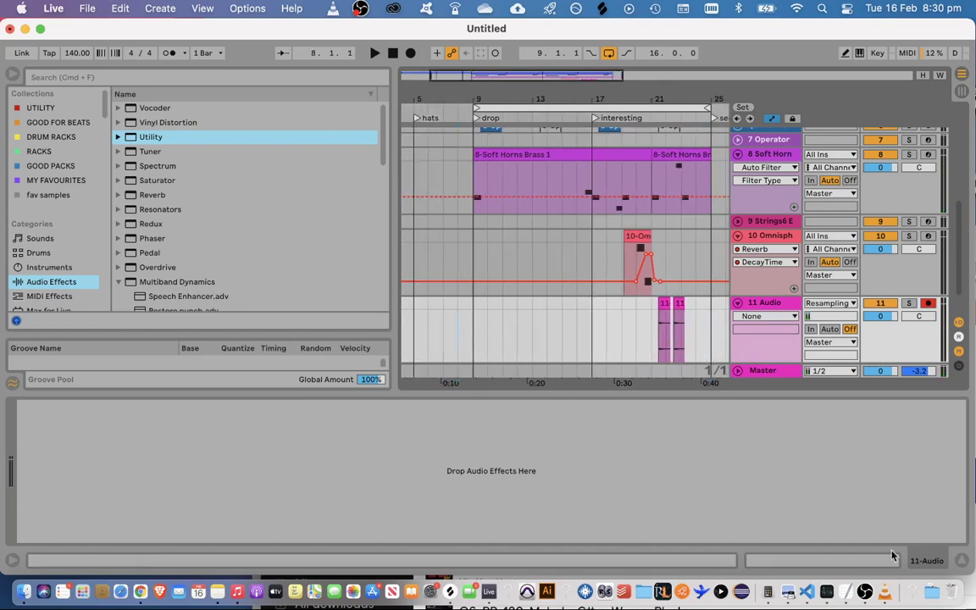
{"action": "left_click", "coordinate": [864, 592]}
{"action": "left_click", "coordinate": [872, 491]}
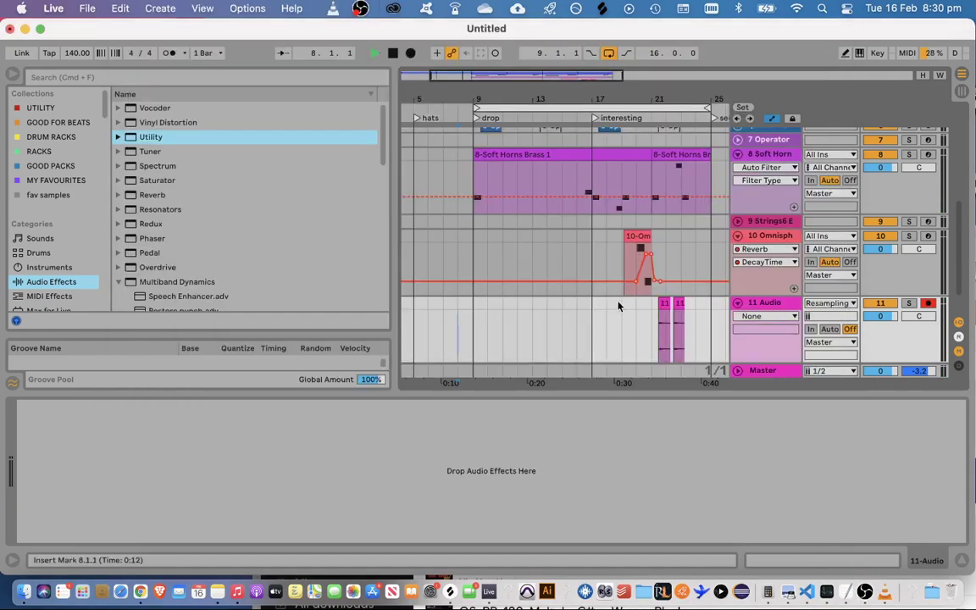
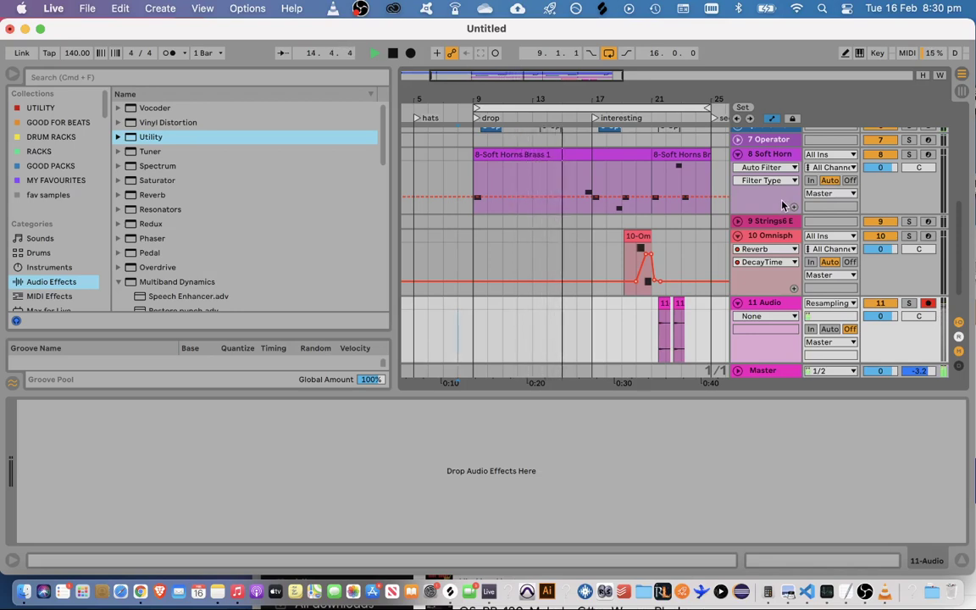
{"action": "scroll", "coordinate": [765, 262], "scroll_direction": "up", "scroll_amount": 3}
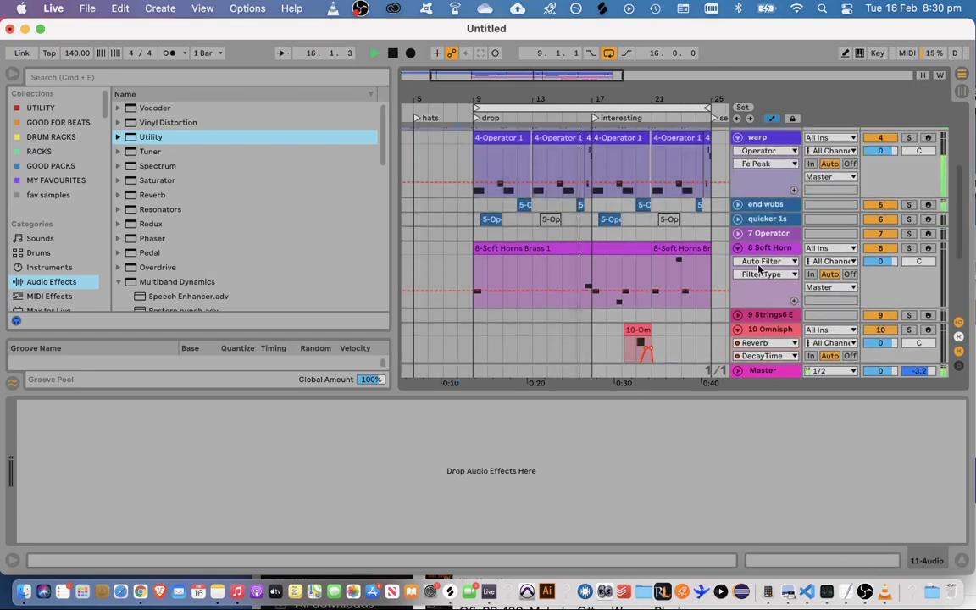
{"action": "scroll", "coordinate": [759, 266], "scroll_direction": "down", "scroll_amount": 4}
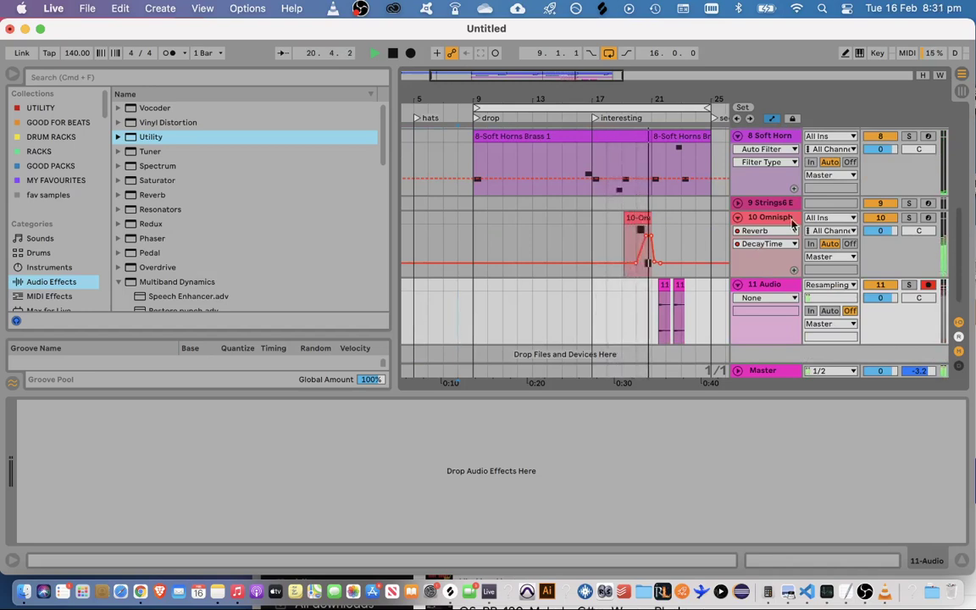
{"action": "left_click_drag", "start_coordinate": [881, 231], "coordinate": [881, 248]}
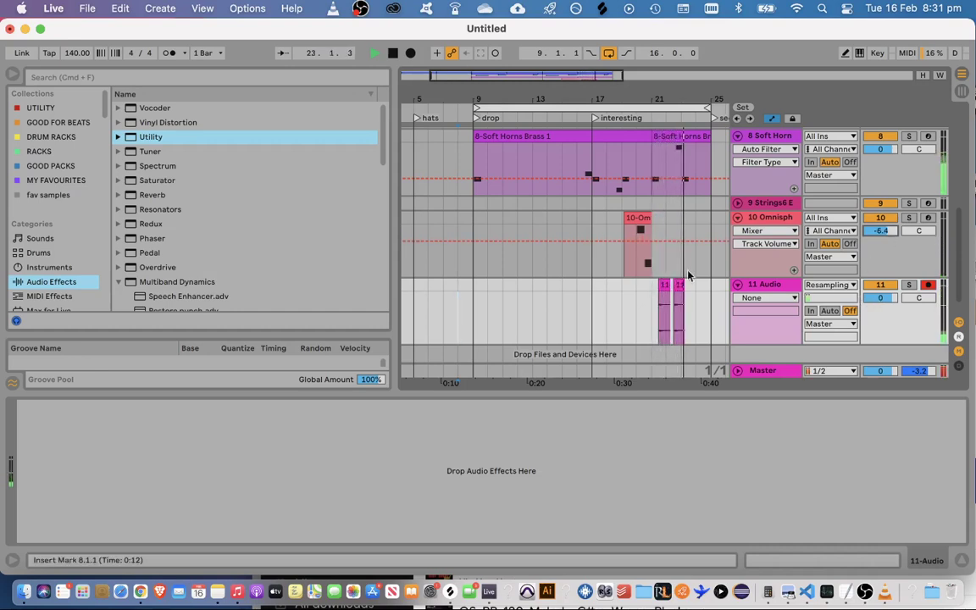
Move the Omnisphere clip and both resampled tail clips four bars later, so the Omnisphere clip ends at 25.1.1 and the first tail starts at 25.3
{"action": "left_click_drag", "start_coordinate": [602, 270], "coordinate": [667, 221]}
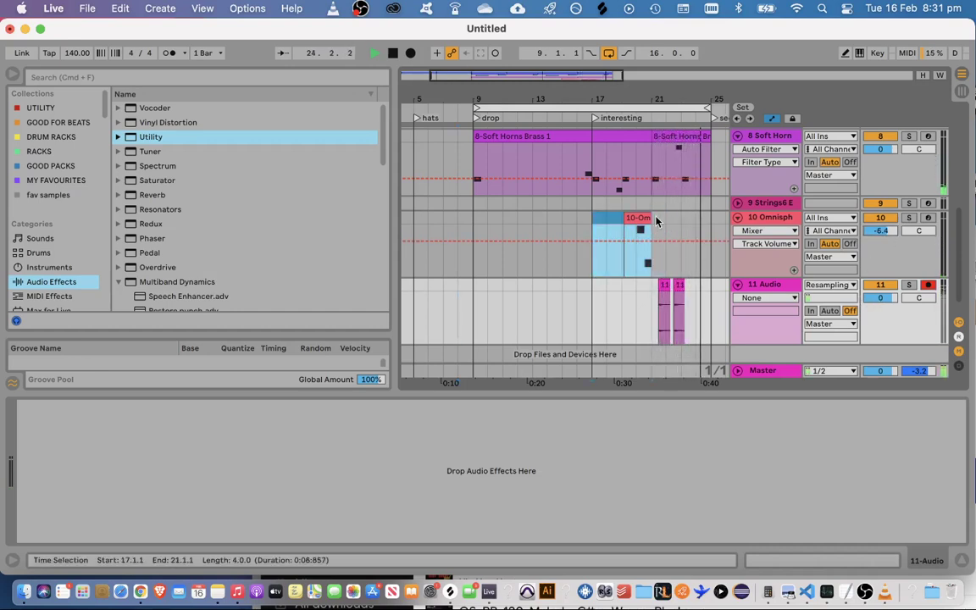
{"action": "left_click", "coordinate": [656, 222]}
{"action": "key", "text": "space"}
{"action": "left_click_drag", "start_coordinate": [569, 70], "coordinate": [486, 71]}
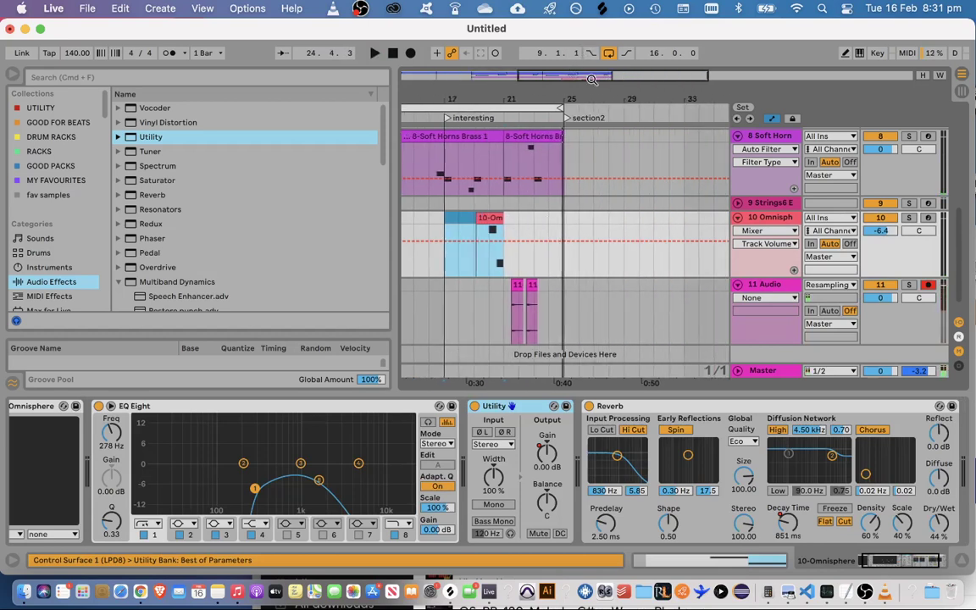
{"action": "left_click_drag", "start_coordinate": [591, 79], "coordinate": [564, 78]}
{"action": "left_click", "coordinate": [598, 220]}
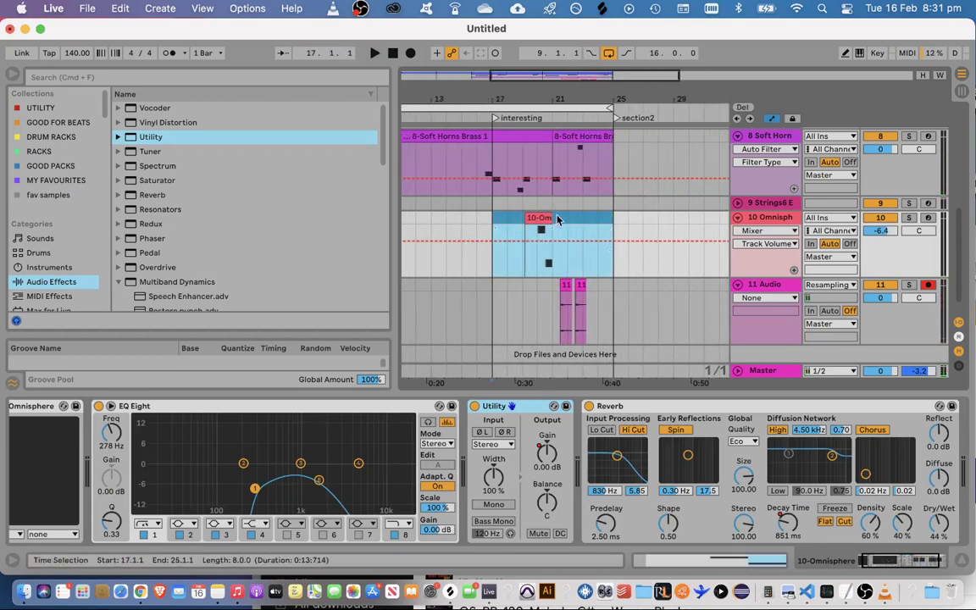
{"action": "mouse_move", "coordinate": [557, 219]}
{"action": "left_mouse_down"}
{"action": "mouse_move", "coordinate": [548, 220]}
{"action": "mouse_move", "coordinate": [605, 225]}
{"action": "left_mouse_up"}
{"action": "left_click_drag", "start_coordinate": [549, 293], "coordinate": [629, 288]}
Play from 17.1.1 and lower the resampled audio track's volume to -3.5 dB
{"action": "left_click", "coordinate": [494, 288]}
{"action": "key", "text": "space"}
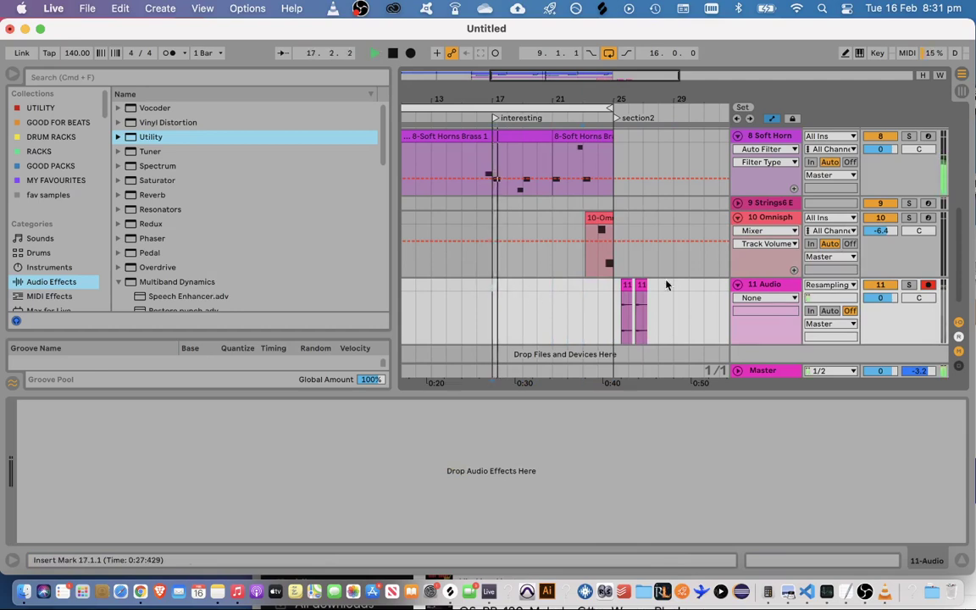
{"action": "scroll", "coordinate": [660, 258], "scroll_direction": "up", "scroll_amount": 2}
{"action": "scroll", "coordinate": [654, 232], "scroll_direction": "down", "scroll_amount": 3}
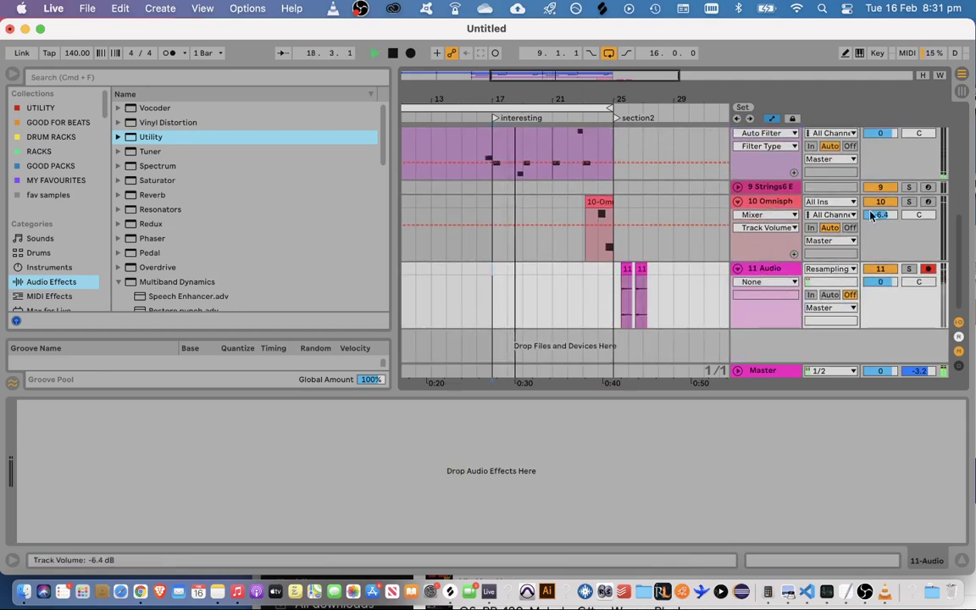
{"action": "left_click_drag", "start_coordinate": [880, 288], "coordinate": [879, 299]}
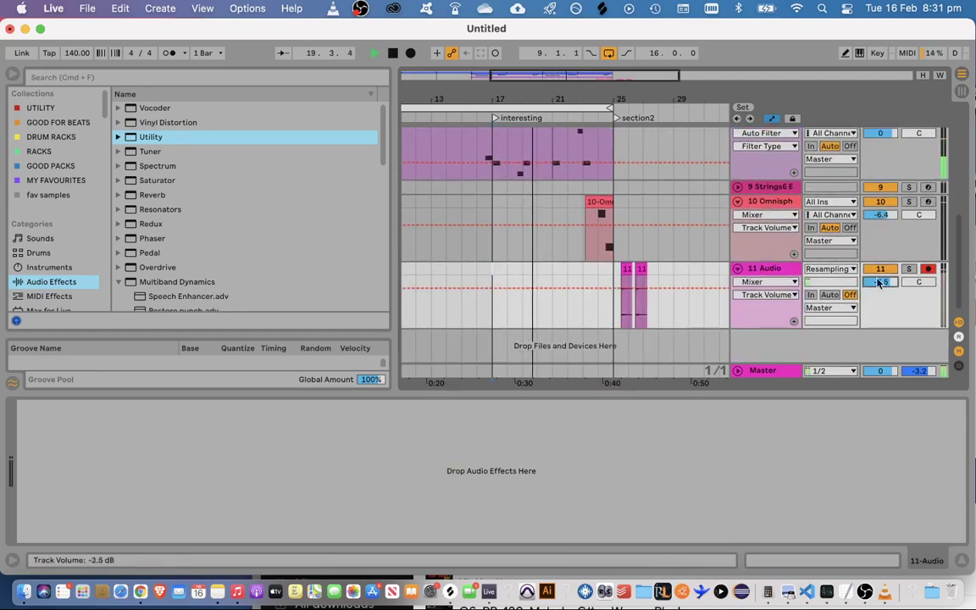
Audition the passage leading into section2 and review the warp clip and the tracks around it
{"action": "scroll", "coordinate": [762, 212], "scroll_direction": "up", "scroll_amount": 2}
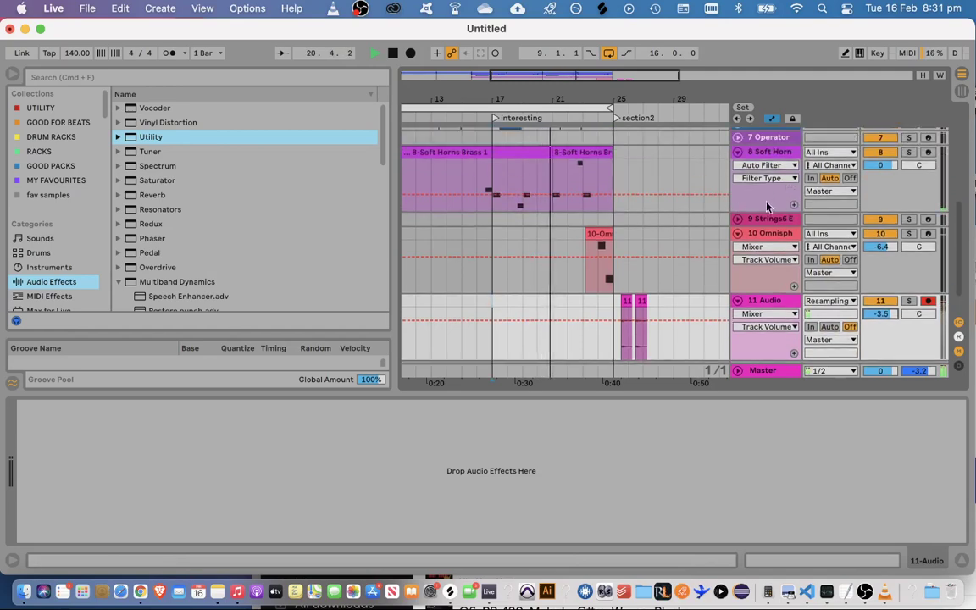
{"action": "scroll", "coordinate": [763, 214], "scroll_direction": "up", "scroll_amount": 6}
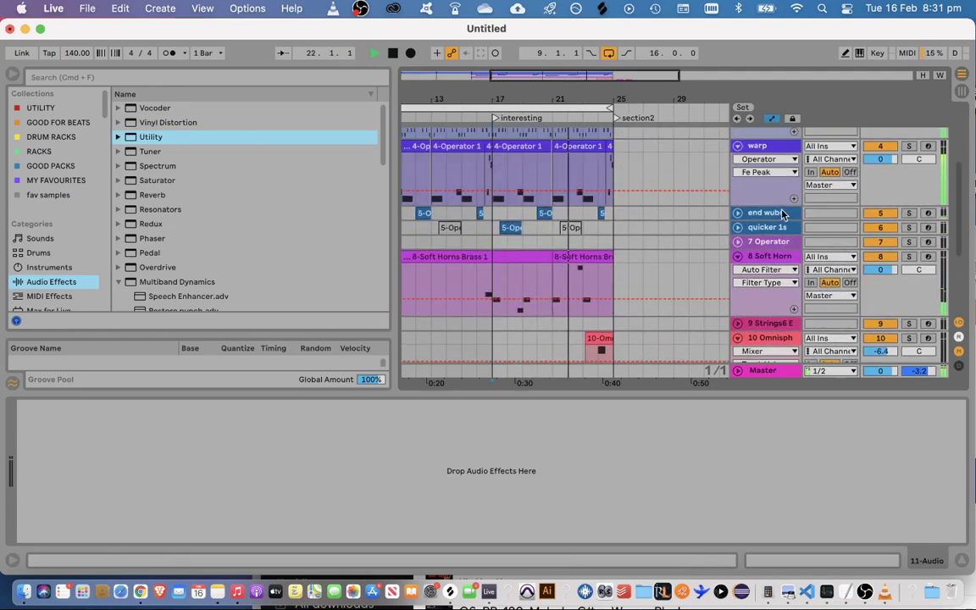
{"action": "left_click", "coordinate": [608, 148]}
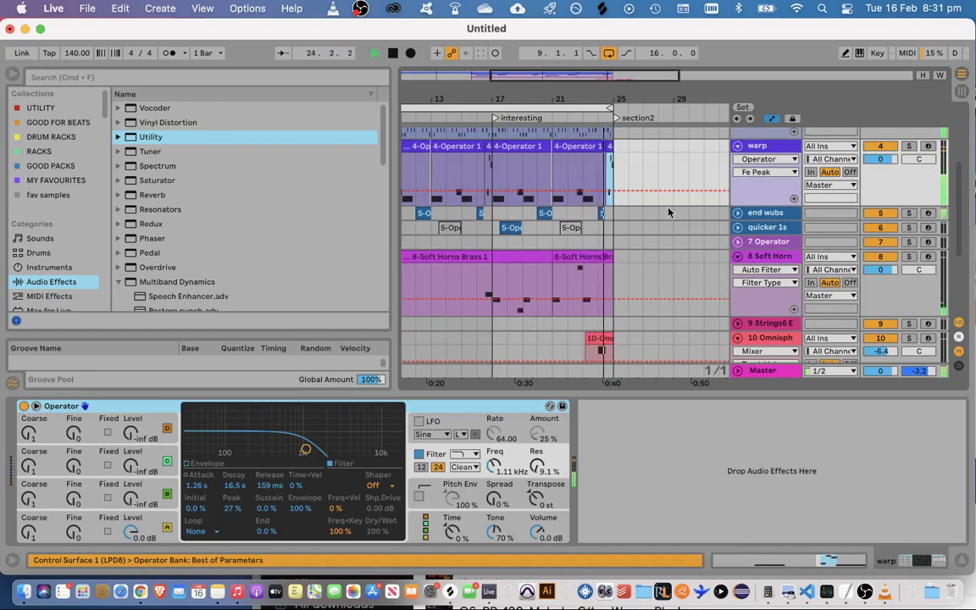
{"action": "scroll", "coordinate": [676, 297], "scroll_direction": "down", "scroll_amount": 8}
{"action": "left_click", "coordinate": [624, 203]}
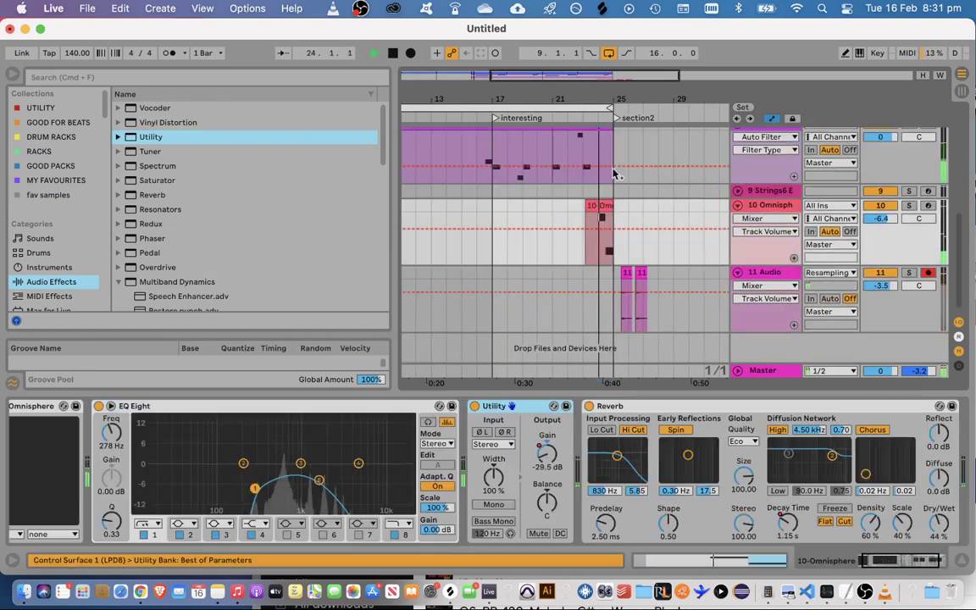
{"action": "scroll", "coordinate": [683, 218], "scroll_direction": "up", "scroll_amount": 6}
{"action": "scroll", "coordinate": [753, 242], "scroll_direction": "up", "scroll_amount": 5}
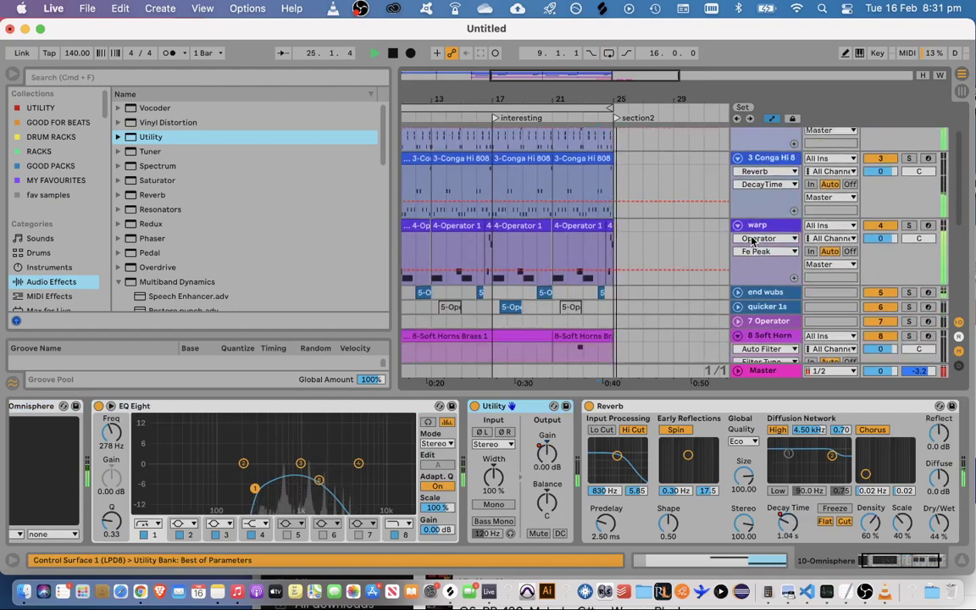
{"action": "scroll", "coordinate": [753, 240], "scroll_direction": "down", "scroll_amount": 11}
Duplicate the two resampled tail clips two bars later, with the first copy starting at 27.3.1
{"action": "left_click_drag", "start_coordinate": [613, 269], "coordinate": [628, 269]}
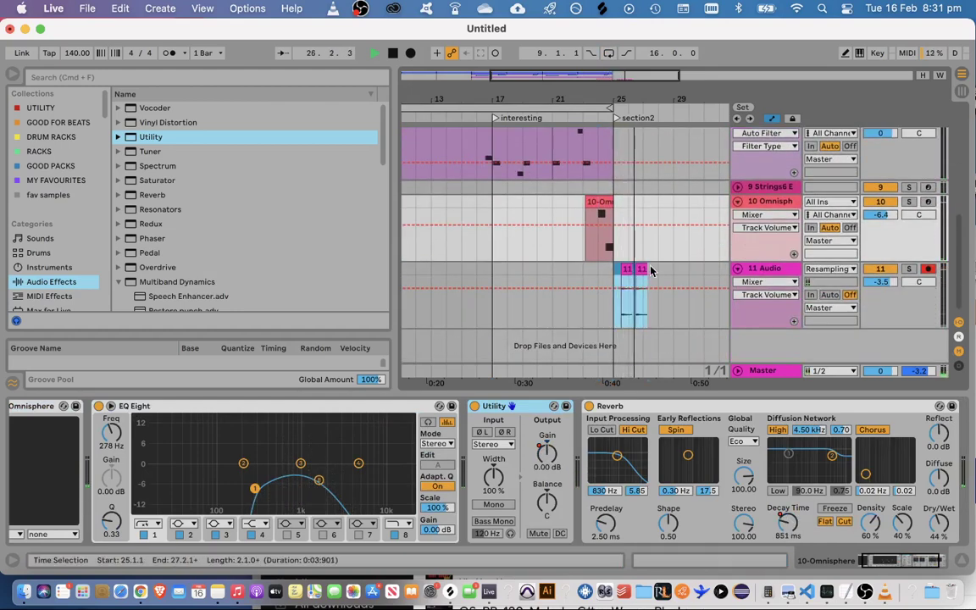
{"action": "left_click", "coordinate": [641, 267]}
{"action": "key", "text": "super+d"}
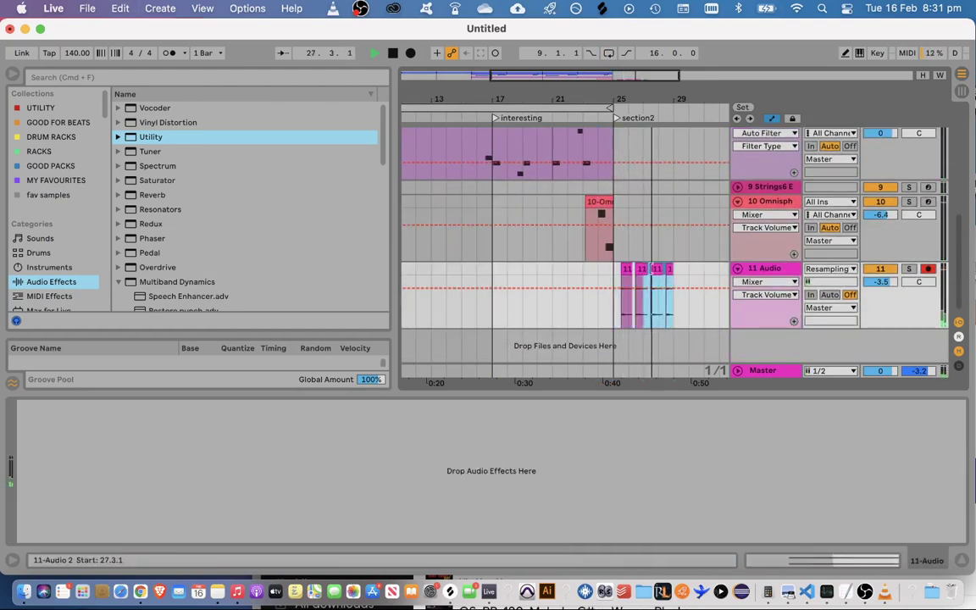
Set the third resampled tail clip's transpose to -1 st and make the fourth tail clip run from 28.3.1 to 29.2.1
{"action": "key", "text": "space"}
{"action": "double_click", "coordinate": [656, 268]}
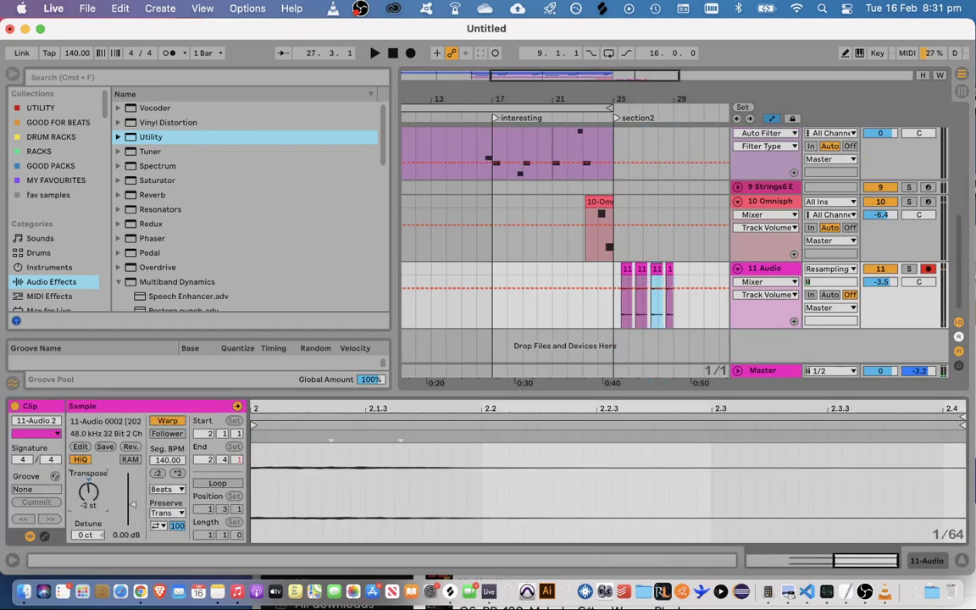
{"action": "key", "text": "space"}
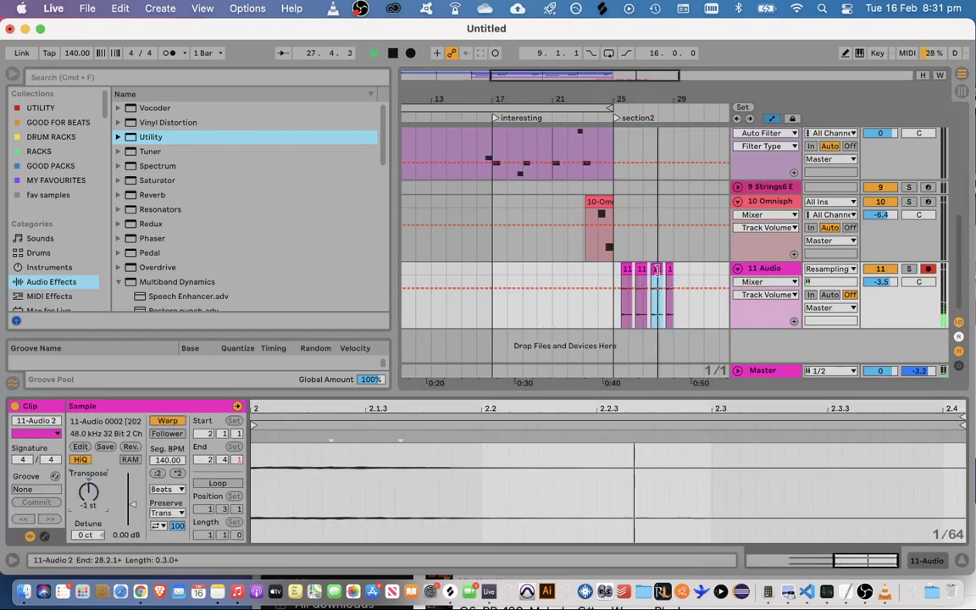
{"action": "key", "text": "space"}
{"action": "left_click", "coordinate": [668, 267]}
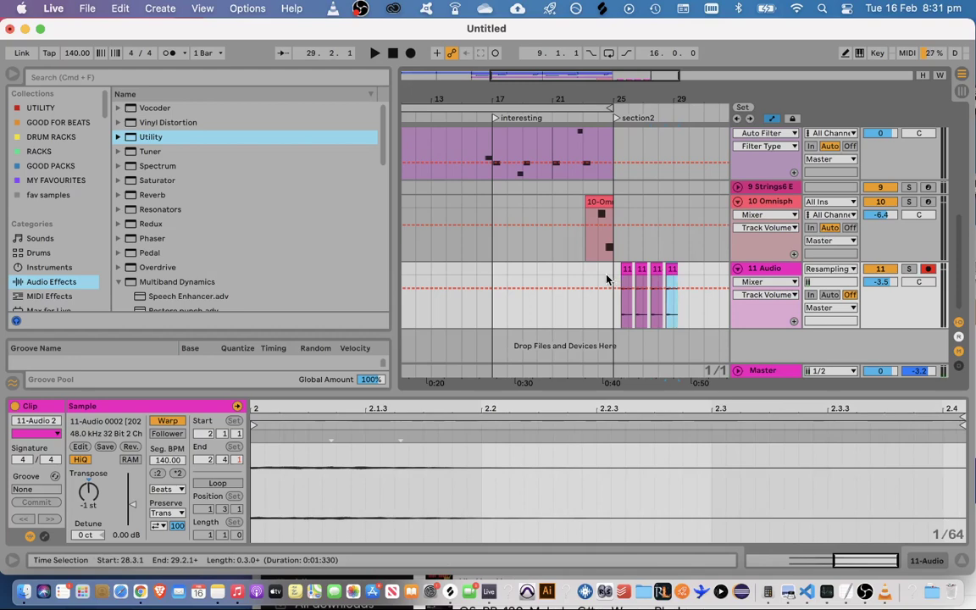
Hide the clip details and audition the transition into section2 from 24.1.1, checking the drum tracks around bar 25
{"action": "left_click", "coordinate": [606, 279]}
{"action": "key", "text": "space"}
{"action": "left_click", "coordinate": [961, 565]}
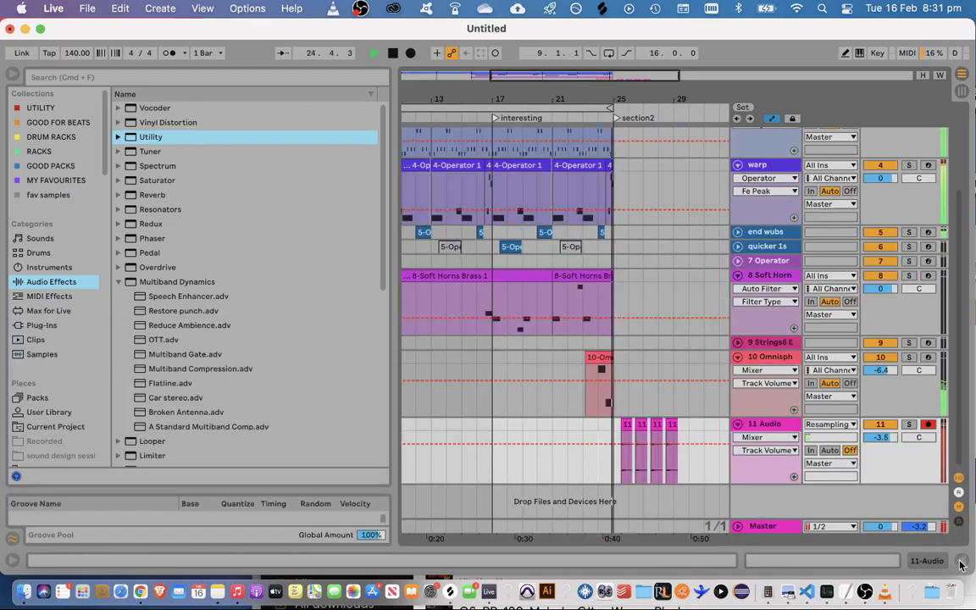
{"action": "left_click", "coordinate": [612, 367]}
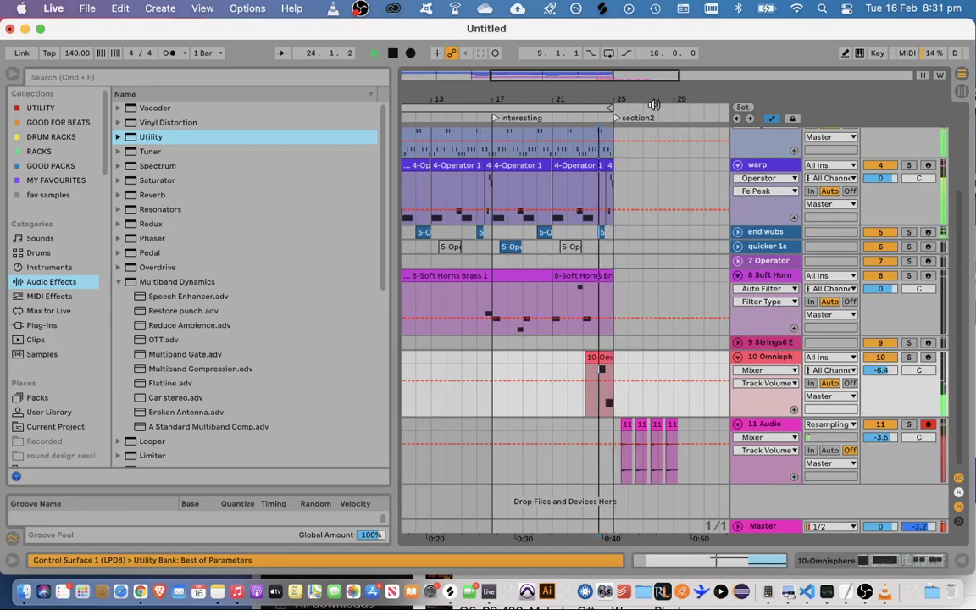
{"action": "left_click_drag", "start_coordinate": [656, 99], "coordinate": [619, 78]}
{"action": "key", "text": "space"}
{"action": "key", "text": "space"}
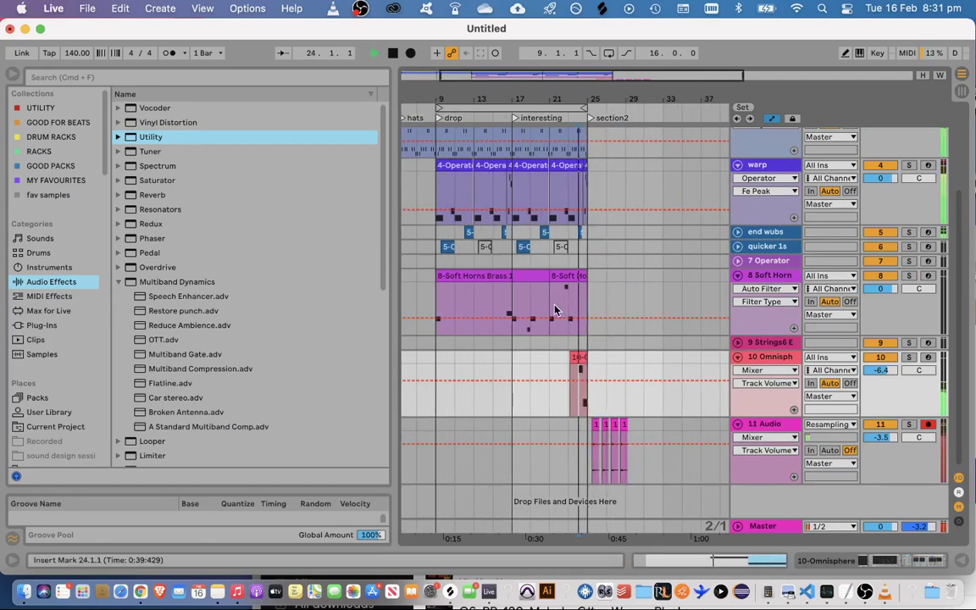
{"action": "scroll", "coordinate": [555, 310], "scroll_direction": "up", "scroll_amount": 5}
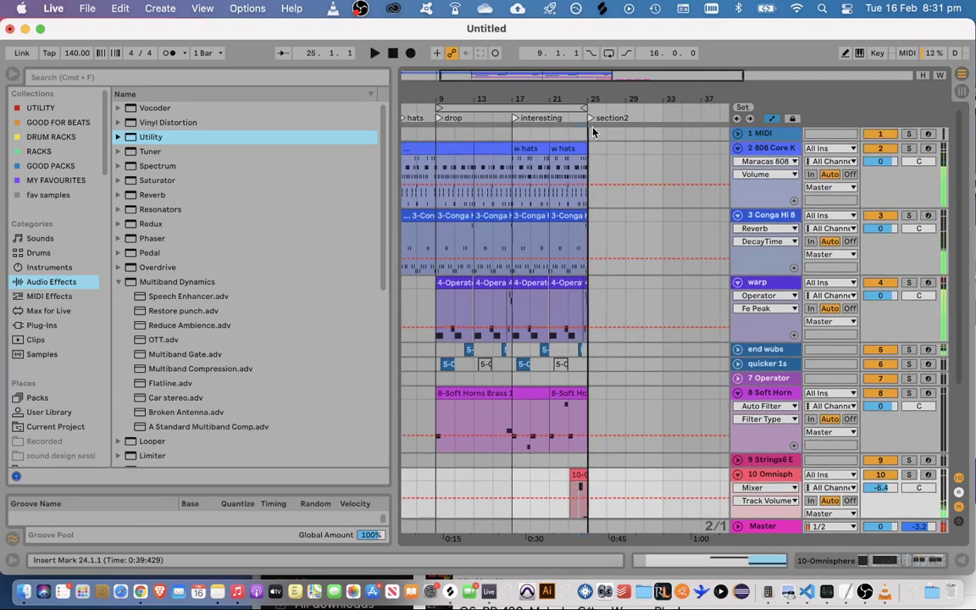
{"action": "left_click", "coordinate": [591, 152]}
{"action": "left_click", "coordinate": [865, 591]}
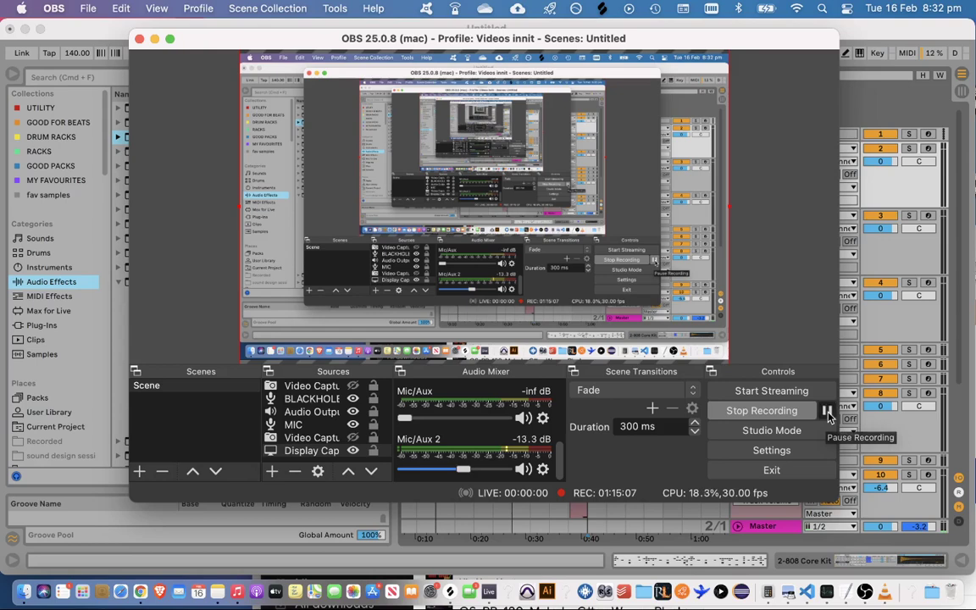
{"action": "left_click", "coordinate": [827, 411]}
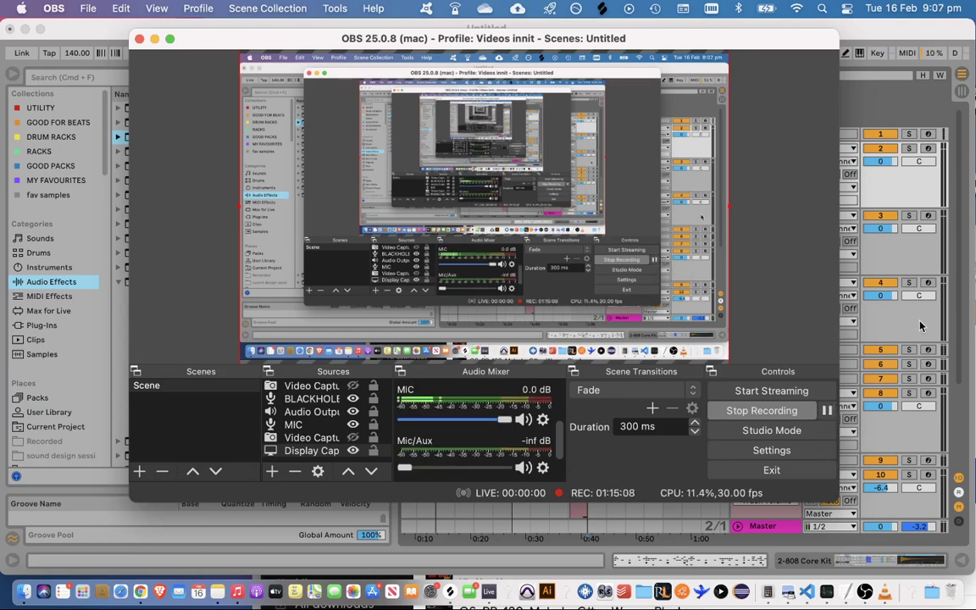
{"action": "left_click", "coordinate": [921, 326]}
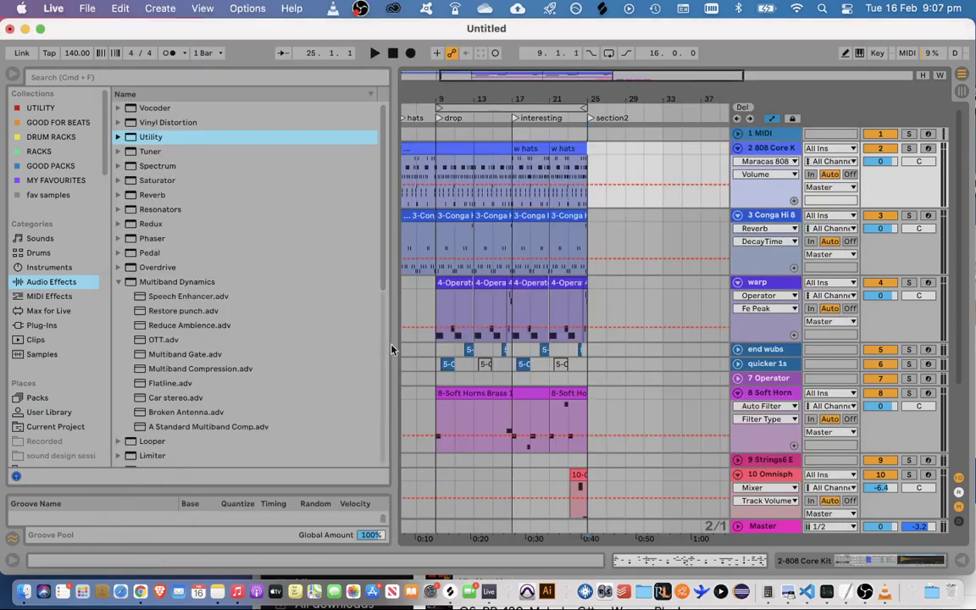
{"action": "left_click", "coordinate": [413, 352]}
{"action": "left_click_drag", "start_coordinate": [679, 70], "coordinate": [485, 279]}
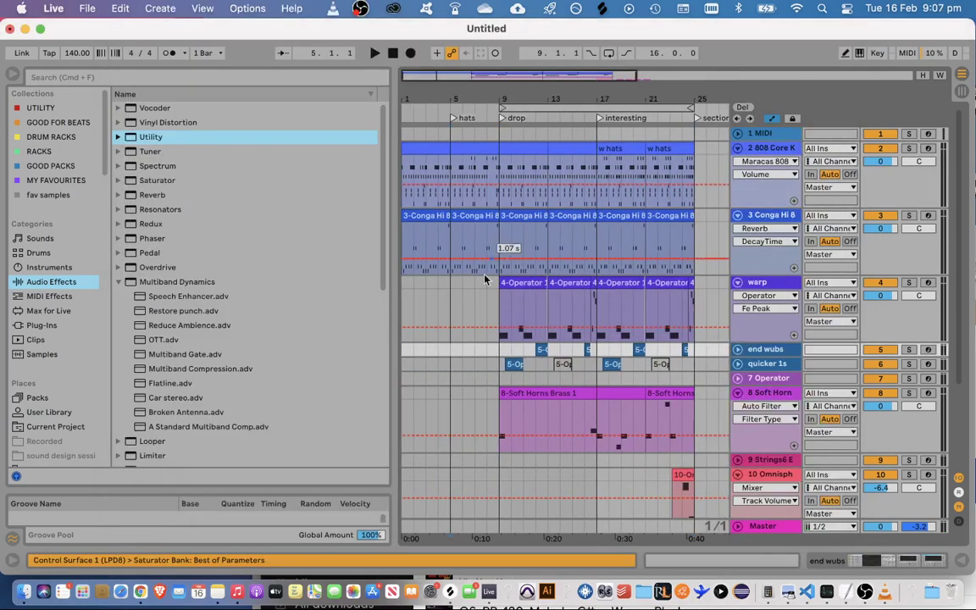
{"action": "left_click", "coordinate": [467, 370]}
{"action": "scroll", "coordinate": [754, 335], "scroll_direction": "down", "scroll_amount": 3}
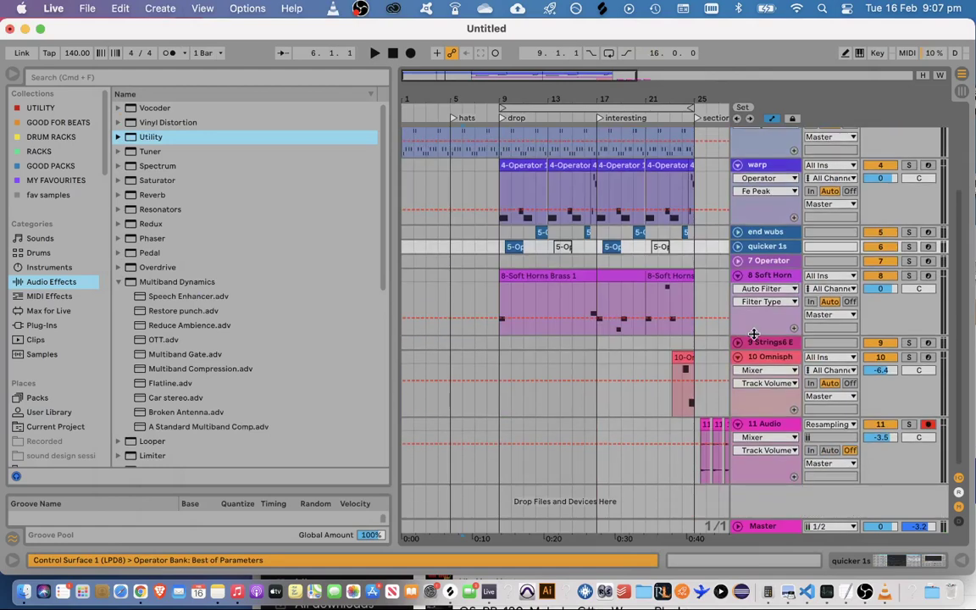
{"action": "left_click", "coordinate": [865, 591]}
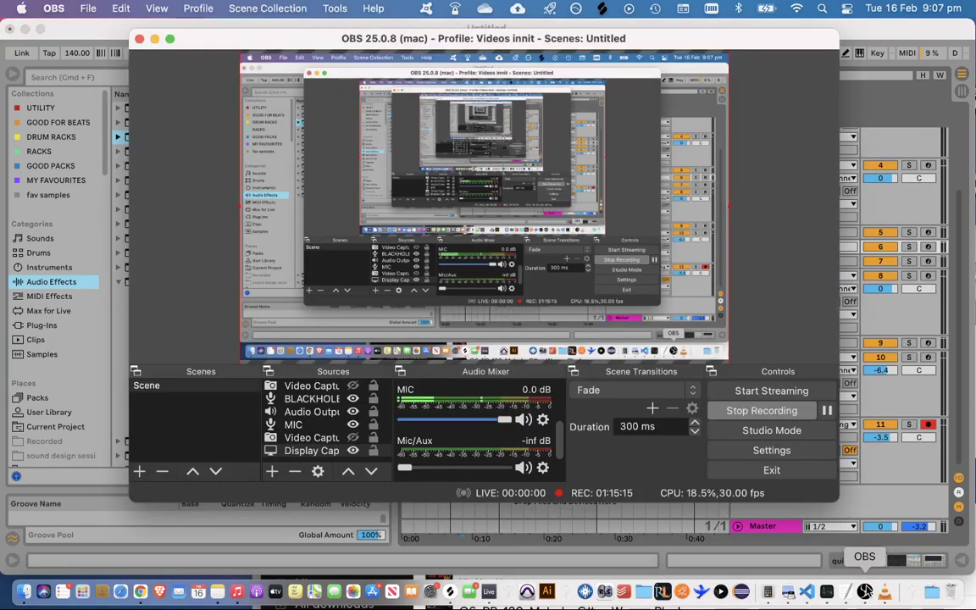
{"action": "left_click", "coordinate": [901, 505]}
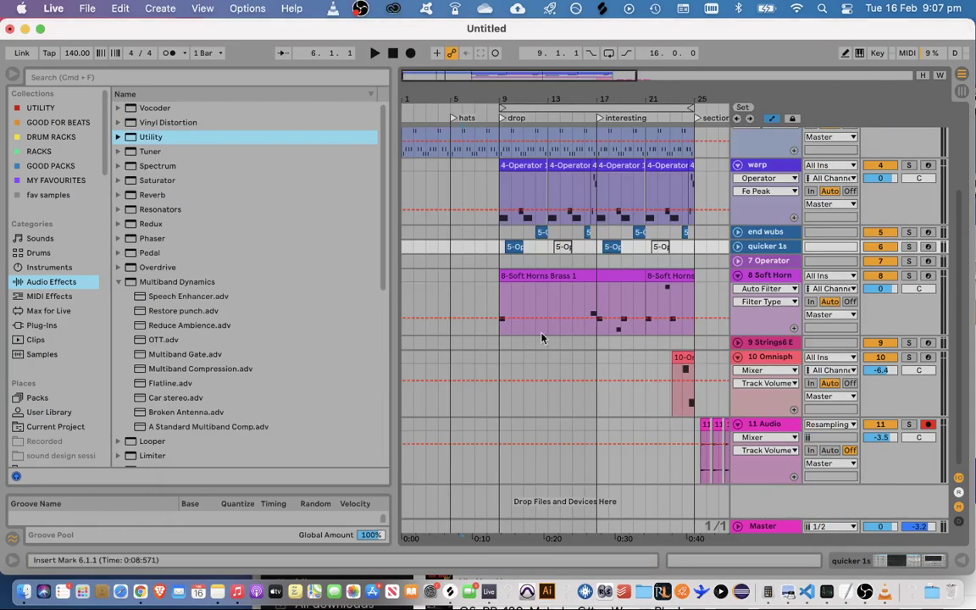
{"action": "left_click", "coordinate": [470, 289]}
{"action": "scroll", "coordinate": [470, 289], "scroll_direction": "right", "scroll_amount": 3}
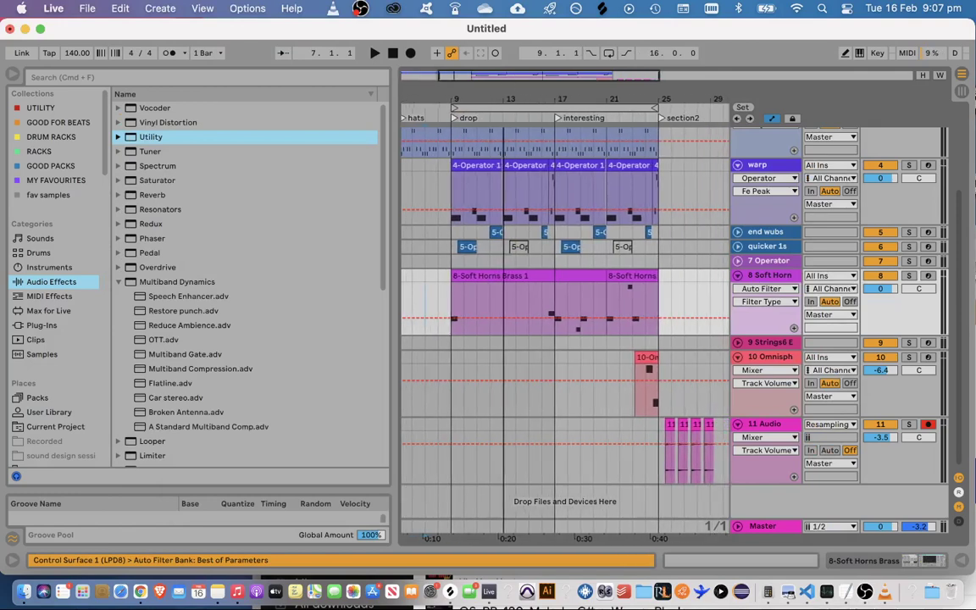
{"action": "left_click", "coordinate": [440, 284]}
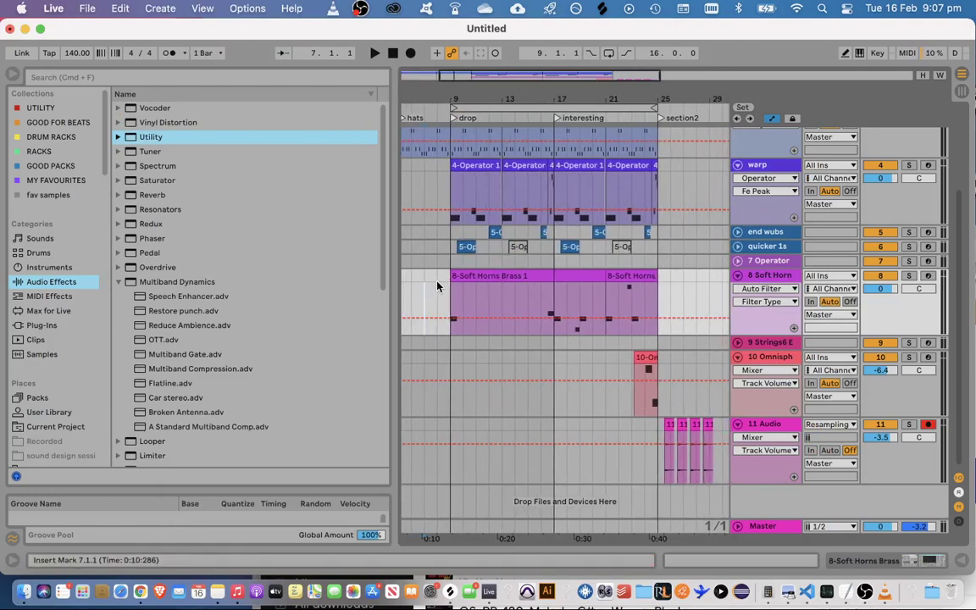
{"action": "left_click", "coordinate": [440, 284]}
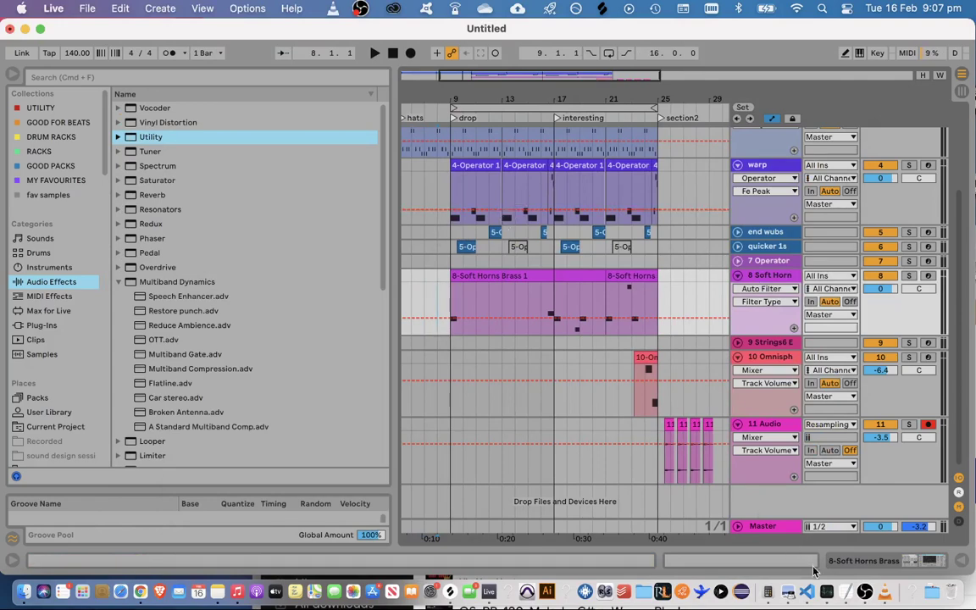
{"action": "left_click", "coordinate": [864, 592]}
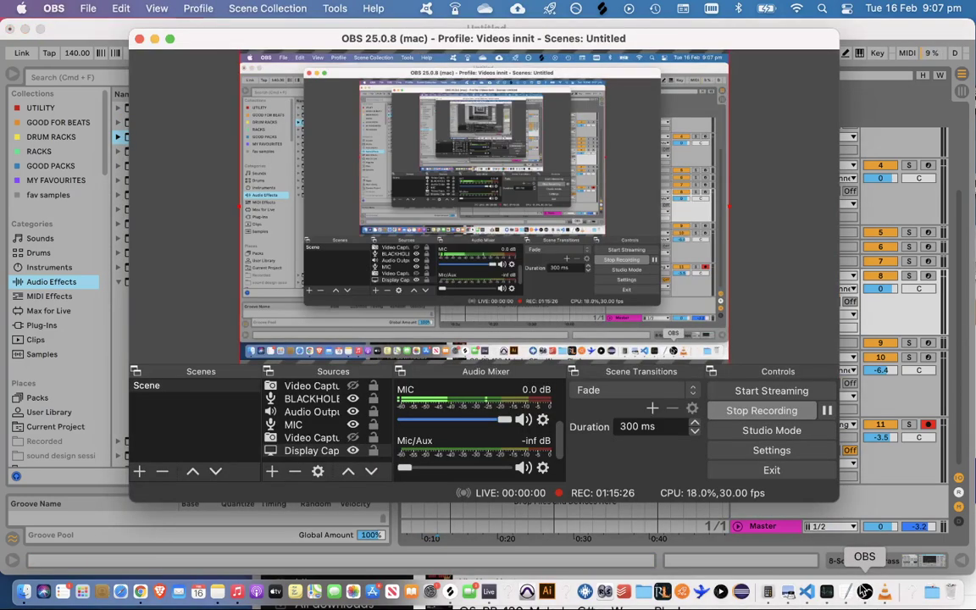
{"action": "left_click", "coordinate": [841, 541]}
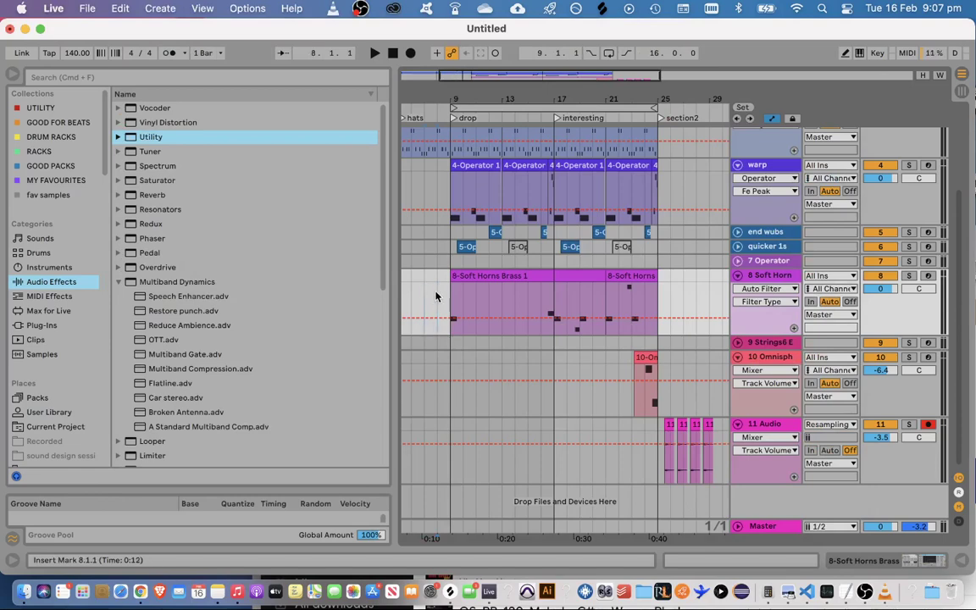
Play the arrangement from 7.1.1 to hear the lead-in to the drop
{"action": "key", "text": "plus"}
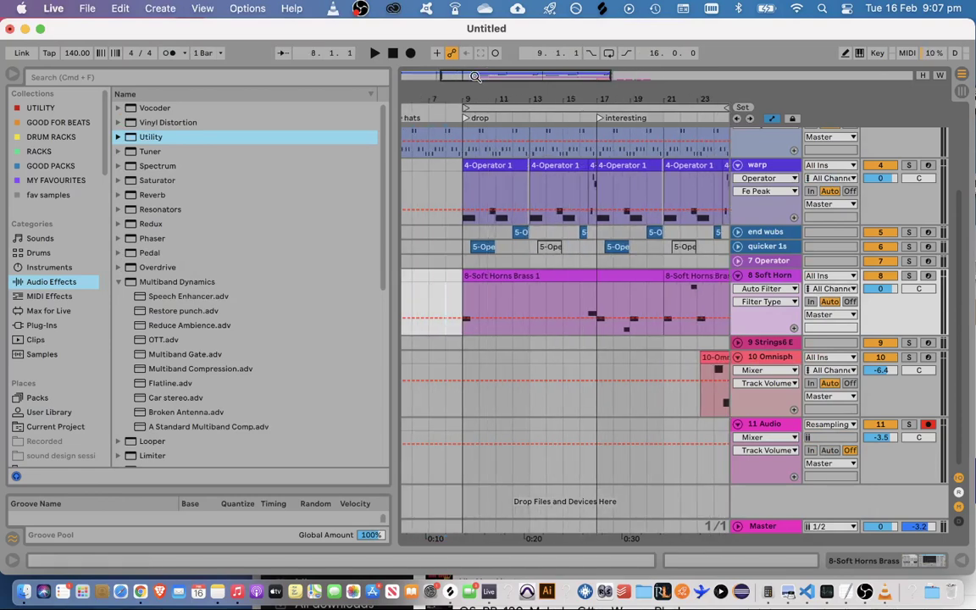
{"action": "left_click_drag", "start_coordinate": [475, 78], "coordinate": [450, 80]}
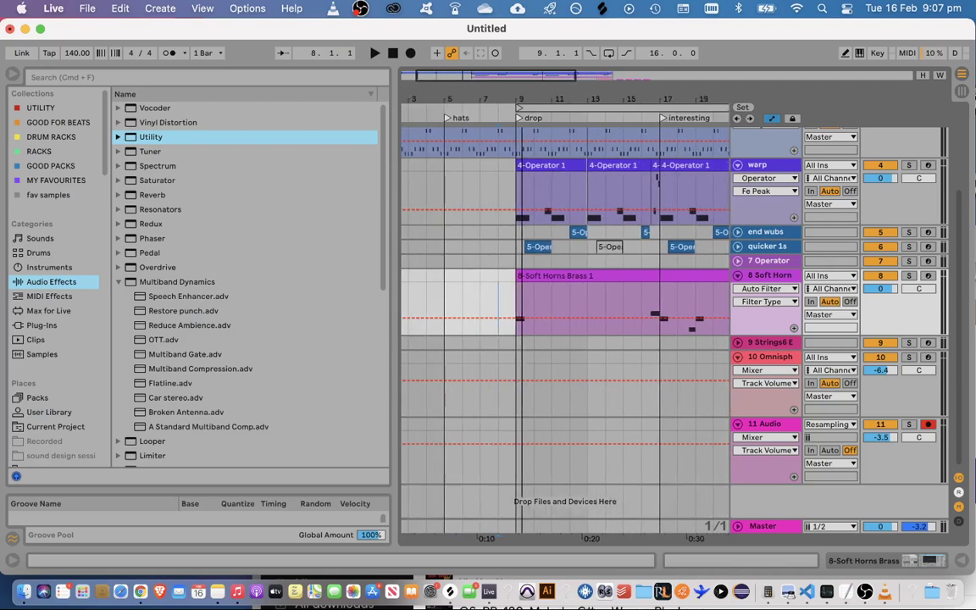
{"action": "left_click", "coordinate": [462, 261]}
{"action": "left_click_drag", "start_coordinate": [476, 278], "coordinate": [509, 275]}
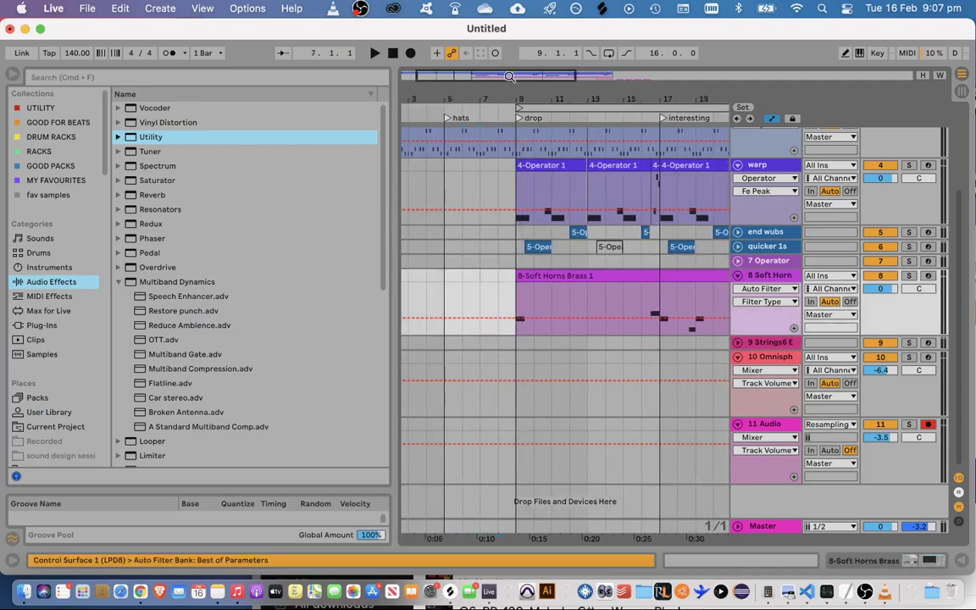
{"action": "left_click_drag", "start_coordinate": [509, 76], "coordinate": [537, 75]}
{"action": "key", "text": "space"}
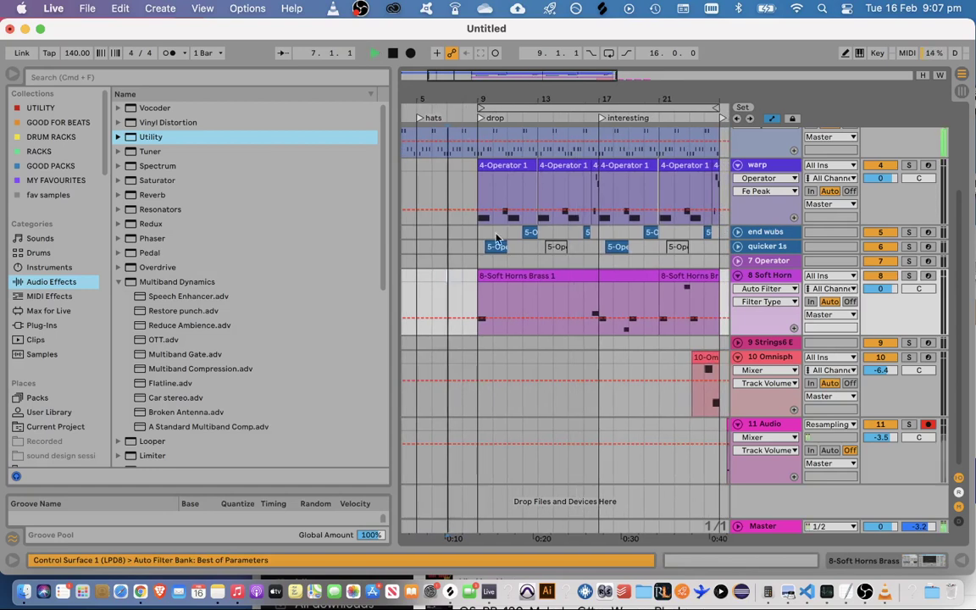
Split the first Soft Horns Brass clip at 12.1.1 to separate its opening three bars
{"action": "left_click", "coordinate": [511, 277]}
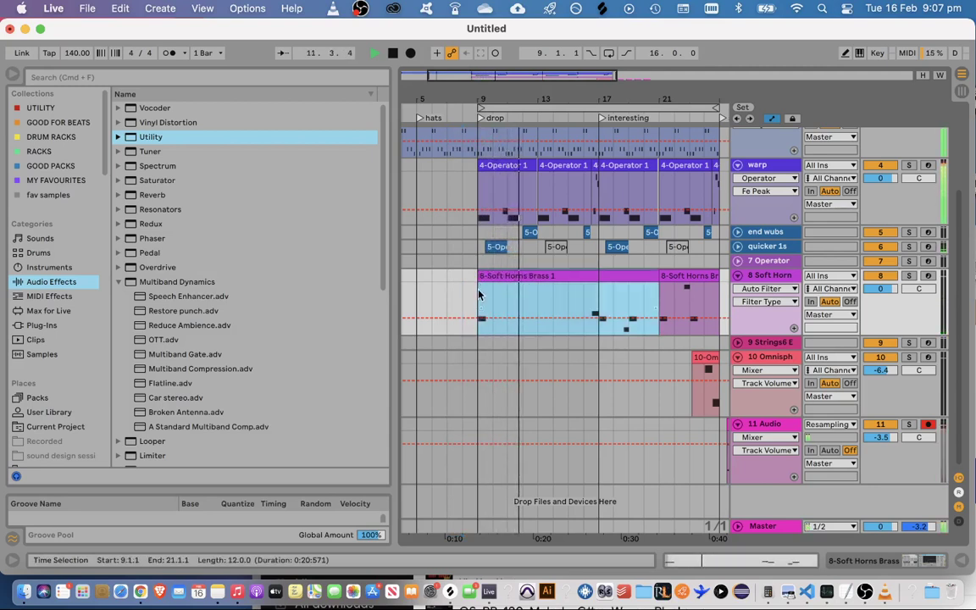
{"action": "left_click_drag", "start_coordinate": [479, 295], "coordinate": [522, 283]}
{"action": "left_click", "coordinate": [523, 285]}
{"action": "key", "text": "super+e"}
{"action": "left_click", "coordinate": [503, 276]}
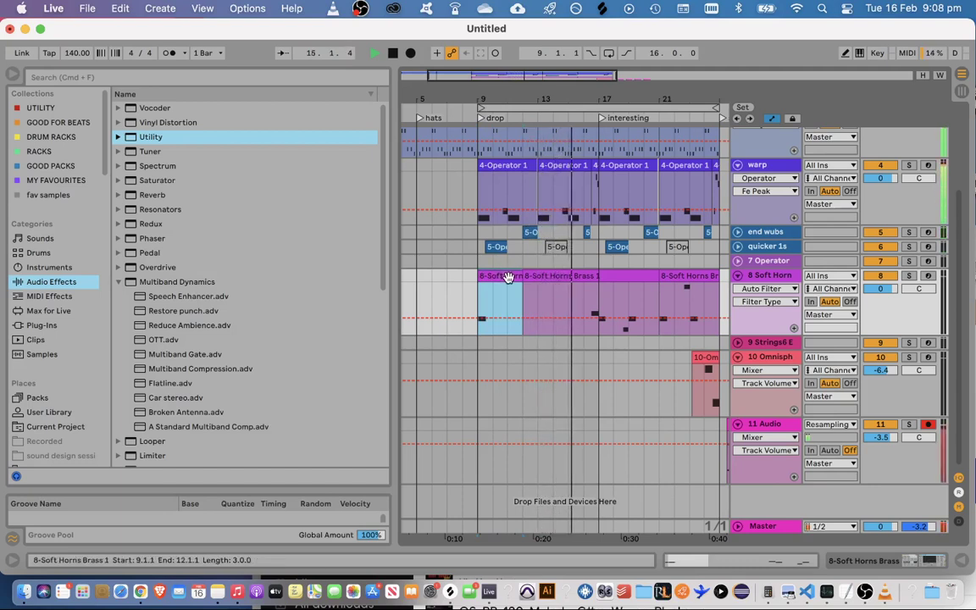
Examine the notes of the Soft Horns Brass clip starting at 12.1.1 and select the clip starting at 21.1.1
{"action": "double_click", "coordinate": [617, 277]}
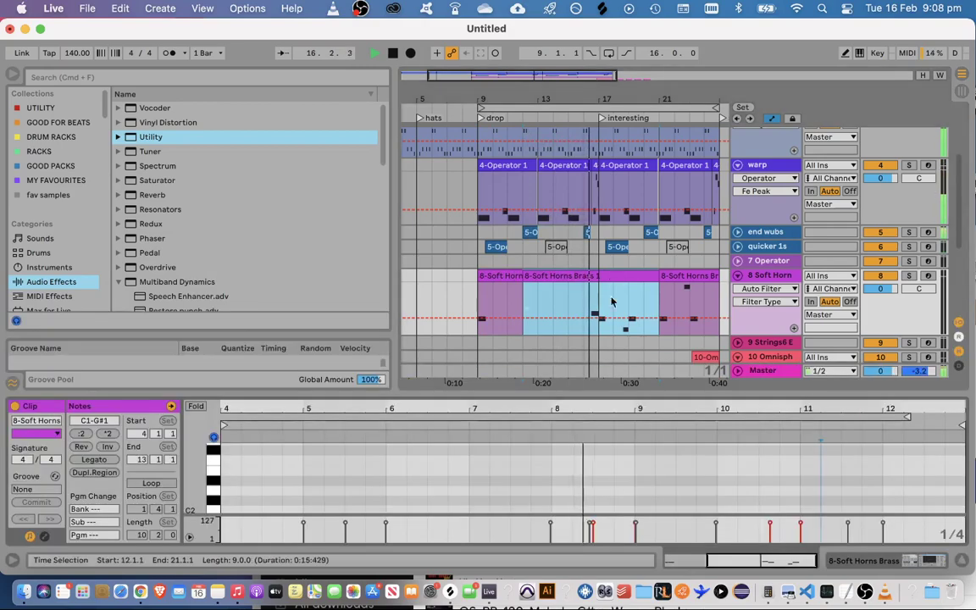
{"action": "left_click_drag", "start_coordinate": [549, 398], "coordinate": [708, 517]}
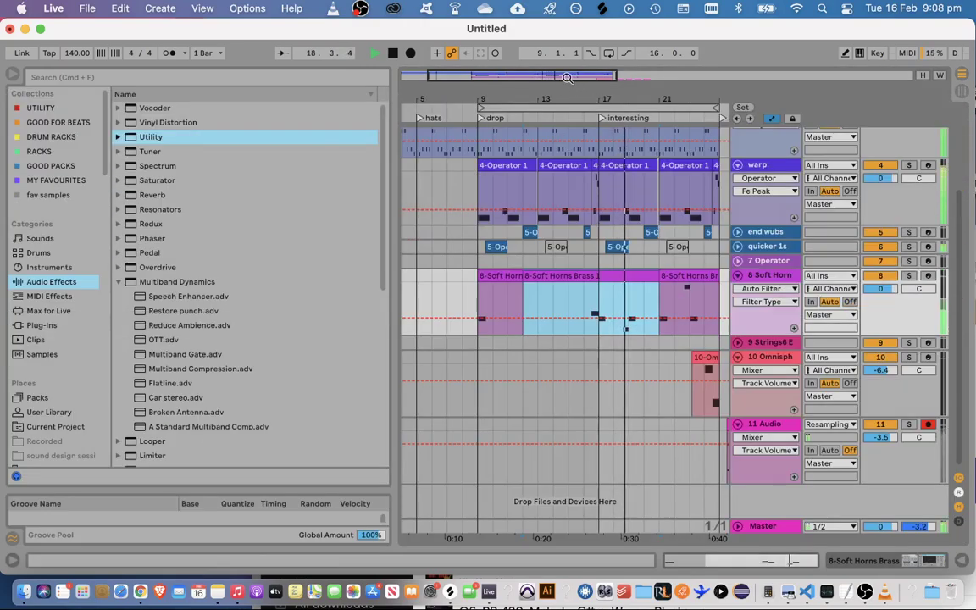
{"action": "left_click_drag", "start_coordinate": [567, 78], "coordinate": [616, 85]}
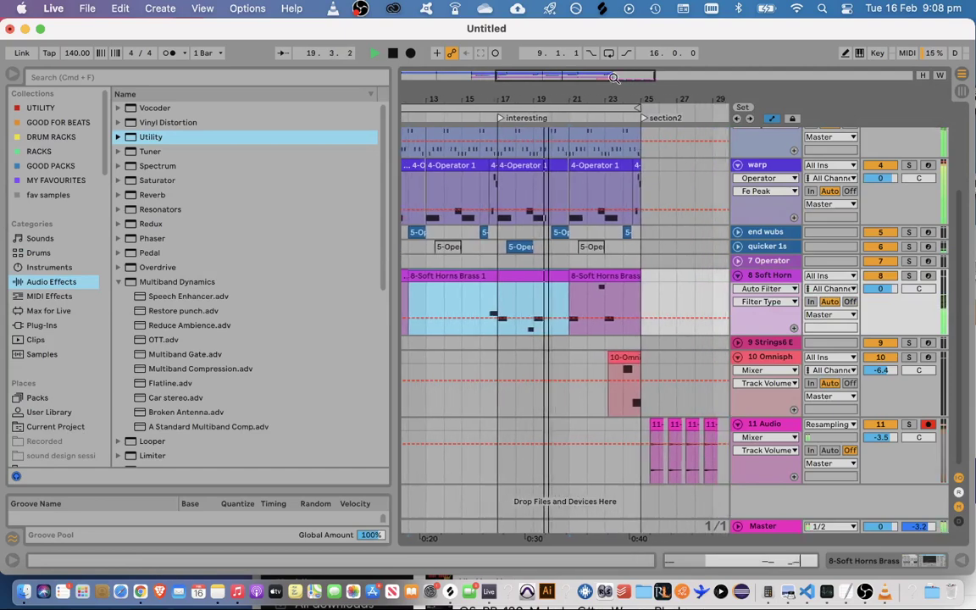
{"action": "left_click", "coordinate": [580, 275]}
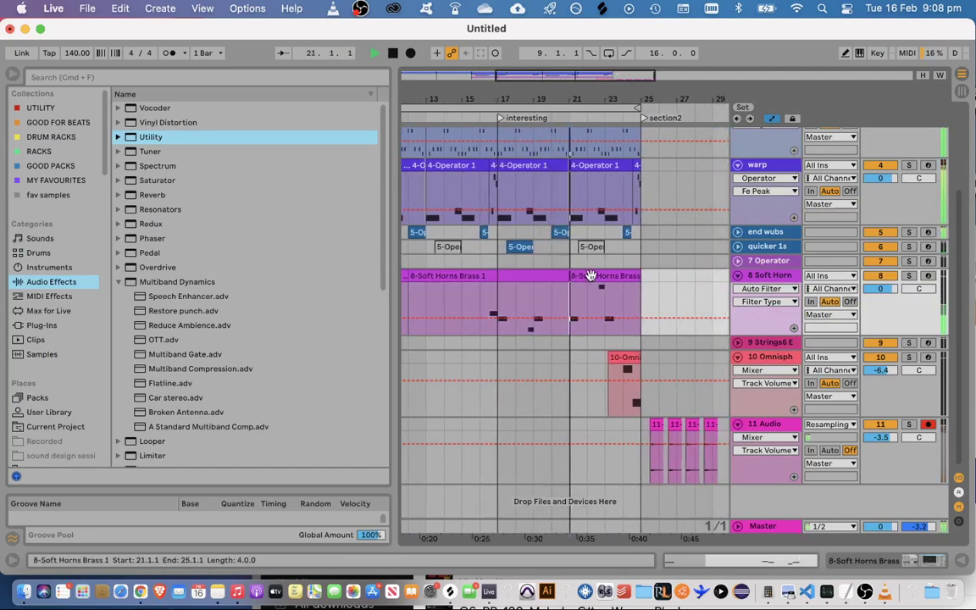
Duplicate the 808 Core Kit "w hats" clips from 17.1.1 to 25.1.1 directly into section2
{"action": "scroll", "coordinate": [598, 284], "scroll_direction": "down", "scroll_amount": 2}
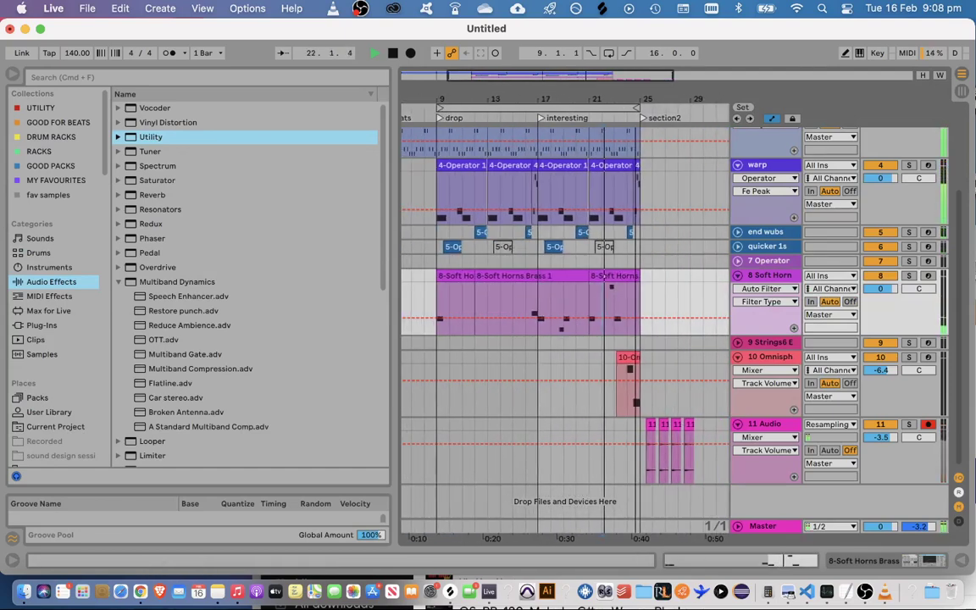
{"action": "scroll", "coordinate": [604, 275], "scroll_direction": "right", "scroll_amount": 3}
{"action": "scroll", "coordinate": [769, 324], "scroll_direction": "up", "scroll_amount": 3}
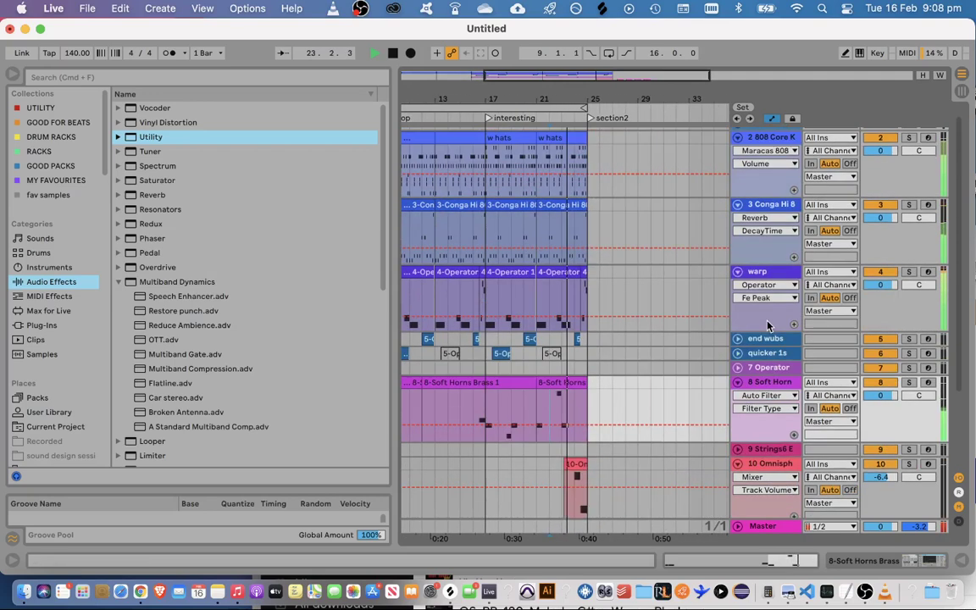
{"action": "scroll", "coordinate": [769, 325], "scroll_direction": "up", "scroll_amount": 1}
{"action": "left_click_drag", "start_coordinate": [590, 157], "coordinate": [486, 148]}
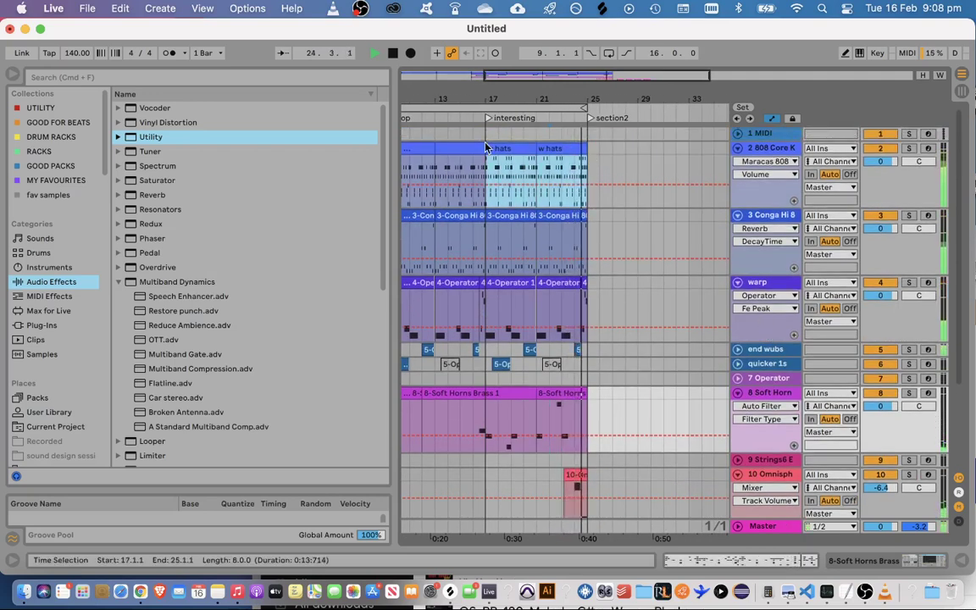
{"action": "key", "text": "super+d"}
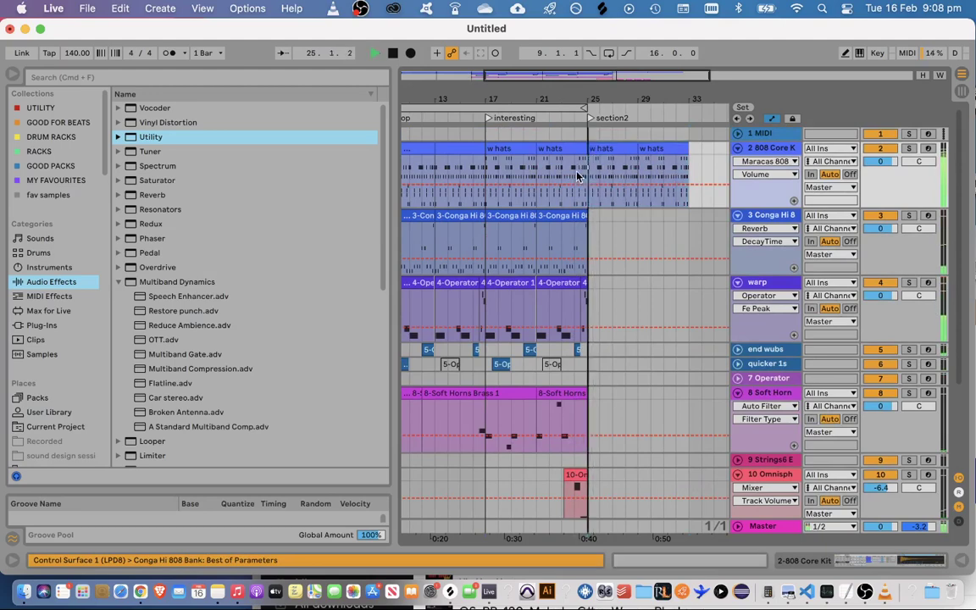
Open the Omnisphere clip before bar 25 in an enlarged note editor and select its F#4 note
{"action": "left_click", "coordinate": [573, 483]}
{"action": "double_click", "coordinate": [574, 485]}
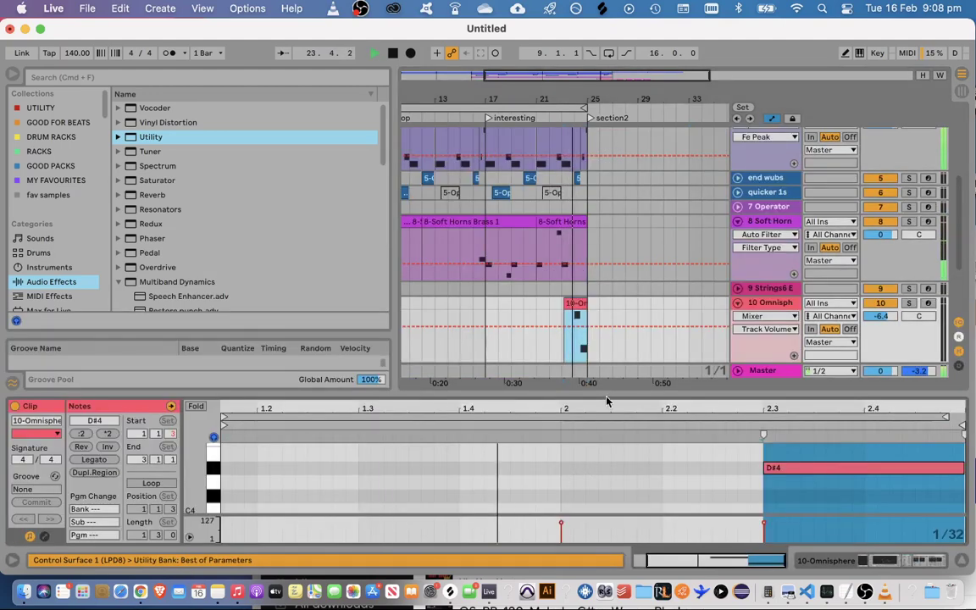
{"action": "left_click_drag", "start_coordinate": [607, 400], "coordinate": [621, 167]}
{"action": "left_click_drag", "start_coordinate": [647, 251], "coordinate": [645, 265]}
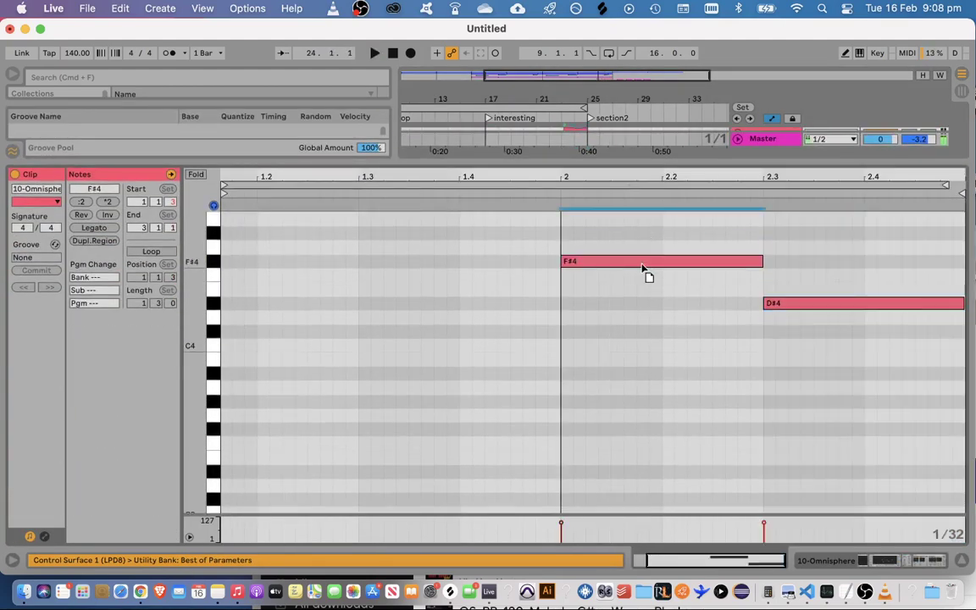
Raise the Omnisphere clip's D#4 note at 2.3 to G4 and play the arrangement from bar 23
{"action": "left_click", "coordinate": [549, 195]}
{"action": "left_click_drag", "start_coordinate": [627, 163], "coordinate": [637, 285]}
{"action": "left_click_drag", "start_coordinate": [769, 421], "coordinate": [775, 372]}
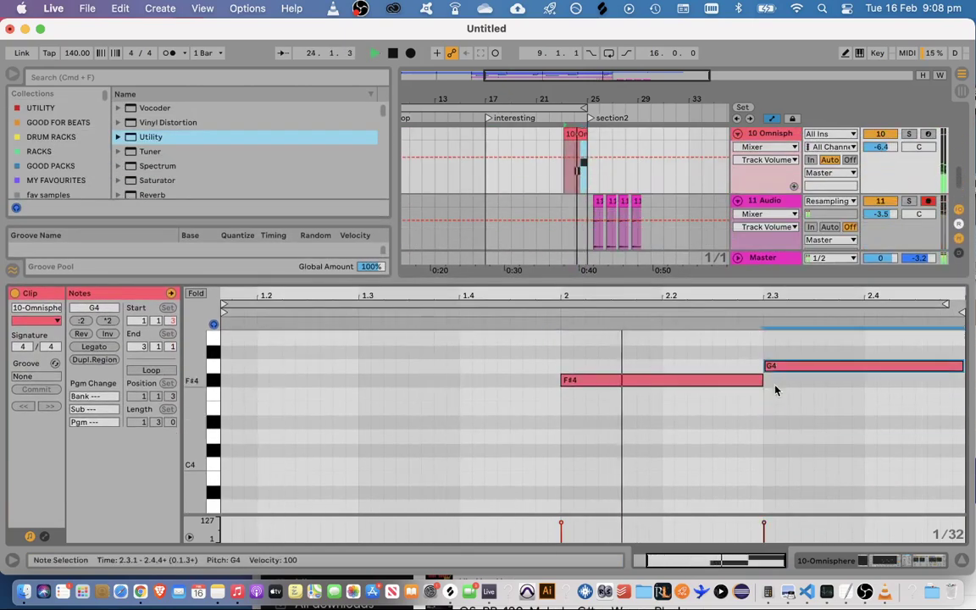
{"action": "left_click_drag", "start_coordinate": [720, 285], "coordinate": [631, 418]}
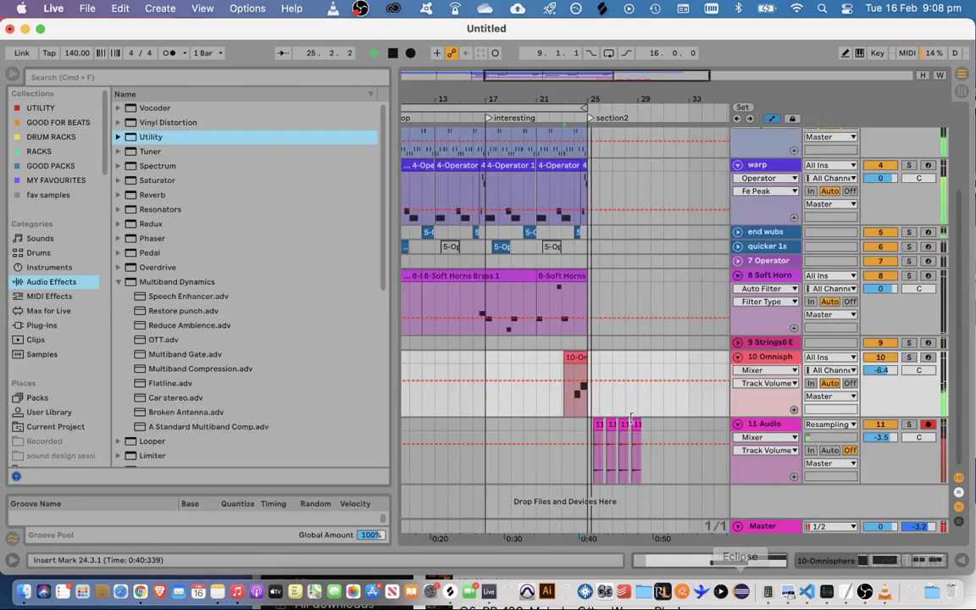
{"action": "key", "text": "space"}
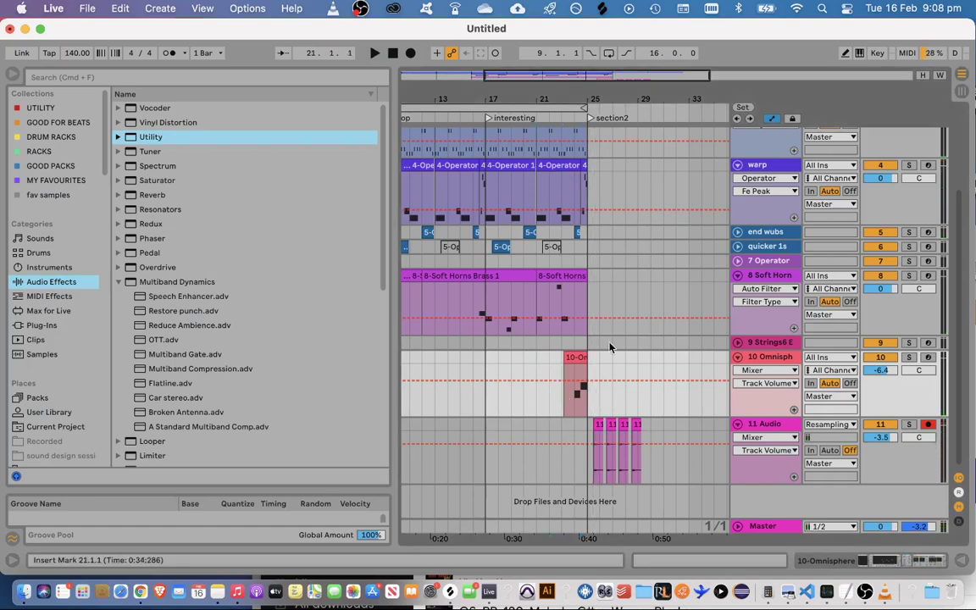
{"action": "scroll", "coordinate": [724, 356], "scroll_direction": "up", "scroll_amount": 4}
{"action": "scroll", "coordinate": [779, 306], "scroll_direction": "up", "scroll_amount": 1}
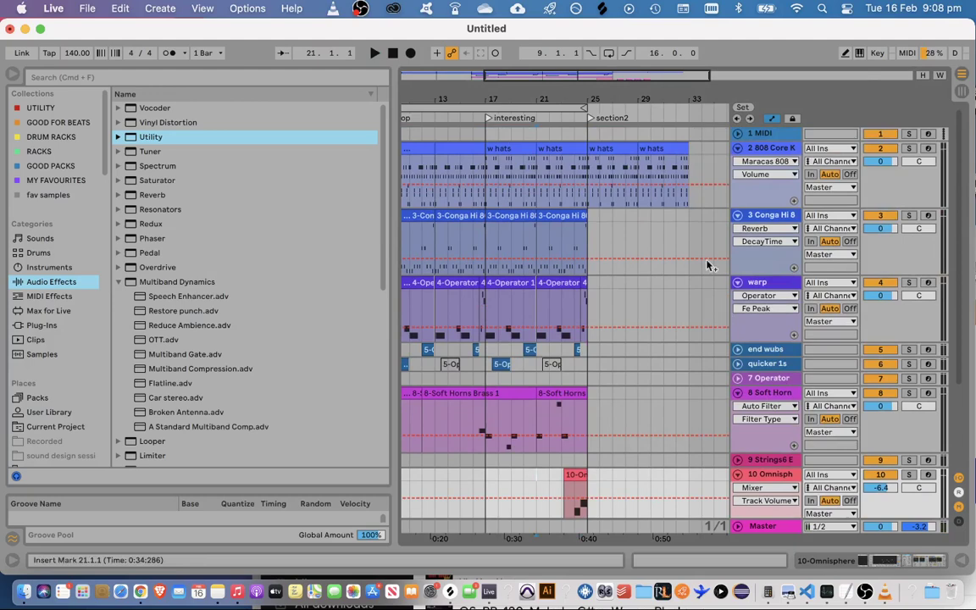
{"action": "left_click", "coordinate": [563, 408]}
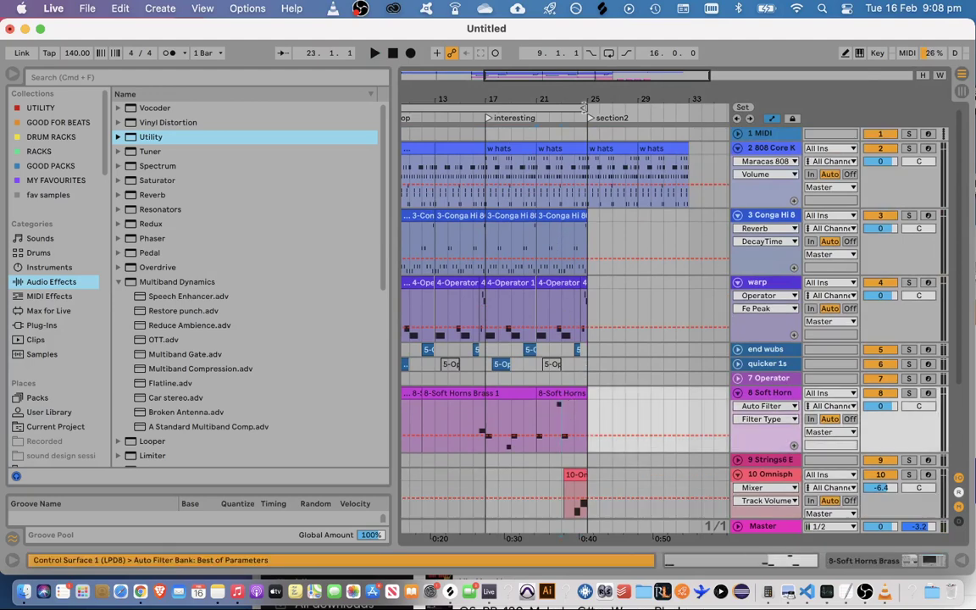
{"action": "key", "text": "space"}
{"action": "mouse_move", "coordinate": [579, 78]}
{"action": "left_mouse_down"}
{"action": "mouse_move", "coordinate": [579, 105]}
{"action": "mouse_move", "coordinate": [598, 81]}
{"action": "left_mouse_up"}
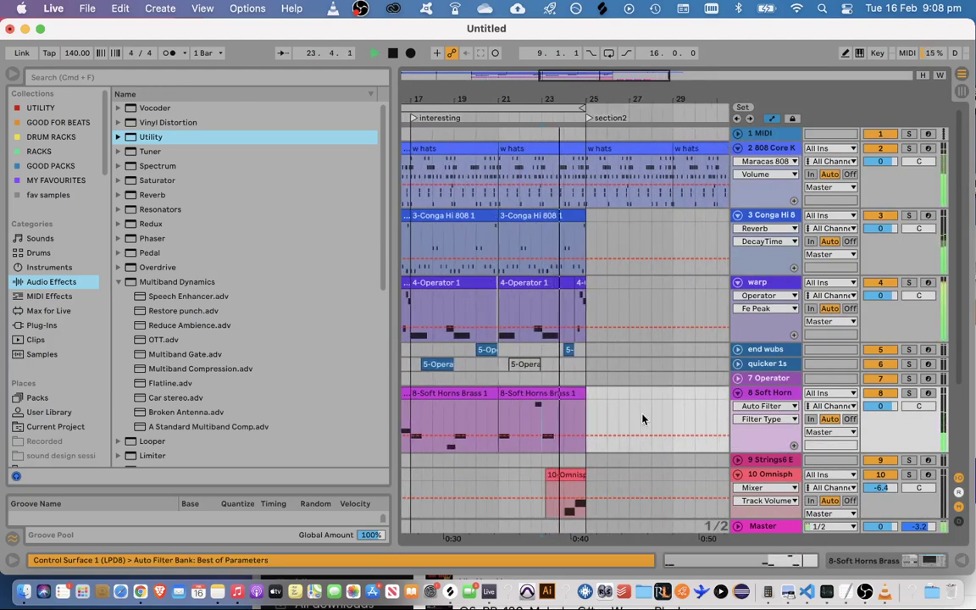
Lower the Omnisphere clip's F#4 note at beat 2 stepwise to D4 while auditioning the change
{"action": "double_click", "coordinate": [566, 496]}
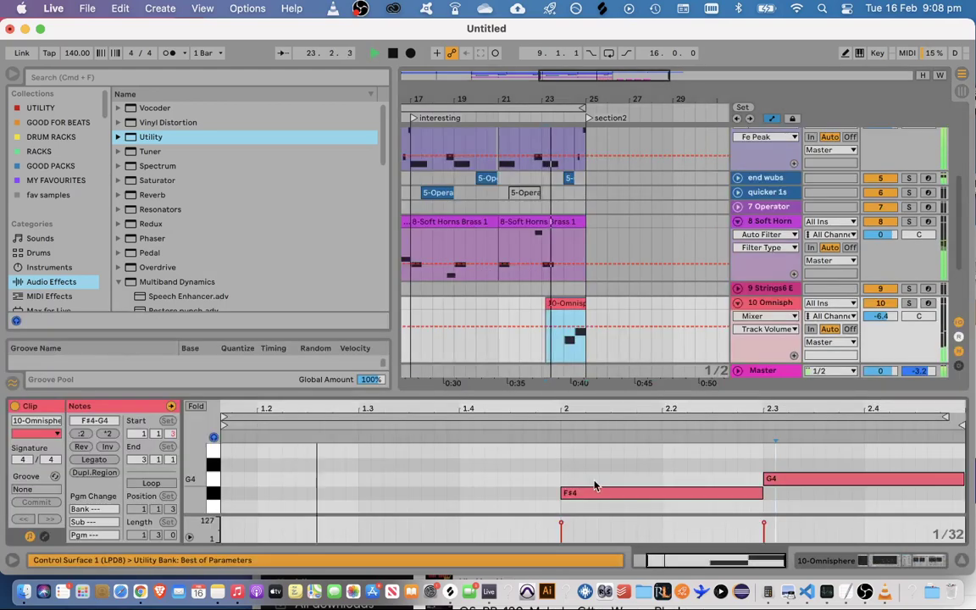
{"action": "scroll", "coordinate": [603, 492], "scroll_direction": "down", "scroll_amount": 2}
{"action": "key", "text": "space"}
{"action": "key", "text": "Down"}
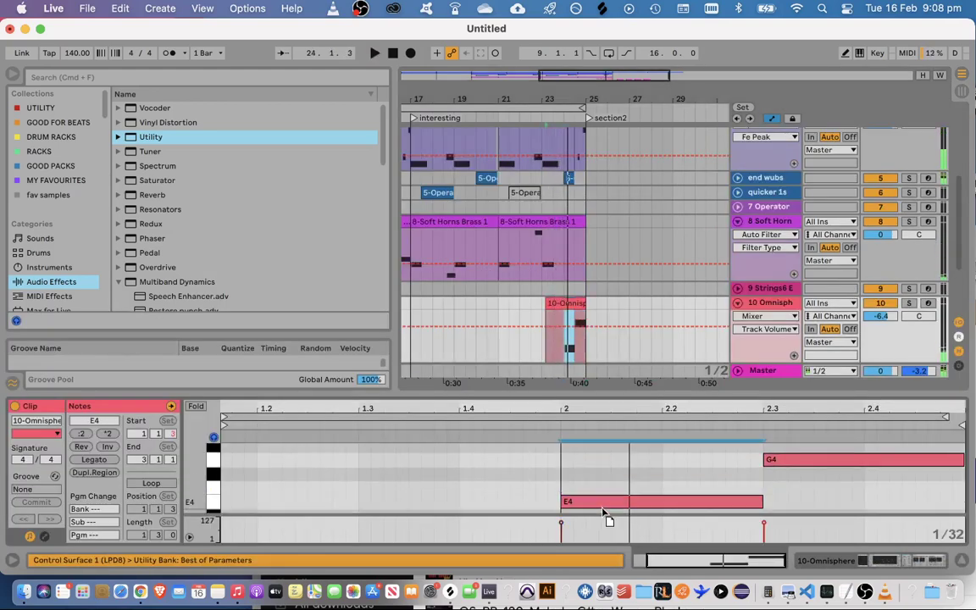
{"action": "key", "text": "Down"}
{"action": "key", "text": "space"}
{"action": "scroll", "coordinate": [603, 500], "scroll_direction": "down", "scroll_amount": 3}
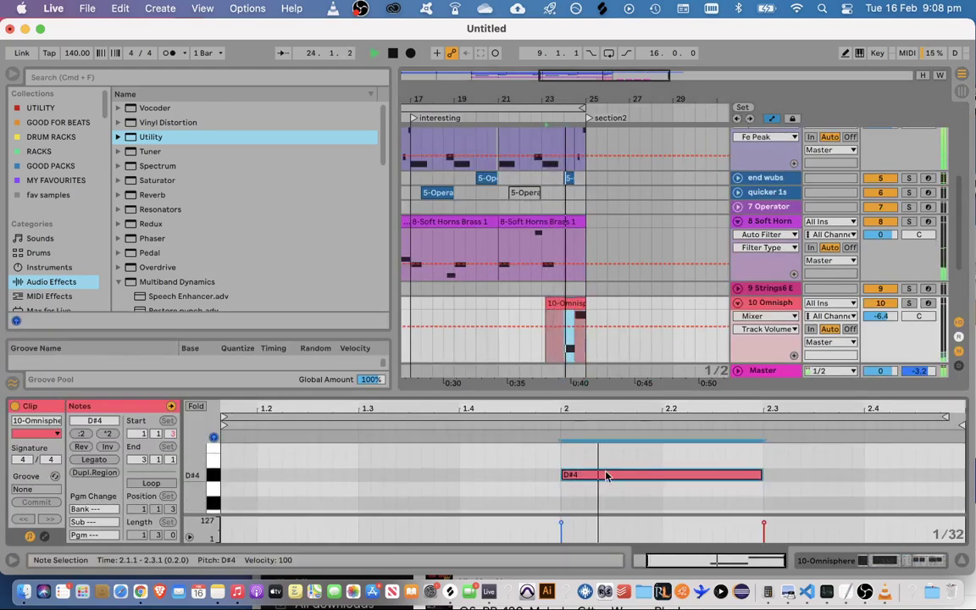
{"action": "key", "text": "space"}
{"action": "key", "text": "space"}
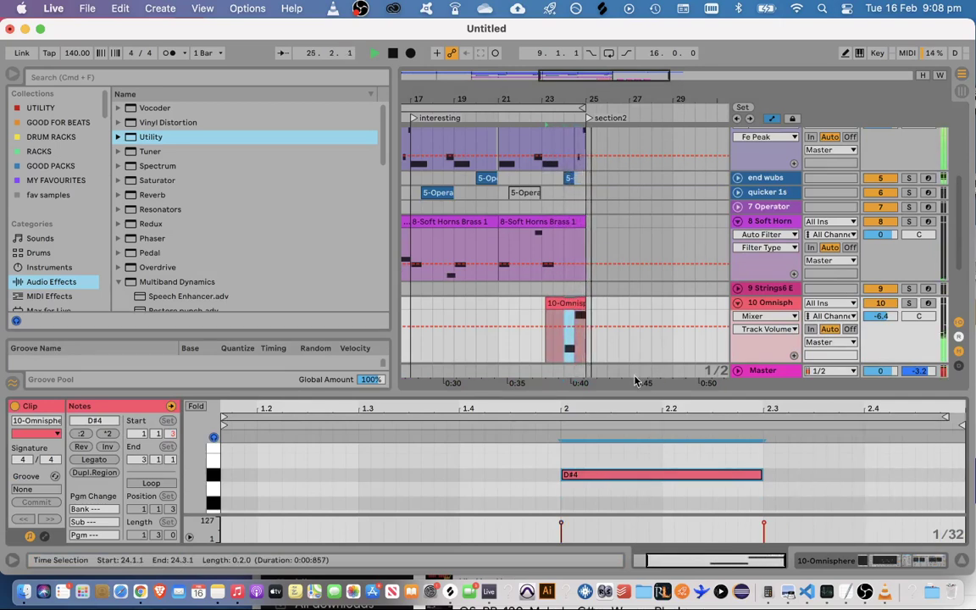
{"action": "key", "text": "Down"}
{"action": "scroll", "coordinate": [632, 478], "scroll_direction": "up", "scroll_amount": 3}
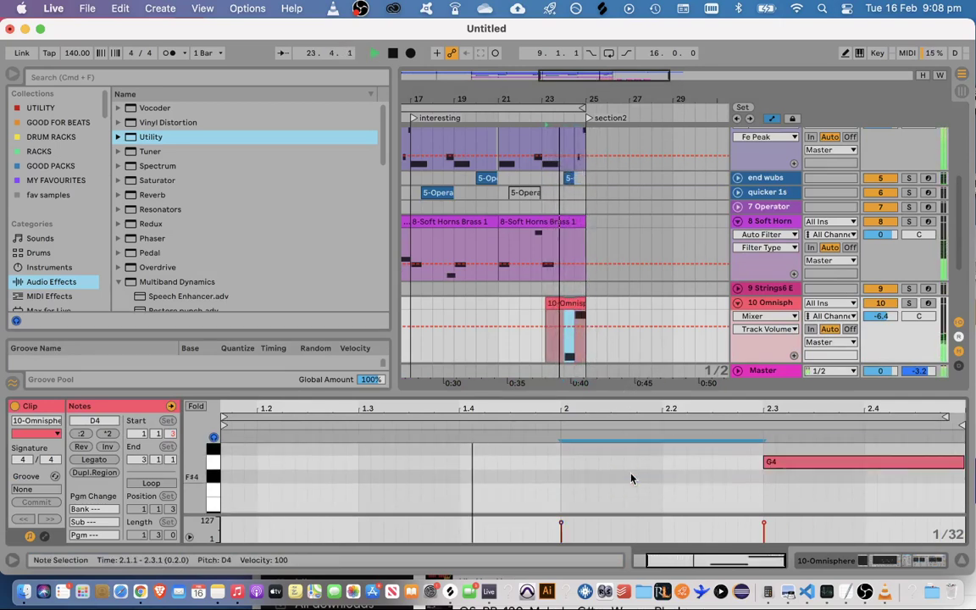
{"action": "scroll", "coordinate": [787, 468], "scroll_direction": "down", "scroll_amount": 1}
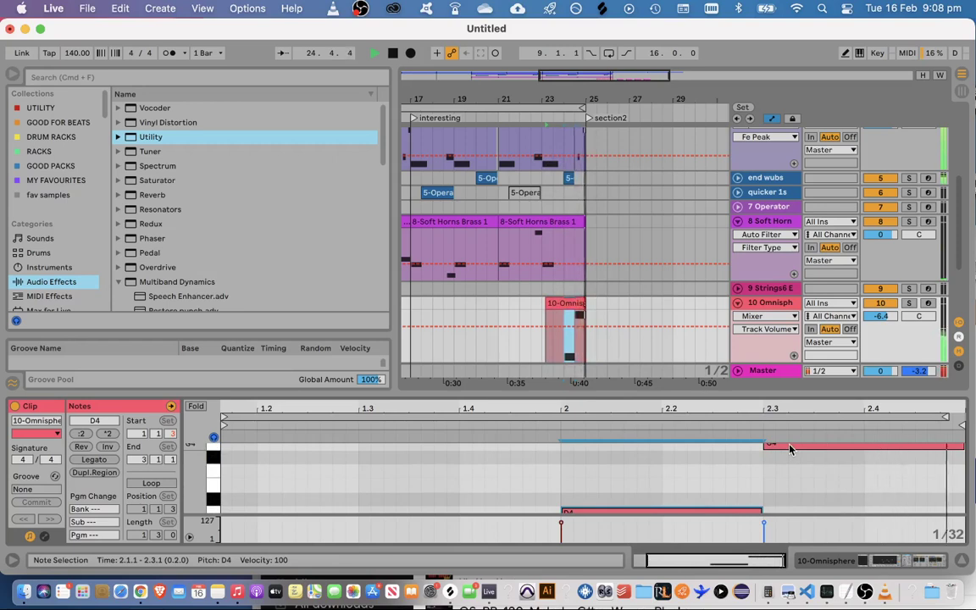
Extend the Omnisphere clip to 26.3.1 and copy its G4 note to beat 3 as a D4
{"action": "left_click_drag", "start_coordinate": [581, 303], "coordinate": [619, 302]}
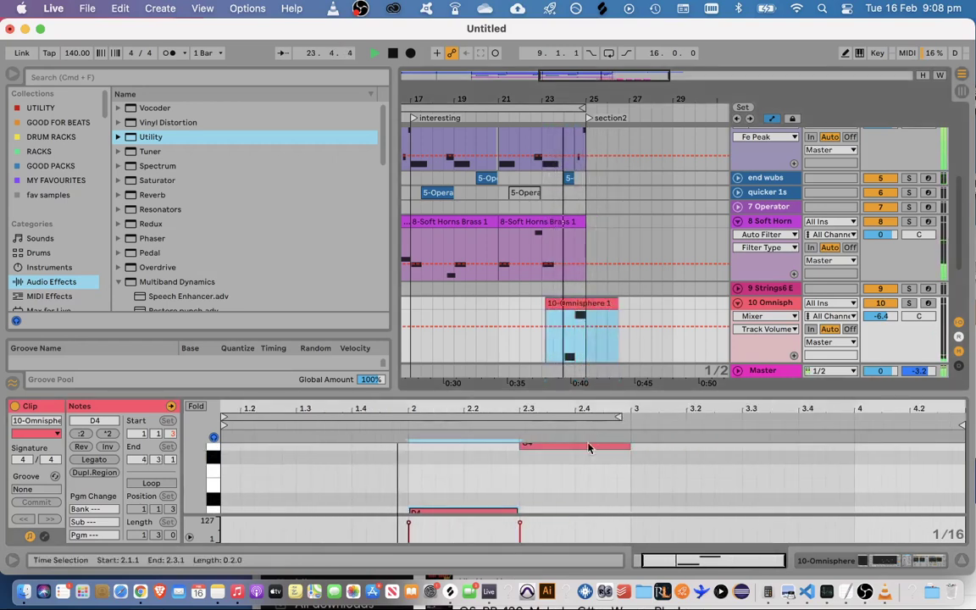
{"action": "left_click_drag", "start_coordinate": [539, 447], "coordinate": [673, 495]}
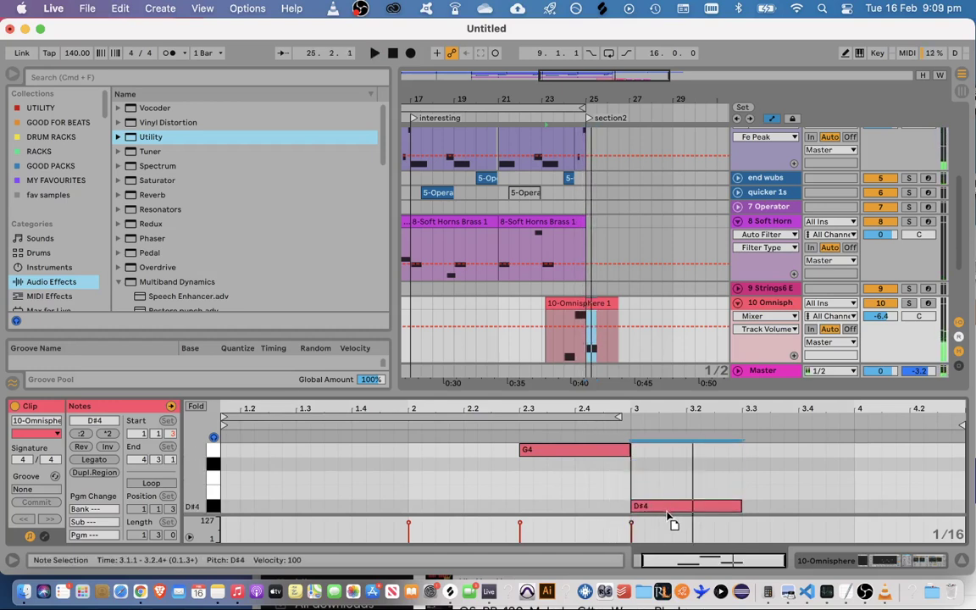
{"action": "mouse_move", "coordinate": [667, 514]}
{"action": "left_mouse_down"}
{"action": "mouse_move", "coordinate": [669, 523]}
{"action": "mouse_move", "coordinate": [669, 510]}
{"action": "left_mouse_up"}
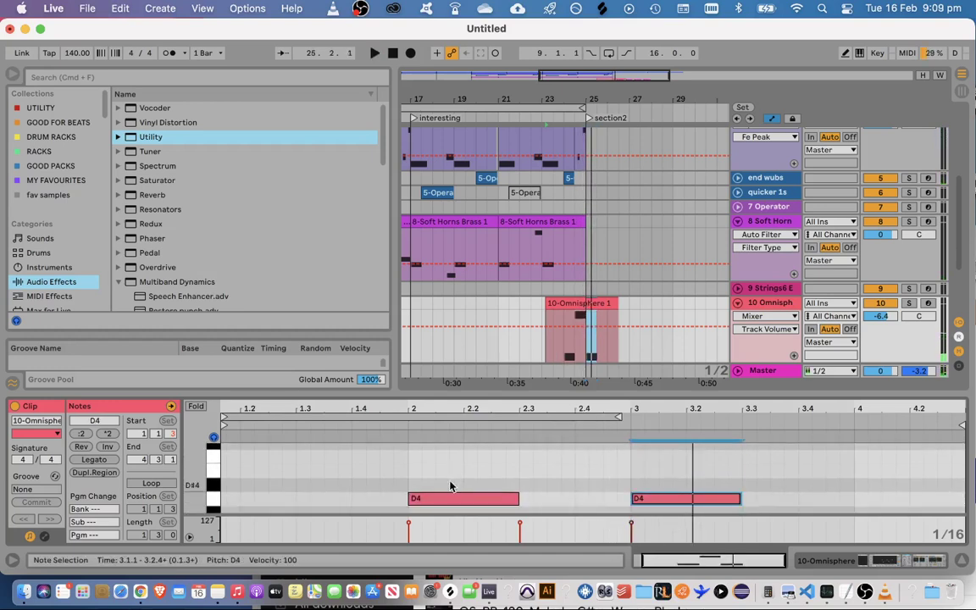
Raise the Omnisphere clip's D4 note at beat 2 to D#4 and audition the phrase into section2
{"action": "left_click_drag", "start_coordinate": [450, 498], "coordinate": [447, 486]}
{"action": "left_click", "coordinate": [399, 426]}
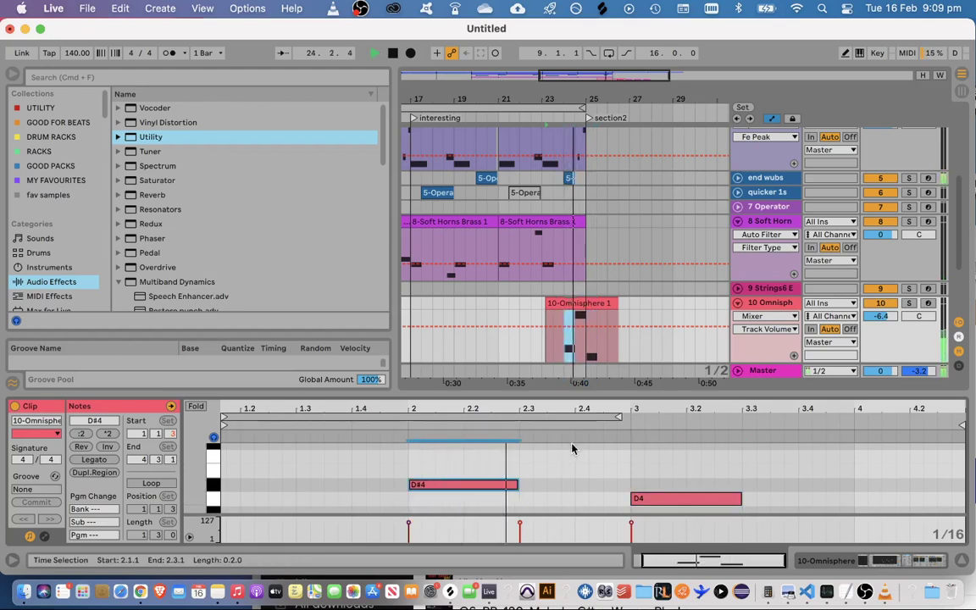
{"action": "left_click_drag", "start_coordinate": [673, 396], "coordinate": [671, 487]}
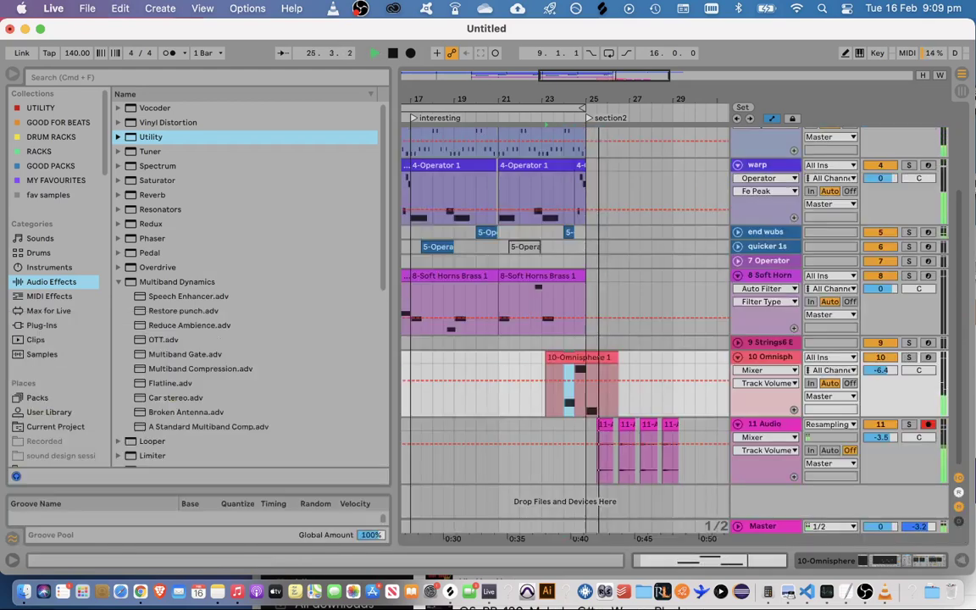
{"action": "left_click", "coordinate": [592, 412]}
{"action": "key", "text": "space"}
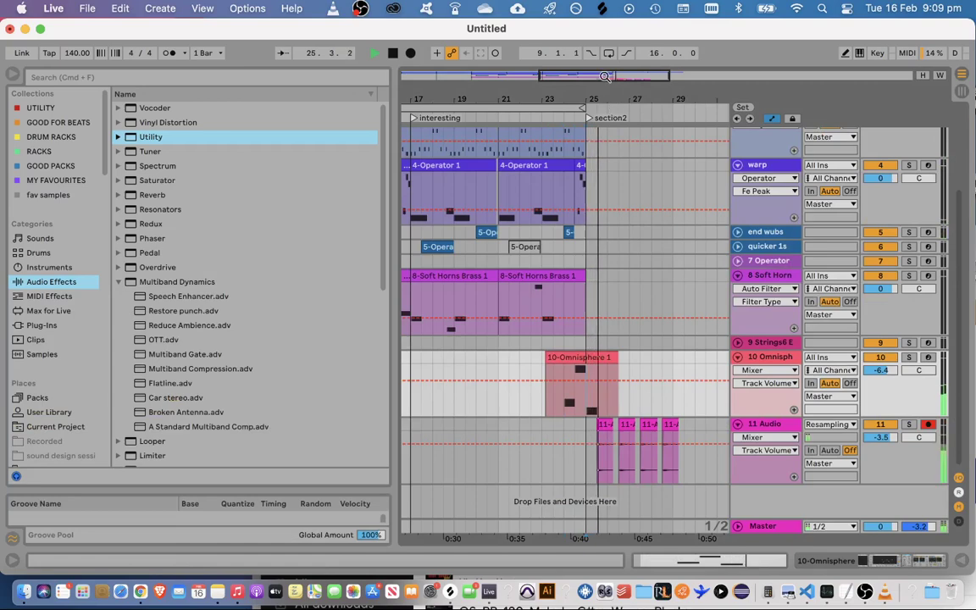
{"action": "key", "text": "space"}
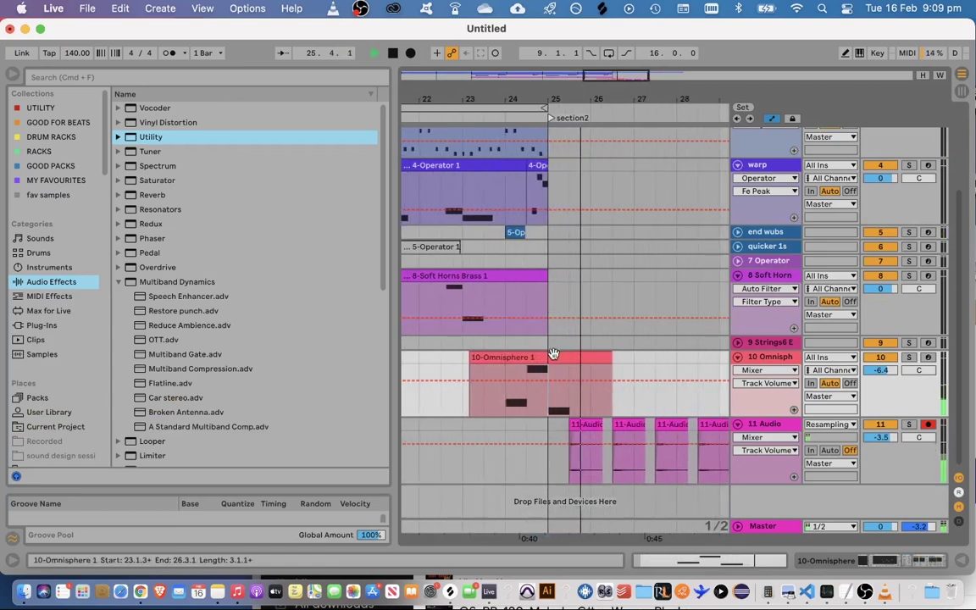
Duplicate the Omnisphere material from 24.3.1–25.1.1 directly after itself at 25.1.1
{"action": "left_click", "coordinate": [485, 385]}
{"action": "left_click_drag", "start_coordinate": [525, 398], "coordinate": [544, 359]}
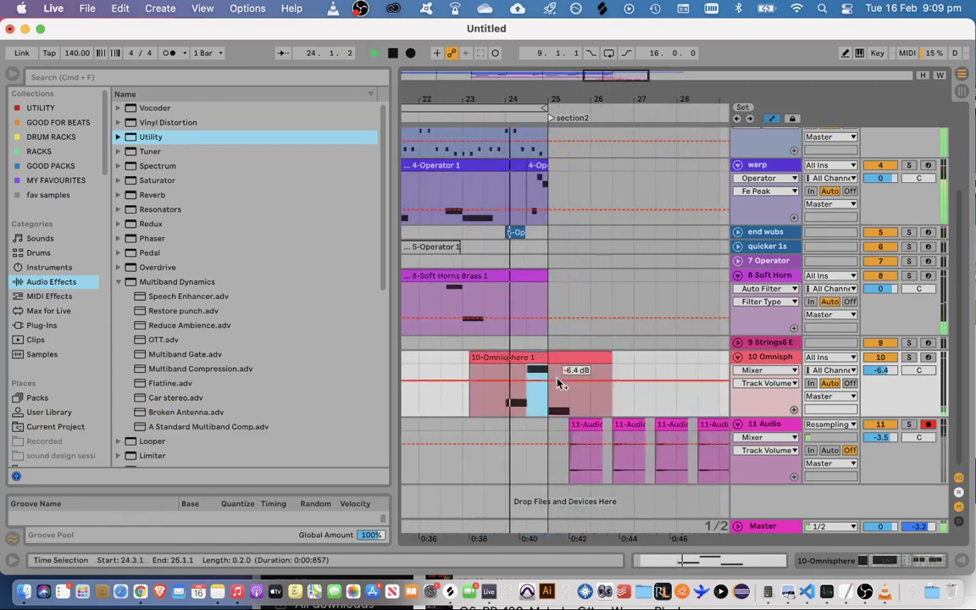
{"action": "key", "text": "super+d"}
Lower the note in the duplicated Omnisphere clip at 25.1.1 to D4 and audition it
{"action": "double_click", "coordinate": [556, 356]}
{"action": "left_click_drag", "start_coordinate": [569, 396], "coordinate": [561, 180]}
{"action": "scroll", "coordinate": [491, 312], "scroll_direction": "up", "scroll_amount": 2}
{"action": "key", "text": "space"}
{"action": "left_click_drag", "start_coordinate": [483, 236], "coordinate": [481, 317]}
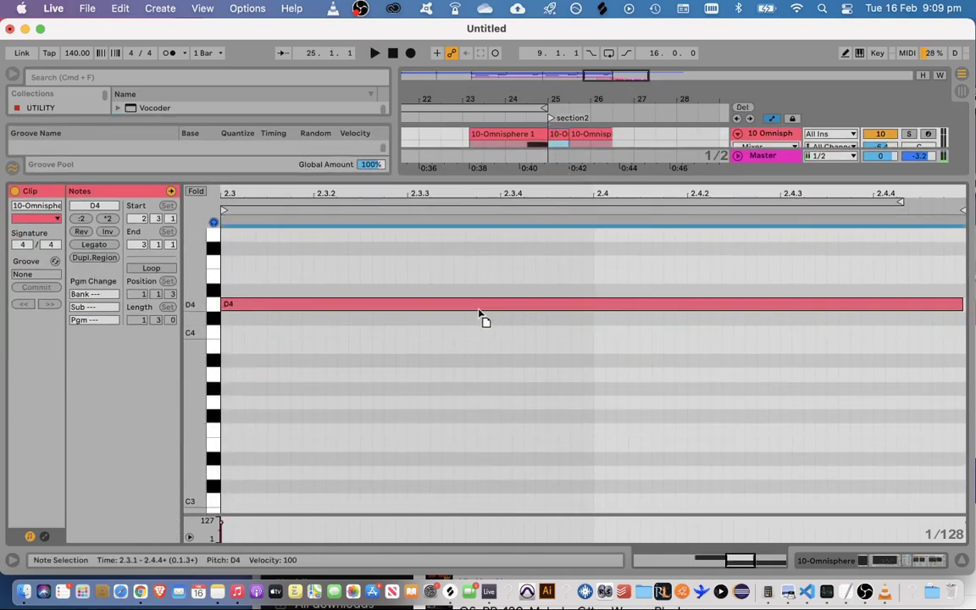
{"action": "key", "text": "space"}
{"action": "left_click_drag", "start_coordinate": [558, 175], "coordinate": [478, 489]}
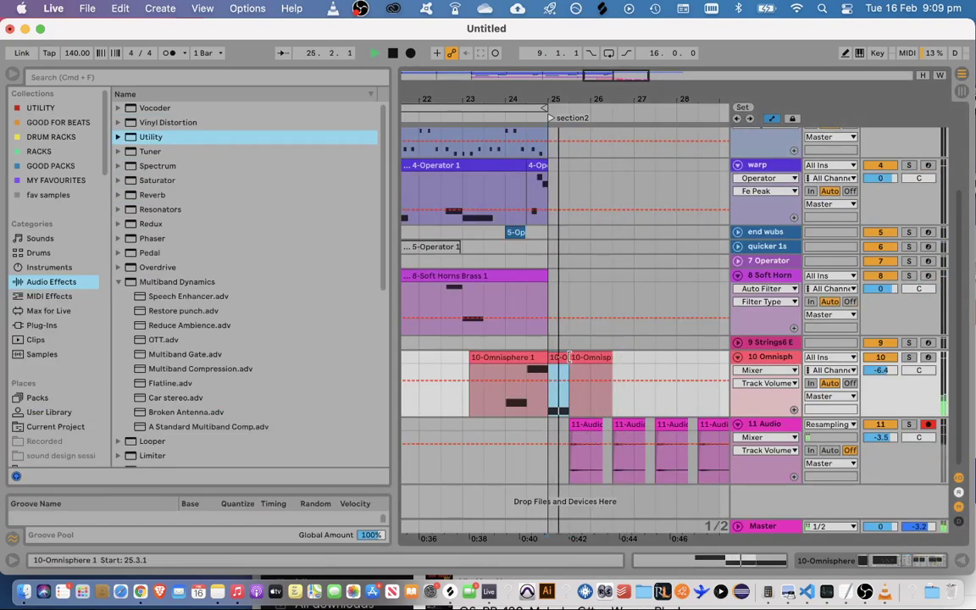
Paste the half-bar Omnisphere clip at 26.4.1 and again at 27.1.1
{"action": "left_click", "coordinate": [614, 407]}
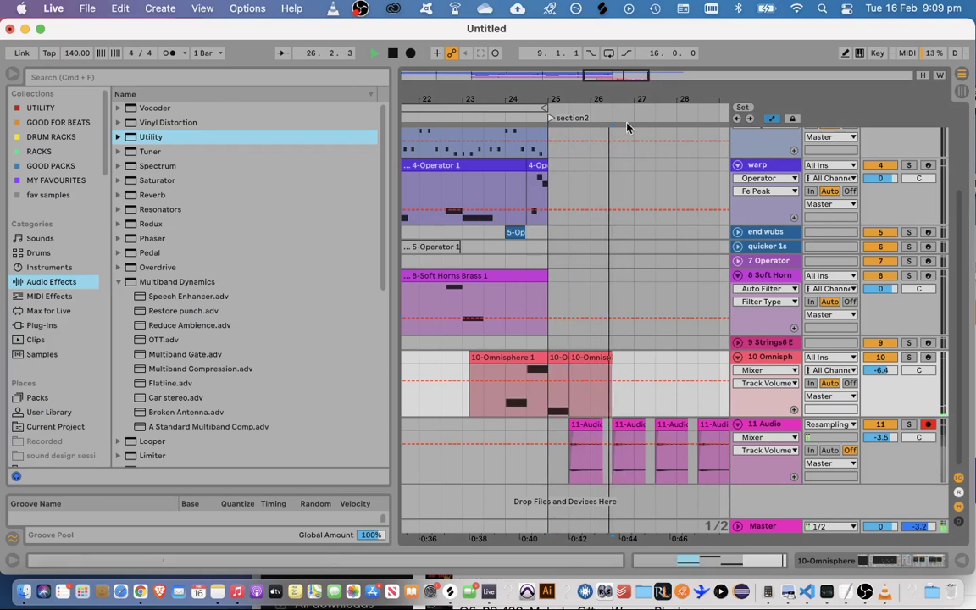
{"action": "left_click_drag", "start_coordinate": [629, 74], "coordinate": [630, 83]}
{"action": "key", "text": "space"}
{"action": "left_click", "coordinate": [557, 405]}
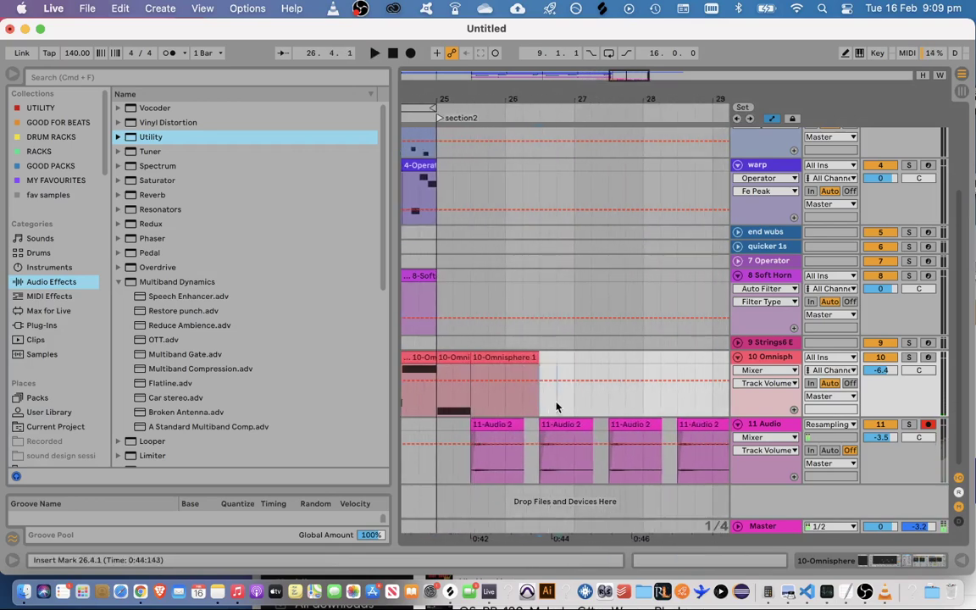
{"action": "key", "text": "super+v"}
{"action": "left_click", "coordinate": [575, 405]}
{"action": "key", "text": "super+v"}
Raise the note in the Omnisphere clip at 26.4.1 to G4 and audition it
{"action": "left_click", "coordinate": [567, 355]}
{"action": "double_click", "coordinate": [567, 356]}
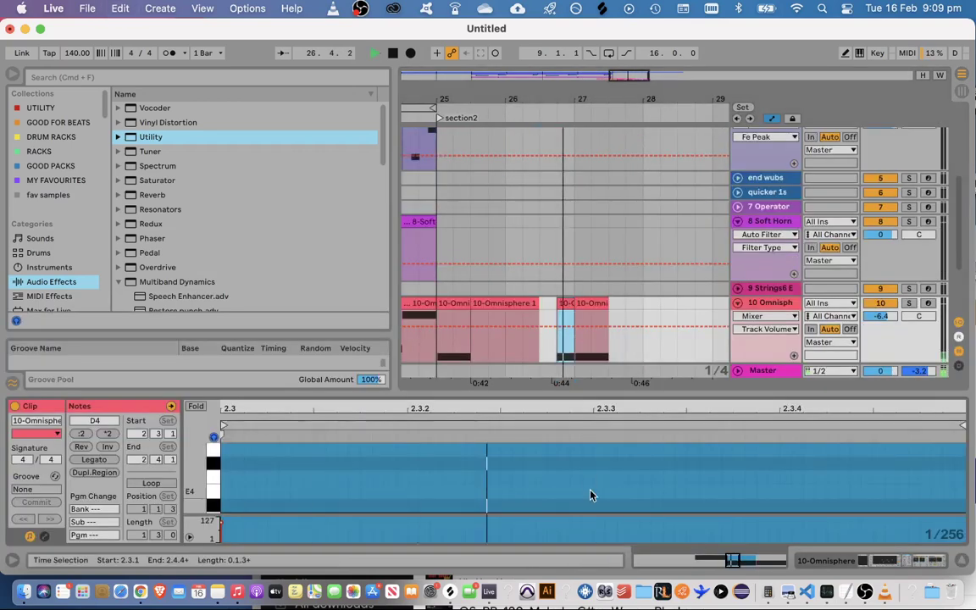
{"action": "left_click", "coordinate": [582, 497]}
{"action": "key", "text": "Up"}
{"action": "key", "text": "Up"}
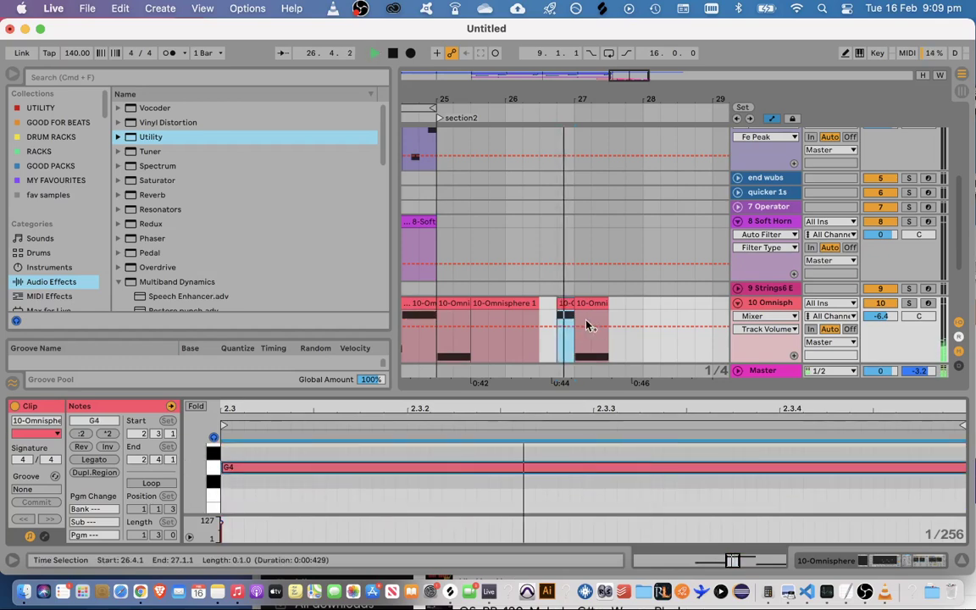
{"action": "key", "text": "super+alt+l"}
{"action": "key", "text": "space"}
{"action": "key", "text": "space"}
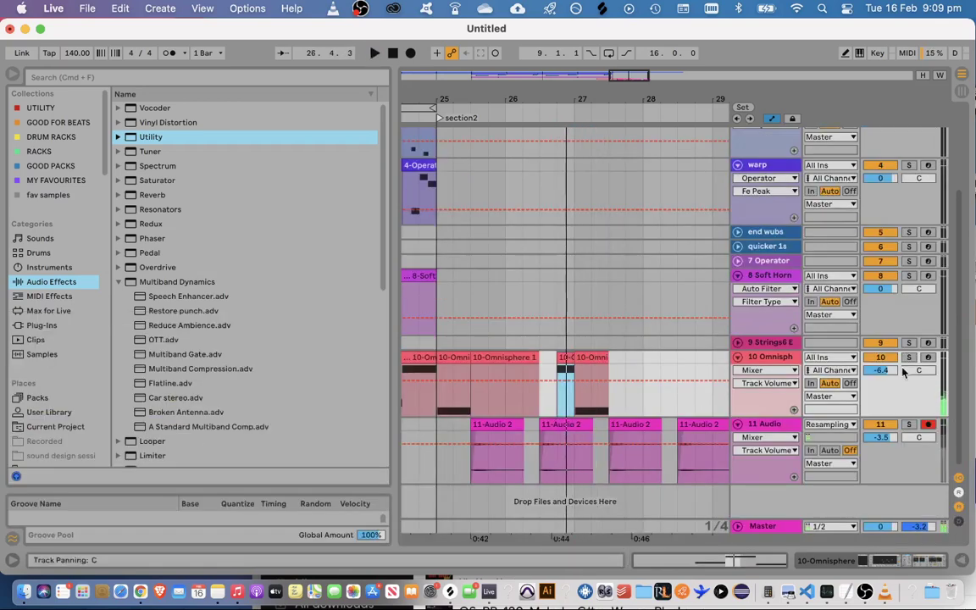
Display the Omnisphere track's Utility Gain automation and, with grid snapping off, reshape its curve around the clip at 26.4.1
{"action": "double_click", "coordinate": [773, 357]}
{"action": "key", "text": "space"}
{"action": "key", "text": "space"}
{"action": "left_click", "coordinate": [547, 456]}
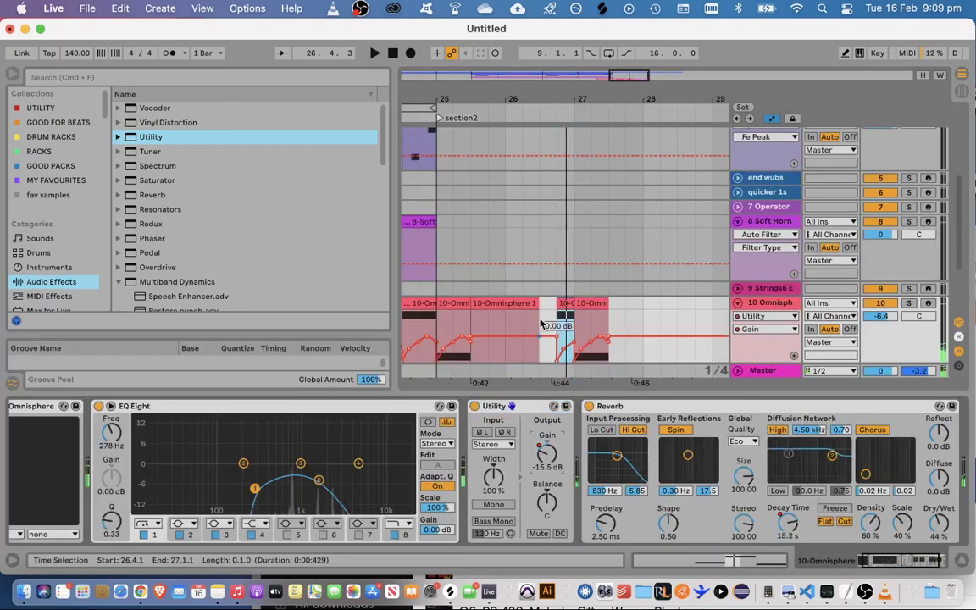
{"action": "scroll", "coordinate": [563, 331], "scroll_direction": "down", "scroll_amount": 1}
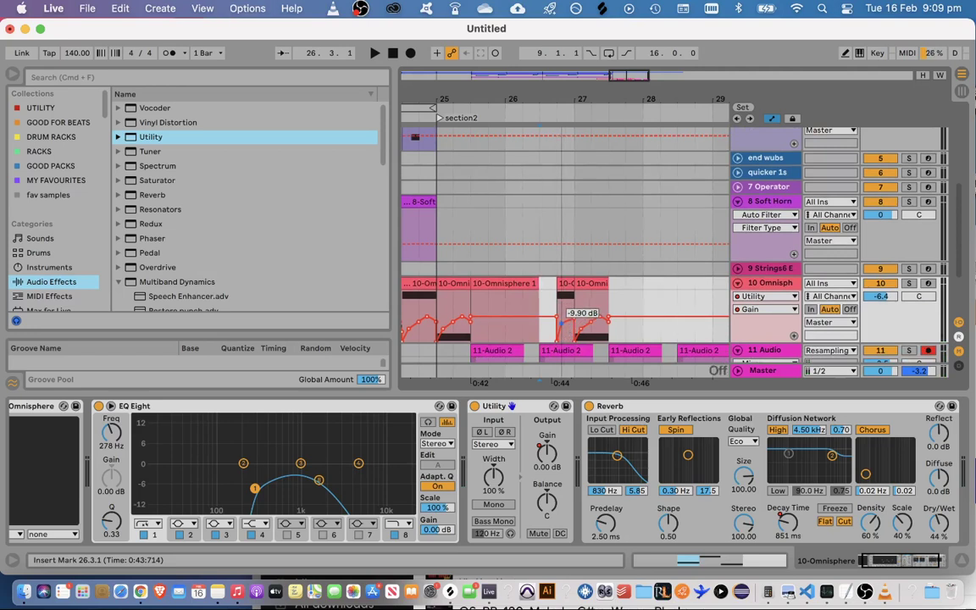
{"action": "key", "text": "space"}
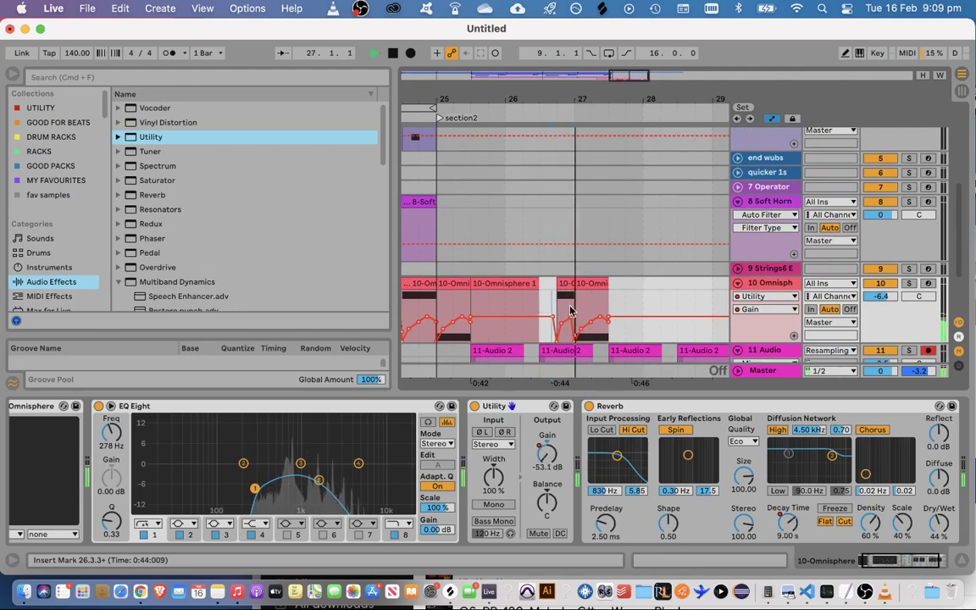
{"action": "key", "text": "super+4"}
Play from bar 23 through the opening of section2 to check the Omnisphere and resampled clips together
{"action": "key", "text": "space"}
{"action": "key", "text": "space"}
{"action": "left_click_drag", "start_coordinate": [611, 99], "coordinate": [575, 67]}
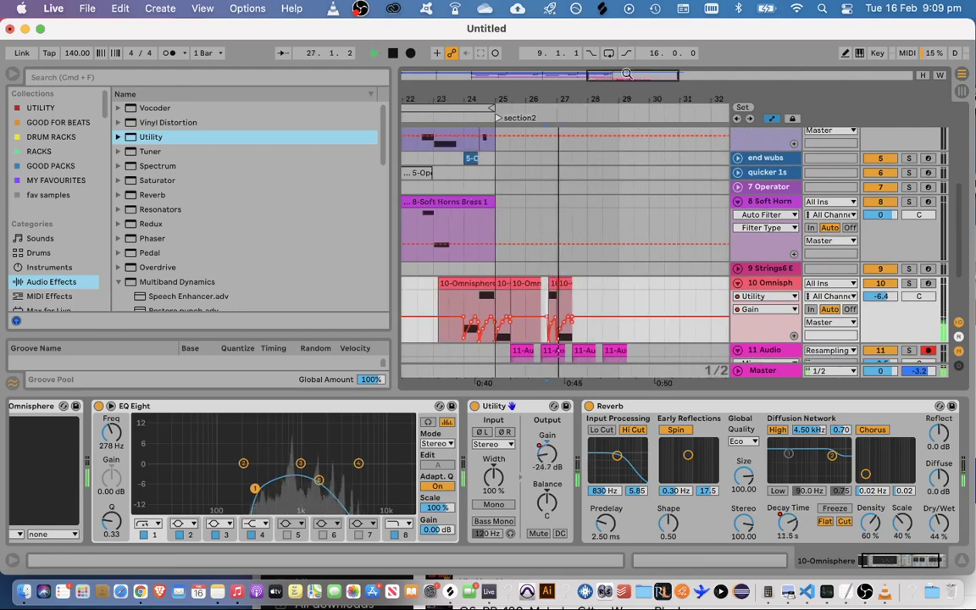
{"action": "key", "text": "space"}
{"action": "left_click", "coordinate": [429, 296]}
{"action": "key", "text": "space"}
{"action": "left_click", "coordinate": [961, 560]}
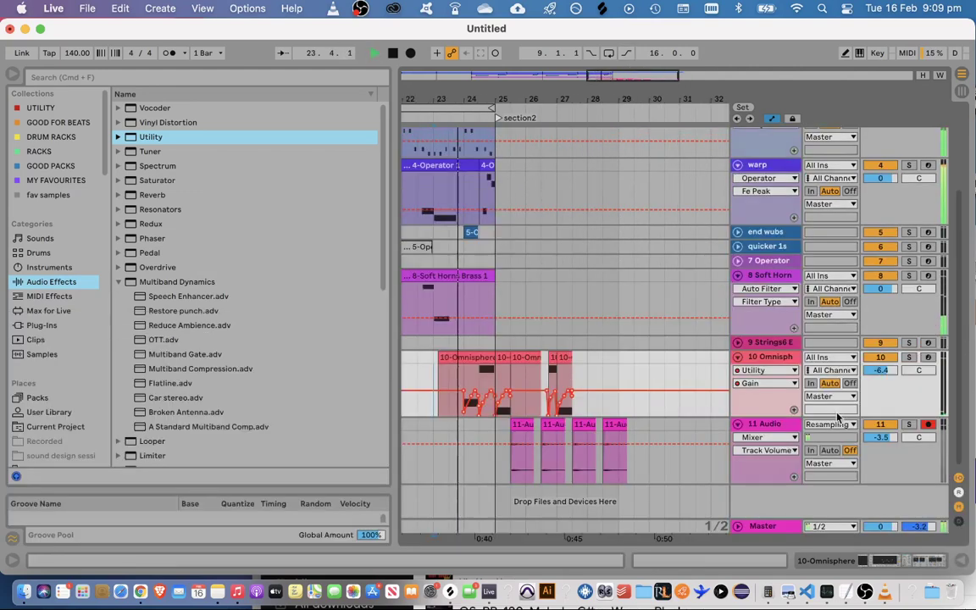
{"action": "scroll", "coordinate": [774, 393], "scroll_direction": "up", "scroll_amount": 3}
{"action": "scroll", "coordinate": [774, 392], "scroll_direction": "down", "scroll_amount": 1}
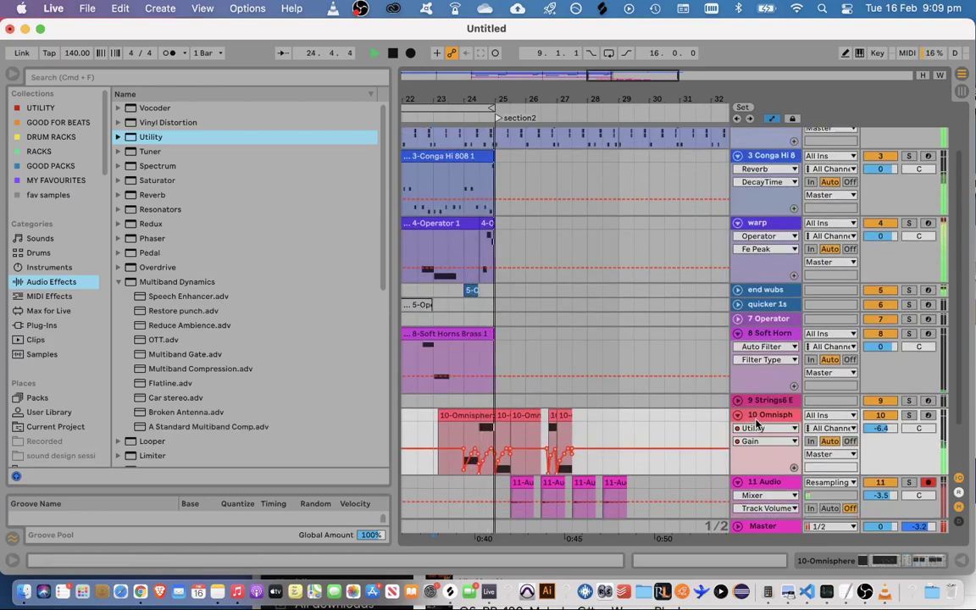
{"action": "scroll", "coordinate": [490, 392], "scroll_direction": "down", "scroll_amount": 3}
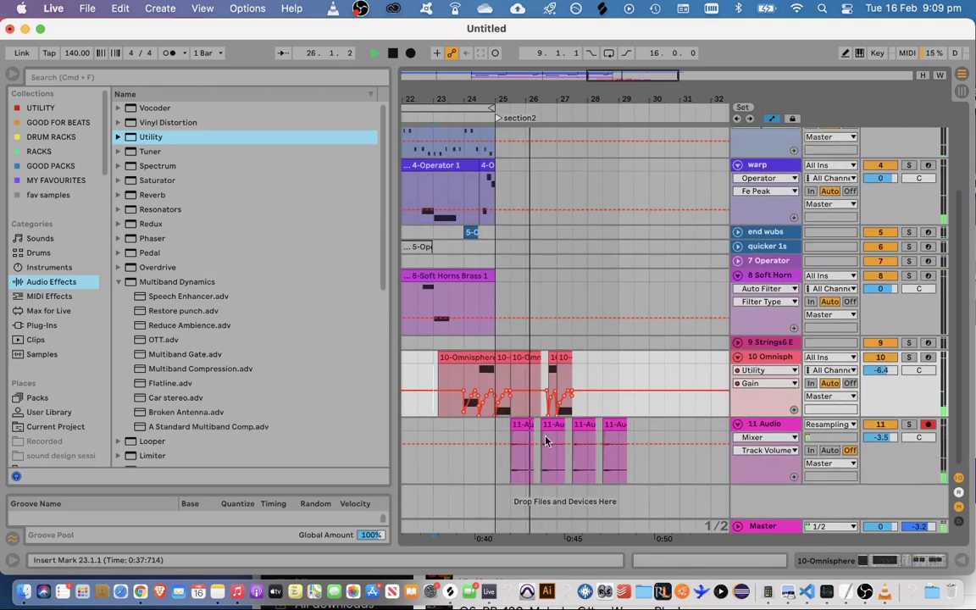
Add a Reverb to the 11 Audio track, raise its Decay Time to about 2.65 s and audition the opening of section2
{"action": "left_click", "coordinate": [515, 427]}
{"action": "double_click", "coordinate": [790, 428]}
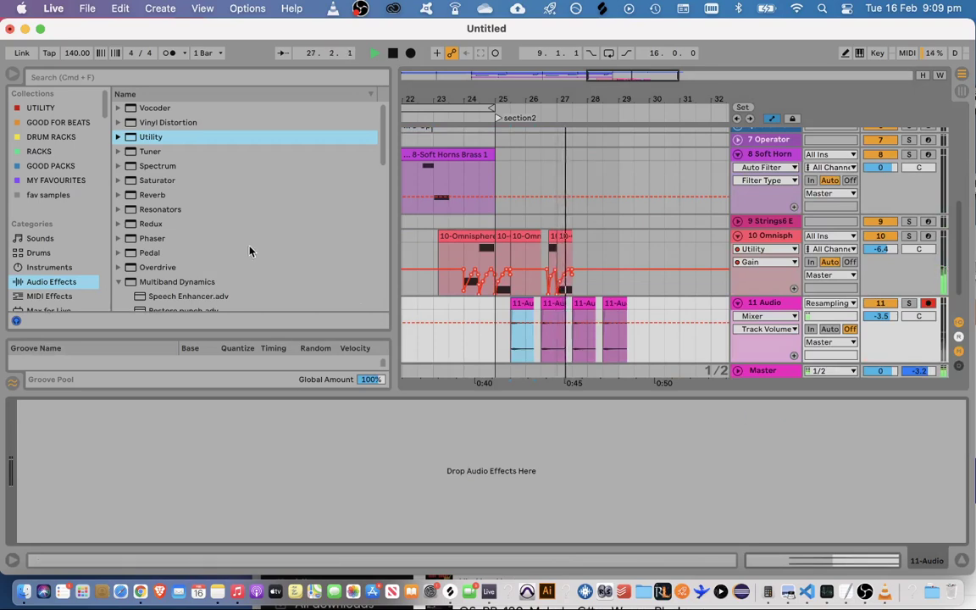
{"action": "left_click_drag", "start_coordinate": [154, 194], "coordinate": [566, 288]}
{"action": "left_click_drag", "start_coordinate": [767, 333], "coordinate": [765, 335]}
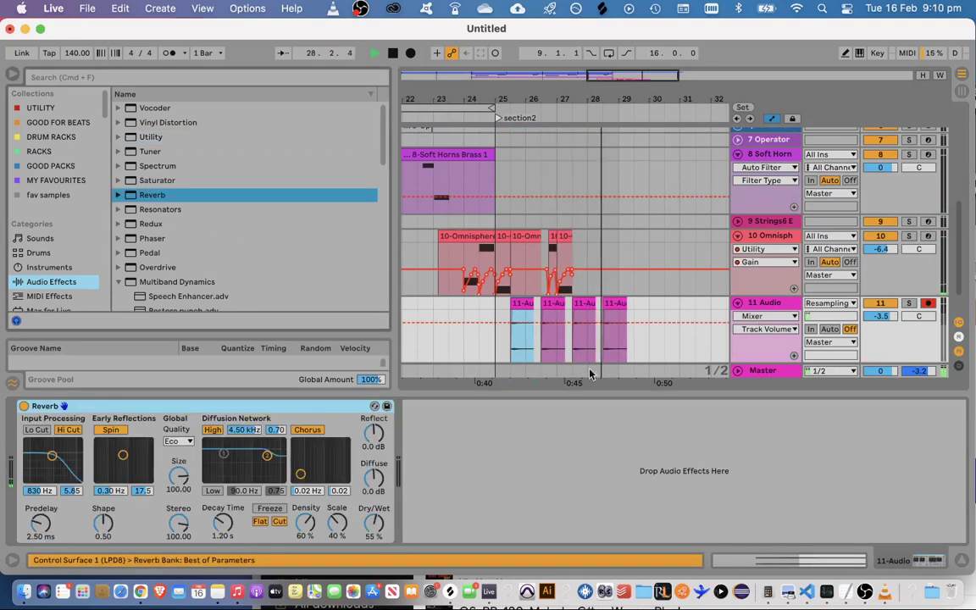
{"action": "left_click_drag", "start_coordinate": [206, 543], "coordinate": [206, 516]}
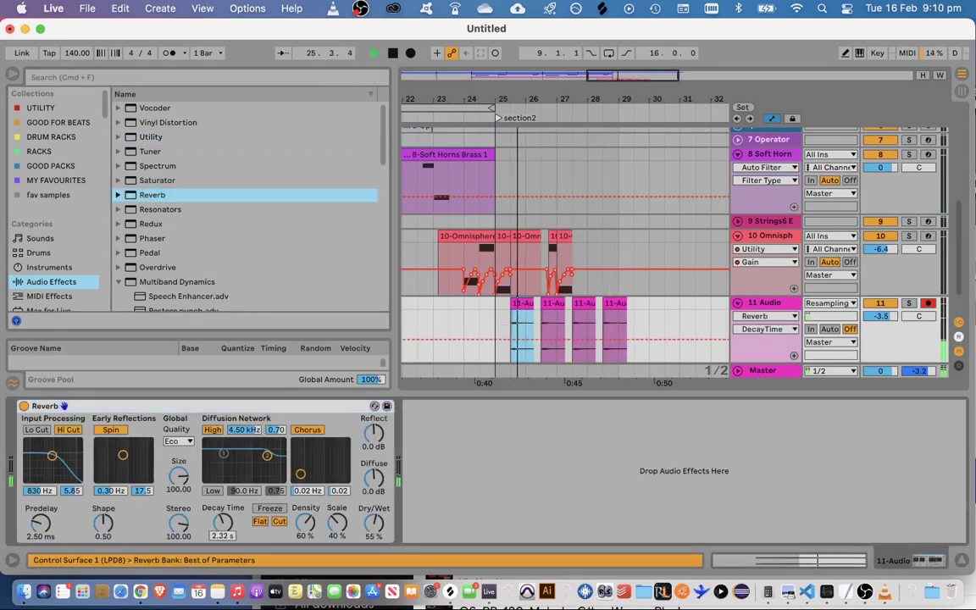
{"action": "left_click", "coordinate": [486, 326]}
{"action": "key", "text": "space"}
Display the Omnisphere track's Reverb DecayTime automation and drop it to the low level shortly after bar 25, removing the peaks through bar 27
{"action": "left_click", "coordinate": [761, 235]}
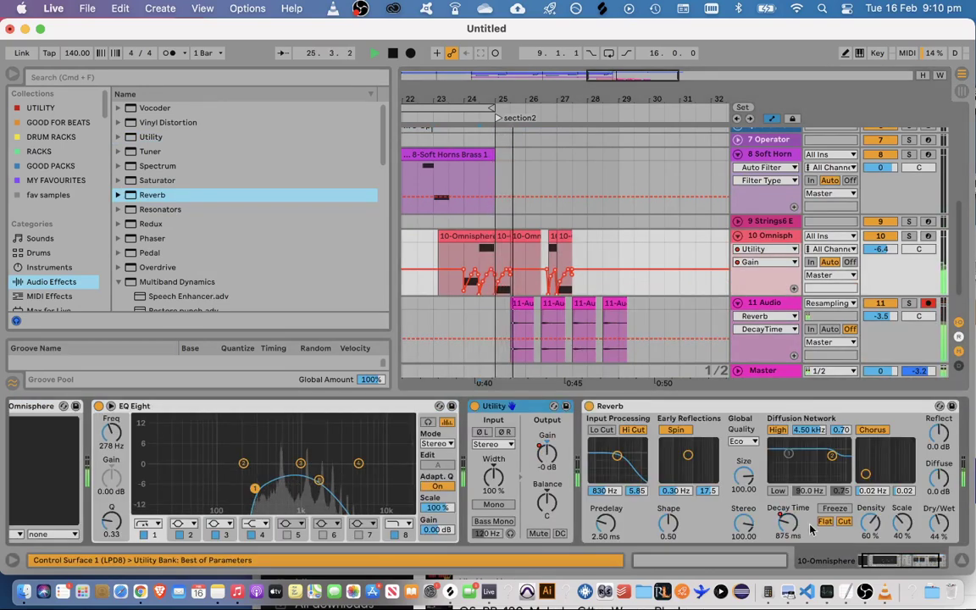
{"action": "left_click", "coordinate": [788, 523]}
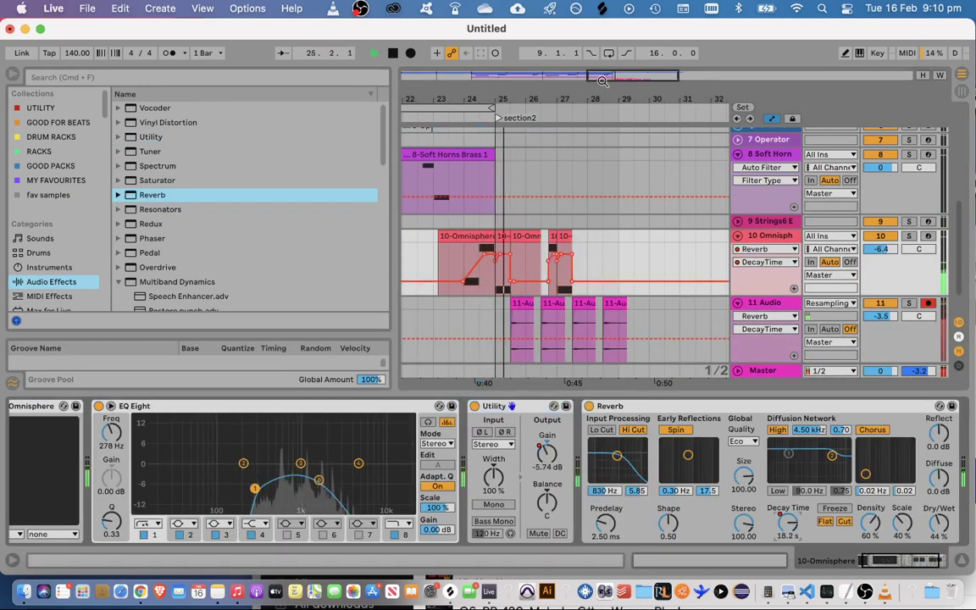
{"action": "scroll", "coordinate": [551, 258], "scroll_direction": "up", "scroll_amount": 4}
{"action": "left_click_drag", "start_coordinate": [593, 259], "coordinate": [574, 260]}
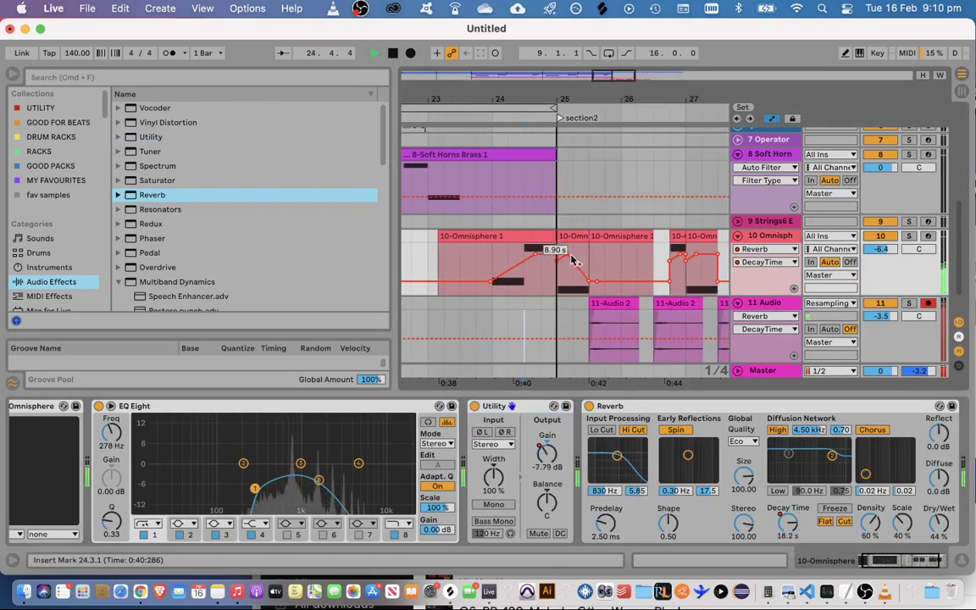
{"action": "left_click_drag", "start_coordinate": [687, 256], "coordinate": [693, 279]}
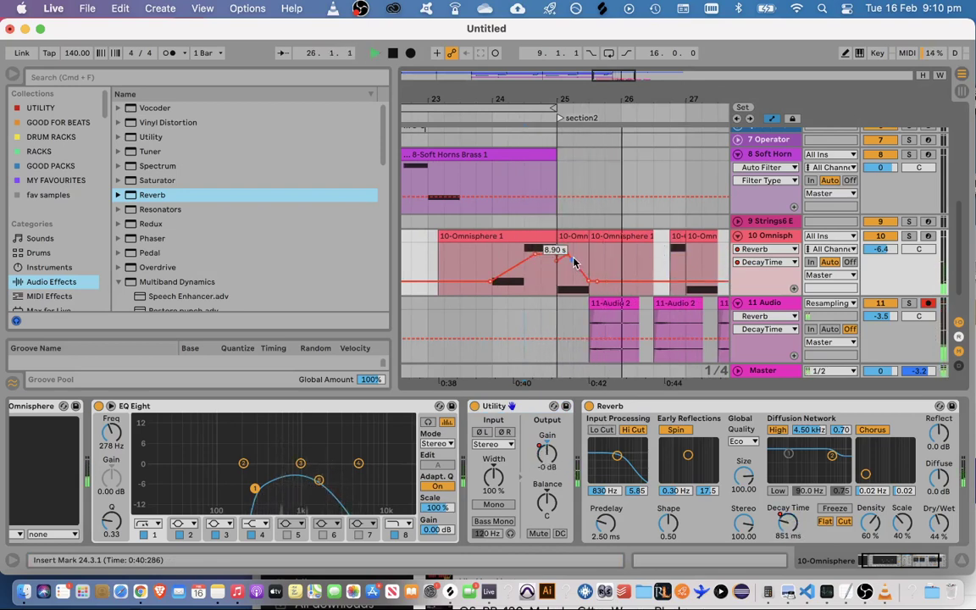
{"action": "key", "text": "space"}
{"action": "key", "text": "space"}
{"action": "left_click_drag", "start_coordinate": [570, 270], "coordinate": [703, 279]}
{"action": "key", "text": "space"}
{"action": "key", "text": "space"}
{"action": "key", "text": "space"}
Play from just before bar 25 into section2 to check both reverbs across the transition
{"action": "left_click_drag", "start_coordinate": [609, 80], "coordinate": [603, 55]}
{"action": "left_click", "coordinate": [449, 307]}
{"action": "key", "text": "space"}
{"action": "scroll", "coordinate": [481, 316], "scroll_direction": "down", "scroll_amount": 1}
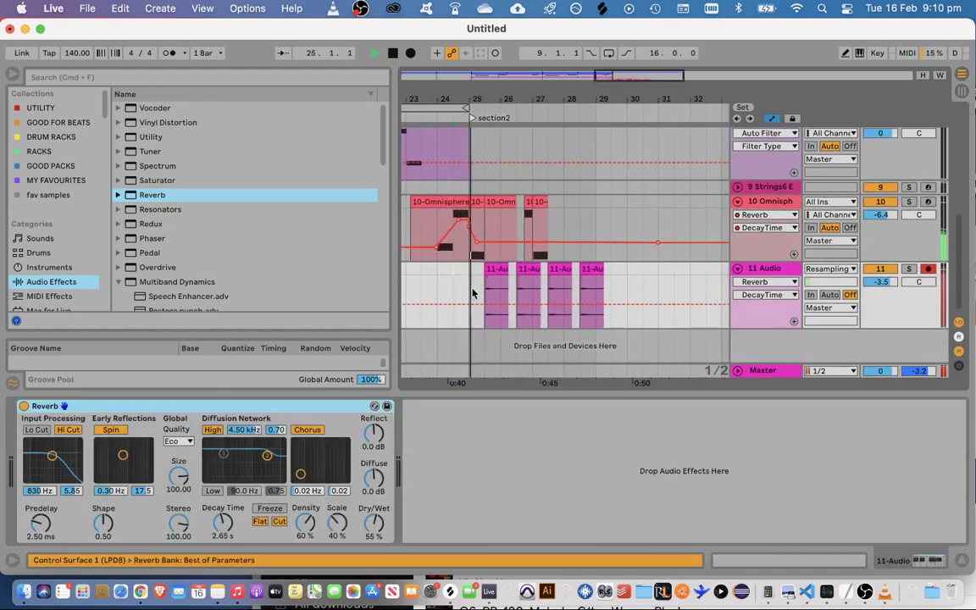
{"action": "left_click", "coordinate": [455, 249]}
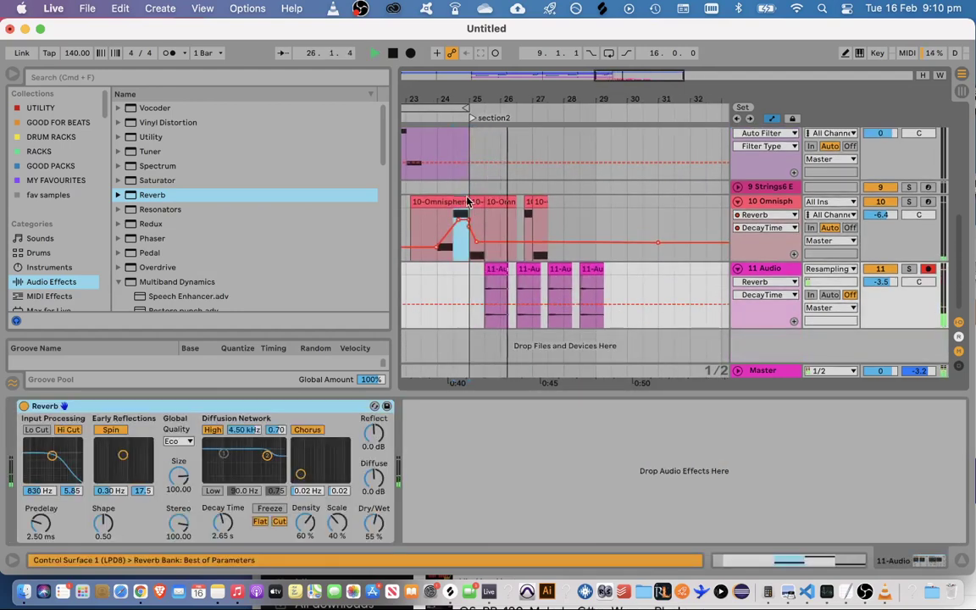
Copy the Omnisphere half bar from 26.3.1 to 27.1.1 and paste it at 28.3.1
{"action": "left_click", "coordinate": [525, 210]}
{"action": "key", "text": "space"}
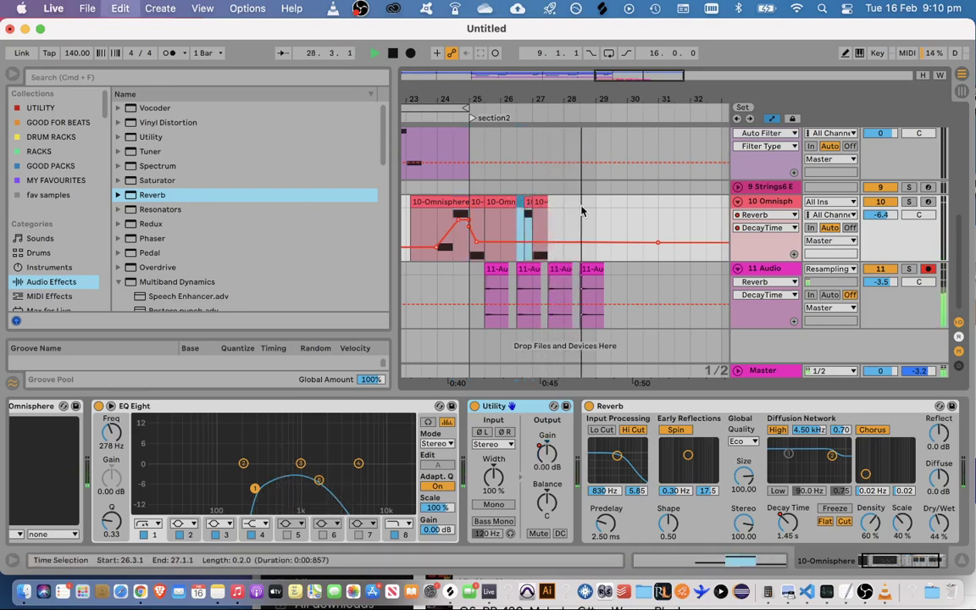
{"action": "left_click", "coordinate": [583, 212]}
{"action": "key", "text": "super+v"}
{"action": "left_click", "coordinate": [582, 211]}
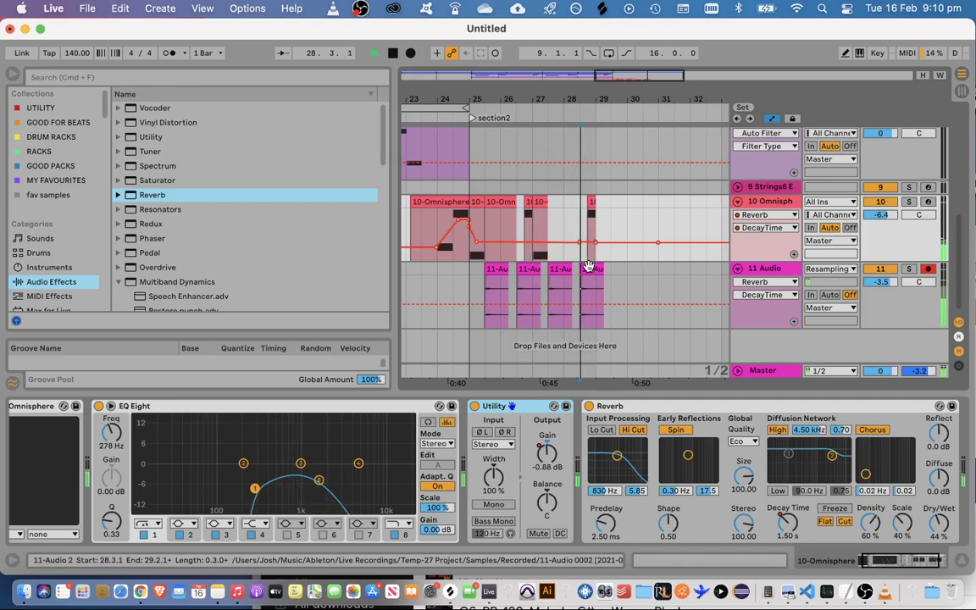
Transpose the resampled audio clip at 28.3.1 up by 1 semitone
{"action": "left_click", "coordinate": [493, 275]}
{"action": "left_click", "coordinate": [526, 272]}
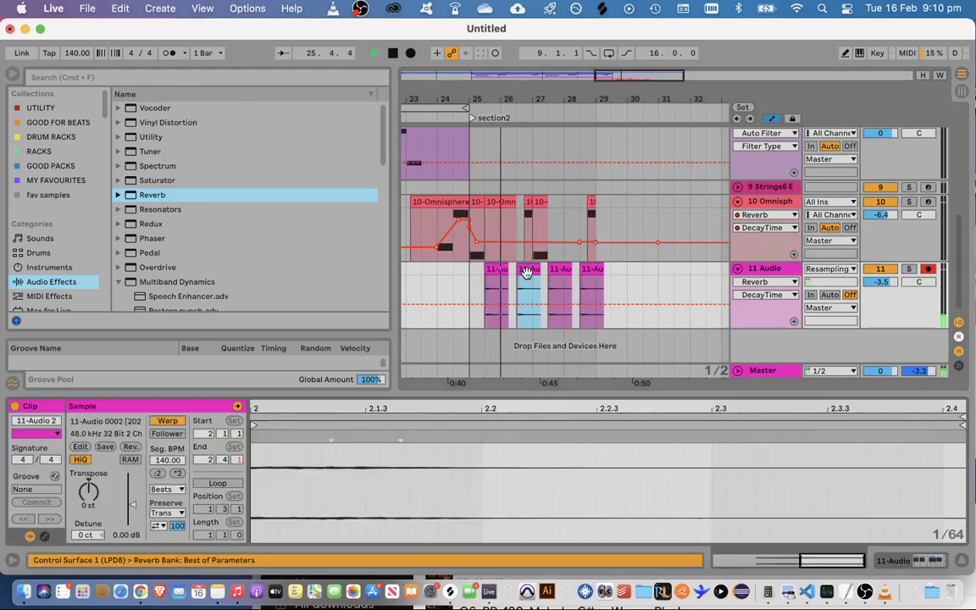
{"action": "left_click", "coordinate": [553, 271]}
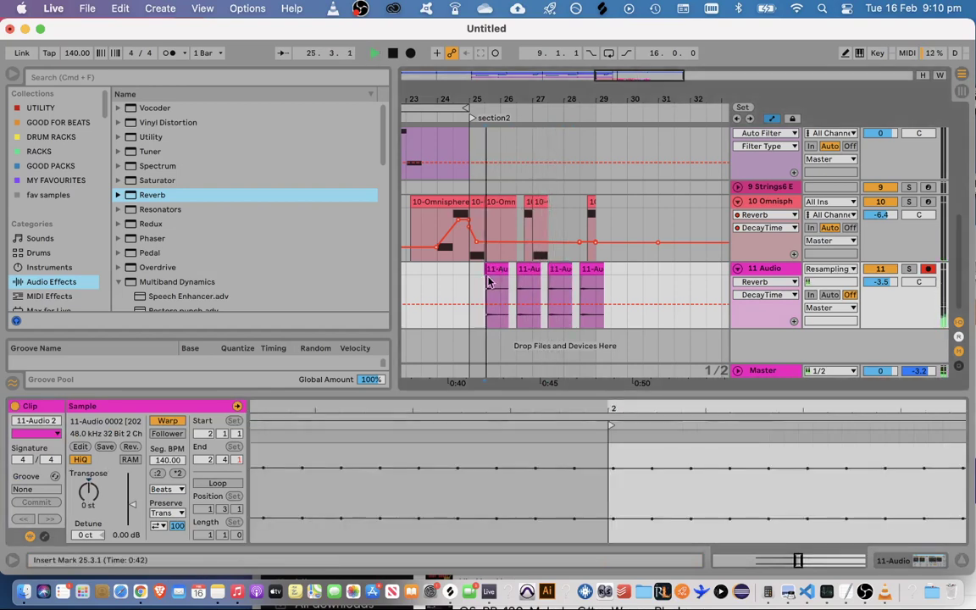
{"action": "left_click", "coordinate": [591, 269]}
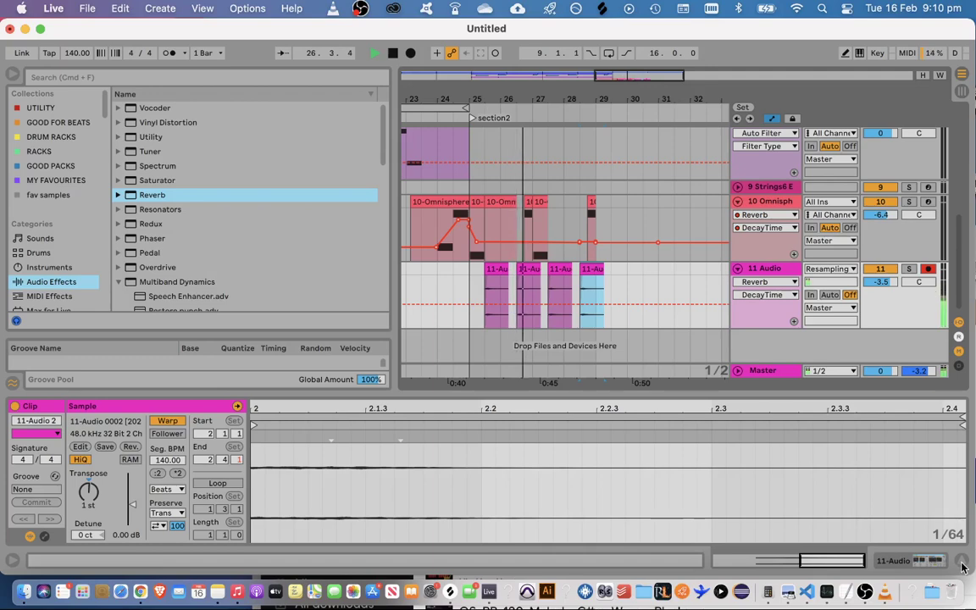
{"action": "left_click", "coordinate": [961, 565]}
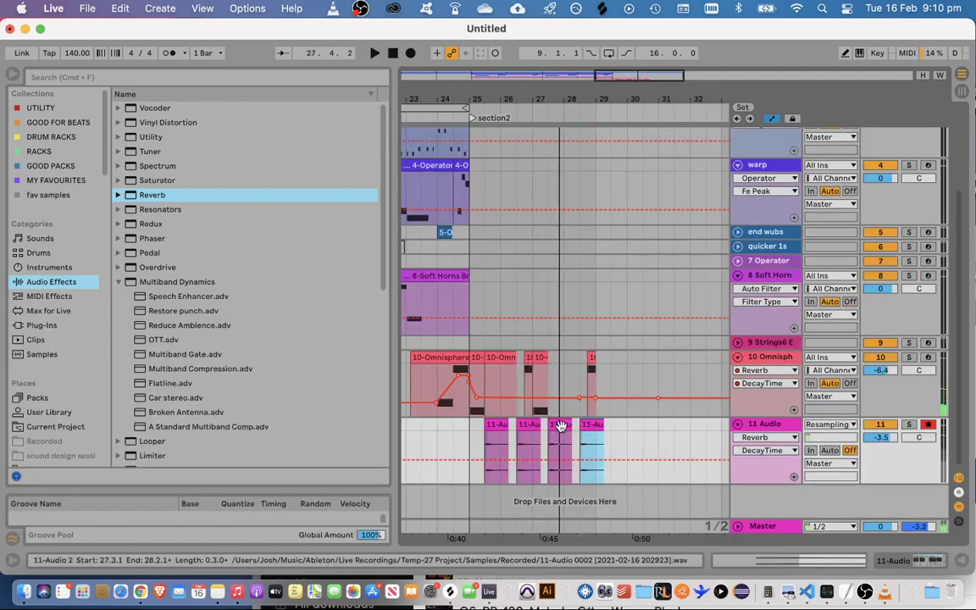
Try several transpositions on the resampled audio clip at 27.3.1 while auditioning it, and set it to -2 st
{"action": "double_click", "coordinate": [560, 425]}
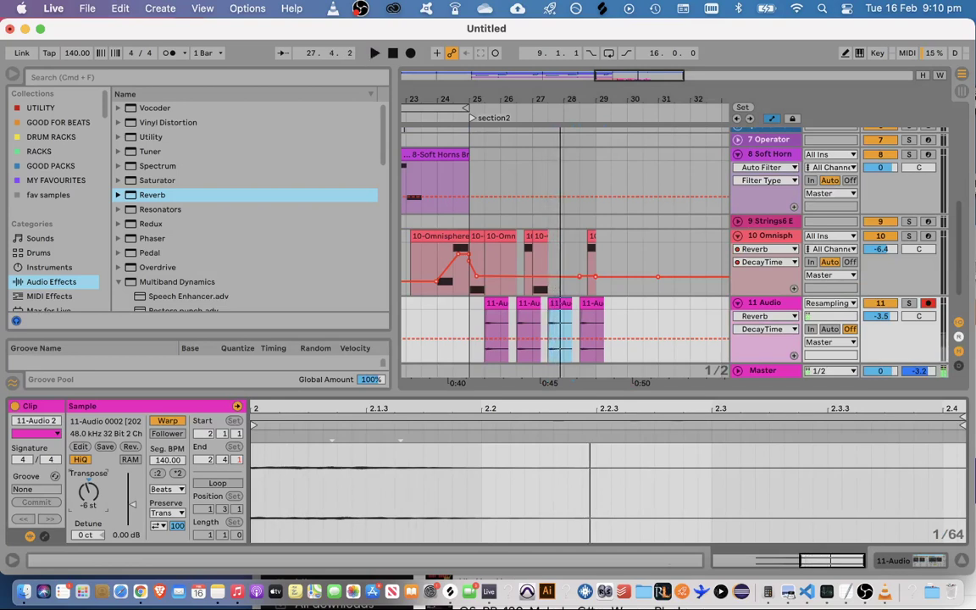
{"action": "key", "text": "Up"}
{"action": "key", "text": "space"}
{"action": "key", "text": "space"}
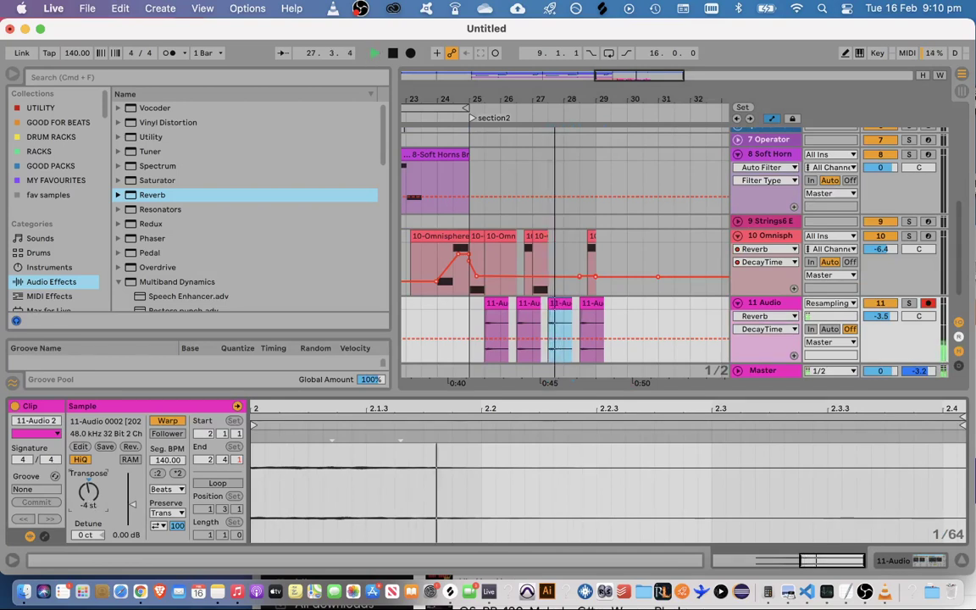
{"action": "left_click", "coordinate": [551, 303]}
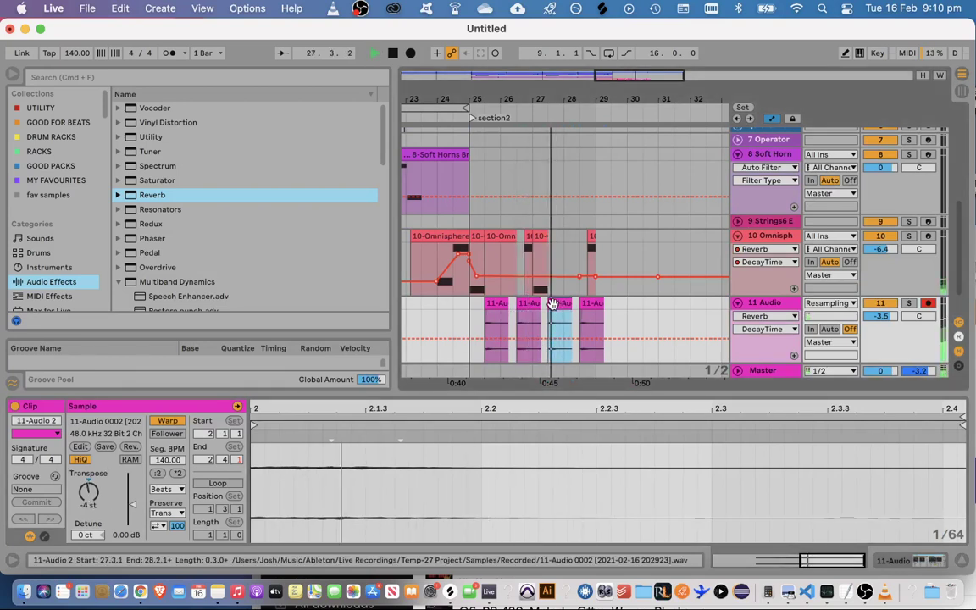
{"action": "left_click", "coordinate": [530, 304]}
{"action": "key", "text": "space"}
{"action": "key", "text": "space"}
{"action": "left_click", "coordinate": [561, 305]}
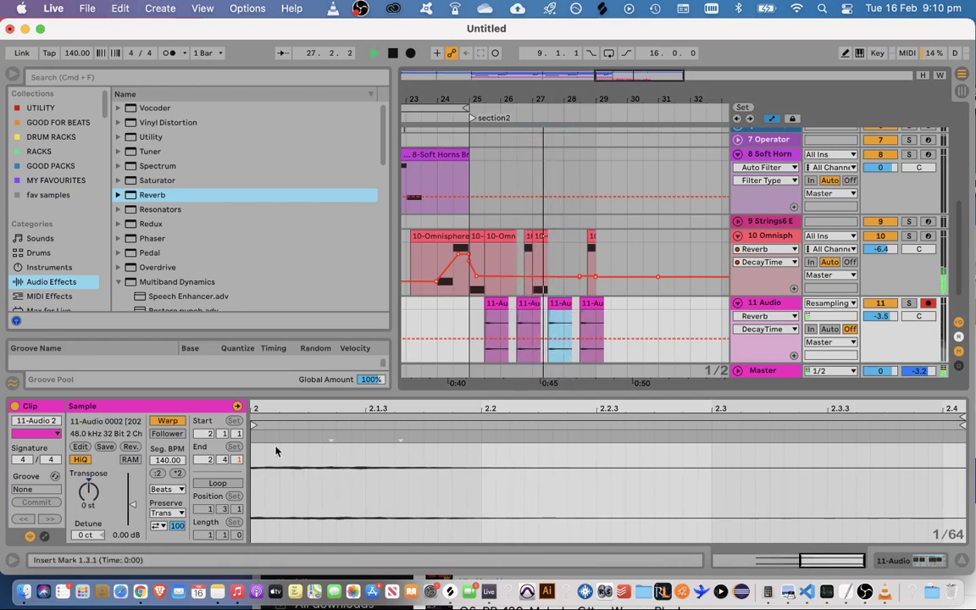
{"action": "left_click_drag", "start_coordinate": [95, 500], "coordinate": [95, 507]}
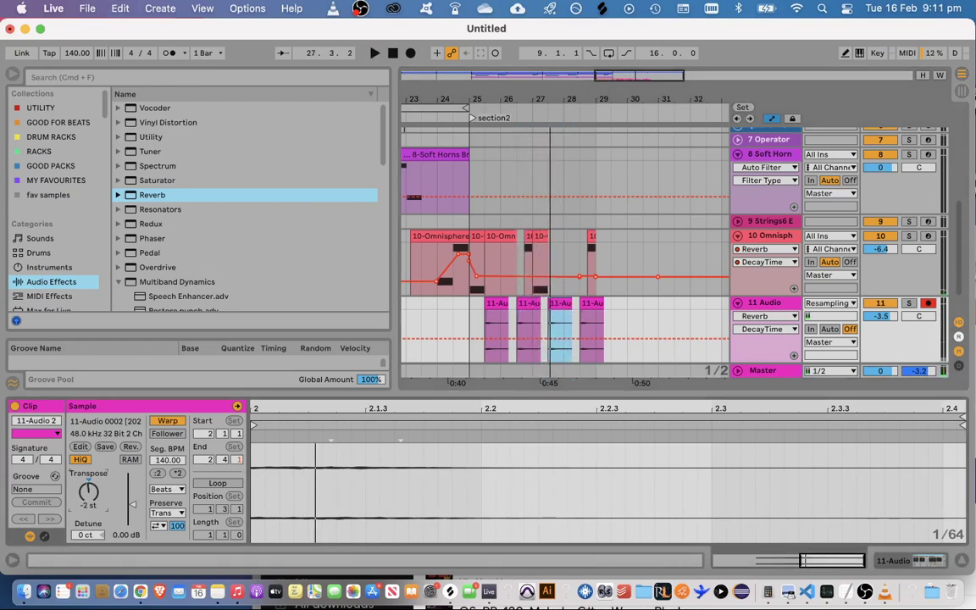
Play from the start of section2 and raise the note in the Omnisphere clip at 27.1.1 to D#4
{"action": "left_click", "coordinate": [470, 320]}
{"action": "left_click", "coordinate": [538, 263]}
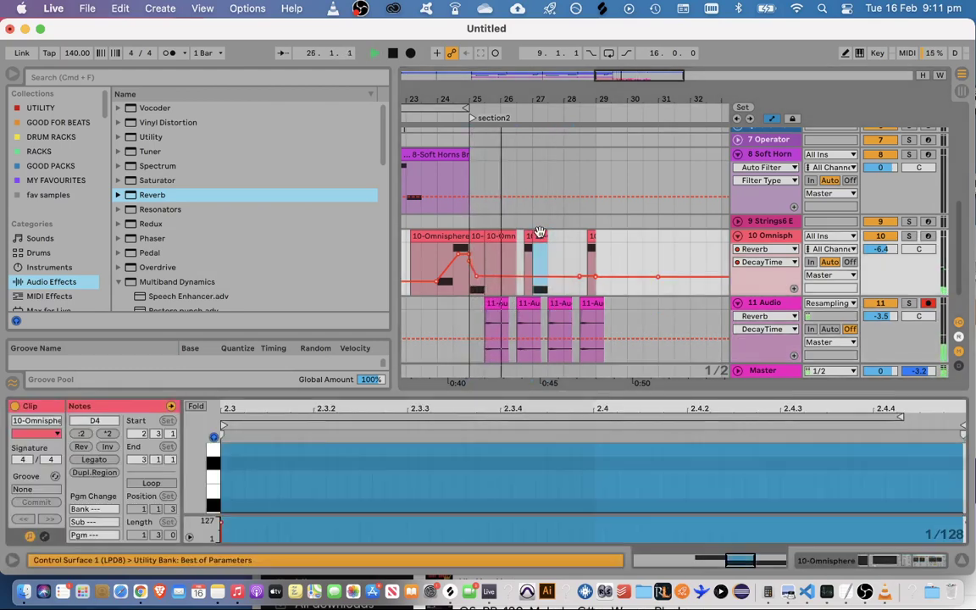
{"action": "left_click_drag", "start_coordinate": [380, 480], "coordinate": [382, 472]}
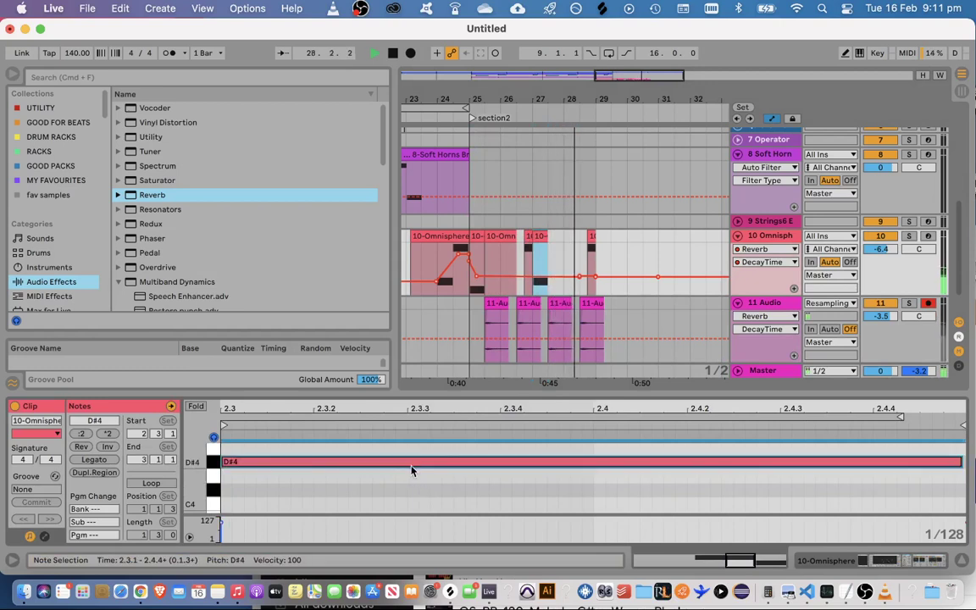
Duplicate bars 25 to 29 of the Omnisphere and 11 Audio tracks so they repeat from bar 29, and audition the copy
{"action": "left_click_drag", "start_coordinate": [477, 330], "coordinate": [597, 237]}
{"action": "key", "text": "super+d"}
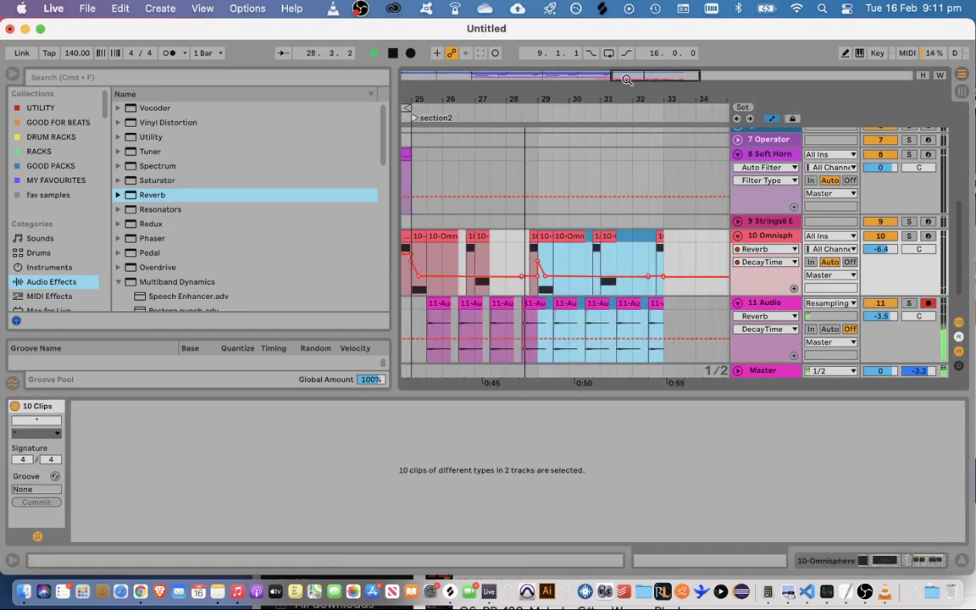
{"action": "left_click_drag", "start_coordinate": [627, 77], "coordinate": [644, 94]}
{"action": "left_click", "coordinate": [962, 562]}
{"action": "key", "text": "space"}
{"action": "left_click", "coordinate": [636, 297]}
{"action": "key", "text": "space"}
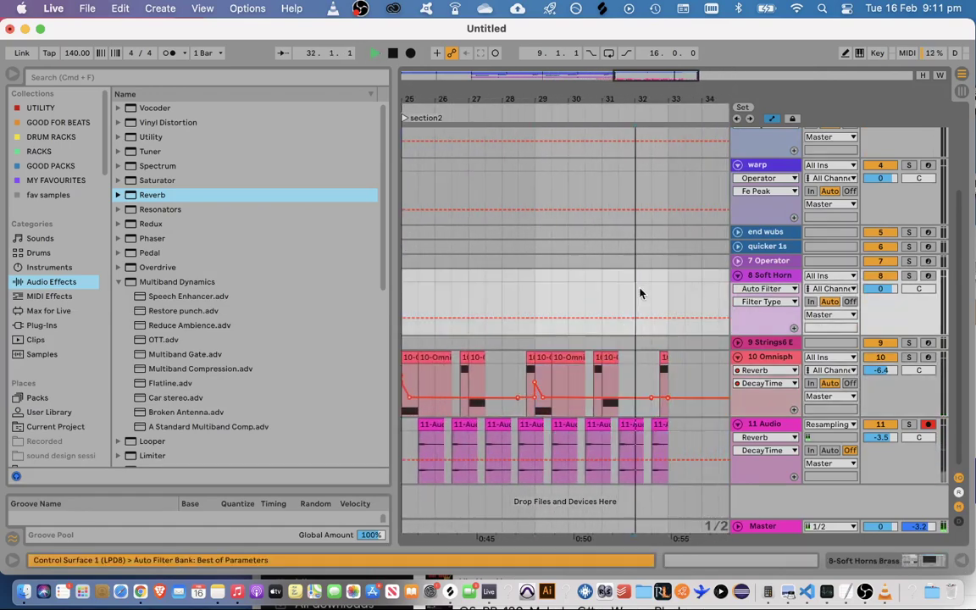
In the w hats clip ending at bar 33, deactivate the hi-hat, maracas and clap notes from 4.3.1 onward
{"action": "scroll", "coordinate": [643, 292], "scroll_direction": "up", "scroll_amount": 5}
{"action": "key", "text": "space"}
{"action": "key", "text": "space"}
{"action": "left_click_drag", "start_coordinate": [667, 110], "coordinate": [619, 135]}
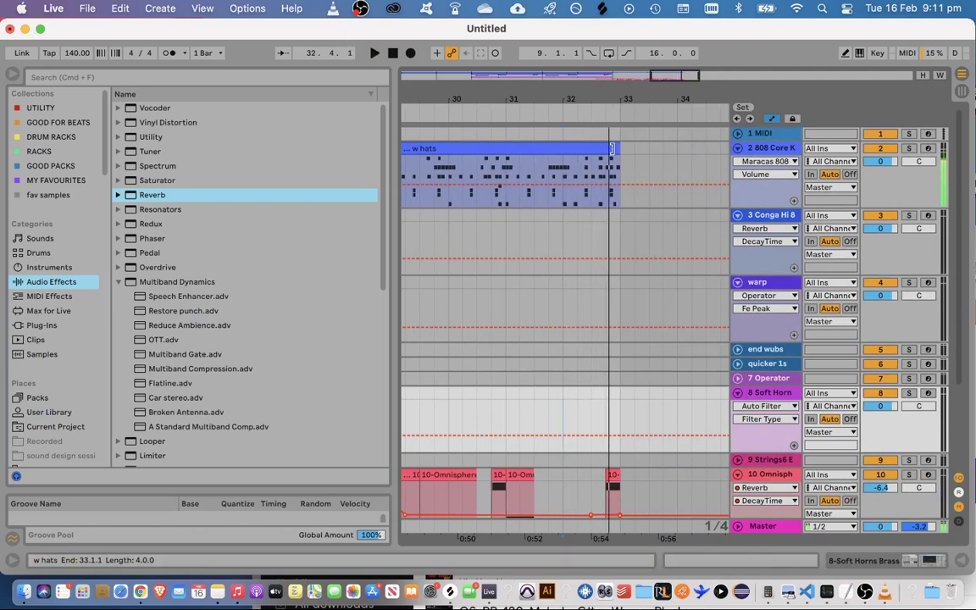
{"action": "double_click", "coordinate": [611, 149]}
{"action": "left_click_drag", "start_coordinate": [790, 395], "coordinate": [813, 197]}
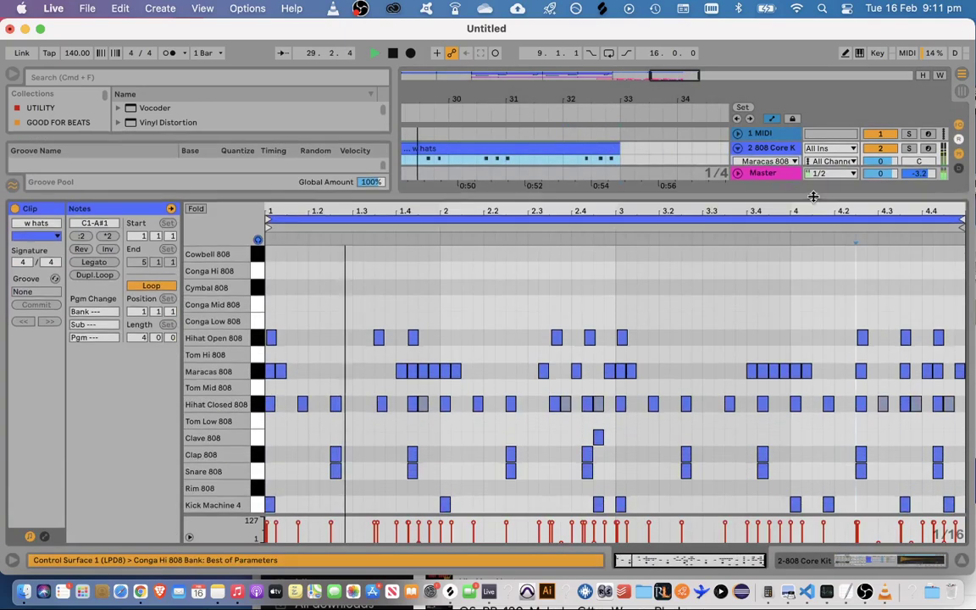
{"action": "left_click_drag", "start_coordinate": [882, 448], "coordinate": [973, 321]}
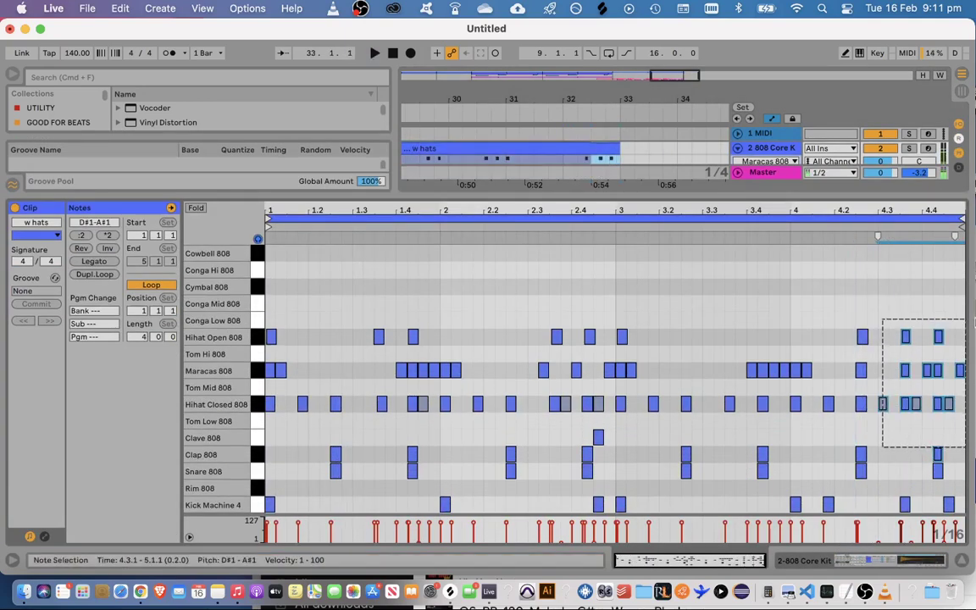
{"action": "left_click", "coordinate": [846, 231]}
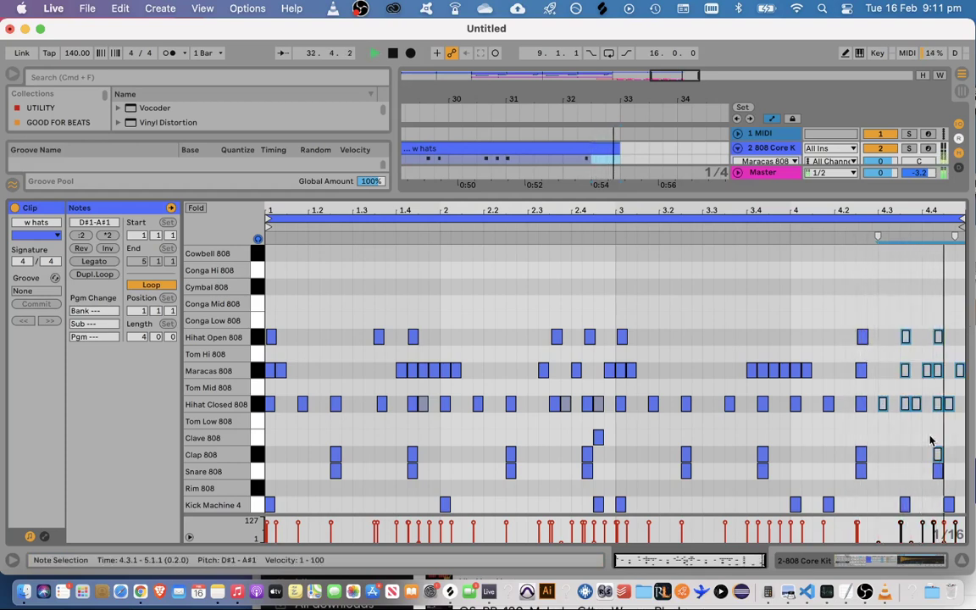
Add Snare 808 hits at 4.4.1 and 4.4.4 of the w hats clip and audition the fill
{"action": "left_click", "coordinate": [930, 469]}
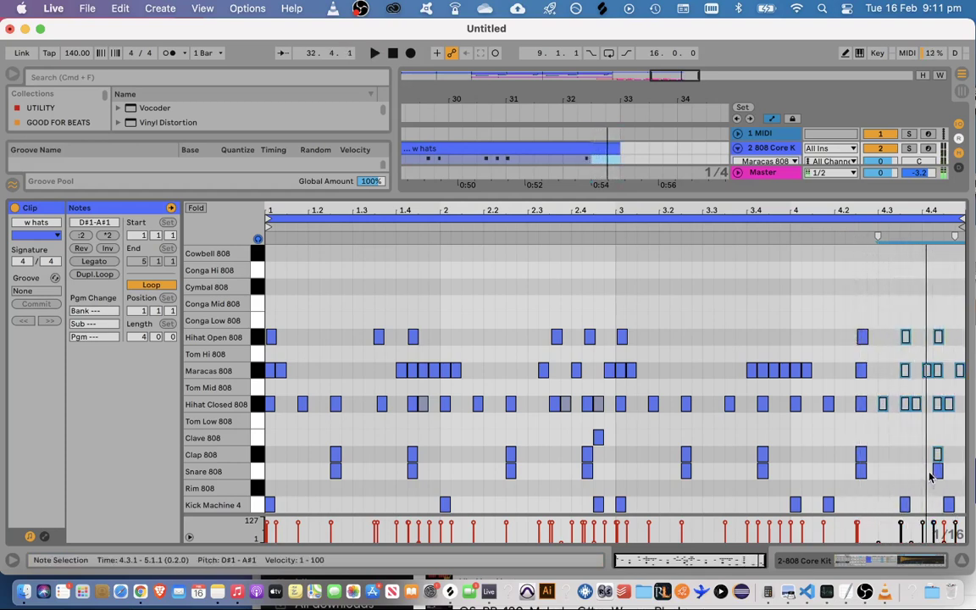
{"action": "left_click", "coordinate": [857, 222]}
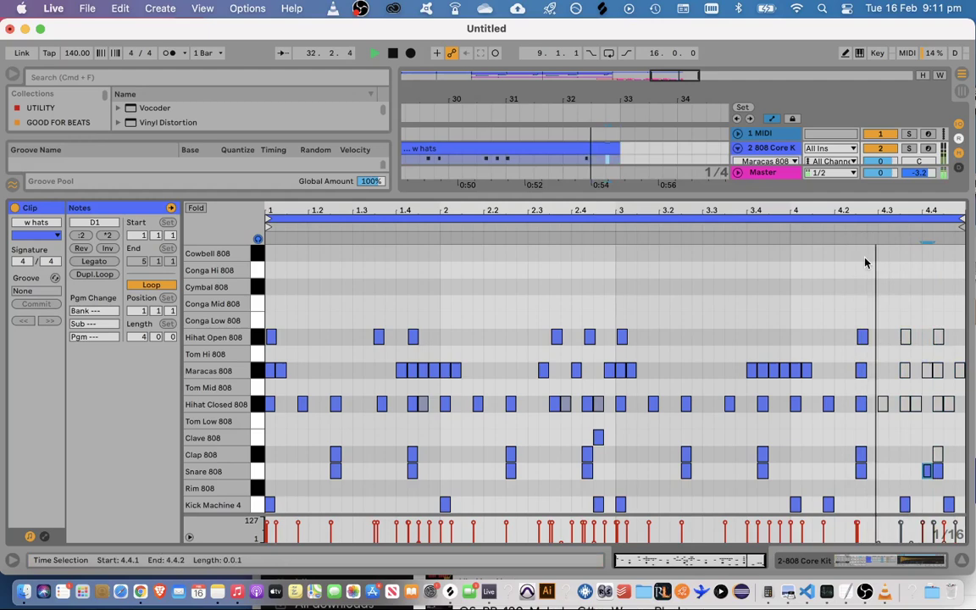
{"action": "double_click", "coordinate": [960, 471]}
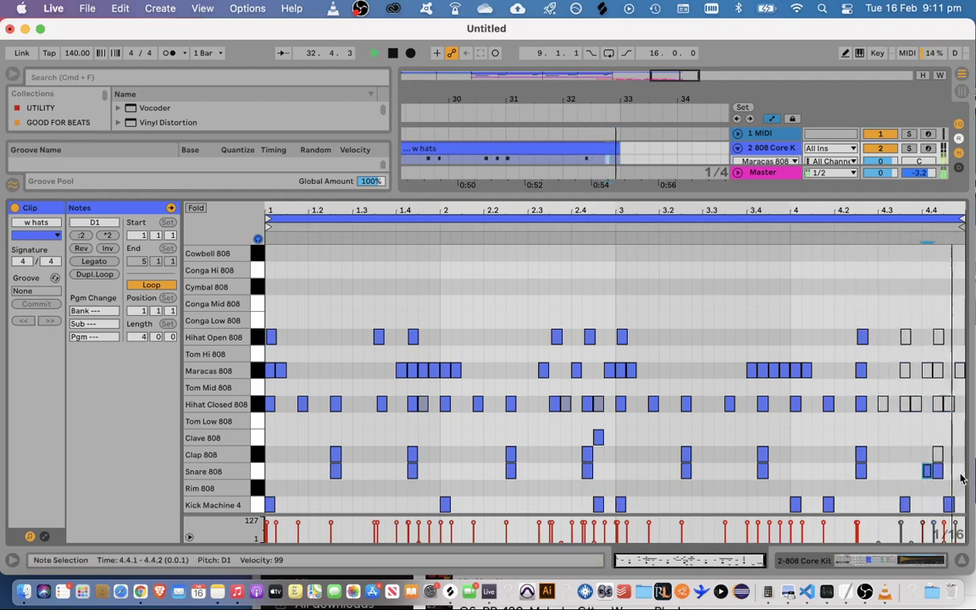
{"action": "left_click", "coordinate": [878, 229]}
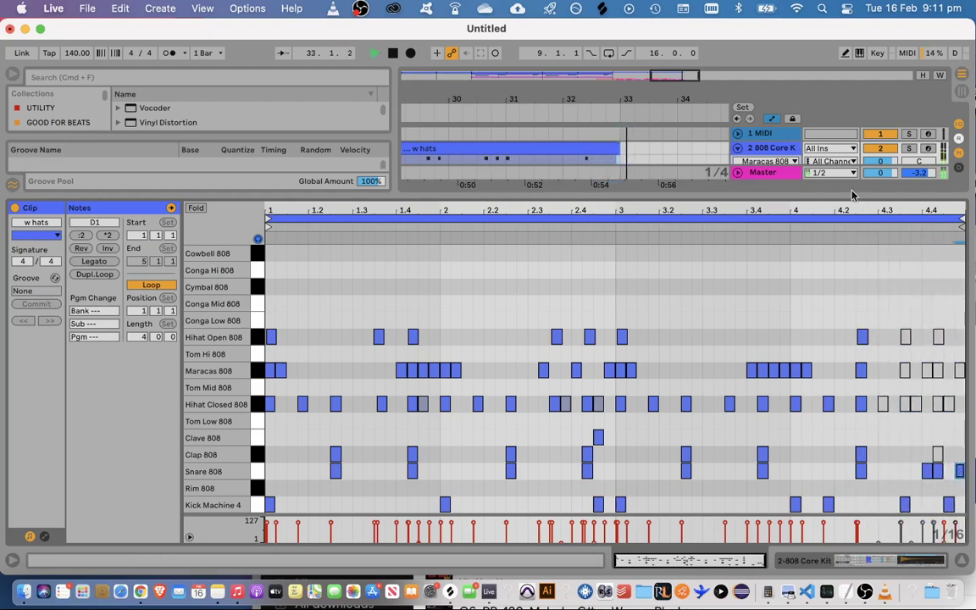
Close the clip editor, fold the 10 Omnisphere track and bring bars 19 to 33 of the arrangement into view
{"action": "left_click_drag", "start_coordinate": [851, 197], "coordinate": [742, 597]}
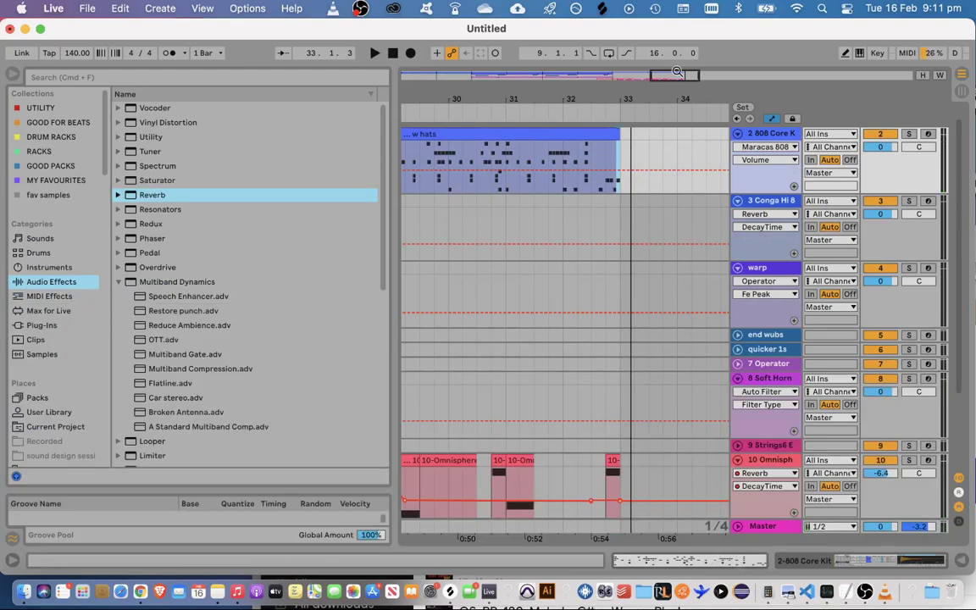
{"action": "left_click_drag", "start_coordinate": [621, 99], "coordinate": [655, 53]}
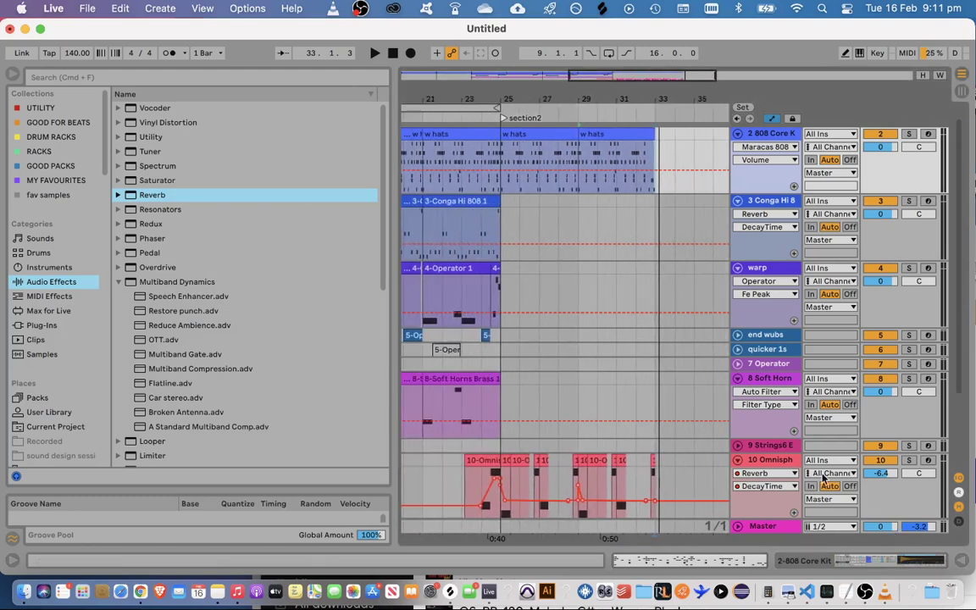
{"action": "left_click", "coordinate": [741, 461]}
{"action": "left_click_drag", "start_coordinate": [620, 80], "coordinate": [597, 85]}
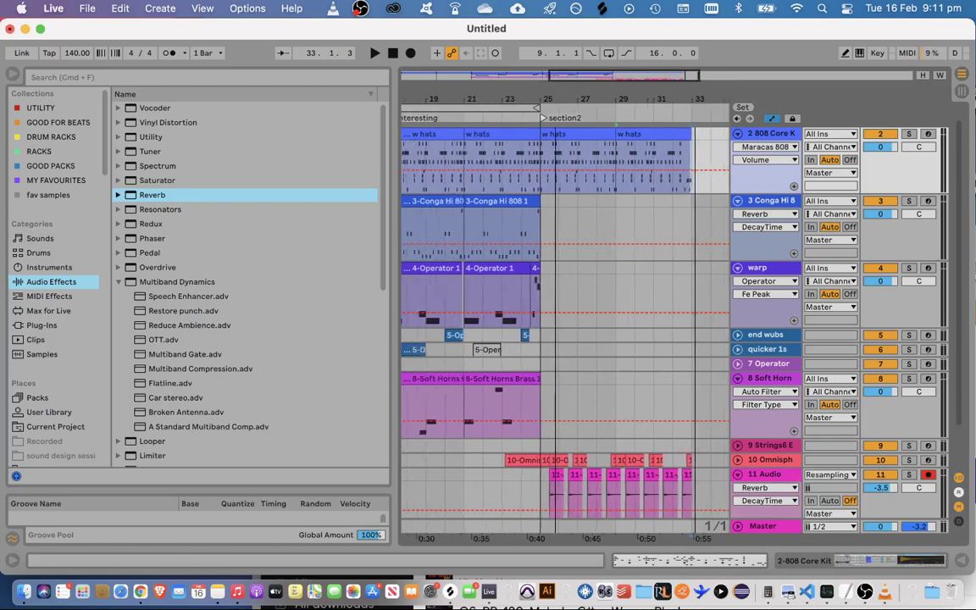
Play the arrangement from bar 1 and review the conga, warp and horn tracks leading into section2
{"action": "scroll", "coordinate": [674, 278], "scroll_direction": "down", "scroll_amount": 2}
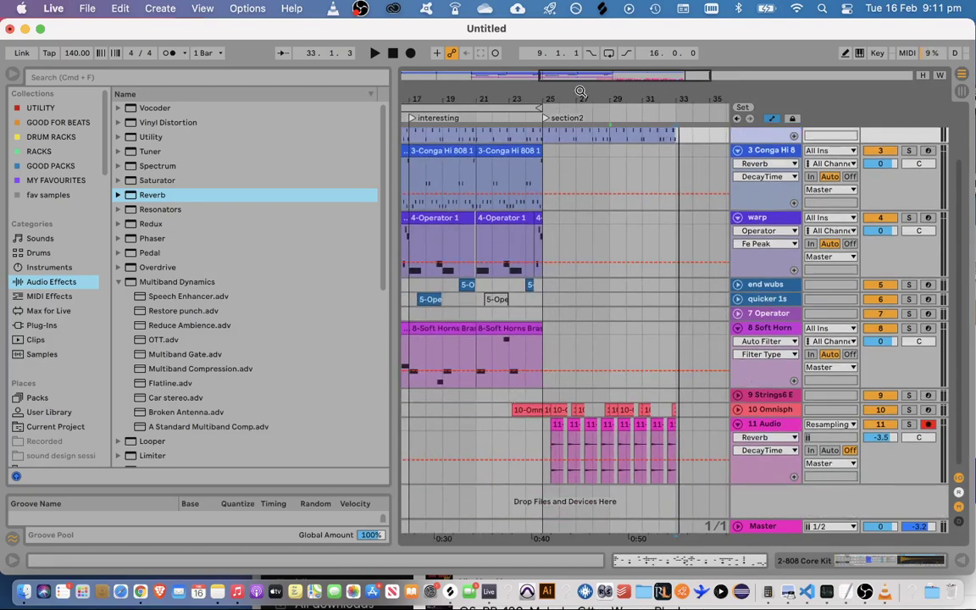
{"action": "left_click_drag", "start_coordinate": [586, 78], "coordinate": [429, 133]}
{"action": "left_click", "coordinate": [404, 252]}
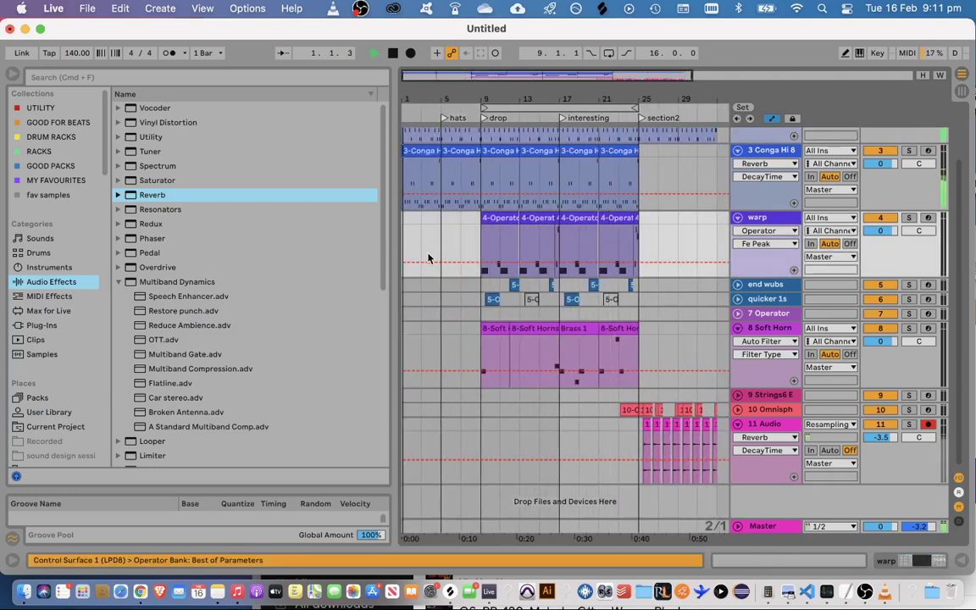
{"action": "scroll", "coordinate": [711, 296], "scroll_direction": "up", "scroll_amount": 3}
{"action": "left_click", "coordinate": [622, 216]}
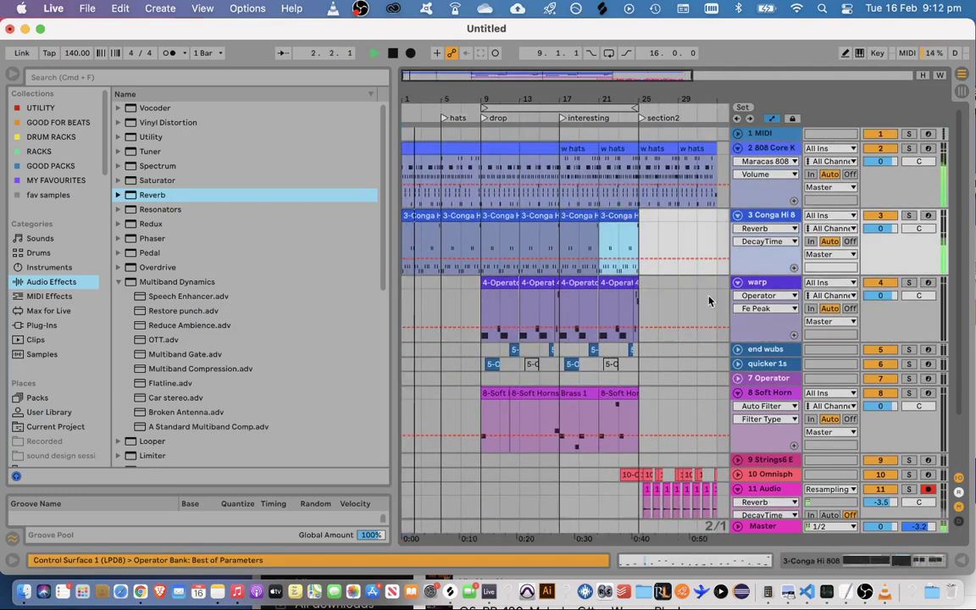
{"action": "scroll", "coordinate": [726, 319], "scroll_direction": "down", "scroll_amount": 3}
{"action": "scroll", "coordinate": [727, 284], "scroll_direction": "up", "scroll_amount": 3}
{"action": "left_click", "coordinate": [614, 219]}
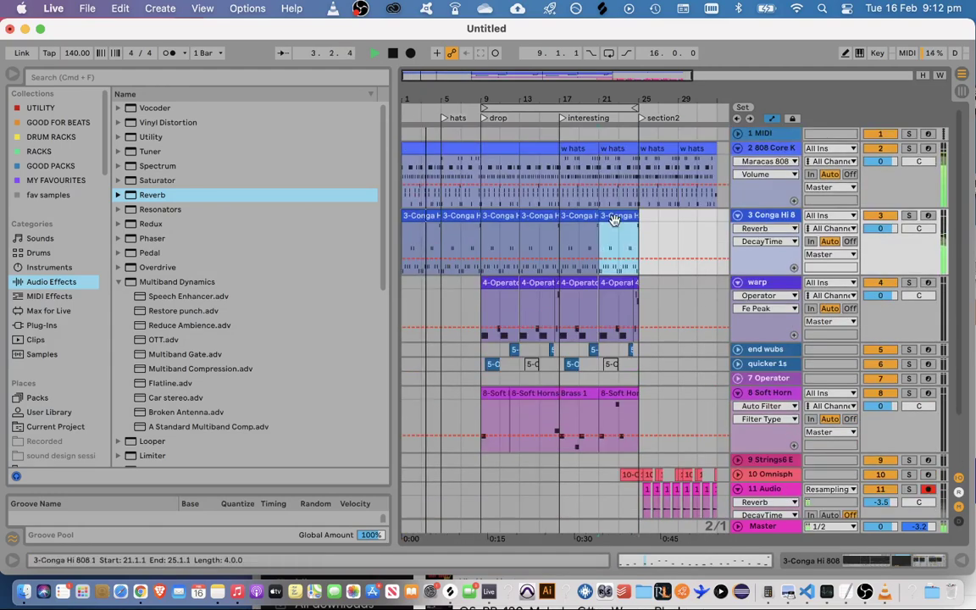
Duplicate the 3 Conga Hi 808 track and deactivate all the copy's clips from bar 1 to 25
{"action": "right_click", "coordinate": [688, 193]}
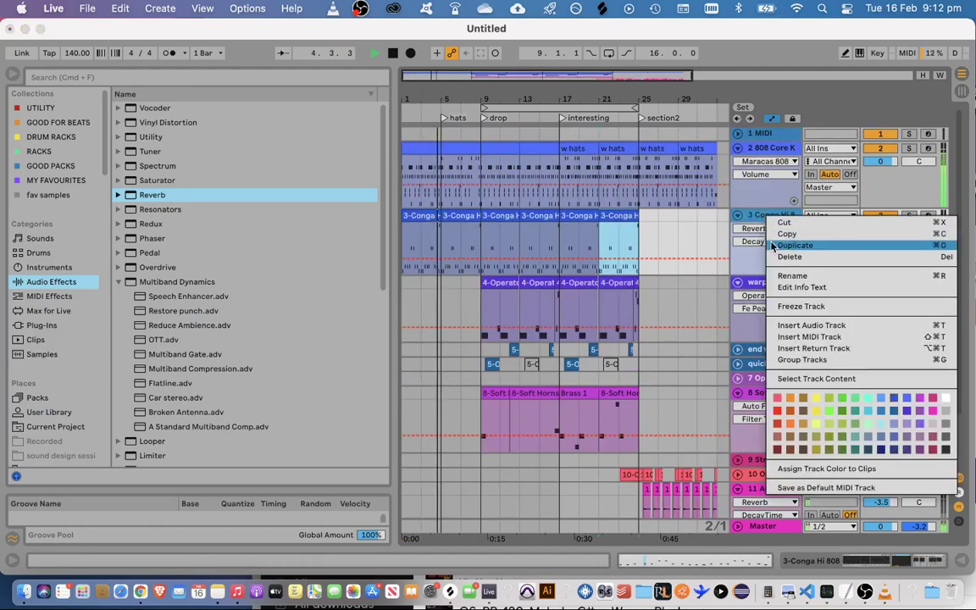
{"action": "left_click", "coordinate": [697, 222]}
{"action": "left_click_drag", "start_coordinate": [642, 305], "coordinate": [390, 280]}
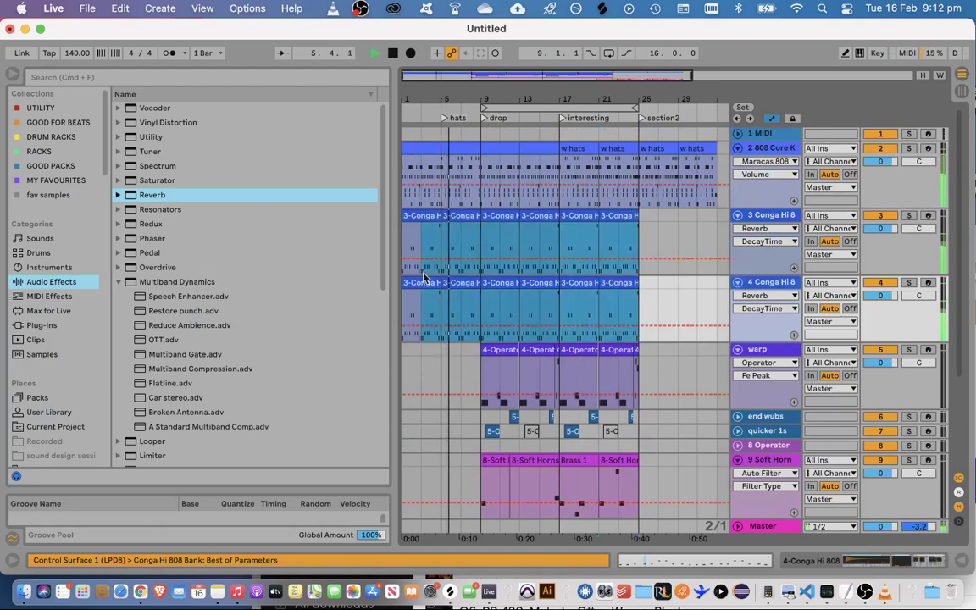
{"action": "key", "text": "0"}
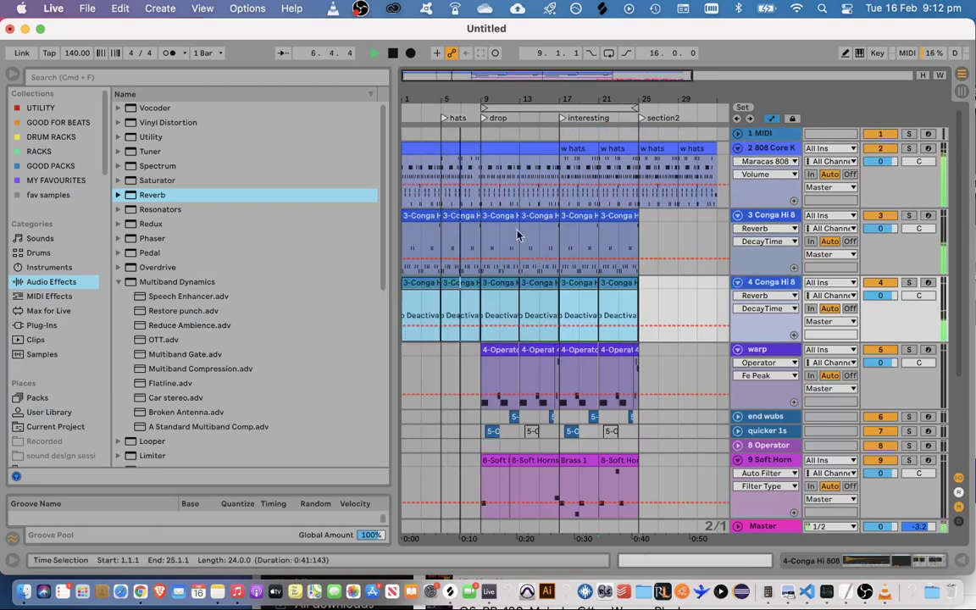
Copy the first clip of the 3 Conga Hi 808 track to bar 25 of the duplicate conga track
{"action": "left_click", "coordinate": [428, 218]}
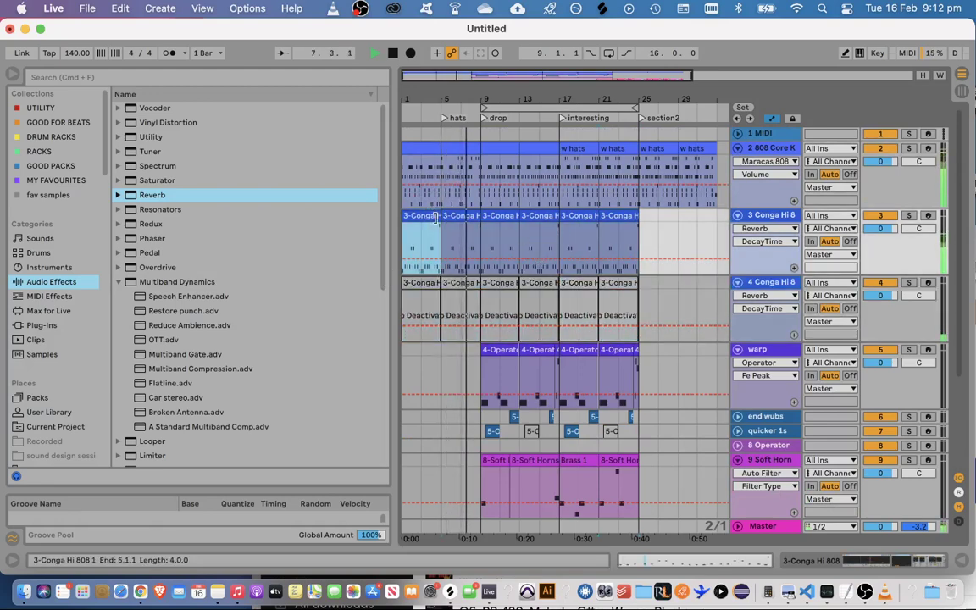
{"action": "left_click", "coordinate": [637, 314]}
{"action": "key", "text": "super+v"}
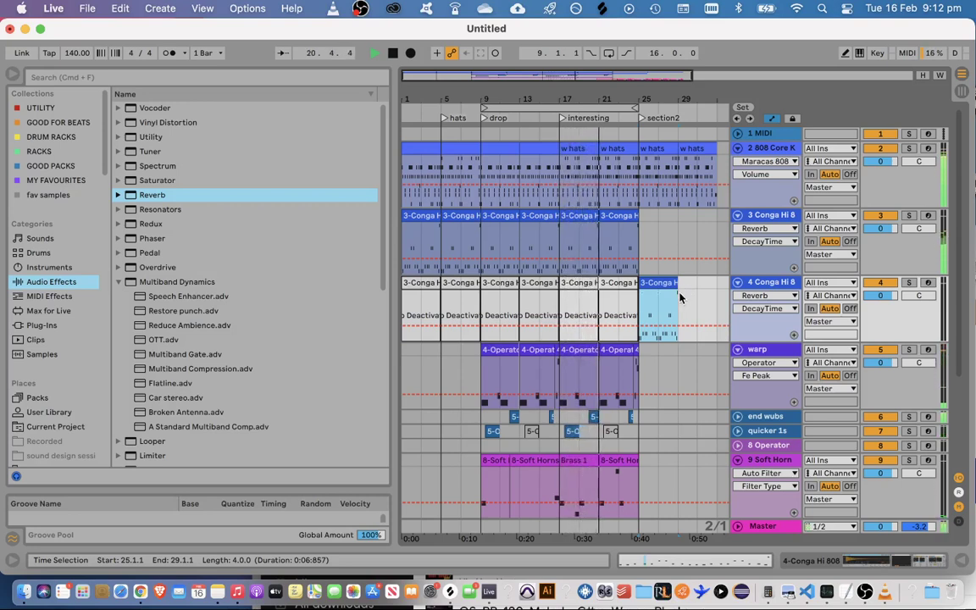
Split the long Soft Horns Brass clip at bar 17 and close the clip editor
{"action": "double_click", "coordinate": [584, 462]}
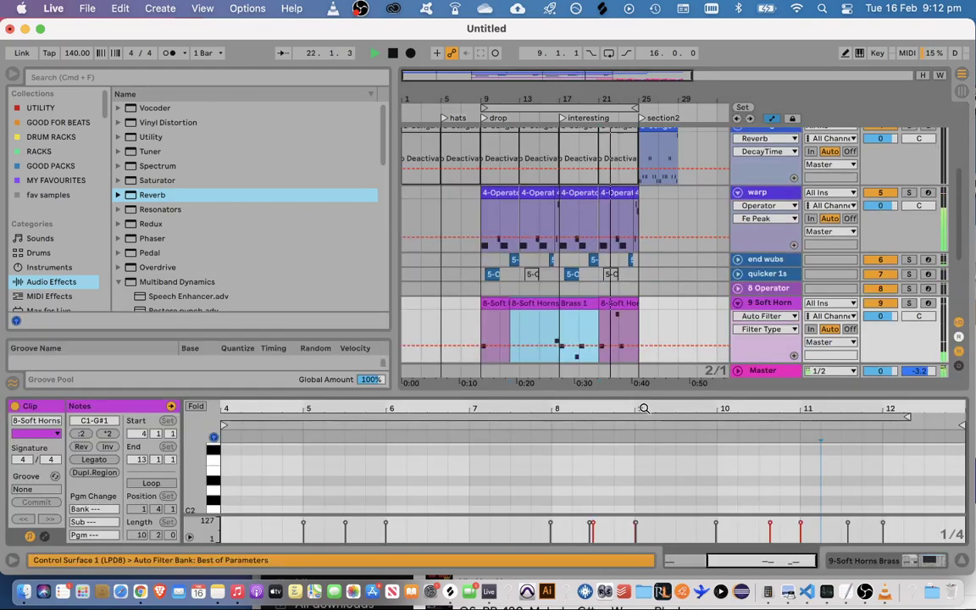
{"action": "left_click", "coordinate": [580, 298]}
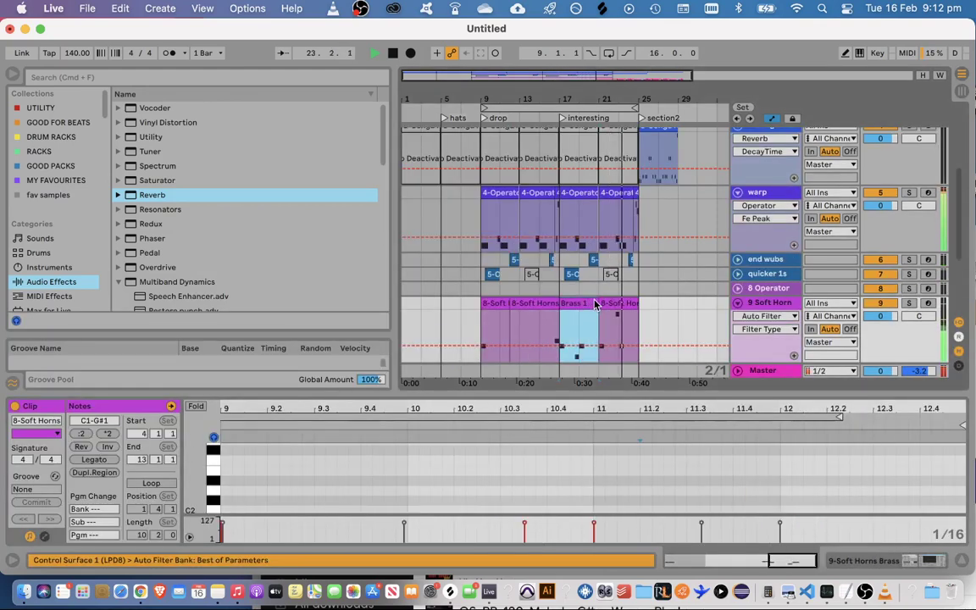
{"action": "key", "text": "super+e"}
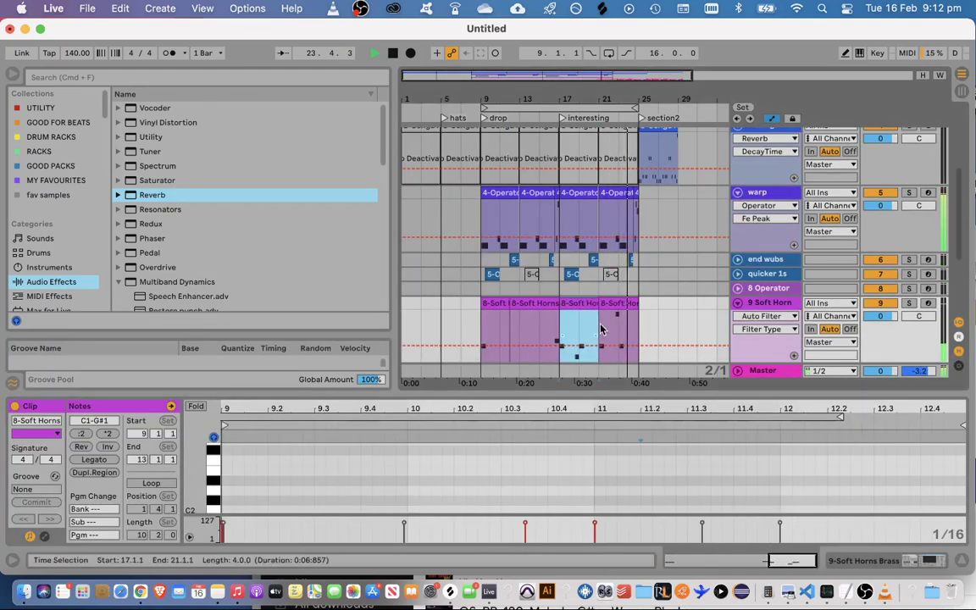
{"action": "left_click", "coordinate": [961, 560]}
Try doubling the conga clip at bar 25 to eight bars by duplicating its notes, and undo it
{"action": "scroll", "coordinate": [705, 309], "scroll_direction": "up", "scroll_amount": 3}
{"action": "double_click", "coordinate": [651, 222]}
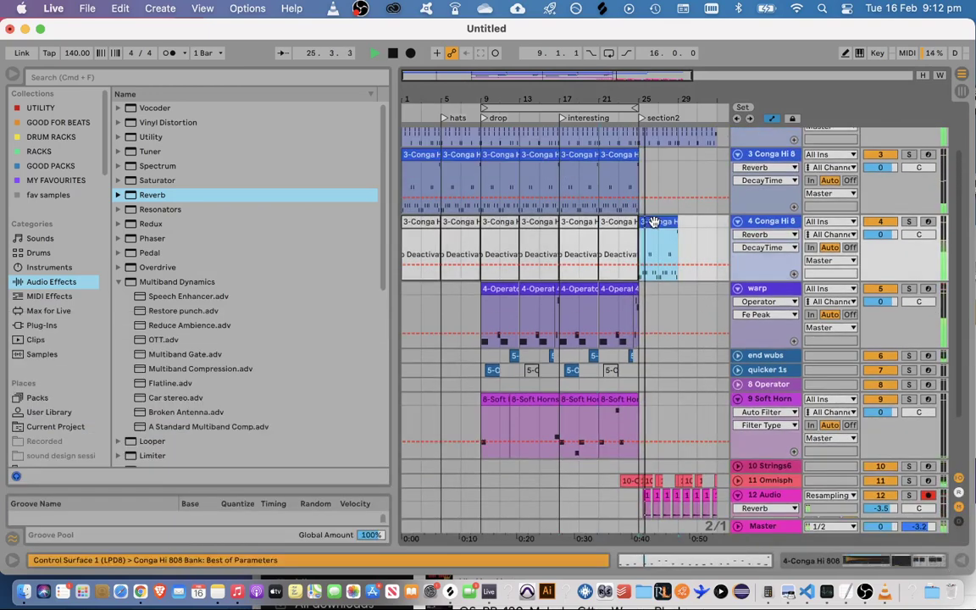
{"action": "left_click", "coordinate": [511, 475]}
{"action": "key", "text": "space"}
{"action": "left_click", "coordinate": [108, 434]}
{"action": "key", "text": "space"}
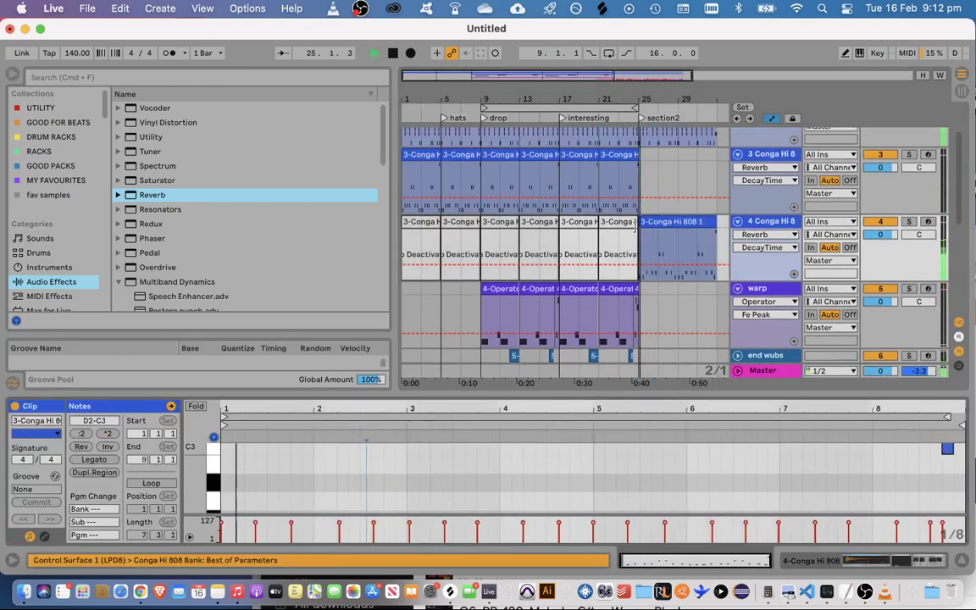
{"action": "left_click_drag", "start_coordinate": [663, 394], "coordinate": [665, 197]}
{"action": "key", "text": "super+z"}
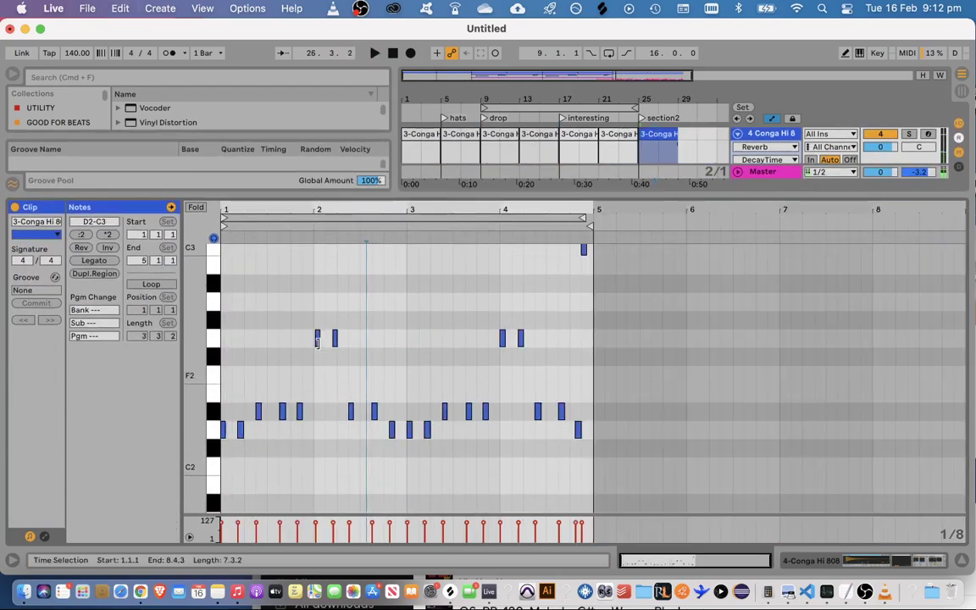
{"action": "key", "text": "space"}
{"action": "left_click_drag", "start_coordinate": [410, 194], "coordinate": [454, 565]}
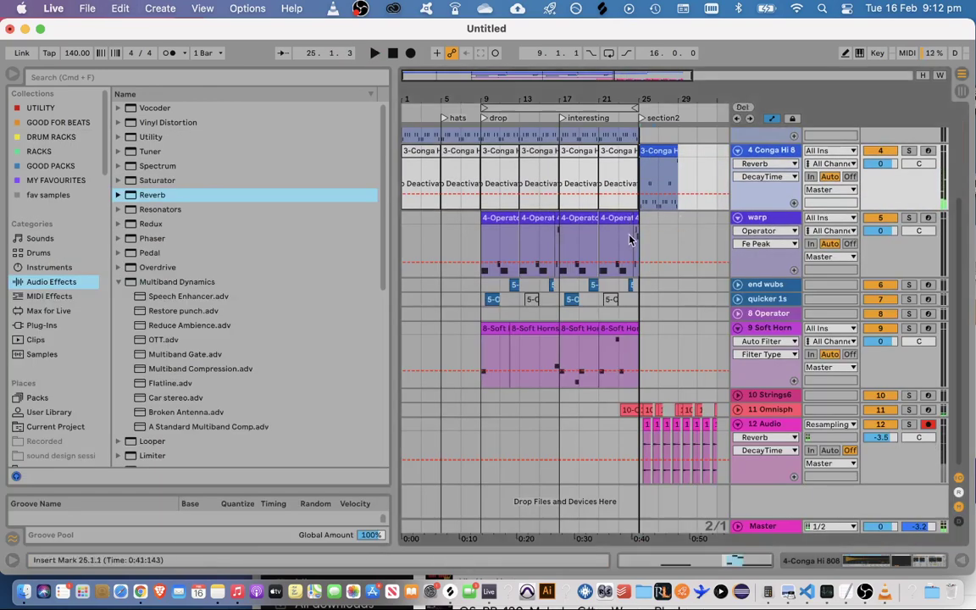
Audition the warp track around bars 25 and 9 and duplicate the track
{"action": "left_click", "coordinate": [649, 237]}
{"action": "key", "text": "space"}
{"action": "key", "text": "space"}
{"action": "left_click", "coordinate": [472, 238]}
{"action": "key", "text": "space"}
{"action": "key", "text": "space"}
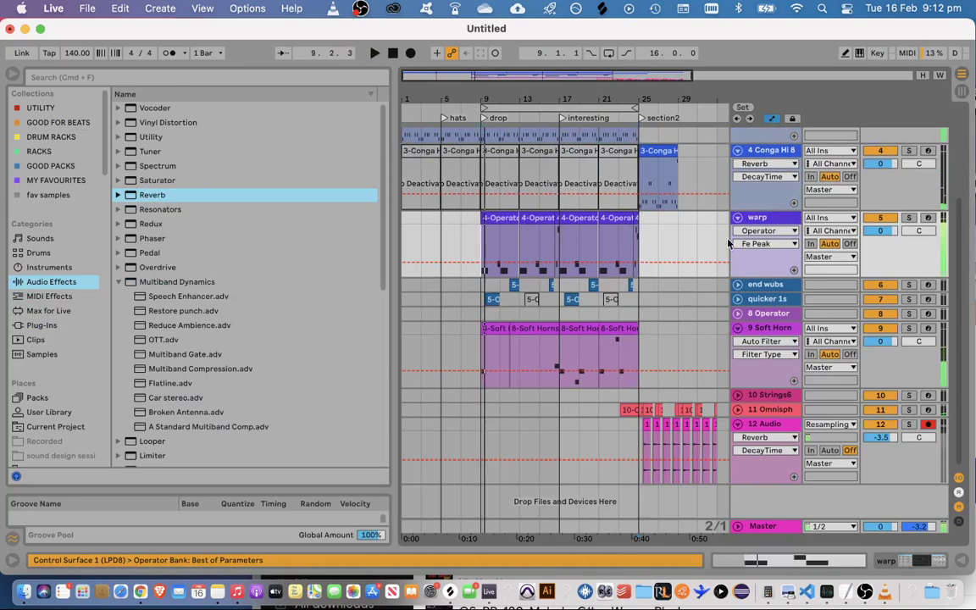
{"action": "key", "text": "super+d"}
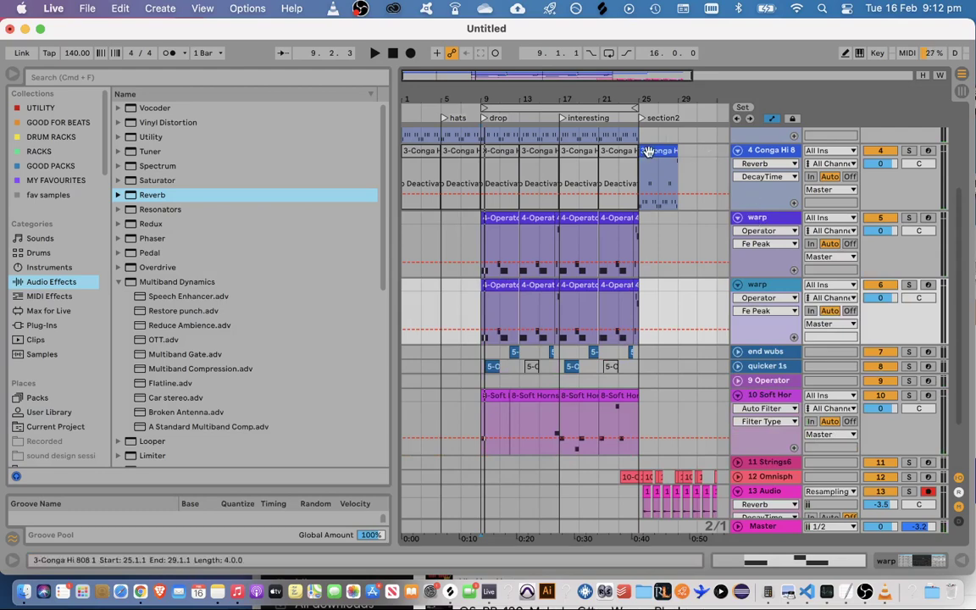
Delete the duplicate warp track's clips from bar 9 to 25 and copy the original's first Operator clip to its bar 25
{"action": "left_click", "coordinate": [663, 188]}
{"action": "left_click_drag", "start_coordinate": [495, 307], "coordinate": [637, 288]}
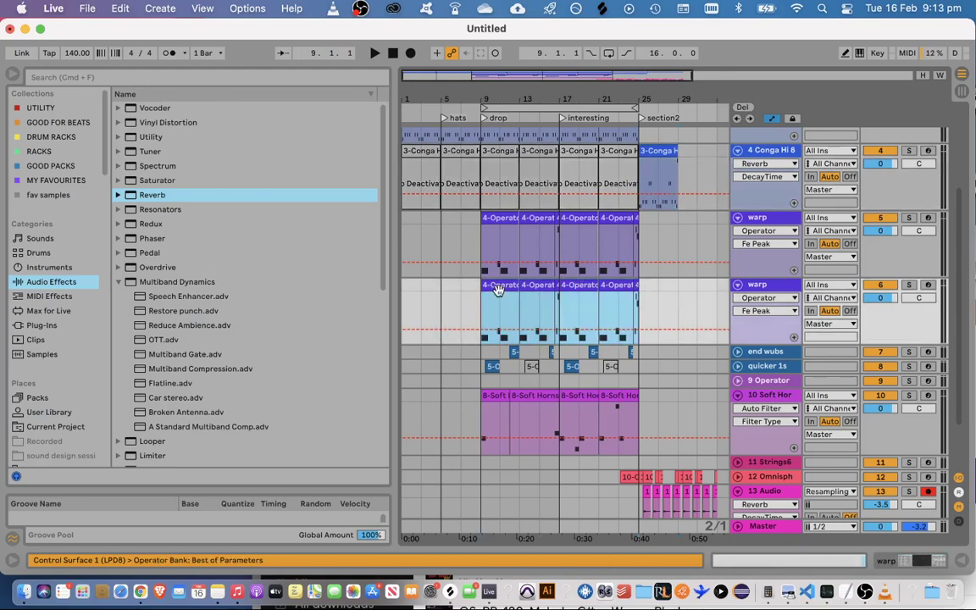
{"action": "key", "text": "Delete"}
{"action": "left_click", "coordinate": [499, 217]}
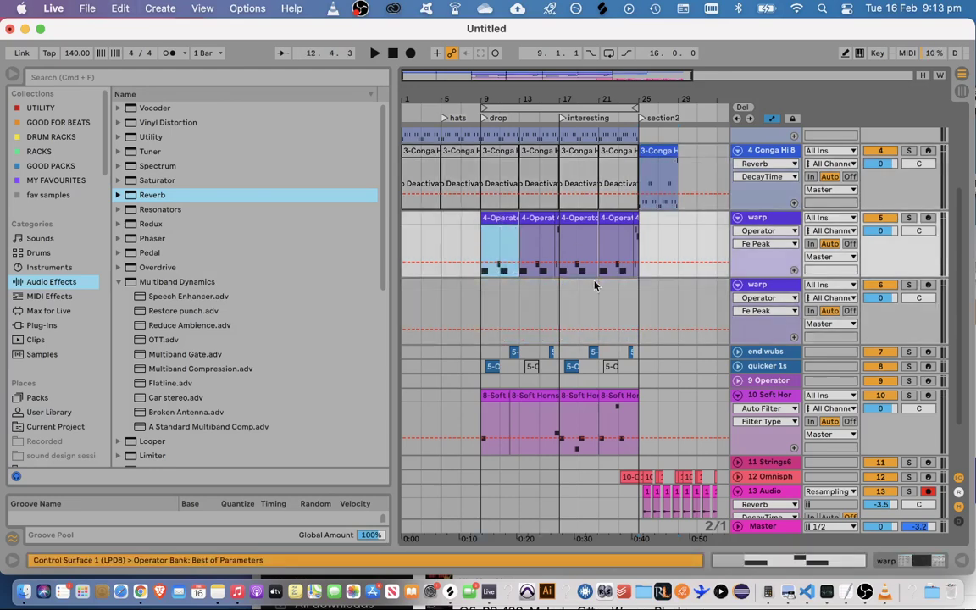
{"action": "left_click", "coordinate": [642, 298]}
{"action": "key", "text": "super+v"}
In the Operator clip at bar 25, delete the D#0 and second D0 notes and lengthen the first D0 to the clip end
{"action": "left_click", "coordinate": [627, 298]}
{"action": "left_click_drag", "start_coordinate": [618, 78], "coordinate": [619, 294]}
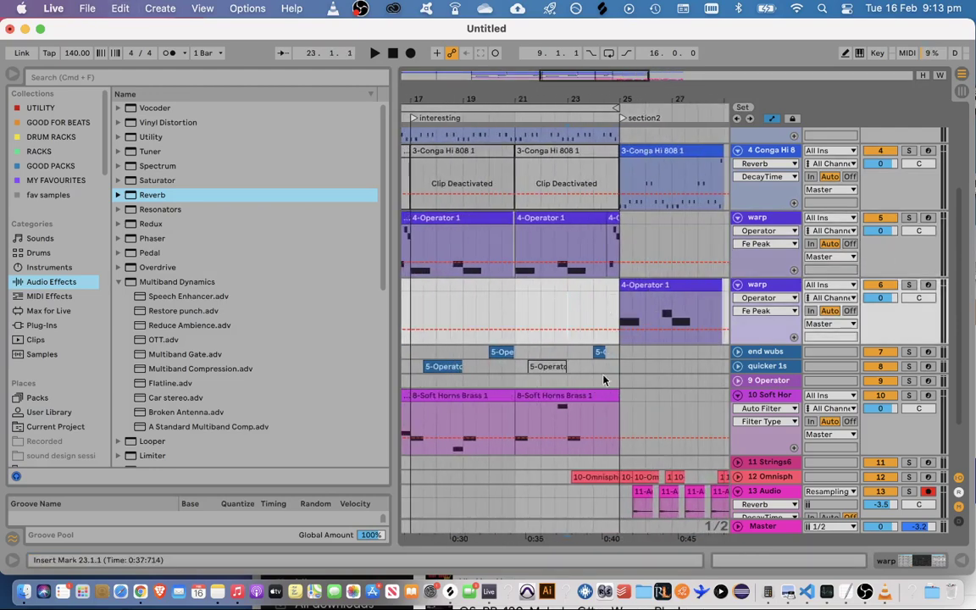
{"action": "left_click_drag", "start_coordinate": [623, 386], "coordinate": [745, 381]}
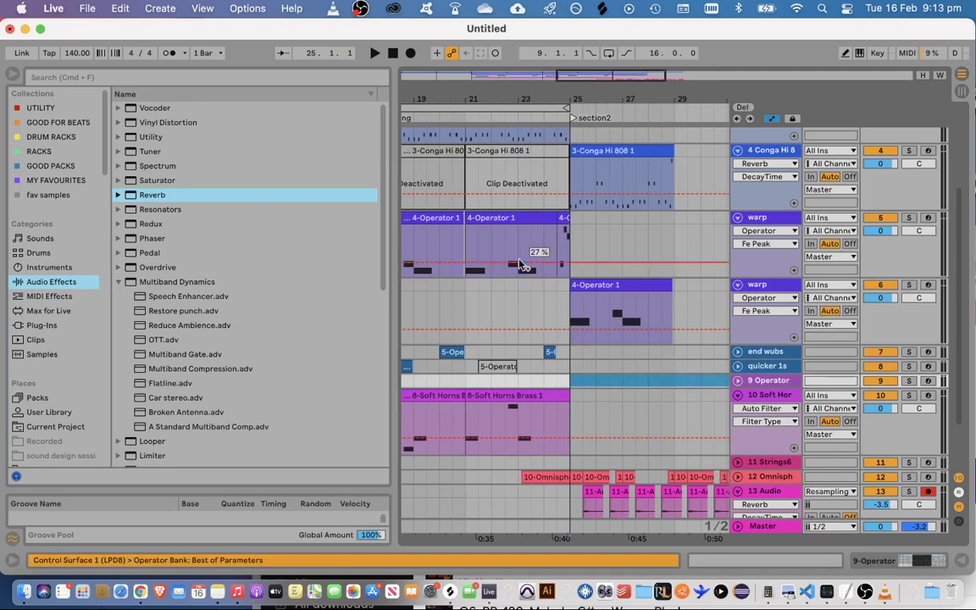
{"action": "left_click", "coordinate": [508, 310]}
{"action": "left_click_drag", "start_coordinate": [639, 77], "coordinate": [662, 72]}
{"action": "double_click", "coordinate": [525, 285]}
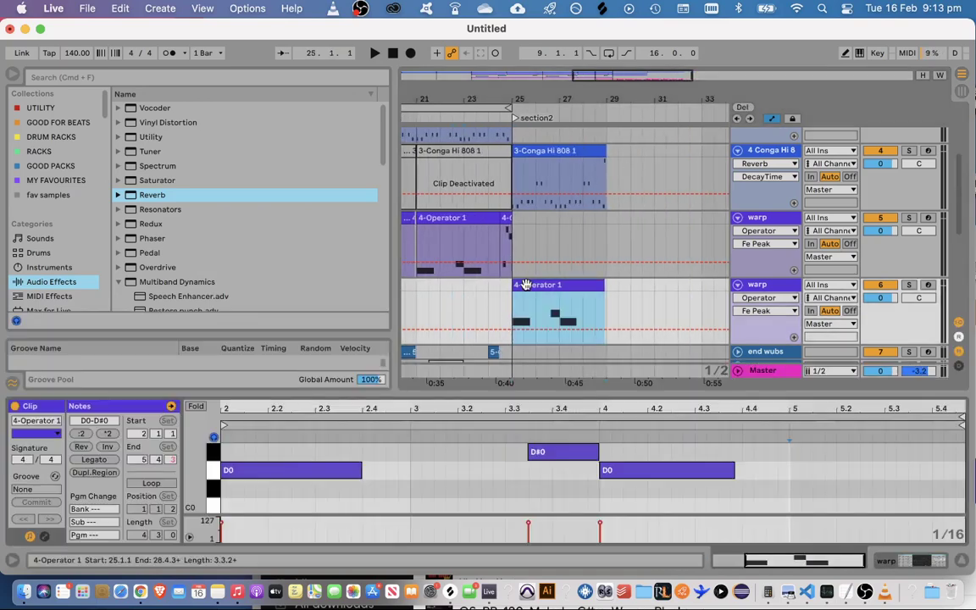
{"action": "left_click_drag", "start_coordinate": [458, 430], "coordinate": [720, 481]}
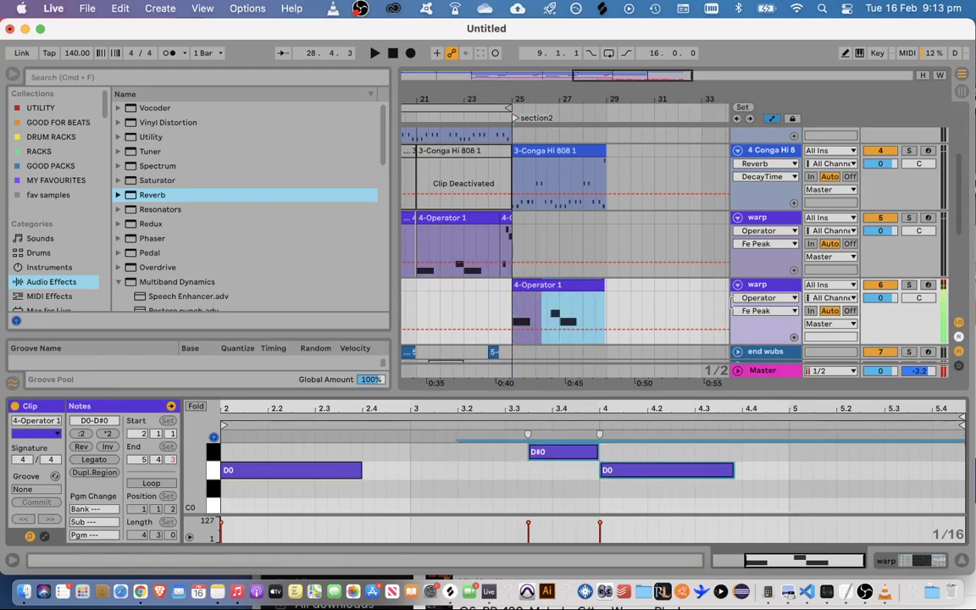
{"action": "key", "text": "Delete"}
{"action": "left_click_drag", "start_coordinate": [362, 471], "coordinate": [962, 472]}
{"action": "left_click", "coordinate": [508, 313]}
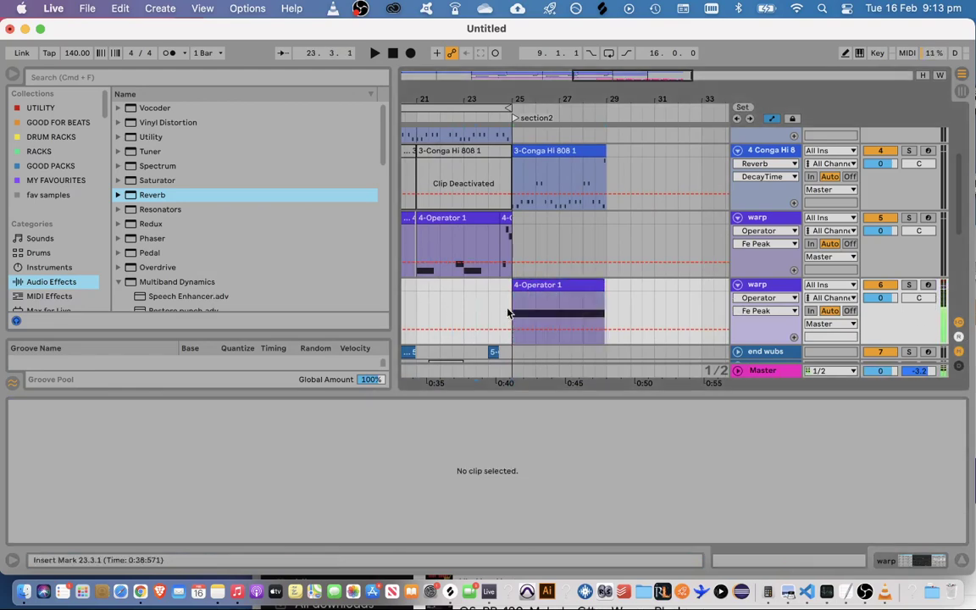
Set the duplicate warp track's Operator filter envelope to 0.00 ms attack, 60.0 s decay and 16% peak while auditioning it
{"action": "left_click", "coordinate": [773, 294]}
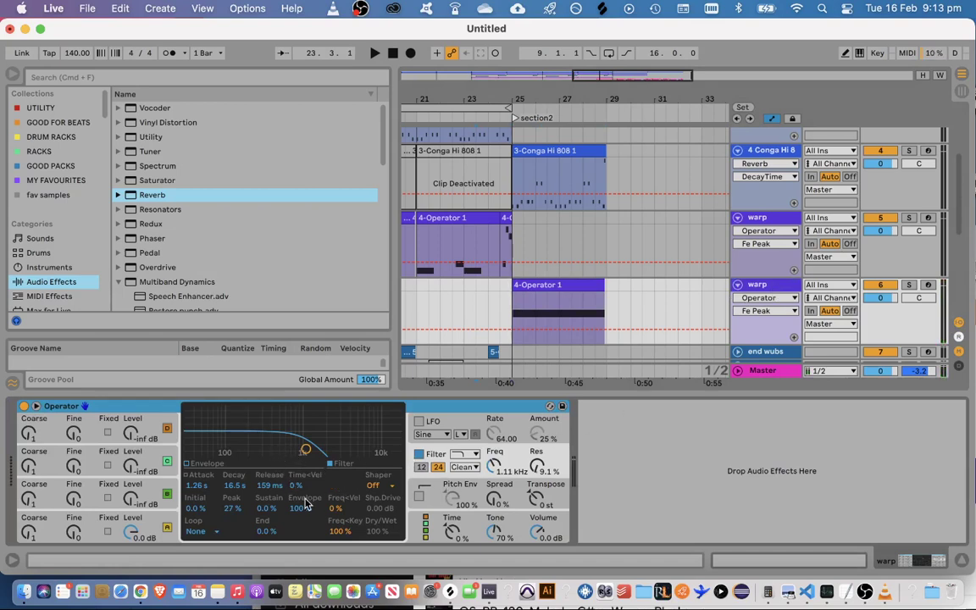
{"action": "left_click_drag", "start_coordinate": [197, 485], "coordinate": [197, 550]}
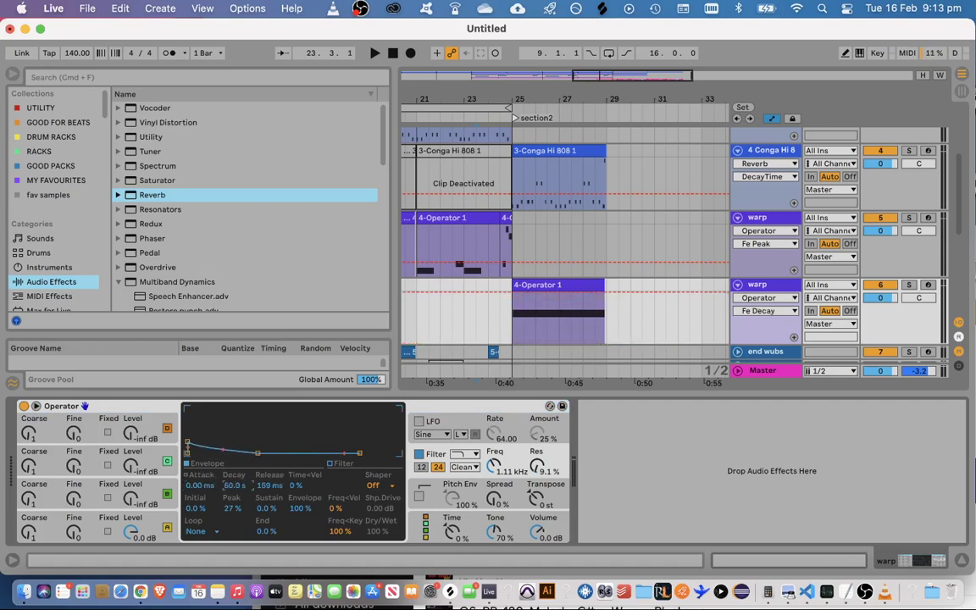
{"action": "left_click", "coordinate": [505, 292]}
{"action": "key", "text": "space"}
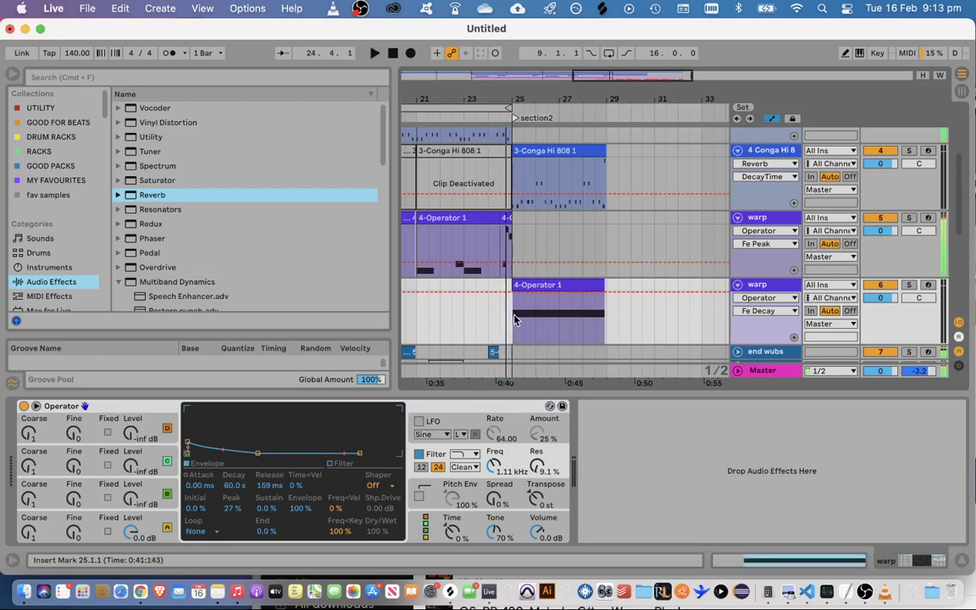
{"action": "left_click_drag", "start_coordinate": [234, 509], "coordinate": [234, 522]}
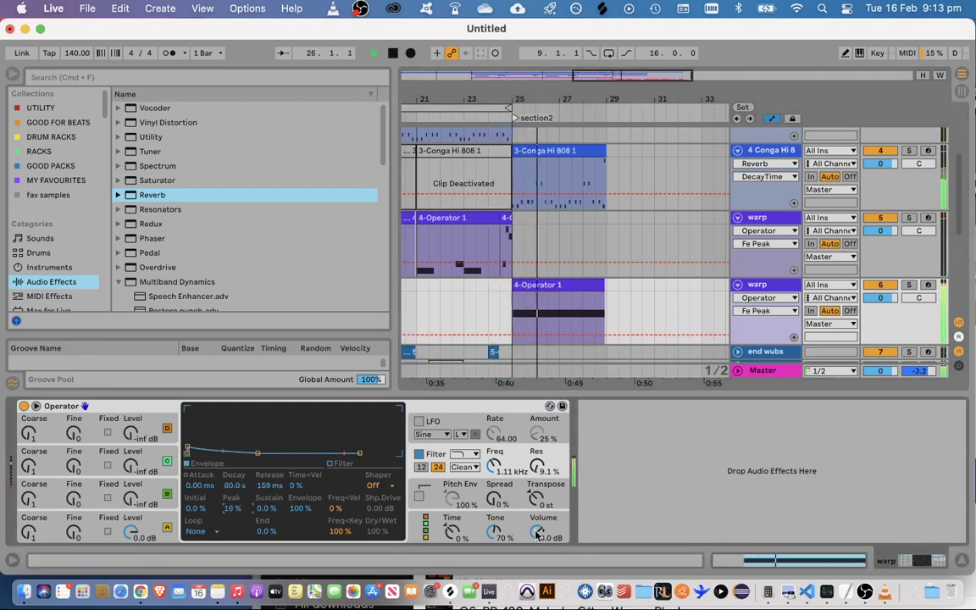
Set Operator's oscillator A envelope decay to 30.2 s and audition the sustained bass from bar 25
{"action": "left_click", "coordinate": [154, 522]}
{"action": "key", "text": "space"}
{"action": "key", "text": "space"}
{"action": "left_click_drag", "start_coordinate": [229, 409], "coordinate": [257, 453]}
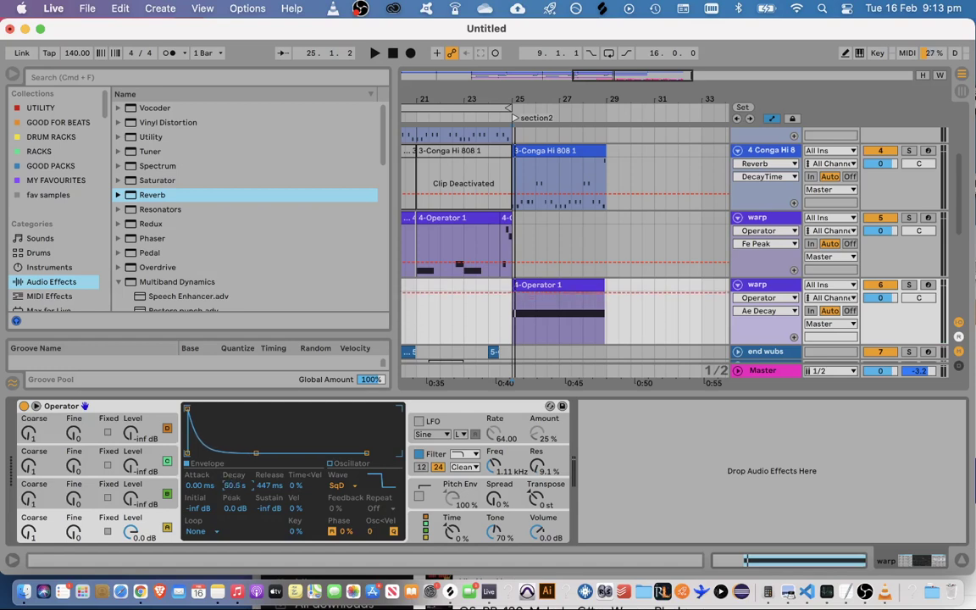
{"action": "key", "text": "space"}
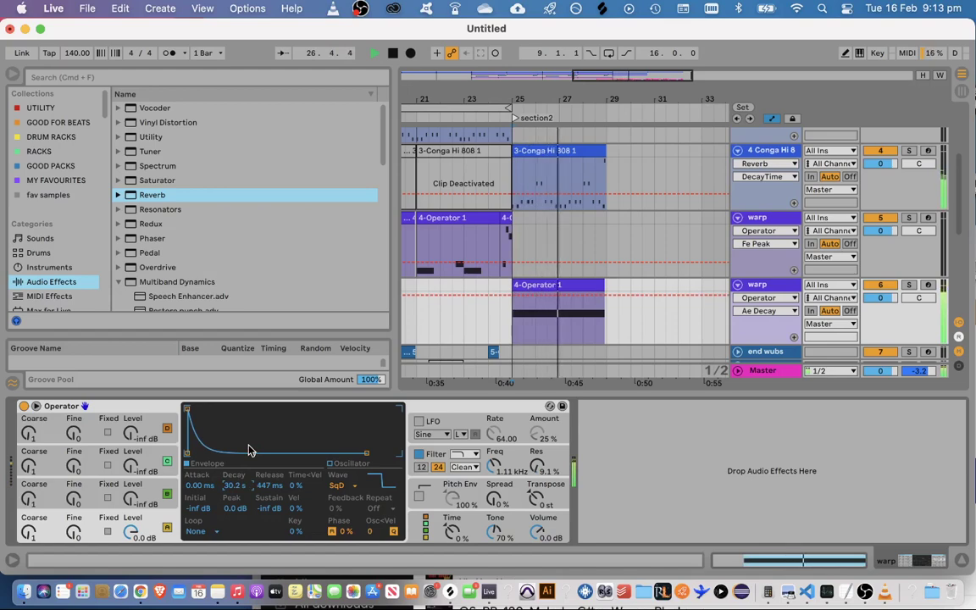
Duplicate the Conga Hi 808 clip at bar 25 so it repeats from bar 29 to 33
{"action": "left_click", "coordinate": [961, 559]}
{"action": "key", "text": "super+d"}
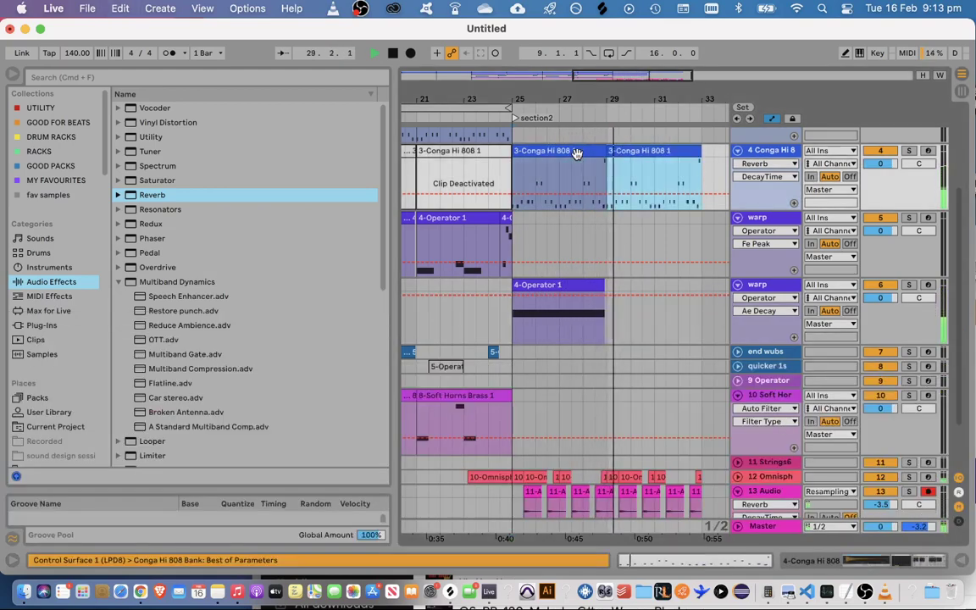
Extend the Operator clip on the duplicate warp track to bar 33 and lengthen its D0 note to the clip end
{"action": "left_click_drag", "start_coordinate": [602, 284], "coordinate": [701, 286]}
{"action": "double_click", "coordinate": [647, 286]}
{"action": "key", "text": "space"}
{"action": "key", "text": "space"}
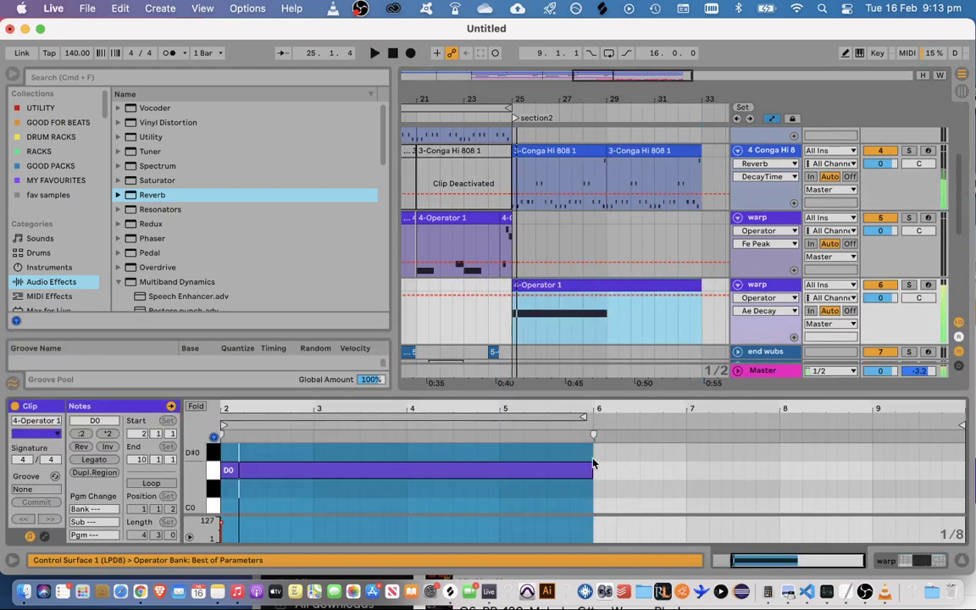
{"action": "left_click_drag", "start_coordinate": [593, 469], "coordinate": [964, 470]}
{"action": "left_click", "coordinate": [961, 559]}
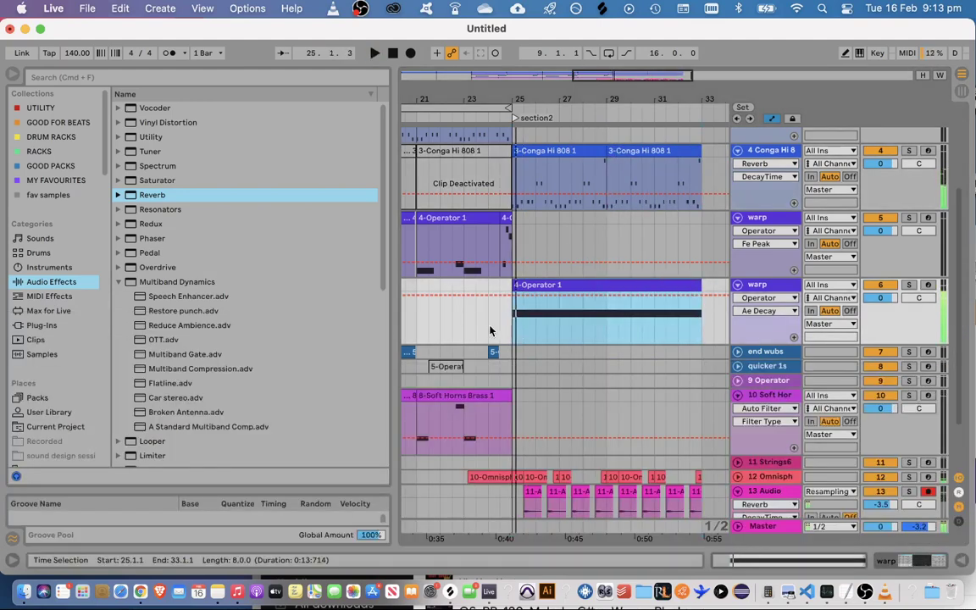
Try a pitch envelope with a 4.96 s decay on the duplicate warp track's Operator, audition it, and switch the envelope off
{"action": "left_click", "coordinate": [490, 331]}
{"action": "key", "text": "space"}
{"action": "double_click", "coordinate": [758, 284]}
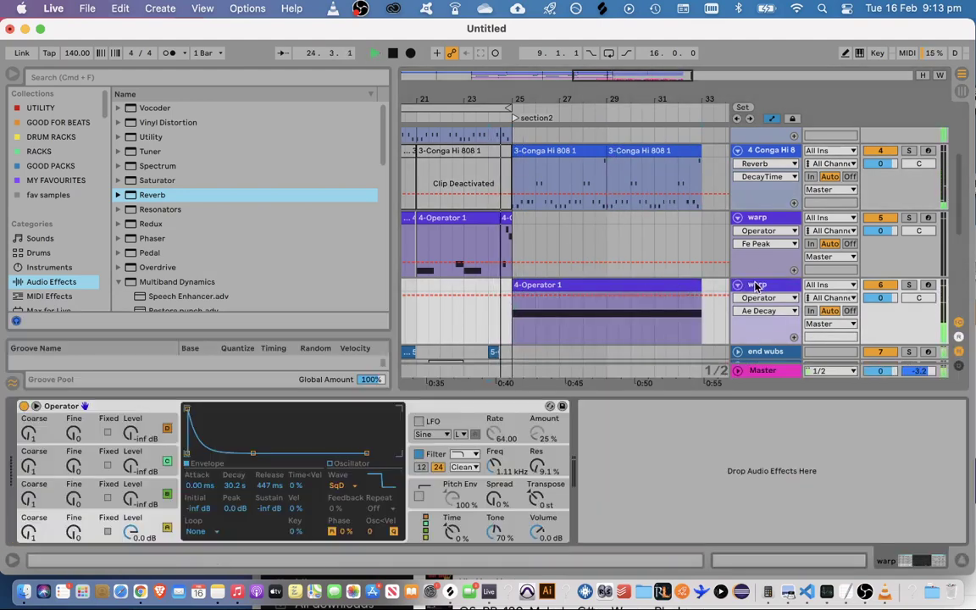
{"action": "left_click", "coordinate": [420, 497]}
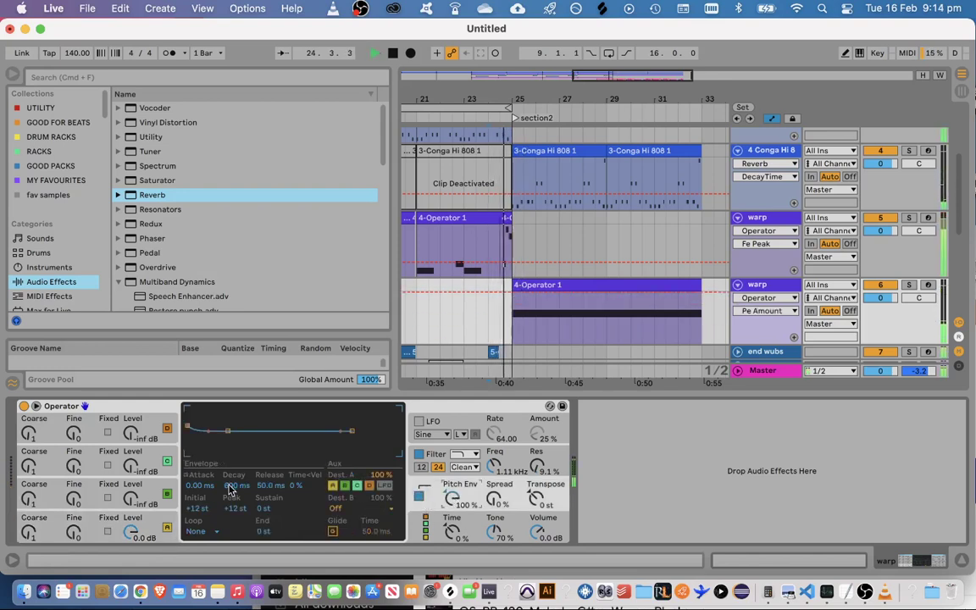
{"action": "left_click_drag", "start_coordinate": [242, 489], "coordinate": [242, 475]}
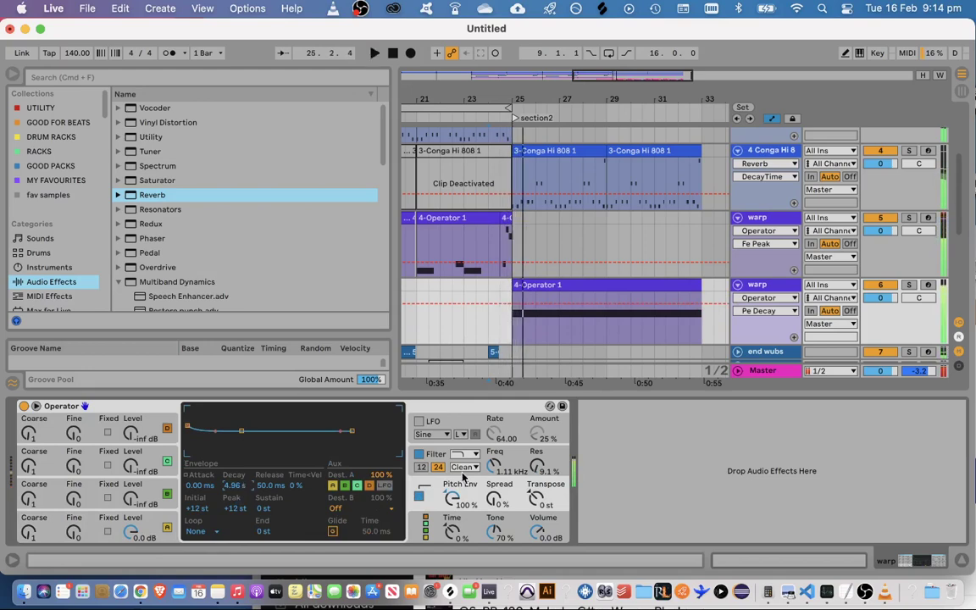
{"action": "key", "text": "space"}
{"action": "left_click", "coordinate": [419, 496]}
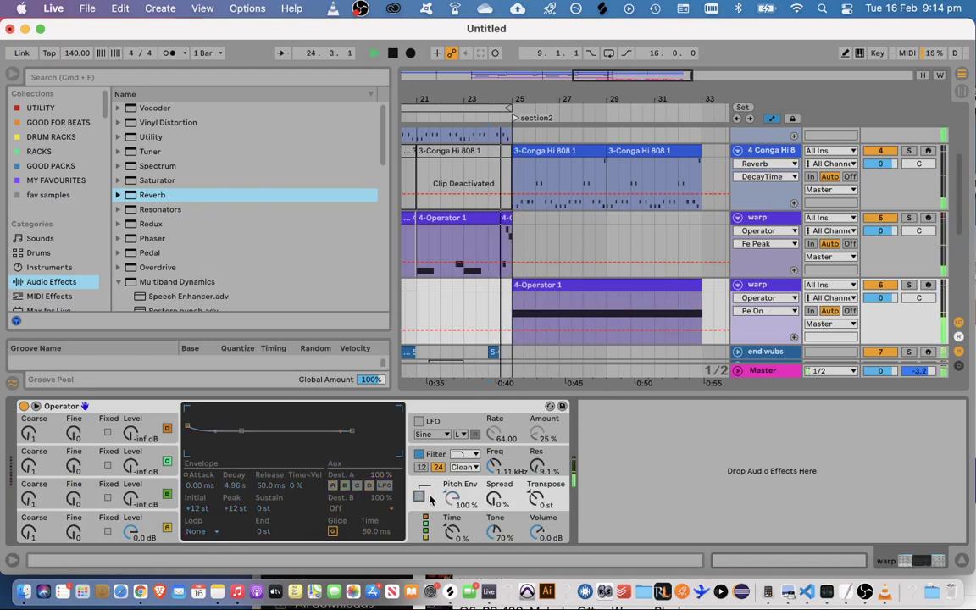
Shorten the second Conga Hi 808 clip in section2 to end at 32.3.1 and audition the ending
{"action": "left_click", "coordinate": [962, 559]}
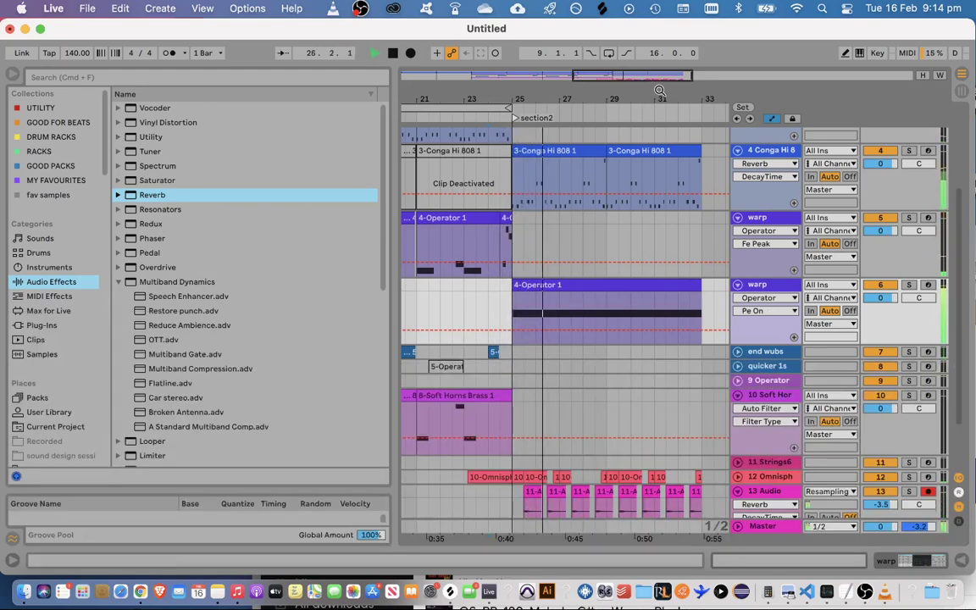
{"action": "left_click_drag", "start_coordinate": [654, 72], "coordinate": [654, 64]}
{"action": "scroll", "coordinate": [764, 197], "scroll_direction": "up", "scroll_amount": 3}
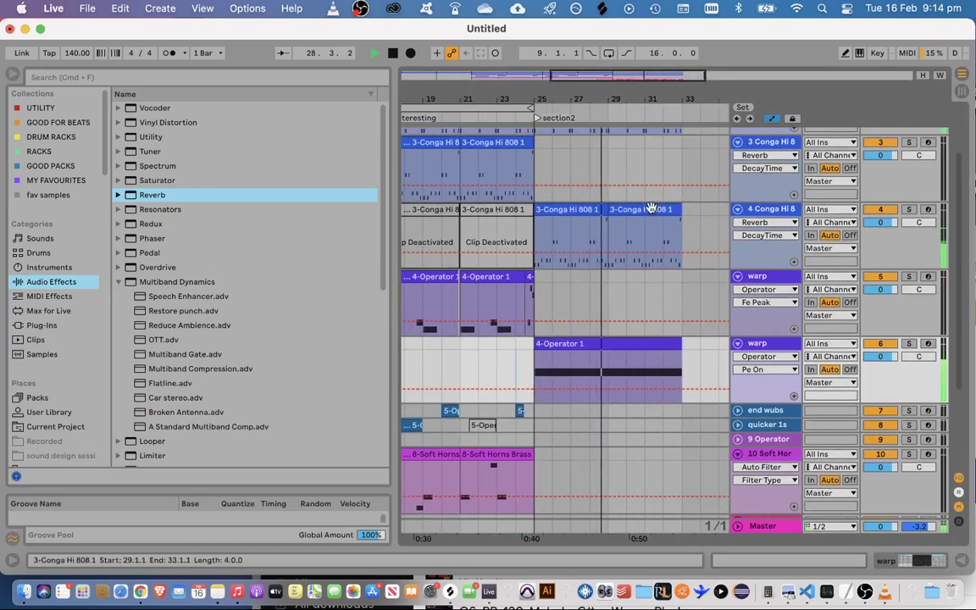
{"action": "left_click_drag", "start_coordinate": [642, 81], "coordinate": [674, 82]}
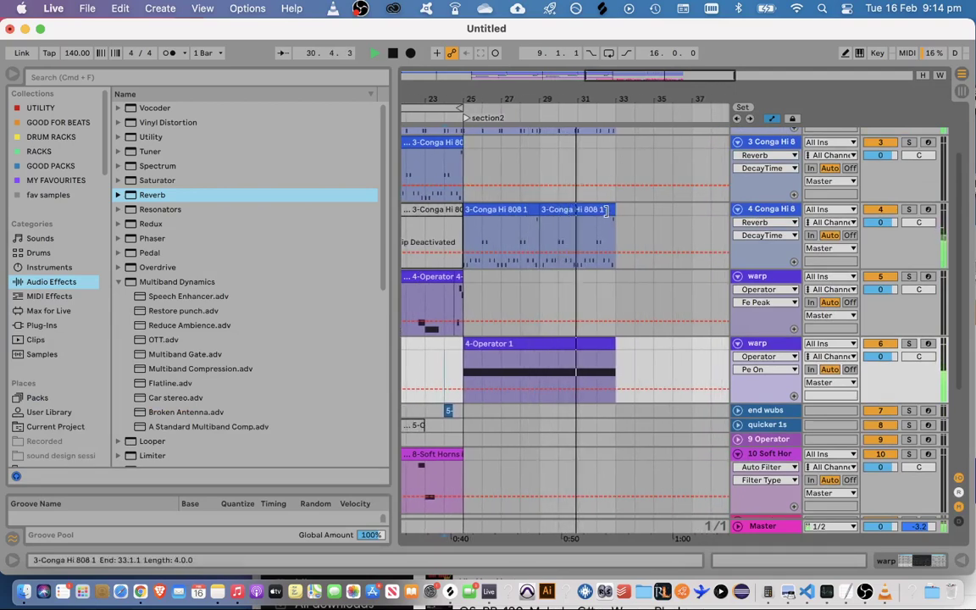
{"action": "left_click_drag", "start_coordinate": [636, 80], "coordinate": [642, 103]}
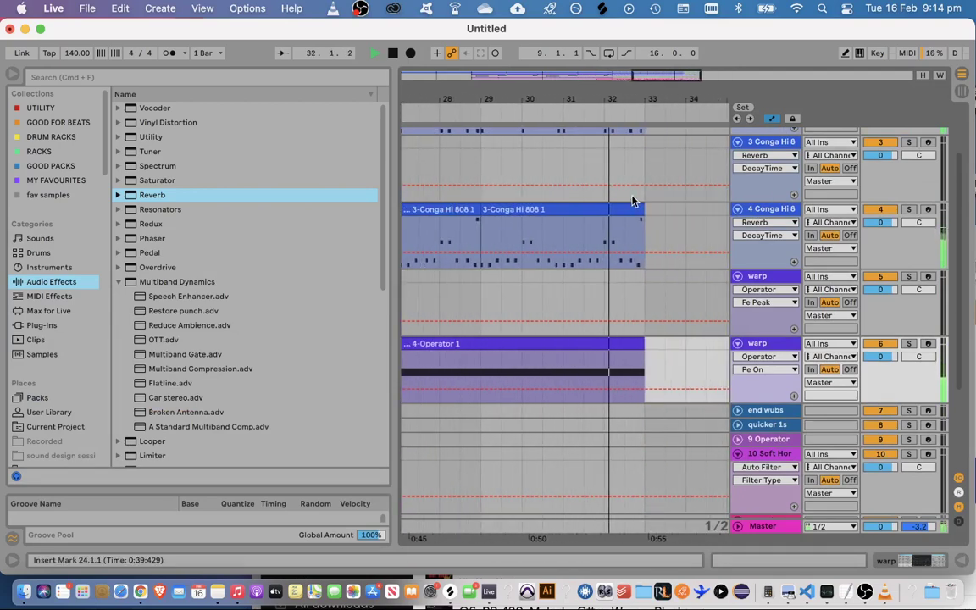
{"action": "left_click", "coordinate": [633, 208]}
{"action": "key", "text": "space"}
{"action": "key", "text": "space"}
{"action": "key", "text": "space"}
{"action": "left_click_drag", "start_coordinate": [641, 210], "coordinate": [621, 213]}
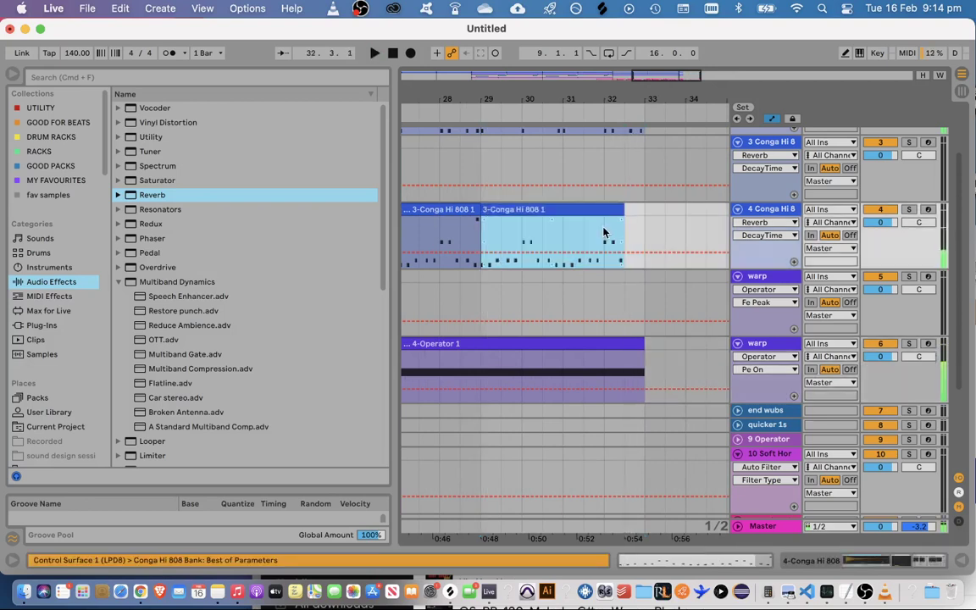
{"action": "left_click", "coordinate": [611, 234]}
{"action": "key", "text": "space"}
Trim the Operator clip on the duplicate warp track to end at 32.3.1, matching the conga clip
{"action": "left_click", "coordinate": [619, 318]}
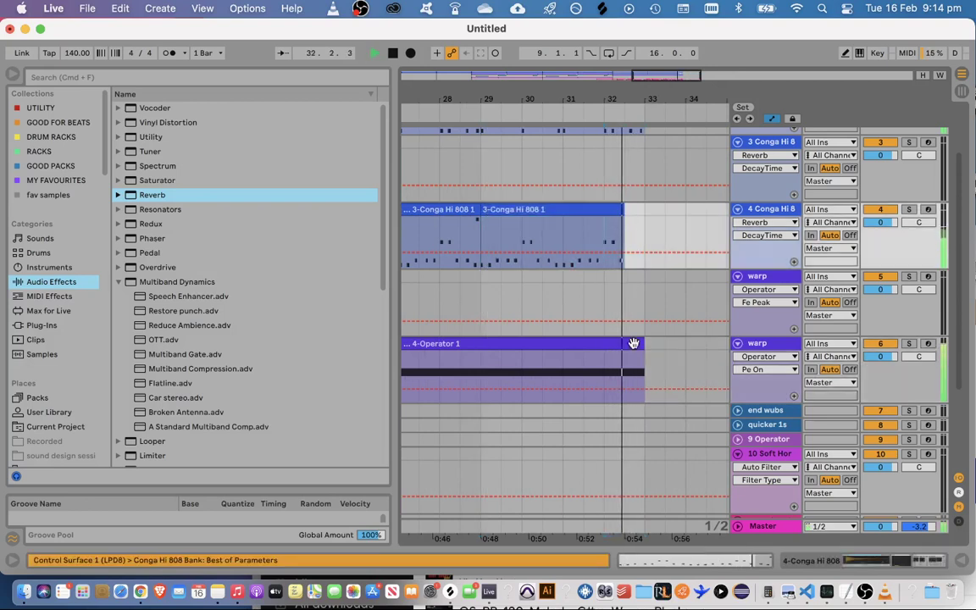
{"action": "left_click_drag", "start_coordinate": [641, 343], "coordinate": [622, 345]}
{"action": "key", "text": "space"}
{"action": "left_click", "coordinate": [606, 366]}
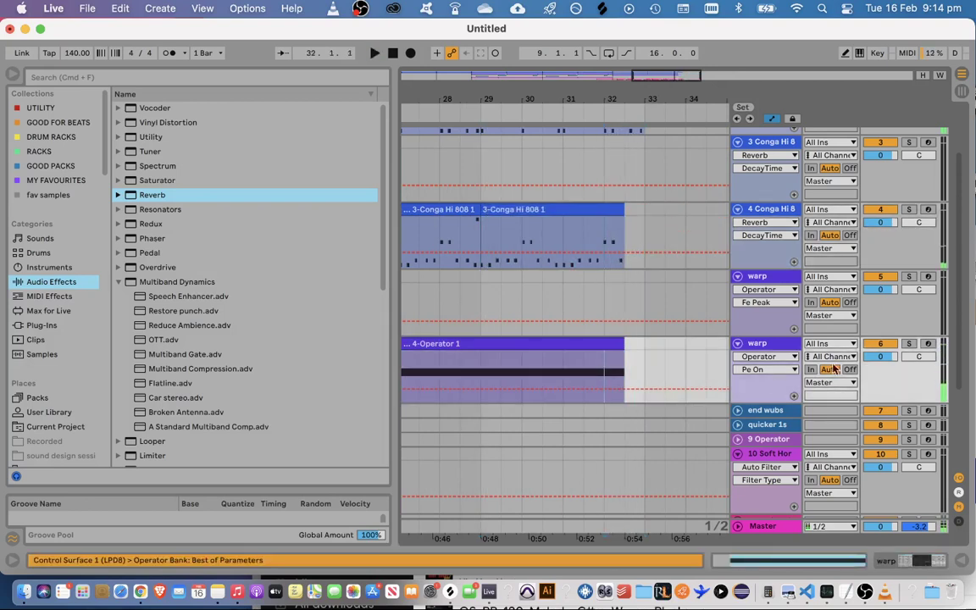
{"action": "scroll", "coordinate": [627, 271], "scroll_direction": "left", "scroll_amount": 3}
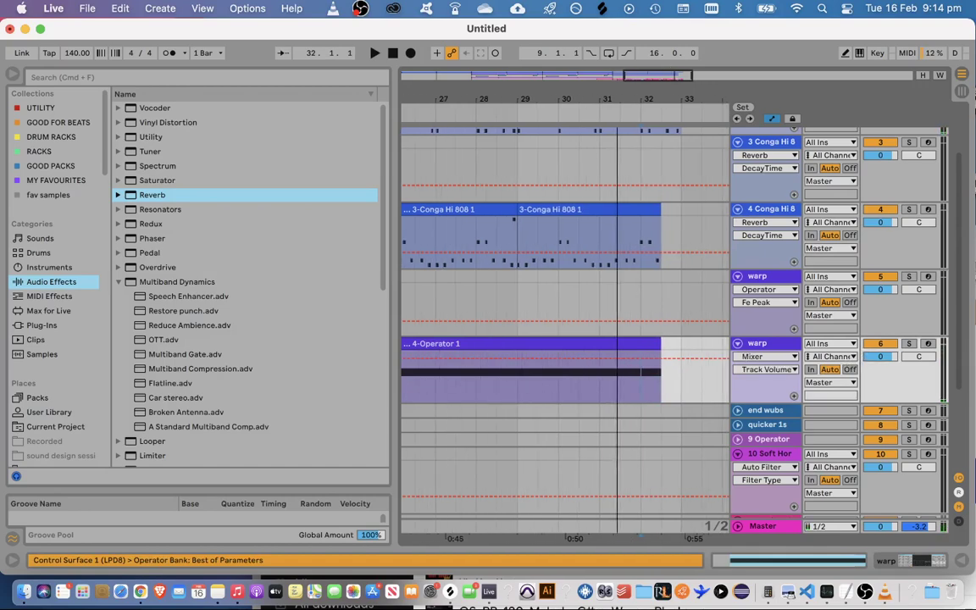
Select the duplicate warp track's range from bar 25 to 33 and freeze the track
{"action": "left_click", "coordinate": [591, 364]}
{"action": "left_click", "coordinate": [597, 346]}
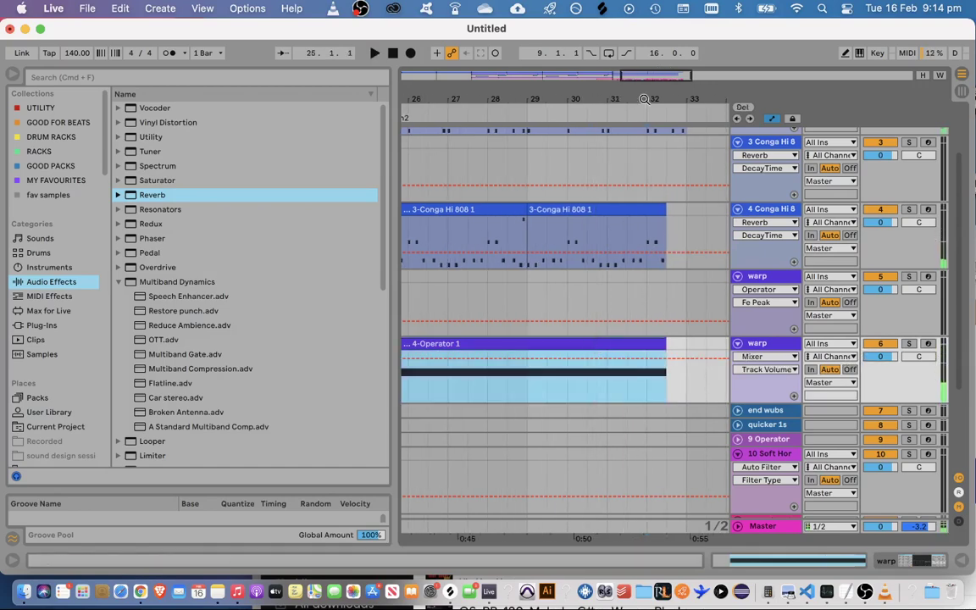
{"action": "mouse_move", "coordinate": [644, 100]}
{"action": "left_mouse_down"}
{"action": "mouse_move", "coordinate": [644, 68]}
{"action": "mouse_move", "coordinate": [644, 91]}
{"action": "left_mouse_up"}
{"action": "left_click_drag", "start_coordinate": [551, 100], "coordinate": [551, 90]}
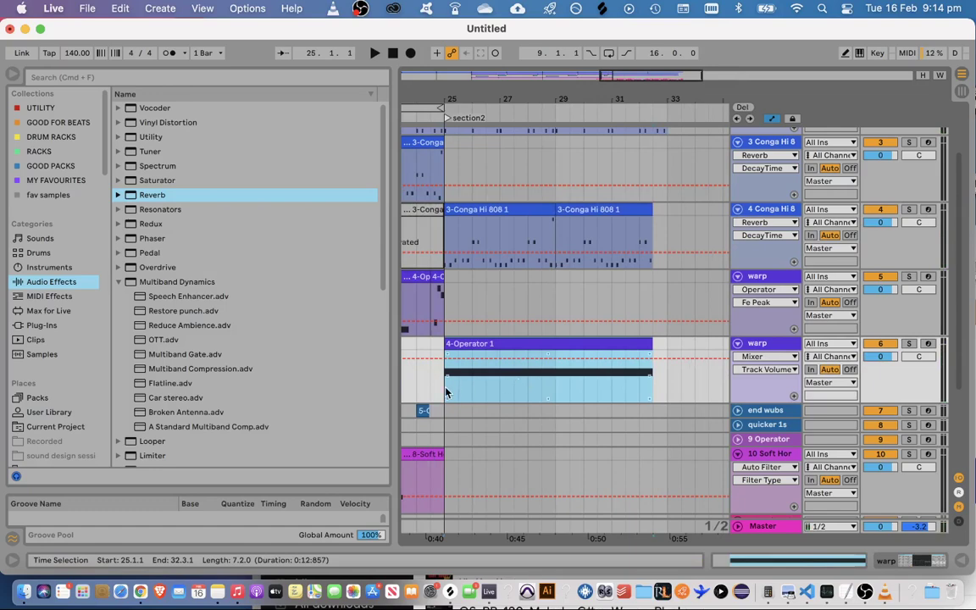
{"action": "left_click_drag", "start_coordinate": [446, 390], "coordinate": [671, 347]}
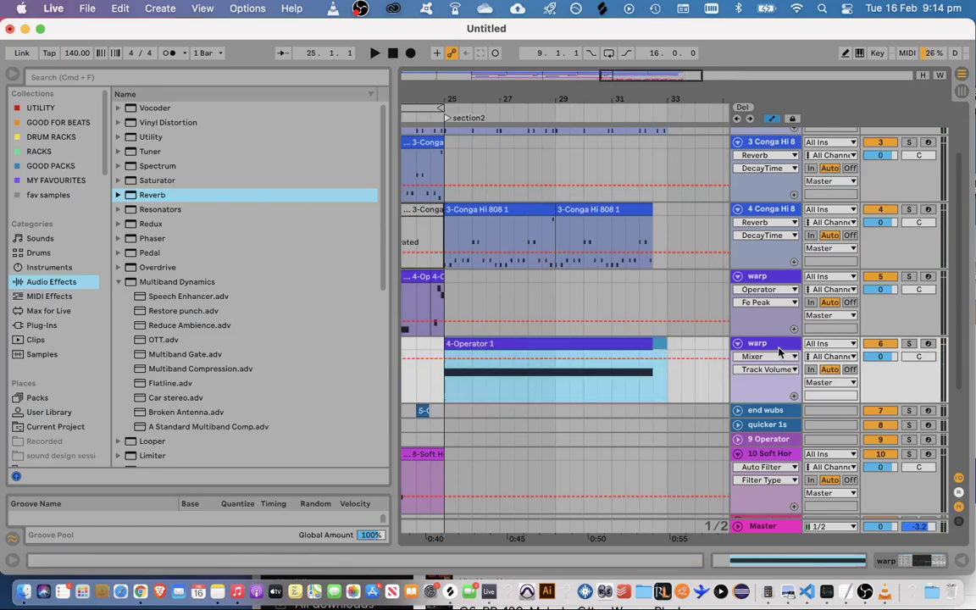
{"action": "right_click", "coordinate": [779, 351]}
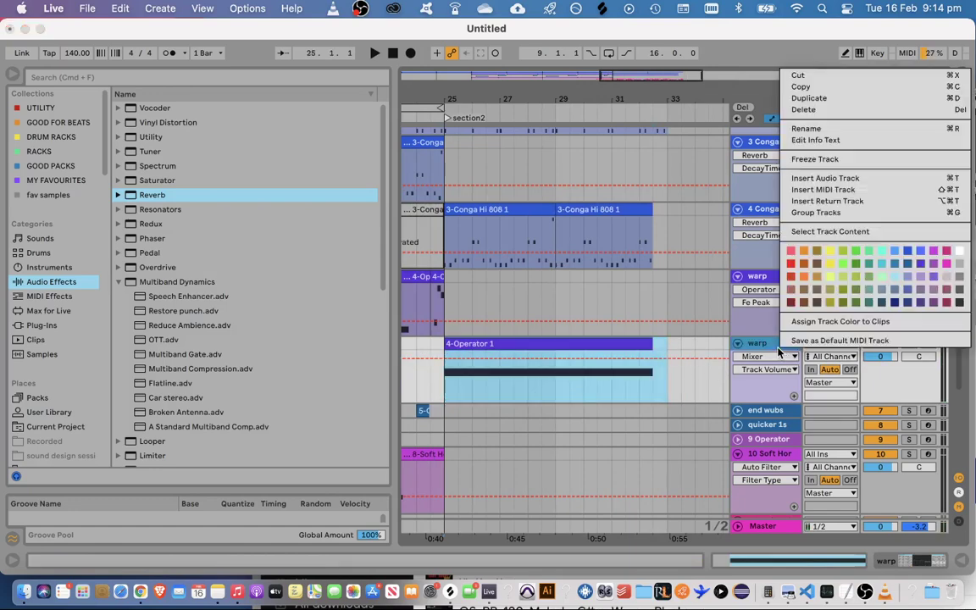
{"action": "left_click", "coordinate": [815, 159]}
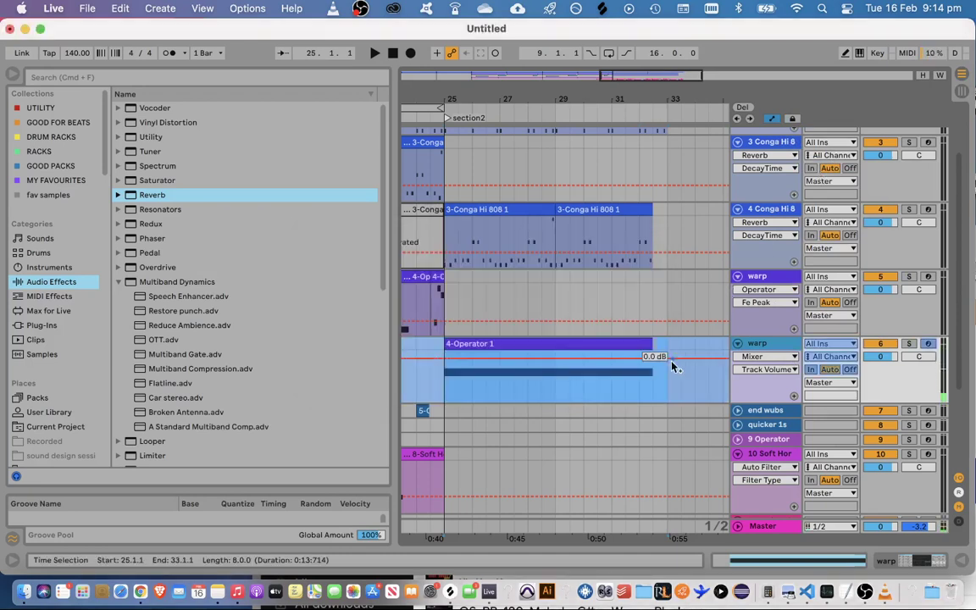
Flatten the frozen warp track to audio, audition the result, and undo the flattening
{"action": "left_click", "coordinate": [442, 395]}
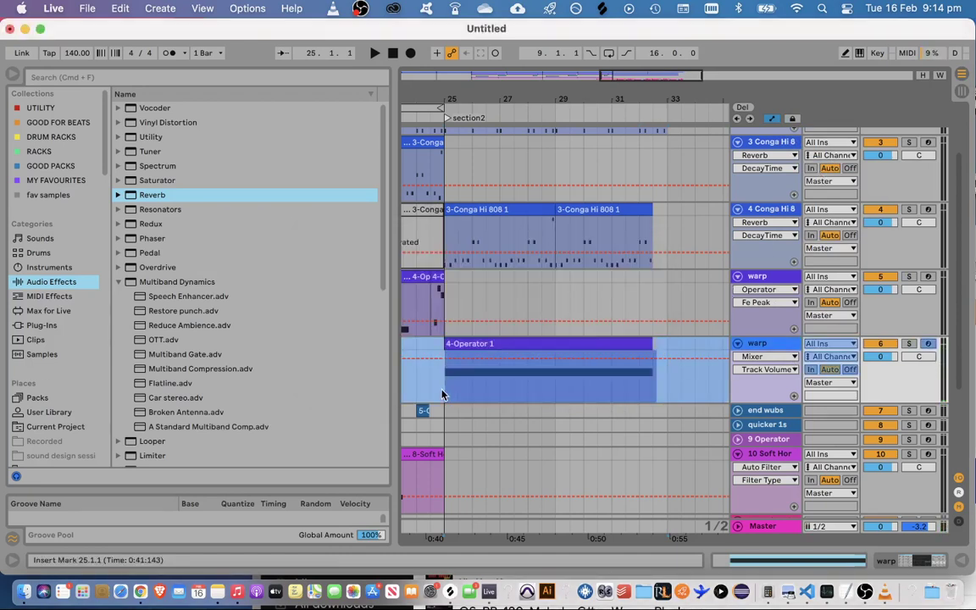
{"action": "right_click", "coordinate": [761, 349]}
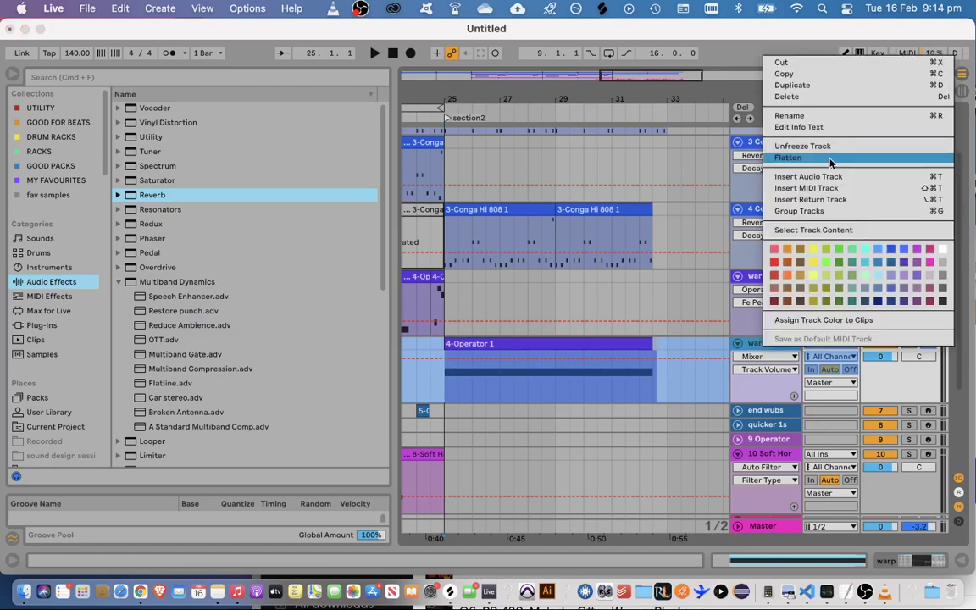
{"action": "key", "text": "Return"}
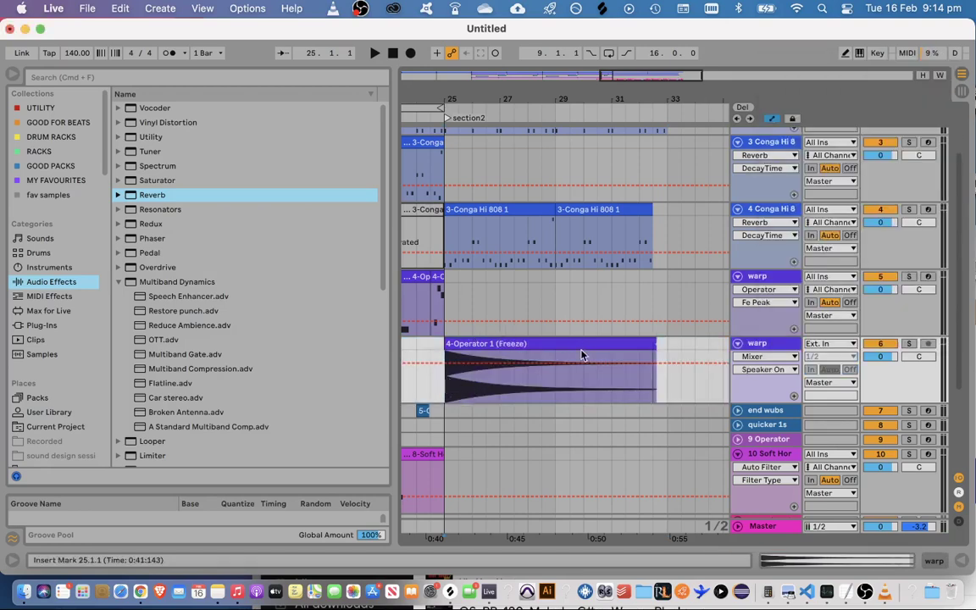
{"action": "key", "text": "space"}
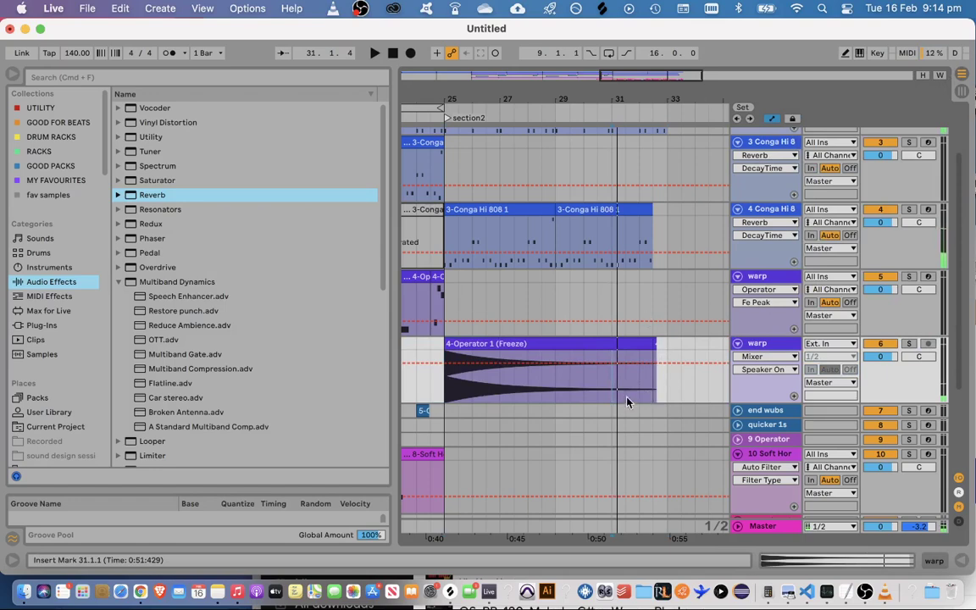
{"action": "key", "text": "super+z"}
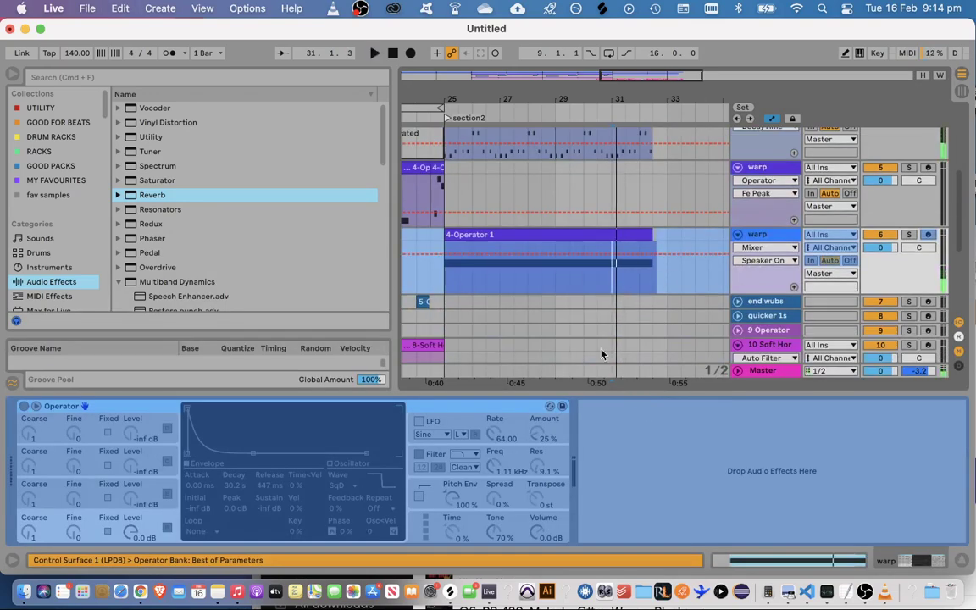
{"action": "left_click", "coordinate": [962, 561]}
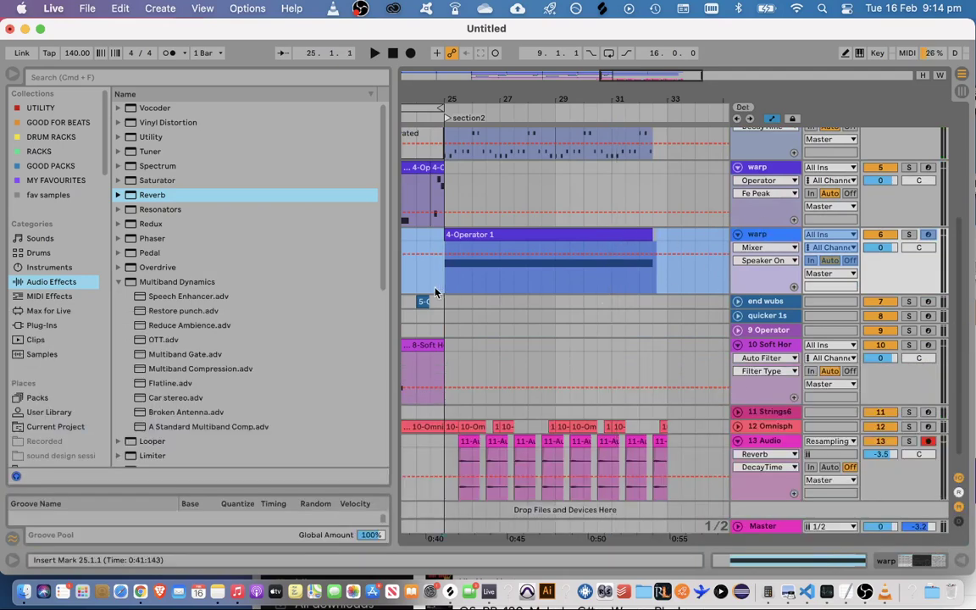
Lower the frozen warp track's volume to -4.3 dB while auditioning section2 from bar 25
{"action": "key", "text": "space"}
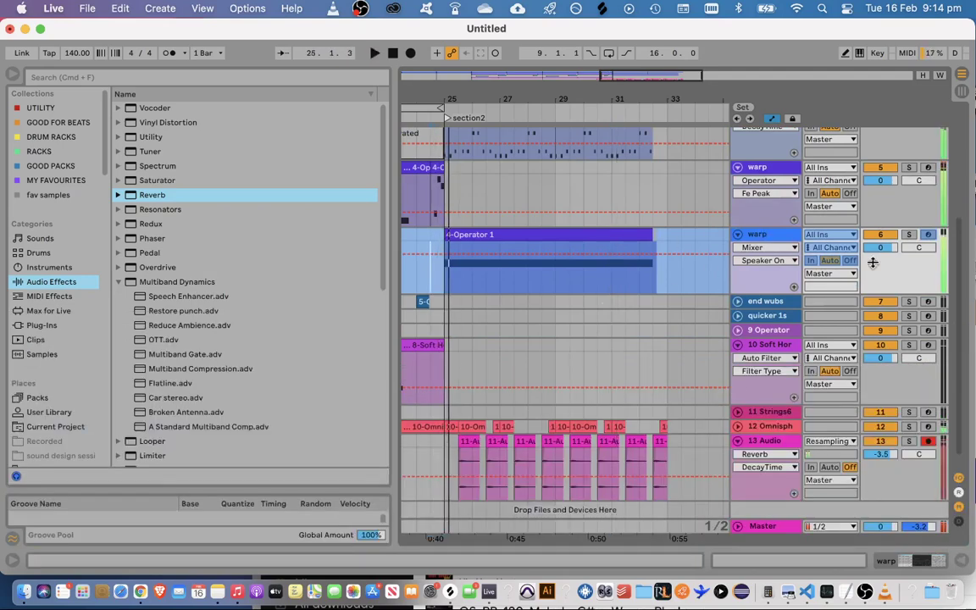
{"action": "mouse_move", "coordinate": [881, 249]}
{"action": "left_mouse_down"}
{"action": "mouse_move", "coordinate": [882, 260]}
{"action": "mouse_move", "coordinate": [884, 252]}
{"action": "left_mouse_up"}
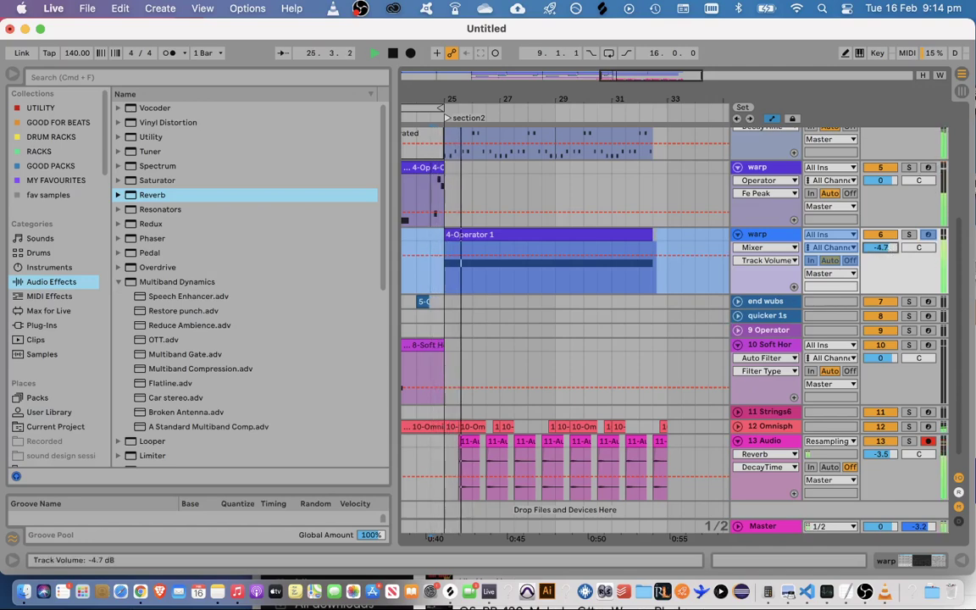
{"action": "key", "text": "shift+Tab"}
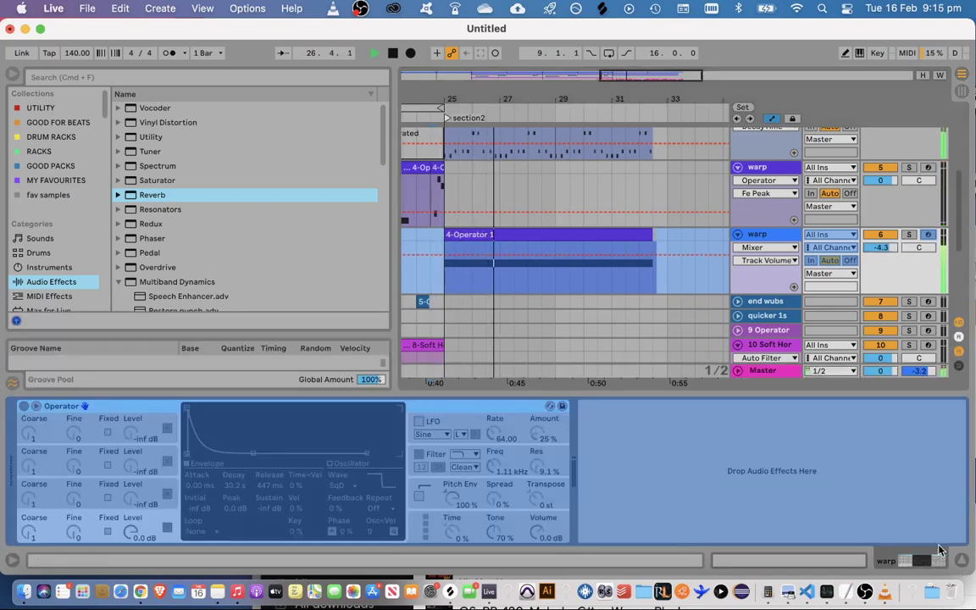
{"action": "left_click", "coordinate": [961, 560]}
{"action": "scroll", "coordinate": [675, 350], "scroll_direction": "down", "scroll_amount": 1}
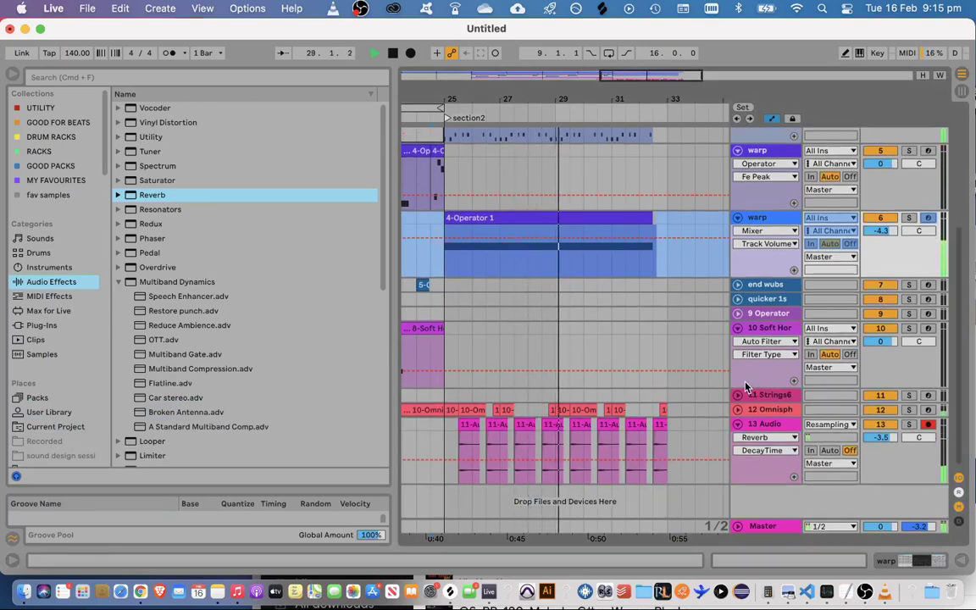
{"action": "scroll", "coordinate": [753, 387], "scroll_direction": "up", "scroll_amount": 1}
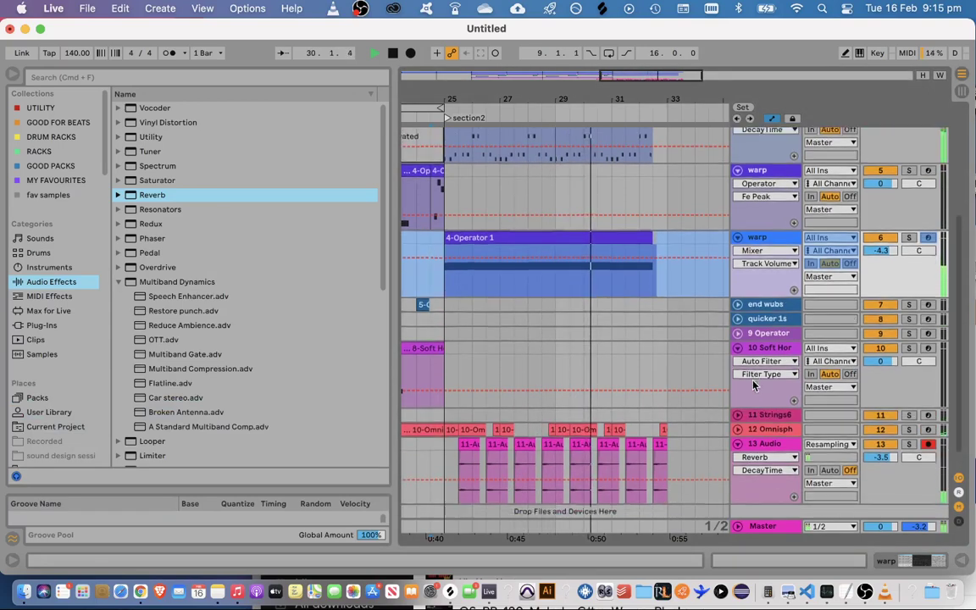
{"action": "scroll", "coordinate": [754, 386], "scroll_direction": "down", "scroll_amount": 1}
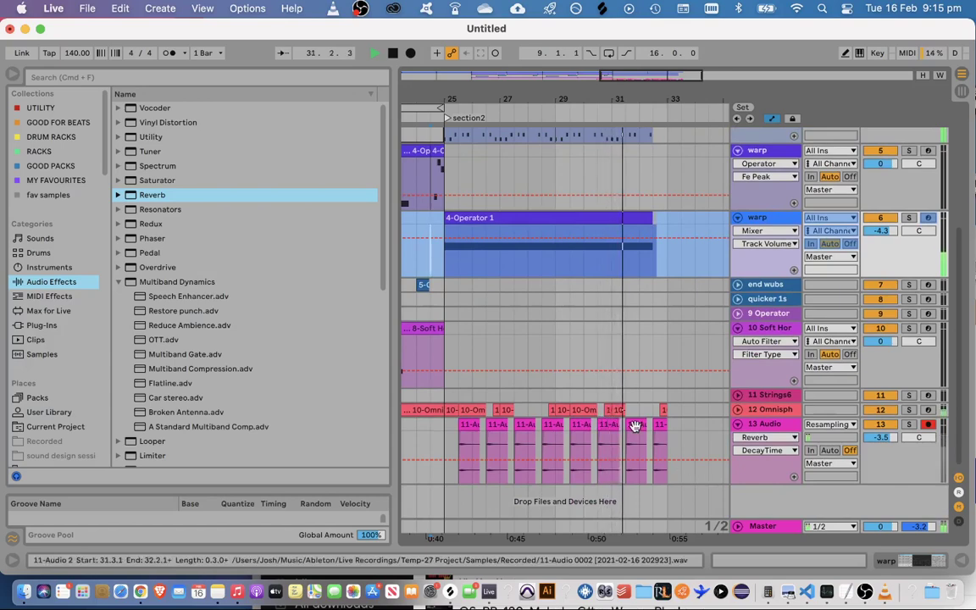
Try deactivating the last 11-Audio 2 clip at bar 32.3, reactivate it, and audition the section's ending
{"action": "left_click", "coordinate": [661, 432]}
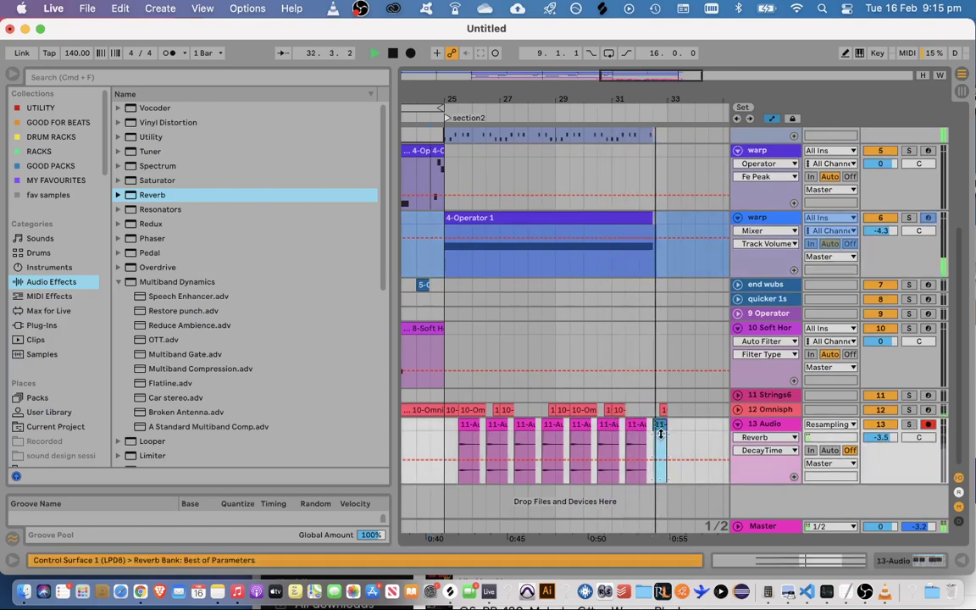
{"action": "left_click", "coordinate": [640, 352]}
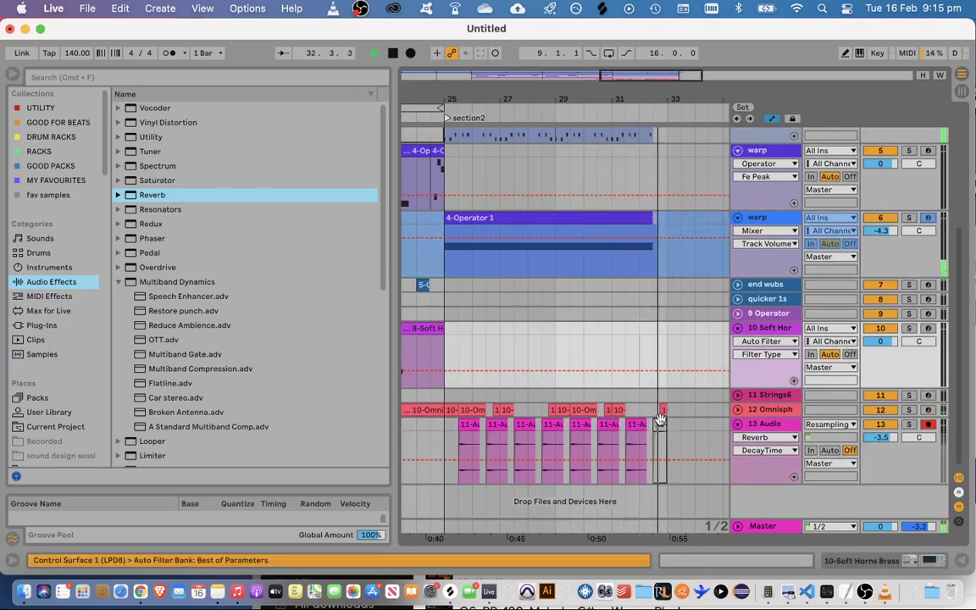
{"action": "left_click", "coordinate": [660, 422]}
{"action": "key", "text": "space"}
{"action": "key", "text": "space"}
{"action": "left_click", "coordinate": [646, 350]}
{"action": "key", "text": "space"}
{"action": "key", "text": "space"}
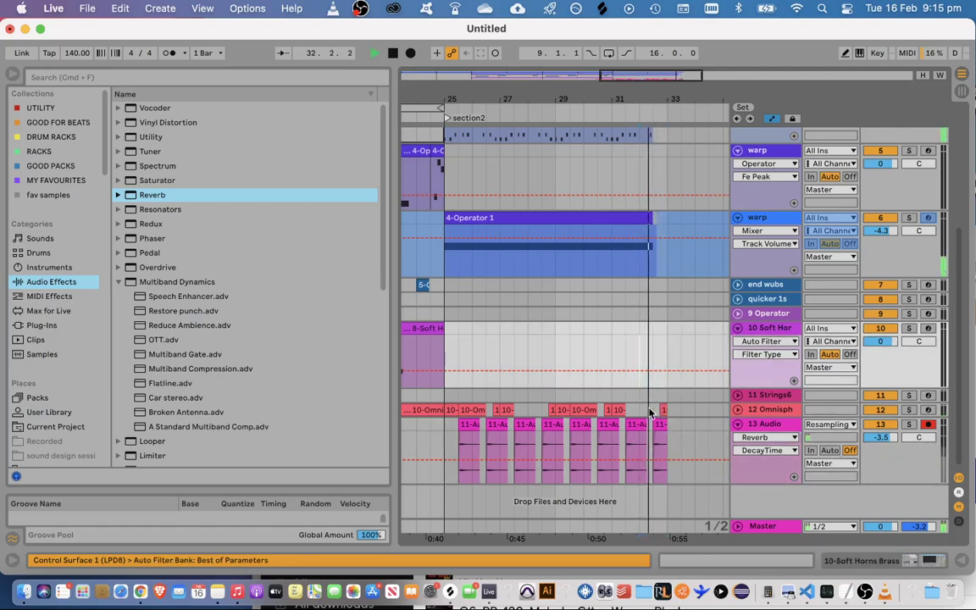
Deactivate the last short Omnisphere clip just before bar 33 and audition the section's ending
{"action": "scroll", "coordinate": [650, 412], "scroll_direction": "up", "scroll_amount": 5}
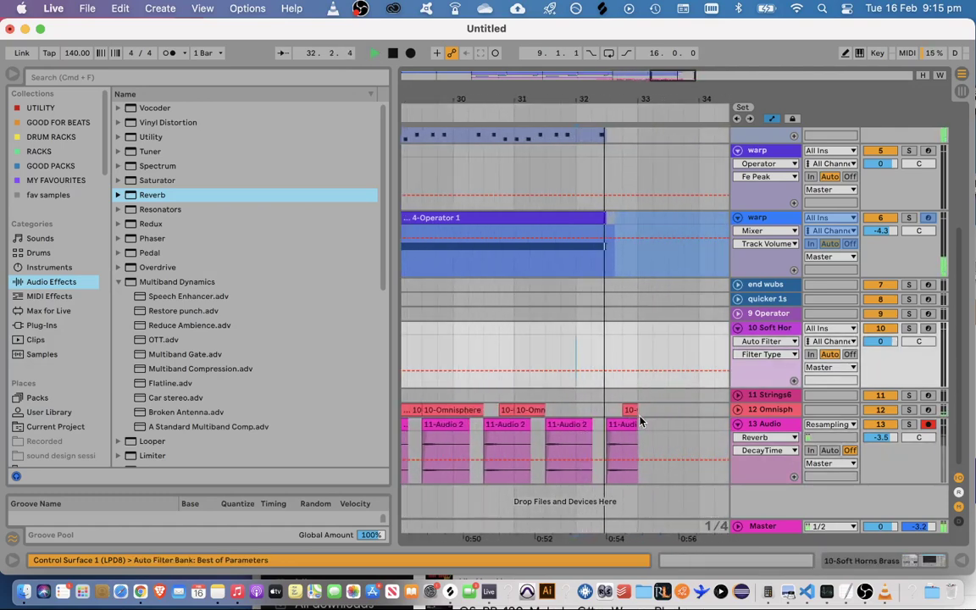
{"action": "left_click", "coordinate": [630, 410]}
{"action": "key", "text": "space"}
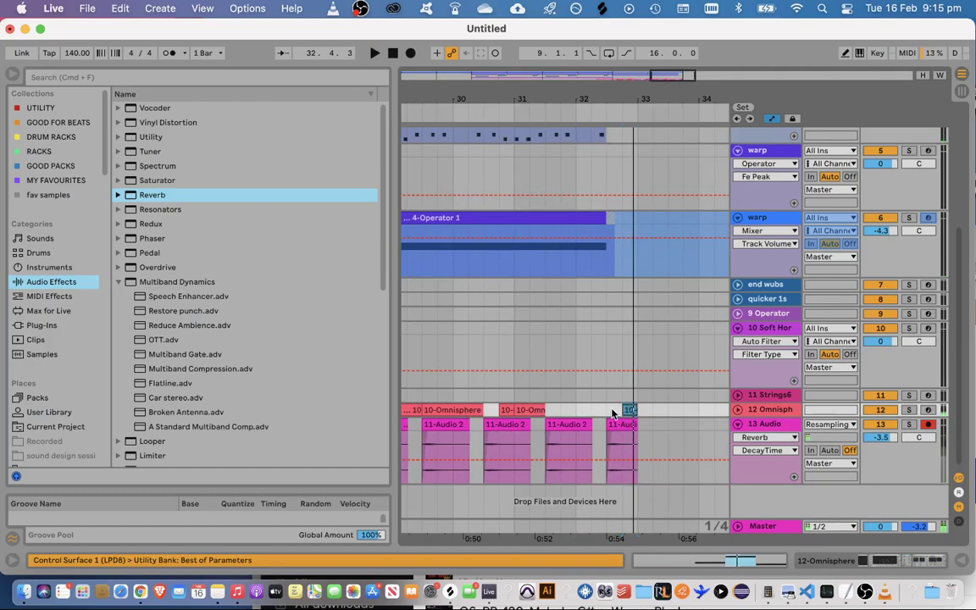
{"action": "left_click", "coordinate": [629, 416]}
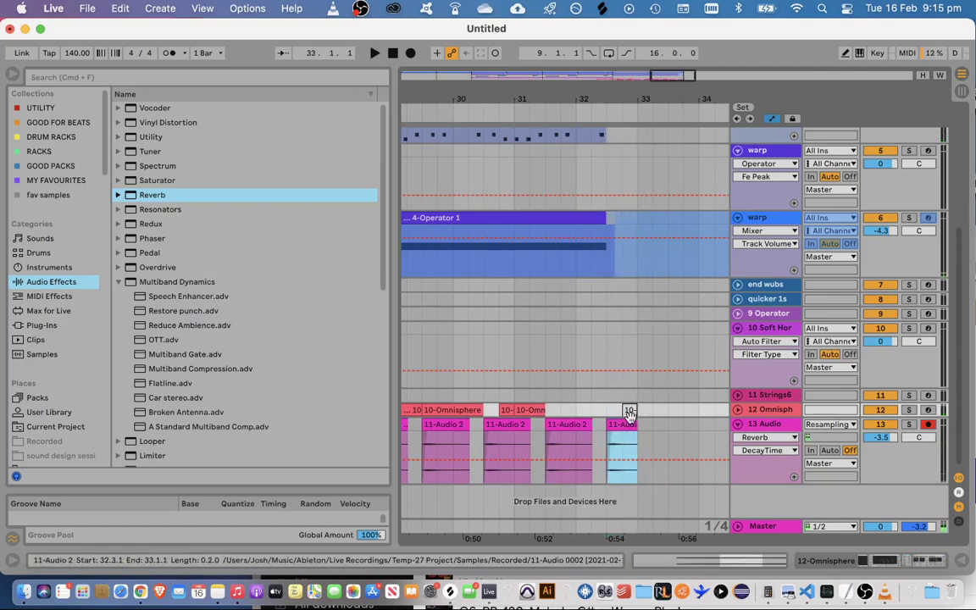
Copy bars 9 to 25 across all tracks, paste them at bar 33 after section2, and start playback from bar 25
{"action": "scroll", "coordinate": [582, 313], "scroll_direction": "down", "scroll_amount": 10}
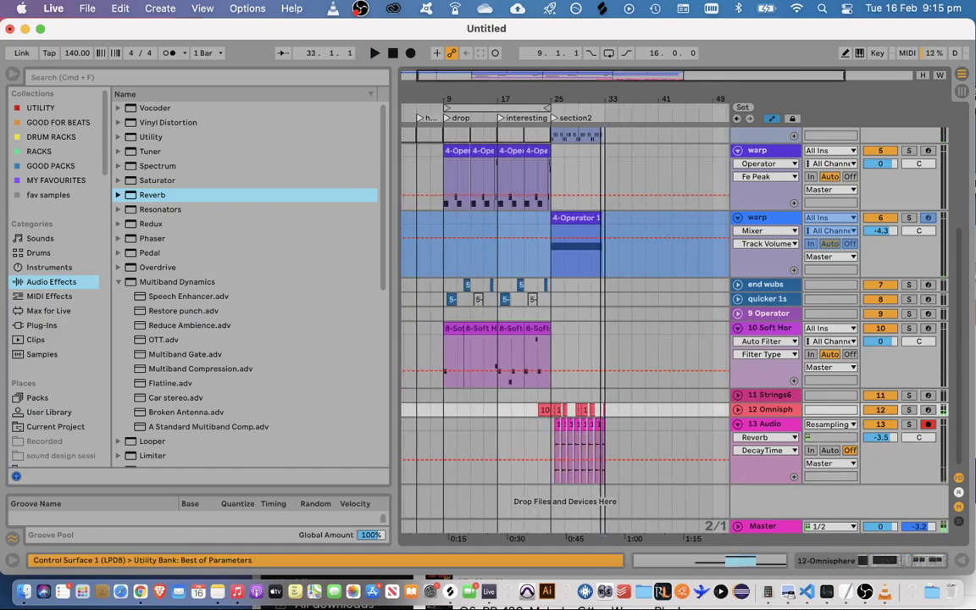
{"action": "scroll", "coordinate": [512, 350], "scroll_direction": "down", "scroll_amount": 2}
{"action": "left_click", "coordinate": [439, 356]}
{"action": "scroll", "coordinate": [659, 359], "scroll_direction": "up", "scroll_amount": 3}
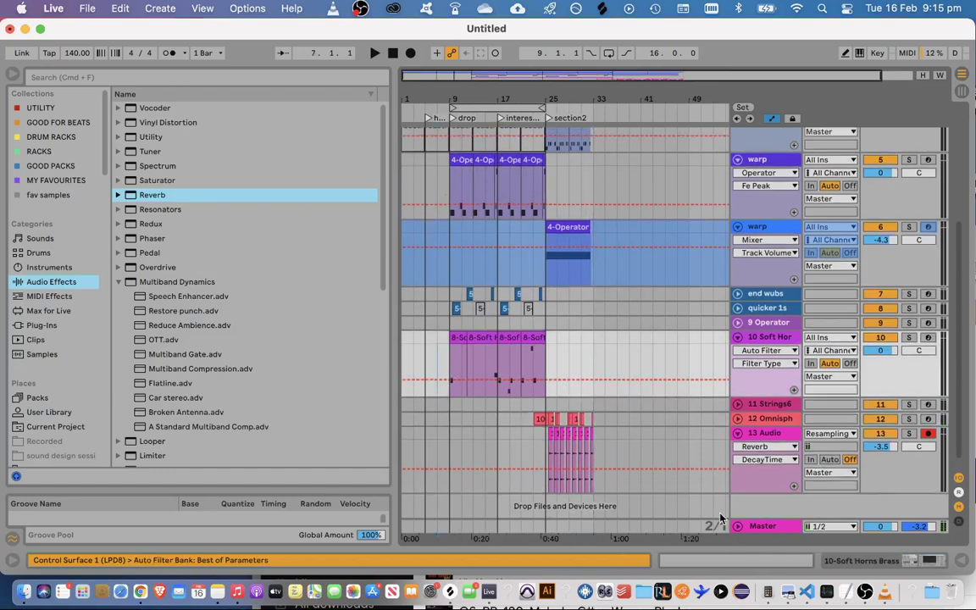
{"action": "scroll", "coordinate": [812, 339], "scroll_direction": "up", "scroll_amount": 5}
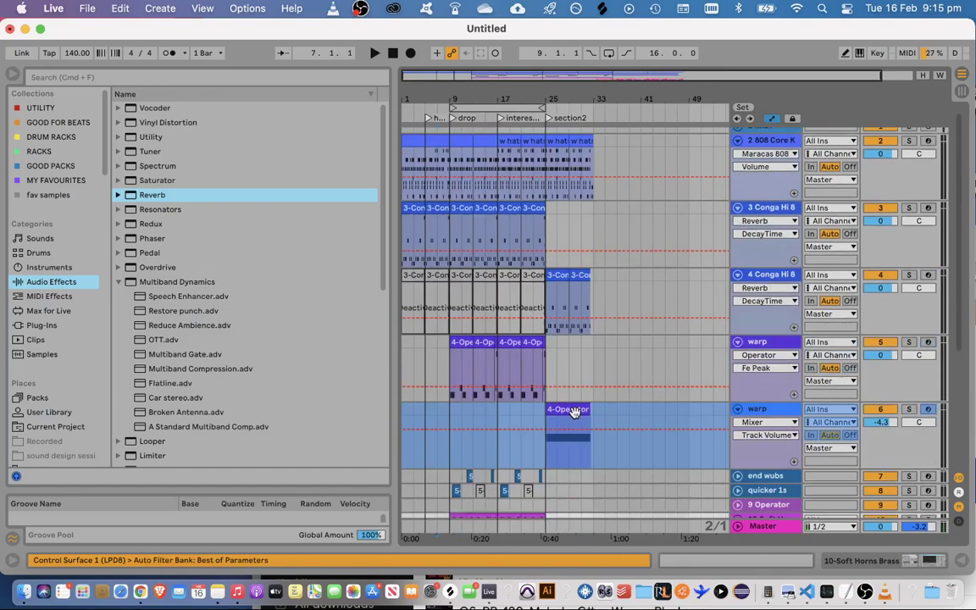
{"action": "left_click_drag", "start_coordinate": [452, 133], "coordinate": [547, 530]}
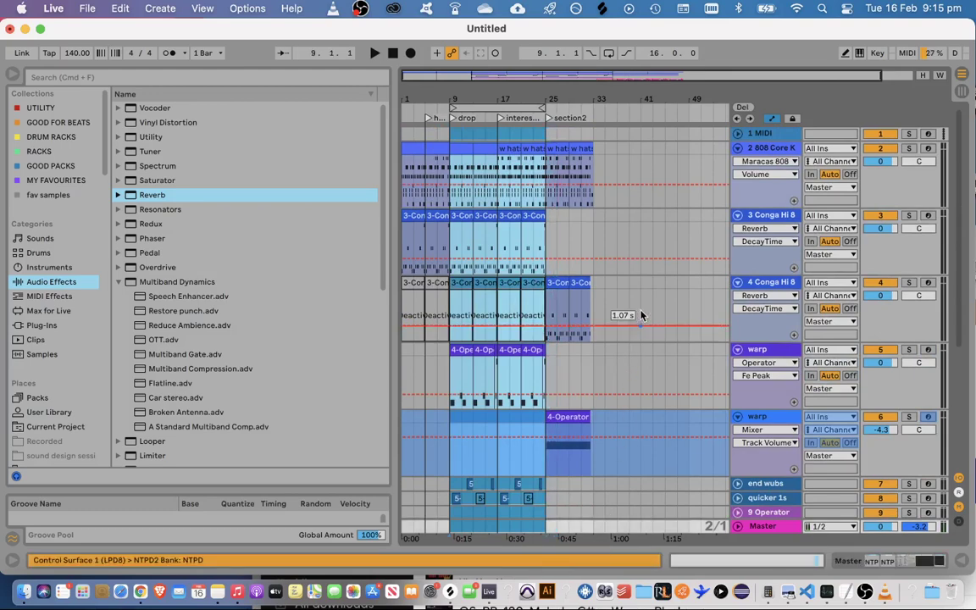
{"action": "left_click", "coordinate": [594, 136]}
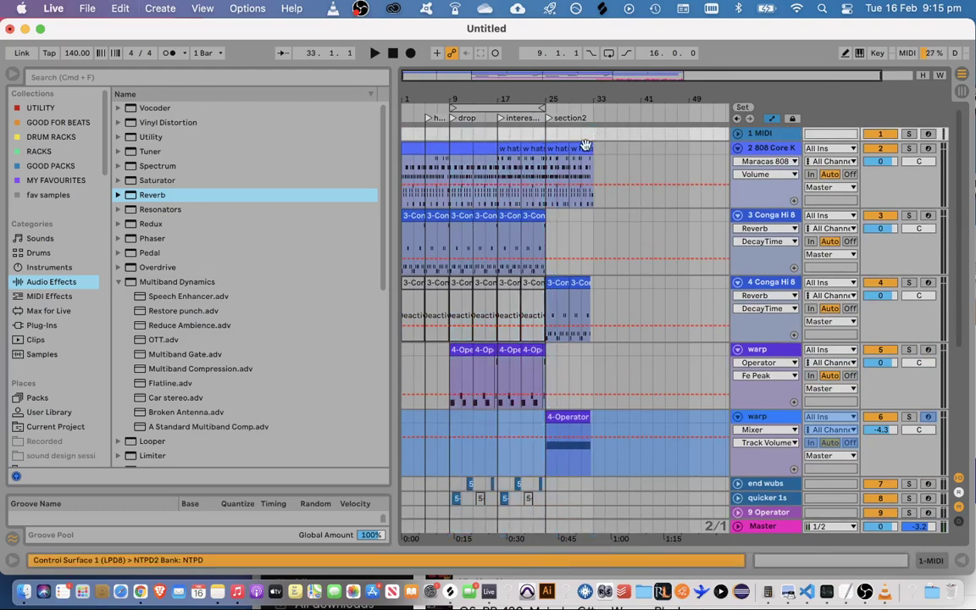
{"action": "key", "text": "super+v"}
{"action": "left_click", "coordinate": [542, 237]}
{"action": "key", "text": "space"}
{"action": "scroll", "coordinate": [624, 363], "scroll_direction": "down", "scroll_amount": 6}
{"action": "scroll", "coordinate": [625, 363], "scroll_direction": "down", "scroll_amount": 2}
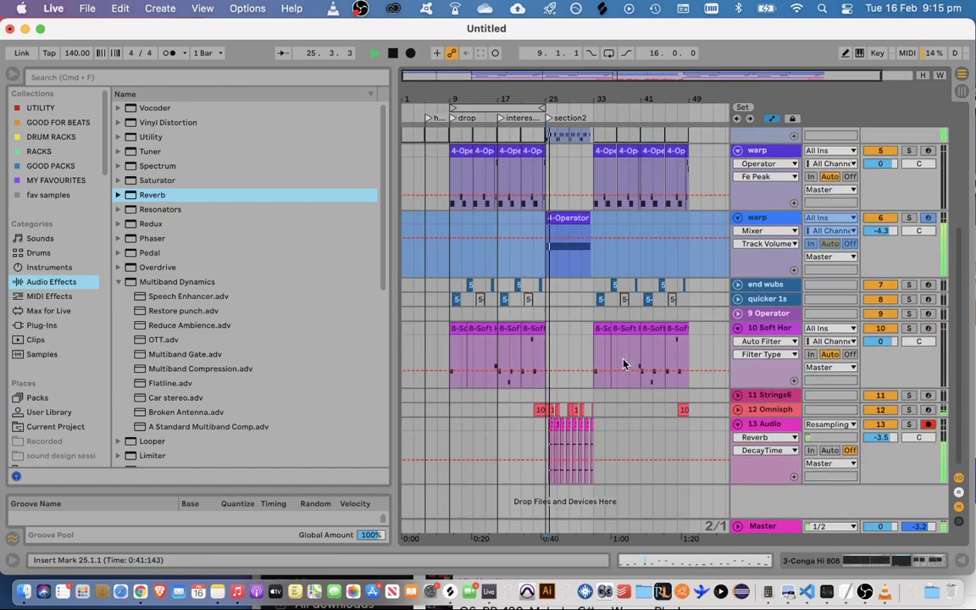
Search the samples for "white noise", preview the matches, and place Riser White Noise.wav on a new audio track from bar 31
{"action": "left_click", "coordinate": [121, 75]}
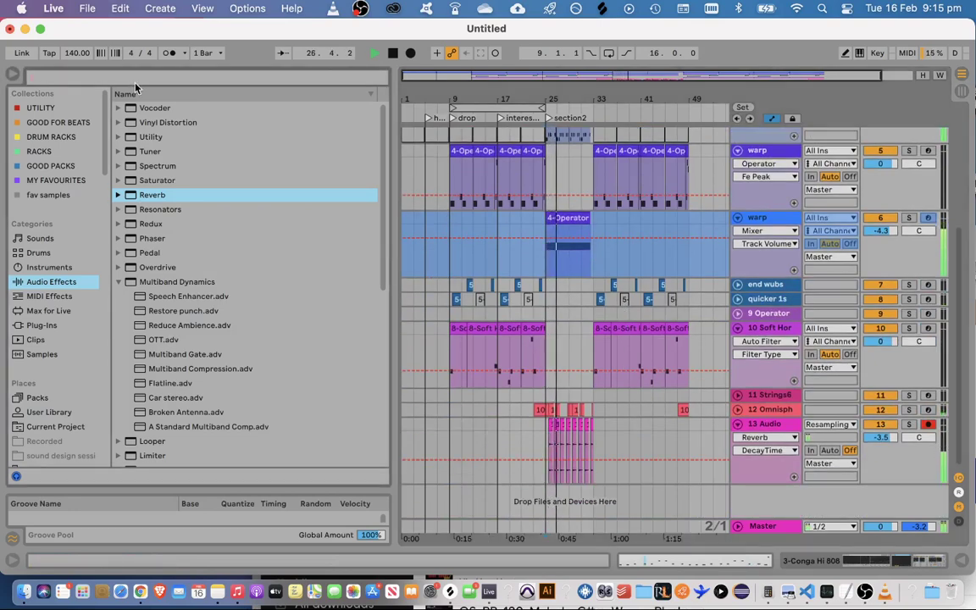
{"action": "type", "text": "white noise"}
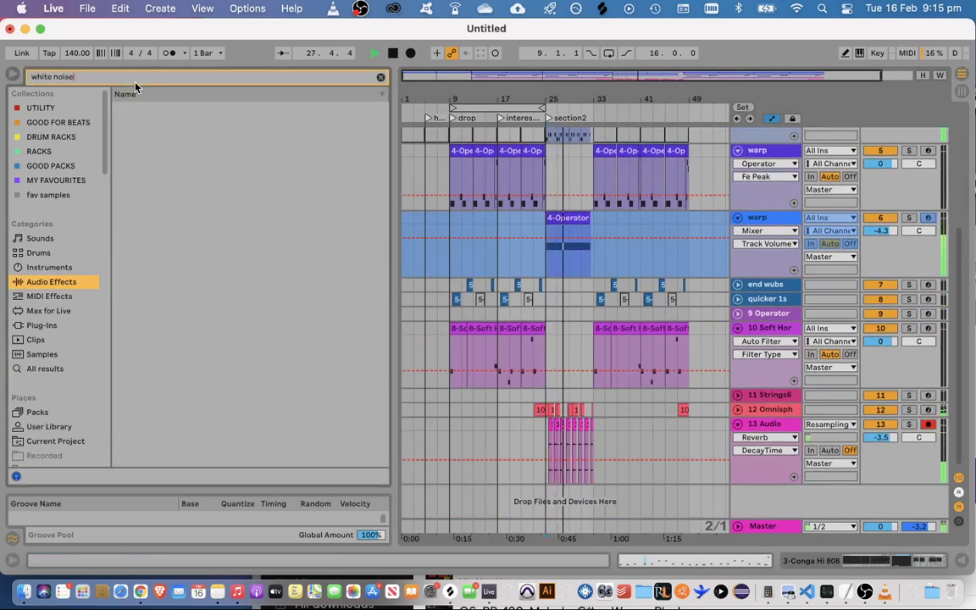
{"action": "left_click", "coordinate": [41, 354]}
{"action": "left_click", "coordinate": [184, 110]}
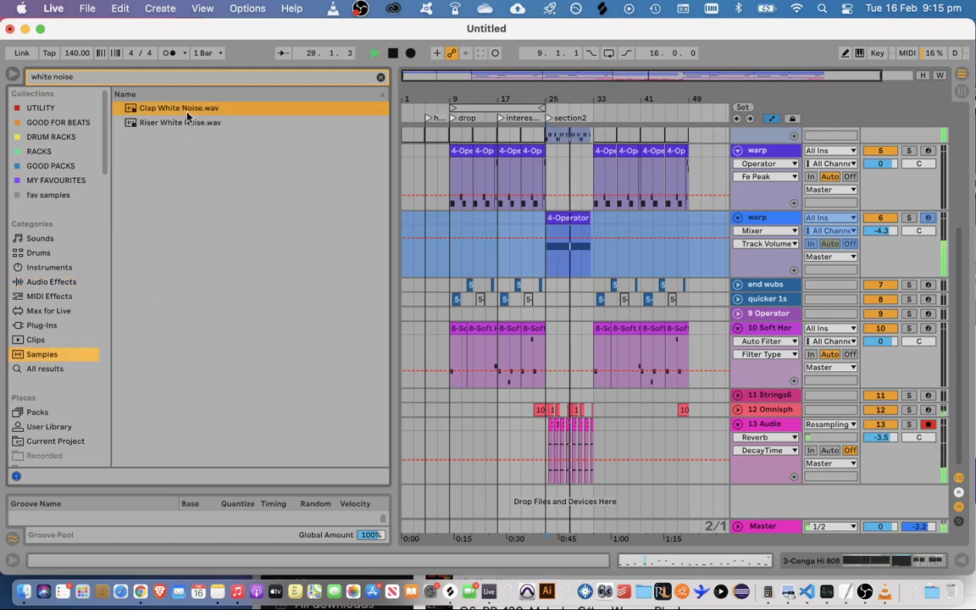
{"action": "left_click", "coordinate": [182, 123]}
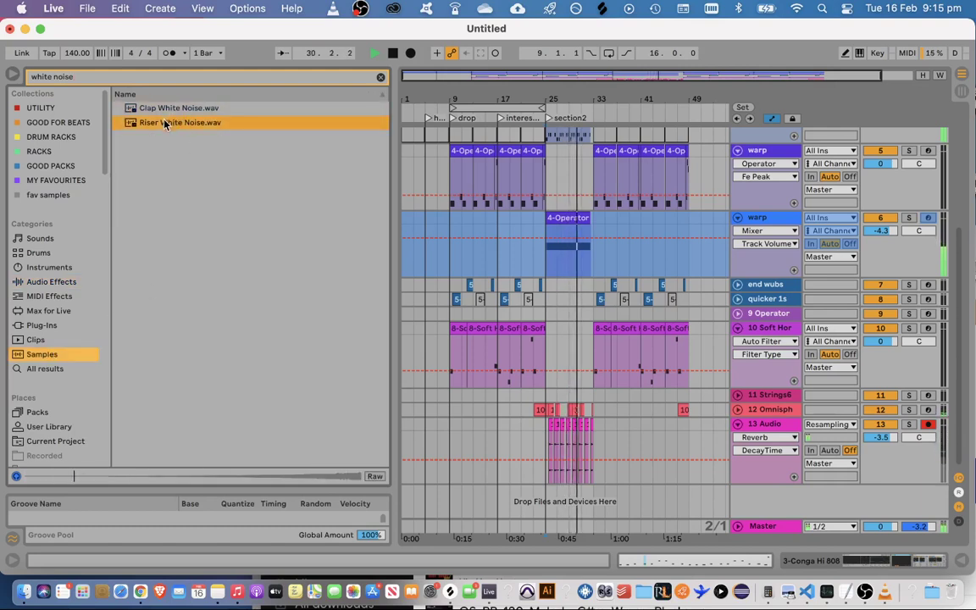
{"action": "left_click_drag", "start_coordinate": [165, 123], "coordinate": [583, 506]}
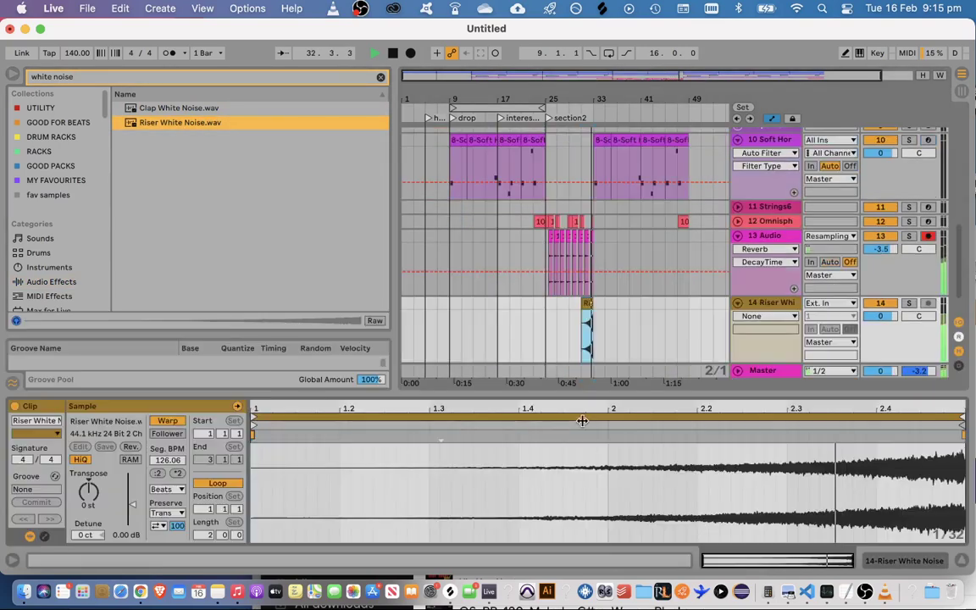
Lower the Riser White Noise clip's gain to -17.6 dB, audition it, and preview the Clap White Noise sample
{"action": "left_click_drag", "start_coordinate": [133, 505], "coordinate": [132, 515]}
{"action": "key", "text": "space"}
{"action": "key", "text": "space"}
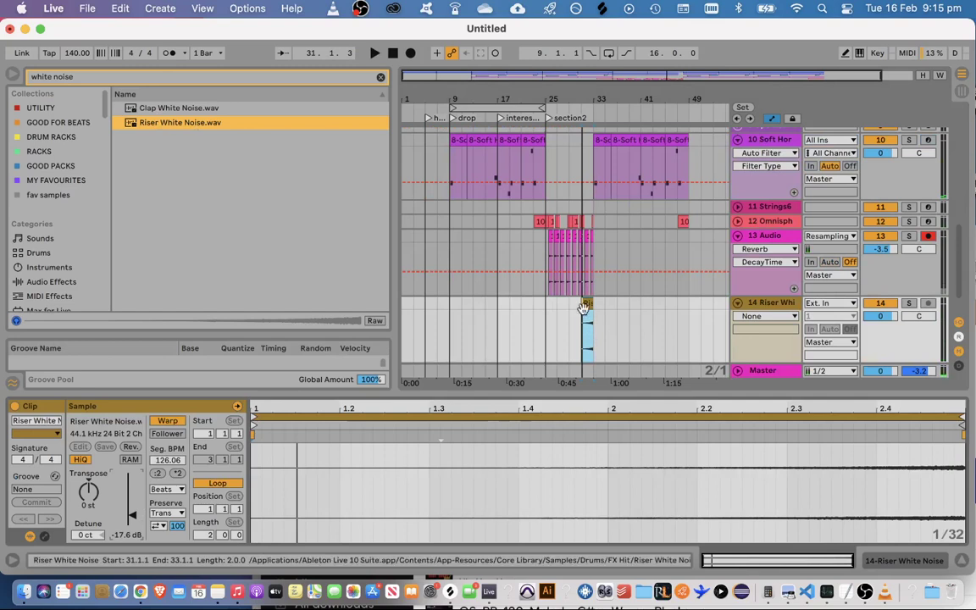
{"action": "left_click", "coordinate": [196, 114]}
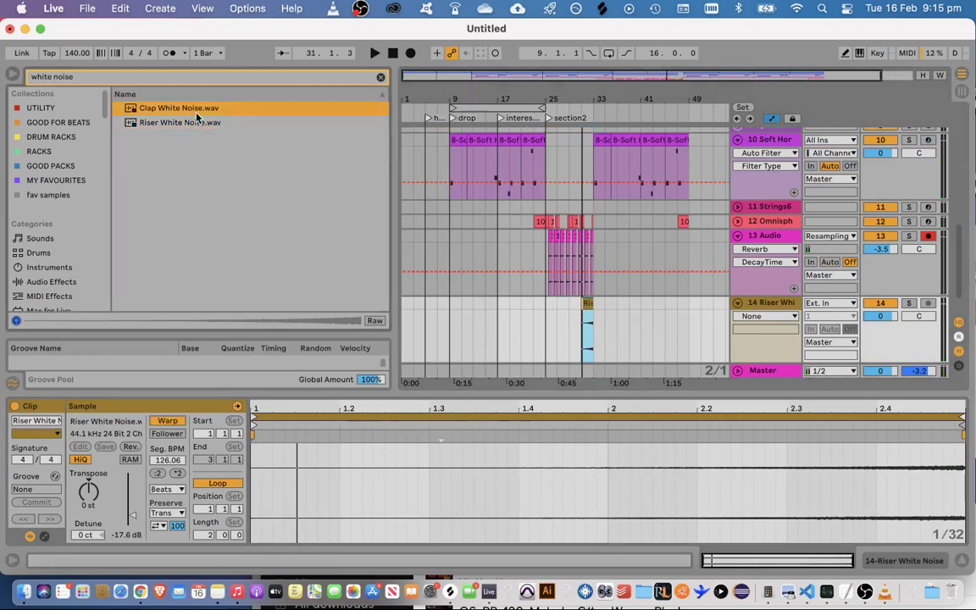
{"action": "left_click", "coordinate": [577, 354]}
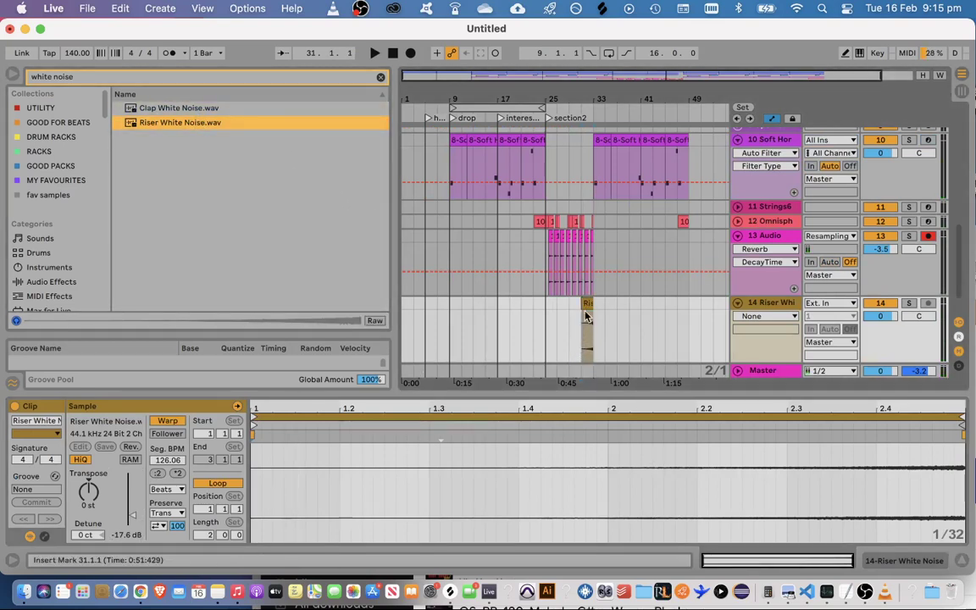
{"action": "left_click", "coordinate": [585, 317]}
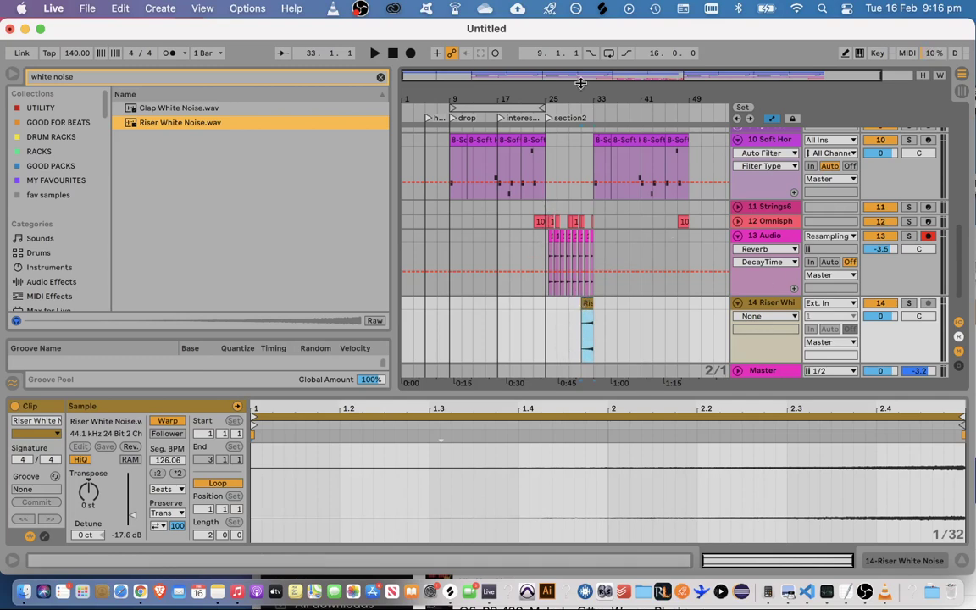
Add an Auto Filter to the riser track and set it to high-pass at 8.80 kHz with 0% resonance
{"action": "left_click_drag", "start_coordinate": [581, 83], "coordinate": [780, 283]}
{"action": "left_click", "coordinate": [764, 303]}
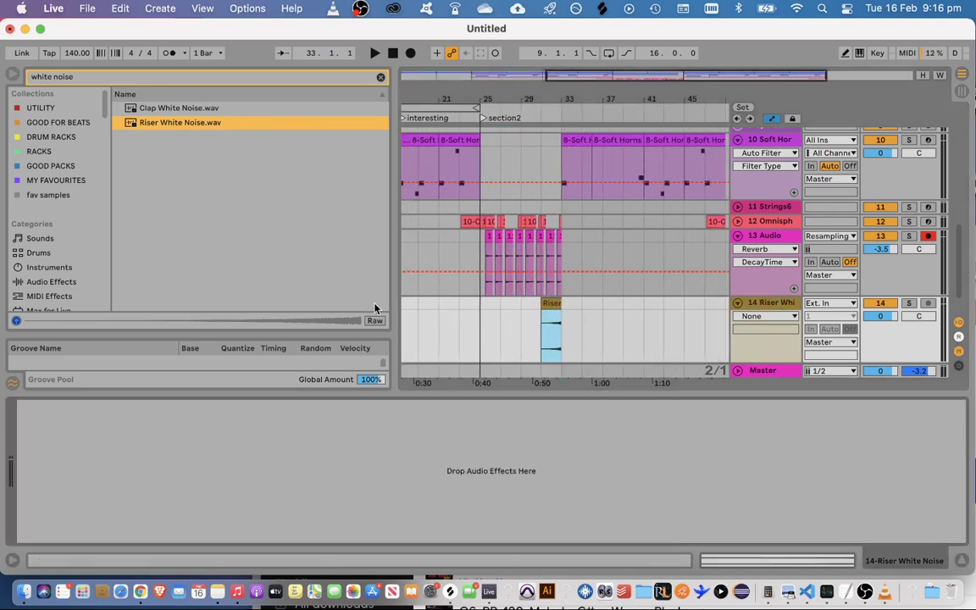
{"action": "left_click", "coordinate": [44, 294]}
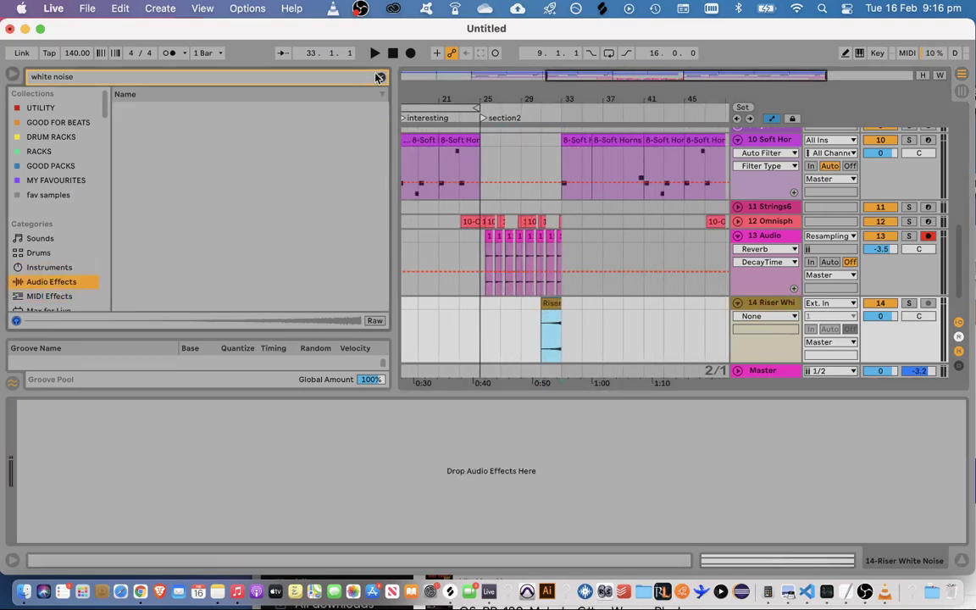
{"action": "left_click", "coordinate": [379, 77]}
{"action": "scroll", "coordinate": [188, 210], "scroll_direction": "down", "scroll_amount": 5}
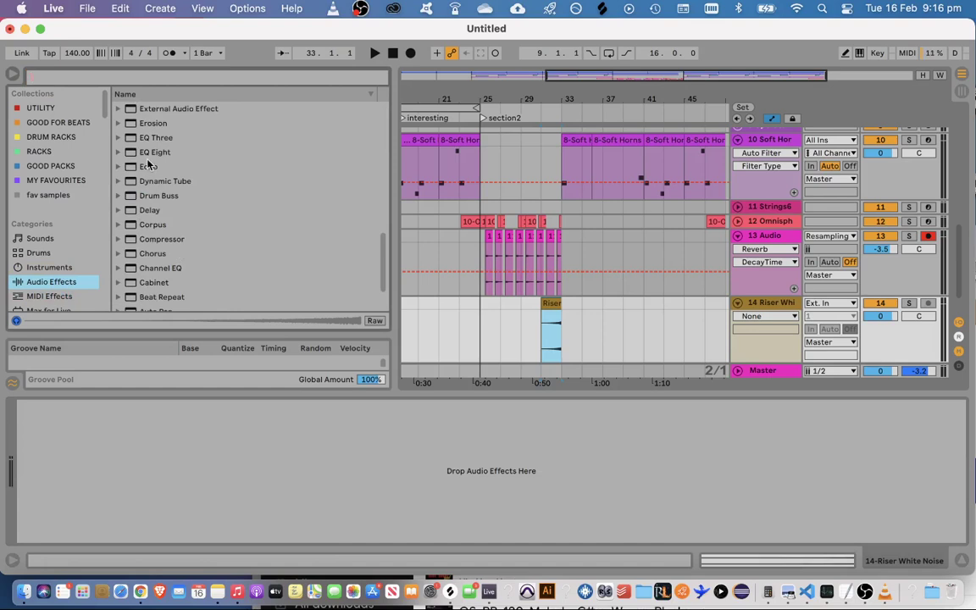
{"action": "scroll", "coordinate": [147, 163], "scroll_direction": "down", "scroll_amount": 2}
{"action": "left_click_drag", "start_coordinate": [159, 274], "coordinate": [407, 299]}
{"action": "left_click_drag", "start_coordinate": [797, 336], "coordinate": [599, 332]}
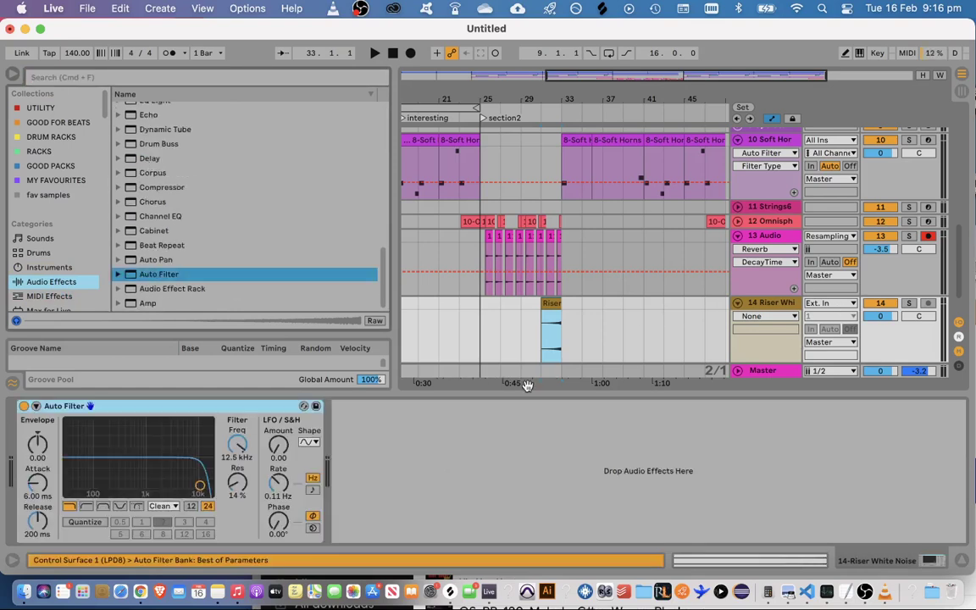
{"action": "left_click", "coordinate": [86, 506]}
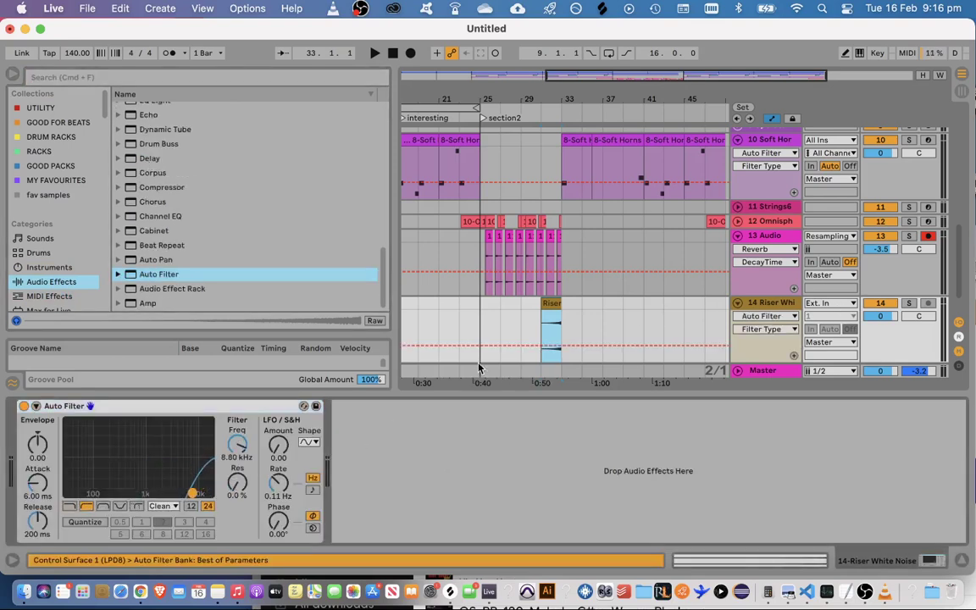
Set the riser's filter frequency to 10.0 kHz and automate it to fall between bars 31 and 33, auditioning the sweep
{"action": "key", "text": "space"}
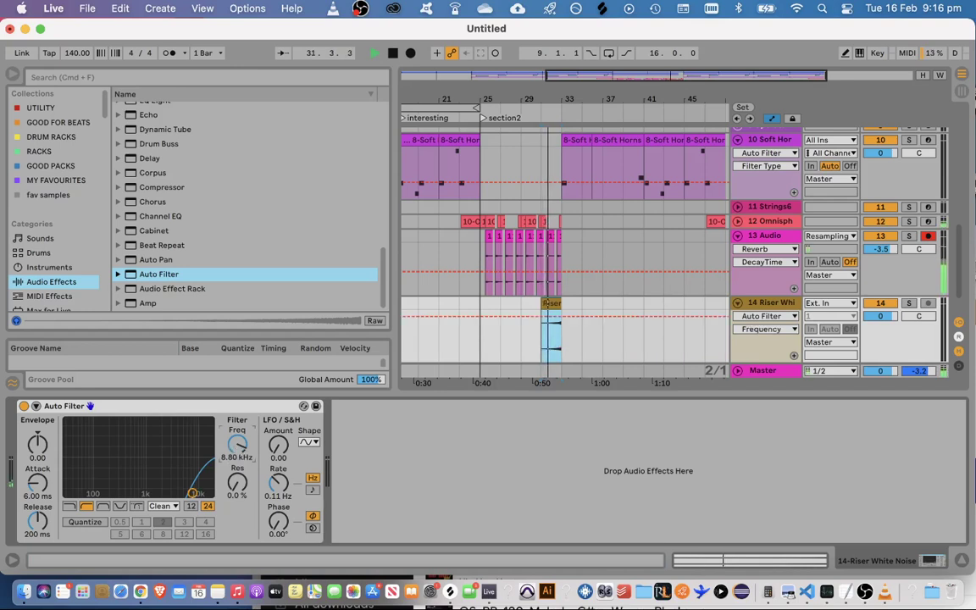
{"action": "left_click_drag", "start_coordinate": [239, 450], "coordinate": [240, 489]}
{"action": "key", "text": "space"}
{"action": "key", "text": "space"}
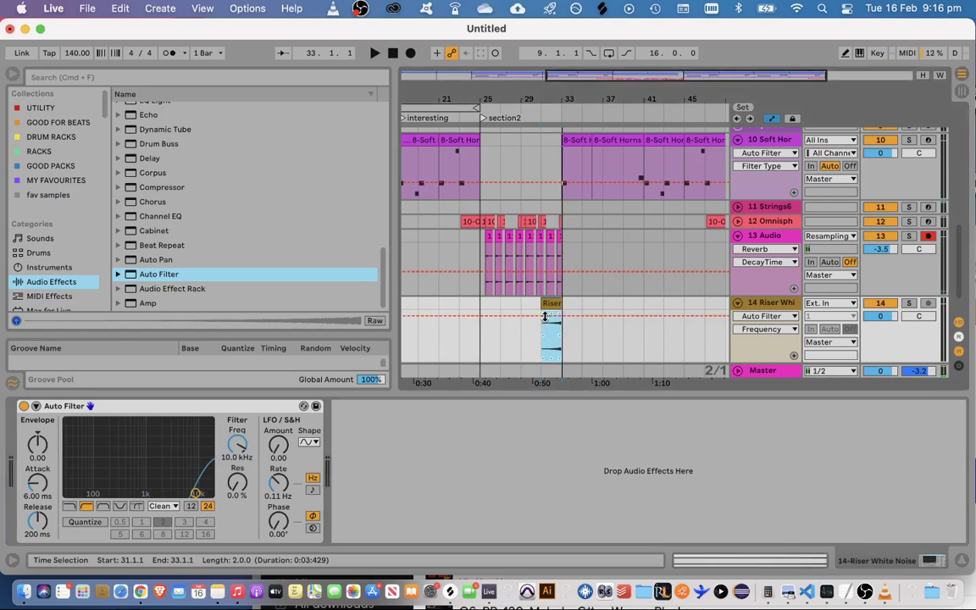
{"action": "left_click_drag", "start_coordinate": [558, 320], "coordinate": [557, 345]}
{"action": "key", "text": "space"}
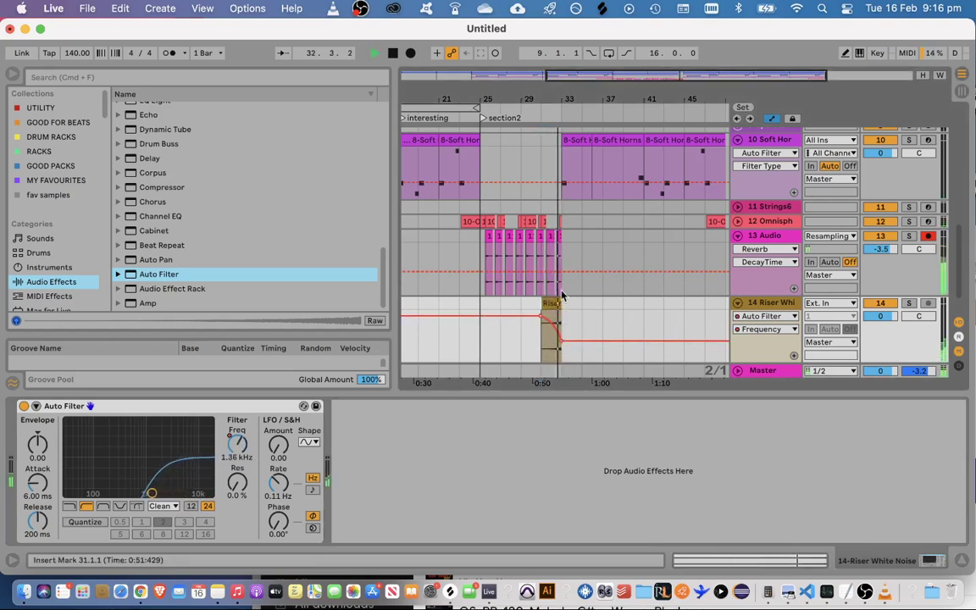
Shorten the Riser White Noise clip to end at 32.4.1 and audition the section's ending
{"action": "left_click_drag", "start_coordinate": [570, 71], "coordinate": [664, 87]}
{"action": "left_click_drag", "start_coordinate": [587, 303], "coordinate": [574, 304]}
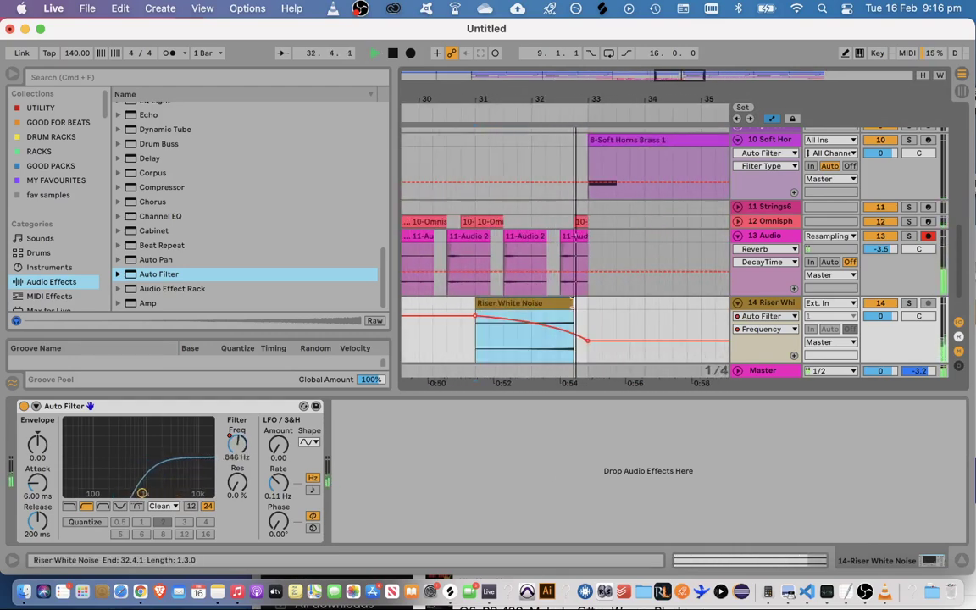
{"action": "key", "text": "space"}
{"action": "left_click", "coordinate": [551, 349]}
{"action": "key", "text": "space"}
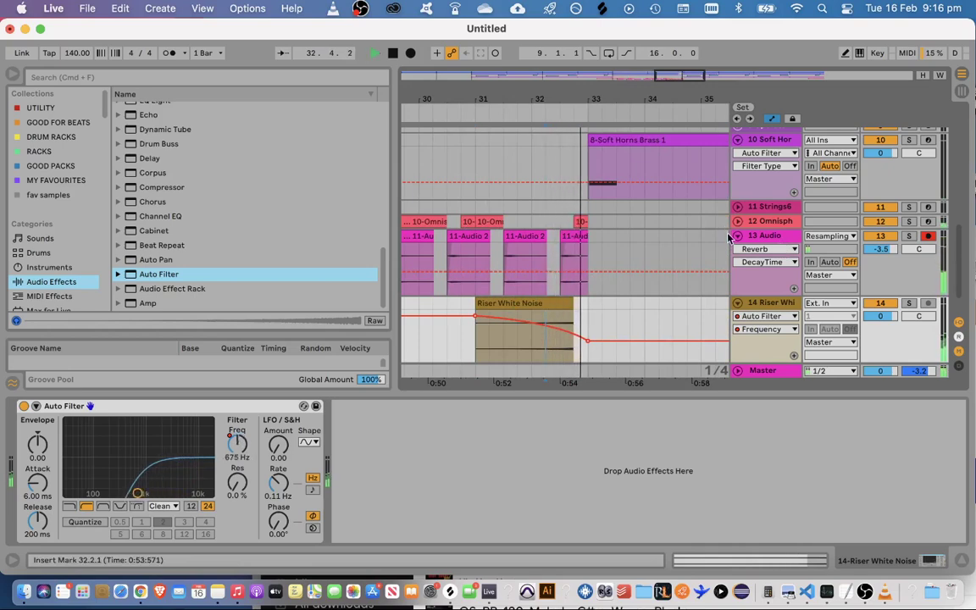
Automate the Reverb on the 13 Audio track to switch off at bar 32.3 and audition from 31.2
{"action": "left_click", "coordinate": [788, 235]}
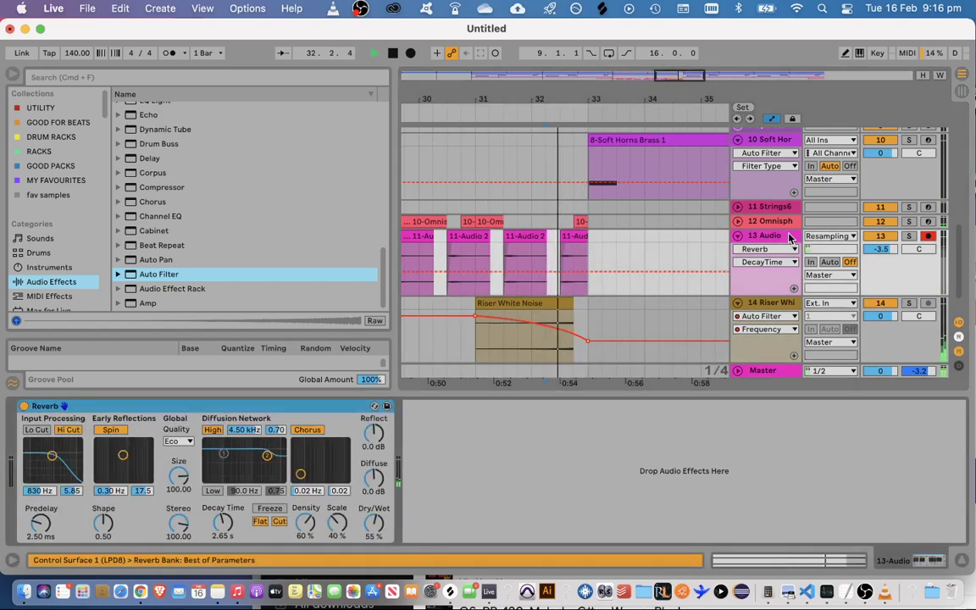
{"action": "left_click", "coordinate": [24, 407]}
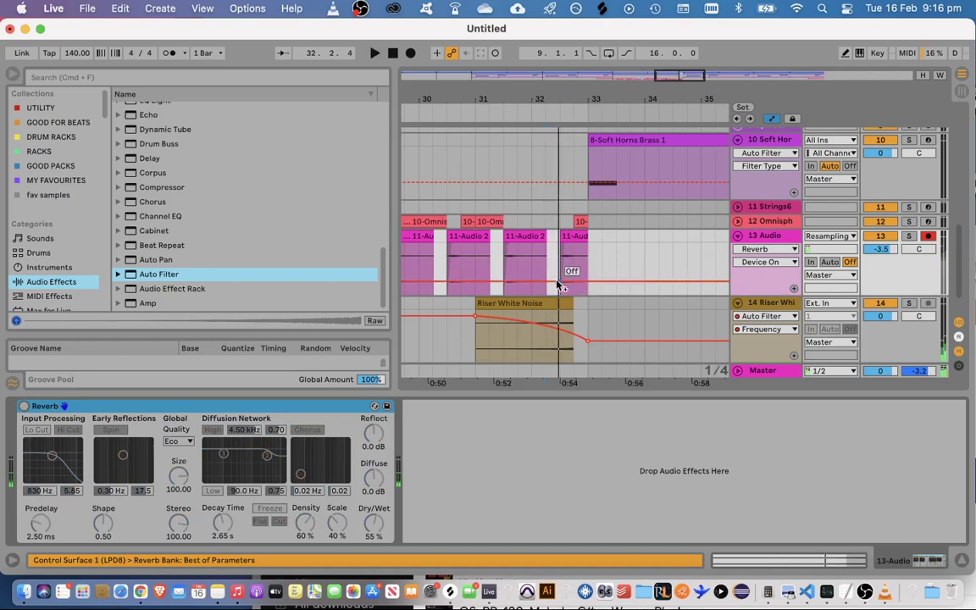
{"action": "left_click_drag", "start_coordinate": [559, 284], "coordinate": [559, 254]}
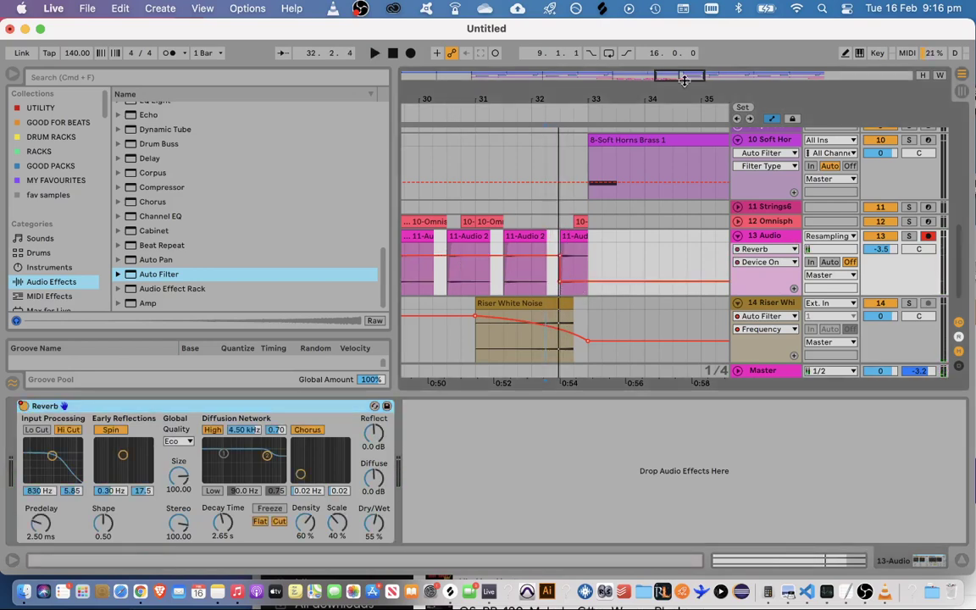
{"action": "mouse_move", "coordinate": [685, 77]}
{"action": "left_mouse_down"}
{"action": "mouse_move", "coordinate": [664, 66]}
{"action": "mouse_move", "coordinate": [680, 80]}
{"action": "left_mouse_up"}
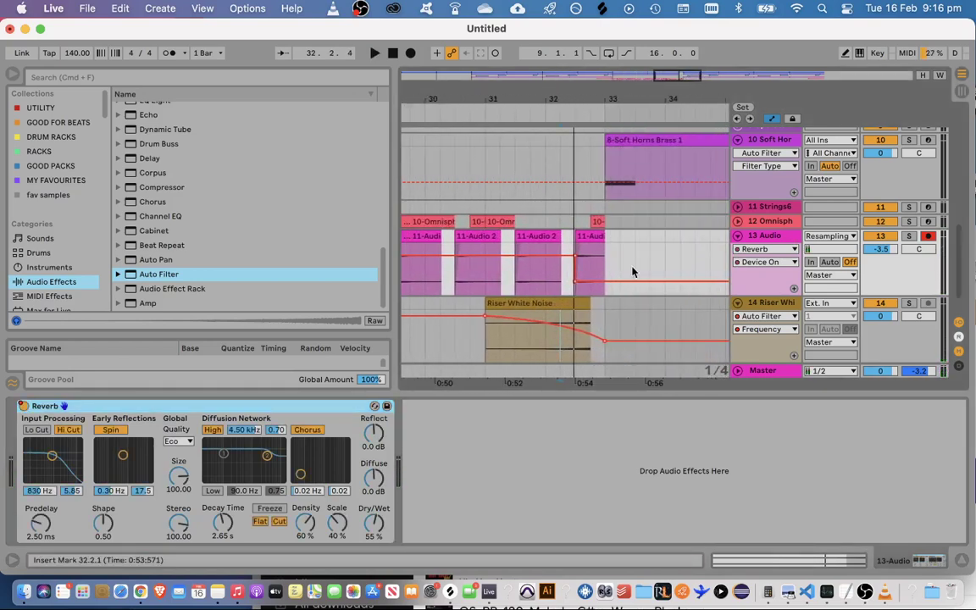
{"action": "left_click", "coordinate": [504, 286]}
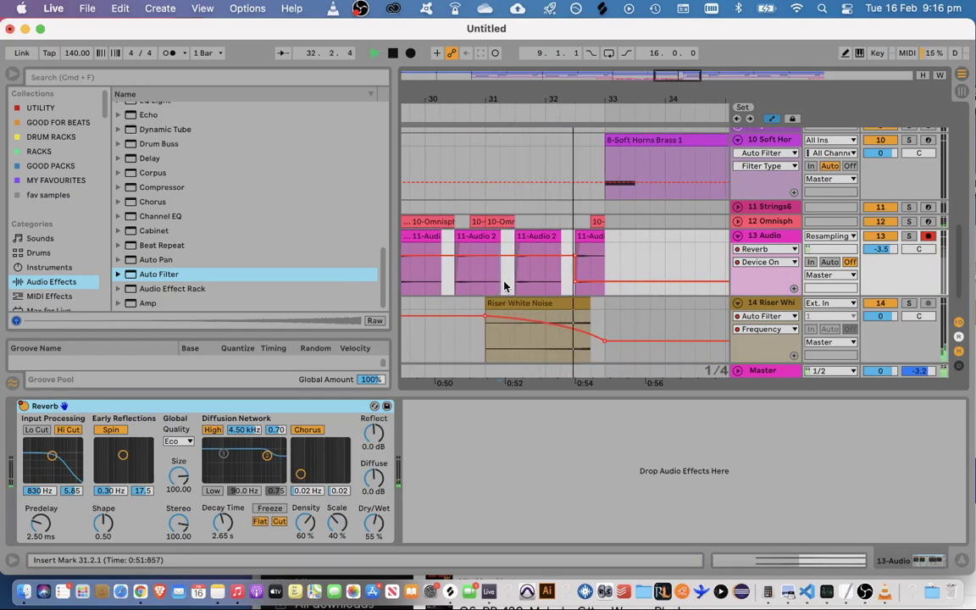
{"action": "key", "text": "space"}
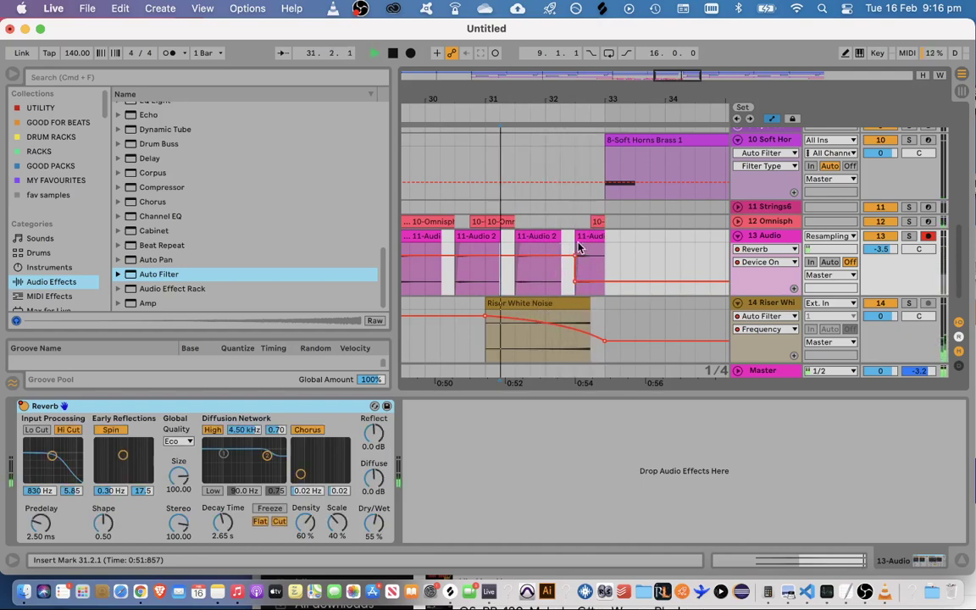
Automate the Reverb on the 12 Omnisphere track to switch off at bar 32.3 and audition from bar 32
{"action": "left_click", "coordinate": [585, 255]}
{"action": "scroll", "coordinate": [617, 252], "scroll_direction": "up", "scroll_amount": 1}
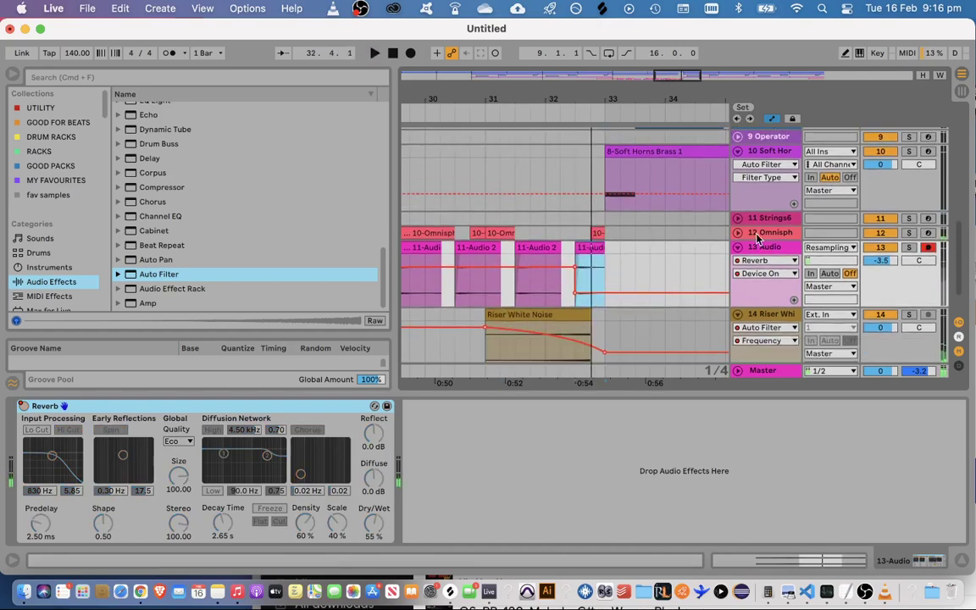
{"action": "left_click", "coordinate": [574, 232]}
{"action": "key", "text": "space"}
{"action": "left_click", "coordinate": [589, 407]}
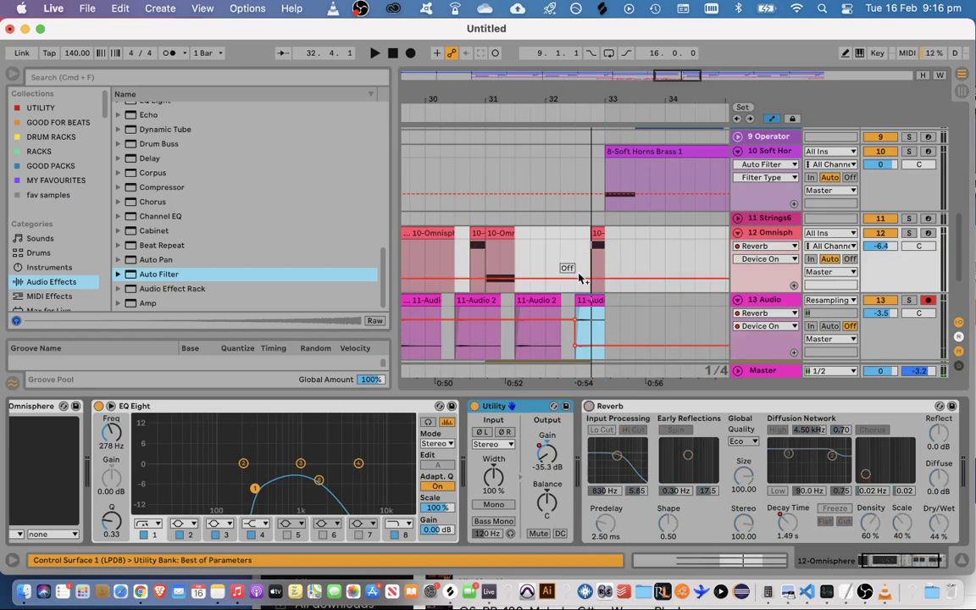
{"action": "left_click", "coordinate": [578, 278]}
{"action": "left_click_drag", "start_coordinate": [582, 278], "coordinate": [559, 282]}
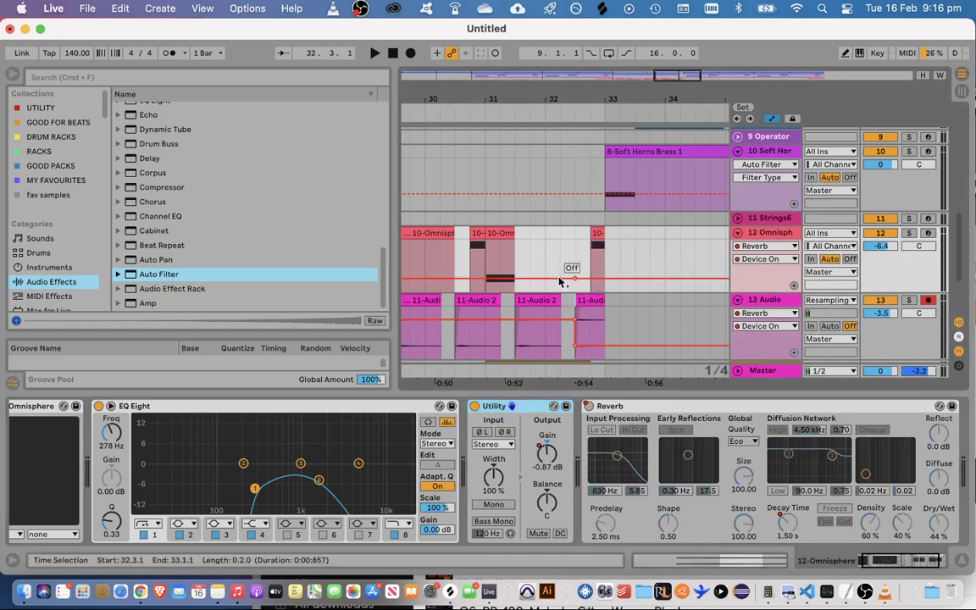
{"action": "left_click", "coordinate": [568, 283]}
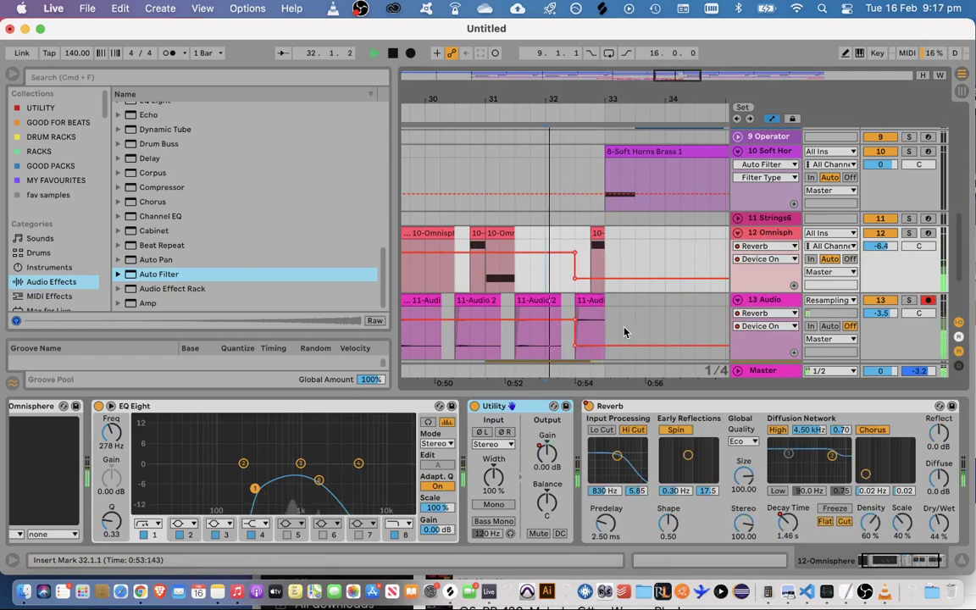
Automate the Reverb on the 4 Conga Hi 808 track to switch off at bar 32.3 and audition from bar 32
{"action": "scroll", "coordinate": [627, 330], "scroll_direction": "down", "scroll_amount": 2}
{"action": "scroll", "coordinate": [628, 329], "scroll_direction": "up", "scroll_amount": 10}
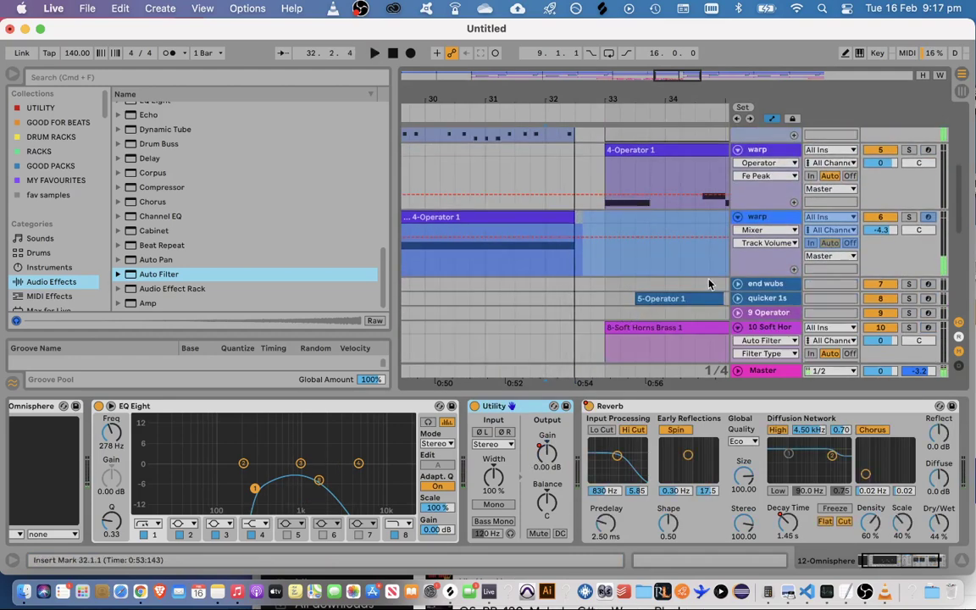
{"action": "key", "text": "space"}
{"action": "key", "text": "space"}
{"action": "key", "text": "space"}
{"action": "left_click", "coordinate": [765, 196]}
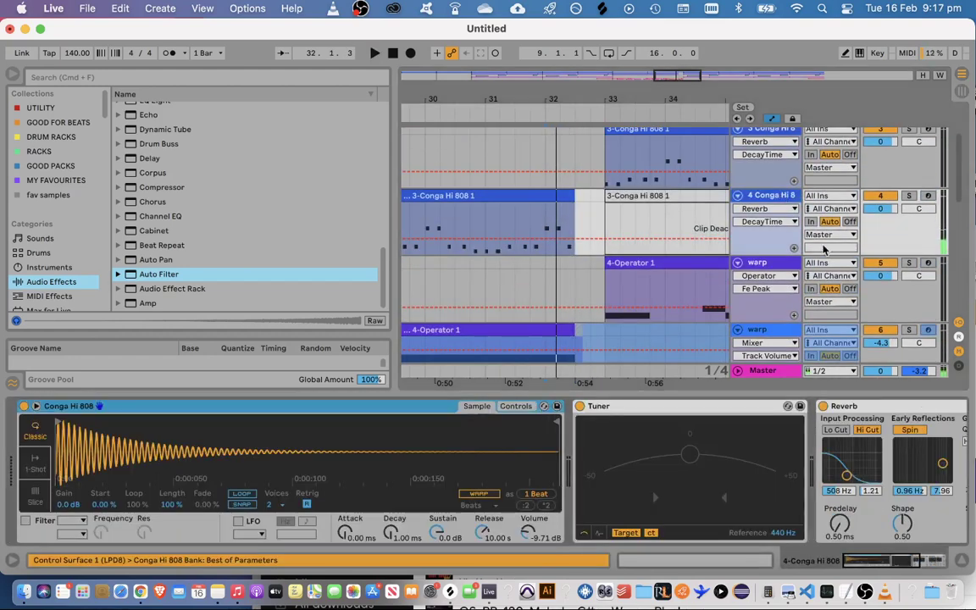
{"action": "left_click", "coordinate": [878, 560]}
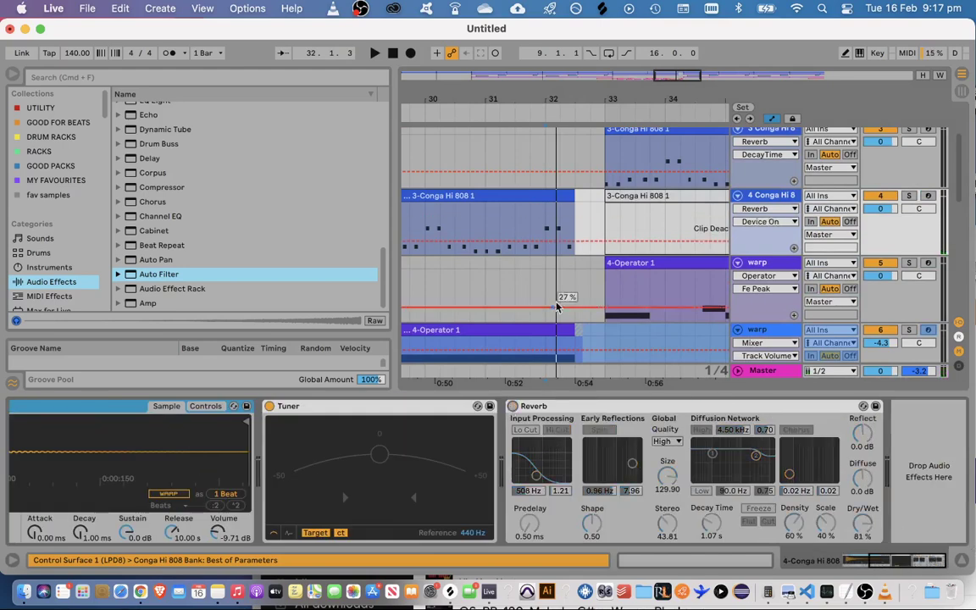
{"action": "left_click", "coordinate": [570, 239]}
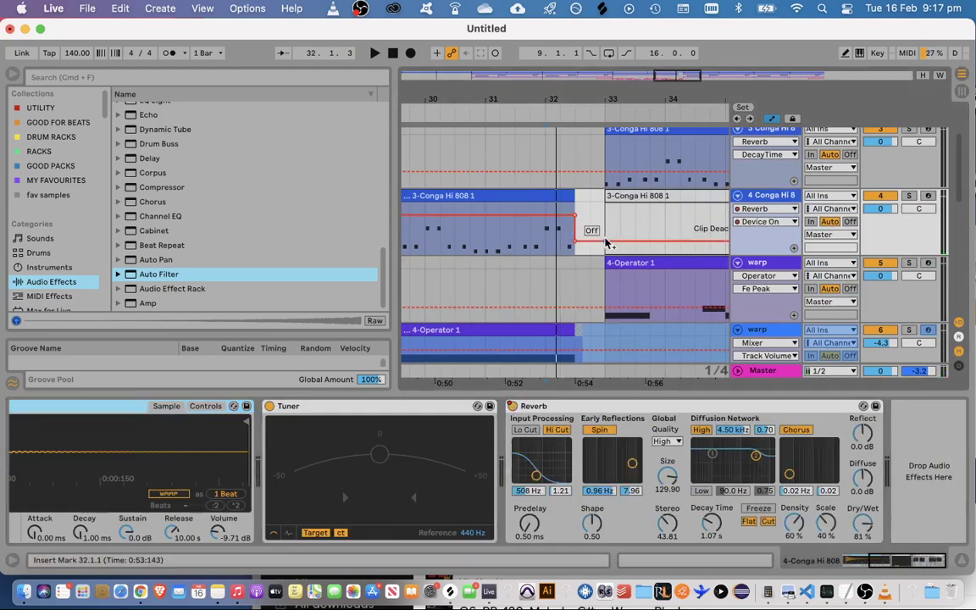
{"action": "left_click", "coordinate": [540, 297]}
{"action": "key", "text": "space"}
{"action": "scroll", "coordinate": [679, 372], "scroll_direction": "down", "scroll_amount": 8}
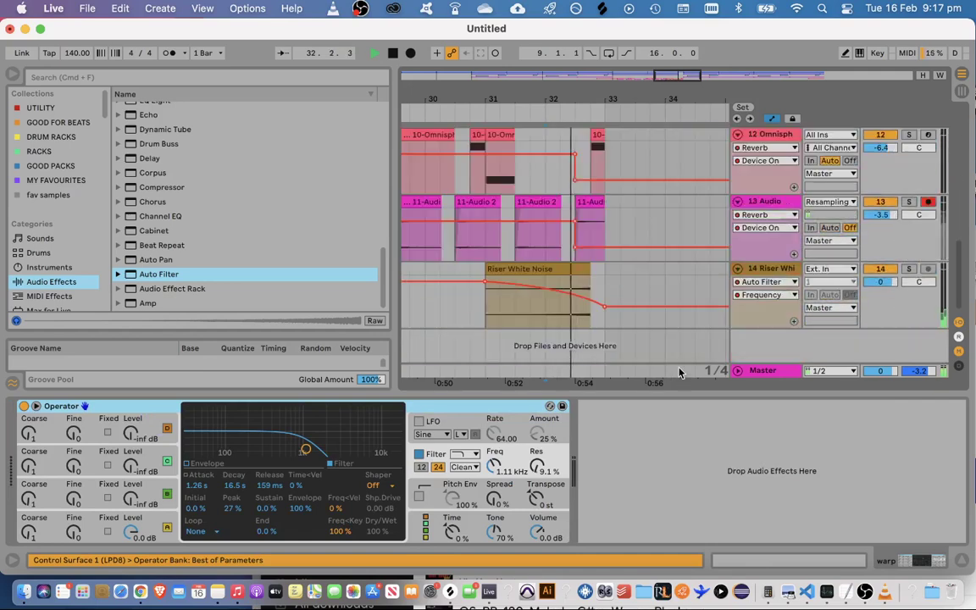
Shorten the Riser White Noise clip to end at bar 32.3 and audition the ending from bar 31
{"action": "key", "text": "space"}
{"action": "scroll", "coordinate": [637, 253], "scroll_direction": "up", "scroll_amount": 5}
{"action": "scroll", "coordinate": [631, 254], "scroll_direction": "down", "scroll_amount": 5}
{"action": "left_click_drag", "start_coordinate": [588, 268], "coordinate": [620, 240]}
{"action": "left_click", "coordinate": [481, 320]}
{"action": "key", "text": "space"}
Automate the Reverbs on the 13 Audio, 12 Omnisphere and 4 Conga Hi 808 tracks to switch back on at bar 33
{"action": "scroll", "coordinate": [602, 261], "scroll_direction": "up", "scroll_amount": 1}
{"action": "left_click", "coordinate": [604, 267]}
{"action": "scroll", "coordinate": [593, 250], "scroll_direction": "up", "scroll_amount": 2}
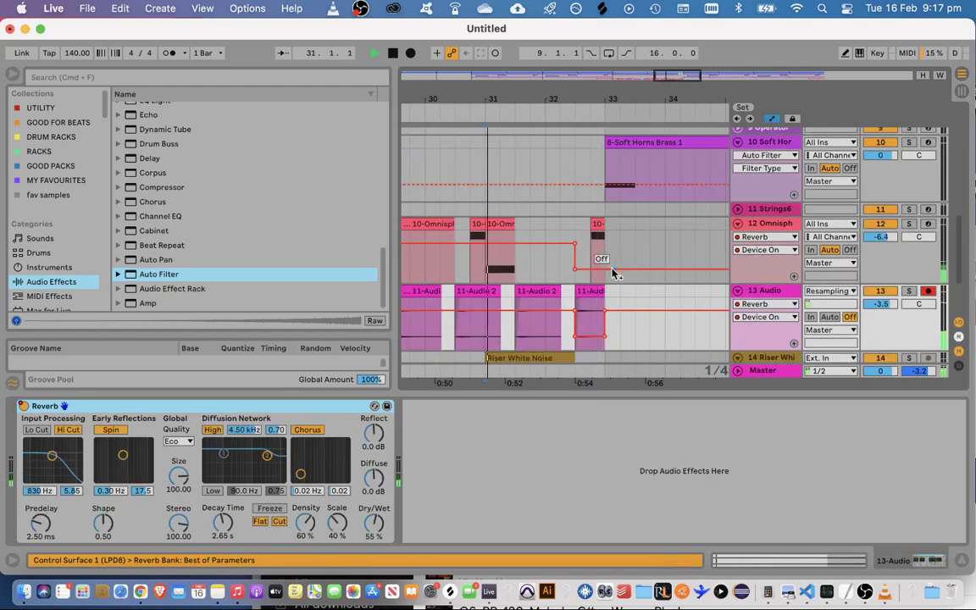
{"action": "left_click", "coordinate": [604, 271]}
{"action": "scroll", "coordinate": [627, 267], "scroll_direction": "up", "scroll_amount": 15}
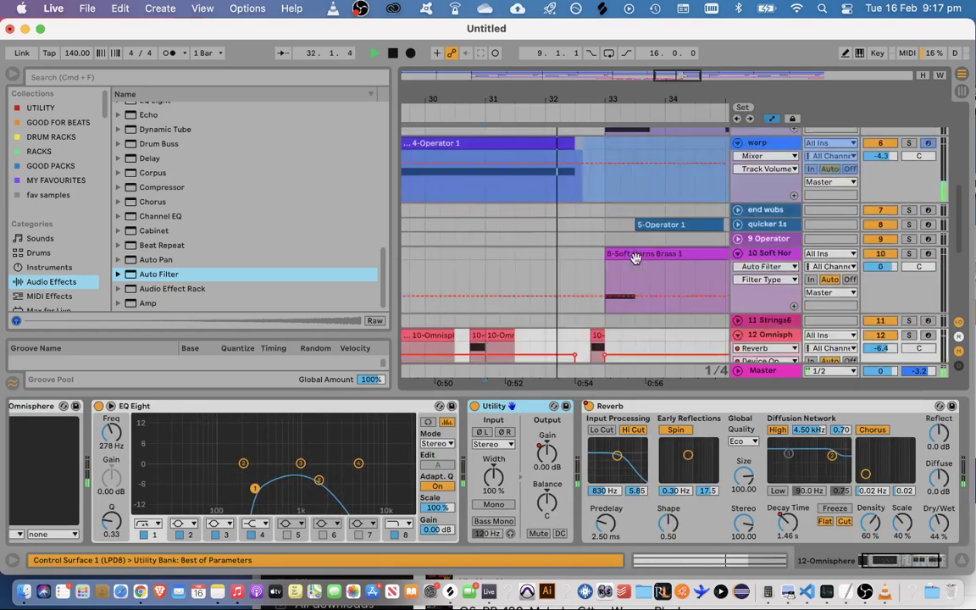
{"action": "key", "text": "space"}
{"action": "key", "text": "space"}
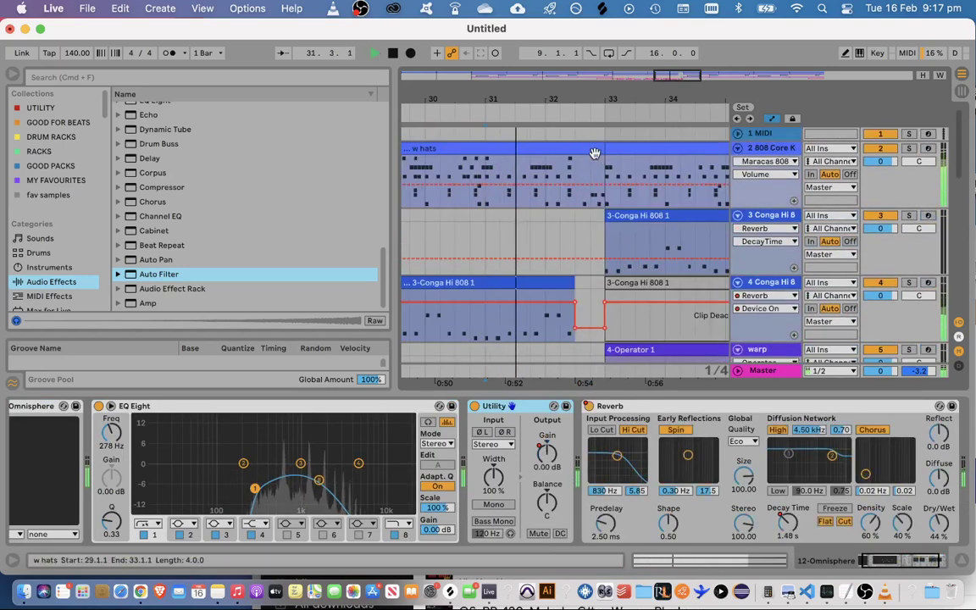
Audition the last bars before bar 33, checking the reverb cut-offs on the Omnisphere and audio tracks
{"action": "scroll", "coordinate": [807, 246], "scroll_direction": "down", "scroll_amount": 3}
{"action": "scroll", "coordinate": [805, 248], "scroll_direction": "down", "scroll_amount": 6}
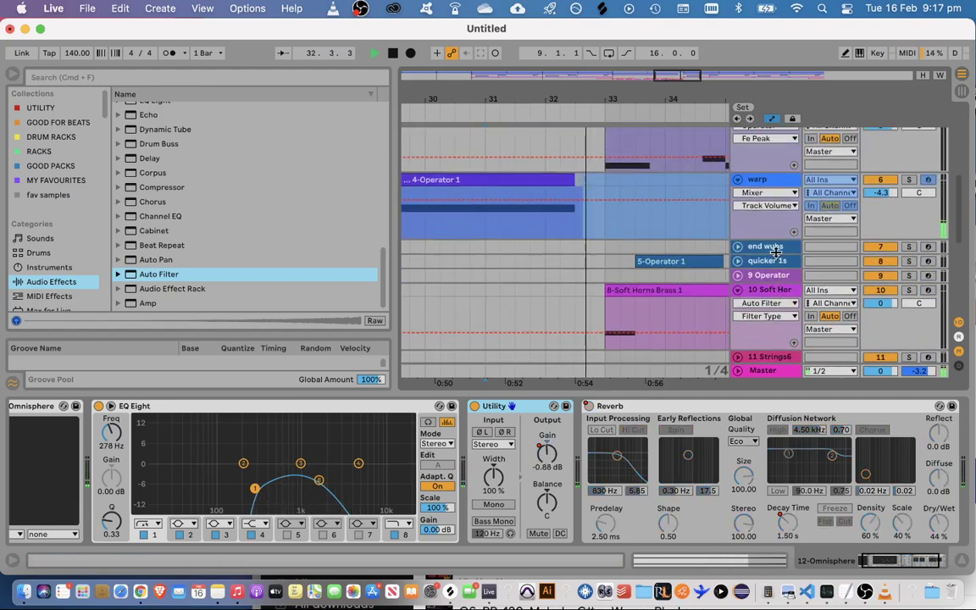
{"action": "scroll", "coordinate": [776, 254], "scroll_direction": "down", "scroll_amount": 8}
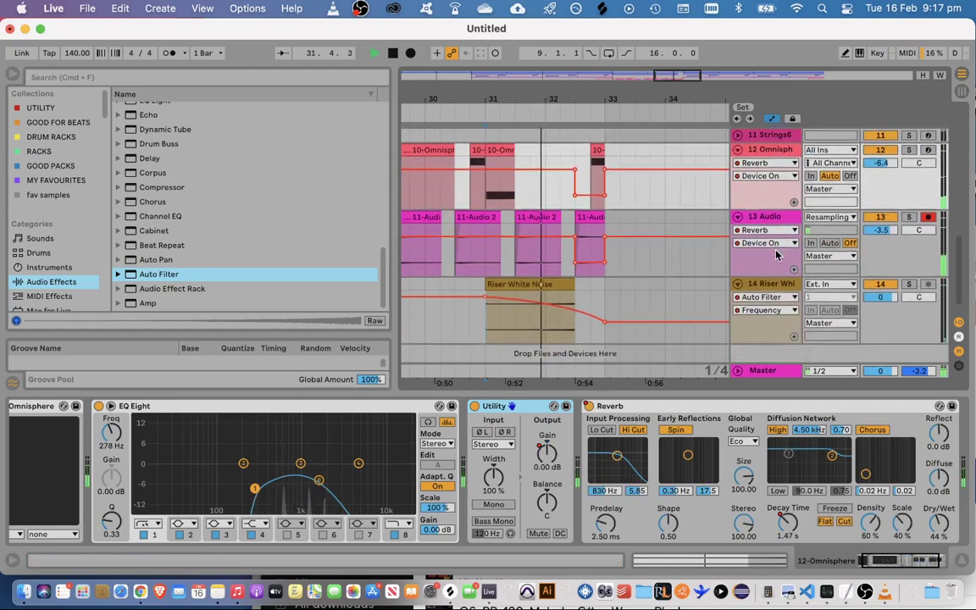
{"action": "left_click", "coordinate": [566, 207]}
{"action": "left_click_drag", "start_coordinate": [668, 78], "coordinate": [670, 115]}
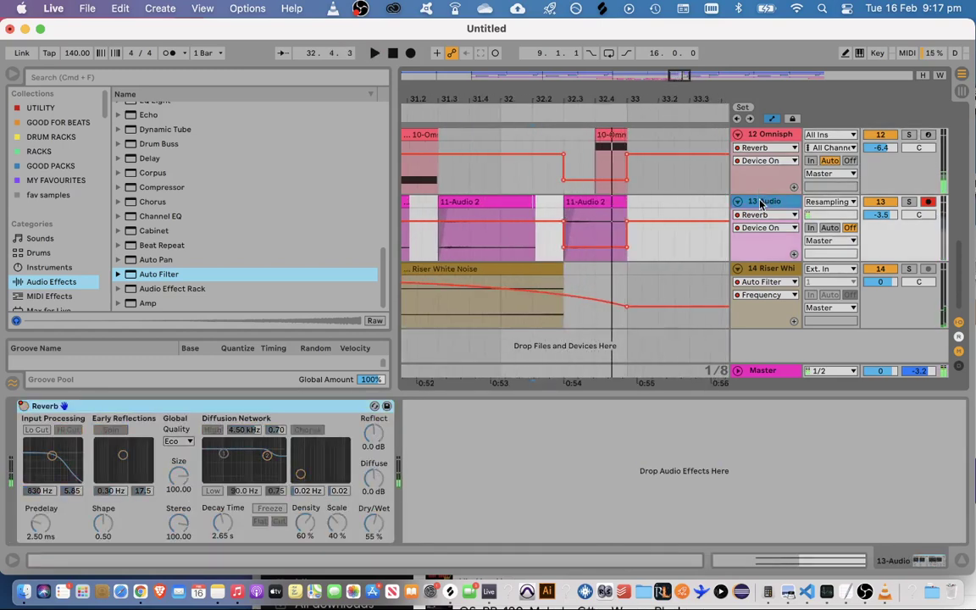
{"action": "key", "text": "space"}
{"action": "key", "text": "space"}
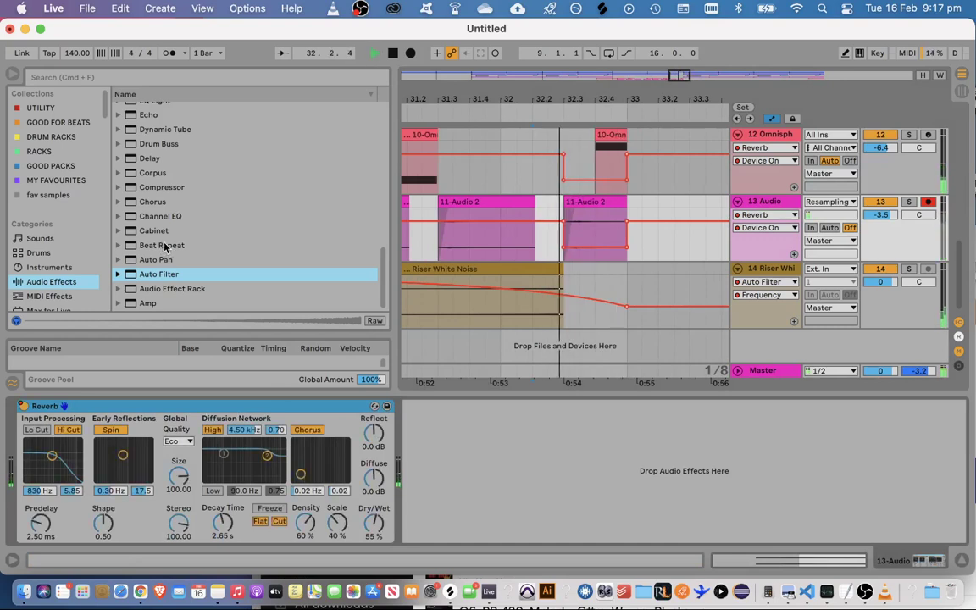
{"action": "left_click", "coordinate": [496, 251]}
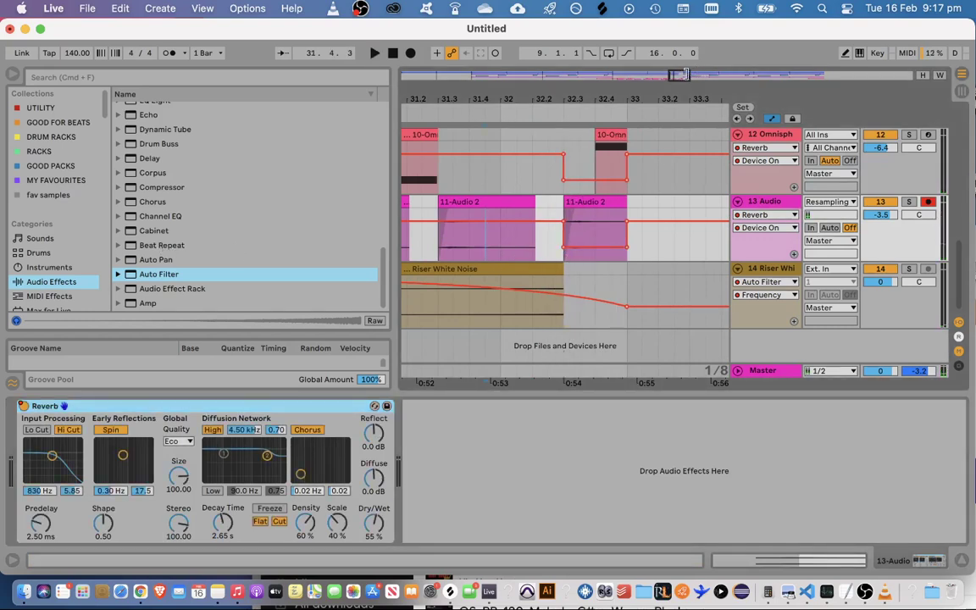
Shorten the last 11-Audio 2 clip before bar 33 to end at 32.4 and audition the transition
{"action": "left_click", "coordinate": [584, 201]}
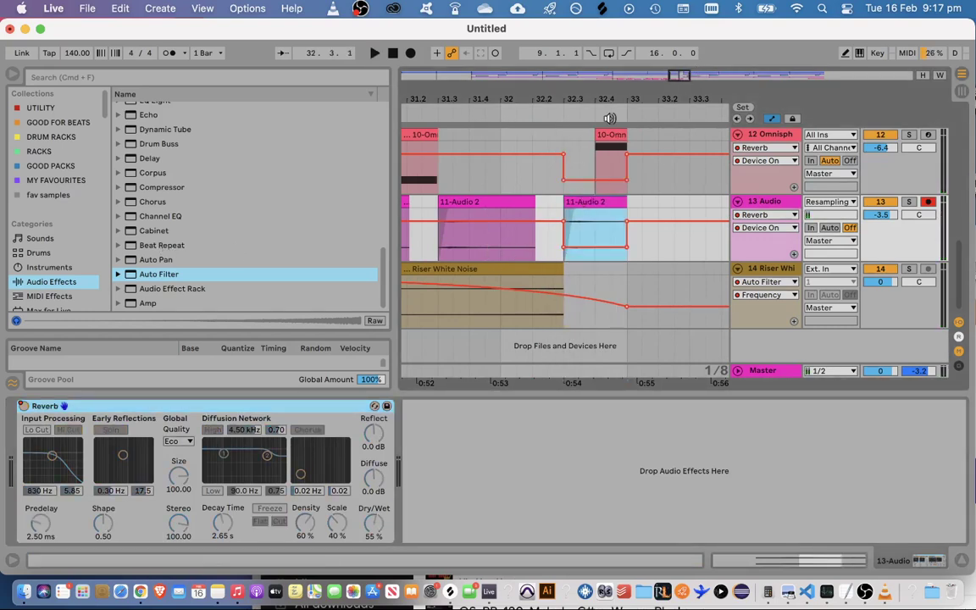
{"action": "left_click_drag", "start_coordinate": [669, 98], "coordinate": [668, 64]}
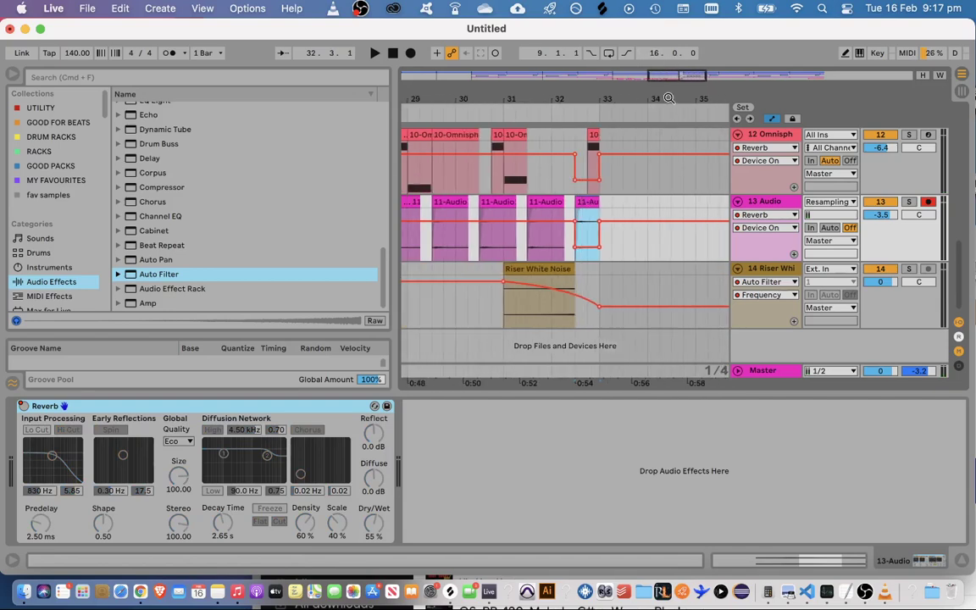
{"action": "left_click", "coordinate": [555, 193]}
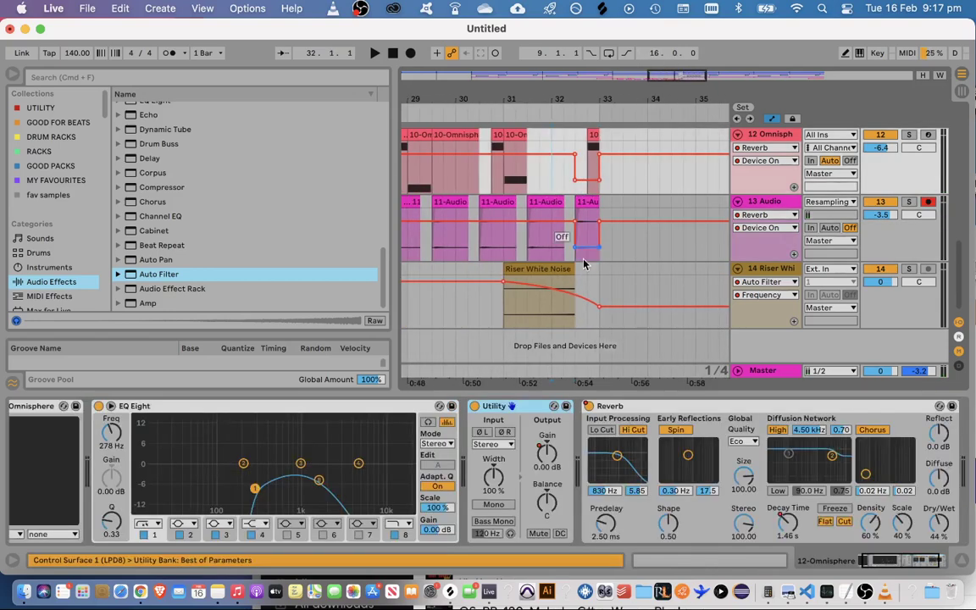
{"action": "left_click", "coordinate": [960, 561]}
{"action": "key", "text": "space"}
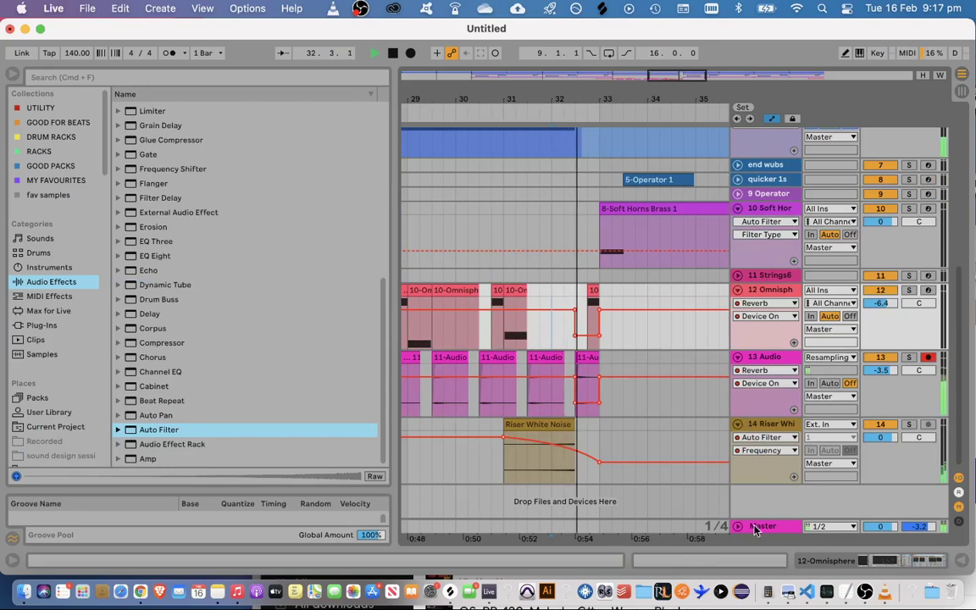
{"action": "left_click", "coordinate": [583, 366]}
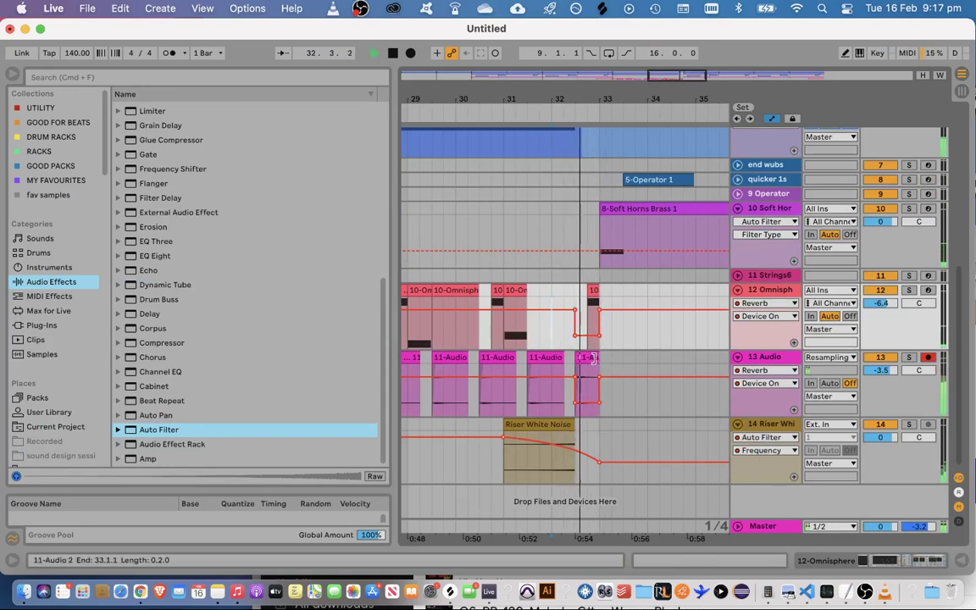
{"action": "key", "text": "space"}
{"action": "key", "text": "space"}
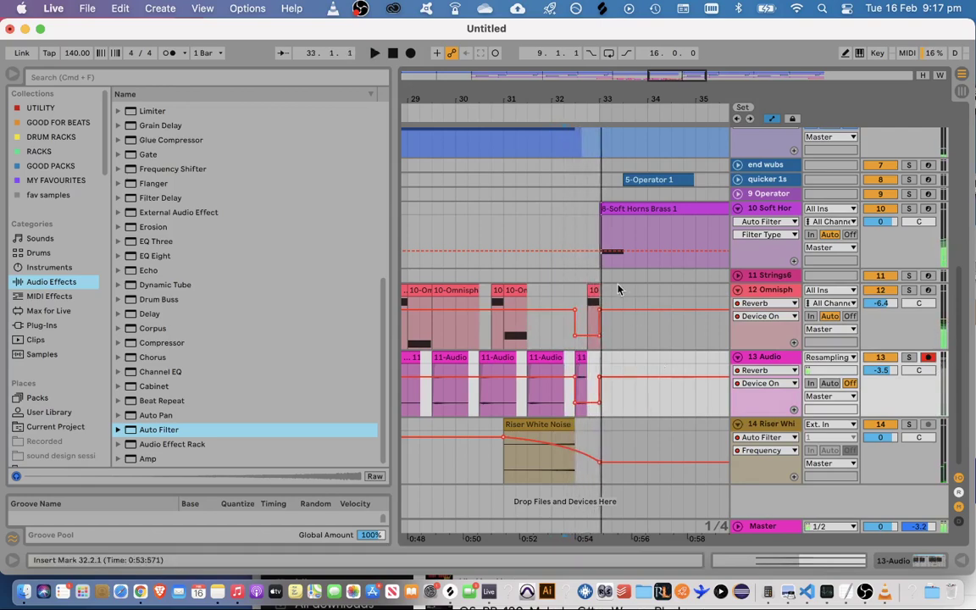
{"action": "key", "text": "space"}
{"action": "key", "text": "space"}
{"action": "key", "text": "space"}
Try ending the last 11-Audio 2 clip at 32.3.3, audition it, and extend the clip back to 32.4.1
{"action": "left_click_drag", "start_coordinate": [682, 78], "coordinate": [681, 156]}
{"action": "left_click_drag", "start_coordinate": [535, 359], "coordinate": [498, 357]}
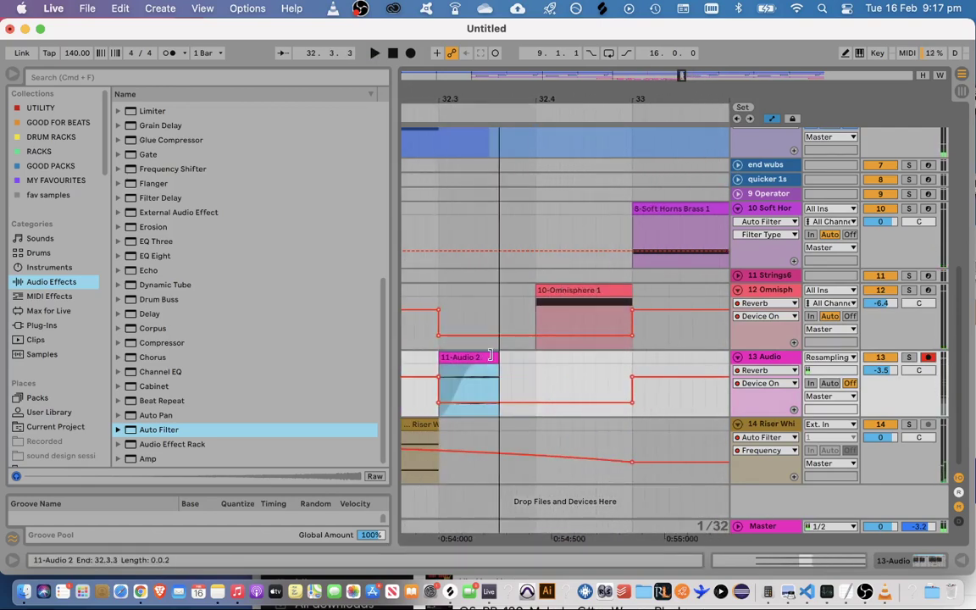
{"action": "left_click", "coordinate": [412, 359]}
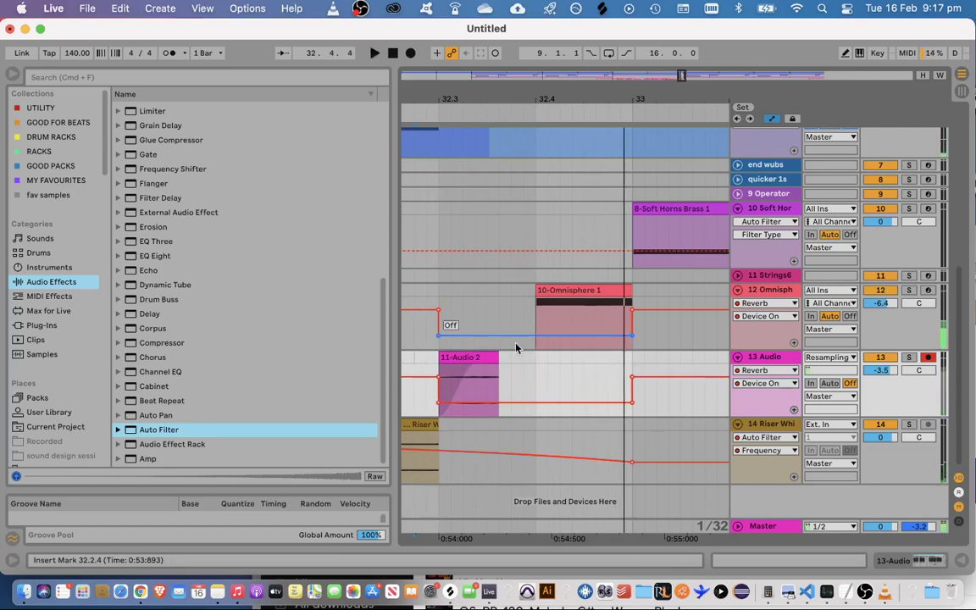
{"action": "left_click_drag", "start_coordinate": [499, 357], "coordinate": [538, 359]}
Delete a short piece of the w hats clip between 32.3 and 32.4 on the 808 Core Kit track and audition the gap
{"action": "scroll", "coordinate": [760, 368], "scroll_direction": "up", "scroll_amount": 8}
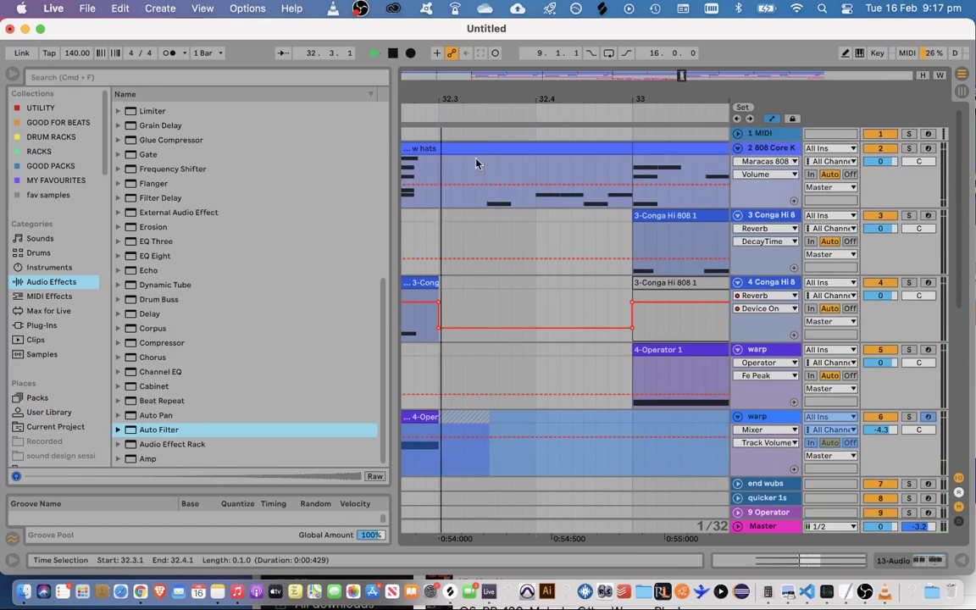
{"action": "left_click_drag", "start_coordinate": [477, 169], "coordinate": [509, 152]}
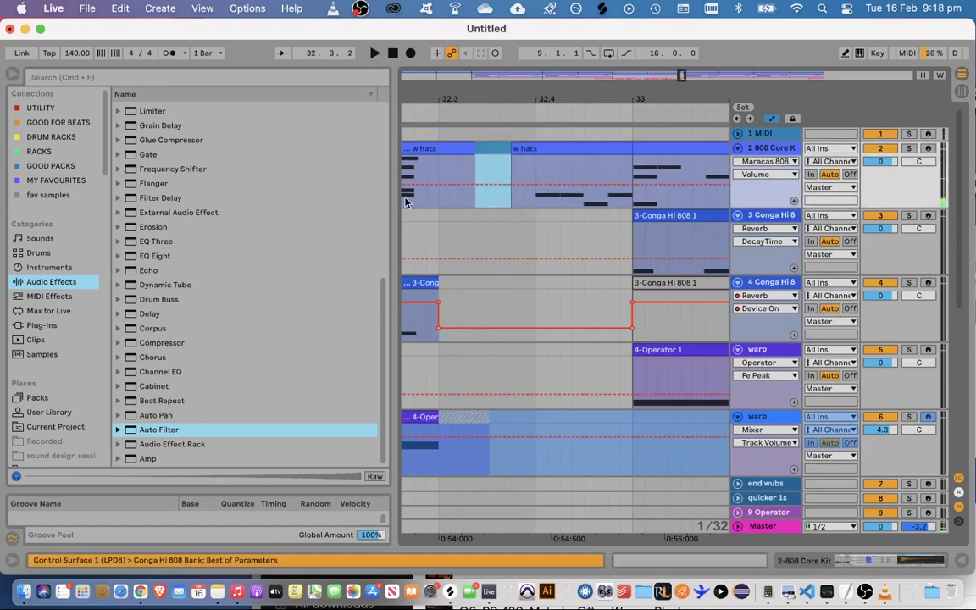
{"action": "key", "text": "Delete"}
{"action": "key", "text": "space"}
{"action": "key", "text": "space"}
{"action": "key", "text": "space"}
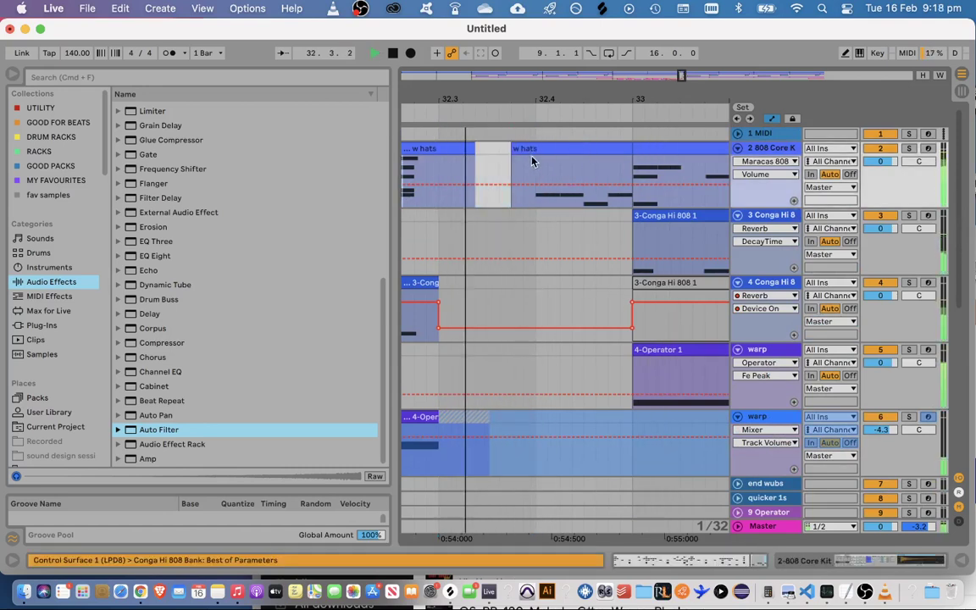
{"action": "key", "text": "space"}
Trim the start of the w hats clip after the gap to about 32.4.3 and audition the transition into bar 33
{"action": "left_click_drag", "start_coordinate": [514, 148], "coordinate": [588, 149]}
{"action": "left_click", "coordinate": [436, 223]}
{"action": "key", "text": "space"}
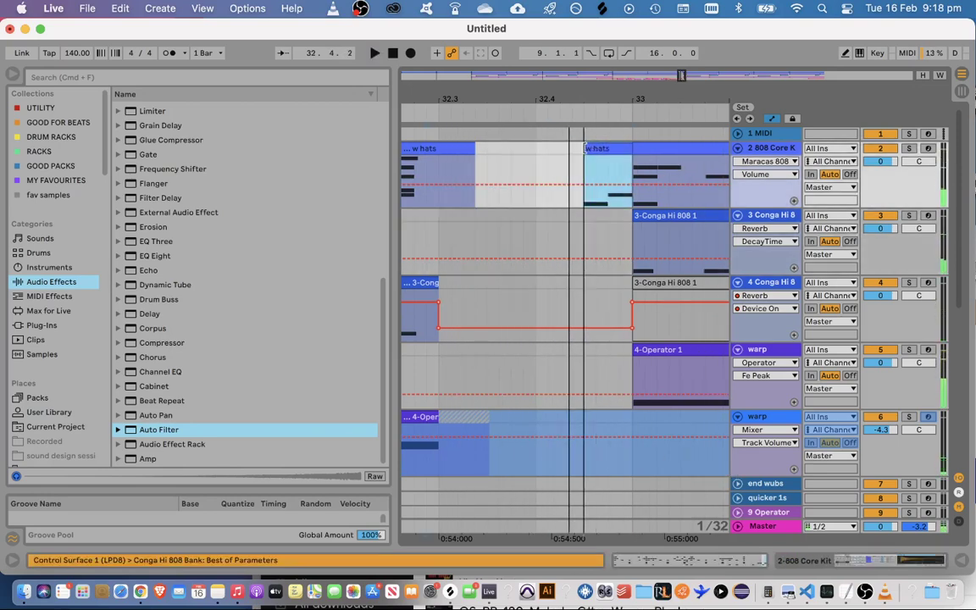
{"action": "left_click", "coordinate": [419, 222]}
{"action": "key", "text": "space"}
{"action": "key", "text": "space"}
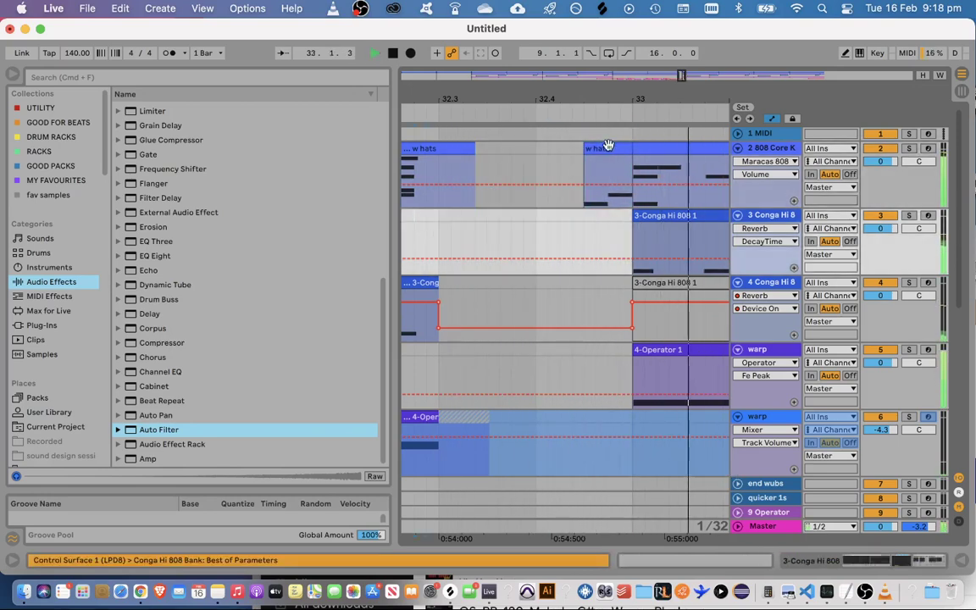
Trim the start of the w hats clip before bar 33 further to about 32.4.4 and audition the whole ending
{"action": "left_click_drag", "start_coordinate": [589, 150], "coordinate": [608, 149]}
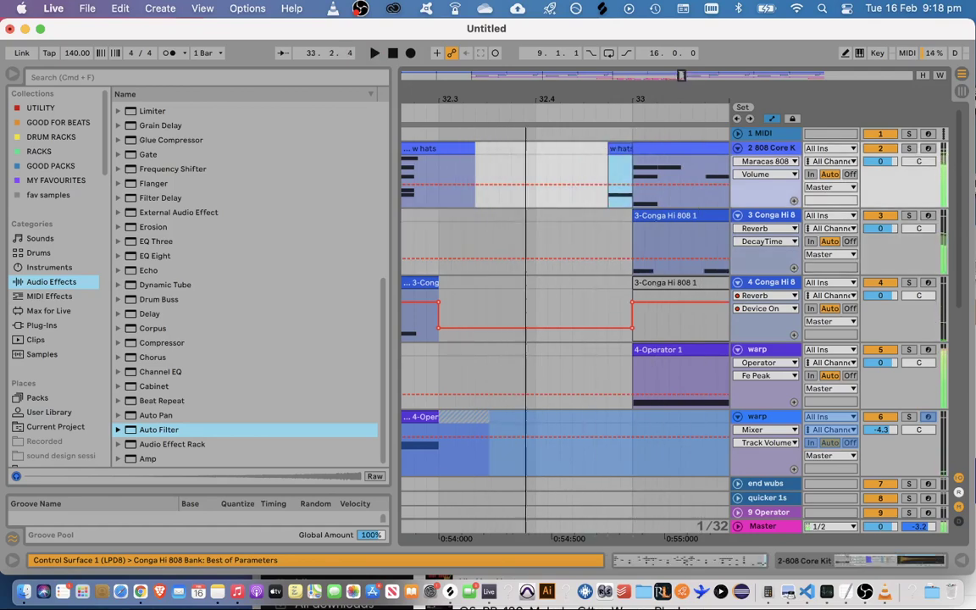
{"action": "left_click_drag", "start_coordinate": [604, 105], "coordinate": [604, 51]}
{"action": "left_click", "coordinate": [480, 241]}
{"action": "key", "text": "space"}
{"action": "scroll", "coordinate": [786, 430], "scroll_direction": "down", "scroll_amount": 8}
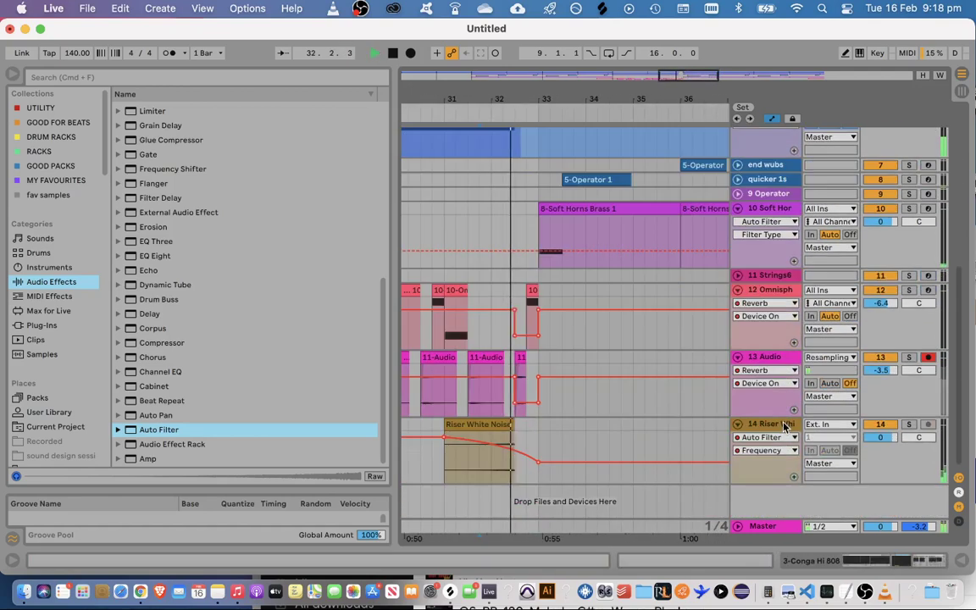
Audition the transition into section2 from bar 24 with the longer arrangement in view, checking the Omnisphere clips around bar 25
{"action": "left_click", "coordinate": [961, 561]}
{"action": "left_click_drag", "start_coordinate": [693, 73], "coordinate": [771, 215]}
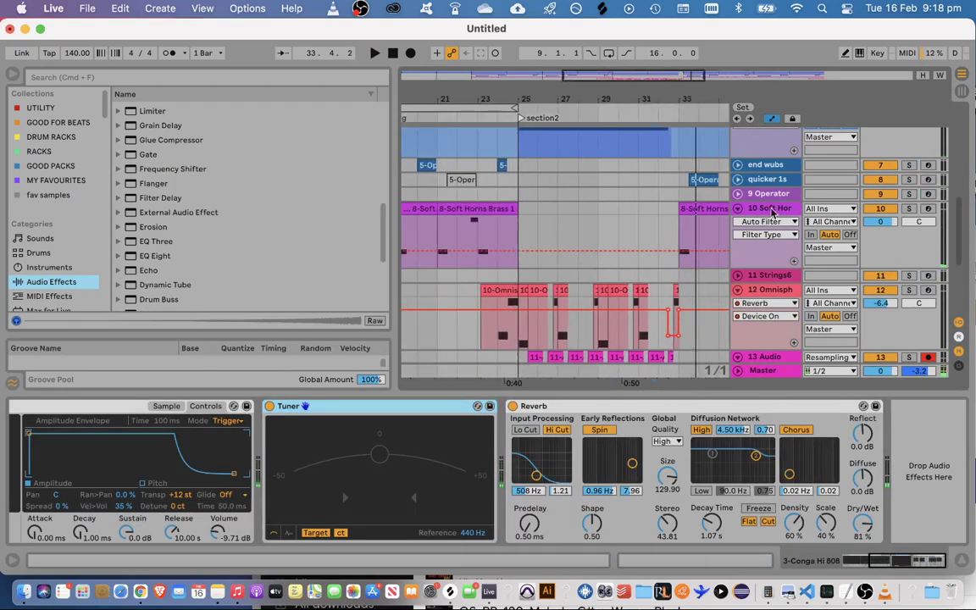
{"action": "left_click", "coordinate": [962, 558]}
{"action": "left_click", "coordinate": [500, 338]}
{"action": "key", "text": "space"}
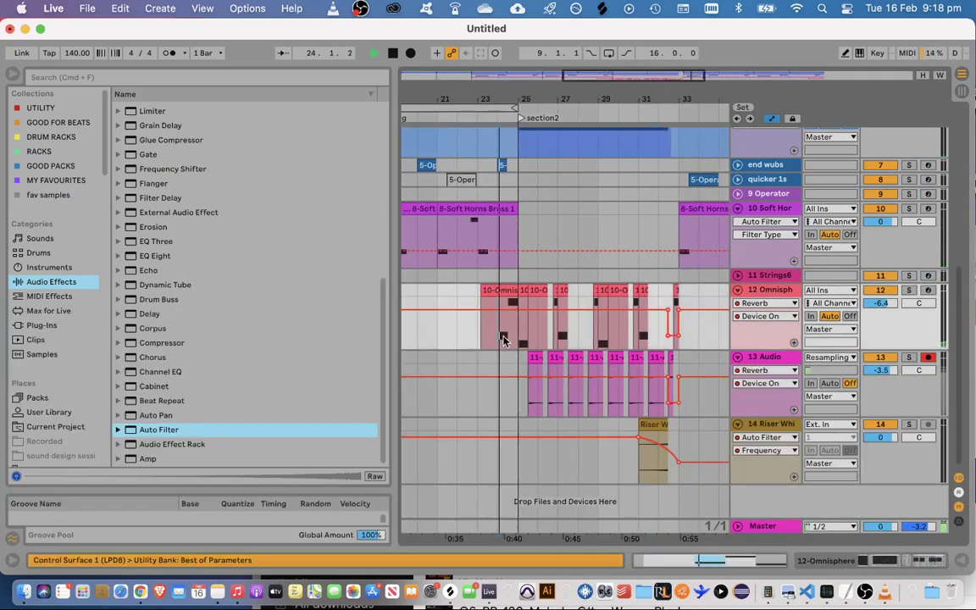
{"action": "left_click_drag", "start_coordinate": [672, 97], "coordinate": [617, 103]}
{"action": "left_click", "coordinate": [415, 322]}
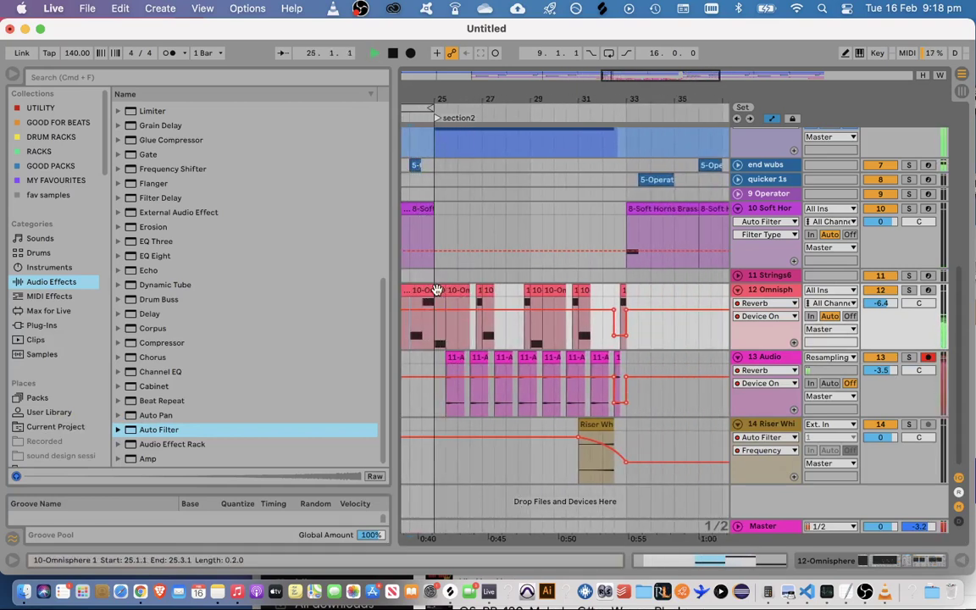
{"action": "left_click", "coordinate": [438, 290]}
{"action": "key", "text": "plus"}
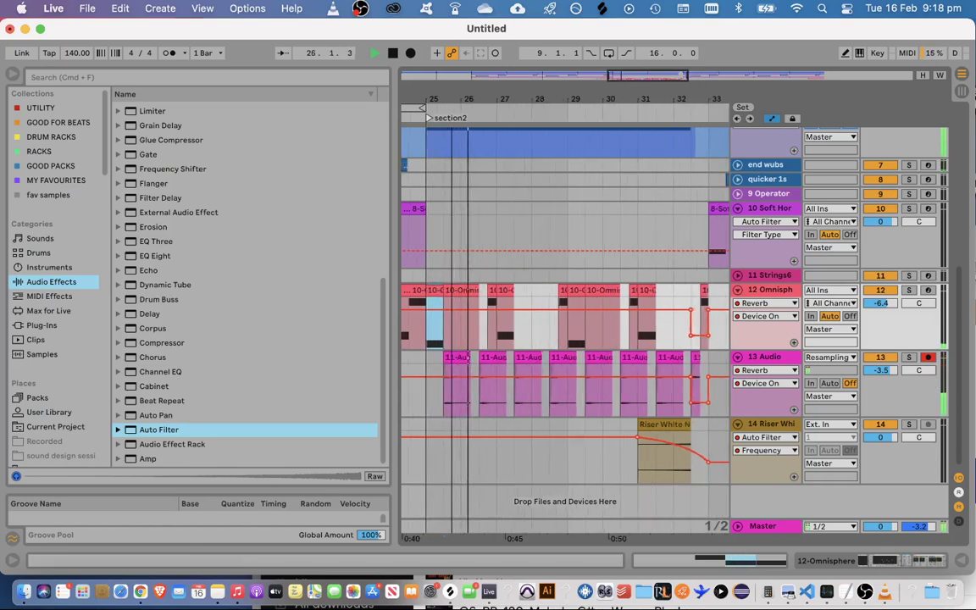
{"action": "key", "text": "space"}
Show the Utility Gain automation on the Omnisphere track and reshape the curve over the 25.1.1 clip to rise faster, auditioning the transition
{"action": "double_click", "coordinate": [761, 292]}
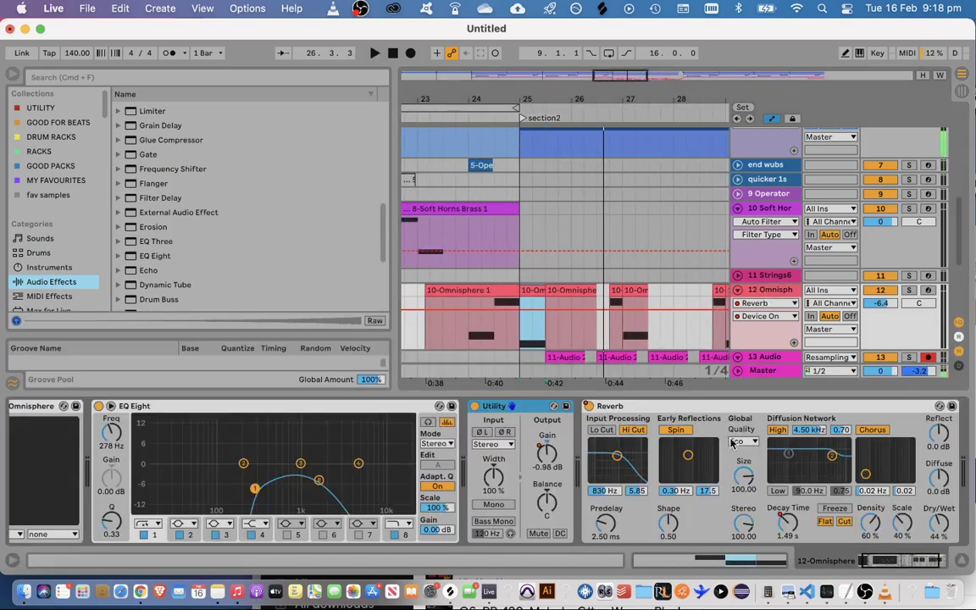
{"action": "left_click", "coordinate": [547, 454]}
{"action": "scroll", "coordinate": [517, 263], "scroll_direction": "down", "scroll_amount": 2}
{"action": "left_click", "coordinate": [509, 249]}
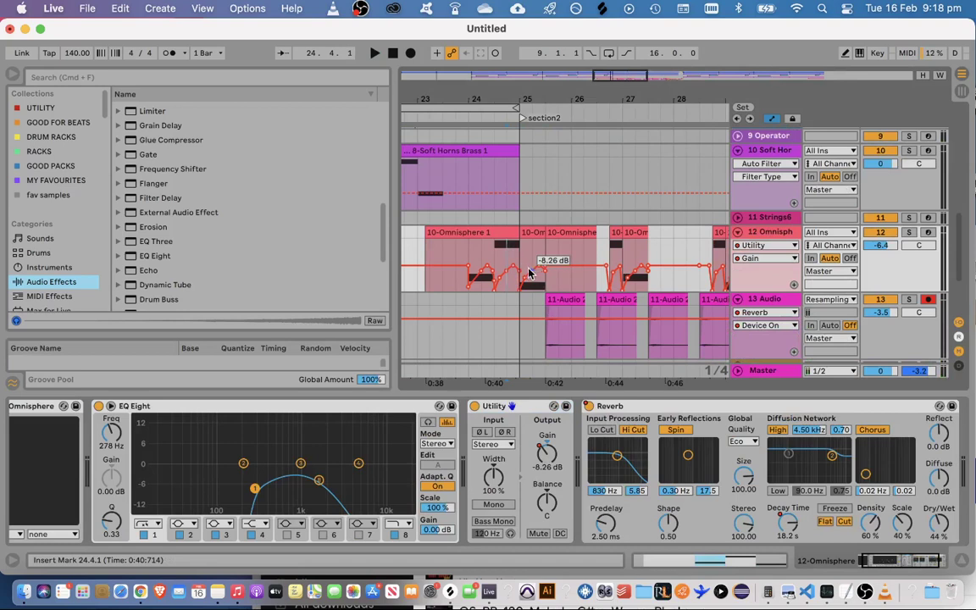
{"action": "key", "text": "plus"}
{"action": "left_click", "coordinate": [525, 230]}
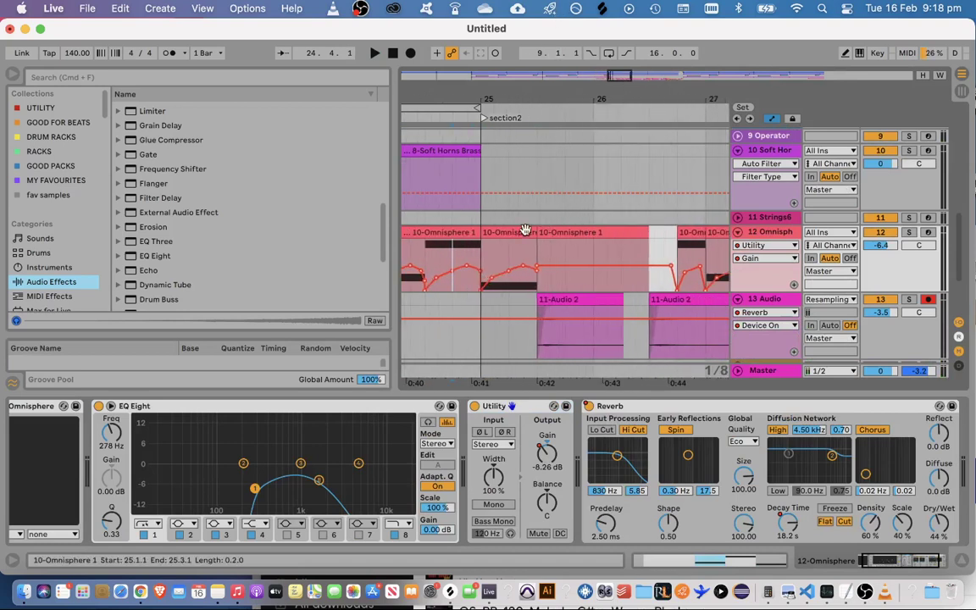
{"action": "key", "text": "space"}
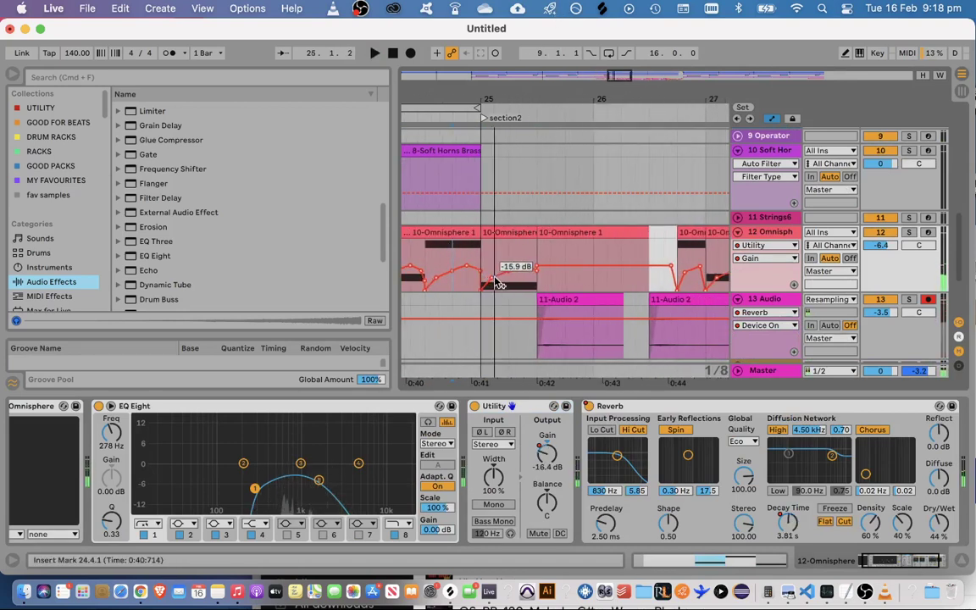
{"action": "key", "text": "space"}
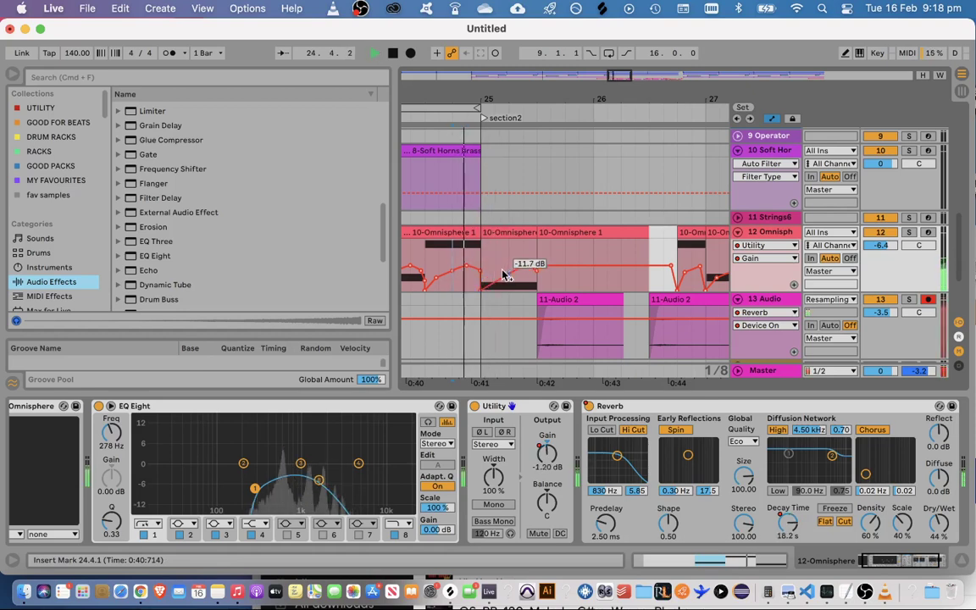
{"action": "left_click_drag", "start_coordinate": [523, 267], "coordinate": [496, 270]}
Copy the Omnisphere clip between 25.1.1 and 25.3.1, including its reshaped gain curve, over the matching clip at 29.1.1
{"action": "left_click", "coordinate": [516, 232]}
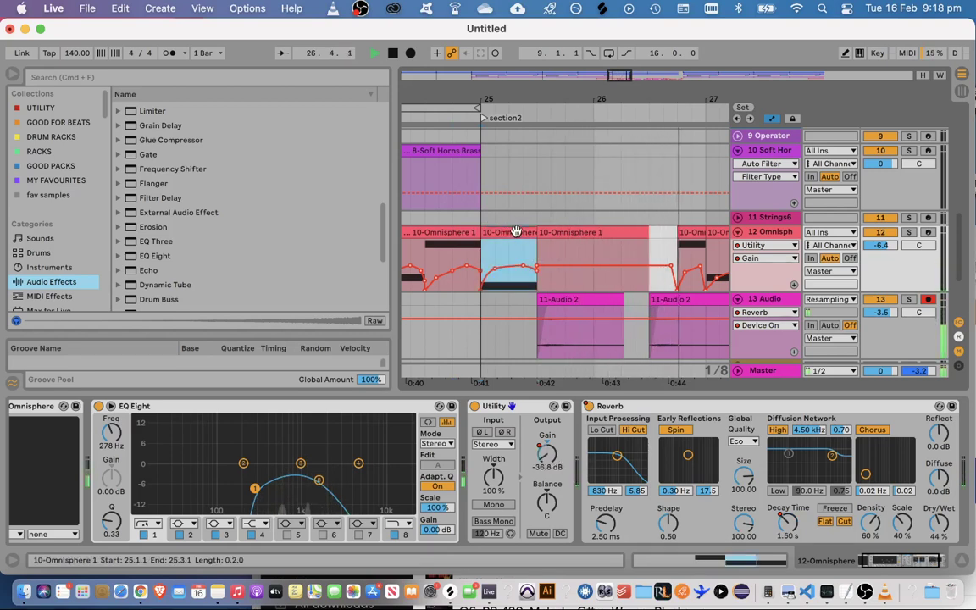
{"action": "left_click_drag", "start_coordinate": [551, 99], "coordinate": [550, 68]}
{"action": "left_click_drag", "start_coordinate": [622, 75], "coordinate": [632, 59]}
{"action": "left_click", "coordinate": [630, 232]}
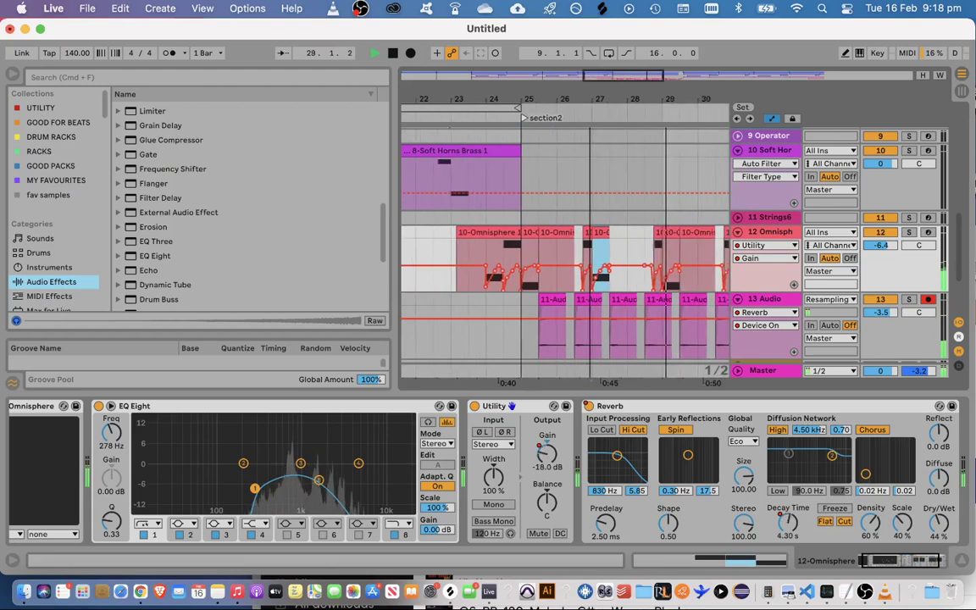
{"action": "left_click_drag", "start_coordinate": [706, 101], "coordinate": [665, 73]}
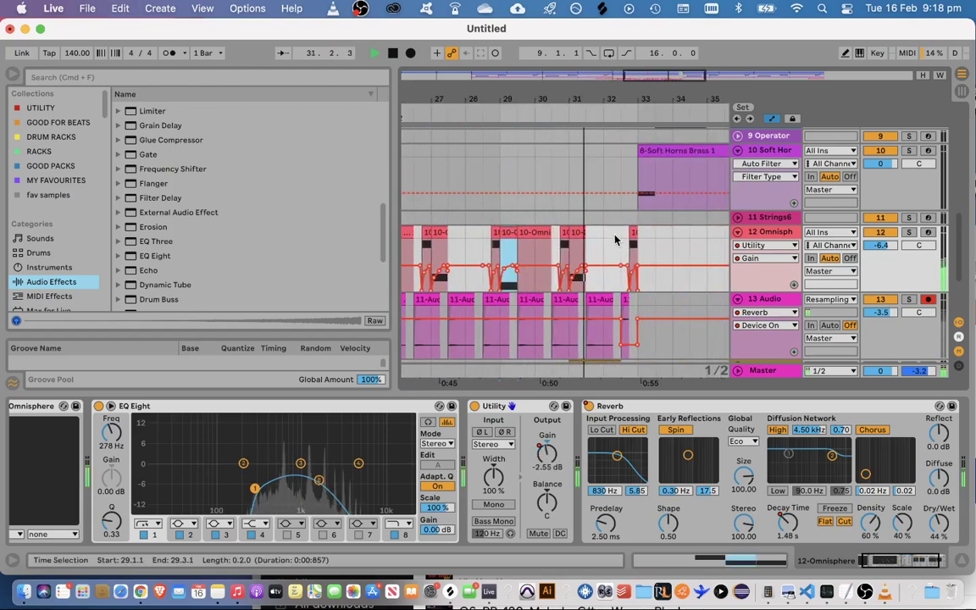
Try pasting the same Omnisphere clip at 33.1.1 and transposing its note up an octave to D5
{"action": "left_click", "coordinate": [640, 239]}
{"action": "left_click_drag", "start_coordinate": [663, 101], "coordinate": [625, 124]}
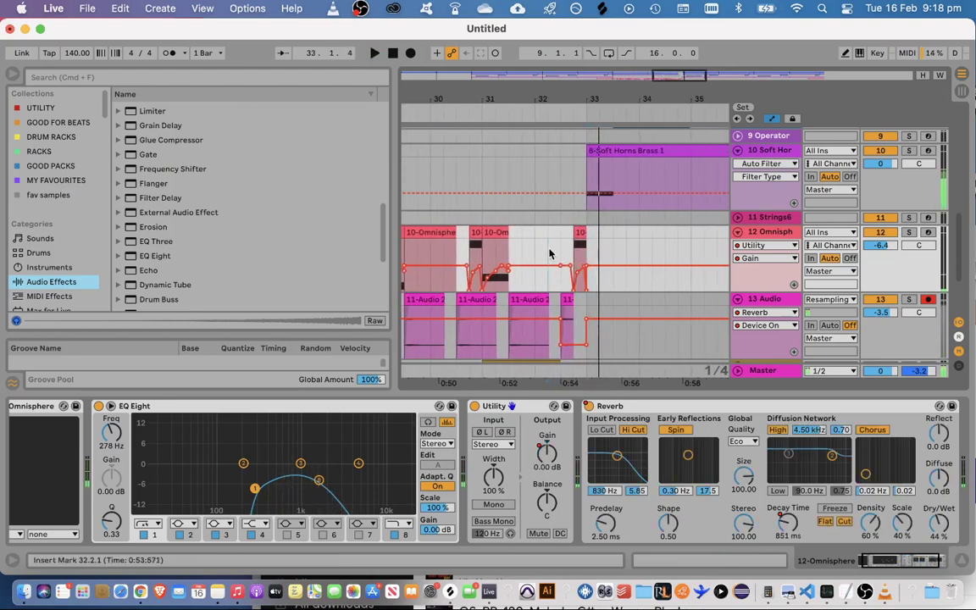
{"action": "left_click", "coordinate": [599, 234]}
{"action": "double_click", "coordinate": [599, 234]}
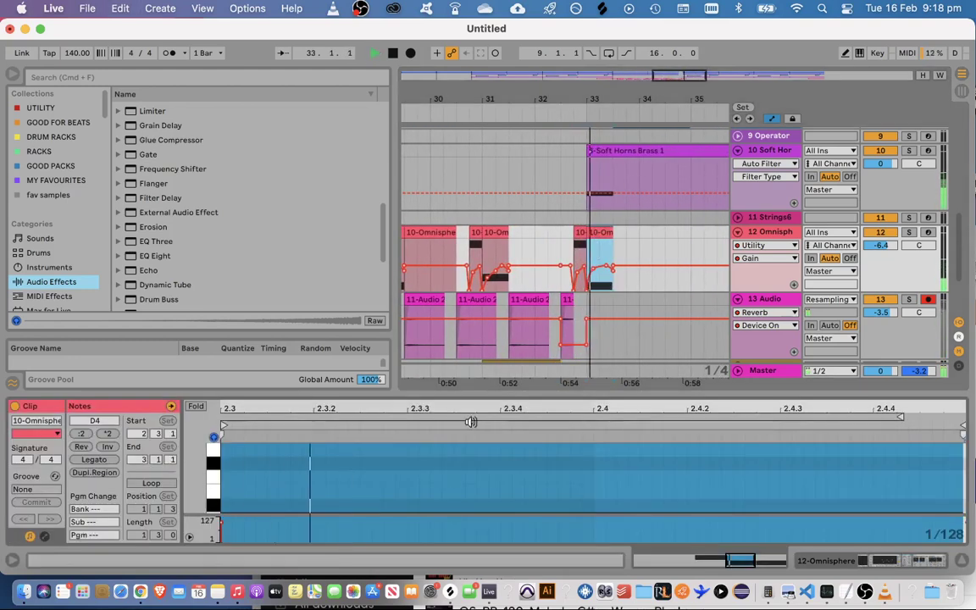
{"action": "key", "text": "shift+Up"}
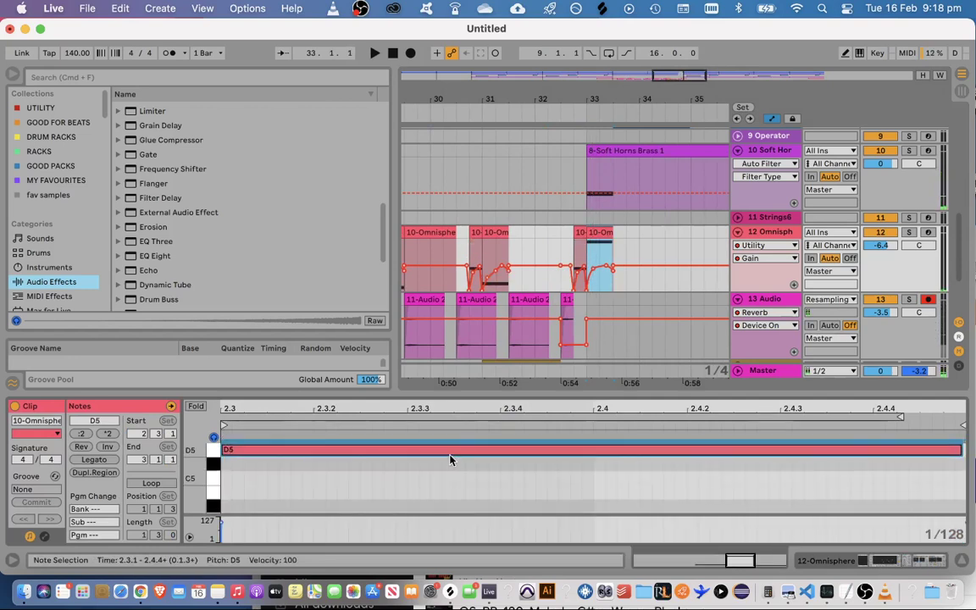
Audition the bar 33 Omnisphere note at neighbouring semitones such as C#5, then return it to D5
{"action": "key", "text": "space"}
{"action": "key", "text": "space"}
{"action": "key", "text": "Down"}
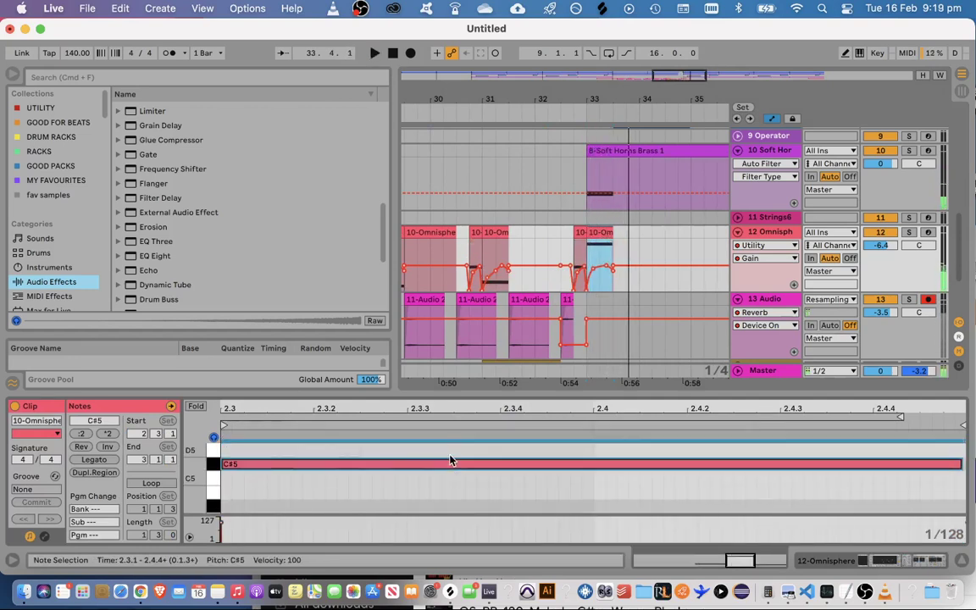
{"action": "key", "text": "Up"}
{"action": "key", "text": "Up"}
{"action": "key", "text": "space"}
{"action": "key", "text": "space"}
{"action": "key", "text": "Down"}
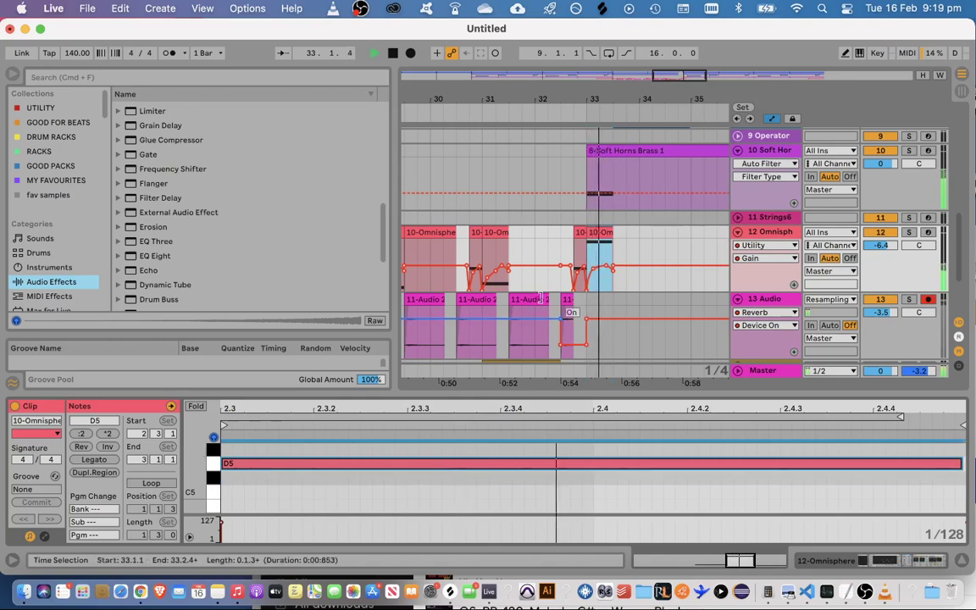
Try moving the Omnisphere clip from 33.1.1 to 33.3.1 and audition the start of the drop
{"action": "left_click", "coordinate": [566, 250]}
{"action": "left_click", "coordinate": [596, 230]}
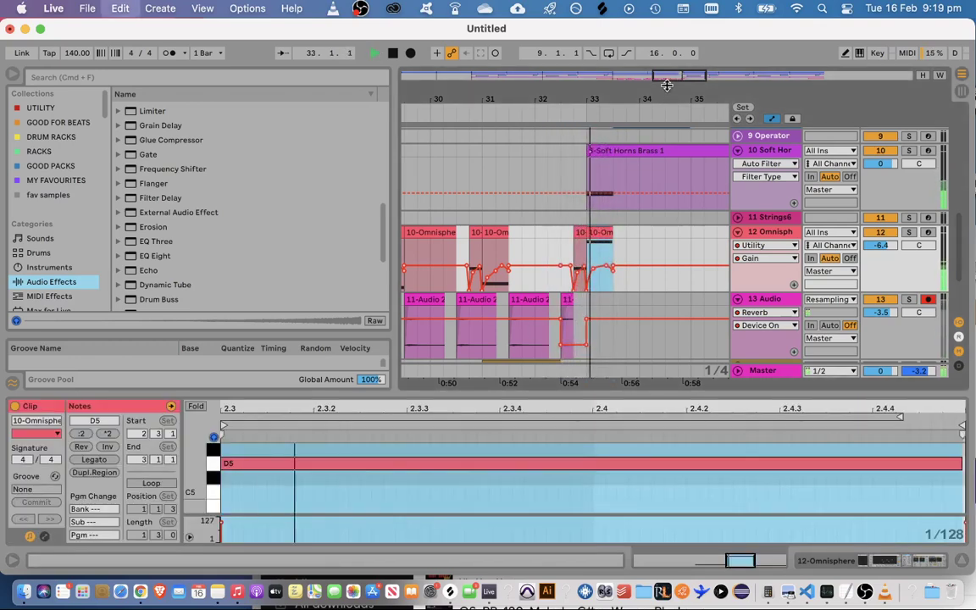
{"action": "left_click_drag", "start_coordinate": [500, 233], "coordinate": [526, 237]}
{"action": "left_click", "coordinate": [481, 240]}
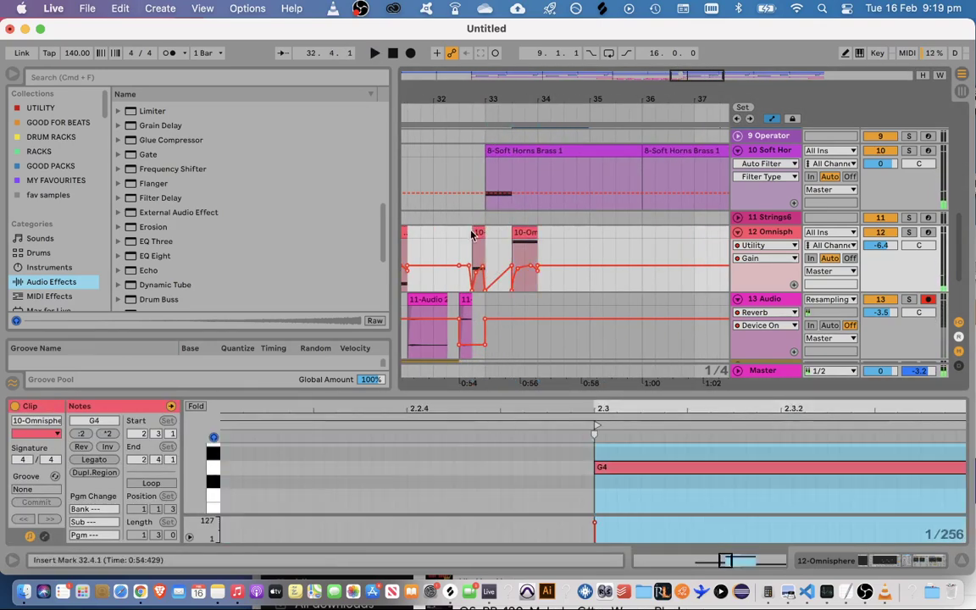
{"action": "key", "text": "space"}
{"action": "left_click", "coordinate": [526, 231]}
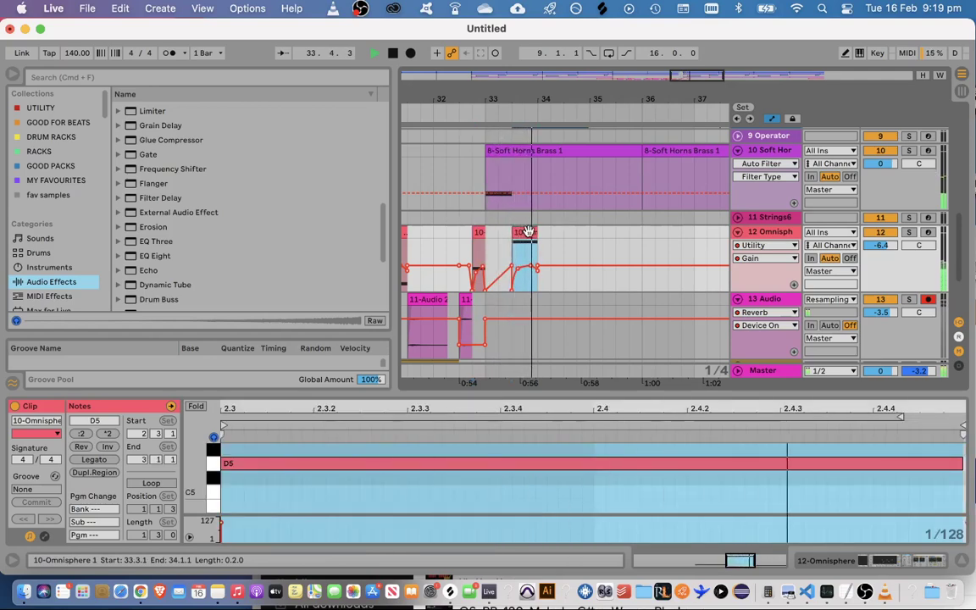
Undo the move, note transpositions and pasting of the Omnisphere clip at bar 33, and stop playback
{"action": "left_click", "coordinate": [568, 234]}
{"action": "key", "text": "super+z"}
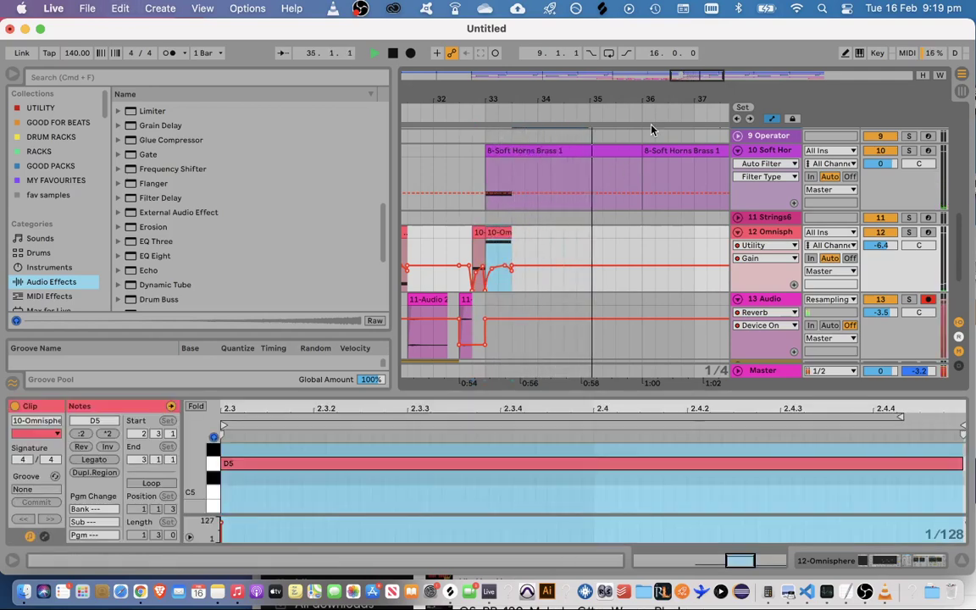
{"action": "key", "text": "super+z"}
{"action": "key", "text": "super+z"}
{"action": "key", "text": "super+z"}
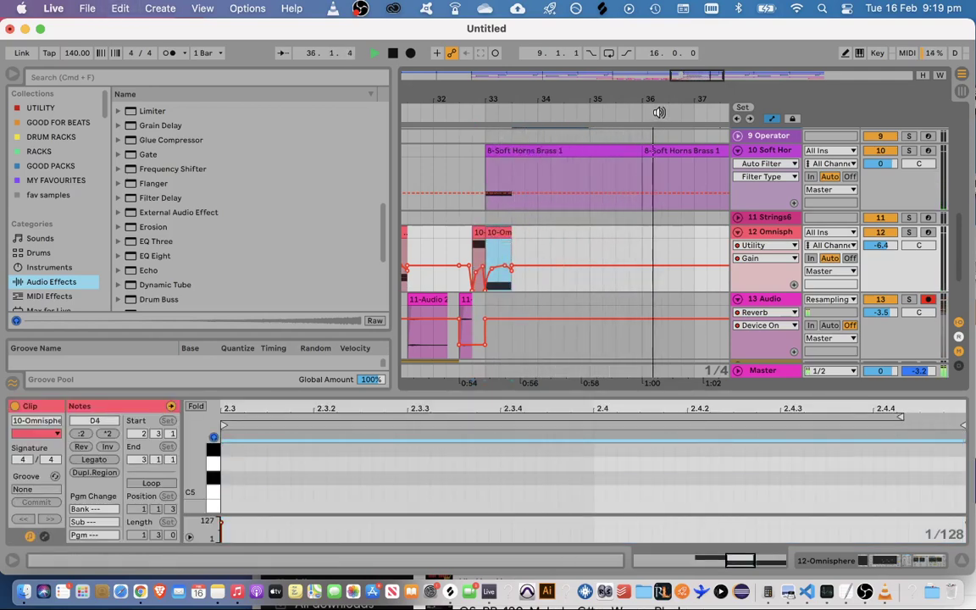
{"action": "key", "text": "space"}
Add a locator named "repeat" at 33.1.1
{"action": "left_click_drag", "start_coordinate": [507, 99], "coordinate": [508, 91]}
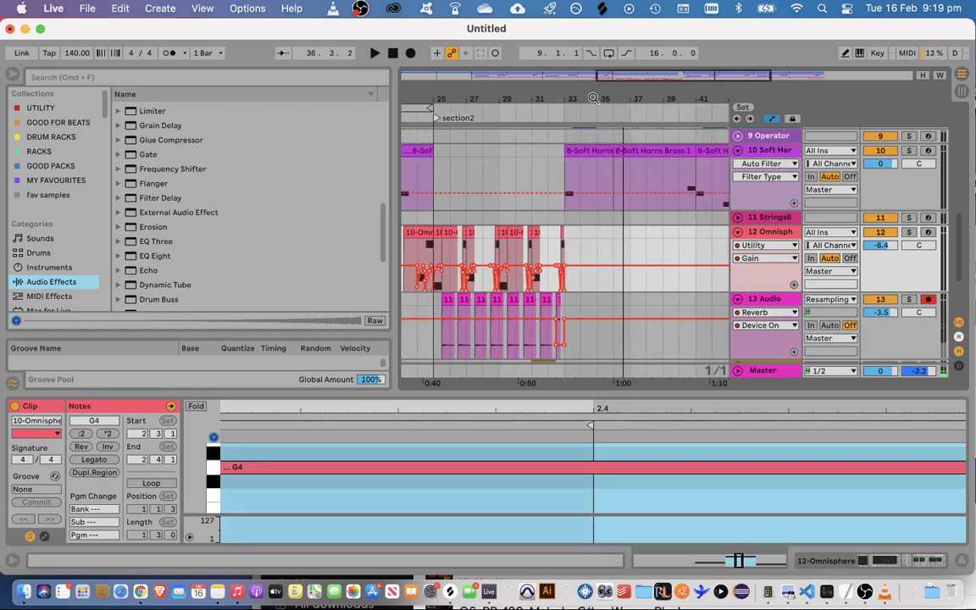
{"action": "right_click", "coordinate": [568, 99]}
{"action": "left_click", "coordinate": [593, 88]}
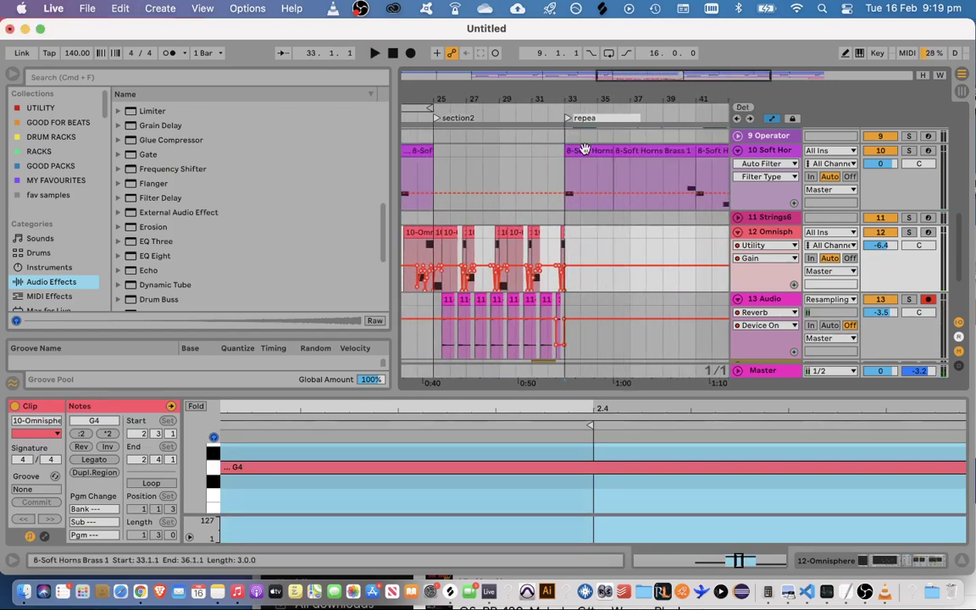
Copy the clips between 25.1.1 and 29.3.1 on the 13 Audio track and paste them at 33.1.1
{"action": "scroll", "coordinate": [585, 151], "scroll_direction": "down", "scroll_amount": 3}
{"action": "left_click_drag", "start_coordinate": [435, 251], "coordinate": [507, 206]}
{"action": "key", "text": "space"}
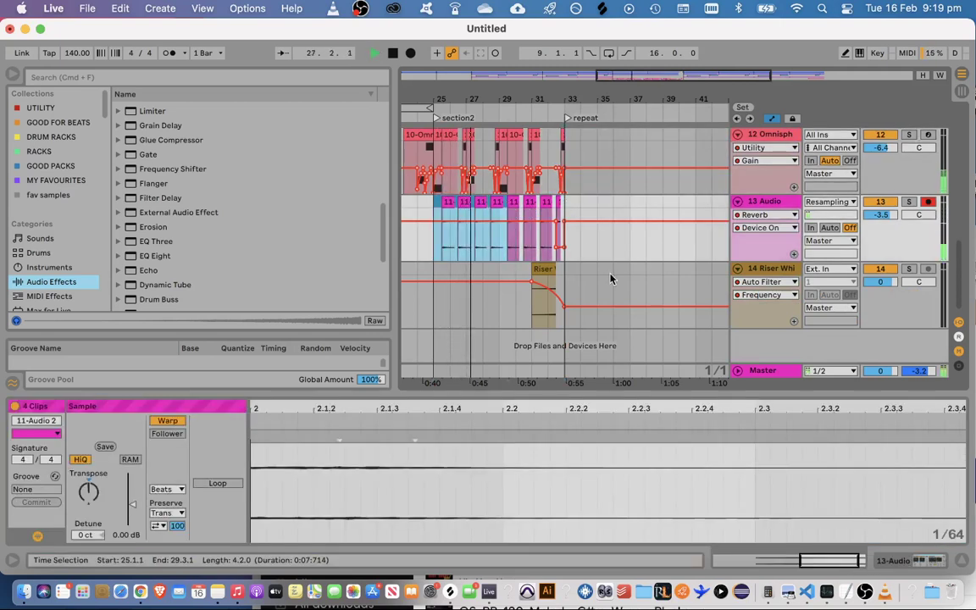
{"action": "left_click", "coordinate": [564, 254]}
{"action": "key", "text": "super+v"}
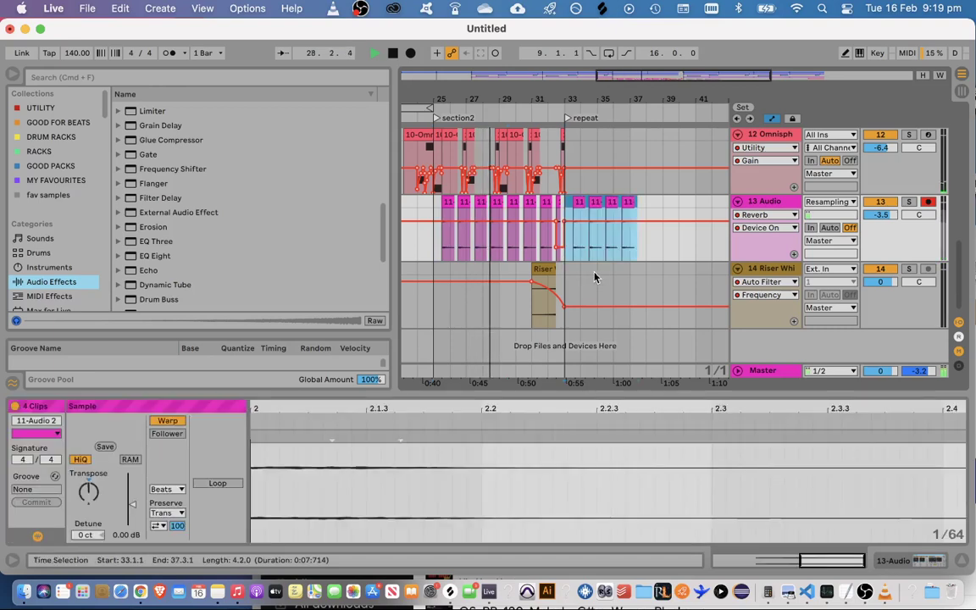
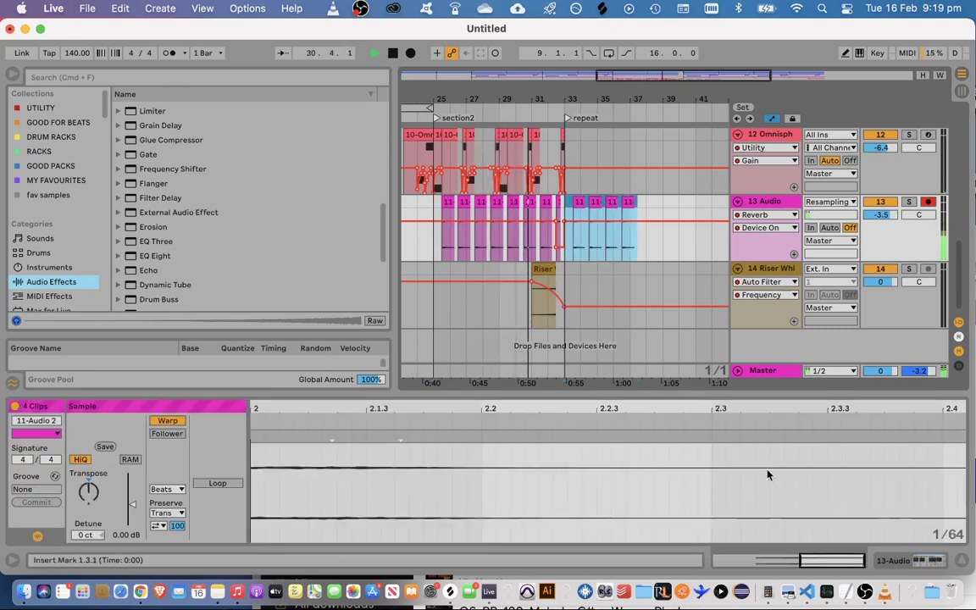
Duplicate the four-bar group of 13 Audio clips from bar 33 three times so the pattern continues to bar 49
{"action": "key", "text": "super+alt+l"}
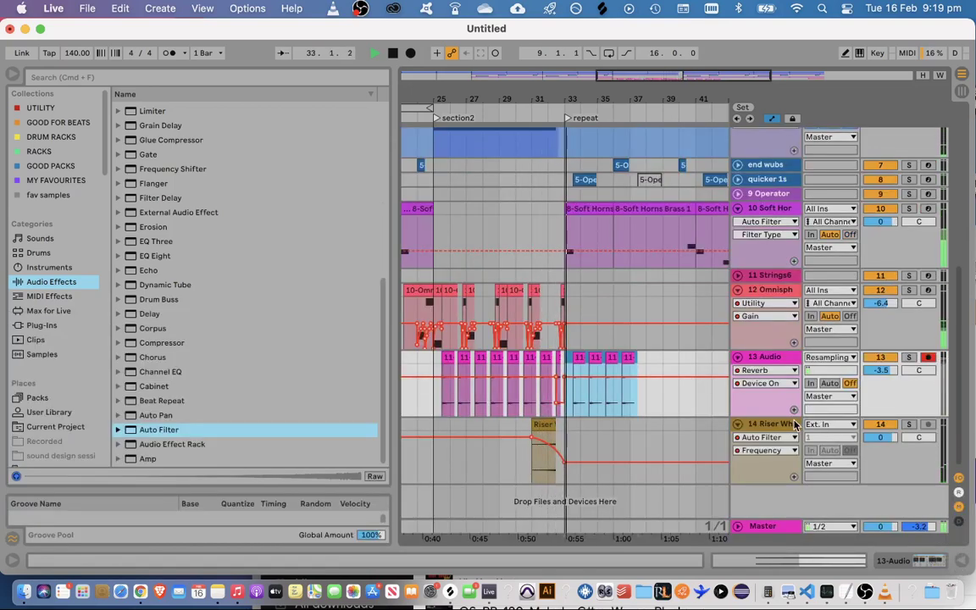
{"action": "left_click", "coordinate": [580, 410]}
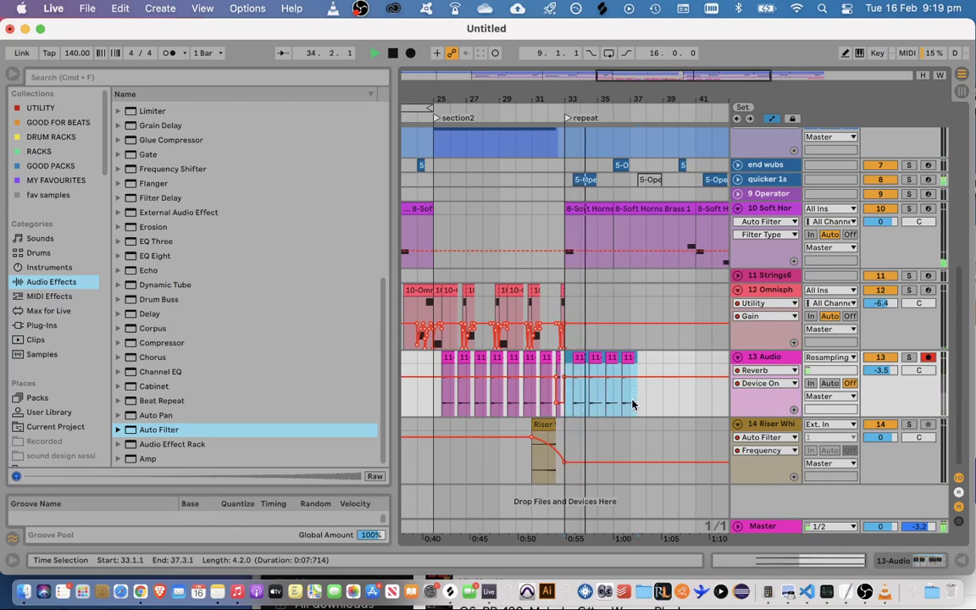
{"action": "left_click", "coordinate": [566, 358]}
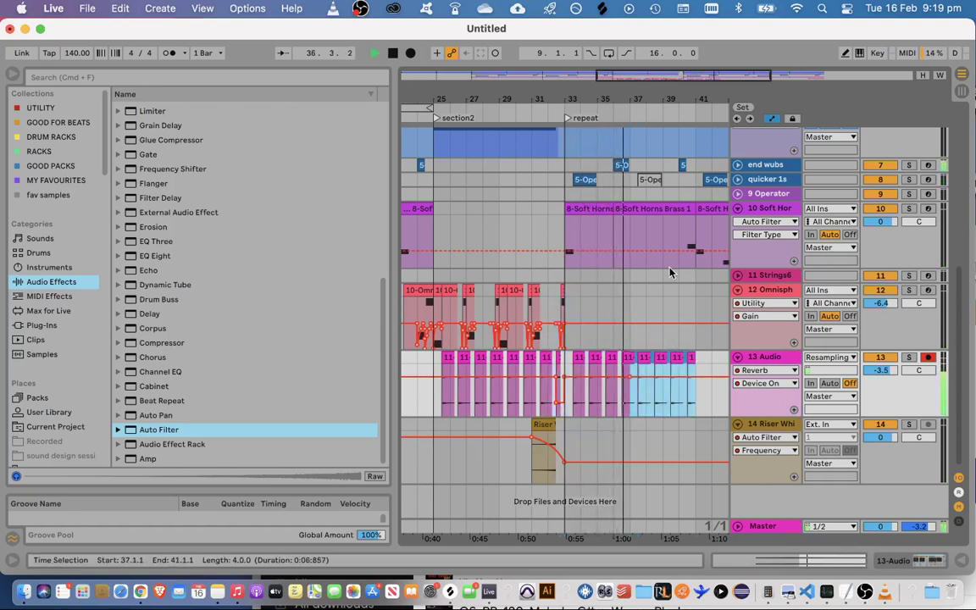
{"action": "key", "text": "ctrl+d"}
{"action": "left_click_drag", "start_coordinate": [627, 99], "coordinate": [570, 76]}
{"action": "key", "text": "ctrl+d"}
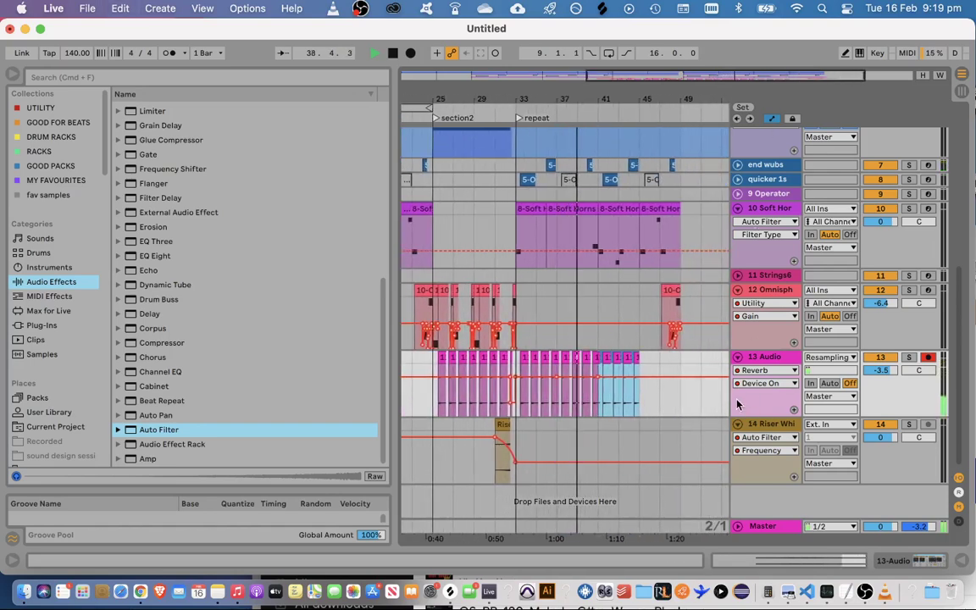
{"action": "key", "text": "ctrl+d"}
{"action": "left_click_drag", "start_coordinate": [717, 80], "coordinate": [758, 102]}
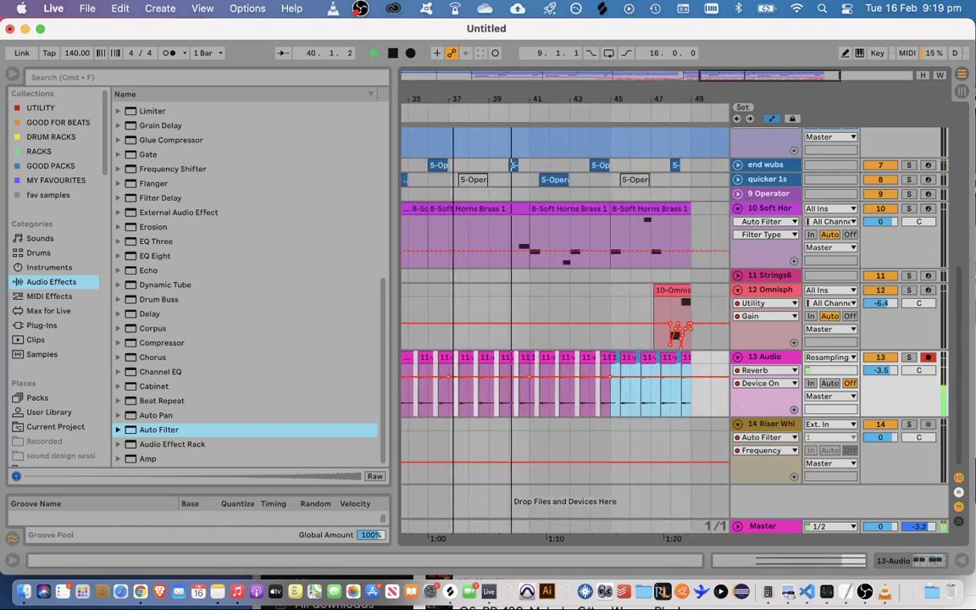
Select the 13 Audio clips from bar 41 onward and set their coarse transposition to 12 st - 13 st during playback
{"action": "double_click", "coordinate": [548, 385]}
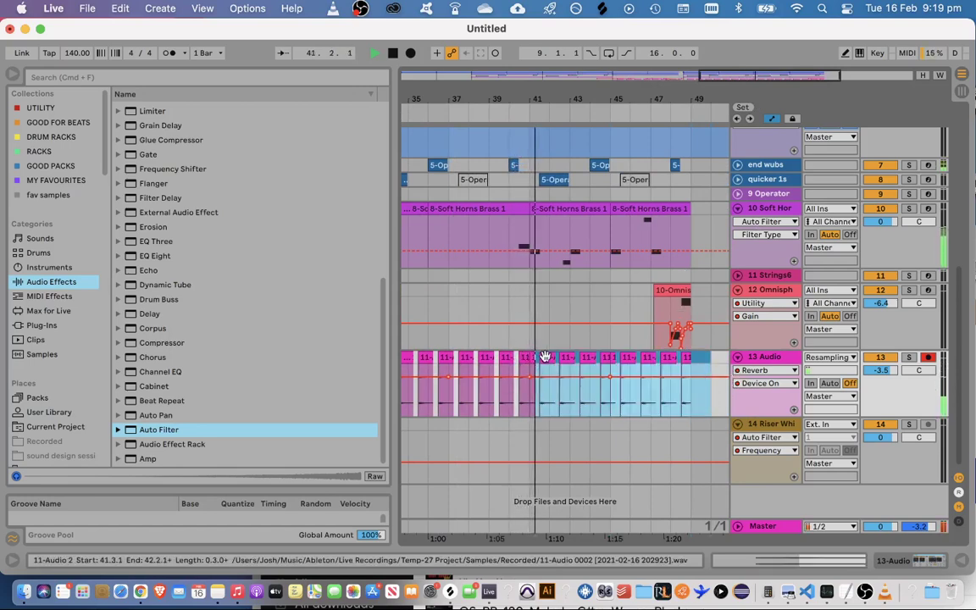
{"action": "left_click_drag", "start_coordinate": [718, 350], "coordinate": [529, 339]}
{"action": "left_click_drag", "start_coordinate": [102, 502], "coordinate": [103, 483]}
{"action": "key", "text": "space"}
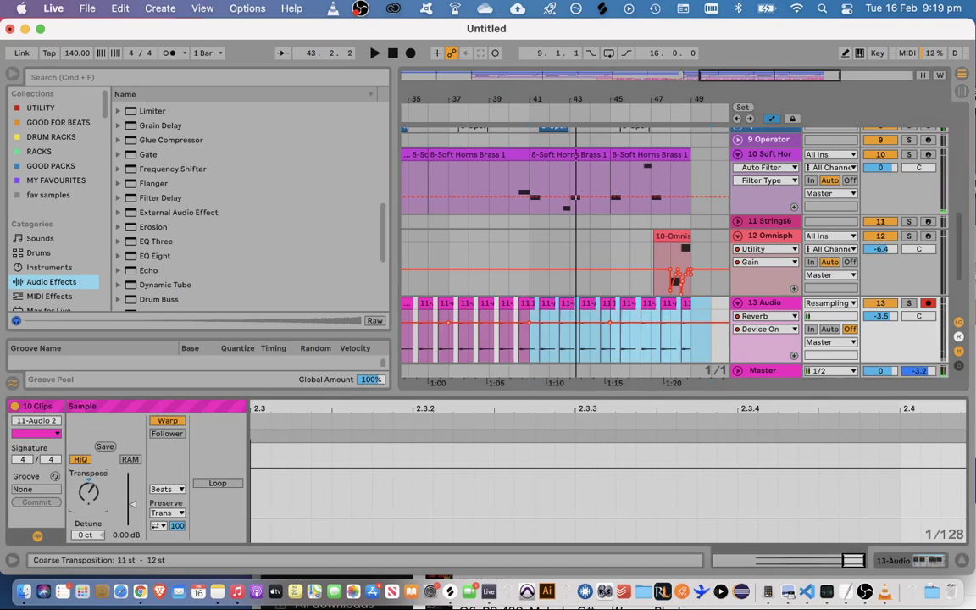
{"action": "key", "text": "space"}
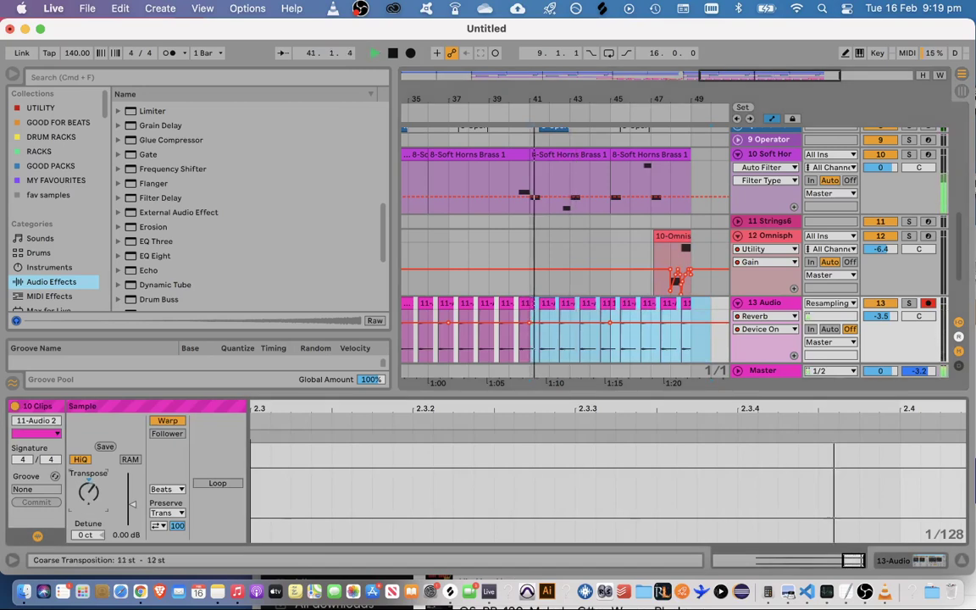
{"action": "left_click_drag", "start_coordinate": [89, 491], "coordinate": [89, 488]}
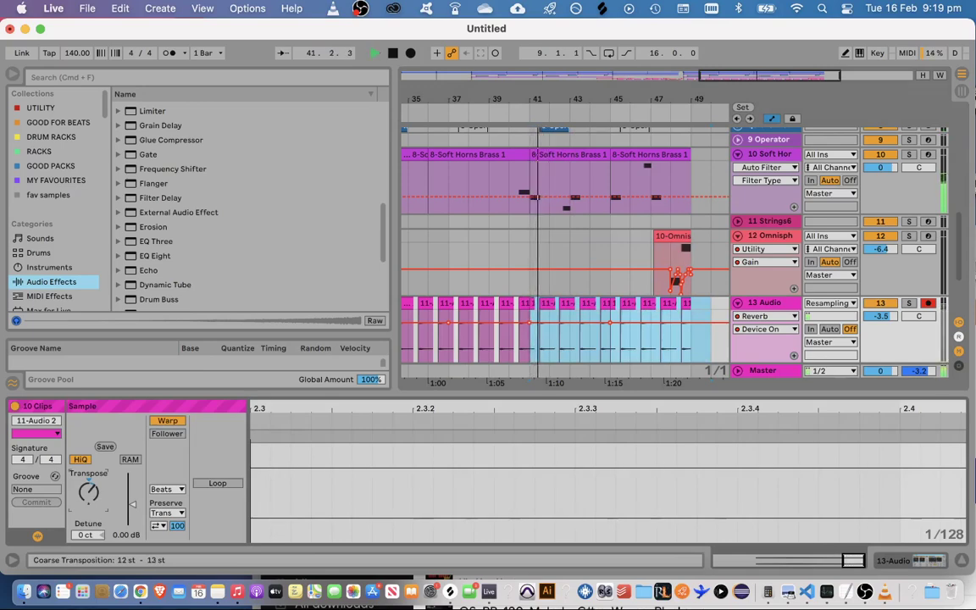
{"action": "left_click", "coordinate": [962, 561]}
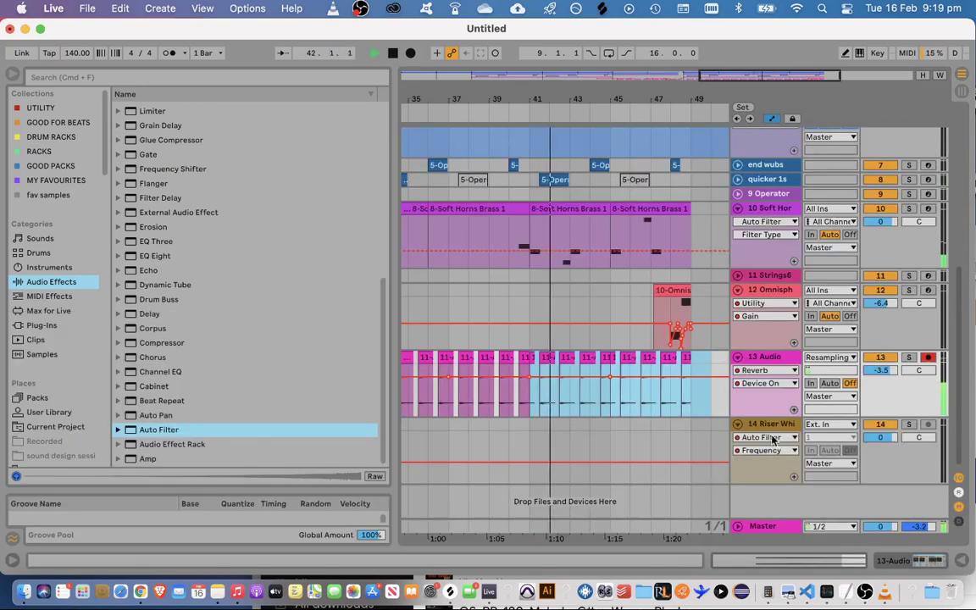
{"action": "left_click", "coordinate": [589, 357]}
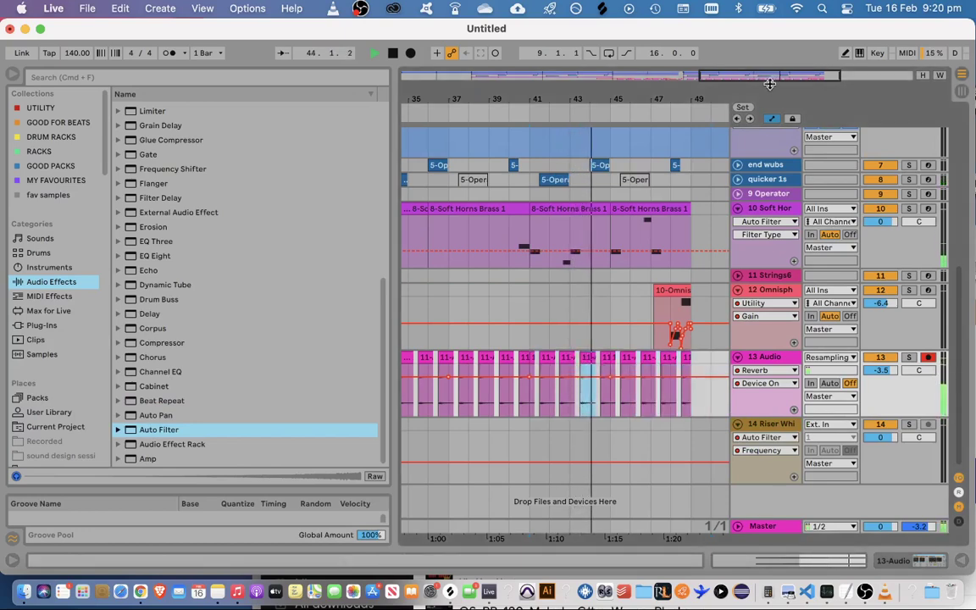
Open the 10 Soft Horns clip that starts at bar 41 and enlarge its note editor
{"action": "mouse_move", "coordinate": [769, 79]}
{"action": "left_mouse_down"}
{"action": "mouse_move", "coordinate": [769, 91]}
{"action": "mouse_move", "coordinate": [765, 78]}
{"action": "left_mouse_up"}
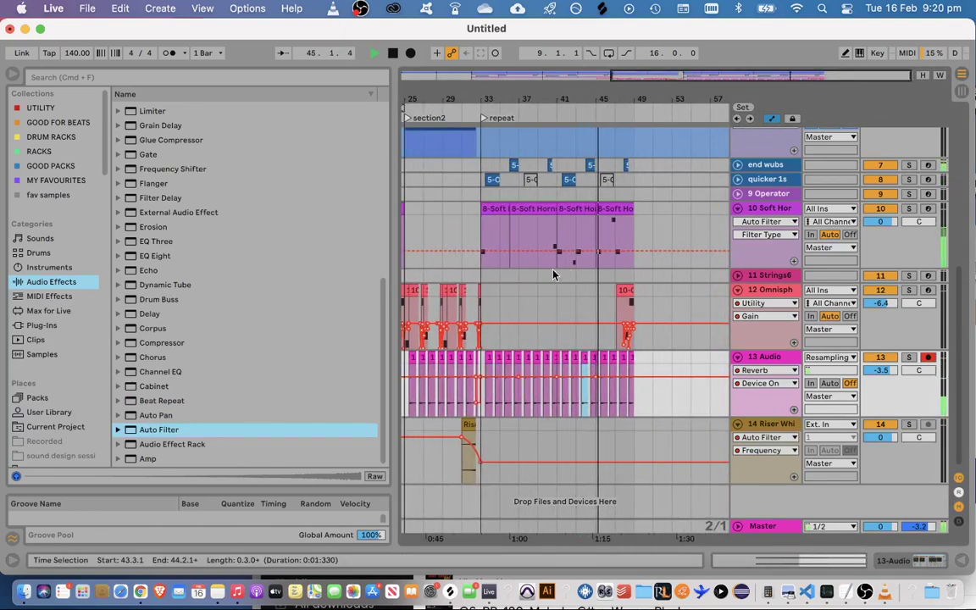
{"action": "left_click", "coordinate": [557, 279]}
{"action": "double_click", "coordinate": [581, 210]}
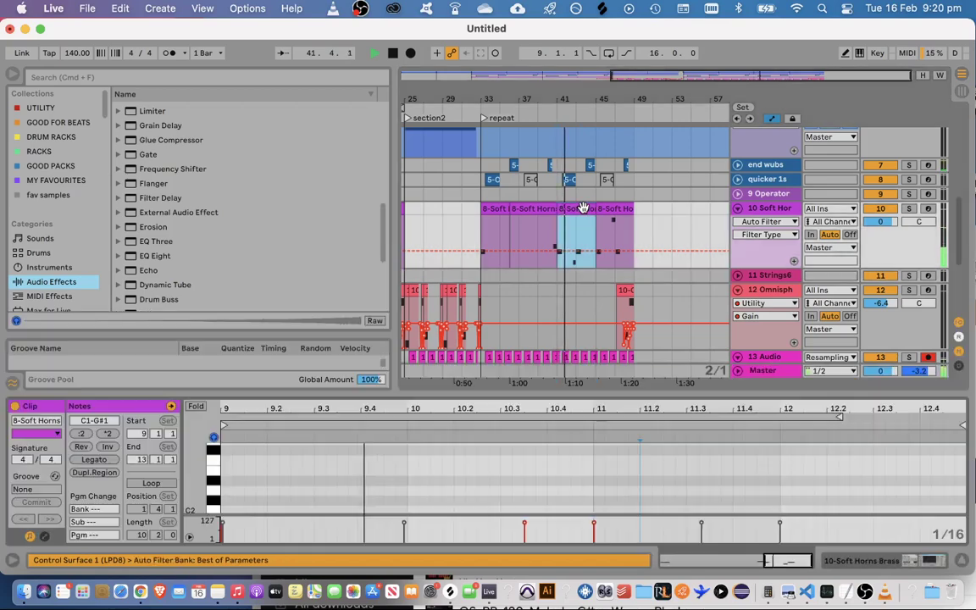
{"action": "left_click_drag", "start_coordinate": [632, 397], "coordinate": [632, 225]}
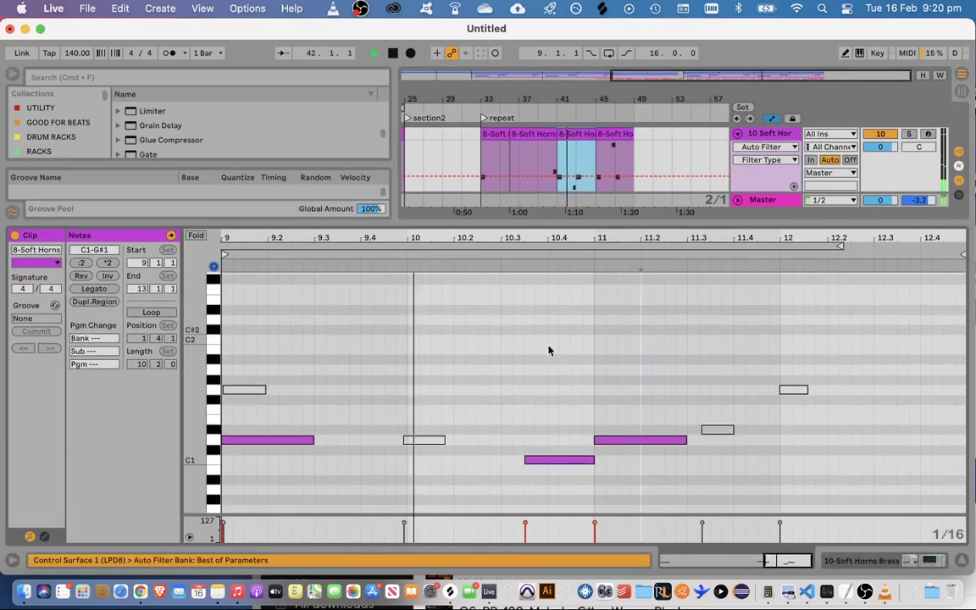
{"action": "left_click", "coordinate": [570, 421]}
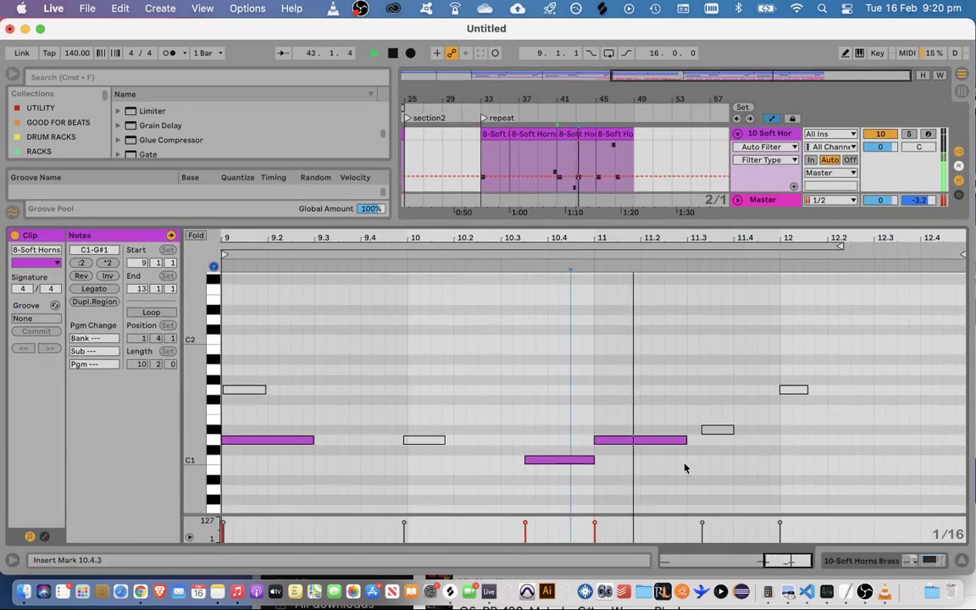
Add a G1 note at 12.3.1 near the clip's end and shorten it to a length of 0.1.3
{"action": "double_click", "coordinate": [880, 350]}
{"action": "key", "text": "space"}
{"action": "left_click_drag", "start_coordinate": [883, 350], "coordinate": [889, 389]}
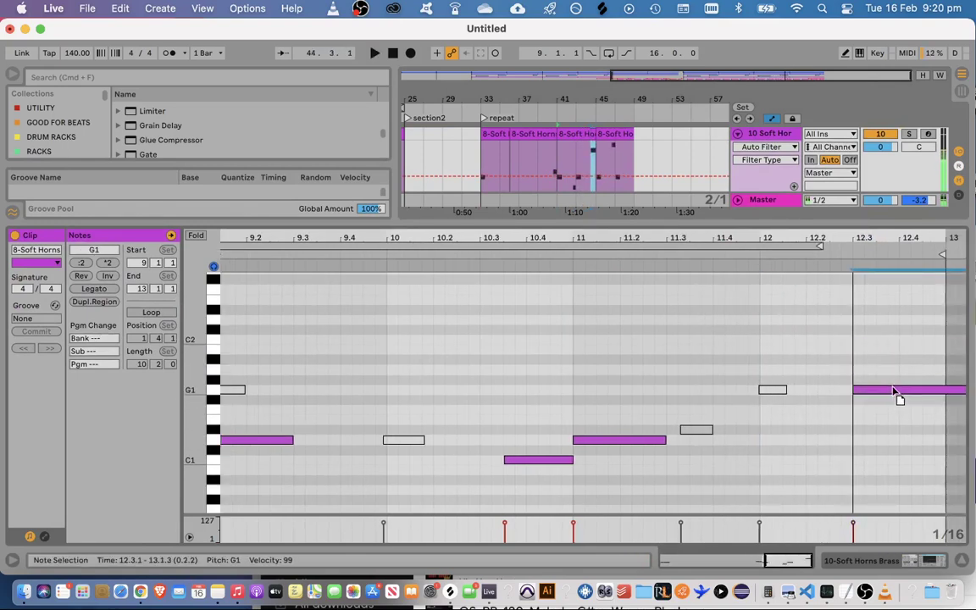
{"action": "left_click", "coordinate": [846, 256]}
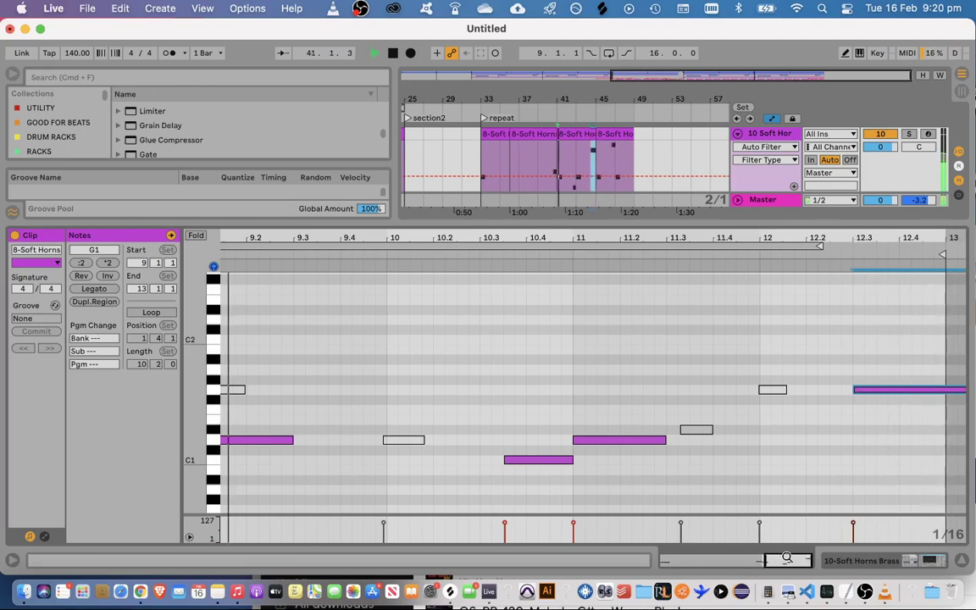
{"action": "left_click_drag", "start_coordinate": [963, 390], "coordinate": [931, 390]}
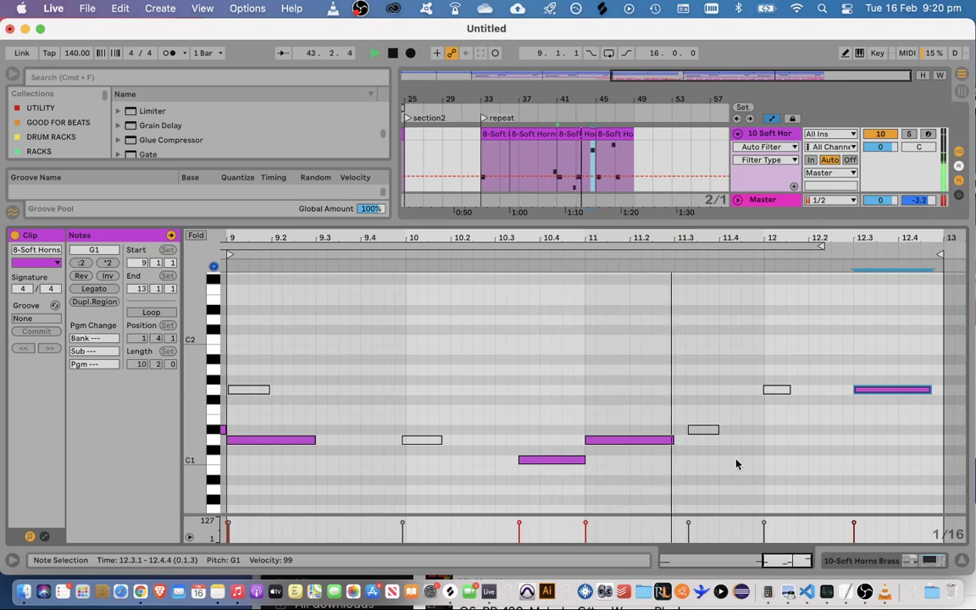
Try the clip's final note at A1 and move it back to G1
{"action": "left_click_drag", "start_coordinate": [861, 391], "coordinate": [878, 367]}
{"action": "key", "text": "Down"}
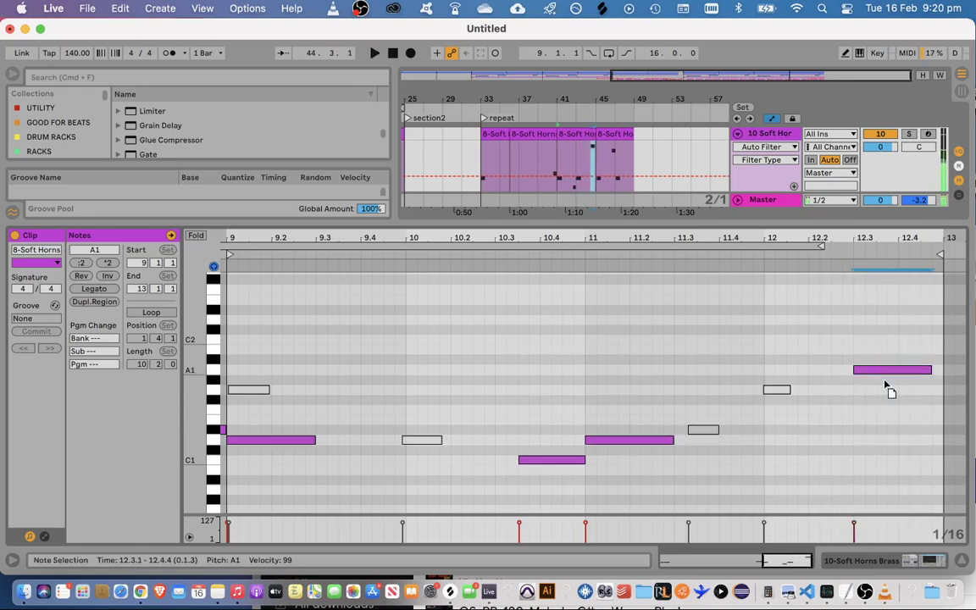
{"action": "key", "text": "Up"}
{"action": "key", "text": "Up"}
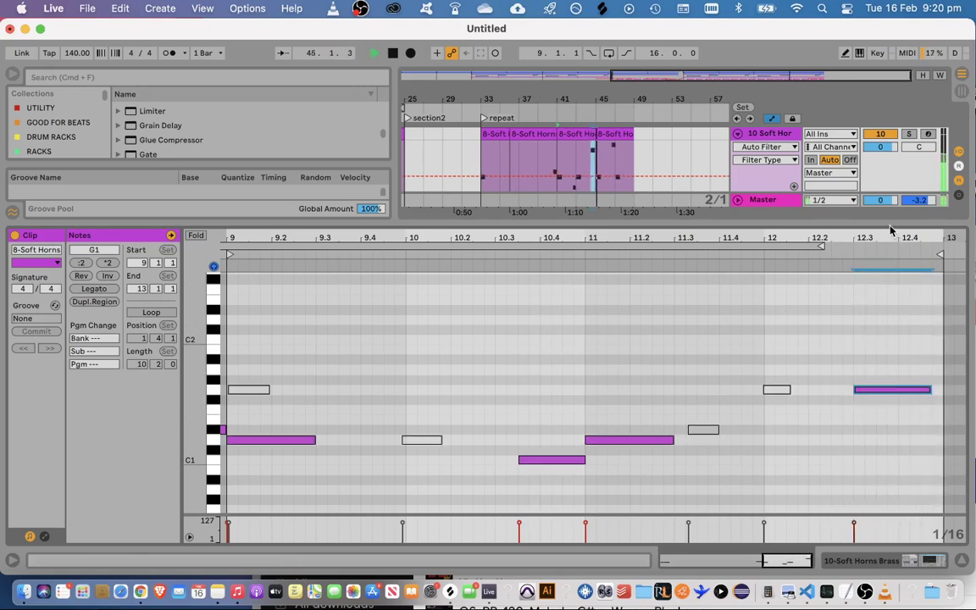
Close the note editor, show the Soft Horns track's devices and set the Auto Filter frequency to 261 Hz
{"action": "left_click_drag", "start_coordinate": [891, 224], "coordinate": [878, 554]}
{"action": "key", "text": "space"}
{"action": "key", "text": "space"}
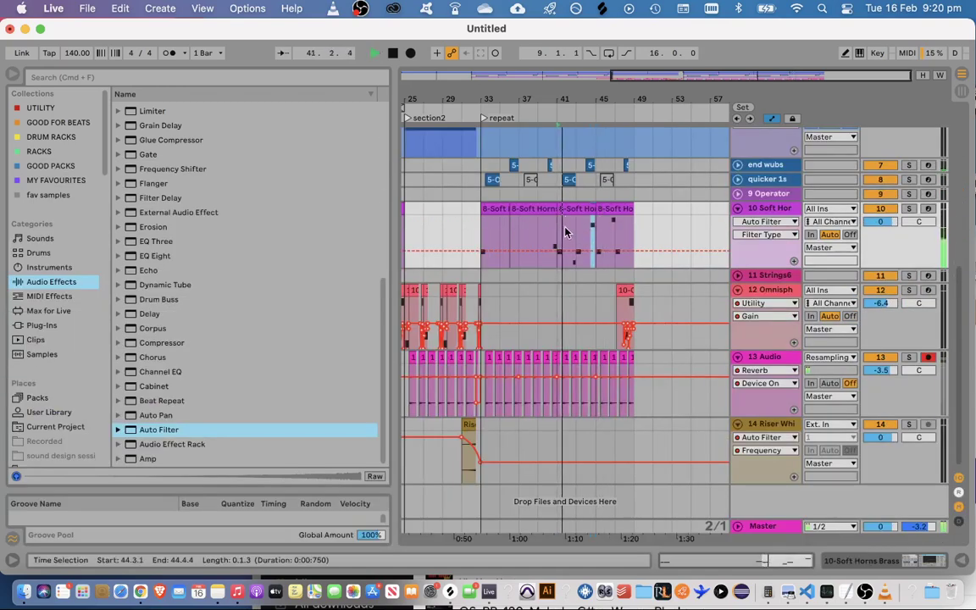
{"action": "left_click", "coordinate": [566, 232]}
{"action": "key", "text": "shift+Tab"}
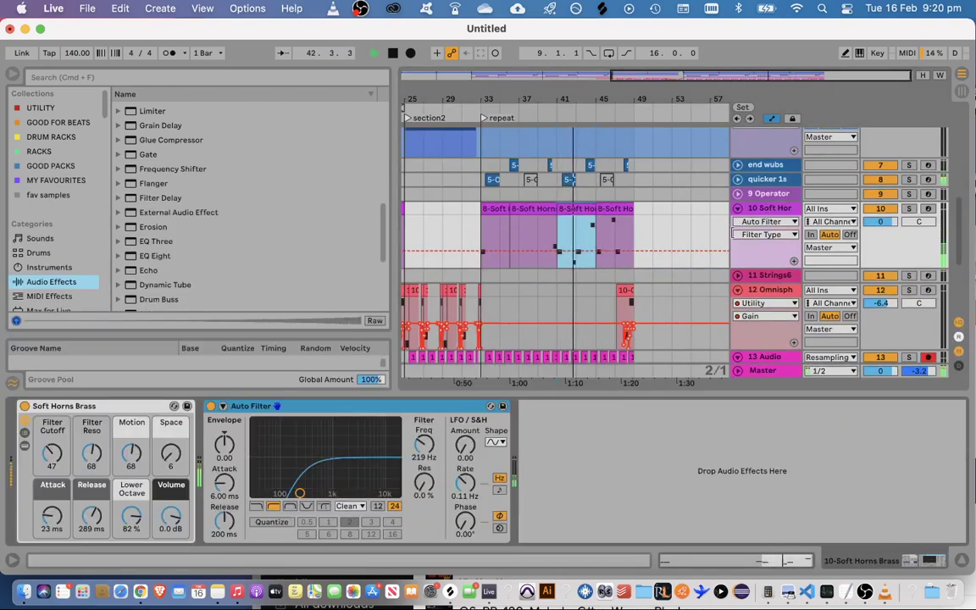
{"action": "left_click_drag", "start_coordinate": [293, 489], "coordinate": [310, 493]}
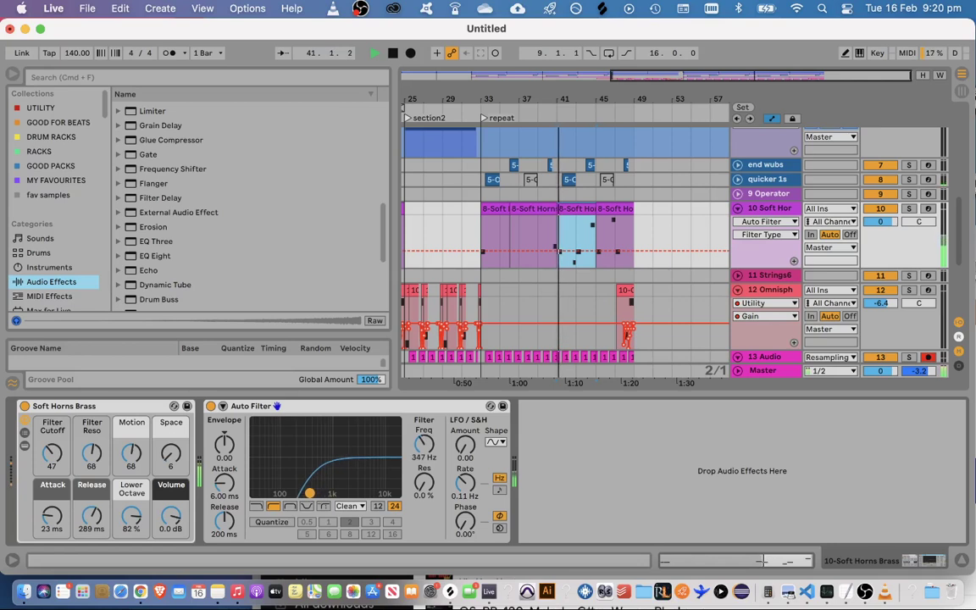
Set the Soft Horns Brass instrument's Lower Octave to 62 % and hide the device view
{"action": "left_click", "coordinate": [131, 455]}
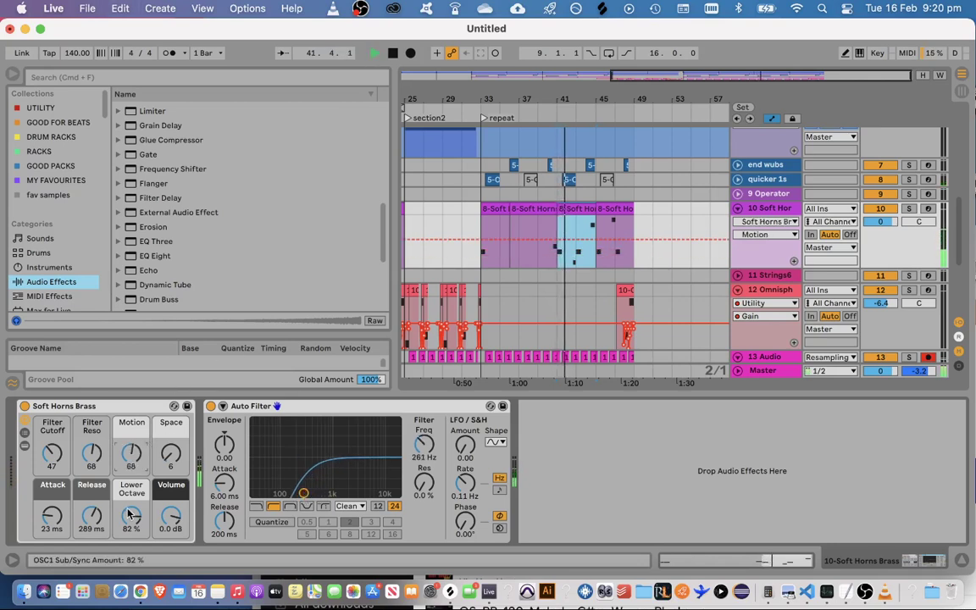
{"action": "mouse_move", "coordinate": [131, 519]}
{"action": "left_mouse_down"}
{"action": "mouse_move", "coordinate": [131, 548]}
{"action": "mouse_move", "coordinate": [133, 519]}
{"action": "left_mouse_up"}
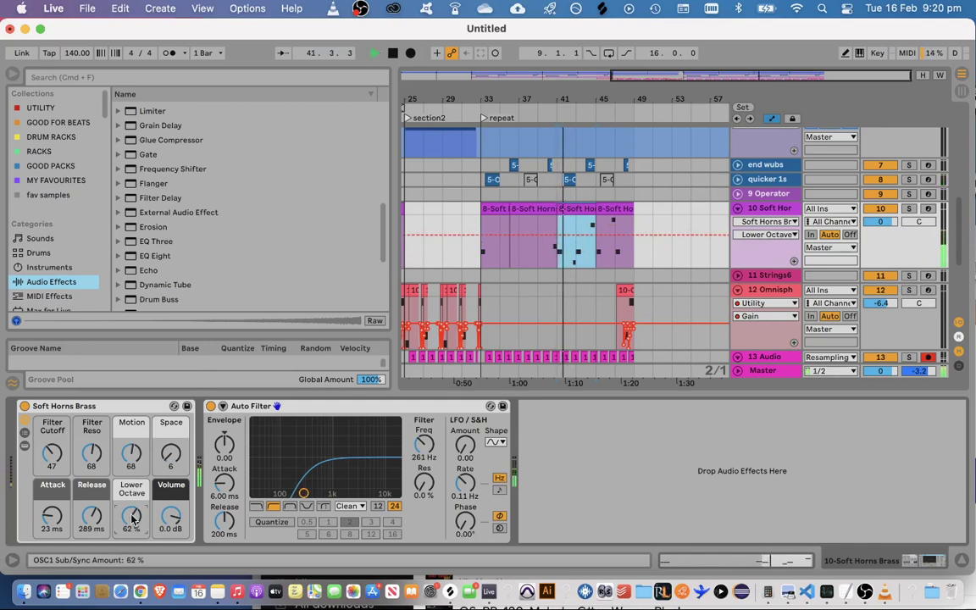
{"action": "left_click", "coordinate": [961, 561]}
Show the Soft Horns devices again and play the repeat section from bars 43 and 44 to check the edited horn part
{"action": "key", "text": "space"}
{"action": "left_click_drag", "start_coordinate": [500, 100], "coordinate": [499, 84]}
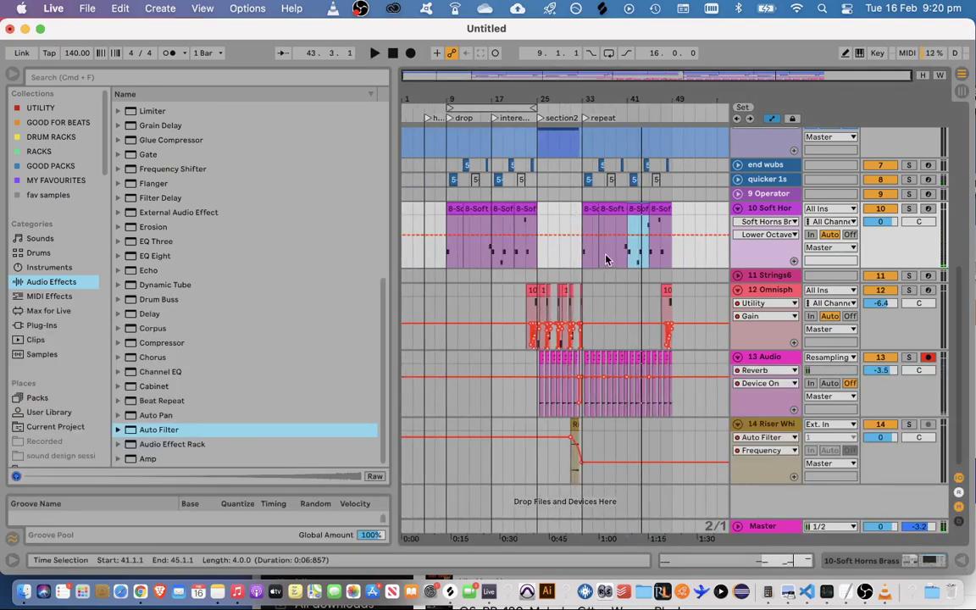
{"action": "double_click", "coordinate": [747, 216]}
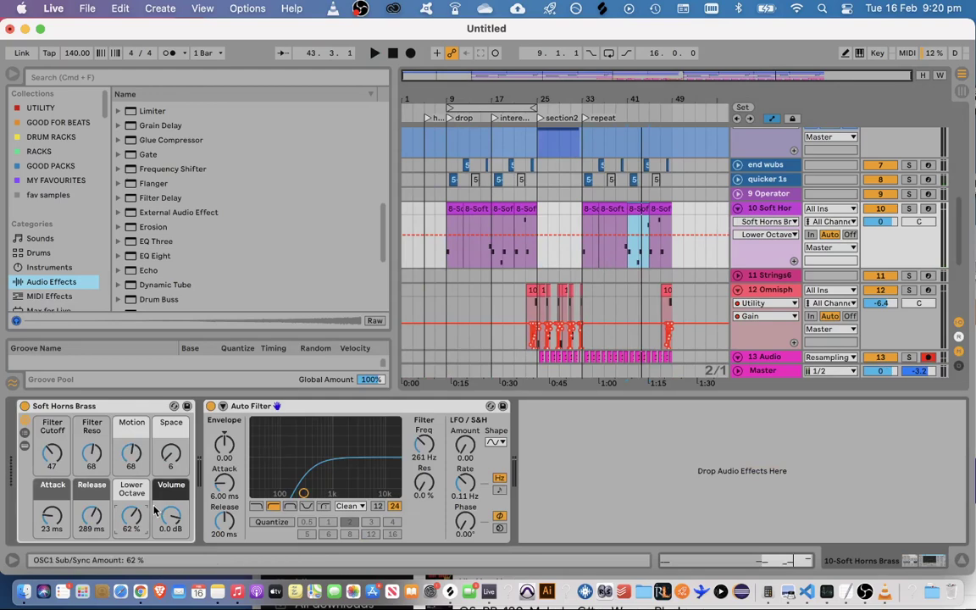
{"action": "left_click", "coordinate": [639, 254]}
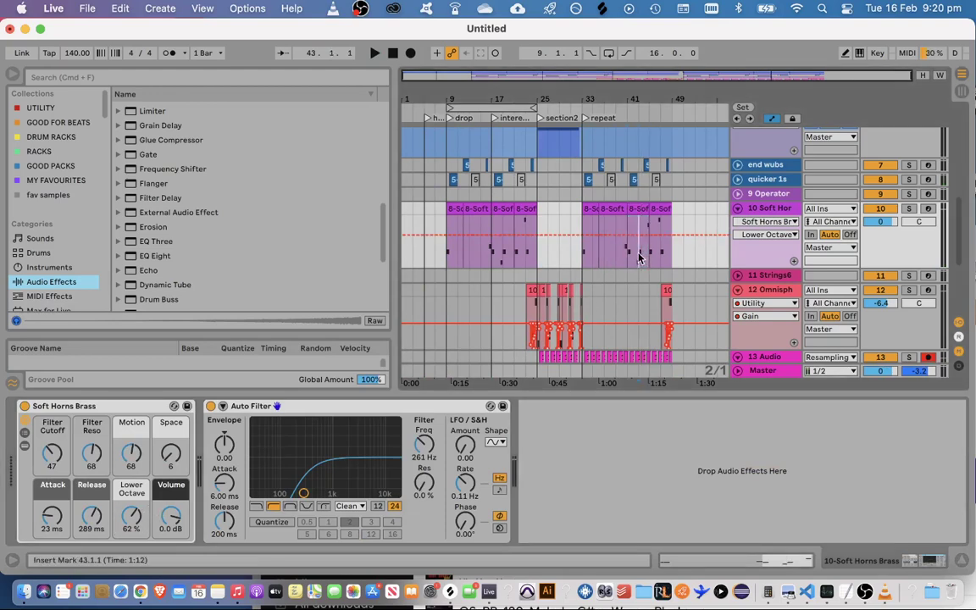
{"action": "left_click_drag", "start_coordinate": [687, 77], "coordinate": [761, 100]}
{"action": "key", "text": "space"}
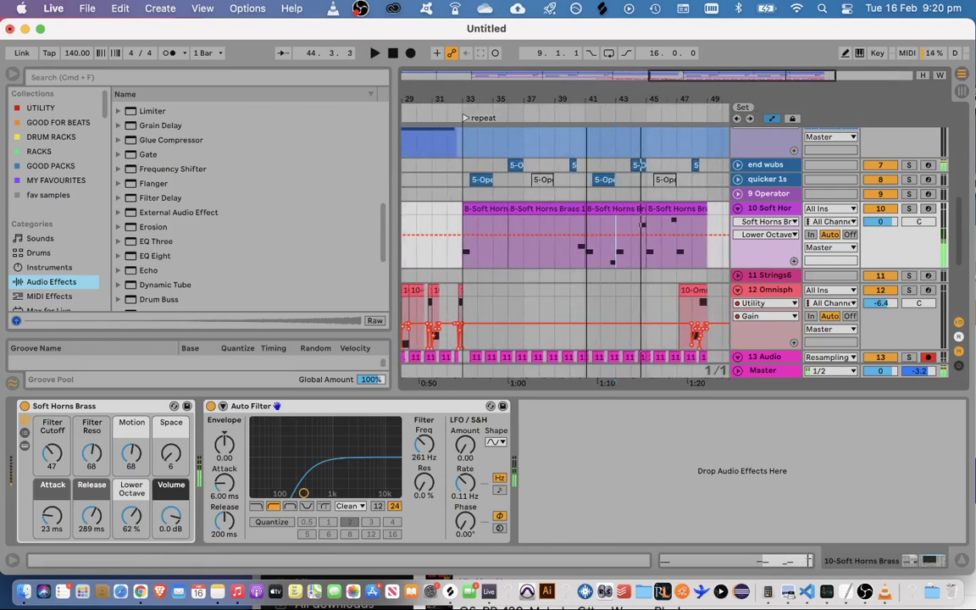
{"action": "left_click", "coordinate": [634, 207]}
{"action": "left_click", "coordinate": [634, 222]}
{"action": "key", "text": "space"}
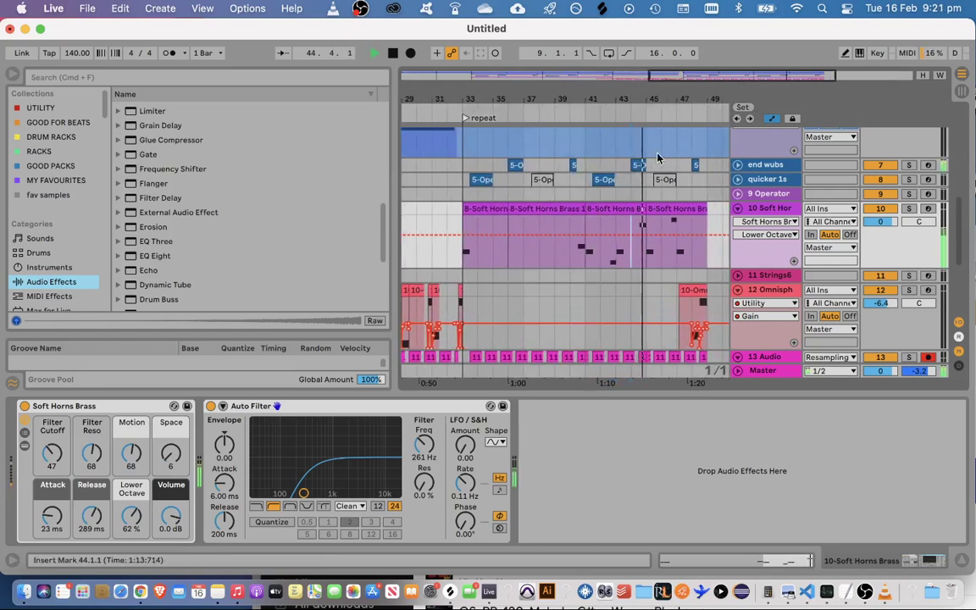
Copy the Soft Horns clips from bars 33 to 49 over the earlier horn clips starting at bar 9
{"action": "left_click_drag", "start_coordinate": [631, 100], "coordinate": [627, 89]}
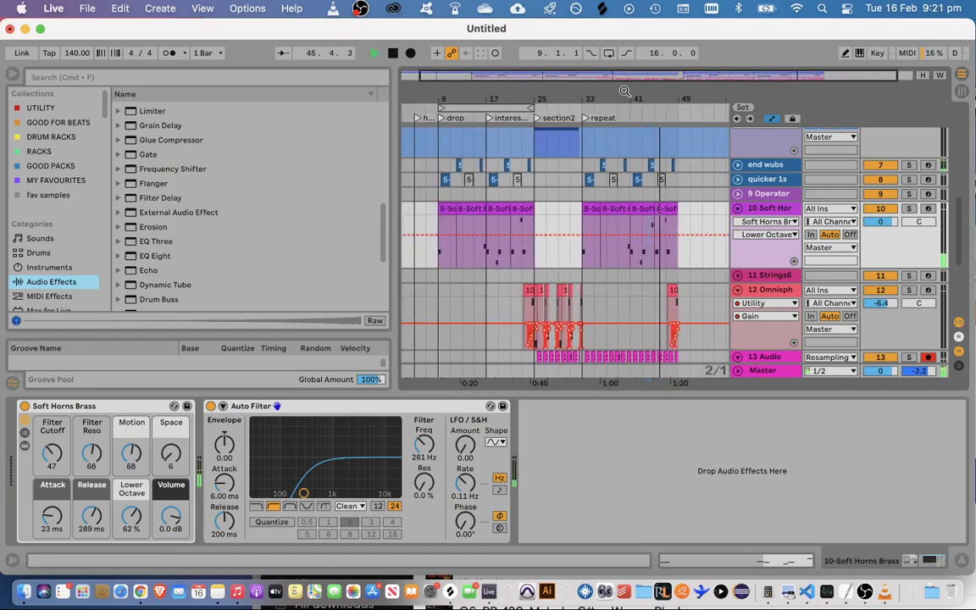
{"action": "left_click_drag", "start_coordinate": [579, 228], "coordinate": [680, 197]}
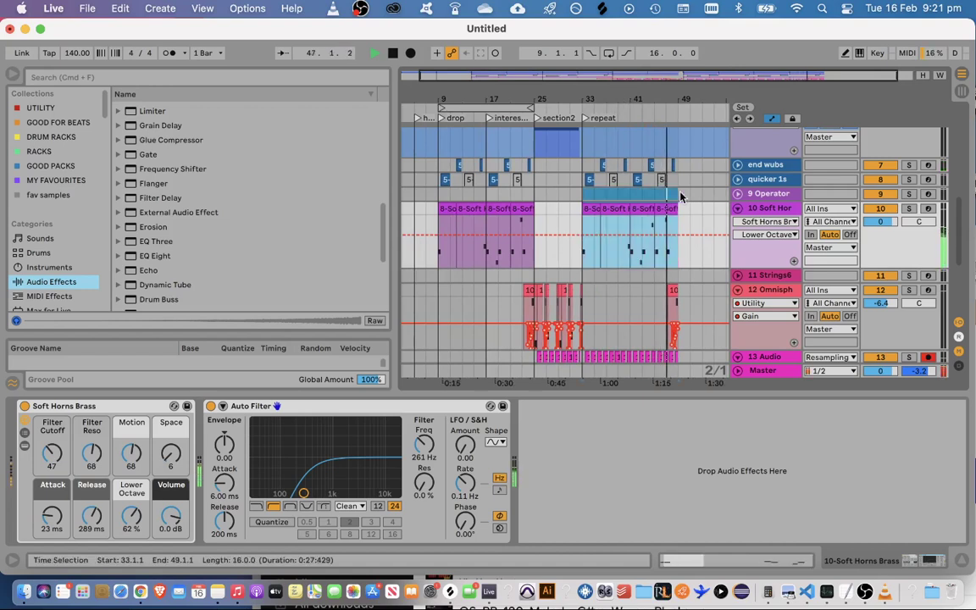
{"action": "left_click", "coordinate": [441, 207]}
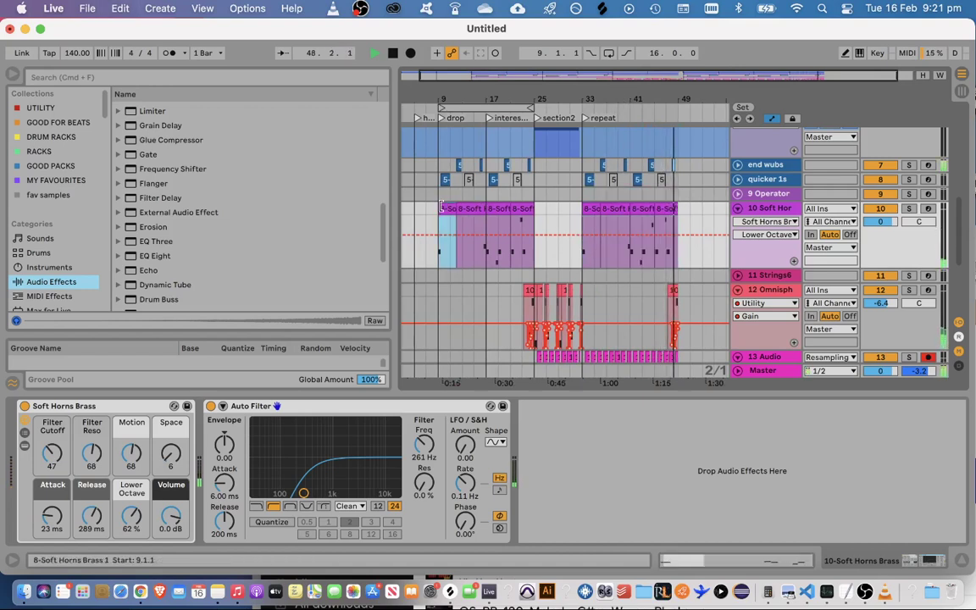
{"action": "left_click", "coordinate": [521, 208], "text": "shift"}
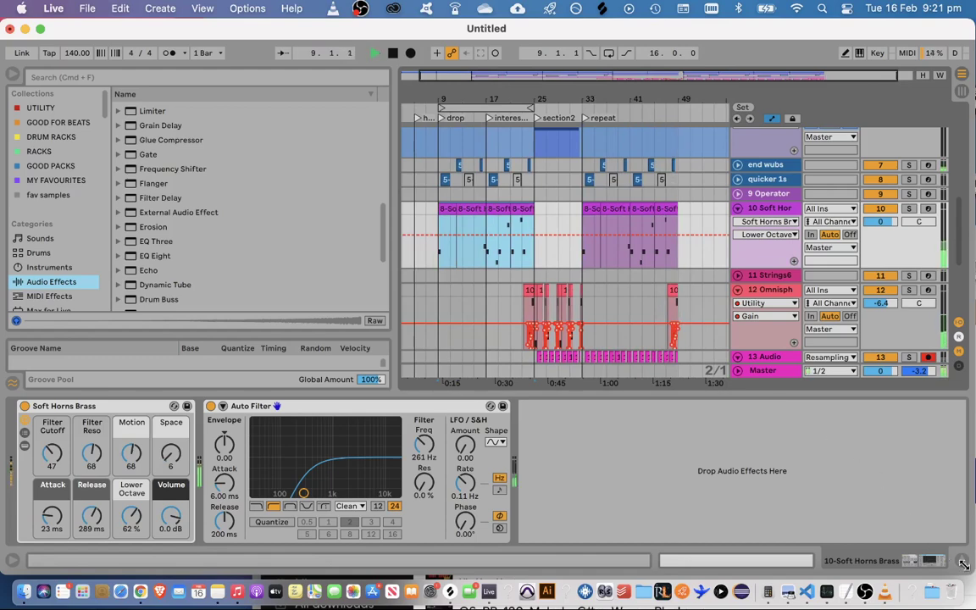
{"action": "left_click", "coordinate": [963, 564]}
{"action": "left_click", "coordinate": [480, 413]}
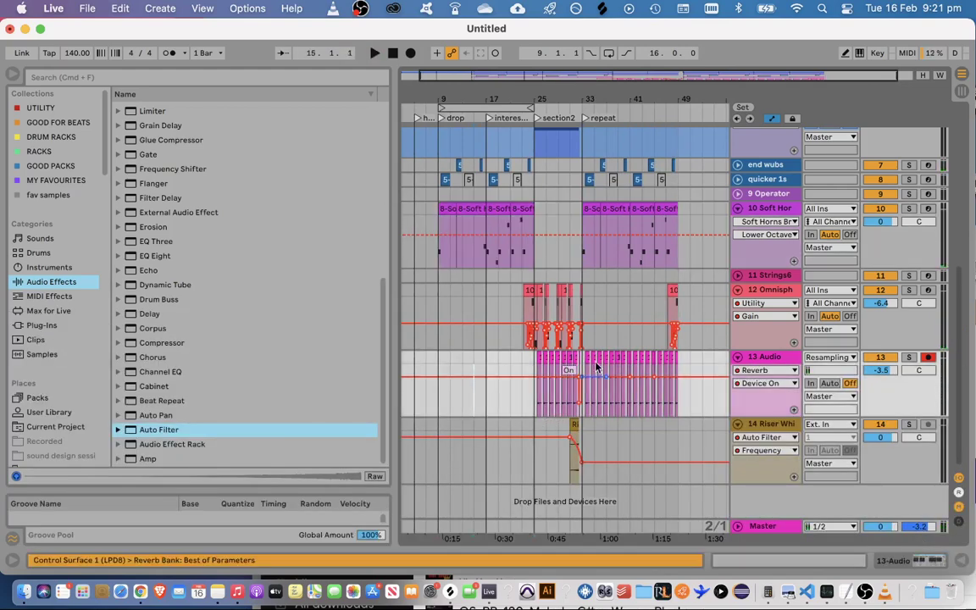
{"action": "key", "text": "space"}
Copy the 12 Omnisphere, 13 Audio and 14 Riser material from section2, bars 25 to 33, and paste it at bar 49
{"action": "left_click_drag", "start_coordinate": [549, 73], "coordinate": [549, 82]}
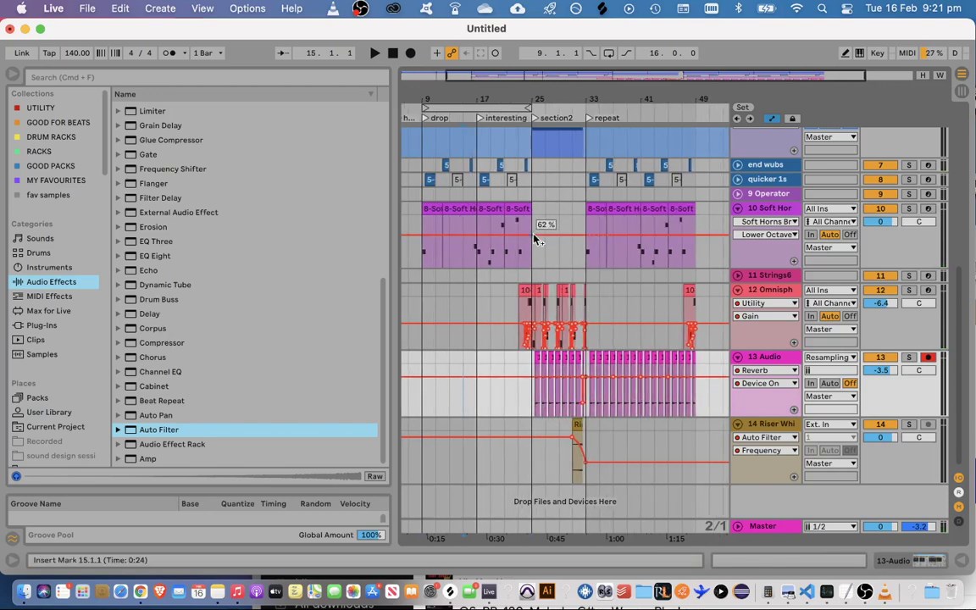
{"action": "left_click", "coordinate": [536, 240]}
{"action": "left_click", "coordinate": [534, 413]}
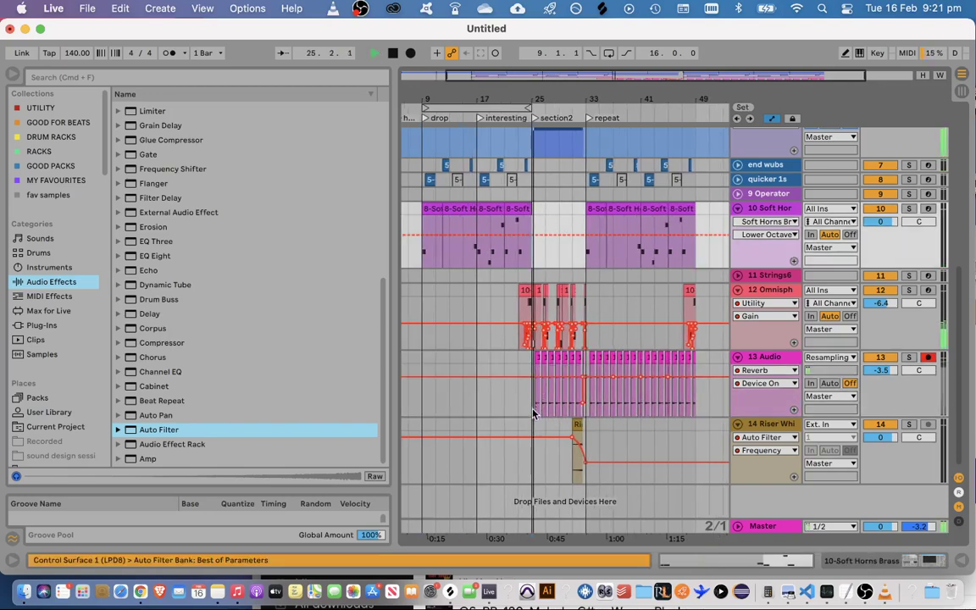
{"action": "left_click_drag", "start_coordinate": [532, 460], "coordinate": [585, 294]}
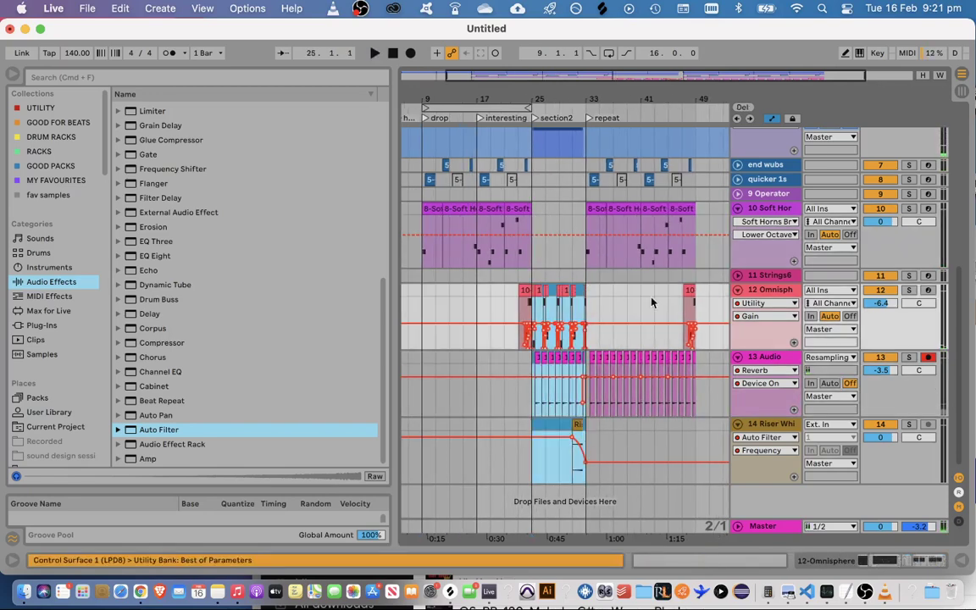
{"action": "left_click", "coordinate": [702, 306]}
{"action": "key", "text": "super+v"}
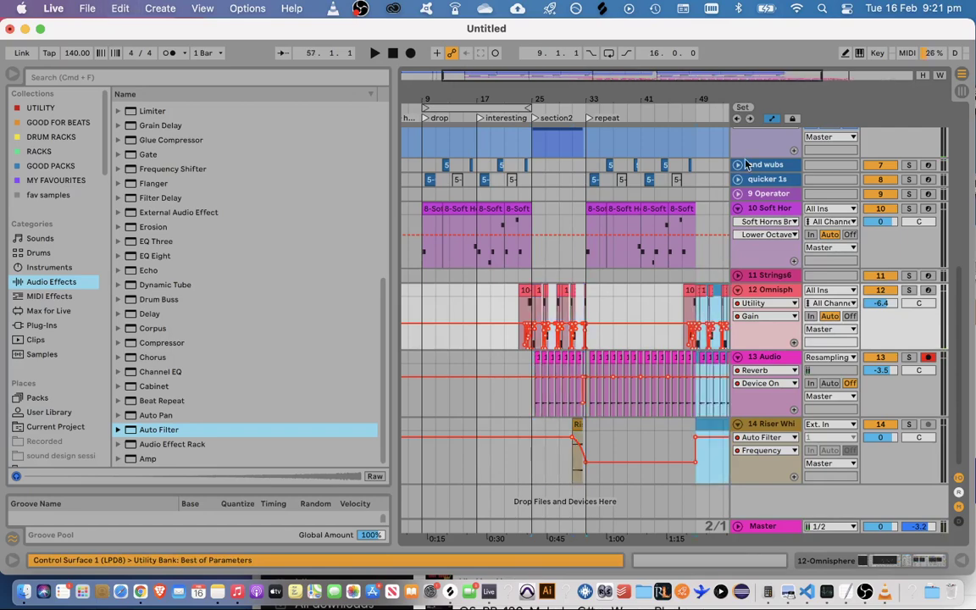
{"action": "left_click_drag", "start_coordinate": [729, 79], "coordinate": [767, 78]}
{"action": "scroll", "coordinate": [695, 264], "scroll_direction": "up", "scroll_amount": 4}
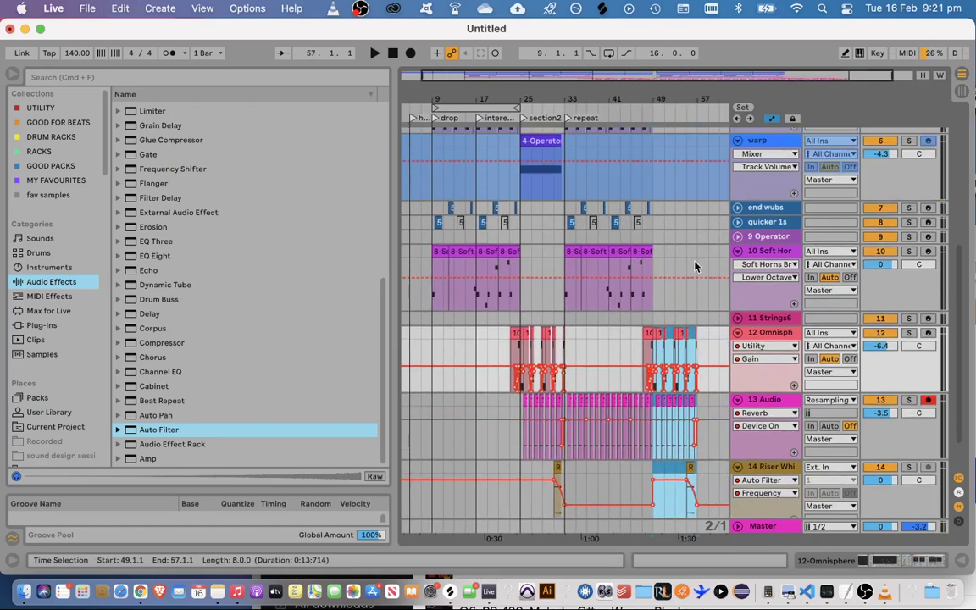
Duplicate the repeat section, bars 33 to 49, on tracks 1 to 10 so it also fills bars 49 to 65
{"action": "left_click_drag", "start_coordinate": [565, 351], "coordinate": [654, 19]}
{"action": "scroll", "coordinate": [752, 256], "scroll_direction": "up", "scroll_amount": 5}
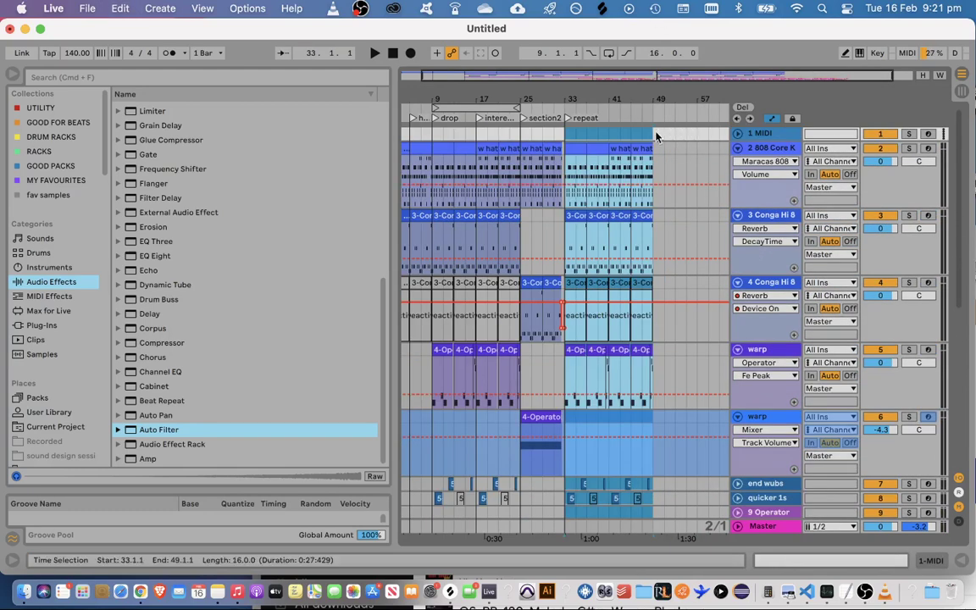
{"action": "key", "text": "cmd+d"}
Play the arrangement from about bar 47 and look over every track of the duplicated section
{"action": "left_click", "coordinate": [642, 151]}
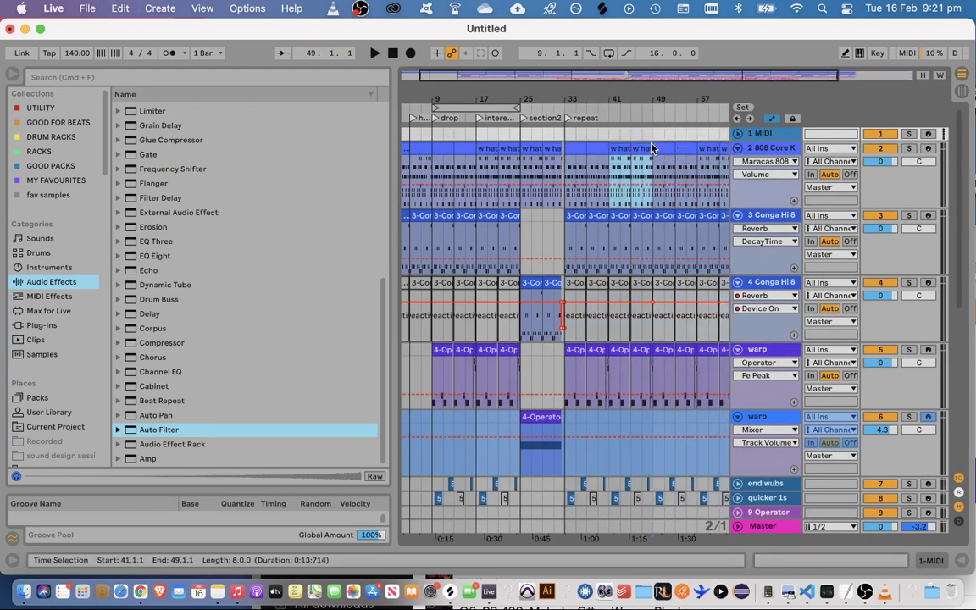
{"action": "left_click", "coordinate": [644, 161]}
{"action": "key", "text": "space"}
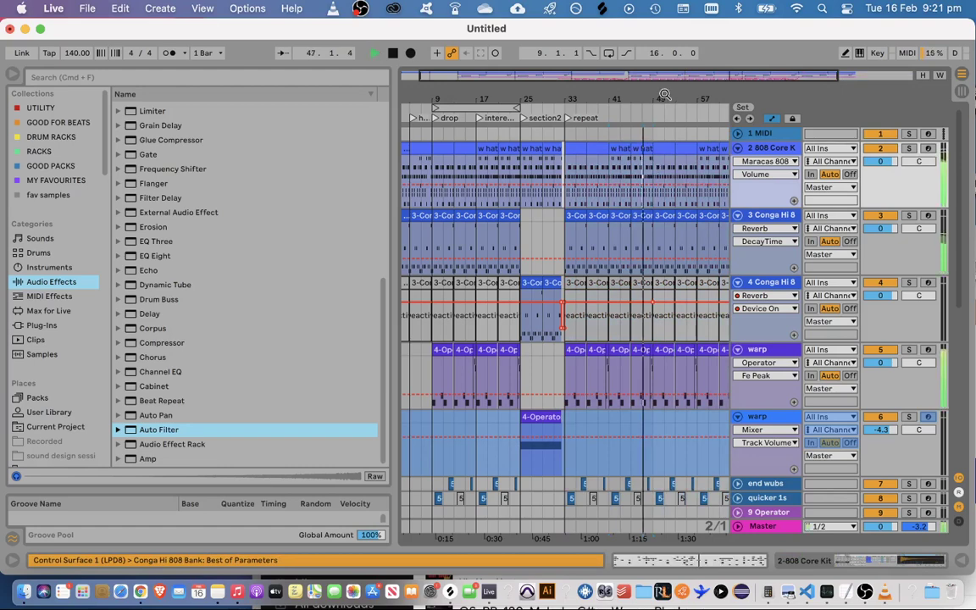
{"action": "left_click_drag", "start_coordinate": [665, 94], "coordinate": [561, 124]}
{"action": "scroll", "coordinate": [758, 395], "scroll_direction": "down", "scroll_amount": 3}
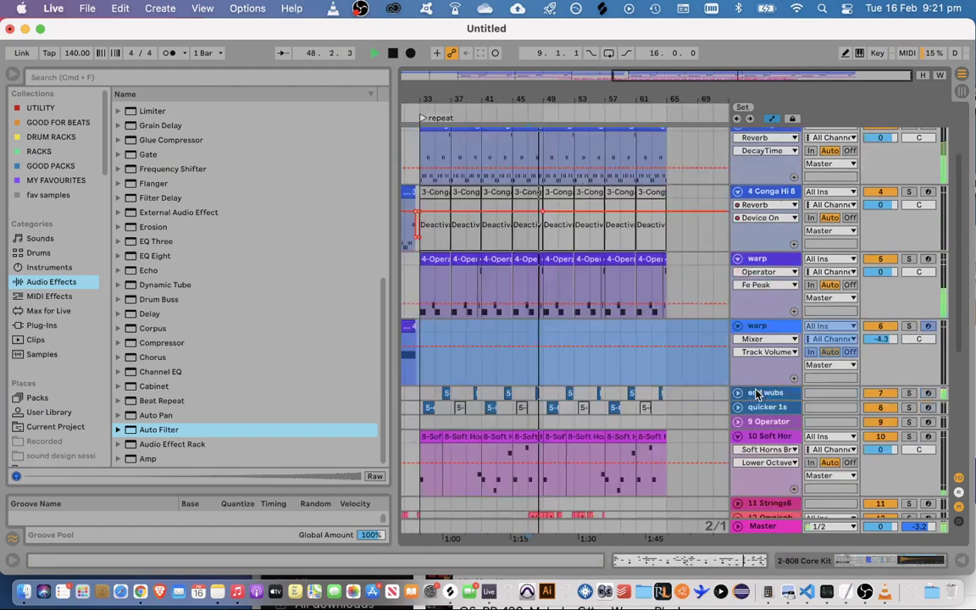
{"action": "scroll", "coordinate": [759, 395], "scroll_direction": "down", "scroll_amount": 5}
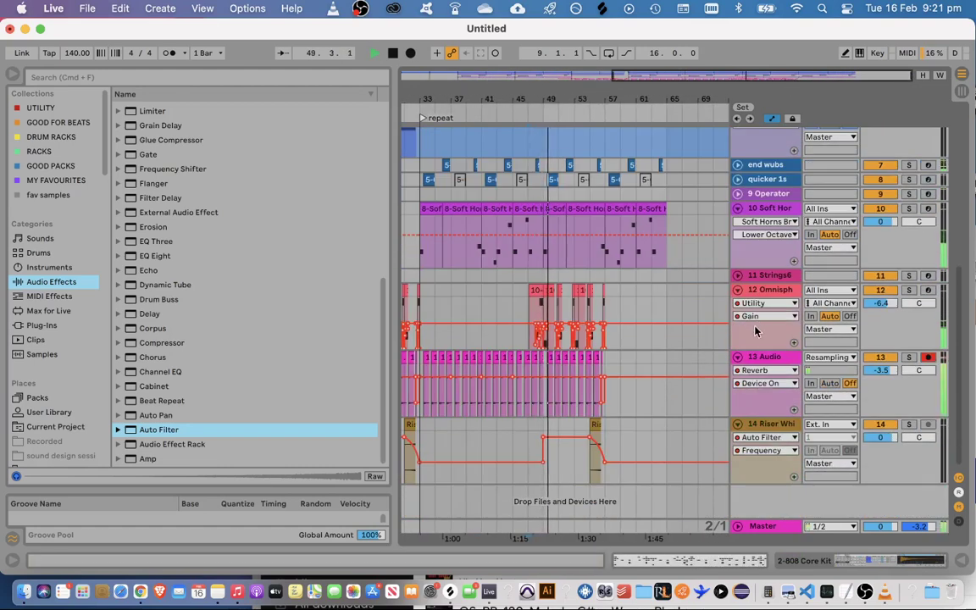
{"action": "scroll", "coordinate": [754, 339], "scroll_direction": "up", "scroll_amount": 5}
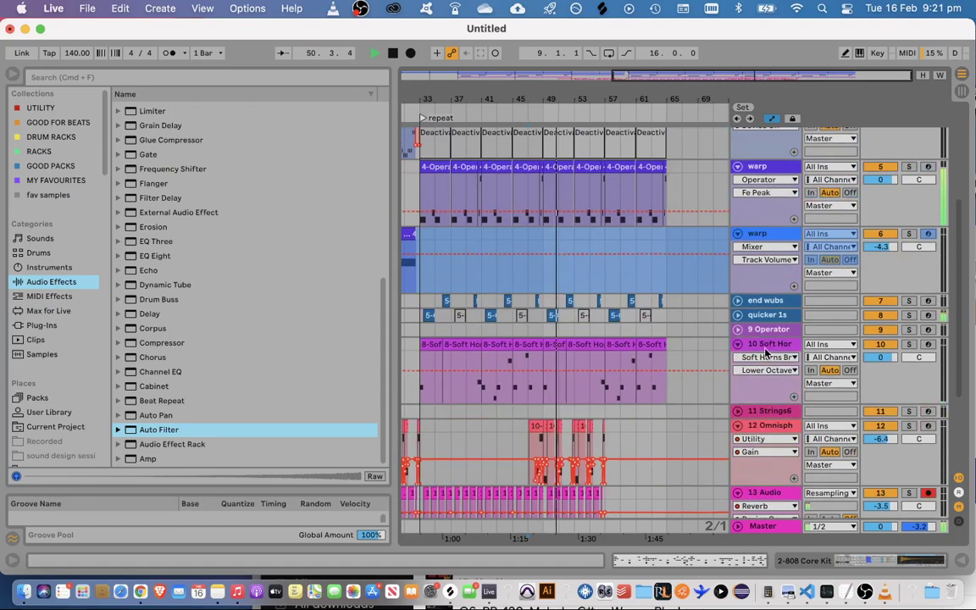
{"action": "scroll", "coordinate": [629, 247], "scroll_direction": "up", "scroll_amount": 2}
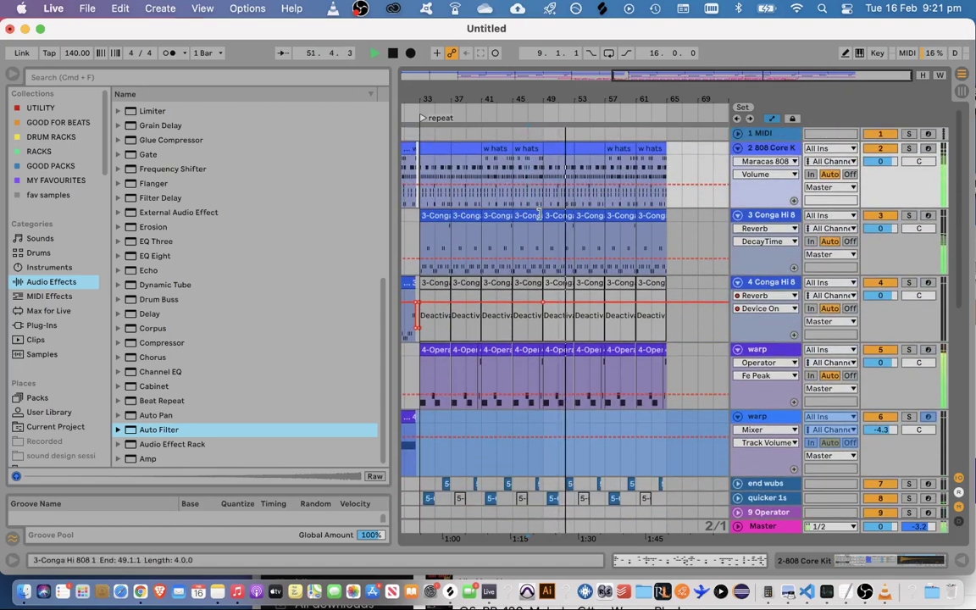
Deactivate the four 3 Conga Hi 808 clips between bars 49 and 65
{"action": "left_click", "coordinate": [549, 217]}
{"action": "key", "text": "0"}
{"action": "left_click", "coordinate": [589, 216]}
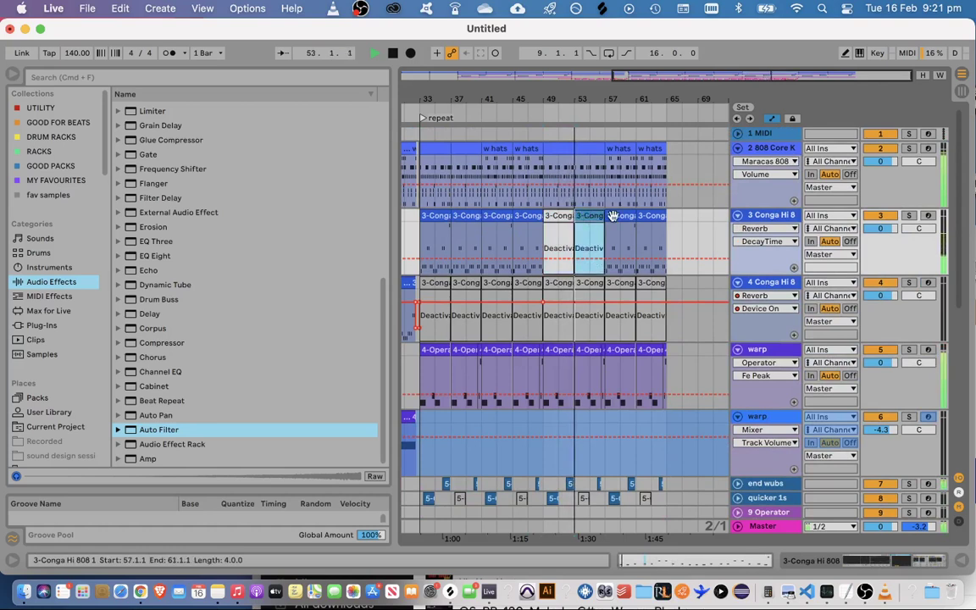
{"action": "key", "text": "0"}
{"action": "left_click", "coordinate": [625, 216]}
{"action": "key", "text": "0"}
{"action": "left_click", "coordinate": [651, 216]}
{"action": "key", "text": "0"}
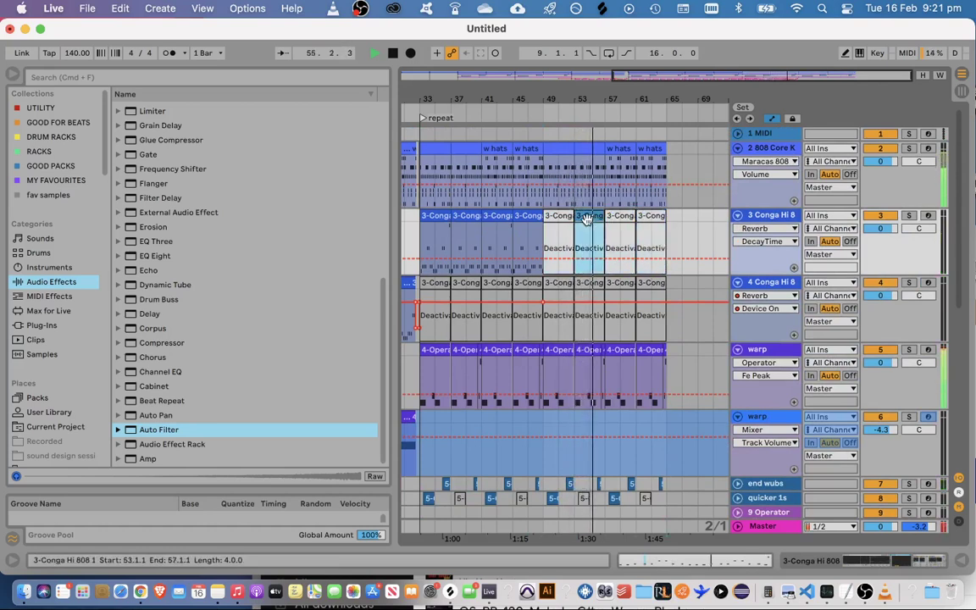
Reactivate the 3 Conga Hi 808 clips at bars 57 and 61
{"action": "left_click", "coordinate": [564, 217]}
{"action": "left_click", "coordinate": [619, 219]}
{"action": "key", "text": "0"}
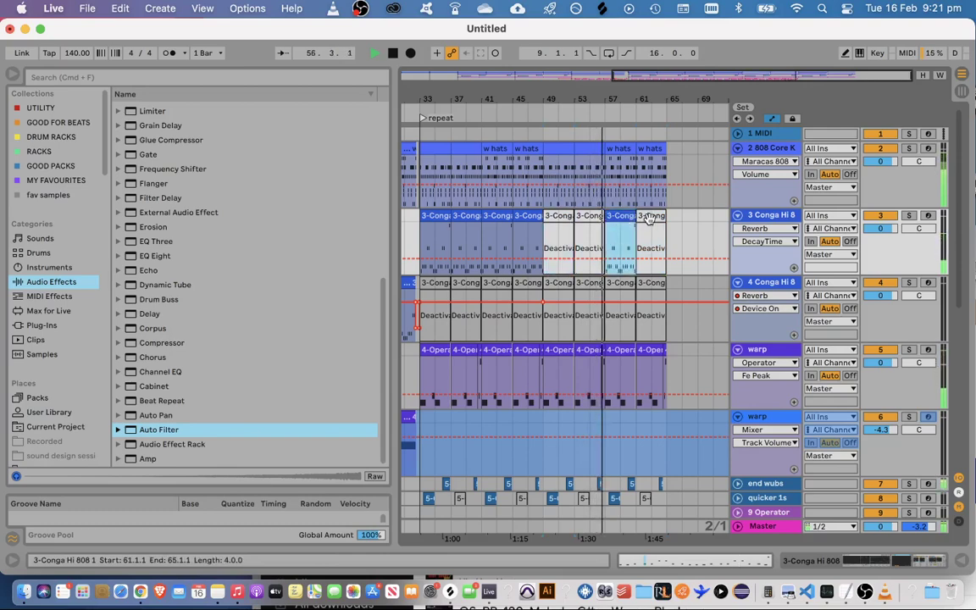
{"action": "left_click", "coordinate": [660, 242]}
{"action": "key", "text": "0"}
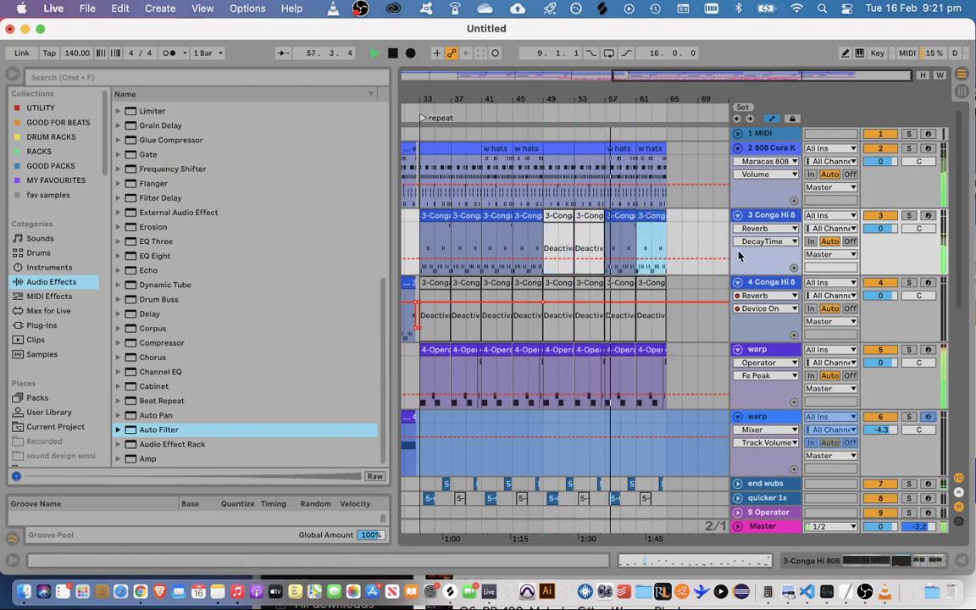
Listen through the end of the arrangement and show the 3 Conga Hi 808 track's sampler, Tuner and Reverb devices
{"action": "left_click_drag", "start_coordinate": [746, 74], "coordinate": [746, 44]}
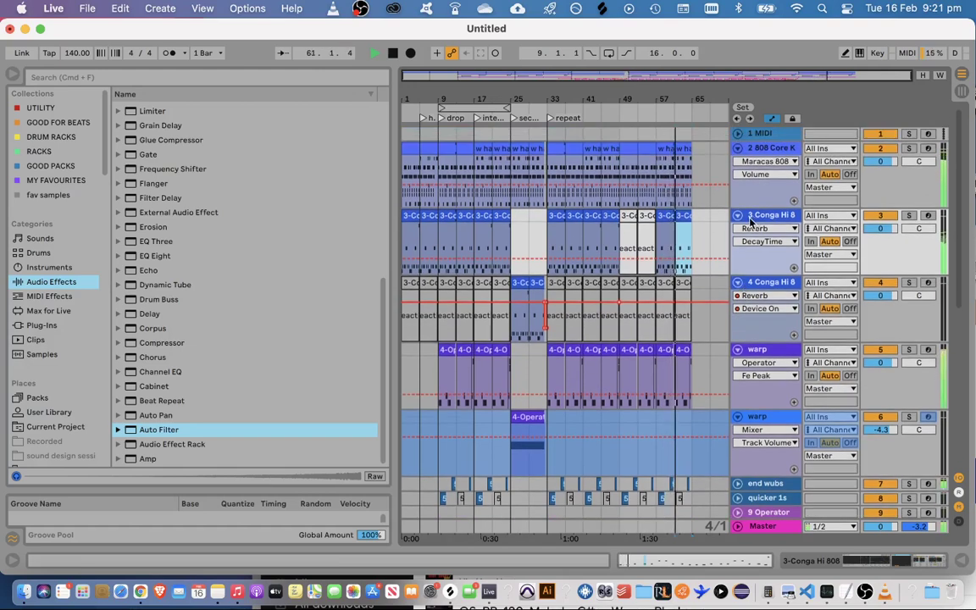
{"action": "mouse_move", "coordinate": [524, 74]}
{"action": "left_mouse_down"}
{"action": "mouse_move", "coordinate": [521, 88]}
{"action": "mouse_move", "coordinate": [490, 100]}
{"action": "mouse_move", "coordinate": [514, 72]}
{"action": "left_mouse_up"}
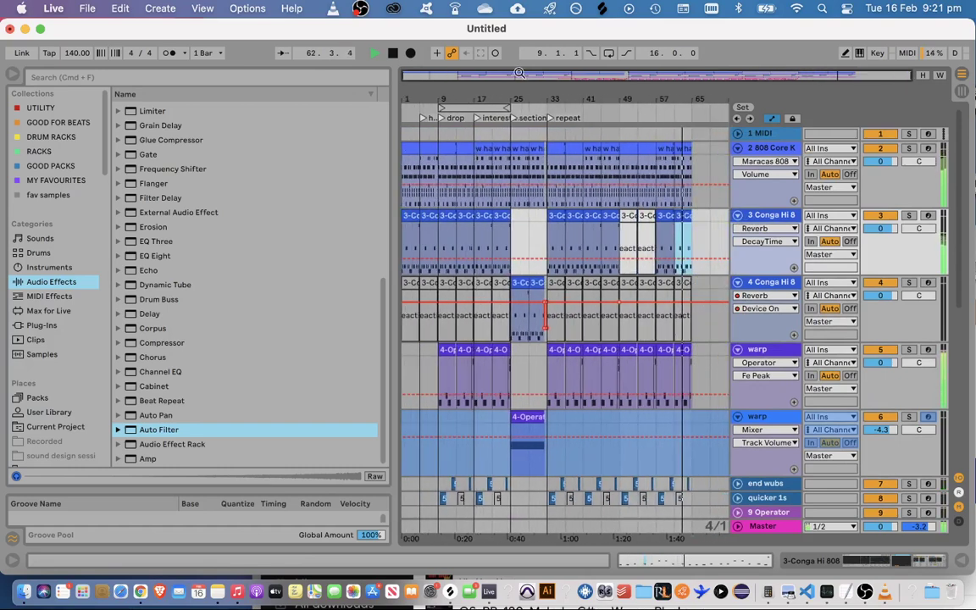
{"action": "double_click", "coordinate": [765, 221]}
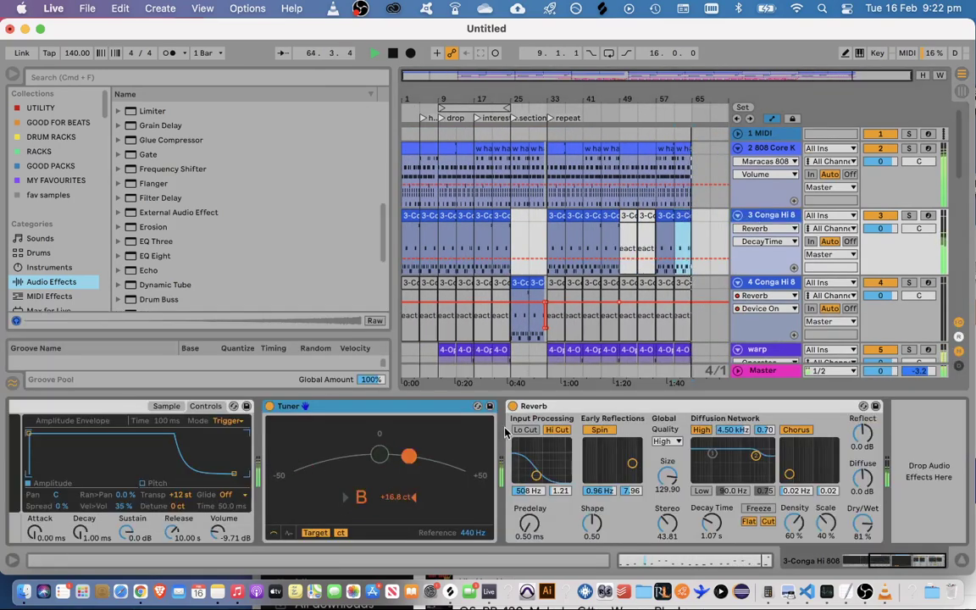
{"action": "key", "text": "space"}
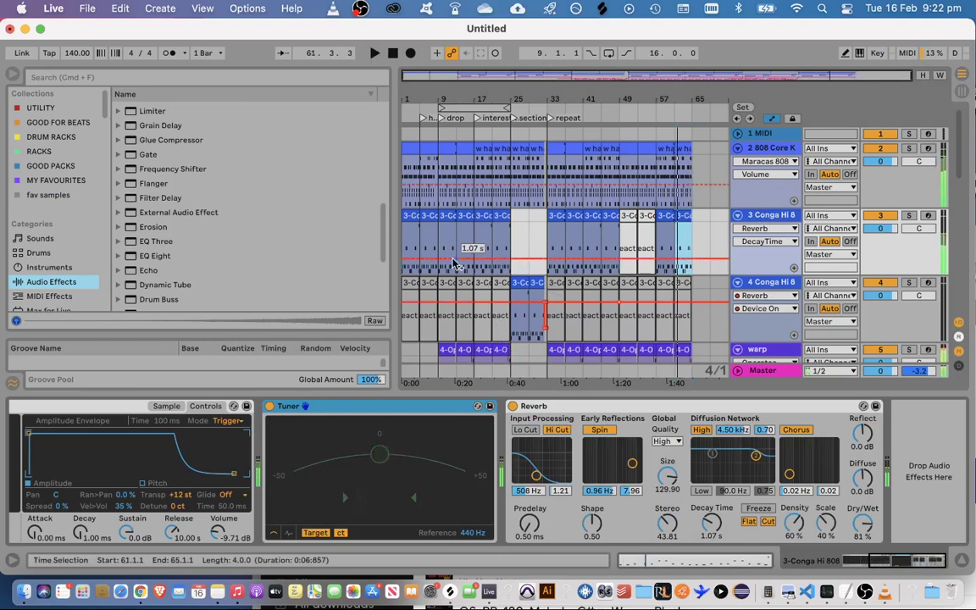
{"action": "left_click_drag", "start_coordinate": [517, 75], "coordinate": [421, 78]}
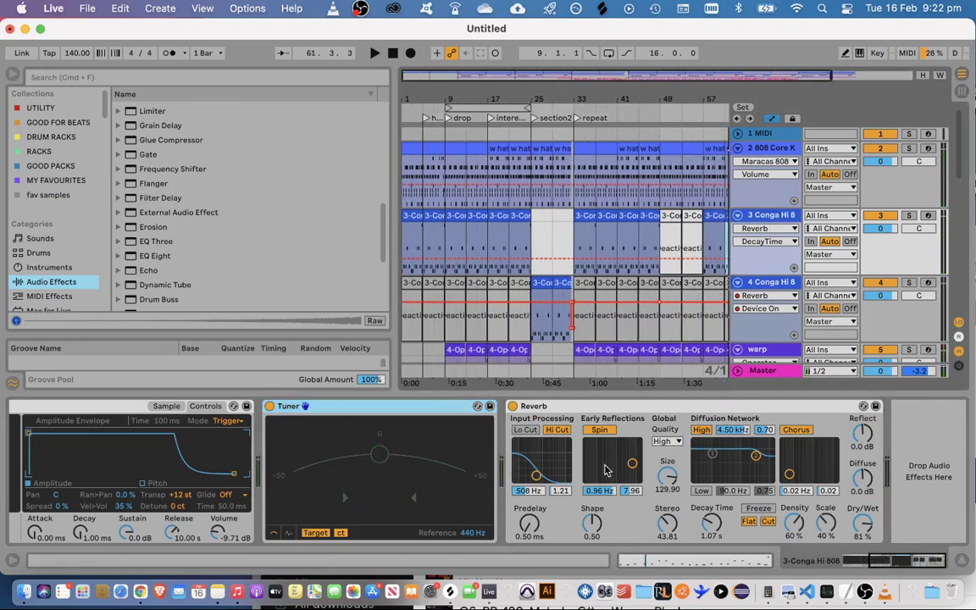
{"action": "left_click_drag", "start_coordinate": [877, 563], "coordinate": [851, 565]}
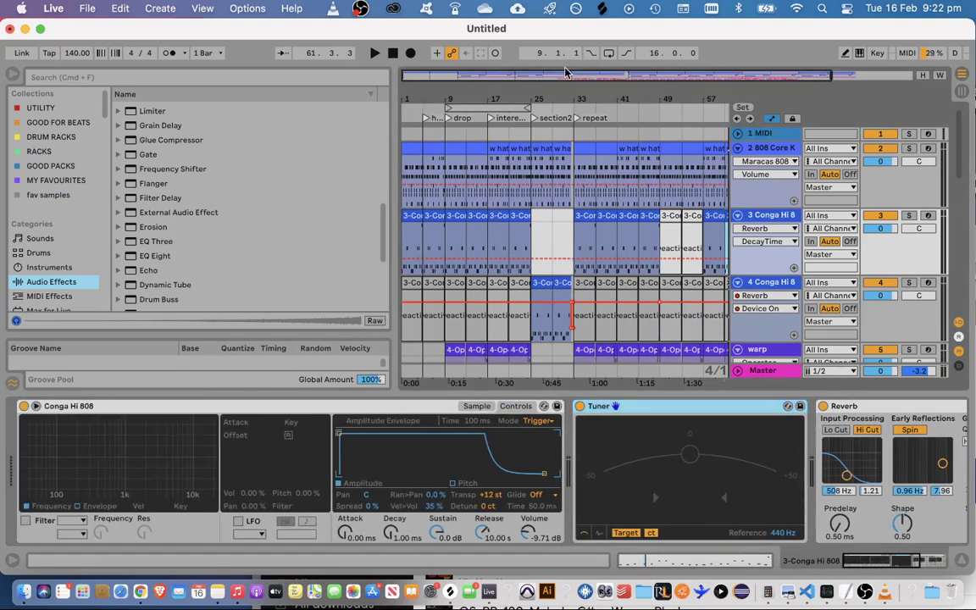
Consolidate the 3 Conga Hi 808 track from bar 1 to bar 69 into a single clip and briefly start playback
{"action": "left_click_drag", "start_coordinate": [574, 74], "coordinate": [575, 65]}
{"action": "left_click_drag", "start_coordinate": [718, 226], "coordinate": [381, 227]}
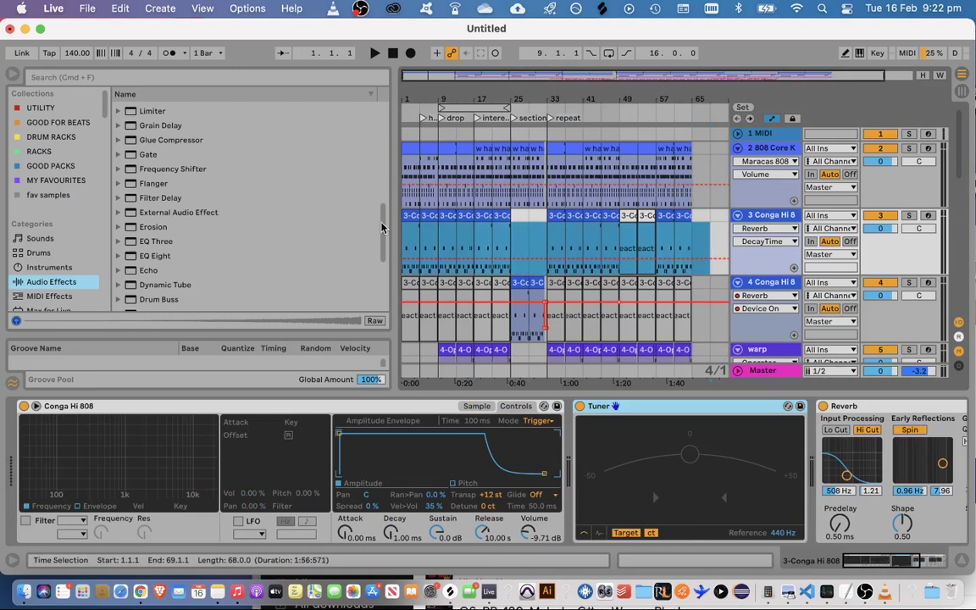
{"action": "key", "text": "super+j"}
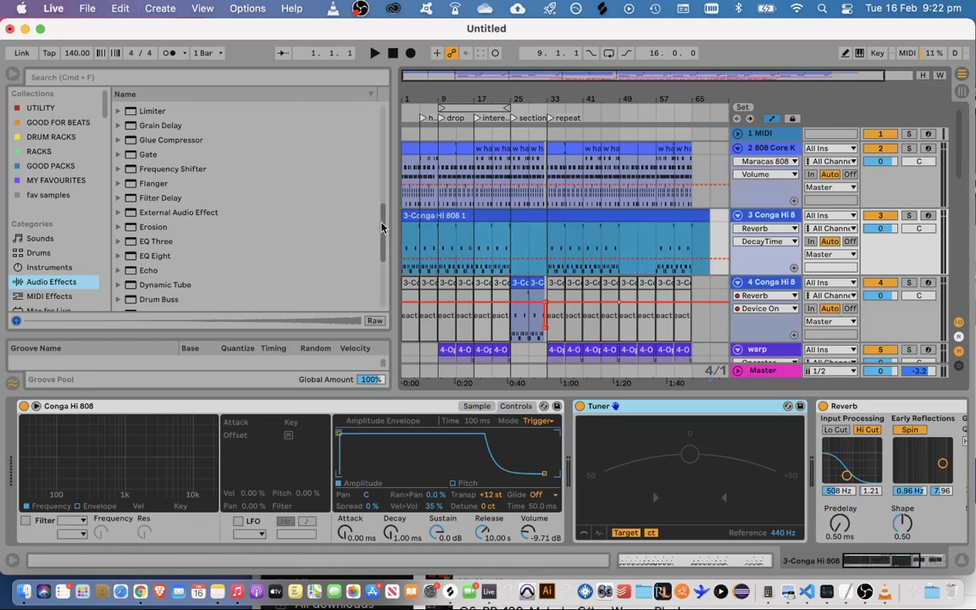
{"action": "left_click", "coordinate": [494, 218]}
{"action": "left_click_drag", "start_coordinate": [712, 232], "coordinate": [345, 219]}
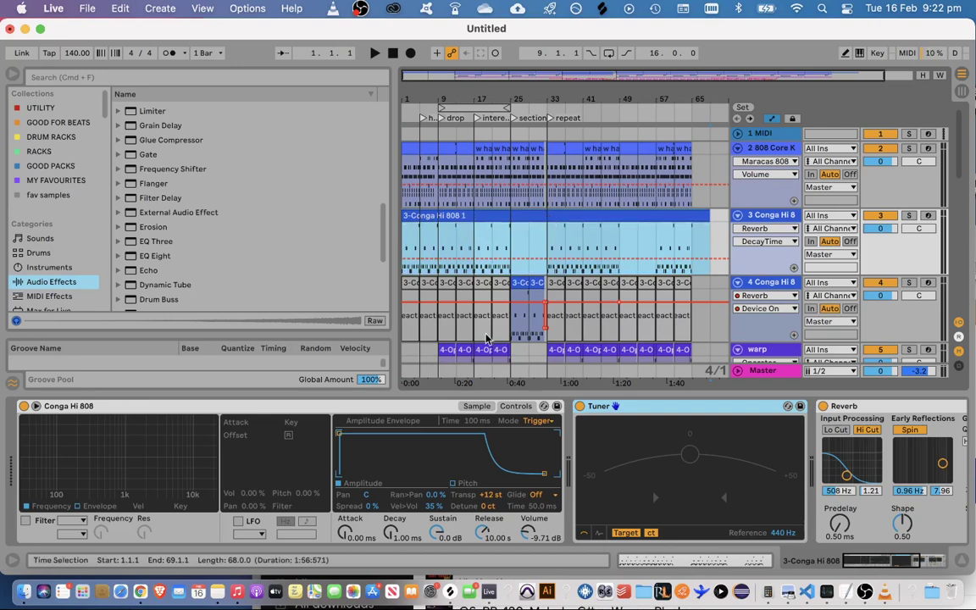
{"action": "key", "text": "space"}
{"action": "key", "text": "space"}
{"action": "key", "text": "space"}
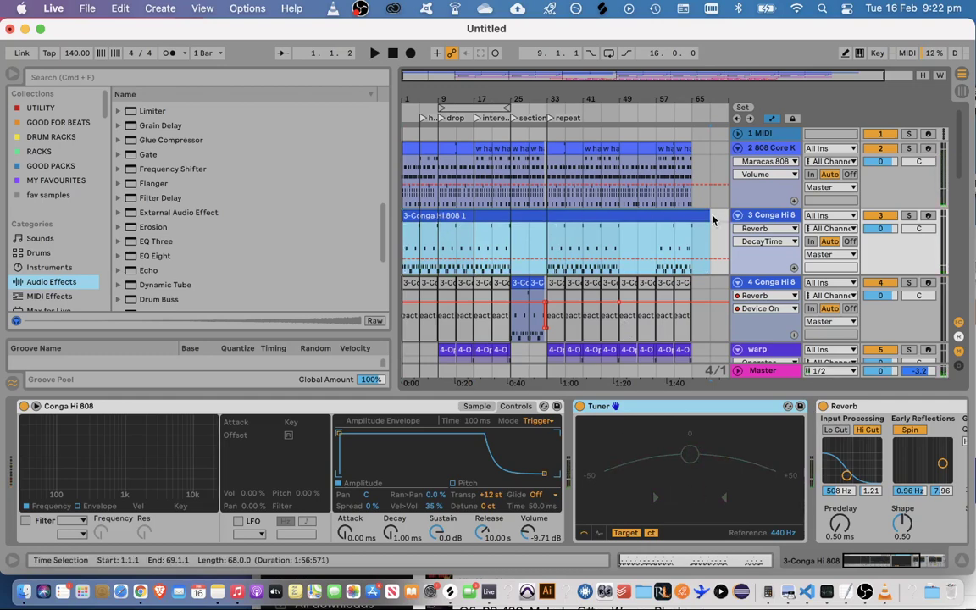
Make a separate empty four-bar clip from bar 69 to 73 on the 3 Conga Hi 808 track
{"action": "left_click", "coordinate": [710, 216]}
{"action": "key", "text": "super+shift+m"}
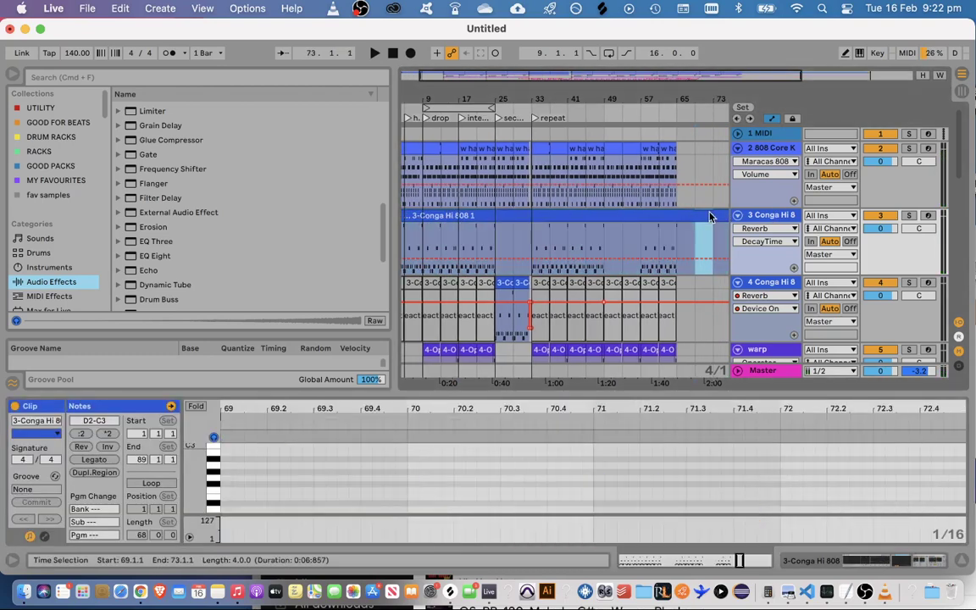
{"action": "key", "text": "super+shift+m"}
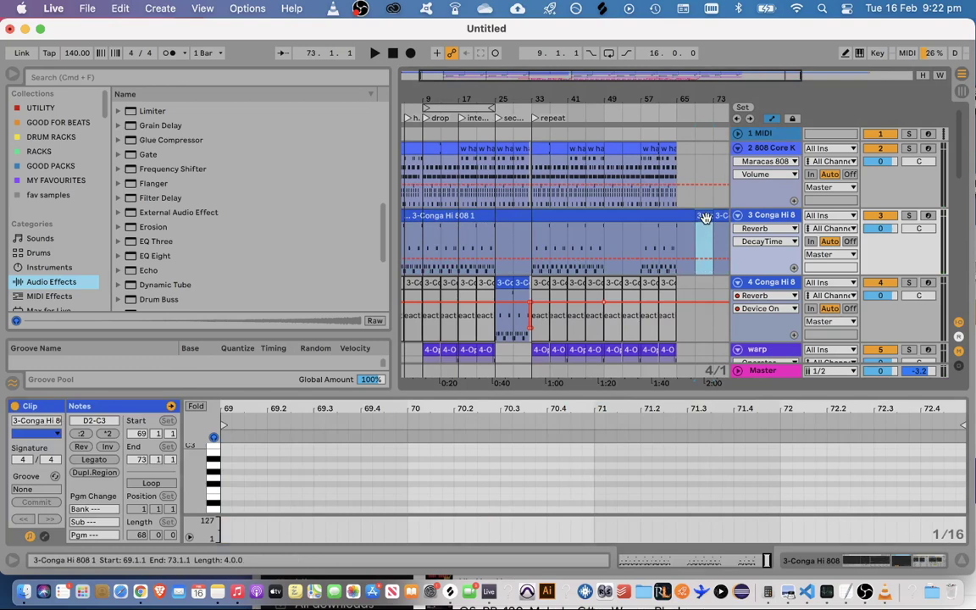
Add a C2 note about two beats long at the start of the clip at bar 69
{"action": "left_click", "coordinate": [247, 450]}
{"action": "scroll", "coordinate": [248, 449], "scroll_direction": "down", "scroll_amount": 2}
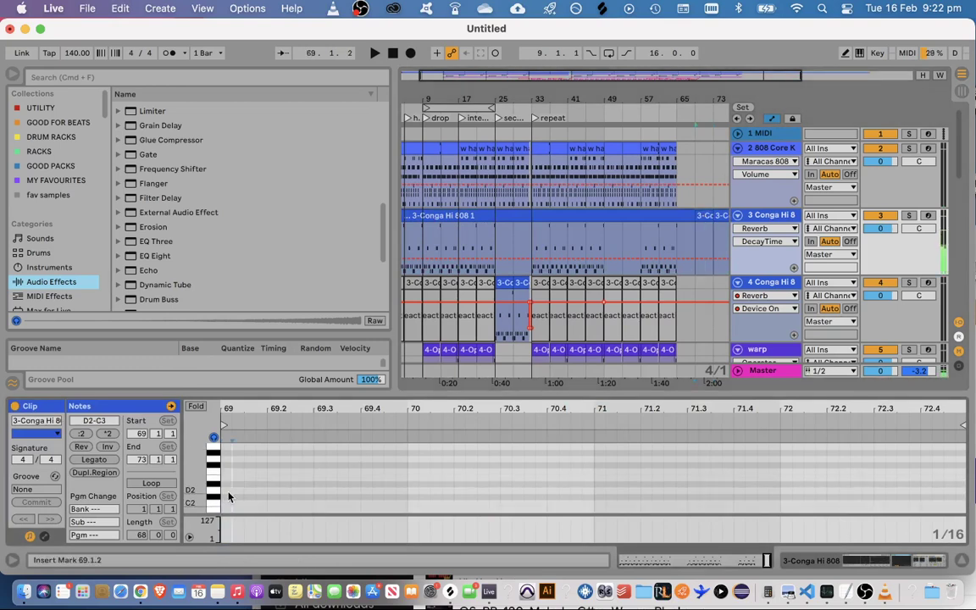
{"action": "double_click", "coordinate": [229, 490]}
{"action": "left_click_drag", "start_coordinate": [240, 489], "coordinate": [298, 505]}
Play the C2 note and check its pitch on the Conga Hi 808 track's Tuner
{"action": "key", "text": "space"}
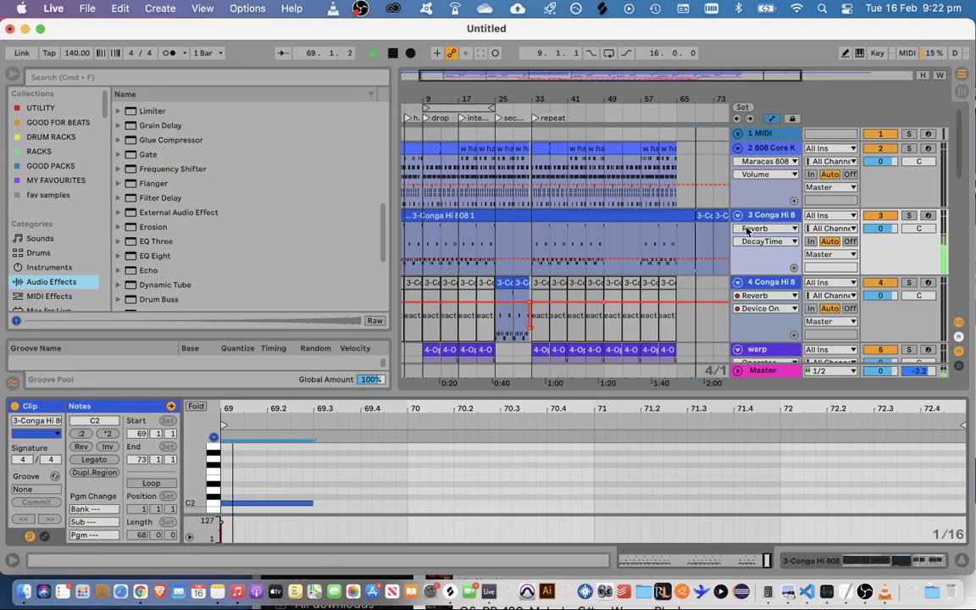
{"action": "key", "text": "shift+Tab"}
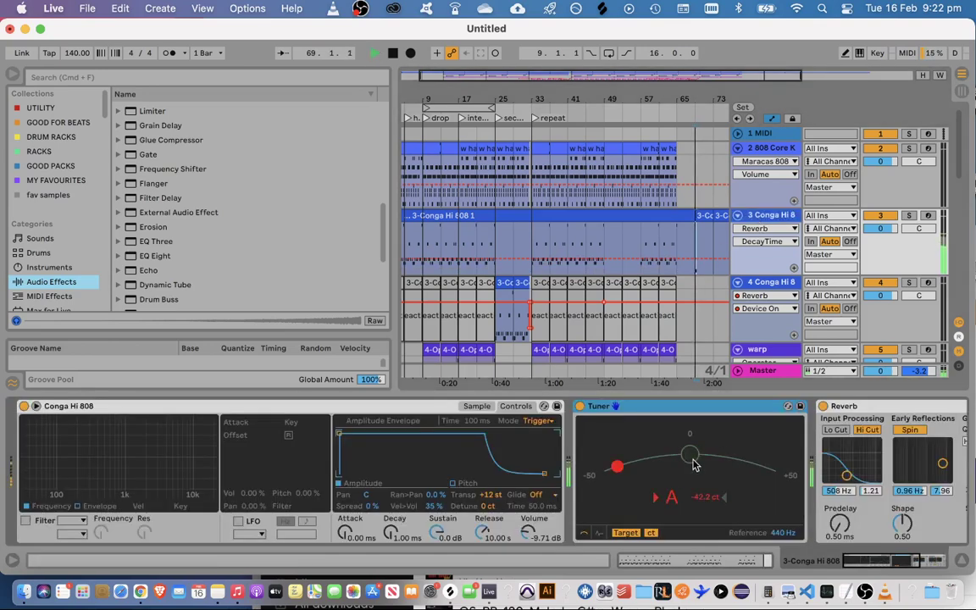
{"action": "key", "text": "space"}
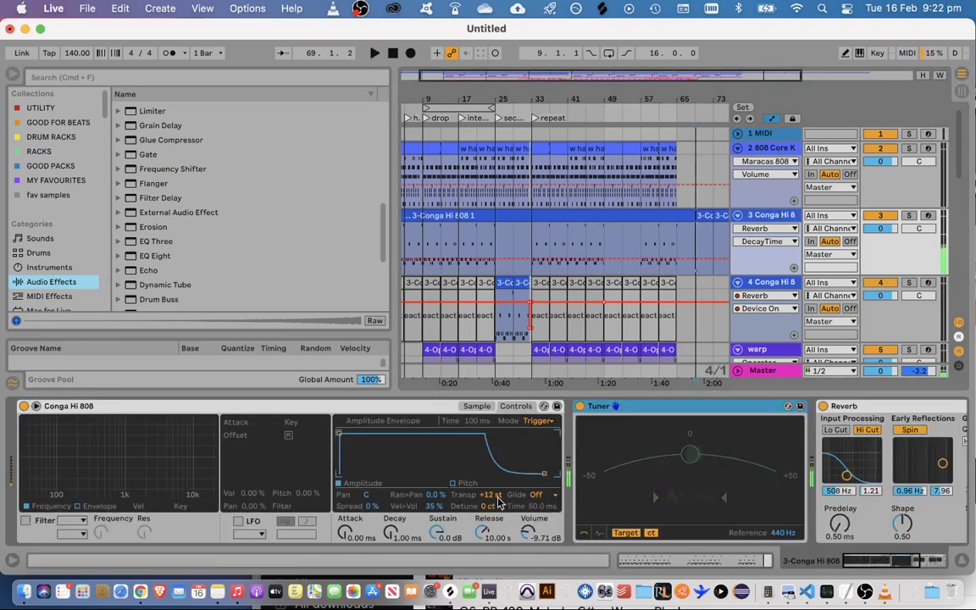
Set the Conga Hi 808 sampler's Transpose to +16 st and replay the C2 note several times
{"action": "left_click_drag", "start_coordinate": [494, 497], "coordinate": [494, 485]}
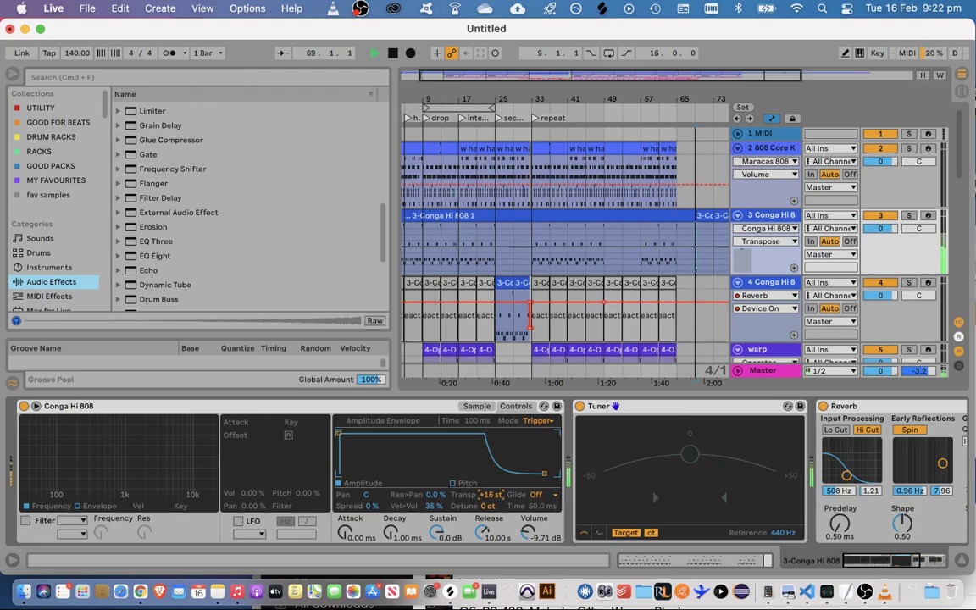
{"action": "key", "text": "space"}
{"action": "key", "text": "space"}
{"action": "key", "text": "space"}
{"action": "key", "text": "space"}
{"action": "key", "text": "space"}
{"action": "key", "text": "space"}
{"action": "key", "text": "space"}
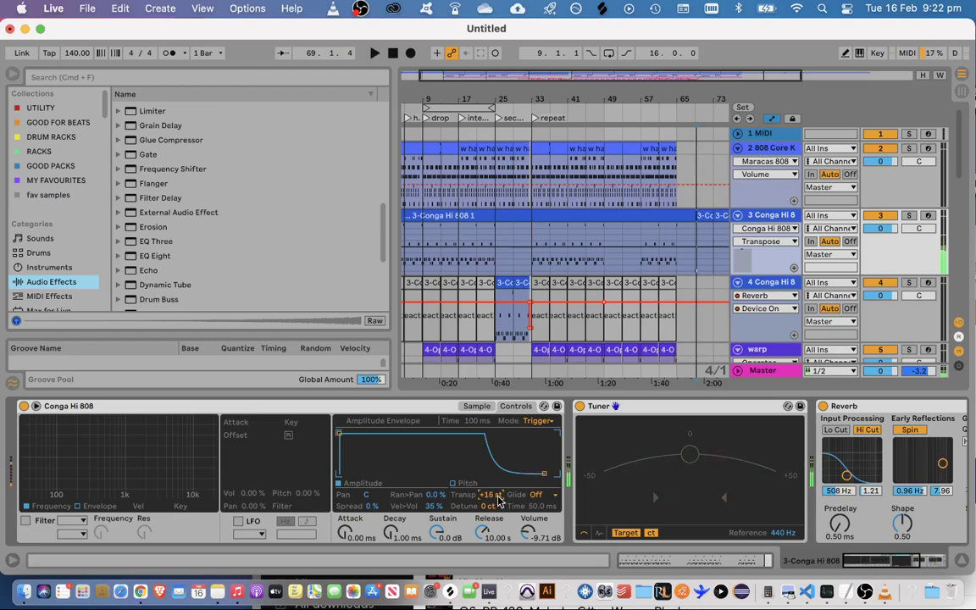
Add a D2 note at 69.4 and an E2 note at 70.3, each about two beats long, to the bar 69 clip
{"action": "double_click", "coordinate": [701, 215]}
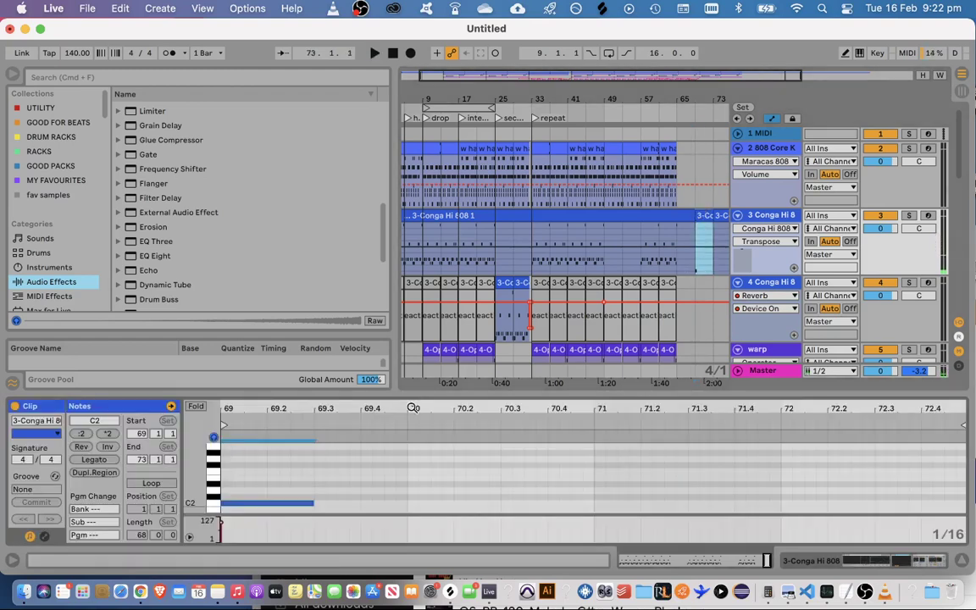
{"action": "double_click", "coordinate": [366, 490]}
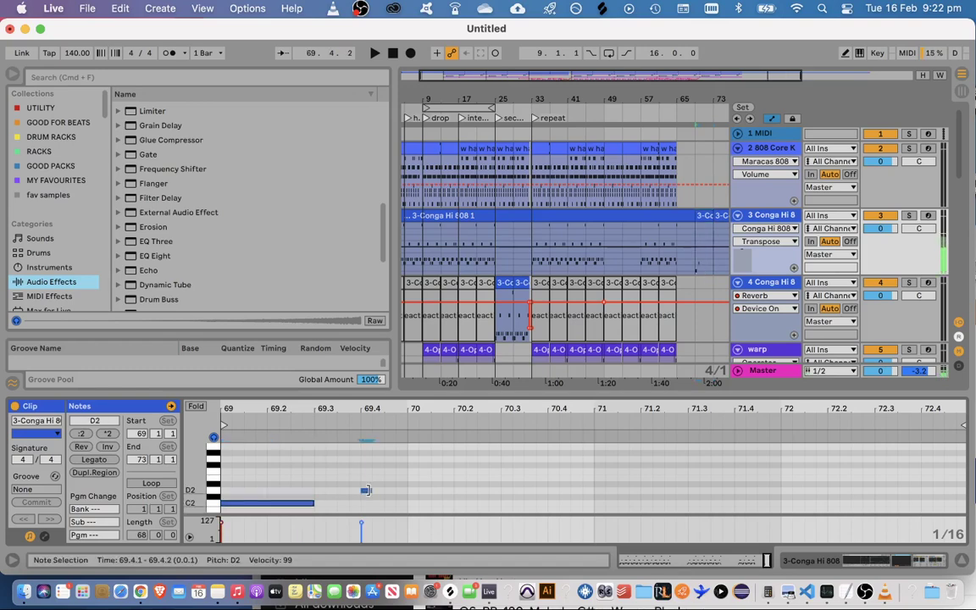
{"action": "left_click_drag", "start_coordinate": [370, 490], "coordinate": [514, 478]}
{"action": "double_click", "coordinate": [506, 484]}
Play the test notes through the Tuner, set the Conga Hi 808 sampler's Transpose to +15 st and restart playback
{"action": "left_click", "coordinate": [772, 219]}
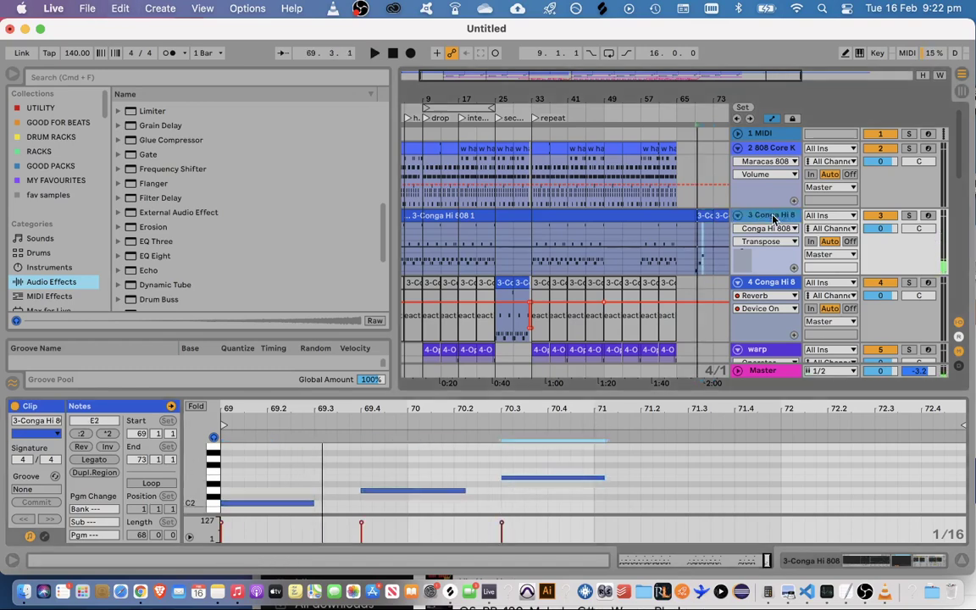
{"action": "key", "text": "space"}
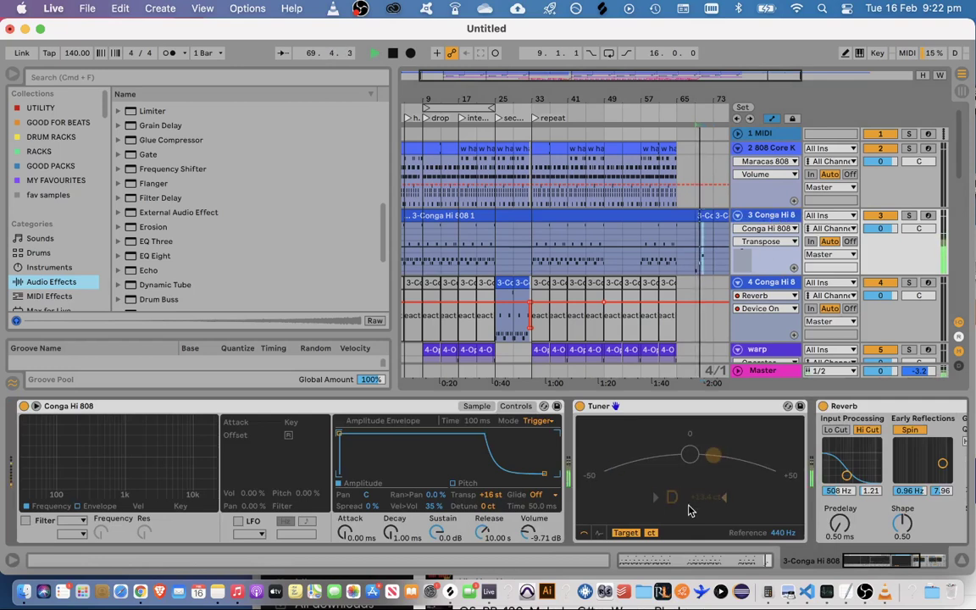
{"action": "key", "text": "space"}
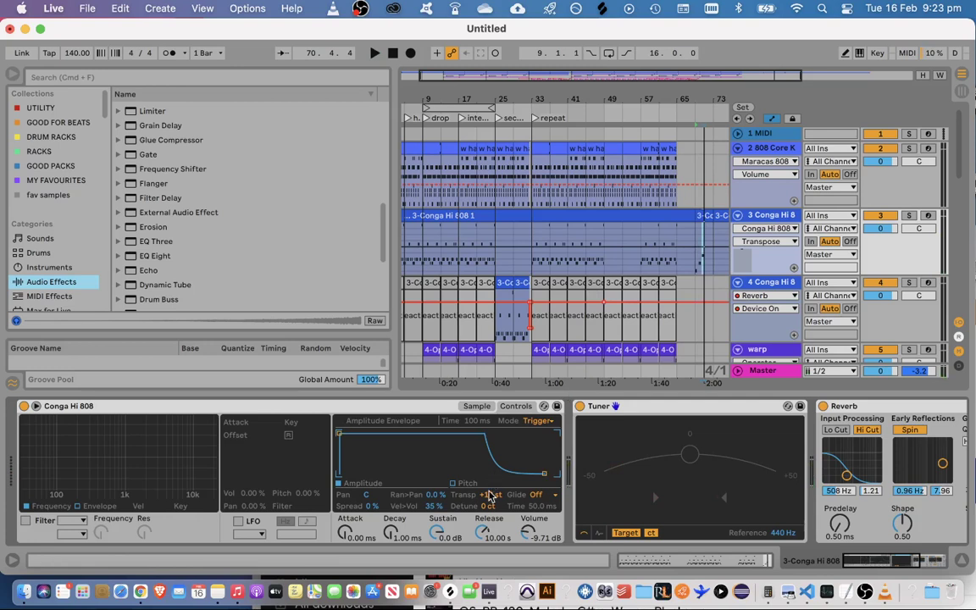
{"action": "left_click_drag", "start_coordinate": [488, 496], "coordinate": [489, 500]}
{"action": "key", "text": "space"}
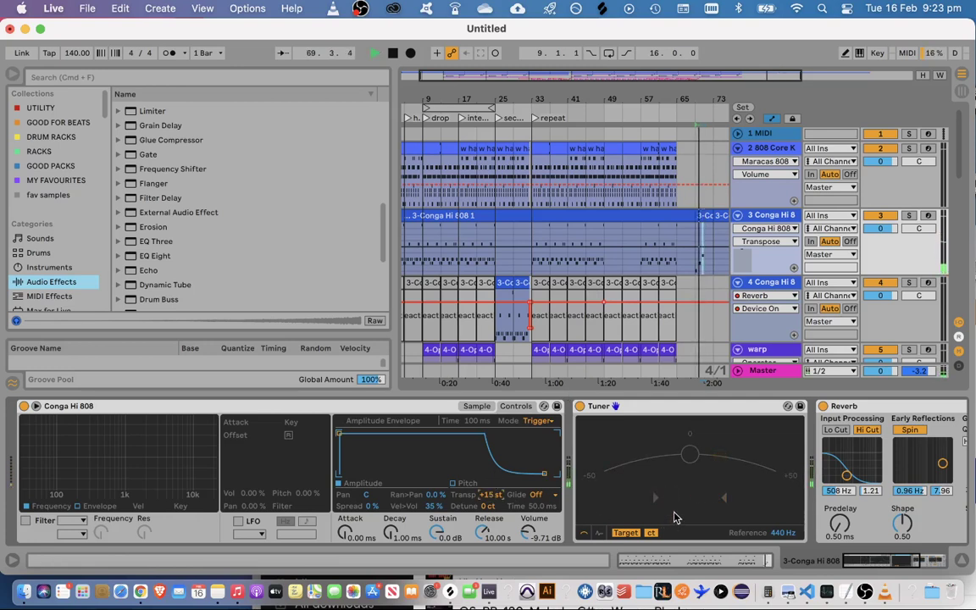
Try a Detune of +41 ct on the Conga Hi 808 sampler and replay the test notes through the Tuner
{"action": "key", "text": "space"}
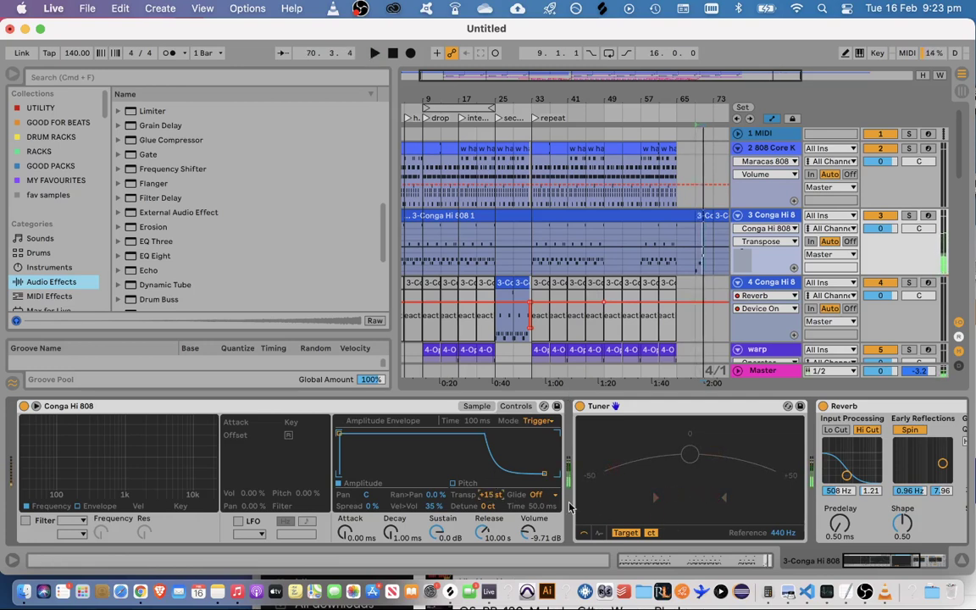
{"action": "left_click", "coordinate": [489, 401]}
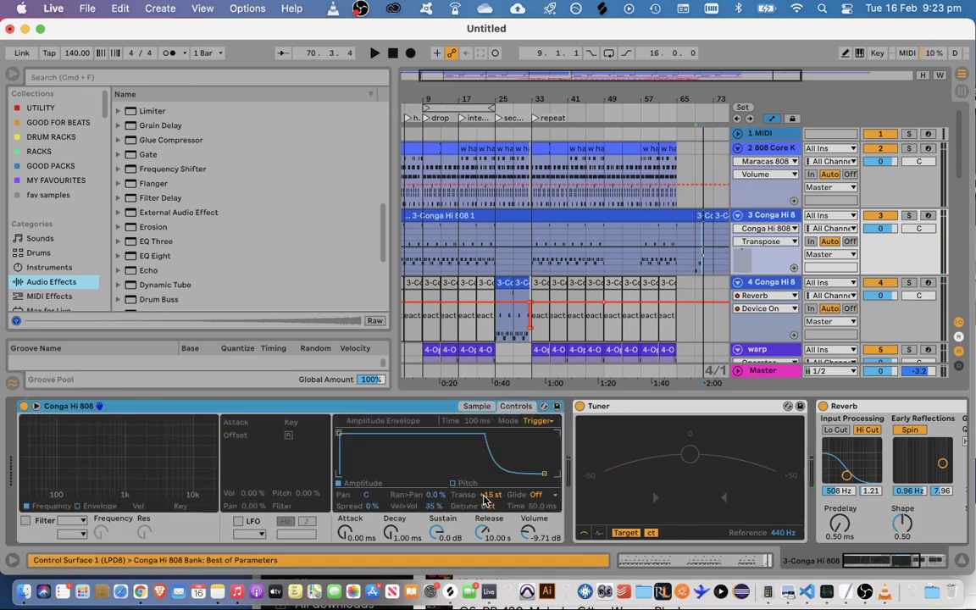
{"action": "key", "text": "space"}
{"action": "left_click_drag", "start_coordinate": [494, 505], "coordinate": [493, 482]}
{"action": "key", "text": "space"}
{"action": "key", "text": "space"}
{"action": "key", "text": "space"}
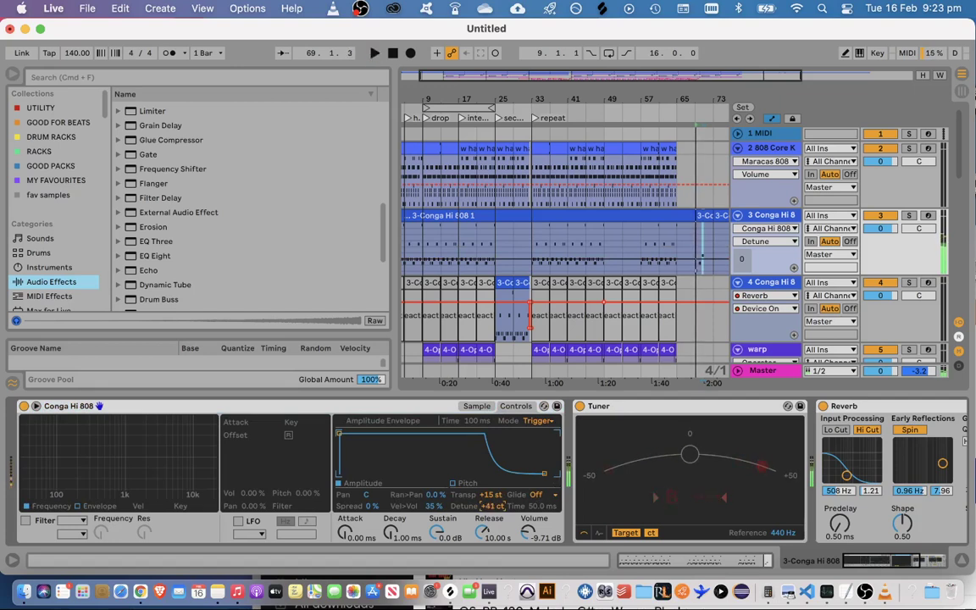
{"action": "key", "text": "space"}
{"action": "key", "text": "space"}
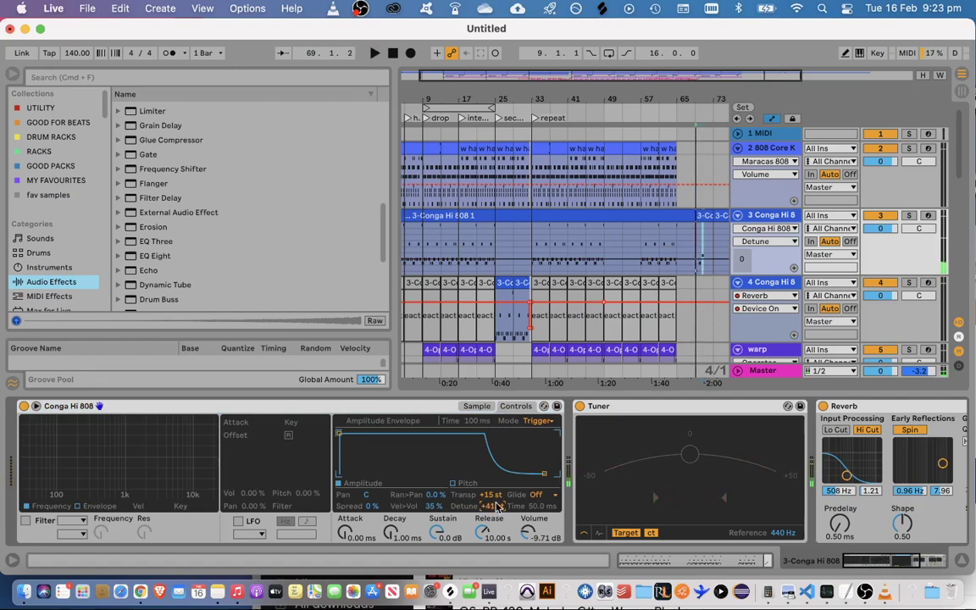
Reset the sampler's Detune to 0 ct and audition the test notes with Transpose at +3 st and +4 st
{"action": "left_click", "coordinate": [497, 496]}
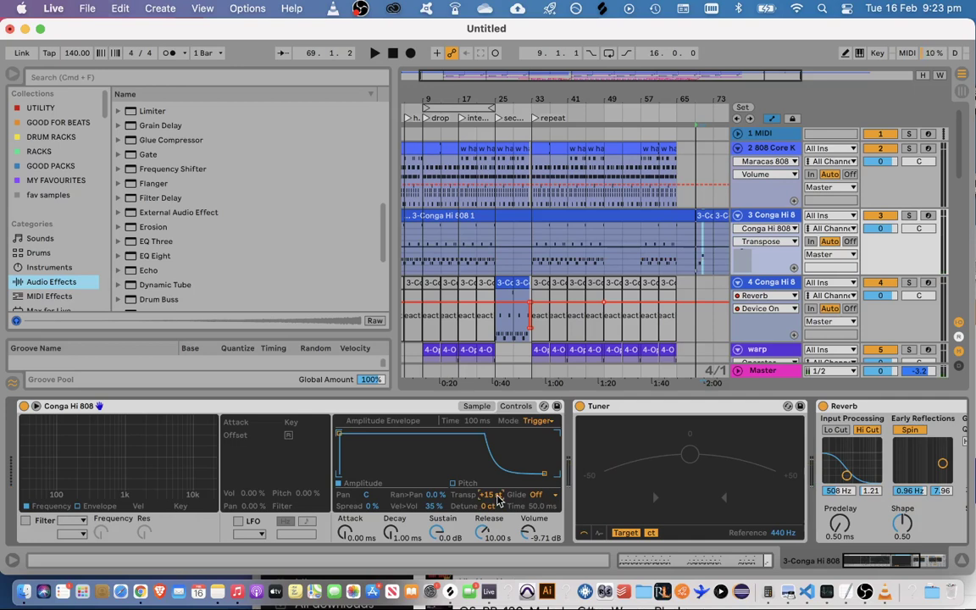
{"action": "type", "text": "3"}
{"action": "key", "text": "space"}
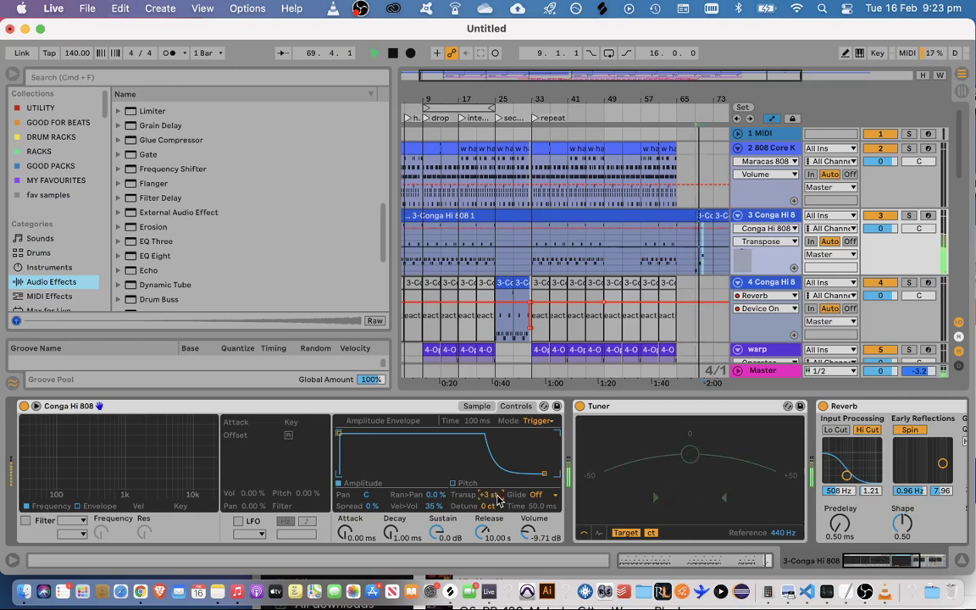
{"action": "key", "text": "space"}
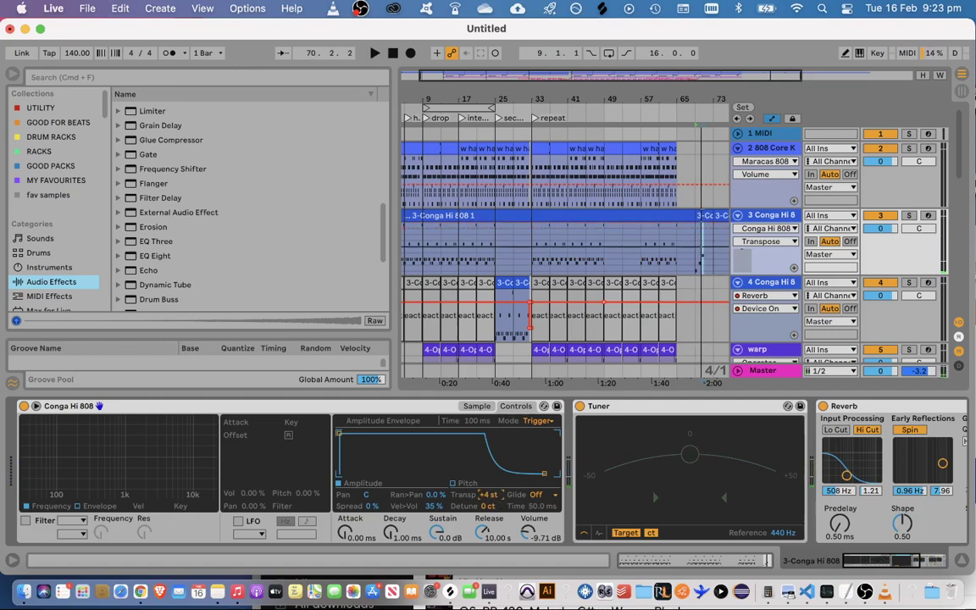
{"action": "key", "text": "space"}
{"action": "left_click_drag", "start_coordinate": [499, 494], "coordinate": [506, 498]}
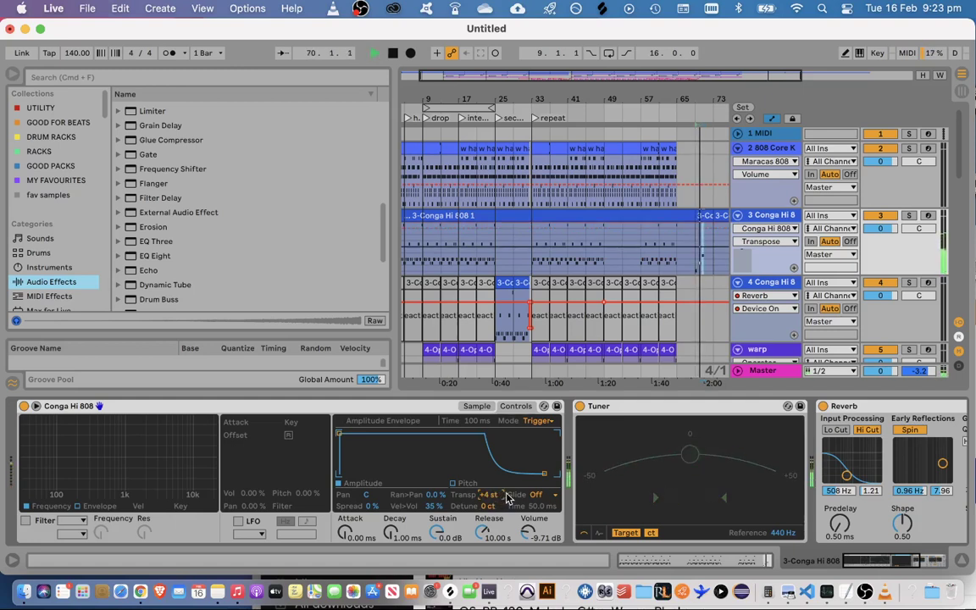
Set the Conga Hi 808 sampler's Transpose to +16 st and replay the test notes
{"action": "key", "text": "space"}
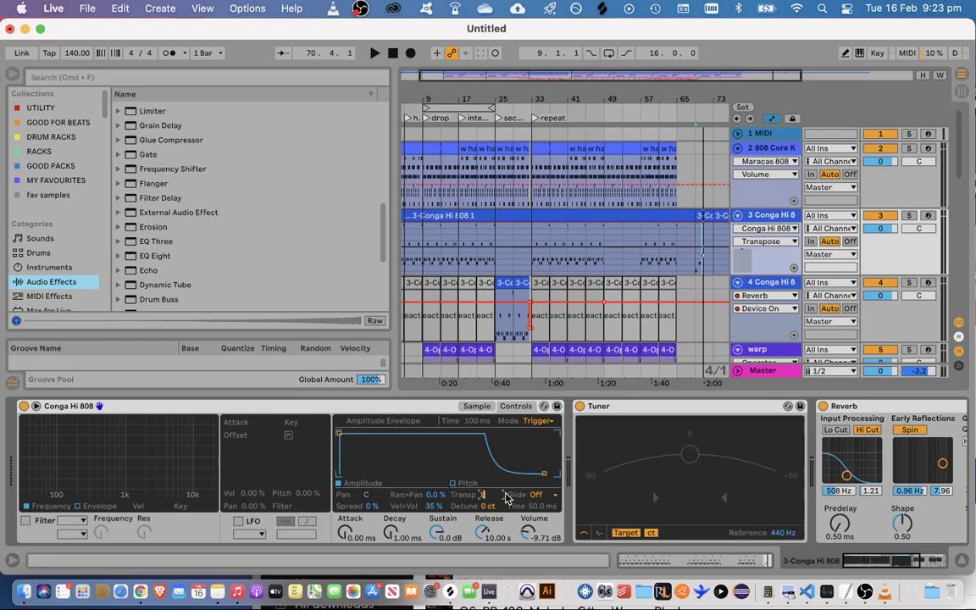
{"action": "type", "text": "6"}
{"action": "key", "text": "Return"}
{"action": "key", "text": "space"}
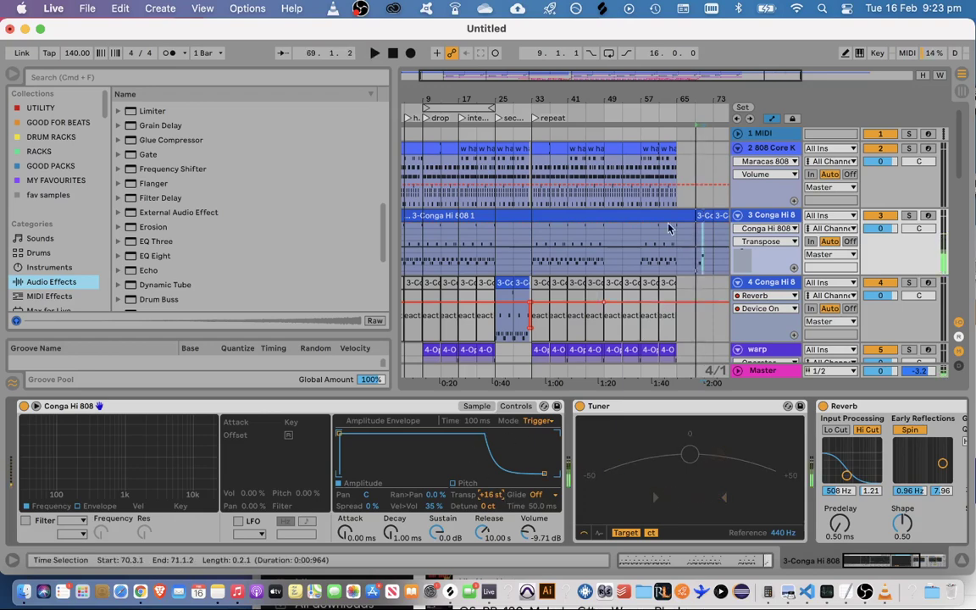
Open the long Conga Hi 808 clip, select all of its notes and transpose them down four semitones
{"action": "double_click", "coordinate": [668, 227]}
{"action": "left_click_drag", "start_coordinate": [747, 395], "coordinate": [755, 196]}
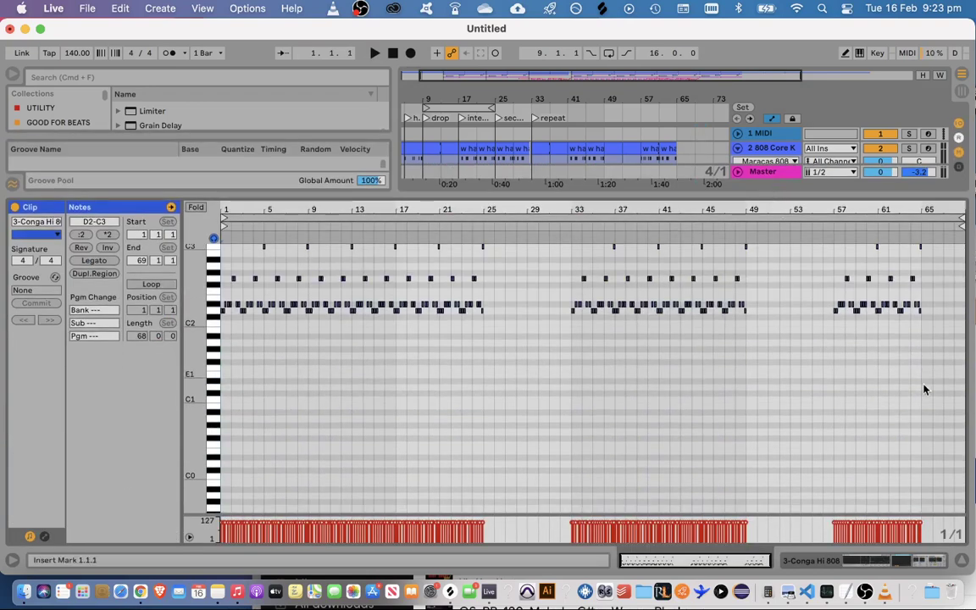
{"action": "left_click_drag", "start_coordinate": [943, 409], "coordinate": [222, 224]}
{"action": "scroll", "coordinate": [687, 362], "scroll_direction": "up", "scroll_amount": 2}
{"action": "left_click_drag", "start_coordinate": [953, 401], "coordinate": [223, 251]}
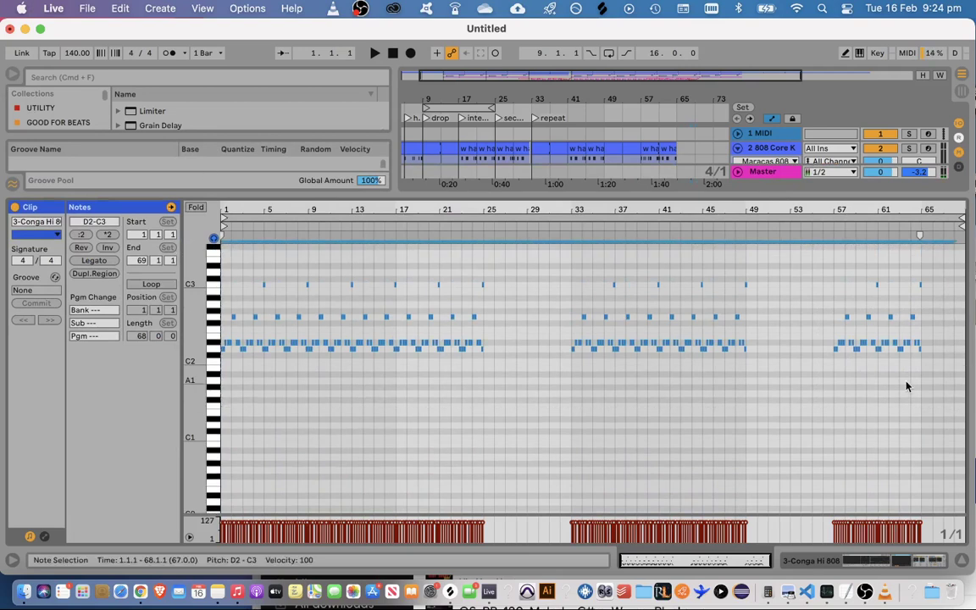
{"action": "key", "text": "Down"}
{"action": "key", "text": "Down"}
{"action": "key", "text": "Down"}
{"action": "key", "text": "Down"}
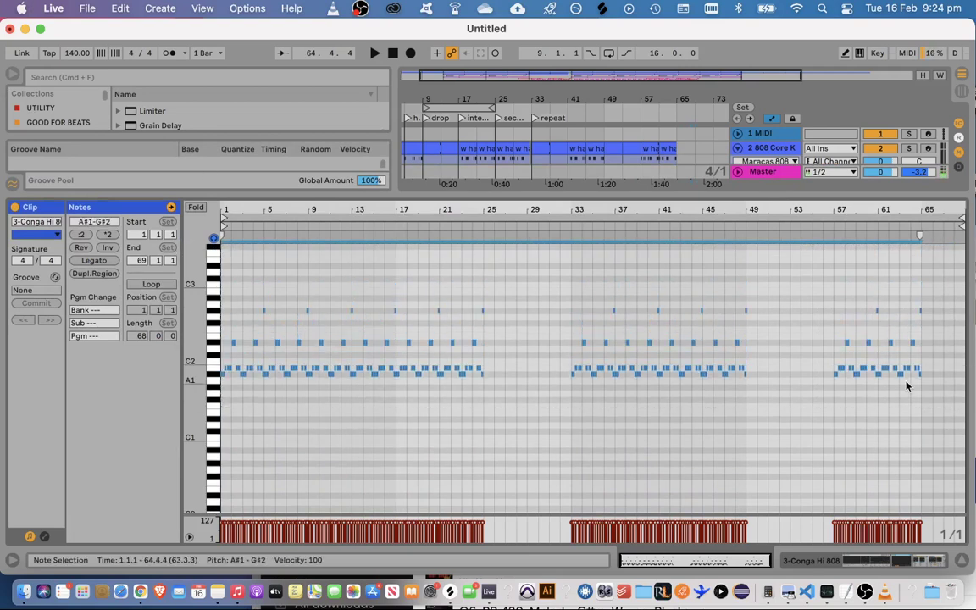
Play the start of the transposed conga part and enlarge the note editor around bars 1 to 5
{"action": "key", "text": "space"}
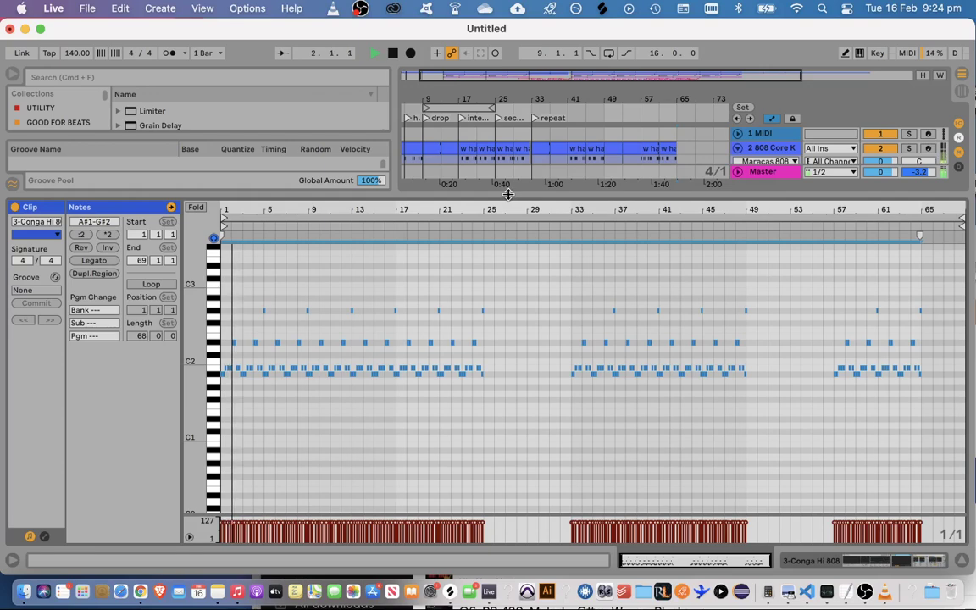
{"action": "left_click_drag", "start_coordinate": [508, 194], "coordinate": [508, 145]}
{"action": "key", "text": "space"}
{"action": "left_click_drag", "start_coordinate": [648, 560], "coordinate": [628, 560]}
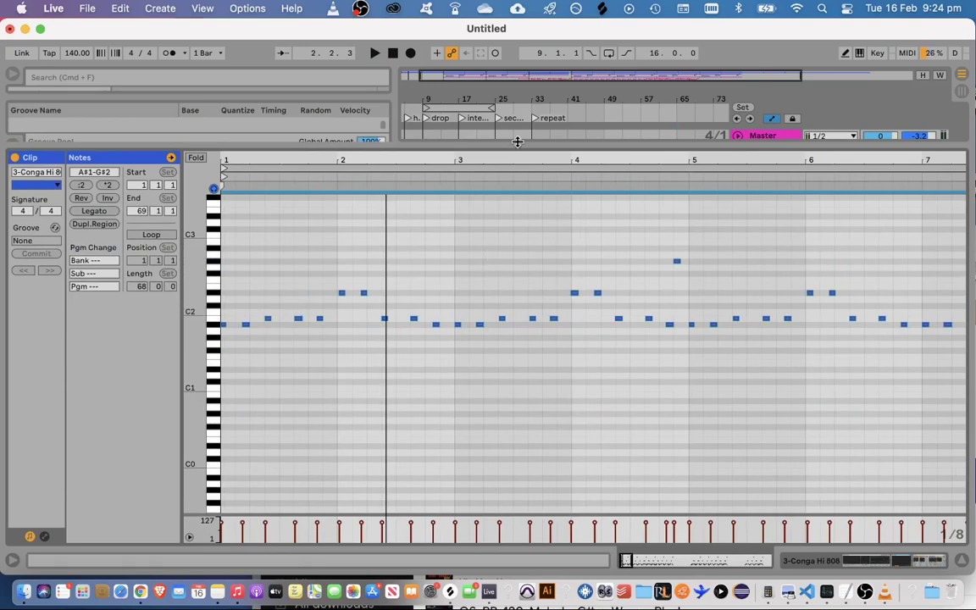
{"action": "left_click_drag", "start_coordinate": [516, 141], "coordinate": [560, 140]}
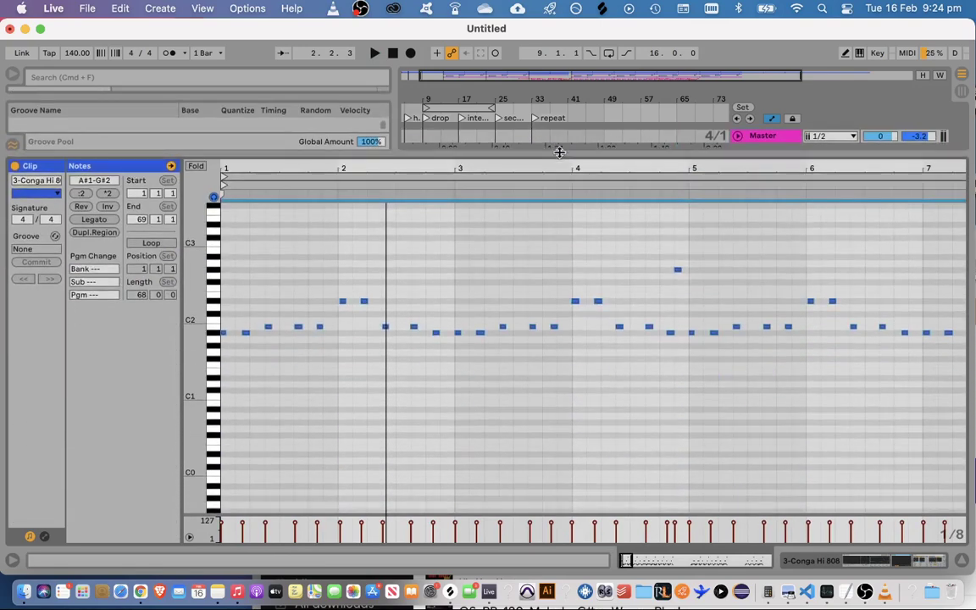
{"action": "left_click", "coordinate": [225, 316]}
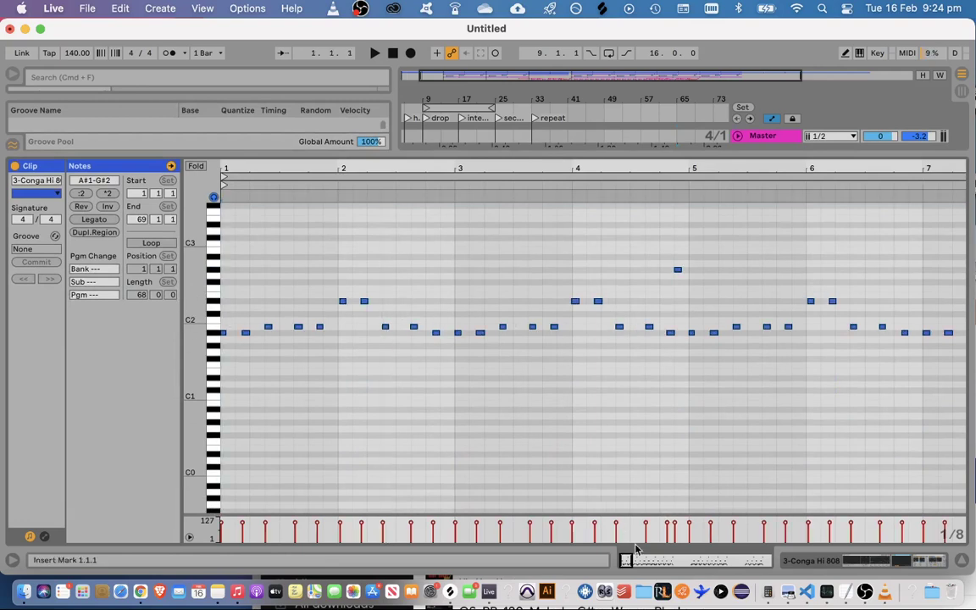
{"action": "left_click_drag", "start_coordinate": [632, 559], "coordinate": [623, 563]}
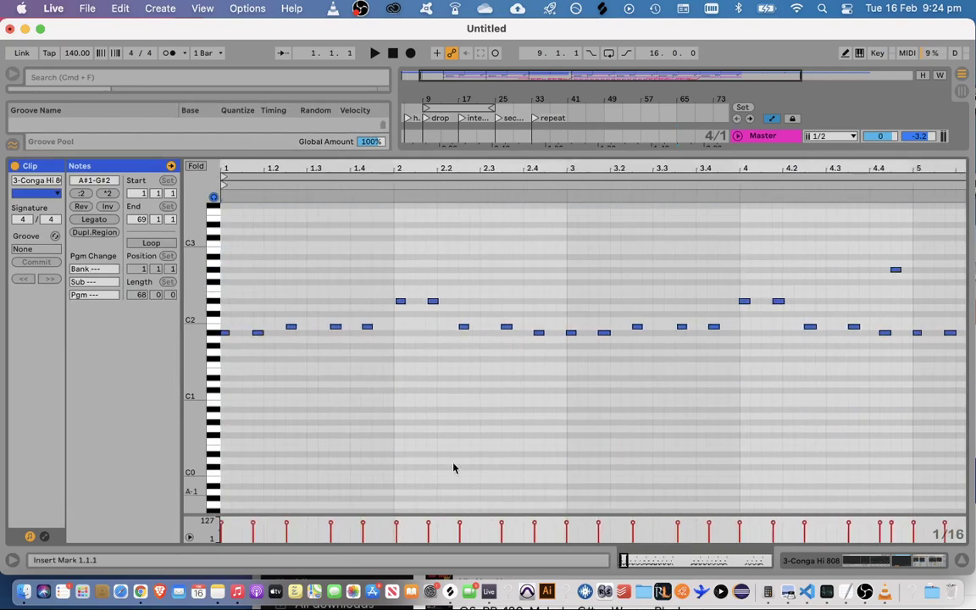
Try a high extra note in bar 1 of the conga pattern, undo its moves and delete it
{"action": "double_click", "coordinate": [311, 274]}
{"action": "key", "text": "space"}
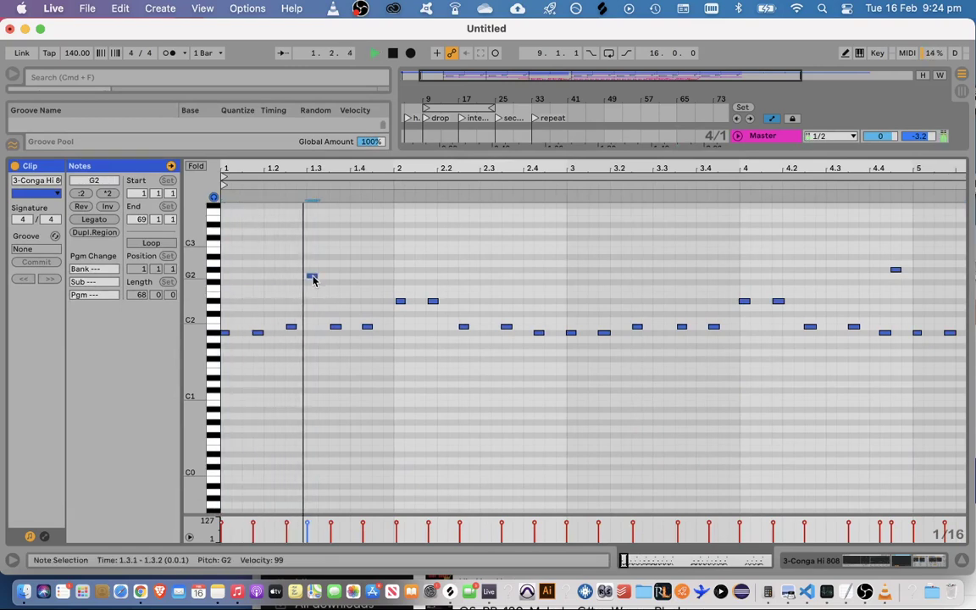
{"action": "mouse_move", "coordinate": [312, 275]}
{"action": "left_mouse_down"}
{"action": "mouse_move", "coordinate": [323, 276]}
{"action": "mouse_move", "coordinate": [294, 273]}
{"action": "left_mouse_up"}
{"action": "key", "text": "space"}
{"action": "left_click_drag", "start_coordinate": [292, 287], "coordinate": [287, 343]}
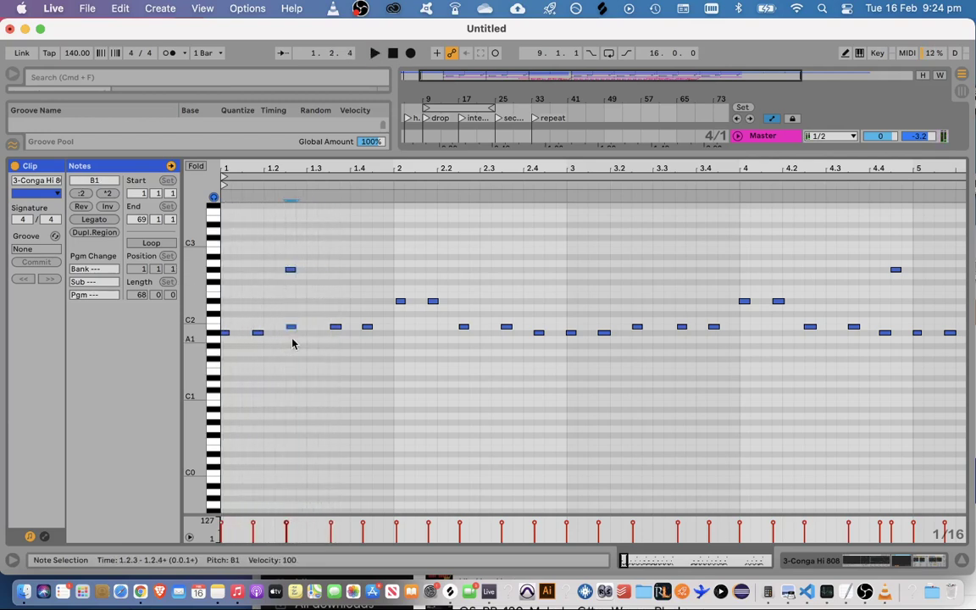
{"action": "key", "text": "super+z"}
{"action": "key", "text": "super+z"}
{"action": "key", "text": "super+z"}
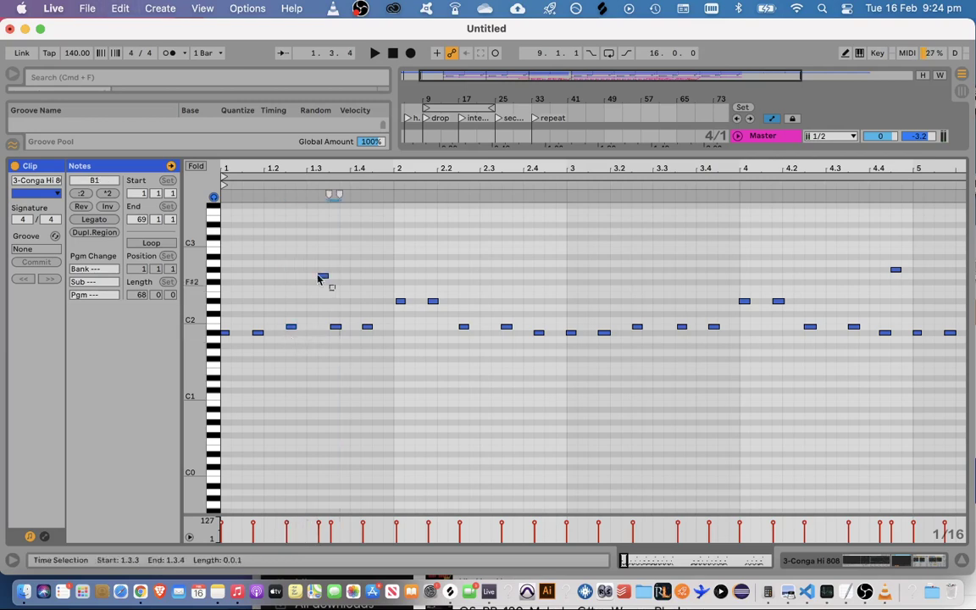
{"action": "key", "text": "Delete"}
Raise the two D#2 notes at the start of bar 2 to G#2 and play the pattern
{"action": "left_click_drag", "start_coordinate": [460, 305], "coordinate": [353, 277]}
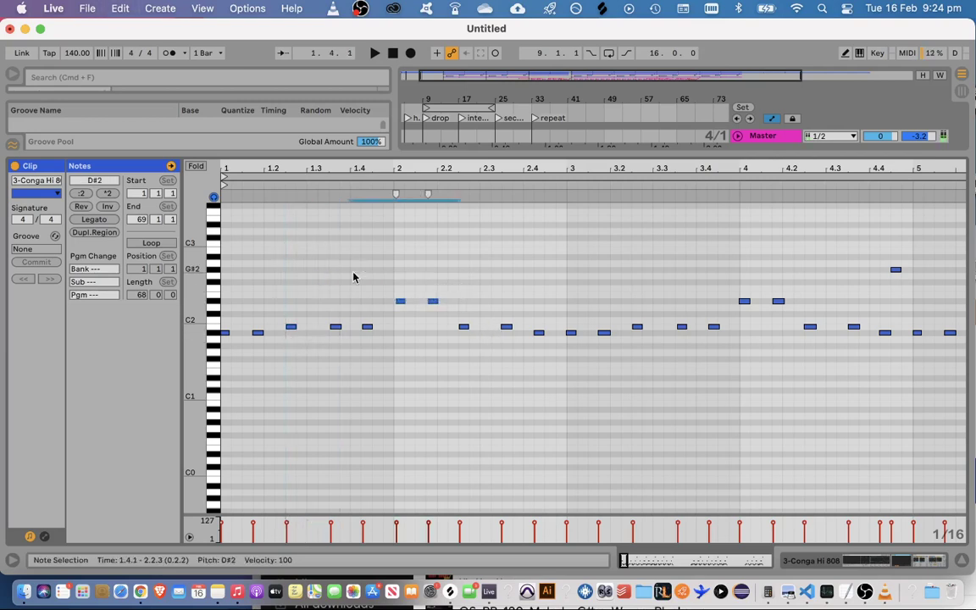
{"action": "left_click_drag", "start_coordinate": [401, 301], "coordinate": [406, 279]}
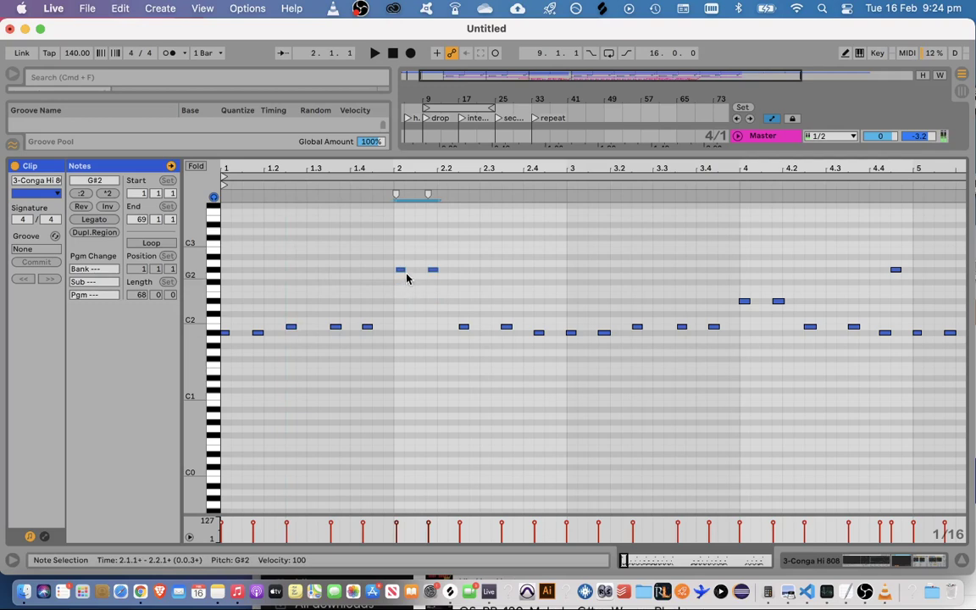
{"action": "key", "text": "space"}
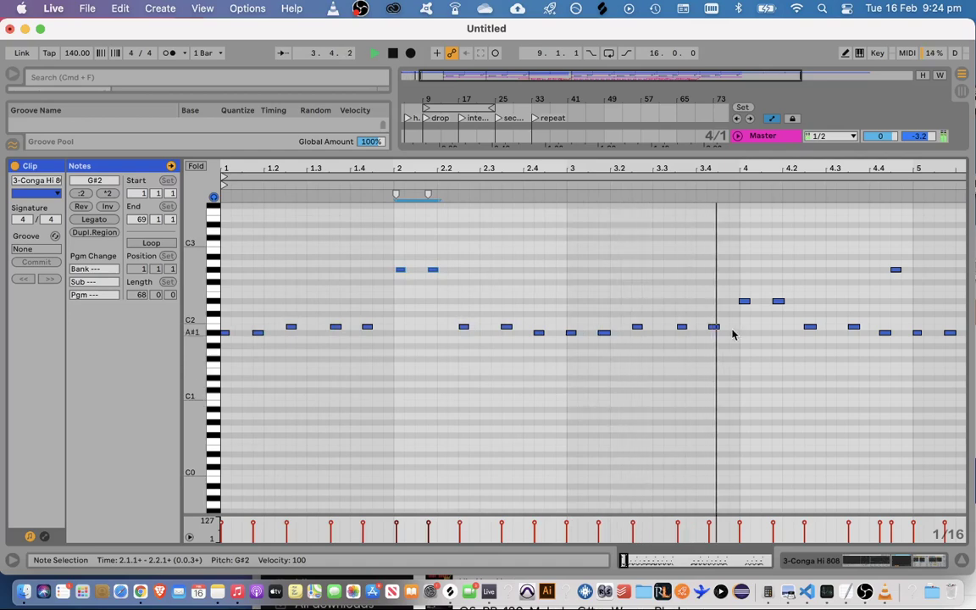
{"action": "left_click", "coordinate": [401, 199]}
{"action": "key", "text": "super+a"}
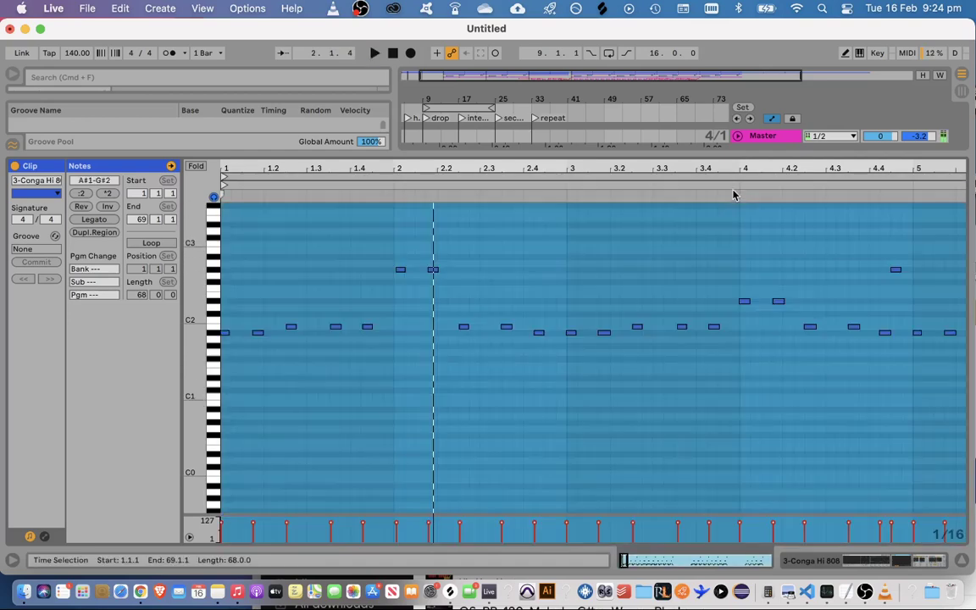
{"action": "left_click", "coordinate": [734, 192]}
{"action": "left_click", "coordinate": [765, 251]}
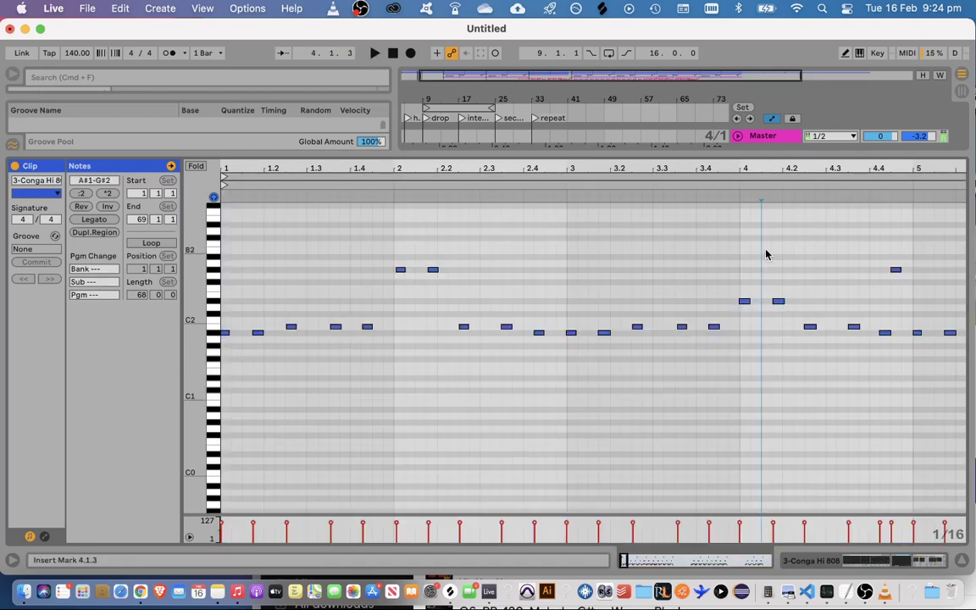
Lower the two high notes at the start of bar 2 to G2 and replay that passage
{"action": "left_click_drag", "start_coordinate": [587, 283], "coordinate": [324, 266]}
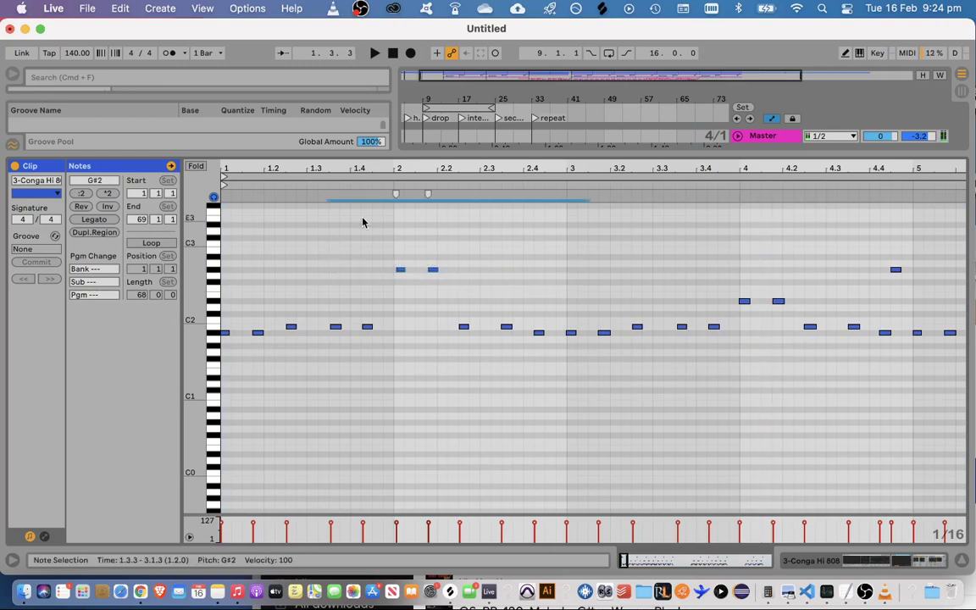
{"action": "key", "text": "super+l"}
{"action": "key", "text": "Down"}
{"action": "key", "text": "space"}
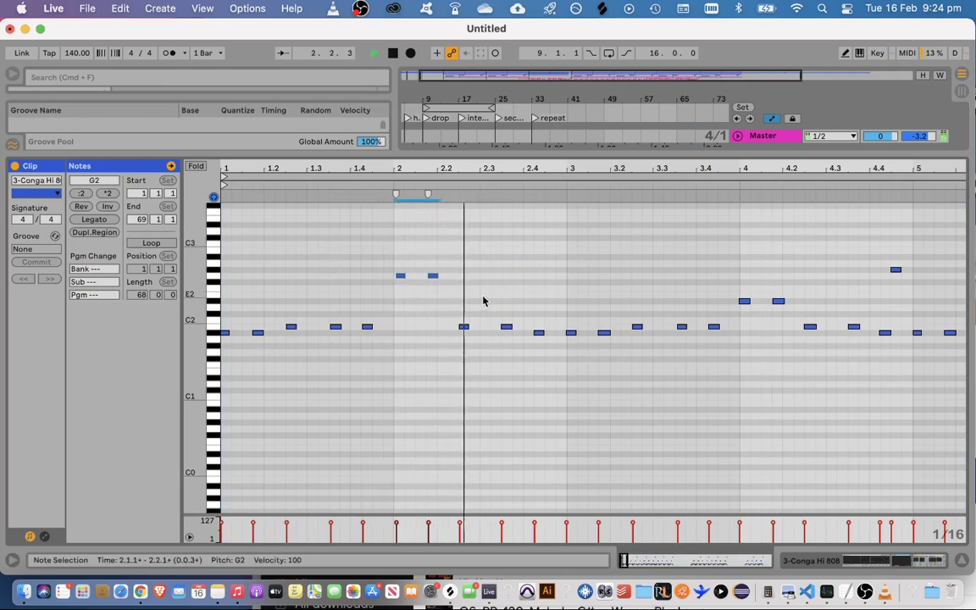
{"action": "key", "text": "space"}
{"action": "left_click_drag", "start_coordinate": [484, 327], "coordinate": [370, 267]}
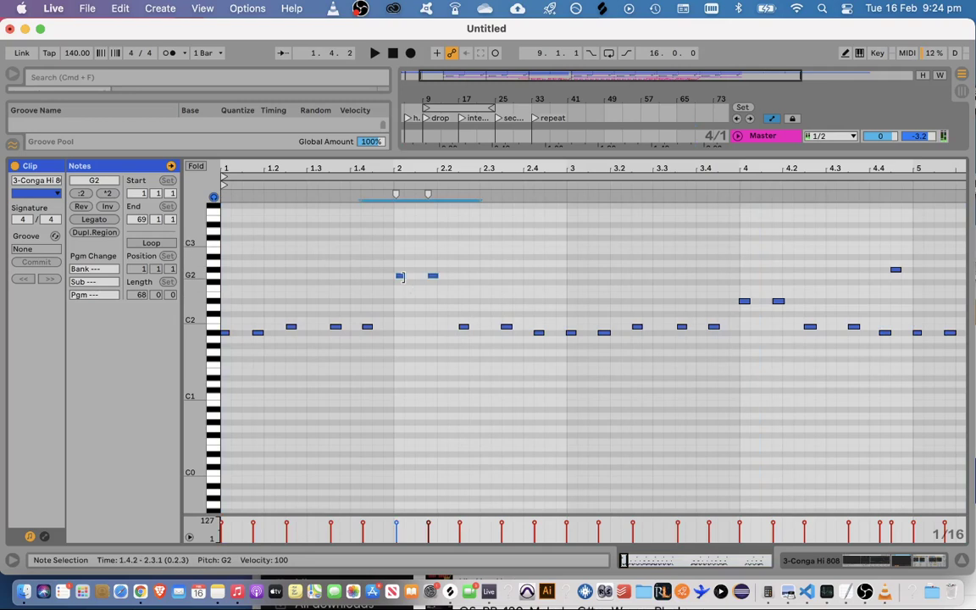
{"action": "left_click", "coordinate": [331, 201]}
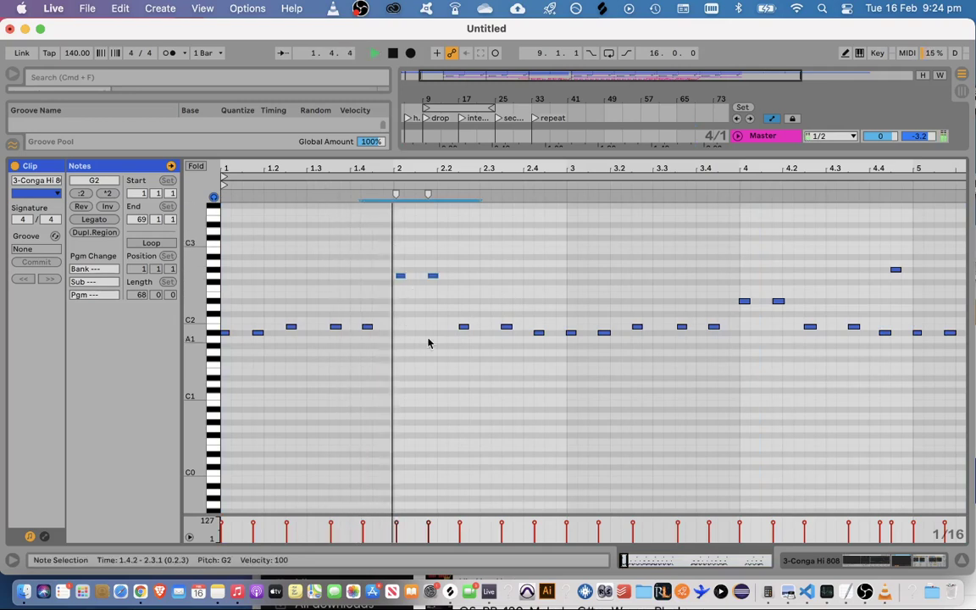
{"action": "key", "text": "space"}
Select the two D#2 notes at the start of bar 4 and replay the pattern to compare both pairs
{"action": "left_click_drag", "start_coordinate": [725, 311], "coordinate": [800, 283]}
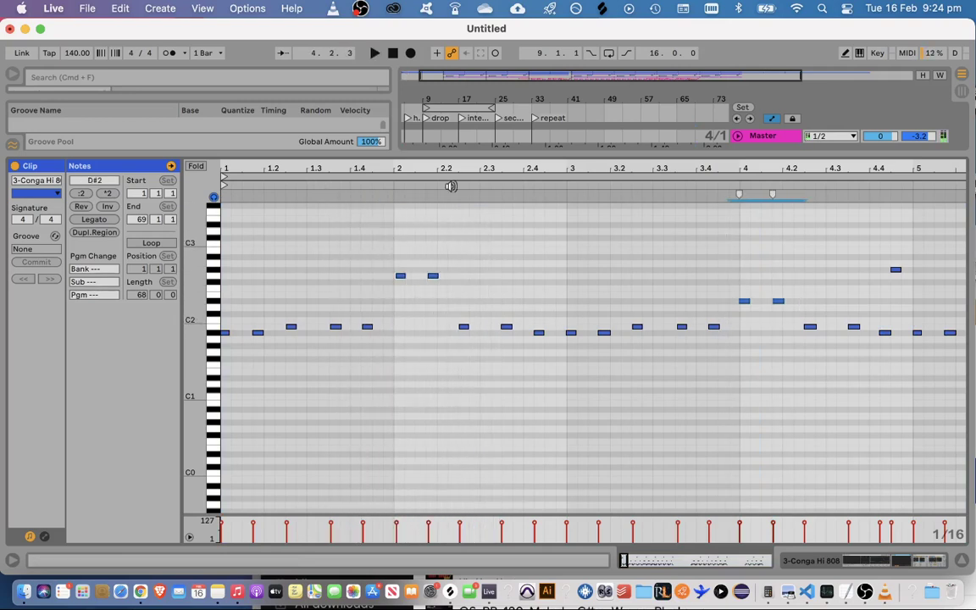
{"action": "left_click", "coordinate": [373, 178]}
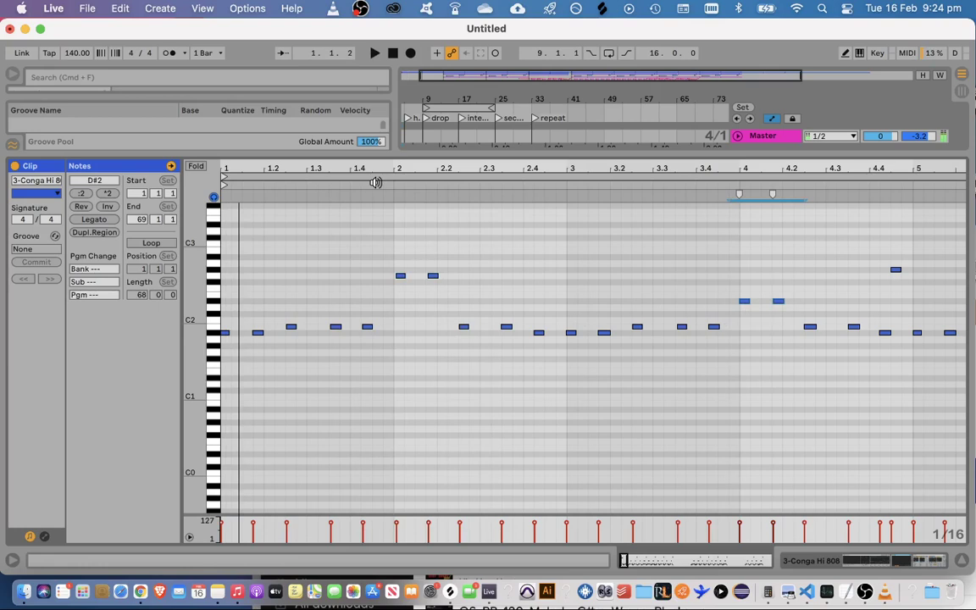
{"action": "left_click", "coordinate": [718, 184]}
{"action": "key", "text": "space"}
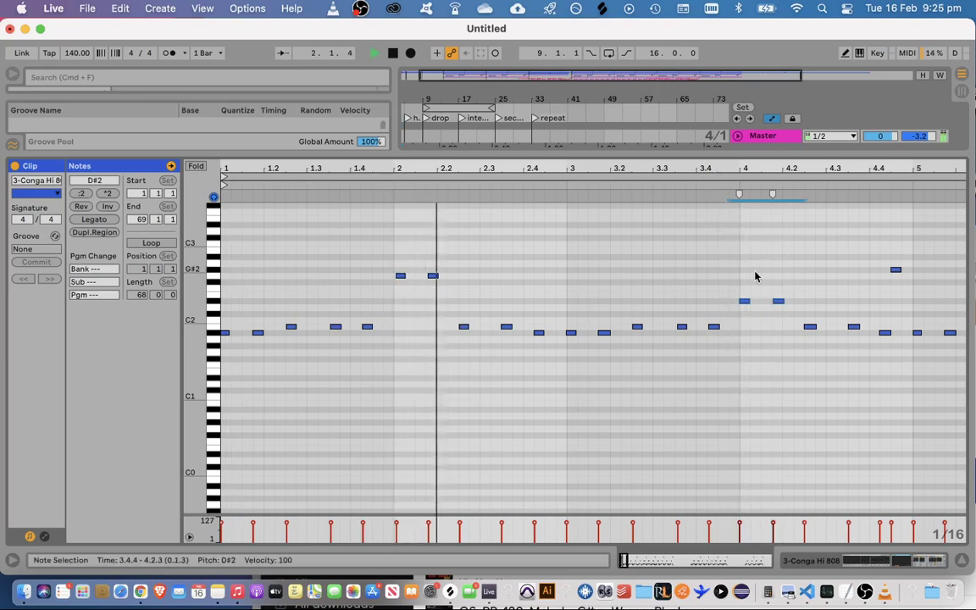
Raise the pair of high notes at the start of bar 2 to A2, replay the passage and reselect the pair
{"action": "left_click", "coordinate": [494, 278]}
{"action": "left_click_drag", "start_coordinate": [492, 276], "coordinate": [355, 278]}
{"action": "key", "text": "Up"}
{"action": "key", "text": "Up"}
{"action": "left_click", "coordinate": [356, 181]}
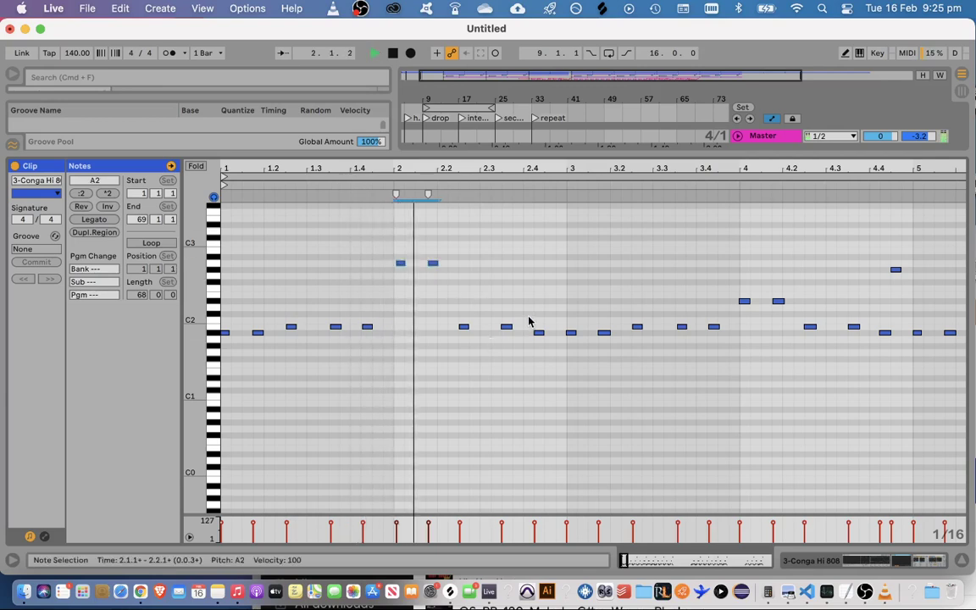
{"action": "left_click", "coordinate": [380, 184]}
{"action": "key", "text": "space"}
{"action": "left_click_drag", "start_coordinate": [461, 257], "coordinate": [361, 272]}
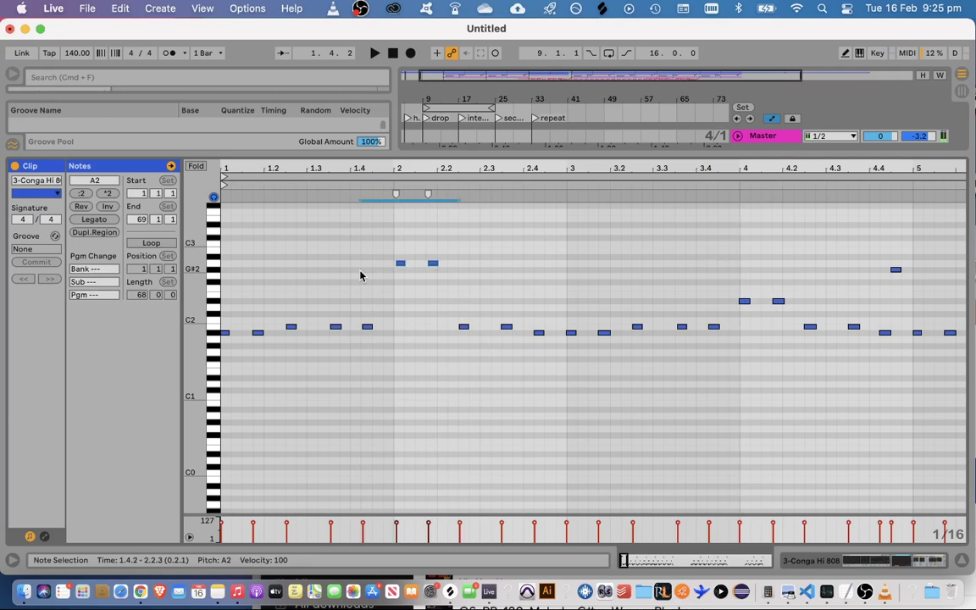
Lower the two high notes at the start of bar 2 from A2 to G2 and replay the passage
{"action": "key", "text": "Down"}
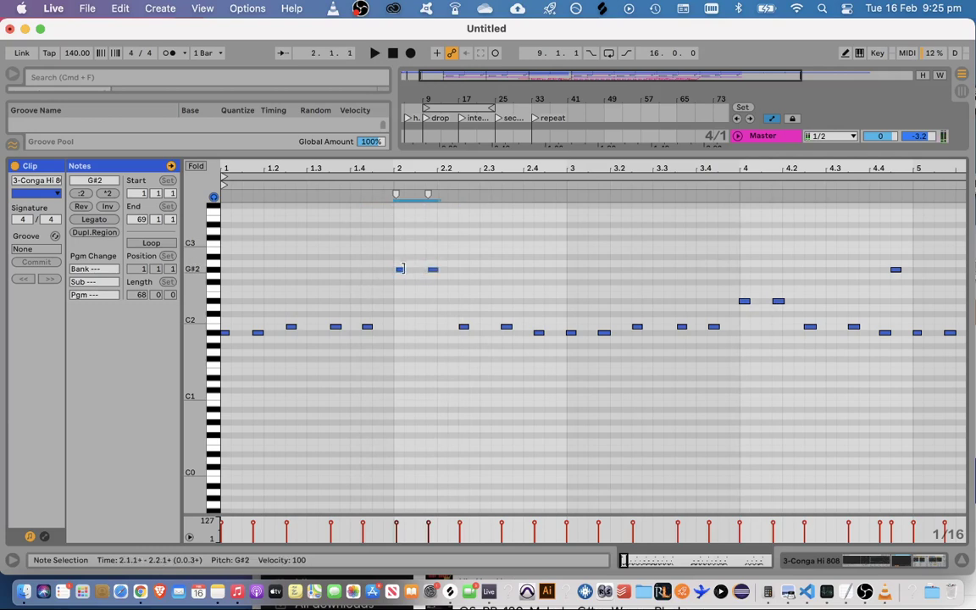
{"action": "left_click_drag", "start_coordinate": [402, 268], "coordinate": [401, 275]}
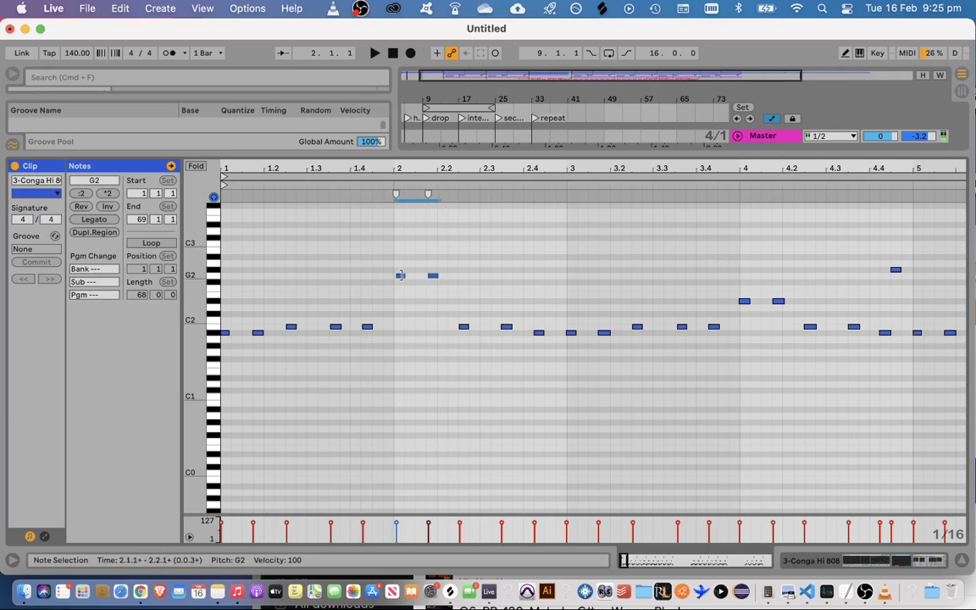
{"action": "left_click", "coordinate": [325, 181]}
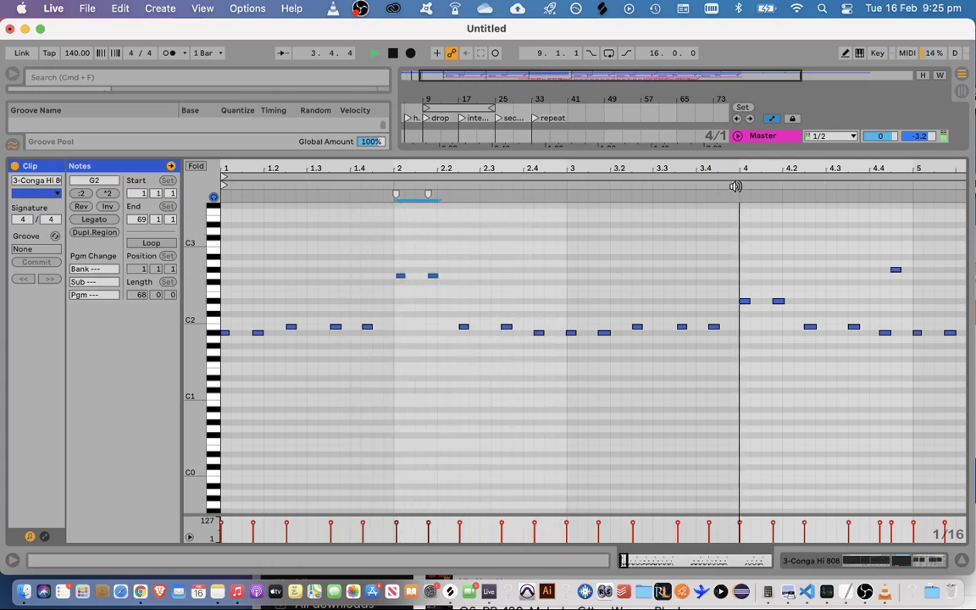
{"action": "left_click", "coordinate": [383, 196]}
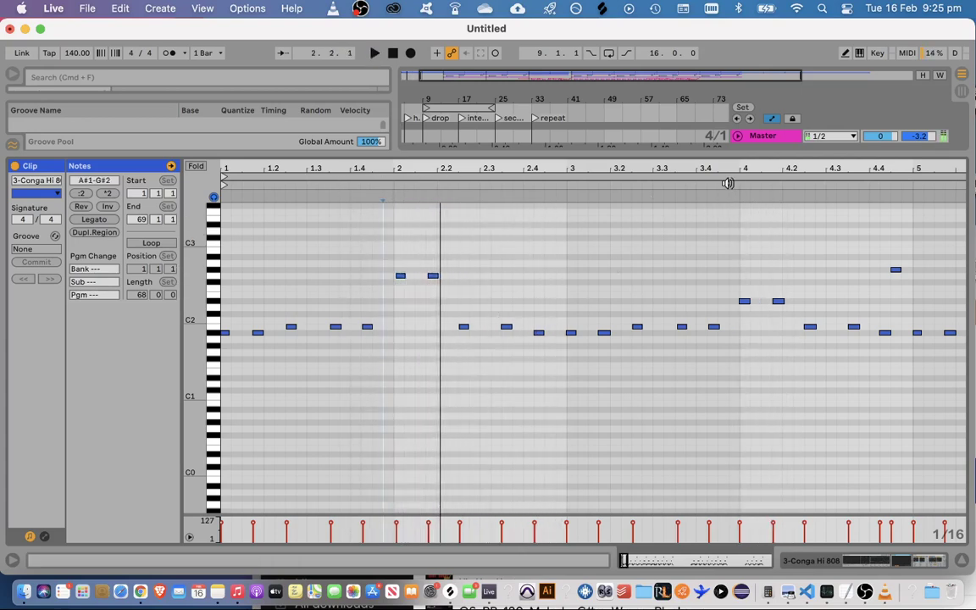
{"action": "key", "text": "space"}
Reselect the two G2 notes at the start of bar 2, auditioning them individually and as a pair
{"action": "left_click_drag", "start_coordinate": [506, 269], "coordinate": [378, 284]}
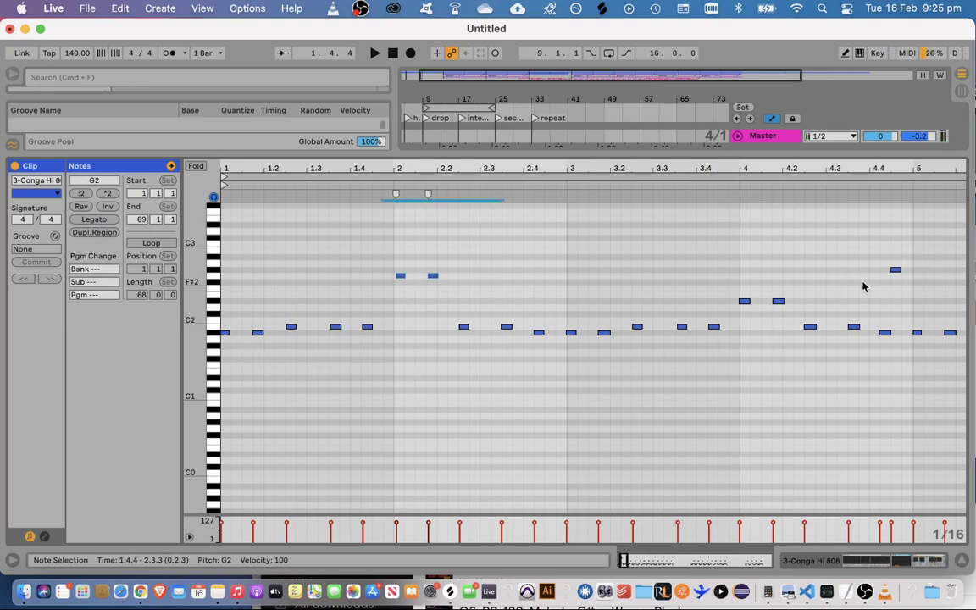
{"action": "left_click", "coordinate": [451, 273]}
{"action": "left_click", "coordinate": [432, 275]}
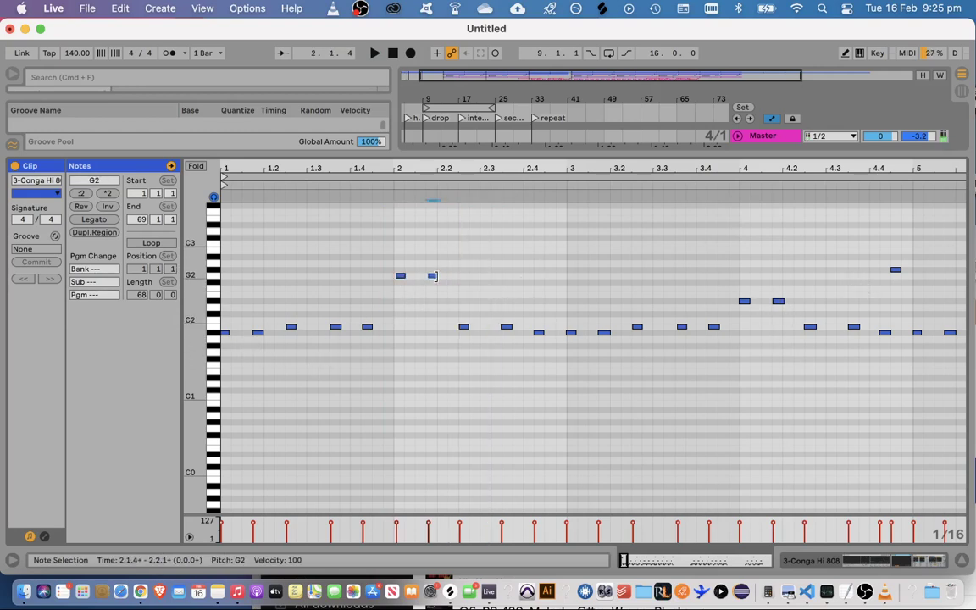
{"action": "left_click", "coordinate": [442, 277]}
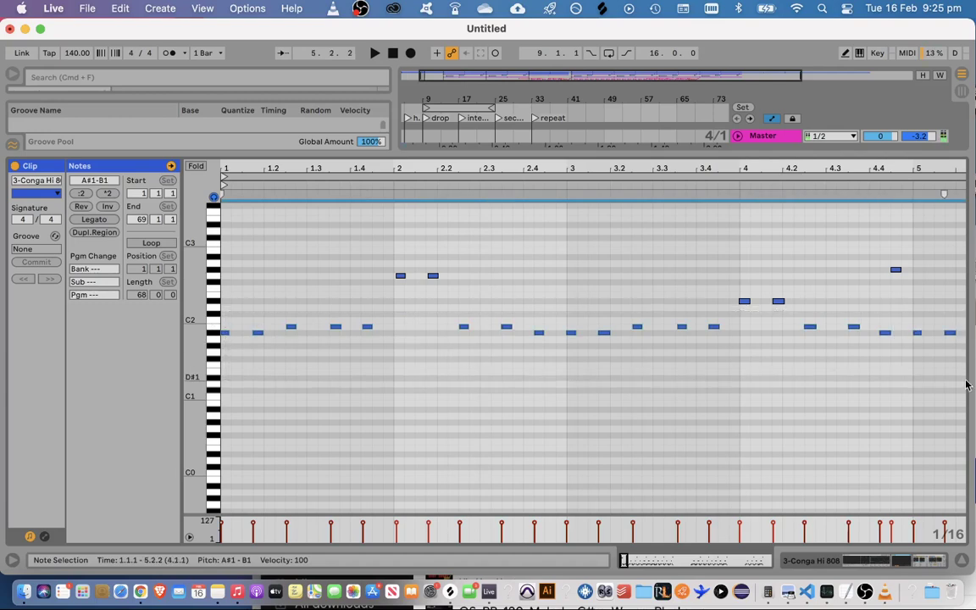
{"action": "left_click_drag", "start_coordinate": [510, 297], "coordinate": [356, 267]}
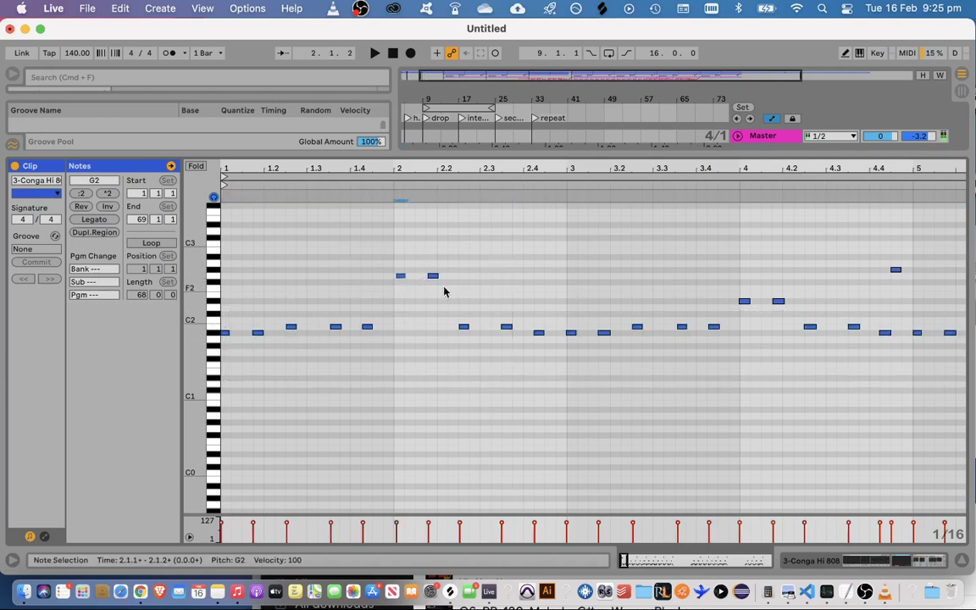
{"action": "left_click_drag", "start_coordinate": [470, 283], "coordinate": [322, 262]}
{"action": "left_click_drag", "start_coordinate": [476, 286], "coordinate": [382, 271]}
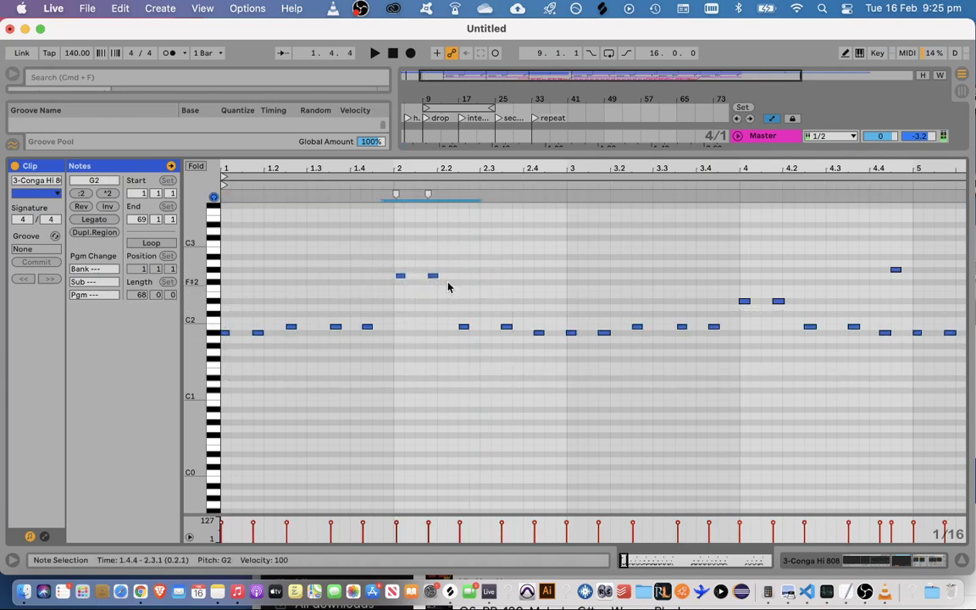
Replay the pattern through bar 4 with the G2 pair and switch Draw Mode back off
{"action": "key", "text": "space"}
{"action": "left_click", "coordinate": [436, 200]}
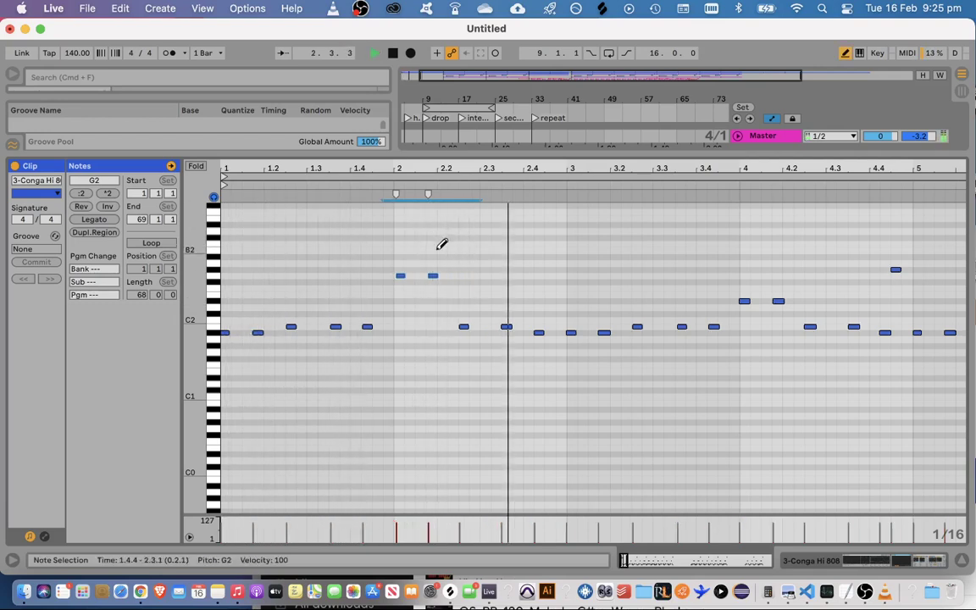
{"action": "key", "text": "space"}
{"action": "right_click", "coordinate": [409, 225]}
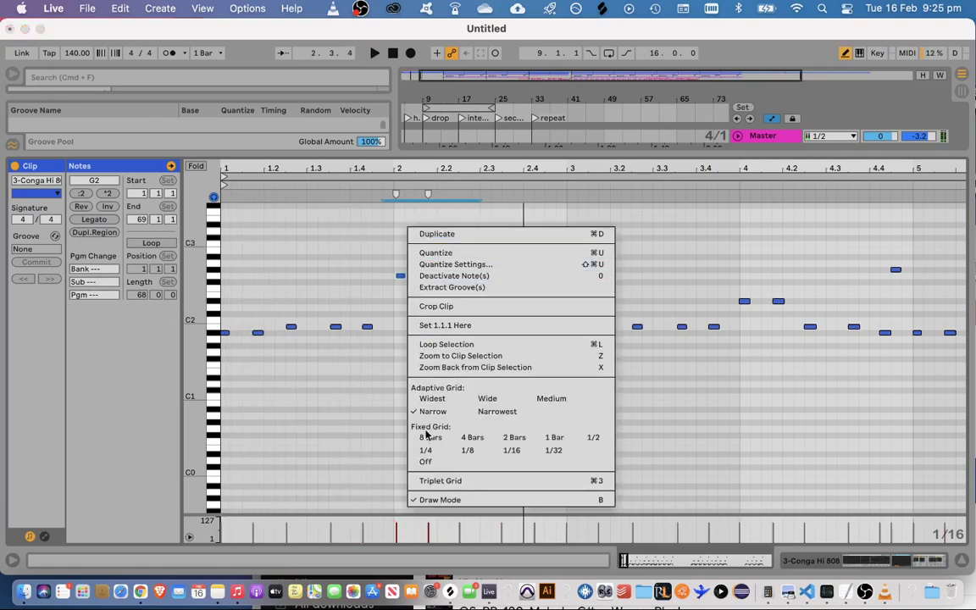
{"action": "left_click", "coordinate": [420, 500]}
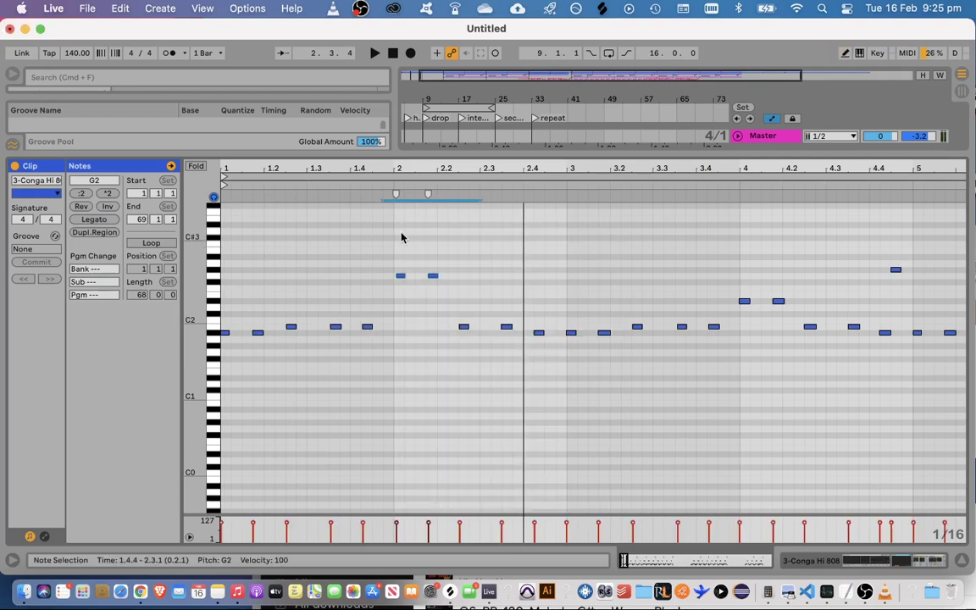
{"action": "left_click", "coordinate": [588, 237]}
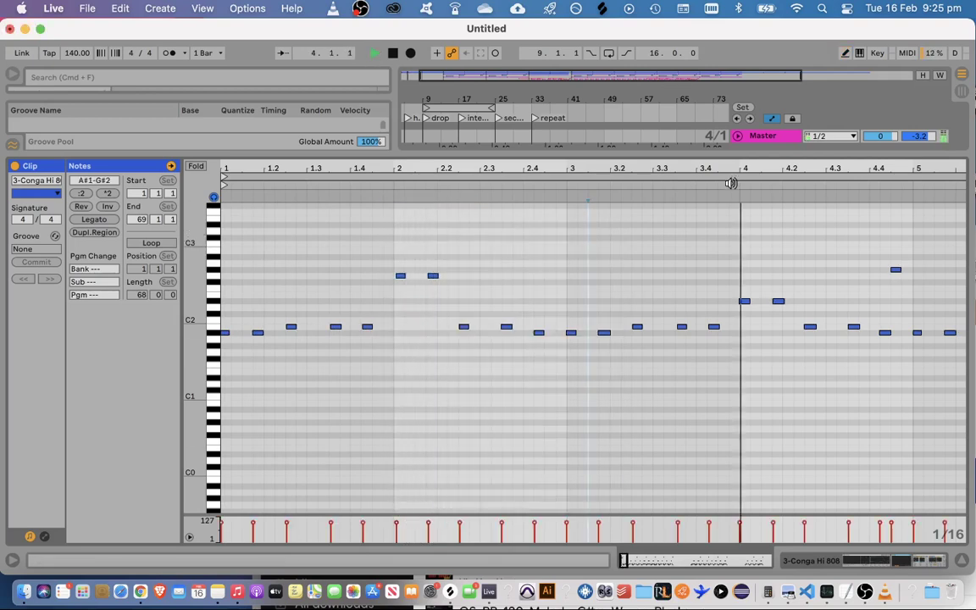
Replace the first G2 note of bar 2 with a copy of bar 4's opening D#2 note and replay the passage
{"action": "left_click", "coordinate": [743, 301]}
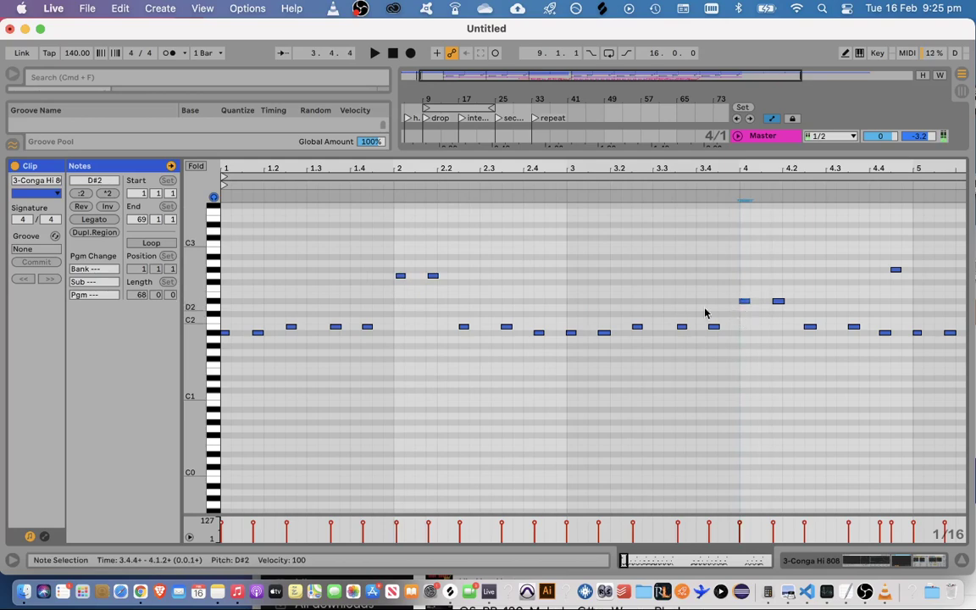
{"action": "left_click_drag", "start_coordinate": [401, 297], "coordinate": [399, 298]}
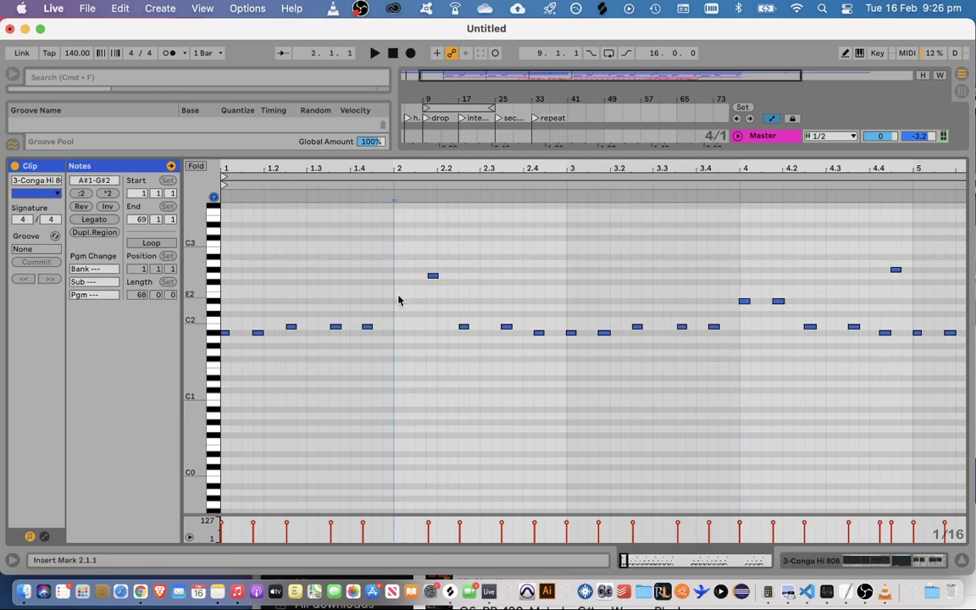
{"action": "left_click", "coordinate": [379, 179]}
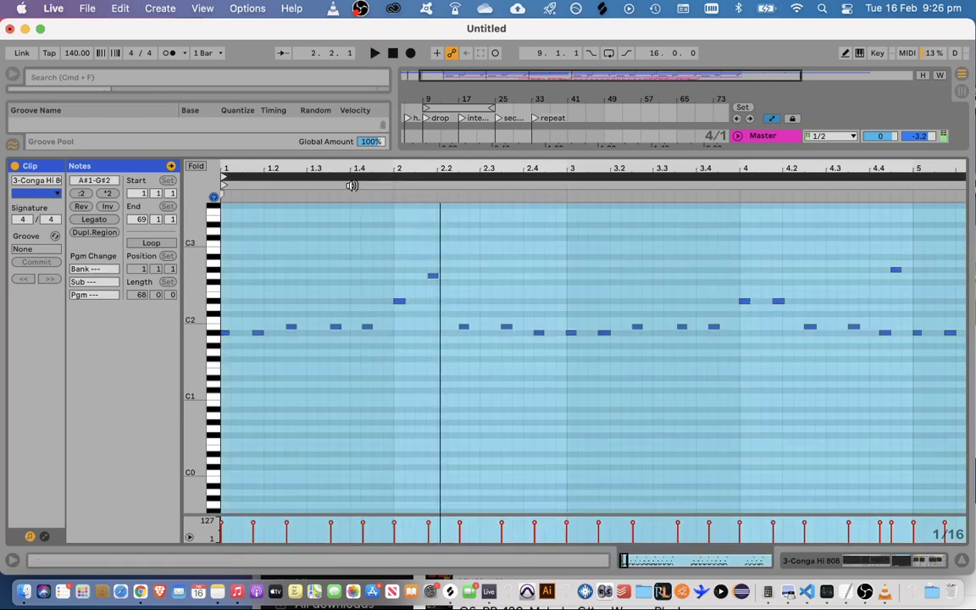
{"action": "left_click", "coordinate": [435, 364]}
{"action": "key", "text": "space"}
{"action": "left_click", "coordinate": [280, 184]}
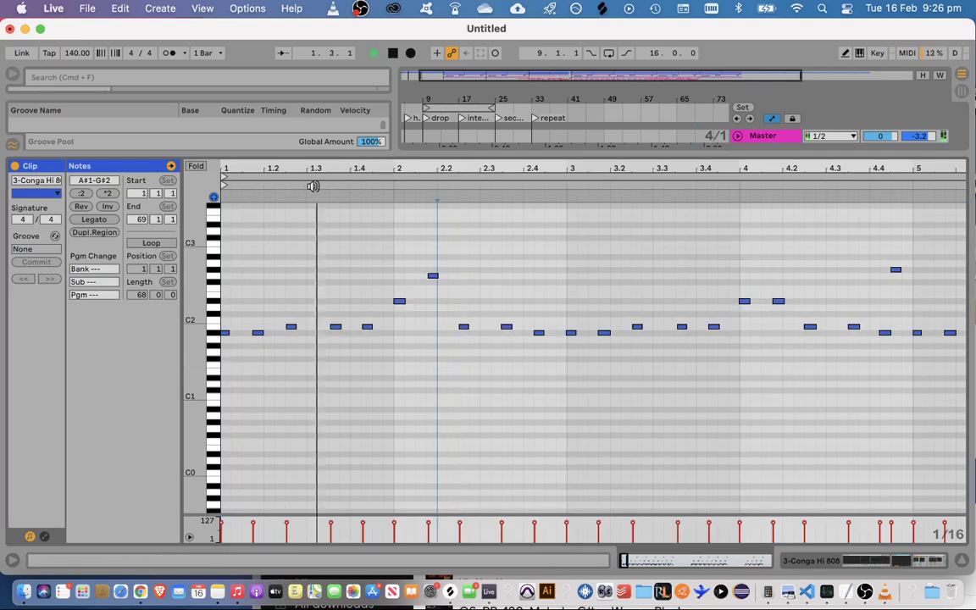
{"action": "left_click", "coordinate": [427, 373]}
{"action": "key", "text": "space"}
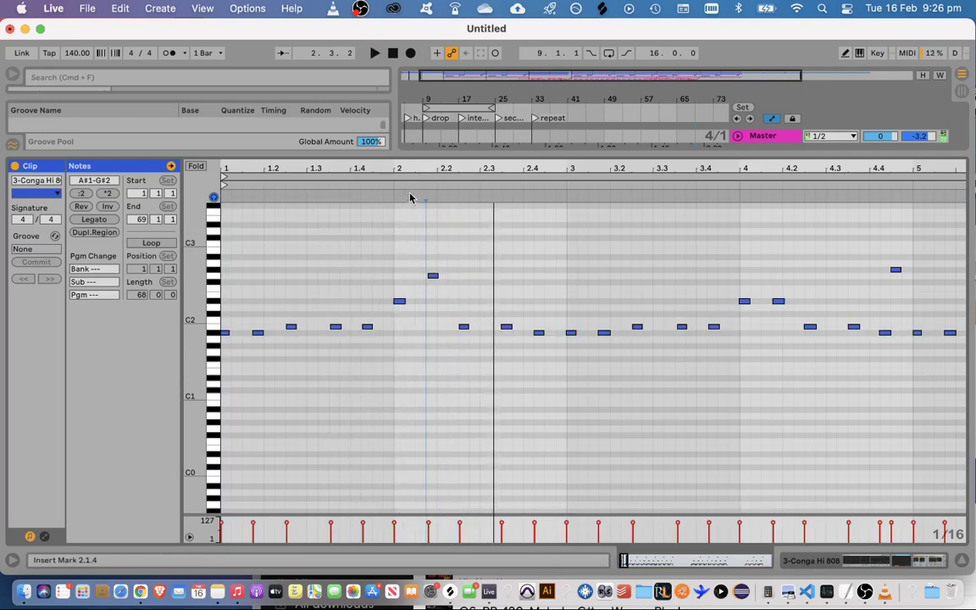
Undo the mixed-pitch edits, replace the bar 2 pair with a copy of bar 4's two D#2 notes and play the pattern
{"action": "key", "text": "super+z"}
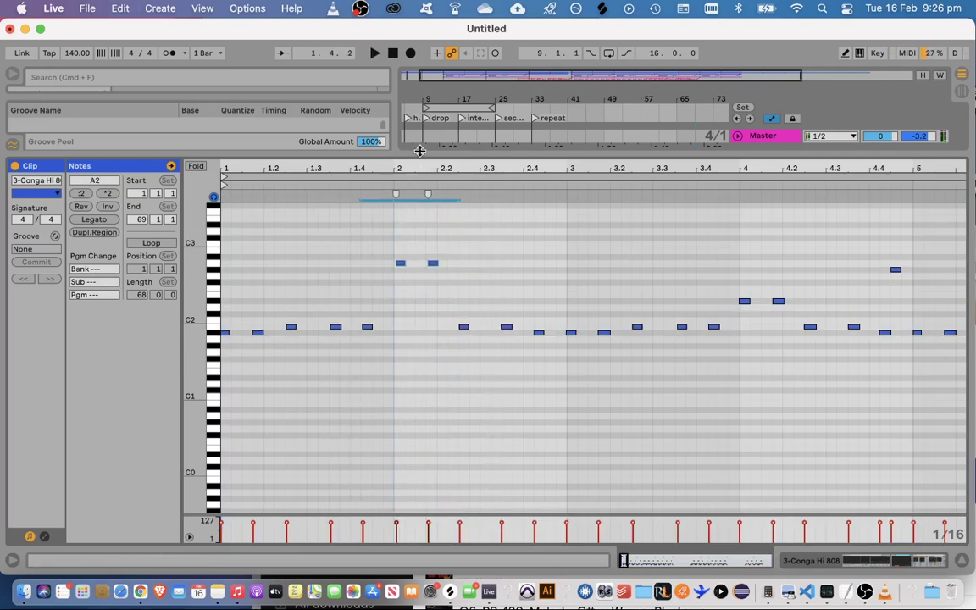
{"action": "left_click_drag", "start_coordinate": [479, 265], "coordinate": [365, 245]}
{"action": "left_click_drag", "start_coordinate": [745, 284], "coordinate": [779, 327]}
{"action": "left_click_drag", "start_coordinate": [469, 303], "coordinate": [368, 239]}
{"action": "left_click", "coordinate": [368, 239]}
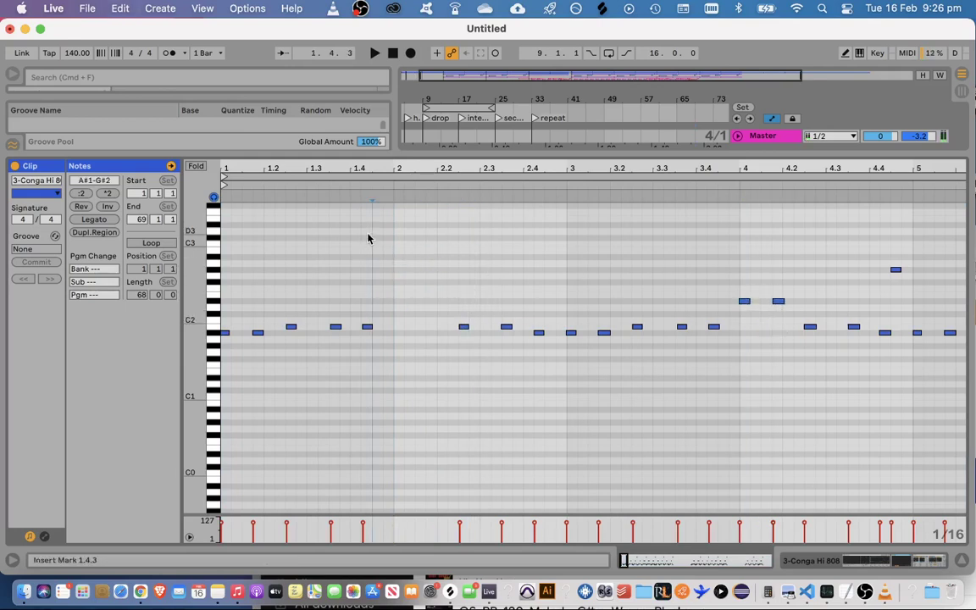
{"action": "left_click", "coordinate": [392, 244]}
{"action": "key", "text": "super+z"}
{"action": "key", "text": "space"}
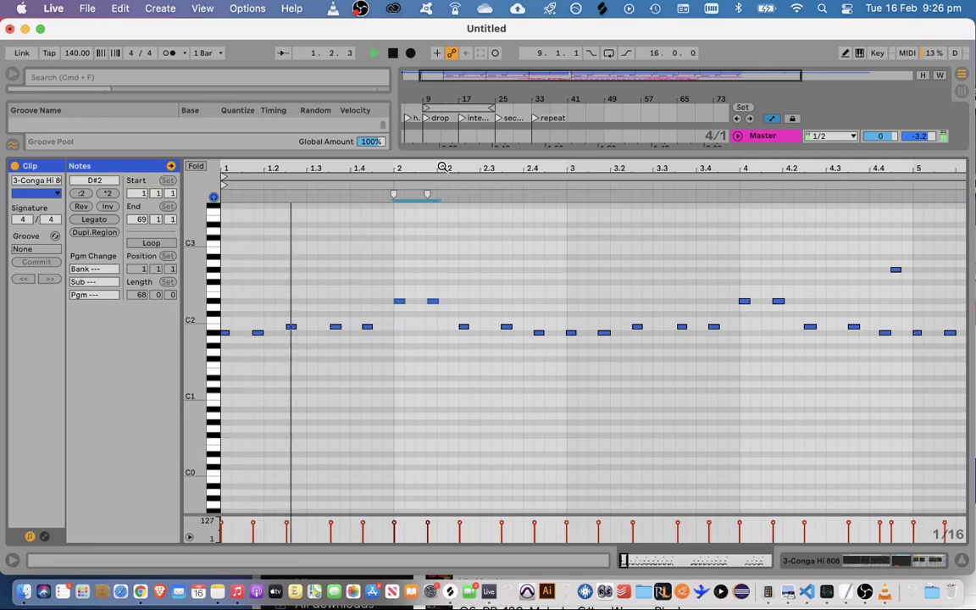
Return to the arrangement and copy the eight riser bars before the repeat section to bar 1 of the riser track
{"action": "left_click_drag", "start_coordinate": [447, 158], "coordinate": [491, 576]}
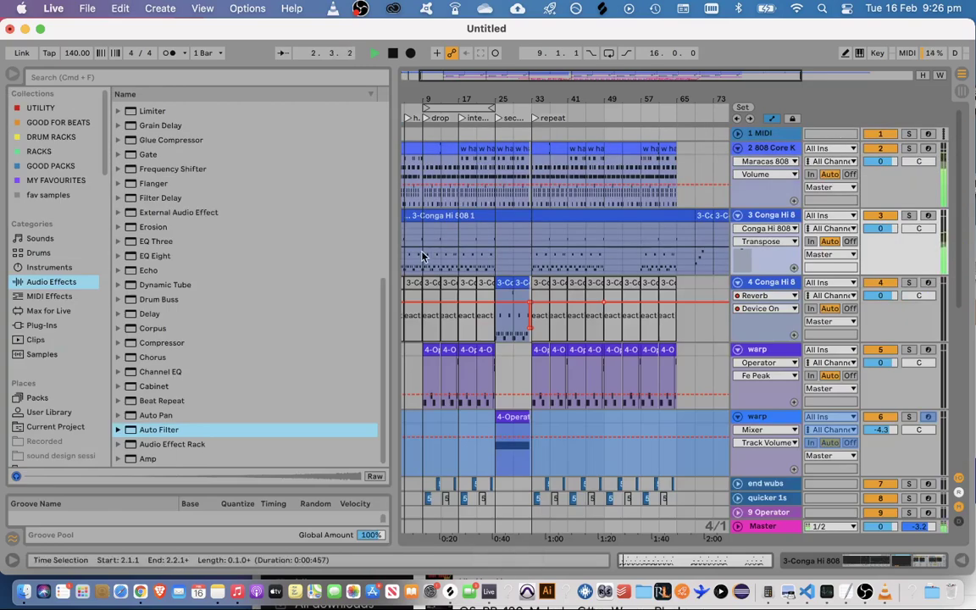
{"action": "left_click_drag", "start_coordinate": [480, 72], "coordinate": [461, 77]}
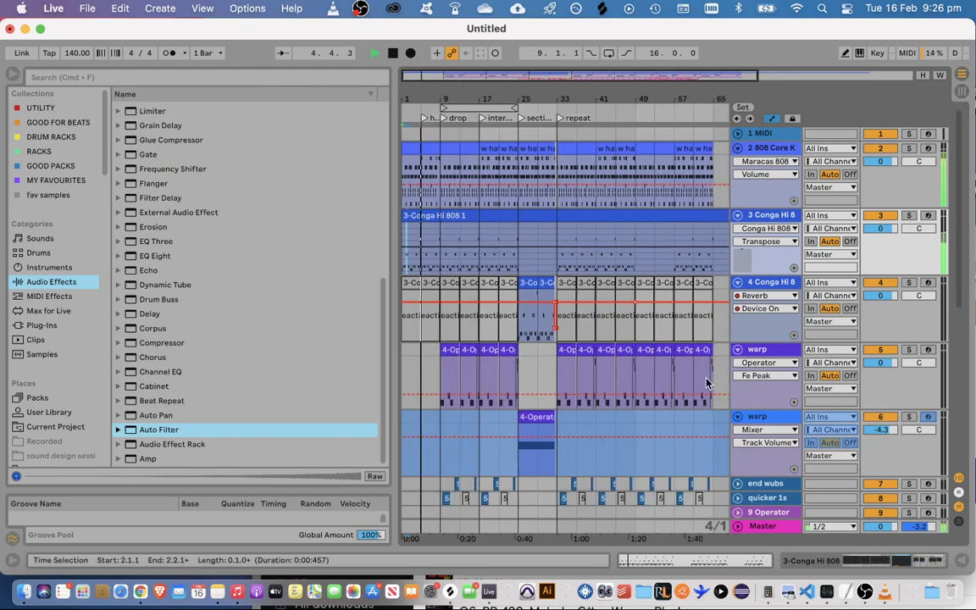
{"action": "scroll", "coordinate": [741, 388], "scroll_direction": "down", "scroll_amount": 8}
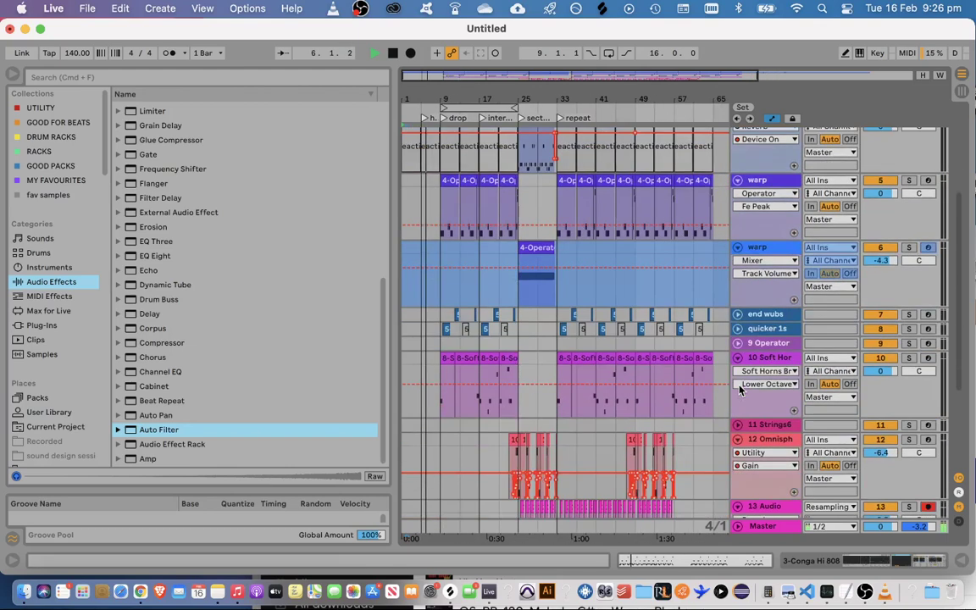
{"action": "left_click_drag", "start_coordinate": [522, 434], "coordinate": [554, 426]}
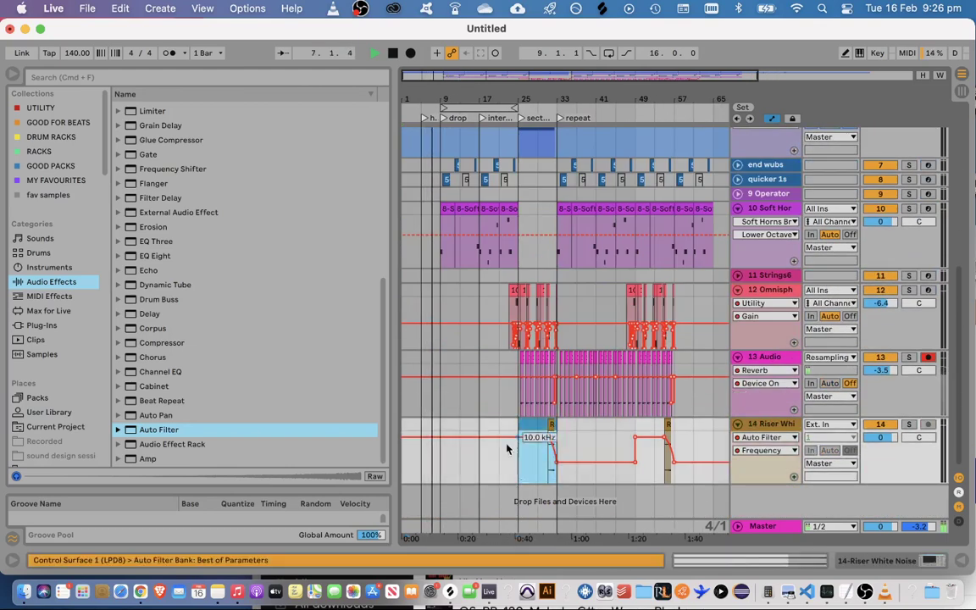
{"action": "key", "text": "super+c"}
{"action": "left_click", "coordinate": [408, 468]}
{"action": "key", "text": "super+v"}
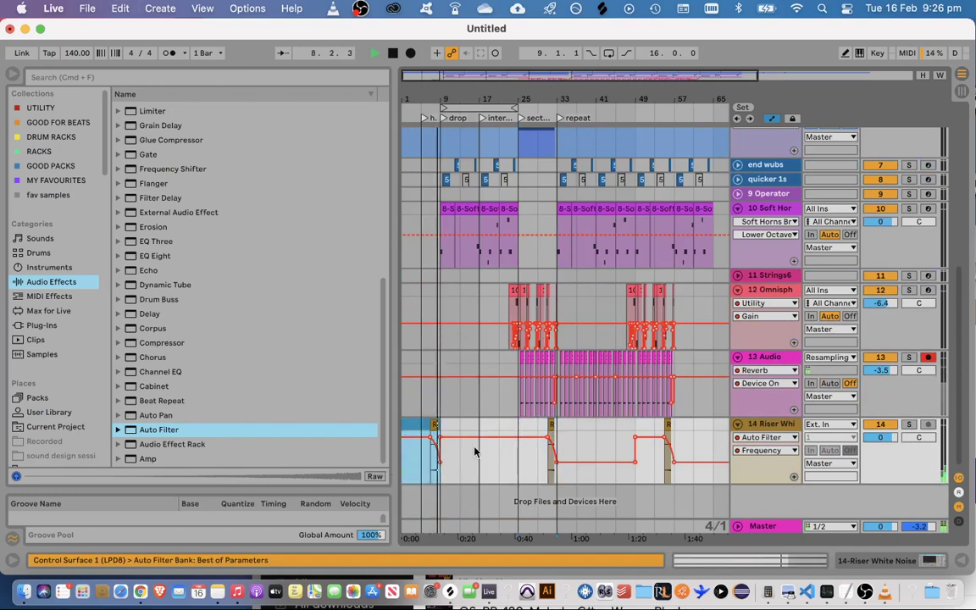
Play the copied white noise riser from bar 7 to check how it leads into the drop
{"action": "left_click_drag", "start_coordinate": [427, 88], "coordinate": [465, 204]}
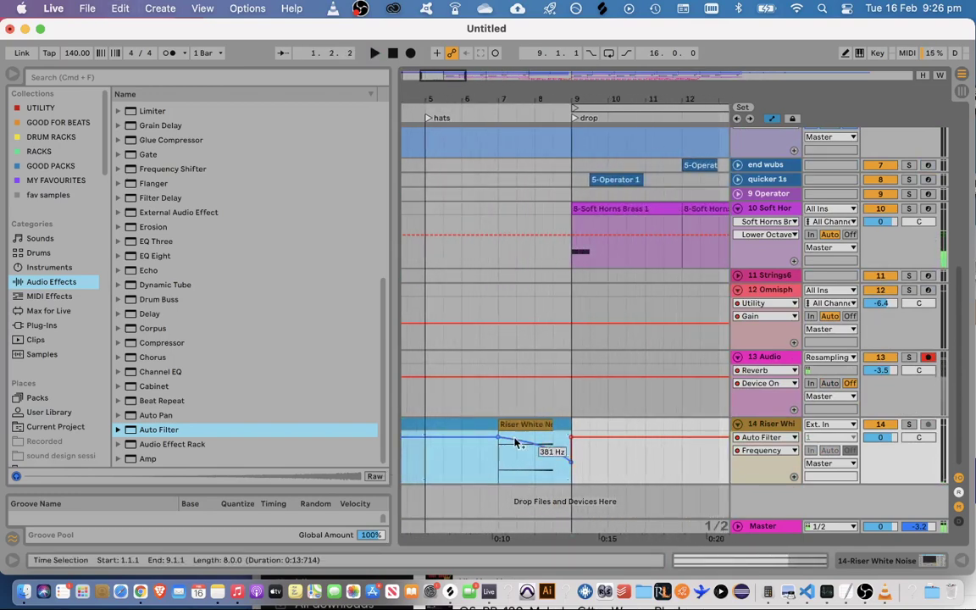
{"action": "left_click", "coordinate": [506, 469]}
{"action": "key", "text": "space"}
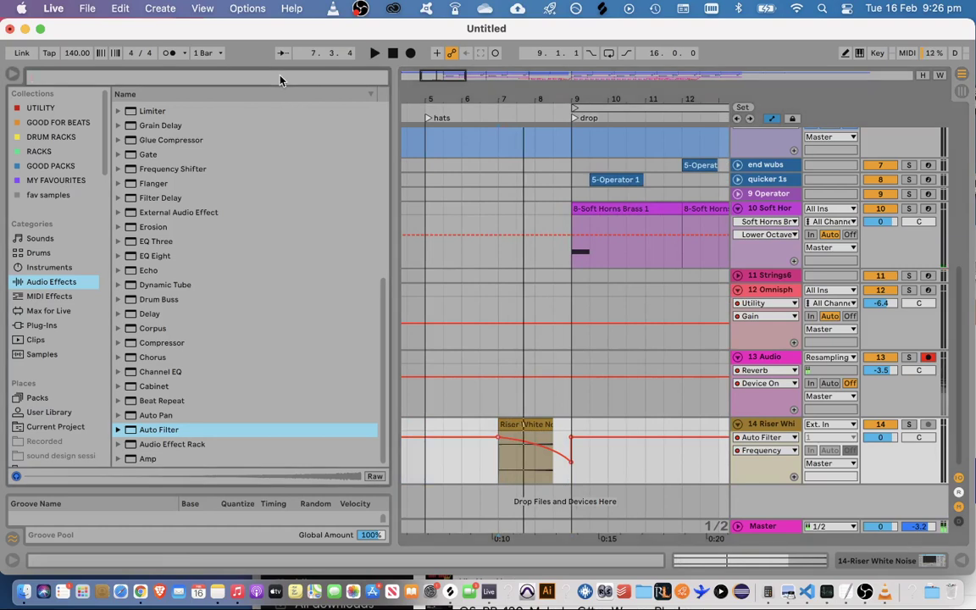
Search the sample library for "scra"
{"action": "type", "text": "sc"}
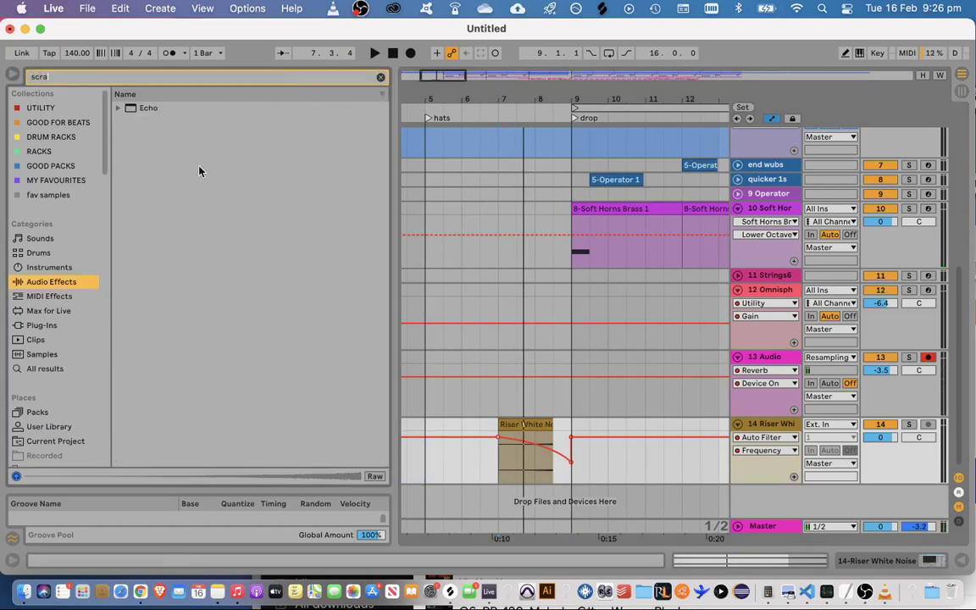
{"action": "type", "text": "ra"}
{"action": "left_click", "coordinate": [42, 354]}
Audition the scrap and scratch samples, including Vox Vocoder Scratch 3.aif, and return to FX Scratch Slackjaw.wav
{"action": "left_click", "coordinate": [184, 123]}
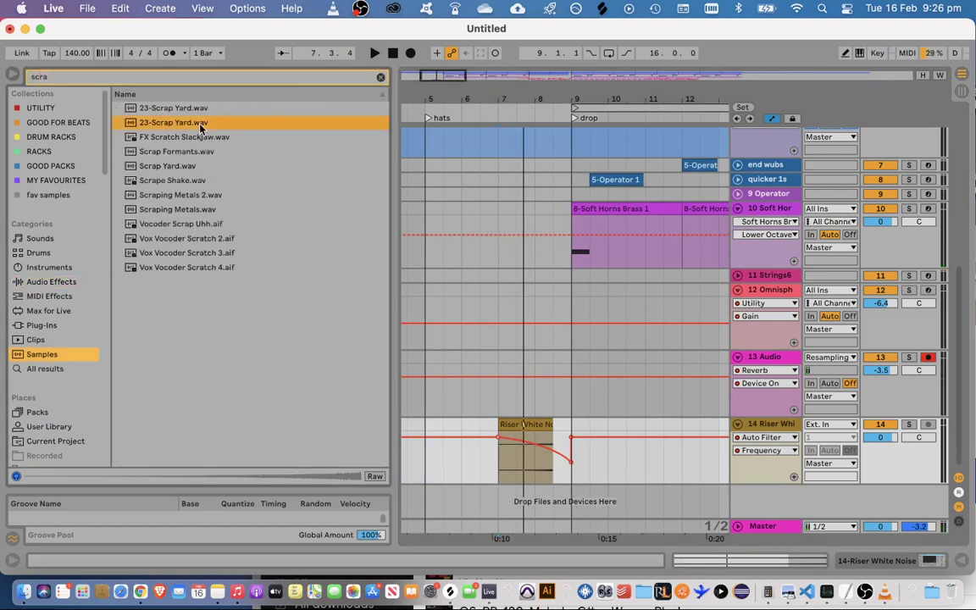
{"action": "left_click", "coordinate": [203, 138]}
{"action": "key", "text": "Down"}
{"action": "key", "text": "Down"}
{"action": "key", "text": "Down"}
{"action": "key", "text": "Down"}
{"action": "key", "text": "Down"}
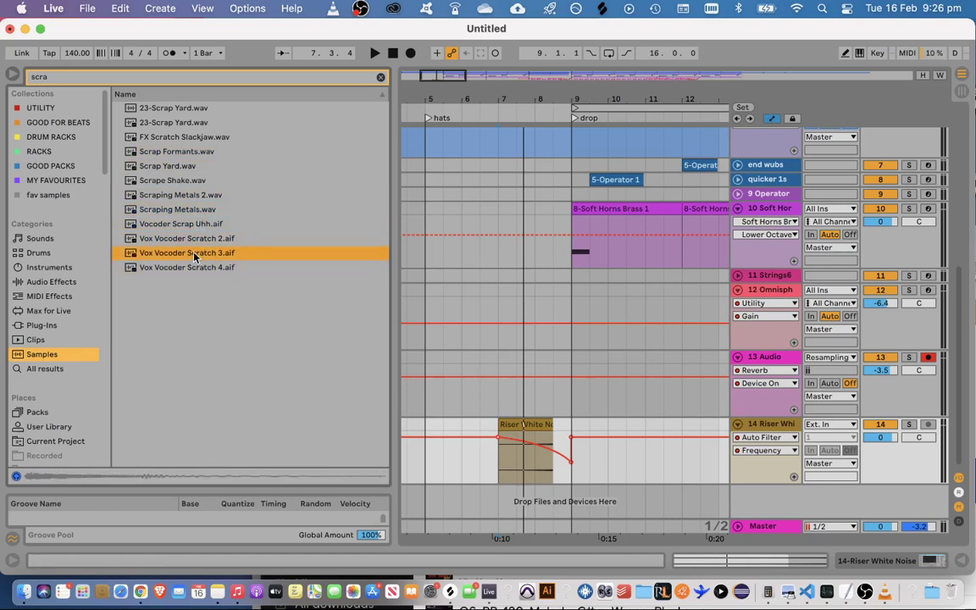
{"action": "left_click", "coordinate": [186, 138]}
{"action": "left_click", "coordinate": [183, 150]}
{"action": "left_click", "coordinate": [182, 140]}
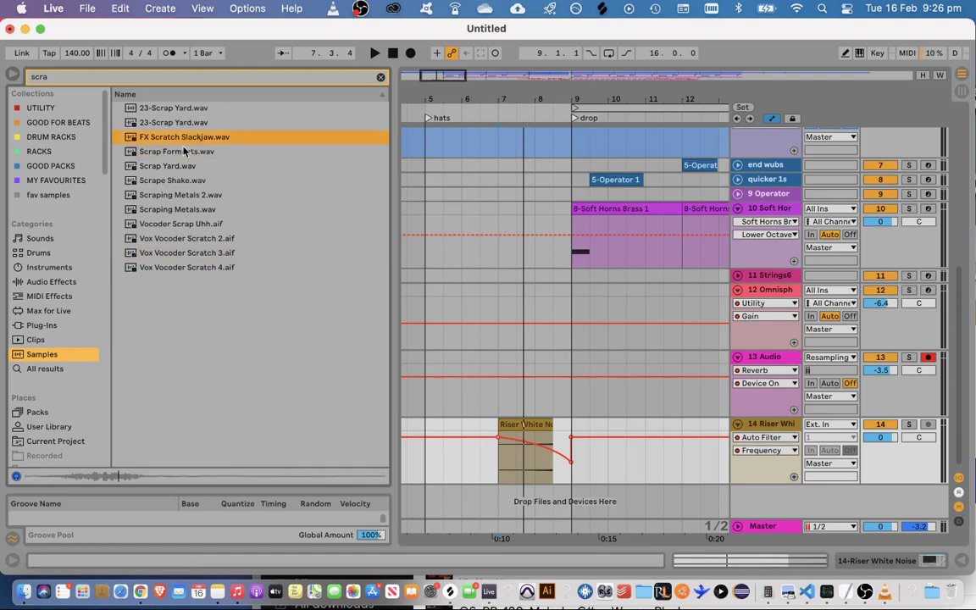
{"action": "mouse_move", "coordinate": [191, 137]}
{"action": "left_mouse_down"}
{"action": "mouse_move", "coordinate": [559, 500]}
{"action": "mouse_move", "coordinate": [311, 307]}
{"action": "left_mouse_up"}
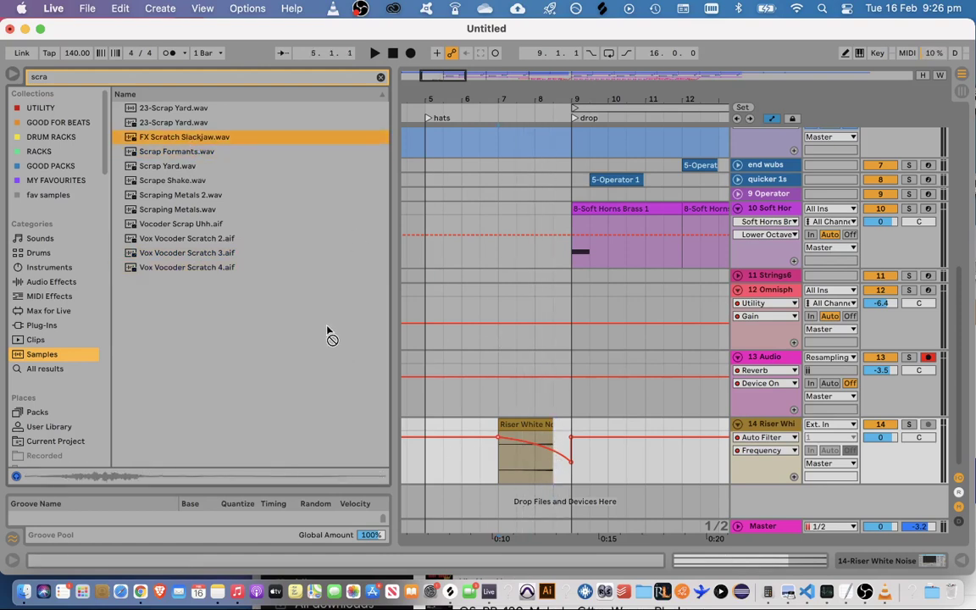
Clear the sample search and narrow it to "scrat"
{"action": "left_click", "coordinate": [379, 79]}
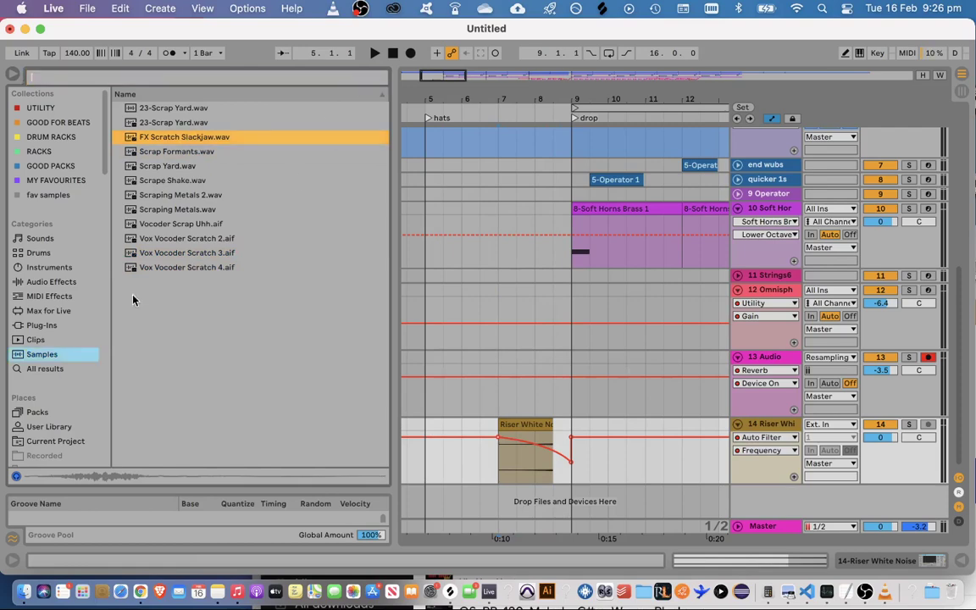
{"action": "type", "text": "scrat"}
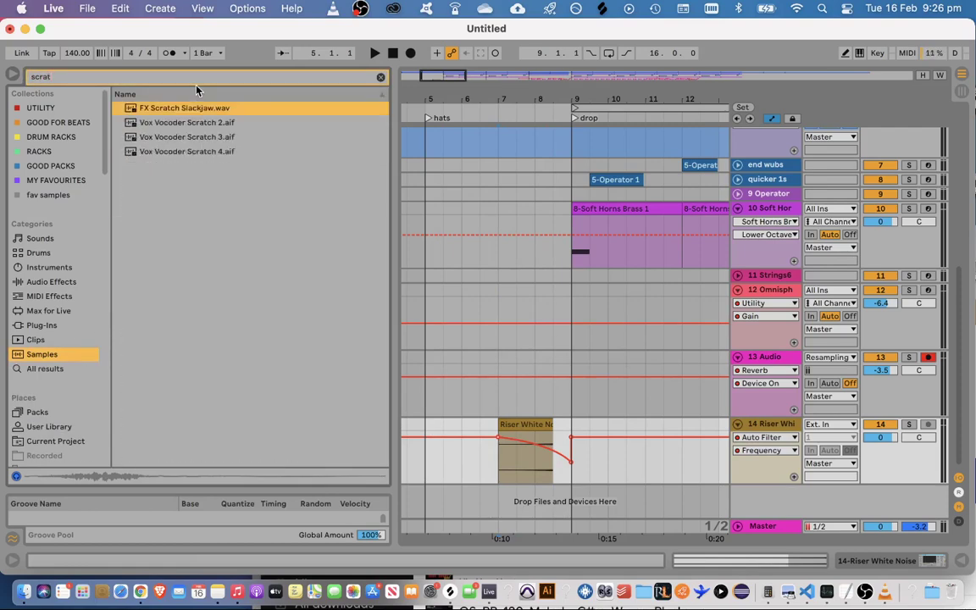
Widen the "scrat" search to all results and audition the scratch samples, including scratch fill 130.wav
{"action": "left_click", "coordinate": [33, 368]}
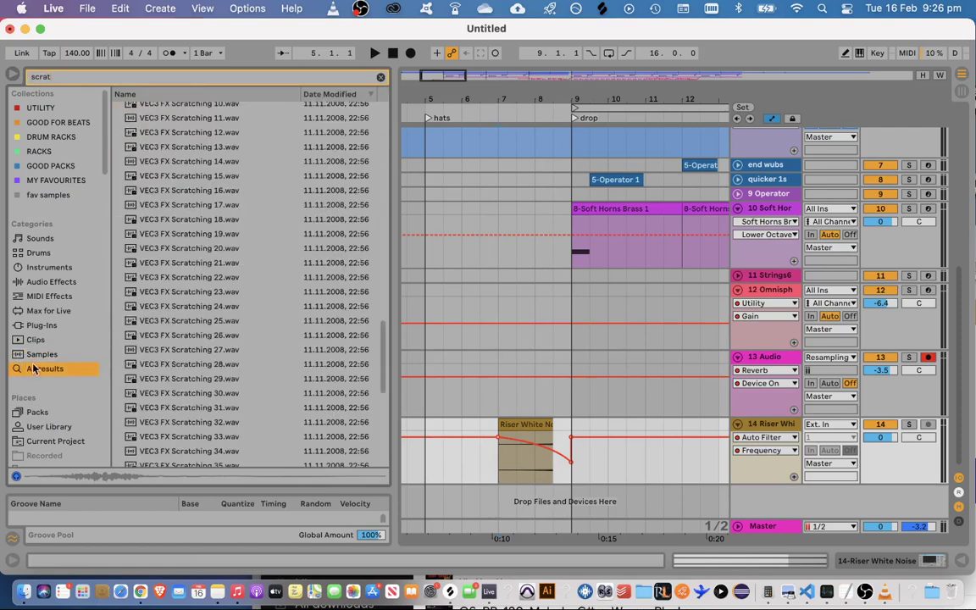
{"action": "scroll", "coordinate": [197, 157], "scroll_direction": "up", "scroll_amount": 15}
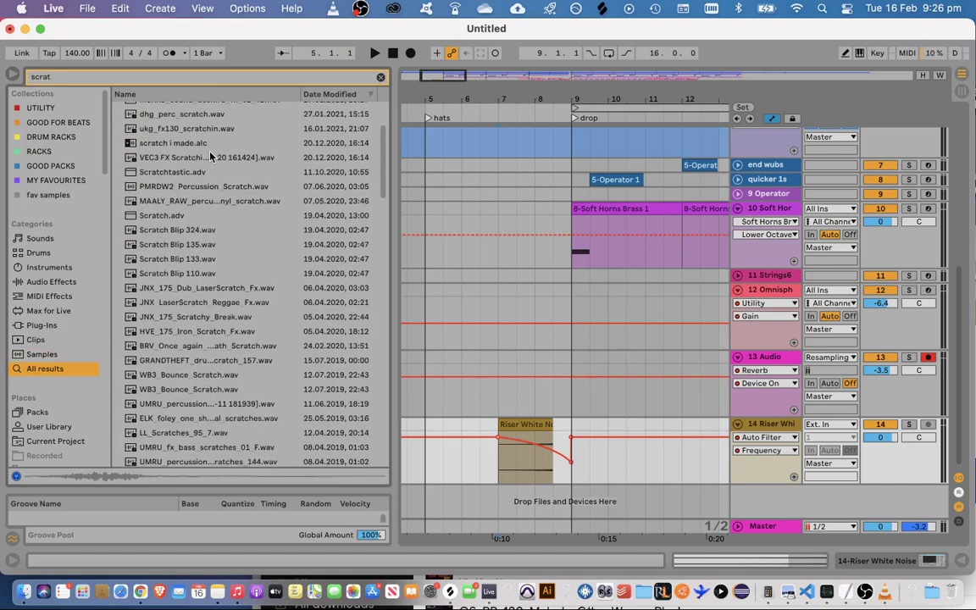
{"action": "left_click", "coordinate": [217, 181]}
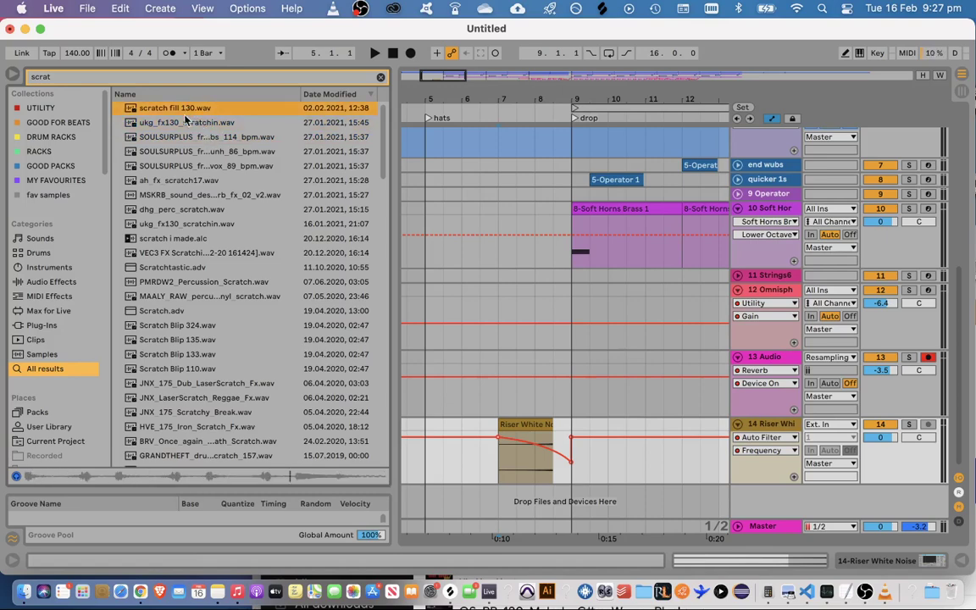
Place ukg_fx130_scratchin.wav on a new audio track at 8.3.1 and play it leading into the drop
{"action": "left_click_drag", "start_coordinate": [177, 124], "coordinate": [556, 500]}
{"action": "key", "text": "space"}
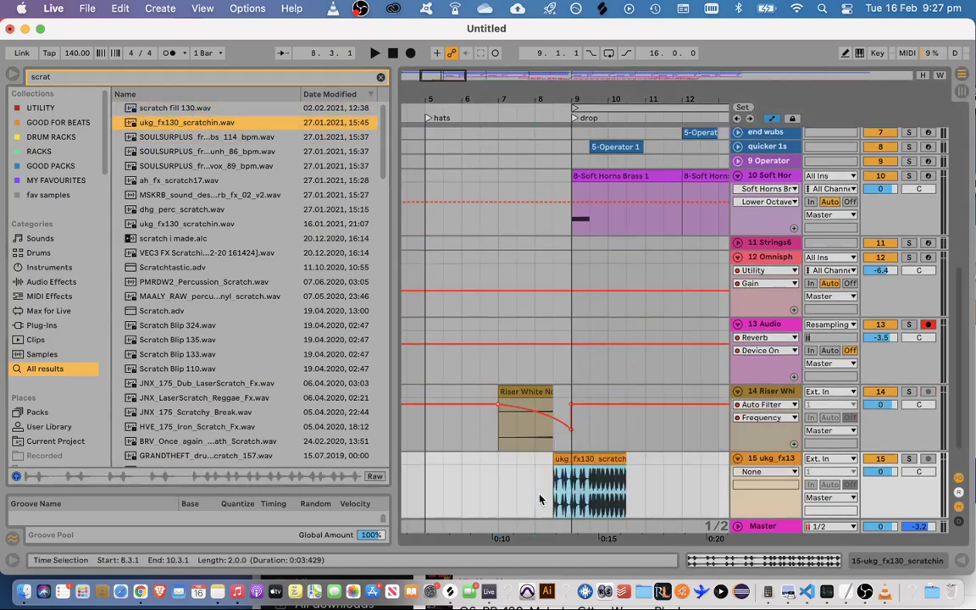
{"action": "left_click_drag", "start_coordinate": [569, 99], "coordinate": [524, 191]}
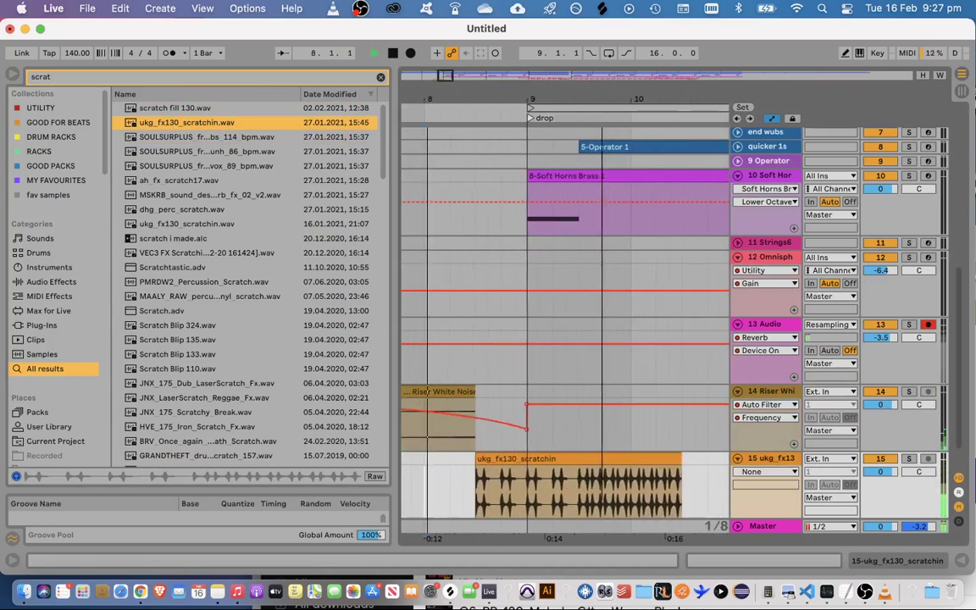
Shift the scratch clip to start one beat before bar 9, cut away everything past the drop, and play the result
{"action": "mouse_move", "coordinate": [519, 459]}
{"action": "left_mouse_down"}
{"action": "mouse_move", "coordinate": [544, 460]}
{"action": "mouse_move", "coordinate": [511, 475]}
{"action": "mouse_move", "coordinate": [517, 461]}
{"action": "left_mouse_up"}
{"action": "key", "text": "space"}
{"action": "key", "text": "super+e"}
{"action": "left_click", "coordinate": [498, 490]}
{"action": "key", "text": "Right"}
{"action": "key", "text": "Right"}
{"action": "key", "text": "super+e"}
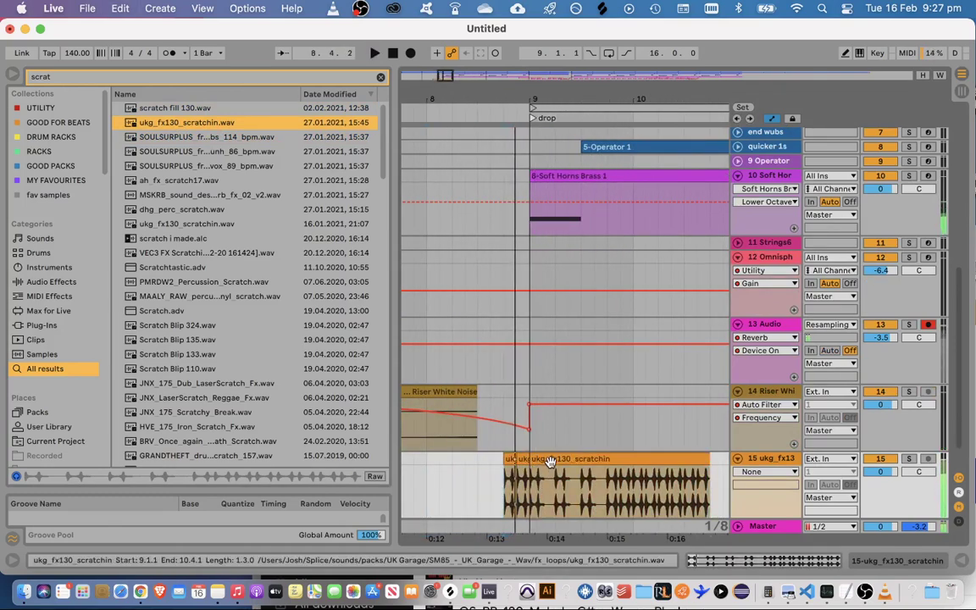
{"action": "left_click", "coordinate": [552, 462]}
{"action": "key", "text": "Delete"}
{"action": "left_click", "coordinate": [484, 490]}
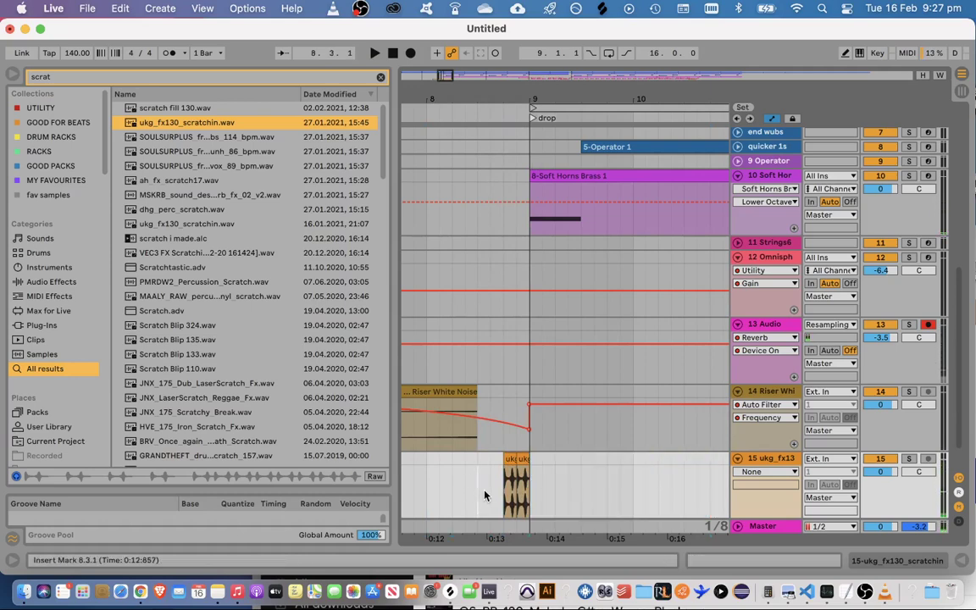
{"action": "left_click_drag", "start_coordinate": [484, 489], "coordinate": [522, 456]}
{"action": "left_click", "coordinate": [491, 490]}
Clear the last beat before bar 9 from the 808 Core Kit clip and play the transition into the drop
{"action": "scroll", "coordinate": [556, 341], "scroll_direction": "up", "scroll_amount": 5}
{"action": "scroll", "coordinate": [551, 332], "scroll_direction": "up", "scroll_amount": 5}
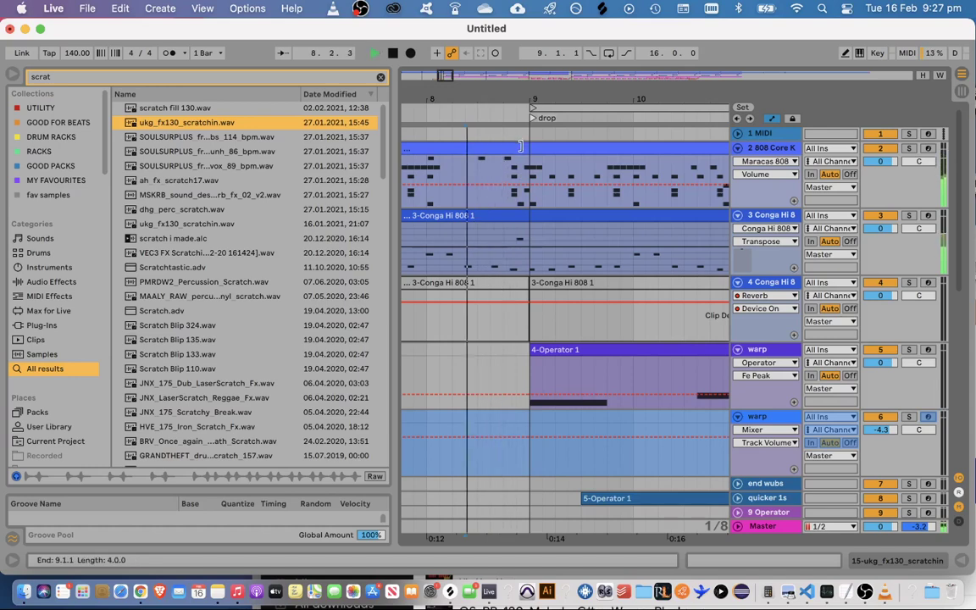
{"action": "left_click_drag", "start_coordinate": [528, 149], "coordinate": [506, 153]}
{"action": "left_click", "coordinate": [456, 173]}
{"action": "key", "text": "space"}
{"action": "key", "text": "space"}
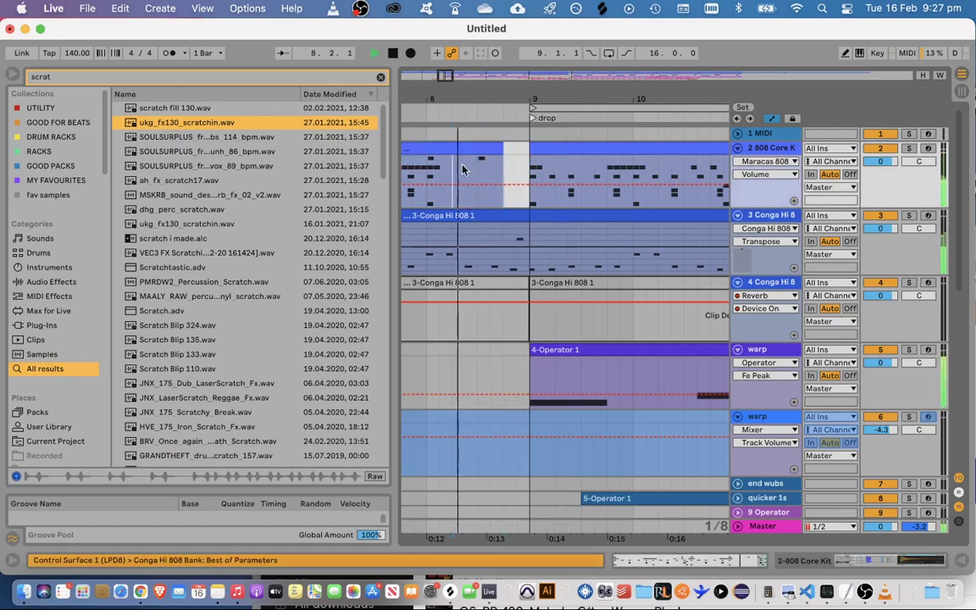
Copy the track 15 section from 8.3 to bar 9 with the scratch and paste it at 16.3, before the "interesting" section
{"action": "key", "text": "minus"}
{"action": "key", "text": "minus"}
{"action": "scroll", "coordinate": [668, 329], "scroll_direction": "down", "scroll_amount": 10}
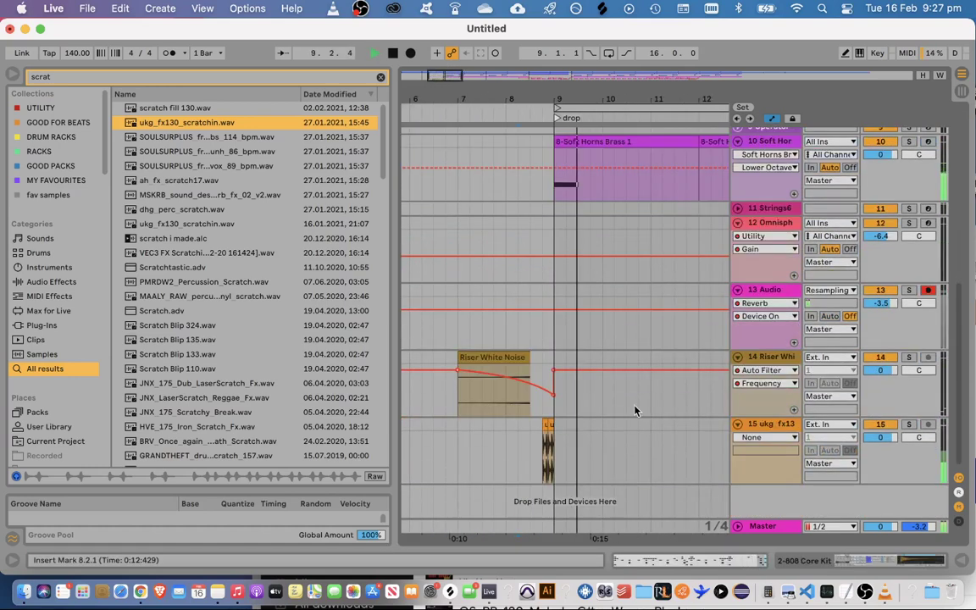
{"action": "left_click_drag", "start_coordinate": [531, 451], "coordinate": [547, 447]}
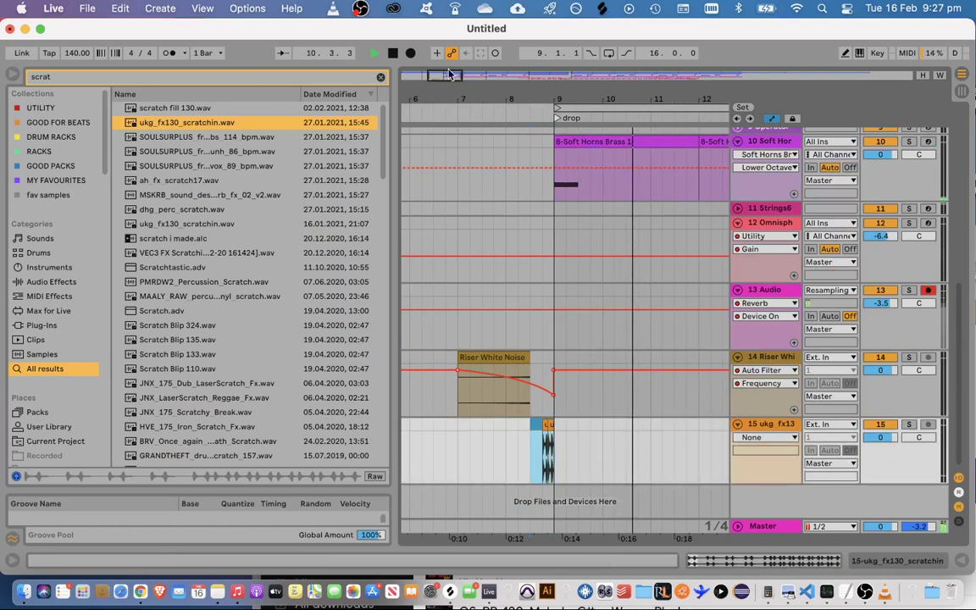
{"action": "left_click_drag", "start_coordinate": [444, 77], "coordinate": [484, 58]}
{"action": "left_click", "coordinate": [555, 427]}
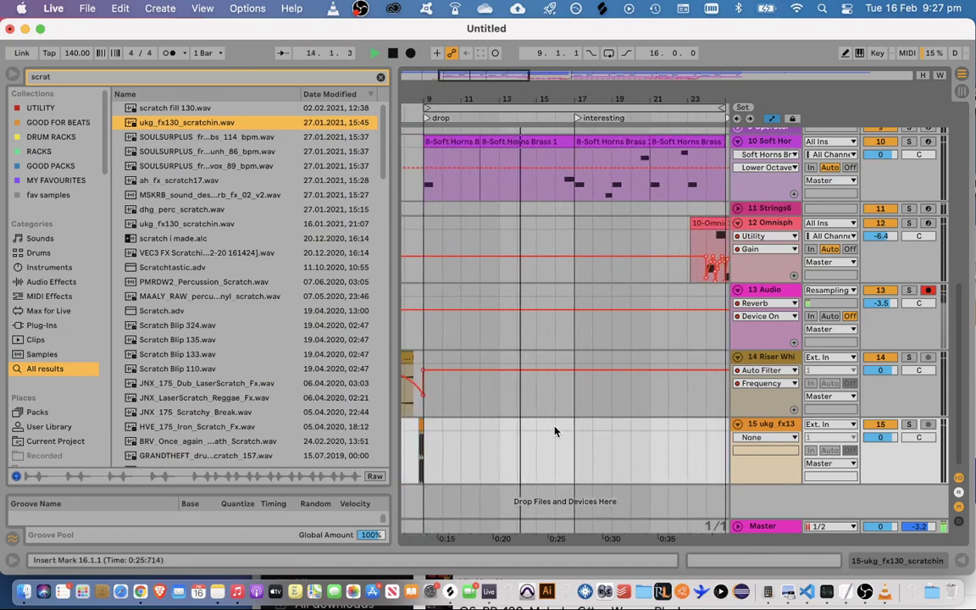
{"action": "left_click_drag", "start_coordinate": [569, 99], "coordinate": [569, 130]}
{"action": "left_click", "coordinate": [566, 437]}
{"action": "key", "text": "super+v"}
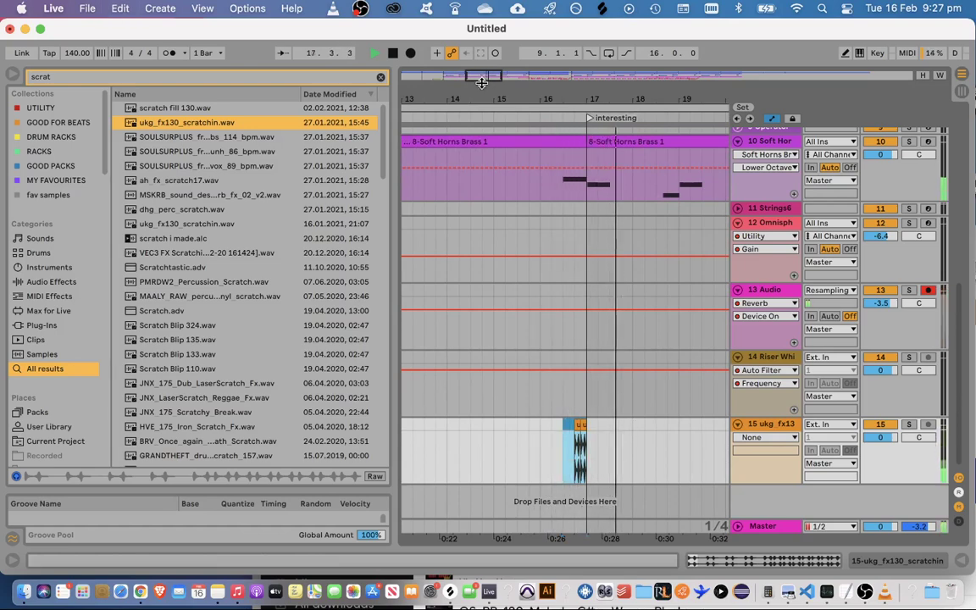
Play the transition into bar 17 with the copied scratch and examine the drum and bass tracks there
{"action": "left_click_drag", "start_coordinate": [481, 83], "coordinate": [482, 91]}
{"action": "key", "text": "space"}
{"action": "key", "text": "space"}
{"action": "left_click", "coordinate": [551, 433]}
{"action": "key", "text": "space"}
{"action": "key", "text": "space"}
{"action": "scroll", "coordinate": [705, 432], "scroll_direction": "up", "scroll_amount": 4}
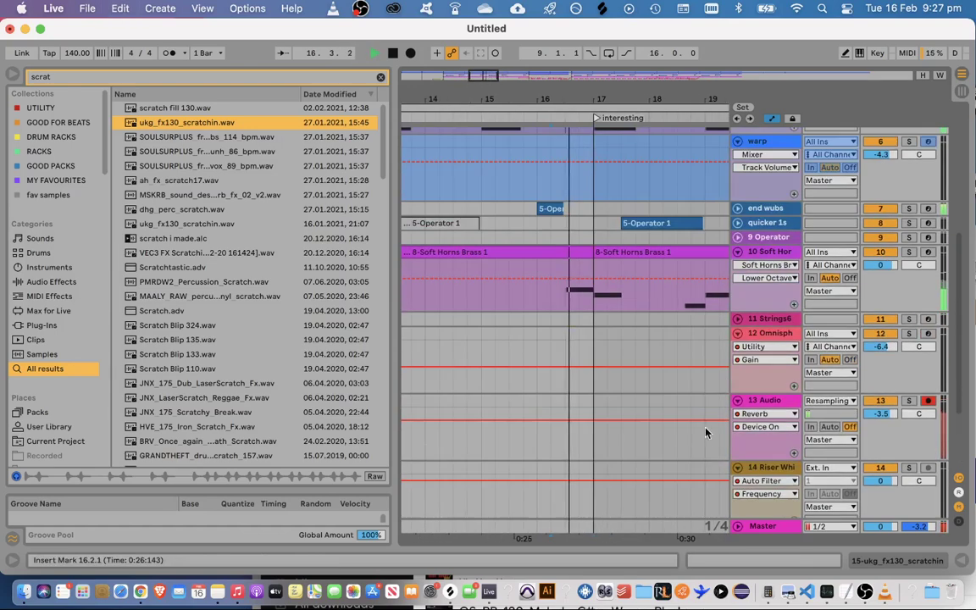
{"action": "scroll", "coordinate": [701, 280], "scroll_direction": "up", "scroll_amount": 8}
{"action": "scroll", "coordinate": [584, 320], "scroll_direction": "up", "scroll_amount": 1}
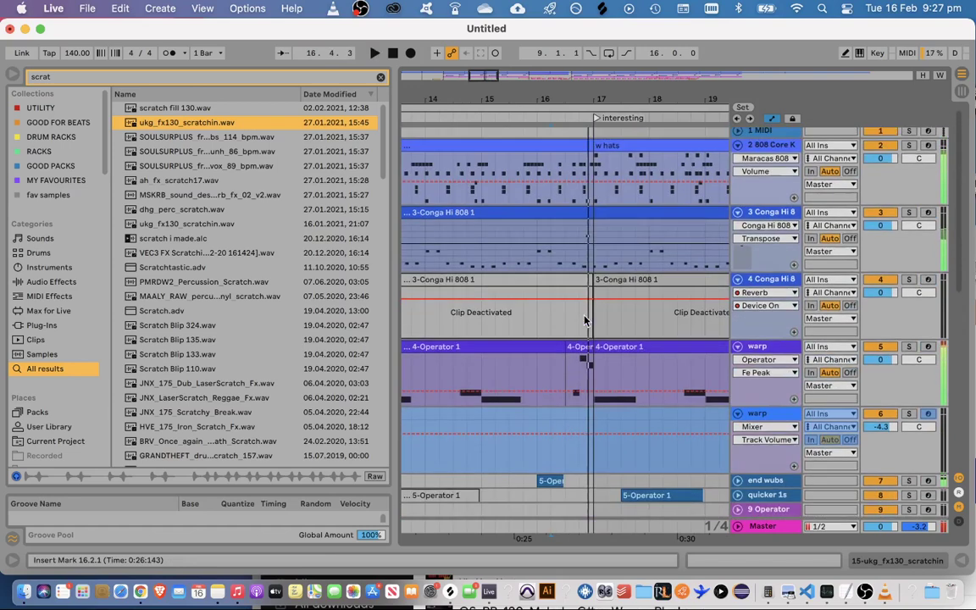
Clear the last beat before bar 17 from the 808 Core Kit clip and play the transition
{"action": "key", "text": "space"}
{"action": "left_click_drag", "start_coordinate": [593, 149], "coordinate": [580, 150]}
{"action": "left_click", "coordinate": [559, 165]}
{"action": "key", "text": "space"}
{"action": "key", "text": "space"}
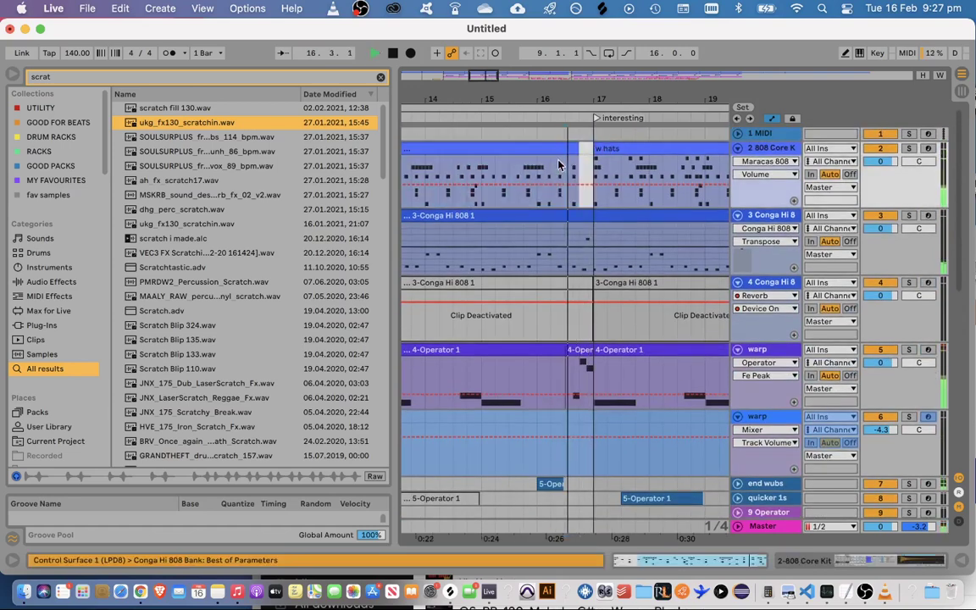
Widen the 808 Core Kit gap before bar 17 to half a bar, starting at 16.3, and play into the "interesting" section
{"action": "key", "text": "space"}
{"action": "key", "text": "space"}
{"action": "key", "text": "space"}
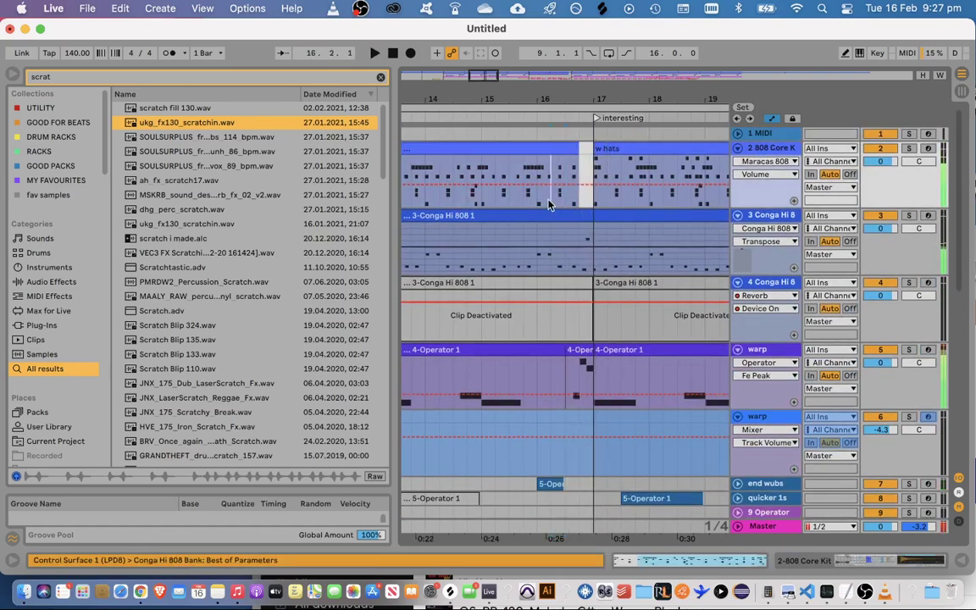
{"action": "left_click", "coordinate": [546, 204]}
{"action": "key", "text": "space"}
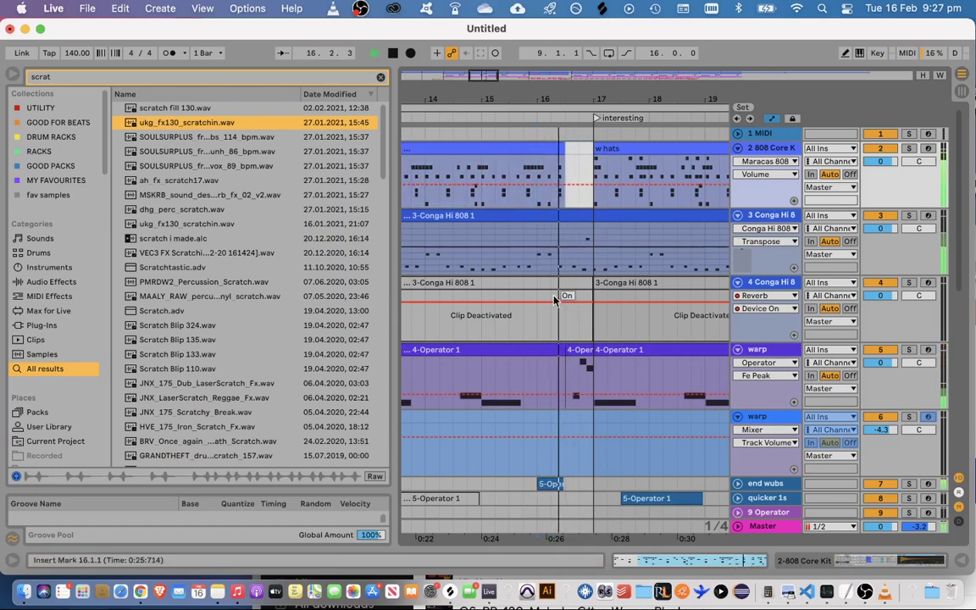
{"action": "key", "text": "space"}
{"action": "key", "text": "space"}
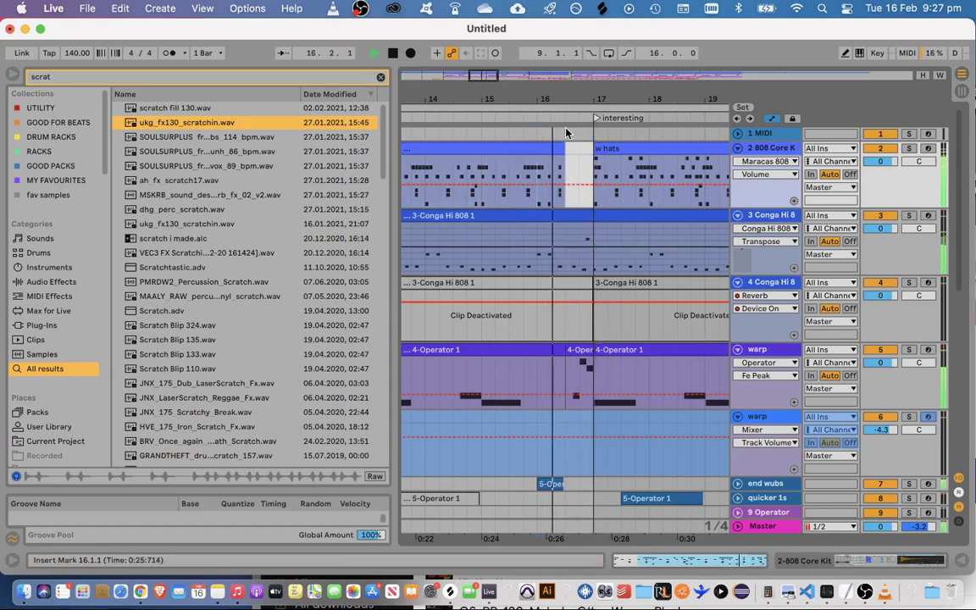
{"action": "scroll", "coordinate": [711, 398], "scroll_direction": "down", "scroll_amount": 10}
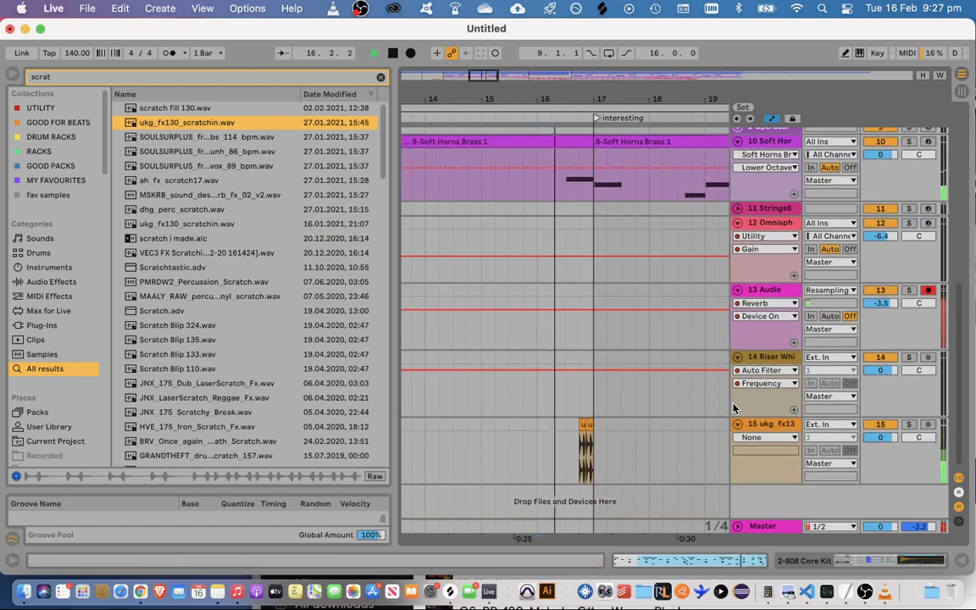
{"action": "key", "text": "space"}
{"action": "key", "text": "space"}
{"action": "key", "text": "space"}
{"action": "left_click_drag", "start_coordinate": [488, 78], "coordinate": [488, 98]}
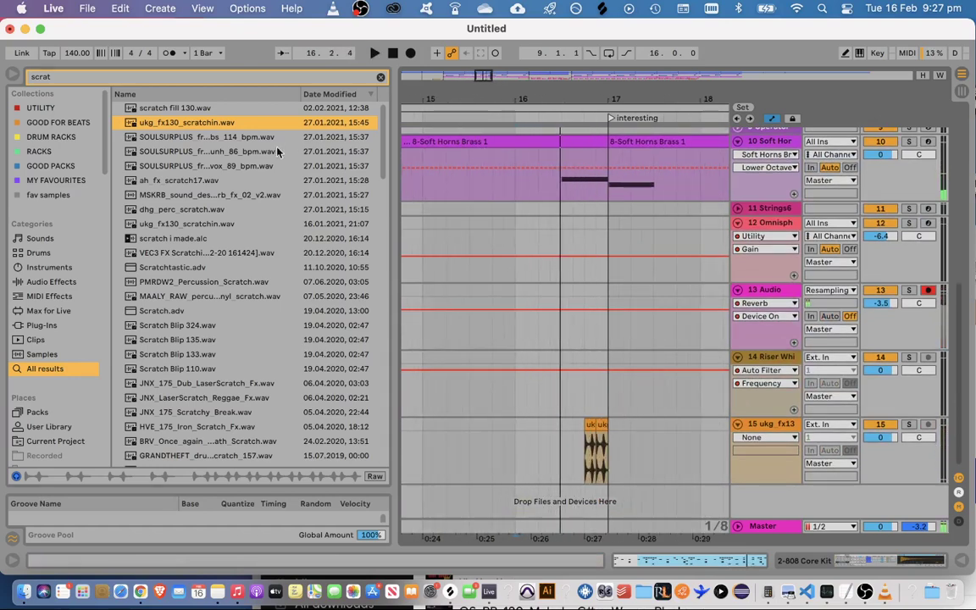
Audition further scratch samples down the results, including HVE_175_Iron_Scratch_Fx.wav, LL_Scratches_95_7.wav and KSHMR_Vinyl_Scratch_06_128.wav
{"action": "left_click", "coordinate": [261, 212]}
{"action": "key", "text": "Up"}
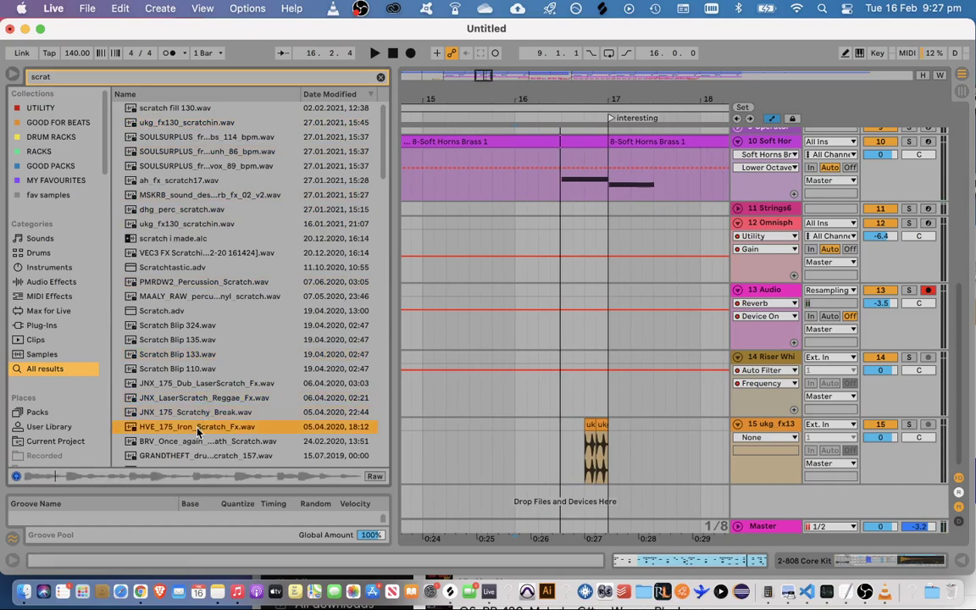
{"action": "scroll", "coordinate": [201, 433], "scroll_direction": "down", "scroll_amount": 5}
{"action": "left_click", "coordinate": [218, 371]}
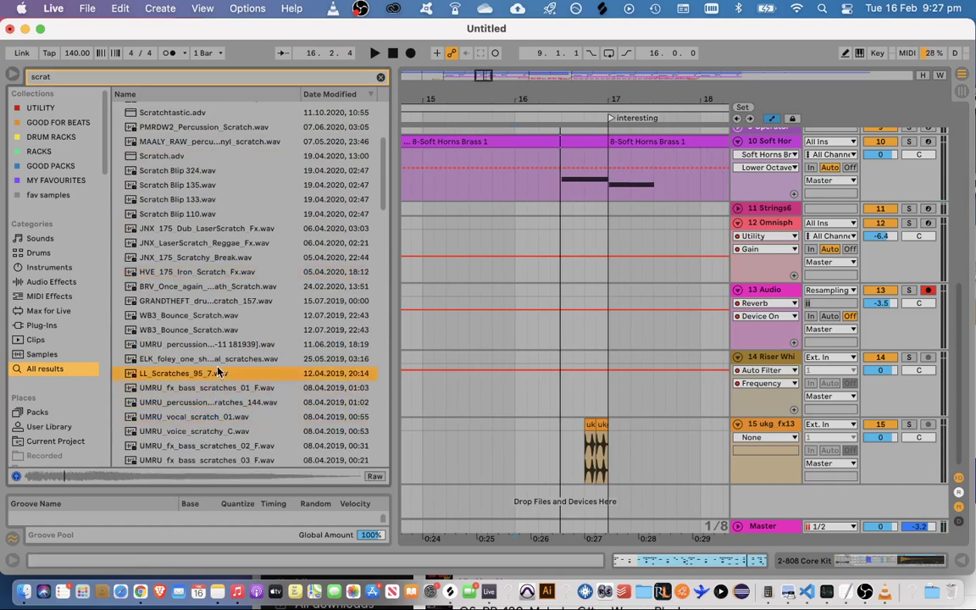
{"action": "left_click", "coordinate": [224, 361]}
{"action": "scroll", "coordinate": [226, 361], "scroll_direction": "down", "scroll_amount": 5}
{"action": "left_click", "coordinate": [212, 395]}
{"action": "left_click", "coordinate": [214, 405]}
{"action": "scroll", "coordinate": [213, 411], "scroll_direction": "down", "scroll_amount": 5}
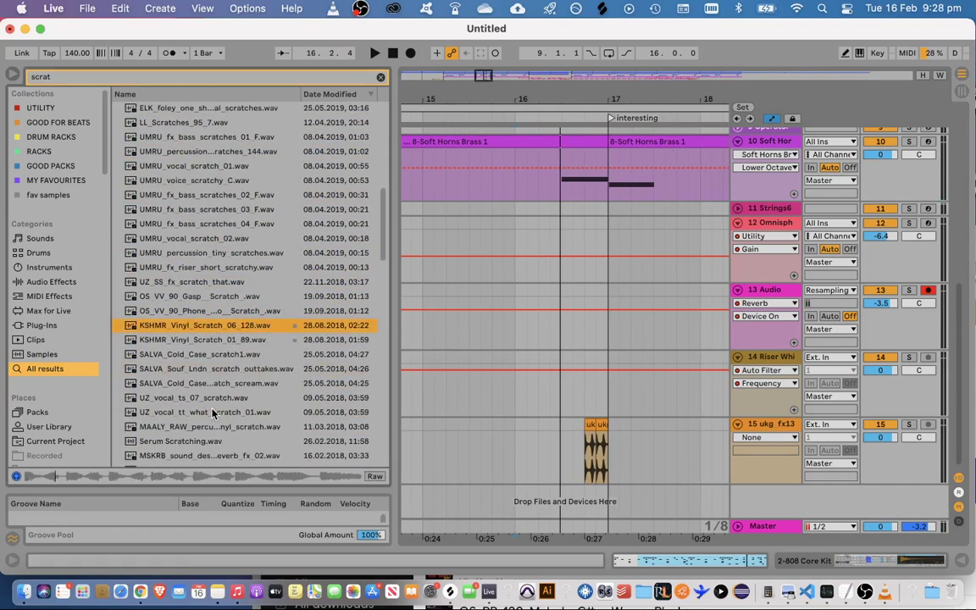
Place KSHMR_Vinyl_Scratch_06_128.wav on track 15 at 15.2.1, shortened to half a beat, and play it
{"action": "left_click_drag", "start_coordinate": [206, 327], "coordinate": [465, 430]}
{"action": "double_click", "coordinate": [453, 427]}
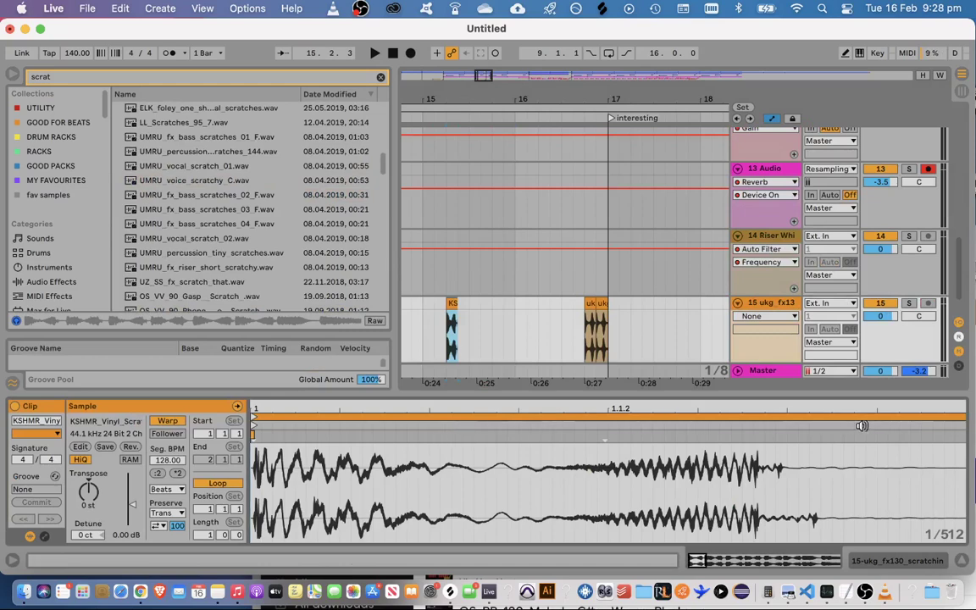
{"action": "left_click_drag", "start_coordinate": [856, 410], "coordinate": [856, 364]}
{"action": "key", "text": "space"}
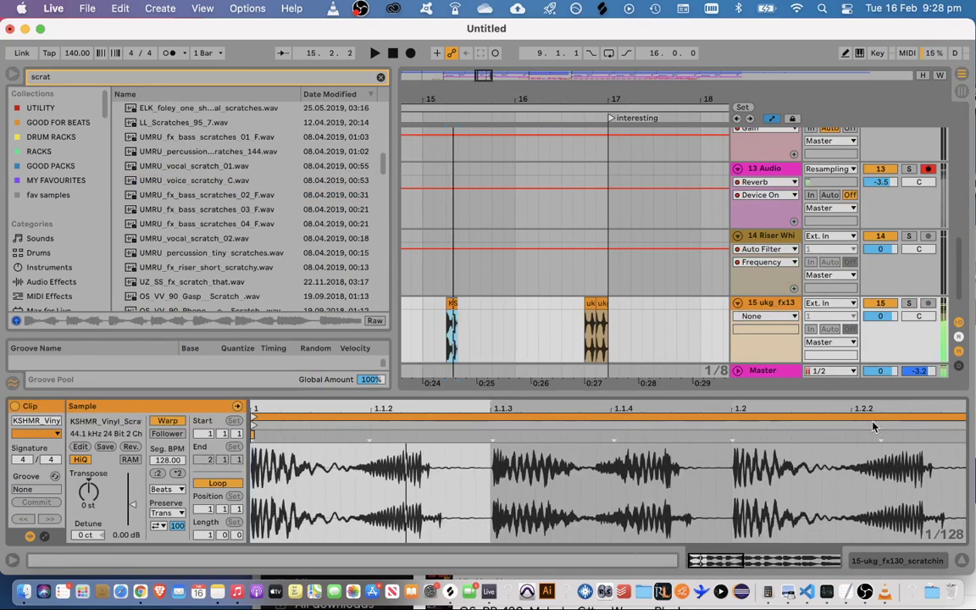
Give the KSHMR vinyl scratch clip a volume envelope that falls to 0% after the first scratch hit
{"action": "left_click", "coordinate": [46, 537]}
{"action": "left_click", "coordinate": [279, 420]}
{"action": "left_click", "coordinate": [273, 421]}
{"action": "left_click", "coordinate": [276, 433]}
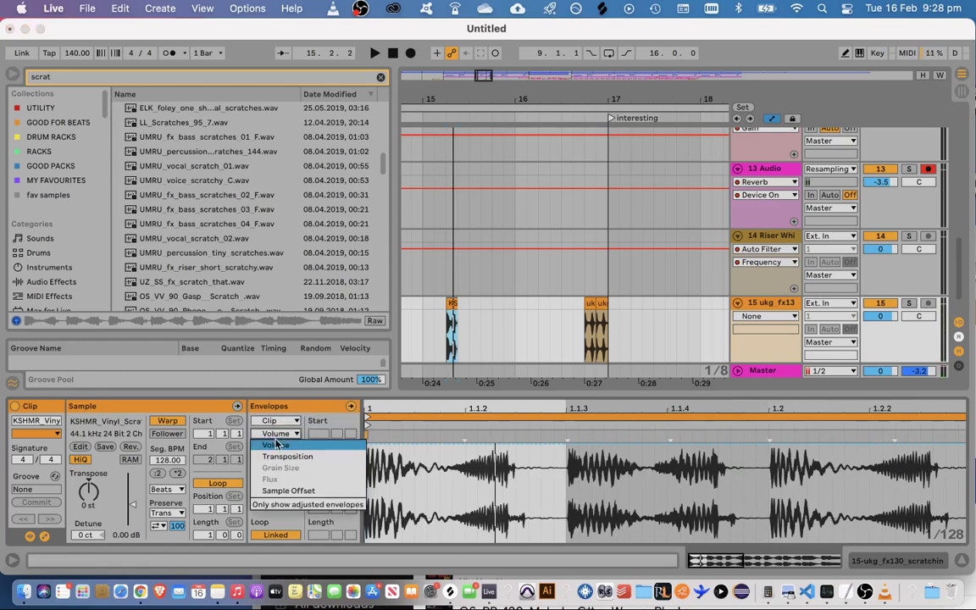
{"action": "left_click", "coordinate": [275, 444]}
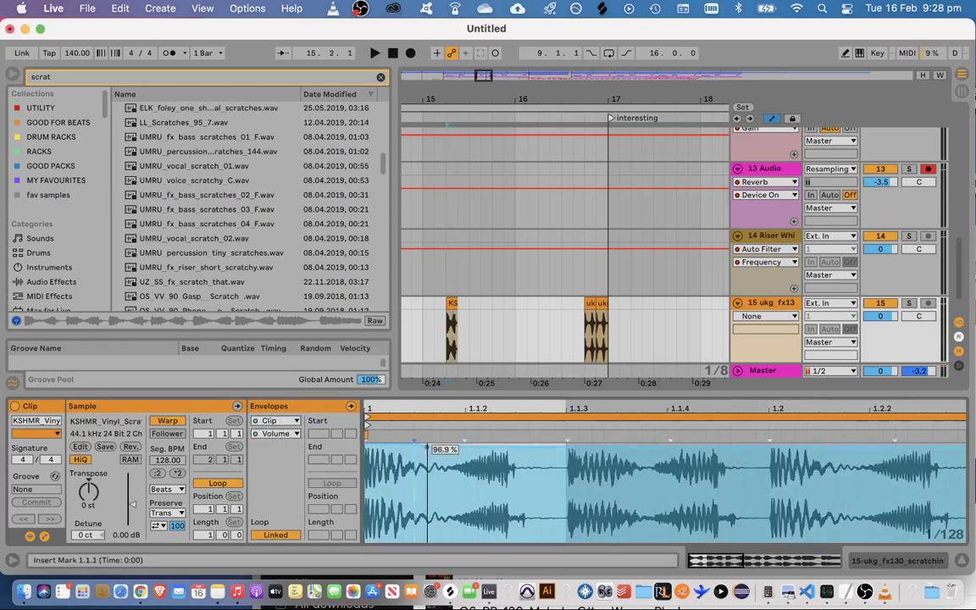
{"action": "left_click_drag", "start_coordinate": [427, 447], "coordinate": [428, 547]}
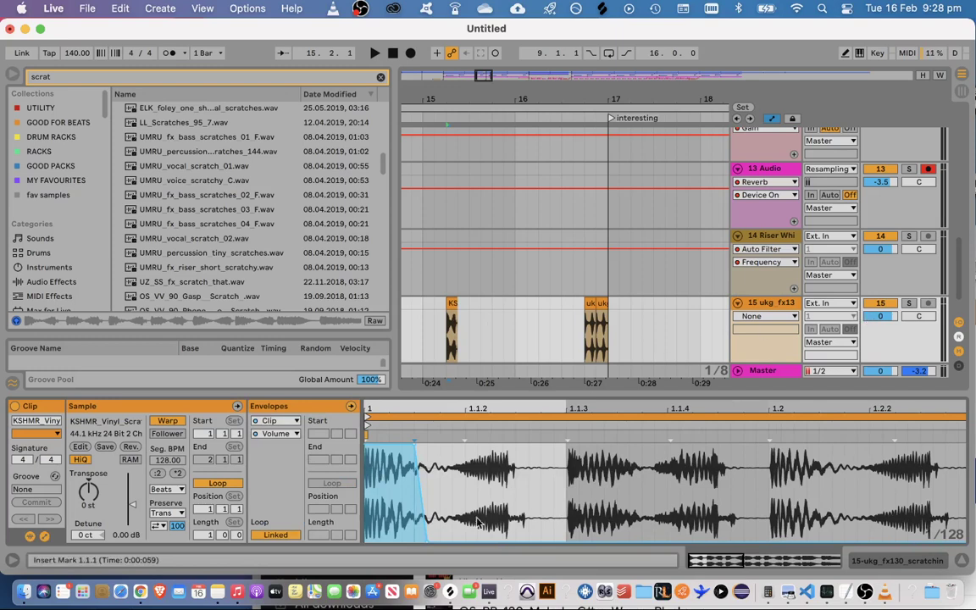
{"action": "left_click", "coordinate": [465, 316]}
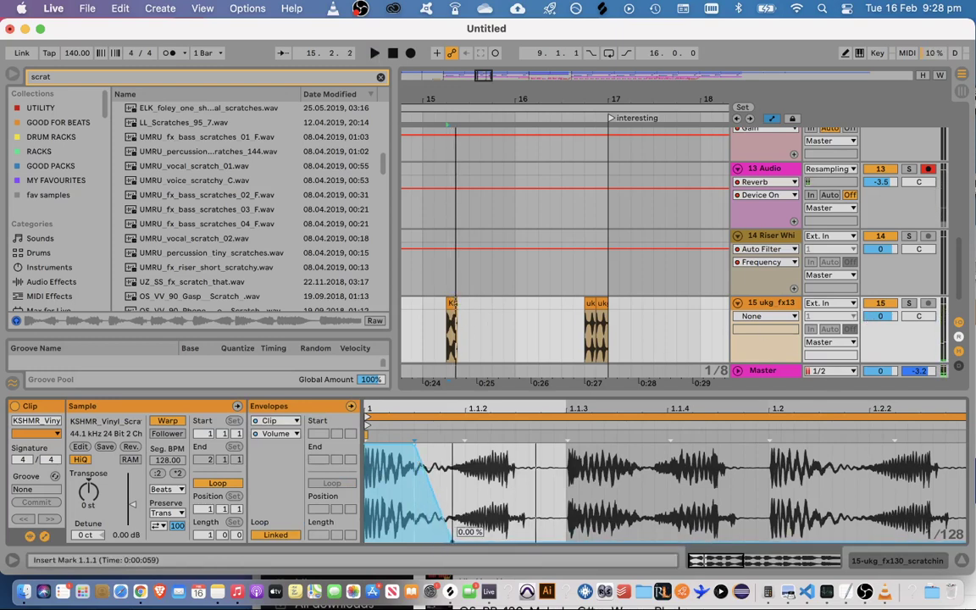
Move the KSHMR vinyl scratch clip to 16.3.3, directly before the two ukg scratch clips, and play it
{"action": "left_click", "coordinate": [450, 305]}
{"action": "left_click_drag", "start_coordinate": [450, 302], "coordinate": [577, 311]}
{"action": "left_click", "coordinate": [576, 335]}
{"action": "key", "text": "space"}
{"action": "left_click", "coordinate": [583, 335]}
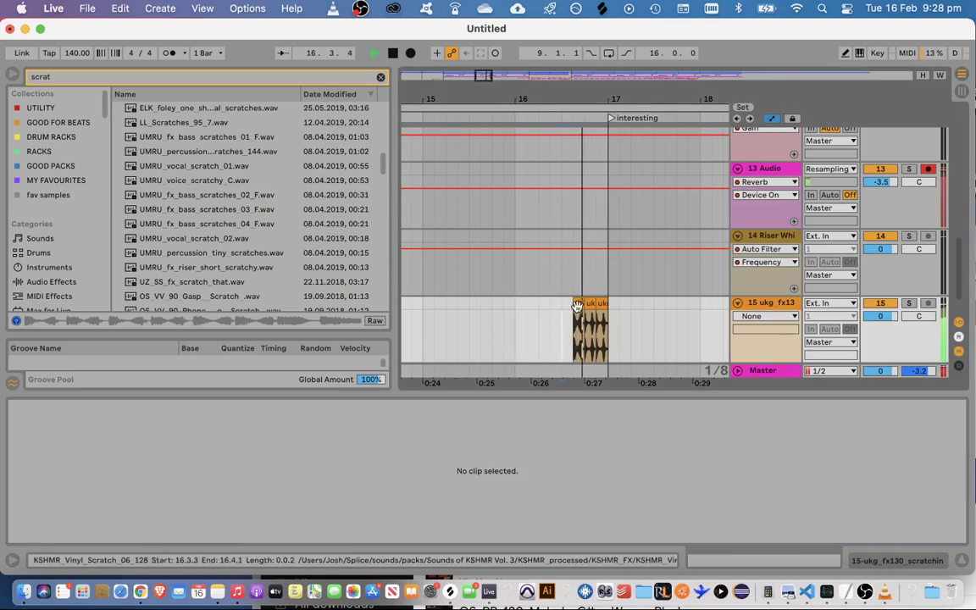
Set the KSHMR vinyl scratch clip's warp mode to Complex and transpose it to -9 st
{"action": "left_click", "coordinate": [167, 489]}
{"action": "left_click", "coordinate": [165, 548]}
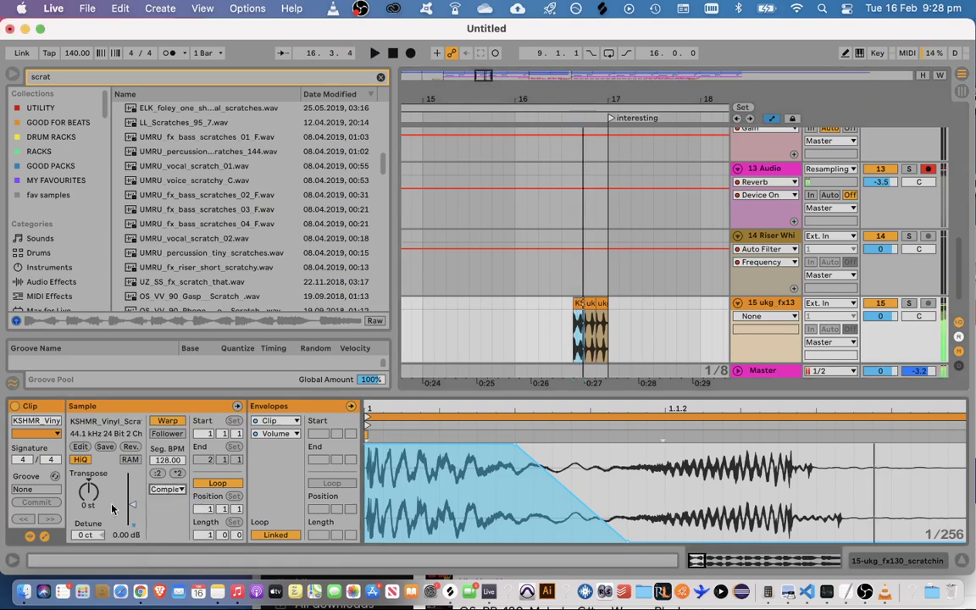
{"action": "left_click_drag", "start_coordinate": [88, 492], "coordinate": [88, 542]}
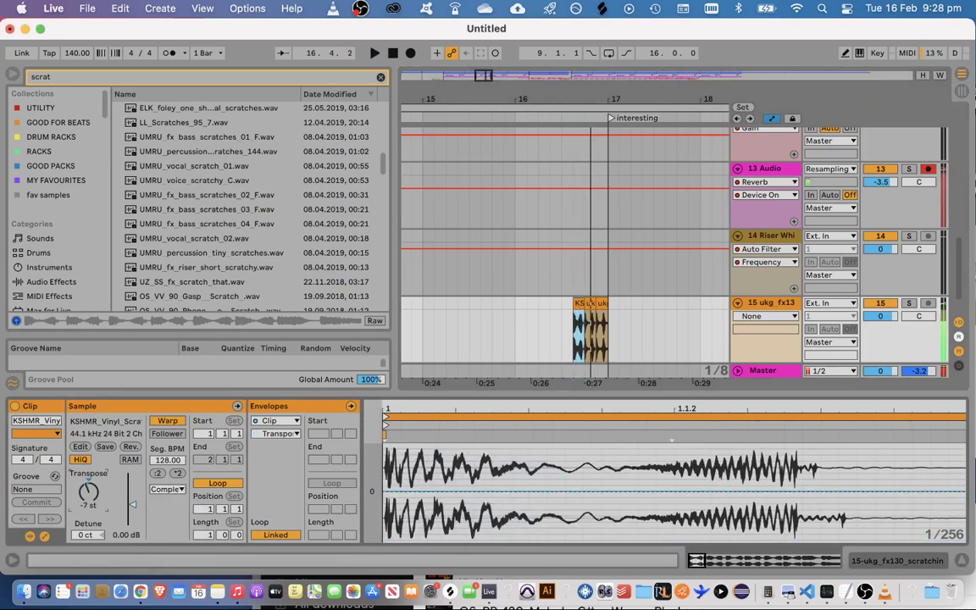
Draw a steeply falling transposition envelope across the KSHMR vinyl scratch clip and play it
{"action": "left_click", "coordinate": [275, 434]}
{"action": "left_click", "coordinate": [282, 456]}
{"action": "left_click", "coordinate": [406, 491]}
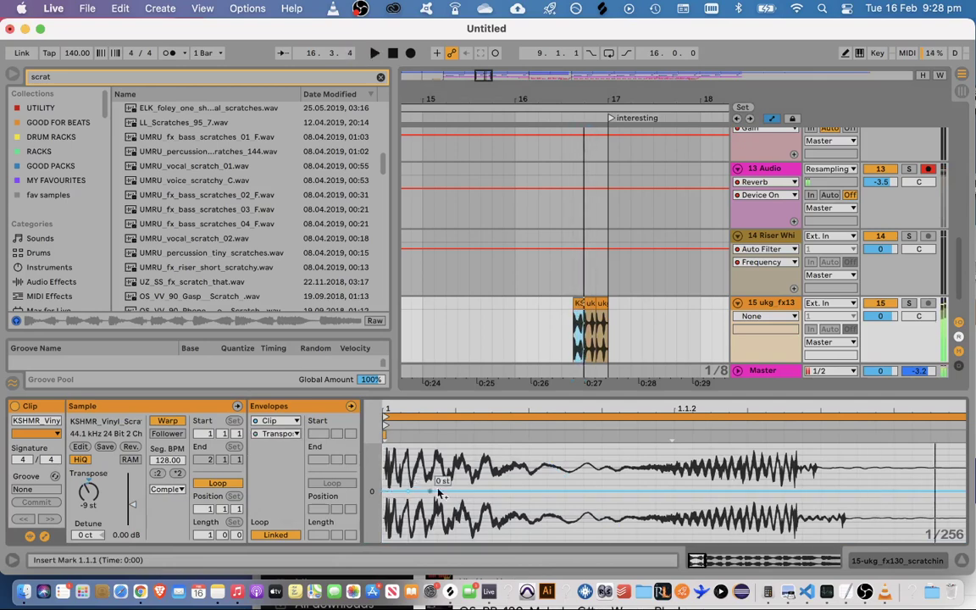
{"action": "left_click_drag", "start_coordinate": [437, 492], "coordinate": [688, 519]}
{"action": "key", "text": "space"}
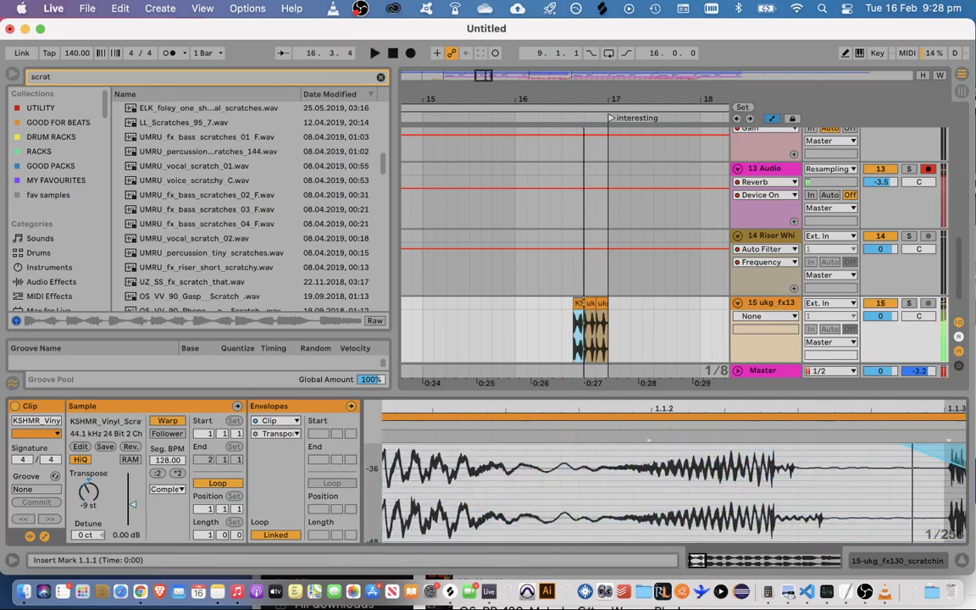
Reshape the KSHMR vinyl scratch clip's transposition envelope so it rises to +23 st around 1.1.3, and play it
{"action": "left_click_drag", "start_coordinate": [732, 536], "coordinate": [733, 500]}
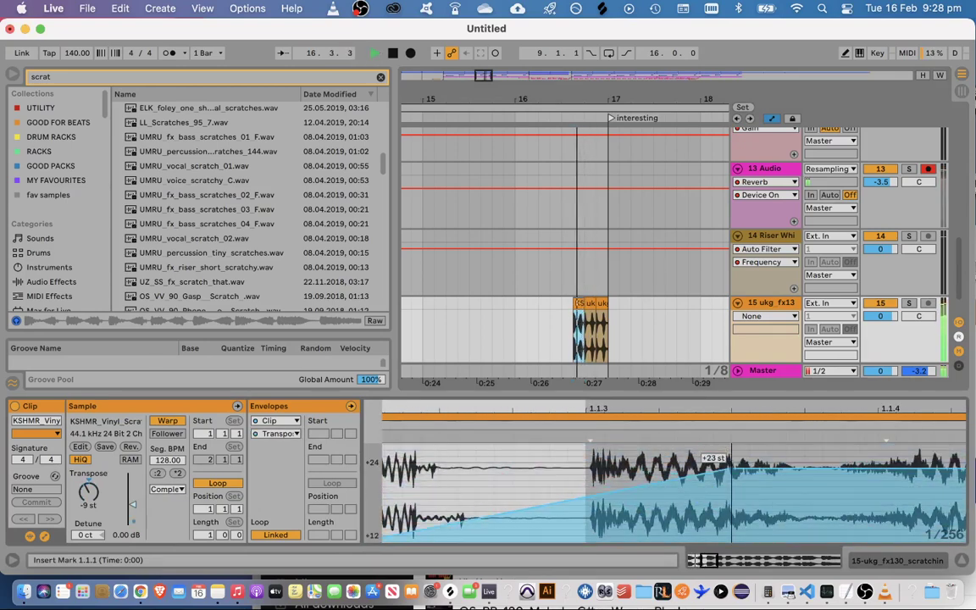
{"action": "left_click", "coordinate": [547, 324]}
{"action": "key", "text": "space"}
{"action": "key", "text": "space"}
{"action": "left_click", "coordinate": [578, 302]}
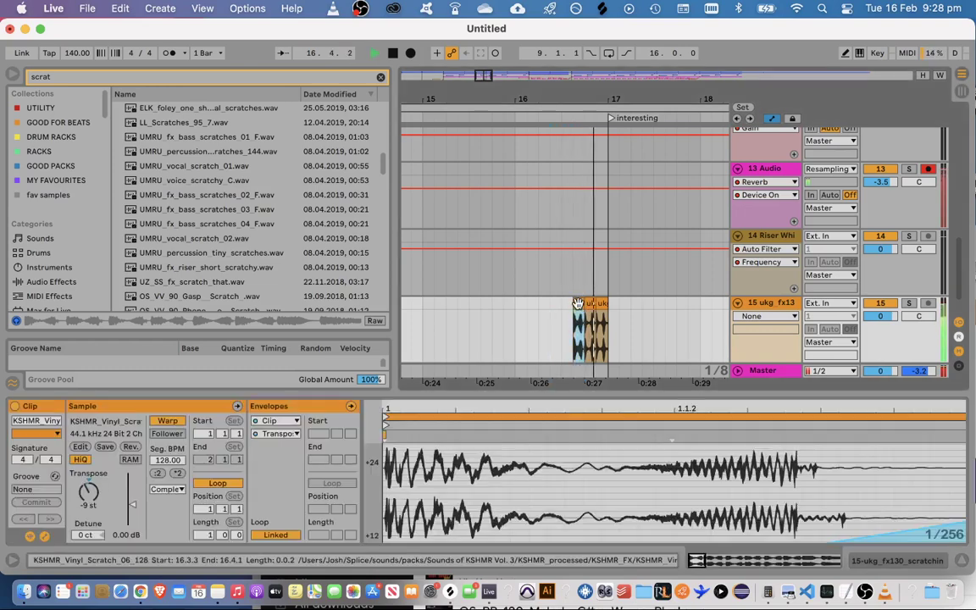
{"action": "key", "text": "space"}
{"action": "key", "text": "space"}
Try doubling the KSHMR vinyl scratch clip's segment BPM to 256 and play it
{"action": "left_click_drag", "start_coordinate": [483, 78], "coordinate": [483, 148]}
{"action": "left_click", "coordinate": [420, 278]}
{"action": "left_click", "coordinate": [476, 301]}
{"action": "key", "text": "space"}
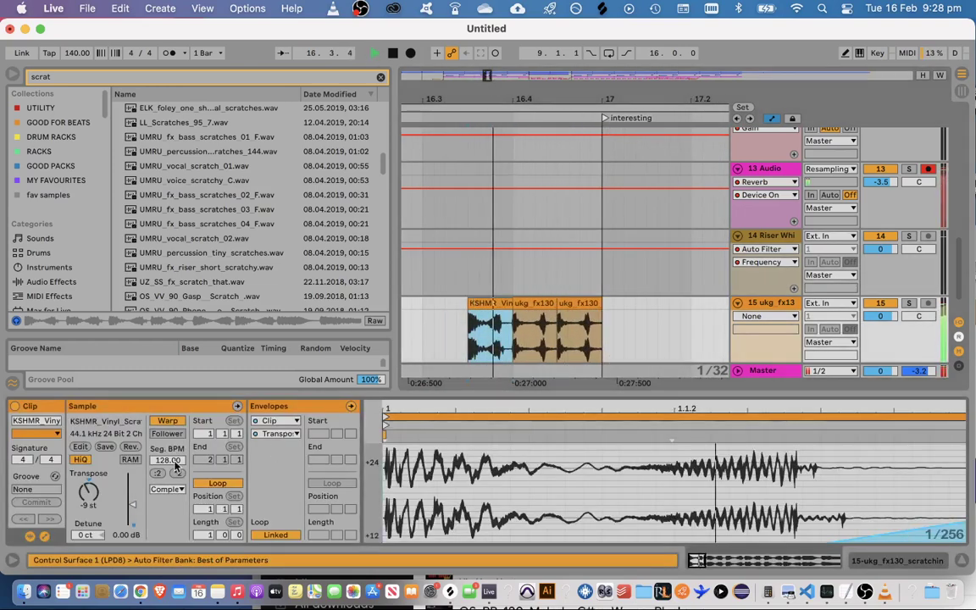
{"action": "left_click", "coordinate": [413, 335]}
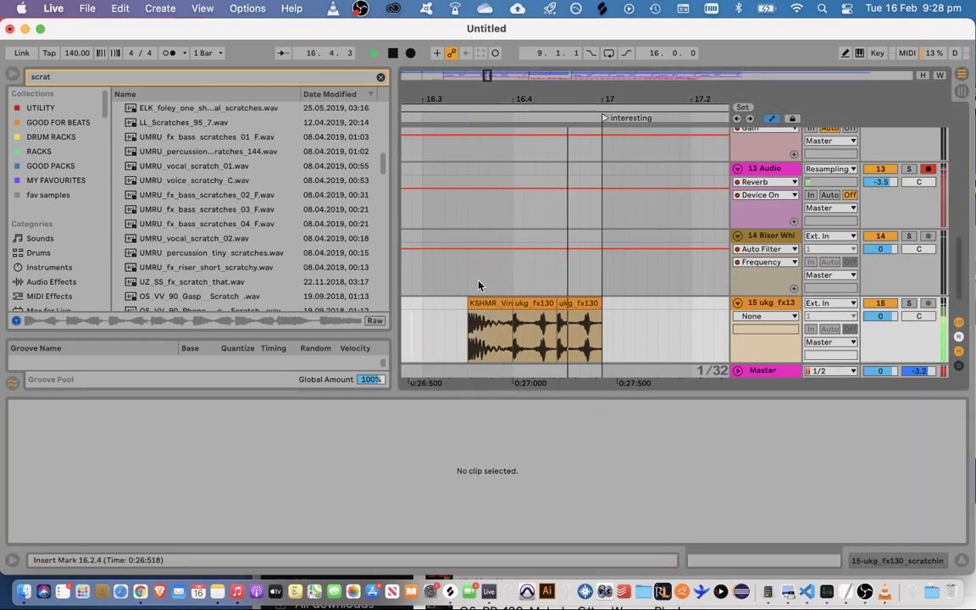
{"action": "left_click", "coordinate": [493, 303]}
{"action": "key", "text": "space"}
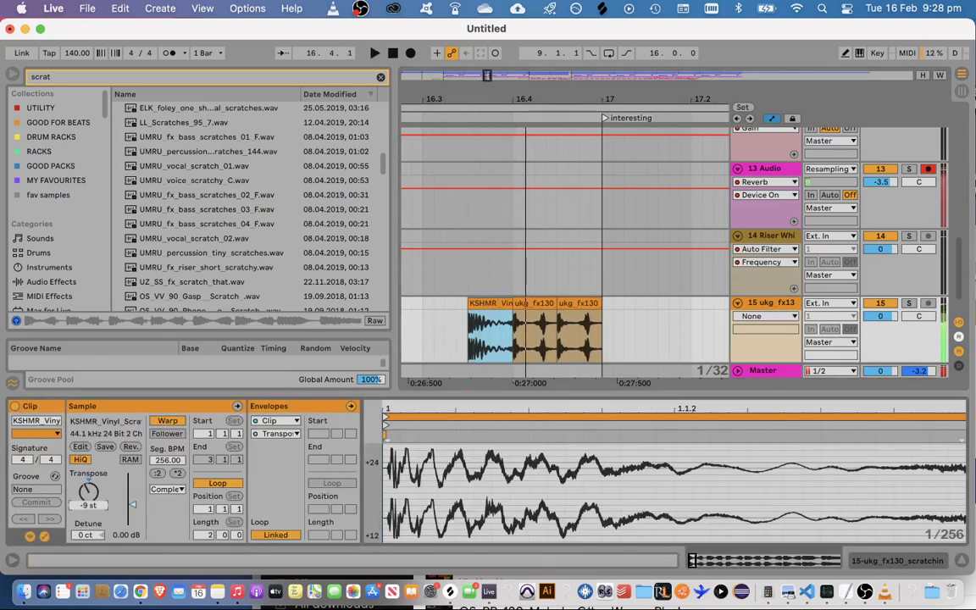
{"action": "key", "text": "space"}
{"action": "key", "text": "space"}
Transpose the KSHMR vinyl scratch clip to -2 st and play it
{"action": "mouse_move", "coordinate": [89, 507]}
{"action": "left_mouse_down"}
{"action": "mouse_move", "coordinate": [89, 496]}
{"action": "mouse_move", "coordinate": [89, 507]}
{"action": "left_mouse_up"}
{"action": "key", "text": "space"}
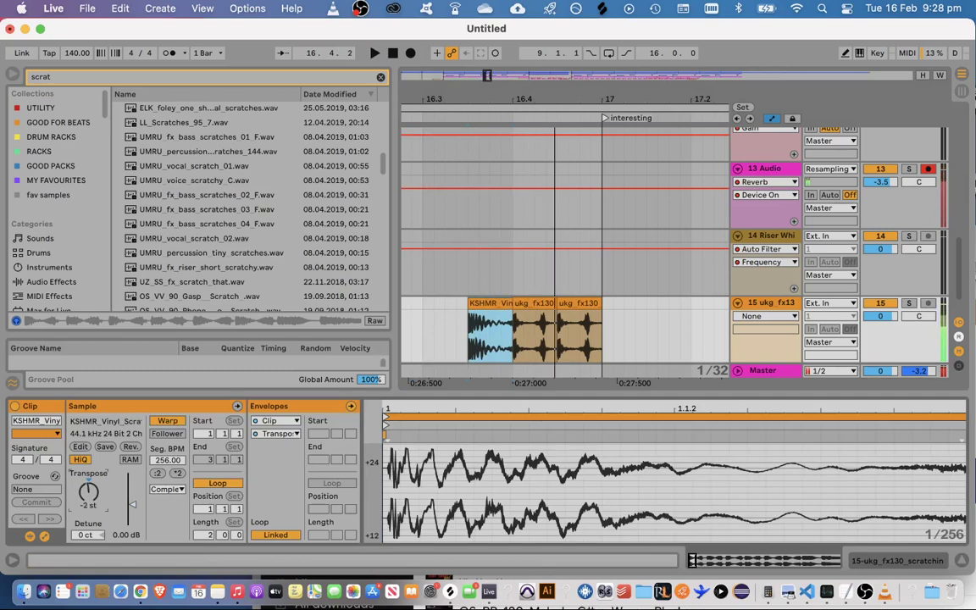
{"action": "key", "text": "space"}
{"action": "key", "text": "space"}
{"action": "key", "text": "space"}
{"action": "key", "text": "space"}
Try the KSHMR vinyl scratch clip at a segment BPM of 64 and play it
{"action": "double_click", "coordinate": [161, 473]}
{"action": "key", "text": "space"}
{"action": "key", "text": "space"}
{"action": "key", "text": "space"}
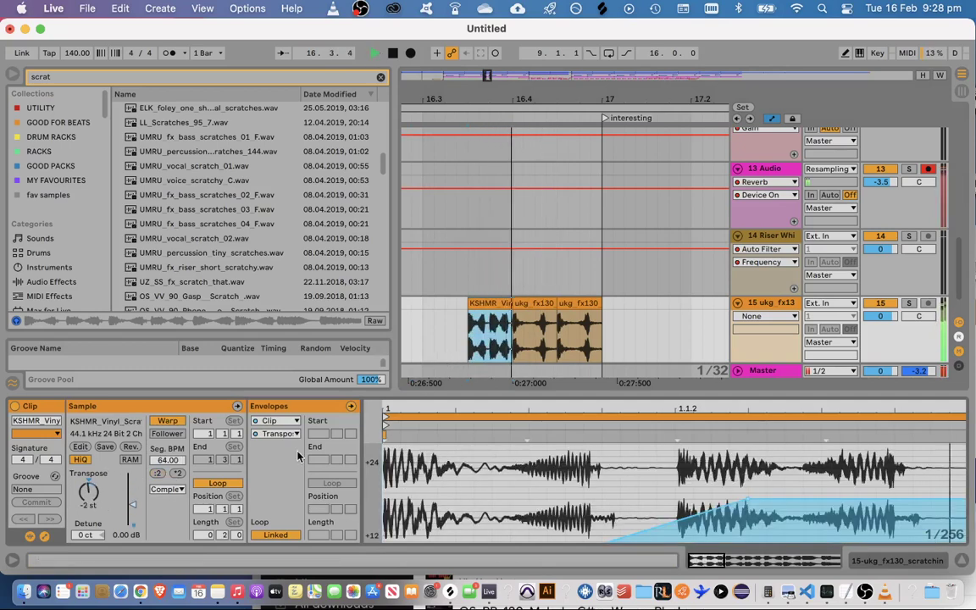
{"action": "left_click", "coordinate": [415, 335]}
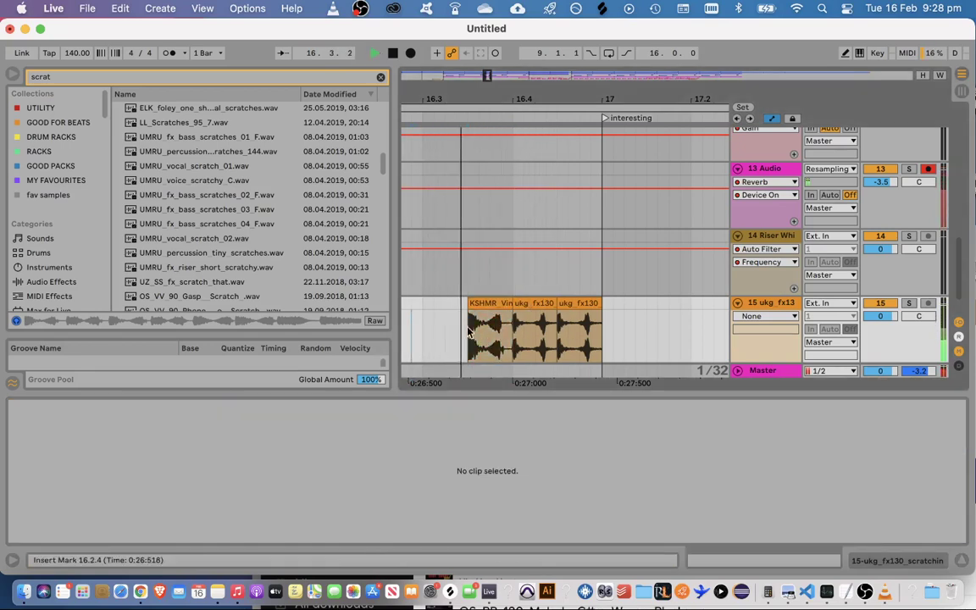
{"action": "key", "text": "space"}
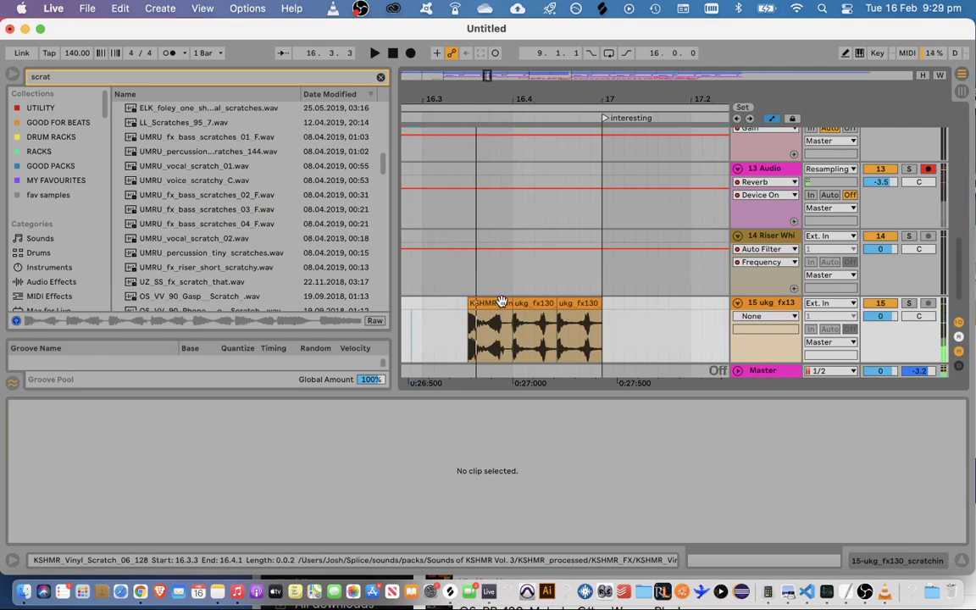
Shorten the KSHMR vinyl scratch clip and nudge it slightly later with the grid off, leaving a small gap before 16.4, and play it
{"action": "left_click", "coordinate": [483, 303]}
{"action": "left_click", "coordinate": [418, 327]}
{"action": "key", "text": "space"}
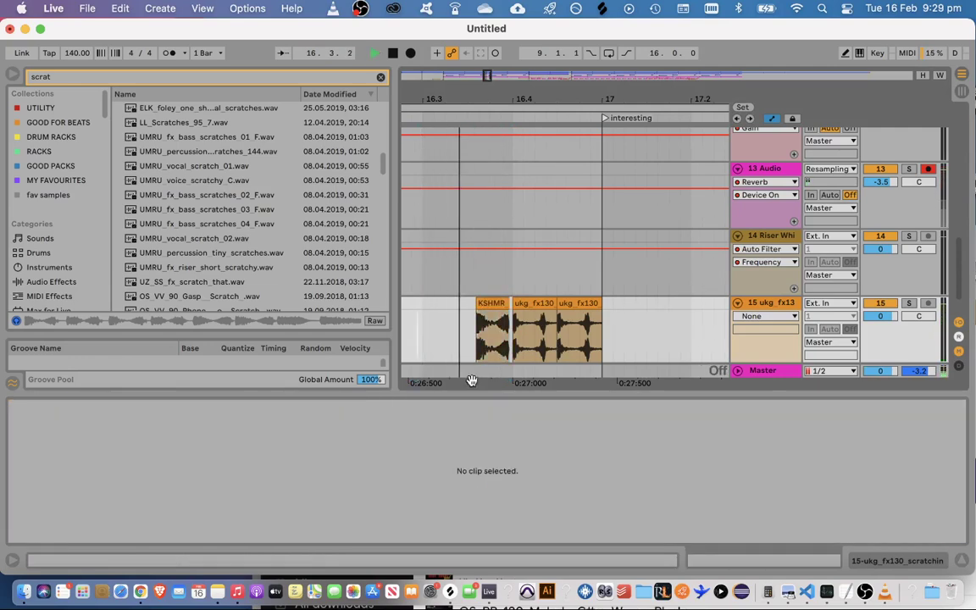
{"action": "key", "text": "space"}
{"action": "key", "text": "space"}
{"action": "key", "text": "space"}
Copy the opening part of the KSHMR vinyl scratch clip, paste it around 16.4 over the start of the first ukg clip, and trim it
{"action": "left_click_drag", "start_coordinate": [489, 324], "coordinate": [476, 308]}
{"action": "key", "text": "super+c"}
{"action": "left_click", "coordinate": [507, 324]}
{"action": "key", "text": "super+v"}
{"action": "left_click", "coordinate": [468, 338]}
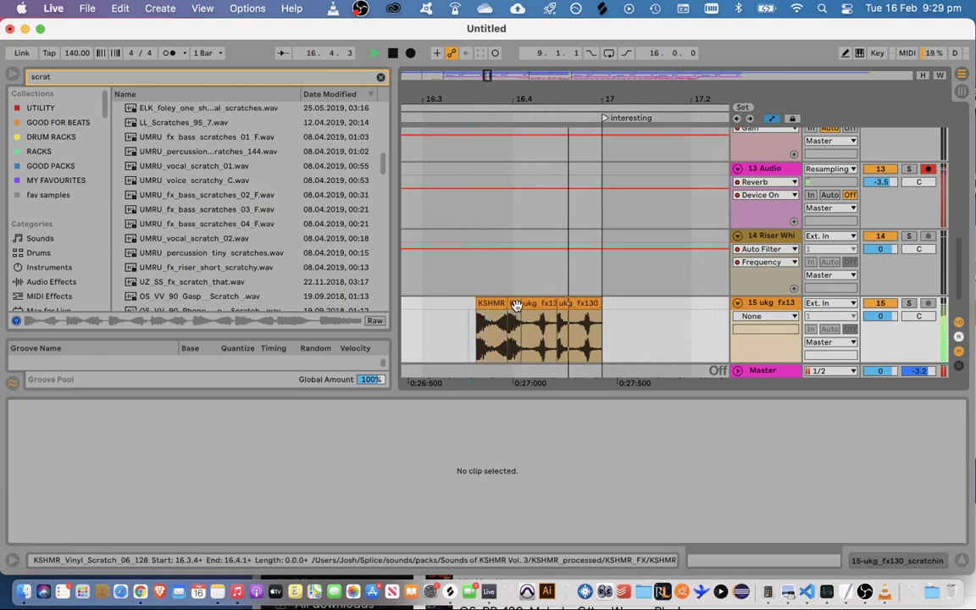
{"action": "left_click", "coordinate": [492, 326]}
{"action": "left_click", "coordinate": [513, 327]}
{"action": "left_click", "coordinate": [429, 324]}
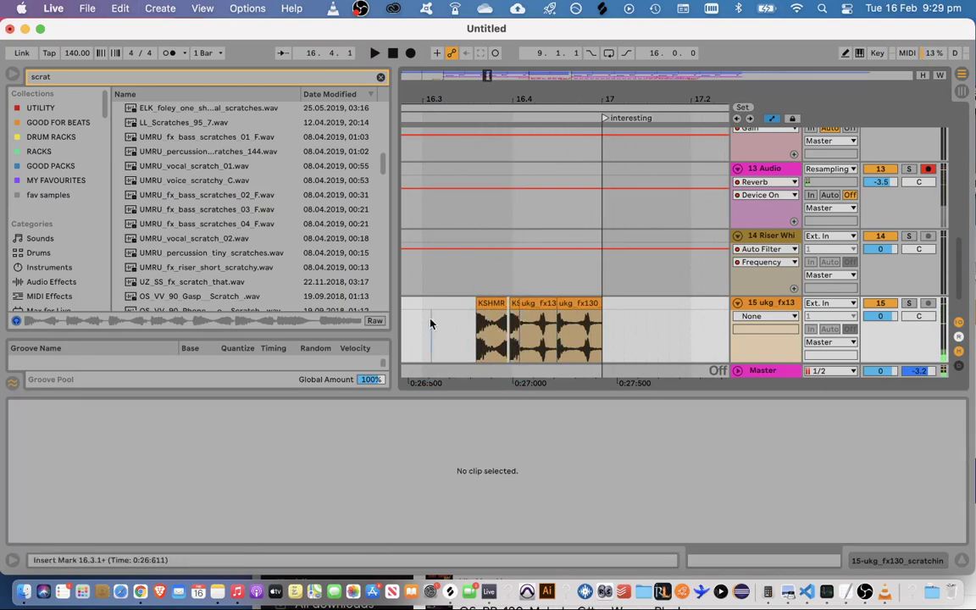
{"action": "key", "text": "space"}
Set the gain of the short pasted KSHMR scratch clip to -3.20 dB and play it
{"action": "left_click", "coordinate": [515, 305]}
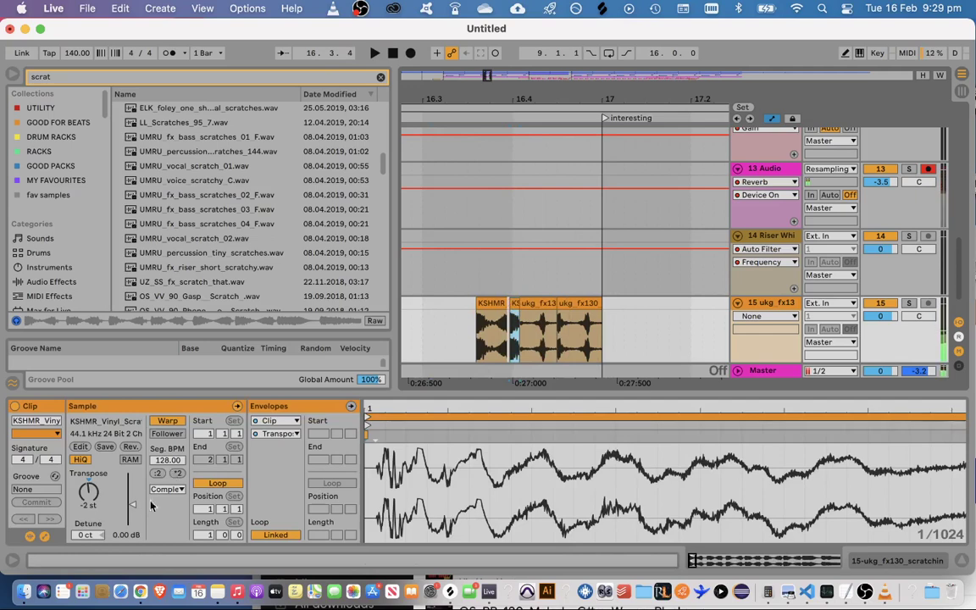
{"action": "key", "text": "space"}
{"action": "mouse_move", "coordinate": [132, 504]}
{"action": "left_mouse_down"}
{"action": "mouse_move", "coordinate": [131, 526]}
{"action": "mouse_move", "coordinate": [131, 498]}
{"action": "left_mouse_up"}
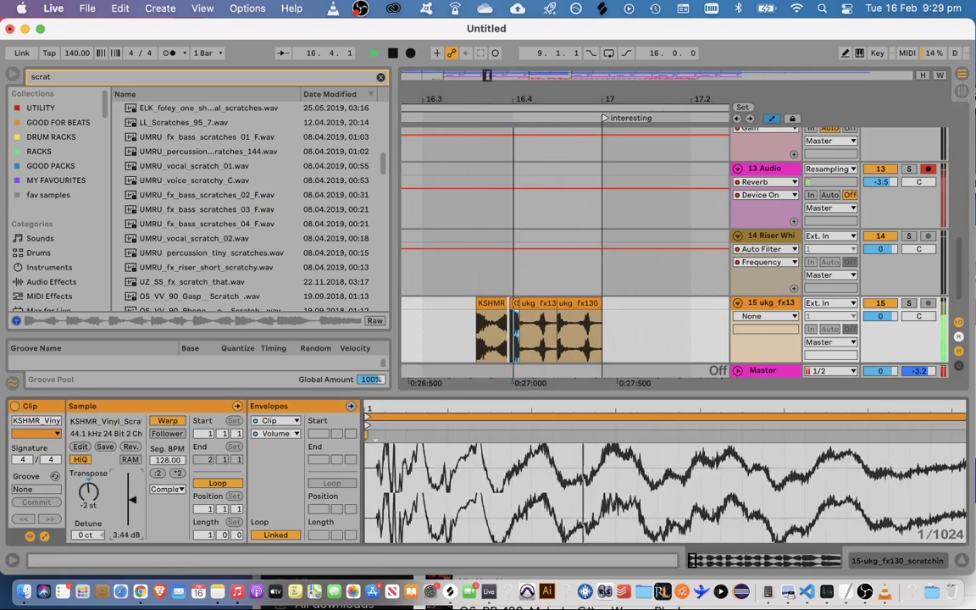
{"action": "left_click", "coordinate": [461, 337]}
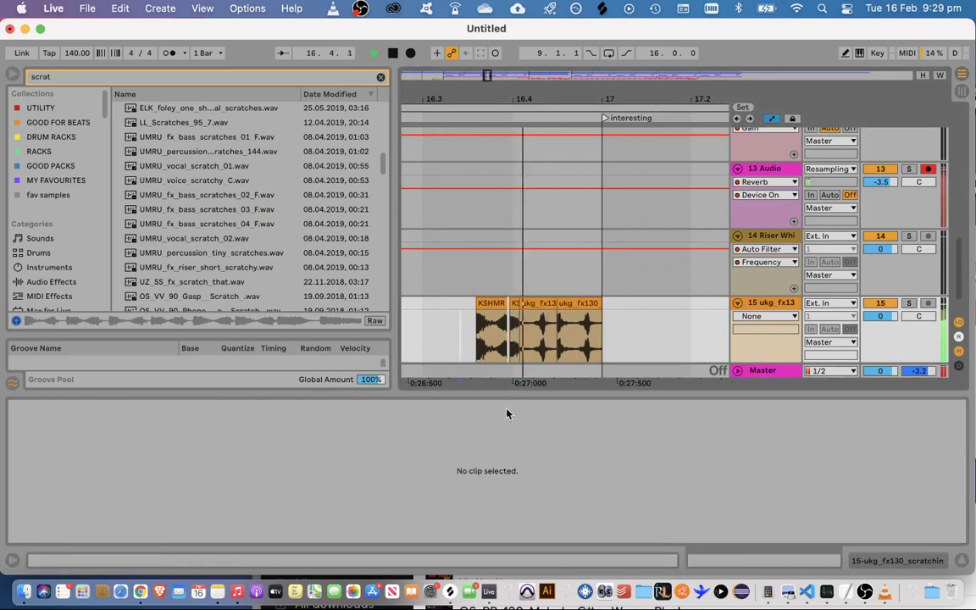
{"action": "key", "text": "space"}
Lengthen the pasted KSHMR scratch clip, crossfade it into the first ukg scratch clip, and play the transition
{"action": "left_click", "coordinate": [519, 305]}
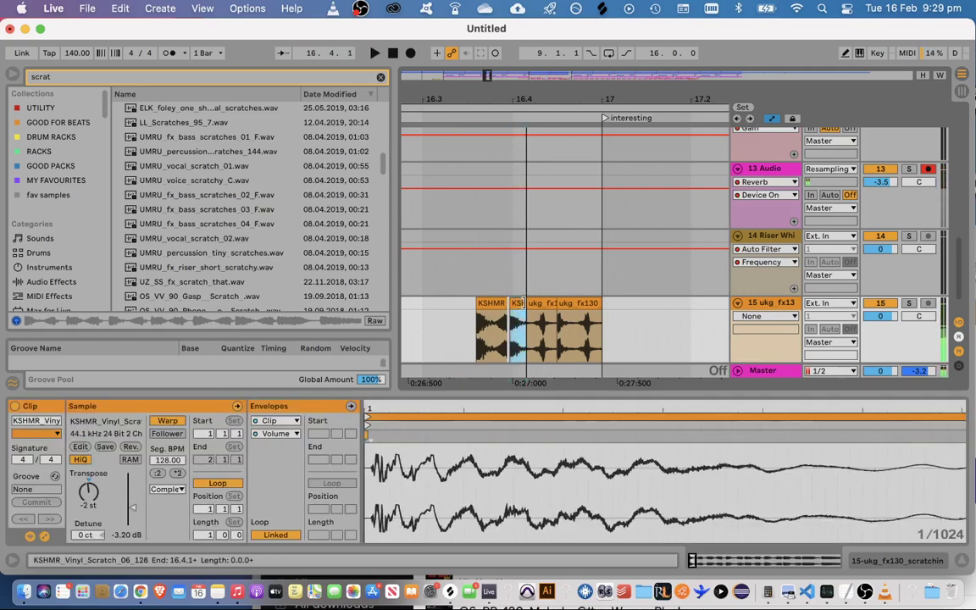
{"action": "left_click", "coordinate": [534, 321]}
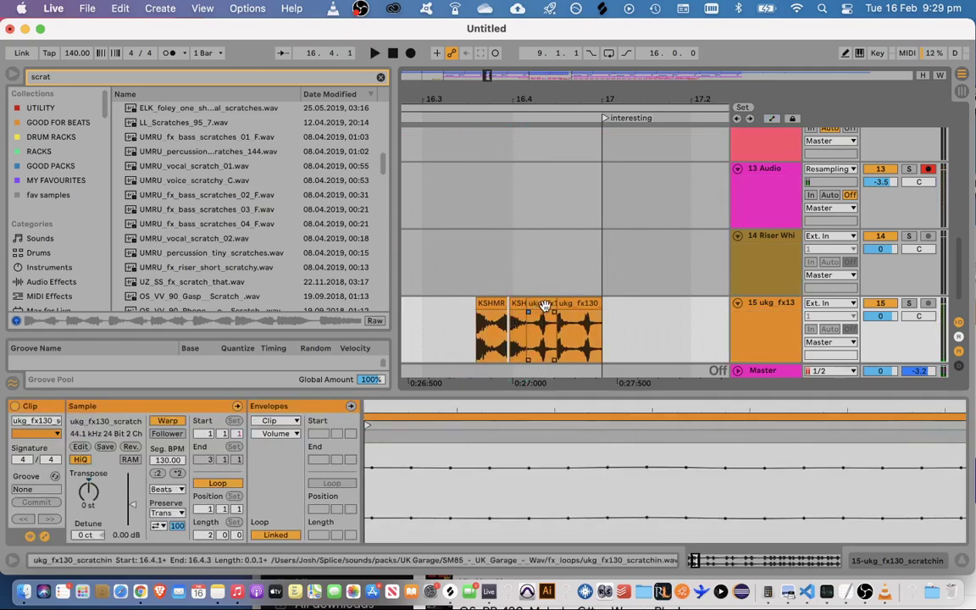
{"action": "left_click_drag", "start_coordinate": [527, 305], "coordinate": [523, 307]}
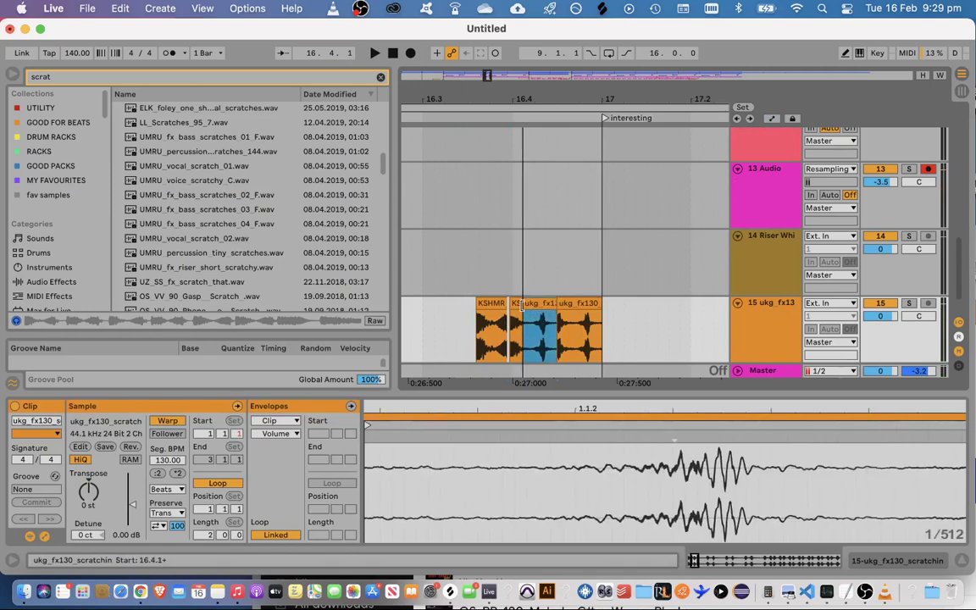
{"action": "left_click_drag", "start_coordinate": [486, 73], "coordinate": [500, 108]}
{"action": "left_click", "coordinate": [513, 329]}
{"action": "left_click_drag", "start_coordinate": [532, 312], "coordinate": [569, 310]}
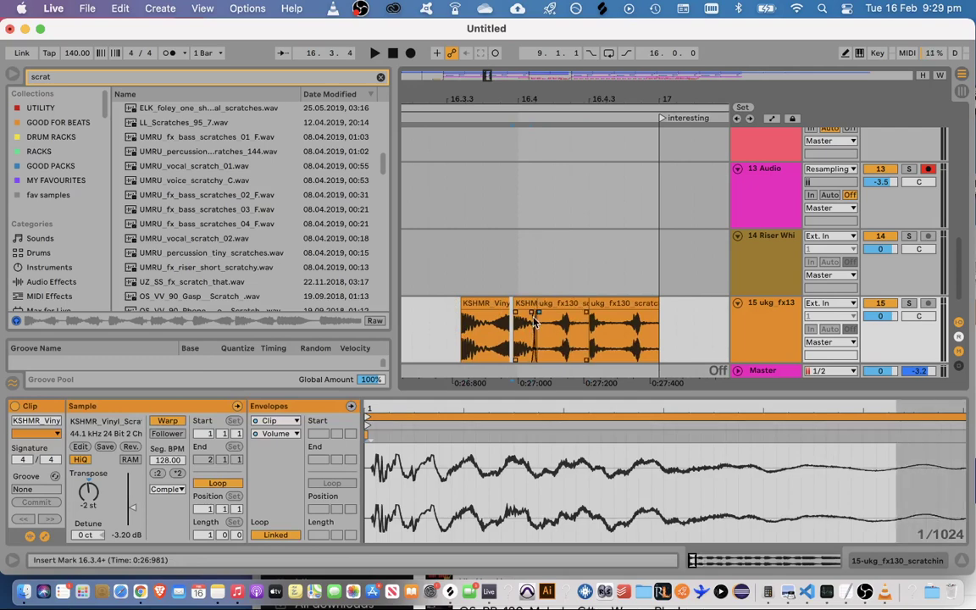
{"action": "left_click", "coordinate": [482, 321]}
{"action": "left_click", "coordinate": [451, 343]}
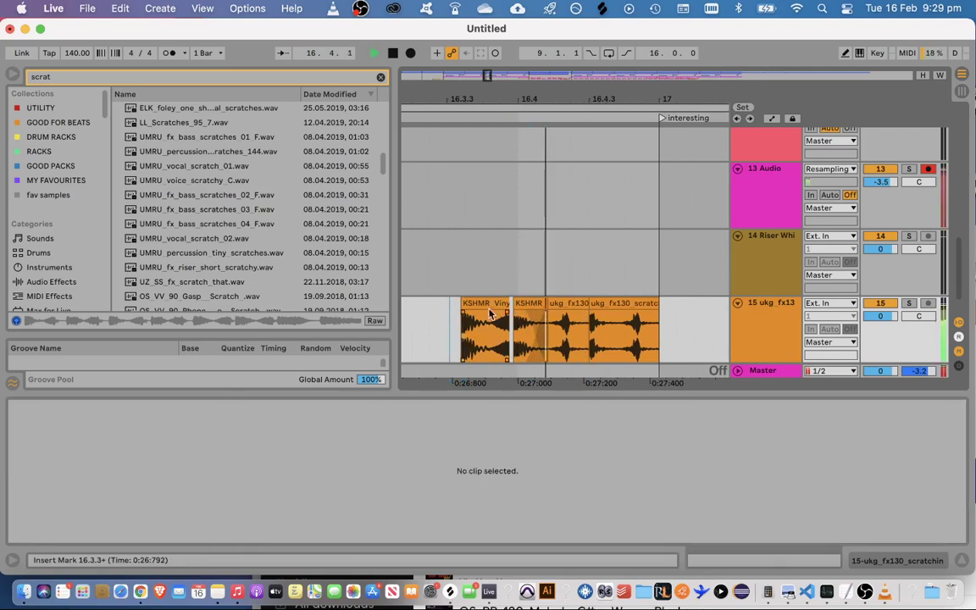
Stretch the first KSHMR vinyl scratch clip's opening hit with a warp marker and lengthen its volume envelope's fade-out
{"action": "left_click", "coordinate": [486, 303]}
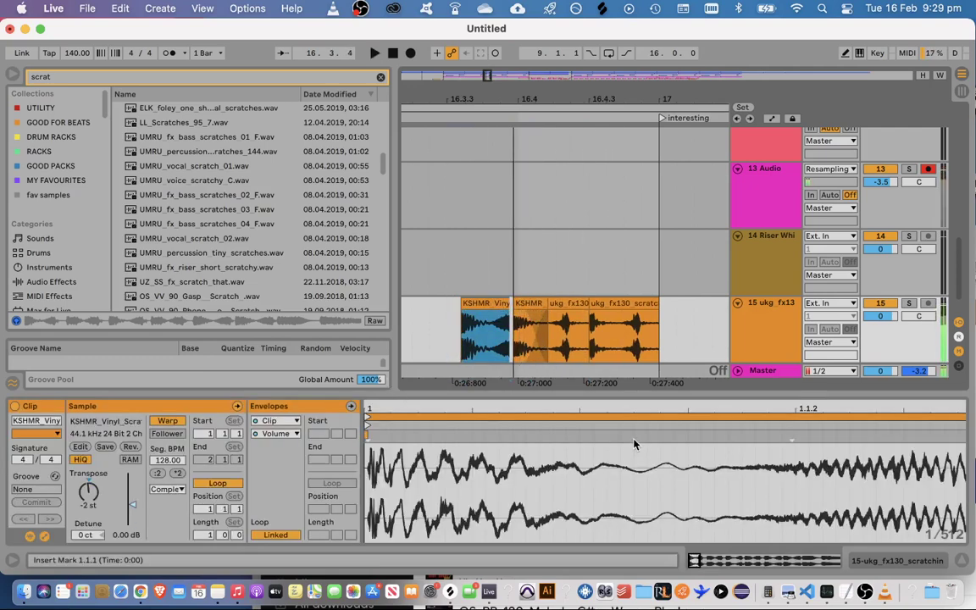
{"action": "mouse_move", "coordinate": [634, 444]}
{"action": "left_mouse_down"}
{"action": "mouse_move", "coordinate": [845, 471]}
{"action": "mouse_move", "coordinate": [729, 457]}
{"action": "left_mouse_up"}
{"action": "key", "text": "space"}
{"action": "left_click", "coordinate": [292, 423]}
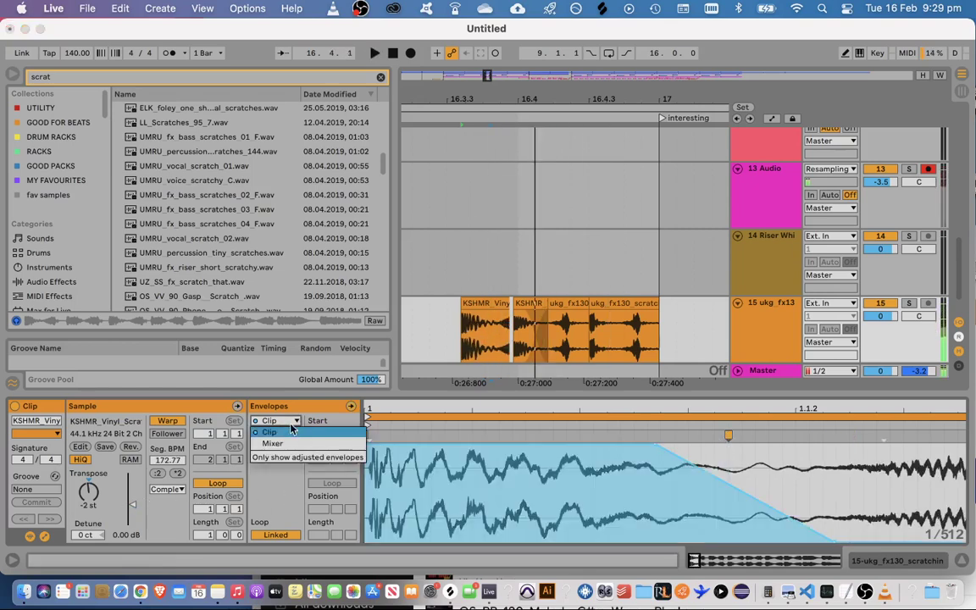
{"action": "left_click", "coordinate": [291, 431]}
{"action": "left_click", "coordinate": [286, 435]}
{"action": "left_click", "coordinate": [285, 444]}
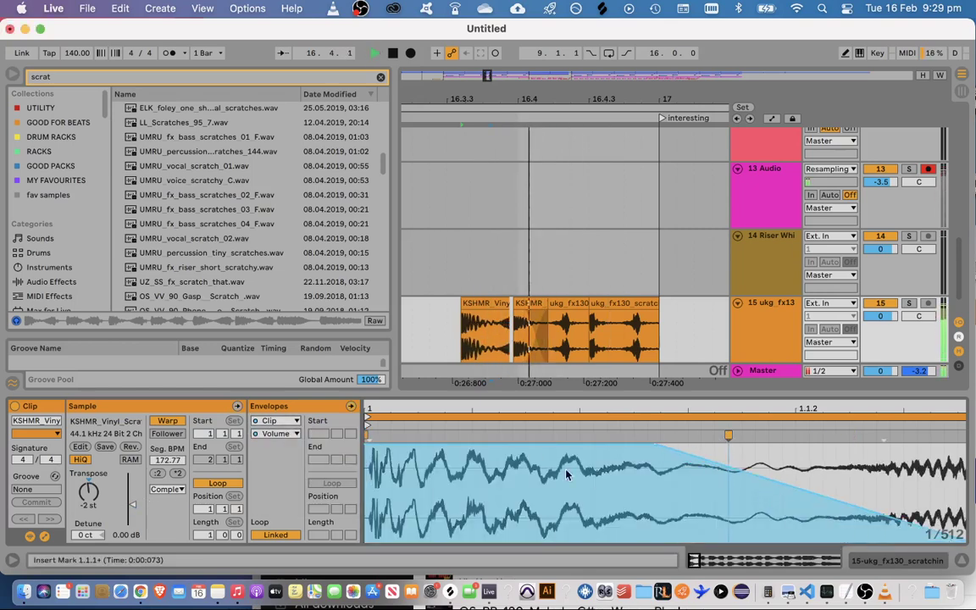
Redraw the first KSHMR vinyl scratch clip's transposition envelope so it falls to about -12 st, and play it
{"action": "left_click", "coordinate": [286, 434]}
{"action": "left_click", "coordinate": [288, 446]}
{"action": "scroll", "coordinate": [676, 518], "scroll_direction": "down", "scroll_amount": 3}
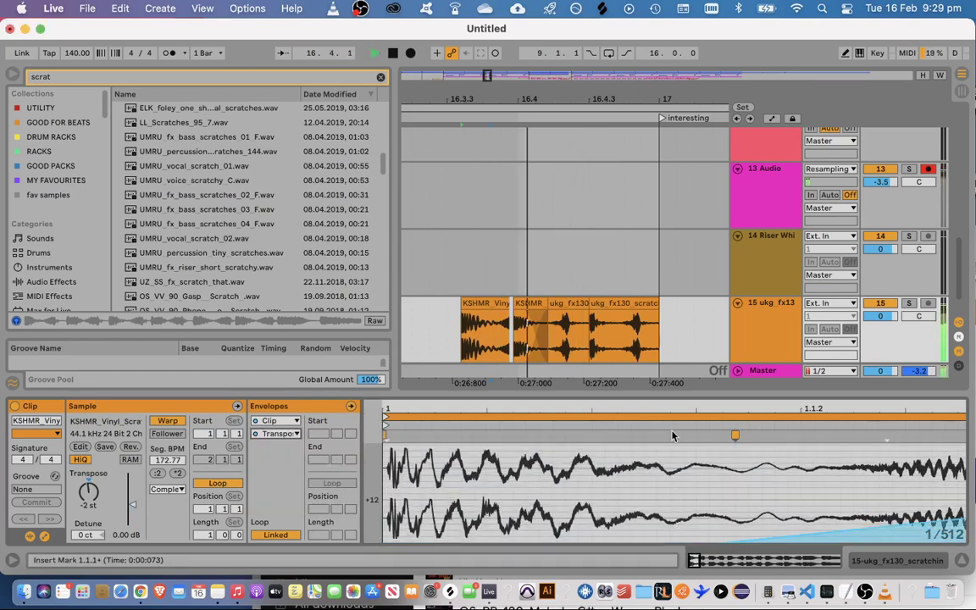
{"action": "left_click_drag", "start_coordinate": [688, 394], "coordinate": [685, 175]}
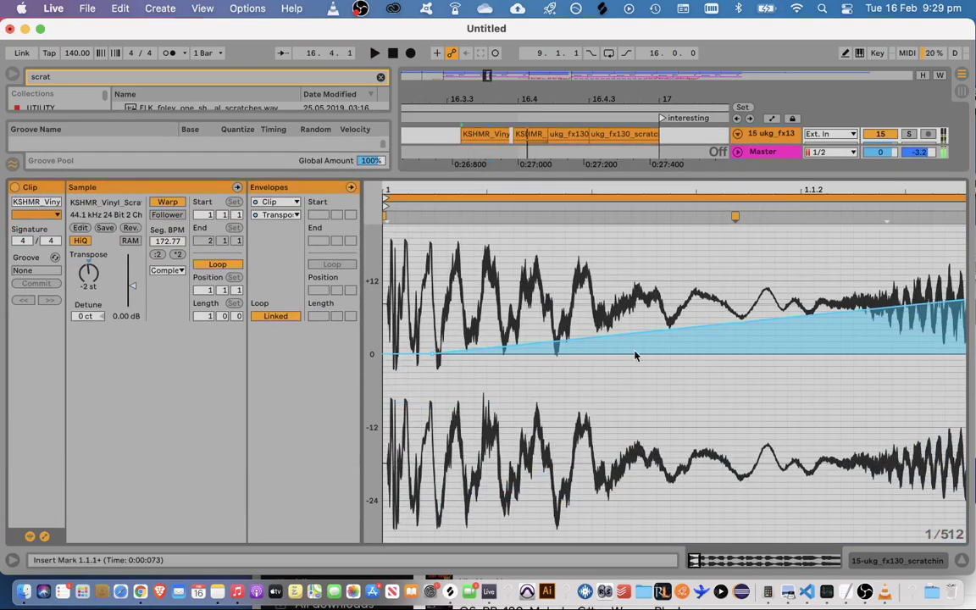
{"action": "left_click_drag", "start_coordinate": [634, 334], "coordinate": [796, 426]}
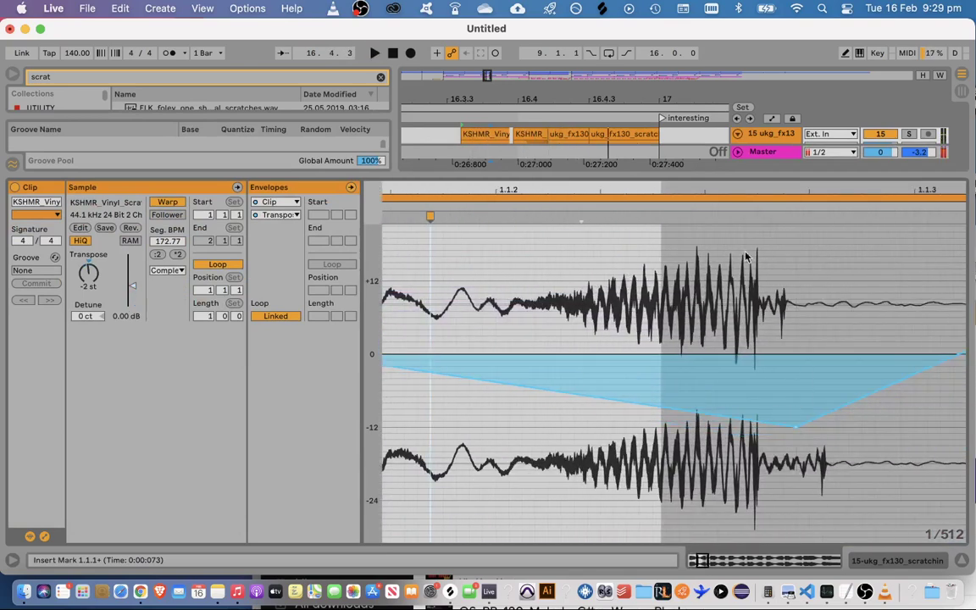
{"action": "left_click_drag", "start_coordinate": [660, 174], "coordinate": [681, 584]}
{"action": "left_click", "coordinate": [382, 450]}
{"action": "left_click", "coordinate": [422, 458]}
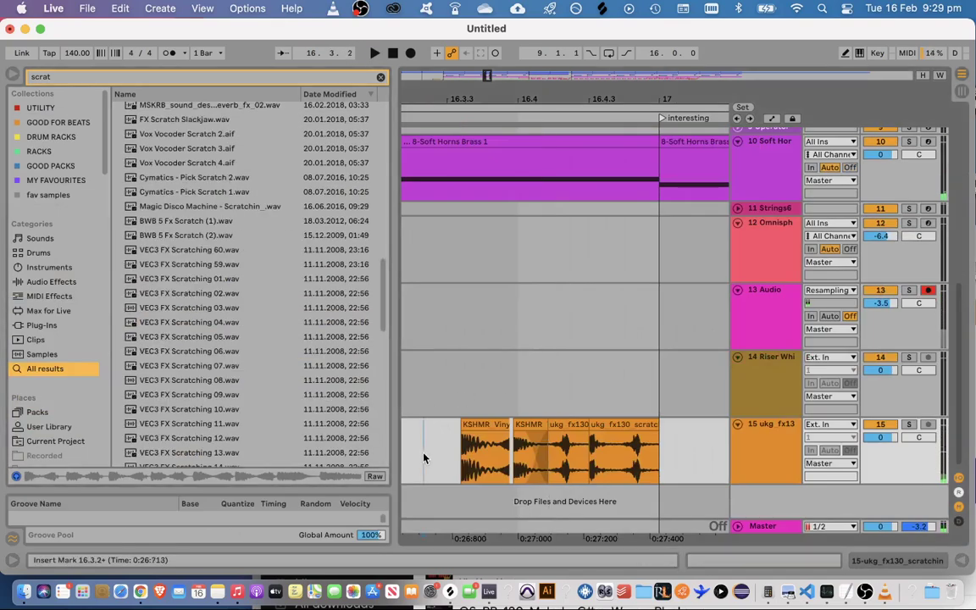
{"action": "key", "text": "space"}
{"action": "key", "text": "space"}
Nudge the first KSHMR vinyl scratch clip slightly earlier, widening the gap before the pasted clip, and play the scratch sequence
{"action": "left_click_drag", "start_coordinate": [486, 422], "coordinate": [476, 423]}
{"action": "left_click", "coordinate": [426, 443]}
{"action": "key", "text": "space"}
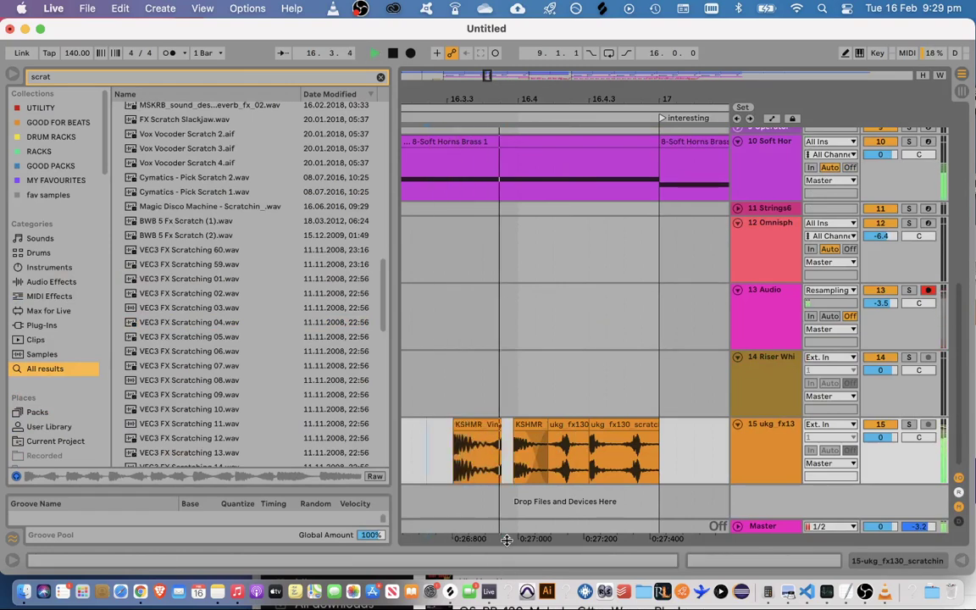
{"action": "key", "text": "space"}
{"action": "left_click", "coordinate": [475, 427]}
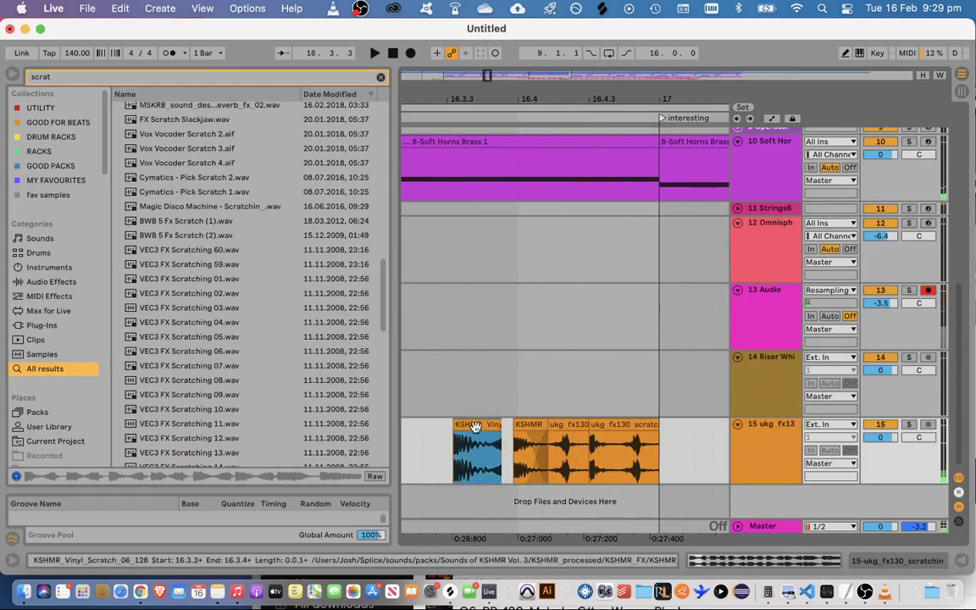
{"action": "left_click", "coordinate": [482, 445]}
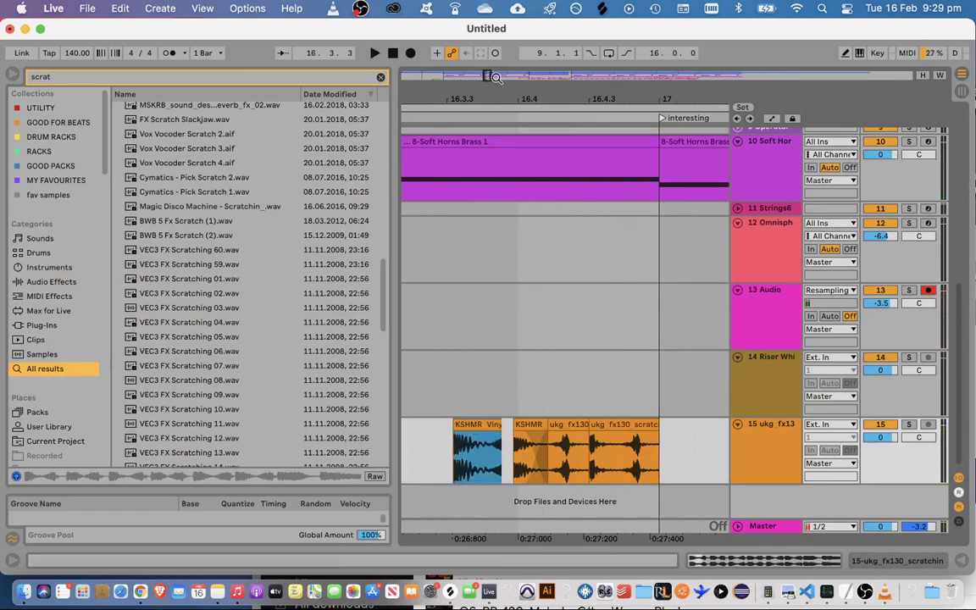
{"action": "left_click_drag", "start_coordinate": [487, 77], "coordinate": [487, 64]}
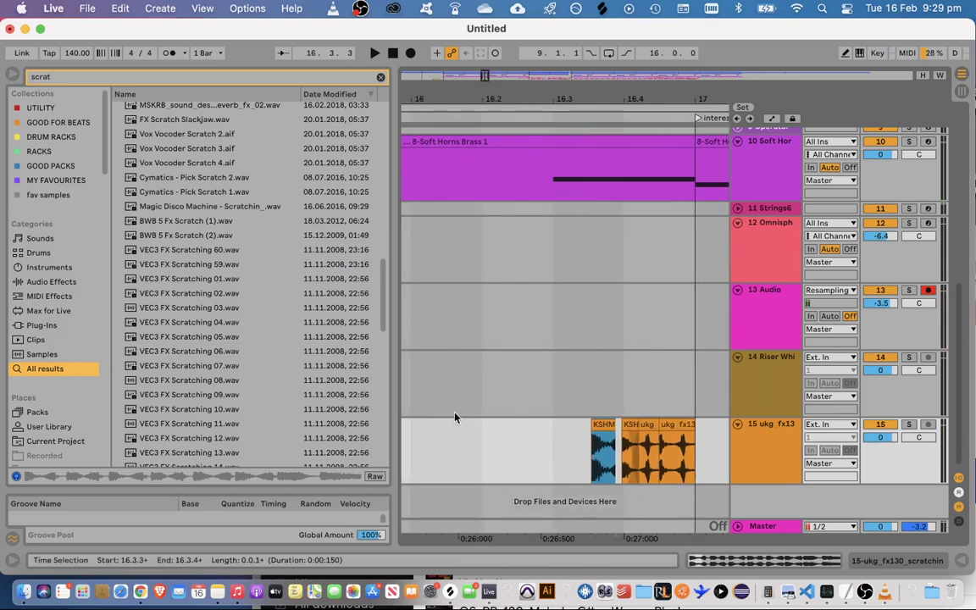
{"action": "left_click", "coordinate": [447, 432]}
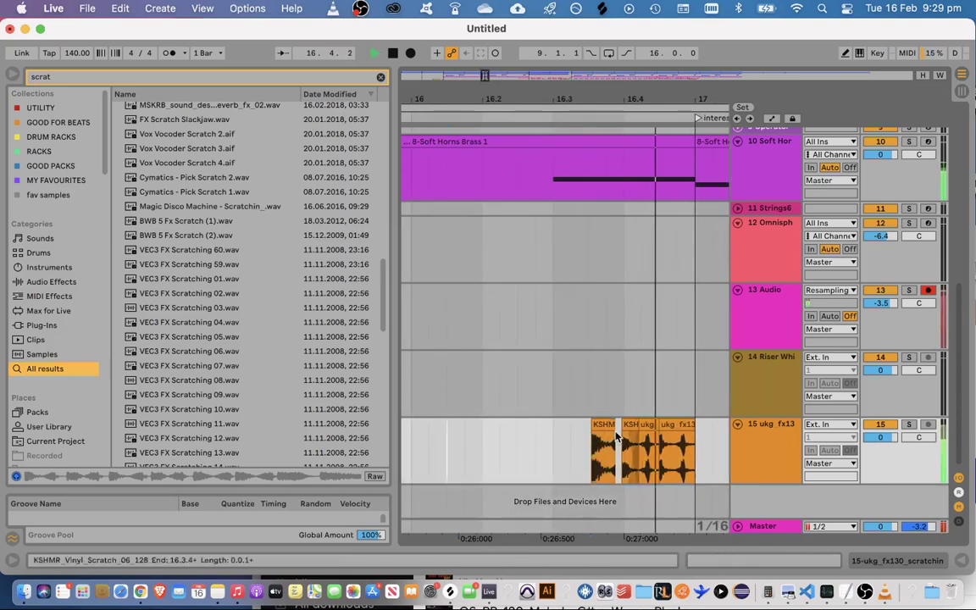
{"action": "key", "text": "space"}
Move the first KSHMR vinyl scratch clip to start at 16.3.3 and play it
{"action": "left_click_drag", "start_coordinate": [606, 425], "coordinate": [600, 426]}
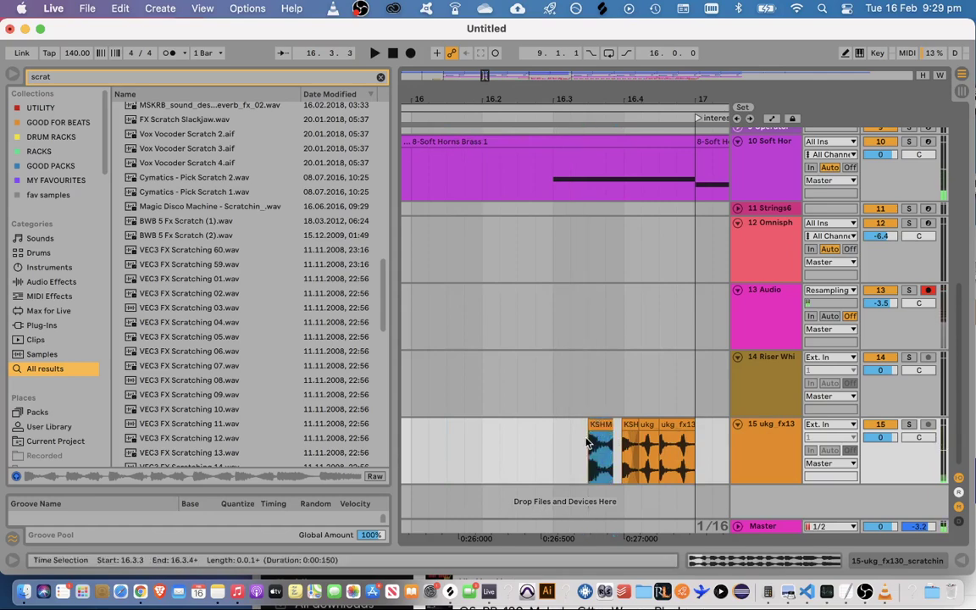
{"action": "left_click", "coordinate": [587, 444]}
{"action": "key", "text": "space"}
{"action": "key", "text": "space"}
{"action": "key", "text": "space"}
{"action": "key", "text": "space"}
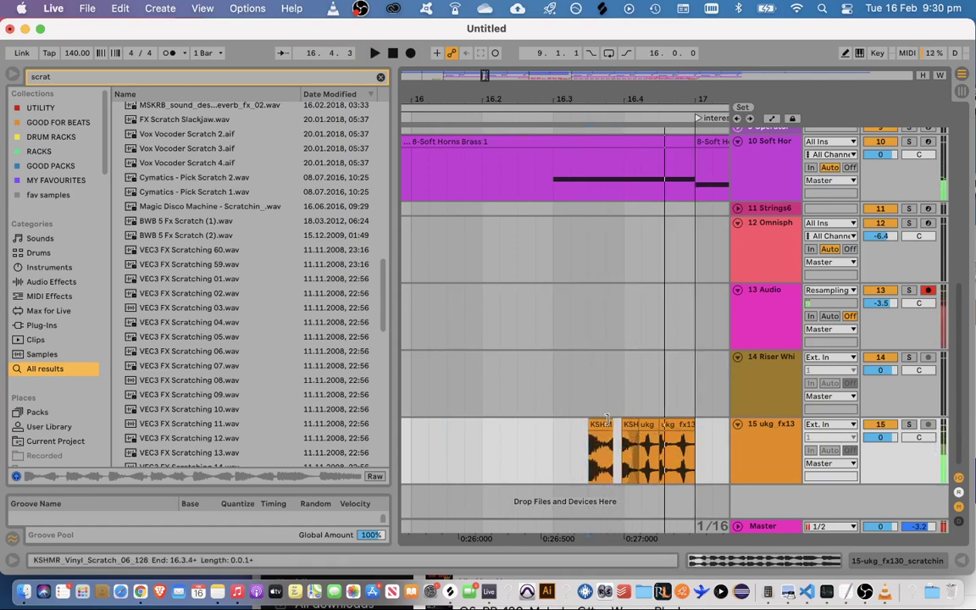
Consolidate the first KSHMR vinyl scratch clip on track 15 before the "interesting" section
{"action": "double_click", "coordinate": [606, 424]}
{"action": "left_click", "coordinate": [603, 303]}
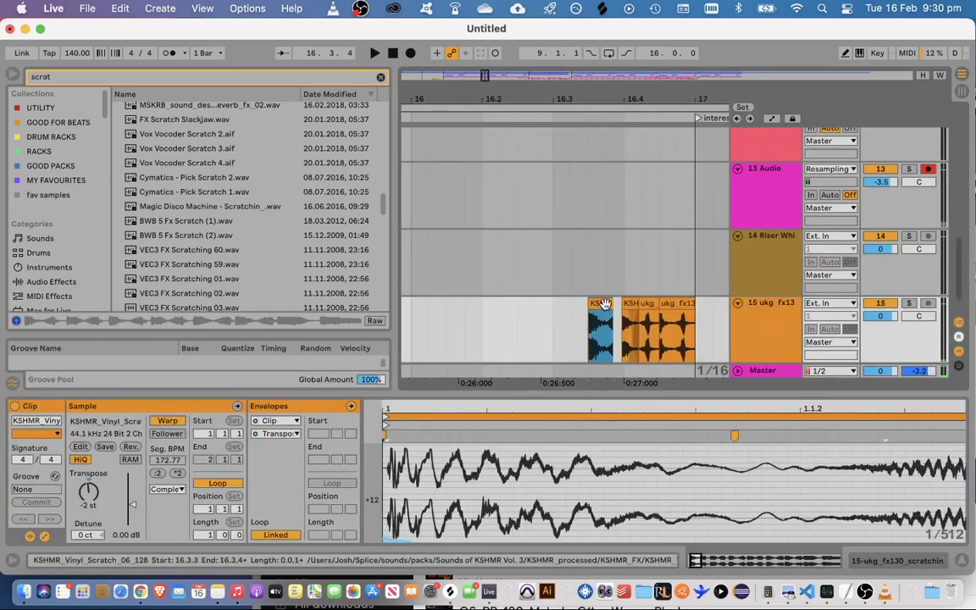
{"action": "key", "text": "cmd+j"}
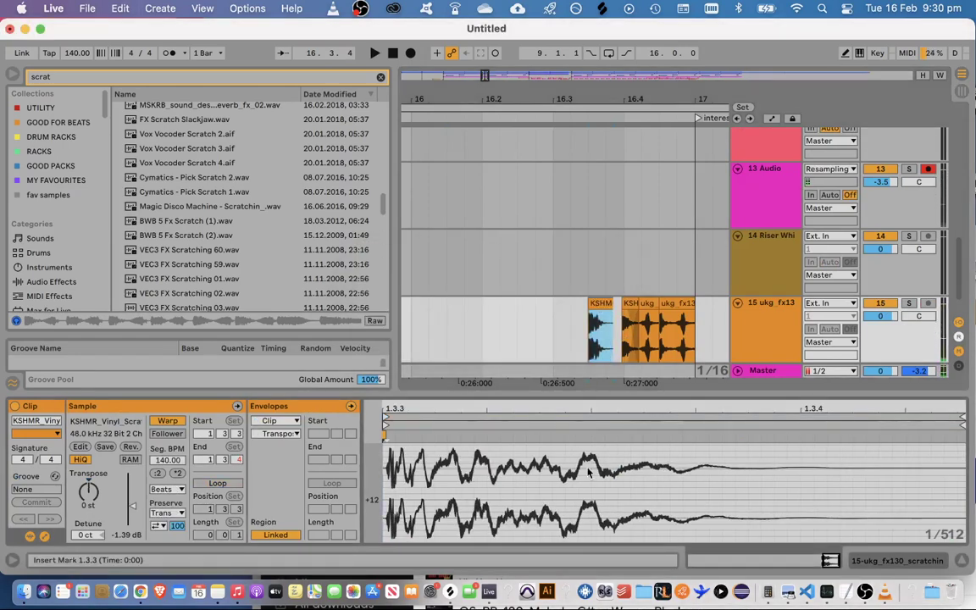
Stretch the consolidated scratch clip's tail with a new warp marker and set its warp mode to Complex
{"action": "double_click", "coordinate": [757, 437]}
{"action": "left_click_drag", "start_coordinate": [756, 437], "coordinate": [930, 441]}
{"action": "left_click", "coordinate": [178, 490]}
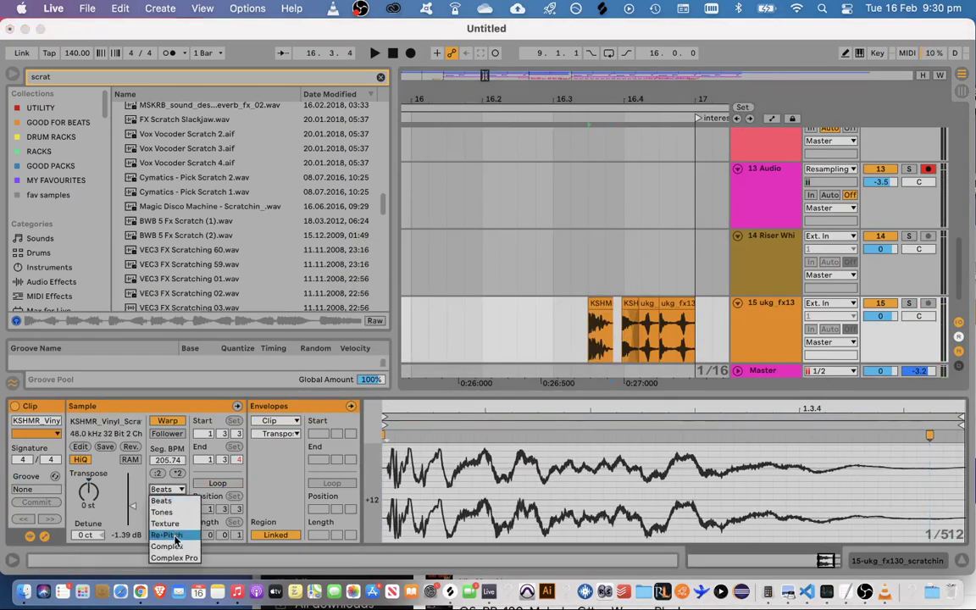
{"action": "left_click", "coordinate": [178, 546]}
{"action": "key", "text": "space"}
{"action": "key", "text": "space"}
Extend the consolidated scratch clip's end until it meets the following clip, and play the scratch sequence
{"action": "left_click", "coordinate": [566, 331]}
{"action": "key", "text": "space"}
{"action": "key", "text": "space"}
{"action": "left_click_drag", "start_coordinate": [611, 304], "coordinate": [622, 304]}
{"action": "left_click", "coordinate": [555, 350]}
{"action": "key", "text": "space"}
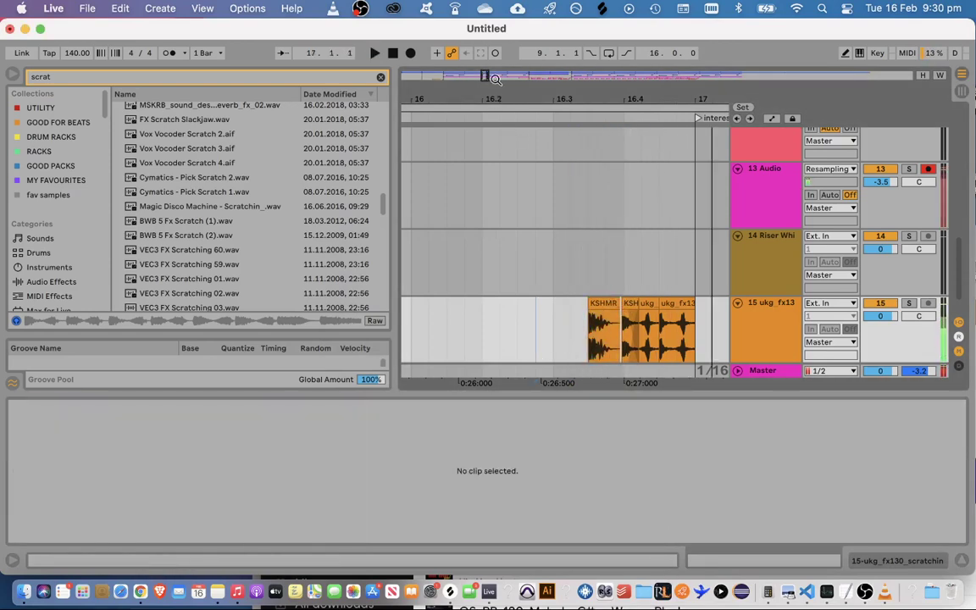
{"action": "left_click_drag", "start_coordinate": [485, 77], "coordinate": [487, 118]}
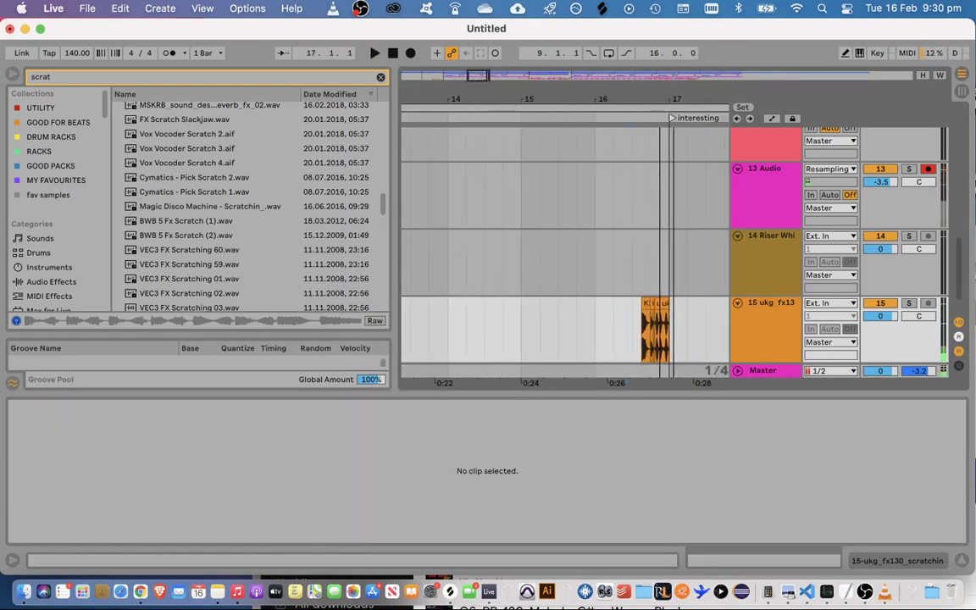
{"action": "left_click", "coordinate": [963, 562]}
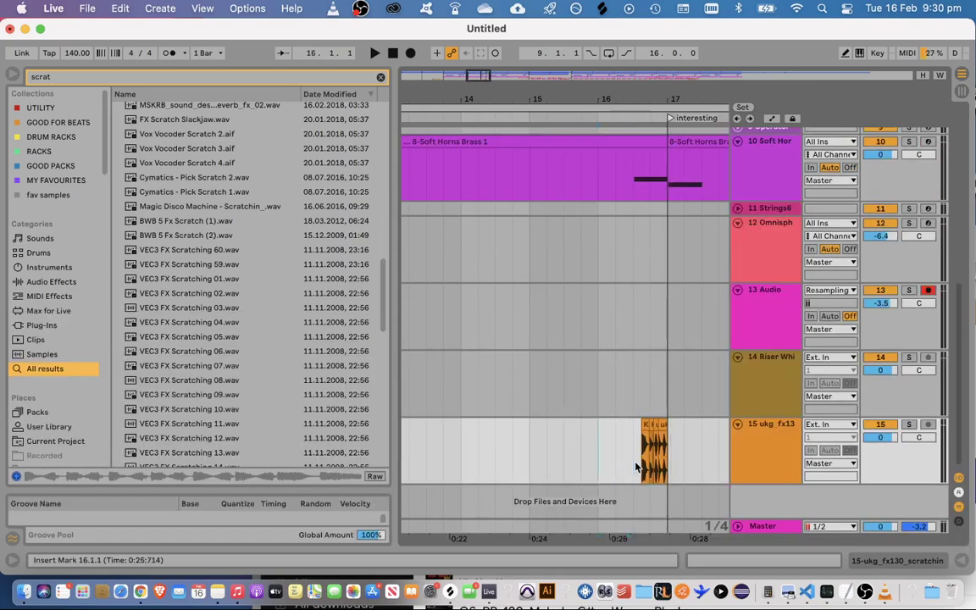
Copy the scratch sequence from 16.3.1–17.1.1 to the half bar just before the drop, and play it
{"action": "left_click_drag", "start_coordinate": [479, 79], "coordinate": [464, 153]}
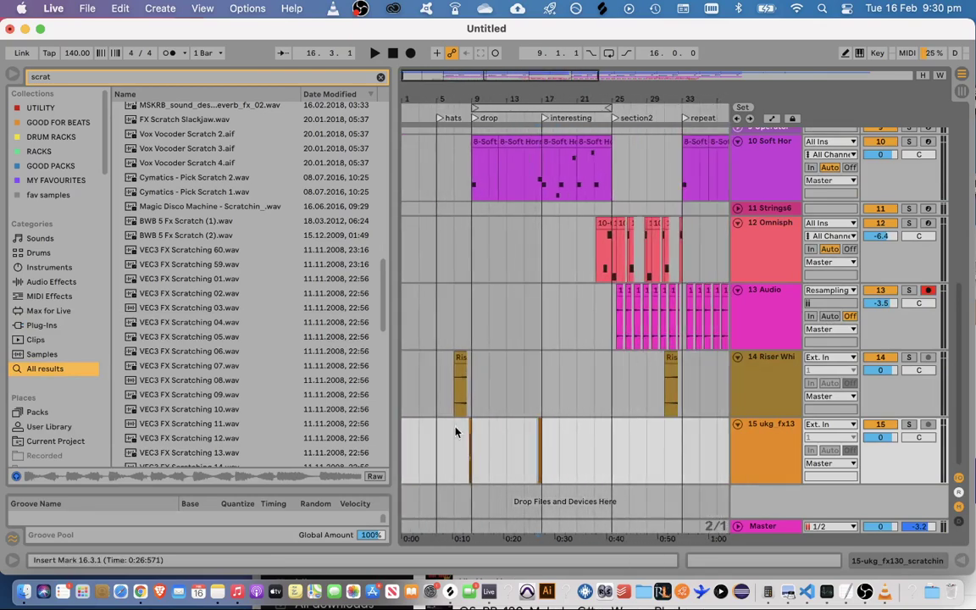
{"action": "key", "text": "space"}
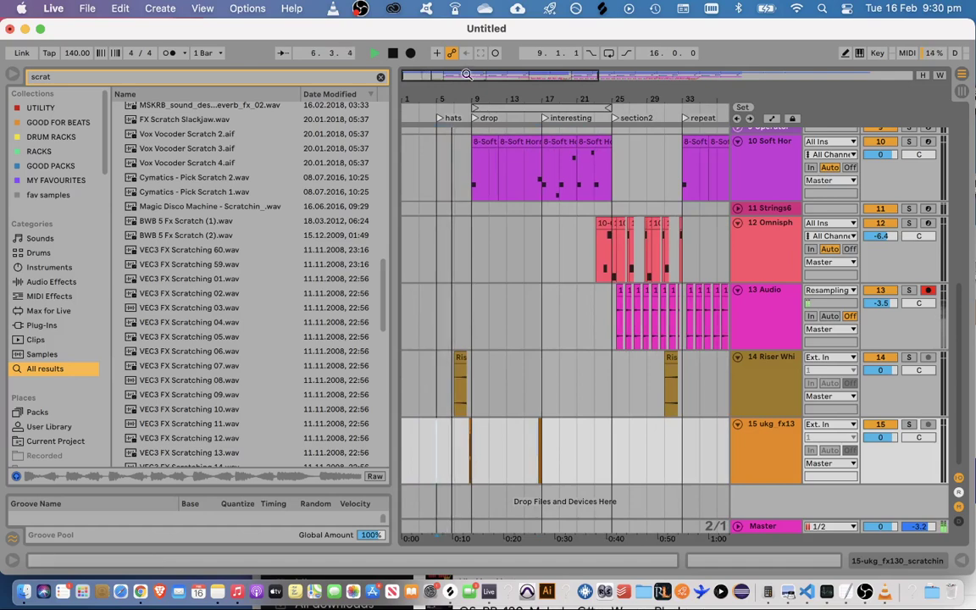
{"action": "key", "text": "plus"}
{"action": "key", "text": "plus"}
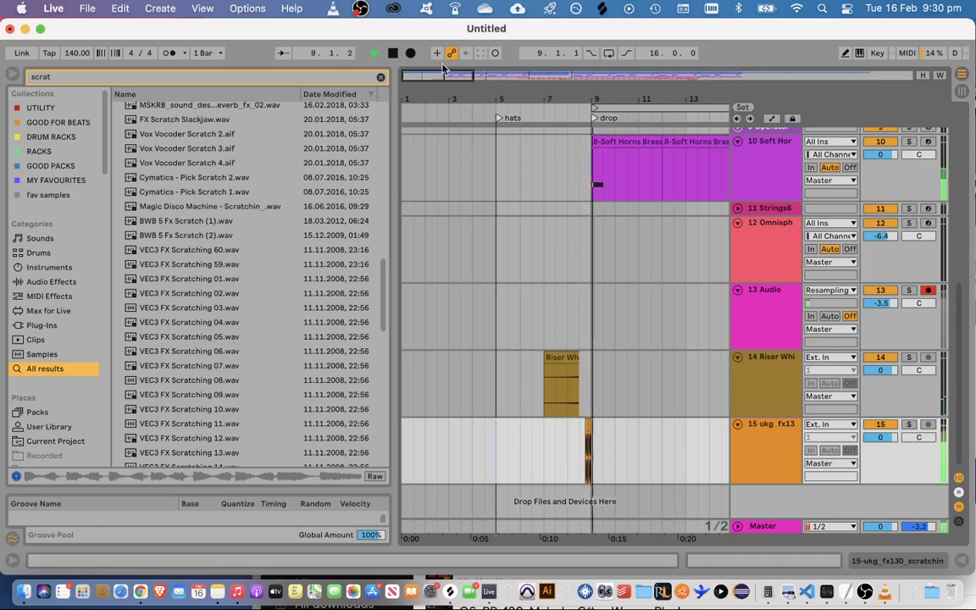
{"action": "left_click", "coordinate": [634, 422]}
{"action": "key", "text": "space"}
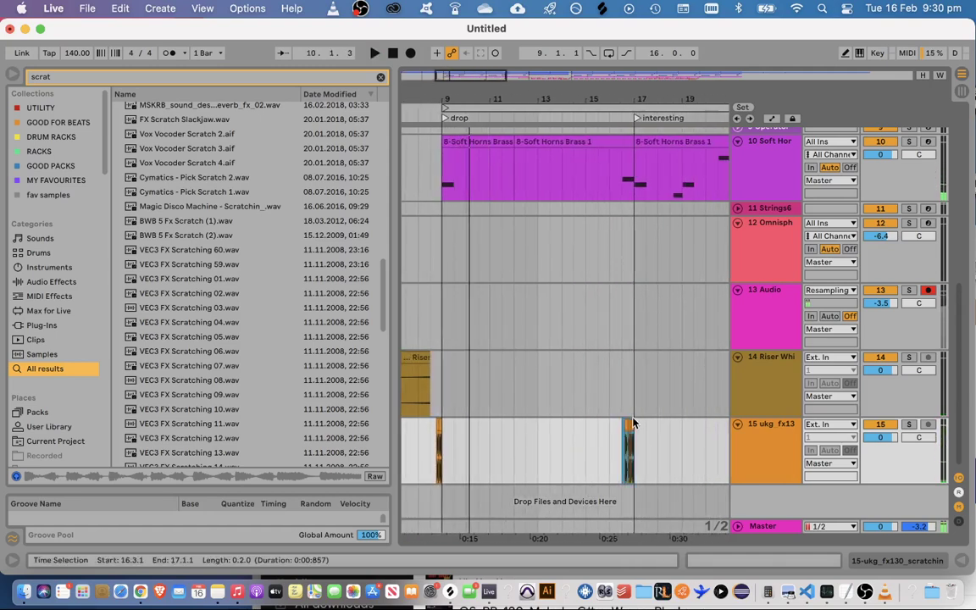
{"action": "left_click", "coordinate": [427, 455]}
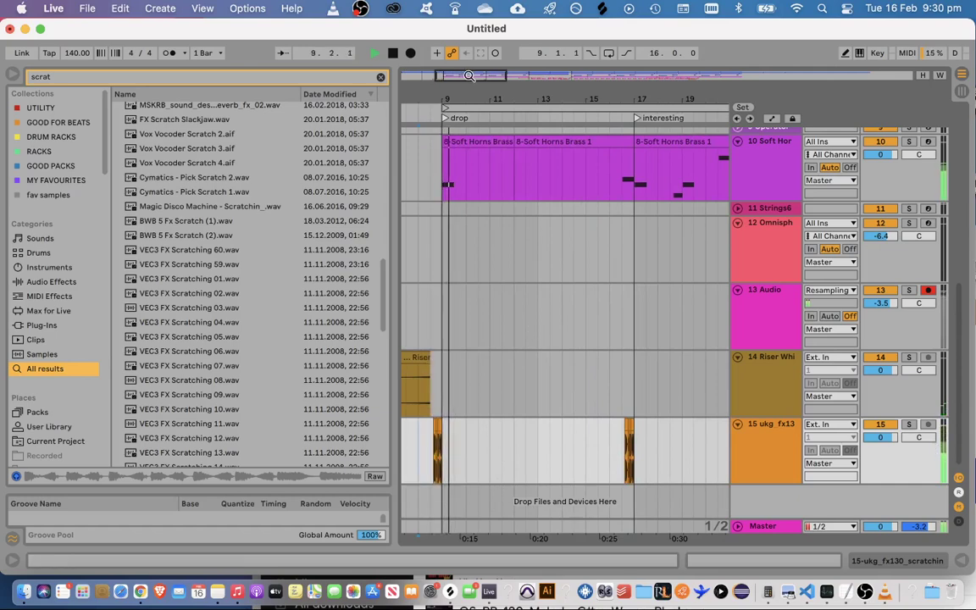
{"action": "key", "text": "space"}
{"action": "left_click_drag", "start_coordinate": [469, 76], "coordinate": [444, 106]}
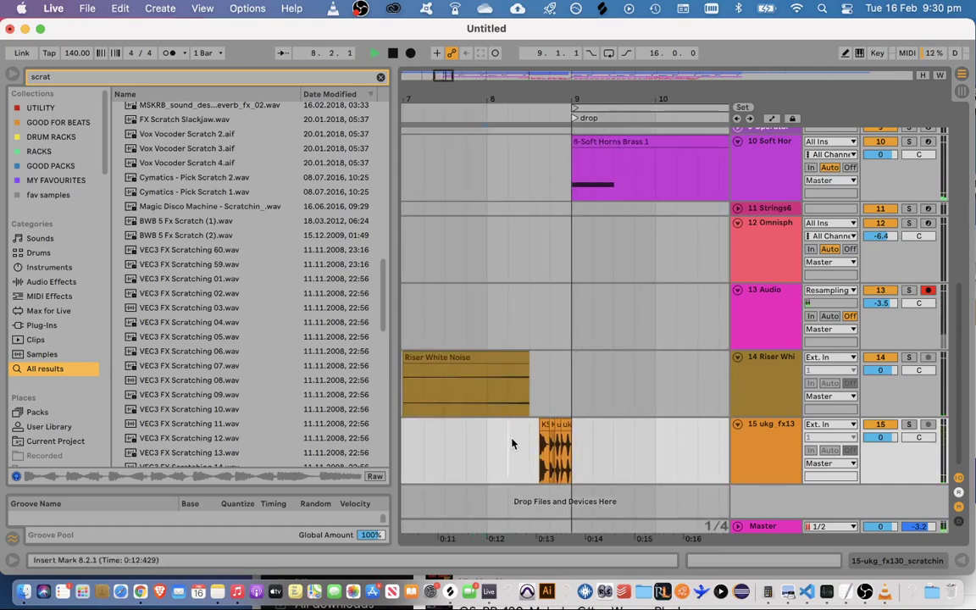
{"action": "key", "text": "space"}
Try a transposition of -10 st with the Tones warp mode on the first KSHMR scratch clip before the drop
{"action": "double_click", "coordinate": [544, 426]}
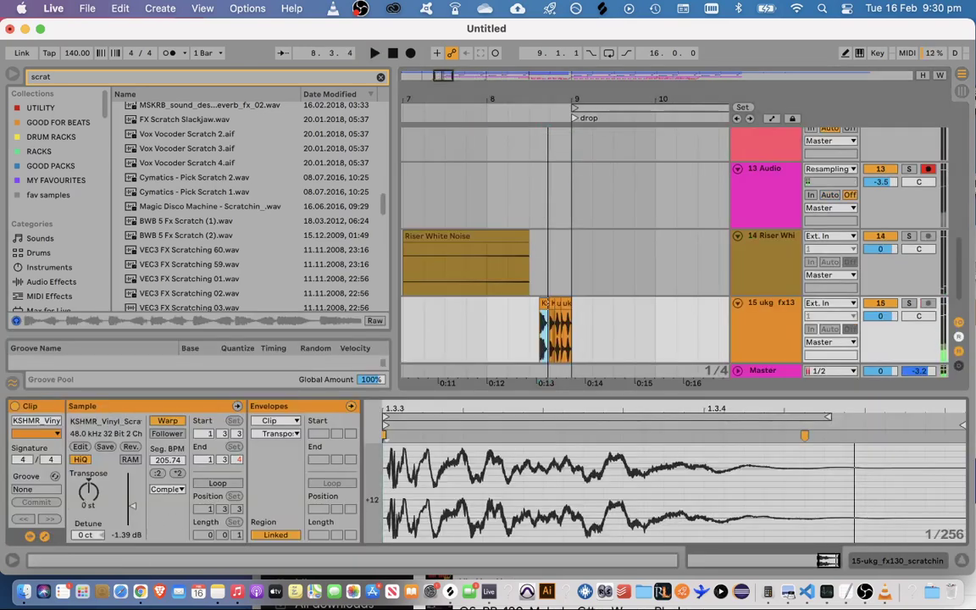
{"action": "key", "text": "space"}
{"action": "key", "text": "space"}
{"action": "mouse_move", "coordinate": [89, 491]}
{"action": "left_mouse_down"}
{"action": "mouse_move", "coordinate": [89, 459]}
{"action": "mouse_move", "coordinate": [89, 505]}
{"action": "left_mouse_up"}
{"action": "key", "text": "space"}
{"action": "key", "text": "space"}
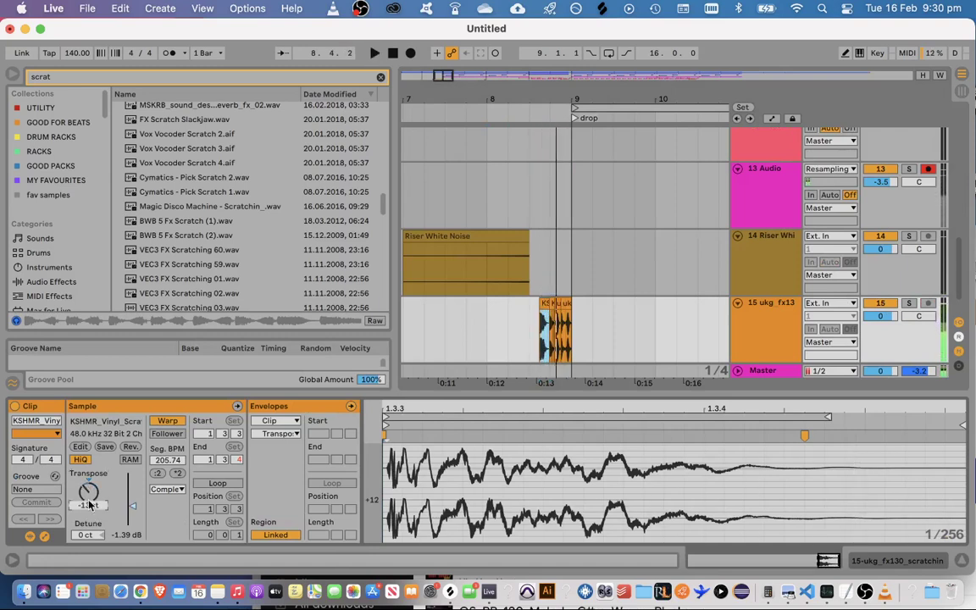
{"action": "left_click", "coordinate": [167, 490]}
{"action": "left_click", "coordinate": [166, 513]}
{"action": "key", "text": "space"}
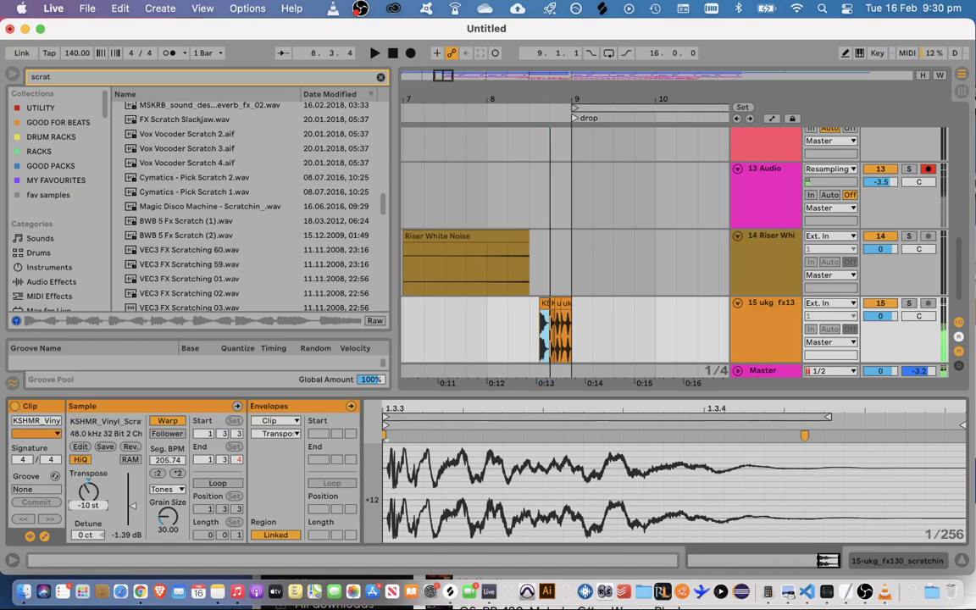
Try the Texture warp mode on that scratch clip with grain size 2.00, flux 1.56 and transposition -7 st
{"action": "left_click", "coordinate": [168, 489]}
{"action": "left_click", "coordinate": [168, 520]}
{"action": "left_click_drag", "start_coordinate": [168, 513], "coordinate": [168, 523]}
{"action": "left_click_drag", "start_coordinate": [168, 535], "coordinate": [168, 555]}
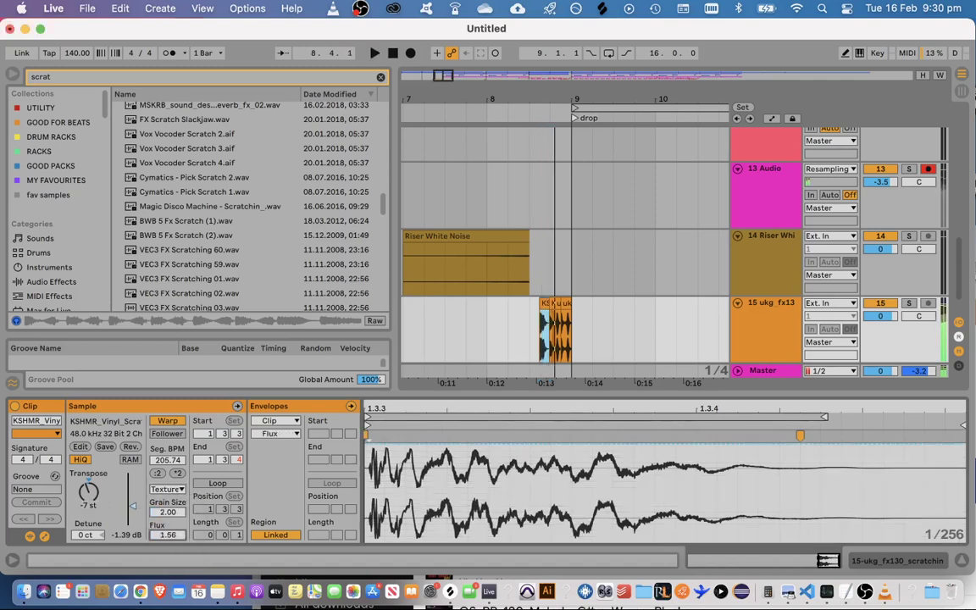
Try the Complex Pro warp mode on the scratch clip with formants at 41.41 and envelope at 17
{"action": "left_click", "coordinate": [168, 489]}
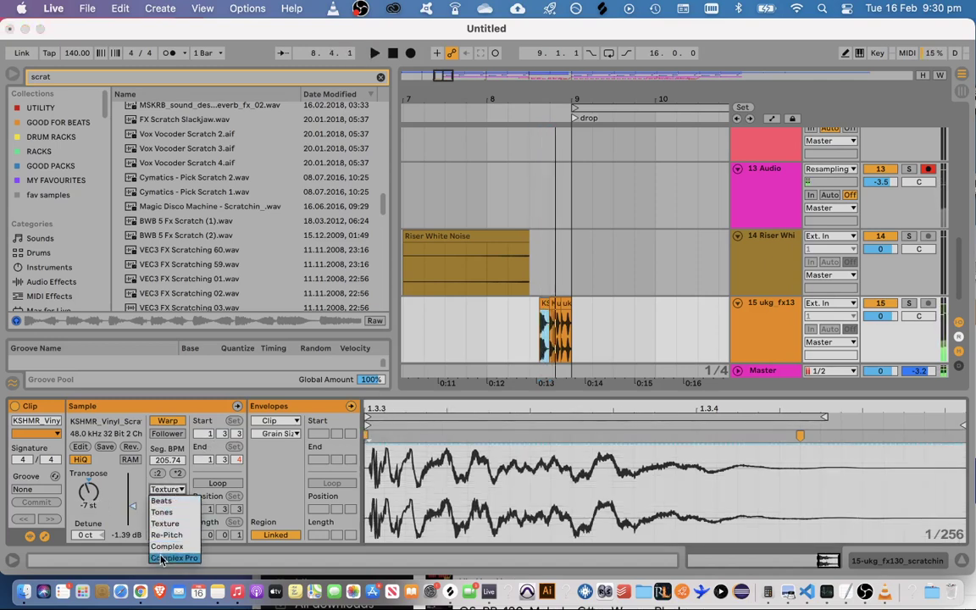
{"action": "left_click", "coordinate": [161, 559]}
{"action": "left_click_drag", "start_coordinate": [166, 512], "coordinate": [166, 537]}
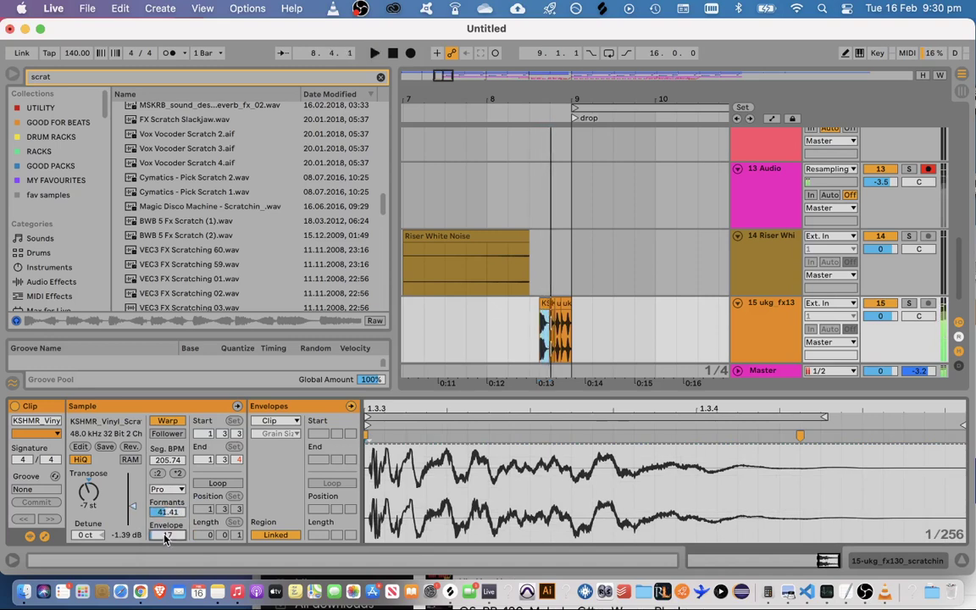
Set the scratch clip's transposition to -4 st, return its warp mode to Complex, and play it
{"action": "left_click_drag", "start_coordinate": [80, 494], "coordinate": [88, 487]}
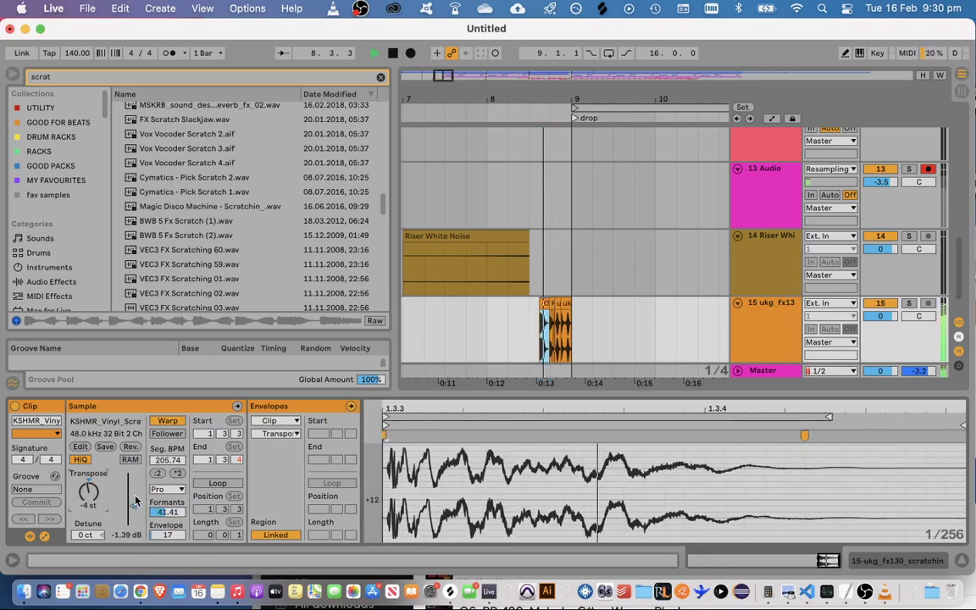
{"action": "left_click", "coordinate": [170, 490]}
{"action": "left_click", "coordinate": [499, 335]}
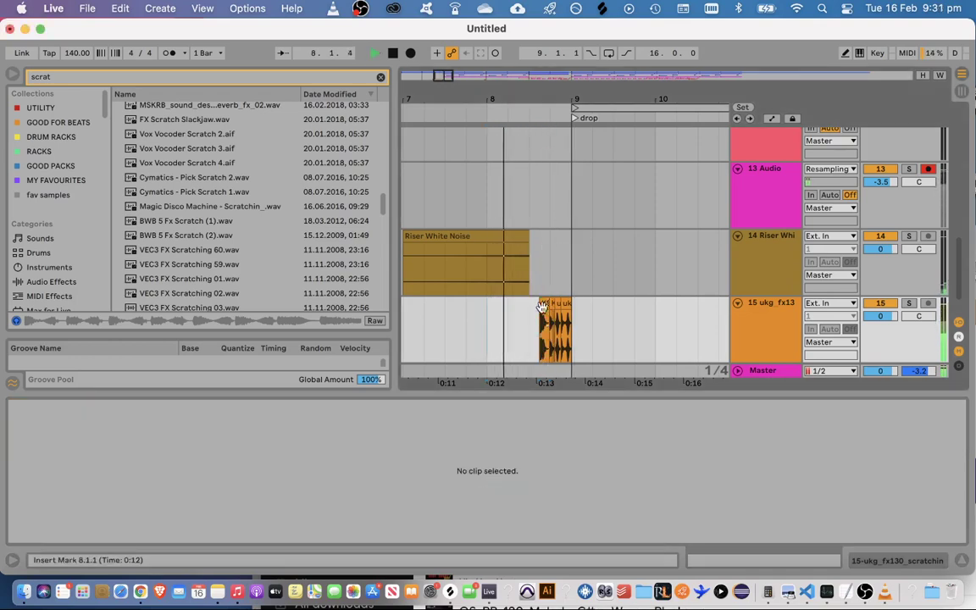
{"action": "left_click", "coordinate": [542, 306]}
{"action": "key", "text": "space"}
Draw a transposition envelope on the scratch clip that falls from 0 to about -5 st at its end
{"action": "left_click", "coordinate": [278, 433]}
{"action": "left_click", "coordinate": [280, 467]}
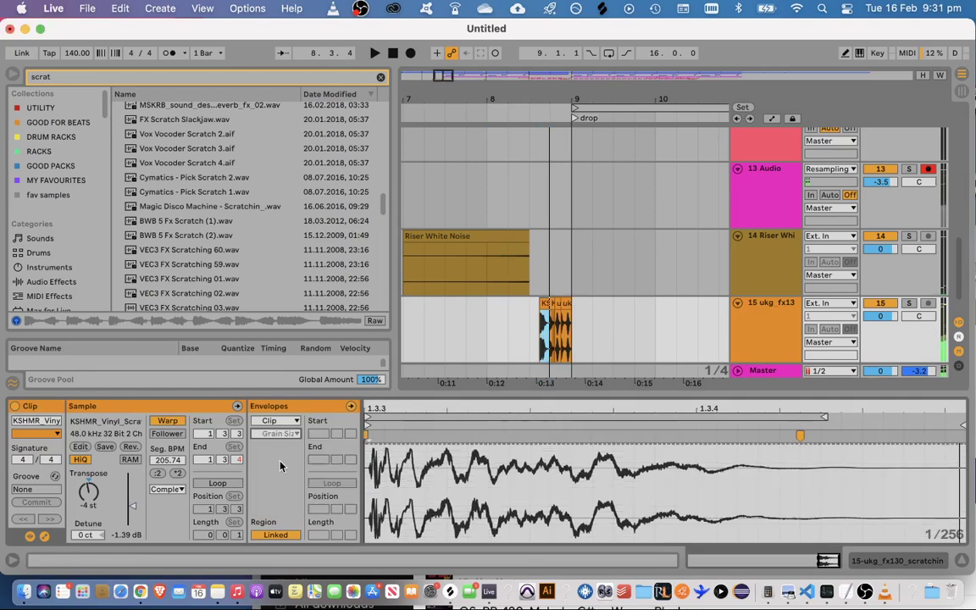
{"action": "left_click", "coordinate": [278, 434]}
{"action": "left_click", "coordinate": [280, 446]}
{"action": "left_click_drag", "start_coordinate": [521, 394], "coordinate": [524, 208]}
{"action": "mouse_move", "coordinate": [802, 384]}
{"action": "left_mouse_down"}
{"action": "mouse_move", "coordinate": [804, 424]}
{"action": "mouse_move", "coordinate": [804, 414]}
{"action": "left_mouse_up"}
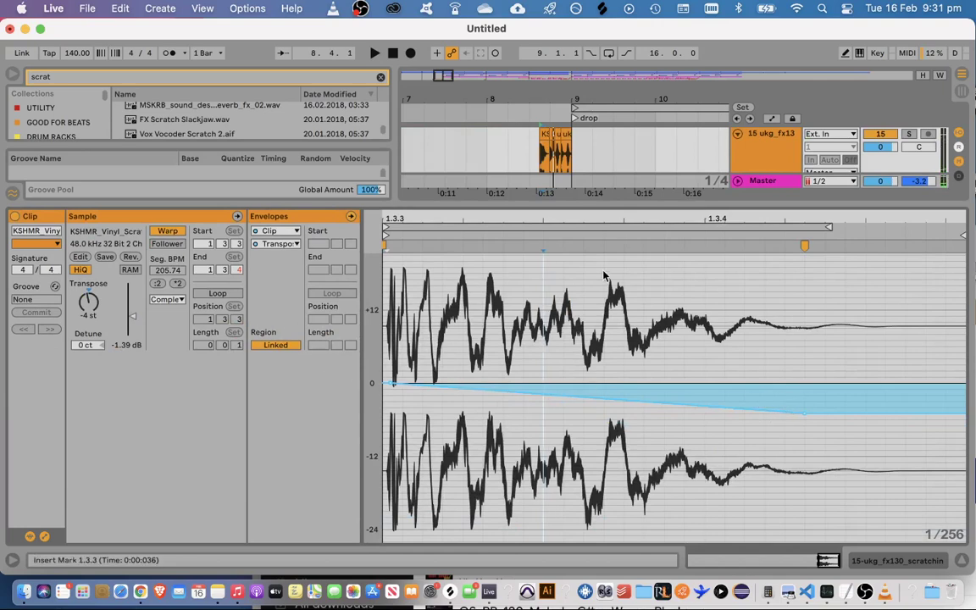
Move the scratch clip's end warp marker later, shift a new middle warp marker slightly earlier, and play it
{"action": "left_click_drag", "start_coordinate": [801, 248], "coordinate": [877, 248]}
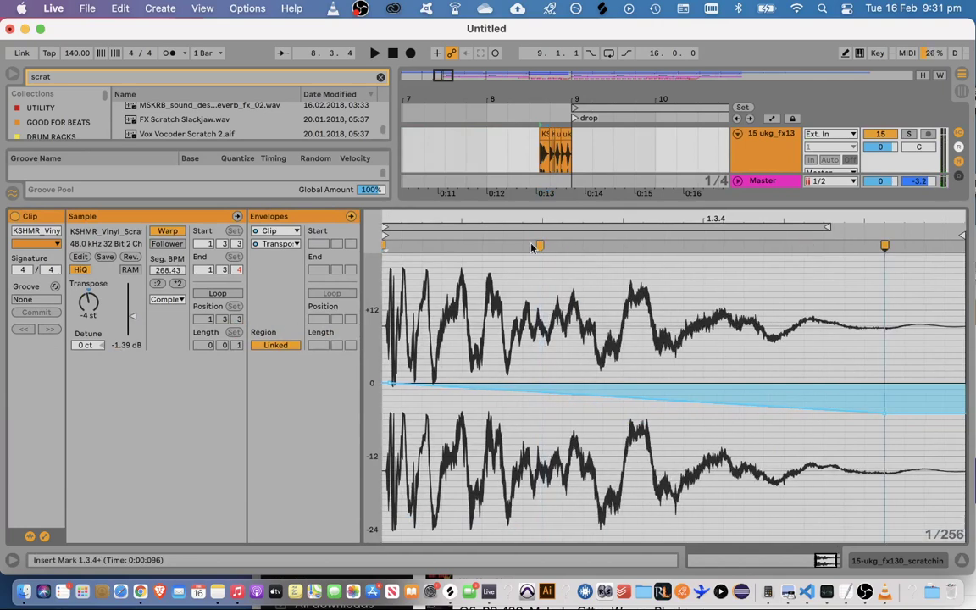
{"action": "left_click_drag", "start_coordinate": [532, 247], "coordinate": [515, 247]}
{"action": "left_click_drag", "start_coordinate": [841, 561], "coordinate": [818, 555]}
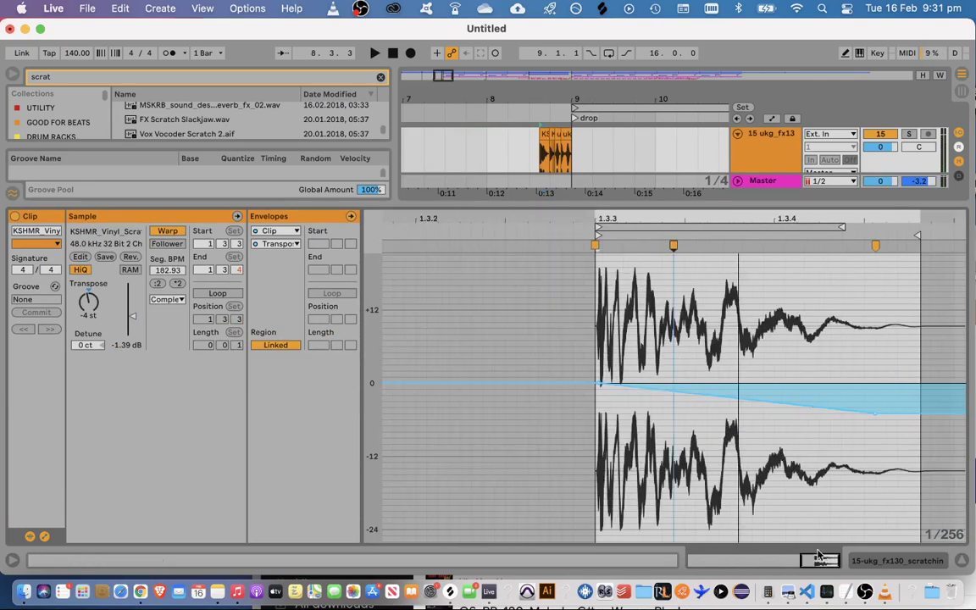
{"action": "key", "text": "space"}
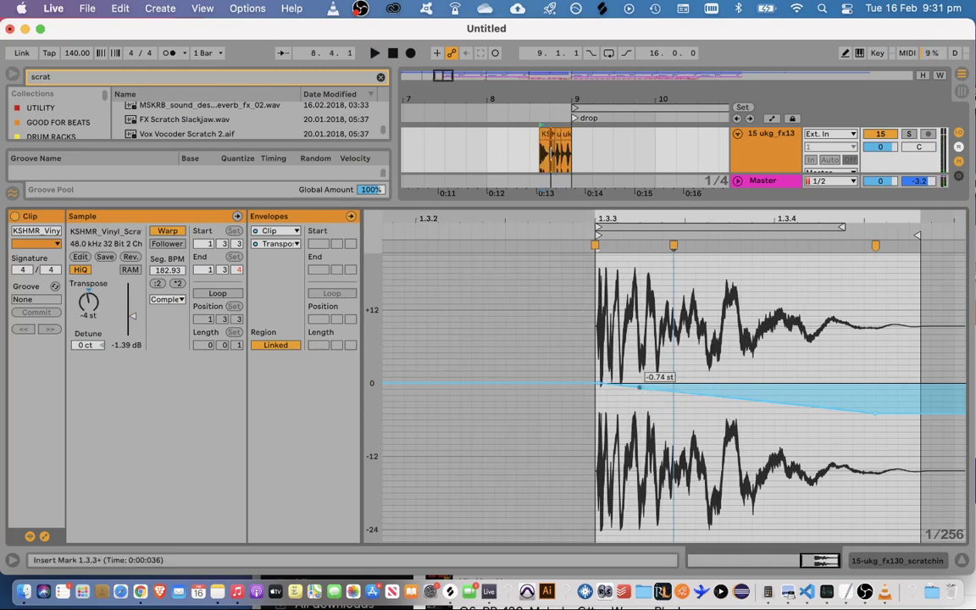
Add a breakpoint to the transposition envelope and raise its start to about +48 st for a steep pitch drop
{"action": "left_click", "coordinate": [650, 389]}
{"action": "left_click_drag", "start_coordinate": [599, 384], "coordinate": [599, 273]}
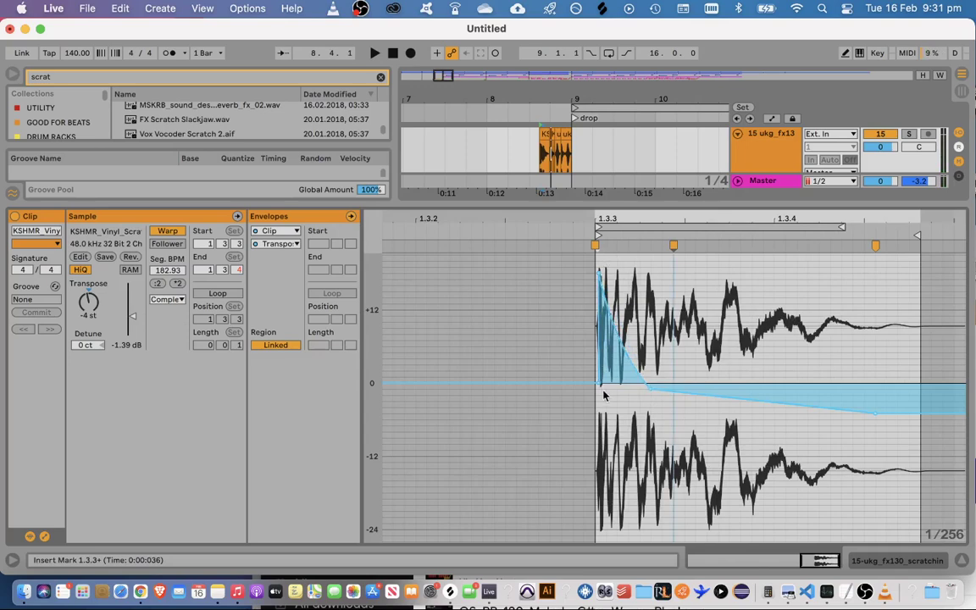
{"action": "key", "text": "space"}
{"action": "left_click_drag", "start_coordinate": [600, 274], "coordinate": [597, 254]}
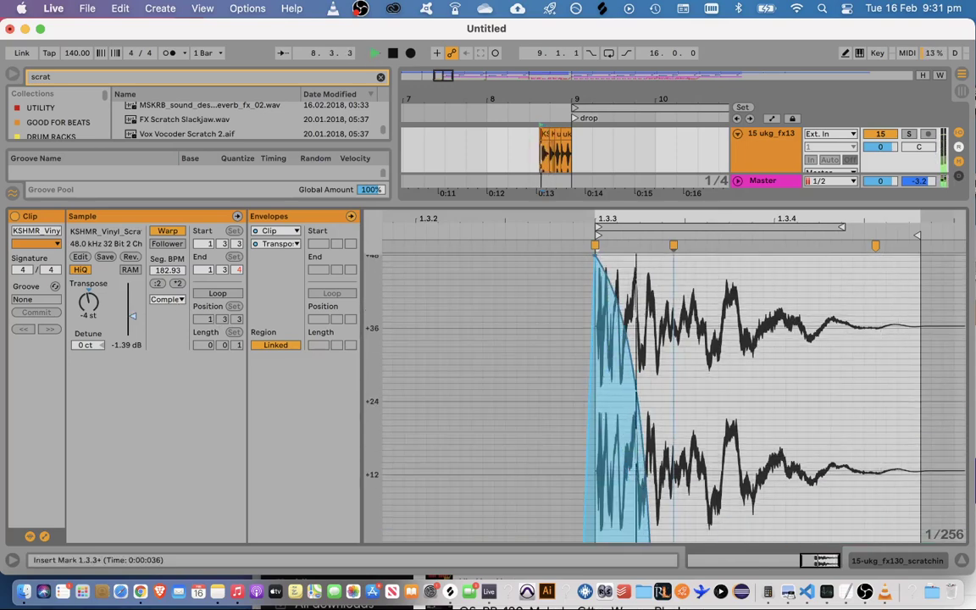
{"action": "key", "text": "space"}
Lengthen the steep pitch drop by moving its lower breakpoint later at about -0.94 st, and play the sequence
{"action": "left_click", "coordinate": [672, 457]}
{"action": "left_click_drag", "start_coordinate": [673, 458], "coordinate": [707, 494]}
{"action": "key", "text": "space"}
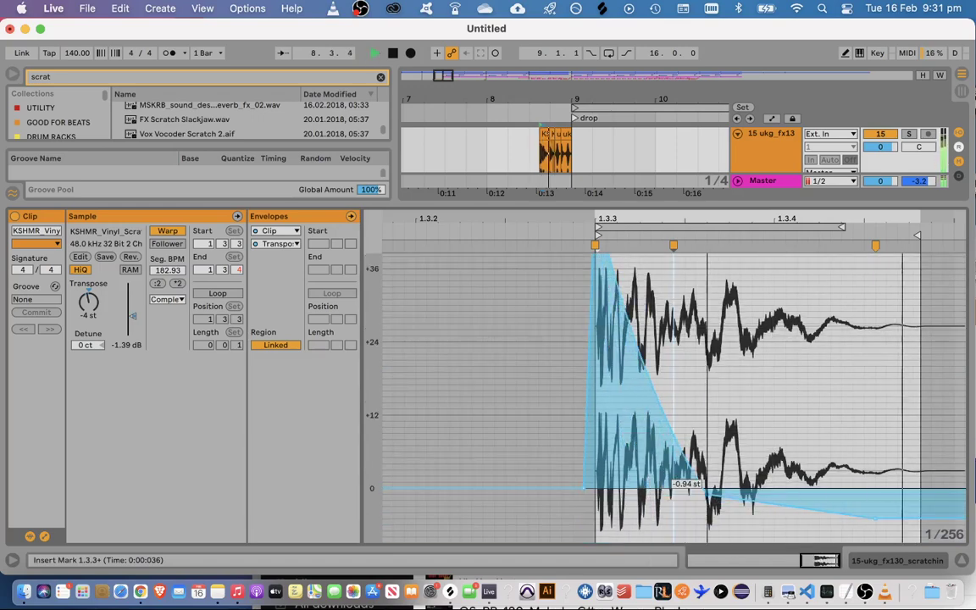
{"action": "left_click", "coordinate": [523, 145]}
{"action": "key", "text": "space"}
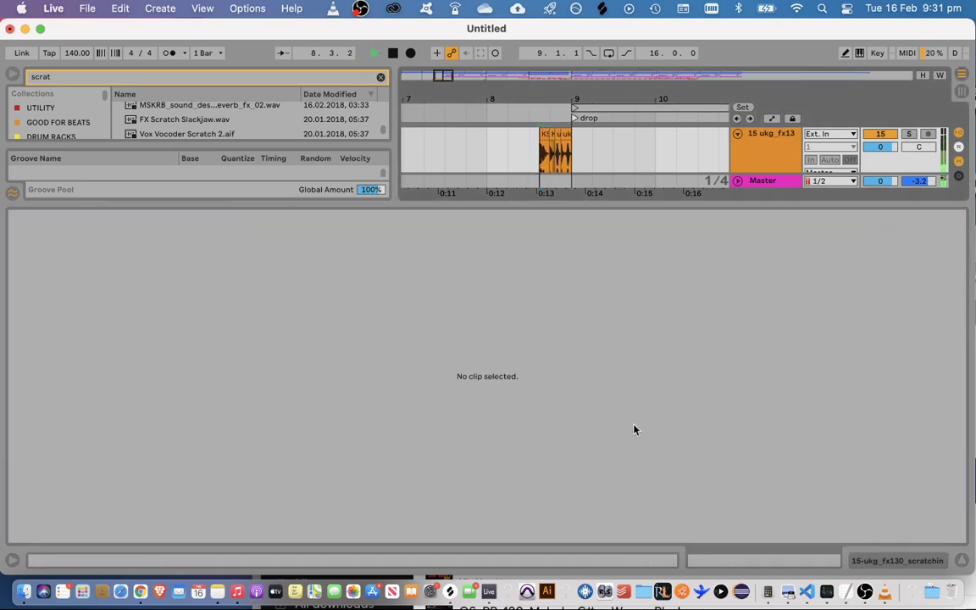
{"action": "left_click", "coordinate": [961, 560]}
{"action": "key", "text": "space"}
{"action": "key", "text": "space"}
Add a short fade-in up to 100% to the scratch clip's volume envelope and play it into the drop
{"action": "double_click", "coordinate": [544, 432]}
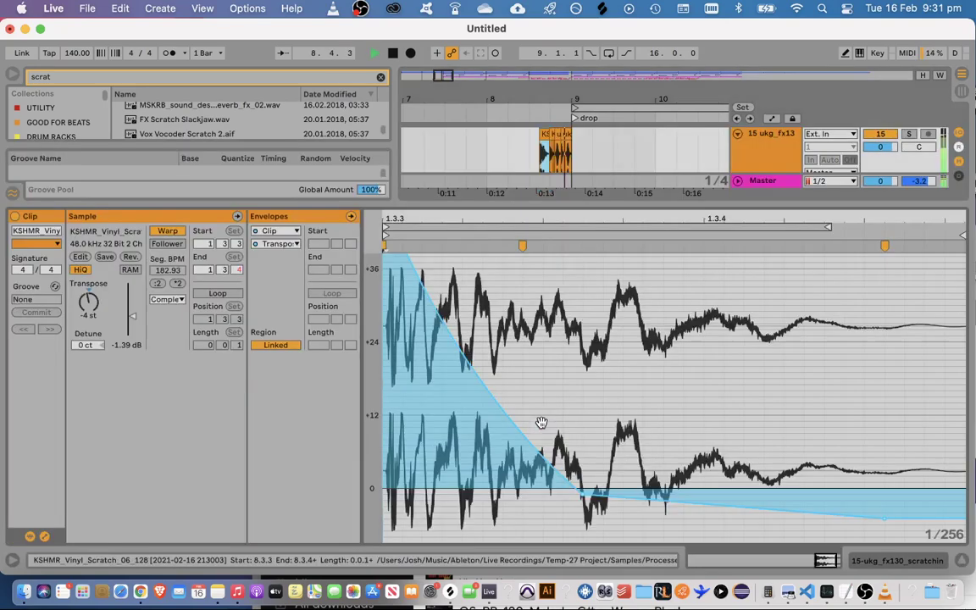
{"action": "left_click", "coordinate": [276, 244]}
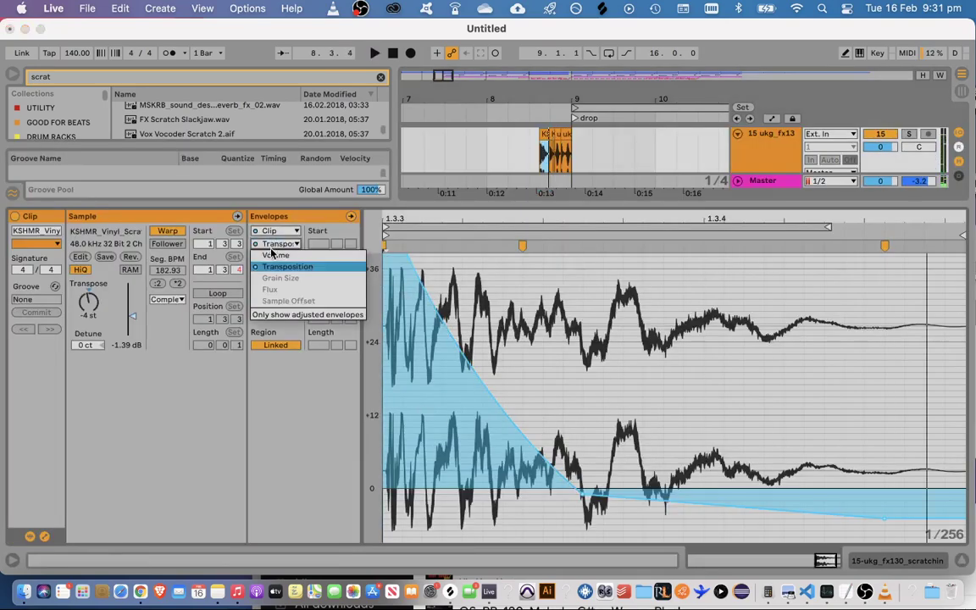
{"action": "left_click", "coordinate": [314, 272]}
{"action": "left_click", "coordinate": [394, 255]}
{"action": "left_click_drag", "start_coordinate": [389, 255], "coordinate": [440, 448]}
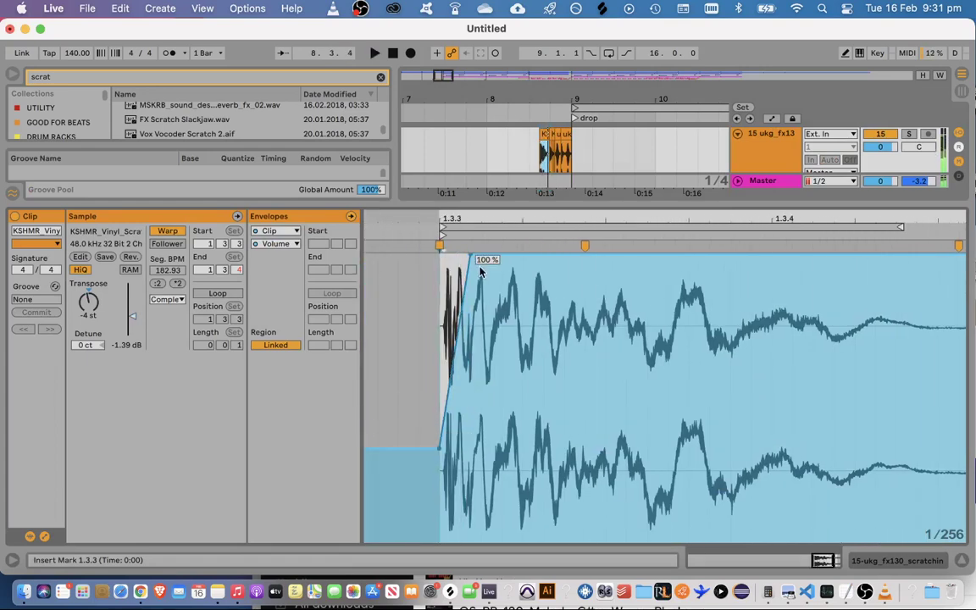
{"action": "mouse_move", "coordinate": [475, 258]}
{"action": "left_mouse_down"}
{"action": "mouse_move", "coordinate": [513, 256]}
{"action": "mouse_move", "coordinate": [462, 256]}
{"action": "left_mouse_up"}
{"action": "left_click", "coordinate": [521, 142]}
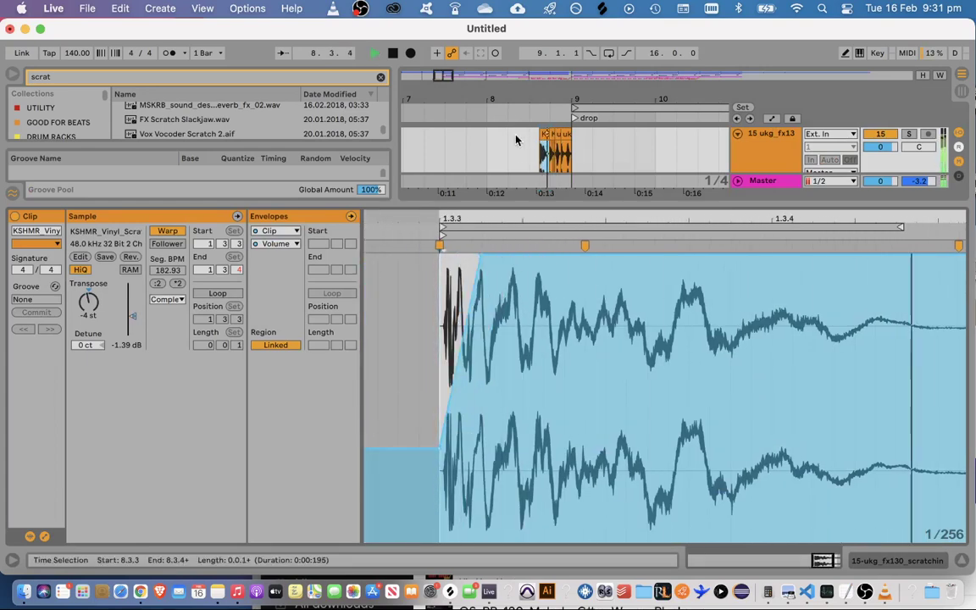
{"action": "left_click", "coordinate": [962, 560]}
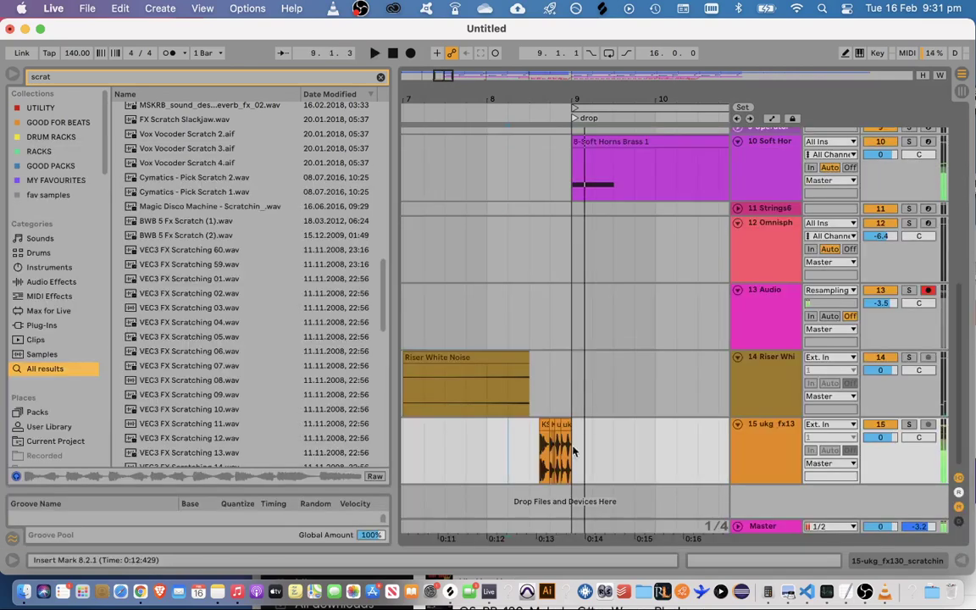
{"action": "key", "text": "space"}
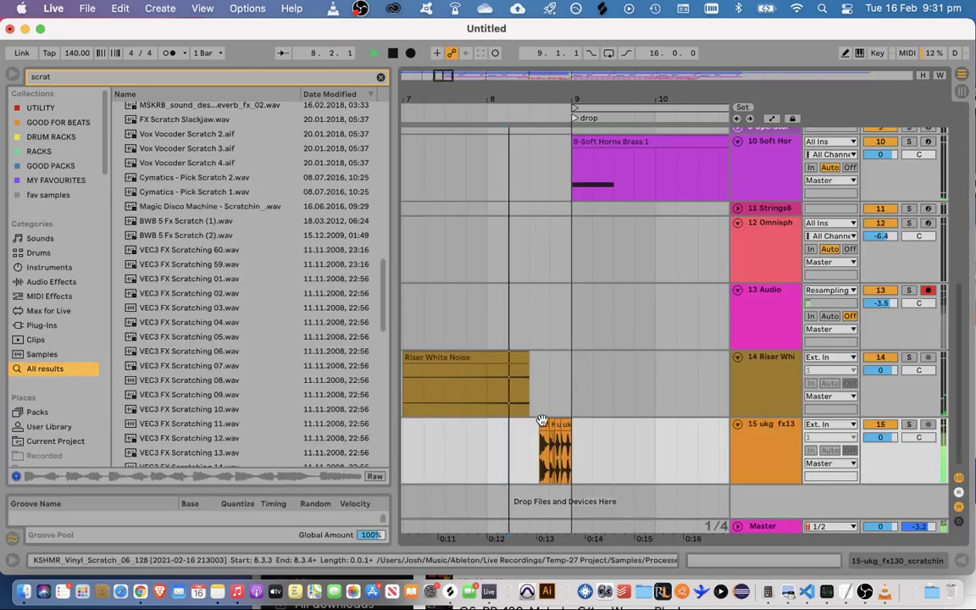
Reopen the first scratch clip before the drop, bend its transposition drop into a steeper curve and play it
{"action": "left_click_drag", "start_coordinate": [542, 422], "coordinate": [542, 462]}
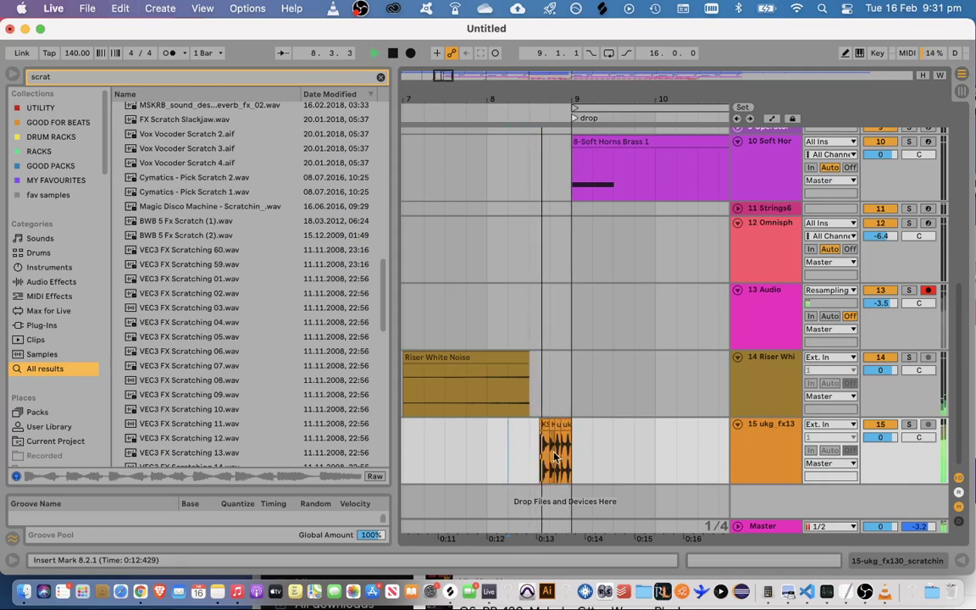
{"action": "double_click", "coordinate": [542, 462]}
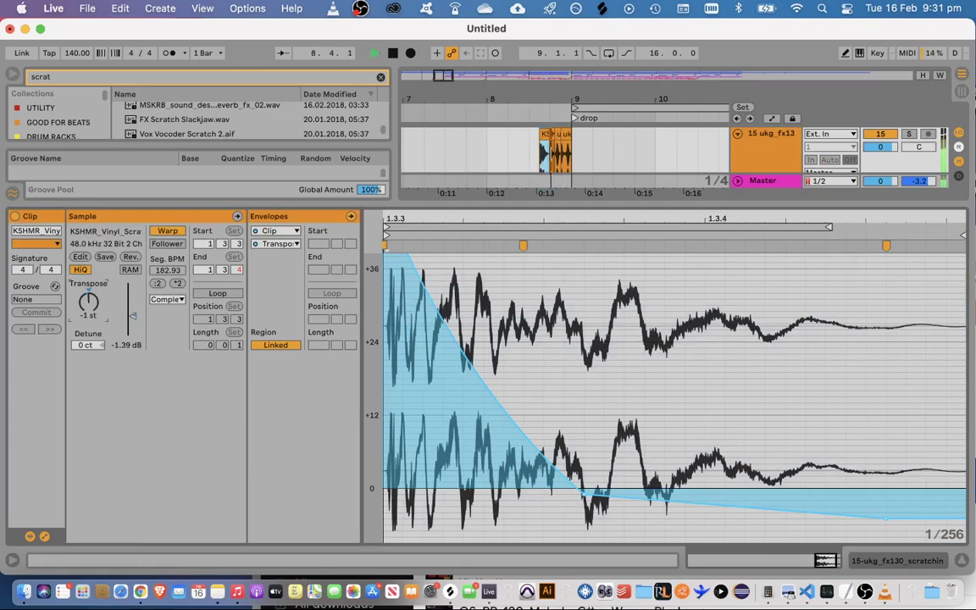
{"action": "left_click_drag", "start_coordinate": [315, 201], "coordinate": [322, 508]}
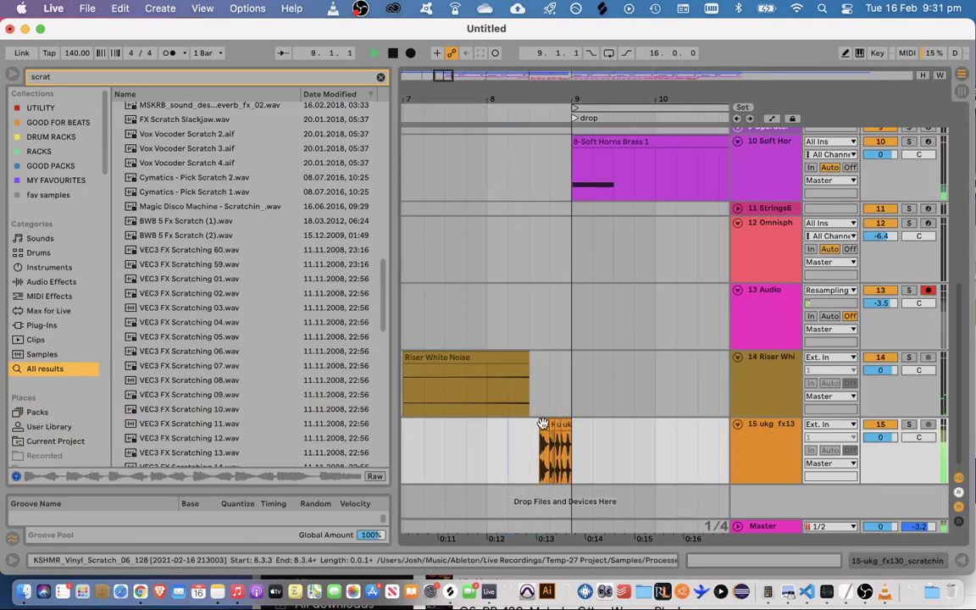
{"action": "double_click", "coordinate": [561, 425]}
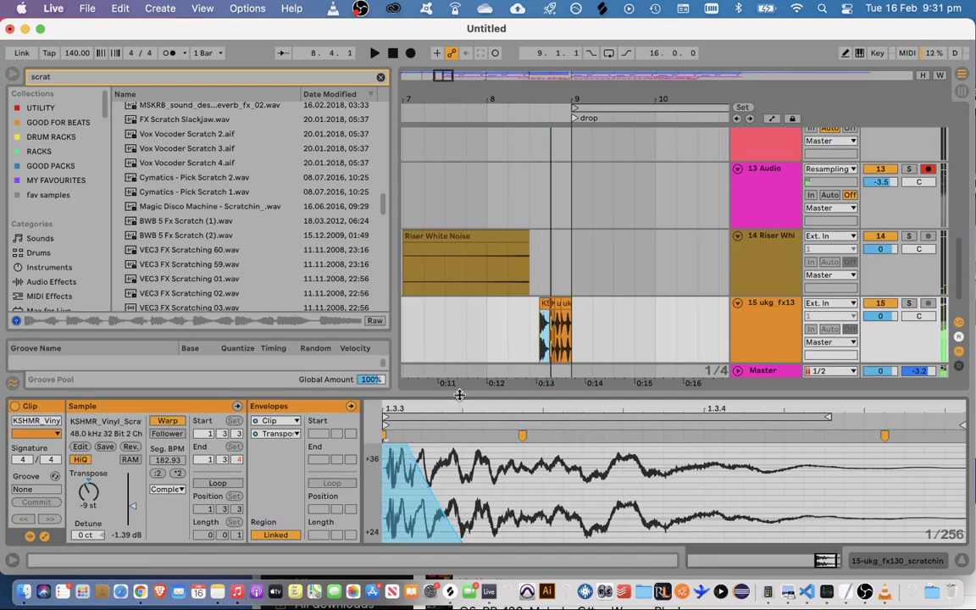
{"action": "left_click_drag", "start_coordinate": [458, 394], "coordinate": [458, 246]}
{"action": "key", "text": "space"}
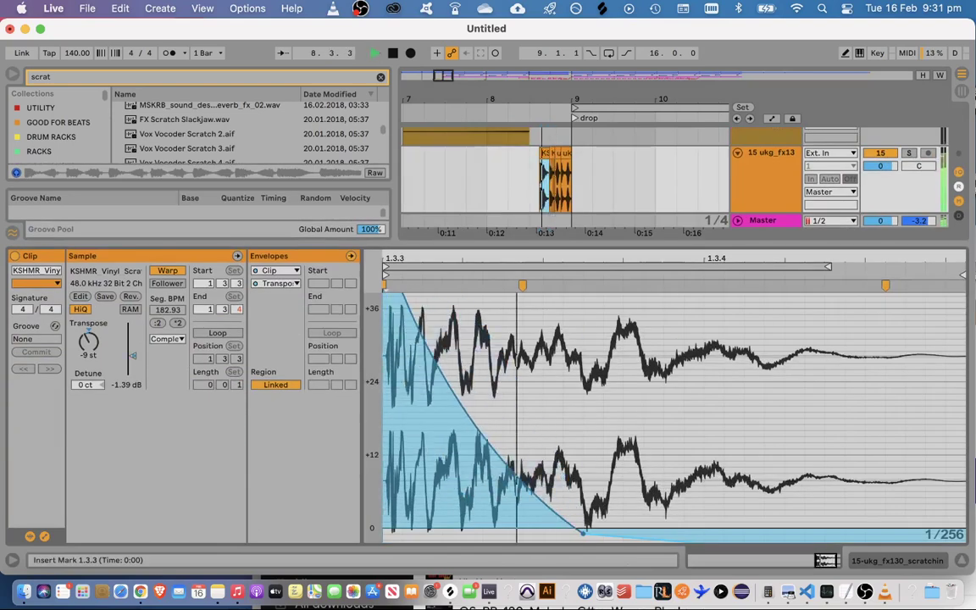
{"action": "left_click_drag", "start_coordinate": [482, 441], "coordinate": [464, 449]}
{"action": "key", "text": "space"}
{"action": "key", "text": "space"}
{"action": "key", "text": "space"}
{"action": "key", "text": "space"}
Transpose the scratch clip to -3 st and play the sequence
{"action": "left_click_drag", "start_coordinate": [89, 342], "coordinate": [89, 314]}
{"action": "key", "text": "space"}
{"action": "key", "text": "space"}
{"action": "key", "text": "space"}
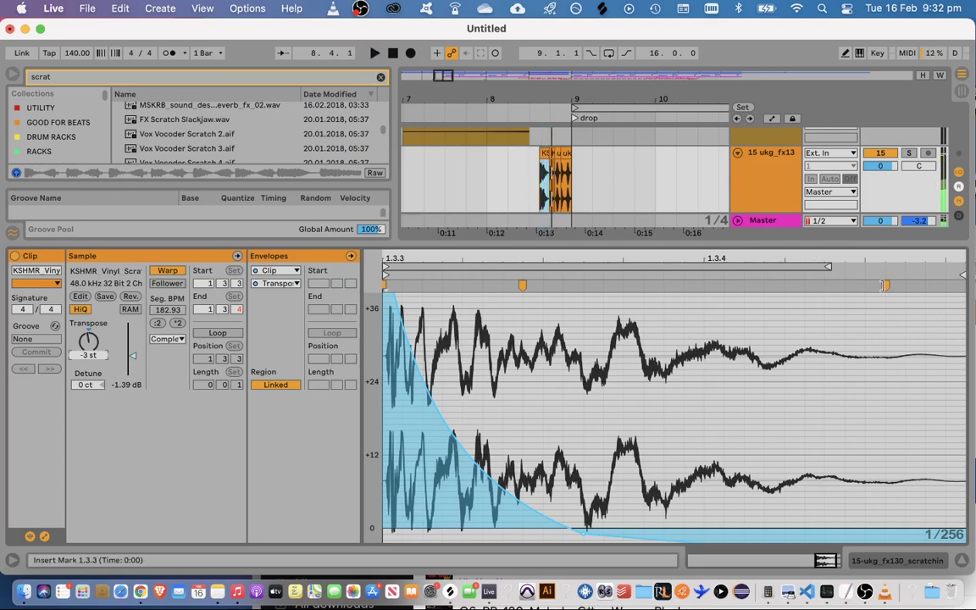
Move the scratch clip's end warp marker earlier and replace its middle marker with a new one shifted slightly earlier
{"action": "mouse_move", "coordinate": [884, 285]}
{"action": "left_mouse_down"}
{"action": "mouse_move", "coordinate": [706, 286]}
{"action": "mouse_move", "coordinate": [804, 286]}
{"action": "mouse_move", "coordinate": [785, 286]}
{"action": "left_mouse_up"}
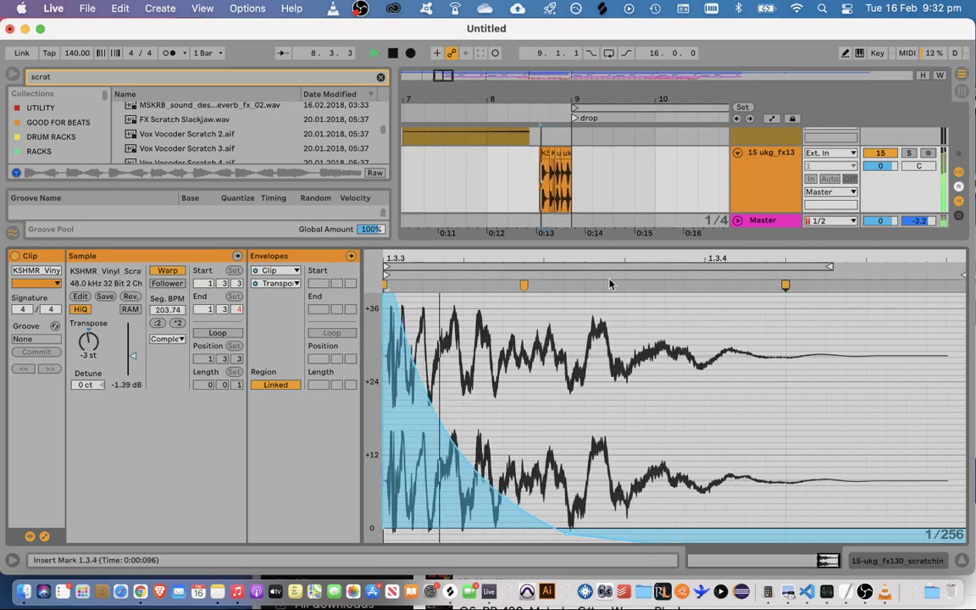
{"action": "double_click", "coordinate": [521, 286]}
{"action": "key", "text": "space"}
{"action": "mouse_move", "coordinate": [594, 291]}
{"action": "left_mouse_down"}
{"action": "mouse_move", "coordinate": [760, 285]}
{"action": "mouse_move", "coordinate": [525, 285]}
{"action": "mouse_move", "coordinate": [598, 282]}
{"action": "mouse_move", "coordinate": [550, 287]}
{"action": "left_mouse_up"}
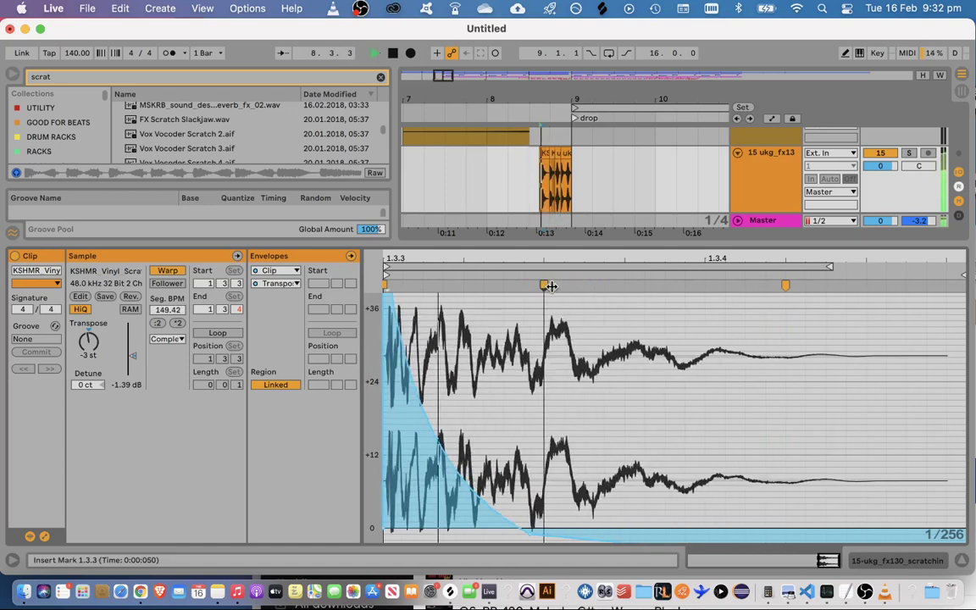
{"action": "left_click", "coordinate": [520, 188]}
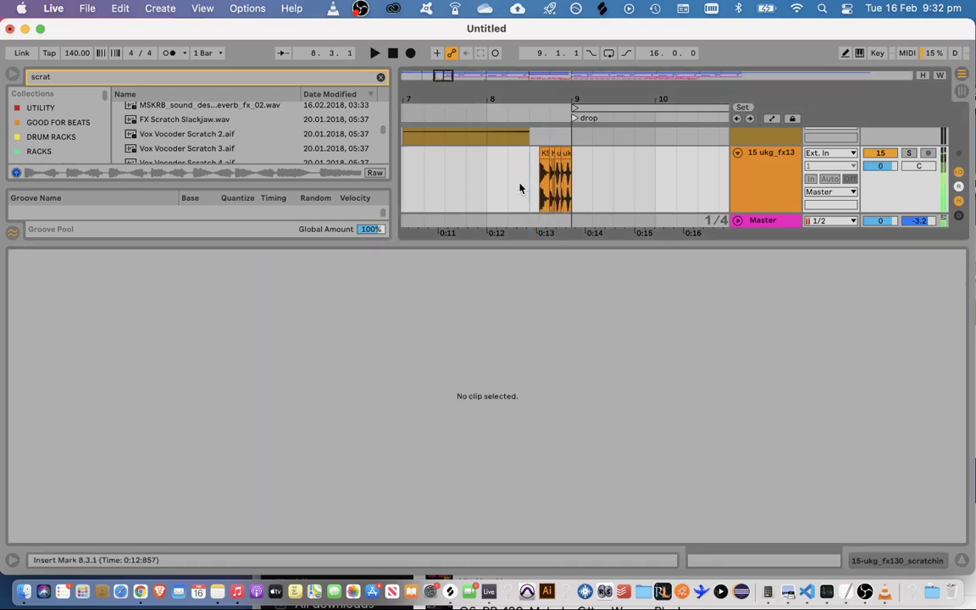
{"action": "left_click", "coordinate": [963, 559]}
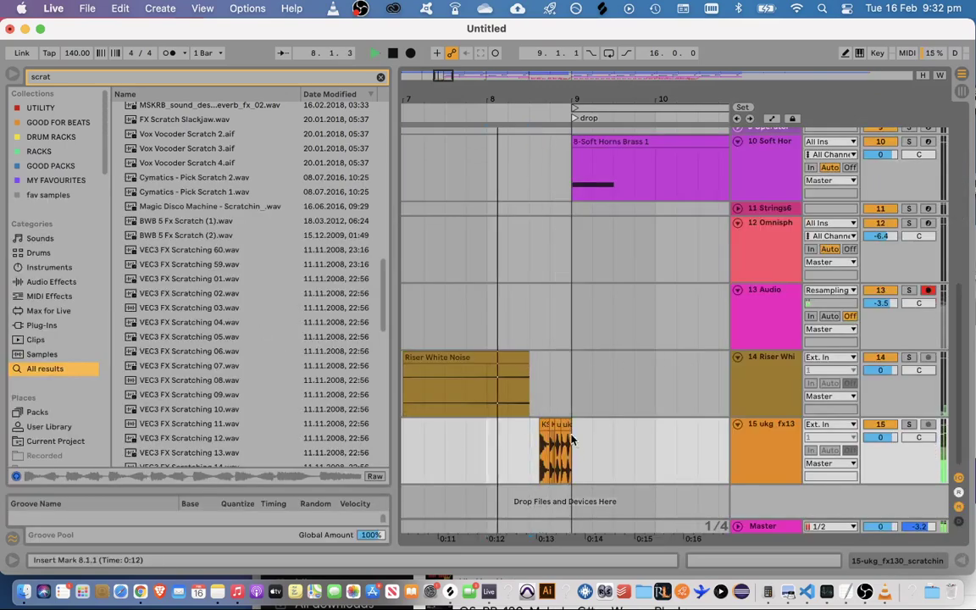
Deactivate the first scratch clip before the drop and play the transition without it
{"action": "left_click_drag", "start_coordinate": [542, 441], "coordinate": [548, 441]}
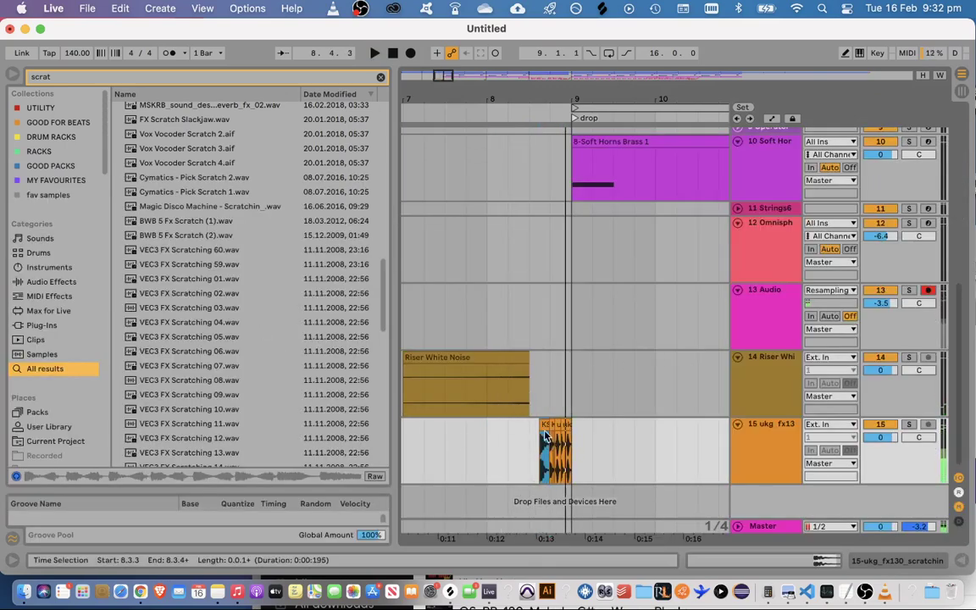
{"action": "left_click", "coordinate": [537, 453]}
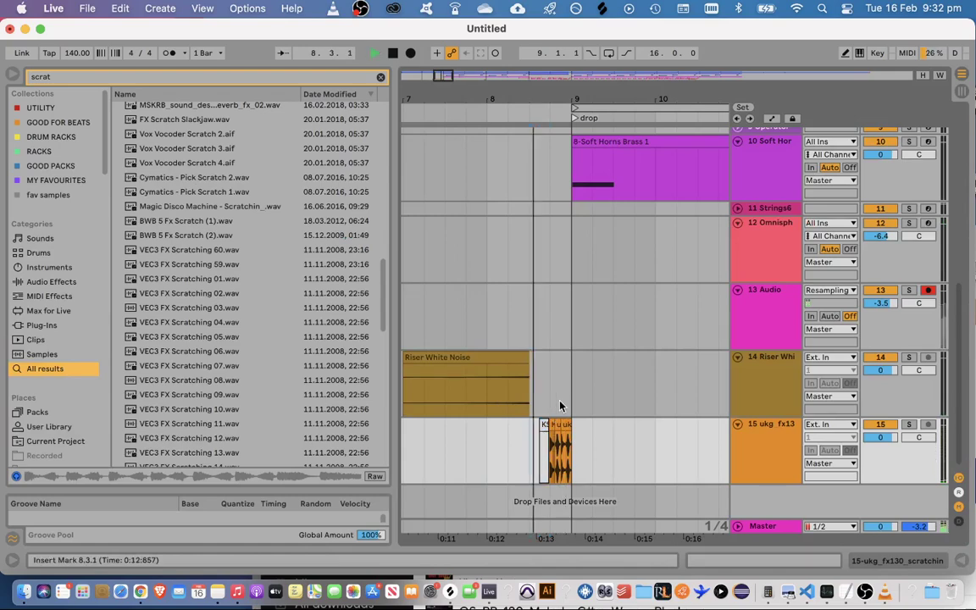
{"action": "key", "text": "space"}
{"action": "key", "text": "space"}
{"action": "key", "text": "space"}
Play the scratch sequence leading into the "interesting" section at bar 17
{"action": "left_click_drag", "start_coordinate": [583, 100], "coordinate": [424, 48]}
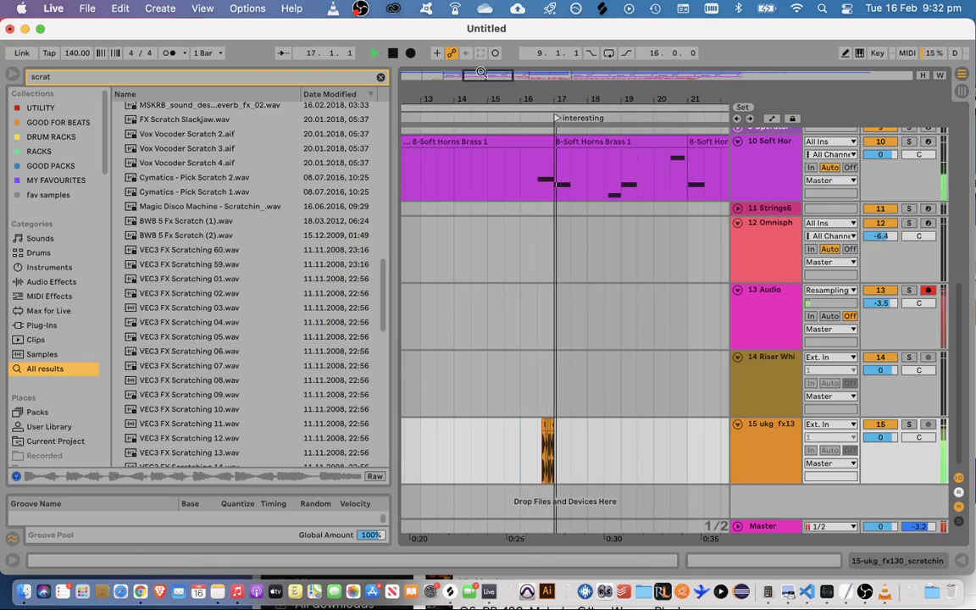
{"action": "left_click_drag", "start_coordinate": [540, 100], "coordinate": [542, 131]}
{"action": "key", "text": "space"}
{"action": "key", "text": "space"}
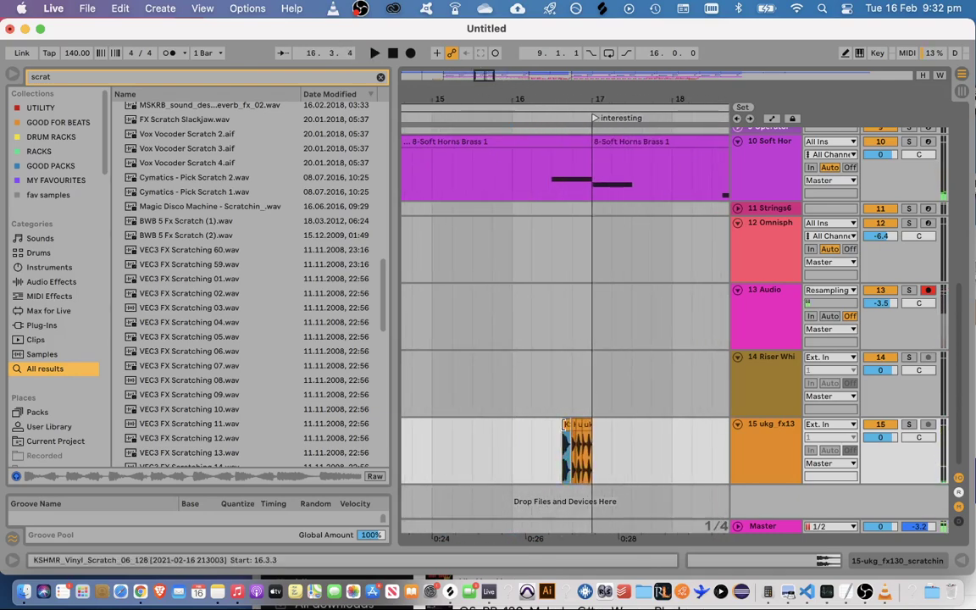
Try reversing the first scratch clip before the "interesting" section
{"action": "double_click", "coordinate": [565, 427]}
{"action": "left_click", "coordinate": [130, 297]}
{"action": "key", "text": "space"}
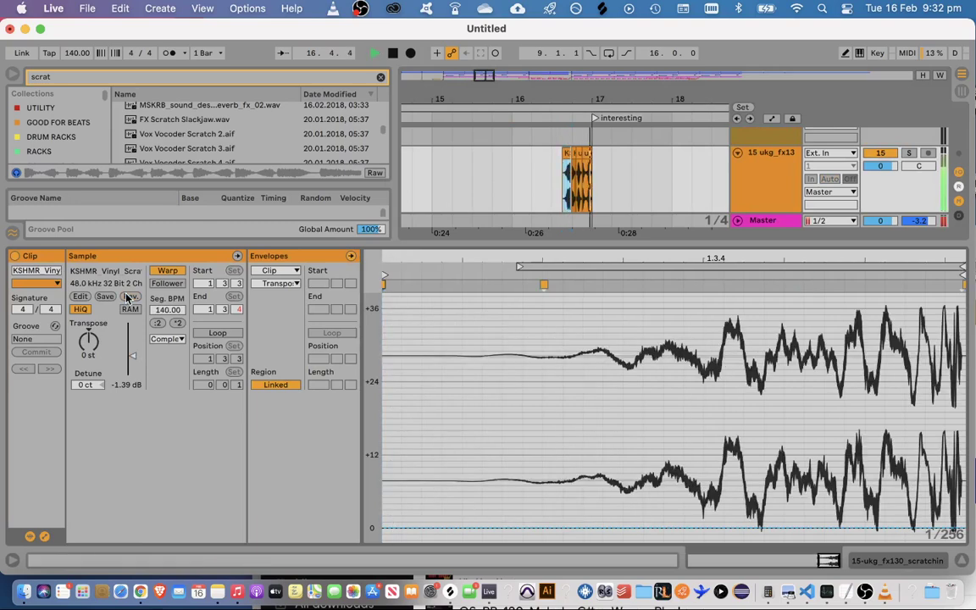
{"action": "left_click", "coordinate": [129, 297]}
{"action": "key", "text": "space"}
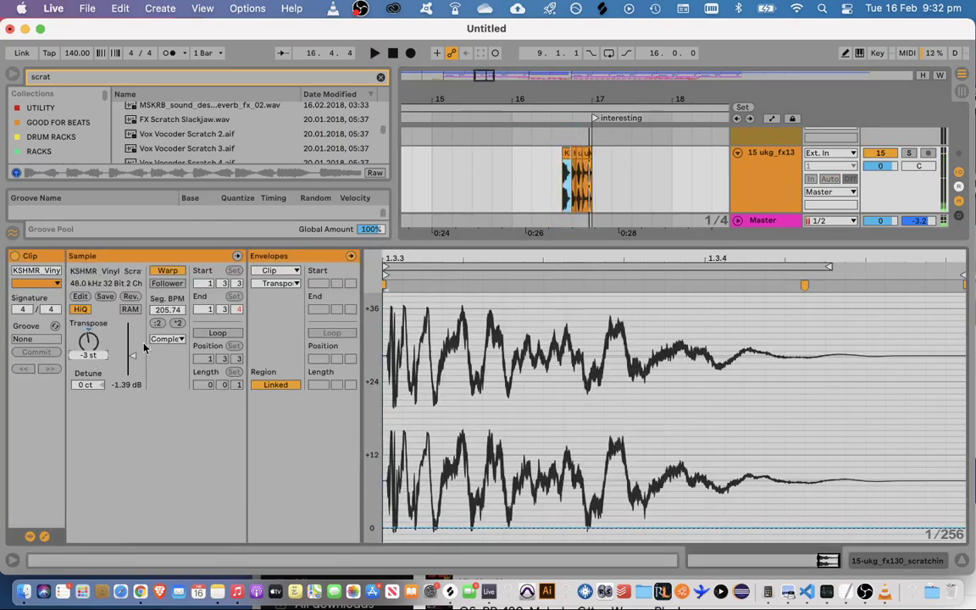
Deactivate the first scratch clip before the "interesting" section and play the transition
{"action": "left_click", "coordinate": [518, 160]}
{"action": "left_click", "coordinate": [572, 153]}
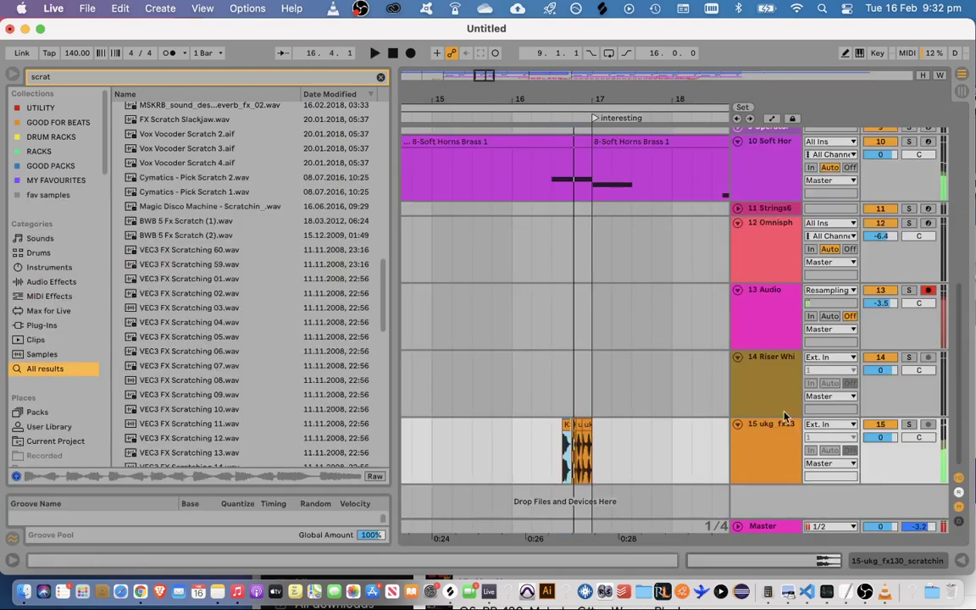
{"action": "key", "text": "super+alt+l"}
{"action": "left_click", "coordinate": [566, 429]}
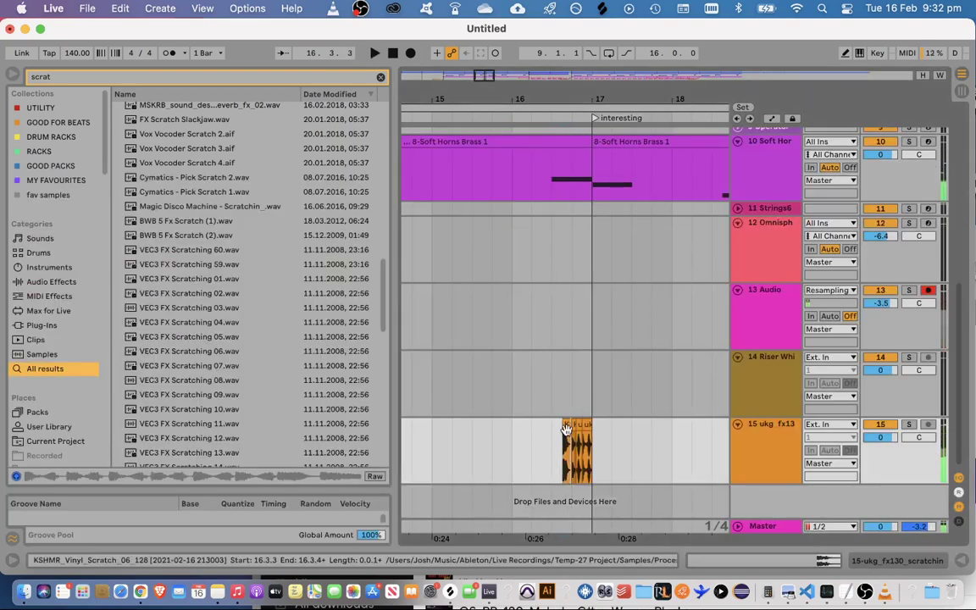
{"action": "key", "text": "space"}
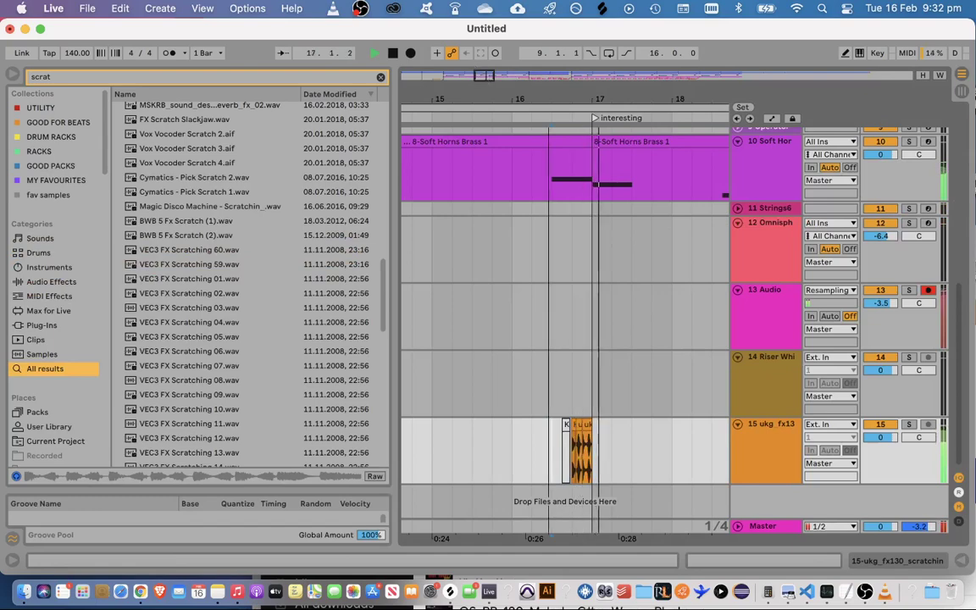
Listen through the "interesting" section and view the device chain of Conga Hi 808 track 3
{"action": "left_click_drag", "start_coordinate": [485, 83], "coordinate": [485, 79]}
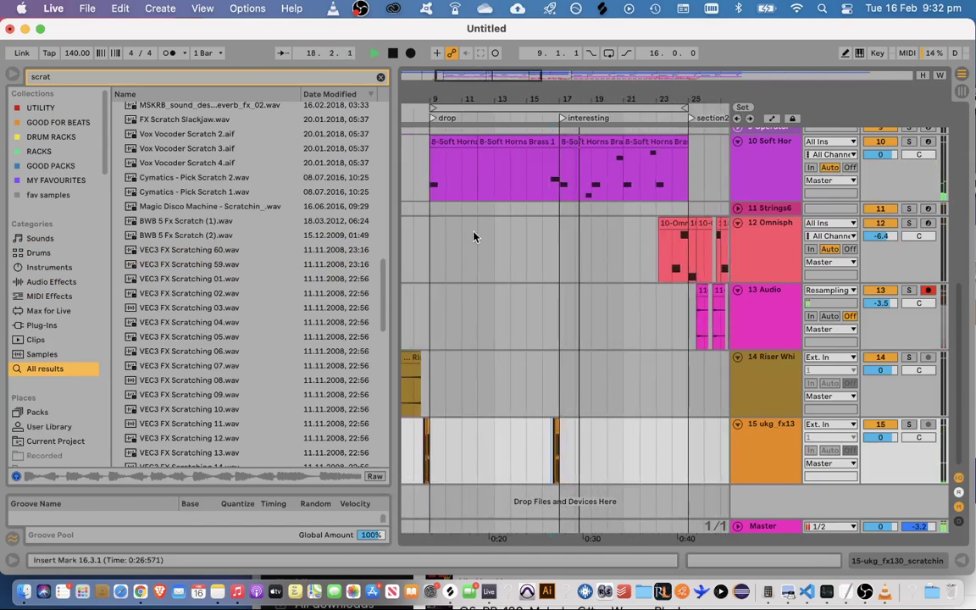
{"action": "left_click_drag", "start_coordinate": [425, 452], "coordinate": [555, 436]}
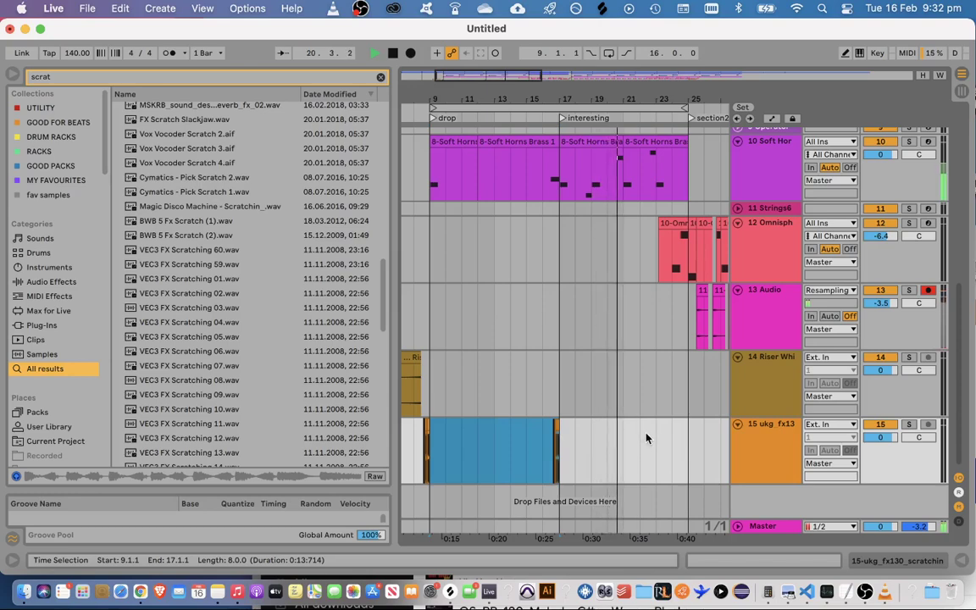
{"action": "left_click_drag", "start_coordinate": [527, 77], "coordinate": [534, 81]}
{"action": "scroll", "coordinate": [698, 303], "scroll_direction": "up", "scroll_amount": 10}
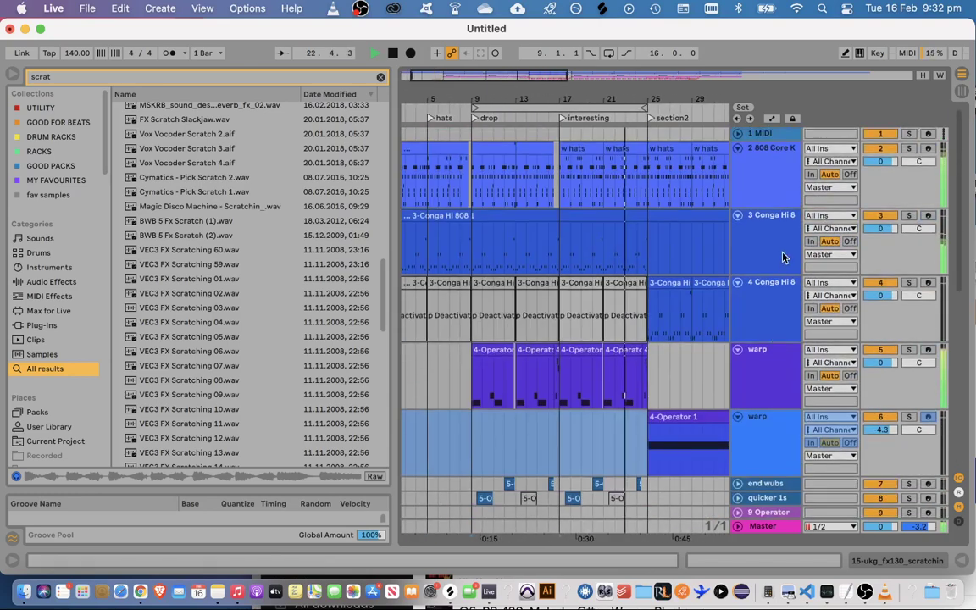
{"action": "left_click", "coordinate": [777, 259]}
{"action": "double_click", "coordinate": [778, 259]}
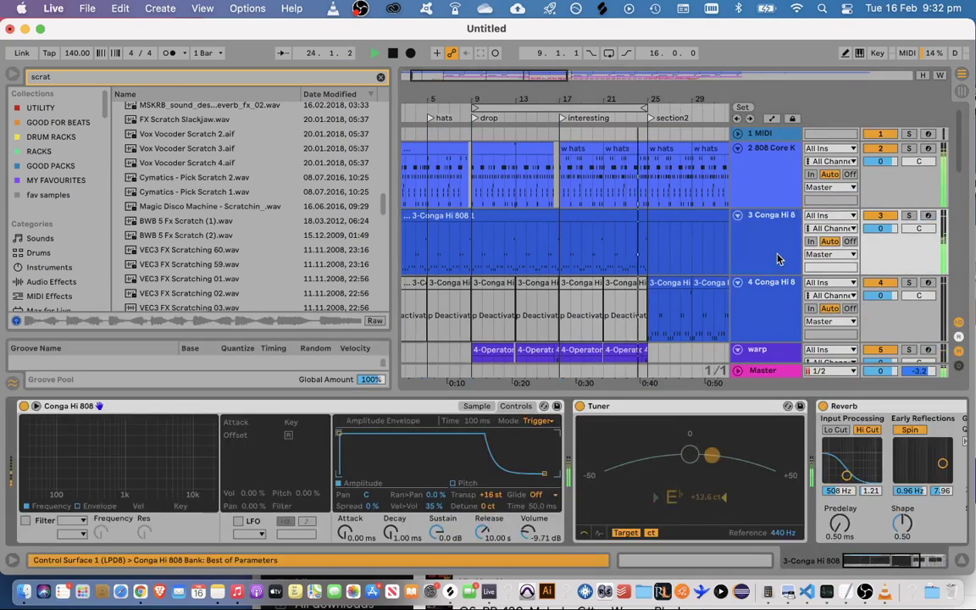
{"action": "scroll", "coordinate": [756, 271], "scroll_direction": "down", "scroll_amount": 10}
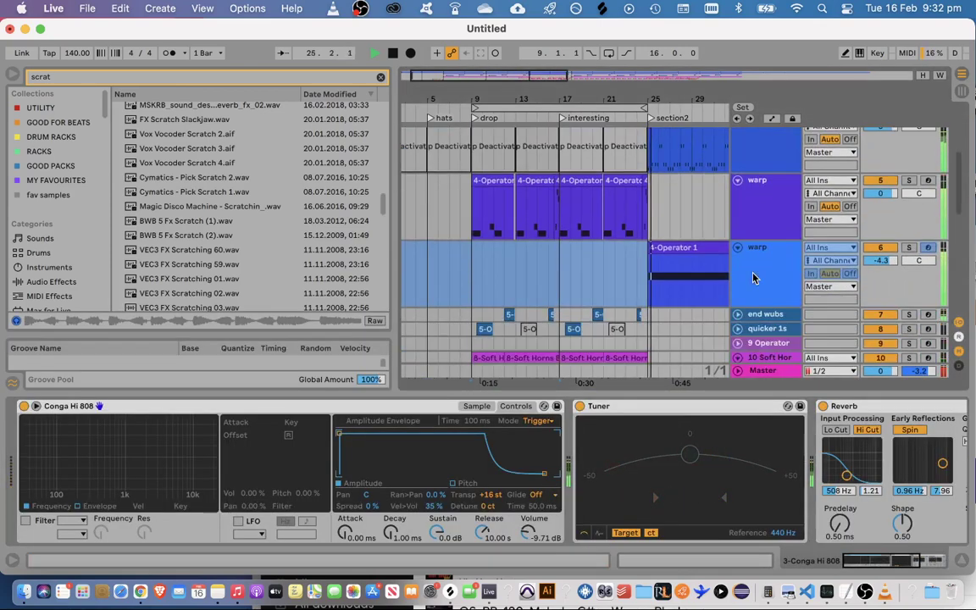
Lower the Omnisphere track's volume to -8.4 dB and place the playback position near the end of its first clip
{"action": "scroll", "coordinate": [754, 278], "scroll_direction": "down", "scroll_amount": 1}
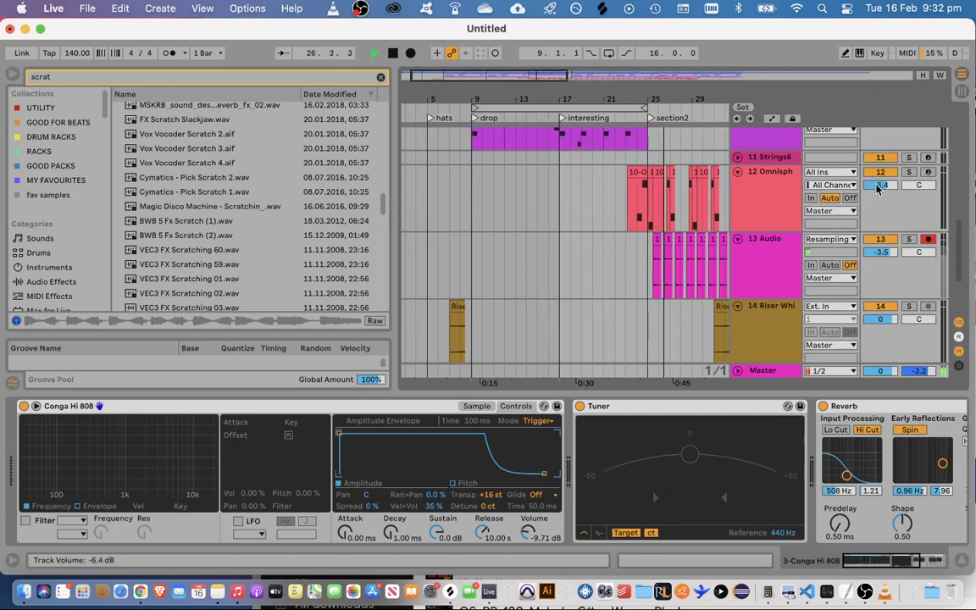
{"action": "left_click", "coordinate": [638, 207]}
{"action": "key", "text": "space"}
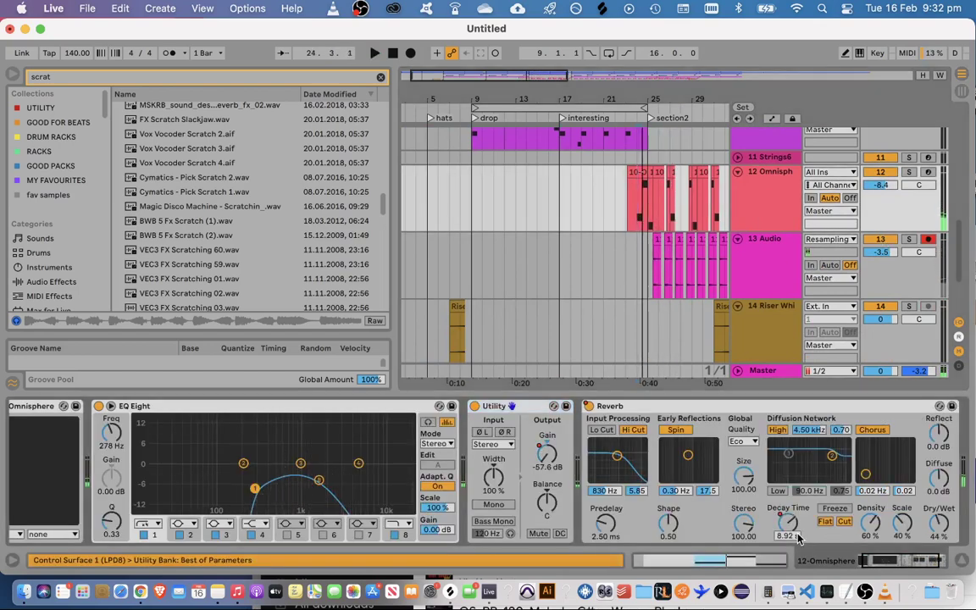
Lower the peak of the Omnisphere reverb's decay time automation before section2 to about 7.8 s and play it
{"action": "key", "text": "a"}
{"action": "key", "text": "plus"}
{"action": "key", "text": "plus"}
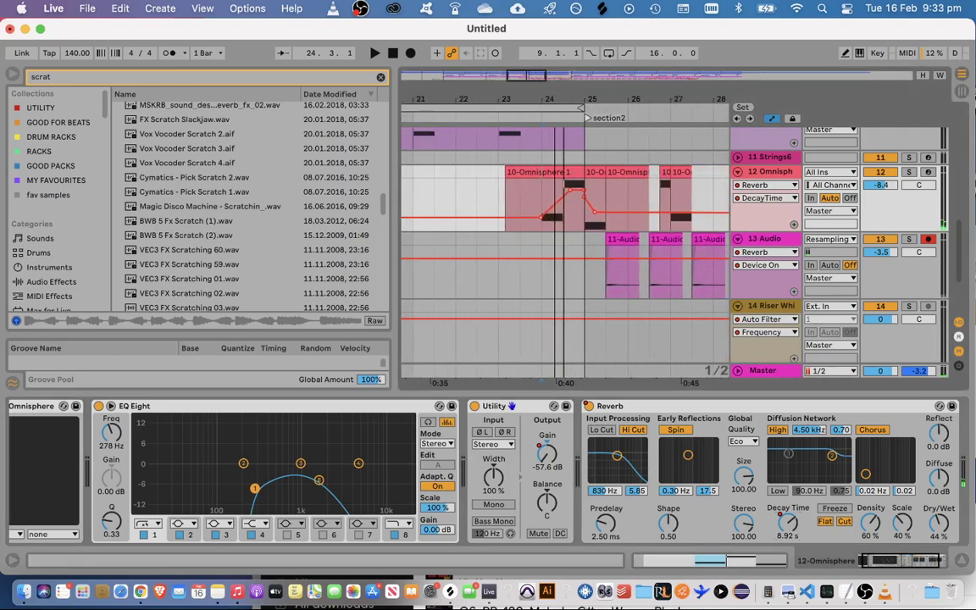
{"action": "left_click_drag", "start_coordinate": [549, 198], "coordinate": [578, 194]}
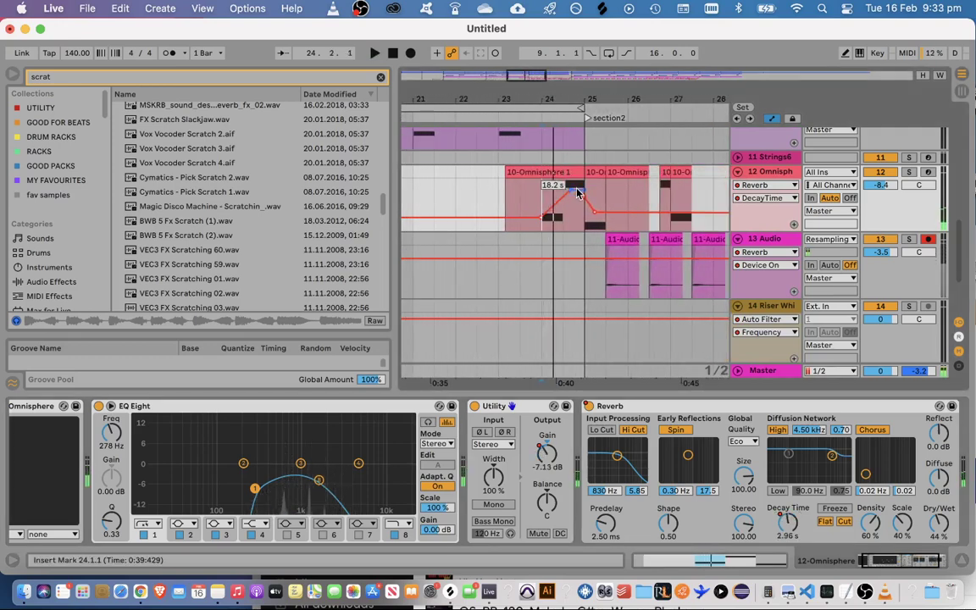
{"action": "key", "text": "space"}
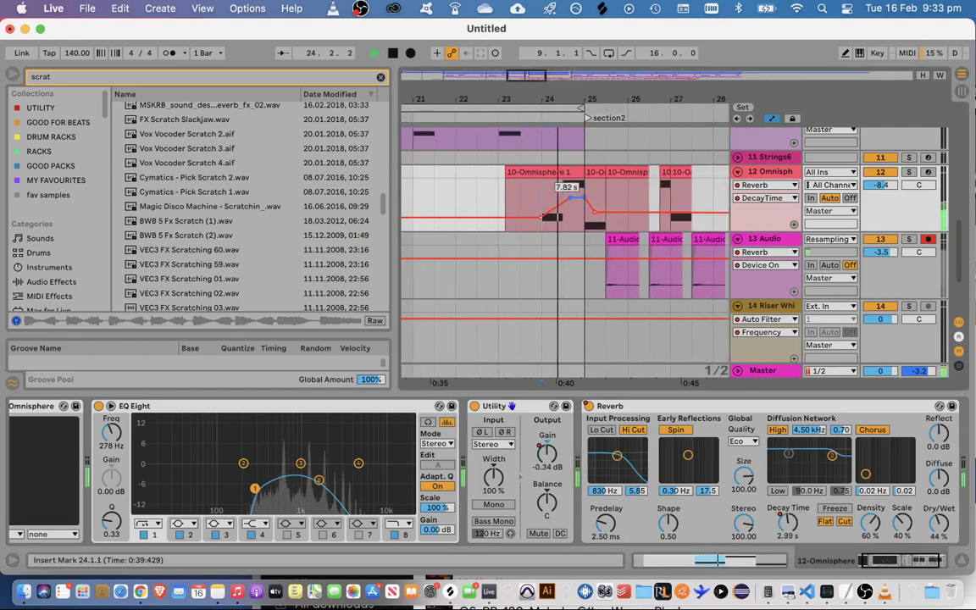
Set the Omnisphere reverb's dry/wet mix to 32% while section2 plays
{"action": "left_click_drag", "start_coordinate": [932, 521], "coordinate": [936, 529]}
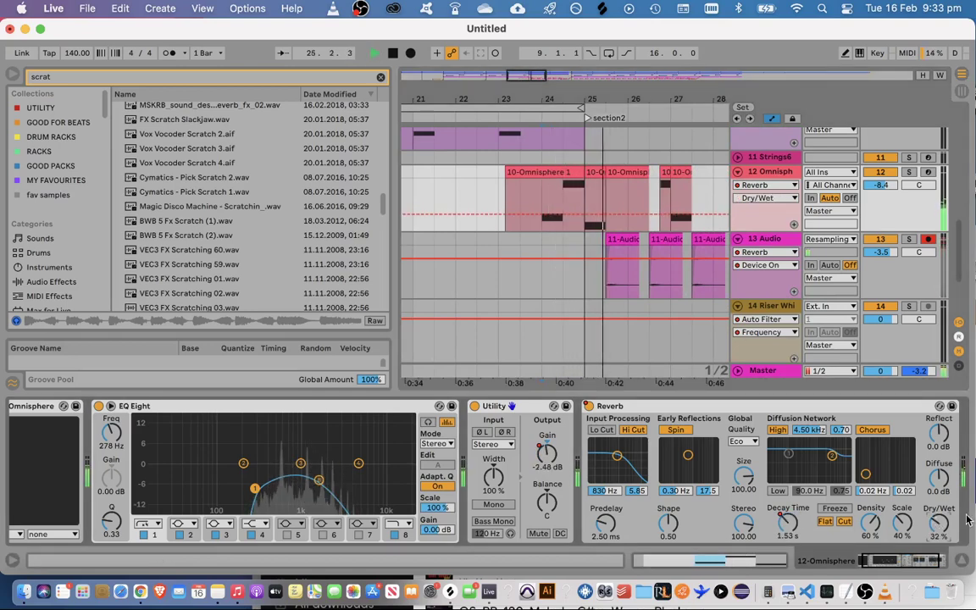
{"action": "key", "text": "super+alt+l"}
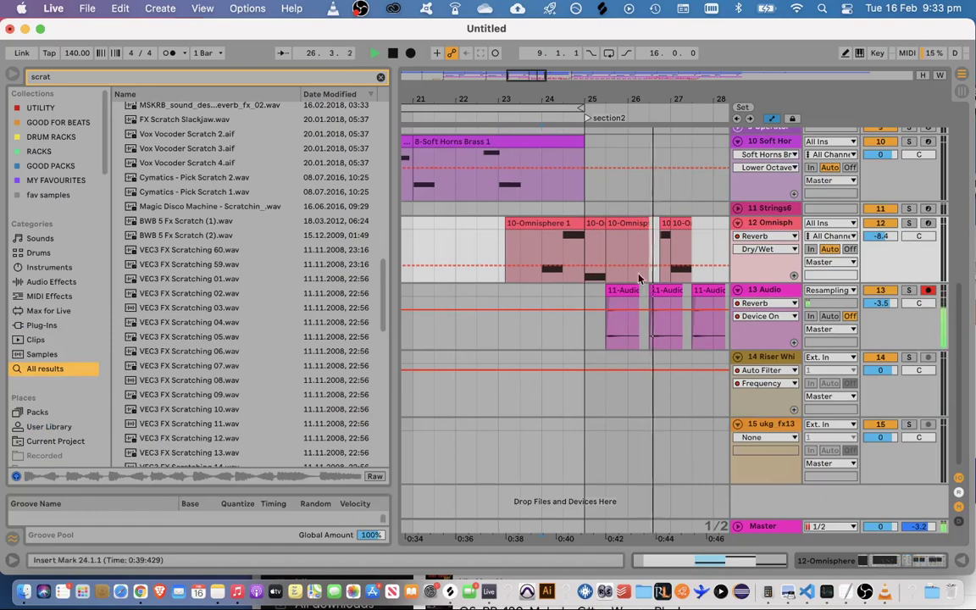
{"action": "left_click_drag", "start_coordinate": [553, 99], "coordinate": [531, 86]}
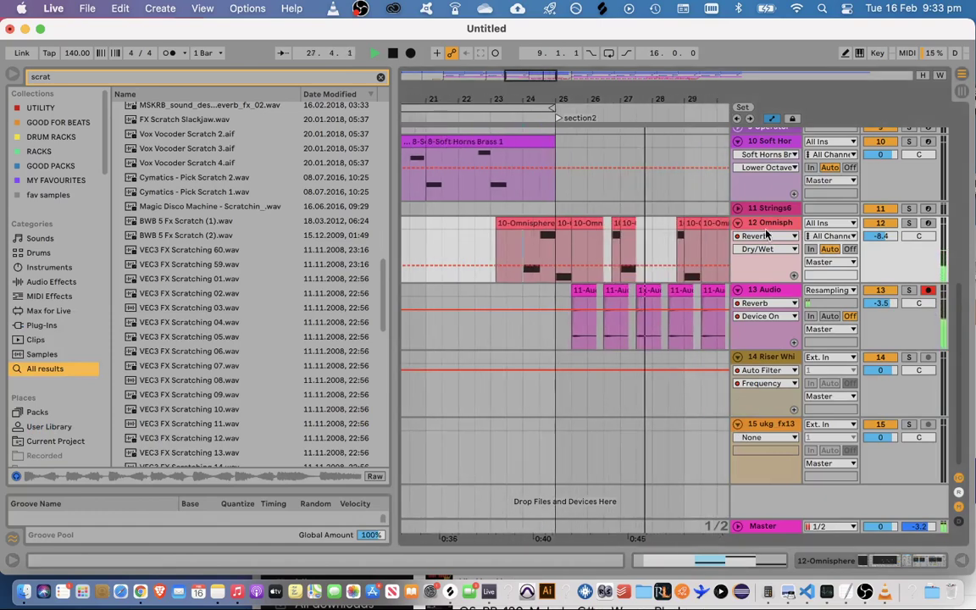
Raise the Omnisphere reverb's dry/wet mix to 59% and listen on towards the repeat section
{"action": "left_click", "coordinate": [768, 235]}
{"action": "double_click", "coordinate": [769, 228]}
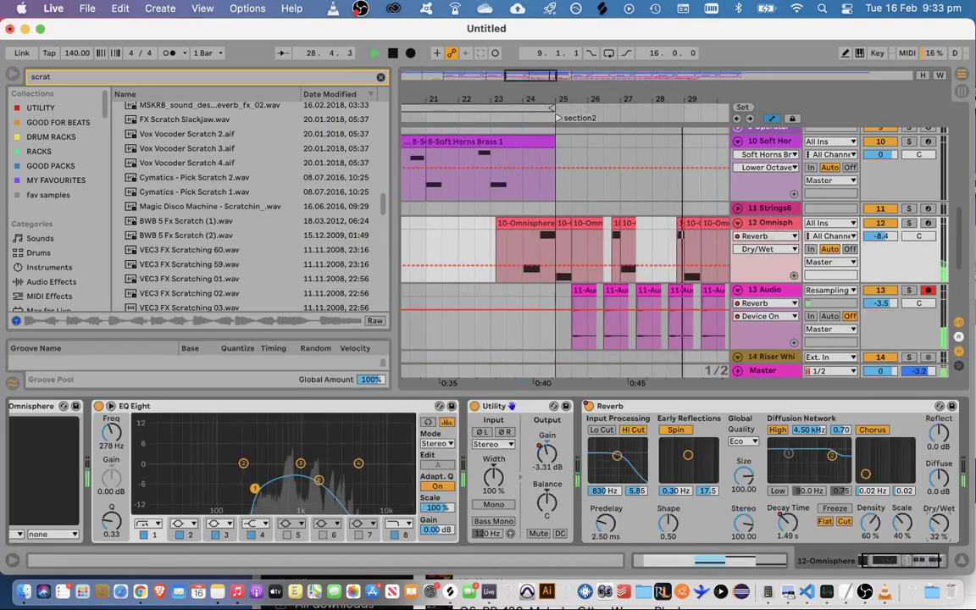
{"action": "left_click_drag", "start_coordinate": [939, 526], "coordinate": [939, 498]}
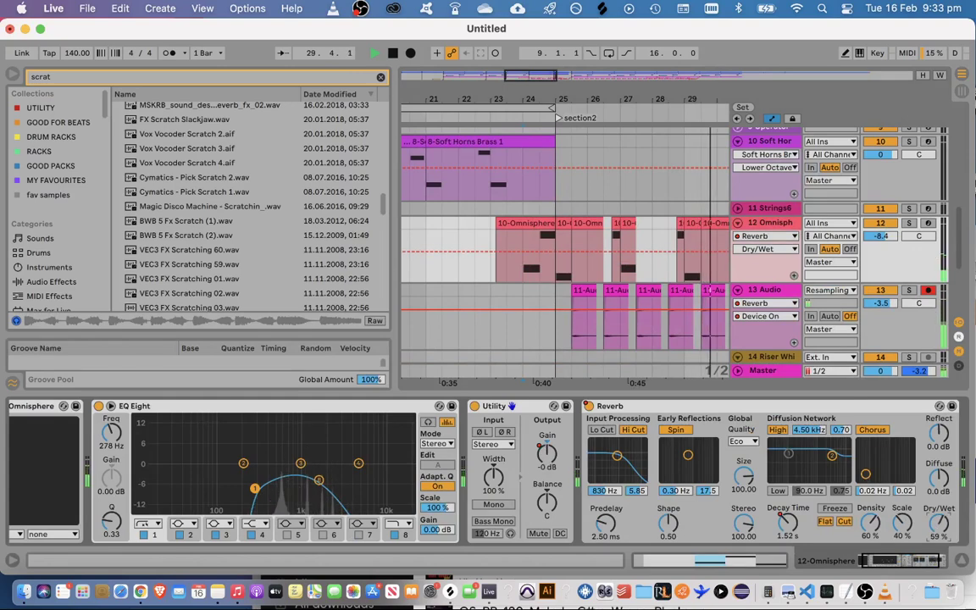
{"action": "left_click", "coordinate": [960, 559]}
{"action": "left_click_drag", "start_coordinate": [535, 77], "coordinate": [551, 53]}
{"action": "left_click", "coordinate": [960, 559]}
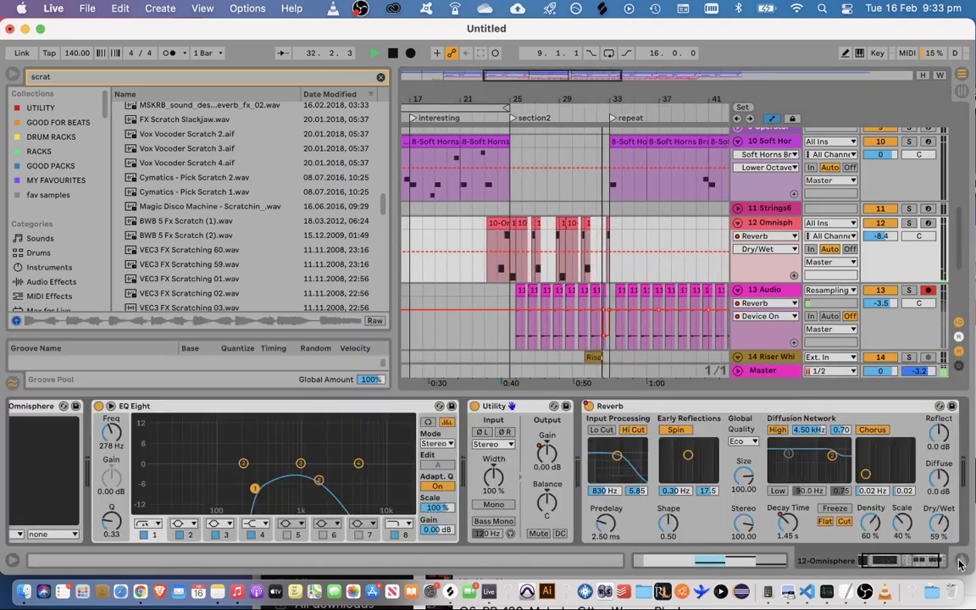
Reshape the Omnisphere Utility gain automation on the last clip before repeat so its rise ends at the repeat marker, and play it
{"action": "left_click", "coordinate": [960, 560]}
{"action": "mouse_move", "coordinate": [568, 81]}
{"action": "left_mouse_down"}
{"action": "mouse_move", "coordinate": [557, 89]}
{"action": "mouse_move", "coordinate": [573, 91]}
{"action": "left_mouse_up"}
{"action": "double_click", "coordinate": [771, 223]}
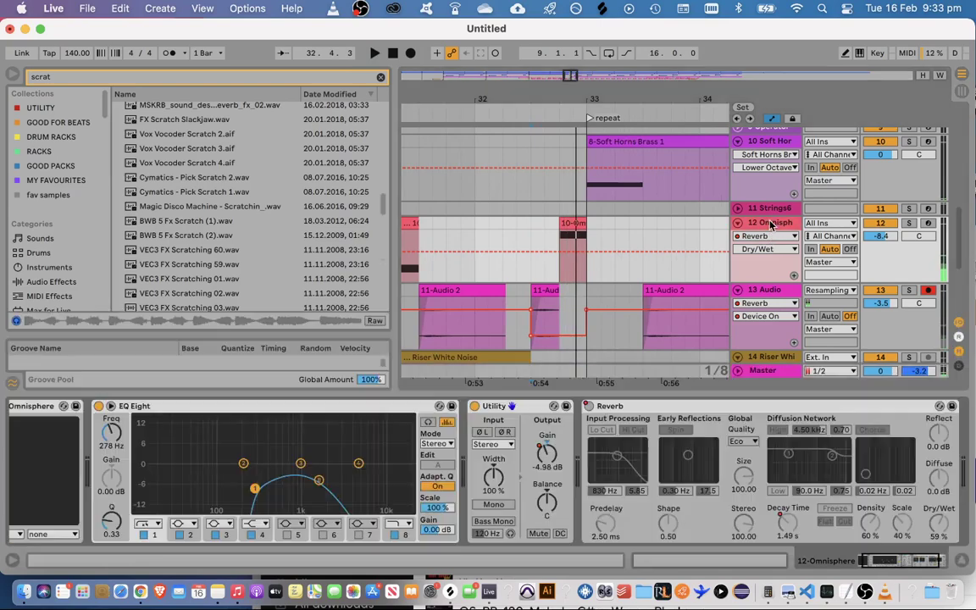
{"action": "left_click", "coordinate": [548, 454]}
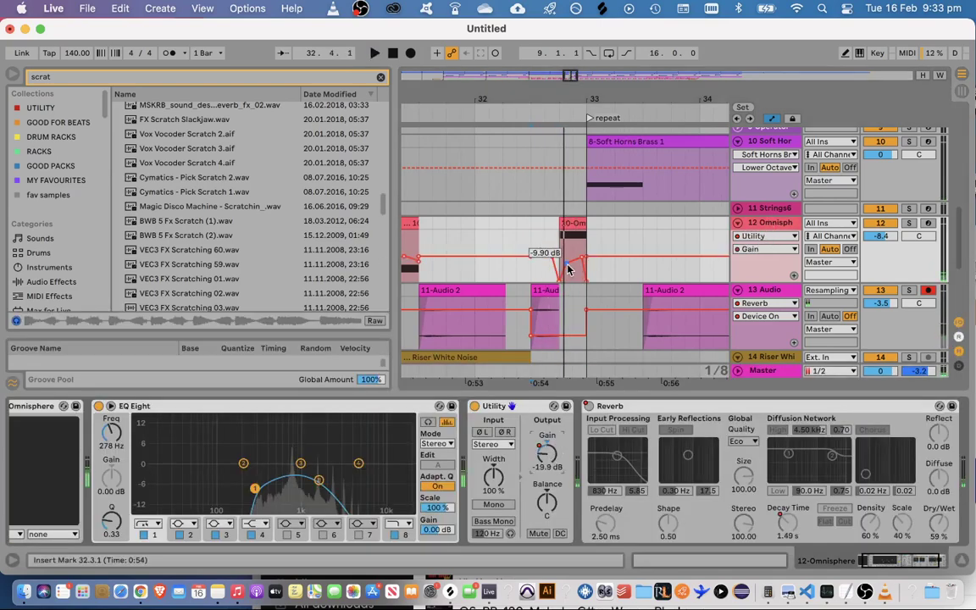
{"action": "key", "text": "space"}
{"action": "key", "text": "space"}
{"action": "left_click_drag", "start_coordinate": [582, 259], "coordinate": [586, 252]}
{"action": "key", "text": "space"}
{"action": "key", "text": "space"}
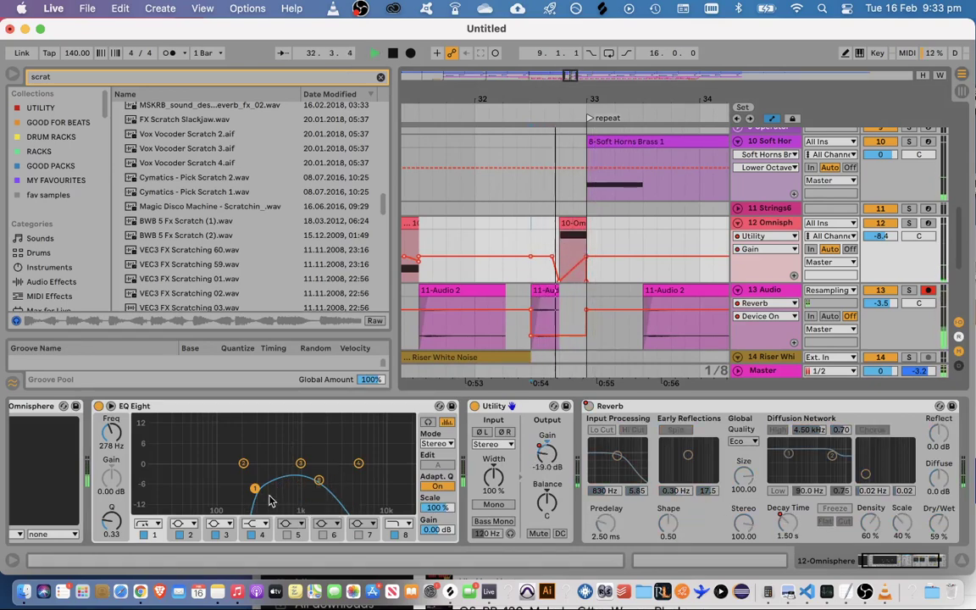
Raise the Omnisphere EQ Eight band 1 frequency automation to 2.47 kHz at the start of the last clip before repeat
{"action": "key", "text": "space"}
{"action": "left_click", "coordinate": [238, 486]}
{"action": "key", "text": "space"}
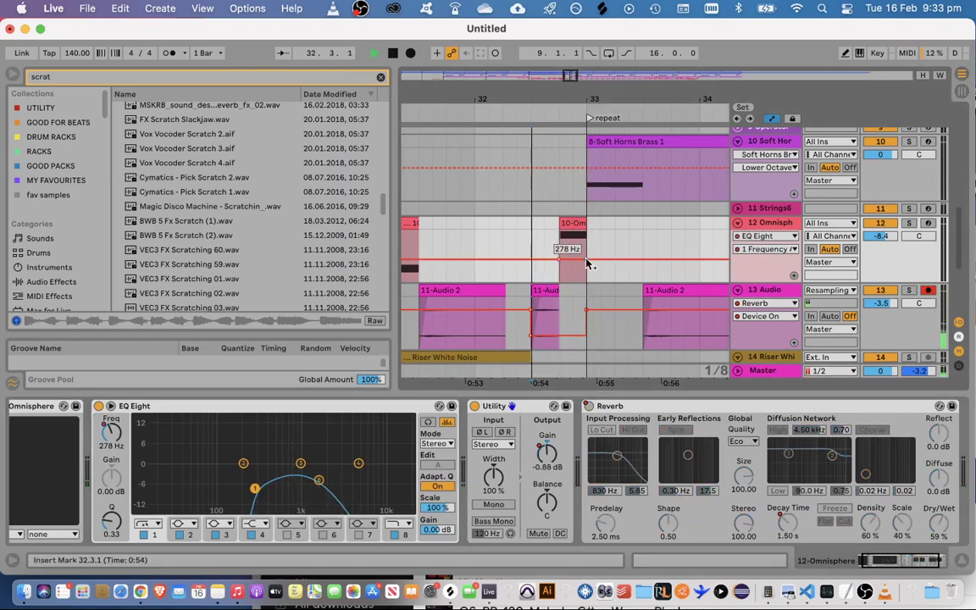
{"action": "left_click_drag", "start_coordinate": [562, 259], "coordinate": [563, 244]}
{"action": "key", "text": "space"}
{"action": "key", "text": "space"}
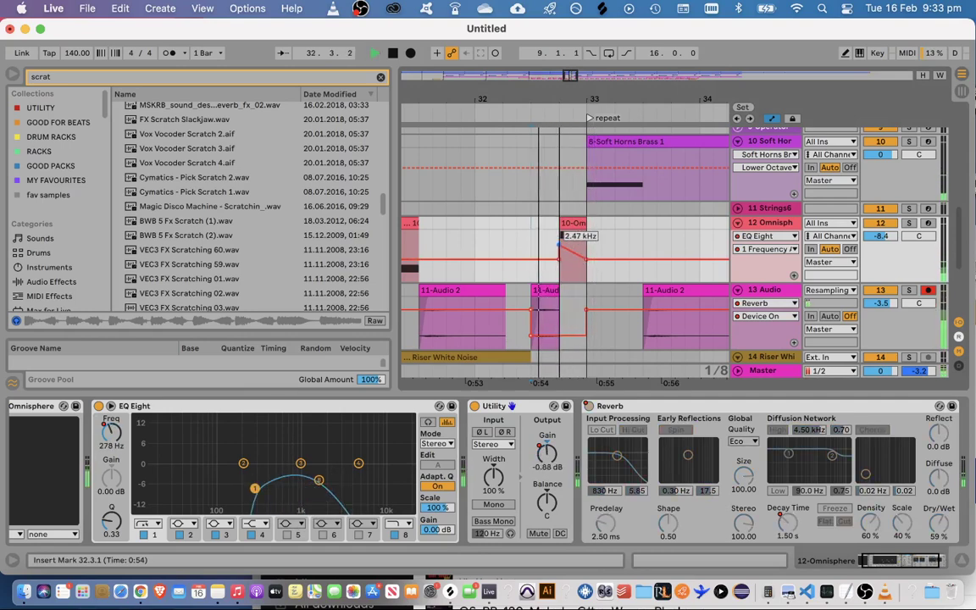
Switch the Omnisphere reverb's device automation to On for the stretch from 32.3 to the repeat marker
{"action": "key", "text": "space"}
{"action": "right_click", "coordinate": [588, 405]}
{"action": "left_click", "coordinate": [605, 413]}
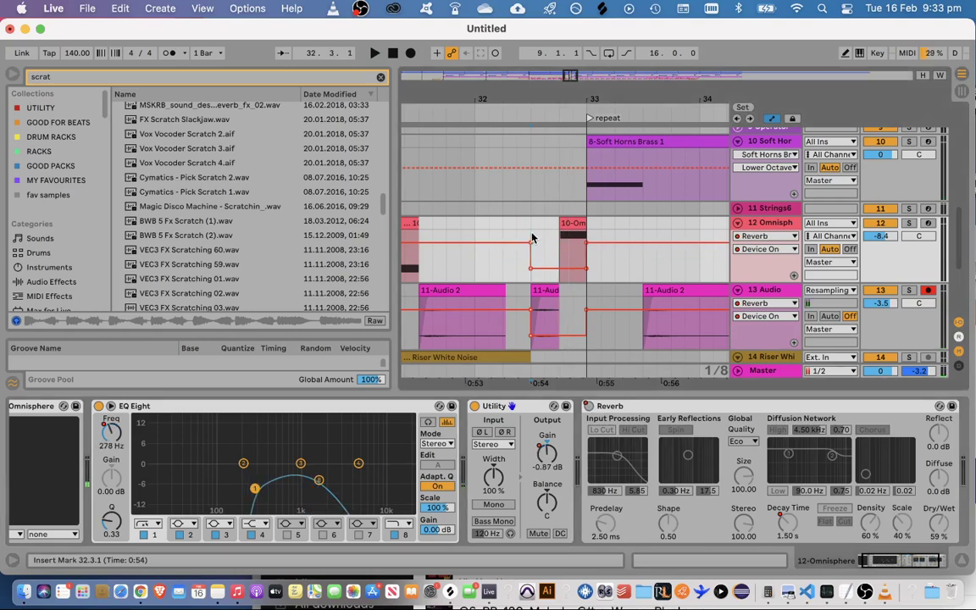
{"action": "left_click_drag", "start_coordinate": [571, 270], "coordinate": [571, 243]}
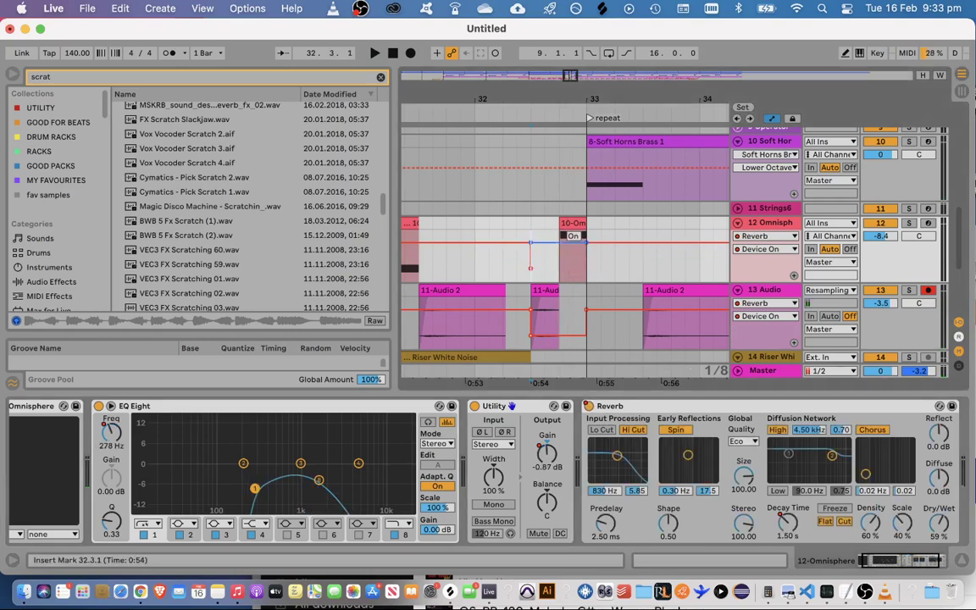
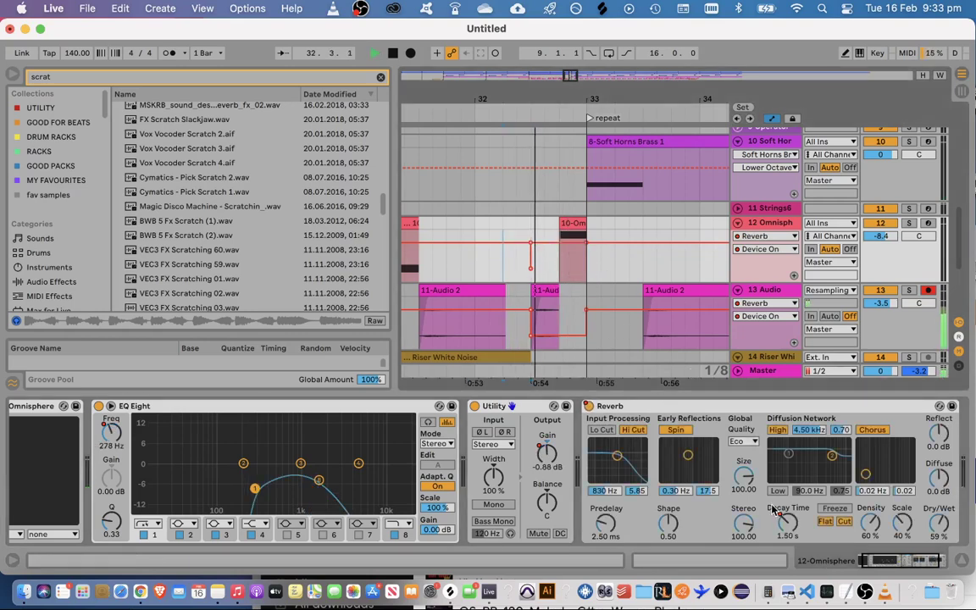
Curve the EQ Eight frequency and Utility gain automation over the last Omnisphere clip before repeat
{"action": "left_click", "coordinate": [256, 488]}
{"action": "left_click_drag", "start_coordinate": [569, 256], "coordinate": [570, 264]}
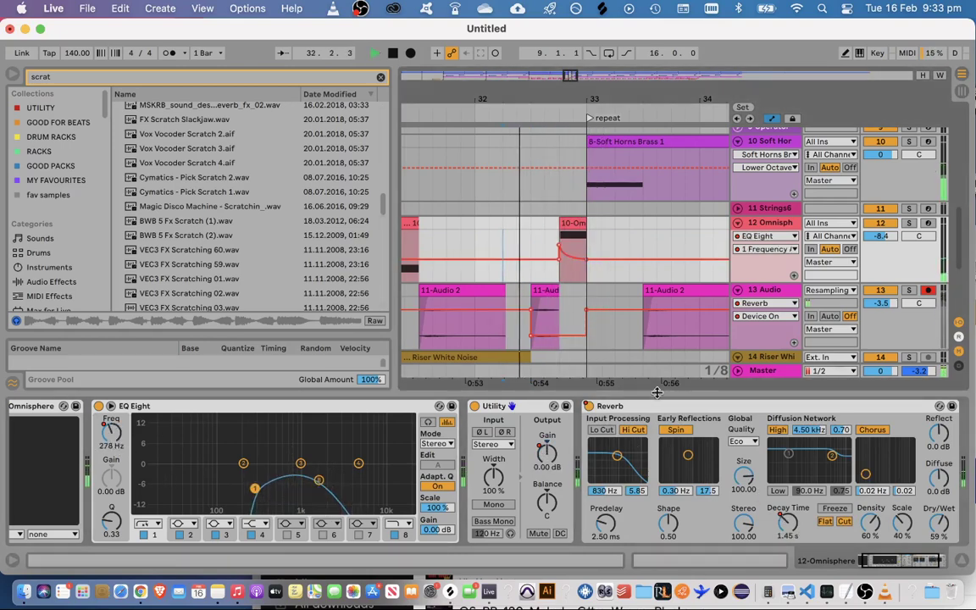
{"action": "left_click", "coordinate": [547, 466]}
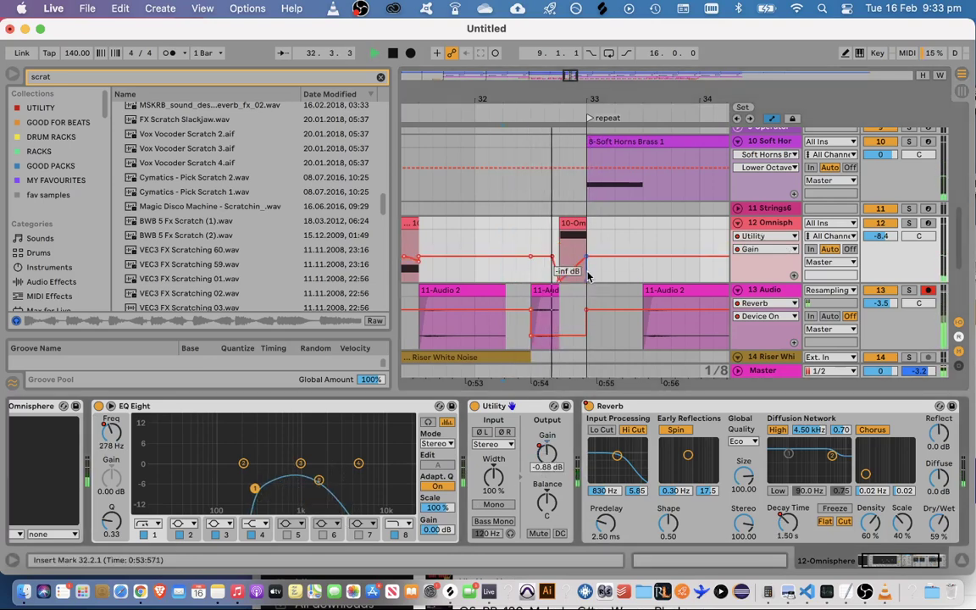
{"action": "left_click_drag", "start_coordinate": [573, 267], "coordinate": [571, 258]}
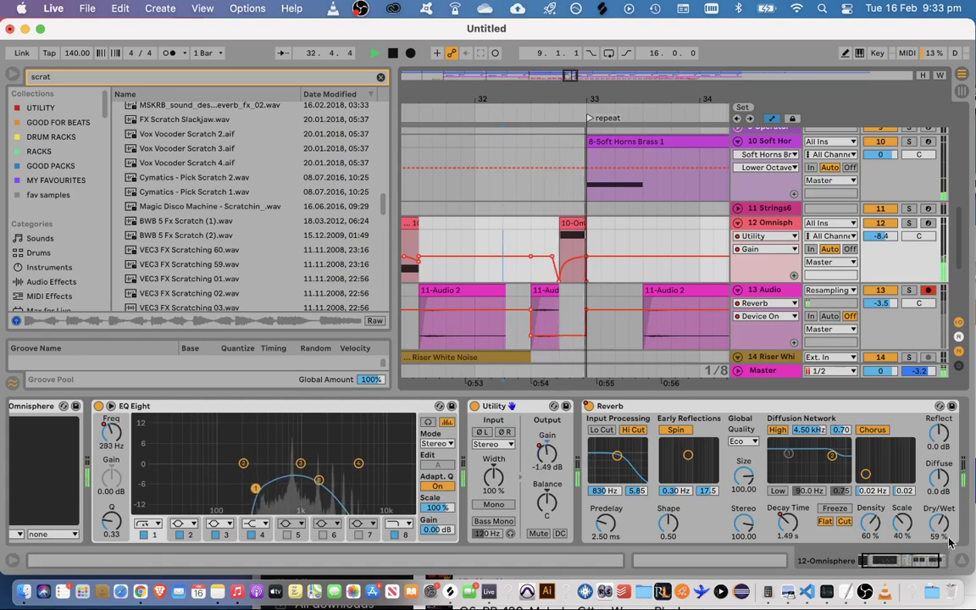
Add a rising ramp to the Omnisphere reverb's decay time automation across the last clip before repeat and play the transition
{"action": "left_click_drag", "start_coordinate": [787, 523], "coordinate": [788, 524]}
{"action": "key", "text": "space"}
{"action": "key", "text": "space"}
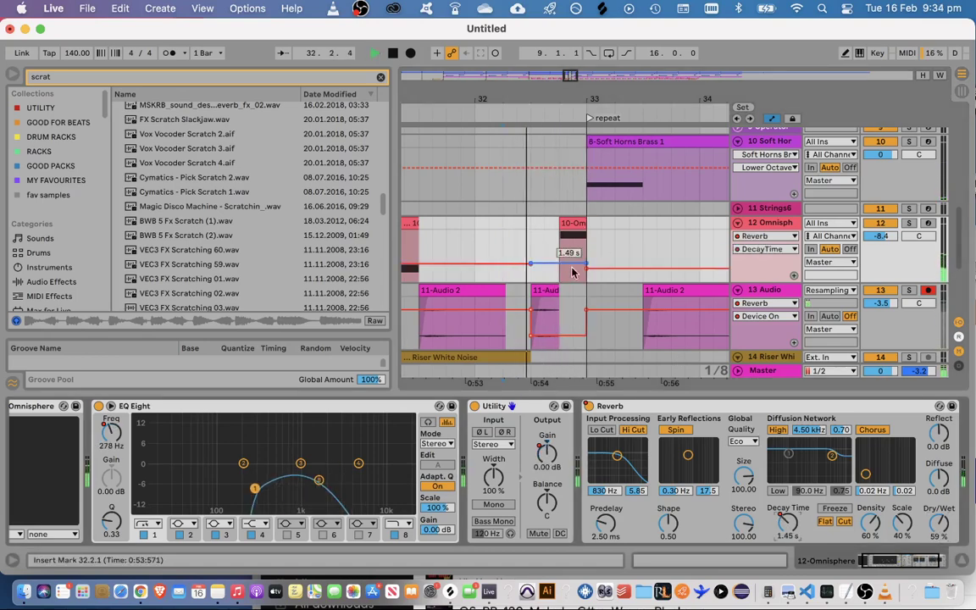
{"action": "left_click", "coordinate": [560, 264]}
{"action": "key", "text": "space"}
{"action": "key", "text": "space"}
{"action": "mouse_move", "coordinate": [584, 264]}
{"action": "left_mouse_down"}
{"action": "mouse_move", "coordinate": [587, 237]}
{"action": "mouse_move", "coordinate": [586, 250]}
{"action": "left_mouse_up"}
{"action": "key", "text": "space"}
{"action": "key", "text": "space"}
{"action": "key", "text": "space"}
{"action": "key", "text": "space"}
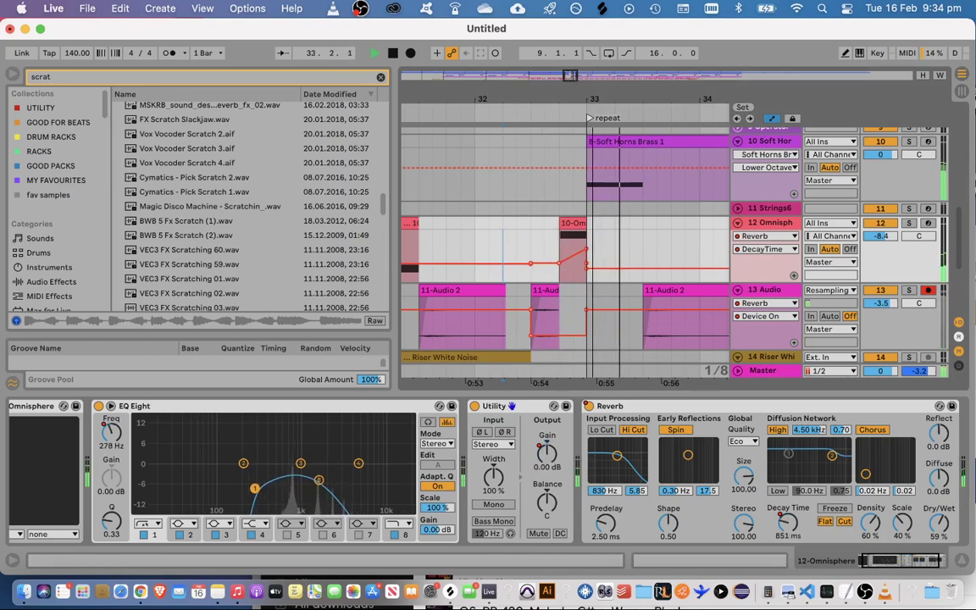
{"action": "scroll", "coordinate": [587, 254], "scroll_direction": "down", "scroll_amount": 1}
{"action": "key", "text": "space"}
{"action": "key", "text": "space"}
Shift the second kick in the 808 Core Kit clip at the repeat slightly later, just before beat 1.2, and play it
{"action": "left_click", "coordinate": [960, 561]}
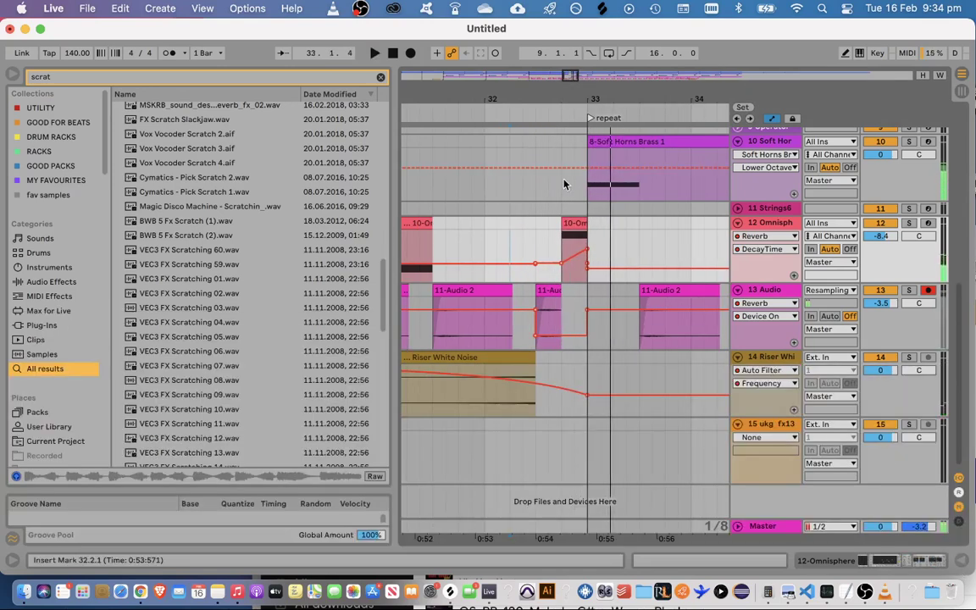
{"action": "scroll", "coordinate": [799, 269], "scroll_direction": "up", "scroll_amount": 4}
{"action": "scroll", "coordinate": [799, 269], "scroll_direction": "up", "scroll_amount": 3}
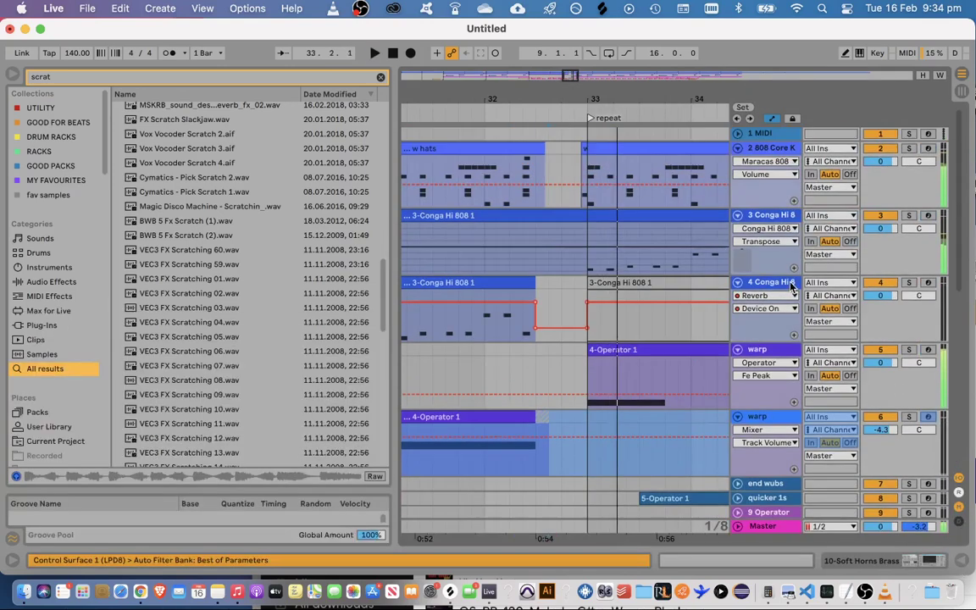
{"action": "double_click", "coordinate": [638, 149]}
{"action": "scroll", "coordinate": [414, 508], "scroll_direction": "down", "scroll_amount": 1}
{"action": "left_click", "coordinate": [407, 504]}
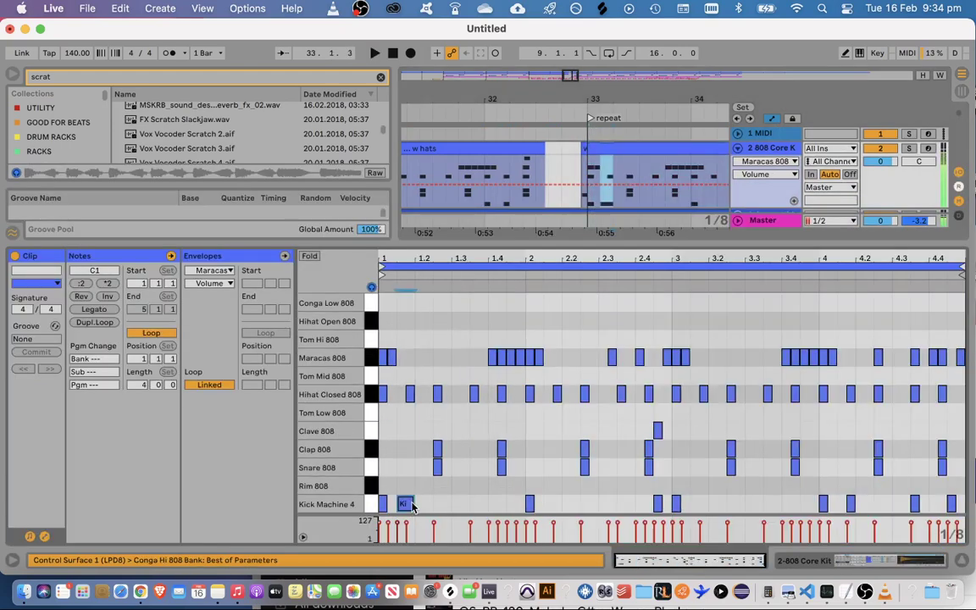
{"action": "left_click_drag", "start_coordinate": [406, 506], "coordinate": [417, 507]}
{"action": "key", "text": "space"}
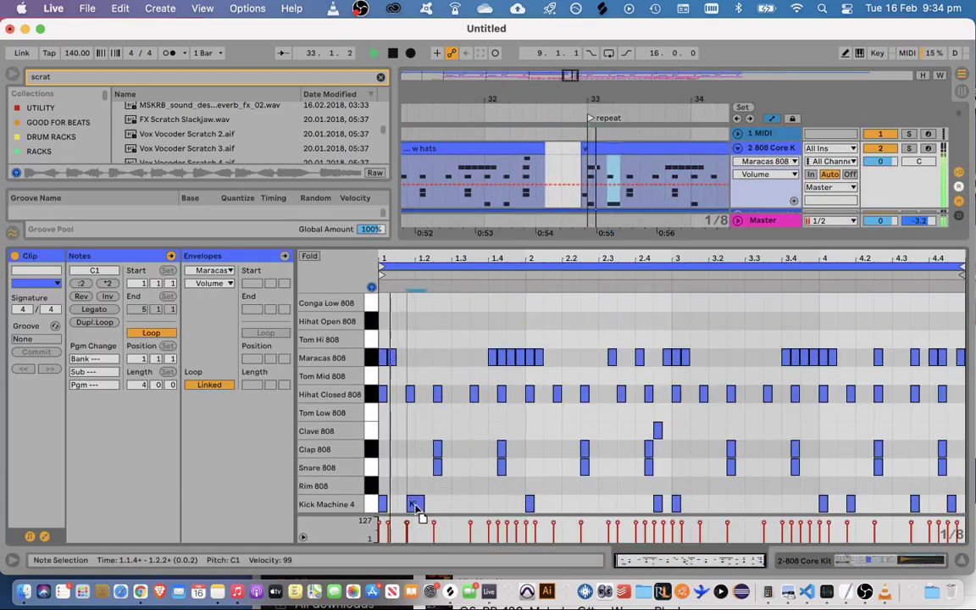
{"action": "key", "text": "space"}
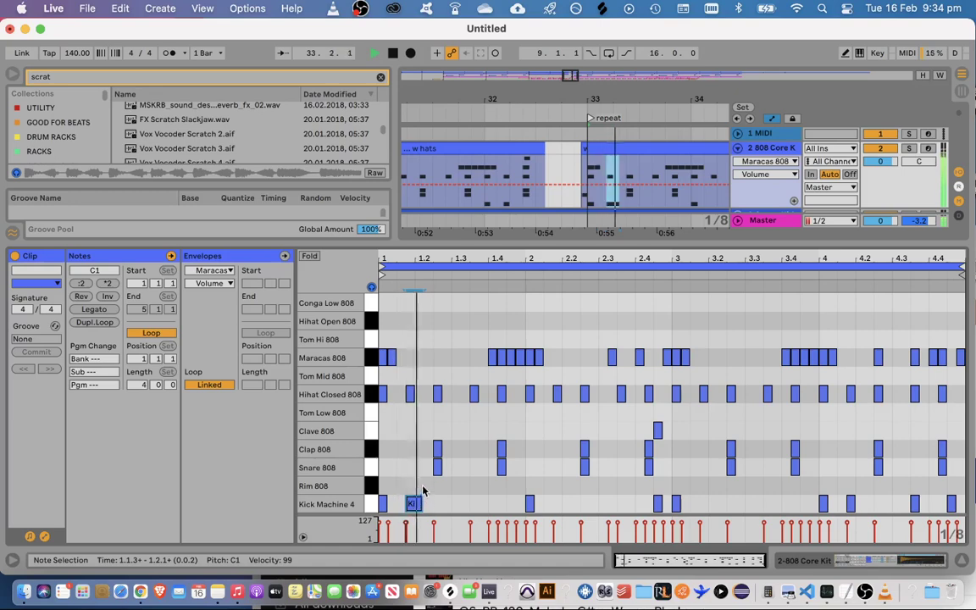
{"action": "left_click_drag", "start_coordinate": [503, 243], "coordinate": [495, 538]}
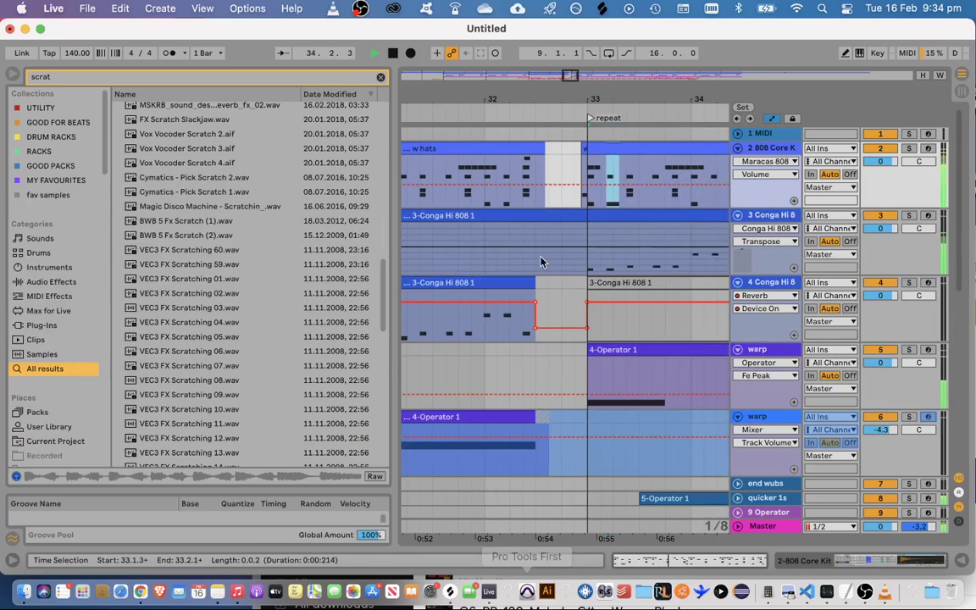
Try transposing the Conga Hi 808 notes from the repeat onward up an octave
{"action": "left_click_drag", "start_coordinate": [533, 99], "coordinate": [533, 78]}
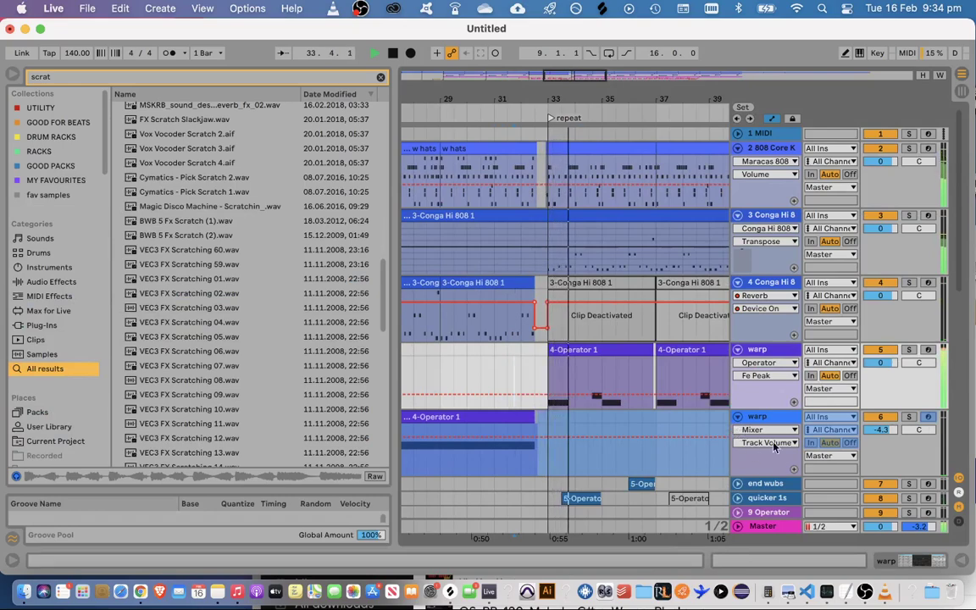
{"action": "scroll", "coordinate": [772, 424], "scroll_direction": "down", "scroll_amount": 10}
{"action": "scroll", "coordinate": [769, 413], "scroll_direction": "up", "scroll_amount": 5}
{"action": "scroll", "coordinate": [769, 413], "scroll_direction": "up", "scroll_amount": 6}
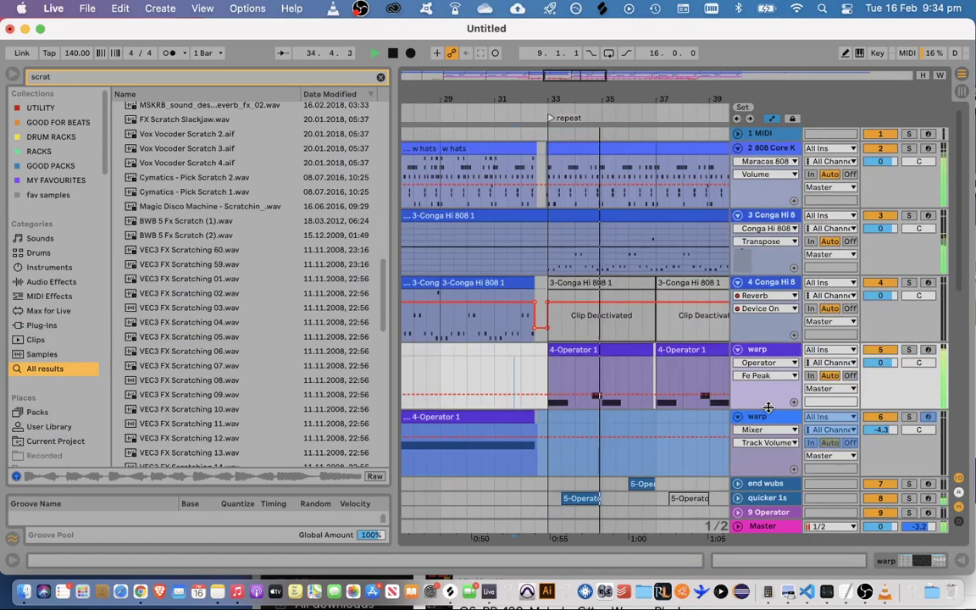
{"action": "double_click", "coordinate": [670, 211]}
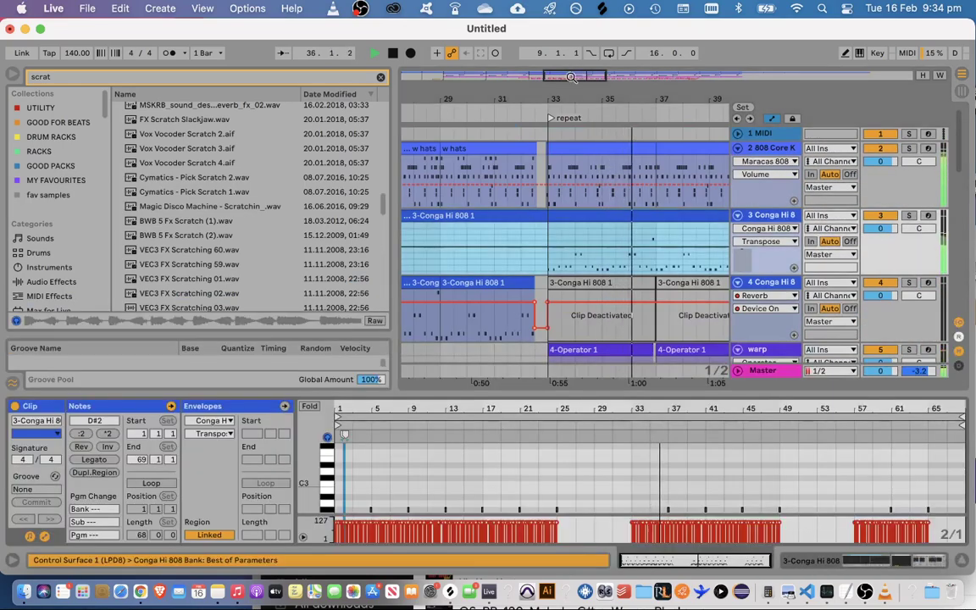
{"action": "left_click_drag", "start_coordinate": [571, 78], "coordinate": [573, 73]}
{"action": "left_click_drag", "start_coordinate": [703, 401], "coordinate": [703, 146]}
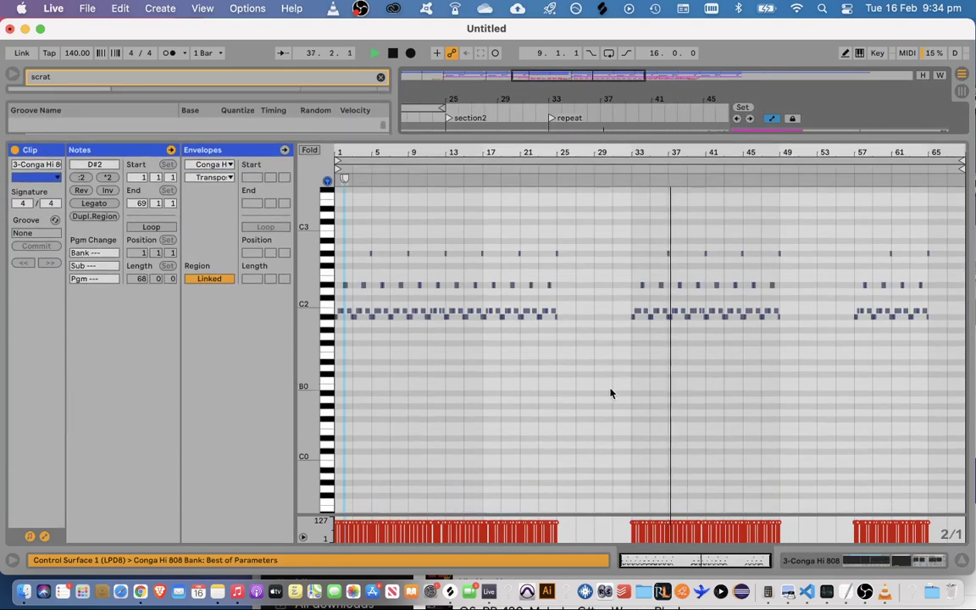
{"action": "left_click_drag", "start_coordinate": [611, 393], "coordinate": [972, 166]}
{"action": "key", "text": "shift+Up"}
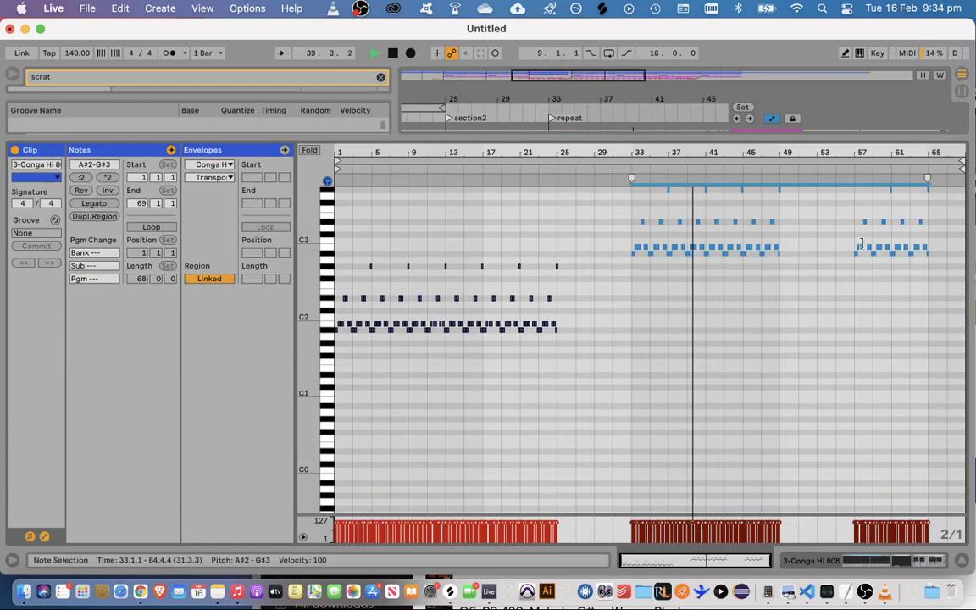
{"action": "key", "text": "shift+Down"}
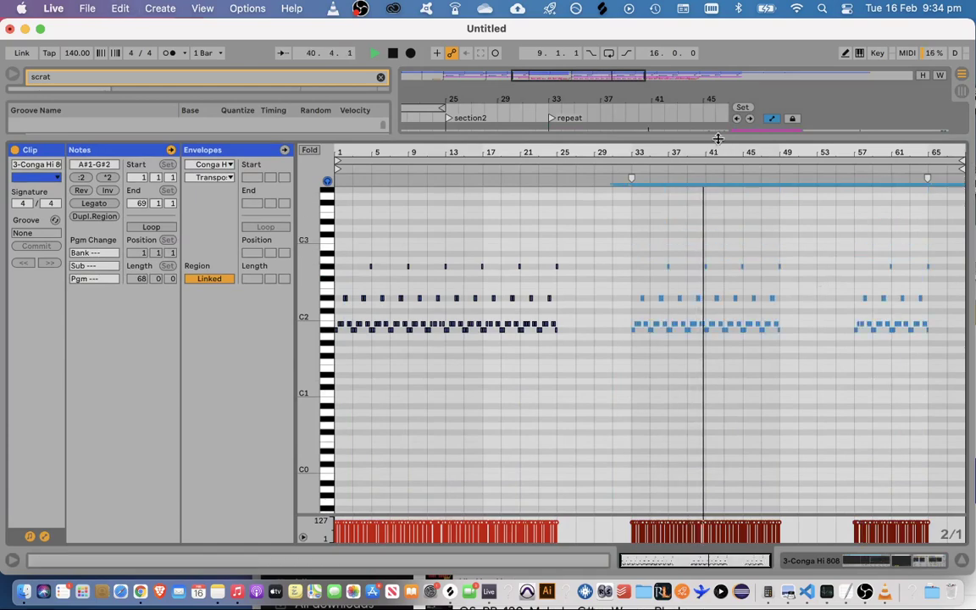
{"action": "left_click_drag", "start_coordinate": [719, 139], "coordinate": [708, 583]}
Set the decay time of the reverb on track 3 Conga Hi 808 to 637 ms while playing the repeat section
{"action": "double_click", "coordinate": [767, 211]}
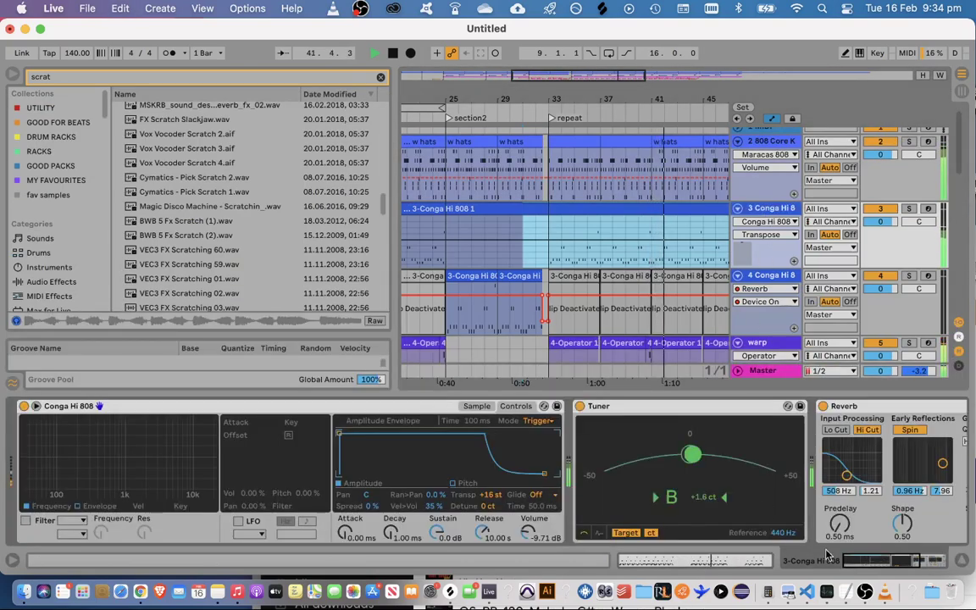
{"action": "left_click", "coordinate": [907, 559]}
{"action": "key", "text": "space"}
{"action": "left_click_drag", "start_coordinate": [711, 523], "coordinate": [711, 539]}
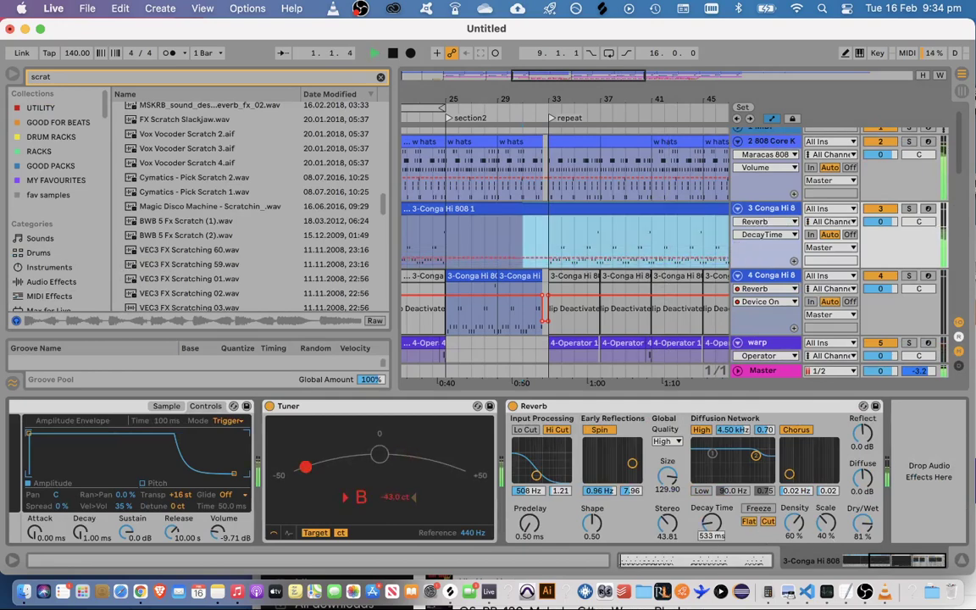
{"action": "left_click", "coordinate": [555, 226]}
{"action": "key", "text": "space"}
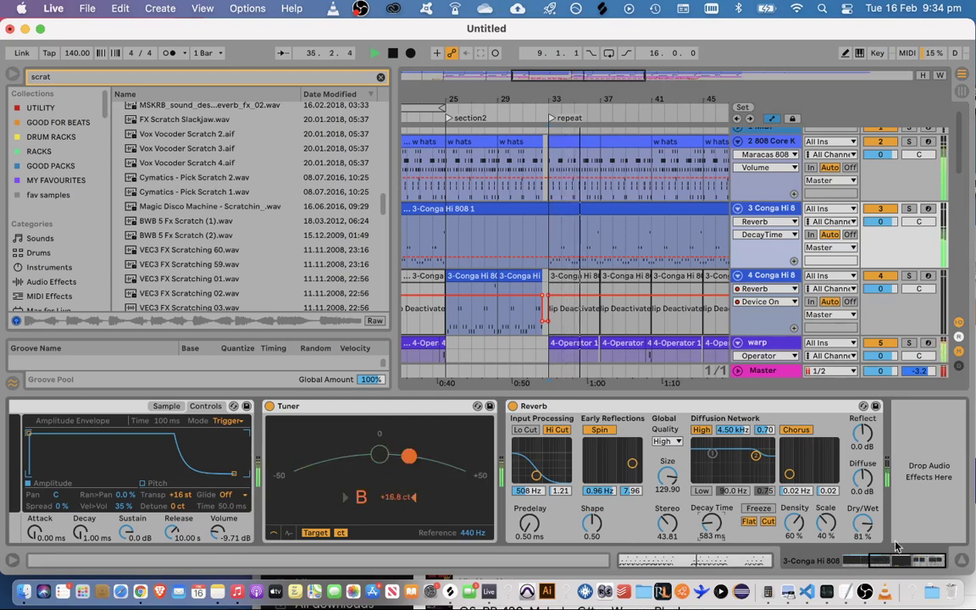
{"action": "left_click", "coordinate": [960, 561]}
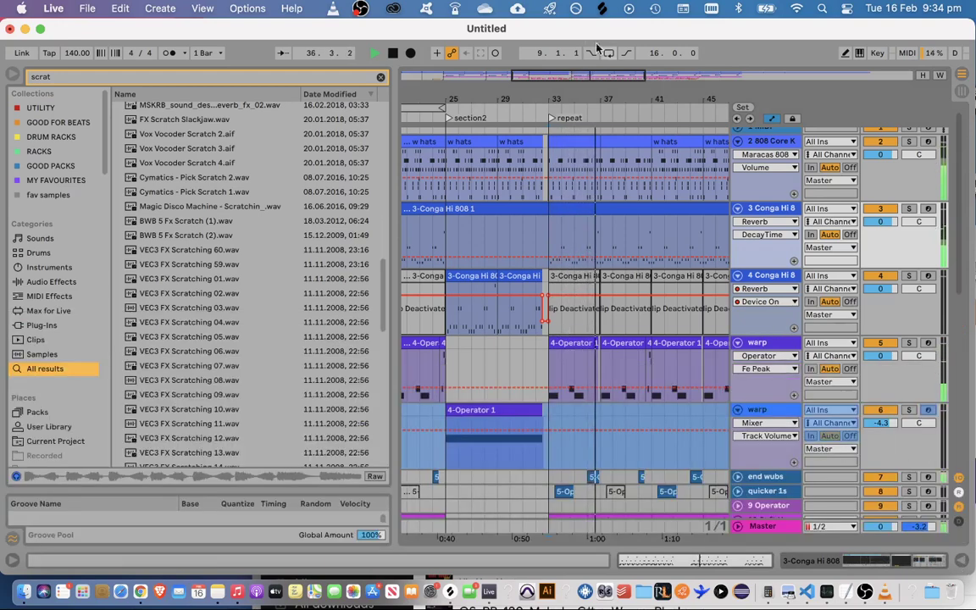
{"action": "left_click_drag", "start_coordinate": [556, 82], "coordinate": [797, 356]}
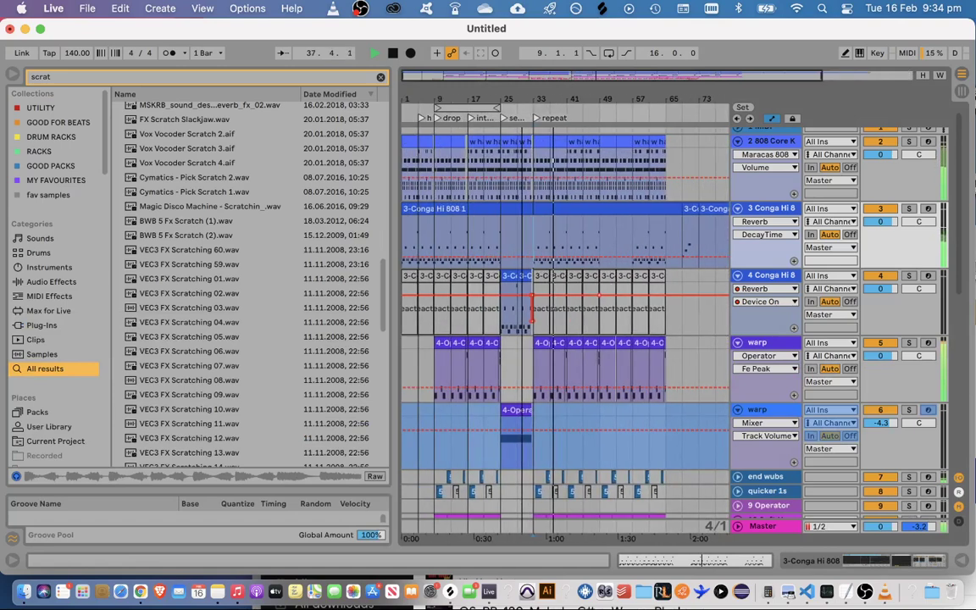
{"action": "double_click", "coordinate": [772, 217]}
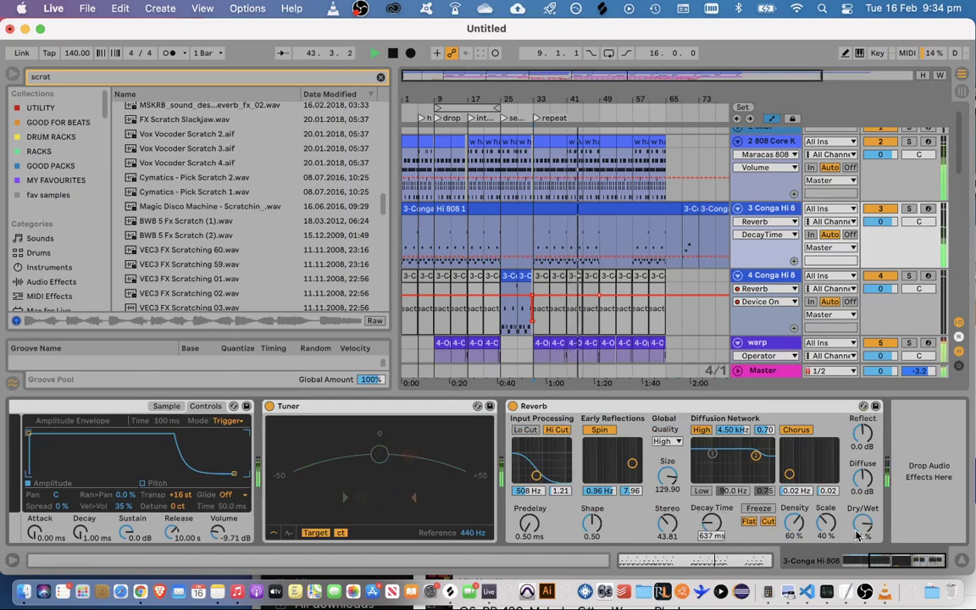
{"action": "left_click", "coordinate": [961, 558]}
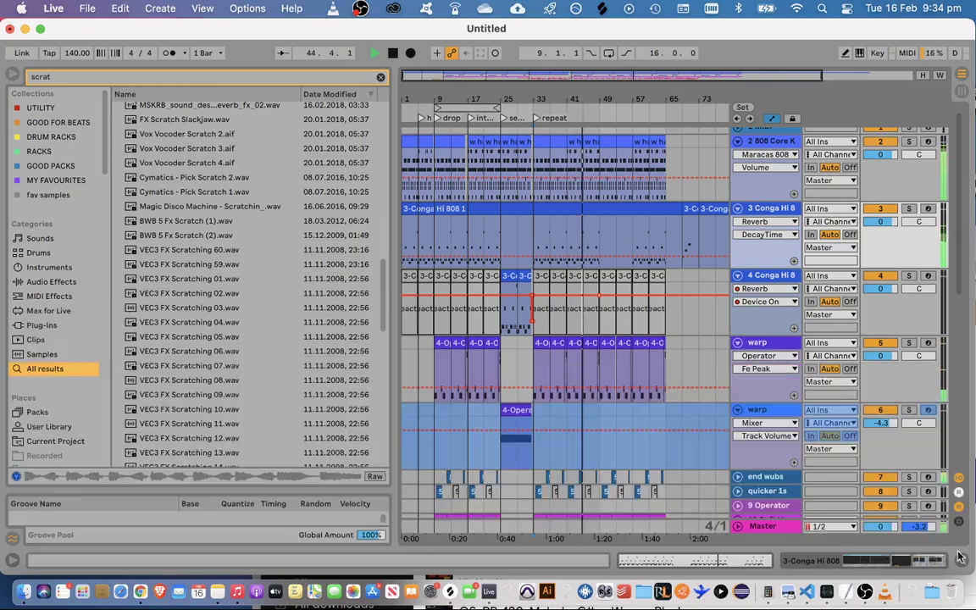
Bring up the Utility Gain automation on track 12 Omnisphere around the second passage near bar 48
{"action": "scroll", "coordinate": [786, 332], "scroll_direction": "down", "scroll_amount": 10}
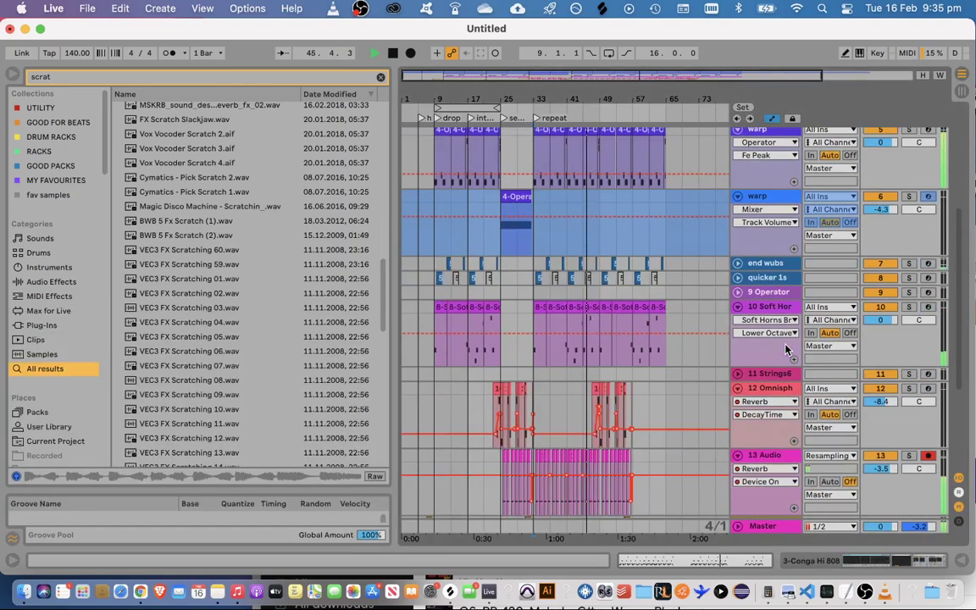
{"action": "left_click_drag", "start_coordinate": [579, 80], "coordinate": [604, 105]}
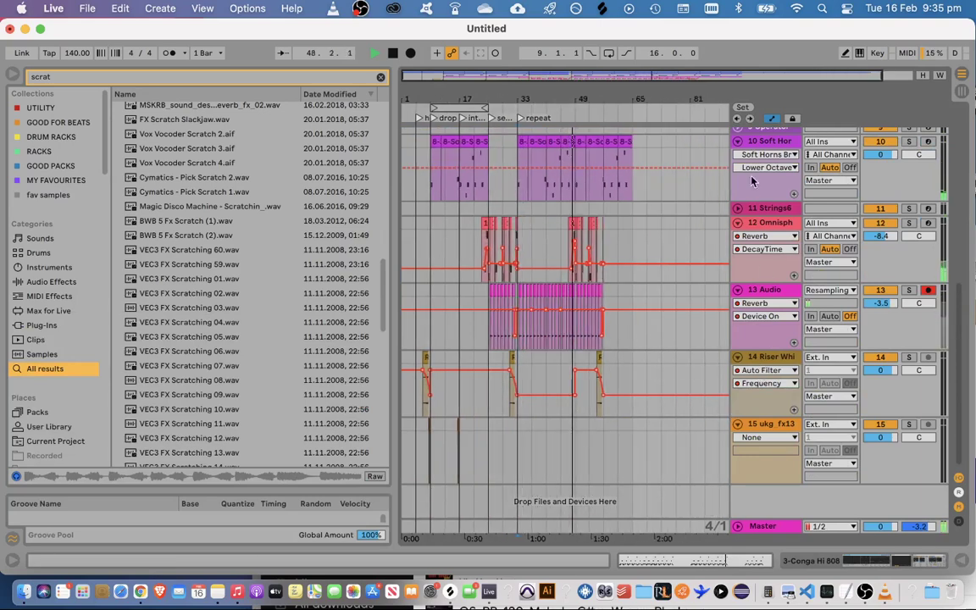
{"action": "left_click_drag", "start_coordinate": [699, 78], "coordinate": [663, 110]}
{"action": "left_click", "coordinate": [524, 241]}
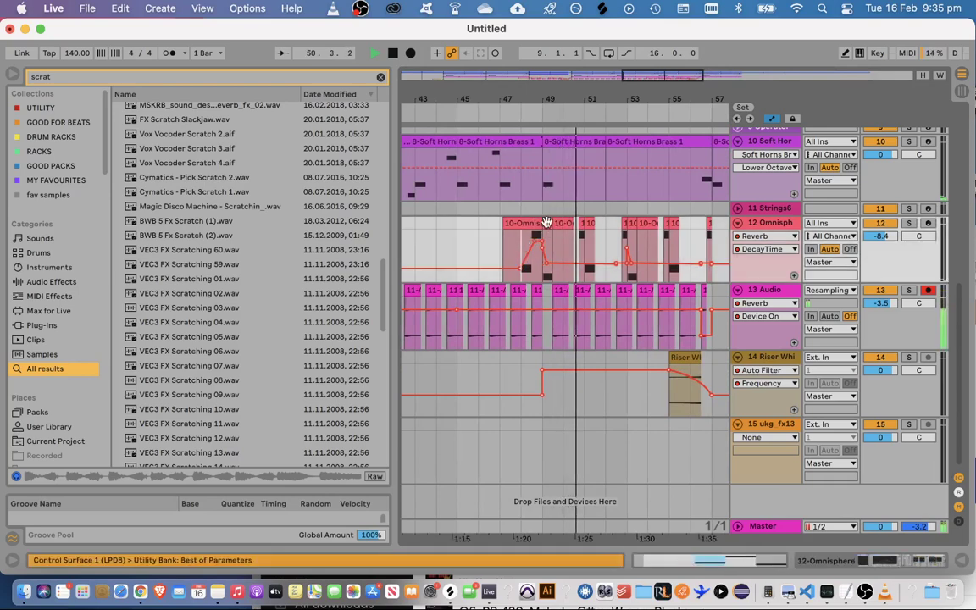
{"action": "key", "text": "space"}
{"action": "key", "text": "plus"}
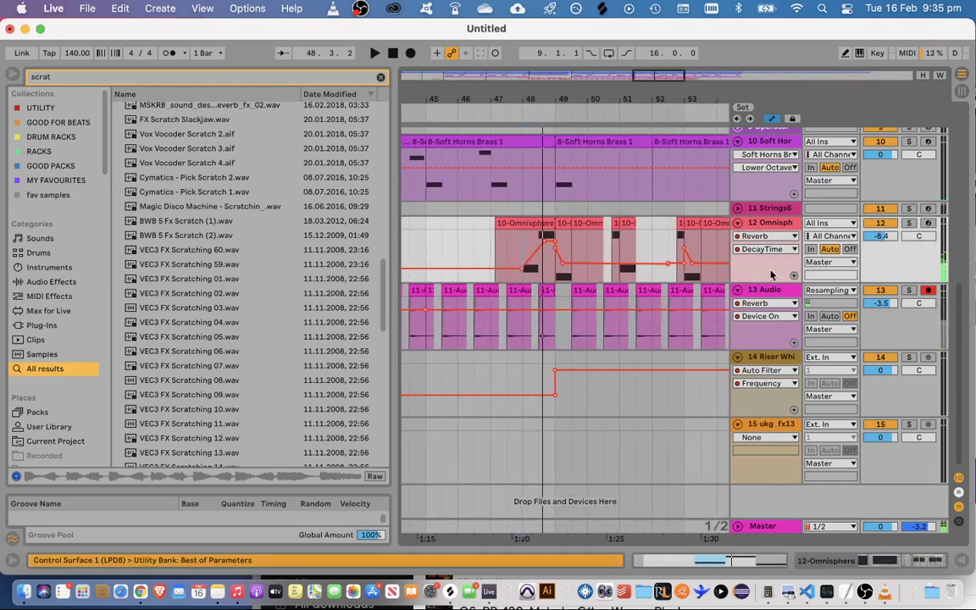
{"action": "double_click", "coordinate": [780, 228]}
{"action": "left_click", "coordinate": [545, 453]}
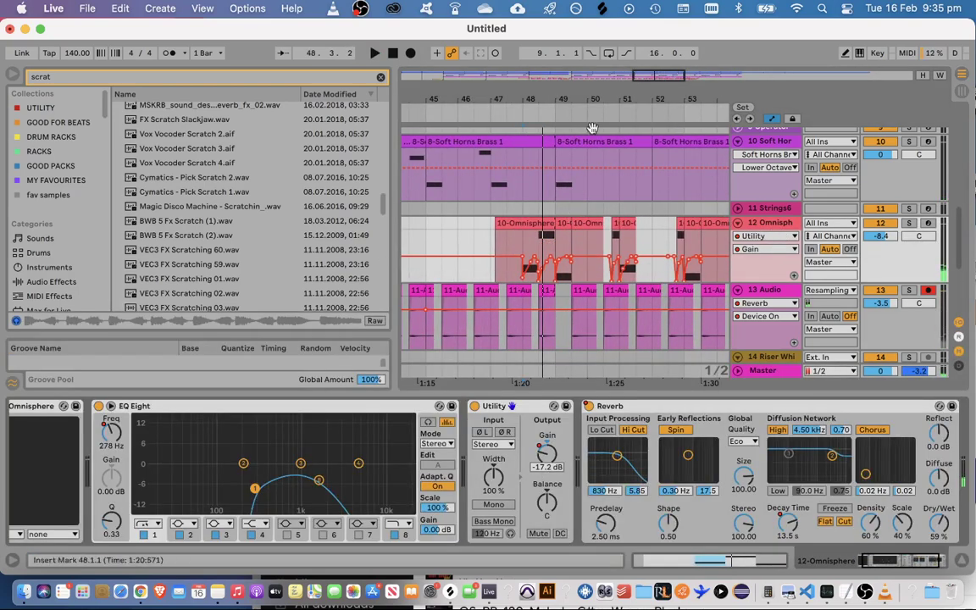
Play the start of the second Omnisphere passage from bar 47 with its gain automation in close view
{"action": "left_click_drag", "start_coordinate": [639, 72], "coordinate": [648, 93]}
{"action": "left_click", "coordinate": [492, 236]}
{"action": "key", "text": "space"}
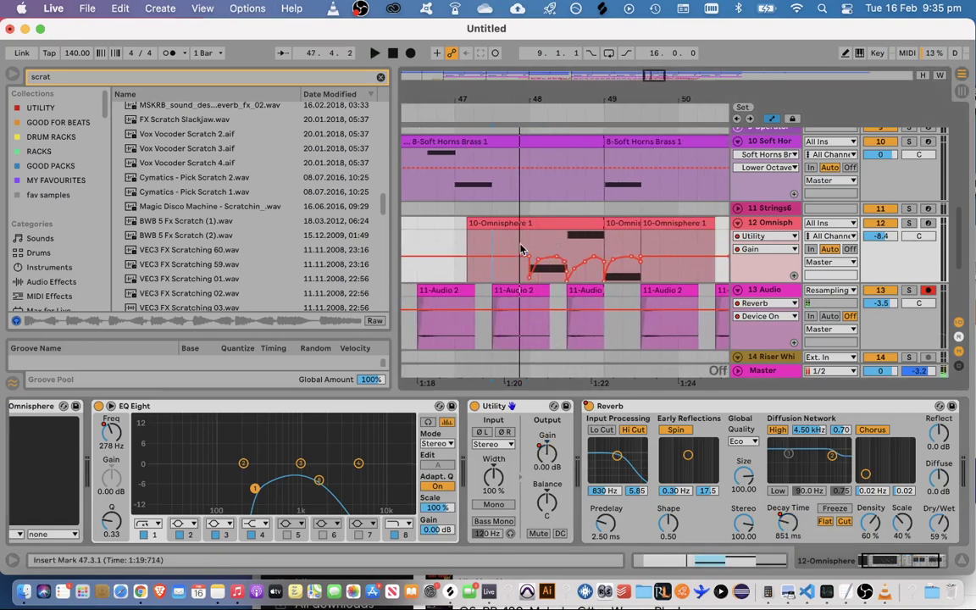
{"action": "left_click", "coordinate": [520, 247]}
{"action": "key", "text": "space"}
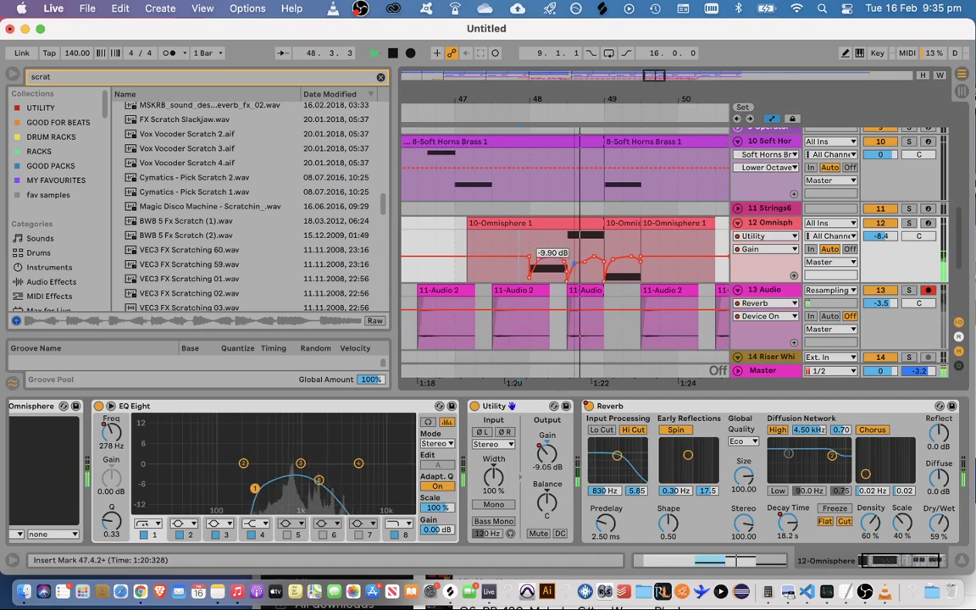
Raise the early point of the gain curve under the high Omnisphere note after beat 48.3 to -7.81 dB and replay it
{"action": "key", "text": "space"}
{"action": "key", "text": "space"}
{"action": "left_click_drag", "start_coordinate": [574, 263], "coordinate": [573, 262]}
{"action": "key", "text": "space"}
{"action": "key", "text": "space"}
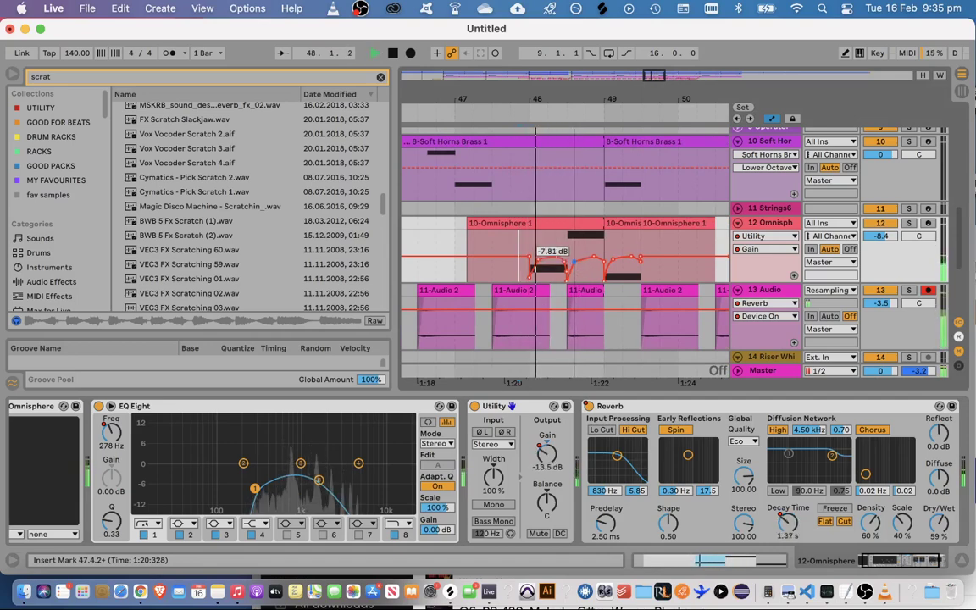
{"action": "key", "text": "space"}
{"action": "key", "text": "space"}
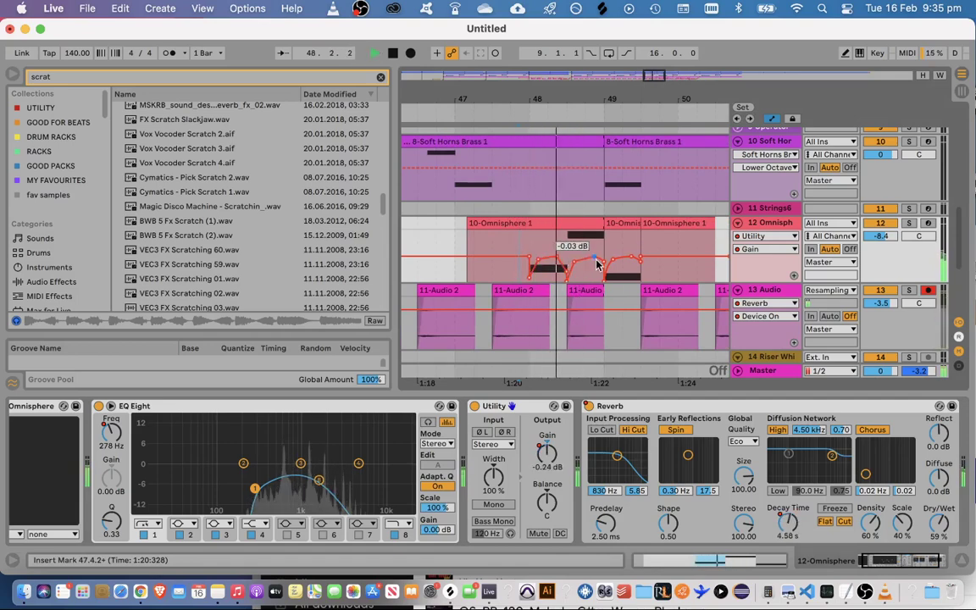
Lower the gain automation point near the end of the Omnisphere clip before bar 49 to -8.80 dB and play it
{"action": "left_click_drag", "start_coordinate": [596, 260], "coordinate": [598, 263]}
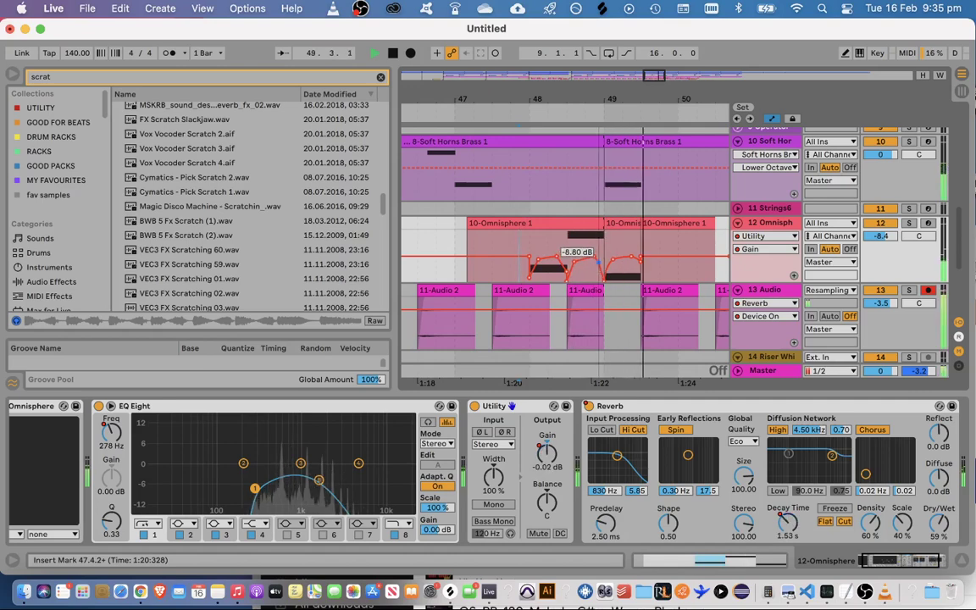
{"action": "key", "text": "space"}
{"action": "key", "text": "space"}
Hide the device view and play the arrangement on from bar 49 past bar 57
{"action": "mouse_move", "coordinate": [653, 75]}
{"action": "left_mouse_down"}
{"action": "mouse_move", "coordinate": [652, 66]}
{"action": "mouse_move", "coordinate": [673, 62]}
{"action": "mouse_move", "coordinate": [657, 74]}
{"action": "left_mouse_up"}
{"action": "left_click", "coordinate": [961, 561]}
{"action": "left_click_drag", "start_coordinate": [488, 148], "coordinate": [557, 151]}
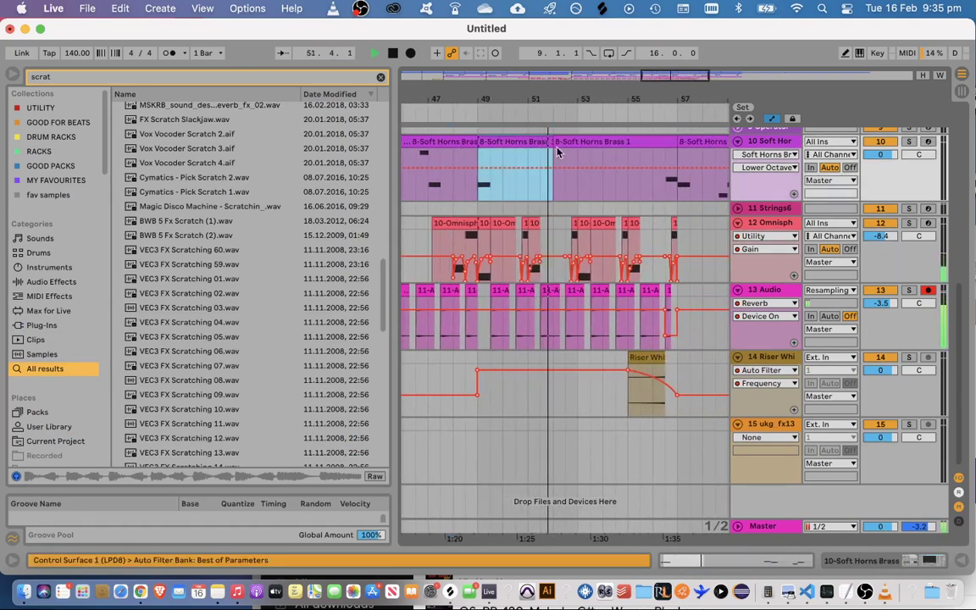
{"action": "left_click_drag", "start_coordinate": [624, 120], "coordinate": [608, 145]}
{"action": "scroll", "coordinate": [568, 204], "scroll_direction": "down", "scroll_amount": 5}
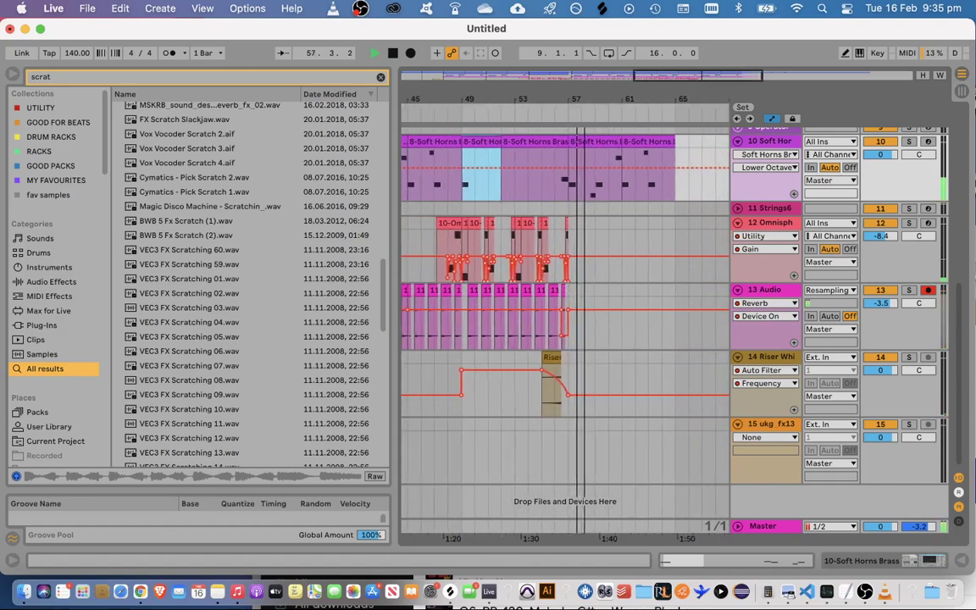
{"action": "left_click", "coordinate": [568, 205]}
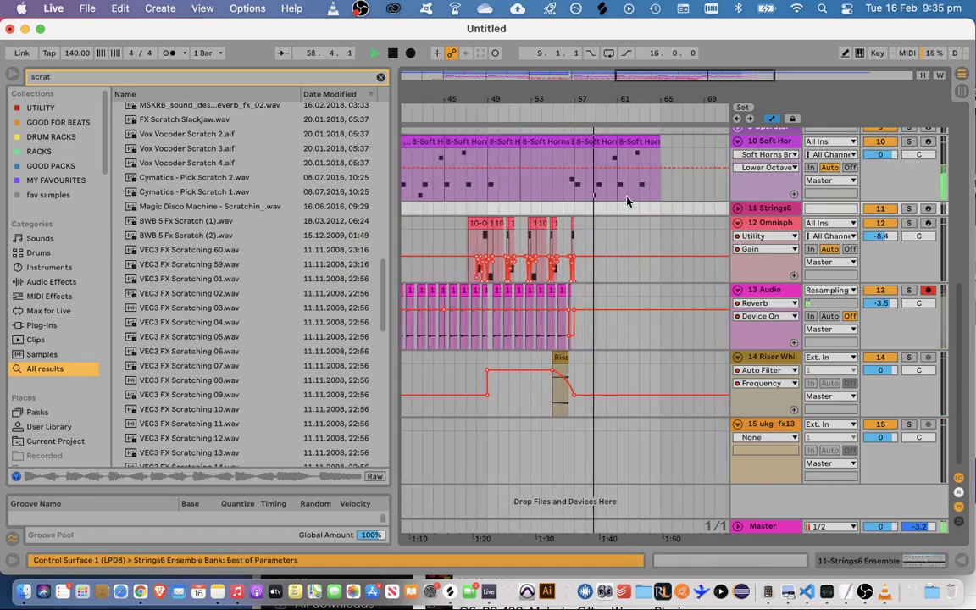
{"action": "scroll", "coordinate": [485, 217], "scroll_direction": "down", "scroll_amount": 5}
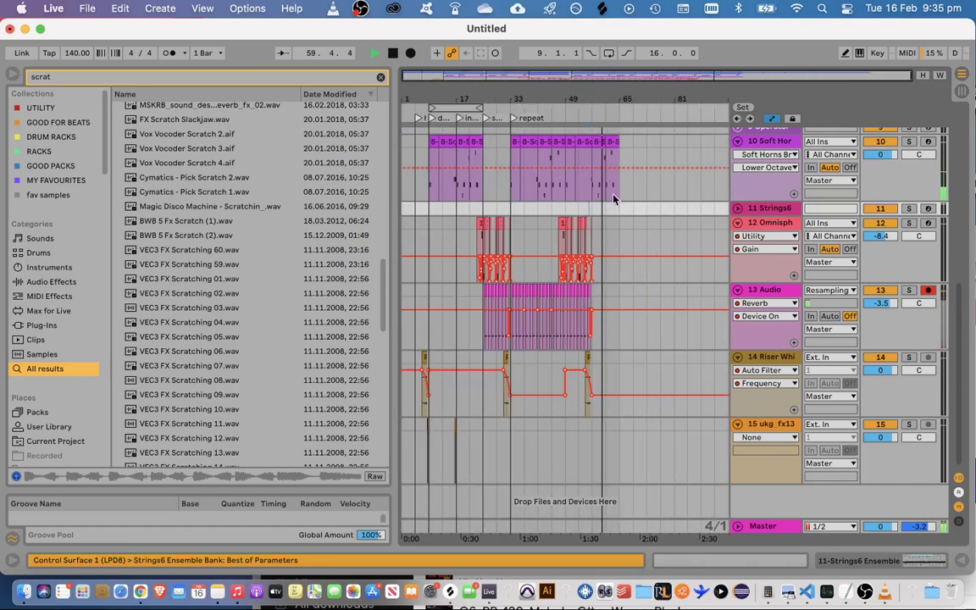
Play from bar 49 and review the content of all tracks across bars 49 to 57
{"action": "left_click_drag", "start_coordinate": [615, 199], "coordinate": [347, 185]}
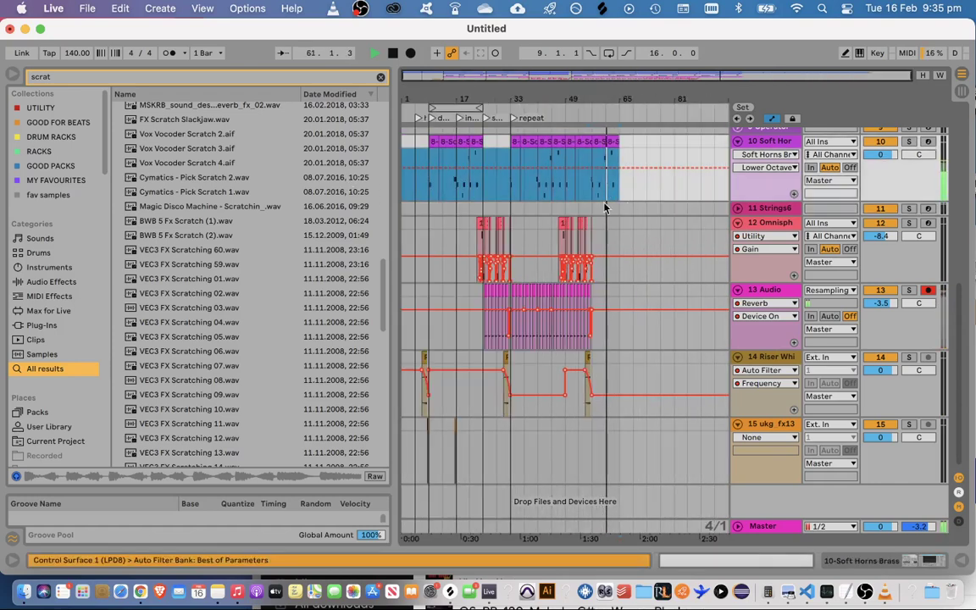
{"action": "left_click", "coordinate": [568, 207]}
{"action": "key", "text": "space"}
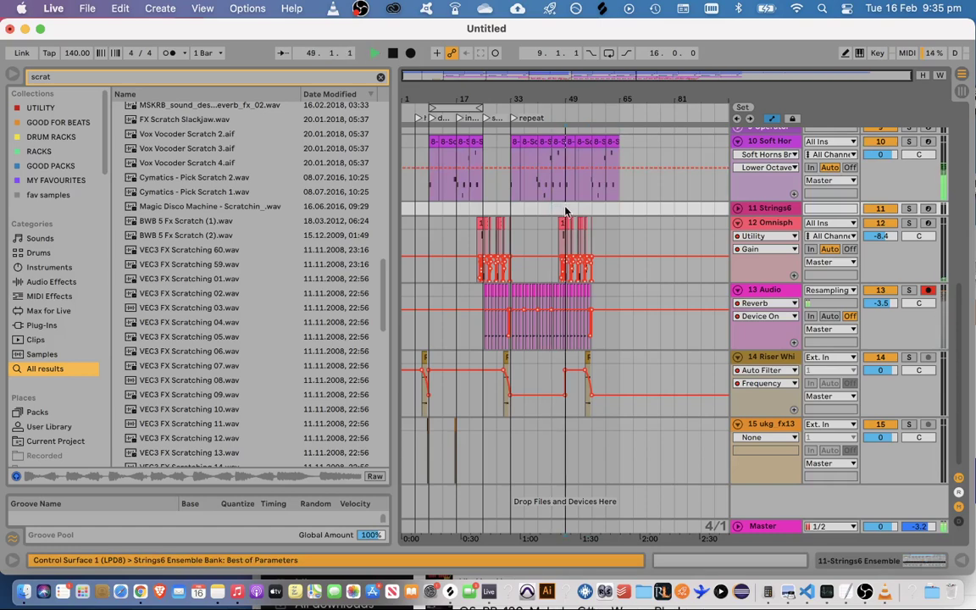
{"action": "scroll", "coordinate": [773, 366], "scroll_direction": "up", "scroll_amount": 3}
{"action": "scroll", "coordinate": [774, 366], "scroll_direction": "up", "scroll_amount": 5}
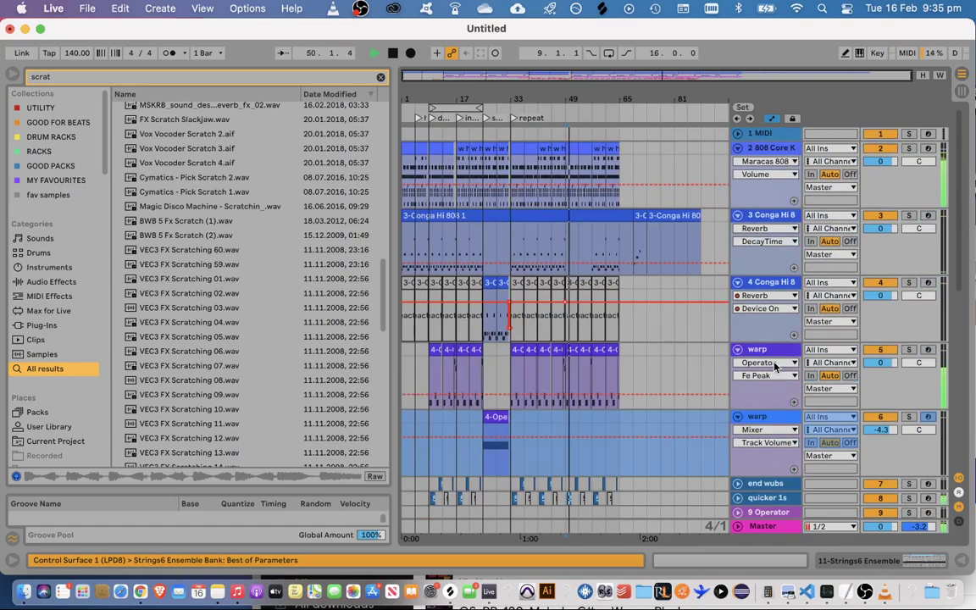
{"action": "left_click", "coordinate": [581, 239]}
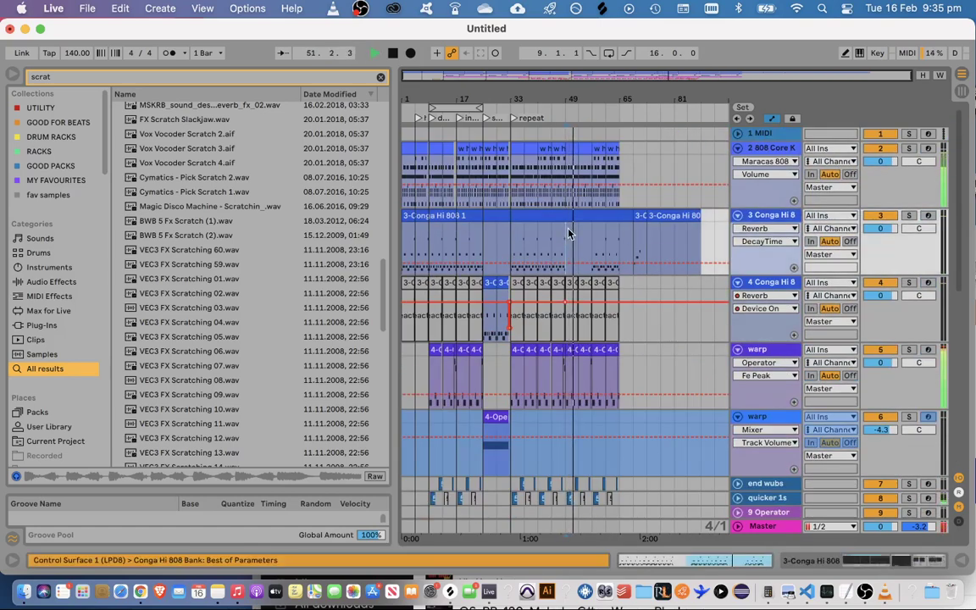
{"action": "left_click_drag", "start_coordinate": [566, 228], "coordinate": [592, 253]}
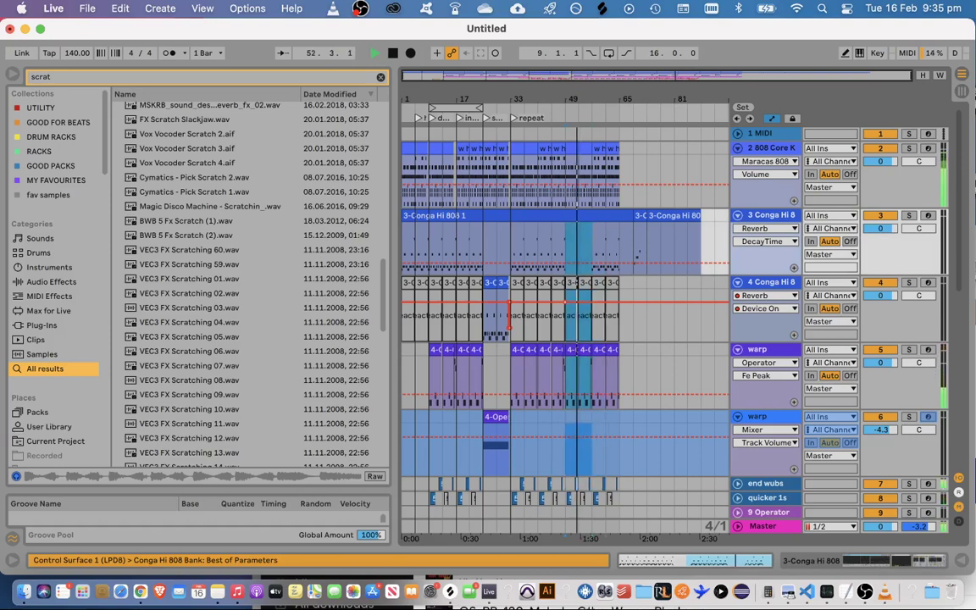
{"action": "scroll", "coordinate": [742, 388], "scroll_direction": "down", "scroll_amount": 5}
{"action": "scroll", "coordinate": [669, 345], "scroll_direction": "down", "scroll_amount": 3}
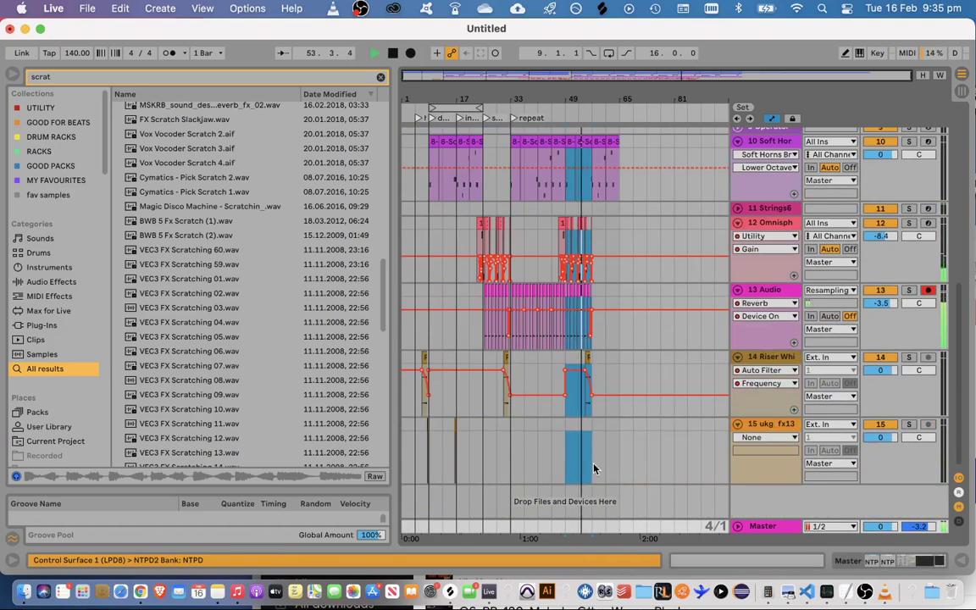
{"action": "key", "text": "space"}
{"action": "left_click", "coordinate": [568, 224]}
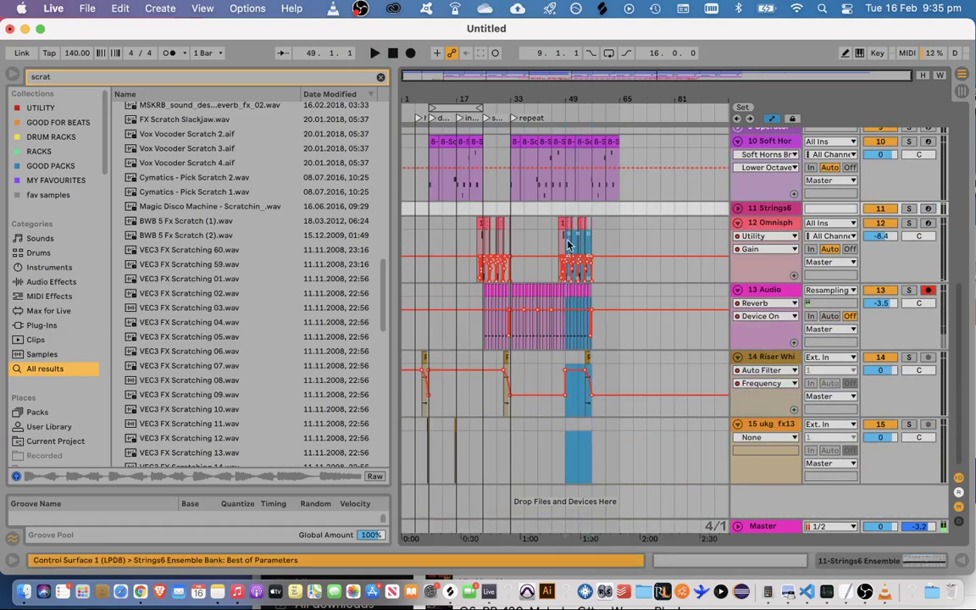
Add a locator at bar 49 and name it "variation"
{"action": "left_click", "coordinate": [555, 461]}
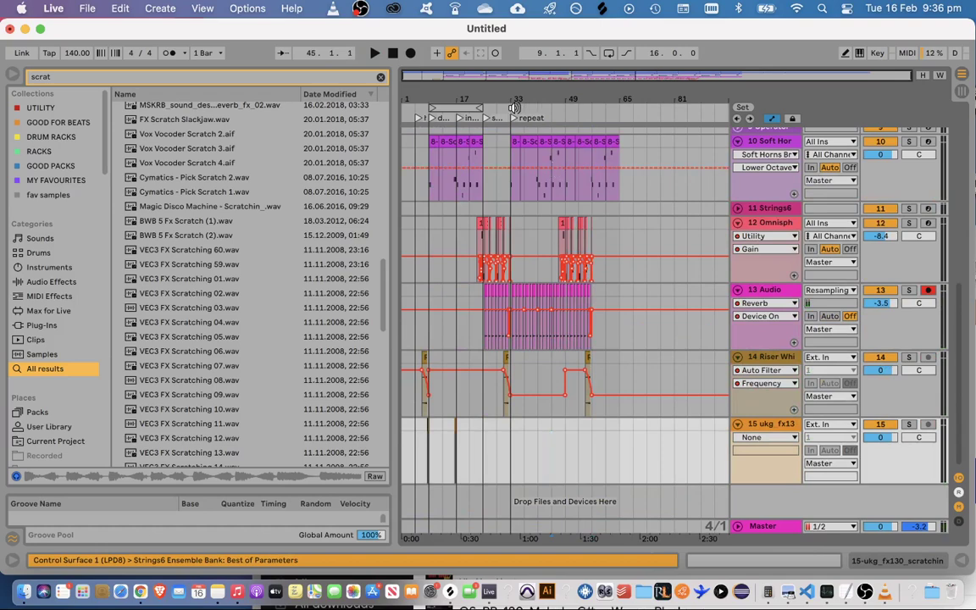
{"action": "right_click", "coordinate": [566, 113]}
{"action": "left_click", "coordinate": [576, 148]}
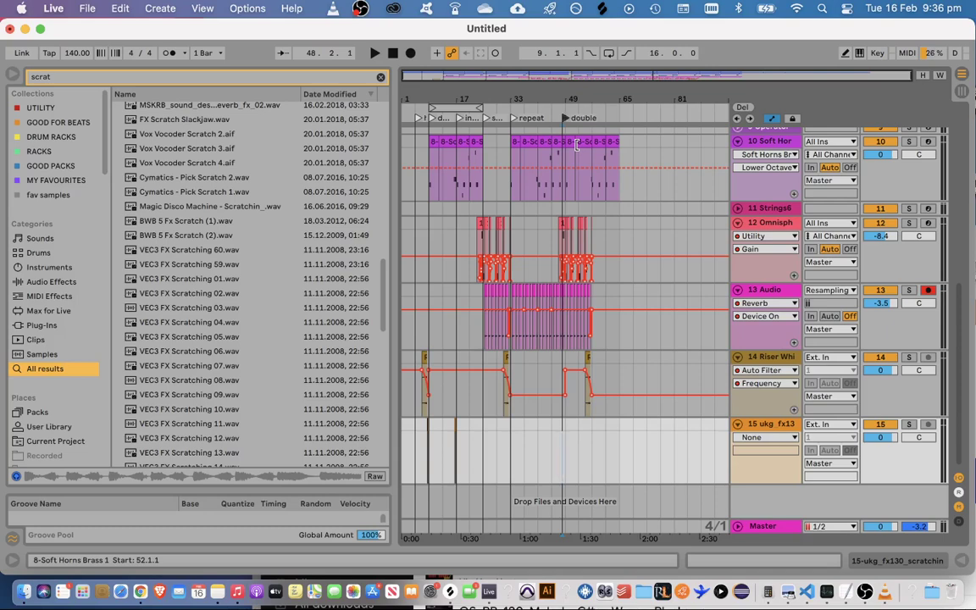
{"action": "right_click", "coordinate": [566, 126]}
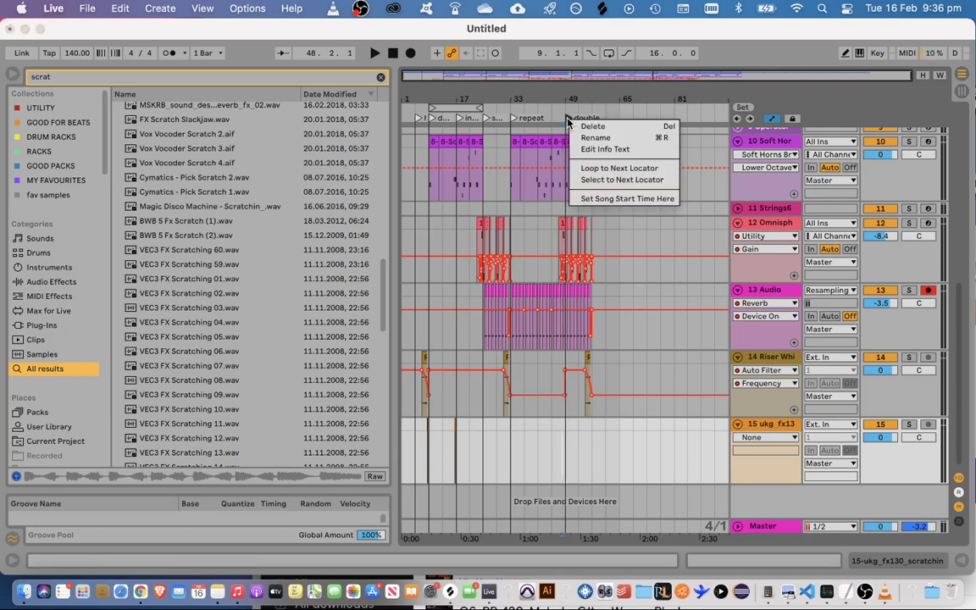
{"action": "left_click", "coordinate": [586, 140]}
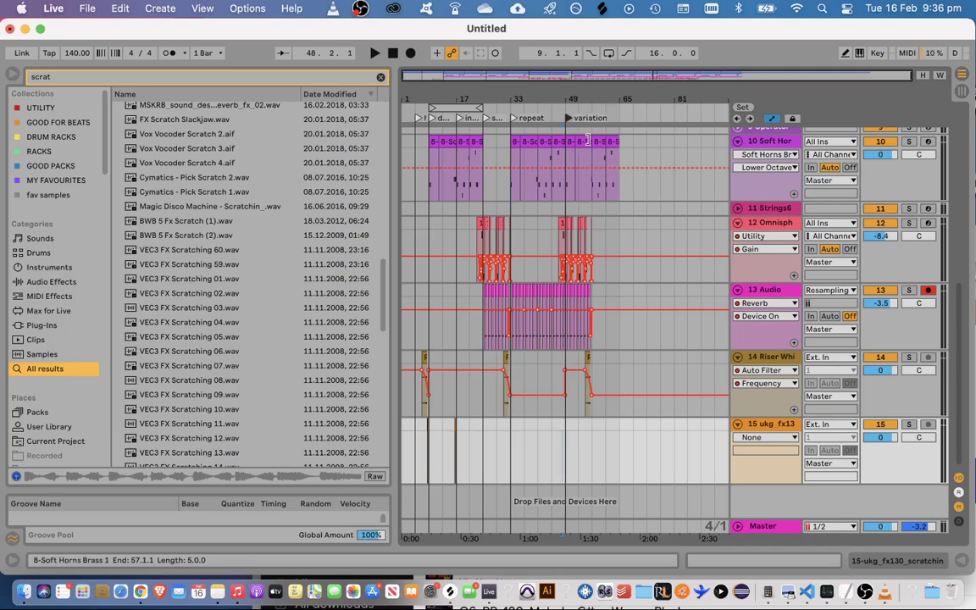
{"action": "key", "text": "Return"}
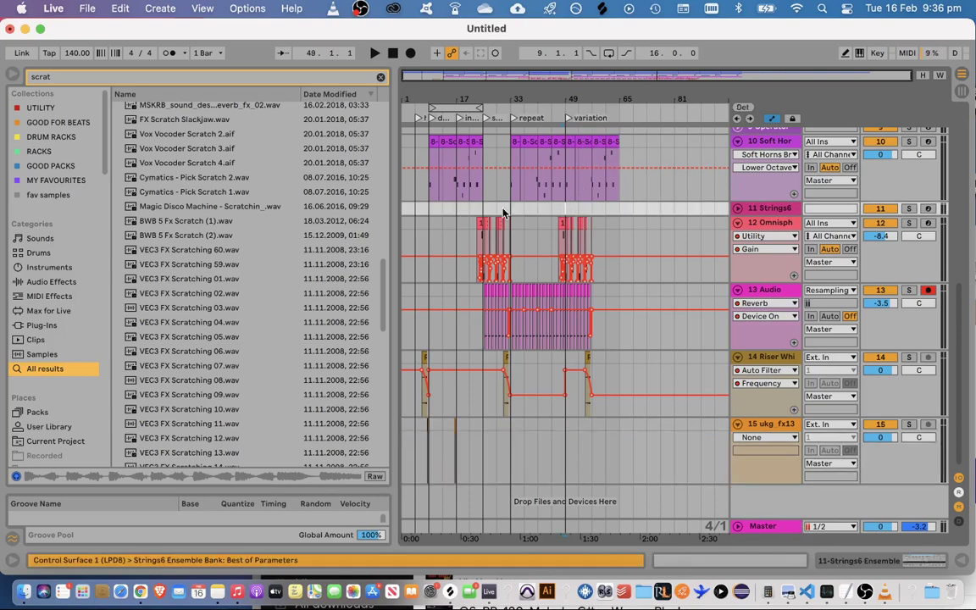
Try replacing bars 57 to 65 with a copy of bars 25 to 33 across all tracks
{"action": "scroll", "coordinate": [509, 212], "scroll_direction": "up", "scroll_amount": 10}
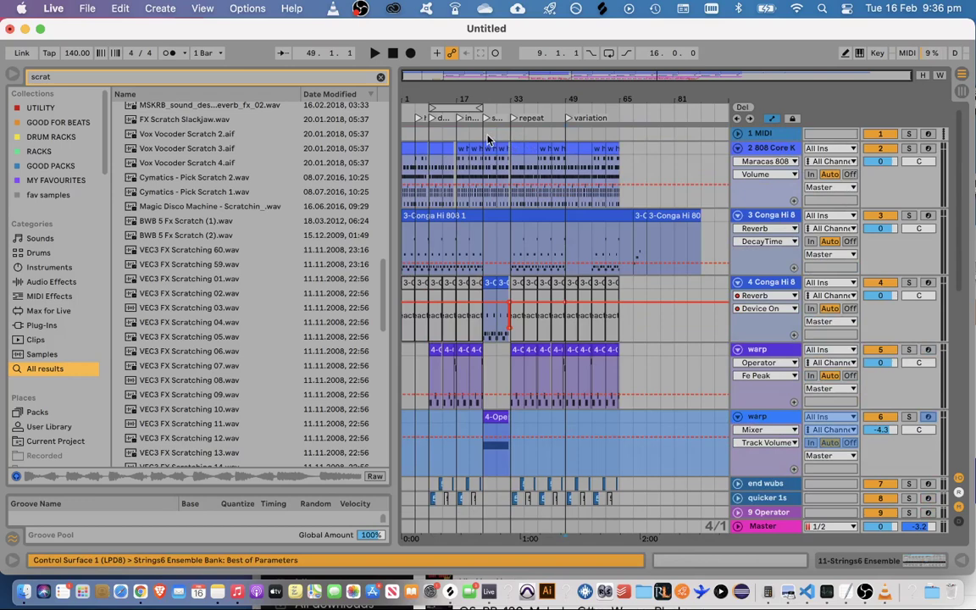
{"action": "left_click_drag", "start_coordinate": [488, 140], "coordinate": [509, 140]}
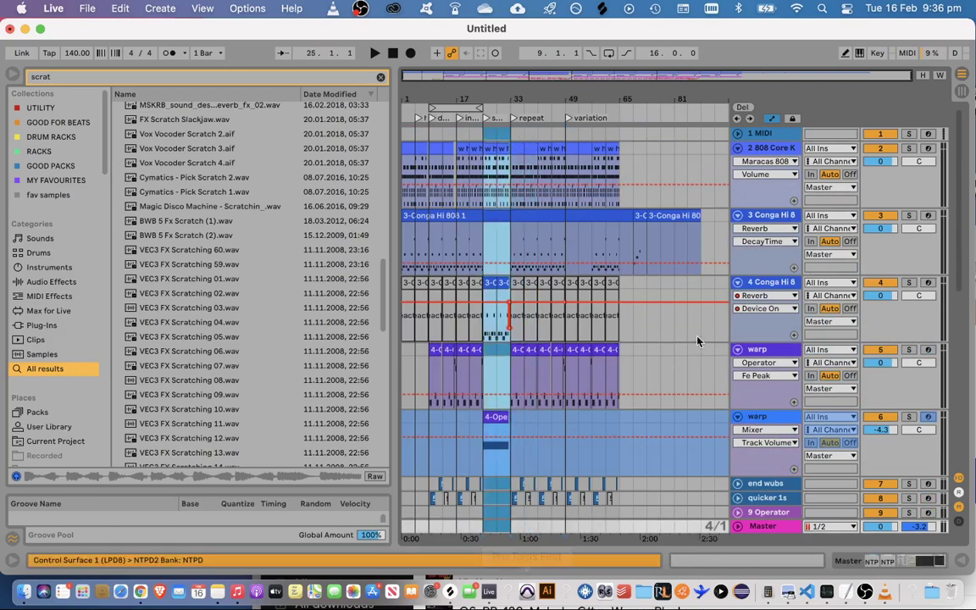
{"action": "left_click", "coordinate": [600, 135]}
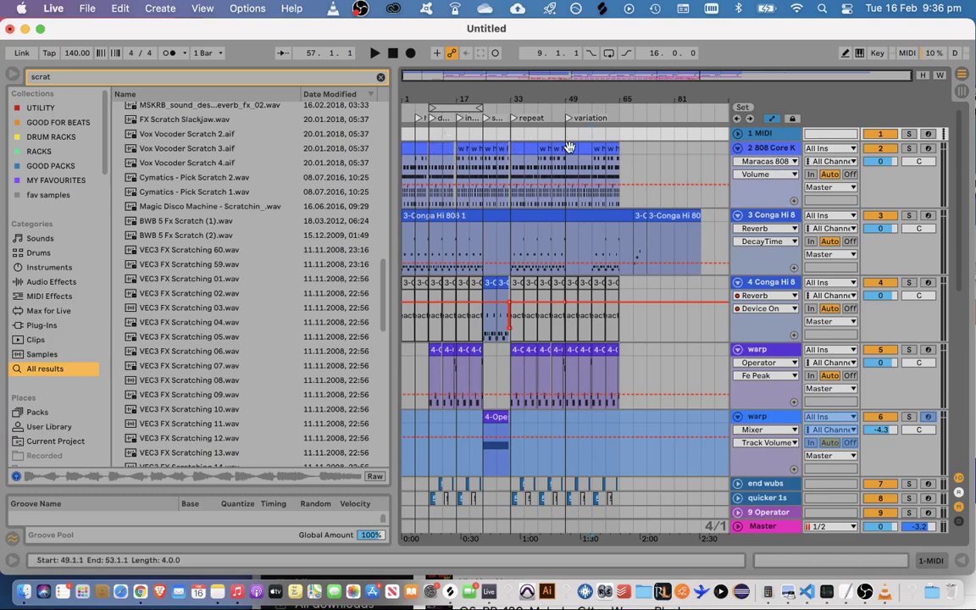
{"action": "key", "text": "super+v"}
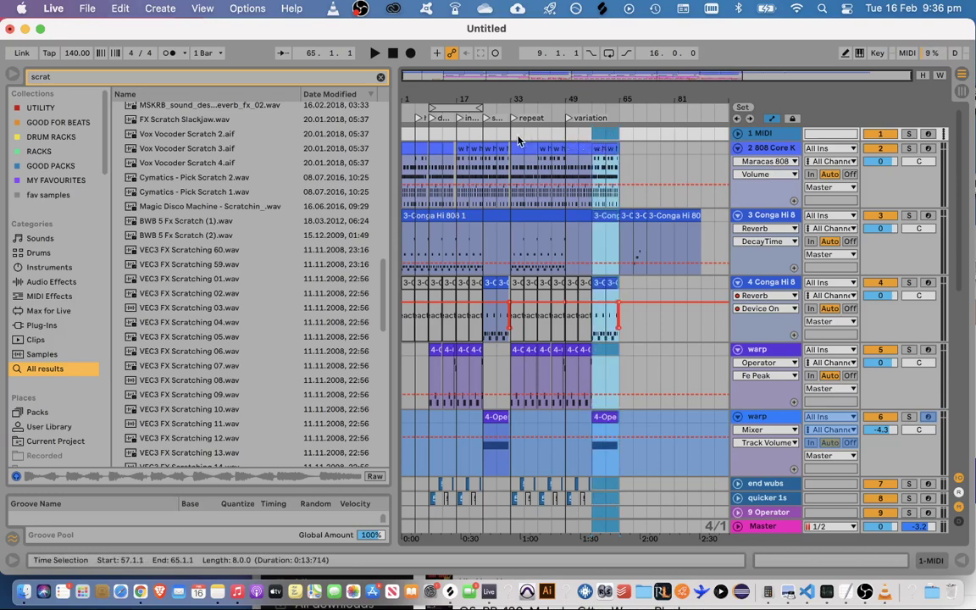
Play from the repeat and variation locators, then undo the paste at bars 57 to 65
{"action": "left_click", "coordinate": [519, 141]}
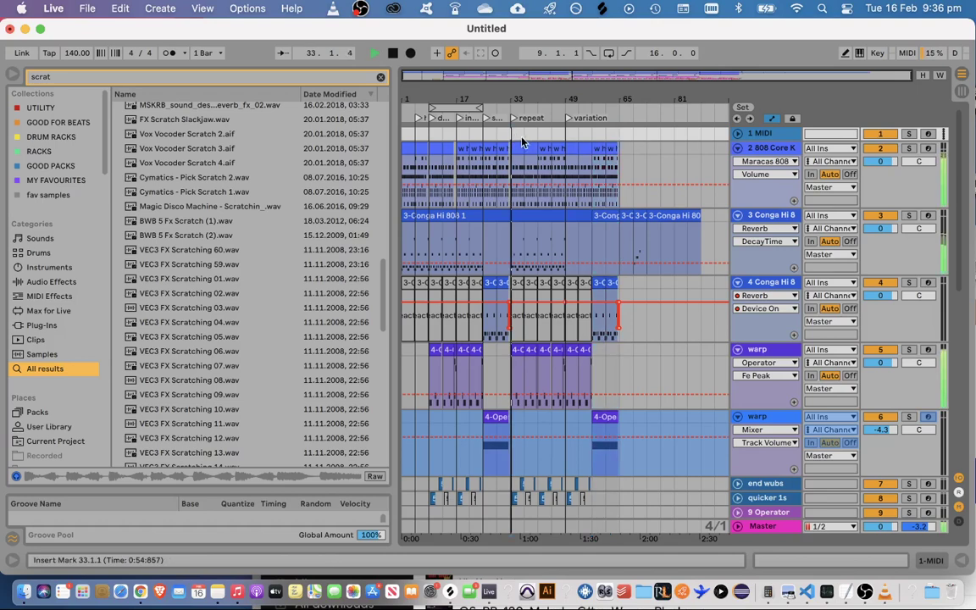
{"action": "key", "text": "space"}
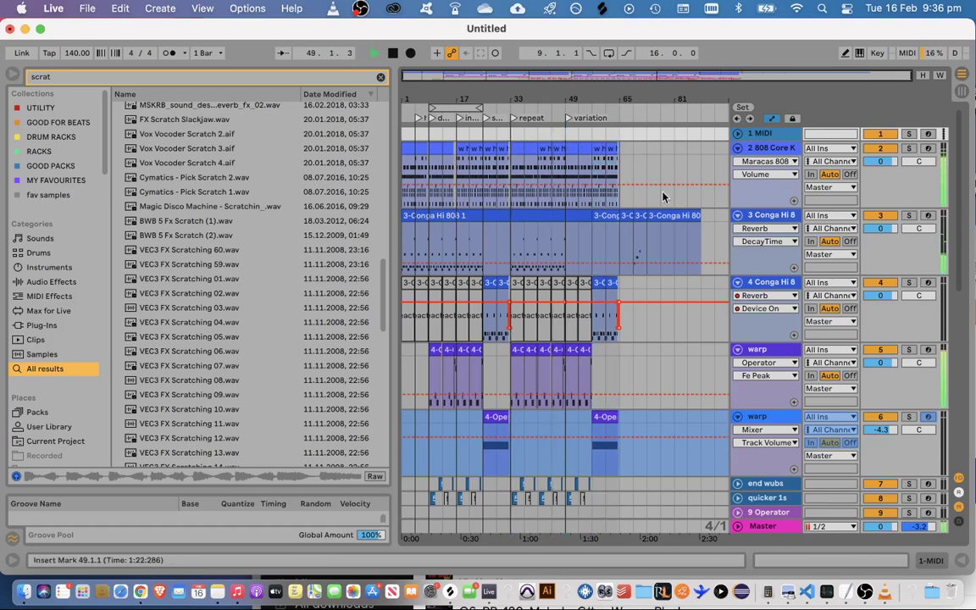
{"action": "scroll", "coordinate": [751, 415], "scroll_direction": "down", "scroll_amount": 10}
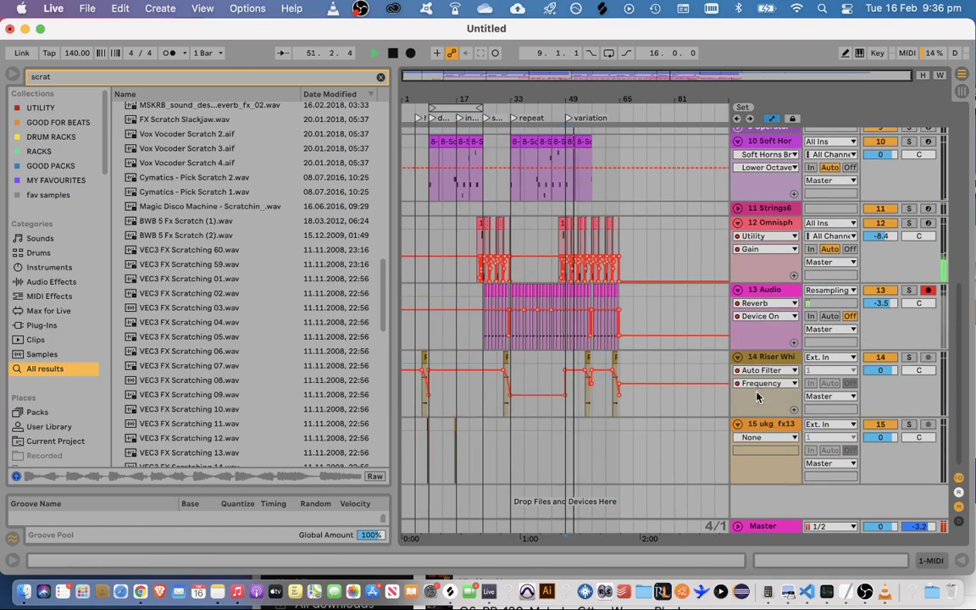
{"action": "scroll", "coordinate": [759, 396], "scroll_direction": "up", "scroll_amount": 10}
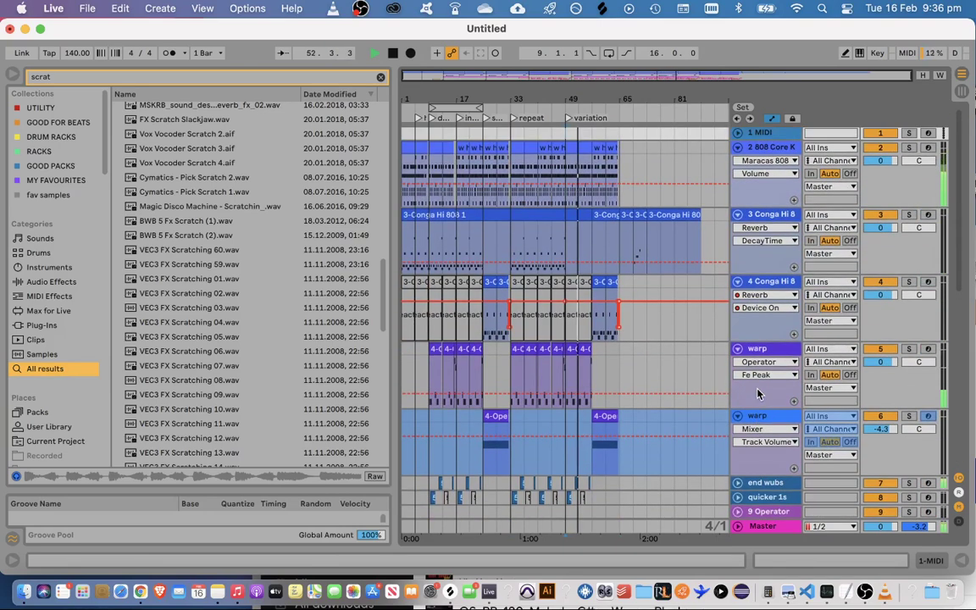
{"action": "key", "text": "super+z"}
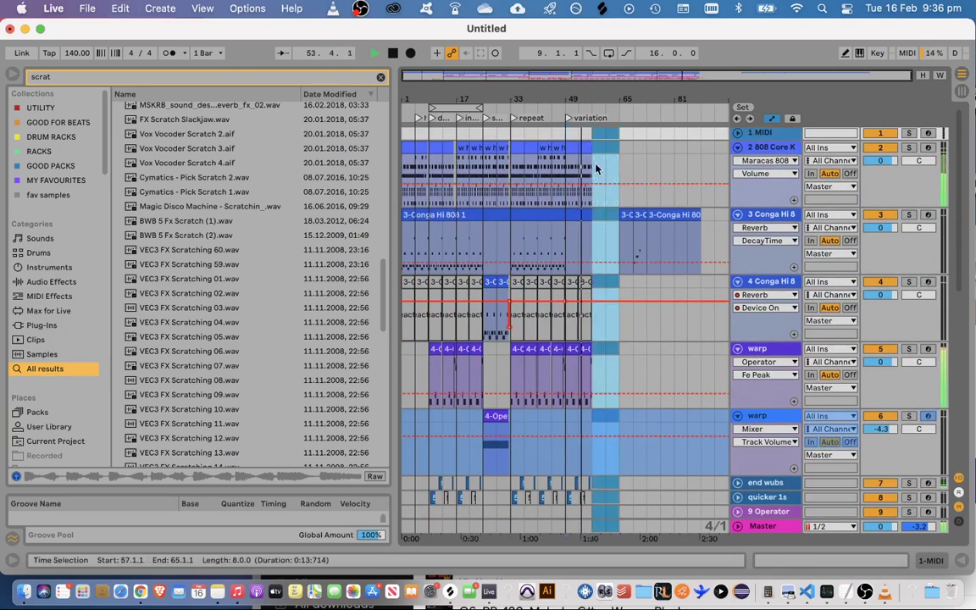
Duplicate bars 33 to 57 across all tracks to follow from bar 57, and add a locator there named "repeat normal"
{"action": "left_click_drag", "start_coordinate": [509, 135], "coordinate": [596, 580]}
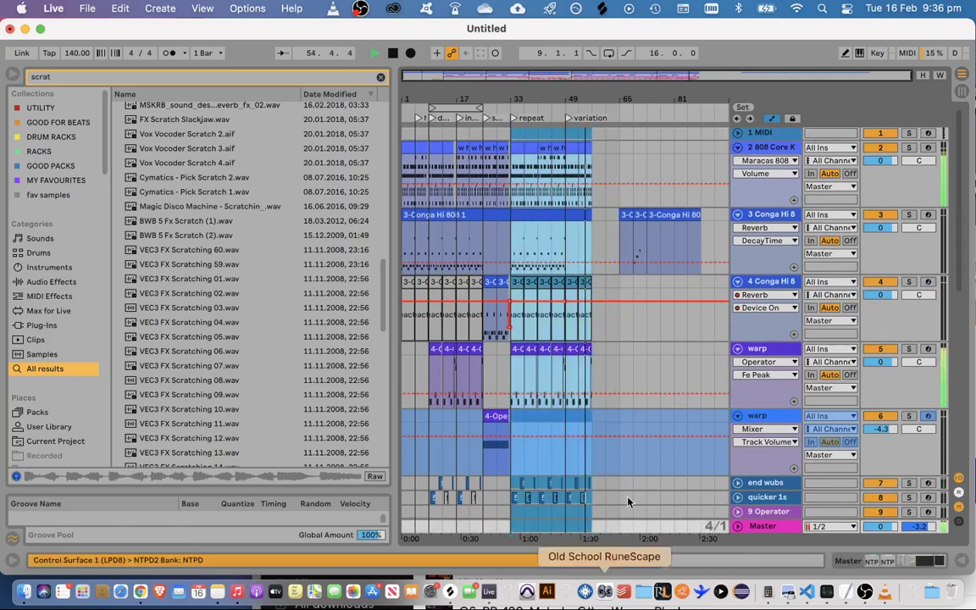
{"action": "key", "text": "super+d"}
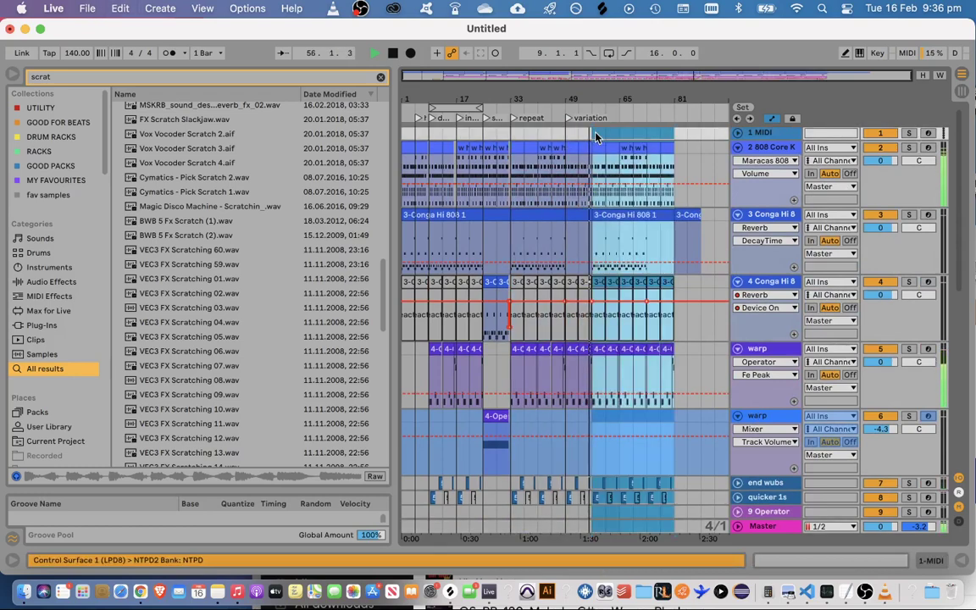
{"action": "right_click", "coordinate": [595, 115]}
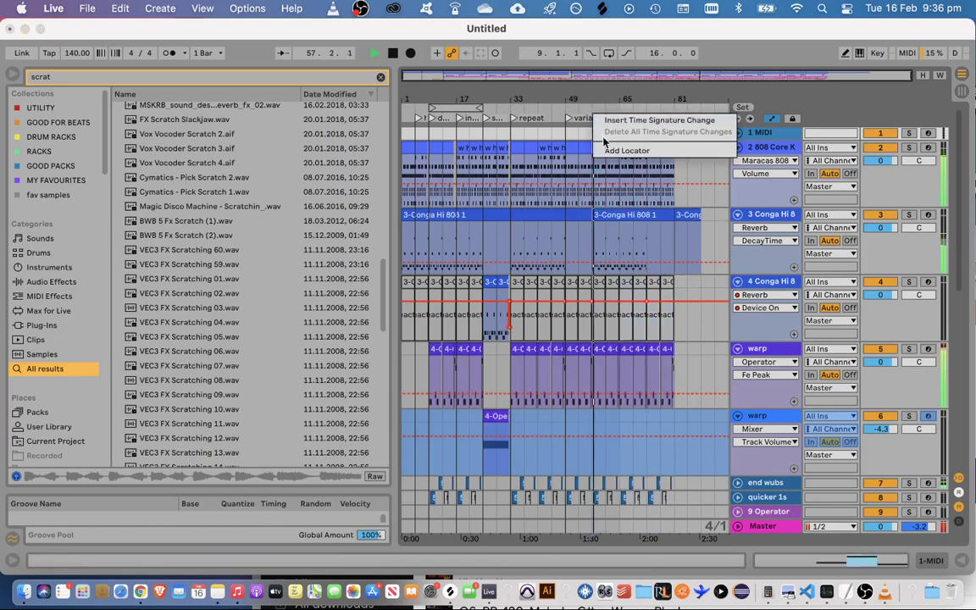
{"action": "left_click", "coordinate": [608, 121]}
{"action": "type", "text": "rep"}
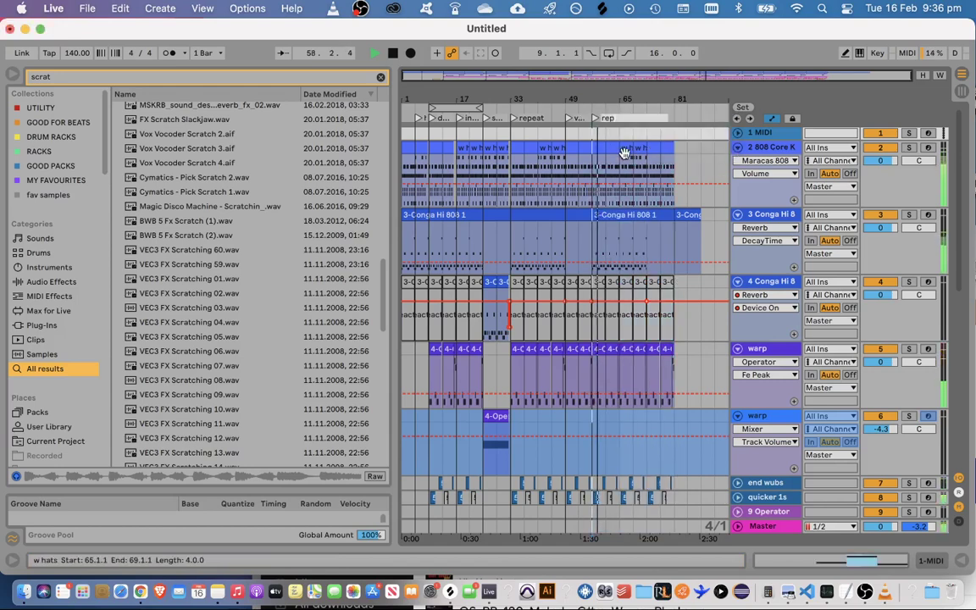
{"action": "type", "text": "eat nor"}
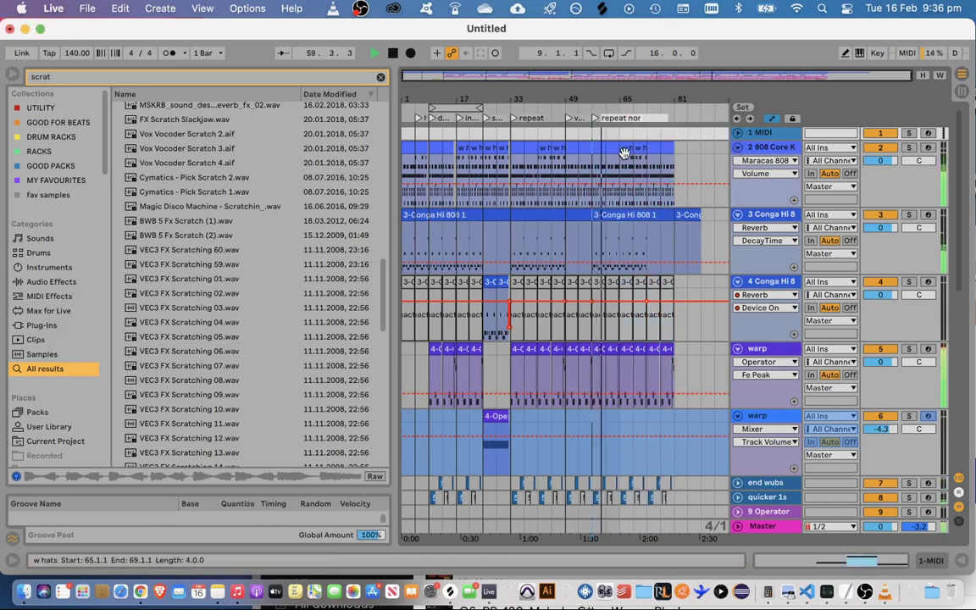
{"action": "type", "text": "mal"}
{"action": "key", "text": "Return"}
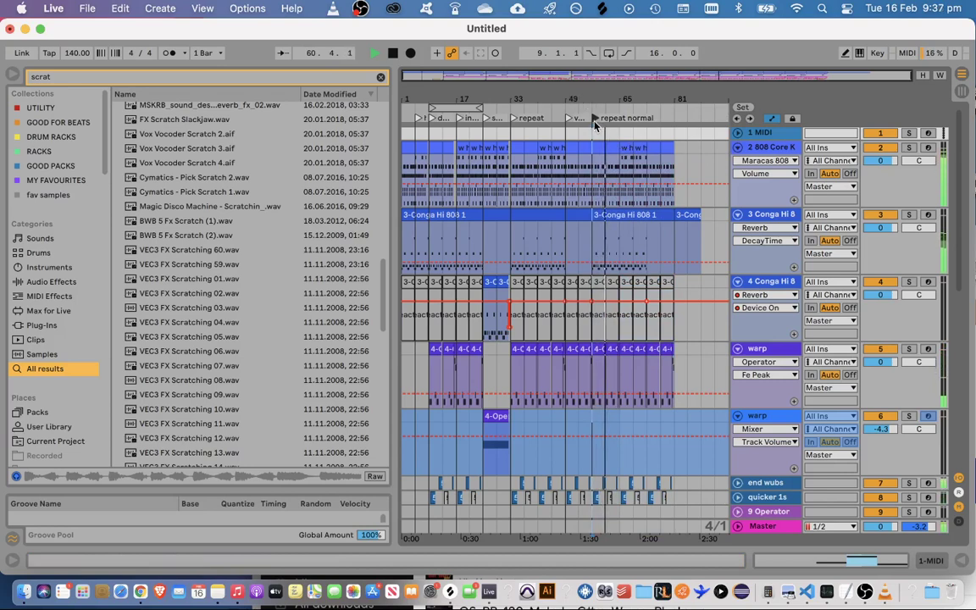
Play the arrangement from bar 25 and review how the sections and remaining tracks continue into the new repeat
{"action": "left_click", "coordinate": [485, 146]}
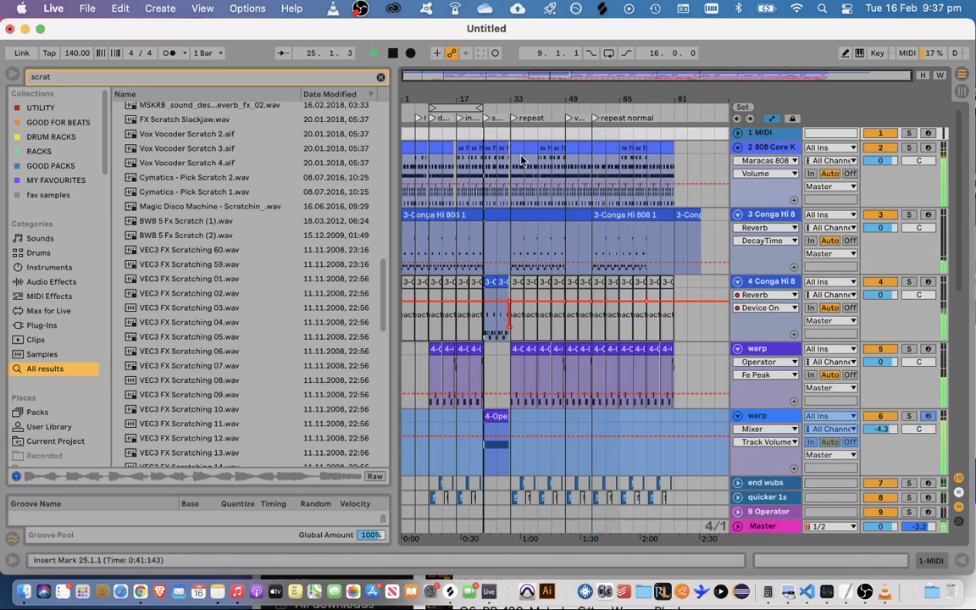
{"action": "left_click_drag", "start_coordinate": [510, 136], "coordinate": [570, 133]}
{"action": "left_click_drag", "start_coordinate": [431, 134], "coordinate": [644, 144]}
{"action": "scroll", "coordinate": [784, 170], "scroll_direction": "down", "scroll_amount": 10}
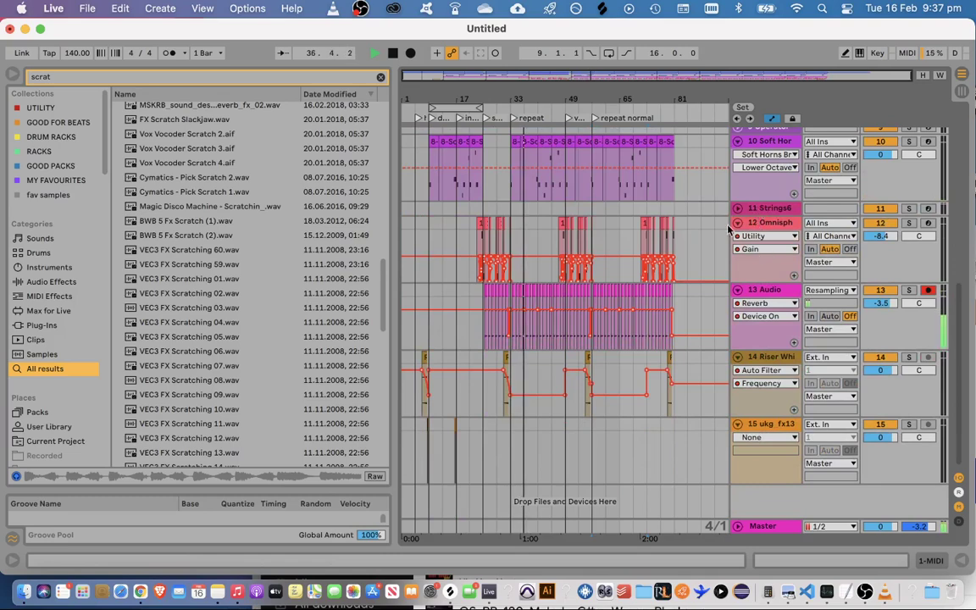
Stop playback and search the browser for "acapella"
{"action": "left_click", "coordinate": [380, 77]}
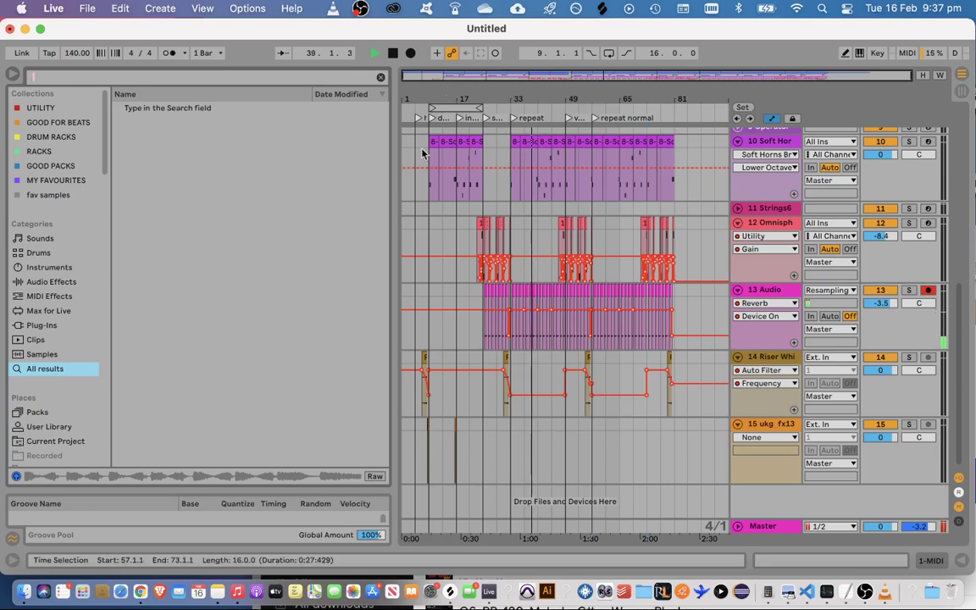
{"action": "left_click", "coordinate": [407, 151]}
{"action": "left_click", "coordinate": [356, 83]}
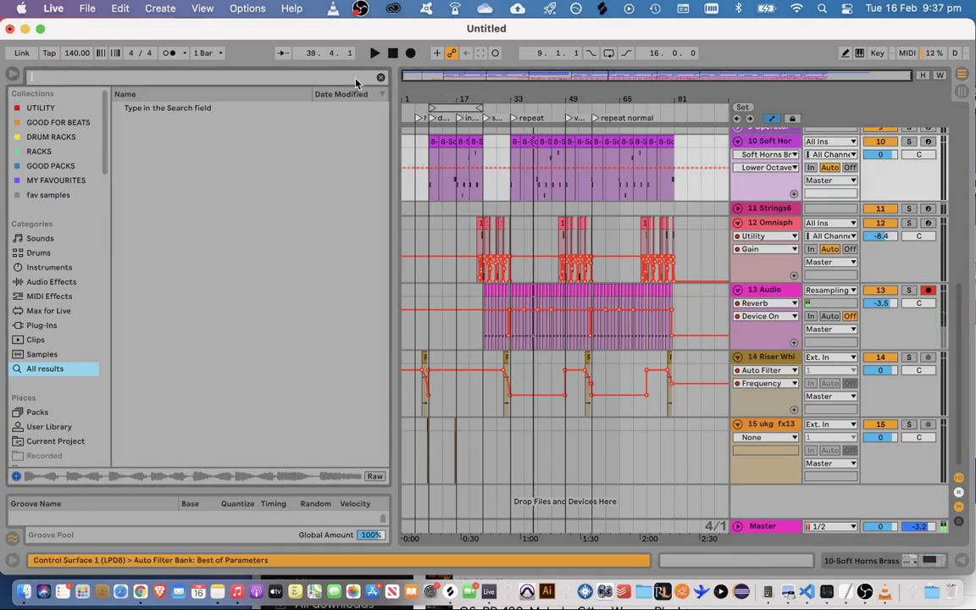
{"action": "type", "text": "acapella"}
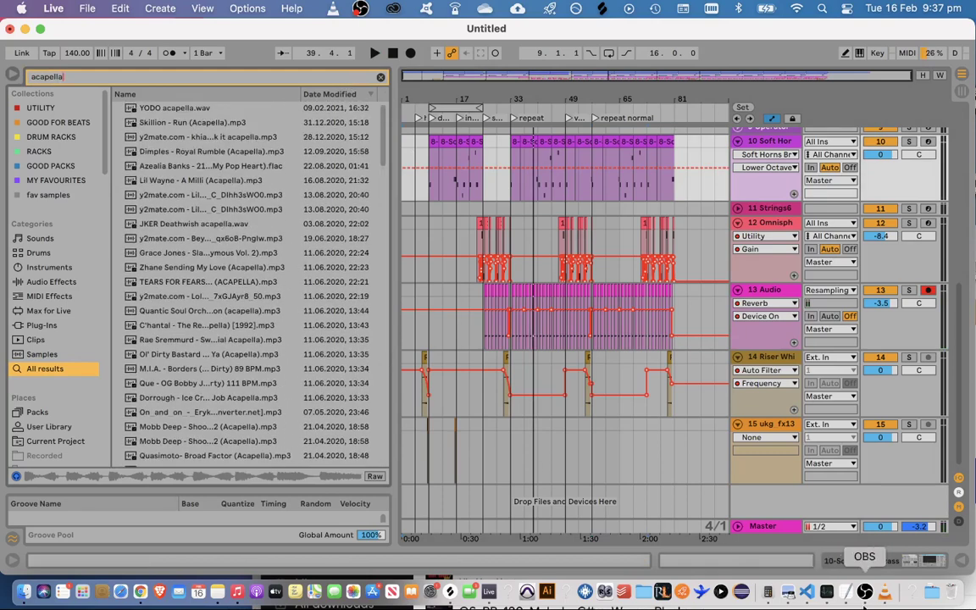
Switch to OBS to check the recording, and return to the Live set
{"action": "left_click", "coordinate": [865, 591]}
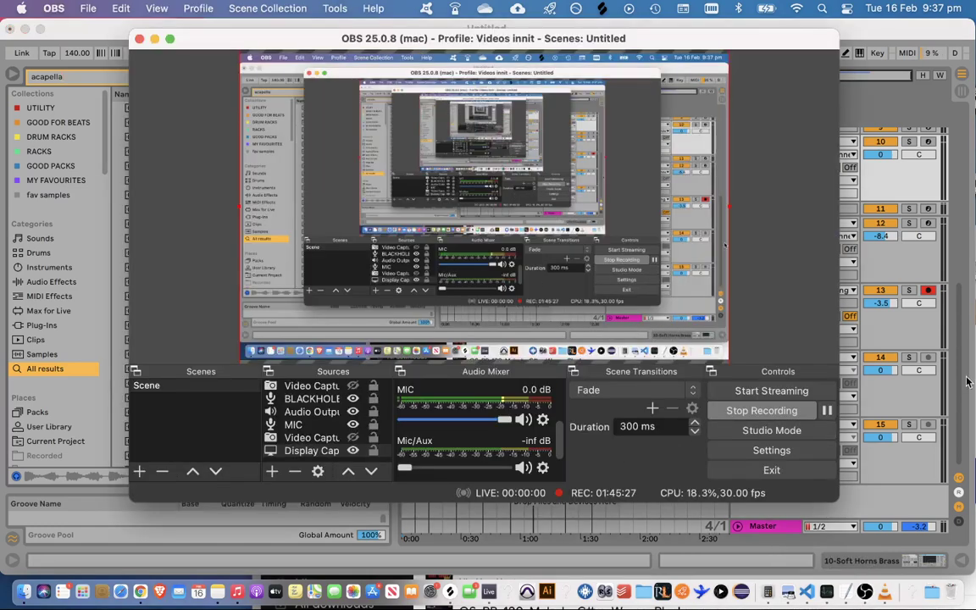
{"action": "left_click", "coordinate": [959, 382]}
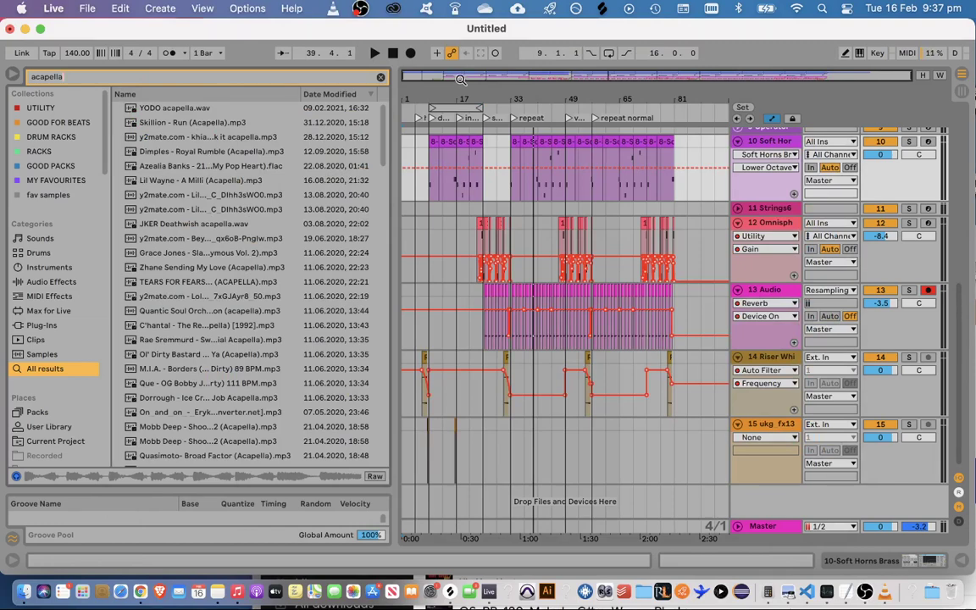
Audition acapellas from the search results and place "Jewelz - Real talk (acapella).mp3" on a new audio track from bar 1
{"action": "left_click_drag", "start_coordinate": [461, 78], "coordinate": [402, 86]}
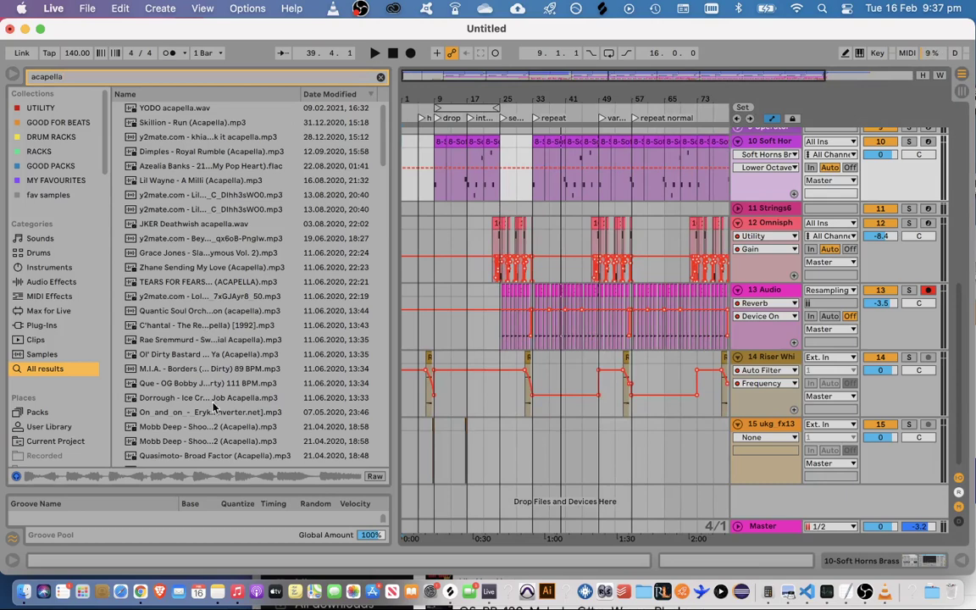
{"action": "scroll", "coordinate": [219, 413], "scroll_direction": "down", "scroll_amount": 5}
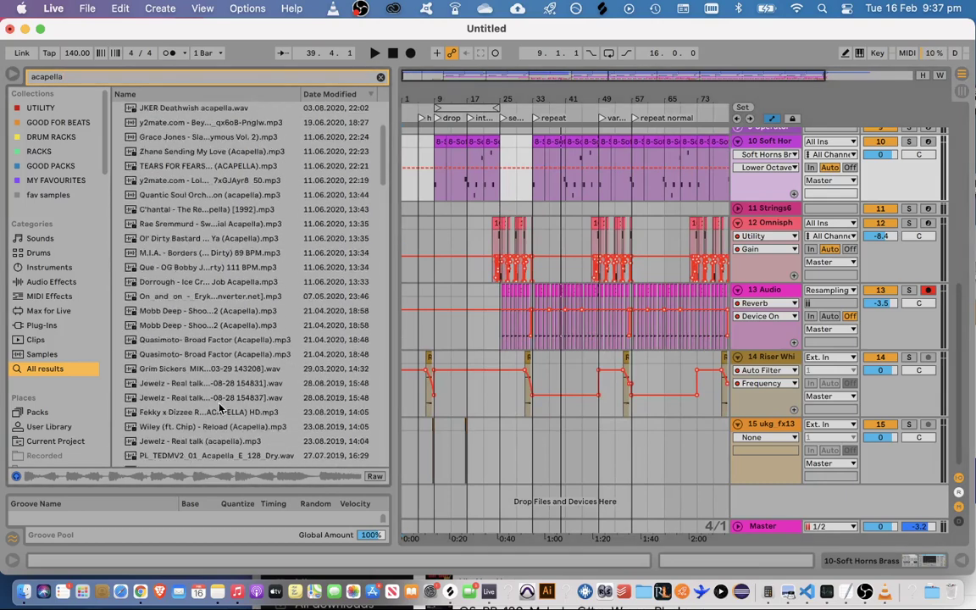
{"action": "scroll", "coordinate": [218, 404], "scroll_direction": "up", "scroll_amount": 5}
{"action": "scroll", "coordinate": [218, 404], "scroll_direction": "down", "scroll_amount": 8}
{"action": "left_click", "coordinate": [208, 334]}
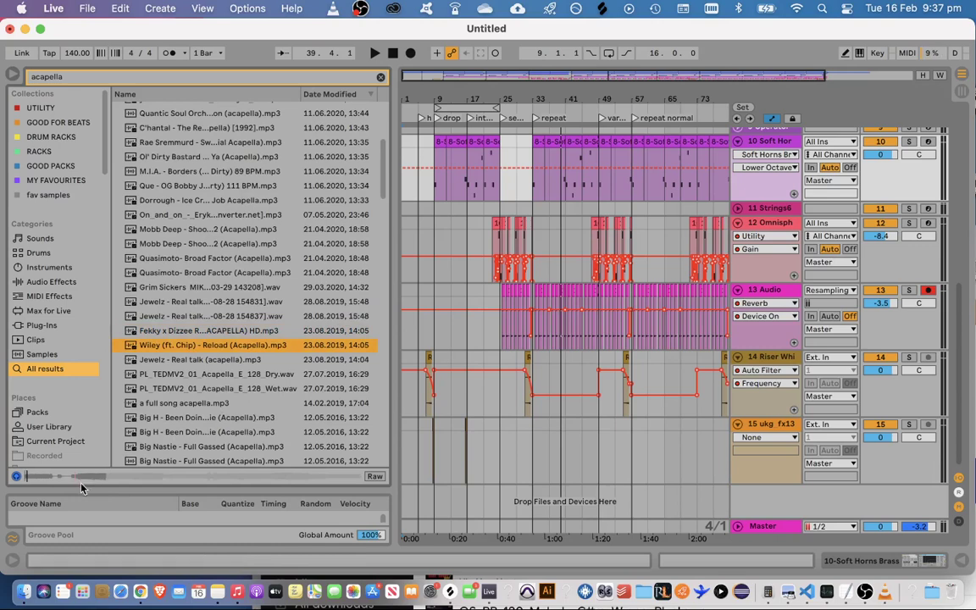
{"action": "key", "text": "Down"}
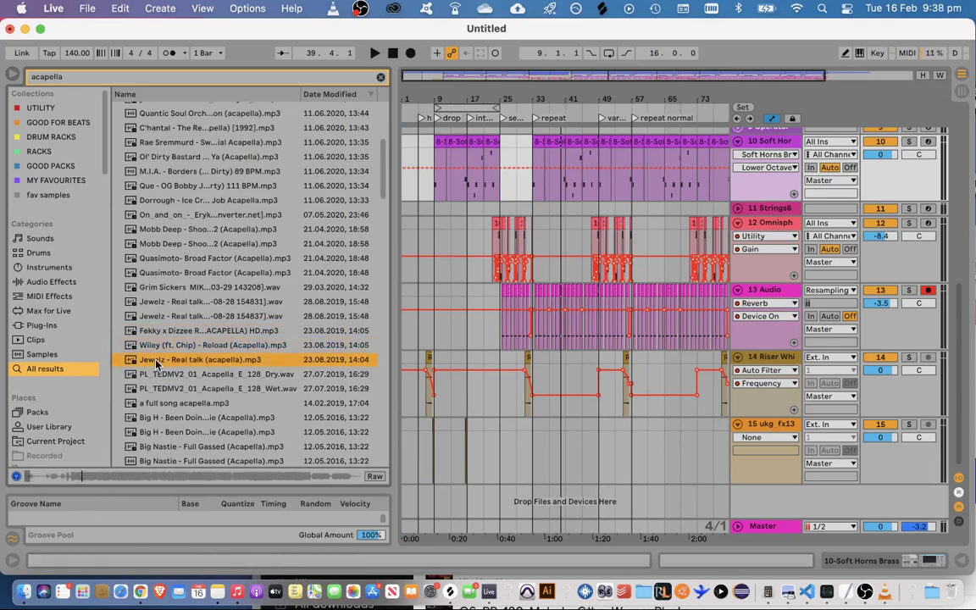
{"action": "left_click_drag", "start_coordinate": [156, 364], "coordinate": [411, 506]}
{"action": "scroll", "coordinate": [509, 492], "scroll_direction": "down", "scroll_amount": 1}
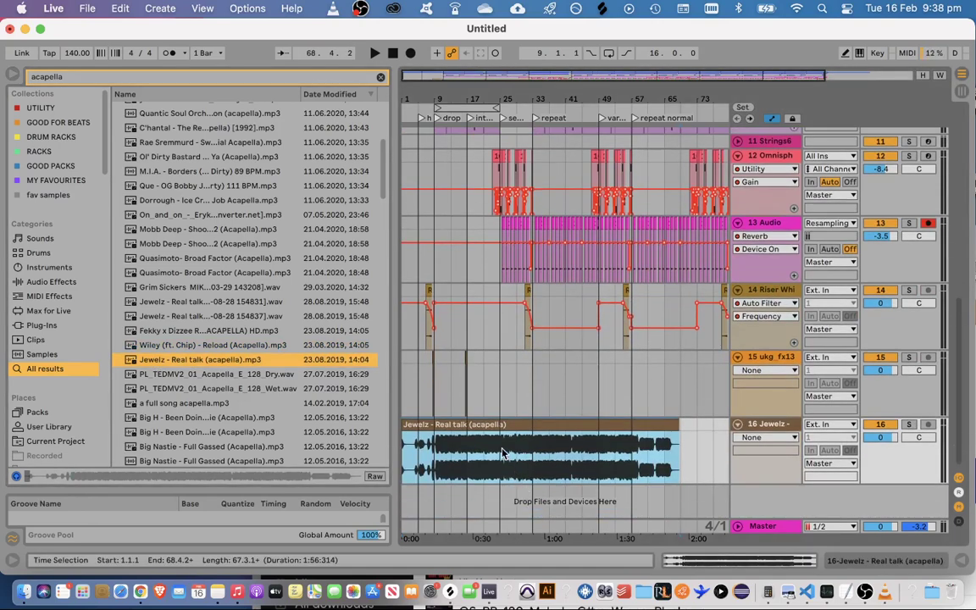
Open the Jewelz acapella clip, play it from the start, and set its warp mode to Complex
{"action": "double_click", "coordinate": [500, 451]}
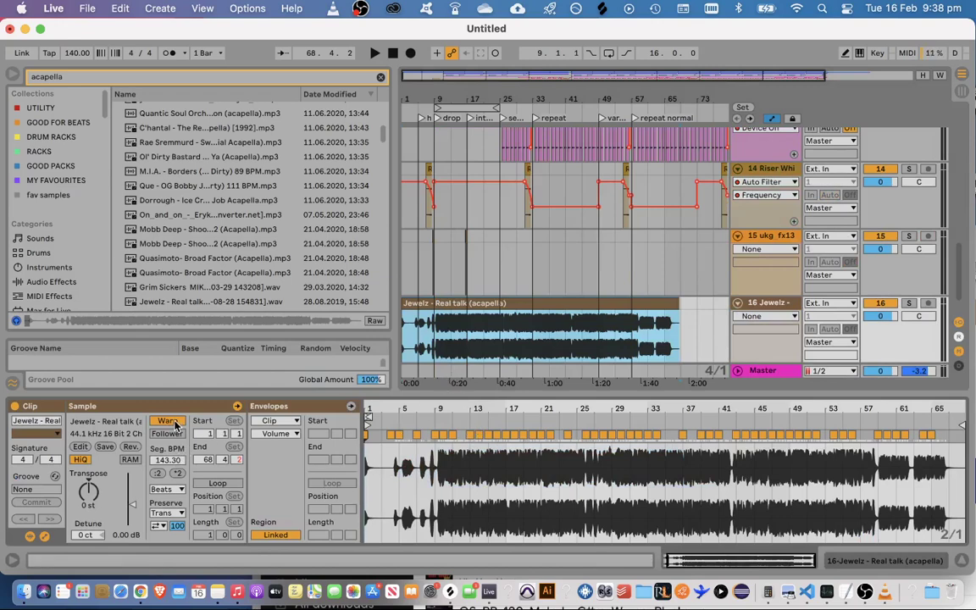
{"action": "key", "text": "space"}
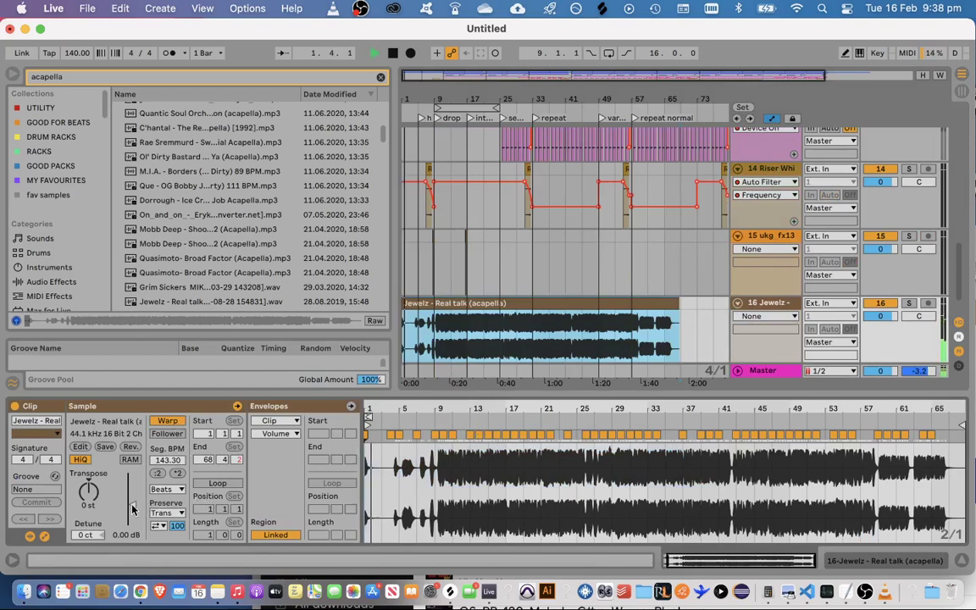
{"action": "left_click_drag", "start_coordinate": [132, 507], "coordinate": [132, 506]}
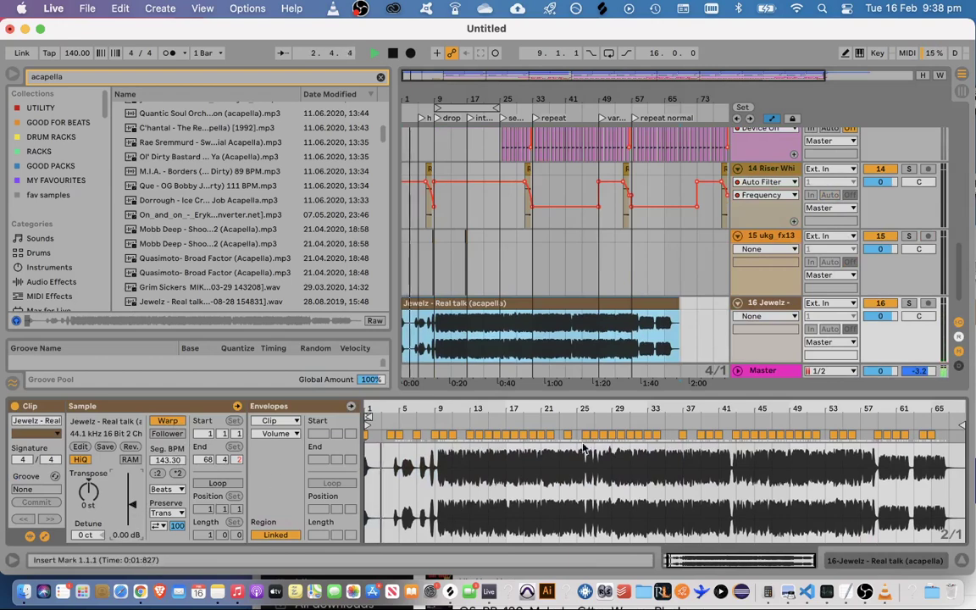
{"action": "left_click", "coordinate": [167, 489]}
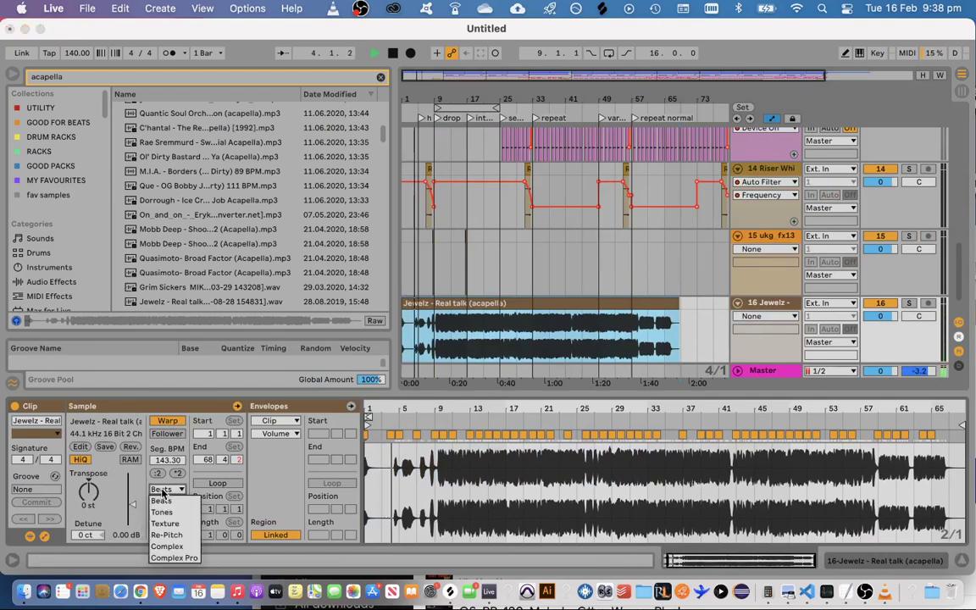
{"action": "left_click", "coordinate": [168, 546]}
Add an Auto Filter to the acapella track and set it to high-pass at about 148 Hz with 0% resonance
{"action": "left_click", "coordinate": [51, 282]}
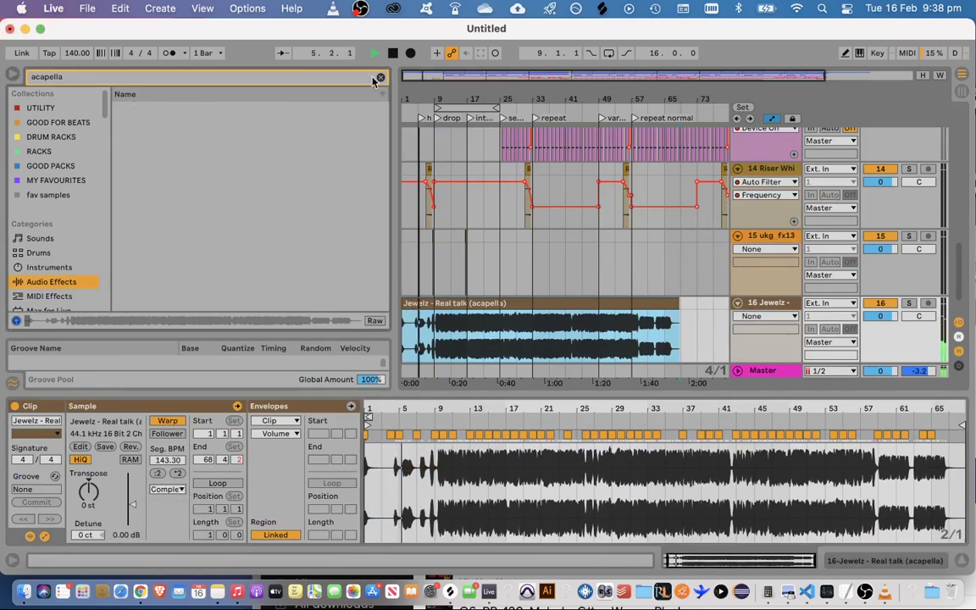
{"action": "key", "text": "Escape"}
{"action": "scroll", "coordinate": [203, 210], "scroll_direction": "down", "scroll_amount": 5}
{"action": "left_click_drag", "start_coordinate": [159, 274], "coordinate": [760, 328]}
{"action": "left_click", "coordinate": [86, 506]}
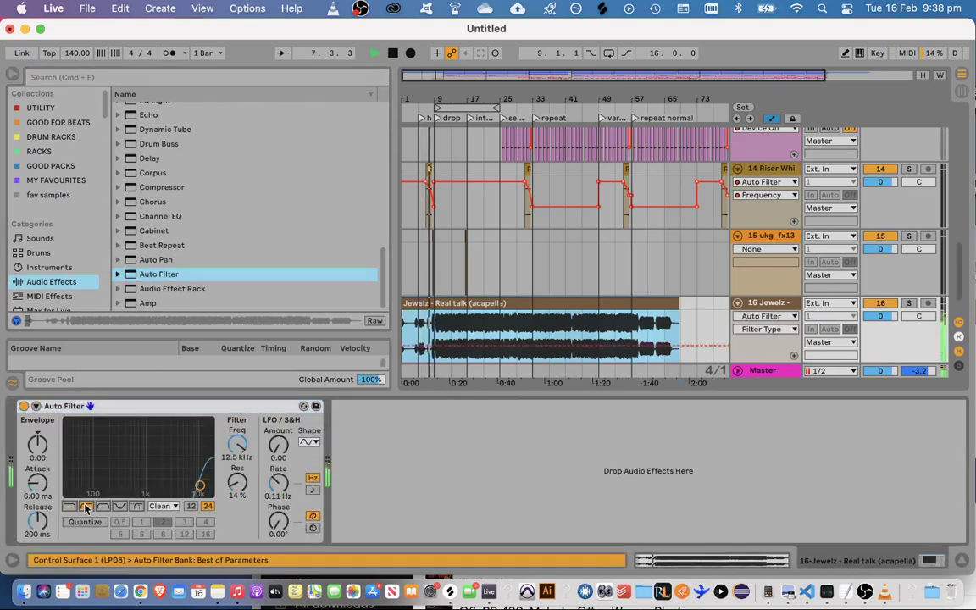
{"action": "left_click_drag", "start_coordinate": [199, 486], "coordinate": [127, 411]}
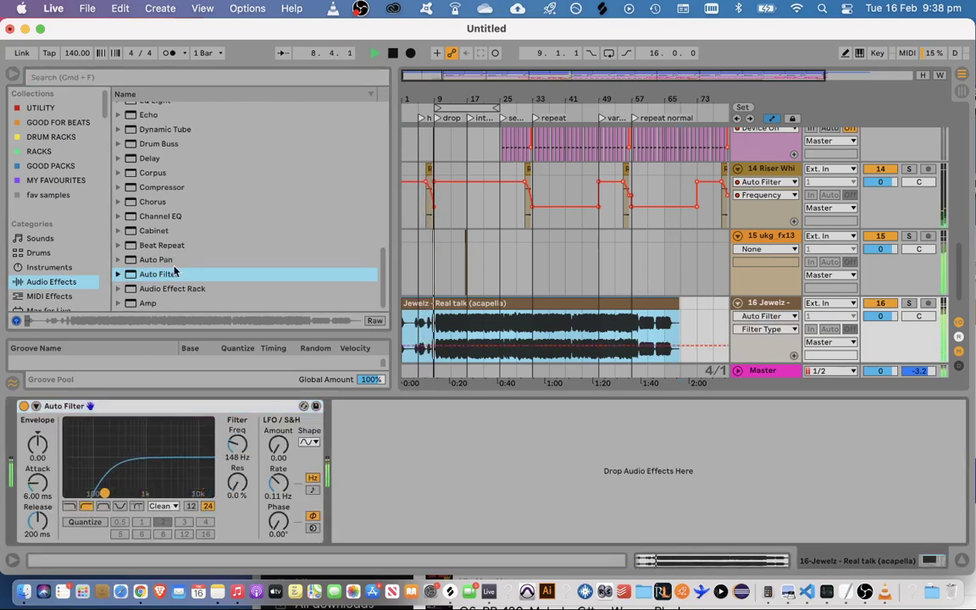
Look through the audio effects list and reopen the acapella clip's sample and warp settings
{"action": "left_click", "coordinate": [176, 272]}
{"action": "scroll", "coordinate": [178, 276], "scroll_direction": "up", "scroll_amount": 10}
{"action": "left_click", "coordinate": [418, 324]}
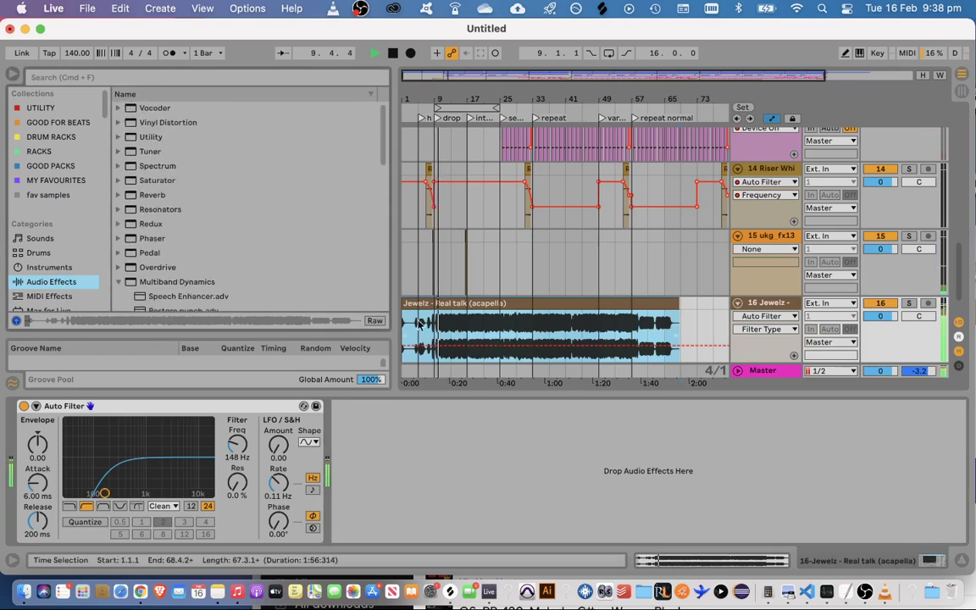
{"action": "double_click", "coordinate": [462, 316]}
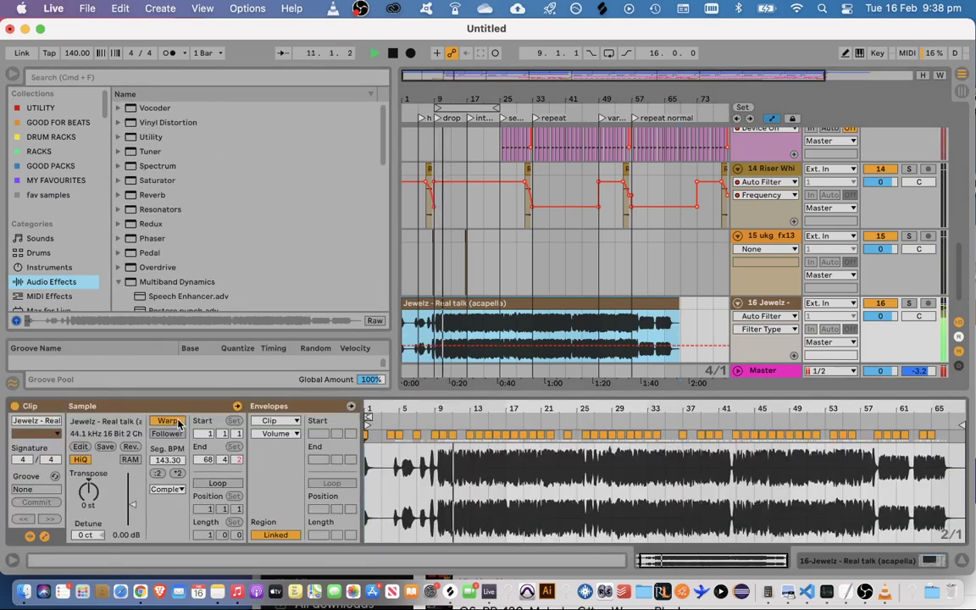
Set the Jewelz acapella clip's start to 0.1.611 and play it around the drop at bar 9
{"action": "left_click", "coordinate": [440, 263]}
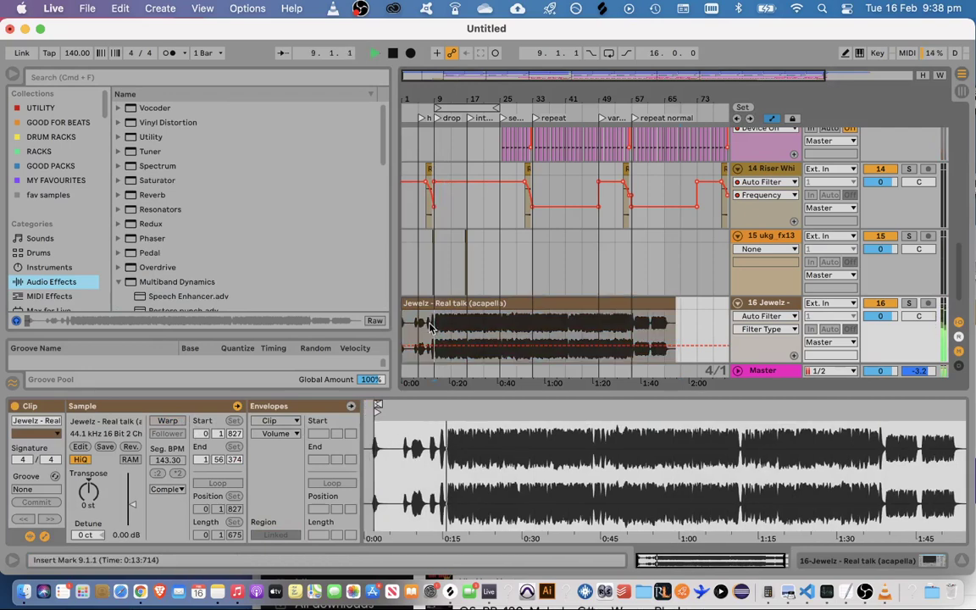
{"action": "left_click_drag", "start_coordinate": [460, 78], "coordinate": [436, 335]}
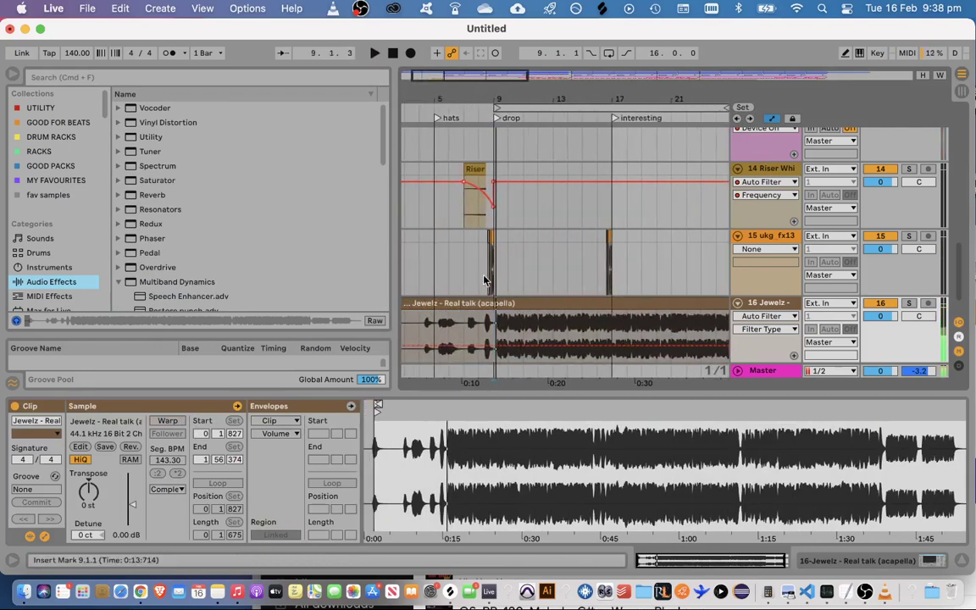
{"action": "left_click_drag", "start_coordinate": [517, 441], "coordinate": [522, 468]}
{"action": "mouse_move", "coordinate": [431, 411]}
{"action": "left_mouse_down"}
{"action": "mouse_move", "coordinate": [439, 411]}
{"action": "mouse_move", "coordinate": [424, 413]}
{"action": "left_mouse_up"}
{"action": "key", "text": "space"}
{"action": "key", "text": "space"}
{"action": "left_click", "coordinate": [495, 324]}
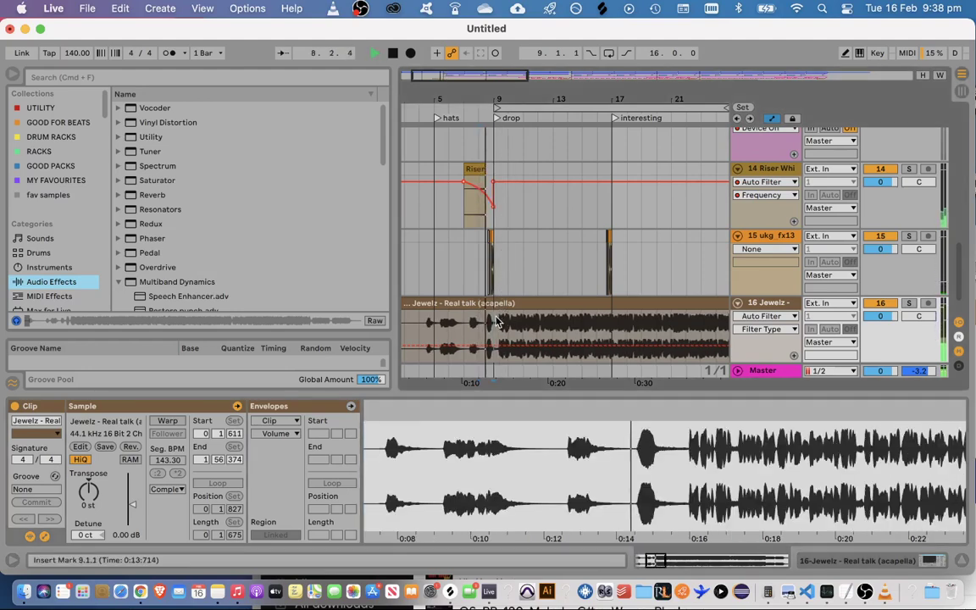
{"action": "key", "text": "space"}
{"action": "key", "text": "space"}
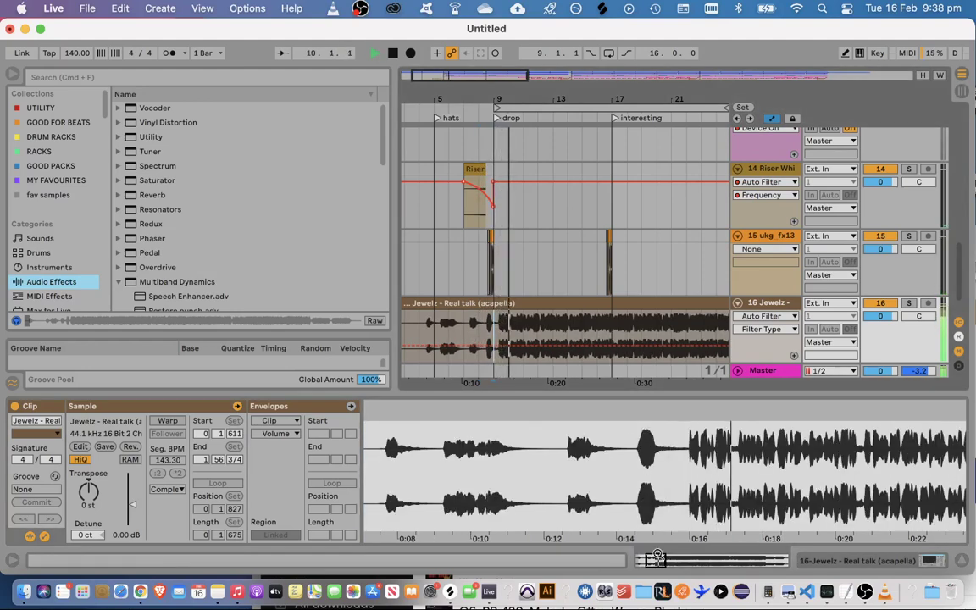
Set the Jewelz acapella clip's start to 0.1.665 and listen to it from the drop
{"action": "left_click_drag", "start_coordinate": [617, 440], "coordinate": [875, 437]}
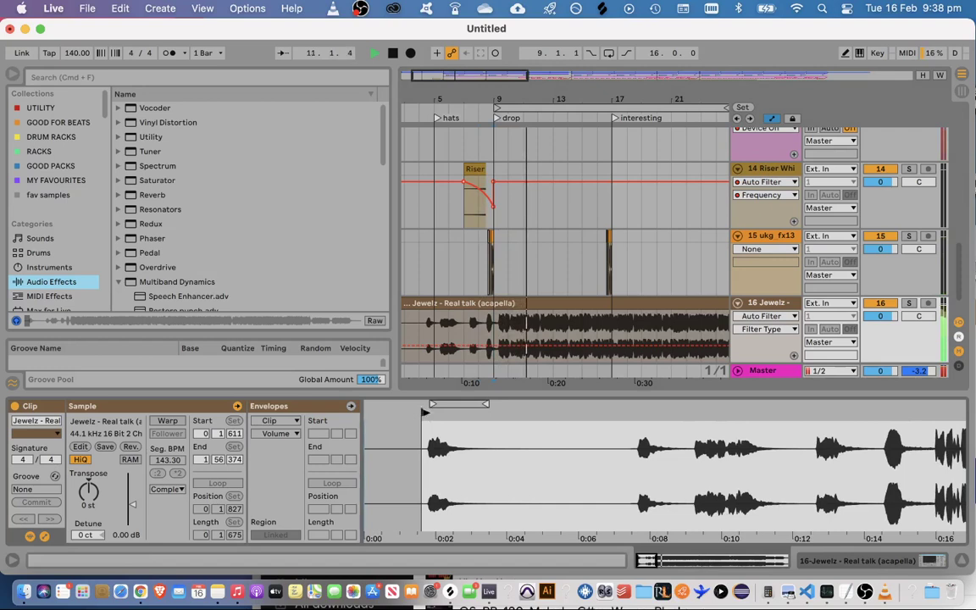
{"action": "left_click_drag", "start_coordinate": [424, 412], "coordinate": [426, 413]}
{"action": "key", "text": "space"}
{"action": "key", "text": "space"}
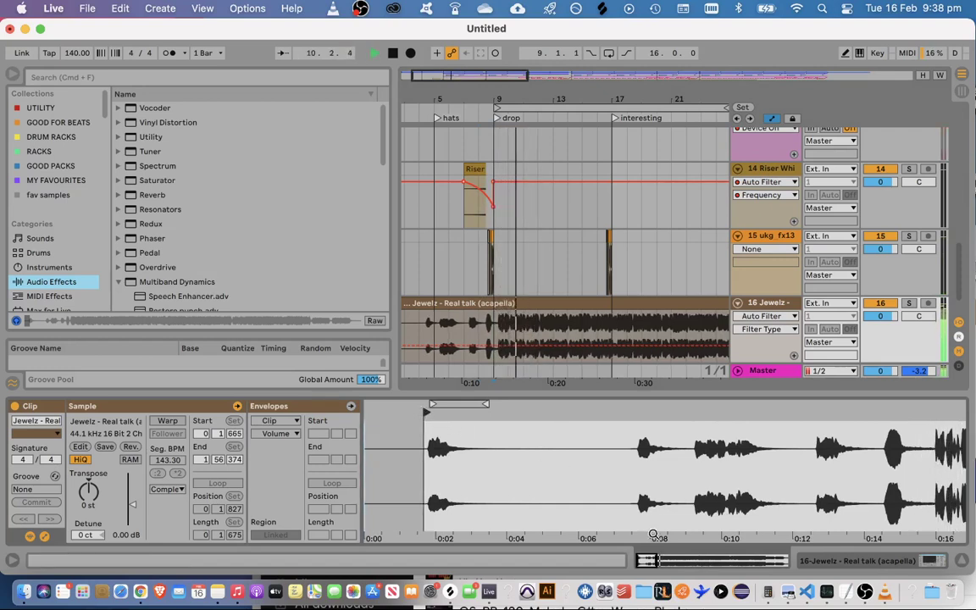
{"action": "left_click_drag", "start_coordinate": [653, 535], "coordinate": [653, 479]}
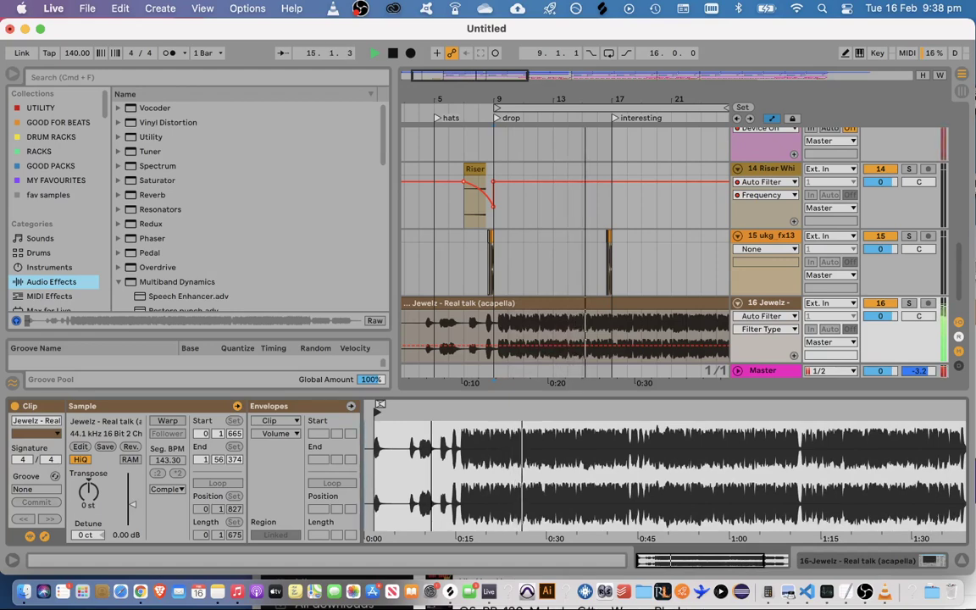
{"action": "left_click_drag", "start_coordinate": [654, 479], "coordinate": [653, 476]}
Hide the clip view and search the browser for "acapella" across all results
{"action": "key", "text": "super+alt+l"}
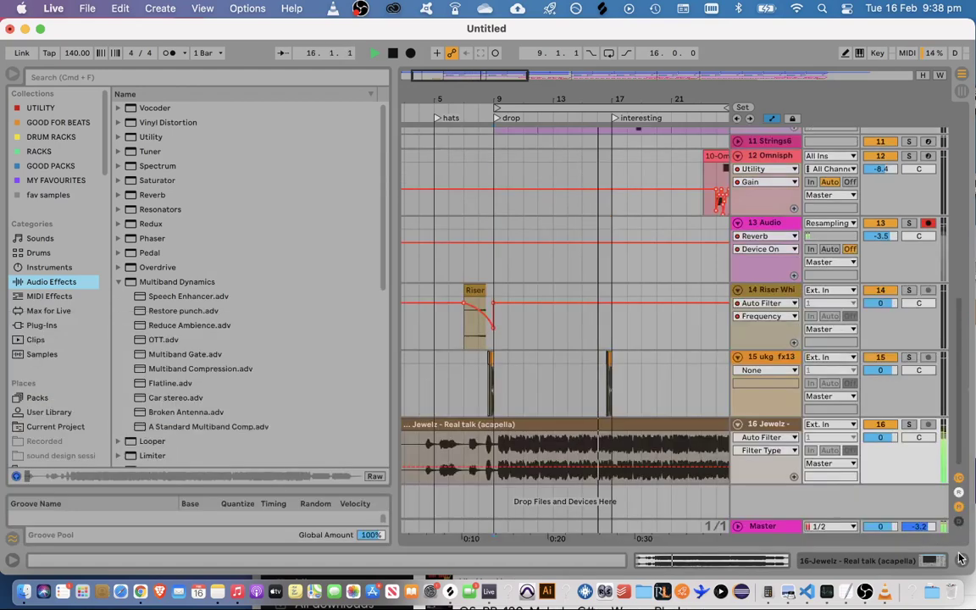
{"action": "left_click", "coordinate": [278, 76]}
{"action": "type", "text": "acapella"}
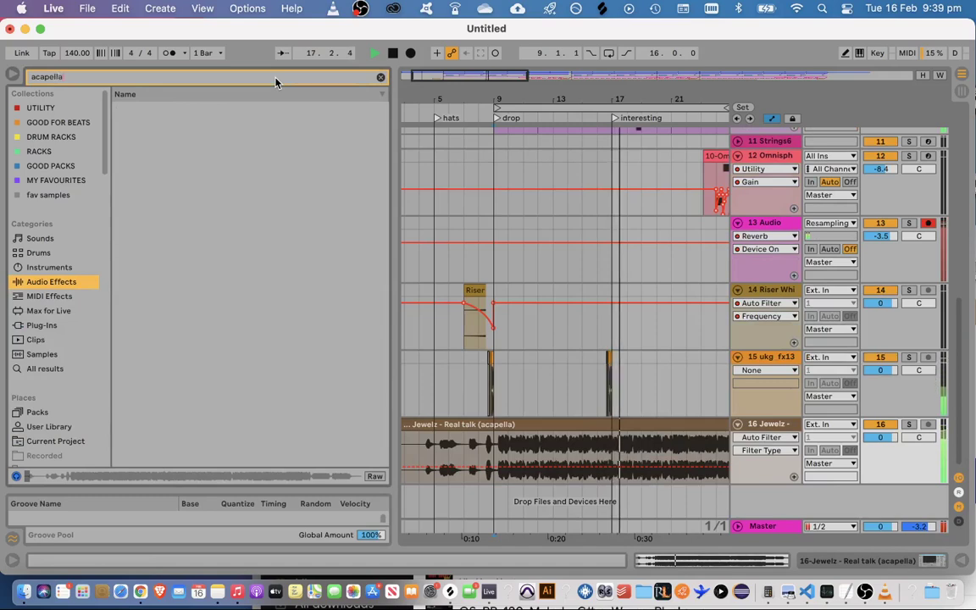
{"action": "left_click", "coordinate": [39, 370]}
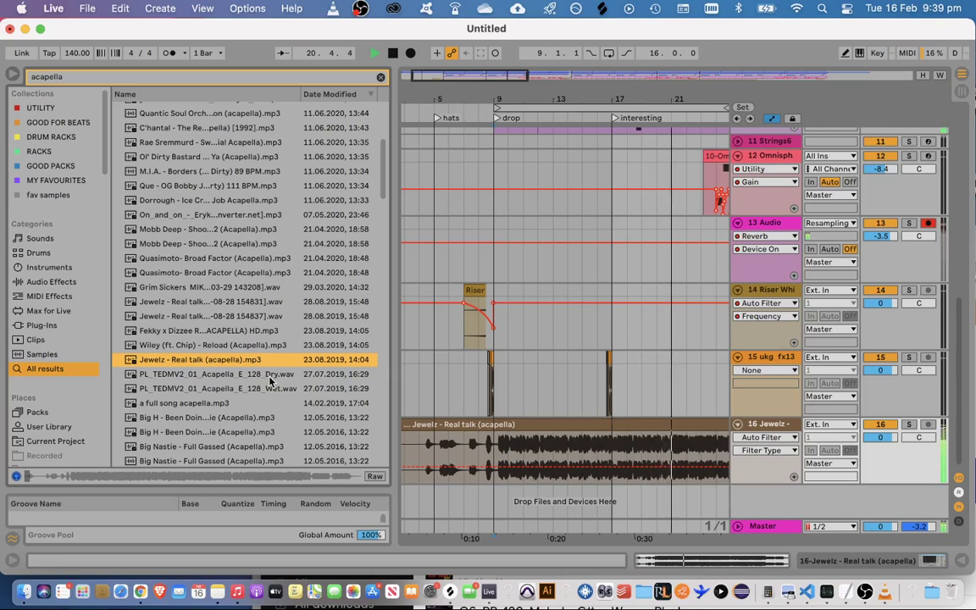
Preview the Big Nastie and Bru-C acapellas, then replace the Jewelz clip on track 16 with Capo Lee - Liff (Acapella).mp3
{"action": "key", "text": "space"}
{"action": "scroll", "coordinate": [271, 382], "scroll_direction": "down", "scroll_amount": 5}
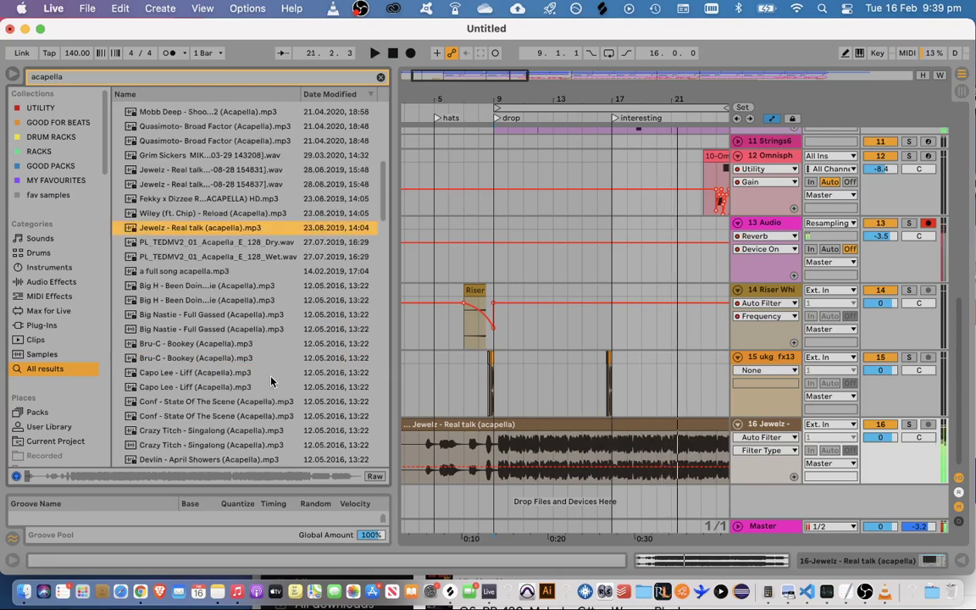
{"action": "left_click", "coordinate": [226, 329]}
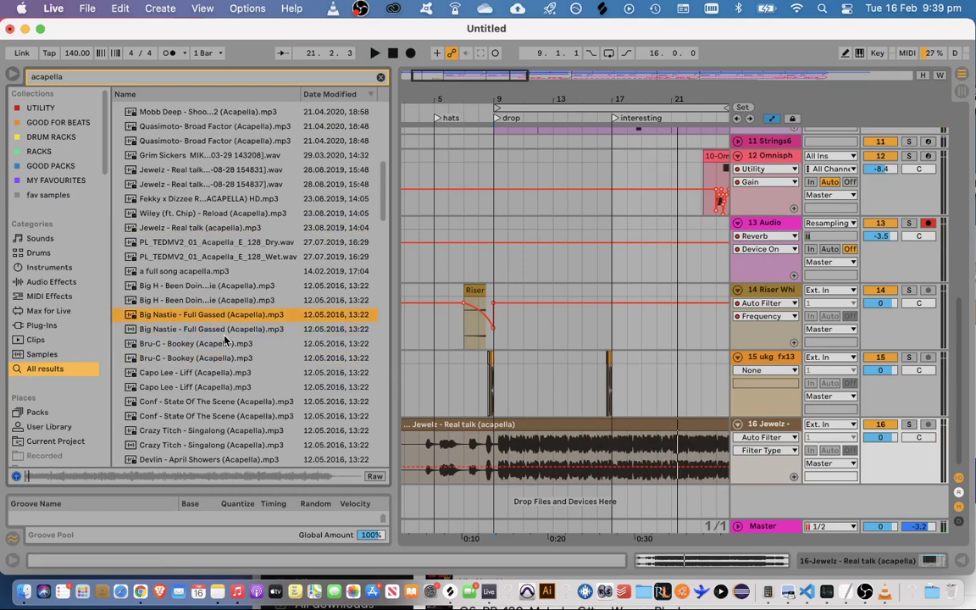
{"action": "left_click", "coordinate": [211, 360]}
{"action": "scroll", "coordinate": [203, 386], "scroll_direction": "down", "scroll_amount": 3}
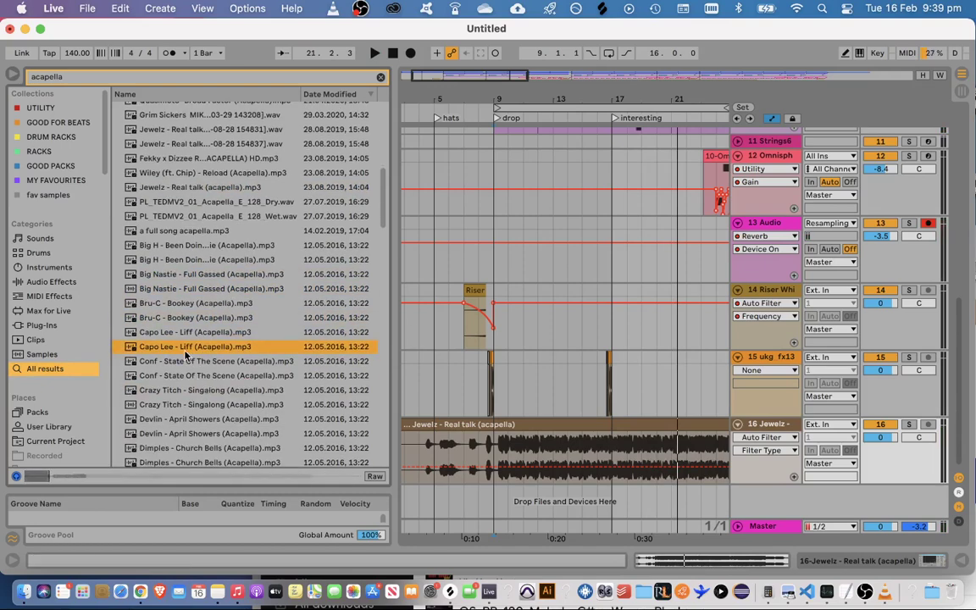
{"action": "left_click", "coordinate": [405, 458]}
{"action": "mouse_move", "coordinate": [404, 450]}
{"action": "left_mouse_down"}
{"action": "mouse_move", "coordinate": [413, 450]}
{"action": "mouse_move", "coordinate": [405, 444]}
{"action": "left_mouse_up"}
Turn off warping for the Capo Lee - Liff clip and raise its gain to 2.13 dB
{"action": "key", "text": "space"}
{"action": "double_click", "coordinate": [432, 425]}
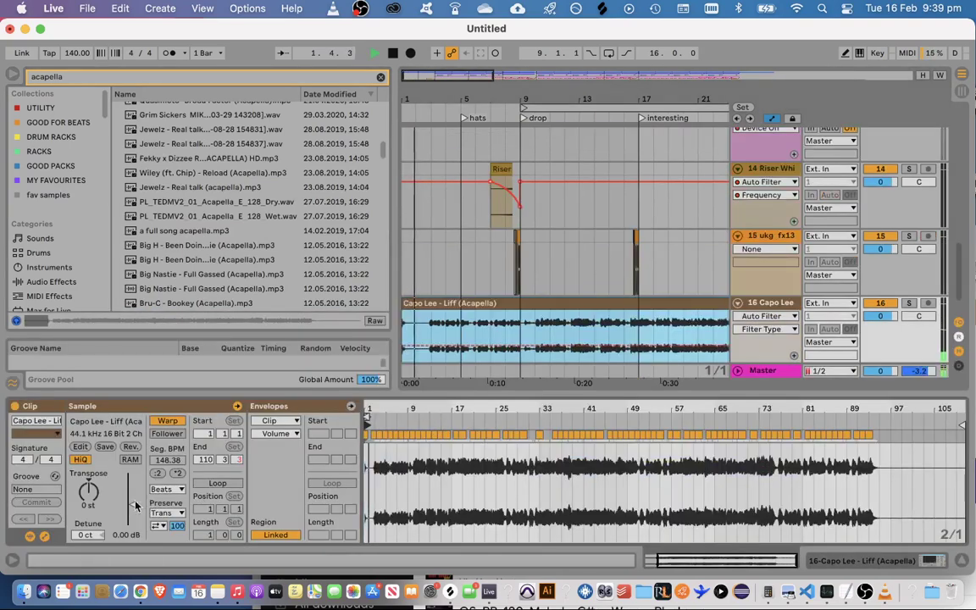
{"action": "left_click", "coordinate": [167, 421]}
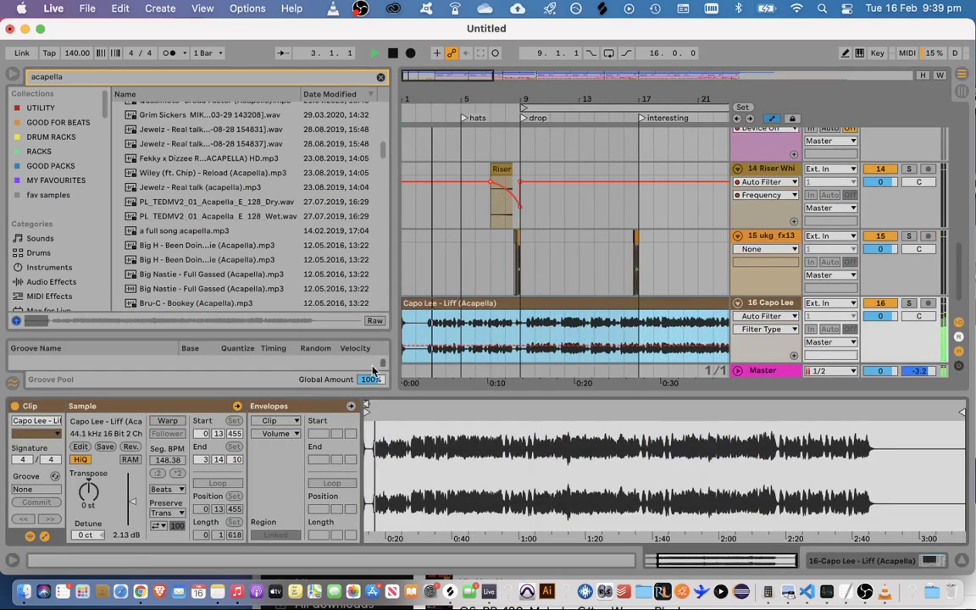
Set the Capo Lee clip's start to 0.14.168 and play it from the drop at bar 9
{"action": "mouse_move", "coordinate": [365, 421]}
{"action": "left_mouse_down"}
{"action": "mouse_move", "coordinate": [333, 418]}
{"action": "mouse_move", "coordinate": [376, 413]}
{"action": "left_mouse_up"}
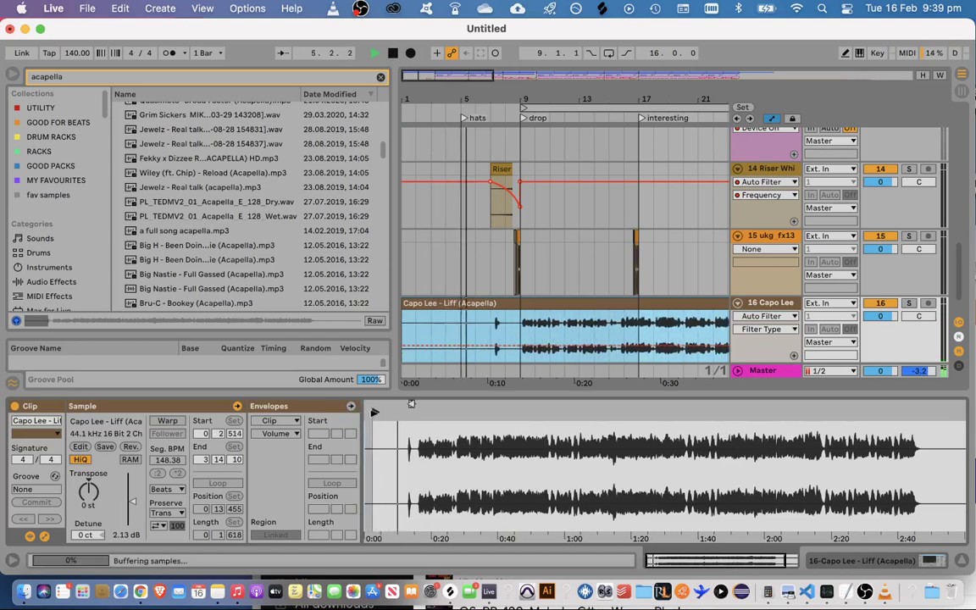
{"action": "left_click", "coordinate": [521, 329]}
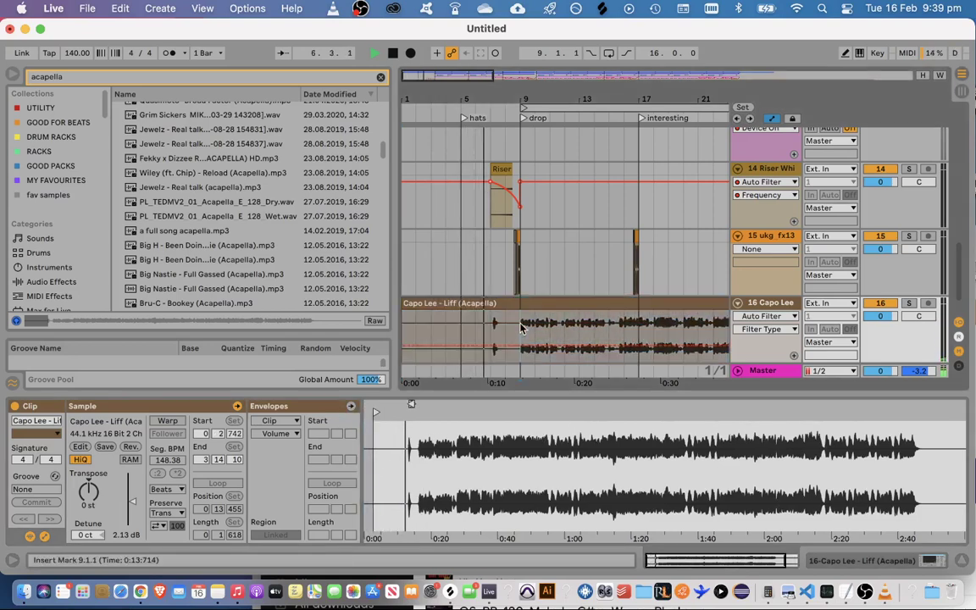
{"action": "mouse_move", "coordinate": [411, 404]}
{"action": "left_mouse_down"}
{"action": "mouse_move", "coordinate": [388, 405]}
{"action": "mouse_move", "coordinate": [411, 408]}
{"action": "left_mouse_up"}
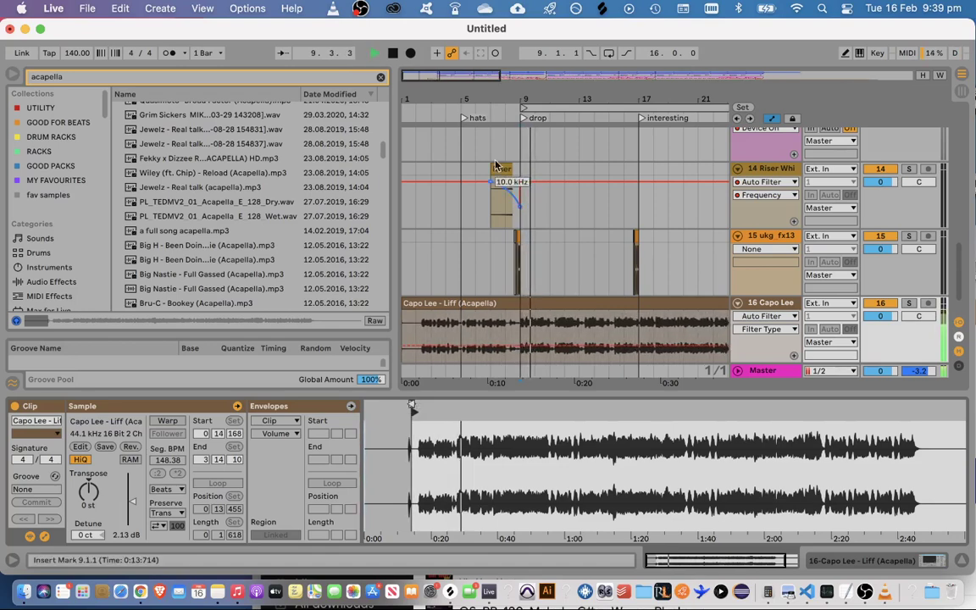
{"action": "key", "text": "space"}
{"action": "key", "text": "space"}
Split the Capo Lee clip at 9.1.1 and 17.4.1 to isolate the vocal section starting at the drop
{"action": "left_click_drag", "start_coordinate": [527, 99], "coordinate": [528, 179]}
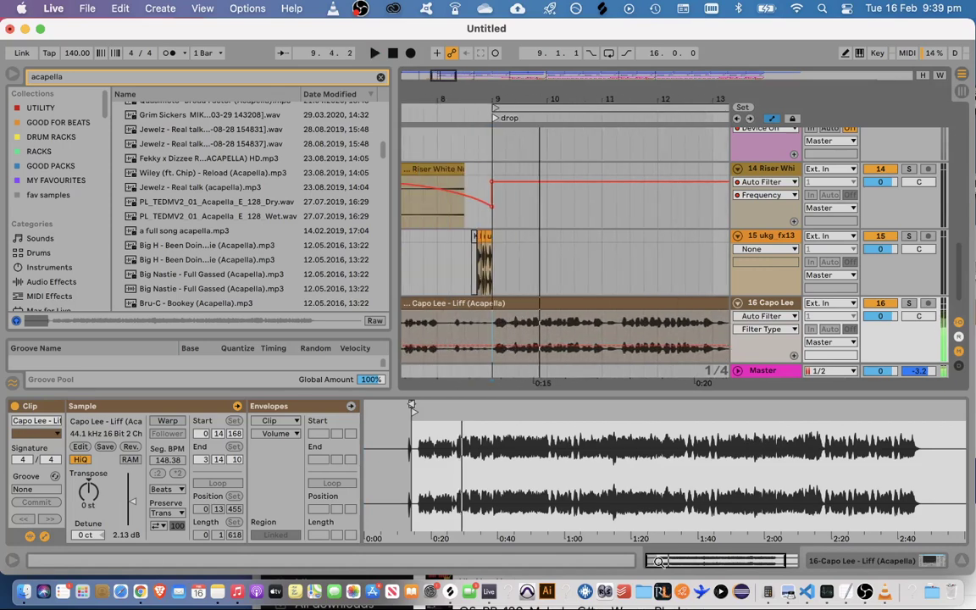
{"action": "left_click_drag", "start_coordinate": [411, 405], "coordinate": [507, 424]}
{"action": "left_click", "coordinate": [473, 325]}
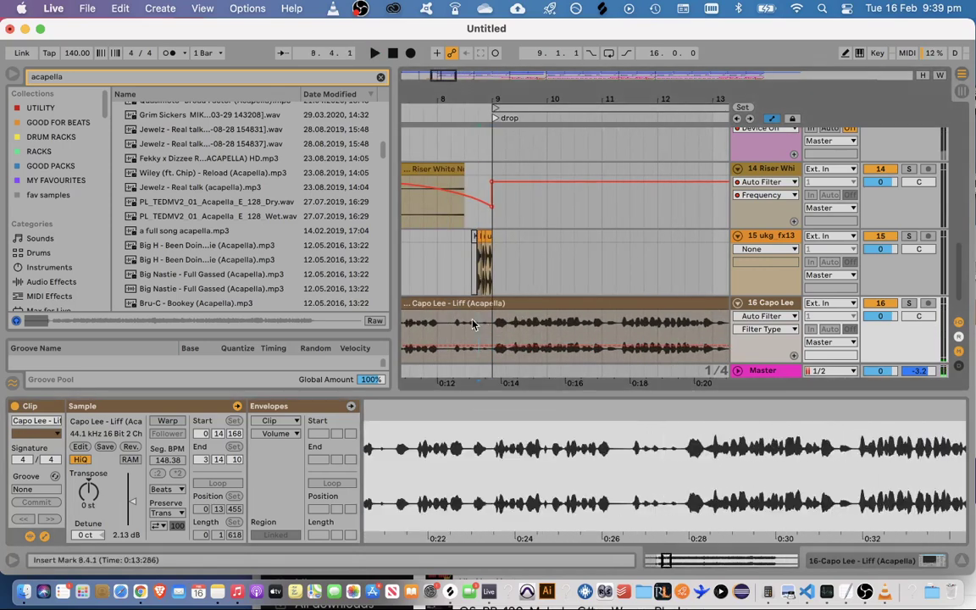
{"action": "left_click_drag", "start_coordinate": [494, 324], "coordinate": [971, 382]}
{"action": "key", "text": "super+e"}
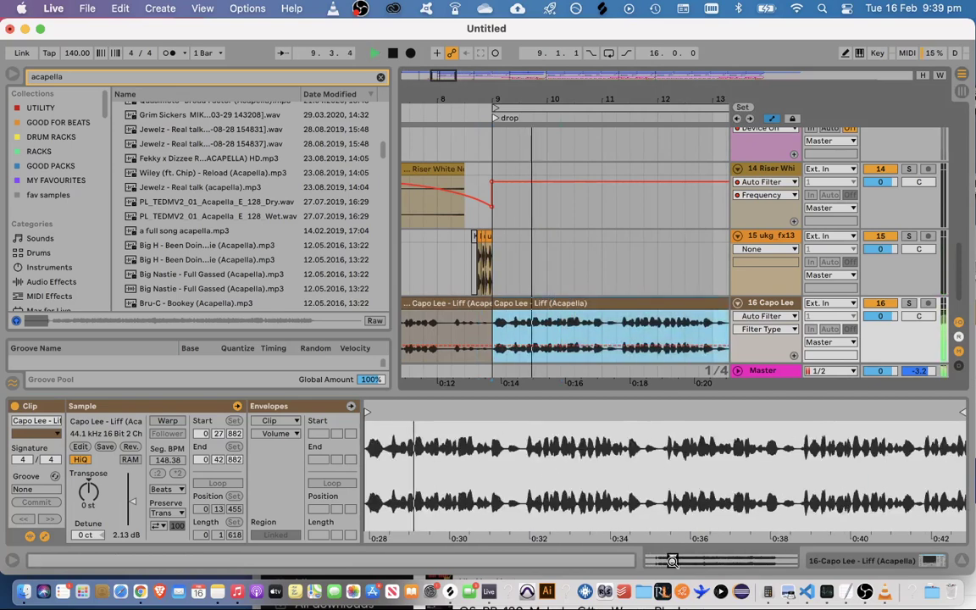
Align the split vocal section with the drop by setting its start to 0.27.668 while listening to playback
{"action": "left_click_drag", "start_coordinate": [672, 561], "coordinate": [669, 566]}
{"action": "key", "text": "space"}
{"action": "left_click_drag", "start_coordinate": [468, 413], "coordinate": [459, 414]}
{"action": "key", "text": "space"}
{"action": "key", "text": "space"}
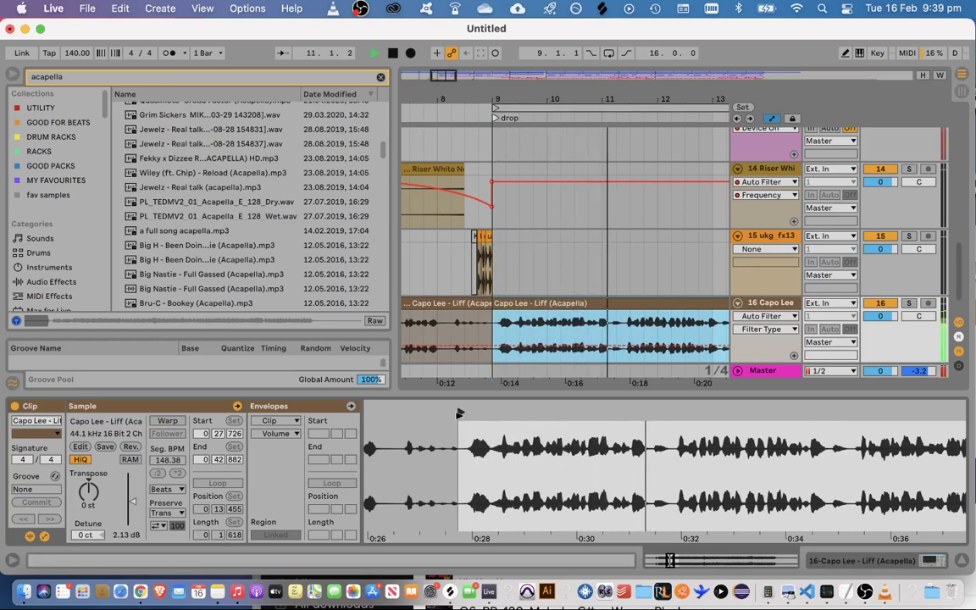
{"action": "left_click_drag", "start_coordinate": [457, 414], "coordinate": [455, 414]}
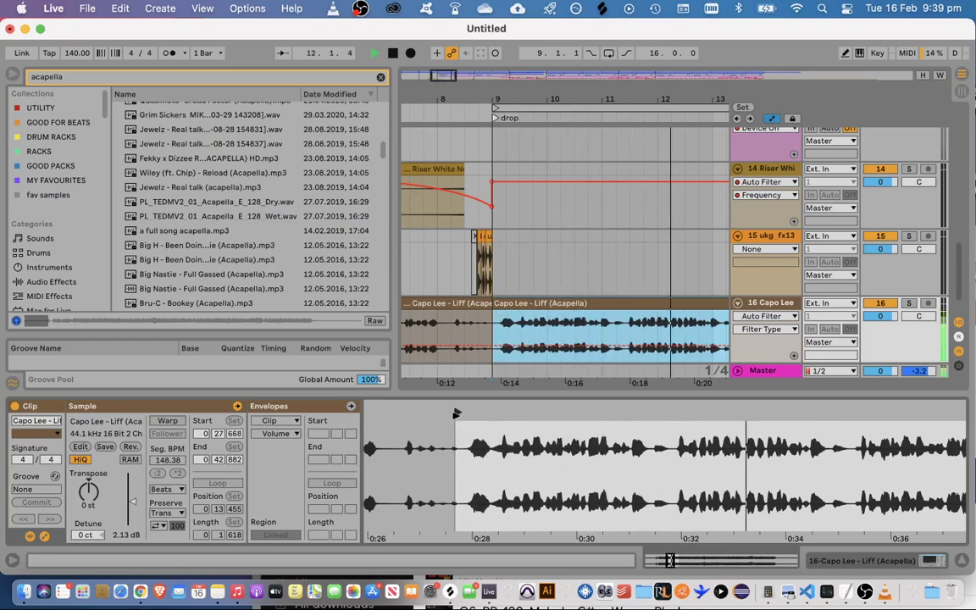
Hide the clip view and extend the vocal section starting at bar 9 past bar 23, over the clip following it
{"action": "left_click_drag", "start_coordinate": [445, 81], "coordinate": [467, 59]}
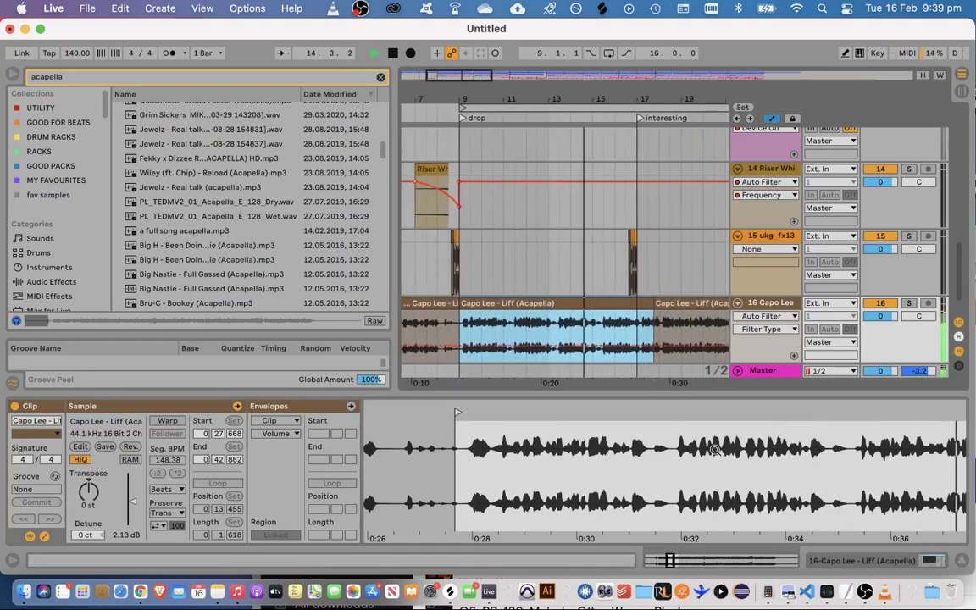
{"action": "left_click", "coordinate": [961, 562]}
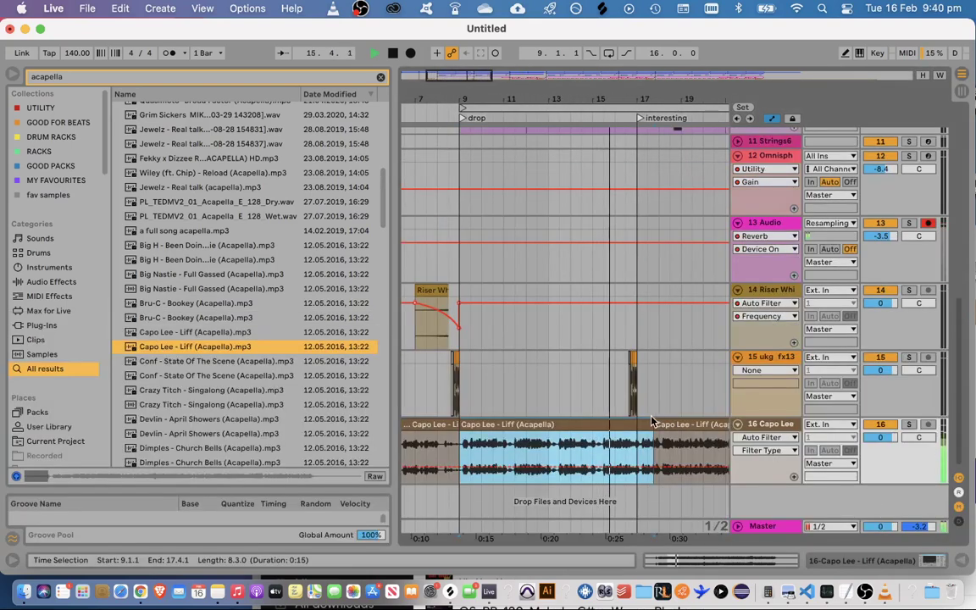
{"action": "mouse_move", "coordinate": [482, 76]}
{"action": "left_mouse_down"}
{"action": "mouse_move", "coordinate": [476, 67]}
{"action": "mouse_move", "coordinate": [487, 71]}
{"action": "left_mouse_up"}
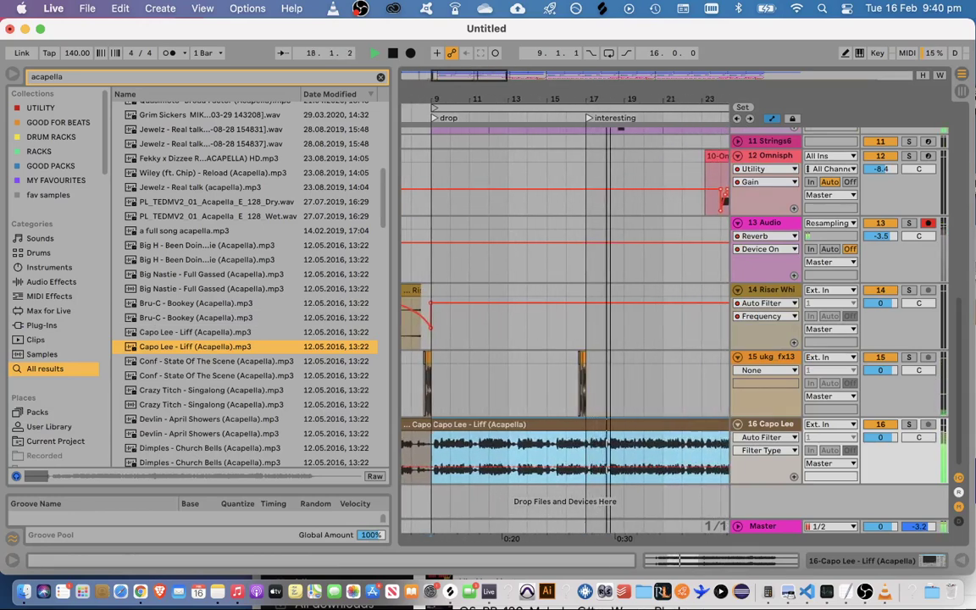
Deactivate the Capo Lee track 16 and play the arrangement from bar 8 to hear the beat alone
{"action": "key", "text": "space"}
{"action": "left_click", "coordinate": [428, 410]}
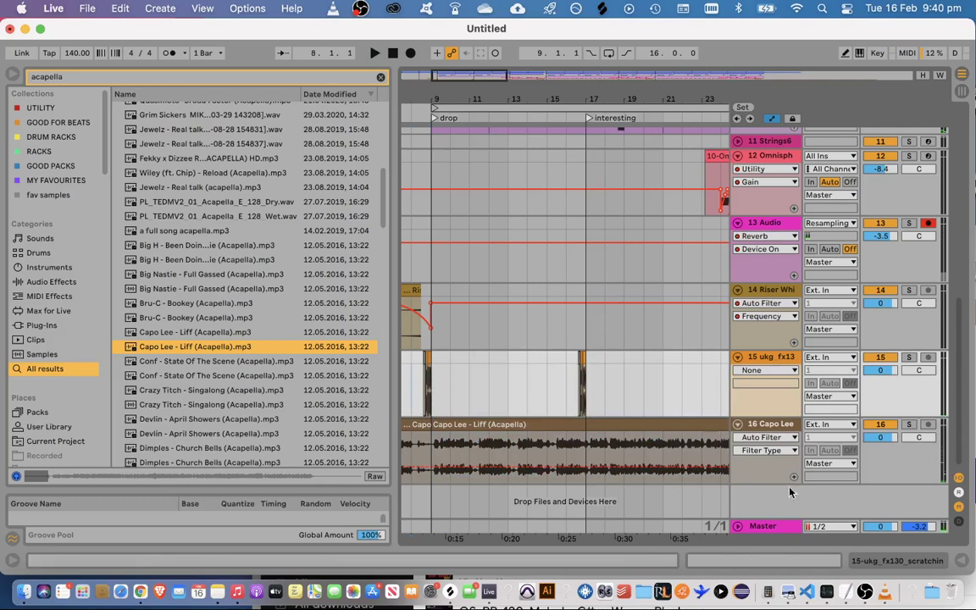
{"action": "scroll", "coordinate": [653, 384], "scroll_direction": "up", "scroll_amount": 15}
{"action": "key", "text": "space"}
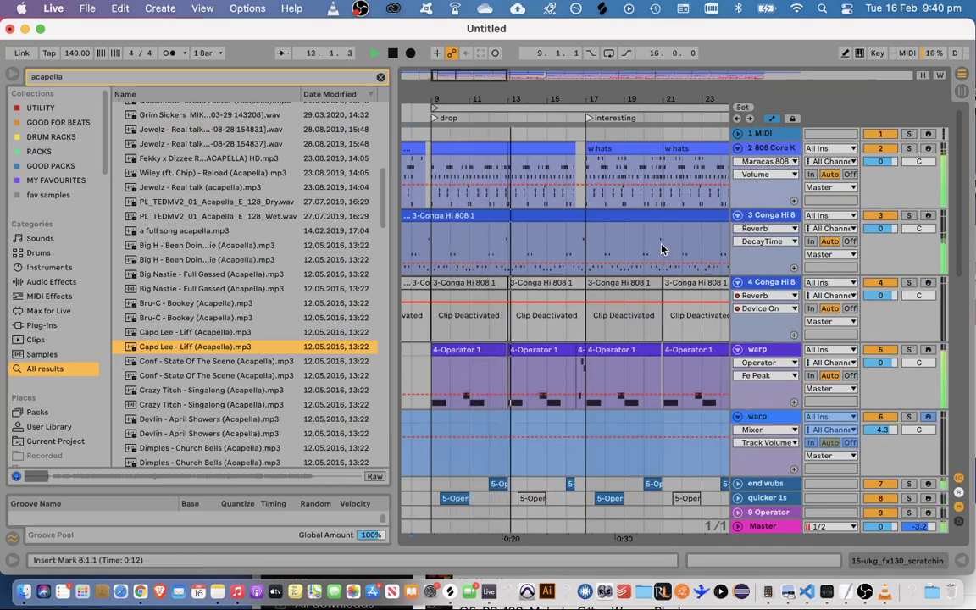
{"action": "key", "text": "space"}
{"action": "scroll", "coordinate": [829, 410], "scroll_direction": "down", "scroll_amount": 10}
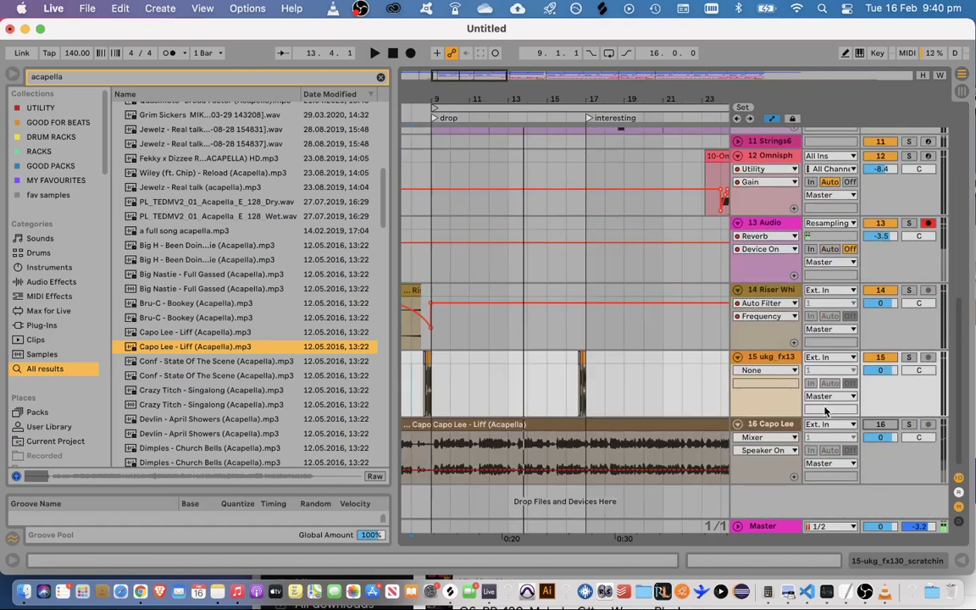
Restart playback briefly from 8.1.1 and reactivate the Capo Lee track 16
{"action": "left_click", "coordinate": [421, 448]}
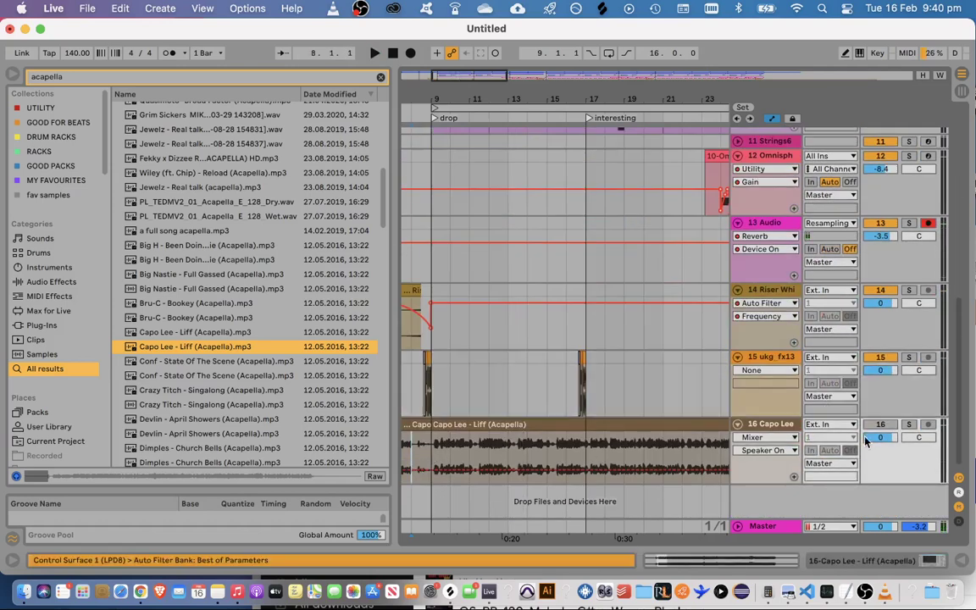
{"action": "key", "text": "space"}
{"action": "key", "text": "space"}
{"action": "key", "text": "space"}
{"action": "key", "text": "space"}
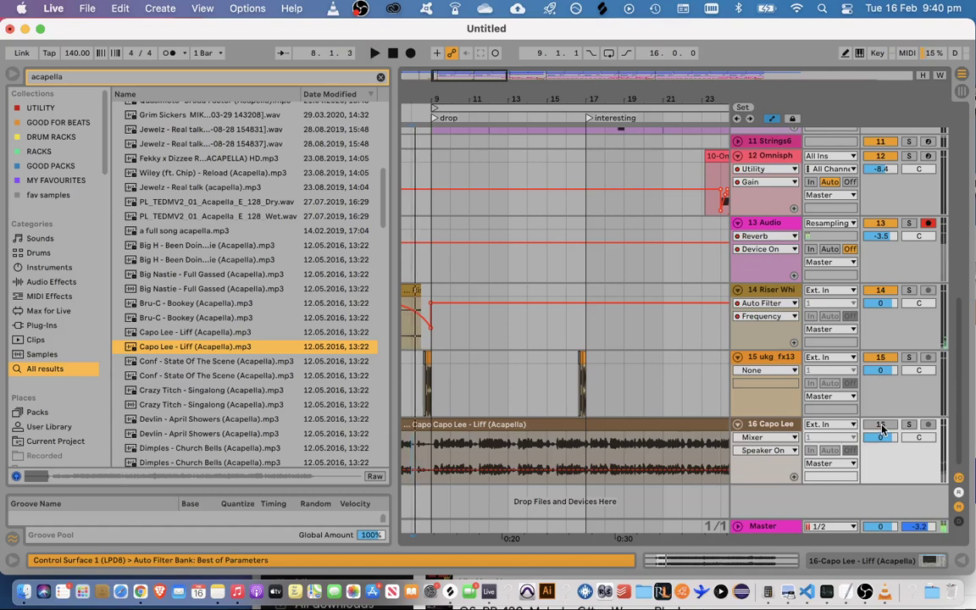
{"action": "left_click", "coordinate": [881, 425]}
Play the vocal with the beat from the drop at 9.1.1 and examine the drum and bass tracks
{"action": "left_click", "coordinate": [437, 479]}
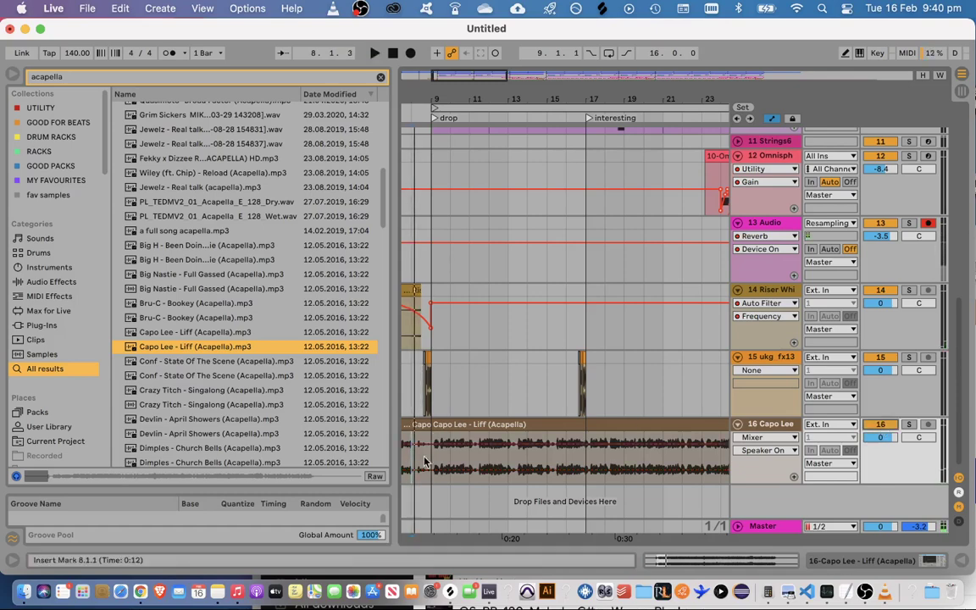
{"action": "key", "text": "space"}
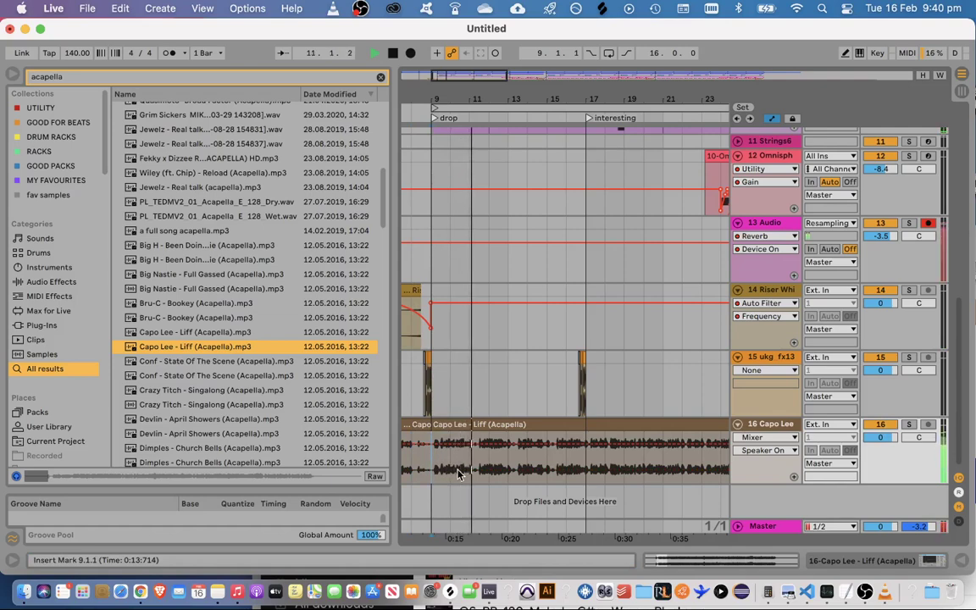
{"action": "key", "text": "space"}
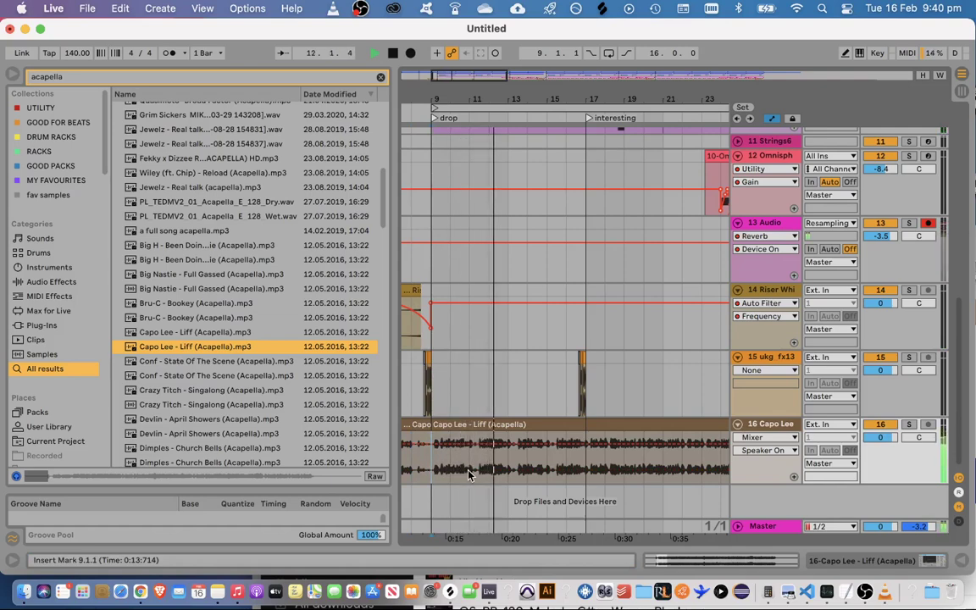
{"action": "scroll", "coordinate": [769, 405], "scroll_direction": "up", "scroll_amount": 10}
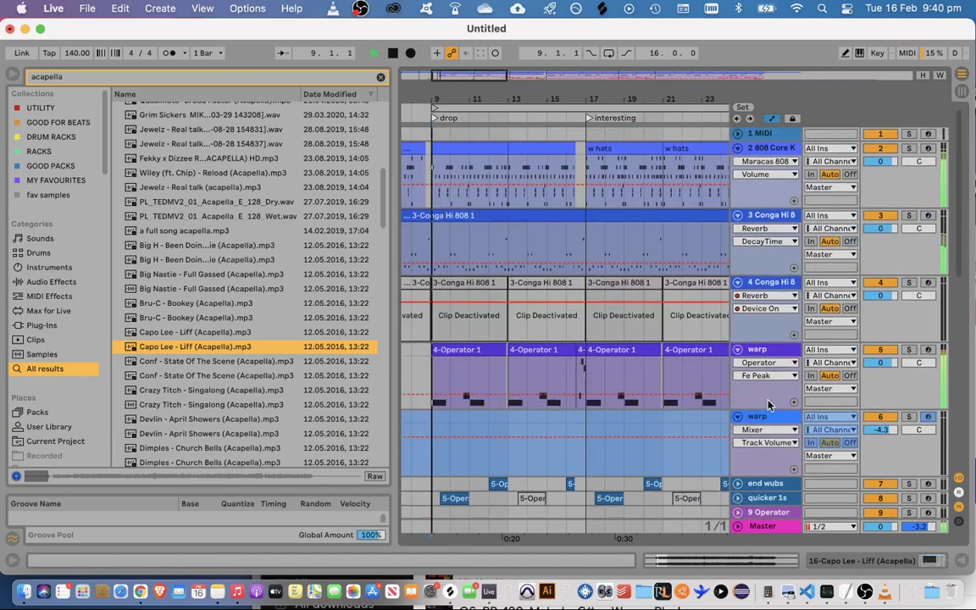
Open the drum clip starting at bar 9 on the 808 Core Kit track in an enlarged note editor
{"action": "left_click_drag", "start_coordinate": [442, 79], "coordinate": [441, 138]}
{"action": "left_click", "coordinate": [529, 153]}
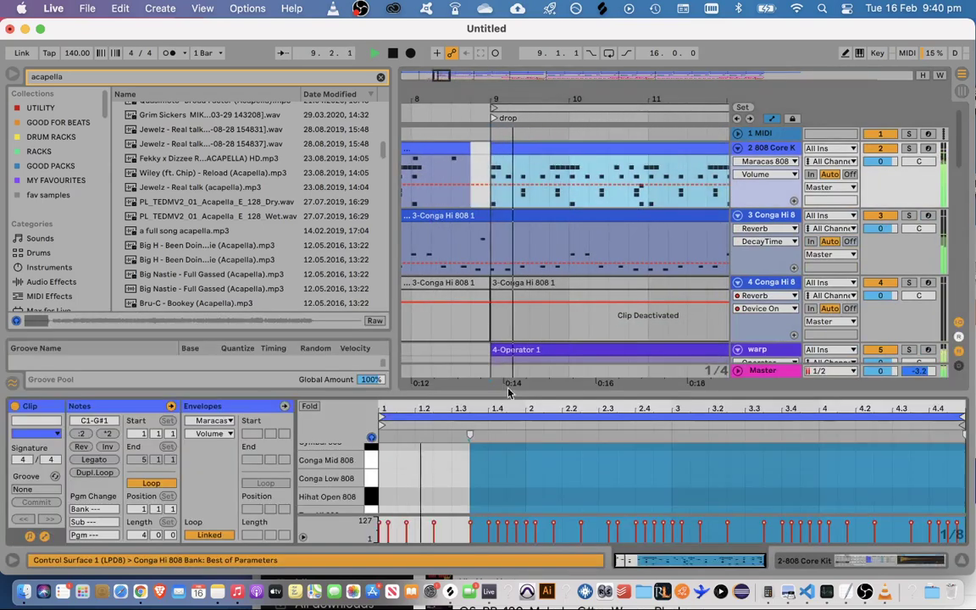
{"action": "left_click_drag", "start_coordinate": [509, 391], "coordinate": [511, 123]}
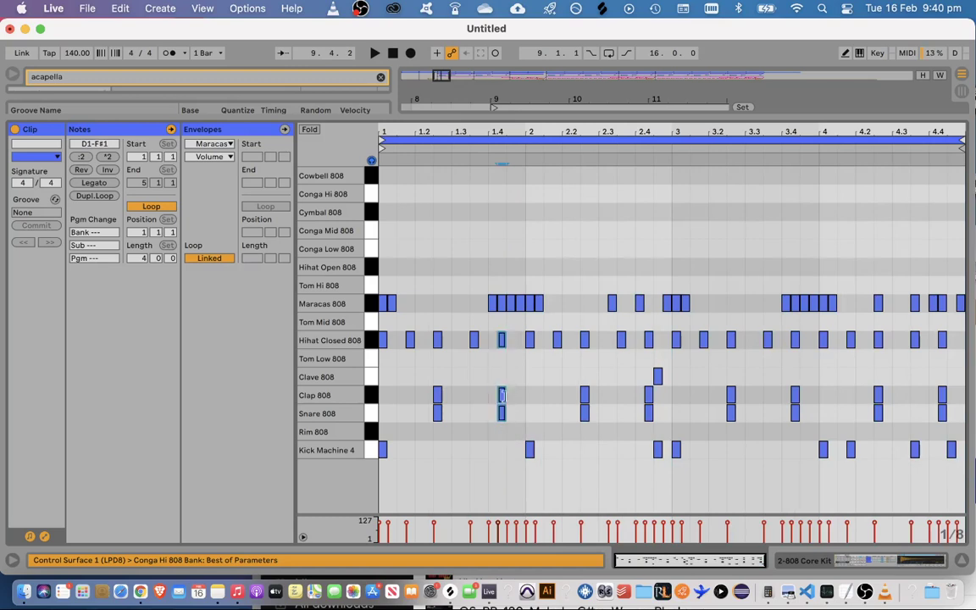
Try shifting the maracas, hi-hat, clap and snare hit at 1.4.2 to other positions between 1.4.3 and 1.3.3 during playback
{"action": "left_click_drag", "start_coordinate": [504, 441], "coordinate": [497, 337]}
{"action": "key", "text": "Left"}
{"action": "key", "text": "space"}
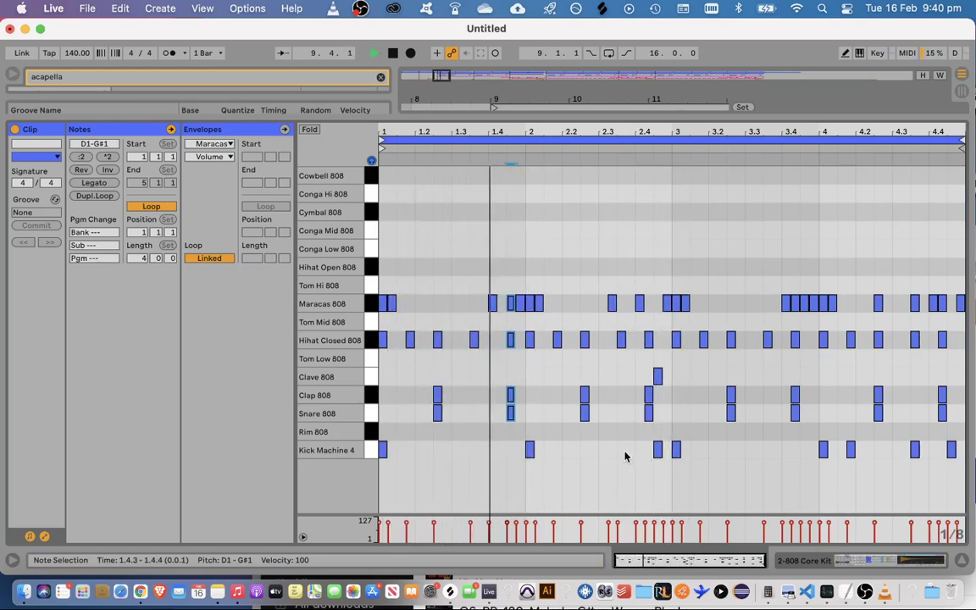
{"action": "key", "text": "Right"}
{"action": "key", "text": "Left"}
{"action": "key", "text": "Left"}
{"action": "key", "text": "Left"}
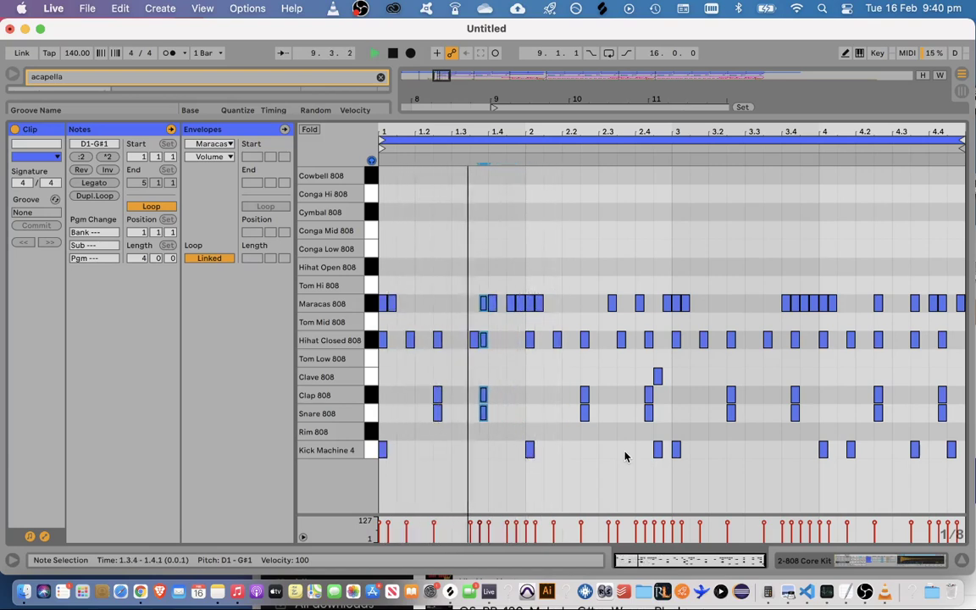
{"action": "key", "text": "Left"}
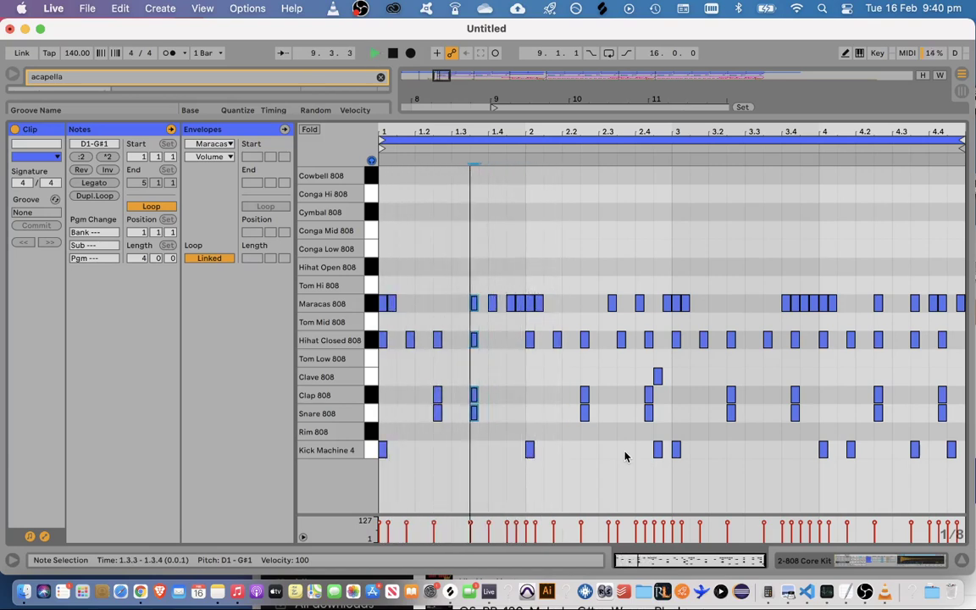
Try the selected drum hit at 1.4.1 and return it to 1.4.2
{"action": "key", "text": "Right"}
{"action": "key", "text": "Right"}
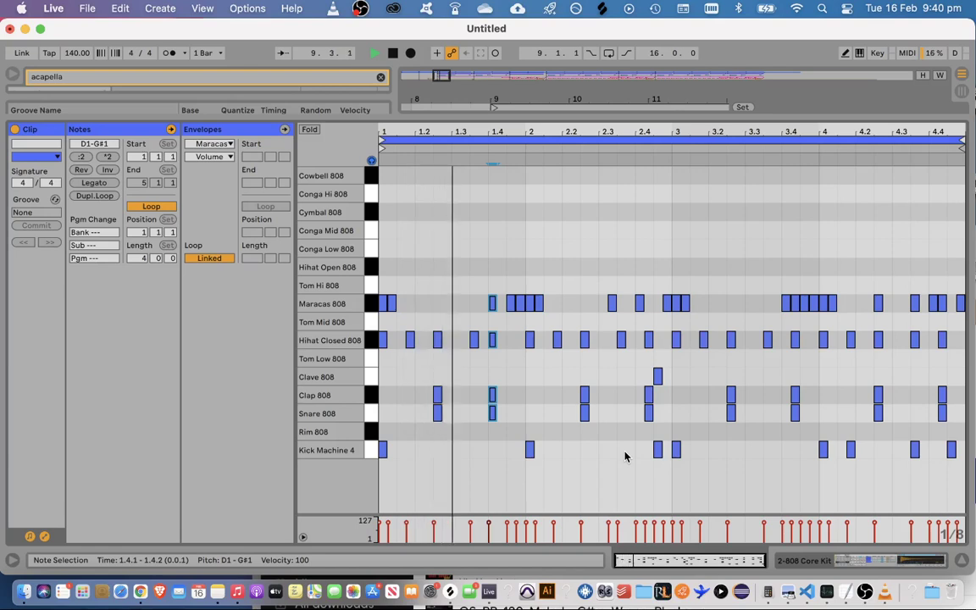
{"action": "key", "text": "space"}
{"action": "key", "text": "Right"}
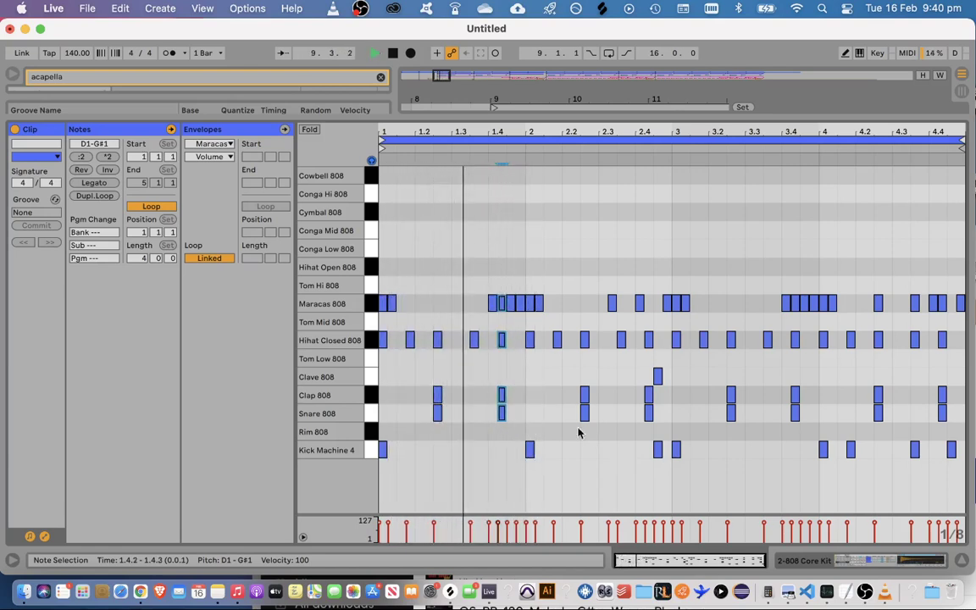
Try adding a sixteenth-note snare and clap at 1.4.1, ahead of the existing hit, and play the pattern
{"action": "double_click", "coordinate": [495, 414]}
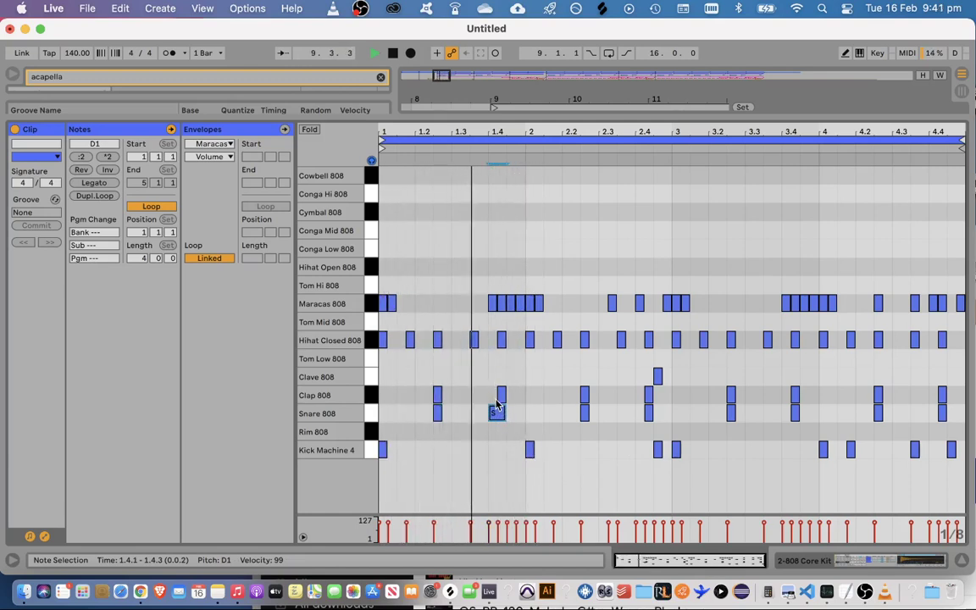
{"action": "key", "text": "space"}
{"action": "key", "text": "super+z"}
{"action": "left_click_drag", "start_coordinate": [631, 559], "coordinate": [631, 588]}
{"action": "double_click", "coordinate": [543, 412]}
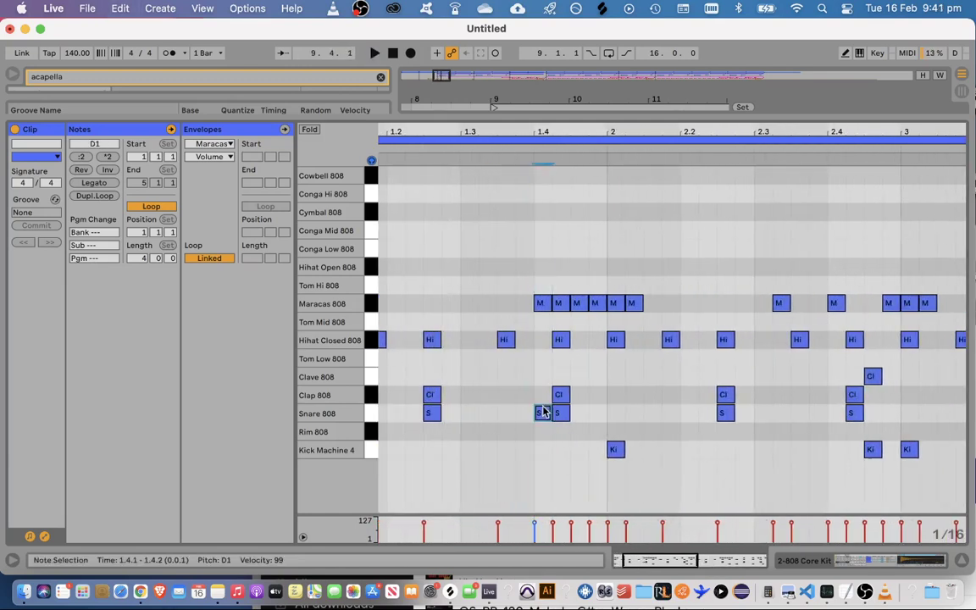
{"action": "key", "text": "space"}
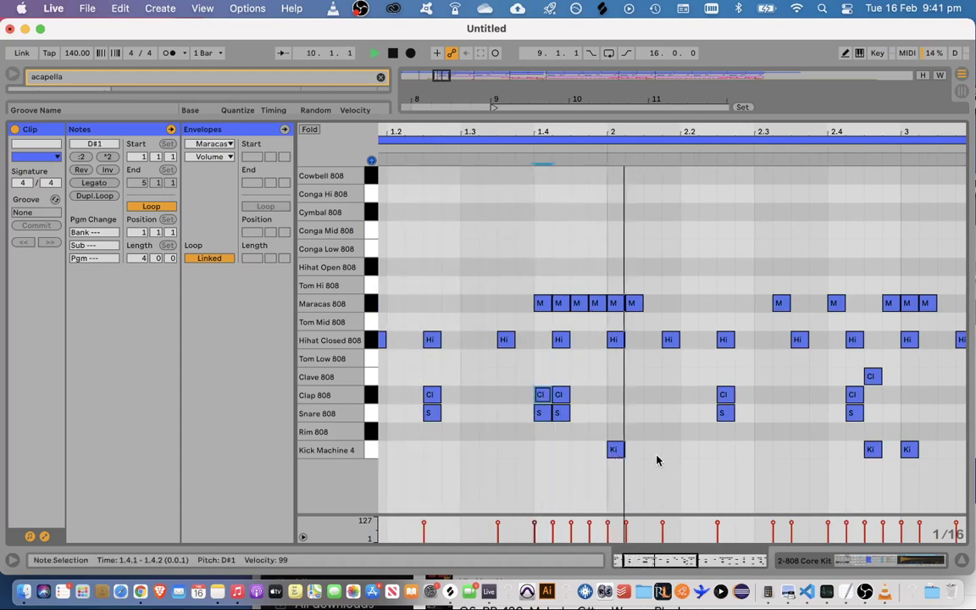
Try the pattern with different snare placements around 1.4.1, and undo all the added and removed drum notes
{"action": "double_click", "coordinate": [539, 413]}
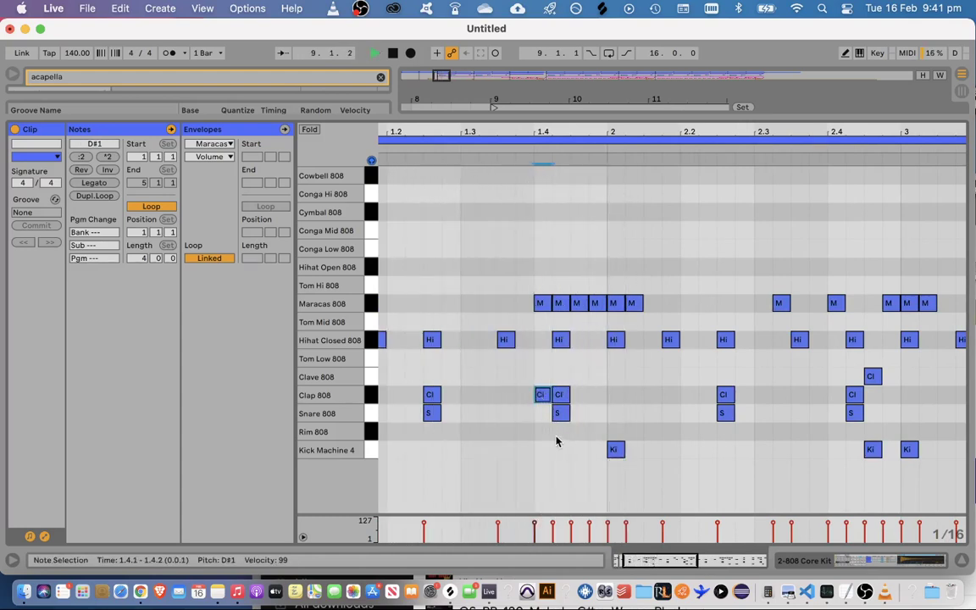
{"action": "double_click", "coordinate": [539, 418]}
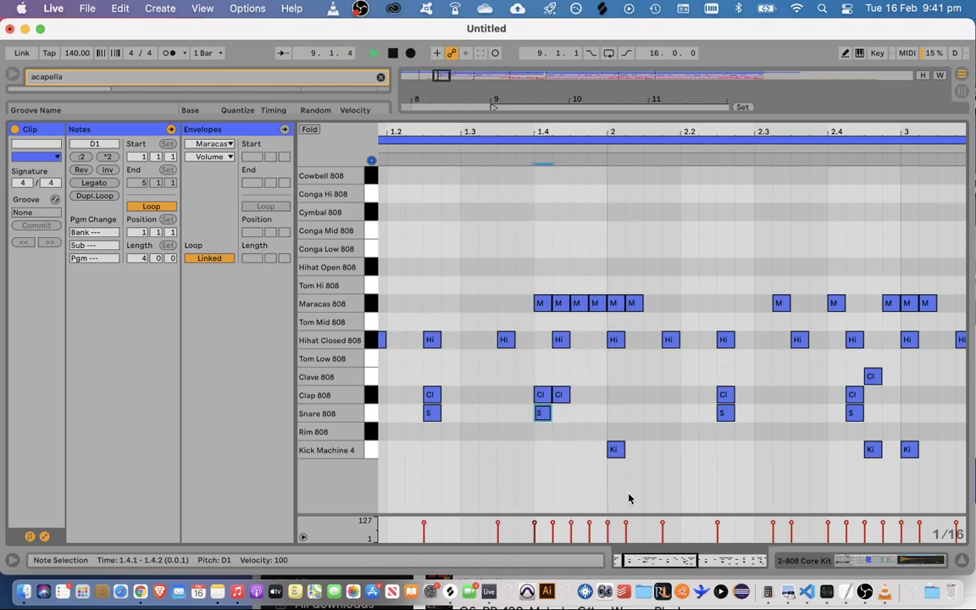
{"action": "key", "text": "super+z"}
{"action": "key", "text": "super+z"}
{"action": "key", "text": "super+z"}
{"action": "key", "text": "super+z"}
{"action": "key", "text": "space"}
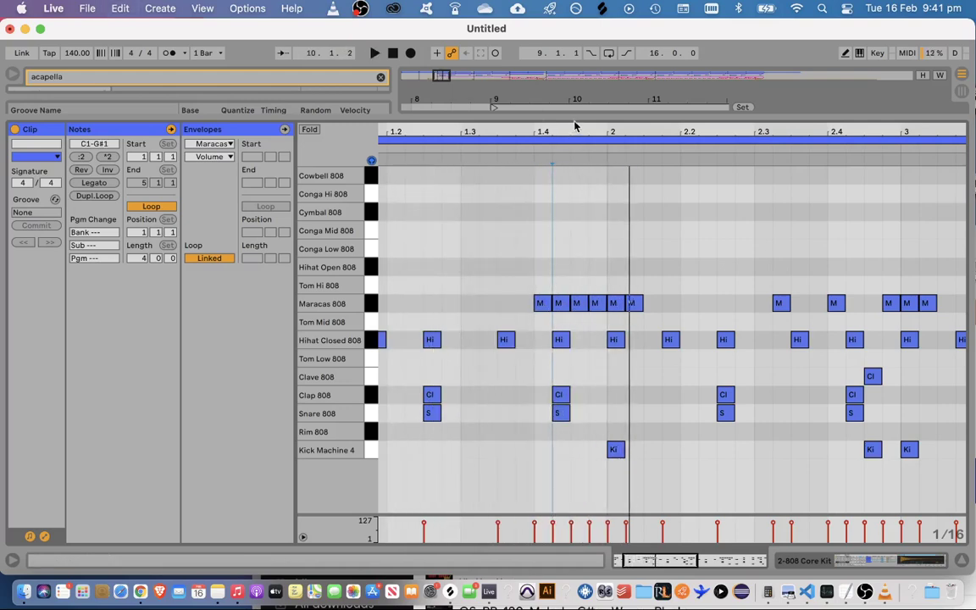
Hide the clip view and play the Capo Lee vocal on track 16 from 8.2.1 into the drop
{"action": "left_click_drag", "start_coordinate": [574, 121], "coordinate": [584, 585]}
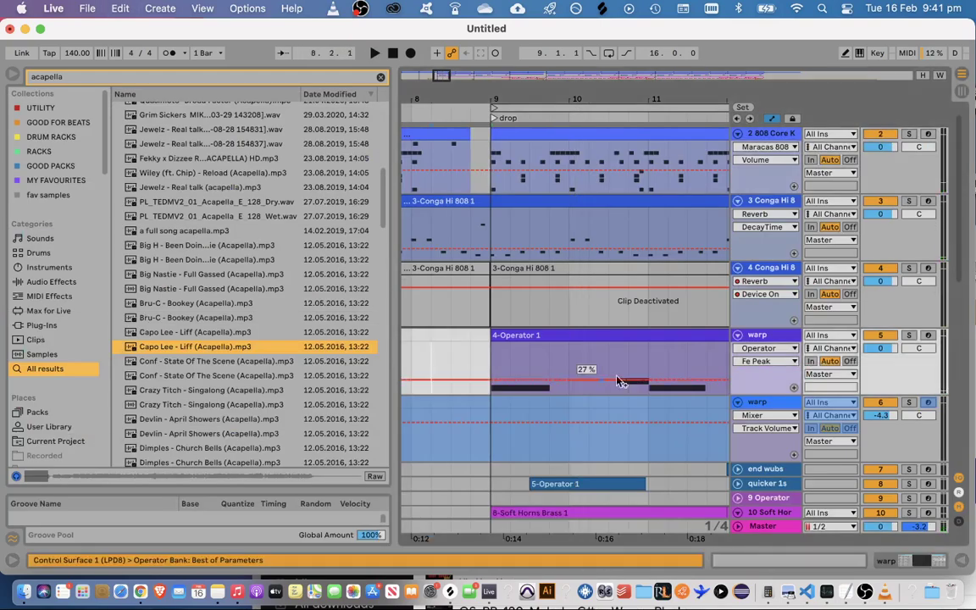
{"action": "scroll", "coordinate": [593, 339], "scroll_direction": "down", "scroll_amount": 10}
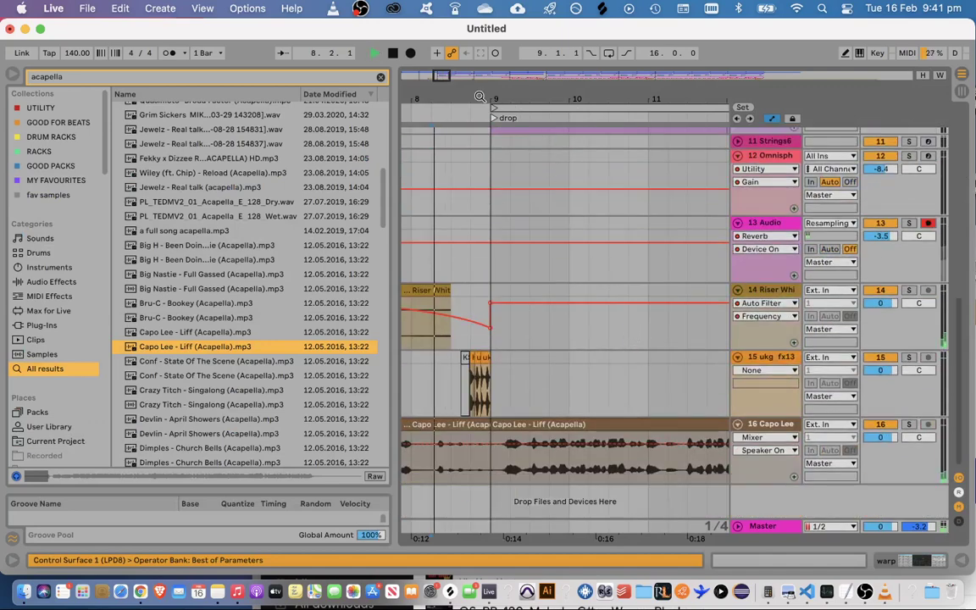
{"action": "left_click", "coordinate": [492, 476]}
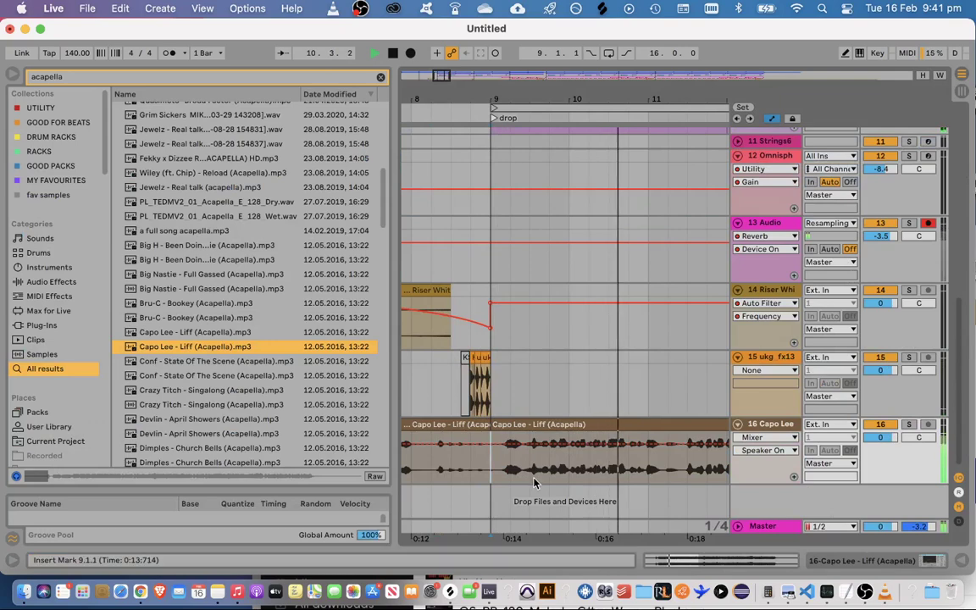
{"action": "left_click_drag", "start_coordinate": [490, 471], "coordinate": [707, 440]}
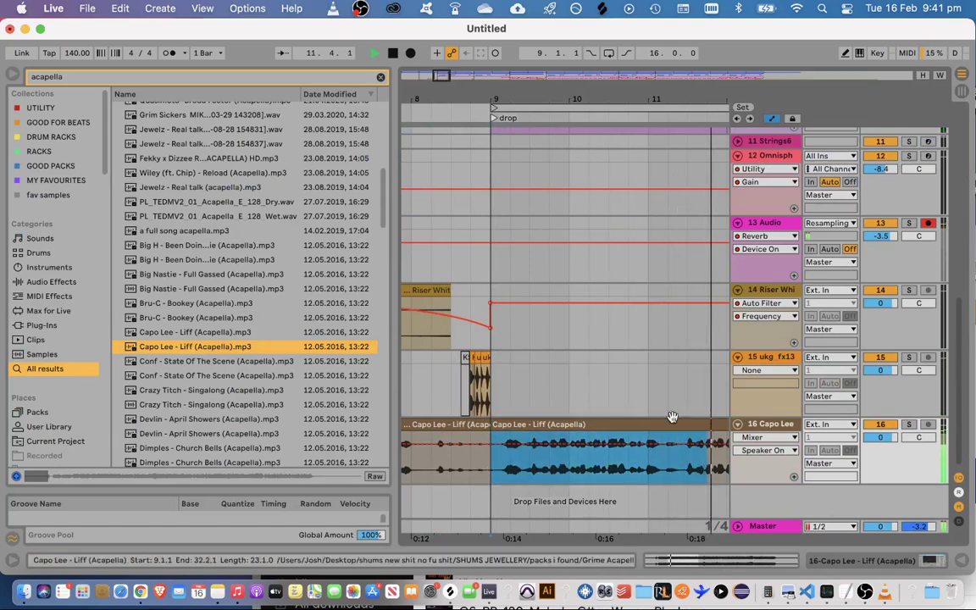
Find M.I.K - Ice Rink (Acapella).mp3 in the browser results and place it at bar 1 of track 16, replacing the Capo Lee clips
{"action": "scroll", "coordinate": [288, 366], "scroll_direction": "down", "scroll_amount": 3}
{"action": "scroll", "coordinate": [295, 362], "scroll_direction": "down", "scroll_amount": 5}
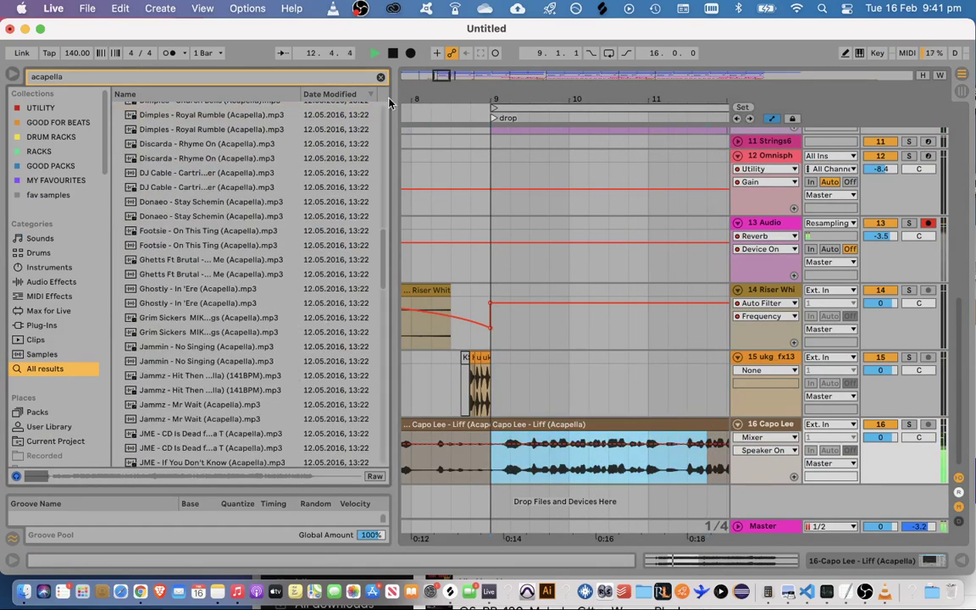
{"action": "left_click_drag", "start_coordinate": [442, 77], "coordinate": [442, 35]}
{"action": "scroll", "coordinate": [239, 345], "scroll_direction": "down", "scroll_amount": 7}
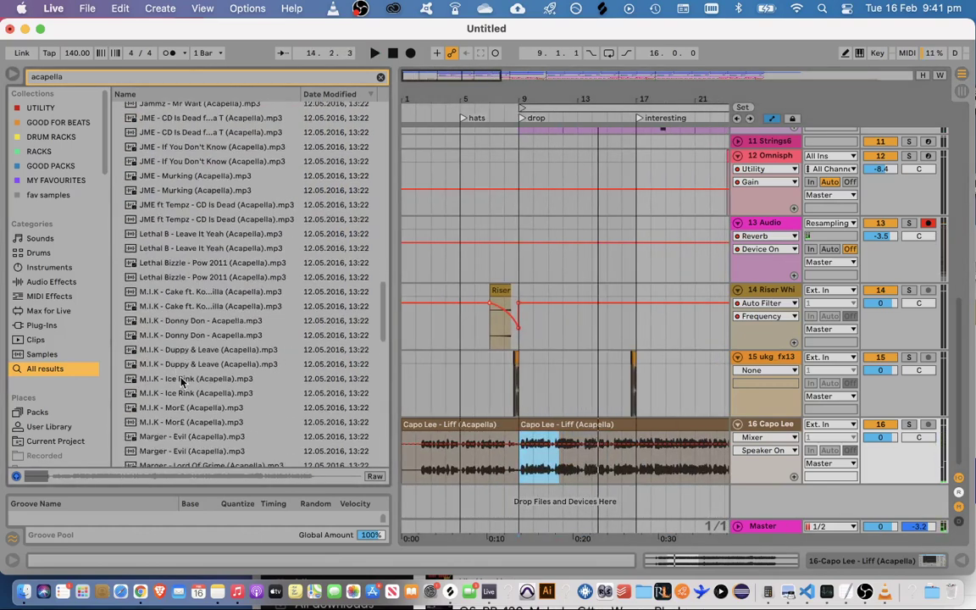
{"action": "left_click_drag", "start_coordinate": [181, 382], "coordinate": [407, 461]}
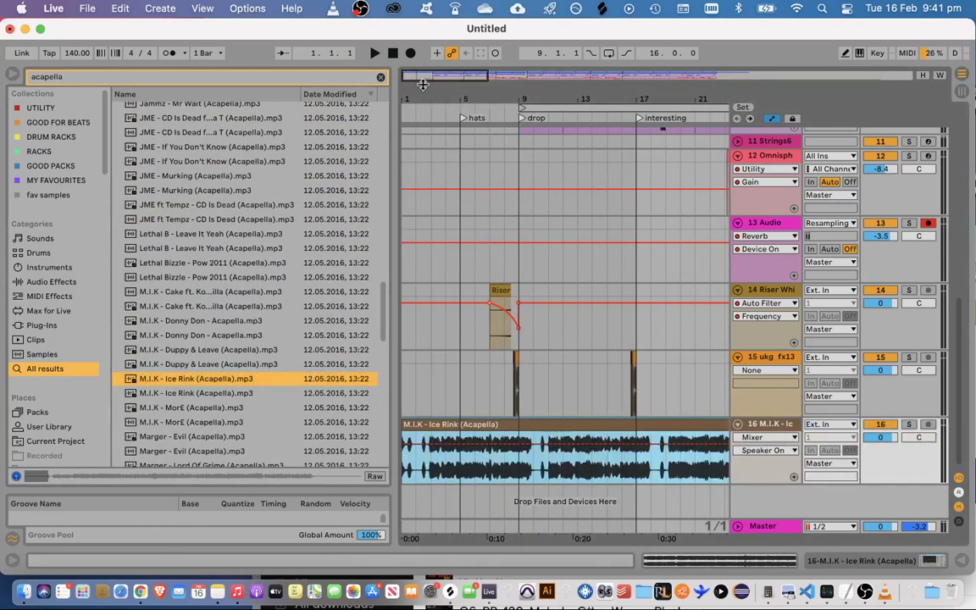
Turn off warping for the Ice Rink clip and set its start to the beginning of the sample
{"action": "left_click_drag", "start_coordinate": [417, 75], "coordinate": [417, 111]}
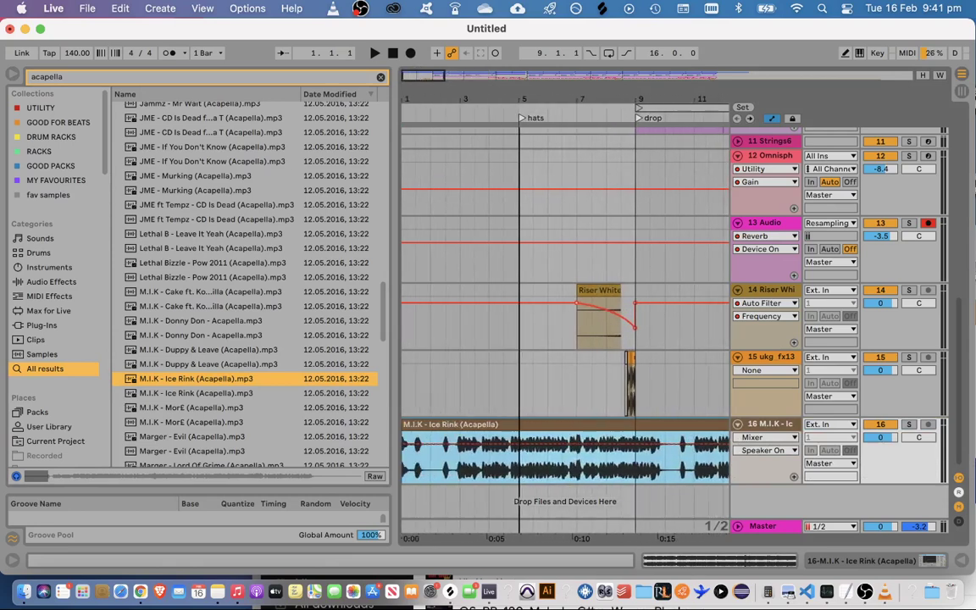
{"action": "left_click", "coordinate": [446, 446]}
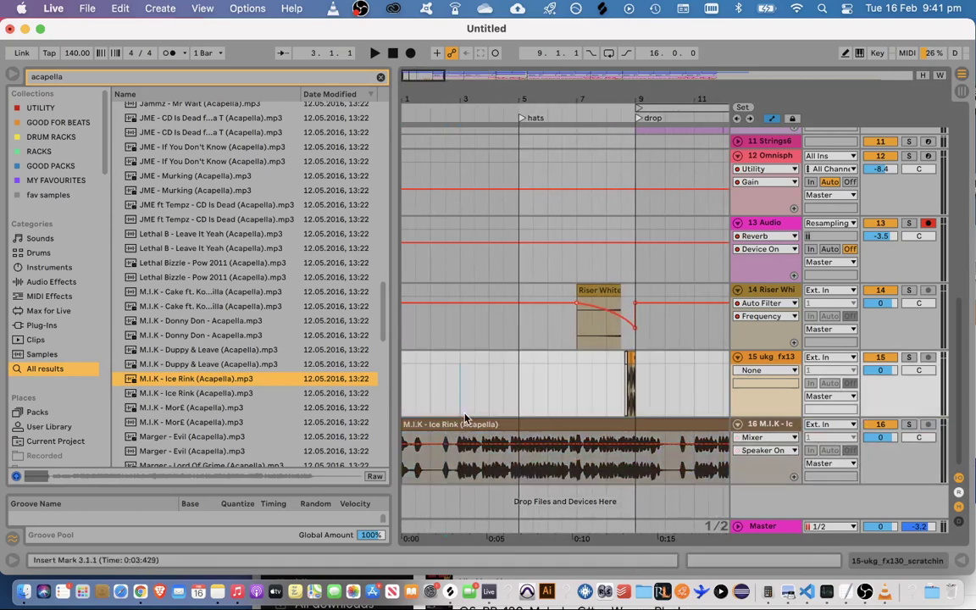
{"action": "double_click", "coordinate": [465, 447]}
{"action": "left_click", "coordinate": [166, 421]}
{"action": "key", "text": "space"}
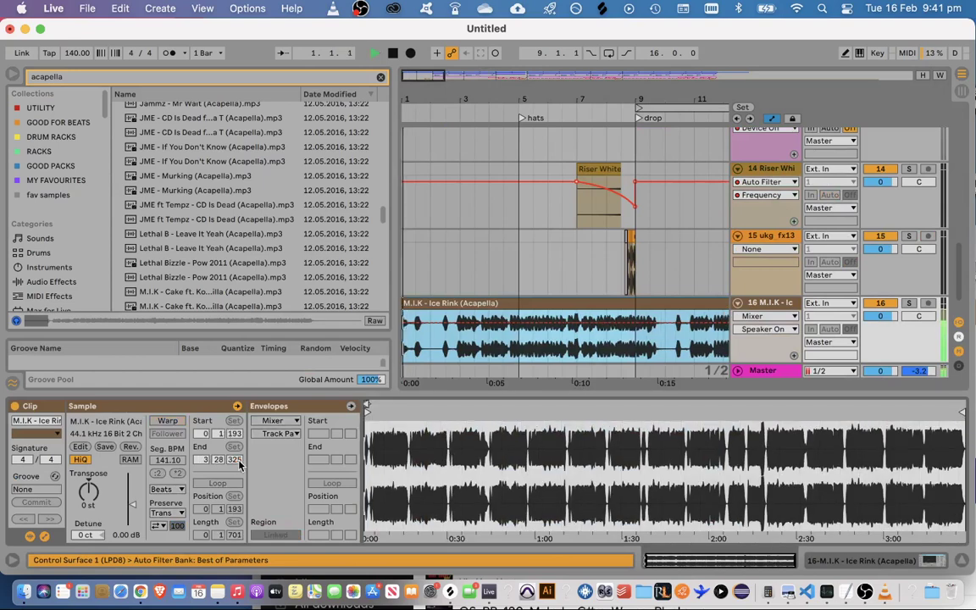
{"action": "left_click", "coordinate": [241, 422]}
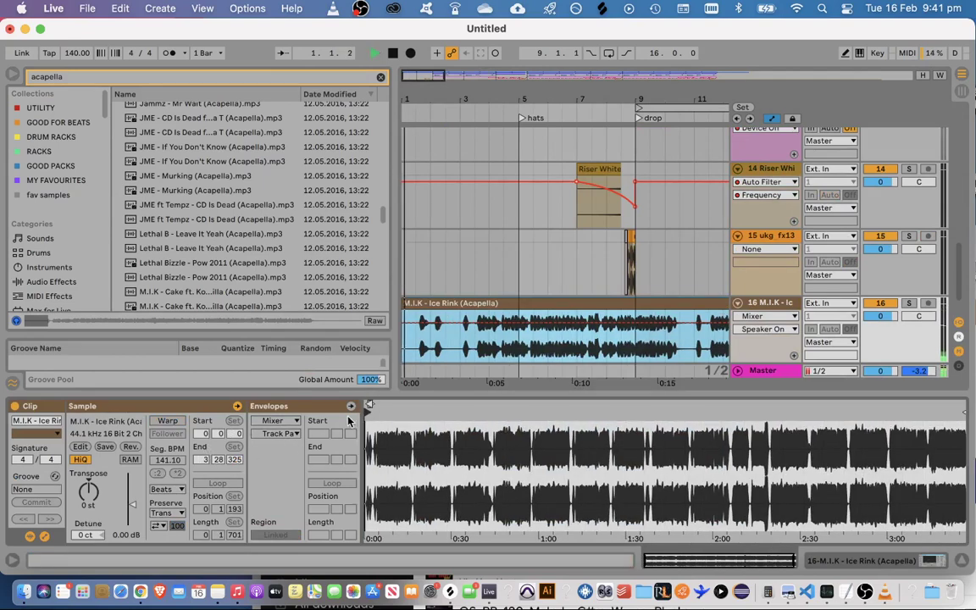
Move the Ice Rink clip to start at 2.3.1 so its main verse begins around bar 5, and play it
{"action": "left_click", "coordinate": [477, 339]}
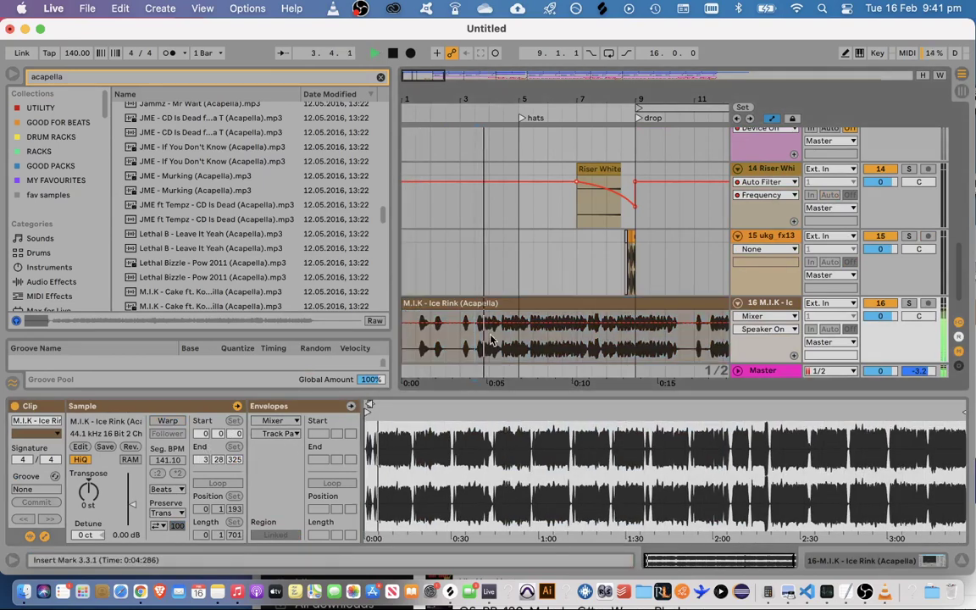
{"action": "key", "text": "space"}
{"action": "mouse_move", "coordinate": [490, 340]}
{"action": "left_mouse_down"}
{"action": "mouse_move", "coordinate": [514, 315]}
{"action": "mouse_move", "coordinate": [513, 339]}
{"action": "left_mouse_up"}
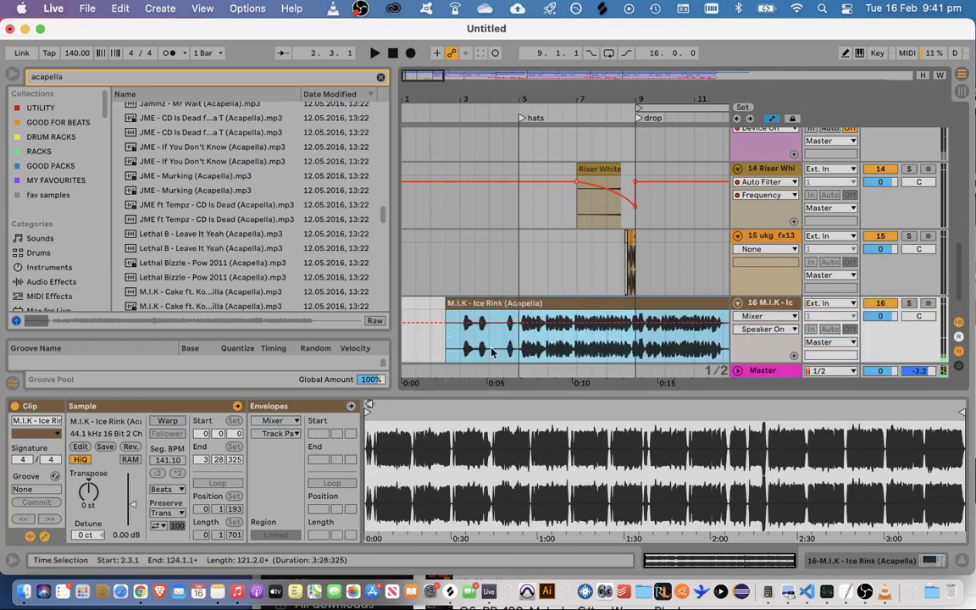
{"action": "left_click", "coordinate": [493, 346]}
{"action": "key", "text": "space"}
{"action": "double_click", "coordinate": [511, 346]}
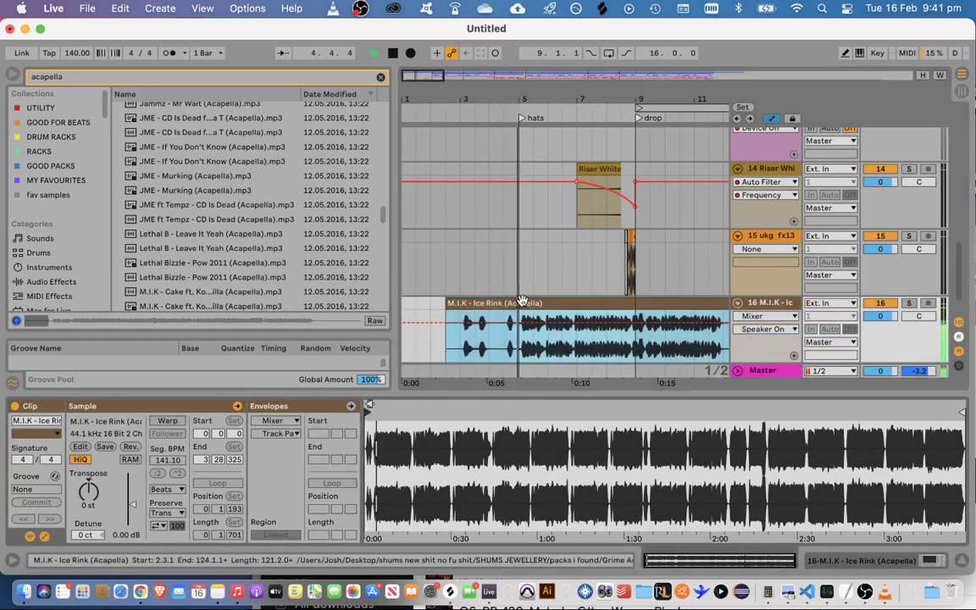
Fine-tune the Ice Rink clip's sample start to 0:0:142 and play the vocal to check its alignment
{"action": "left_click_drag", "start_coordinate": [654, 560], "coordinate": [644, 557]}
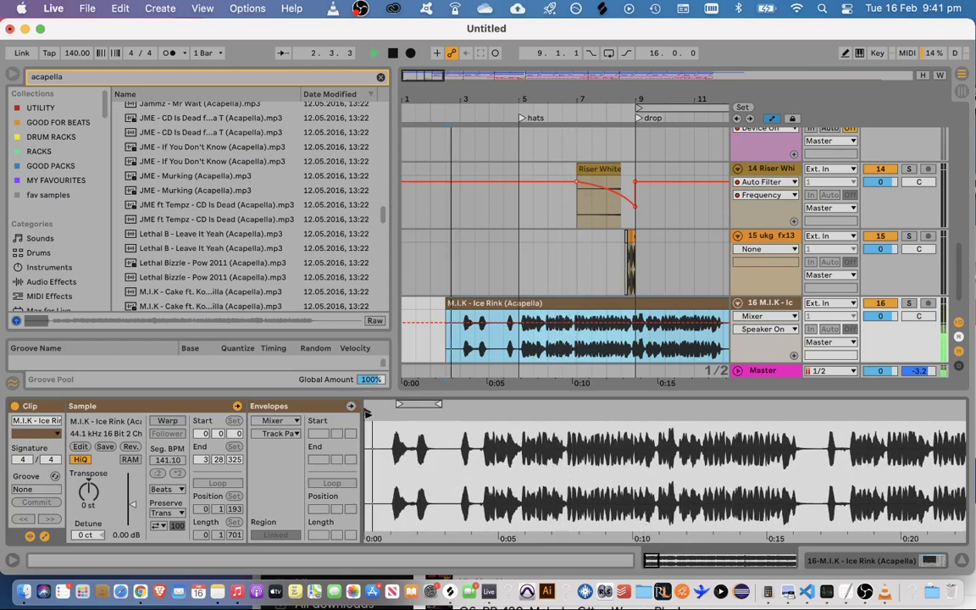
{"action": "key", "text": "space"}
{"action": "left_click_drag", "start_coordinate": [367, 414], "coordinate": [372, 413]}
{"action": "left_click", "coordinate": [511, 351]}
{"action": "key", "text": "space"}
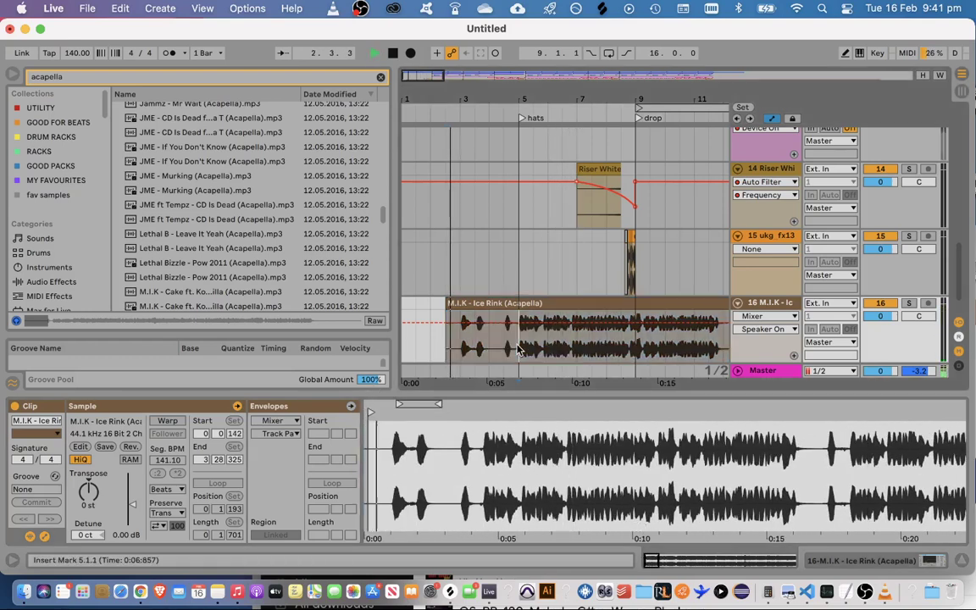
Trim the lead-in from the Ice Rink vocal, start the clip at the drop at 9.1.1, and play it from bar 7
{"action": "left_click_drag", "start_coordinate": [456, 303], "coordinate": [654, 313]}
{"action": "left_click", "coordinate": [577, 337]}
{"action": "left_click_drag", "start_coordinate": [466, 80], "coordinate": [595, 299]}
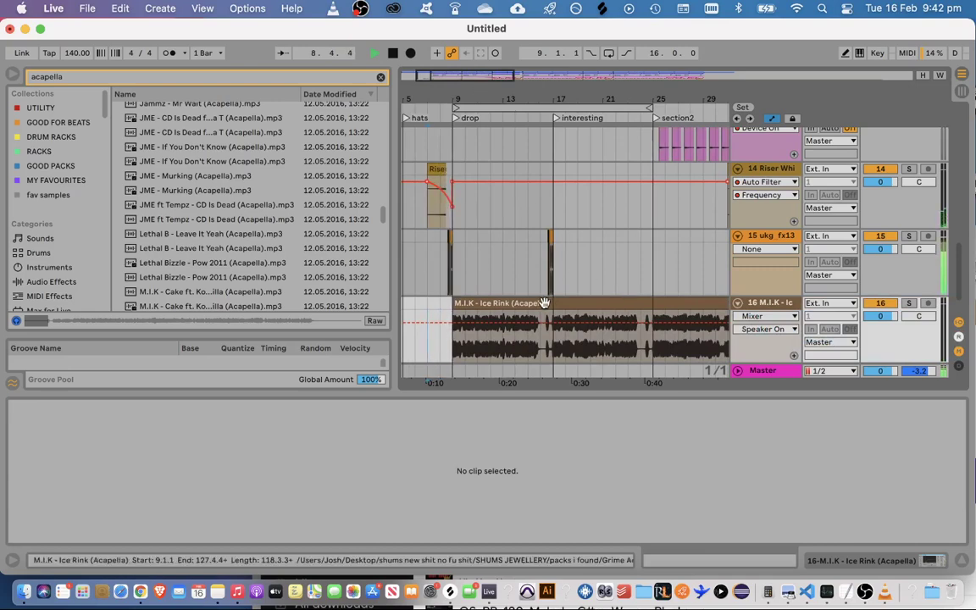
{"action": "left_click", "coordinate": [509, 298]}
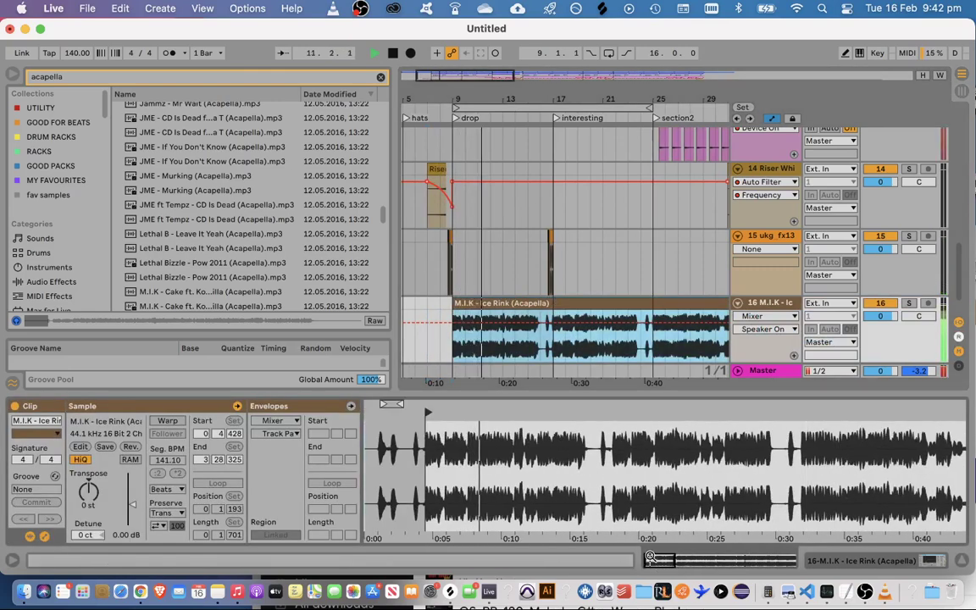
{"action": "left_click", "coordinate": [960, 560]}
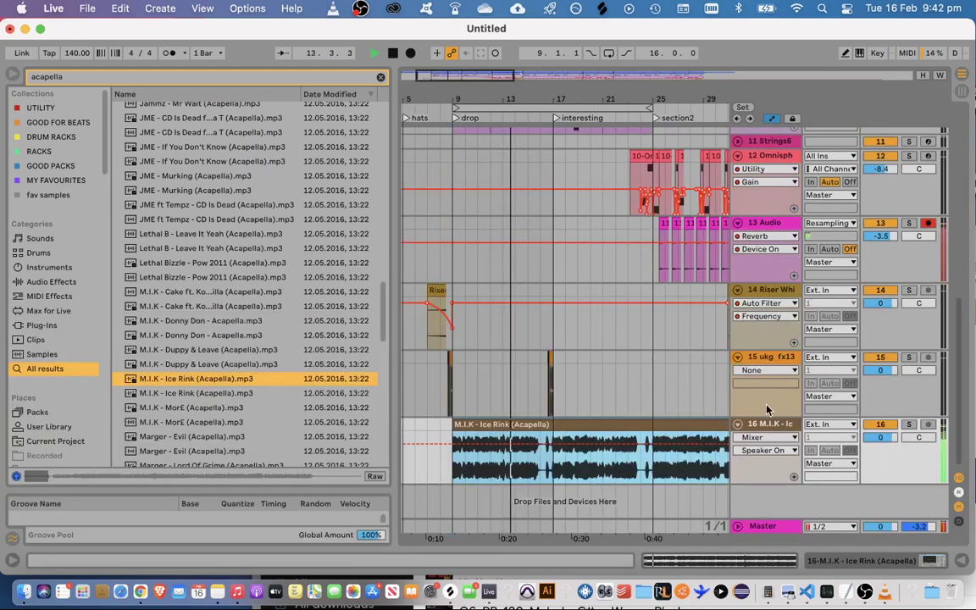
Add an EQ Eight after the Reverb on the 3 Conga Hi 808 track
{"action": "scroll", "coordinate": [758, 430], "scroll_direction": "up", "scroll_amount": 10}
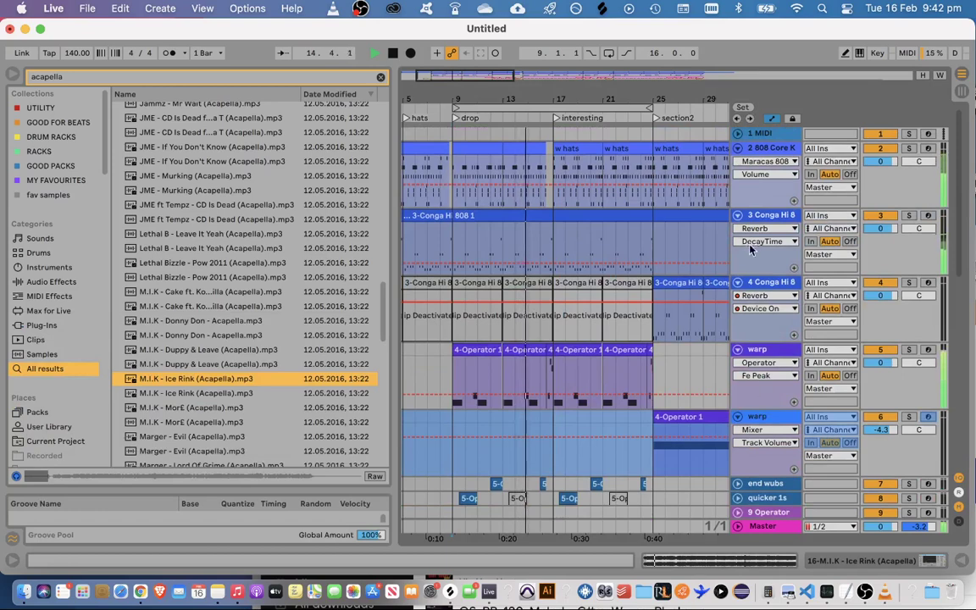
{"action": "double_click", "coordinate": [762, 217]}
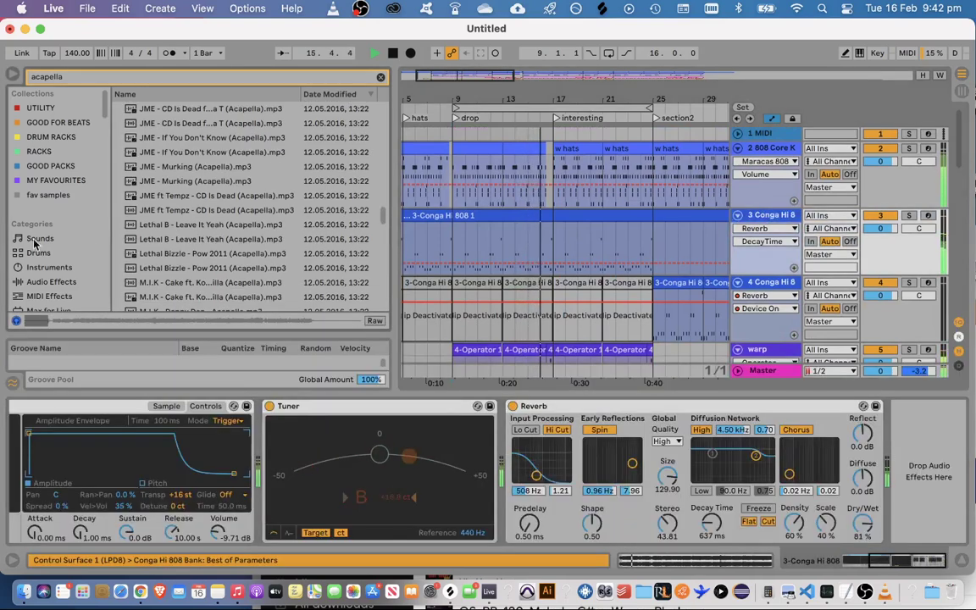
{"action": "left_click", "coordinate": [42, 285]}
{"action": "left_click", "coordinate": [381, 78]}
{"action": "scroll", "coordinate": [155, 265], "scroll_direction": "down", "scroll_amount": 10}
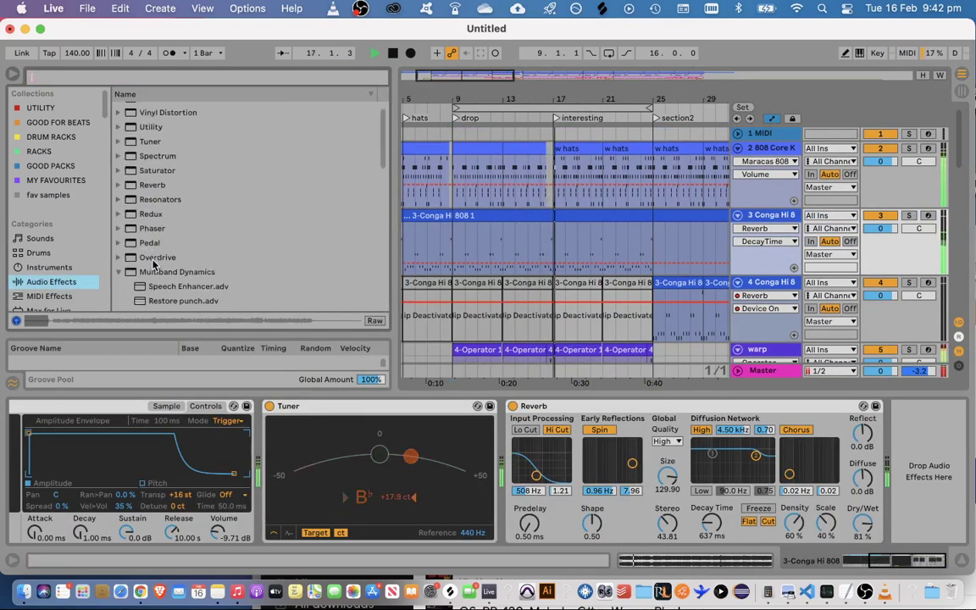
{"action": "left_click_drag", "start_coordinate": [156, 246], "coordinate": [916, 475]}
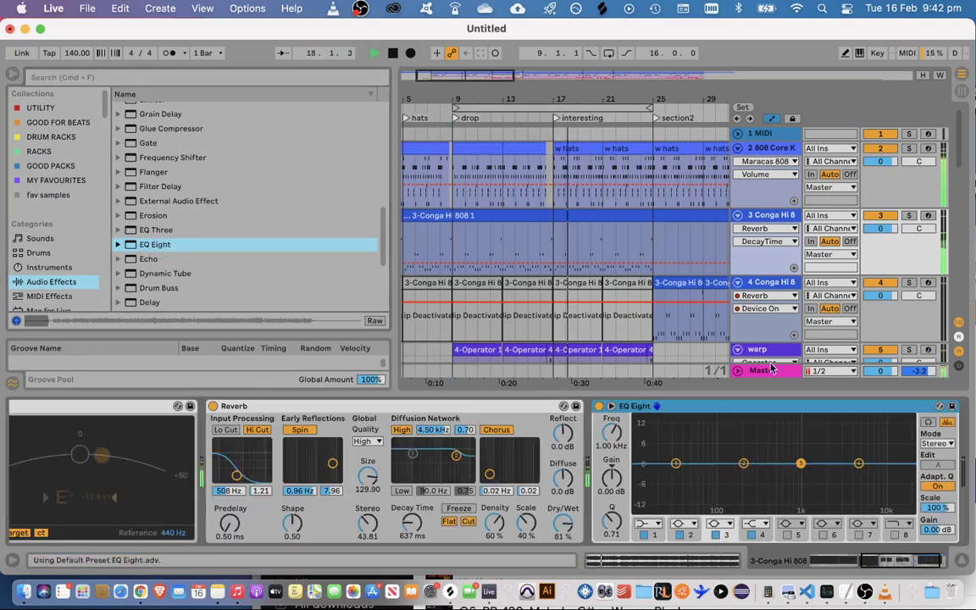
Raise the conga EQ's band 4 shelf to 7.56 dB at 1.26 kHz and set the Reverb's input filter to 868 Hz, width 0.50
{"action": "scroll", "coordinate": [755, 288], "scroll_direction": "down", "scroll_amount": 10}
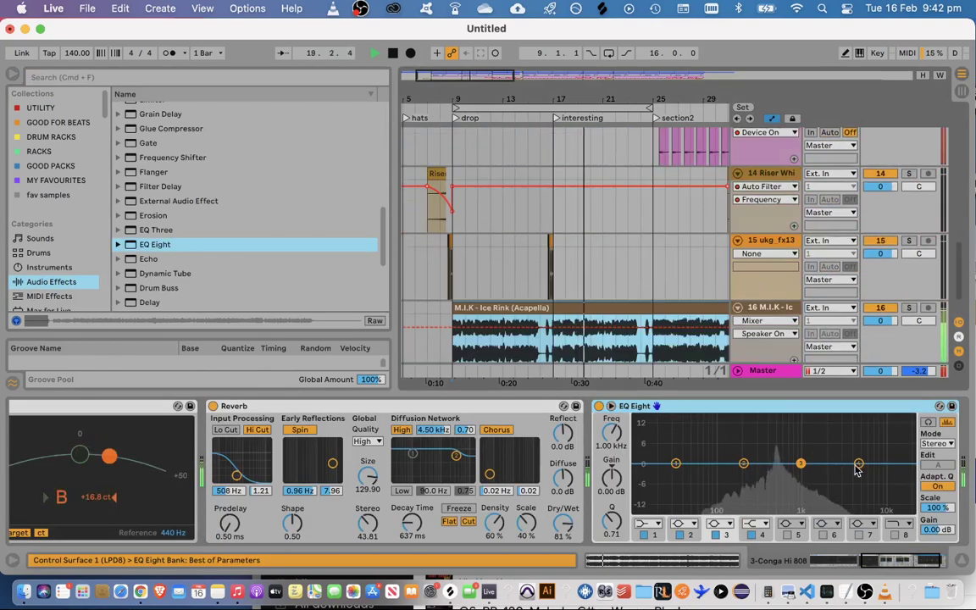
{"action": "left_click_drag", "start_coordinate": [858, 465], "coordinate": [809, 441]}
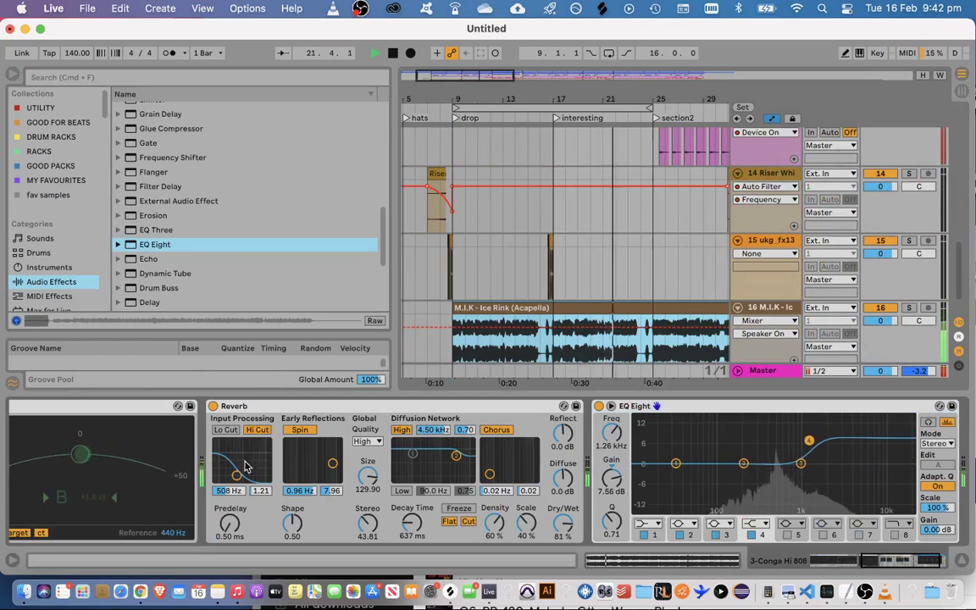
{"action": "left_click_drag", "start_coordinate": [237, 475], "coordinate": [242, 478]}
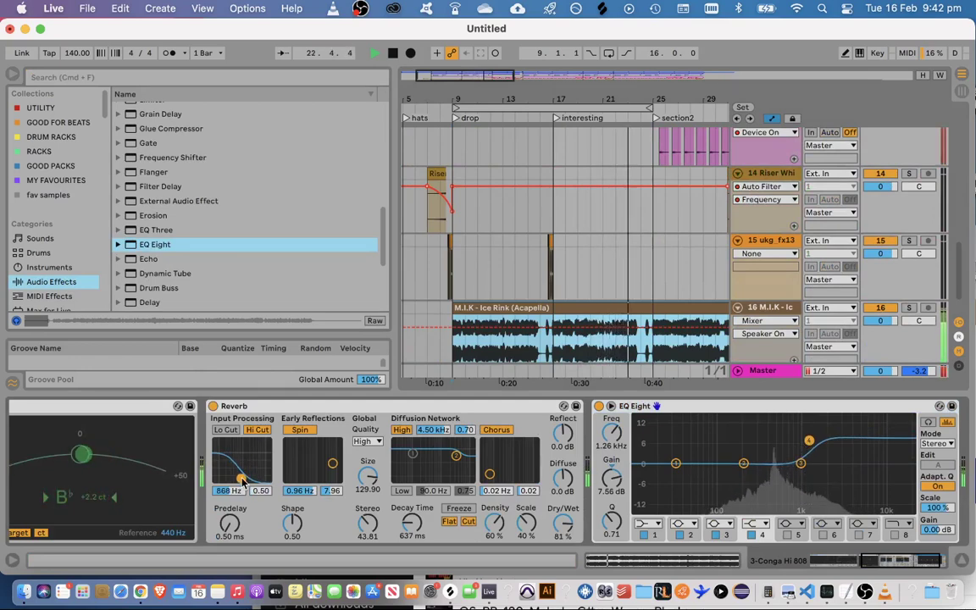
{"action": "key", "text": "super+alt+l"}
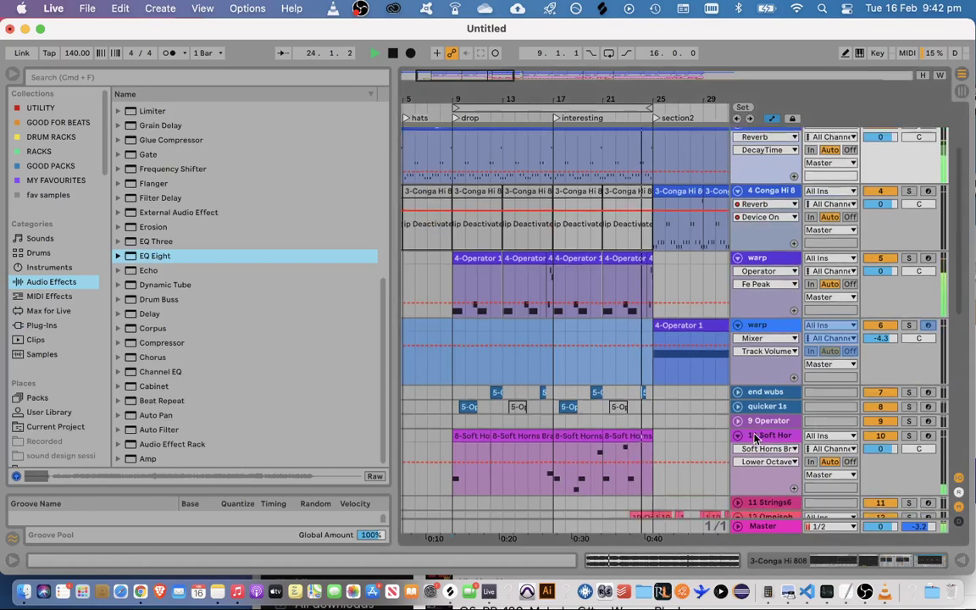
Add an EQ Eight after the Auto Filter on the Ice Rink vocal track and switch the Auto Filter off
{"action": "scroll", "coordinate": [811, 437], "scroll_direction": "down", "scroll_amount": 10}
{"action": "double_click", "coordinate": [764, 426]}
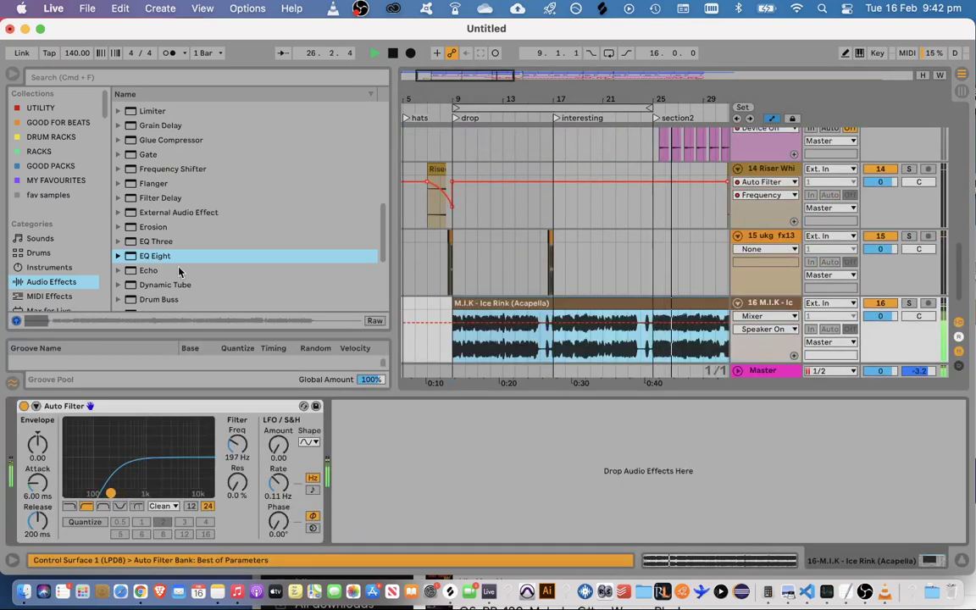
{"action": "left_click_drag", "start_coordinate": [173, 256], "coordinate": [334, 515]}
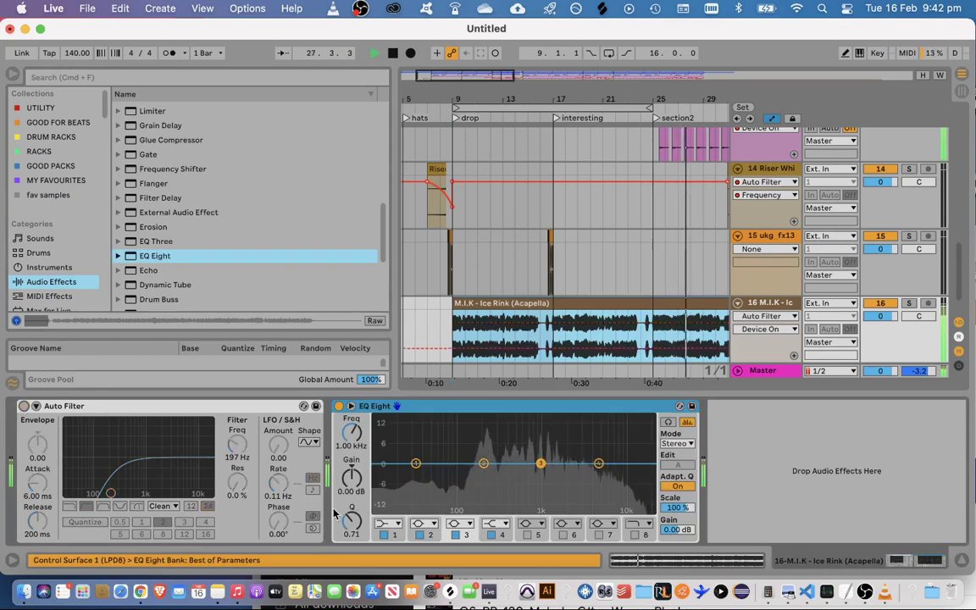
On the vocal's EQ Eight, make band 1 a 48 dB high-pass just above 100 Hz and boost band 3 by 1.86 dB at 2.67 kHz
{"action": "left_click", "coordinate": [388, 523]}
{"action": "left_click", "coordinate": [383, 422]}
{"action": "left_click_drag", "start_coordinate": [415, 478], "coordinate": [462, 477]}
{"action": "left_click_drag", "start_coordinate": [540, 464], "coordinate": [576, 457]}
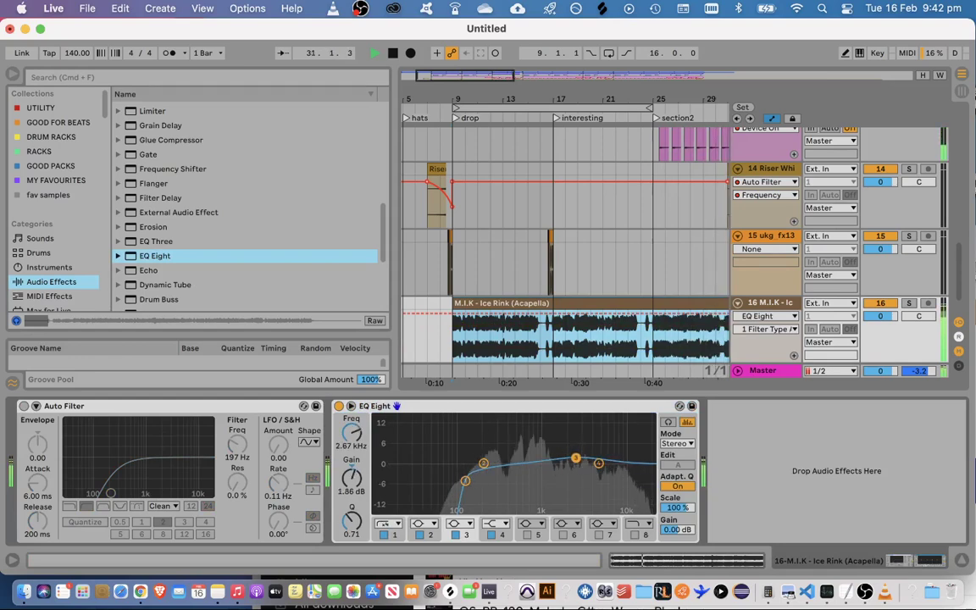
{"action": "key", "text": "super+alt+l"}
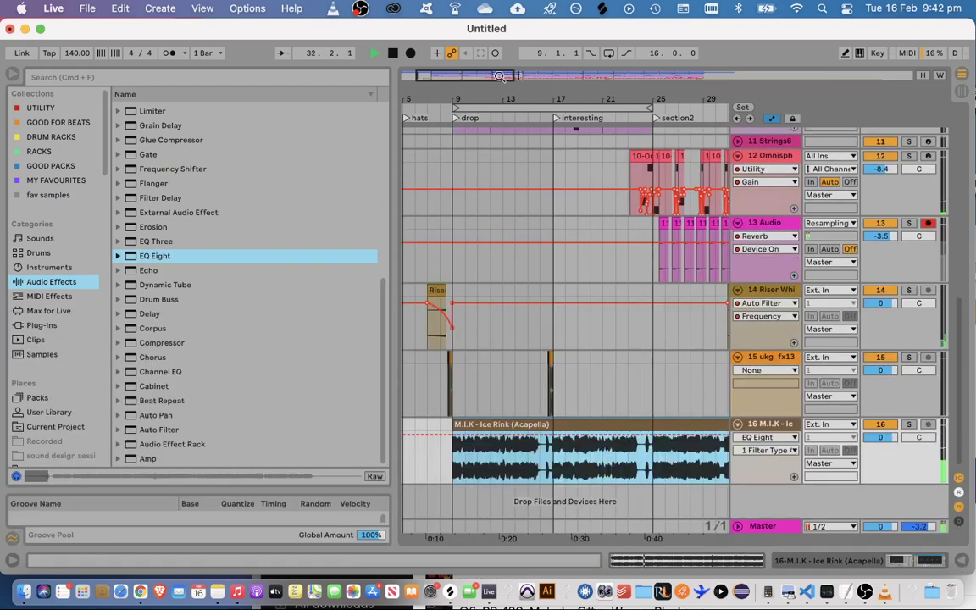
Turn on warping for the Ice Rink clip and set its segment BPM to 141.00
{"action": "left_click_drag", "start_coordinate": [500, 77], "coordinate": [542, 110]}
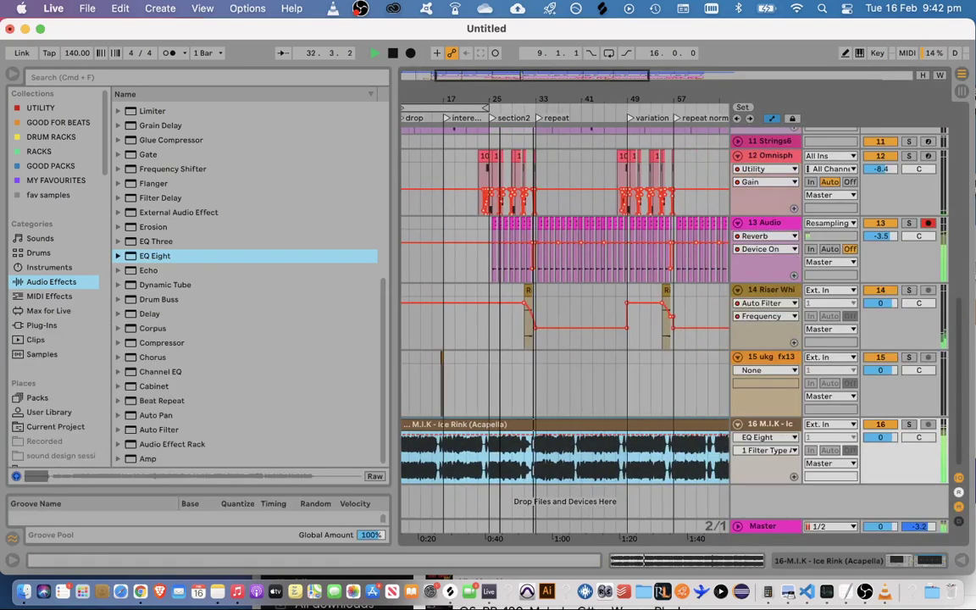
{"action": "double_click", "coordinate": [543, 421]}
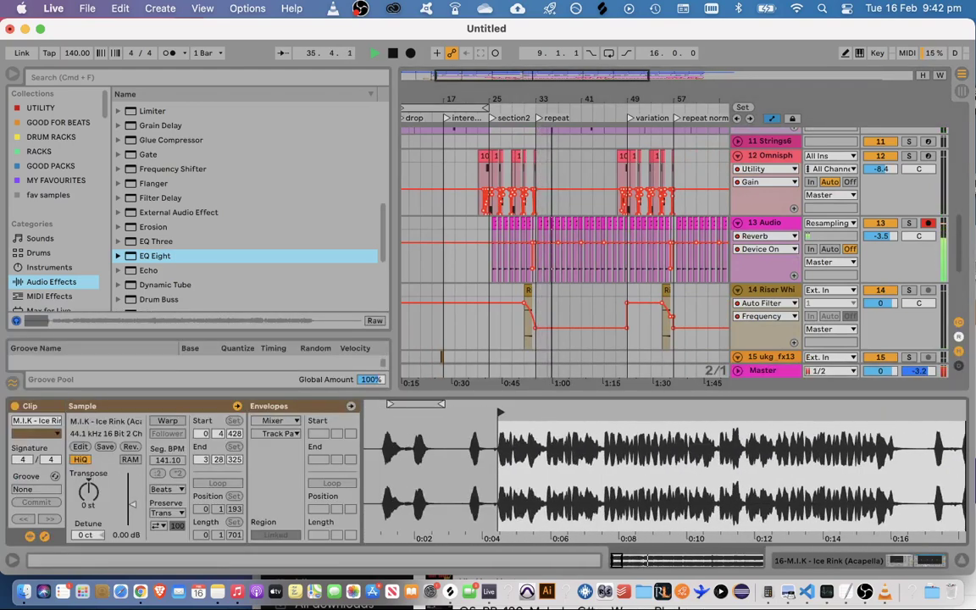
{"action": "left_click_drag", "start_coordinate": [618, 560], "coordinate": [617, 559]}
{"action": "left_click", "coordinate": [168, 423]}
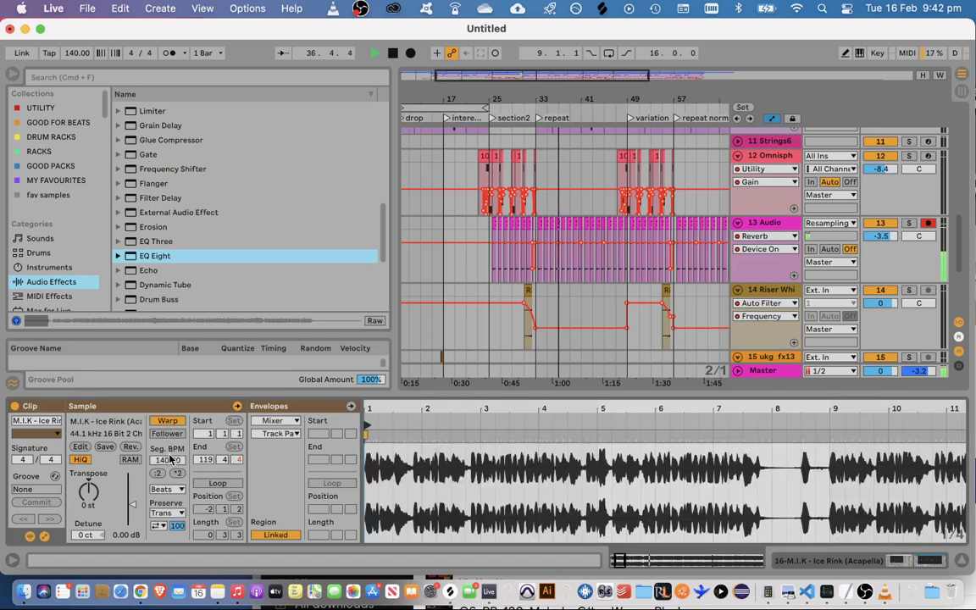
{"action": "scroll", "coordinate": [173, 460], "scroll_direction": "up", "scroll_amount": 1}
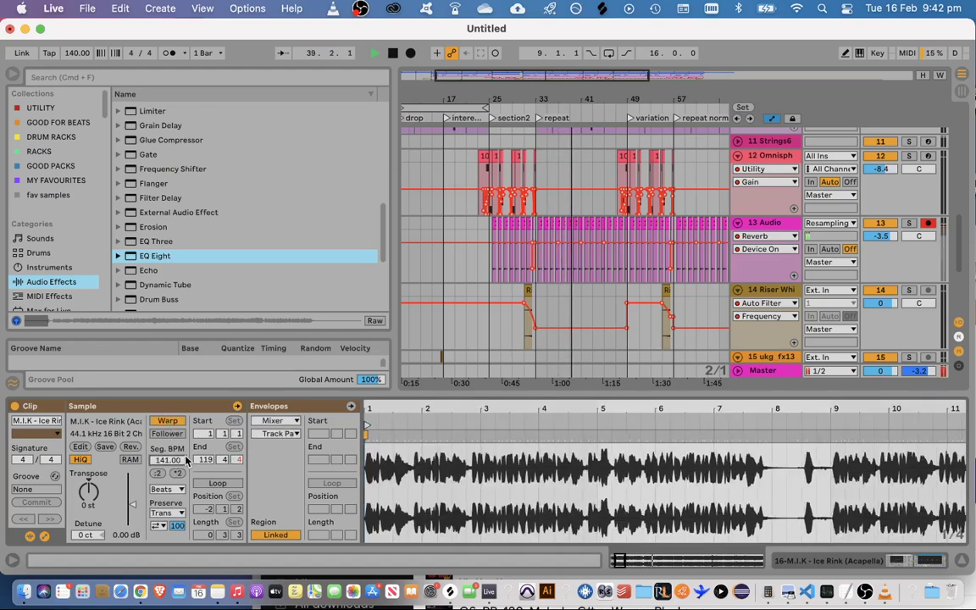
Move the Ice Rink clip's start marker forward to the first vocal onset just after 1.1.1 and play it from bar 9
{"action": "left_click_drag", "start_coordinate": [651, 556], "coordinate": [652, 564]}
{"action": "left_click", "coordinate": [700, 491]}
{"action": "key", "text": "space"}
{"action": "key", "text": "space"}
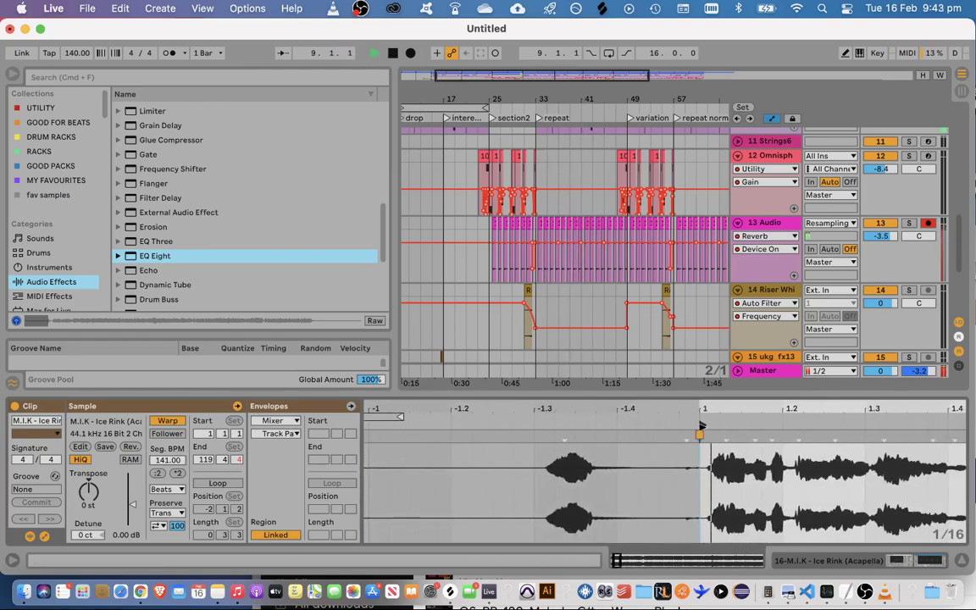
{"action": "left_click_drag", "start_coordinate": [703, 424], "coordinate": [717, 428]}
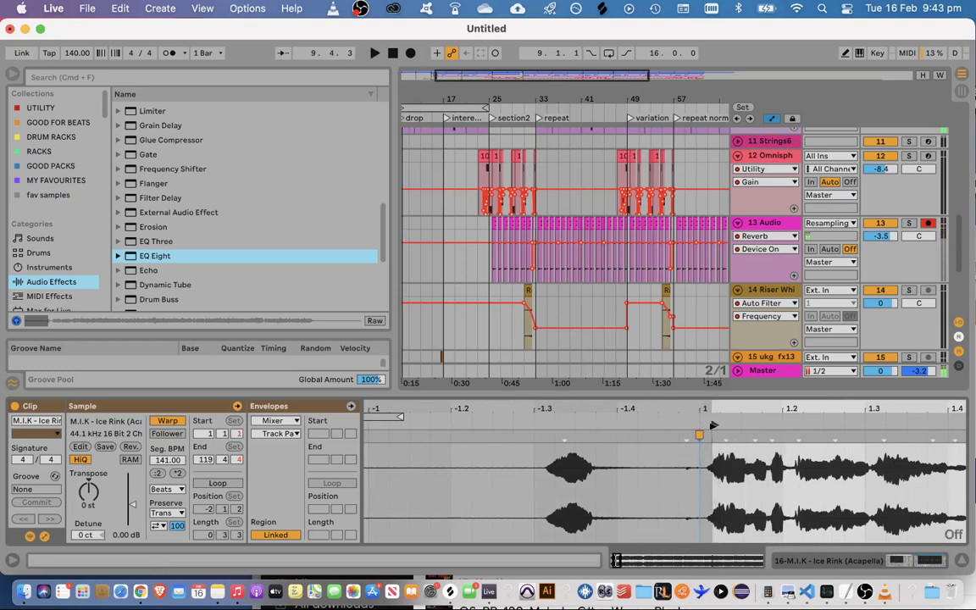
{"action": "key", "text": "space"}
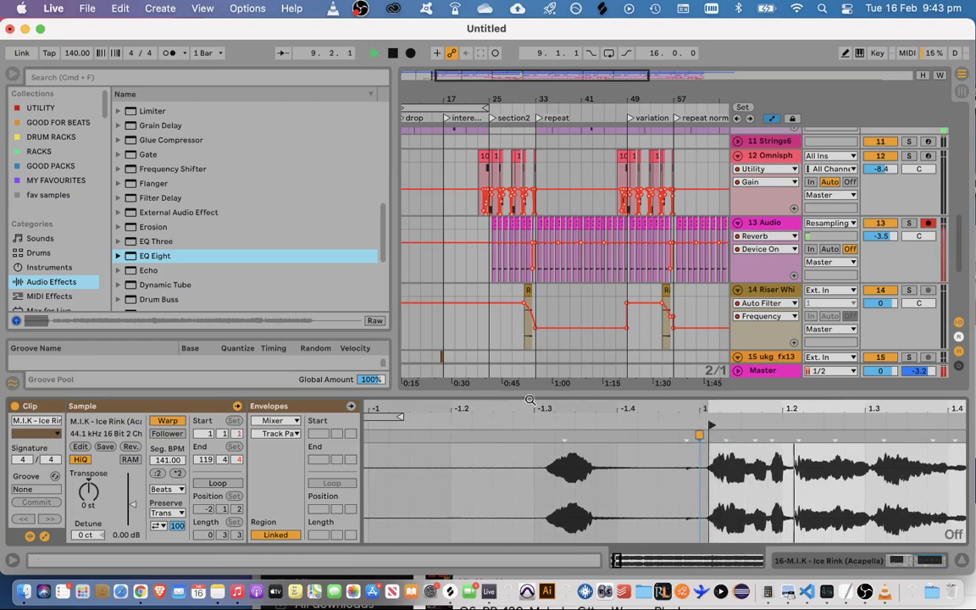
{"action": "left_click", "coordinate": [963, 561]}
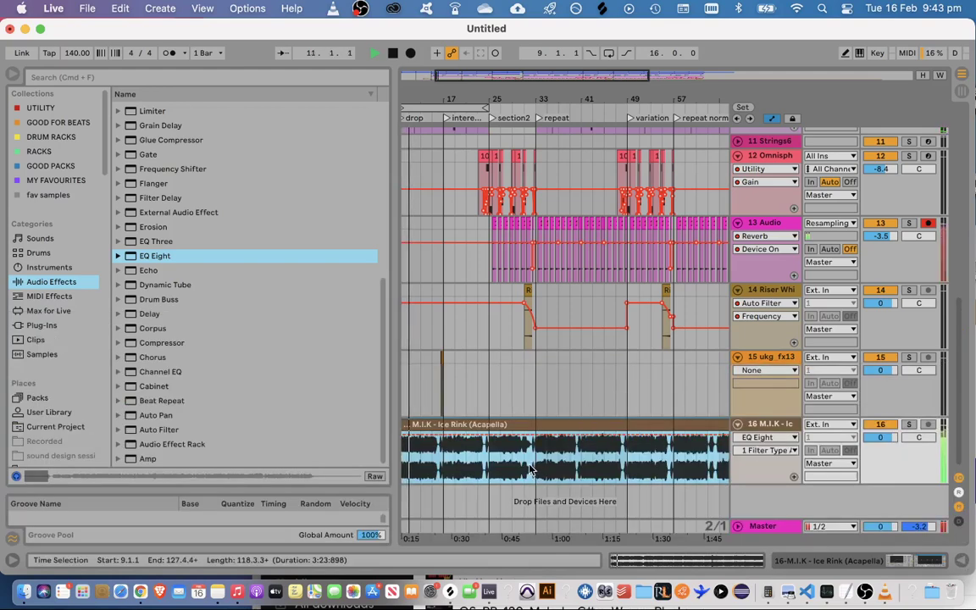
Try Complex Pro warping on the Ice Rink clip, settle on Complex mode, and set its segment BPM to 140.50
{"action": "double_click", "coordinate": [512, 424]}
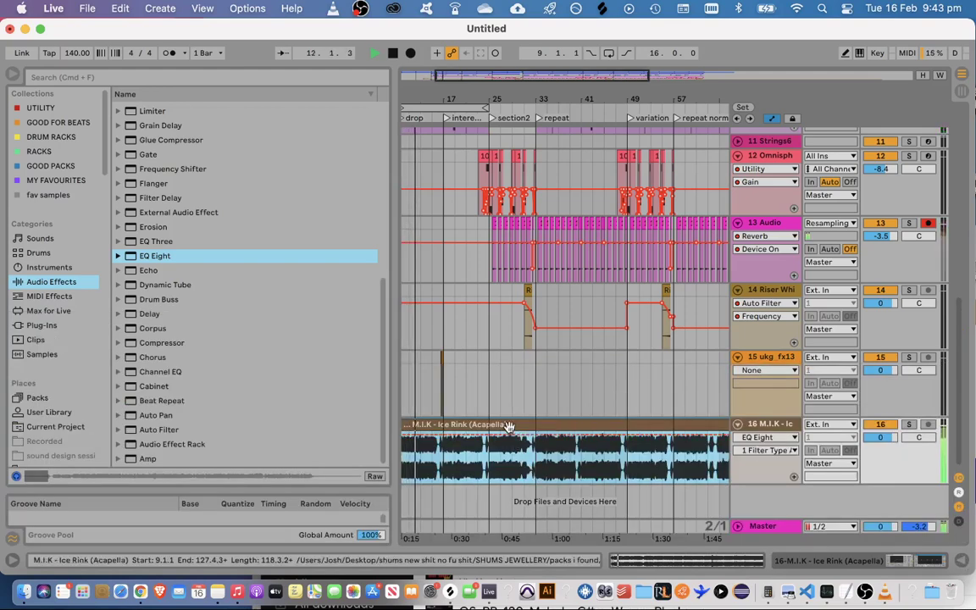
{"action": "left_click", "coordinate": [168, 489]}
{"action": "left_click", "coordinate": [168, 556]}
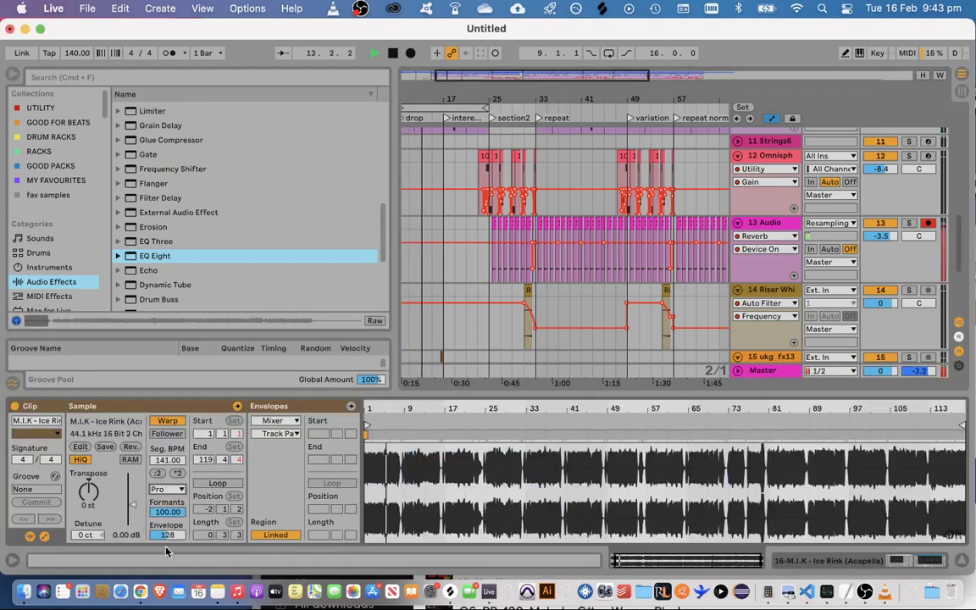
{"action": "left_click", "coordinate": [173, 491]}
{"action": "left_click", "coordinate": [165, 540]}
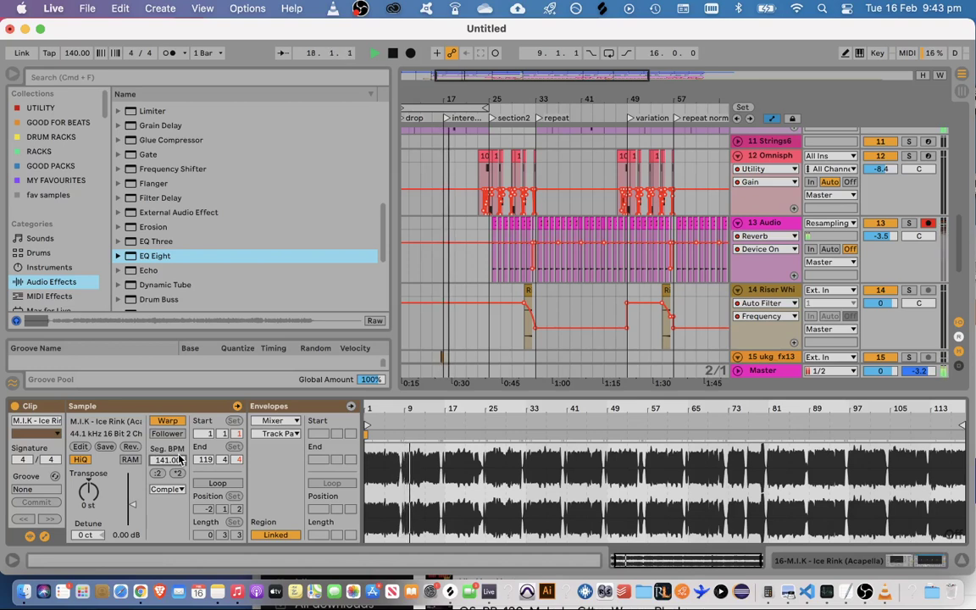
{"action": "type", "text": ".5"}
{"action": "key", "text": "Return"}
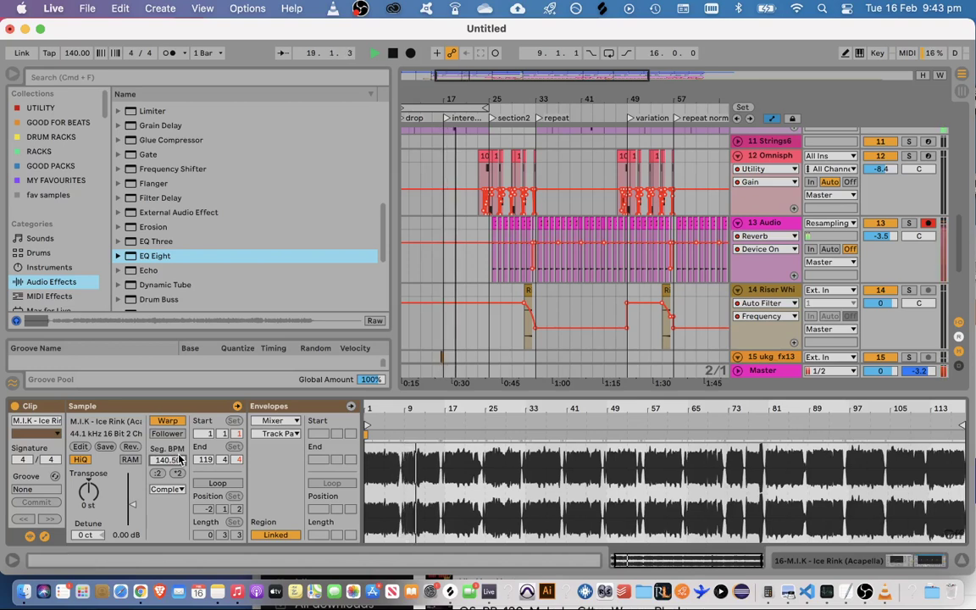
{"action": "scroll", "coordinate": [826, 285], "scroll_direction": "down", "scroll_amount": 5}
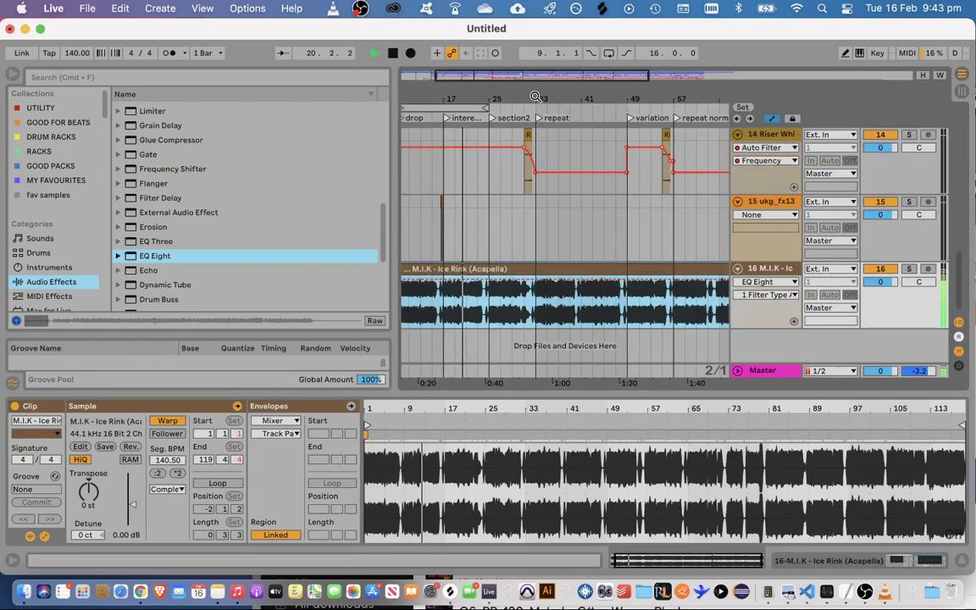
Nudge the Ice Rink clip's start marker slightly earlier, right before the vocal onset, and replay from the drop
{"action": "left_click_drag", "start_coordinate": [535, 98], "coordinate": [525, 371]}
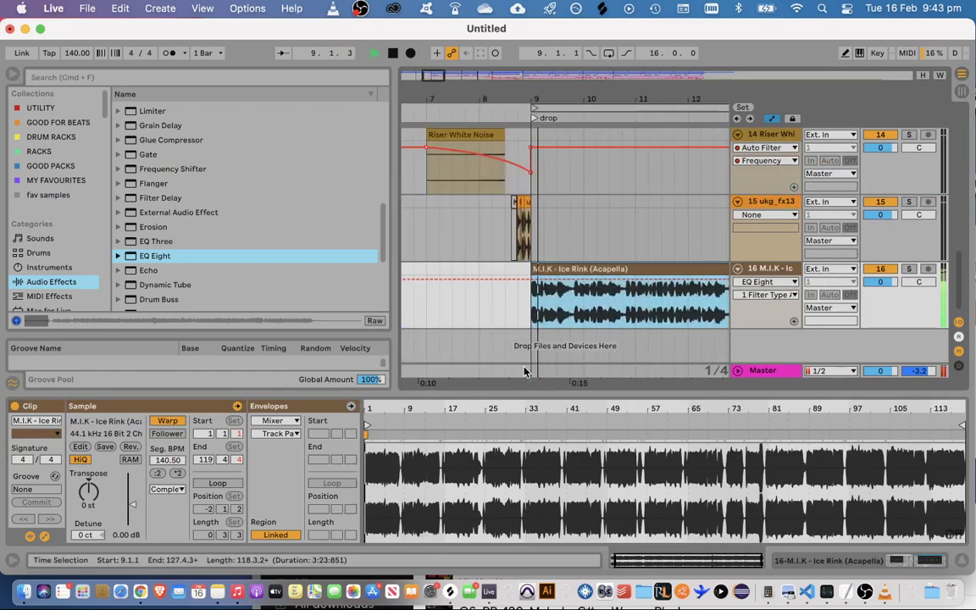
{"action": "mouse_move", "coordinate": [625, 557]}
{"action": "left_mouse_down"}
{"action": "mouse_move", "coordinate": [615, 560]}
{"action": "mouse_move", "coordinate": [625, 551]}
{"action": "left_mouse_up"}
{"action": "key", "text": "space"}
{"action": "key", "text": "space"}
{"action": "key", "text": "space"}
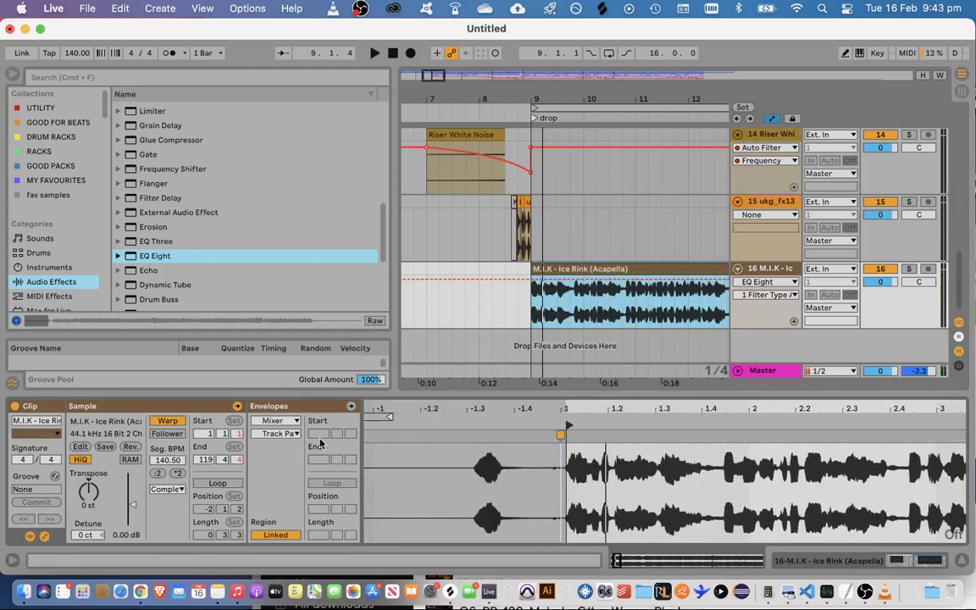
{"action": "left_click_drag", "start_coordinate": [570, 424], "coordinate": [563, 424]}
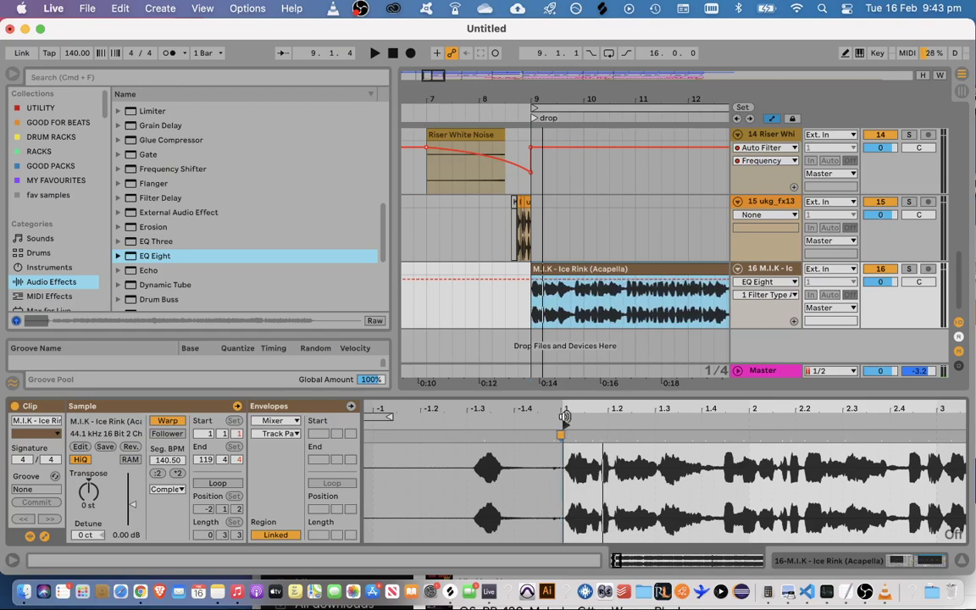
{"action": "key", "text": "space"}
Play the Ice Rink vocal from bars 41 and 49 to check that it stays in time with the beat
{"action": "left_click_drag", "start_coordinate": [510, 75], "coordinate": [513, 56]}
{"action": "left_click", "coordinate": [595, 313]}
{"action": "key", "text": "space"}
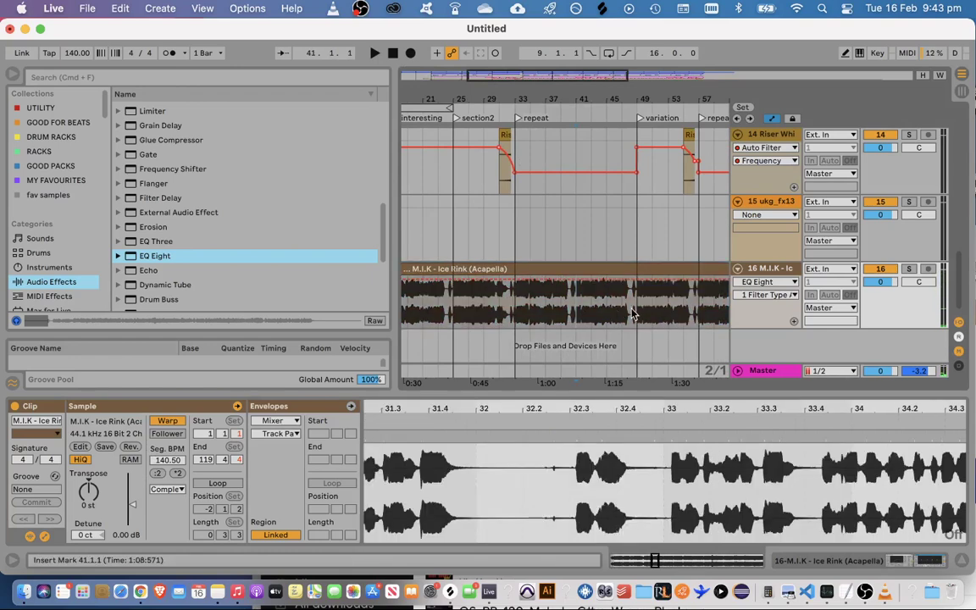
{"action": "left_click", "coordinate": [631, 314]}
{"action": "key", "text": "space"}
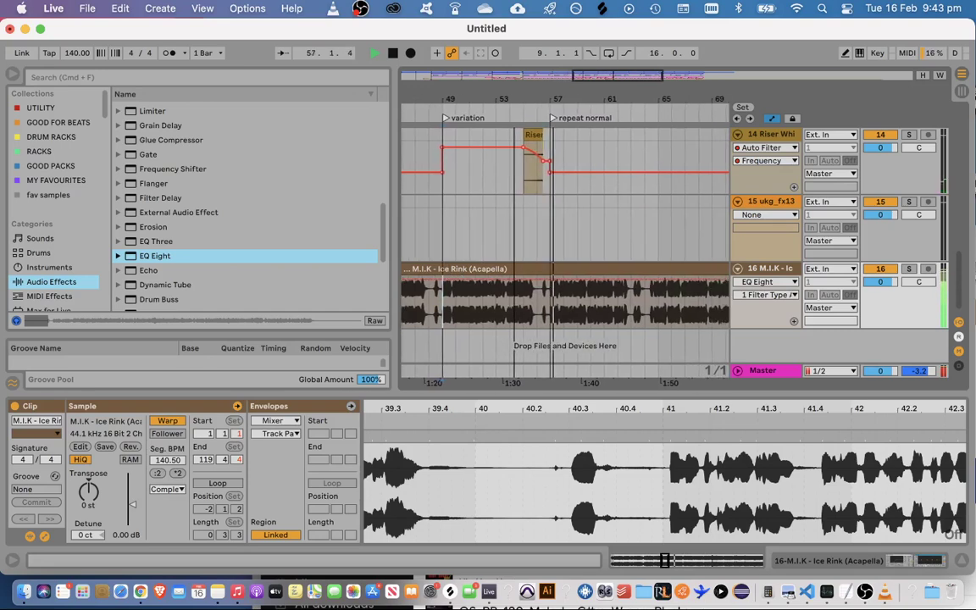
{"action": "left_click_drag", "start_coordinate": [508, 99], "coordinate": [637, 64]}
{"action": "key", "text": "space"}
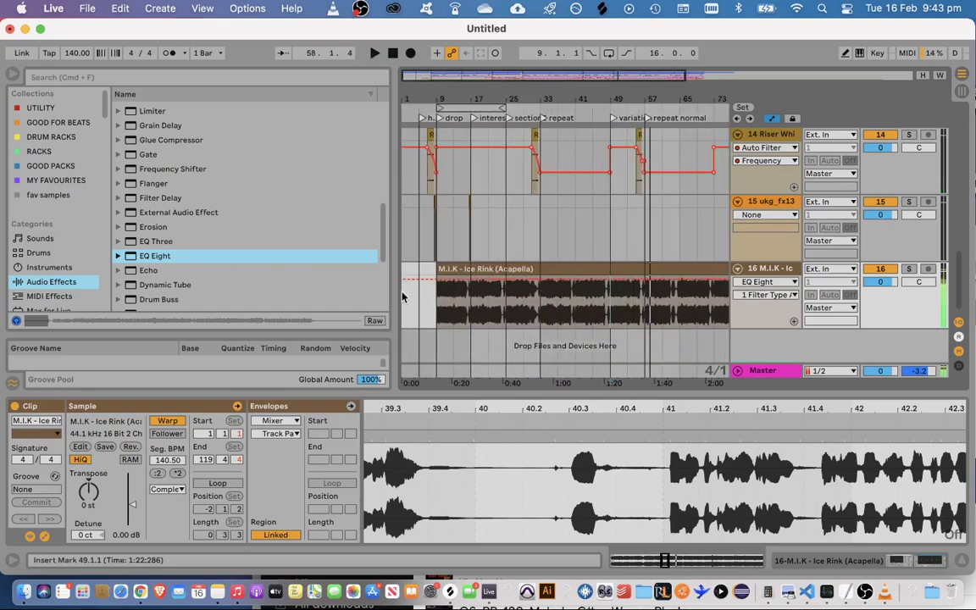
Play the arrangement from the drop at 9.1.1 and from bar 5 to check the vocal's entry
{"action": "left_click", "coordinate": [429, 303]}
{"action": "left_click", "coordinate": [427, 313]}
{"action": "left_click", "coordinate": [429, 310]}
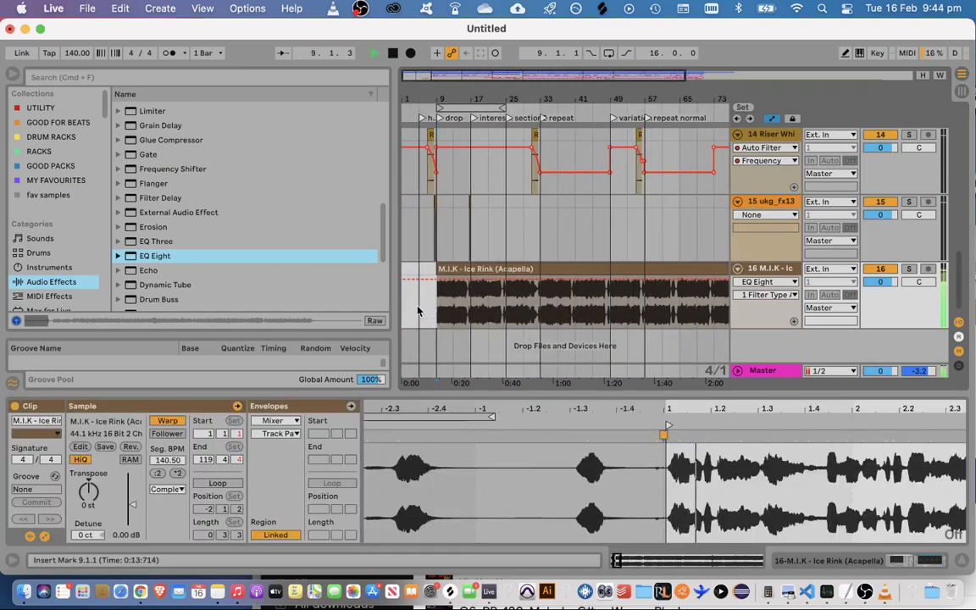
{"action": "left_click", "coordinate": [420, 308]}
{"action": "key", "text": "space"}
Show the Ice Rink vocal track's effects and return the playback position to the drop at 9.1.1
{"action": "left_click", "coordinate": [465, 268]}
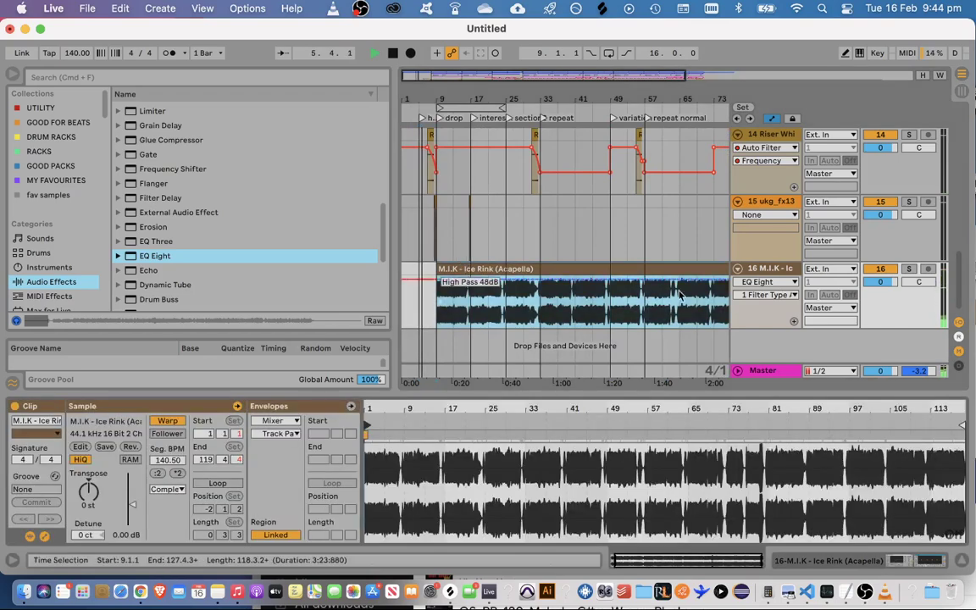
{"action": "double_click", "coordinate": [792, 270]}
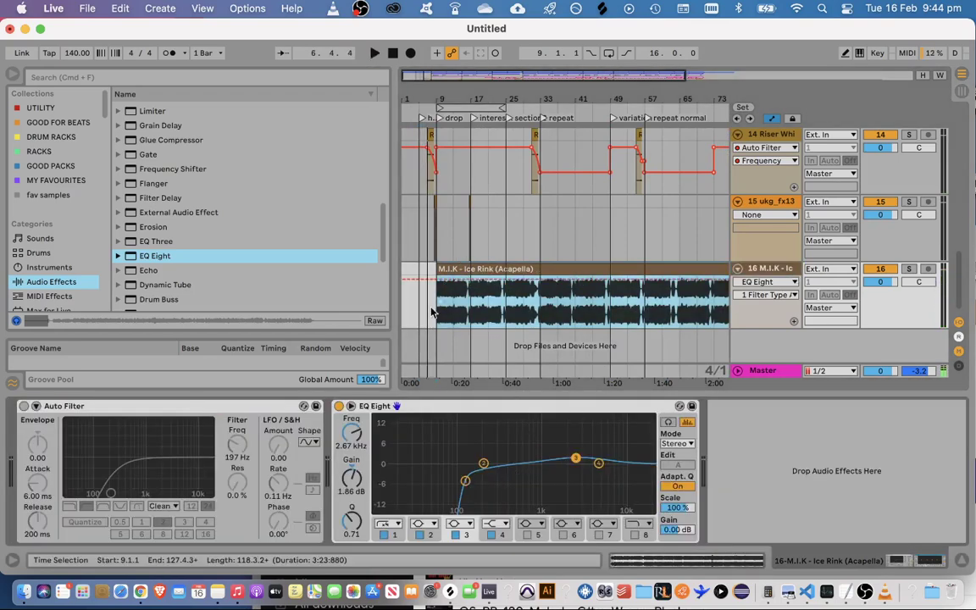
{"action": "left_click", "coordinate": [434, 311]}
{"action": "key", "text": "space"}
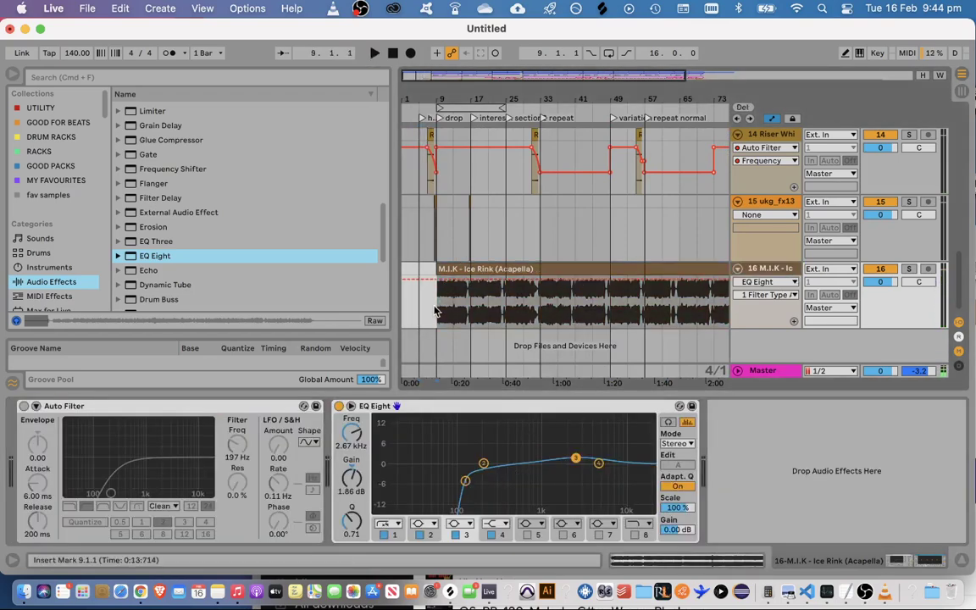
Play the beat and briefly solo the Conga Hi 808 drum track 3 to identify its part, returning to the drop at 9.1.1
{"action": "left_click", "coordinate": [963, 560]}
{"action": "scroll", "coordinate": [859, 422], "scroll_direction": "up", "scroll_amount": 5}
{"action": "scroll", "coordinate": [707, 337], "scroll_direction": "up", "scroll_amount": 5}
{"action": "key", "text": "space"}
{"action": "scroll", "coordinate": [799, 298], "scroll_direction": "up", "scroll_amount": 3}
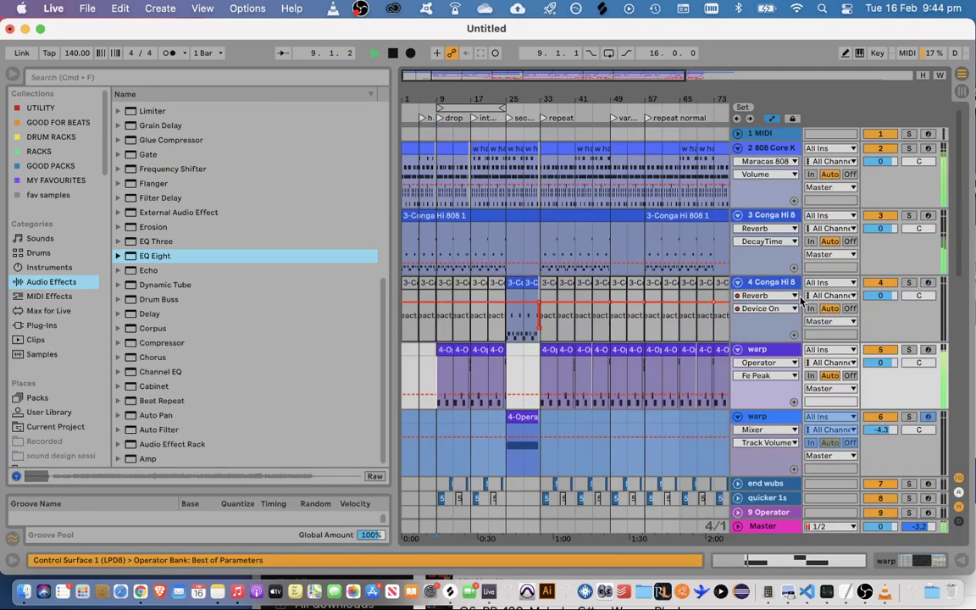
{"action": "left_click", "coordinate": [455, 216]}
{"action": "left_click", "coordinate": [909, 217]}
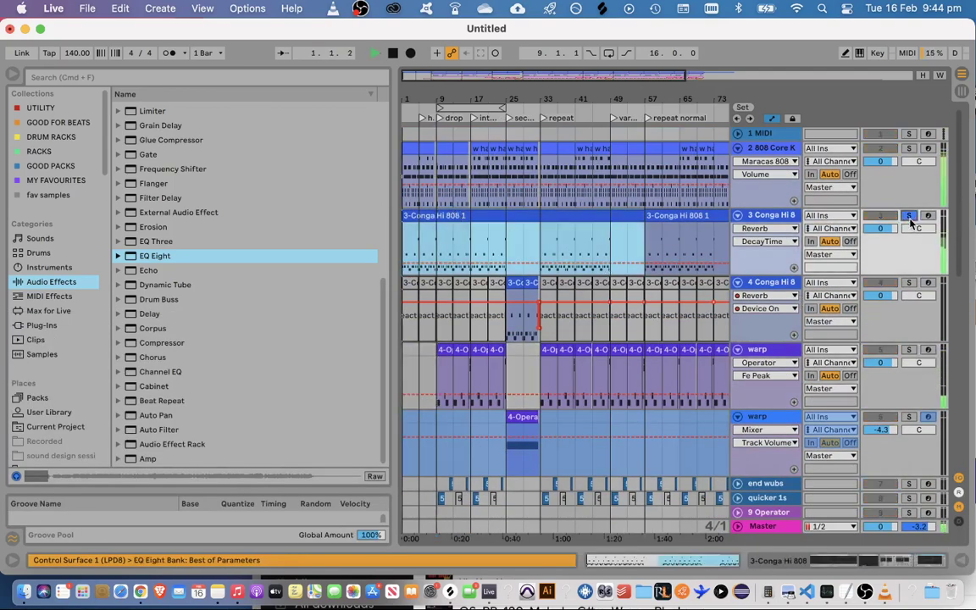
{"action": "key", "text": "space"}
{"action": "left_click", "coordinate": [909, 217]}
{"action": "left_click", "coordinate": [442, 237]}
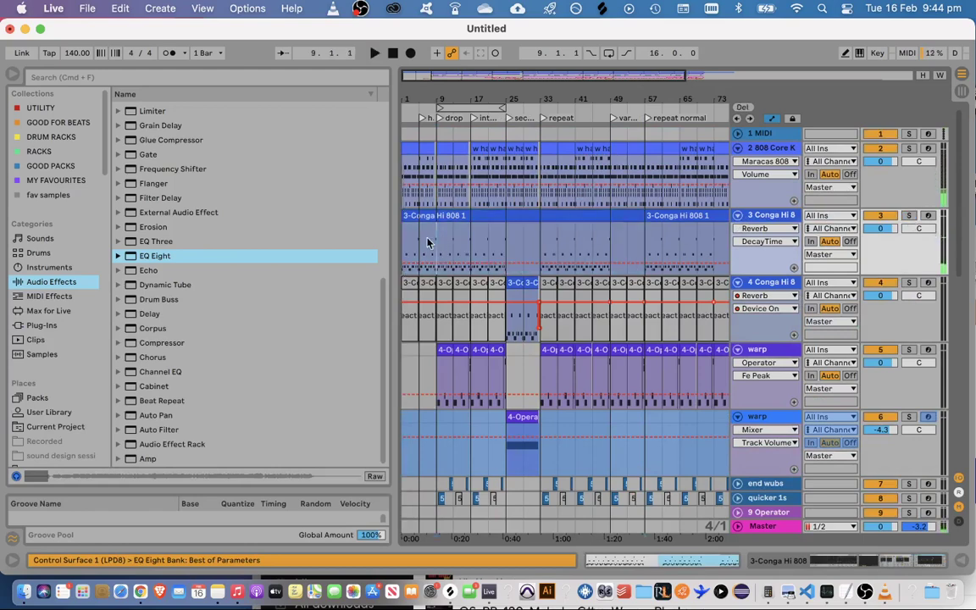
On drum track 3, set EQ Eight band 3 to 4.34 dB at 742 Hz, reverb size to 1.03 and the reverb's input filter to 949 Hz
{"action": "double_click", "coordinate": [775, 217]}
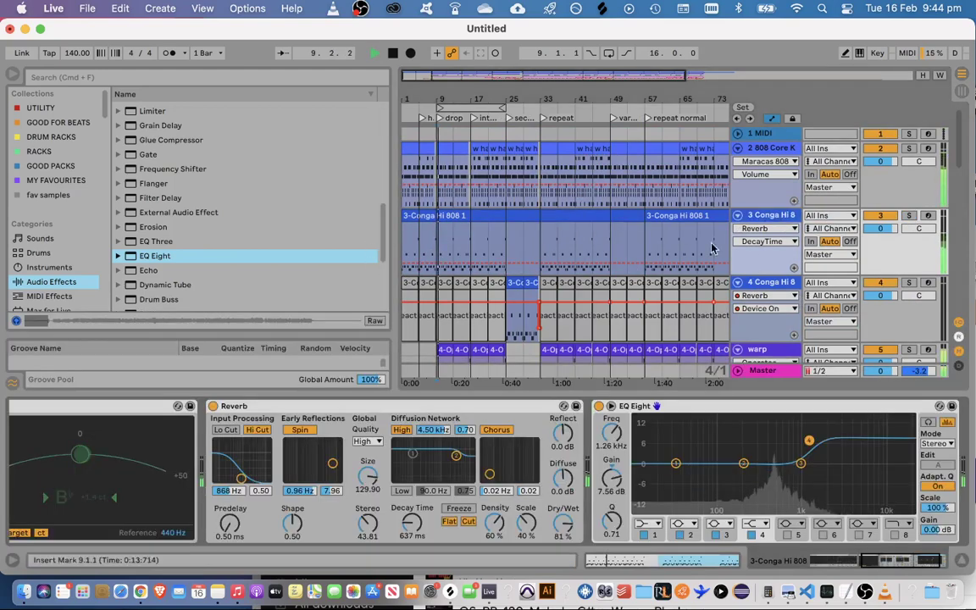
{"action": "left_click_drag", "start_coordinate": [801, 463], "coordinate": [791, 450]}
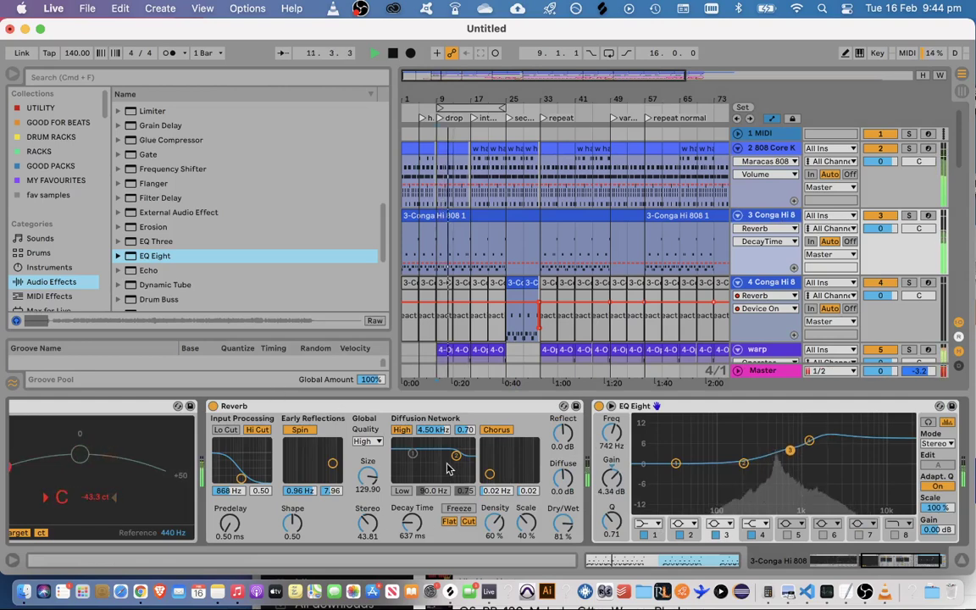
{"action": "left_click_drag", "start_coordinate": [370, 477], "coordinate": [369, 544]}
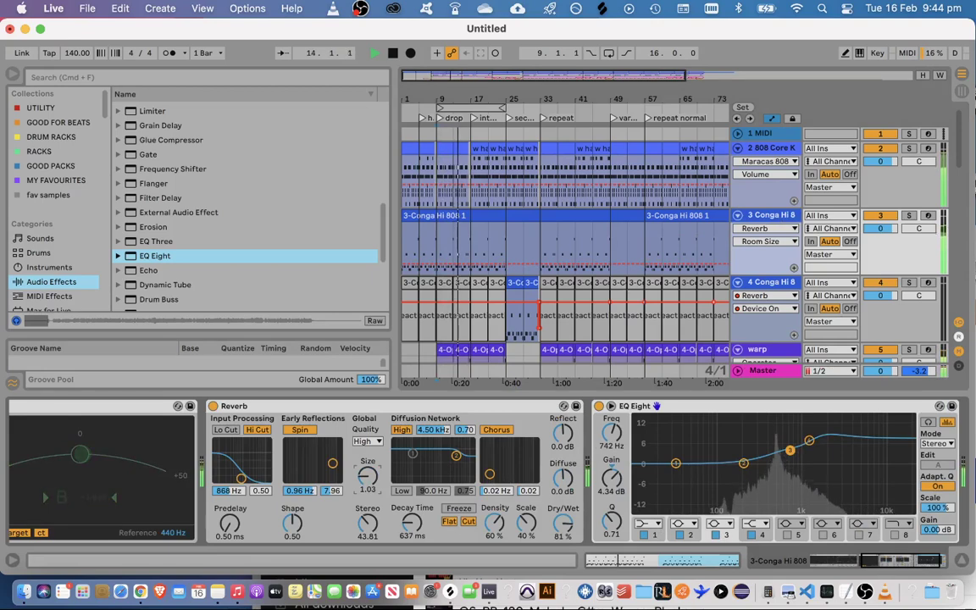
{"action": "left_click_drag", "start_coordinate": [241, 480], "coordinate": [268, 481]}
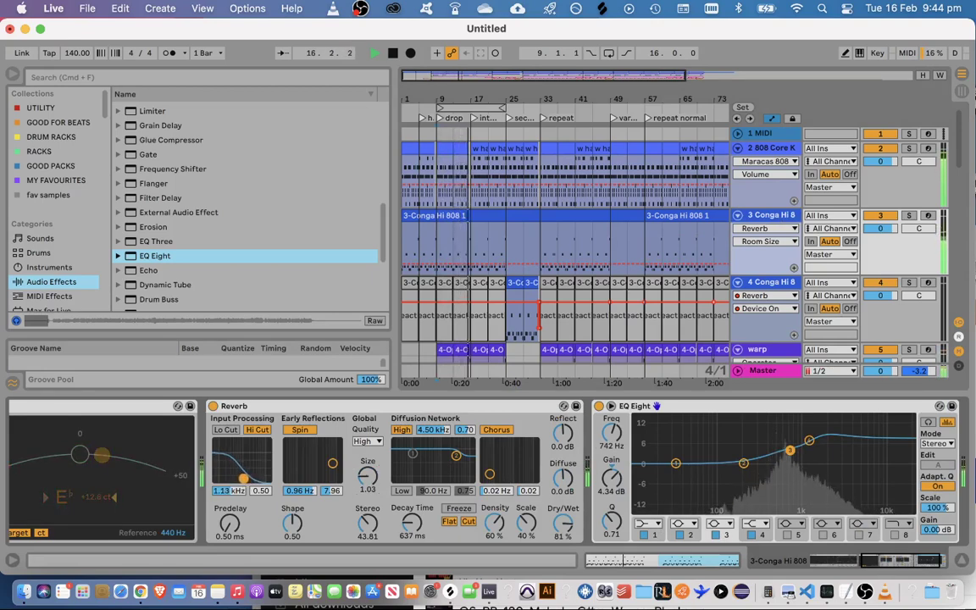
Change band 1 of drum track 3's EQ Eight to a low-cut filter at about 124 Hz with Q 0.56
{"action": "left_click", "coordinate": [651, 522]}
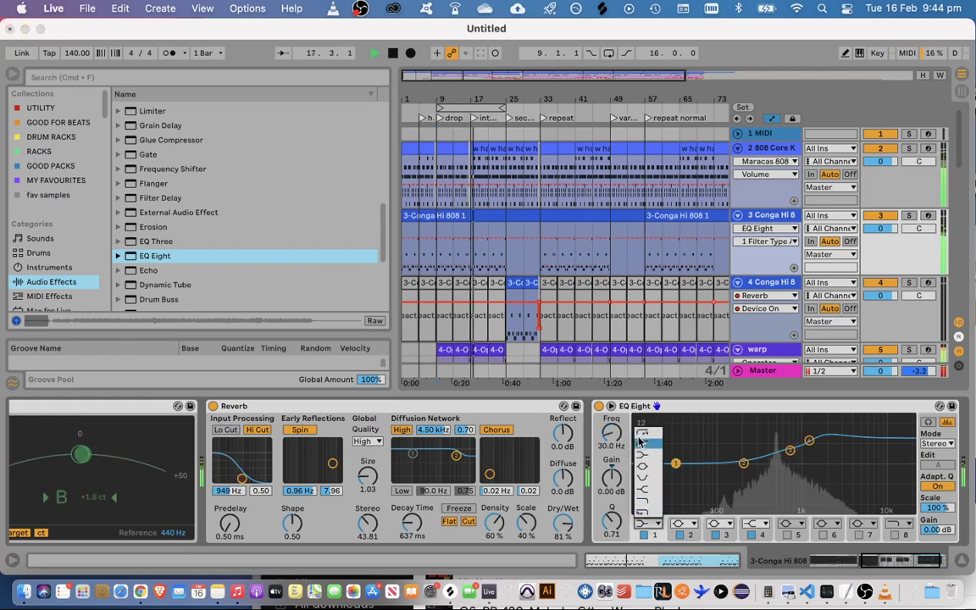
{"action": "left_click", "coordinate": [644, 433]}
{"action": "left_click_drag", "start_coordinate": [677, 475], "coordinate": [714, 481]}
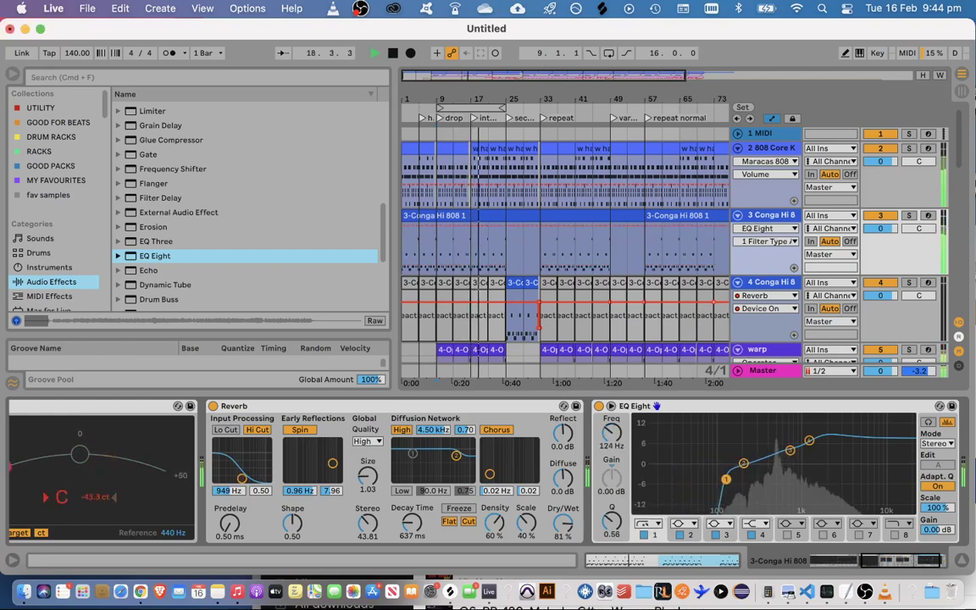
{"action": "left_click", "coordinate": [958, 561]}
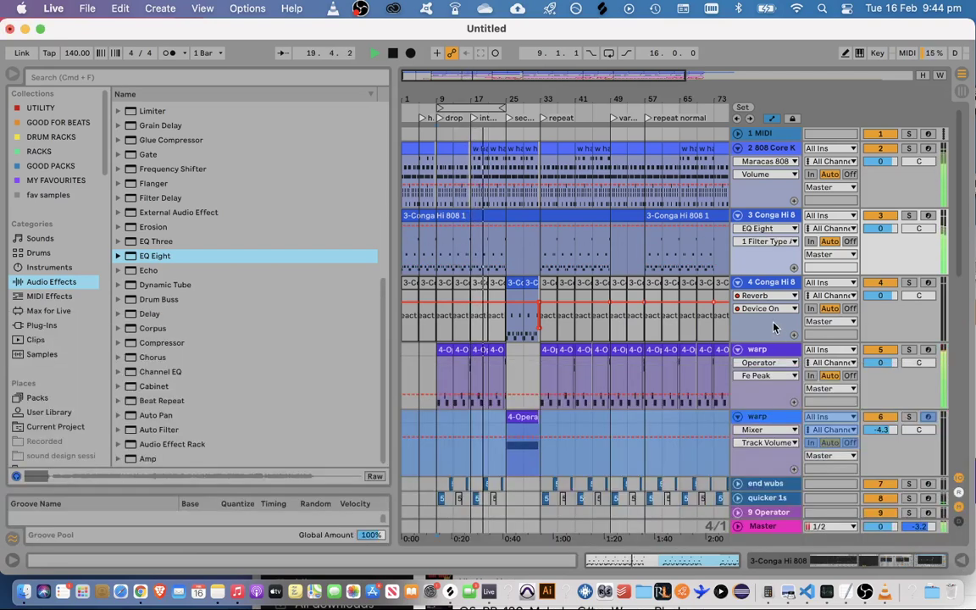
Raise the high-pass cutoff of the Auto Filter on the Soft Horns Brass track to 235 Hz
{"action": "scroll", "coordinate": [773, 328], "scroll_direction": "down", "scroll_amount": 10}
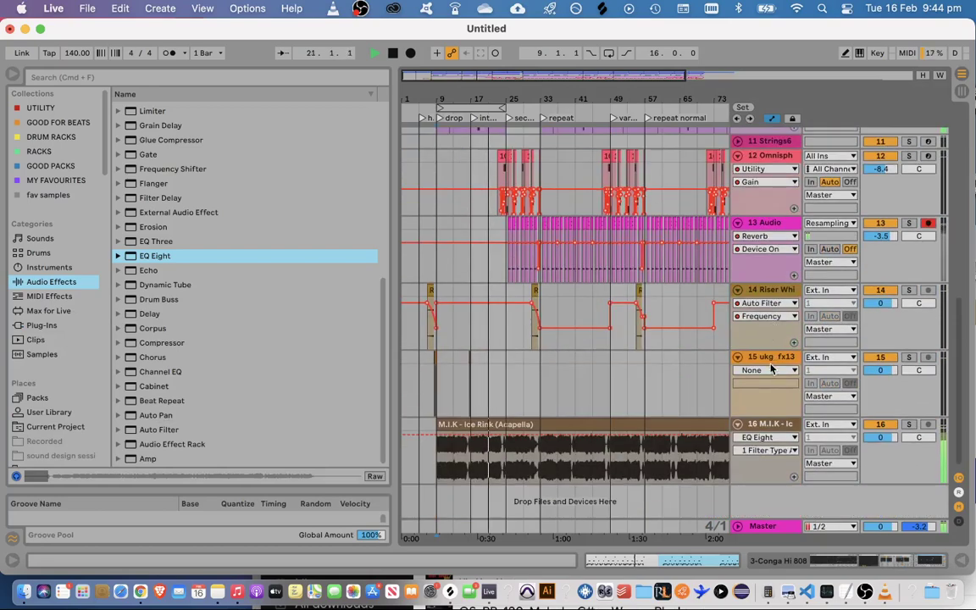
{"action": "scroll", "coordinate": [769, 377], "scroll_direction": "up", "scroll_amount": 8}
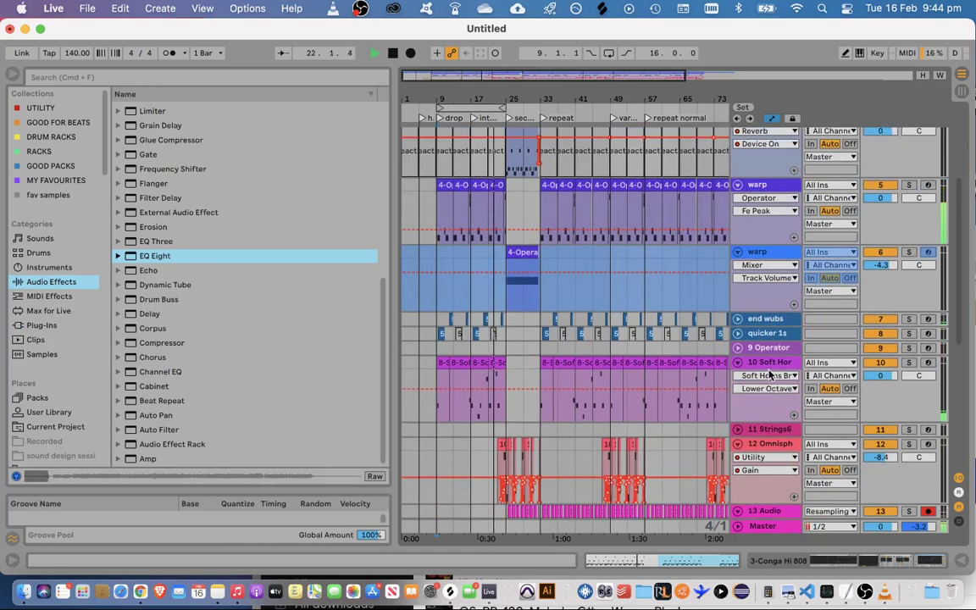
{"action": "double_click", "coordinate": [771, 374]}
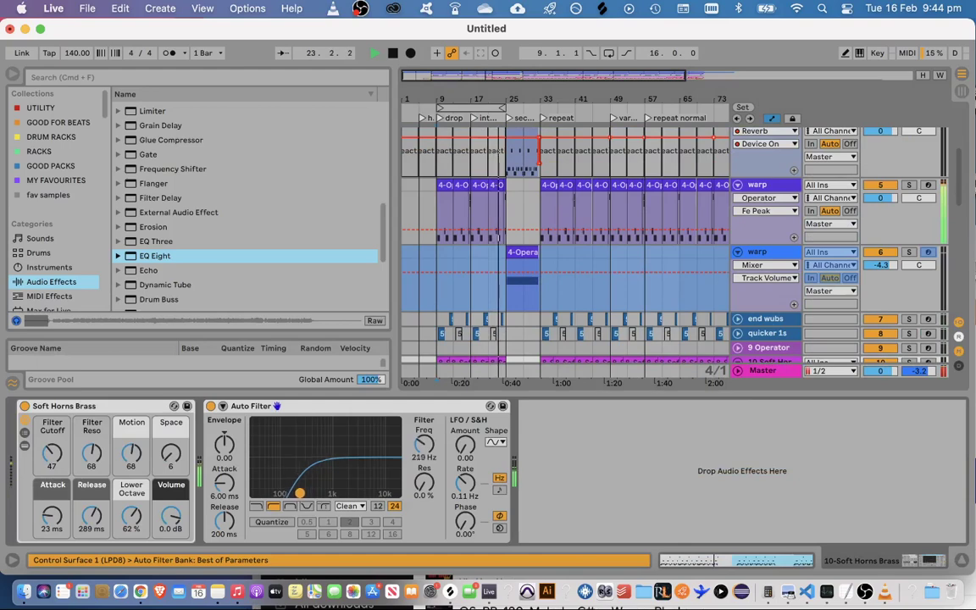
{"action": "scroll", "coordinate": [188, 251], "scroll_direction": "down", "scroll_amount": 3}
{"action": "scroll", "coordinate": [170, 222], "scroll_direction": "up", "scroll_amount": 10}
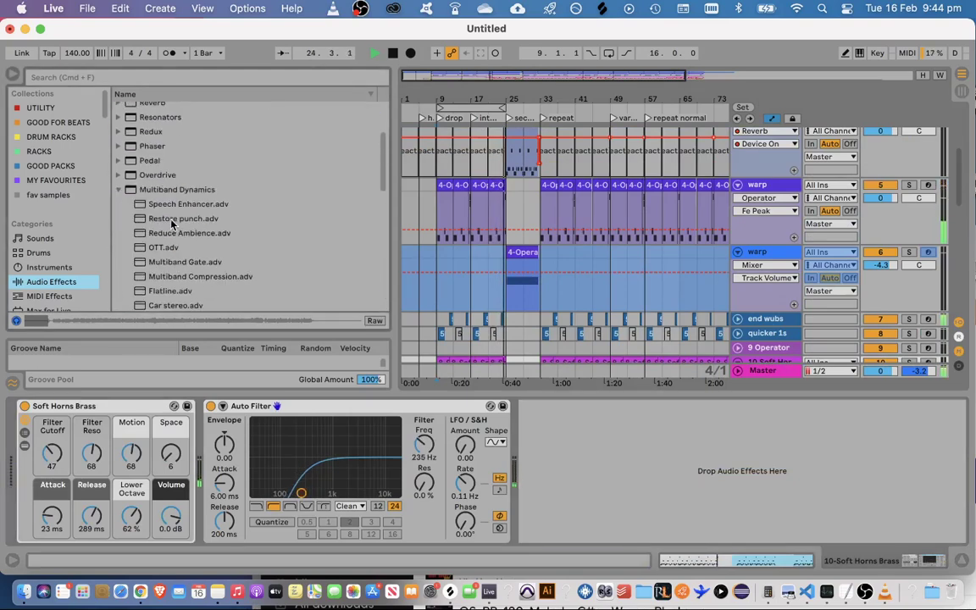
Add Overdrive before the horns' Auto Filter with 395 Hz band, 3.86 width, 44% drive, 26% tone, 12% dynamics and 21% dry/wet
{"action": "left_click_drag", "start_coordinate": [157, 178], "coordinate": [352, 472]}
{"action": "left_click_drag", "start_coordinate": [257, 498], "coordinate": [265, 450]}
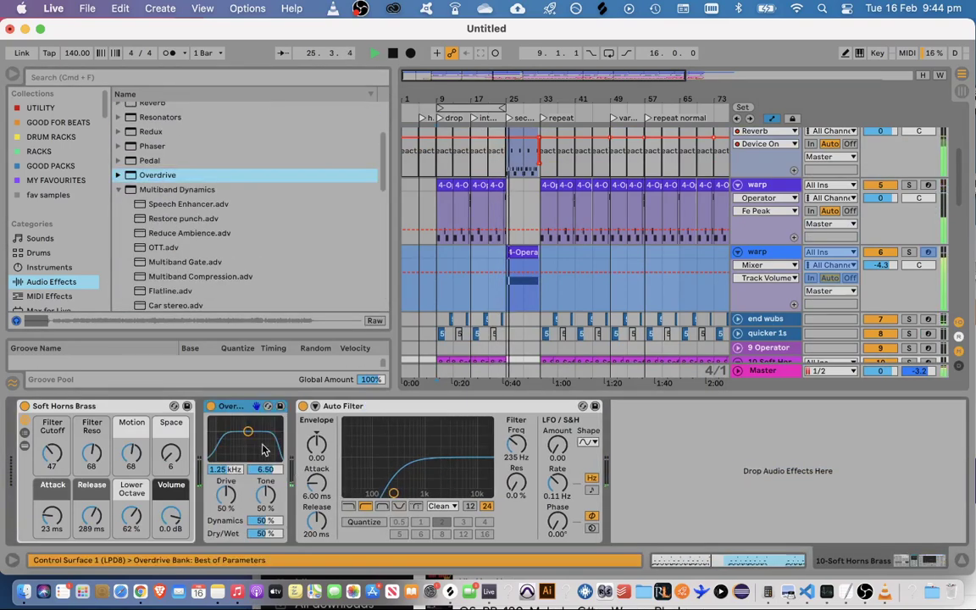
{"action": "left_click_drag", "start_coordinate": [242, 501], "coordinate": [242, 530]}
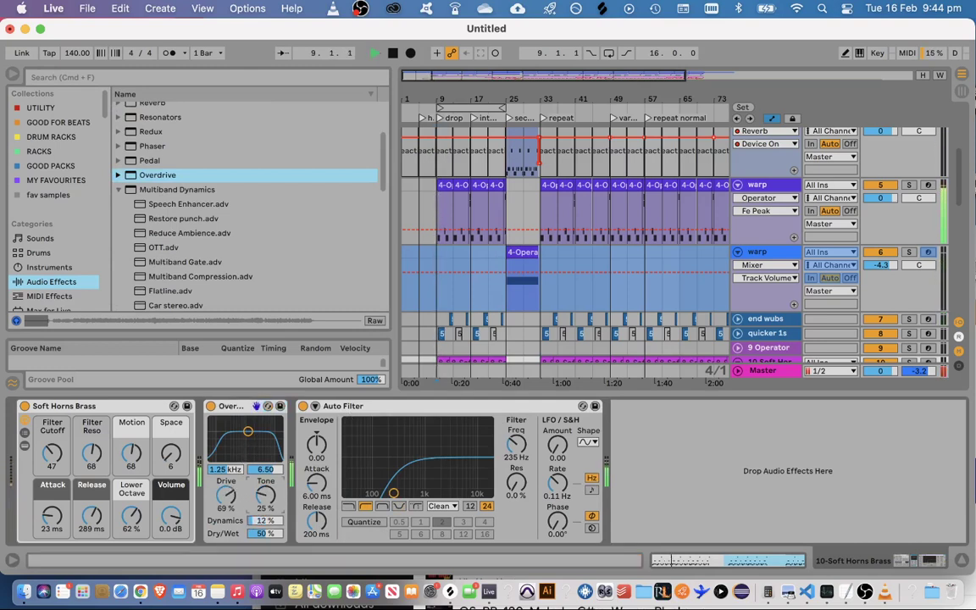
{"action": "left_click_drag", "start_coordinate": [248, 433], "coordinate": [236, 444]}
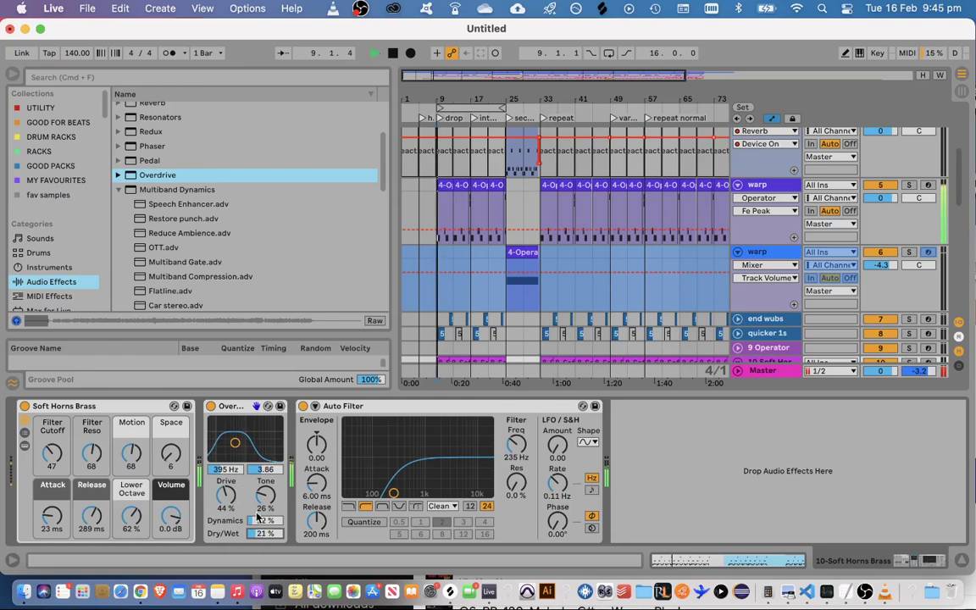
{"action": "key", "text": "super+alt+l"}
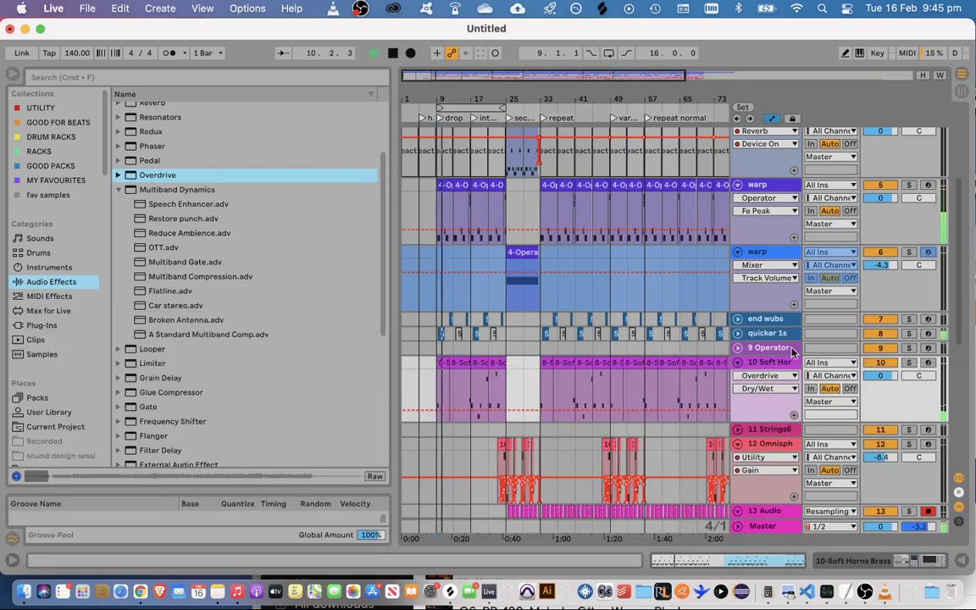
Review the Kick Machine pad's chain in the 808 Core Kit and add a Saturator at the end of the track's devices
{"action": "scroll", "coordinate": [754, 379], "scroll_direction": "down", "scroll_amount": 5}
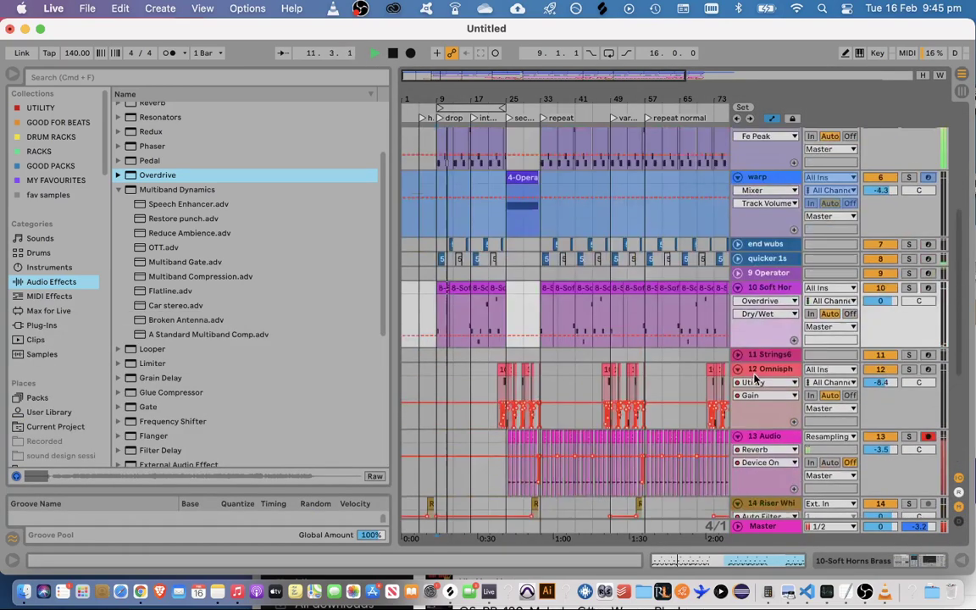
{"action": "scroll", "coordinate": [754, 378], "scroll_direction": "up", "scroll_amount": 12}
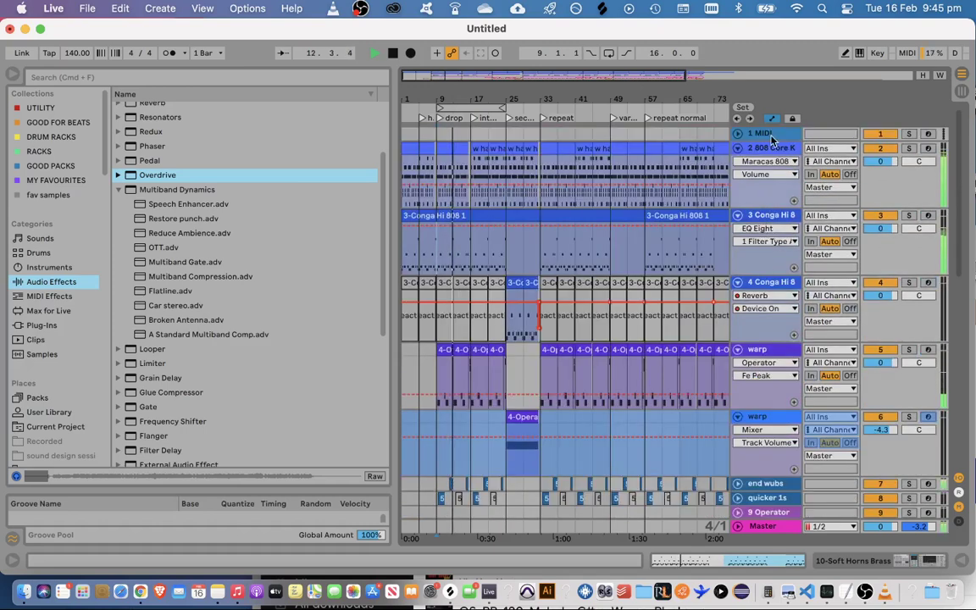
{"action": "left_click", "coordinate": [767, 196]}
{"action": "key", "text": "super+alt+l"}
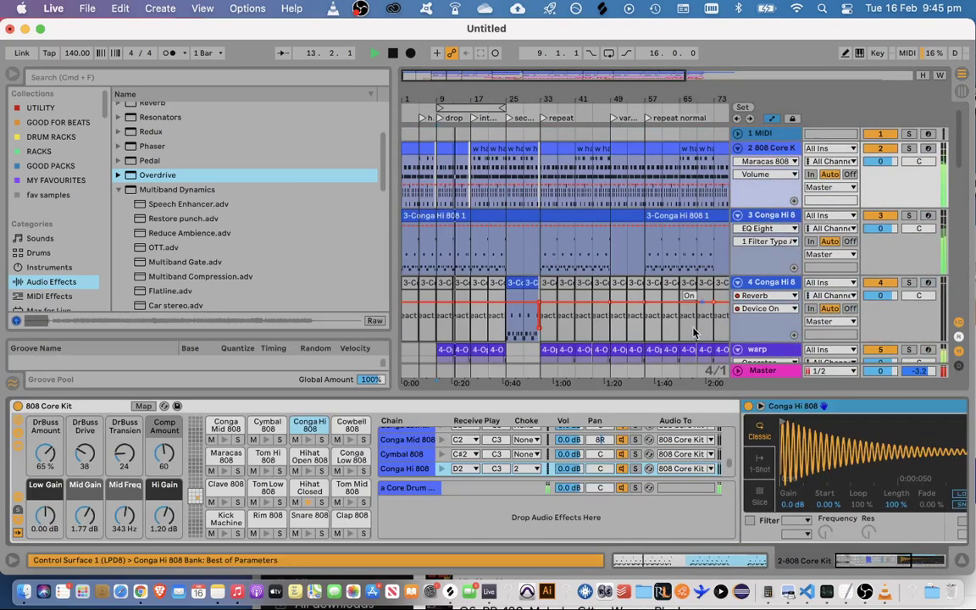
{"action": "left_click", "coordinate": [213, 520]}
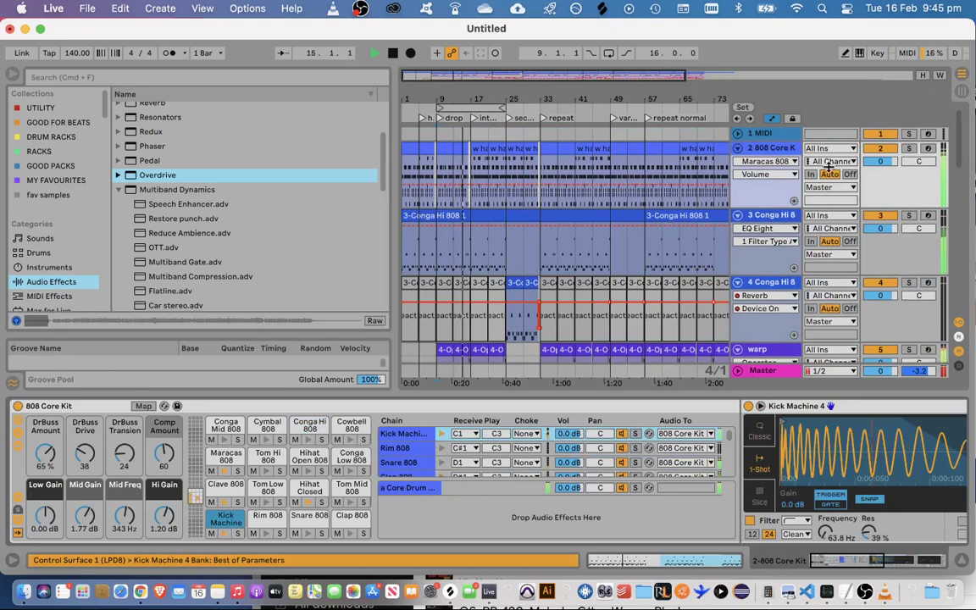
{"action": "scroll", "coordinate": [844, 477], "scroll_direction": "right", "scroll_amount": 6}
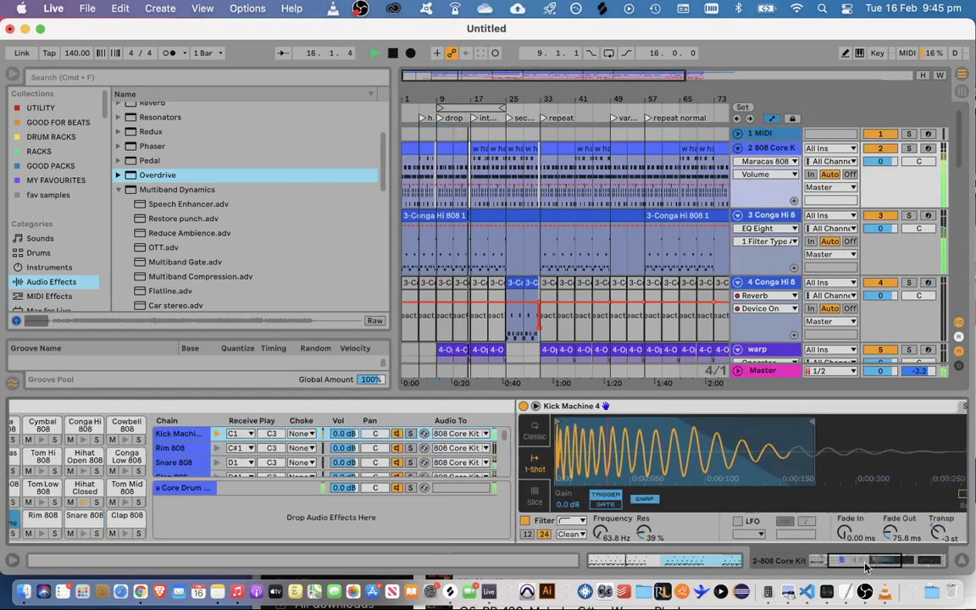
{"action": "scroll", "coordinate": [153, 167], "scroll_direction": "up", "scroll_amount": 3}
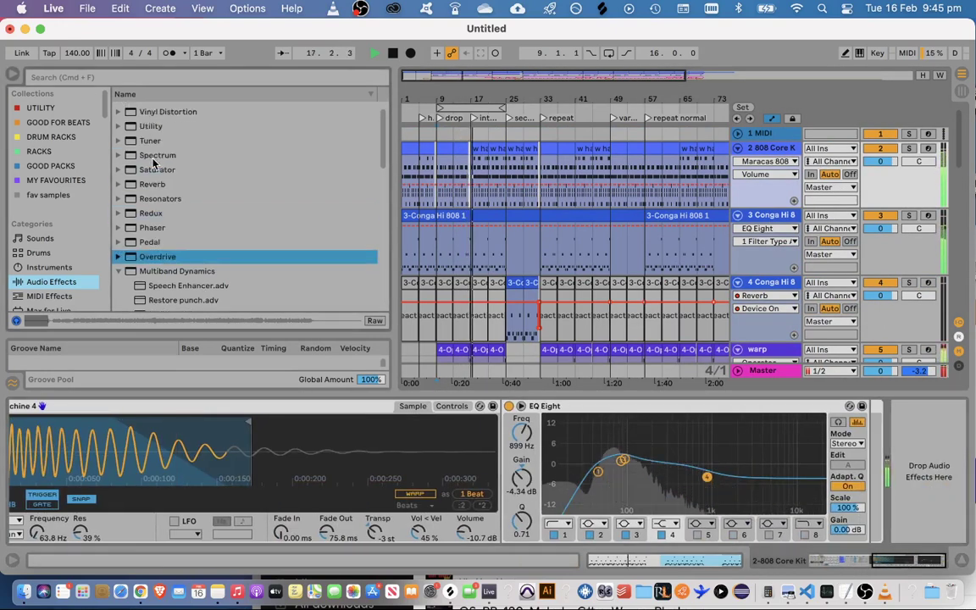
{"action": "left_click_drag", "start_coordinate": [154, 167], "coordinate": [905, 470]}
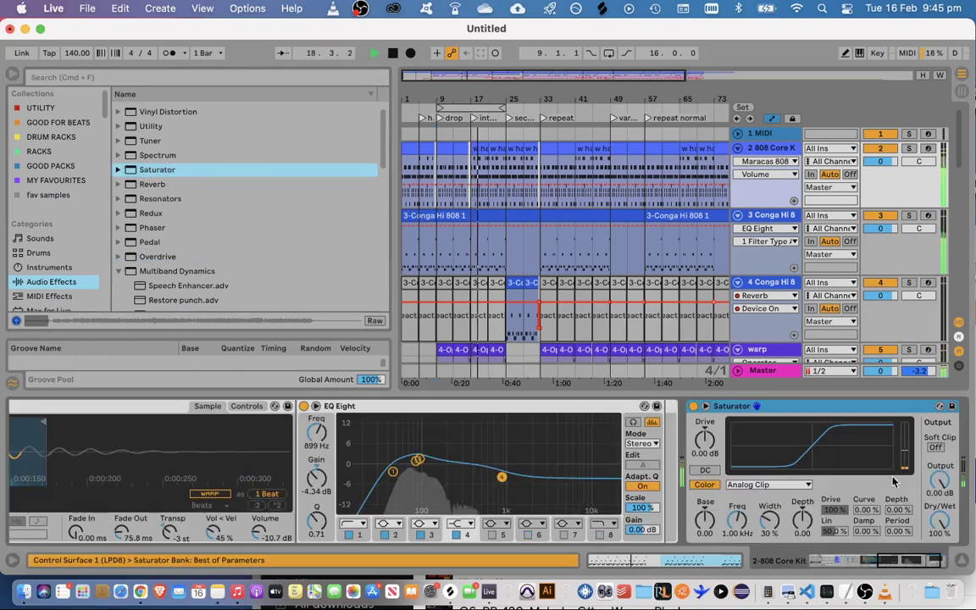
Set the Saturator to Soft Sine with 1.71 dB drive, base 1.71 and 0% width, and lower its dry/wet mix
{"action": "left_click", "coordinate": [706, 516]}
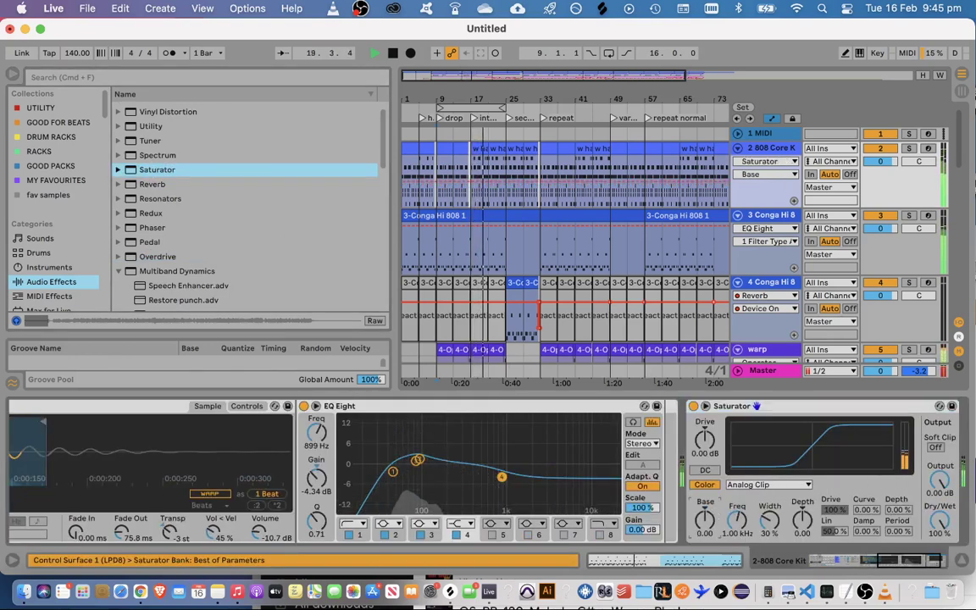
{"action": "left_click", "coordinate": [746, 485]}
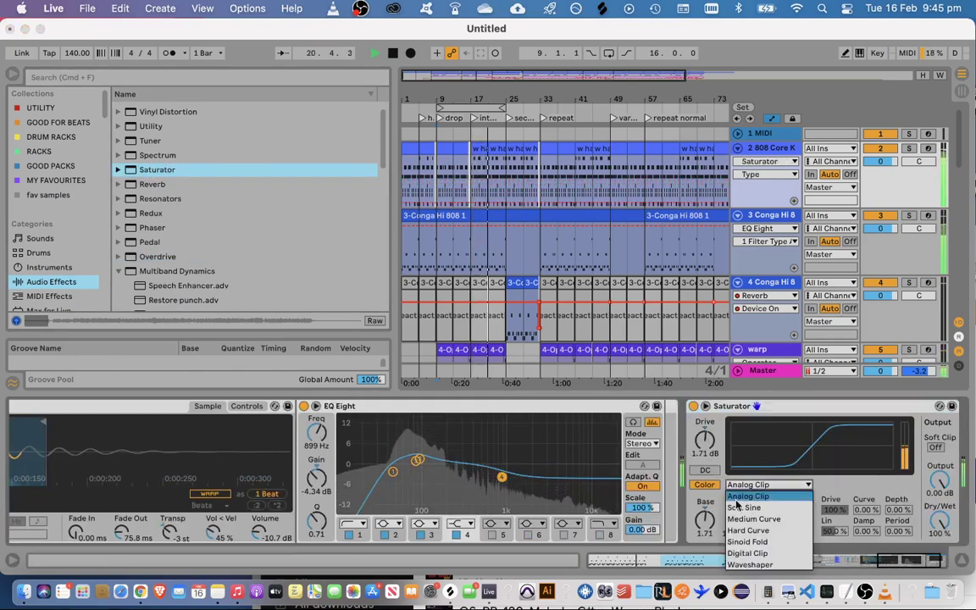
{"action": "left_click", "coordinate": [741, 502]}
{"action": "left_click", "coordinate": [742, 485]}
{"action": "left_click", "coordinate": [740, 506]}
{"action": "left_click_drag", "start_coordinate": [770, 518], "coordinate": [771, 538]}
{"action": "left_click", "coordinate": [955, 562]}
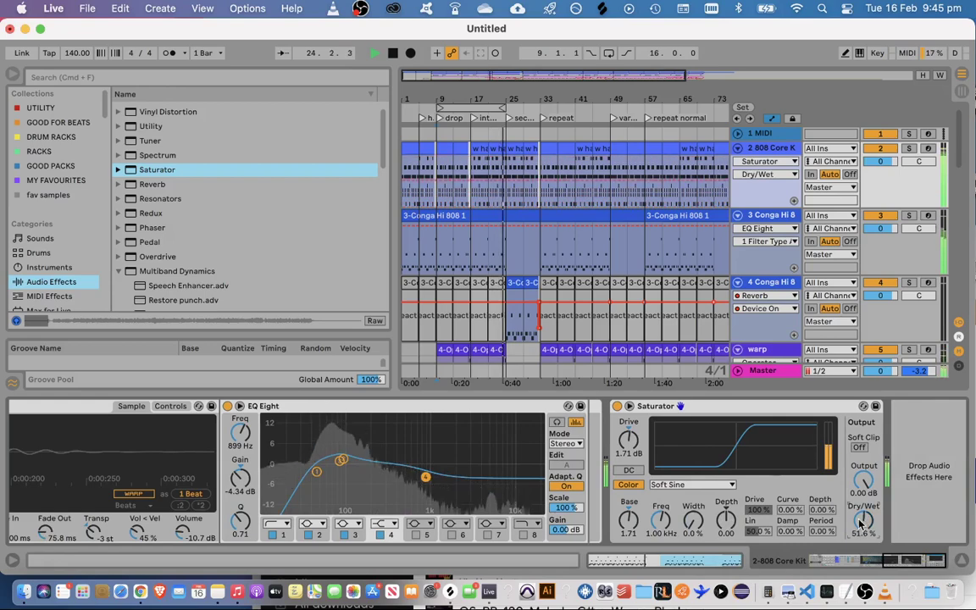
{"action": "left_click_drag", "start_coordinate": [863, 520], "coordinate": [864, 527]}
{"action": "left_click", "coordinate": [961, 561]}
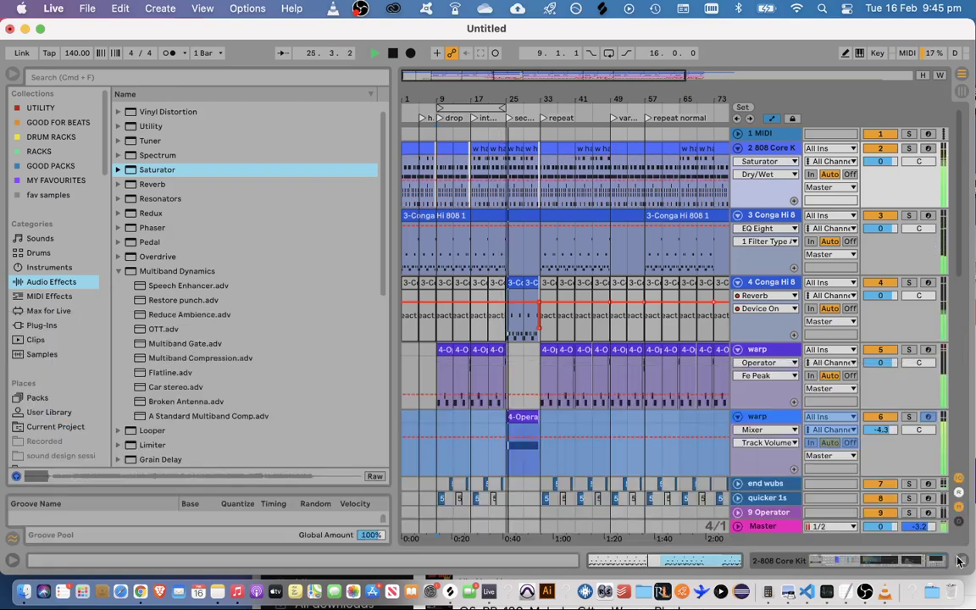
Set band 1 of the Ice Rink vocal's EQ Eight low cut to about 153 Hz with Q 0.41
{"action": "scroll", "coordinate": [775, 395], "scroll_direction": "down", "scroll_amount": 15}
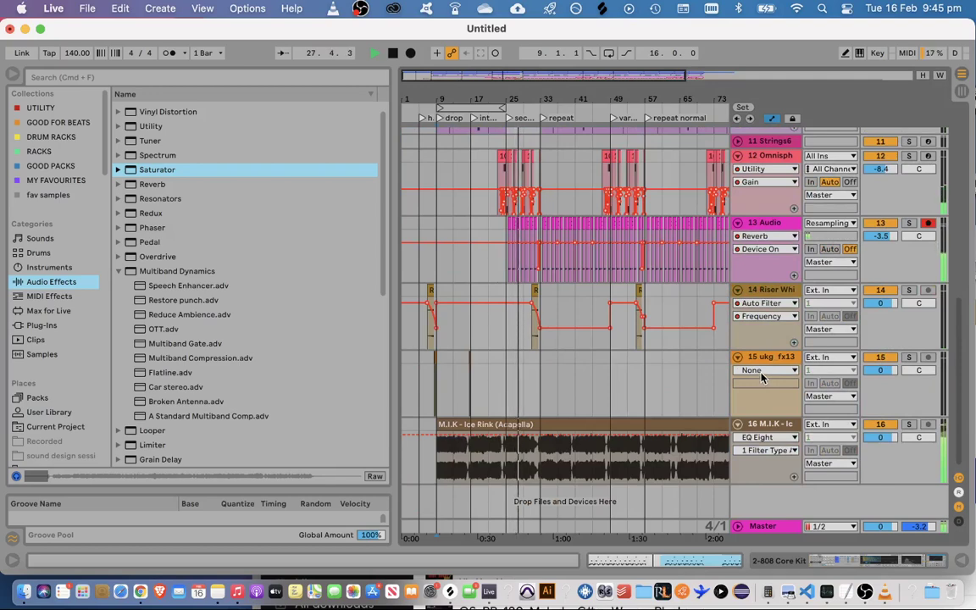
{"action": "double_click", "coordinate": [761, 438]}
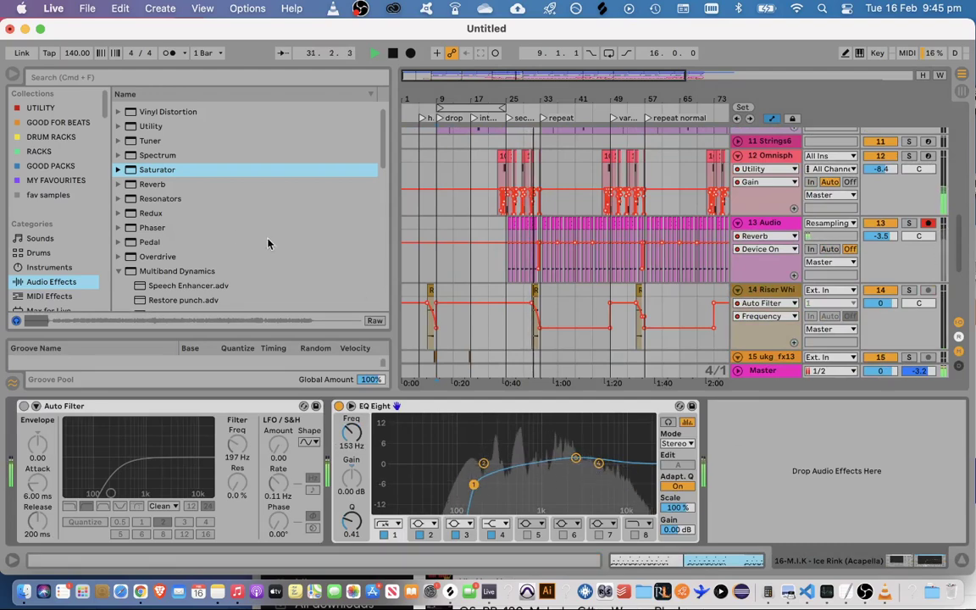
{"action": "left_click", "coordinate": [960, 560]}
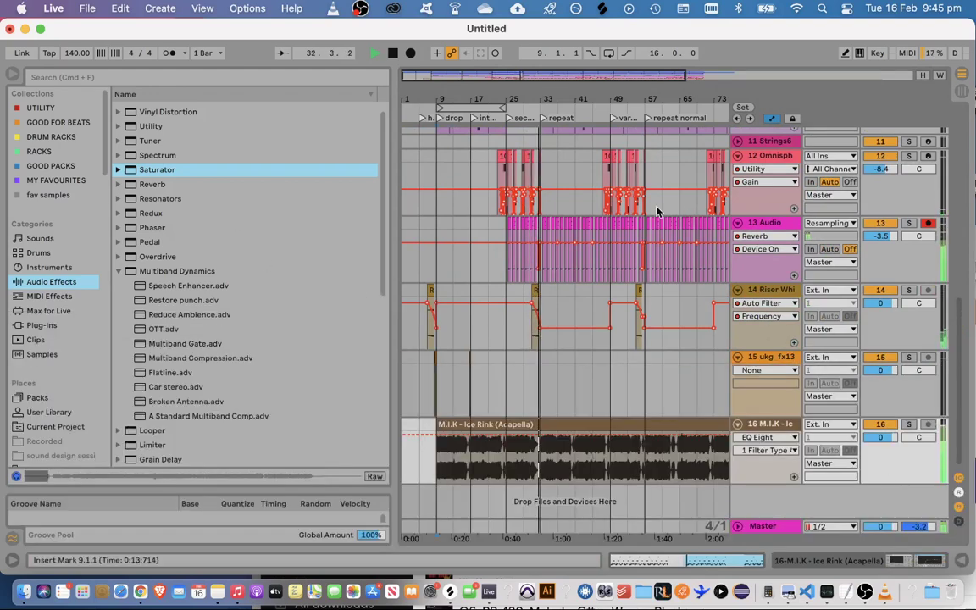
Examine the arrangement around the repeat marker at bar 33, including the 808 Core Kit drum clip and the lower tracks
{"action": "left_click_drag", "start_coordinate": [552, 79], "coordinate": [550, 140]}
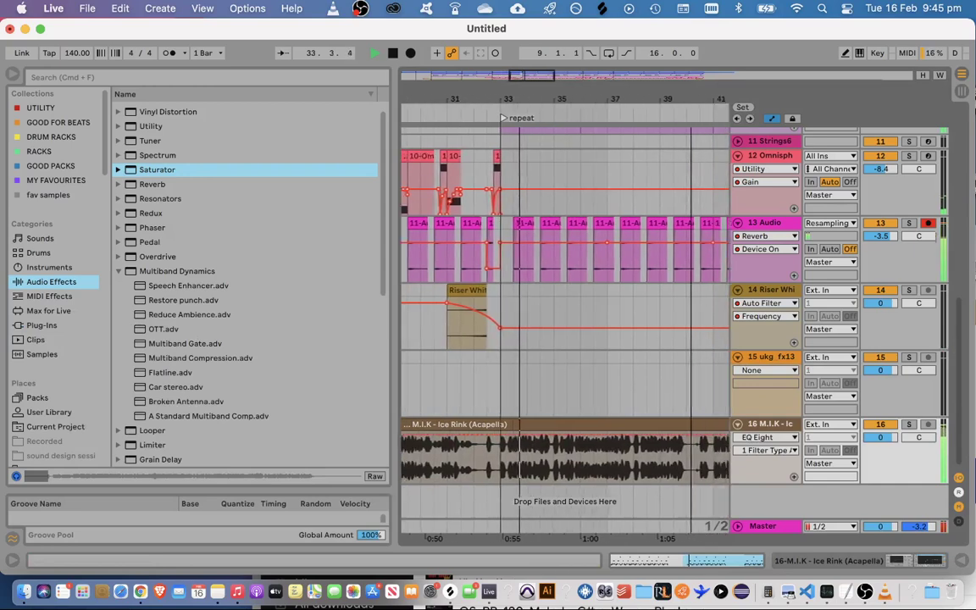
{"action": "scroll", "coordinate": [751, 381], "scroll_direction": "up", "scroll_amount": 5}
{"action": "scroll", "coordinate": [752, 381], "scroll_direction": "down", "scroll_amount": 5}
{"action": "left_click", "coordinate": [761, 366]}
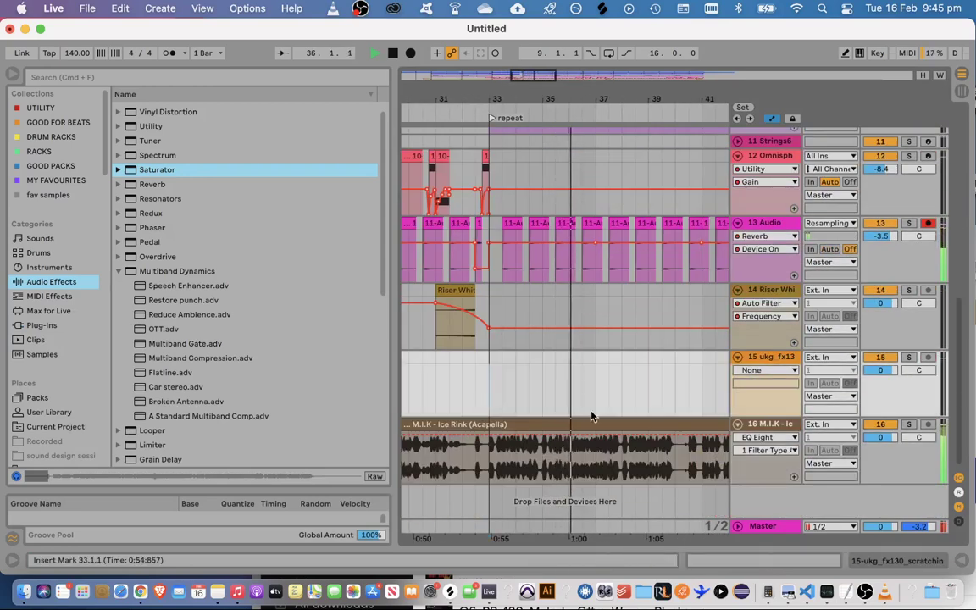
{"action": "scroll", "coordinate": [761, 366], "scroll_direction": "up", "scroll_amount": 10}
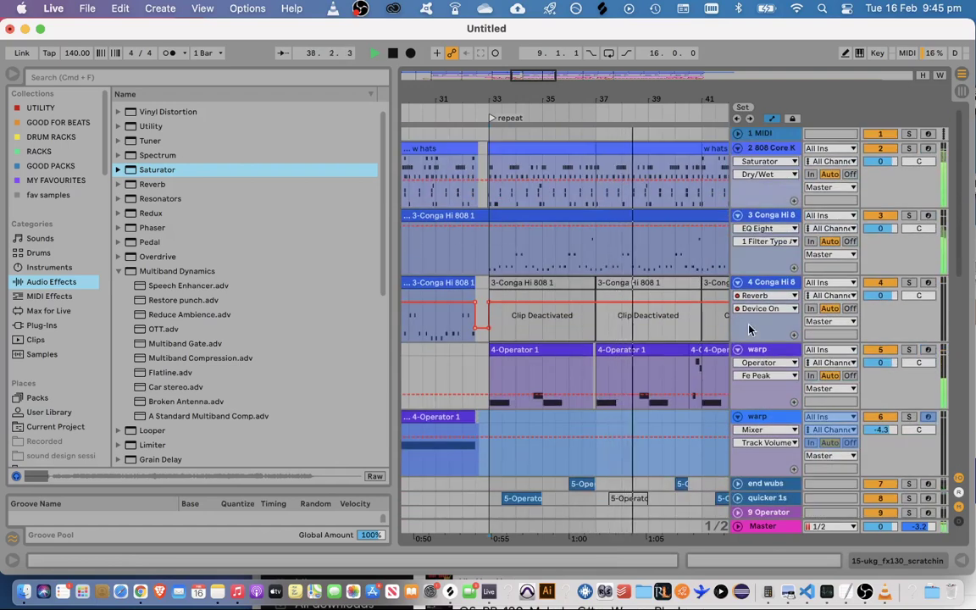
{"action": "left_click", "coordinate": [501, 149]}
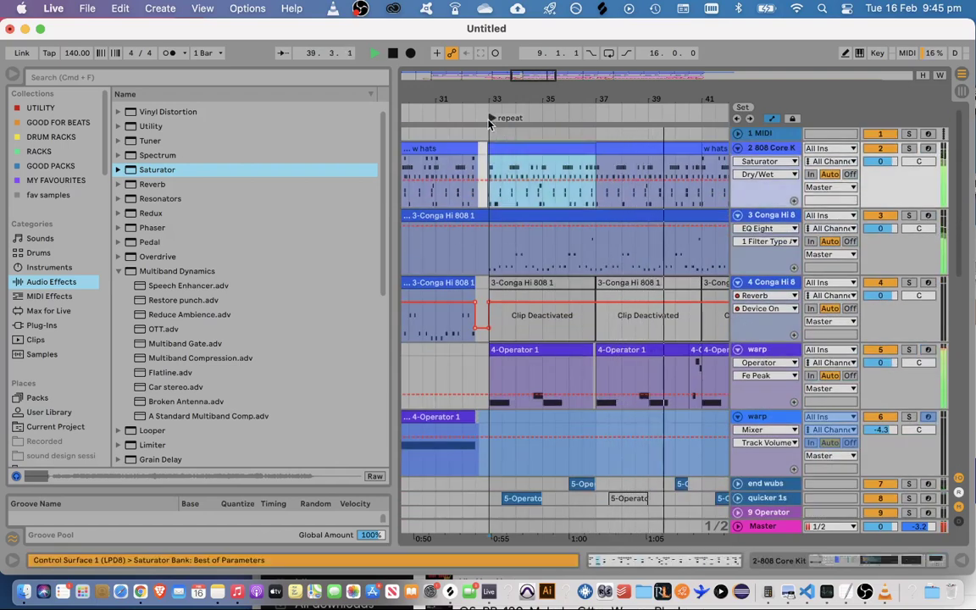
{"action": "left_click_drag", "start_coordinate": [533, 70], "coordinate": [460, 207]}
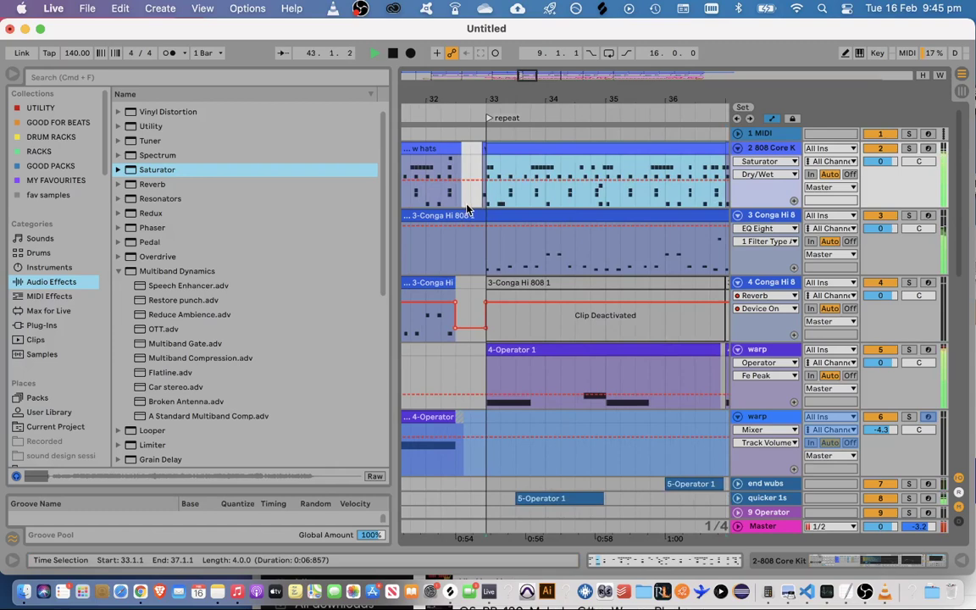
{"action": "key", "text": "minus"}
{"action": "key", "text": "minus"}
{"action": "key", "text": "minus"}
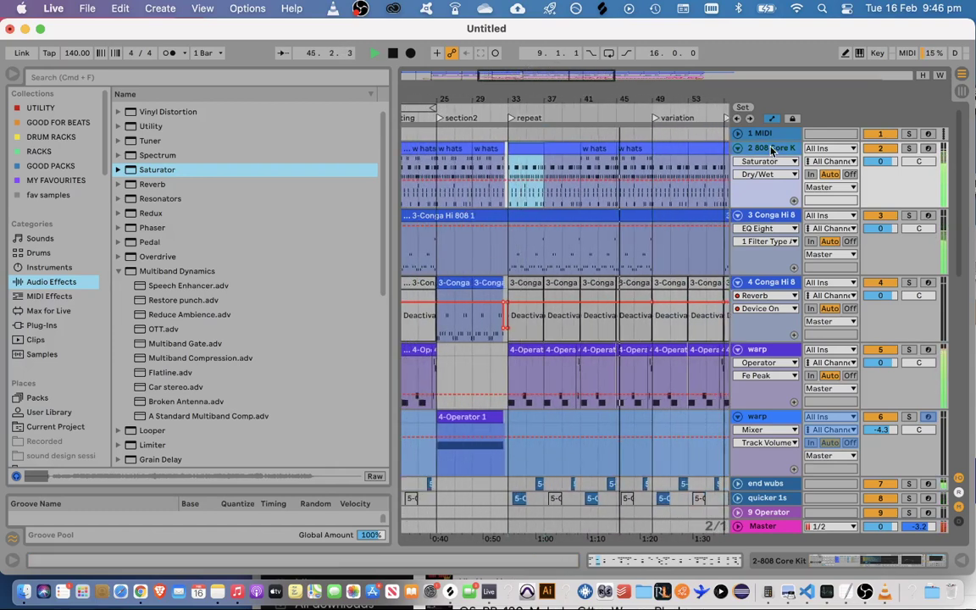
Raise the volume of the Snare 808 pad in the 808 Core Kit
{"action": "double_click", "coordinate": [752, 150]}
{"action": "left_click", "coordinate": [916, 566]}
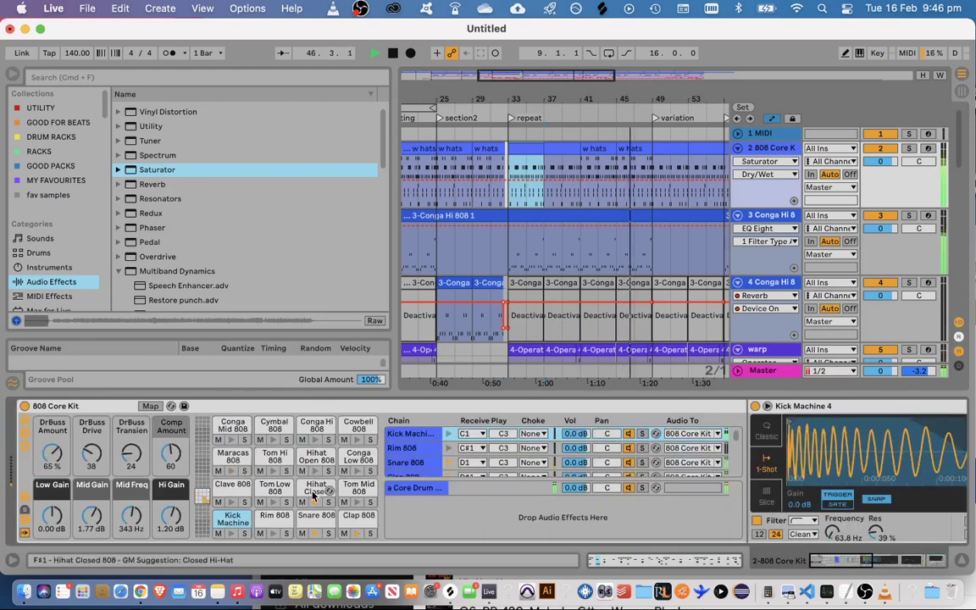
{"action": "scroll", "coordinate": [667, 552], "scroll_direction": "right", "scroll_amount": 8}
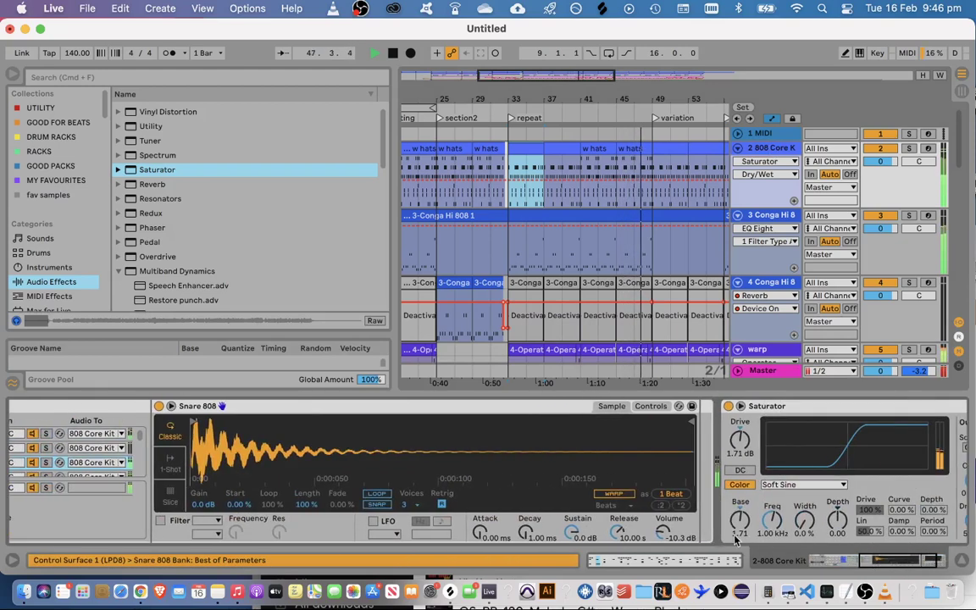
{"action": "left_click", "coordinate": [664, 533]}
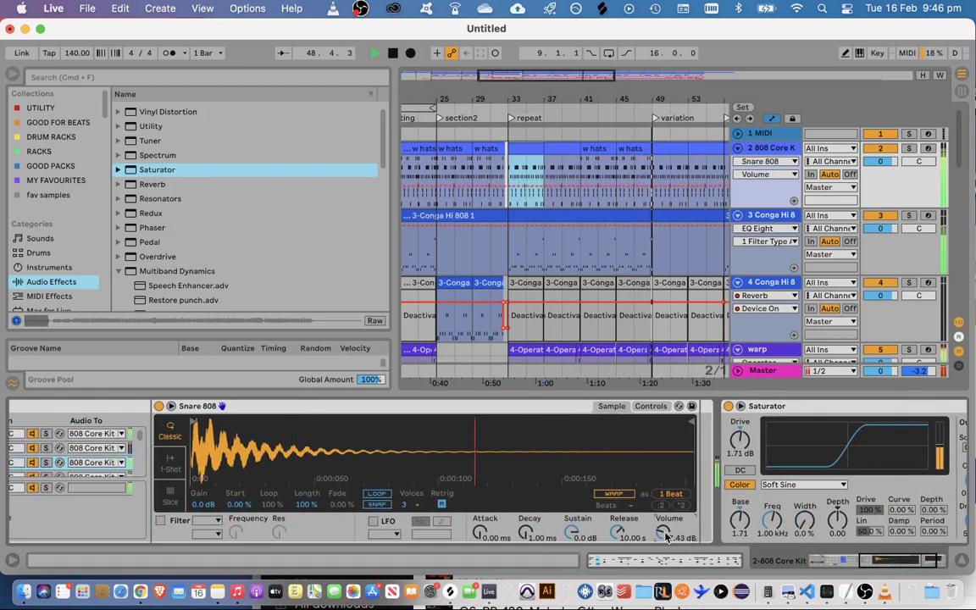
Set the Clap 808 pad's volume to -9.14 dB and enable its high-pass filter at 701 Hz with 34% resonance
{"action": "scroll", "coordinate": [876, 562], "scroll_direction": "left", "scroll_amount": 8}
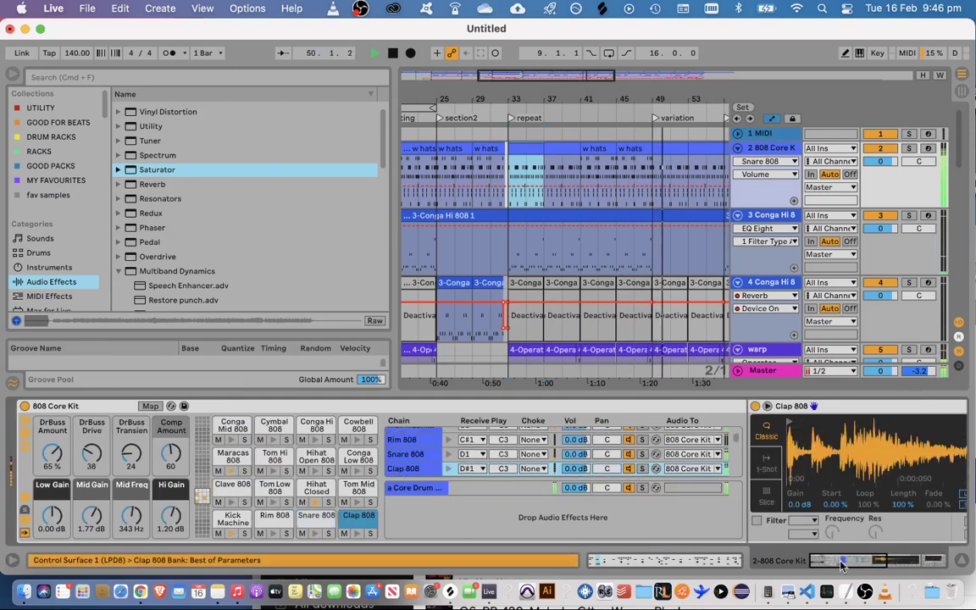
{"action": "scroll", "coordinate": [881, 562], "scroll_direction": "right", "scroll_amount": 8}
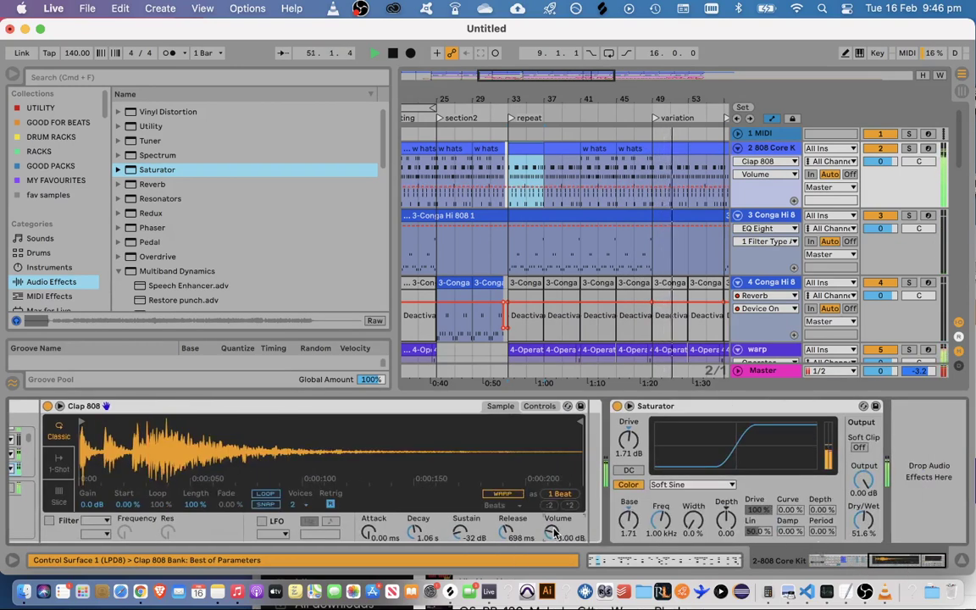
{"action": "left_click", "coordinate": [539, 407]}
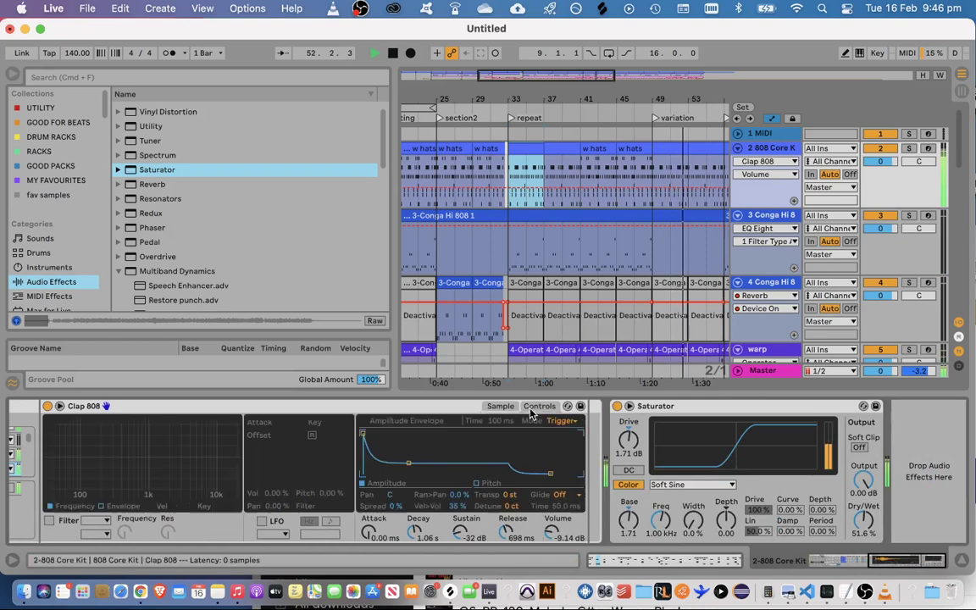
{"action": "left_click", "coordinate": [49, 521]}
{"action": "left_click", "coordinate": [95, 520]}
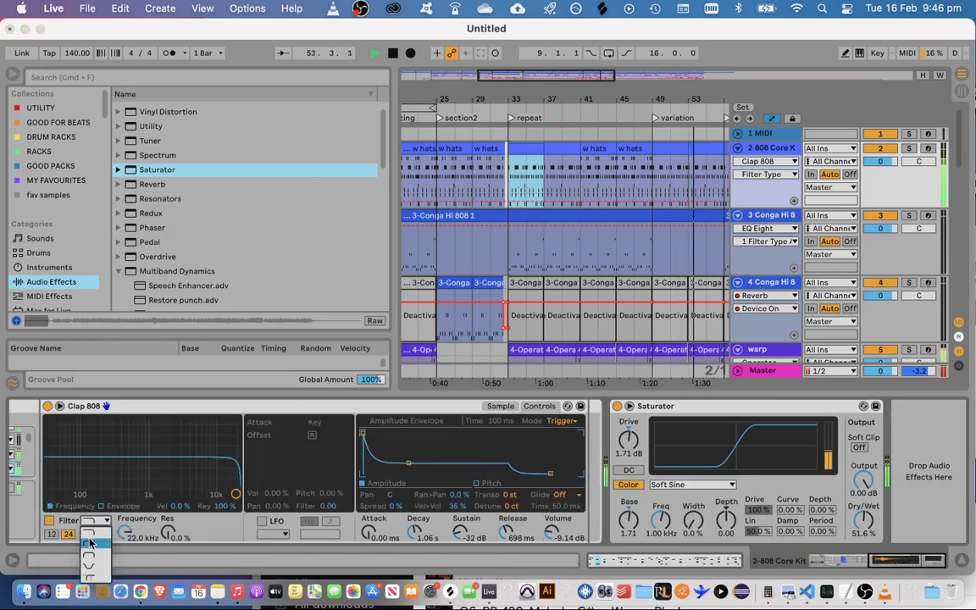
{"action": "left_click", "coordinate": [91, 542]}
{"action": "left_click_drag", "start_coordinate": [125, 532], "coordinate": [125, 585]}
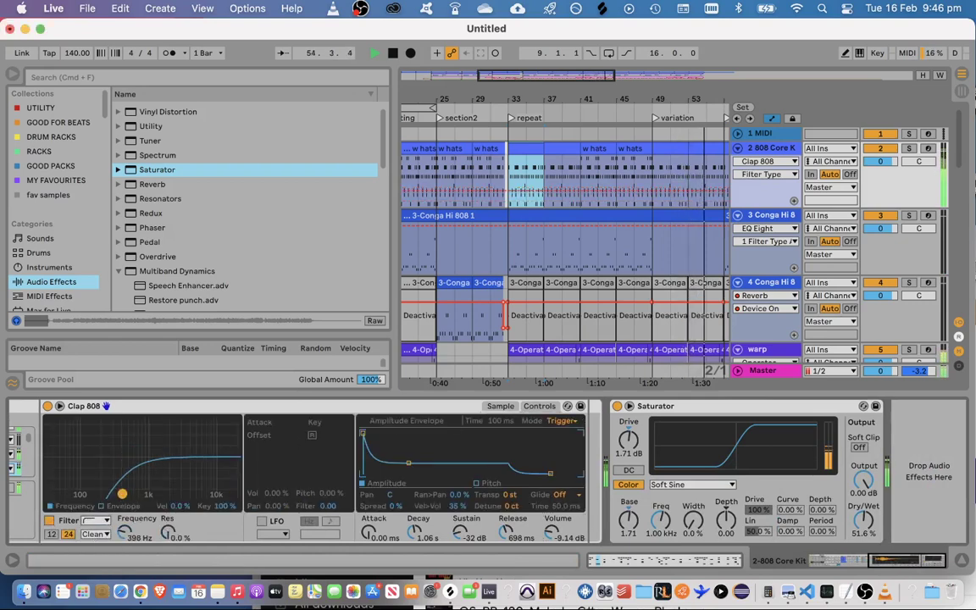
{"action": "mouse_move", "coordinate": [122, 493]}
{"action": "left_mouse_down"}
{"action": "mouse_move", "coordinate": [116, 469]}
{"action": "mouse_move", "coordinate": [139, 474]}
{"action": "left_mouse_up"}
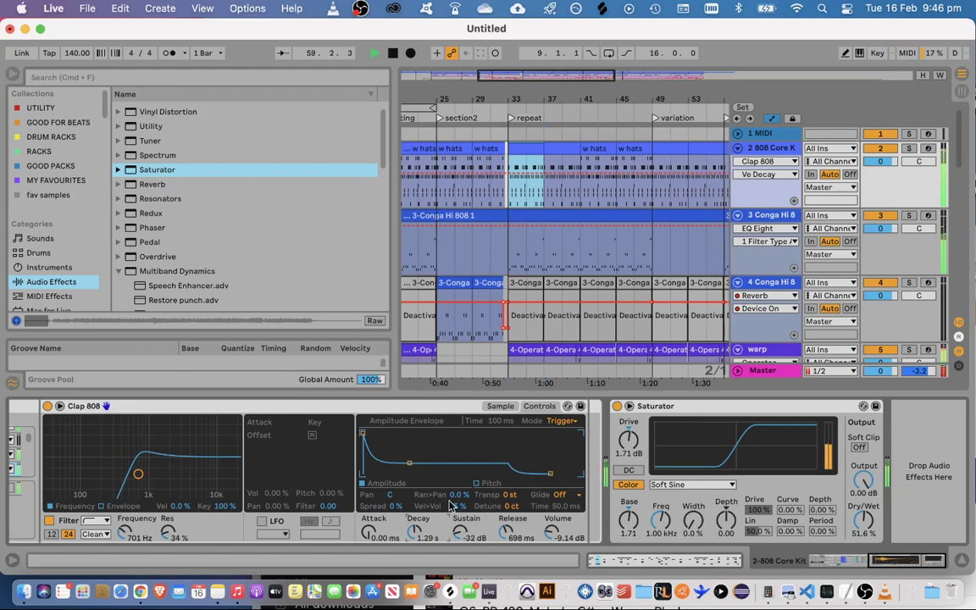
Add an EQ Eight after the Clap 808 sampler and boost the band 4 high shelf by 3.35 dB at 3.52 kHz
{"action": "scroll", "coordinate": [196, 252], "scroll_direction": "down", "scroll_amount": 10}
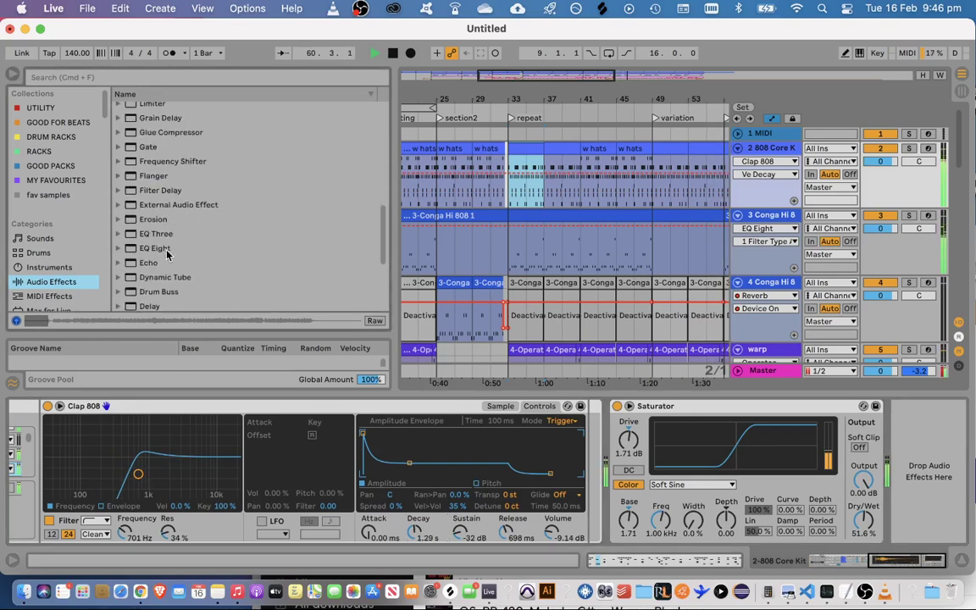
{"action": "left_click_drag", "start_coordinate": [167, 254], "coordinate": [538, 484]}
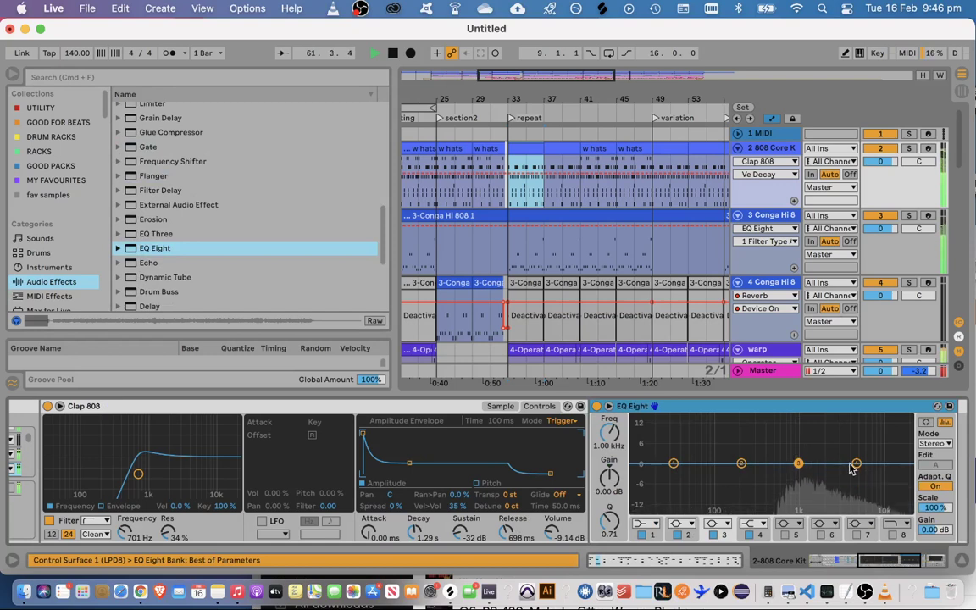
{"action": "mouse_move", "coordinate": [854, 465]}
{"action": "left_mouse_down"}
{"action": "mouse_move", "coordinate": [865, 430]}
{"action": "mouse_move", "coordinate": [843, 455]}
{"action": "left_mouse_up"}
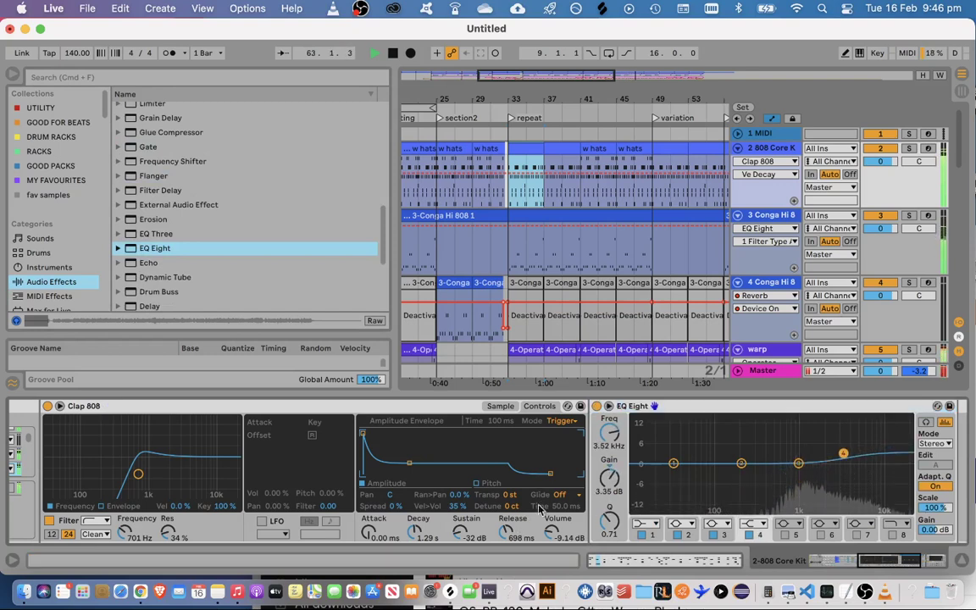
Make band 1 of the clap's EQ Eight a low cut at about 259 Hz, and set the clap's decay to 990 ms and sustain to -42 dB
{"action": "left_click", "coordinate": [646, 523]}
{"action": "left_click", "coordinate": [578, 392]}
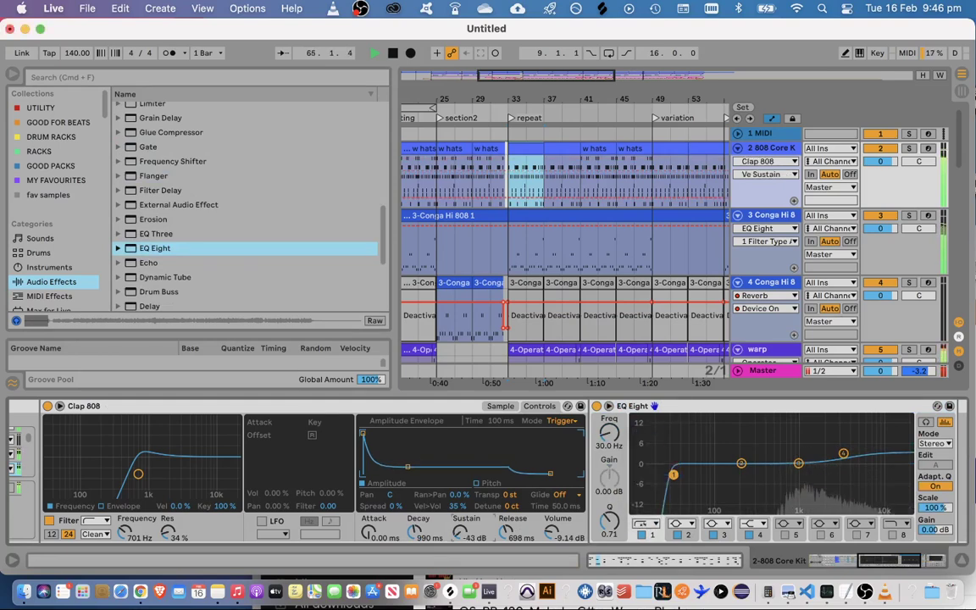
{"action": "left_click_drag", "start_coordinate": [673, 475], "coordinate": [750, 477]}
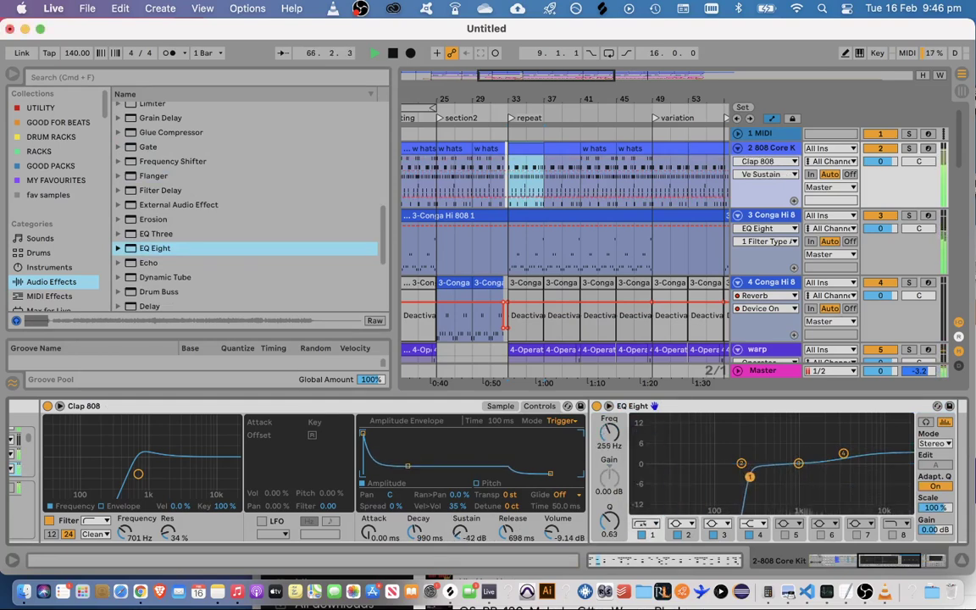
Set the Hihat Closed 808 pad's volume to -12.0 dB and adjust the Maracas 808 pad's volume
{"action": "scroll", "coordinate": [425, 509], "scroll_direction": "left", "scroll_amount": 5}
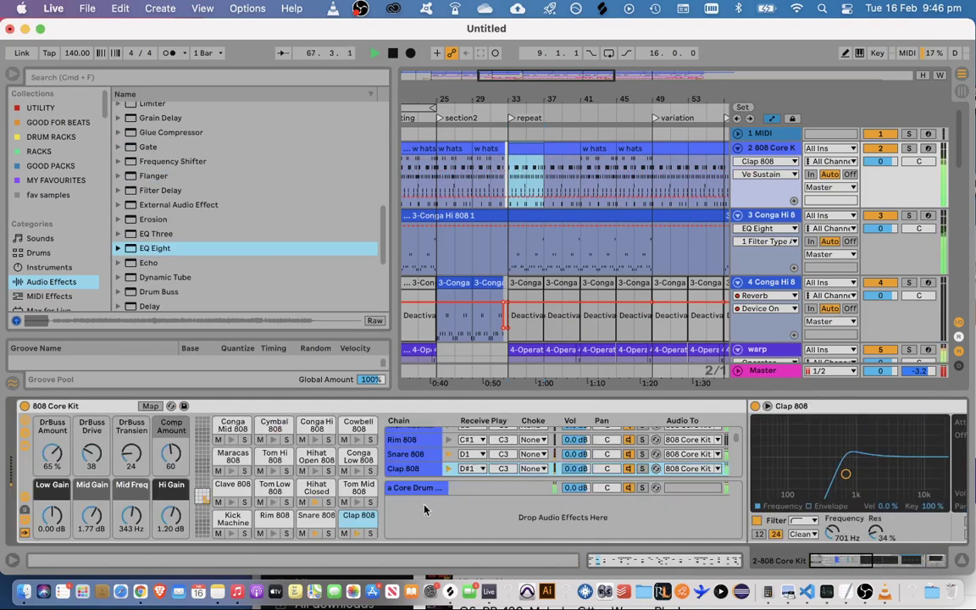
{"action": "scroll", "coordinate": [853, 565], "scroll_direction": "right", "scroll_amount": 10}
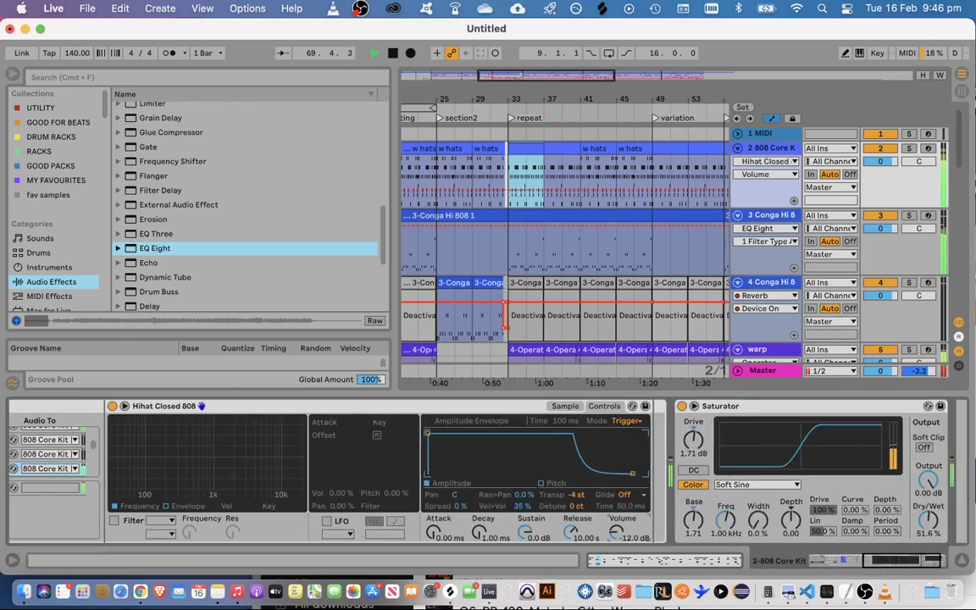
{"action": "scroll", "coordinate": [879, 563], "scroll_direction": "left", "scroll_amount": 10}
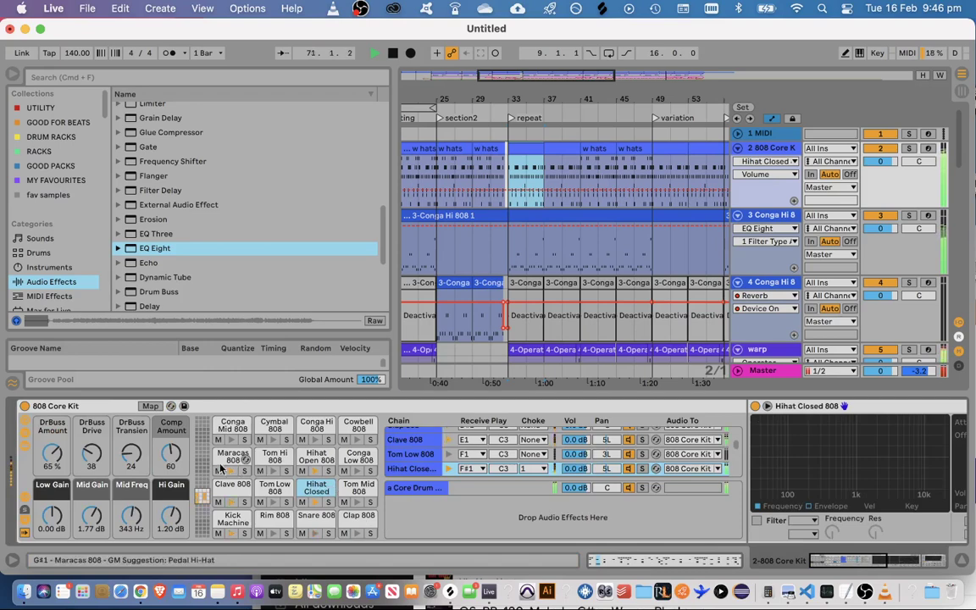
{"action": "left_click_drag", "start_coordinate": [806, 568], "coordinate": [879, 568]}
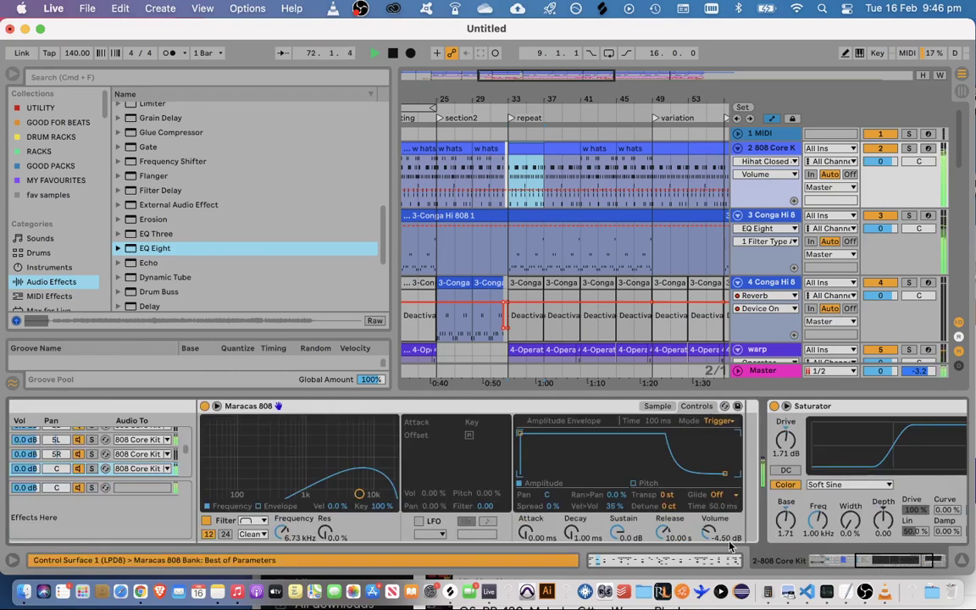
{"action": "scroll", "coordinate": [837, 552], "scroll_direction": "left", "scroll_amount": 10}
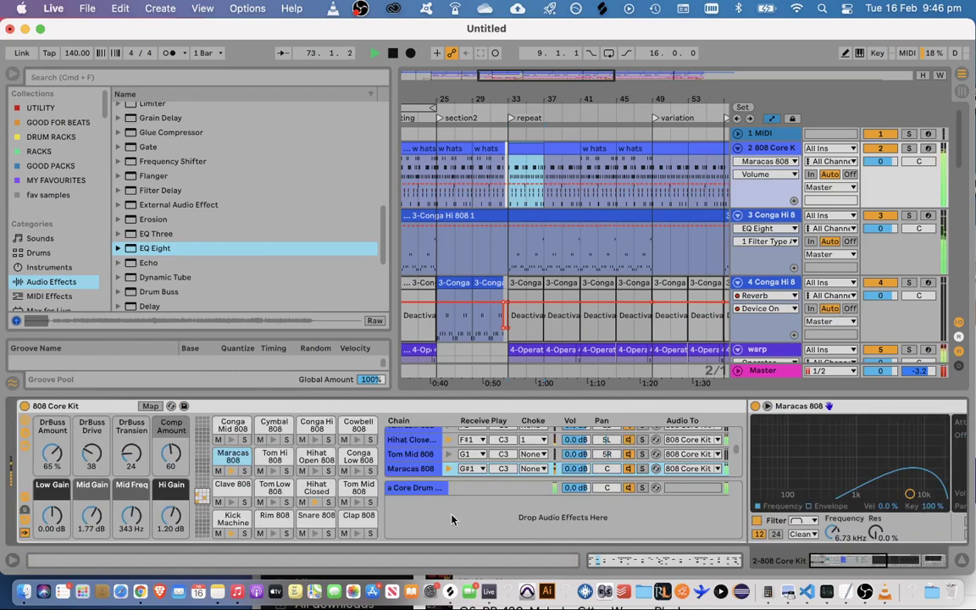
Set the Hihat Open 808 pad's volume to -12.6 dB and enable its high-pass filter at 4.49 kHz
{"action": "left_click", "coordinate": [311, 460]}
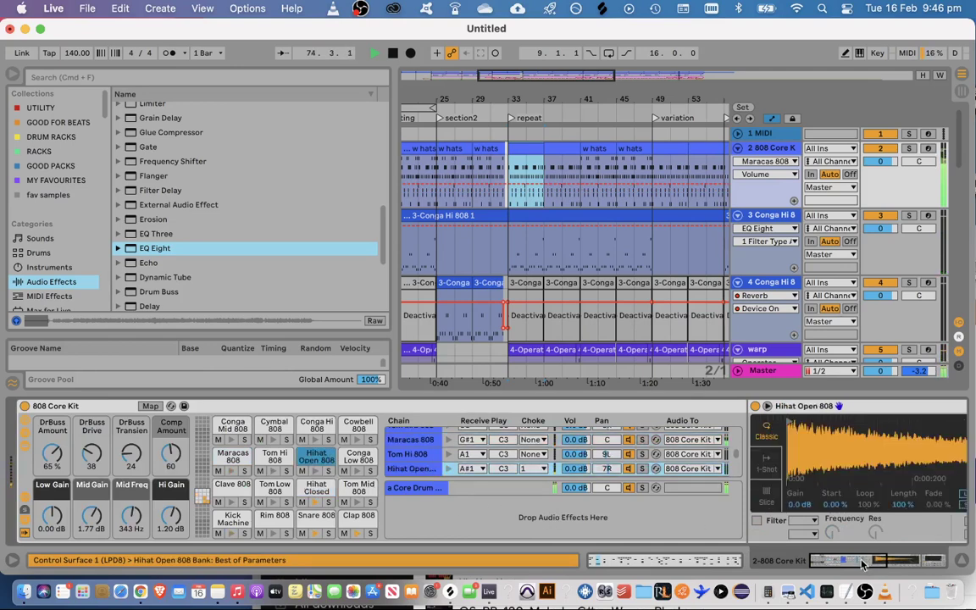
{"action": "scroll", "coordinate": [862, 565], "scroll_direction": "right", "scroll_amount": 5}
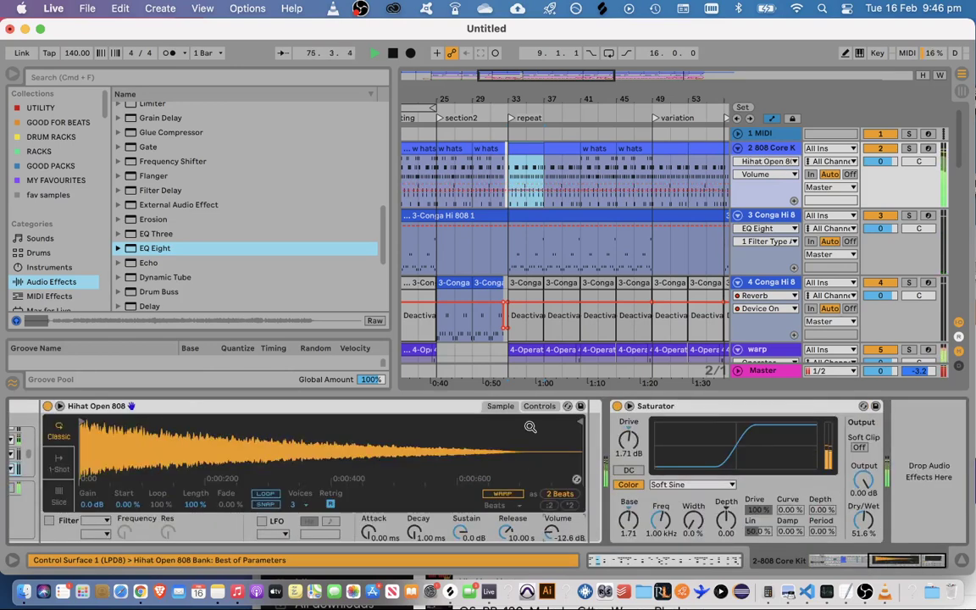
{"action": "left_click", "coordinate": [539, 406]}
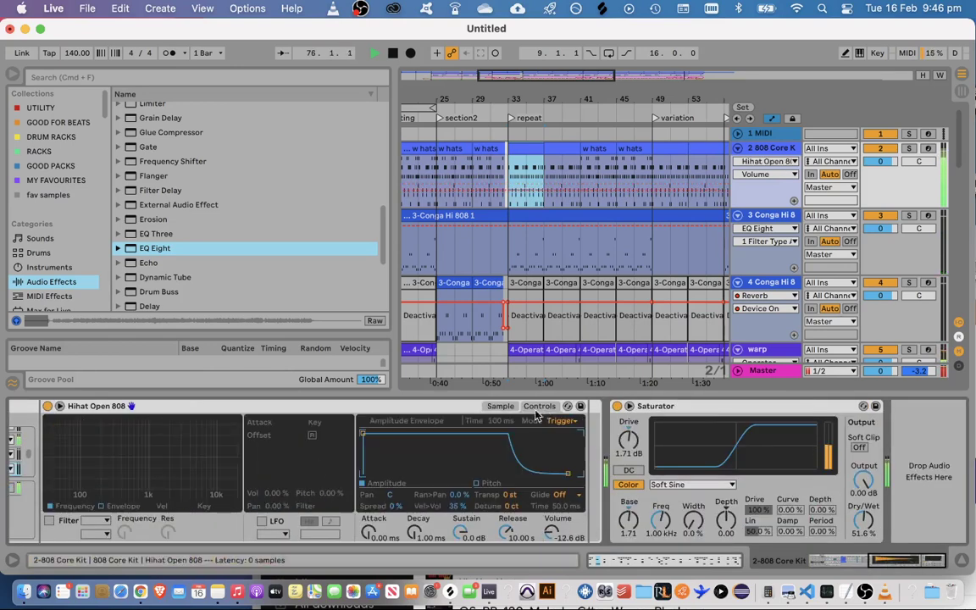
{"action": "left_click", "coordinate": [49, 521]}
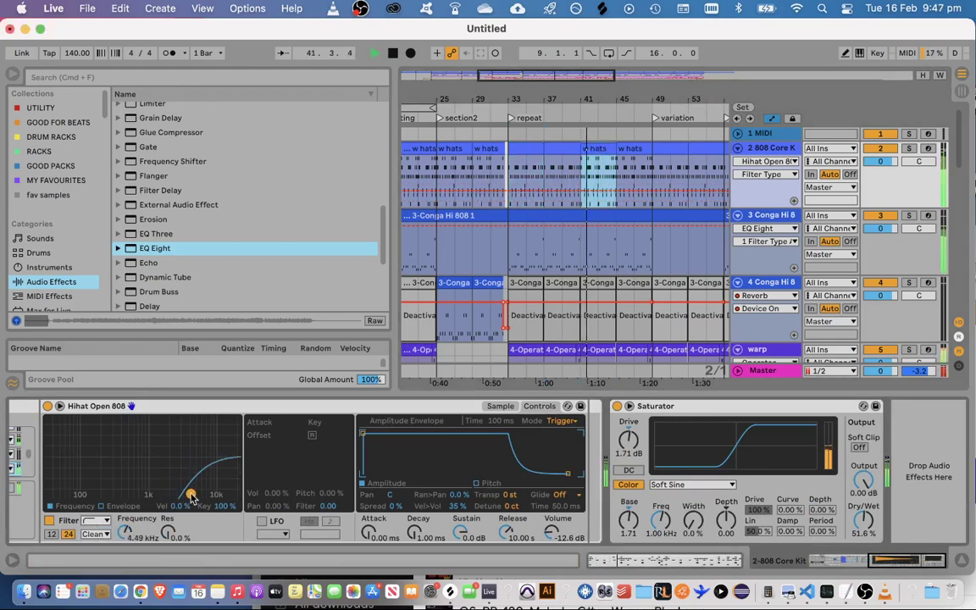
Set the Kick Machine pad's volume to -9.71 dB and review the EQ Eight and Saturator behind it
{"action": "left_click", "coordinate": [708, 560]}
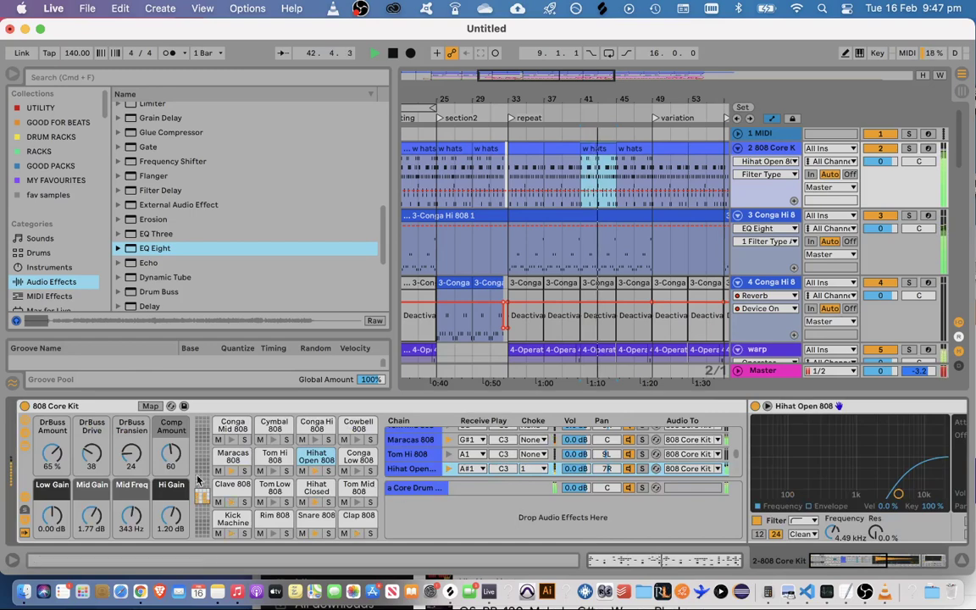
{"action": "left_click", "coordinate": [233, 519]}
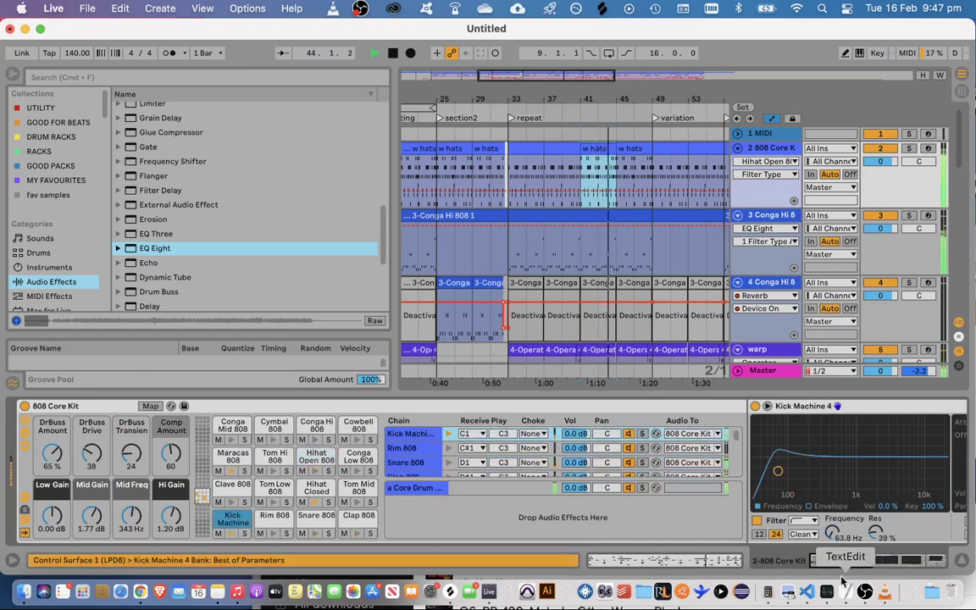
{"action": "left_click_drag", "start_coordinate": [840, 560], "coordinate": [872, 560]}
{"action": "left_click", "coordinate": [784, 532]}
{"action": "left_click_drag", "start_coordinate": [778, 532], "coordinate": [778, 534]}
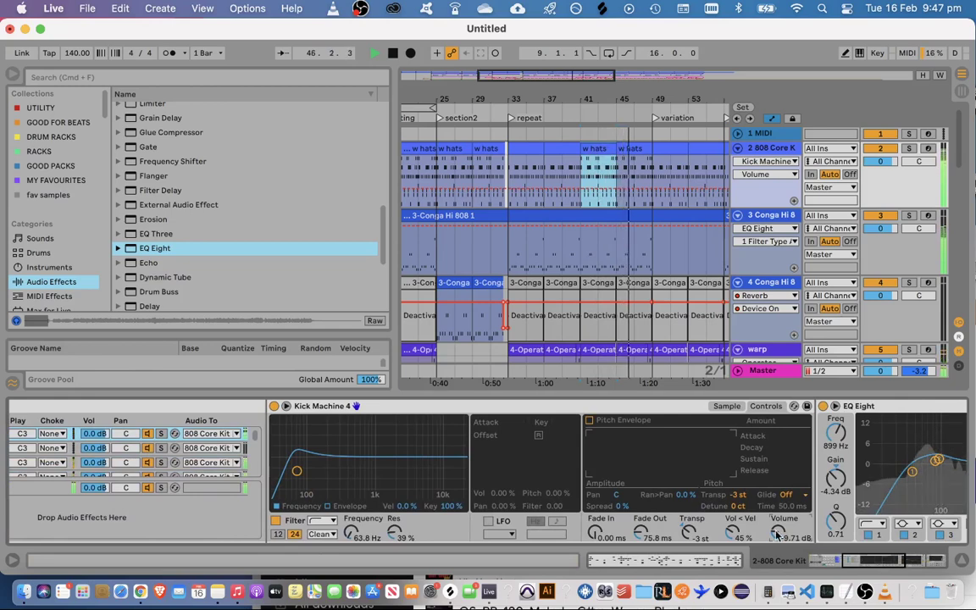
{"action": "left_click", "coordinate": [912, 561]}
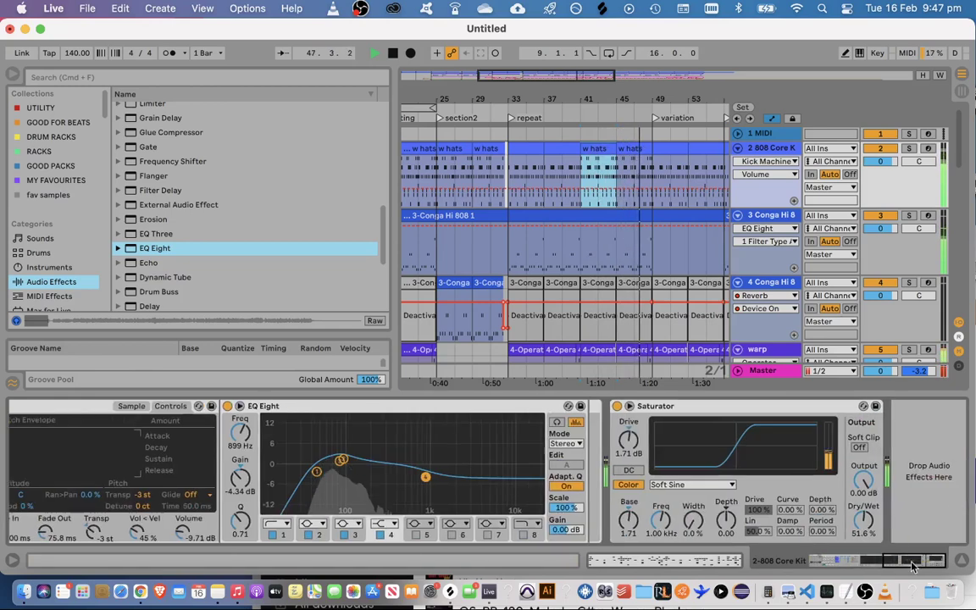
Copy bars 13 to 17 of the ukg fx13 scratch track into the four bars before the variation marker at bar 49
{"action": "left_click", "coordinate": [961, 560]}
{"action": "scroll", "coordinate": [749, 321], "scroll_direction": "down", "scroll_amount": 10}
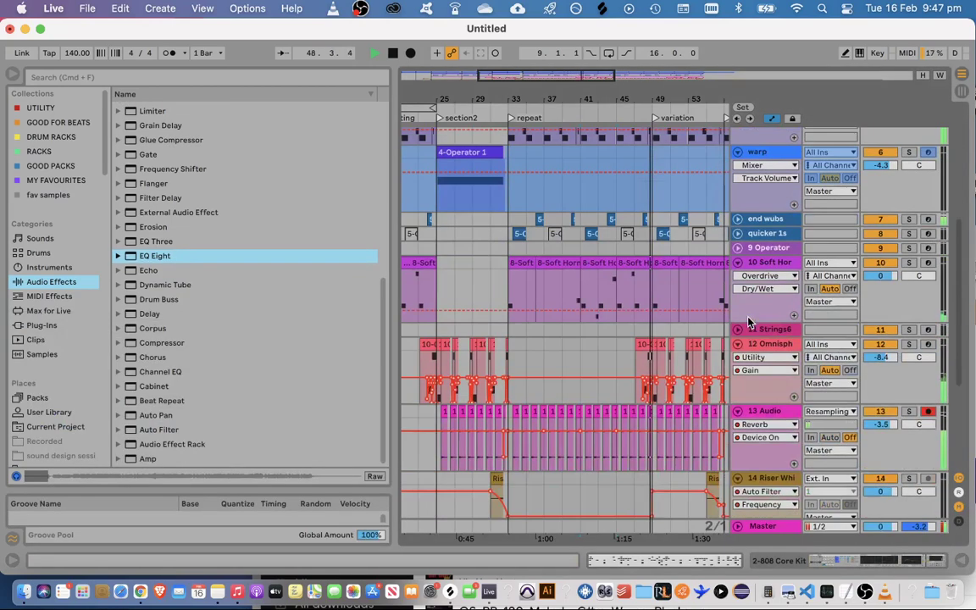
{"action": "left_click_drag", "start_coordinate": [559, 73], "coordinate": [488, 74]}
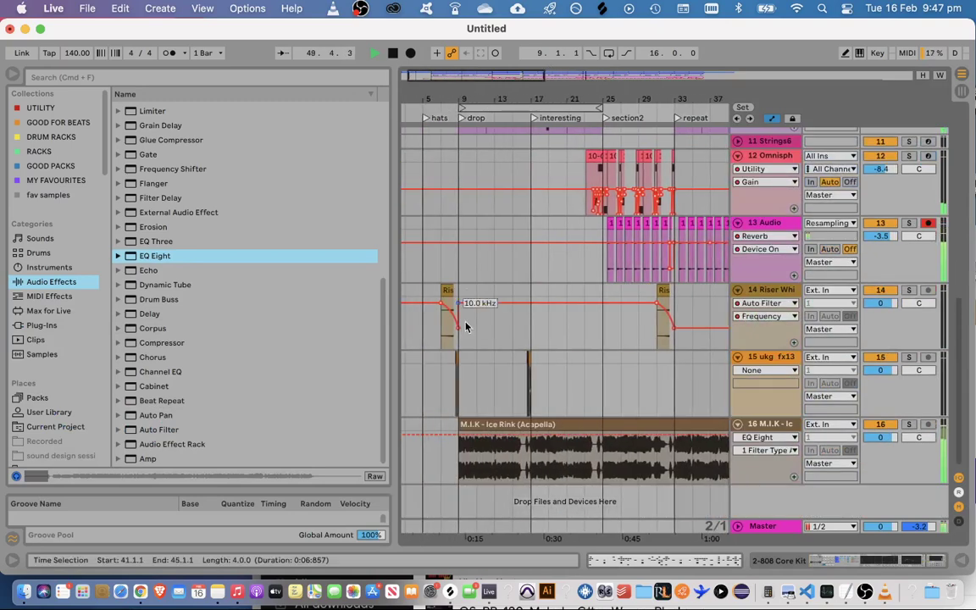
{"action": "left_click_drag", "start_coordinate": [495, 381], "coordinate": [529, 381]}
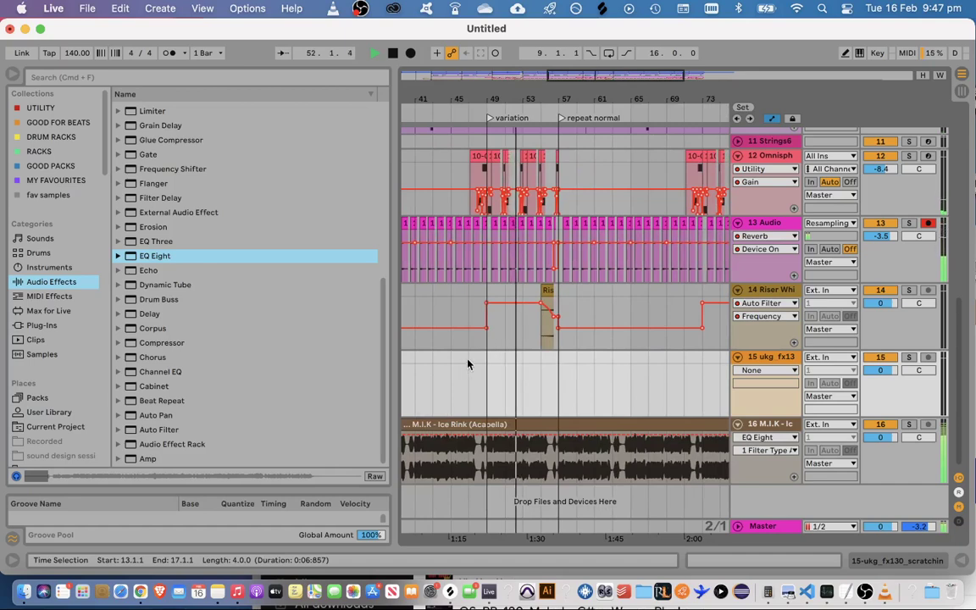
{"action": "left_click_drag", "start_coordinate": [459, 366], "coordinate": [484, 369]}
{"action": "left_click", "coordinate": [486, 369]}
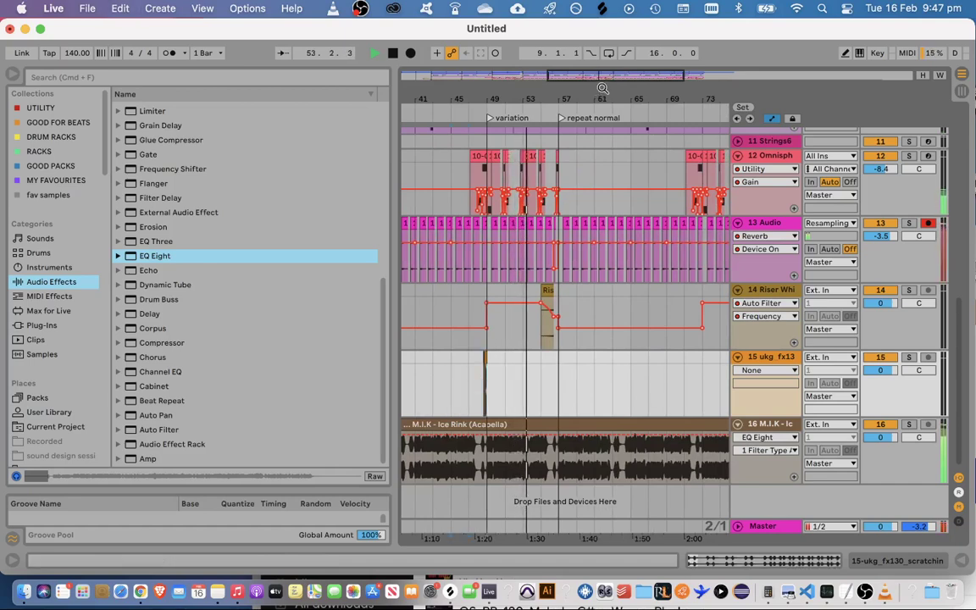
{"action": "left_click_drag", "start_coordinate": [604, 75], "coordinate": [604, 71]}
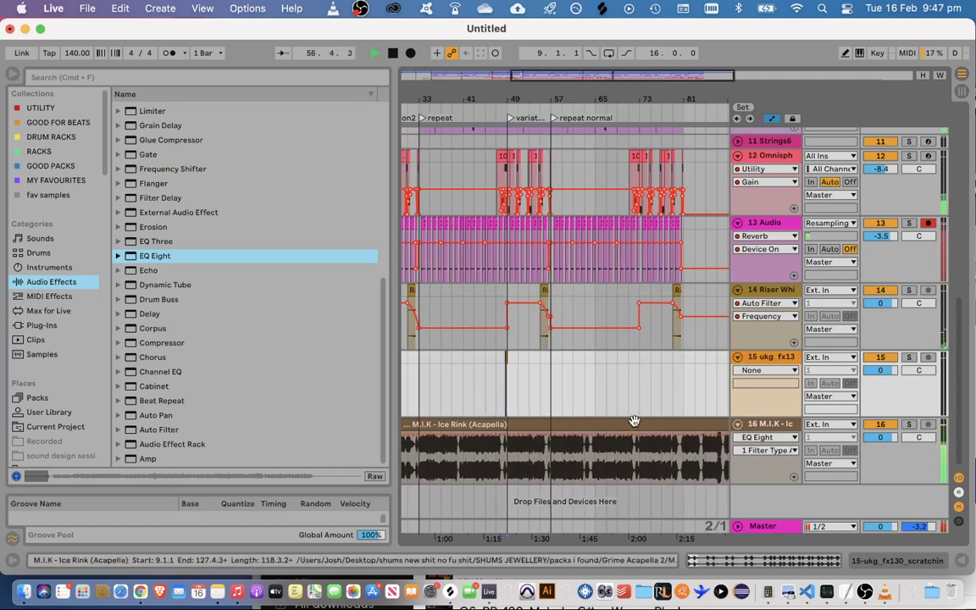
{"action": "left_click_drag", "start_coordinate": [580, 74], "coordinate": [489, 73]}
Mute the Ice Rink acapella track and play the arrangement from bar 9 without it
{"action": "key", "text": "space"}
{"action": "left_click", "coordinate": [880, 425]}
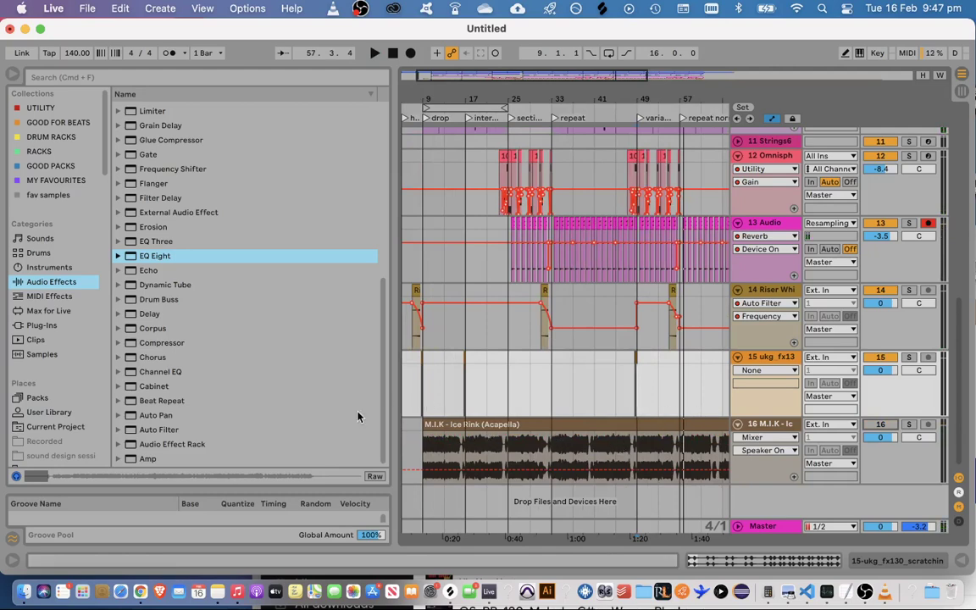
{"action": "scroll", "coordinate": [60, 339], "scroll_direction": "down", "scroll_amount": 15}
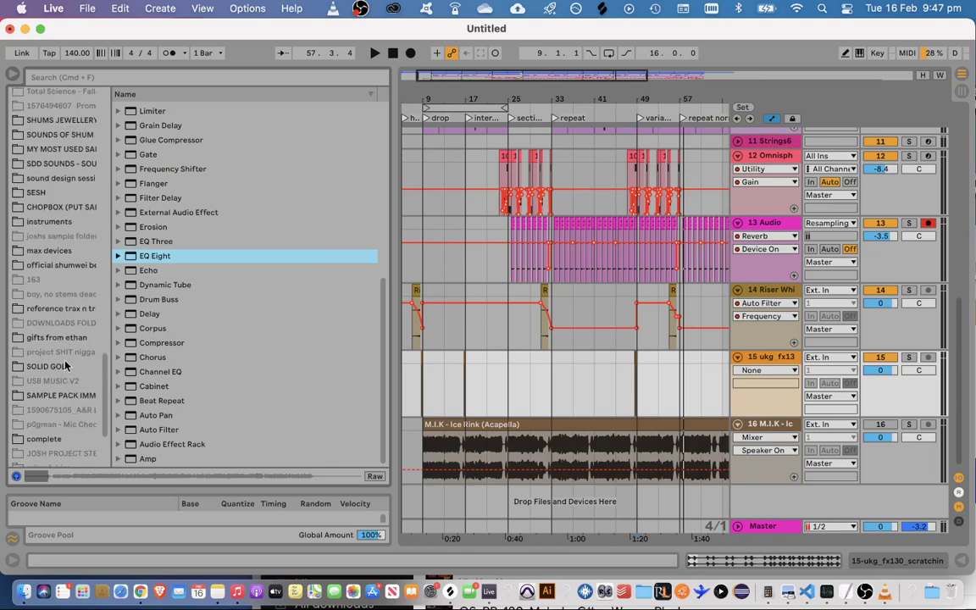
{"action": "scroll", "coordinate": [66, 366], "scroll_direction": "down", "scroll_amount": 4}
{"action": "left_click", "coordinate": [427, 375]}
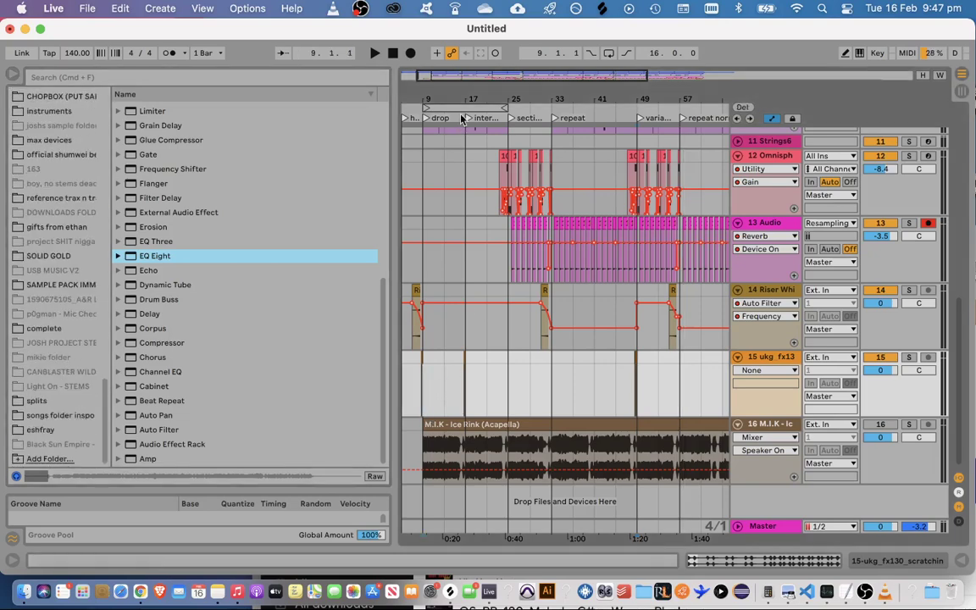
{"action": "scroll", "coordinate": [492, 422], "scroll_direction": "down", "scroll_amount": 3}
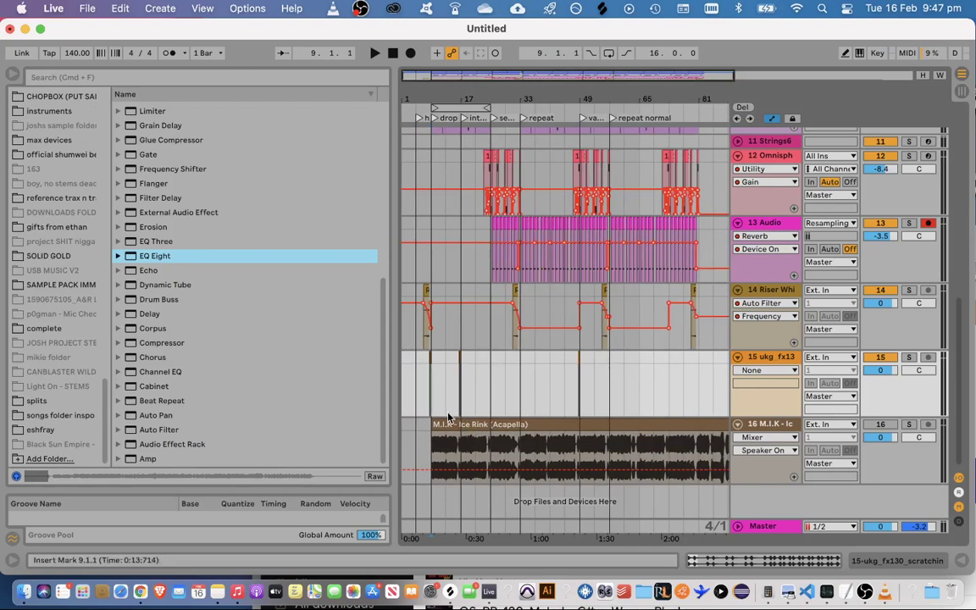
{"action": "key", "text": "space"}
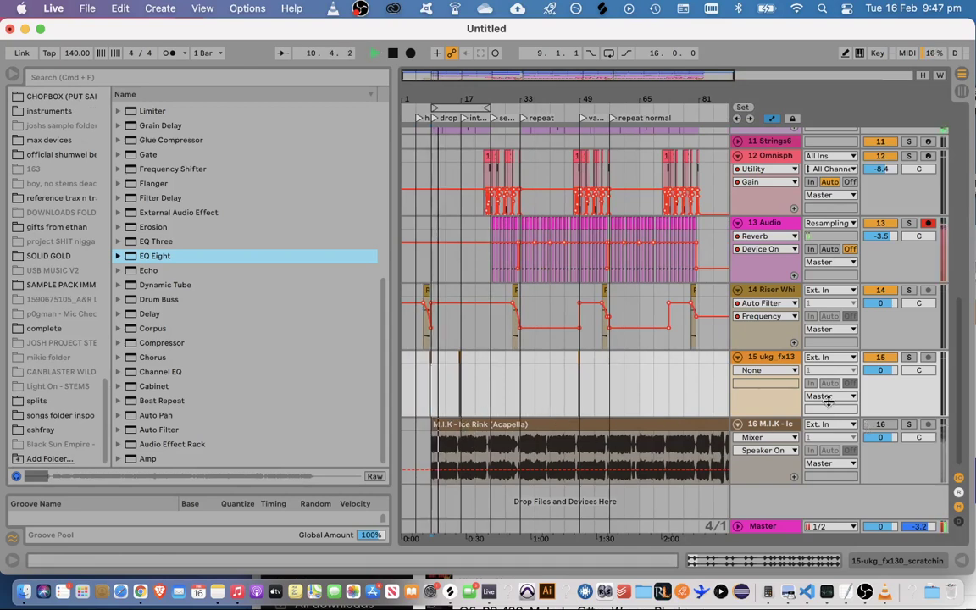
Stop playback and group the two warp tracks with end wubs and quicker 1s
{"action": "scroll", "coordinate": [797, 408], "scroll_direction": "up", "scroll_amount": 15}
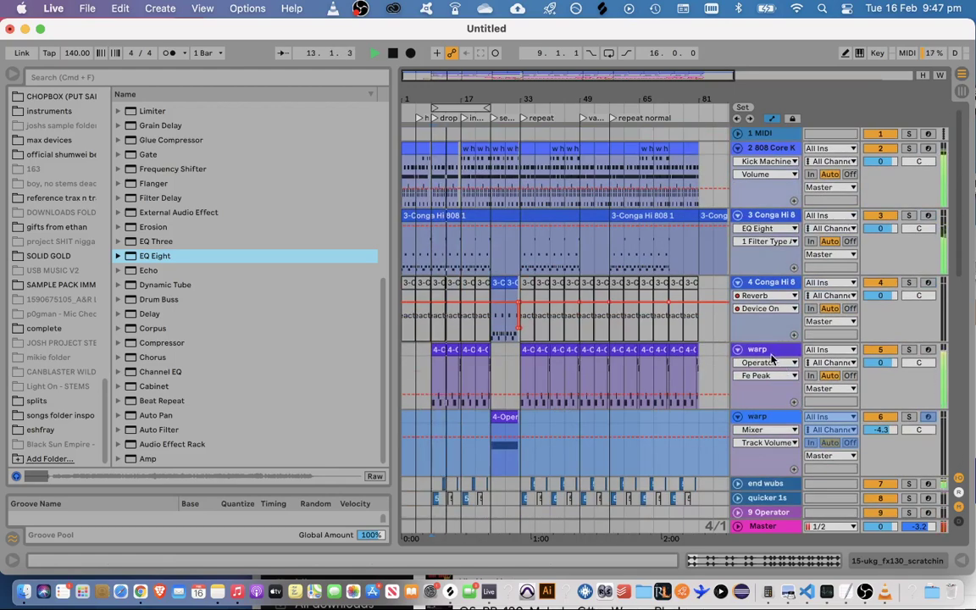
{"action": "scroll", "coordinate": [771, 371], "scroll_direction": "down", "scroll_amount": 3}
{"action": "left_click", "coordinate": [772, 439]}
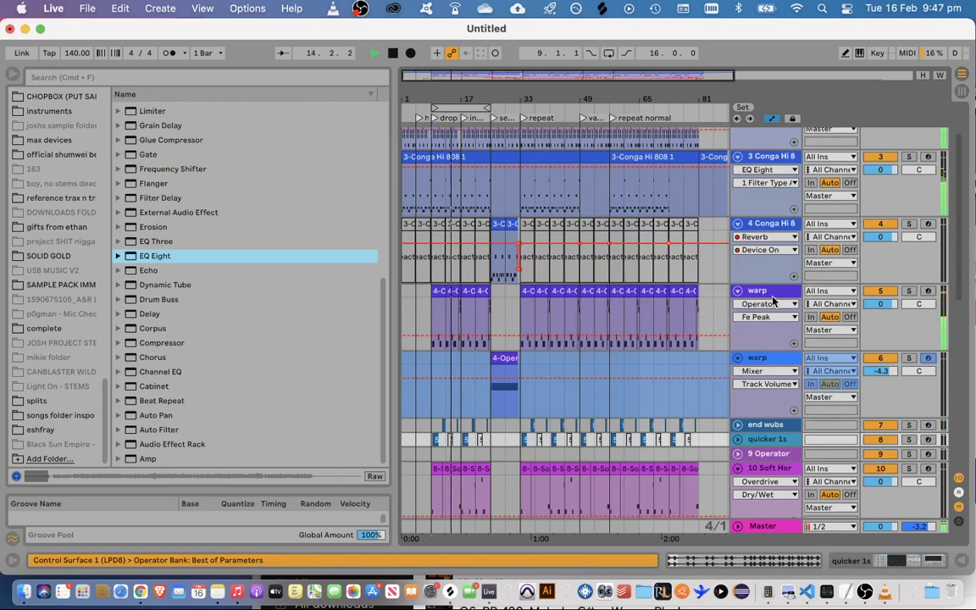
{"action": "key", "text": "space"}
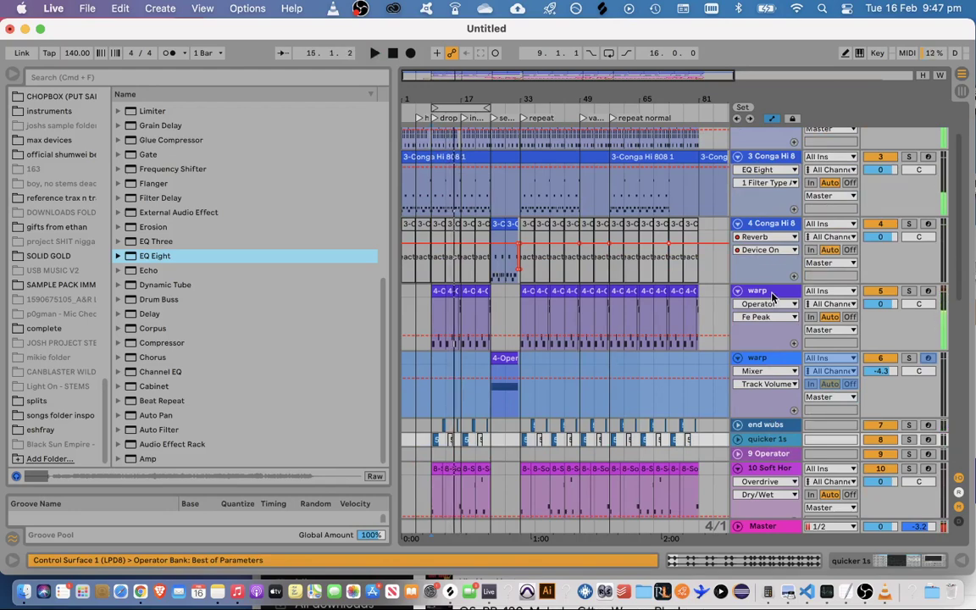
{"action": "right_click", "coordinate": [772, 294]}
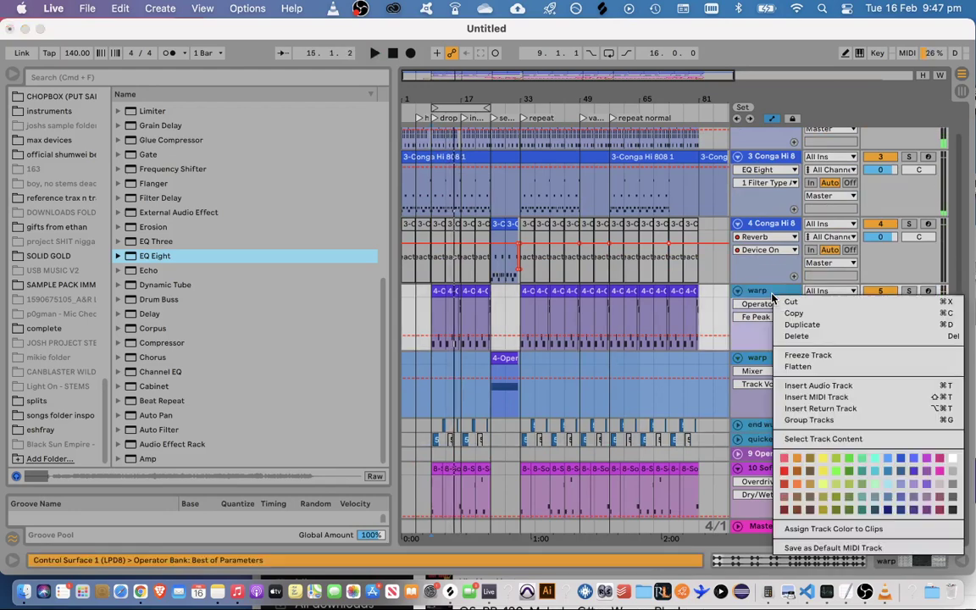
{"action": "left_click", "coordinate": [805, 421]}
Show the new bass group's device chain and add a Saturator to it
{"action": "double_click", "coordinate": [765, 294]}
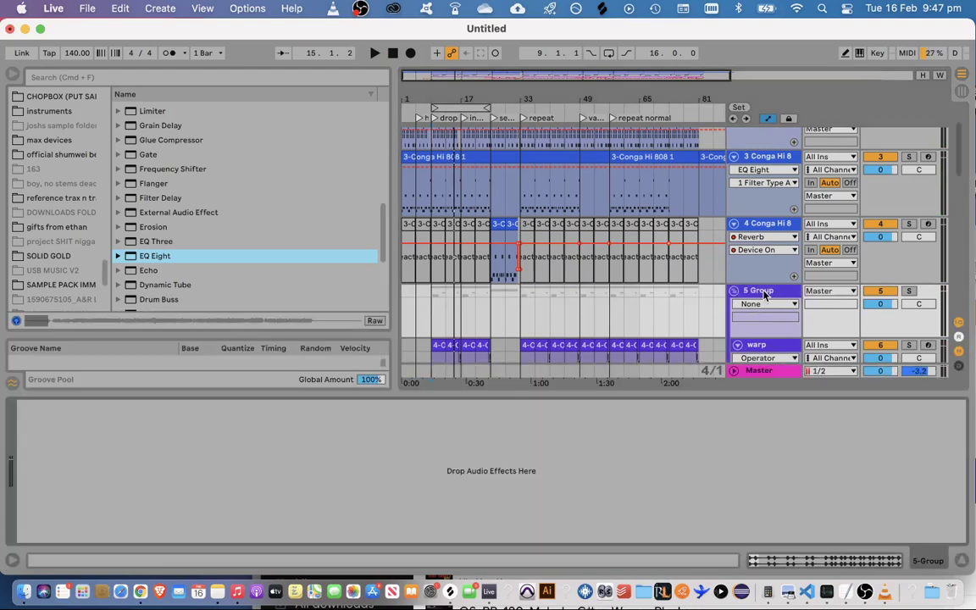
{"action": "scroll", "coordinate": [240, 266], "scroll_direction": "down", "scroll_amount": 5}
{"action": "scroll", "coordinate": [233, 267], "scroll_direction": "up", "scroll_amount": 3}
{"action": "scroll", "coordinate": [228, 263], "scroll_direction": "up", "scroll_amount": 5}
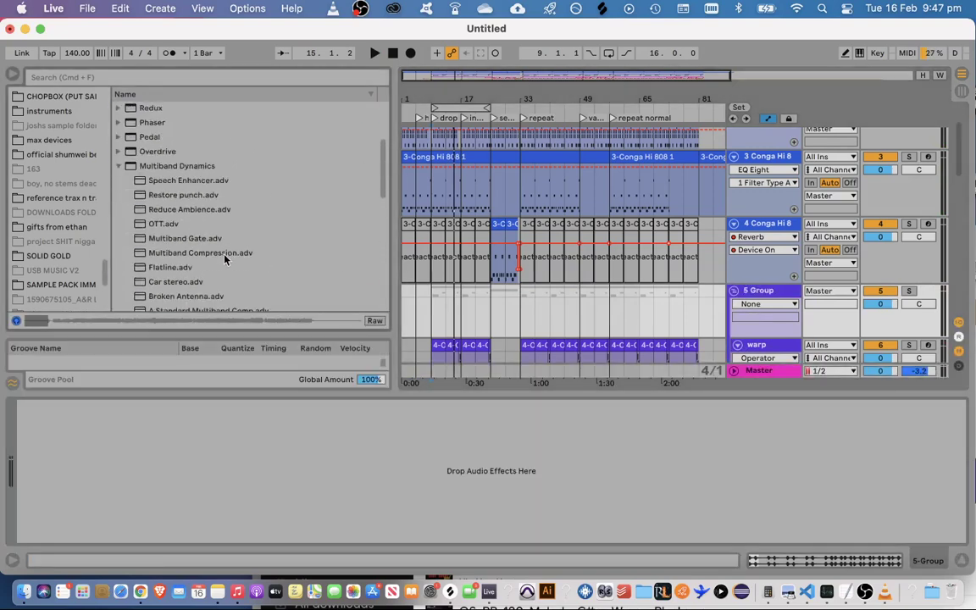
{"action": "scroll", "coordinate": [165, 193], "scroll_direction": "up", "scroll_amount": 4}
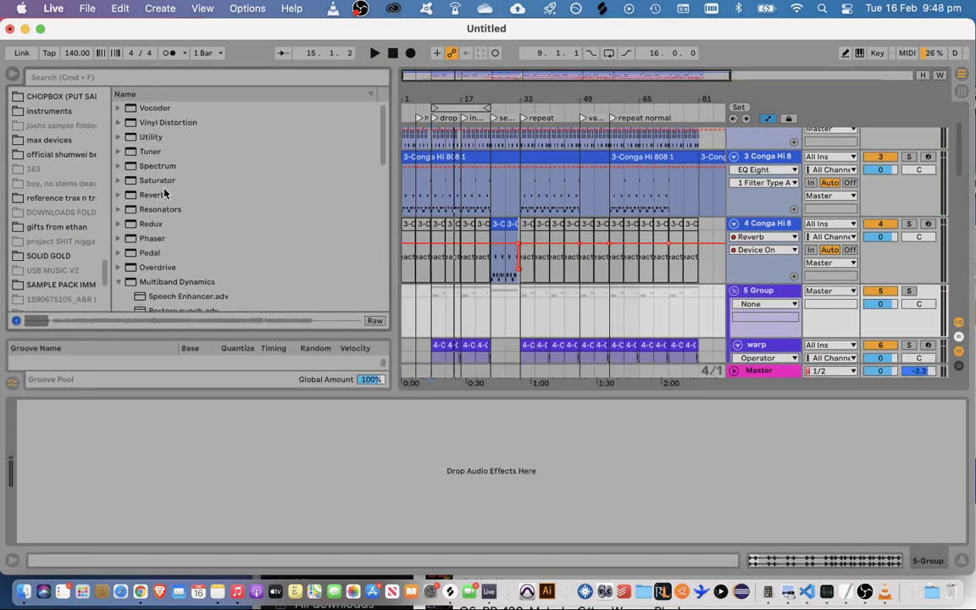
{"action": "left_click_drag", "start_coordinate": [158, 181], "coordinate": [162, 185]}
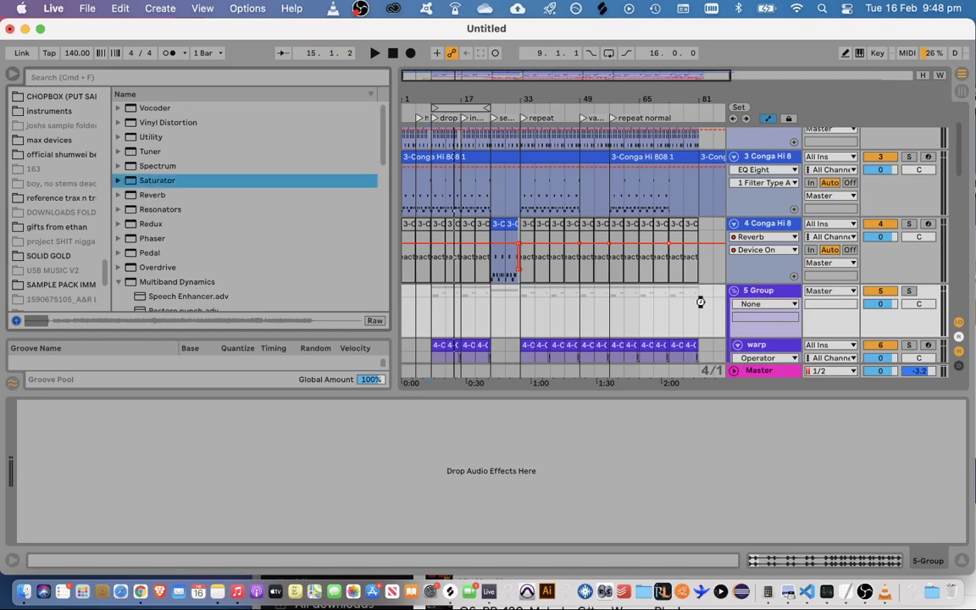
{"action": "left_click_drag", "start_coordinate": [700, 302], "coordinate": [700, 301]}
Set the group Saturator's width to 0%, base to 3.94, drive to 5.14 dB and dry/wet to 22.2% while playing from bar 9
{"action": "scroll", "coordinate": [458, 313], "scroll_direction": "down", "scroll_amount": 2}
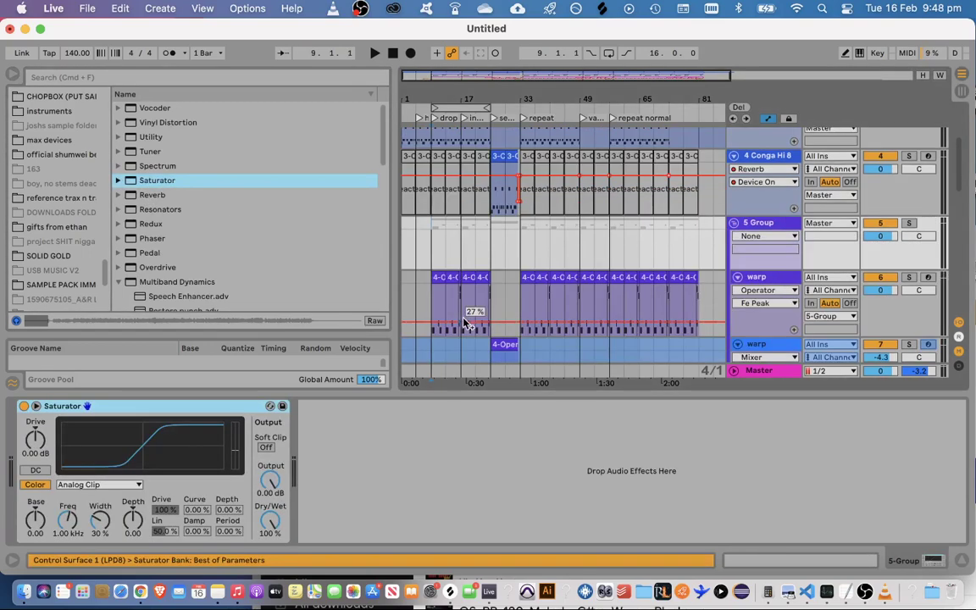
{"action": "left_click_drag", "start_coordinate": [95, 528], "coordinate": [40, 529]}
{"action": "key", "text": "space"}
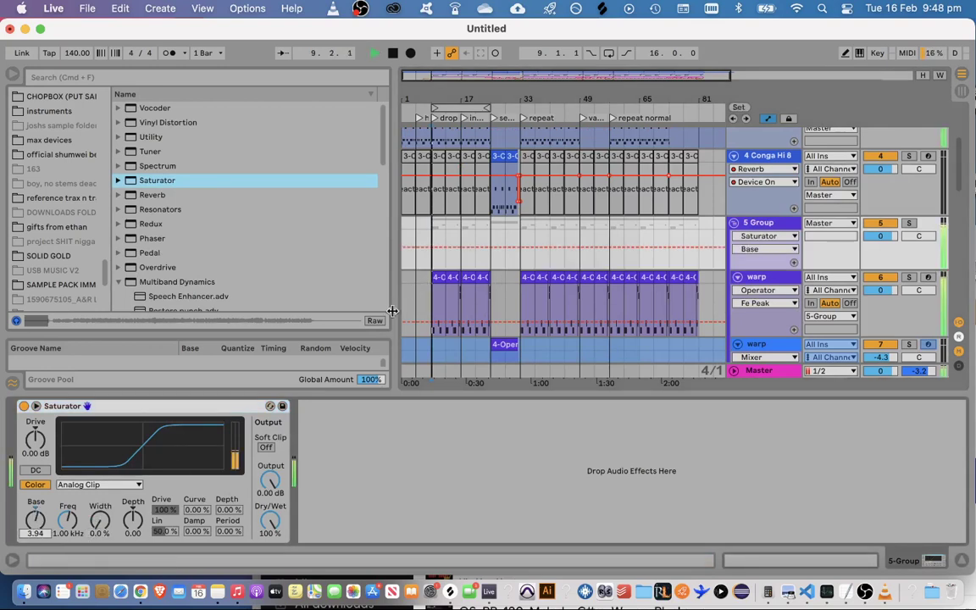
{"action": "left_click", "coordinate": [39, 444]}
{"action": "key", "text": "space"}
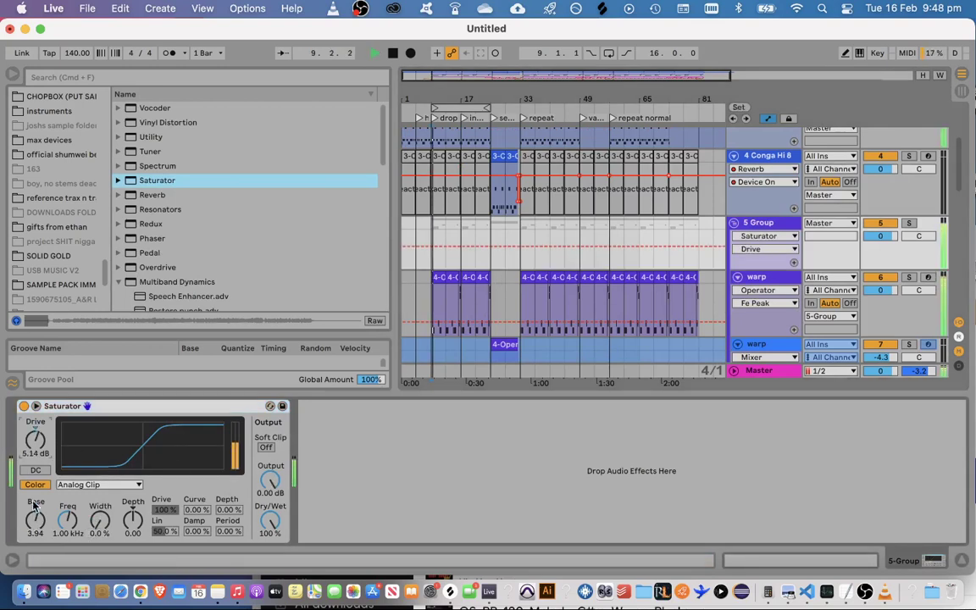
{"action": "left_click_drag", "start_coordinate": [284, 540], "coordinate": [284, 593]}
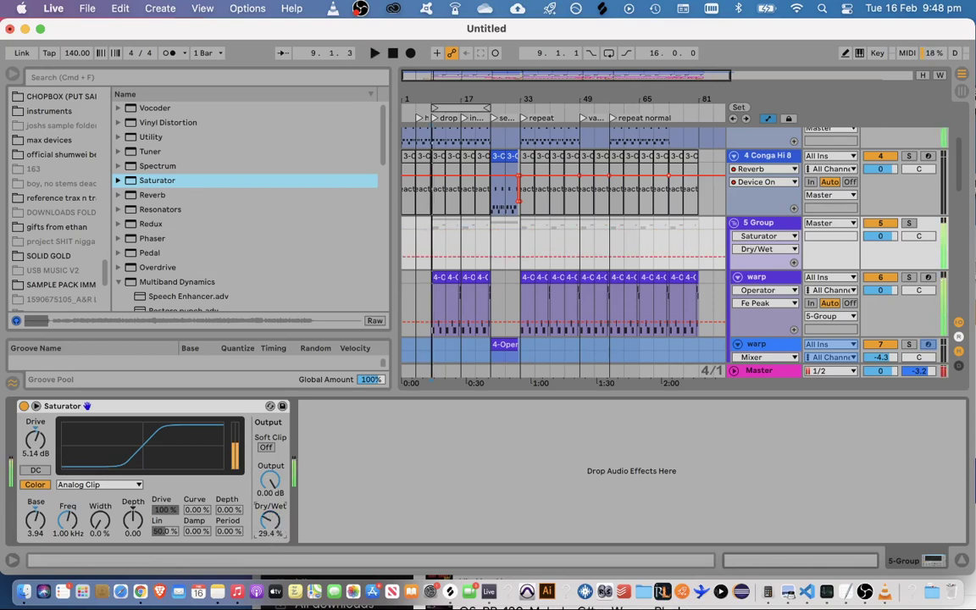
{"action": "left_click_drag", "start_coordinate": [270, 522], "coordinate": [271, 515]}
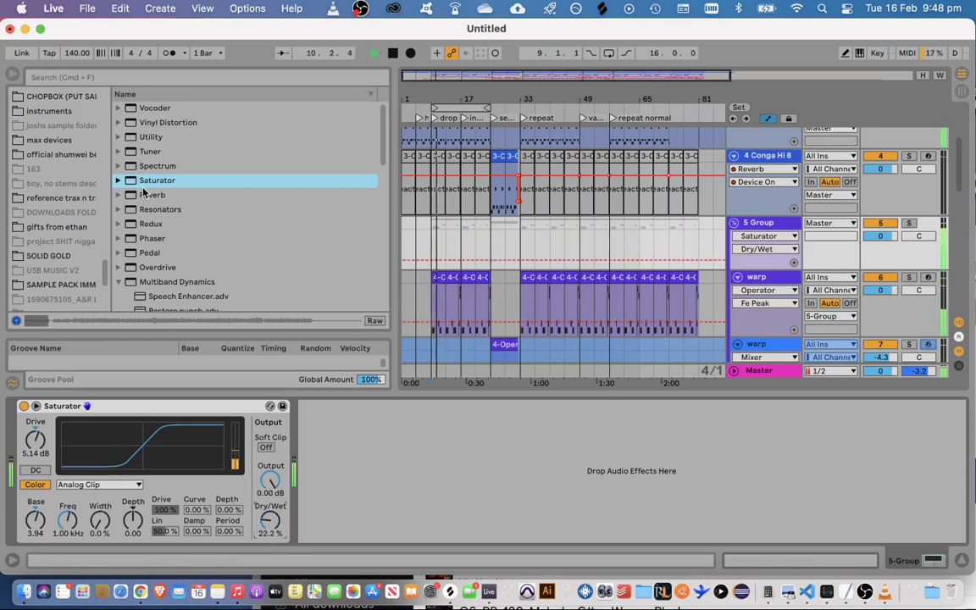
Add a second Saturator at the end of the quicker 1s track's device chain
{"action": "scroll", "coordinate": [792, 291], "scroll_direction": "down", "scroll_amount": 5}
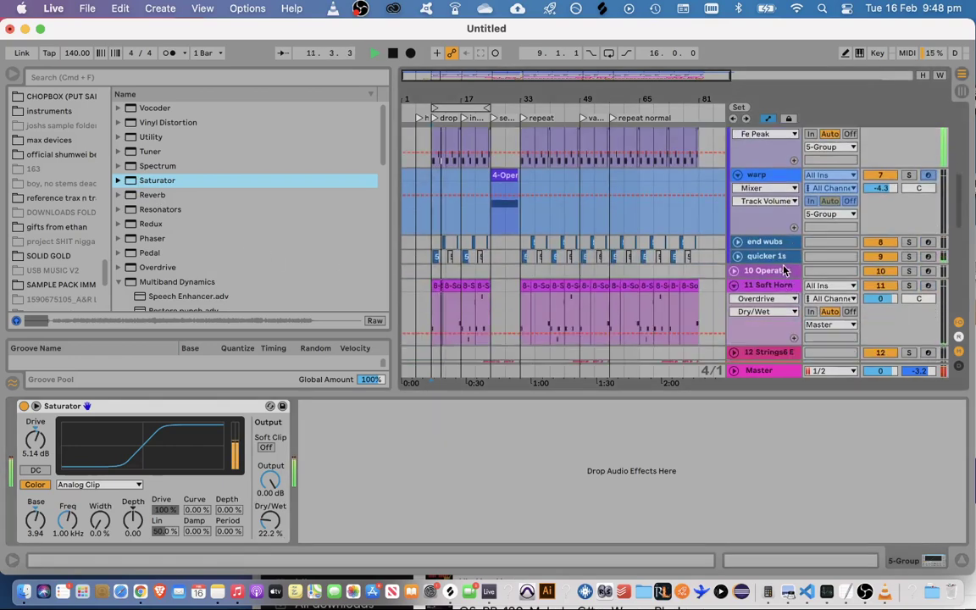
{"action": "left_click", "coordinate": [784, 259]}
{"action": "left_click_drag", "start_coordinate": [152, 180], "coordinate": [881, 491]}
Enable soft clip on the new quicker 1s Saturator and set its drive to 5.14 dB and base to -5.71
{"action": "left_click_drag", "start_coordinate": [715, 451], "coordinate": [715, 428]}
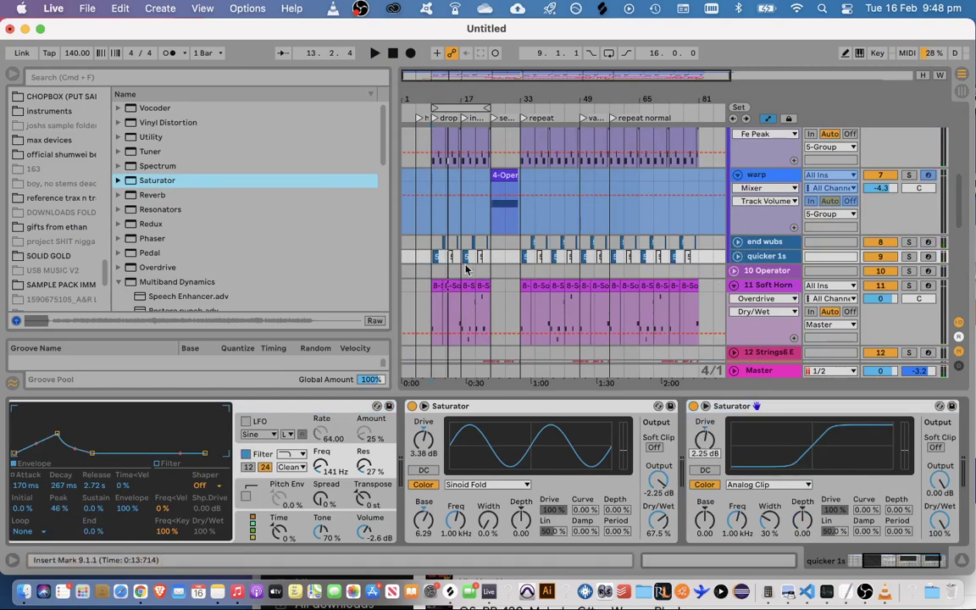
{"action": "left_click", "coordinate": [435, 256]}
{"action": "key", "text": "space"}
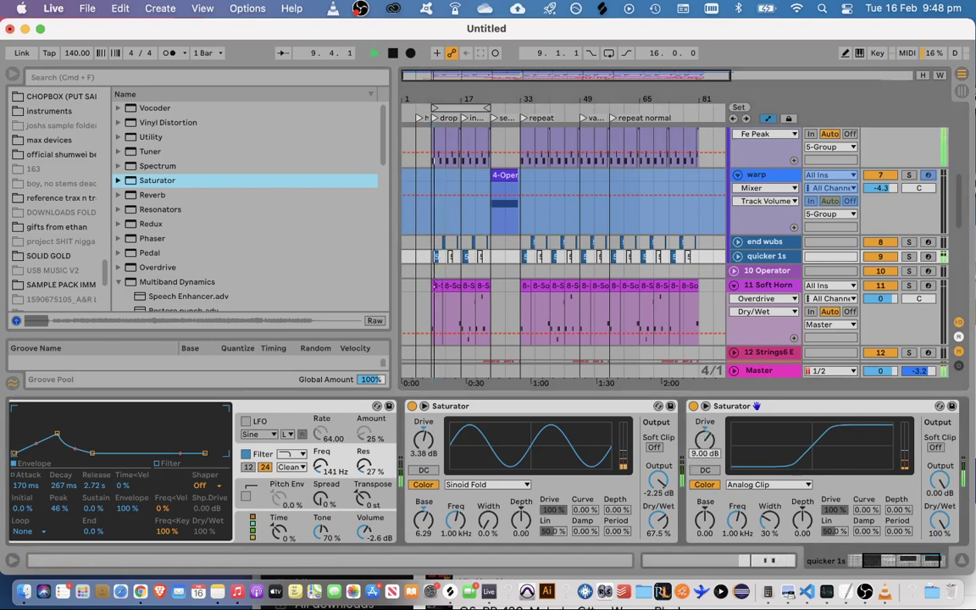
{"action": "left_click", "coordinate": [936, 447]}
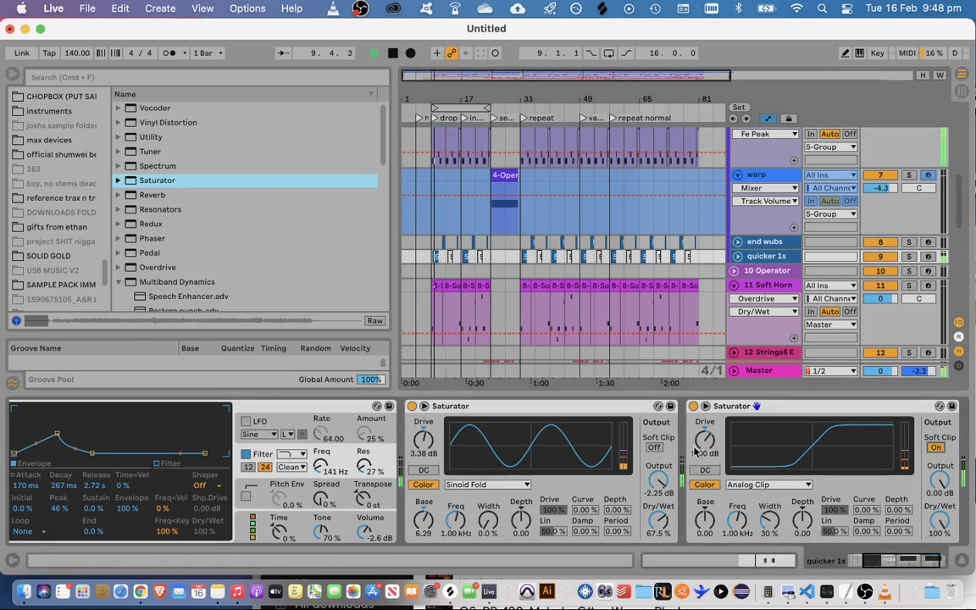
{"action": "left_click_drag", "start_coordinate": [703, 449], "coordinate": [704, 470]}
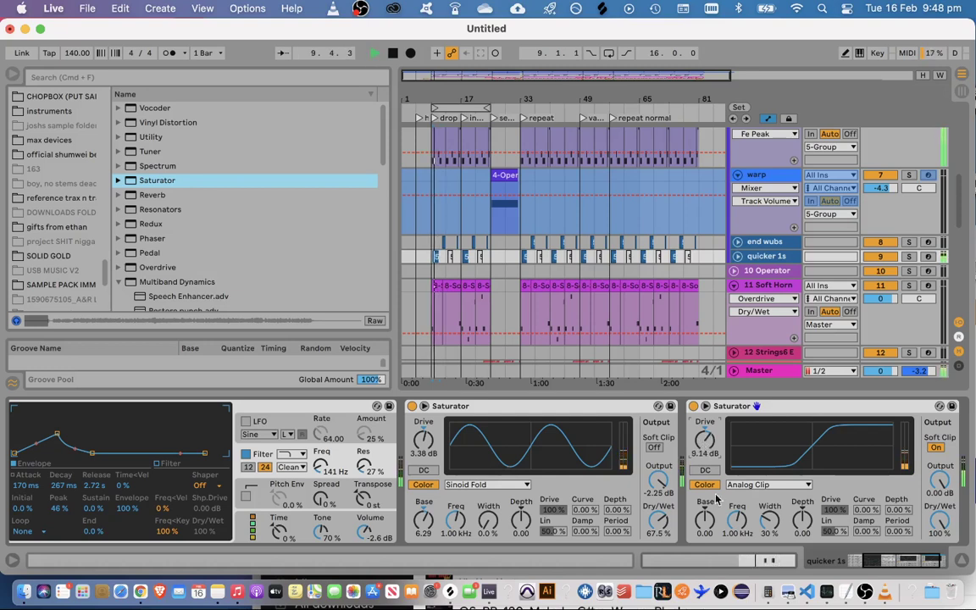
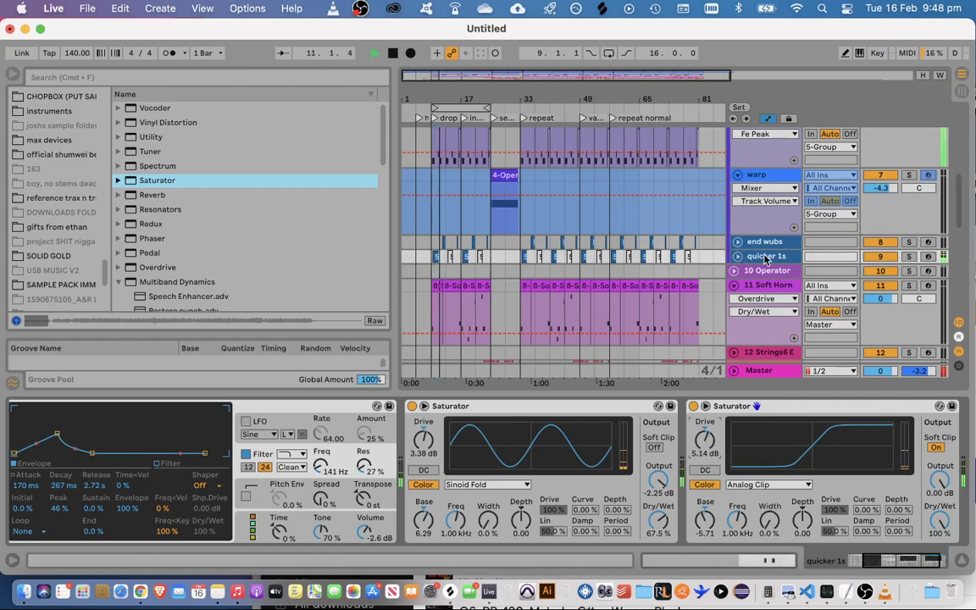
Copy that Saturator to the end of the end wubs track's chain and set the copy's dry/wet to 46.0%
{"action": "right_click", "coordinate": [768, 406]}
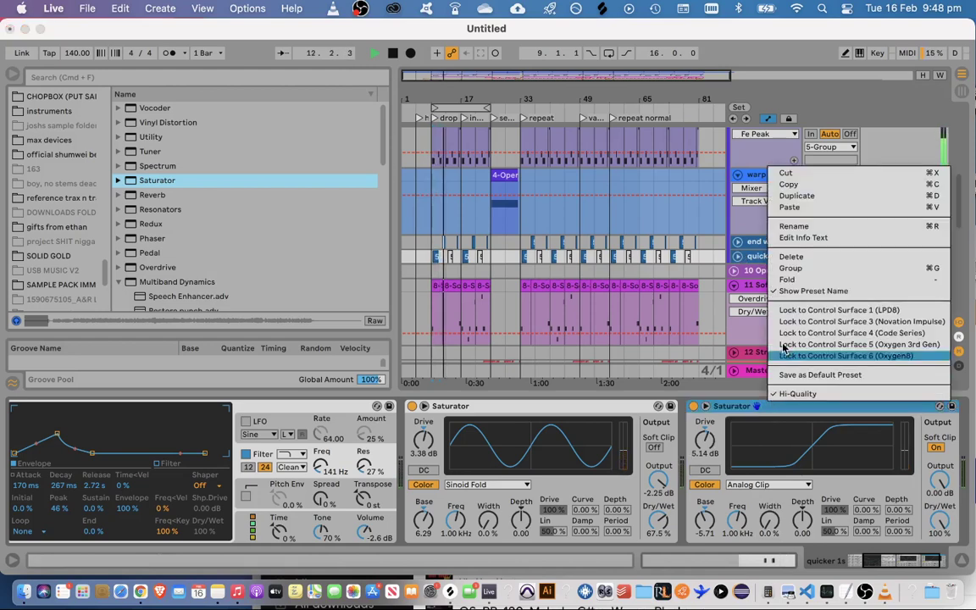
{"action": "left_click", "coordinate": [790, 184]}
{"action": "left_click", "coordinate": [756, 243]}
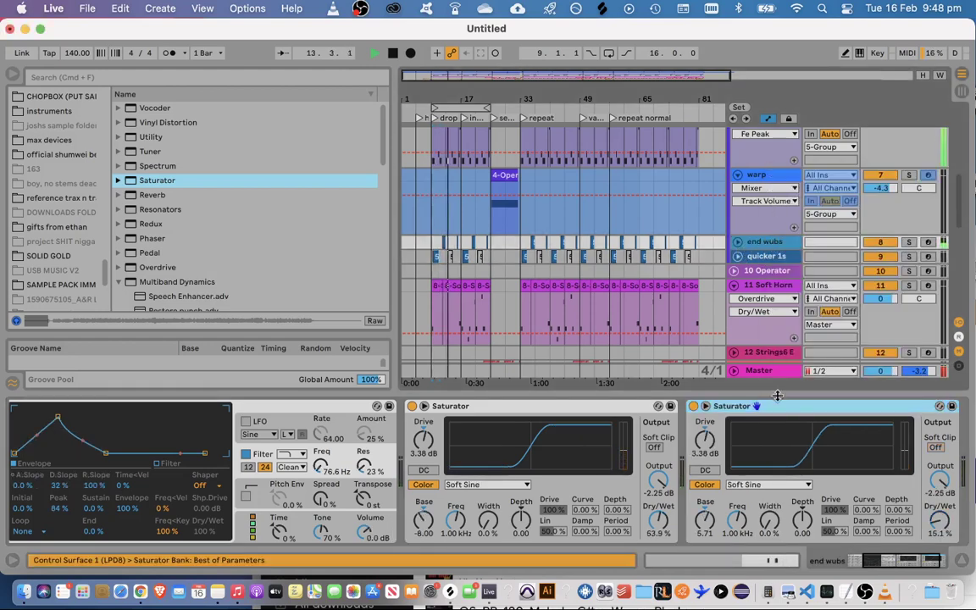
{"action": "key", "text": "cmd+v"}
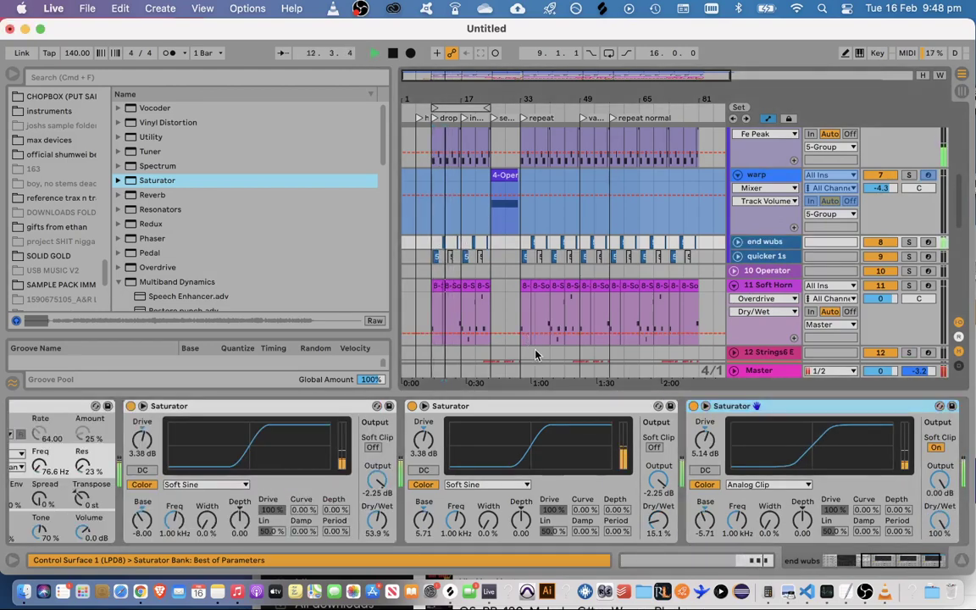
{"action": "left_click_drag", "start_coordinate": [940, 520], "coordinate": [940, 523]}
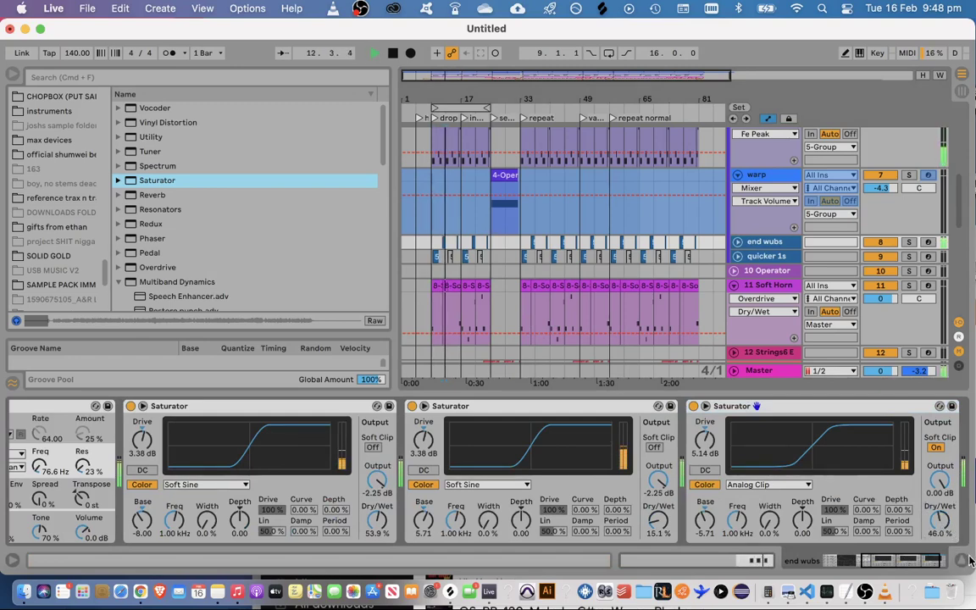
Hide the device chain and play the arrangement from bar 9 with the Strings6 Ensemble track selected
{"action": "left_click", "coordinate": [966, 559]}
{"action": "left_click", "coordinate": [434, 355]}
{"action": "key", "text": "space"}
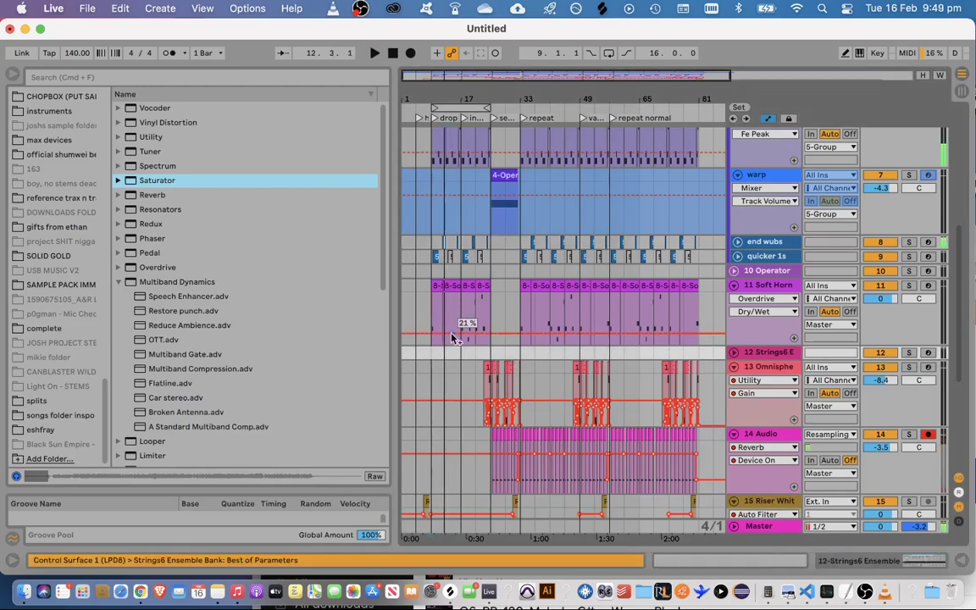
{"action": "key", "text": "space"}
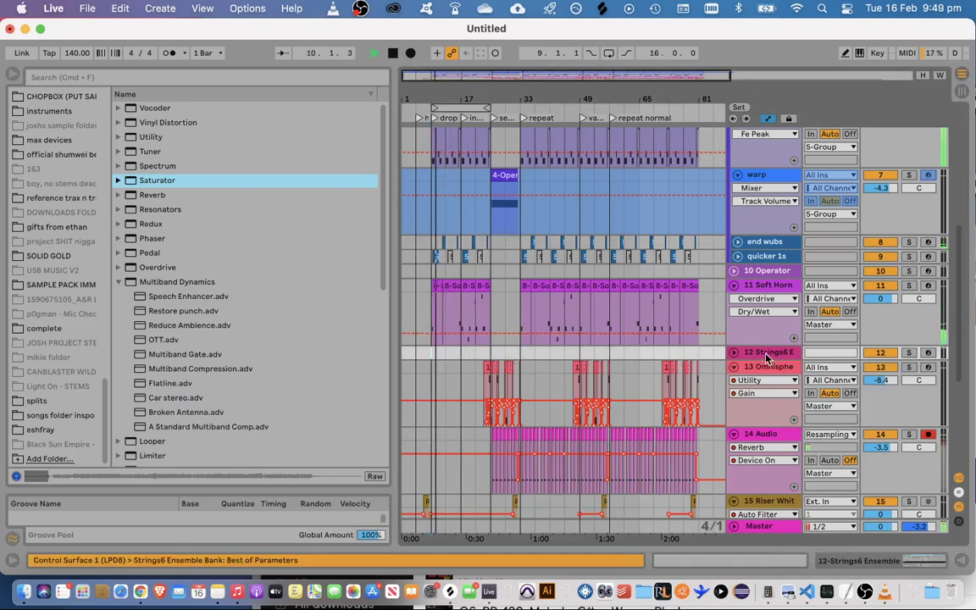
Open the 808 Core Kit clip that starts the drop at bar 9 for note editing
{"action": "scroll", "coordinate": [759, 347], "scroll_direction": "up", "scroll_amount": 8}
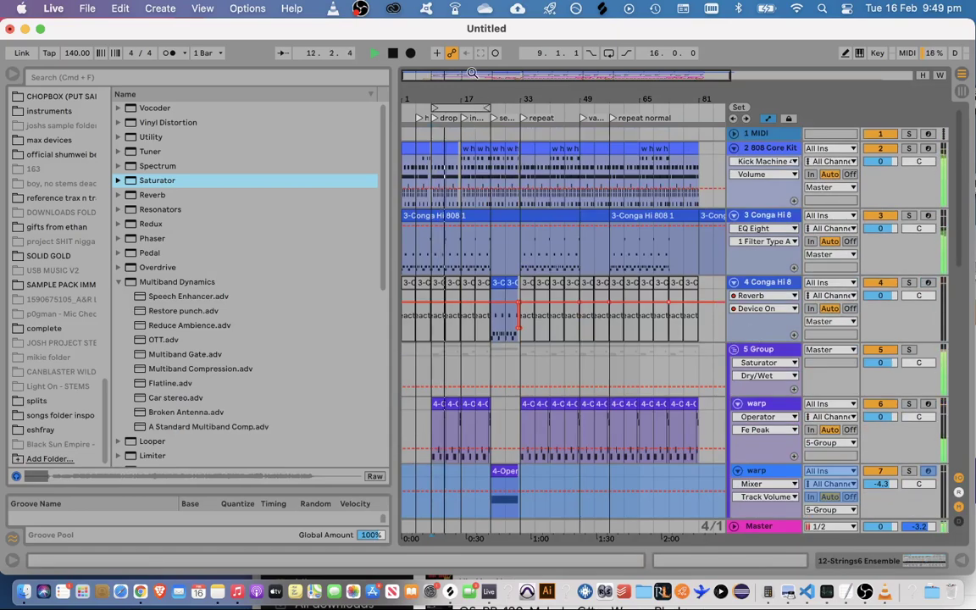
{"action": "left_click_drag", "start_coordinate": [471, 73], "coordinate": [490, 150]}
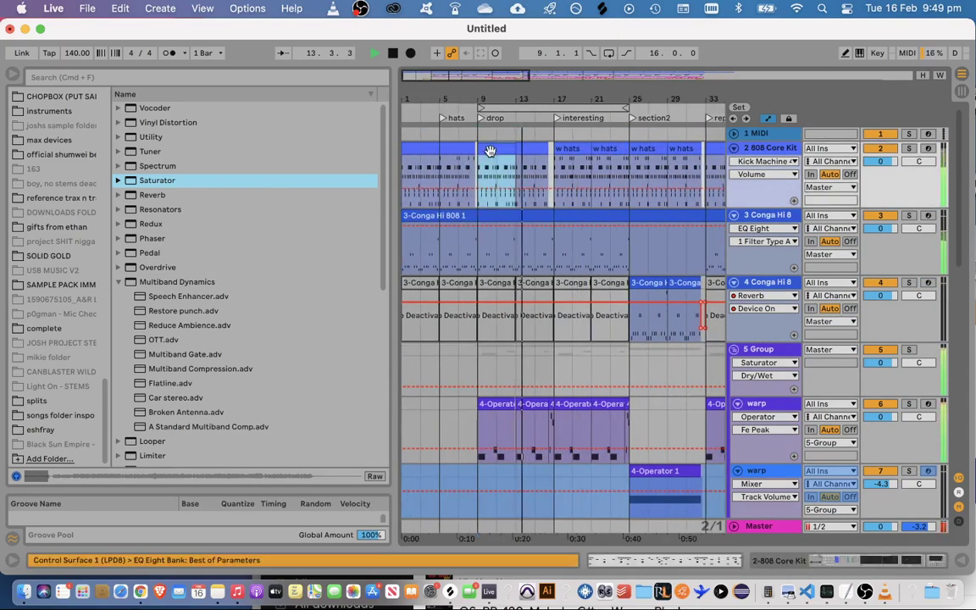
{"action": "double_click", "coordinate": [490, 149]}
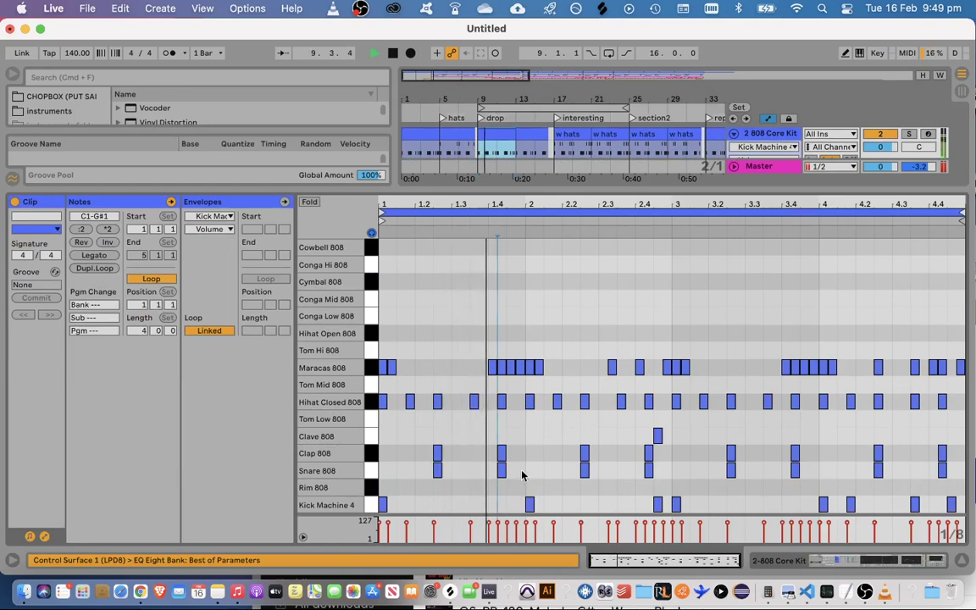
Move the maraca, hi-hat, clap and snare hits at 1.4.2, 2.4.2 and 3.4.2 one sixteenth earlier, onto beat 4 of each bar
{"action": "key", "text": "space"}
{"action": "left_click_drag", "start_coordinate": [500, 482], "coordinate": [501, 365]}
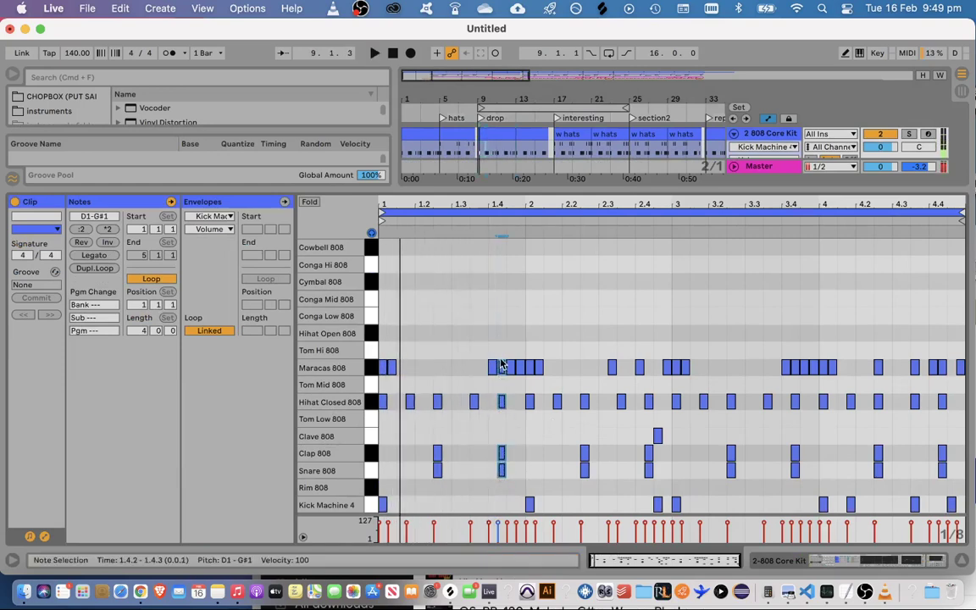
{"action": "key", "text": "Left"}
{"action": "key", "text": "space"}
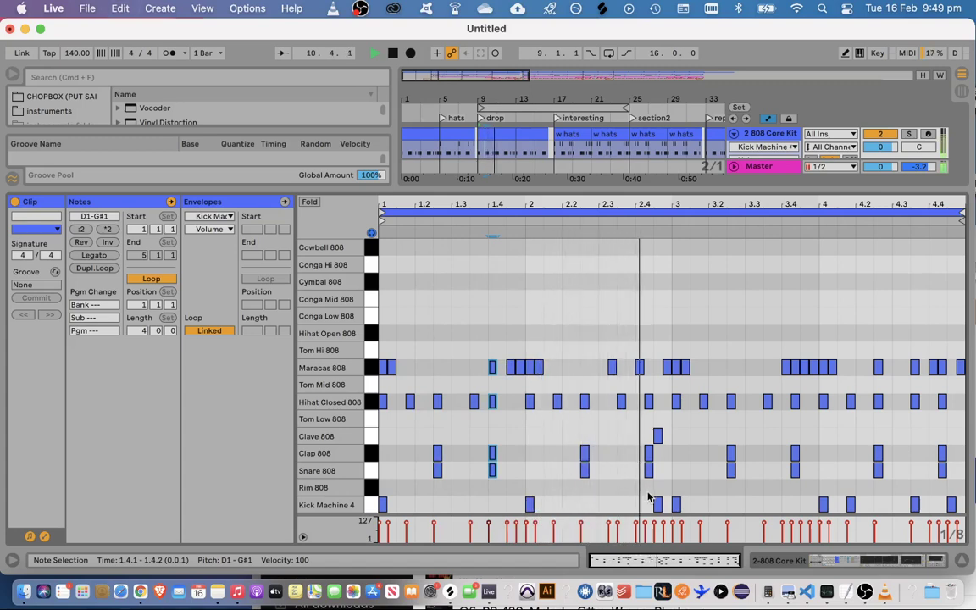
{"action": "left_click_drag", "start_coordinate": [646, 506], "coordinate": [649, 366]}
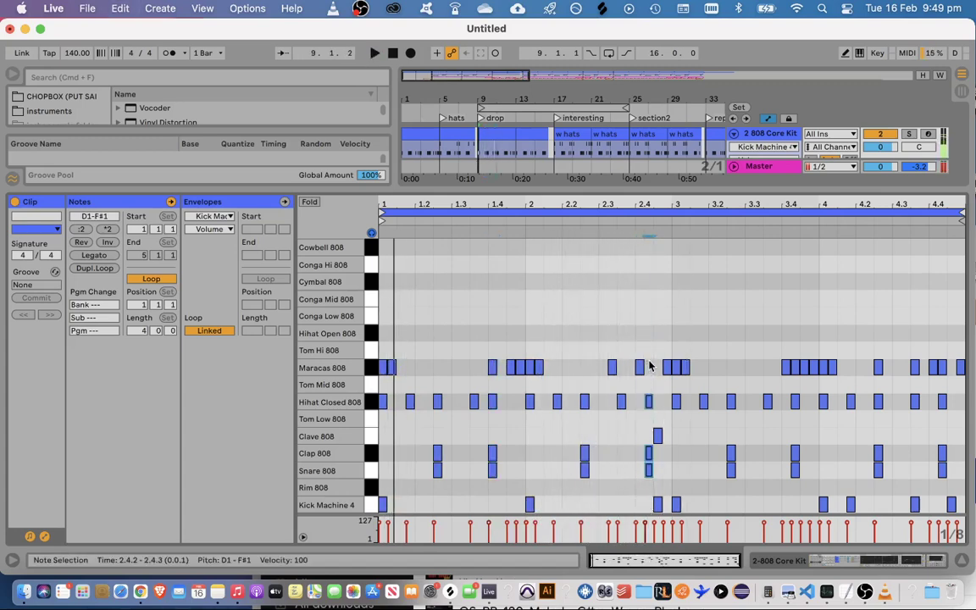
{"action": "key", "text": "Left"}
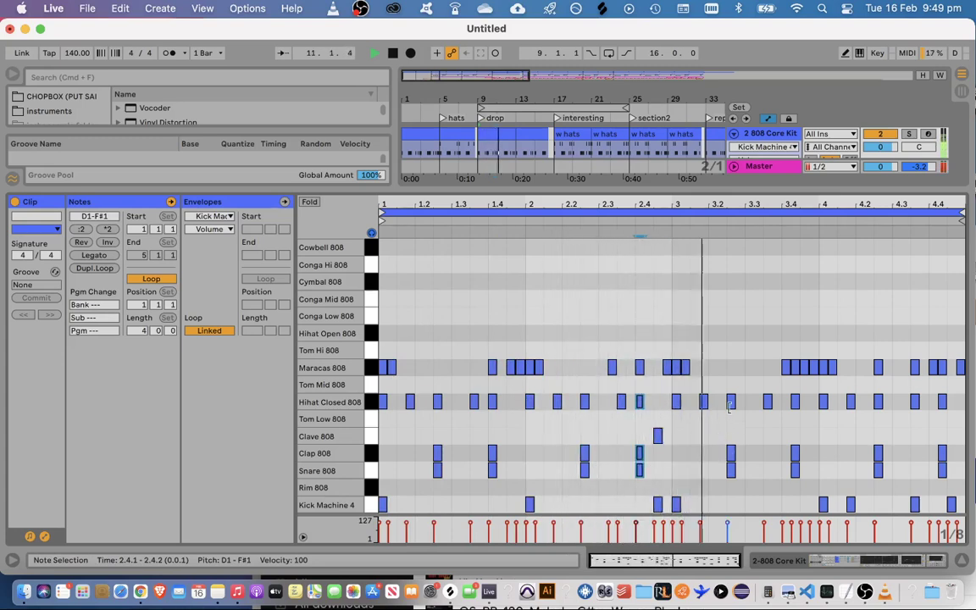
{"action": "left_click", "coordinate": [795, 480]}
{"action": "key", "text": "space"}
{"action": "left_click_drag", "start_coordinate": [795, 480], "coordinate": [799, 368]}
{"action": "key", "text": "Left"}
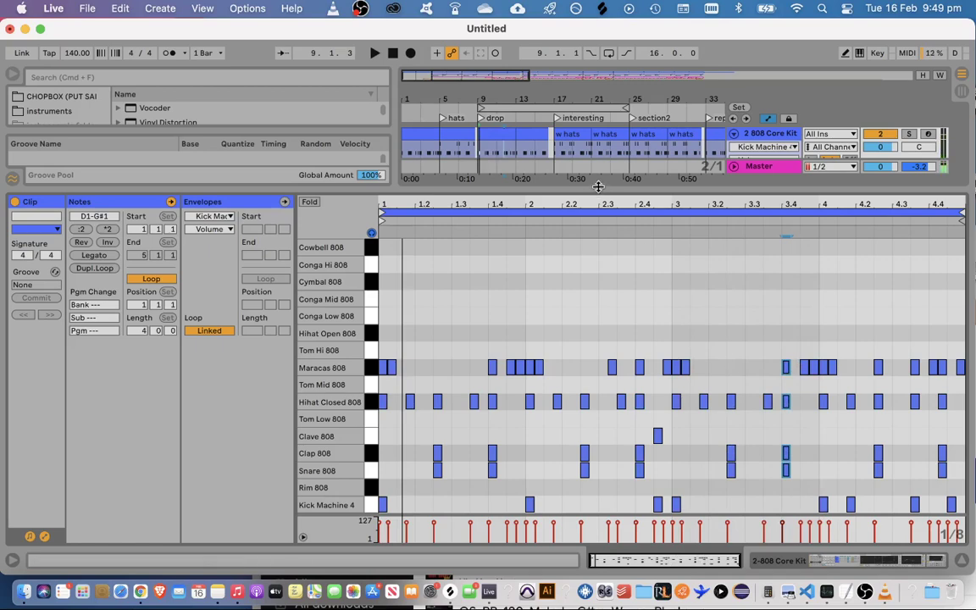
Collapse the clip's note editor and play the arrangement into the drop to hear the shifted hits
{"action": "left_click_drag", "start_coordinate": [598, 186], "coordinate": [580, 585]}
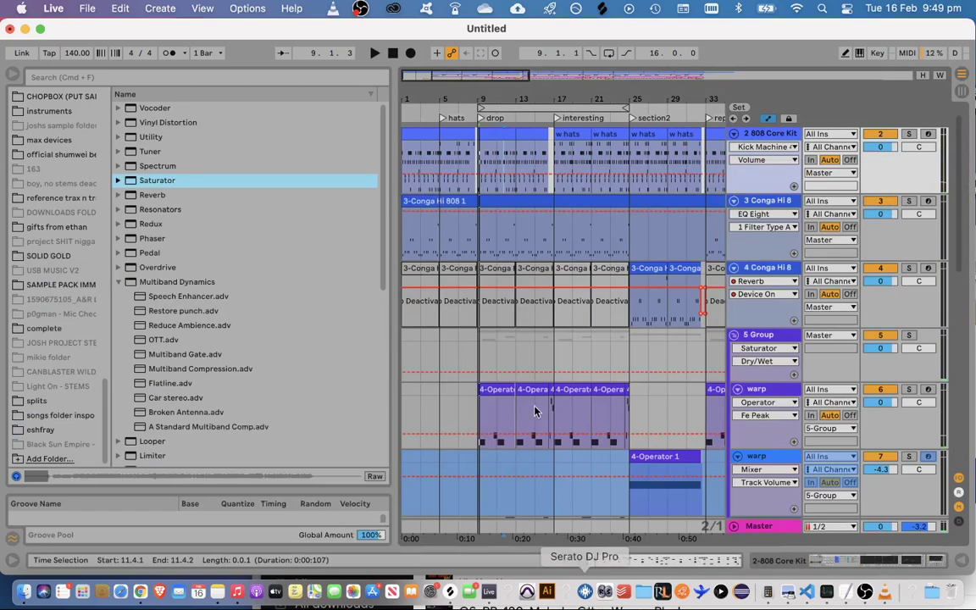
{"action": "left_click", "coordinate": [469, 153]}
{"action": "left_click_drag", "start_coordinate": [510, 72], "coordinate": [465, 74]}
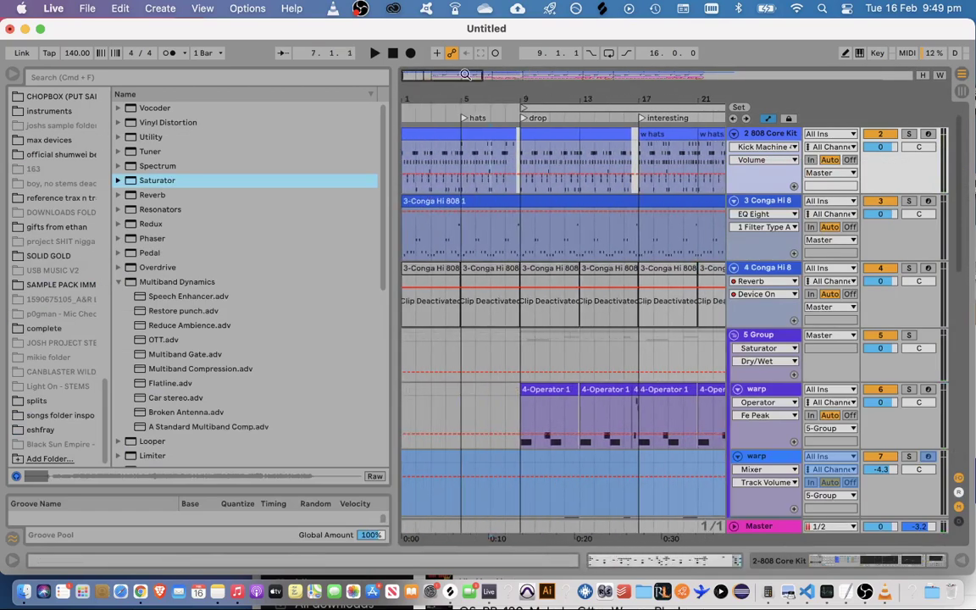
{"action": "key", "text": "space"}
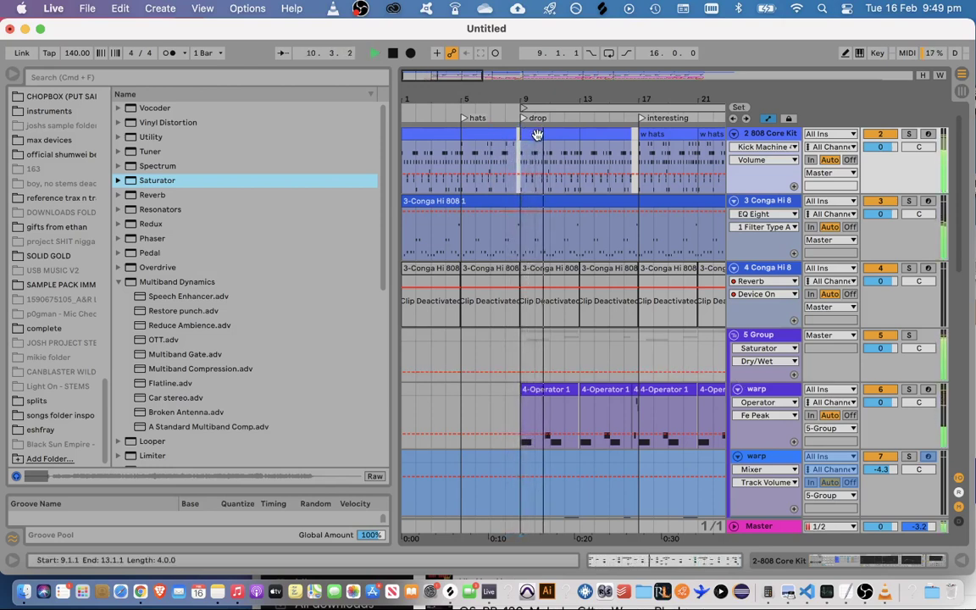
Reopen the drop's first 808 Core Kit clip and add a two-sixteenth snare note at 4.3.2
{"action": "left_click_drag", "start_coordinate": [532, 138], "coordinate": [569, 158]}
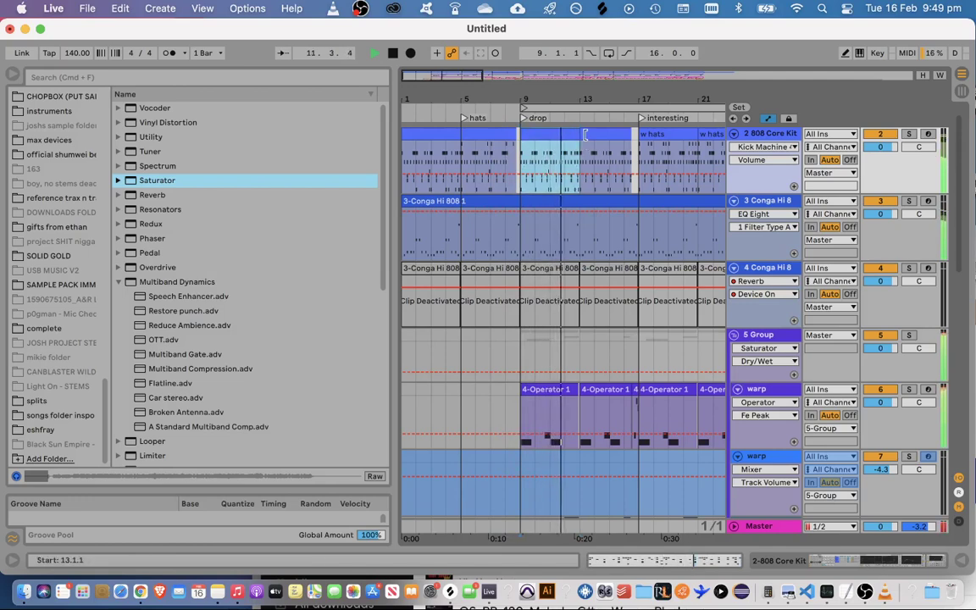
{"action": "left_click_drag", "start_coordinate": [487, 75], "coordinate": [504, 153]}
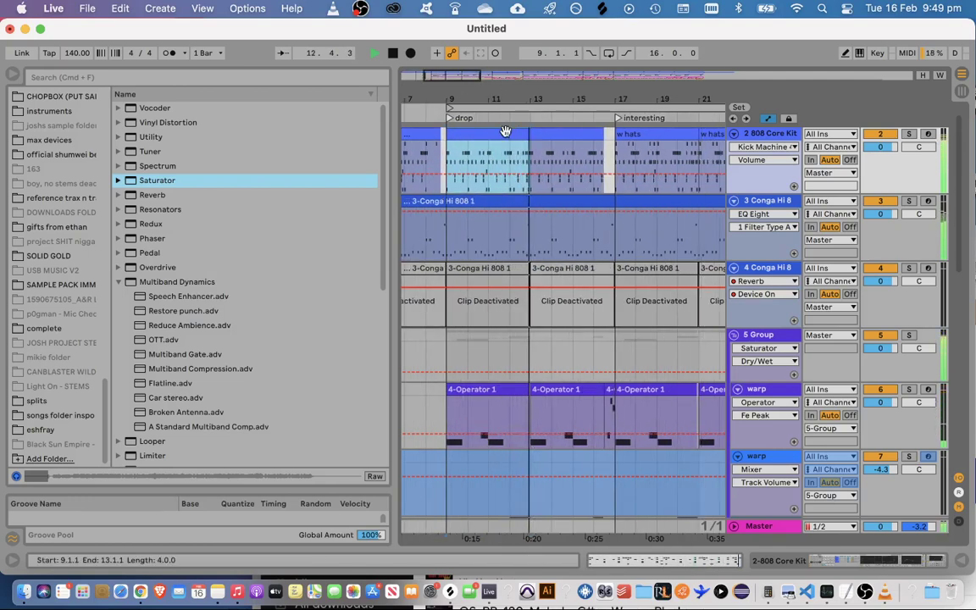
{"action": "double_click", "coordinate": [505, 153]}
{"action": "left_click_drag", "start_coordinate": [769, 399], "coordinate": [769, 236]}
{"action": "left_click", "coordinate": [893, 483]}
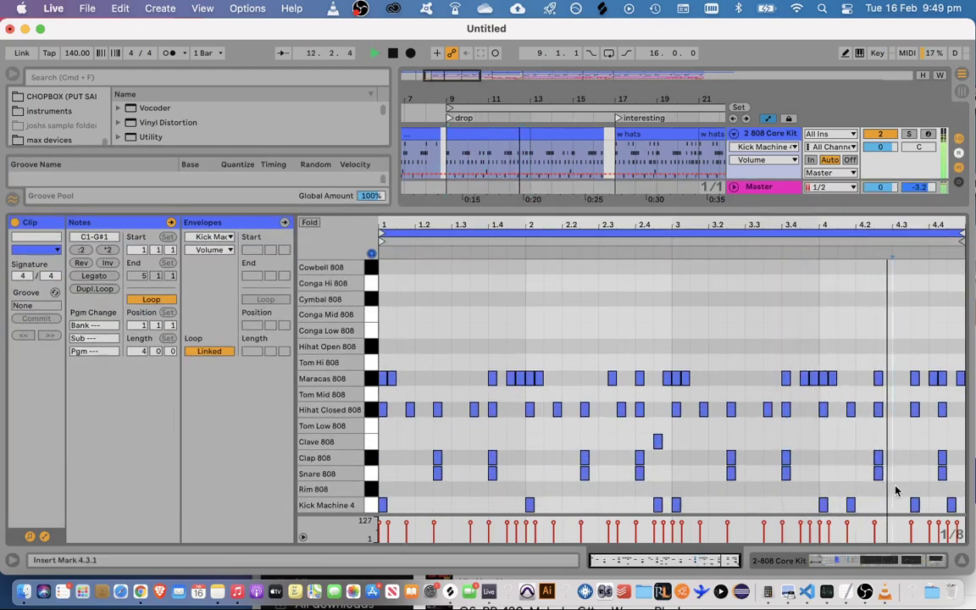
{"action": "double_click", "coordinate": [901, 473]}
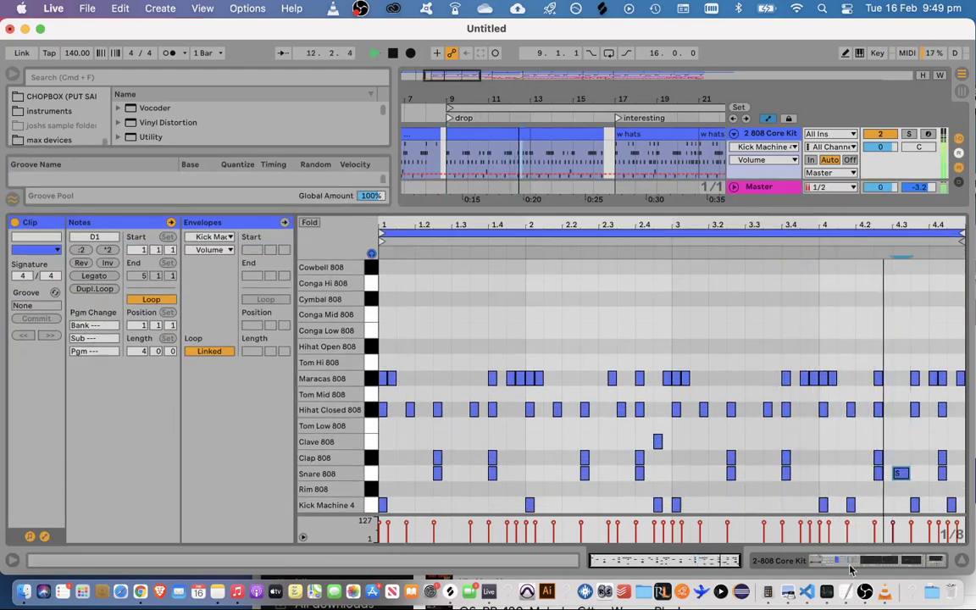
{"action": "left_click_drag", "start_coordinate": [739, 560], "coordinate": [748, 553]}
{"action": "left_click_drag", "start_coordinate": [834, 476], "coordinate": [855, 479]}
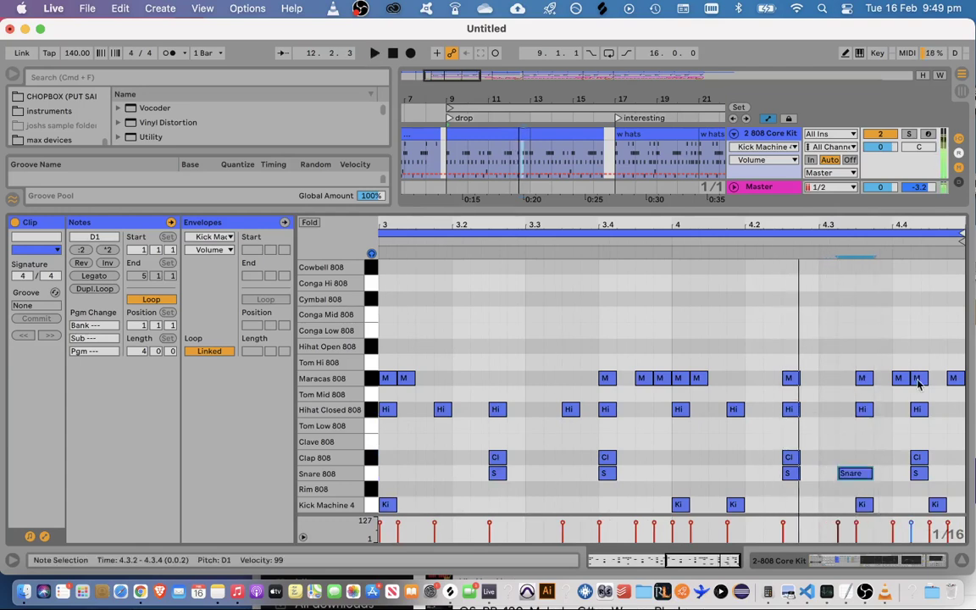
Move the drum hits at 4.4.2 to 4.4.1 and place the extra snare at 4.3.4, with a two-sixteenth snare following at 4.4.1
{"action": "left_click_drag", "start_coordinate": [920, 360], "coordinate": [923, 476]}
{"action": "key", "text": "Left"}
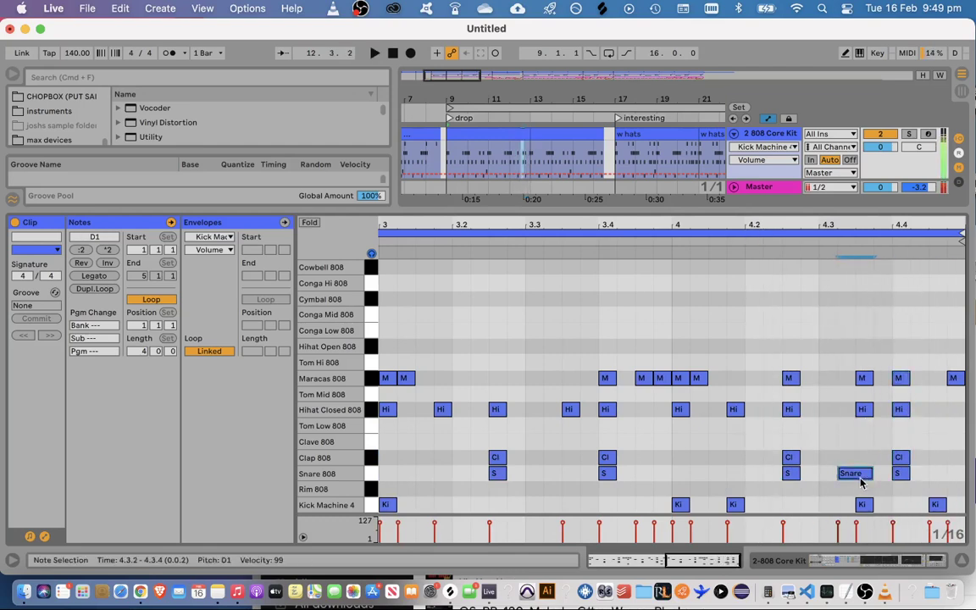
{"action": "left_click_drag", "start_coordinate": [863, 478], "coordinate": [900, 476]}
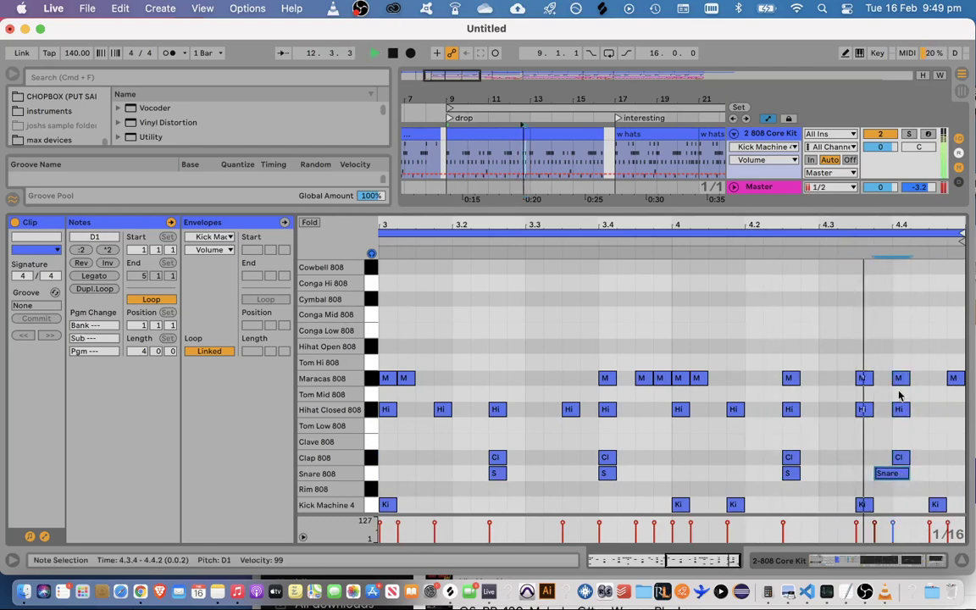
{"action": "key", "text": "super+d"}
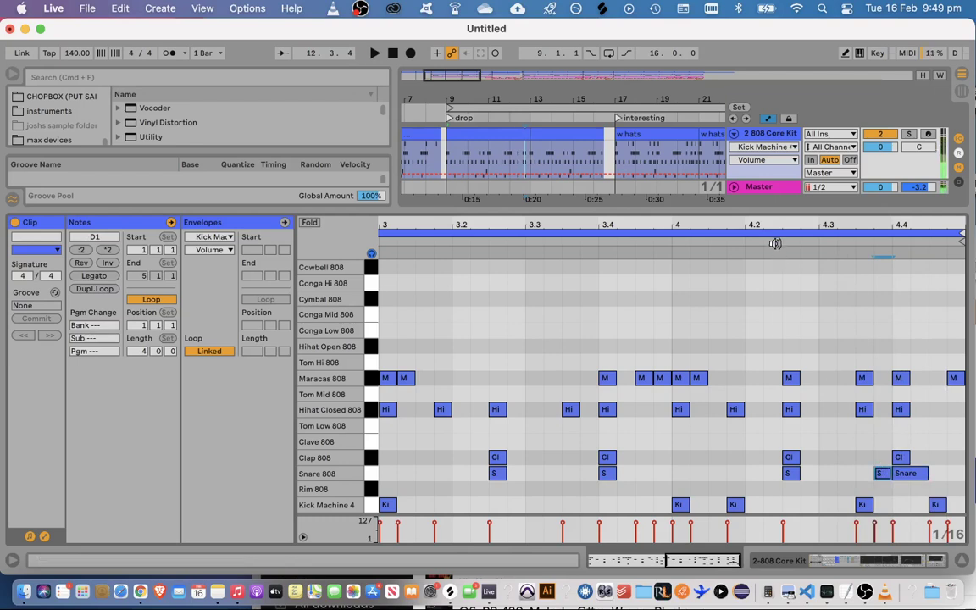
Try the extra snare at 4.3.3 with the kick at 4.3.4 and listen to the clip's ending
{"action": "left_click_drag", "start_coordinate": [882, 474], "coordinate": [846, 507]}
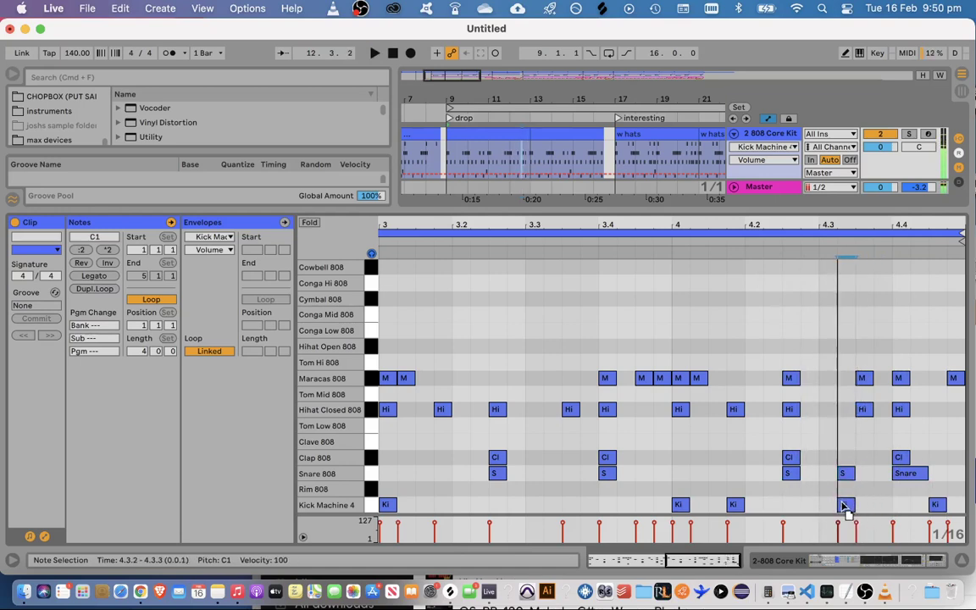
{"action": "left_click", "coordinate": [792, 239]}
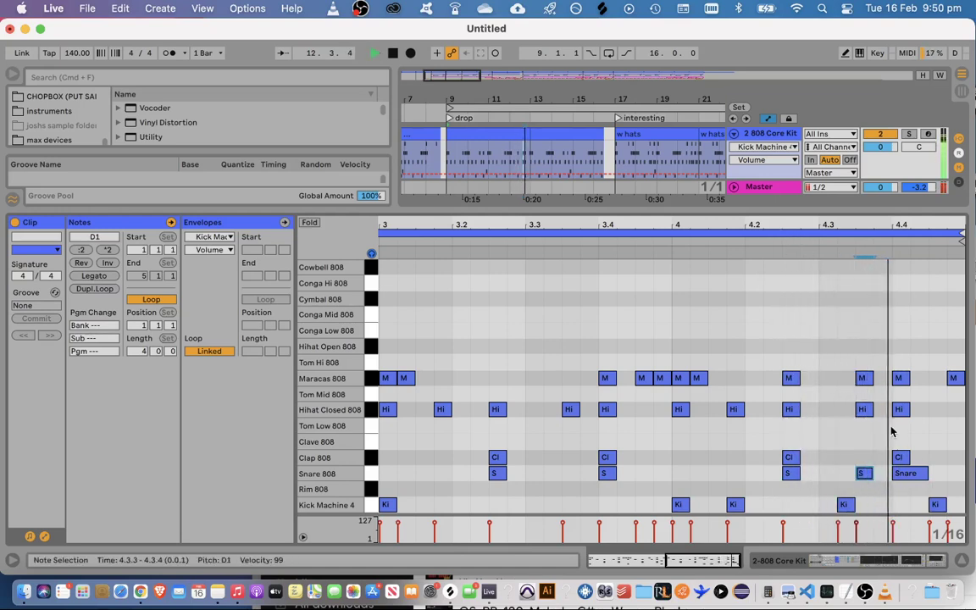
{"action": "key", "text": "space"}
{"action": "left_click_drag", "start_coordinate": [846, 506], "coordinate": [884, 507]}
{"action": "key", "text": "space"}
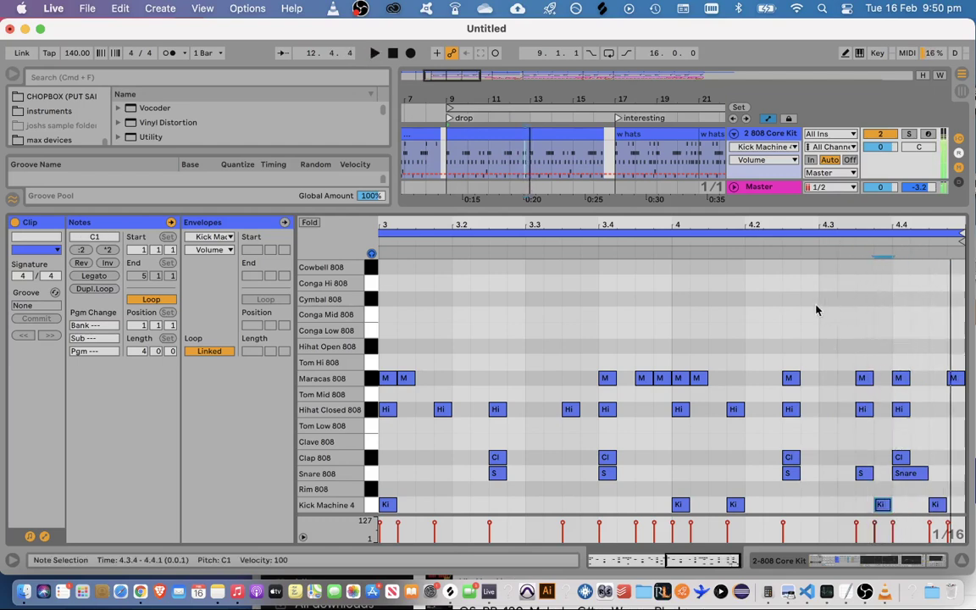
{"action": "key", "text": "space"}
{"action": "left_click_drag", "start_coordinate": [882, 505], "coordinate": [889, 478]}
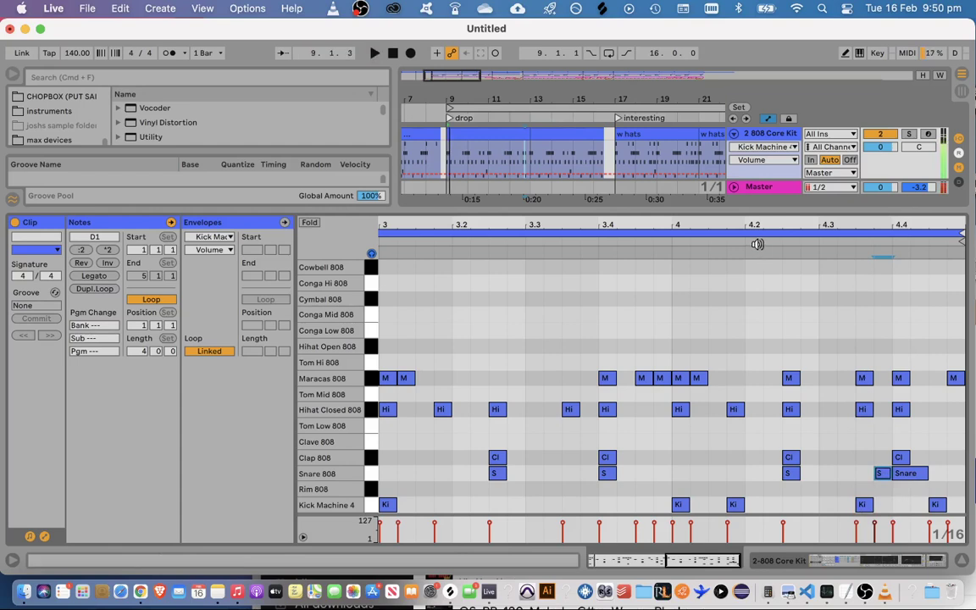
Replace the kick at 4.3.3 with a clap and the snare at 4.3.4 with a kick
{"action": "double_click", "coordinate": [863, 457]}
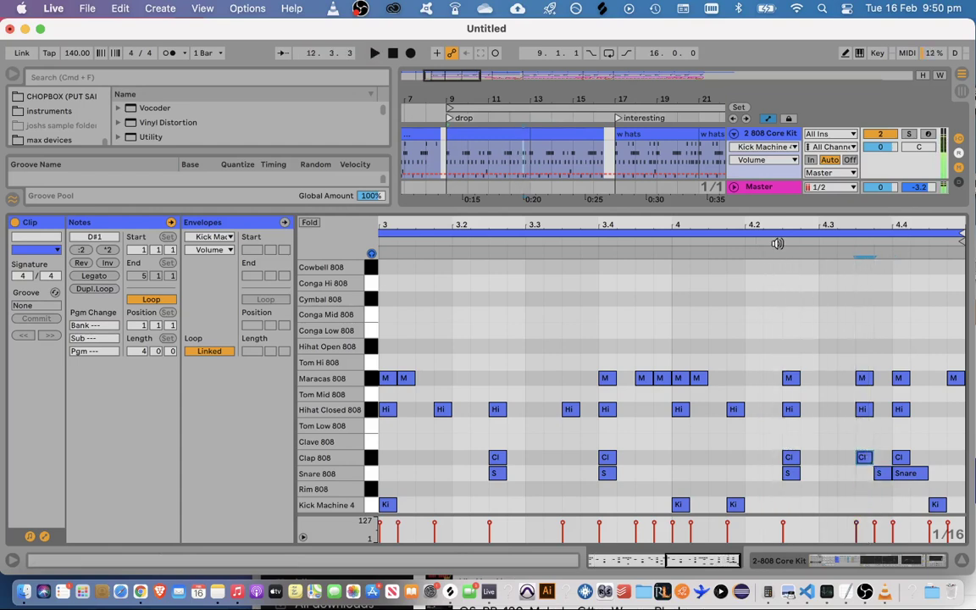
{"action": "left_click_drag", "start_coordinate": [880, 473], "coordinate": [882, 506]}
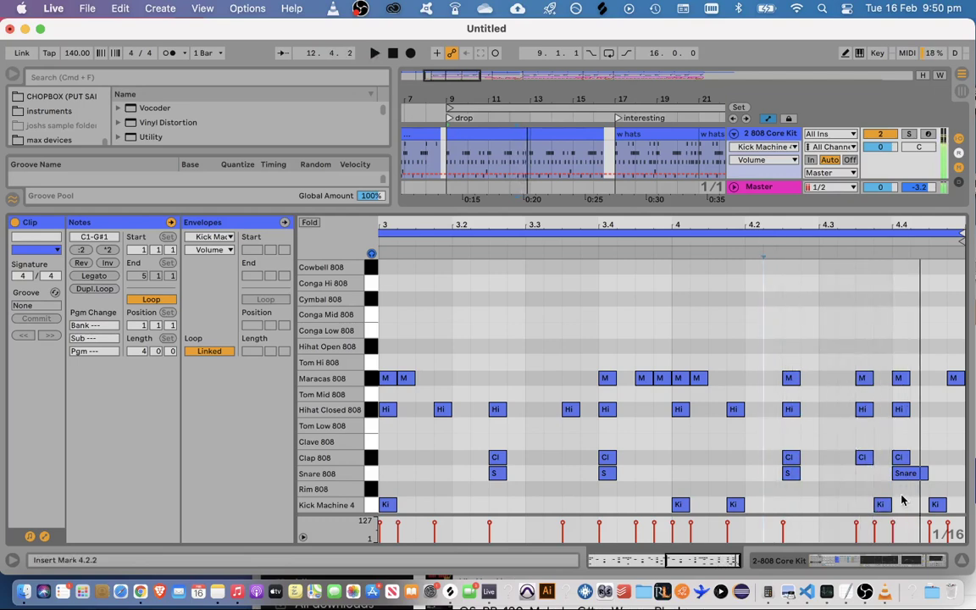
{"action": "left_click_drag", "start_coordinate": [889, 506], "coordinate": [879, 506]}
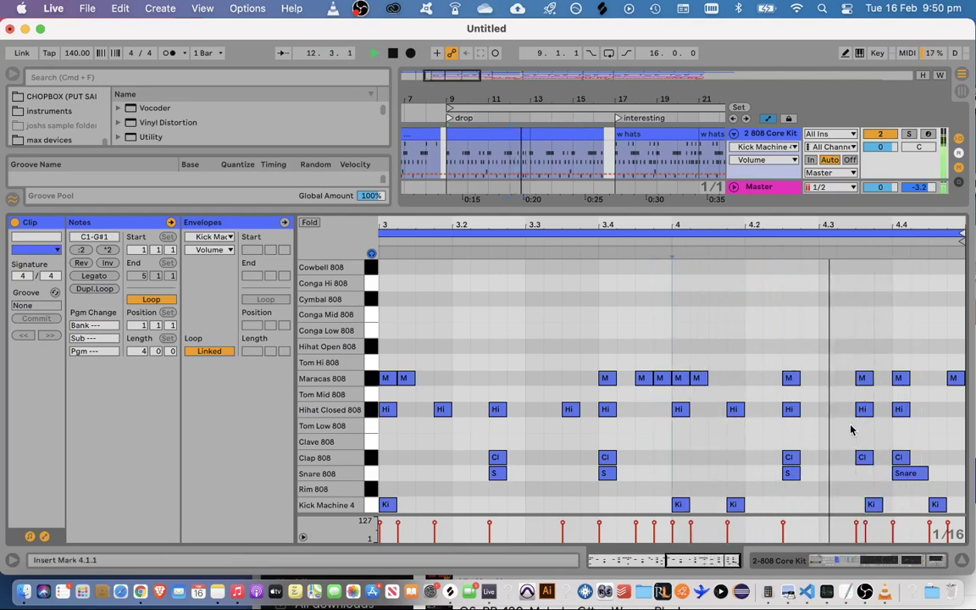
{"action": "left_click_drag", "start_coordinate": [872, 506], "coordinate": [882, 508]}
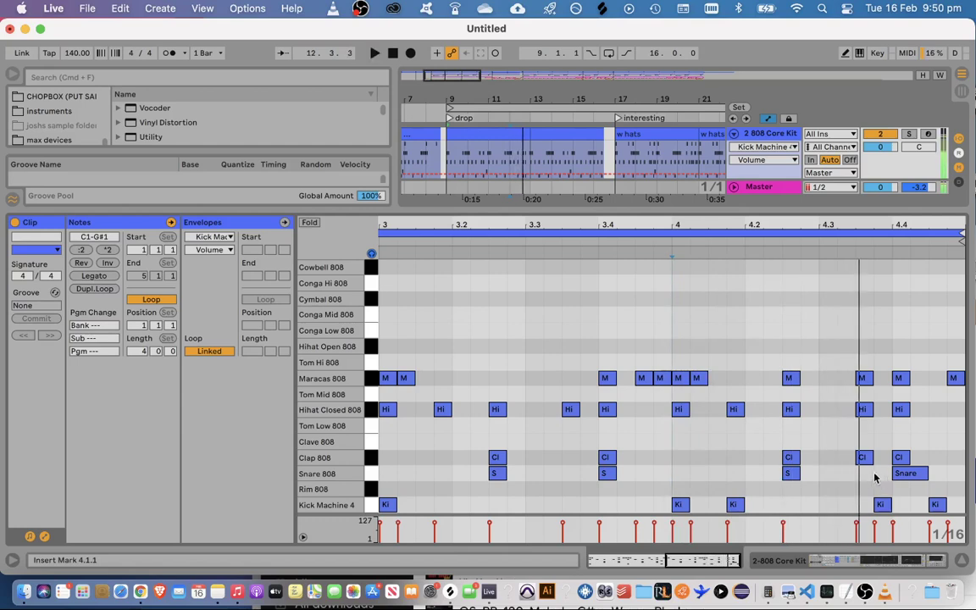
Move the maraca, hi-hat, clap and snare notes at 4.4.1 to 4.4.2
{"action": "left_click_drag", "start_coordinate": [861, 478], "coordinate": [902, 478]}
{"action": "key", "text": "Right"}
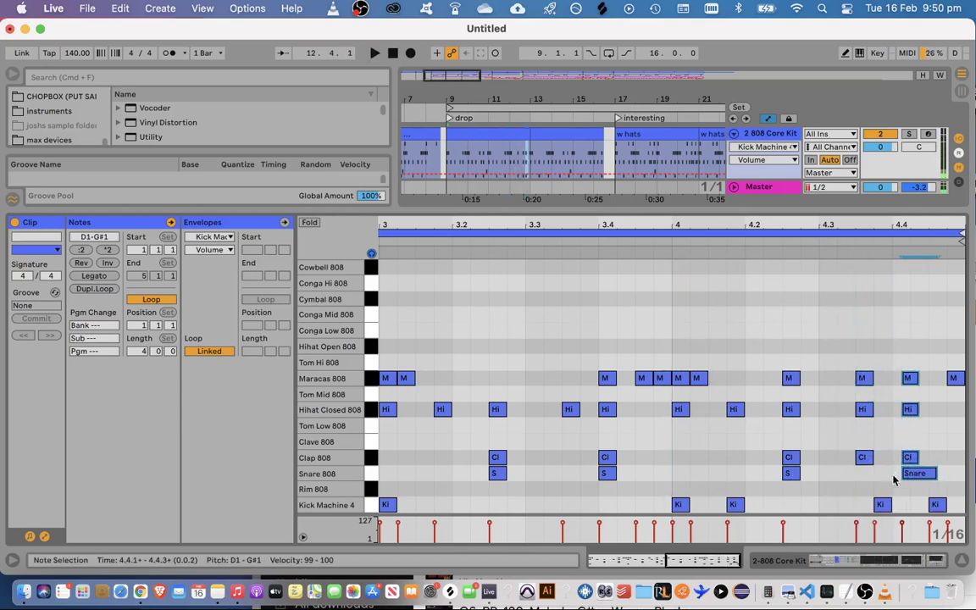
{"action": "key", "text": "Right"}
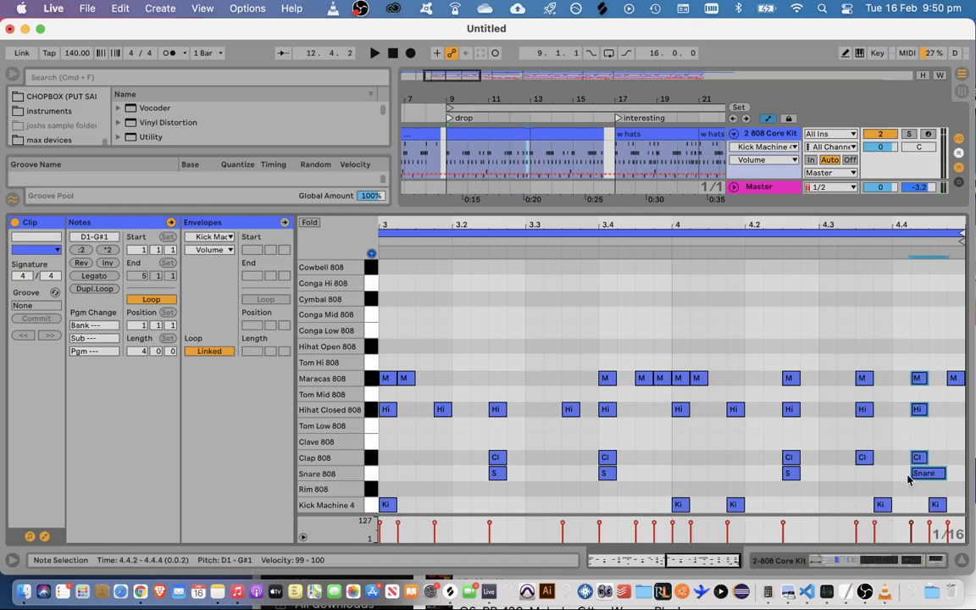
Put the kick at 4.4.1 instead of 4.3.4, add a clap at 4.4.4, and play the clip's last bar
{"action": "double_click", "coordinate": [900, 505]}
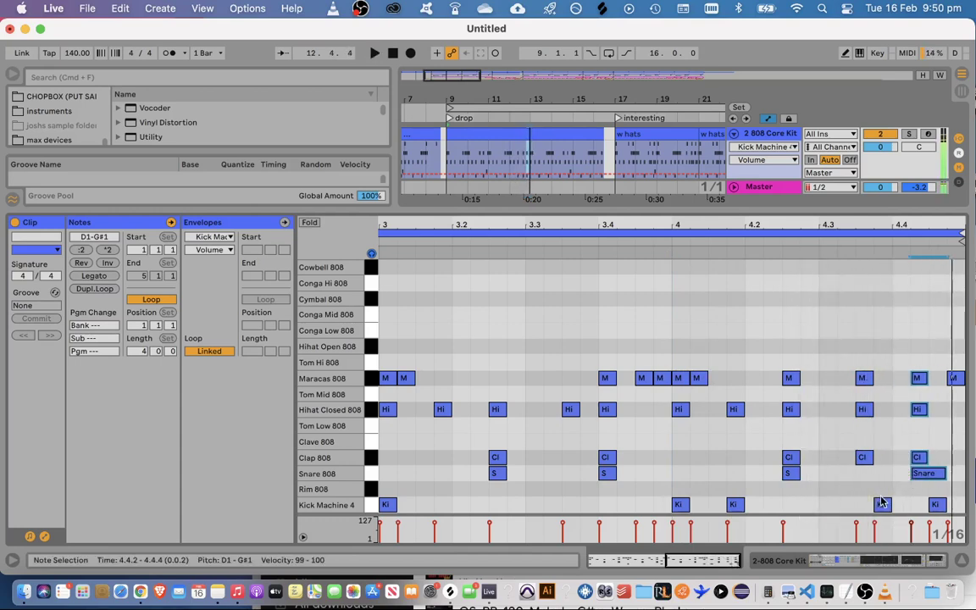
{"action": "double_click", "coordinate": [955, 460]}
{"action": "left_click", "coordinate": [817, 242]}
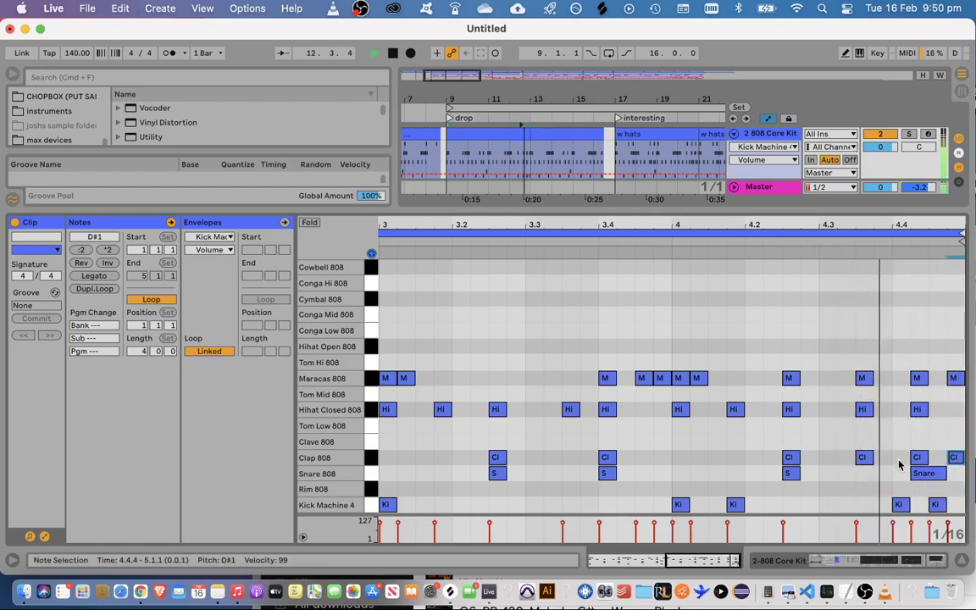
{"action": "left_click", "coordinate": [710, 234]}
{"action": "left_click", "coordinate": [700, 242]}
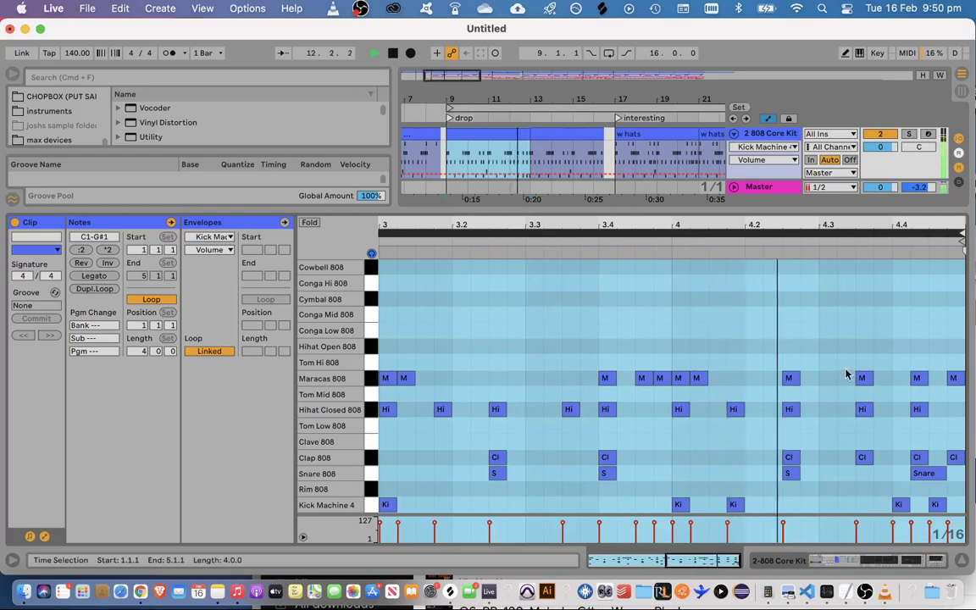
Add a kick at 4.3.3 beneath the clap and play back the clip's ending
{"action": "left_click", "coordinate": [879, 337]}
{"action": "left_click", "coordinate": [711, 254]}
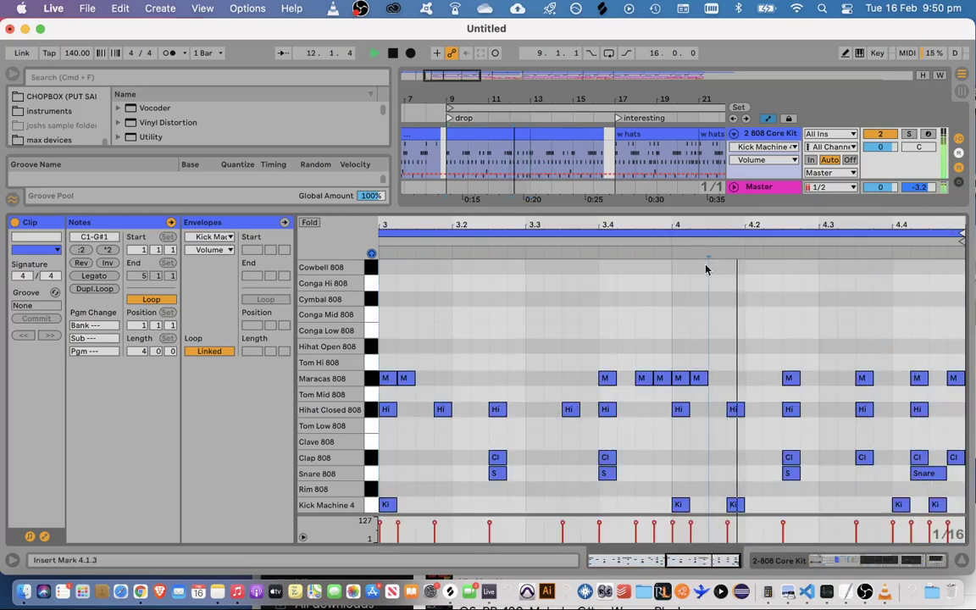
{"action": "double_click", "coordinate": [863, 505]}
{"action": "left_click_drag", "start_coordinate": [867, 481], "coordinate": [887, 286]}
{"action": "key", "text": "space"}
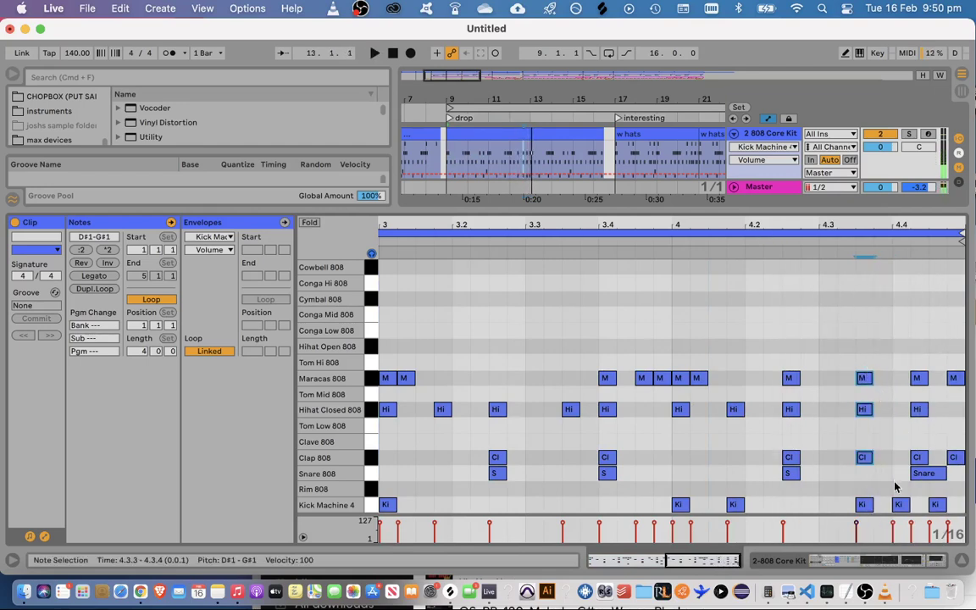
{"action": "key", "text": "space"}
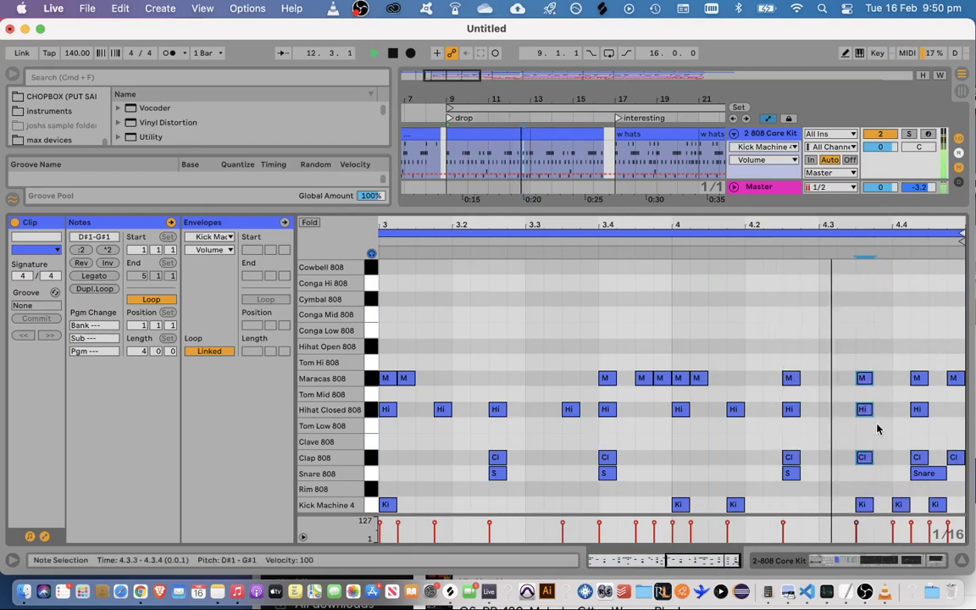
Deactivate the kick at 4.3.3, add a clap at 4.4.1, and play the section from the drop marker
{"action": "left_click", "coordinate": [862, 504]}
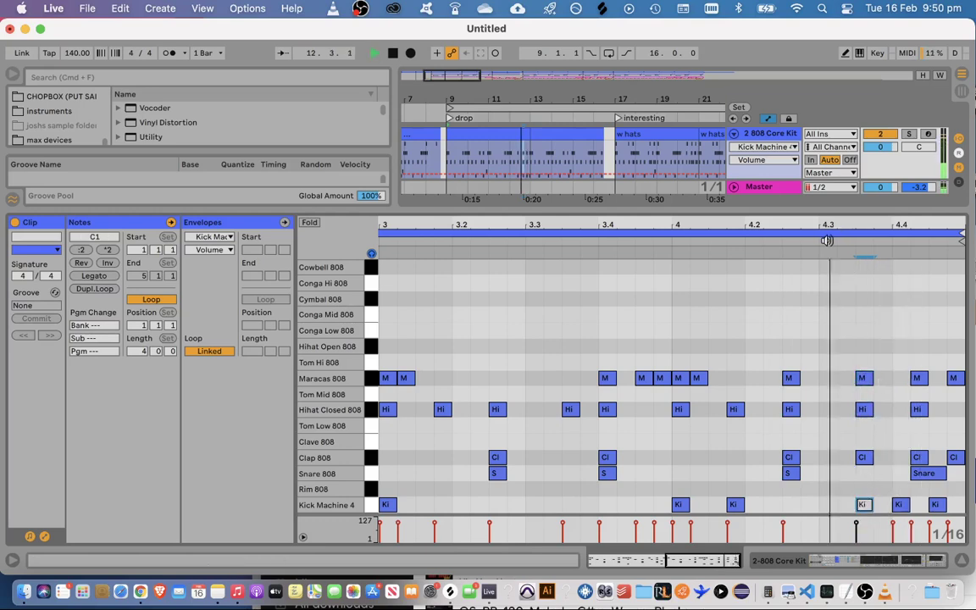
{"action": "double_click", "coordinate": [898, 461]}
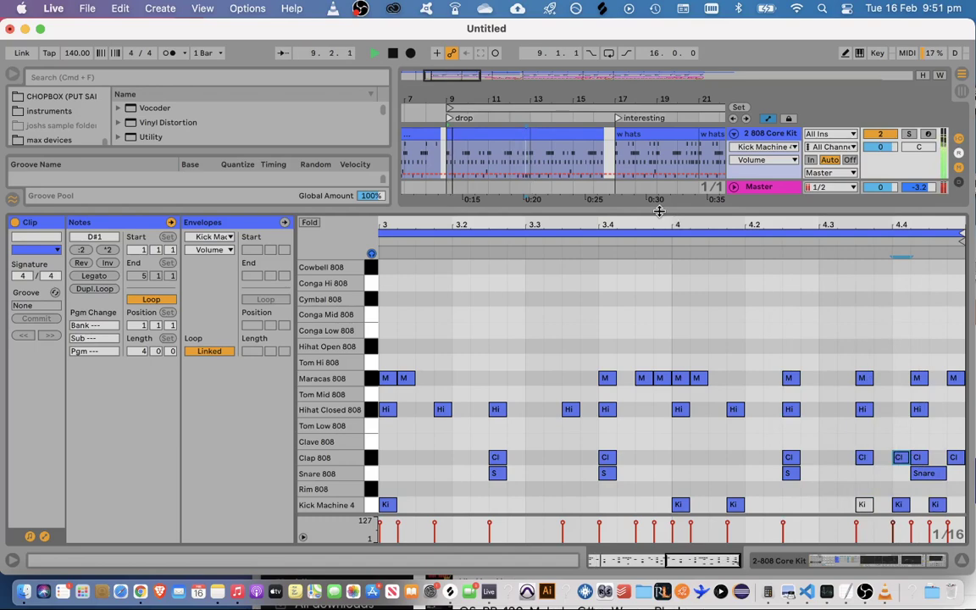
{"action": "left_click_drag", "start_coordinate": [659, 212], "coordinate": [643, 537]}
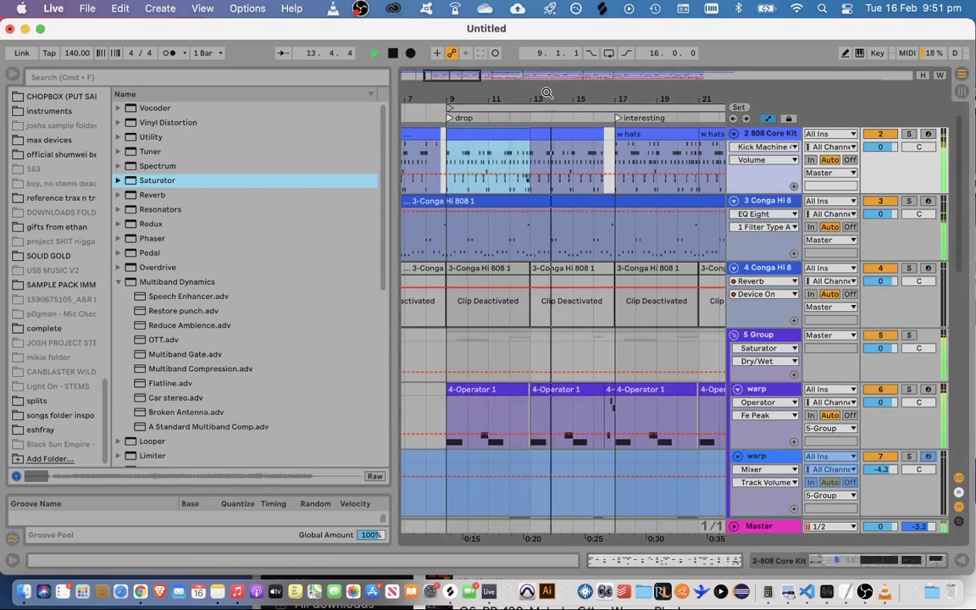
{"action": "left_click_drag", "start_coordinate": [547, 92], "coordinate": [554, 88]}
{"action": "left_click", "coordinate": [466, 118]}
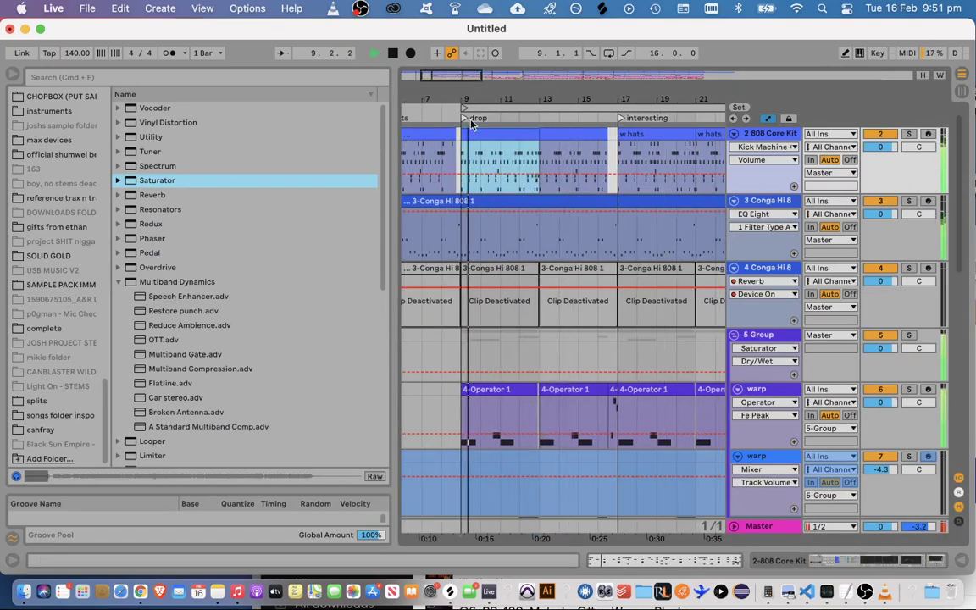
Move the clip's first clap and snare pair from 1.2.3 to 1.3.1
{"action": "key", "text": "shift+Tab"}
{"action": "left_click_drag", "start_coordinate": [525, 395], "coordinate": [501, 262]}
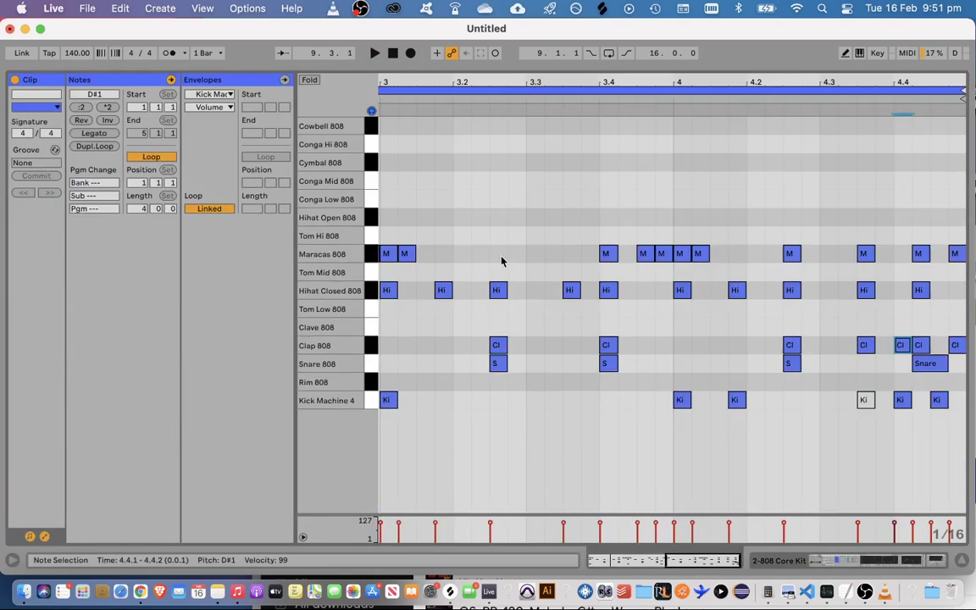
{"action": "left_click_drag", "start_coordinate": [680, 560], "coordinate": [624, 532]}
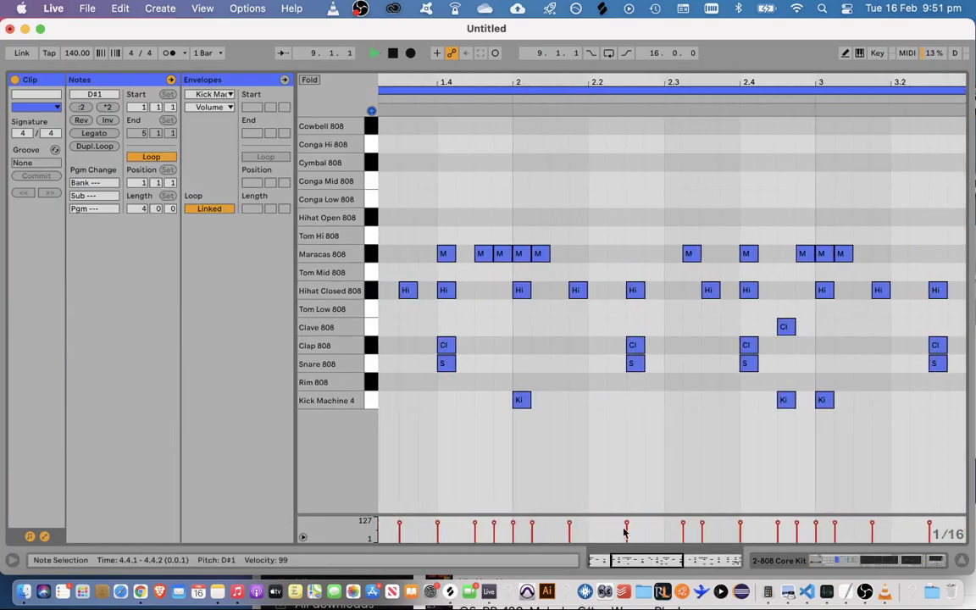
{"action": "scroll", "coordinate": [644, 508], "scroll_direction": "left", "scroll_amount": 5}
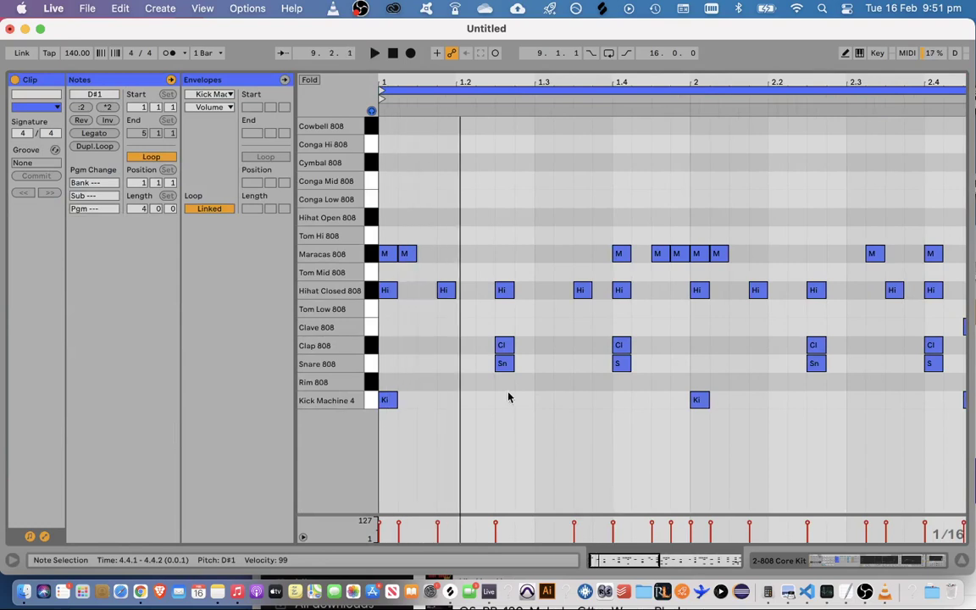
{"action": "left_click", "coordinate": [504, 349]}
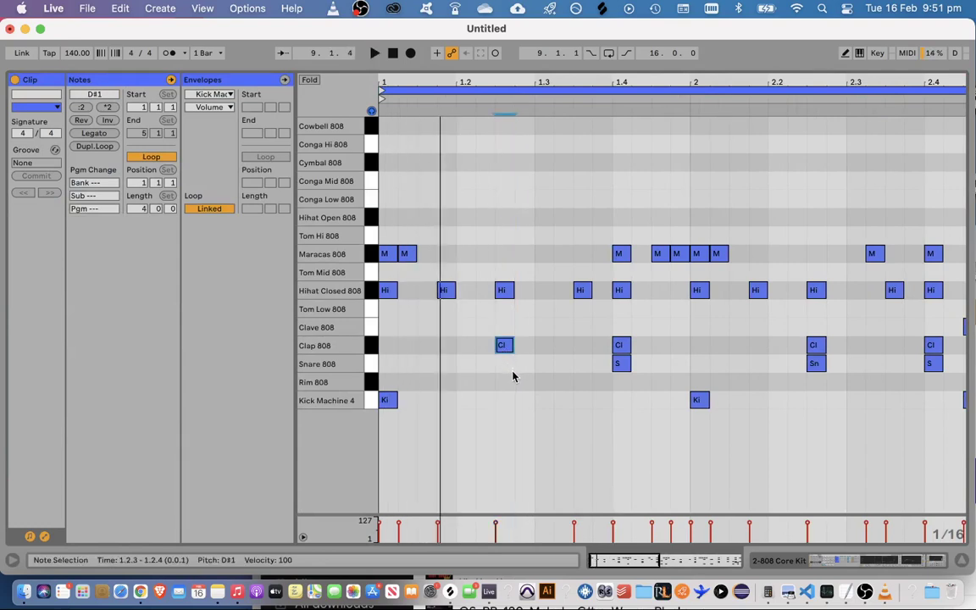
{"action": "double_click", "coordinate": [510, 370]}
{"action": "left_click", "coordinate": [510, 348], "text": "shift"}
{"action": "left_click_drag", "start_coordinate": [510, 348], "coordinate": [549, 357]}
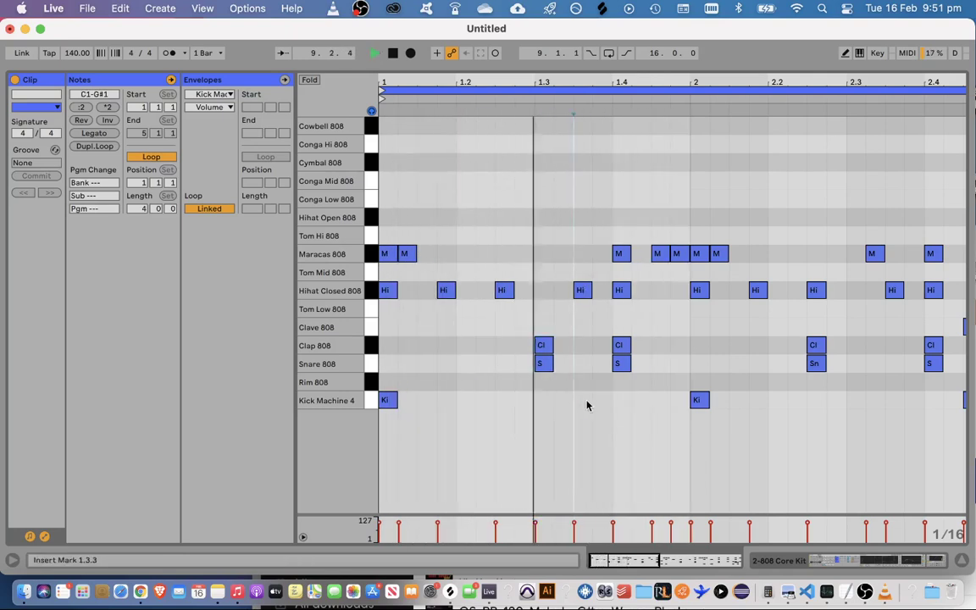
Play back the clip's opening and reposition the first clap and snare pair at 1.2.1
{"action": "key", "text": "space"}
{"action": "left_click", "coordinate": [629, 364]}
{"action": "key", "text": "space"}
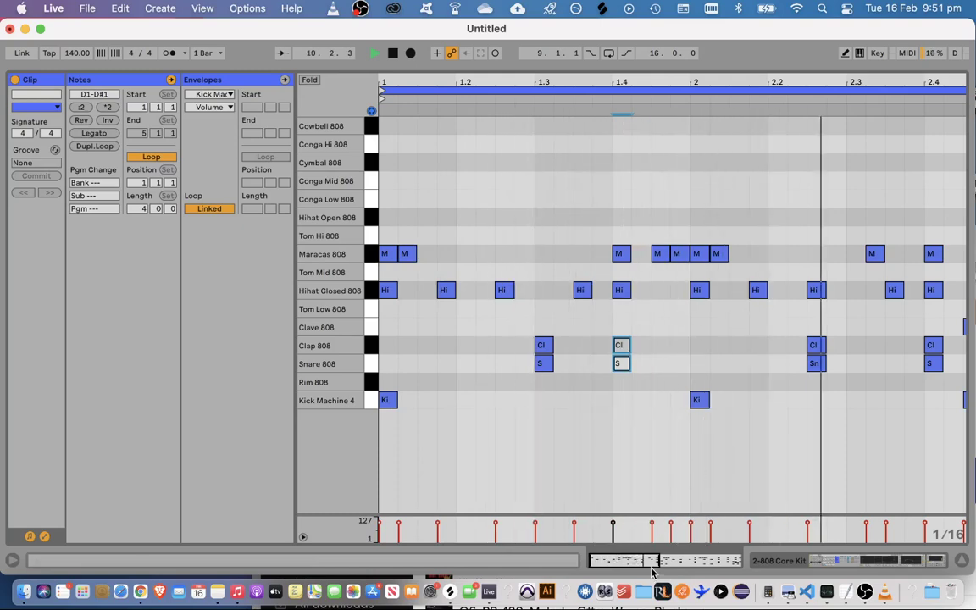
{"action": "key", "text": "minus"}
{"action": "key", "text": "space"}
{"action": "key", "text": "super+z"}
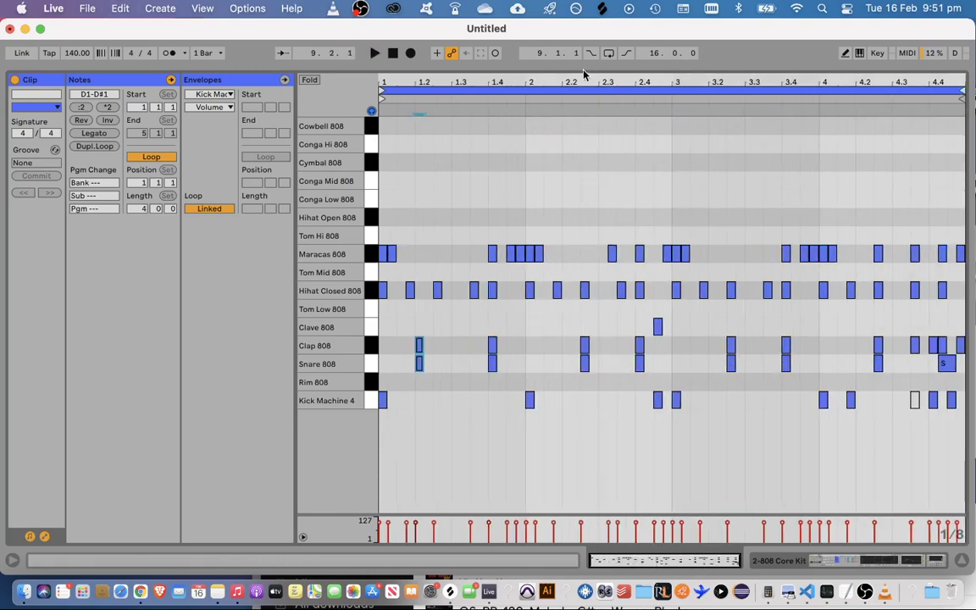
Examine the 808 Core Kit clips across the arrangement, from the drop at bar 9 through the repeat section
{"action": "key", "text": "Tab"}
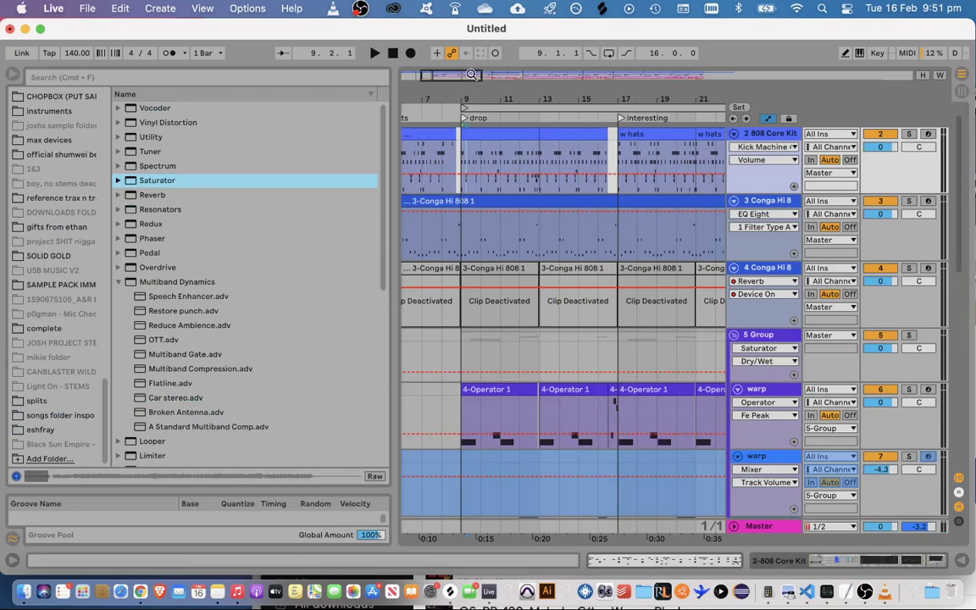
{"action": "key", "text": "minus"}
{"action": "key", "text": "minus"}
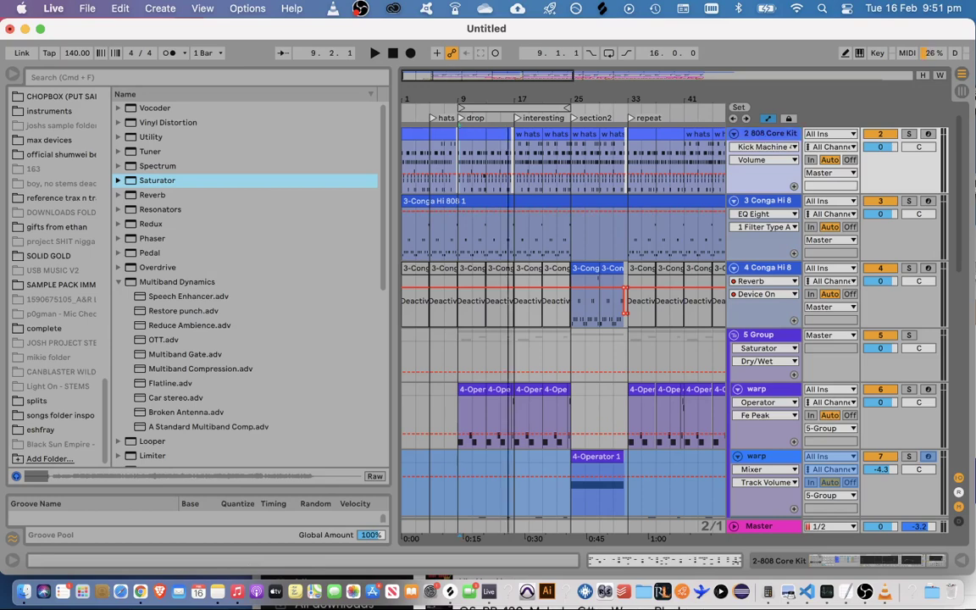
{"action": "key", "text": "minus"}
{"action": "left_click_drag", "start_coordinate": [543, 150], "coordinate": [603, 145]}
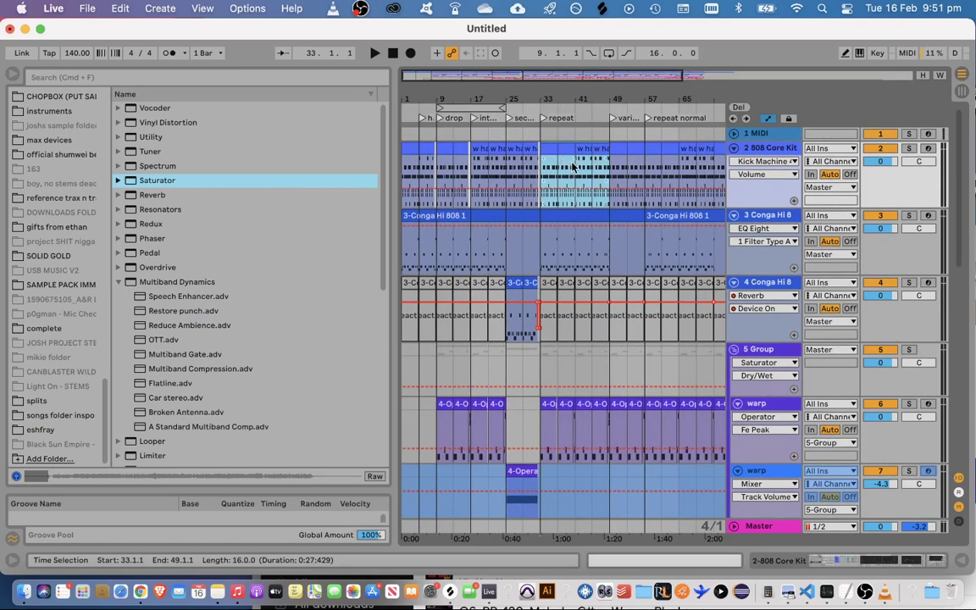
{"action": "left_click", "coordinate": [541, 147]}
{"action": "left_click", "coordinate": [442, 148]}
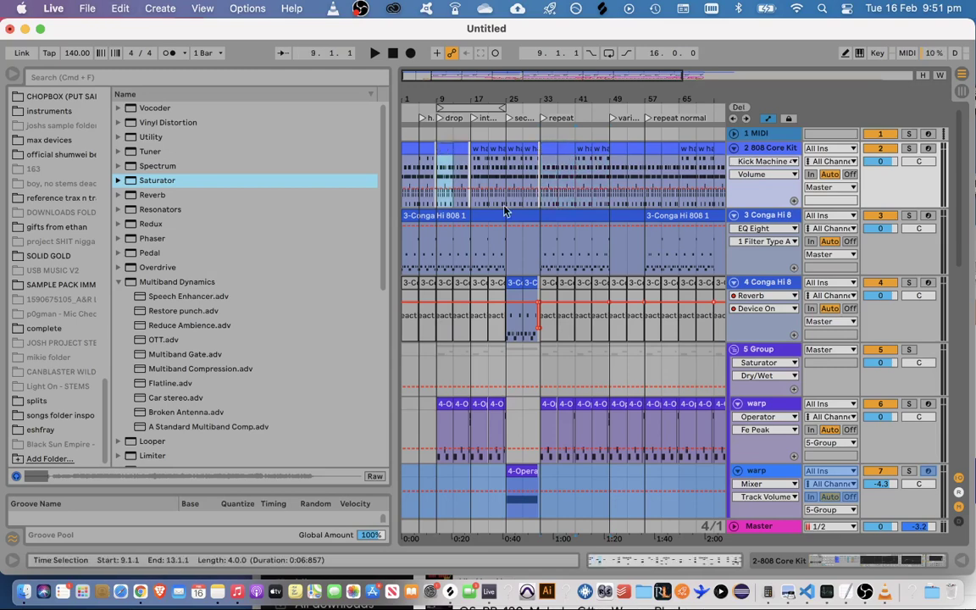
{"action": "left_click_drag", "start_coordinate": [446, 75], "coordinate": [450, 146]}
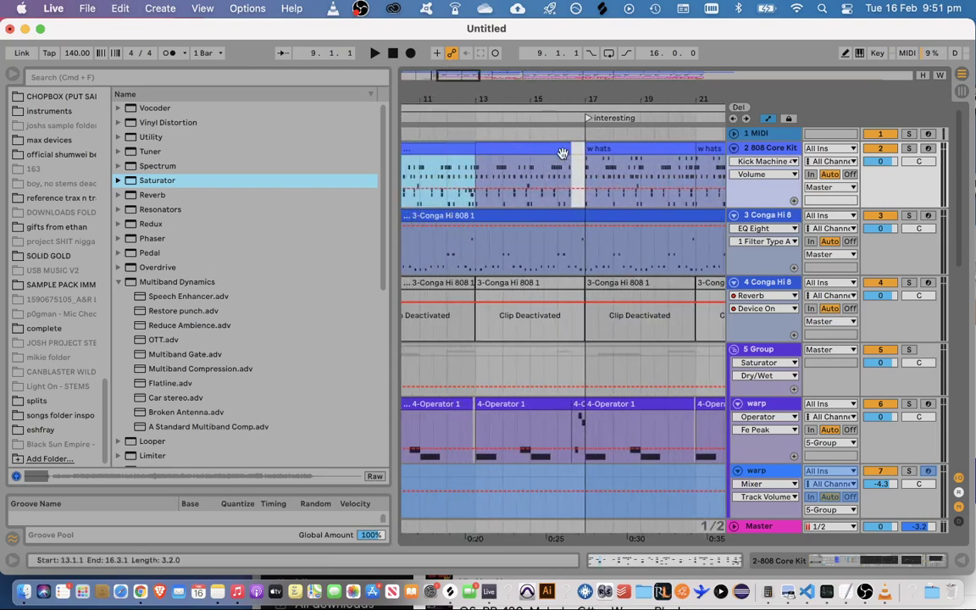
{"action": "left_click", "coordinate": [563, 151], "text": "shift"}
{"action": "left_click_drag", "start_coordinate": [574, 167], "coordinate": [584, 166]}
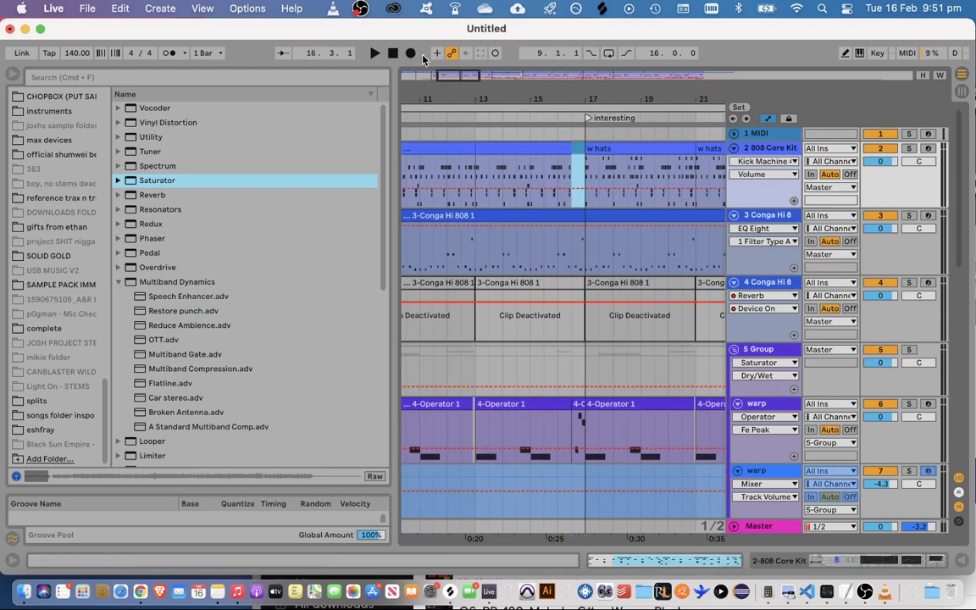
{"action": "left_click_drag", "start_coordinate": [458, 74], "coordinate": [514, 72]}
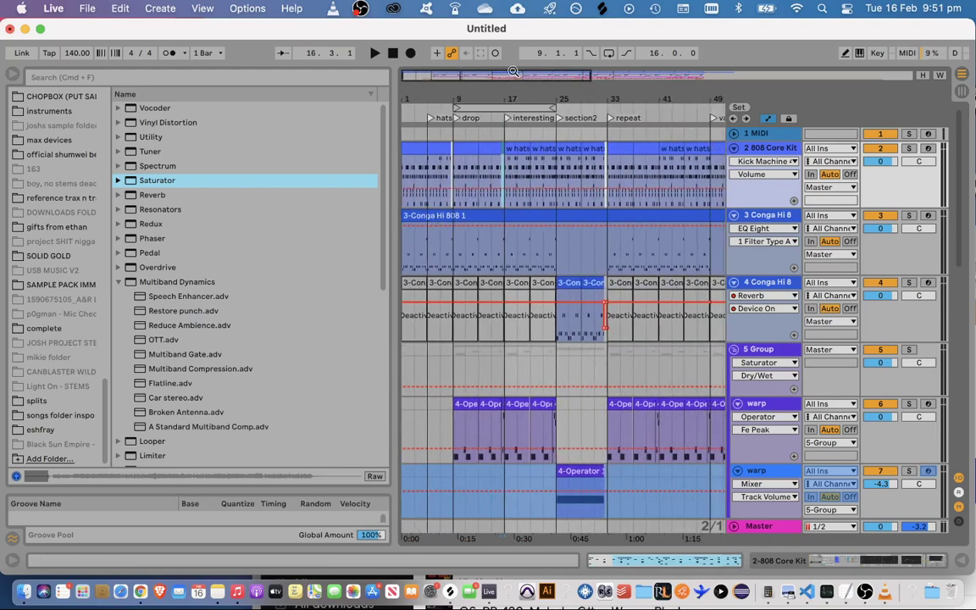
Duplicate the 808 Core Kit track and rename the first of the two tracks "original"
{"action": "key", "text": "super+d"}
{"action": "left_click", "coordinate": [762, 151]}
{"action": "key", "text": "super+r"}
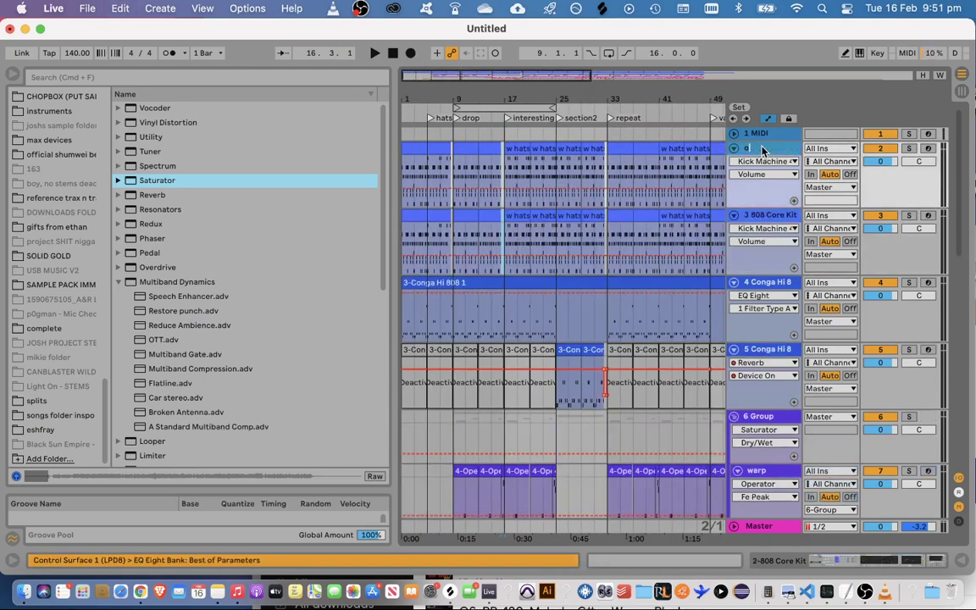
{"action": "left_click", "coordinate": [445, 239]}
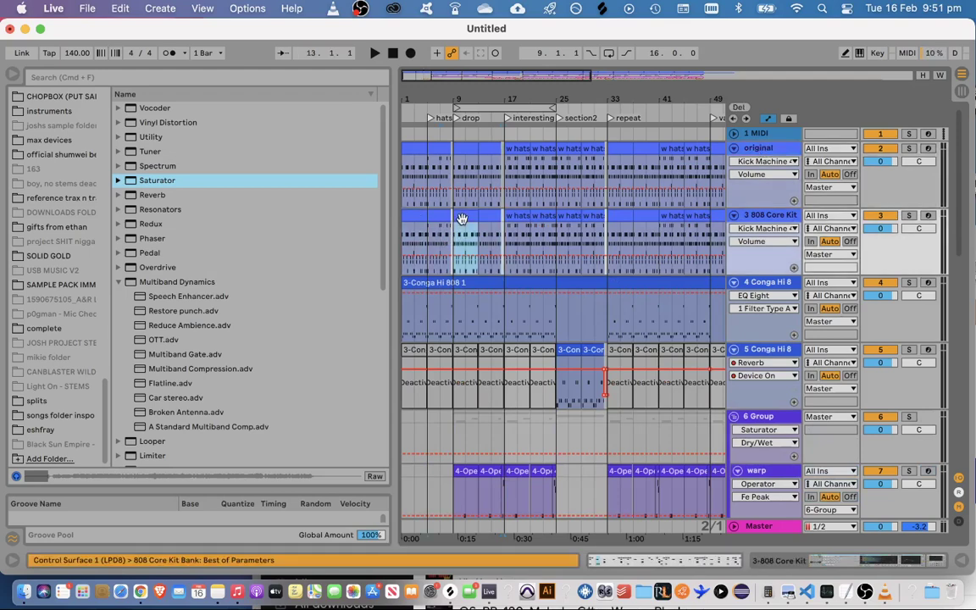
In the duplicate track's drop clip, move the hi-hat, clap and snare at 1.2.3 to 1.3.1 and play it back
{"action": "double_click", "coordinate": [462, 219]}
{"action": "left_click_drag", "start_coordinate": [511, 393], "coordinate": [516, 137]}
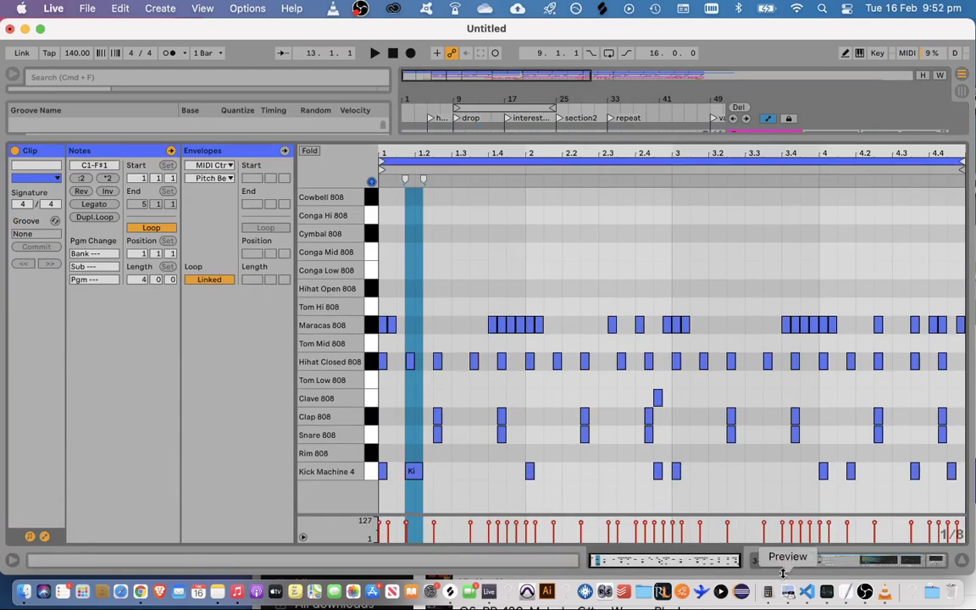
{"action": "left_click_drag", "start_coordinate": [620, 560], "coordinate": [621, 584]}
{"action": "left_click", "coordinate": [457, 476]}
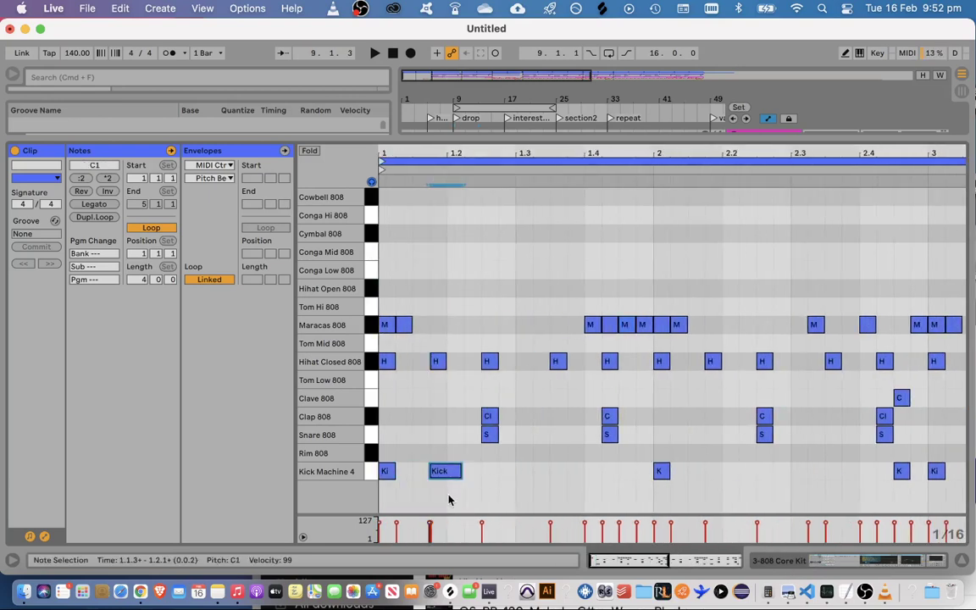
{"action": "left_click_drag", "start_coordinate": [495, 479], "coordinate": [503, 330]}
{"action": "key", "text": "Right"}
{"action": "key", "text": "Right"}
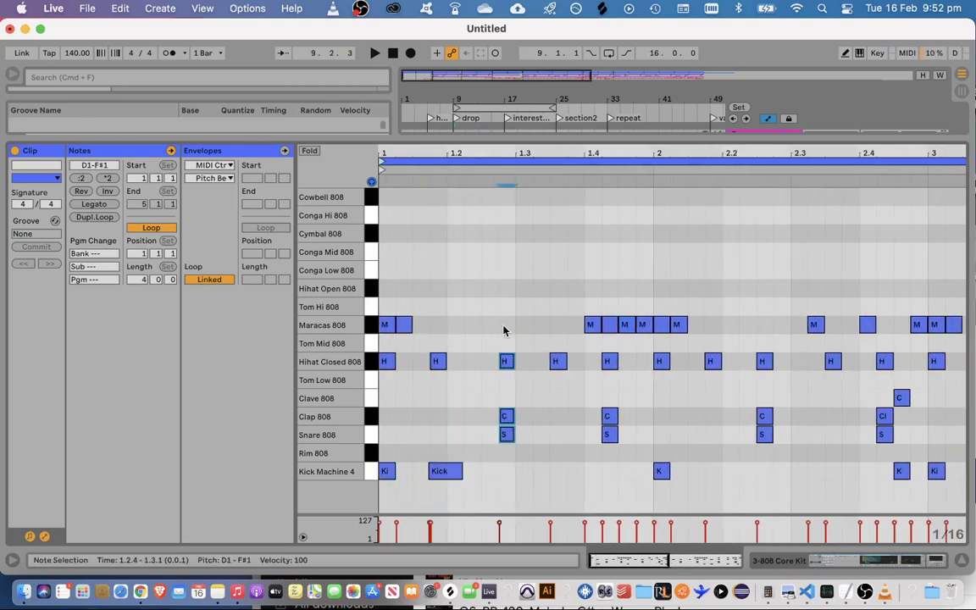
{"action": "key", "text": "space"}
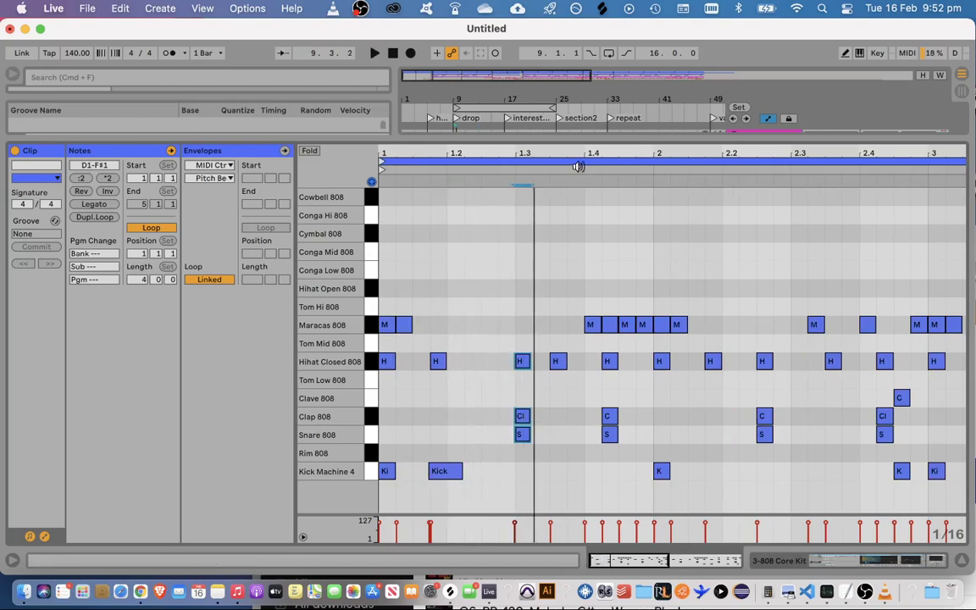
Mute the "original" drum track, then reopen the duplicate's drop clip and play it
{"action": "left_click_drag", "start_coordinate": [582, 142], "coordinate": [643, 555]}
{"action": "scroll", "coordinate": [827, 219], "scroll_direction": "up", "scroll_amount": 3}
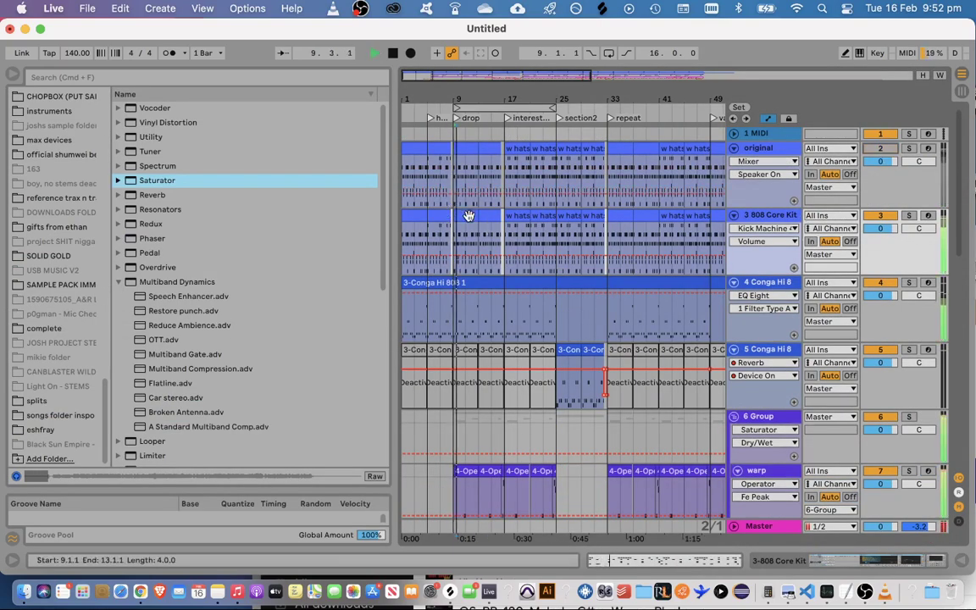
{"action": "double_click", "coordinate": [466, 245]}
{"action": "left_click_drag", "start_coordinate": [550, 395], "coordinate": [585, 110]}
{"action": "key", "text": "space"}
{"action": "key", "text": "space"}
Delete the snare at 1.4.2, keeping the clap, while checking the opening in playback
{"action": "left_click", "coordinate": [604, 381]}
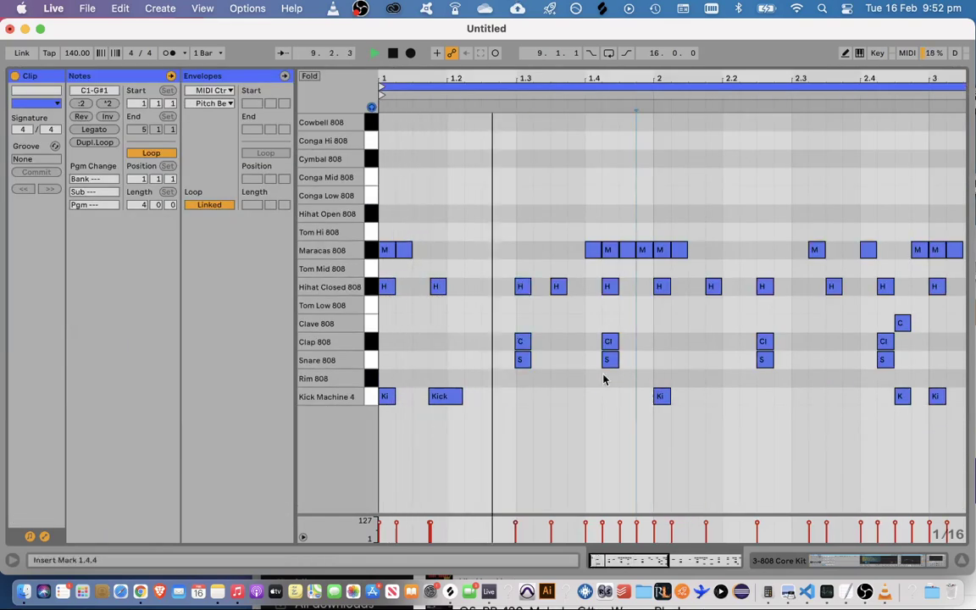
{"action": "key", "text": "space"}
{"action": "left_click", "coordinate": [611, 344]}
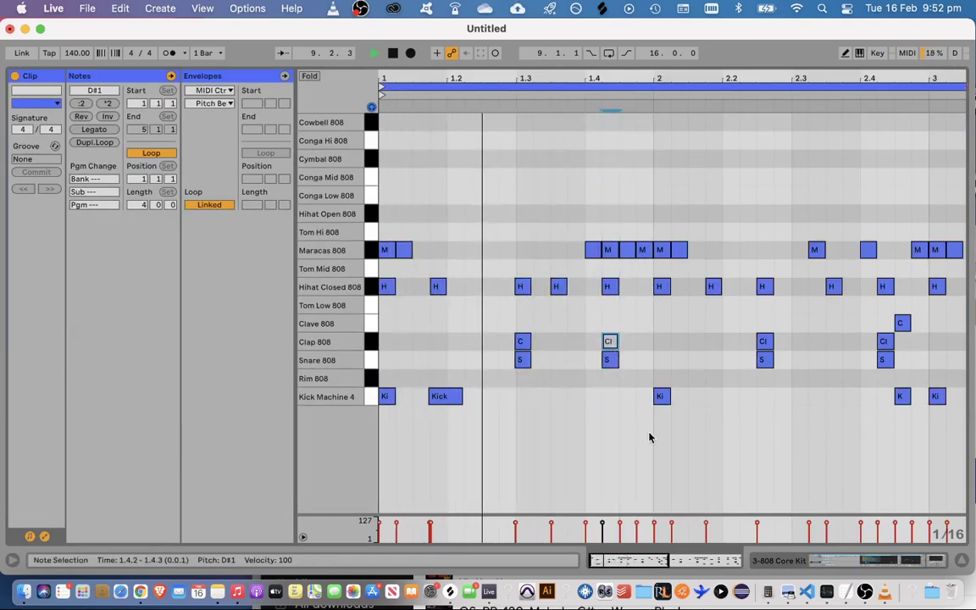
{"action": "double_click", "coordinate": [612, 358]}
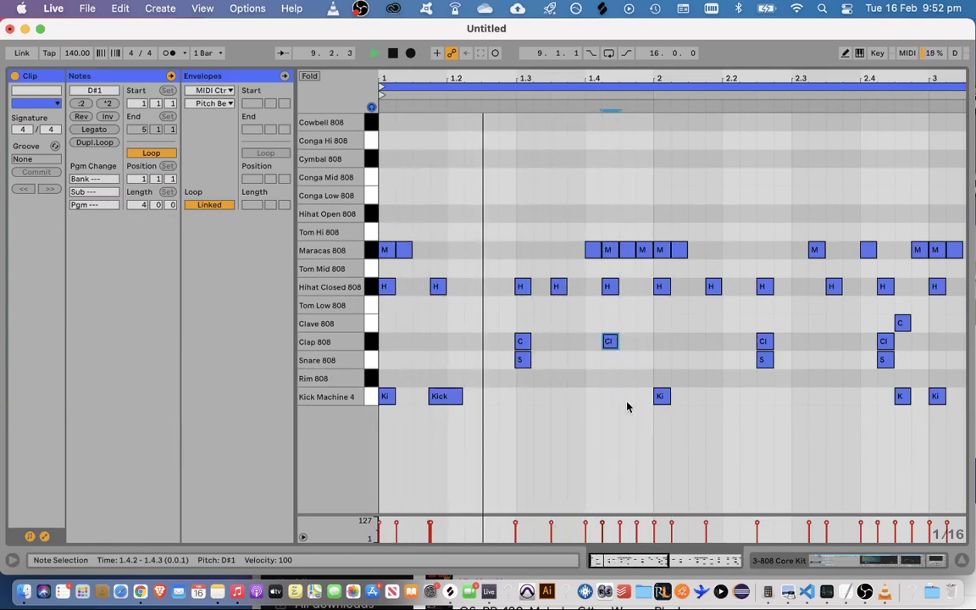
{"action": "left_click", "coordinate": [627, 405]}
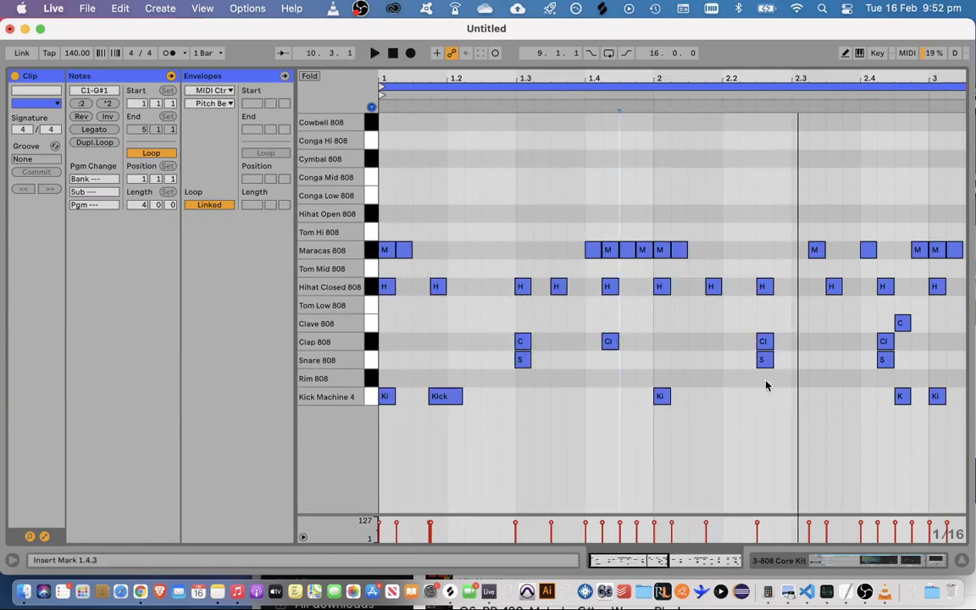
Move the hi-hat, clap and snare at 2.2.3 to 2.3.1 and play back the pattern
{"action": "key", "text": "space"}
{"action": "left_click_drag", "start_coordinate": [765, 381], "coordinate": [763, 340]}
{"action": "key", "text": "space"}
{"action": "left_click", "coordinate": [838, 392]}
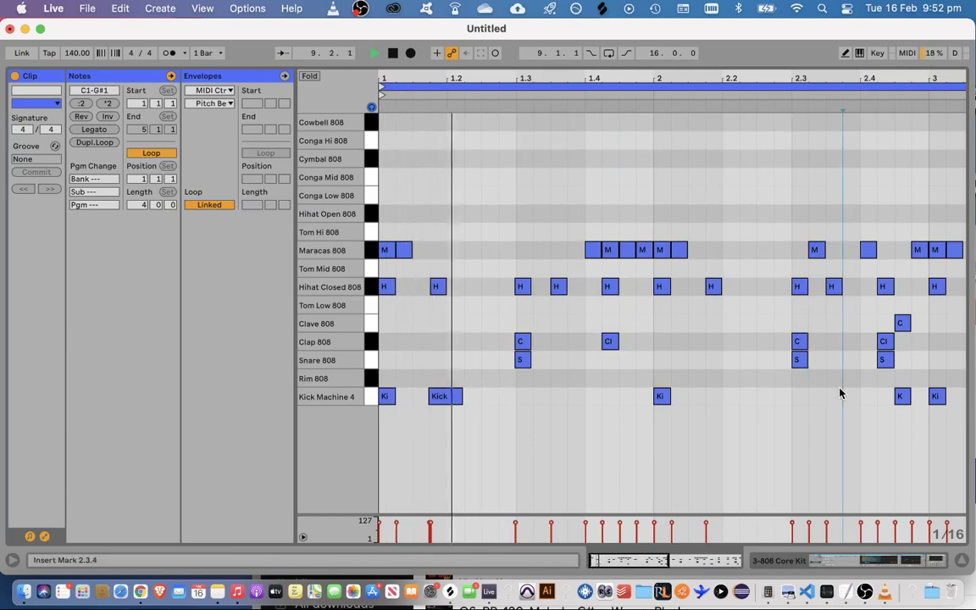
{"action": "left_click", "coordinate": [861, 424]}
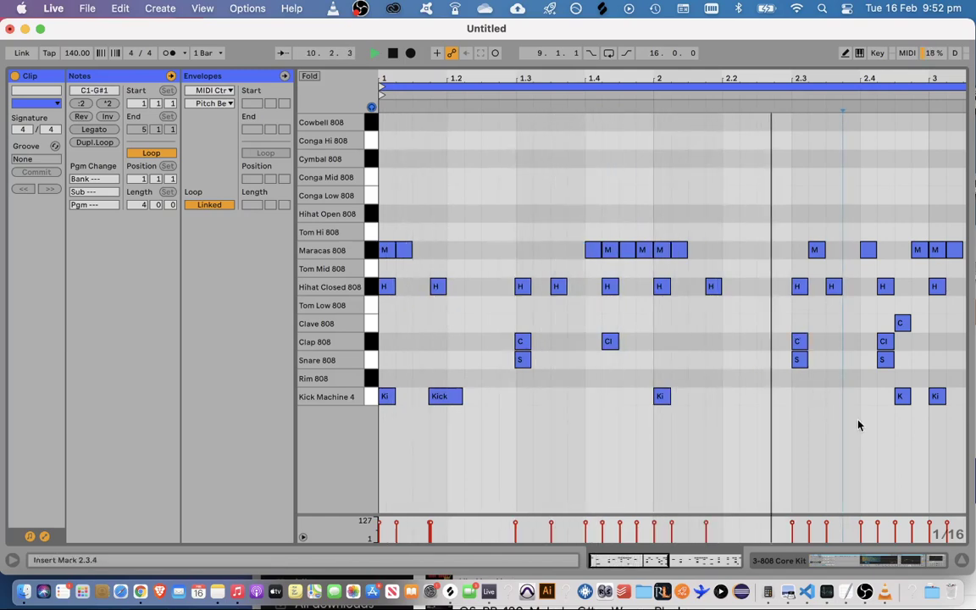
{"action": "key", "text": "space"}
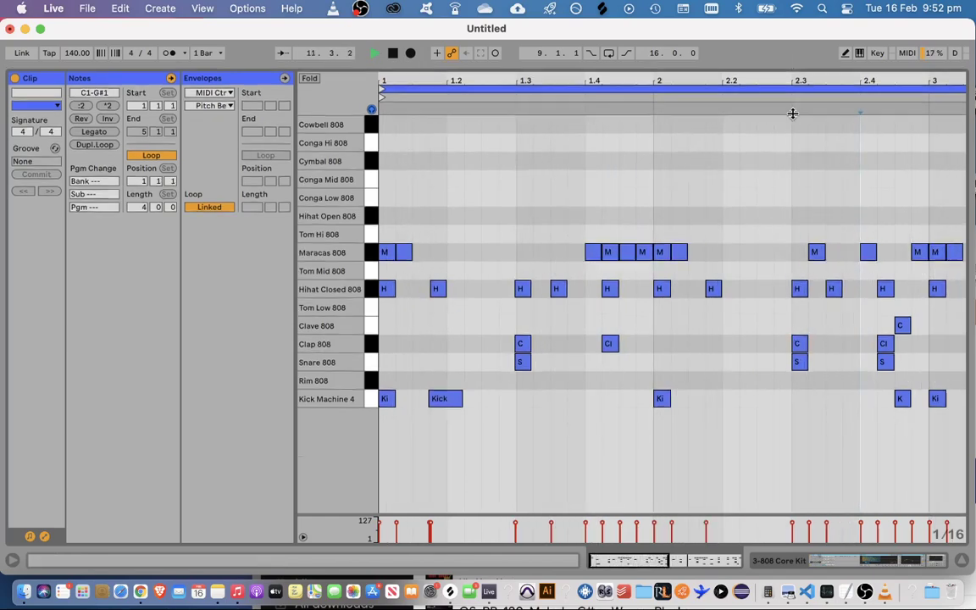
Play the lead-in to the drop and copy the edited bar 9 drum clip to the arrangement's start at bar 1
{"action": "key", "text": "Tab"}
{"action": "left_click", "coordinate": [440, 235]}
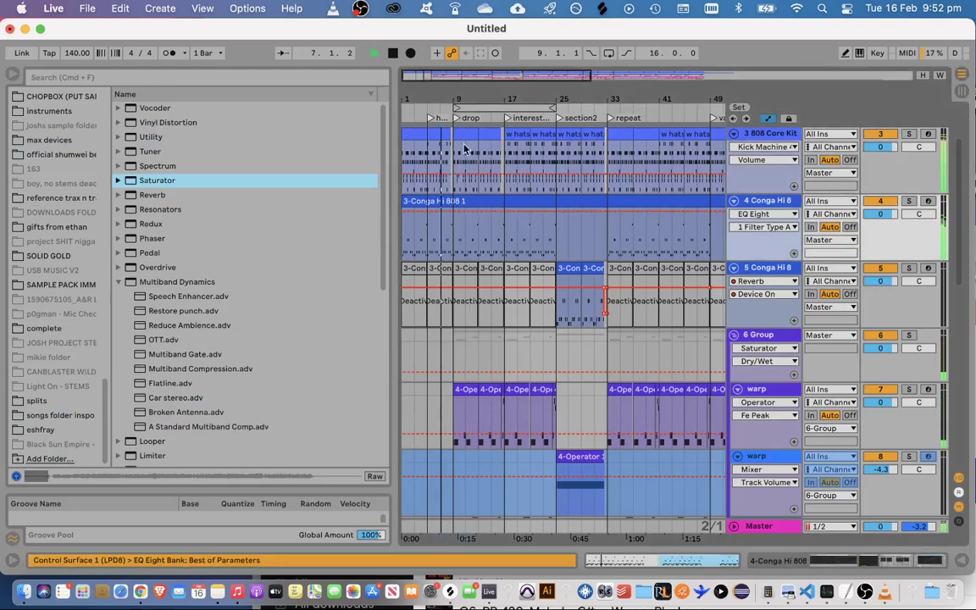
{"action": "left_click", "coordinate": [462, 134]}
{"action": "key", "text": "super+c"}
{"action": "left_click", "coordinate": [418, 137]}
{"action": "key", "text": "super+v"}
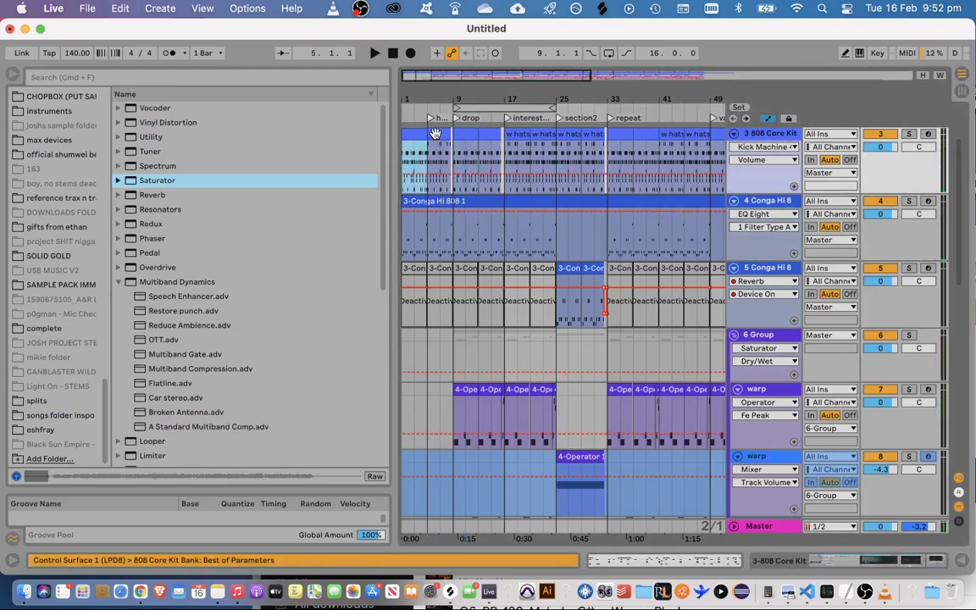
Copy the open hi-hat, maracas and closed hi-hat notes from the 808 drum clip at bar 5
{"action": "left_click", "coordinate": [433, 134]}
{"action": "double_click", "coordinate": [433, 134]}
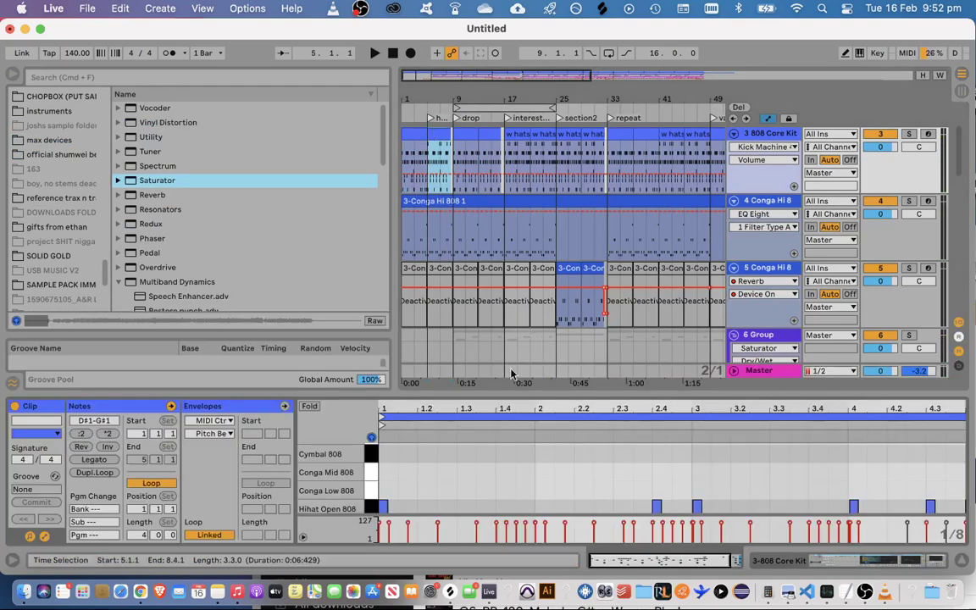
{"action": "left_click_drag", "start_coordinate": [501, 394], "coordinate": [542, 127]}
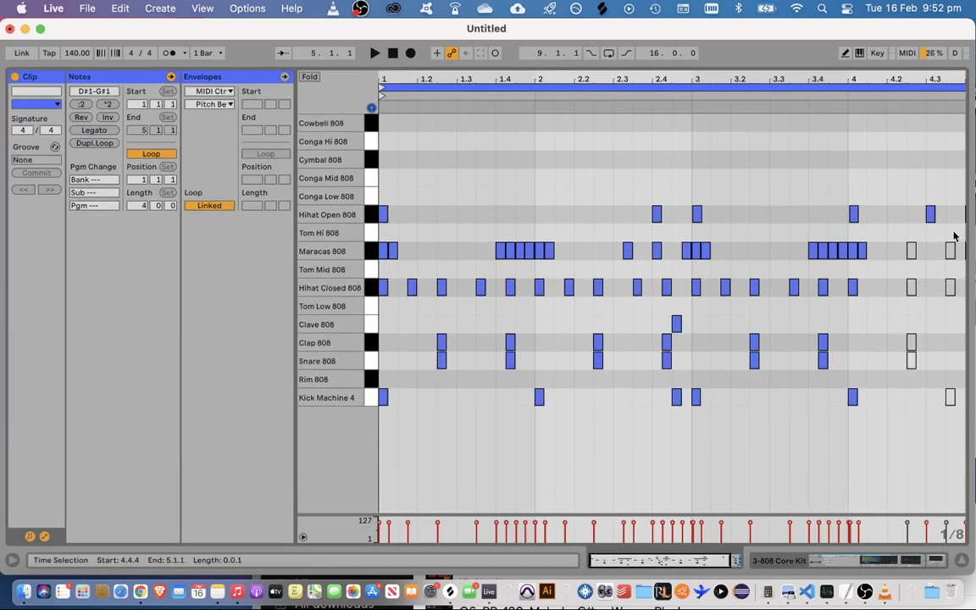
{"action": "key", "text": "super+a"}
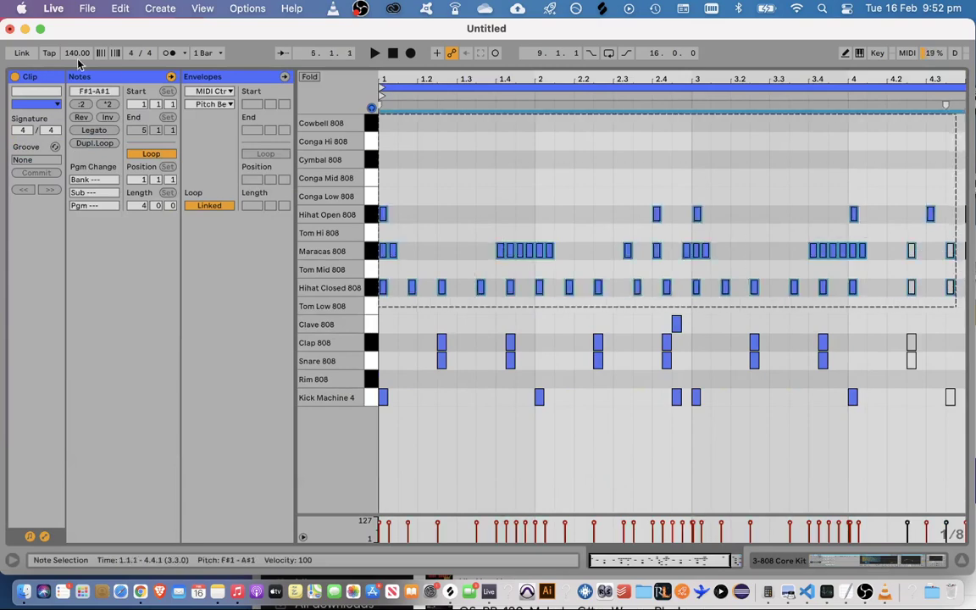
{"action": "key", "text": "super+c"}
{"action": "left_click_drag", "start_coordinate": [479, 63], "coordinate": [489, 585]}
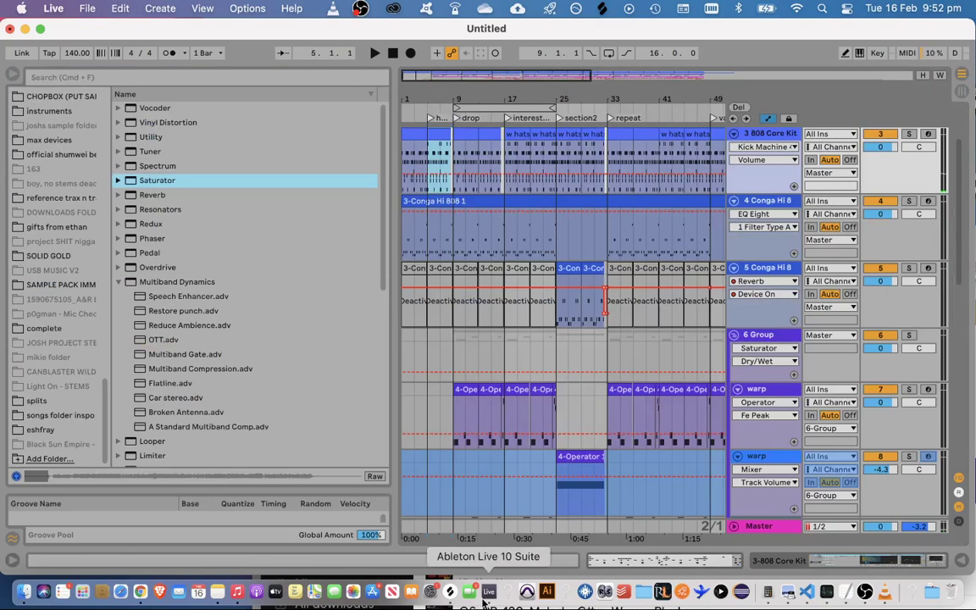
{"action": "double_click", "coordinate": [435, 135]}
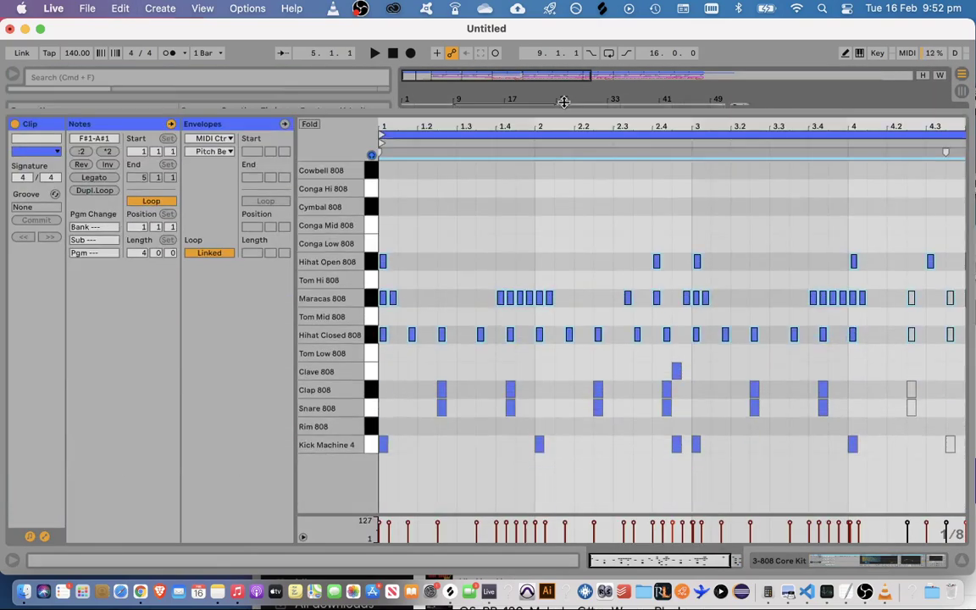
{"action": "left_click_drag", "start_coordinate": [500, 393], "coordinate": [533, 106]}
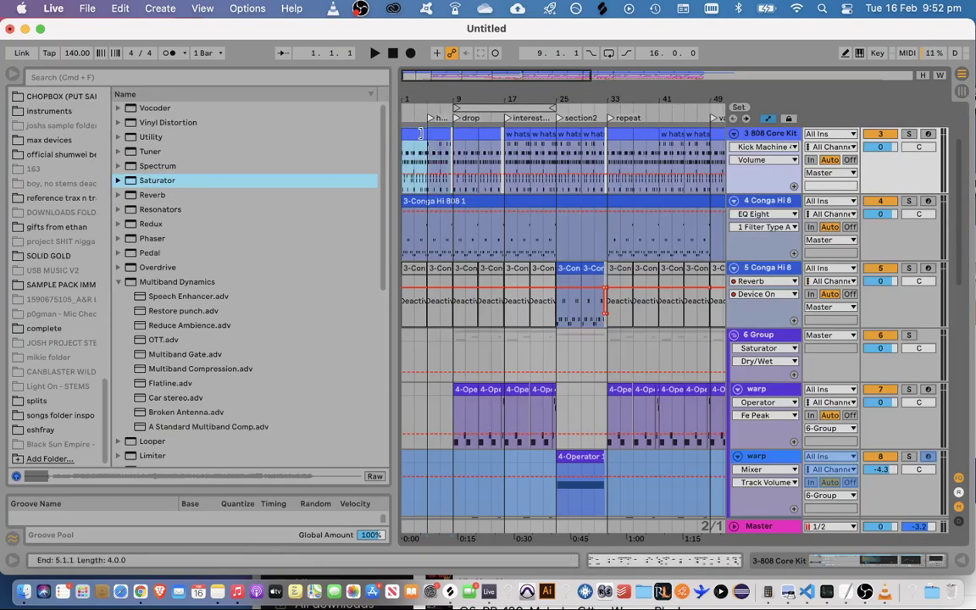
Duplicate the edited bar 1 drum clip over bar 5 and paste the copied hi-hat and maracas notes at its start
{"action": "double_click", "coordinate": [421, 133]}
{"action": "left_click_drag", "start_coordinate": [412, 355], "coordinate": [437, 167]}
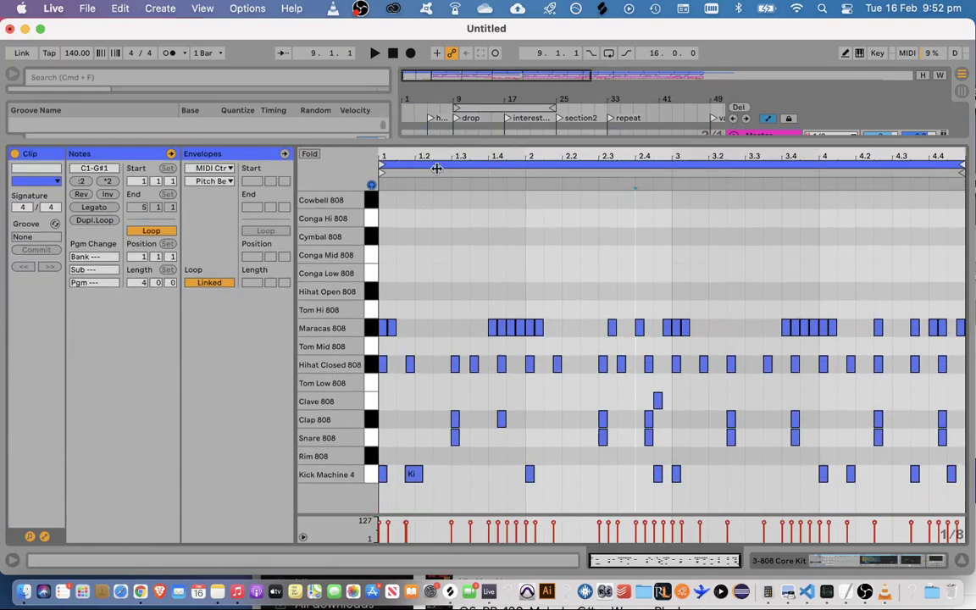
{"action": "left_click", "coordinate": [388, 244]}
{"action": "key", "text": "super+v"}
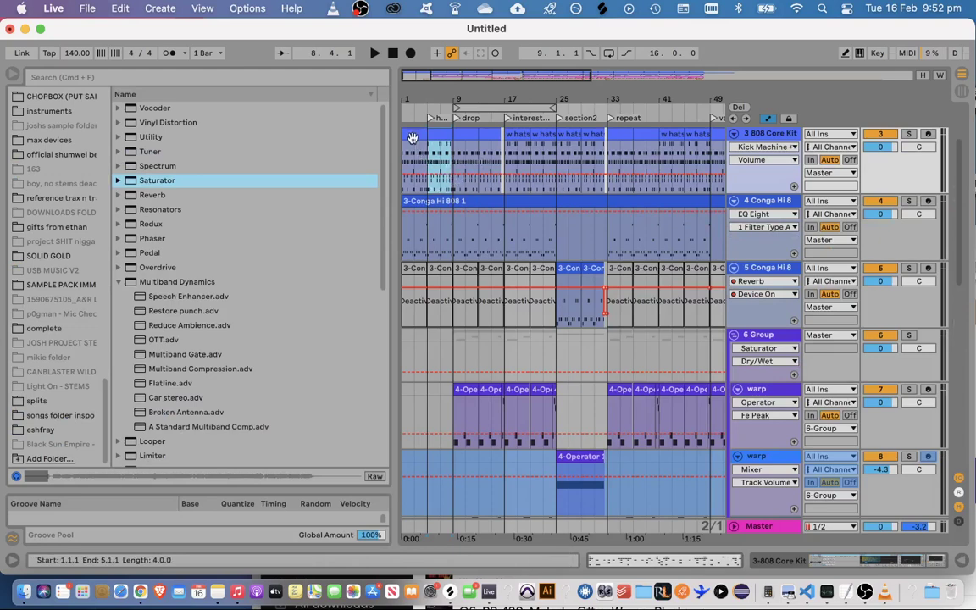
Play the opening bars to check the drum clips at bars 1 and 5
{"action": "key", "text": "space"}
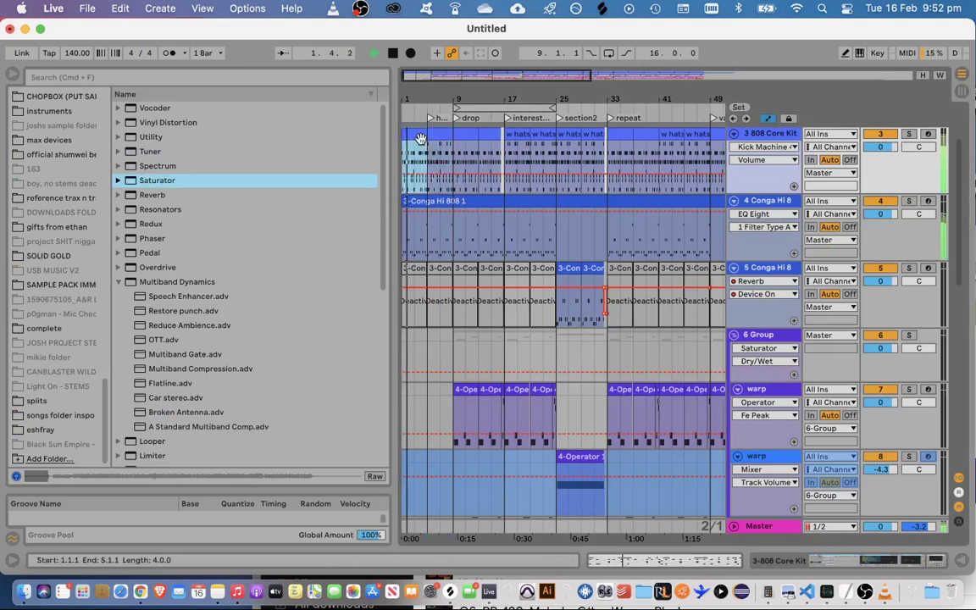
{"action": "left_click", "coordinate": [420, 138]}
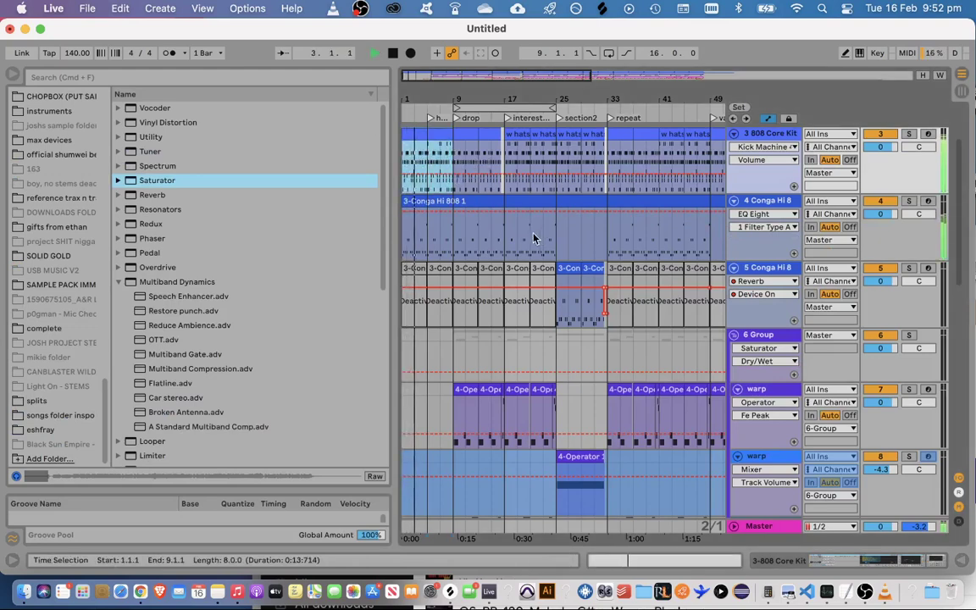
{"action": "key", "text": "space"}
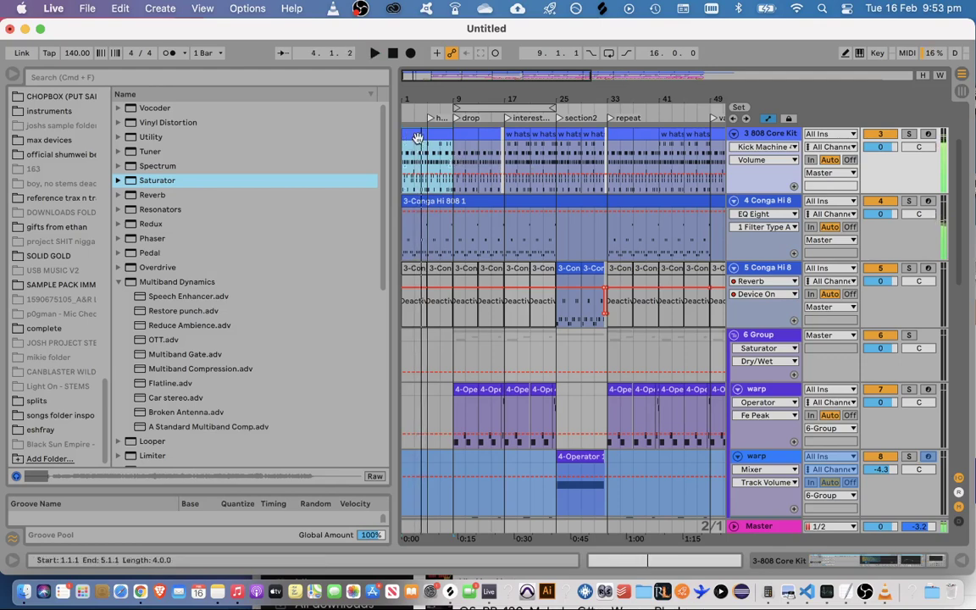
Replace the clap, snare and clave notes in the second half of the bar 1 clip with a copy of the first half's and play it back
{"action": "double_click", "coordinate": [418, 138]}
{"action": "left_click_drag", "start_coordinate": [559, 397], "coordinate": [600, 58]}
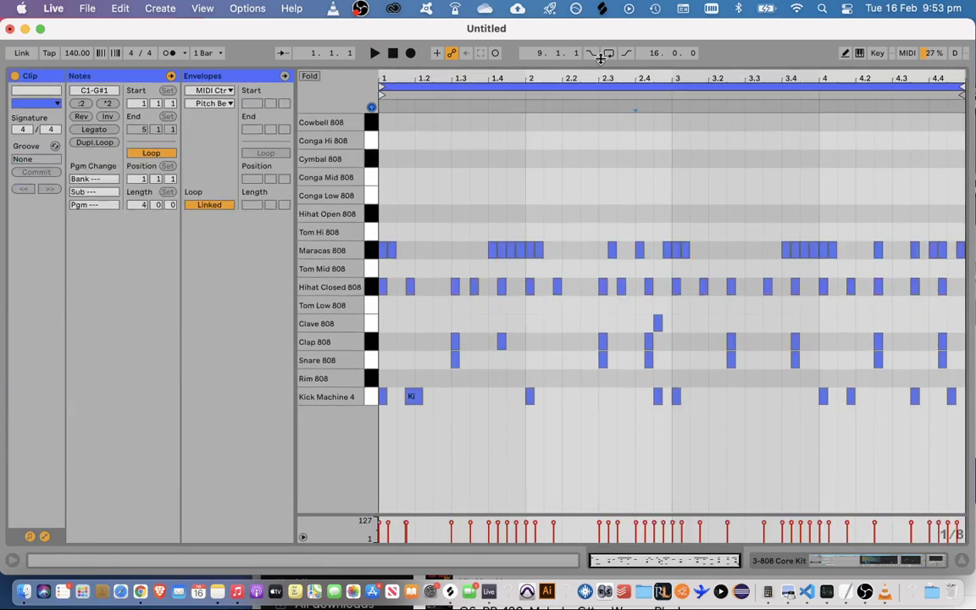
{"action": "key", "text": "space"}
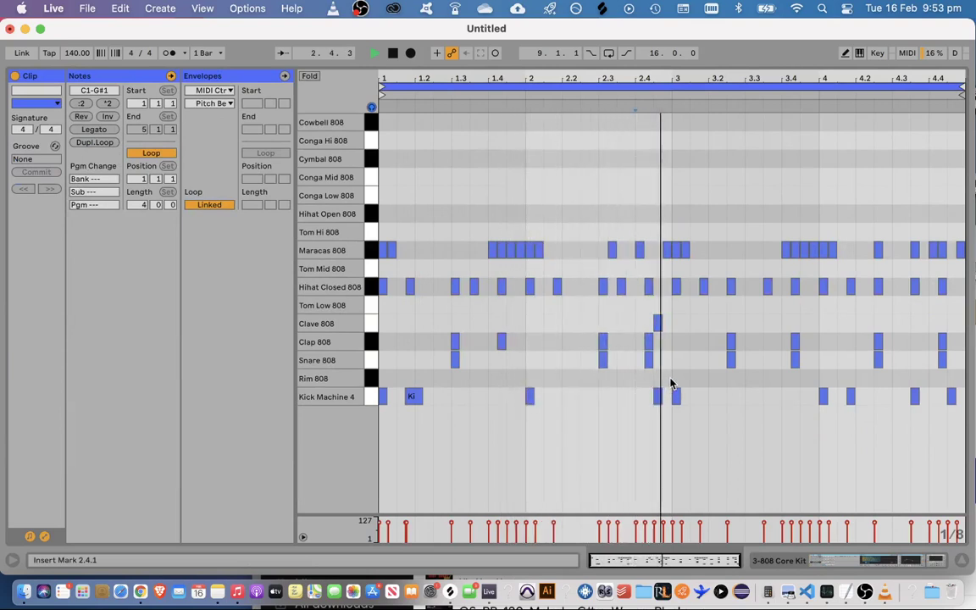
{"action": "key", "text": "space"}
{"action": "left_click_drag", "start_coordinate": [670, 378], "coordinate": [309, 319]}
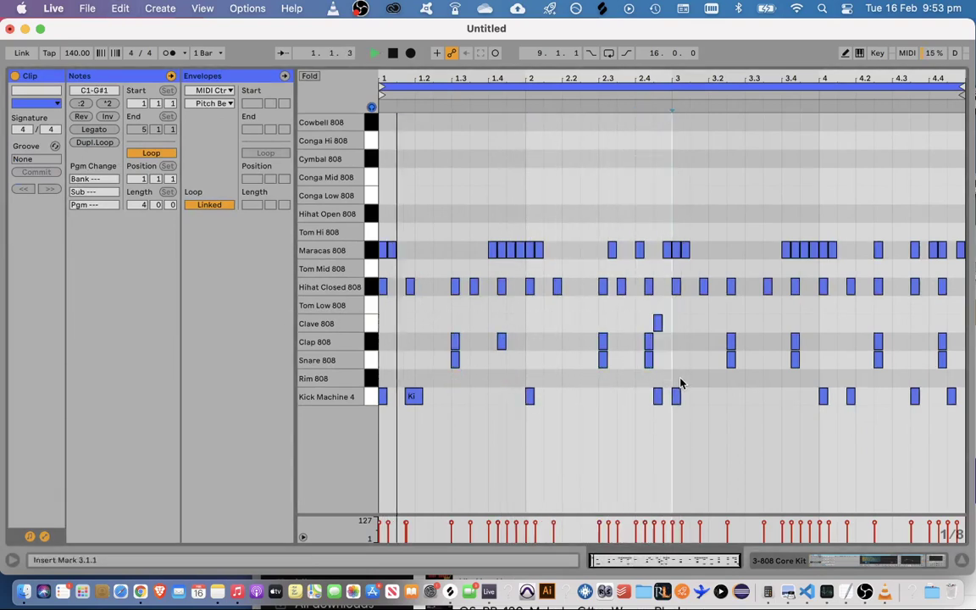
{"action": "left_click_drag", "start_coordinate": [680, 386], "coordinate": [973, 343]}
{"action": "key", "text": "Delete"}
{"action": "key", "text": "super+v"}
{"action": "key", "text": "space"}
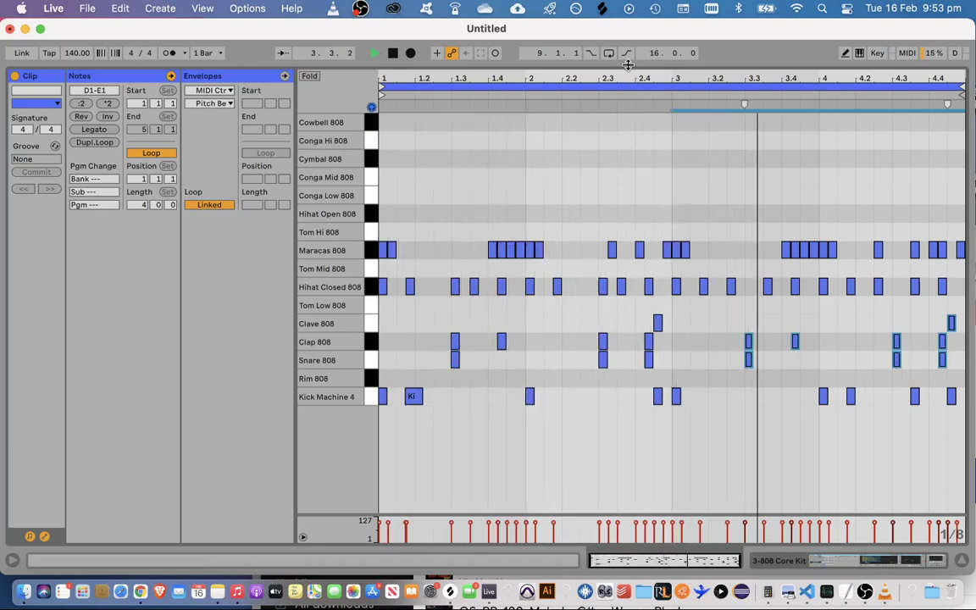
{"action": "left_click_drag", "start_coordinate": [627, 65], "coordinate": [628, 71]}
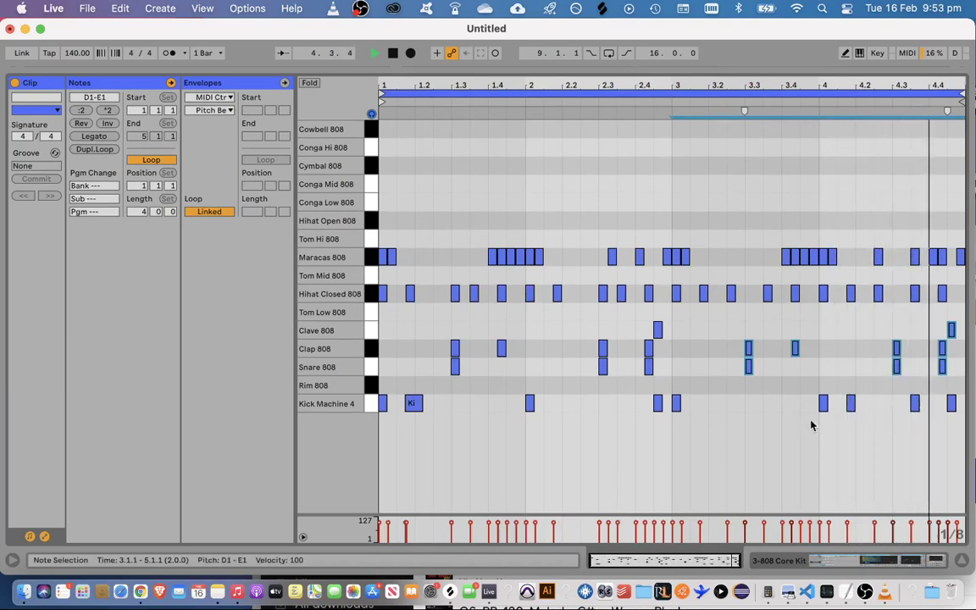
{"action": "left_click_drag", "start_coordinate": [743, 71], "coordinate": [807, 589]}
{"action": "key", "text": "space"}
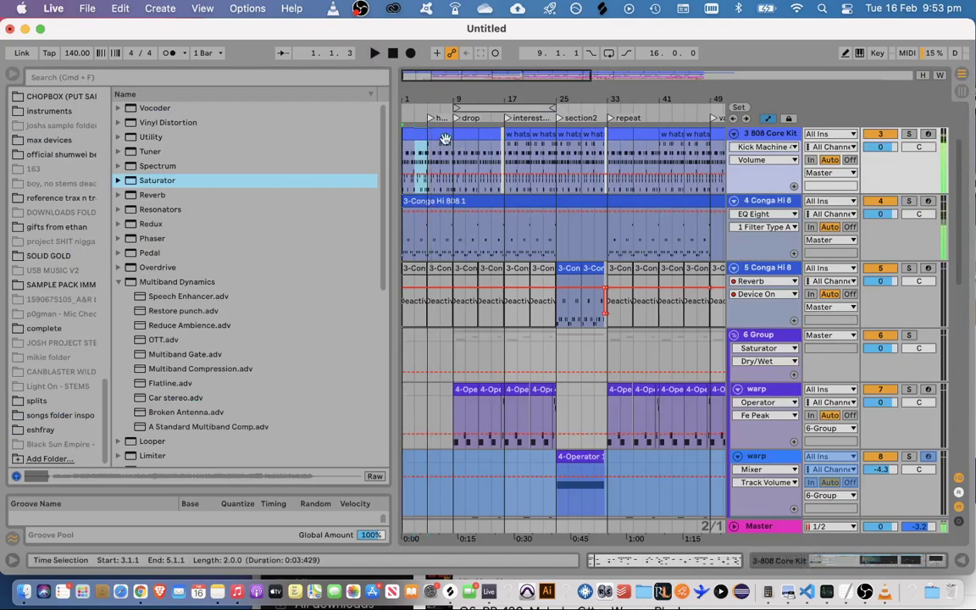
Open the bar 5 drum clip and select its hi-hat, maracas and clave notes
{"action": "double_click", "coordinate": [441, 135]}
{"action": "left_click_drag", "start_coordinate": [527, 384], "coordinate": [527, 189]}
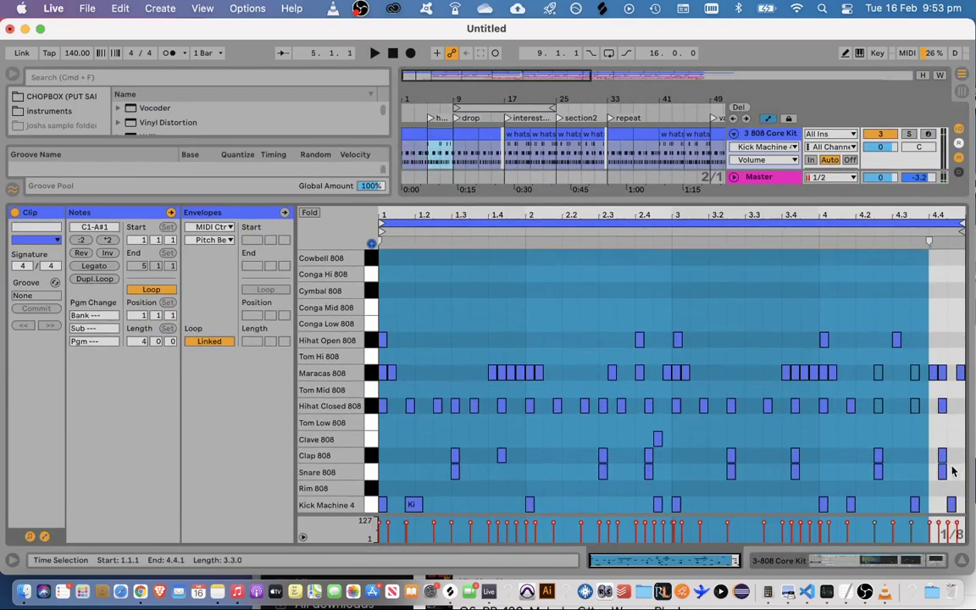
{"action": "left_click_drag", "start_coordinate": [957, 422], "coordinate": [40, 125]}
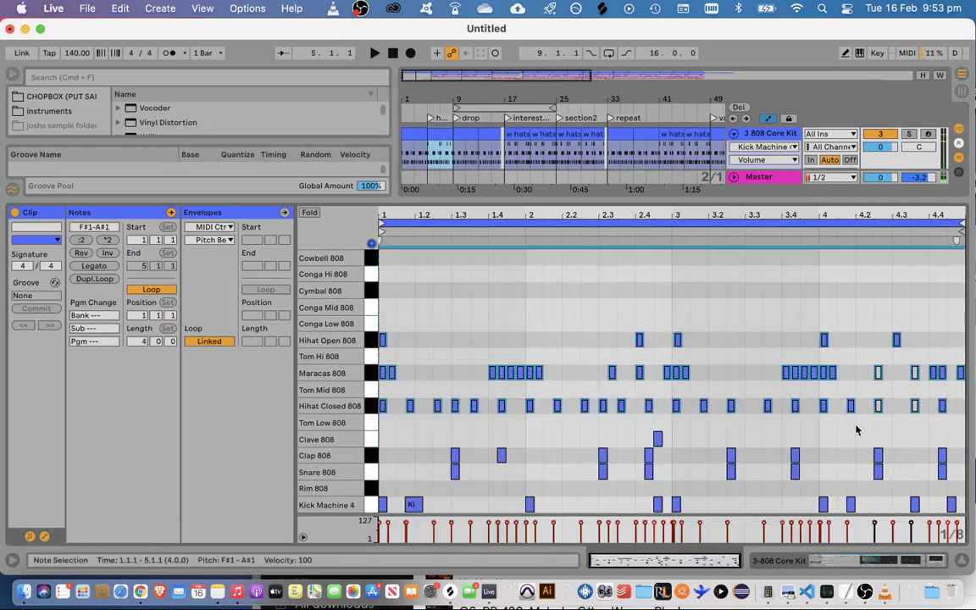
{"action": "left_click_drag", "start_coordinate": [959, 445], "coordinate": [369, 182]}
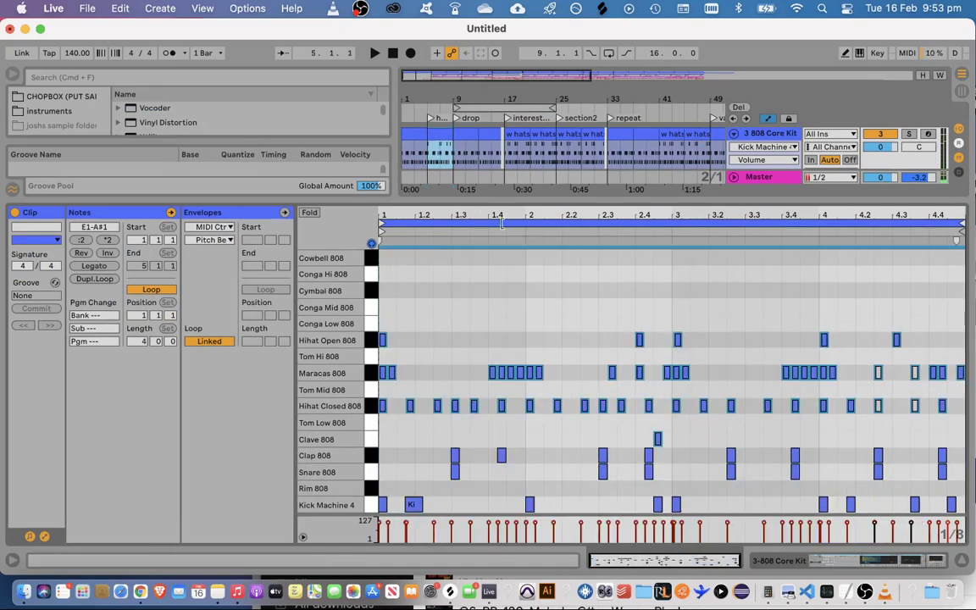
{"action": "left_click_drag", "start_coordinate": [545, 208], "coordinate": [551, 588]}
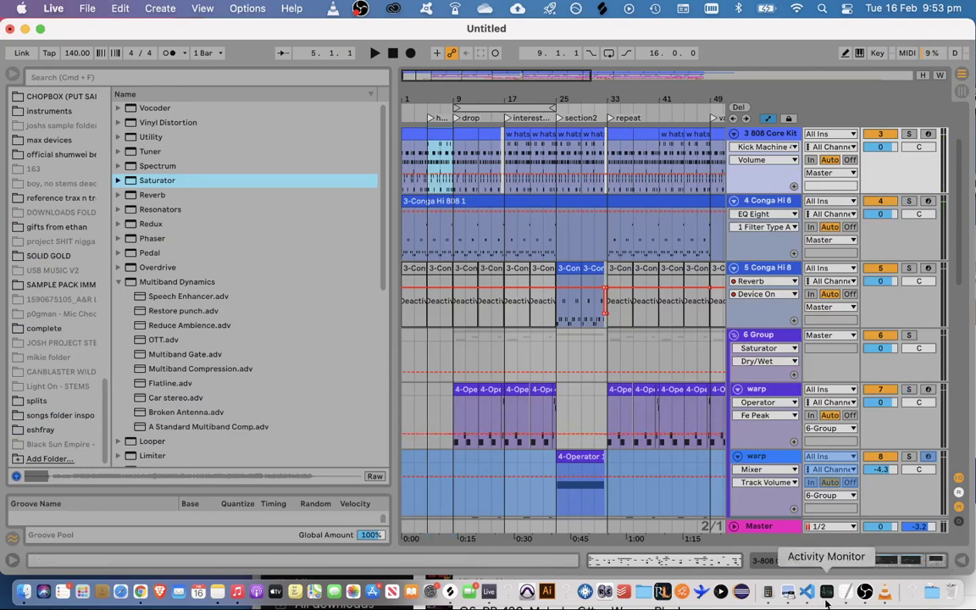
Switch to OBS to check the recording, then return to the arrangement in Live
{"action": "left_click", "coordinate": [864, 590]}
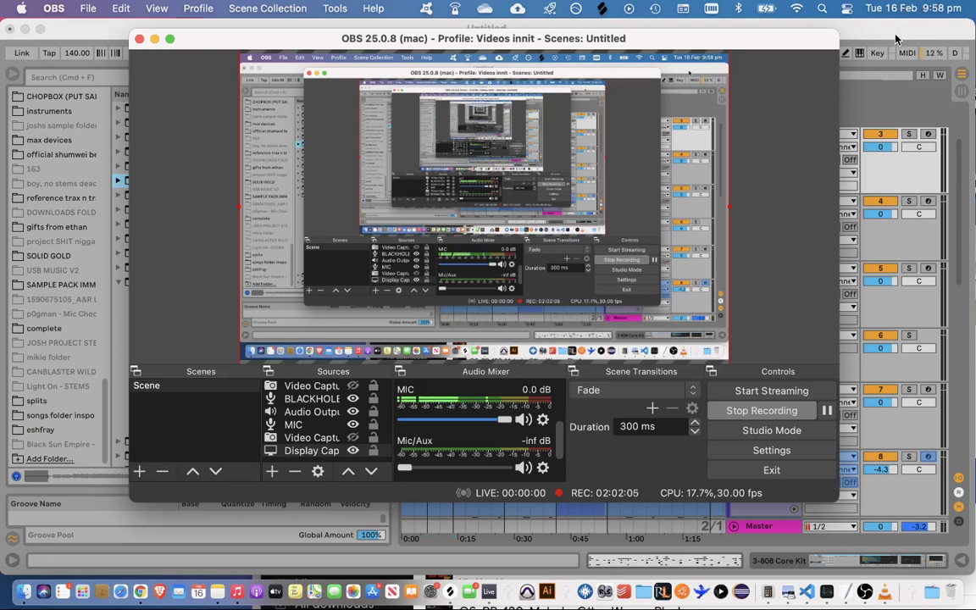
{"action": "left_click", "coordinate": [894, 38]}
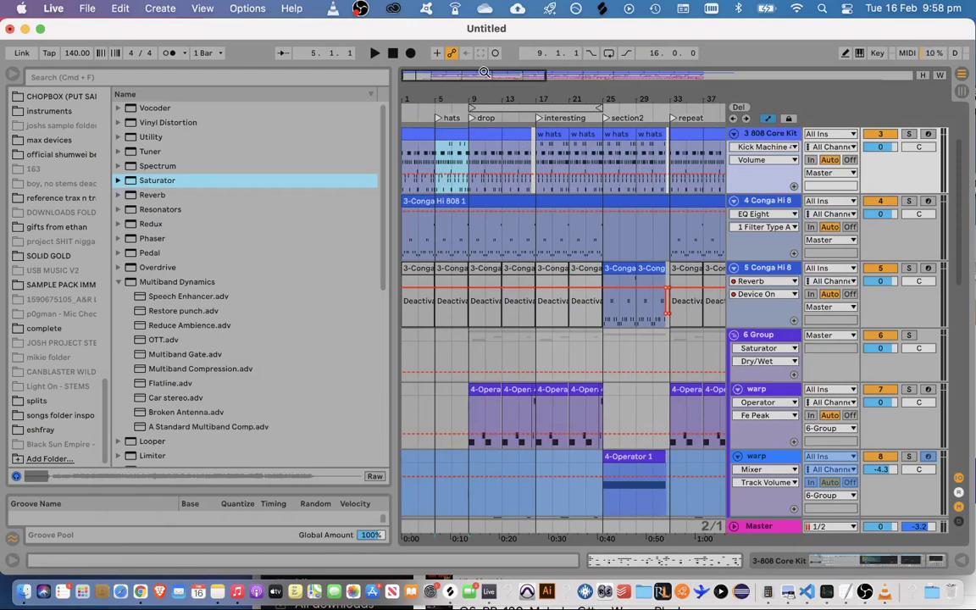
{"action": "left_click_drag", "start_coordinate": [484, 72], "coordinate": [459, 71]}
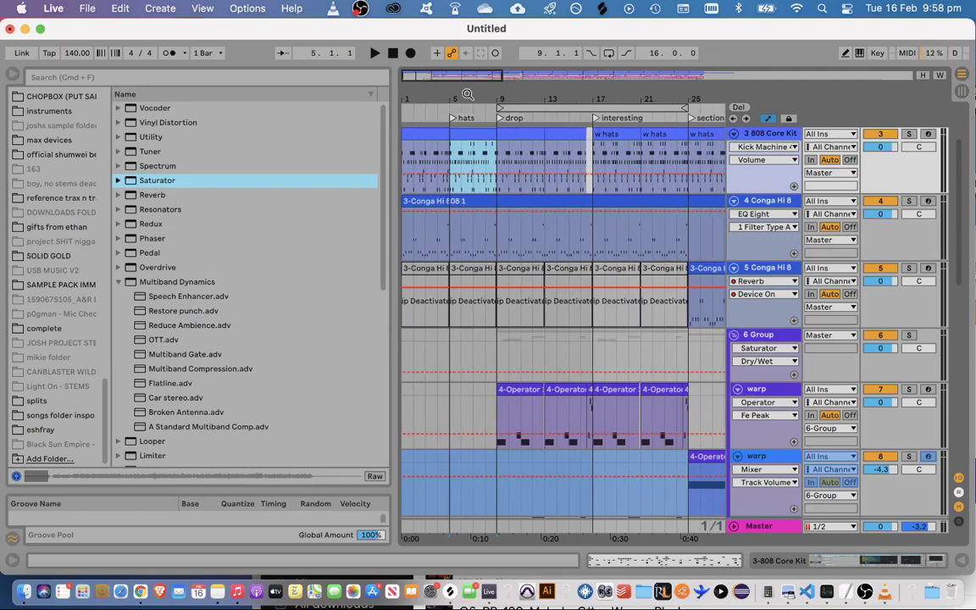
{"action": "left_click_drag", "start_coordinate": [465, 80], "coordinate": [465, 88]}
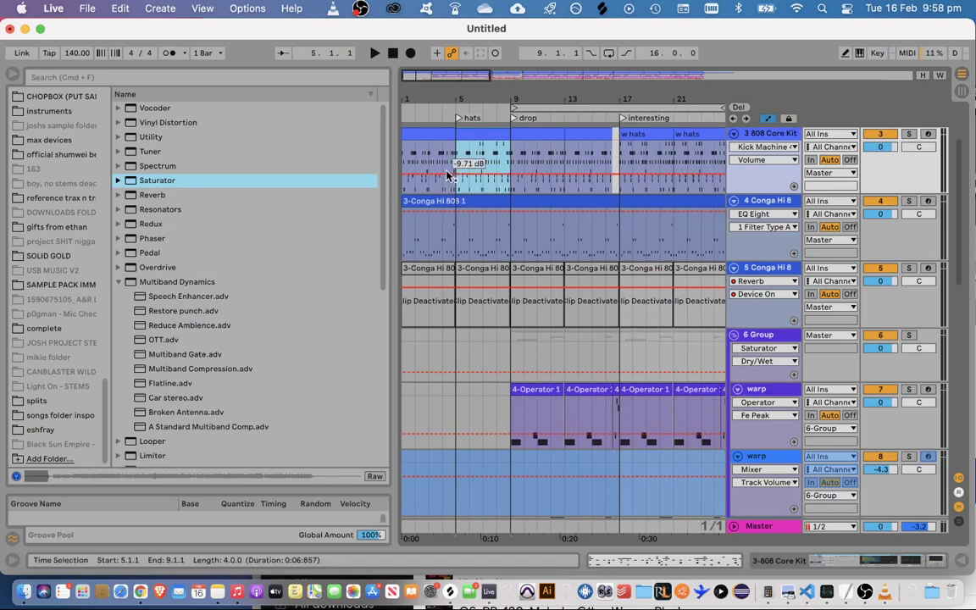
Play the opening from bar 1 and follow the notes of the bar 5 drum clip up to bar 7
{"action": "left_click", "coordinate": [449, 163]}
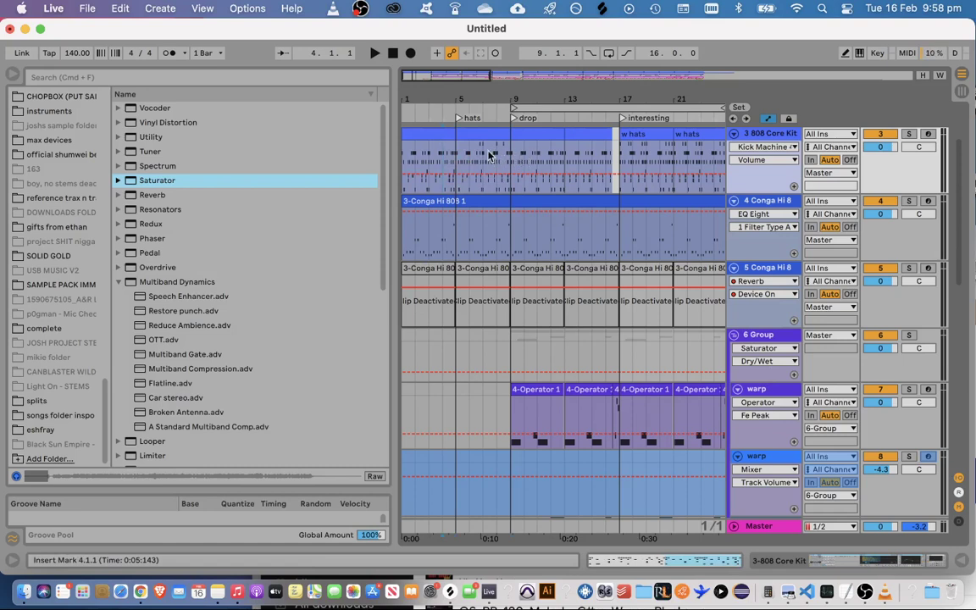
{"action": "left_click_drag", "start_coordinate": [455, 153], "coordinate": [407, 154]}
{"action": "key", "text": "space"}
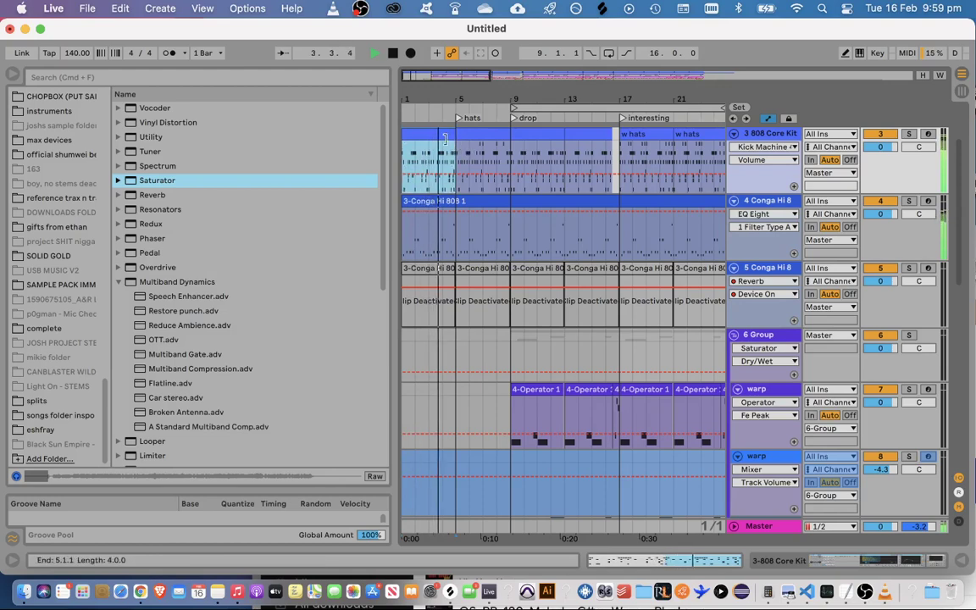
{"action": "left_click", "coordinate": [480, 137]}
{"action": "double_click", "coordinate": [464, 137]}
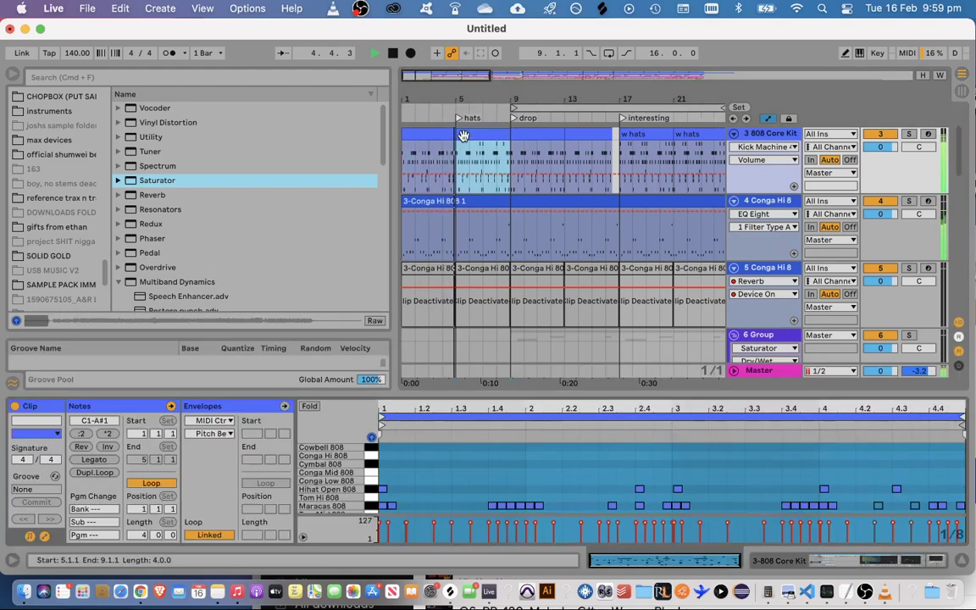
{"action": "left_click_drag", "start_coordinate": [540, 394], "coordinate": [562, 124]}
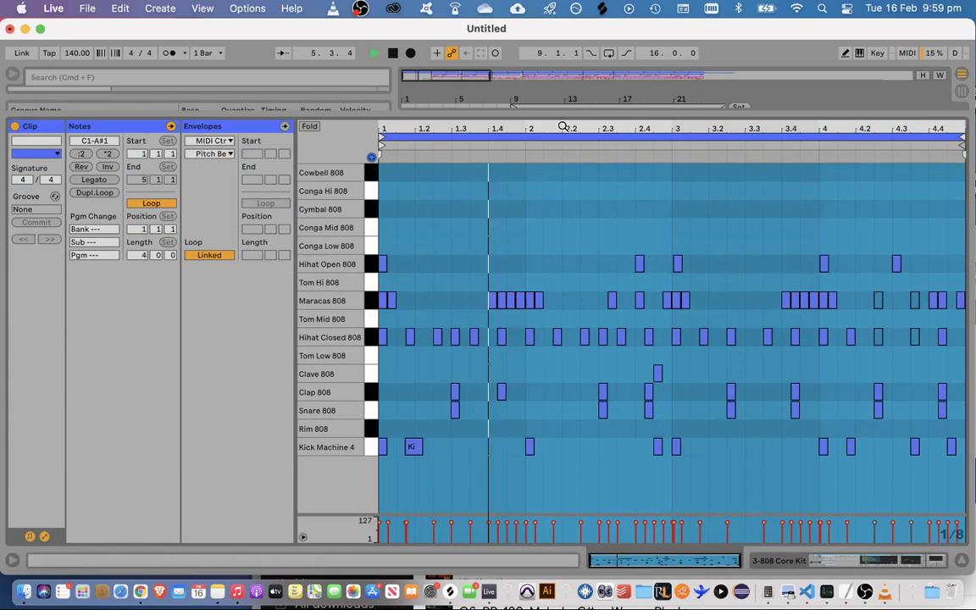
{"action": "left_click", "coordinate": [695, 479]}
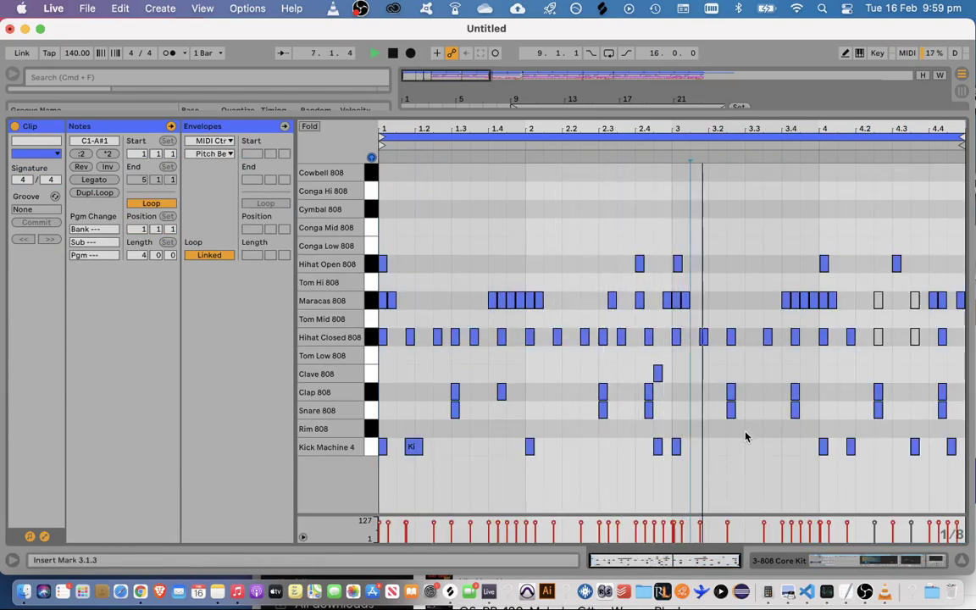
{"action": "key", "text": "space"}
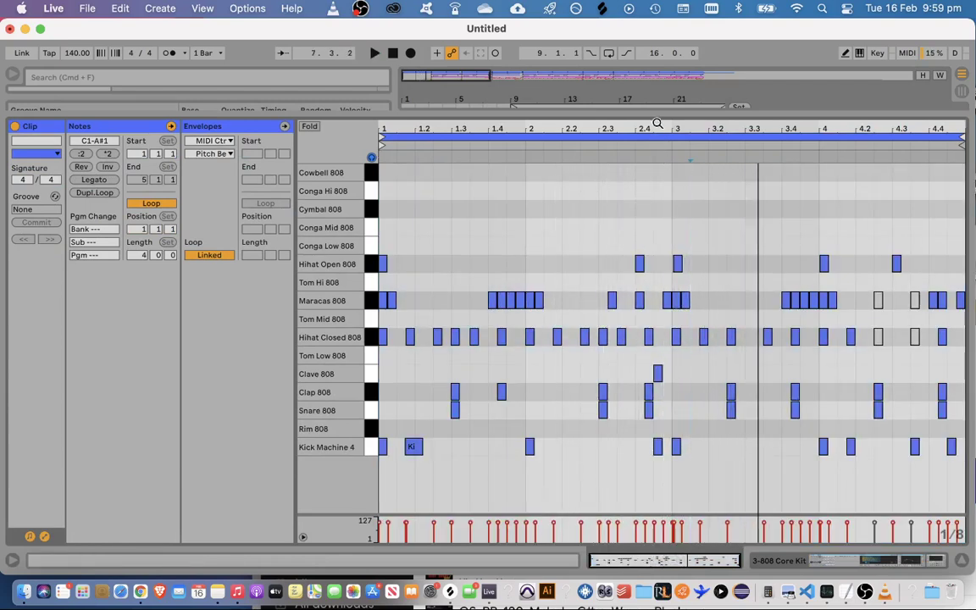
Copy all hi-hat, maracas and clave notes from the bar 5 drum clip
{"action": "left_click_drag", "start_coordinate": [958, 450], "coordinate": [126, 180]}
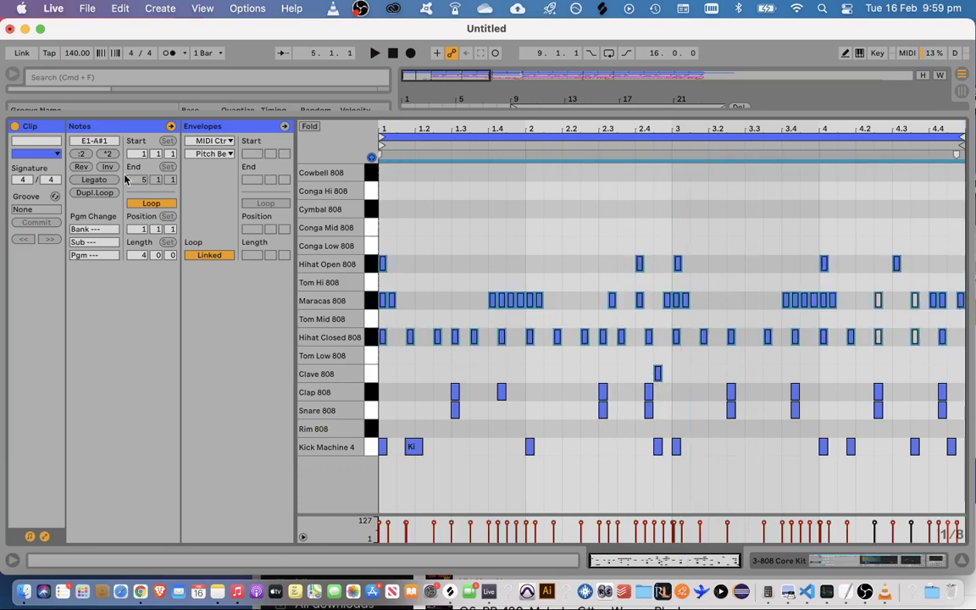
{"action": "key", "text": "super+c"}
{"action": "left_click_drag", "start_coordinate": [704, 114], "coordinate": [683, 556]}
Duplicate the bar 1 drum clip over bar 5, paste the copied notes at its start and play the result
{"action": "left_click", "coordinate": [433, 133]}
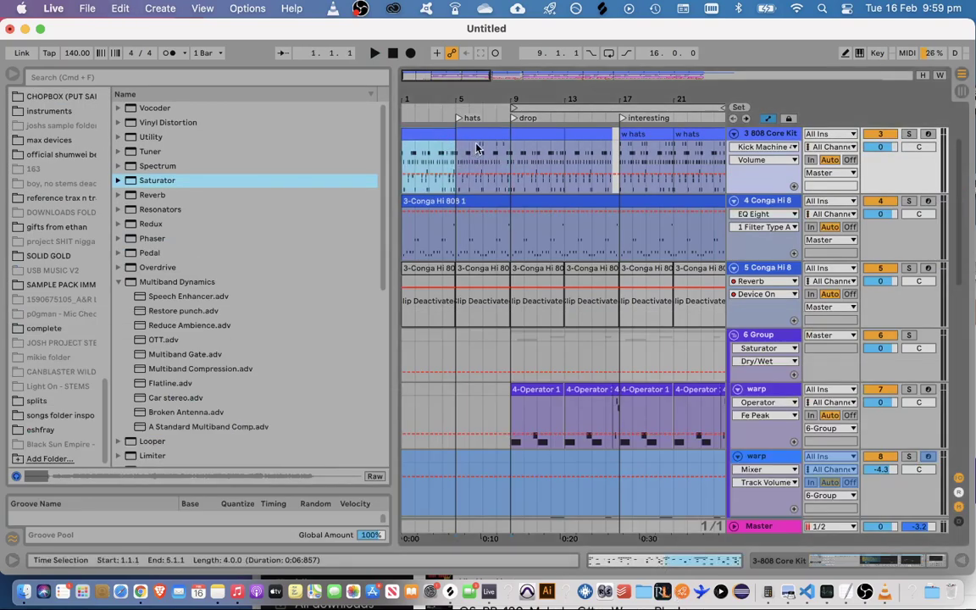
{"action": "double_click", "coordinate": [476, 135]}
{"action": "left_click_drag", "start_coordinate": [498, 383], "coordinate": [491, 551]}
{"action": "left_click", "coordinate": [386, 254]}
{"action": "key", "text": "super+a"}
{"action": "key", "text": "space"}
Play the run-up to the drop and open the bar 9 808 drum clip in an enlarged note editor
{"action": "left_click", "coordinate": [514, 158]}
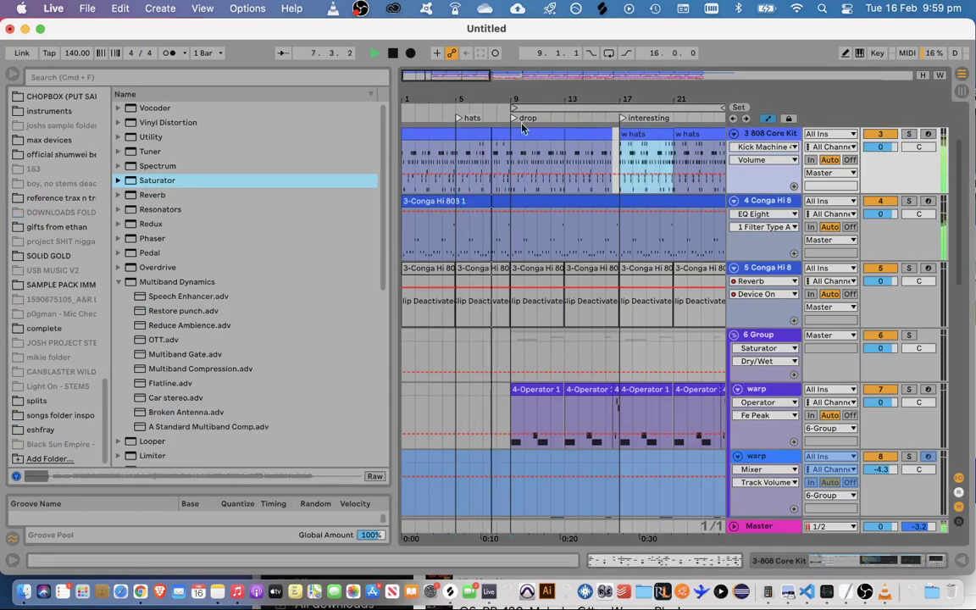
{"action": "left_click", "coordinate": [429, 133]}
{"action": "left_click", "coordinate": [523, 133]}
{"action": "double_click", "coordinate": [522, 133]}
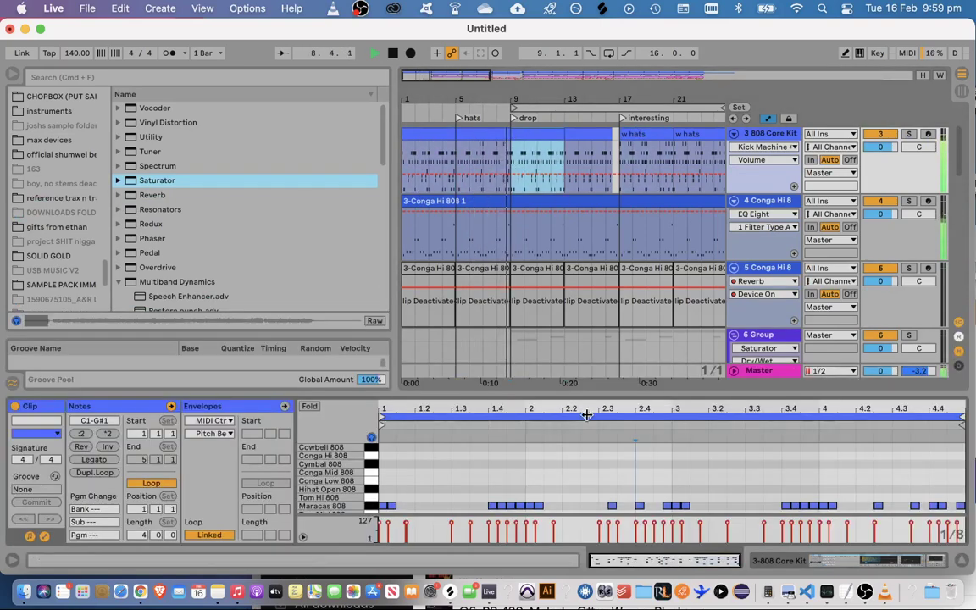
{"action": "left_click_drag", "start_coordinate": [530, 386], "coordinate": [597, 93]}
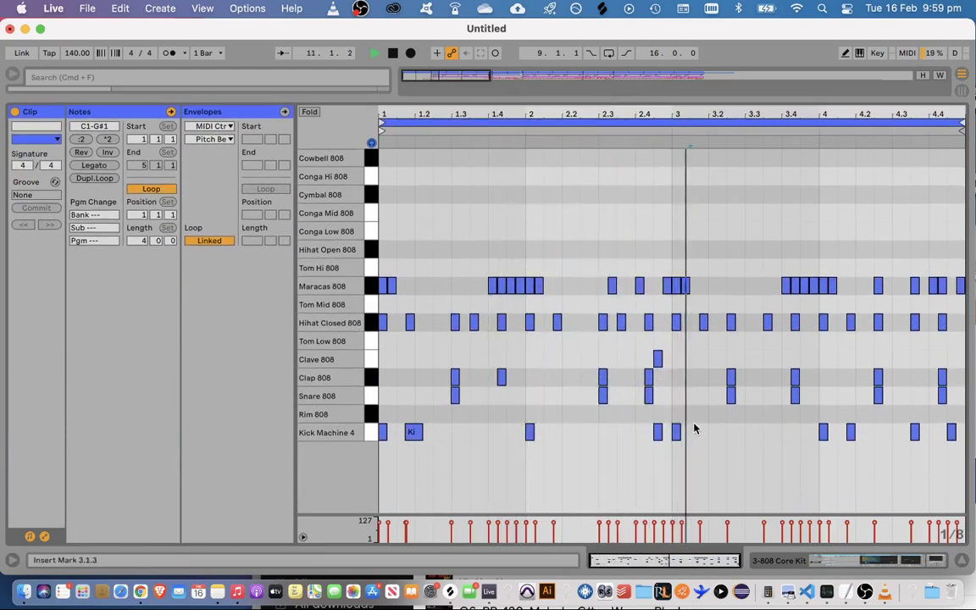
Move the clap and snare hits from 3.2.3 to 3.3.1 in the bar 9 drum clip and audition the change
{"action": "key", "text": "space"}
{"action": "left_click_drag", "start_coordinate": [726, 426], "coordinate": [747, 303]}
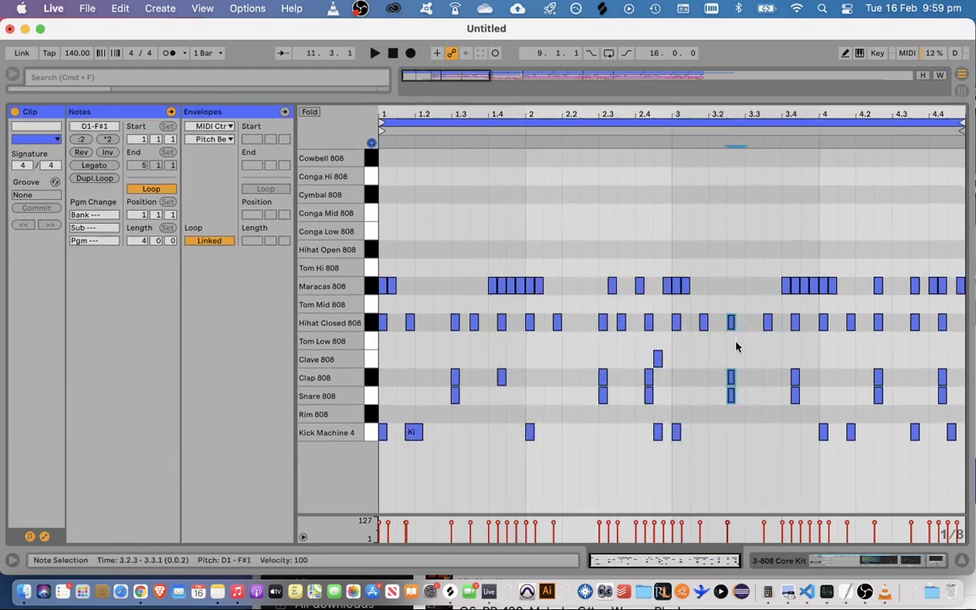
{"action": "left_click_drag", "start_coordinate": [736, 346], "coordinate": [728, 404]}
{"action": "key", "text": "Right"}
{"action": "key", "text": "Right"}
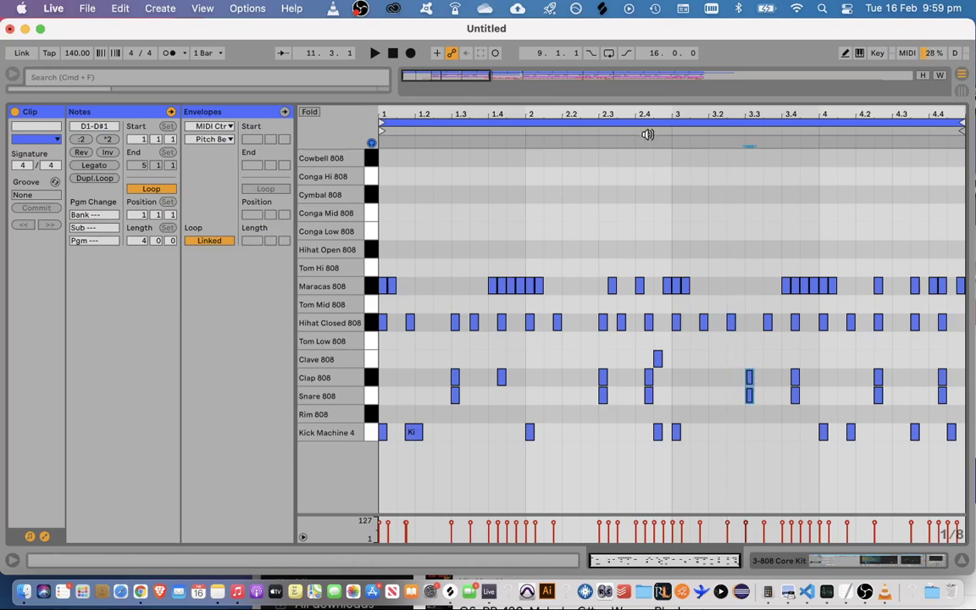
{"action": "key", "text": "space"}
{"action": "left_click", "coordinate": [726, 425]}
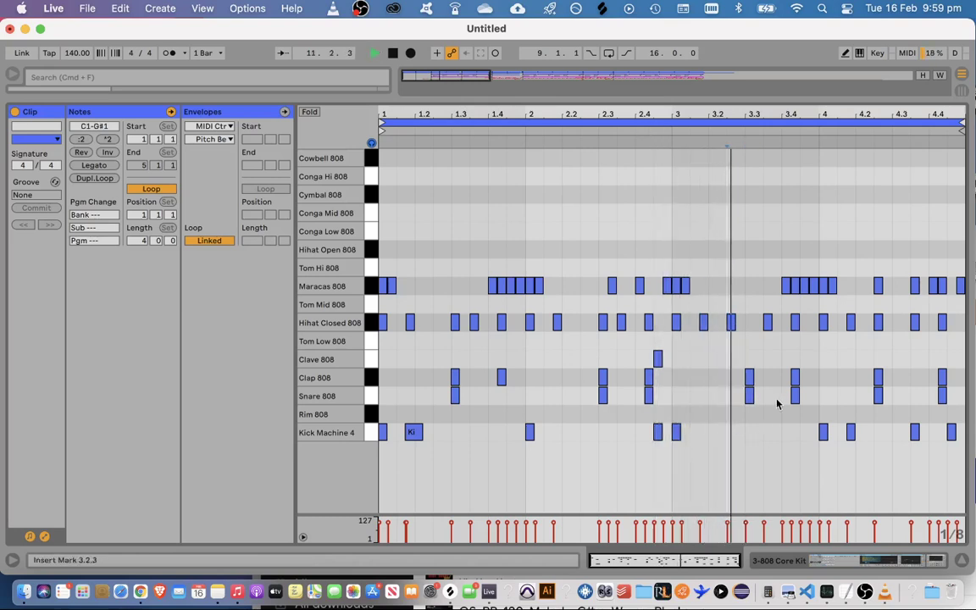
Audition the clip's fourth bar, move the clap and snare hits from 4.2.3 to 4.3.1 and replay it
{"action": "left_click", "coordinate": [884, 398]}
{"action": "key", "text": "space"}
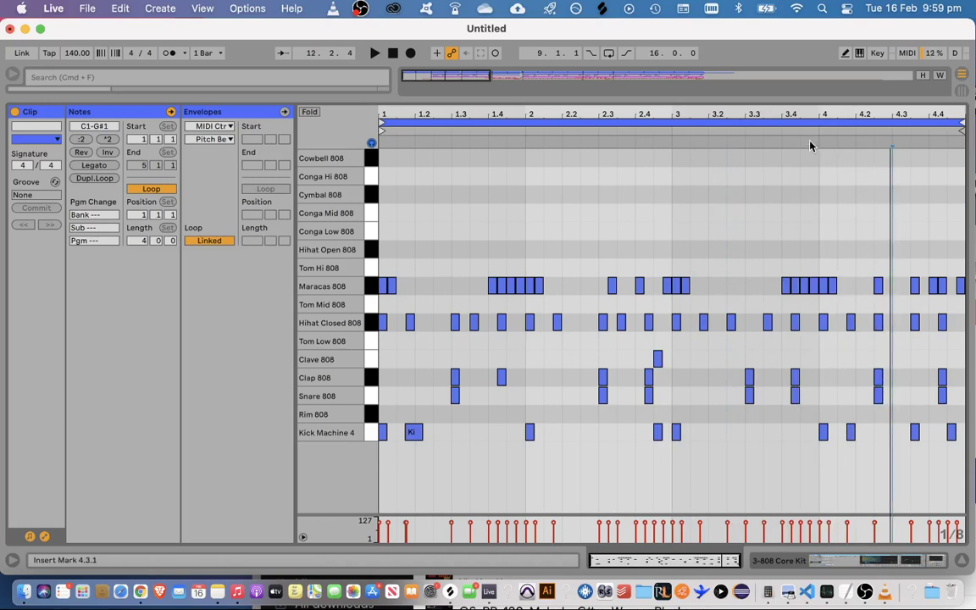
{"action": "left_click", "coordinate": [706, 120]}
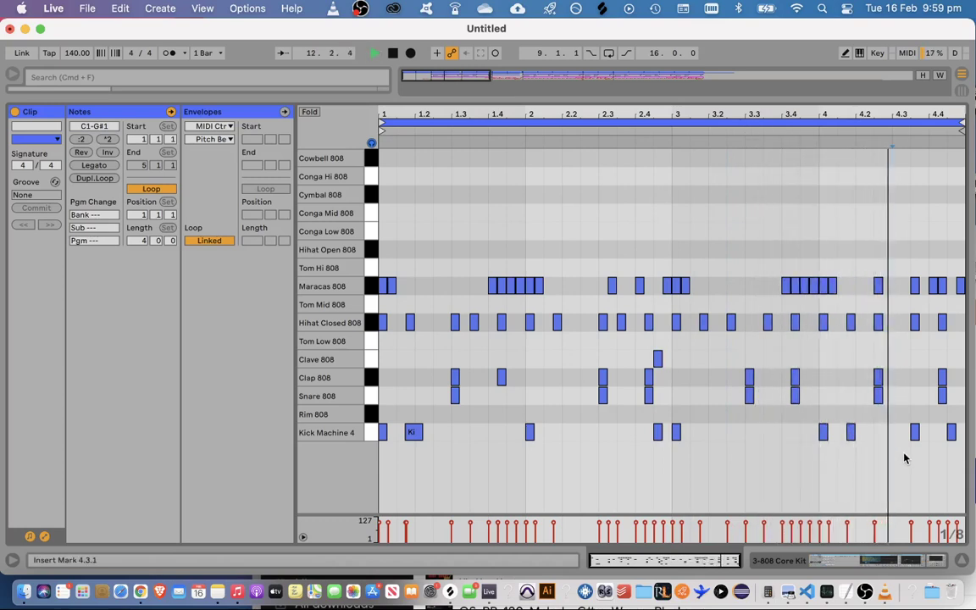
{"action": "key", "text": "space"}
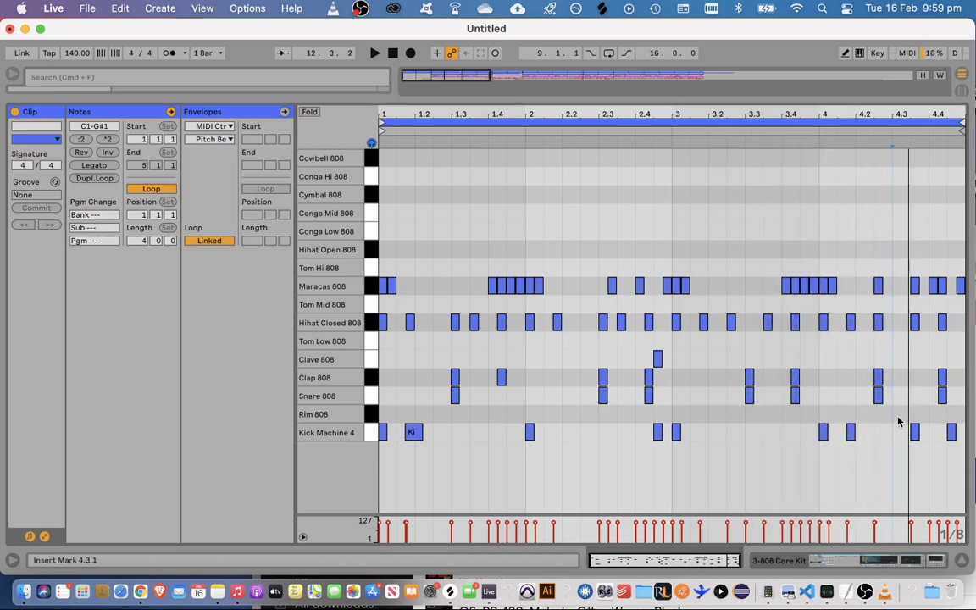
{"action": "left_click_drag", "start_coordinate": [882, 421], "coordinate": [882, 278]}
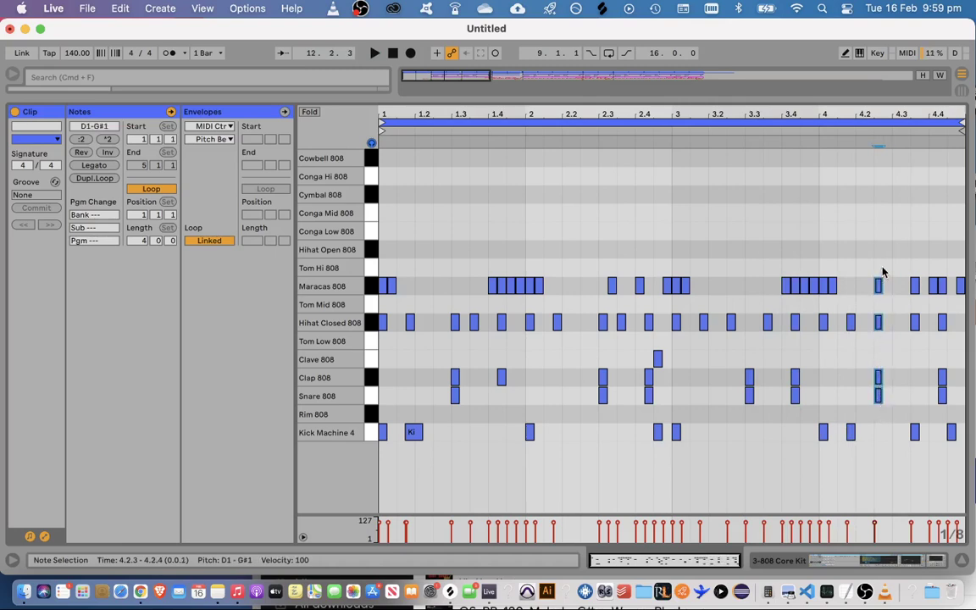
{"action": "left_click_drag", "start_coordinate": [892, 356], "coordinate": [876, 422]}
{"action": "key", "text": "Right"}
{"action": "left_click", "coordinate": [832, 131]}
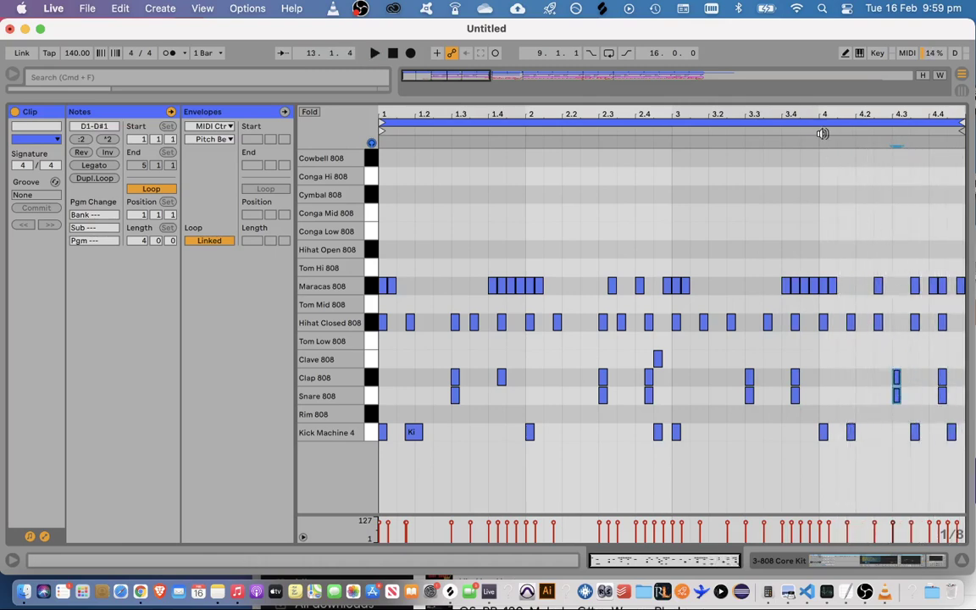
{"action": "left_click", "coordinate": [855, 136]}
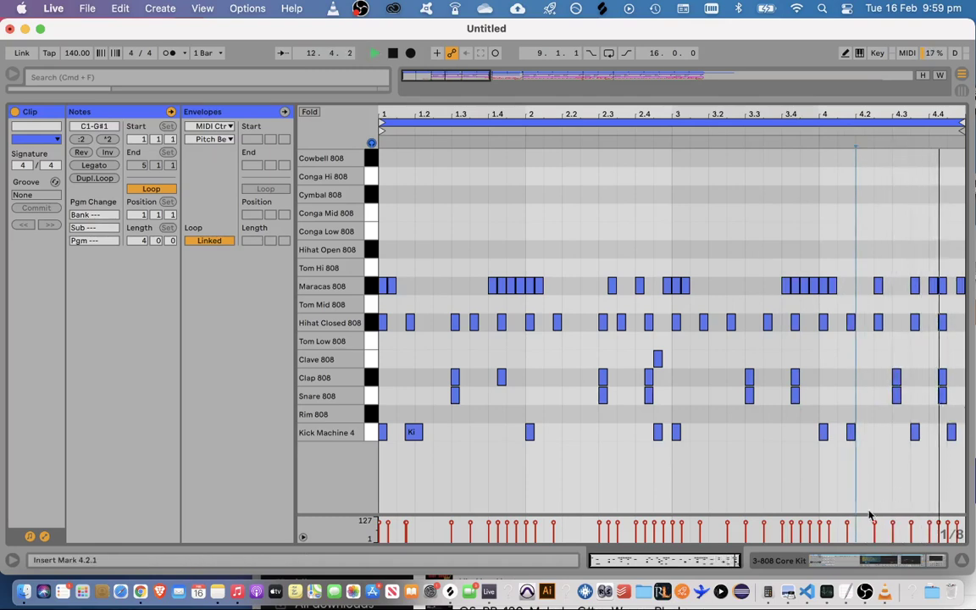
Add a clap note at 4.4.4, at the very end of the bar 9 drum clip
{"action": "key", "text": "space"}
{"action": "scroll", "coordinate": [859, 493], "scroll_direction": "up", "scroll_amount": 2}
{"action": "scroll", "coordinate": [858, 492], "scroll_direction": "right", "scroll_amount": 1}
{"action": "double_click", "coordinate": [960, 399]}
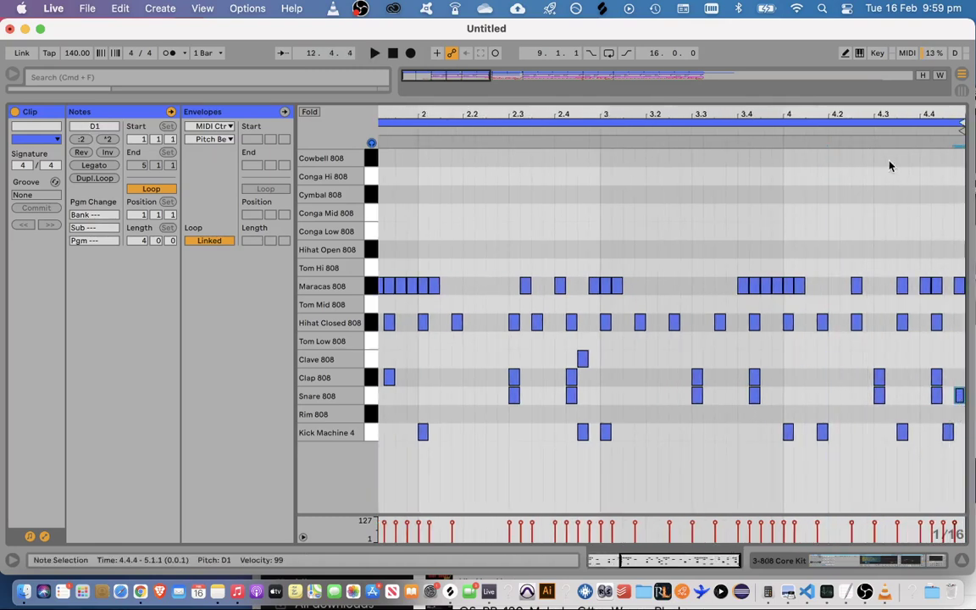
{"action": "key", "text": "Up"}
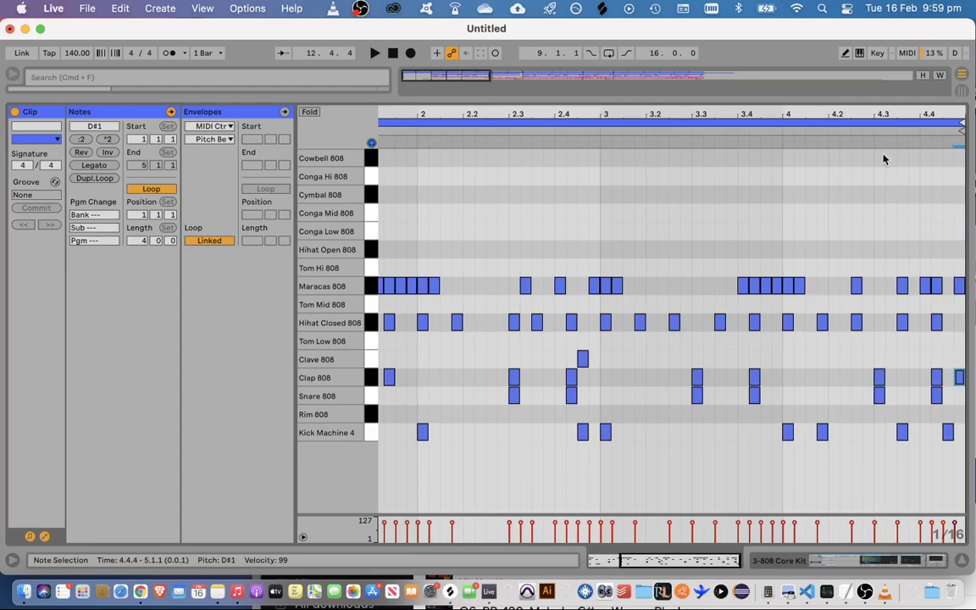
Audition the edited clip, collapse the note editor and play the arrangement from the drop at bar 9
{"action": "left_click", "coordinate": [884, 159]}
{"action": "key", "text": "space"}
{"action": "left_click_drag", "start_coordinate": [829, 100], "coordinate": [746, 508]}
{"action": "left_click", "coordinate": [509, 155]}
{"action": "key", "text": "space"}
{"action": "key", "text": "space"}
{"action": "left_click_drag", "start_coordinate": [512, 155], "coordinate": [573, 138]}
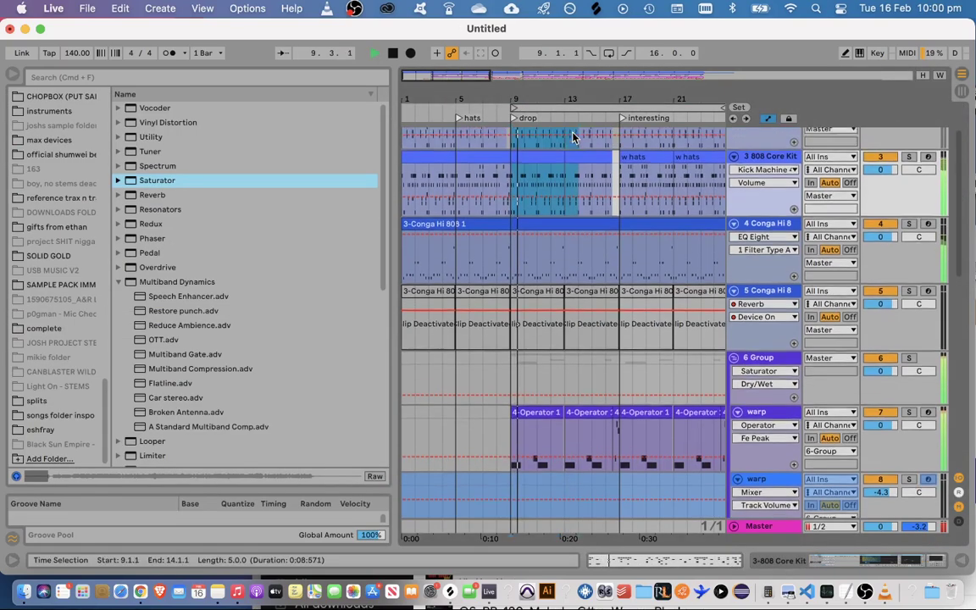
Duplicate the bar 9 drum clip over bar 13 and clear about half a bar before bar 17
{"action": "scroll", "coordinate": [572, 138], "scroll_direction": "up", "scroll_amount": 2}
{"action": "left_click", "coordinate": [591, 188]}
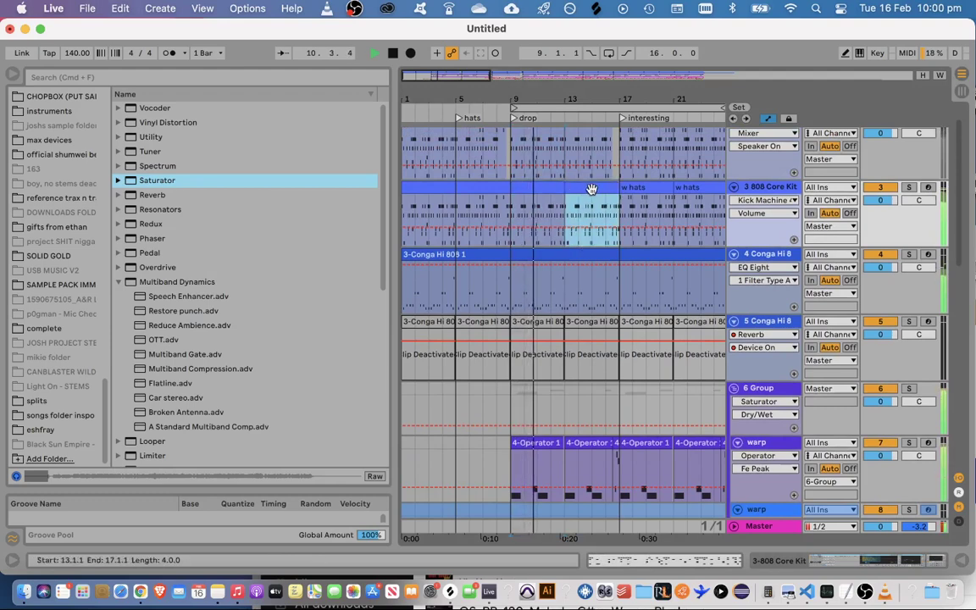
{"action": "left_click_drag", "start_coordinate": [623, 99], "coordinate": [623, 114]}
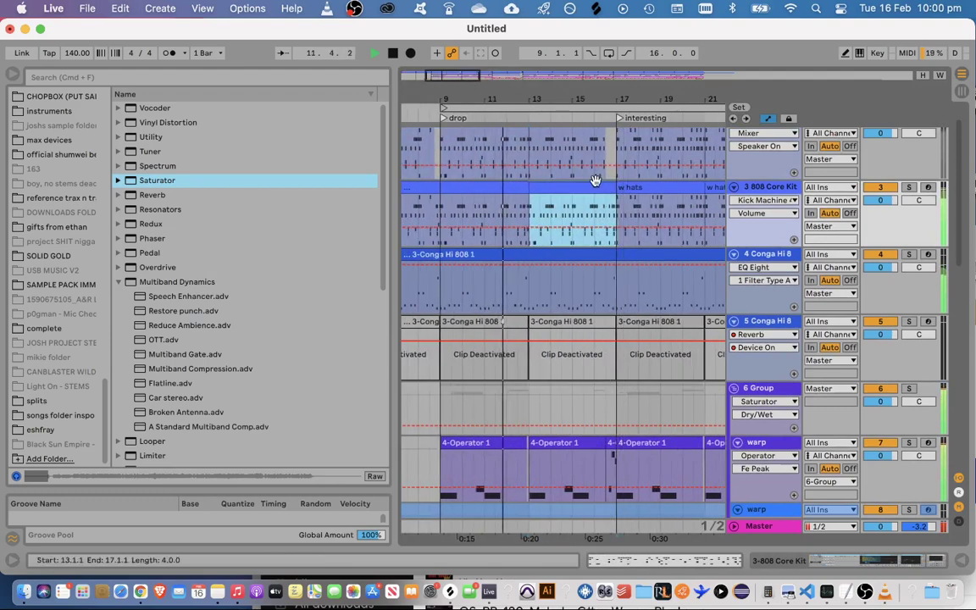
{"action": "mouse_move", "coordinate": [616, 188]}
{"action": "left_mouse_down"}
{"action": "mouse_move", "coordinate": [606, 188]}
{"action": "mouse_move", "coordinate": [614, 190]}
{"action": "left_mouse_up"}
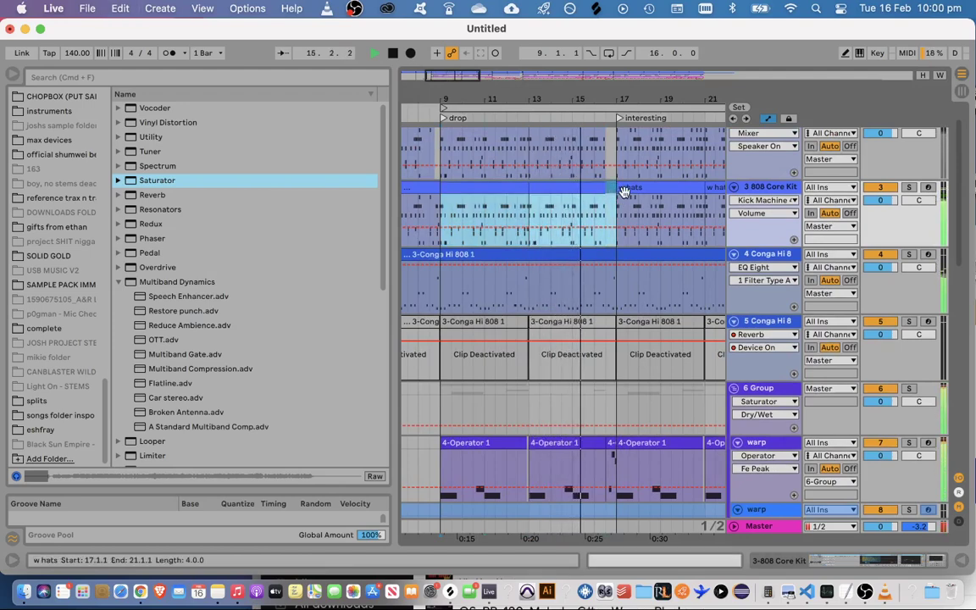
Open the w hats clip at bar 17 and copy its hi-hat, maracas and clave notes
{"action": "left_click", "coordinate": [627, 192]}
{"action": "double_click", "coordinate": [633, 192]}
{"action": "left_click_drag", "start_coordinate": [676, 390], "coordinate": [704, 212]}
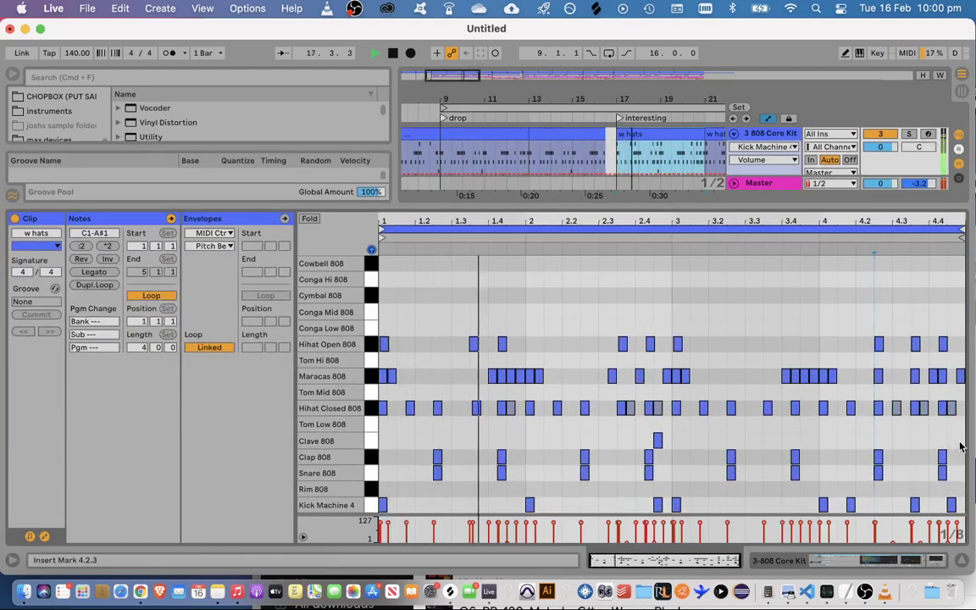
{"action": "key", "text": "space"}
{"action": "key", "text": "super+a"}
{"action": "key", "text": "super+alt+l"}
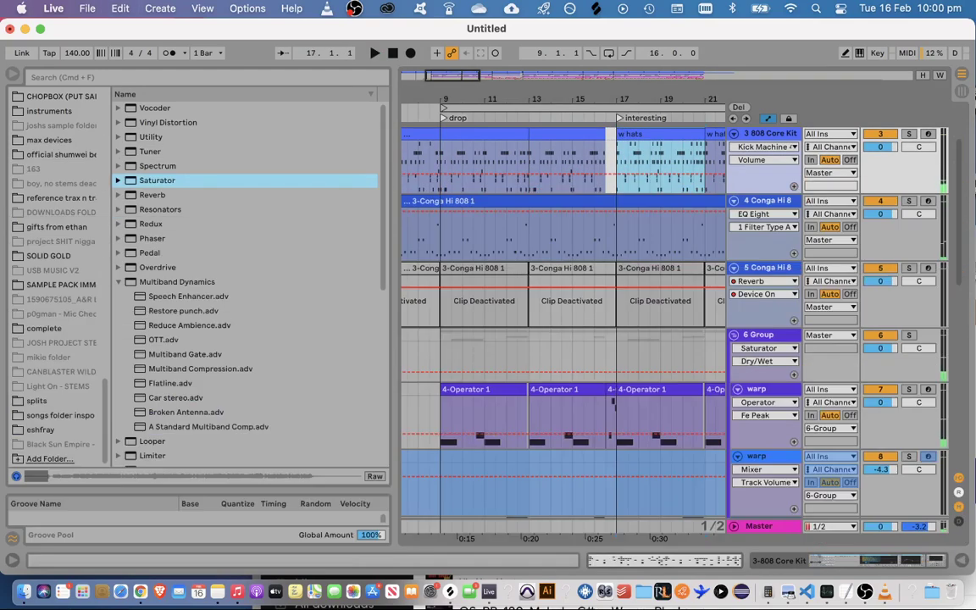
Duplicate the bar 9 drum clip over bars 13 and 17, and trim about half a bar off the bar 13 copy's end
{"action": "left_click", "coordinate": [497, 129]}
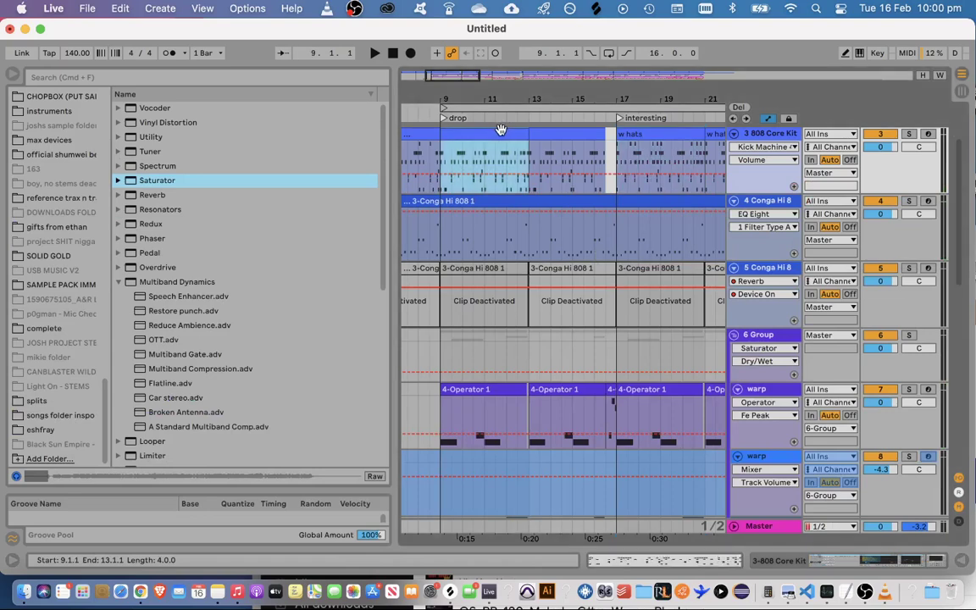
{"action": "key", "text": "super+d"}
{"action": "key", "text": "super+d"}
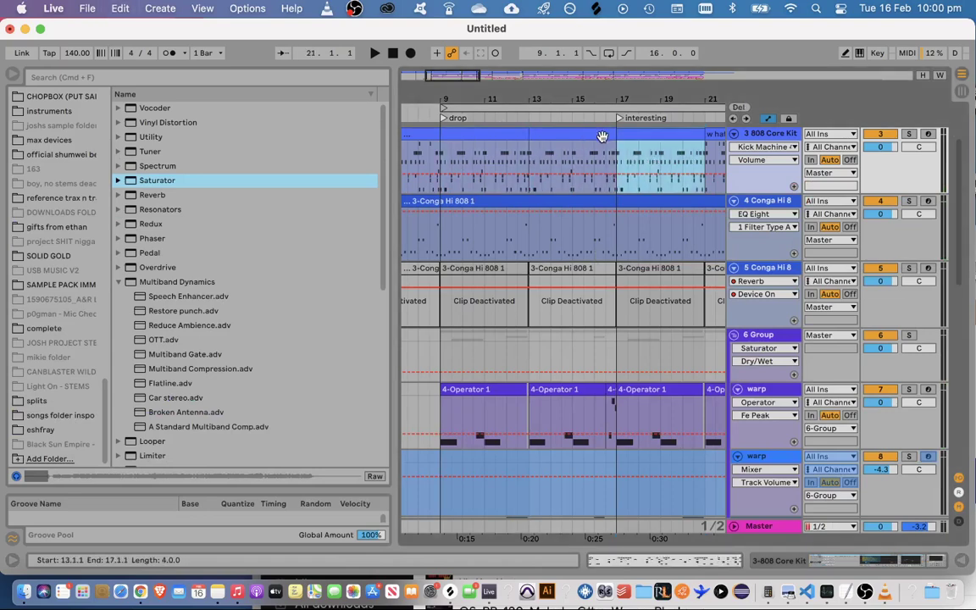
{"action": "left_click_drag", "start_coordinate": [615, 134], "coordinate": [606, 134]}
Open the new bar 17 drum clip, paste the copied hi-hat, maracas and clave notes at its start, and play it
{"action": "double_click", "coordinate": [621, 136]}
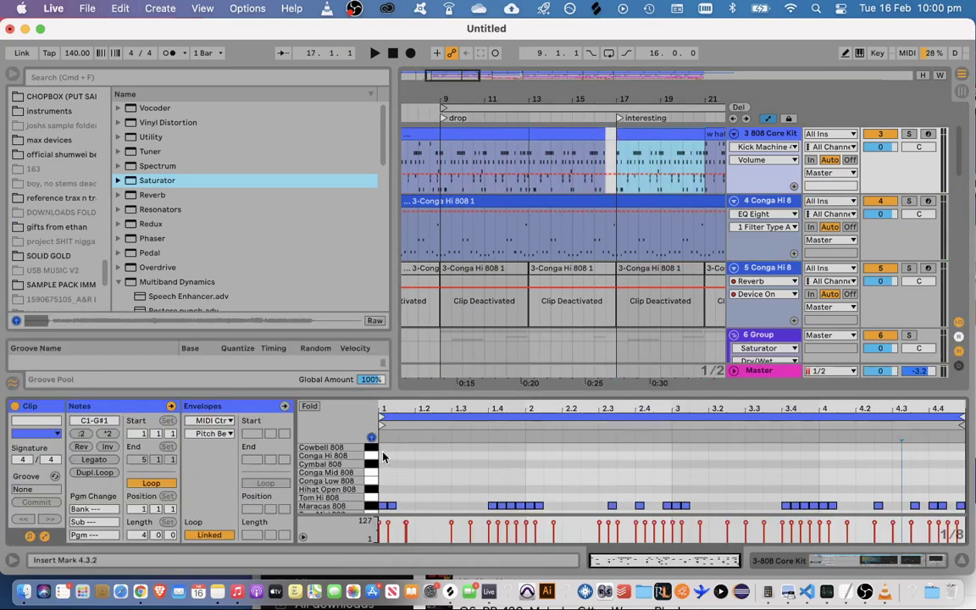
{"action": "key", "text": "super+d"}
{"action": "key", "text": "space"}
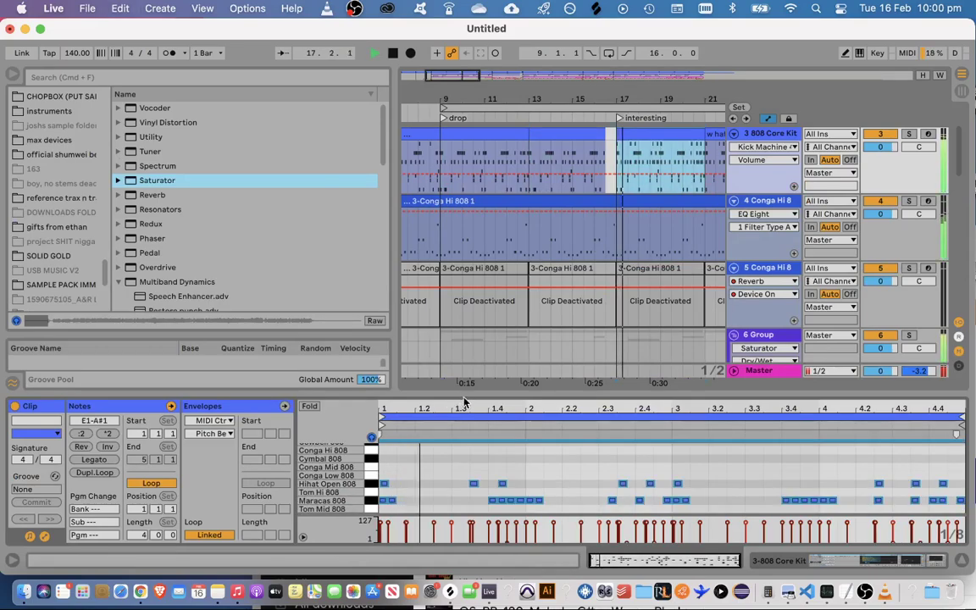
Collapse the note editor and duplicate the bar 17 drum clip over the w hats clip at bar 21
{"action": "left_click_drag", "start_coordinate": [462, 398], "coordinate": [514, 546]}
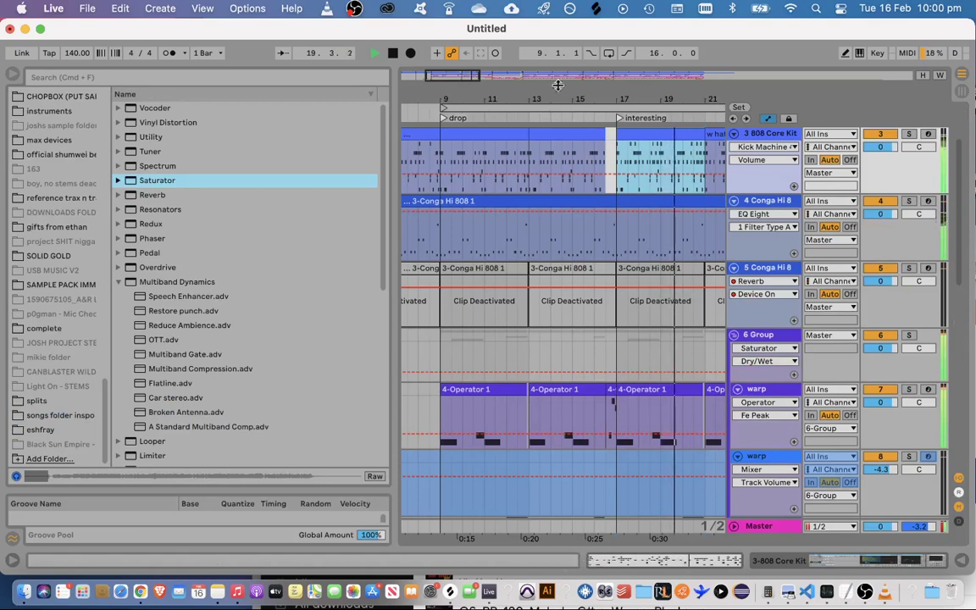
{"action": "left_click_drag", "start_coordinate": [557, 85], "coordinate": [462, 71]}
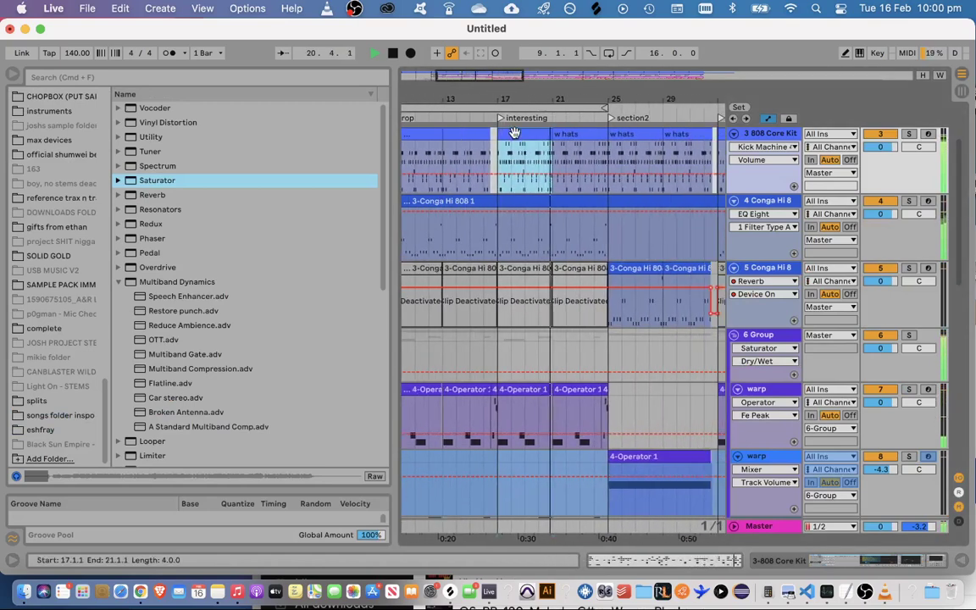
{"action": "left_click", "coordinate": [535, 153]}
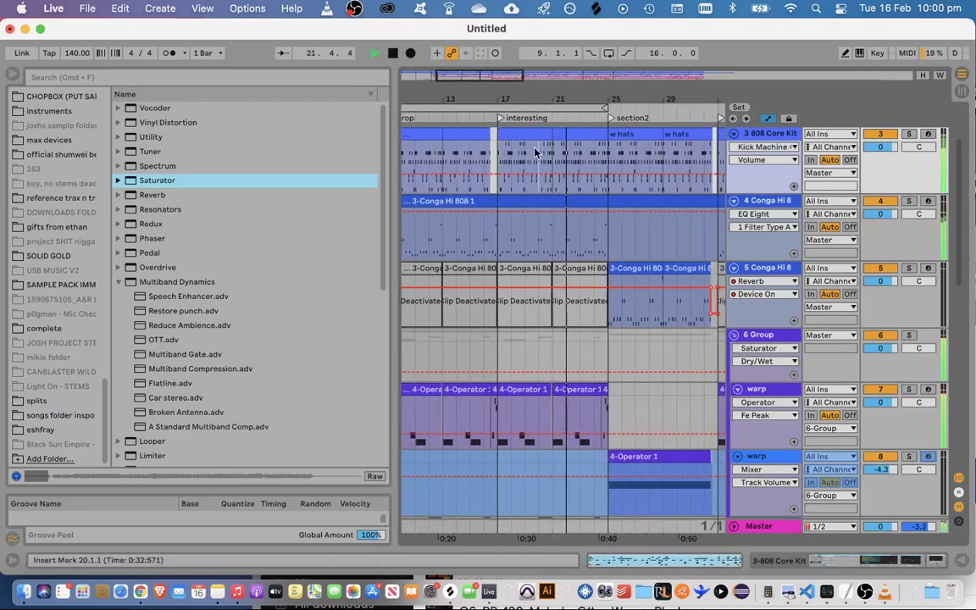
Open the bar 17 drum clip in an enlarged note editor and play it from its second bar
{"action": "double_click", "coordinate": [536, 153]}
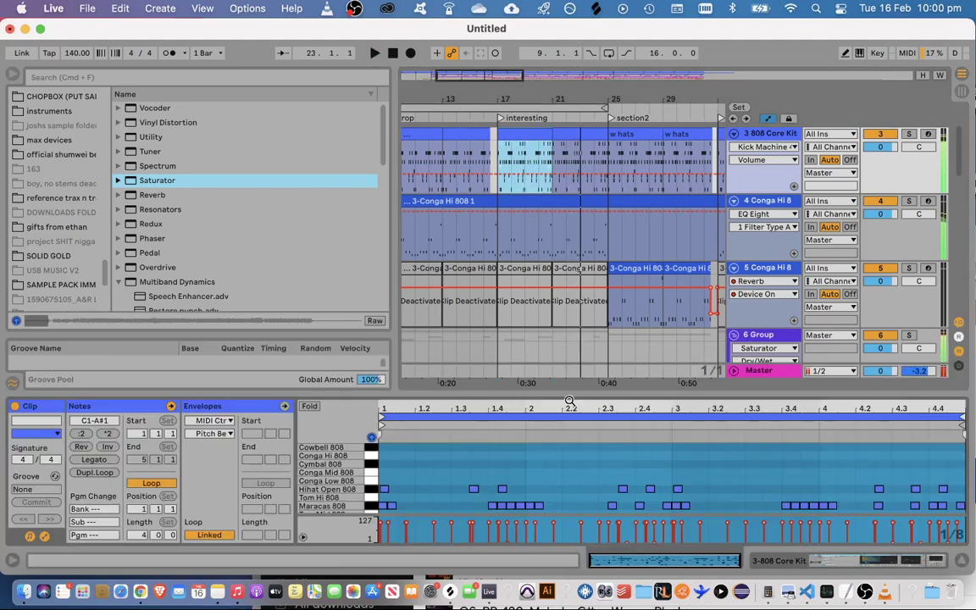
{"action": "left_click_drag", "start_coordinate": [569, 400], "coordinate": [563, 140]}
{"action": "left_click", "coordinate": [489, 333]}
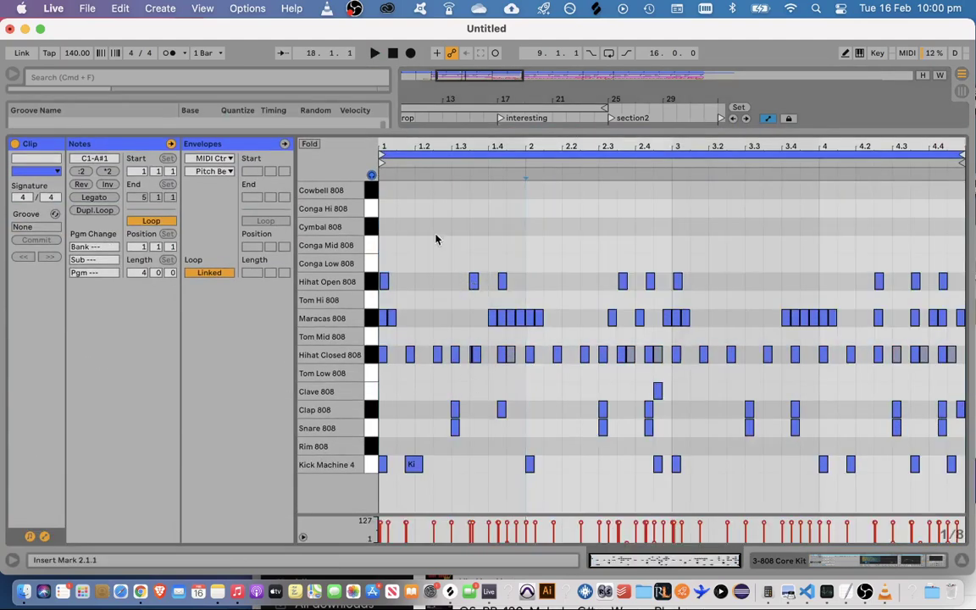
{"action": "key", "text": "space"}
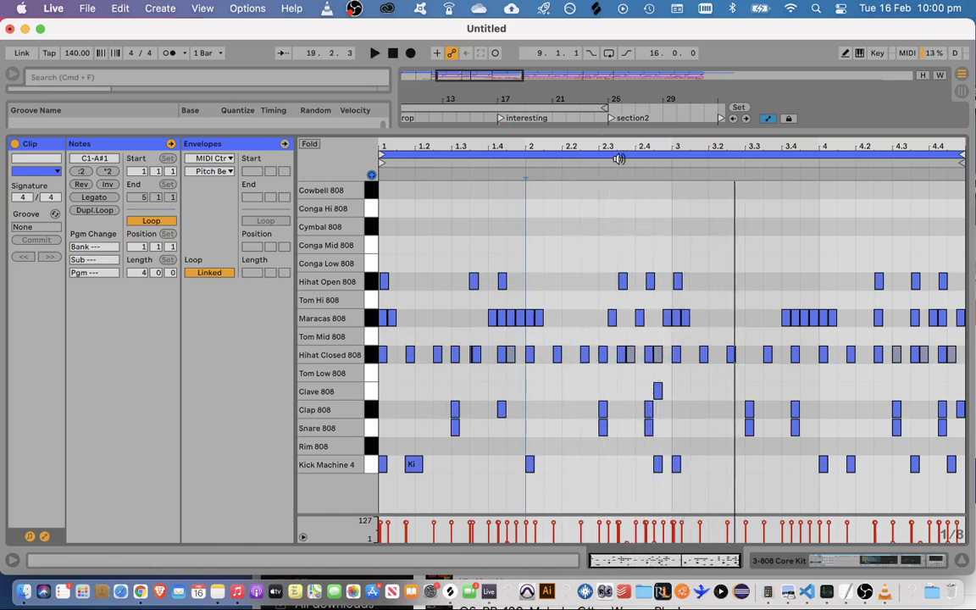
Try the bar 17 clip with the open hi-hat note at 3.1.1 deactivated, and undo the change
{"action": "left_click", "coordinate": [677, 282]}
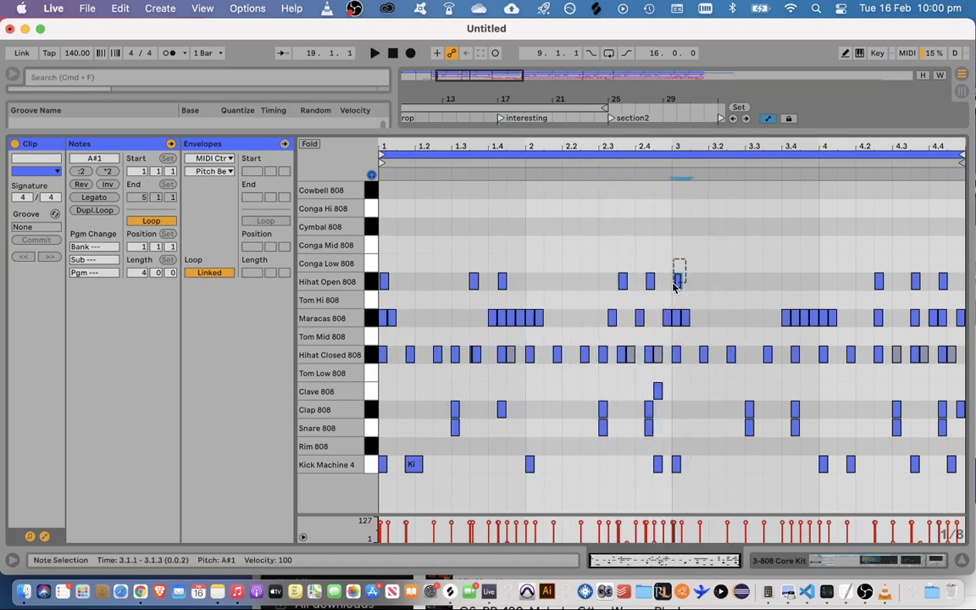
{"action": "left_click", "coordinate": [605, 174]}
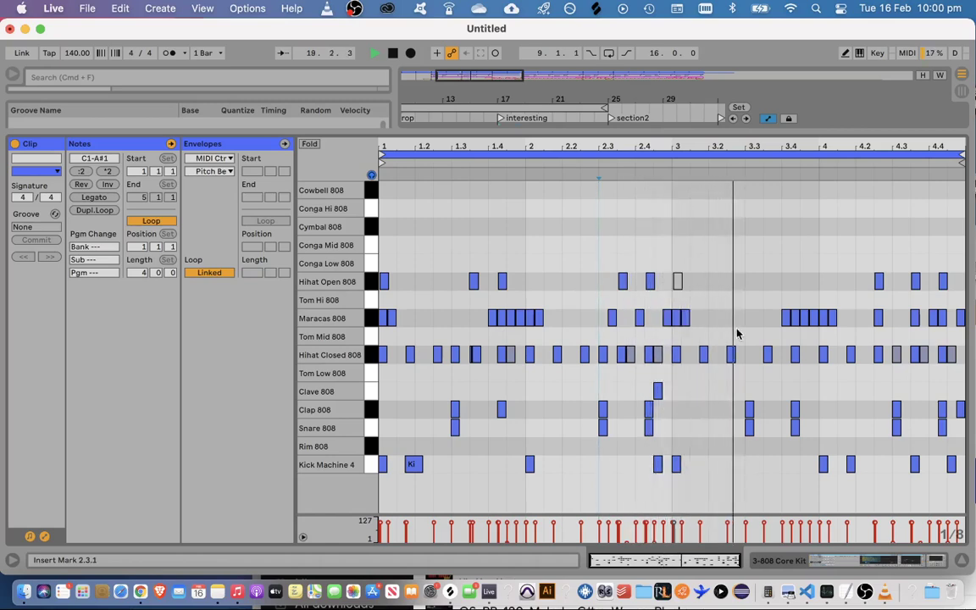
{"action": "key", "text": "space"}
{"action": "key", "text": "super+z"}
Replay the second half of the bar 17 drum clip to check its open hi-hat notes
{"action": "left_click", "coordinate": [595, 173]}
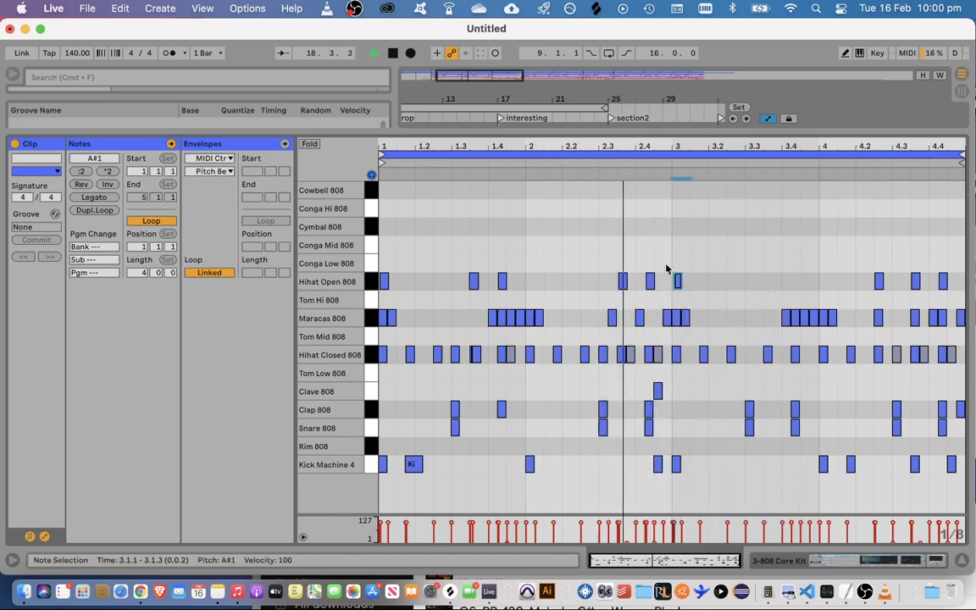
{"action": "left_click_drag", "start_coordinate": [724, 132], "coordinate": [725, 144]}
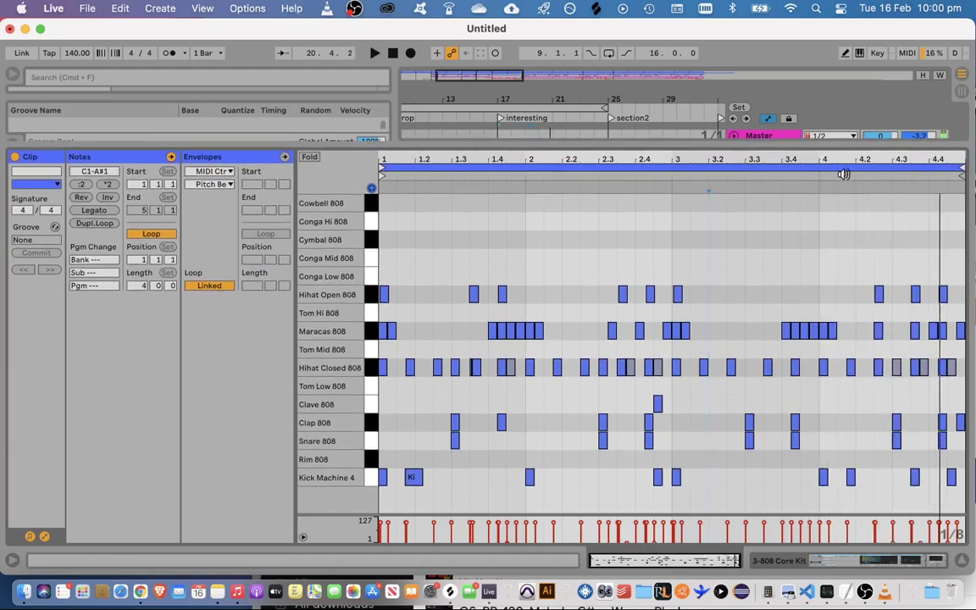
{"action": "key", "text": "space"}
{"action": "left_click", "coordinate": [879, 294]}
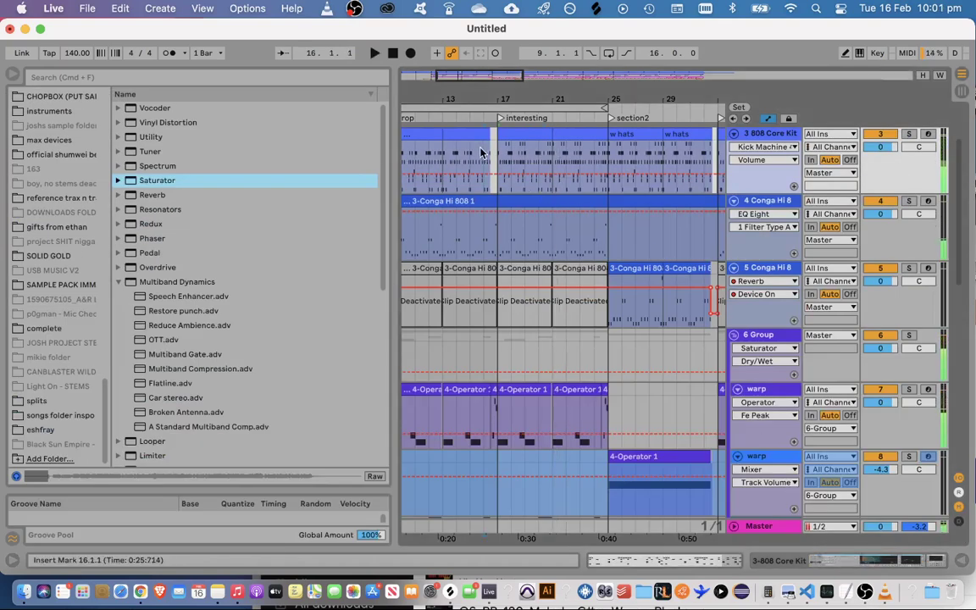
Duplicate the bar 17 drum clip onto bar 21 and over the w hats clips in bars 25 to 33, and select bars 17 to 33
{"action": "left_click", "coordinate": [515, 132]}
{"action": "key", "text": "super+d"}
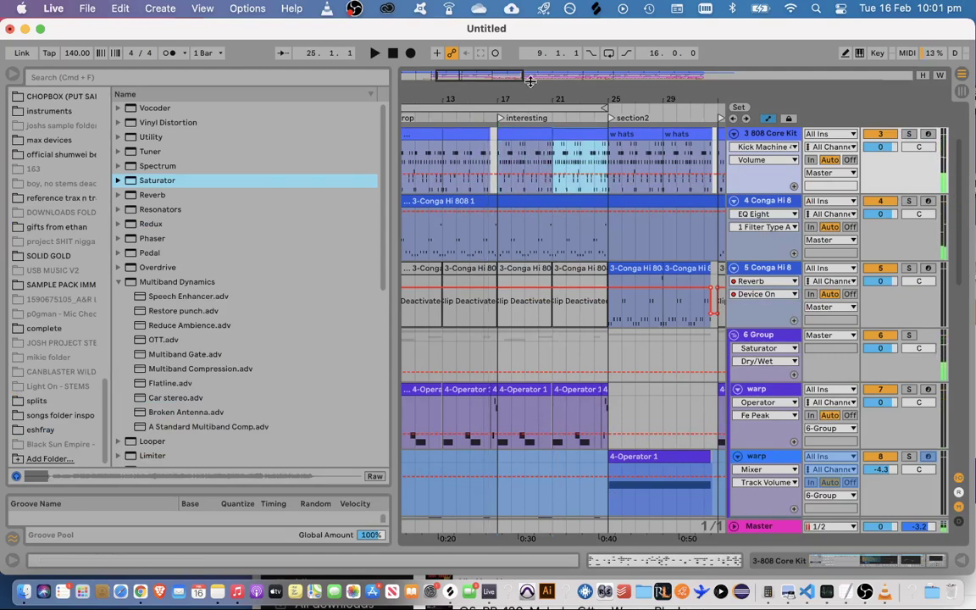
{"action": "left_click_drag", "start_coordinate": [477, 74], "coordinate": [552, 187]}
{"action": "key", "text": "super+d"}
{"action": "left_click_drag", "start_coordinate": [430, 221], "coordinate": [592, 191]}
{"action": "left_click_drag", "start_coordinate": [504, 211], "coordinate": [605, 192]}
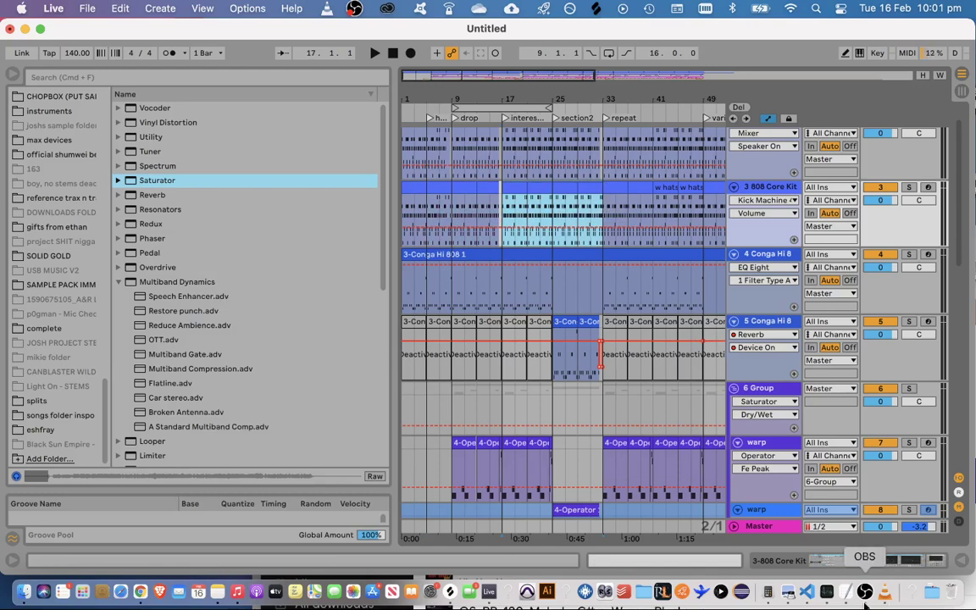
Switch to OBS to check the audio mixer levels, and return to Ableton Live
{"action": "left_click", "coordinate": [866, 592]}
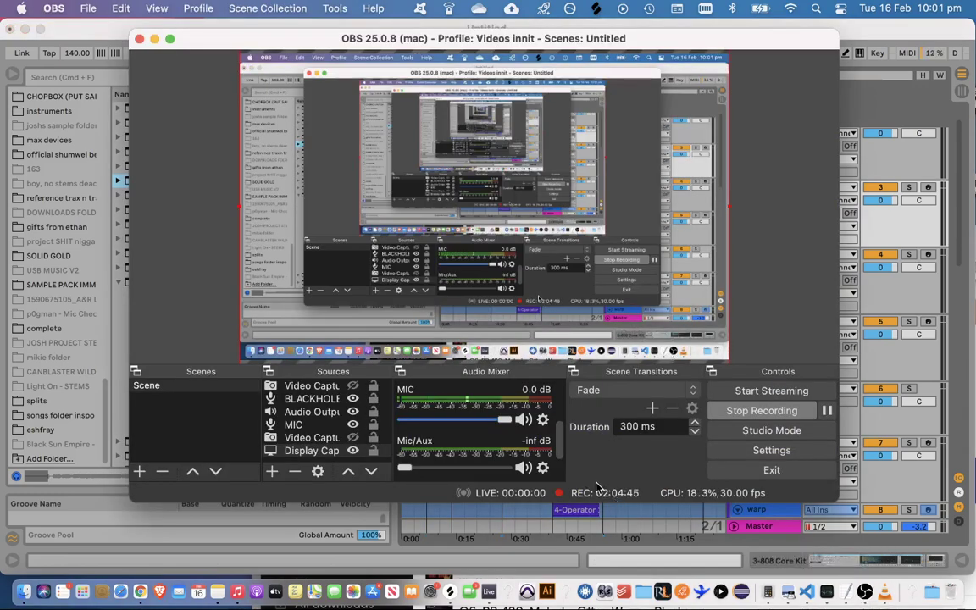
{"action": "scroll", "coordinate": [555, 455], "scroll_direction": "up", "scroll_amount": 2}
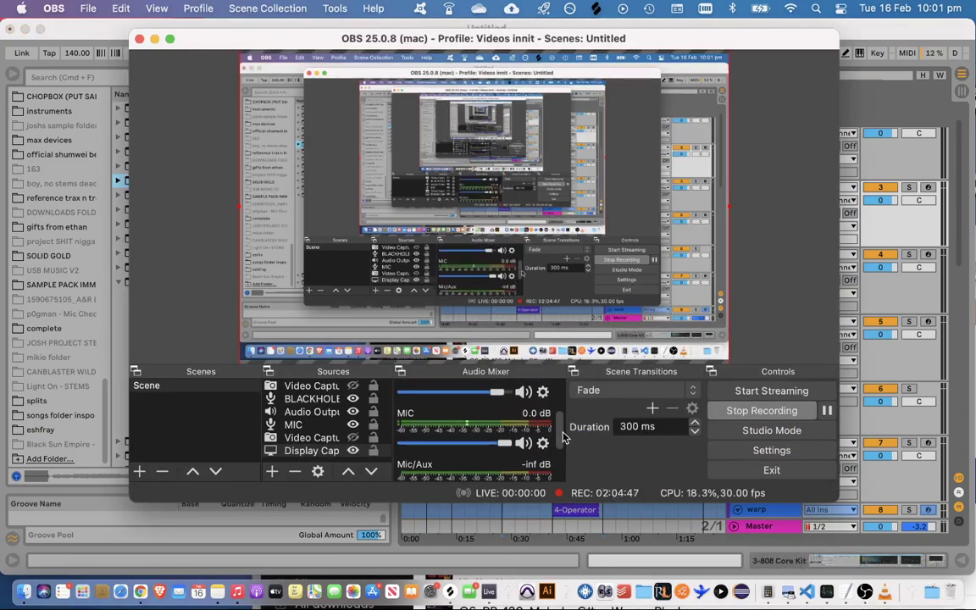
{"action": "left_click", "coordinate": [927, 282]}
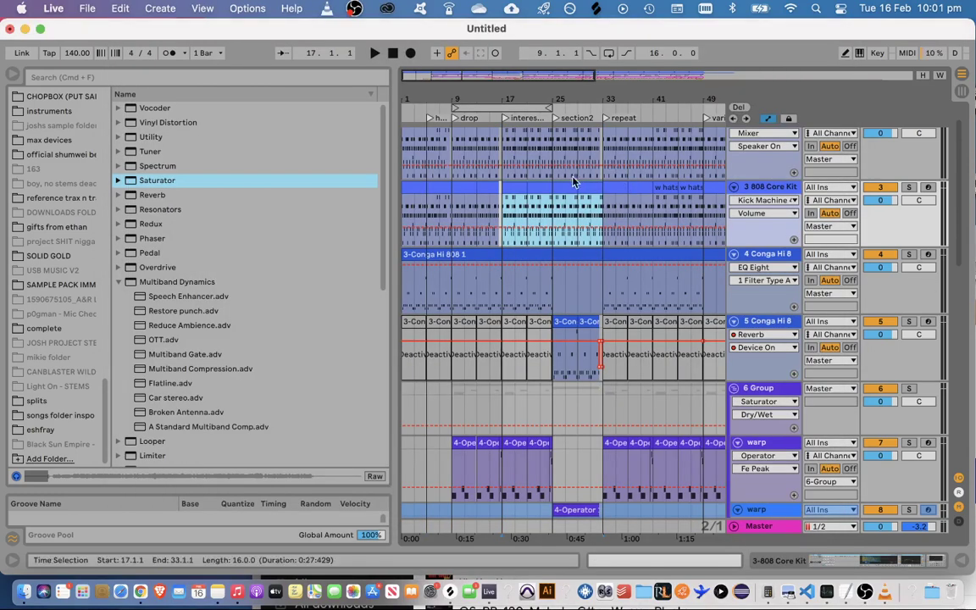
Copy bars 9 to 25 of the 808 Core Kit track, paste them at bar 33 and play from there
{"action": "key", "text": "super+d"}
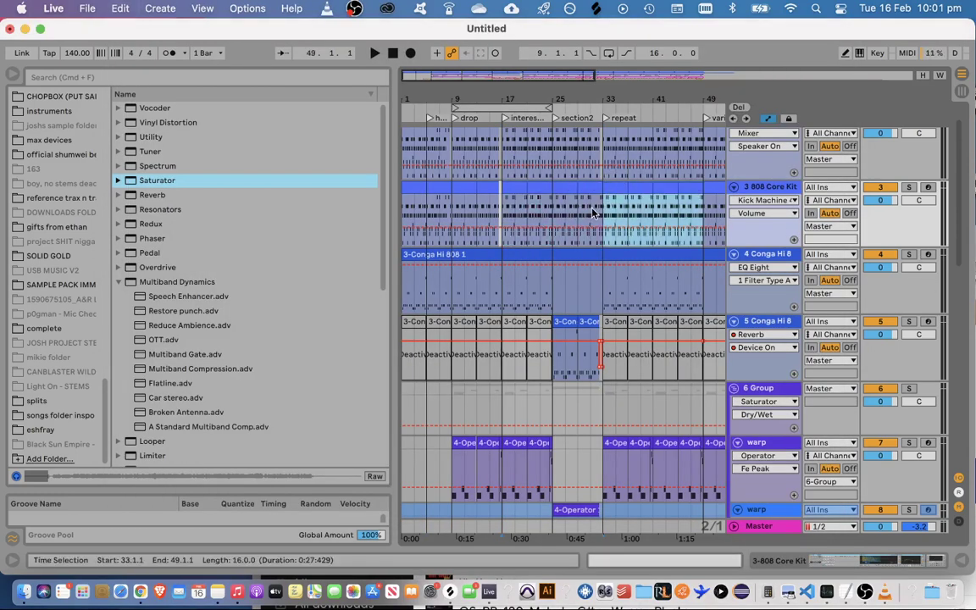
{"action": "key", "text": "super+z"}
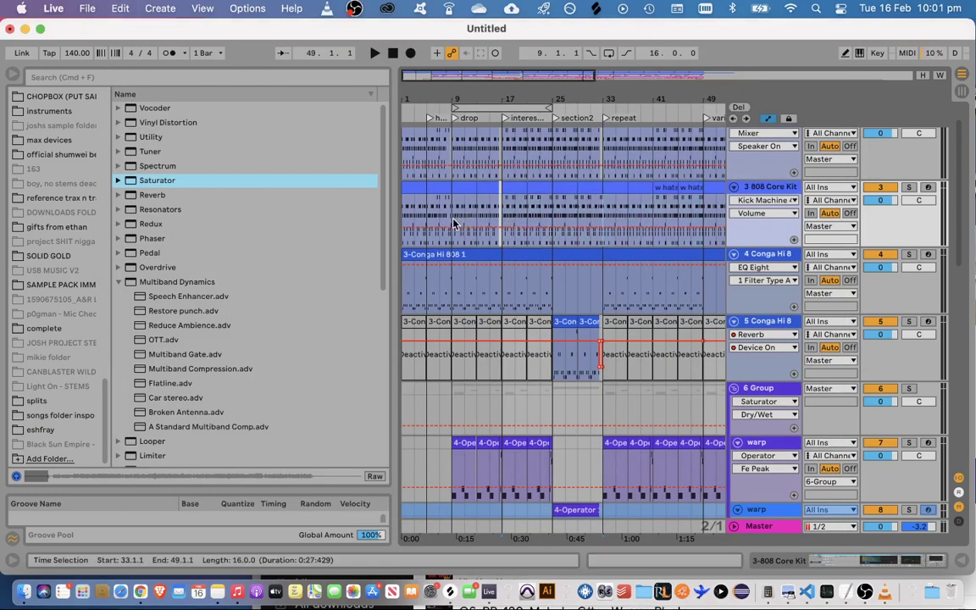
{"action": "left_click_drag", "start_coordinate": [453, 223], "coordinate": [554, 191]}
{"action": "key", "text": "super+c"}
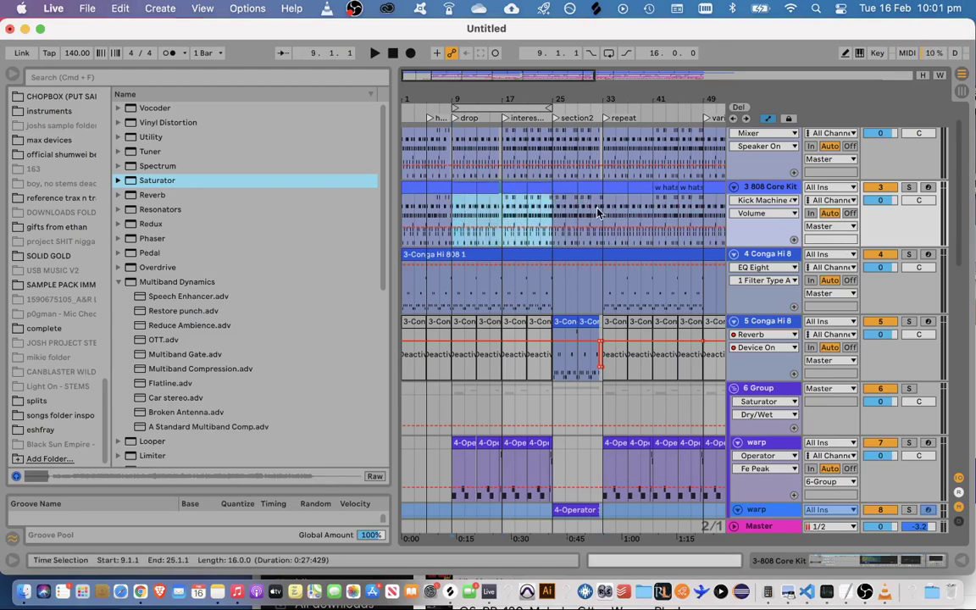
{"action": "left_click", "coordinate": [603, 213]}
{"action": "key", "text": "super+v"}
{"action": "key", "text": "space"}
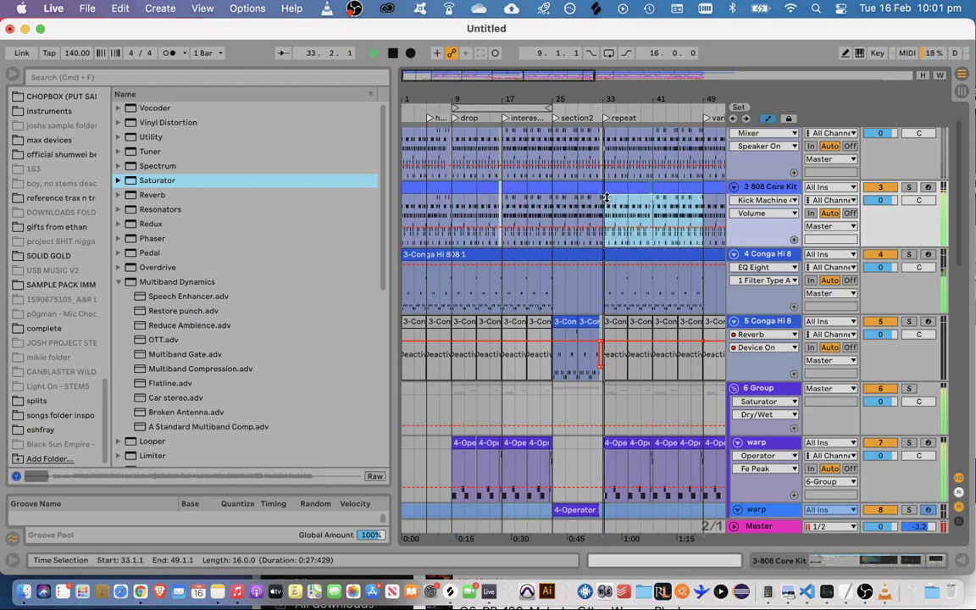
Paste the copied 16-bar drum pattern at bar 49 of the 808 Core Kit track
{"action": "left_click_drag", "start_coordinate": [563, 76], "coordinate": [514, 63]}
{"action": "left_click", "coordinate": [591, 206]}
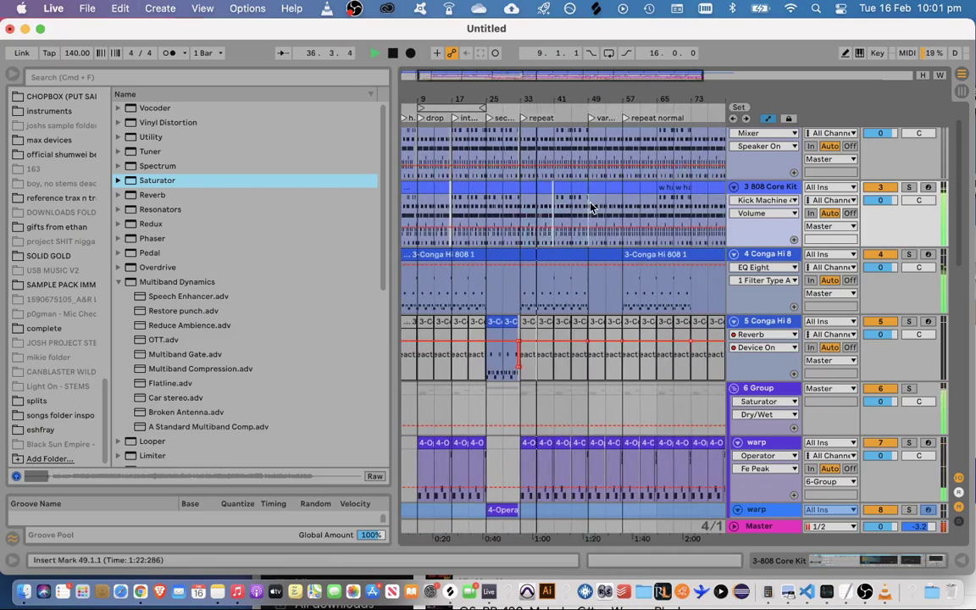
{"action": "left_click", "coordinate": [596, 187]}
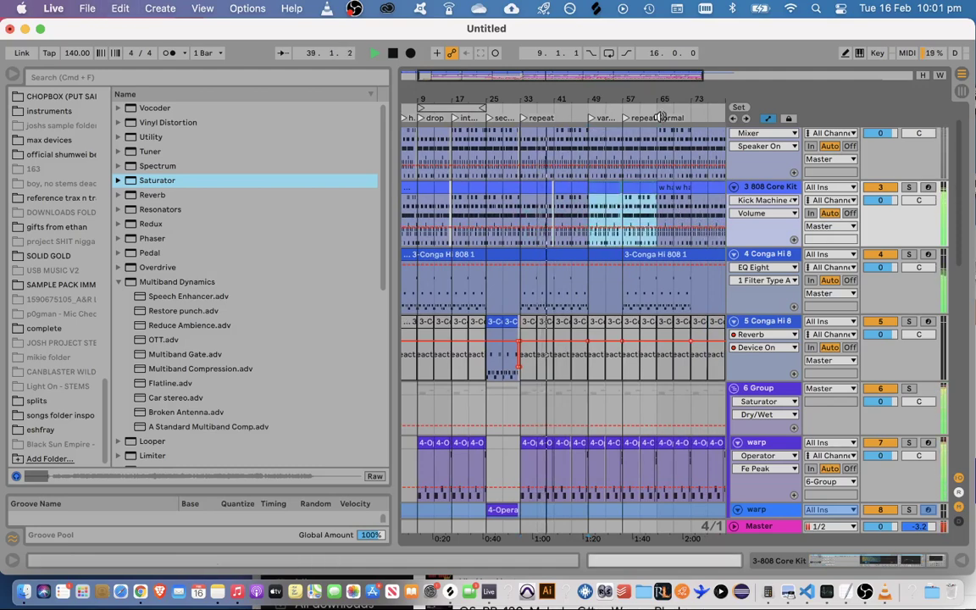
Duplicate the drum pattern of bars 57 to 65 over the w hats clips at bar 65, and select bars 73 to 81
{"action": "left_click_drag", "start_coordinate": [653, 79], "coordinate": [686, 78]}
{"action": "scroll", "coordinate": [811, 225], "scroll_direction": "up", "scroll_amount": 1}
{"action": "left_click", "coordinate": [621, 225]}
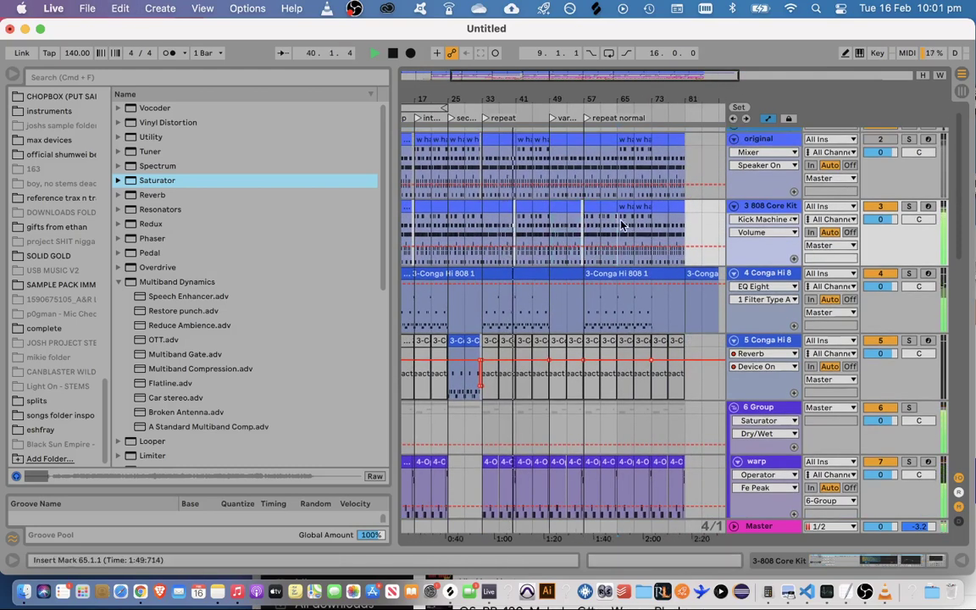
{"action": "left_click_drag", "start_coordinate": [593, 229], "coordinate": [622, 210]}
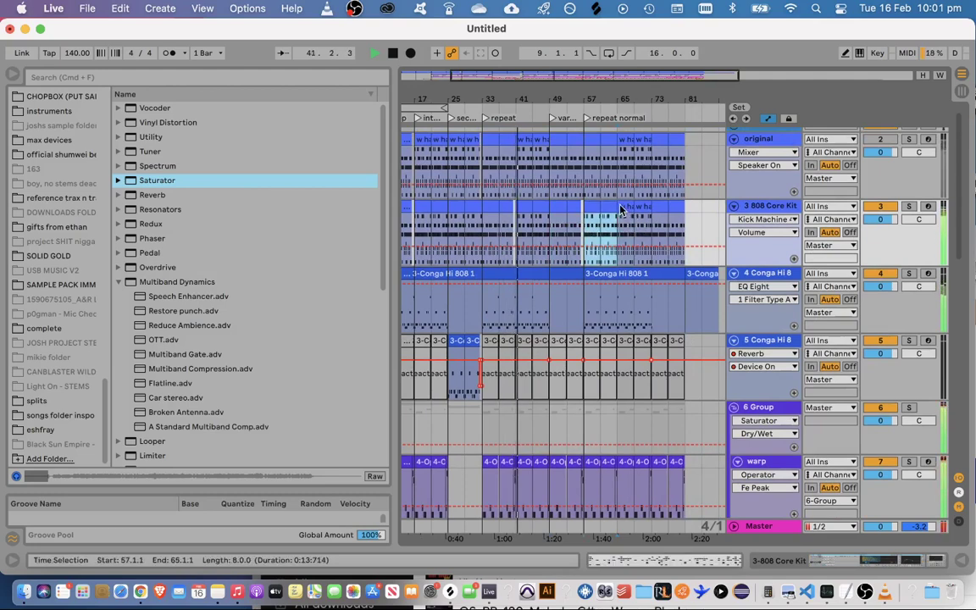
{"action": "scroll", "coordinate": [744, 247], "scroll_direction": "up", "scroll_amount": 1}
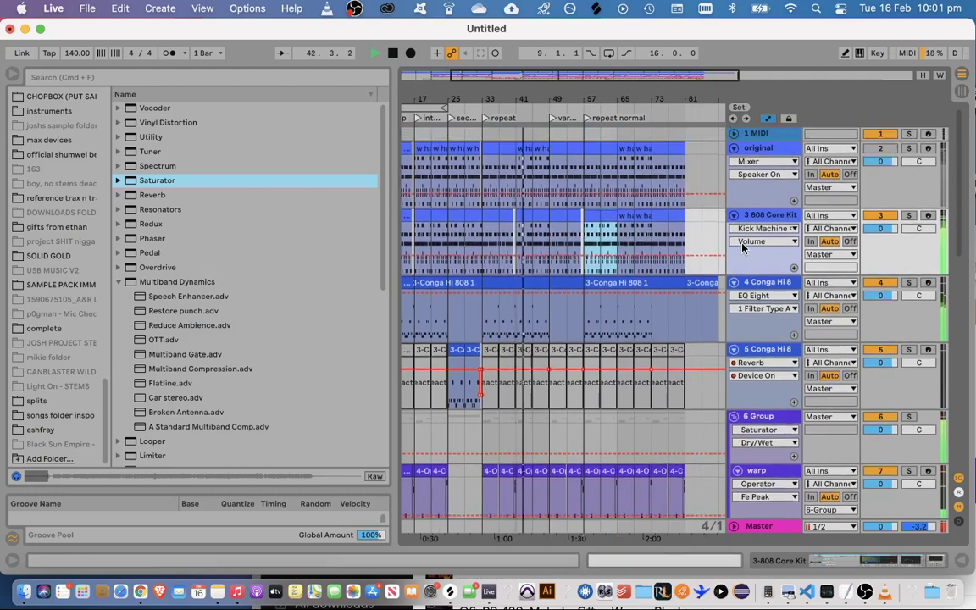
{"action": "key", "text": "Right"}
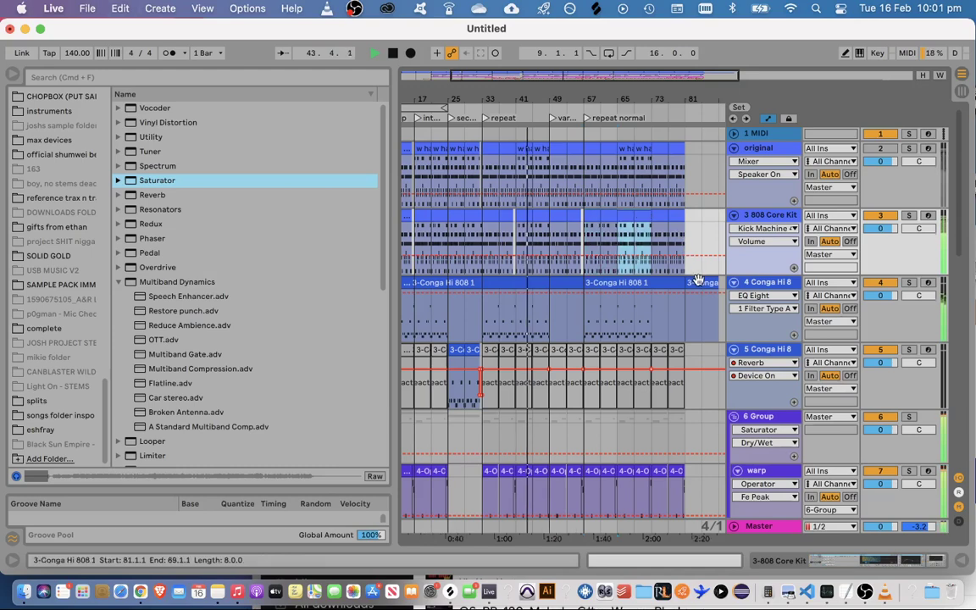
{"action": "left_click_drag", "start_coordinate": [684, 227], "coordinate": [654, 239]}
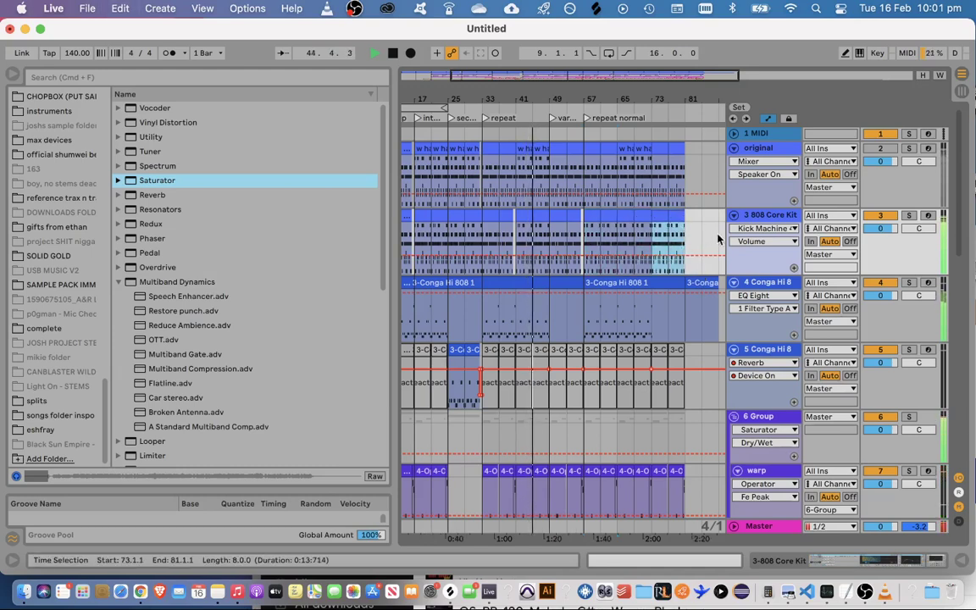
In the kick's EQ Eight, give band 1 a steeper low cut and set band 3 to 79.1 Hz, -0.37 dB and band 2 to 141 Hz, 1.86 dB
{"action": "double_click", "coordinate": [744, 218]}
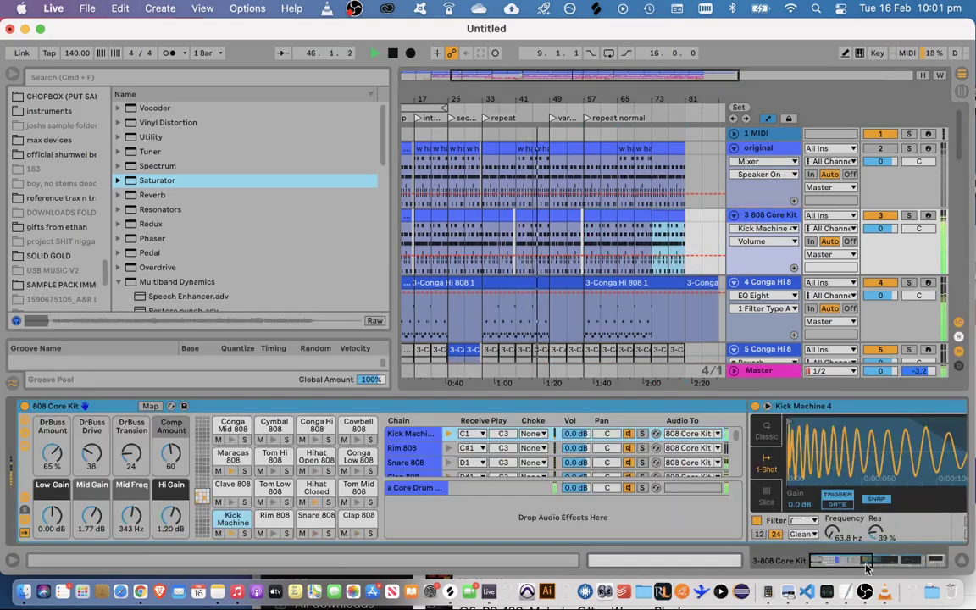
{"action": "left_click_drag", "start_coordinate": [866, 564], "coordinate": [916, 559]}
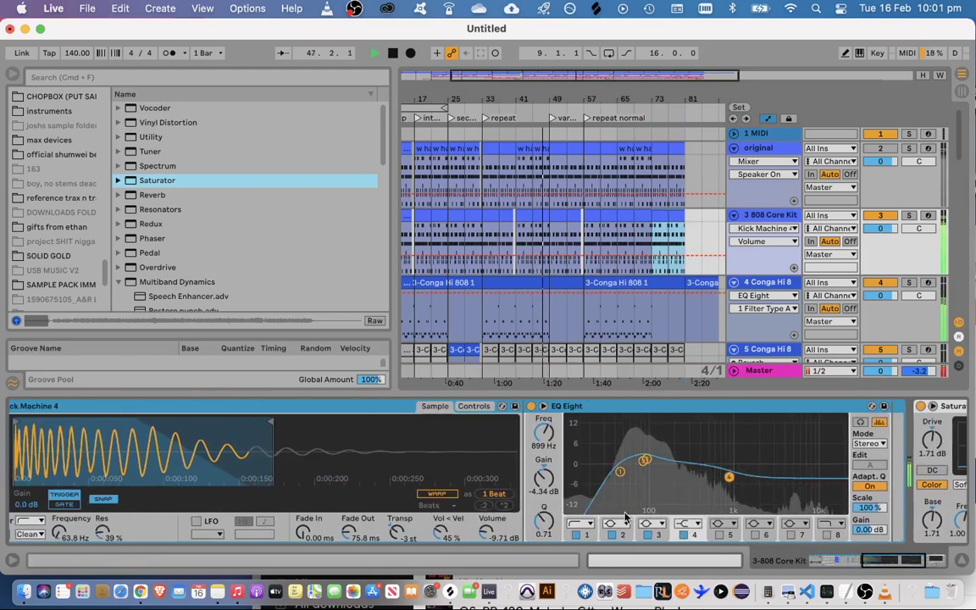
{"action": "left_click", "coordinate": [573, 523]}
{"action": "left_click", "coordinate": [581, 431]}
{"action": "left_click_drag", "start_coordinate": [620, 472], "coordinate": [665, 458]}
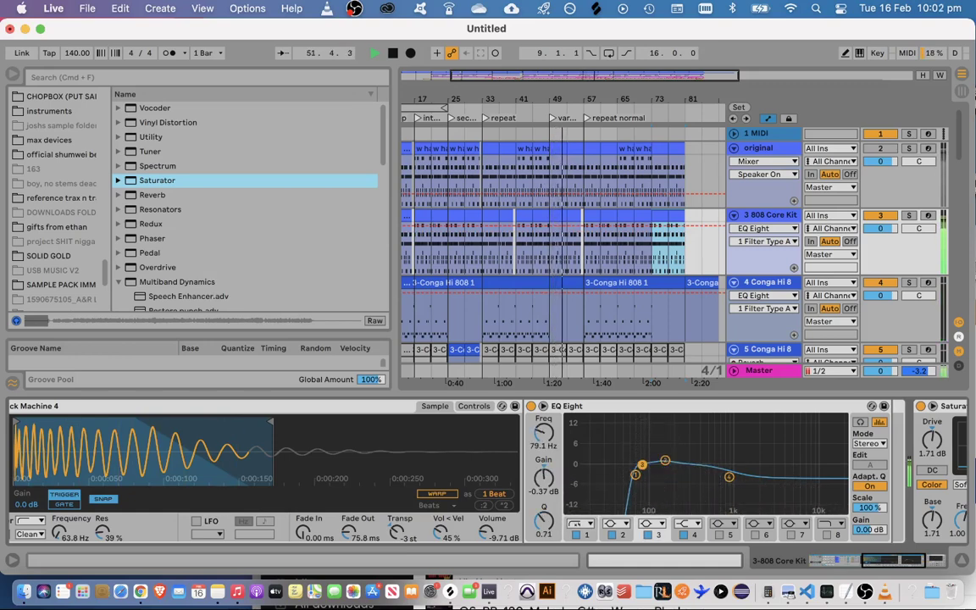
{"action": "left_click_drag", "start_coordinate": [664, 461], "coordinate": [663, 458]}
Add Overdrive after the kick's EQ Eight with 1.92 kHz, bandwidth 3.51, drive 91 %, tone 13 %, dynamics 21 % and dry/wet 11 %
{"action": "scroll", "coordinate": [165, 222], "scroll_direction": "down", "scroll_amount": 5}
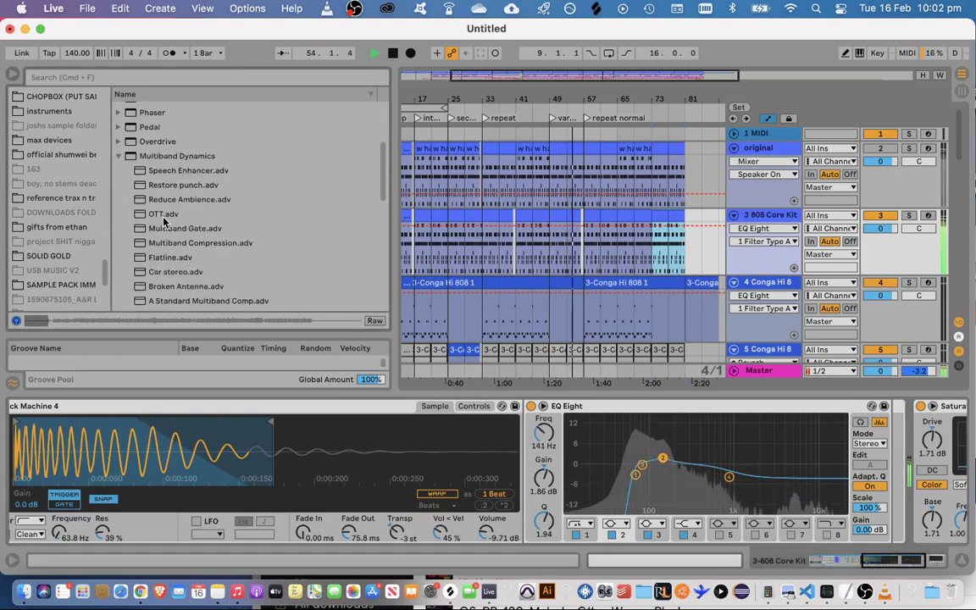
{"action": "left_click_drag", "start_coordinate": [154, 140], "coordinate": [828, 527]}
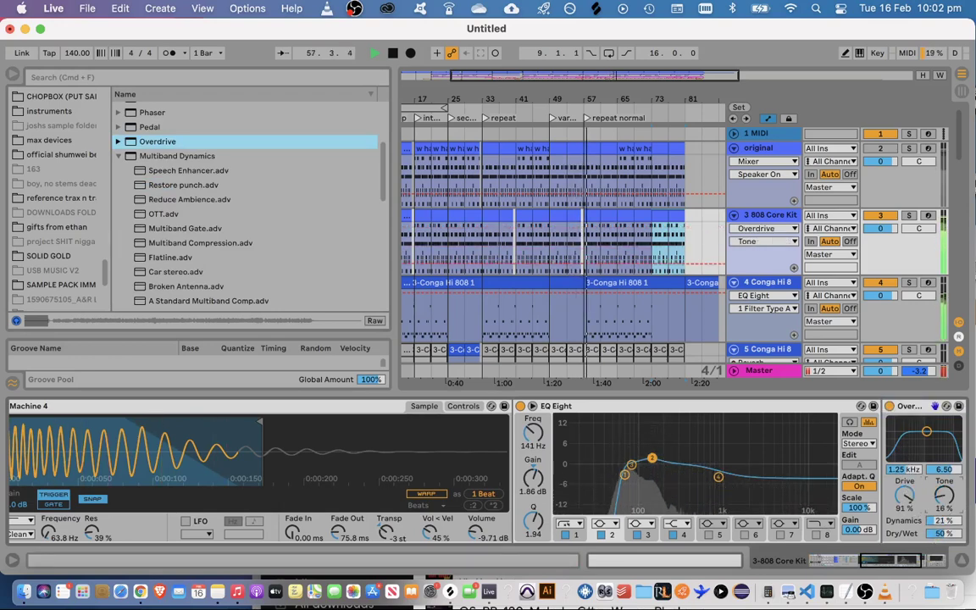
{"action": "left_click_drag", "start_coordinate": [944, 495], "coordinate": [944, 498]}
{"action": "mouse_move", "coordinate": [926, 431]}
{"action": "left_mouse_down"}
{"action": "mouse_move", "coordinate": [912, 438]}
{"action": "mouse_move", "coordinate": [933, 444]}
{"action": "left_mouse_up"}
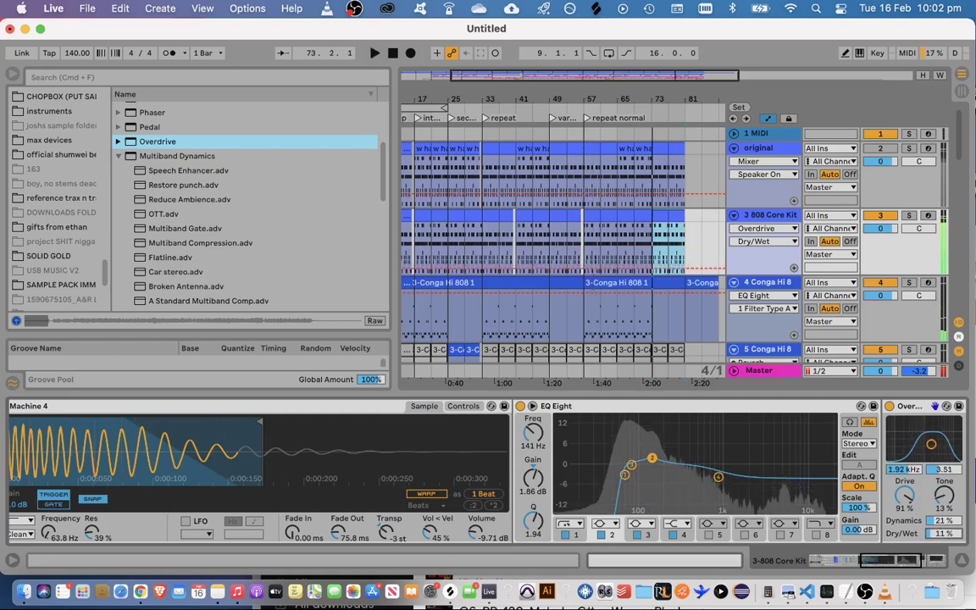
Collapse the device view and play the whole arrangement from bar 1
{"action": "left_click", "coordinate": [961, 560]}
{"action": "key", "text": "space"}
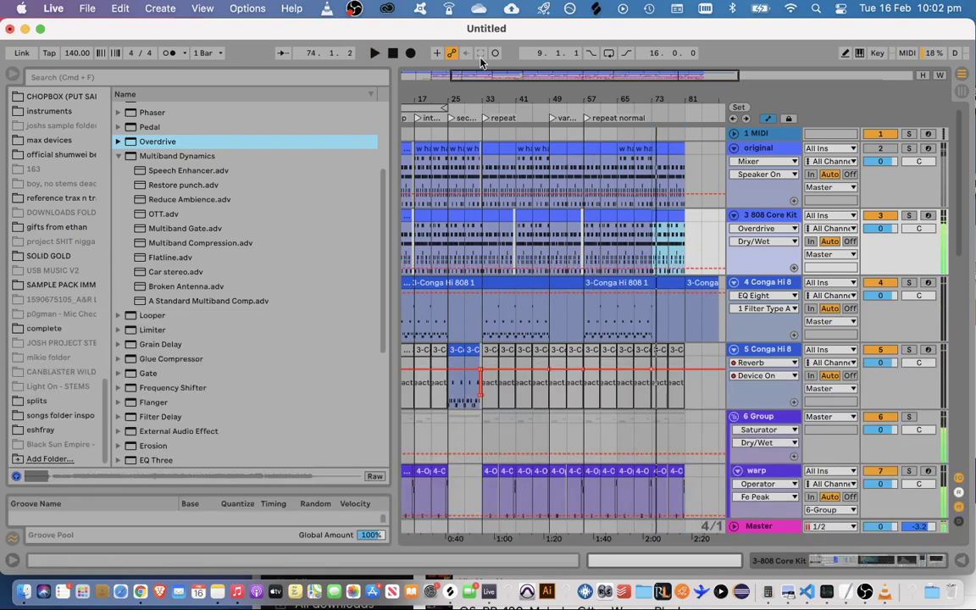
{"action": "left_click", "coordinate": [393, 53]}
{"action": "left_click_drag", "start_coordinate": [598, 73], "coordinate": [588, 34]}
{"action": "scroll", "coordinate": [785, 349], "scroll_direction": "down", "scroll_amount": 5}
{"action": "key", "text": "space"}
{"action": "scroll", "coordinate": [785, 349], "scroll_direction": "up", "scroll_amount": 5}
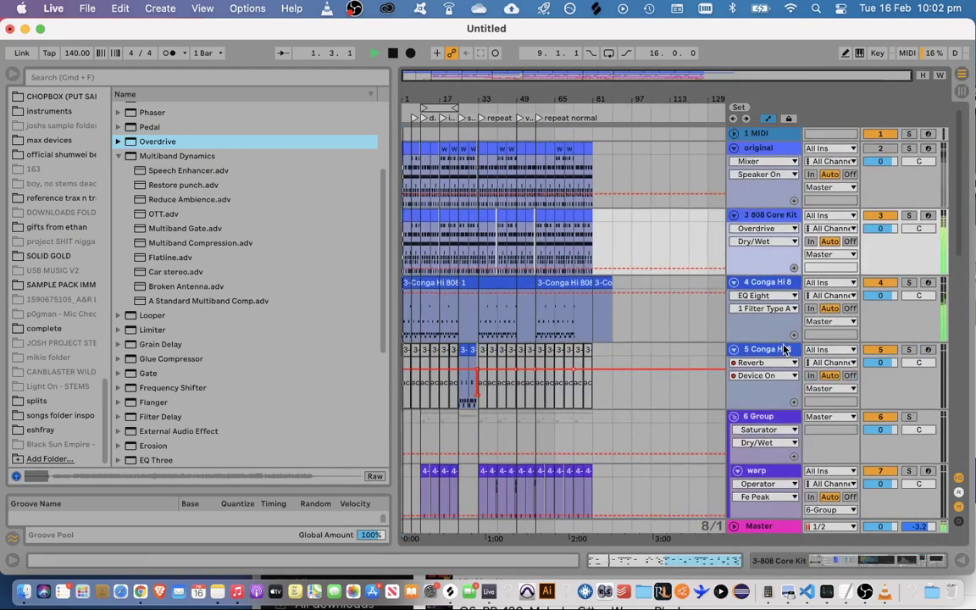
Shift the low cut of the kick's EQ Eight slightly, set band 2 to 150 Hz with 2.11 dB gain, and replay the opening
{"action": "double_click", "coordinate": [762, 222]}
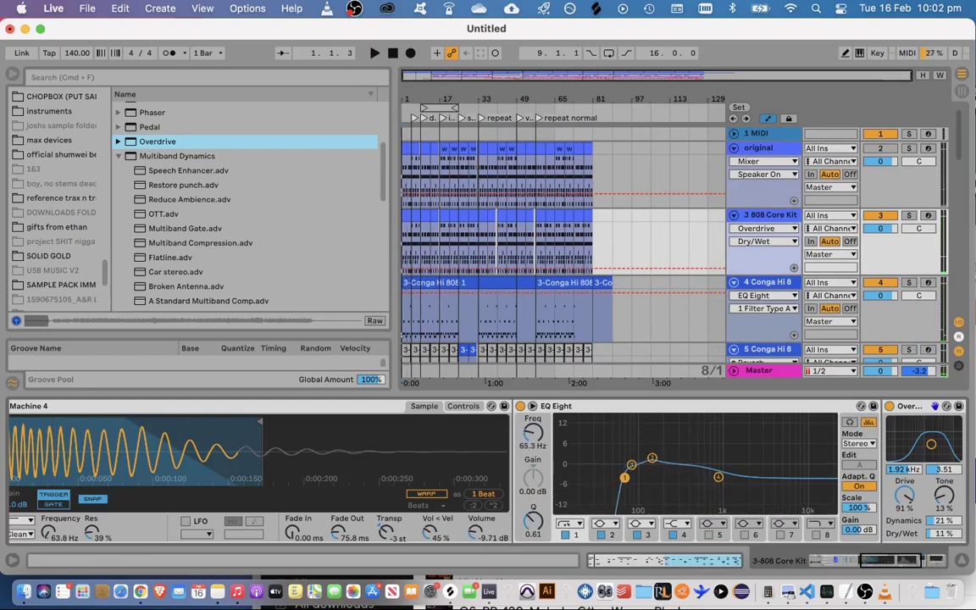
{"action": "left_click_drag", "start_coordinate": [624, 478], "coordinate": [654, 457]}
{"action": "key", "text": "space"}
{"action": "key", "text": "space"}
{"action": "key", "text": "space"}
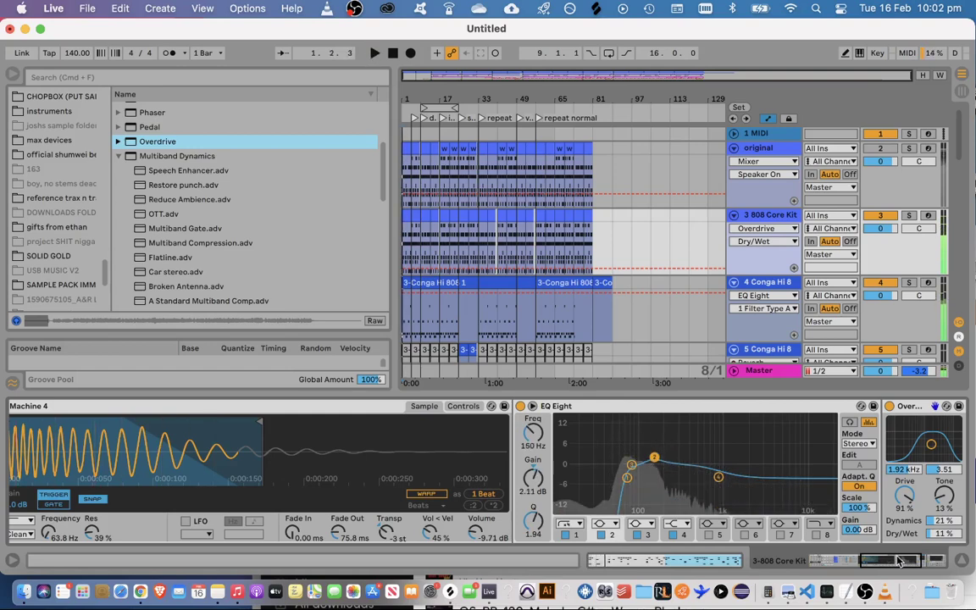
Open the first drum clip in an enlarged note editor and select the closed hi-hat note at 1.1.4
{"action": "left_click_drag", "start_coordinate": [900, 561], "coordinate": [868, 562]}
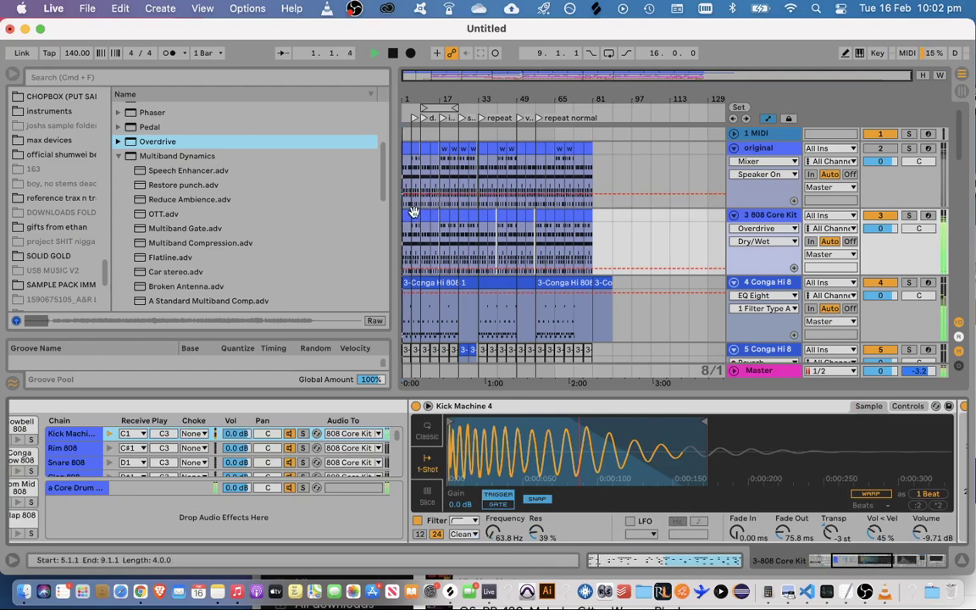
{"action": "double_click", "coordinate": [449, 316]}
{"action": "left_click_drag", "start_coordinate": [465, 383], "coordinate": [465, 169]}
{"action": "left_click", "coordinate": [411, 399]}
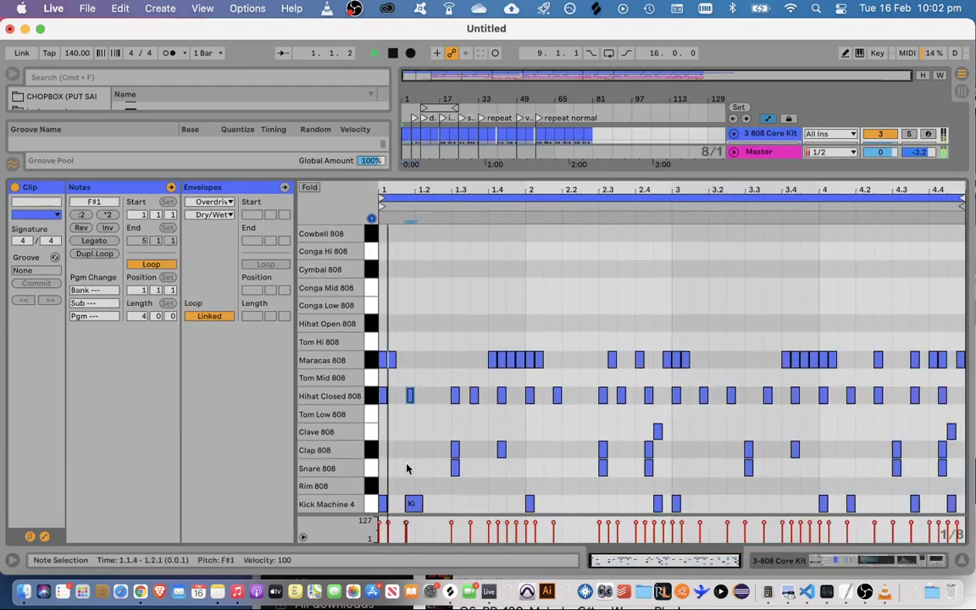
Inspect the kick note at 1.1.4 in the clip's first bar up close and replay the pattern
{"action": "key", "text": "space"}
{"action": "mouse_move", "coordinate": [624, 563]}
{"action": "left_mouse_down"}
{"action": "mouse_move", "coordinate": [618, 606]}
{"action": "mouse_move", "coordinate": [618, 557]}
{"action": "left_mouse_up"}
{"action": "left_click", "coordinate": [516, 503]}
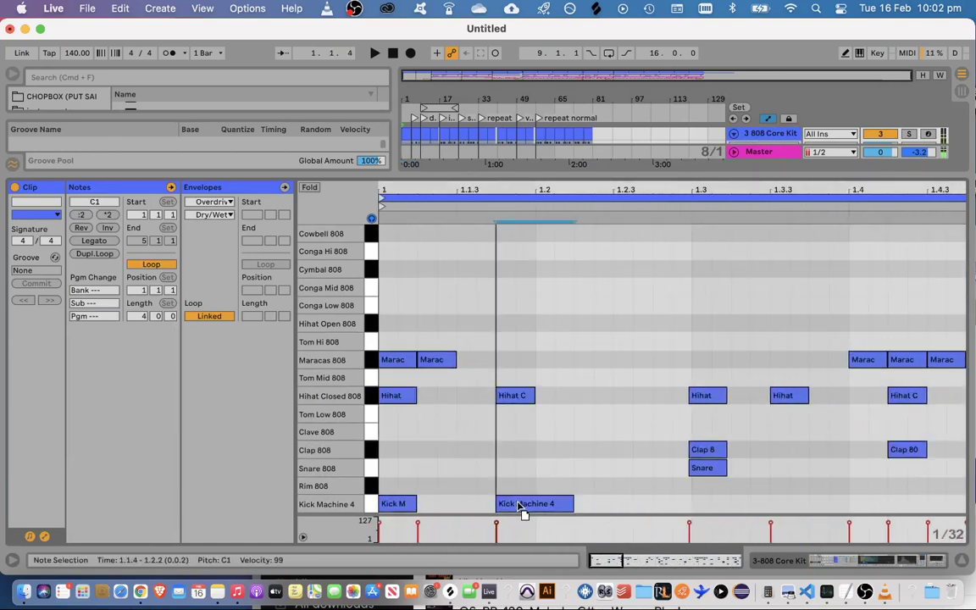
{"action": "left_click", "coordinate": [536, 469]}
{"action": "key", "text": "space"}
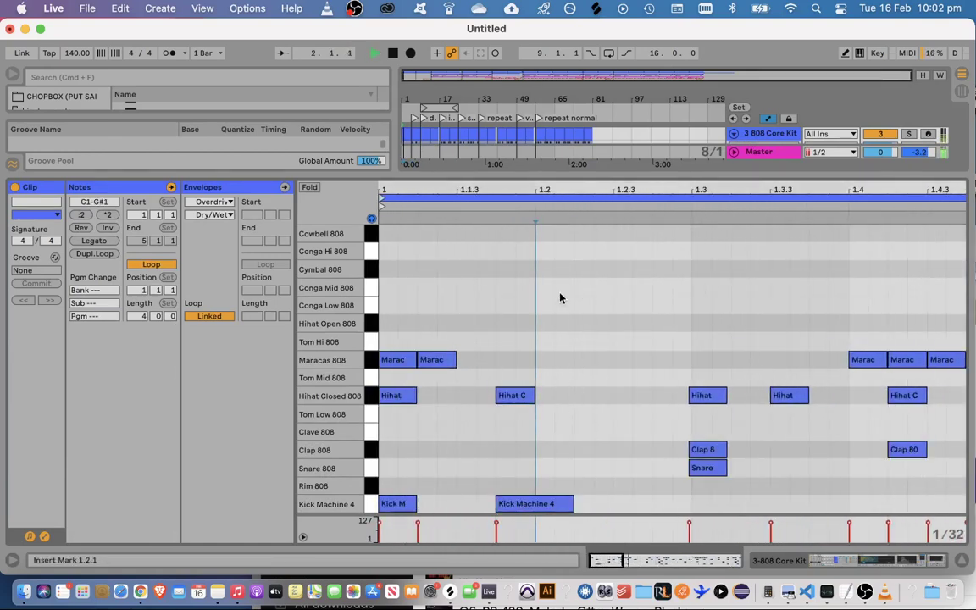
Collapse the note editor and place the insert mark at bar 5 of the 808 Core Kit track
{"action": "key", "text": "super+alt+l"}
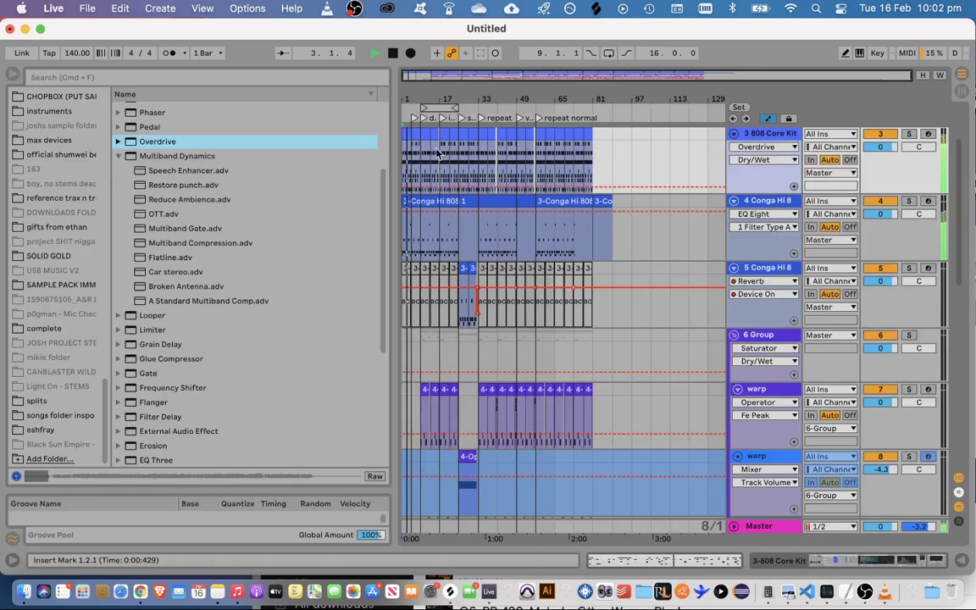
{"action": "left_click_drag", "start_coordinate": [407, 76], "coordinate": [400, 138]}
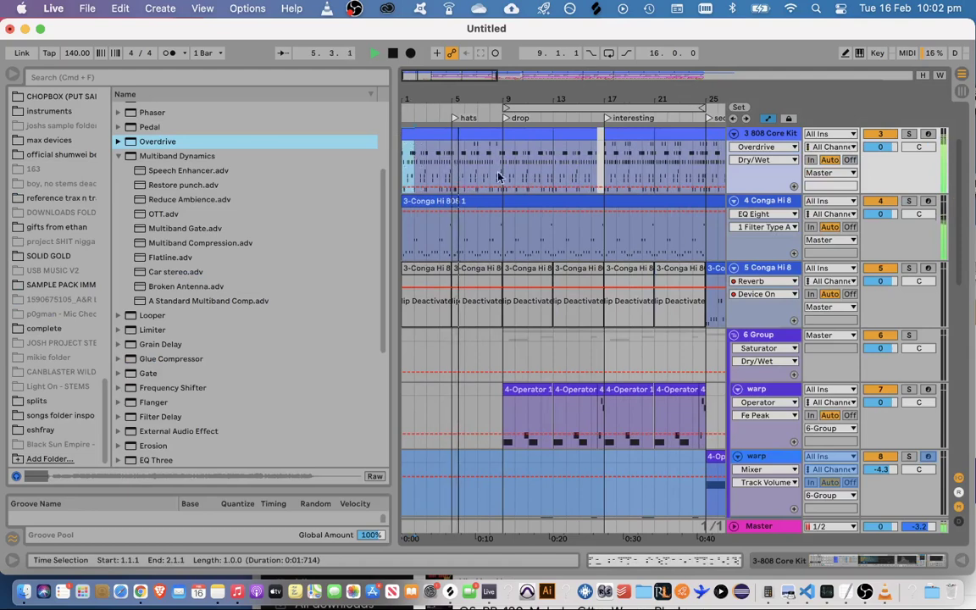
{"action": "left_click", "coordinate": [456, 162]}
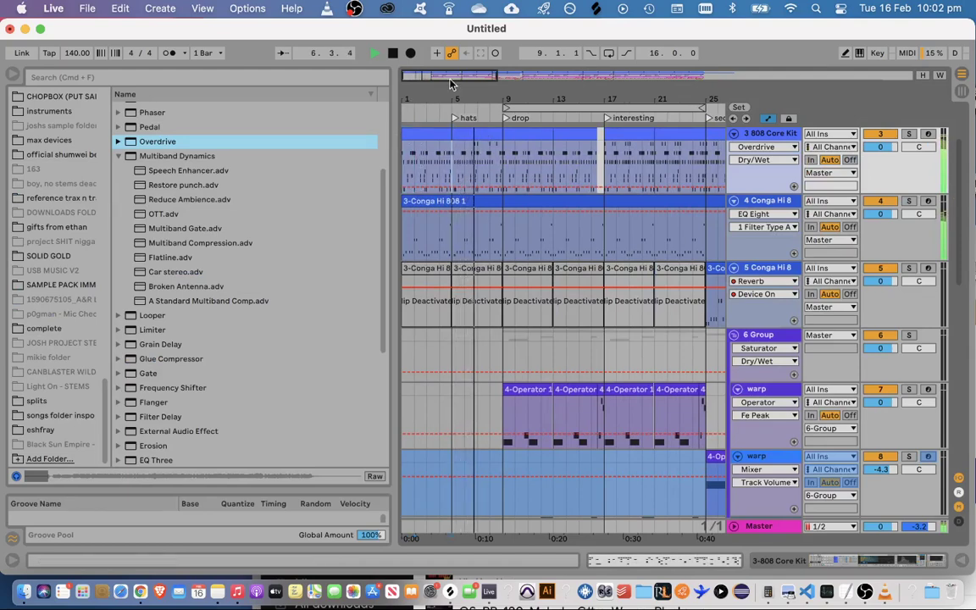
Set the Dry/Wet of the Reverb on the track 4 Conga Hi to 67%
{"action": "mouse_move", "coordinate": [452, 77]}
{"action": "left_mouse_down"}
{"action": "mouse_move", "coordinate": [451, 89]}
{"action": "mouse_move", "coordinate": [441, 85]}
{"action": "mouse_move", "coordinate": [461, 75]}
{"action": "left_mouse_up"}
{"action": "double_click", "coordinate": [768, 204]}
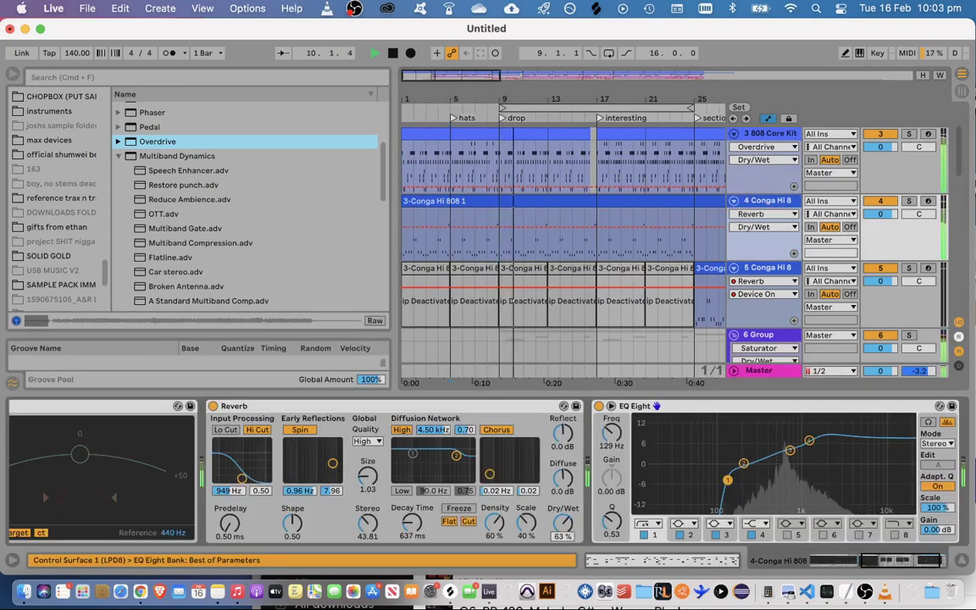
{"action": "mouse_move", "coordinate": [563, 523]}
{"action": "left_mouse_down"}
{"action": "mouse_move", "coordinate": [563, 542]}
{"action": "mouse_move", "coordinate": [563, 518]}
{"action": "left_mouse_up"}
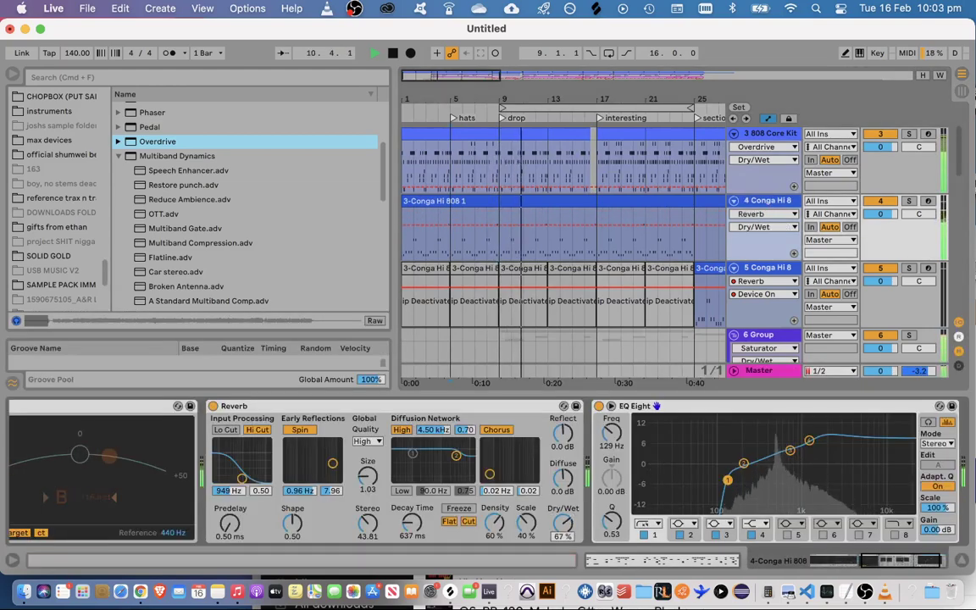
{"action": "left_click", "coordinate": [961, 560]}
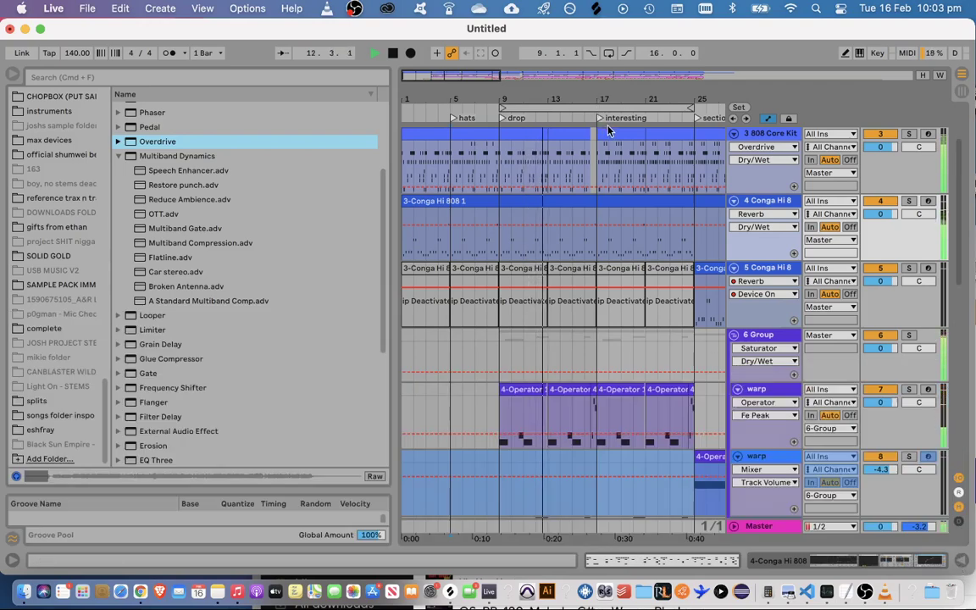
Duplicate track 4's Reverb, set the copy's Decay Time to 2.03 s and Dry/Wet to 16%, and the original's Dry/Wet to 62%
{"action": "scroll", "coordinate": [788, 341], "scroll_direction": "down", "scroll_amount": 10}
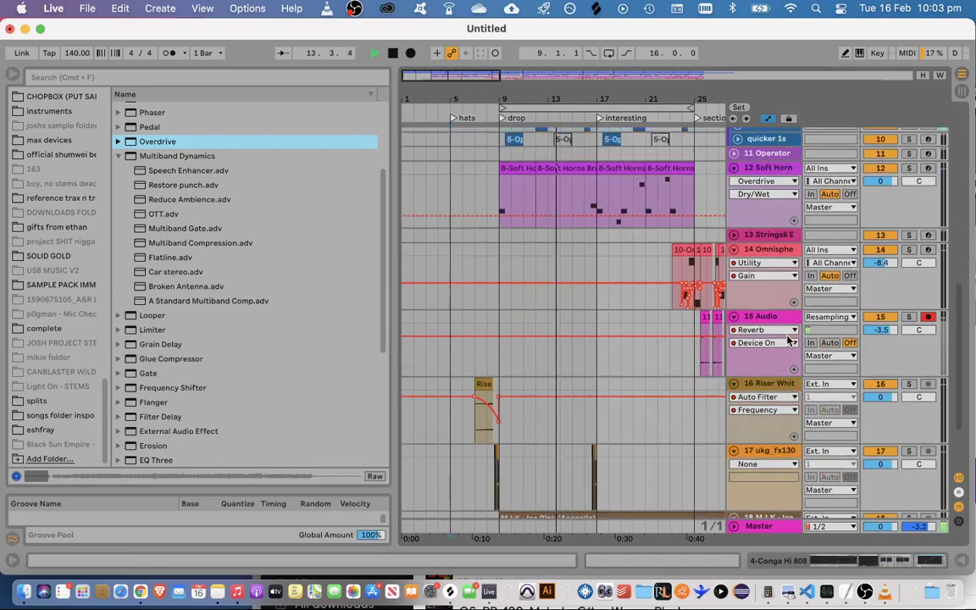
{"action": "scroll", "coordinate": [788, 340], "scroll_direction": "up", "scroll_amount": 12}
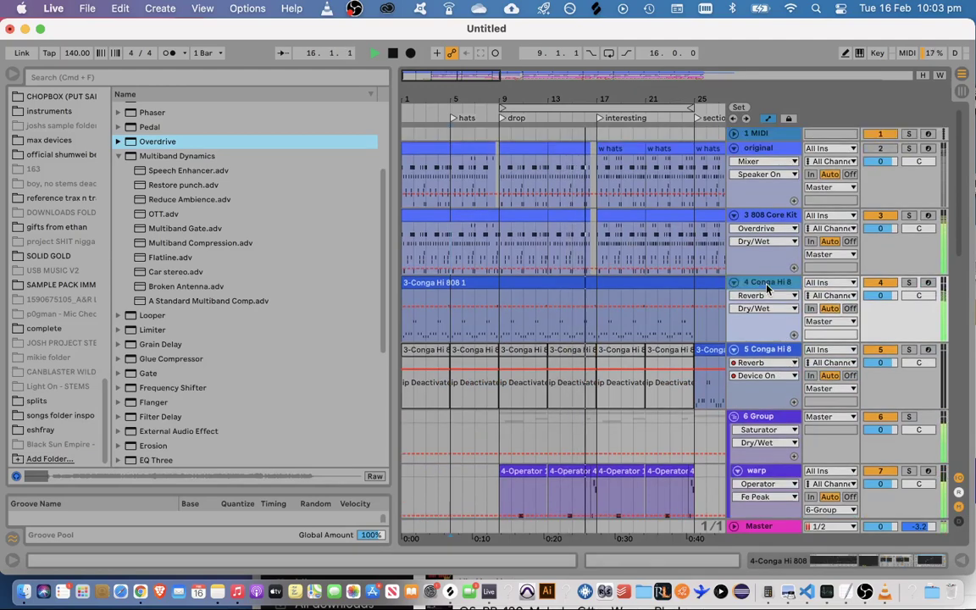
{"action": "double_click", "coordinate": [770, 286]}
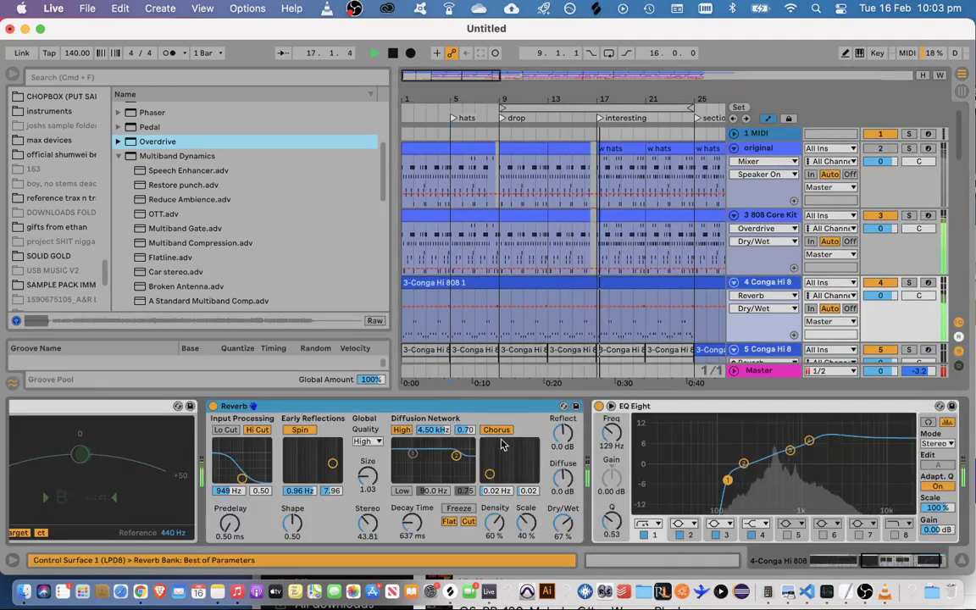
{"action": "key", "text": "super+d"}
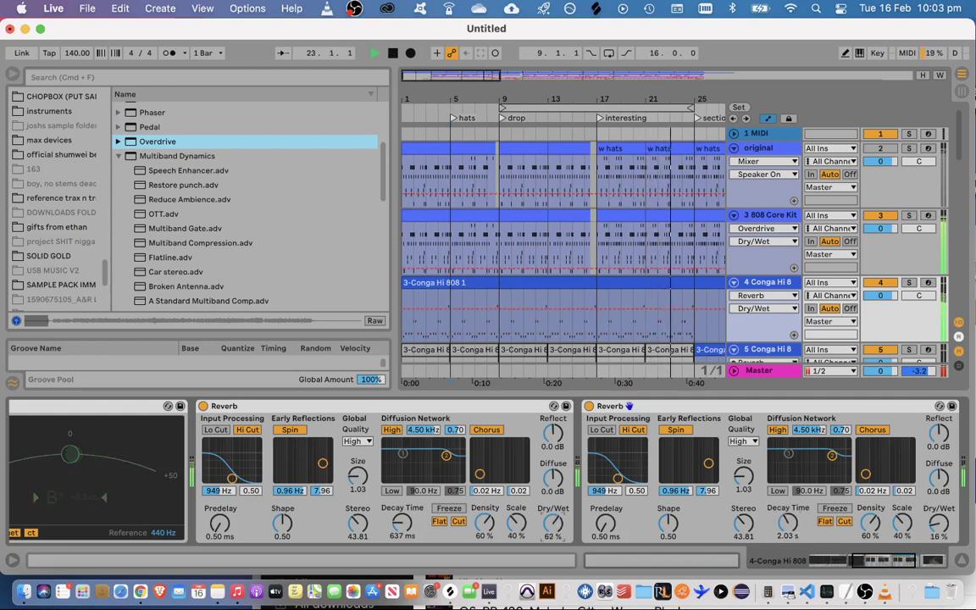
{"action": "left_click", "coordinate": [958, 560]}
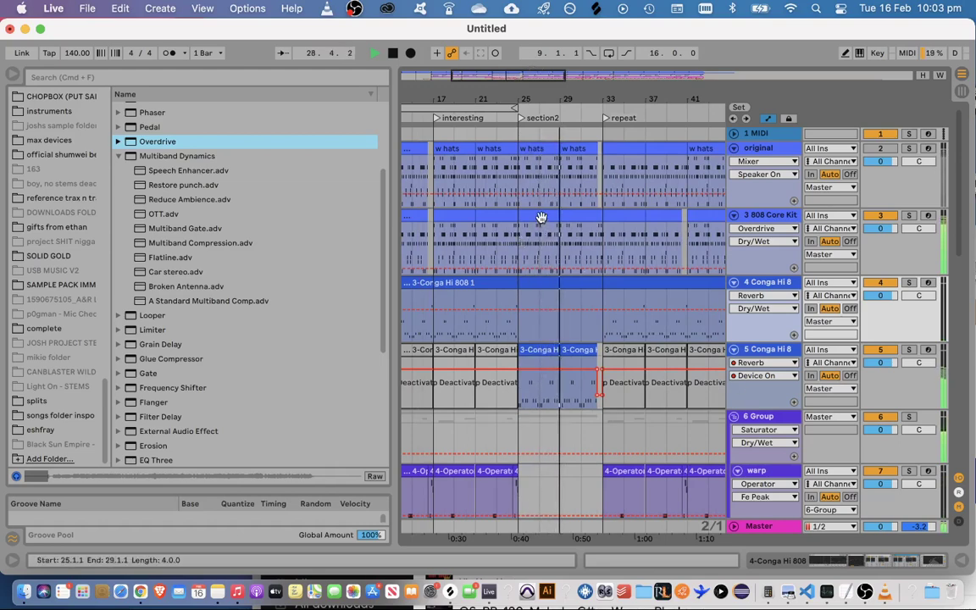
Start playback from bar 25 on the 808 Core Kit track and open its clip at the start of section2 for note editing
{"action": "scroll", "coordinate": [542, 224], "scroll_direction": "down", "scroll_amount": 5}
{"action": "left_click_drag", "start_coordinate": [462, 229], "coordinate": [515, 229]}
{"action": "key", "text": "space"}
{"action": "left_click", "coordinate": [577, 217]}
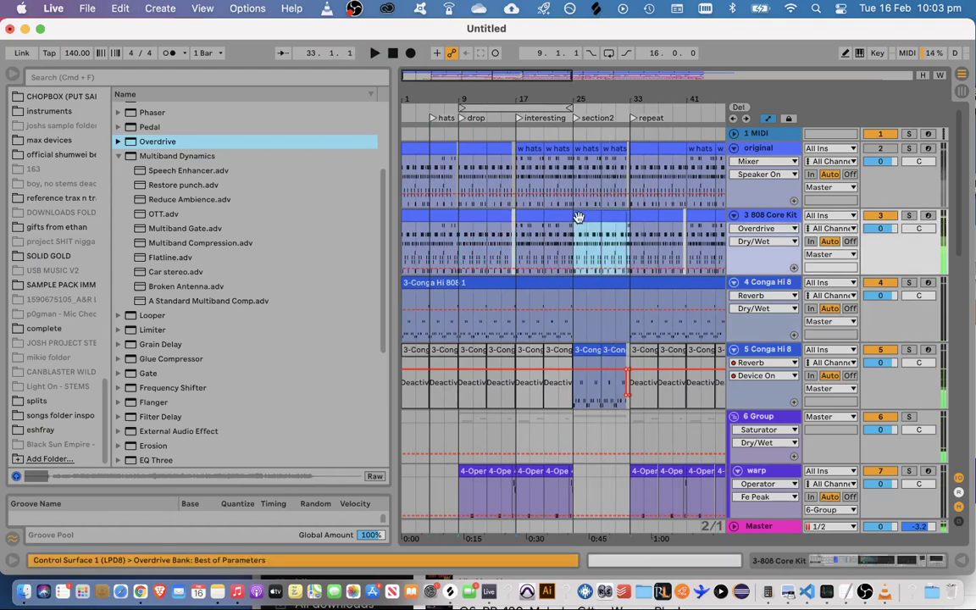
{"action": "left_click", "coordinate": [577, 235]}
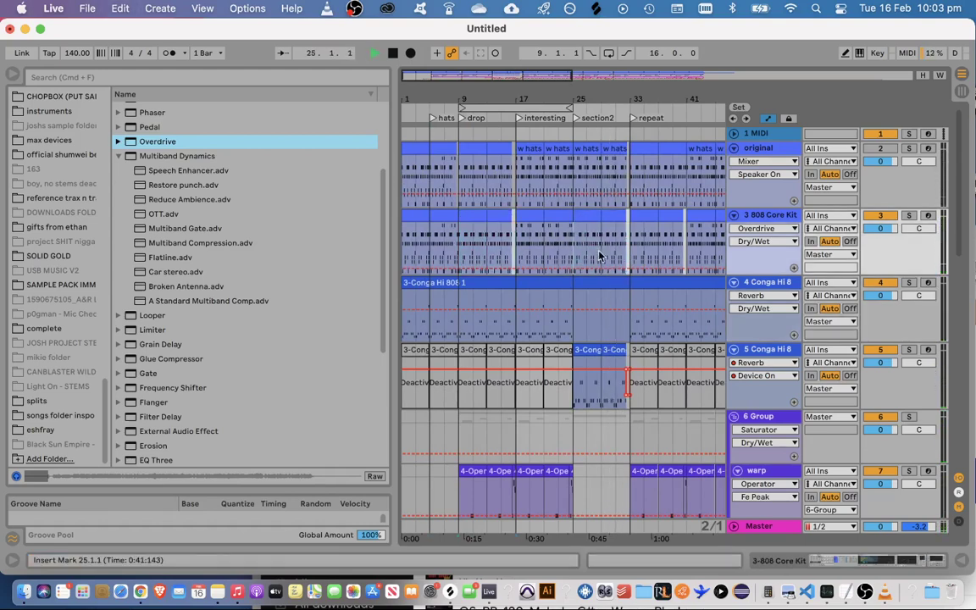
{"action": "key", "text": "space"}
{"action": "scroll", "coordinate": [606, 148], "scroll_direction": "up", "scroll_amount": 5}
{"action": "left_click_drag", "start_coordinate": [616, 100], "coordinate": [616, 119]}
{"action": "double_click", "coordinate": [556, 217]}
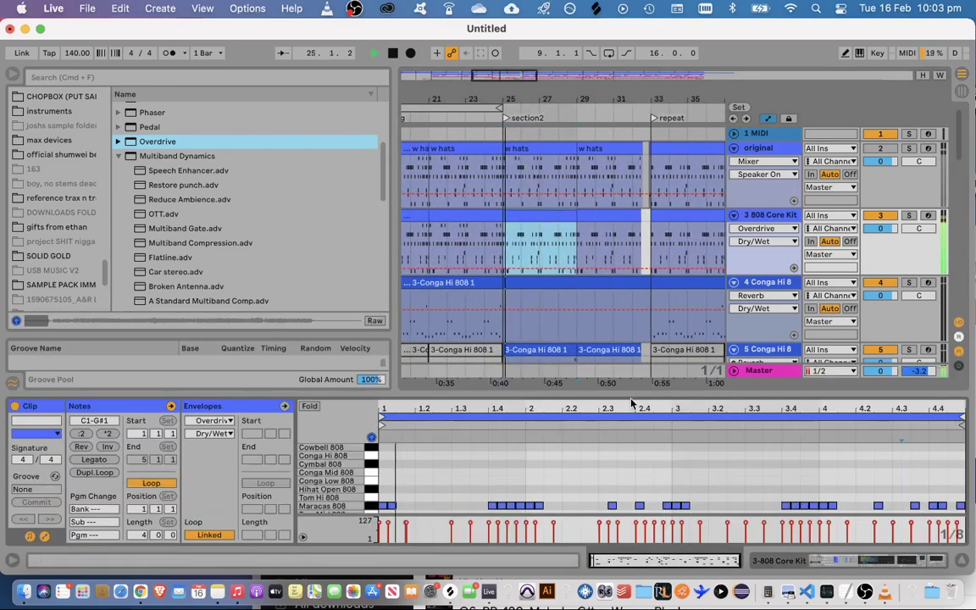
Deactivate the clip's kick notes at 2.1.1, 2.4.3, 4.3.3 and 4.4.4, keeping the kick at 3.1.1 active
{"action": "key", "text": "super+alt+e"}
{"action": "left_click_drag", "start_coordinate": [469, 458], "coordinate": [756, 454]}
{"action": "key", "text": "space"}
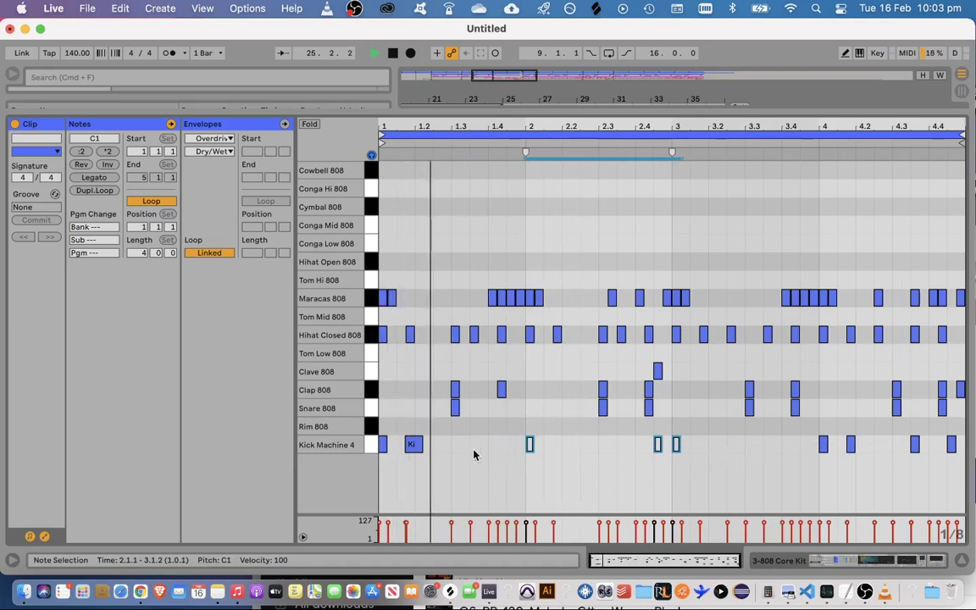
{"action": "left_click", "coordinate": [472, 455]}
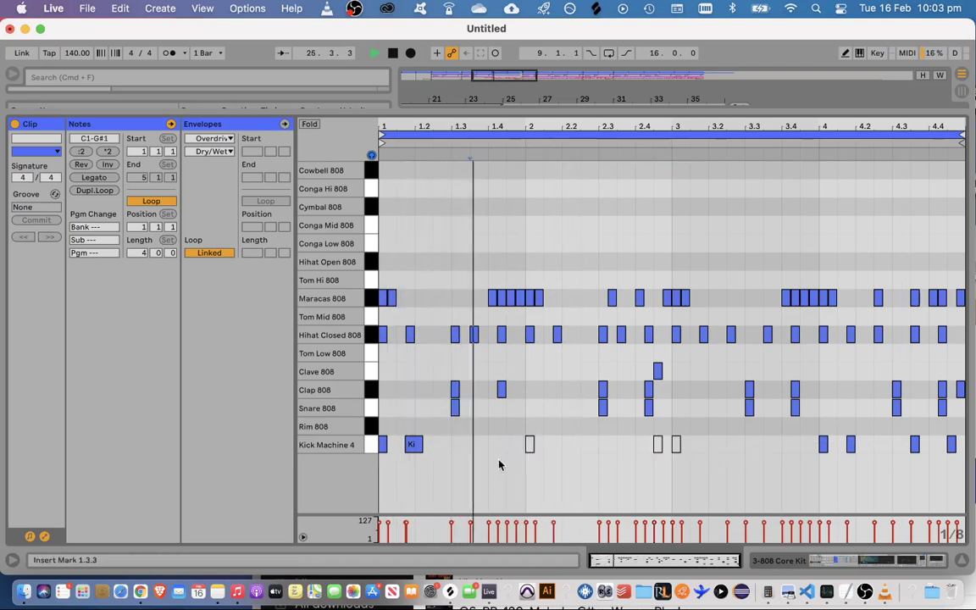
{"action": "left_click", "coordinate": [675, 447]}
{"action": "key", "text": "0"}
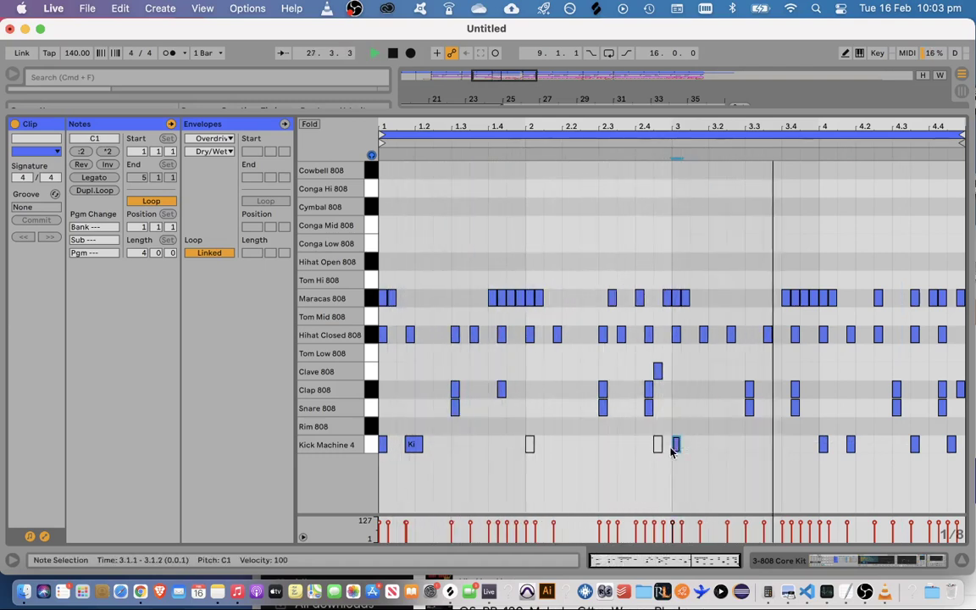
{"action": "left_click_drag", "start_coordinate": [892, 462], "coordinate": [972, 450]}
{"action": "key", "text": "0"}
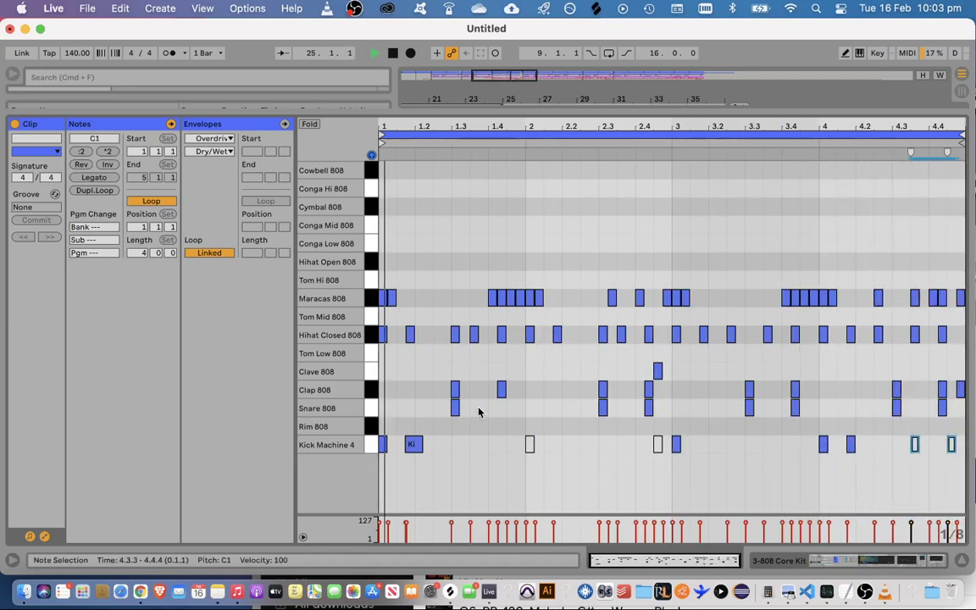
Nudge the longer kick note near 1.1.4 slightly and replay the clip
{"action": "key", "text": "space"}
{"action": "left_click", "coordinate": [414, 445]}
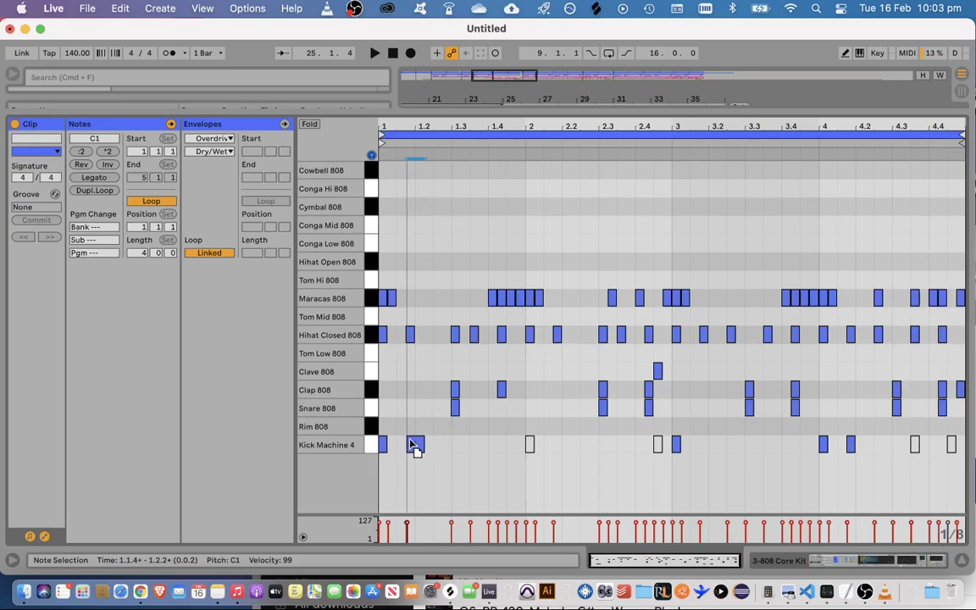
{"action": "left_click_drag", "start_coordinate": [414, 446], "coordinate": [410, 446]}
{"action": "key", "text": "space"}
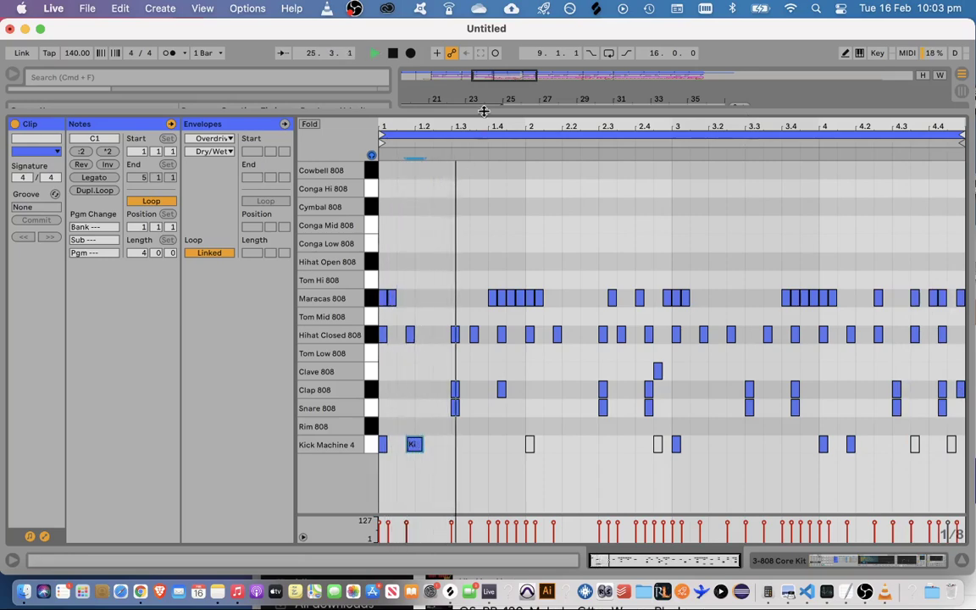
Duplicate the edited 808 Core Kit clip to bar 29 and shorten the copy to end at 32.1.1
{"action": "key", "text": "super+alt+l"}
{"action": "left_click_drag", "start_coordinate": [539, 151], "coordinate": [549, 140]}
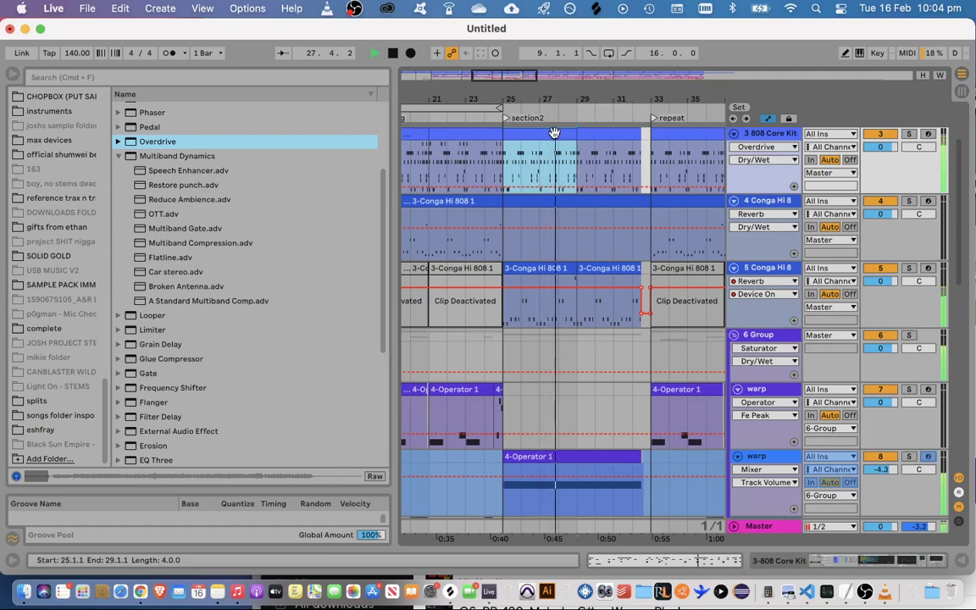
{"action": "key", "text": "super+d"}
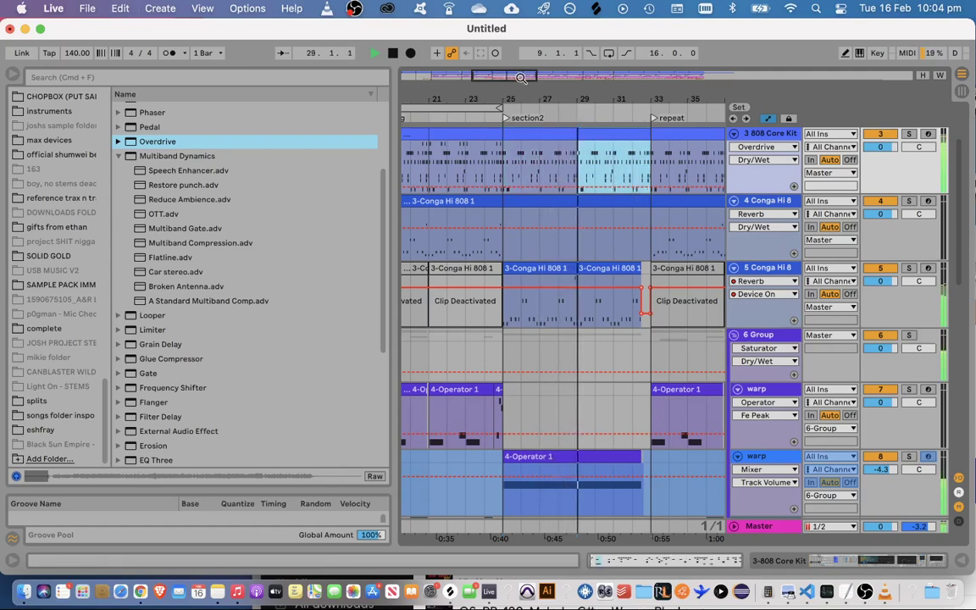
{"action": "left_click_drag", "start_coordinate": [523, 77], "coordinate": [564, 104]}
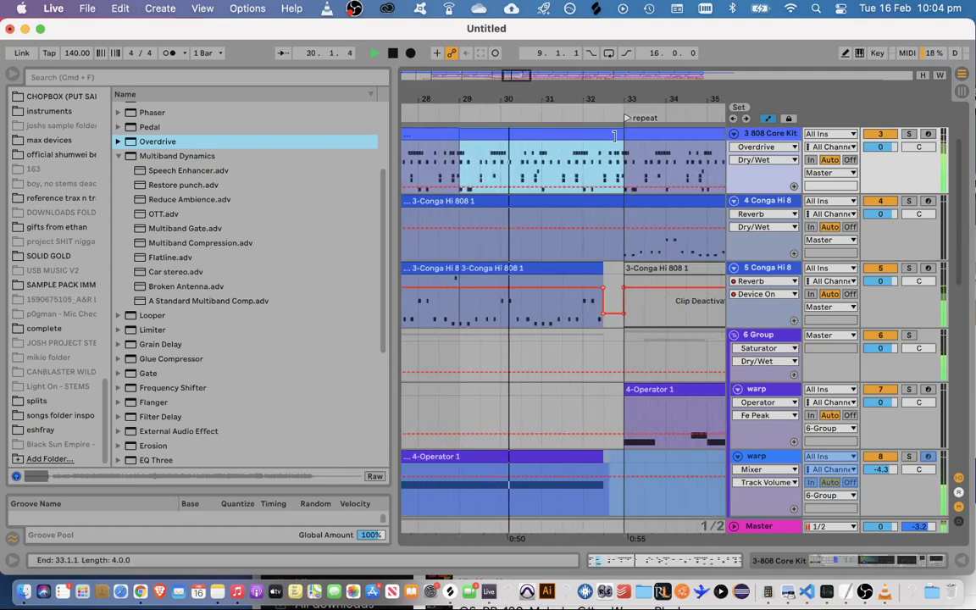
{"action": "left_click_drag", "start_coordinate": [604, 140], "coordinate": [582, 136]}
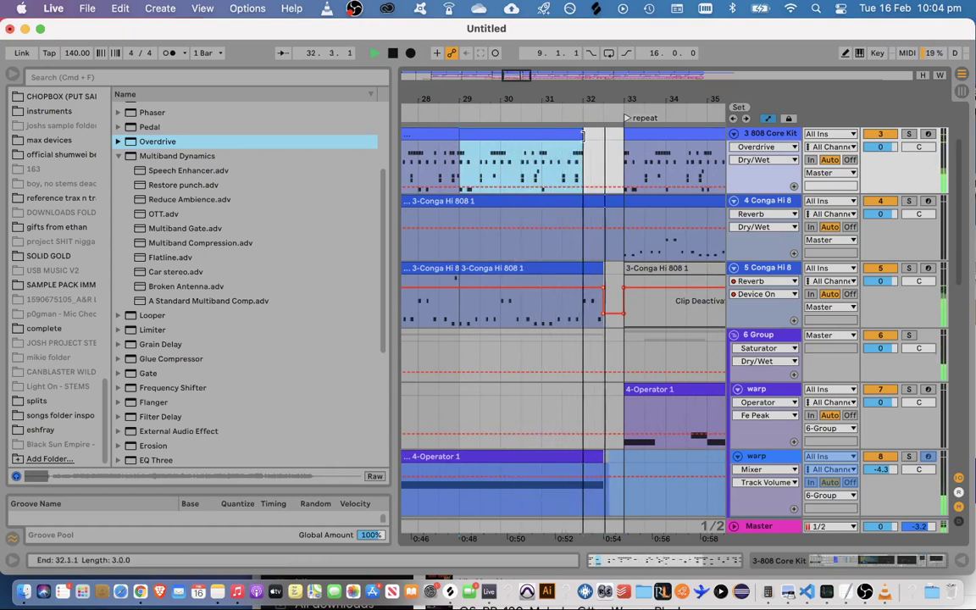
Examine the Operator on the warp track and browse the available audio effects
{"action": "left_click_drag", "start_coordinate": [517, 77], "coordinate": [553, 5]}
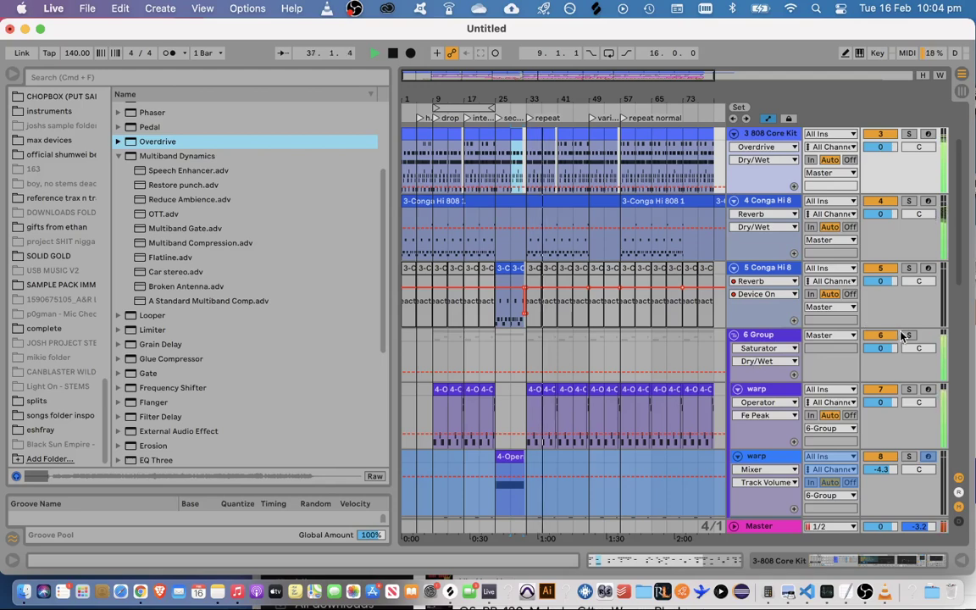
{"action": "double_click", "coordinate": [778, 392]}
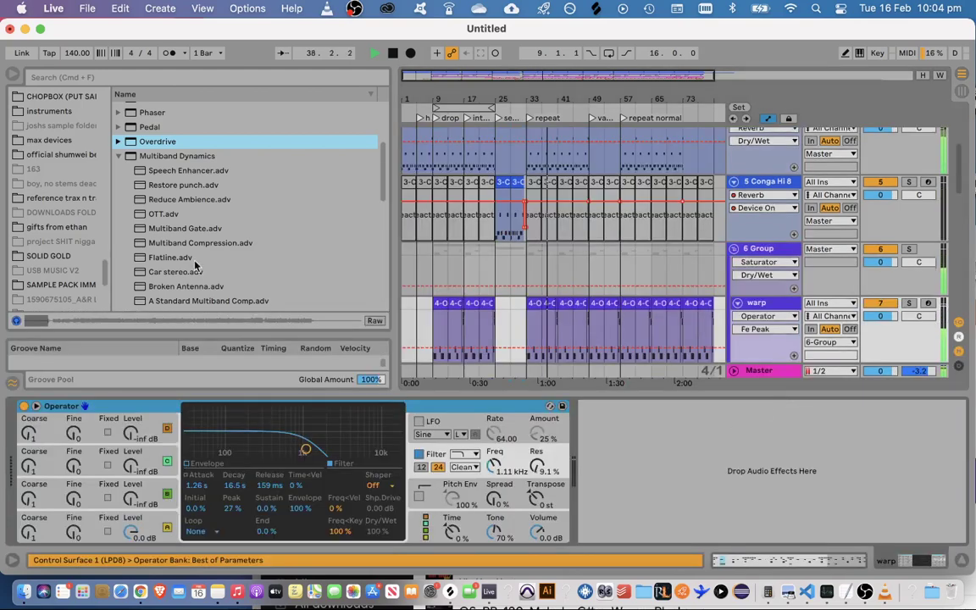
{"action": "scroll", "coordinate": [159, 217], "scroll_direction": "down", "scroll_amount": 4}
{"action": "scroll", "coordinate": [737, 261], "scroll_direction": "down", "scroll_amount": 3}
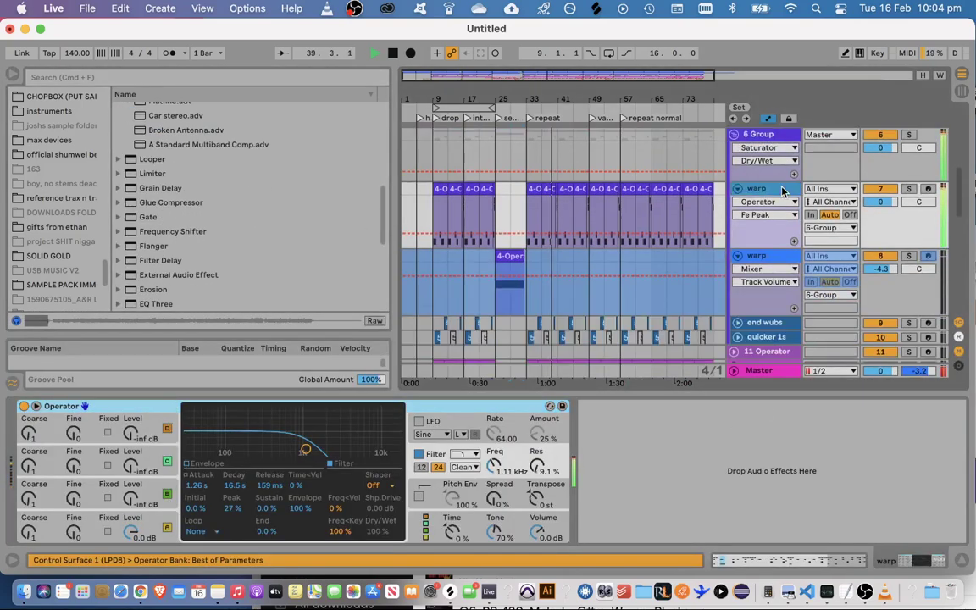
{"action": "scroll", "coordinate": [187, 229], "scroll_direction": "down", "scroll_amount": 3}
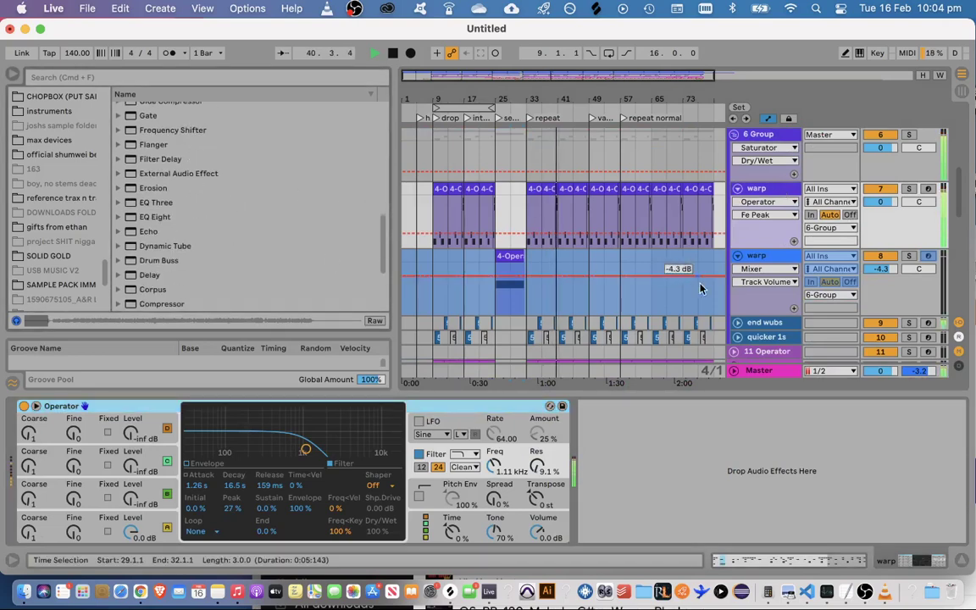
{"action": "scroll", "coordinate": [630, 255], "scroll_direction": "down", "scroll_amount": 4}
{"action": "scroll", "coordinate": [781, 277], "scroll_direction": "up", "scroll_amount": 5}
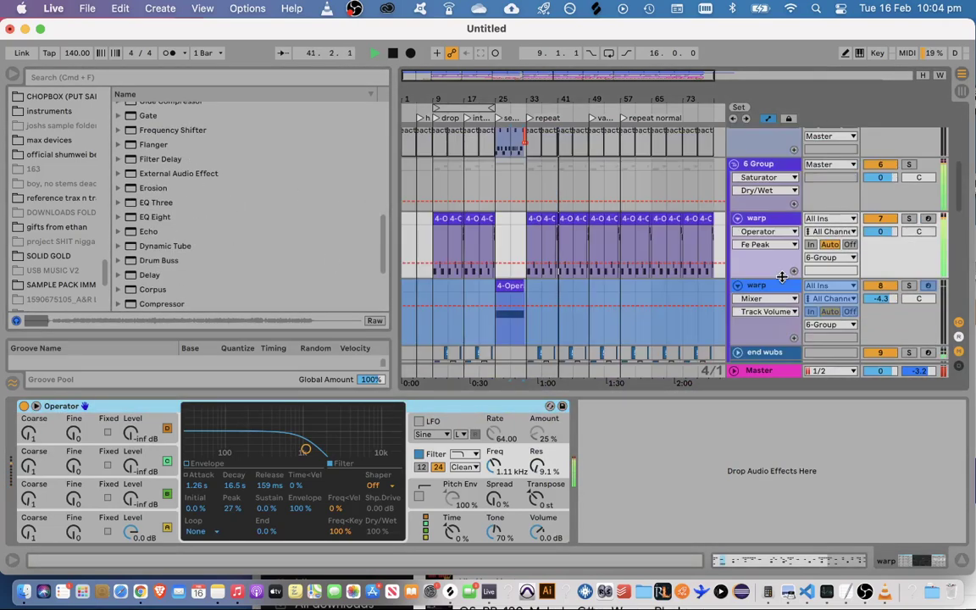
Compare the 6 Group track's Saturator off and on, and set its Dry/Wet to 10.3% and Output to -2.57 dB
{"action": "left_click", "coordinate": [771, 170]}
{"action": "left_click", "coordinate": [23, 407]}
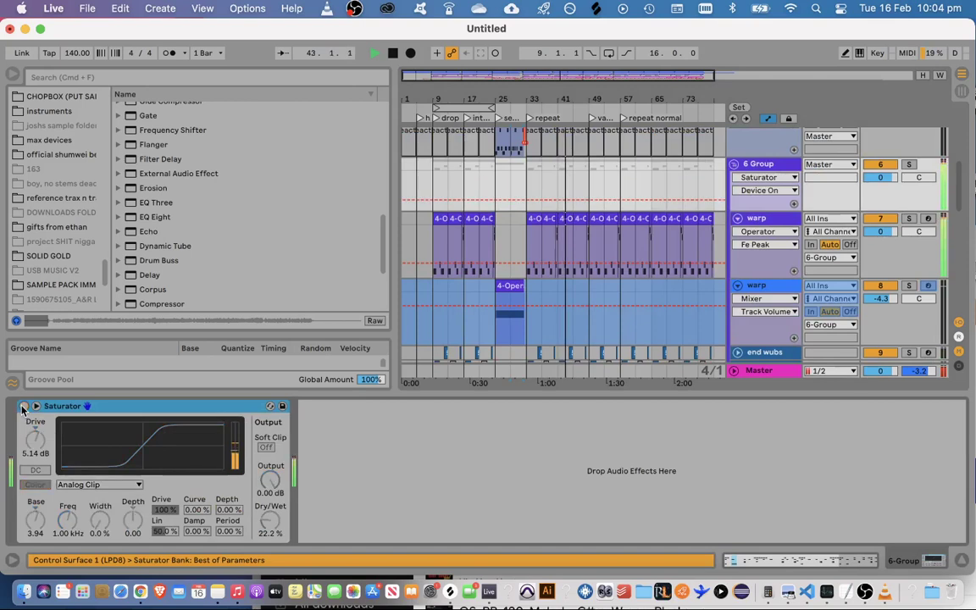
{"action": "left_click", "coordinate": [23, 407]}
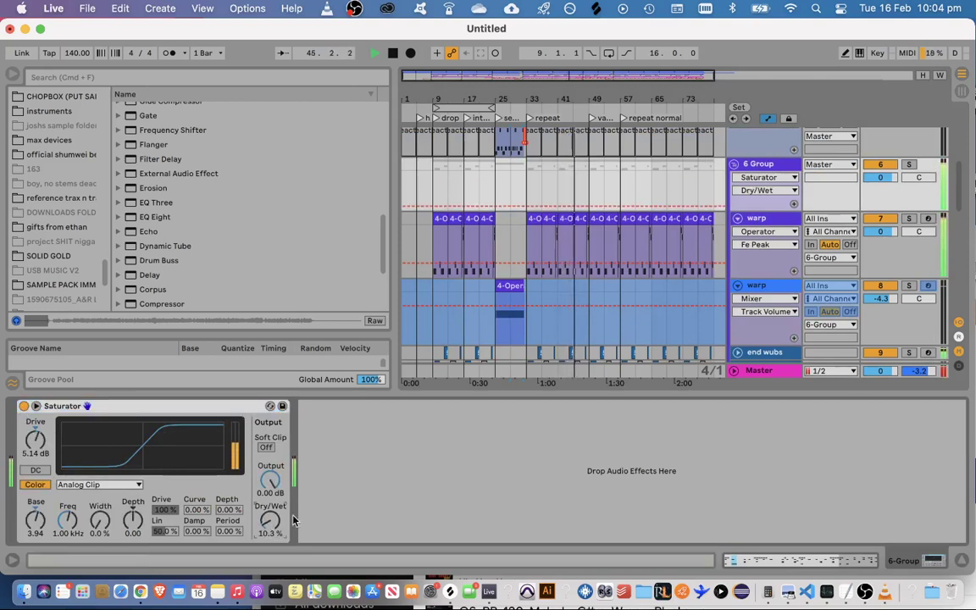
{"action": "left_click", "coordinate": [963, 561]}
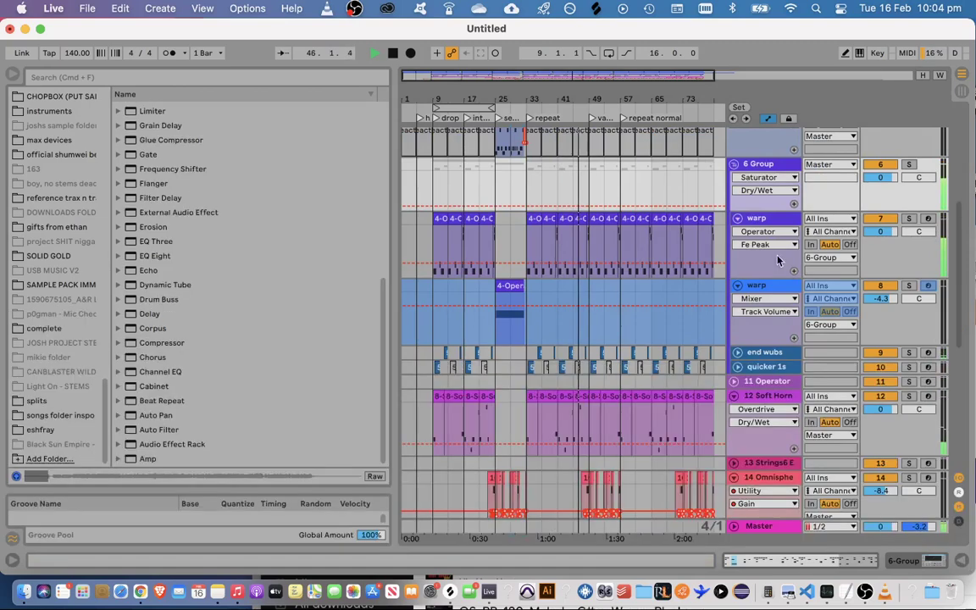
{"action": "double_click", "coordinate": [757, 165]}
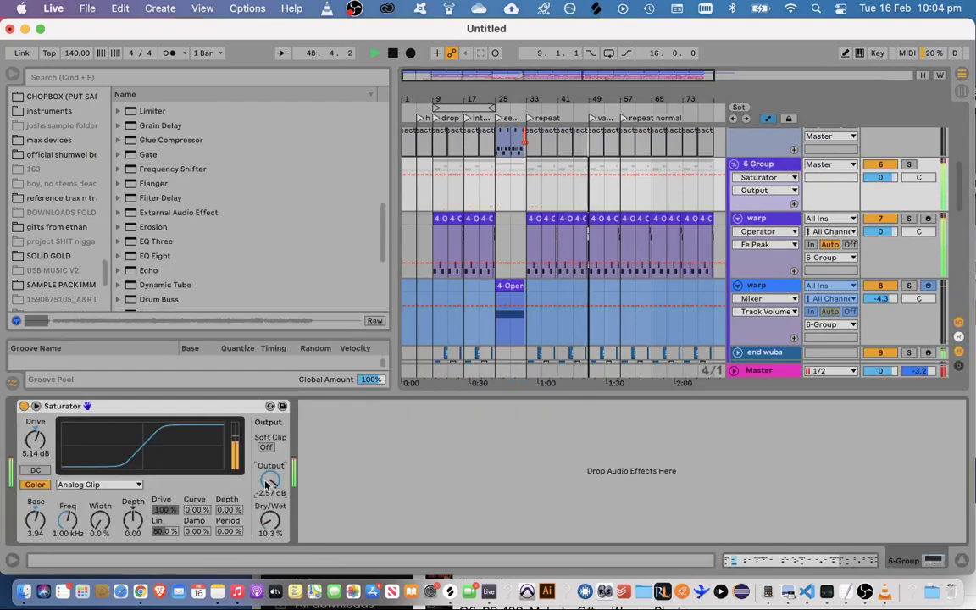
{"action": "left_click", "coordinate": [963, 560]}
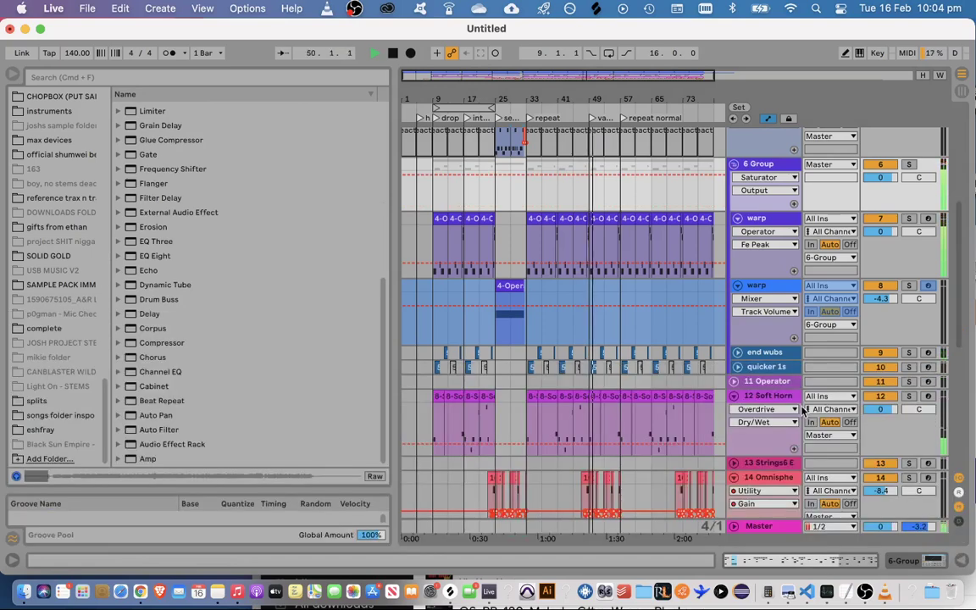
Raise the volume of track 15 Audio to -0.5 dB and of track 14 Omnisphere to -4.1 dB
{"action": "scroll", "coordinate": [703, 349], "scroll_direction": "down", "scroll_amount": 10}
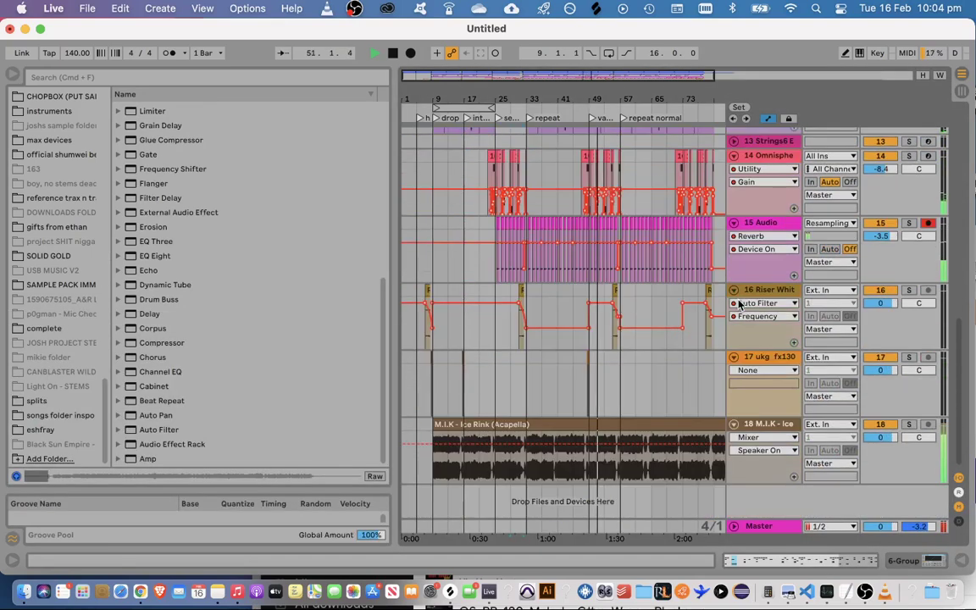
{"action": "left_click_drag", "start_coordinate": [606, 99], "coordinate": [555, 157]}
{"action": "left_click", "coordinate": [882, 236]}
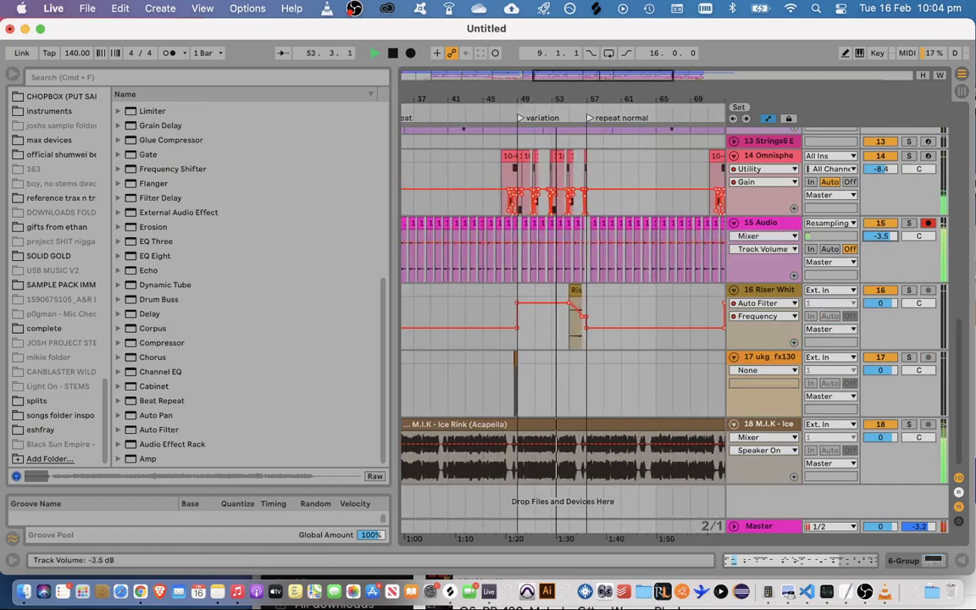
{"action": "scroll", "coordinate": [881, 243], "scroll_direction": "up", "scroll_amount": 1}
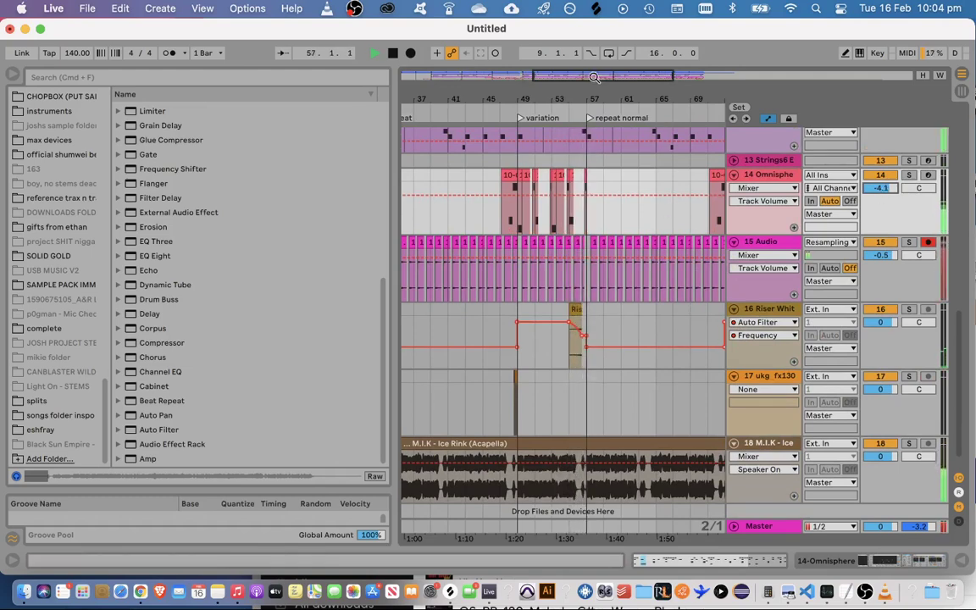
Play through the repeat normal section, review the tracks, and raise the 15 Audio track's volume to 2.7 dB
{"action": "left_click_drag", "start_coordinate": [596, 77], "coordinate": [585, 103]}
{"action": "left_click", "coordinate": [530, 207]}
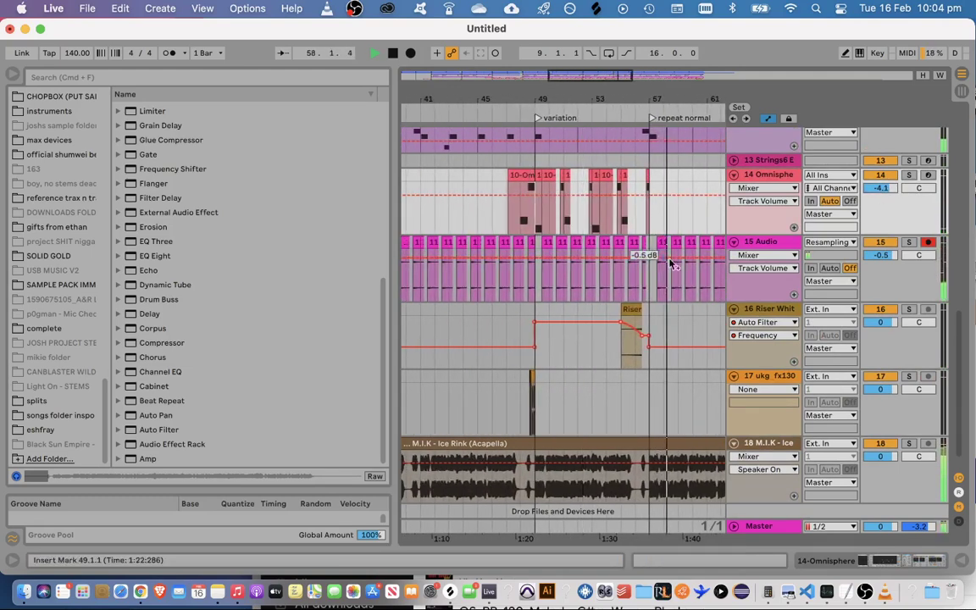
{"action": "scroll", "coordinate": [760, 222], "scroll_direction": "up", "scroll_amount": 10}
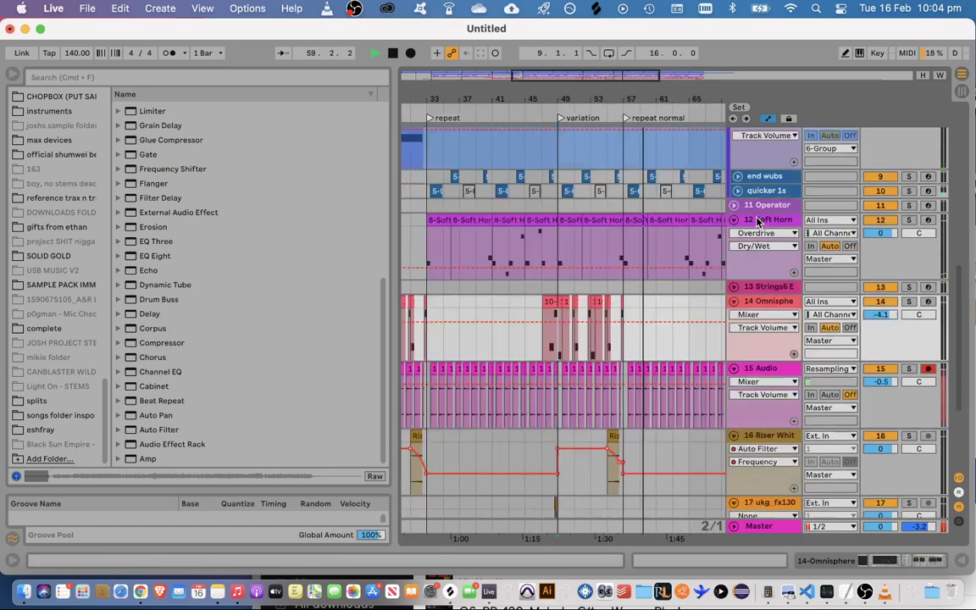
{"action": "scroll", "coordinate": [760, 222], "scroll_direction": "up", "scroll_amount": 5}
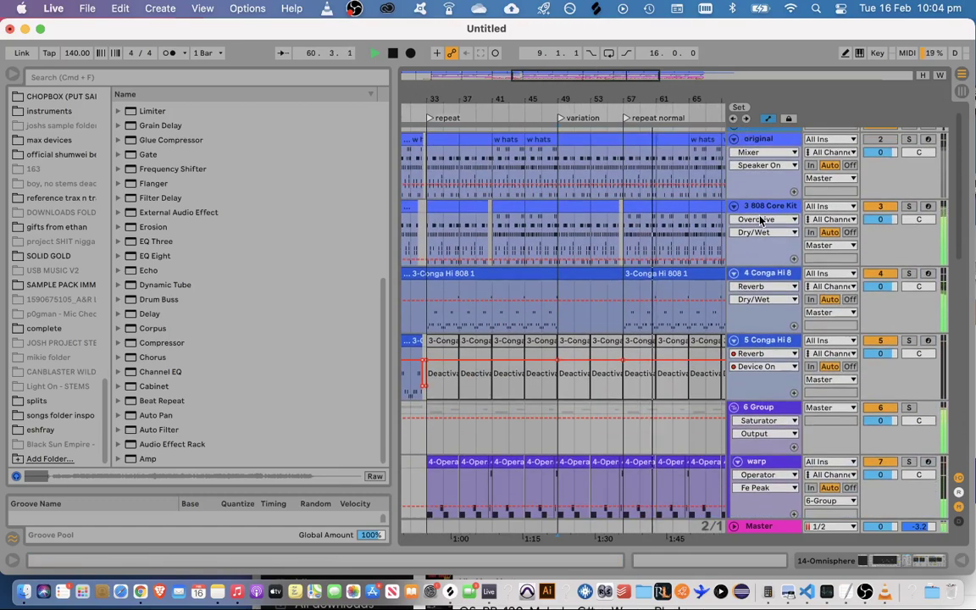
{"action": "left_click_drag", "start_coordinate": [536, 89], "coordinate": [571, 43]}
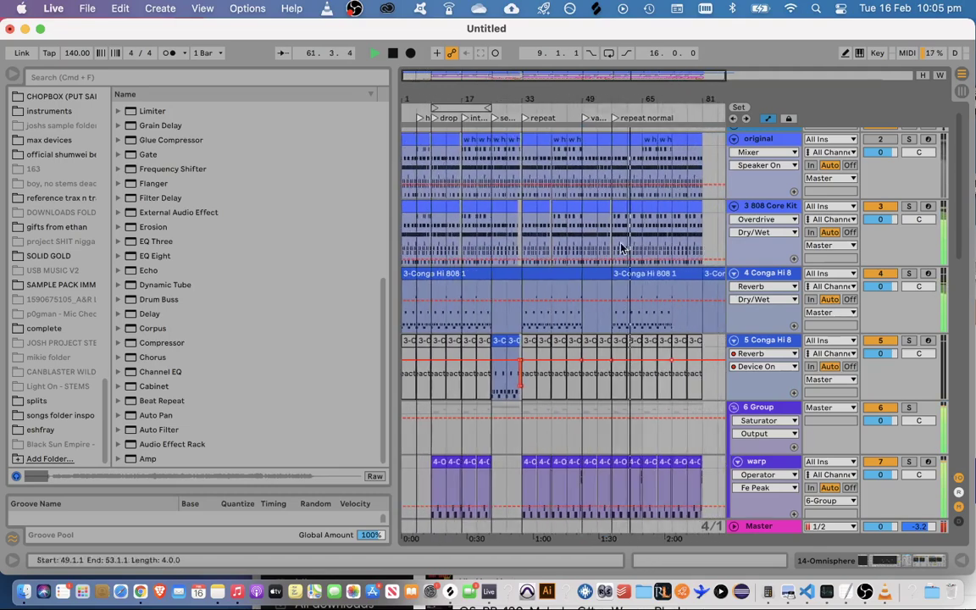
{"action": "scroll", "coordinate": [754, 384], "scroll_direction": "down", "scroll_amount": 3}
{"action": "scroll", "coordinate": [755, 384], "scroll_direction": "down", "scroll_amount": 12}
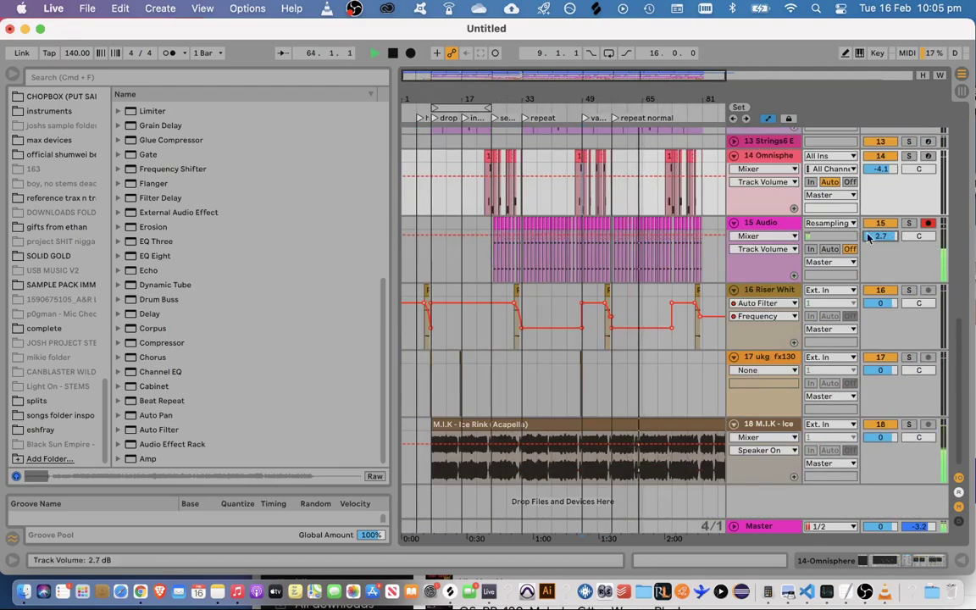
Add an EQ Eight after the Reverb on track 15 and boost its band 4 high shelf about 5.8 dB around 899 Hz
{"action": "left_click", "coordinate": [758, 230]}
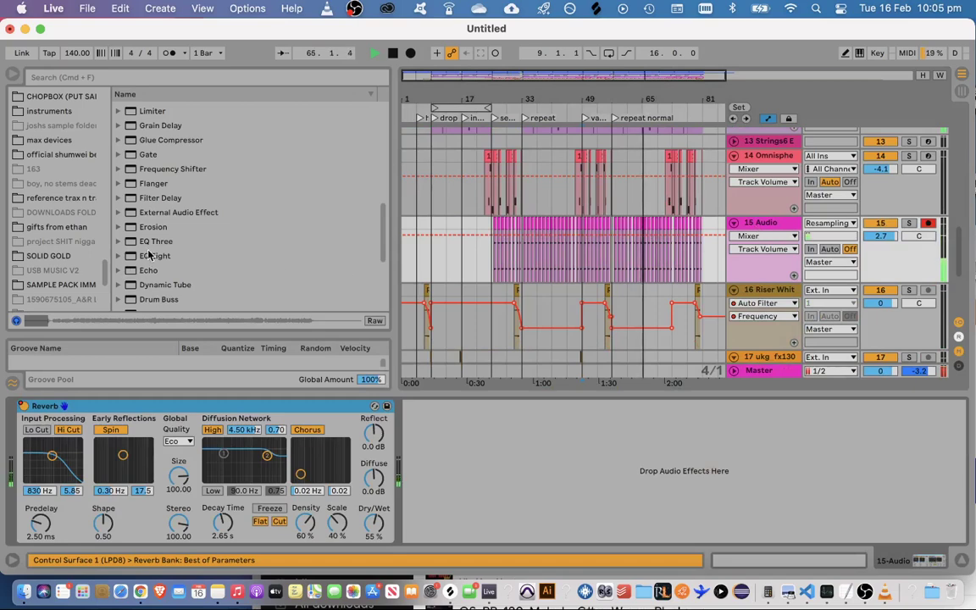
{"action": "left_click_drag", "start_coordinate": [149, 255], "coordinate": [463, 514]}
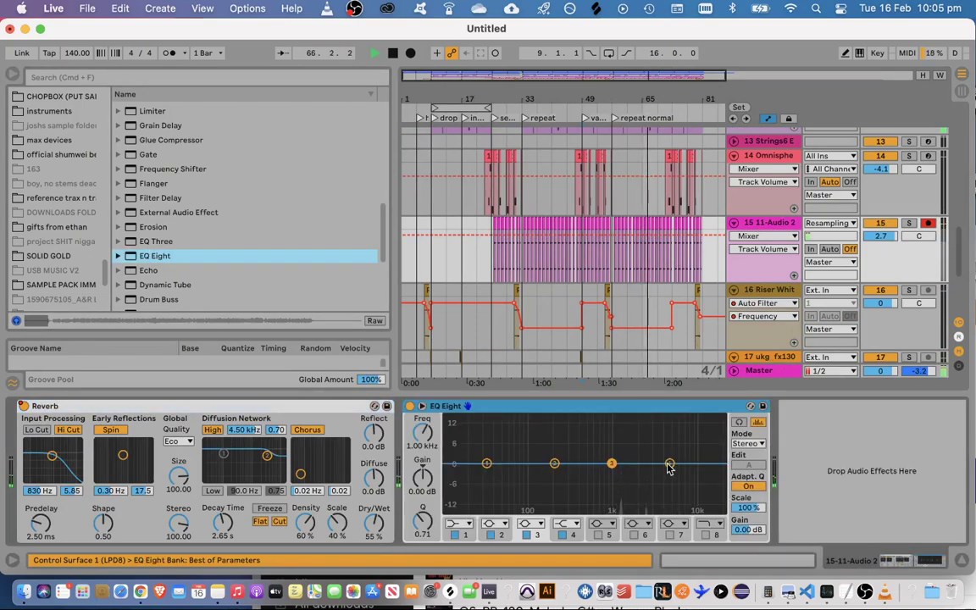
{"action": "left_click_drag", "start_coordinate": [669, 465], "coordinate": [608, 446]}
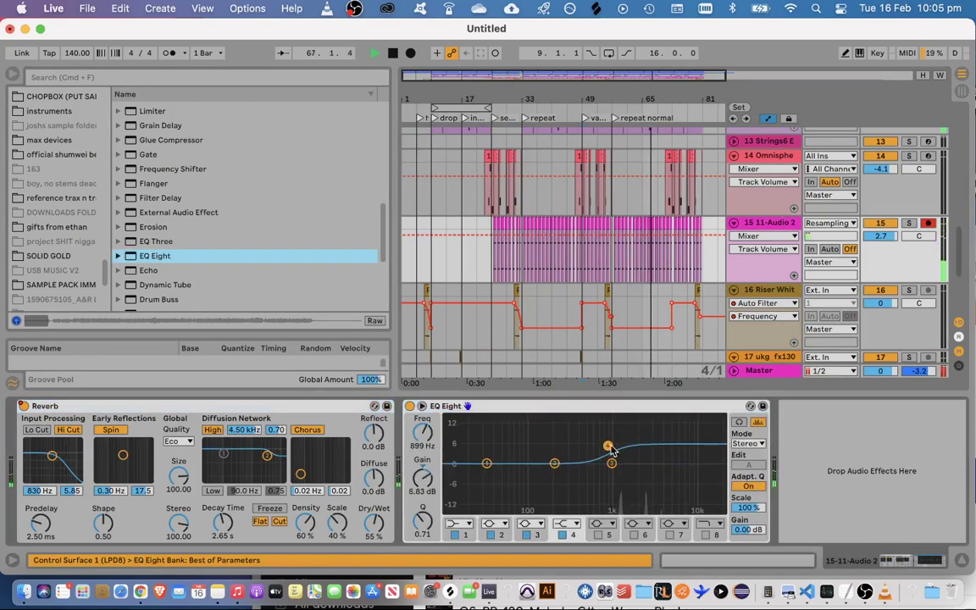
{"action": "left_click", "coordinate": [961, 560]}
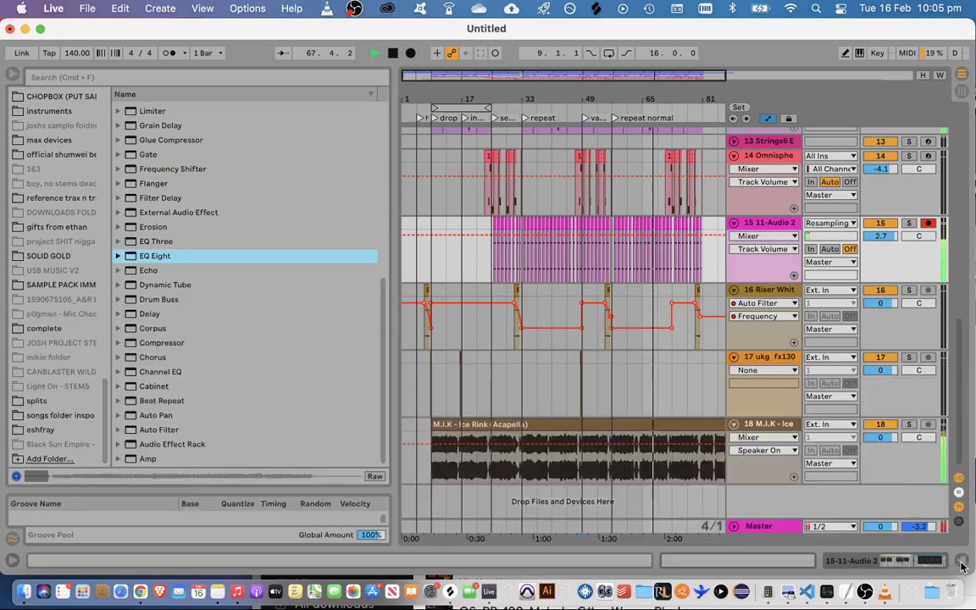
Append an EQ Eight to the 14 Omnisphere track and set band 1 of its existing EQ Eight to 337 Hz with Q 0.33
{"action": "double_click", "coordinate": [760, 163]}
{"action": "double_click", "coordinate": [156, 258]}
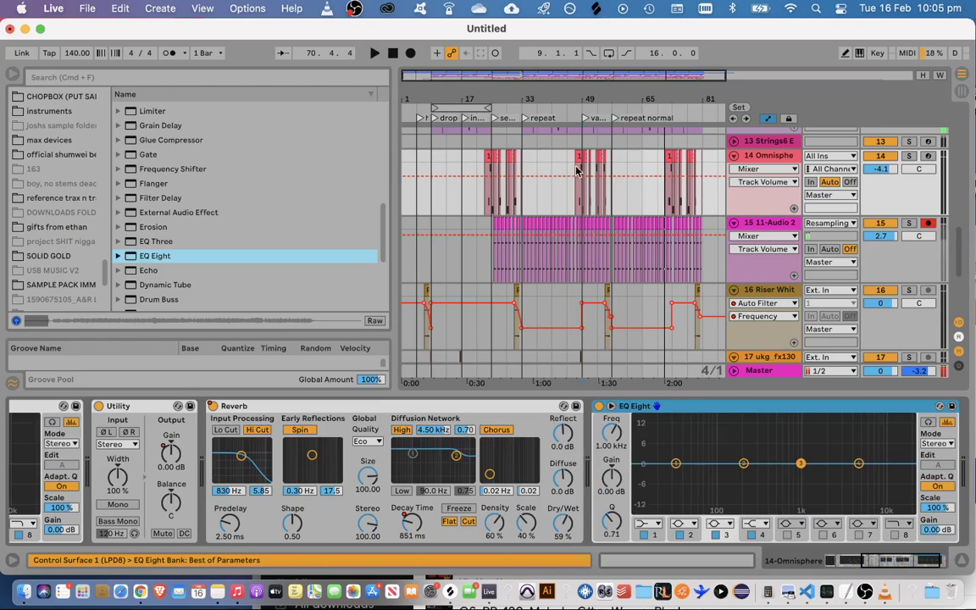
{"action": "left_click", "coordinate": [578, 163]}
{"action": "key", "text": "space"}
{"action": "scroll", "coordinate": [831, 518], "scroll_direction": "left", "scroll_amount": 5}
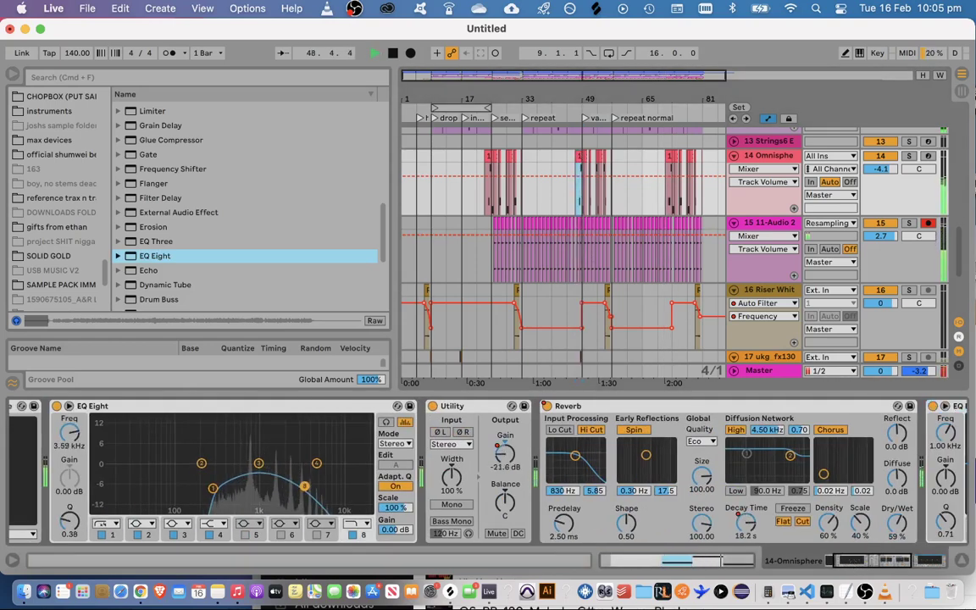
{"action": "key", "text": "space"}
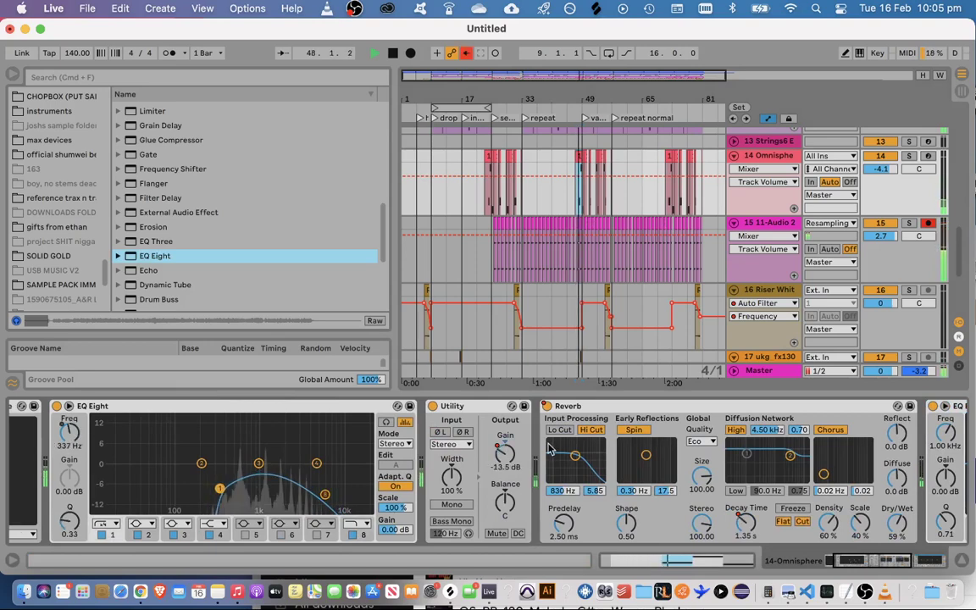
Enable both Lo Cut and Hi Cut on the Omnisphere Reverb and set its input filter to 1.48 kHz with a 4.57 bandwidth
{"action": "left_click", "coordinate": [560, 431]}
{"action": "left_click", "coordinate": [591, 430]}
{"action": "key", "text": "space"}
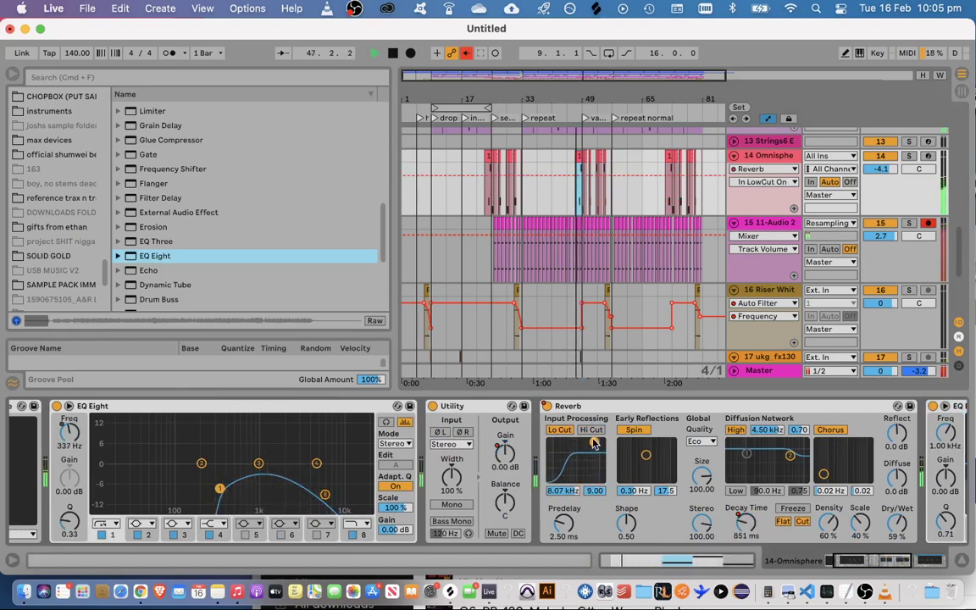
{"action": "key", "text": "space"}
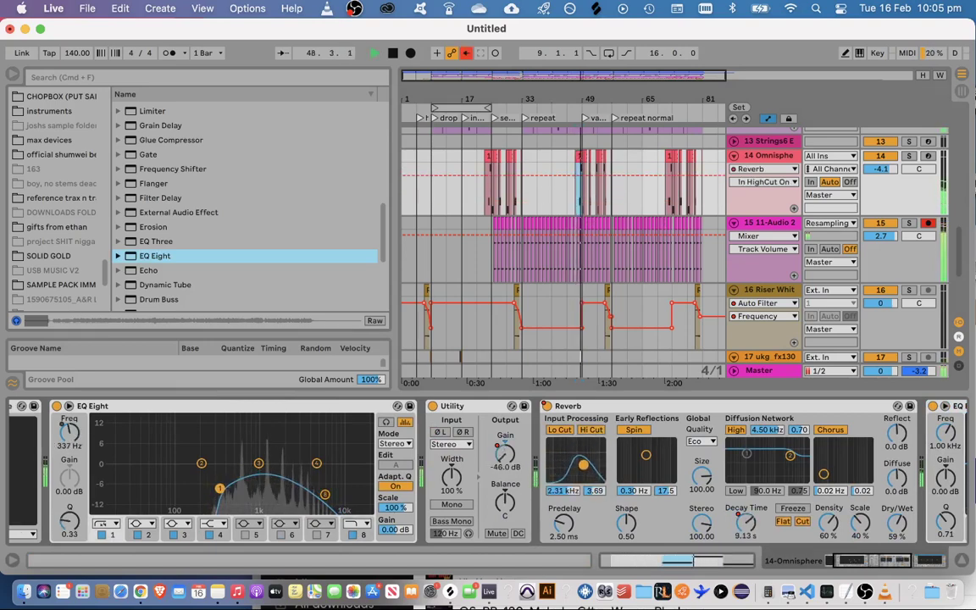
{"action": "key", "text": "space"}
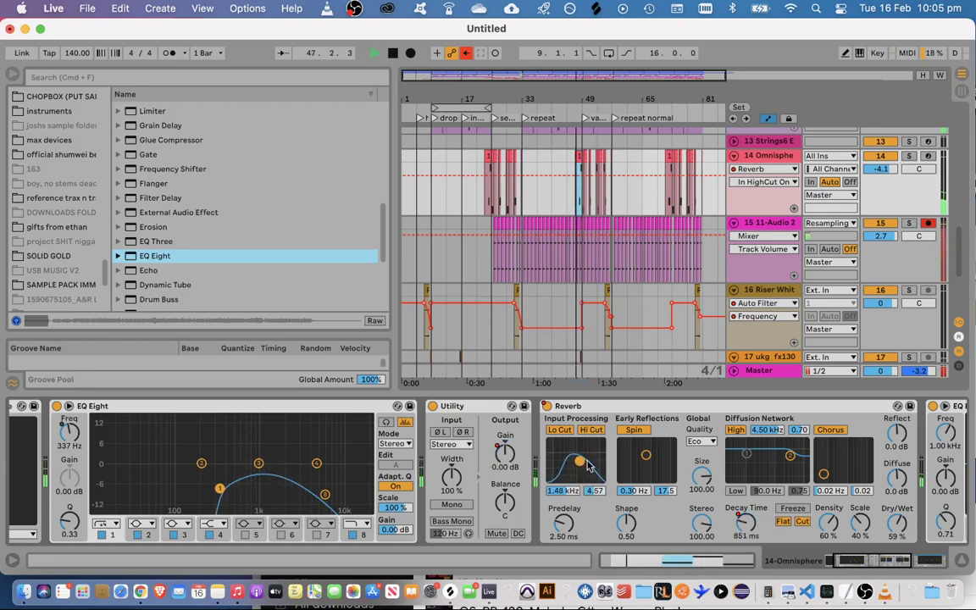
Boost band 4 of the last EQ Eight on 14 Omnisphere by about 7 dB around 3.67 kHz as a high shelf
{"action": "left_click", "coordinate": [926, 565]}
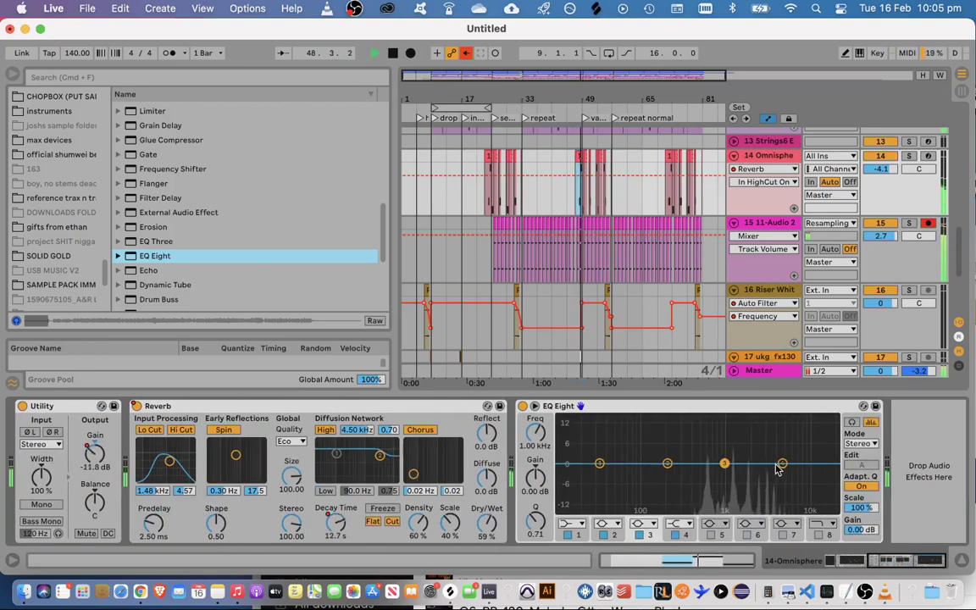
{"action": "left_click_drag", "start_coordinate": [780, 465], "coordinate": [759, 452]}
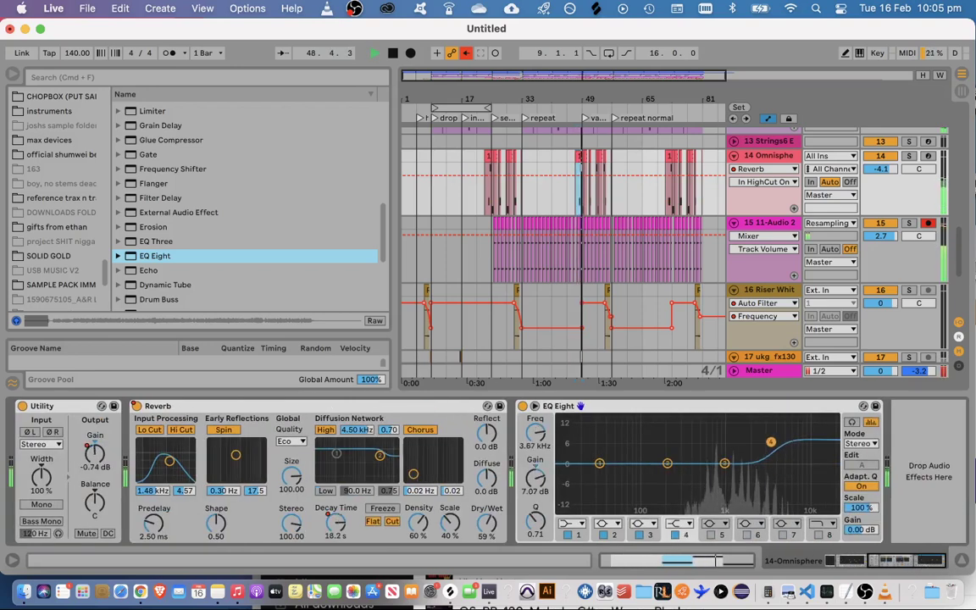
{"action": "left_click", "coordinate": [958, 562]}
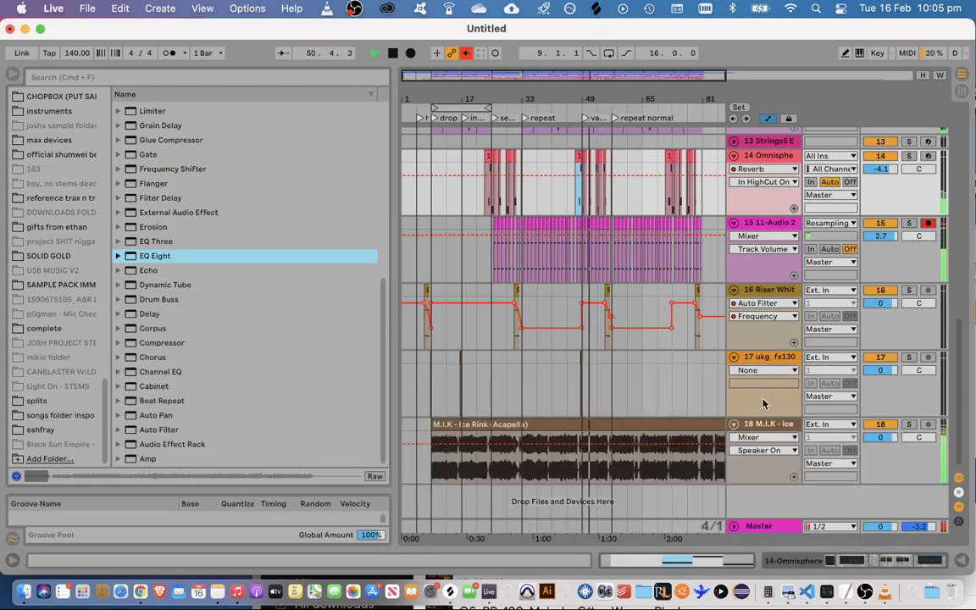
Open the 4 Conga Hi 8 clip at the repeat normal marker for note editing, with the note editor enlarged
{"action": "scroll", "coordinate": [765, 431], "scroll_direction": "up", "scroll_amount": 3}
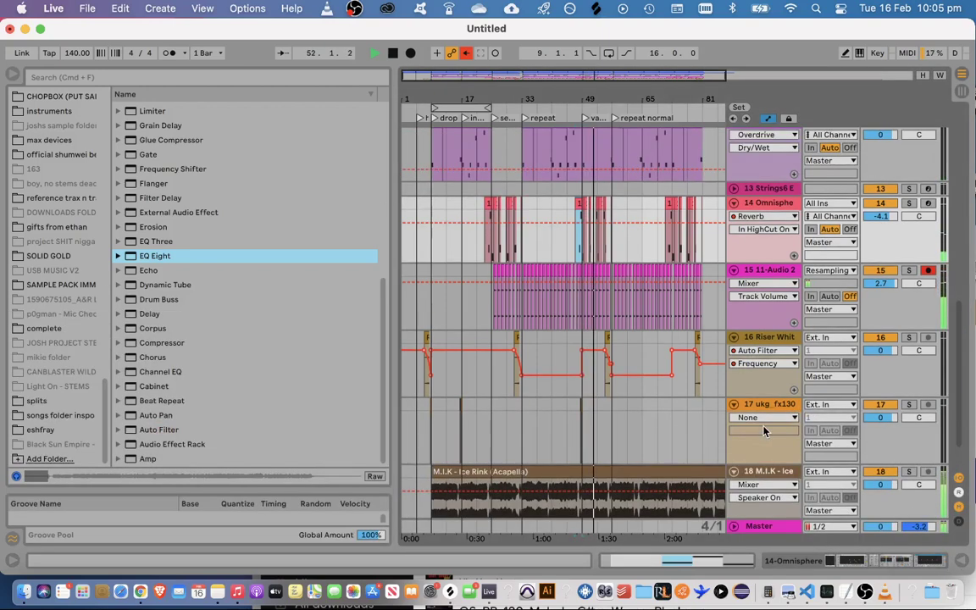
{"action": "scroll", "coordinate": [764, 431], "scroll_direction": "down", "scroll_amount": 3}
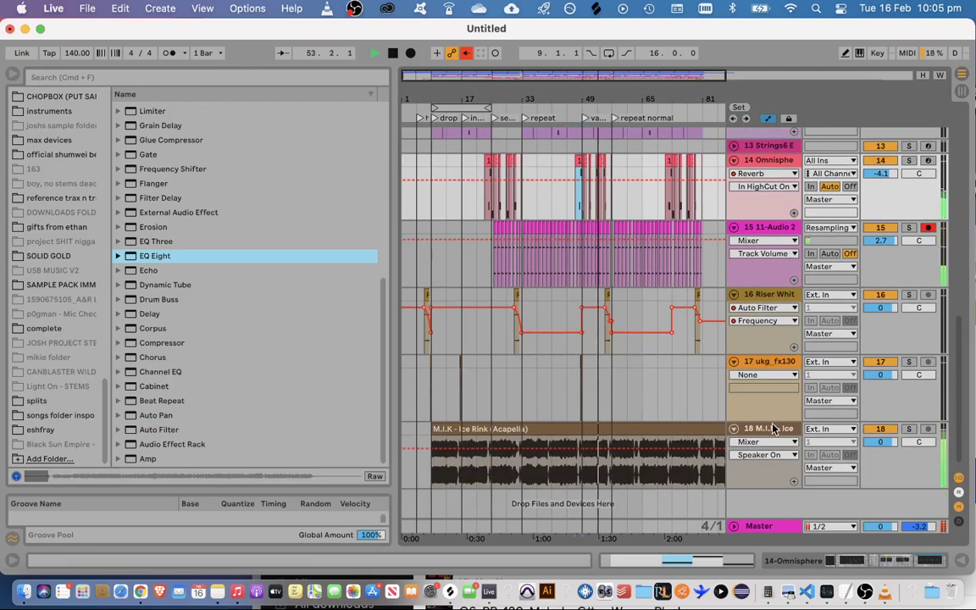
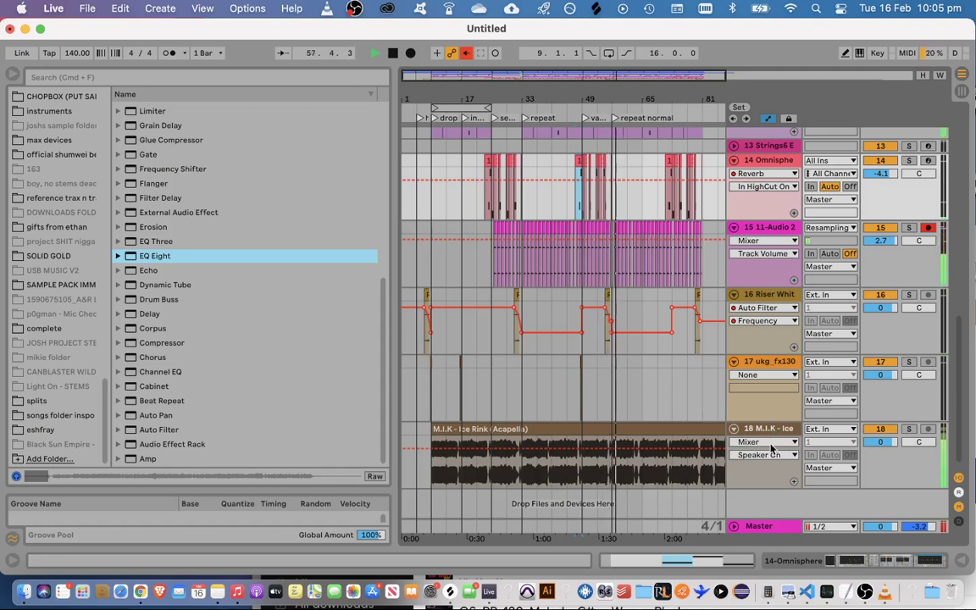
{"action": "scroll", "coordinate": [771, 447], "scroll_direction": "up", "scroll_amount": 10}
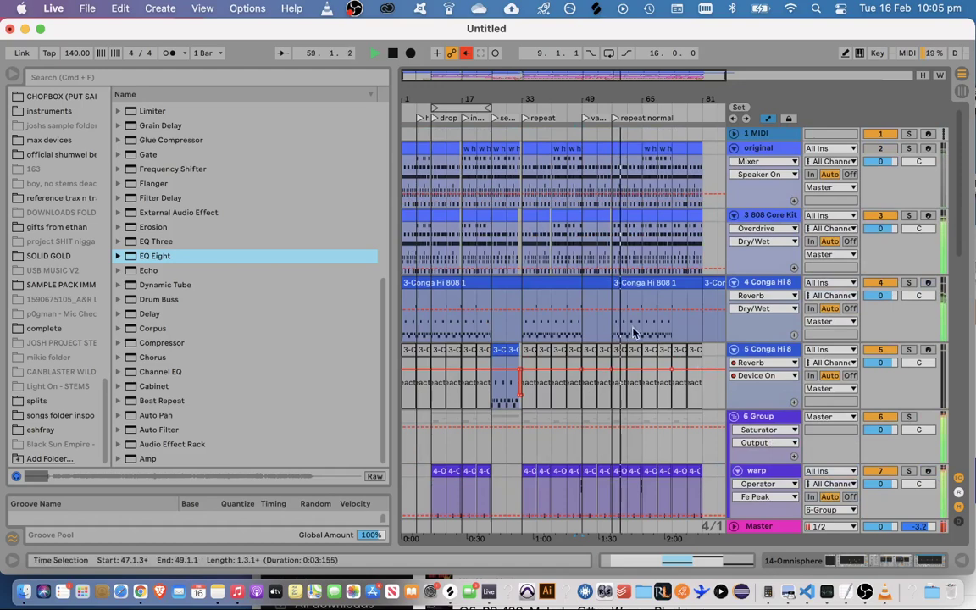
{"action": "double_click", "coordinate": [634, 332]}
{"action": "left_click_drag", "start_coordinate": [606, 385], "coordinate": [615, 154]}
{"action": "left_click_drag", "start_coordinate": [563, 190], "coordinate": [607, 512]}
Lower the two notes at the start of bar 34 in the Conga clip to D2 and audition the pattern
{"action": "left_click", "coordinate": [527, 366]}
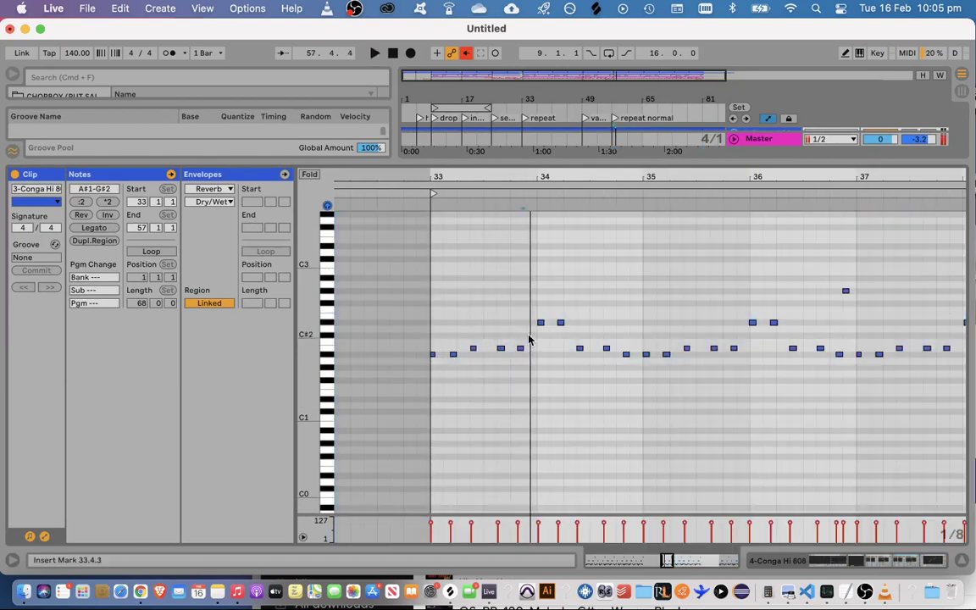
{"action": "key", "text": "space"}
{"action": "left_click_drag", "start_coordinate": [530, 342], "coordinate": [566, 317]}
{"action": "key", "text": "Down"}
{"action": "key", "text": "space"}
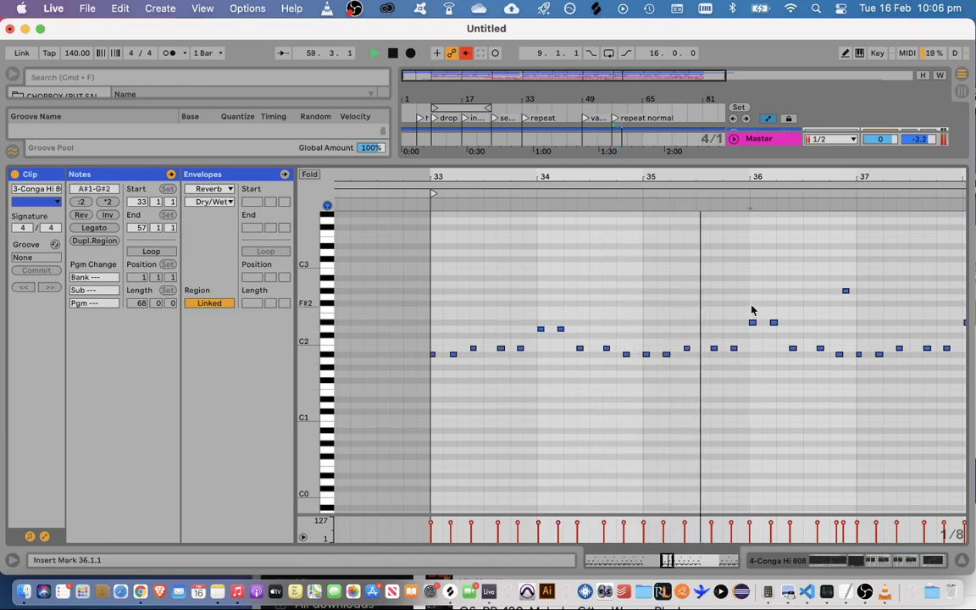
Try the two notes at the start of bar 36 at G2 and play the pattern back
{"action": "left_click_drag", "start_coordinate": [743, 312], "coordinate": [801, 317]}
{"action": "key", "text": "space"}
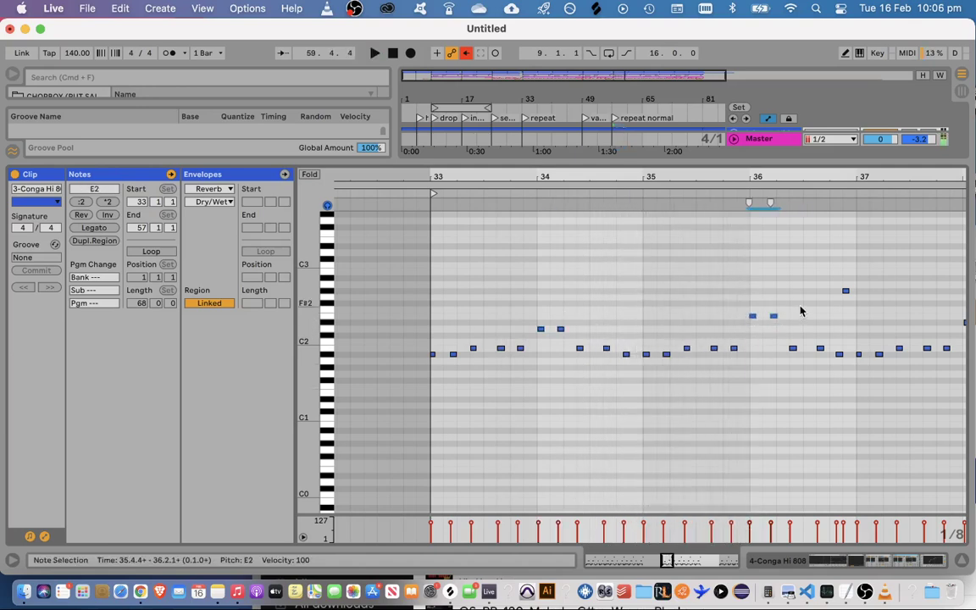
{"action": "key", "text": "space"}
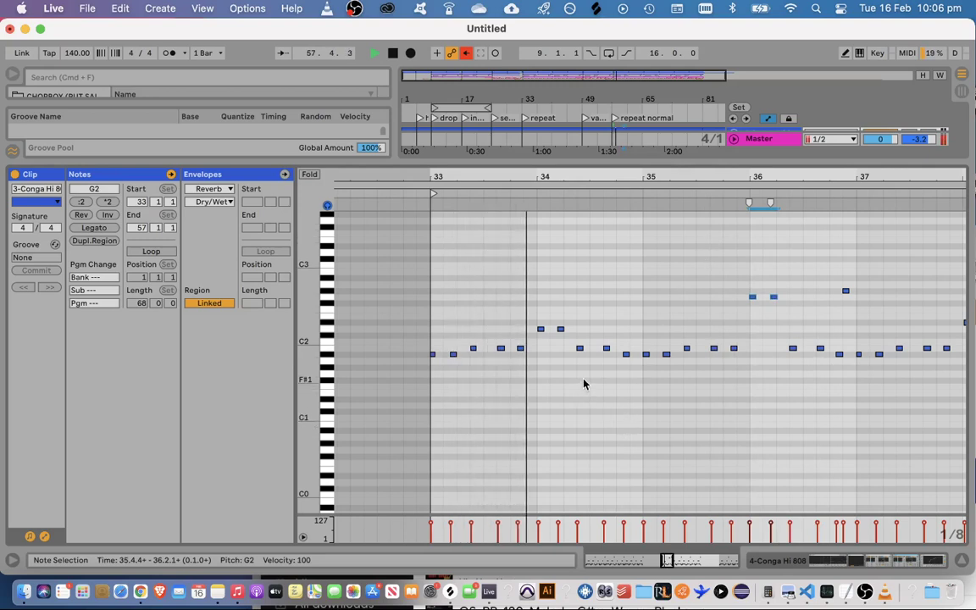
{"action": "left_click", "coordinate": [710, 402]}
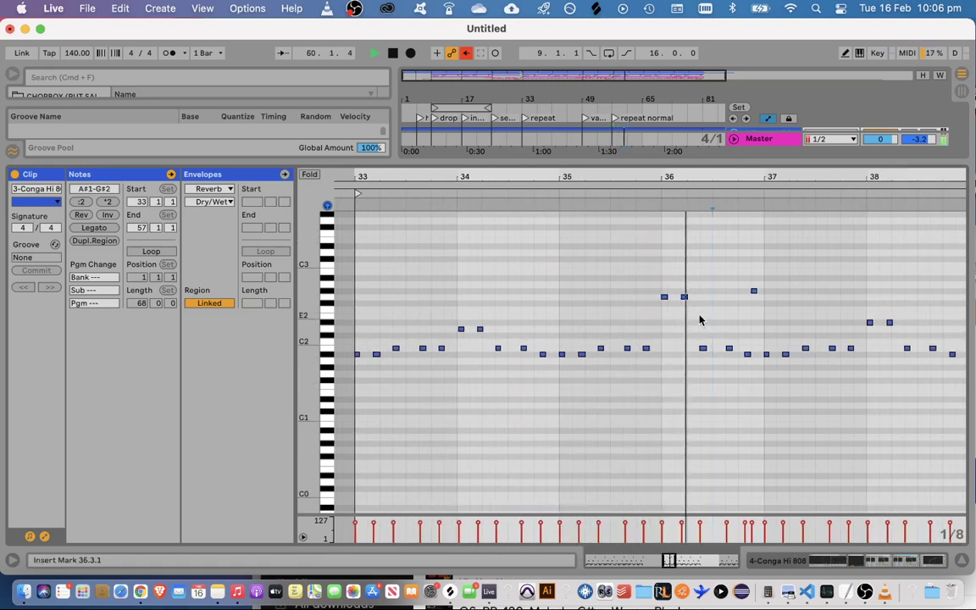
Lower the two notes at the start of bar 36 by an octave to G1 and audition the pattern
{"action": "key", "text": "space"}
{"action": "left_click_drag", "start_coordinate": [699, 320], "coordinate": [650, 283]}
{"action": "key", "text": "shift+Down"}
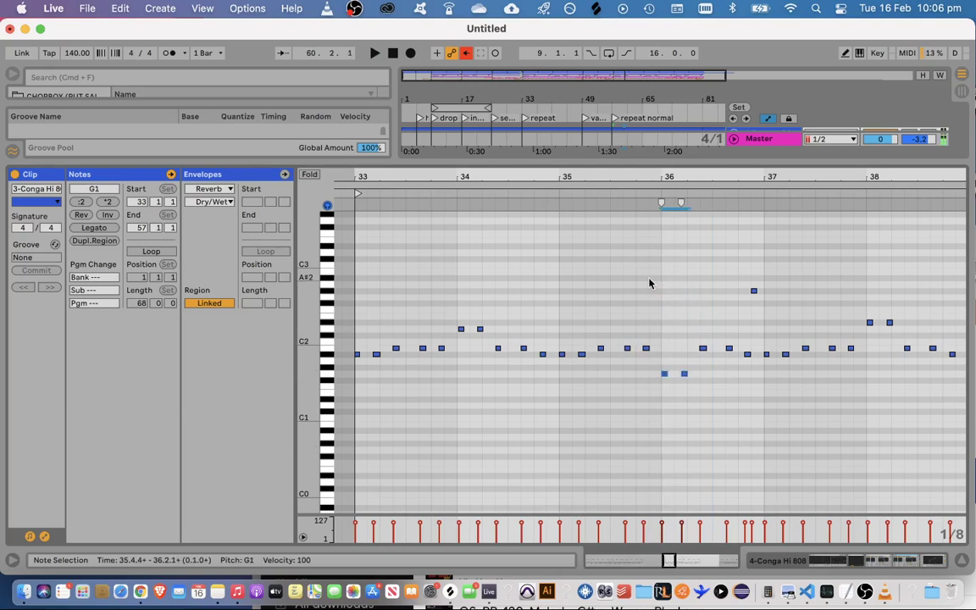
{"action": "left_click", "coordinate": [632, 207]}
{"action": "key", "text": "space"}
Try the two bar 36 notes at C#2 and then at D2 while the pattern plays
{"action": "left_click_drag", "start_coordinate": [693, 383], "coordinate": [653, 367]}
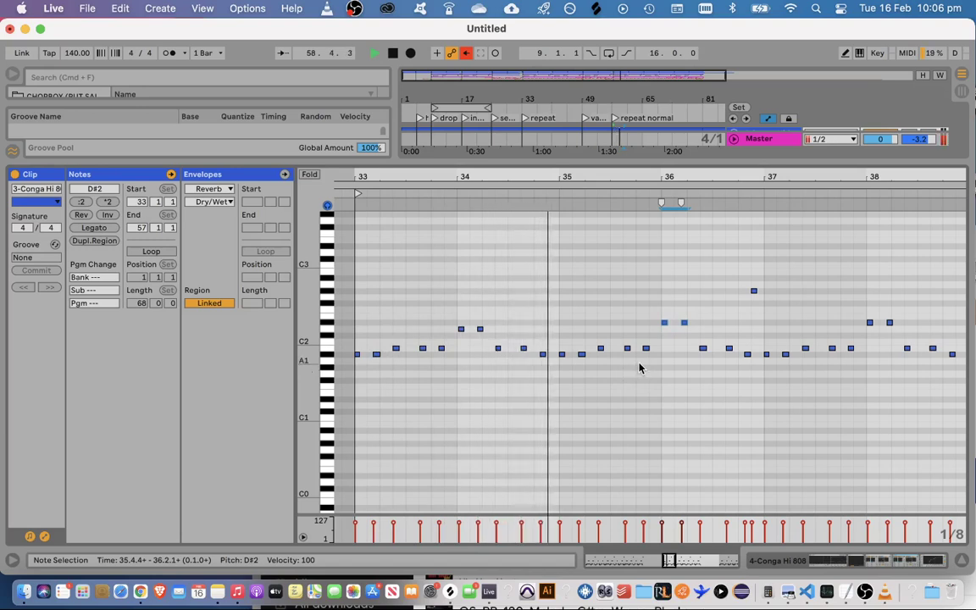
{"action": "key", "text": "Down"}
{"action": "key", "text": "Down"}
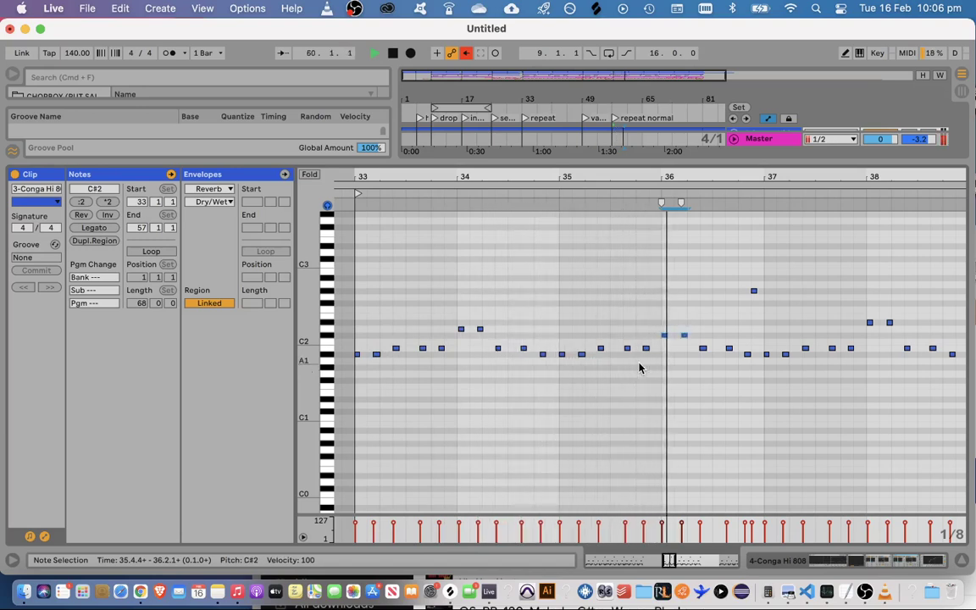
{"action": "key", "text": "Up"}
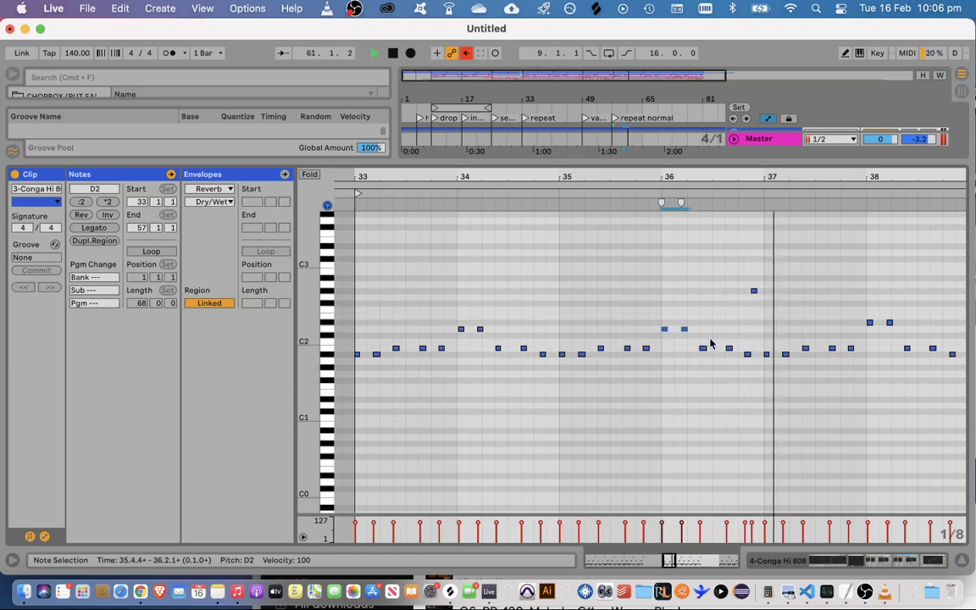
Raise the note pairs at the start of bars 34 and 36 together to D#2 and play the pattern
{"action": "key", "text": "space"}
{"action": "left_click_drag", "start_coordinate": [711, 338], "coordinate": [395, 305]}
{"action": "key", "text": "space"}
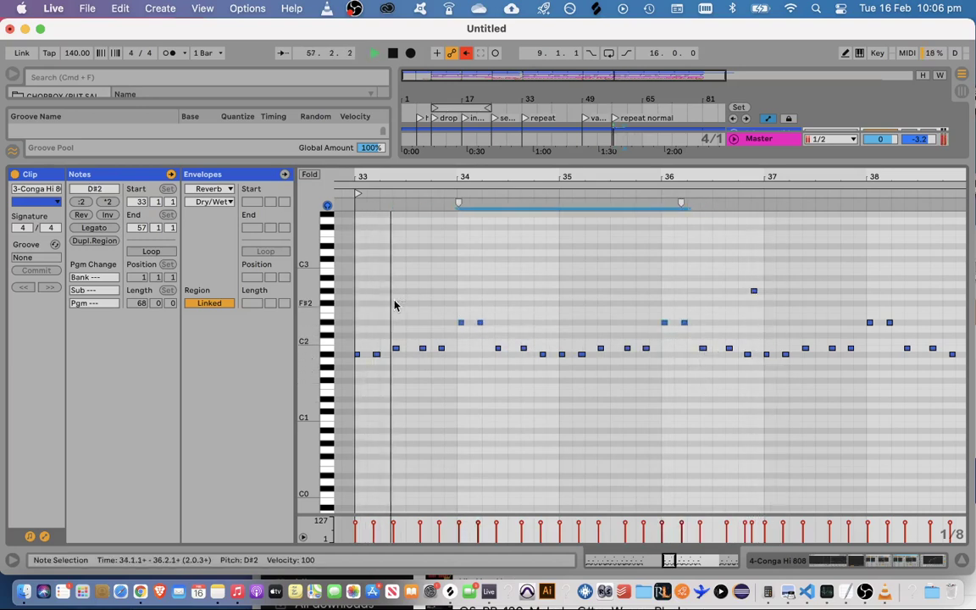
{"action": "left_click", "coordinate": [491, 312]}
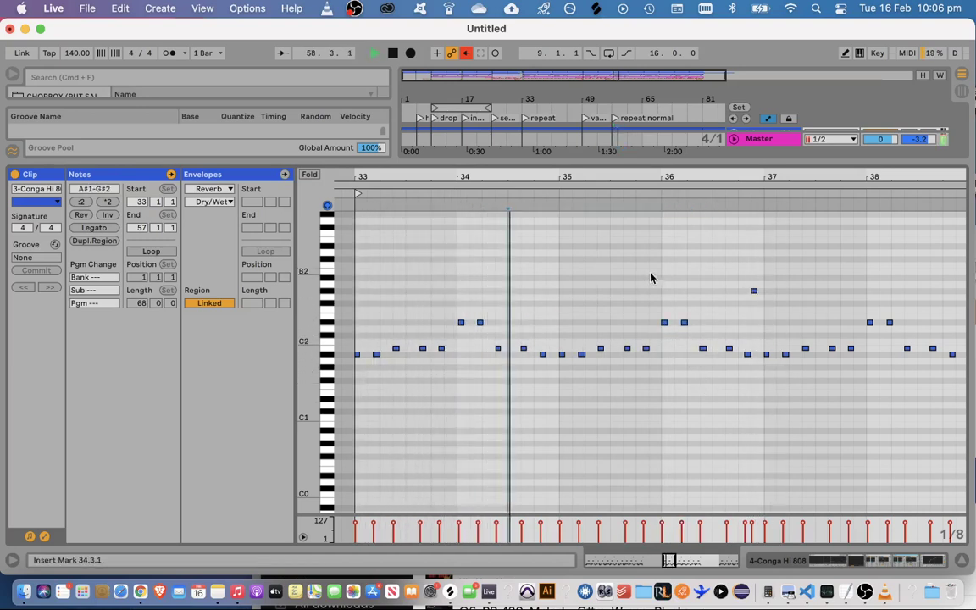
Lower only the two notes at the start of bar 36 to D2 and listen to the result
{"action": "left_click_drag", "start_coordinate": [651, 275], "coordinate": [684, 328]}
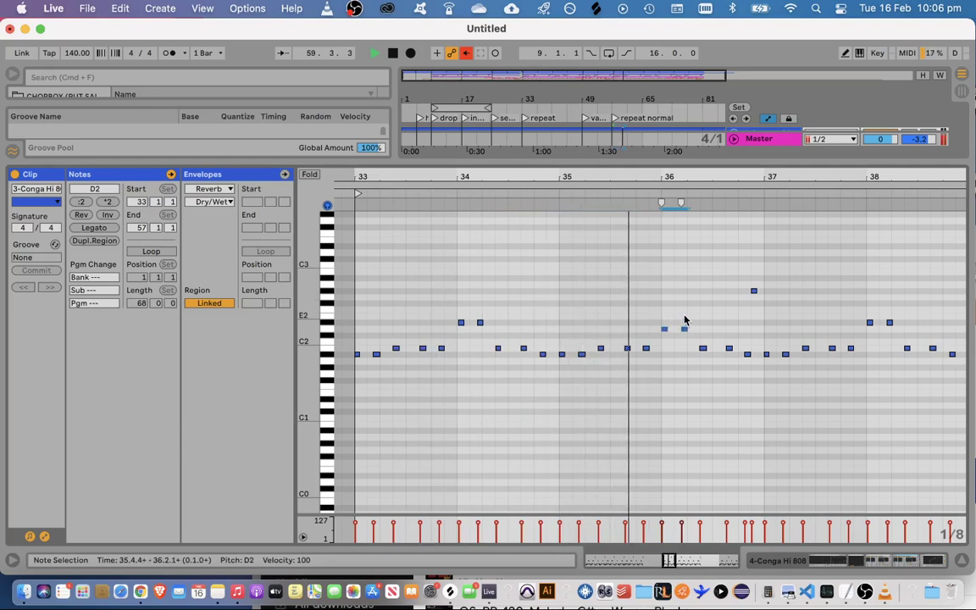
{"action": "left_click", "coordinate": [694, 399]}
{"action": "key", "text": "space"}
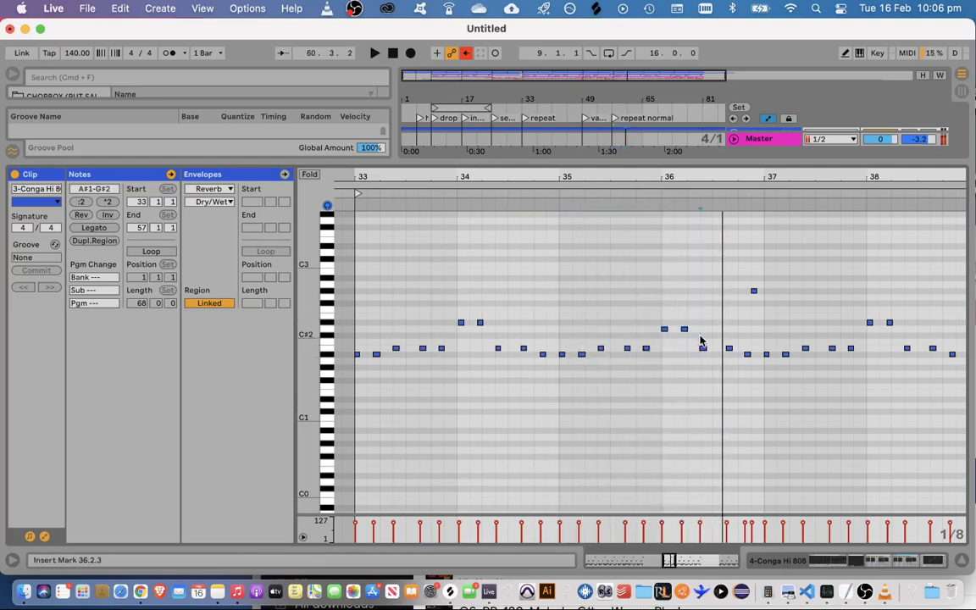
Undo the last pitch change on the two notes at the start of bar 36 and return to the arrangement
{"action": "key", "text": "super+z"}
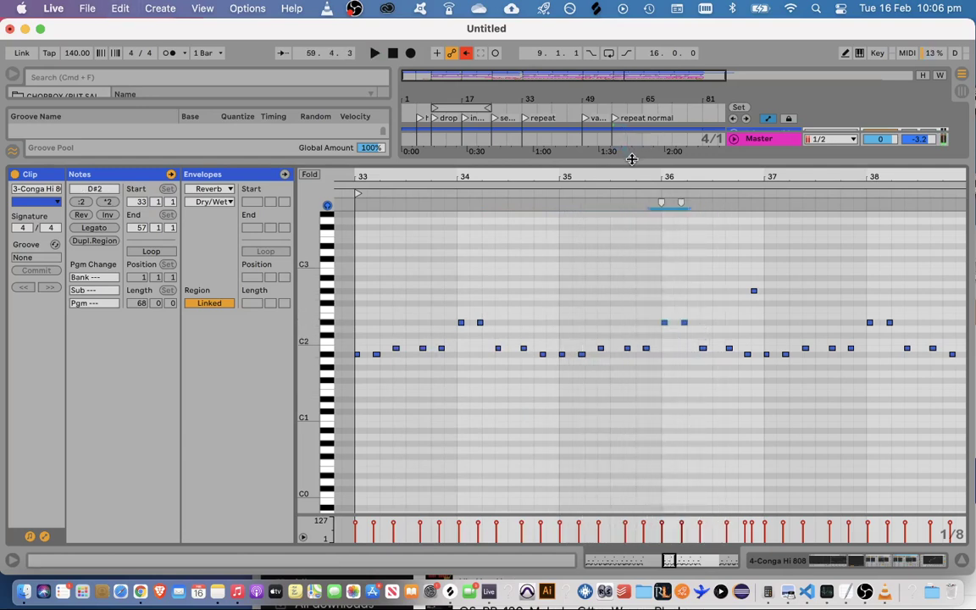
{"action": "left_click_drag", "start_coordinate": [631, 158], "coordinate": [632, 542]}
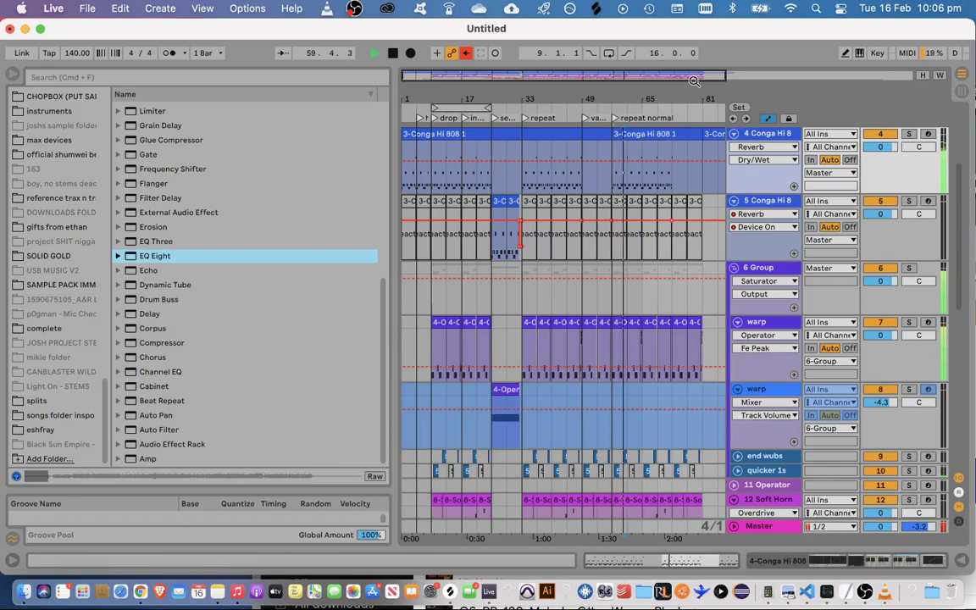
{"action": "left_click_drag", "start_coordinate": [692, 81], "coordinate": [704, 80]}
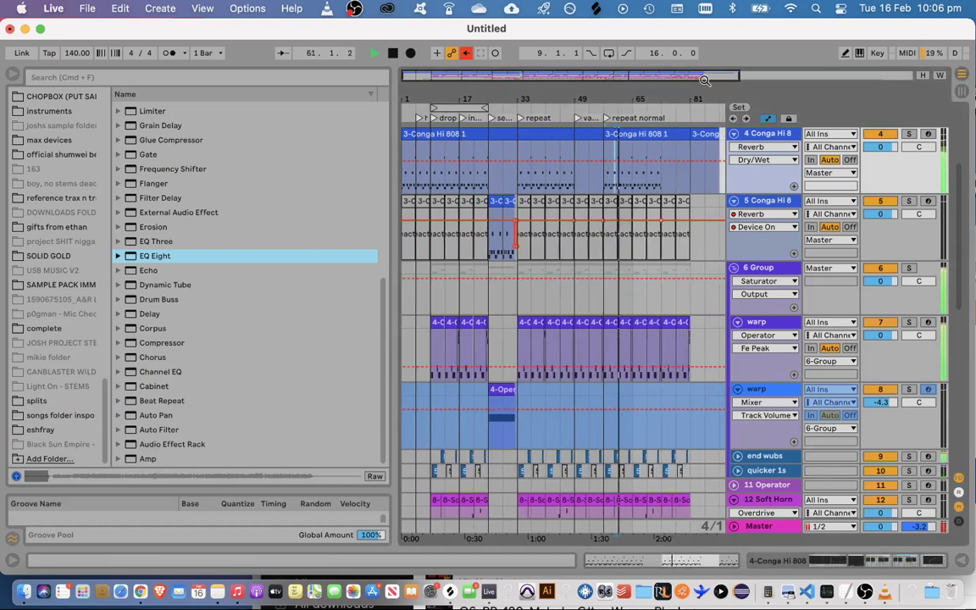
{"action": "scroll", "coordinate": [765, 336], "scroll_direction": "down", "scroll_amount": 10}
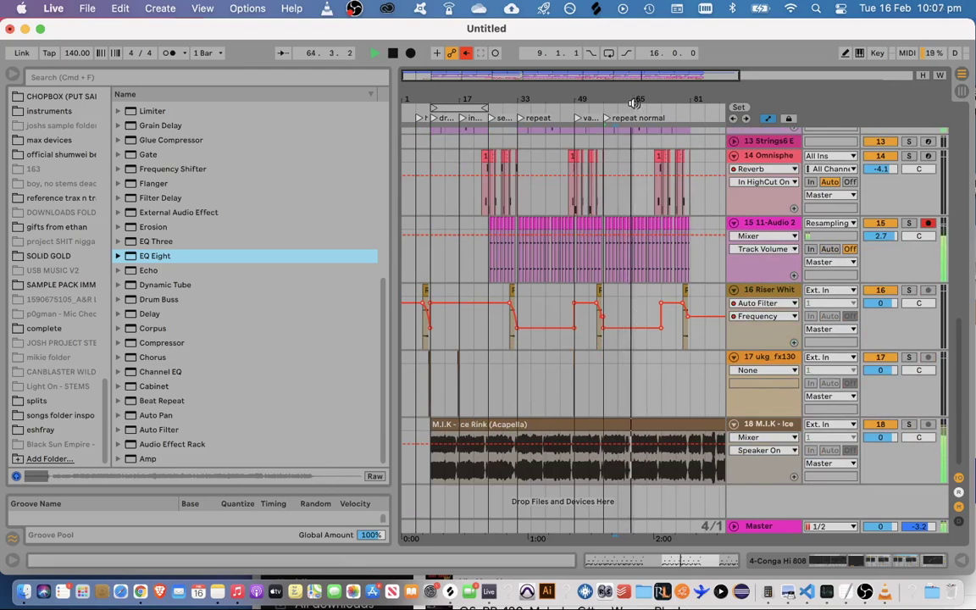
{"action": "left_click_drag", "start_coordinate": [644, 76], "coordinate": [699, 81]}
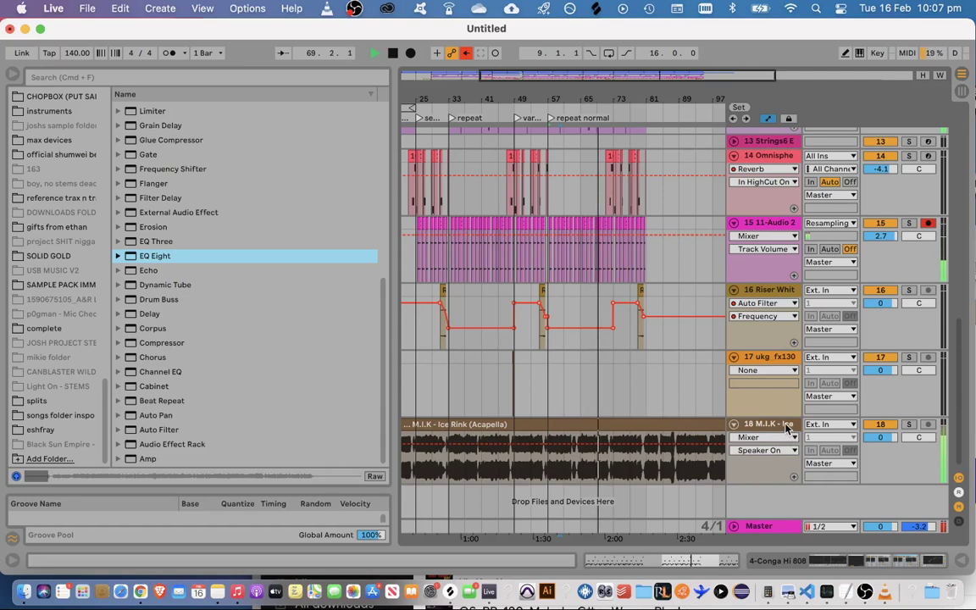
Check the playing mix in mono with the Utility on the Master track
{"action": "double_click", "coordinate": [767, 526]}
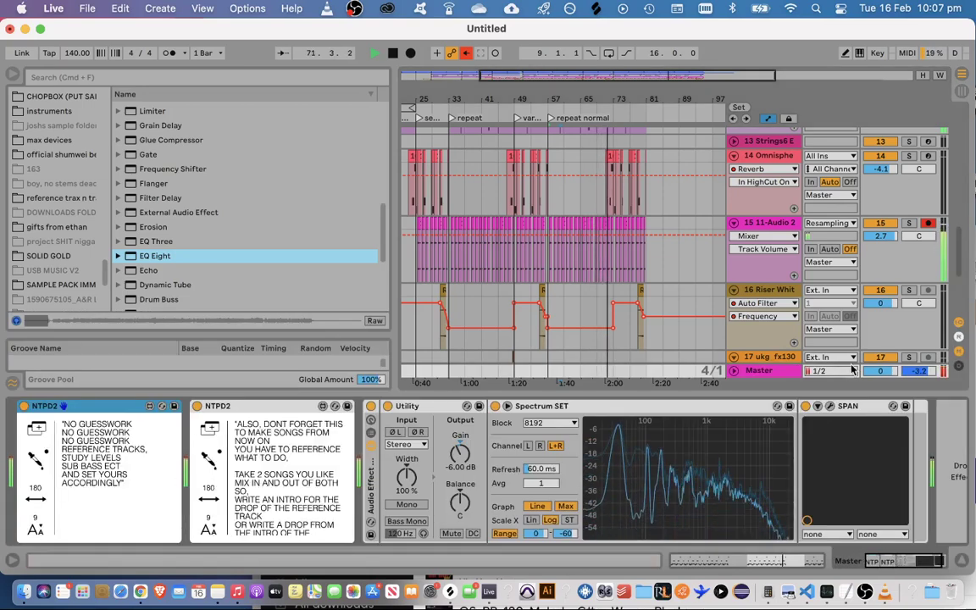
{"action": "left_click", "coordinate": [407, 505]}
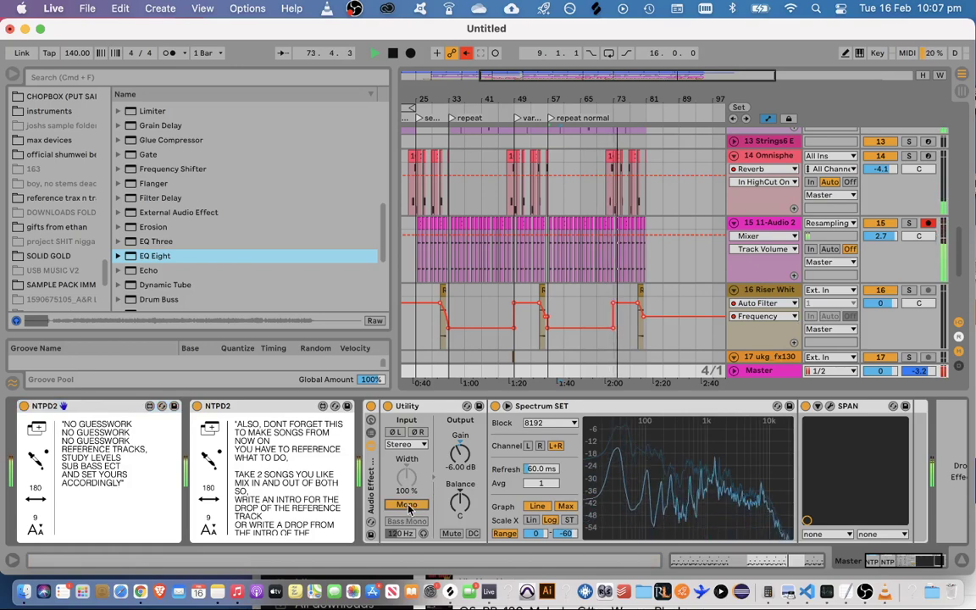
{"action": "left_click", "coordinate": [962, 560]}
Raise band 1 of the acapella track's EQ Eight to 211 Hz with a Q of 0.26
{"action": "double_click", "coordinate": [781, 425]}
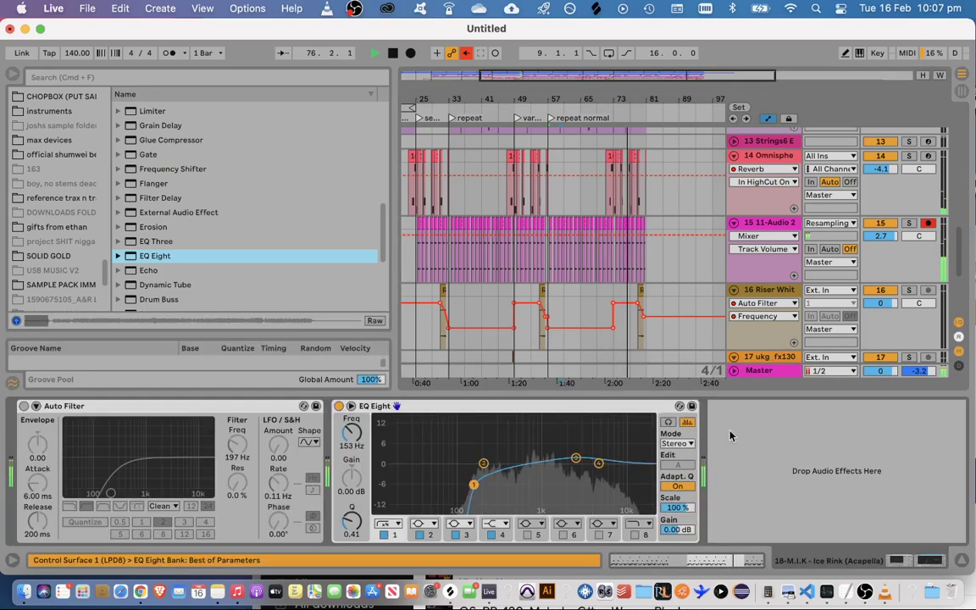
{"action": "mouse_move", "coordinate": [473, 485]}
{"action": "left_mouse_down"}
{"action": "mouse_move", "coordinate": [423, 487]}
{"action": "mouse_move", "coordinate": [482, 466]}
{"action": "mouse_move", "coordinate": [486, 485]}
{"action": "mouse_move", "coordinate": [486, 465]}
{"action": "mouse_move", "coordinate": [484, 493]}
{"action": "left_mouse_up"}
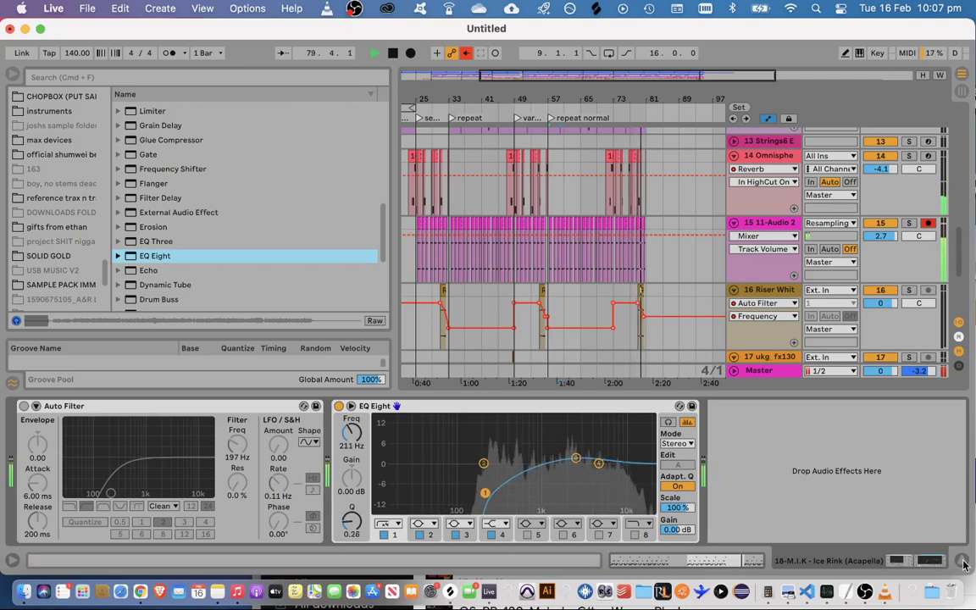
{"action": "key", "text": "super+alt+l"}
Mute the M.I.K - Ice Rink (Acapella) track and play the song from the beginning
{"action": "scroll", "coordinate": [536, 179], "scroll_direction": "down", "scroll_amount": 3}
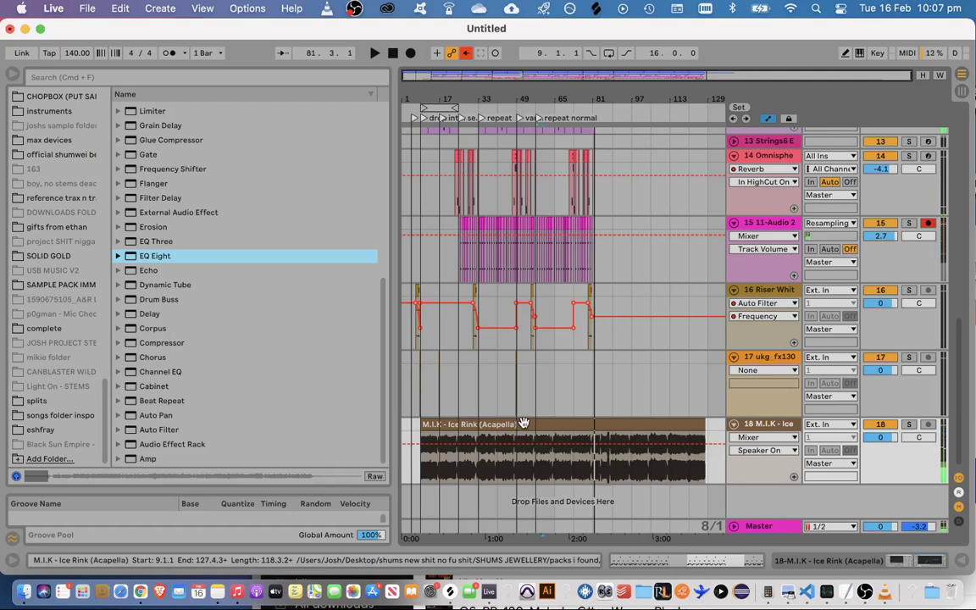
{"action": "left_click", "coordinate": [393, 53]}
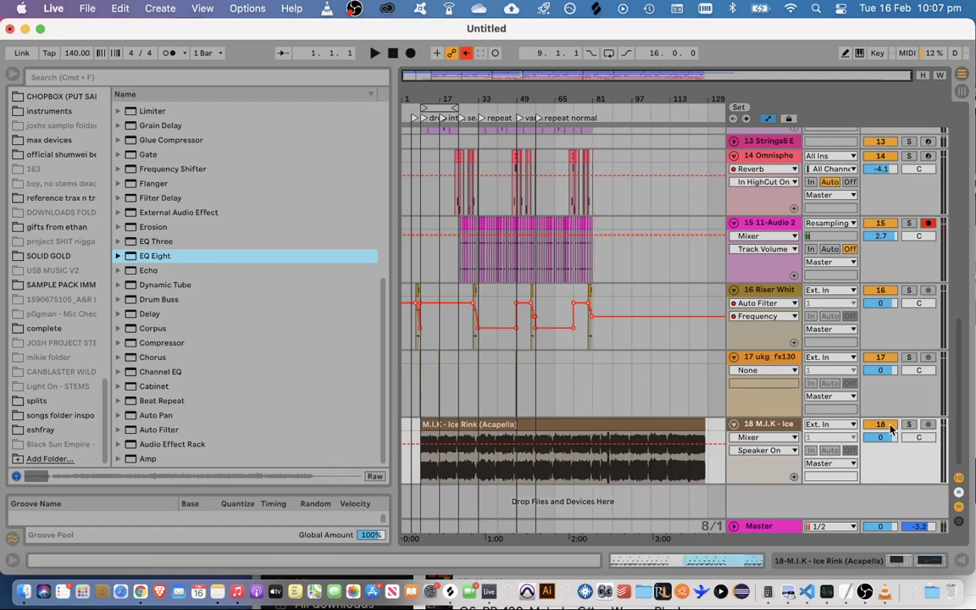
{"action": "key", "text": "space"}
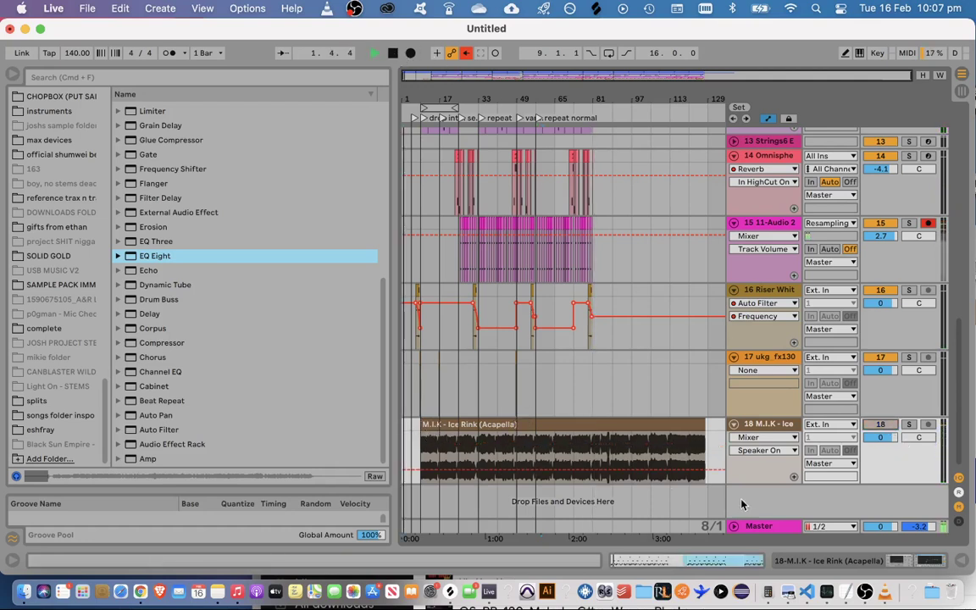
Add a Saturator with Soft Clip on to the end of the Master track's effect chain
{"action": "double_click", "coordinate": [755, 527]}
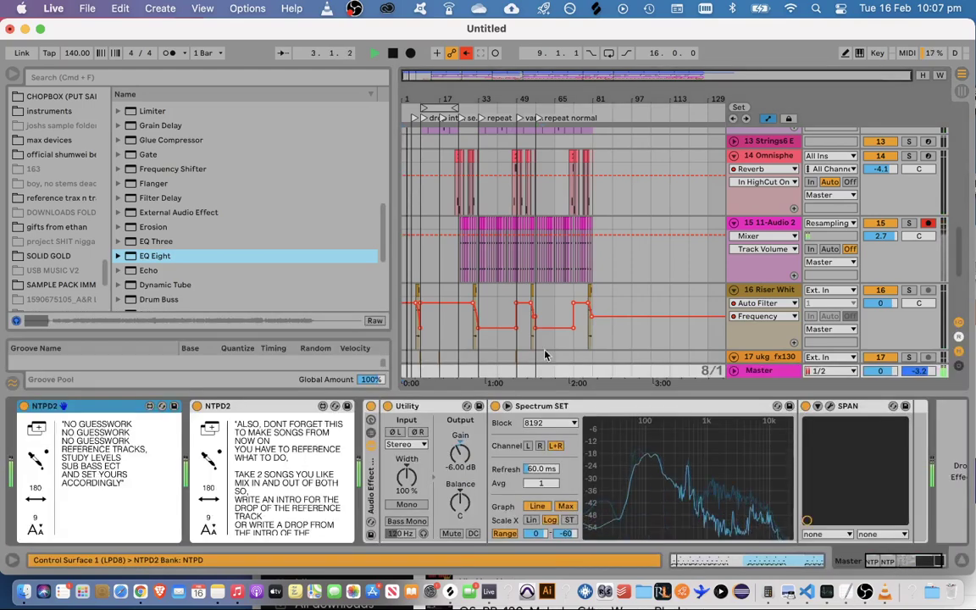
{"action": "scroll", "coordinate": [187, 251], "scroll_direction": "down", "scroll_amount": 5}
{"action": "scroll", "coordinate": [182, 251], "scroll_direction": "up", "scroll_amount": 10}
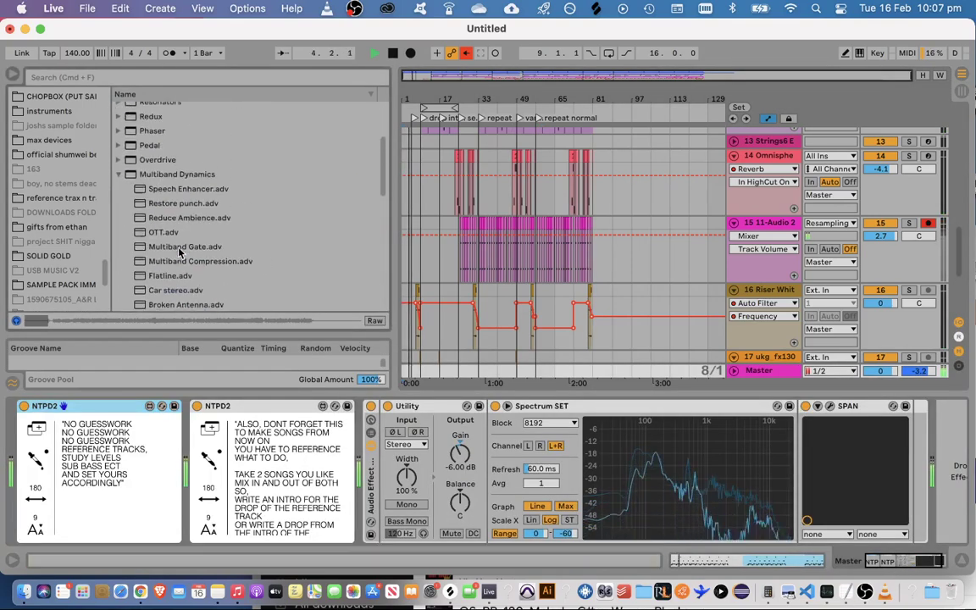
{"action": "scroll", "coordinate": [179, 251], "scroll_direction": "up", "scroll_amount": 3}
{"action": "left_click_drag", "start_coordinate": [153, 182], "coordinate": [919, 476]}
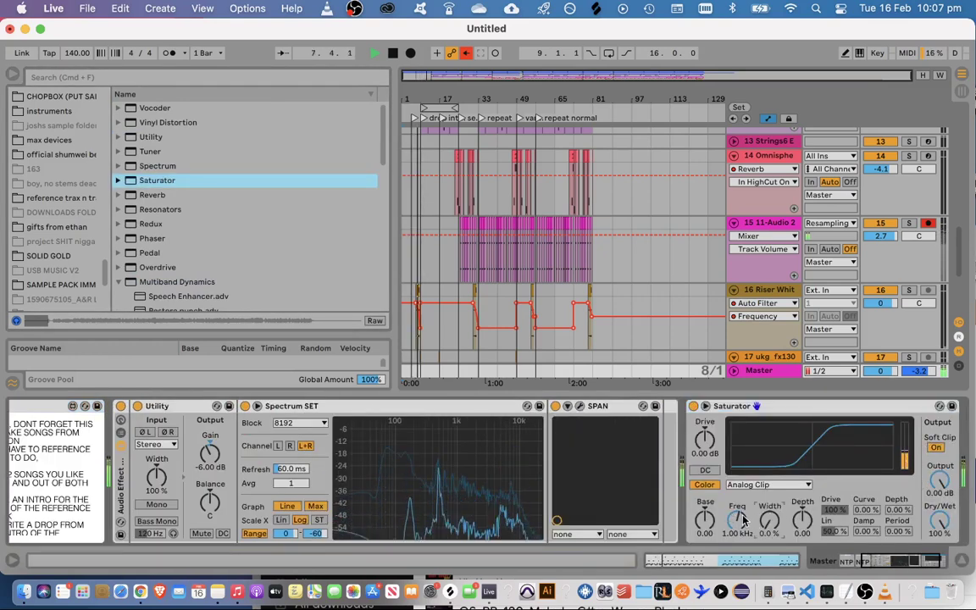
{"action": "left_click", "coordinate": [962, 559]}
Add an EQ Eight after the Saturator on the 6 Group track
{"action": "scroll", "coordinate": [760, 408], "scroll_direction": "up", "scroll_amount": 10}
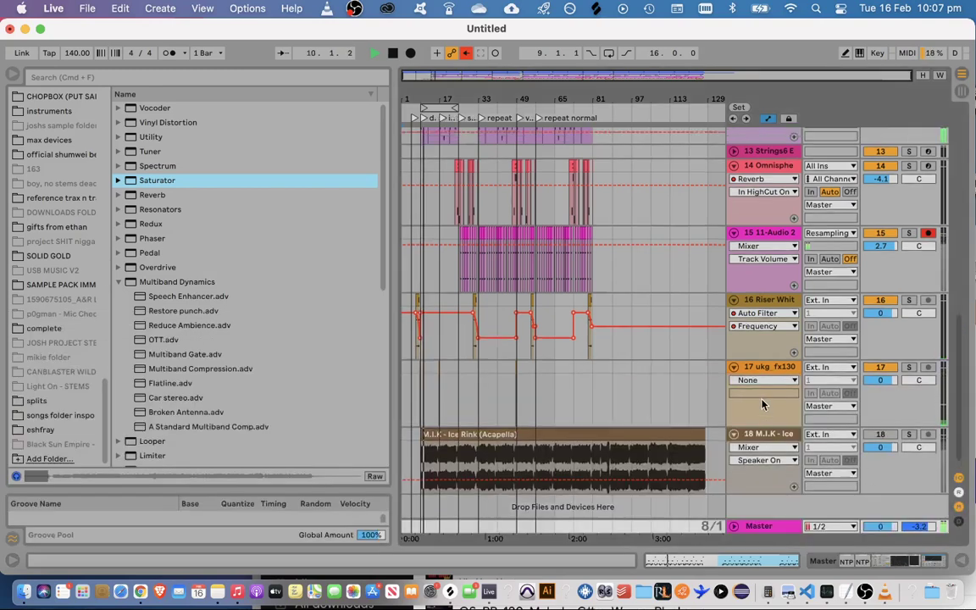
{"action": "double_click", "coordinate": [768, 293]}
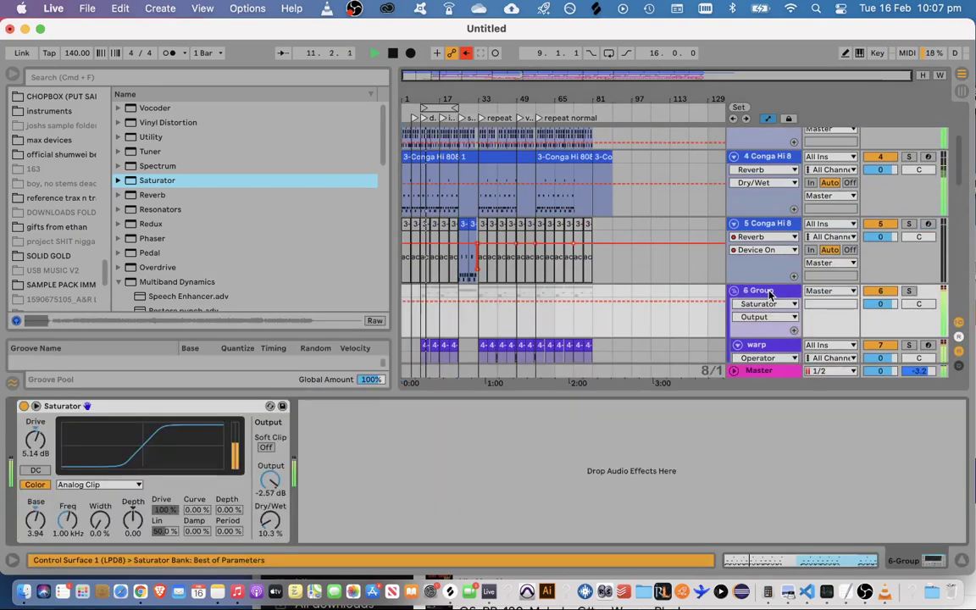
{"action": "scroll", "coordinate": [150, 227], "scroll_direction": "down", "scroll_amount": 10}
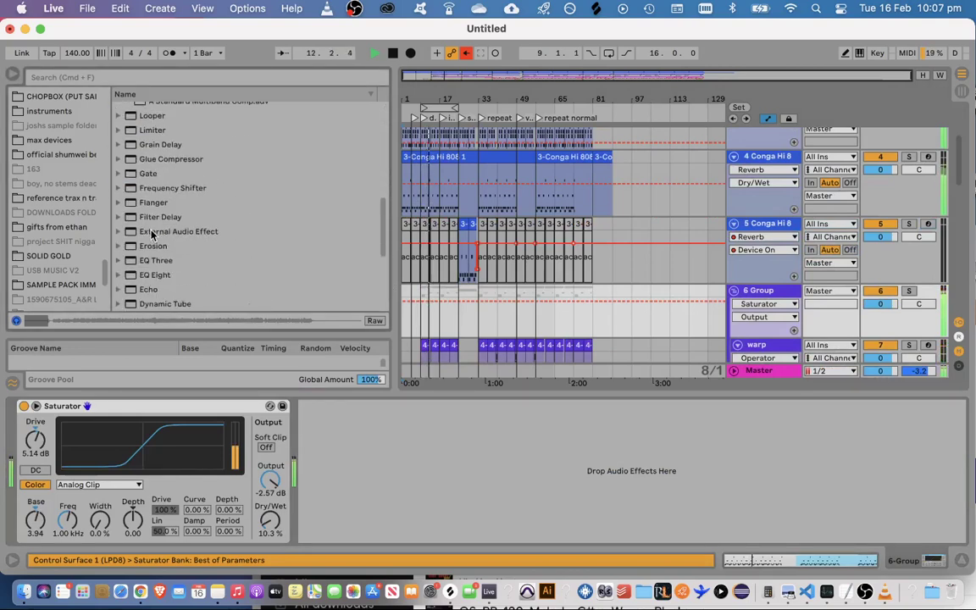
{"action": "left_click_drag", "start_coordinate": [156, 278], "coordinate": [400, 485]}
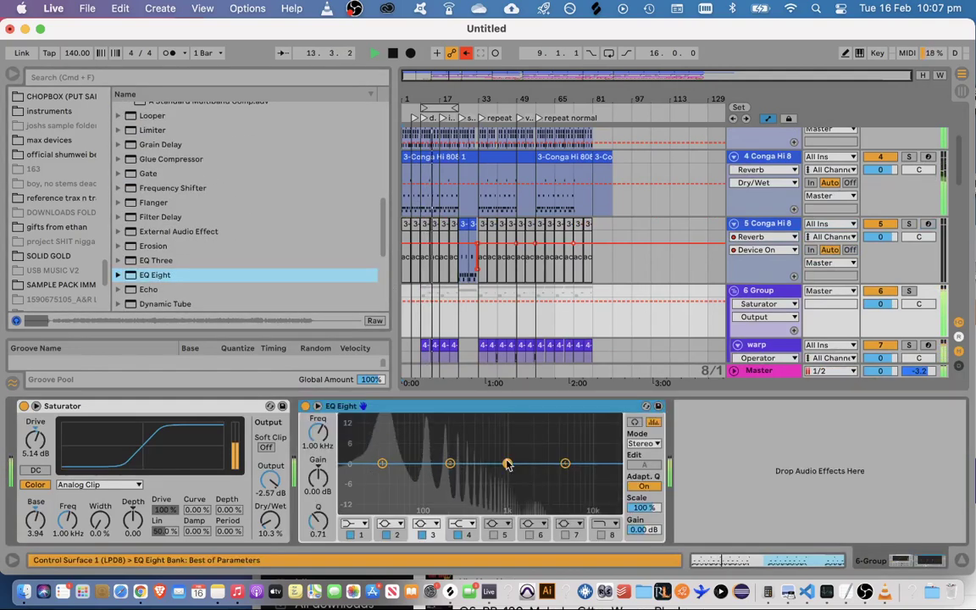
Shape the 6 Group EQ Eight with band 1 as a bell at 33.0 Hz and -1.36 dB, and pull down the band 4 high shelf
{"action": "left_click_drag", "start_coordinate": [507, 465], "coordinate": [437, 468]}
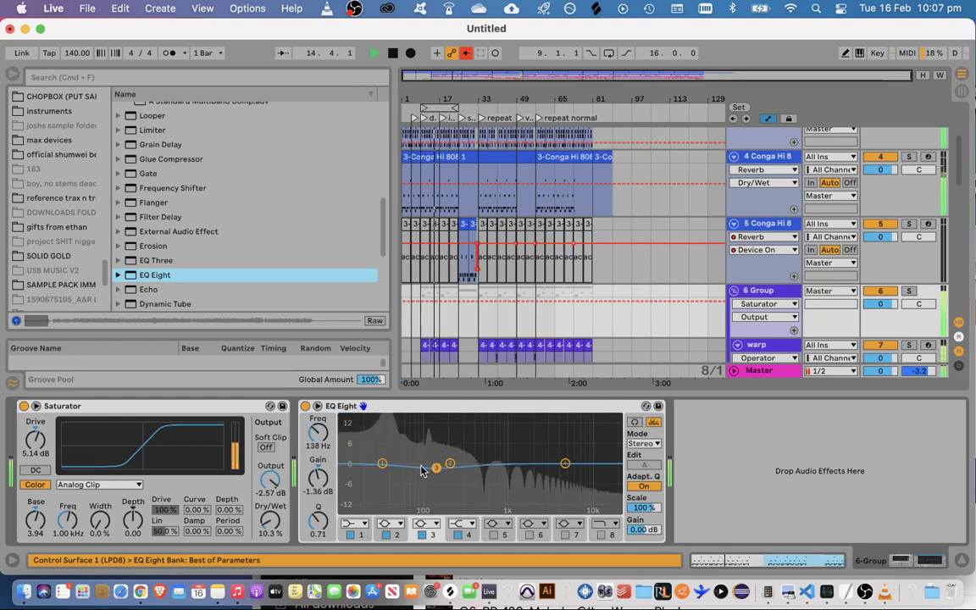
{"action": "left_click", "coordinate": [350, 522]}
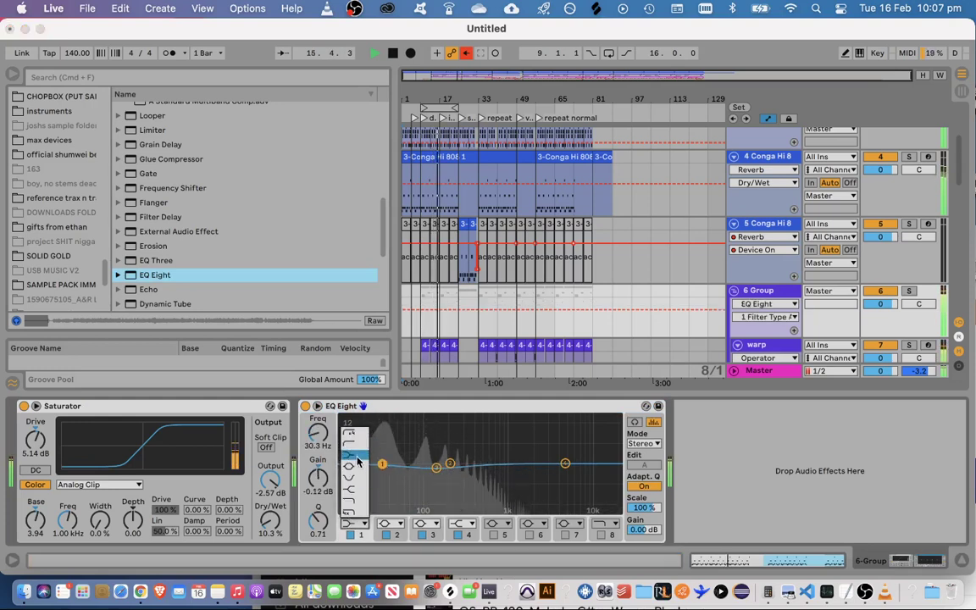
{"action": "left_click", "coordinate": [357, 458]}
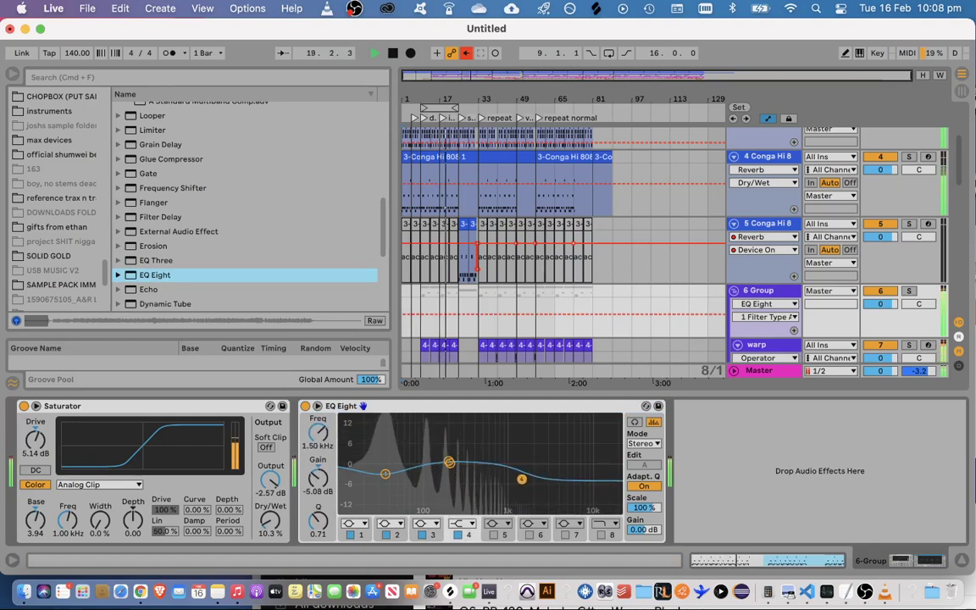
{"action": "left_click_drag", "start_coordinate": [469, 483], "coordinate": [467, 484]}
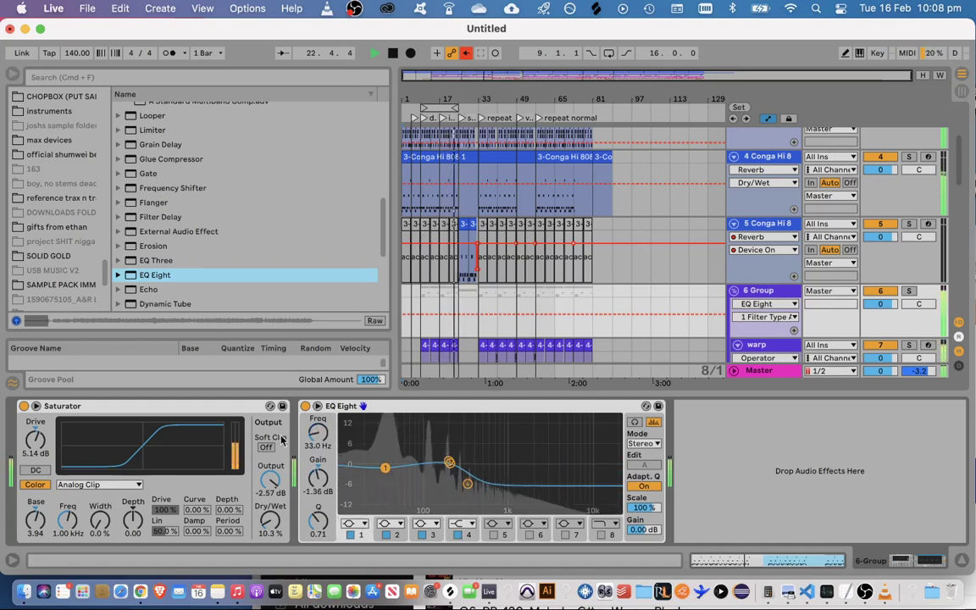
Bypass the Saturator on 6 Group and play the lead-in to section2 from bar 22
{"action": "left_click", "coordinate": [24, 406]}
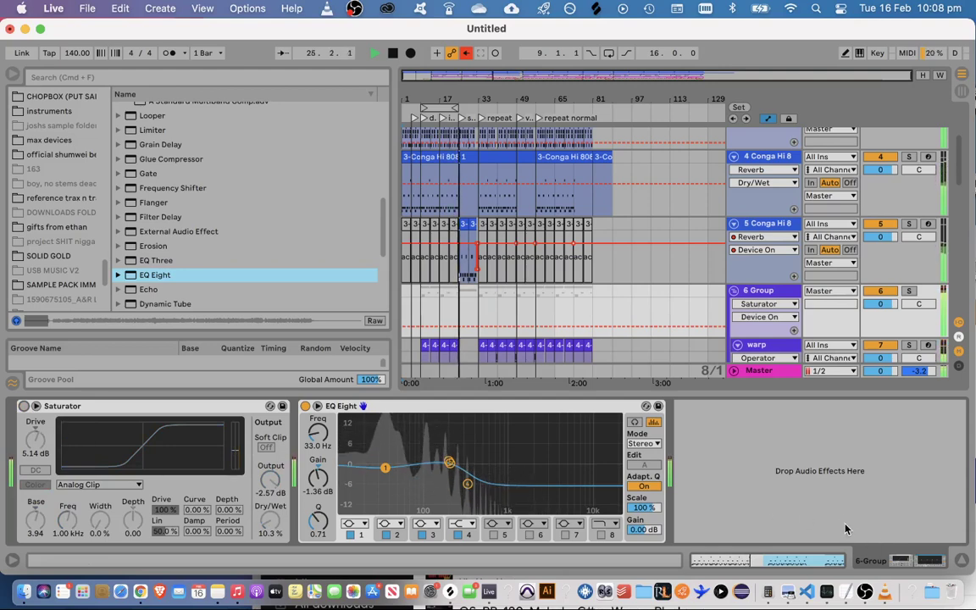
{"action": "left_click", "coordinate": [962, 560]}
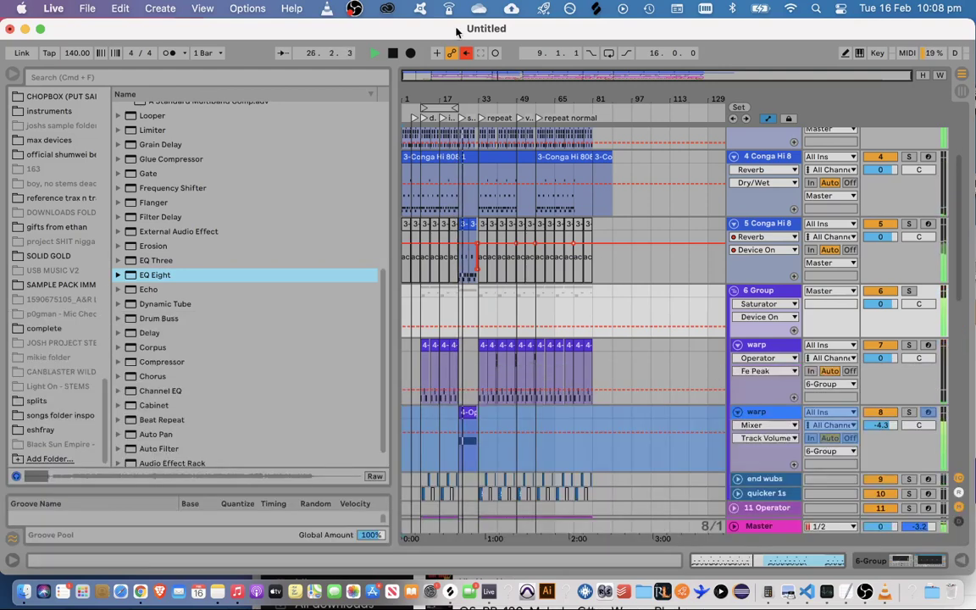
{"action": "left_click_drag", "start_coordinate": [434, 79], "coordinate": [503, 178]}
{"action": "left_click", "coordinate": [506, 308]}
{"action": "key", "text": "space"}
{"action": "key", "text": "space"}
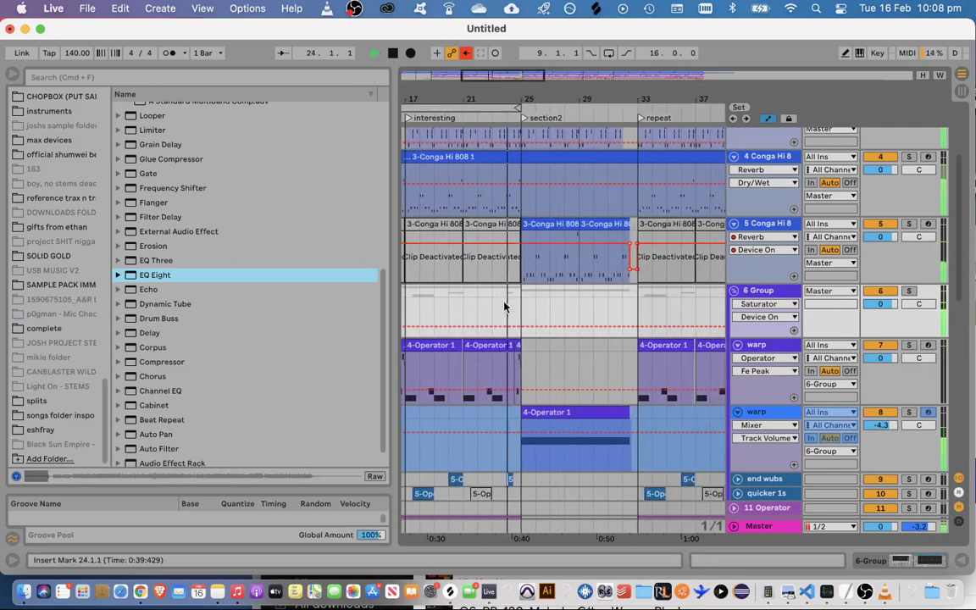
{"action": "scroll", "coordinate": [707, 379], "scroll_direction": "down", "scroll_amount": 1}
{"action": "scroll", "coordinate": [710, 381], "scroll_direction": "down", "scroll_amount": 5}
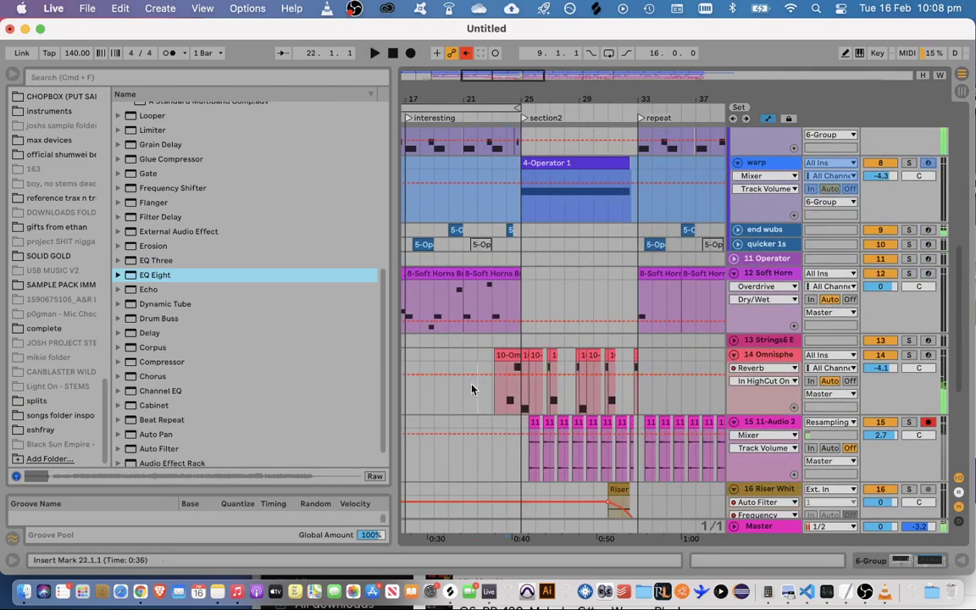
{"action": "left_click", "coordinate": [476, 372]}
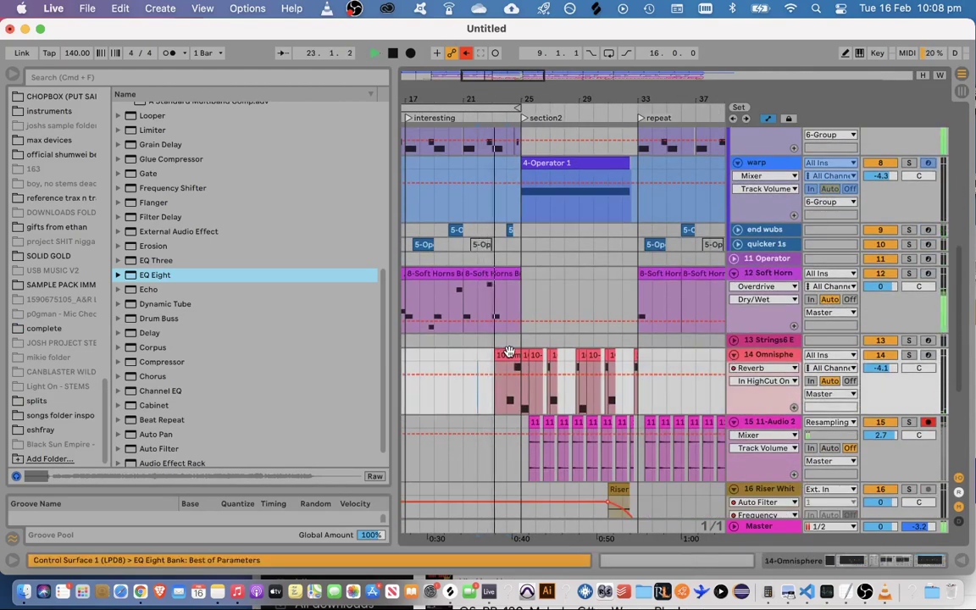
In the Omnisphere clip at bar 23, lower the D#4 note to A3 and audition it
{"action": "double_click", "coordinate": [511, 356]}
{"action": "left_click_drag", "start_coordinate": [551, 390], "coordinate": [570, 173]}
{"action": "scroll", "coordinate": [674, 269], "scroll_direction": "up", "scroll_amount": 1}
{"action": "key", "text": "space"}
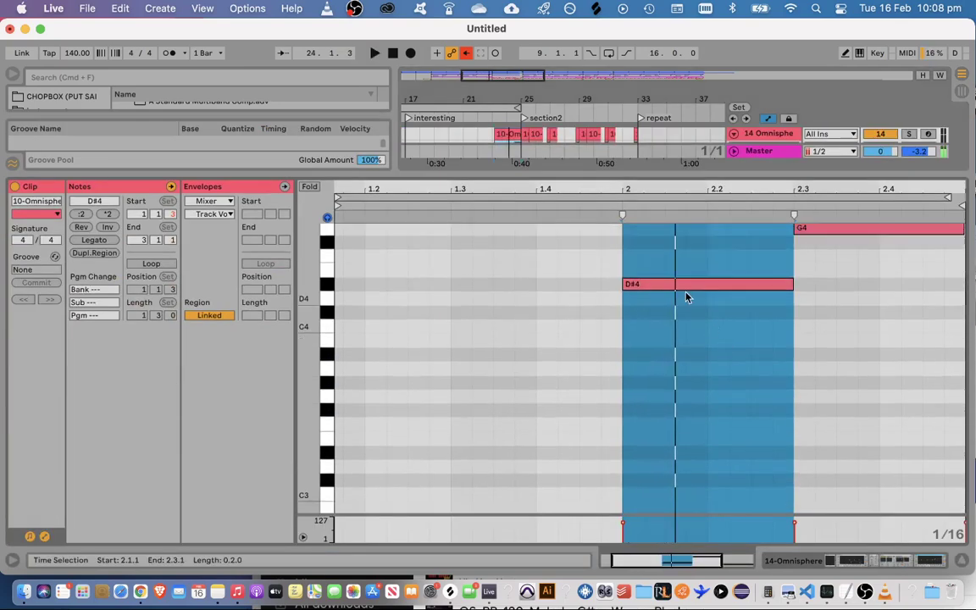
{"action": "left_click_drag", "start_coordinate": [684, 286], "coordinate": [677, 403]}
{"action": "key", "text": "space"}
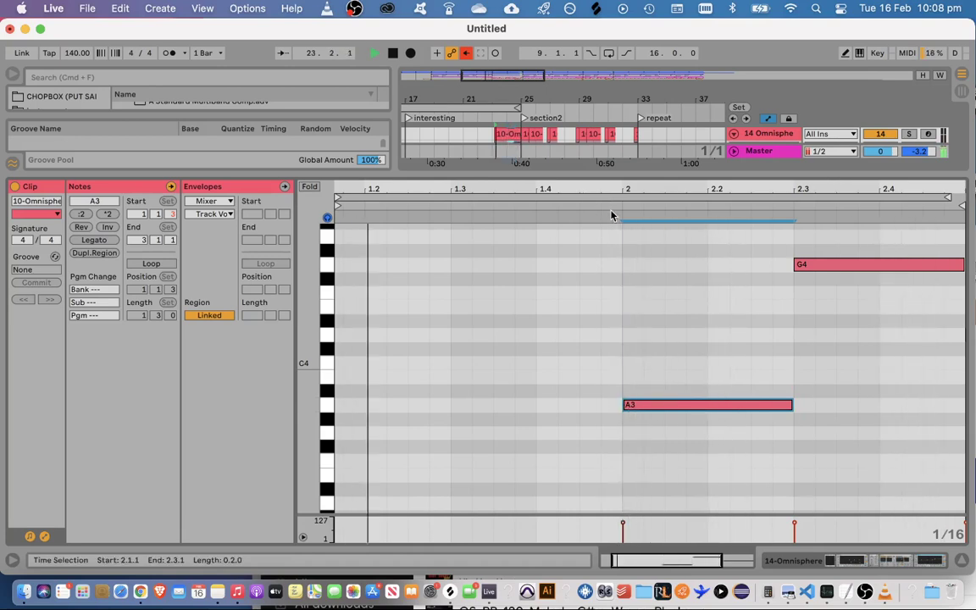
Raise the Omnisphere clip's A3 note to C4 and play the clip
{"action": "left_click_drag", "start_coordinate": [637, 404], "coordinate": [659, 370]}
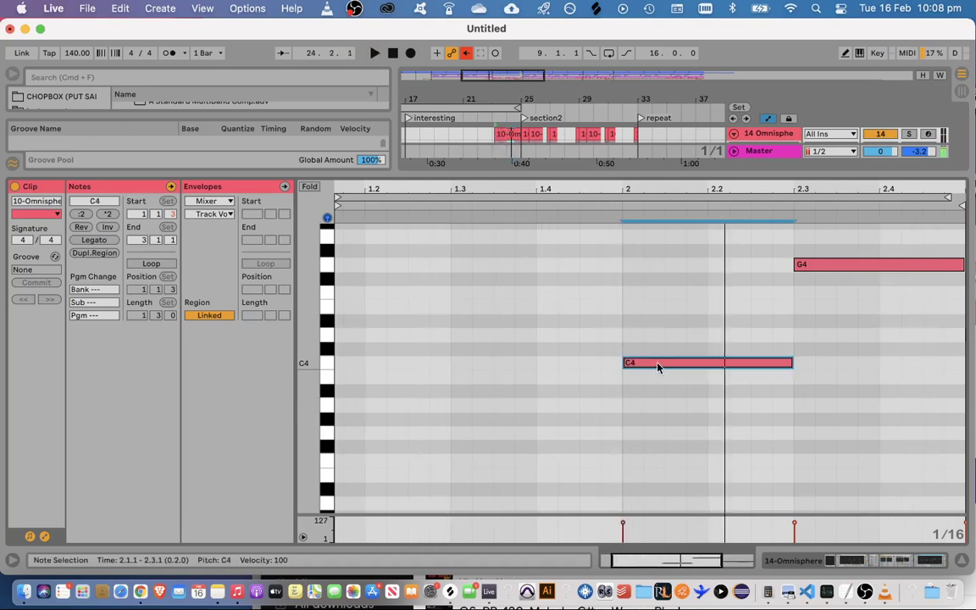
{"action": "left_click", "coordinate": [603, 202]}
{"action": "left_click", "coordinate": [771, 350]}
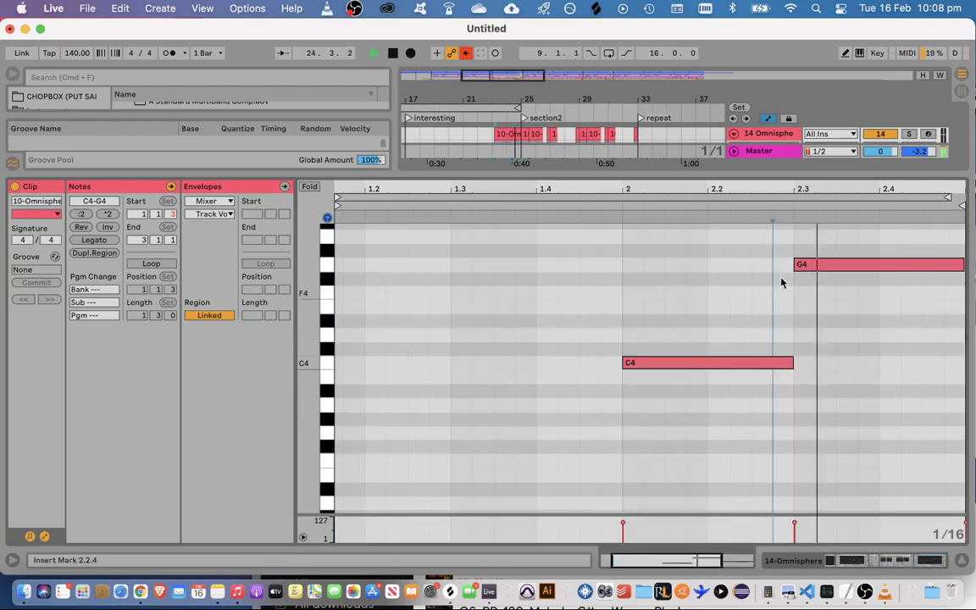
Return to the arrangement and play the edited Omnisphere part from bar 22
{"action": "left_click_drag", "start_coordinate": [743, 173], "coordinate": [778, 549]}
{"action": "left_click", "coordinate": [477, 191]}
{"action": "key", "text": "space"}
{"action": "key", "text": "space"}
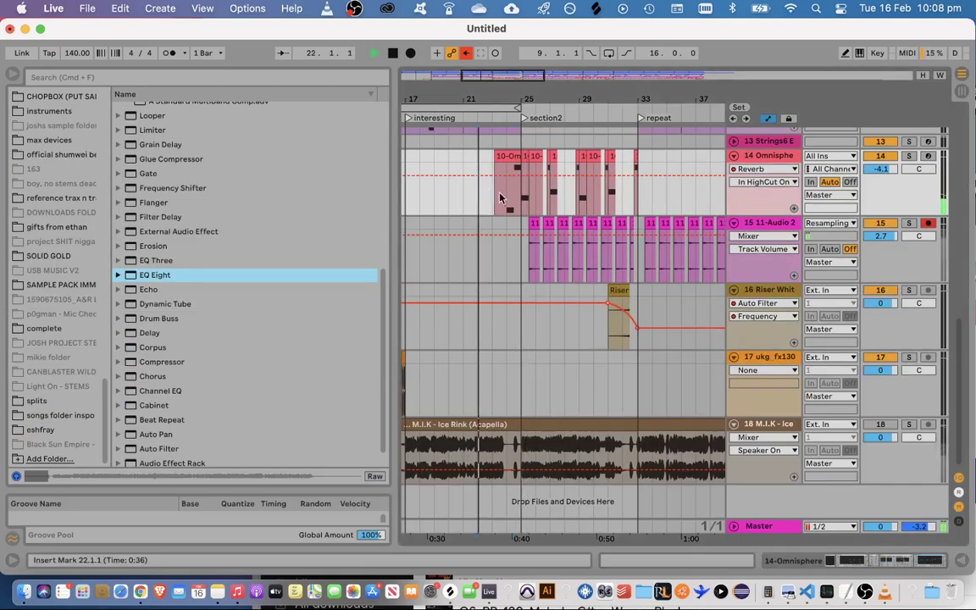
In the Omnisphere clip at bar 23, lower the G4 note to F#4 and raise the C4 note to D4
{"action": "left_click_drag", "start_coordinate": [488, 78], "coordinate": [496, 112]}
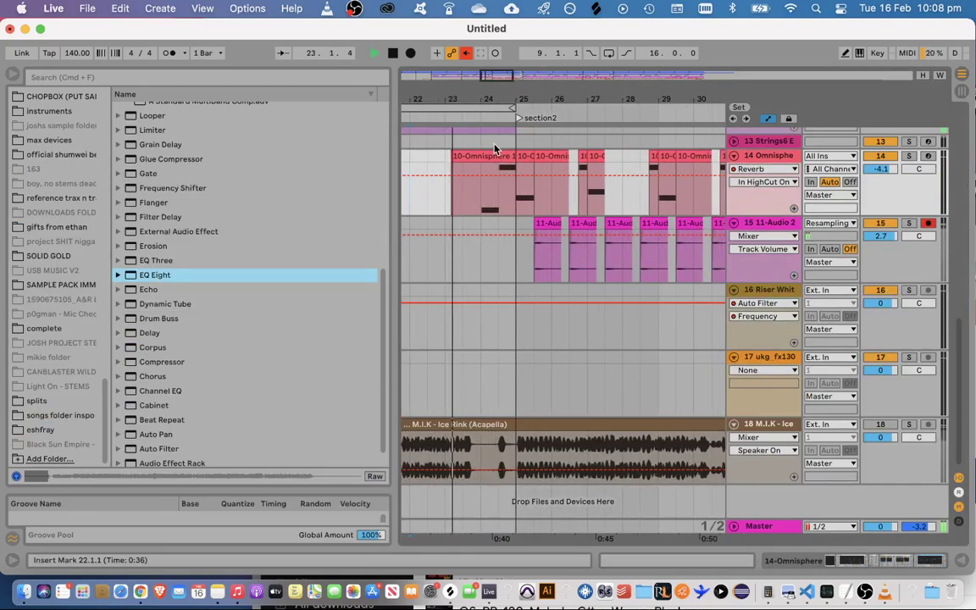
{"action": "double_click", "coordinate": [495, 156]}
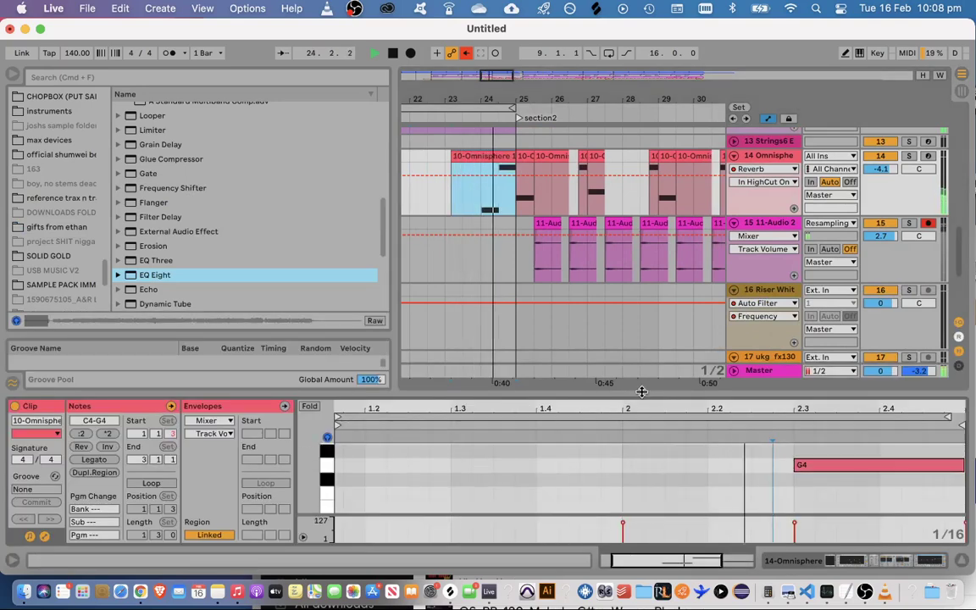
{"action": "left_click_drag", "start_coordinate": [642, 393], "coordinate": [685, 146]}
{"action": "left_click_drag", "start_coordinate": [802, 226], "coordinate": [802, 241]}
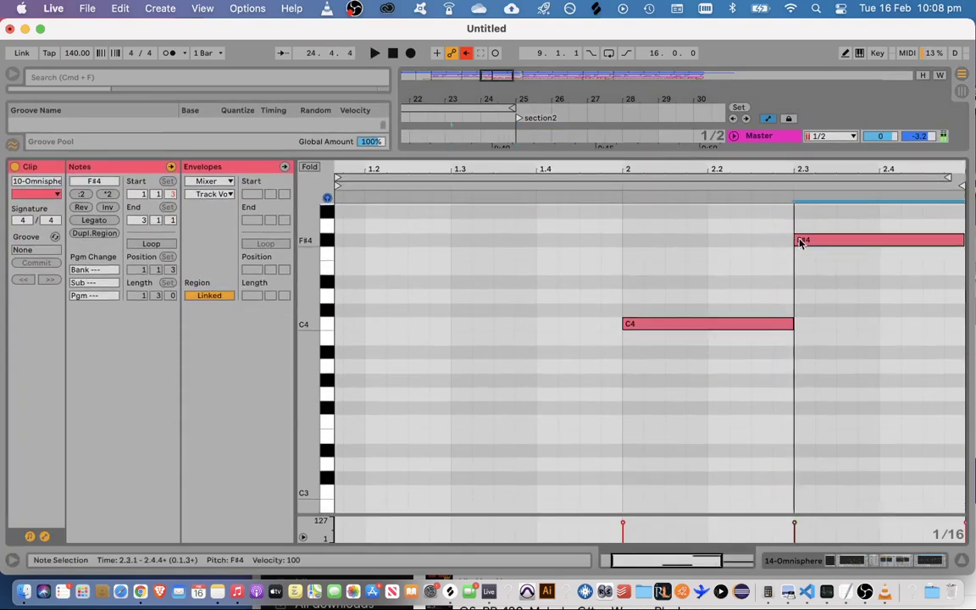
{"action": "left_click_drag", "start_coordinate": [719, 323], "coordinate": [718, 296]}
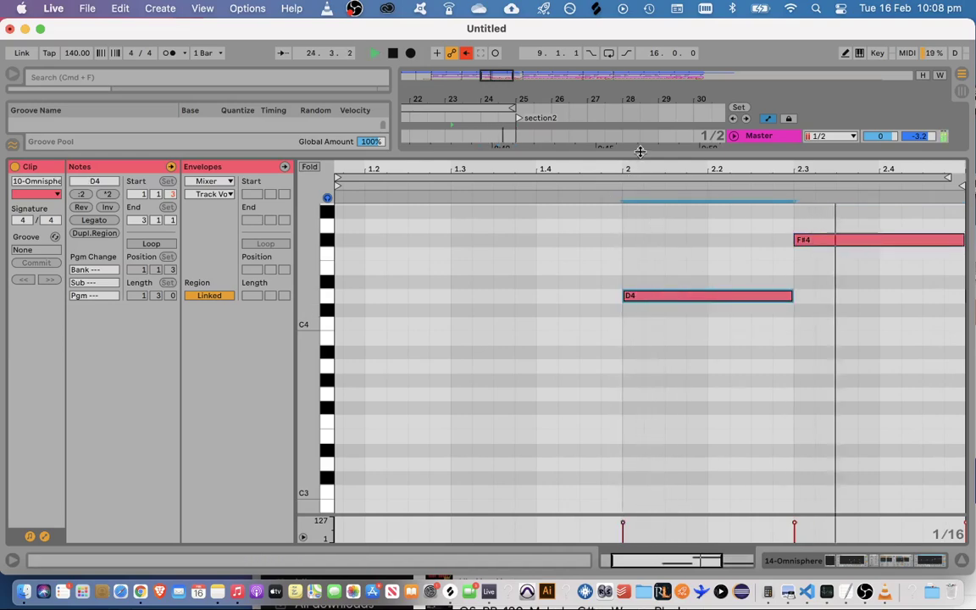
Raise the Omnisphere clip's D4 note to D#4 and play the lead-in from bar 22.3
{"action": "left_click_drag", "start_coordinate": [700, 154], "coordinate": [665, 534]}
{"action": "left_click", "coordinate": [644, 332]}
{"action": "key", "text": "Up"}
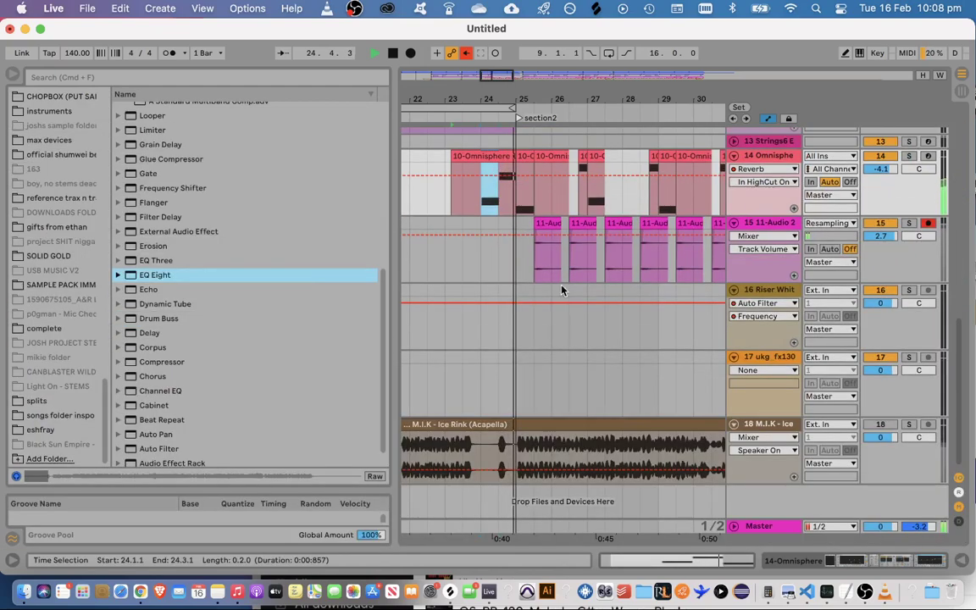
{"action": "left_click_drag", "start_coordinate": [428, 199], "coordinate": [445, 199]}
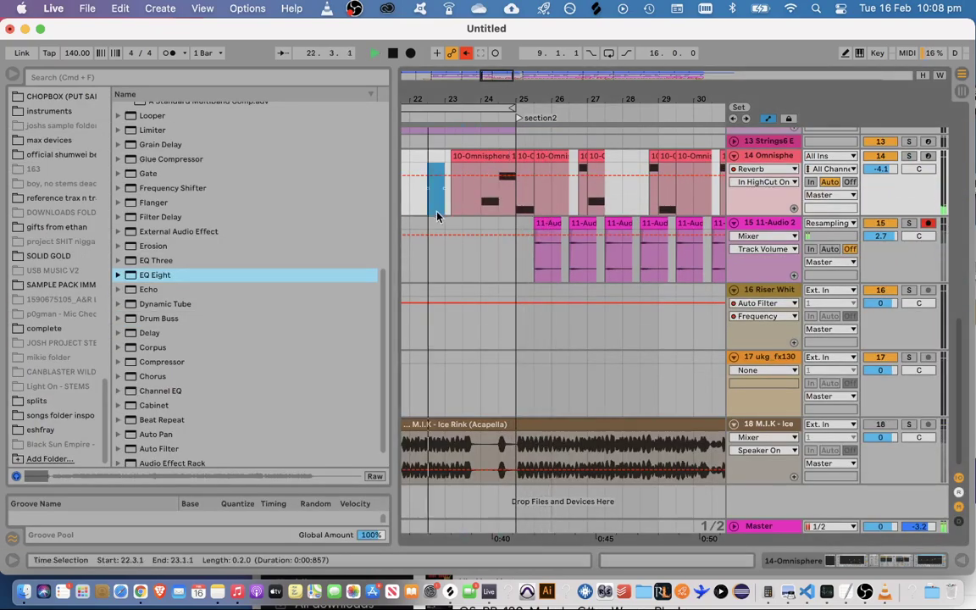
{"action": "scroll", "coordinate": [495, 233], "scroll_direction": "up", "scroll_amount": 1}
Lower the Omnisphere clip's F#4 note at bar 24.3 to D4 and replay the lead-in to section2
{"action": "double_click", "coordinate": [486, 174]}
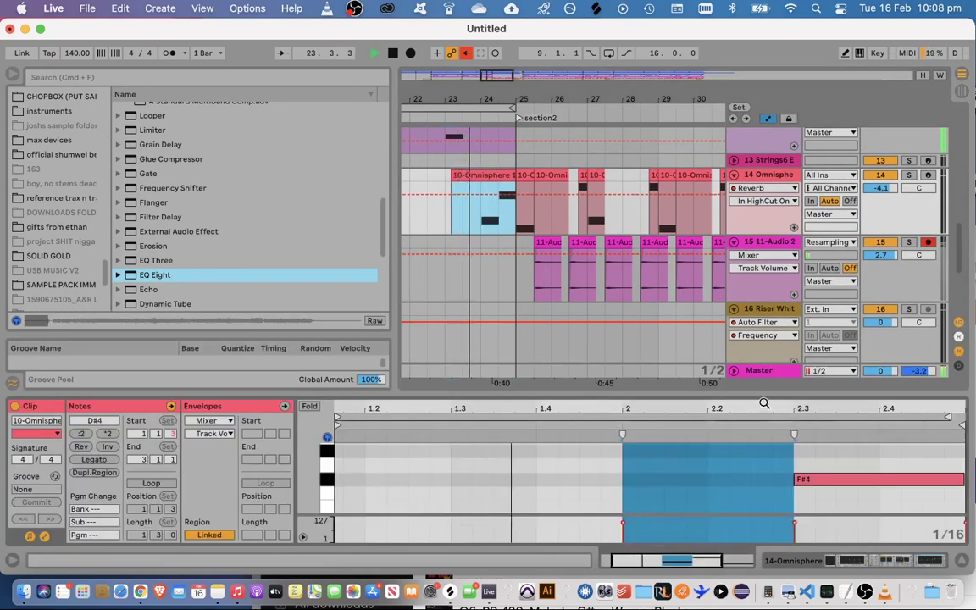
{"action": "left_click_drag", "start_coordinate": [763, 395], "coordinate": [767, 218]}
{"action": "left_click_drag", "start_coordinate": [801, 300], "coordinate": [805, 352]}
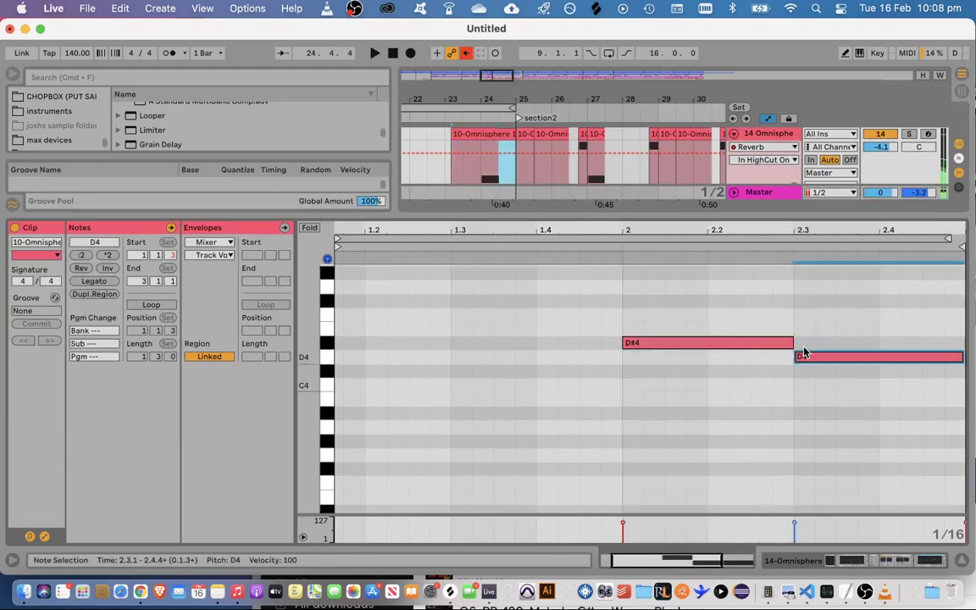
{"action": "left_click_drag", "start_coordinate": [658, 214], "coordinate": [657, 526]}
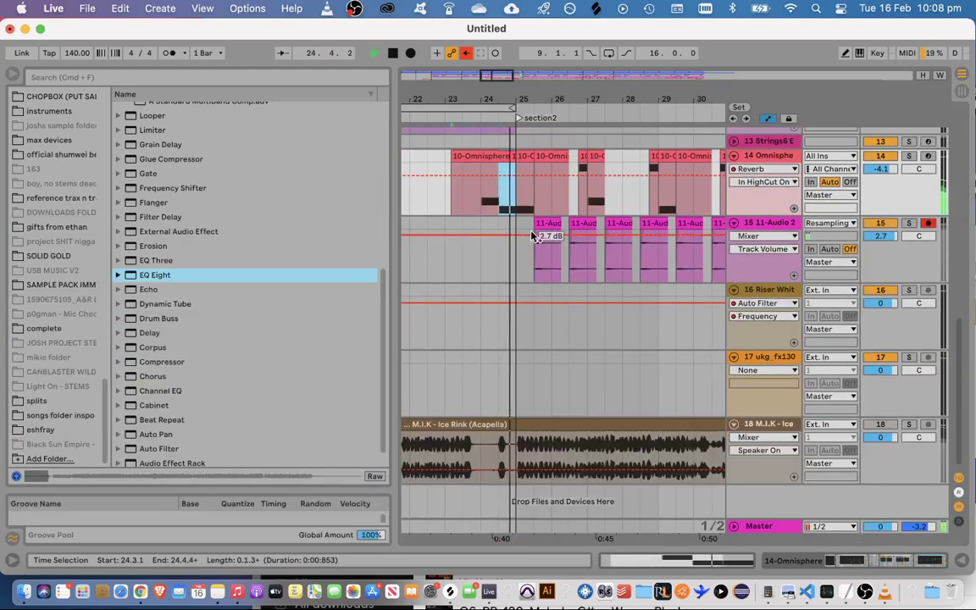
{"action": "left_click_drag", "start_coordinate": [521, 78], "coordinate": [515, 98]}
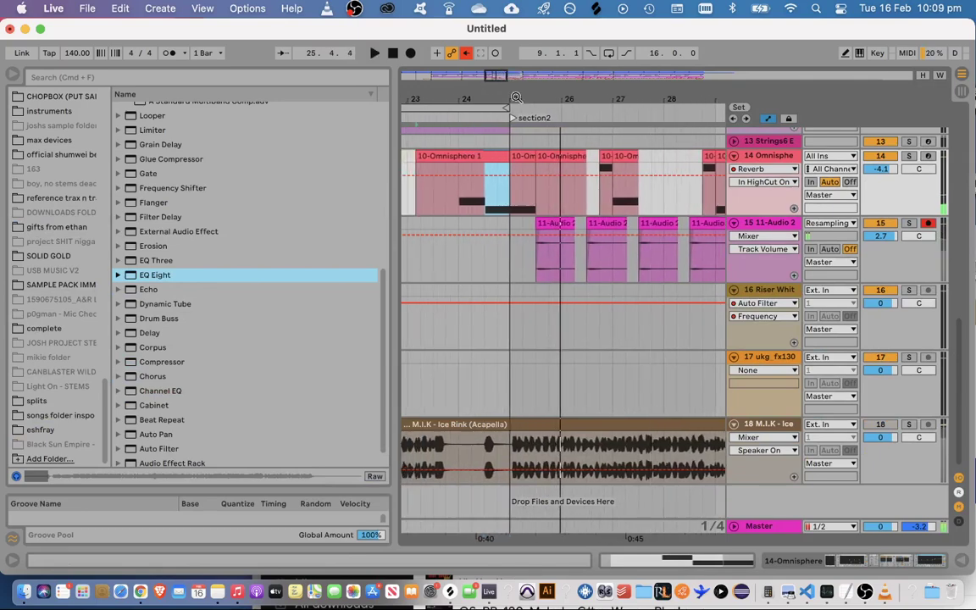
{"action": "key", "text": "space"}
{"action": "key", "text": "space"}
Show the Utility Gain automation on 14 Omnisphere and restart playback around bar 23
{"action": "left_click", "coordinate": [762, 169]}
{"action": "left_click", "coordinate": [764, 162]}
{"action": "double_click", "coordinate": [766, 157]}
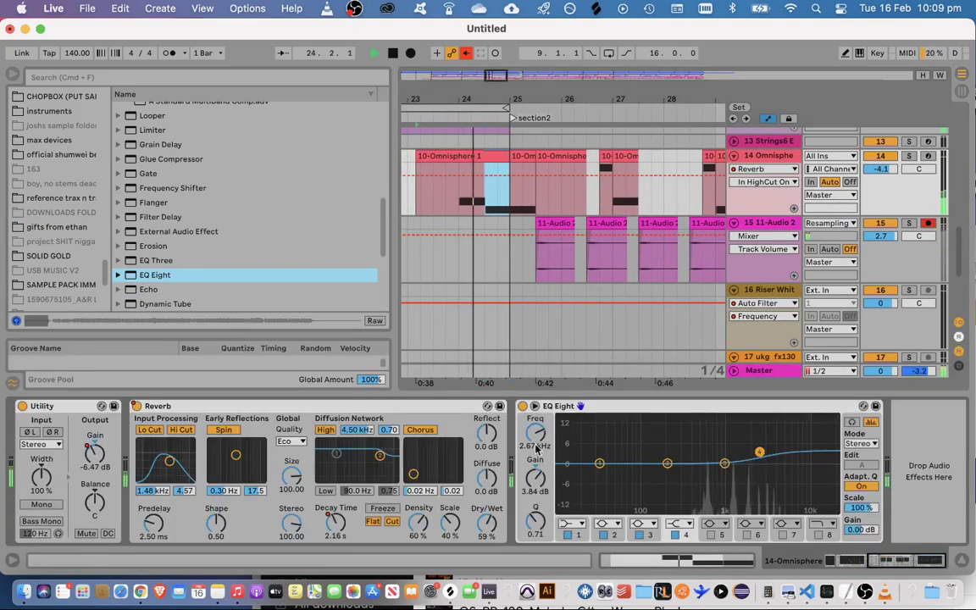
{"action": "left_click_drag", "start_coordinate": [888, 566], "coordinate": [850, 563]}
{"action": "left_click", "coordinate": [550, 453]}
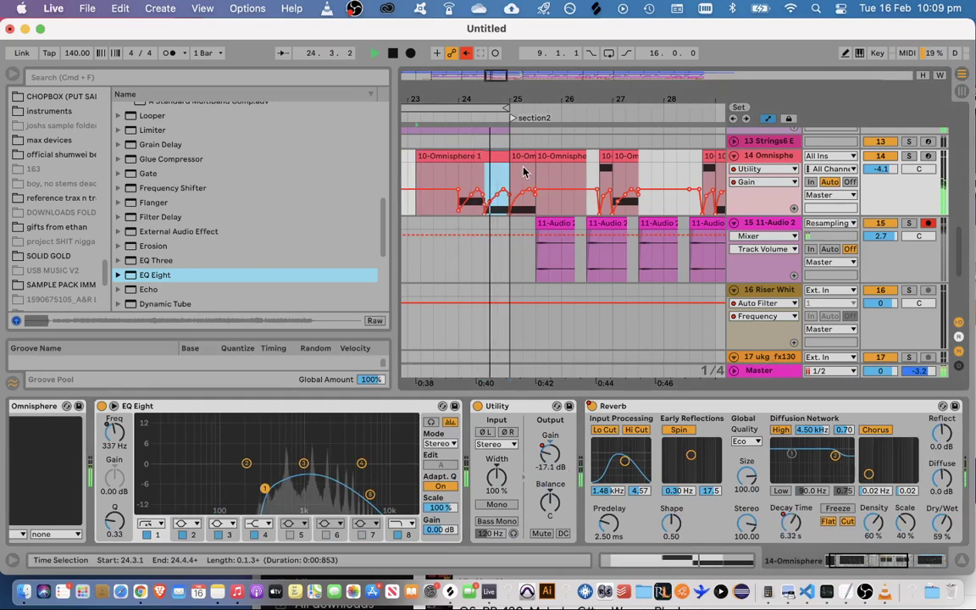
{"action": "key", "text": "space"}
{"action": "key", "text": "space"}
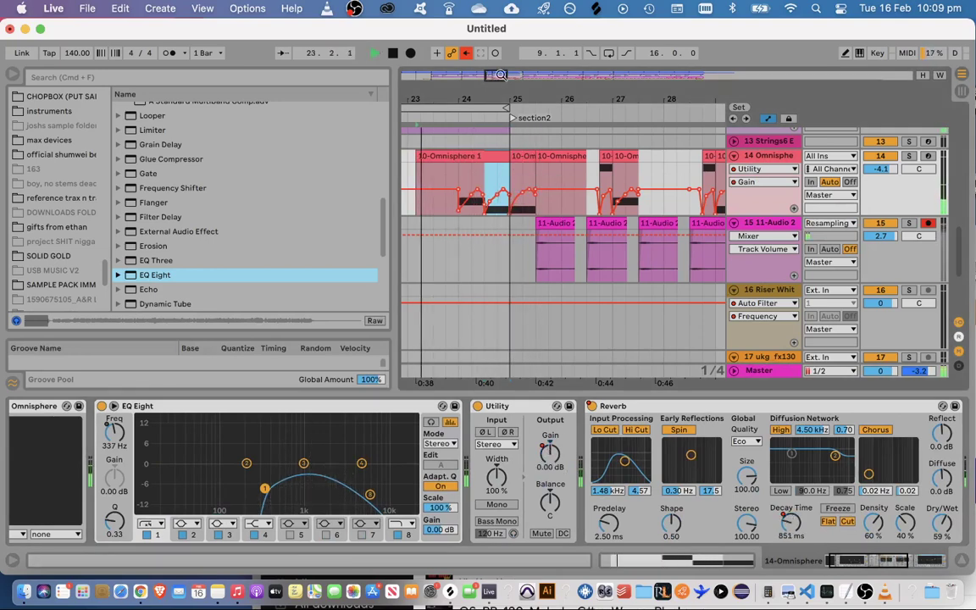
Turn off grid snapping and reshape the Omnisphere Utility Gain fade-ins over the notes at bars 24.1 and 24.3, replaying them
{"action": "left_click_drag", "start_coordinate": [486, 75], "coordinate": [493, 106]}
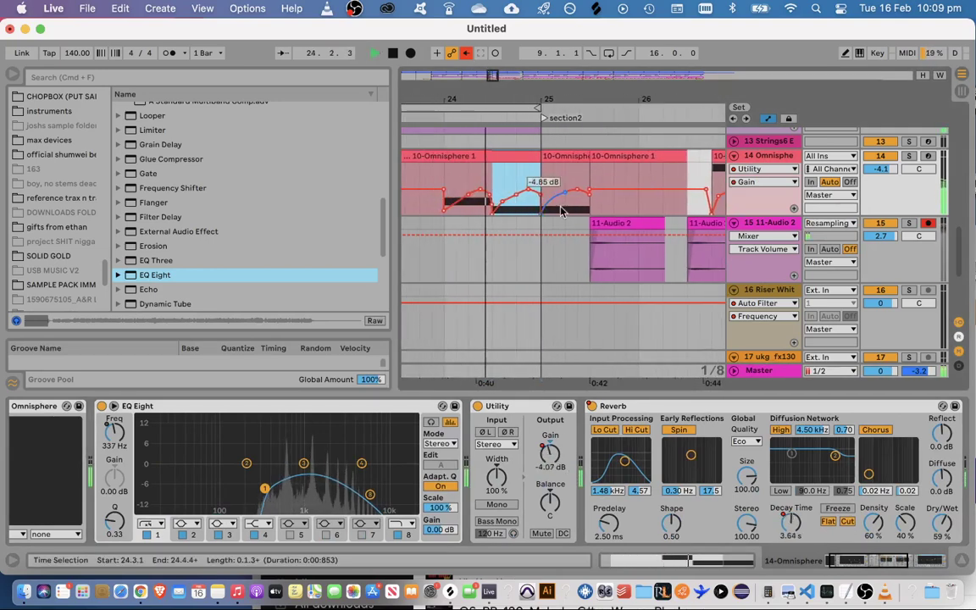
{"action": "key", "text": "space"}
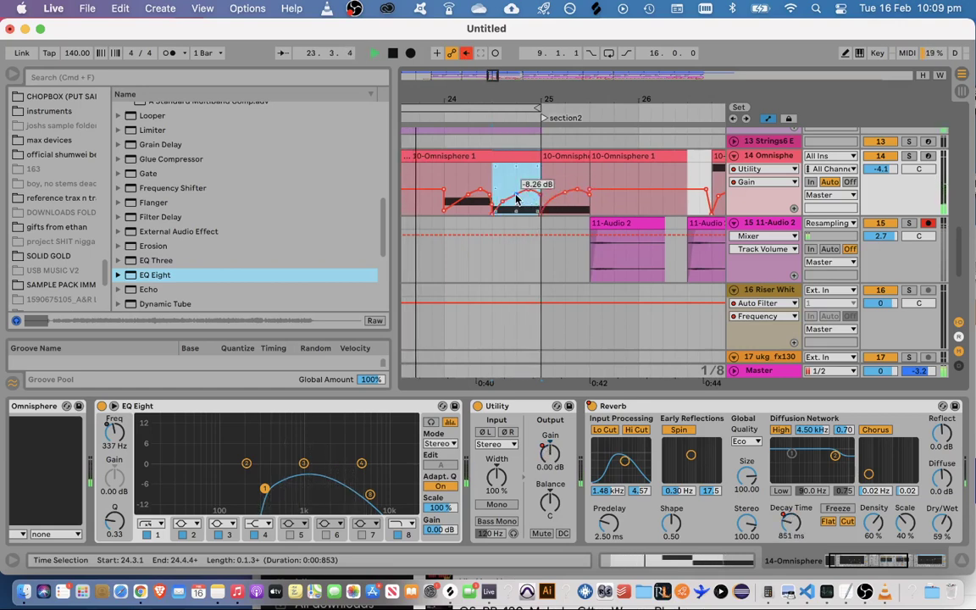
{"action": "left_click", "coordinate": [511, 180]}
{"action": "key", "text": "super+4"}
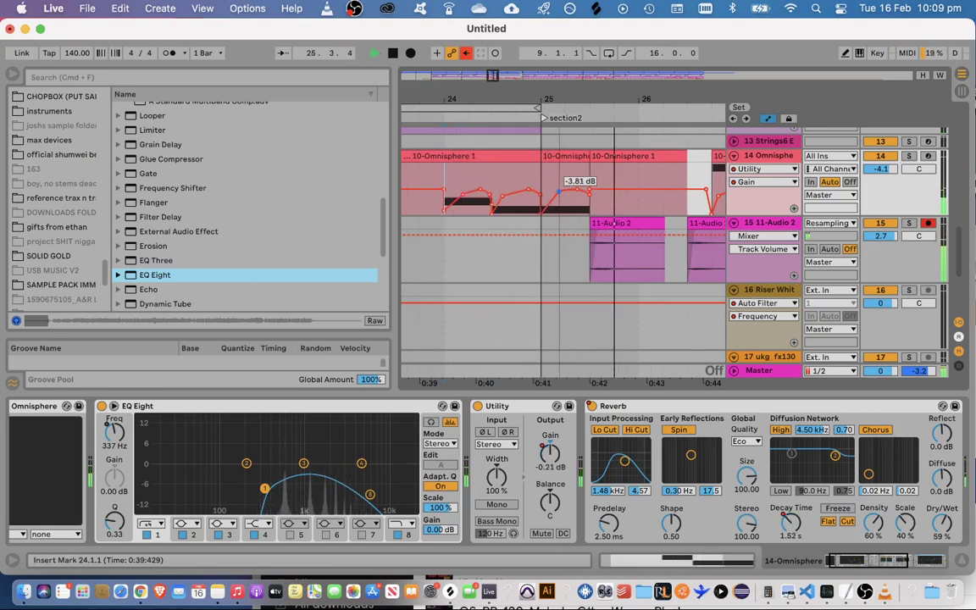
{"action": "left_click", "coordinate": [560, 187]}
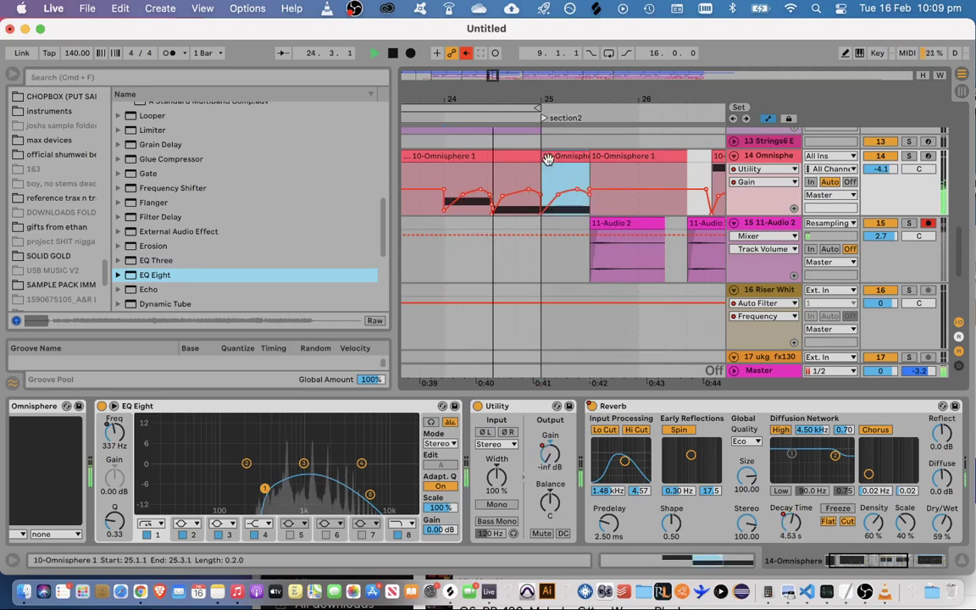
{"action": "key", "text": "space"}
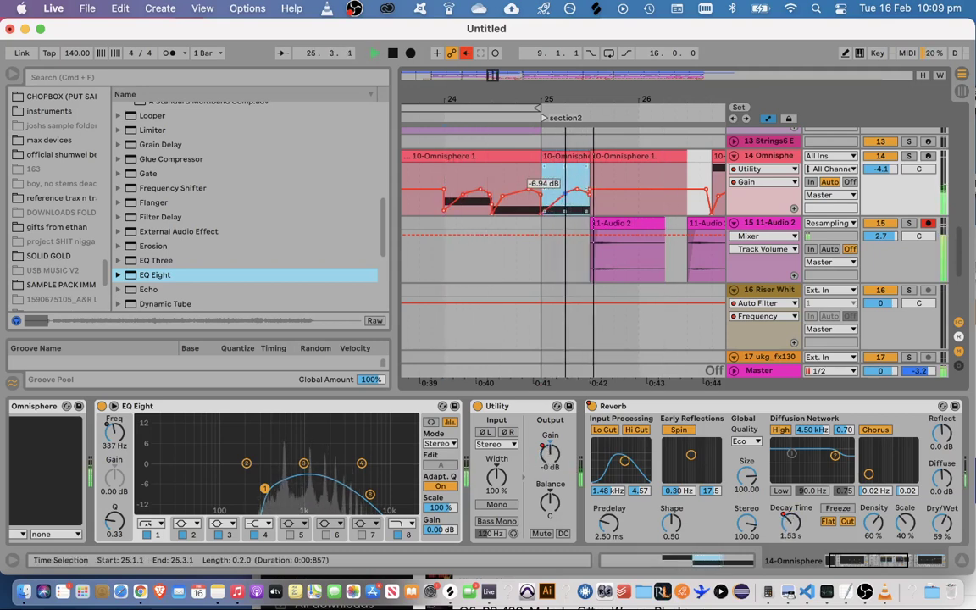
{"action": "key", "text": "space"}
Play the Omnisphere part from bar 23.4 and move the Gain breakpoint in the bar 25 fade-in slightly earlier
{"action": "left_click", "coordinate": [434, 173]}
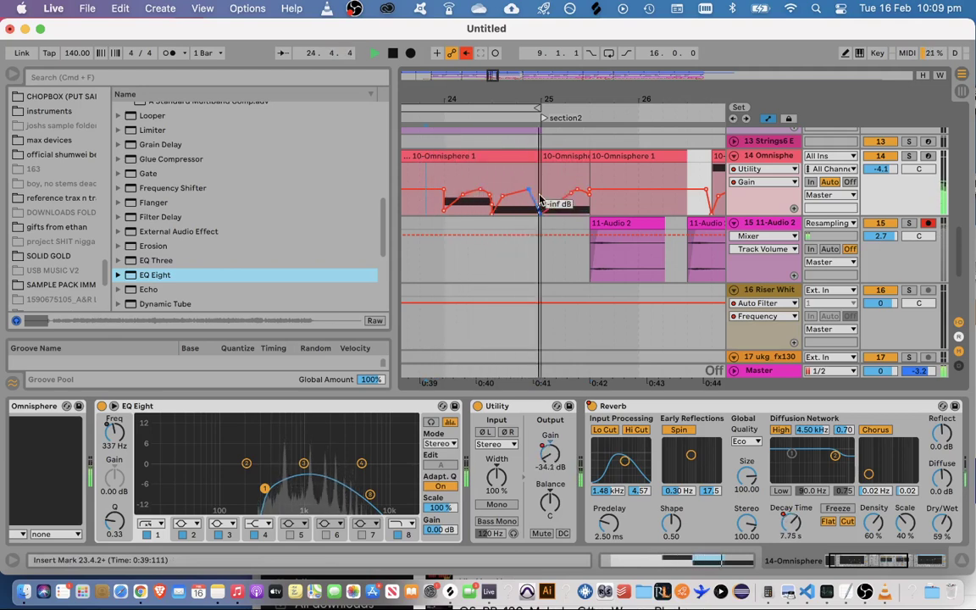
{"action": "key", "text": "space"}
{"action": "key", "text": "space"}
{"action": "left_click_drag", "start_coordinate": [569, 196], "coordinate": [559, 195]}
Play through section2 into the repeat section and check the Omnisphere clips and Gain fades at bars 27 and 29
{"action": "left_click_drag", "start_coordinate": [492, 75], "coordinate": [503, 74]}
{"action": "left_click", "coordinate": [512, 157]}
{"action": "left_click", "coordinate": [540, 156]}
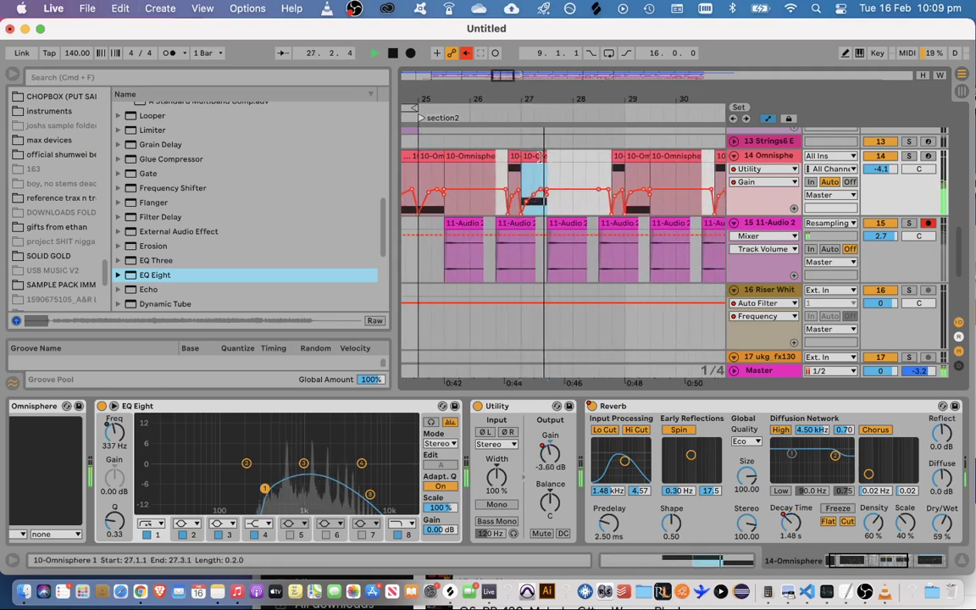
{"action": "left_click", "coordinate": [631, 157]}
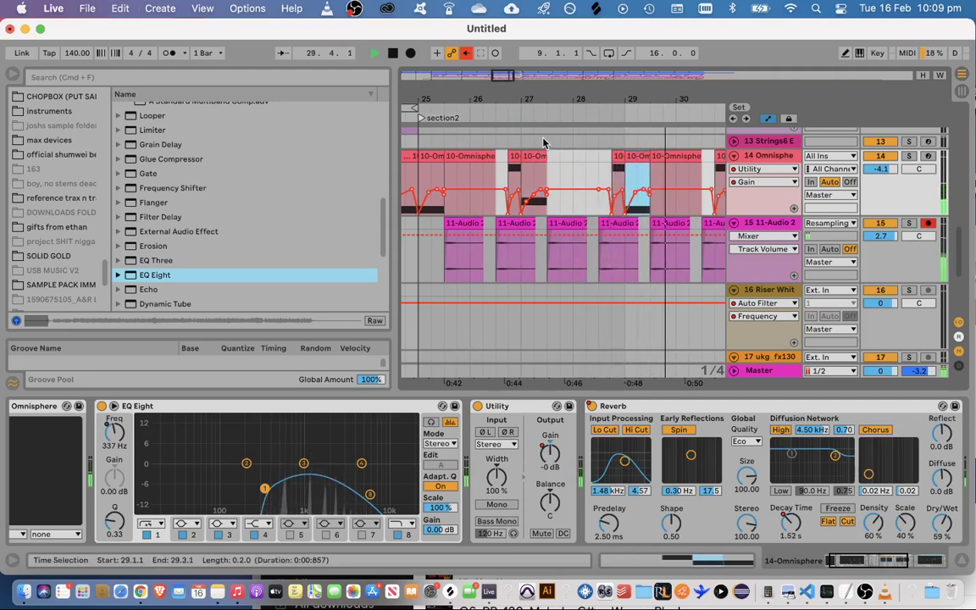
{"action": "left_click_drag", "start_coordinate": [511, 99], "coordinate": [533, 90]}
{"action": "left_click_drag", "start_coordinate": [616, 99], "coordinate": [525, 99]}
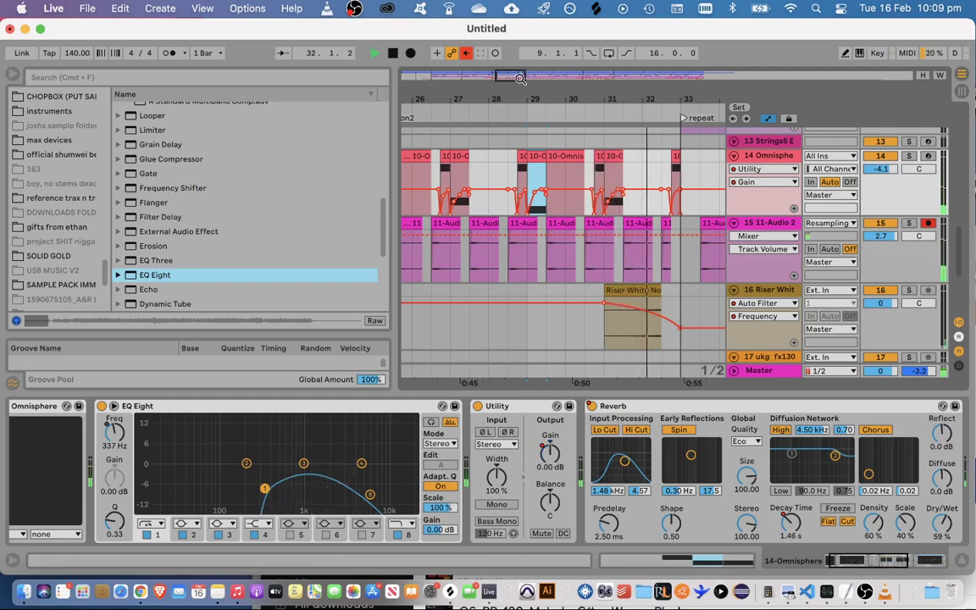
{"action": "left_click_drag", "start_coordinate": [520, 77], "coordinate": [518, 20]}
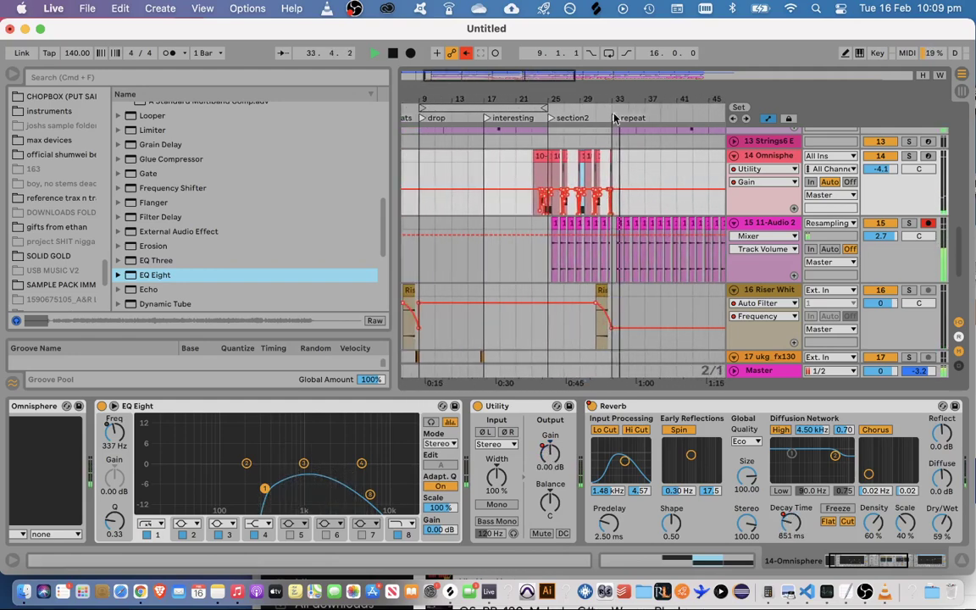
Set the first Reverb's Dry/Wet on the 4 Conga Hi 808 track to 53%
{"action": "left_click", "coordinate": [958, 560]}
{"action": "scroll", "coordinate": [696, 287], "scroll_direction": "up", "scroll_amount": 10}
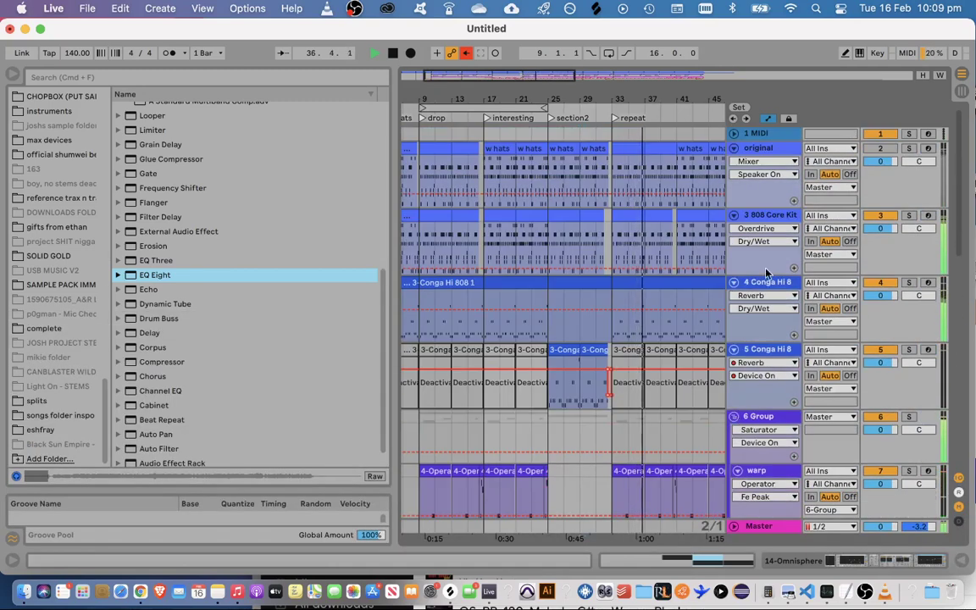
{"action": "left_click", "coordinate": [761, 218]}
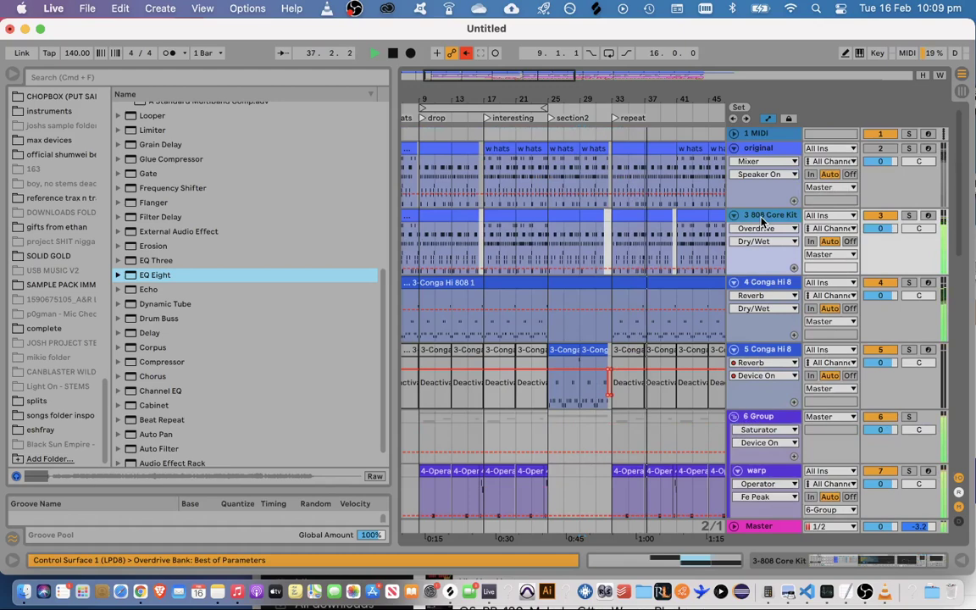
{"action": "double_click", "coordinate": [766, 284]}
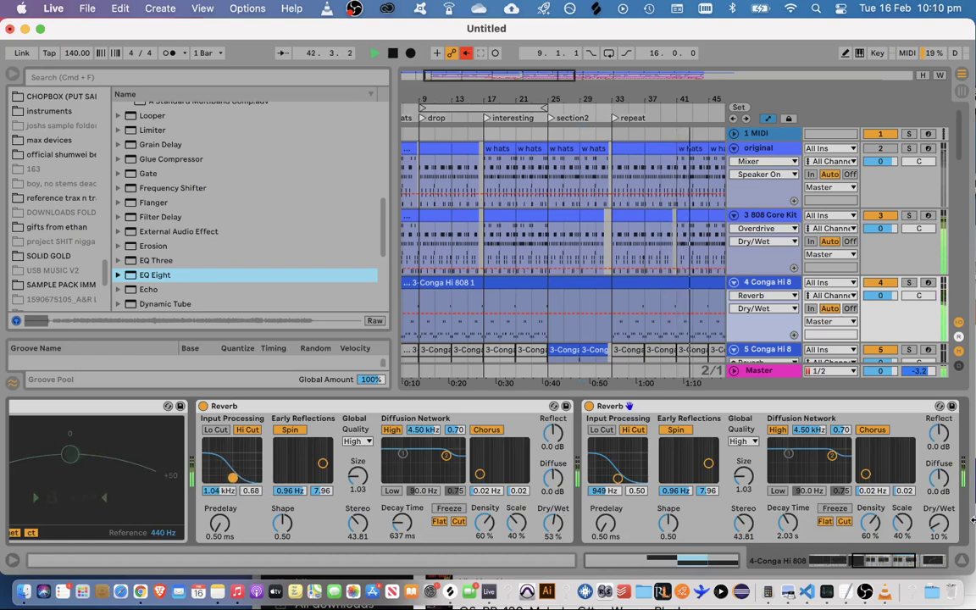
{"action": "left_click", "coordinate": [960, 560]}
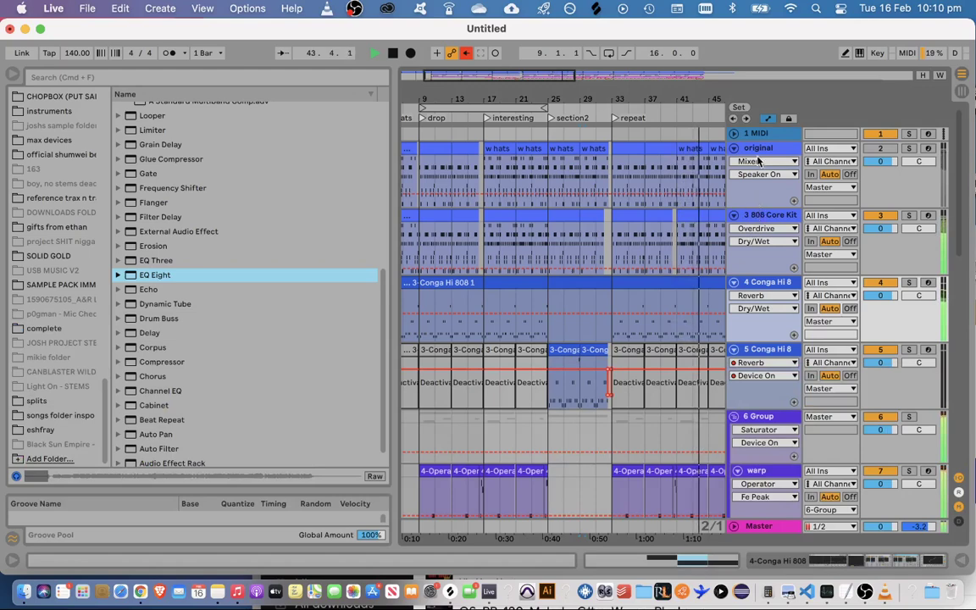
On the 3-808 Core Kit Saturator, compare Analog Clip with Soft Sine, keep Soft Sine, and set Dry/Wet to 42.1%
{"action": "double_click", "coordinate": [767, 215]}
{"action": "left_click_drag", "start_coordinate": [862, 566], "coordinate": [915, 566]}
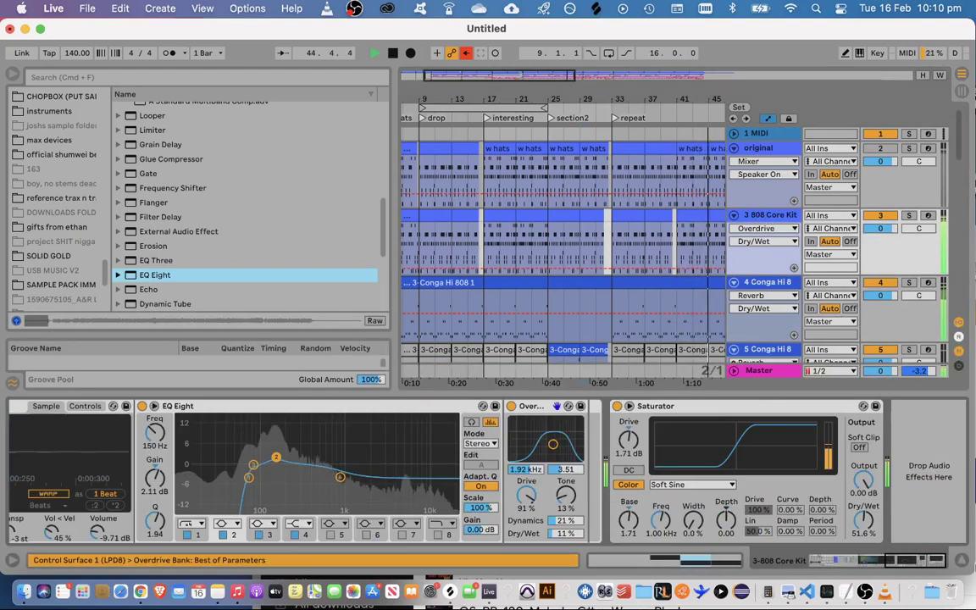
{"action": "left_click", "coordinate": [698, 485]}
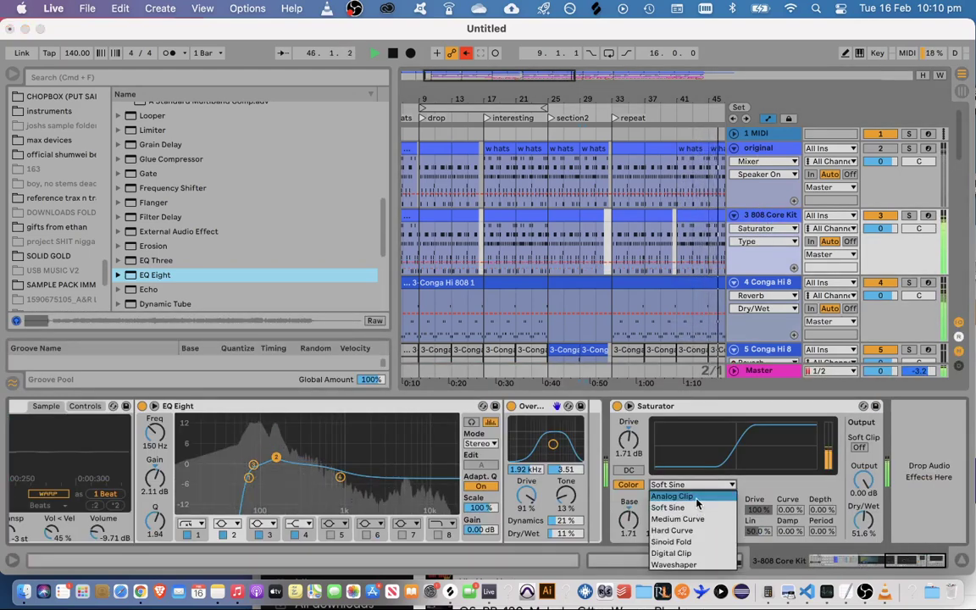
{"action": "left_click", "coordinate": [699, 498]}
{"action": "left_click", "coordinate": [693, 486]}
{"action": "left_click", "coordinate": [691, 508]}
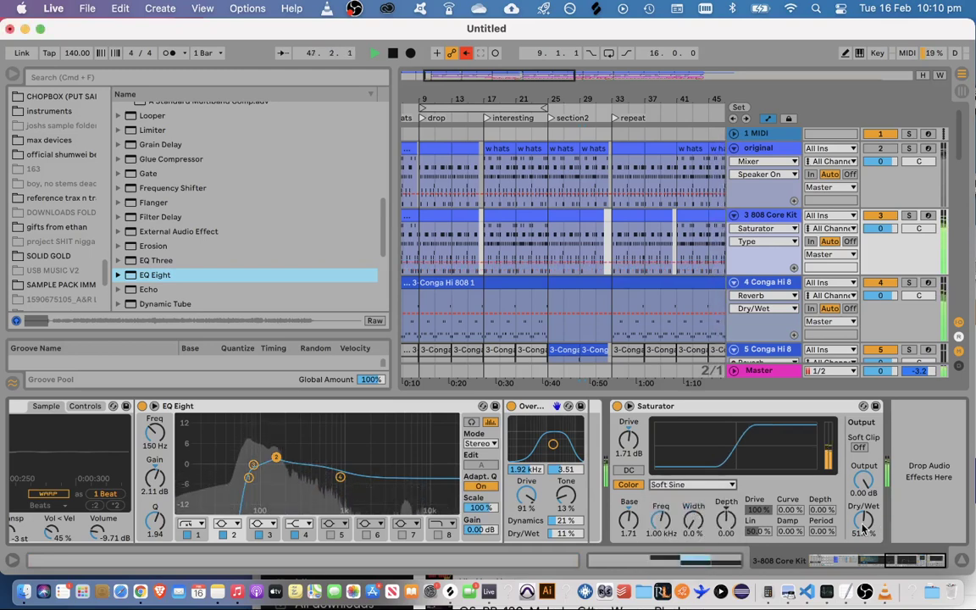
{"action": "left_click_drag", "start_coordinate": [863, 528], "coordinate": [863, 542]}
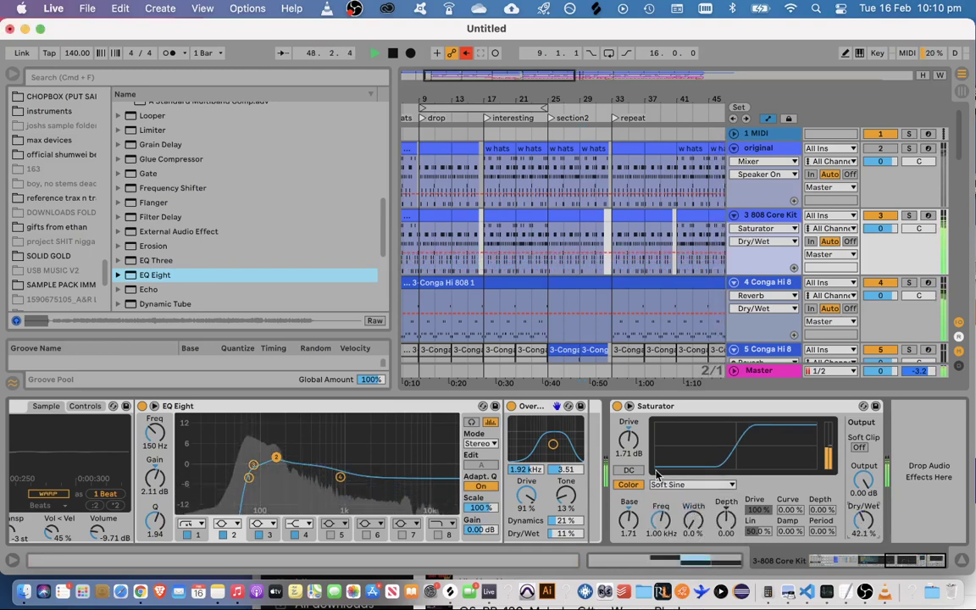
Compare the 808 Core Kit with its Overdrive bypassed and active, and check EQ Eight's band 1
{"action": "left_click", "coordinate": [512, 405]}
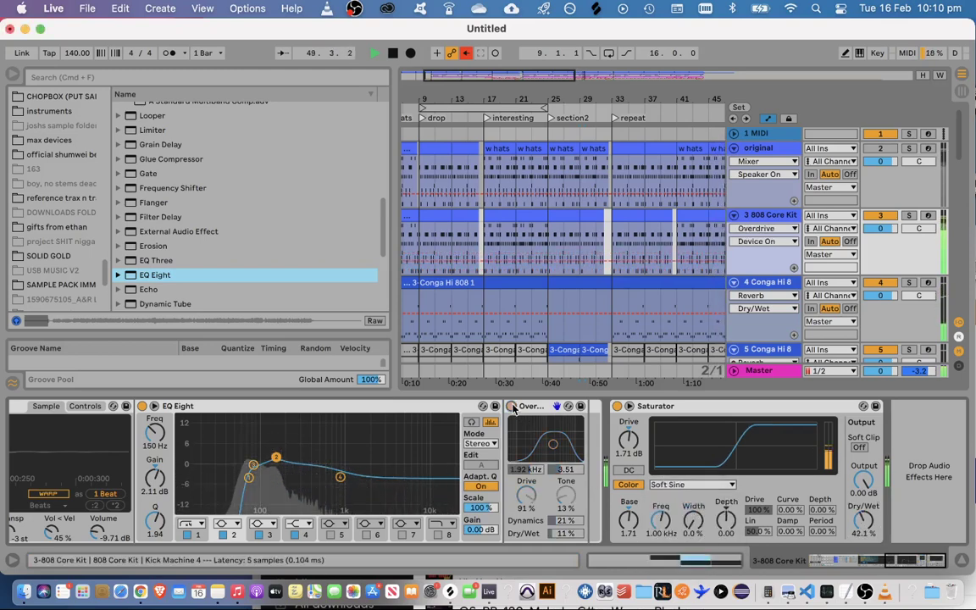
{"action": "left_click", "coordinate": [512, 406]}
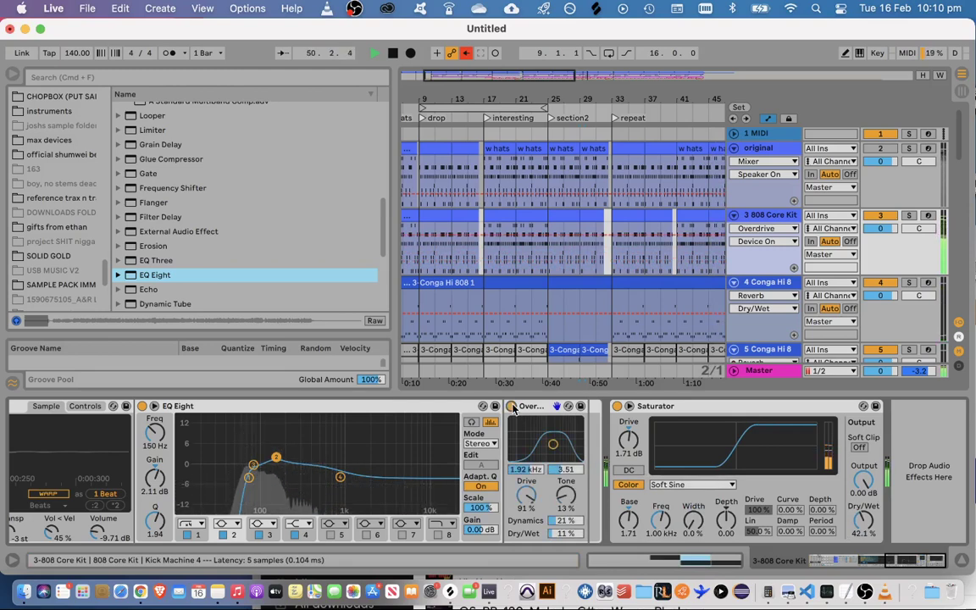
{"action": "left_click", "coordinate": [249, 480]}
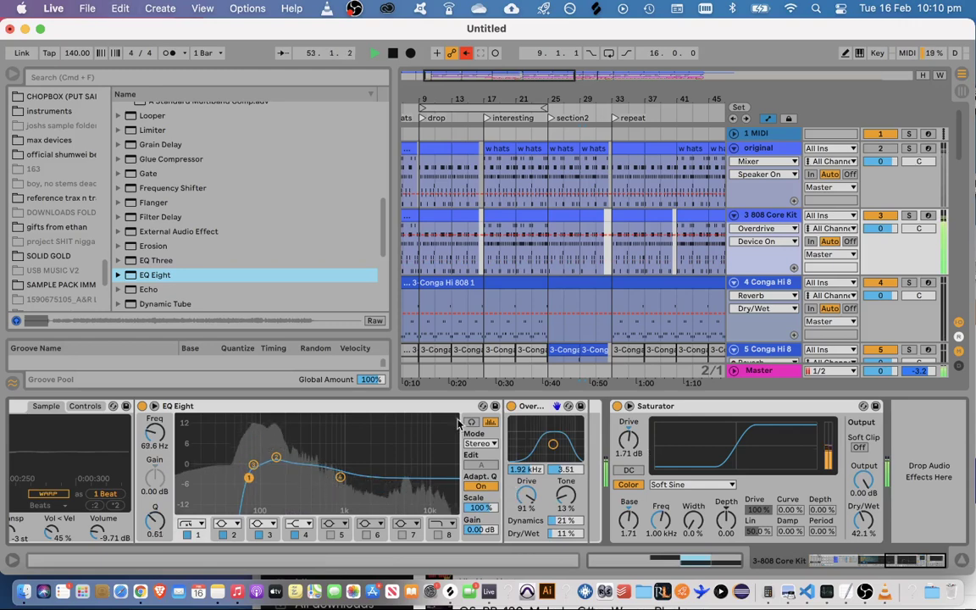
{"action": "left_click_drag", "start_coordinate": [255, 477], "coordinate": [251, 480]}
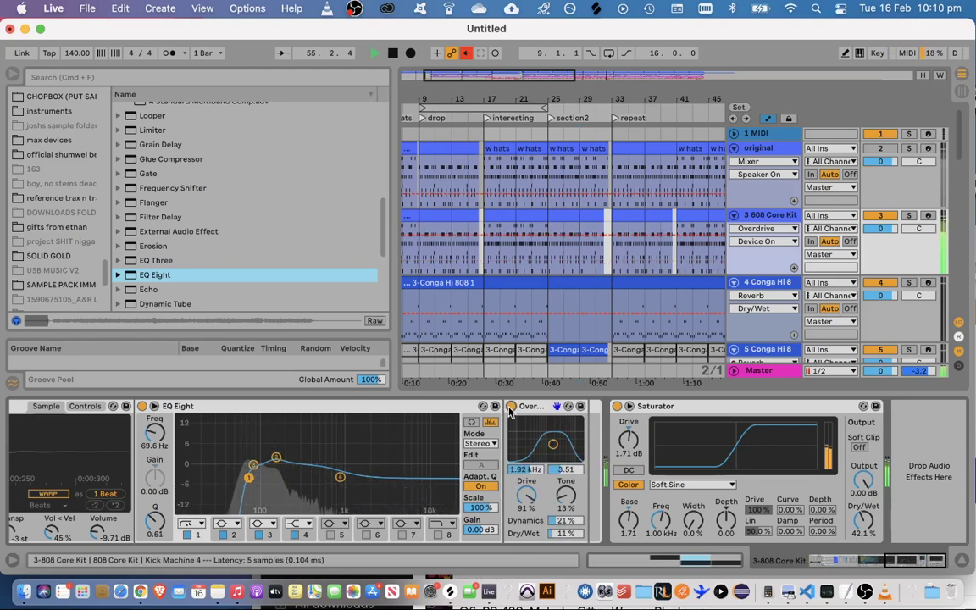
On 3-808 Core Kit, set Overdrive Dry/Wet to 5%, Saturator Base to -3.43 and Saturator Dry/Wet to 50.0%
{"action": "left_click_drag", "start_coordinate": [565, 534], "coordinate": [565, 540]}
{"action": "left_click_drag", "start_coordinate": [629, 520], "coordinate": [628, 505]}
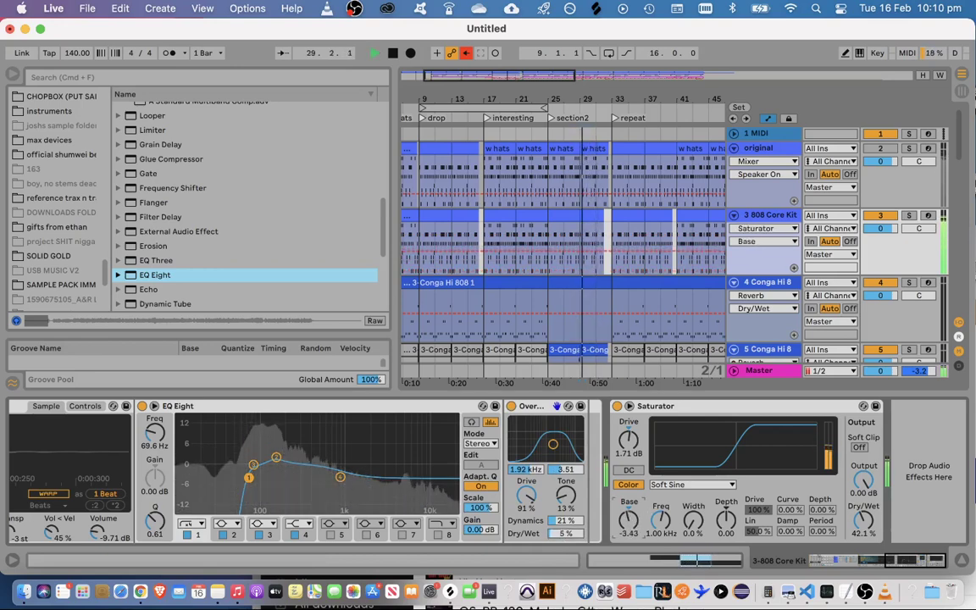
{"action": "left_click_drag", "start_coordinate": [863, 520], "coordinate": [863, 496]}
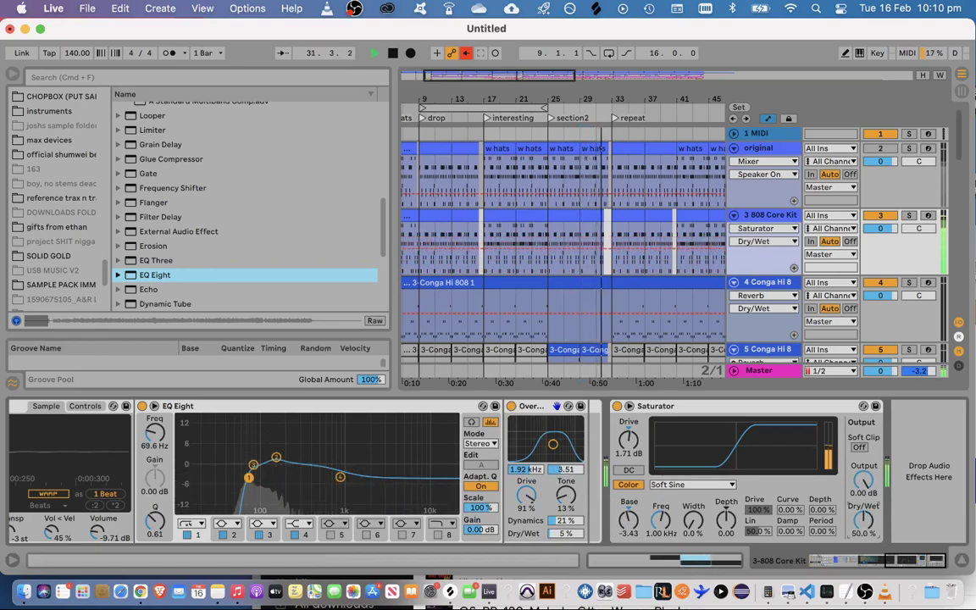
Add an EQ Eight after the Saturator on 3-808 Core Kit and make band 1 a low cut at 37.5 Hz, Q 0.58
{"action": "double_click", "coordinate": [161, 274]}
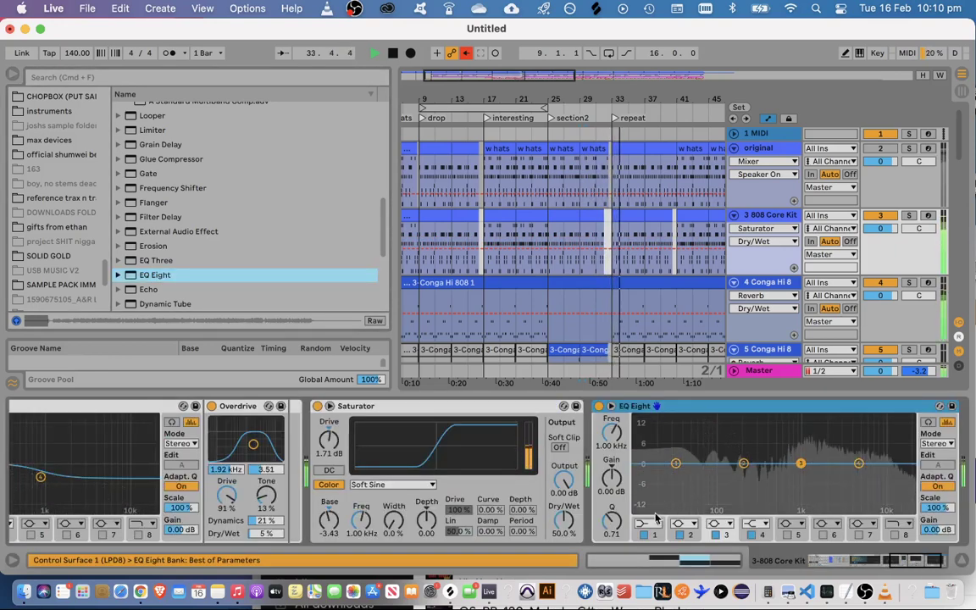
{"action": "left_click", "coordinate": [649, 523]}
{"action": "left_click", "coordinate": [648, 417]}
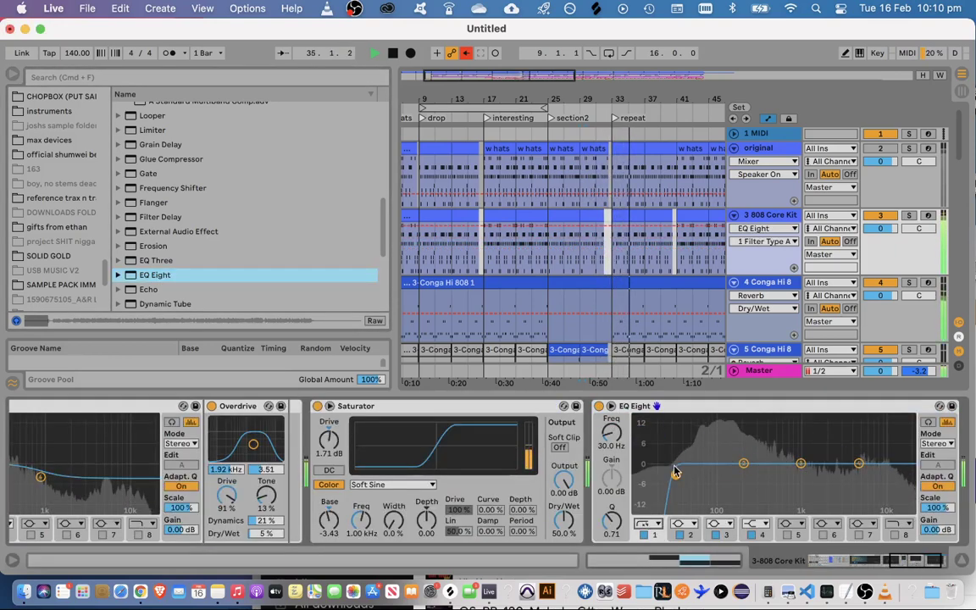
{"action": "left_click_drag", "start_coordinate": [686, 479], "coordinate": [684, 479]}
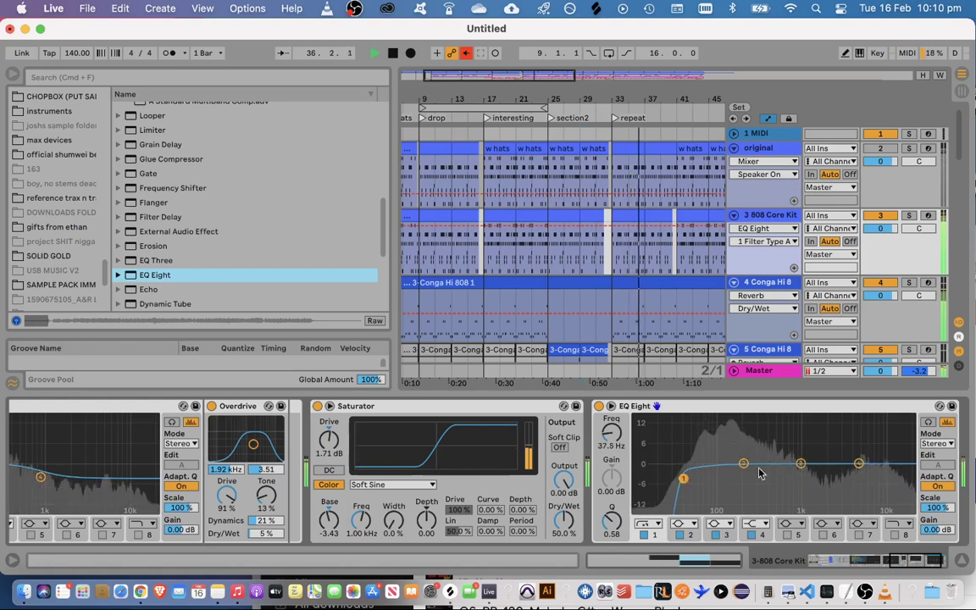
Boost the new EQ Eight's band 3 slightly in the upper mids and enable band 8 as a high cut at 16.0 kHz, Q 0.66
{"action": "left_click_drag", "start_coordinate": [801, 464], "coordinate": [843, 459]}
{"action": "left_click", "coordinate": [895, 535]}
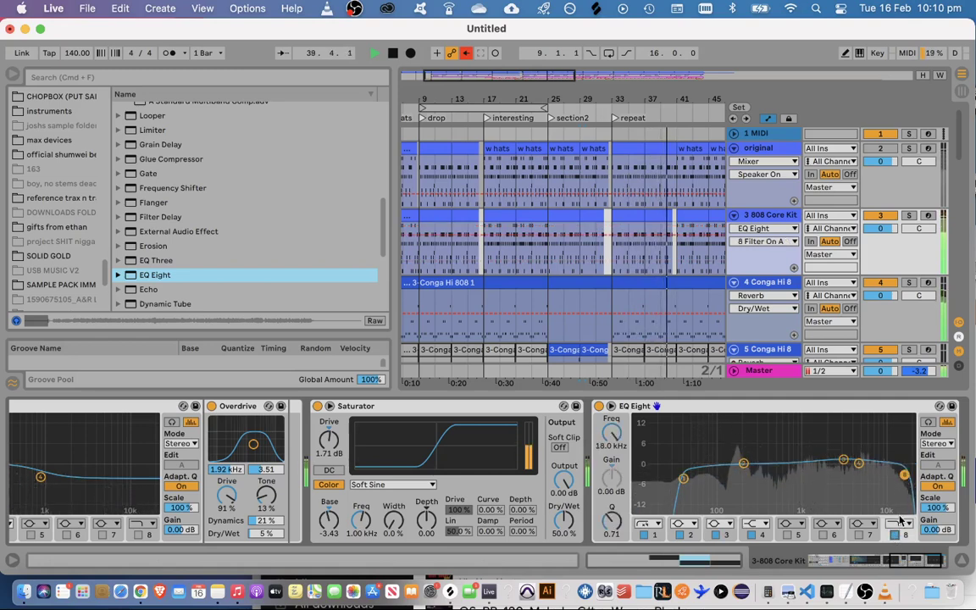
{"action": "left_click_drag", "start_coordinate": [905, 481], "coordinate": [900, 480]}
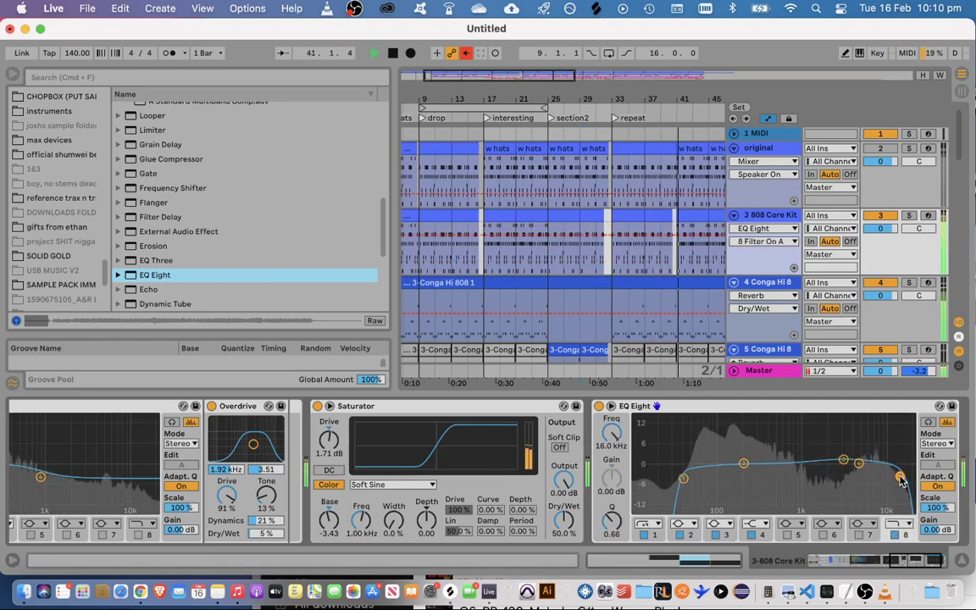
Look over the full arrangement's tracks and examine the Saturator and EQ Eight on 6 Group
{"action": "left_click", "coordinate": [963, 561]}
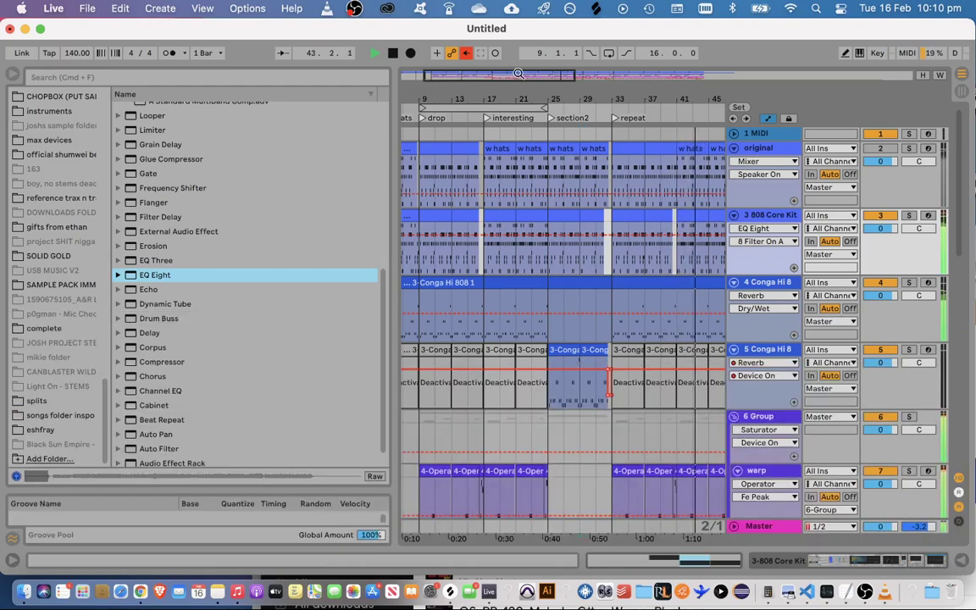
{"action": "key", "text": "minus"}
{"action": "key", "text": "minus"}
{"action": "scroll", "coordinate": [783, 433], "scroll_direction": "down", "scroll_amount": 10}
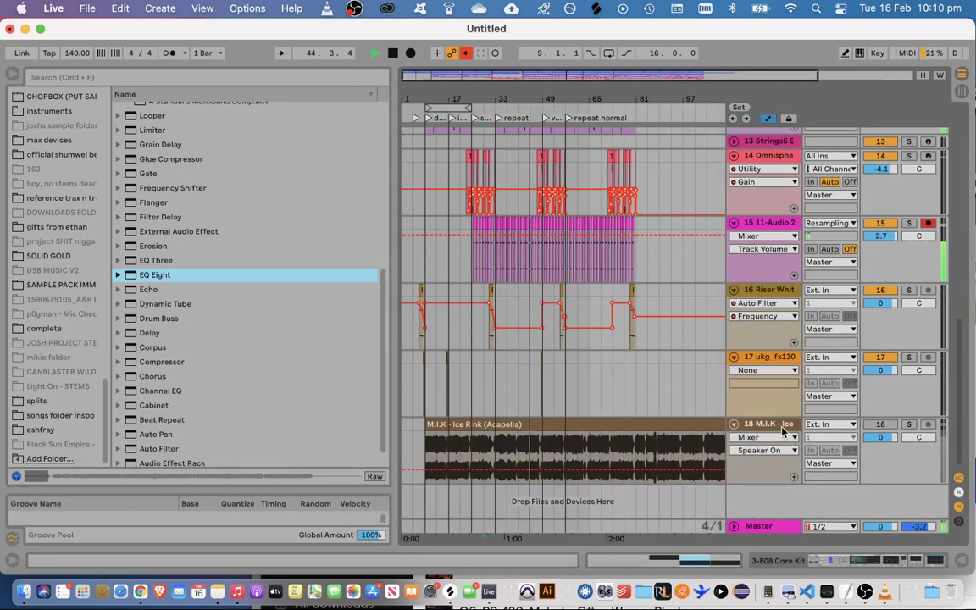
{"action": "scroll", "coordinate": [765, 379], "scroll_direction": "up", "scroll_amount": 8}
{"action": "left_click", "coordinate": [765, 379]}
{"action": "scroll", "coordinate": [765, 373], "scroll_direction": "up", "scroll_amount": 5}
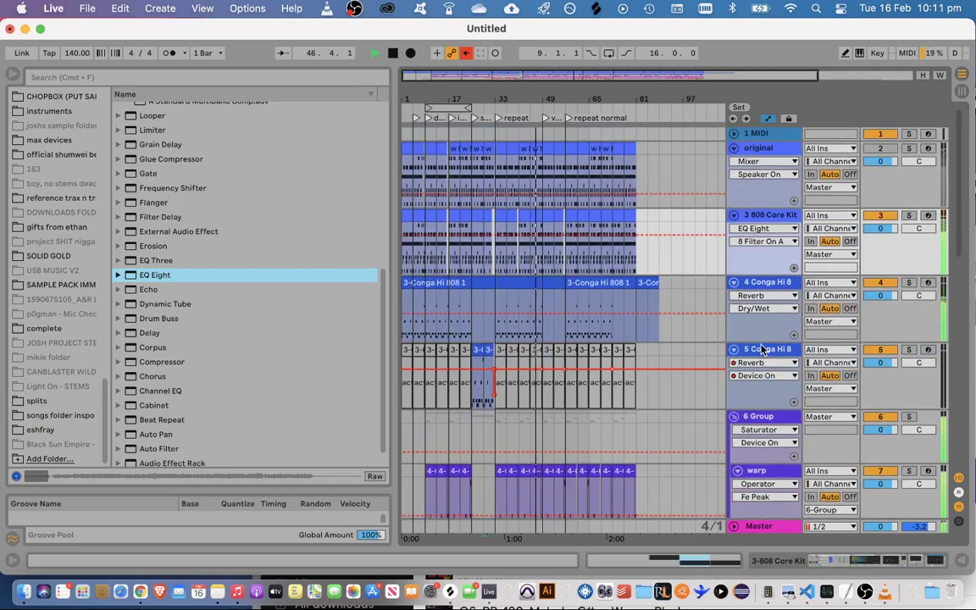
{"action": "double_click", "coordinate": [767, 416]}
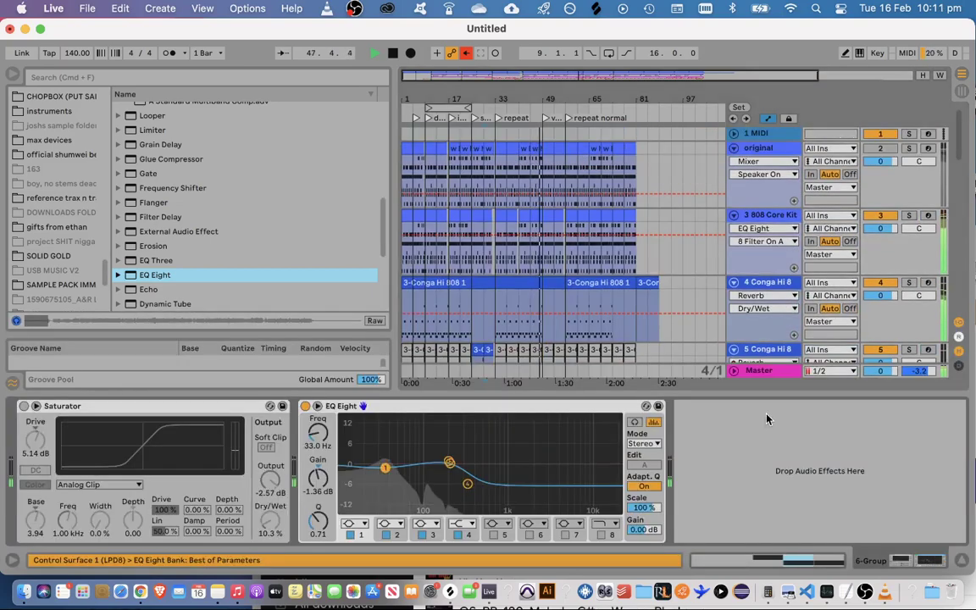
Group the 808 Core Kit's Kick Machine 4 into an Instrument Rack and show its chain list
{"action": "left_click", "coordinate": [763, 216]}
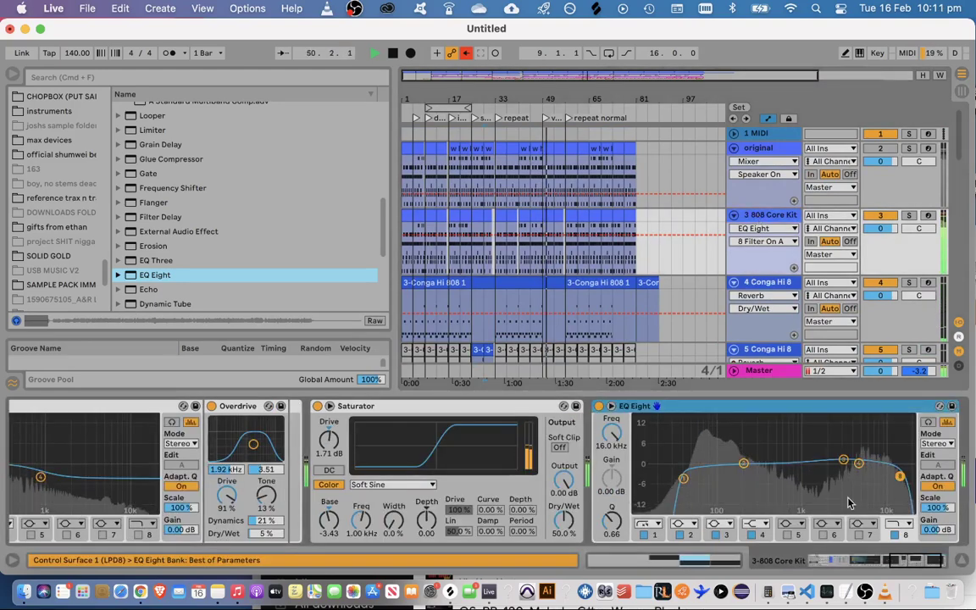
{"action": "left_click_drag", "start_coordinate": [898, 566], "coordinate": [543, 535]}
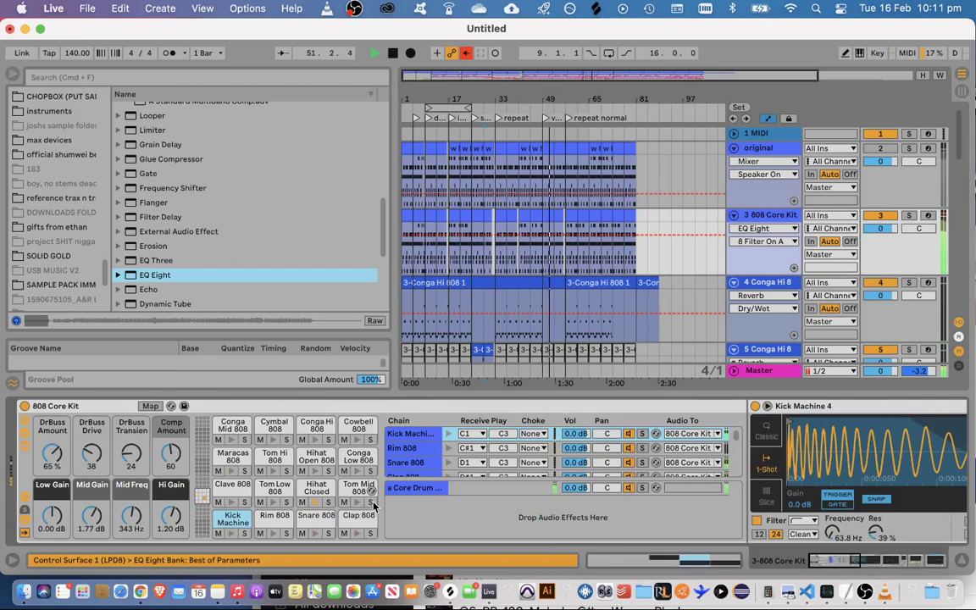
{"action": "left_click", "coordinate": [233, 518]}
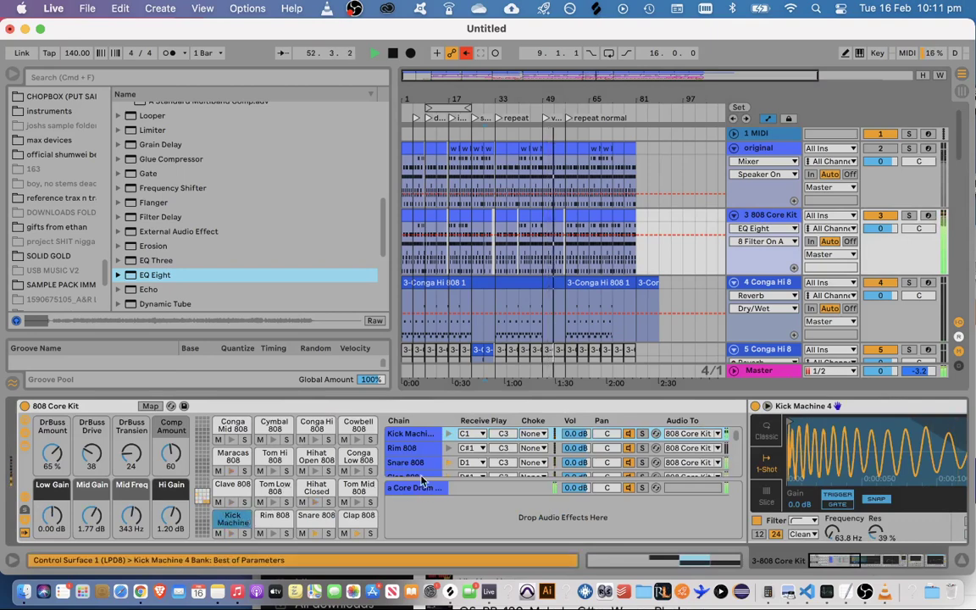
{"action": "left_click", "coordinate": [857, 560]}
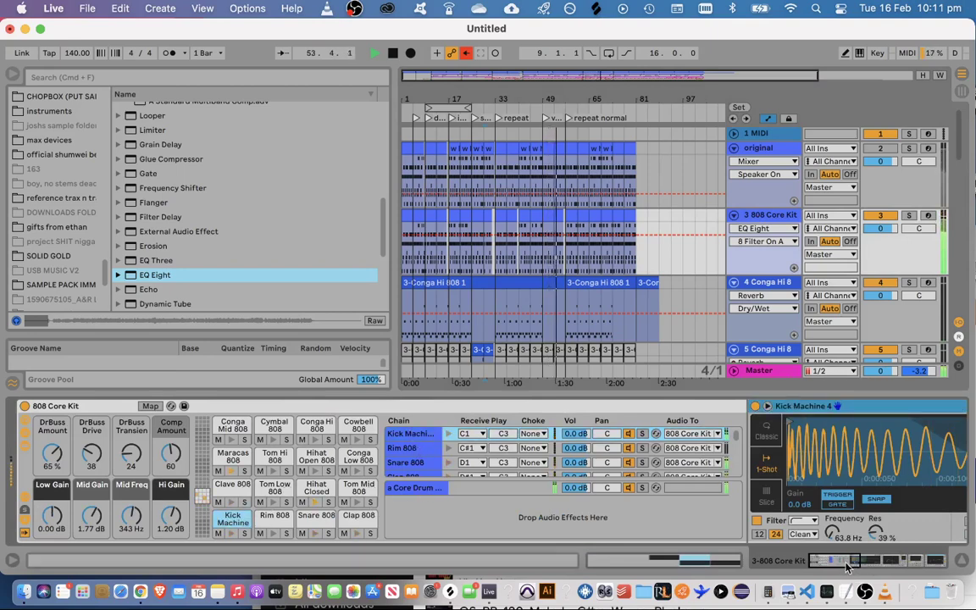
{"action": "left_click_drag", "start_coordinate": [857, 559], "coordinate": [891, 560]}
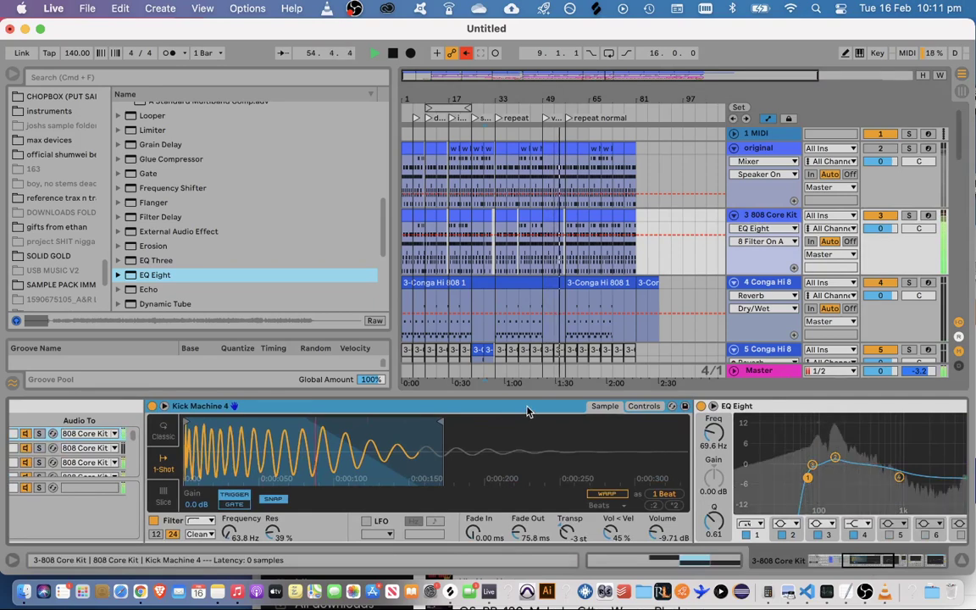
{"action": "key", "text": "space"}
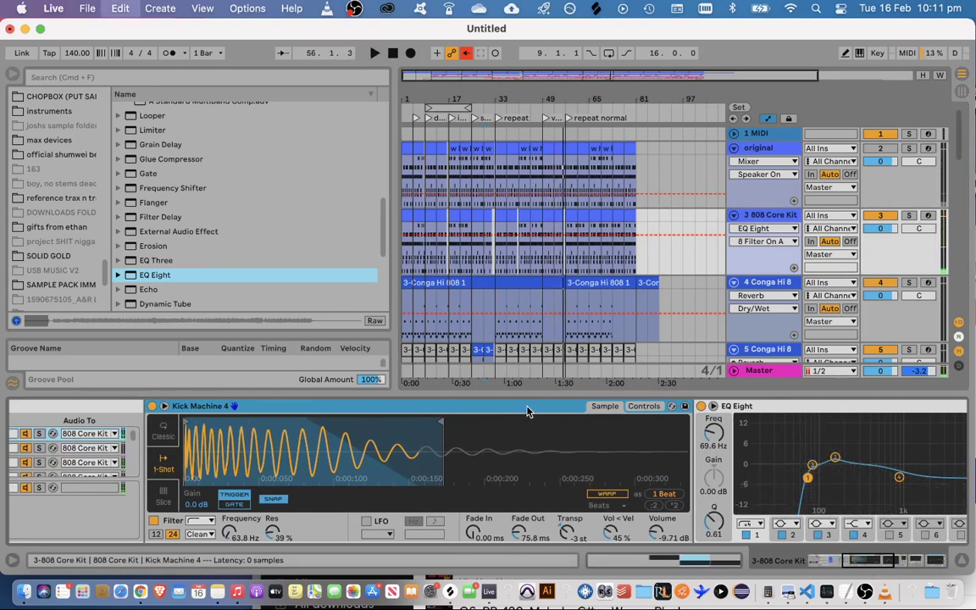
{"action": "left_click", "coordinate": [464, 407]}
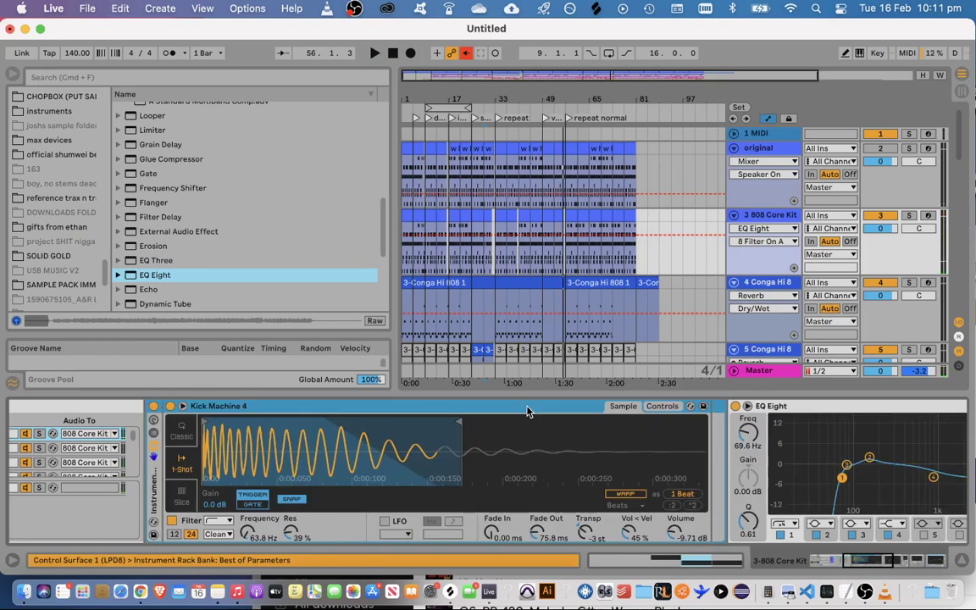
{"action": "left_click", "coordinate": [157, 434]}
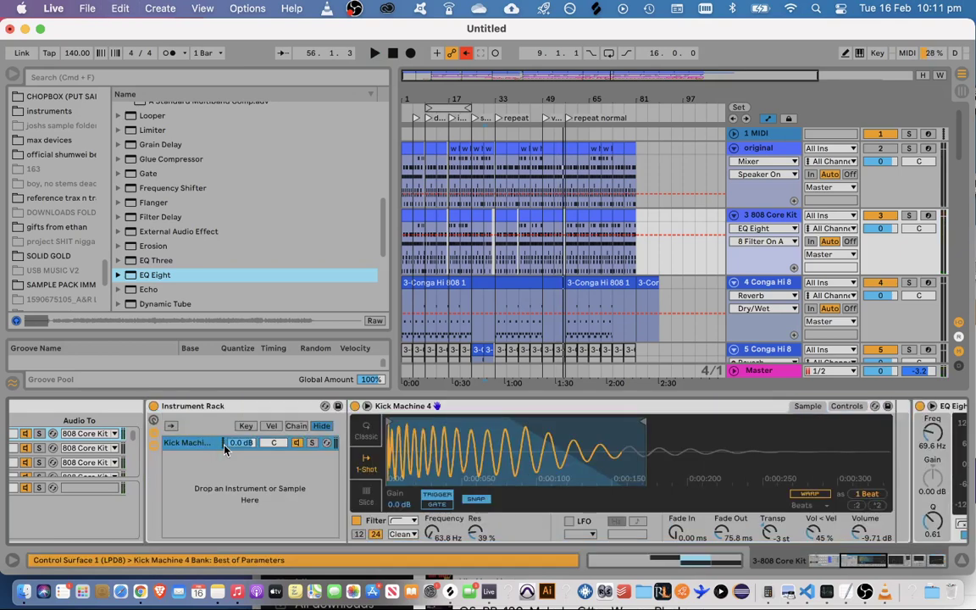
Duplicate the kick chain as a soloed chain named sidechain, and shorten its sample to about 0.1 s in Classic mode
{"action": "key", "text": "super+d"}
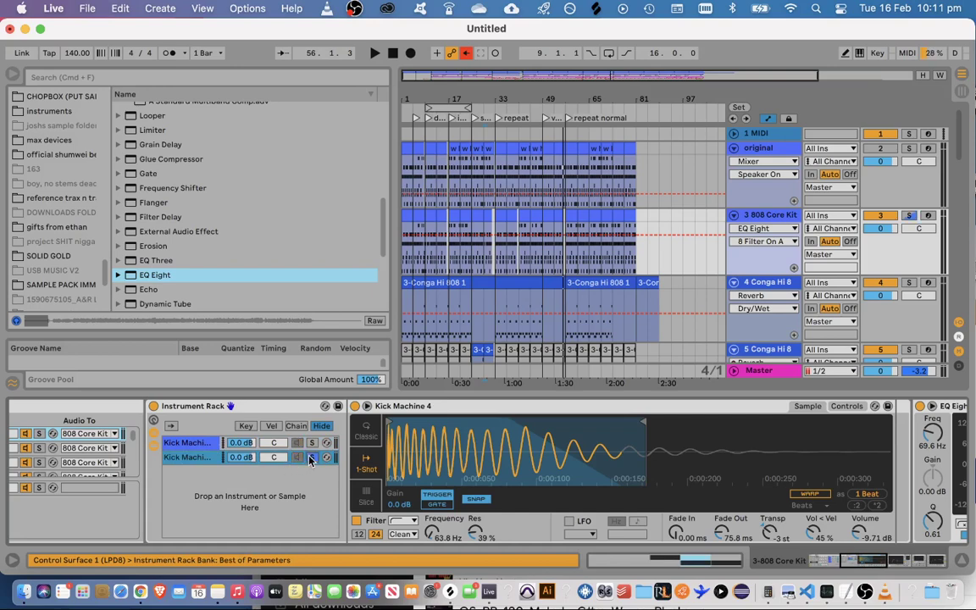
{"action": "left_click", "coordinate": [311, 457]}
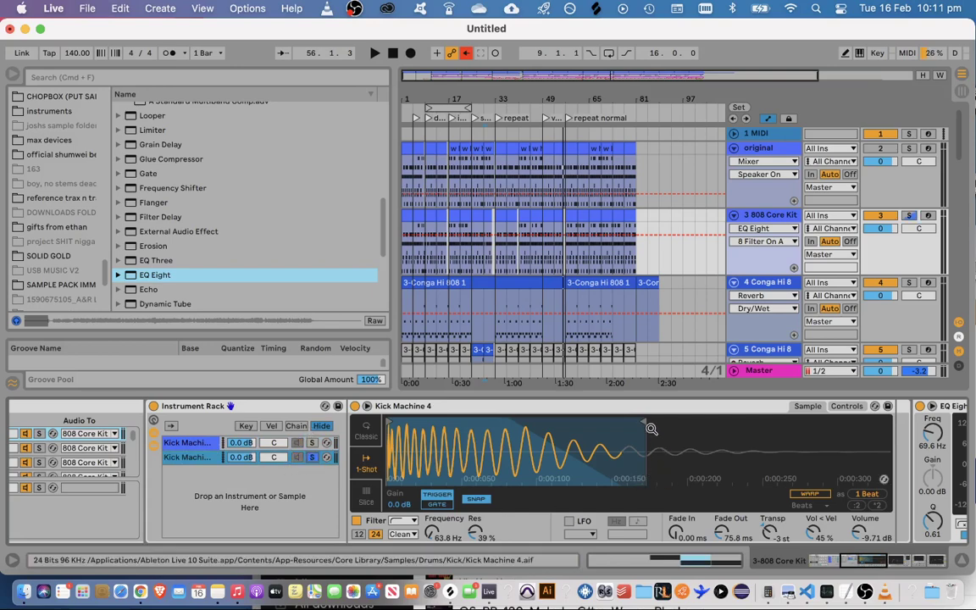
{"action": "mouse_move", "coordinate": [647, 428]}
{"action": "left_mouse_down"}
{"action": "mouse_move", "coordinate": [527, 436]}
{"action": "mouse_move", "coordinate": [545, 439]}
{"action": "left_mouse_up"}
{"action": "left_click", "coordinate": [371, 434]}
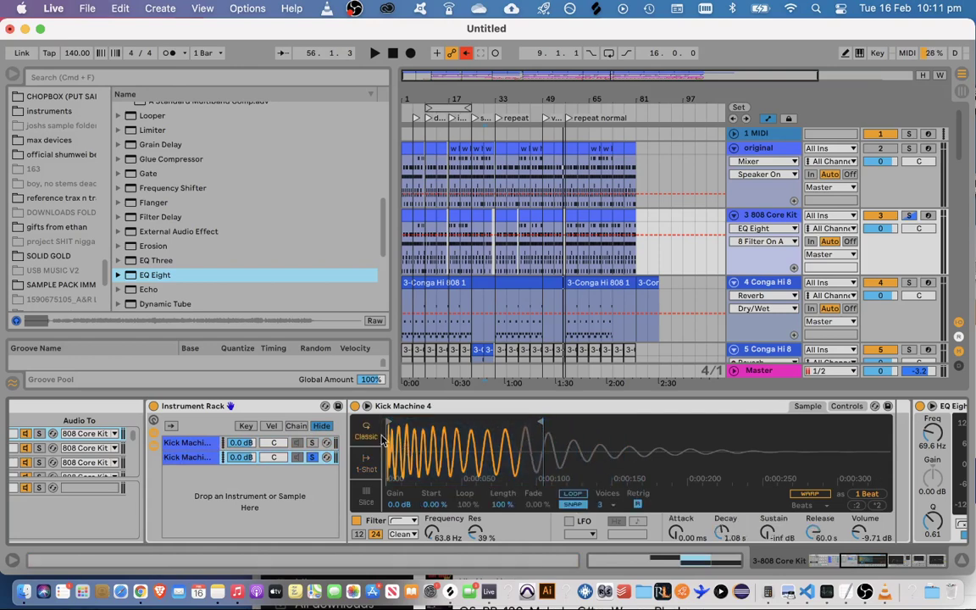
{"action": "left_click", "coordinate": [210, 457]}
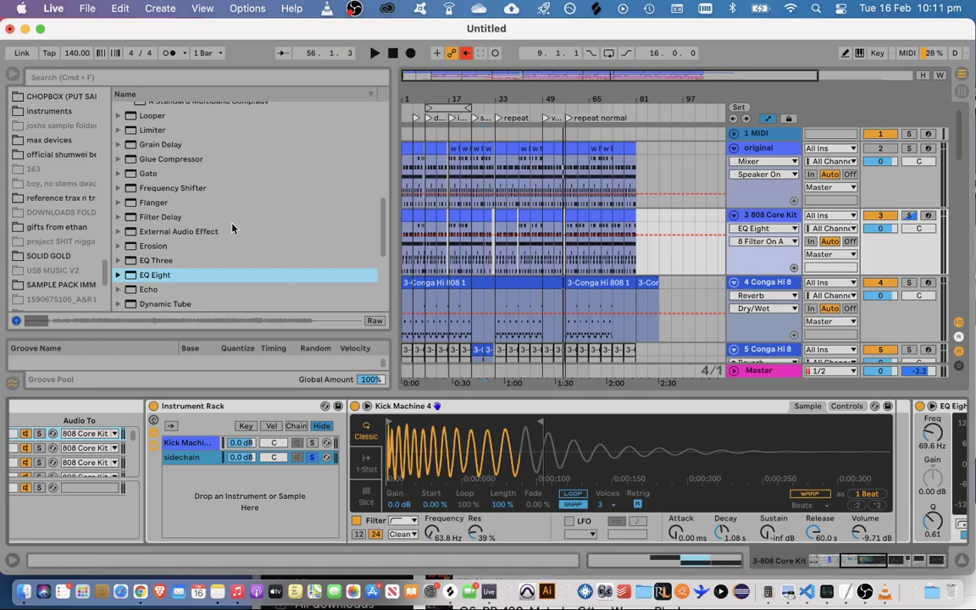
Add a Utility to the sidechain chain and set its Gain to -inf dB
{"action": "scroll", "coordinate": [229, 227], "scroll_direction": "down", "scroll_amount": 5}
{"action": "scroll", "coordinate": [199, 230], "scroll_direction": "up", "scroll_amount": 10}
{"action": "scroll", "coordinate": [178, 208], "scroll_direction": "up", "scroll_amount": 2}
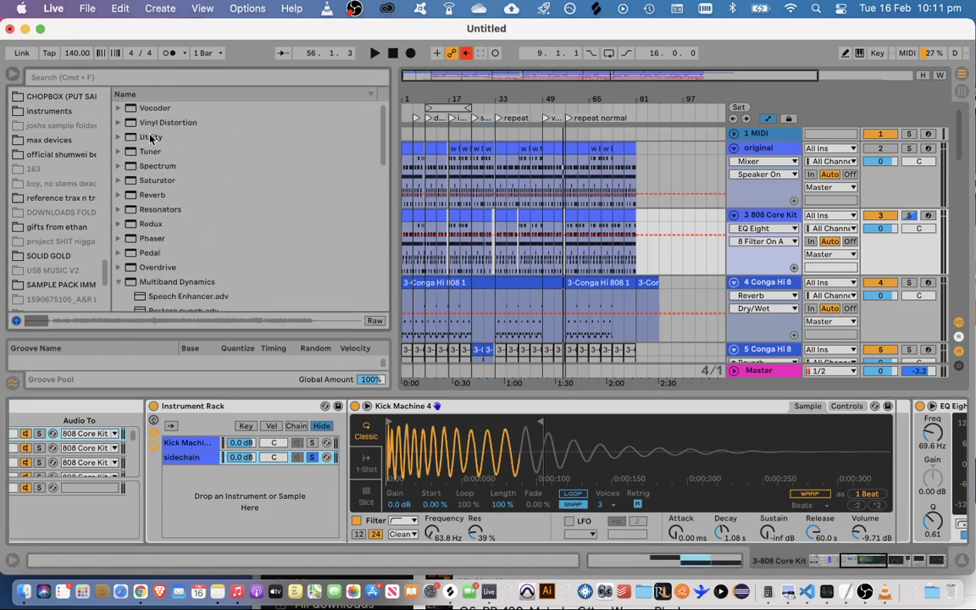
{"action": "left_click_drag", "start_coordinate": [151, 138], "coordinate": [212, 454]}
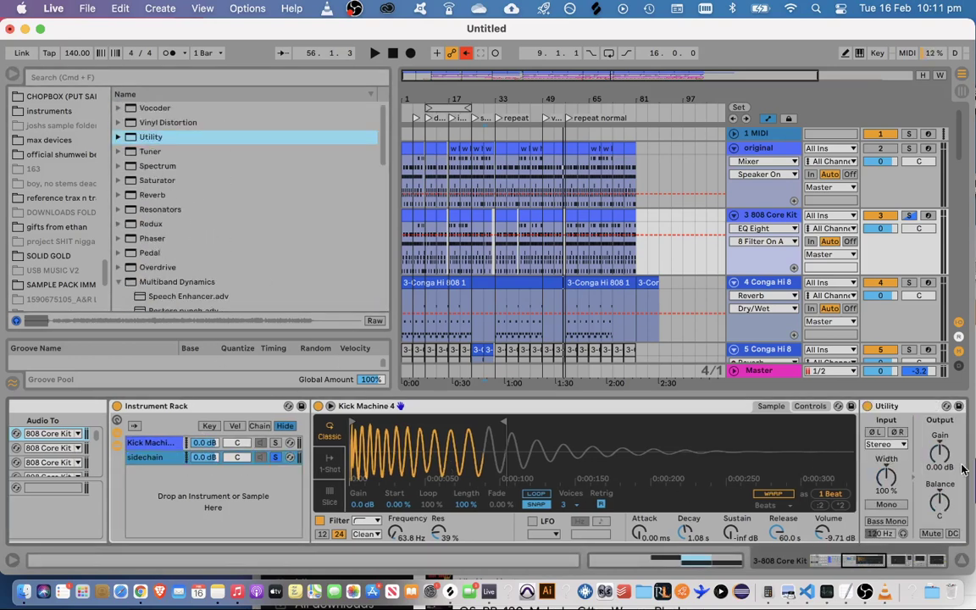
{"action": "left_click_drag", "start_coordinate": [963, 470], "coordinate": [962, 526]}
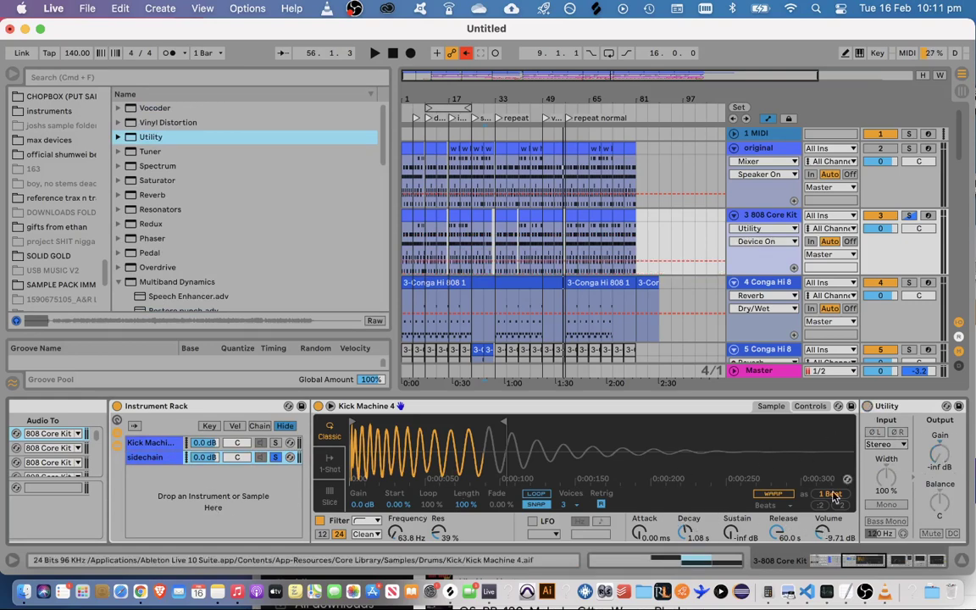
Solo the 808 Core Kit track, set the sidechain kick's Release to 1.00 ms and Decay to 60.6 ms, and audition it
{"action": "left_click", "coordinate": [907, 216]}
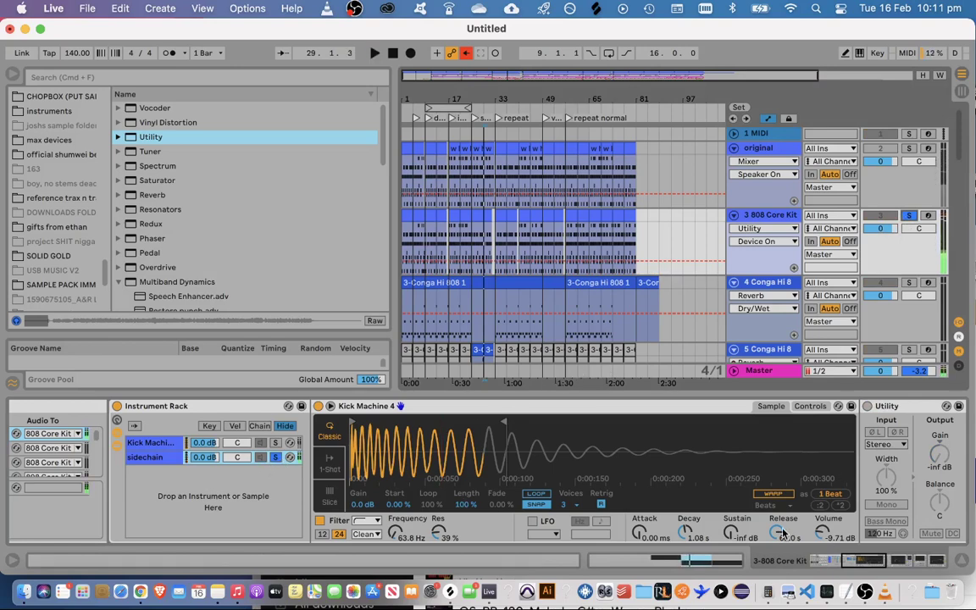
{"action": "left_click_drag", "start_coordinate": [776, 539], "coordinate": [776, 603]}
{"action": "left_click_drag", "start_coordinate": [688, 533], "coordinate": [687, 575]}
{"action": "key", "text": "space"}
{"action": "key", "text": "space"}
{"action": "key", "text": "space"}
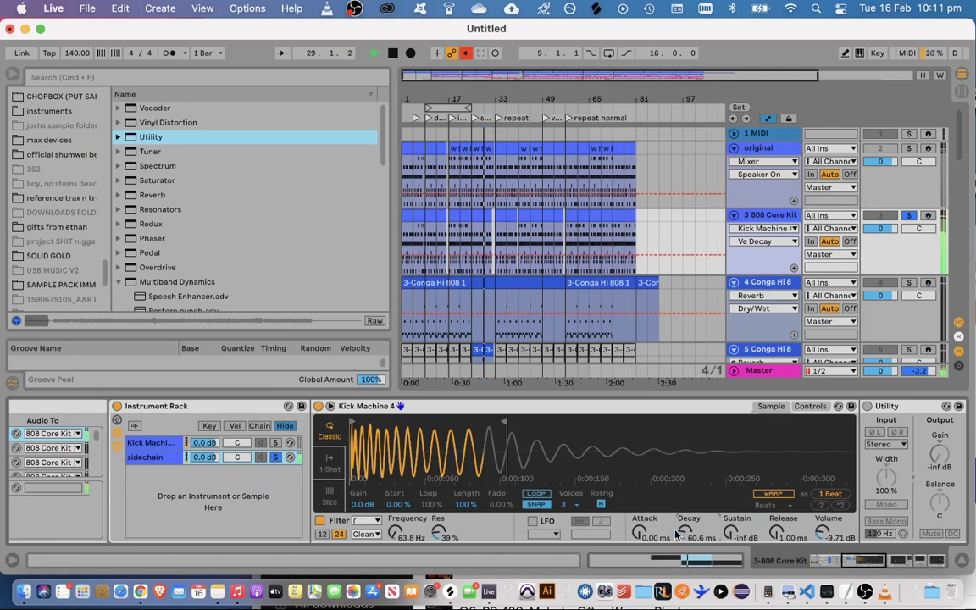
Fine-tune the sidechain kick's Decay to 61.9 ms, raise its Volume, and unsolo the sidechain chain
{"action": "key", "text": "space"}
{"action": "key", "text": "space"}
{"action": "key", "text": "space"}
{"action": "left_click_drag", "start_coordinate": [687, 533], "coordinate": [687, 537]}
{"action": "key", "text": "space"}
{"action": "left_click", "coordinate": [825, 536]}
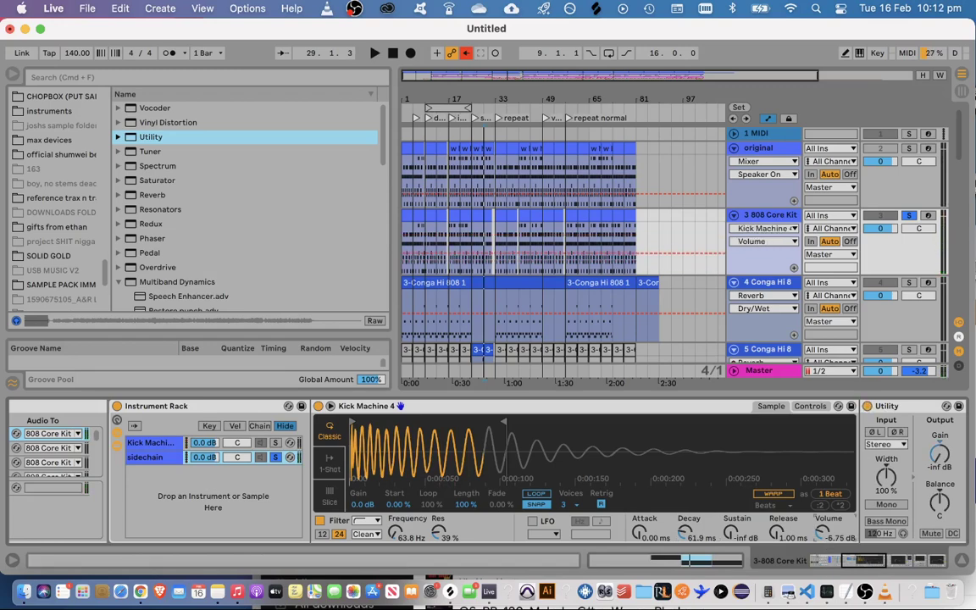
{"action": "key", "text": "space"}
{"action": "left_click", "coordinate": [277, 458]}
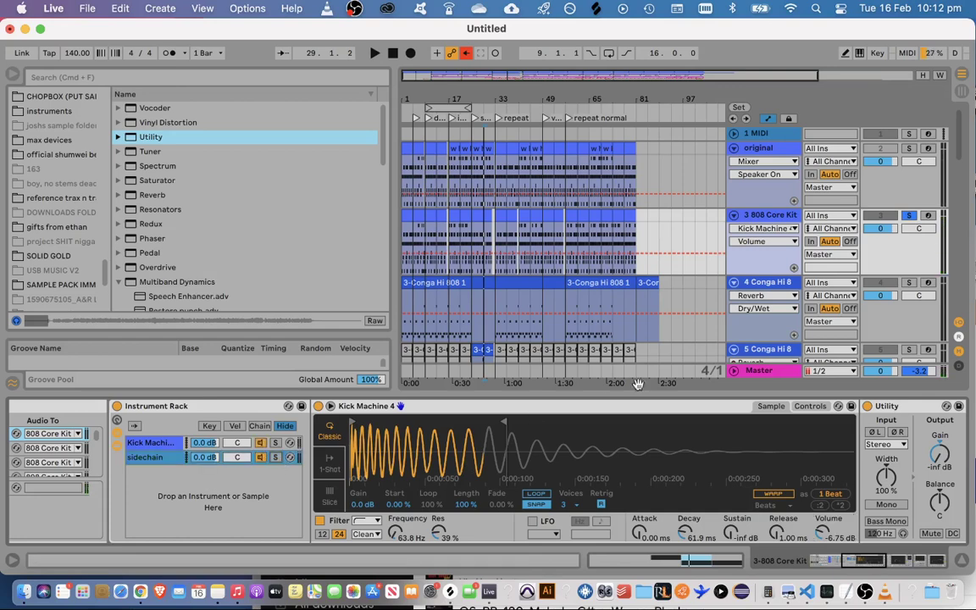
Add a Compressor after the EQ Eight on 6 Group and lower its Threshold to -inf dB
{"action": "left_click_drag", "start_coordinate": [860, 562], "coordinate": [836, 560]}
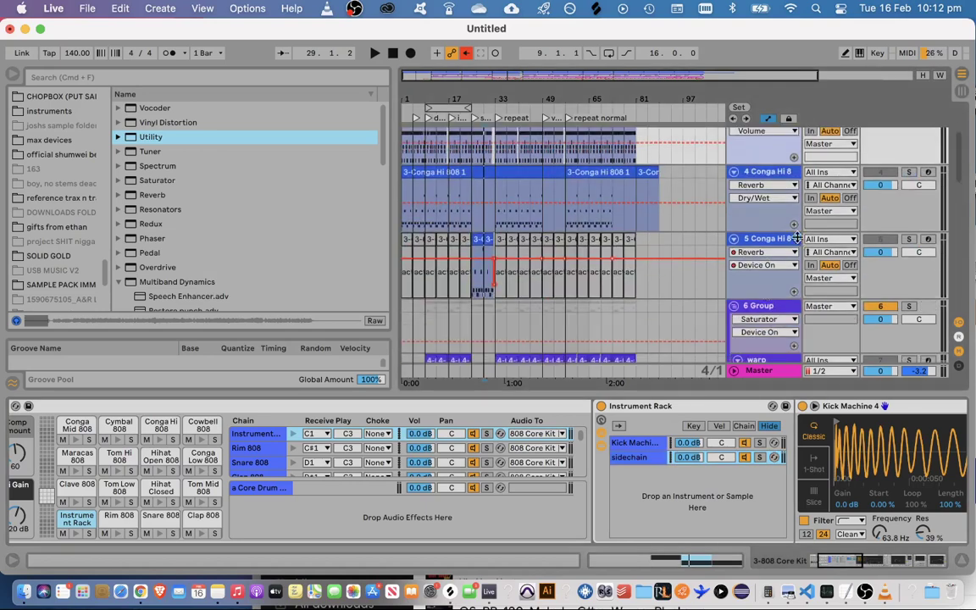
{"action": "scroll", "coordinate": [765, 245], "scroll_direction": "down", "scroll_amount": 5}
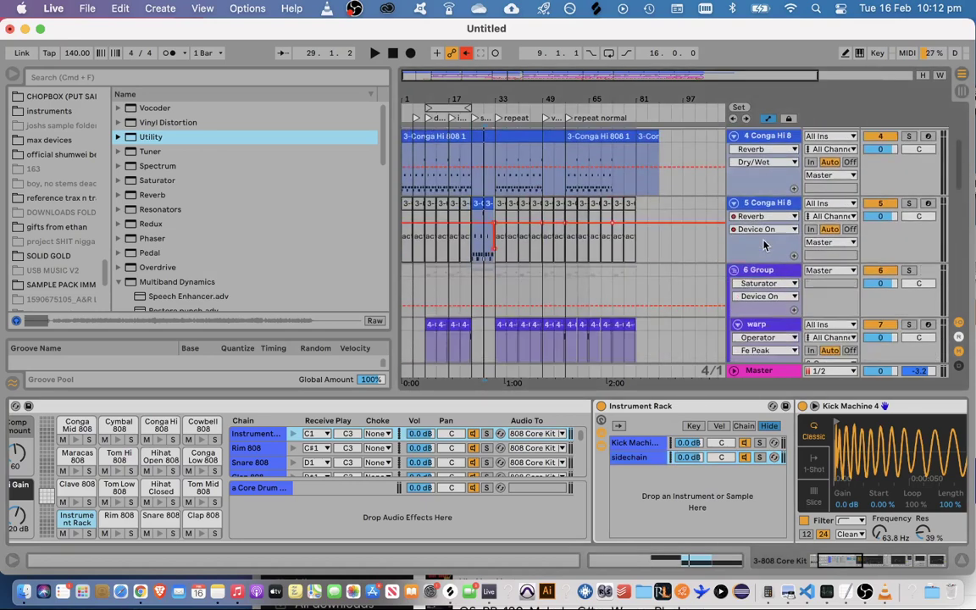
{"action": "left_click", "coordinate": [771, 223]}
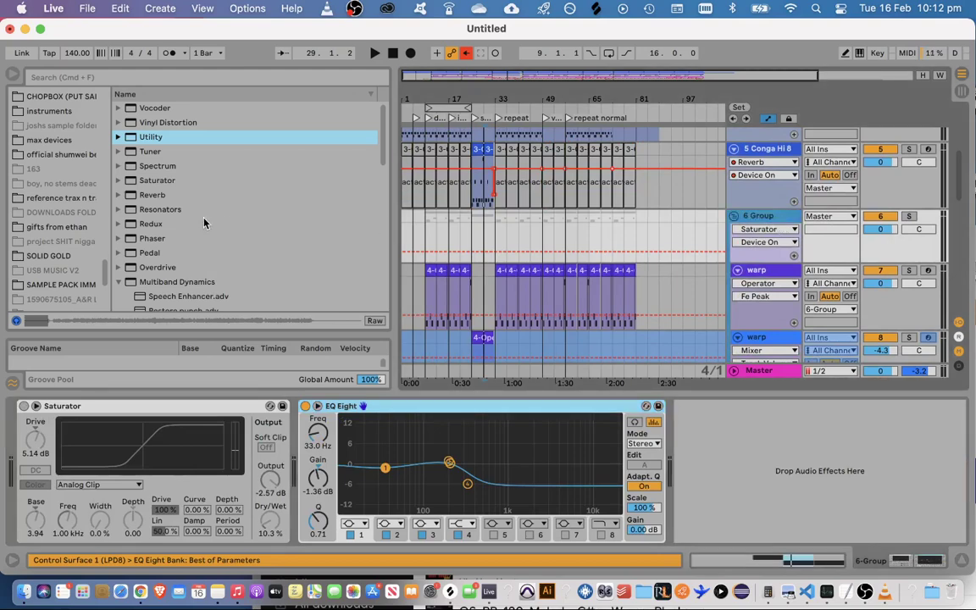
{"action": "scroll", "coordinate": [203, 223], "scroll_direction": "down", "scroll_amount": 5}
{"action": "left_click_drag", "start_coordinate": [161, 302], "coordinate": [726, 489]}
{"action": "left_click_drag", "start_coordinate": [738, 443], "coordinate": [734, 516]}
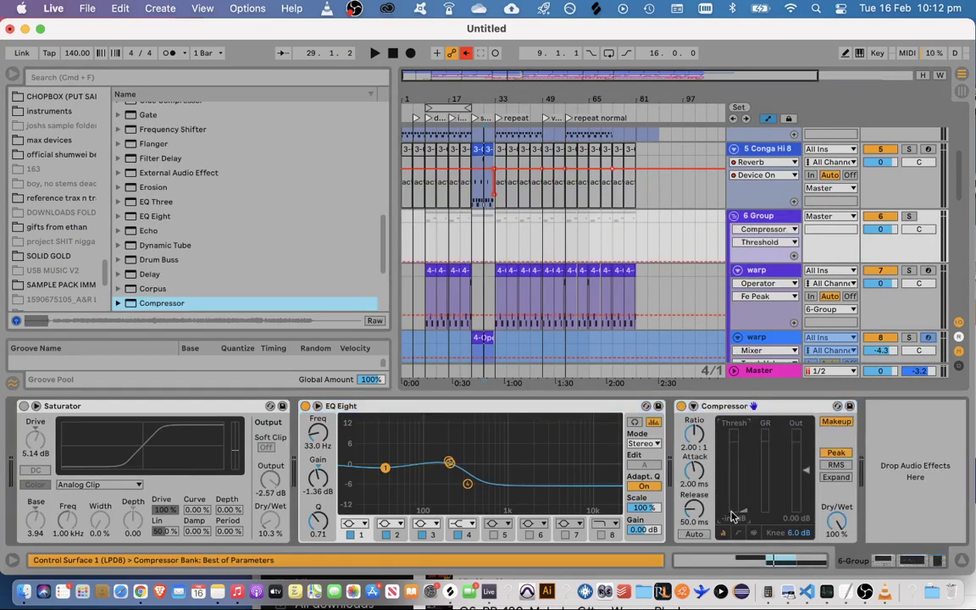
Enable the 6 Group Compressor's Sidechain, taking audio from 3-808 Core Kit at the sidechain chain's Pre FX tap point
{"action": "left_click", "coordinate": [694, 408]}
{"action": "left_click", "coordinate": [705, 431]}
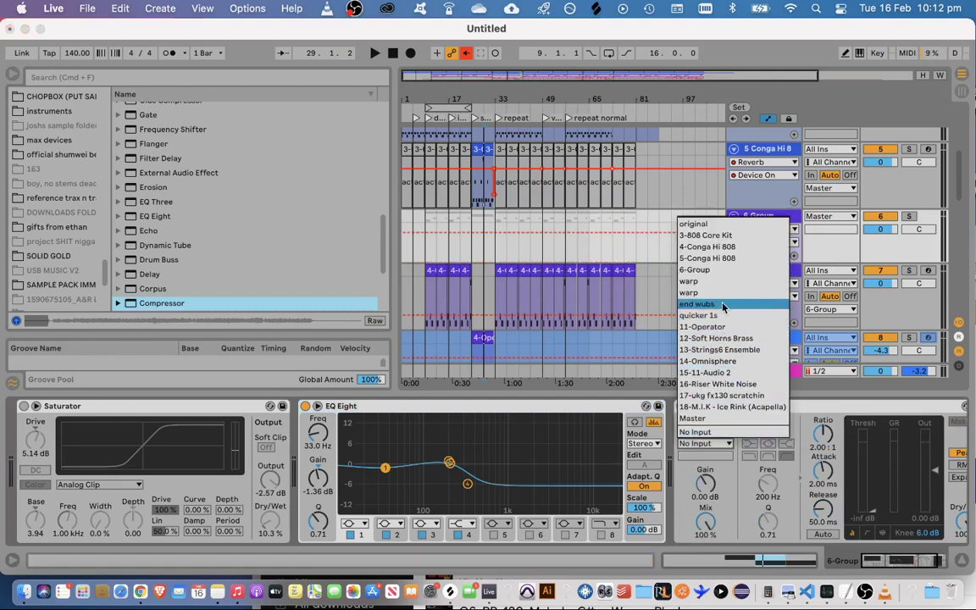
{"action": "left_click", "coordinate": [732, 235]}
{"action": "left_click", "coordinate": [703, 456]}
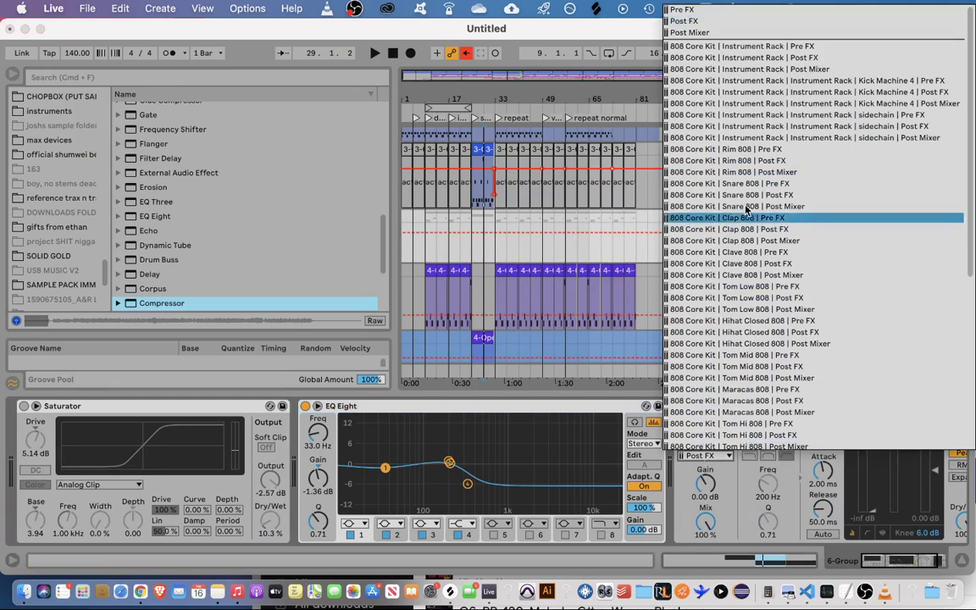
{"action": "left_click", "coordinate": [773, 116]}
{"action": "scroll", "coordinate": [878, 556], "scroll_direction": "right", "scroll_amount": 5}
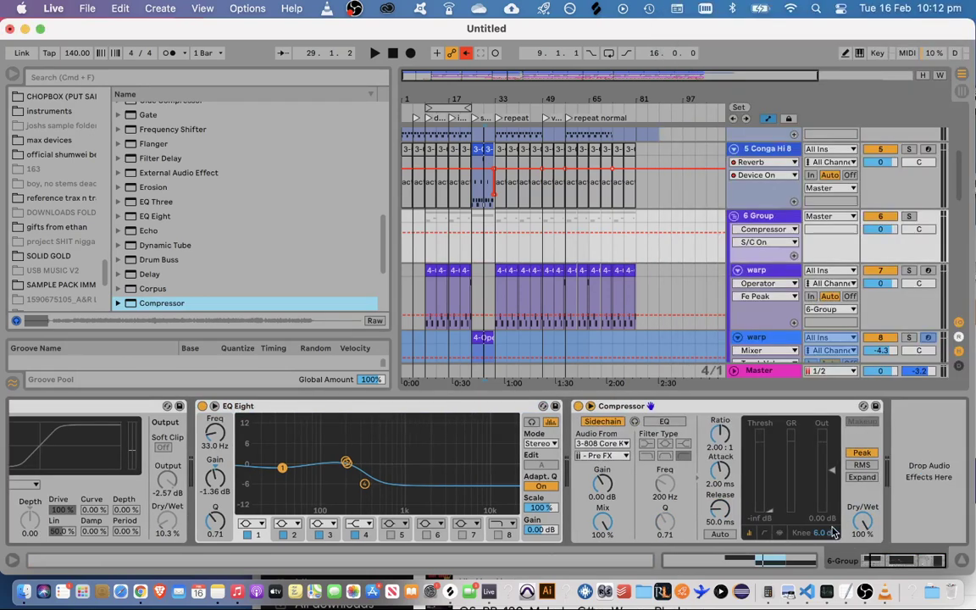
Cue playback at bar 9 and set the Compressor's Threshold to -19.1 dB, Ratio to inf:1, Attack to 0.01 ms and Release to 53.6 ms
{"action": "left_click", "coordinate": [432, 257]}
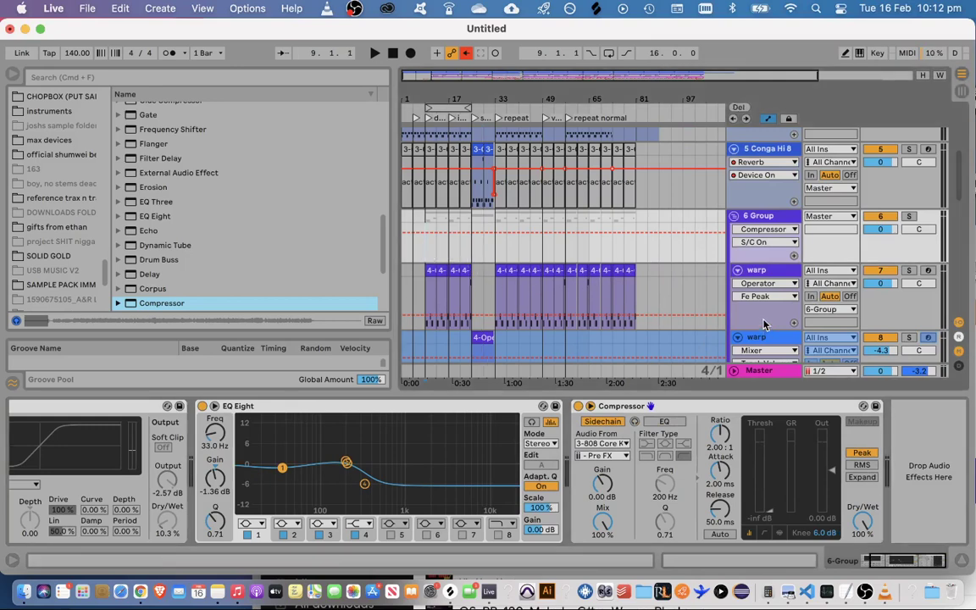
{"action": "left_click_drag", "start_coordinate": [712, 516], "coordinate": [713, 511]}
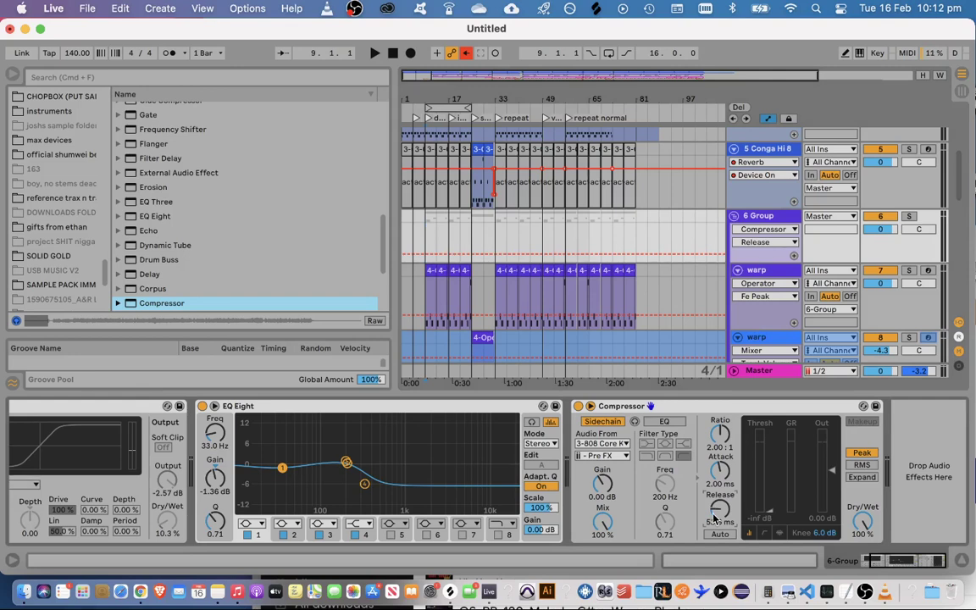
{"action": "left_click", "coordinate": [771, 508]}
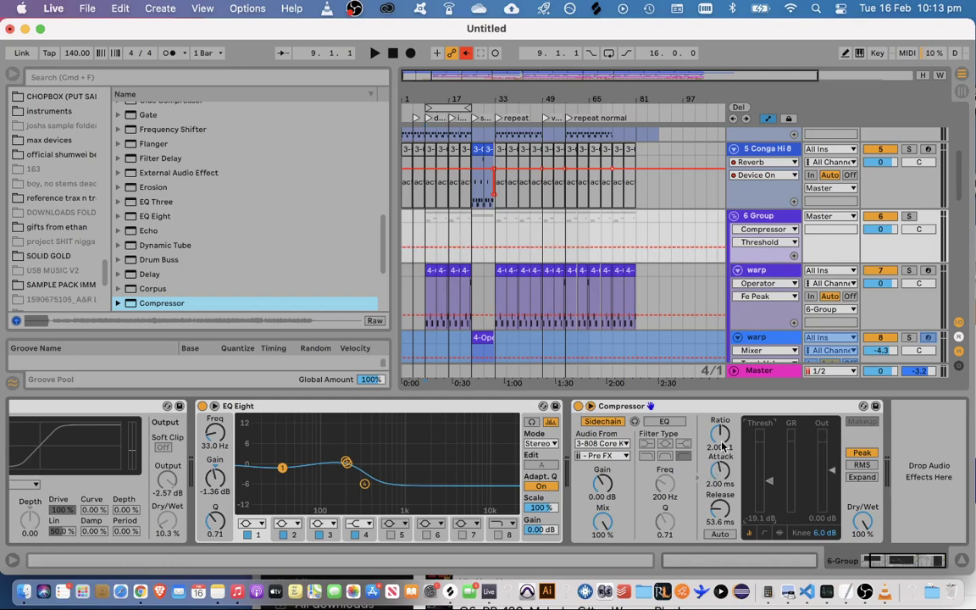
{"action": "key", "text": "space"}
{"action": "key", "text": "space"}
{"action": "left_click_drag", "start_coordinate": [722, 440], "coordinate": [722, 373]}
{"action": "left_click_drag", "start_coordinate": [722, 472], "coordinate": [726, 506]}
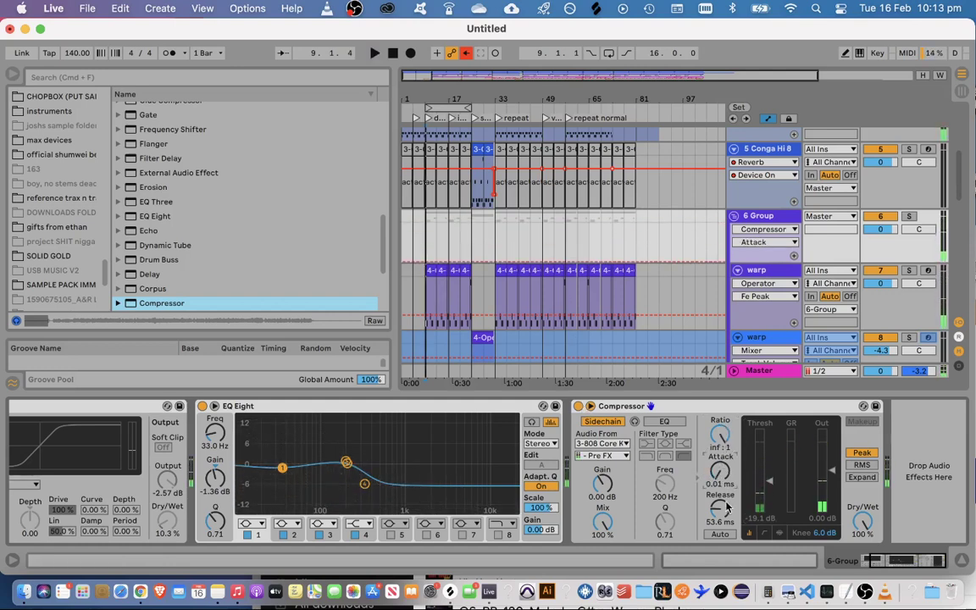
Solo 6 Group, audition it with the Compressor's Threshold lowered to -inf dB, and unsolo the group
{"action": "key", "text": "space"}
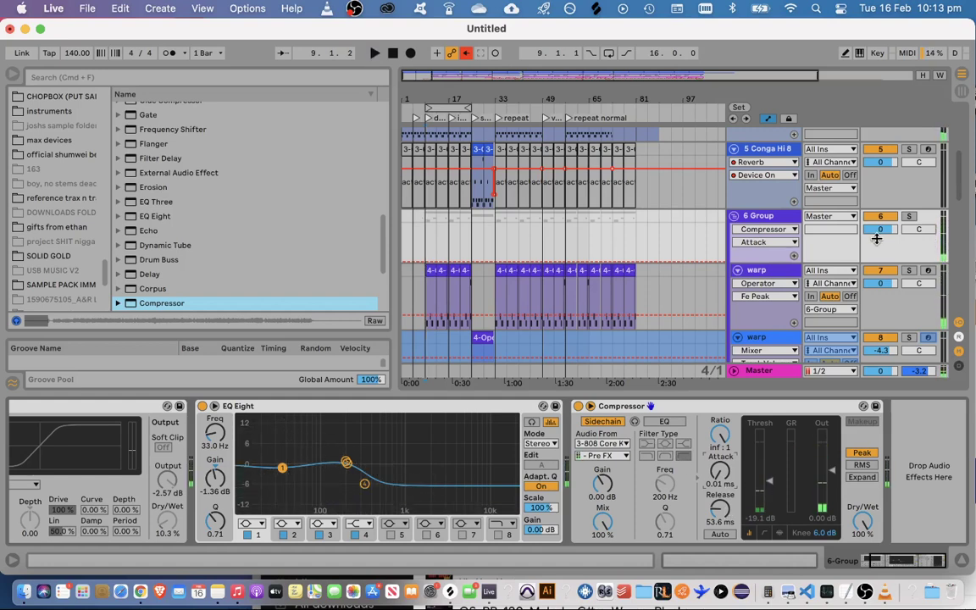
{"action": "left_click", "coordinate": [908, 217]}
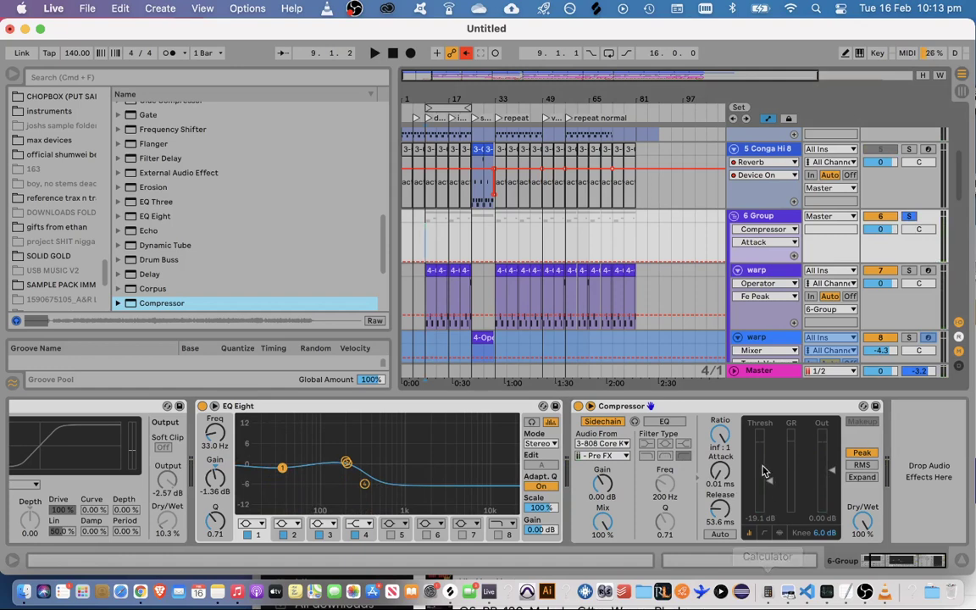
{"action": "left_click", "coordinate": [763, 511]}
{"action": "key", "text": "space"}
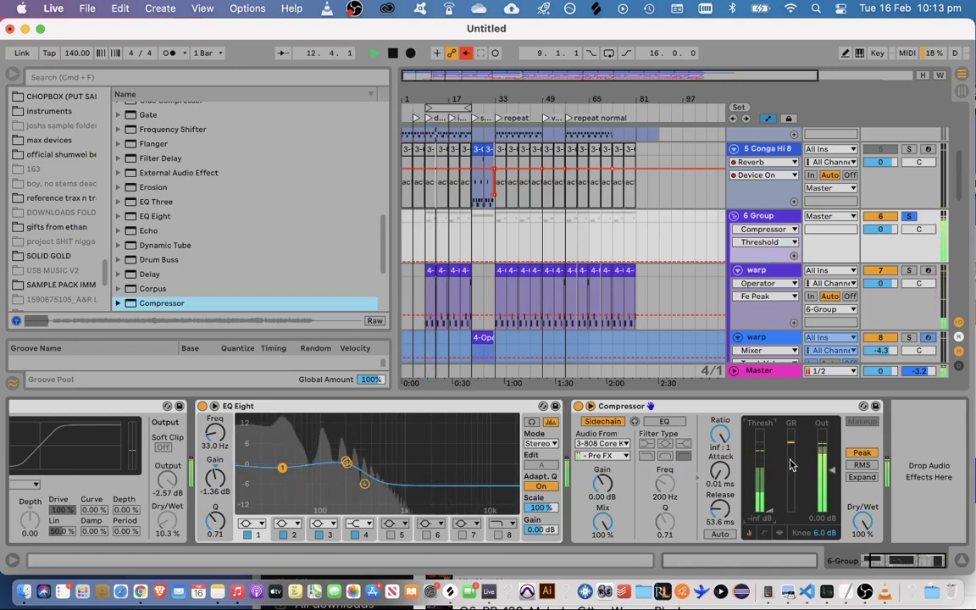
{"action": "left_click", "coordinate": [908, 218]}
{"action": "key", "text": "space"}
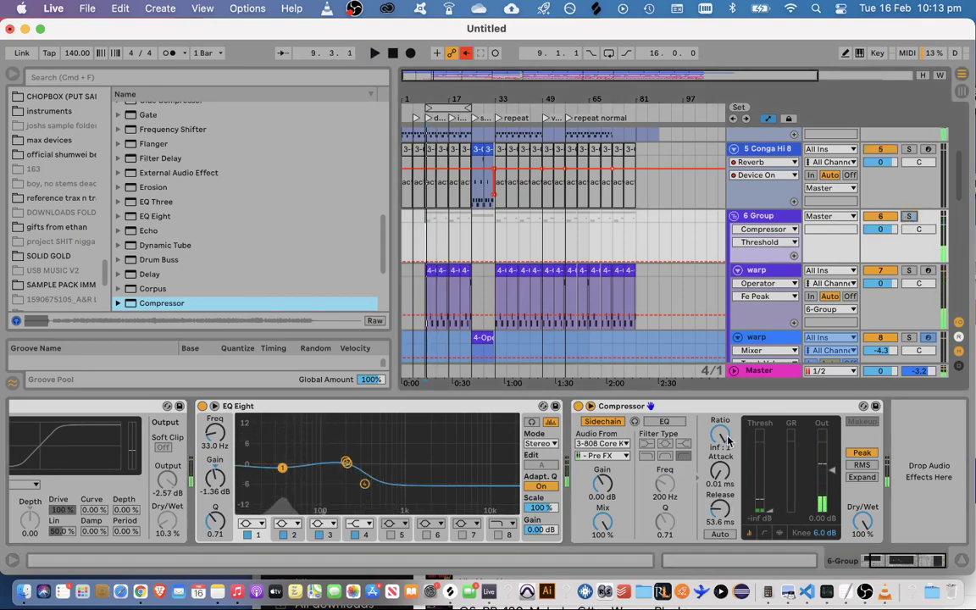
Set 6 Group's Compressor to Ratio 2.38:1, Attack 0.14 ms, Release 30.7 ms and Threshold -23.2 dB, and solo the group
{"action": "left_click_drag", "start_coordinate": [727, 440], "coordinate": [742, 468]}
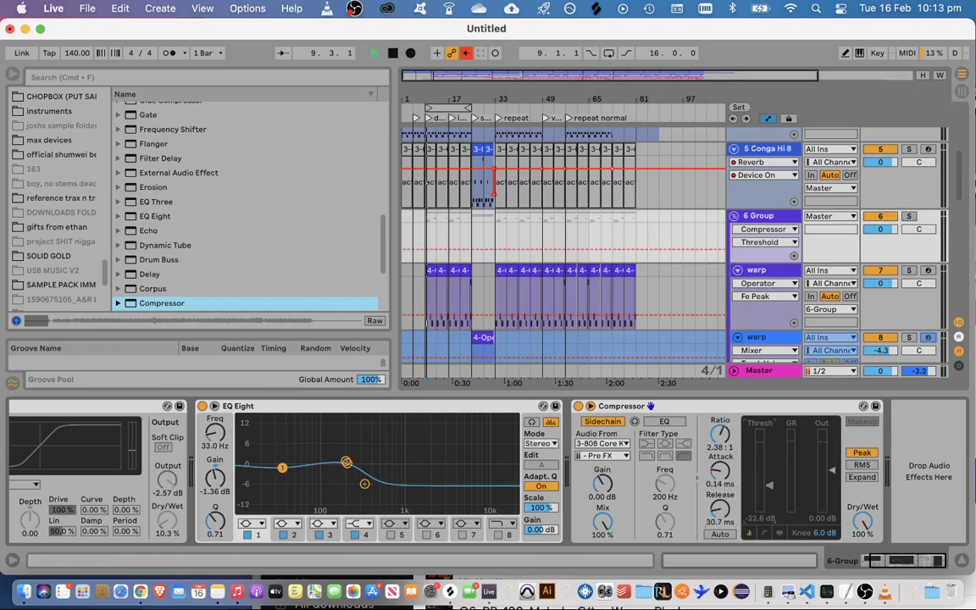
{"action": "left_click", "coordinate": [908, 218]}
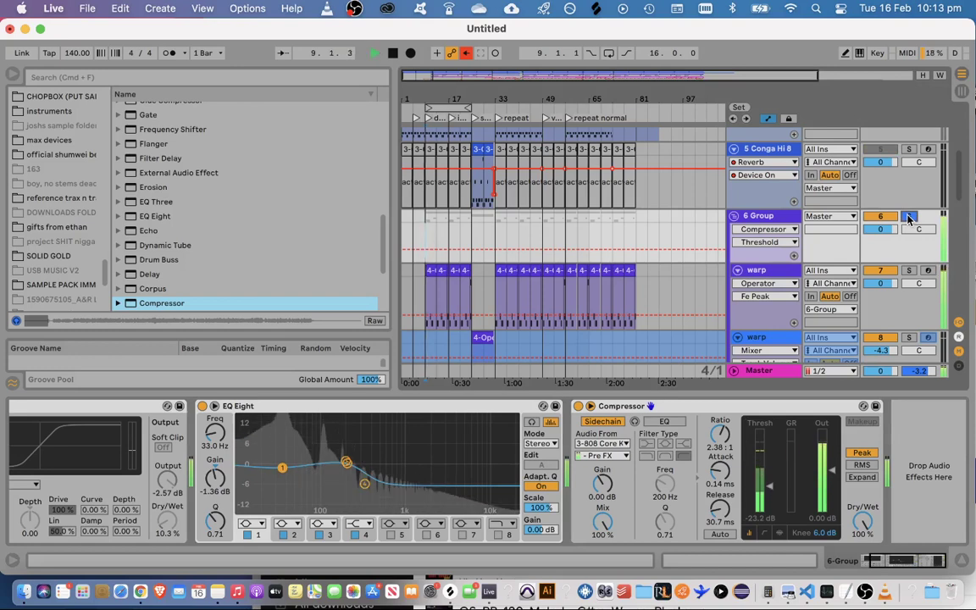
{"action": "key", "text": "space"}
Audition Compressor Attack times between 0.01 and 6.57 ms, unsolo 6 Group, and settle the Attack at 0.14 ms
{"action": "left_click", "coordinate": [720, 471]}
{"action": "key", "text": "space"}
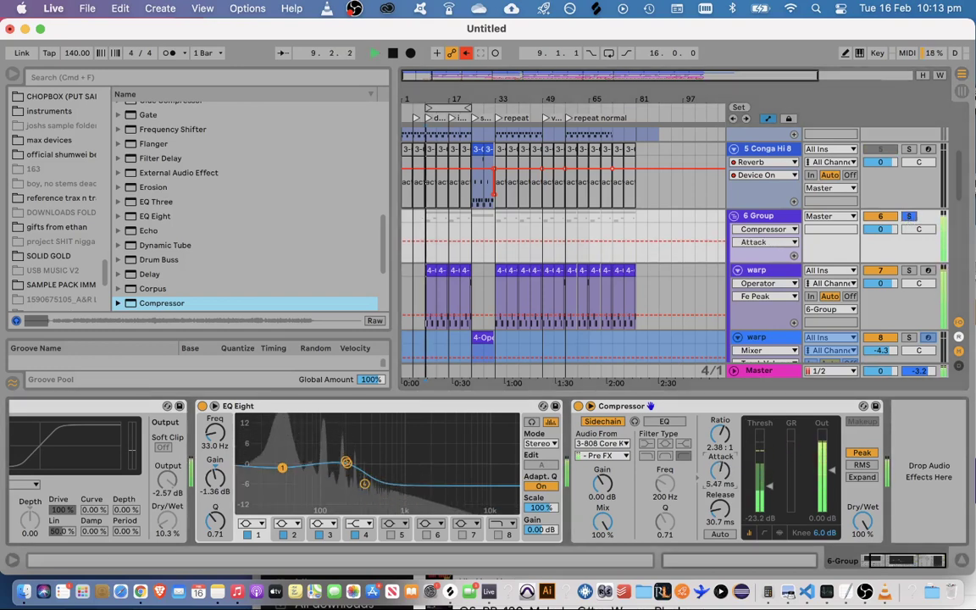
{"action": "key", "text": "space"}
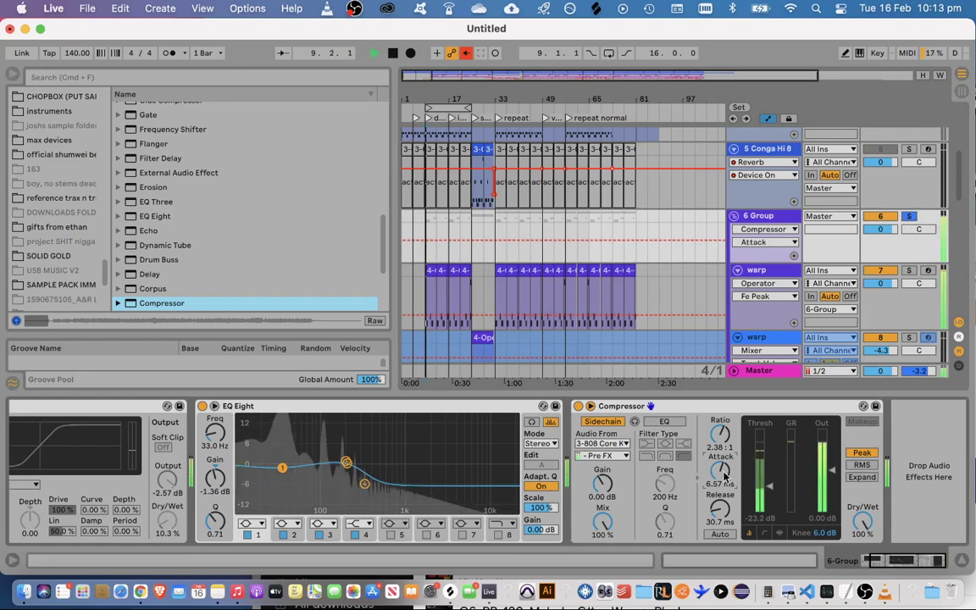
{"action": "left_click", "coordinate": [908, 216]}
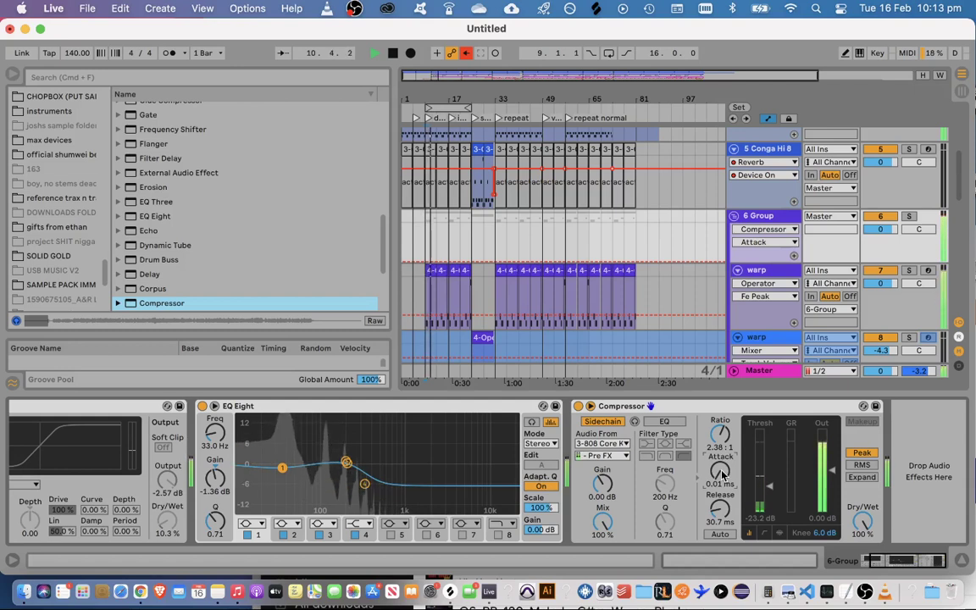
{"action": "left_click_drag", "start_coordinate": [720, 472], "coordinate": [720, 463]}
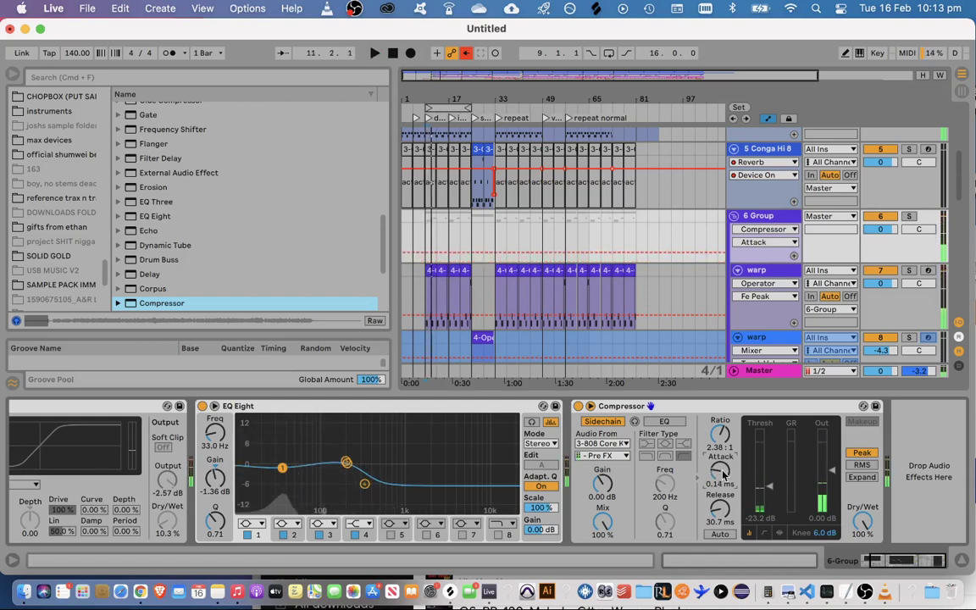
Copy the Compressor from 6 Group, reopen the group's devices and raise its Compressor Threshold slightly
{"action": "left_click", "coordinate": [713, 407]}
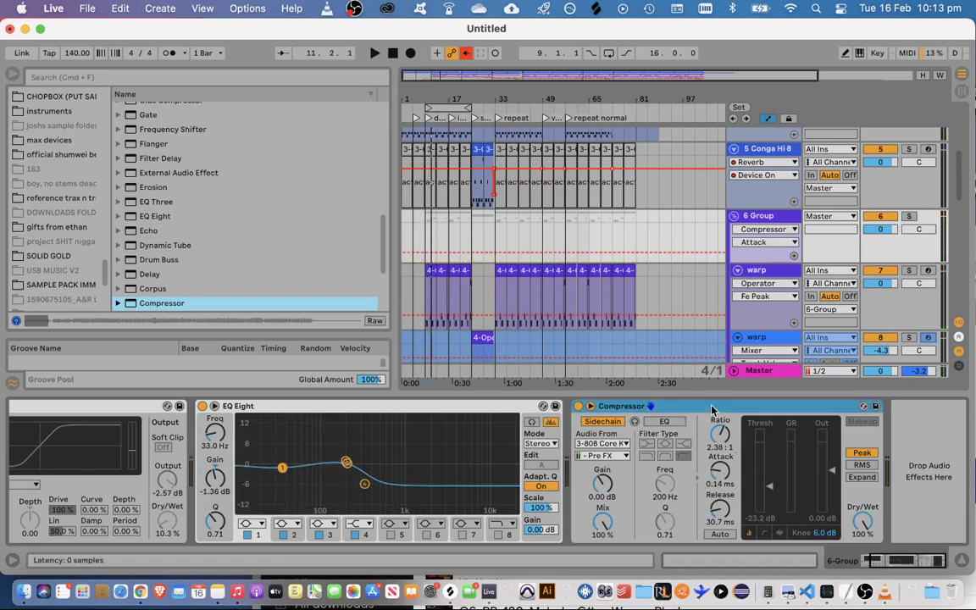
{"action": "left_click", "coordinate": [964, 562]}
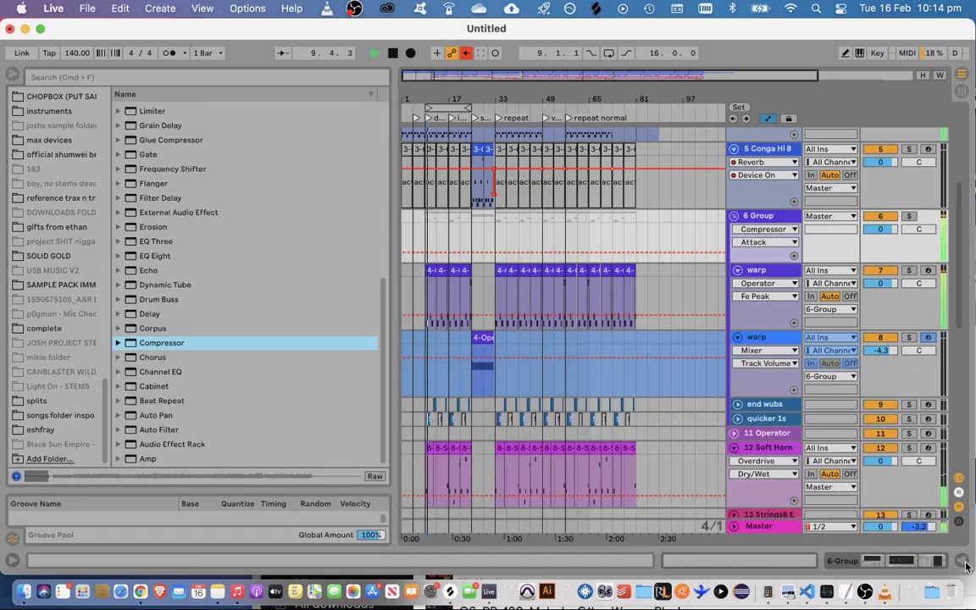
{"action": "double_click", "coordinate": [771, 218]}
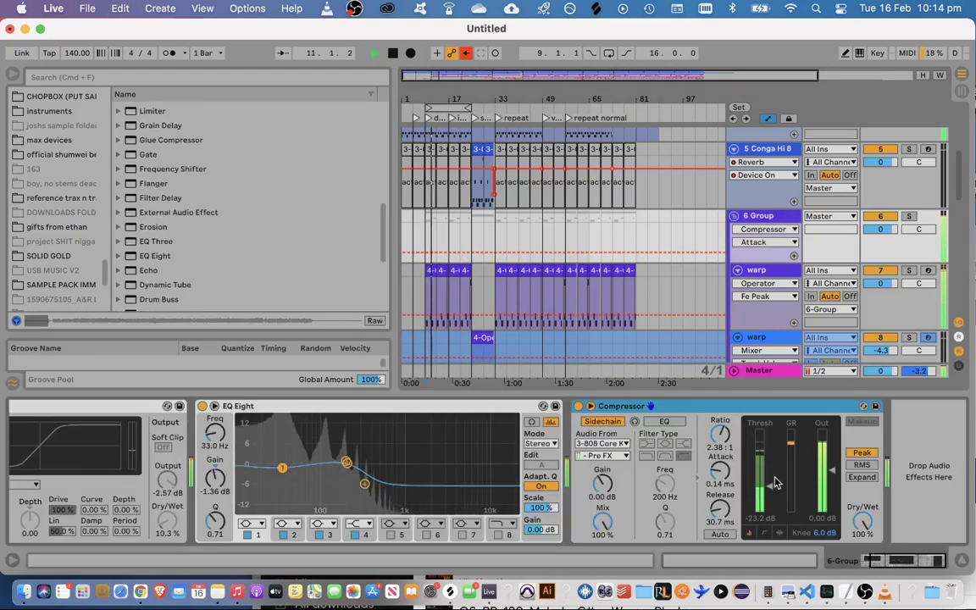
{"action": "left_click_drag", "start_coordinate": [771, 481], "coordinate": [772, 479]}
Paste the sidechained Compressor after the EQ Eight on the 4 Conga Hi 808 track
{"action": "key", "text": "super+alt+l"}
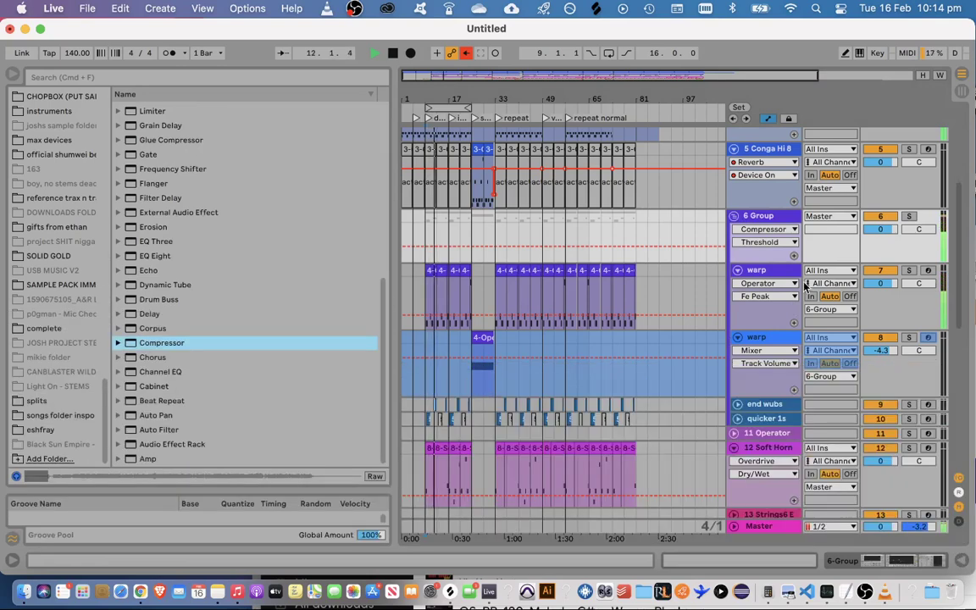
{"action": "scroll", "coordinate": [785, 293], "scroll_direction": "up", "scroll_amount": 5}
{"action": "double_click", "coordinate": [761, 280]}
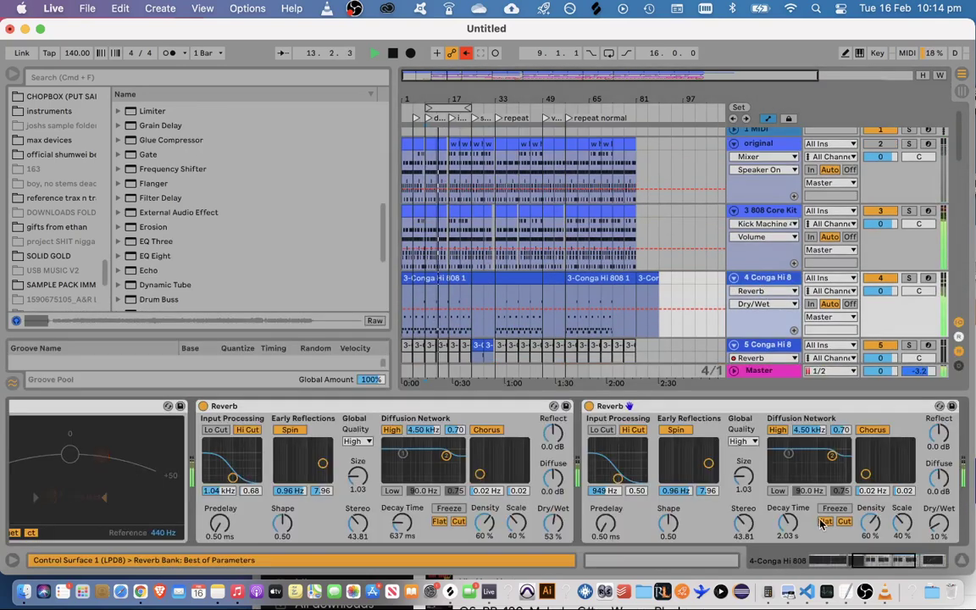
{"action": "scroll", "coordinate": [821, 522], "scroll_direction": "right", "scroll_amount": 5}
{"action": "scroll", "coordinate": [894, 527], "scroll_direction": "right", "scroll_amount": 4}
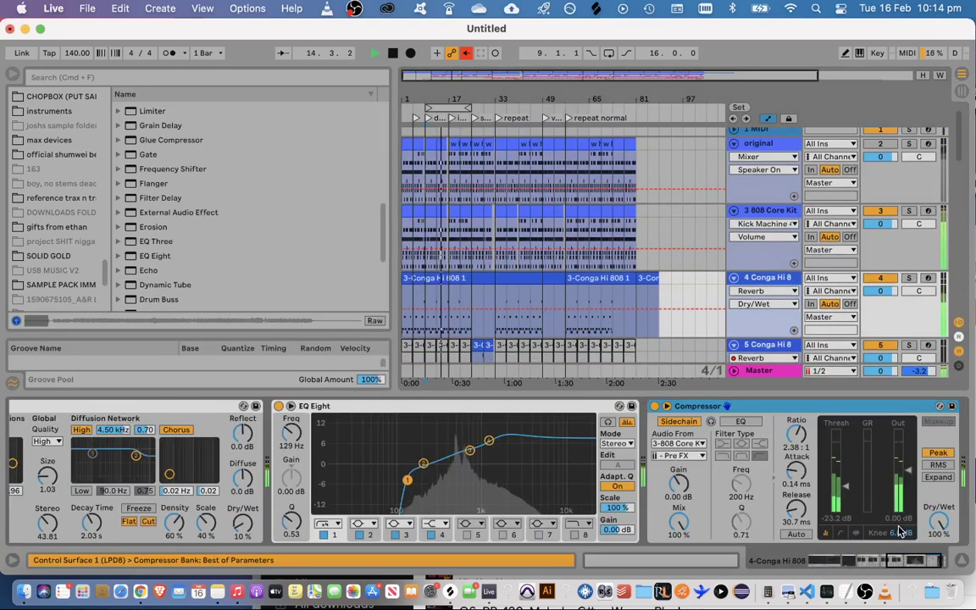
Set the 4 Conga Hi 808 Compressor's Threshold to -41.4 dB and Release to 73.9 ms, and copy the device
{"action": "left_click_drag", "start_coordinate": [835, 504], "coordinate": [834, 521]}
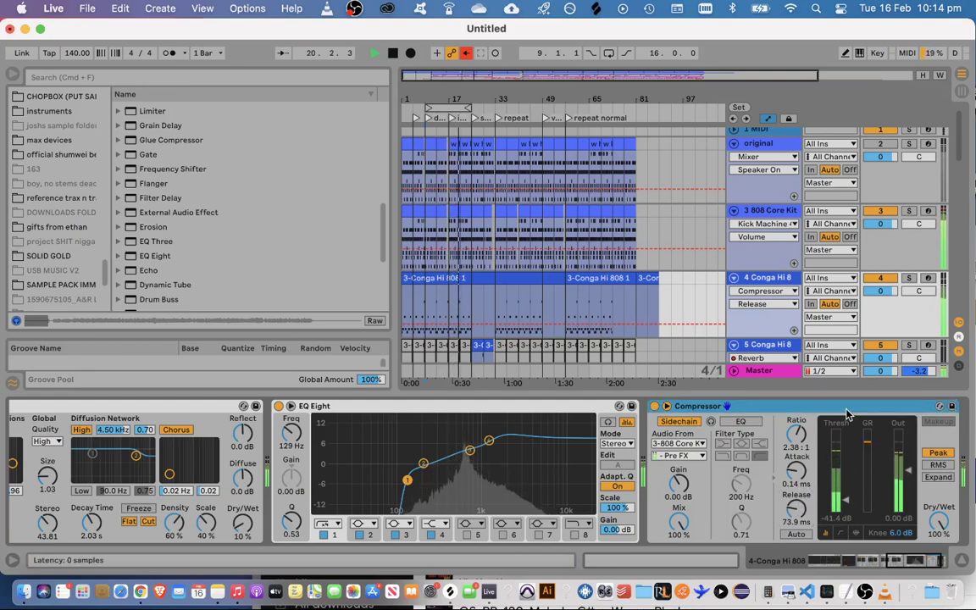
{"action": "key", "text": "super+c"}
On the 4 Conga Hi 808 EQ Eight, lower band 2 to about -4.8 dB with Q 0.37 and set band 4 to 7.81 dB at 1.26 kHz
{"action": "left_click_drag", "start_coordinate": [423, 463], "coordinate": [424, 467]}
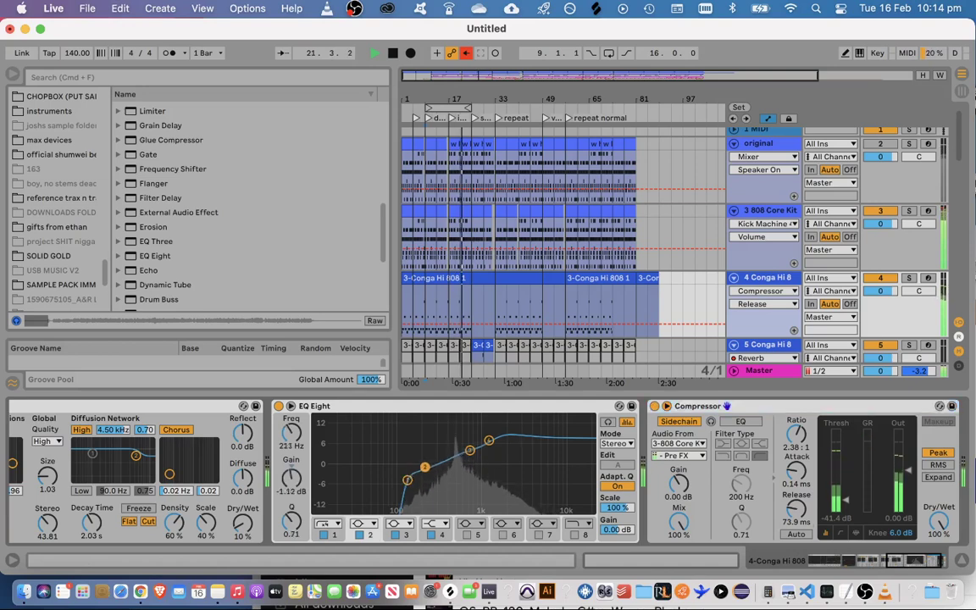
{"action": "left_click_drag", "start_coordinate": [281, 519], "coordinate": [280, 542]}
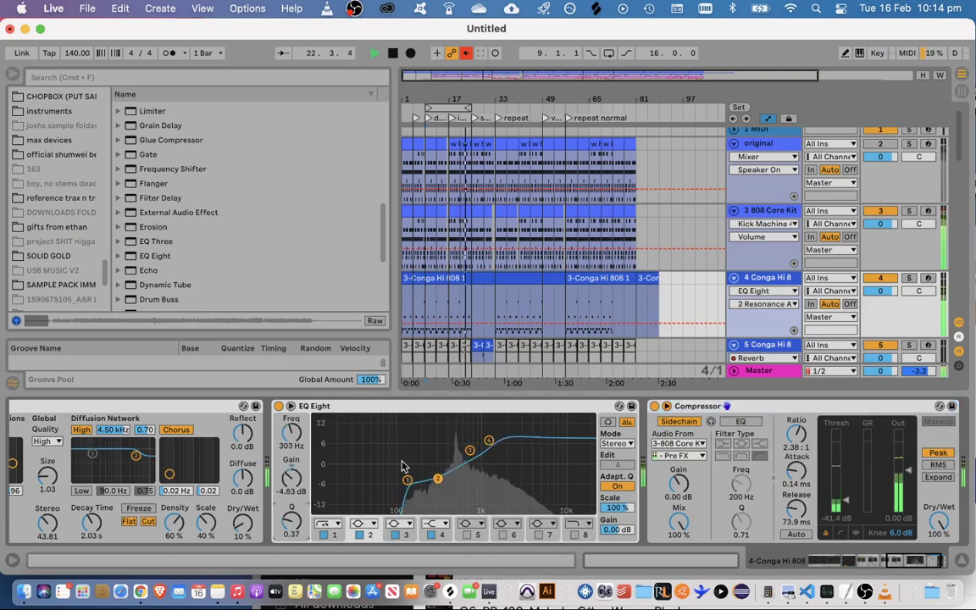
{"action": "left_click", "coordinate": [490, 441]}
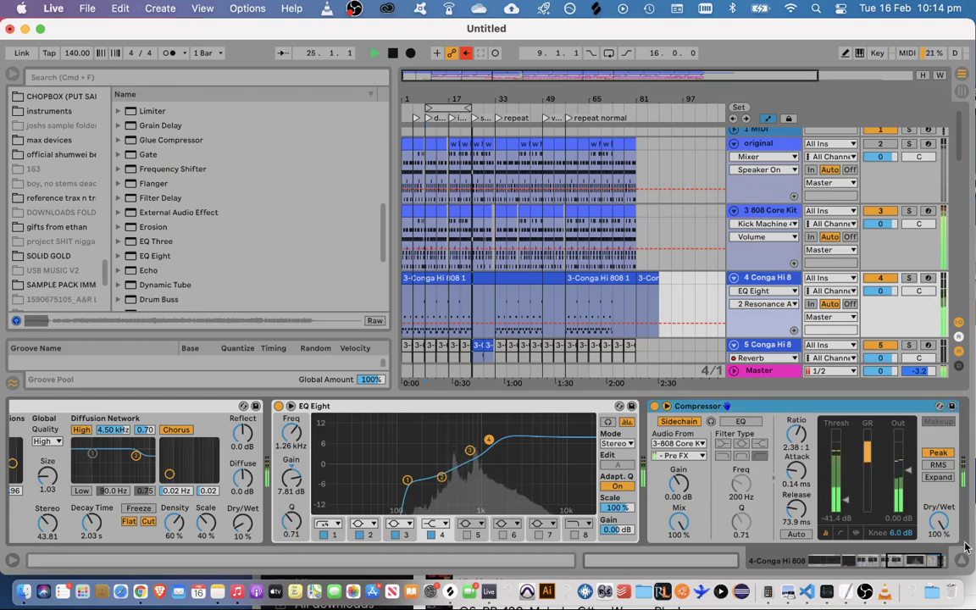
Group the tracks from 12 Soft Horns Brass through 15 11-Audio 2 into one track group
{"action": "key", "text": "super+alt+l"}
{"action": "scroll", "coordinate": [769, 421], "scroll_direction": "down", "scroll_amount": 15}
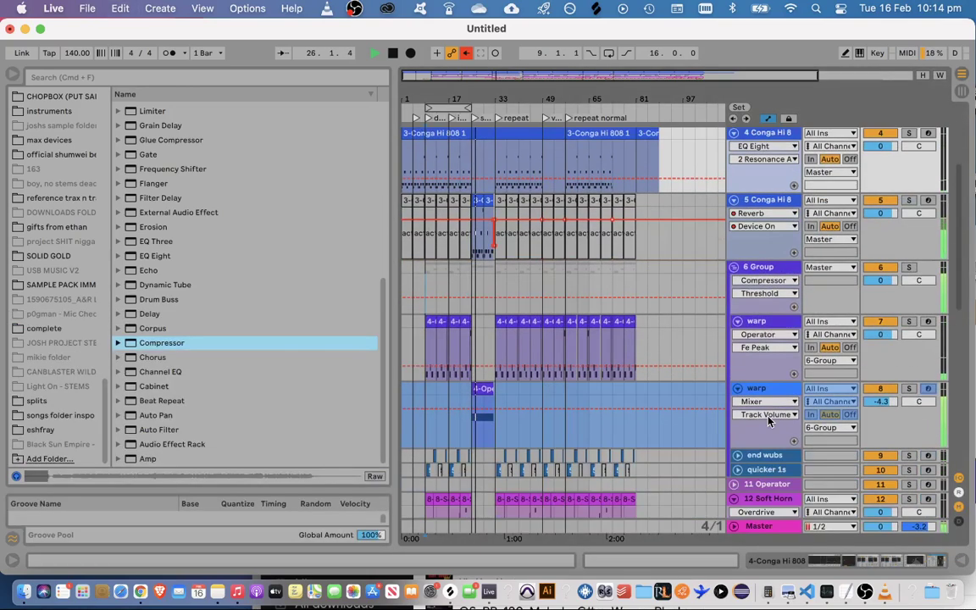
{"action": "scroll", "coordinate": [769, 421], "scroll_direction": "up", "scroll_amount": 15}
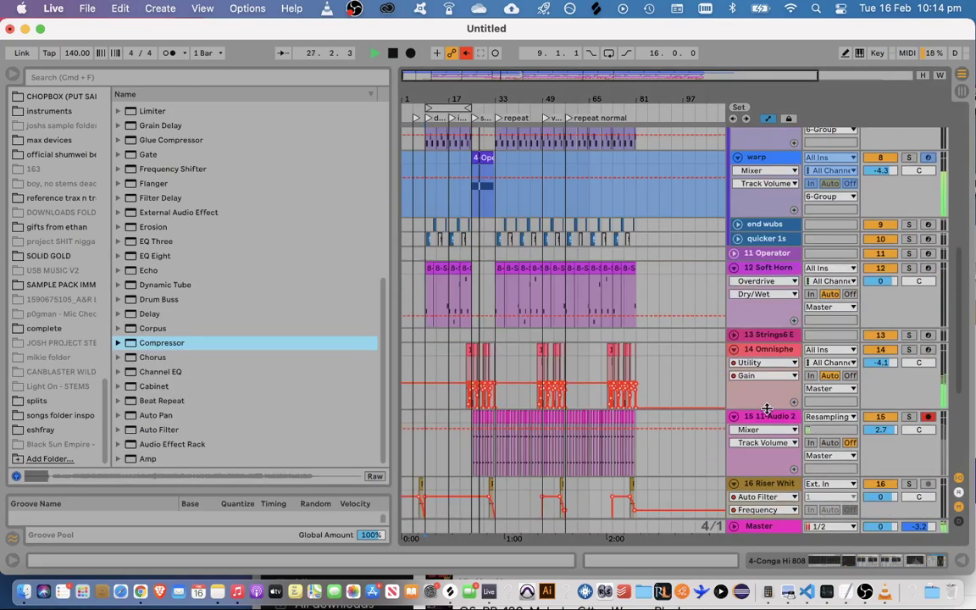
{"action": "scroll", "coordinate": [765, 406], "scroll_direction": "down", "scroll_amount": 5}
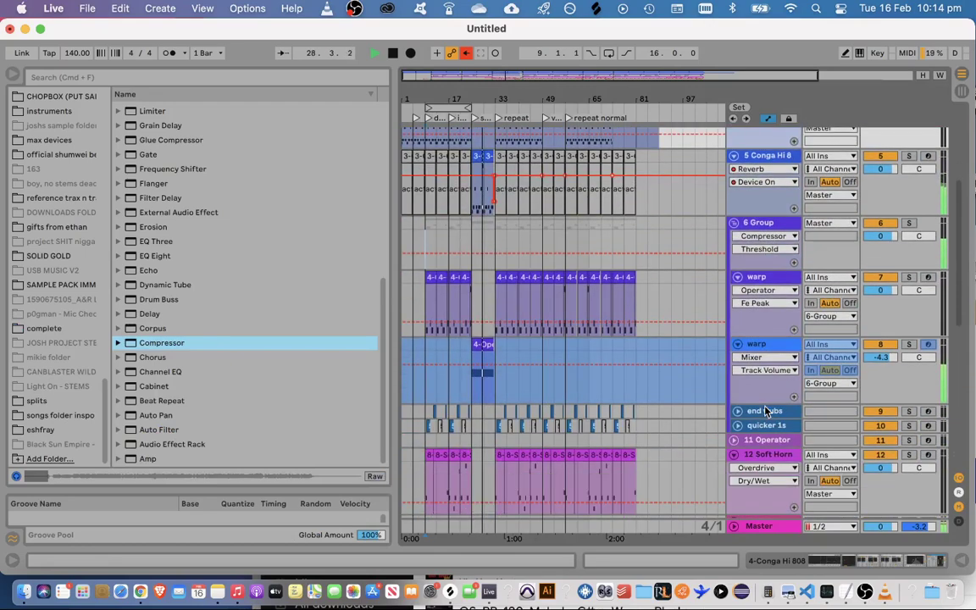
{"action": "scroll", "coordinate": [765, 292], "scroll_direction": "down", "scroll_amount": 2}
{"action": "scroll", "coordinate": [765, 305], "scroll_direction": "down", "scroll_amount": 2}
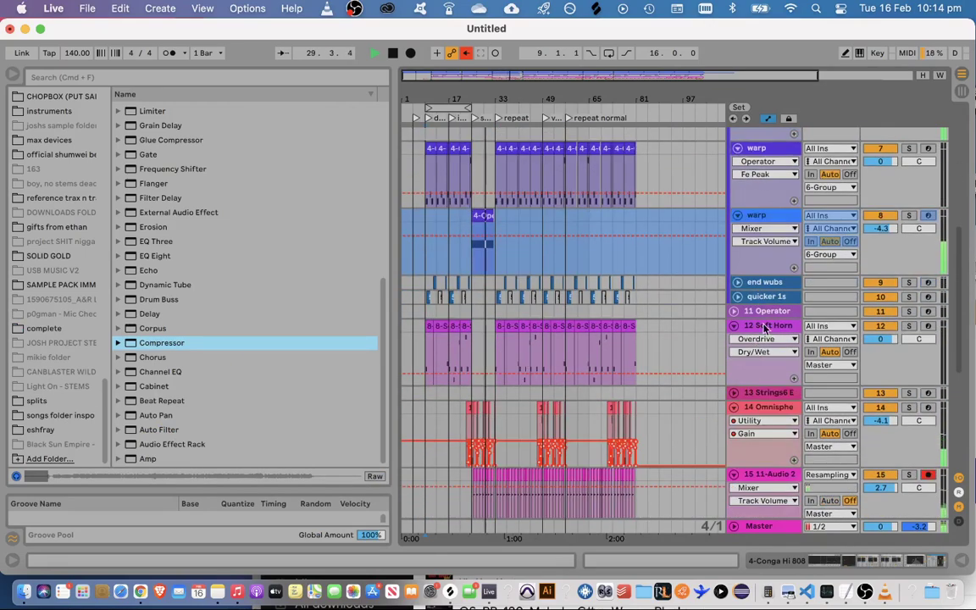
{"action": "left_click", "coordinate": [765, 327]}
{"action": "scroll", "coordinate": [765, 331], "scroll_direction": "down", "scroll_amount": 7}
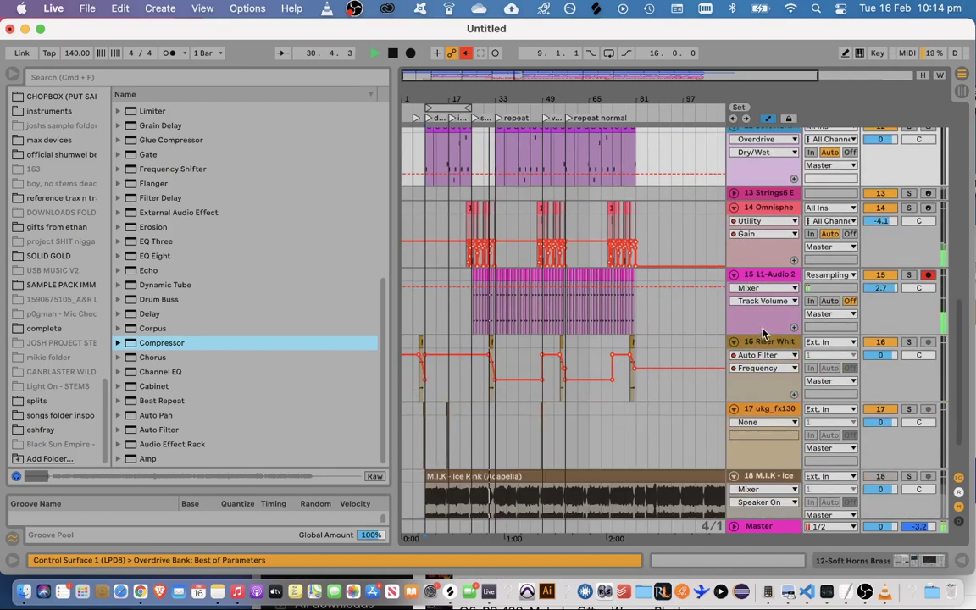
{"action": "left_click", "coordinate": [767, 264]}
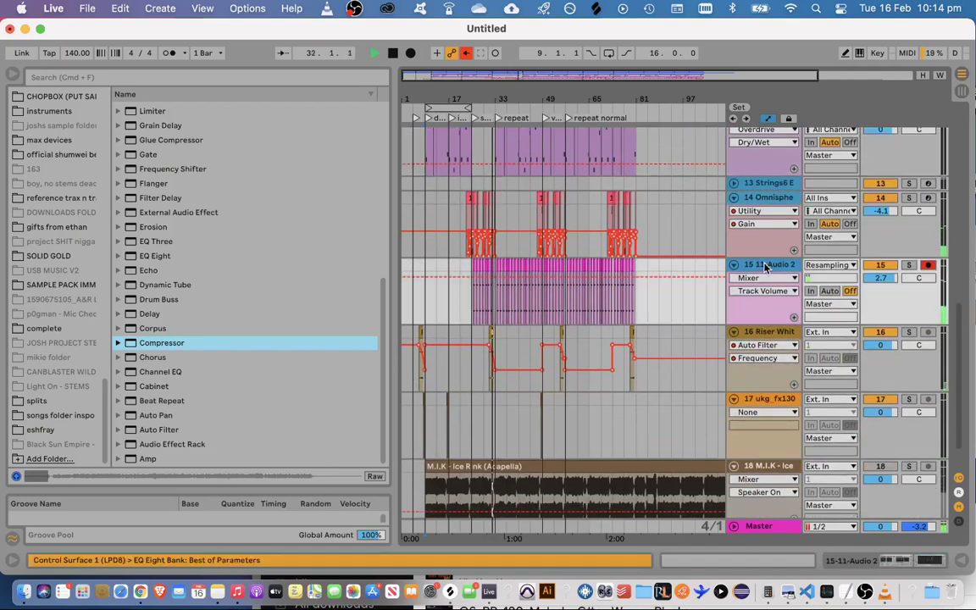
{"action": "right_click", "coordinate": [767, 267]}
{"action": "left_click", "coordinate": [801, 396]}
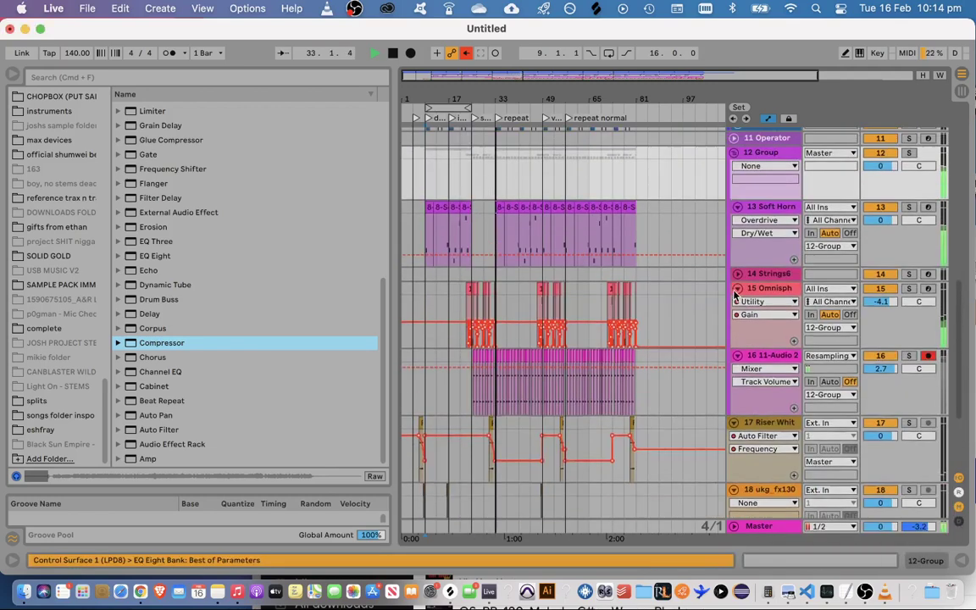
Paste the copied sidechain Compressor onto the new 12 Group
{"action": "right_click", "coordinate": [647, 451]}
{"action": "left_click", "coordinate": [653, 456]}
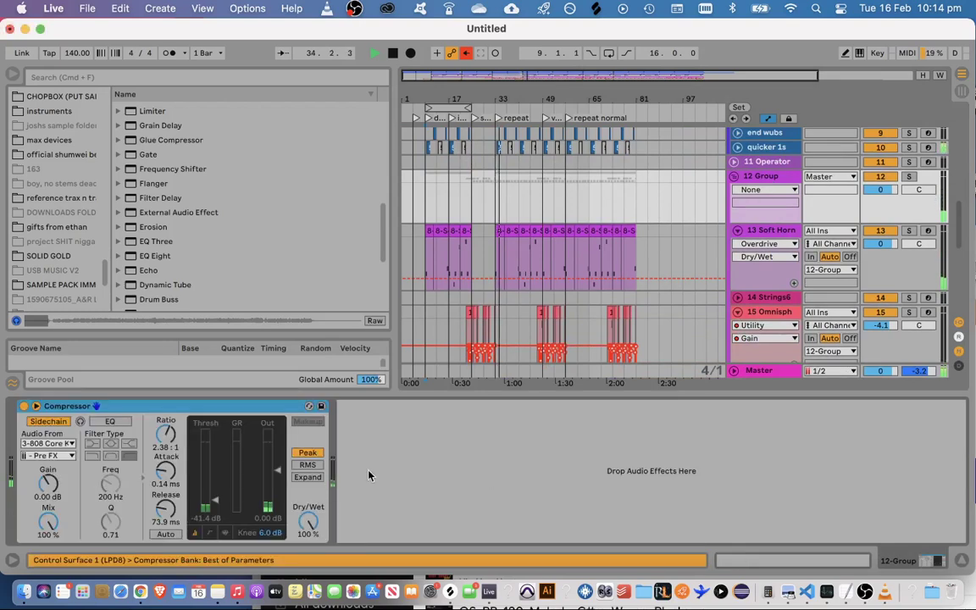
Set the 12 Group Compressor's Threshold to -17.5 dB, Release to 53.6 ms and Ratio to 2.52:1
{"action": "left_click_drag", "start_coordinate": [210, 496], "coordinate": [210, 481]}
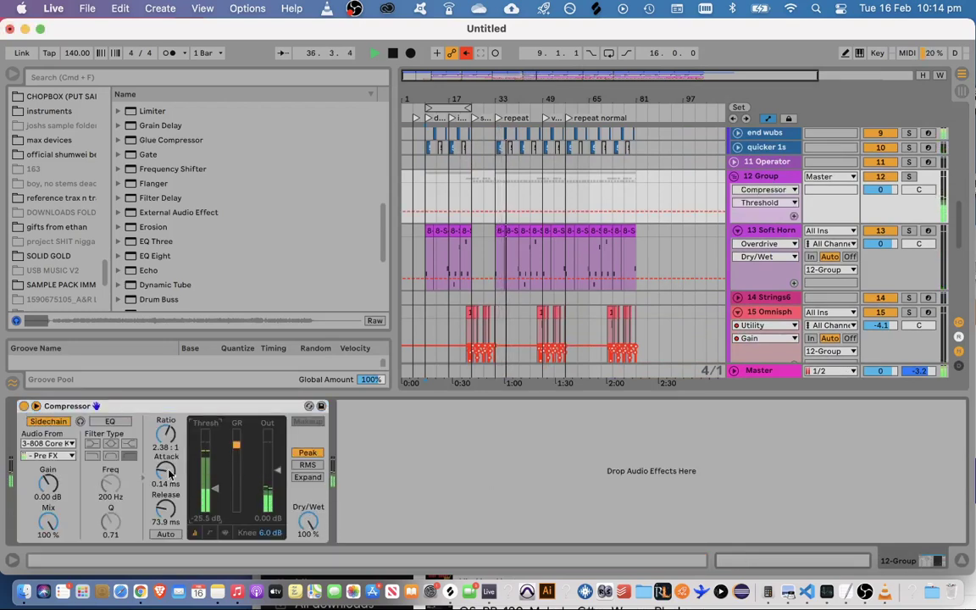
{"action": "left_click_drag", "start_coordinate": [165, 508], "coordinate": [165, 521]}
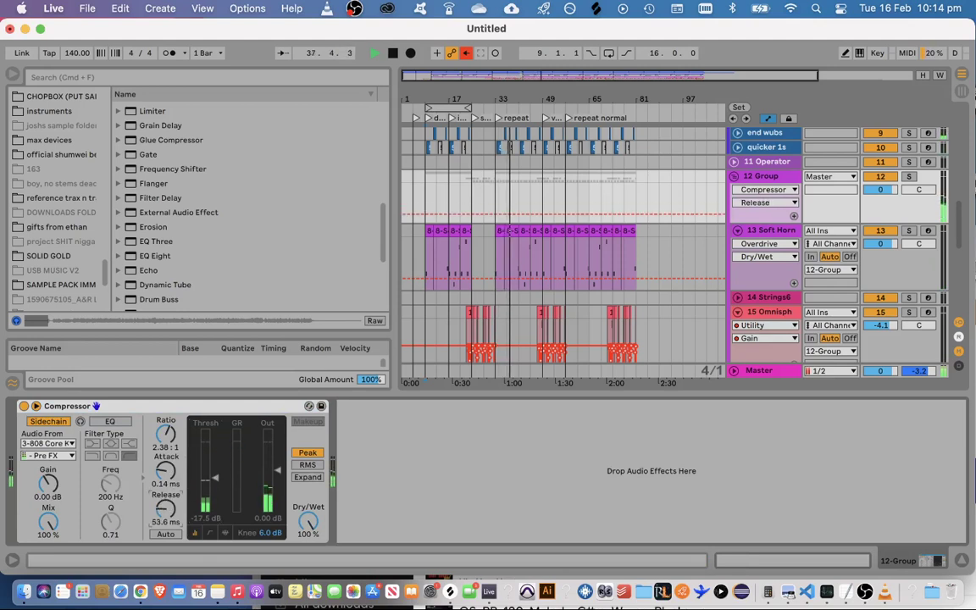
{"action": "left_click_drag", "start_coordinate": [168, 434], "coordinate": [168, 428]}
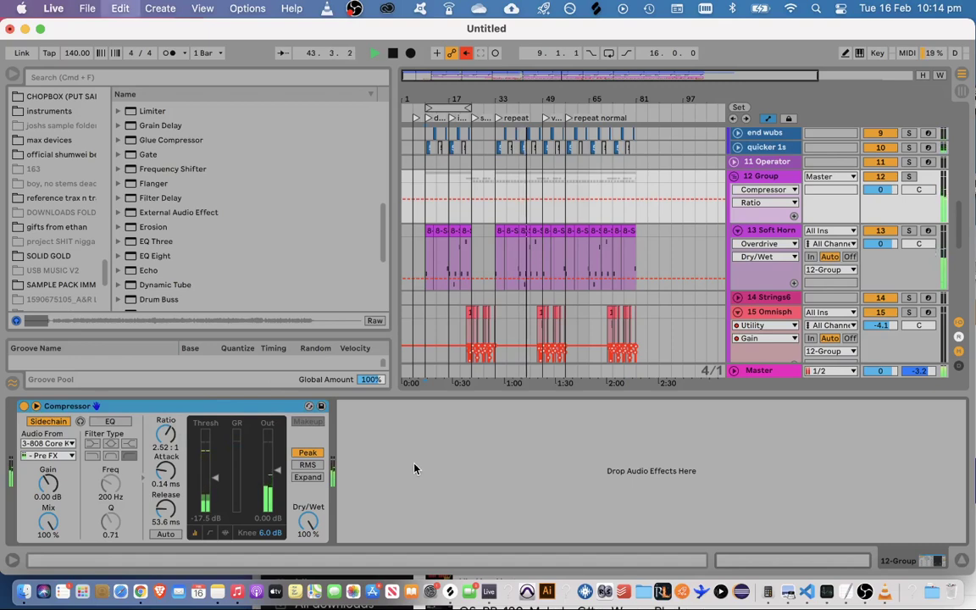
Duplicate the 12 Group Compressor, set the duplicate's Threshold to -10.5 dB, and copy that device
{"action": "key", "text": "super+d"}
{"action": "left_click", "coordinate": [368, 443]}
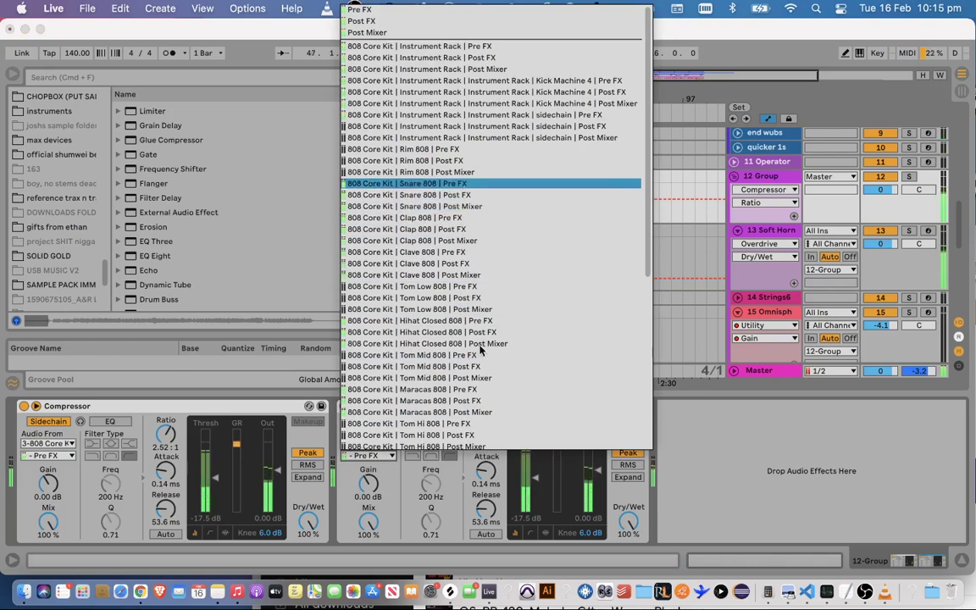
{"action": "key", "text": "Return"}
{"action": "left_click_drag", "start_coordinate": [533, 478], "coordinate": [533, 467]}
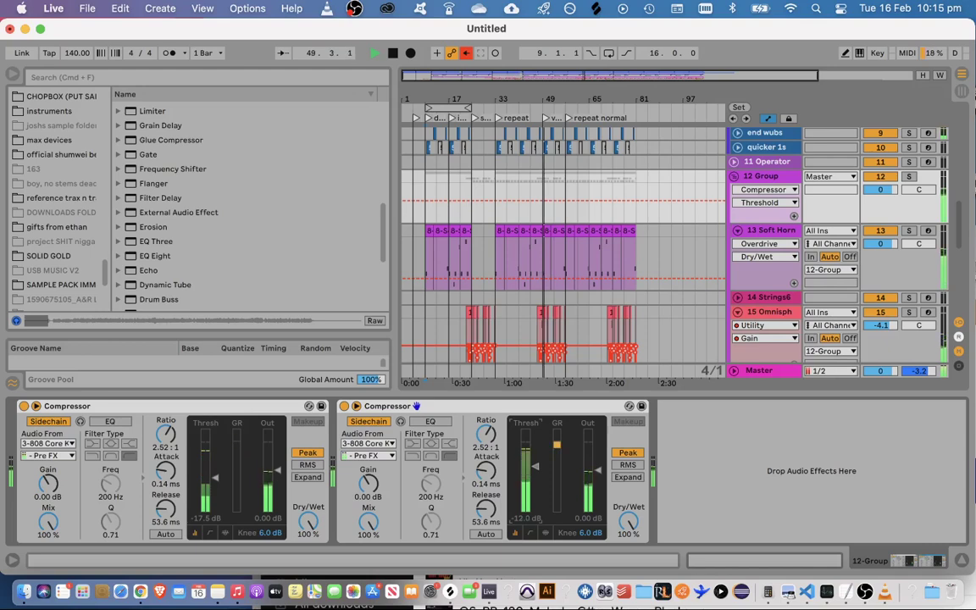
{"action": "left_click", "coordinate": [529, 410]}
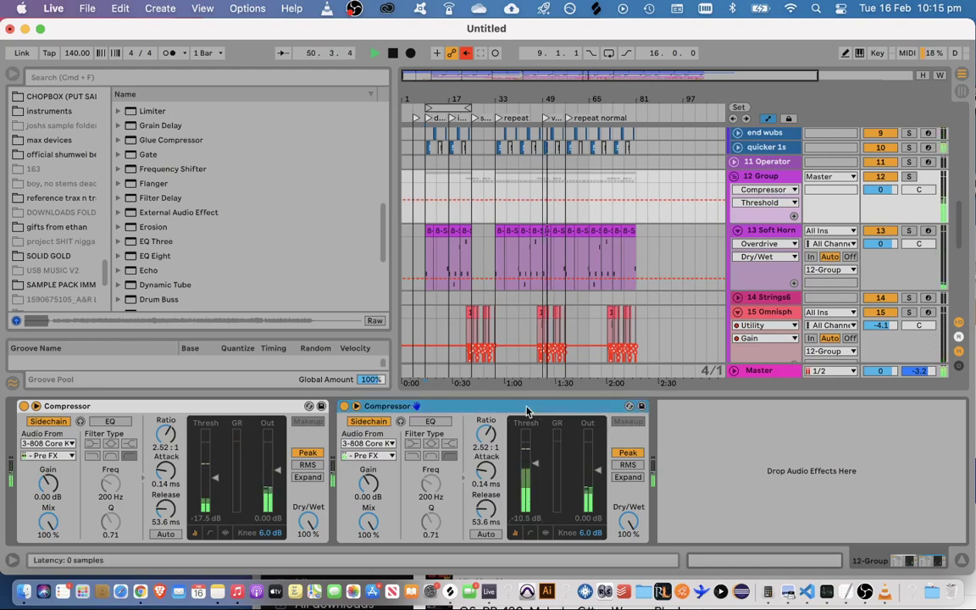
{"action": "key", "text": "super+c"}
Hide the device view and collapse the original, 3 808 Core Kit, 4 Conga Hi, 5 Conga Hi and 6 Group tracks
{"action": "left_click", "coordinate": [962, 560]}
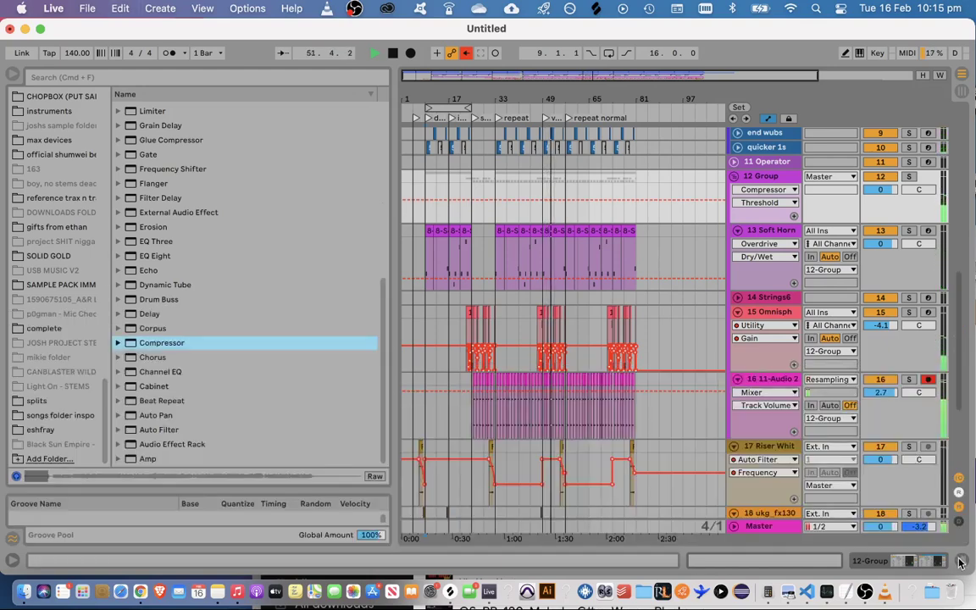
{"action": "scroll", "coordinate": [782, 281], "scroll_direction": "up", "scroll_amount": 5}
{"action": "scroll", "coordinate": [782, 286], "scroll_direction": "up", "scroll_amount": 8}
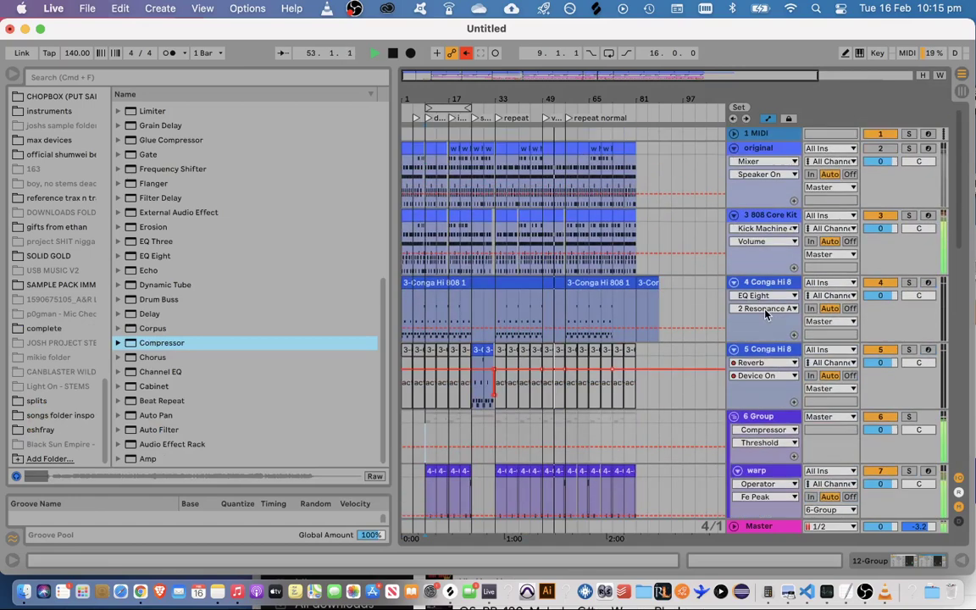
{"action": "left_click", "coordinate": [734, 416]}
{"action": "left_click", "coordinate": [733, 148]}
{"action": "left_click", "coordinate": [734, 163]}
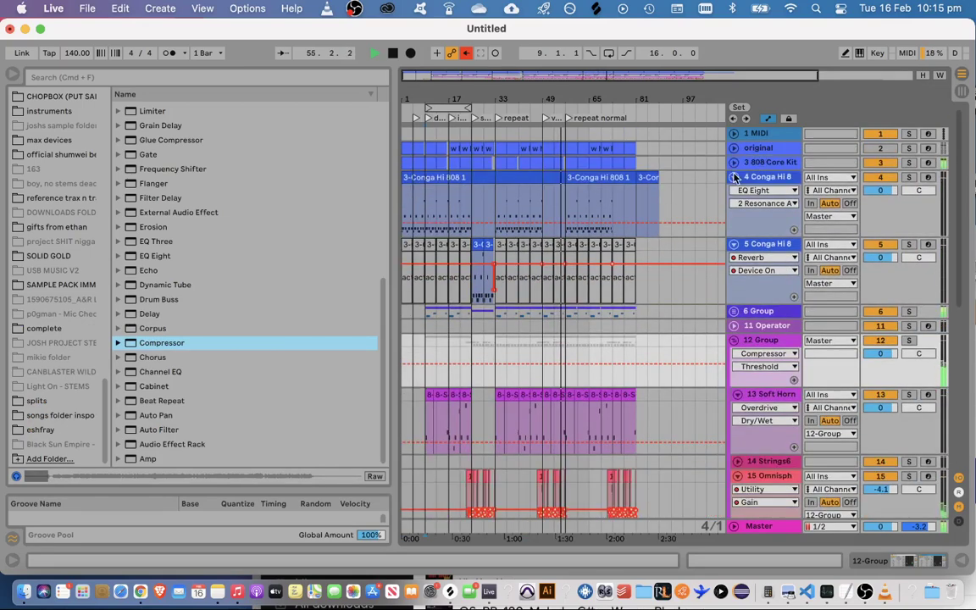
{"action": "left_click", "coordinate": [734, 177]}
{"action": "left_click", "coordinate": [734, 191]}
{"action": "scroll", "coordinate": [734, 215], "scroll_direction": "down", "scroll_amount": 5}
{"action": "scroll", "coordinate": [734, 215], "scroll_direction": "down", "scroll_amount": 1}
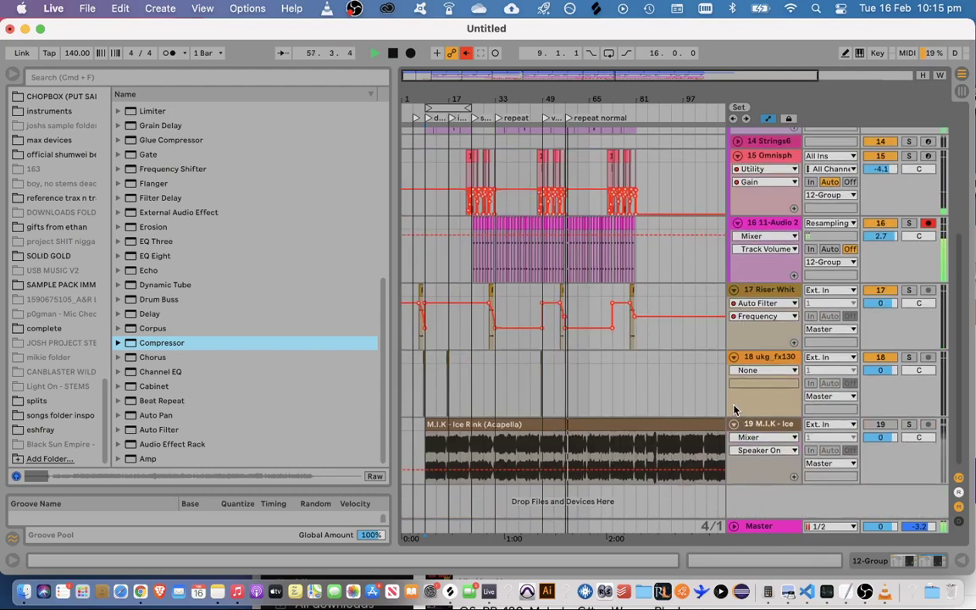
Activate track 19 M.I.K - Ice Rink (Acapella) and play the arrangement from bar 1
{"action": "left_click", "coordinate": [416, 429]}
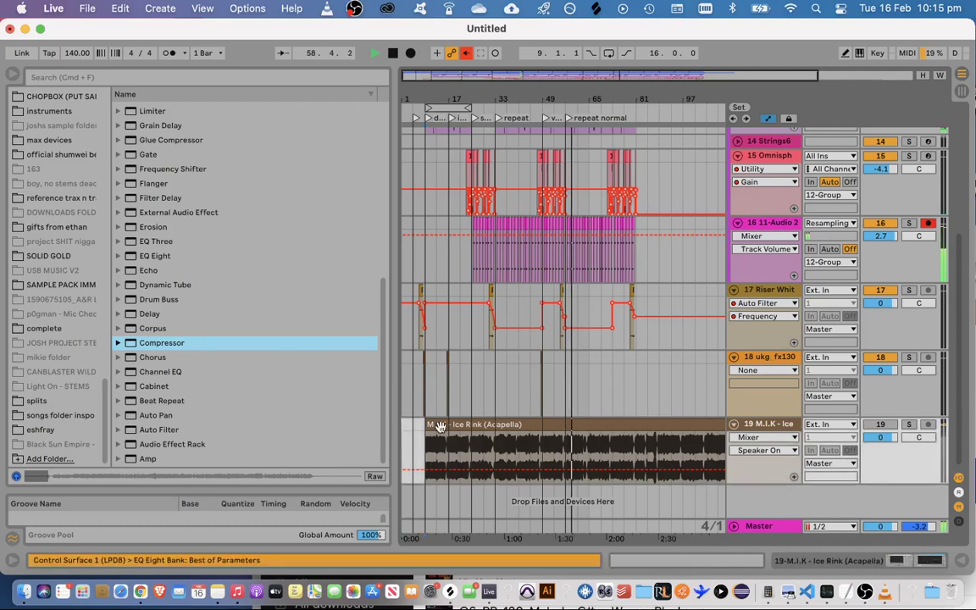
{"action": "left_click", "coordinate": [877, 430]}
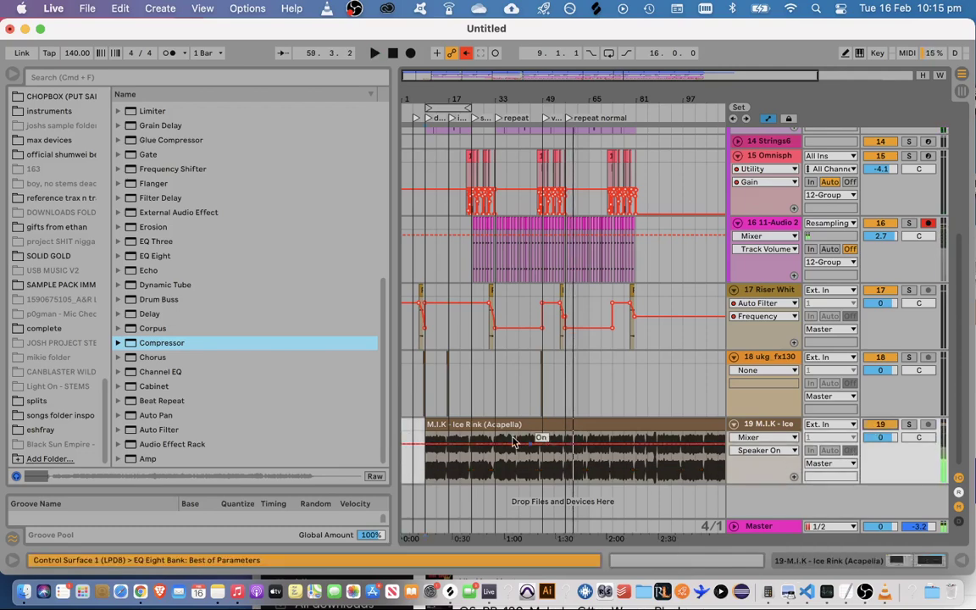
{"action": "left_click", "coordinate": [416, 433]}
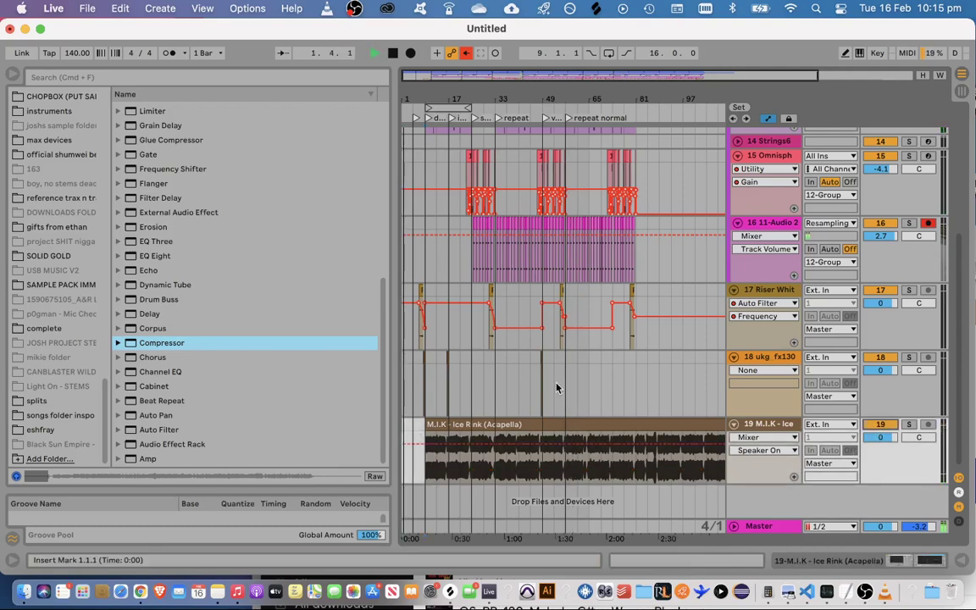
Expand the 3 808 Core Kit track, select its clips across bars 1 to 9, and restart playback from bar 1
{"action": "scroll", "coordinate": [557, 388], "scroll_direction": "up", "scroll_amount": 10}
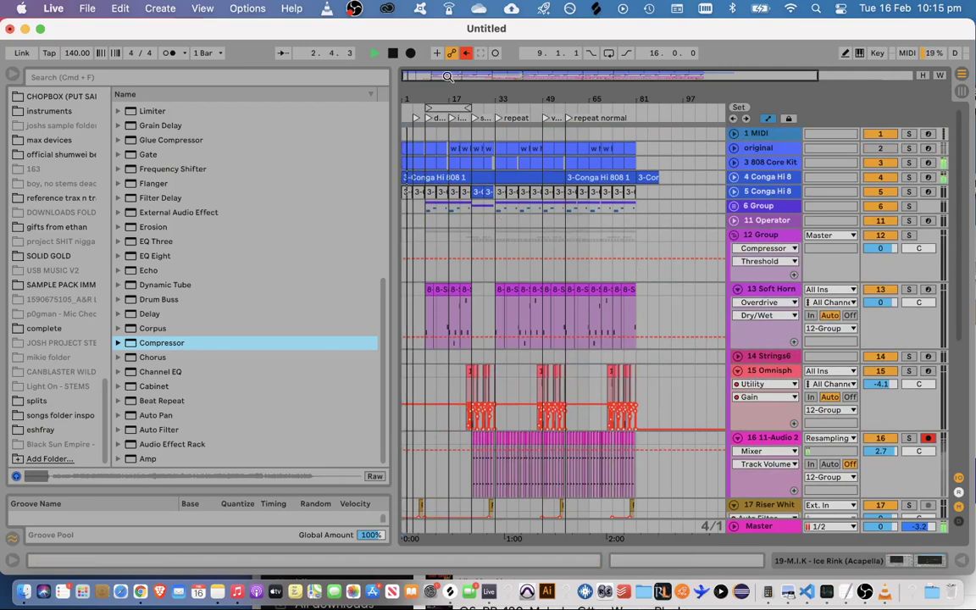
{"action": "left_click_drag", "start_coordinate": [448, 77], "coordinate": [451, 108]}
{"action": "left_click", "coordinate": [735, 162]}
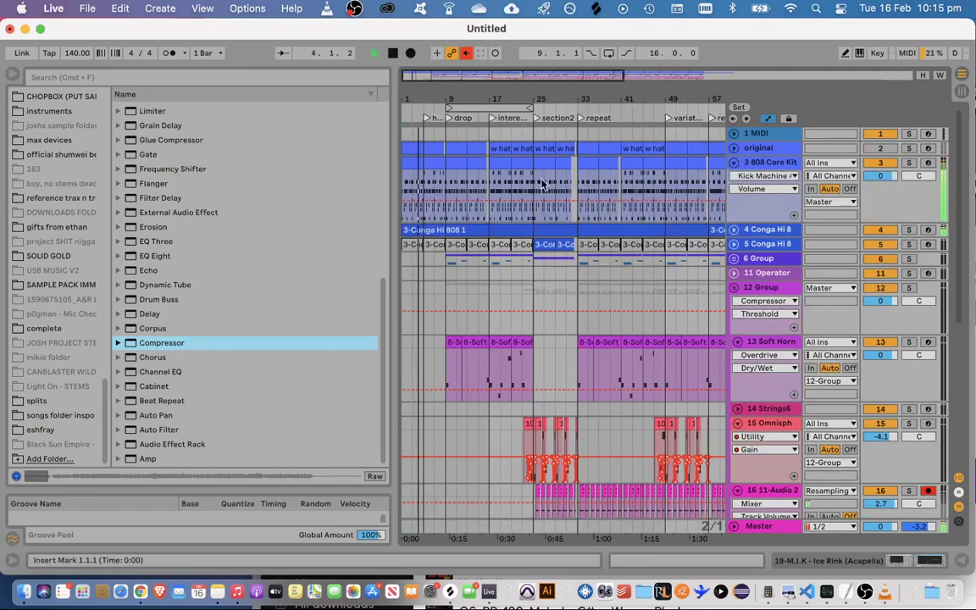
{"action": "left_click", "coordinate": [534, 172]}
{"action": "key", "text": "space"}
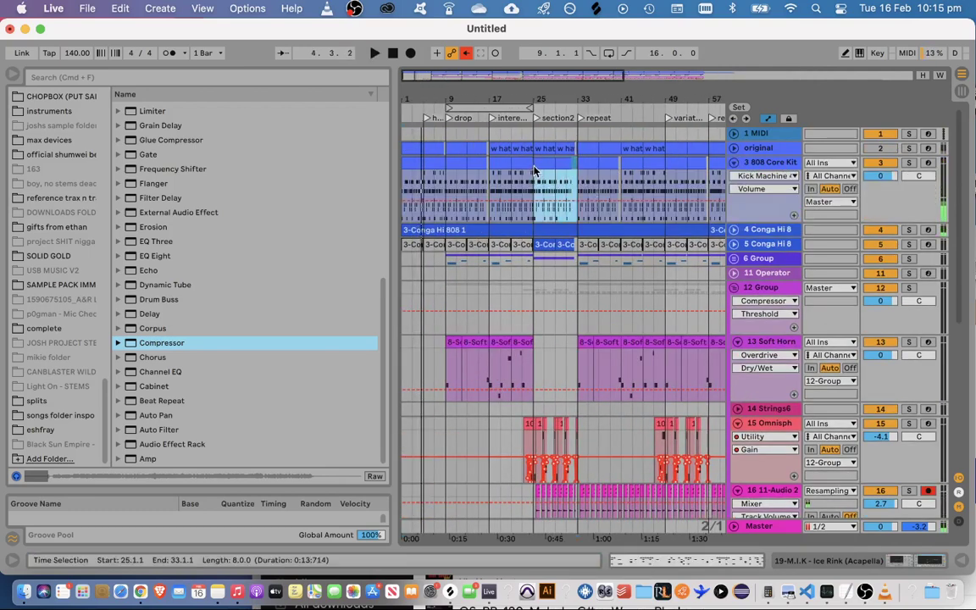
{"action": "left_click", "coordinate": [416, 164]}
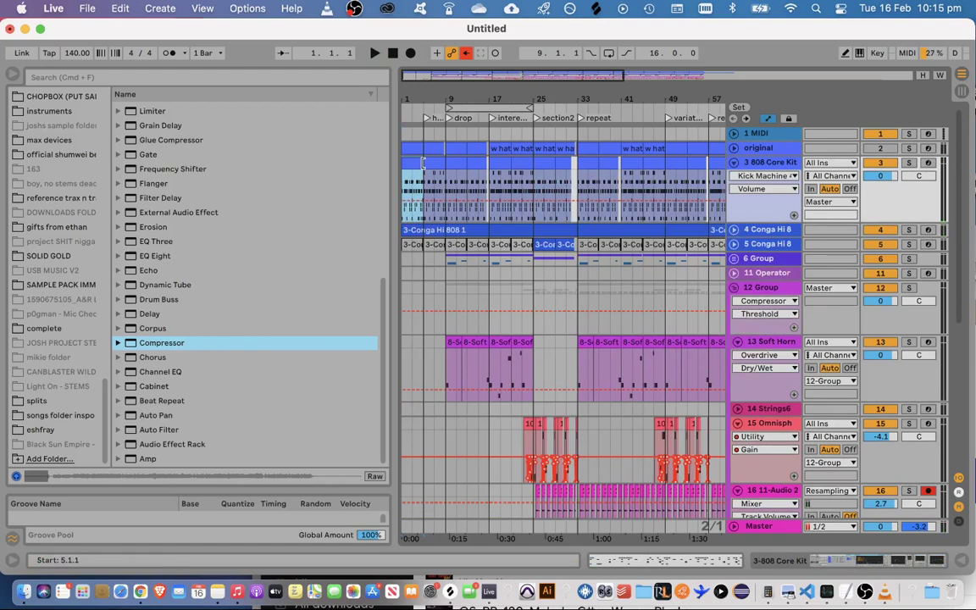
{"action": "left_click", "coordinate": [423, 163], "text": "shift"}
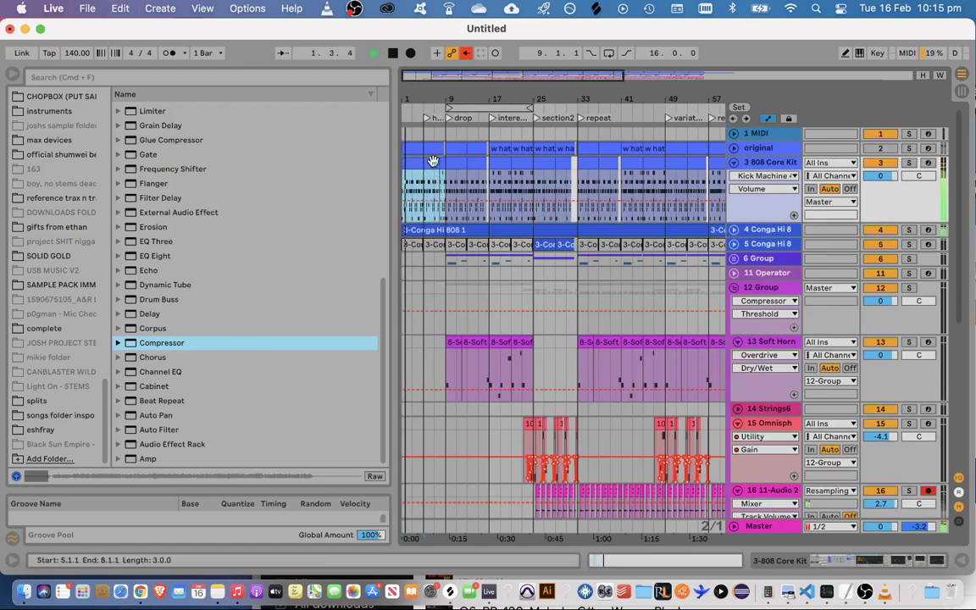
Listen to the drum intro from bar 3 and select bars 1 to 5 on the 3 808 Core Kit track
{"action": "left_click_drag", "start_coordinate": [417, 83], "coordinate": [421, 110]}
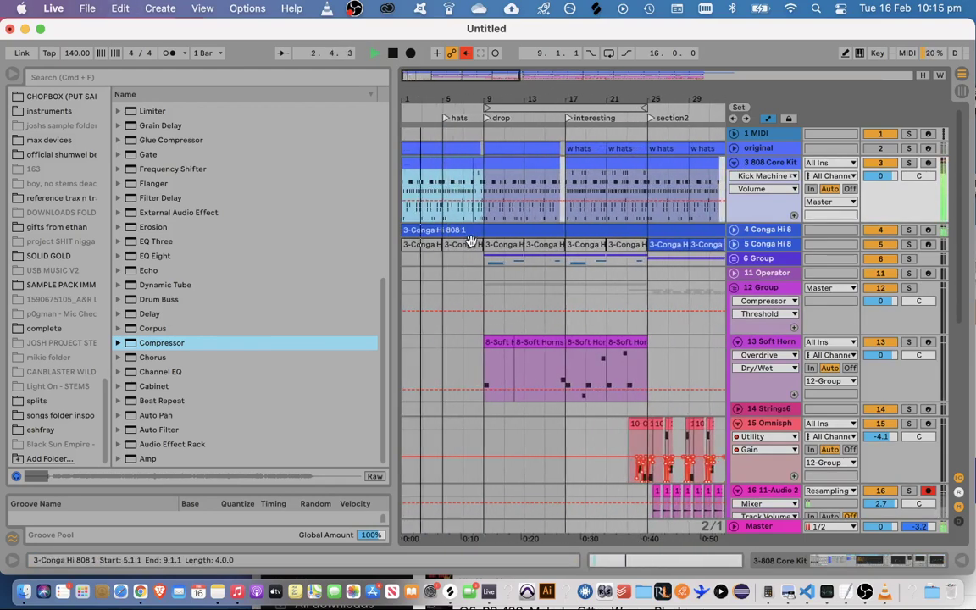
{"action": "left_click_drag", "start_coordinate": [451, 79], "coordinate": [502, 97]}
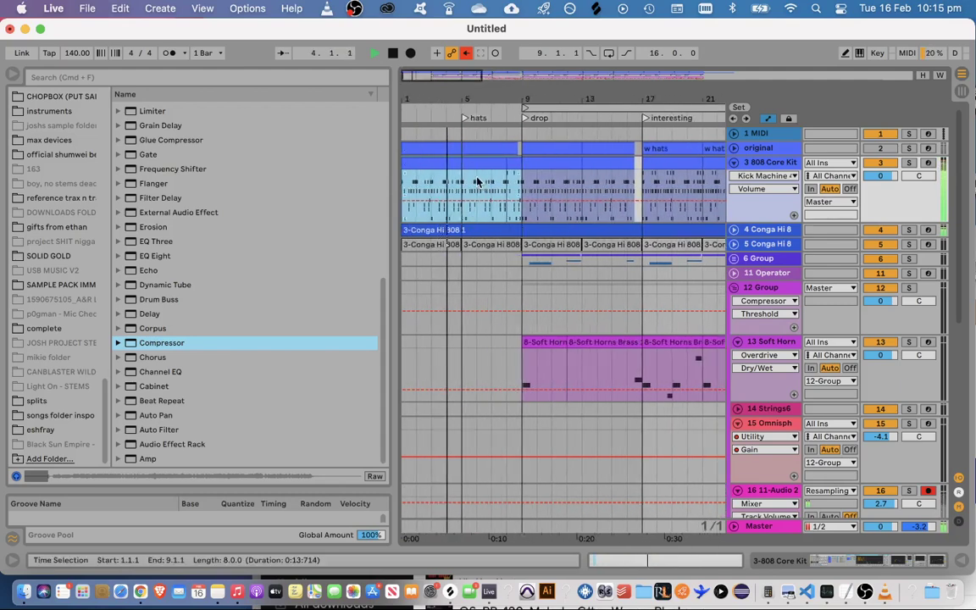
{"action": "left_click", "coordinate": [466, 182]}
{"action": "left_click", "coordinate": [439, 182]}
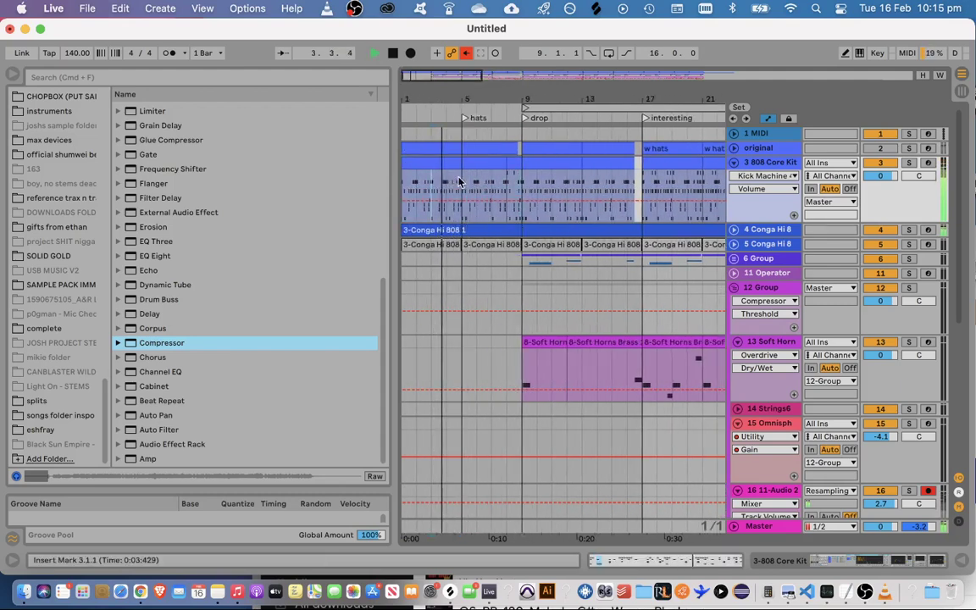
{"action": "key", "text": "space"}
{"action": "key", "text": "space"}
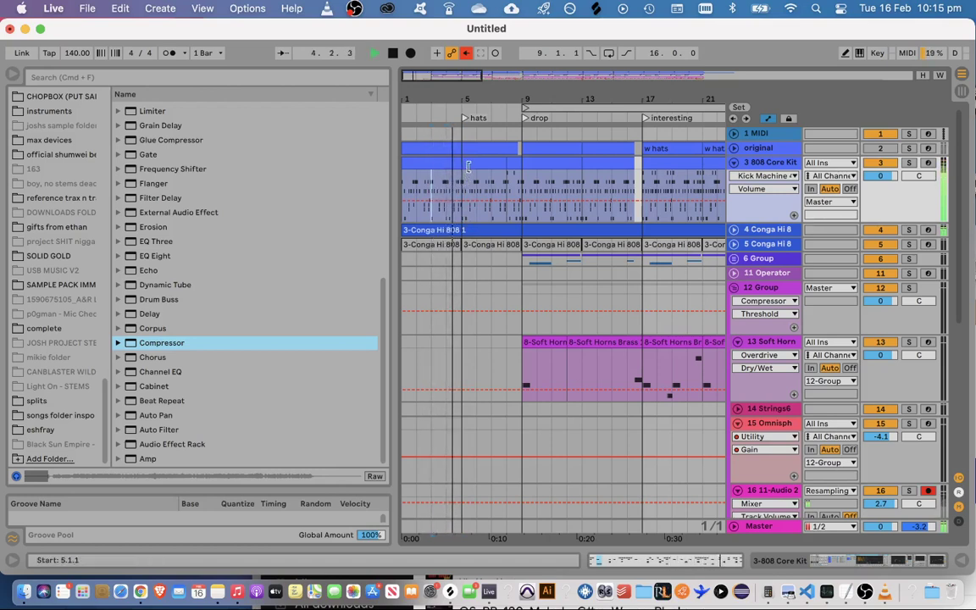
{"action": "left_click_drag", "start_coordinate": [461, 172], "coordinate": [399, 167]}
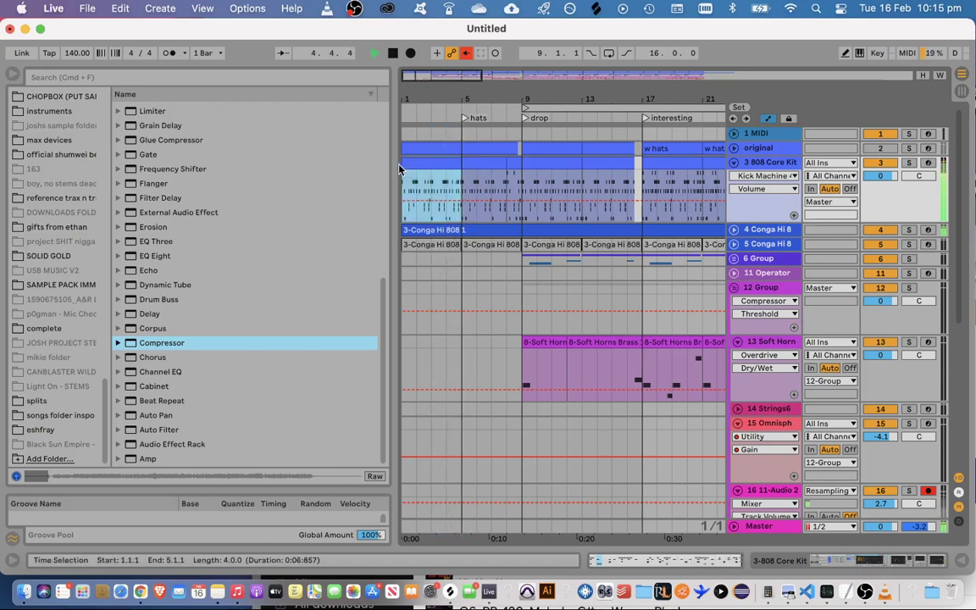
{"action": "left_click", "coordinate": [508, 166]}
{"action": "left_click_drag", "start_coordinate": [508, 166], "coordinate": [424, 165]}
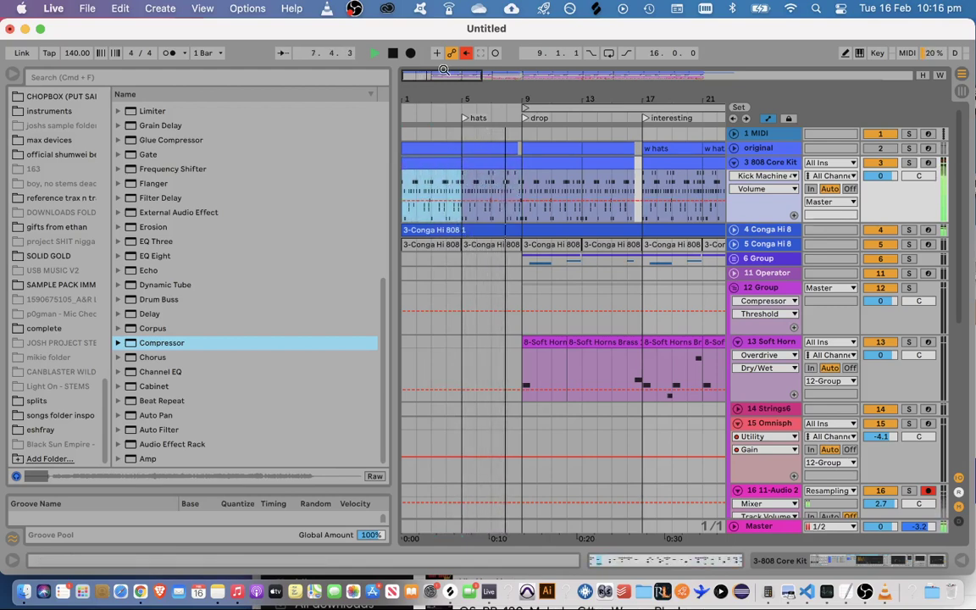
Trim the end of the 3 808 Core Kit clip before the drop back to 8.3.1
{"action": "key", "text": "minus"}
{"action": "left_click_drag", "start_coordinate": [458, 99], "coordinate": [464, 137]}
{"action": "key", "text": "space"}
{"action": "left_click", "coordinate": [485, 186]}
{"action": "left_click", "coordinate": [513, 161]}
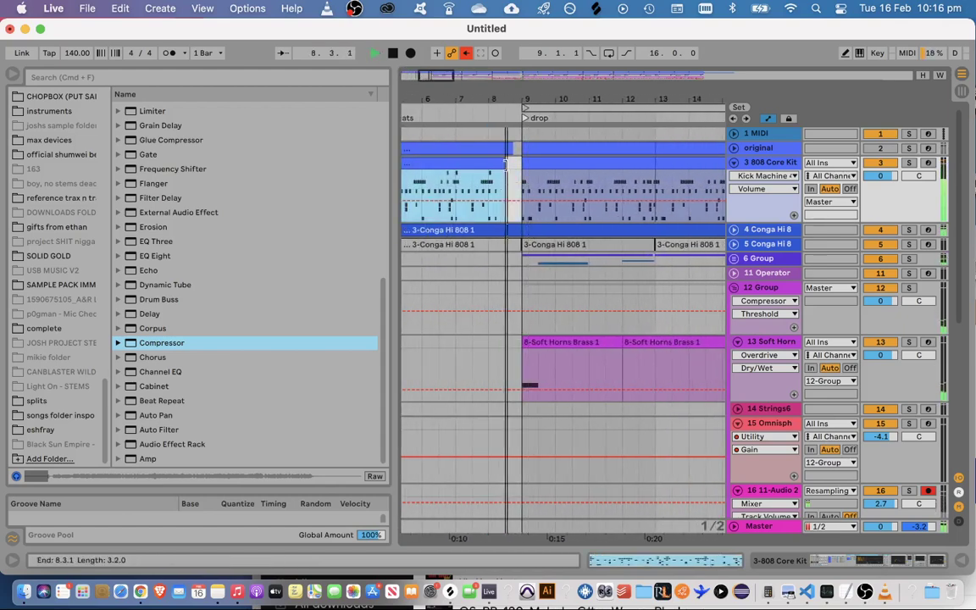
Play the lead-in to the drop from bar 8 and again from the Riser White Noise clip at bar 7
{"action": "key", "text": "space"}
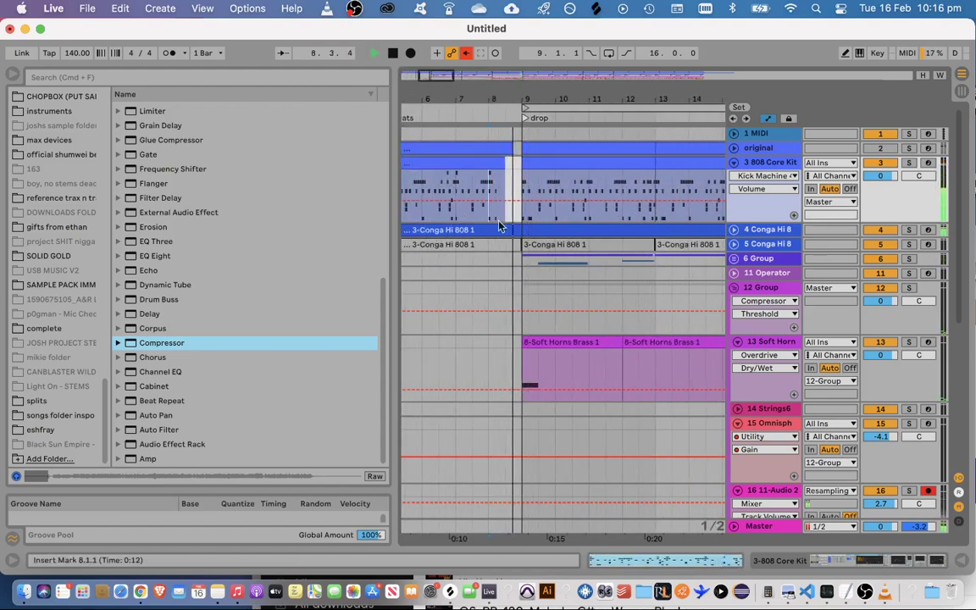
{"action": "scroll", "coordinate": [501, 246], "scroll_direction": "down", "scroll_amount": 5}
{"action": "left_click_drag", "start_coordinate": [504, 292], "coordinate": [518, 288]}
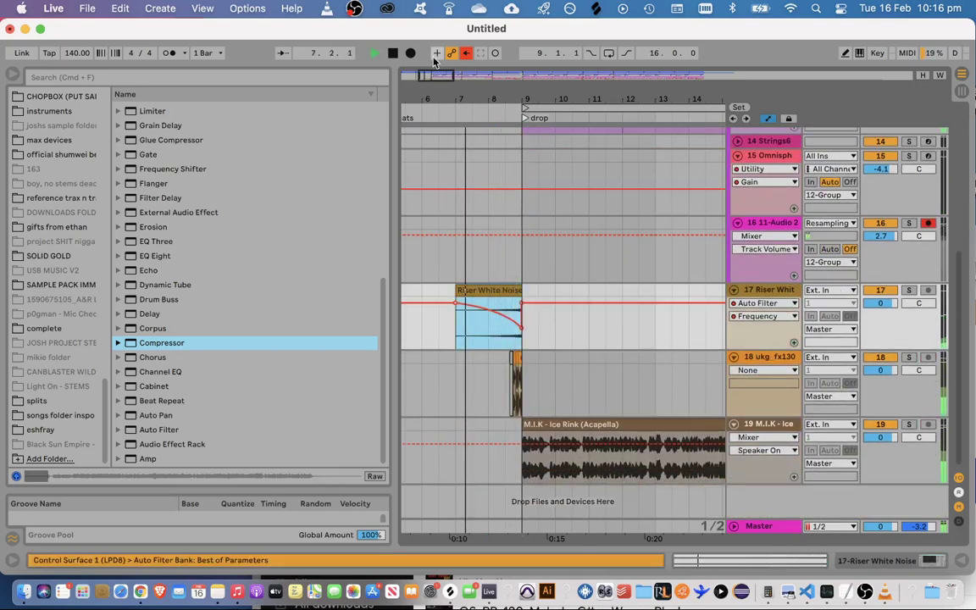
Cut the last beat before bar 9 out of the 4 Conga Hi 808 clip and play into the drop
{"action": "scroll", "coordinate": [500, 254], "scroll_direction": "up", "scroll_amount": 3}
{"action": "left_click_drag", "start_coordinate": [535, 290], "coordinate": [517, 295]}
{"action": "scroll", "coordinate": [559, 237], "scroll_direction": "up", "scroll_amount": 5}
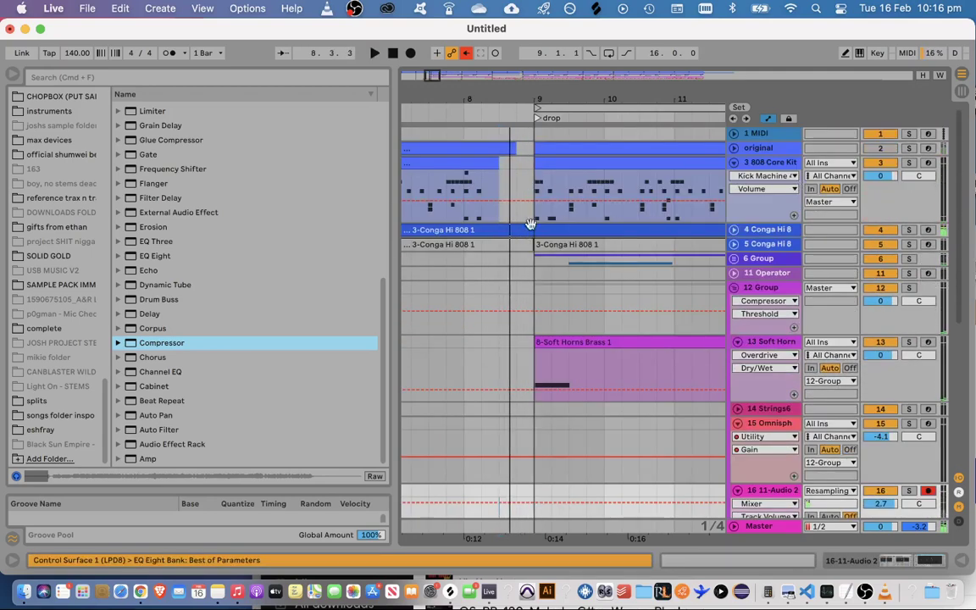
{"action": "left_click", "coordinate": [527, 229]}
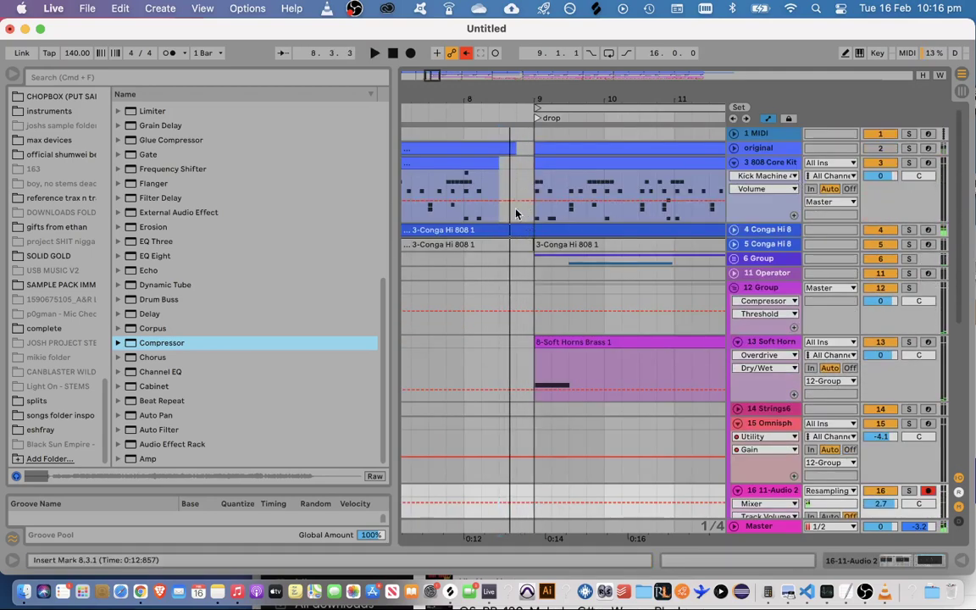
{"action": "left_click", "coordinate": [488, 259]}
{"action": "key", "text": "space"}
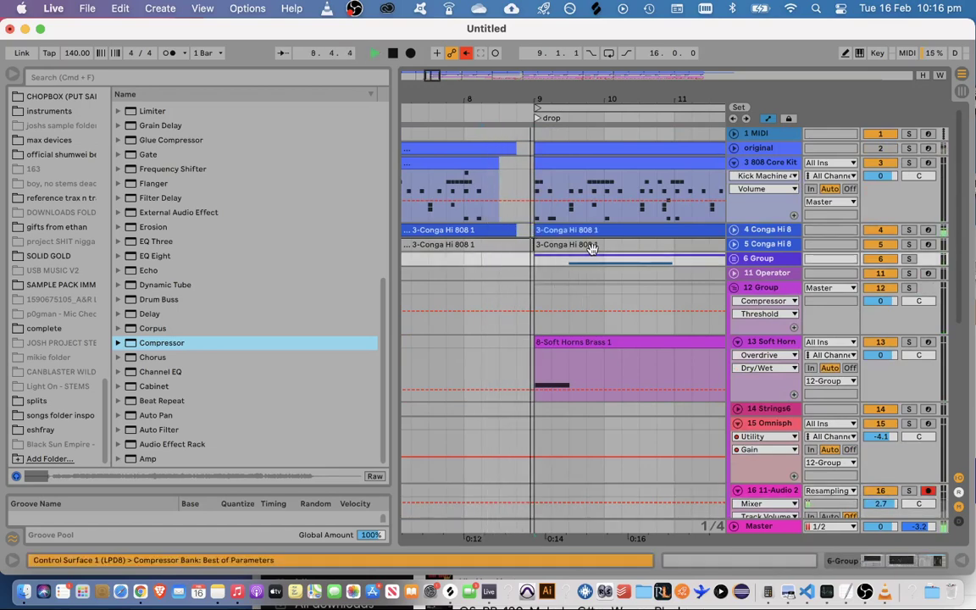
Raise the 19 M.I.K - Ice Rink (Acapella) track volume to 1.4 dB
{"action": "left_click_drag", "start_coordinate": [578, 99], "coordinate": [569, 19]}
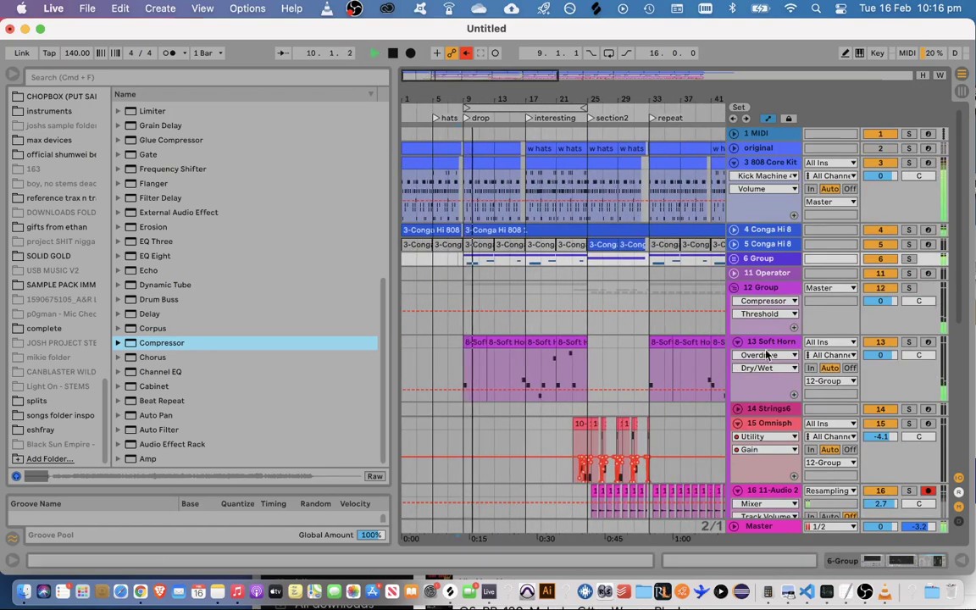
{"action": "scroll", "coordinate": [775, 357], "scroll_direction": "down", "scroll_amount": 5}
{"action": "scroll", "coordinate": [746, 395], "scroll_direction": "up", "scroll_amount": 5}
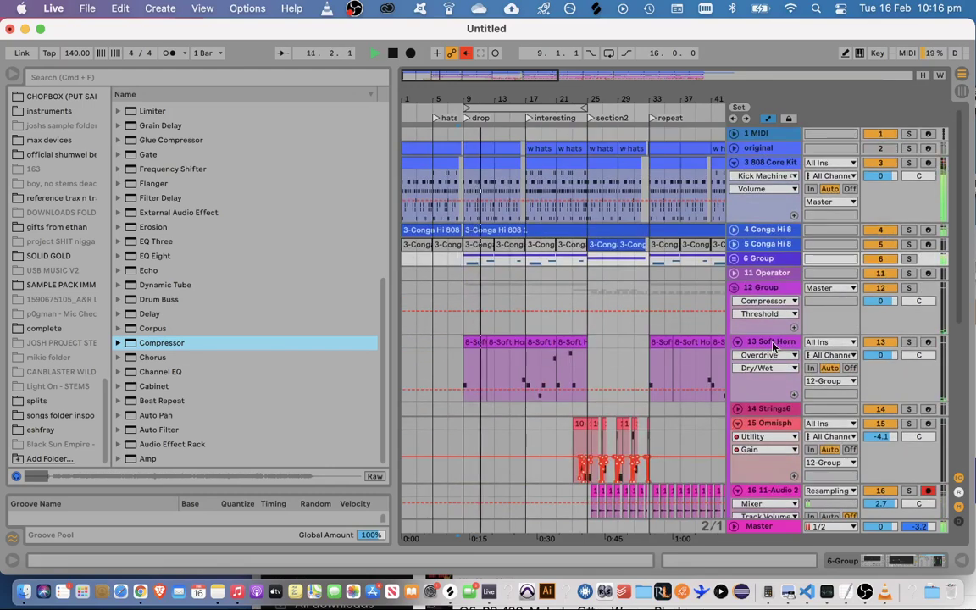
{"action": "scroll", "coordinate": [767, 297], "scroll_direction": "down", "scroll_amount": 8}
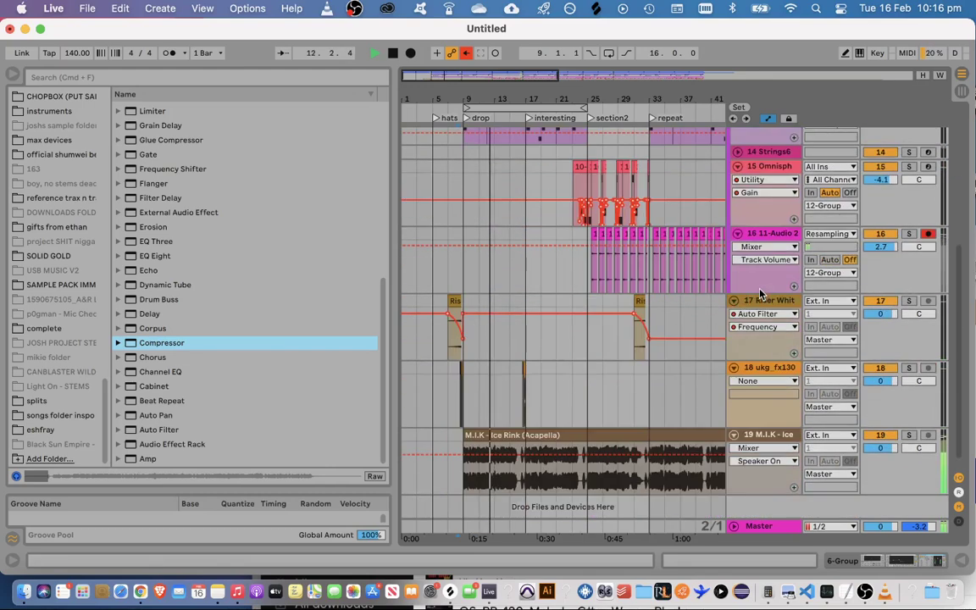
{"action": "left_click_drag", "start_coordinate": [894, 439], "coordinate": [894, 431]}
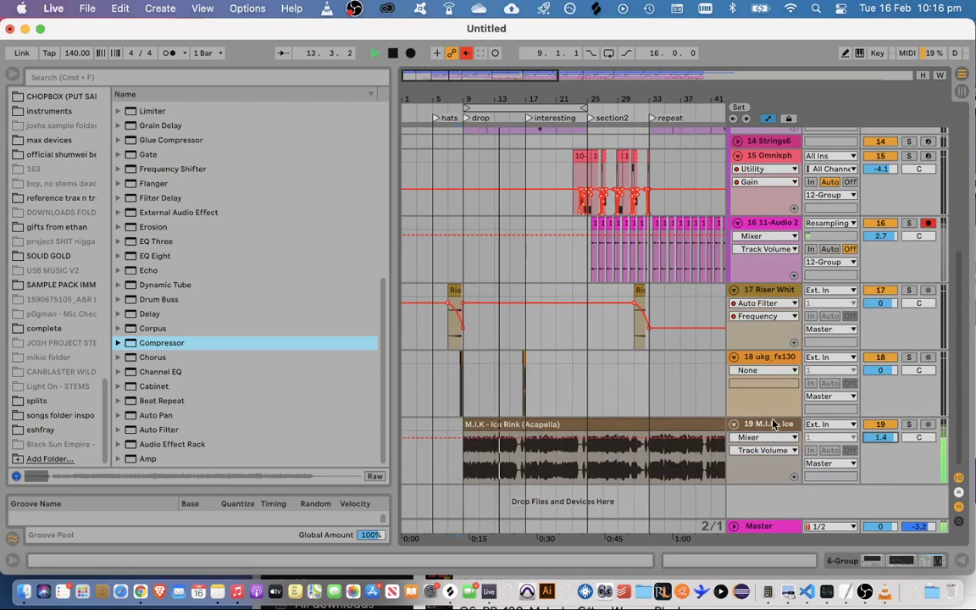
Add a Glue Compressor to the 19 M.I.K - Ice Rink (Acapella) track and place it before the EQ Eight
{"action": "double_click", "coordinate": [781, 424]}
{"action": "scroll", "coordinate": [218, 270], "scroll_direction": "down", "scroll_amount": 5}
{"action": "scroll", "coordinate": [211, 257], "scroll_direction": "up", "scroll_amount": 10}
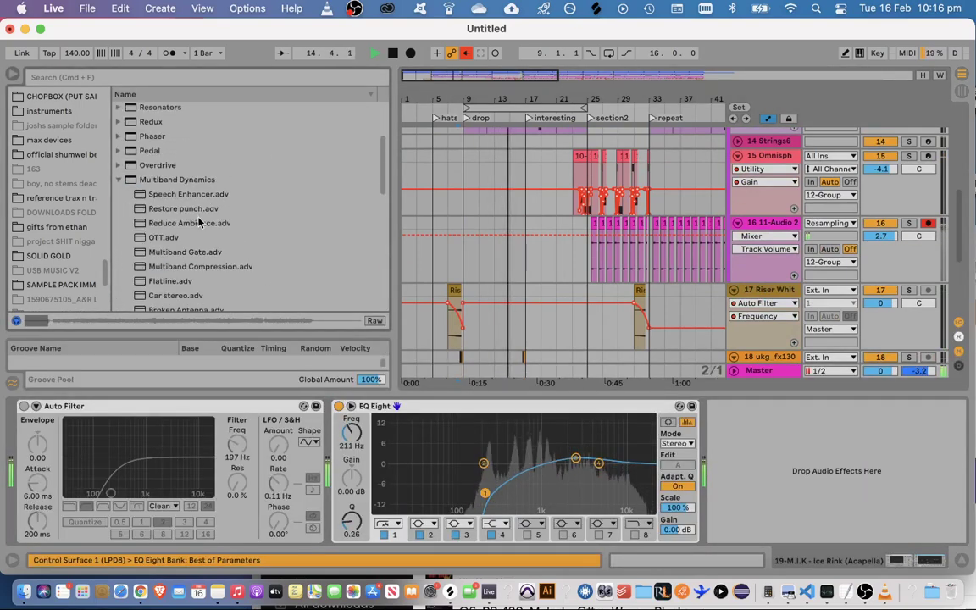
{"action": "scroll", "coordinate": [197, 220], "scroll_direction": "down", "scroll_amount": 2}
{"action": "left_click_drag", "start_coordinate": [171, 235], "coordinate": [738, 502]}
{"action": "left_click_drag", "start_coordinate": [796, 507], "coordinate": [791, 525]}
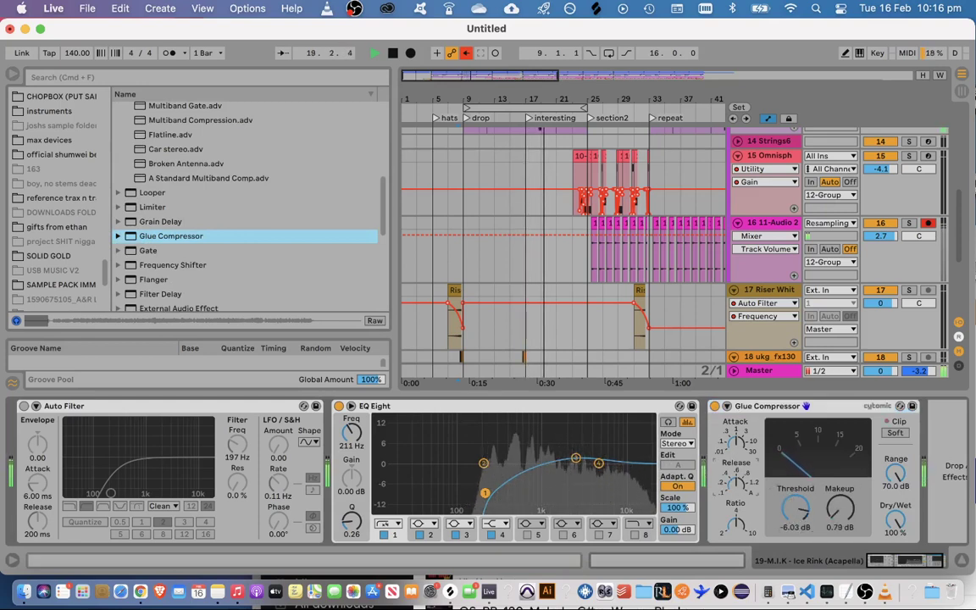
{"action": "left_click_drag", "start_coordinate": [766, 406], "coordinate": [356, 543]}
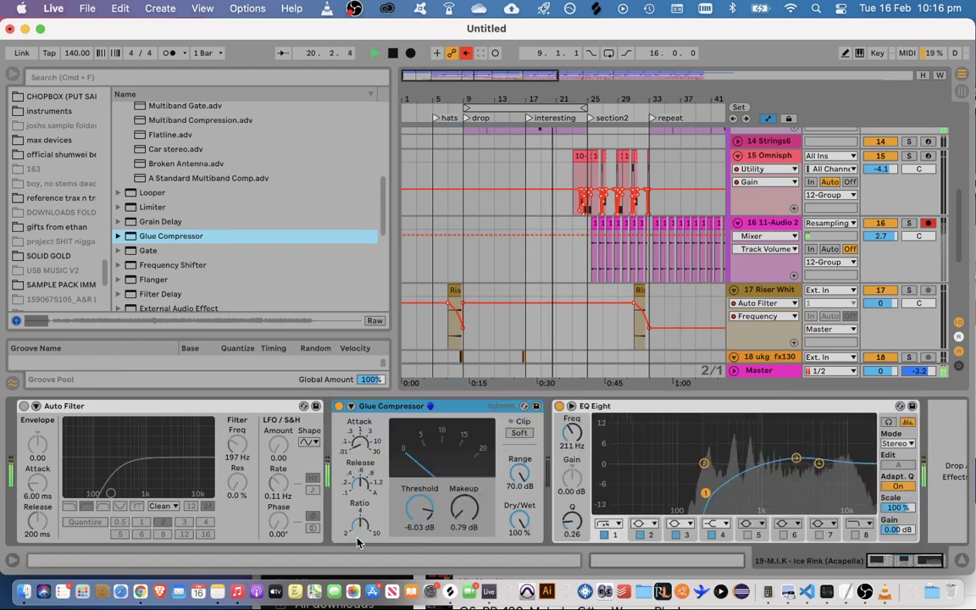
Set the acapella's Glue Compressor threshold to -10.5 dB and makeup to 5.24 dB, and raise its ratio
{"action": "left_click_drag", "start_coordinate": [464, 509], "coordinate": [464, 476]}
{"action": "left_click_drag", "start_coordinate": [419, 509], "coordinate": [420, 539]}
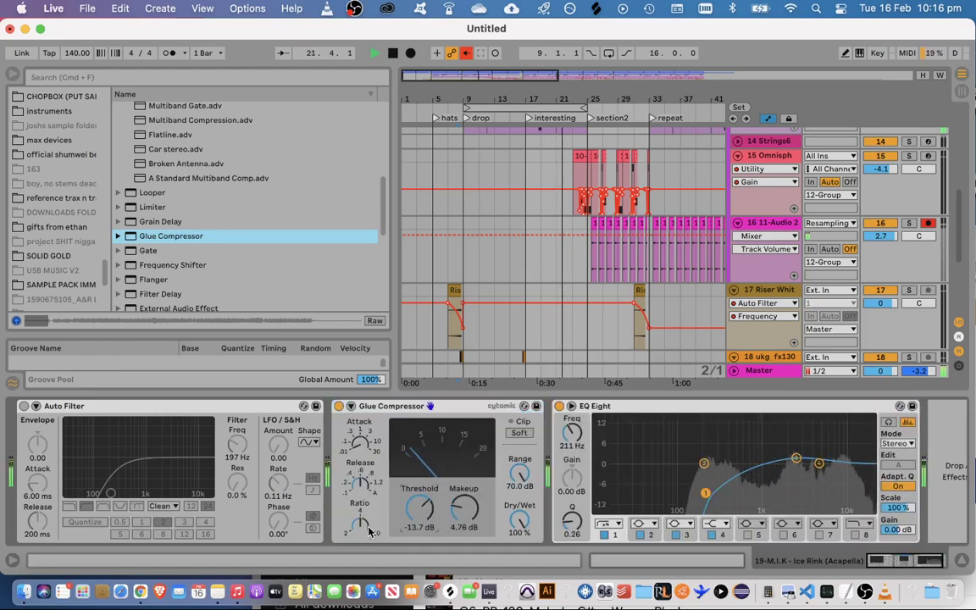
{"action": "left_click_drag", "start_coordinate": [421, 510], "coordinate": [464, 515]}
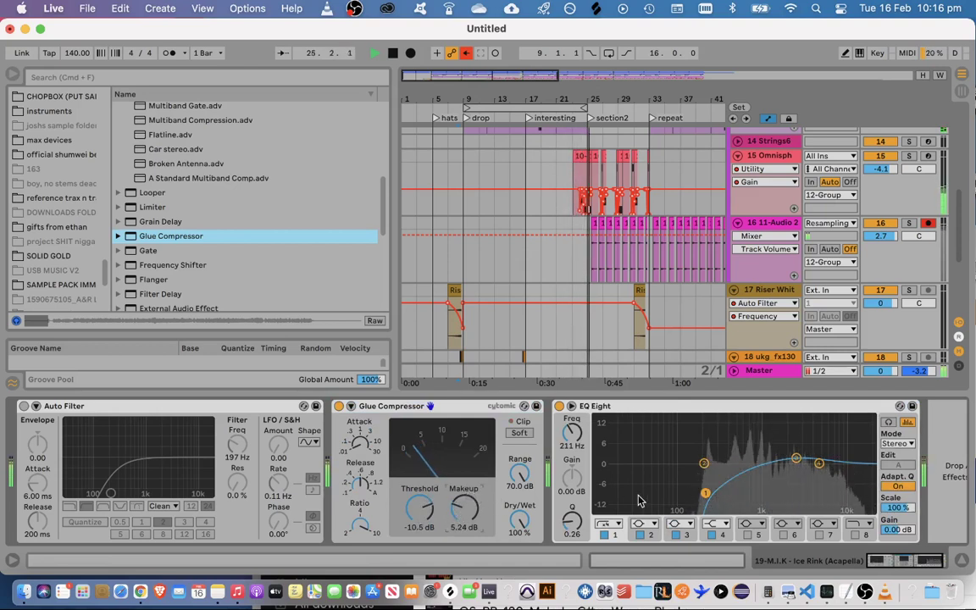
{"action": "left_click", "coordinate": [961, 560]}
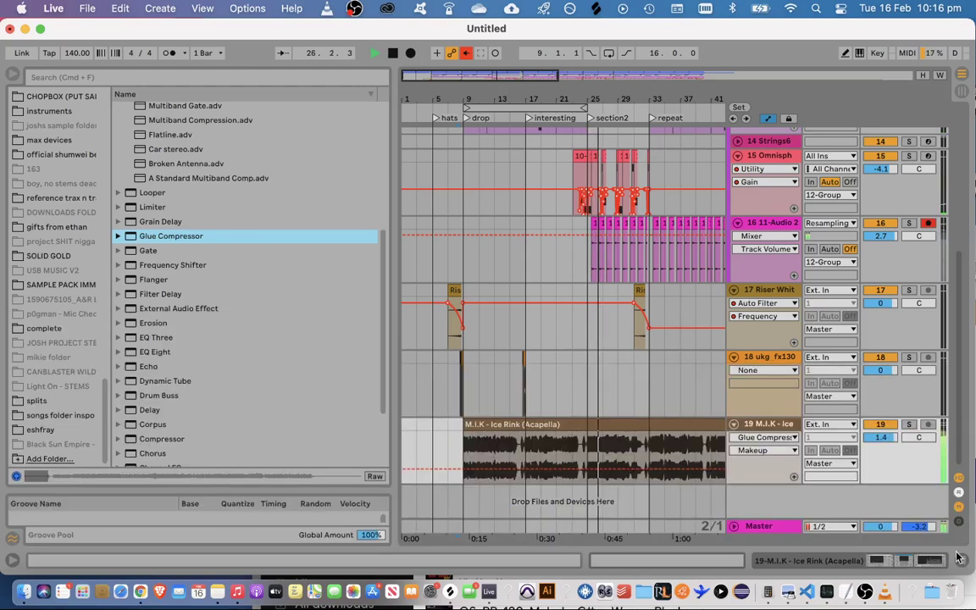
In the acapella's EQ Eight, move band 3 to about 758 Hz, set band 4 to 1.36 dB, and lower the band 1 low cut to 174 Hz
{"action": "double_click", "coordinate": [637, 422]}
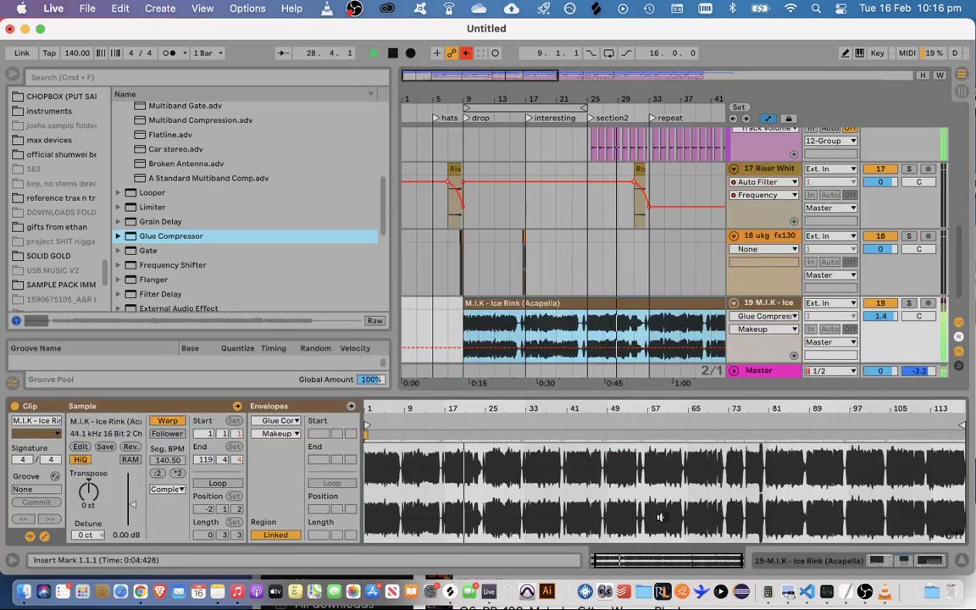
{"action": "left_click", "coordinate": [962, 560]}
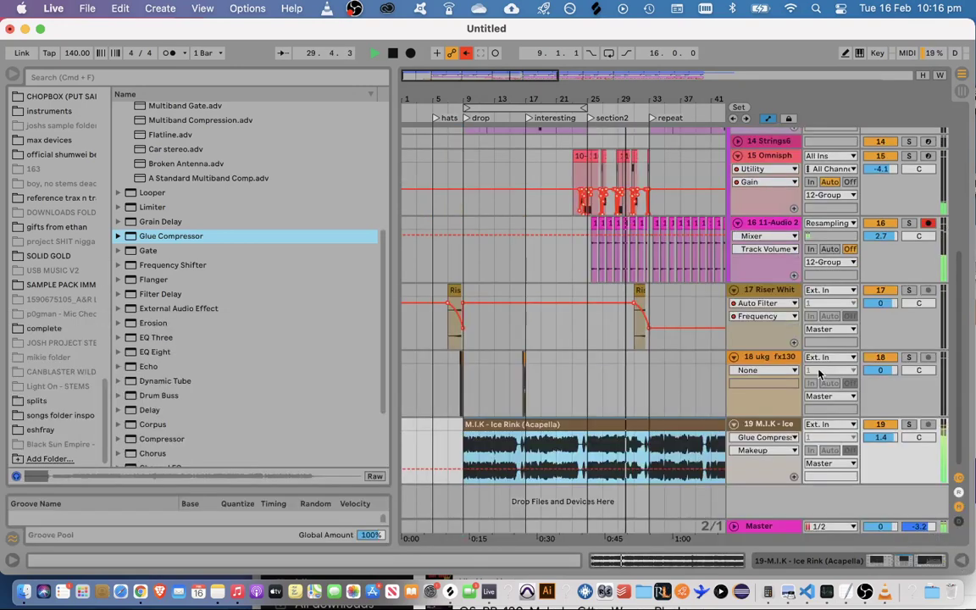
{"action": "double_click", "coordinate": [767, 423]}
{"action": "left_click_drag", "start_coordinate": [819, 464], "coordinate": [751, 465]}
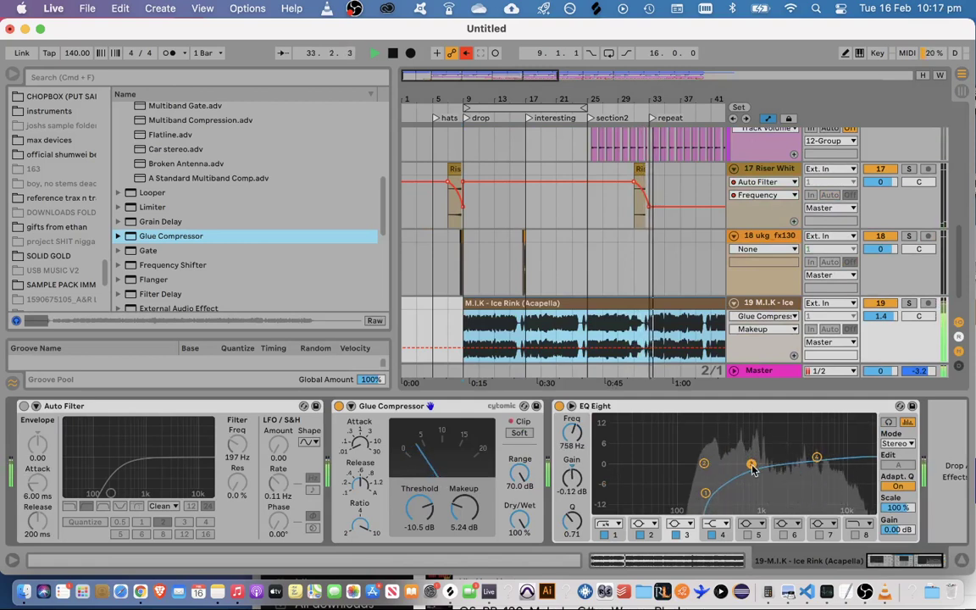
{"action": "left_click_drag", "start_coordinate": [816, 458], "coordinate": [816, 460]}
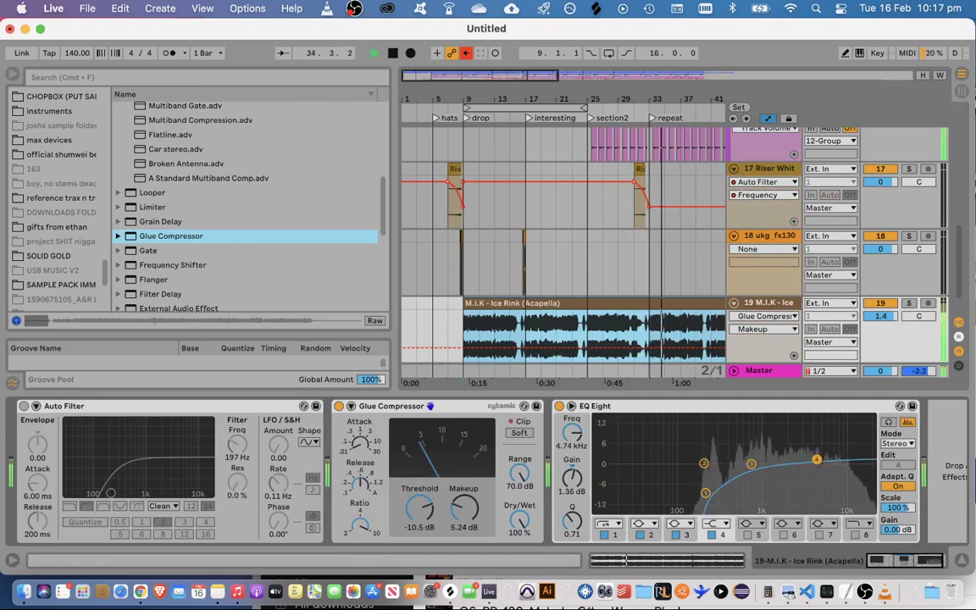
{"action": "left_click_drag", "start_coordinate": [704, 494], "coordinate": [699, 496]}
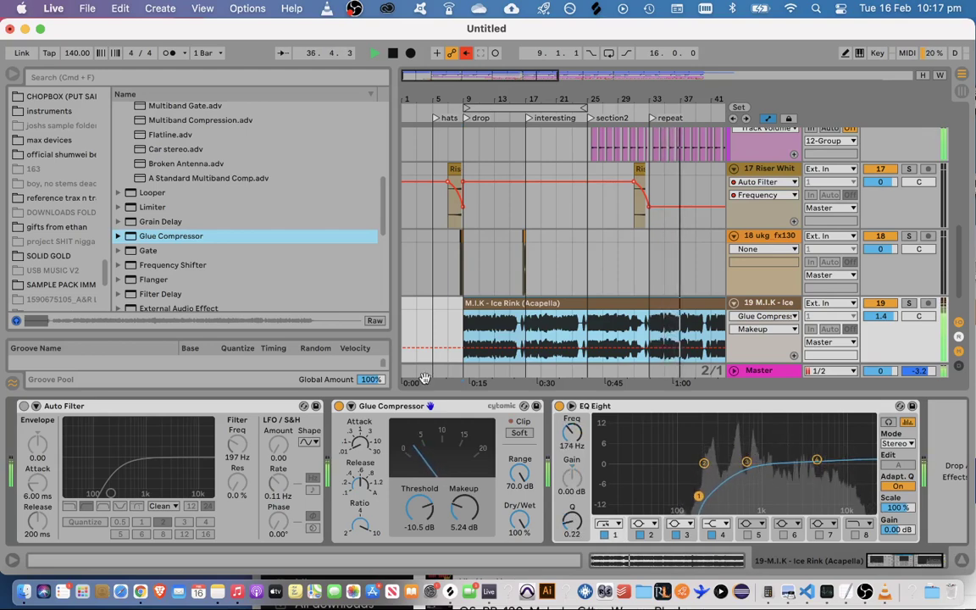
Switch the acapella's EQ Eight to M/S mode and enable band 1 as a steep low cut at 337 Hz on the side channel
{"action": "scroll", "coordinate": [254, 212], "scroll_direction": "down", "scroll_amount": 5}
{"action": "left_click", "coordinate": [898, 443]}
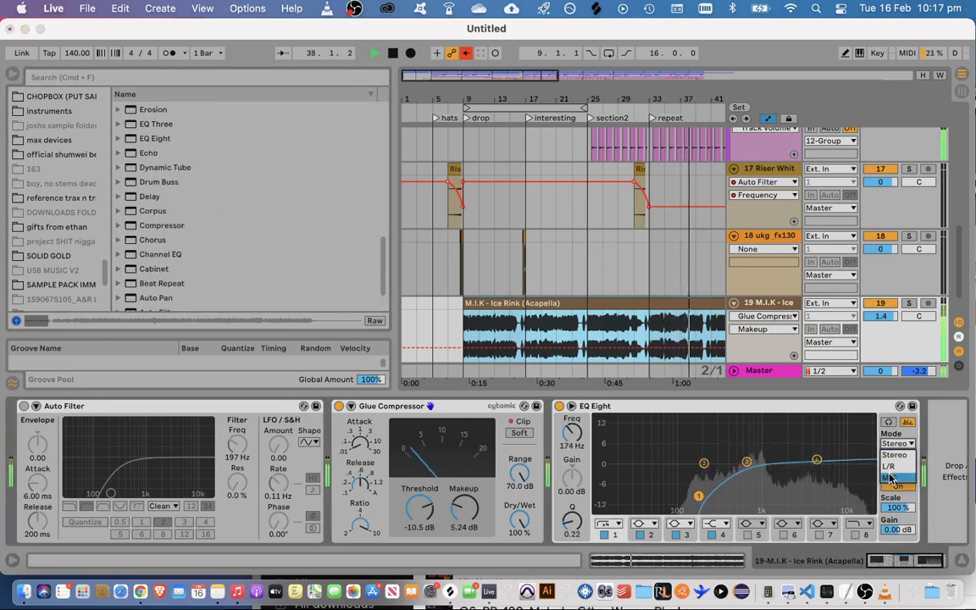
{"action": "left_click", "coordinate": [890, 478]}
{"action": "left_click", "coordinate": [607, 524]}
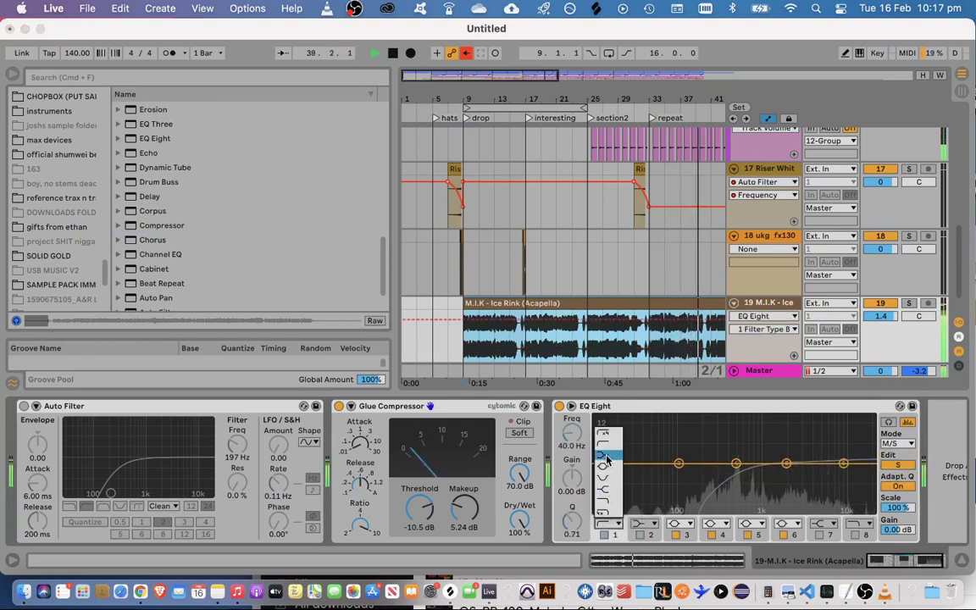
{"action": "left_click", "coordinate": [606, 459]}
{"action": "left_click", "coordinate": [607, 523]}
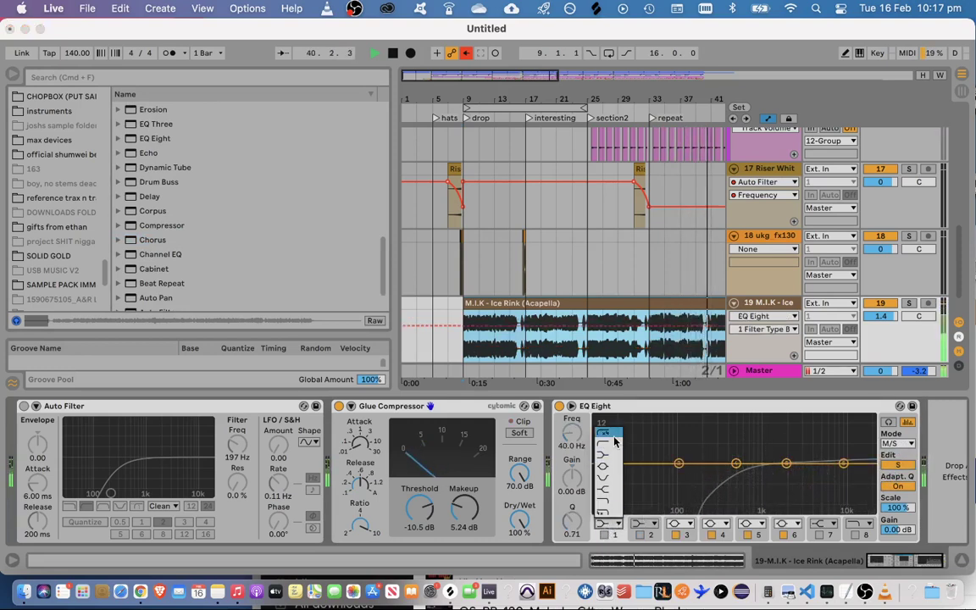
{"action": "left_click", "coordinate": [614, 434]}
{"action": "left_click", "coordinate": [605, 534]}
{"action": "left_click_drag", "start_coordinate": [646, 477], "coordinate": [722, 498]}
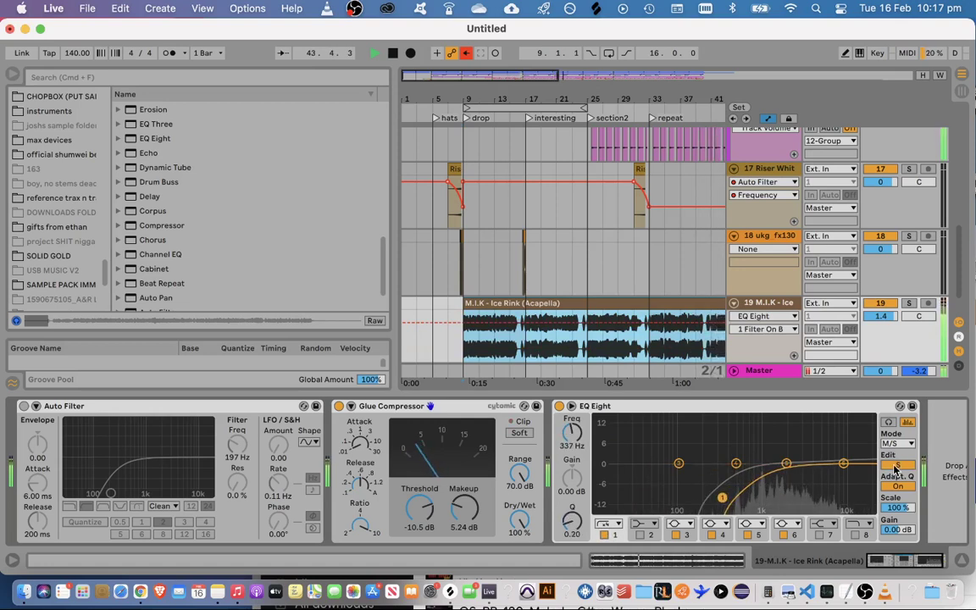
{"action": "key", "text": "super+alt+l"}
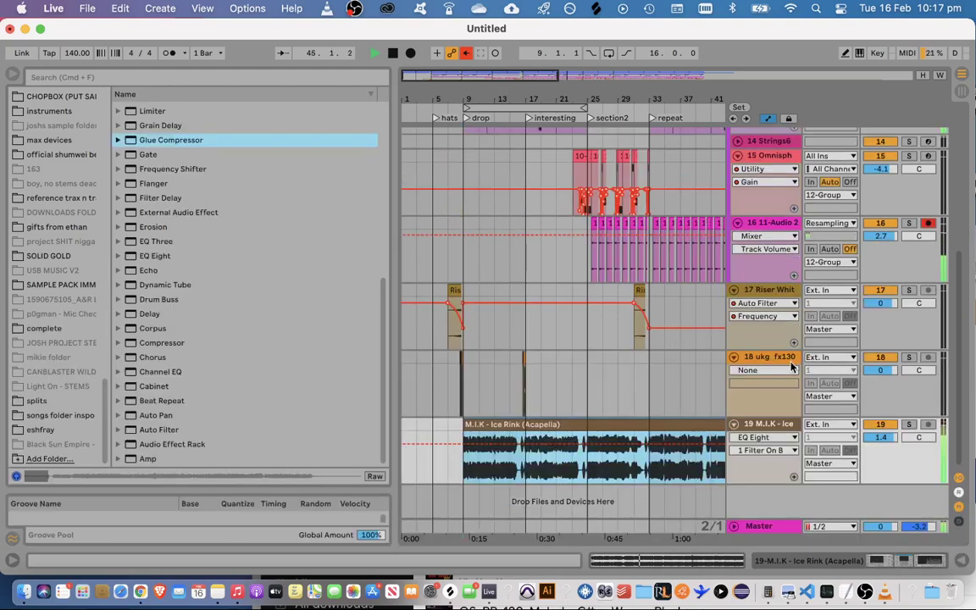
Show the whole arrangement and fold the 12 Group, 17 Riser and 18 ukg_fx130 tracks, selecting time on track 18
{"action": "left_click_drag", "start_coordinate": [457, 71], "coordinate": [461, 51]}
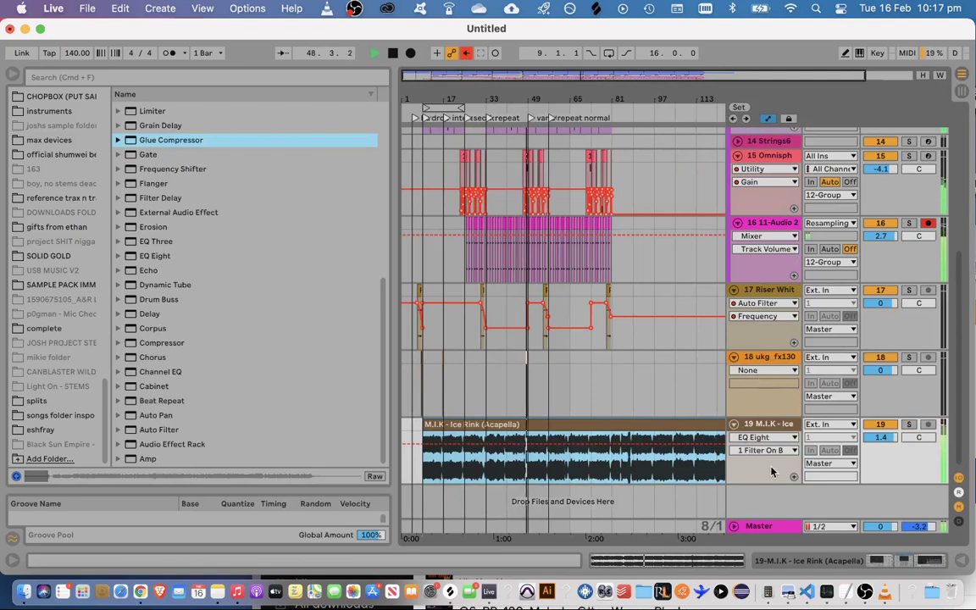
{"action": "scroll", "coordinate": [769, 381], "scroll_direction": "up", "scroll_amount": 6}
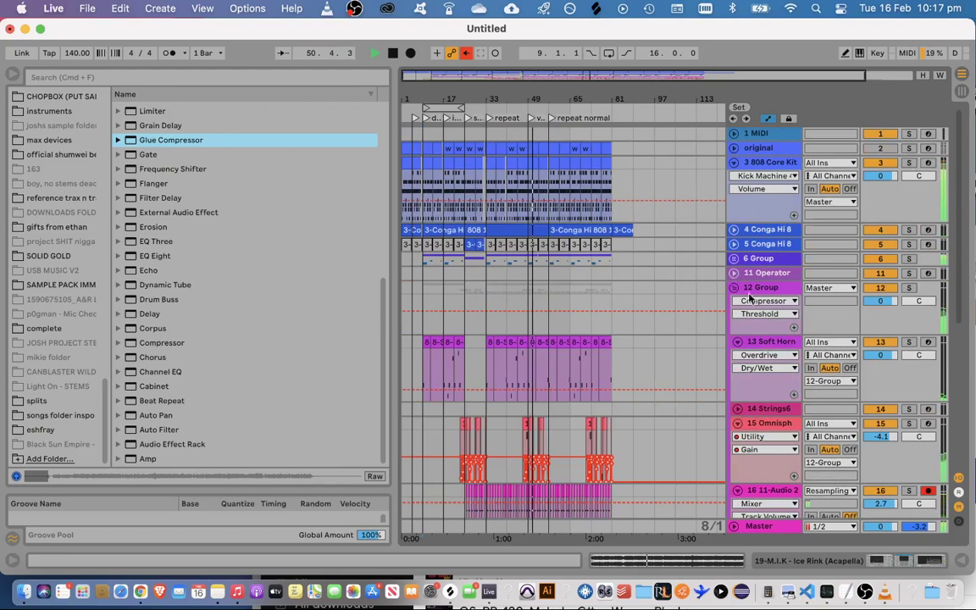
{"action": "left_click", "coordinate": [733, 287]}
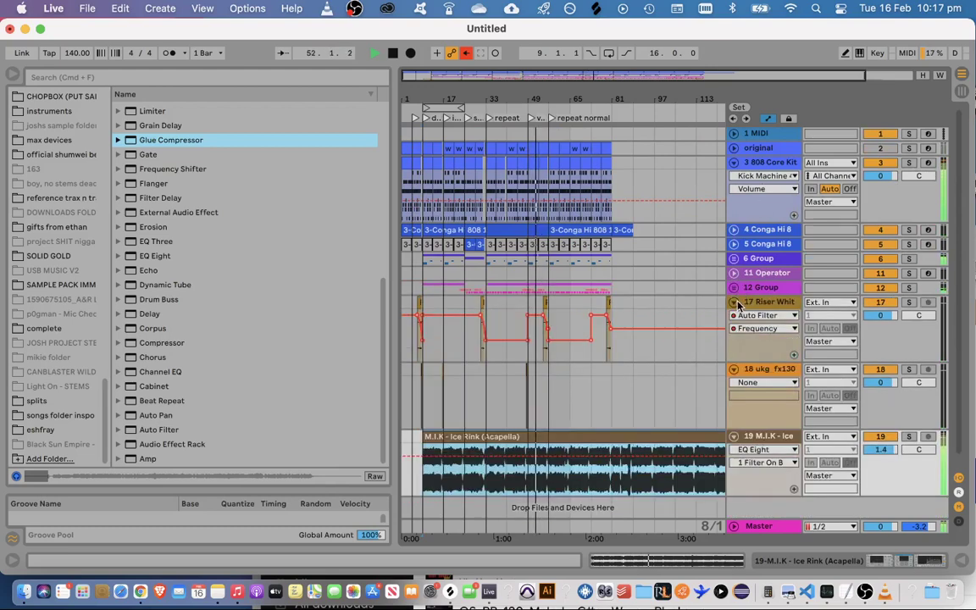
{"action": "left_click", "coordinate": [734, 316]}
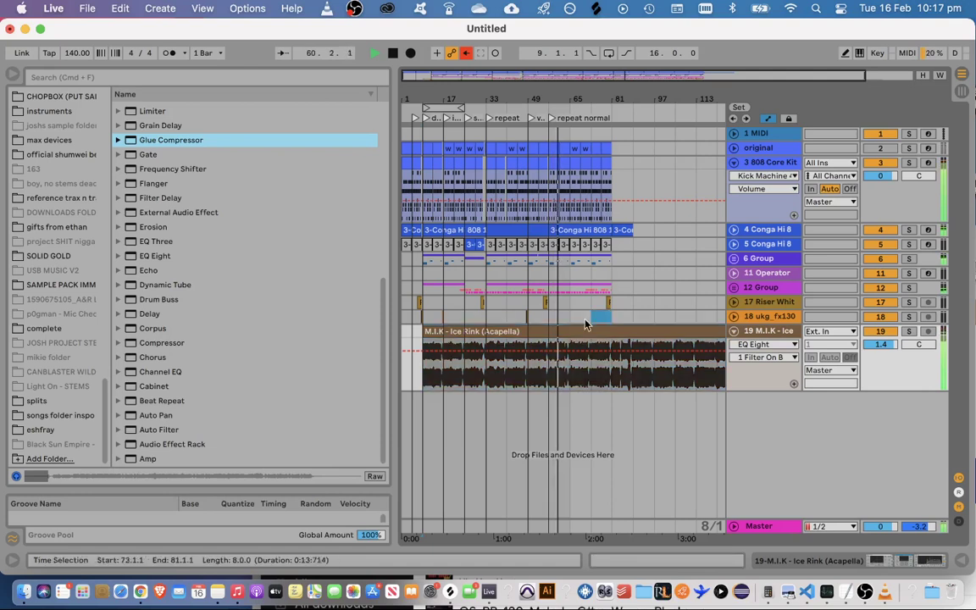
{"action": "left_click", "coordinate": [547, 319]}
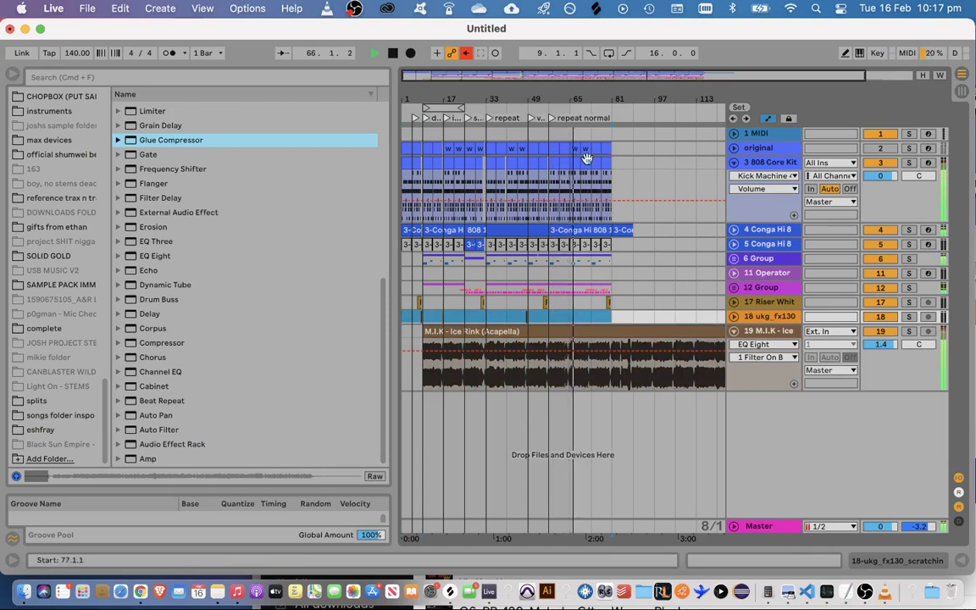
Search the browser's Samples category for "fx"
{"action": "left_click", "coordinate": [324, 76]}
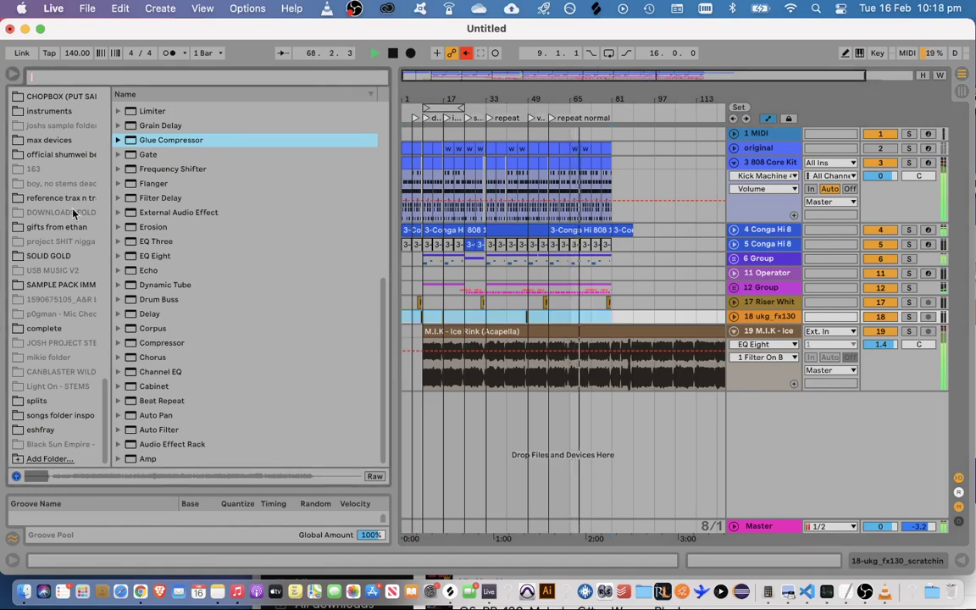
{"action": "scroll", "coordinate": [68, 212], "scroll_direction": "up", "scroll_amount": 10}
{"action": "scroll", "coordinate": [65, 218], "scroll_direction": "up", "scroll_amount": 10}
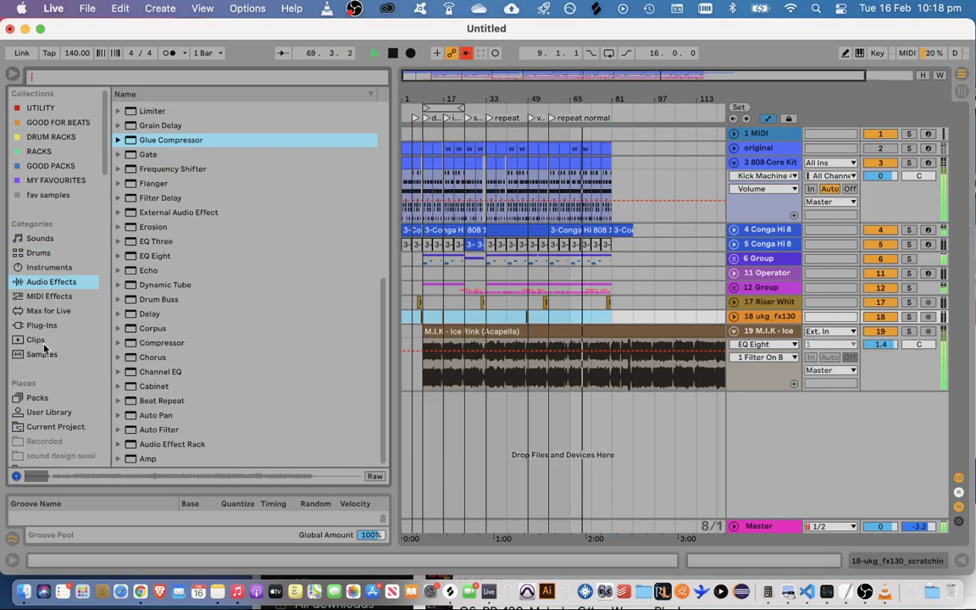
{"action": "left_click", "coordinate": [39, 339]}
{"action": "left_click", "coordinate": [42, 354]}
{"action": "left_click", "coordinate": [136, 77]}
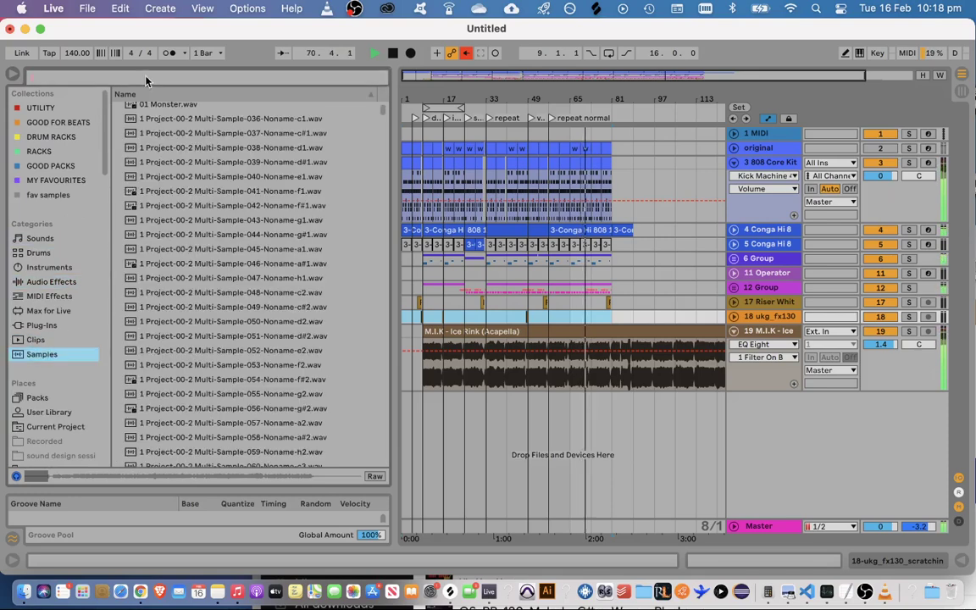
{"action": "type", "text": "fx"}
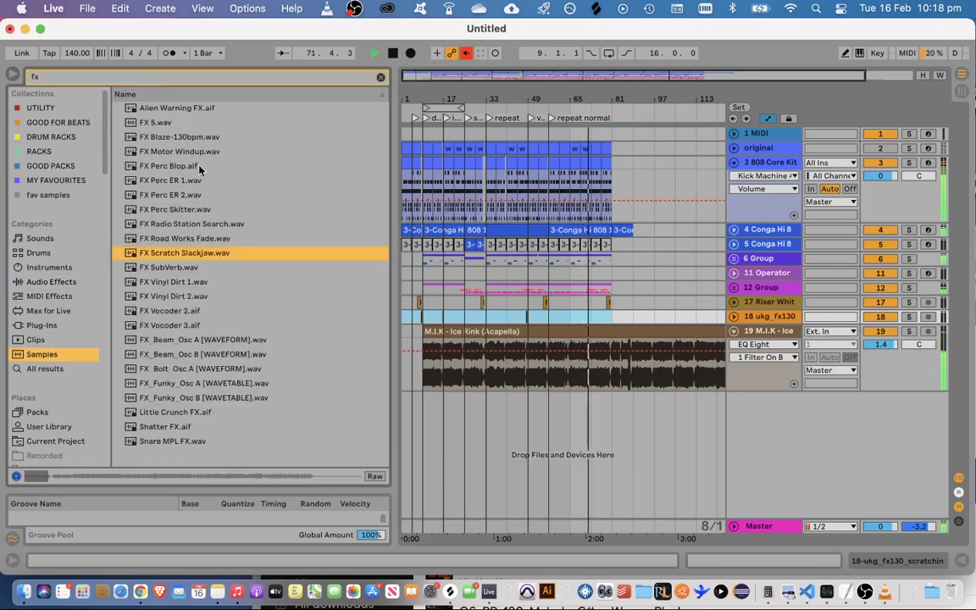
Audition the FX Vinyl Dirt and FX Vocoder samples, then the remaining results from FX_Beam_Osc A down to Snare MPL FX
{"action": "left_click", "coordinate": [200, 169]}
{"action": "left_click", "coordinate": [190, 311]}
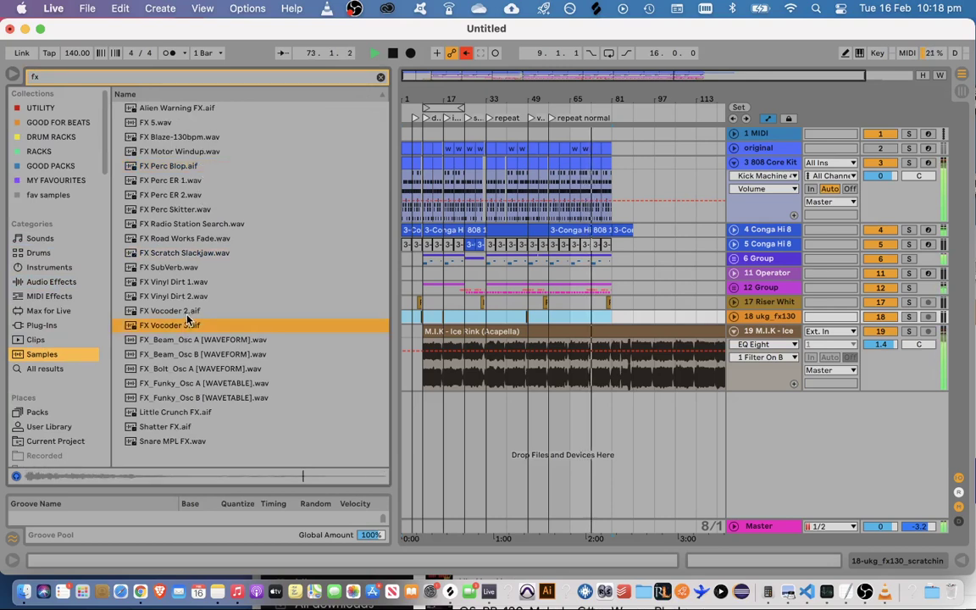
{"action": "left_click", "coordinate": [190, 287]}
{"action": "left_click", "coordinate": [191, 299]}
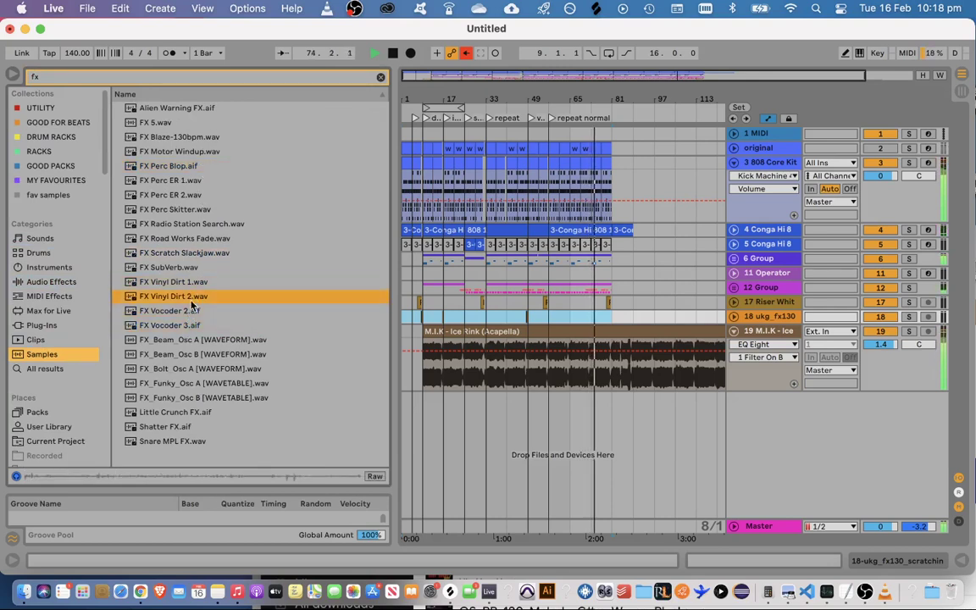
{"action": "left_click", "coordinate": [187, 315]}
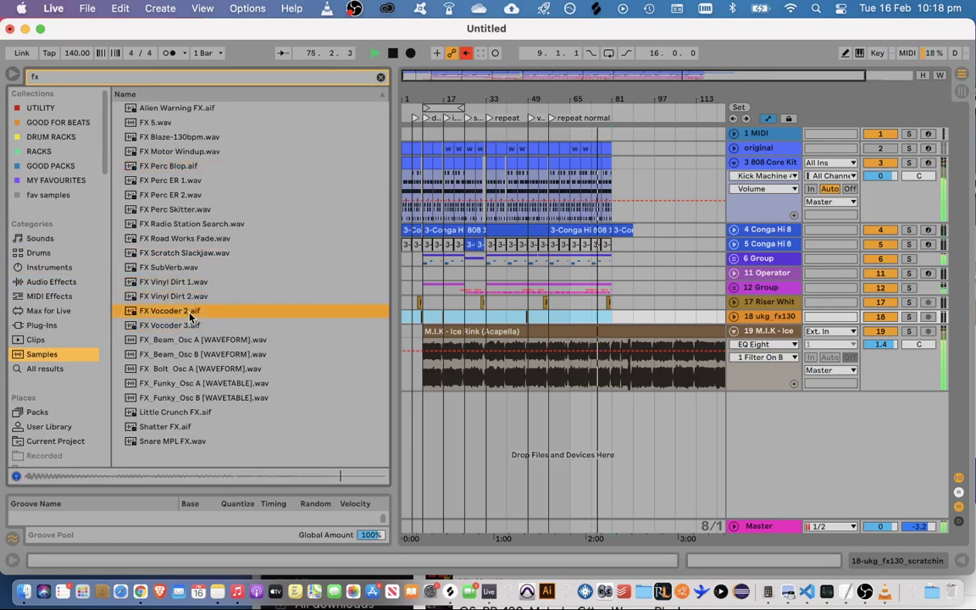
{"action": "left_click", "coordinate": [184, 328]}
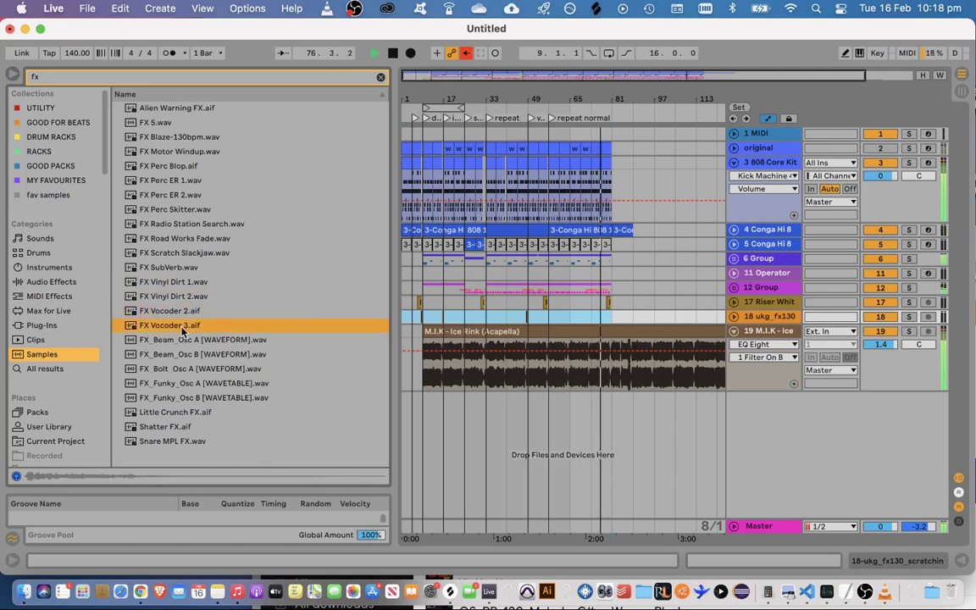
{"action": "left_click", "coordinate": [187, 342]}
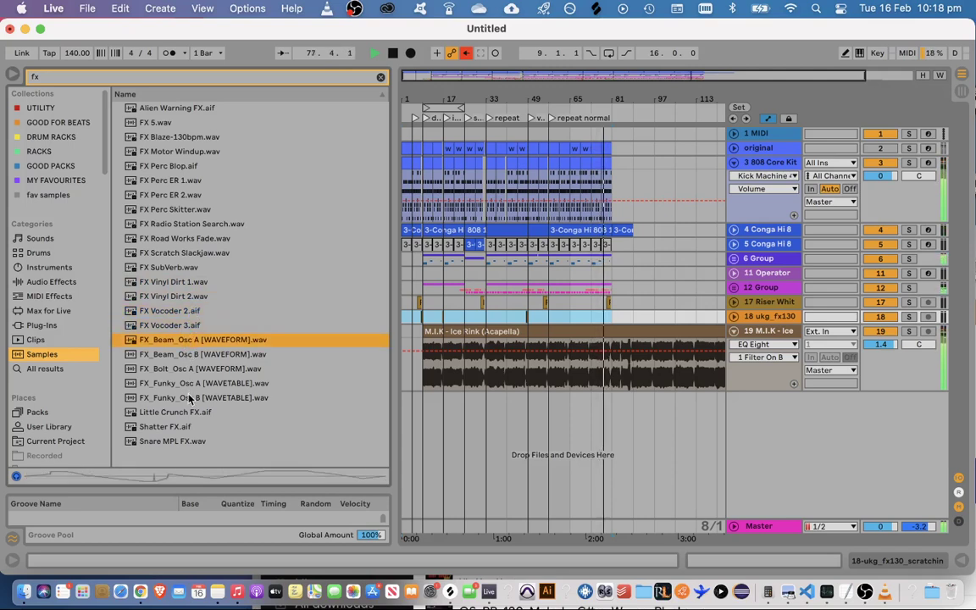
{"action": "key", "text": "Down"}
{"action": "key", "text": "Down"}
{"action": "key", "text": "Down"}
{"action": "key", "text": "Down"}
{"action": "key", "text": "Down"}
{"action": "key", "text": "Down"}
{"action": "key", "text": "Down"}
Preview the samples from FX Radio Station Search up to Alien Warning FX, stopping the song playback along the way
{"action": "left_click", "coordinate": [170, 224]}
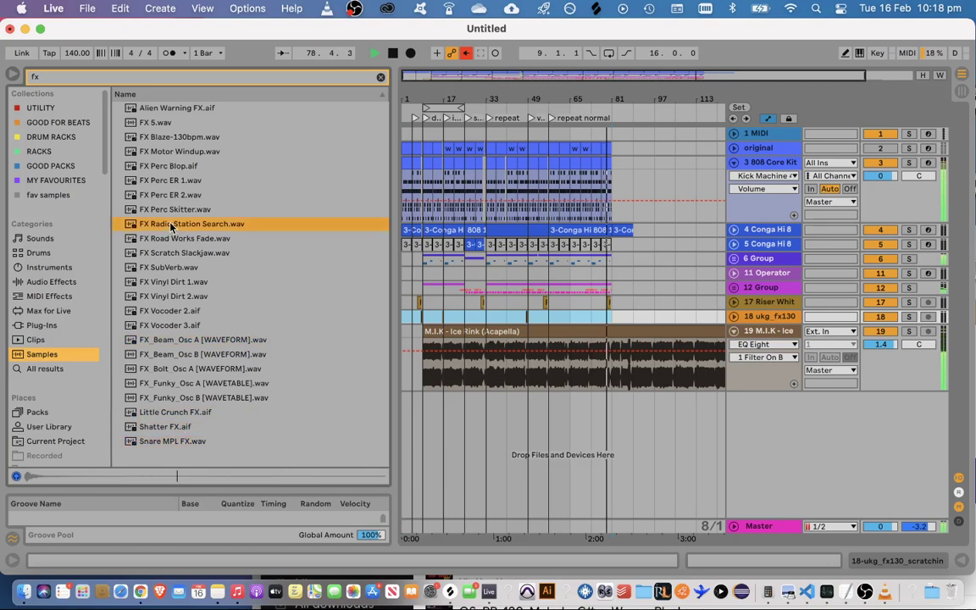
{"action": "key", "text": "Up"}
{"action": "key", "text": "Up"}
{"action": "key", "text": "Up"}
{"action": "key", "text": "Up"}
{"action": "key", "text": "Up"}
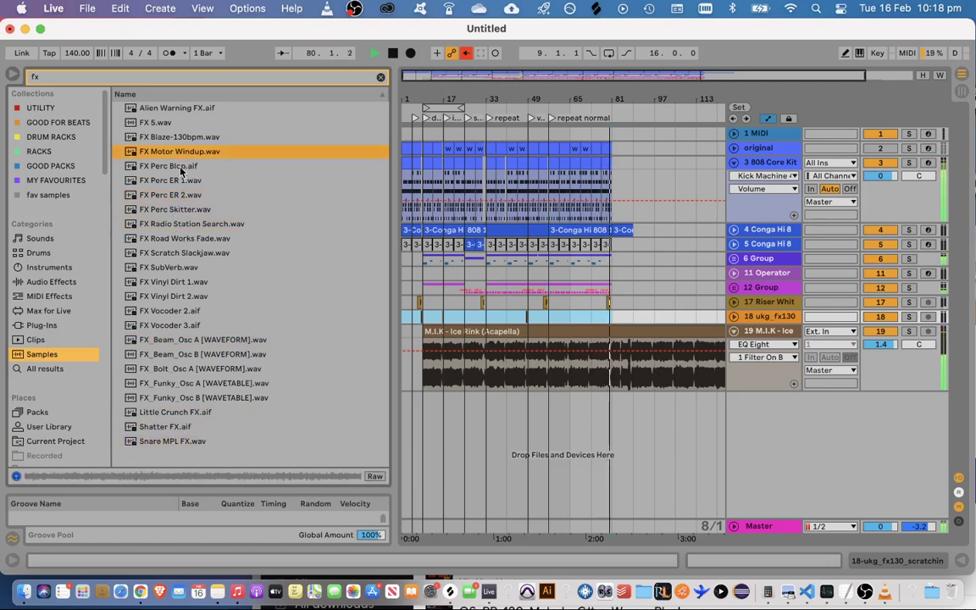
{"action": "left_click", "coordinate": [182, 138]}
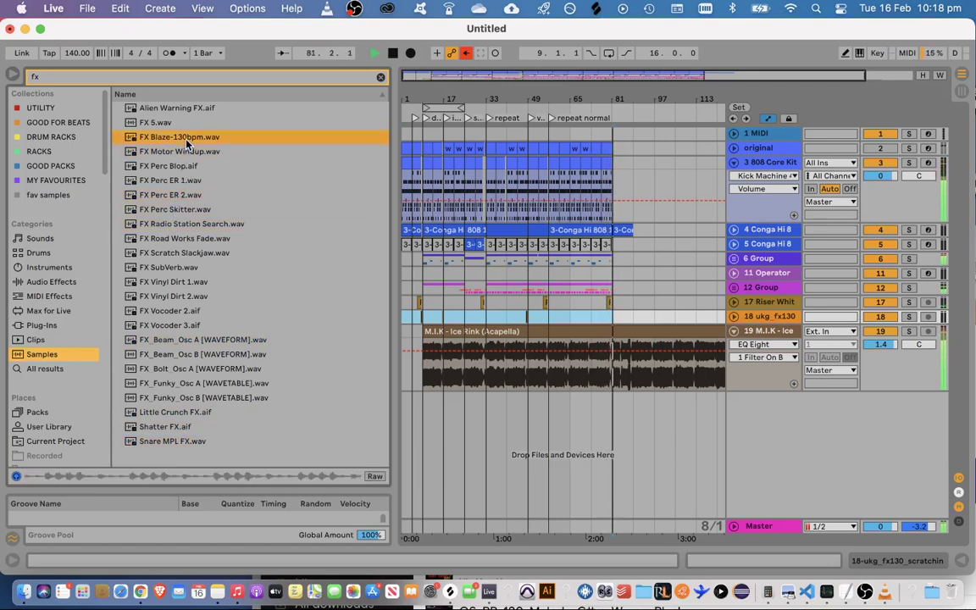
{"action": "key", "text": "space"}
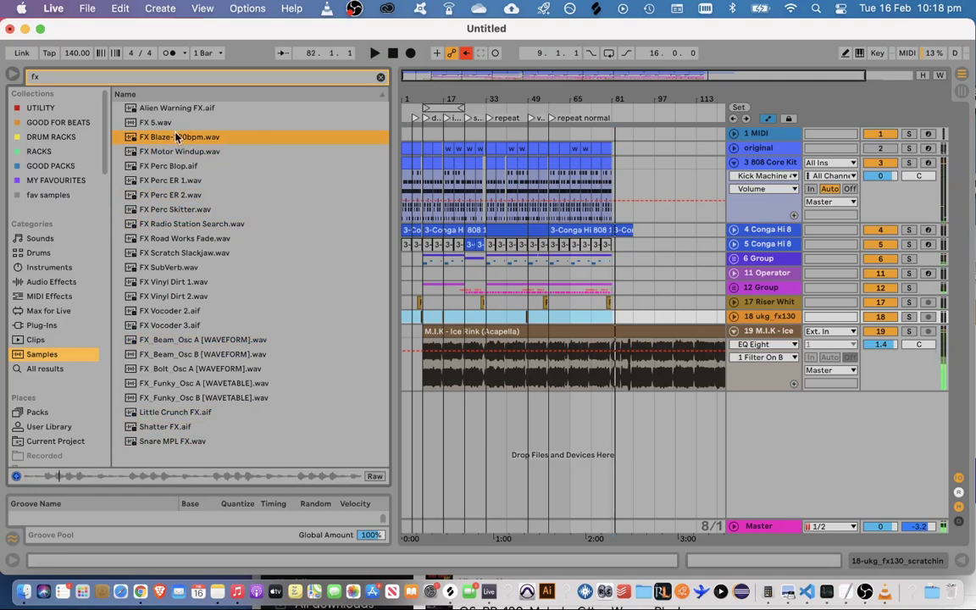
{"action": "left_click", "coordinate": [176, 123]}
{"action": "left_click", "coordinate": [180, 108]}
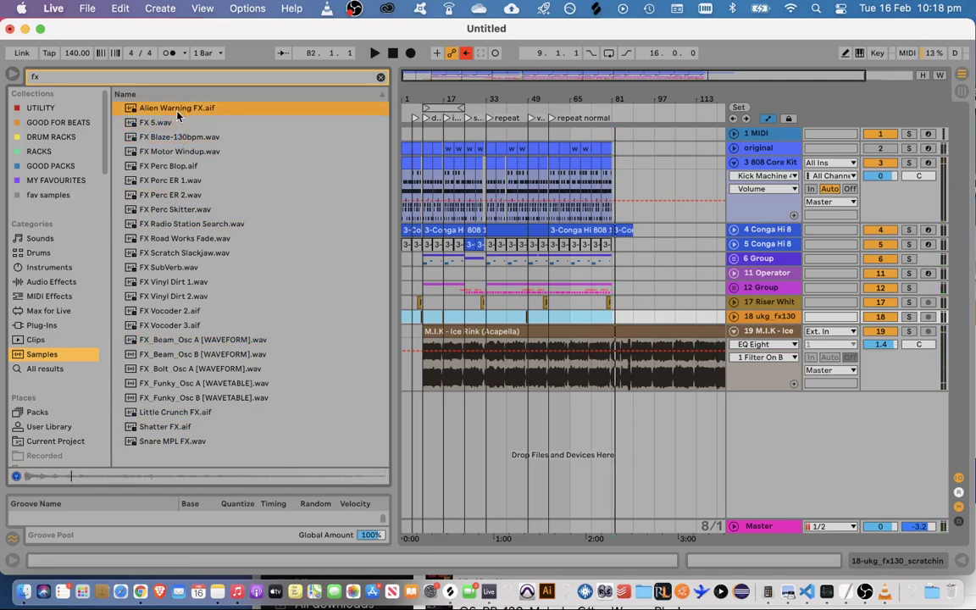
Place the Alien Warning FX sample at bar 9 on a new audio track below the acapella and open its clip settings
{"action": "left_click", "coordinate": [419, 386]}
{"action": "key", "text": "Return"}
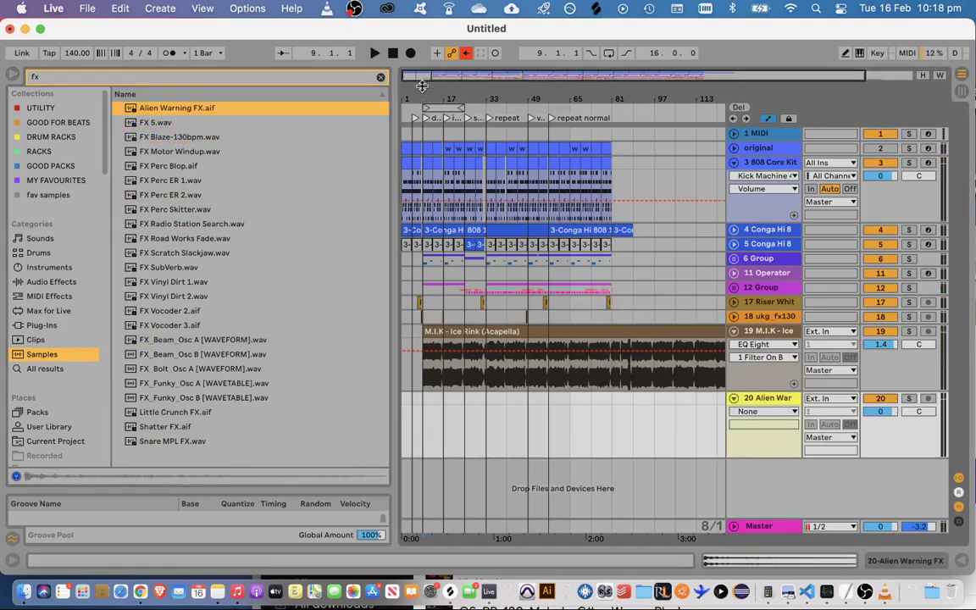
{"action": "key", "text": "plus"}
{"action": "key", "text": "plus"}
{"action": "key", "text": "plus"}
{"action": "key", "text": "plus"}
{"action": "double_click", "coordinate": [591, 411]}
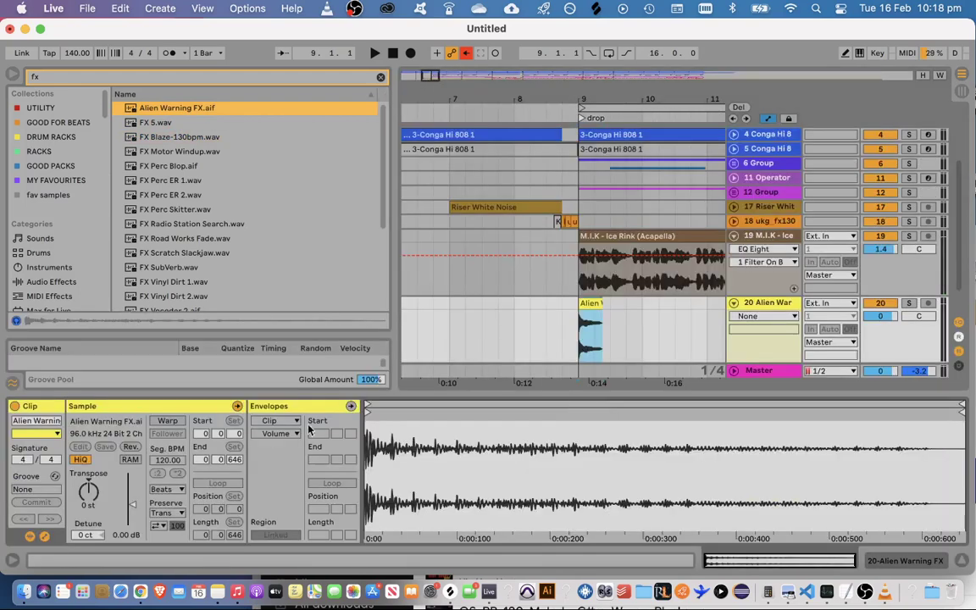
Solo track 20 and try transposing the Alien Warning FX clip up to 48 st while playing it back
{"action": "key", "text": "space"}
{"action": "left_click_drag", "start_coordinate": [95, 508], "coordinate": [97, 464]}
{"action": "key", "text": "space"}
{"action": "key", "text": "space"}
{"action": "left_click", "coordinate": [908, 305]}
{"action": "key", "text": "space"}
{"action": "key", "text": "space"}
{"action": "key", "text": "space"}
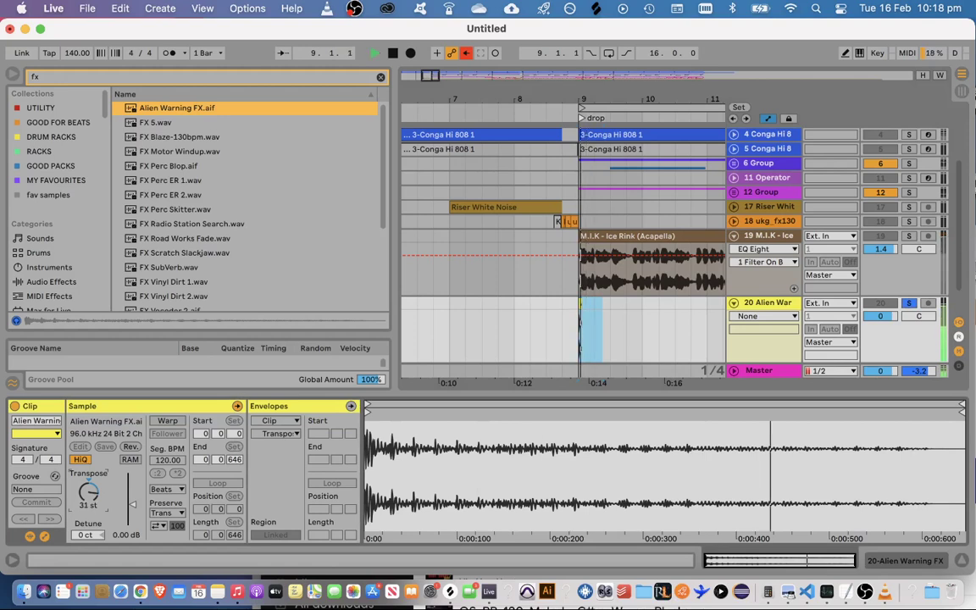
{"action": "key", "text": "space"}
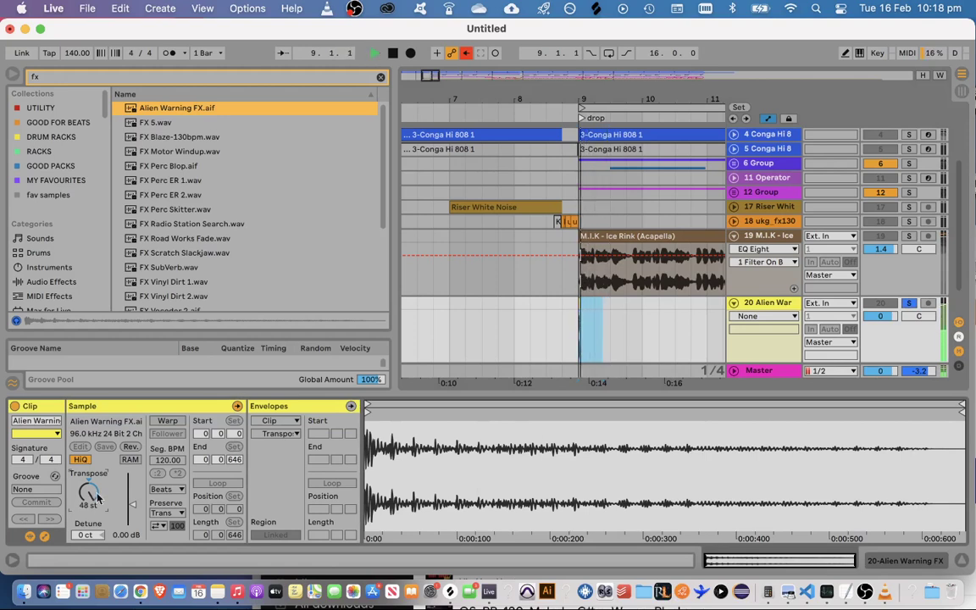
{"action": "key", "text": "space"}
Undo the last transposition change and remove the Alien Warning FX clip from track 20
{"action": "left_click", "coordinate": [569, 315]}
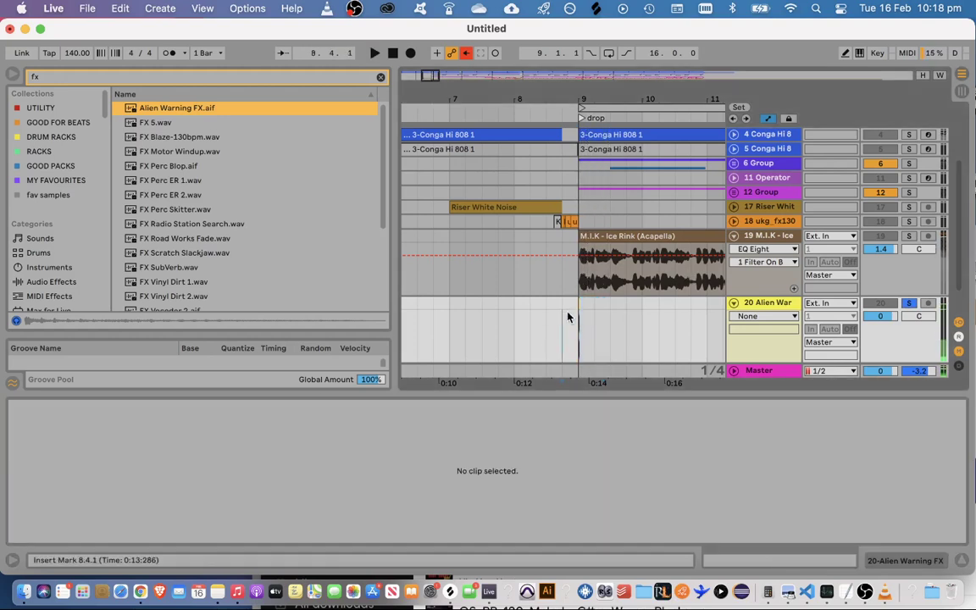
{"action": "key", "text": "super+z"}
{"action": "left_click", "coordinate": [582, 307]}
{"action": "left_click", "coordinate": [582, 304]}
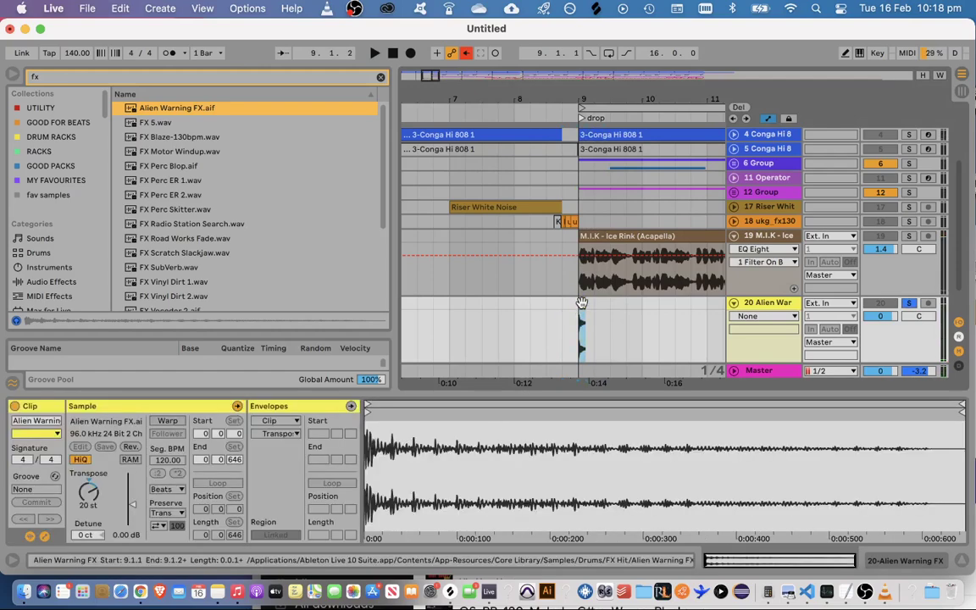
{"action": "key", "text": "super+z"}
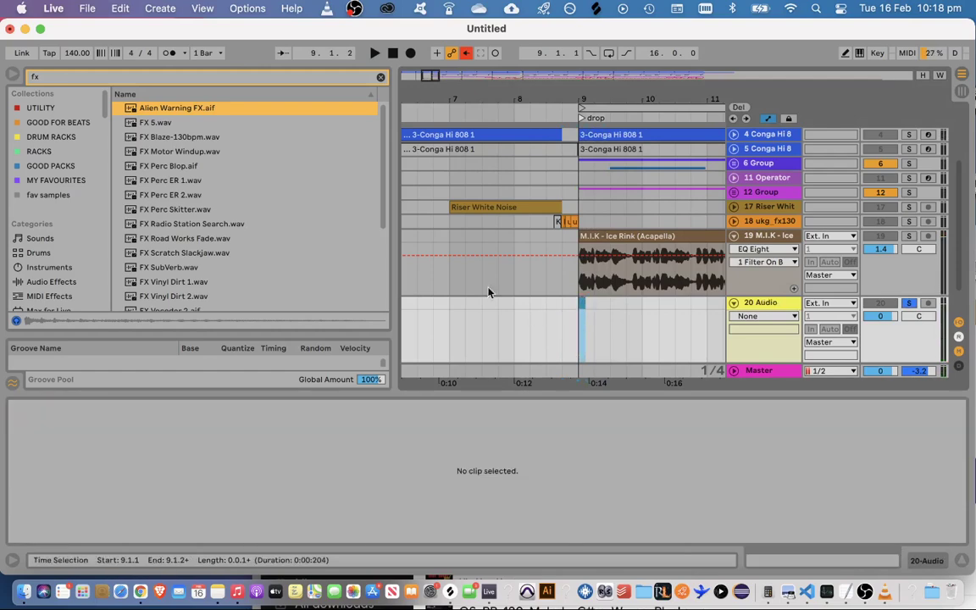
Search the browser for "reggae" across all results
{"action": "left_click", "coordinate": [381, 77]}
{"action": "left_click", "coordinate": [306, 73]}
{"action": "type", "text": "reggae"}
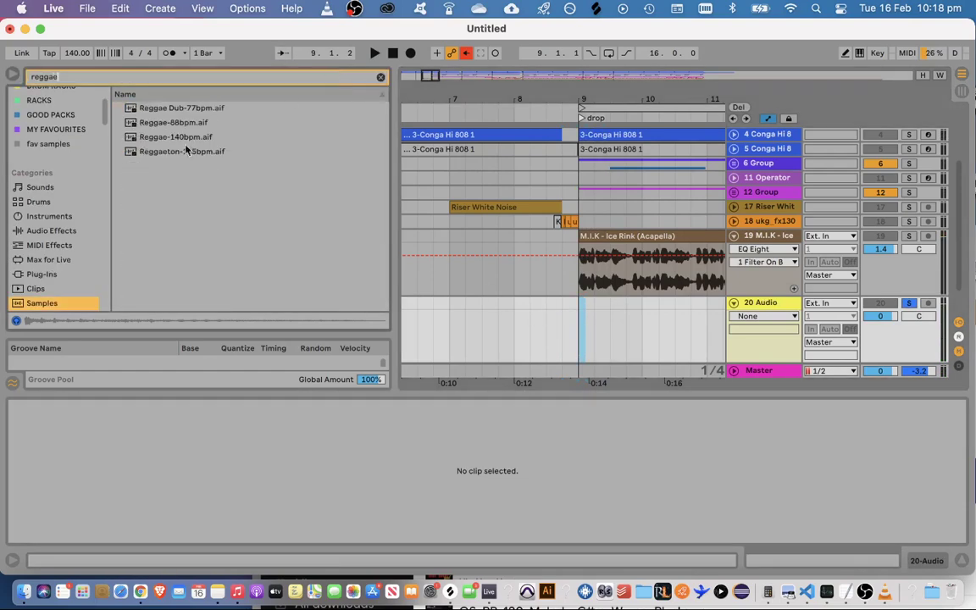
{"action": "scroll", "coordinate": [34, 254], "scroll_direction": "down", "scroll_amount": 2}
{"action": "left_click", "coordinate": [44, 297]}
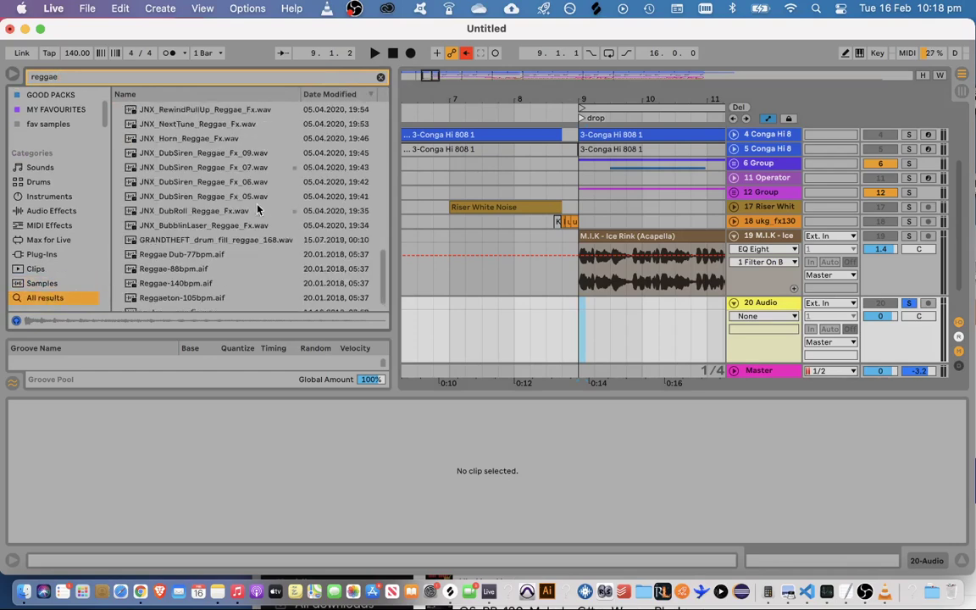
Audition the JNX_DubSiren_Reggae_Fx samples 03, 01 and 08 as well as RK_Reggaesiren8, and look through the older results
{"action": "scroll", "coordinate": [255, 207], "scroll_direction": "up", "scroll_amount": 3}
{"action": "left_click", "coordinate": [240, 196]}
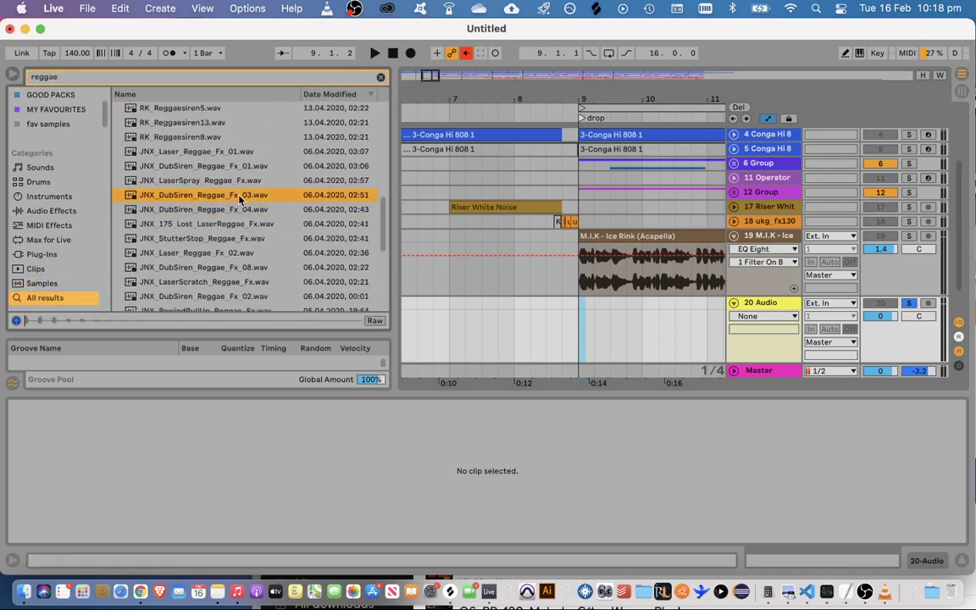
{"action": "left_click", "coordinate": [234, 165]}
{"action": "left_click", "coordinate": [227, 142]}
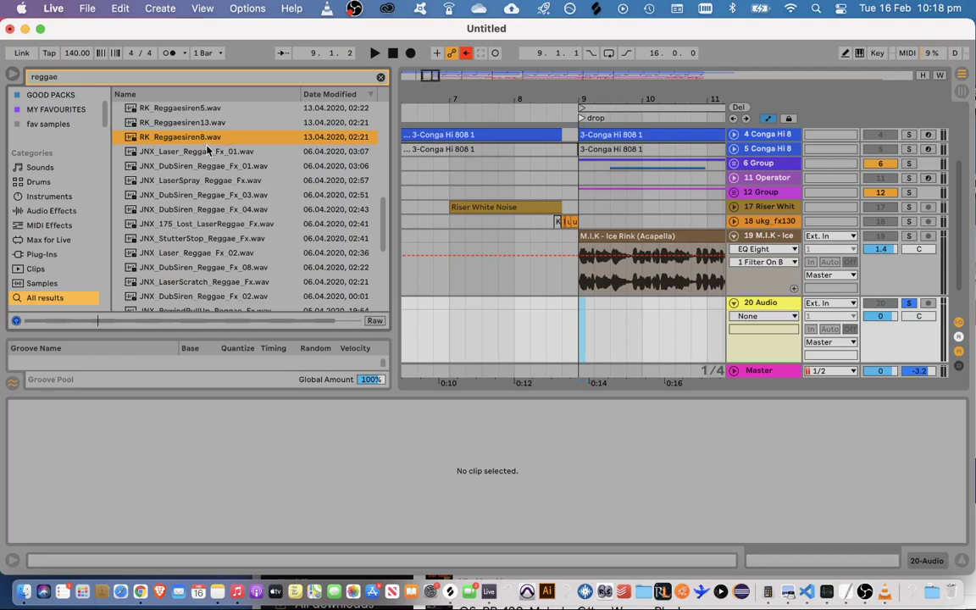
{"action": "scroll", "coordinate": [218, 266], "scroll_direction": "down", "scroll_amount": 1}
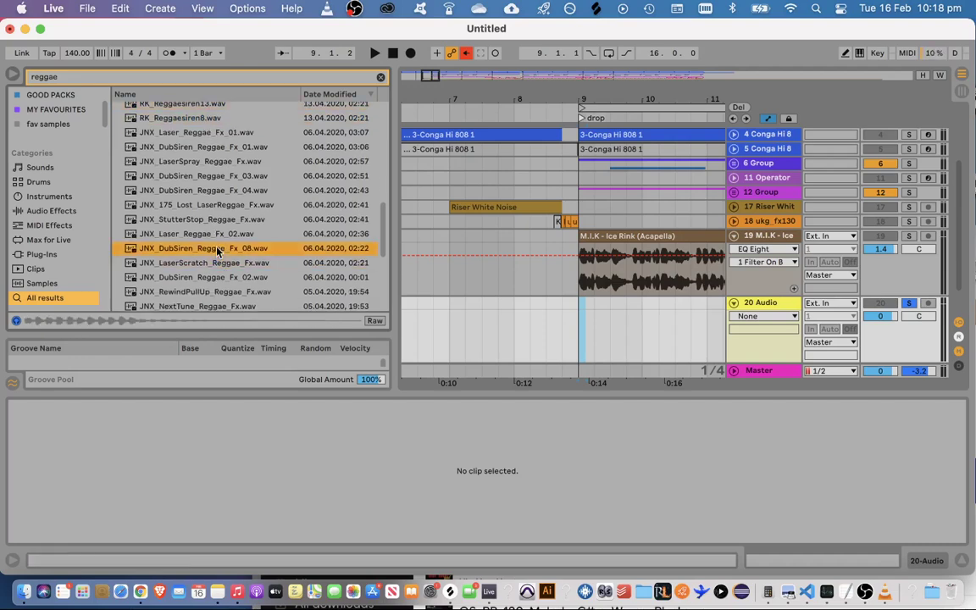
{"action": "scroll", "coordinate": [218, 250], "scroll_direction": "down", "scroll_amount": 5}
{"action": "scroll", "coordinate": [218, 253], "scroll_direction": "down", "scroll_amount": 2}
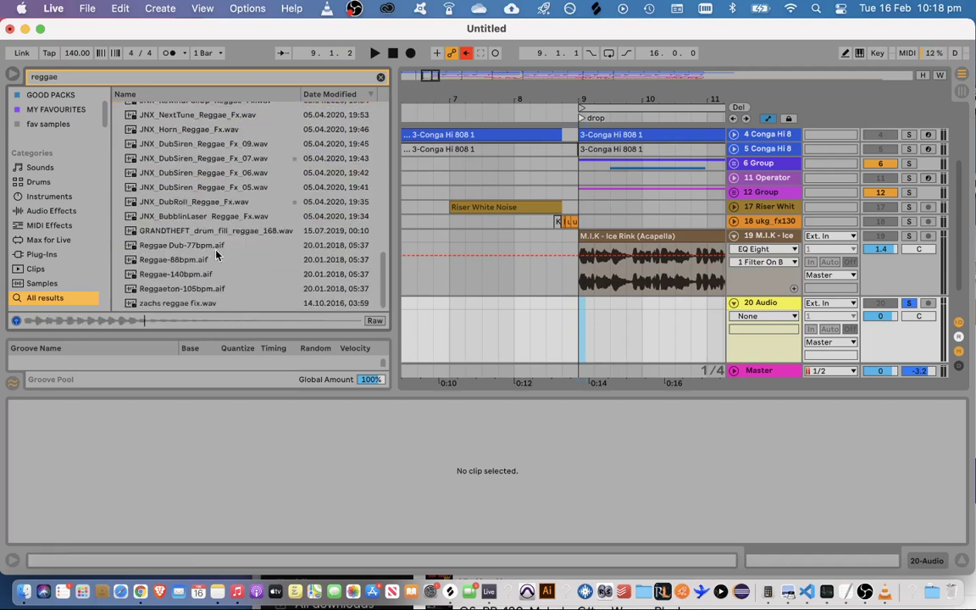
Audition more RK reggae samples, including RK_Reggaephone1 [blip] and RK_Reggaezapper
{"action": "scroll", "coordinate": [217, 254], "scroll_direction": "up", "scroll_amount": 10}
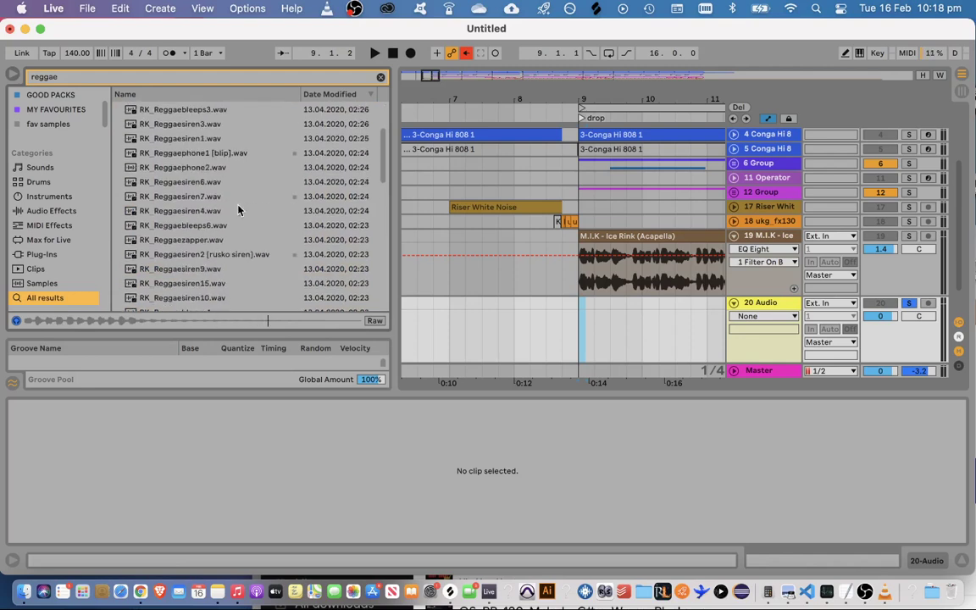
{"action": "scroll", "coordinate": [203, 127], "scroll_direction": "up", "scroll_amount": 7}
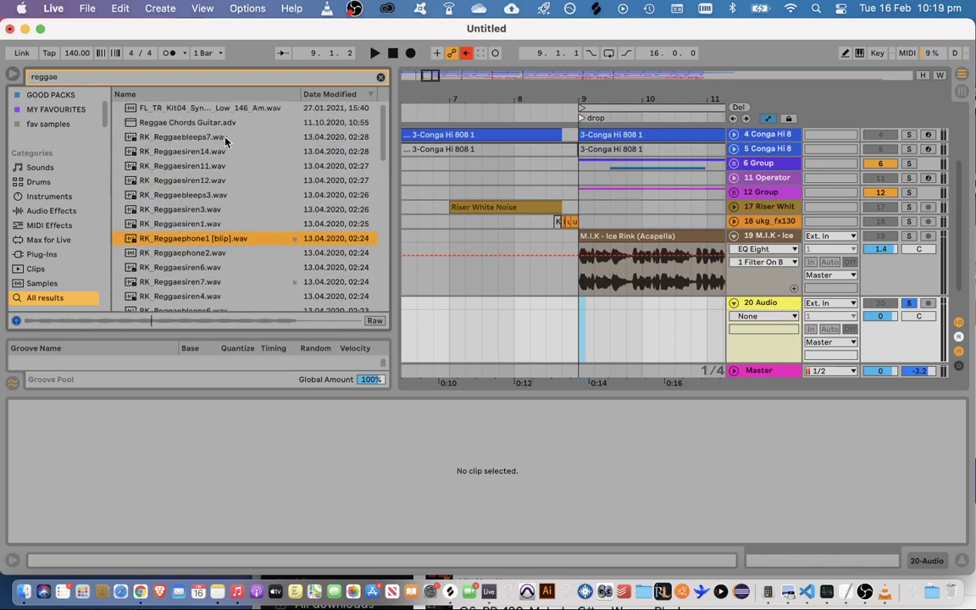
{"action": "scroll", "coordinate": [212, 152], "scroll_direction": "down", "scroll_amount": 10}
{"action": "left_click", "coordinate": [227, 172]}
{"action": "left_click", "coordinate": [233, 198]}
{"action": "scroll", "coordinate": [235, 176], "scroll_direction": "down", "scroll_amount": 2}
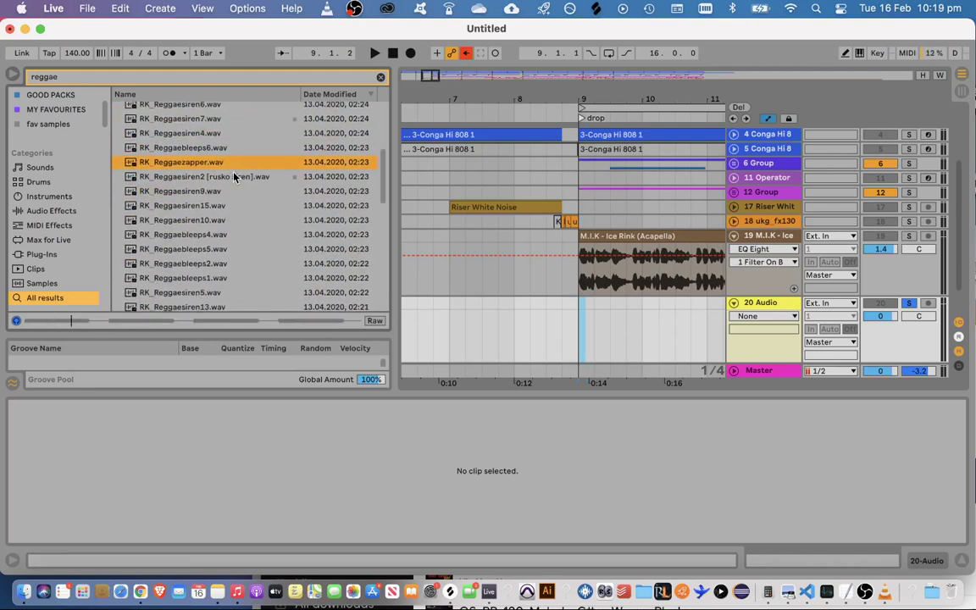
{"action": "scroll", "coordinate": [233, 231], "scroll_direction": "down", "scroll_amount": 6}
{"action": "left_click", "coordinate": [239, 207]}
Compare RK_Reggaebleeps3, RK_Reggaesiren1 and RK_Reggaephone1 [blip] by previewing them in turn
{"action": "scroll", "coordinate": [240, 205], "scroll_direction": "up", "scroll_amount": 14}
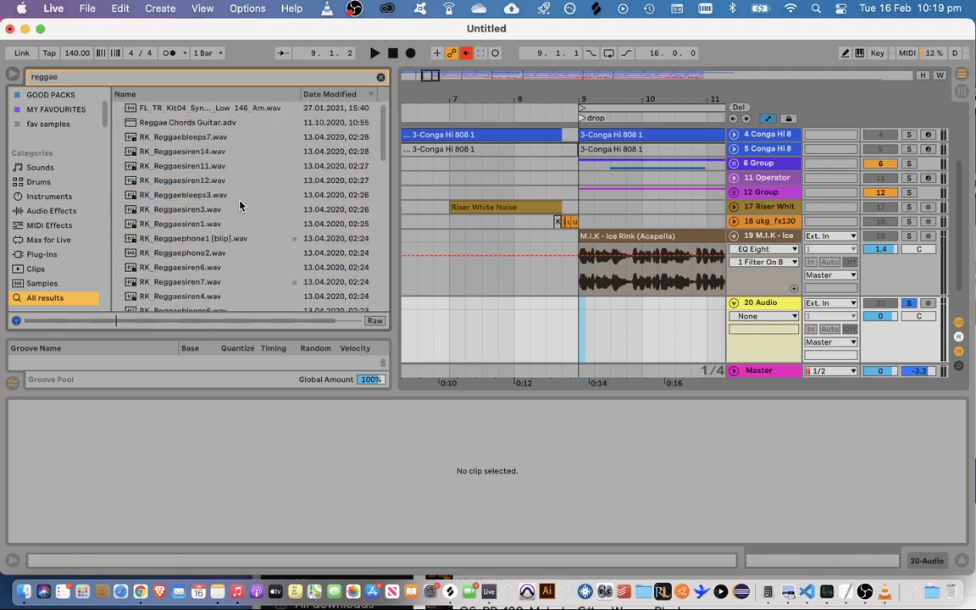
{"action": "left_click", "coordinate": [238, 195]}
{"action": "left_click", "coordinate": [224, 224]}
{"action": "left_click", "coordinate": [226, 238]}
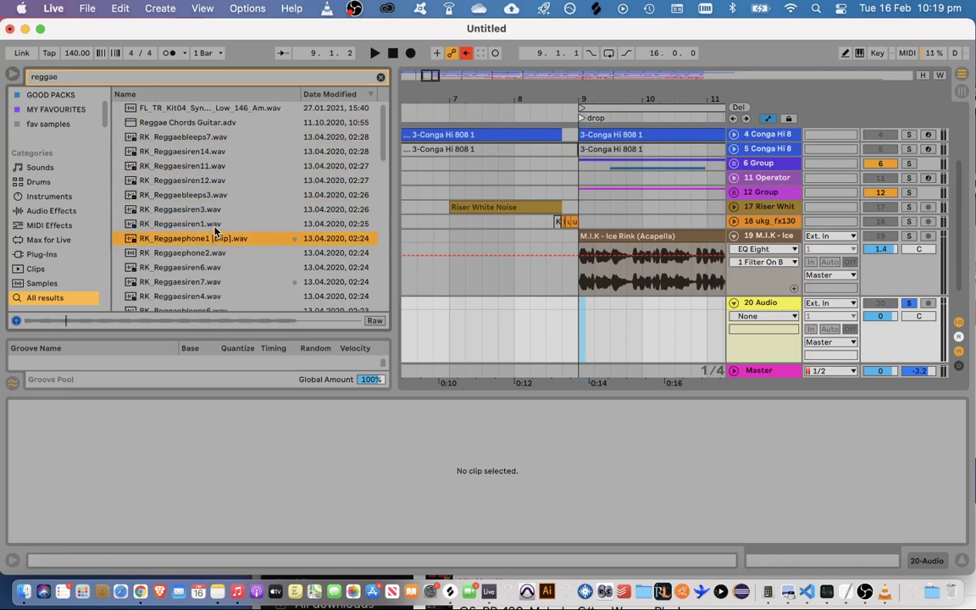
Place RK_Reggaephone1 [blip] at bar 9 on track 20 and trim its end to leave only a short blip
{"action": "left_click_drag", "start_coordinate": [218, 238], "coordinate": [585, 335]}
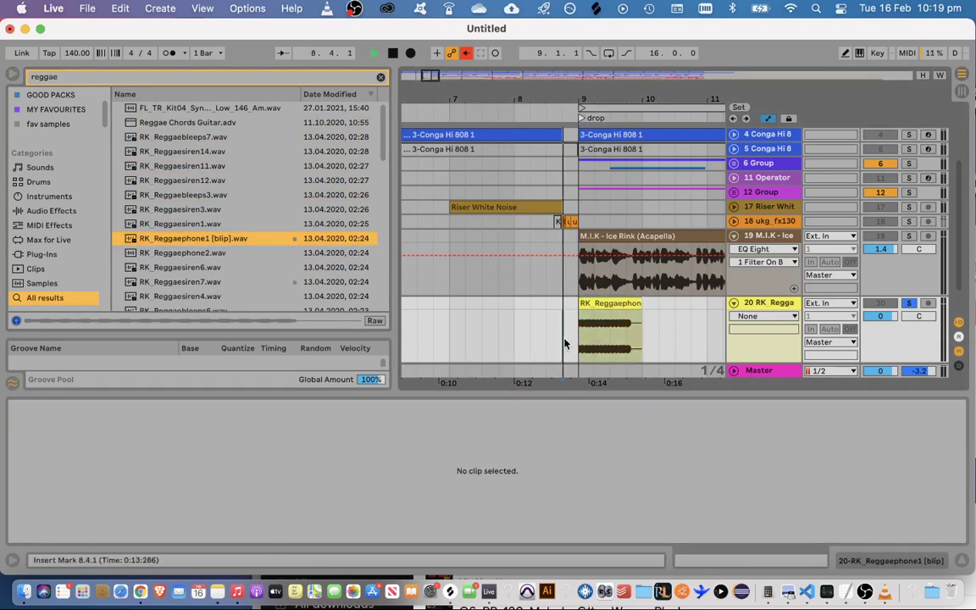
{"action": "left_click", "coordinate": [621, 314]}
{"action": "left_click_drag", "start_coordinate": [641, 309], "coordinate": [583, 307]}
{"action": "left_click", "coordinate": [570, 328]}
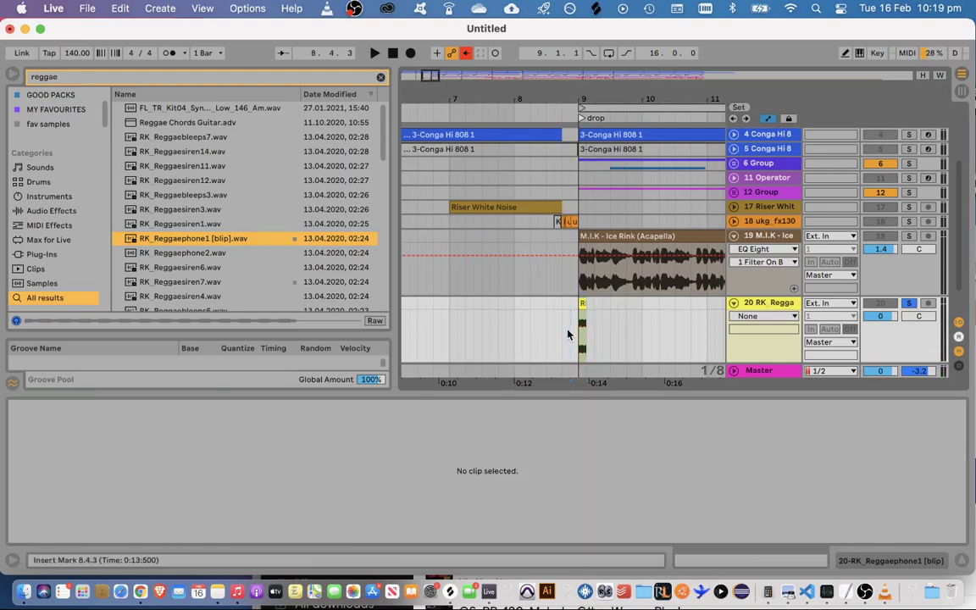
Clear the browser search and add the Delay audio effect to track 20
{"action": "left_click", "coordinate": [55, 209]}
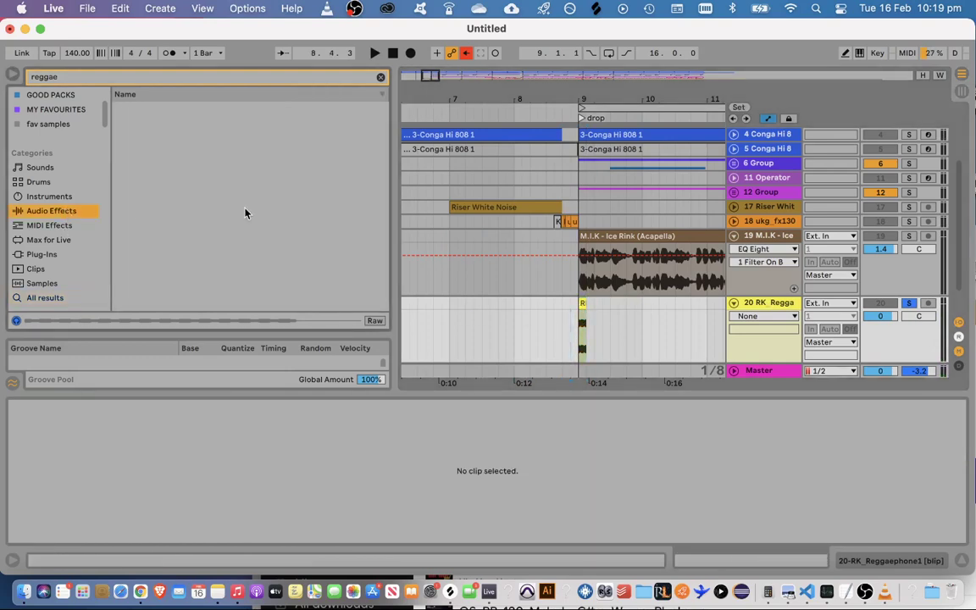
{"action": "left_click", "coordinate": [380, 77]}
{"action": "scroll", "coordinate": [144, 207], "scroll_direction": "down", "scroll_amount": 3}
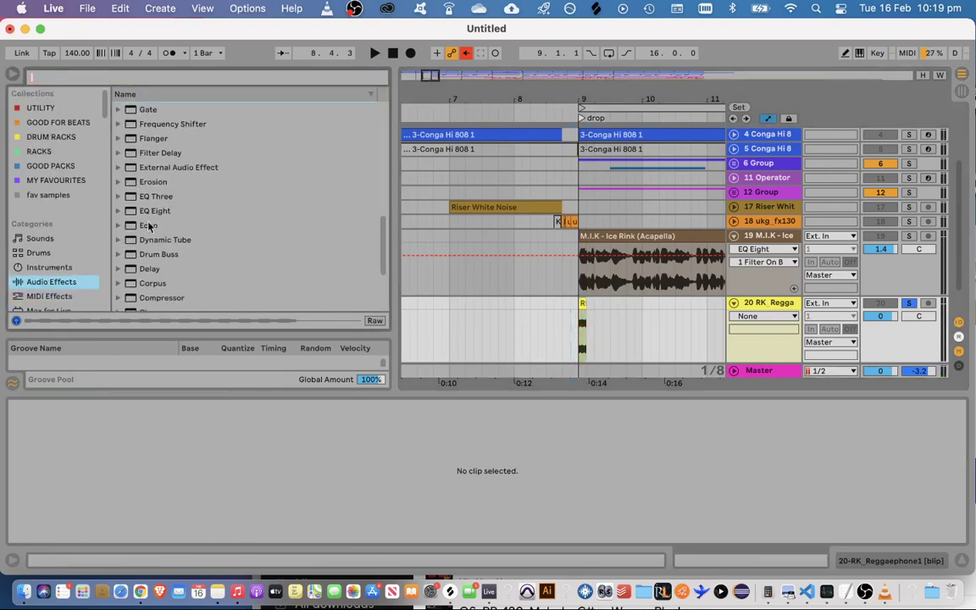
{"action": "left_click_drag", "start_coordinate": [148, 268], "coordinate": [527, 327]}
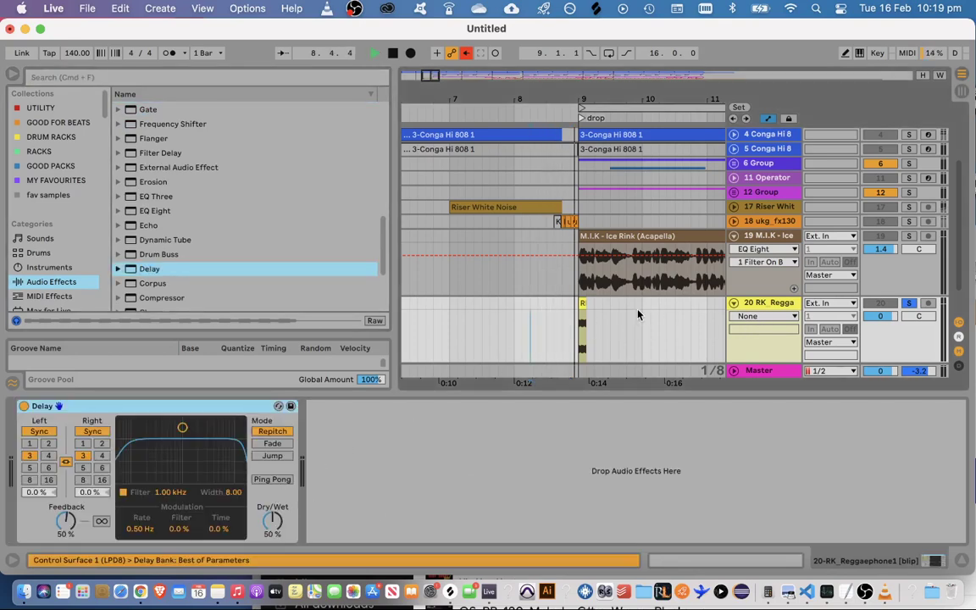
Set the Reggaephone clip's transpose to -1 st while listening to it
{"action": "double_click", "coordinate": [583, 318]}
{"action": "key", "text": "space"}
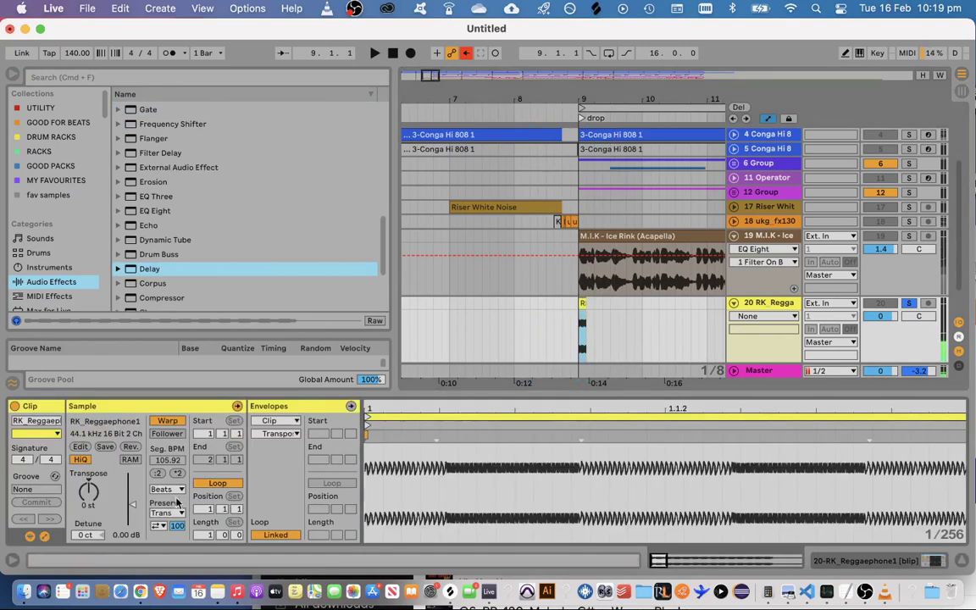
{"action": "key", "text": "space"}
{"action": "key", "text": "space"}
{"action": "left_click_drag", "start_coordinate": [92, 498], "coordinate": [92, 508]}
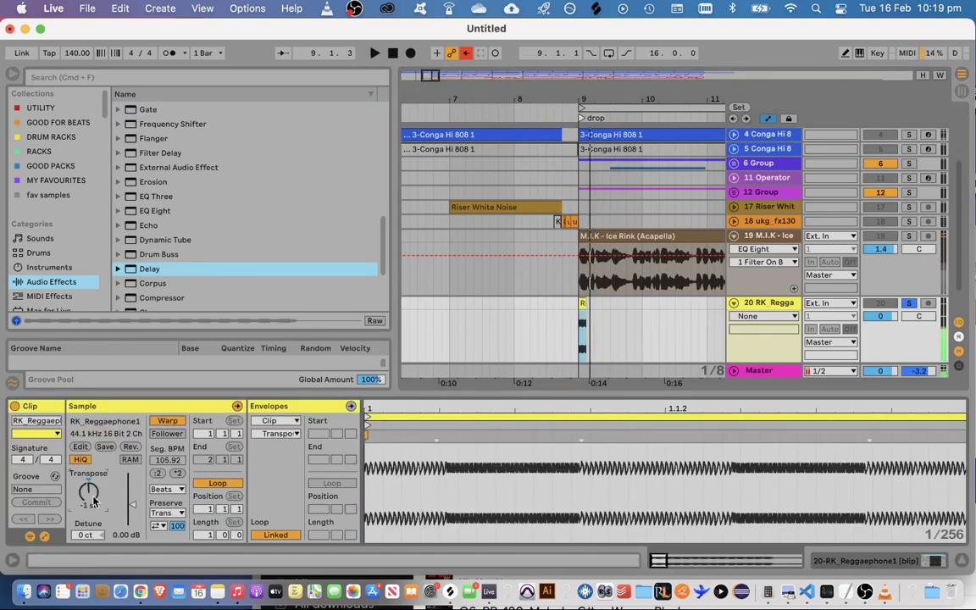
Shorten the Reggaephone clip at bar 9 further, play it back, and take track 20 out of solo
{"action": "left_click", "coordinate": [506, 343]}
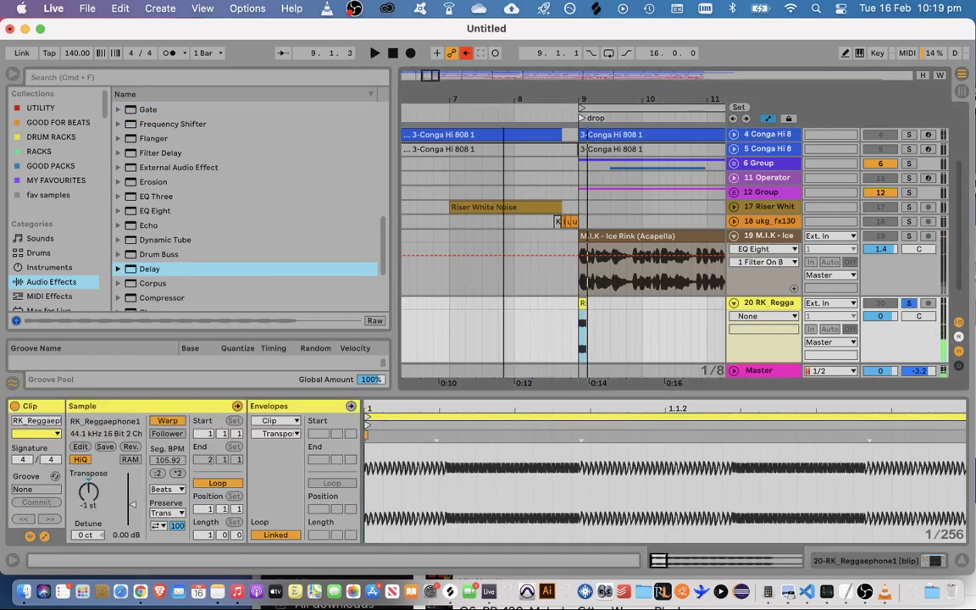
{"action": "key", "text": "plus"}
{"action": "left_click", "coordinate": [556, 318]}
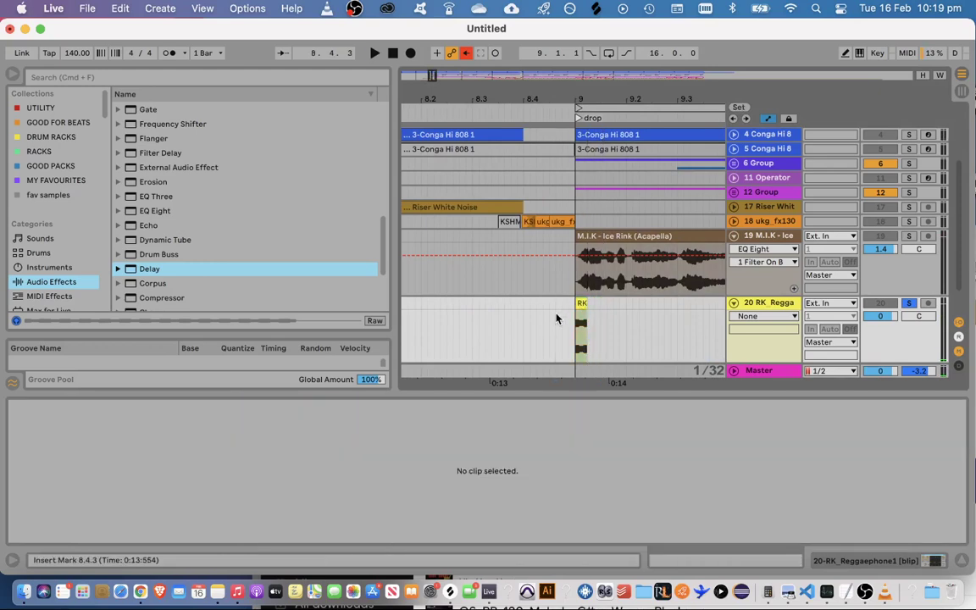
{"action": "key", "text": "space"}
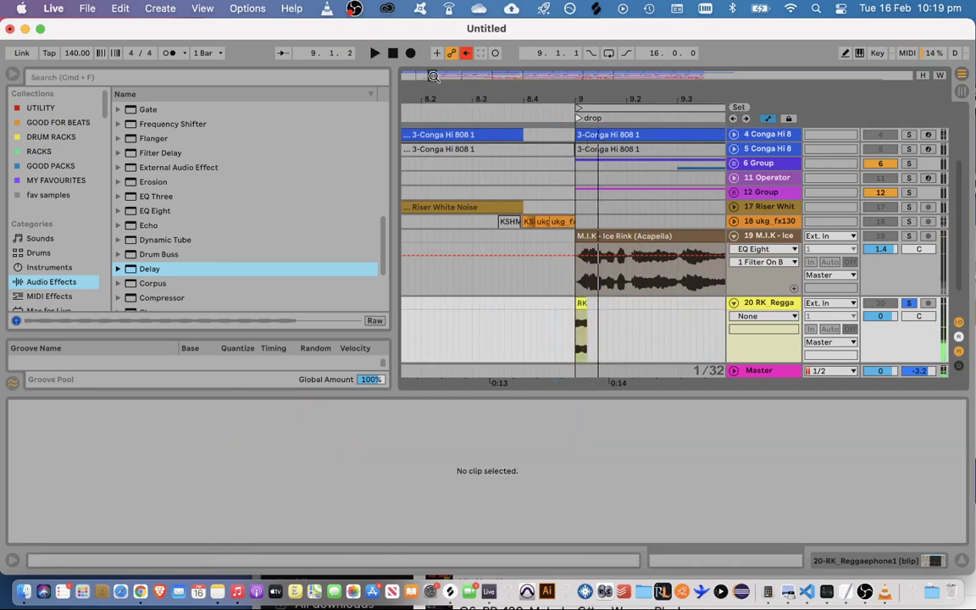
{"action": "left_click_drag", "start_coordinate": [433, 76], "coordinate": [435, 44]}
{"action": "key", "text": "s"}
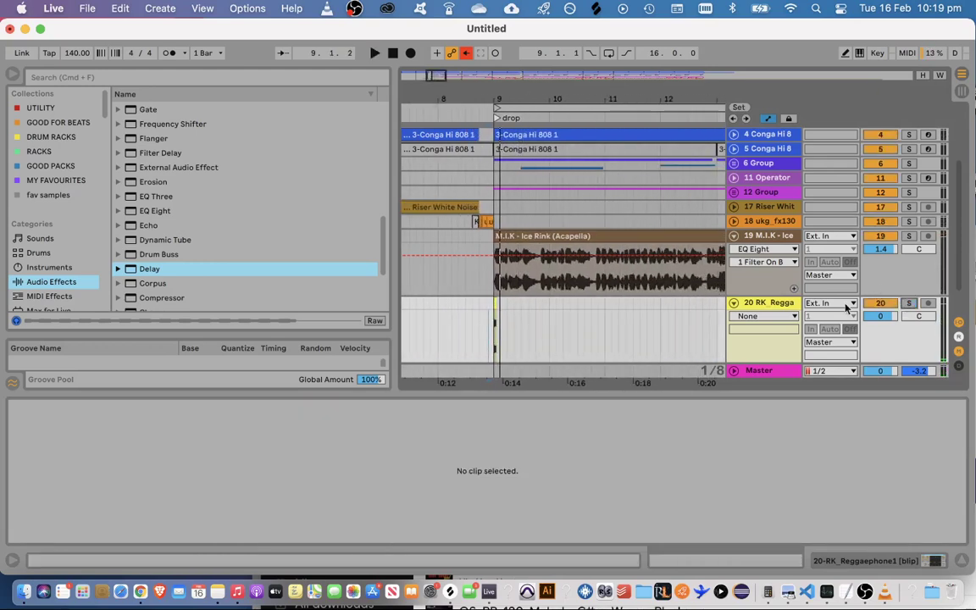
Cut the Reggaephone clip from 9.1.1–9.2.1 and paste it at 17.1.1, the start of the "interesting" section, during playback
{"action": "left_click", "coordinate": [502, 313]}
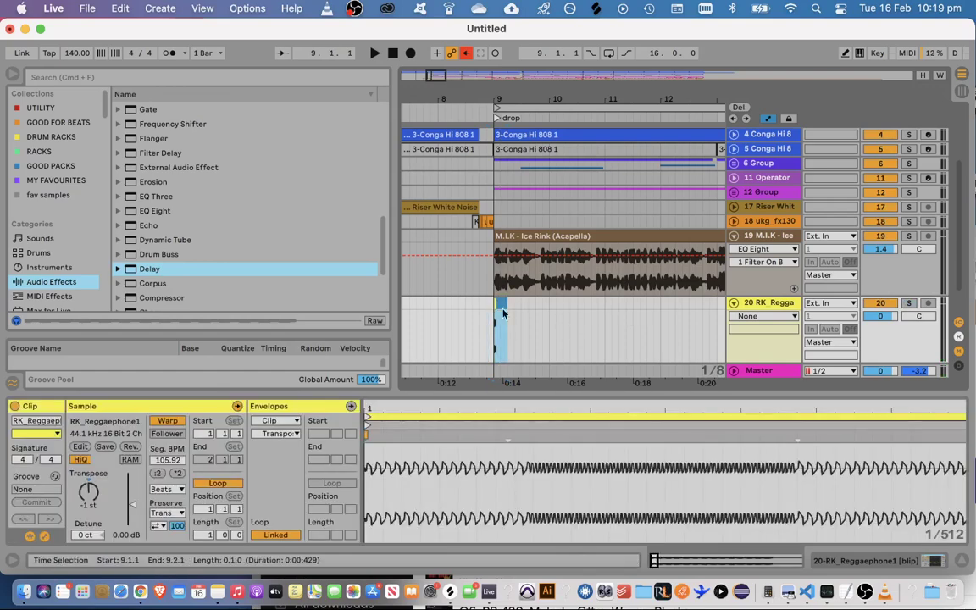
{"action": "key", "text": "Delete"}
{"action": "key", "text": "space"}
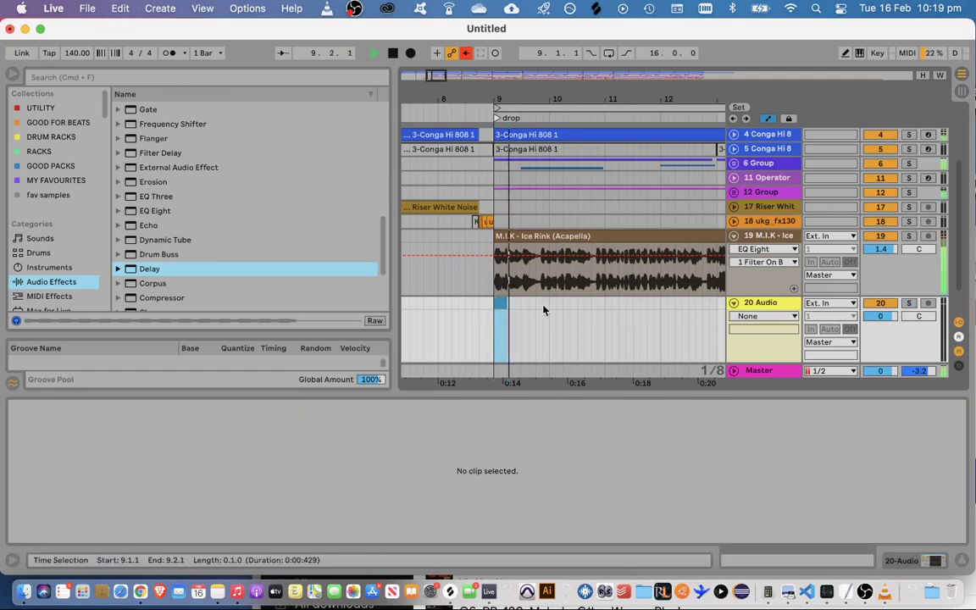
{"action": "left_click_drag", "start_coordinate": [437, 80], "coordinate": [440, 47]}
{"action": "left_click", "coordinate": [518, 333]}
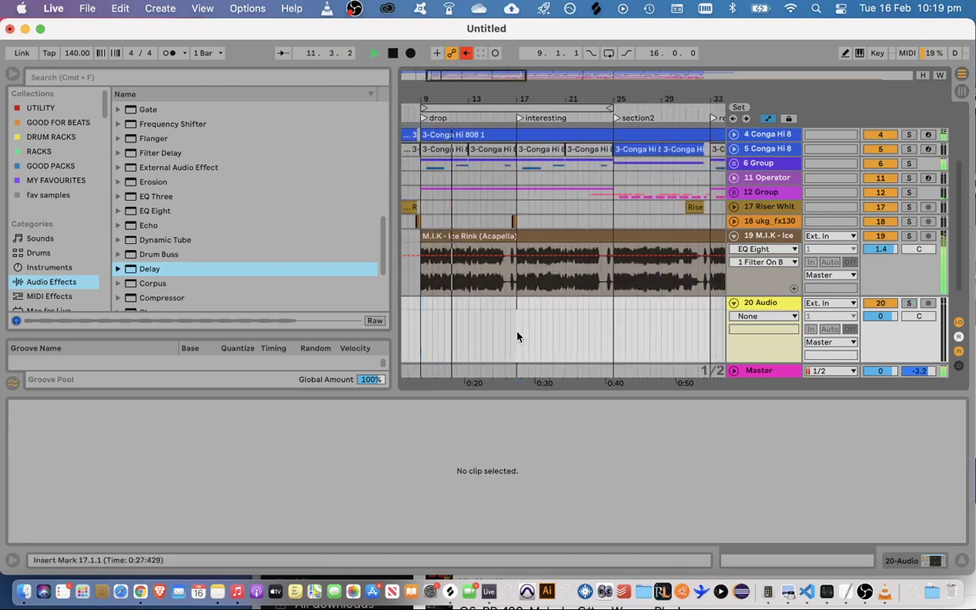
{"action": "key", "text": "super+v"}
Select bars 9 to 25 on track 20 and set its linked Delay time to 8 sixteenths
{"action": "left_click_drag", "start_coordinate": [422, 330], "coordinate": [615, 303]}
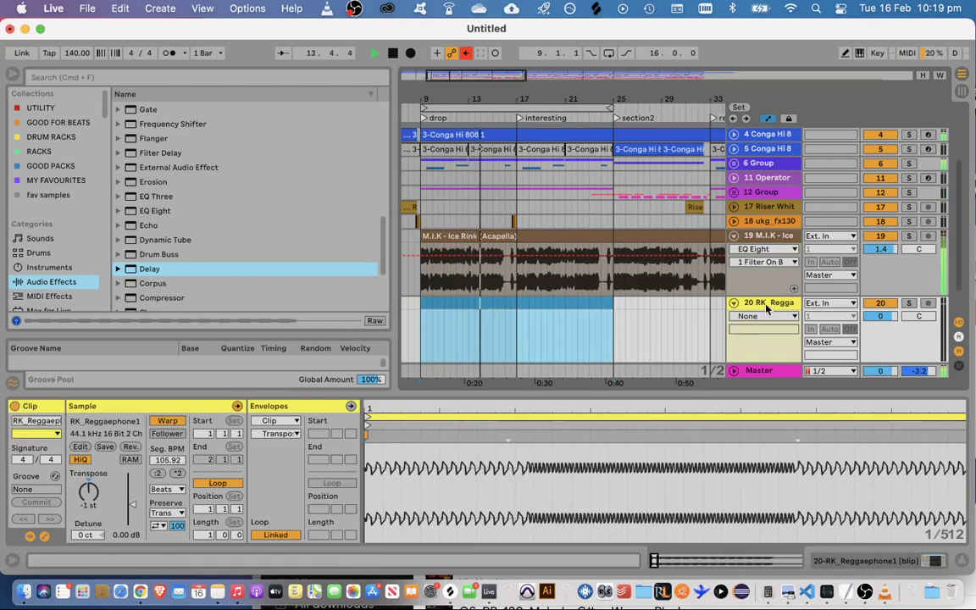
{"action": "double_click", "coordinate": [766, 305]}
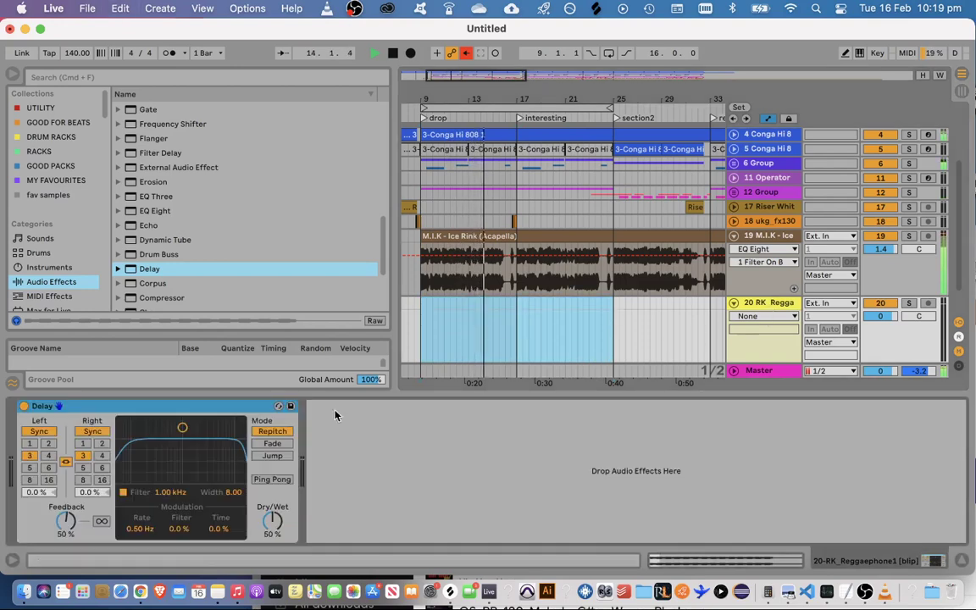
{"action": "left_click", "coordinate": [31, 480]}
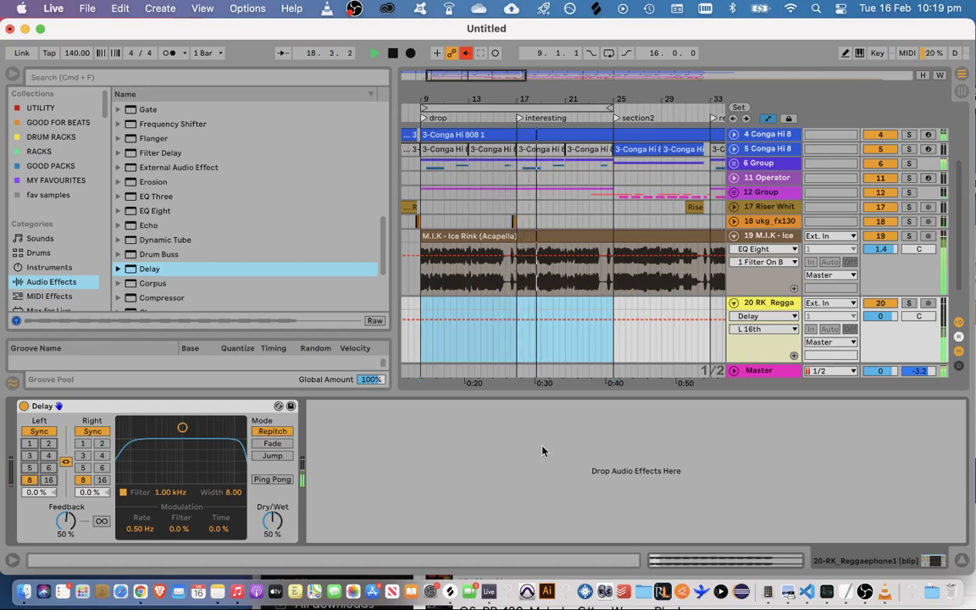
Copy bars 17 to 25 of track 20 and paste them at 41.1.1 while the song plays
{"action": "left_click_drag", "start_coordinate": [514, 349], "coordinate": [611, 308]}
{"action": "key", "text": "super+c"}
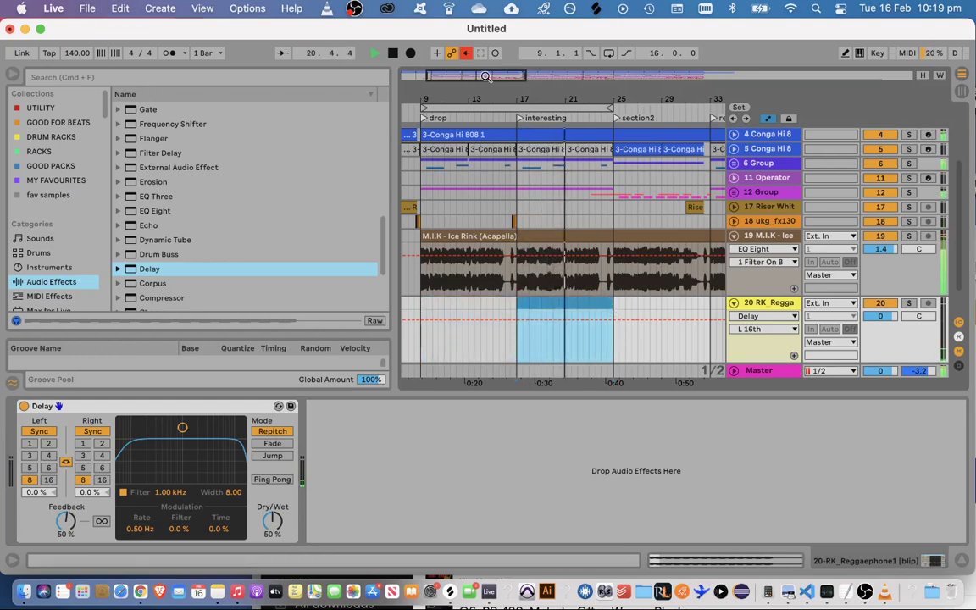
{"action": "left_click_drag", "start_coordinate": [488, 76], "coordinate": [578, 49]}
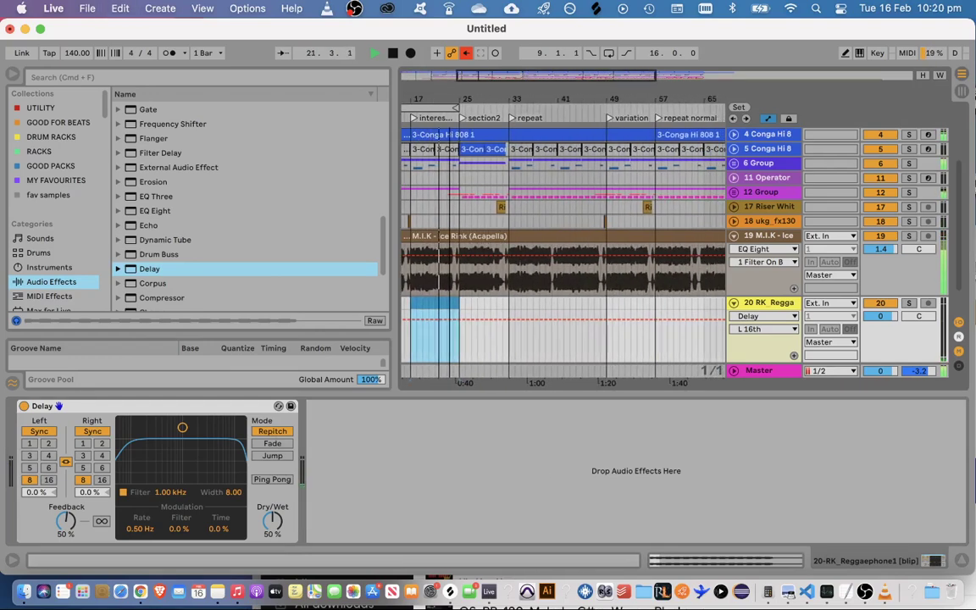
{"action": "left_click", "coordinate": [558, 310]}
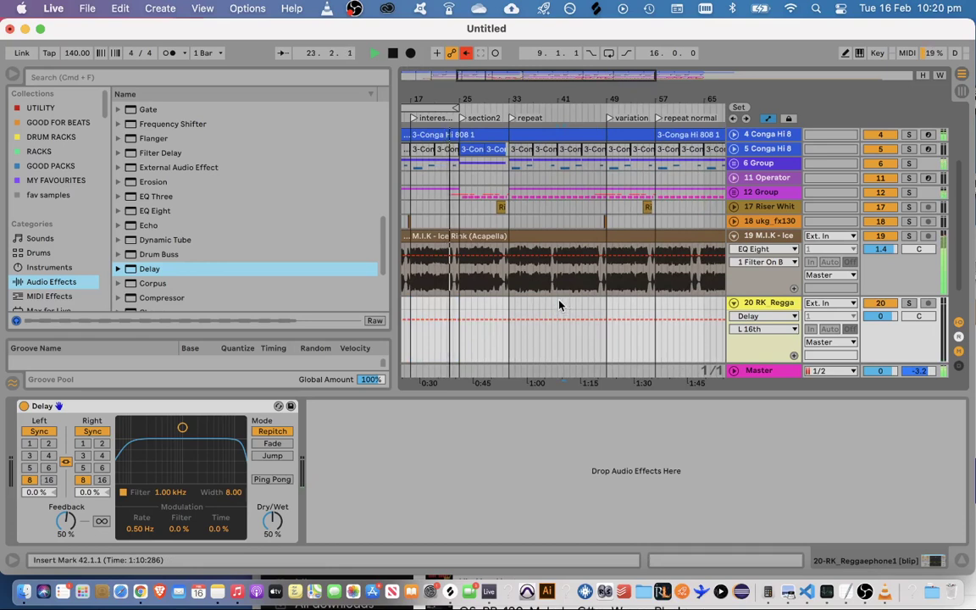
{"action": "left_click", "coordinate": [556, 302]}
{"action": "key", "text": "super+v"}
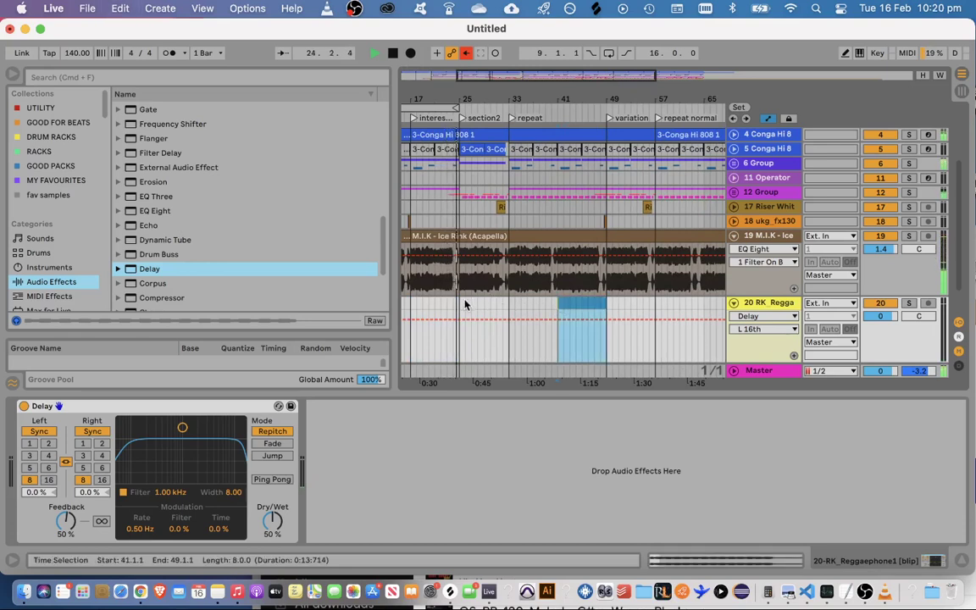
Paste the copied eight bars on track 20 at 25.1.1, the start of section2
{"action": "left_click", "coordinate": [460, 305]}
{"action": "left_click", "coordinate": [489, 307], "text": "shift"}
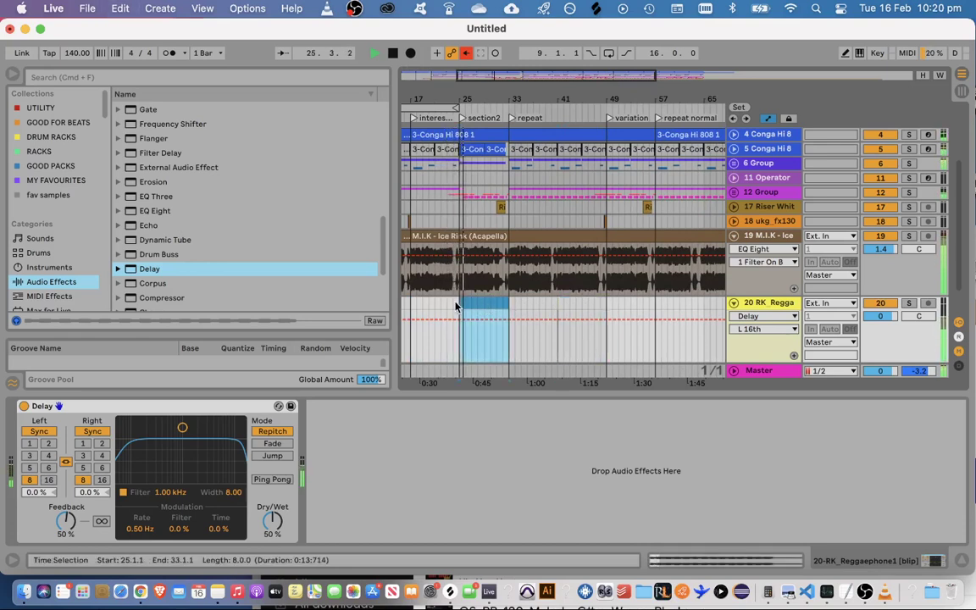
{"action": "left_click", "coordinate": [456, 307]}
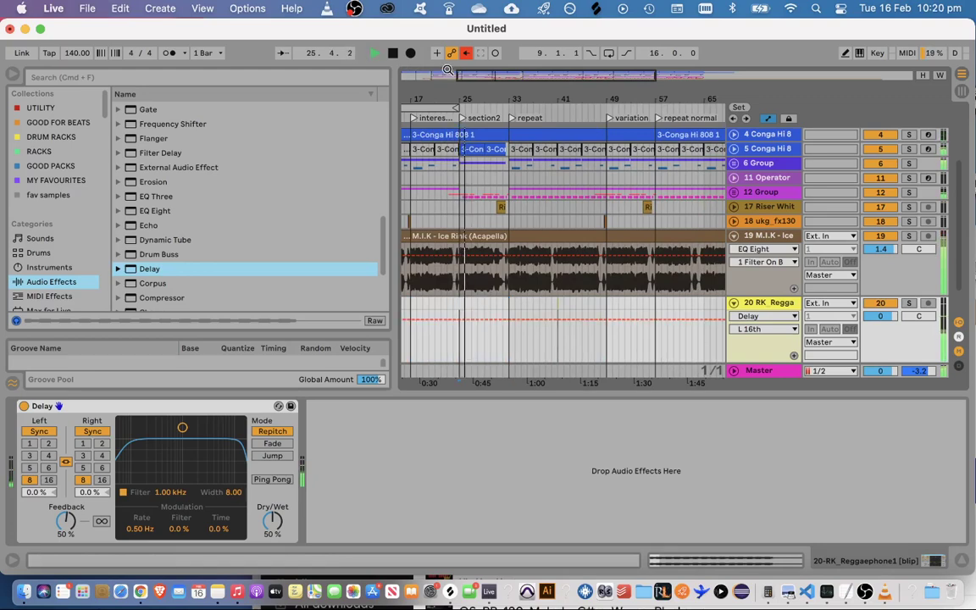
Set the Delay's feedback on track 20 to 75% and duplicate the device
{"action": "left_click_drag", "start_coordinate": [448, 70], "coordinate": [496, 146]}
{"action": "left_click_drag", "start_coordinate": [65, 522], "coordinate": [65, 500]}
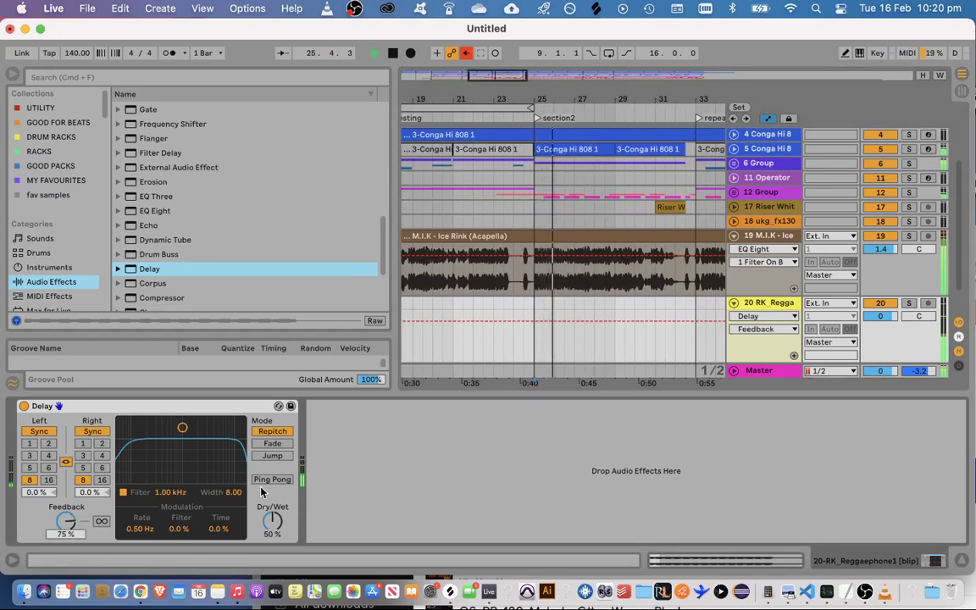
{"action": "left_click", "coordinate": [216, 410]}
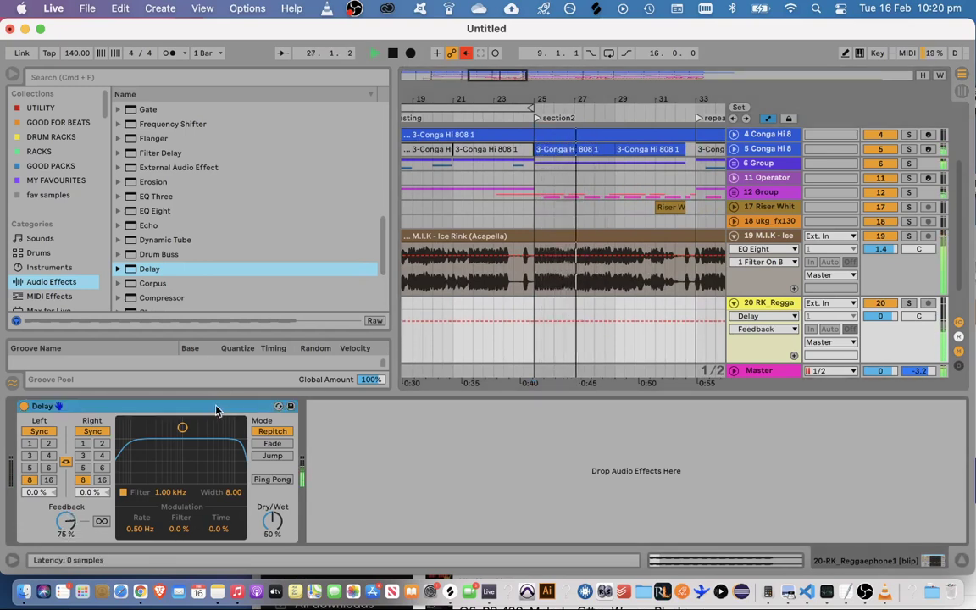
{"action": "key", "text": "super+d"}
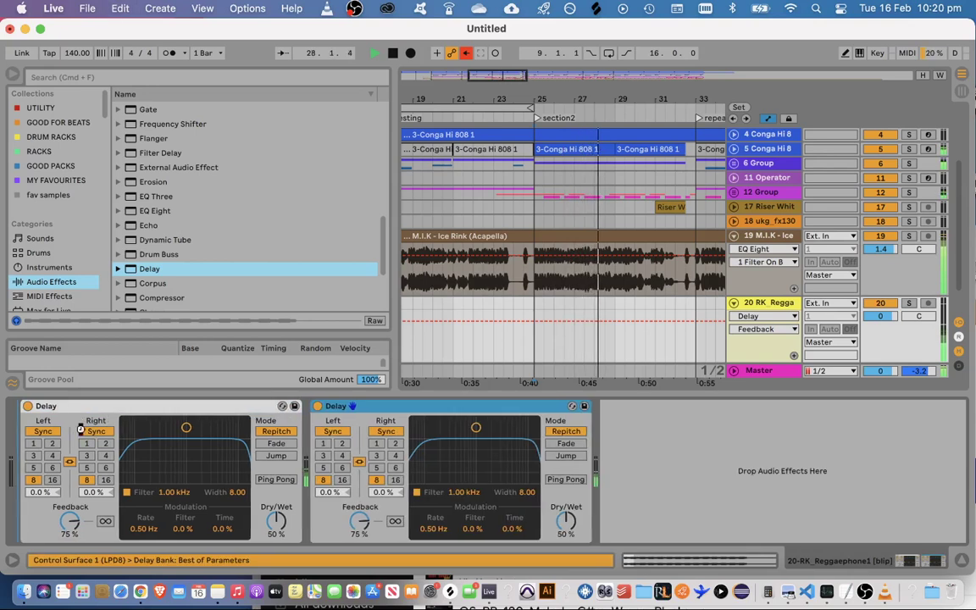
Make the first Delay a ping-pong delay of 3 sixteenths with 39% feedback and 31% dry/wet
{"action": "left_click", "coordinate": [81, 426]}
{"action": "left_click", "coordinate": [260, 480]}
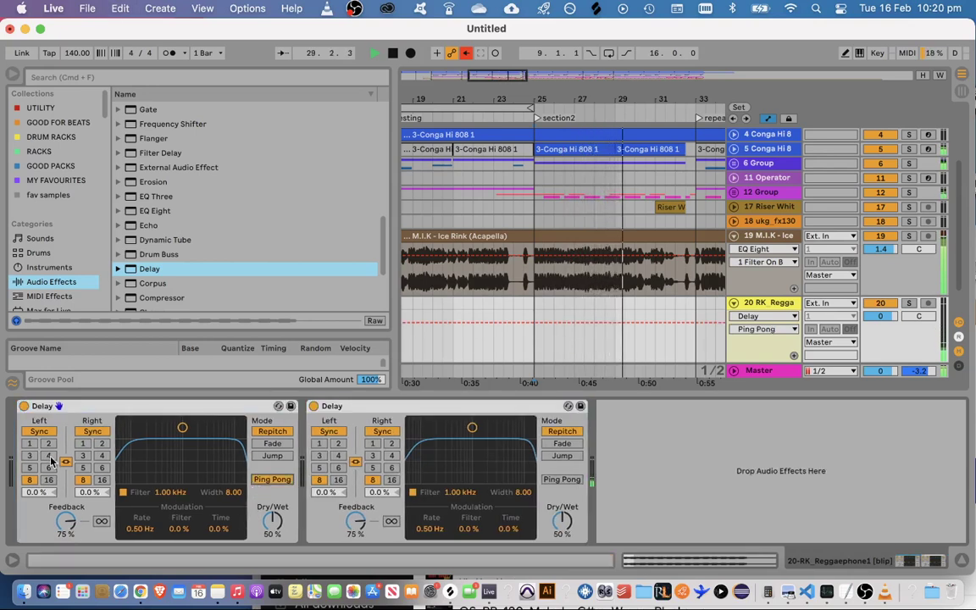
{"action": "left_click", "coordinate": [29, 455]}
{"action": "left_click_drag", "start_coordinate": [66, 521], "coordinate": [66, 551]}
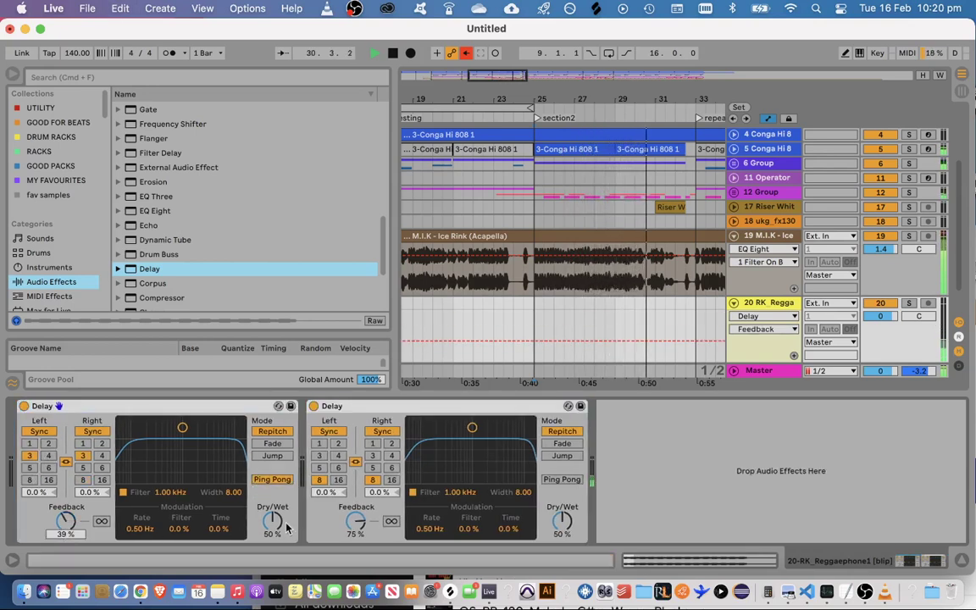
{"action": "left_click_drag", "start_coordinate": [274, 522], "coordinate": [274, 547]}
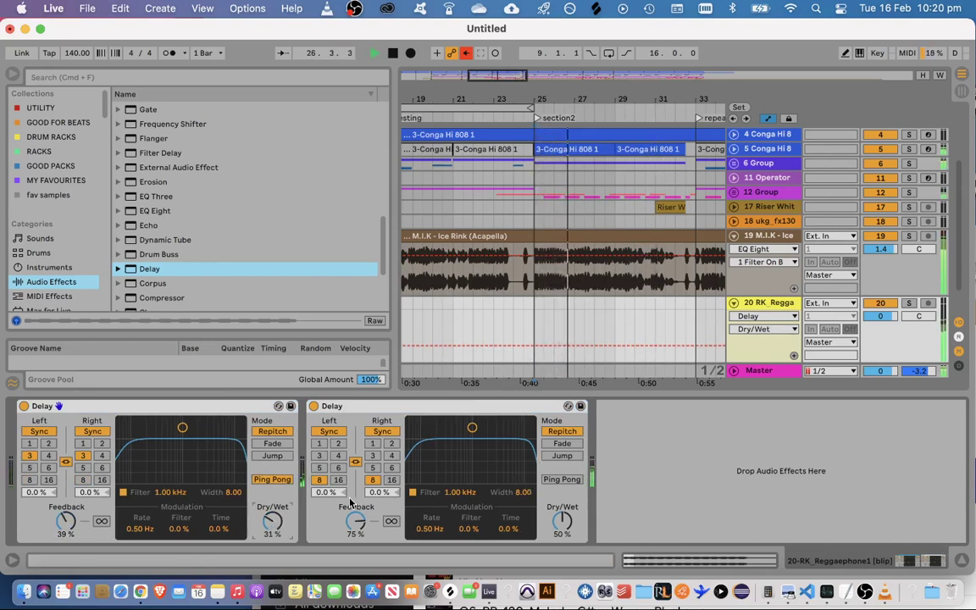
Reduce the second Delay's feedback to 51%, and the first Delay's dry/wet to 22% and feedback to 19%
{"action": "left_click_drag", "start_coordinate": [356, 521], "coordinate": [356, 540]}
{"action": "left_click_drag", "start_coordinate": [272, 521], "coordinate": [272, 534]}
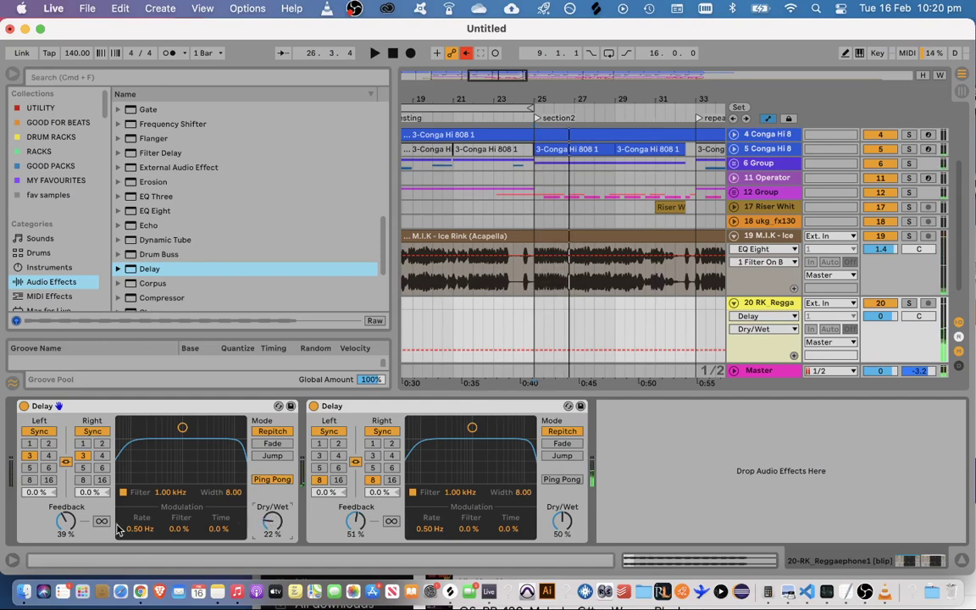
{"action": "left_click", "coordinate": [61, 532]}
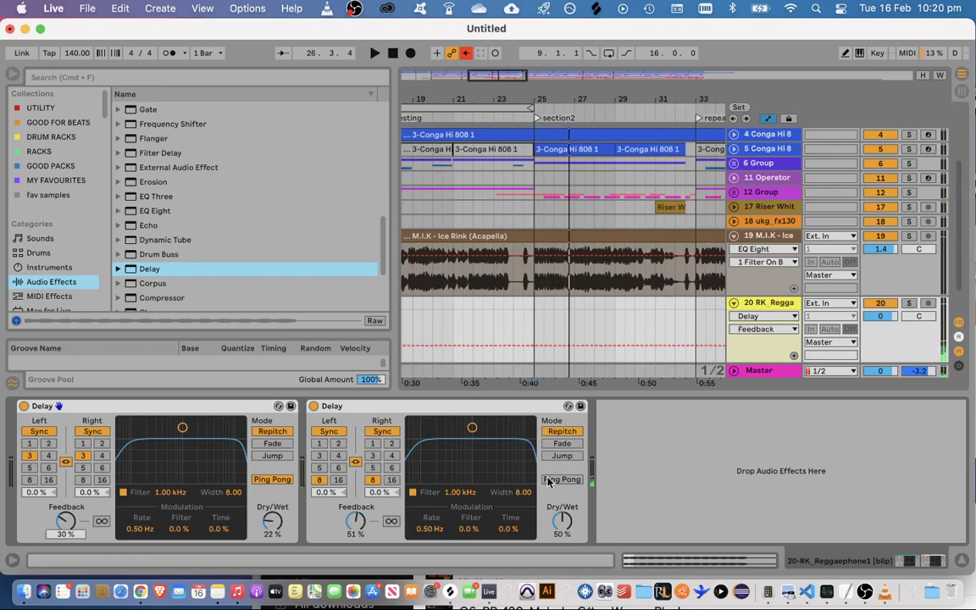
{"action": "key", "text": "space"}
{"action": "type", "text": "19"}
{"action": "key", "text": "Return"}
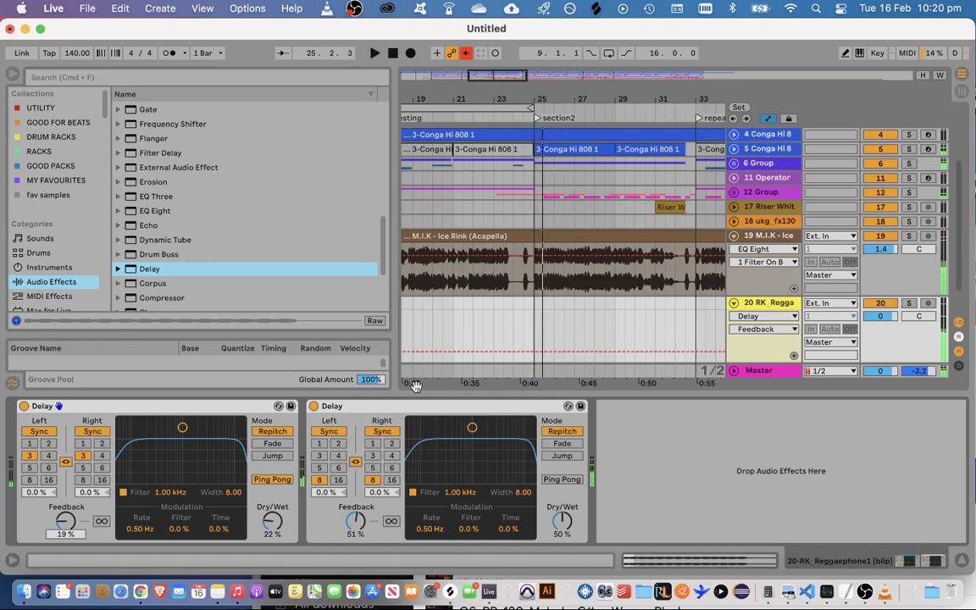
Audition the delays with the first one bypassed and the second at 4 sixteenths, restoring 8 sixteenths
{"action": "left_click", "coordinate": [312, 409]}
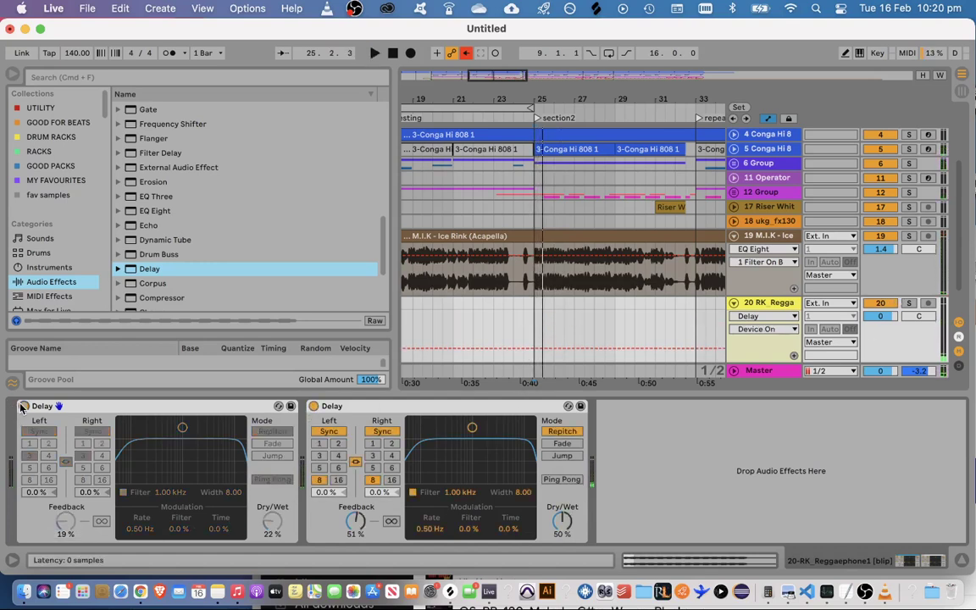
{"action": "left_click", "coordinate": [337, 455]}
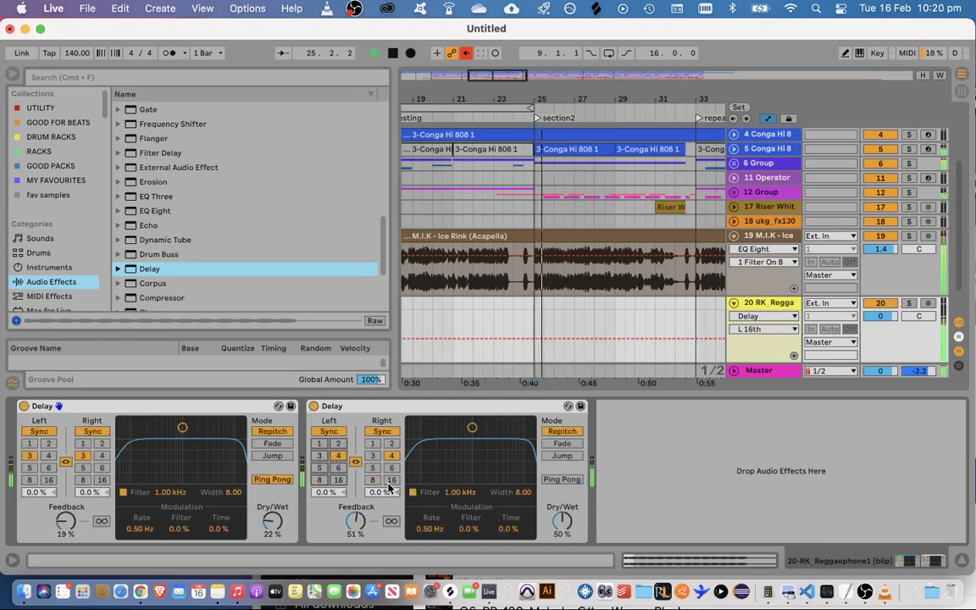
{"action": "left_click", "coordinate": [319, 480]}
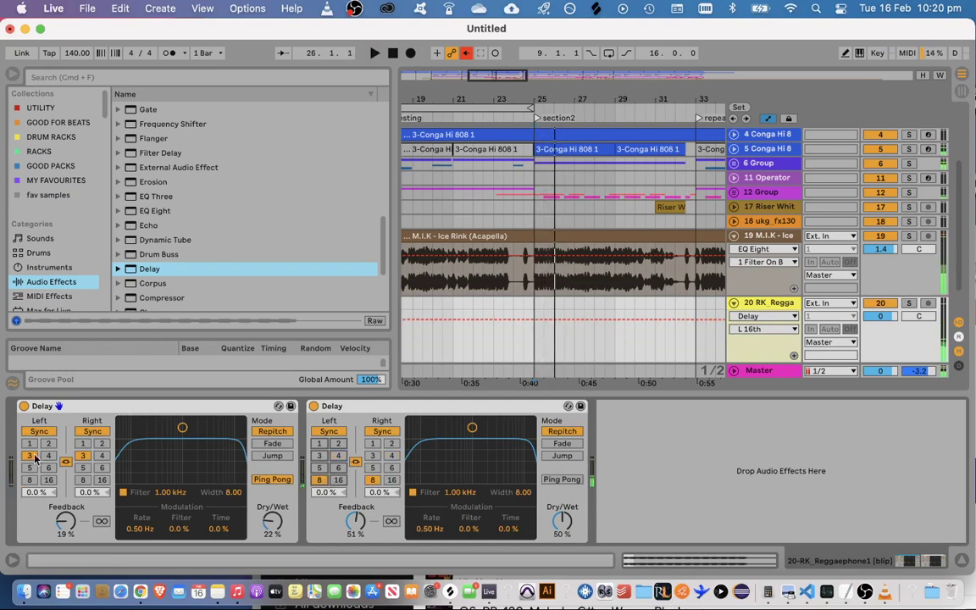
Set the first Delay's time to 2 sixteenths and listen to track 20 in solo
{"action": "left_click", "coordinate": [49, 443]}
{"action": "key", "text": "space"}
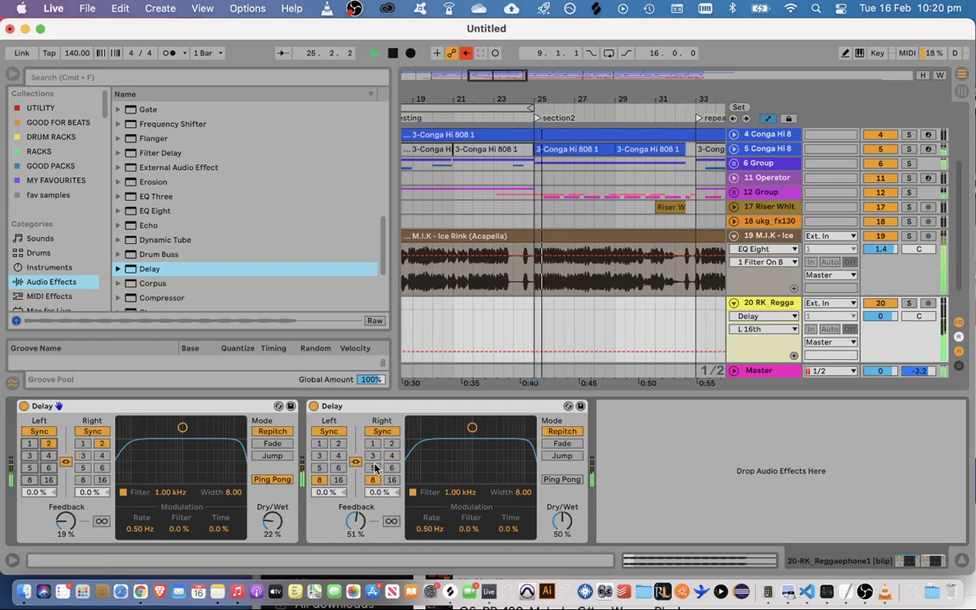
{"action": "left_click", "coordinate": [910, 304]}
{"action": "key", "text": "space"}
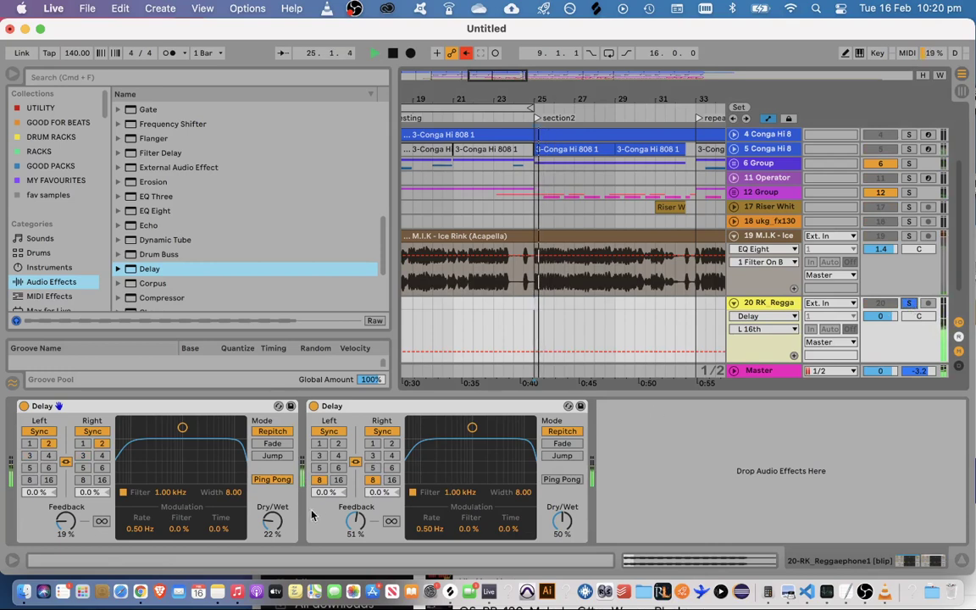
Lower the first Delay's dry/wet to 7.9% and audition it with the second Delay switched off and on
{"action": "key", "text": "space"}
{"action": "left_click_drag", "start_coordinate": [272, 521], "coordinate": [272, 535]}
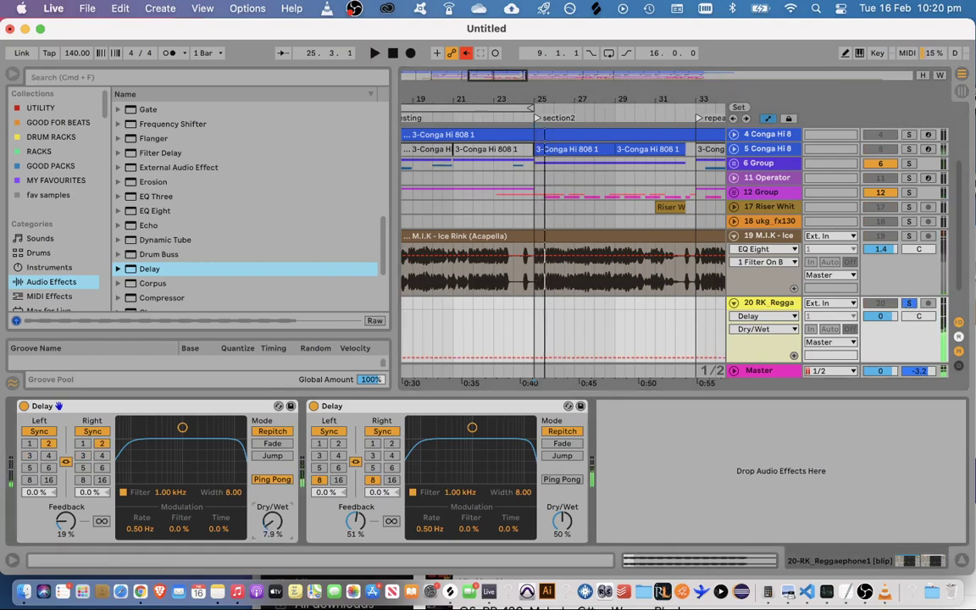
{"action": "left_click", "coordinate": [314, 406]}
{"action": "key", "text": "space"}
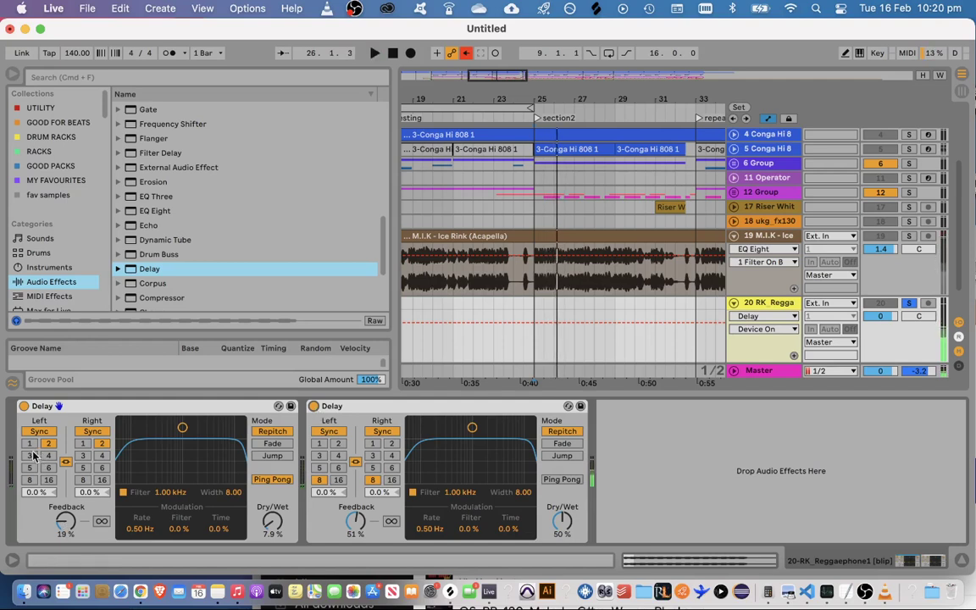
Set the first Delay's time to 3 sixteenths and its feedback to 8.3%, and play the result
{"action": "left_click", "coordinate": [32, 456]}
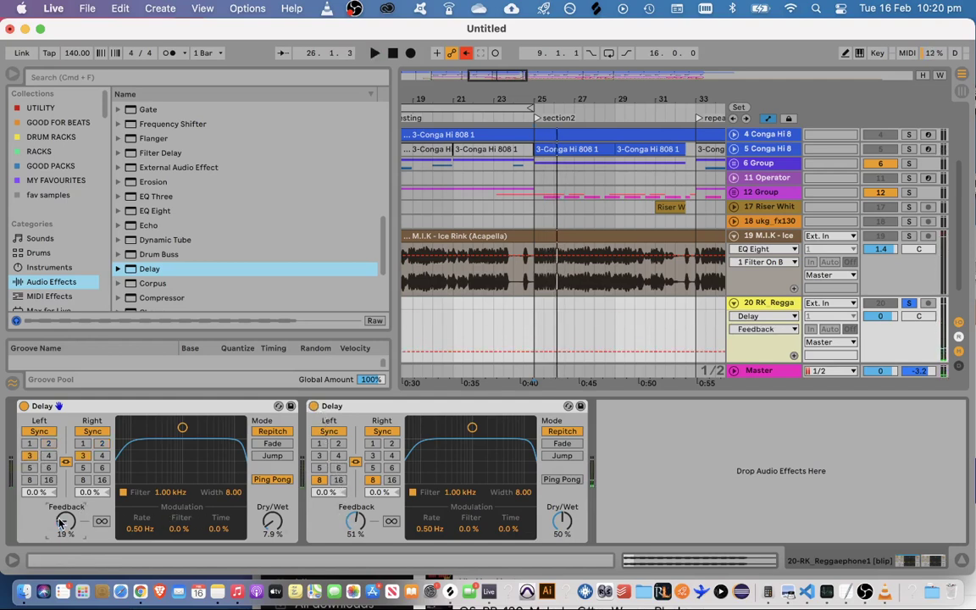
{"action": "left_click_drag", "start_coordinate": [65, 521], "coordinate": [66, 534]}
{"action": "key", "text": "space"}
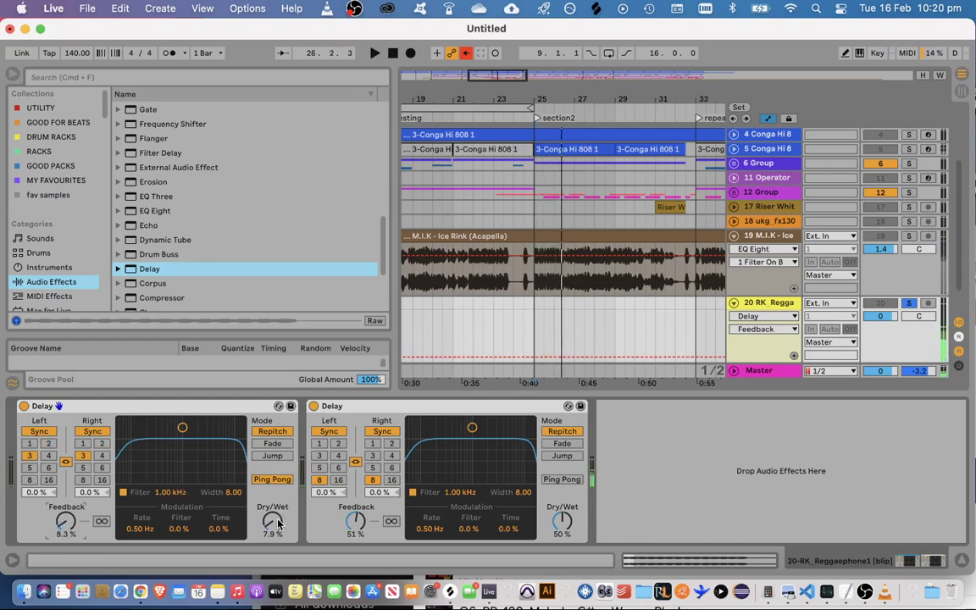
Audition the second Delay bypassed and at 4 sixteenths, restoring it to active at 8 sixteenths
{"action": "left_click", "coordinate": [313, 406]}
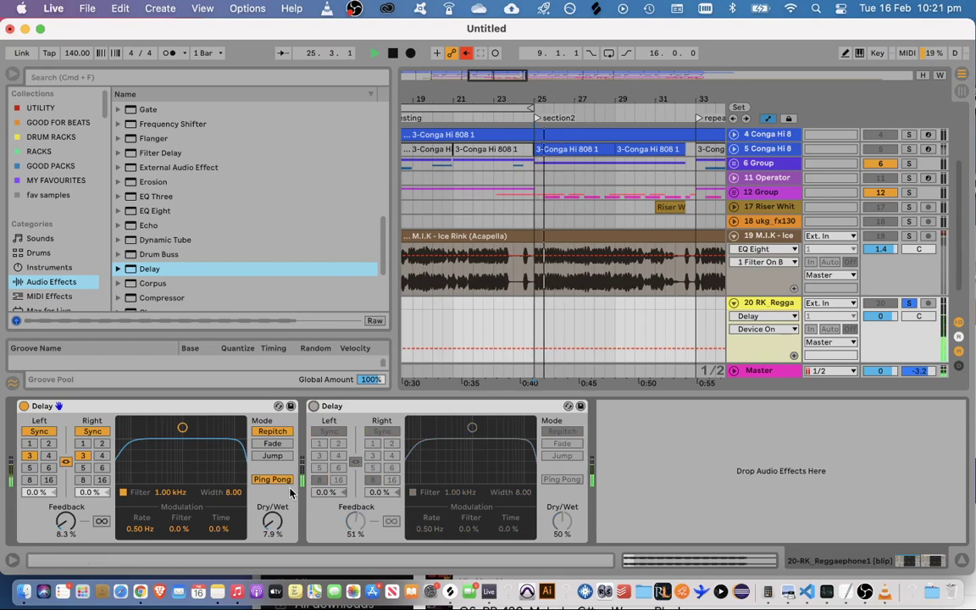
{"action": "key", "text": "space"}
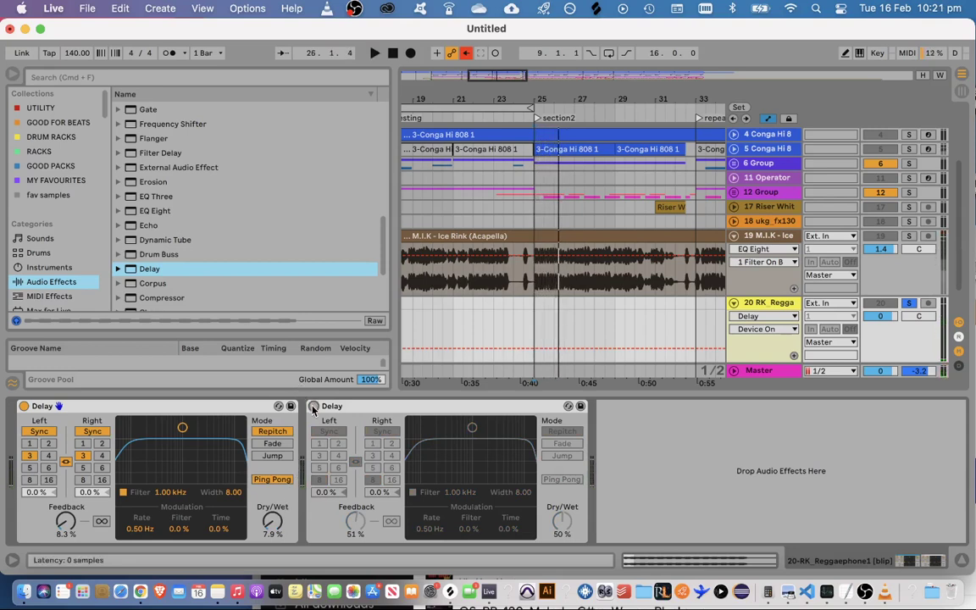
{"action": "left_click", "coordinate": [314, 406]}
{"action": "key", "text": "space"}
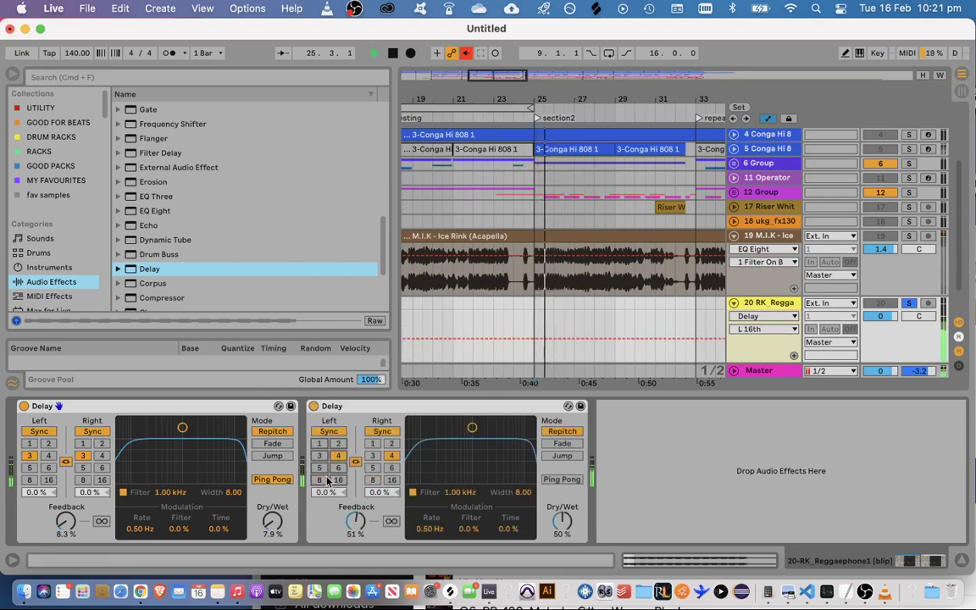
{"action": "left_click", "coordinate": [319, 480]}
{"action": "key", "text": "space"}
{"action": "key", "text": "space"}
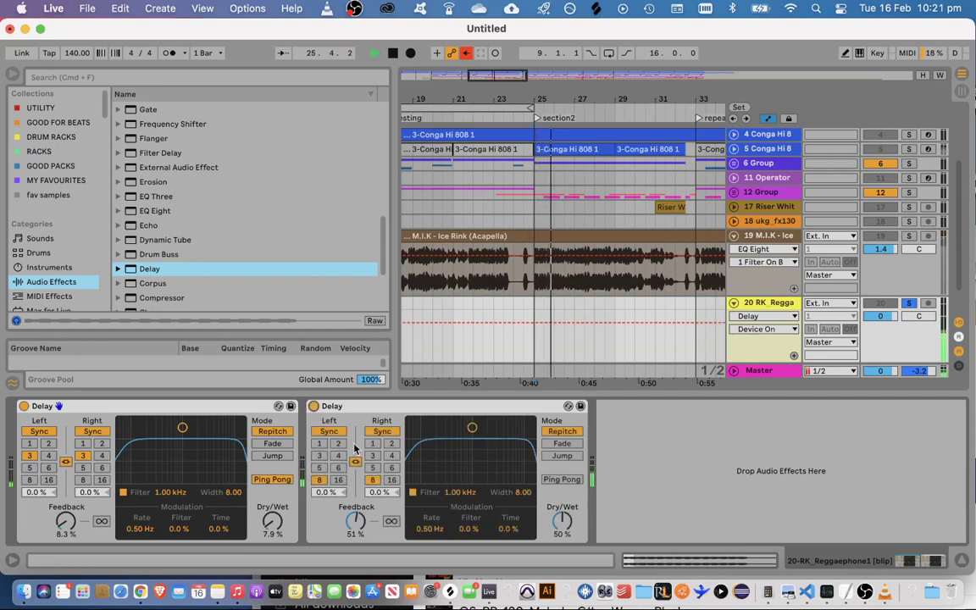
Set the second Delay's dry/wet to 29% and compare the playback with that device off and on
{"action": "key", "text": "space"}
{"action": "left_click_drag", "start_coordinate": [561, 520], "coordinate": [562, 538]}
{"action": "key", "text": "space"}
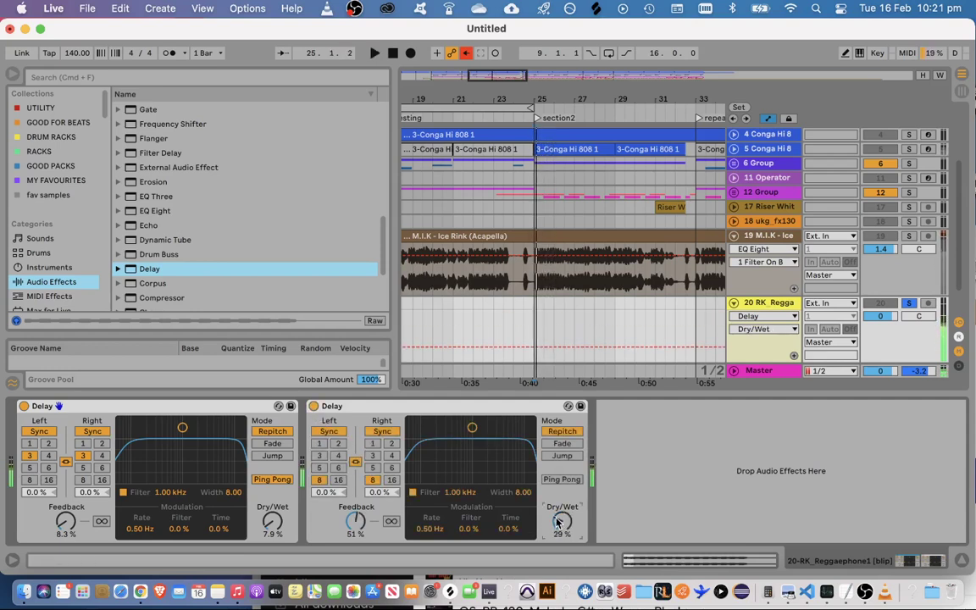
{"action": "left_click", "coordinate": [313, 408]}
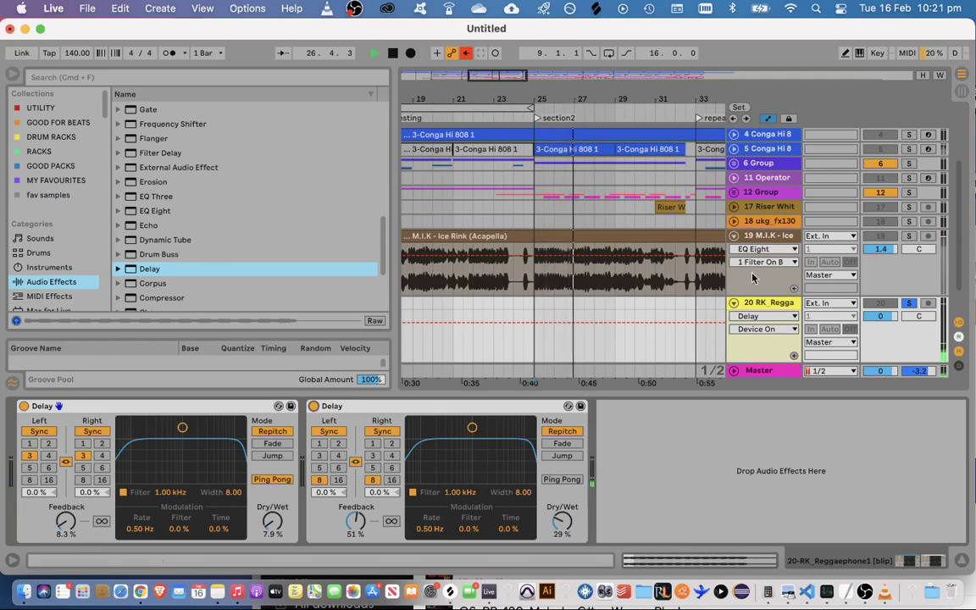
Take track 20 out of solo and play the full mix from 23.3.1 into section2
{"action": "left_click", "coordinate": [908, 303]}
{"action": "left_click", "coordinate": [509, 304]}
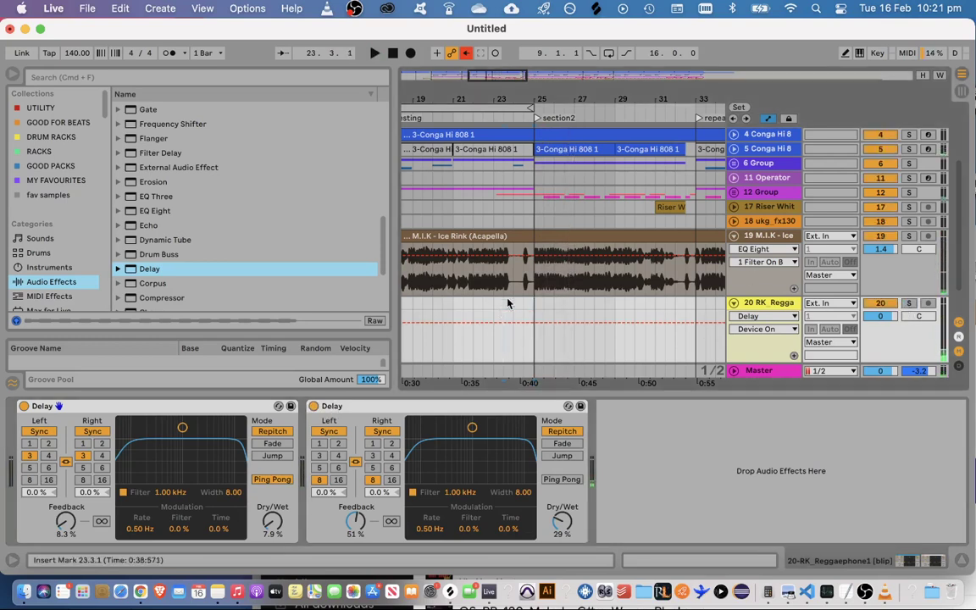
{"action": "key", "text": "space"}
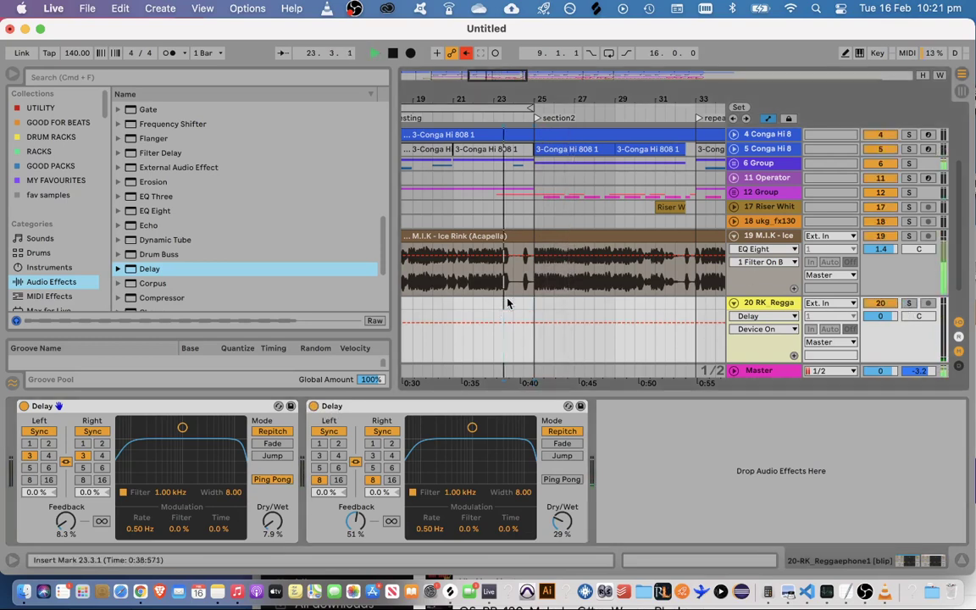
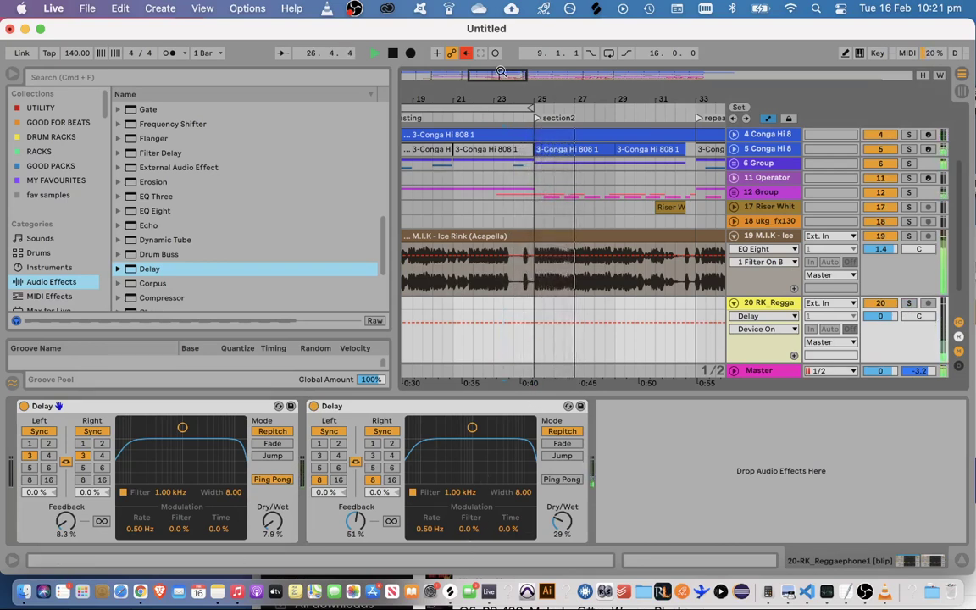
Zoom the arrangement out to show bars 9 to past 49 and hide the device chain
{"action": "key", "text": "minus"}
{"action": "key", "text": "minus"}
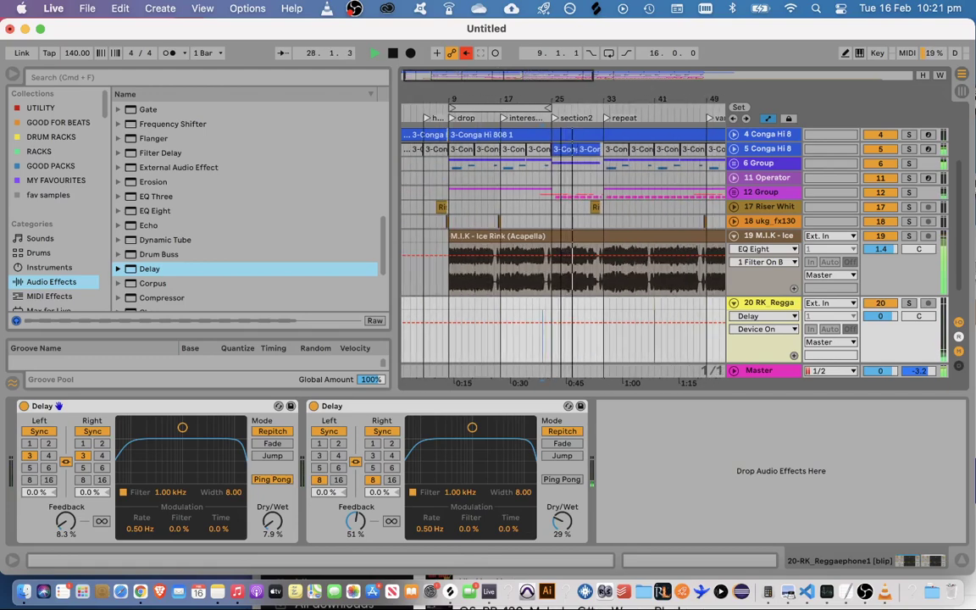
{"action": "left_click_drag", "start_coordinate": [498, 75], "coordinate": [524, 75]}
{"action": "left_click", "coordinate": [957, 551]}
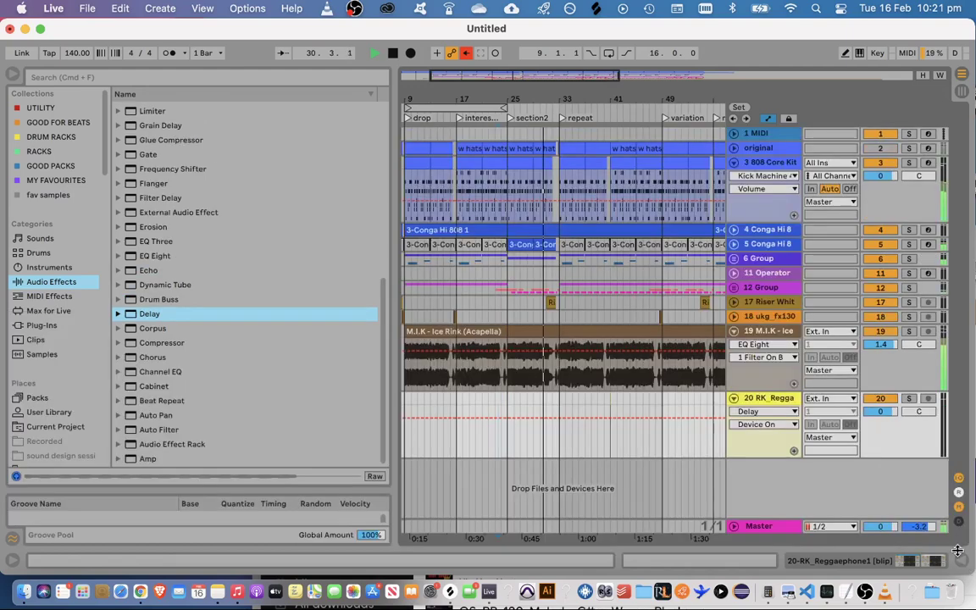
Shorten the 808 Core Kit clip before the repeat section so that it ends at 31.1.1
{"action": "left_click", "coordinate": [506, 292]}
{"action": "key", "text": "plus"}
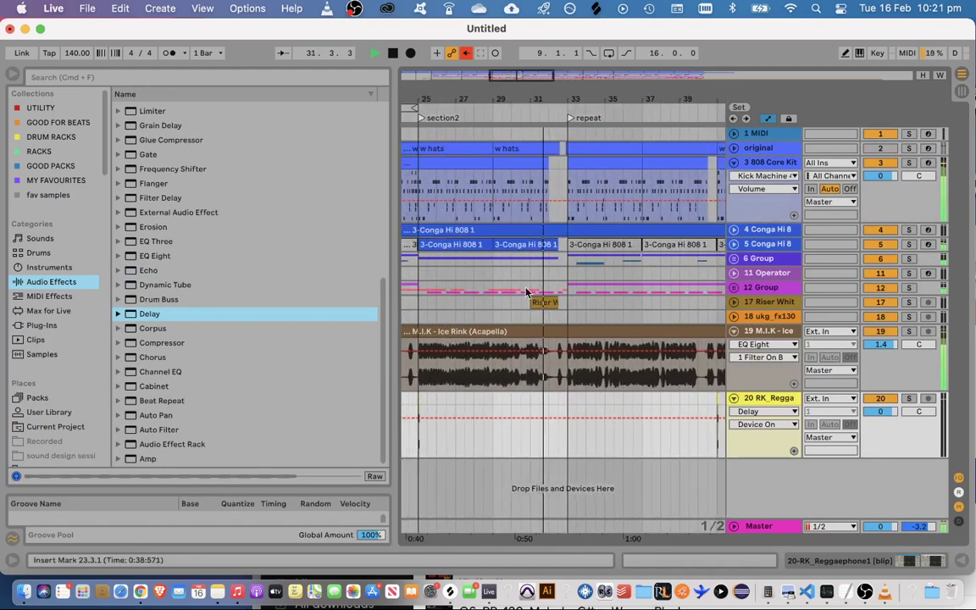
{"action": "left_click", "coordinate": [511, 273]}
{"action": "key", "text": "space"}
{"action": "key", "text": "space"}
{"action": "left_click_drag", "start_coordinate": [547, 162], "coordinate": [529, 162]}
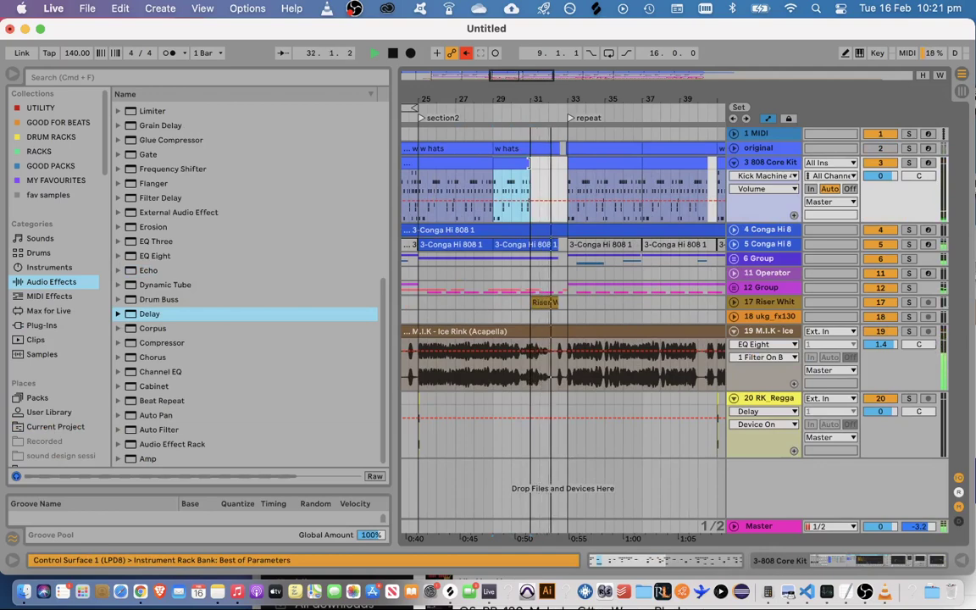
{"action": "left_click", "coordinate": [509, 151]}
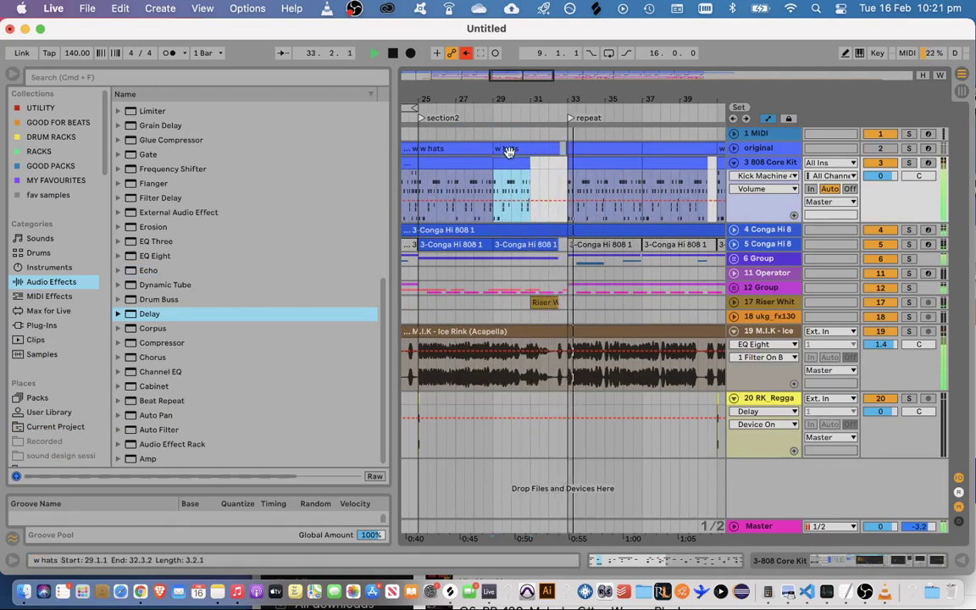
{"action": "left_click_drag", "start_coordinate": [506, 100], "coordinate": [563, 64]}
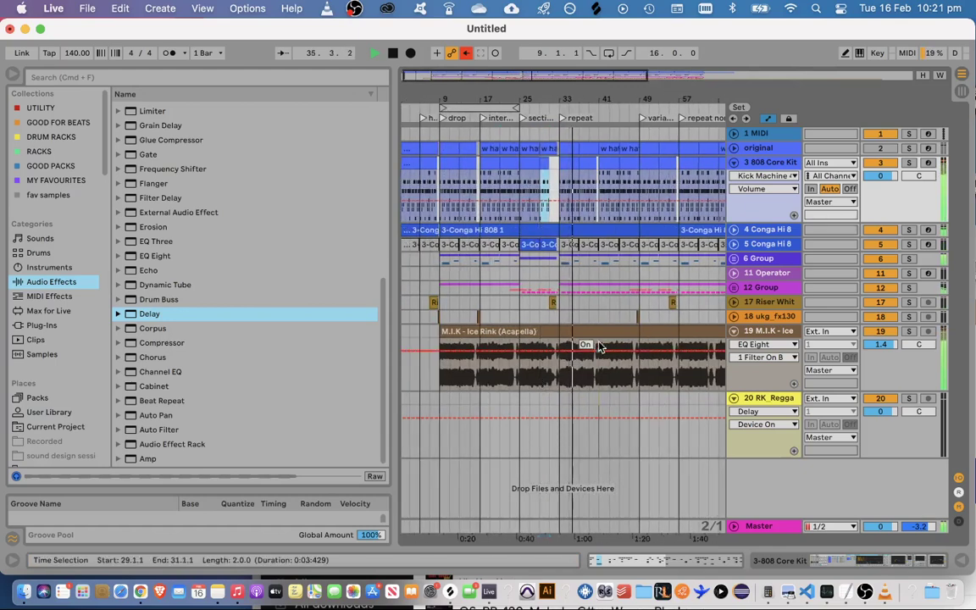
Mute the acapella on track 19 and replay the break leading from section2 into repeat
{"action": "left_click", "coordinate": [887, 331]}
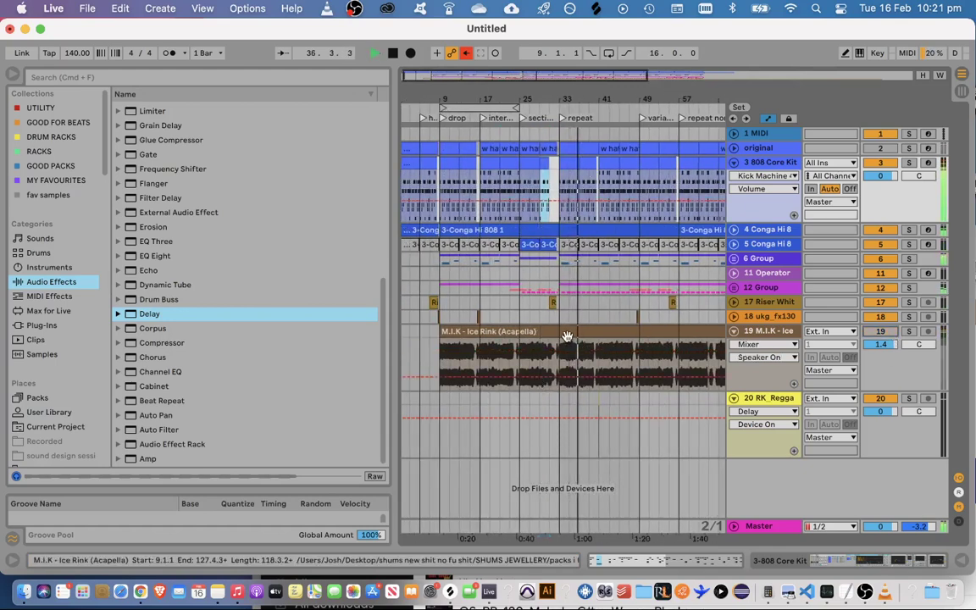
{"action": "key", "text": "space"}
{"action": "key", "text": "space"}
{"action": "left_click_drag", "start_coordinate": [523, 99], "coordinate": [415, 193]}
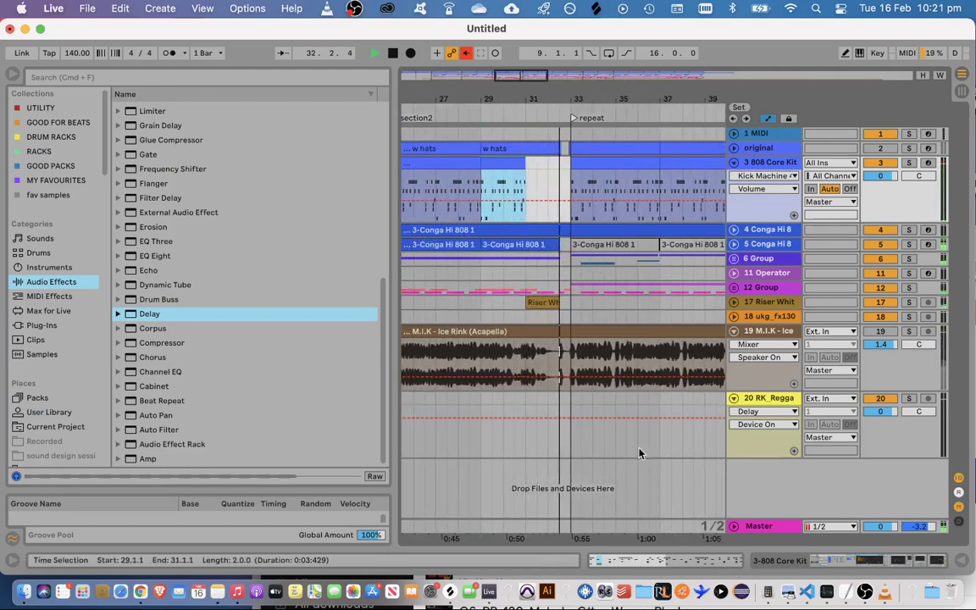
{"action": "left_click_drag", "start_coordinate": [547, 77], "coordinate": [546, 17]}
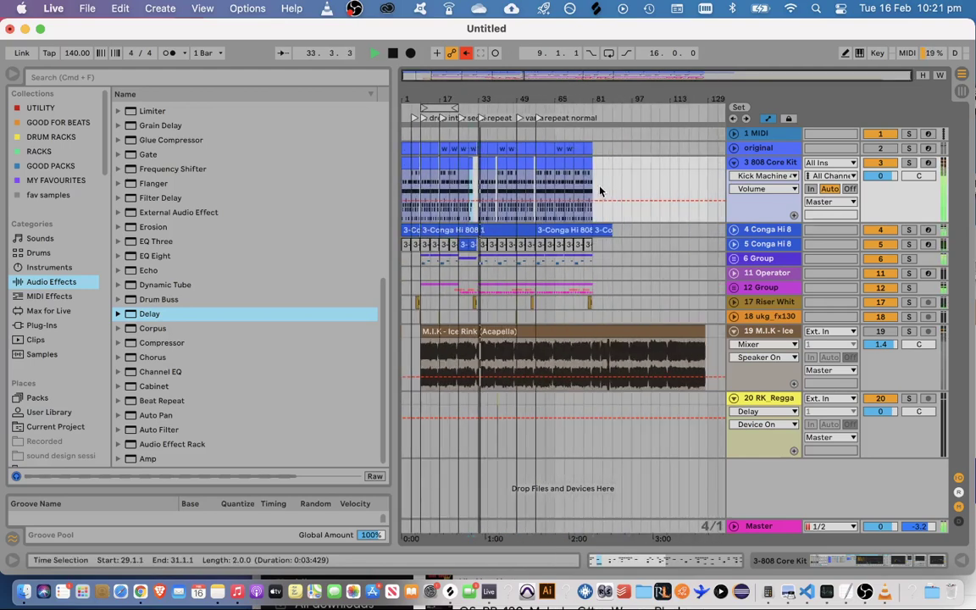
Listen through the repeat and variation sections into repeat normal, checking the OBS recording status along the way
{"action": "left_click_drag", "start_coordinate": [591, 177], "coordinate": [196, 155]}
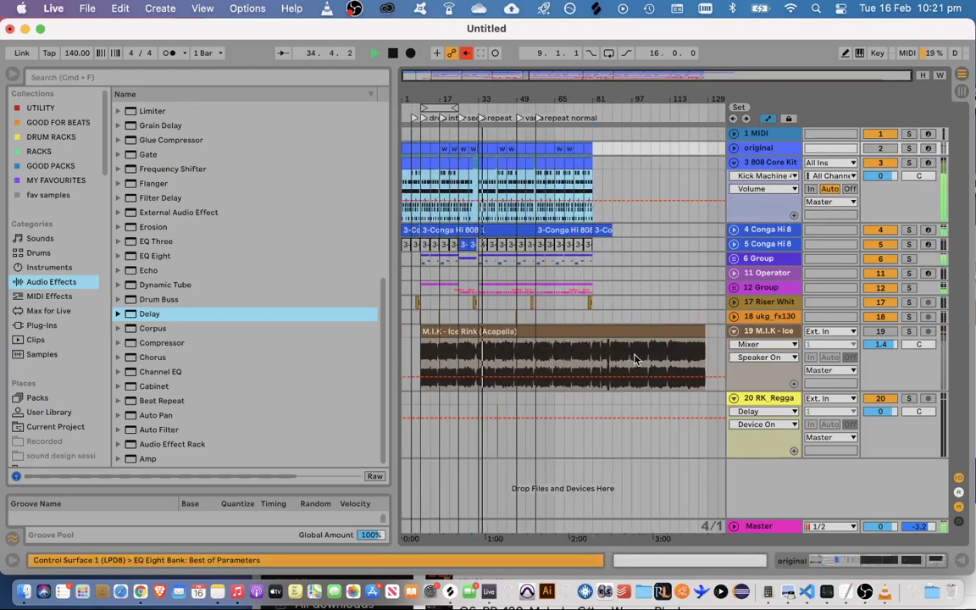
{"action": "left_click", "coordinate": [580, 176]}
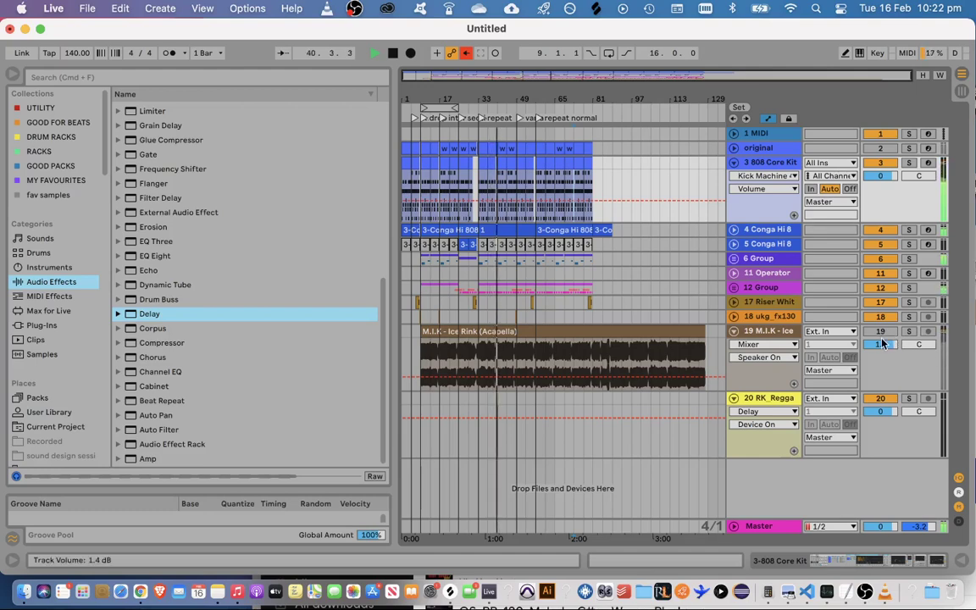
{"action": "left_click", "coordinate": [865, 591]}
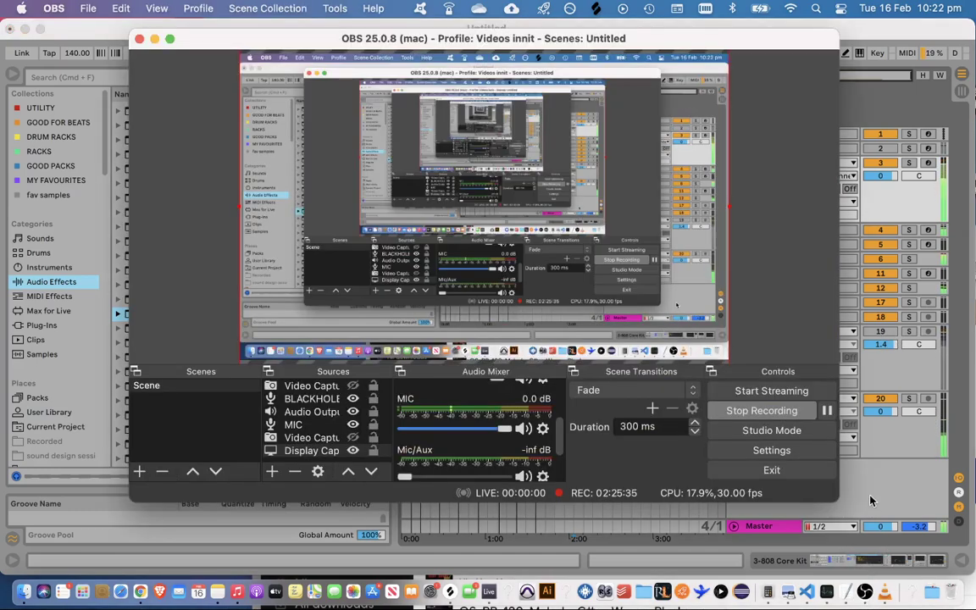
{"action": "left_click", "coordinate": [871, 500]}
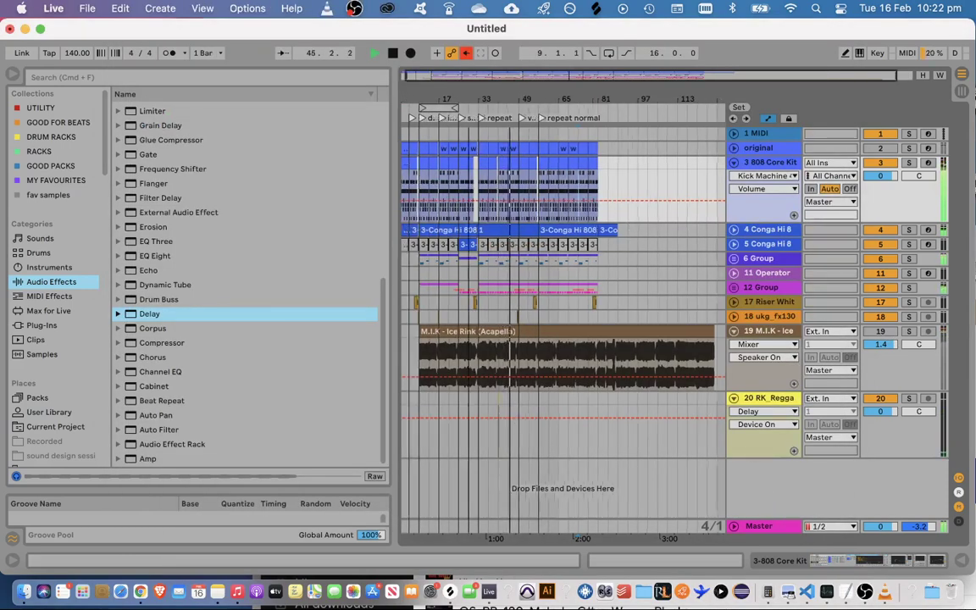
{"action": "scroll", "coordinate": [538, 284], "scroll_direction": "up", "scroll_amount": 3}
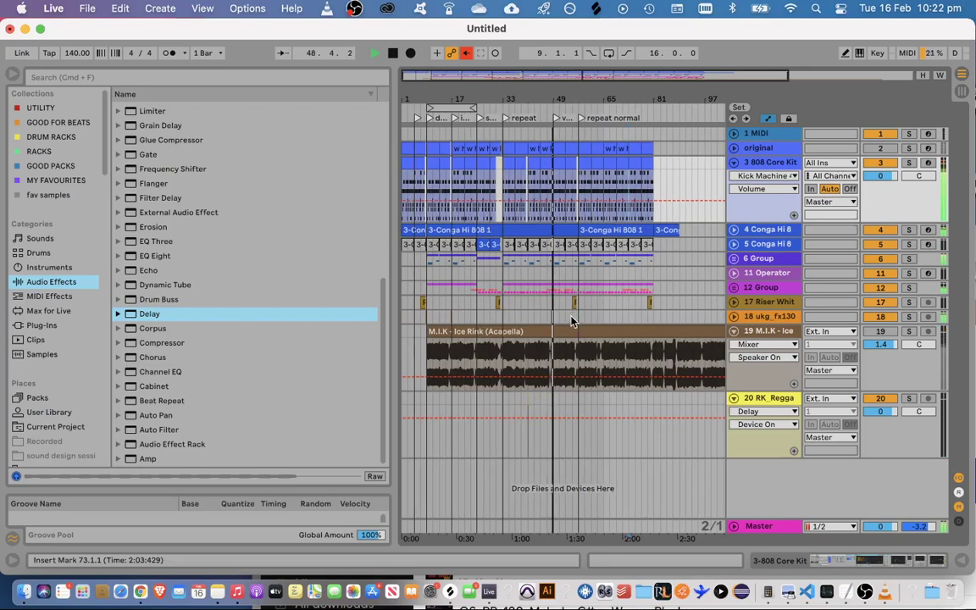
{"action": "scroll", "coordinate": [571, 322], "scroll_direction": "up", "scroll_amount": 3}
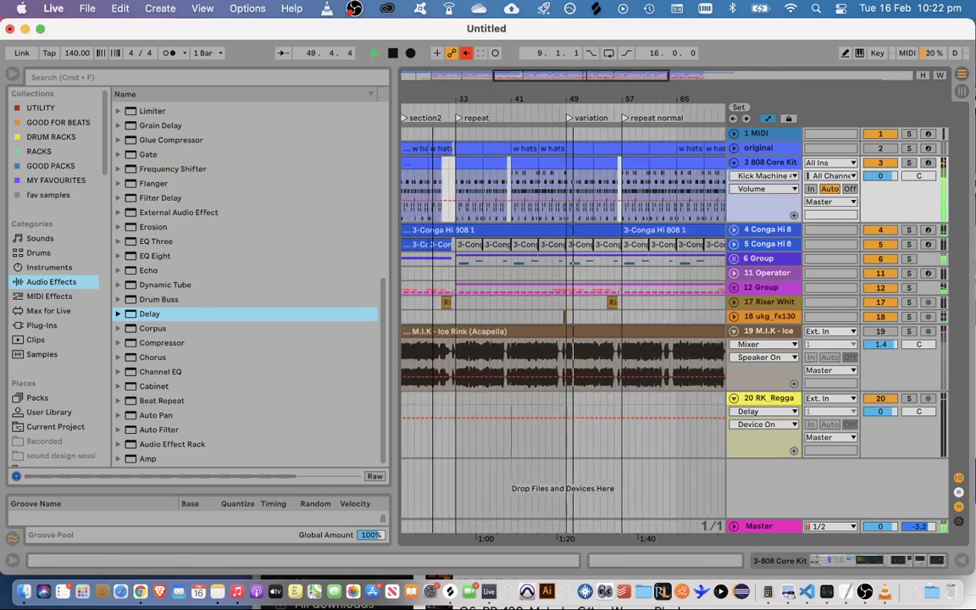
{"action": "left_click_drag", "start_coordinate": [573, 99], "coordinate": [487, 138]}
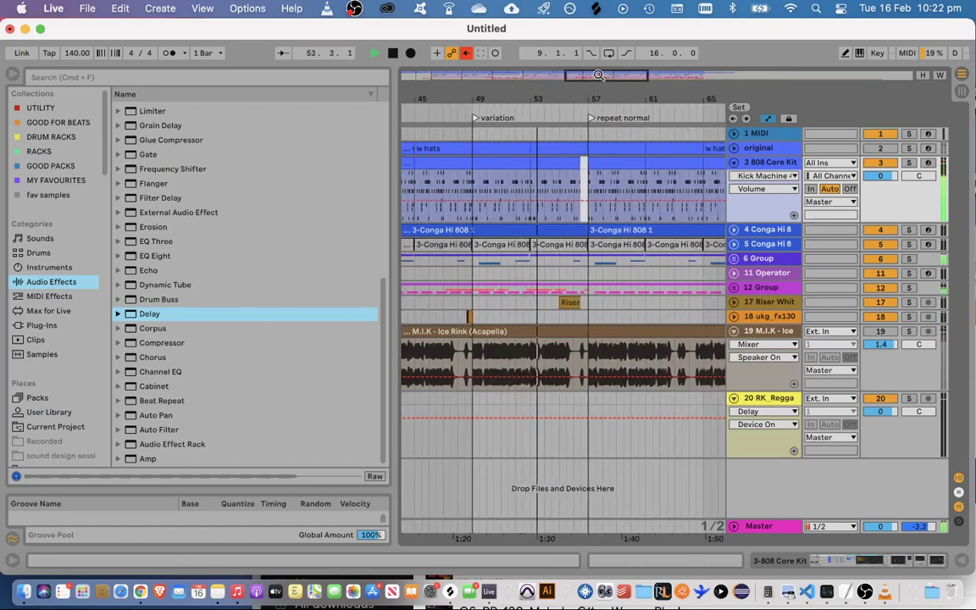
{"action": "left_click_drag", "start_coordinate": [599, 76], "coordinate": [592, 15]}
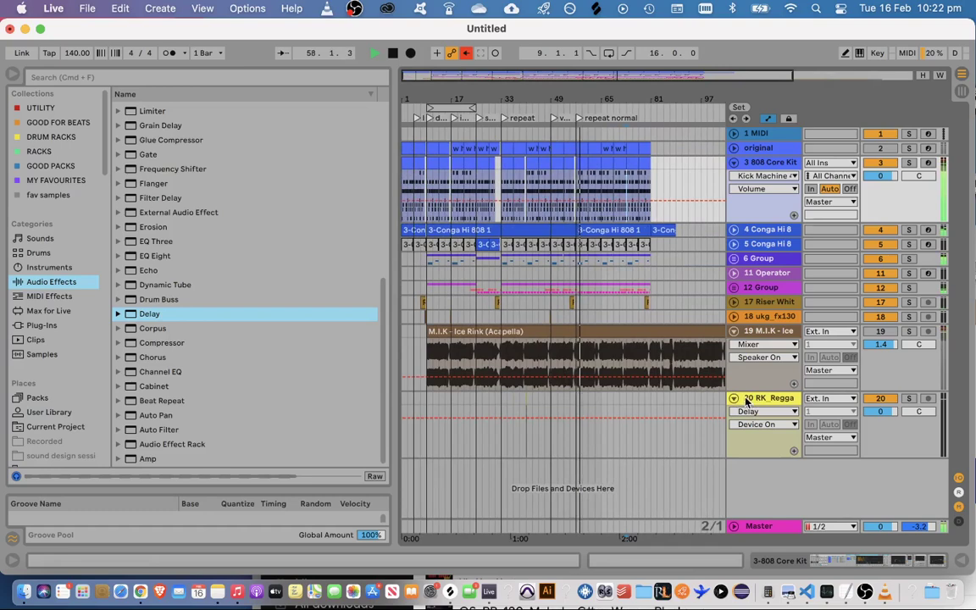
Set the attack to 4.82 ms and the release to 4.77 s for the Conga Hi 808 sampler on track 4
{"action": "double_click", "coordinate": [749, 231]}
{"action": "left_click_drag", "start_coordinate": [857, 555], "coordinate": [788, 566]}
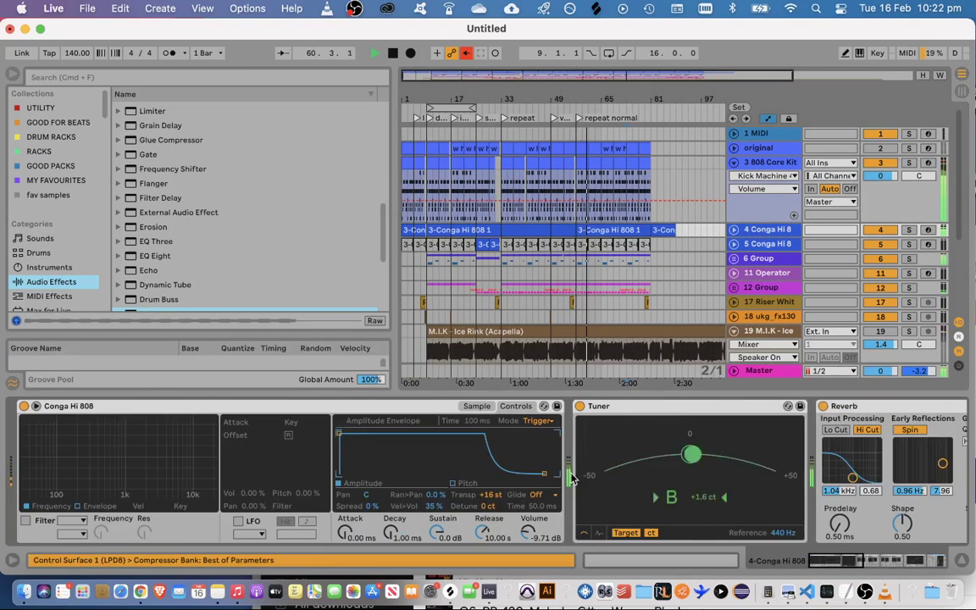
{"action": "left_click", "coordinate": [487, 411]}
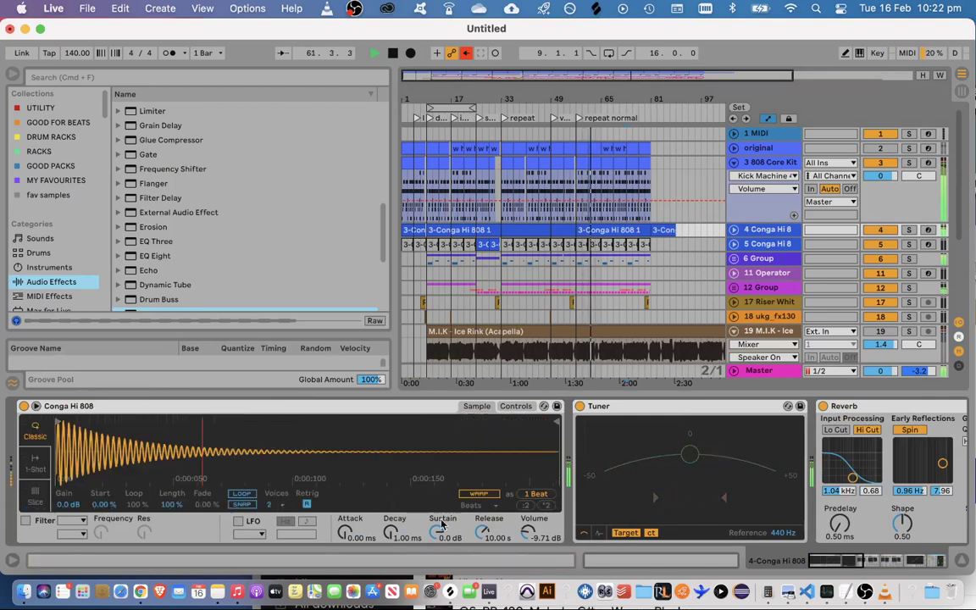
{"action": "left_click_drag", "start_coordinate": [436, 532], "coordinate": [482, 508]}
{"action": "mouse_move", "coordinate": [345, 532]}
{"action": "left_mouse_down"}
{"action": "mouse_move", "coordinate": [345, 519]}
{"action": "mouse_move", "coordinate": [345, 549]}
{"action": "left_mouse_up"}
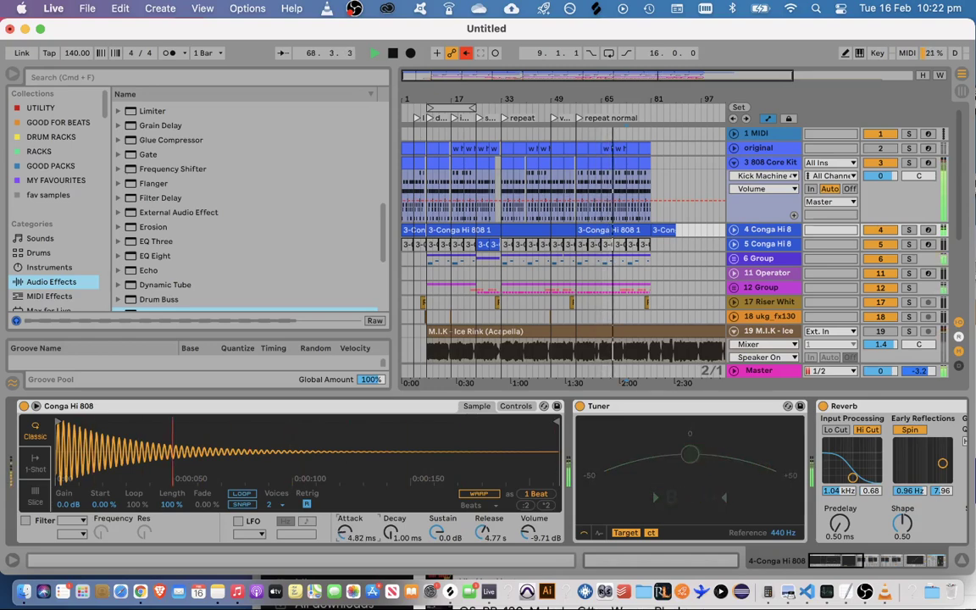
Lower the Conga Hi 808 sampler's volume to -10.3 dB and review the EQ Eight and Compressor on its chain
{"action": "left_click_drag", "start_coordinate": [528, 534], "coordinate": [529, 529]}
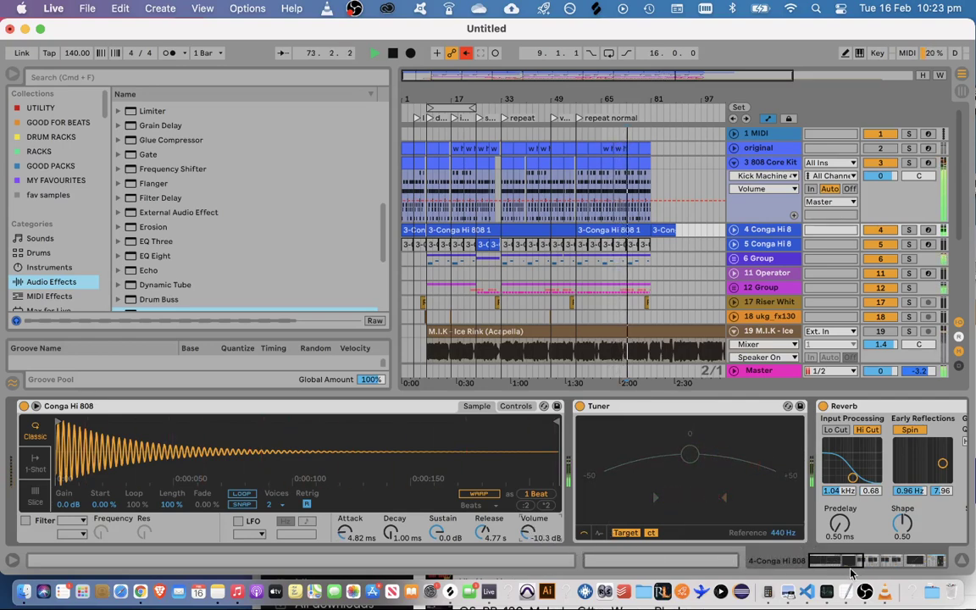
{"action": "left_click_drag", "start_coordinate": [854, 561], "coordinate": [942, 566]}
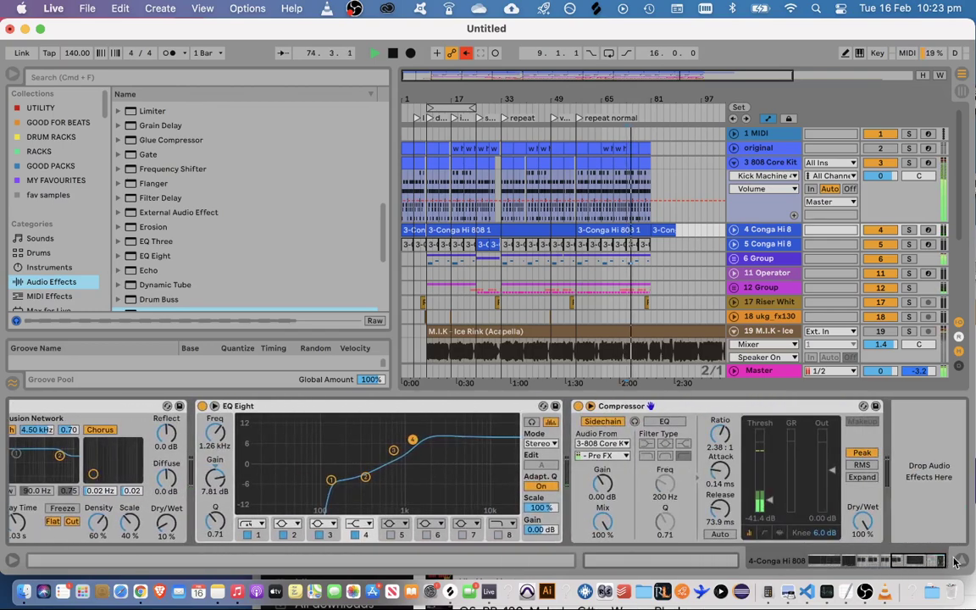
{"action": "left_click", "coordinate": [957, 561]}
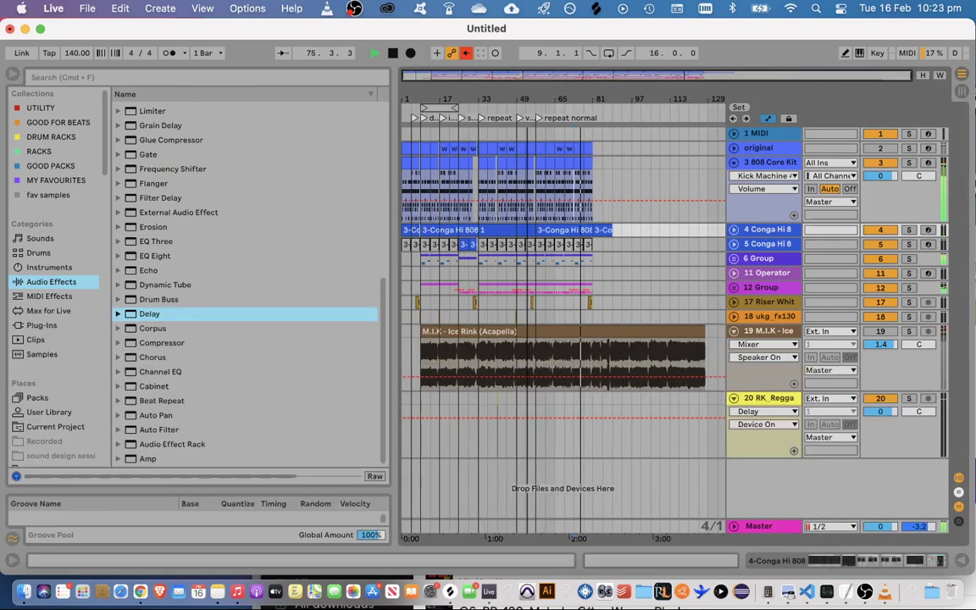
Select the 808 Core Kit clips from 1.1.1 to 81.1.1 and inspect the track's drum rack and nested Instrument Rack
{"action": "left_click_drag", "start_coordinate": [597, 176], "coordinate": [382, 175]}
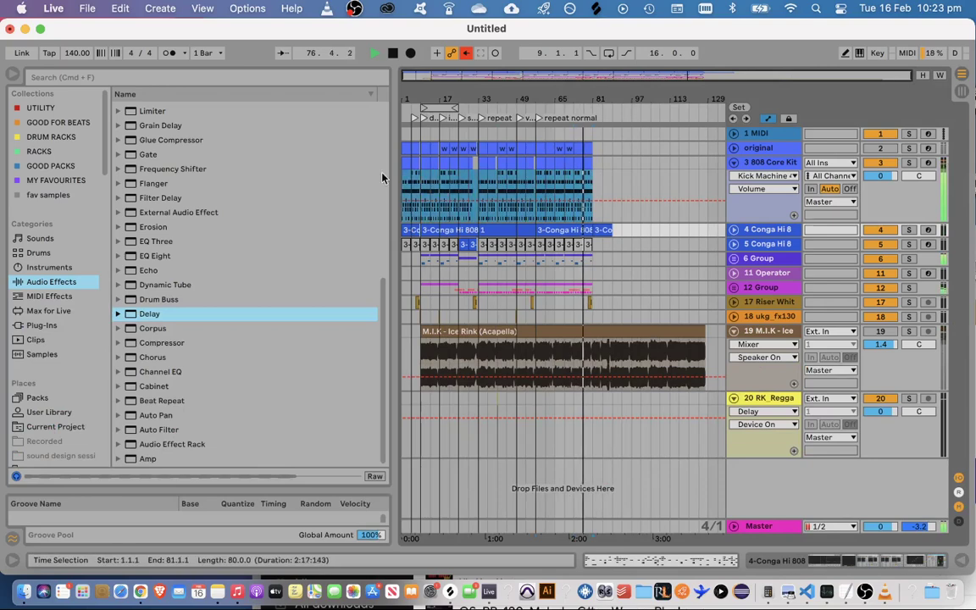
{"action": "double_click", "coordinate": [767, 163]}
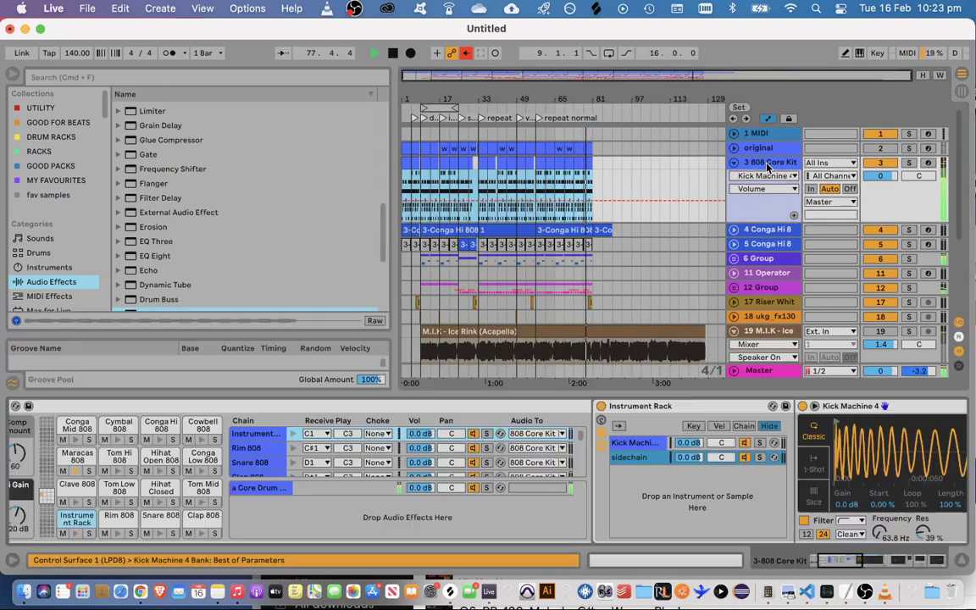
{"action": "left_click_drag", "start_coordinate": [826, 555], "coordinate": [792, 566]}
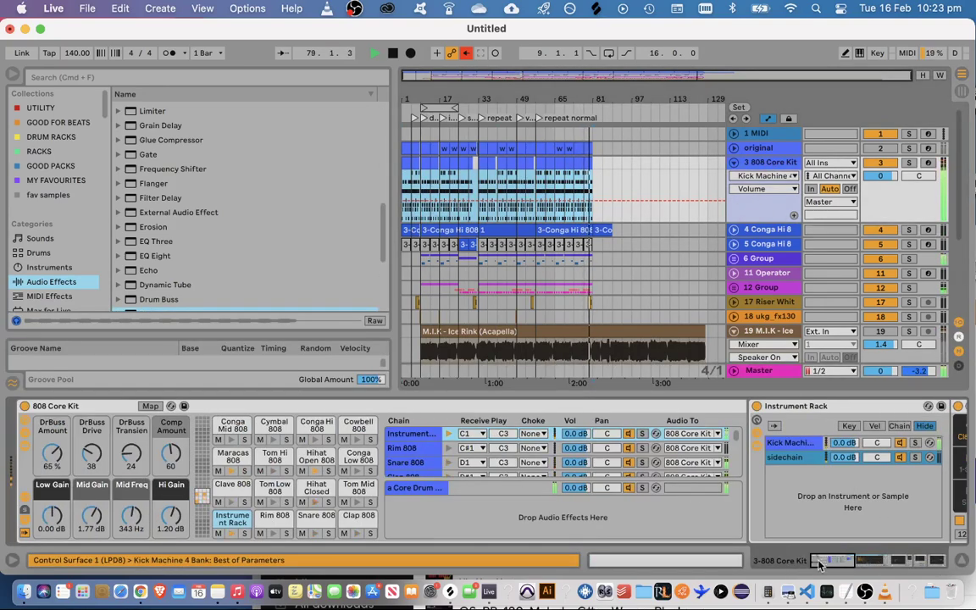
{"action": "left_click", "coordinate": [962, 561]}
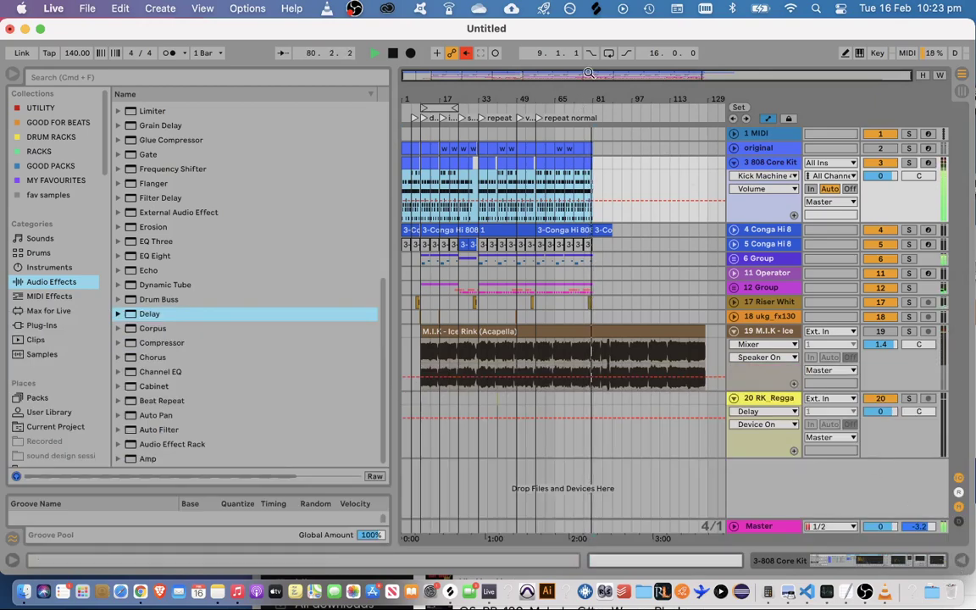
View the arrangement from bar 1 to past bar 97, look over the file commands, and switch to OBS
{"action": "left_click_drag", "start_coordinate": [589, 74], "coordinate": [479, 81]}
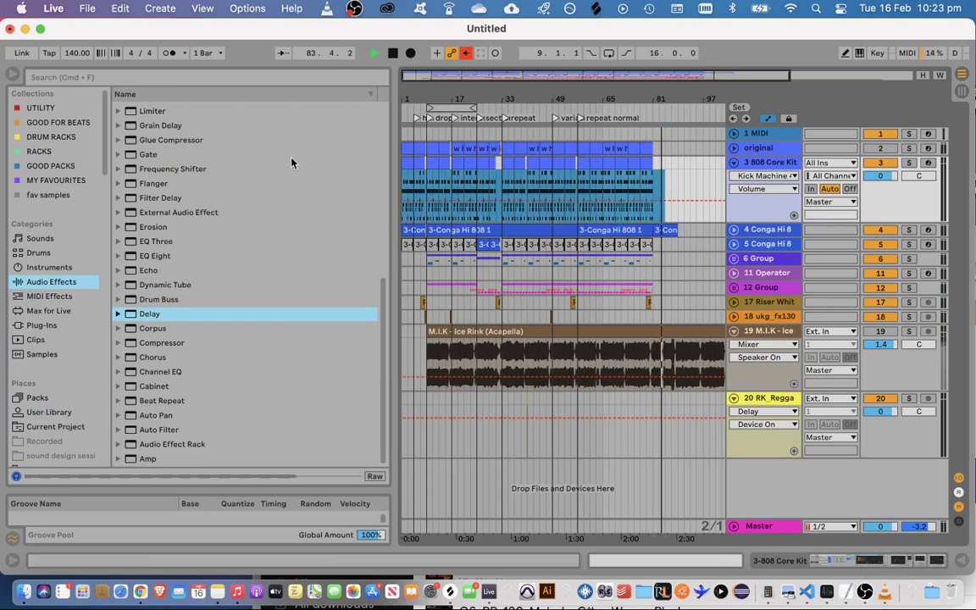
{"action": "left_click", "coordinate": [76, 7]}
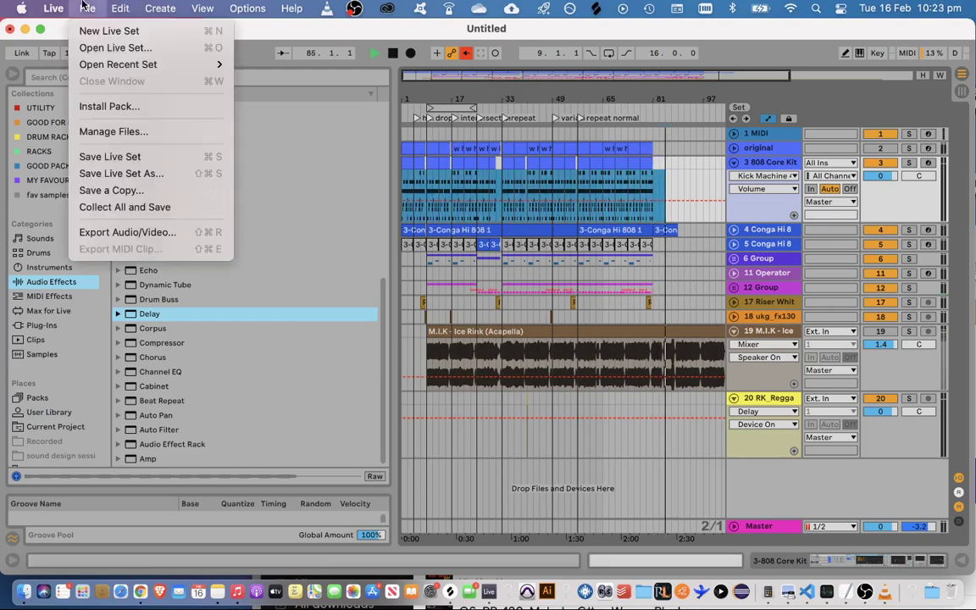
{"action": "left_click", "coordinate": [160, 47]}
{"action": "left_click", "coordinate": [870, 590]}
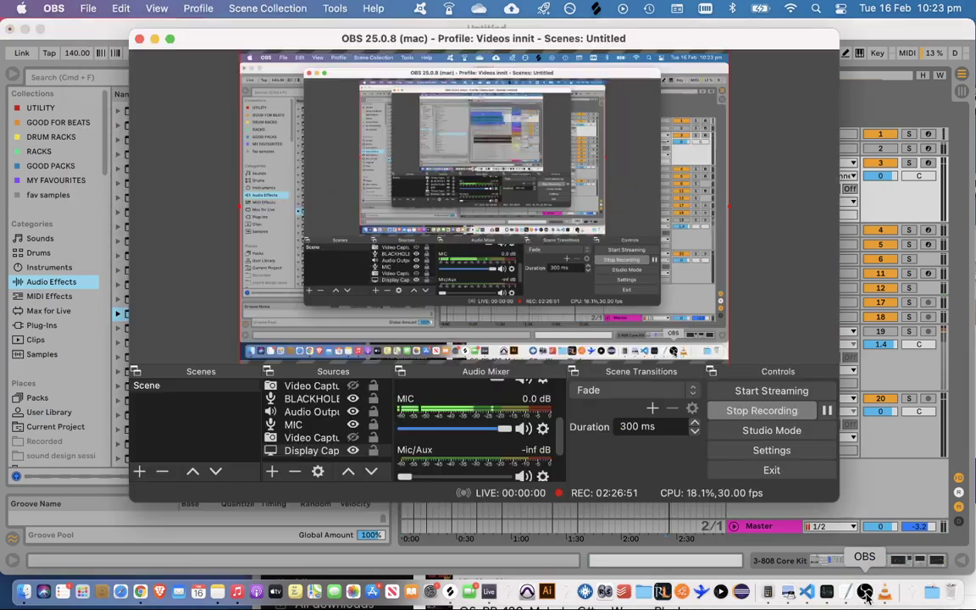